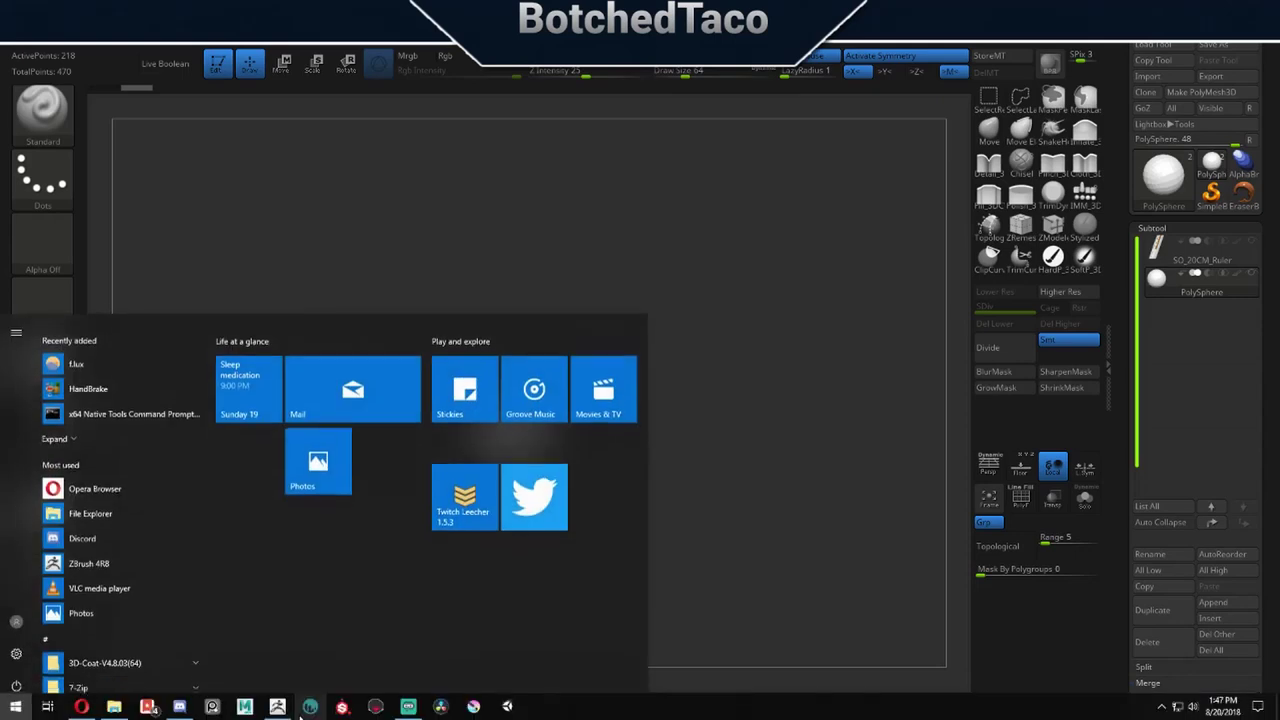
Switch to the Gromit References folder, move its window aside, and open PureRef next to it.
left_click(114, 707)
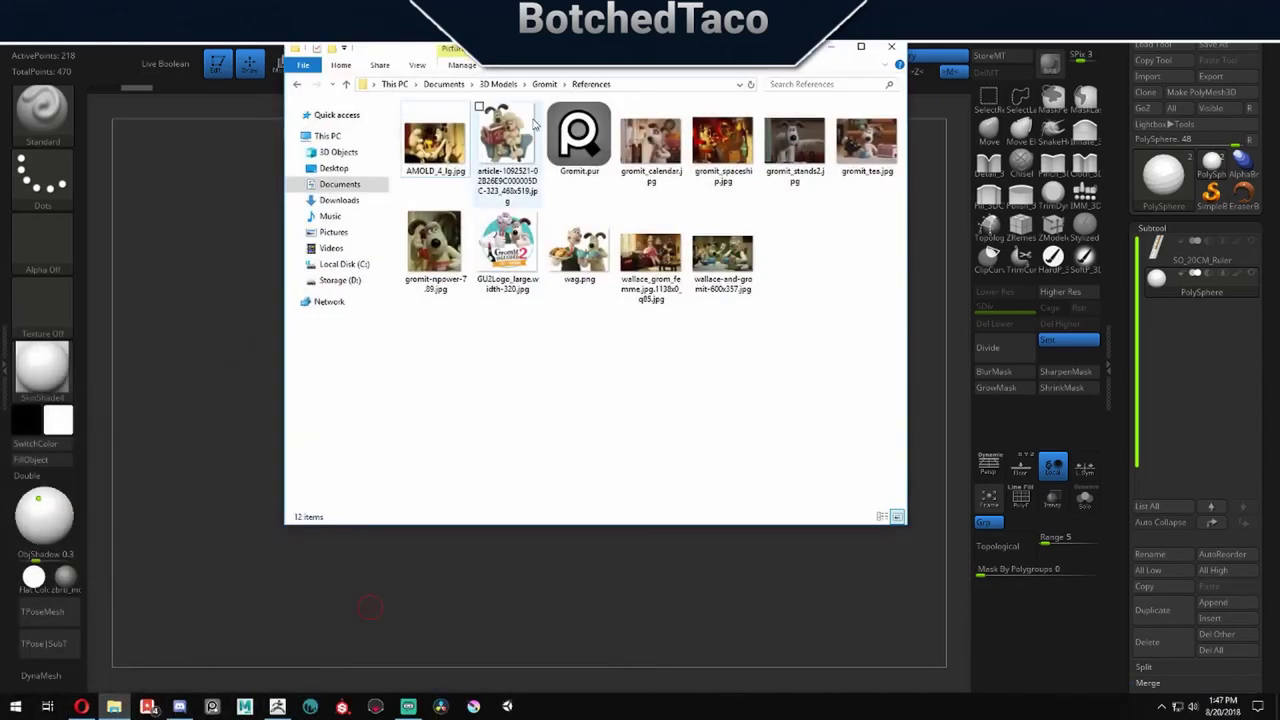
left_click_drag(712, 61, 508, 62)
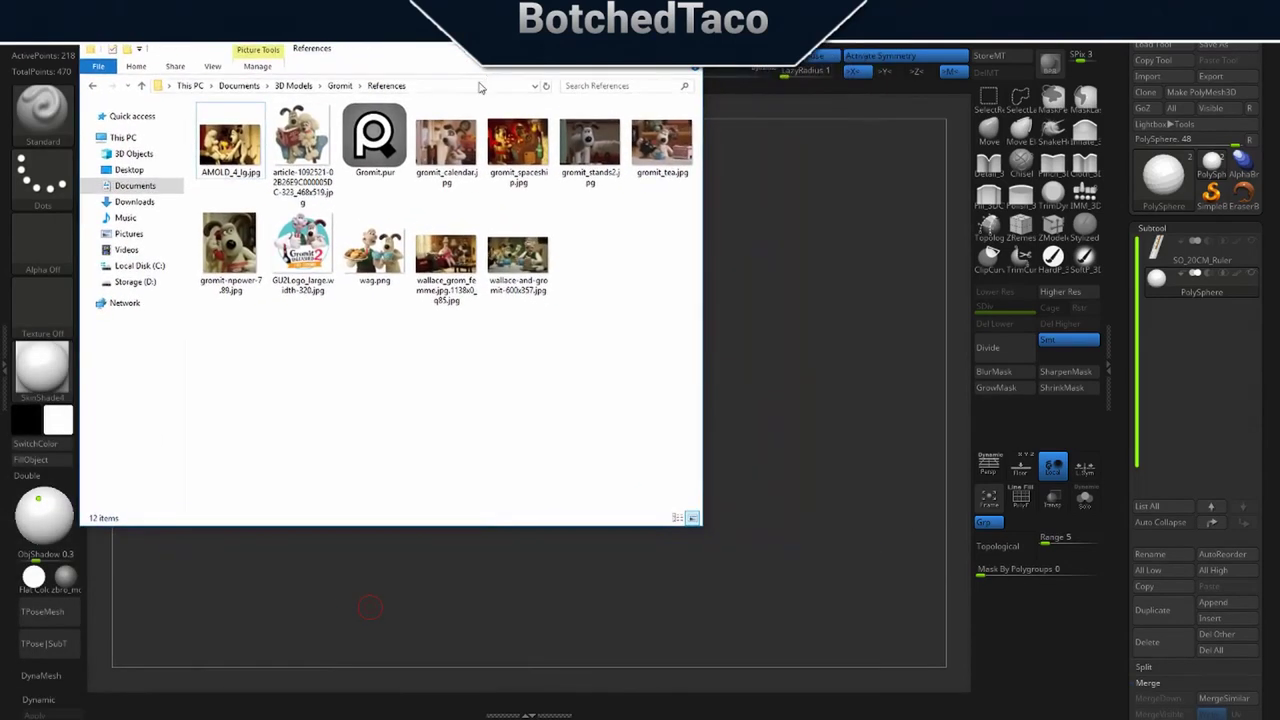
key("super")
left_click(214, 708)
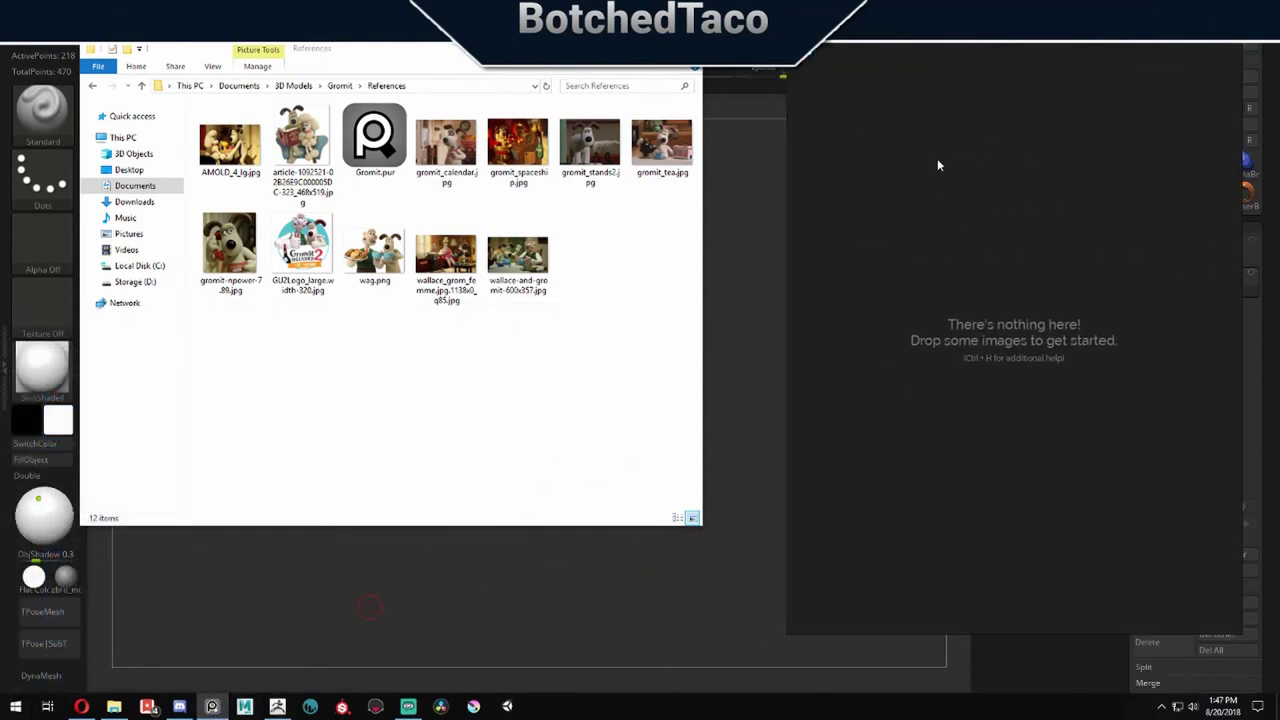
left_click(361, 358)
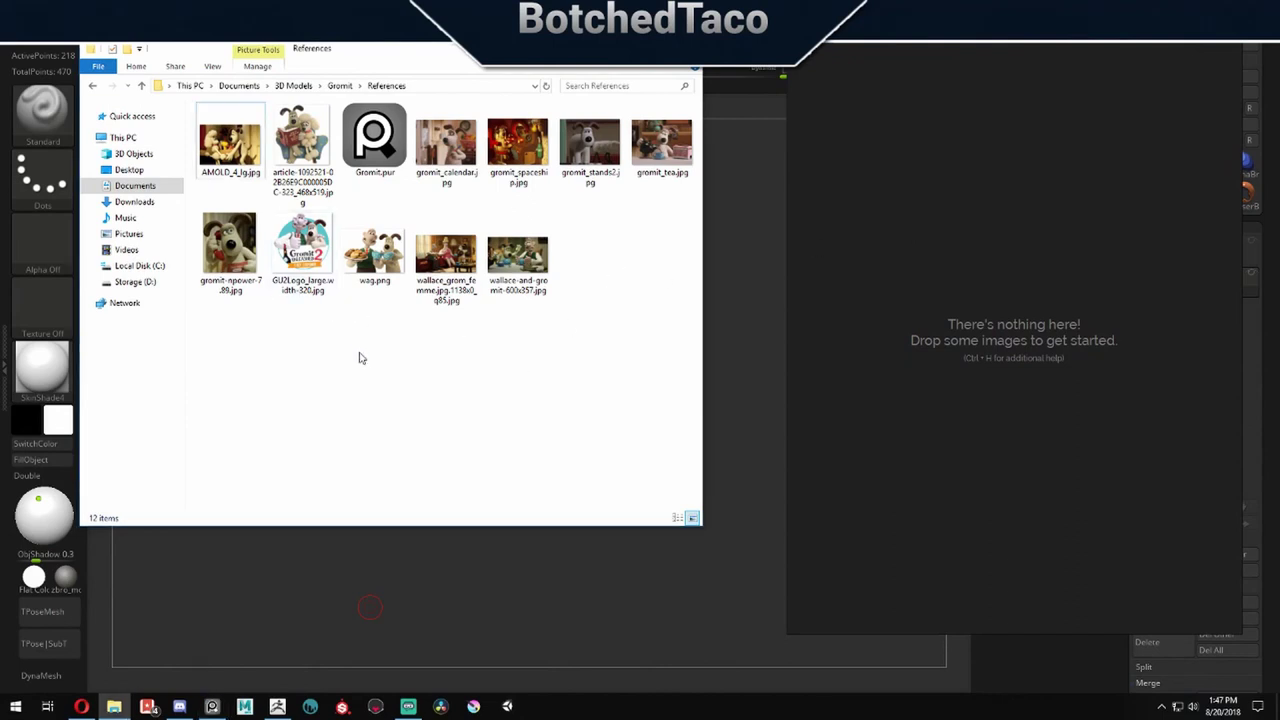
Load the existing Gromit reference board into PureRef and close the References folder window.
right_click(848, 250)
mouse_move(880, 480)
mouse_move(1026, 490)
left_click(864, 504)
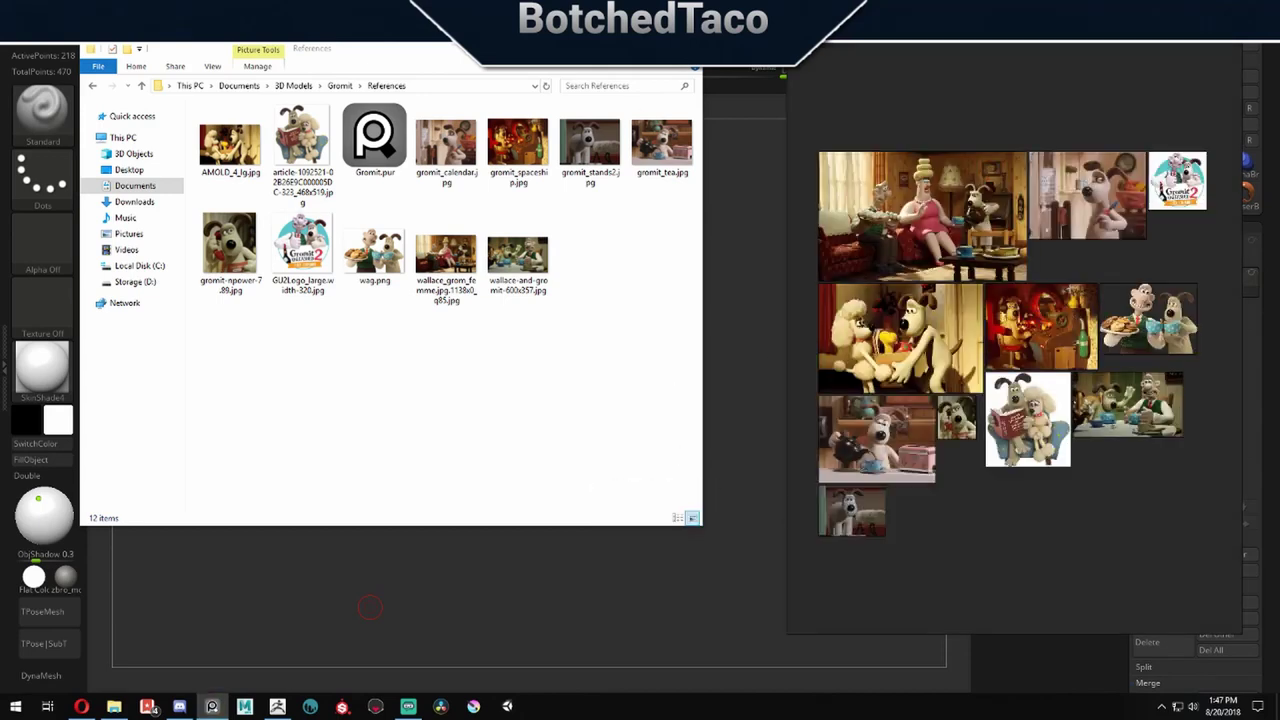
left_click(687, 48)
Move the reference board over the middle of the canvas and examine its upper images, including Gromit holding the pen.
mouse_move(1010, 68)
middle_mouse_down()
mouse_move(768, 75)
mouse_move(965, 73)
mouse_move(1002, 56)
middle_mouse_up()
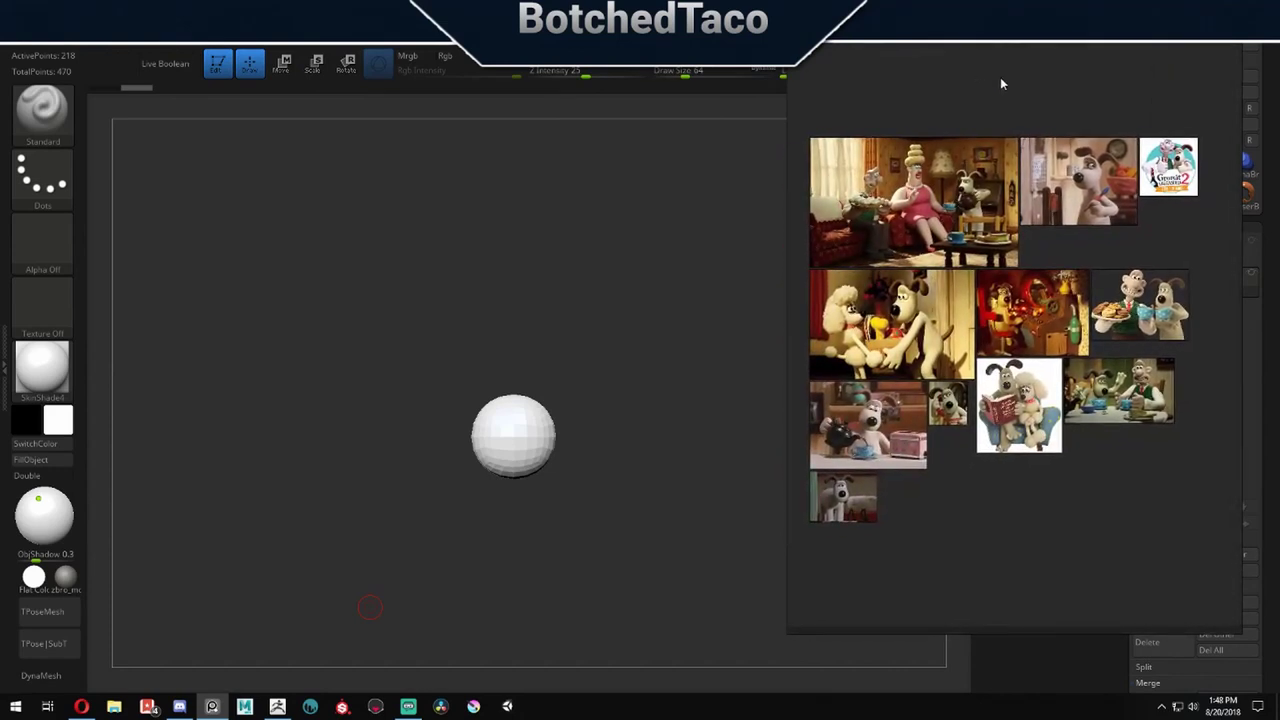
left_click_drag(997, 105, 654, 94)
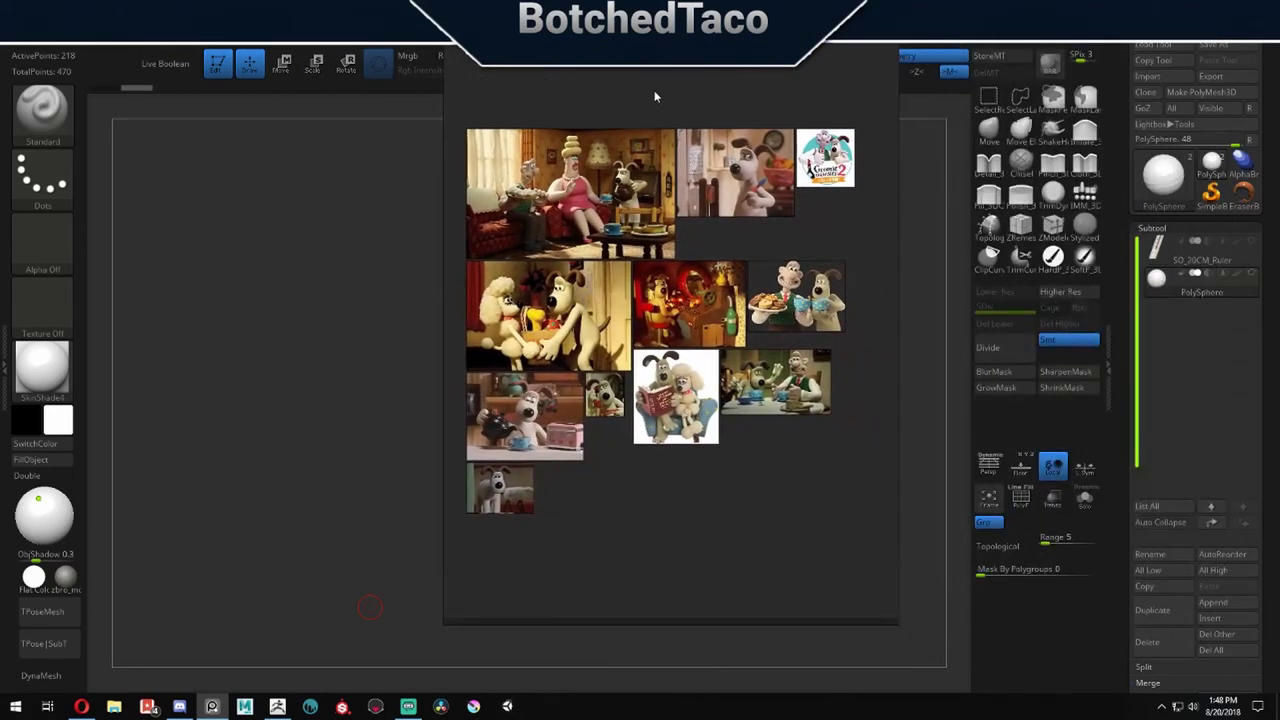
scroll(544, 202, "up", 2)
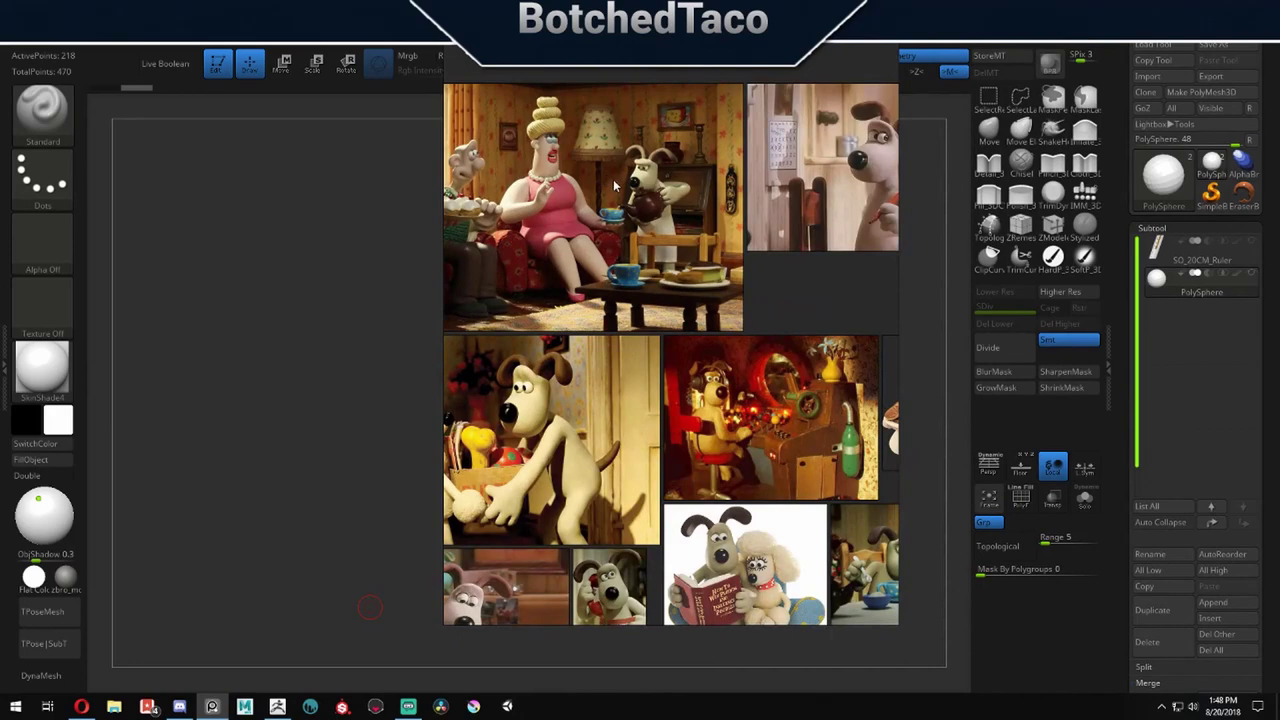
scroll(628, 217, "up", 1)
scroll(628, 217, "up", 1)
scroll(630, 217, "down", 4)
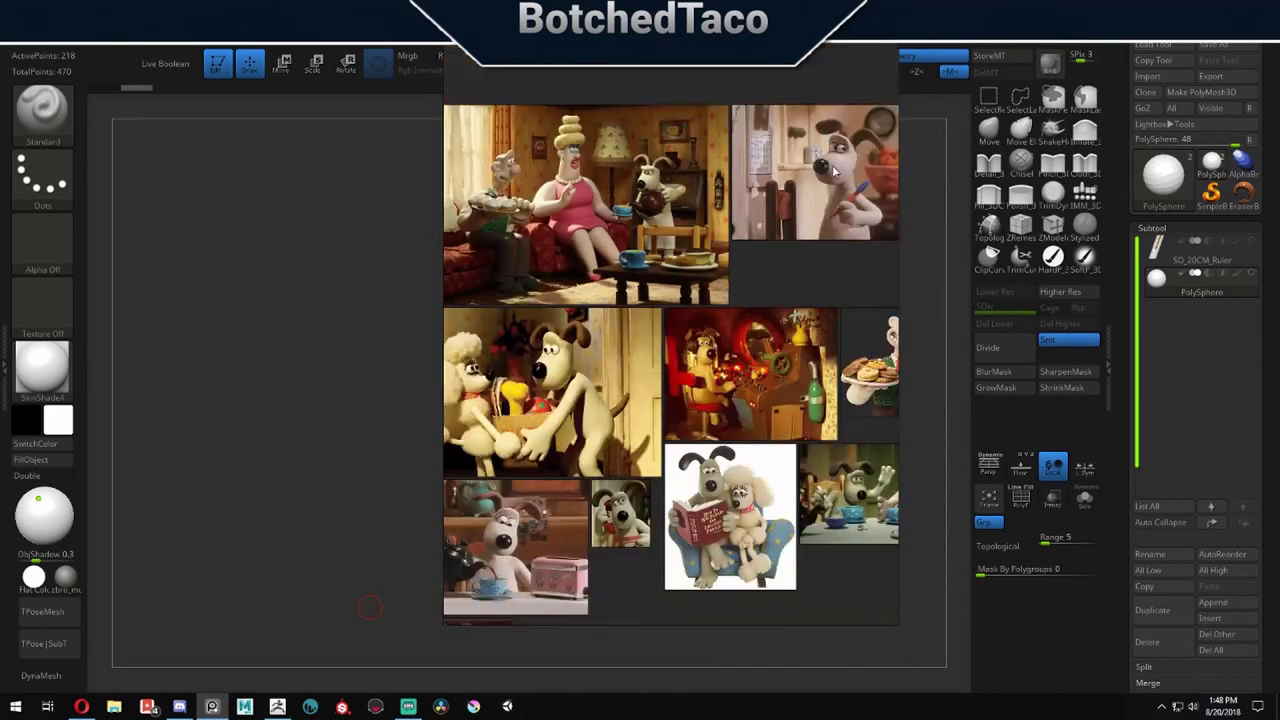
middle_click_drag(832, 172, 674, 218)
scroll(694, 231, "up", 4)
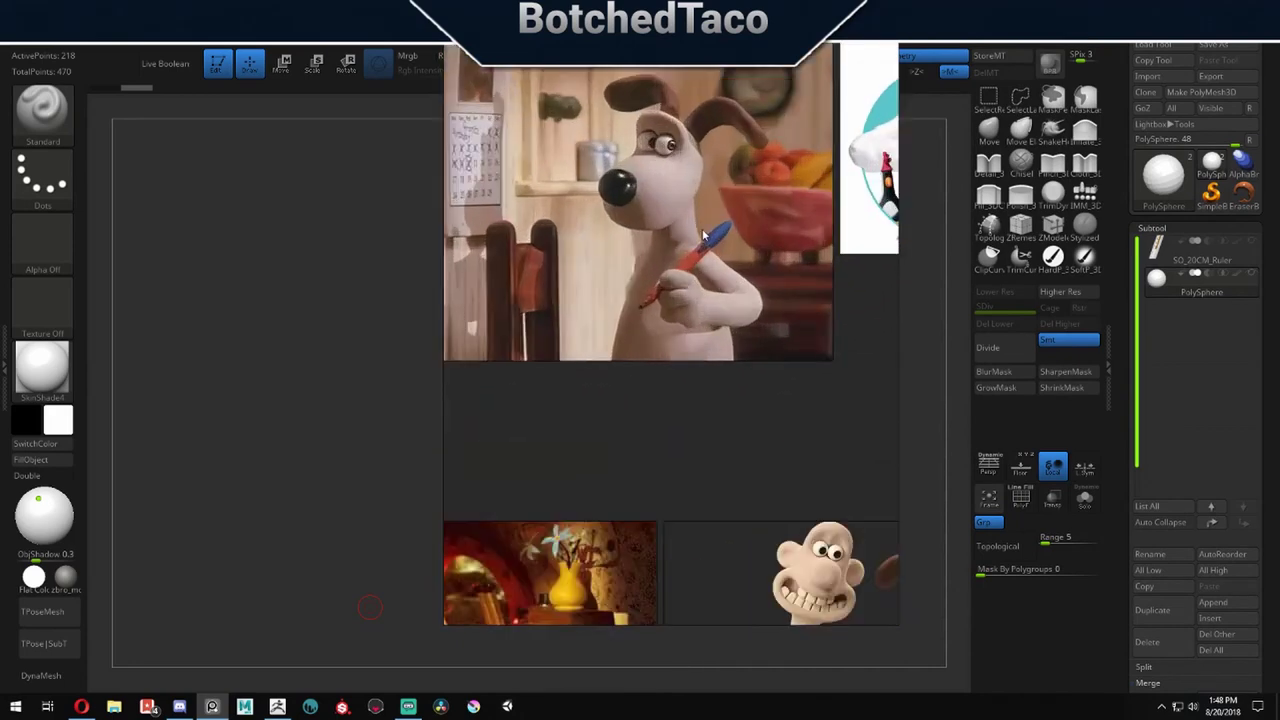
scroll(724, 276, "down", 3)
scroll(738, 323, "down", 1)
Examine the reference images of Gromit holding a cup, sitting at the table, and reading on the sofa.
middle_click_drag(738, 323, 653, 130)
scroll(682, 218, "up", 4)
middle_click_drag(722, 292, 652, 205)
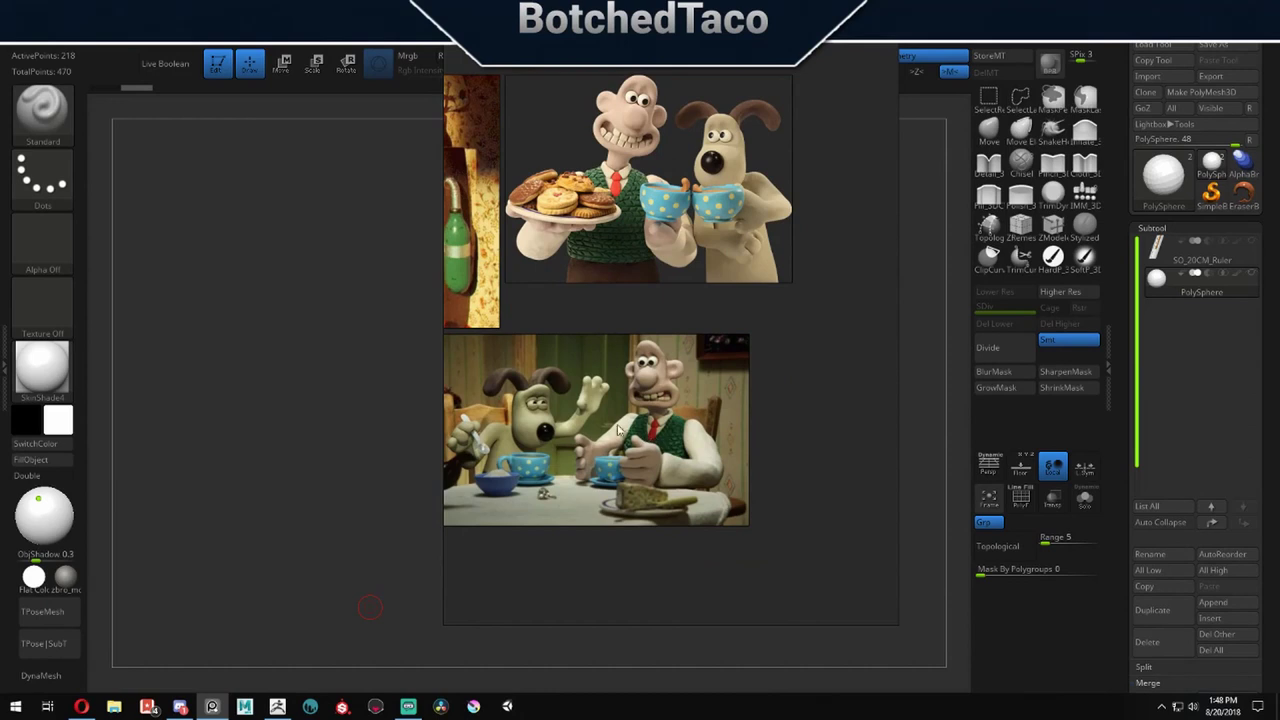
middle_click_drag(593, 393, 618, 418)
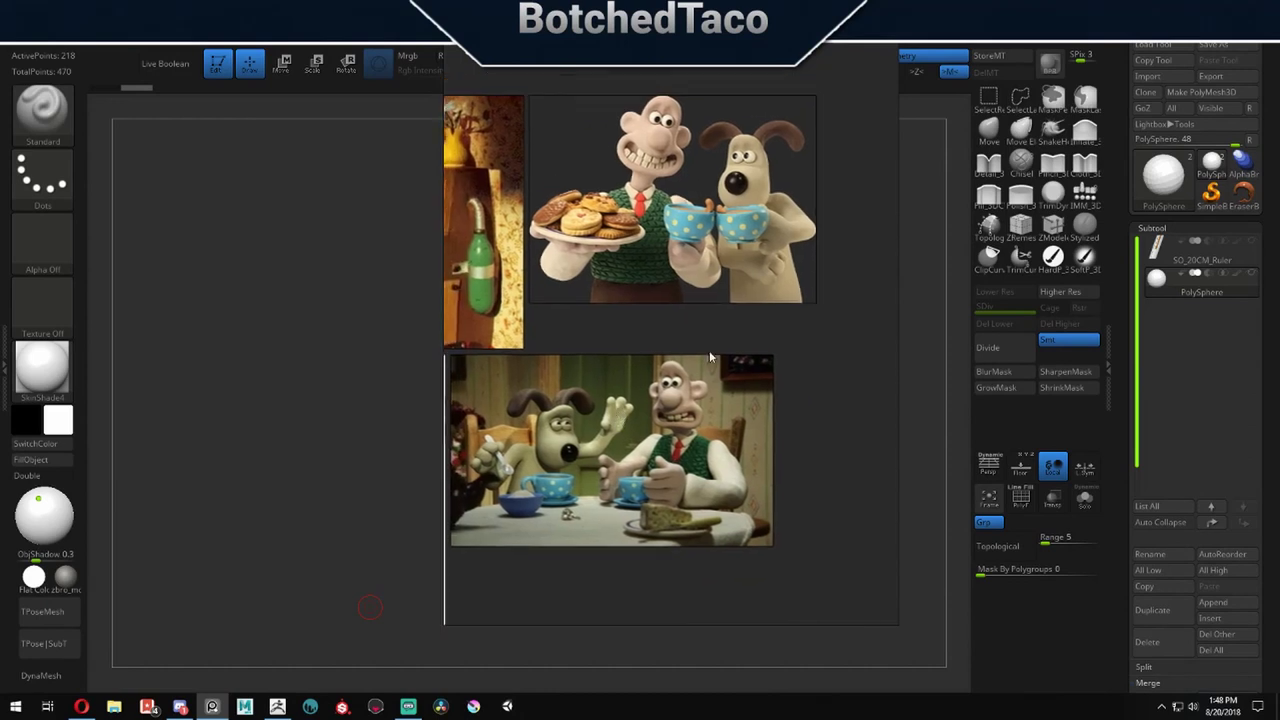
middle_click_drag(598, 370, 718, 346)
middle_click_drag(598, 394, 786, 360)
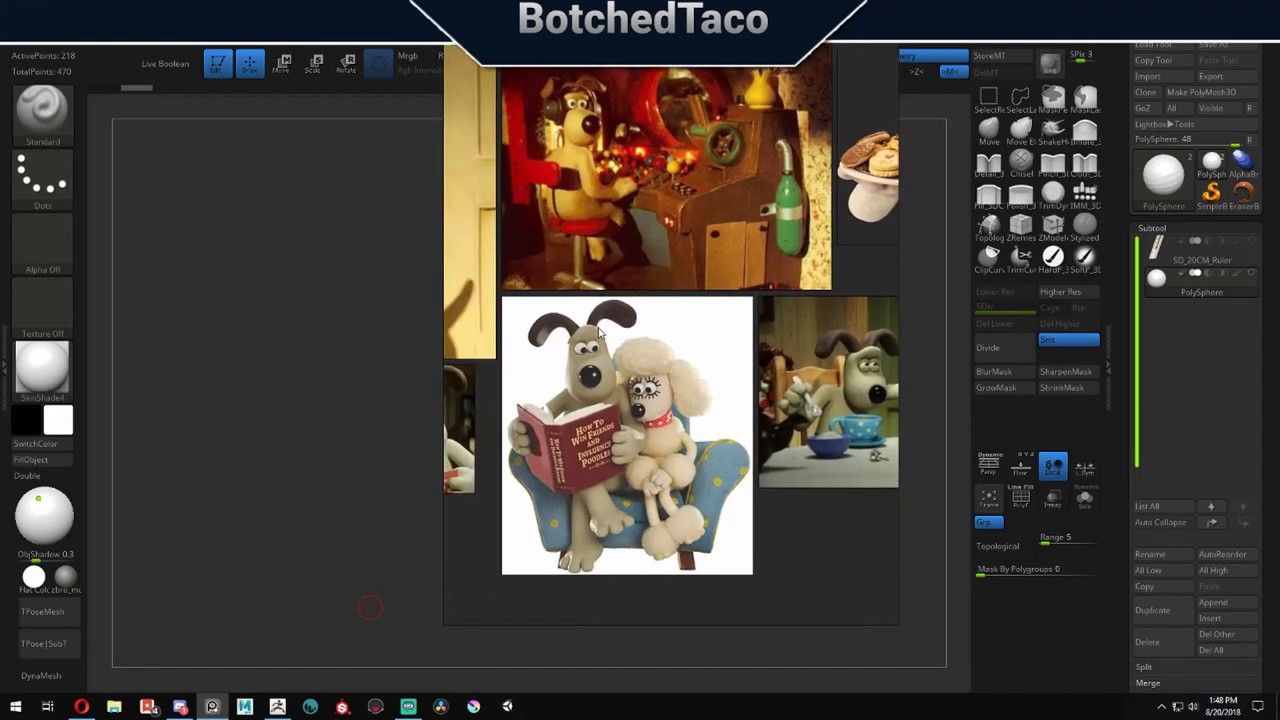
middle_click_drag(735, 397, 634, 393)
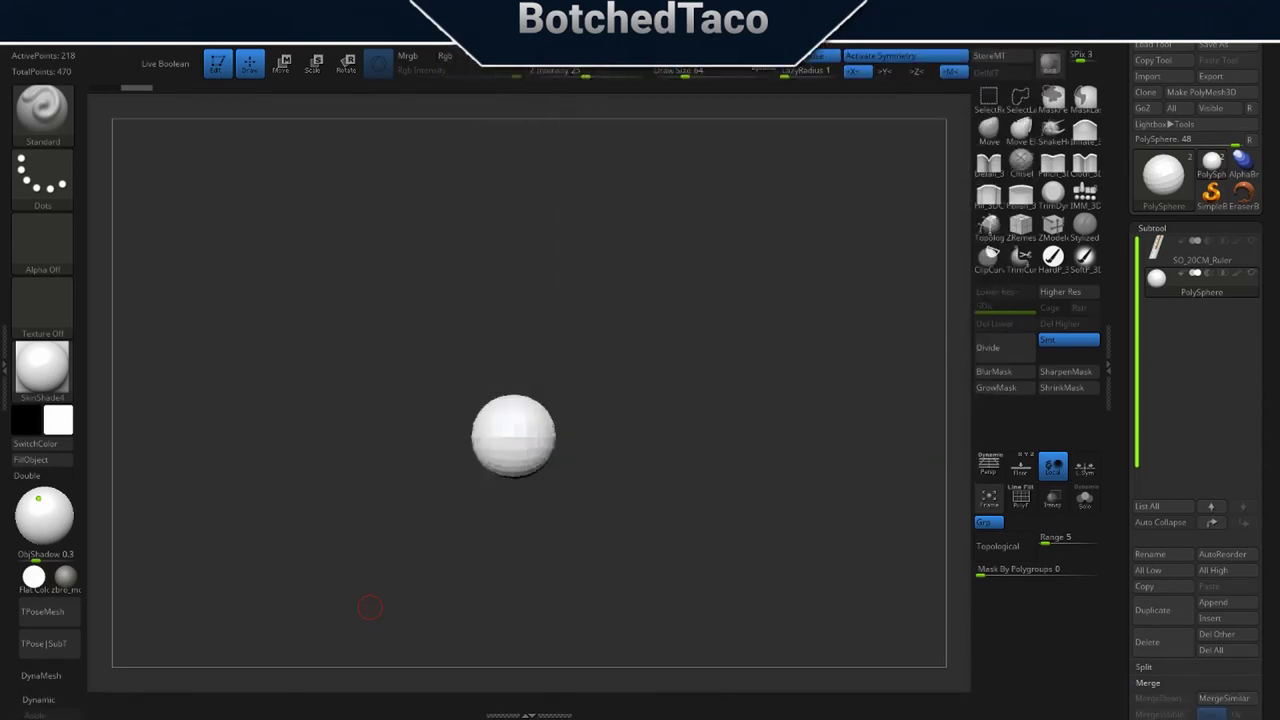
Import AMOLD_4_lg.jpg from the Gromit References folder in Documents as a texture in ZBrush.
left_click(737, 24)
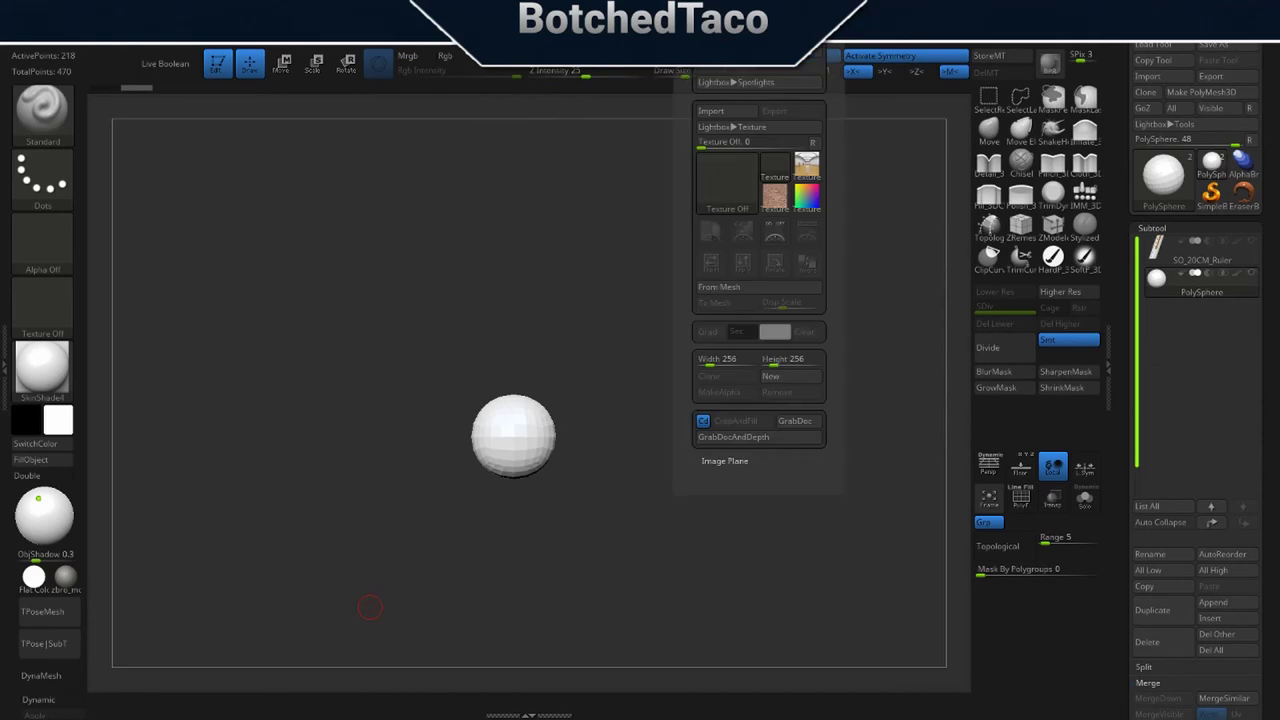
left_click(729, 112)
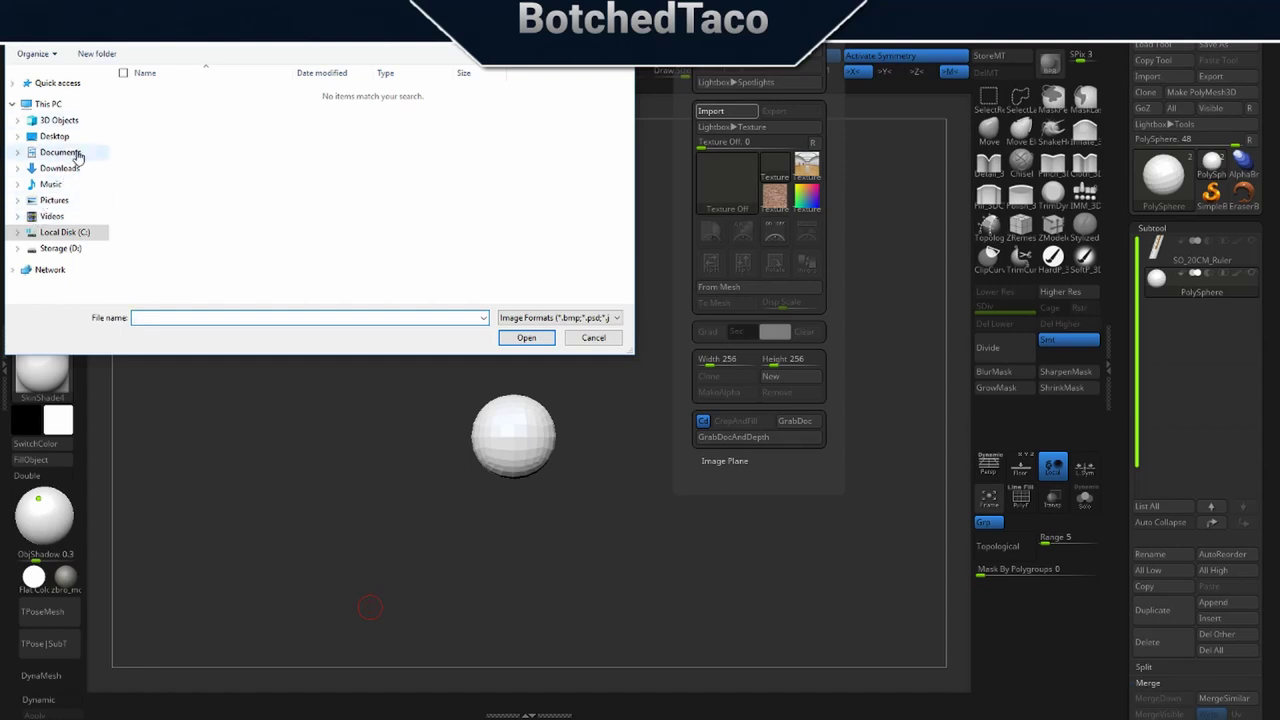
left_click(62, 152)
double_click(153, 94)
scroll(178, 218, "down", 2)
left_click(155, 286)
double_click(158, 284)
double_click(176, 135)
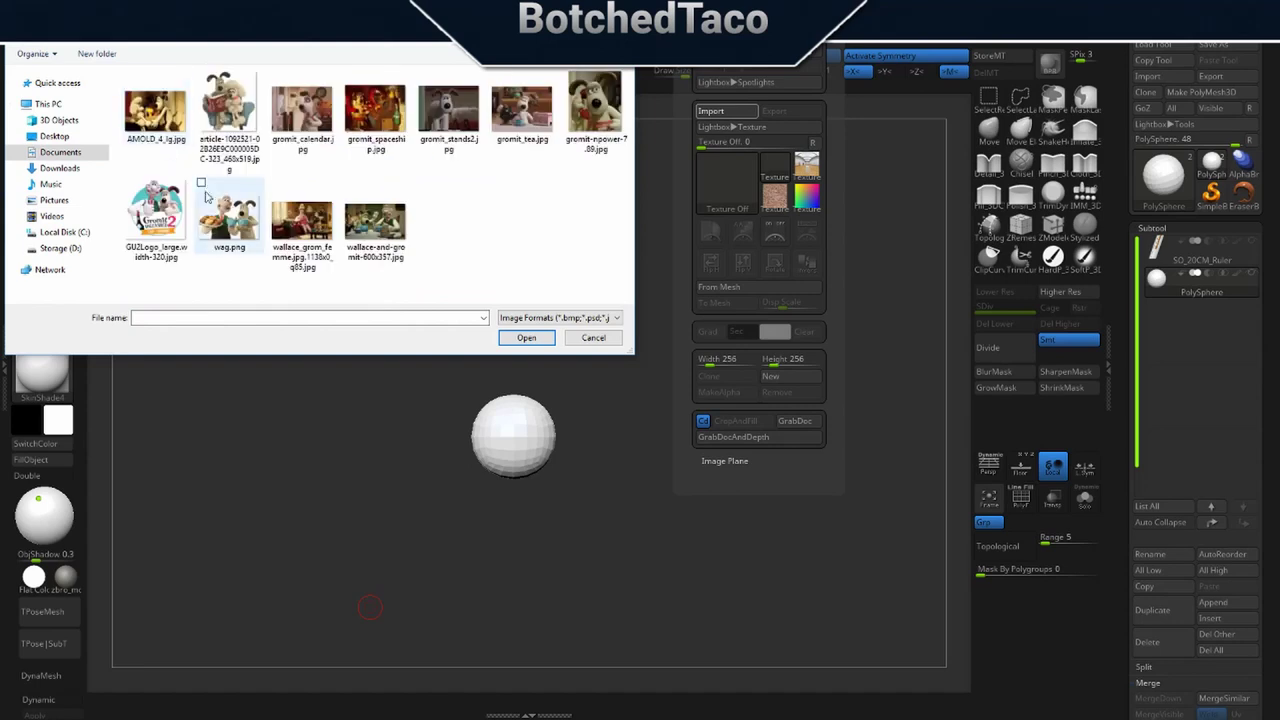
double_click(155, 110)
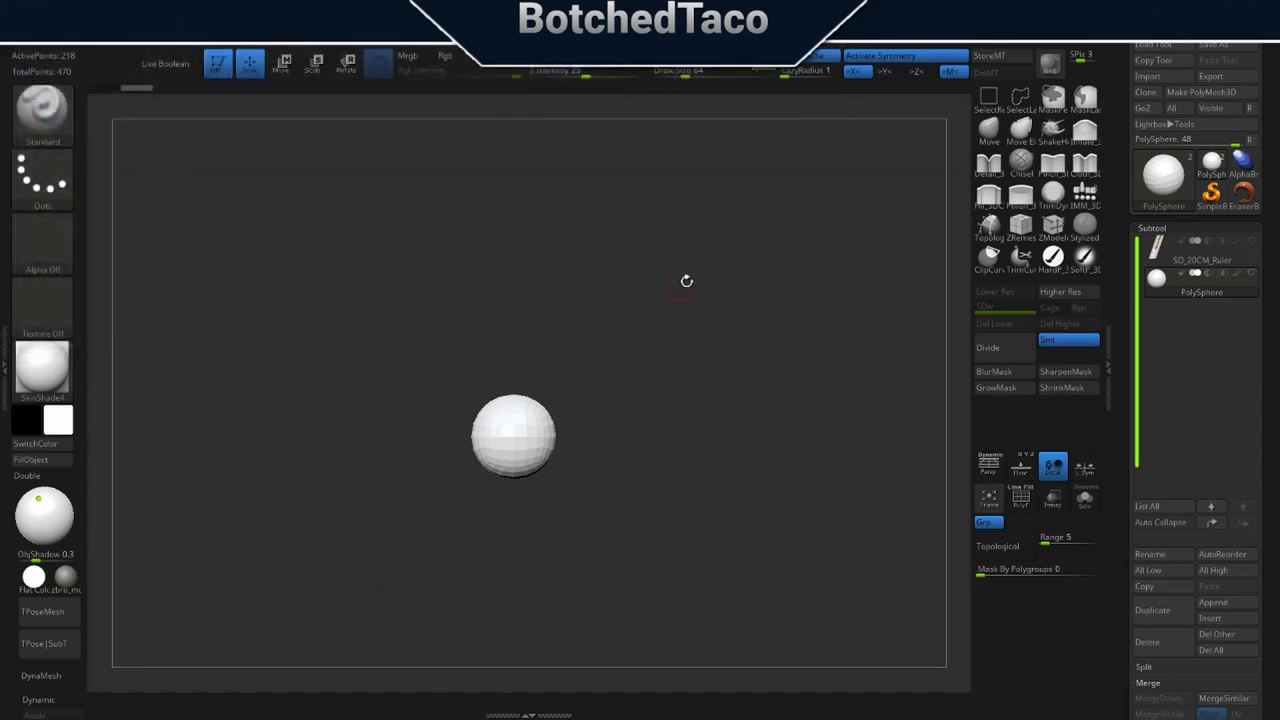
Add the imported AMOLD_4_lg texture to Spotlight and hide LightBox.
left_click(712, 240)
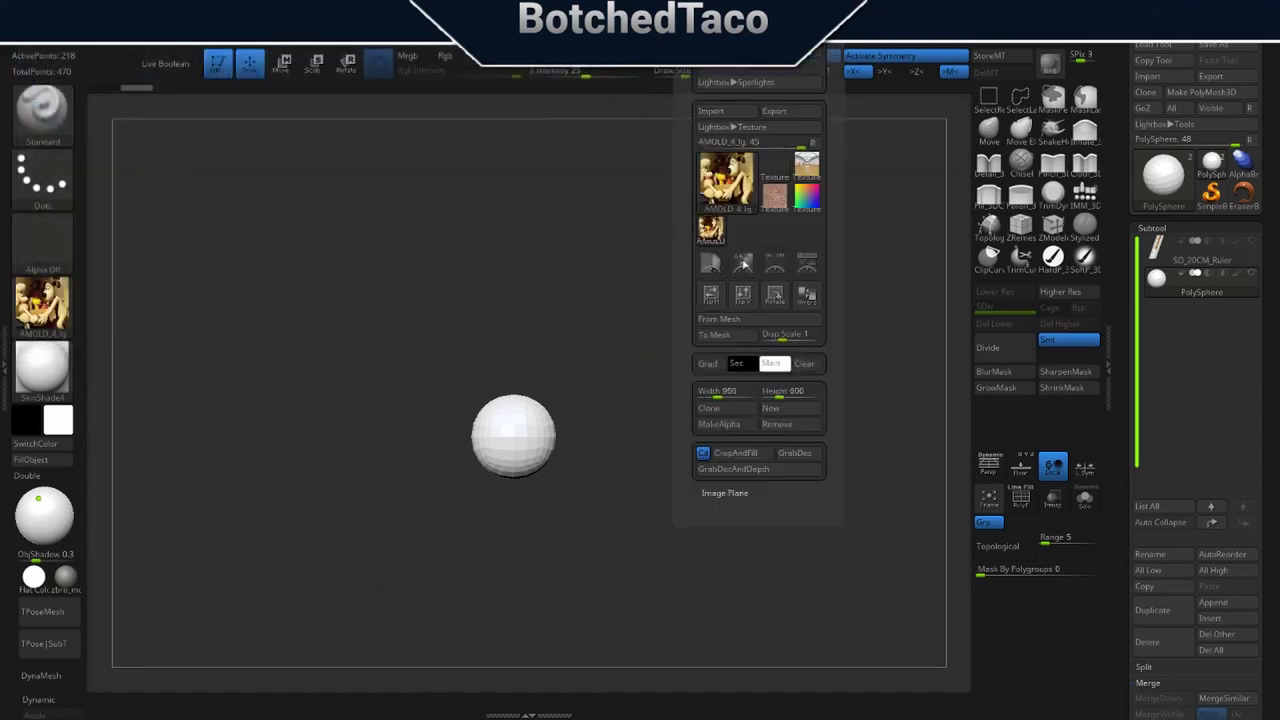
left_click(809, 270)
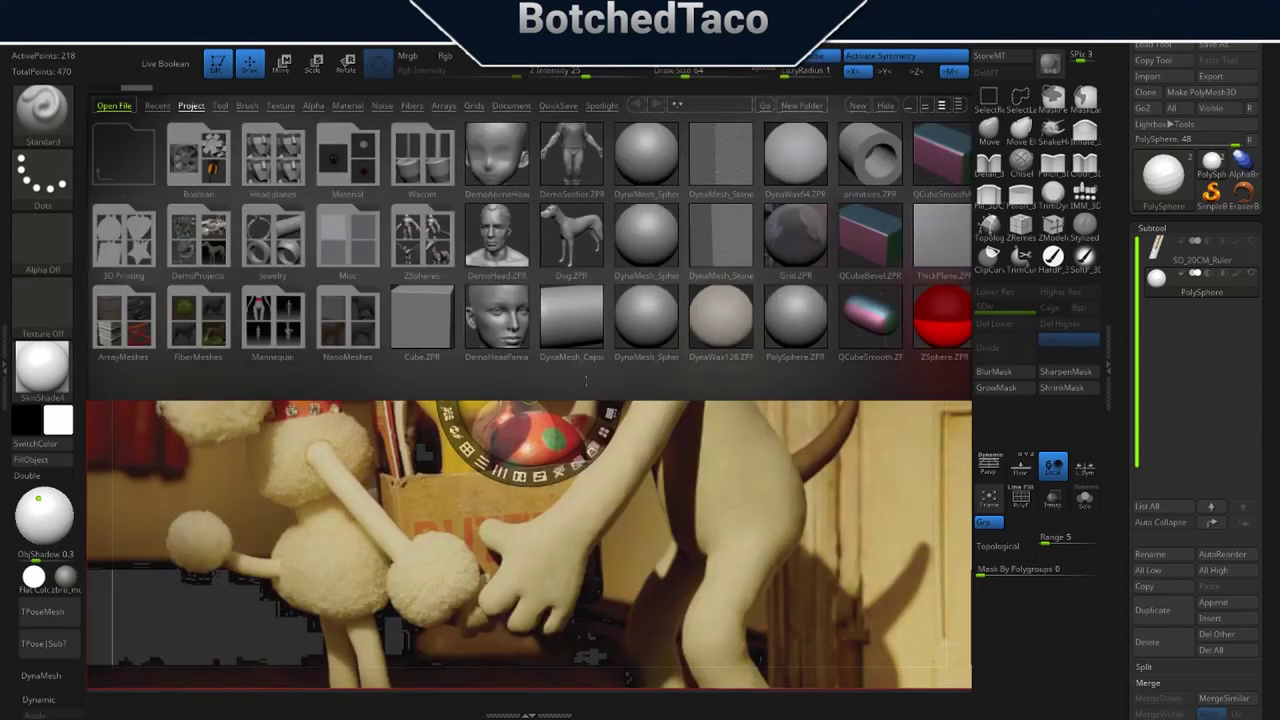
key("comma")
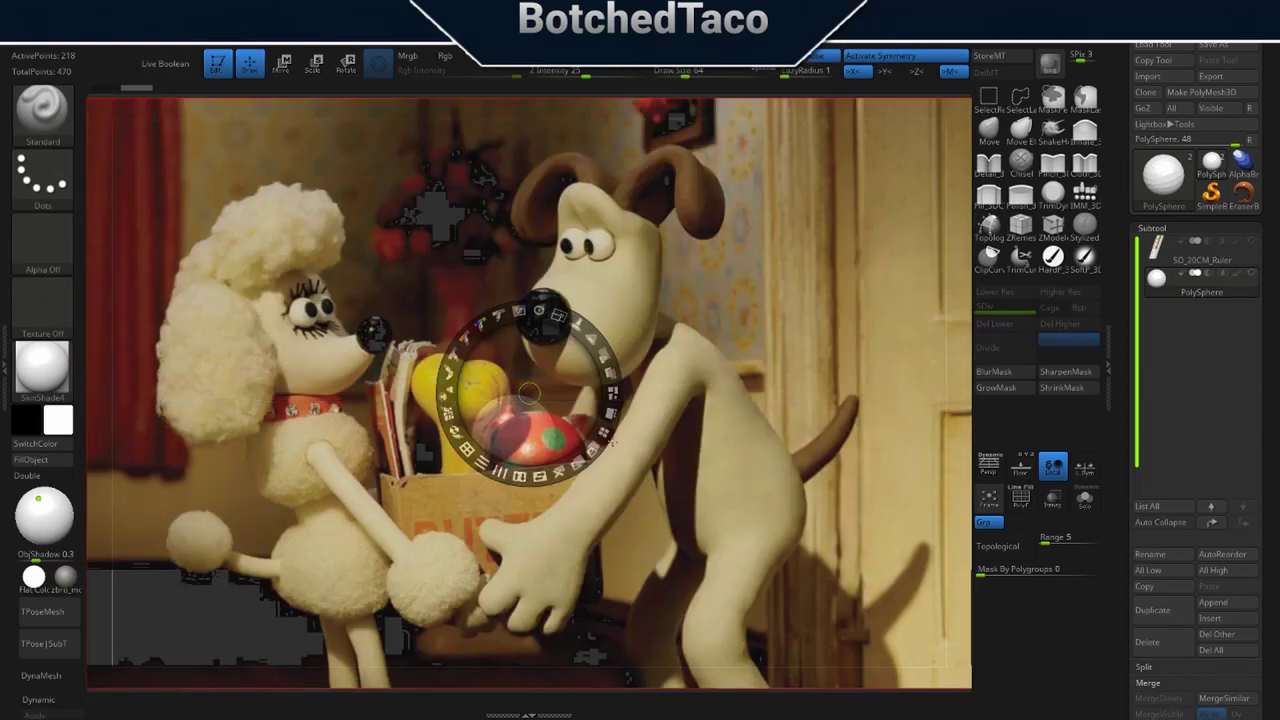
Shrink the Spotlight reference, place it in the canvas's upper-left corner with Gromit visible, and leave Spotlight editing.
left_click_drag(559, 315, 470, 338)
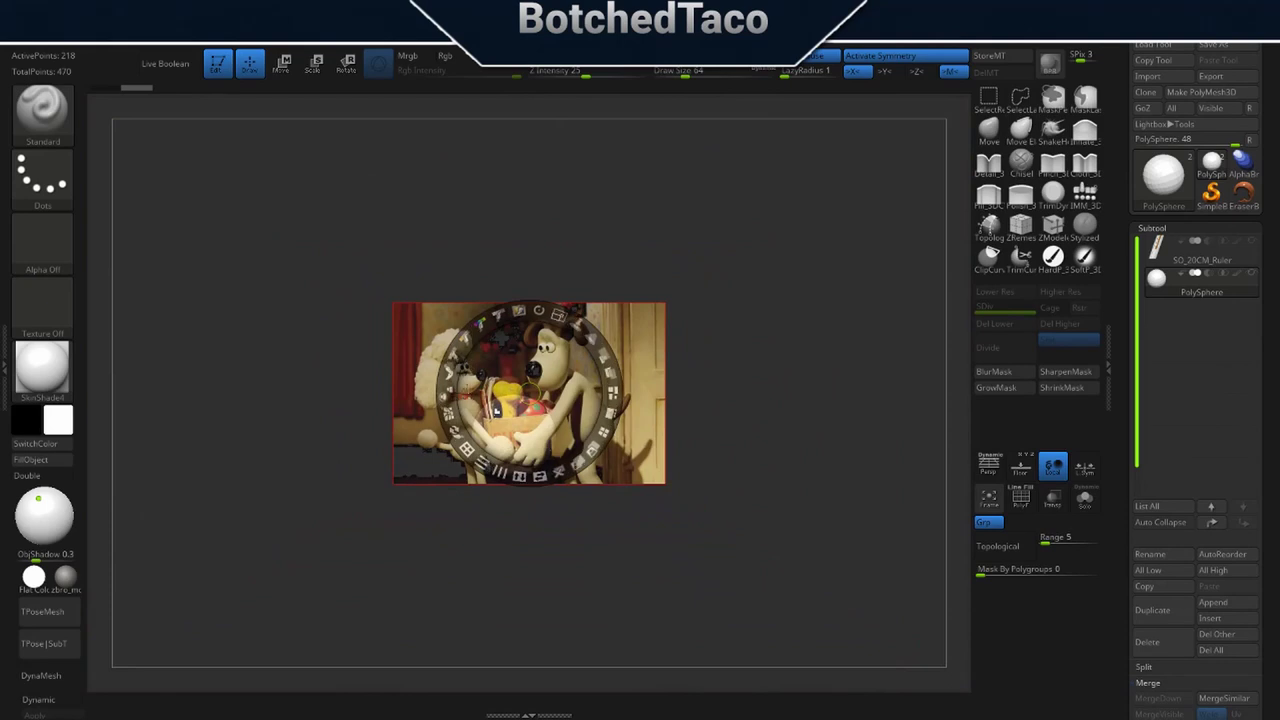
left_click_drag(547, 366, 163, 160)
left_click_drag(209, 124, 205, 196)
left_click_drag(209, 131, 200, 194)
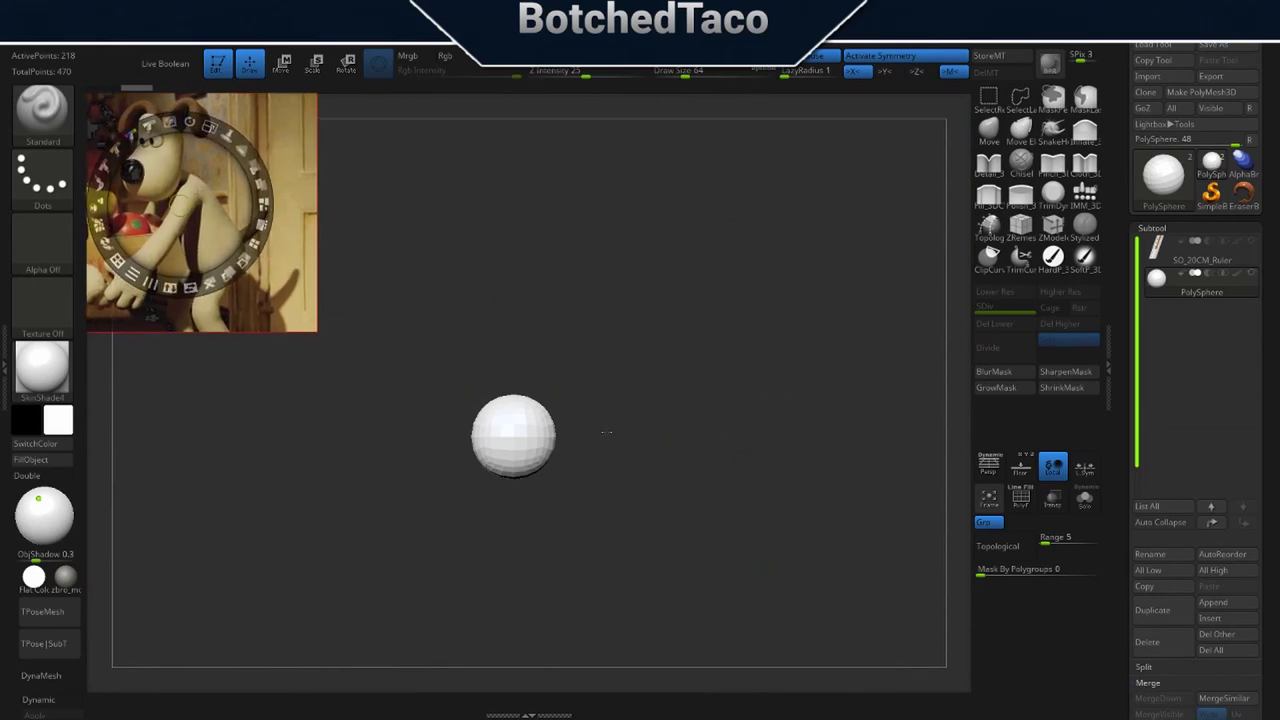
key("z")
key("space")
left_click(659, 575)
Save the ZBrush project as Gromit-01-Blockout-01.
key("ctrl+s")
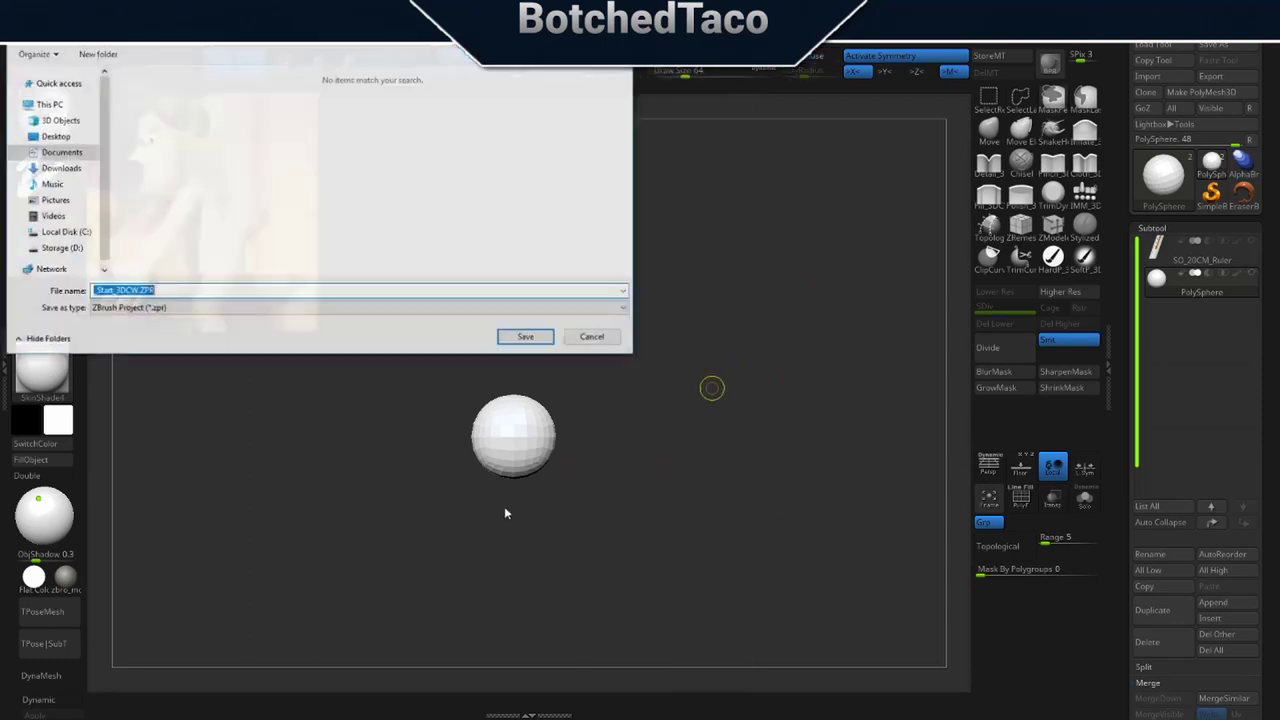
left_click(268, 40)
double_click(167, 122)
left_click(220, 293)
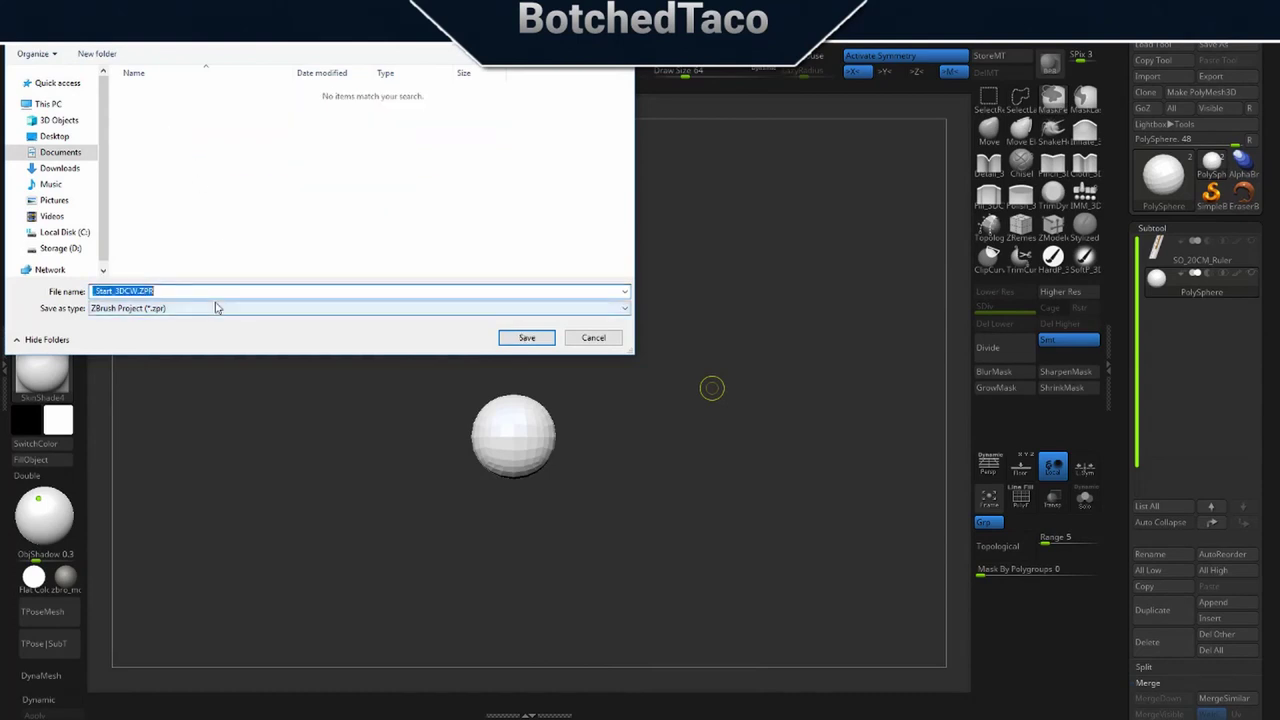
type("Gromit-01-Block")
type("out-01")
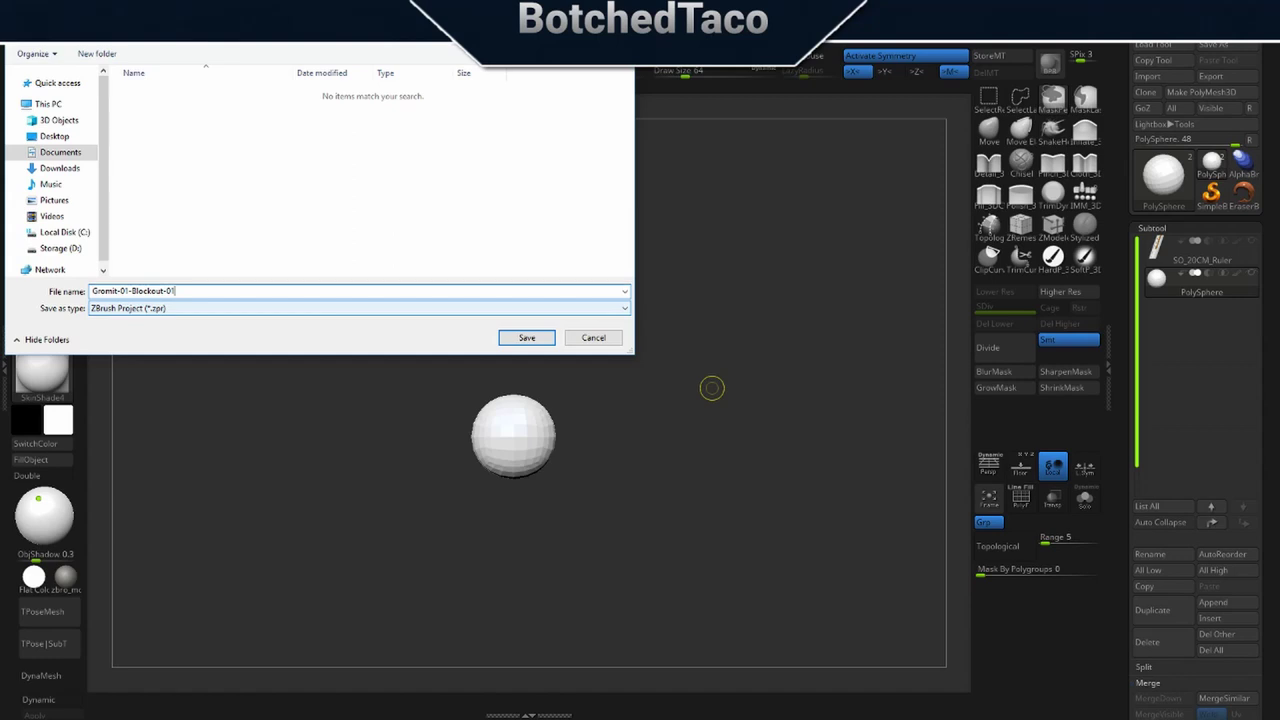
key("Return")
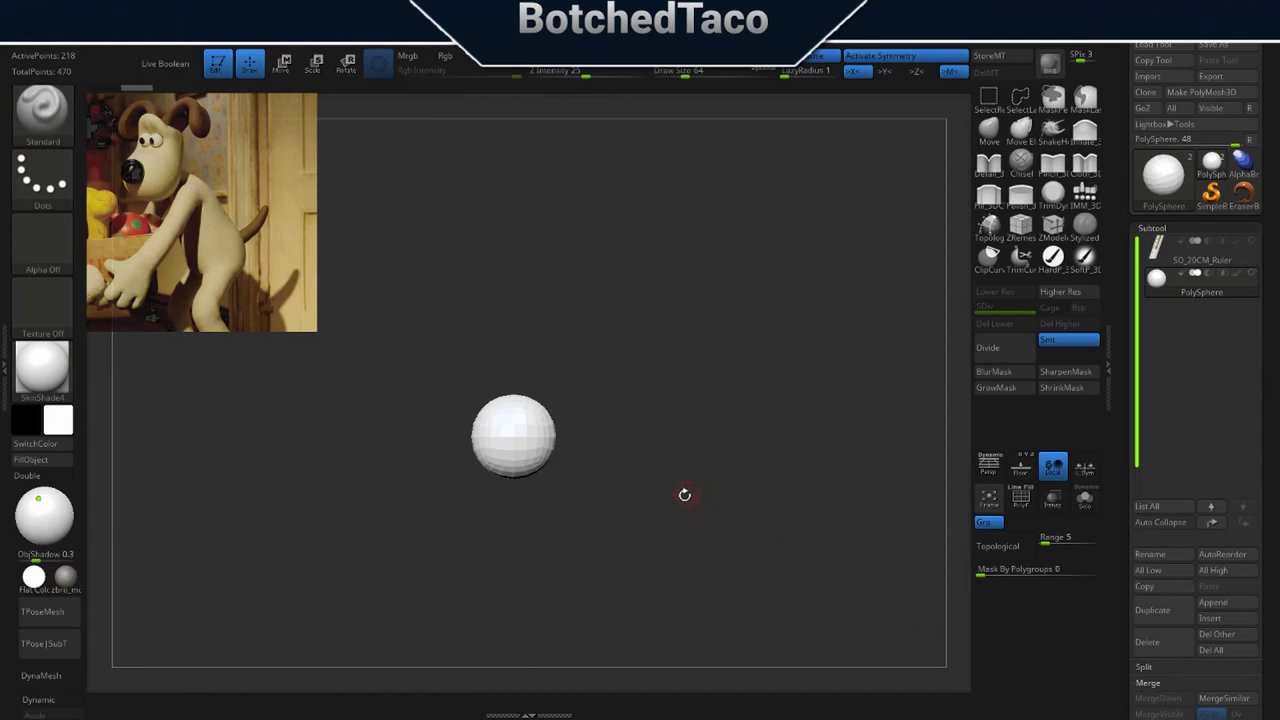
Scale the PolySphere uniformly to about twice its size and show the floor grids on all three axes.
key("w")
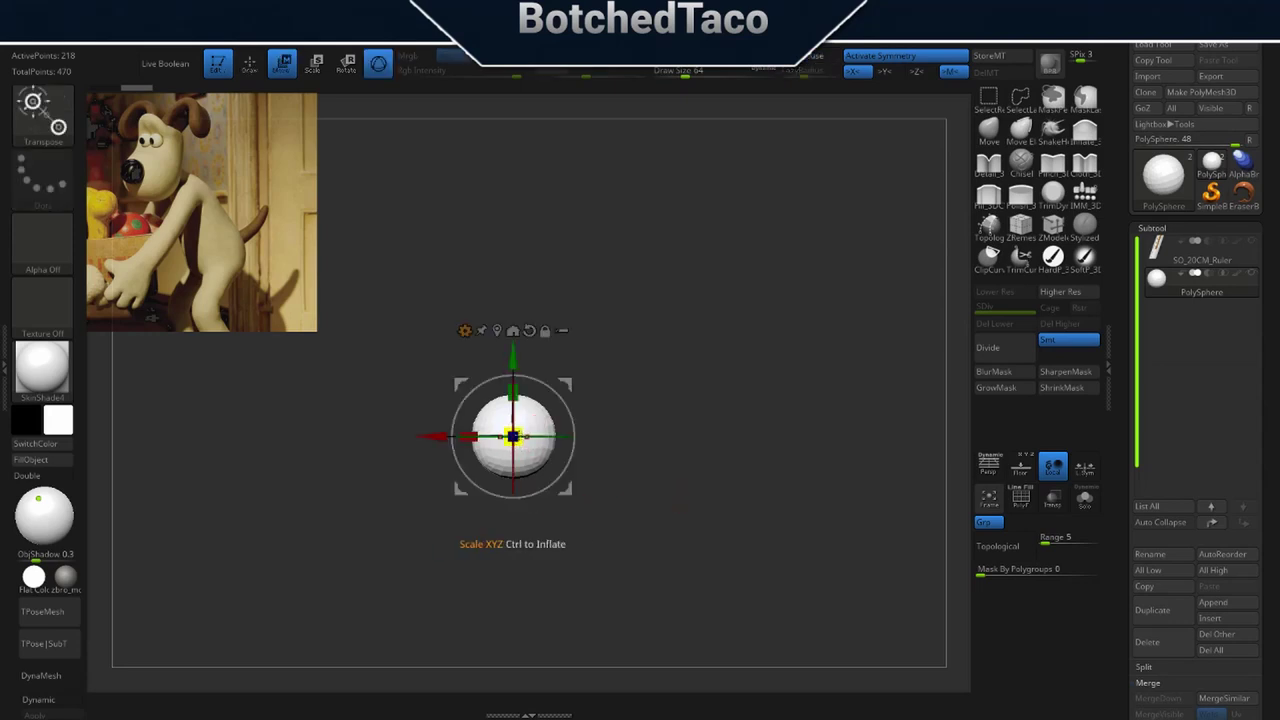
left_click_drag(513, 438, 557, 413)
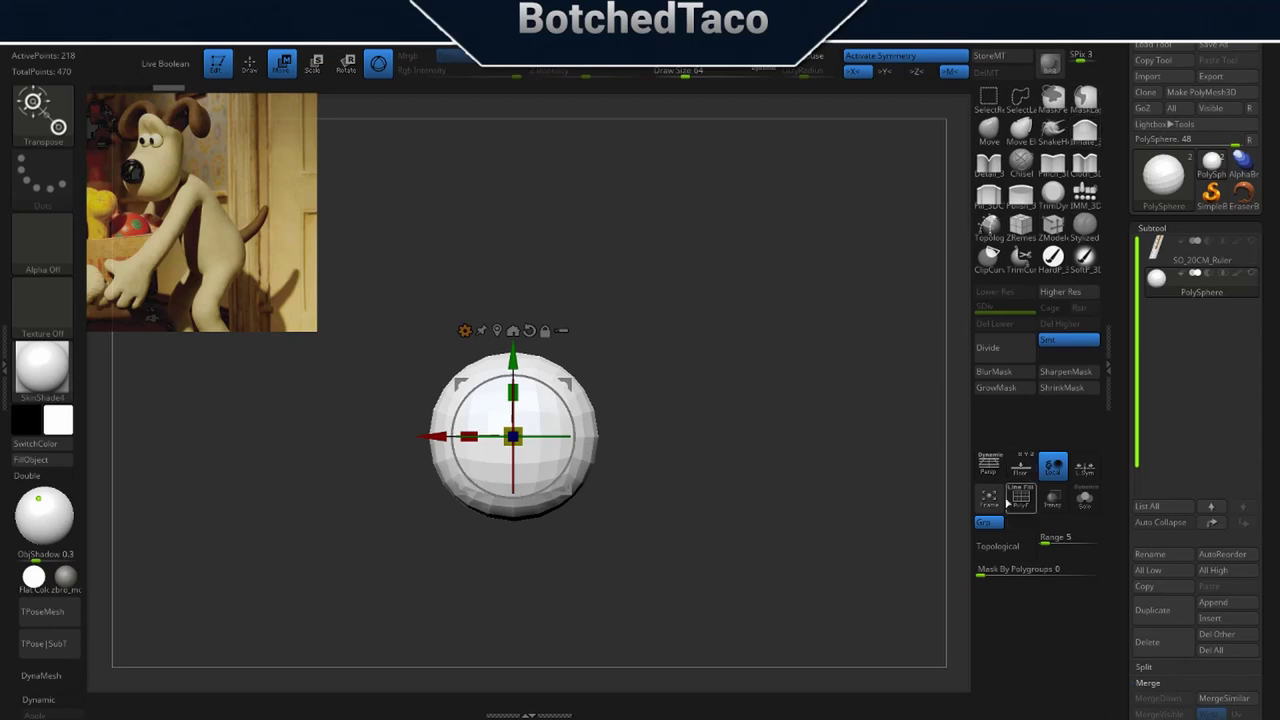
left_click(1021, 465)
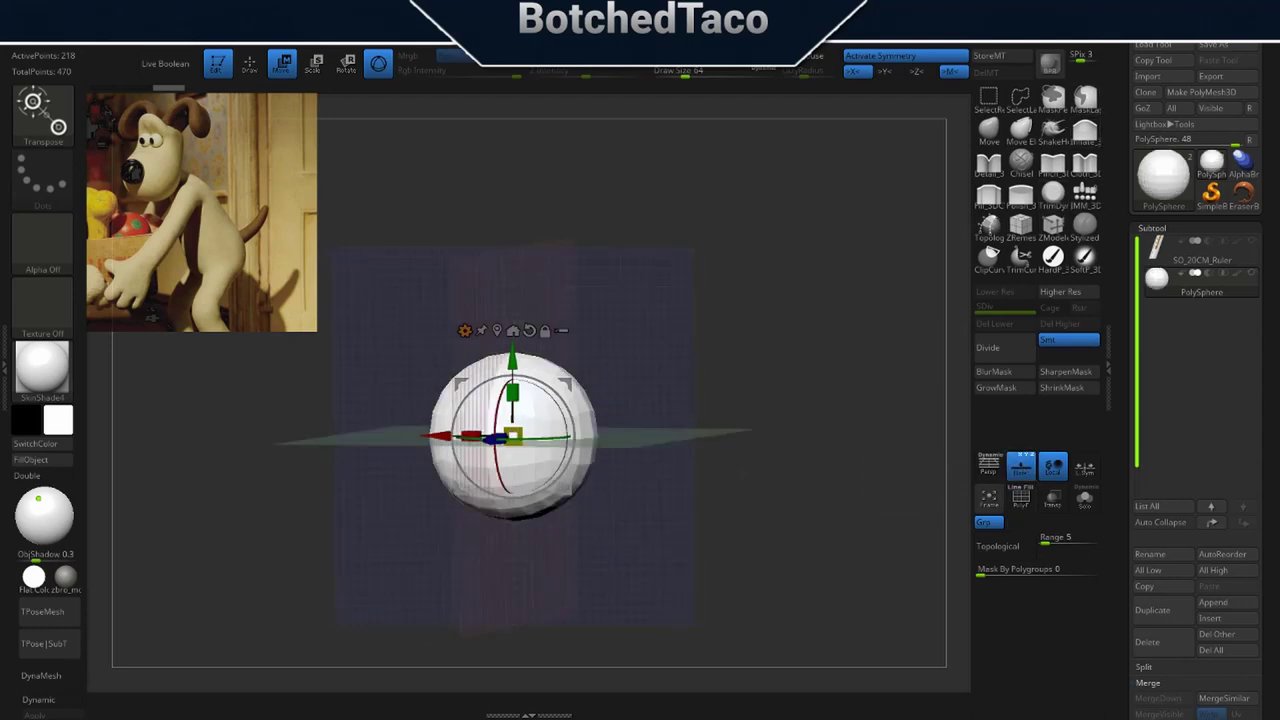
mouse_move(718, 476)
left_mouse_down("shift")
mouse_move(737, 483)
mouse_move(707, 478)
left_mouse_up("shift")
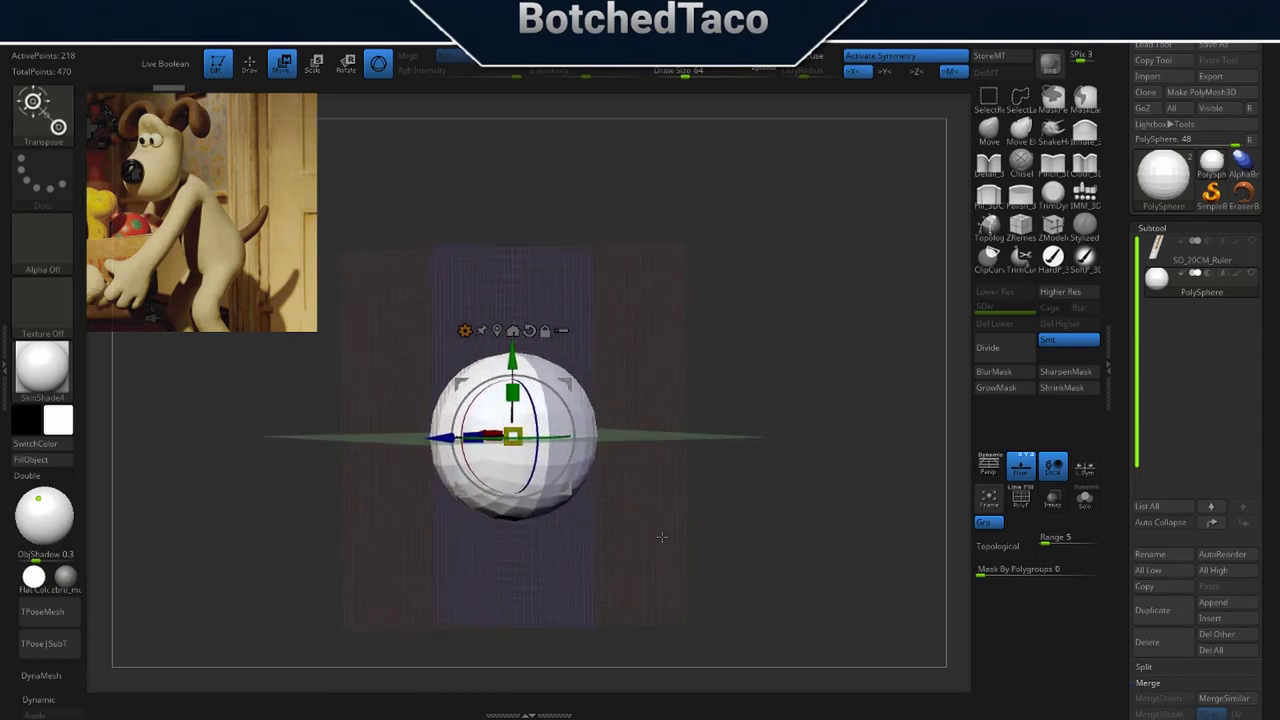
Insert a Cylinder primitive on the top of the sphere, nearly as wide as the sphere.
left_click(1085, 195)
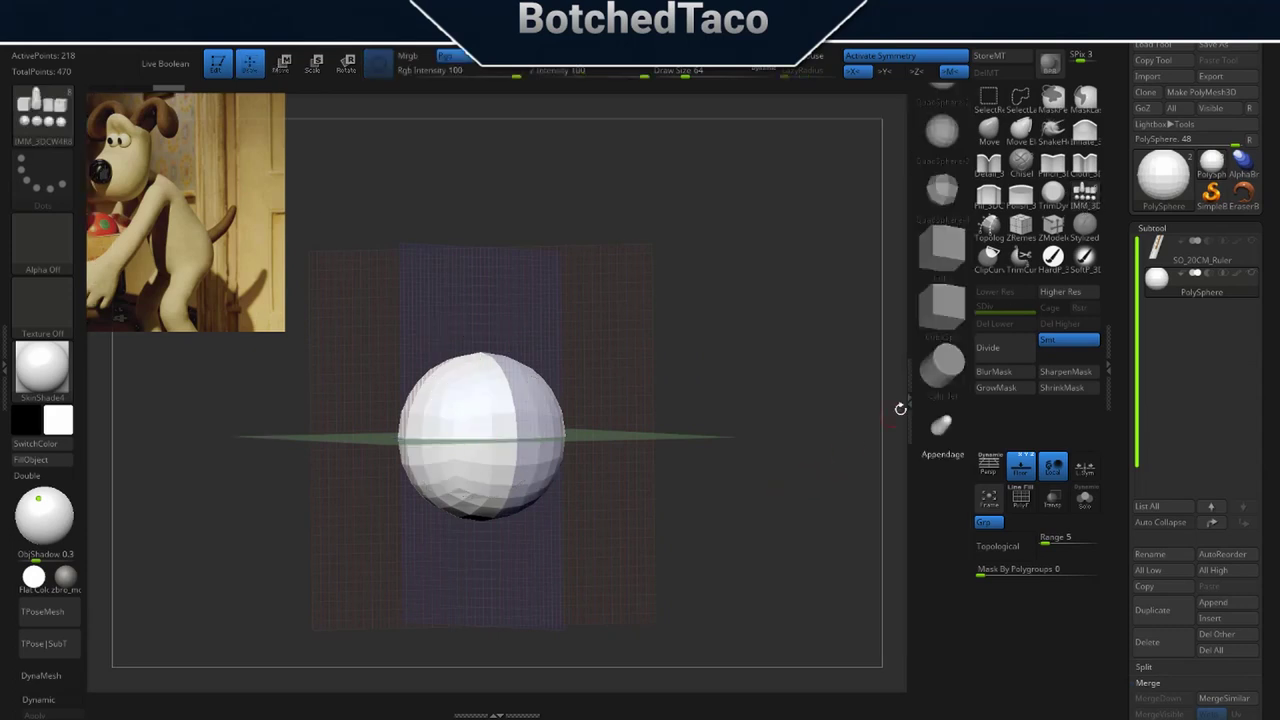
left_click(947, 384)
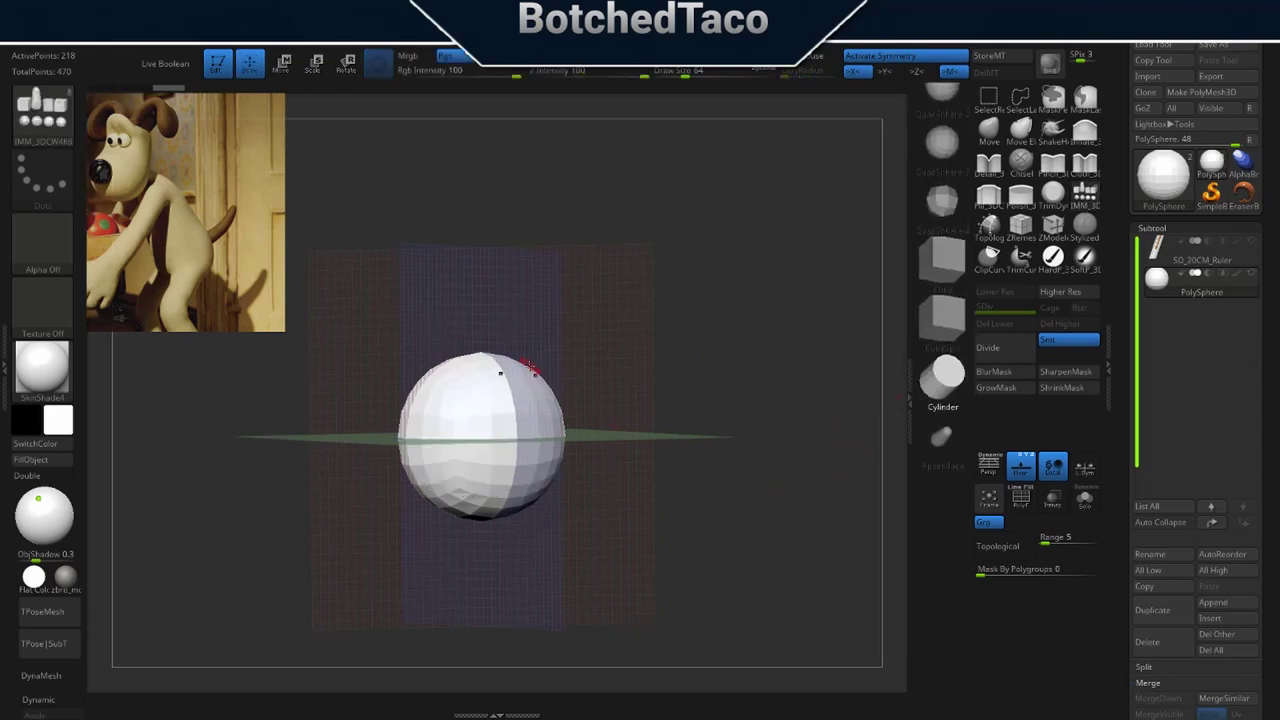
right_click_drag(571, 379, 611, 371)
right_click(615, 345)
right_click(620, 412)
right_click_drag(689, 309, 650, 345)
left_click_drag(650, 345, 655, 393)
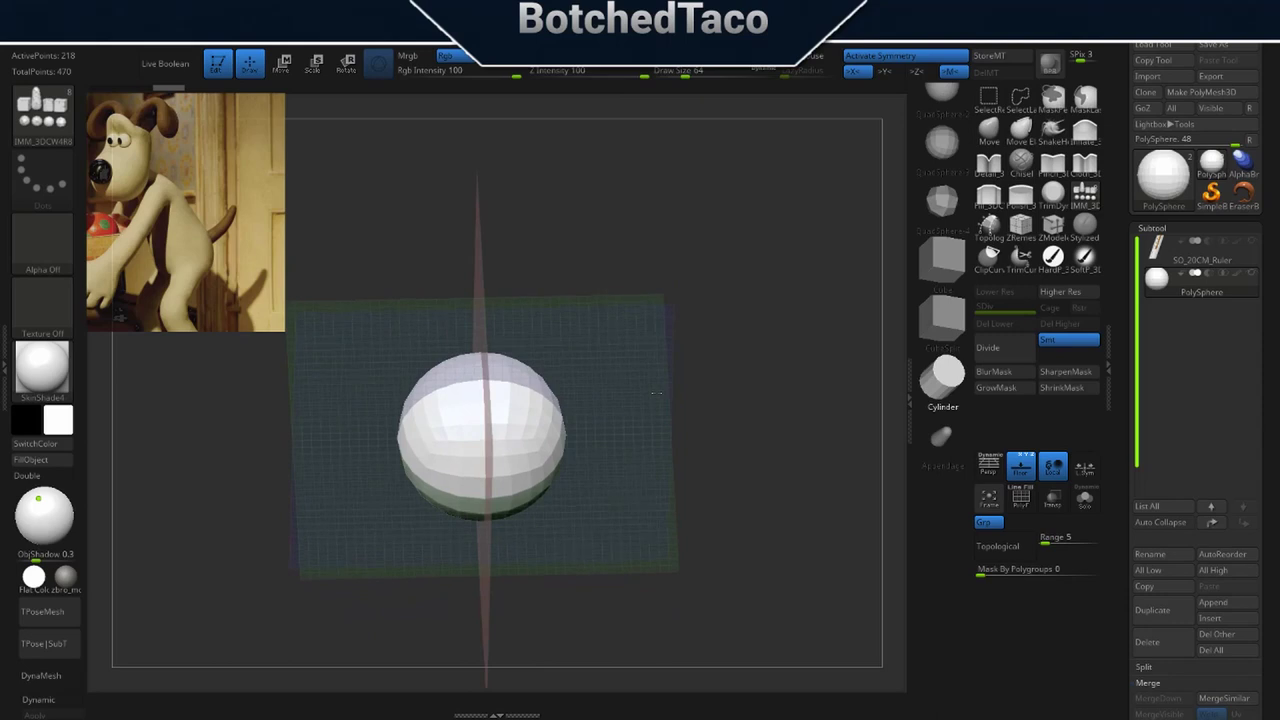
right_click_drag(656, 394, 647, 447)
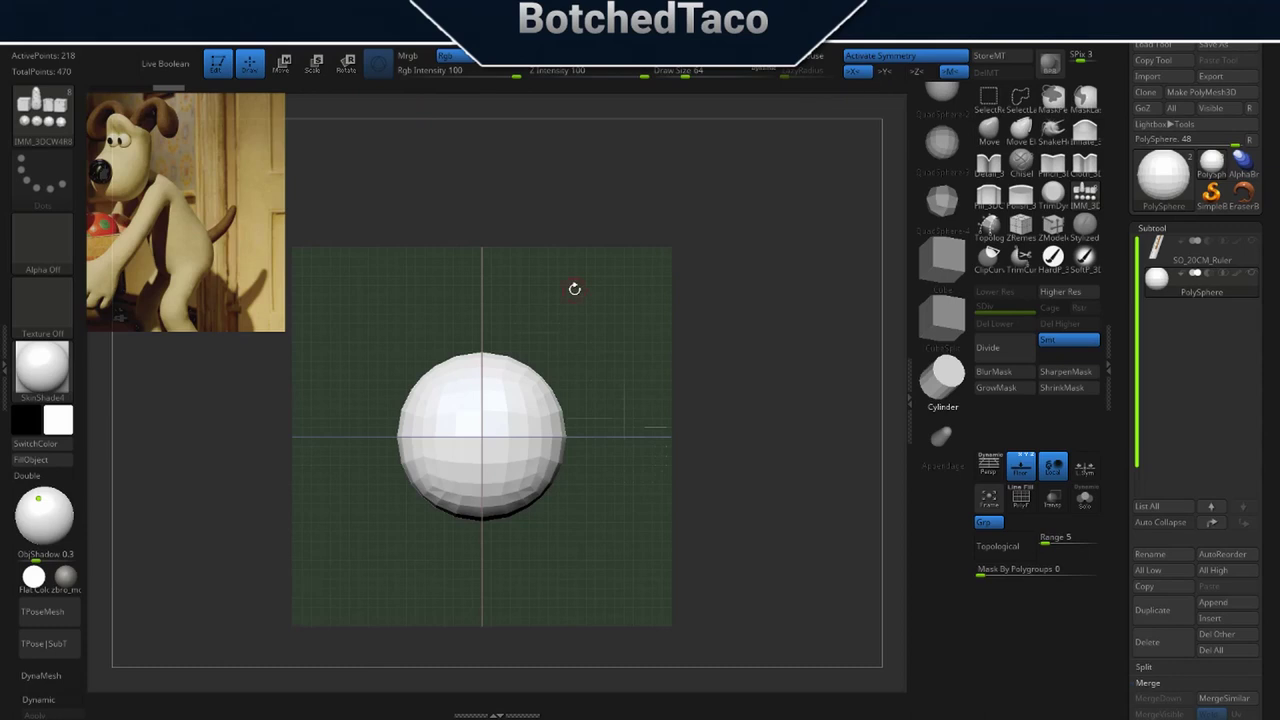
left_click_drag(635, 399, 684, 442)
left_click_drag(480, 436, 508, 518)
left_click_drag(598, 532, 606, 394)
left_click_drag(676, 491, 602, 483)
Sink the cylinder into the sphere and tilt it backward in the side view.
key("w")
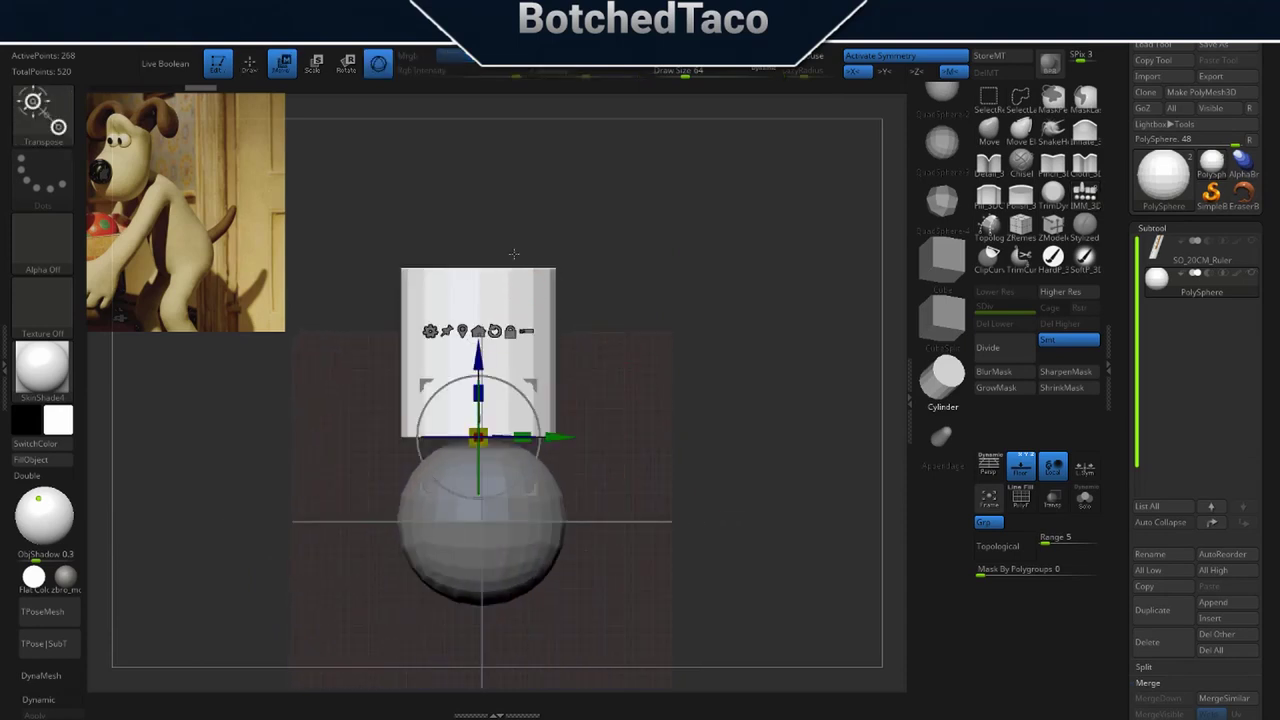
left_click_drag(480, 357, 480, 400)
left_click_drag(558, 480, 588, 480)
left_click_drag(508, 397, 558, 474)
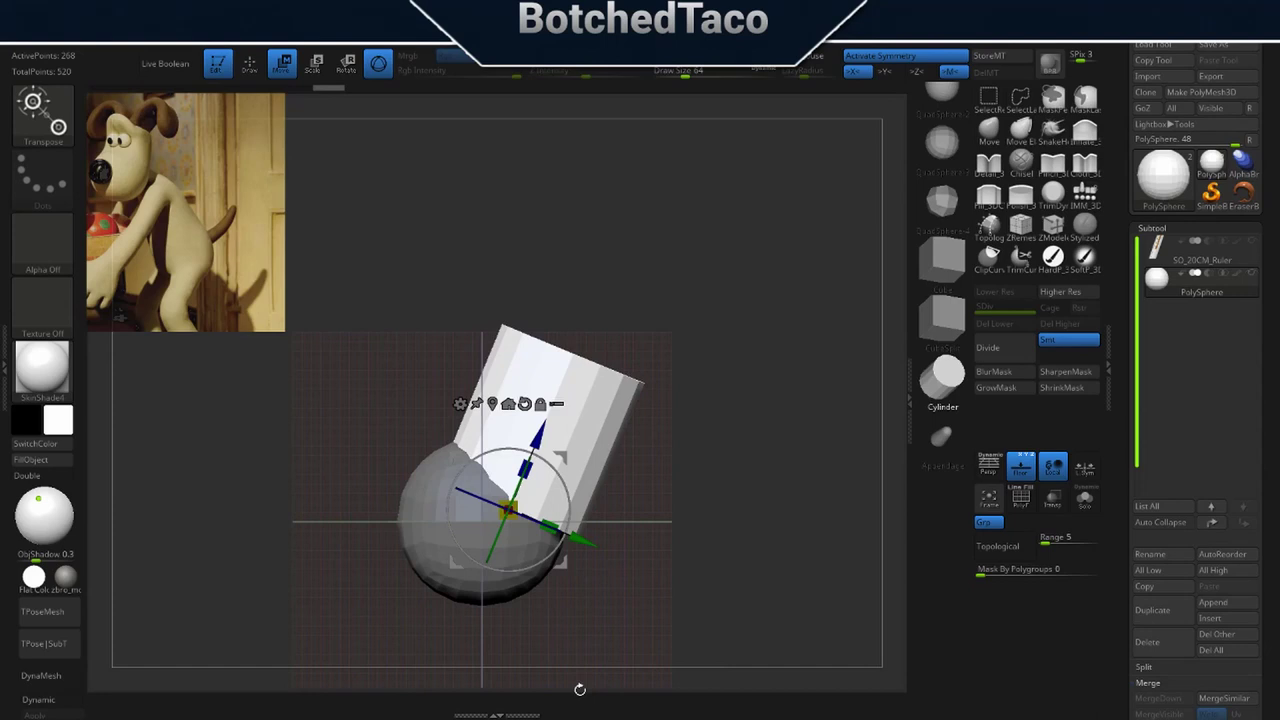
left_click_drag(510, 509, 499, 517)
left_click_drag(582, 540, 574, 537)
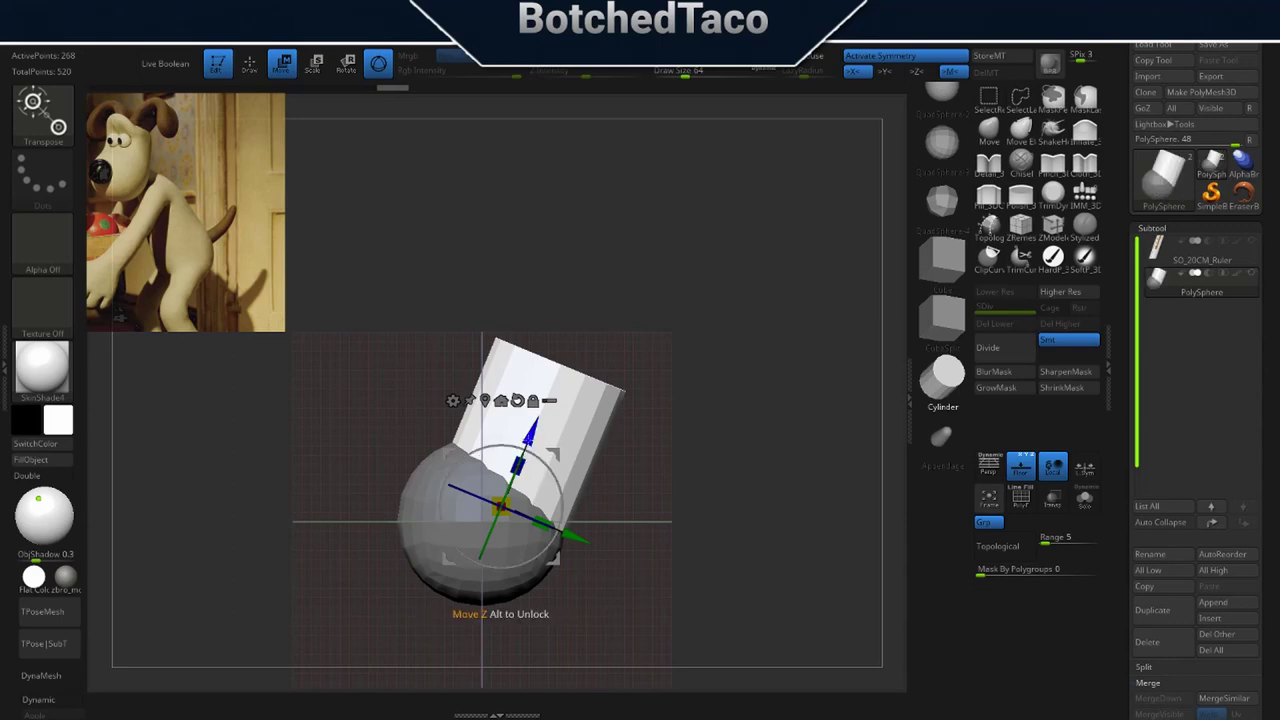
left_click_drag(532, 432, 529, 440)
Align the gizmo to the world axes and widen the cylinder slightly along X.
left_click_drag(624, 507, 675, 508)
left_click(516, 409)
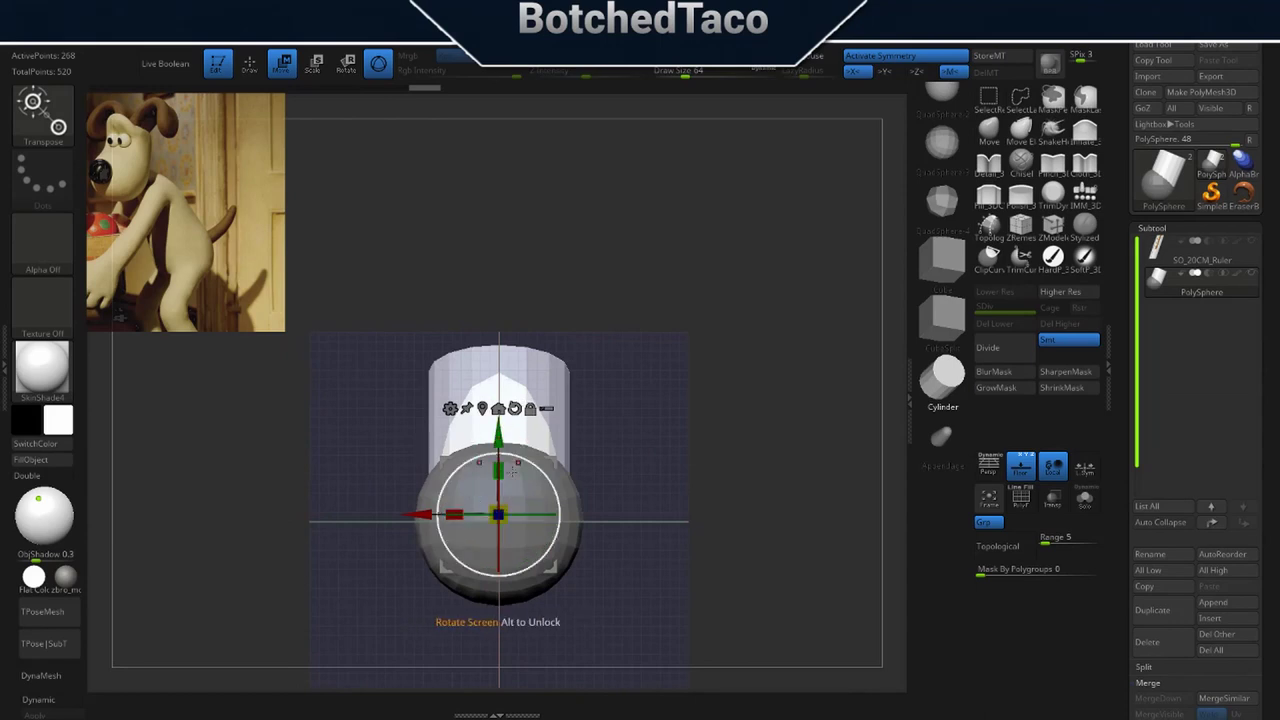
left_click_drag(455, 516, 440, 517)
left_click_drag(660, 492, 599, 511)
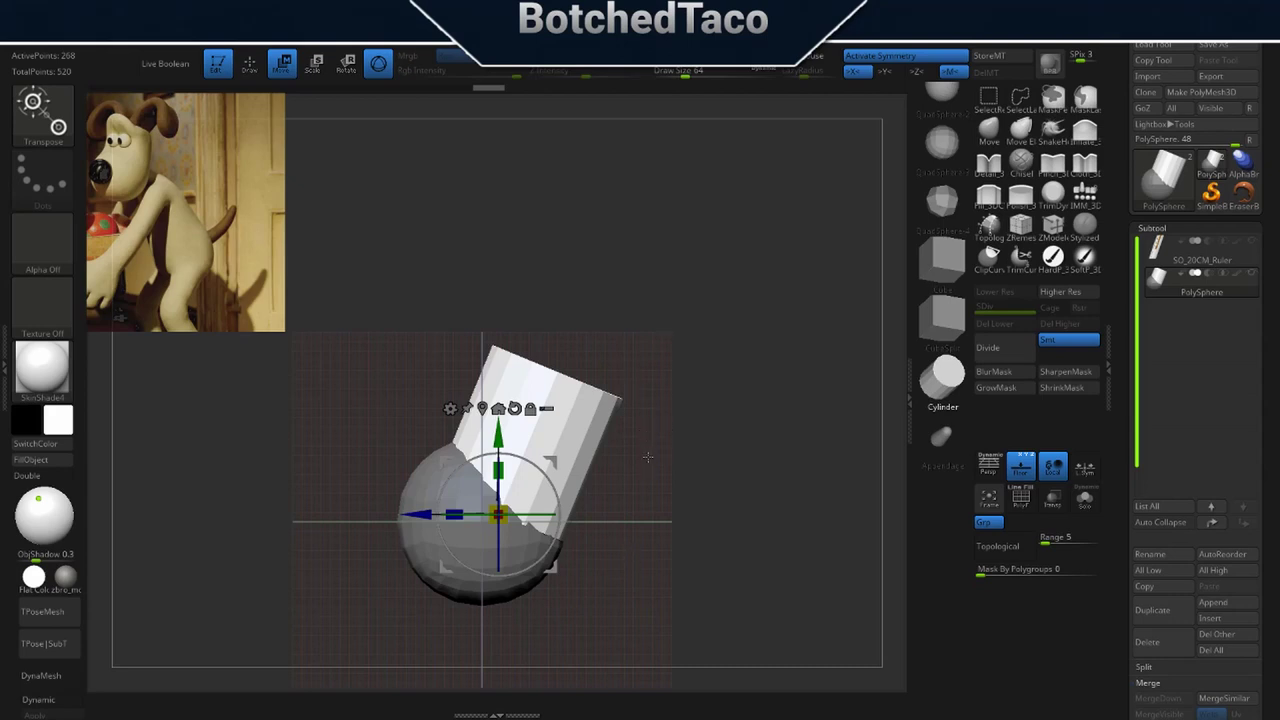
left_click_drag(585, 500, 642, 500)
left_click_drag(668, 456, 674, 542)
Clear the mask and insert a small QuadSphere-2 at the front centre of the large sphere.
key("q")
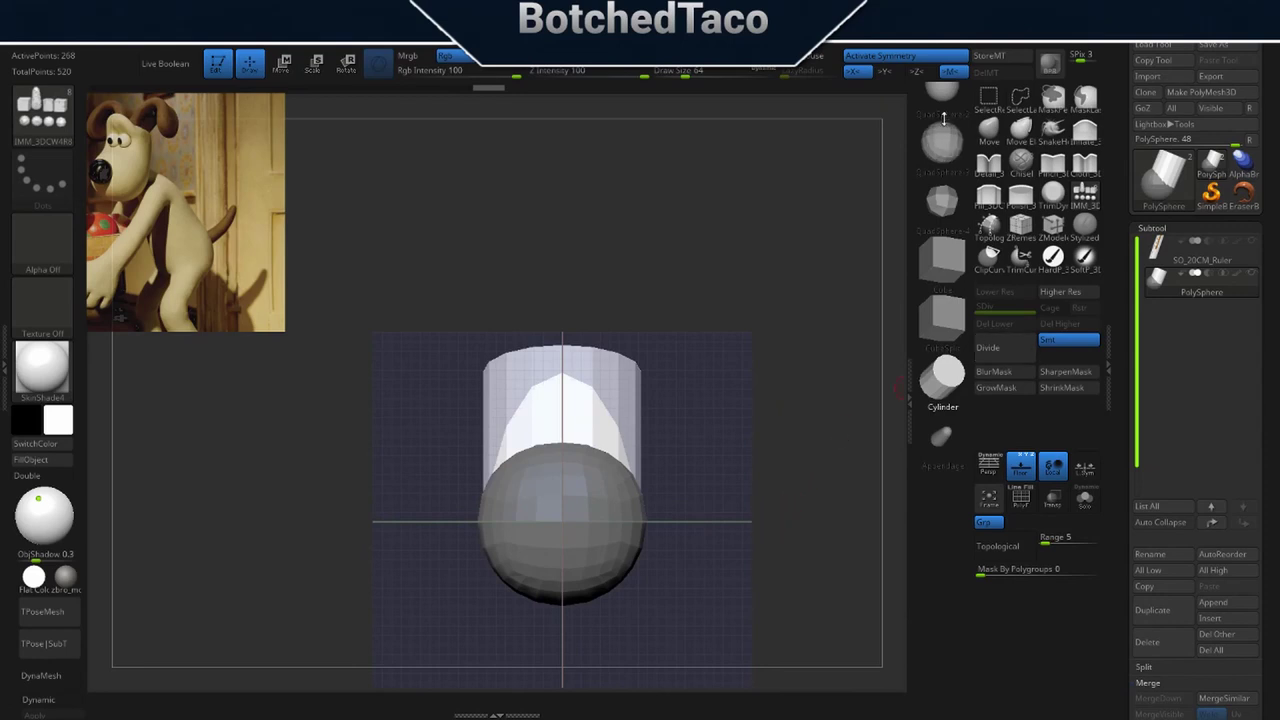
left_click(941, 201)
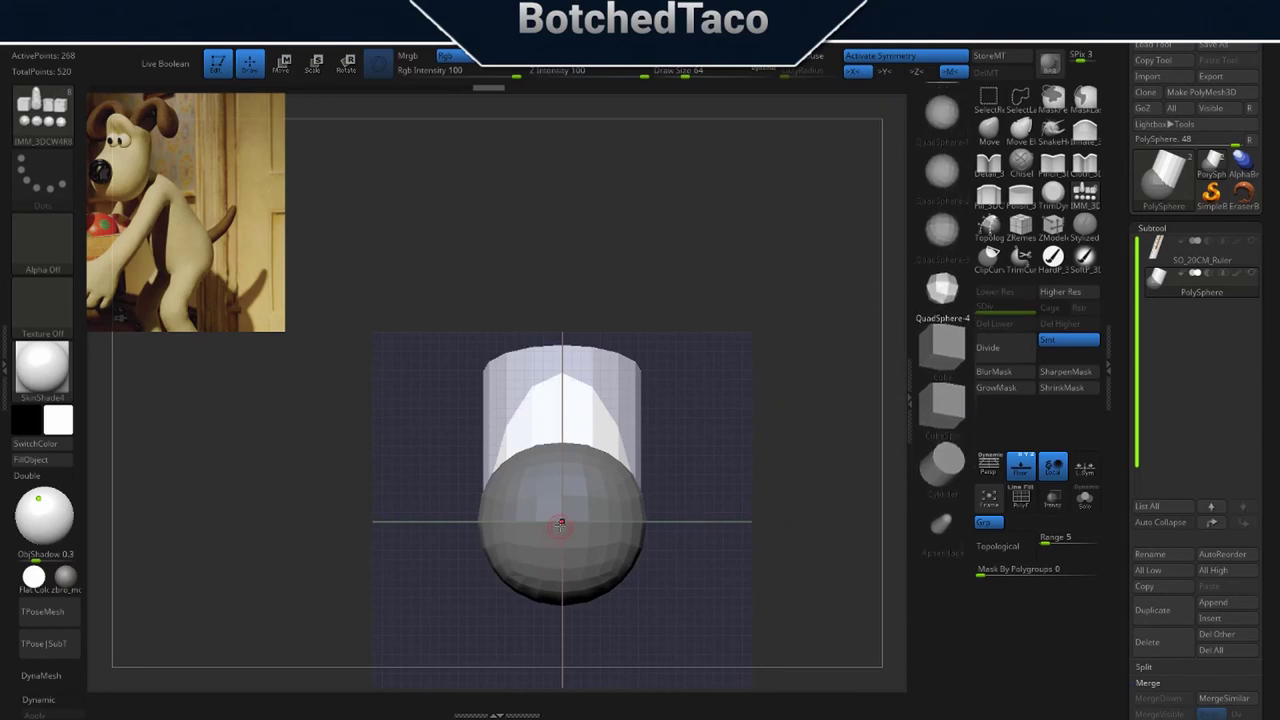
key("ctrl")
left_click_drag(812, 404, 826, 420, "ctrl")
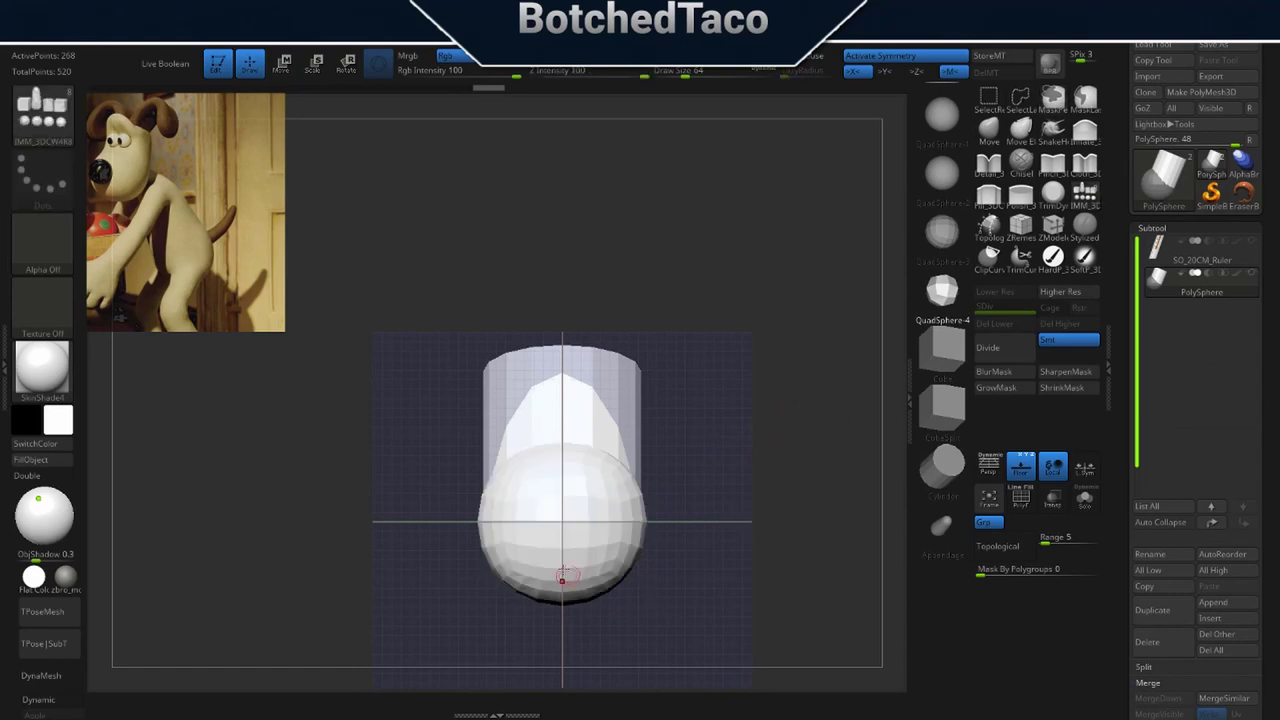
left_click_drag(562, 521, 574, 554)
key("ctrl+z")
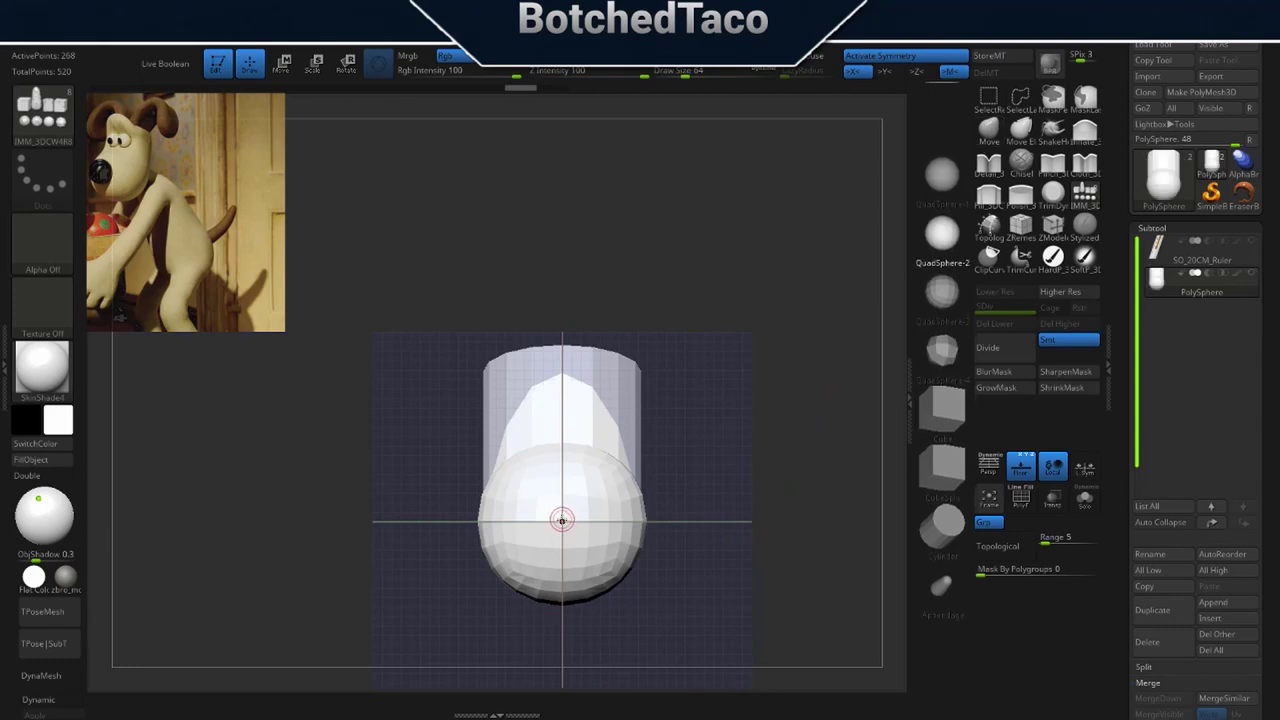
left_click_drag(562, 520, 583, 554)
left_click_drag(755, 573, 691, 557)
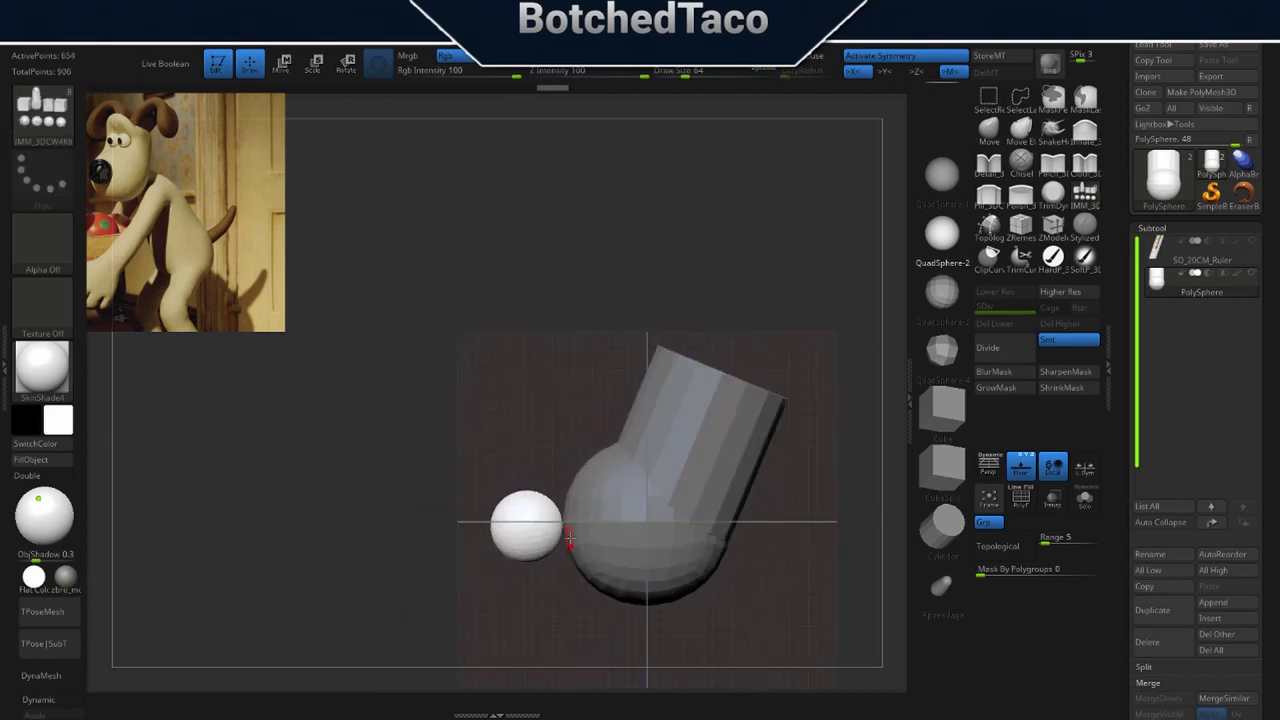
Align the gizmo to the world axes, move the small front sphere up and partly into the large sphere, and enlarge it slightly.
key("w")
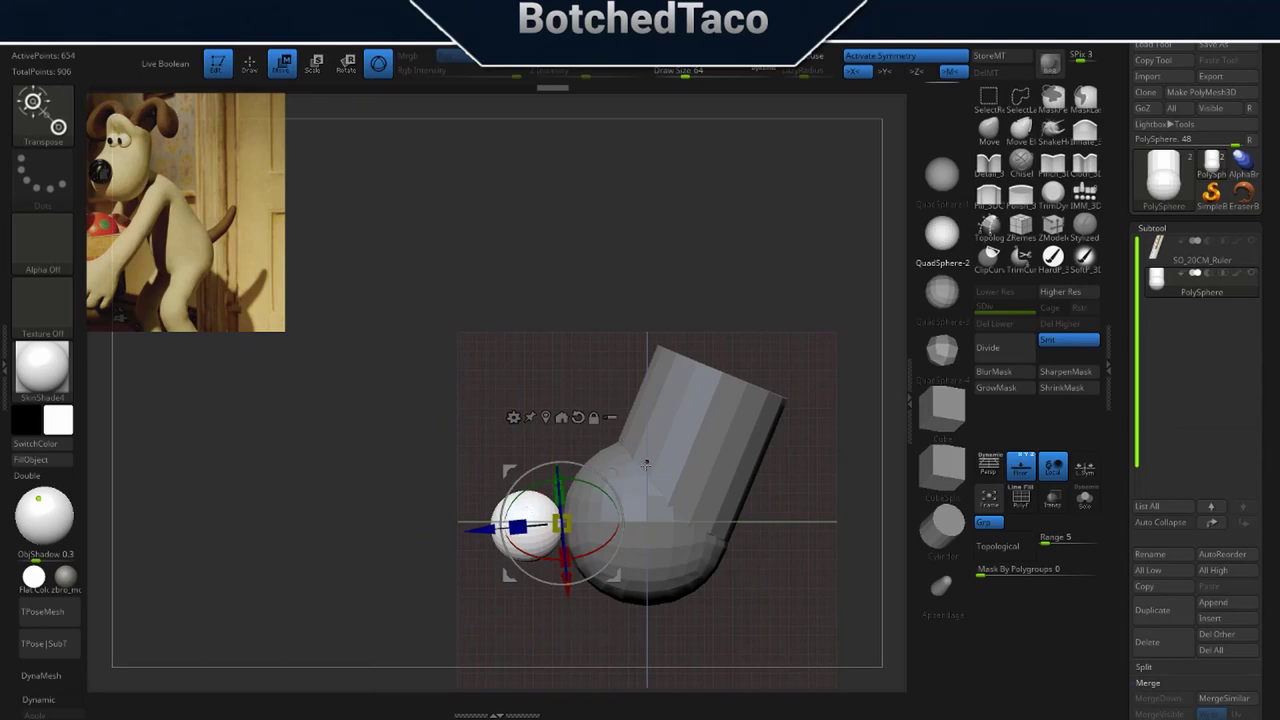
left_click(578, 417, "alt")
left_click_drag(485, 524, 505, 524)
left_click_drag(582, 444, 582, 428)
left_click_drag(502, 509, 516, 509)
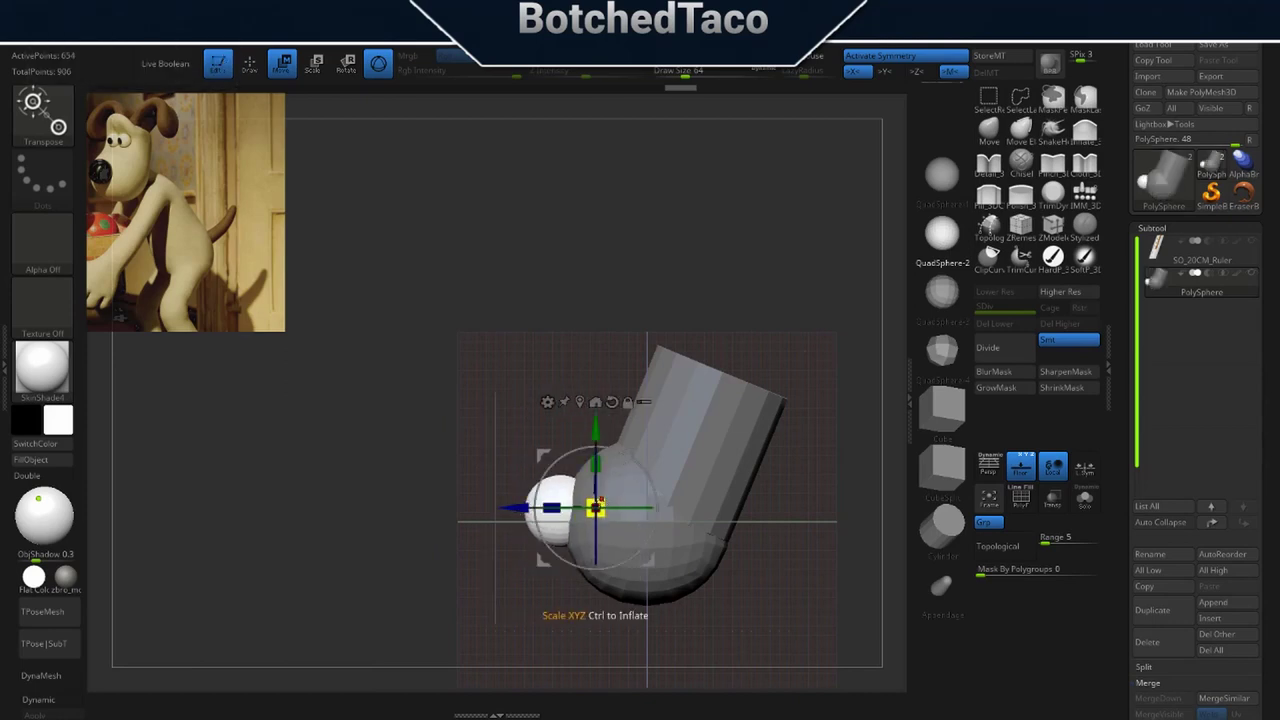
left_click_drag(600, 501, 608, 498)
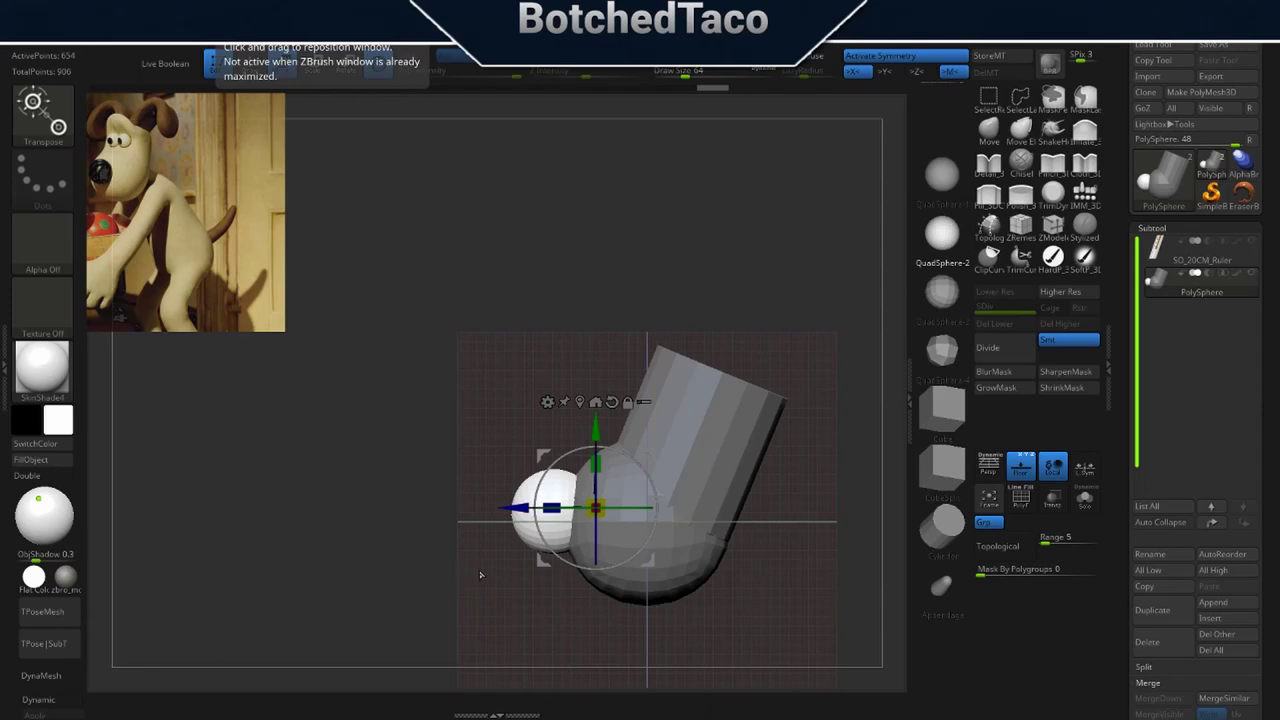
Hide the floor grids and clear the mask from the model.
left_click_drag(728, 241, 784, 248)
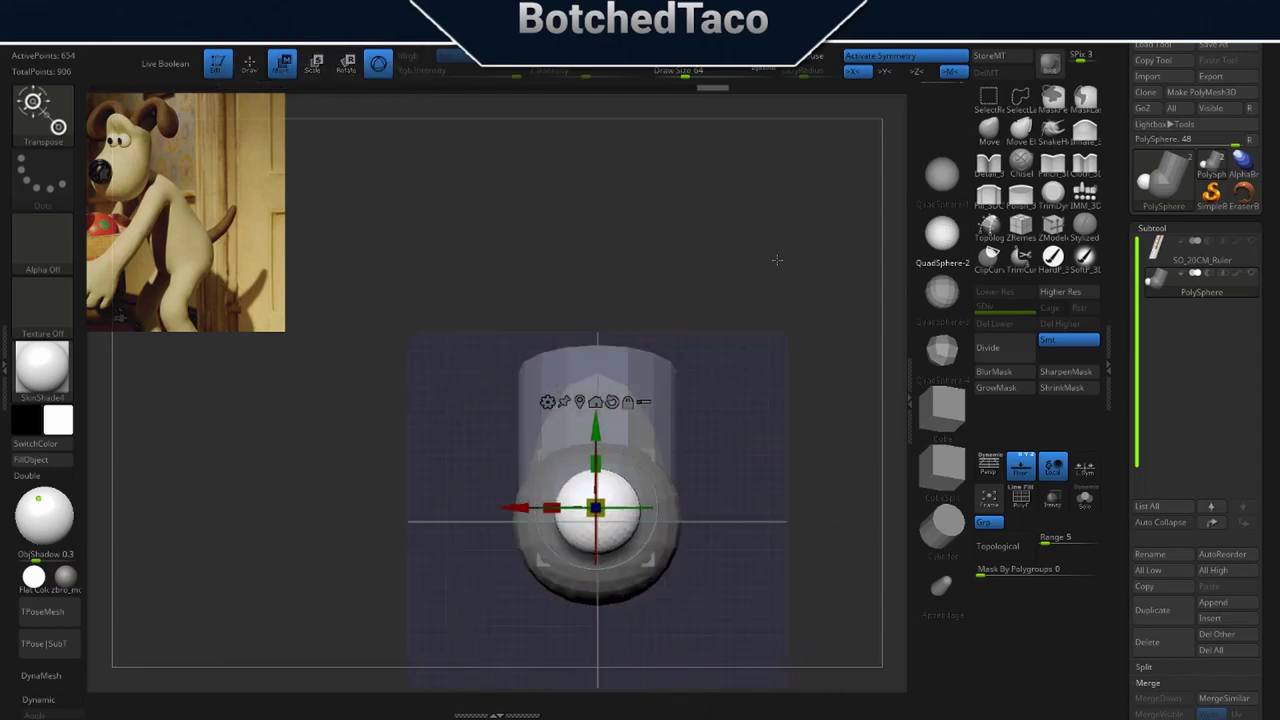
left_click(1021, 465)
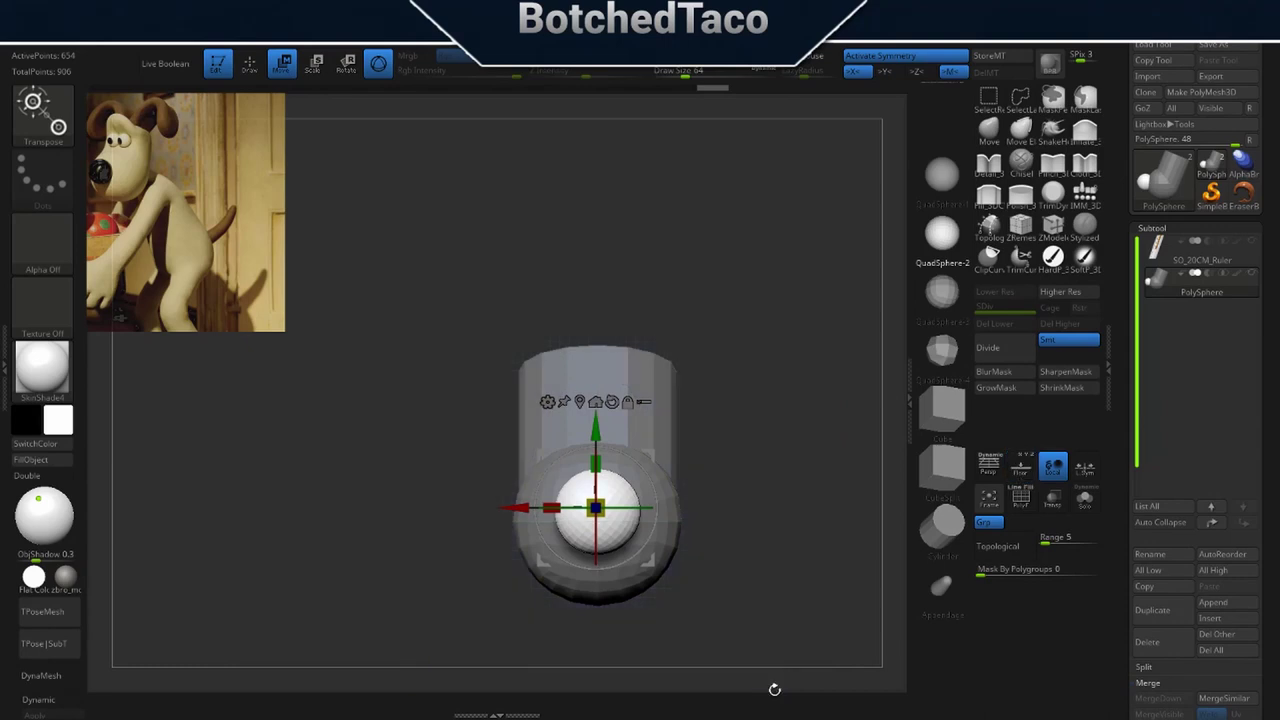
mouse_move(748, 546)
left_mouse_down("ctrl")
mouse_move(766, 517)
mouse_move(738, 538)
left_mouse_up("ctrl")
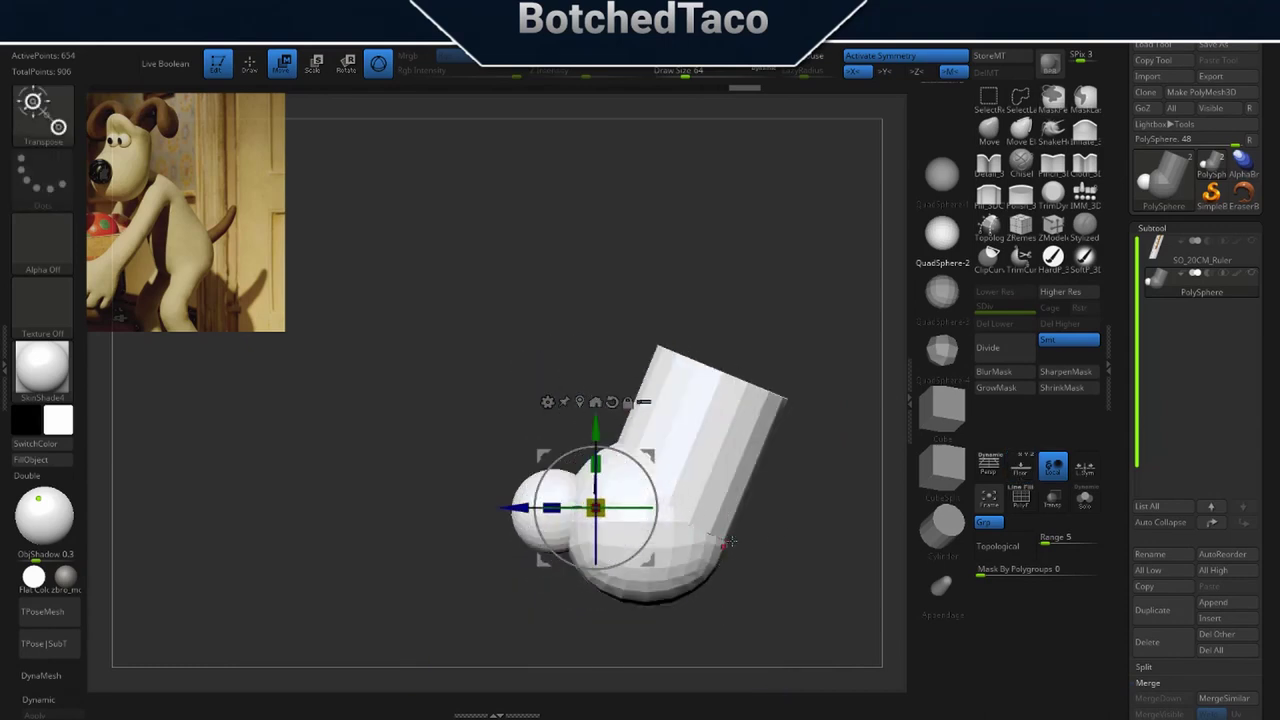
Isolate the large sphere with masking and scale it uniformly by about 1.11 from its centre, with symmetry off only for this operation.
left_click_drag(749, 537, 779, 554)
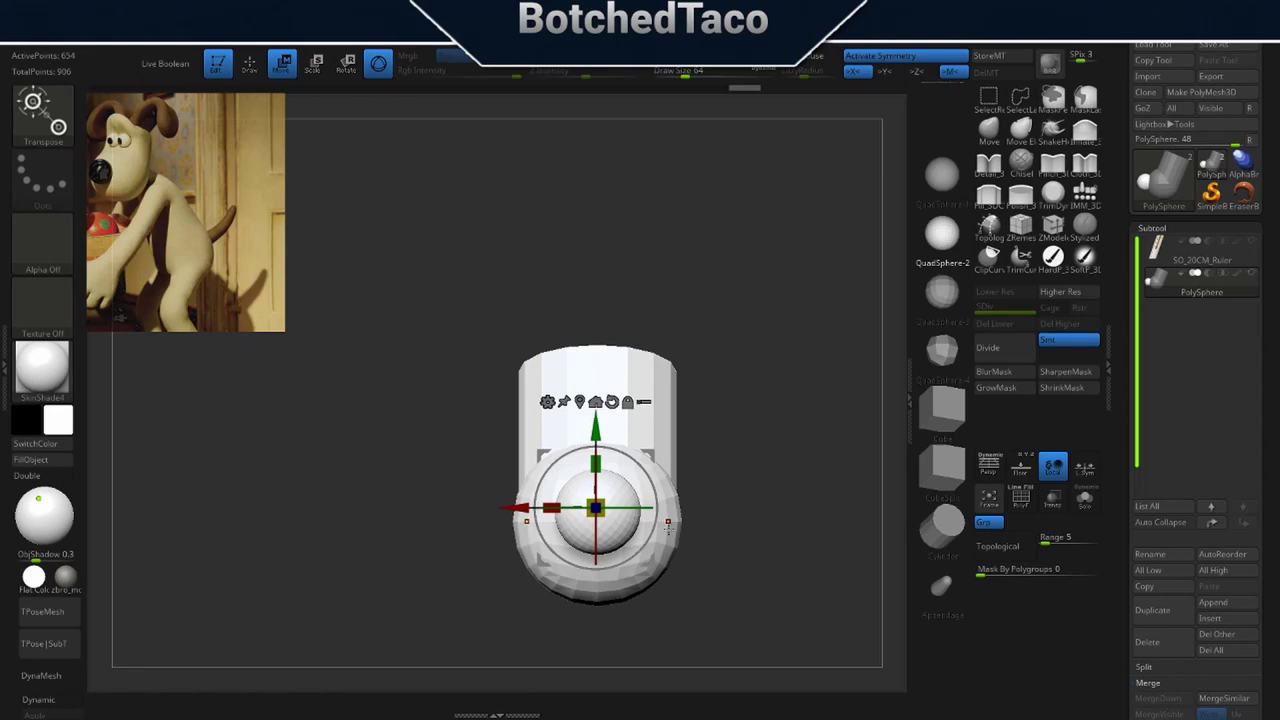
left_click(670, 532, "ctrl")
left_click(686, 427, "alt")
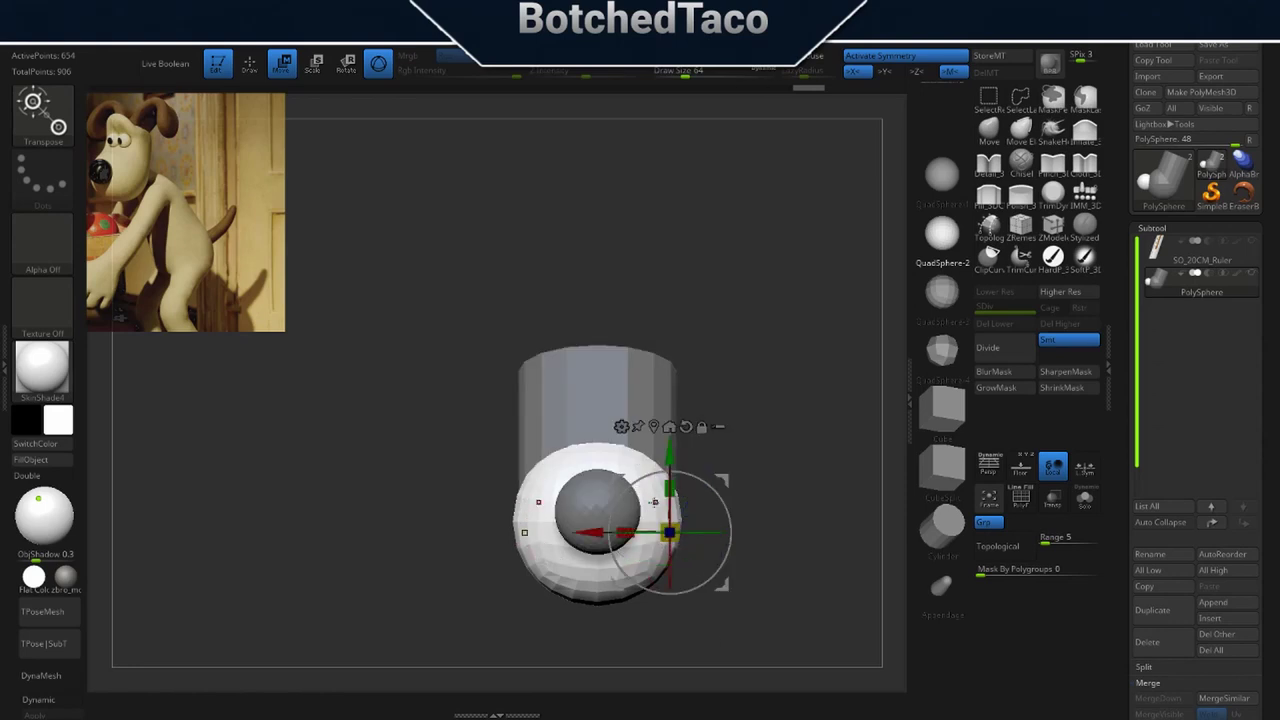
left_click(669, 426)
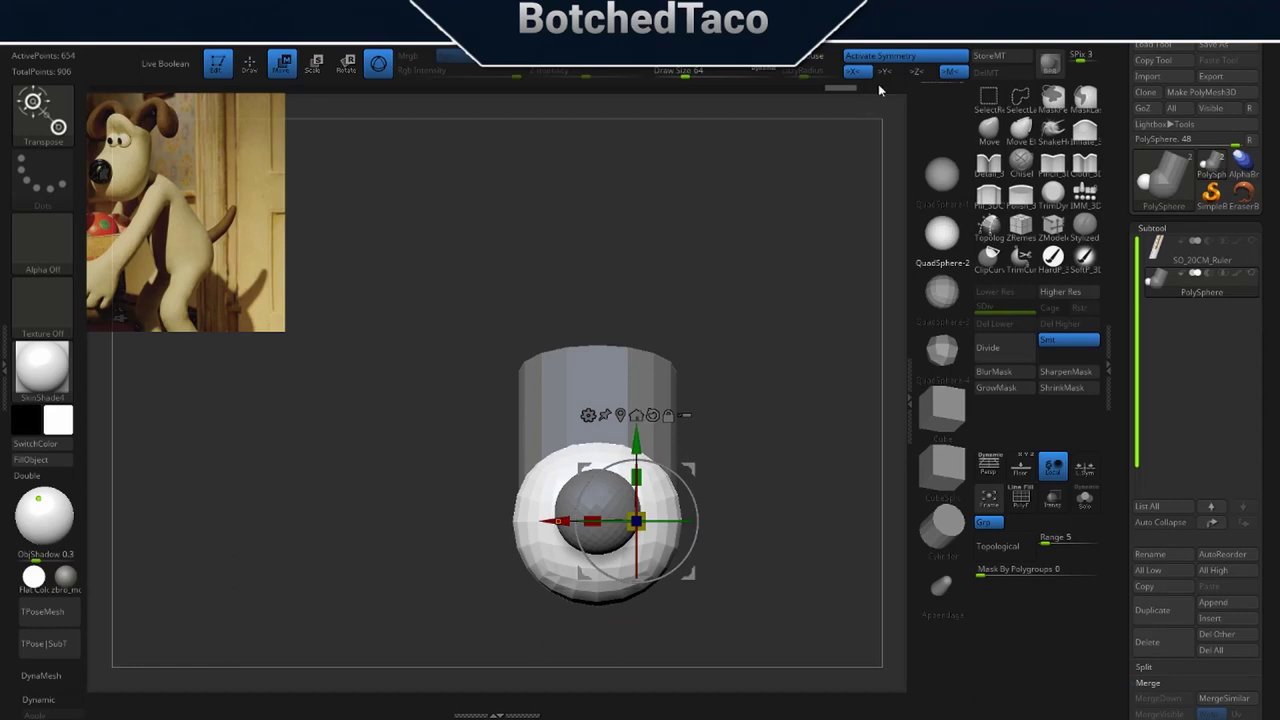
left_click(904, 54)
left_click(636, 415)
left_click_drag(597, 520, 612, 510)
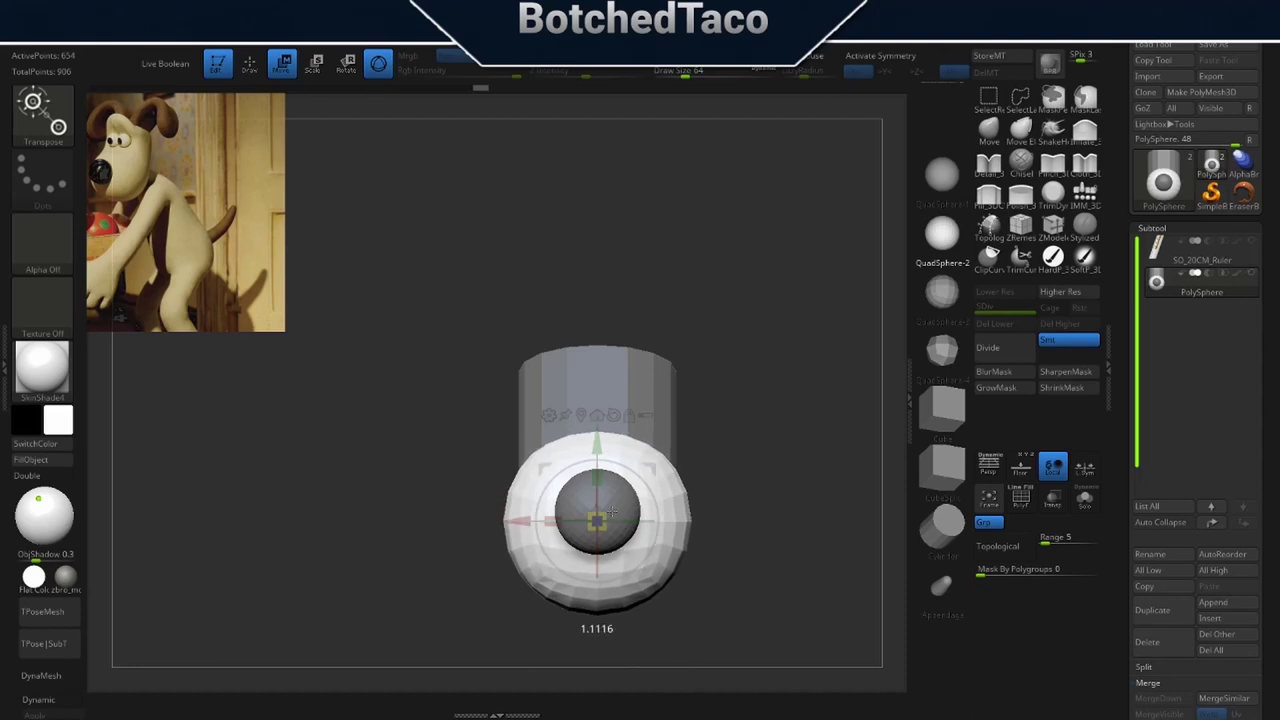
left_click(893, 58)
Isolate the cylinder with masking, align the gizmo to the world axes and nudge the cylinder slightly backward.
left_click_drag(706, 590, 635, 640)
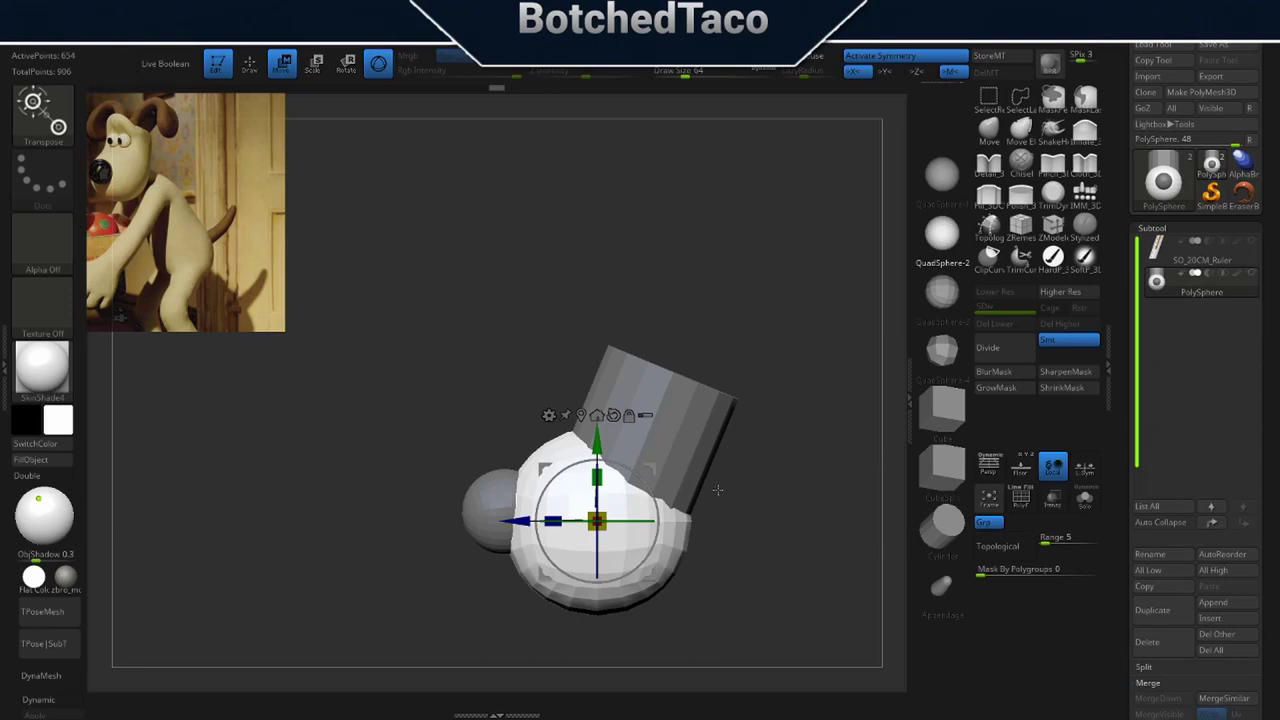
left_click(682, 406, "ctrl")
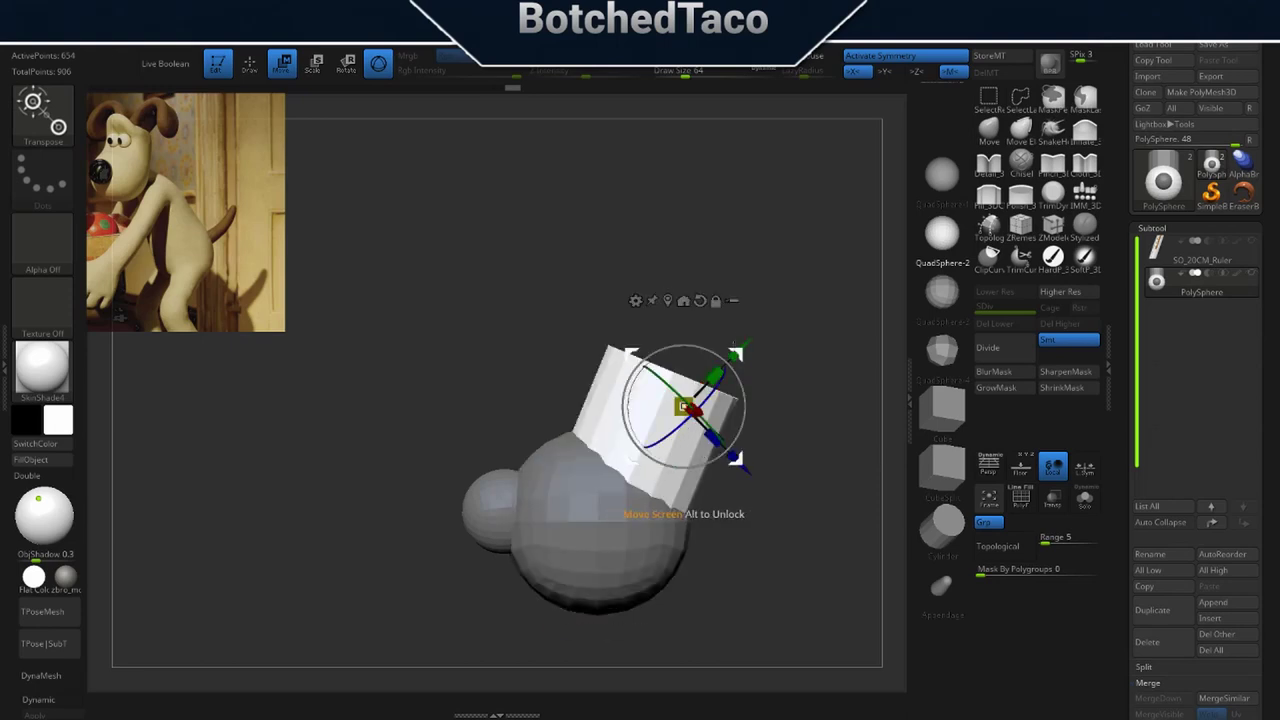
left_click(700, 300, "alt")
left_click_drag(688, 396, 766, 408)
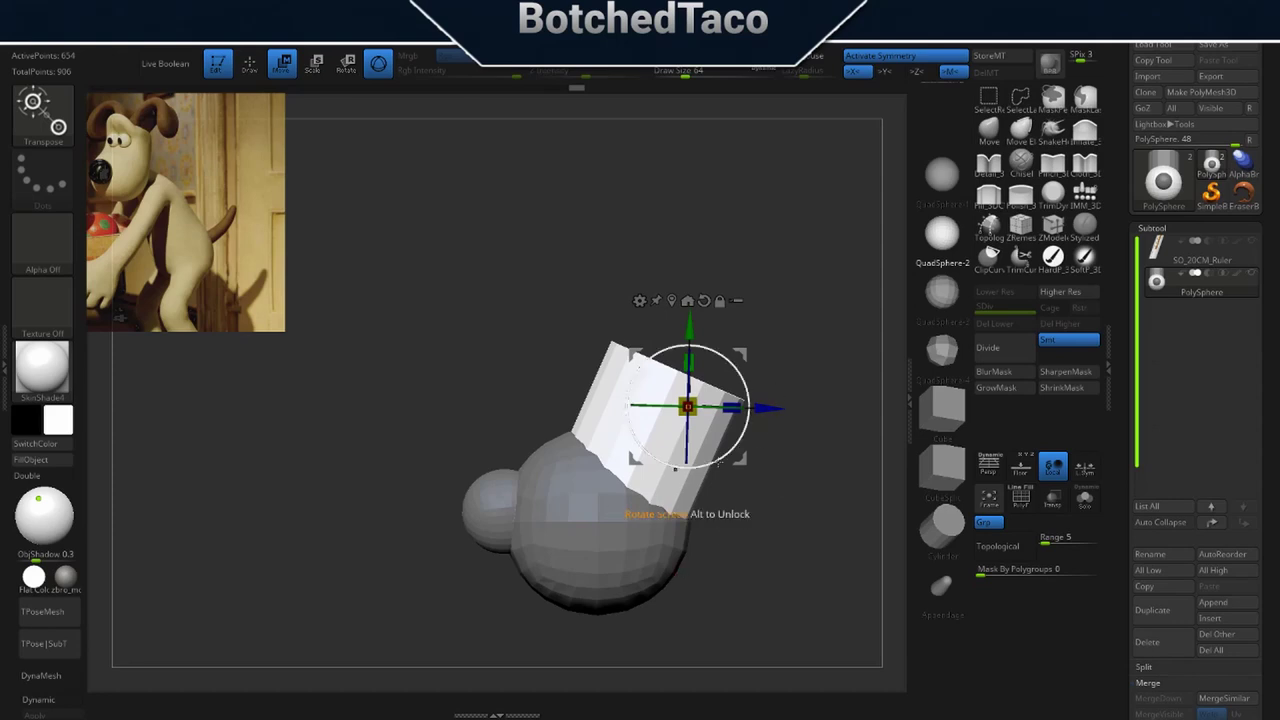
right_click(664, 571)
Clear the mask and turn on the PolyFrame display of the model.
right_click_drag(774, 402, 811, 491)
mouse_move(793, 543)
right_mouse_down("alt")
mouse_move(528, 513)
mouse_move(592, 517)
right_mouse_up("alt")
left_click_drag(735, 338, 770, 425, "ctrl")
key("q")
left_click_drag(676, 690, 687, 549)
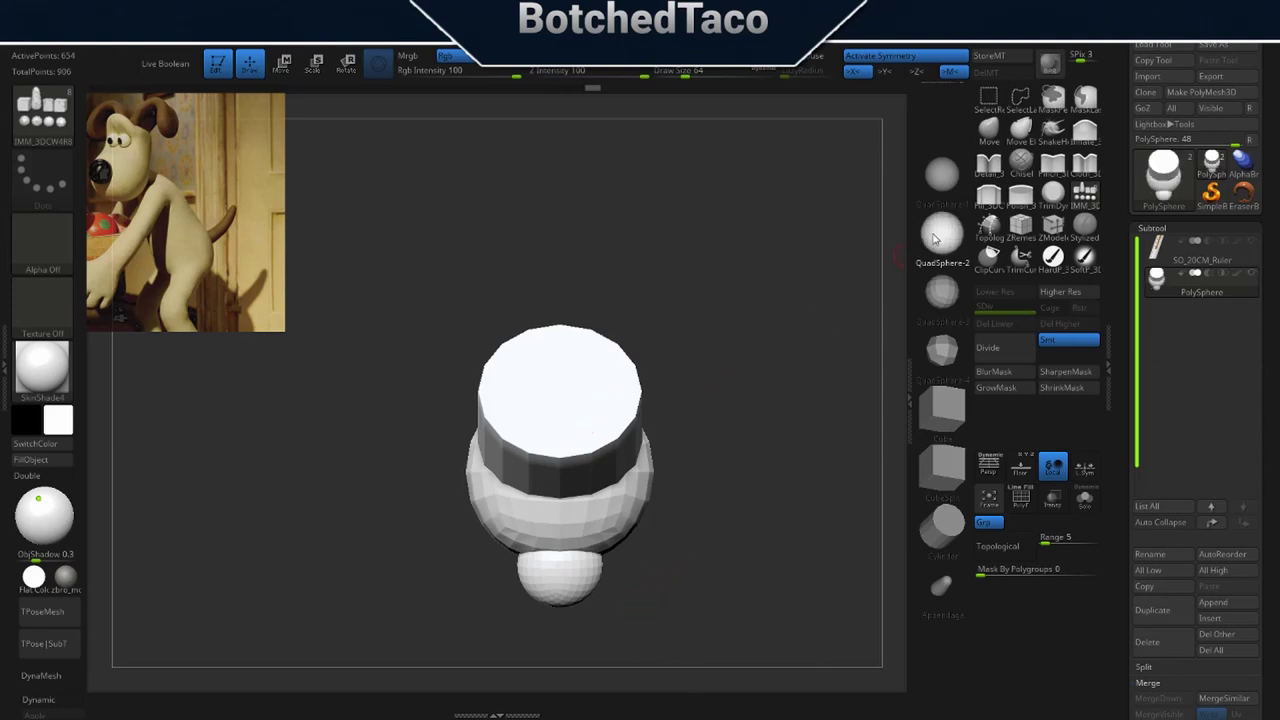
left_click(1020, 496)
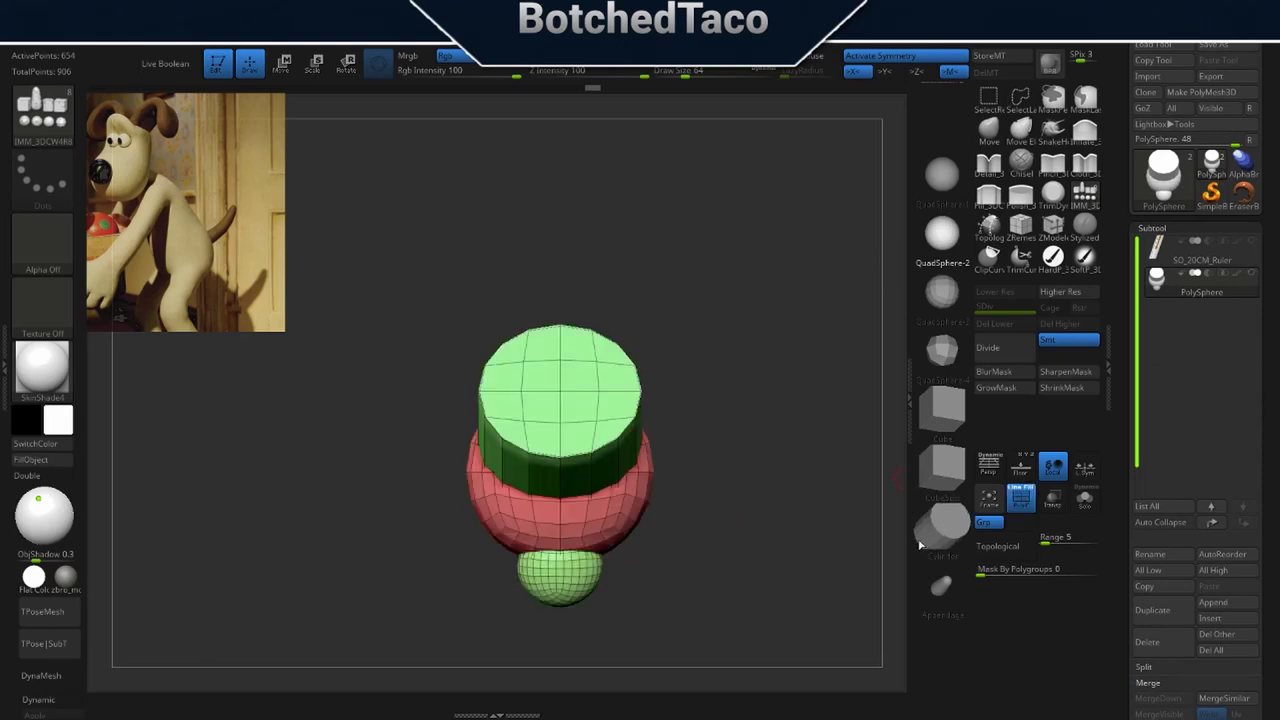
Insert a QuadSphere-2 centred on the cylinder's top cap, about as wide as the cylinder.
left_click_drag(560, 388, 573, 474)
key("ctrl+z")
left_click_drag(711, 438, 714, 481)
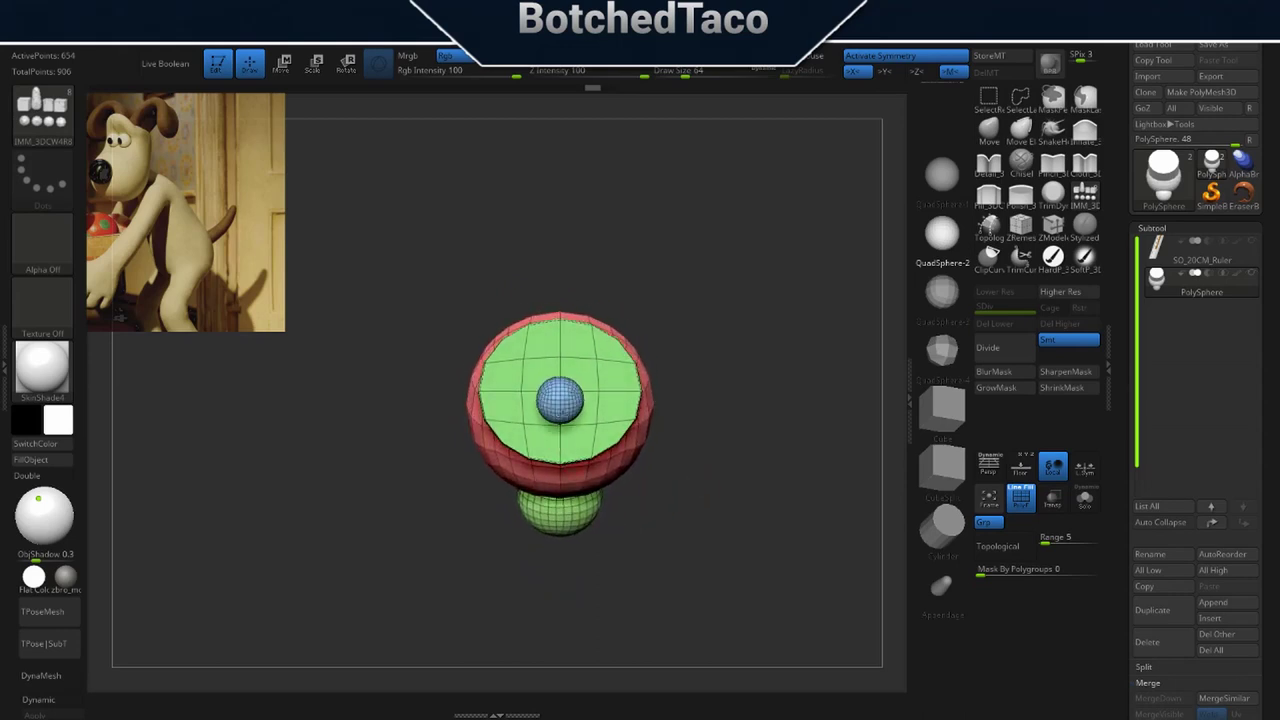
left_click_drag(562, 416, 570, 474)
left_click_drag(710, 540, 710, 427)
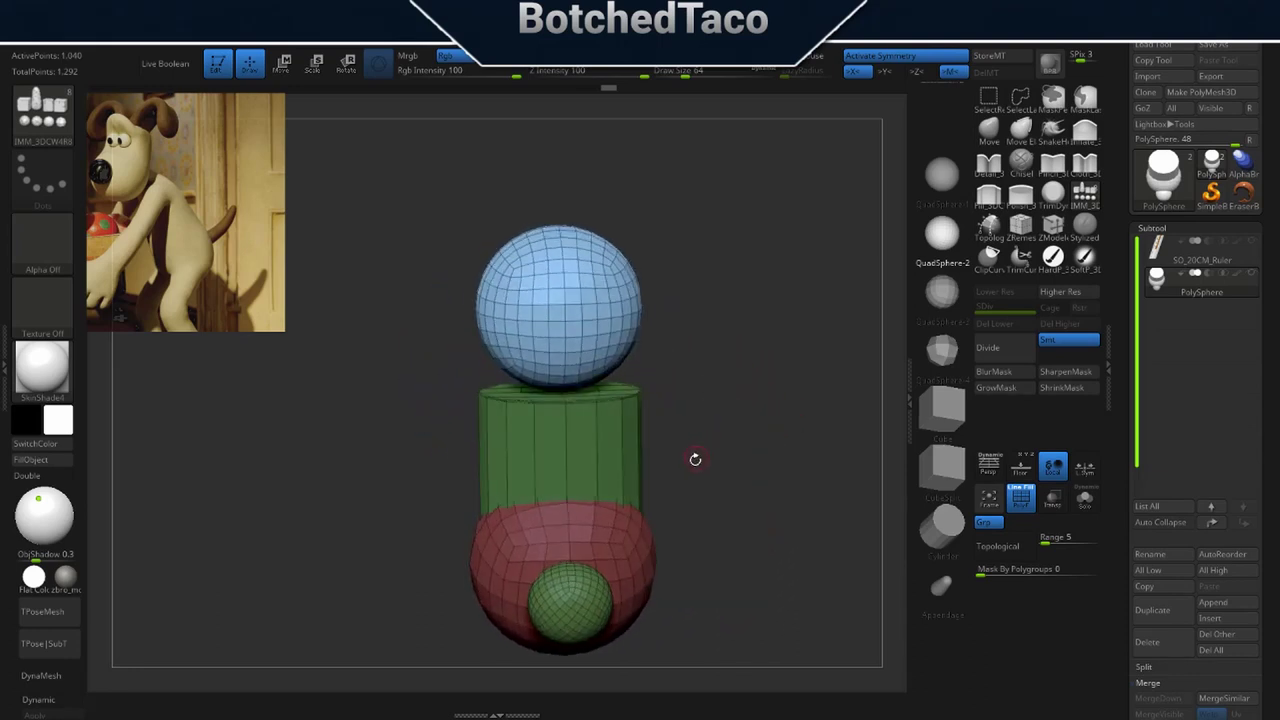
Flatten the upper half of the new sphere along its vertical axis into a bowl shape.
key("w")
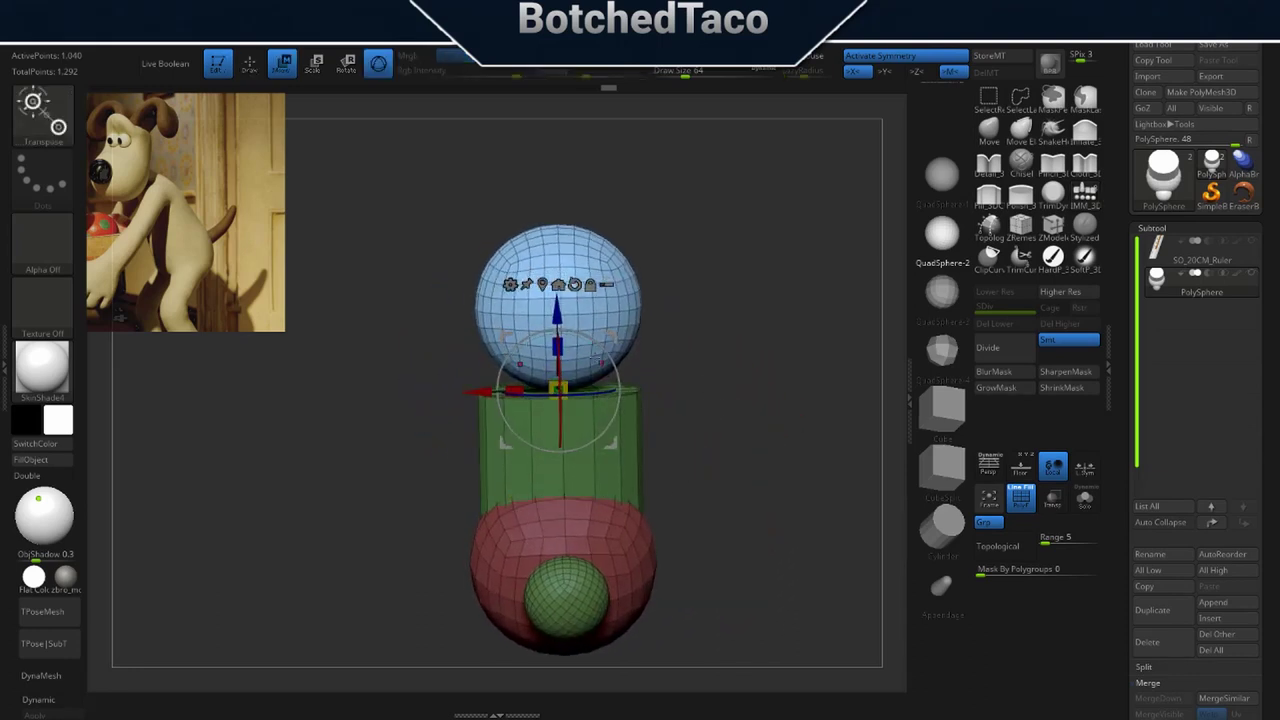
left_click_drag(559, 346, 560, 386, "ctrl")
left_click_drag(561, 492, 577, 557)
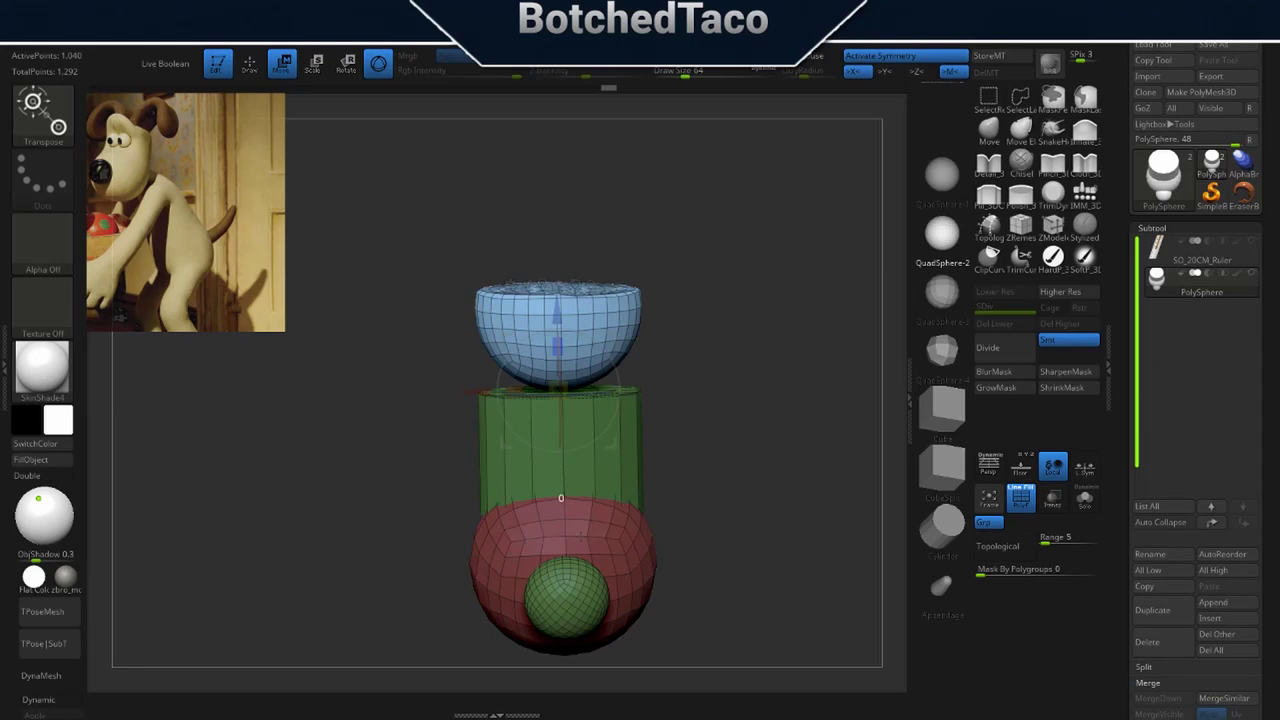
left_click_drag(580, 537, 581, 536)
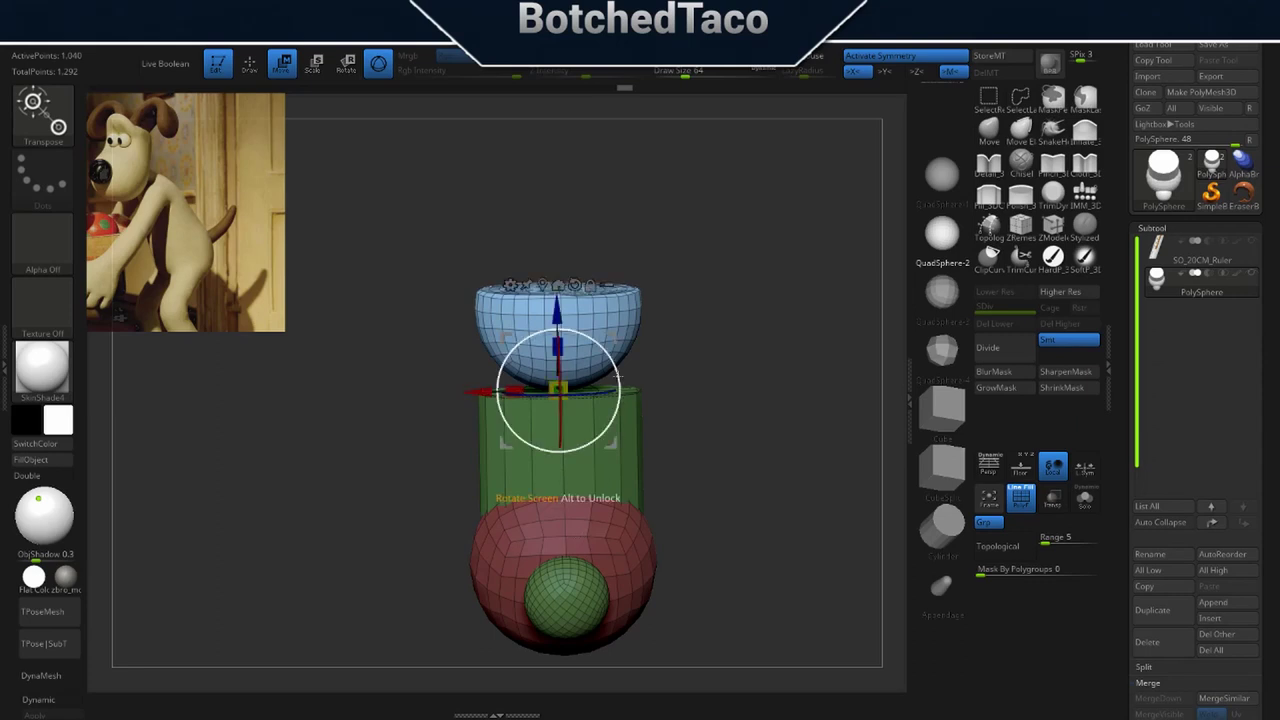
Lower the flattened half sphere along the cylinder's axis until it sits in the cylinder's top.
left_click_drag(558, 310, 558, 375)
left_click_drag(735, 487, 777, 402)
left_click_drag(697, 427, 625, 424)
mouse_move(785, 414)
left_mouse_down()
mouse_move(719, 400)
mouse_move(673, 518)
left_mouse_up()
right_click(673, 518)
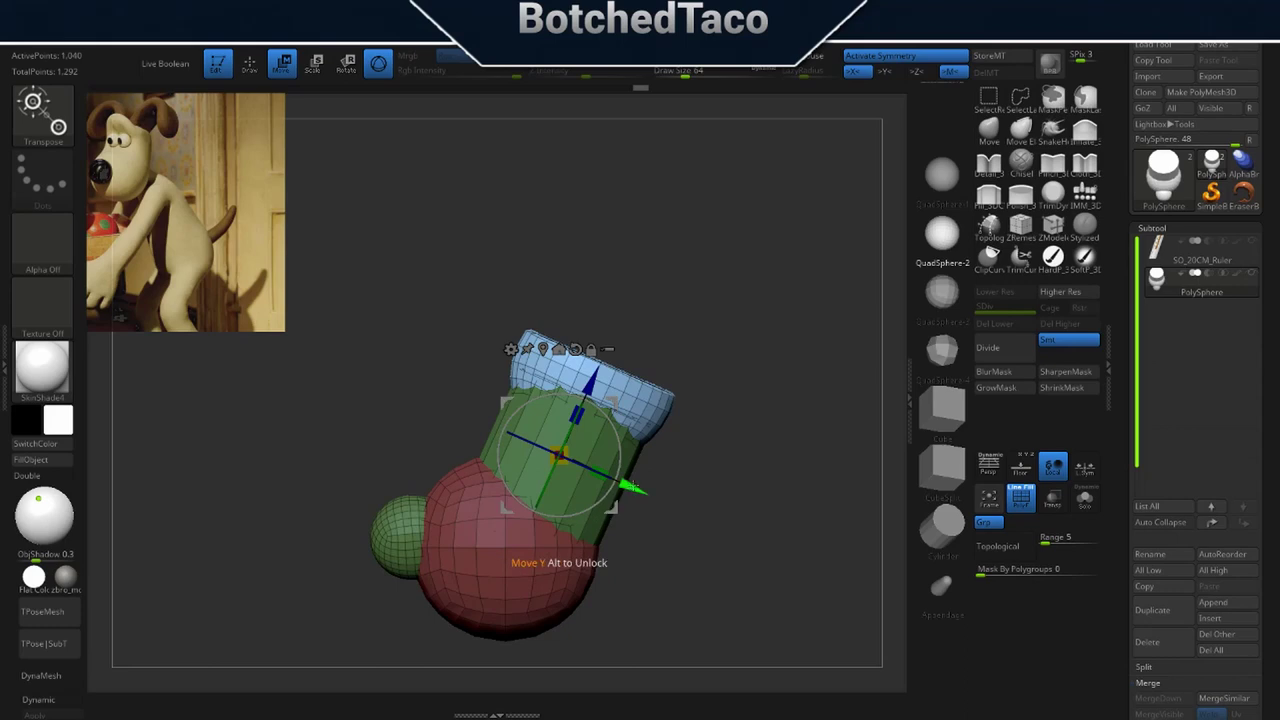
Mask everything except the flattened half sphere and centre the gizmo on it with symmetry switched off, then restore symmetry.
left_click_drag(594, 378, 590, 387)
key("ctrl+z")
left_click_drag(743, 457, 812, 466)
left_click_drag(709, 400, 737, 443)
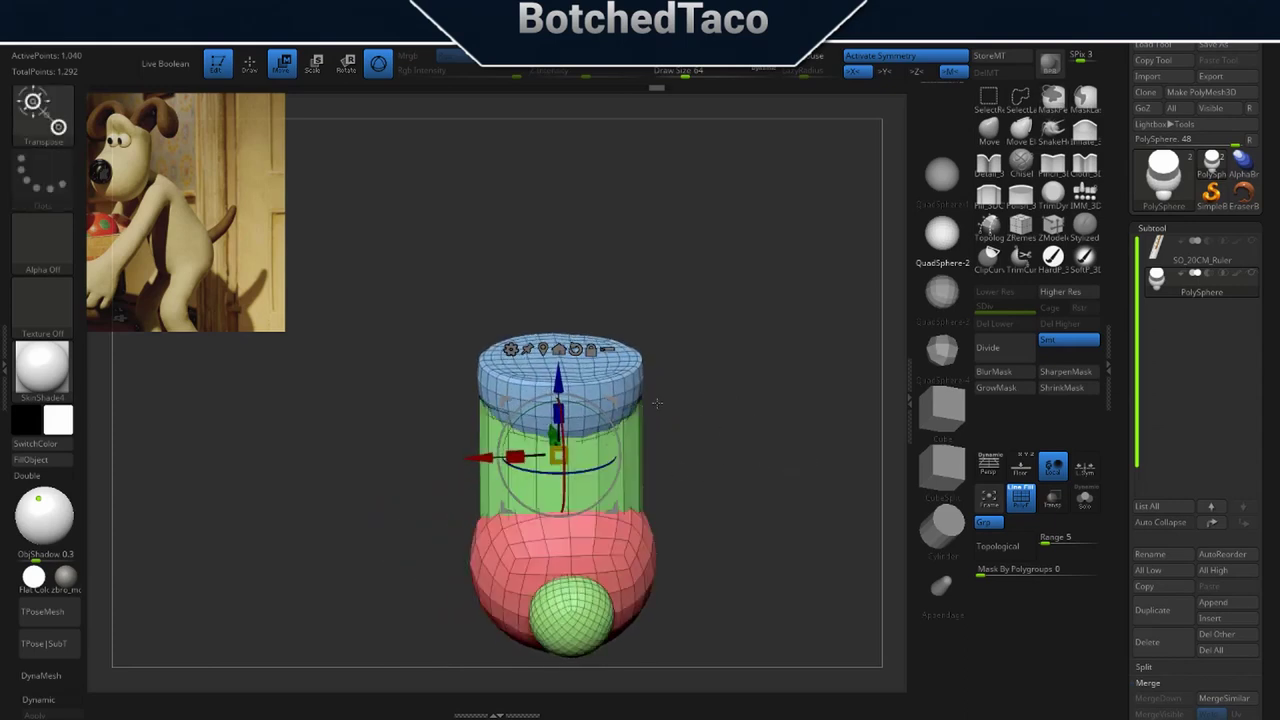
left_click(620, 371, "ctrl")
left_click(603, 266)
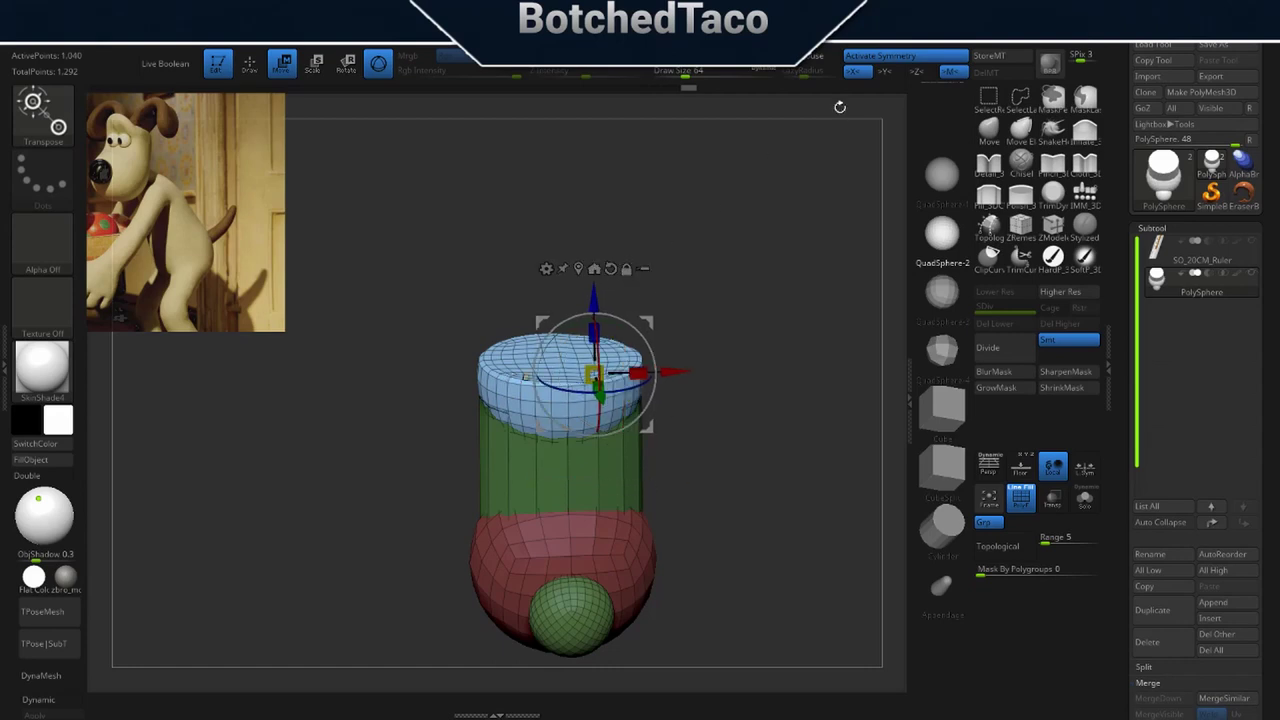
left_click(878, 57)
left_click(578, 268)
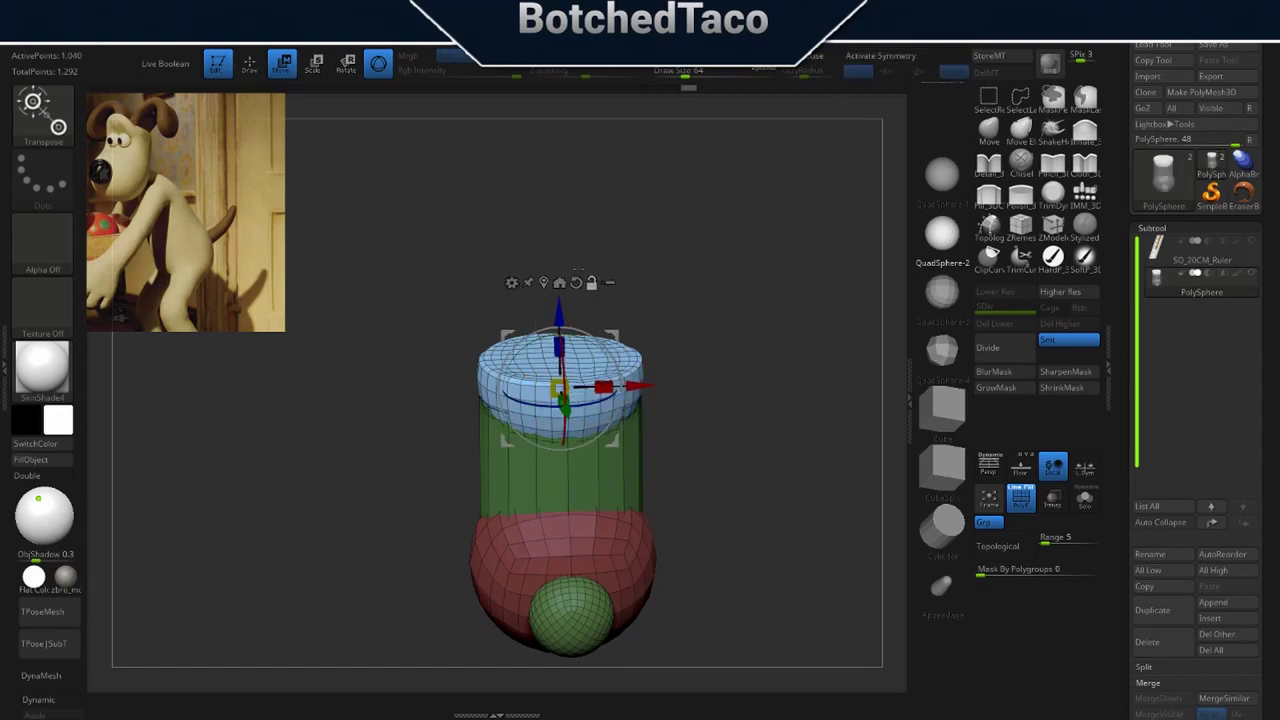
key("x")
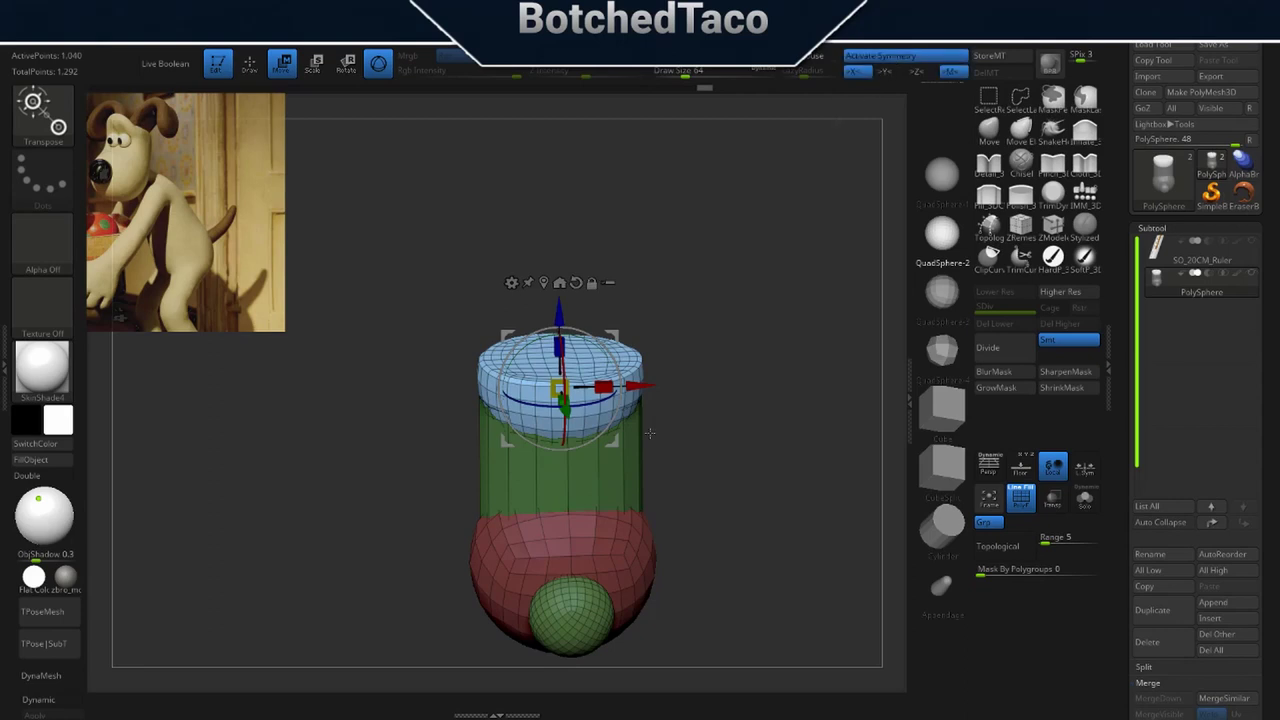
left_click_drag(648, 453, 698, 386)
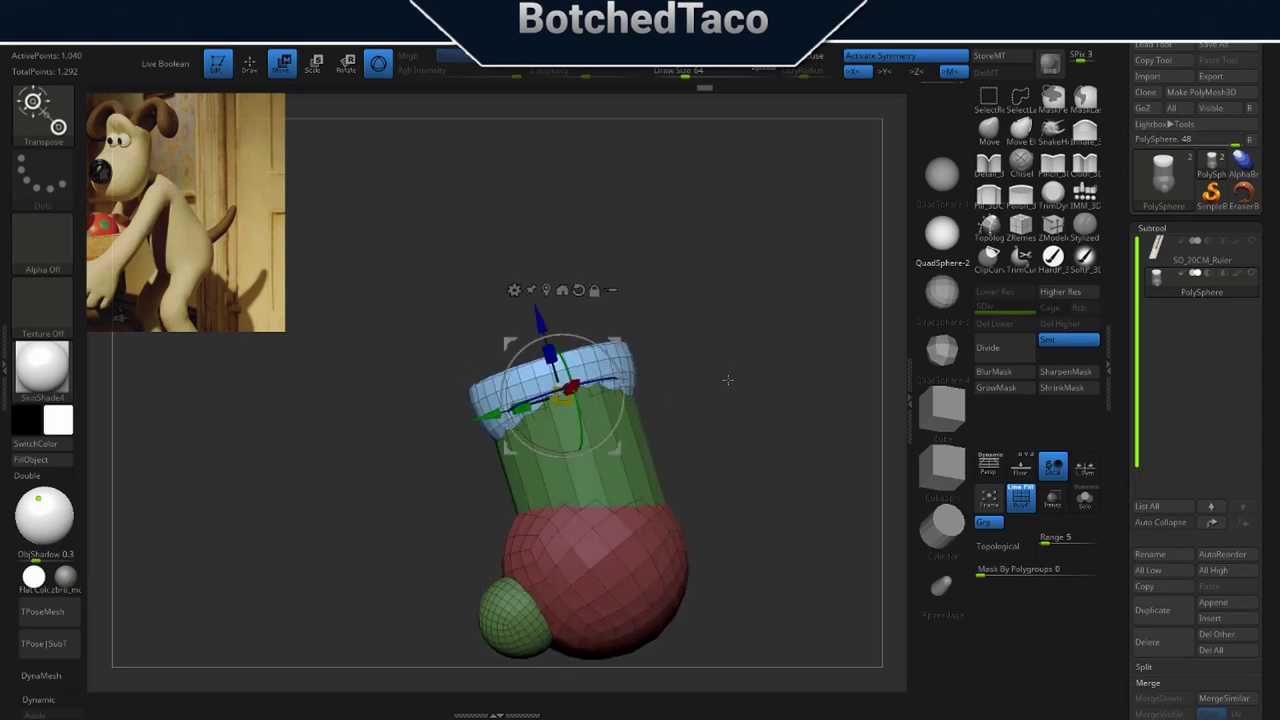
Undo the lowering and flattening of the top sphere, back to the full sphere above the cylinder.
key("ctrl+z")
key("ctrl+z")
key("ctrl+z")
key("ctrl+z")
key("ctrl+z")
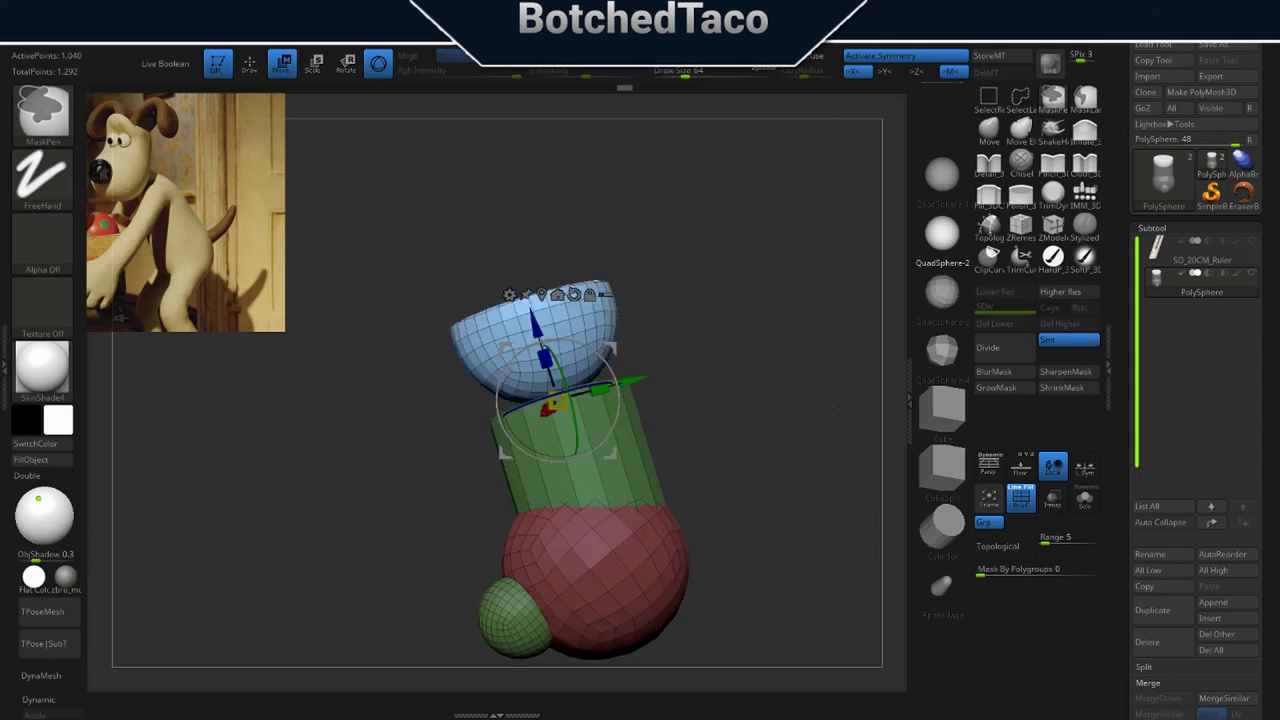
key("ctrl+z")
Reset the gizmo's orientation and raise the gizmo to the centre of the sphere above the cylinder.
mouse_move(672, 364)
left_mouse_down()
mouse_move(742, 345)
mouse_move(713, 359)
left_mouse_up()
left_click(560, 400, "alt")
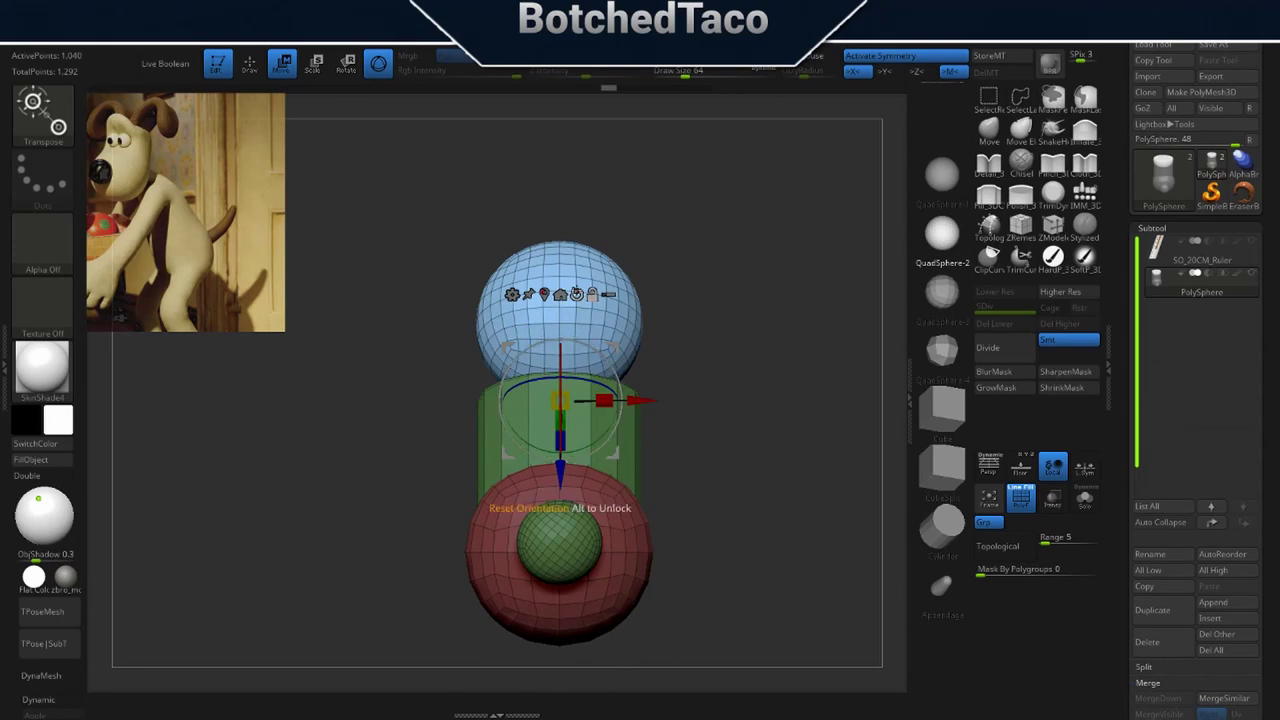
left_click(577, 295, "alt")
left_click_drag(560, 357, 560, 390)
mouse_move(741, 411)
left_mouse_down()
mouse_move(648, 417)
mouse_move(703, 422)
mouse_move(738, 367)
mouse_move(740, 427)
mouse_move(736, 417)
left_mouse_up()
key("ctrl+z")
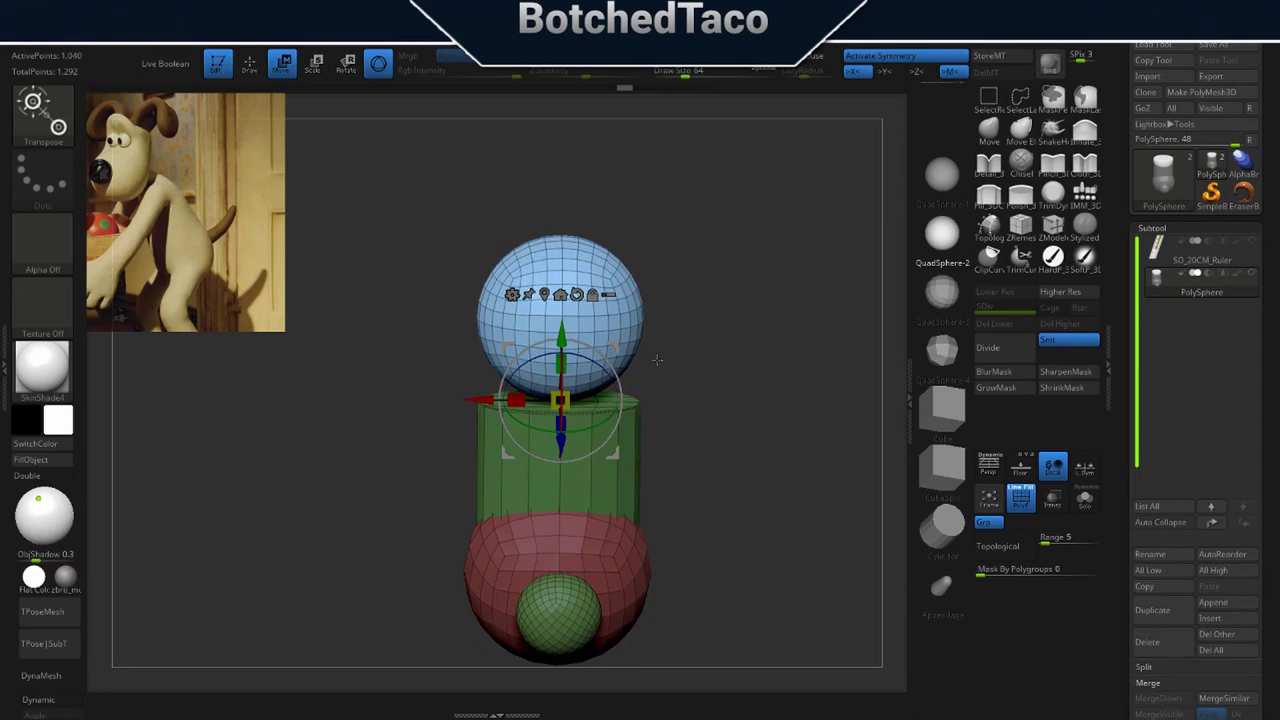
left_click_drag(614, 347, 614, 252, "alt")
left_click_drag(561, 292, 561, 290)
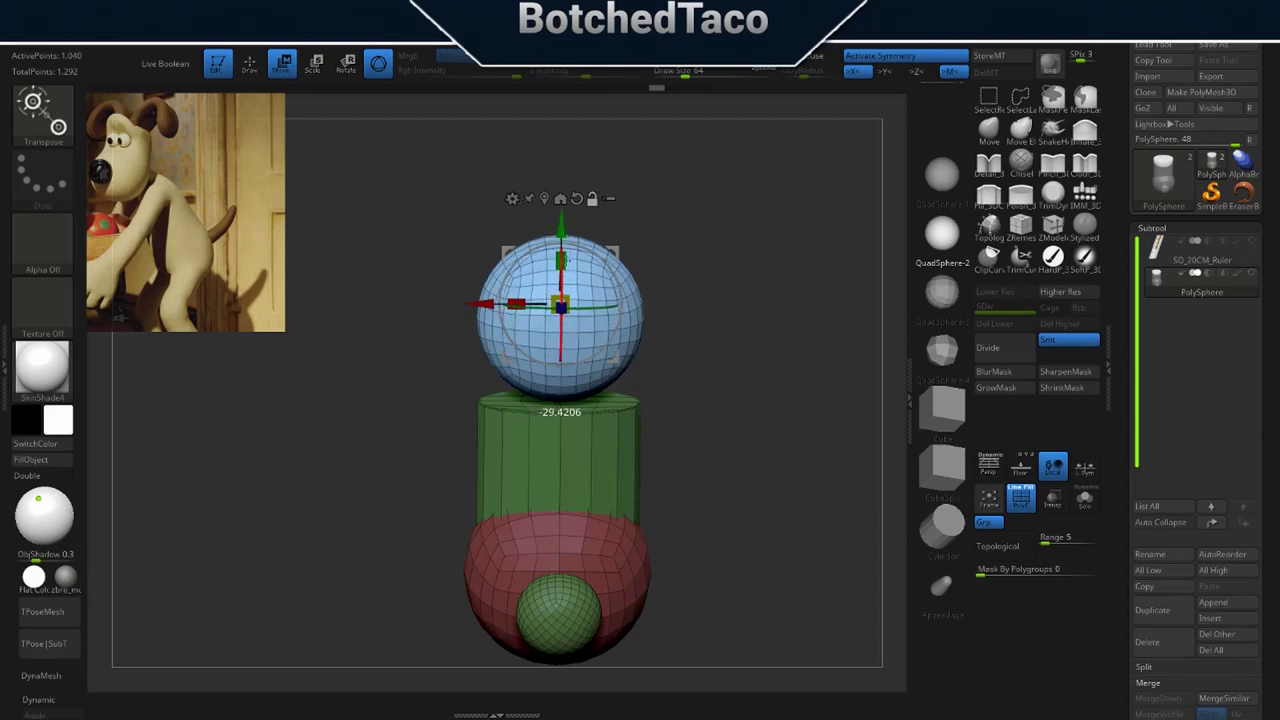
Flatten the sphere along the cylinder's axis into a thin disc and lower it onto the cylinder's top.
left_click_drag(562, 259, 562, 319)
left_click_drag(692, 378, 616, 360)
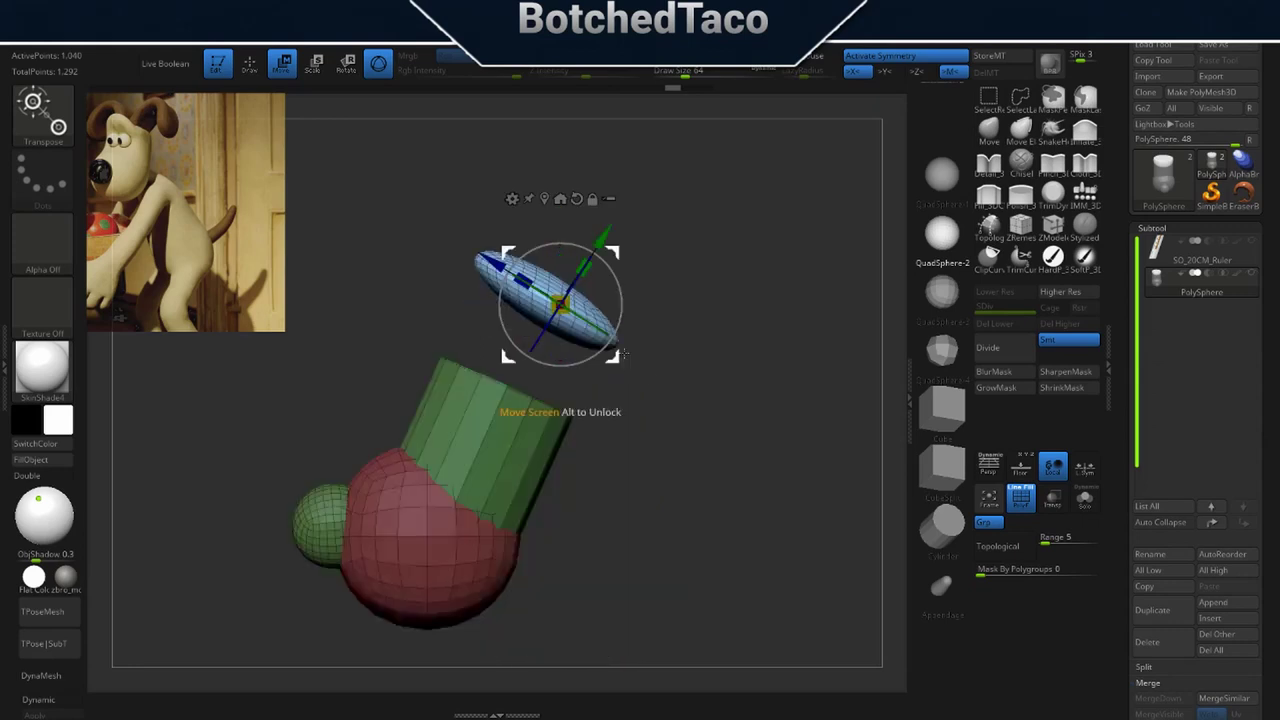
left_click_drag(603, 238, 549, 303)
left_click_drag(634, 363, 575, 352)
left_click_drag(649, 333, 643, 293)
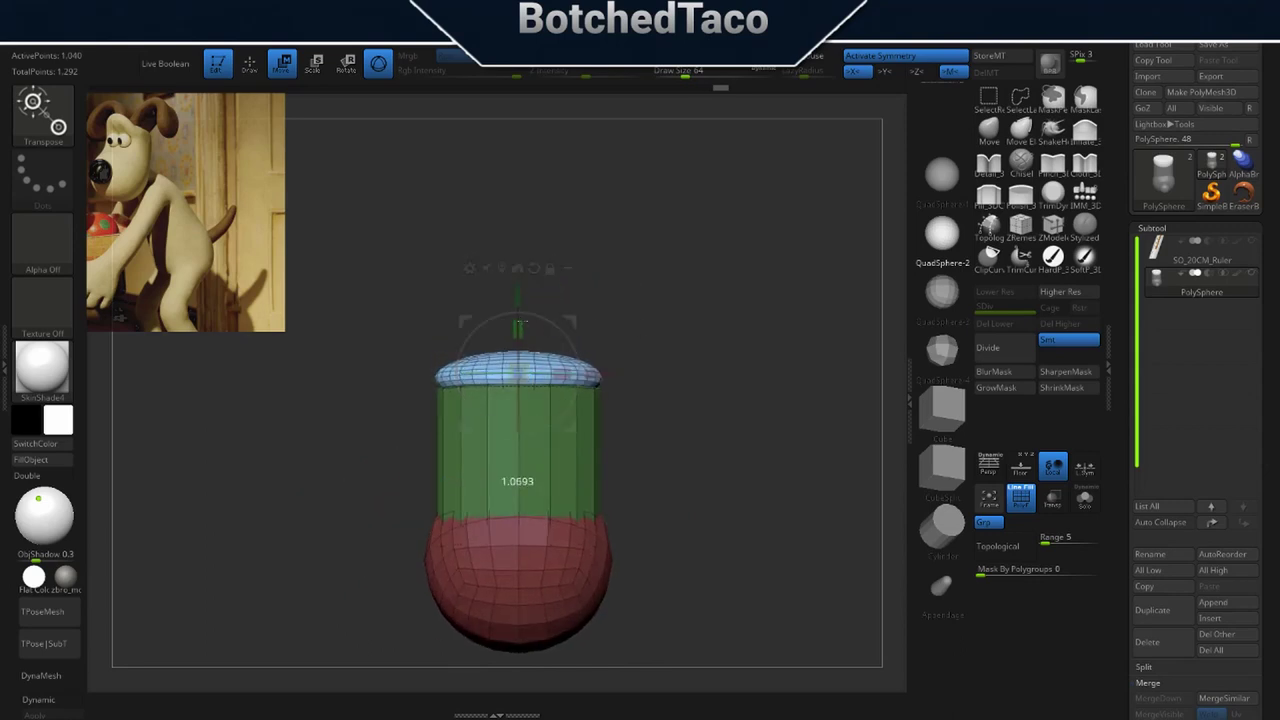
Stretch the disc from front to back until it slightly overhangs the cylinder's rim.
left_click_drag(616, 371, 697, 366)
left_click_drag(622, 426, 599, 430)
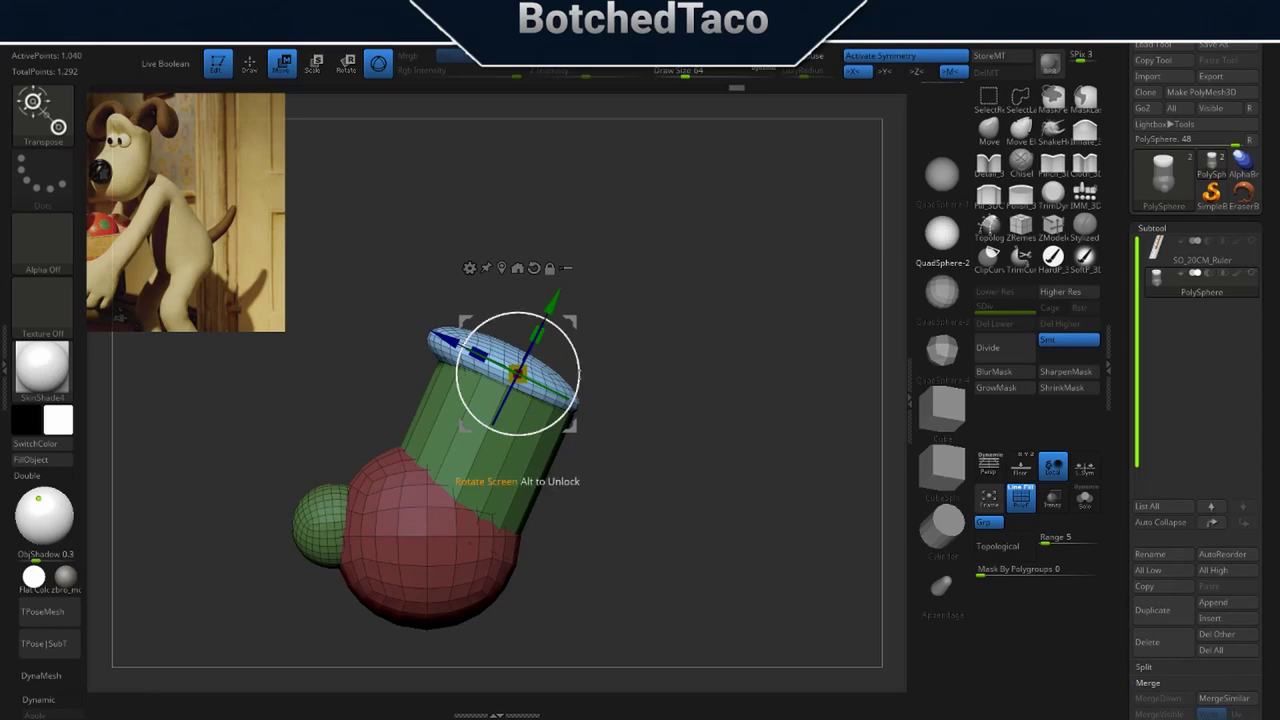
left_click_drag(479, 354, 470, 348)
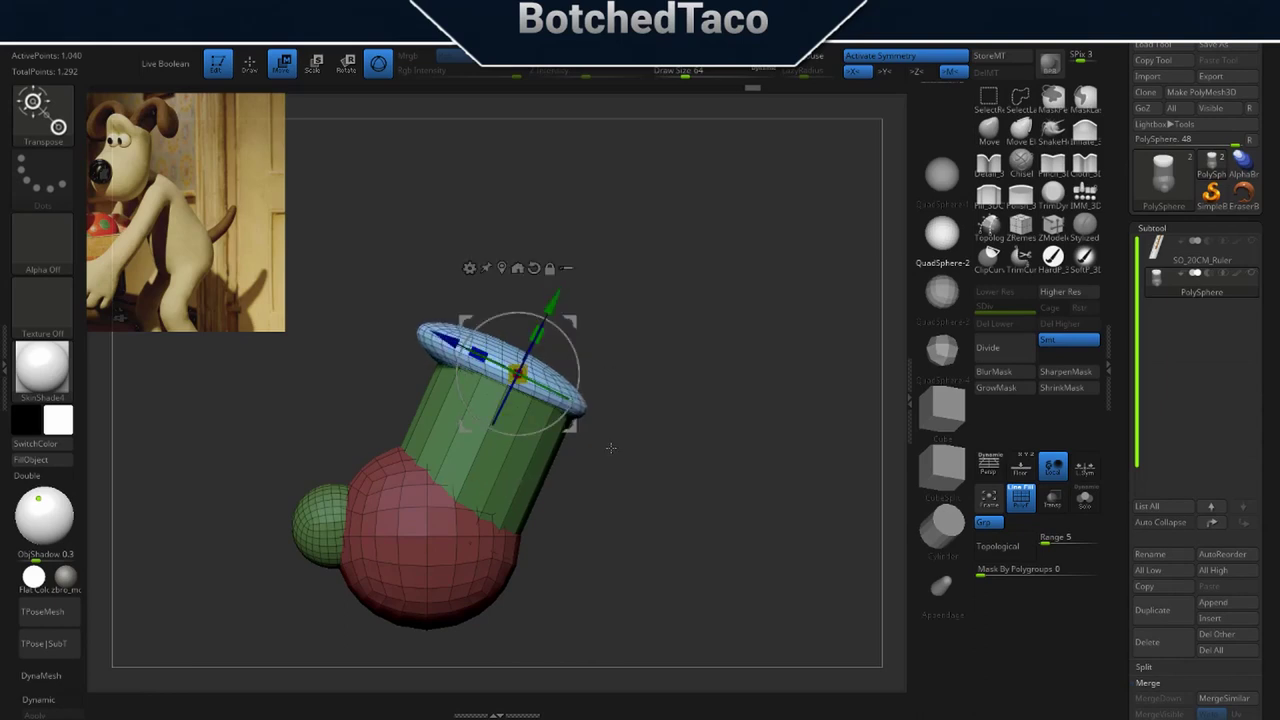
left_click_drag(604, 473, 684, 511)
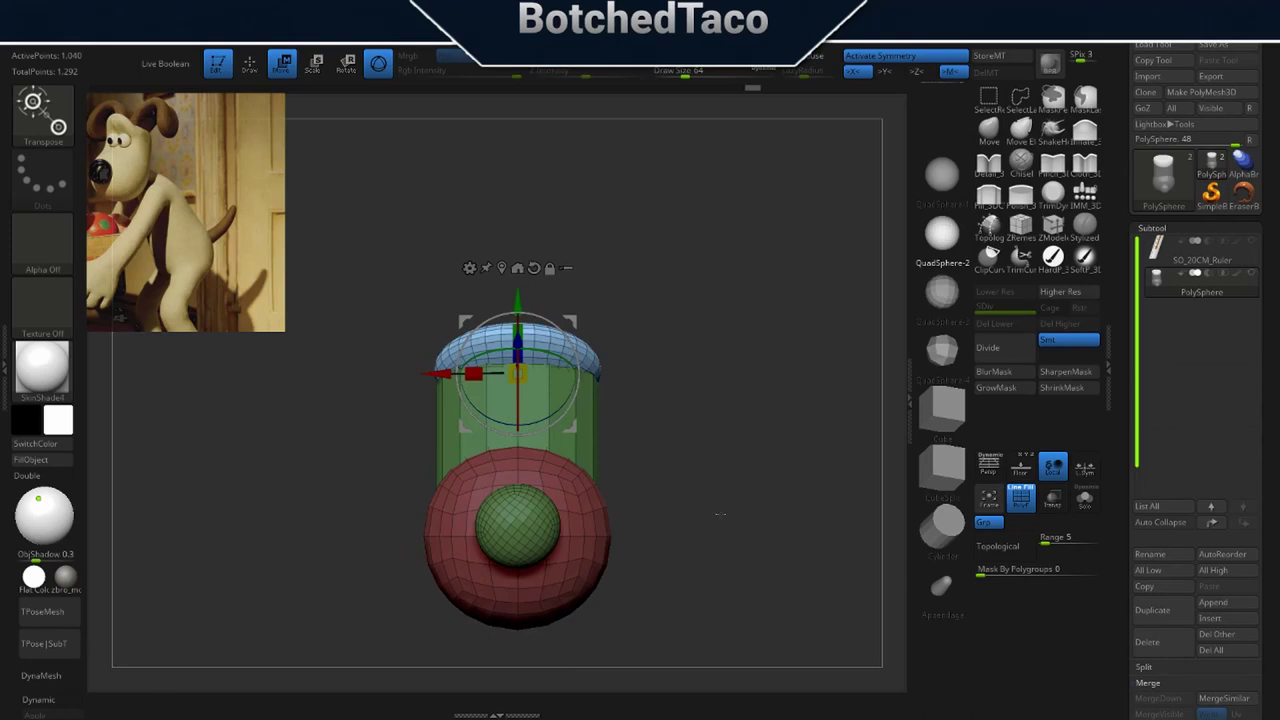
left_click_drag(732, 440, 754, 373)
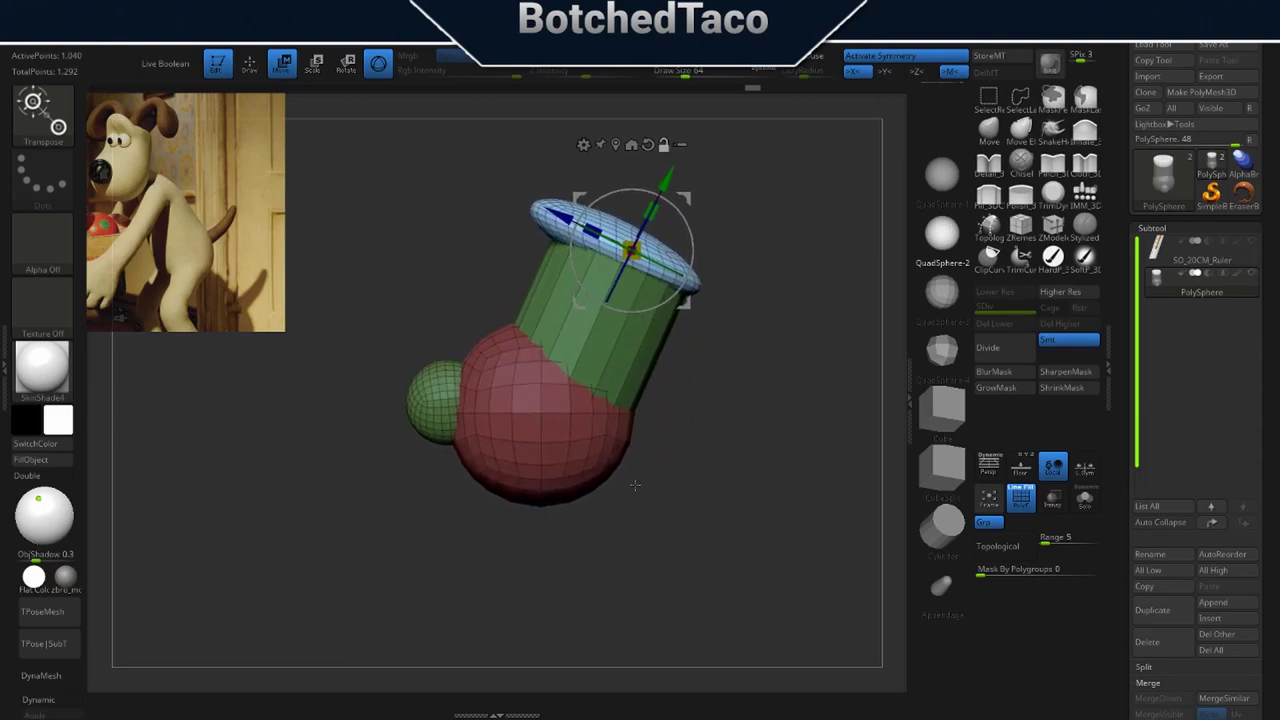
Insert an Appendage as a long tapered neck pointing down and back from the underside of the large sphere.
left_click_drag(682, 534, 659, 469, "alt")
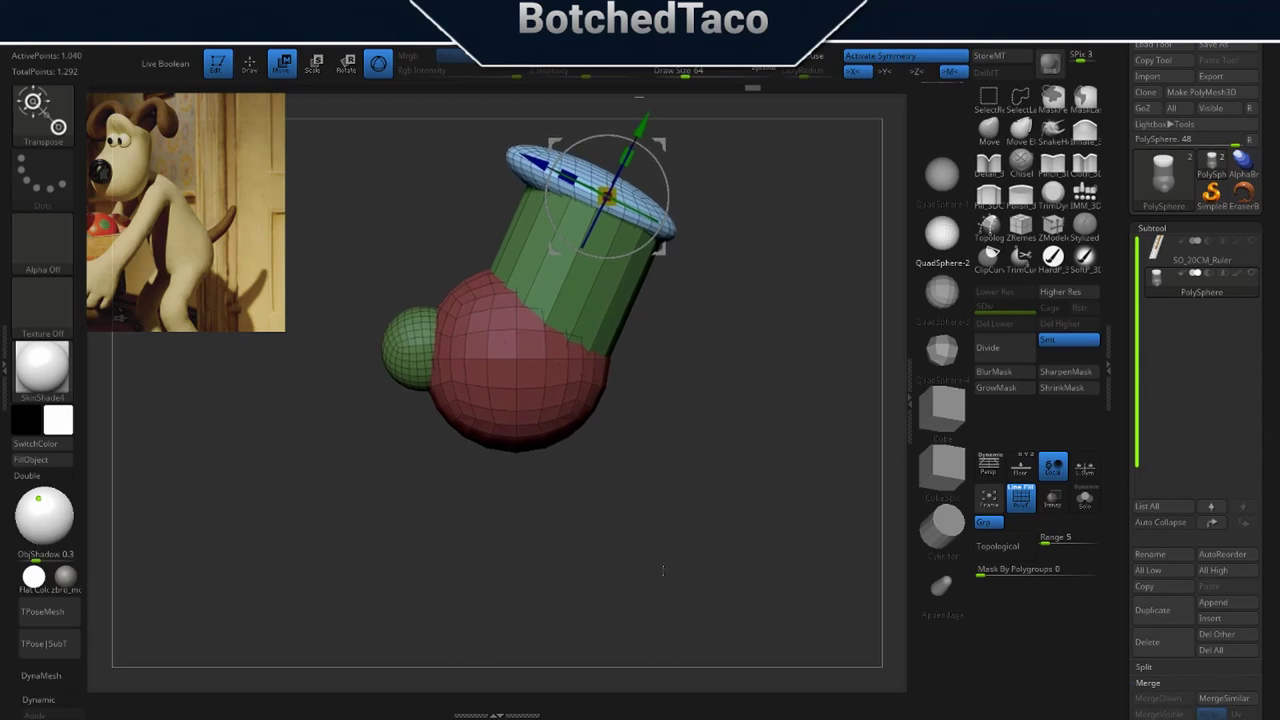
left_click(941, 587)
left_click_drag(726, 481, 608, 557, "ctrl")
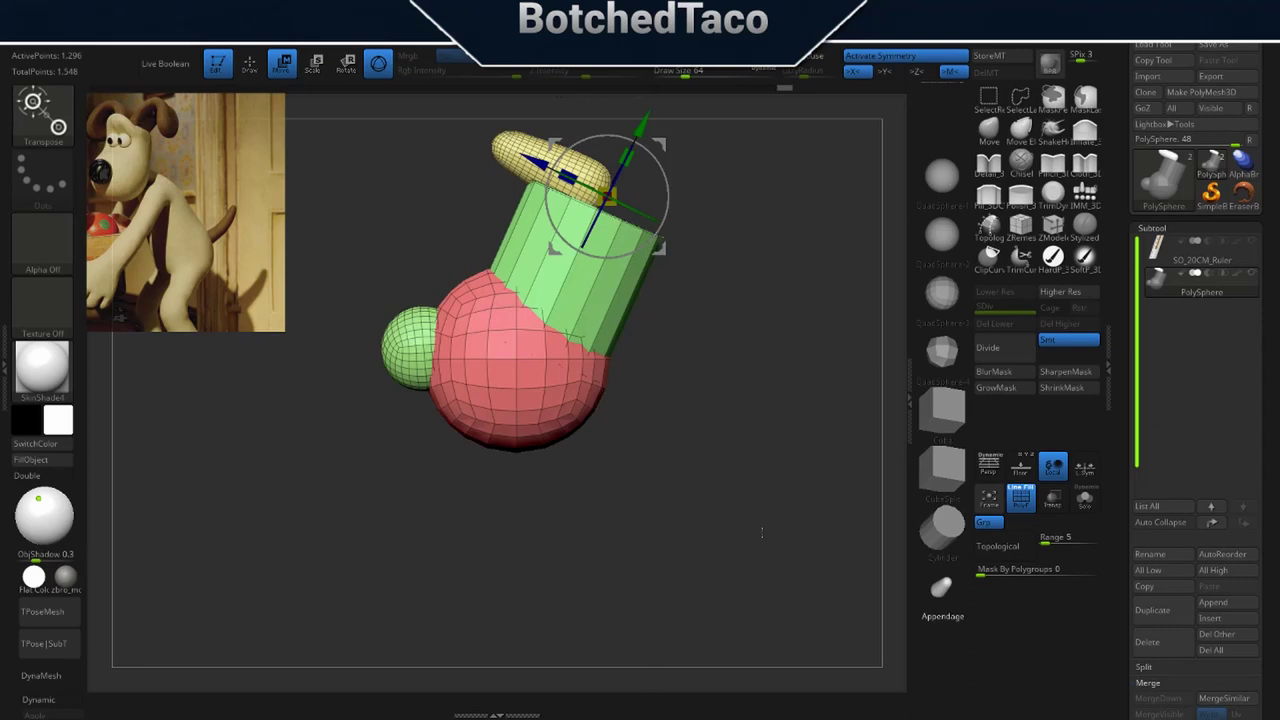
key("q")
left_click_drag(677, 508, 692, 589)
key("ctrl+z")
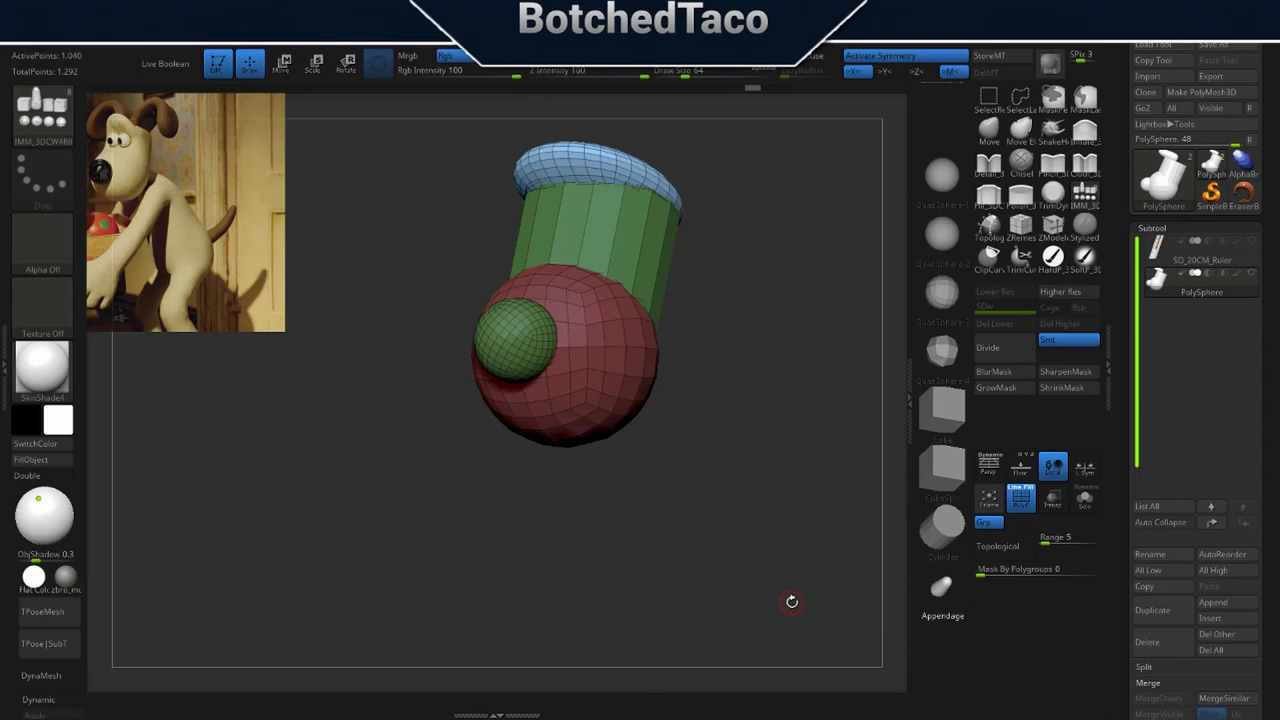
key("ctrl+z")
left_click_drag(689, 600, 733, 585)
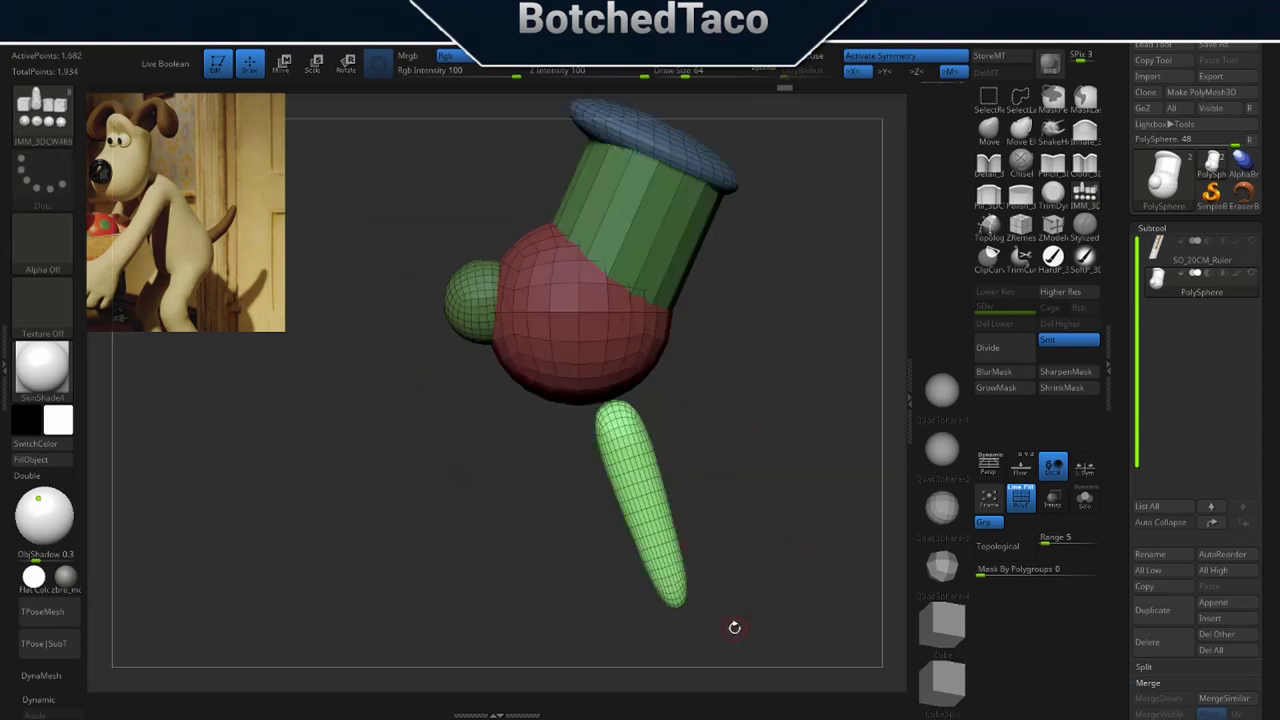
Scale down the neck, push its upper end into the large sphere, and clear the mask.
key("w")
left_click_drag(622, 442, 644, 394)
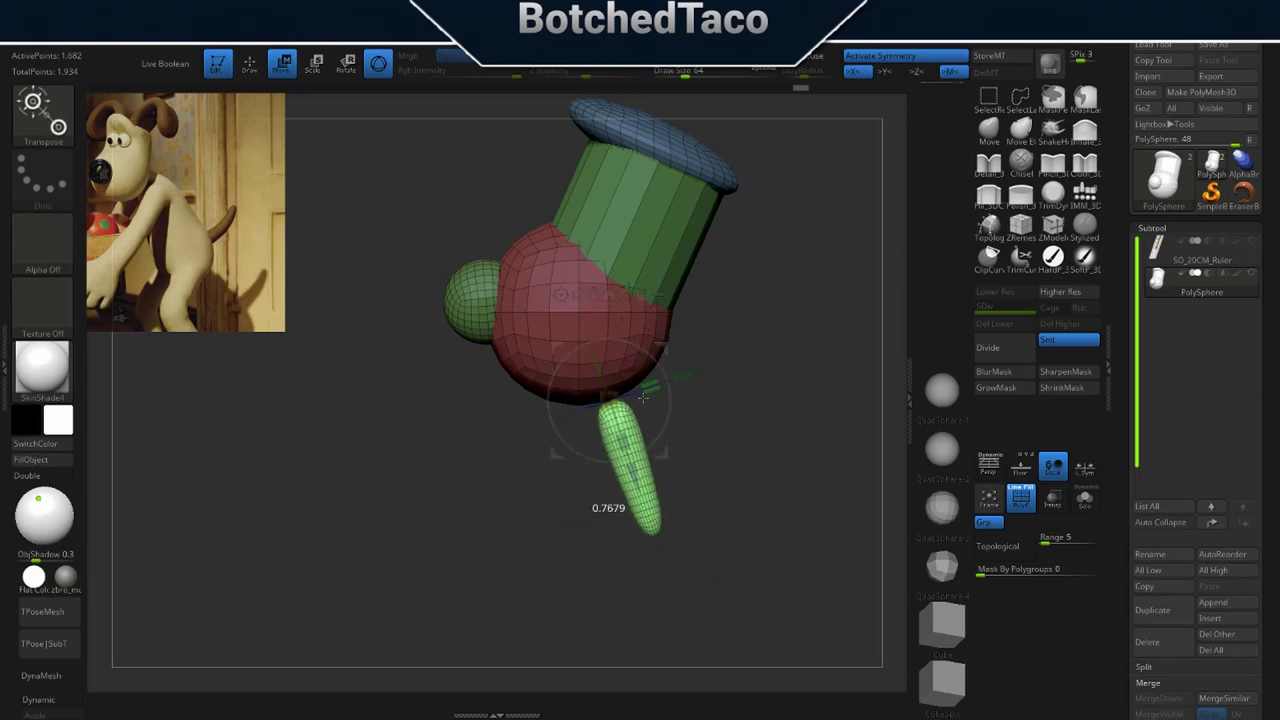
left_click_drag(631, 467, 625, 452)
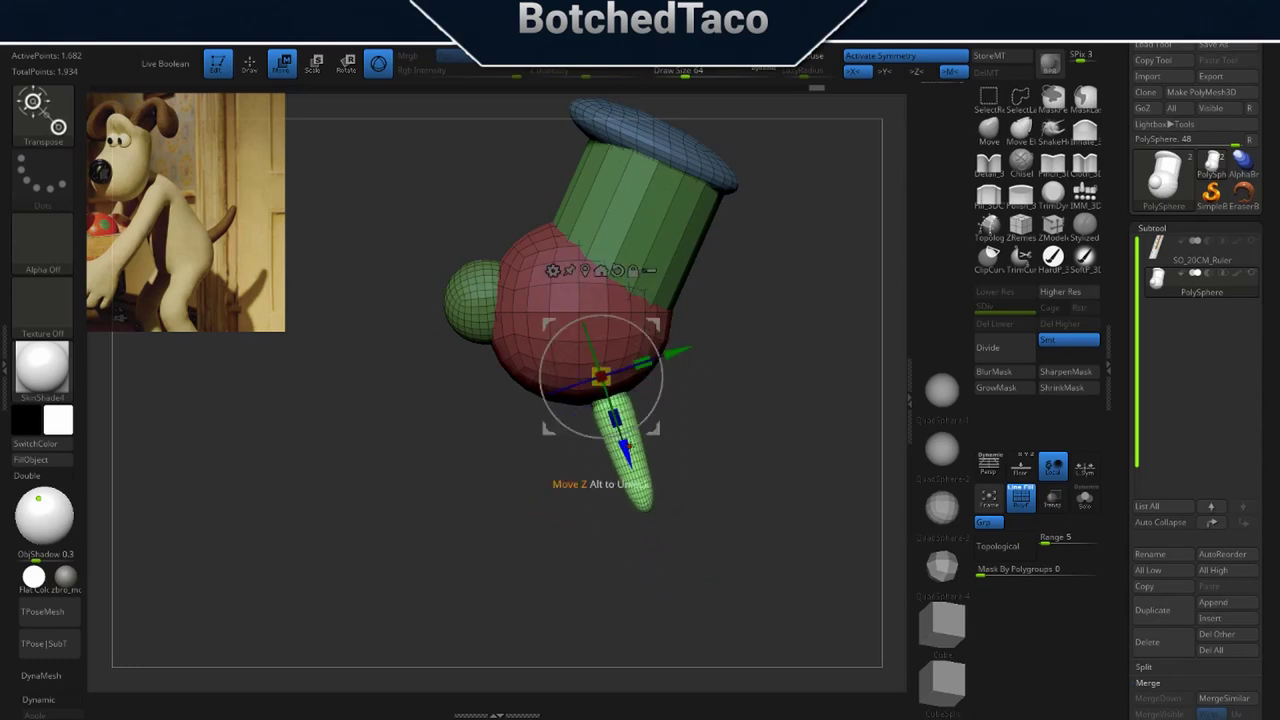
left_click_drag(768, 440, 735, 510, "ctrl")
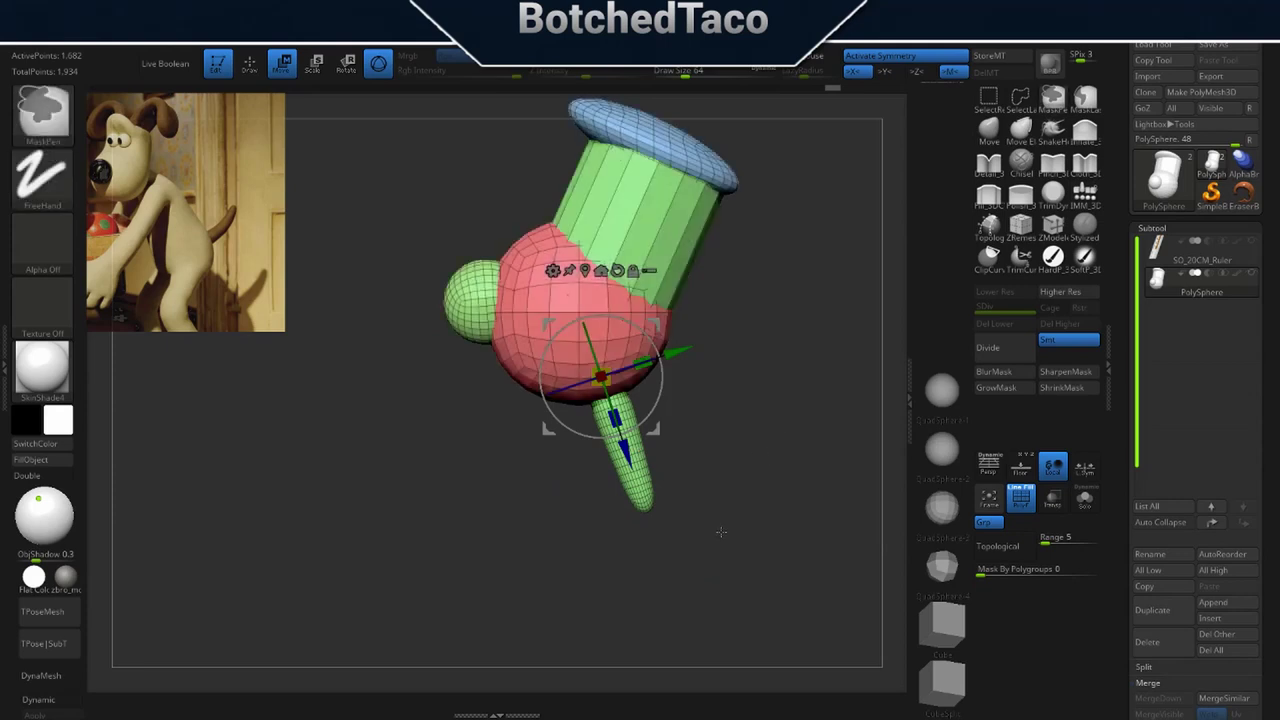
Choose QuadSphere-2 from the insert-mesh primitives, with the head moved up to leave room for the body.
key("q")
right_click(574, 535)
left_click(606, 533)
left_click_drag(651, 423, 693, 514)
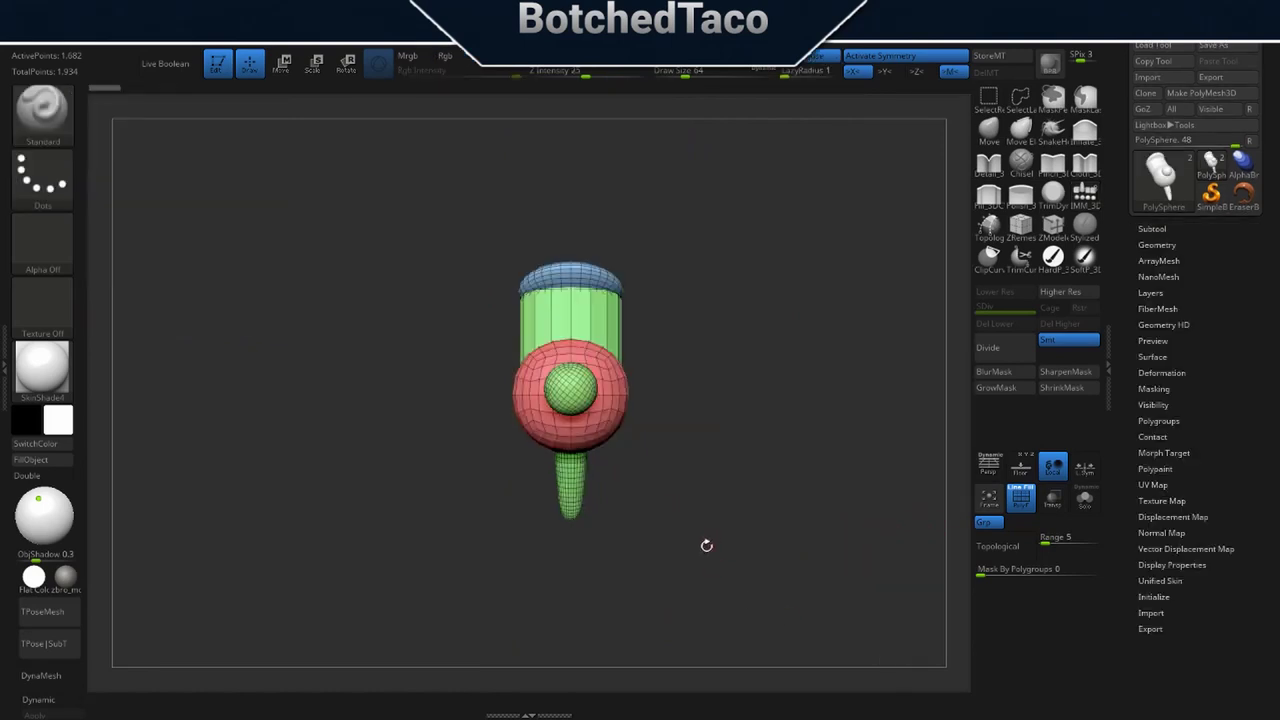
left_click_drag(747, 524, 735, 417)
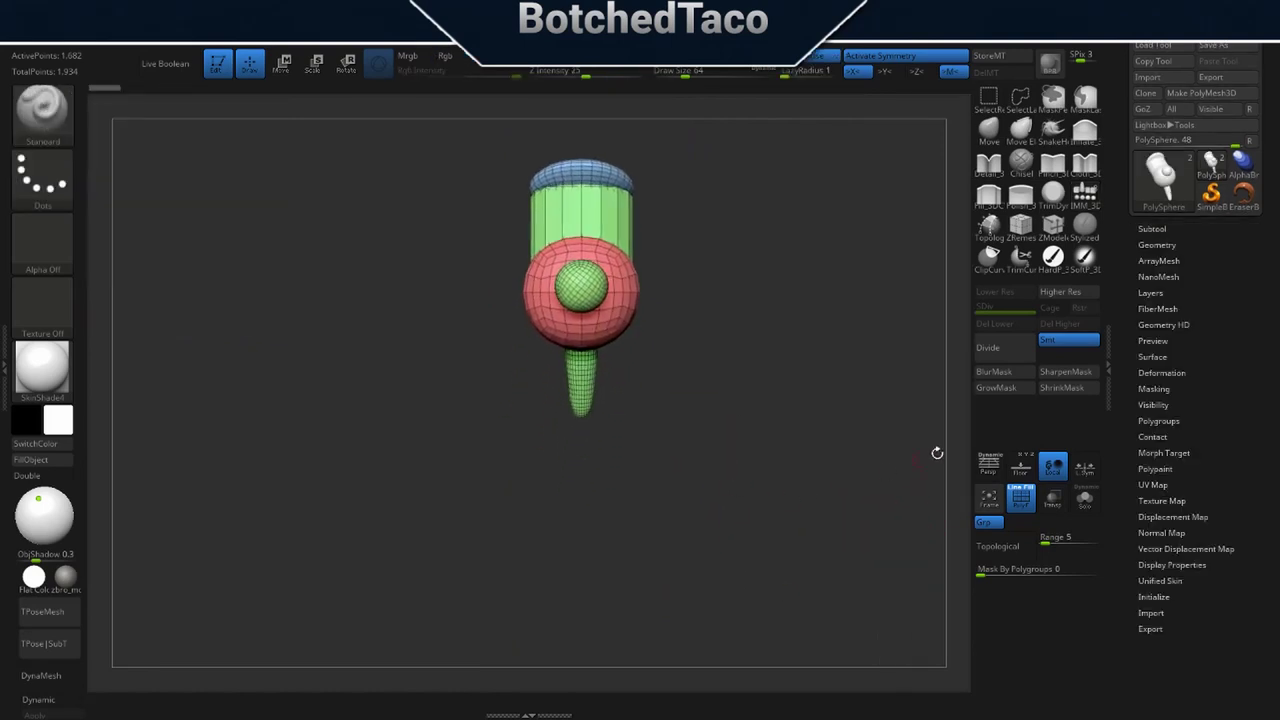
left_click(1085, 195)
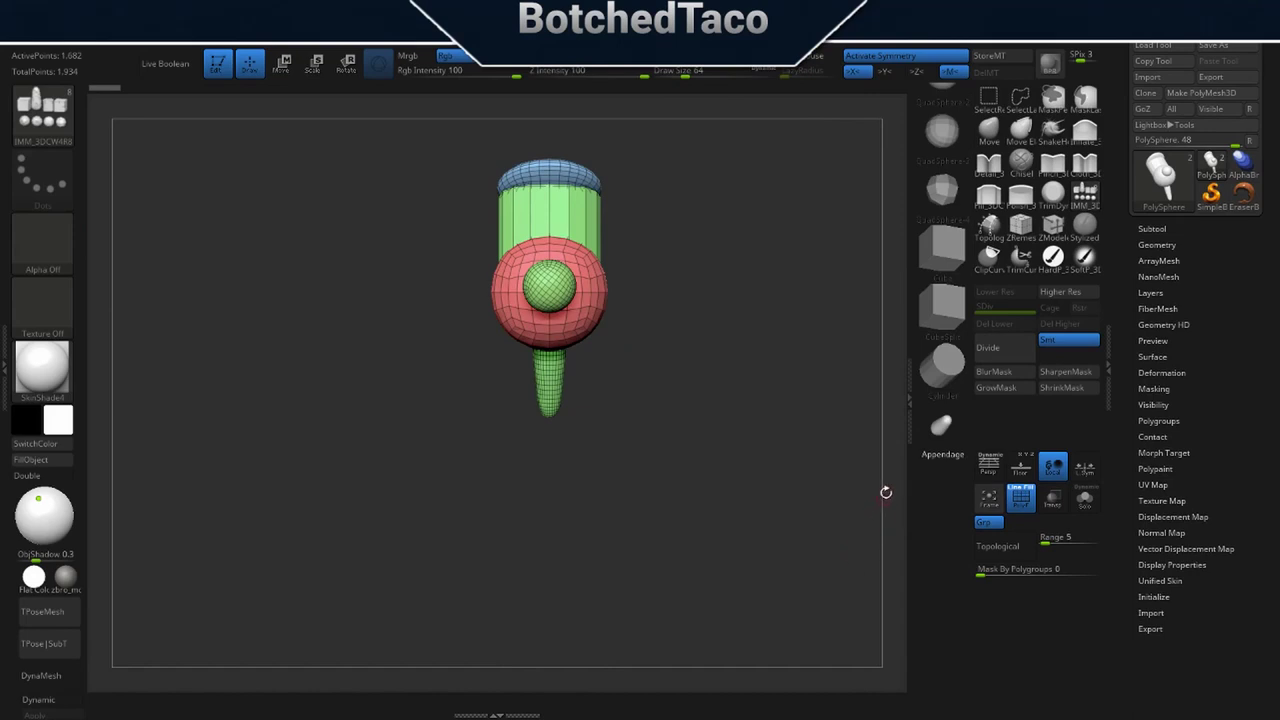
left_click_drag(912, 232, 909, 454)
left_click(943, 448)
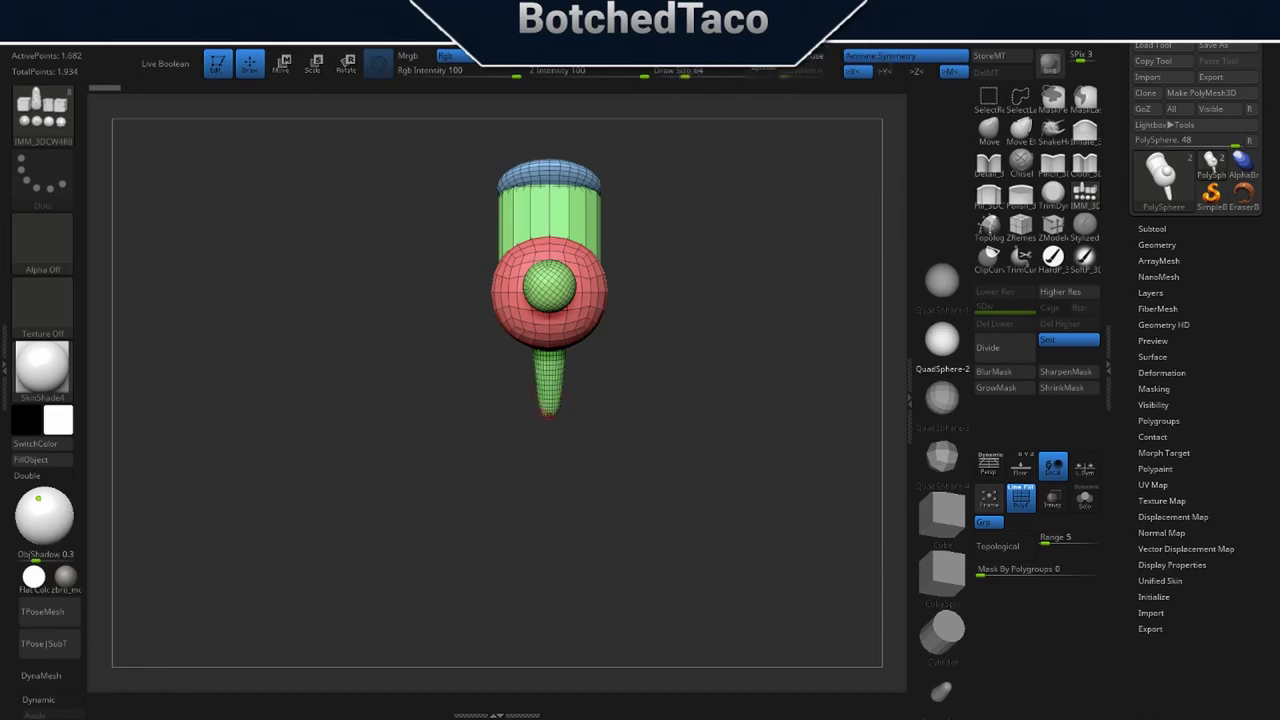
Try to insert a QuadSphere-2 body at the neck's tip from the front.
left_click_drag(548, 424, 552, 487)
left_click_drag(711, 492, 637, 503)
key("ctrl+z")
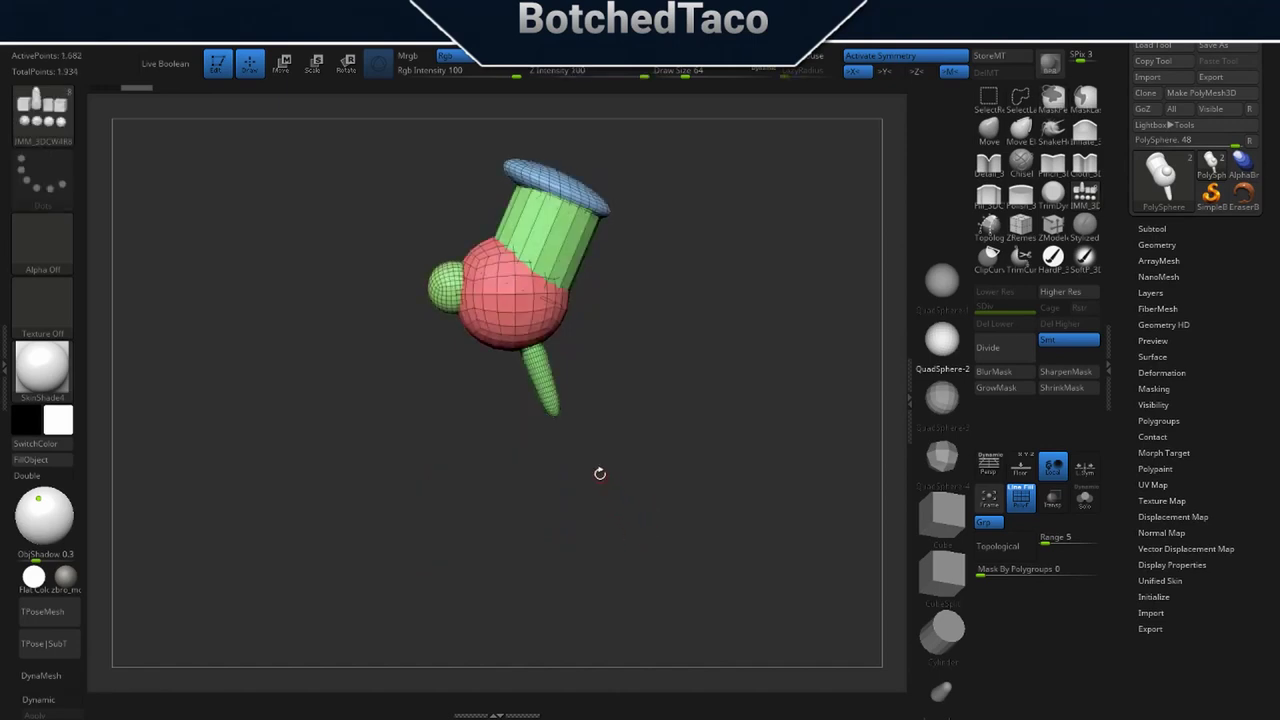
Insert an elongated QuadSphere-2 body at the neck's tip from below and rotate it to a more upright angle.
left_click_drag(570, 484, 490, 320)
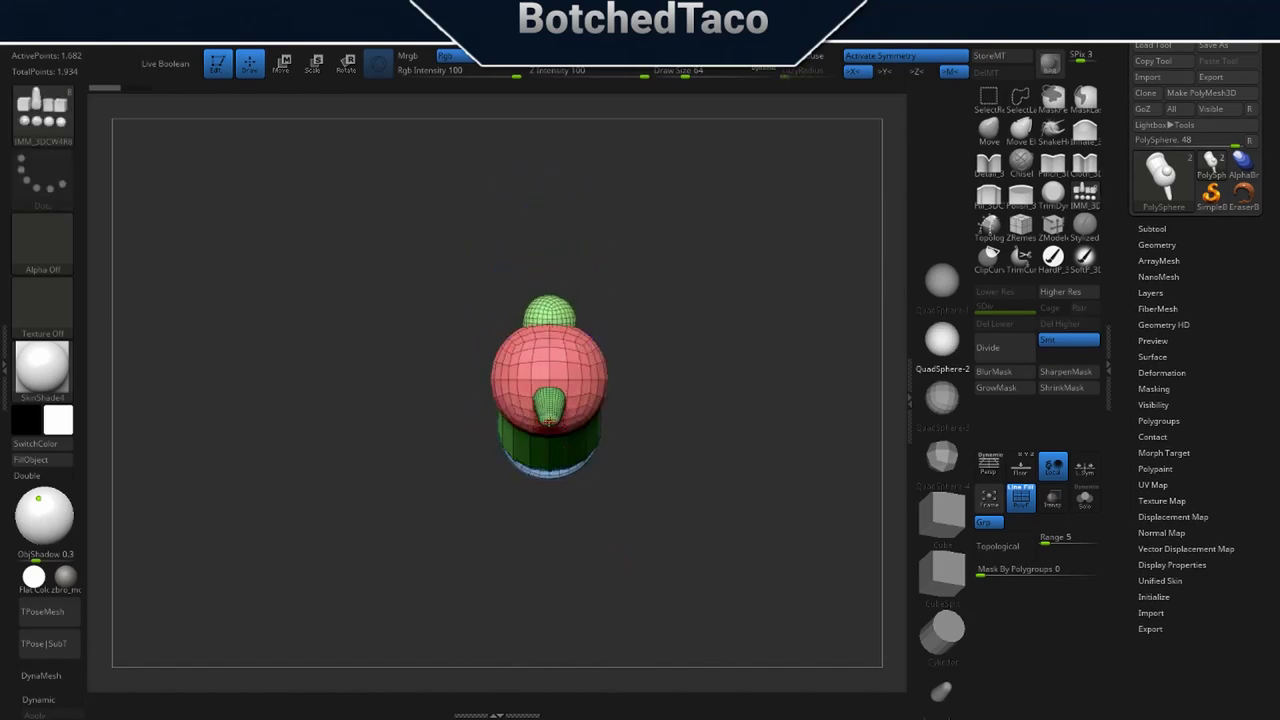
left_click_drag(550, 430, 574, 491)
left_click_drag(694, 432, 656, 476)
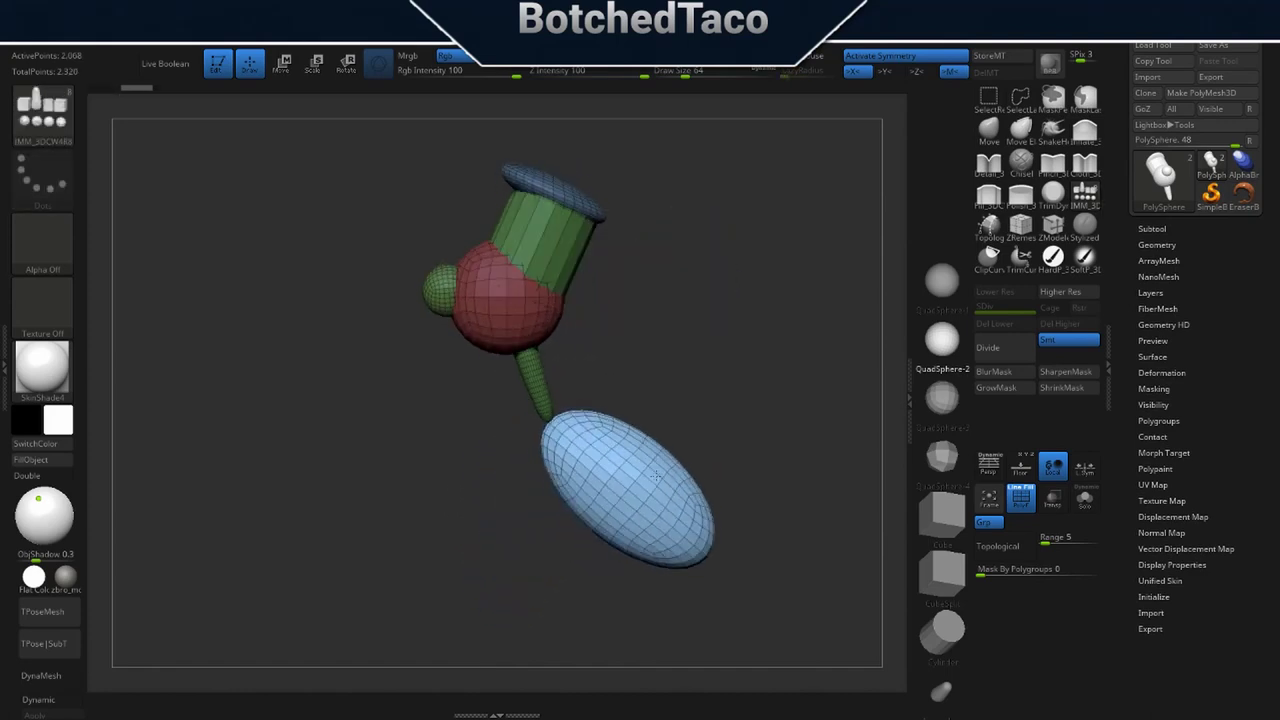
key("w")
mouse_move(606, 400)
left_mouse_down()
mouse_move(598, 460)
mouse_move(609, 415)
left_mouse_up()
left_click_drag(648, 484, 702, 490)
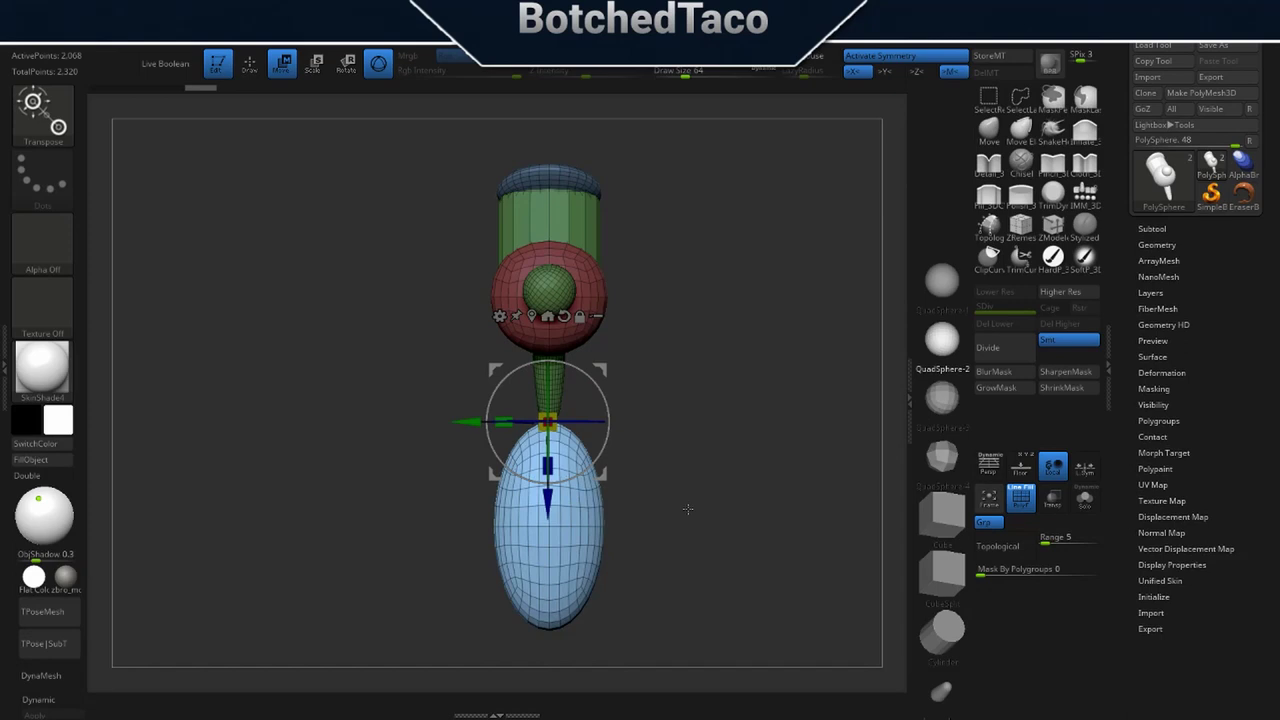
Centre the gizmo on the body with symmetry off, scale the ellipsoid wider and shorter, and raise it over the neck's lower end.
left_click(879, 58)
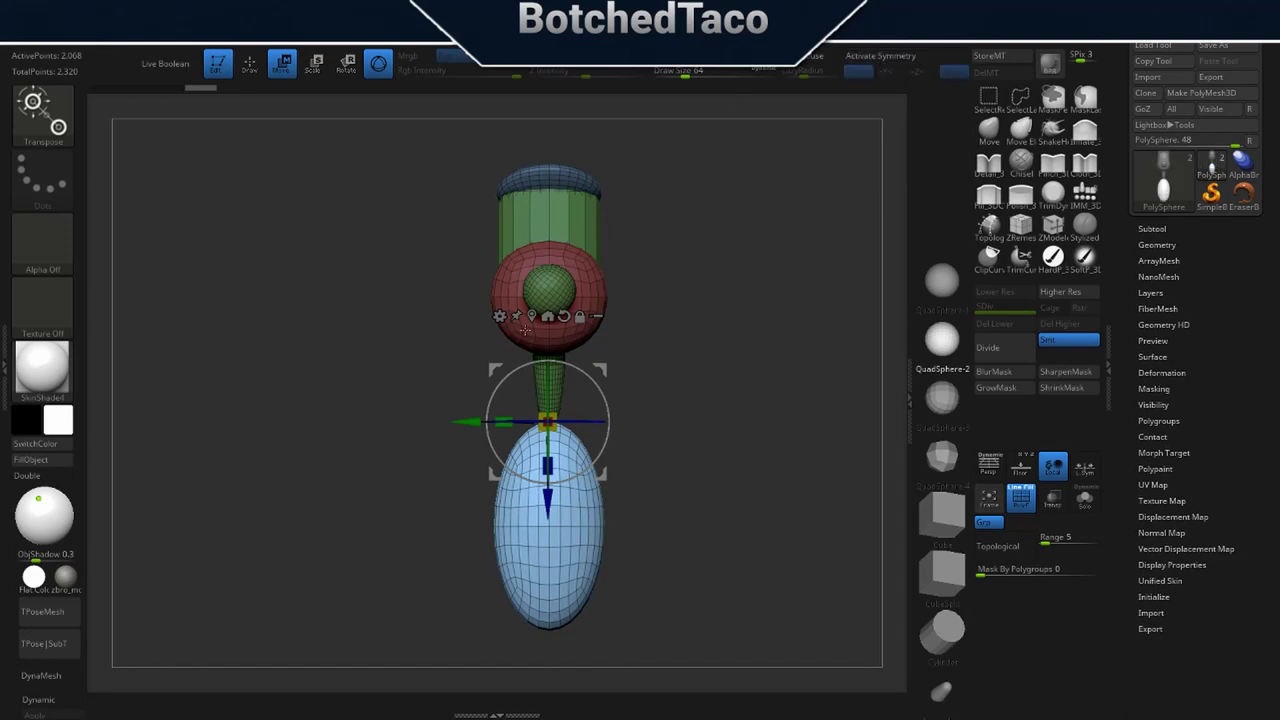
left_click(531, 316)
left_click_drag(551, 524, 571, 487)
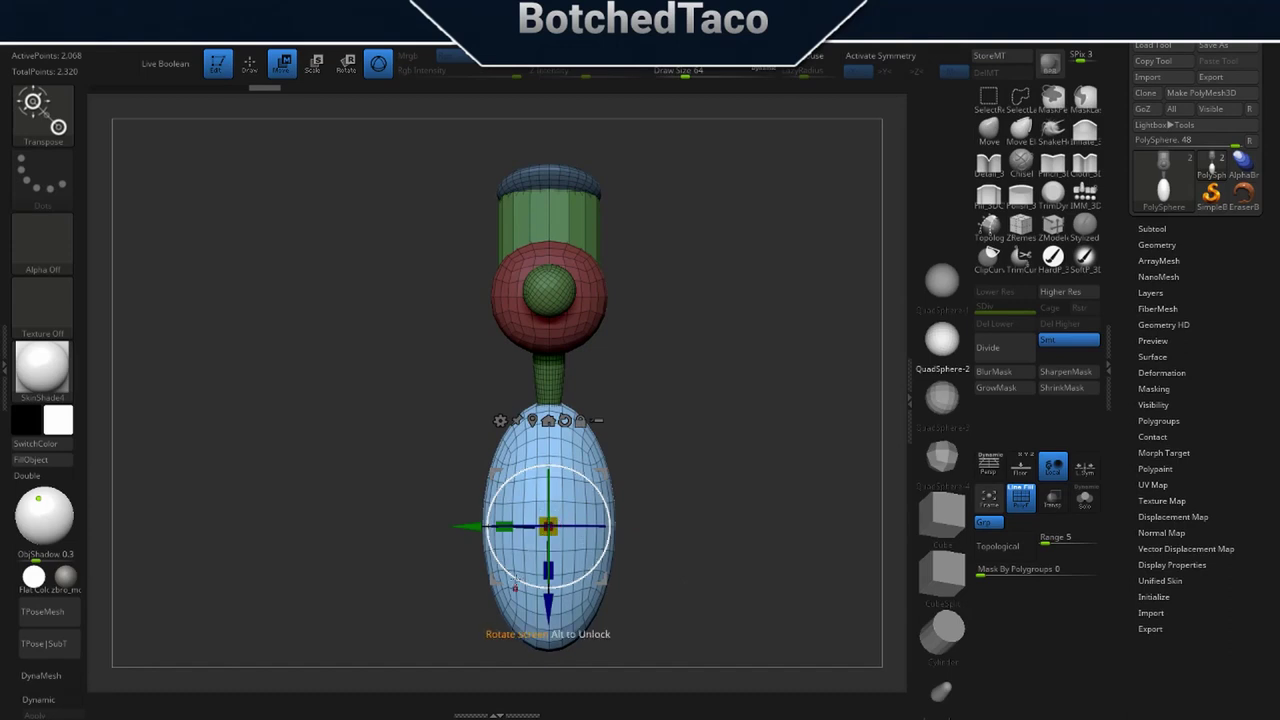
left_click_drag(549, 571, 553, 553)
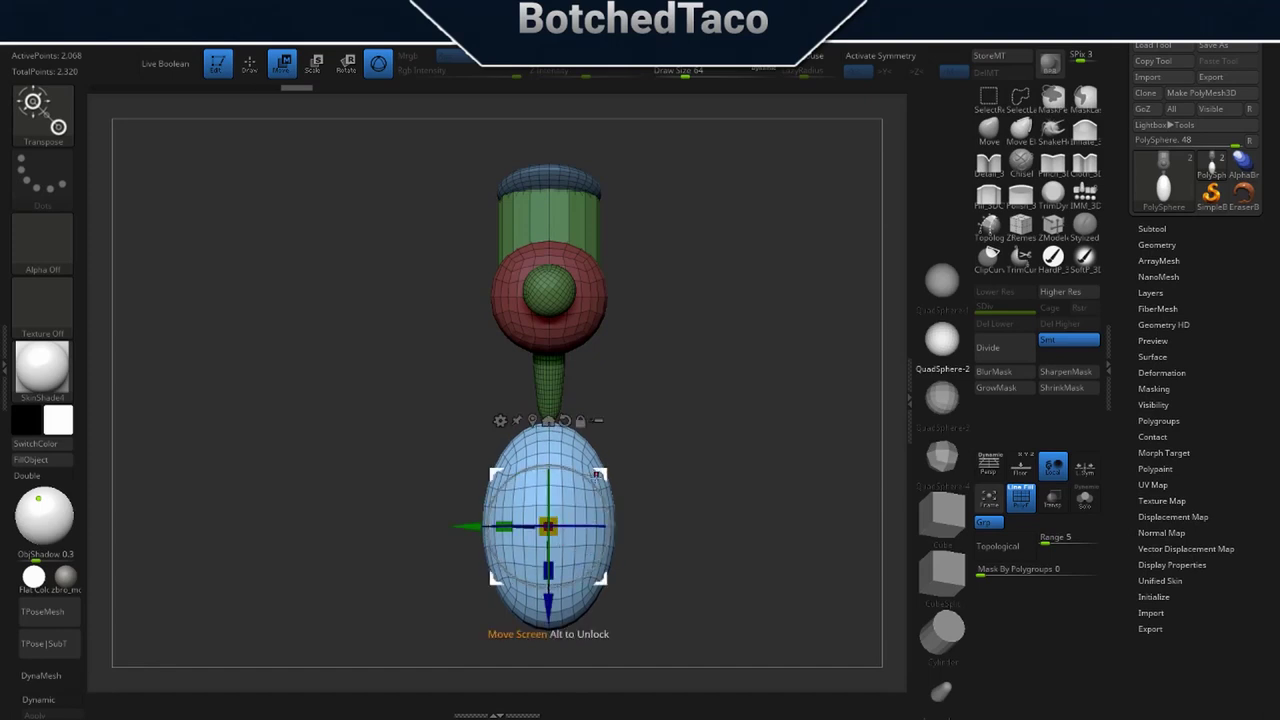
left_click_drag(548, 606, 548, 570)
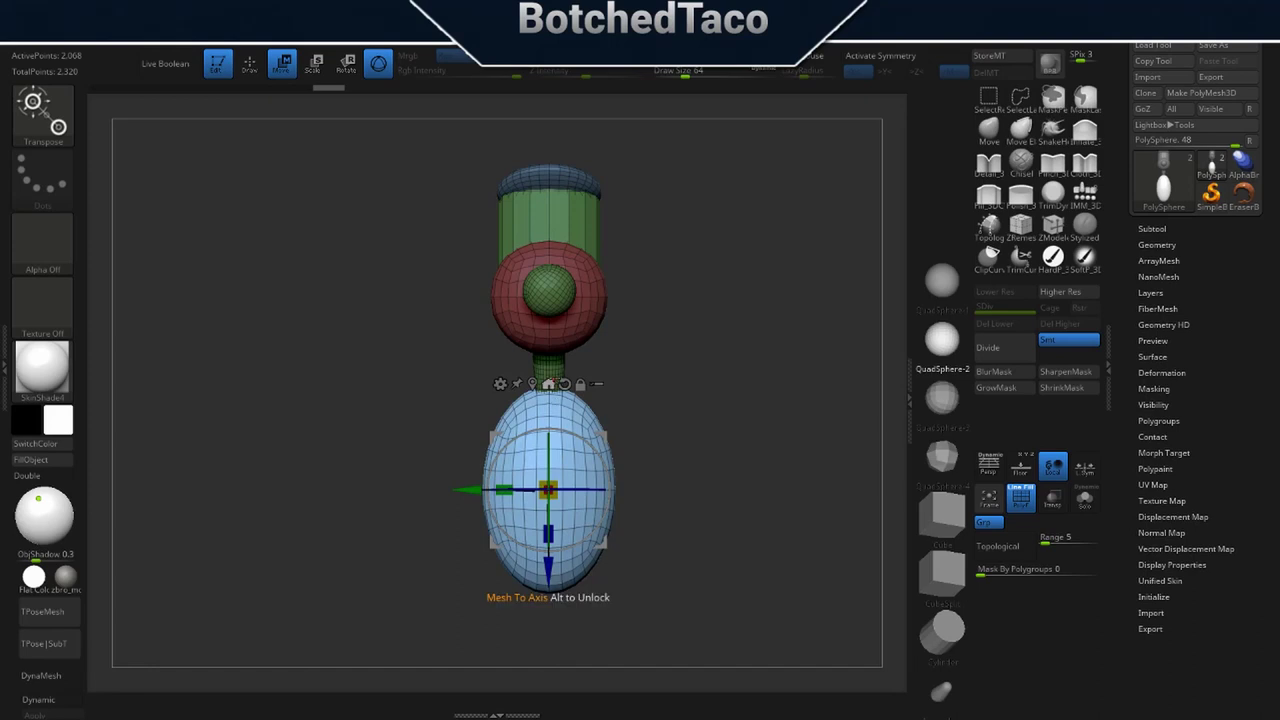
left_click(548, 369, "ctrl")
left_click_drag(549, 370, 550, 379)
key("ctrl+z")
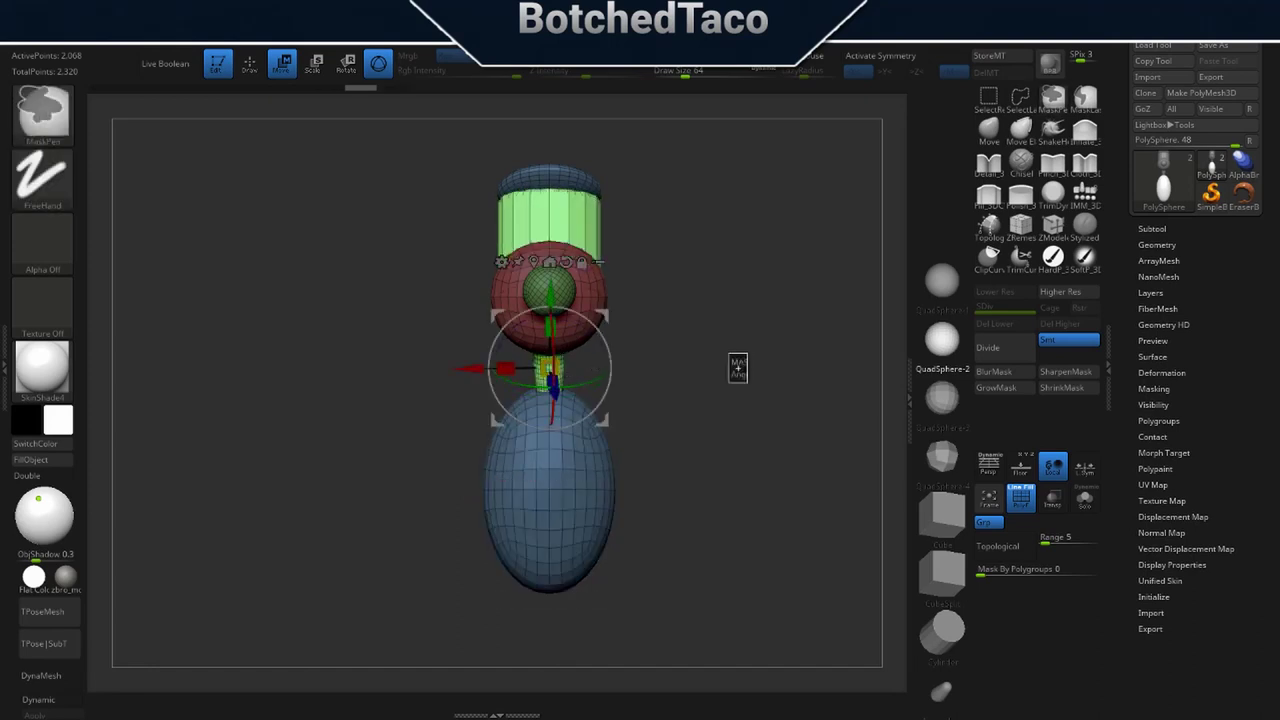
left_click_drag(737, 366, 662, 515, "ctrl")
left_click(578, 282, "ctrl")
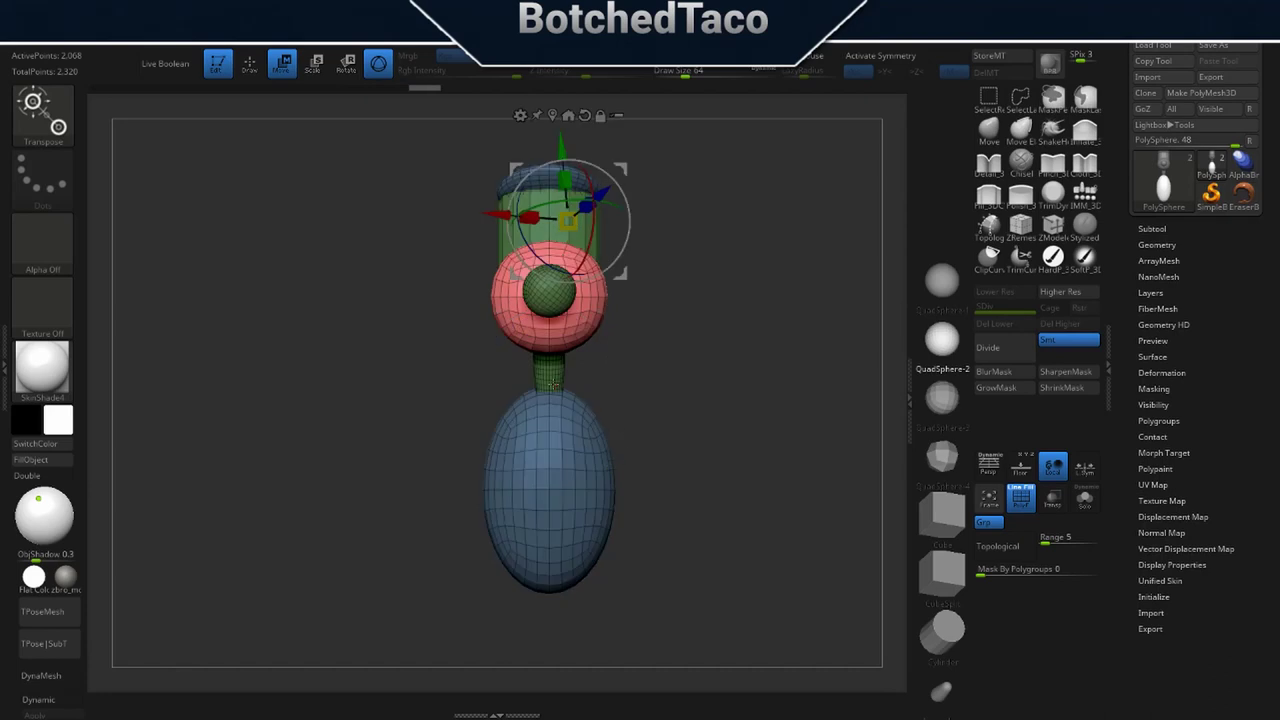
Mask everything outside the neck's polygroup, move the neck and head cylinder out in front of the character, and clear the mask.
left_click(550, 368, "ctrl")
left_click_drag(760, 397, 688, 406)
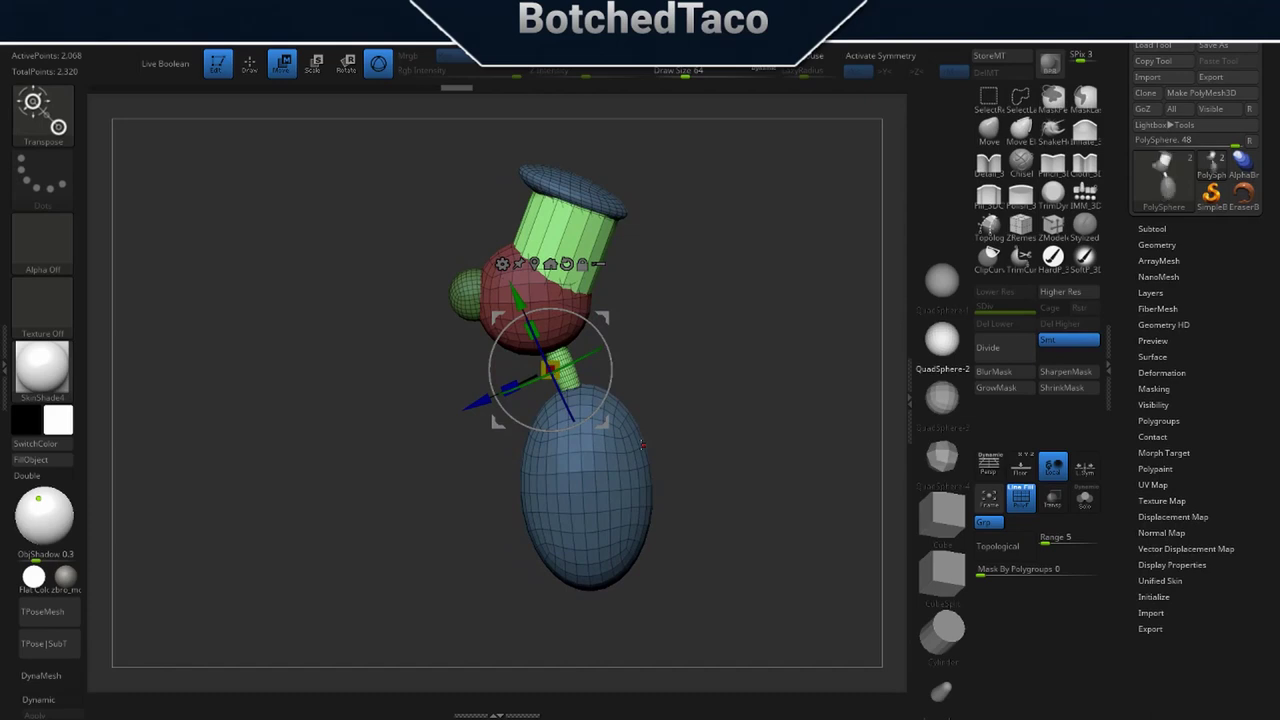
left_click_drag(498, 423, 317, 507)
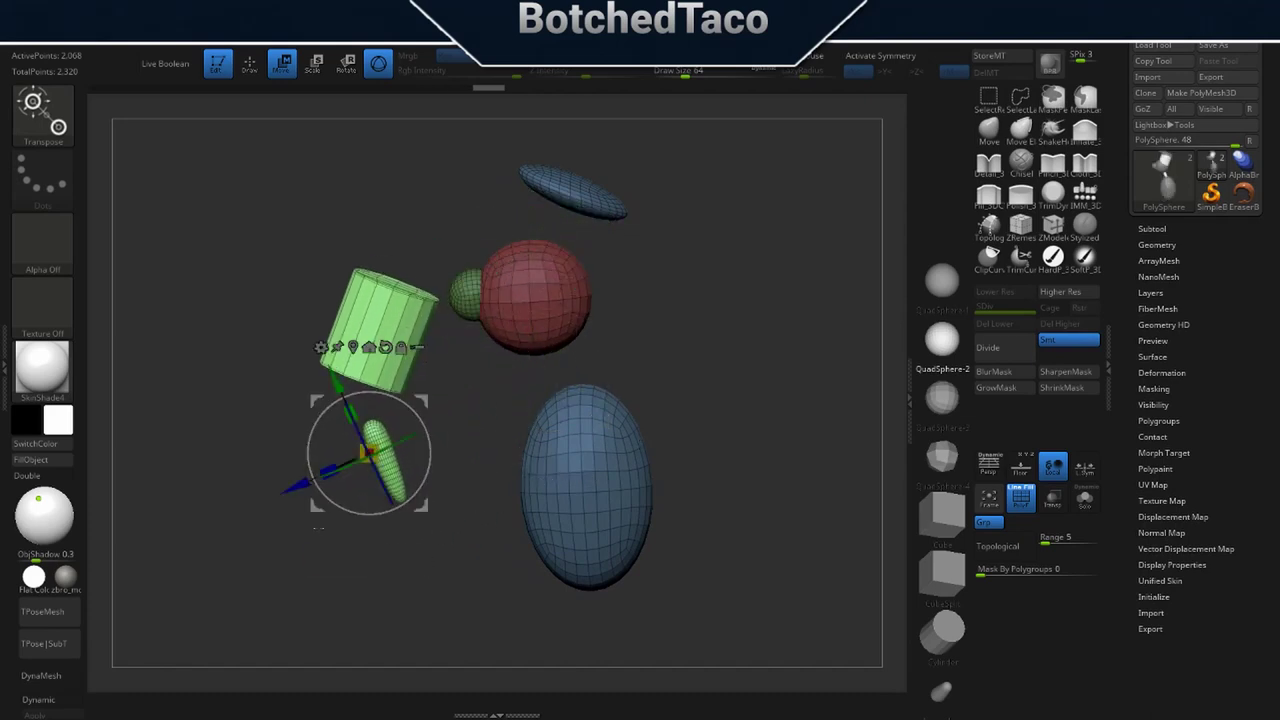
left_click_drag(448, 591, 400, 674, "ctrl")
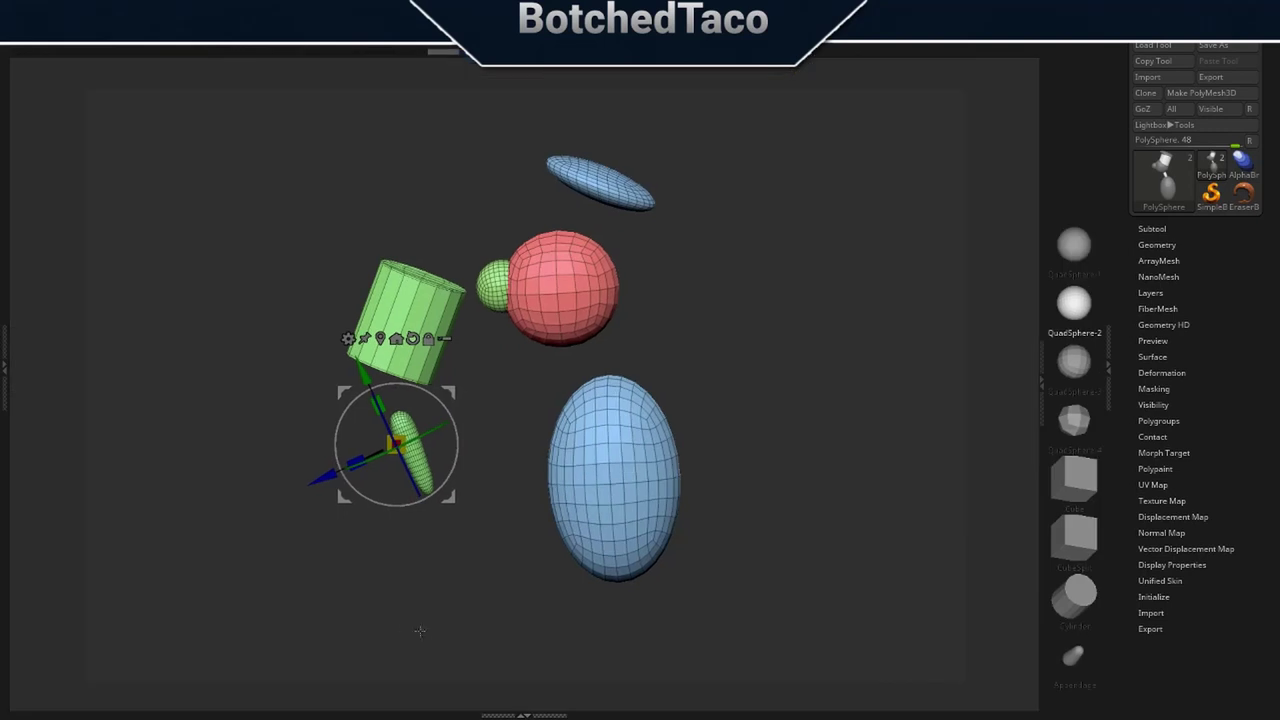
Show only the neck, assign it its own polygroup with Group Visible, and unhide the rest of the model.
key("q")
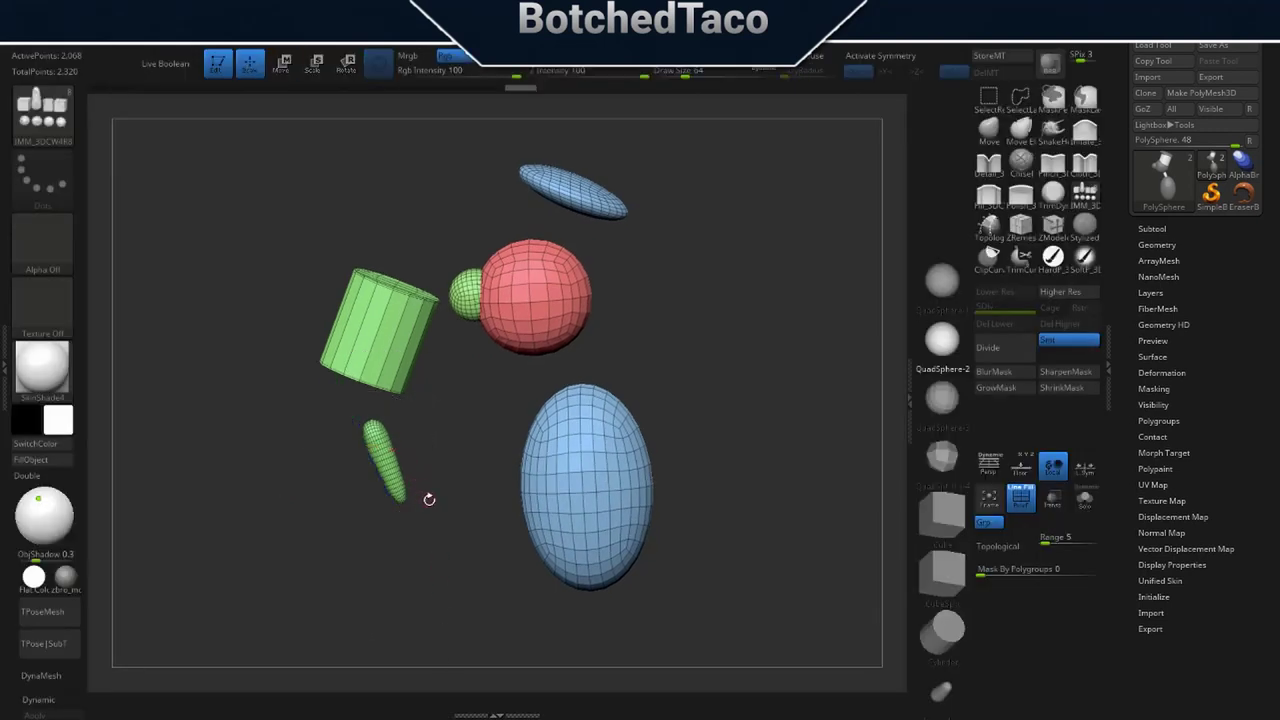
mouse_move(386, 414)
left_mouse_down("ctrl+shift")
mouse_move(357, 546)
mouse_move(438, 543)
mouse_move(440, 584)
left_mouse_up("ctrl+shift")
left_click(424, 589, "ctrl+shift")
left_click_drag(318, 413, 437, 554, "ctrl+shift")
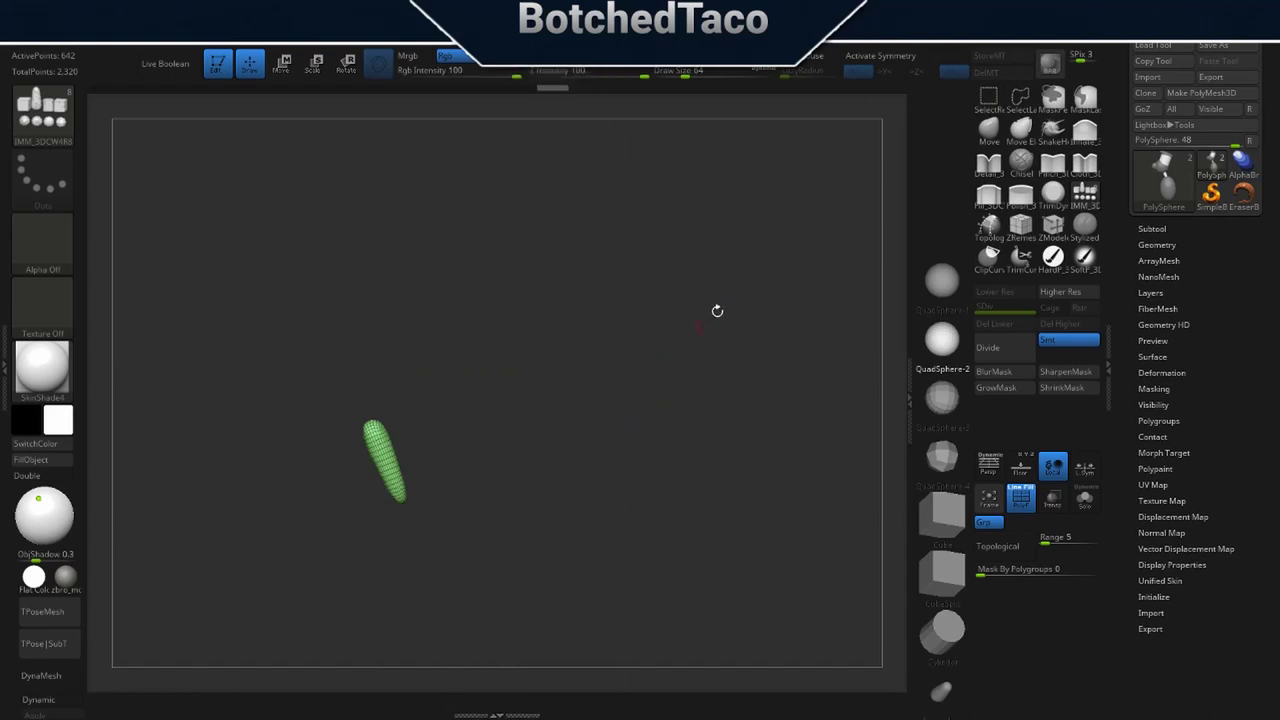
key("space")
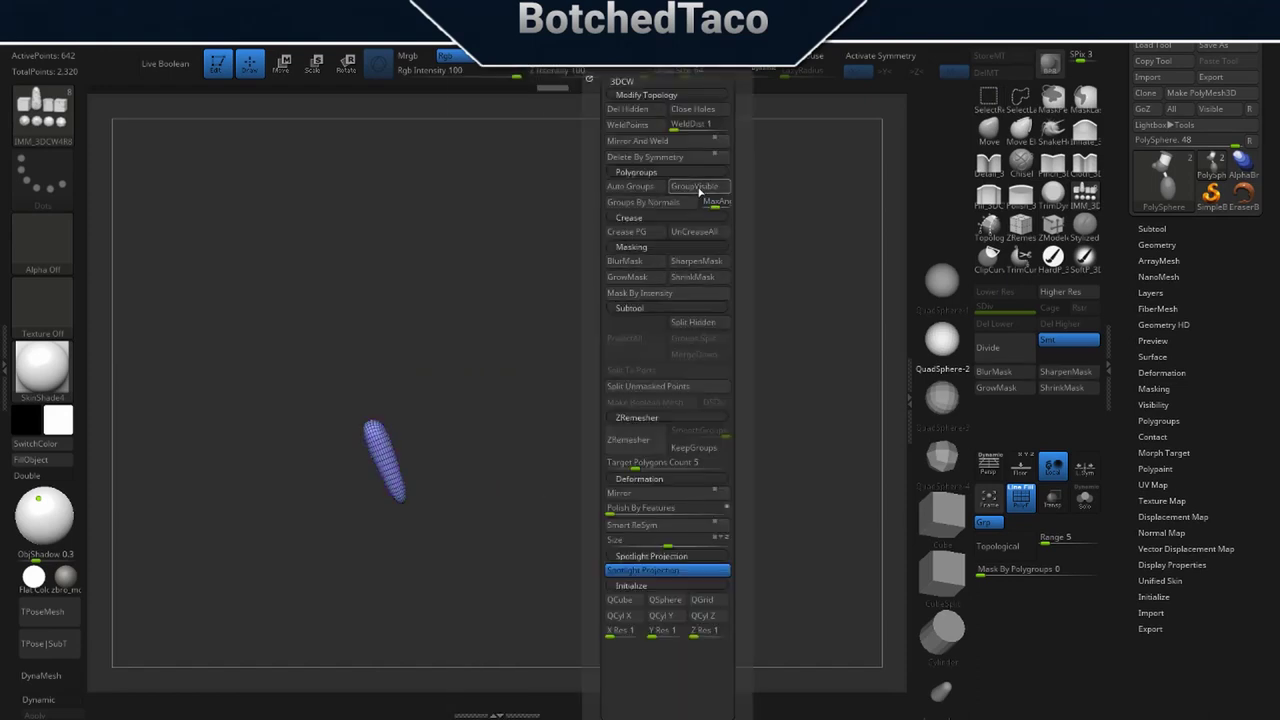
left_click(699, 188)
left_click(297, 583, "ctrl+shift")
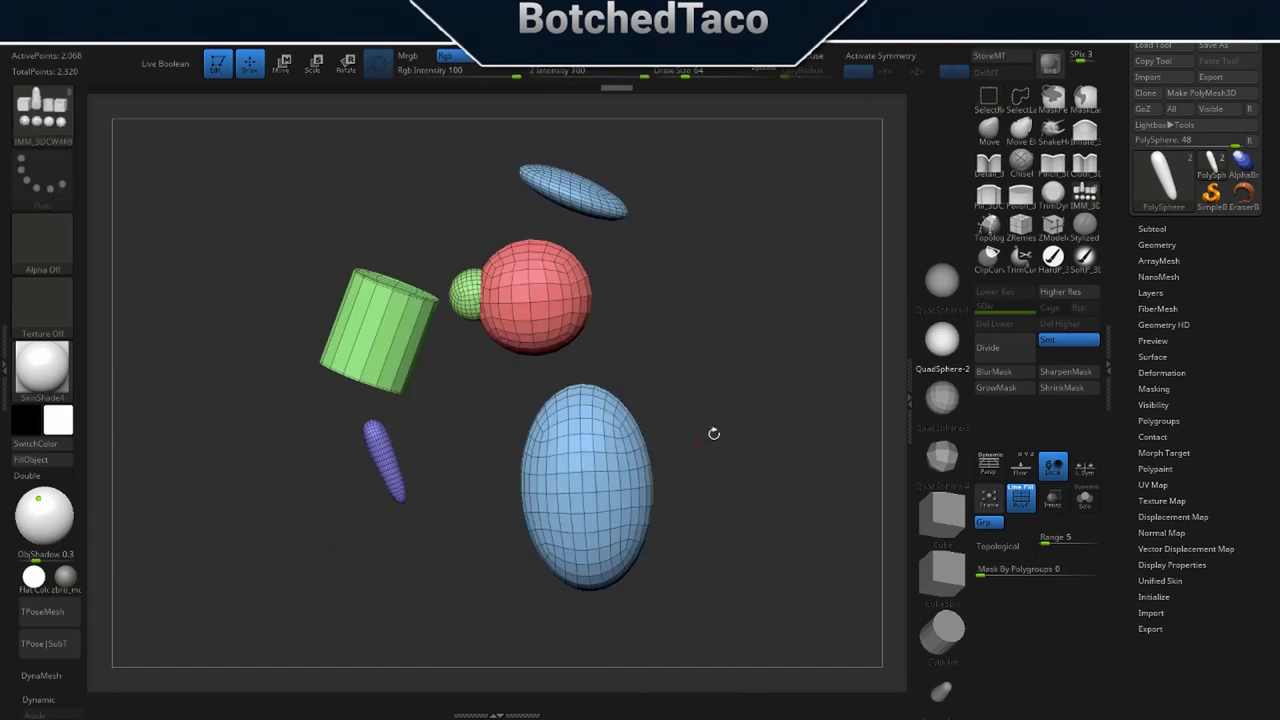
Check the polygroup separation by isolating the cylinder, neck and nose in turn with masks, and clear the mask.
left_click_drag(693, 378, 610, 398)
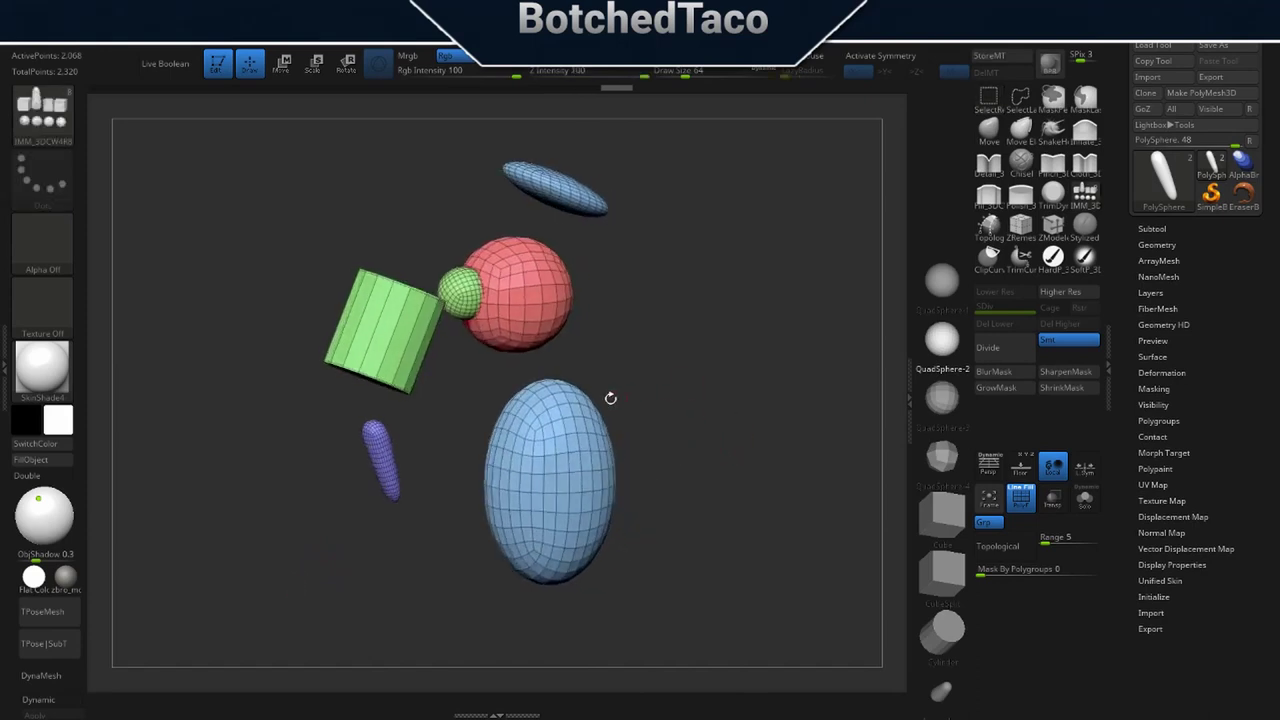
key("w")
left_click(389, 344, "ctrl")
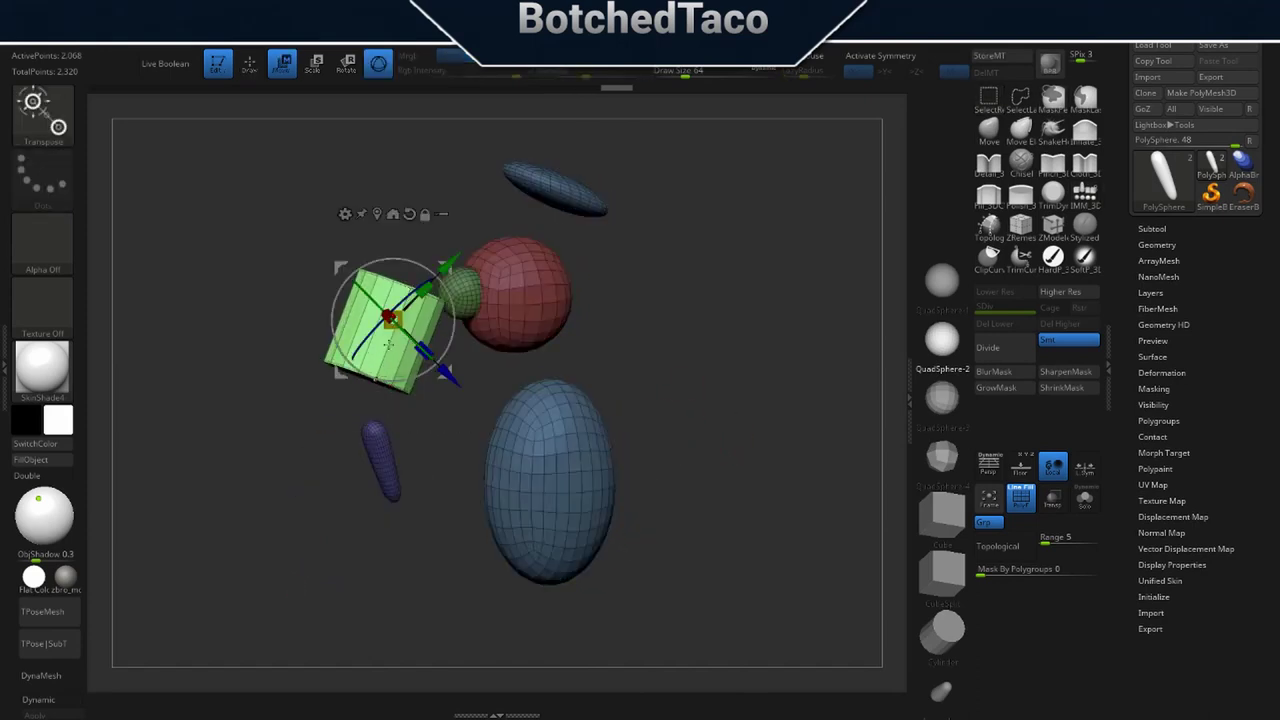
left_click(380, 469, "ctrl")
left_click(459, 296, "ctrl")
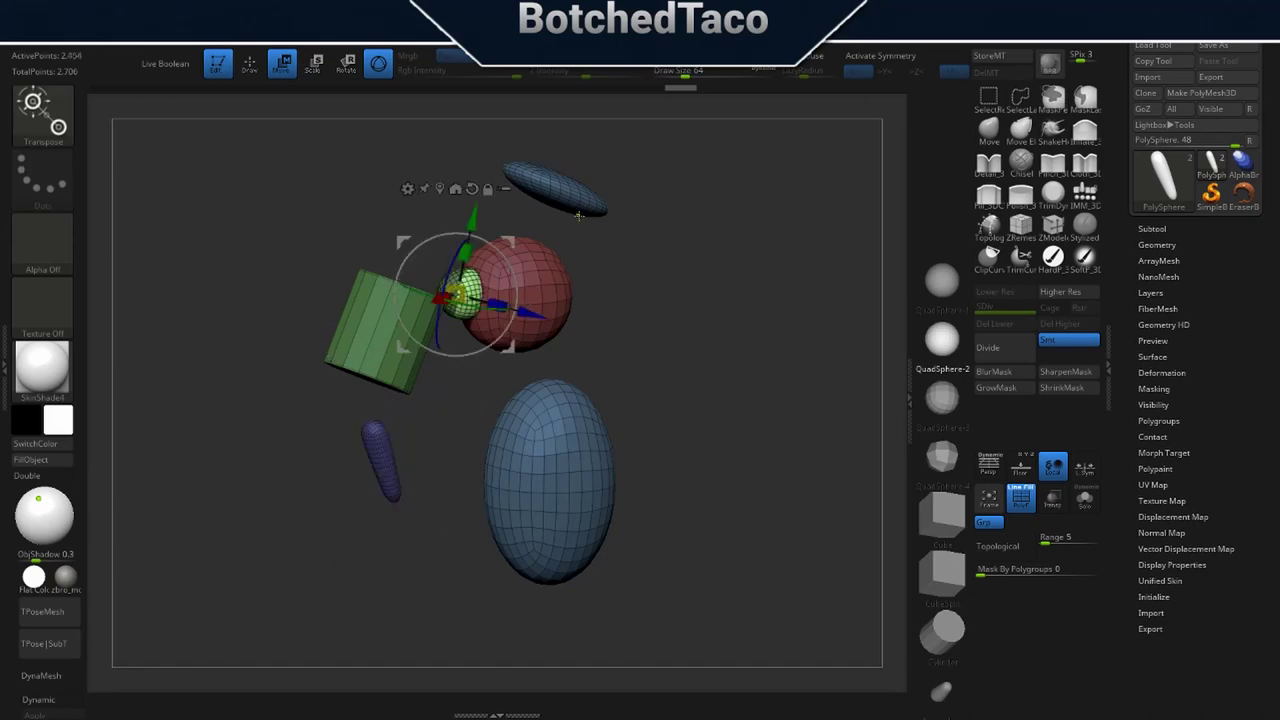
key("ctrl+z")
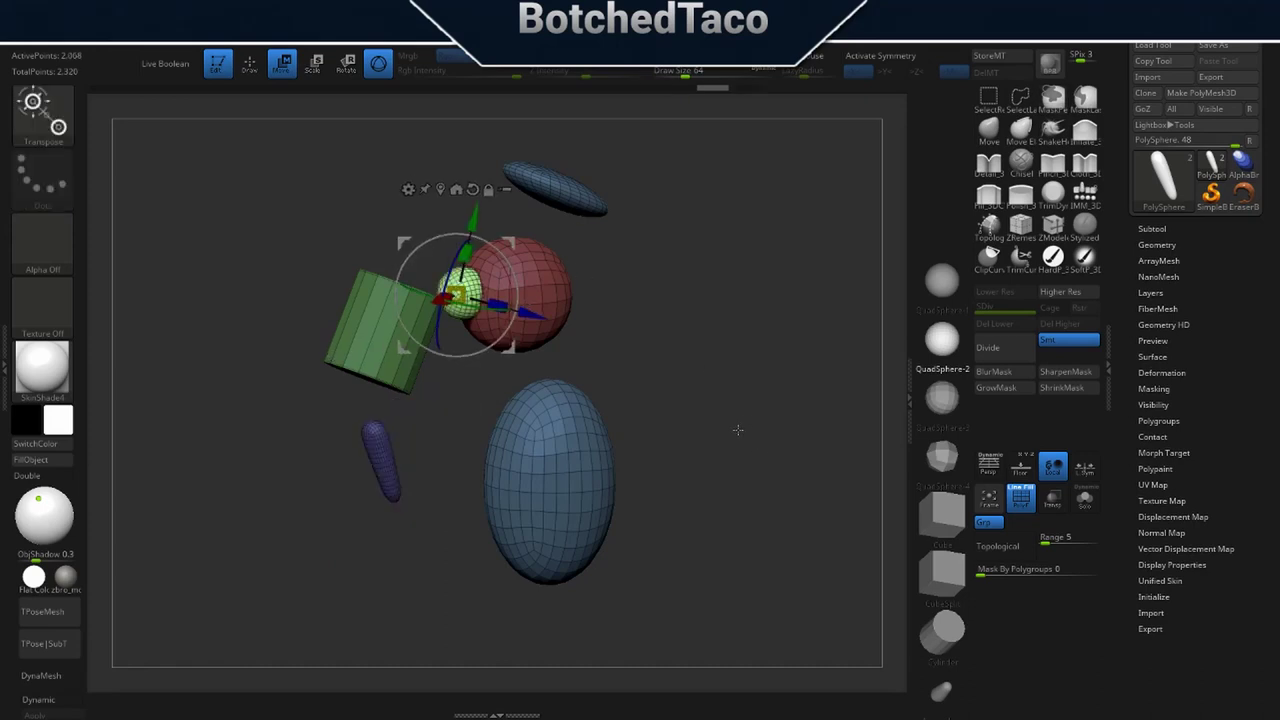
left_click(756, 402, "ctrl")
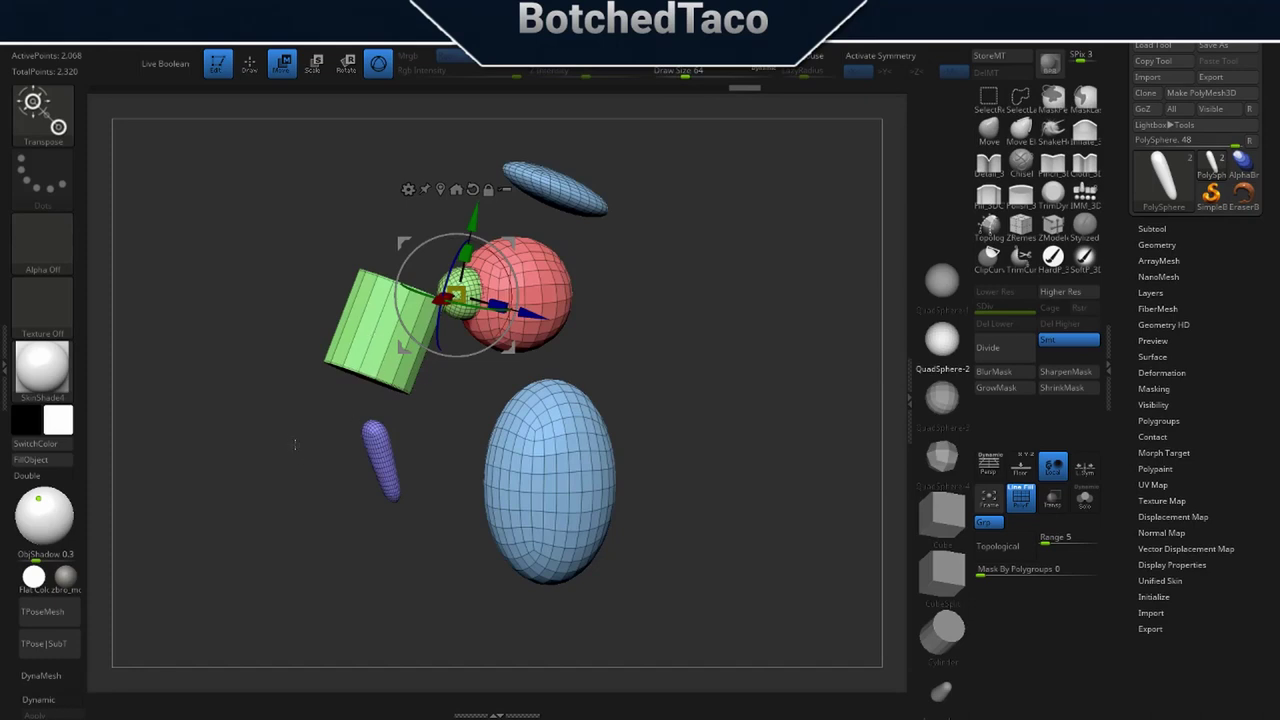
Isolate the cylinder and the neck with masks, first one at a time and then both together.
left_click(373, 376, "ctrl")
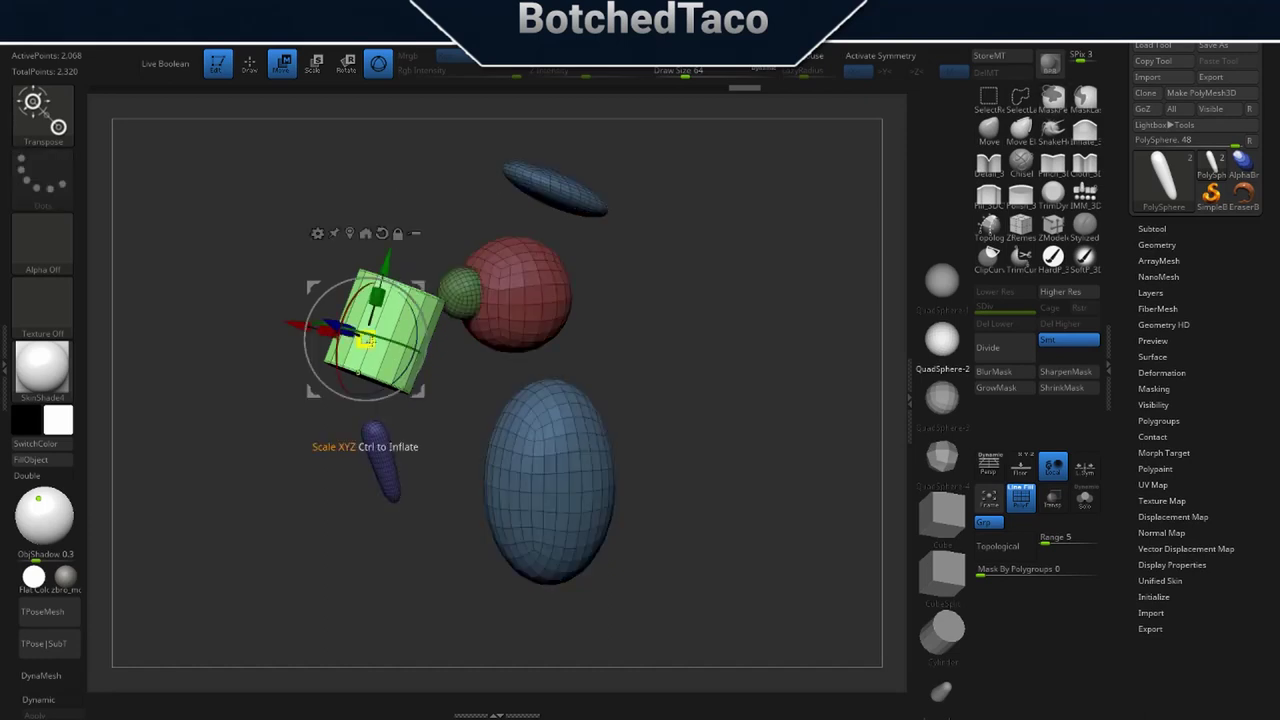
left_click(385, 461, "ctrl+shift")
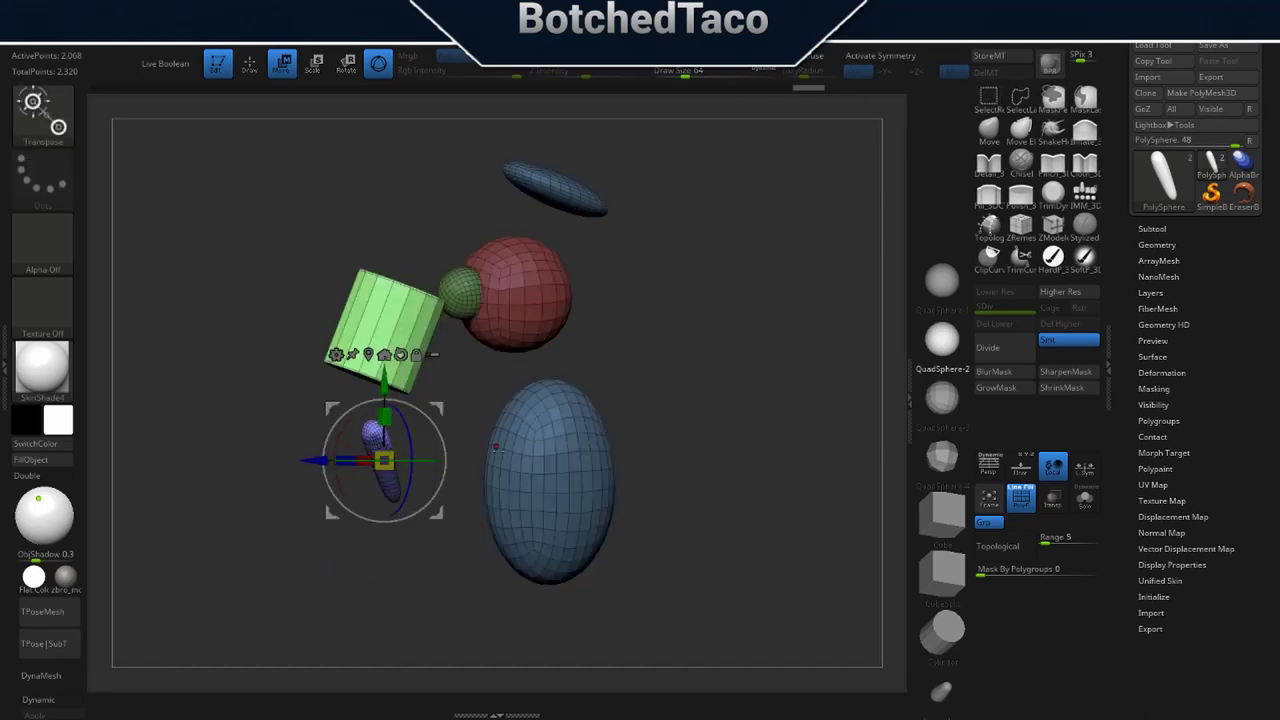
key("ctrl+z")
left_click(379, 443, "ctrl")
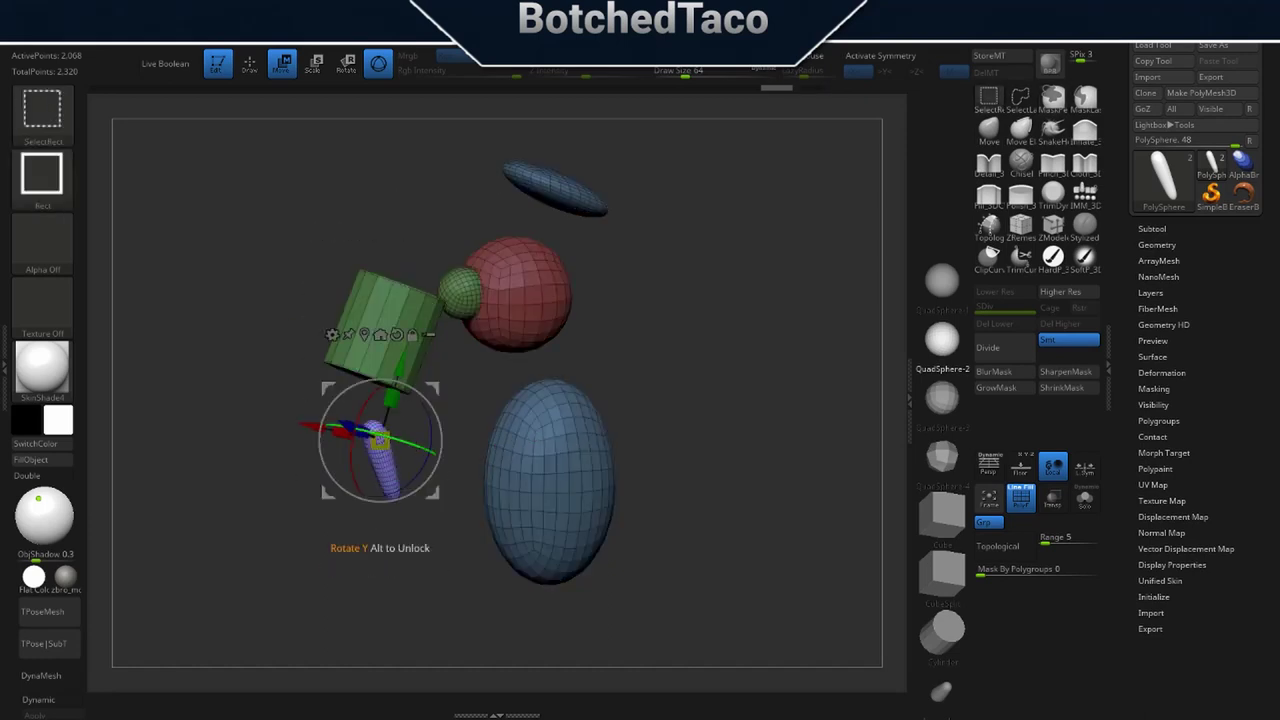
left_click(397, 321, "ctrl")
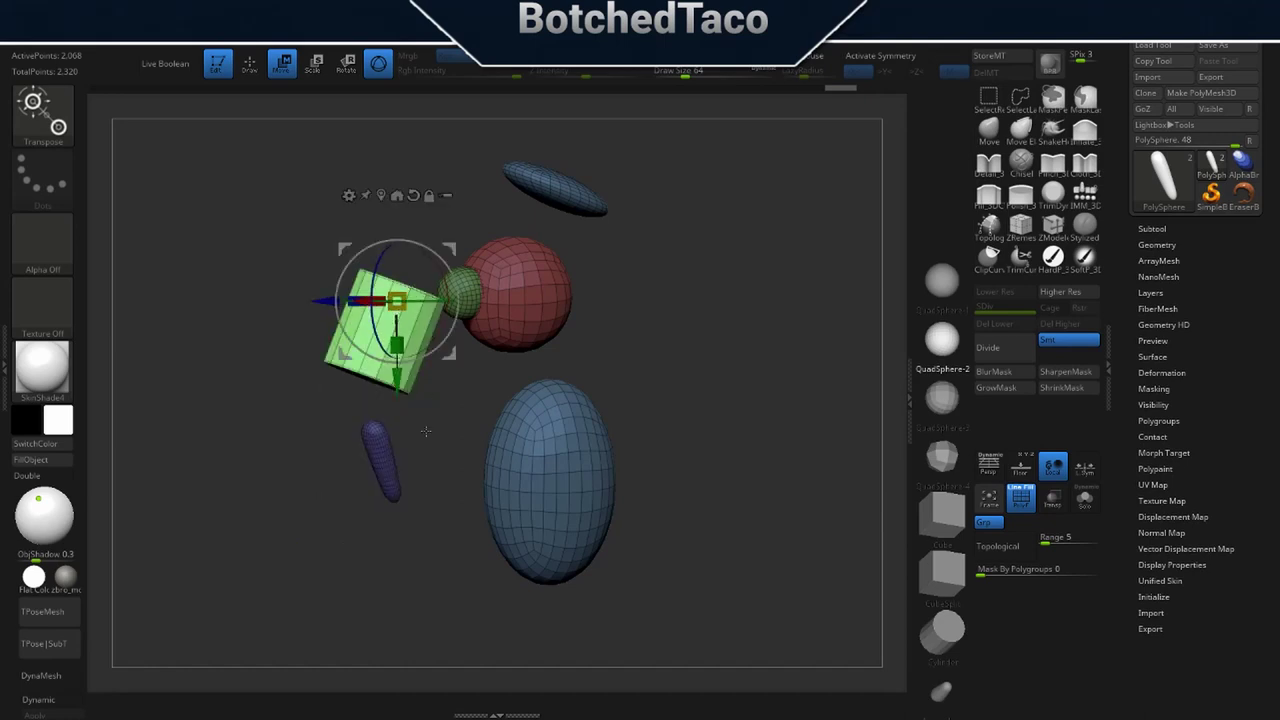
left_click(384, 447, "ctrl")
left_click(403, 382, "ctrl+shift")
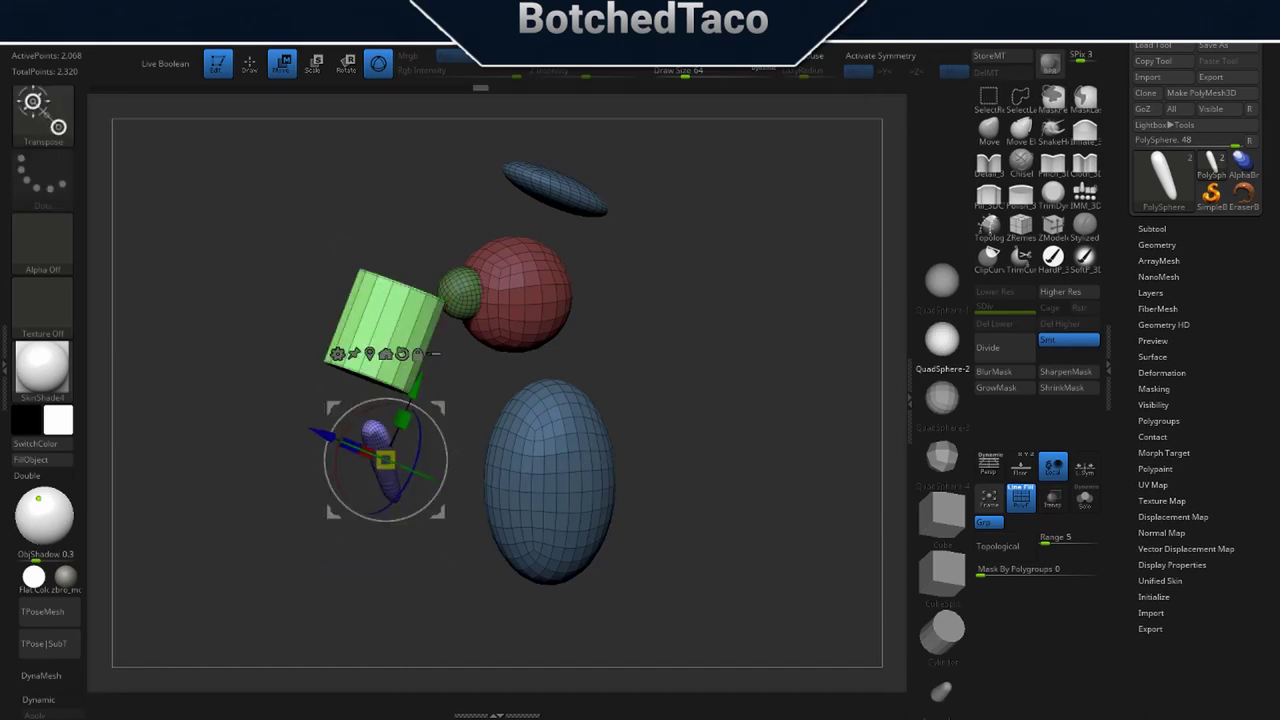
Isolate the cylinder, the head, and the cylinder with the neck, ending with only the neck unmasked.
left_click(402, 303, "ctrl")
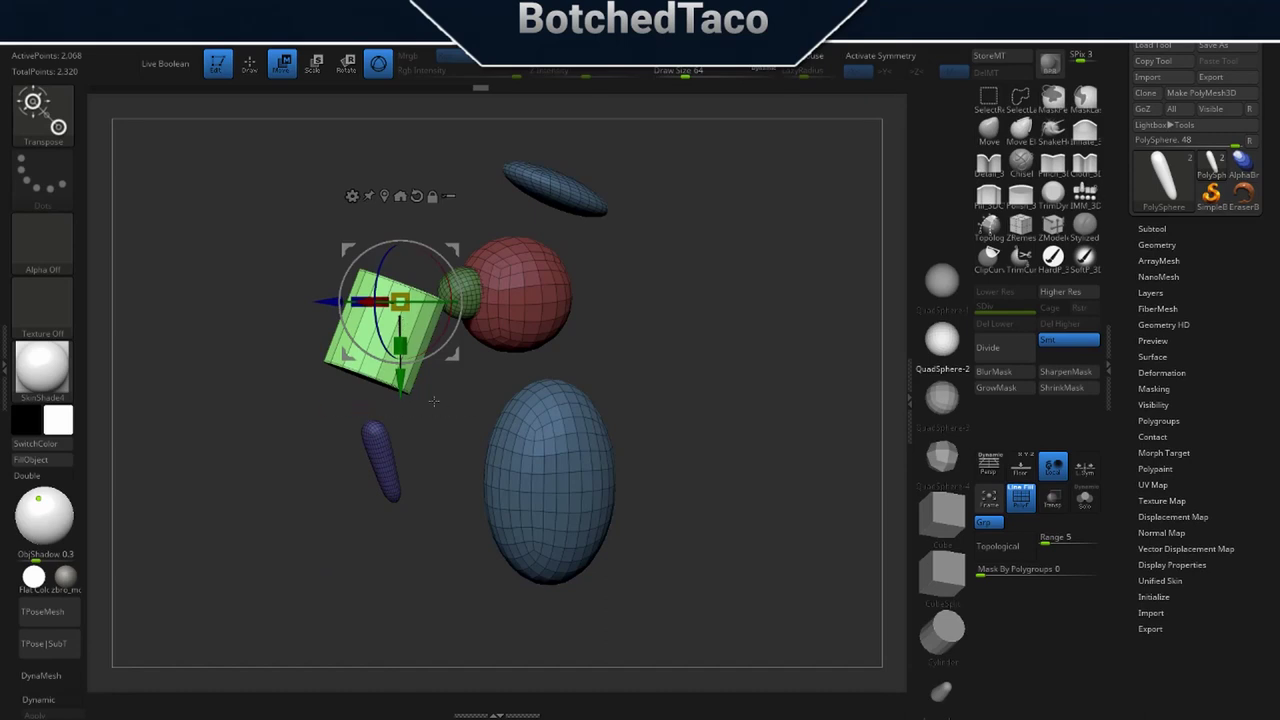
left_click(513, 318, "ctrl")
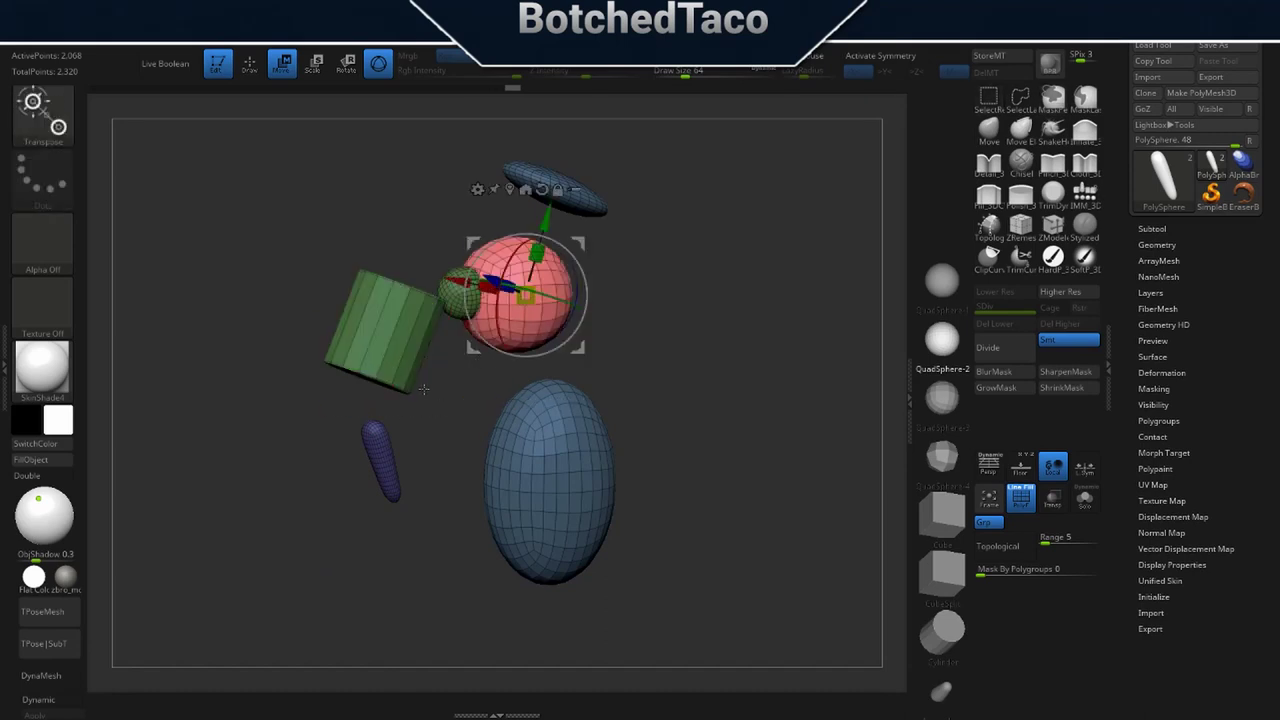
left_click(398, 340, "alt")
left_click(389, 460, "alt")
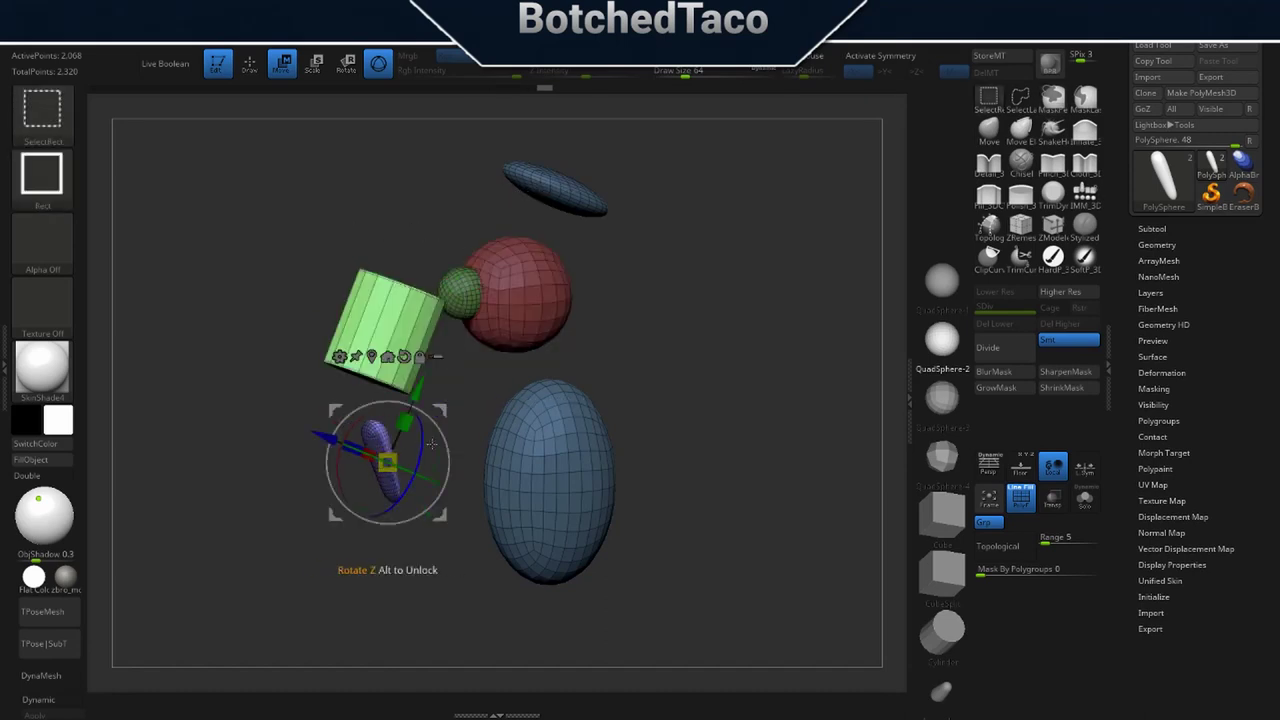
key("ctrl")
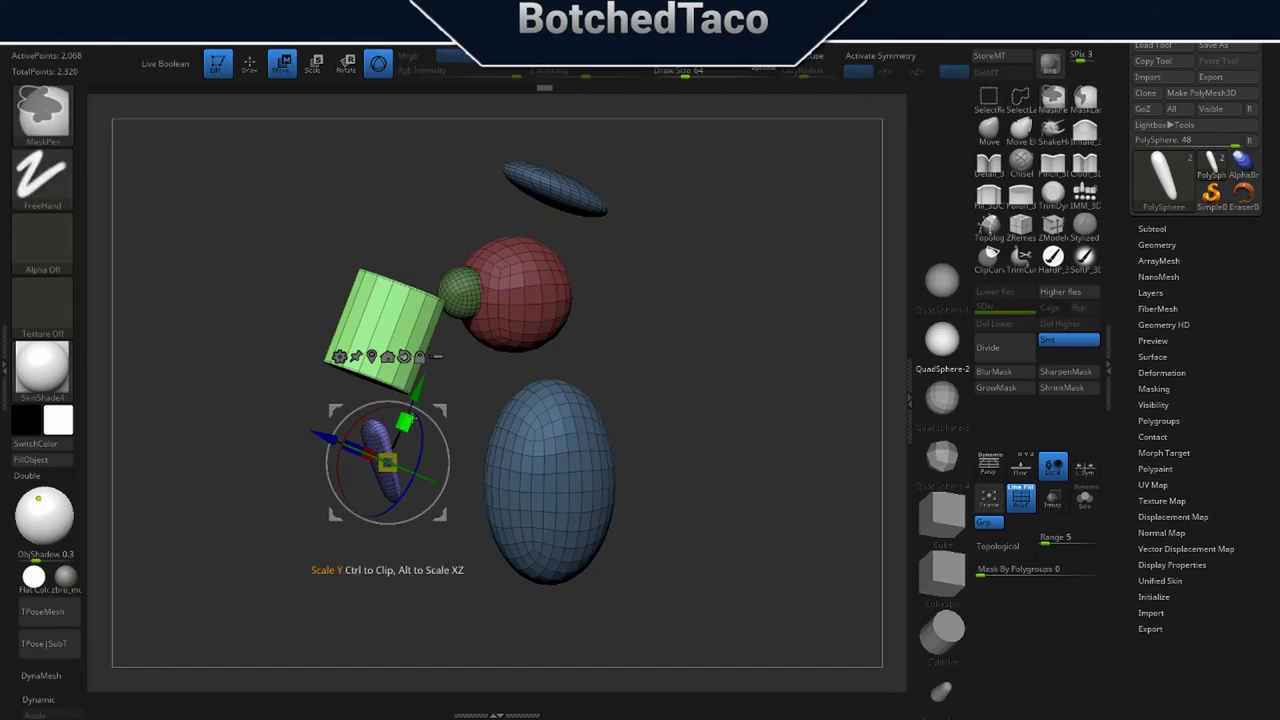
left_click(496, 299, "ctrl")
left_click(383, 460, "ctrl")
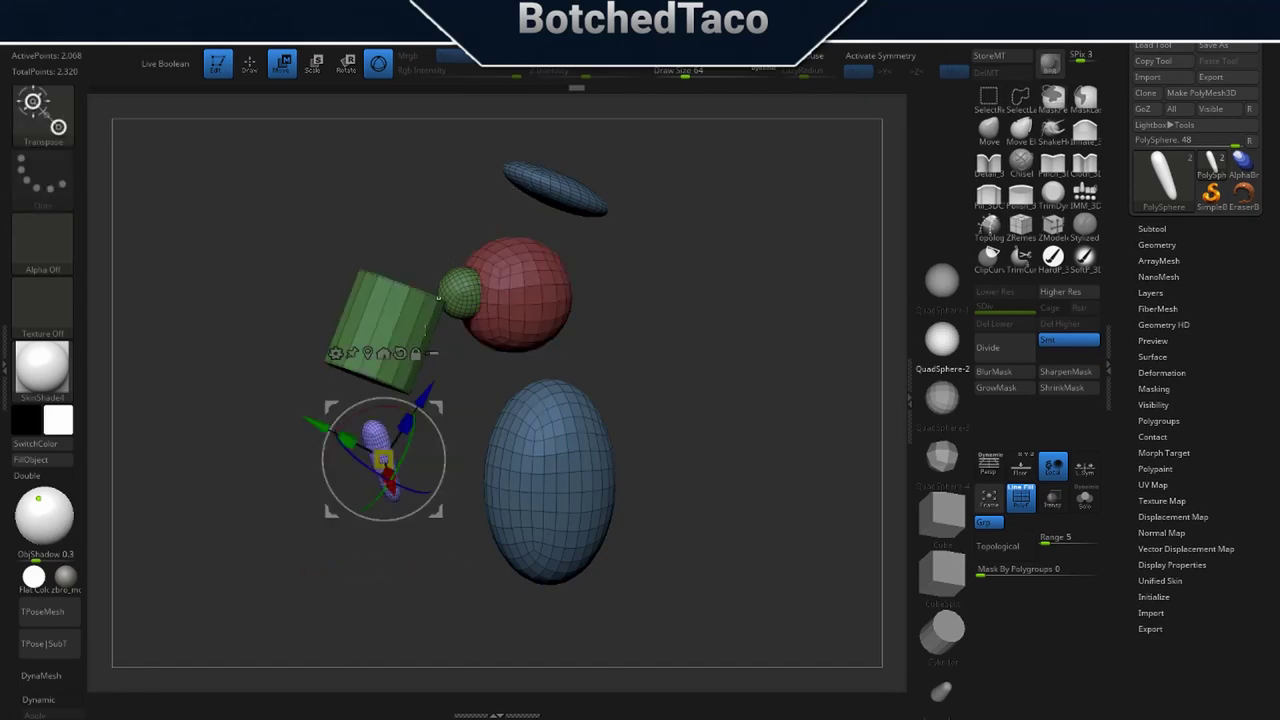
Alternate the mask between the cylinder and the neck, finishing with both parts unmasked.
left_click(425, 330, "ctrl")
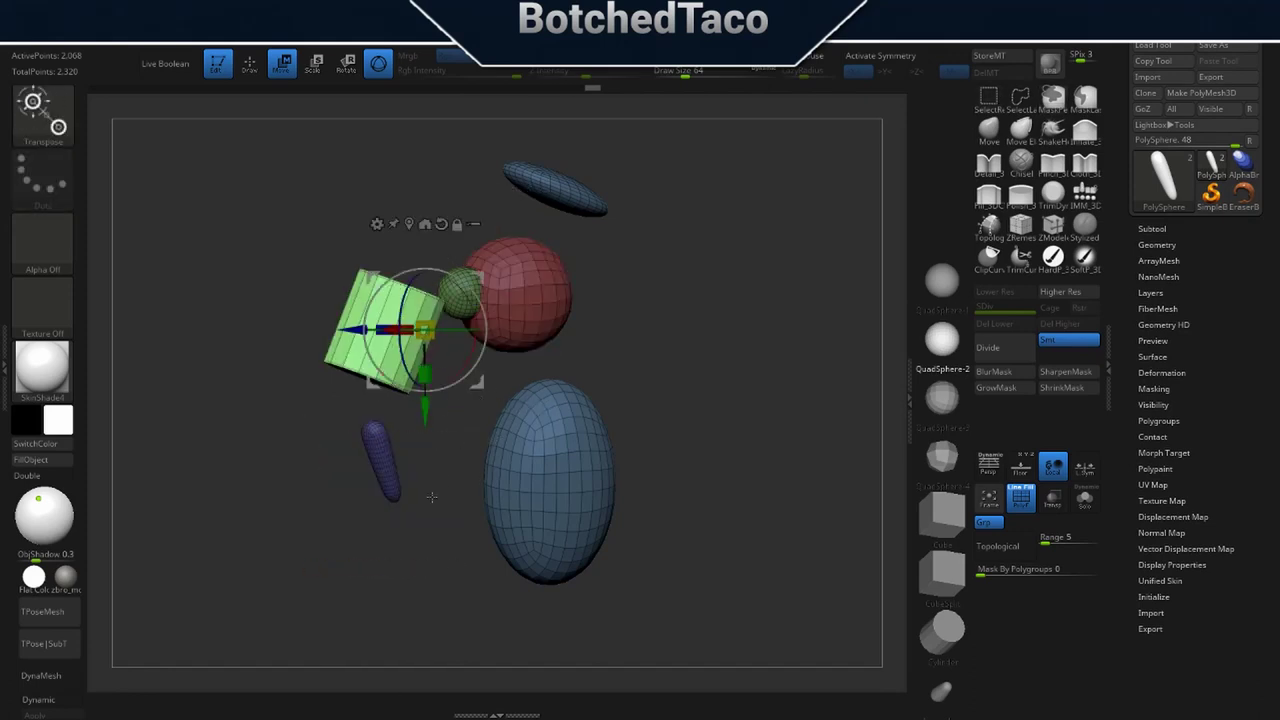
left_click(380, 463, "ctrl")
left_click(416, 344, "ctrl")
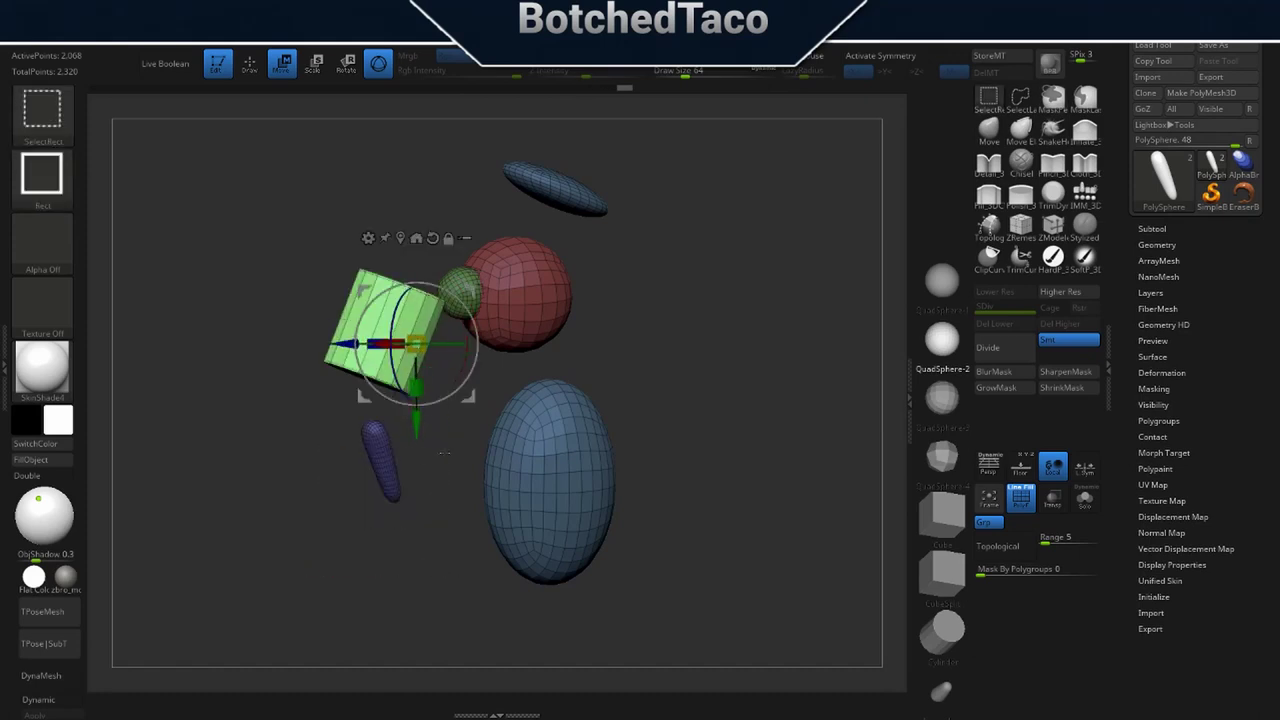
left_click(383, 464, "ctrl")
left_click(394, 375, "ctrl")
left_click(388, 470, "ctrl")
mouse_move(430, 564)
left_mouse_down("ctrl")
mouse_move(431, 525)
mouse_move(426, 550)
mouse_move(491, 577)
mouse_move(532, 552)
left_mouse_up("ctrl")
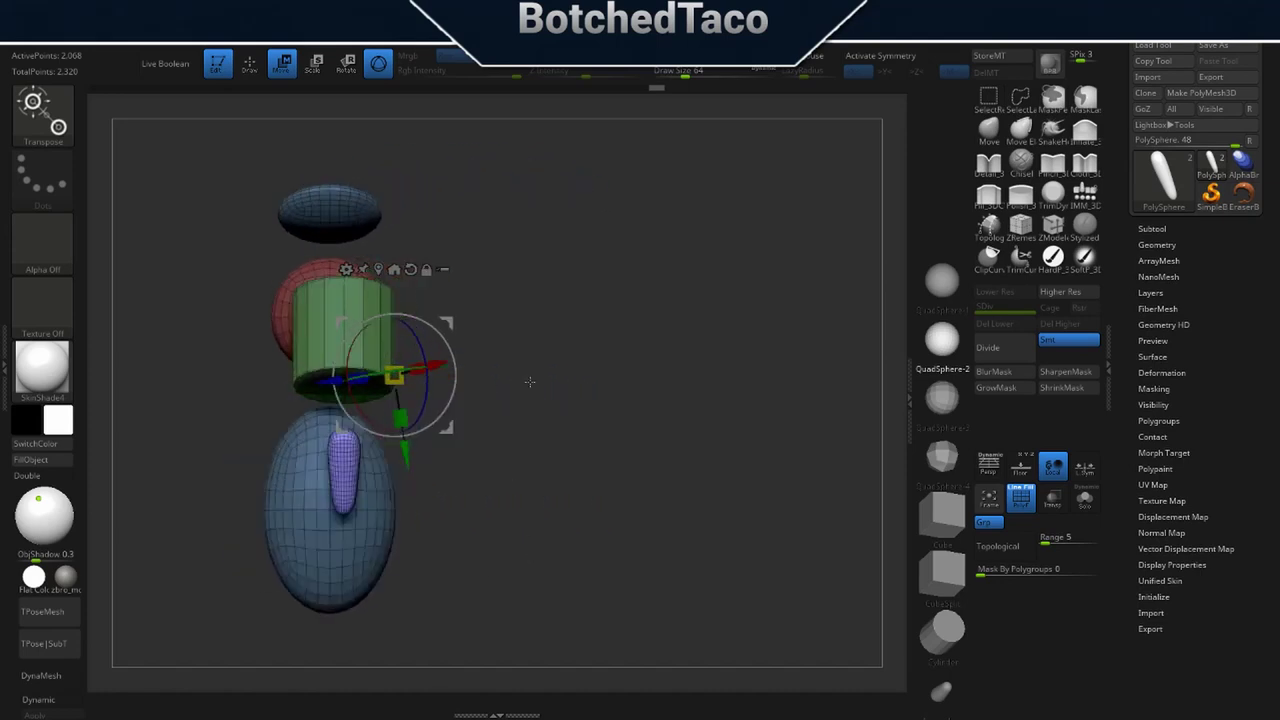
left_click_drag(530, 381, 453, 412)
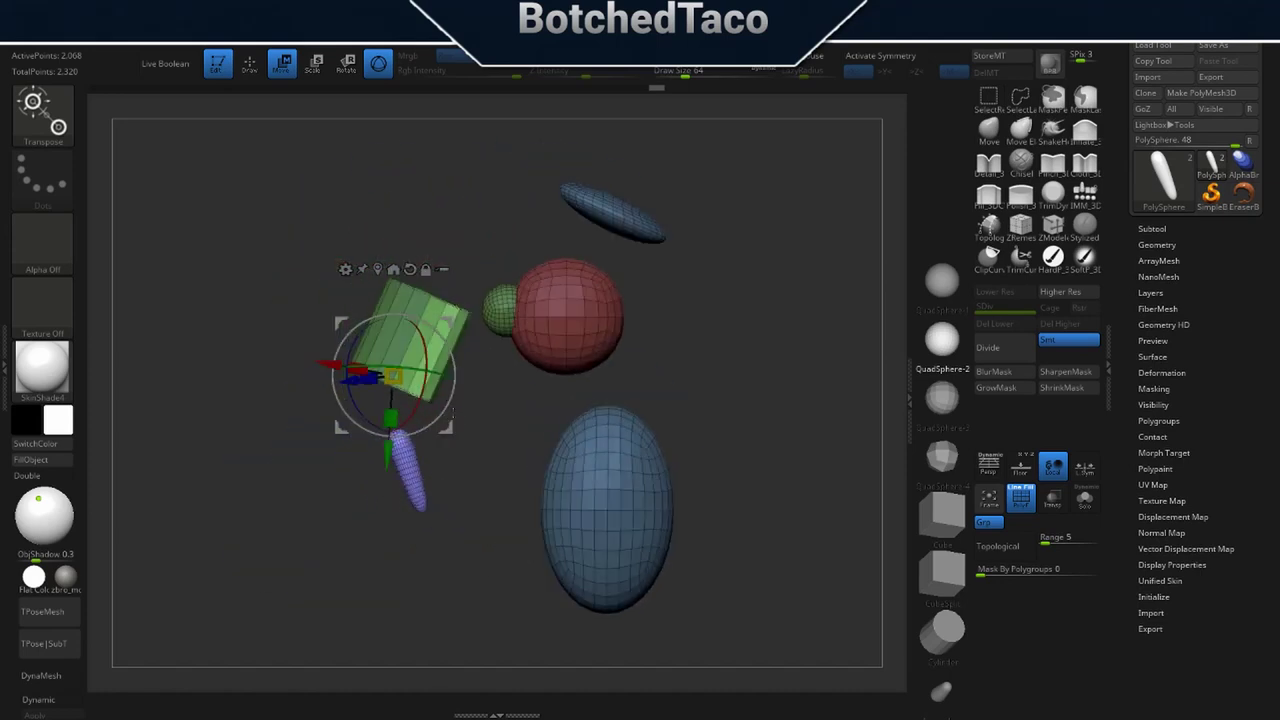
Unmask only the neck and move it back between the underside of the head and the top of the body.
left_click(417, 474, "ctrl")
left_click_drag(496, 472, 547, 472)
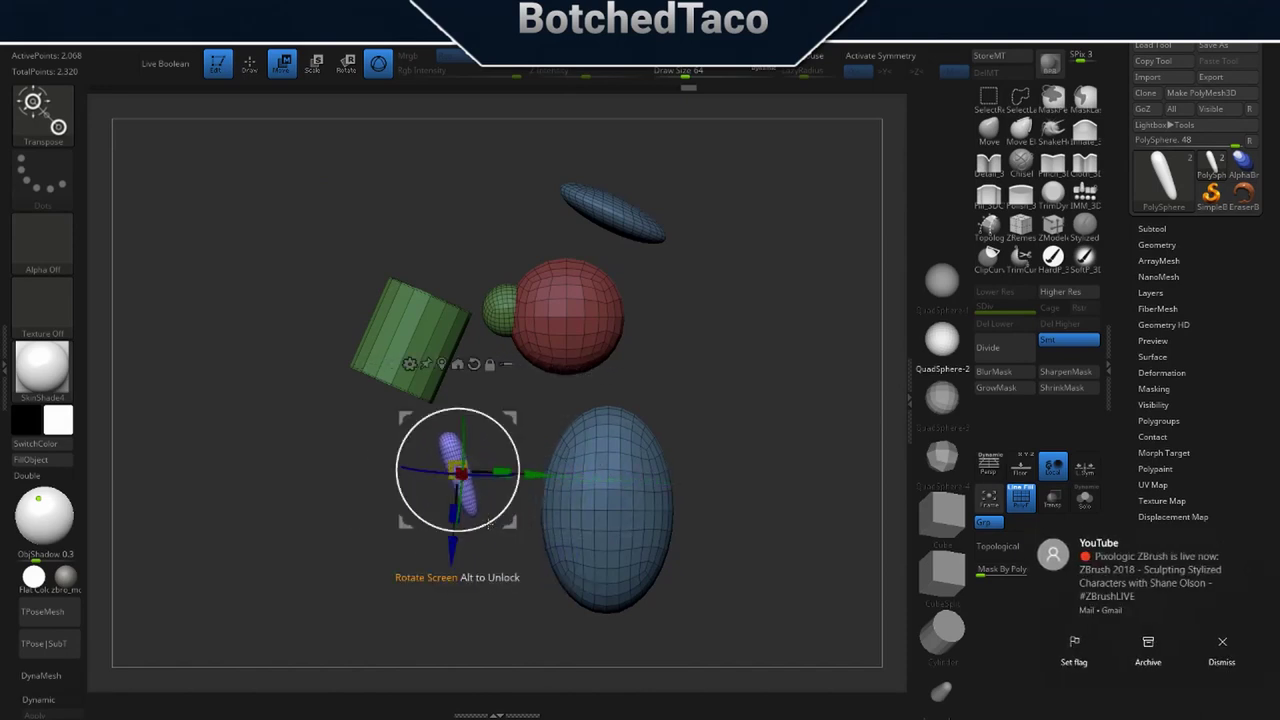
left_click_drag(512, 416, 457, 440)
left_click(424, 361, "alt")
left_click_drag(330, 467, 520, 467)
left_click_drag(604, 382, 601, 330)
mouse_move(478, 528)
left_mouse_down()
mouse_move(650, 524)
mouse_move(592, 508)
mouse_move(490, 516)
left_mouse_up()
left_click_drag(646, 361, 433, 564)
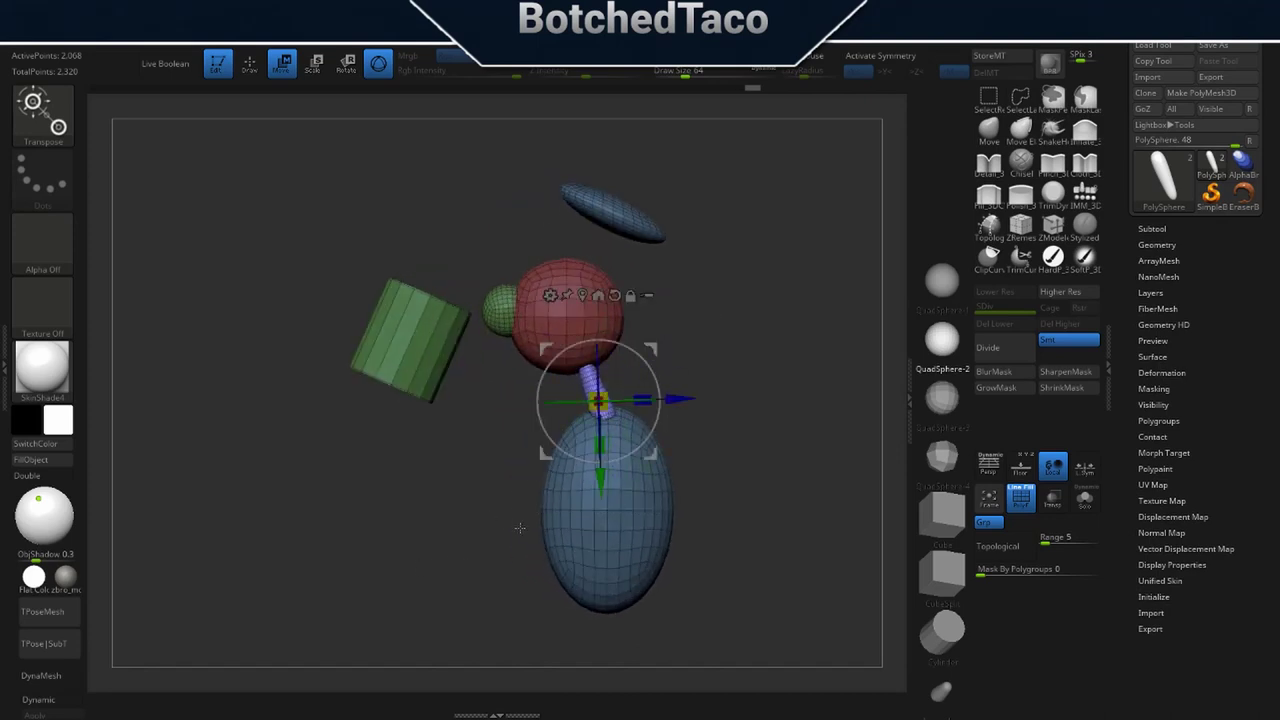
left_click_drag(602, 486, 600, 473)
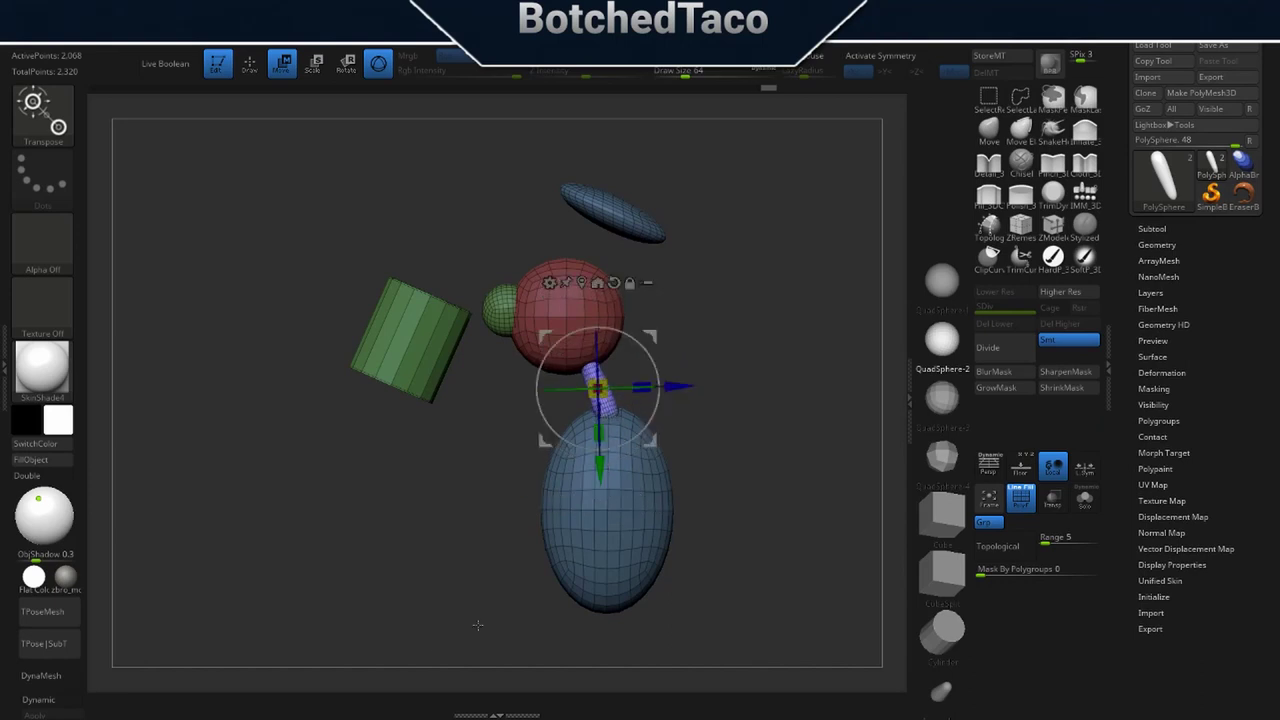
Unmask only the cylinder, reset the gizmo's orientation, and move the cylinder back between the head and the flattened cap.
left_click(418, 334)
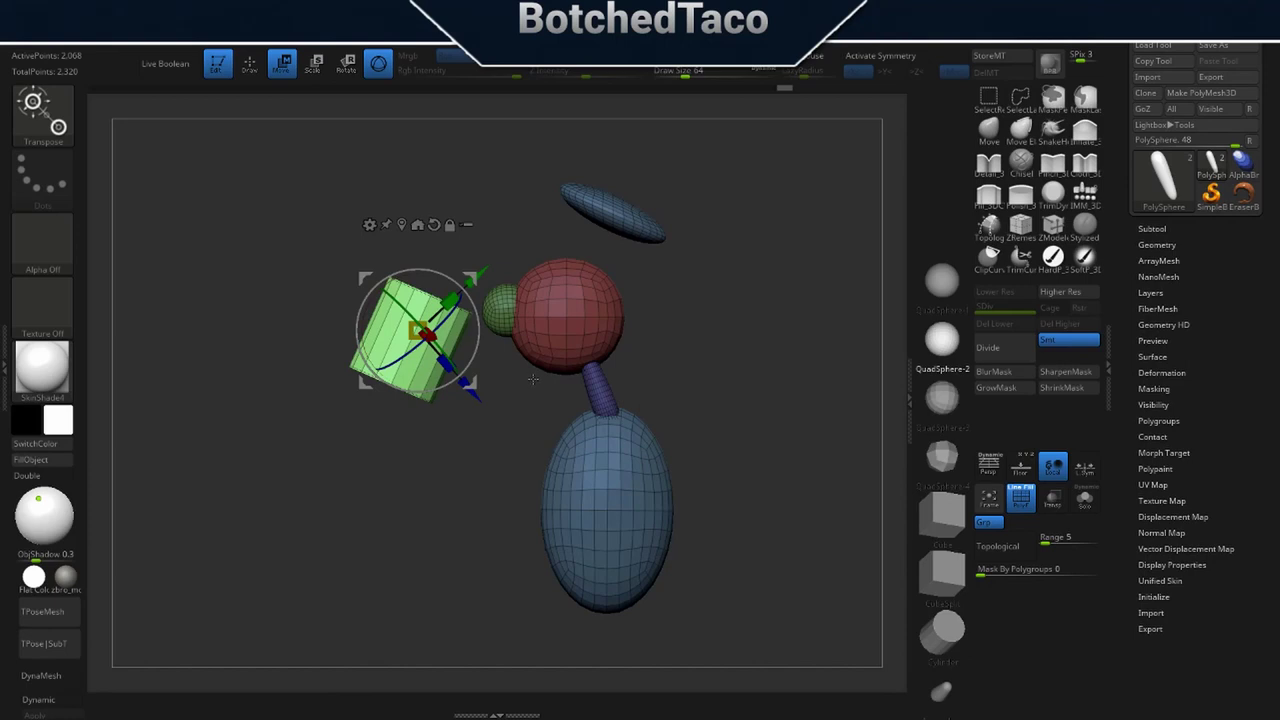
left_click(434, 226, "alt")
left_click_drag(339, 330, 497, 330)
left_click_drag(630, 277, 664, 205)
Centre the cylinder and then the neck sideways in line with the head and body from the front view.
left_click_drag(668, 367, 755, 378, "shift")
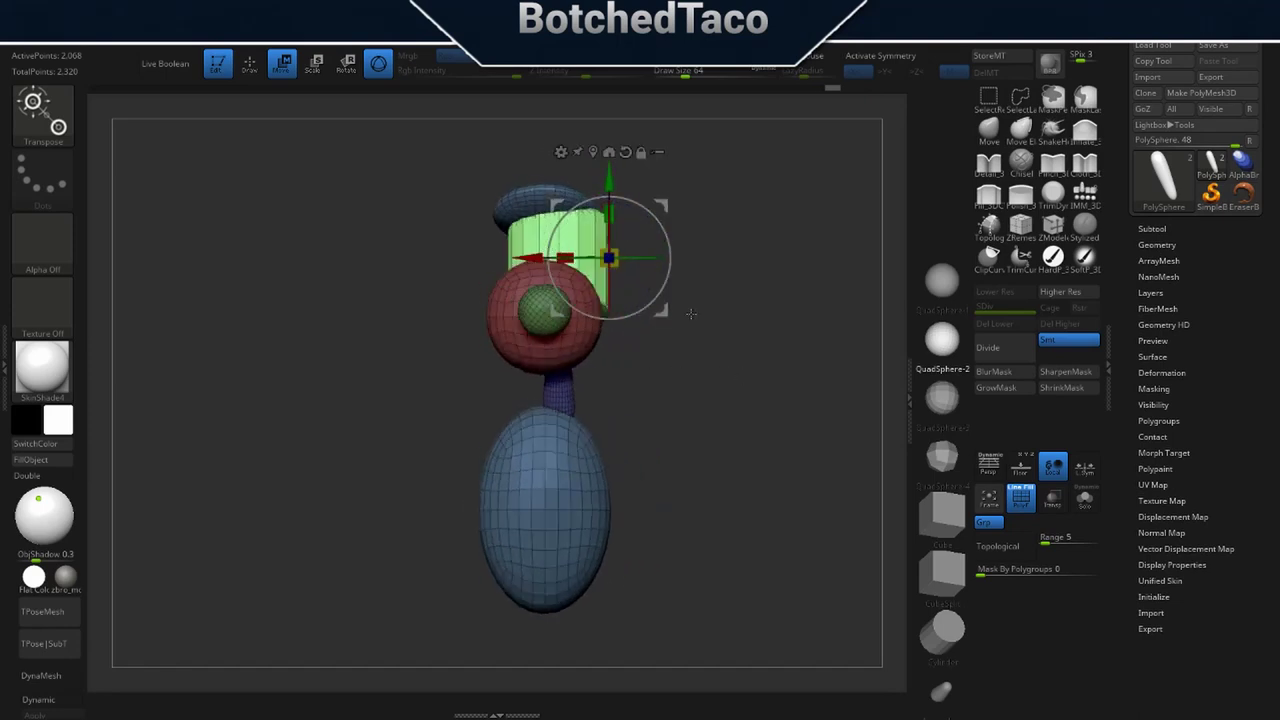
left_click_drag(660, 308, 646, 306)
right_click(682, 427)
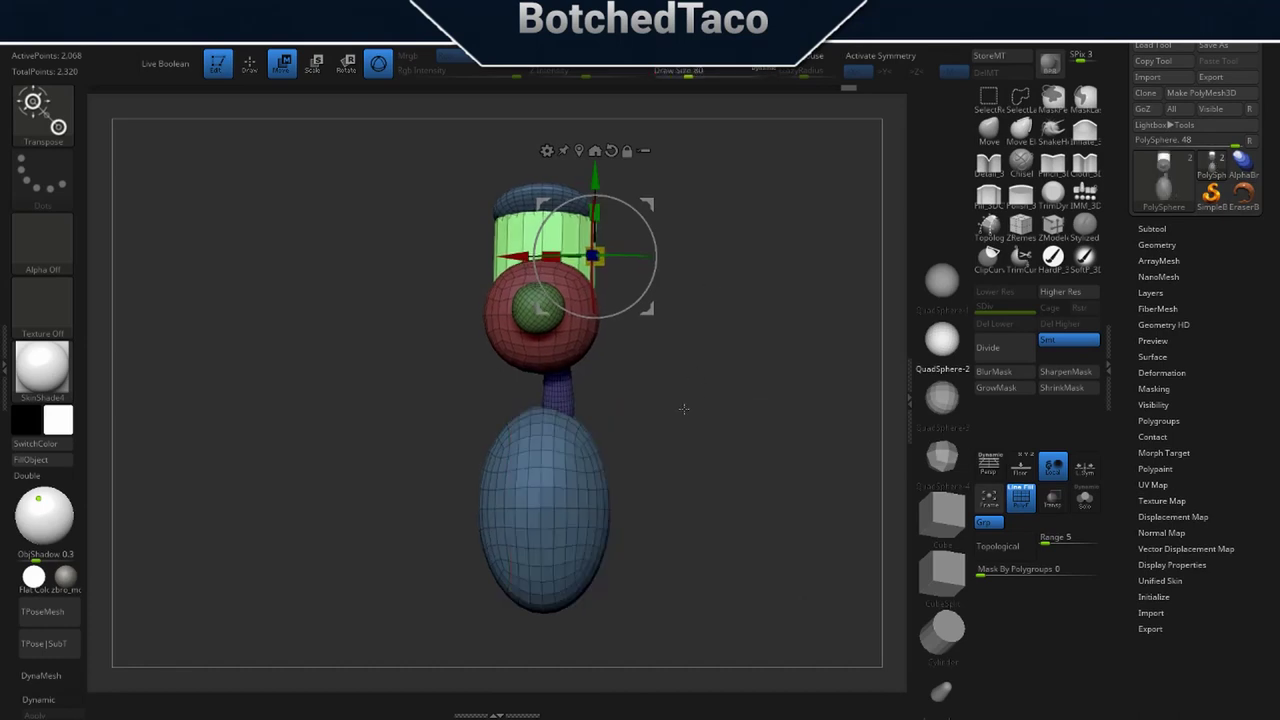
left_click(566, 397, "alt")
left_click_drag(620, 444, 608, 441)
right_click_drag(680, 470, 686, 470)
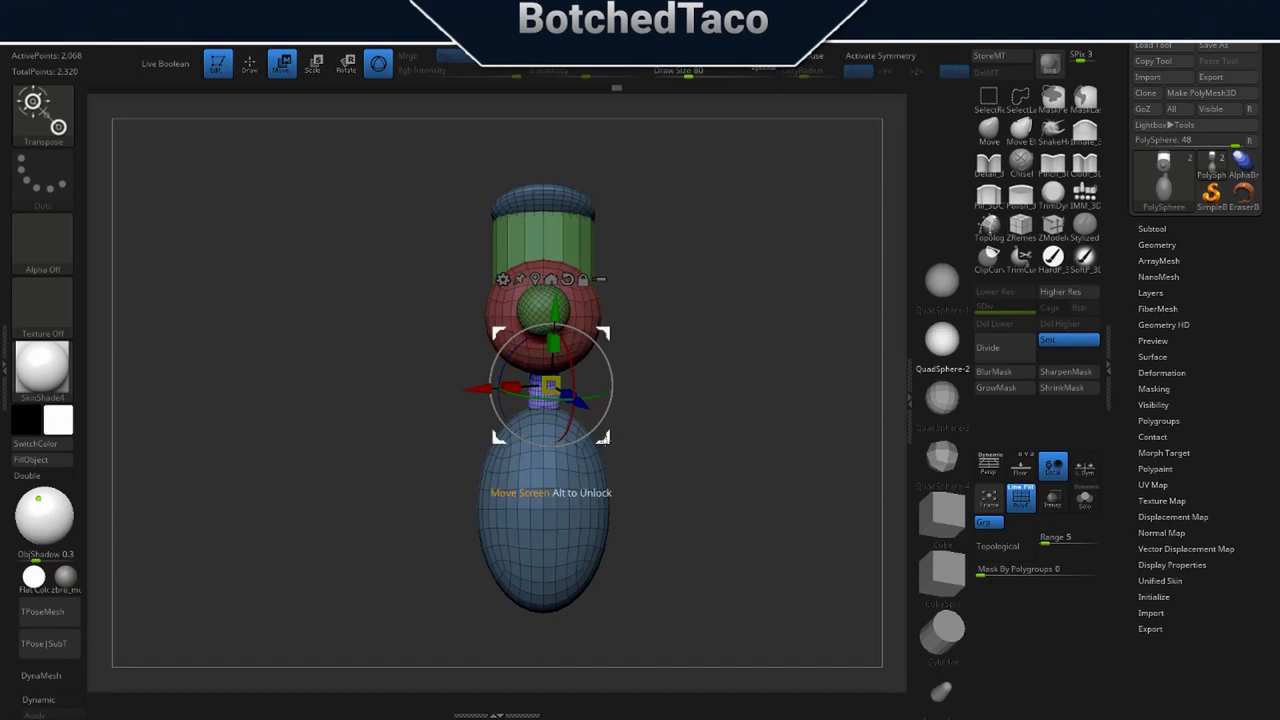
Reset the gizmo's orientation, turn on symmetry, and try to shift the neck sideways.
left_click(567, 280, "alt")
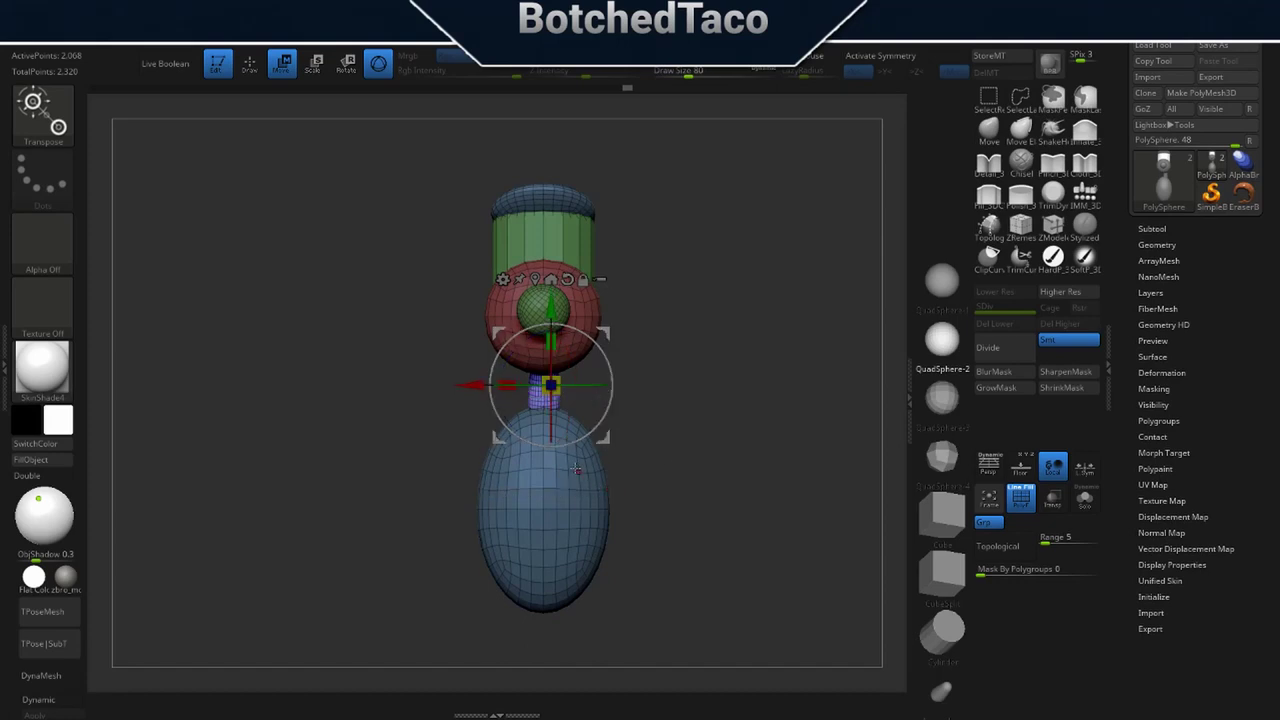
left_click(878, 57)
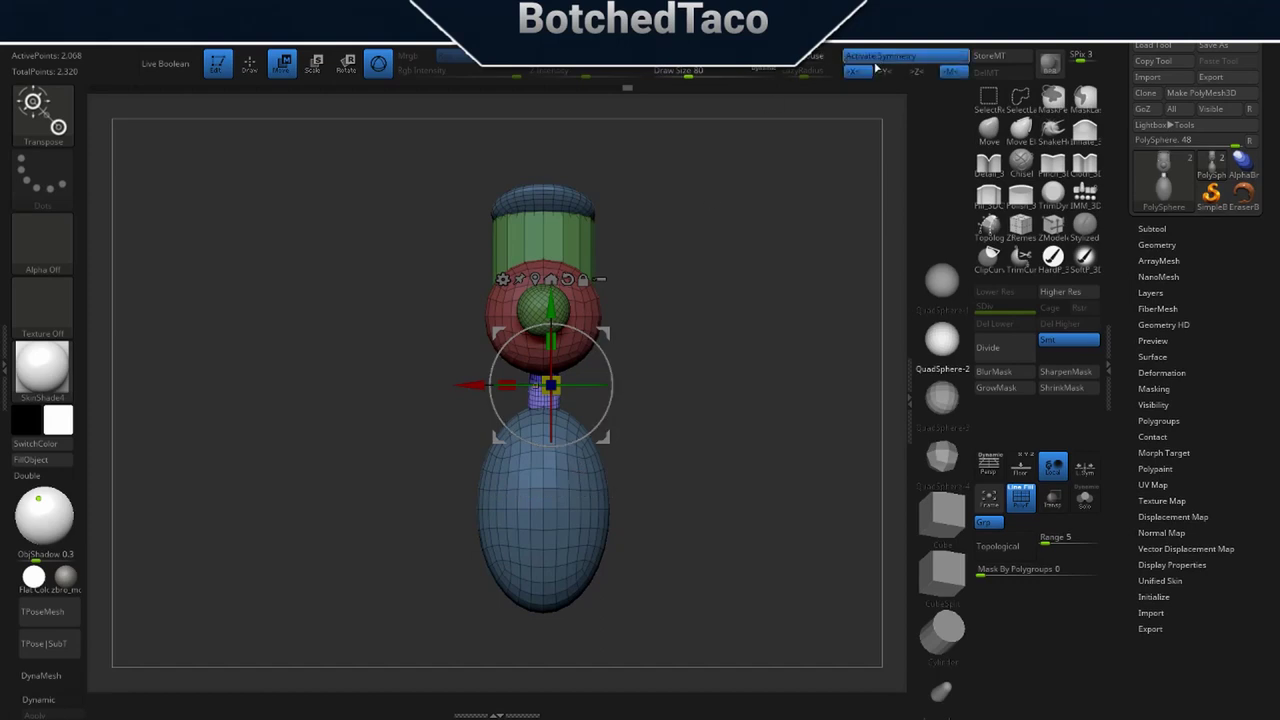
left_click_drag(476, 387, 486, 388)
key("ctrl+z")
left_click_drag(748, 314, 650, 384, "shift")
left_click_drag(725, 374, 669, 372, "shift")
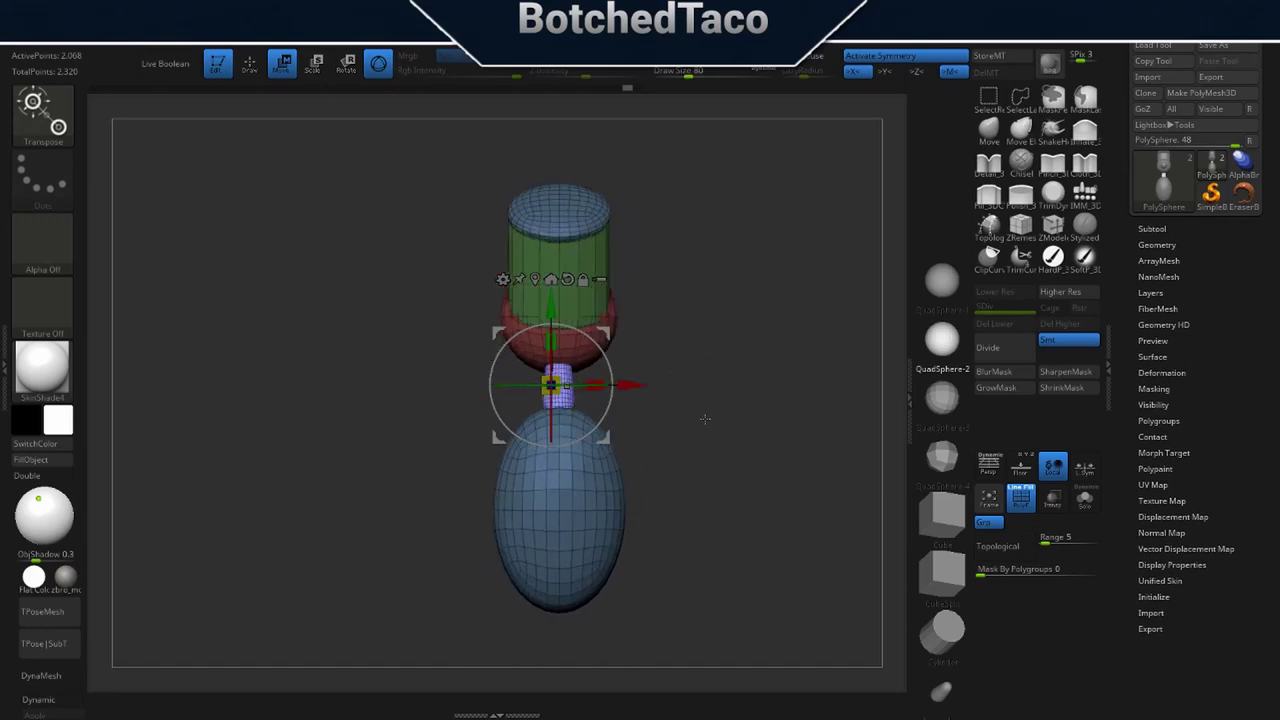
Step back through the undo history to the stage where the cylinder and neck still sit apart from the head, with all parts visible.
key("ctrl+z")
key("ctrl+z")
key("ctrl+z")
key("ctrl+z")
key("ctrl+z")
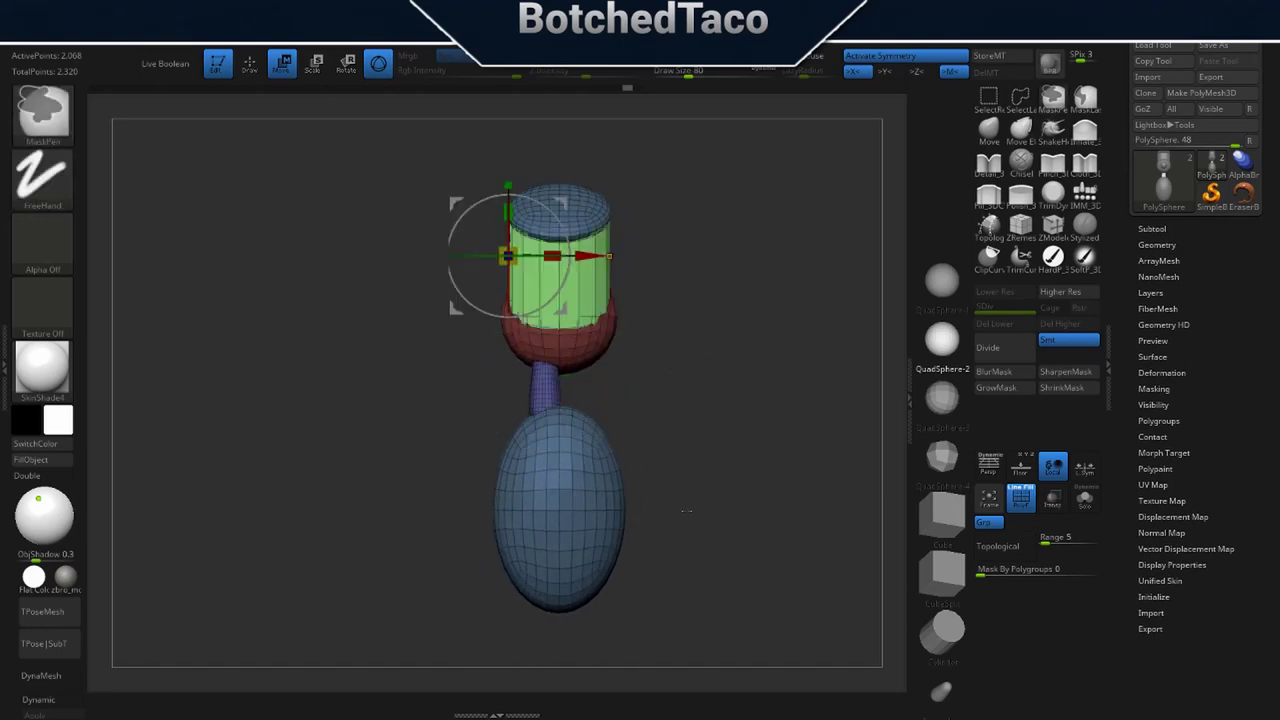
key("ctrl+z")
key("ctrl+z")
key("ctrl+z")
key("ctrl+z")
key("ctrl+z")
key("ctrl+z")
key("ctrl+z")
key("ctrl+z")
key("ctrl+z")
key("ctrl+z")
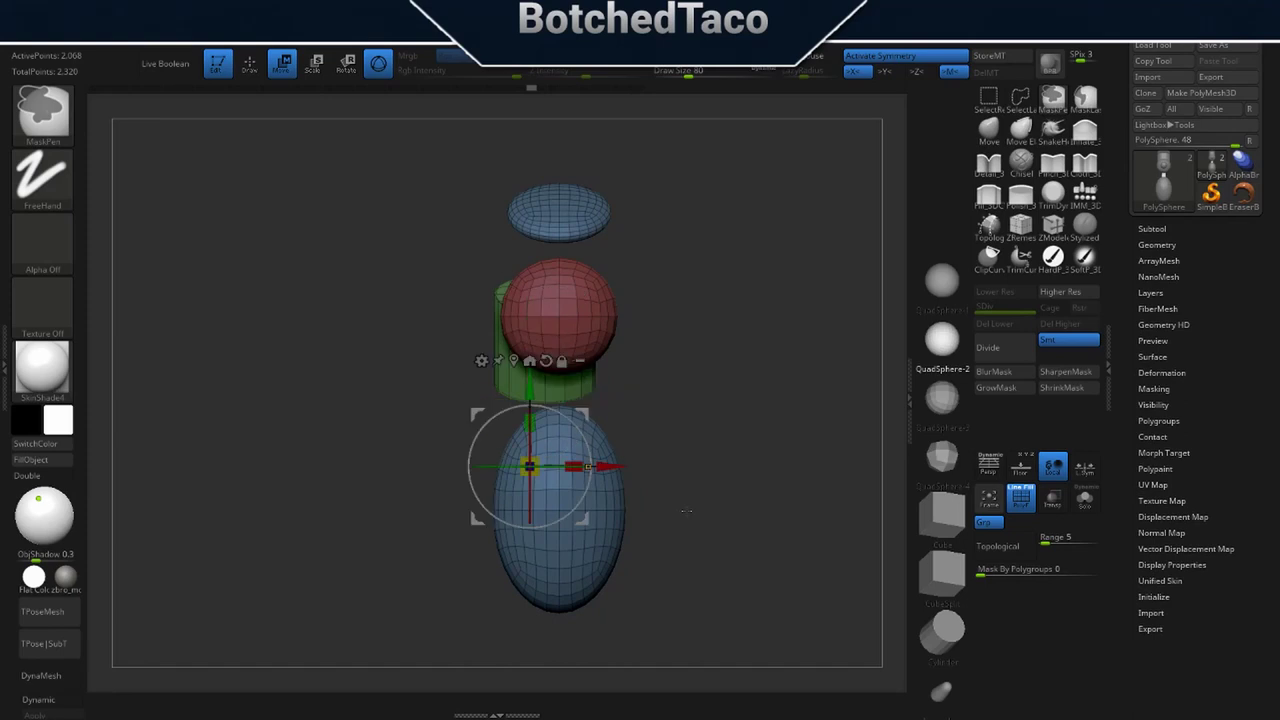
key("ctrl+z")
key("ctrl+z")
key("ctrl+z")
key("ctrl+z")
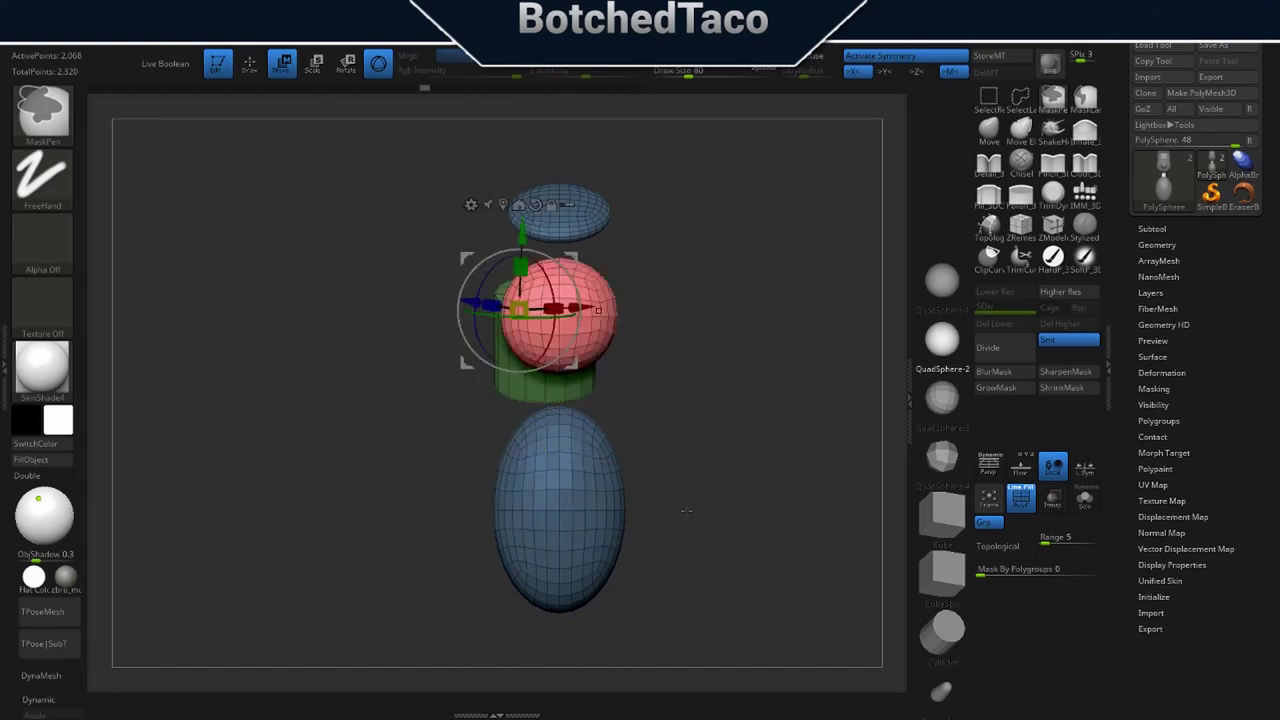
key("ctrl+z")
key("ctrl+z")
key("ctrl+z")
key("ctrl+z")
key("ctrl+z")
key("ctrl+z")
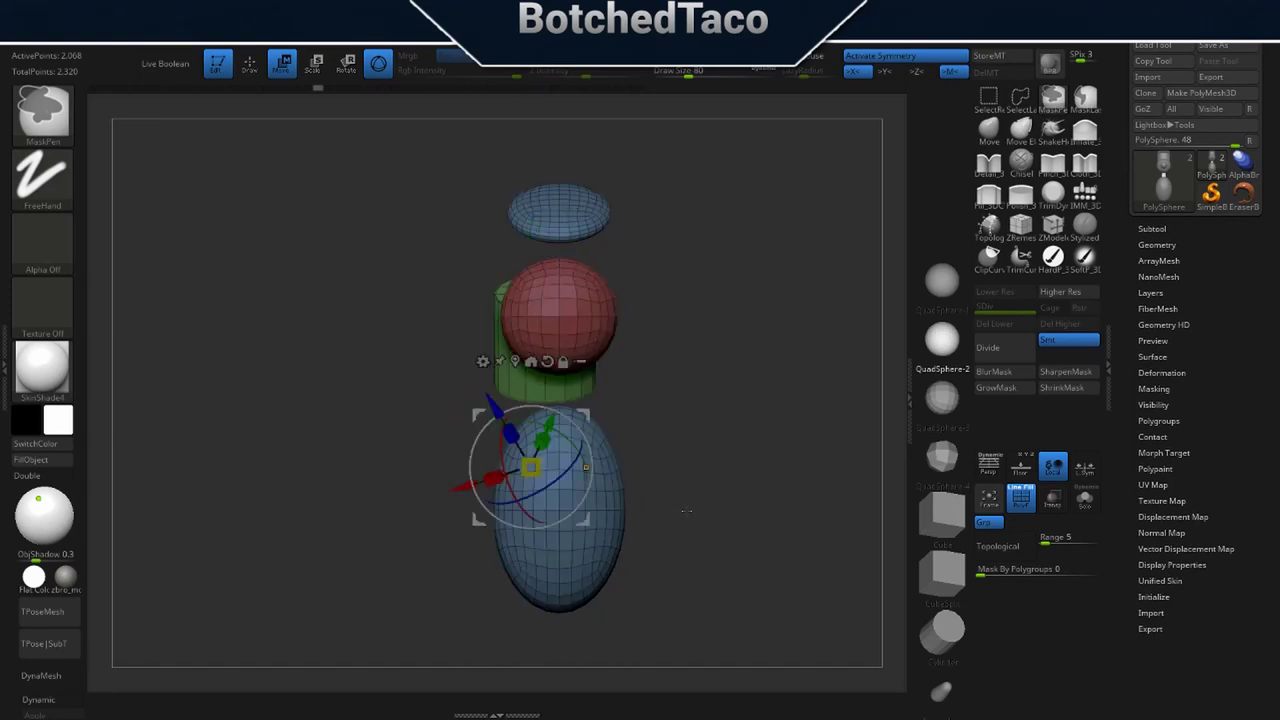
key("ctrl+z")
key("ctrl+z")
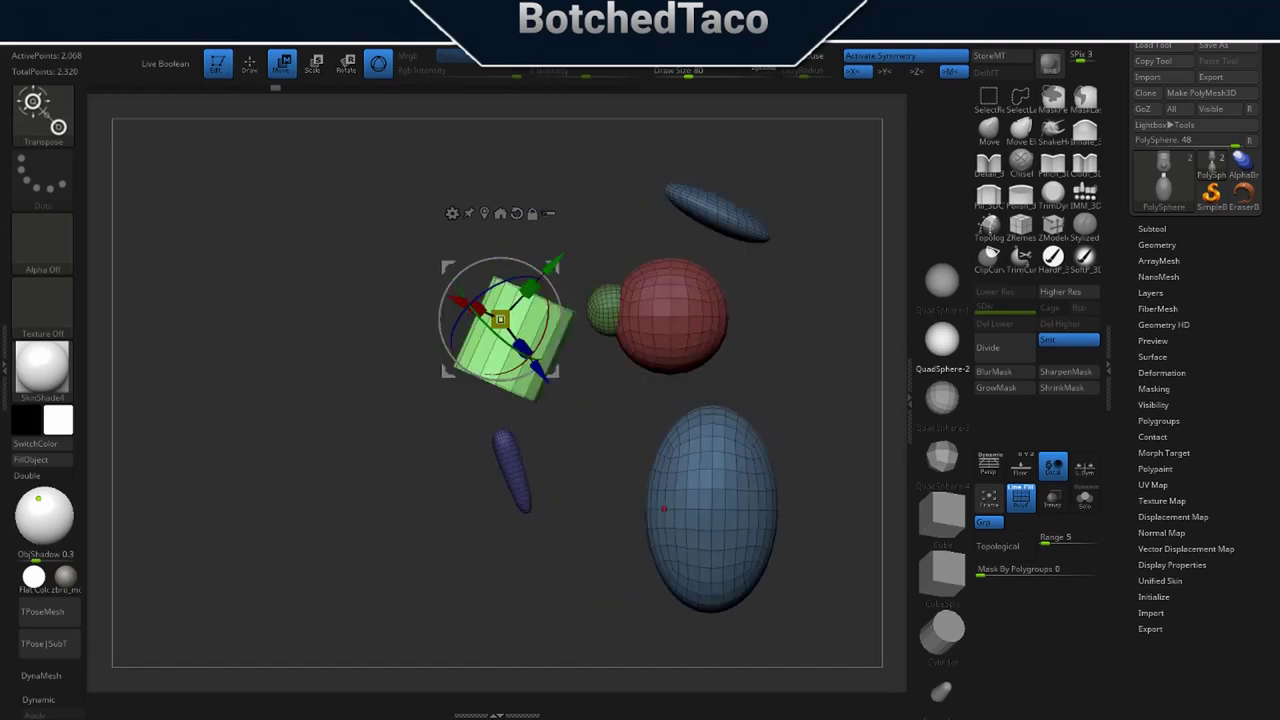
key("ctrl+z")
key("ctrl+z")
key("ctrl+z")
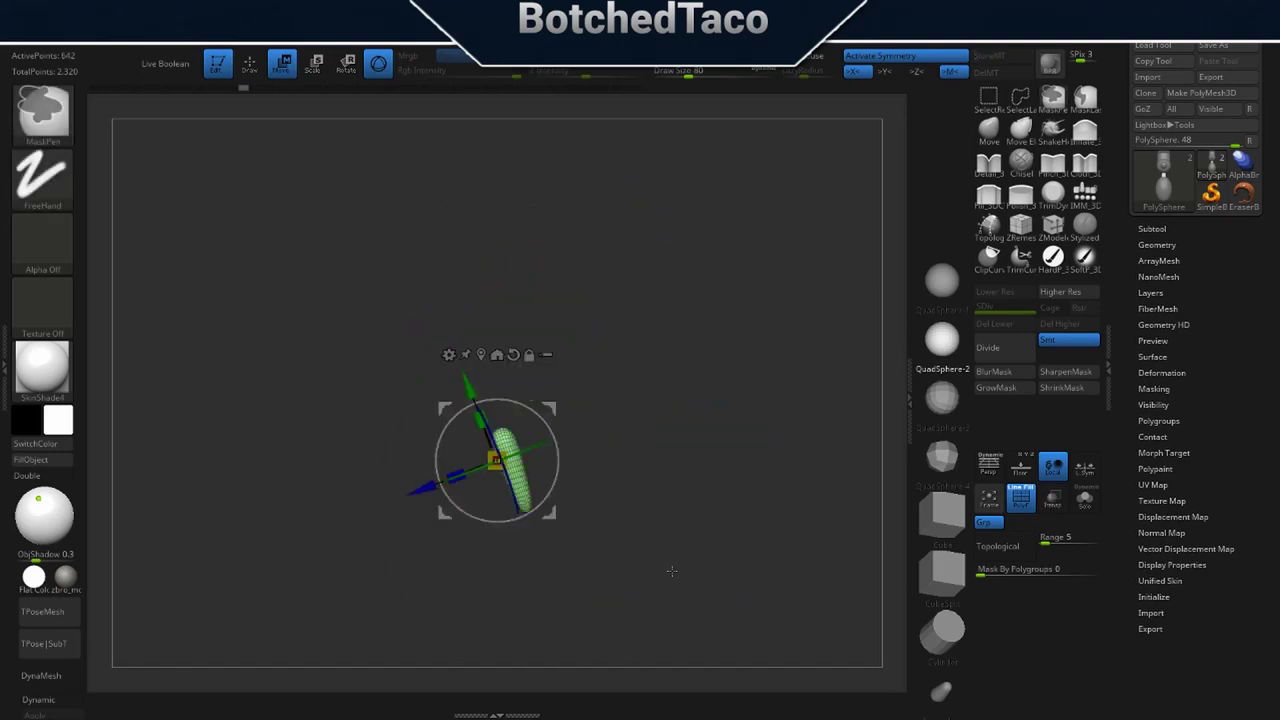
key("ctrl+shift+z")
key("ctrl+shift+z")
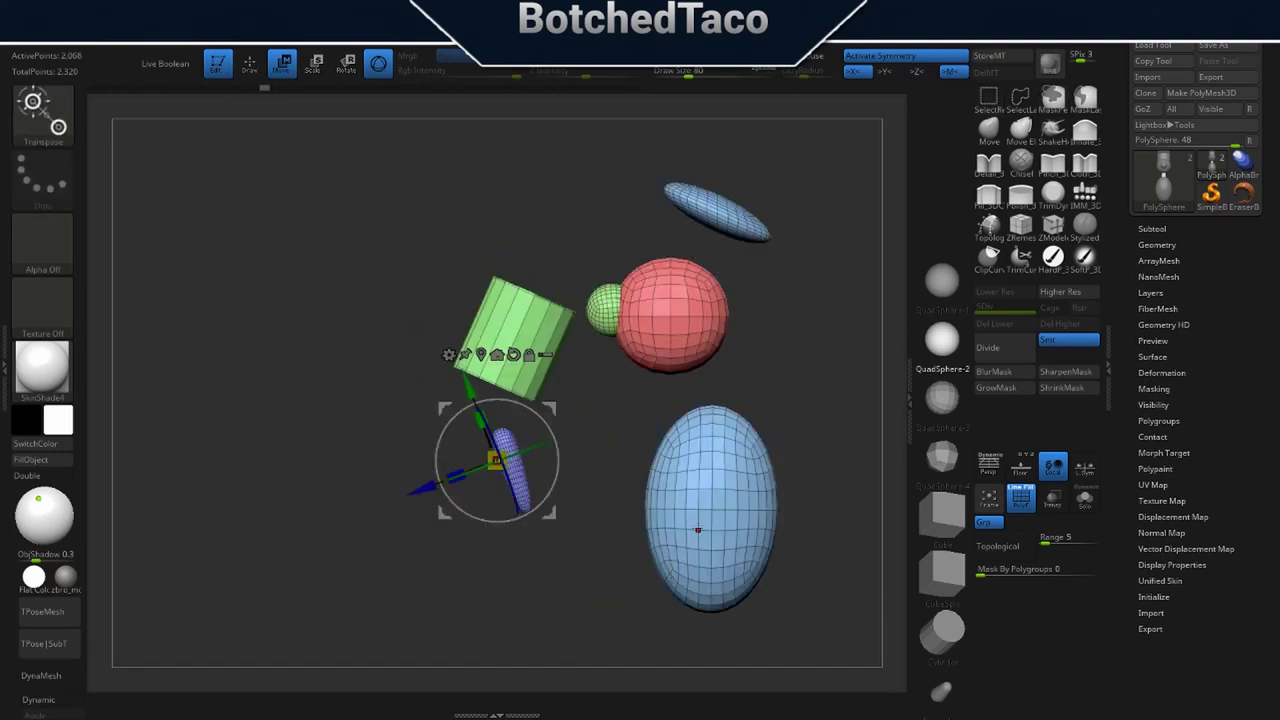
mouse_move(500, 559)
left_mouse_down()
mouse_move(620, 555)
mouse_move(508, 551)
left_mouse_up()
left_click_drag(550, 404, 508, 393)
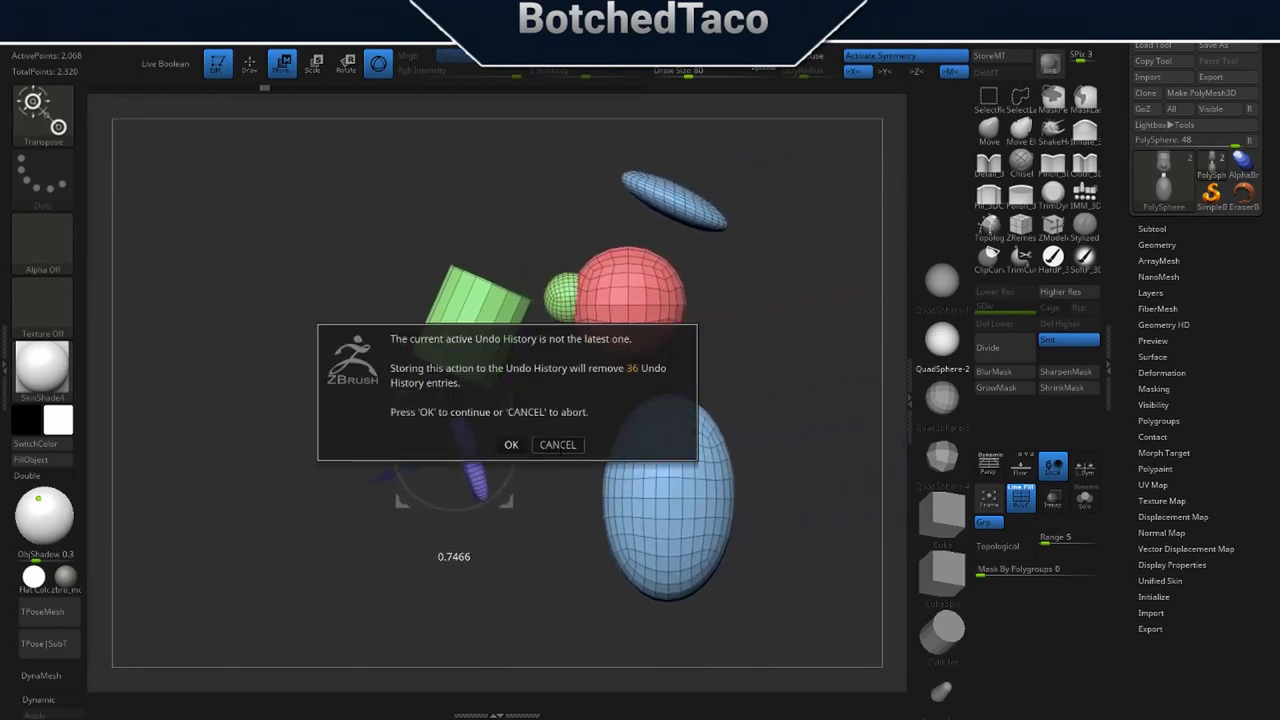
left_click(557, 445)
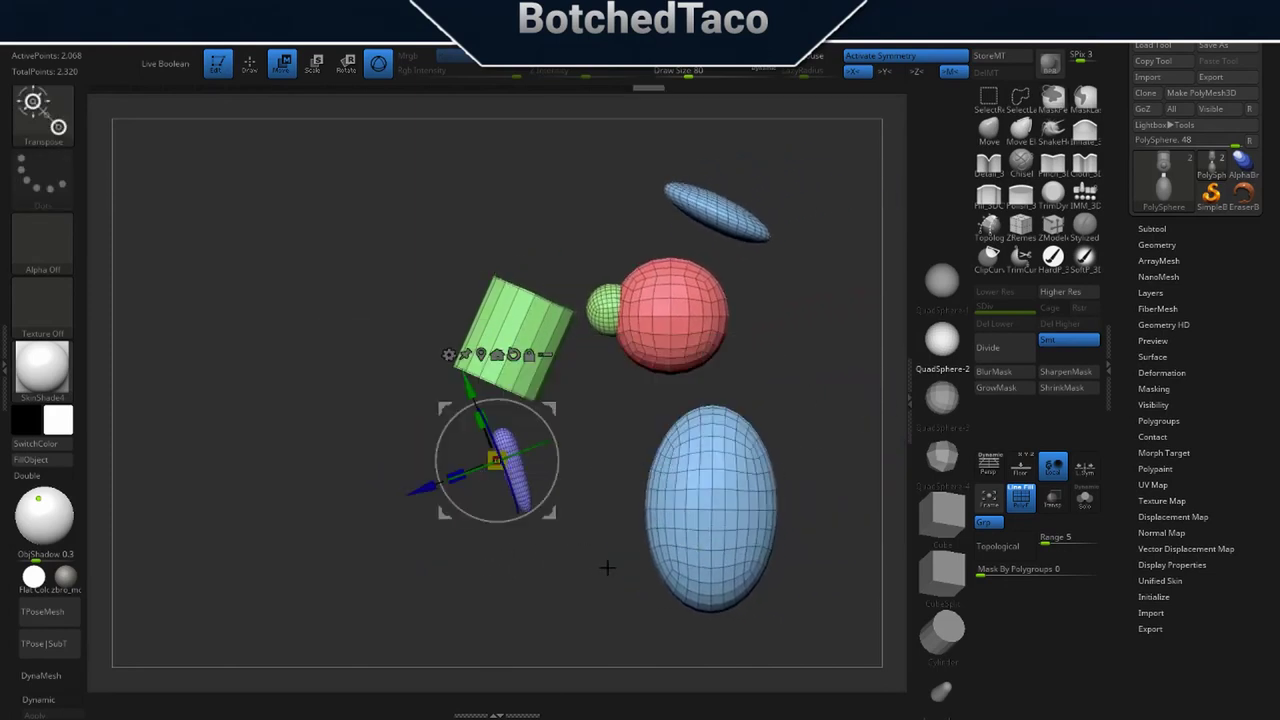
Unmask and move the neck between the head and body, and the cylinder between the head and the flattened cap.
left_click(520, 478, "ctrl")
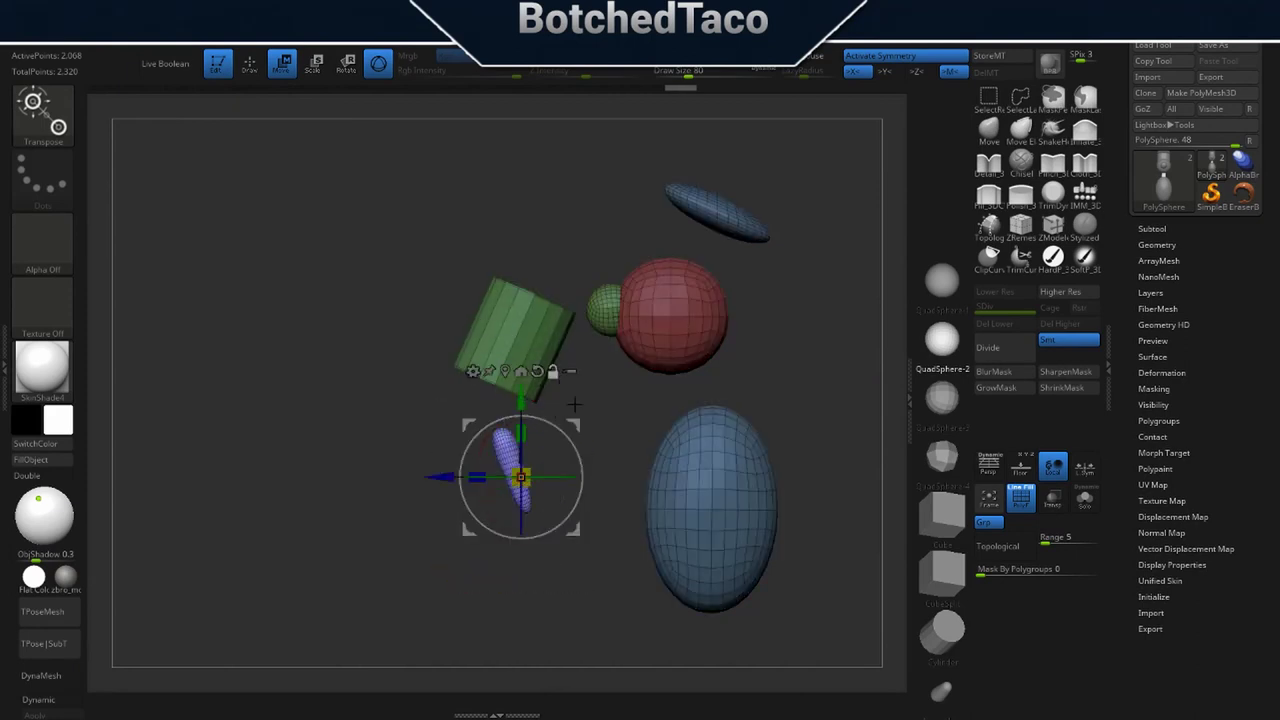
left_click_drag(578, 421, 760, 348)
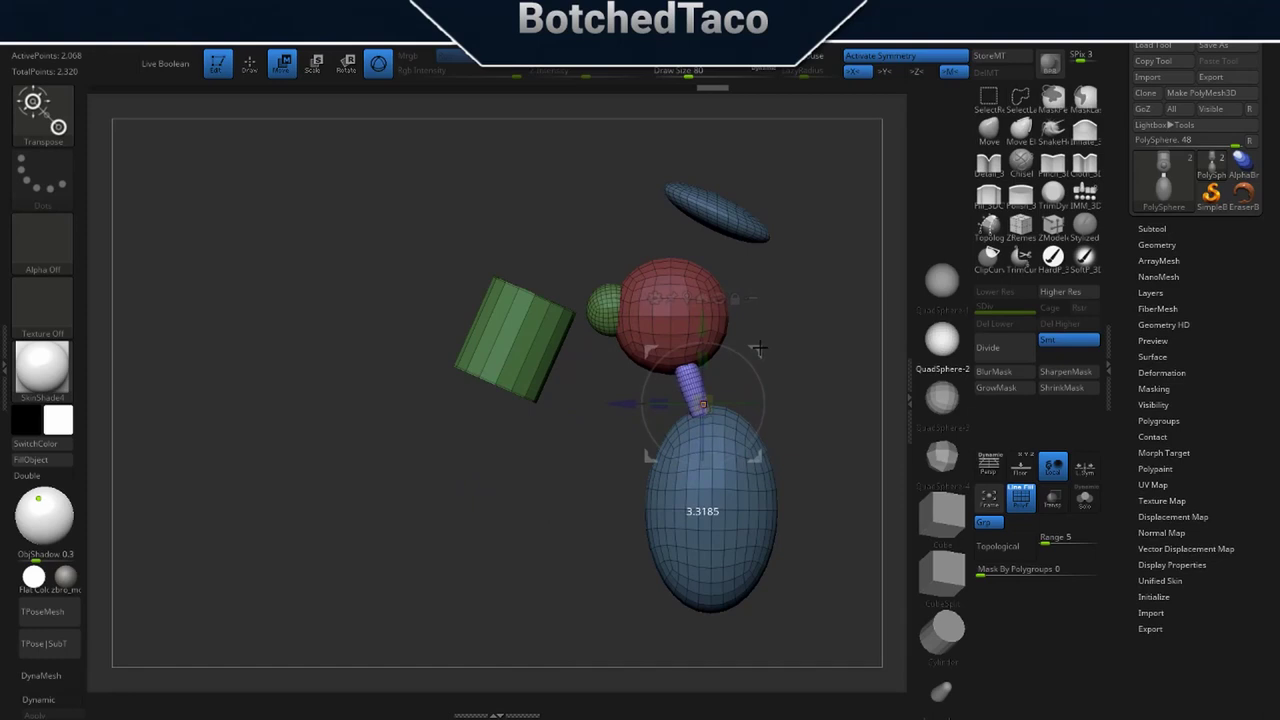
left_click(520, 346)
left_click_drag(573, 292, 764, 217)
Turn off symmetry and centre the cylinder and neck sideways in line with the head and body.
left_click_drag(592, 396, 718, 398)
left_click_drag(762, 320, 751, 318)
key("ctrl+z")
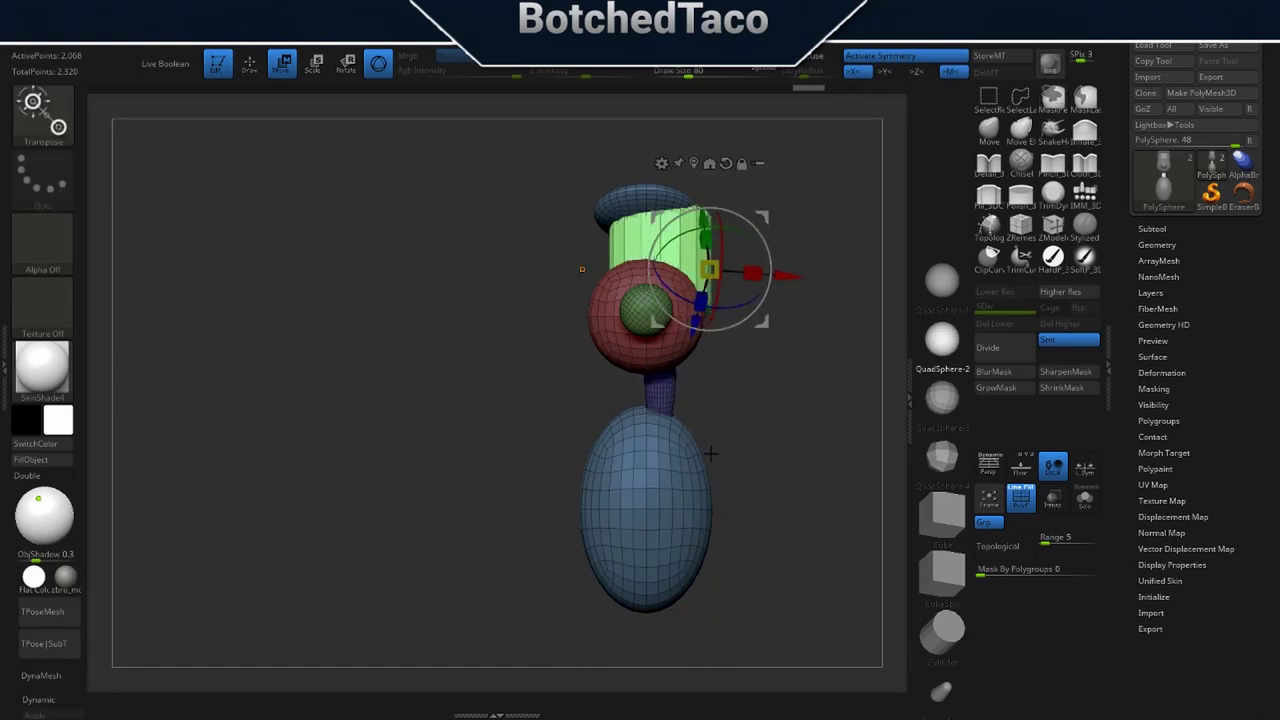
left_click(910, 58)
left_click_drag(762, 321, 702, 338)
left_click(664, 395, "ctrl")
left_click_drag(778, 448, 692, 438)
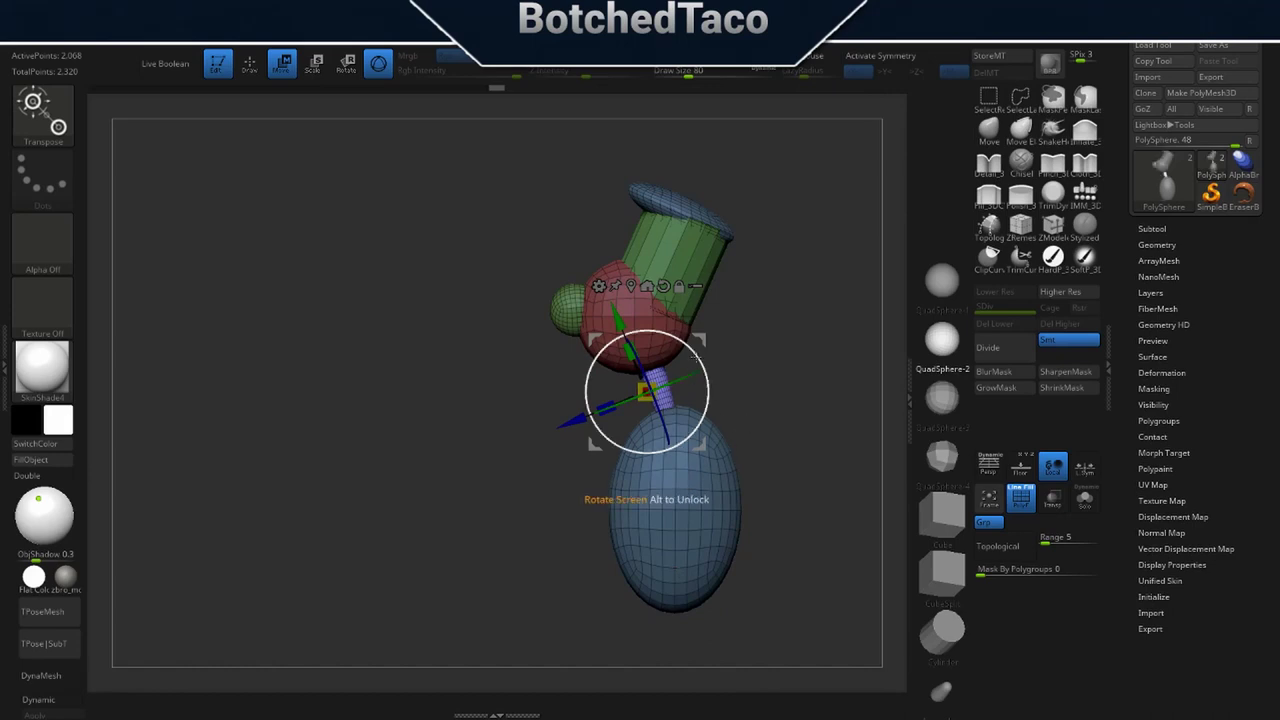
left_click_drag(646, 393, 736, 433)
Move the body and cap together away from the head, clear the mask, and assign the isolated cap its own polygroup.
left_click(697, 490, "ctrl")
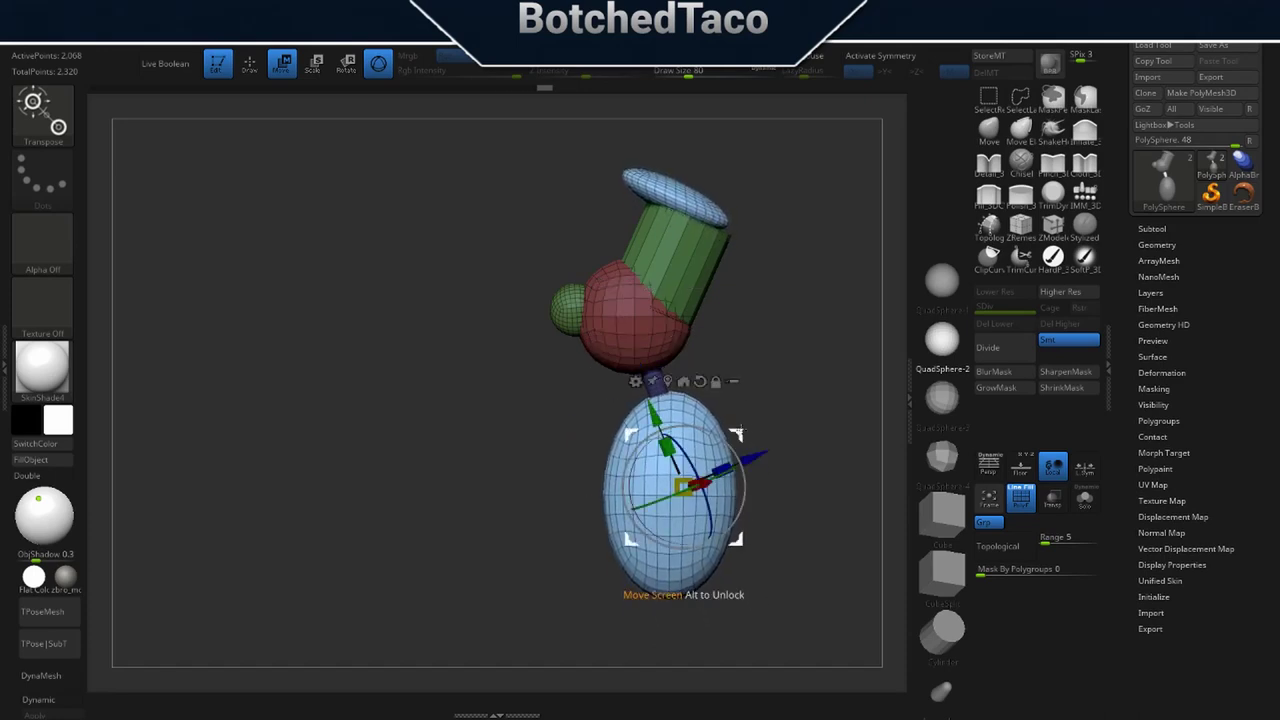
left_click_drag(738, 540, 523, 547)
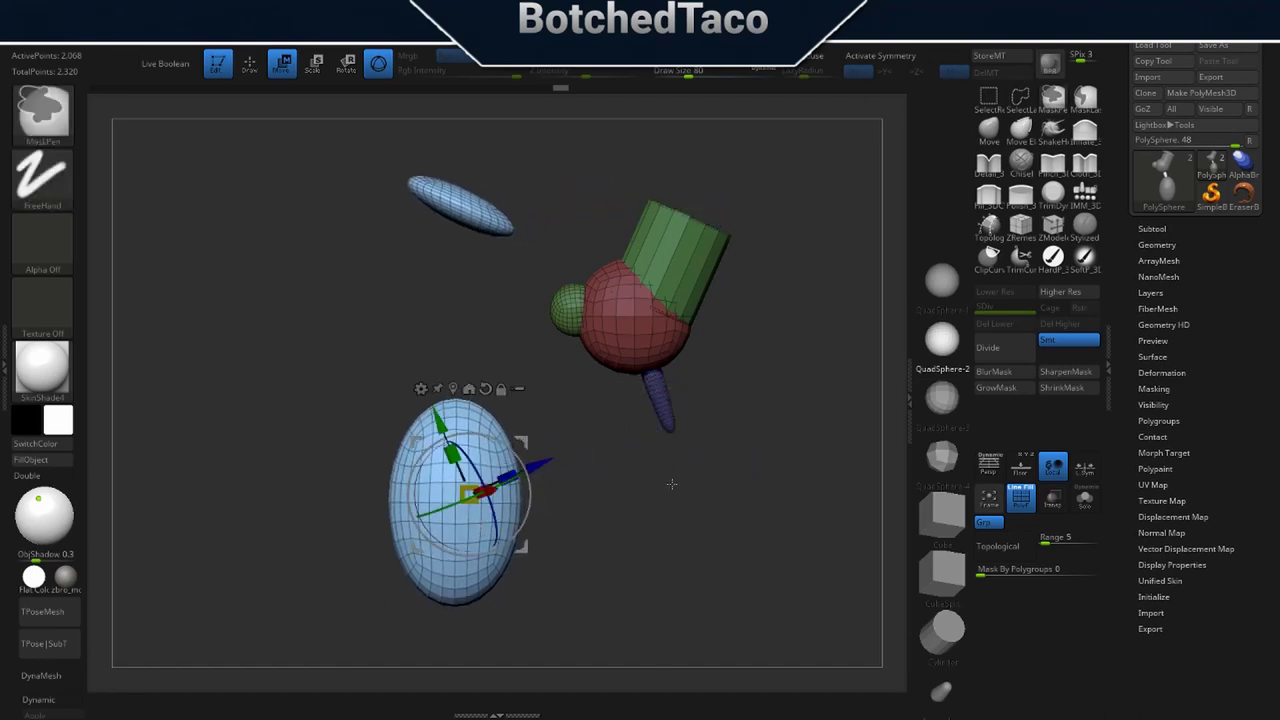
left_click_drag(602, 576, 588, 630, "ctrl")
mouse_move(380, 154)
left_mouse_down("ctrl+shift")
mouse_move(523, 223)
mouse_move(548, 256)
left_mouse_up("ctrl+shift")
key("space")
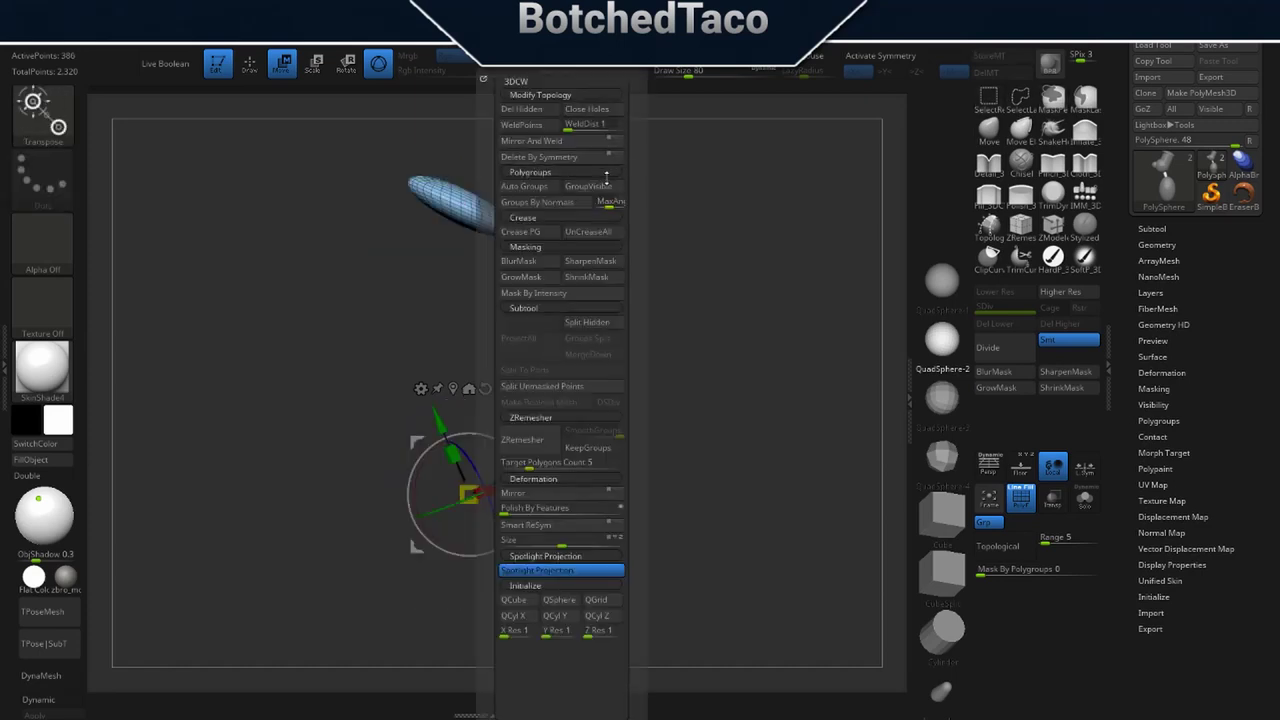
left_click(600, 141)
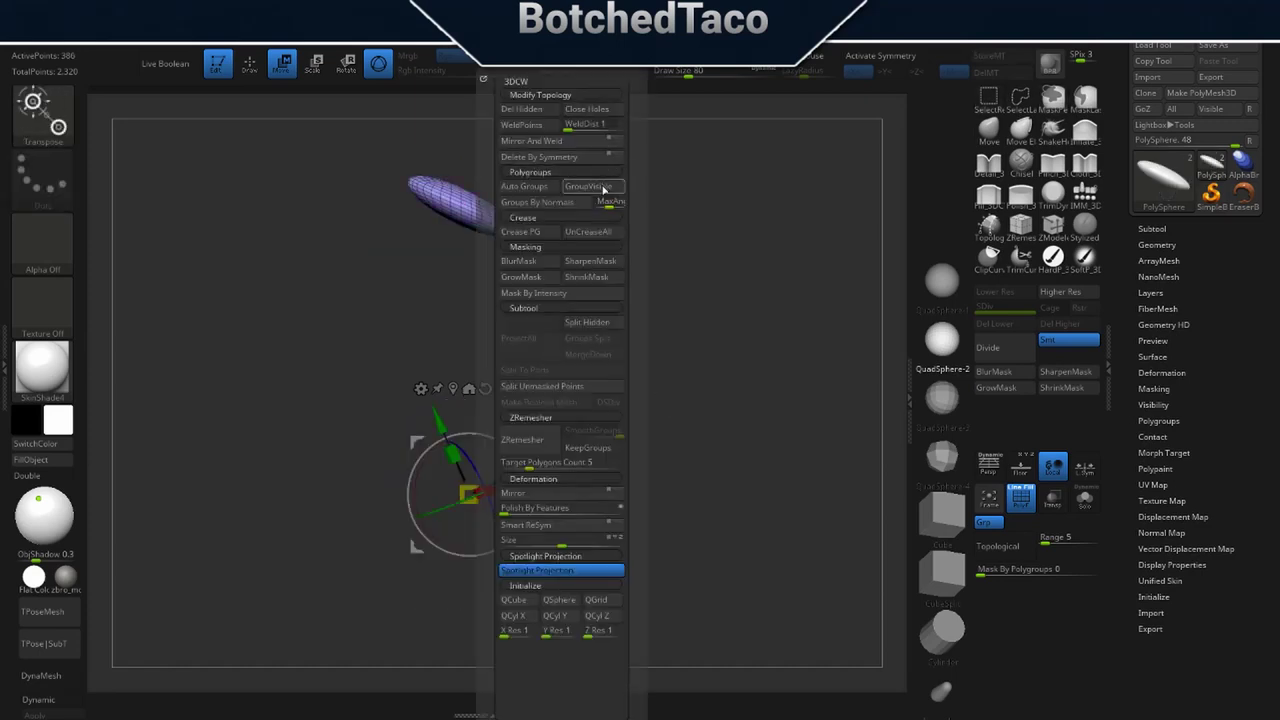
left_click(838, 385, "ctrl+shift")
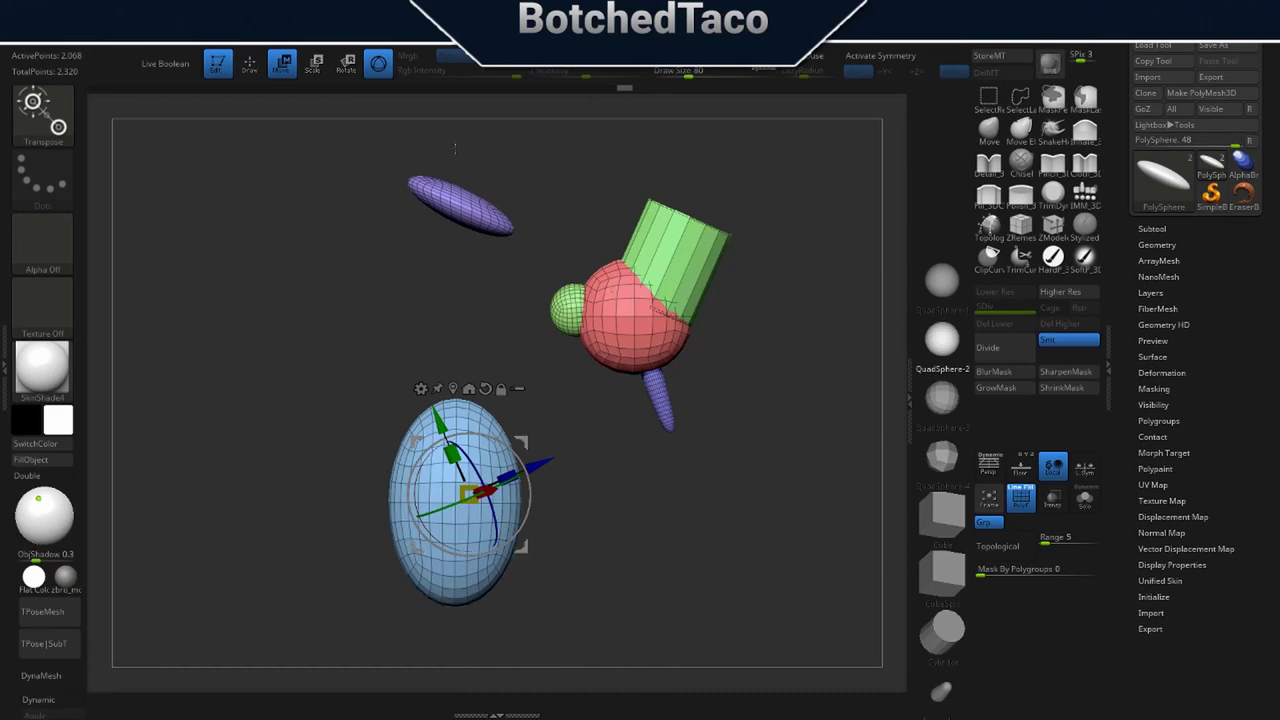
Move the cap back onto the cylinder's upper end and the body back beneath the neck, raising the body slightly.
left_click(461, 202, "ctrl")
left_click_drag(517, 149, 737, 153)
left_click(470, 457, "ctrl")
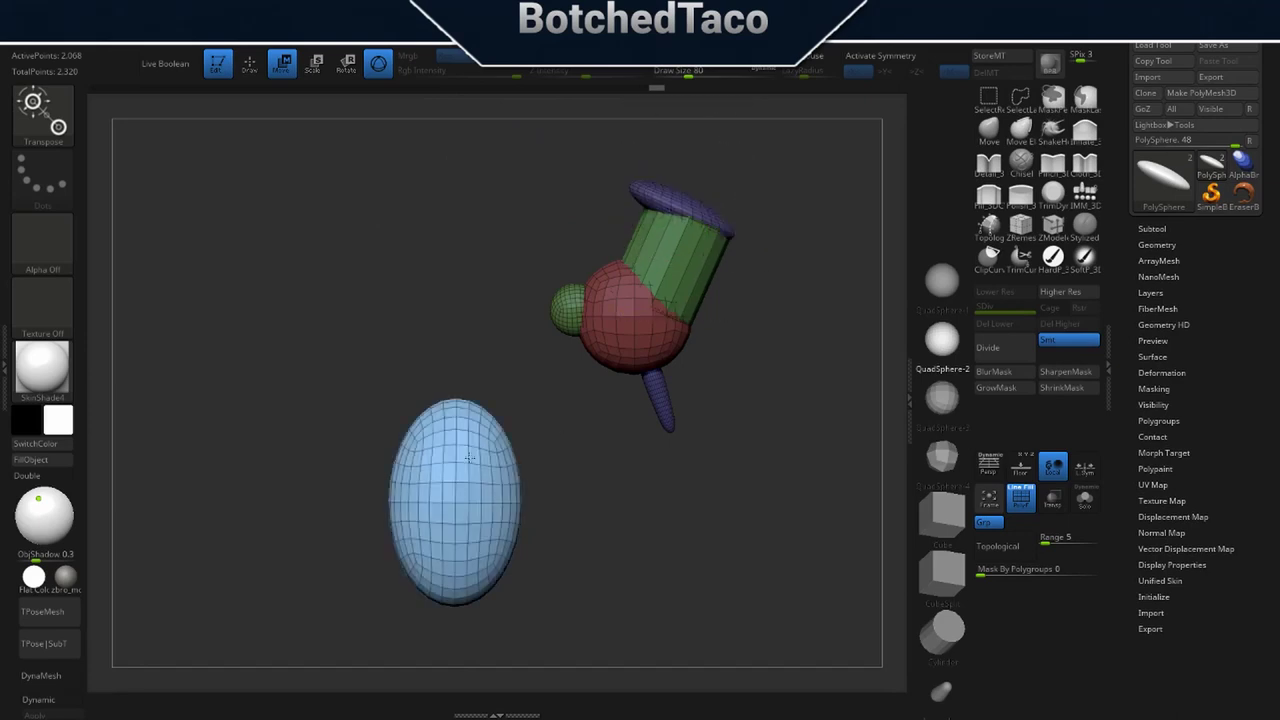
left_click_drag(399, 458, 610, 456)
left_click_drag(500, 460, 750, 456)
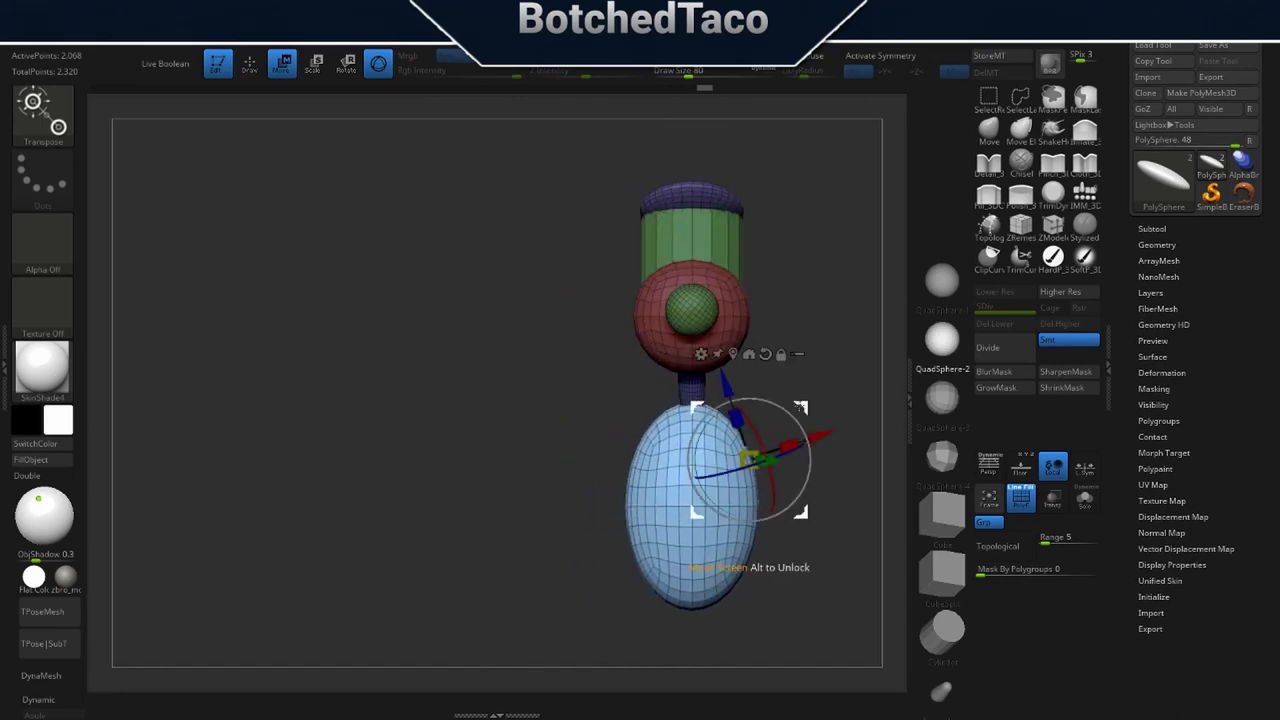
left_click_drag(804, 408, 804, 397)
left_click_drag(848, 485, 761, 506)
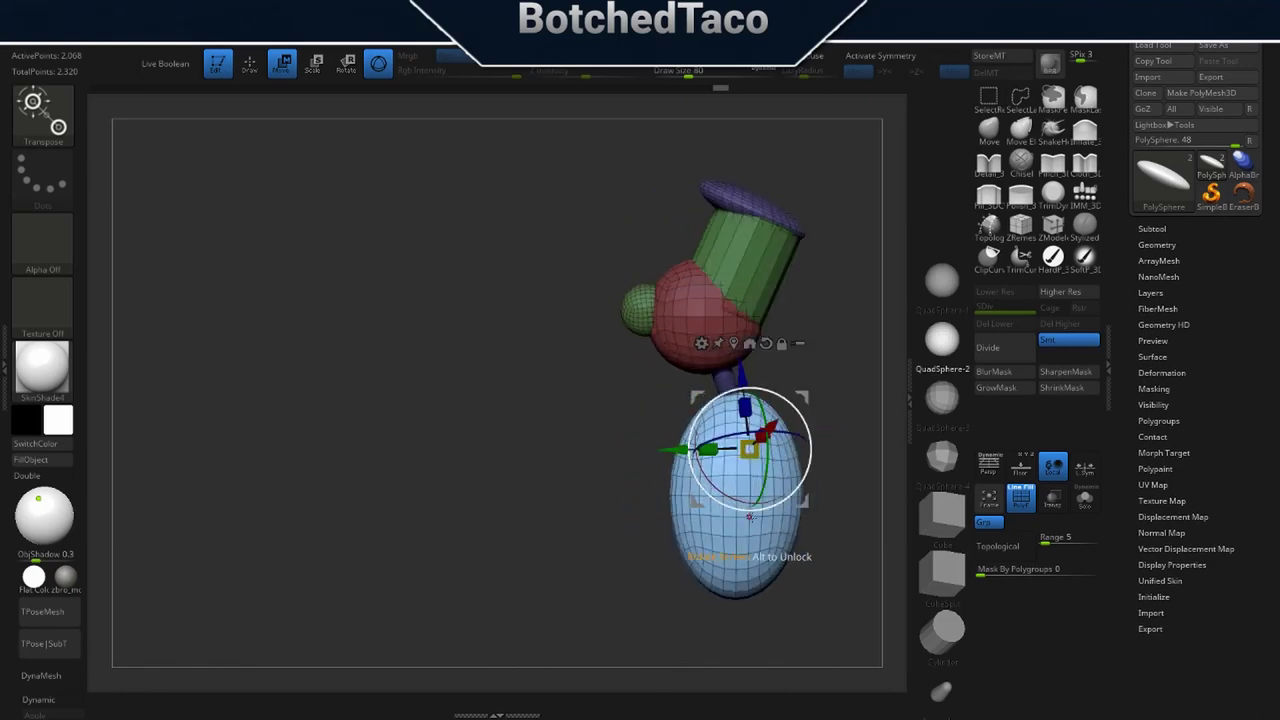
left_click_drag(603, 583, 678, 587)
left_click_drag(825, 509, 703, 439, "alt")
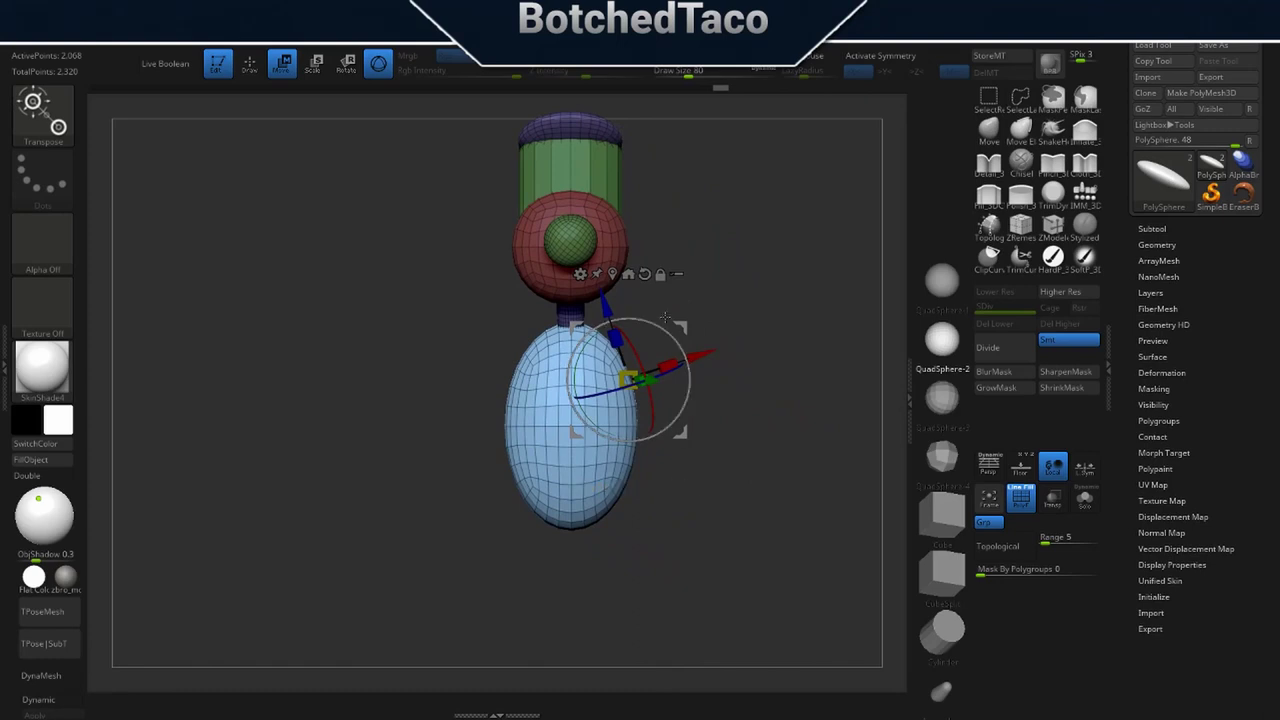
Reset the gizmo's orientation and switch to the Move brush with a draw size of 408.
left_click(645, 274, "alt")
key("q")
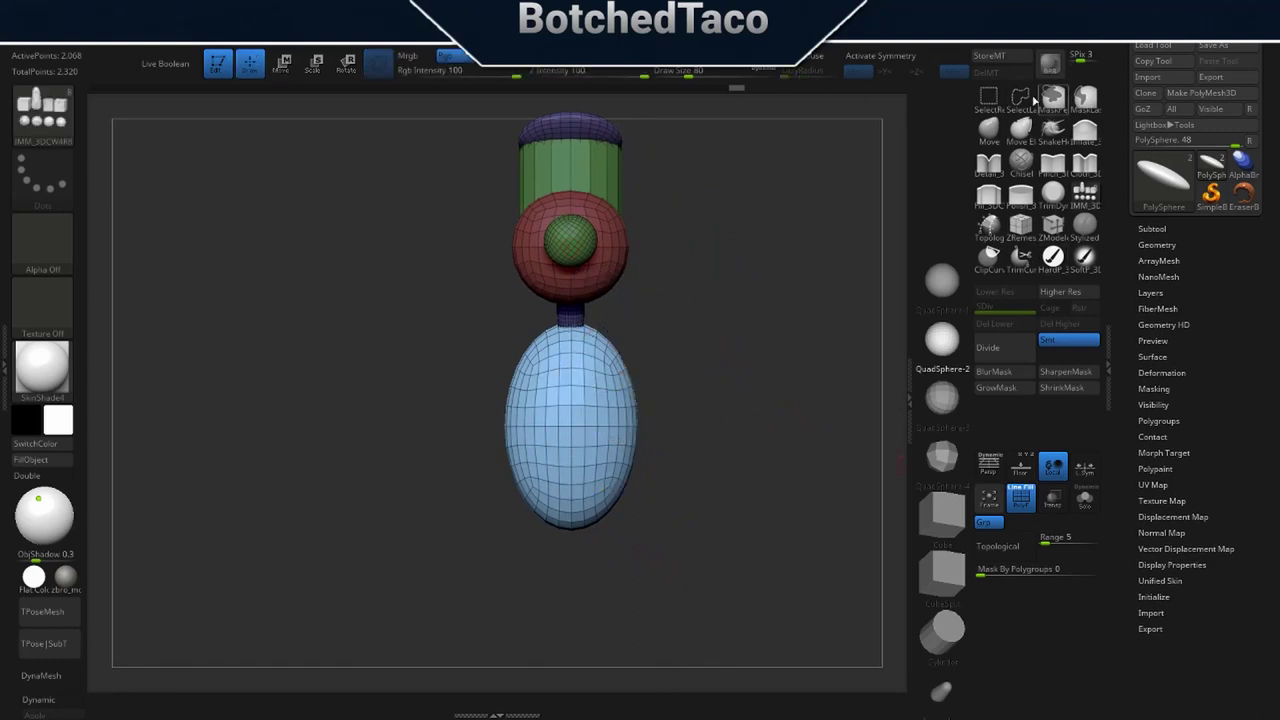
left_click(988, 129)
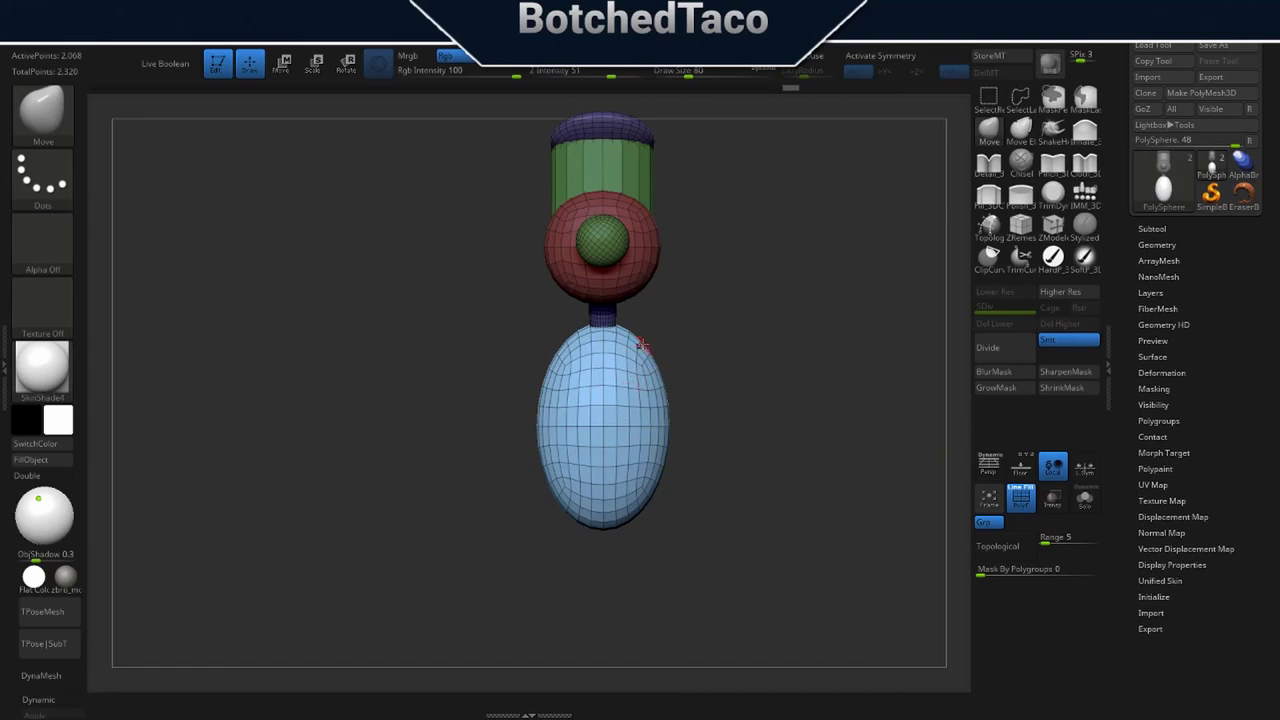
key("s")
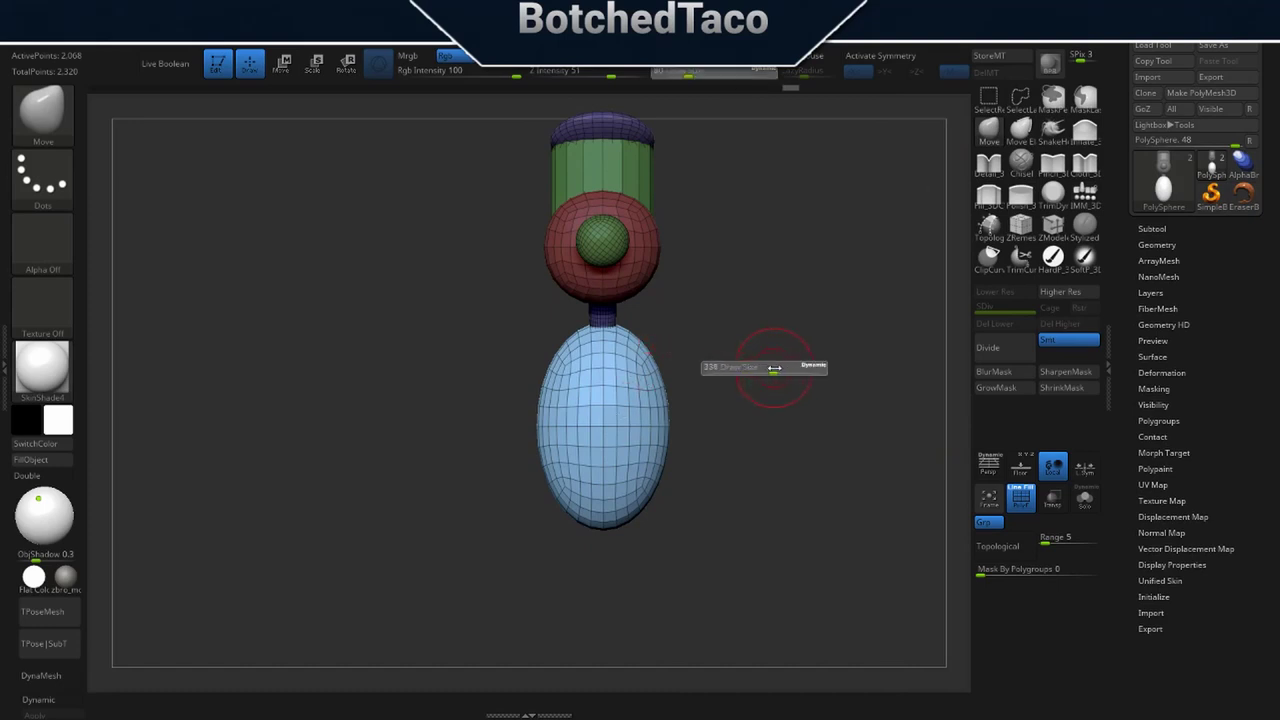
left_click_drag(773, 368, 776, 368)
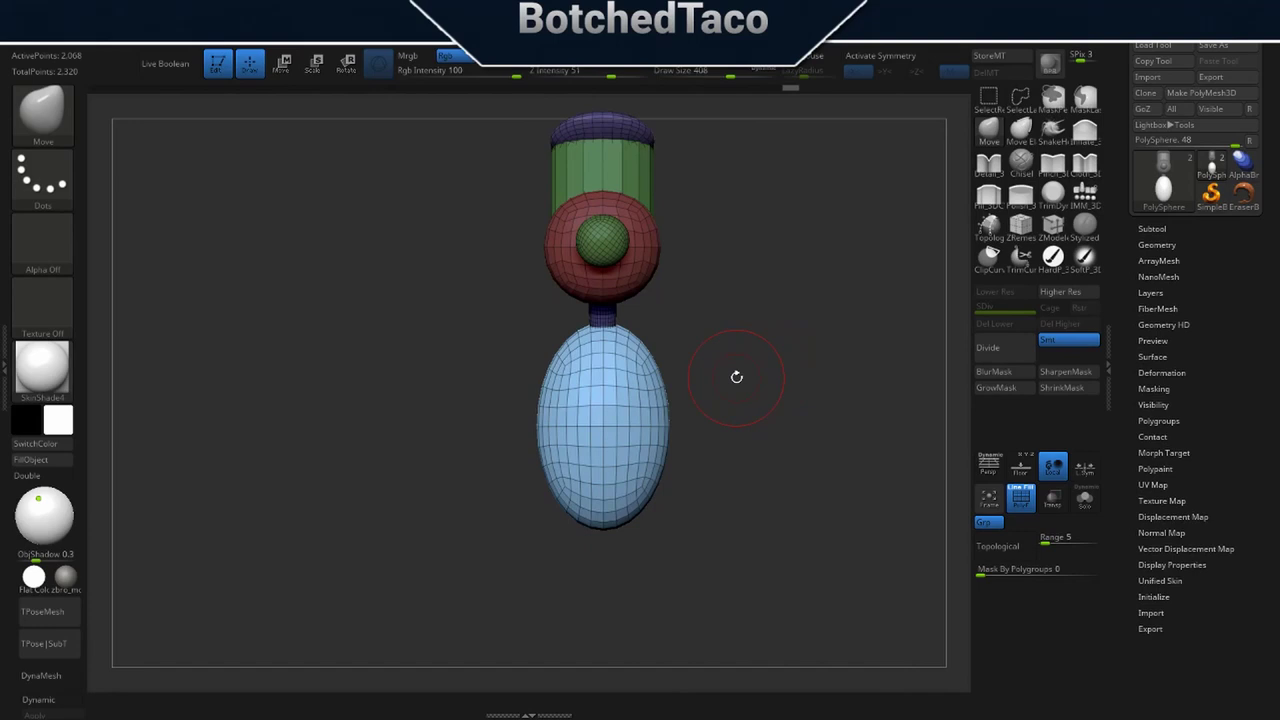
Clear the mask and mask every part except the head sphere, keeping the Move brush ready for sculpting.
left_click_drag(781, 406, 664, 389)
left_click_drag(807, 282, 771, 370, "alt")
right_click_drag(771, 370, 734, 445, "alt")
right_click_drag(654, 414, 771, 426, "ctrl")
right_click_drag(740, 252, 786, 496, "alt")
right_click_drag(747, 455, 777, 457)
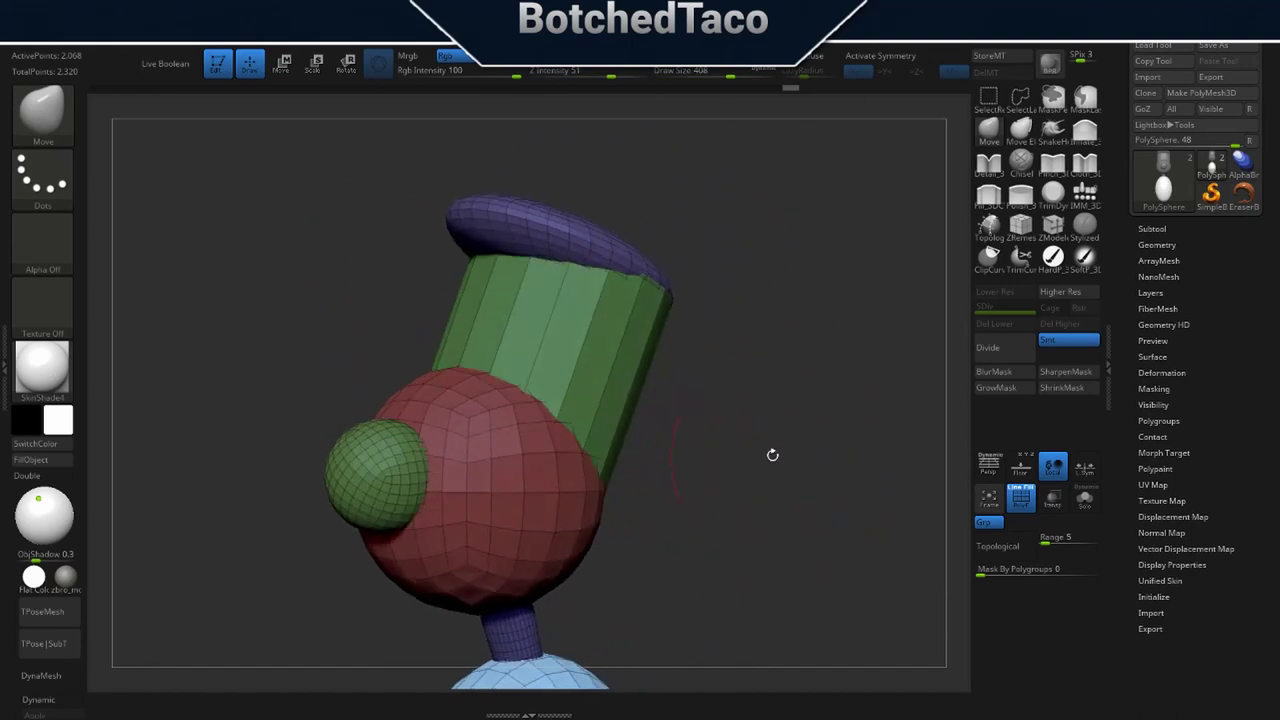
left_click_drag(777, 458, 787, 462, "ctrl")
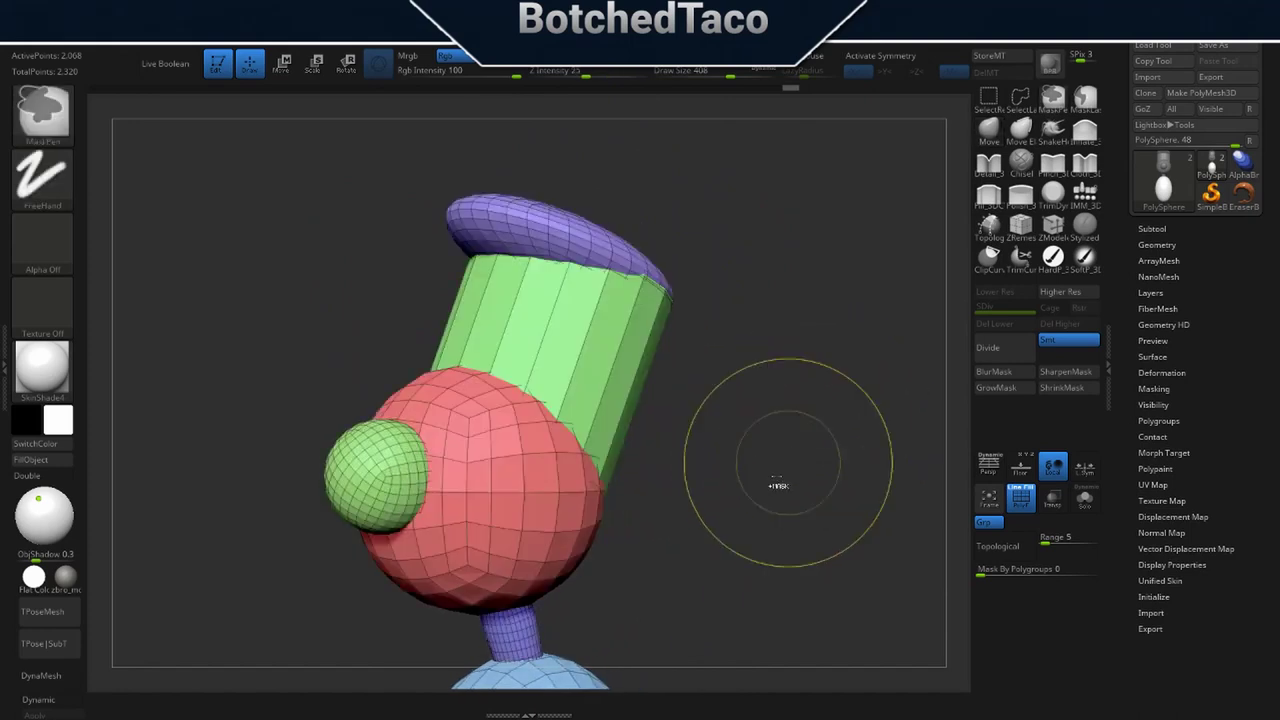
key("w")
left_click(523, 453, "ctrl")
key("q")
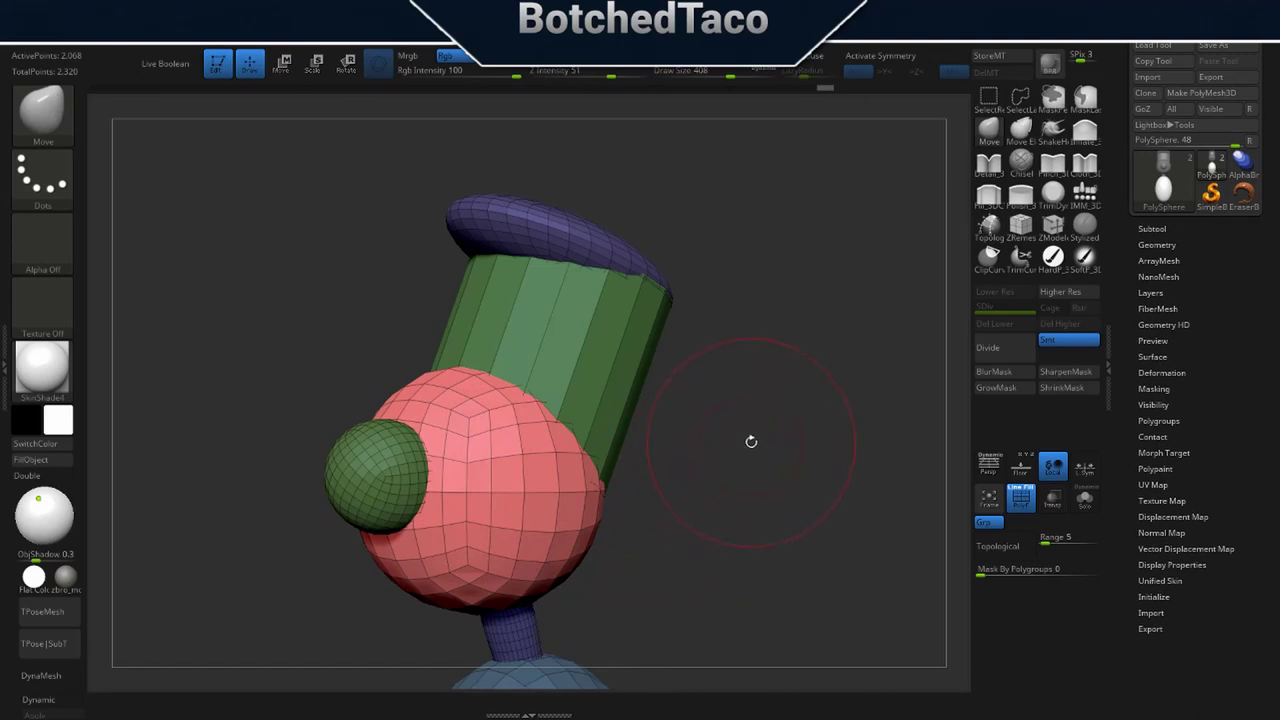
Set the Move brush's draw size to 268 and ZRemesh the parts with a target polygon count of 5.
key("s")
left_click_drag(733, 448, 705, 427)
key("s")
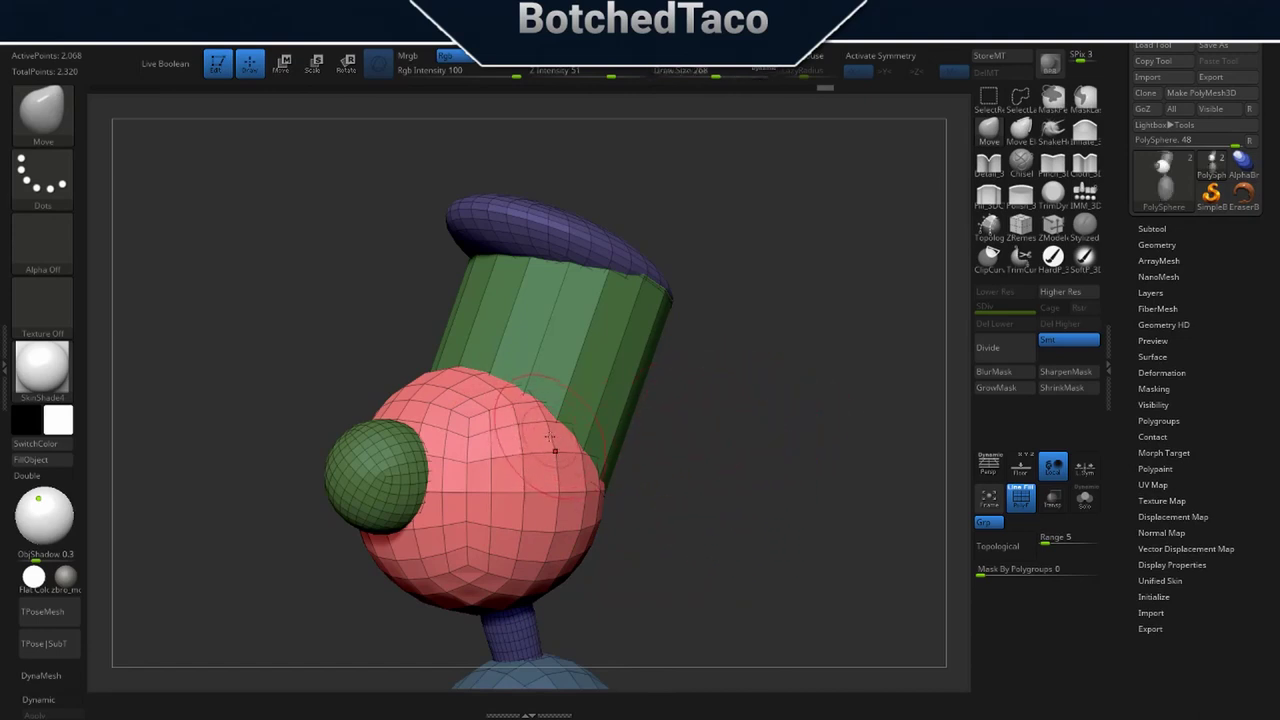
key("space")
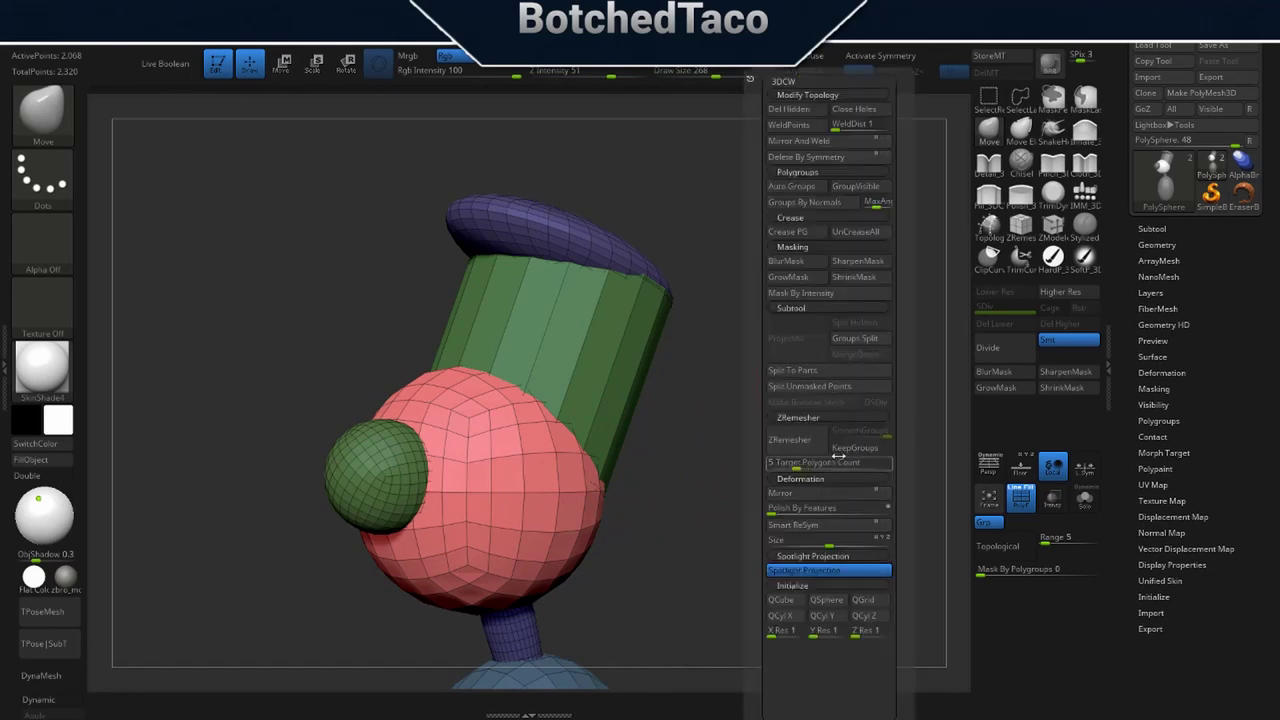
left_click(801, 446)
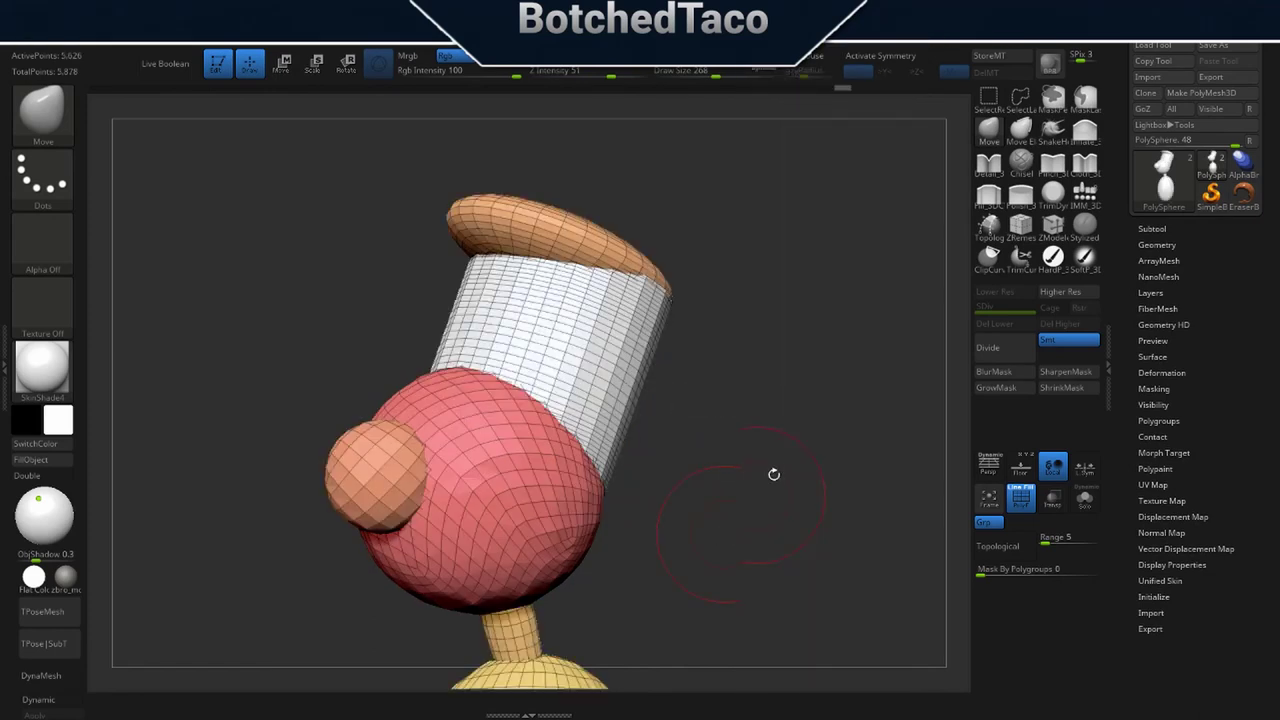
Try ZRemeshing the parts with a target polygon count of 0.1 and undo it.
key("space")
left_click(763, 468)
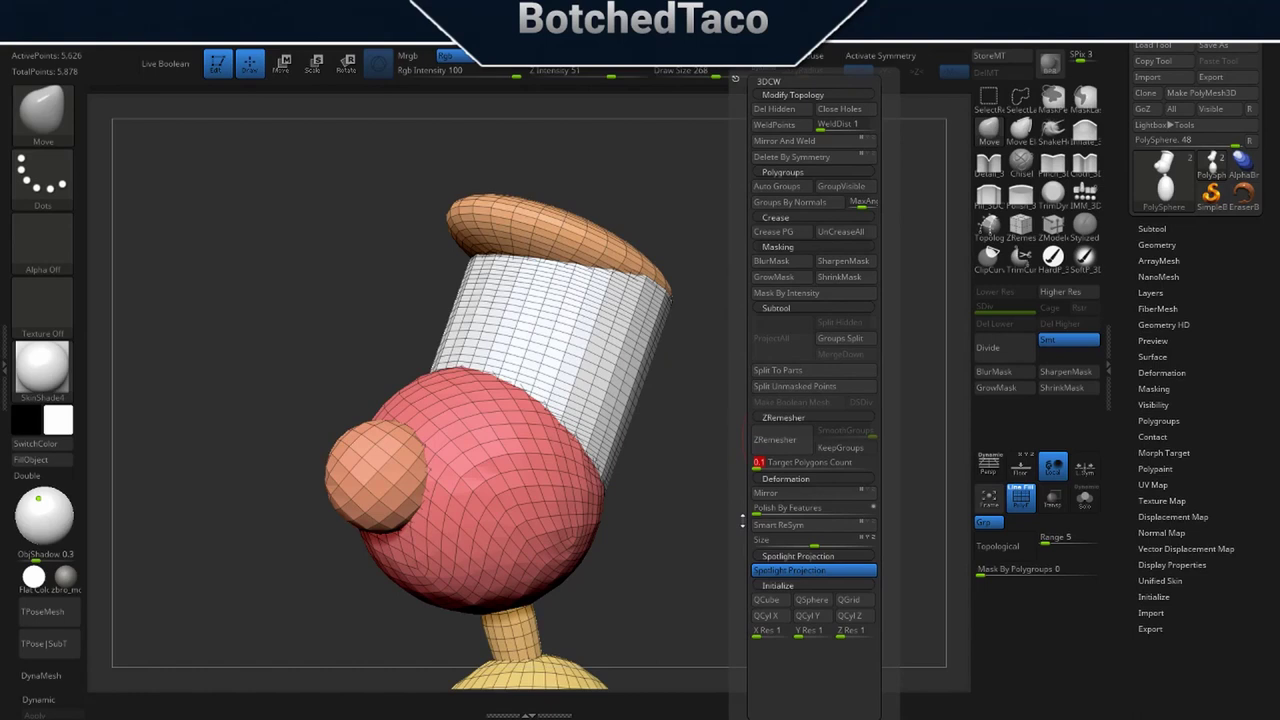
left_click(778, 440)
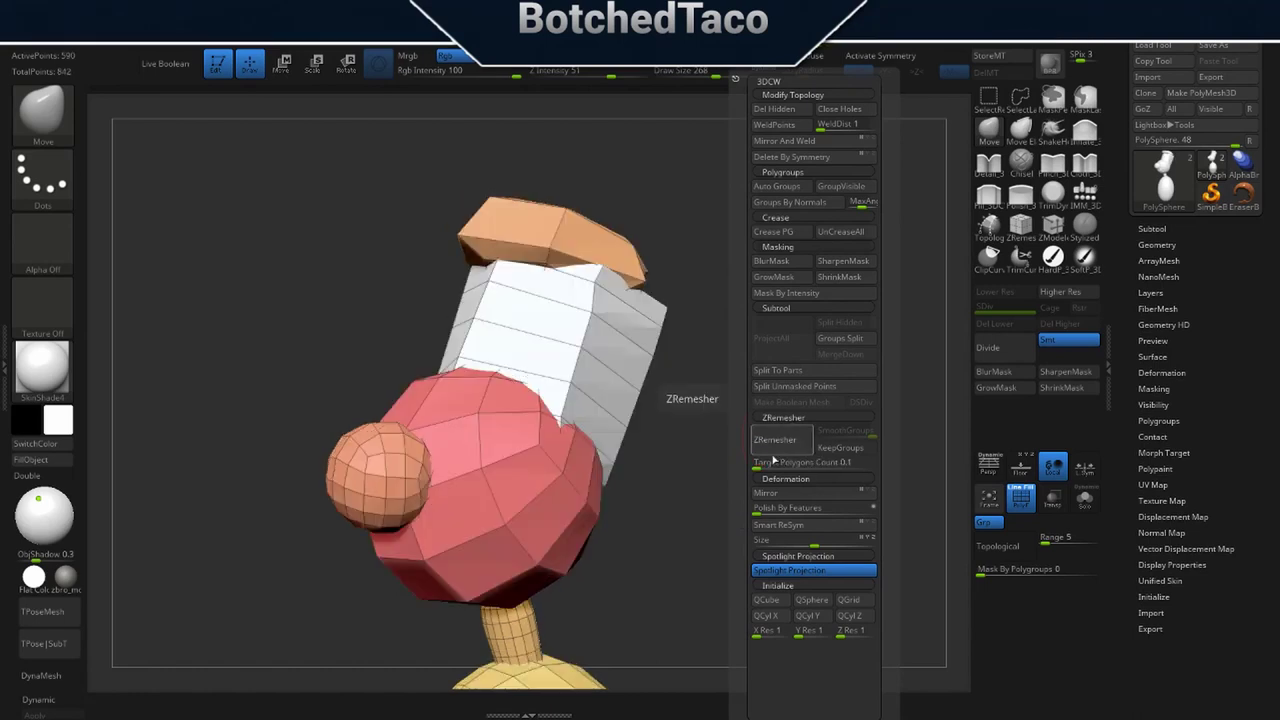
key("ctrl+z")
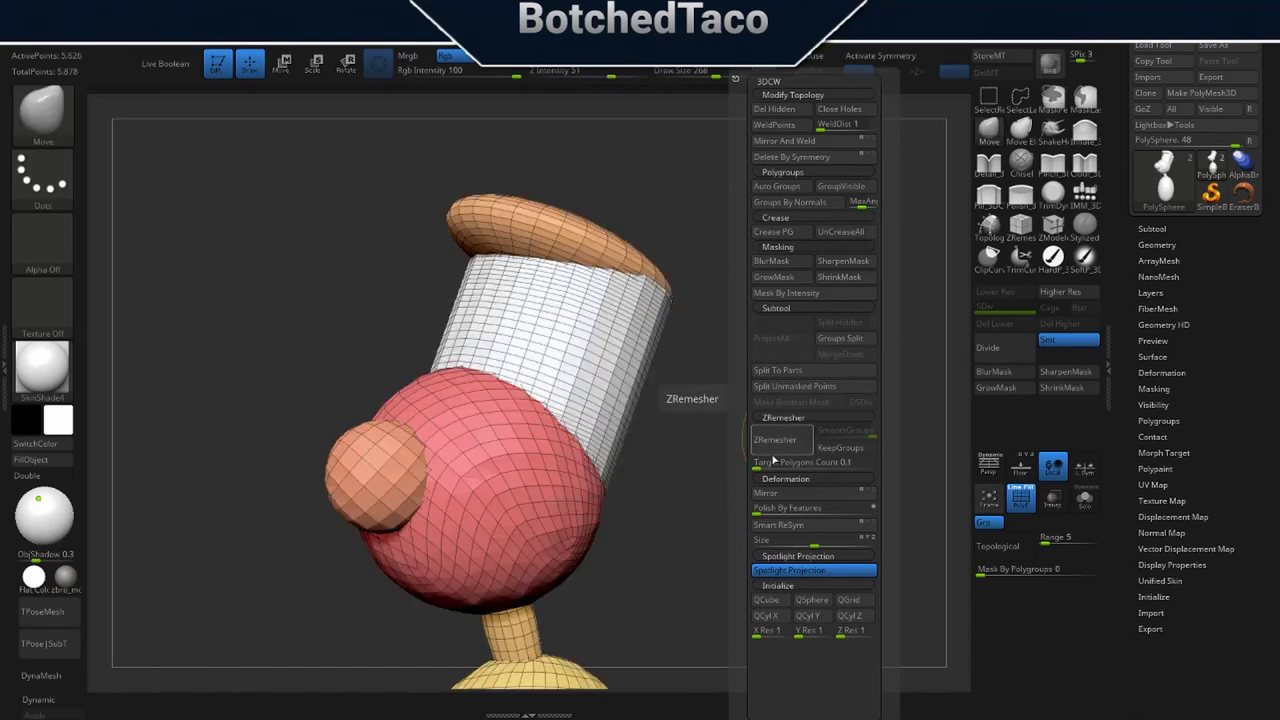
ZRemesh the parts with a target polygon count of 1 and activate Dynamic Subdiv.
left_click(785, 462)
type("1")
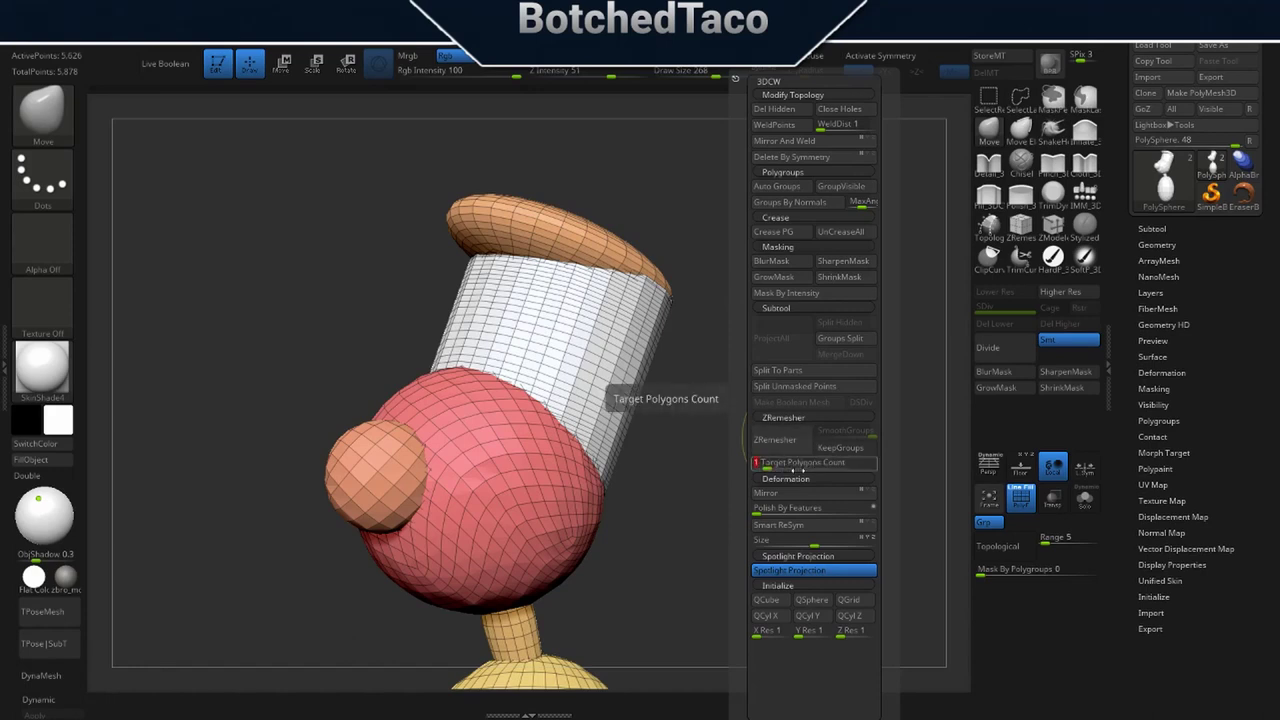
left_click(775, 440)
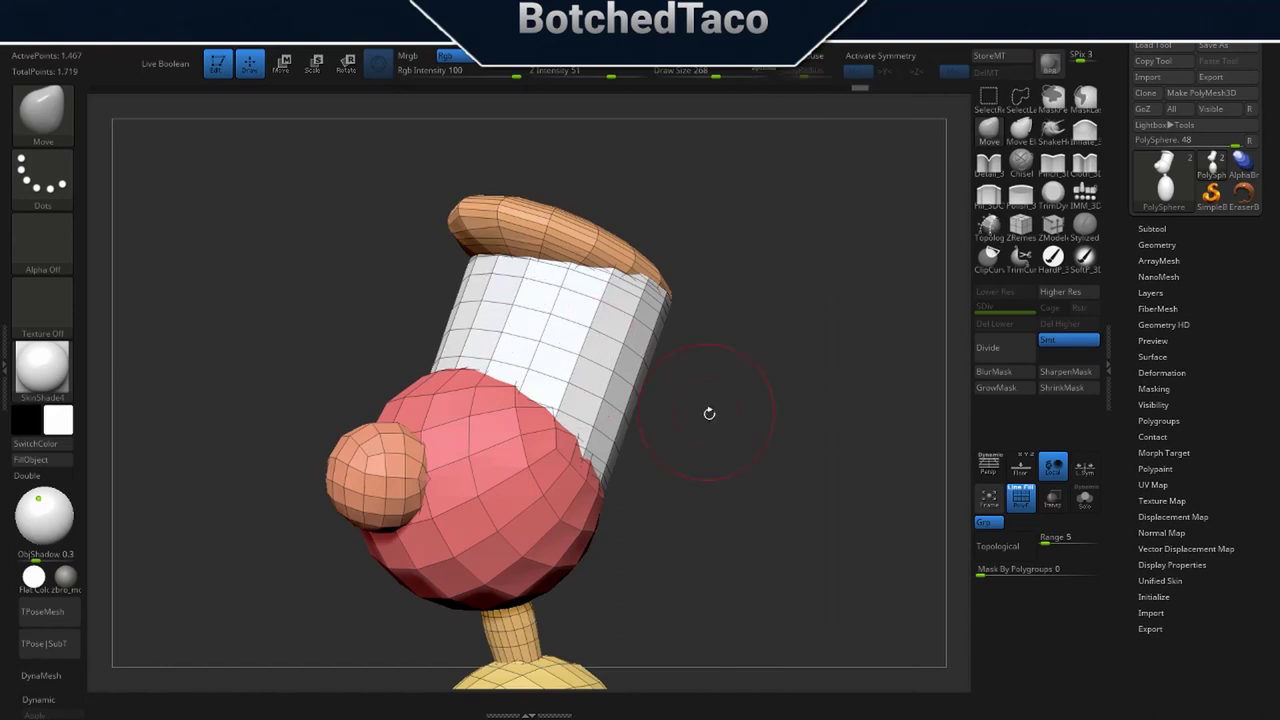
left_click(54, 709)
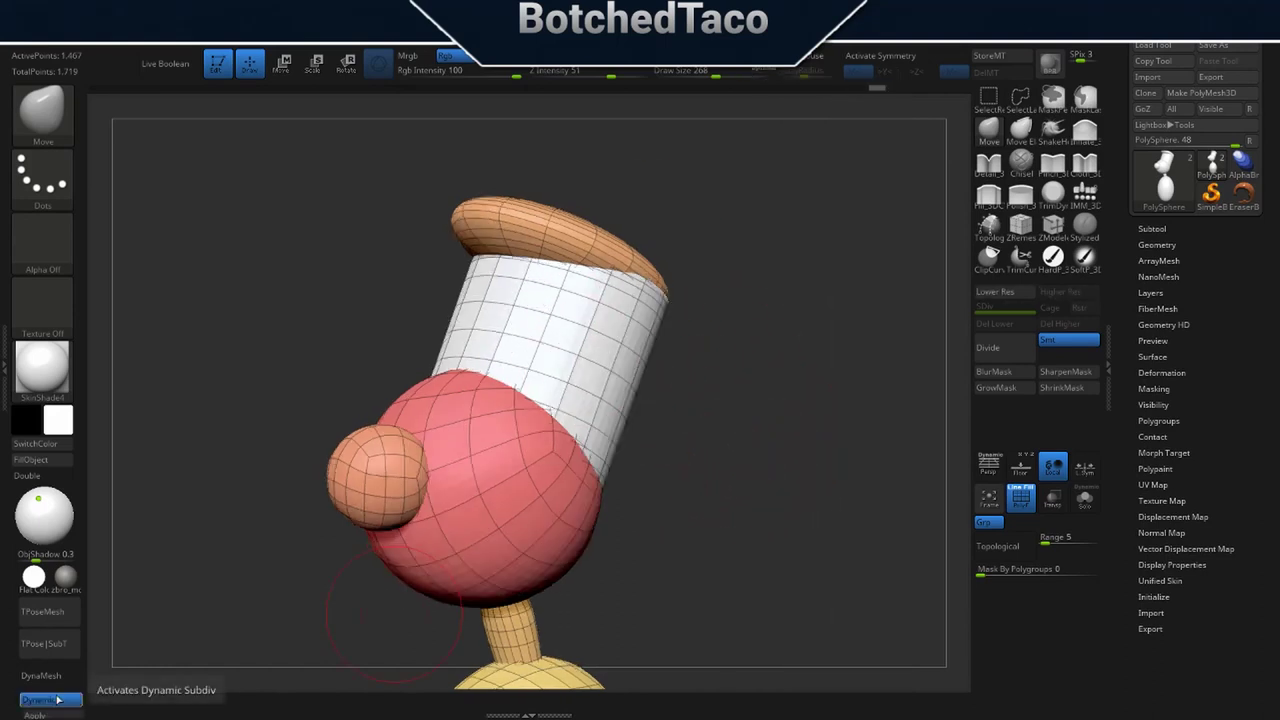
Mask every part except the head sphere and return to the Move brush.
mouse_move(693, 459)
left_mouse_down()
mouse_move(743, 455)
mouse_move(726, 444)
left_mouse_up()
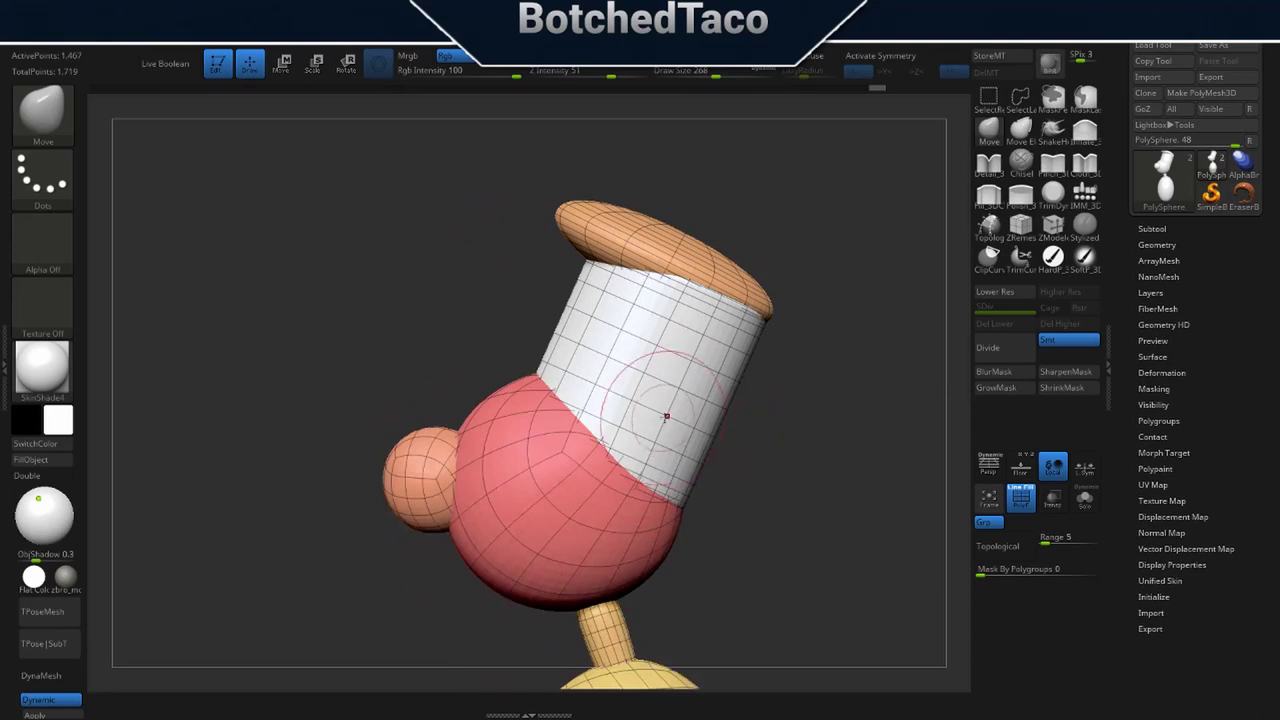
mouse_move(550, 406)
right_mouse_down()
mouse_move(625, 420)
mouse_move(620, 437)
right_mouse_up()
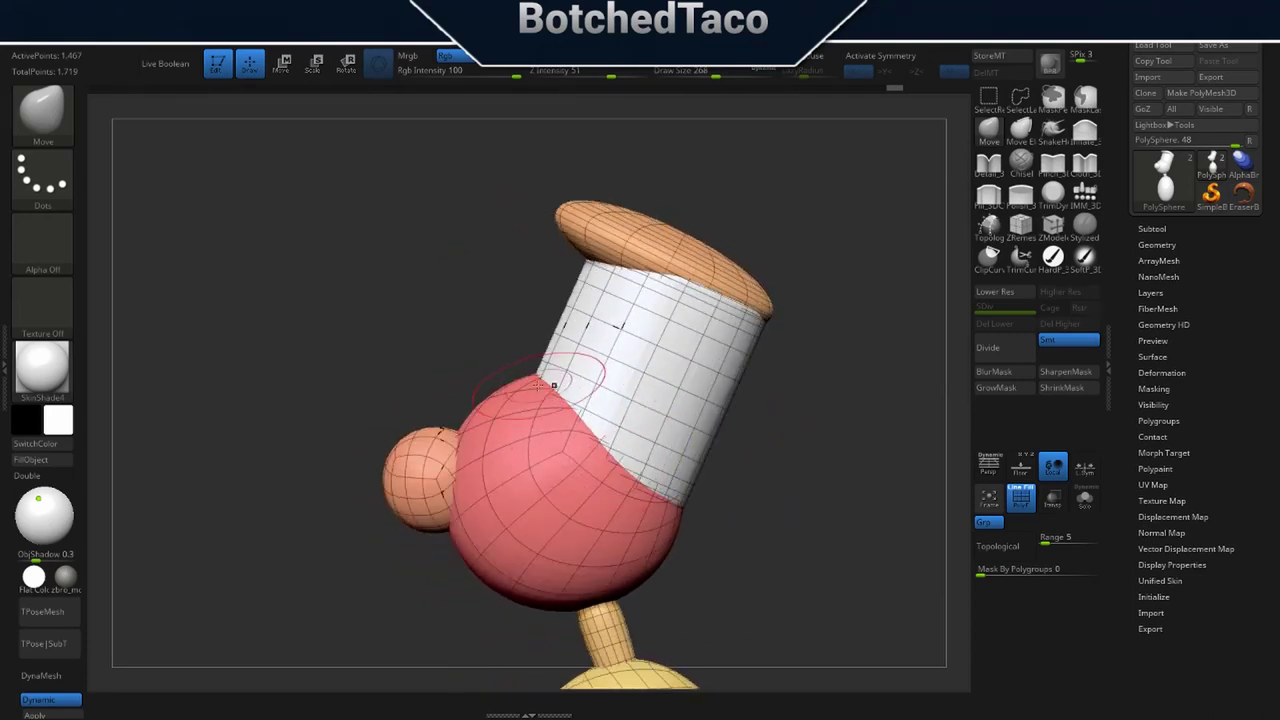
left_click_drag(550, 366, 543, 370)
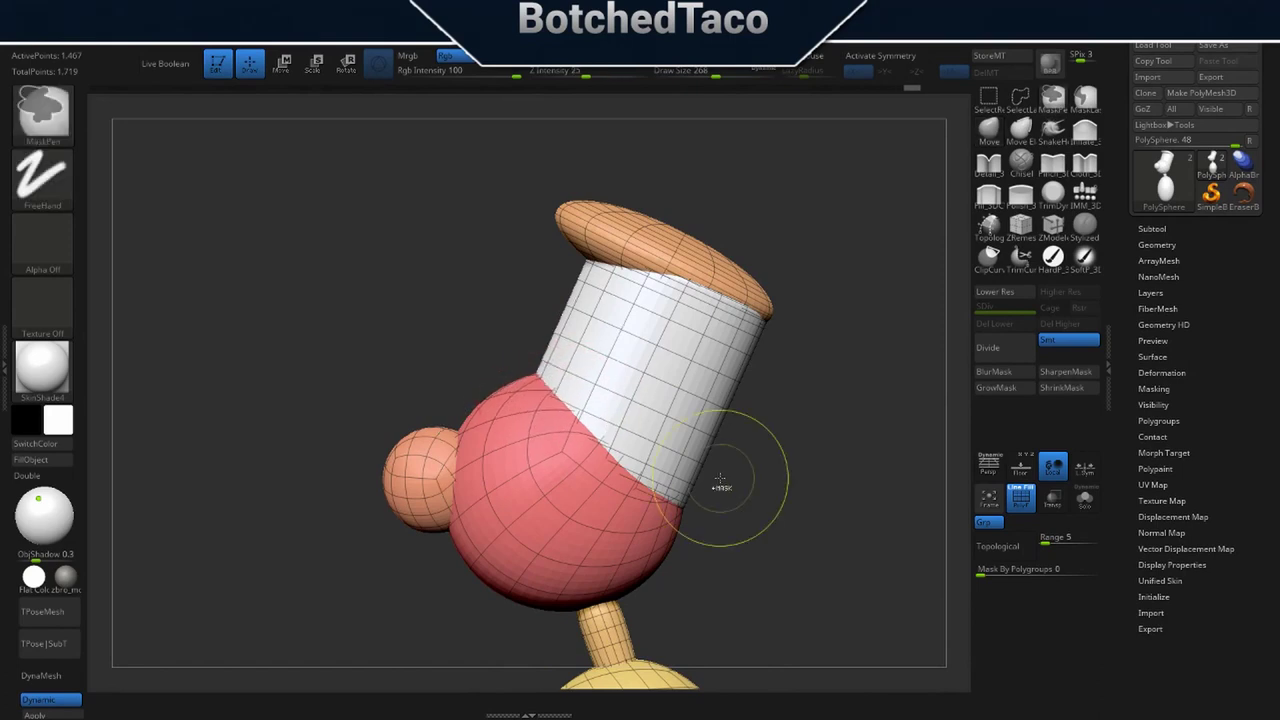
key("w")
left_click(597, 540, "ctrl")
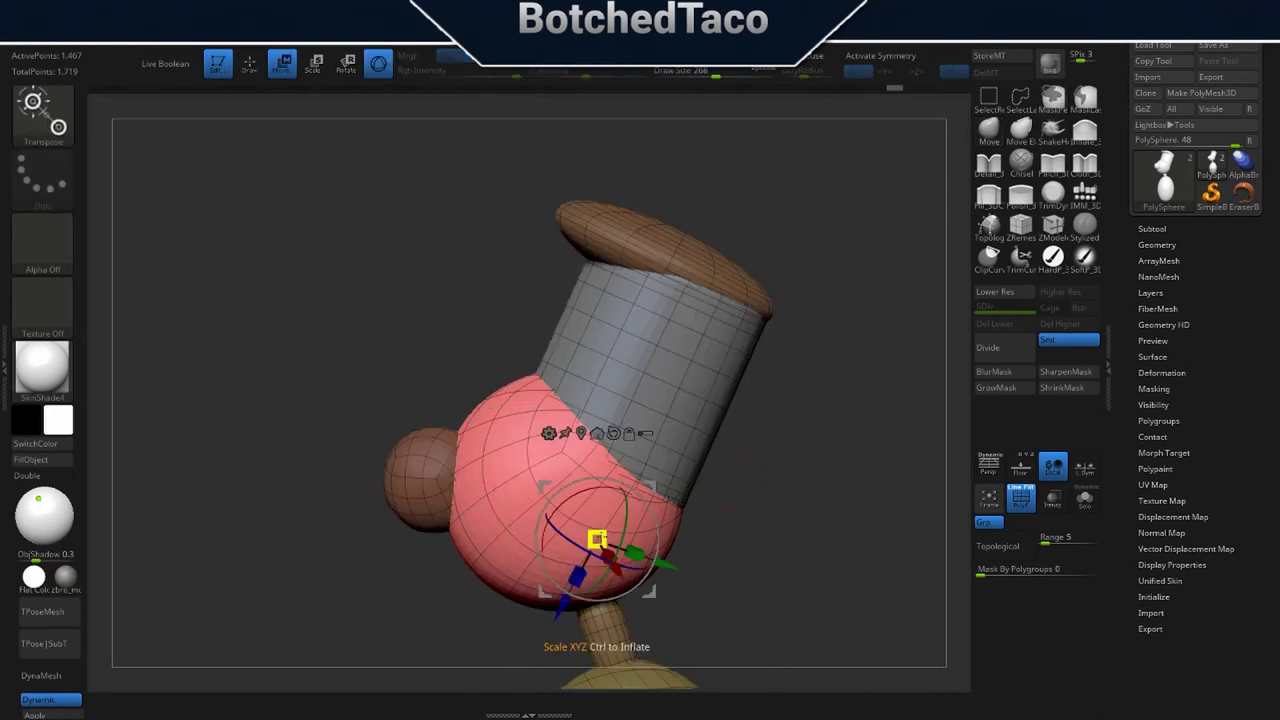
key("q")
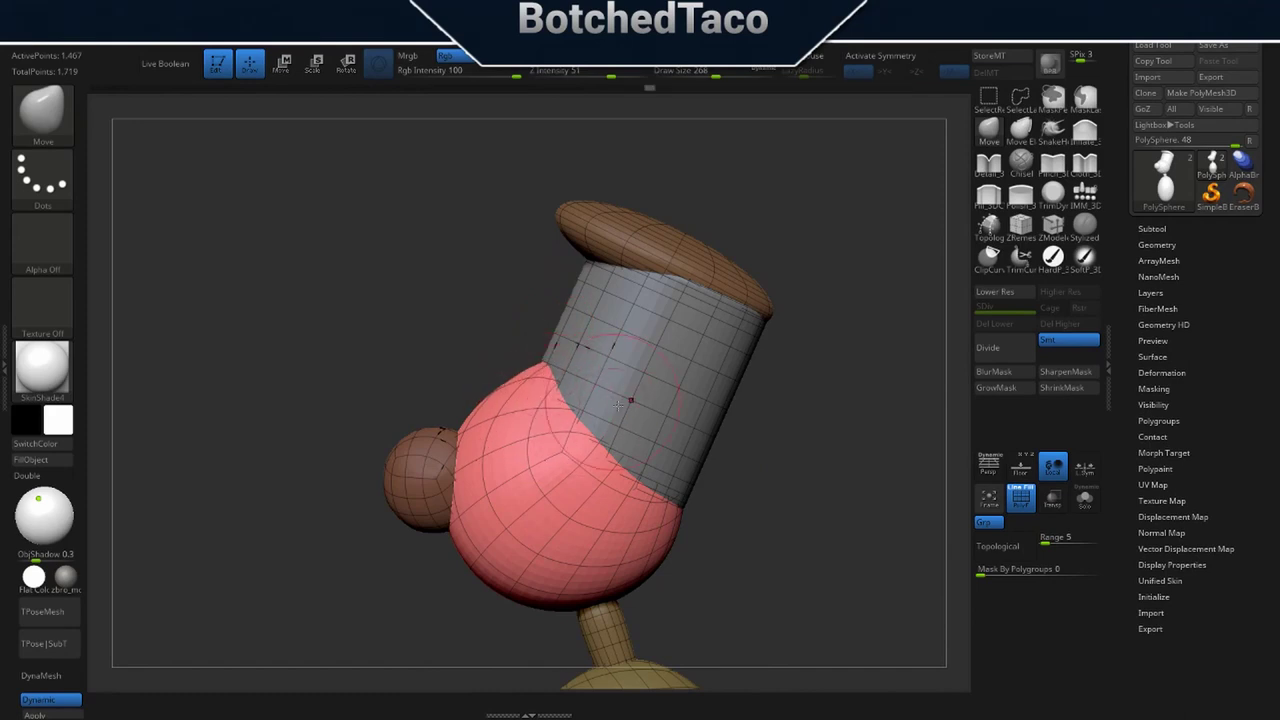
Undo the one-sided stroke on the head sphere, restore the mask around it, and activate X symmetry.
left_click_drag(682, 430, 731, 441)
key("ctrl+z")
key("ctrl+z")
key("ctrl+z")
key("ctrl+z")
key("ctrl+z")
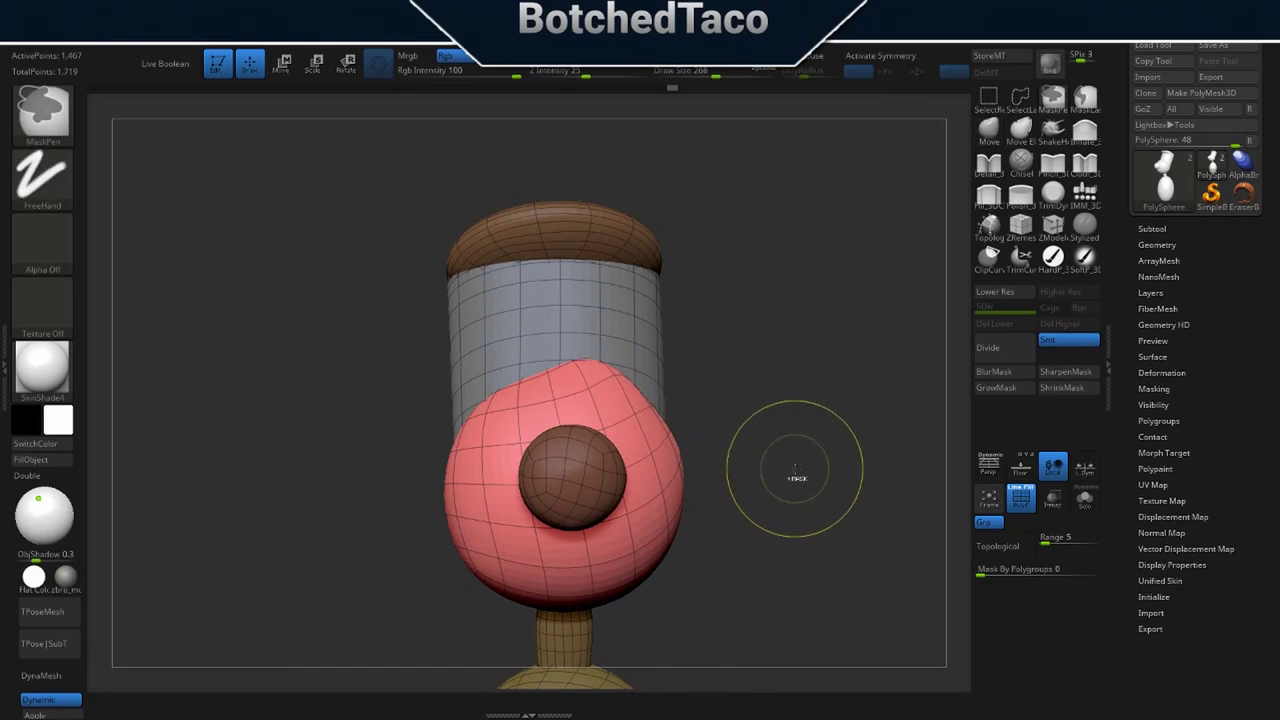
key("ctrl+z")
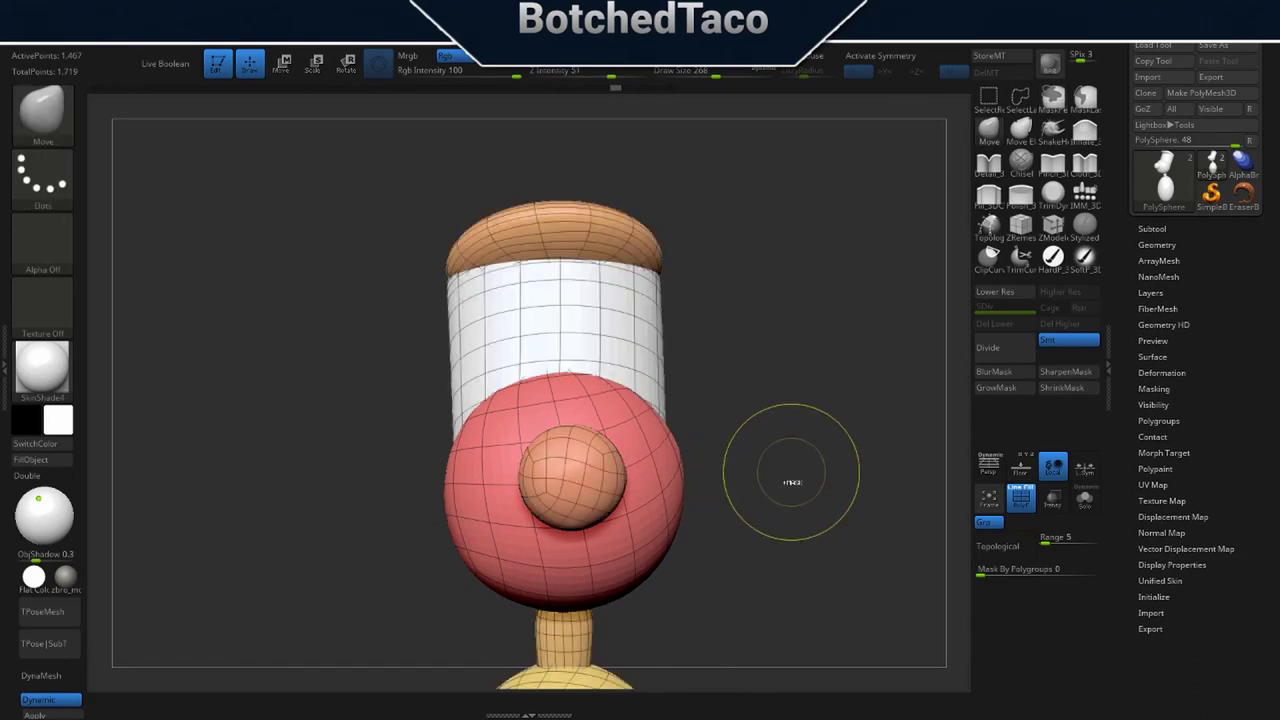
key("ctrl+shift+z")
left_click(892, 60)
left_click(893, 58)
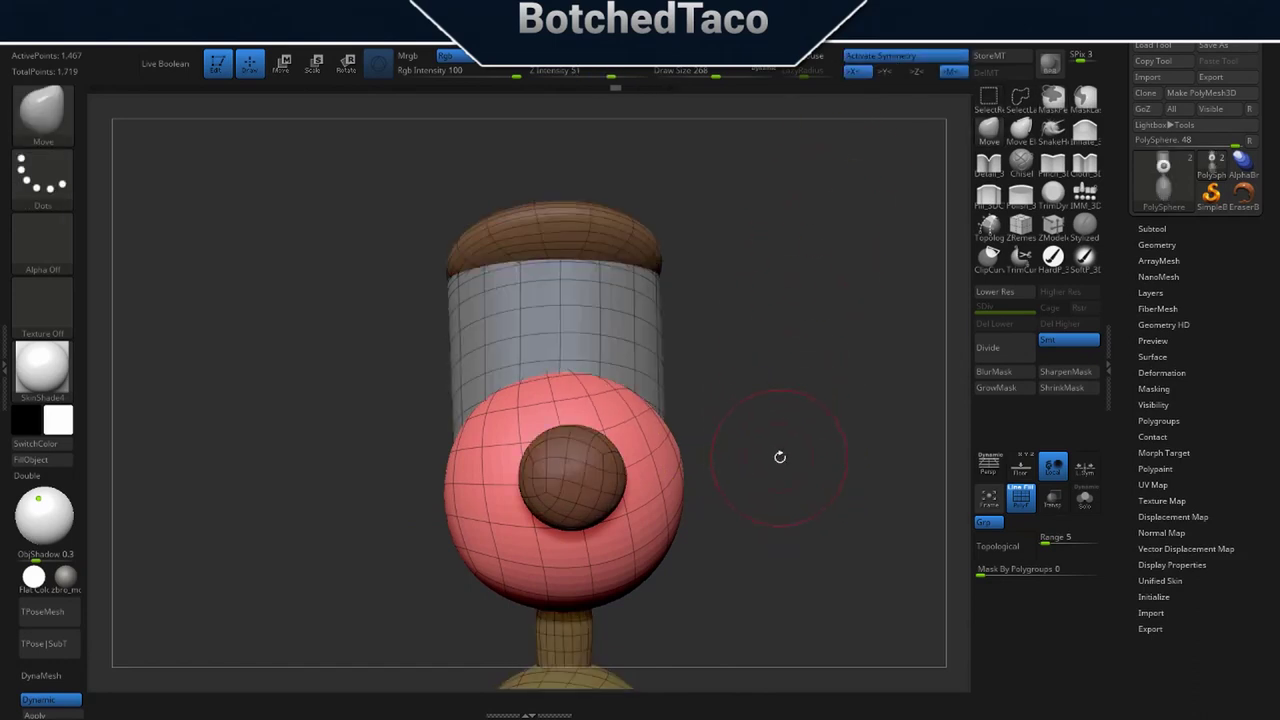
Pull the head sphere's upper front edge up along the cylinder with symmetrical Move brush strokes.
left_click_drag(774, 451, 729, 456)
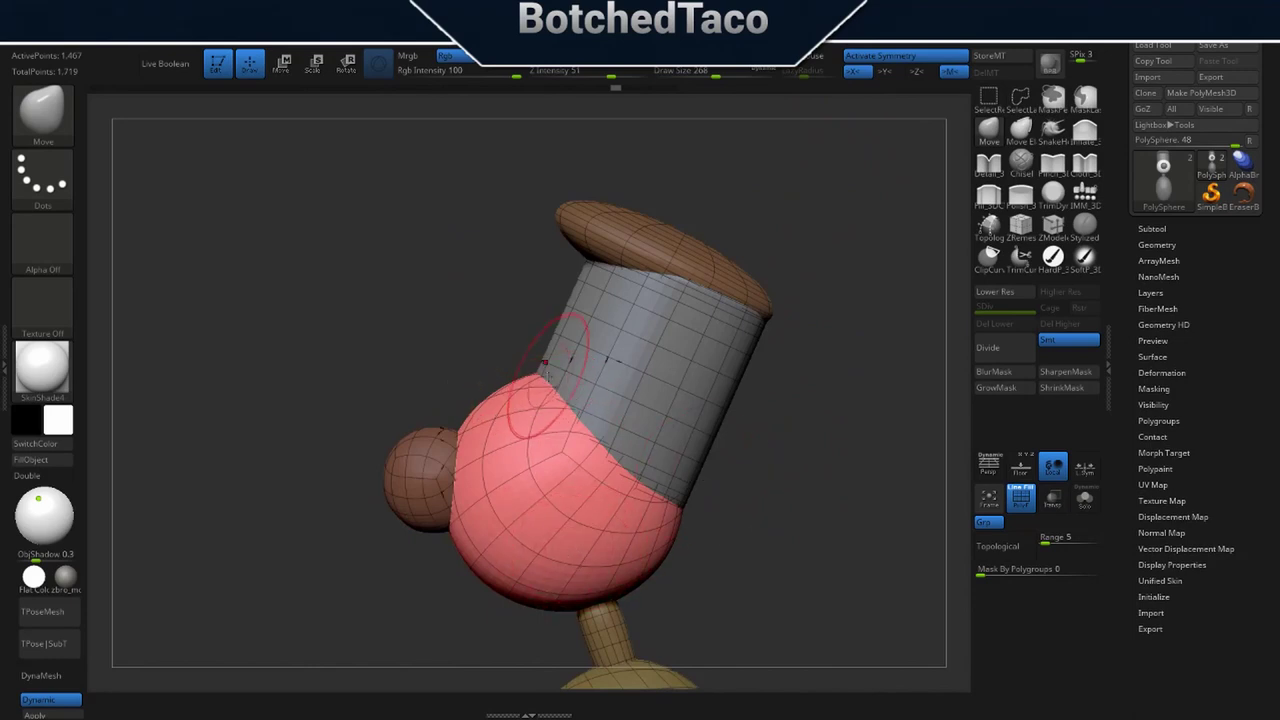
left_click_drag(539, 385, 560, 373)
left_click_drag(587, 420, 606, 438)
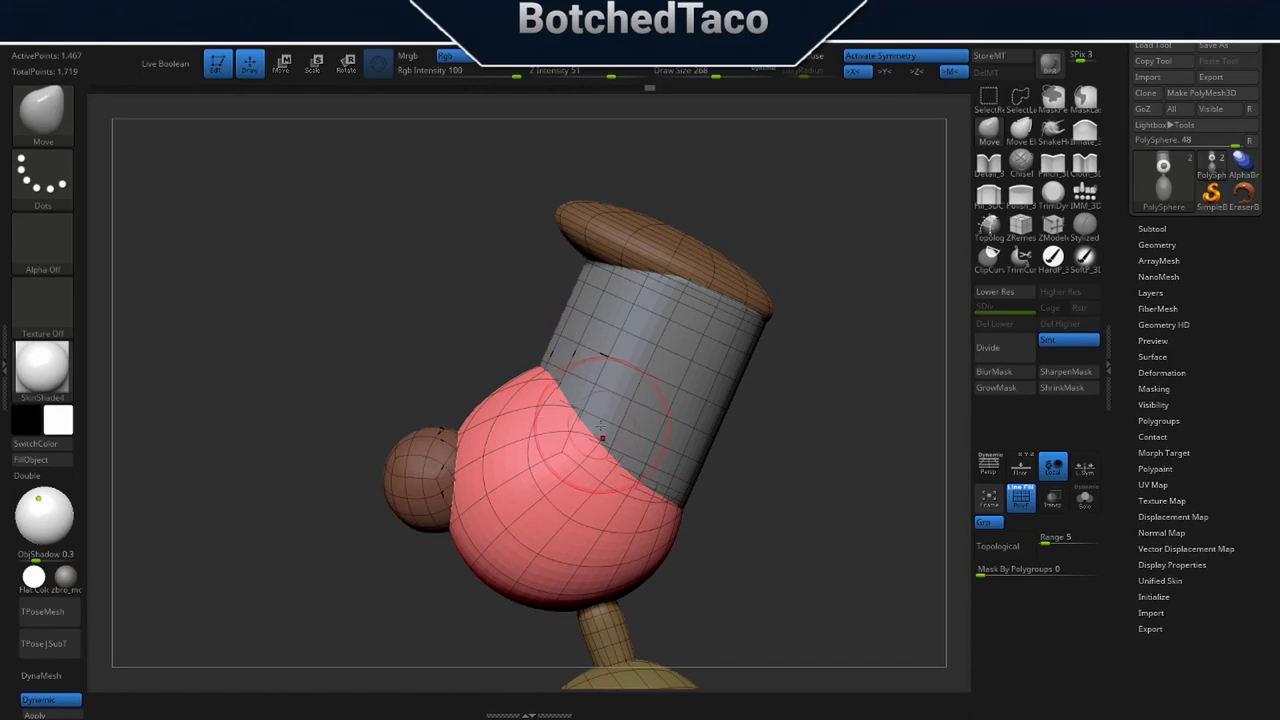
Import the reference image AMOLD_4_lg.jpg as a texture from the Gromit folder in Documents.
mouse_move(714, 30)
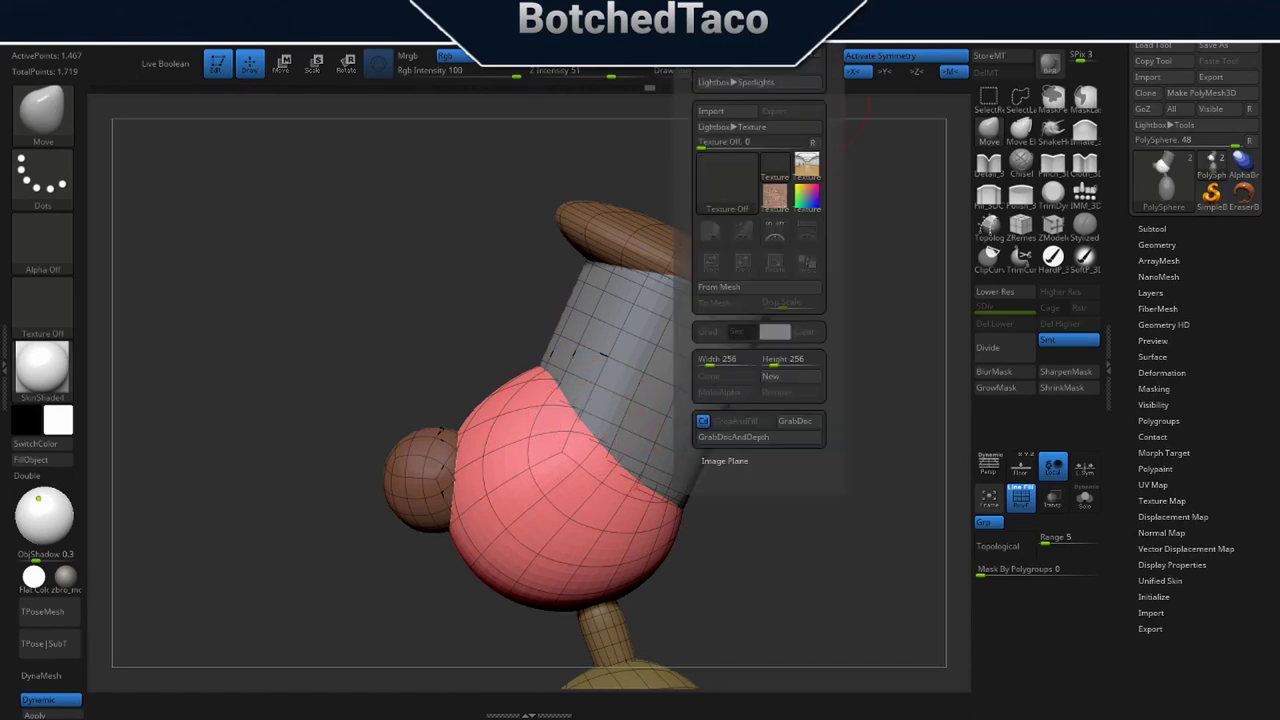
left_click(738, 112)
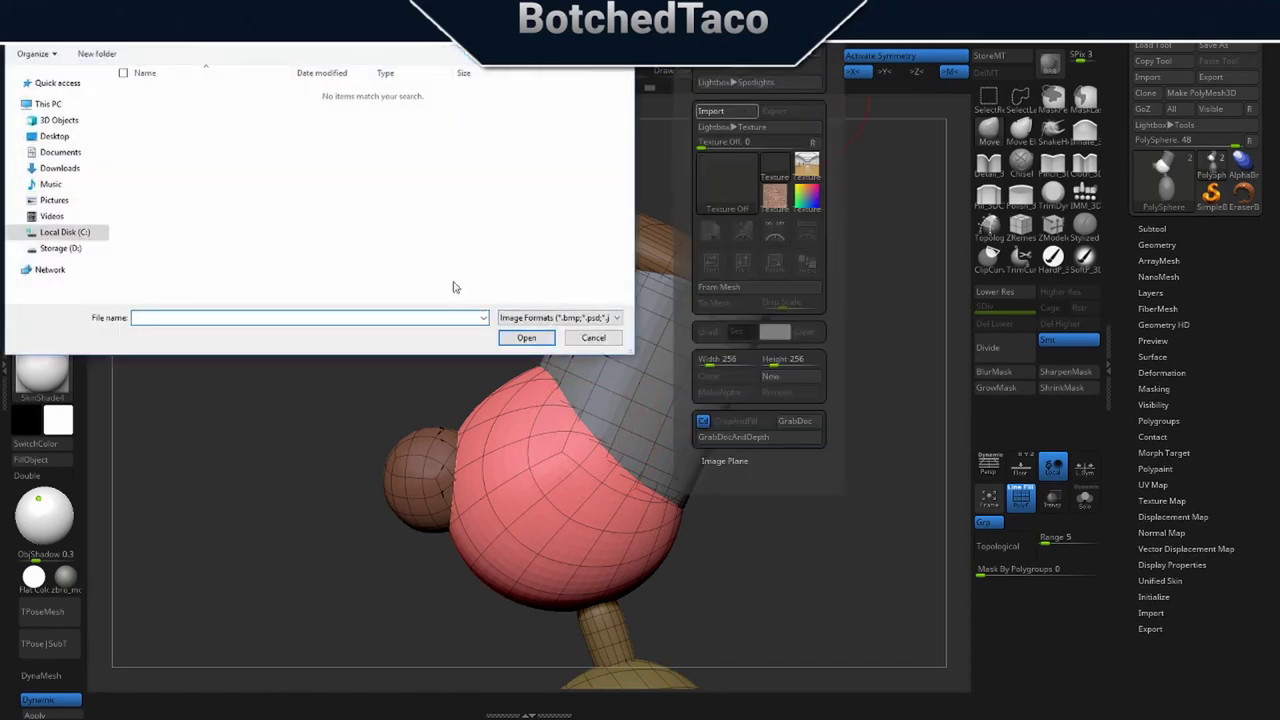
left_click(60, 152)
double_click(190, 96)
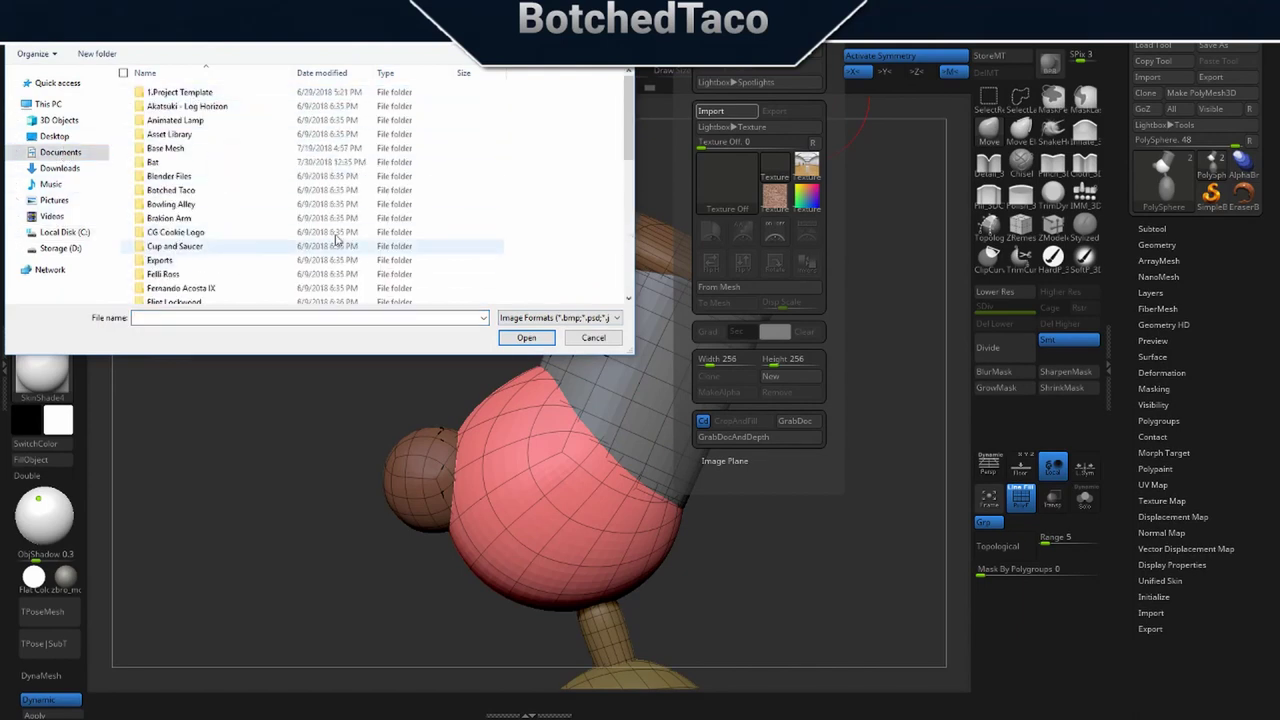
left_click_drag(631, 128, 630, 183)
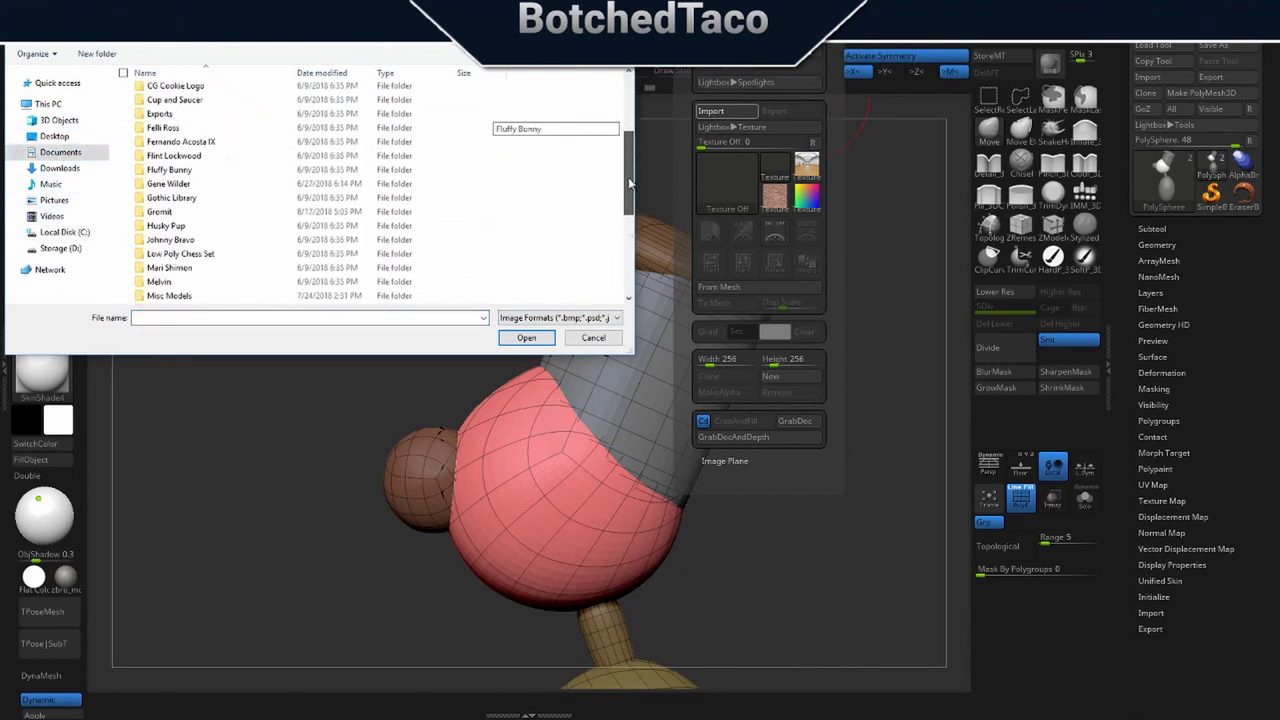
double_click(160, 211)
double_click(182, 122)
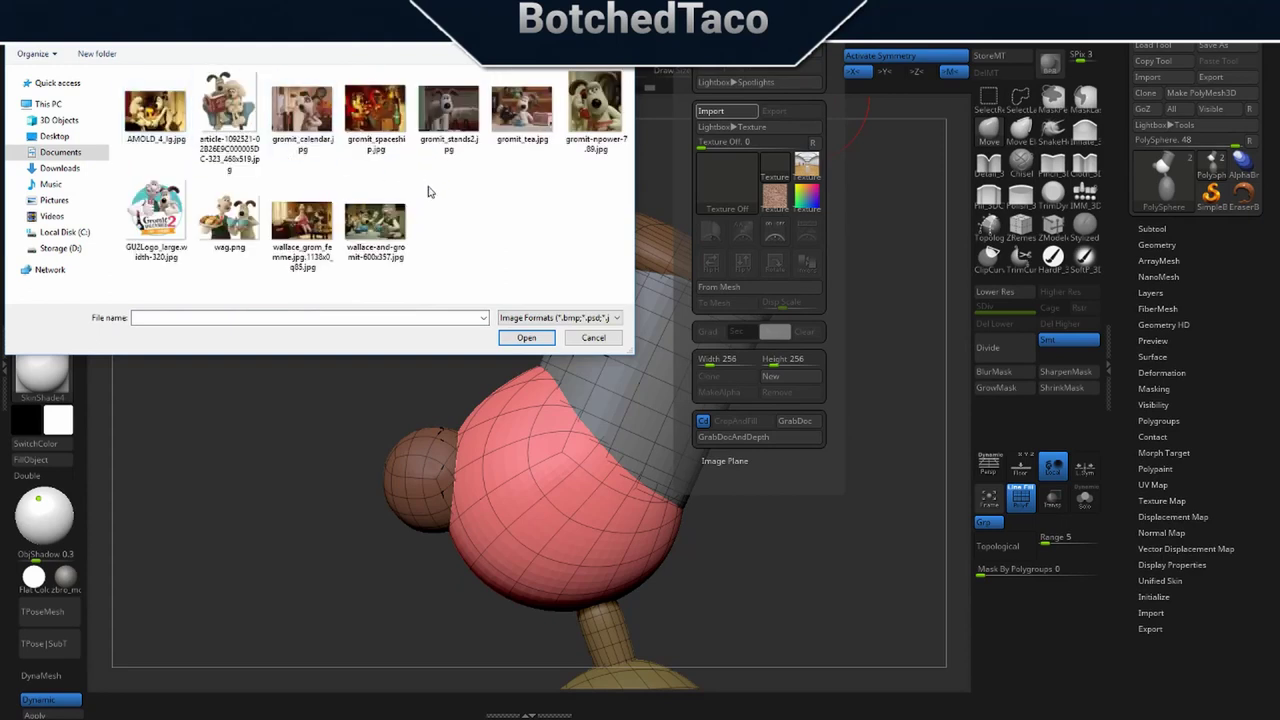
double_click(160, 117)
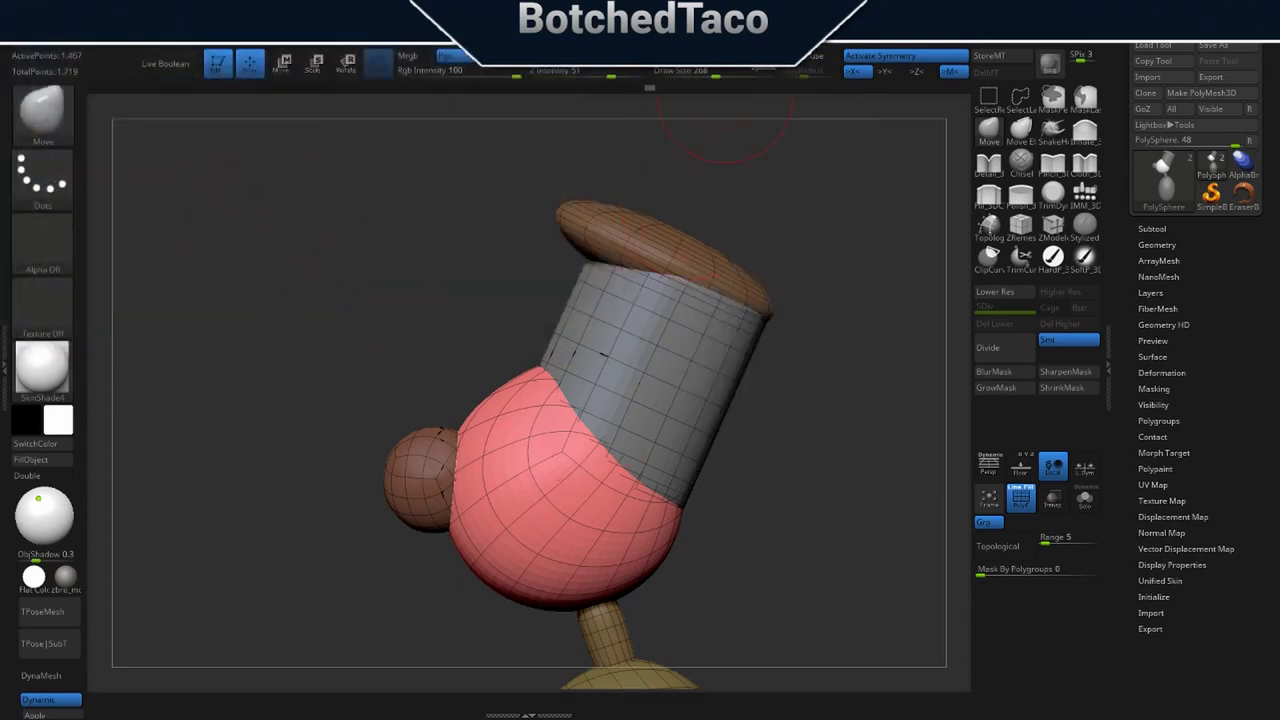
Add the imported AMOLD_4_lg image to Spotlight, resize and place it beside the model, and leave Spotlight editing.
left_click(728, 36)
left_click(712, 224)
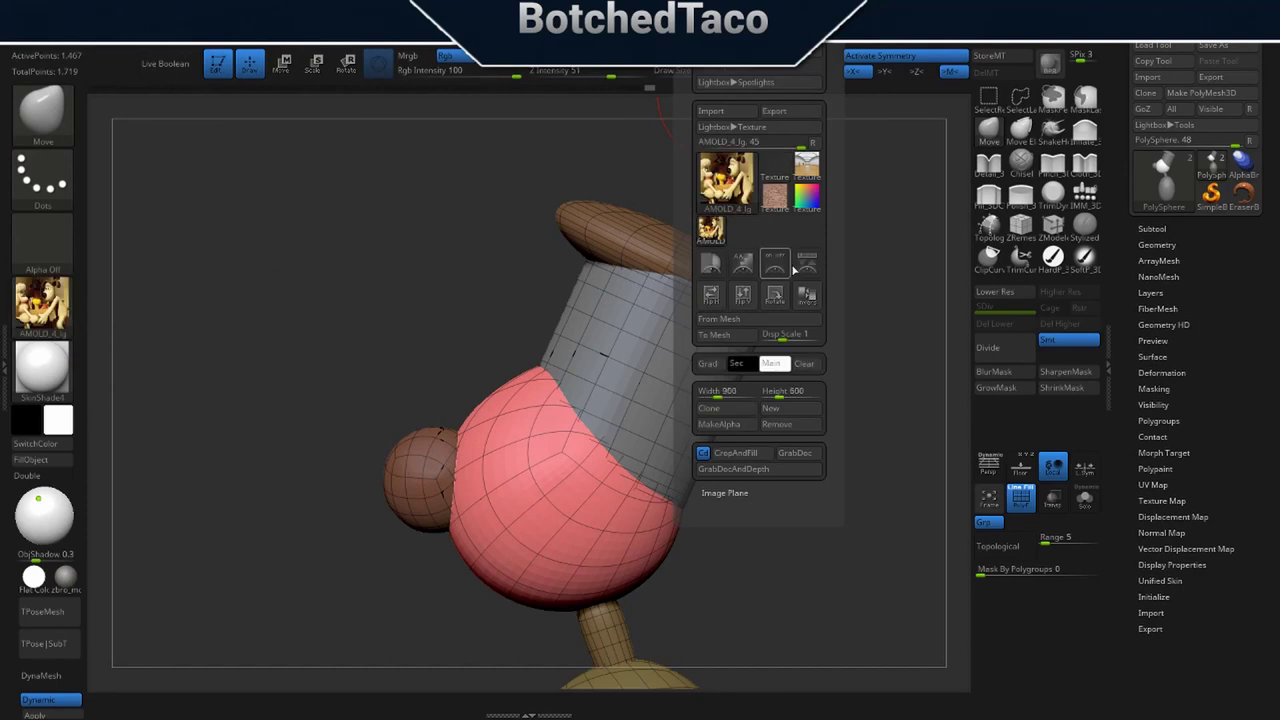
left_click(803, 271)
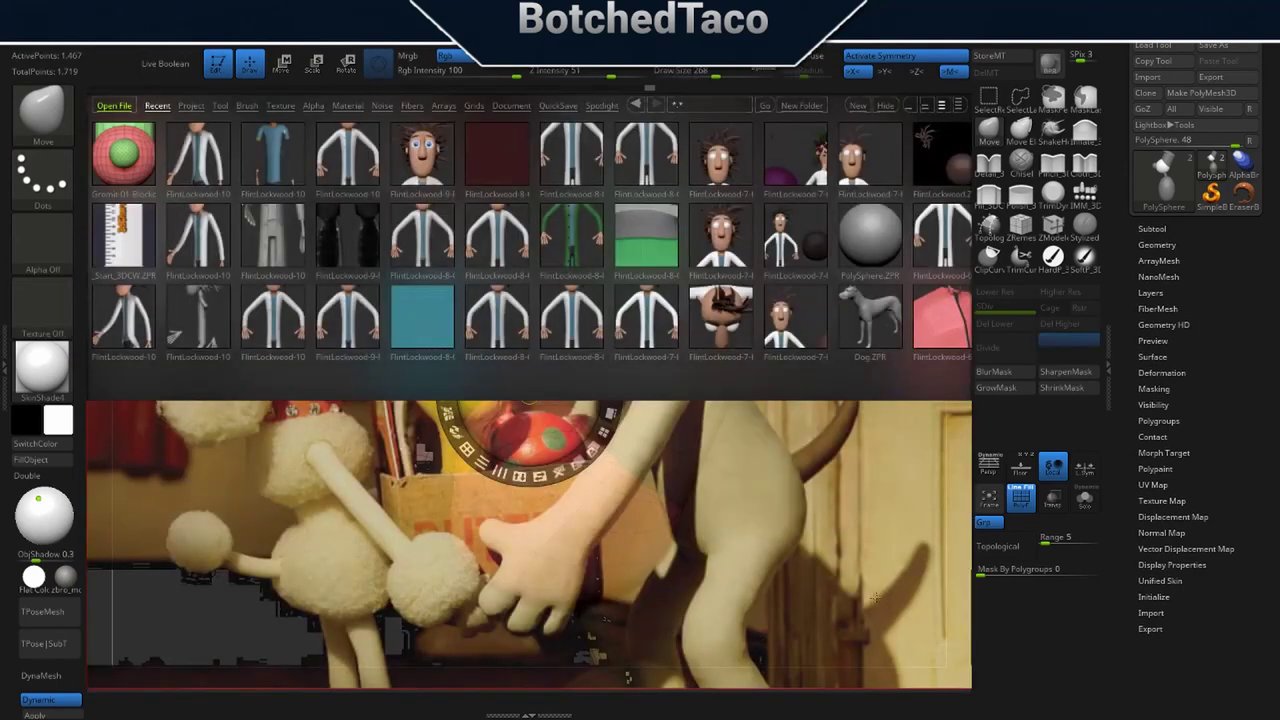
key("comma")
left_click_drag(559, 316, 464, 338)
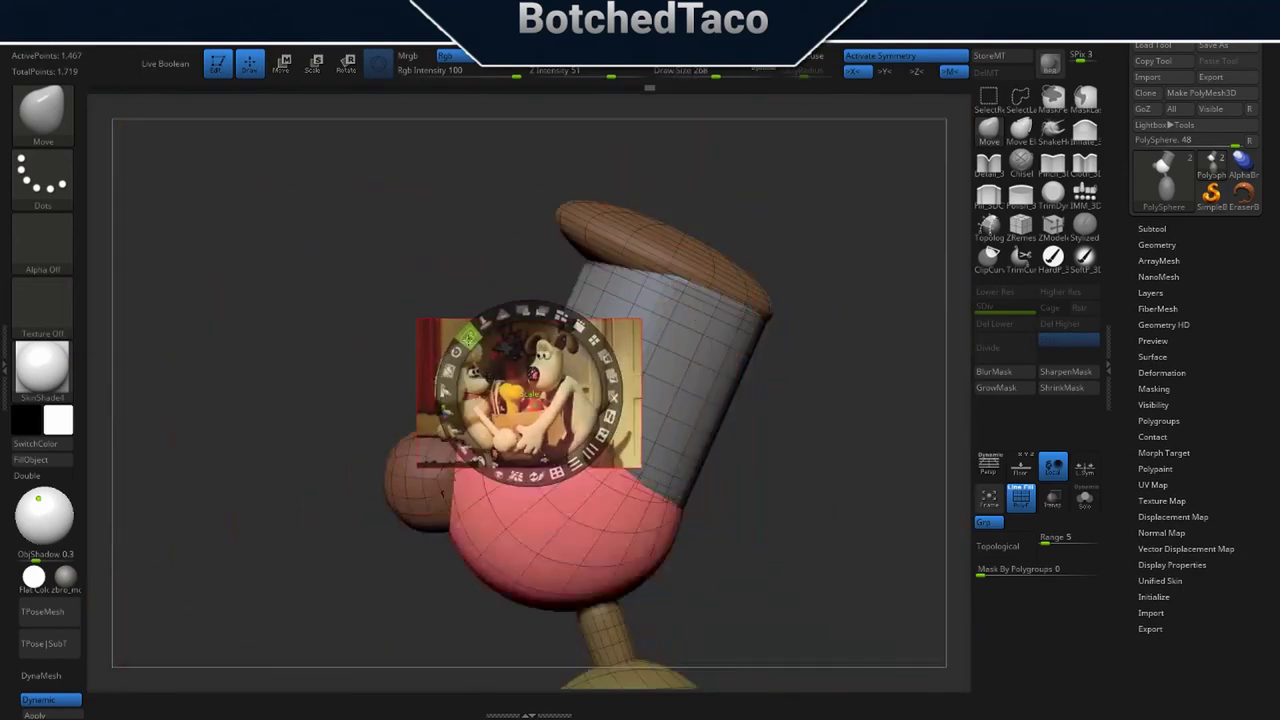
left_click_drag(562, 356, 246, 262)
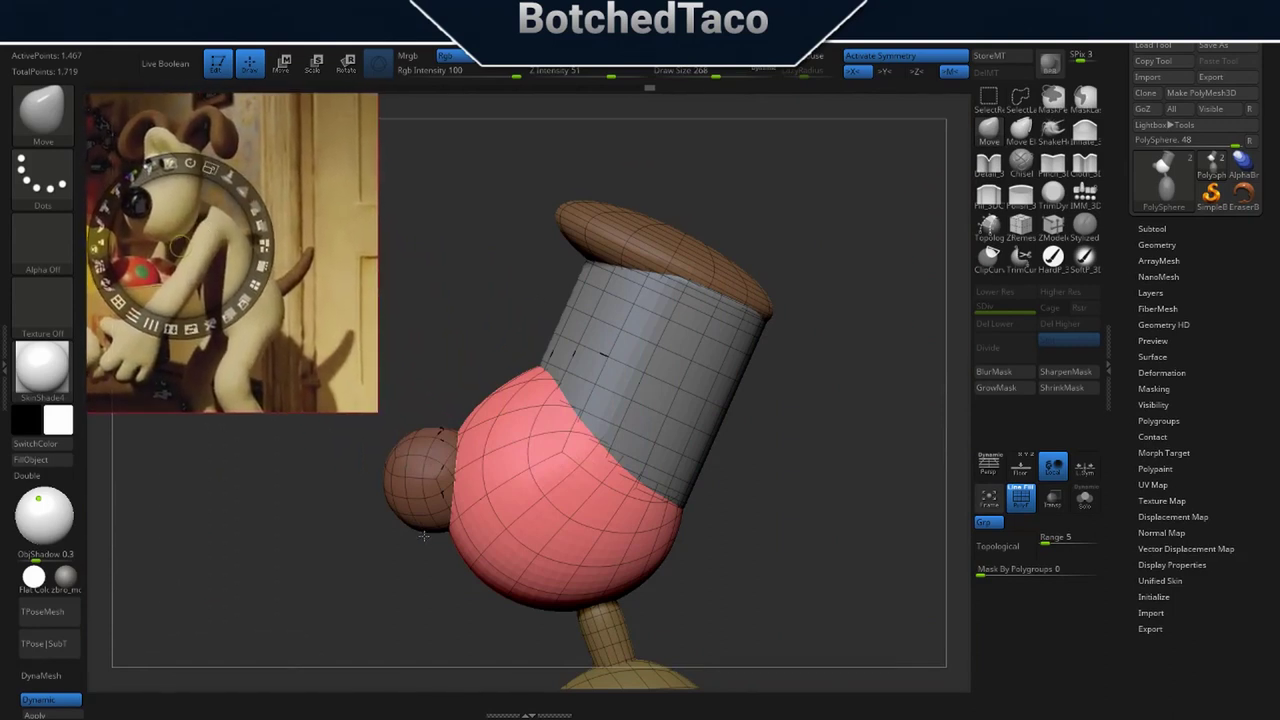
key("space")
key("z")
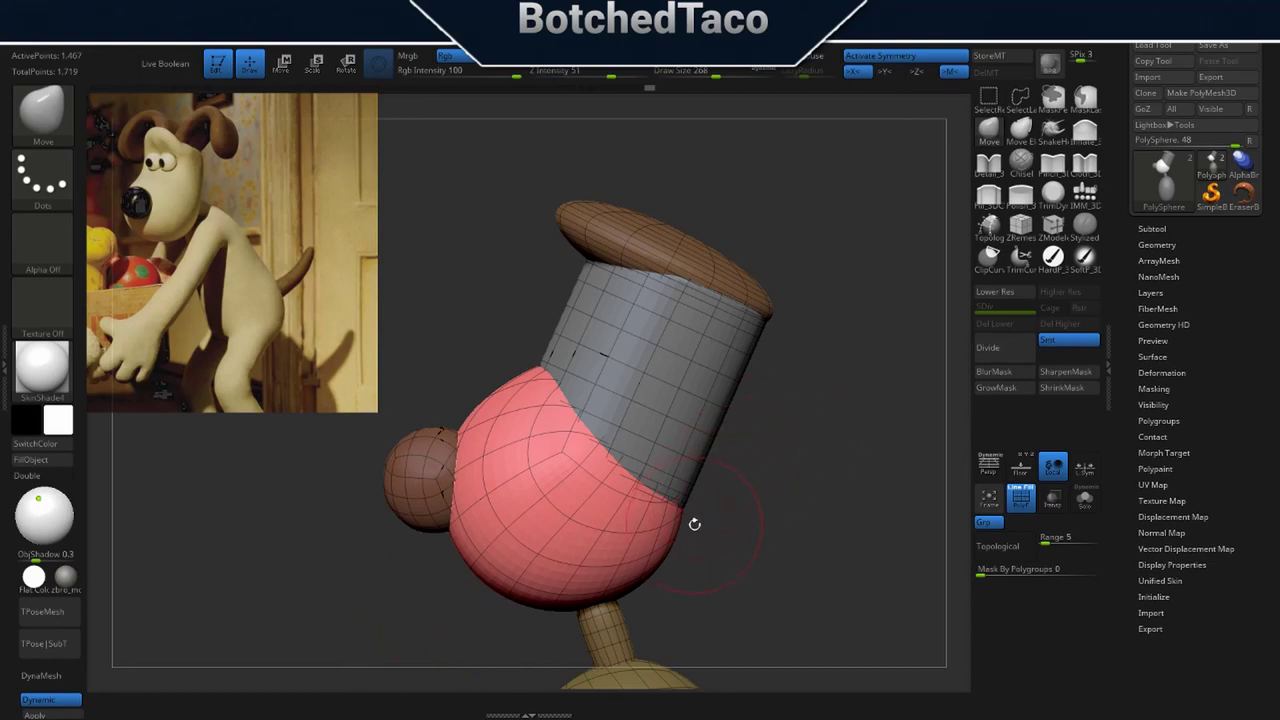
Nudge the head sphere's rear edge beside the cylinder inward and set the Move brush's draw size to 177.
left_click_drag(681, 510, 687, 503)
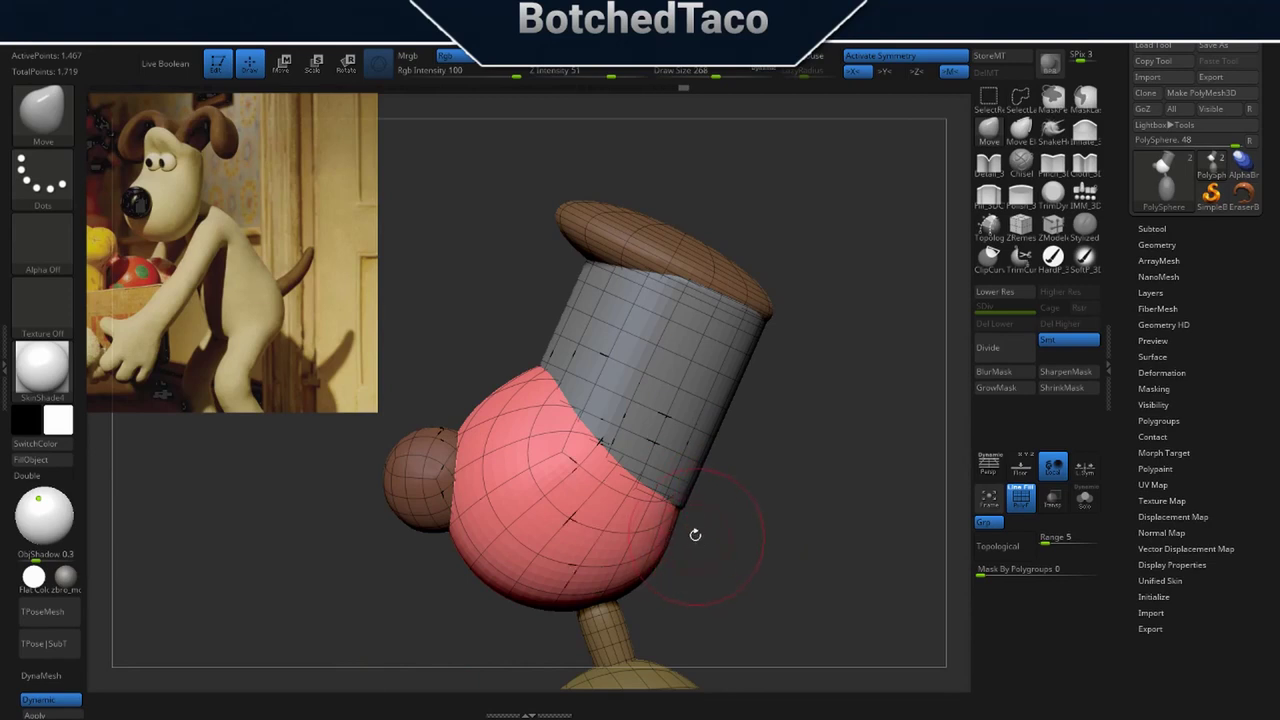
key("s")
mouse_move(759, 521)
left_mouse_down()
mouse_move(696, 507)
mouse_move(646, 526)
mouse_move(806, 482)
mouse_move(799, 452)
mouse_move(850, 466)
mouse_move(849, 505)
left_mouse_up()
mouse_move(816, 447)
left_mouse_down()
mouse_move(780, 459)
mouse_move(844, 484)
mouse_move(856, 465)
left_mouse_up()
mouse_move(849, 374)
right_mouse_down()
mouse_move(838, 390)
mouse_move(784, 396)
mouse_move(866, 419)
right_mouse_up()
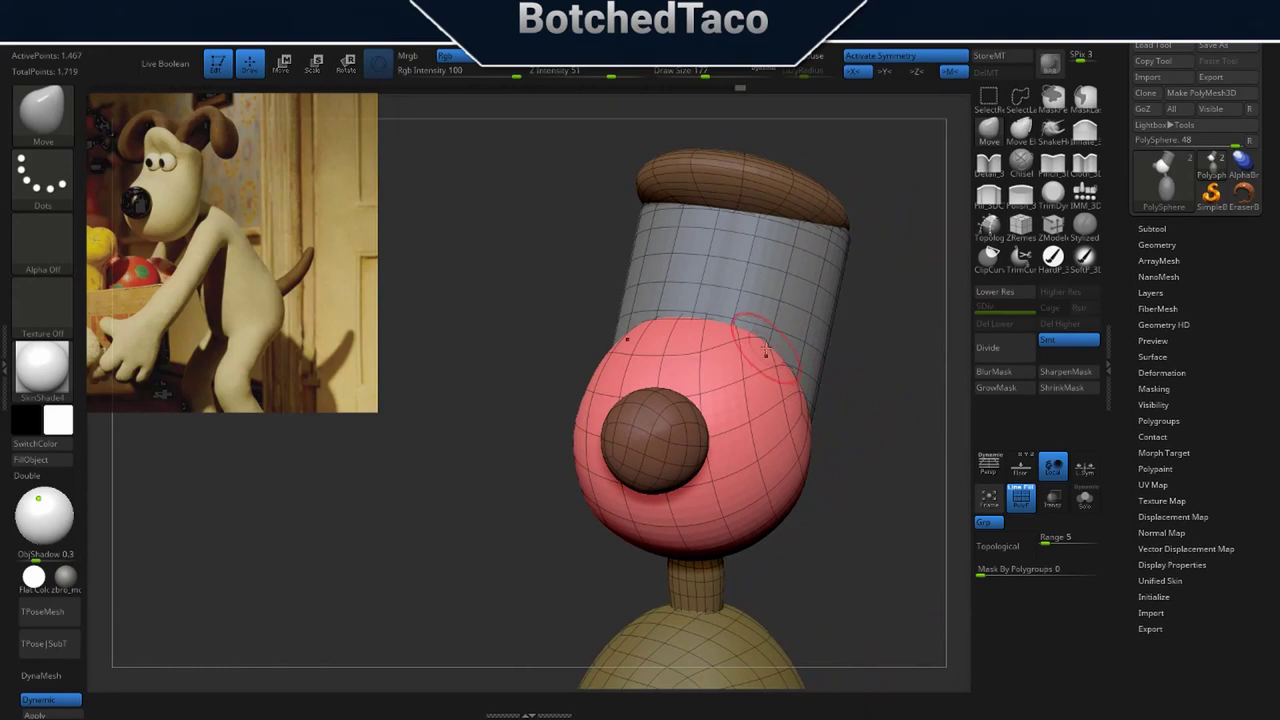
Set the Move brush's draw size to 324 and undo the last stroke on the head sphere's upper edge.
right_click_drag(804, 386, 746, 374)
key("s")
left_click_drag(600, 326, 692, 354)
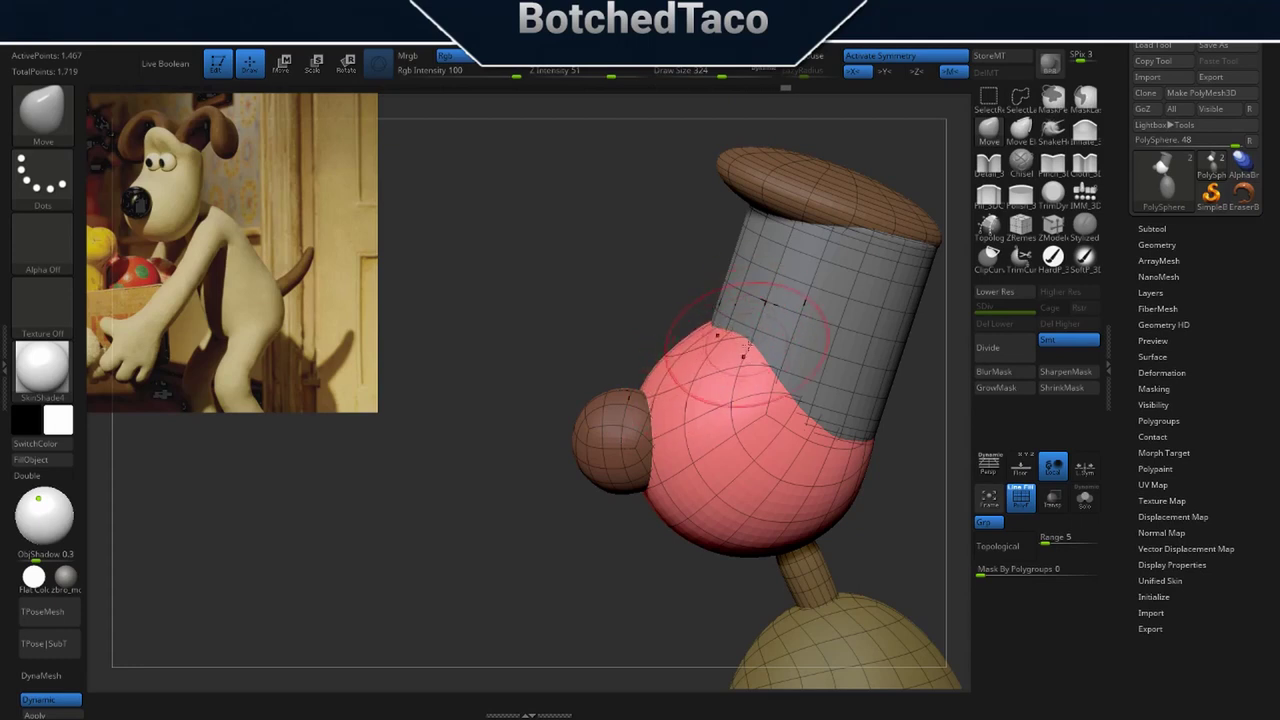
key("ctrl+z")
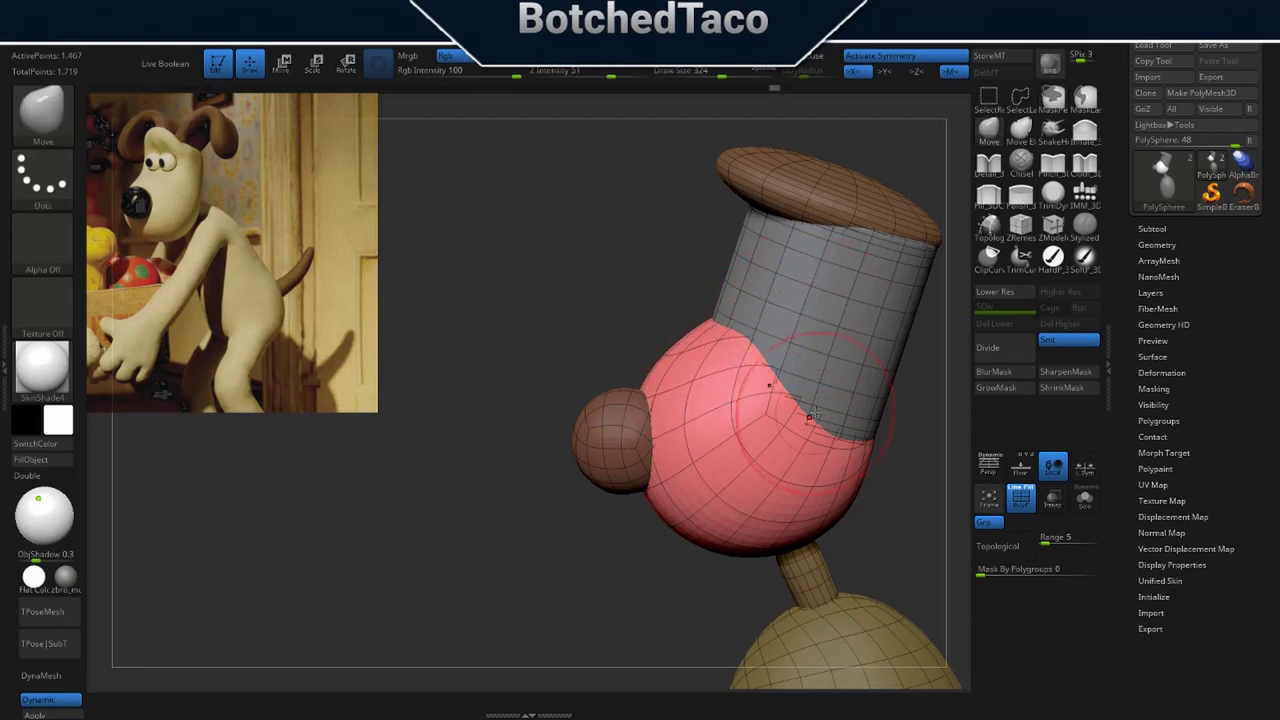
Mask every part except the cylinder and reshape its lower front edge where it meets the head sphere.
key("w")
left_click(816, 293, "ctrl")
key("q")
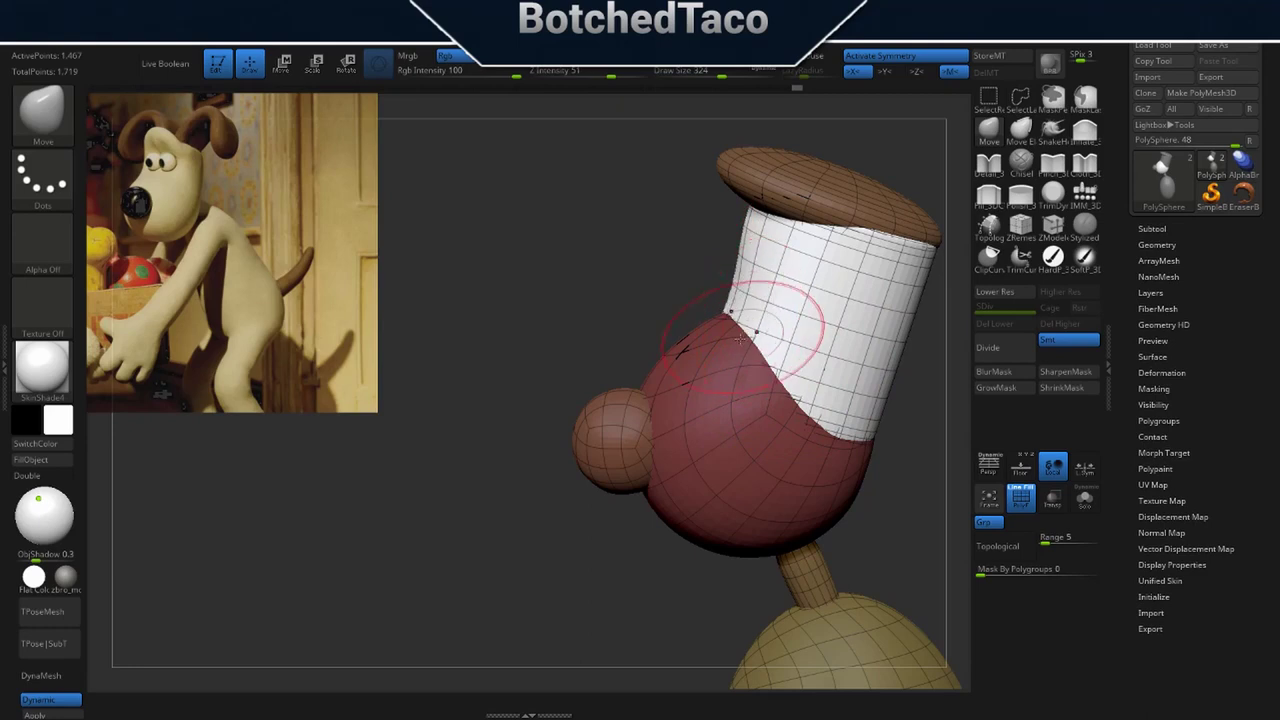
left_click_drag(870, 456, 876, 459)
mouse_move(828, 462)
right_mouse_down()
mouse_move(862, 468)
mouse_move(824, 464)
right_mouse_up()
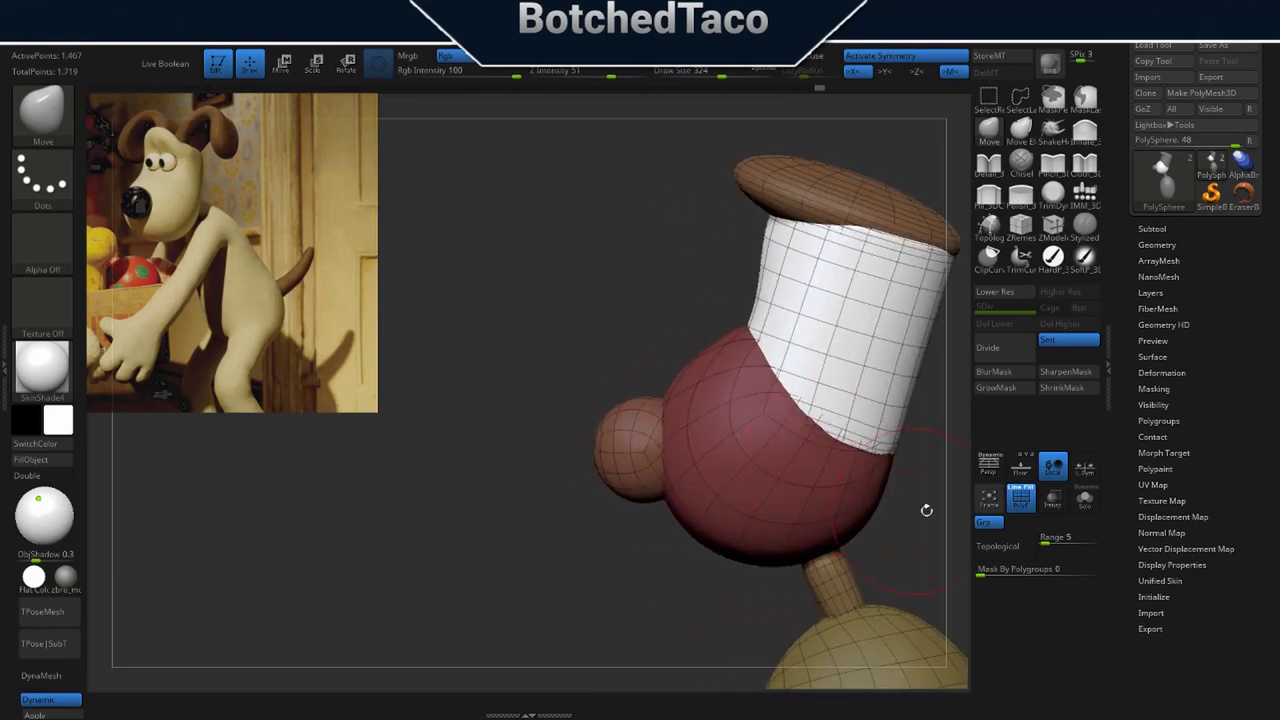
Examine the whole framed figure from the front without the polyframe, and return to the head with the polyframe shown.
left_click(1020, 495)
right_click_drag(748, 492, 803, 491)
left_click(990, 502)
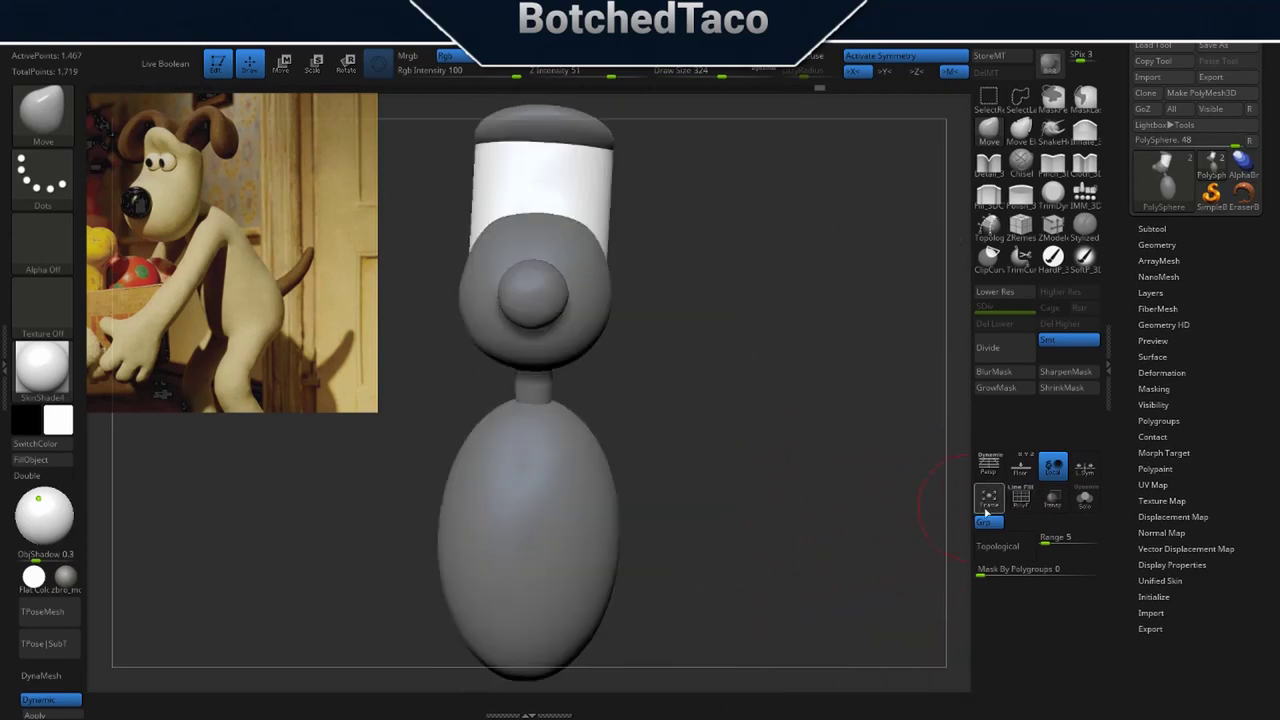
left_click(1020, 498)
mouse_move(774, 482)
right_mouse_down()
mouse_move(714, 469)
mouse_move(718, 418)
mouse_move(754, 430)
right_mouse_up()
right_click_drag(729, 303, 825, 534, "alt")
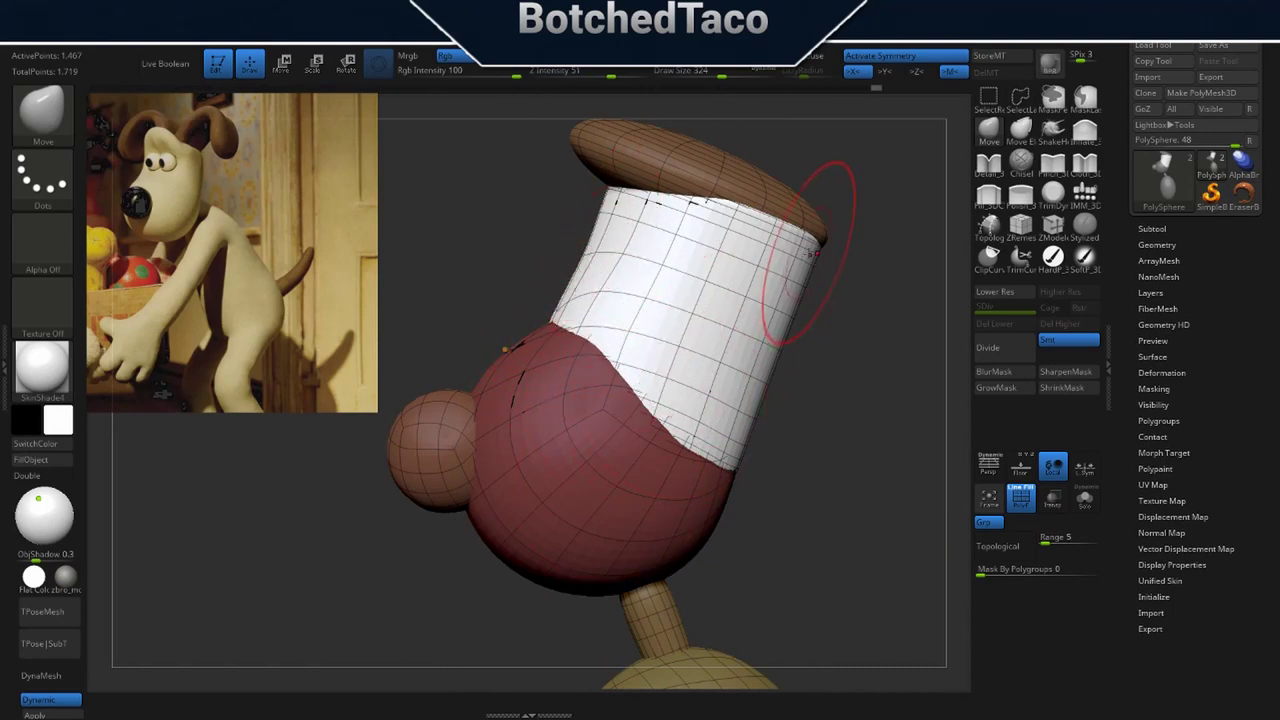
Clear the mask and remesh the figure's parts to a denser, more even mesh.
left_click_drag(770, 399, 812, 404)
left_click_drag(786, 262, 777, 261)
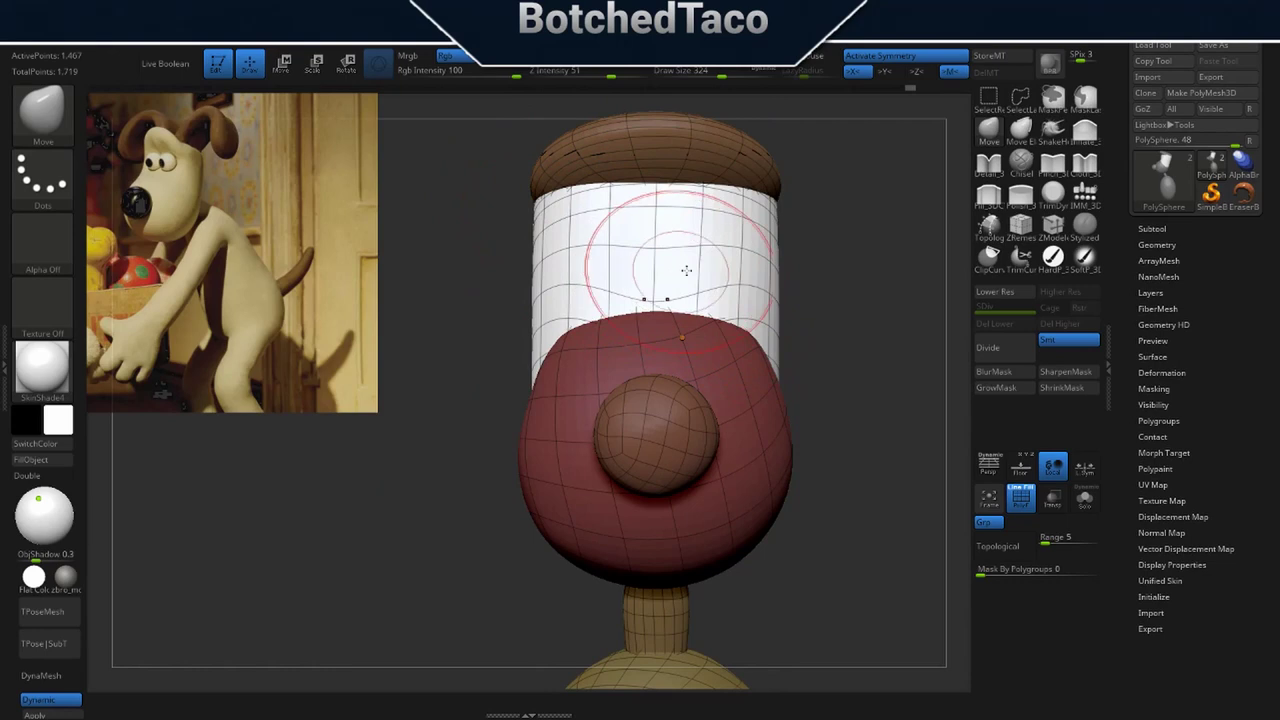
left_click_drag(826, 277, 750, 276)
mouse_move(716, 365)
left_mouse_down("alt")
mouse_move(794, 333)
mouse_move(904, 317)
left_mouse_up("alt")
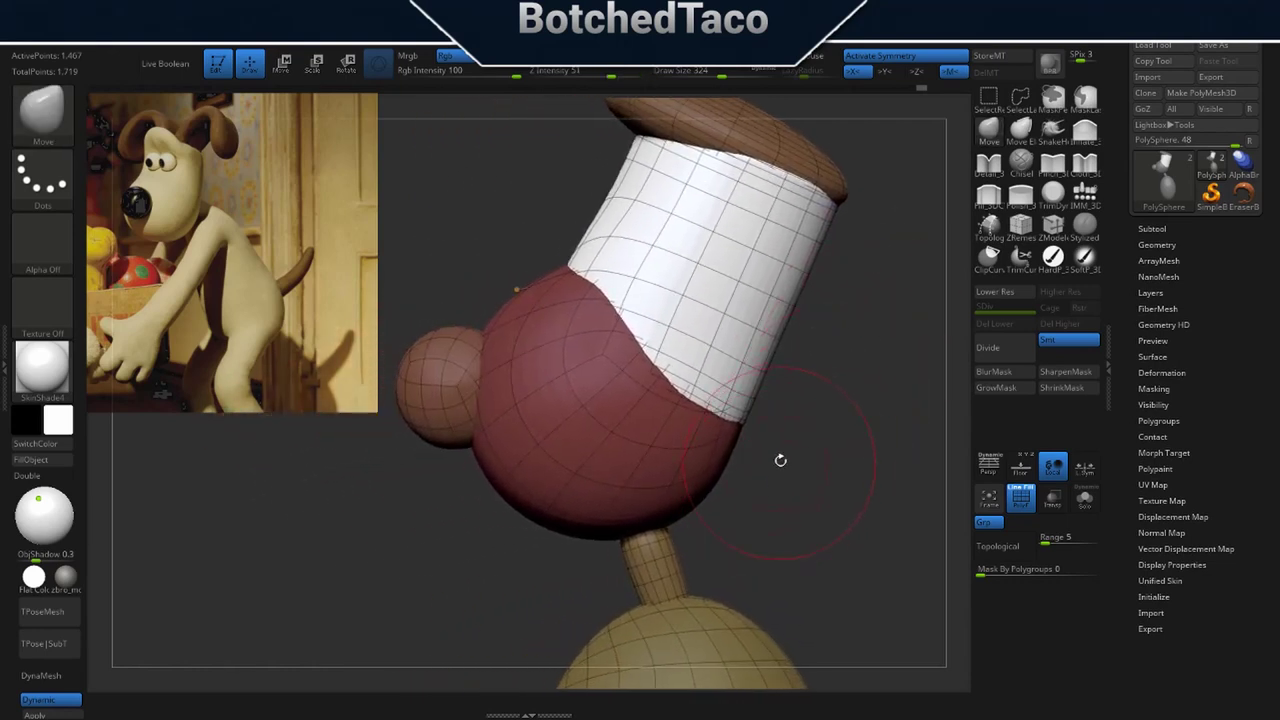
mouse_move(762, 430)
left_mouse_down()
mouse_move(808, 423)
mouse_move(729, 491)
left_mouse_up()
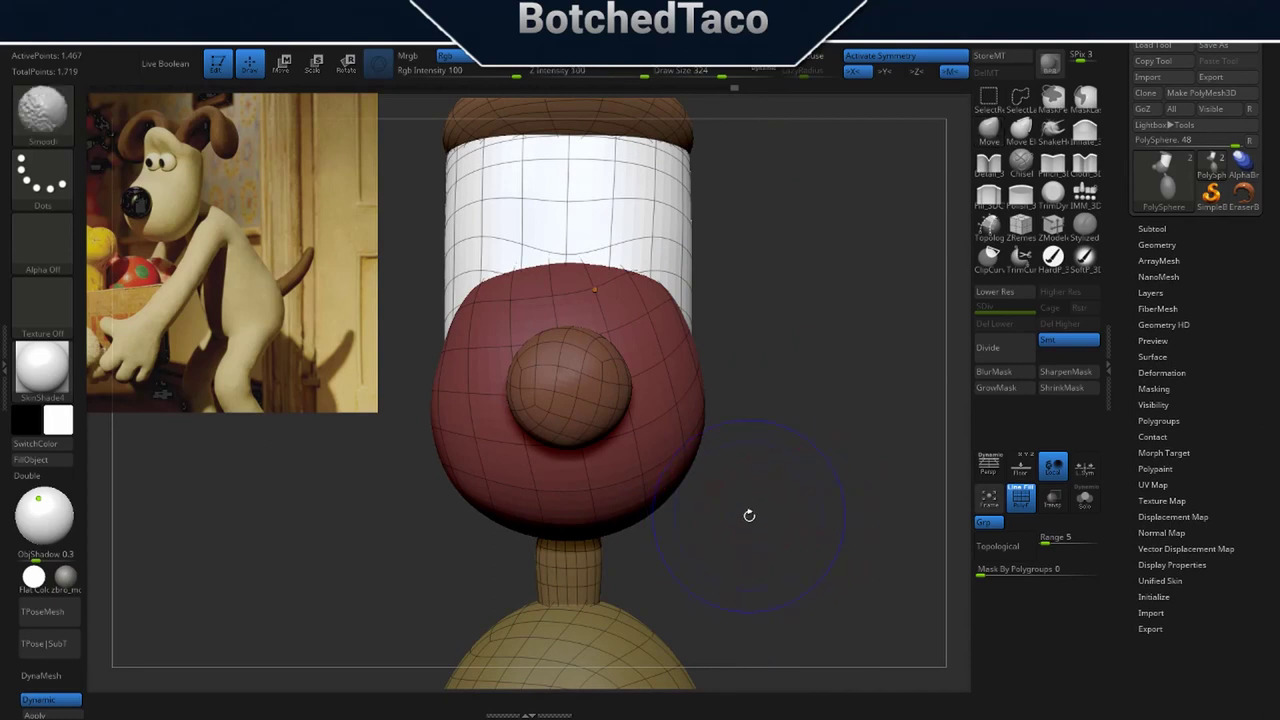
key("space")
left_click(783, 443)
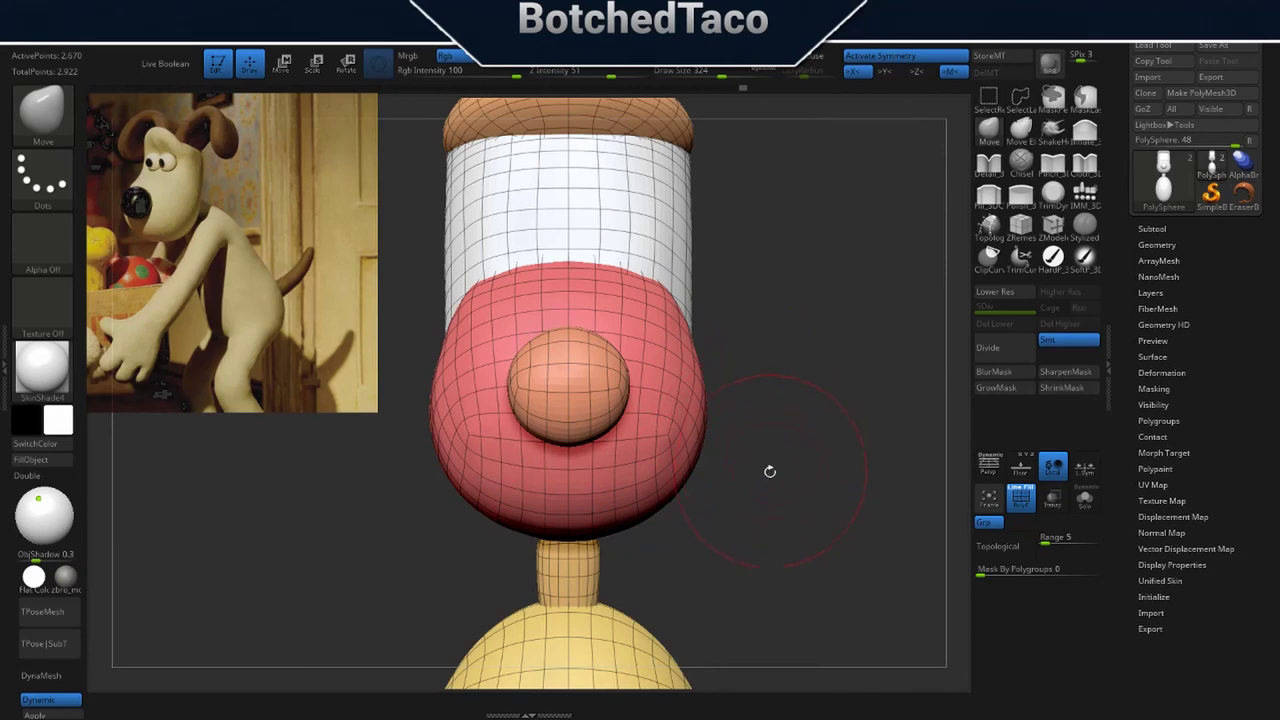
Mask every part except the cylinder and nudge its rear edge against the head sphere and the cap with the Move brush.
left_click_drag(822, 459, 754, 472)
left_click_drag(831, 428, 823, 394, "alt")
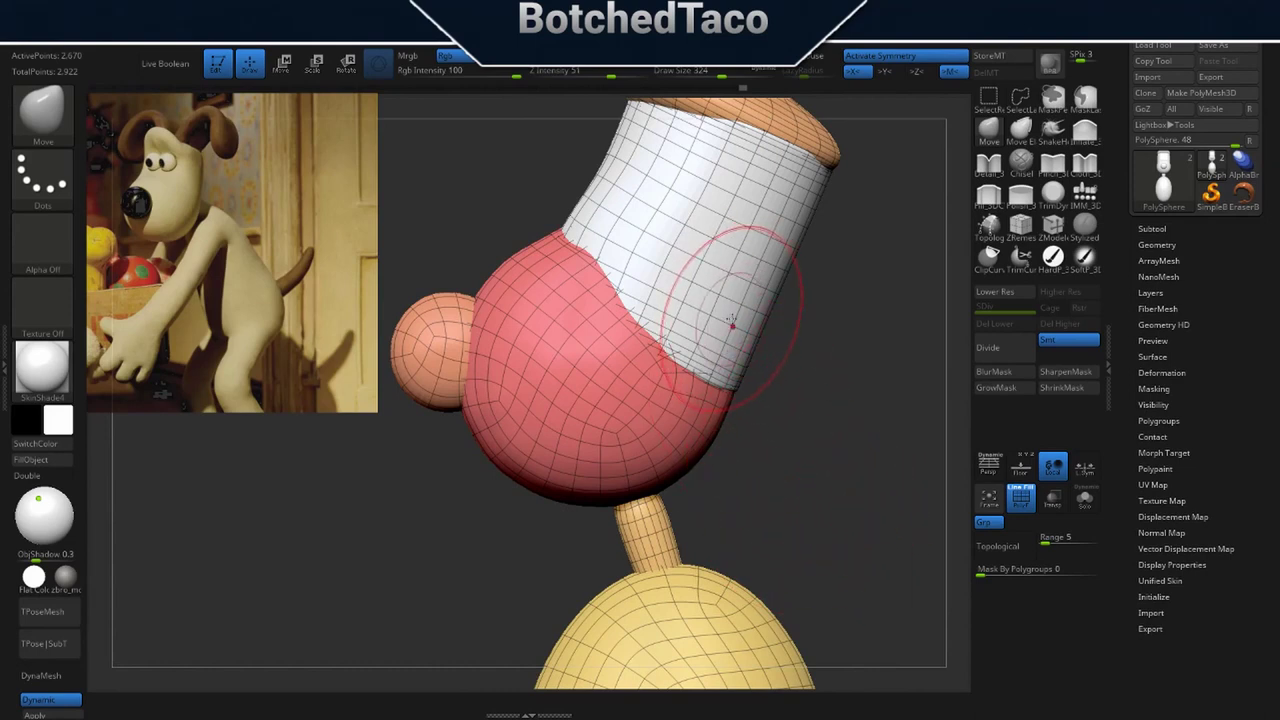
key("w")
key("q")
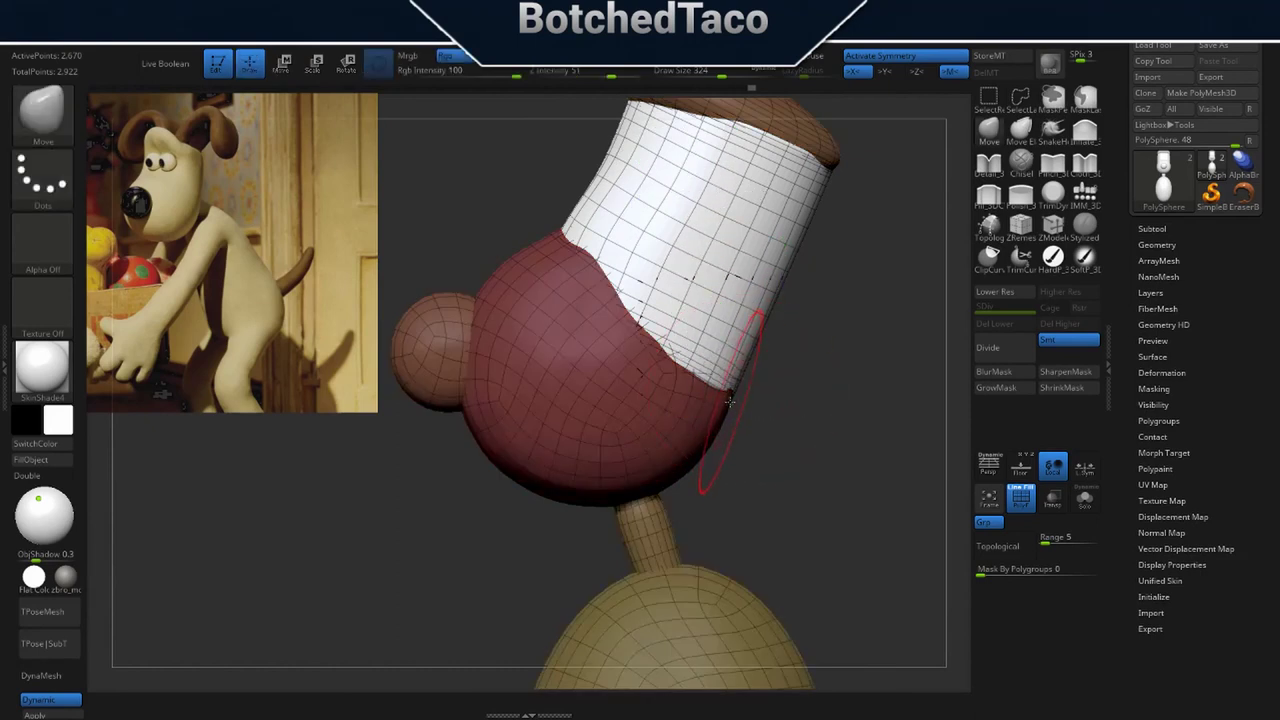
left_click_drag(730, 394, 735, 391)
left_click_drag(848, 262, 755, 496, "alt")
left_click_drag(738, 401, 725, 378)
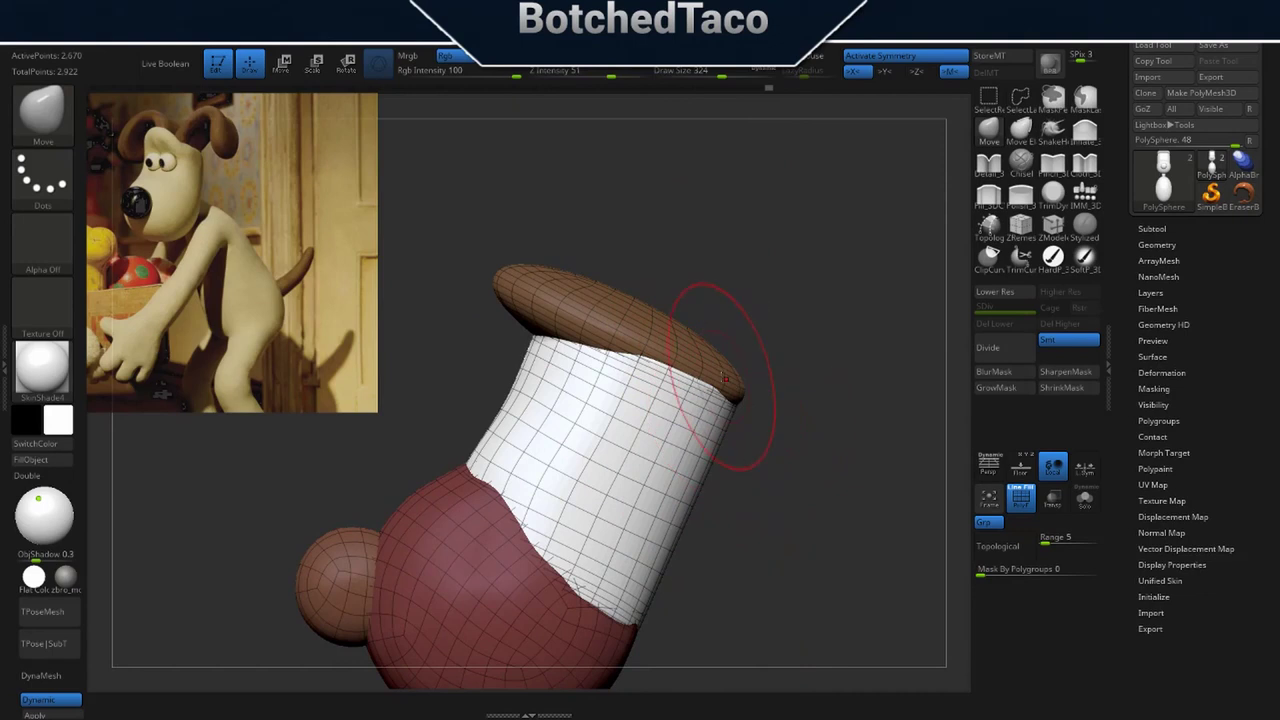
Mask every part except the cap and nudge its rear rim inward to fit the cylinder.
key("w")
left_click(636, 243, "ctrl")
key("q")
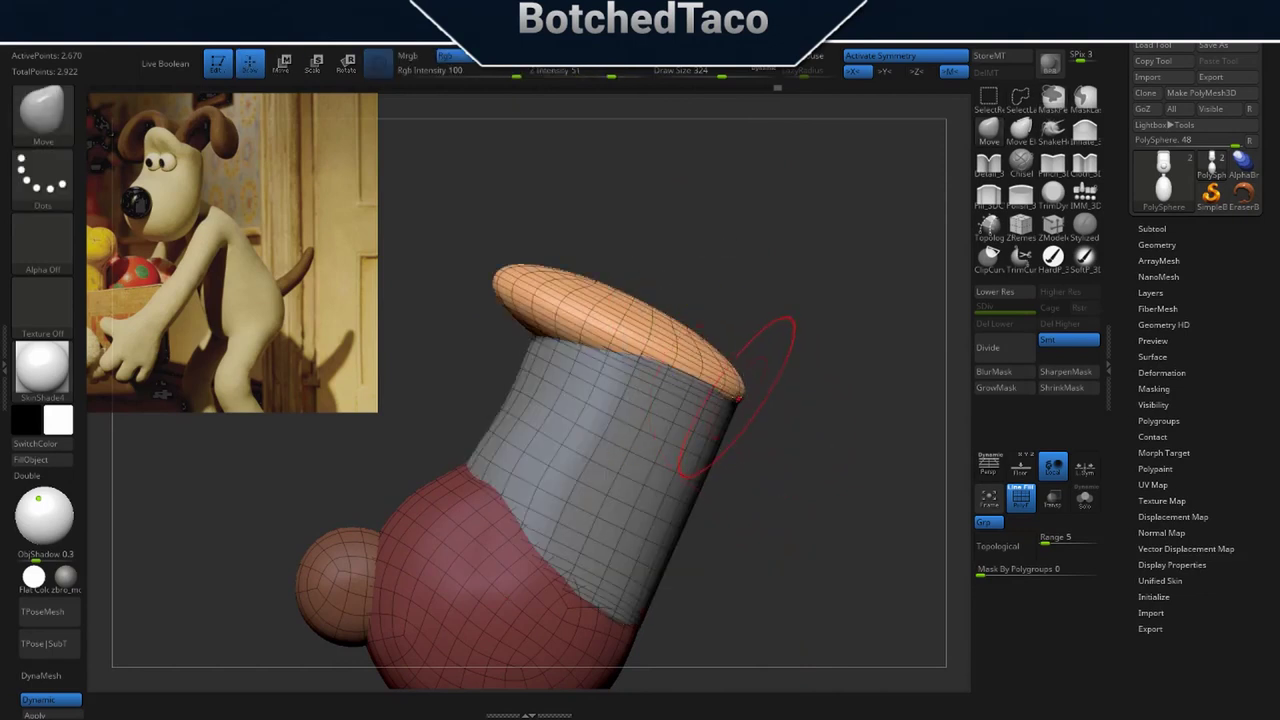
mouse_move(735, 404)
left_mouse_down()
mouse_move(746, 402)
mouse_move(724, 386)
left_mouse_up()
mouse_move(738, 453)
right_mouse_down()
mouse_move(780, 449)
mouse_move(803, 426)
right_mouse_up()
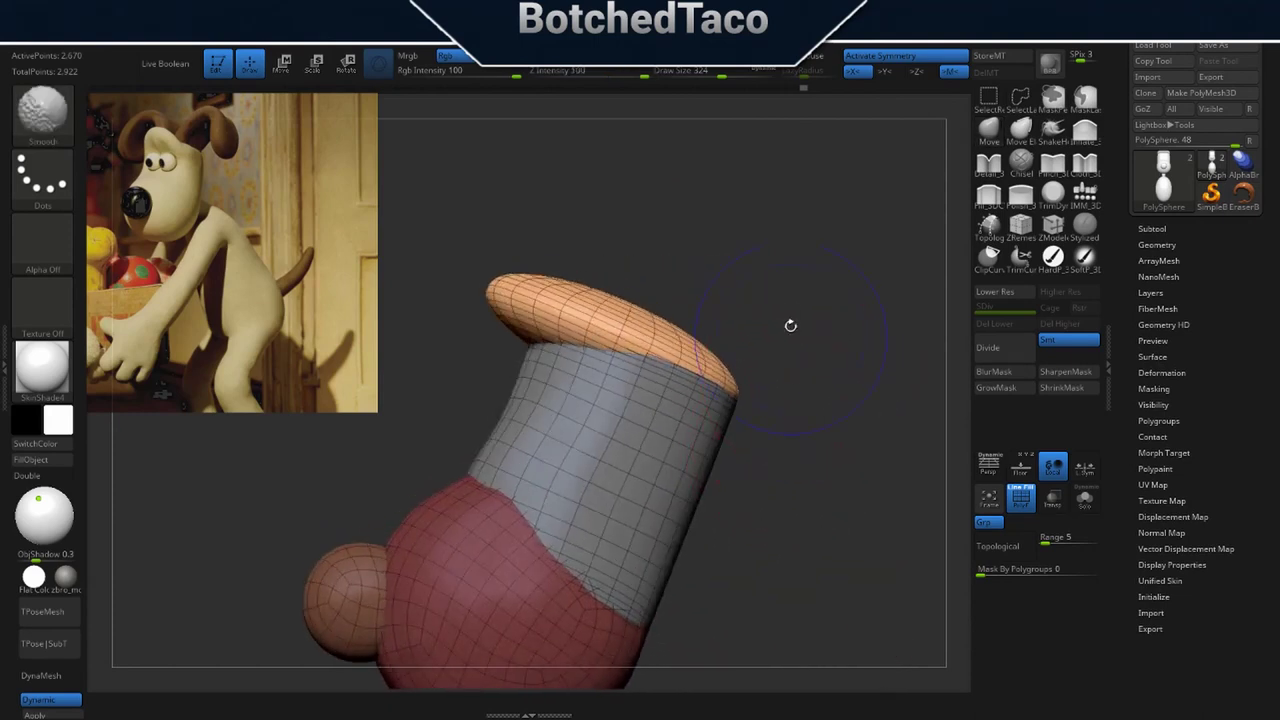
Set the Move brush's draw size to 508 and raise the cap's upper surface slightly.
left_click_drag(791, 334, 775, 348)
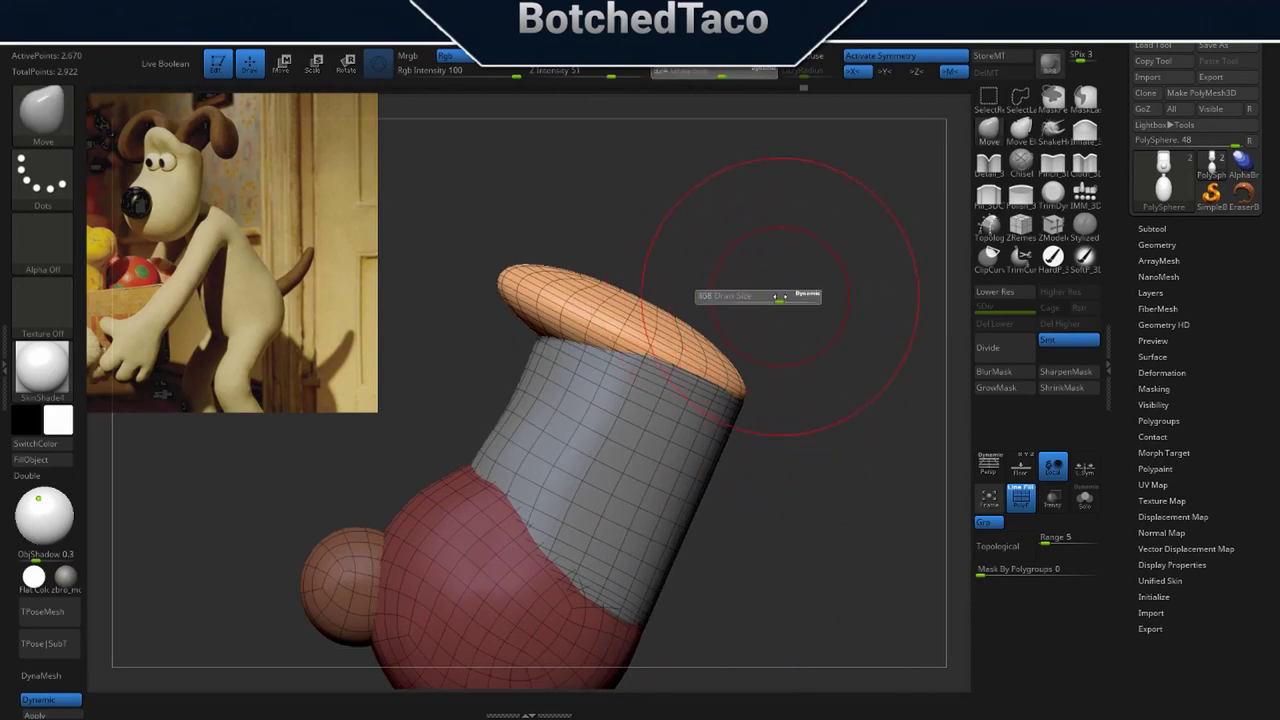
left_click_drag(794, 286, 780, 320)
left_click_drag(661, 308, 663, 288)
left_click_drag(786, 312, 799, 272)
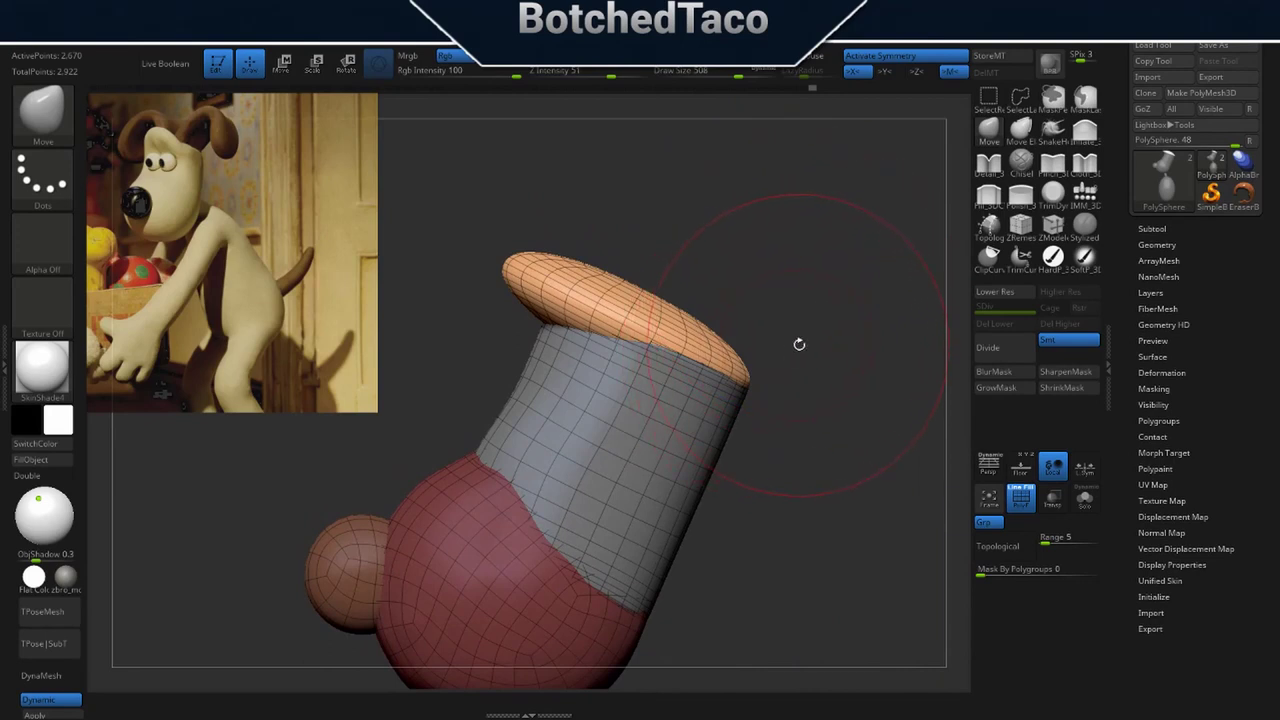
left_click_drag(795, 358, 810, 350)
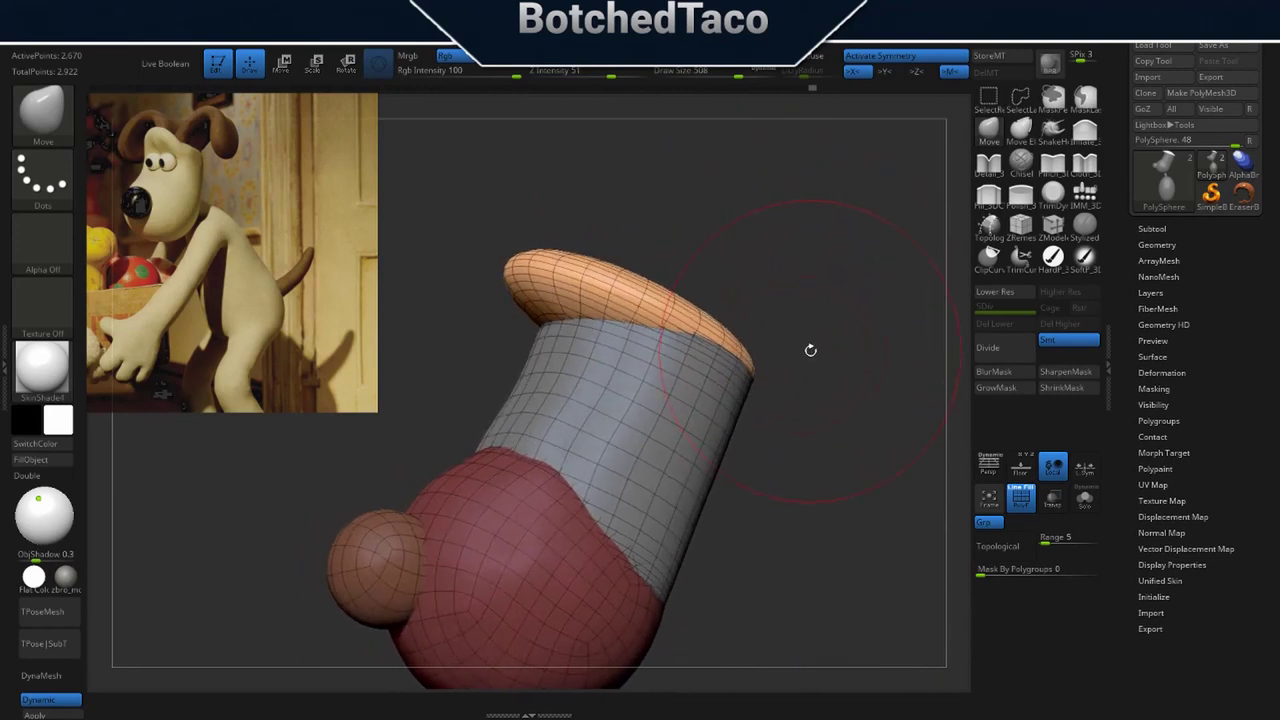
Set the draw size to 299, mask every part except the cylinder, and shape its upper front edge beneath the cap.
key("s")
mouse_move(838, 347)
left_mouse_down()
mouse_move(825, 351)
mouse_move(842, 356)
left_mouse_up()
key("w")
left_click(615, 370, "ctrl")
key("q")
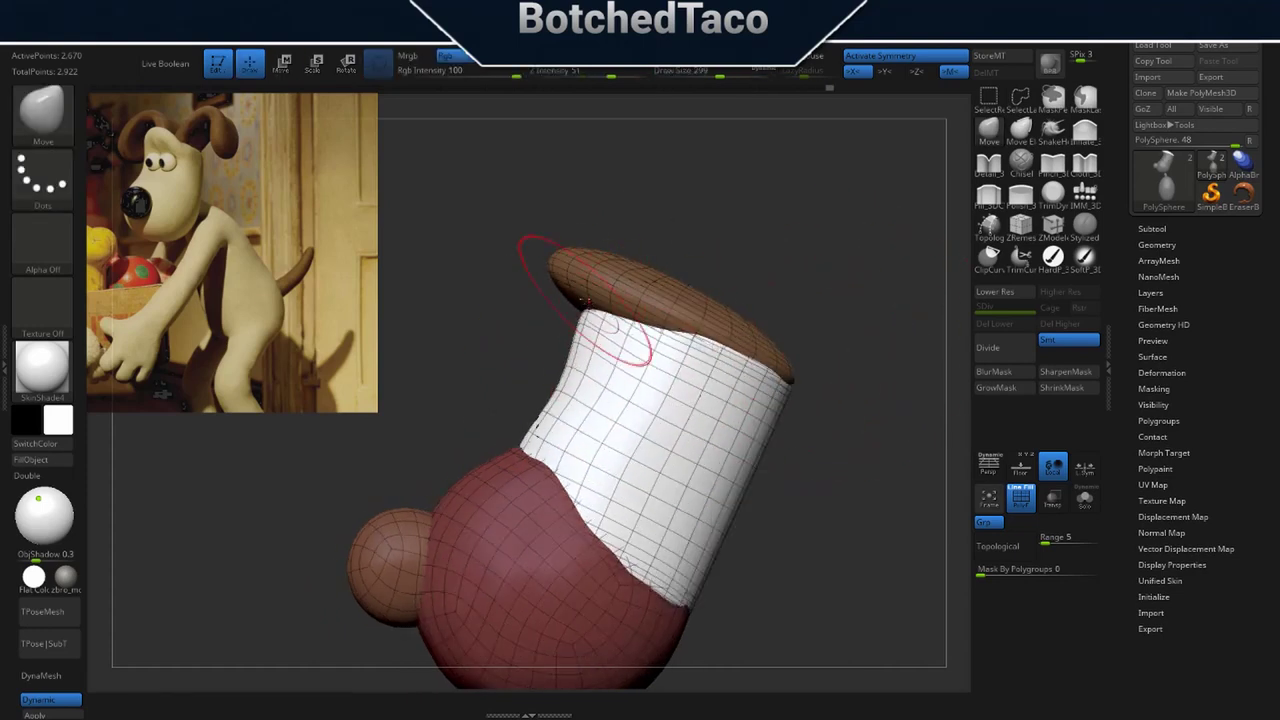
left_click_drag(623, 327, 612, 330)
mouse_move(520, 370)
left_mouse_down()
mouse_move(714, 297)
mouse_move(780, 329)
mouse_move(730, 281)
mouse_move(730, 229)
left_mouse_up()
left_click_drag(608, 250, 611, 262)
left_click_drag(738, 256, 580, 277)
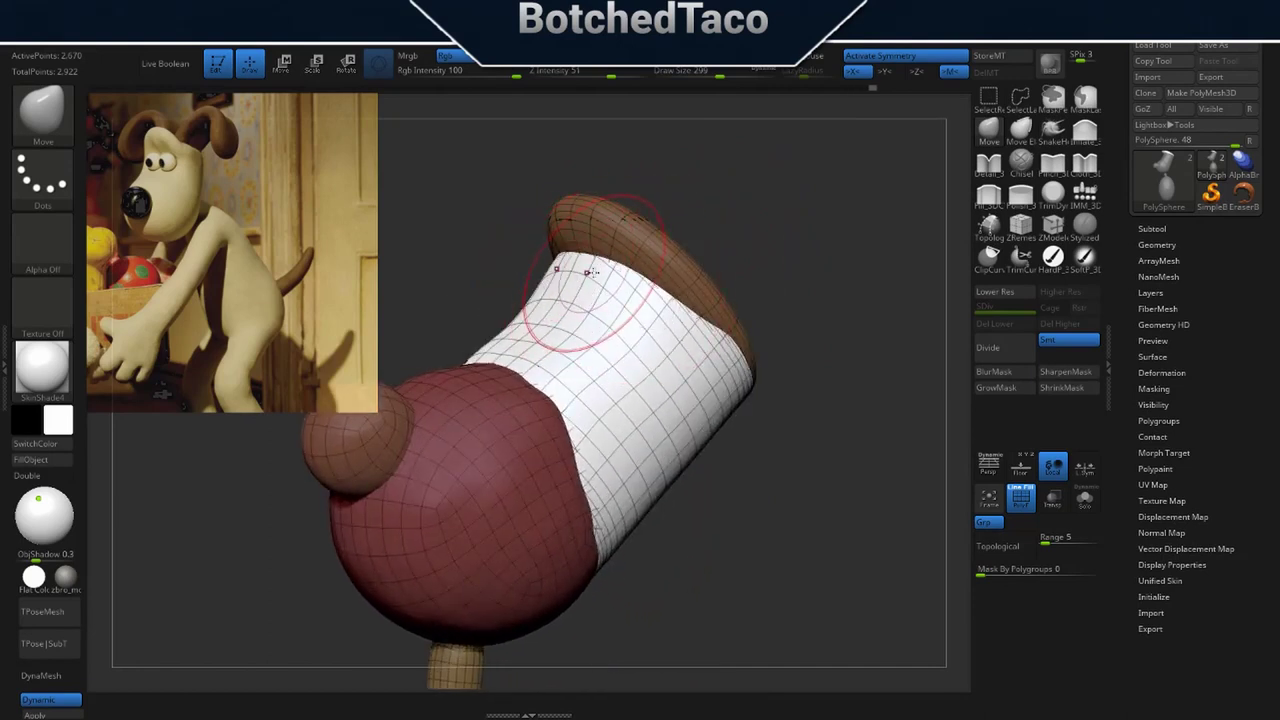
Undo the last stroke, set the draw size to 177, and refine the curve of the cylinder's front and sides.
left_click_drag(737, 288, 790, 282)
key("ctrl+z")
key("s")
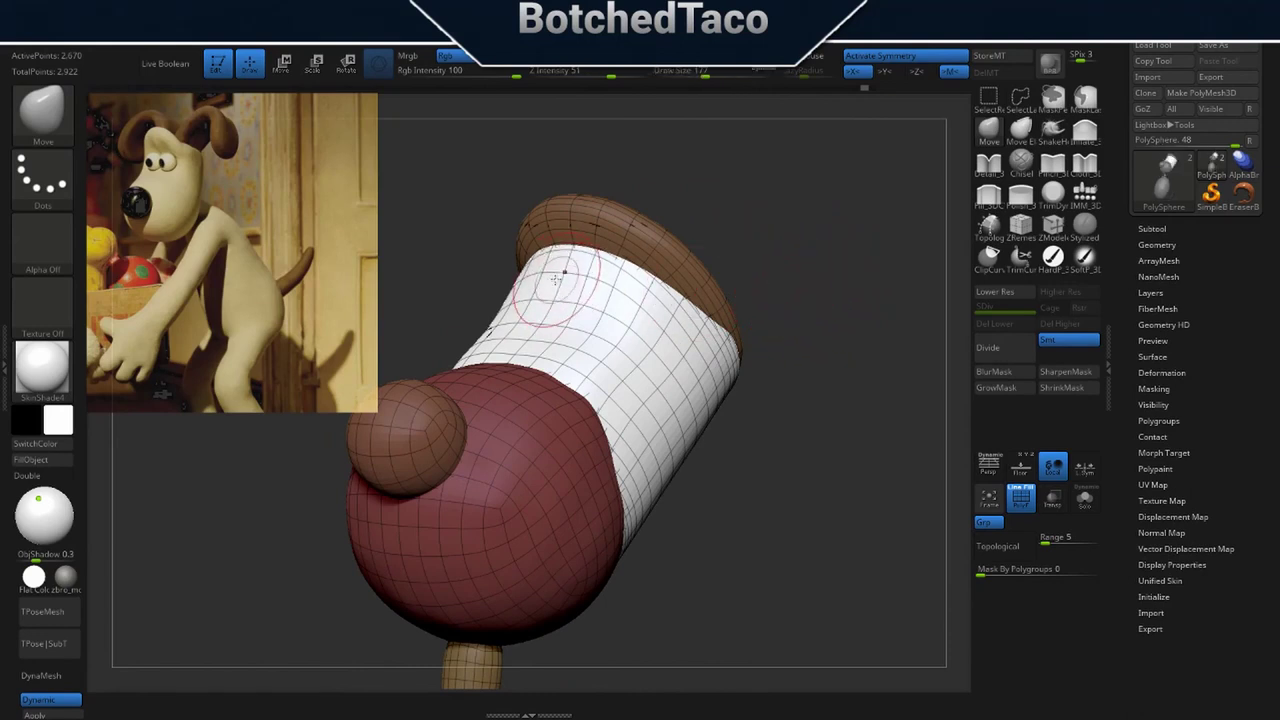
left_click_drag(488, 285, 614, 287)
left_click_drag(620, 288, 598, 295)
left_click_drag(466, 303, 480, 306)
left_click_drag(737, 305, 590, 312)
left_click_drag(690, 362, 696, 354)
mouse_move(785, 350)
left_mouse_down()
mouse_move(716, 346)
mouse_move(738, 338)
left_mouse_up()
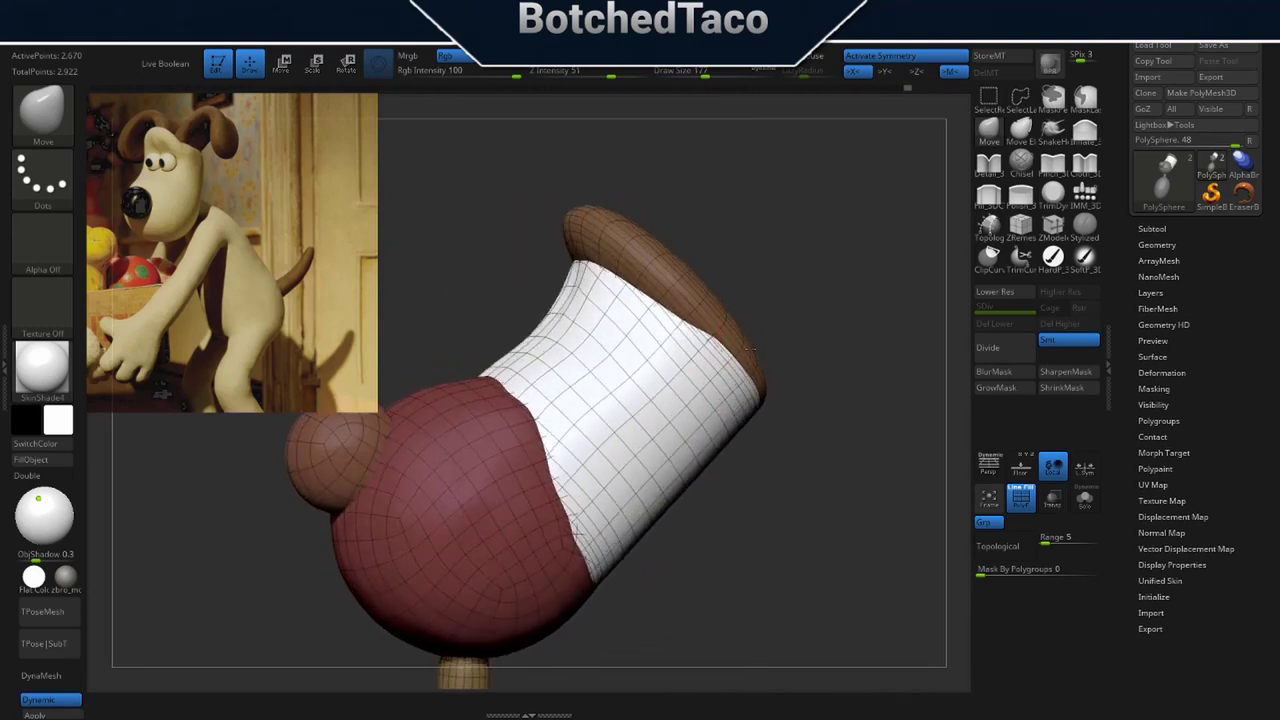
left_click_drag(586, 297, 640, 332)
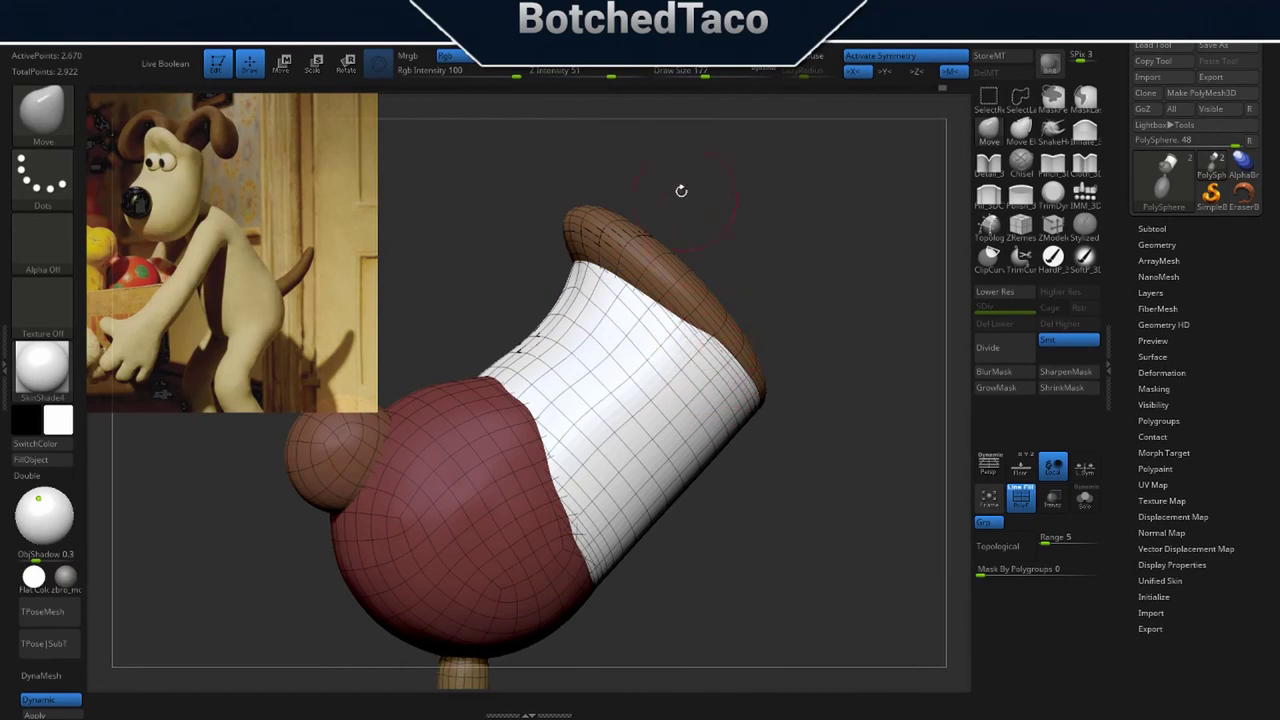
Lower the Smooth brush's Z intensity, then mask every part except the cap and reshape its upper edge.
left_click(610, 80, "shift")
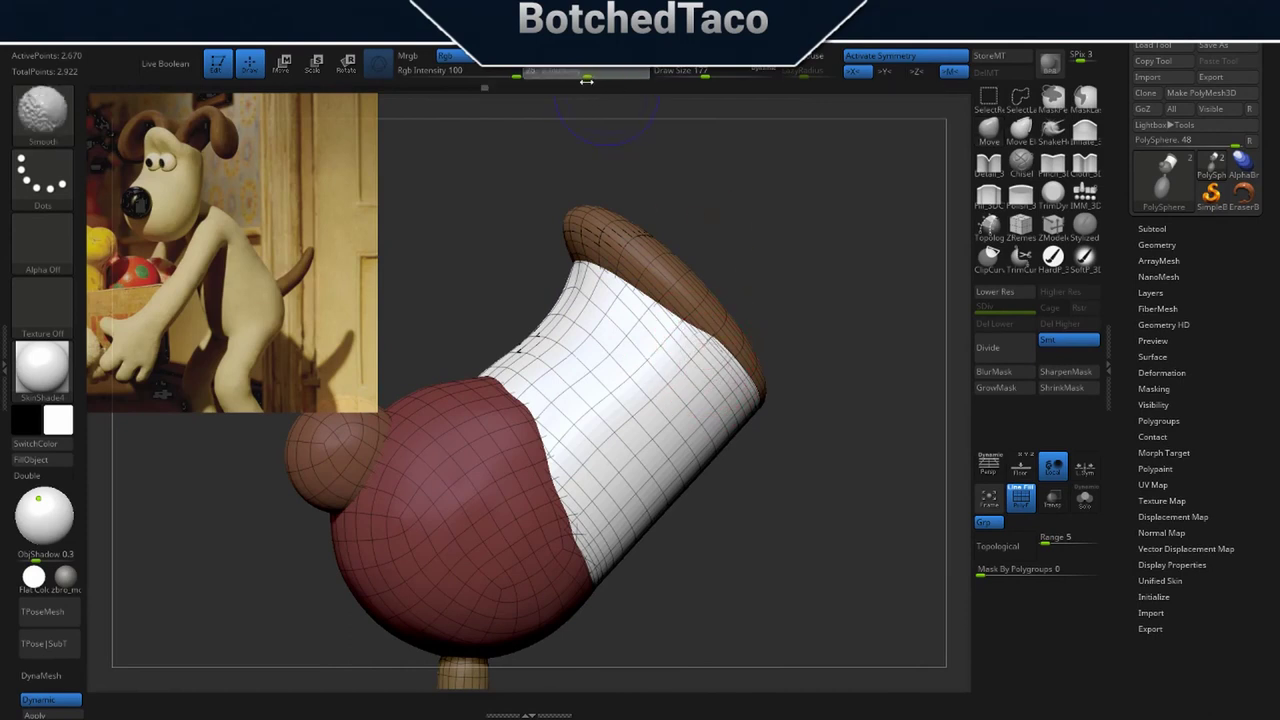
mouse_move(803, 392)
left_mouse_down()
mouse_move(880, 386)
mouse_move(835, 386)
left_mouse_up()
key("w")
left_click(588, 230, "ctrl")
key("q")
mouse_move(799, 314)
left_mouse_down()
mouse_move(798, 329)
mouse_move(747, 329)
left_mouse_up()
mouse_move(668, 270)
left_mouse_down()
mouse_move(676, 290)
mouse_move(734, 271)
mouse_move(655, 285)
mouse_move(690, 425)
mouse_move(722, 408)
mouse_move(702, 362)
mouse_move(730, 318)
left_mouse_up()
Mask every part except the cylinder and adjust its upper side edge where it meets the cap.
key("w")
left_click(734, 334, "ctrl")
key("q")
right_click_drag(721, 310, 752, 259)
left_click_drag(735, 281, 726, 277)
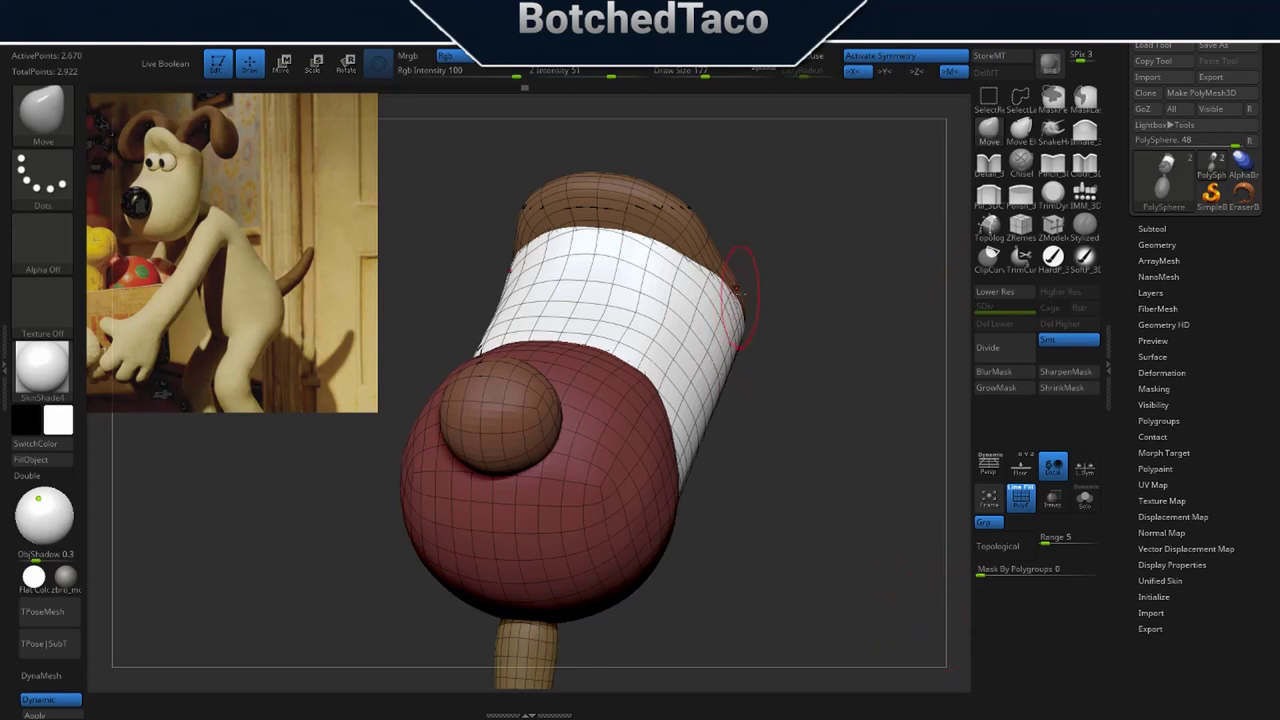
Mask every part except the cap and pull its side rim slightly outward over the cylinder.
key("w")
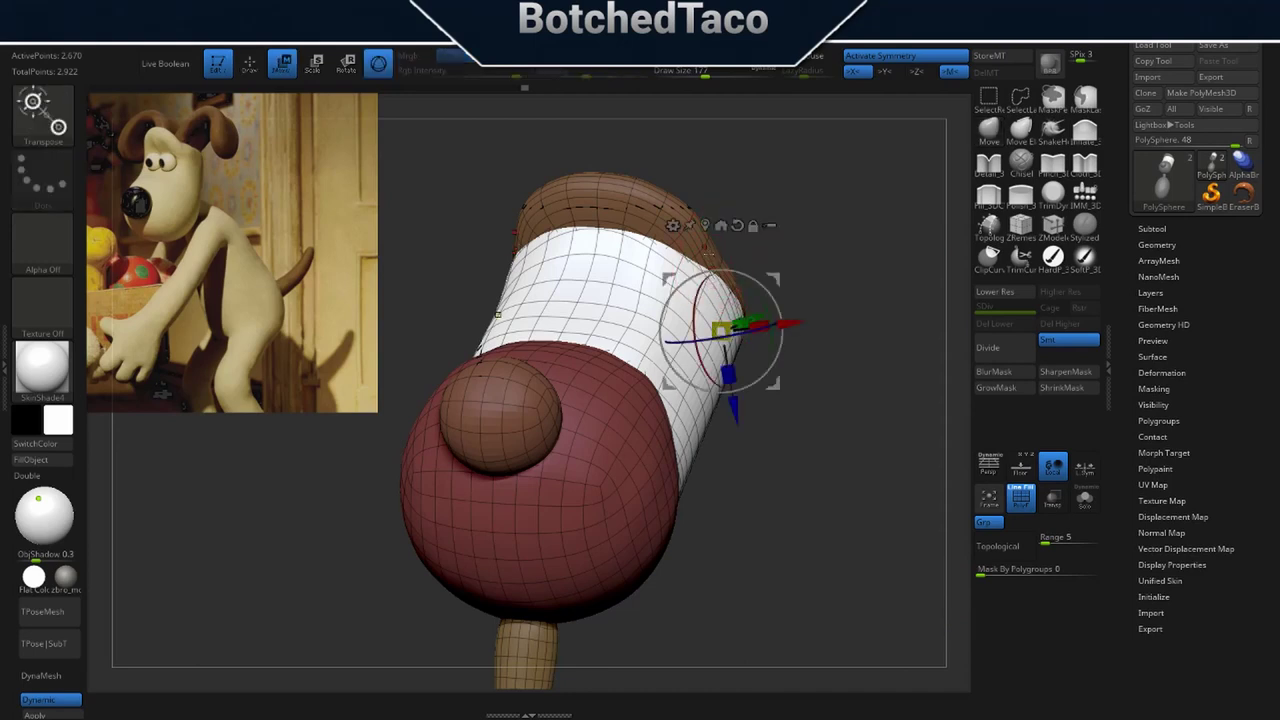
left_click(712, 257, "ctrl")
key("q")
left_click_drag(720, 251, 733, 251)
left_click_drag(777, 290, 742, 288)
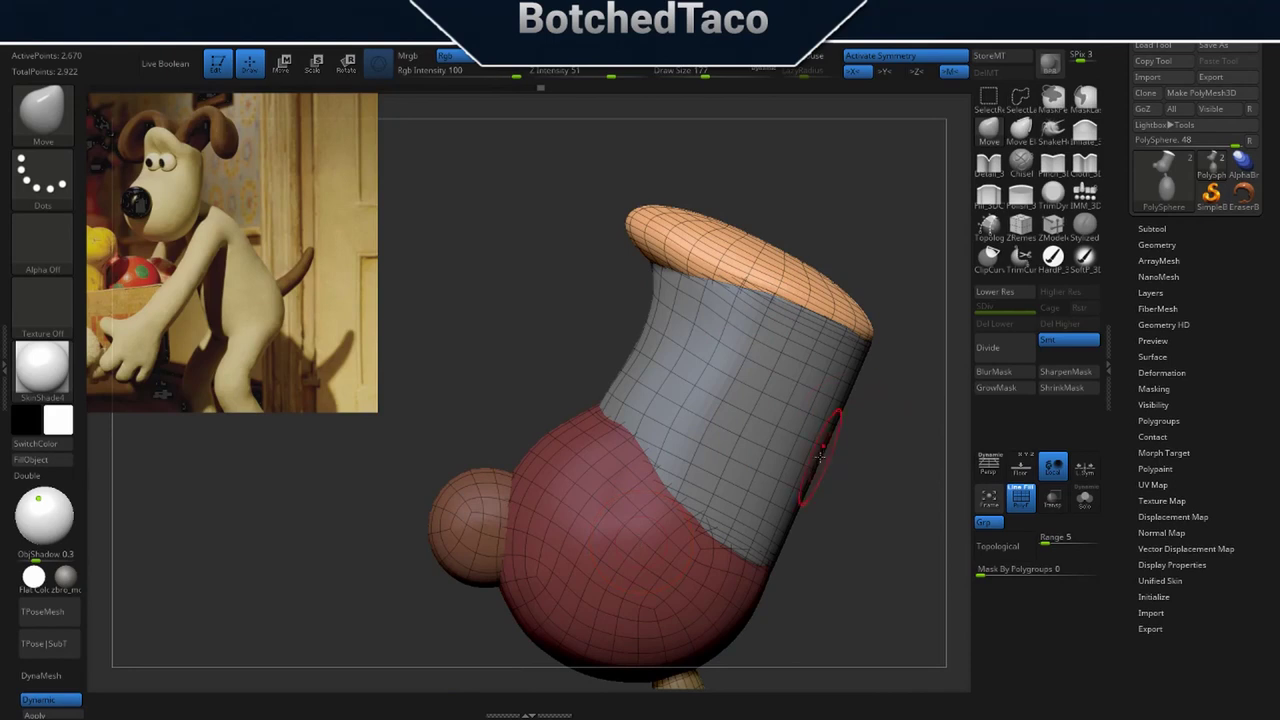
Isolate the cylinder with a mask, align the centred gizmo with its axis, and slide the cylinder down into the head sphere.
left_click(762, 372, "ctrl")
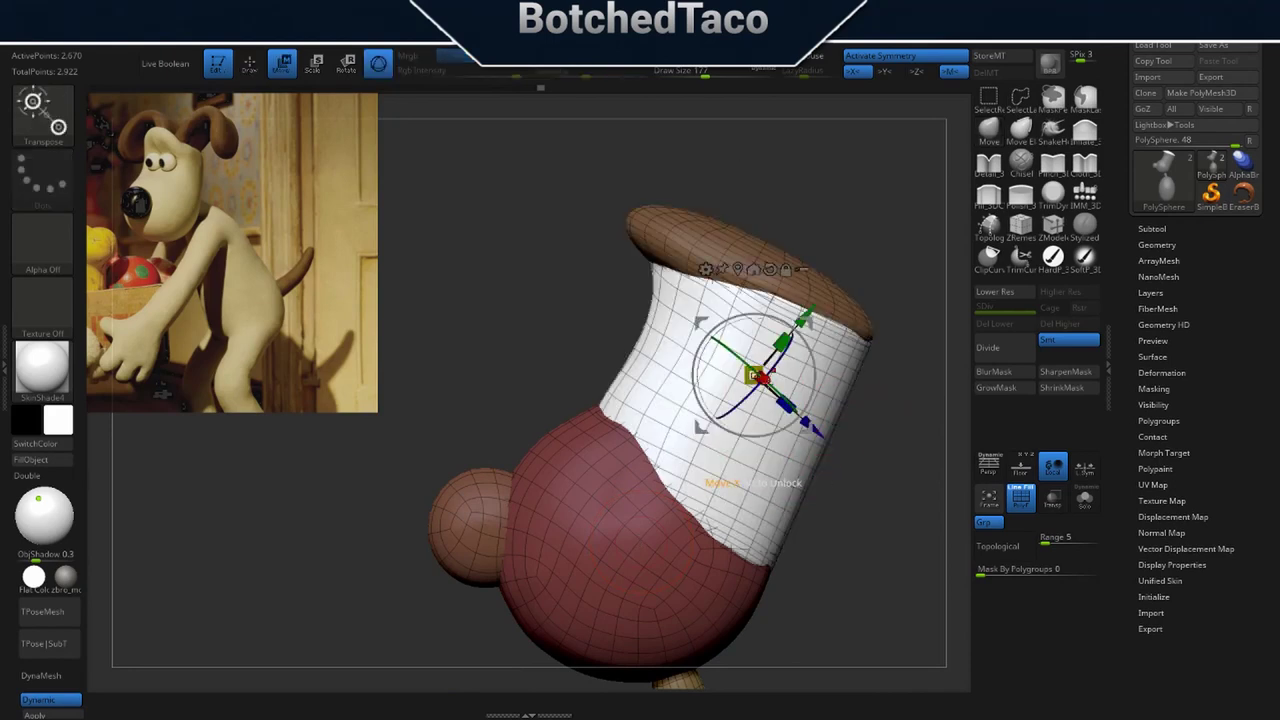
key("q")
key("w")
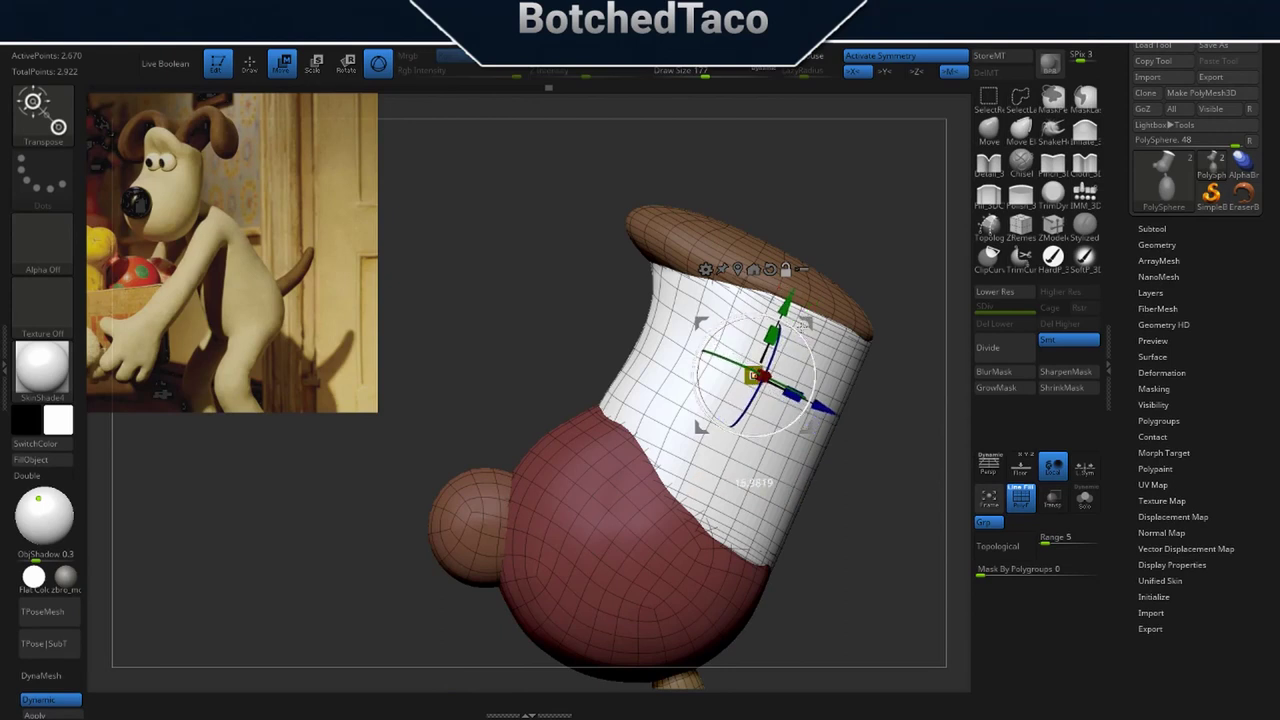
right_click_drag(786, 338, 872, 372)
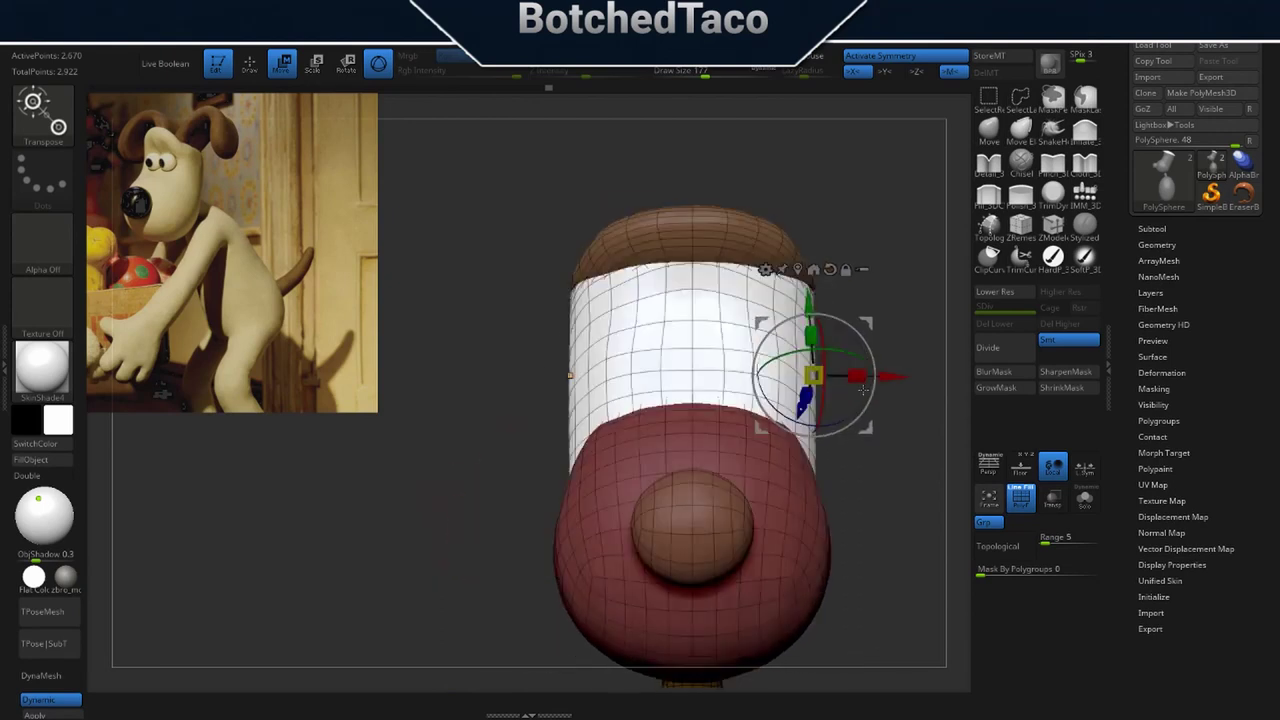
left_click_drag(867, 321, 752, 302, "alt")
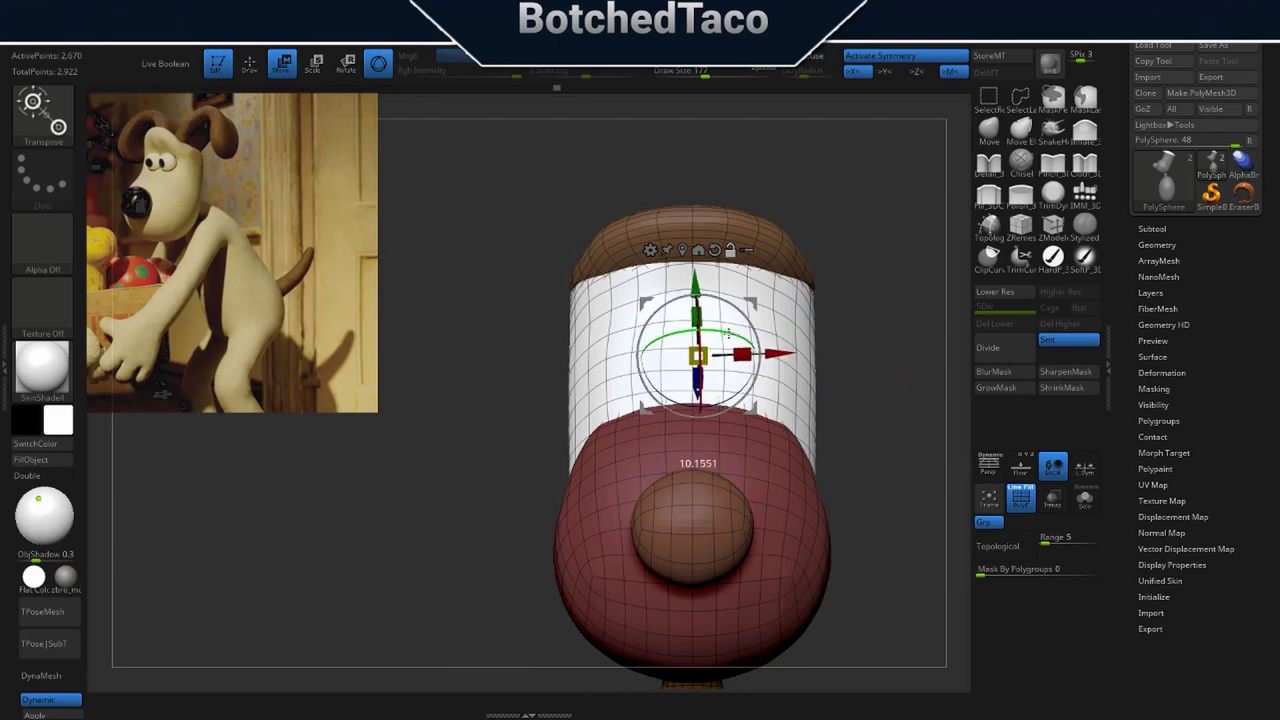
left_click(698, 250)
right_click_drag(846, 326, 755, 340)
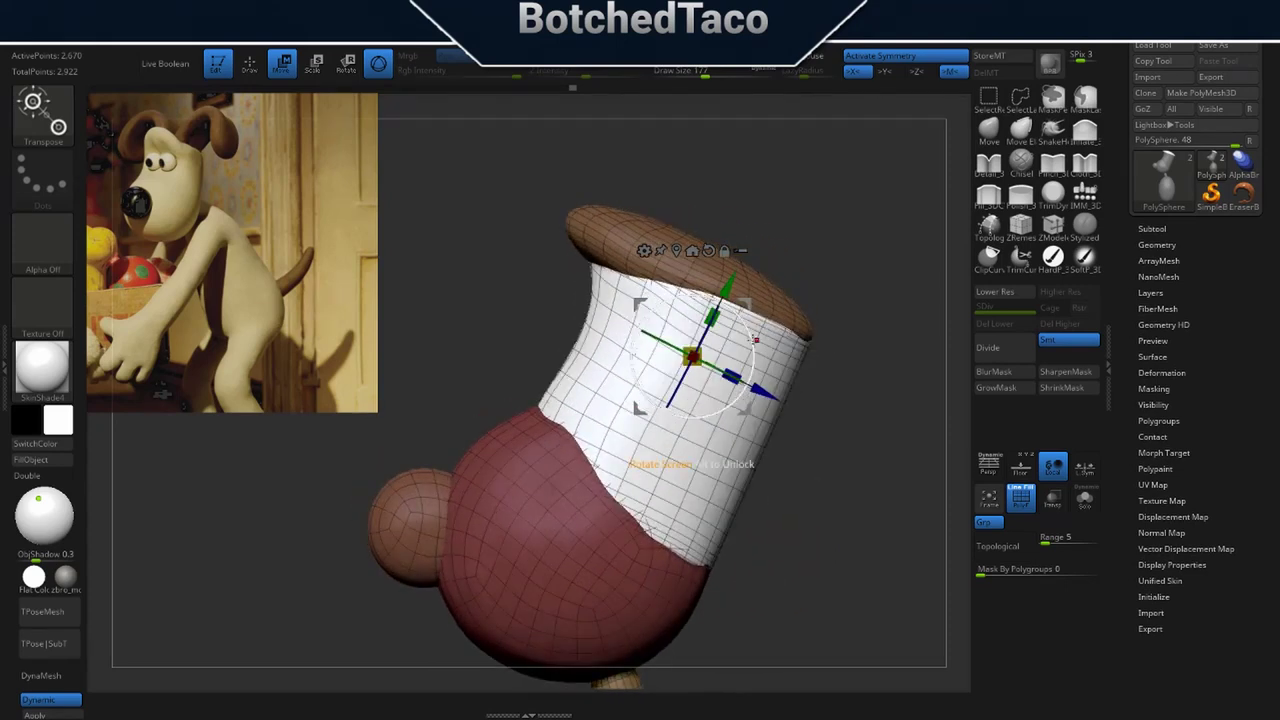
left_click_drag(693, 356, 698, 355)
left_click_drag(729, 284, 706, 327)
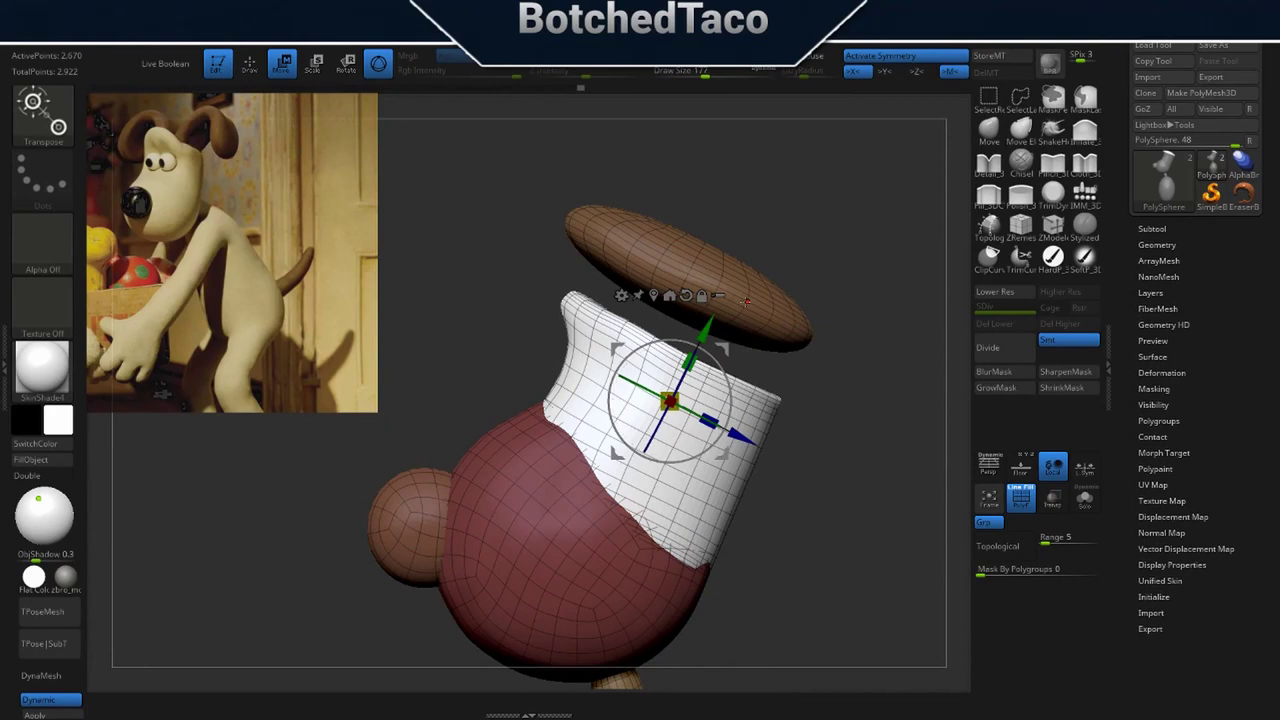
Mask every part except the cap and move it down onto the top of the lowered cylinder.
left_click(745, 300, "alt")
left_click_drag(745, 300, 719, 354)
left_click_drag(774, 302, 773, 304)
right_click_drag(846, 337, 745, 374)
right_click_drag(854, 458, 650, 429, "alt")
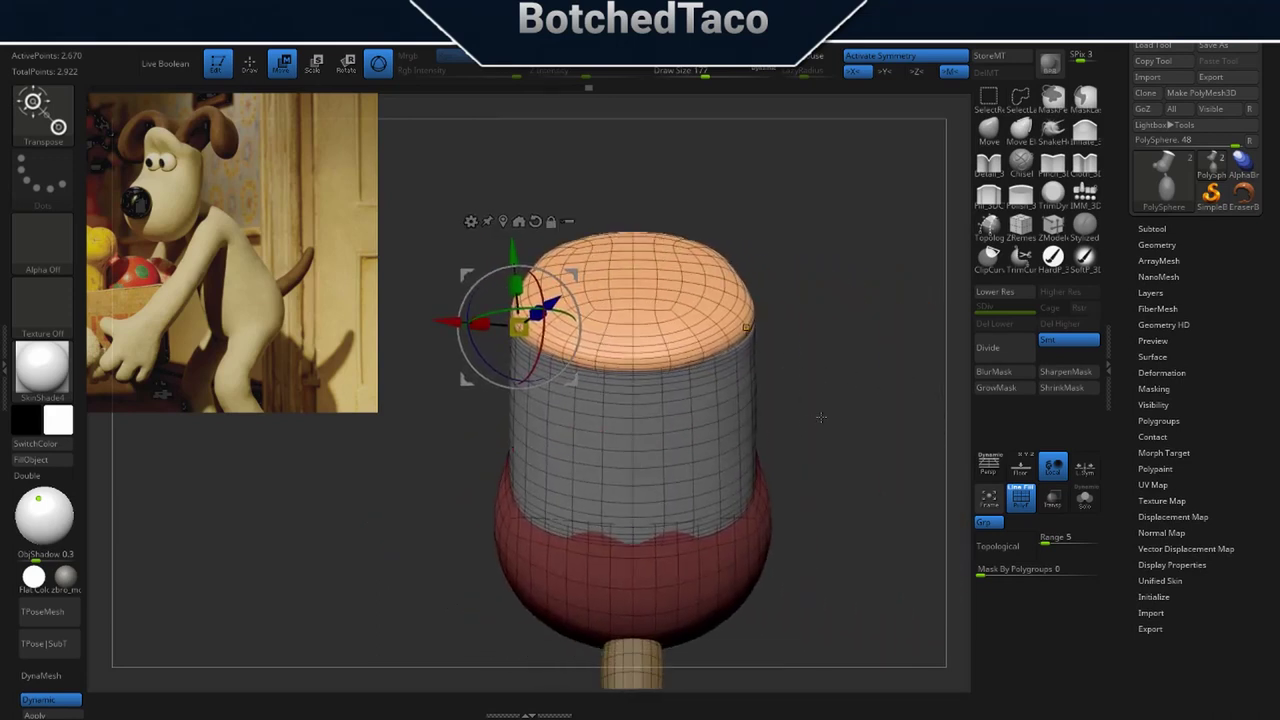
Return to the Move brush and tuck the cap's rear and side rim against the cylinder.
key("q")
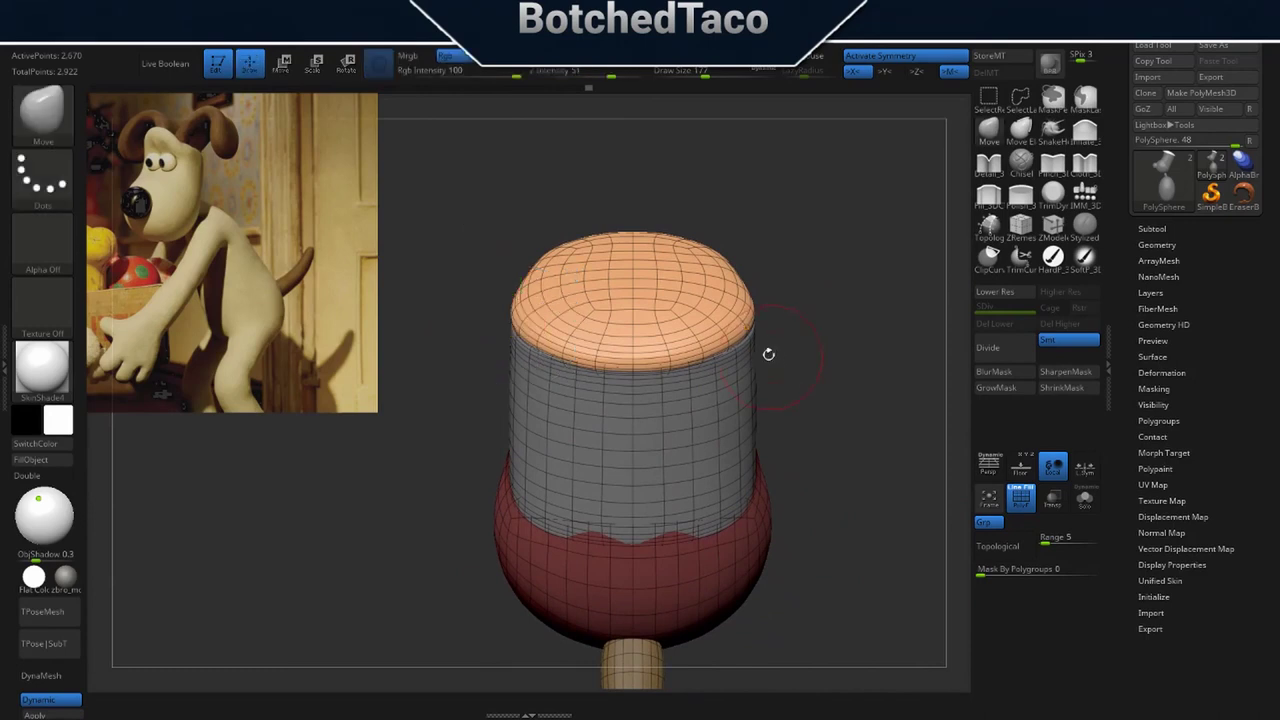
right_click_drag(790, 319, 786, 376)
left_click_drag(744, 326, 738, 342)
right_click_drag(770, 364, 759, 309)
left_click_drag(760, 310, 743, 234)
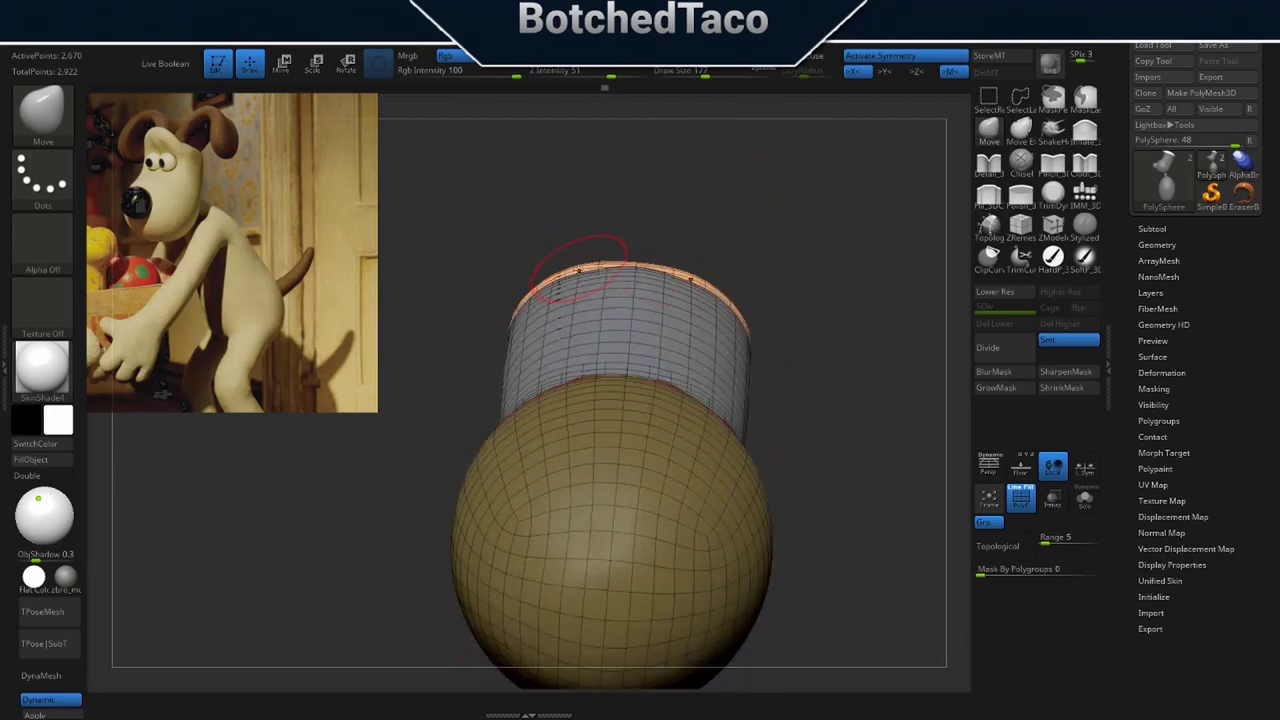
Undo the last stroke on the cap's rim and check its fit on the cylinder from the side and front.
key("ctrl+z")
left_click_drag(766, 277, 766, 301)
mouse_move(678, 279)
left_mouse_down("shift")
mouse_move(535, 285)
mouse_move(522, 342)
left_mouse_up("shift")
mouse_move(663, 294)
right_mouse_down()
mouse_move(698, 393)
mouse_move(729, 327)
right_mouse_up()
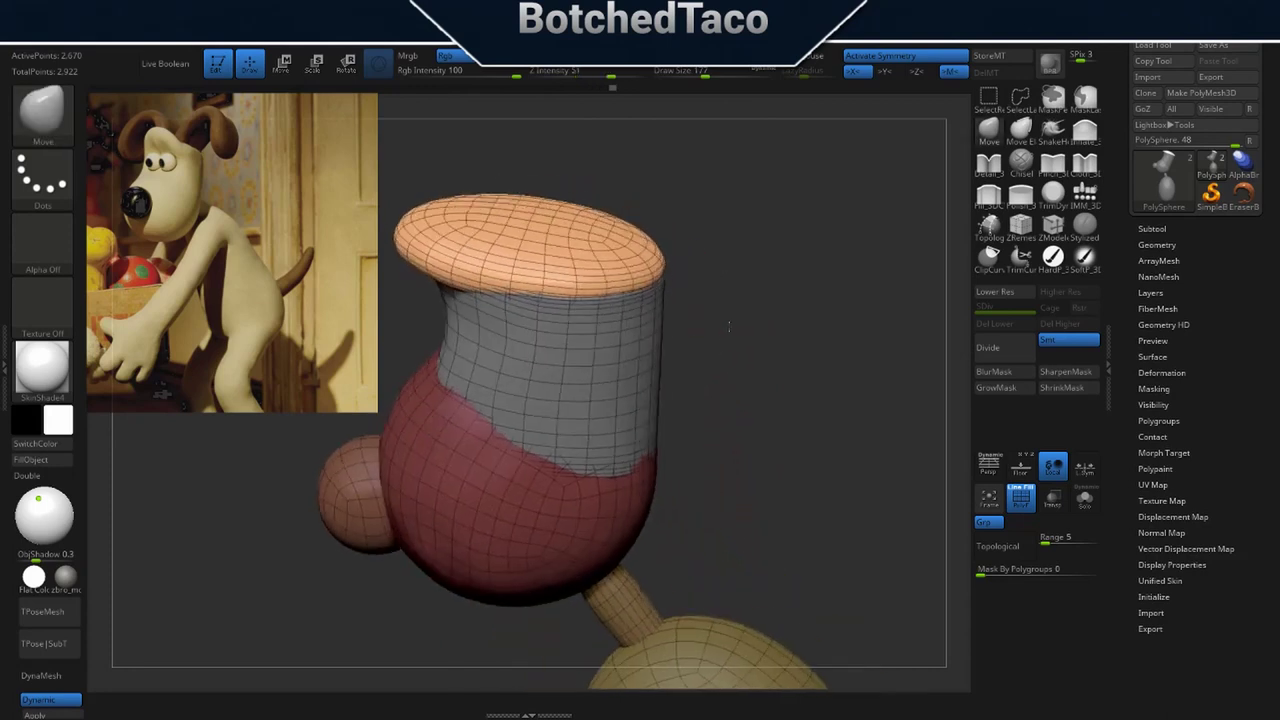
left_click_drag(729, 327, 751, 323, "shift")
left_click_drag(705, 367, 770, 380)
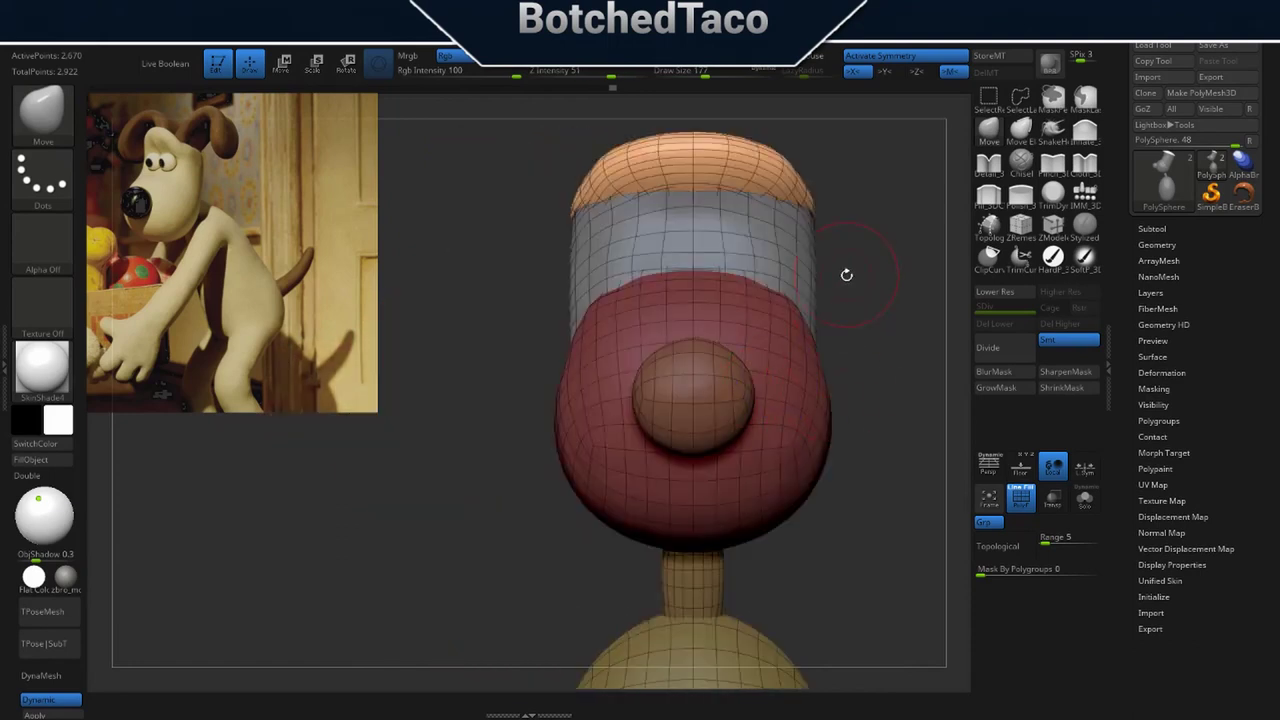
left_click_drag(874, 337, 908, 394)
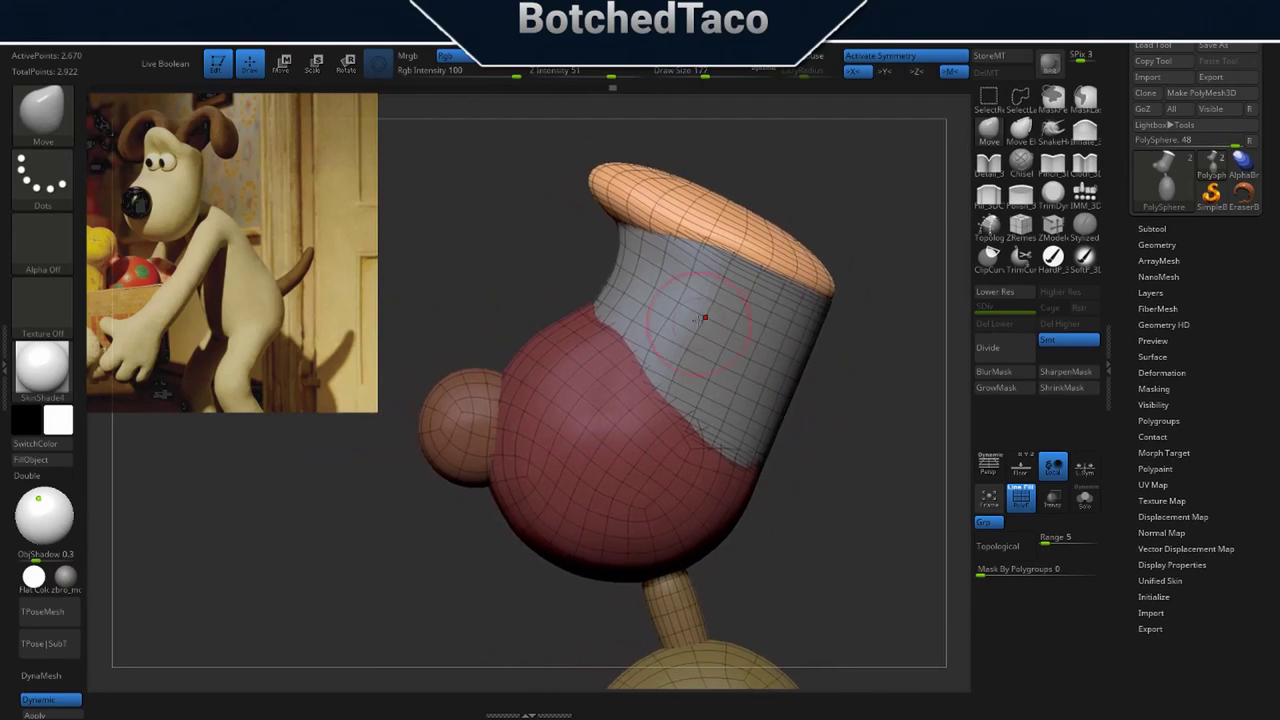
Mask everything except the cylinder and adjust its front lower edge against the head sphere with the Move brush.
key("w")
left_click(705, 315, "ctrl")
key("q")
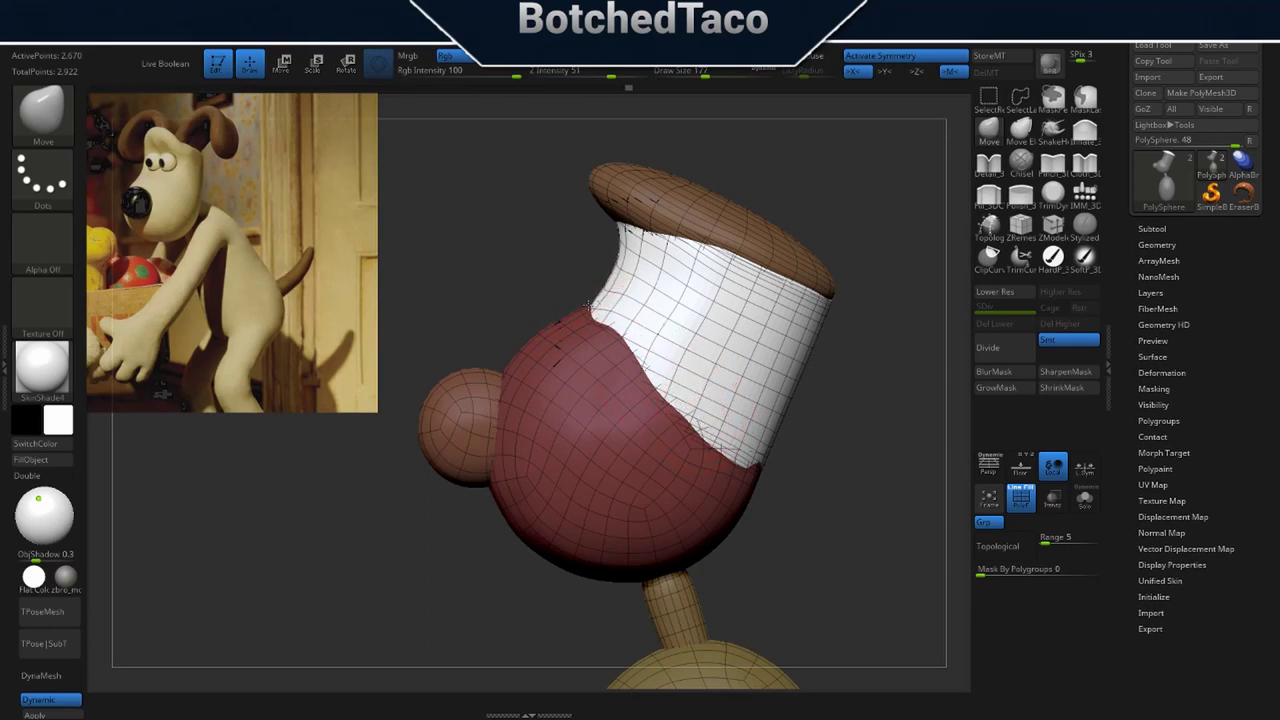
right_click_drag(598, 359, 630, 332)
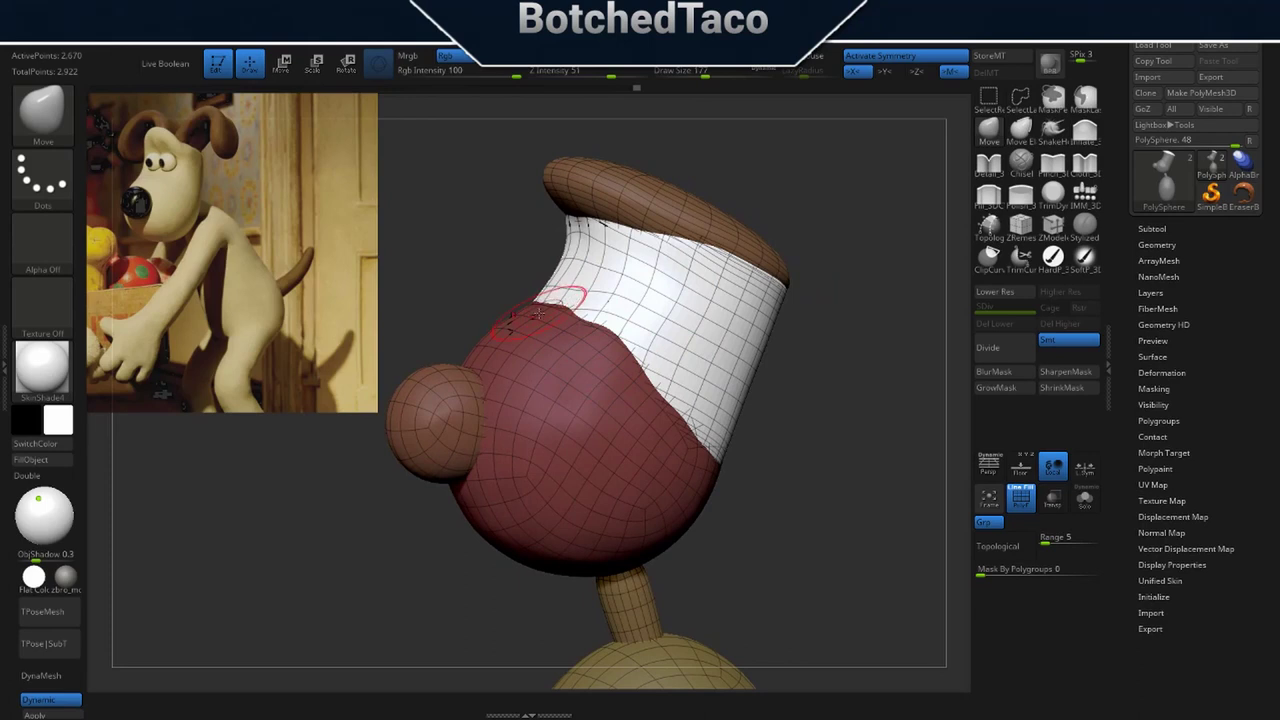
right_click_drag(558, 308, 580, 332)
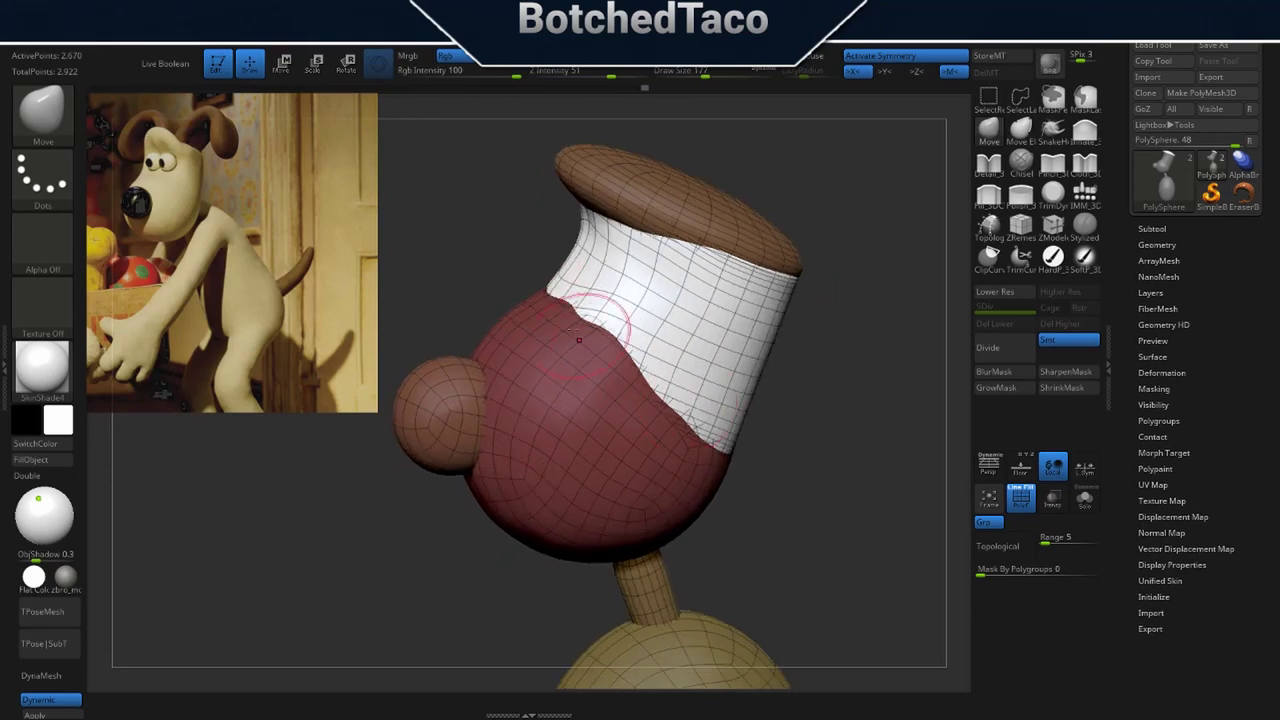
mouse_move(680, 393)
right_mouse_down()
mouse_move(692, 398)
mouse_move(688, 388)
right_mouse_up()
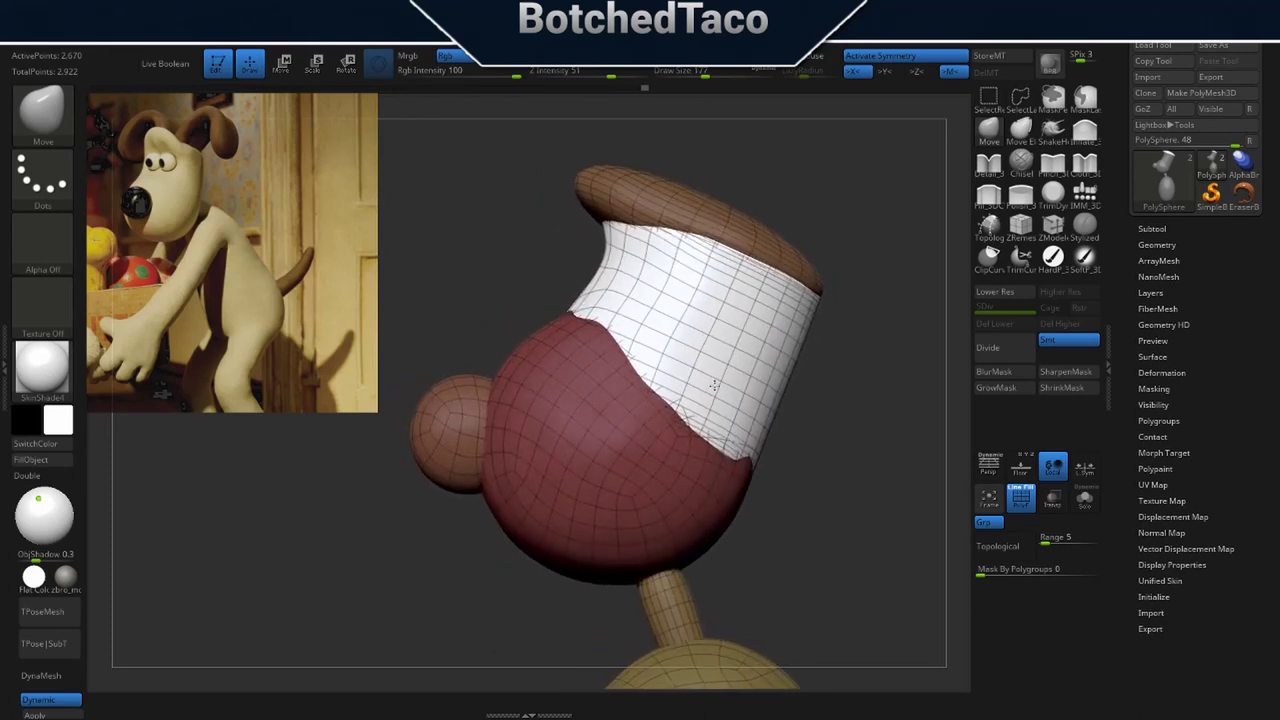
Reduce the Move brush's draw size to 116 and refine the cylinder's front curve just above the head sphere.
key("s")
left_click_drag(549, 284, 538, 285)
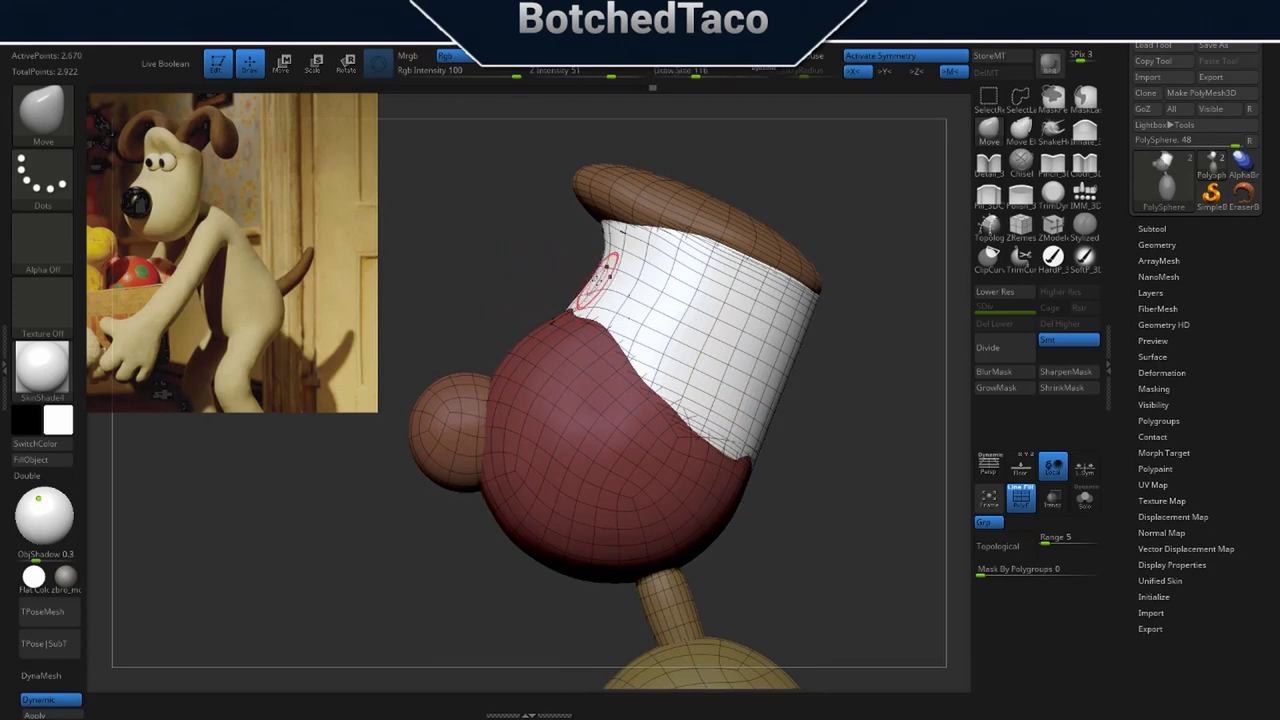
right_click_drag(600, 285, 620, 313)
right_click_drag(700, 335, 831, 363)
Clean up the mesh topology with the mask cleared and compare the head from the front and side.
key("space")
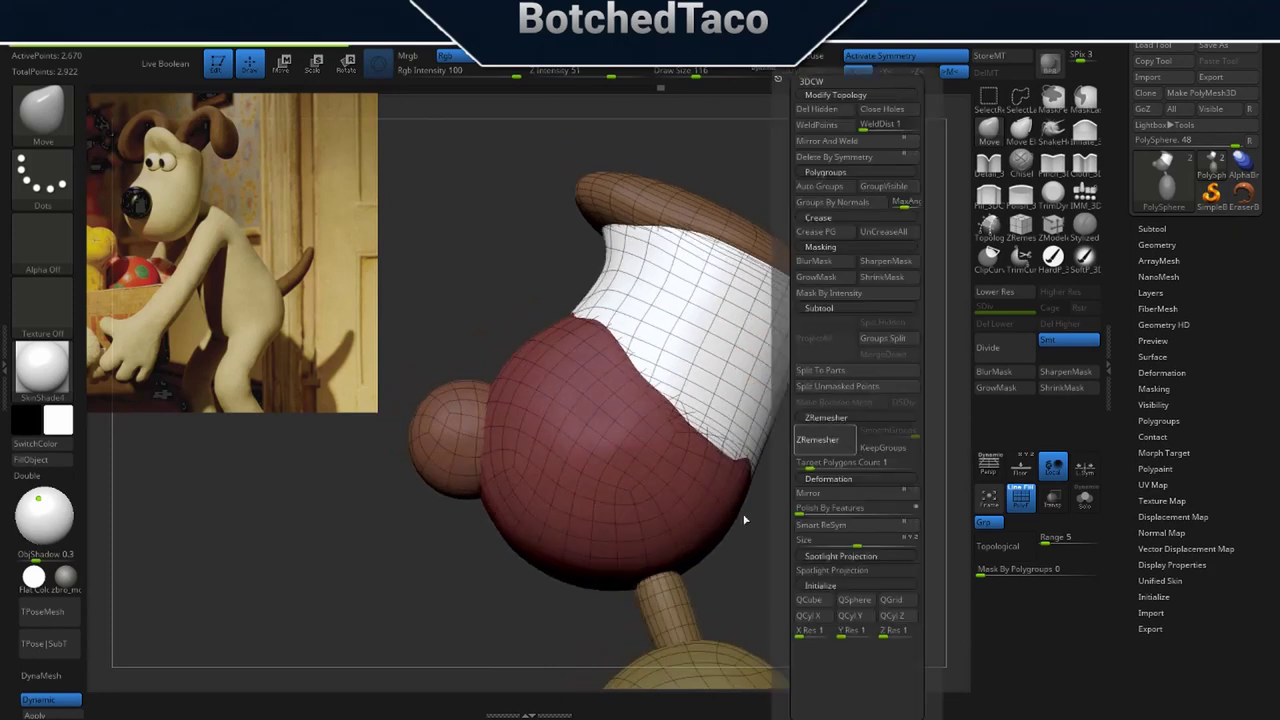
right_click_drag(686, 345, 716, 337)
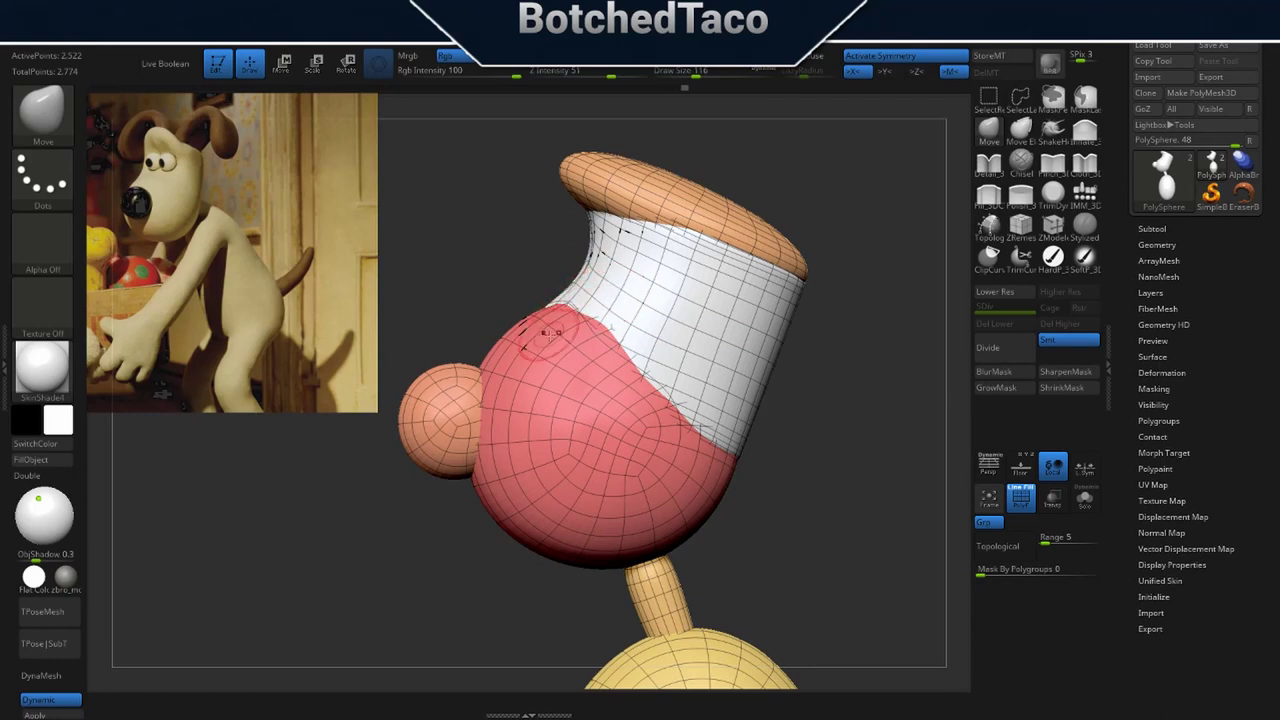
right_click_drag(655, 402, 742, 401)
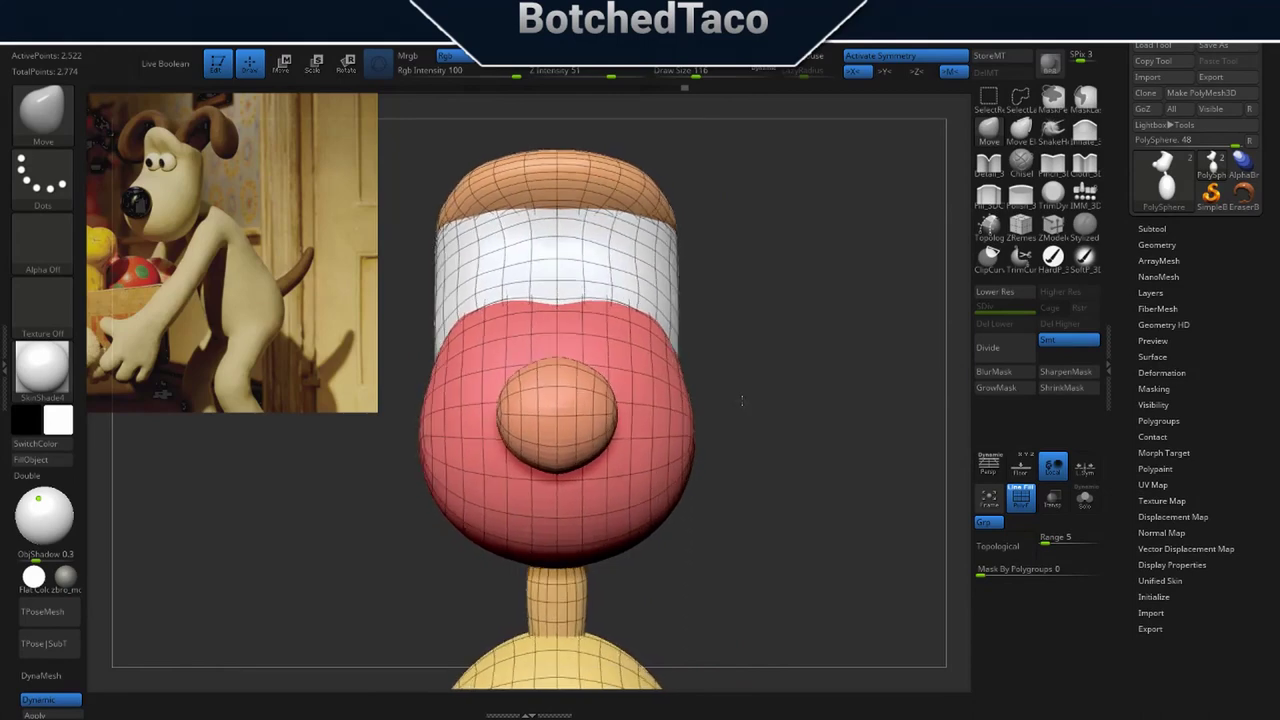
right_click_drag(765, 306, 800, 346)
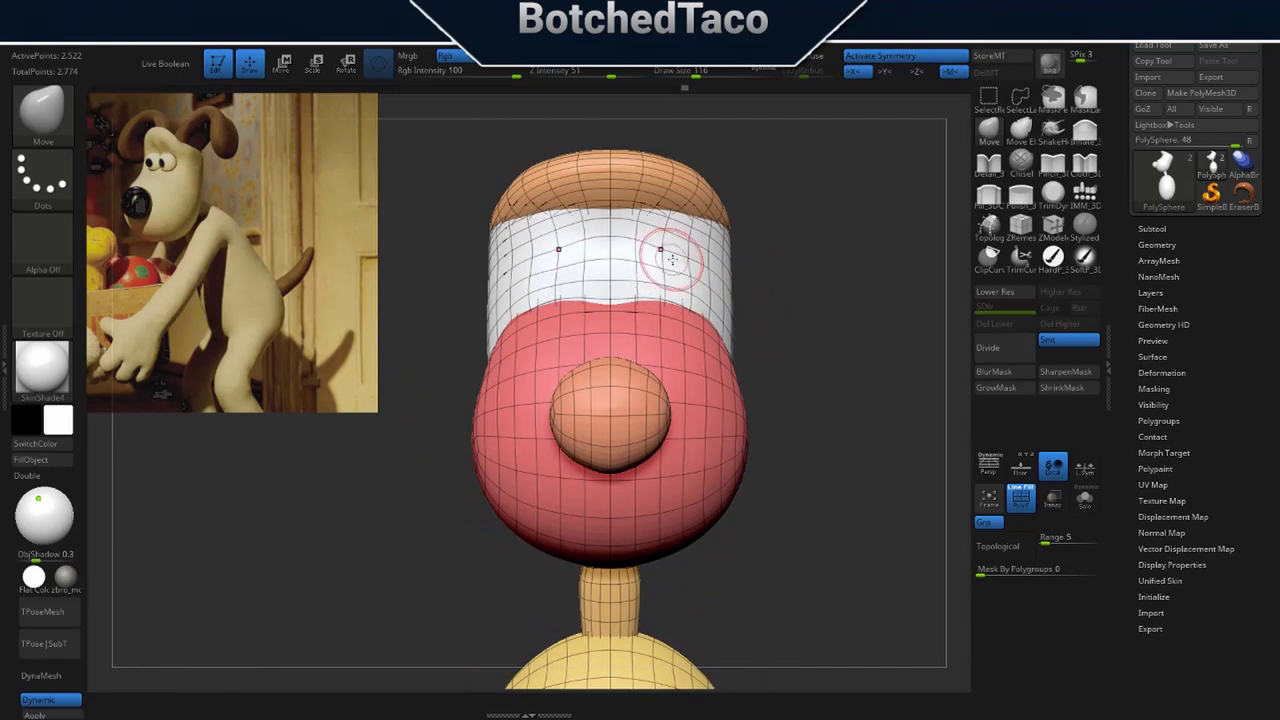
right_click_drag(840, 321, 777, 272)
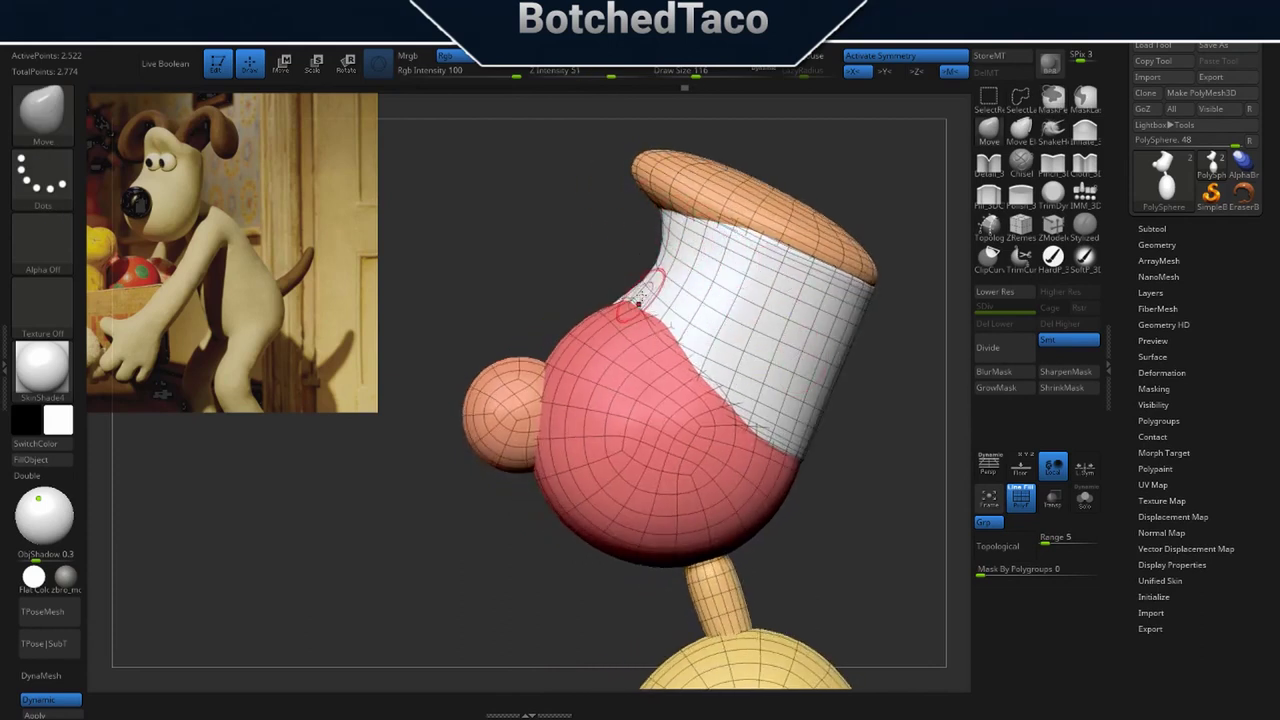
right_click_drag(642, 308, 684, 285)
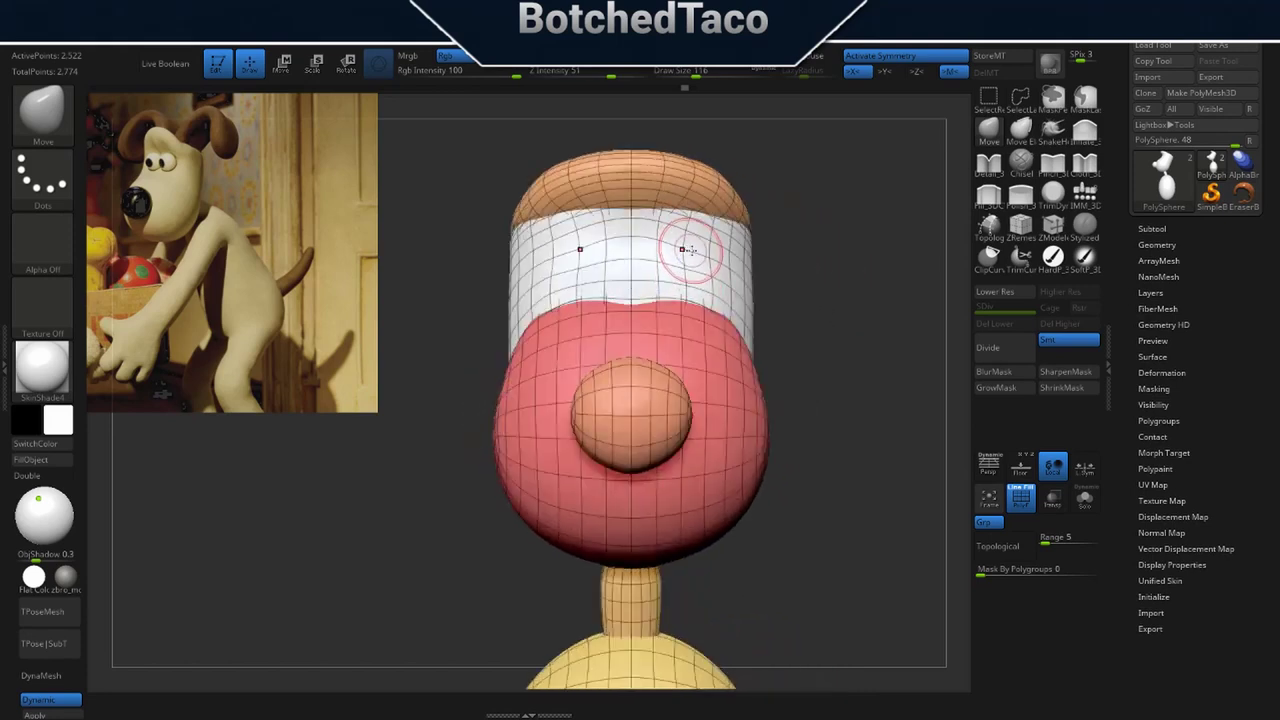
Isolate the cylinder with a mask again and push its upper front edge up against the underside of the cap.
key("w")
left_click(672, 246, "ctrl")
key("q")
mouse_move(816, 309)
right_mouse_down()
mouse_move(772, 296)
mouse_move(838, 259)
right_mouse_up()
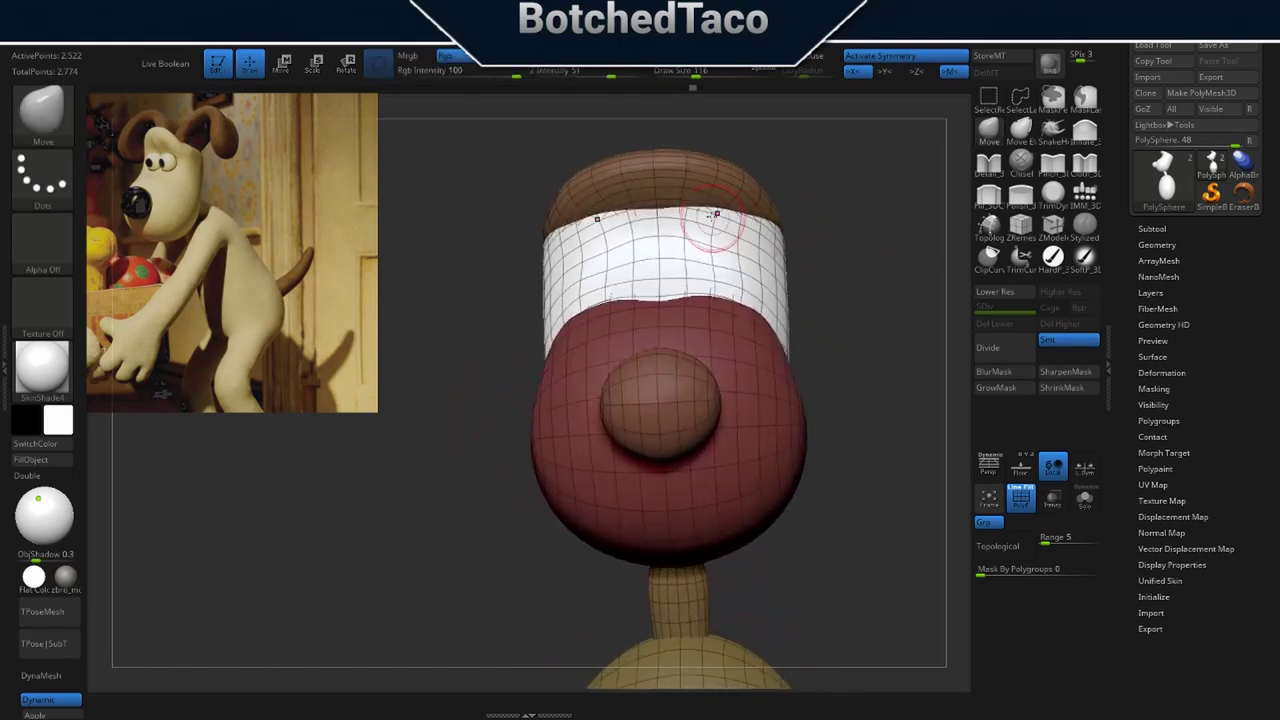
right_click_drag(764, 224, 712, 229)
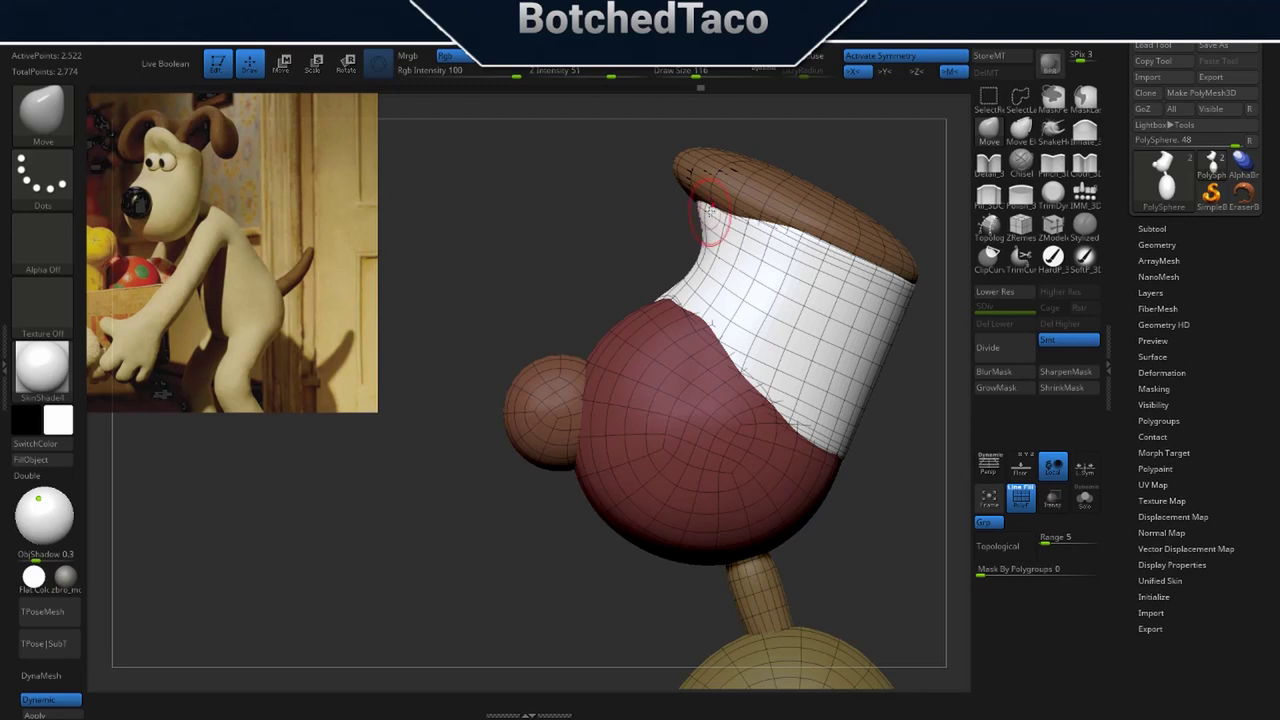
right_click_drag(746, 226, 677, 228)
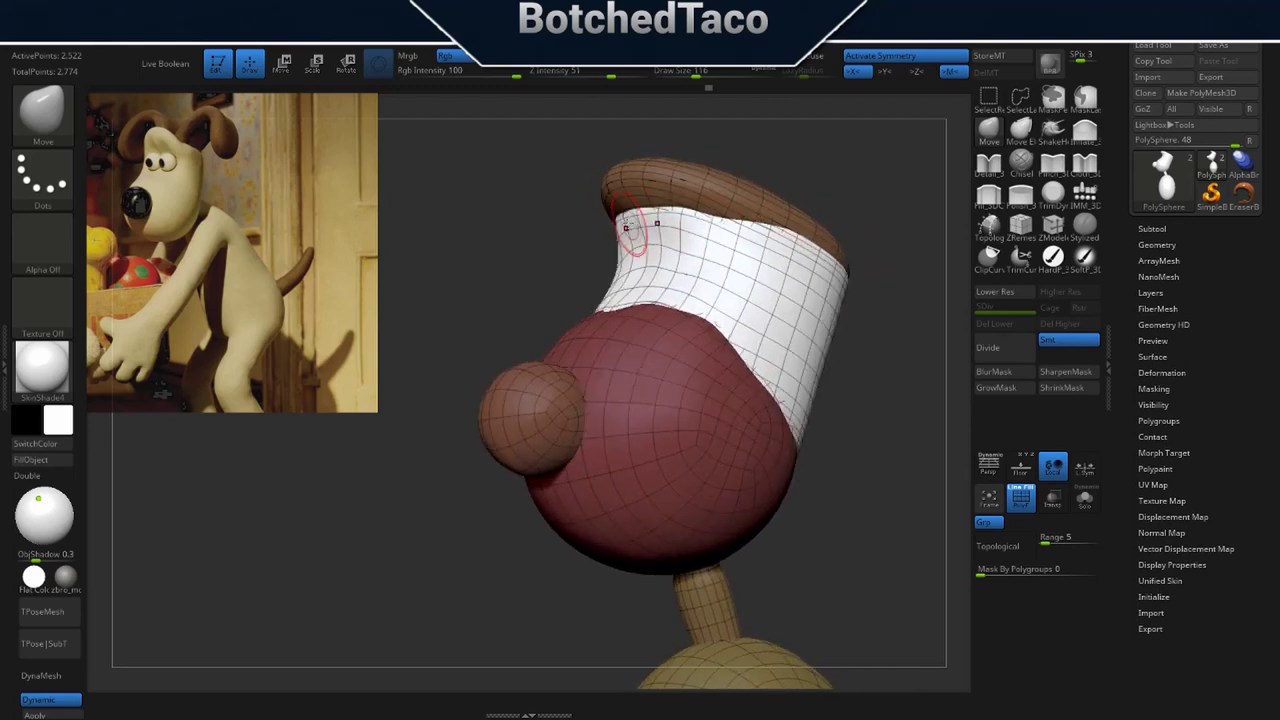
Refine the cylinder's front contour below the cap, enlarging the Move brush to draw size 167 for the broader adjustments.
left_click_drag(657, 223, 664, 222)
right_click_drag(692, 220, 657, 217)
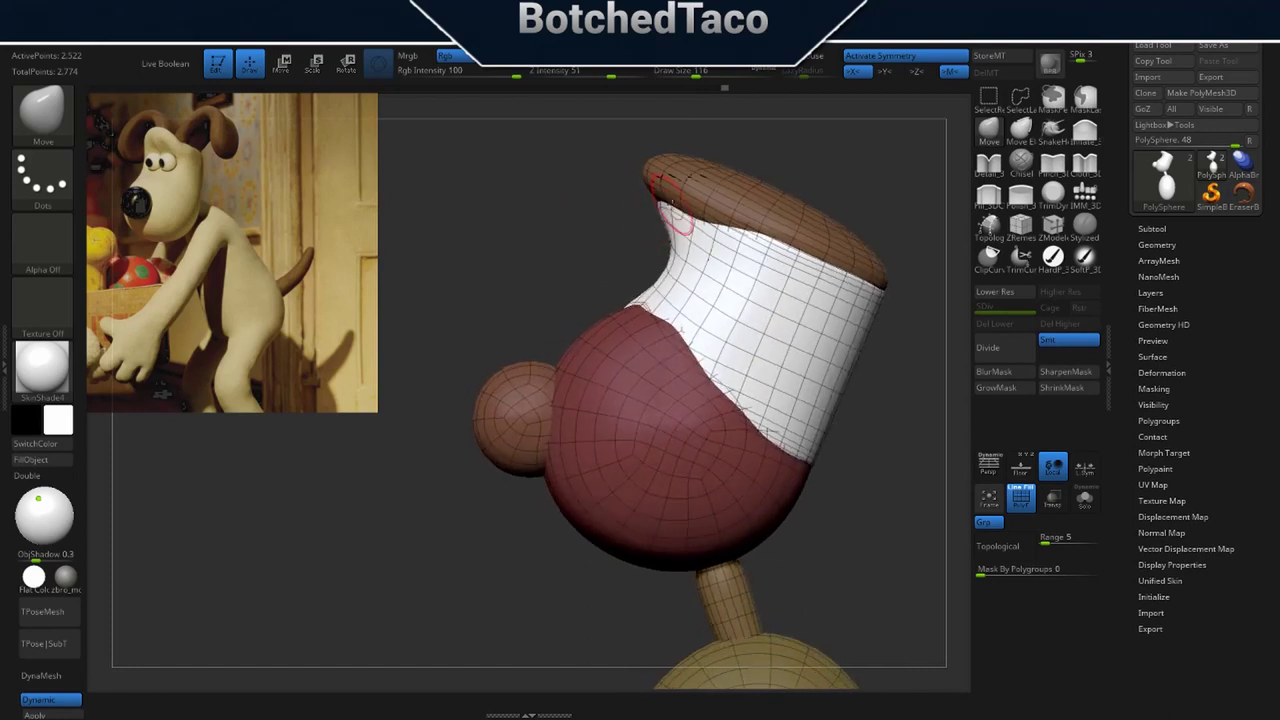
right_click_drag(668, 208, 672, 220)
left_click_drag(674, 230, 637, 232)
key("s")
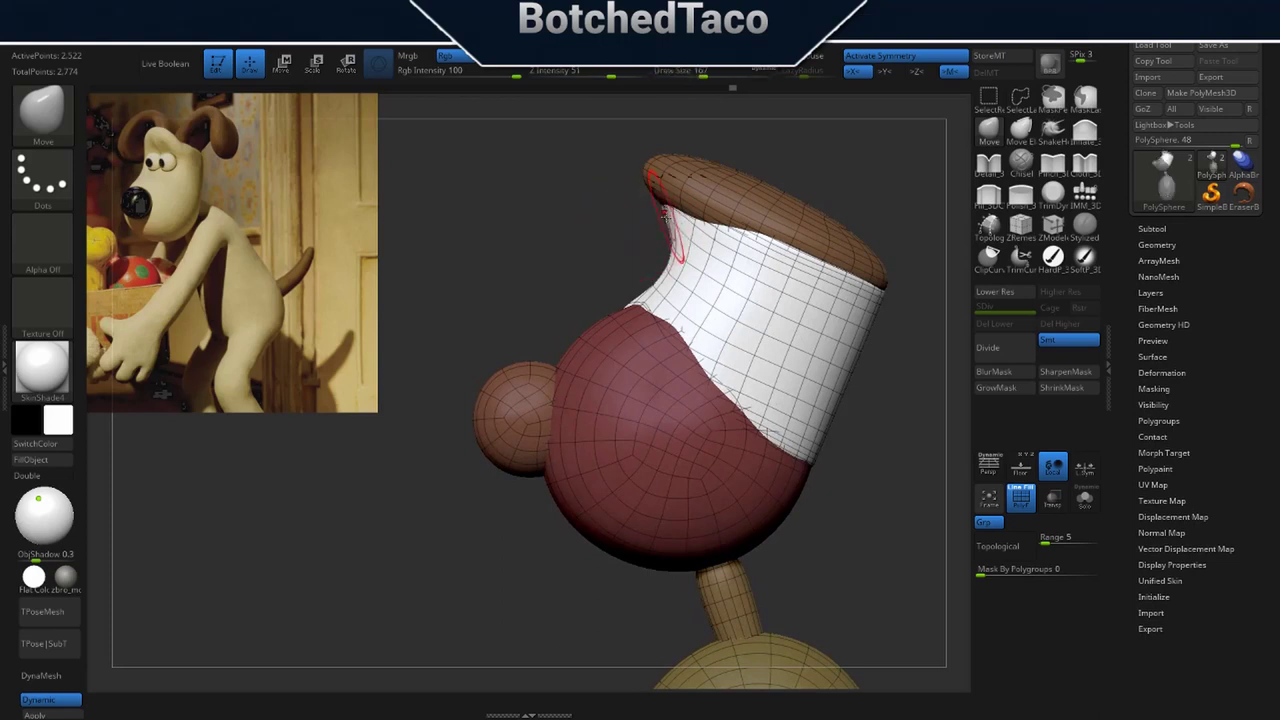
right_click_drag(673, 212, 749, 187)
mouse_move(807, 219)
right_mouse_down()
mouse_move(803, 262)
mouse_move(821, 244)
right_mouse_up()
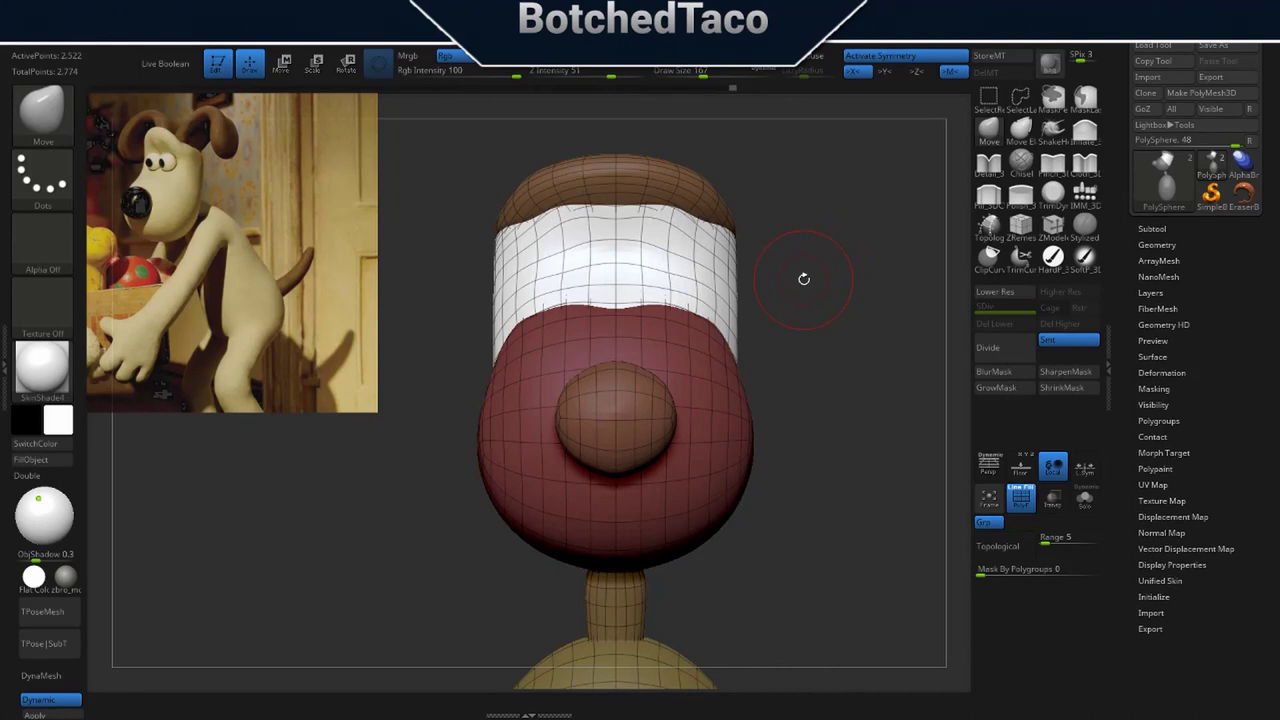
left_click_drag(757, 302, 710, 296)
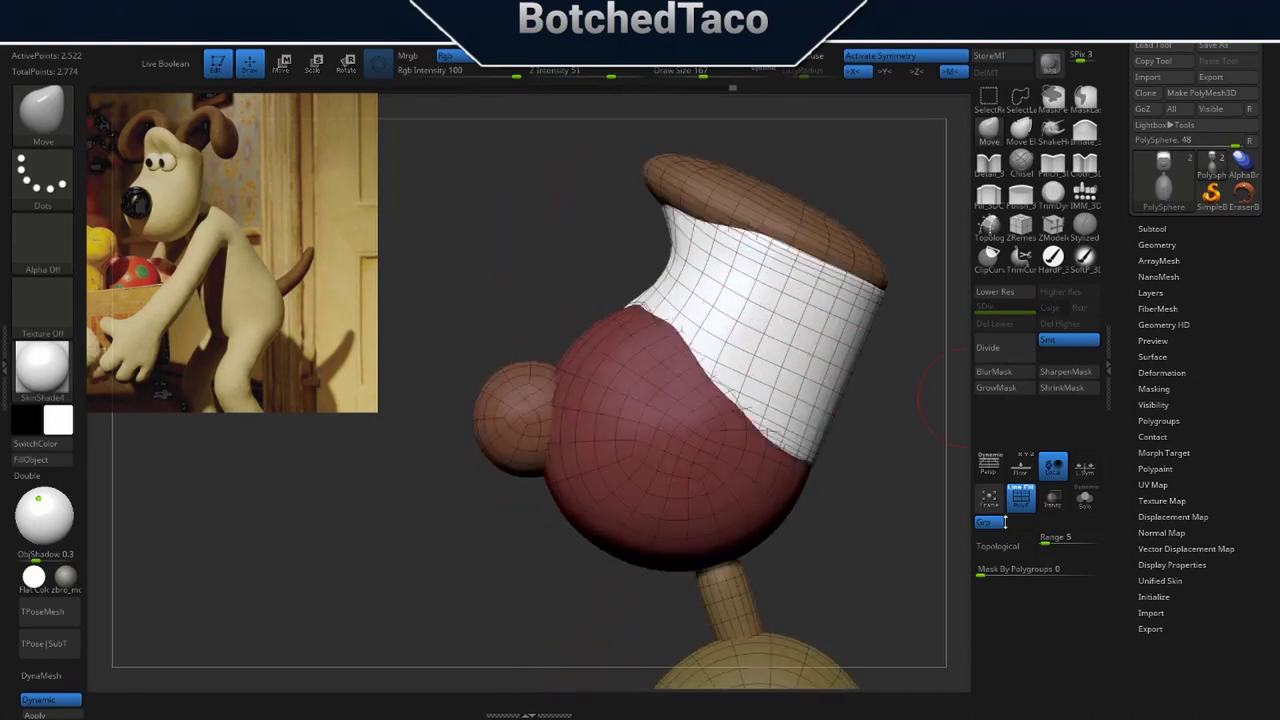
Hide the polygroup wireframe, clear the mask, and check the whole figure's silhouette from the side.
left_click(1019, 502)
left_click_drag(870, 489, 820, 569, "ctrl")
right_click_drag(863, 517, 727, 513, "ctrl")
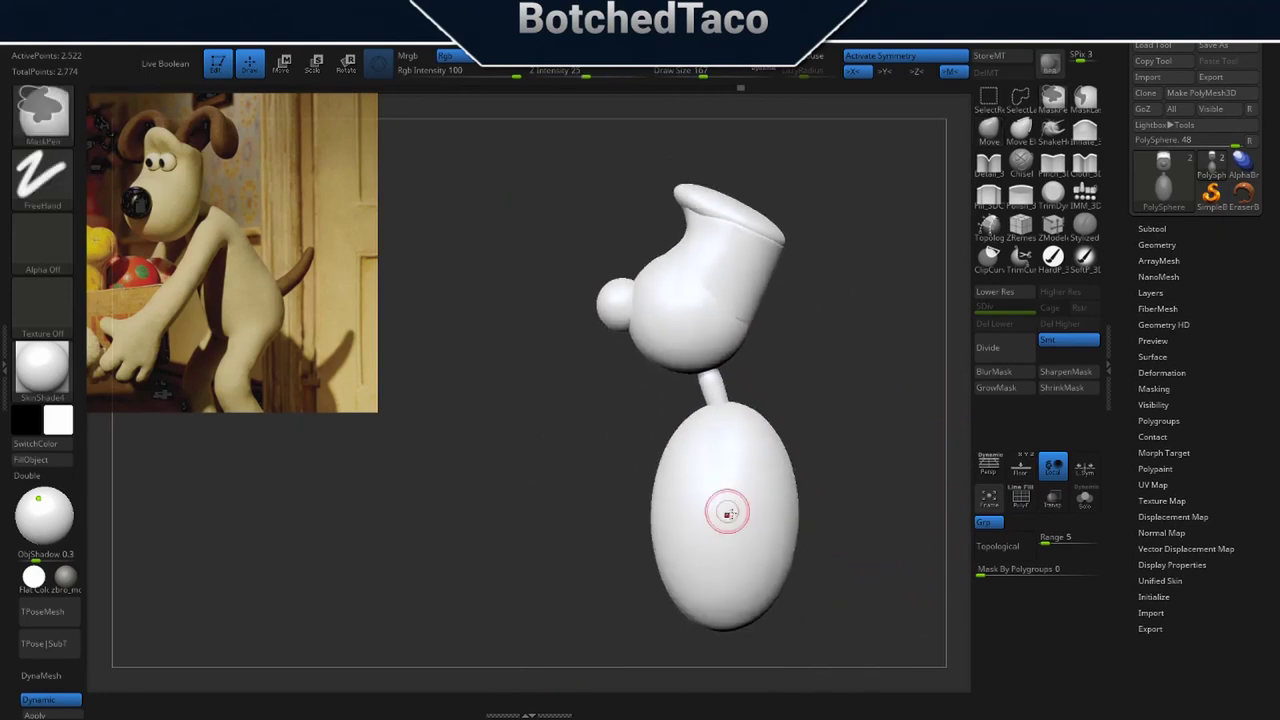
right_click_drag(838, 381, 726, 407, "alt")
right_click_drag(709, 358, 793, 417, "ctrl")
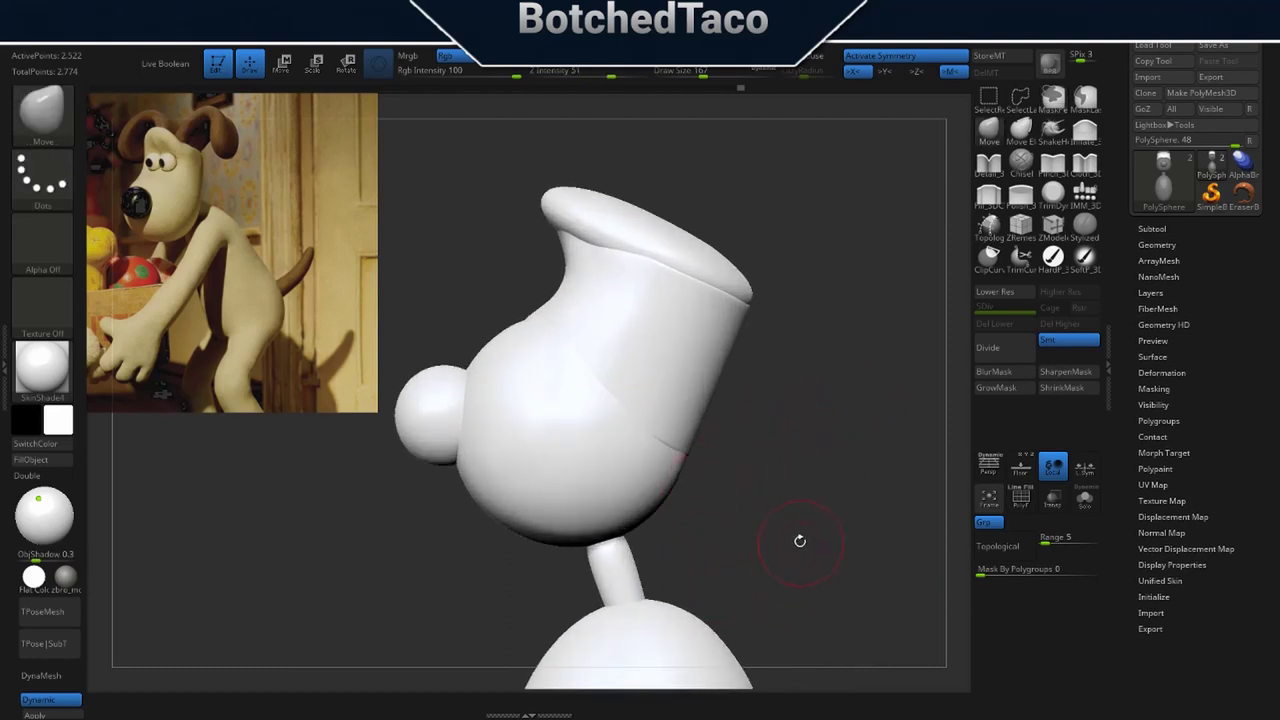
Mask everything except the cylinder, set the Move brush's draw size to 149, and undo a trial stroke on its lower rear edge.
key("w")
left_click(685, 361, "ctrl")
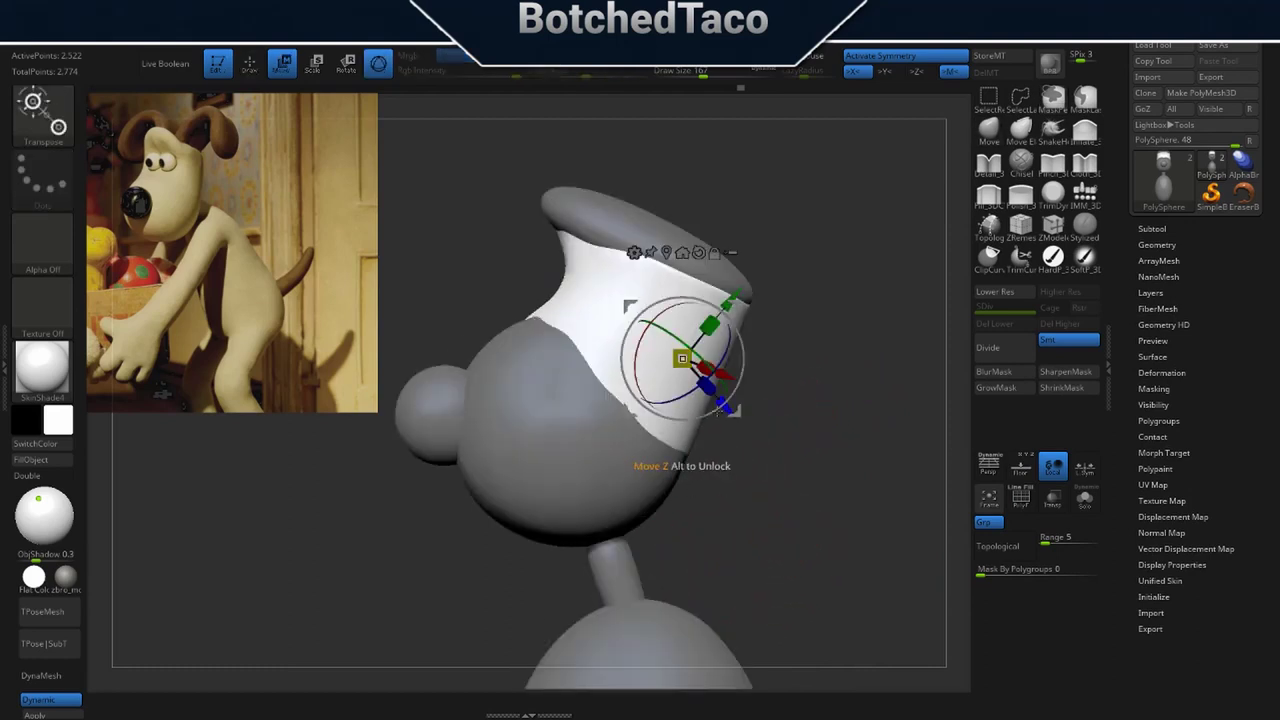
key("q")
key("s")
left_click_drag(761, 474, 733, 474)
key("s")
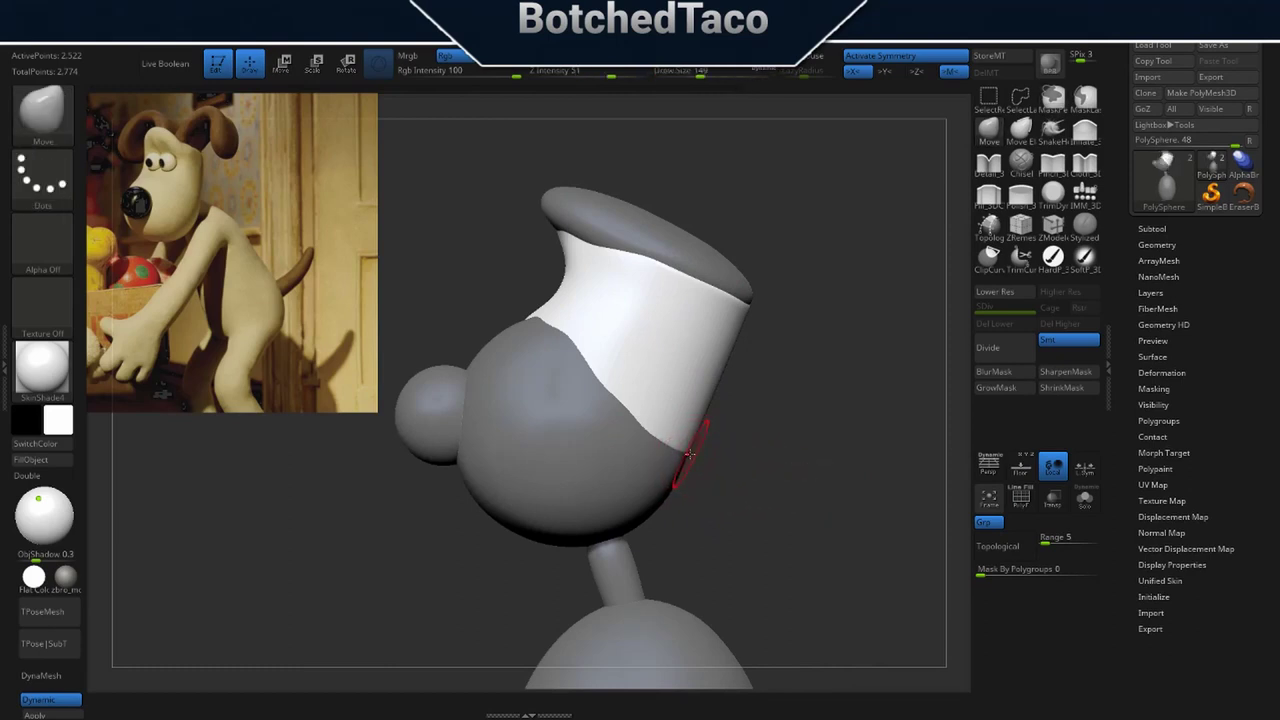
mouse_move(685, 459)
left_mouse_down()
mouse_move(671, 460)
mouse_move(749, 469)
left_mouse_up()
key("ctrl+z")
Enlarge the Move brush to draw size 197 and reshape the cylinder's lower rear edge over the back of the head sphere.
key("s")
right_click_drag(783, 483, 893, 502, "ctrl")
mouse_move(815, 500)
right_mouse_down("alt")
mouse_move(695, 404)
mouse_move(643, 382)
right_mouse_up("alt")
right_click_drag(643, 382, 788, 476, "ctrl")
left_click_drag(635, 337, 626, 364)
right_click_drag(634, 350, 680, 373)
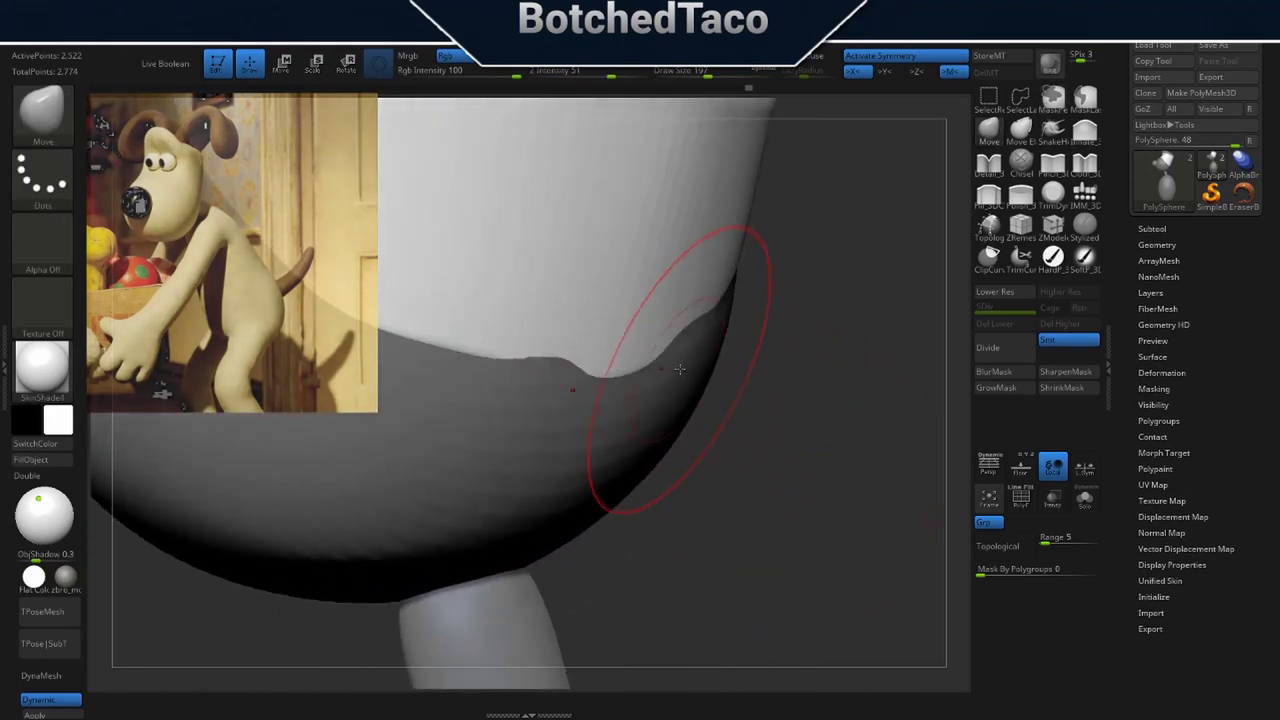
Widen the cylinder's lower sides from the rear so they flow into the head sphere.
mouse_move(840, 389)
right_mouse_down("ctrl")
mouse_move(818, 374)
mouse_move(632, 429)
mouse_move(690, 385)
mouse_move(728, 318)
right_mouse_up("ctrl")
mouse_move(772, 416)
right_mouse_down()
mouse_move(772, 340)
mouse_move(792, 333)
right_mouse_up()
left_click_drag(786, 331, 796, 356)
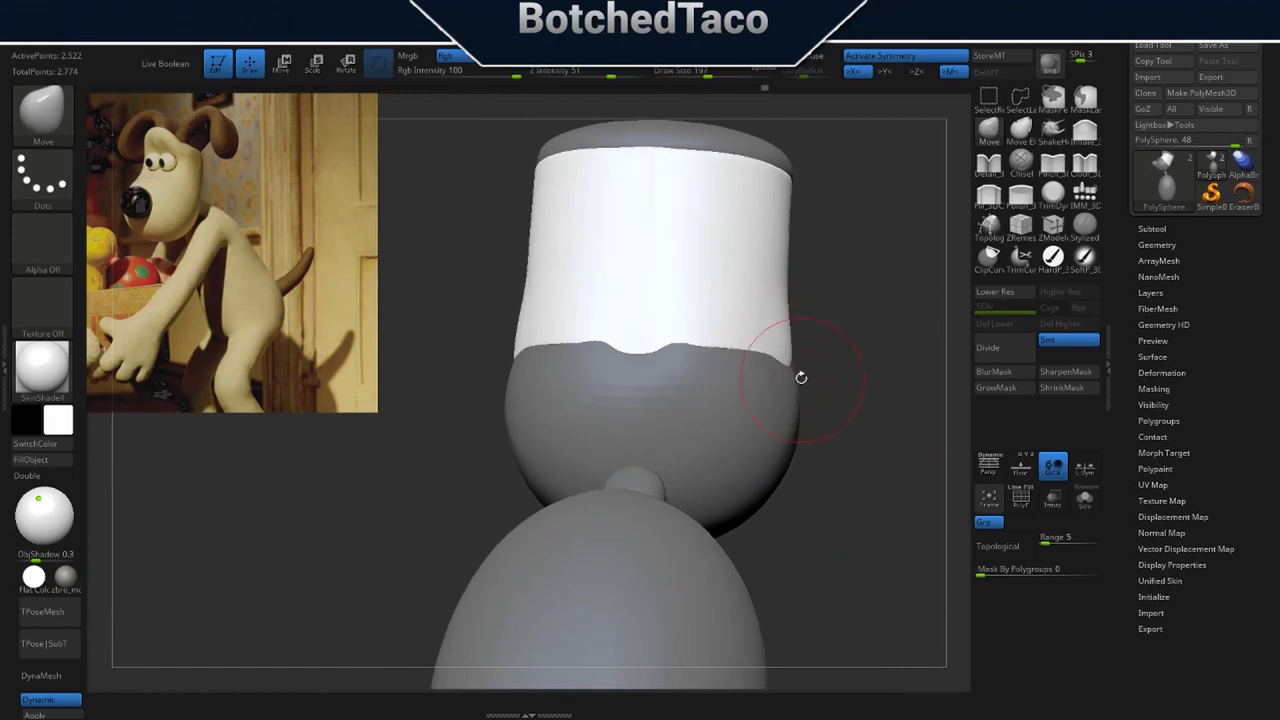
right_click_drag(790, 358, 797, 354)
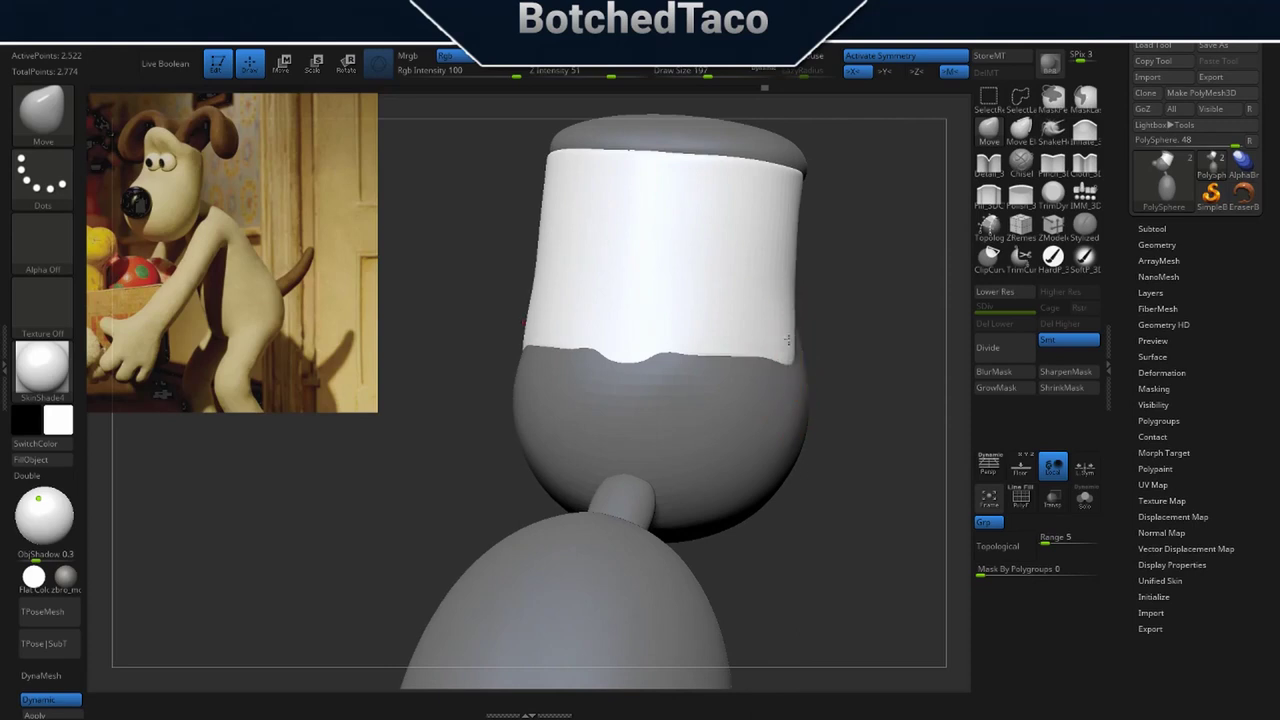
left_click_drag(786, 331, 842, 362)
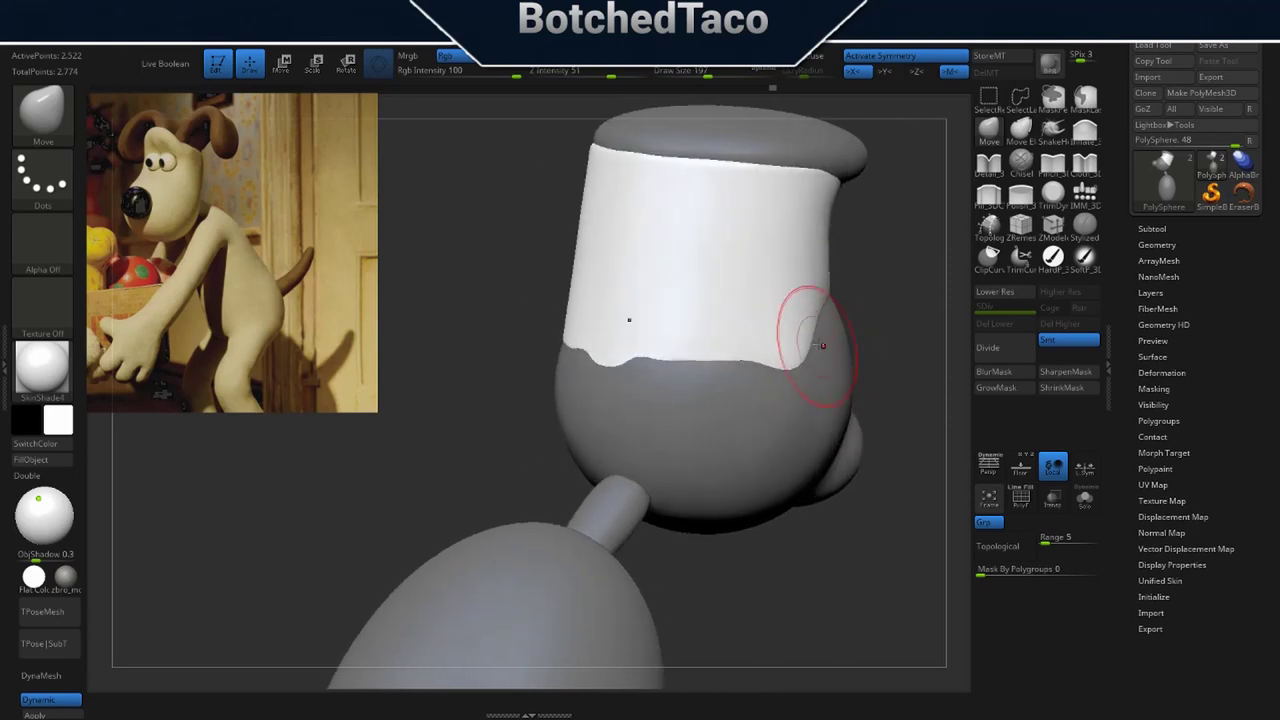
left_click_drag(825, 304, 838, 288)
Reduce the Move brush's draw size to 97 and fine-tune the cylinder's lower side corners against the head sphere.
key("s")
left_click_drag(921, 408, 908, 408)
left_click_drag(828, 299, 820, 303)
right_click_drag(797, 351, 814, 344)
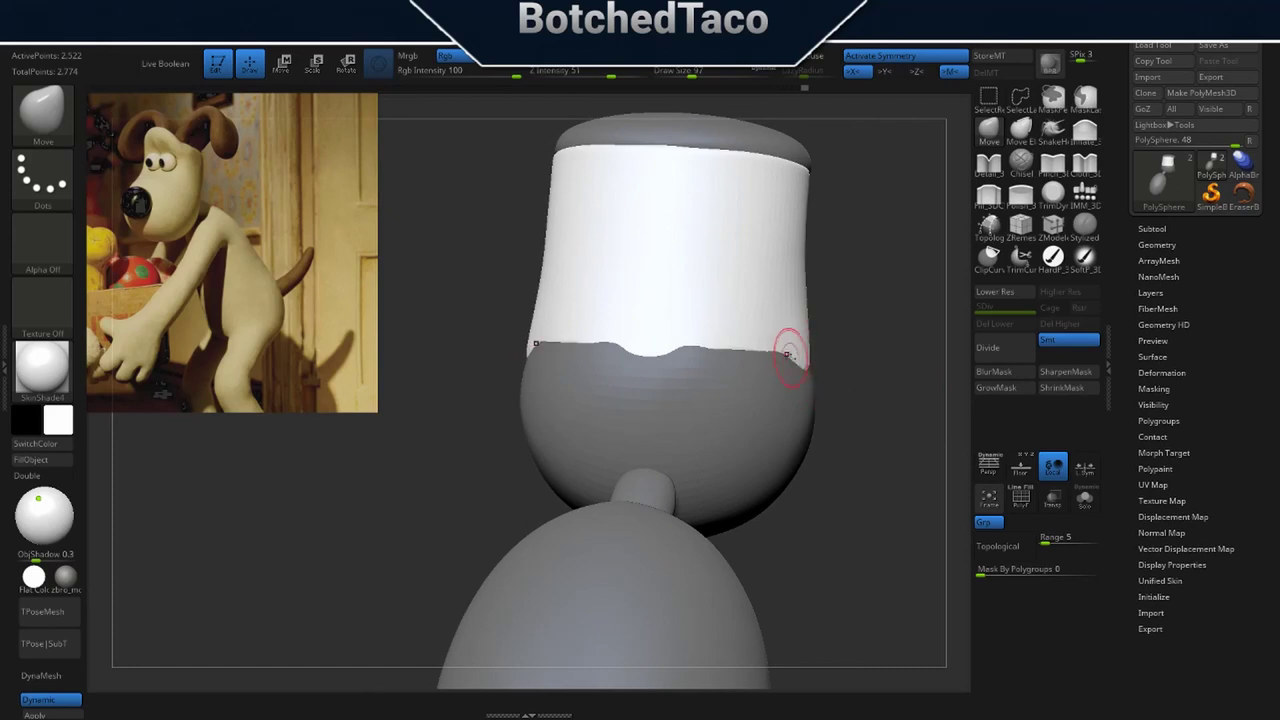
left_click_drag(807, 325, 803, 327)
right_click_drag(806, 327, 828, 328)
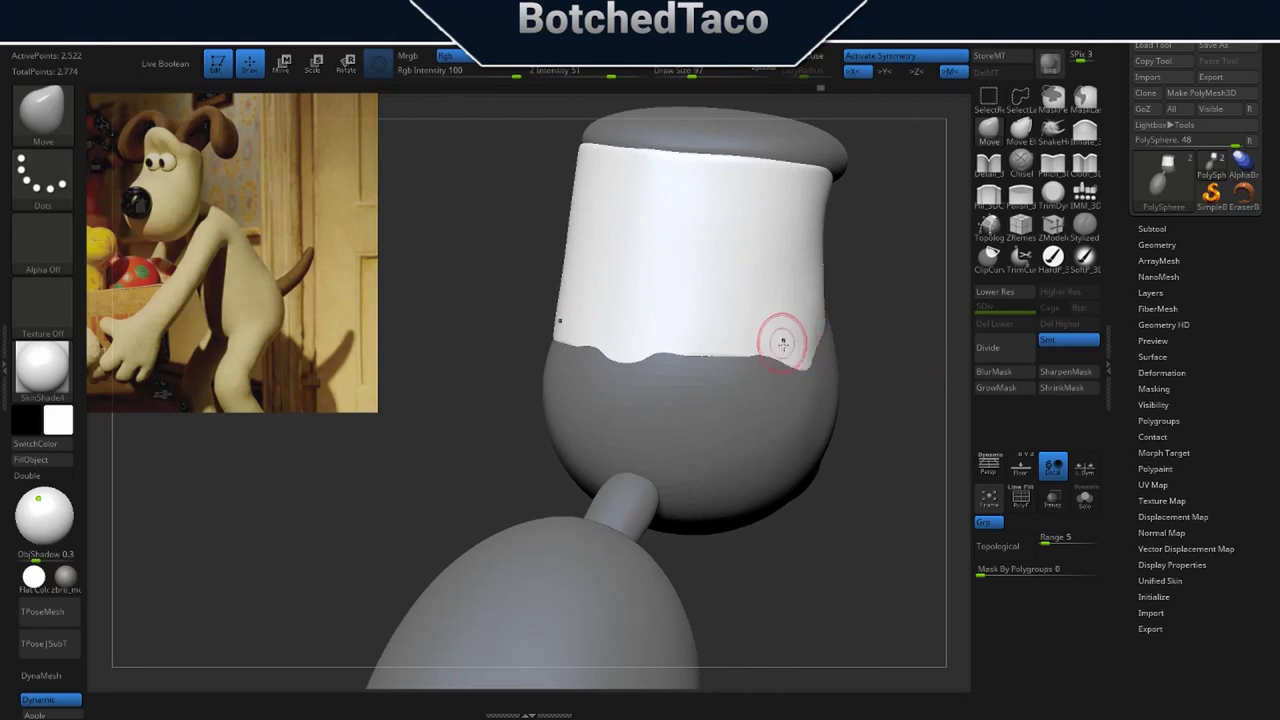
Check the head from the front and side and clear the mask from the model.
right_click_drag(778, 362, 755, 400)
right_click_drag(854, 420, 509, 391, "alt")
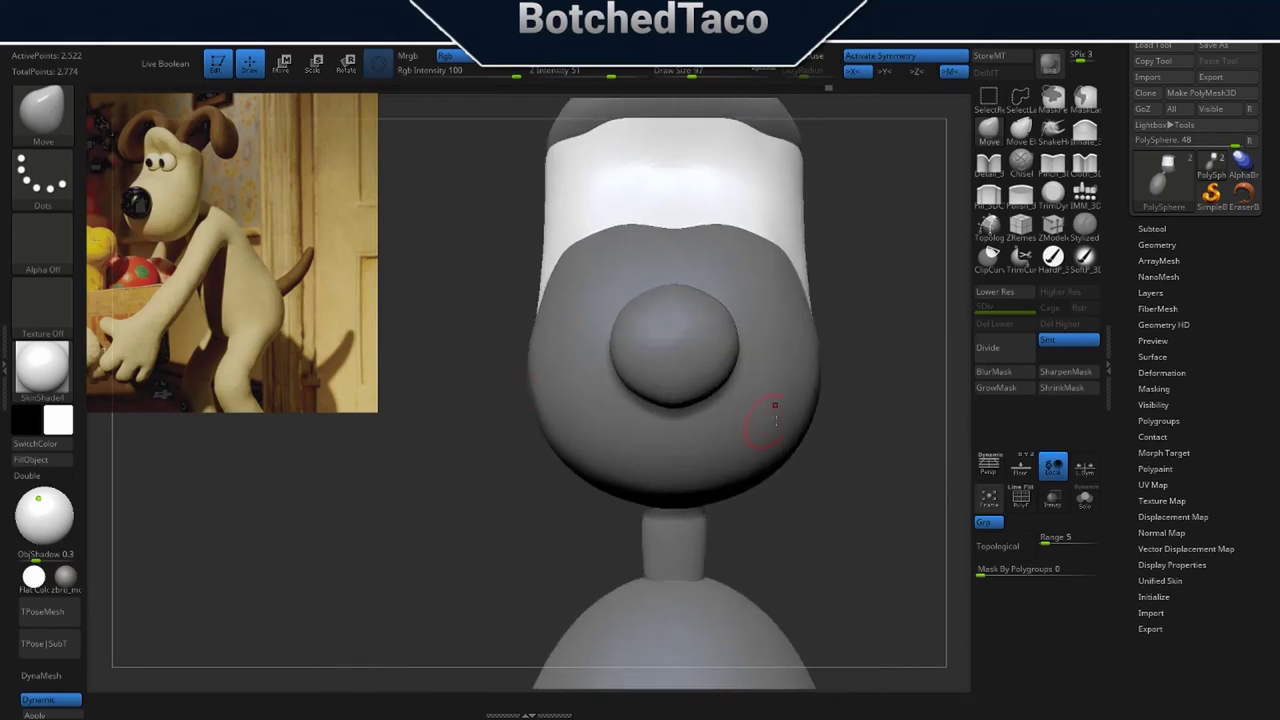
right_click_drag(837, 418, 797, 422)
left_click_drag(883, 458, 808, 551, "ctrl")
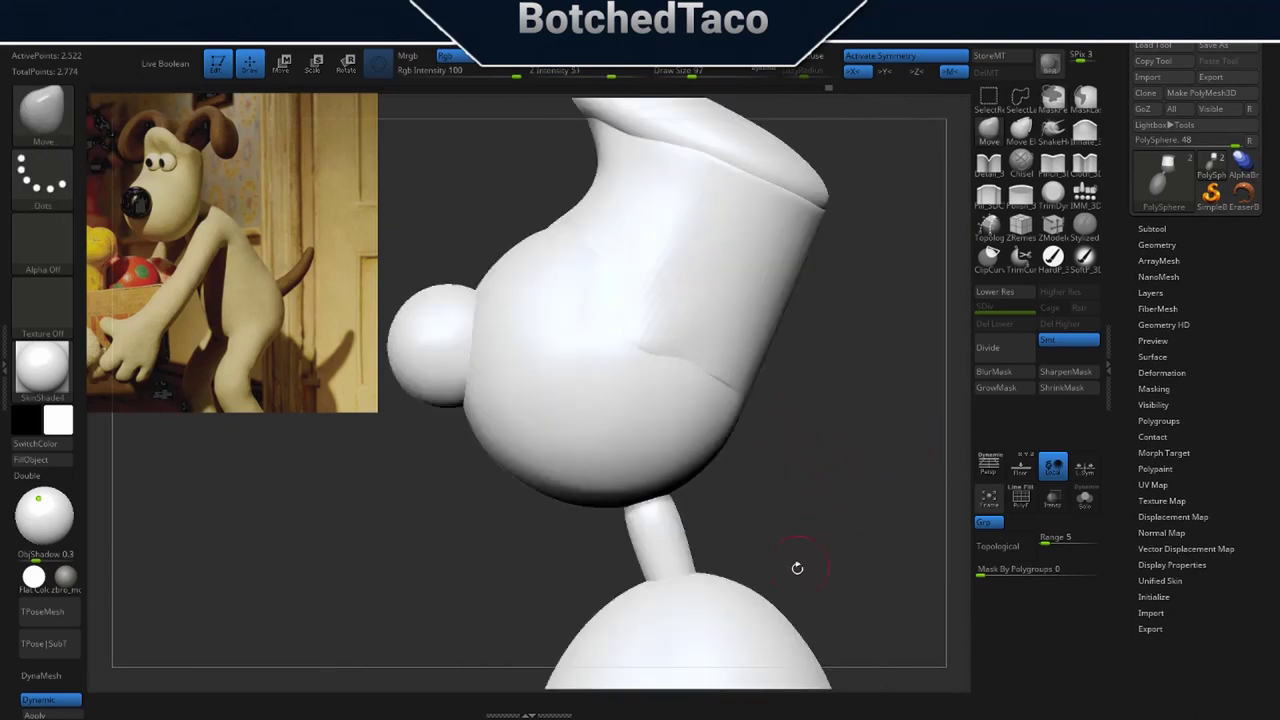
mouse_move(790, 487)
right_mouse_down()
mouse_move(808, 486)
mouse_move(780, 489)
right_mouse_up()
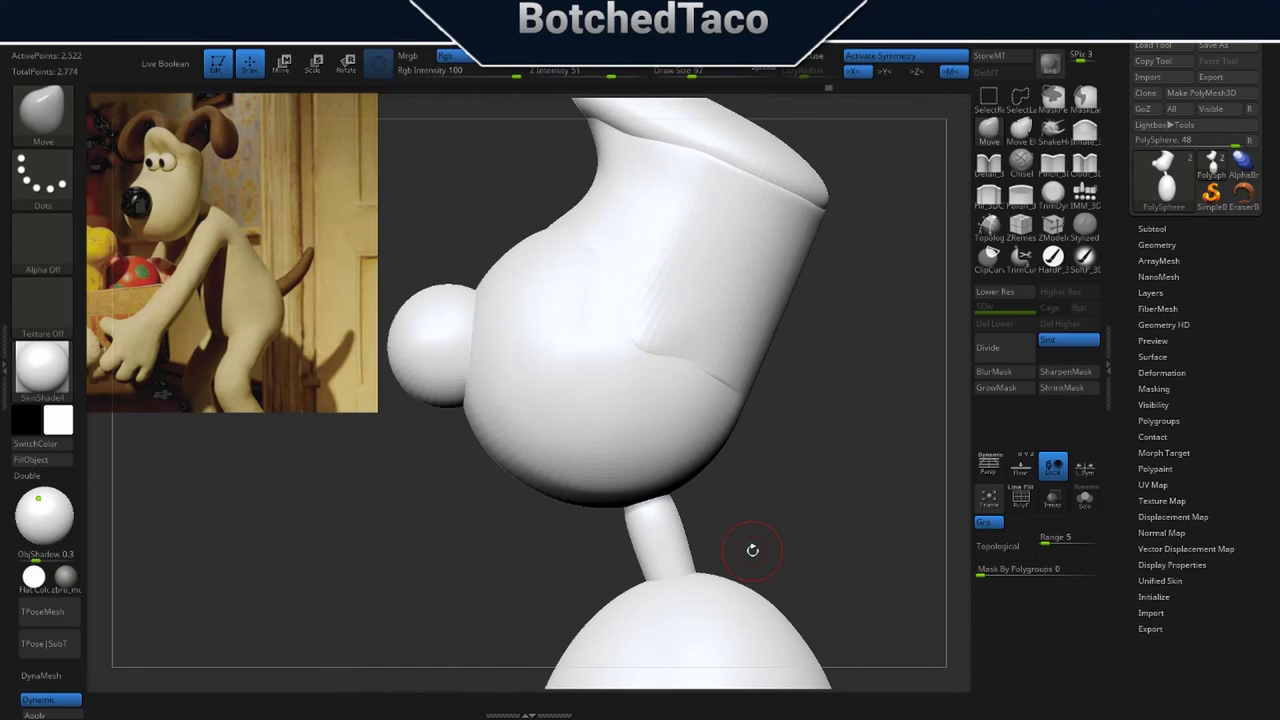
Smooth the seam where the cylinder's lower rear edge meets the head sphere and review it from the side.
left_click_drag(714, 388, 716, 391, "shift")
left_click_drag(720, 382, 662, 353, "shift")
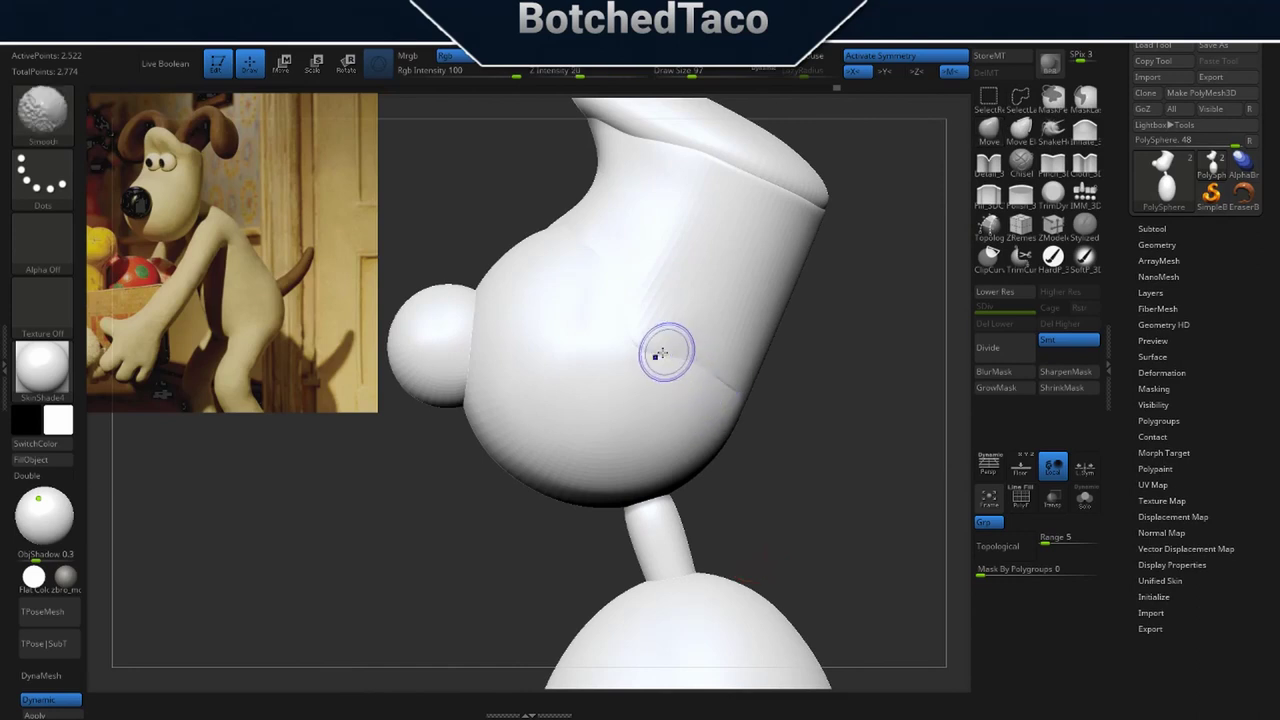
left_click_drag(817, 372, 797, 384)
mouse_move(786, 444)
left_mouse_down()
mouse_move(850, 375)
mouse_move(819, 395)
left_mouse_up()
mouse_move(838, 338)
left_mouse_down()
mouse_move(814, 371)
mouse_move(826, 343)
left_mouse_up()
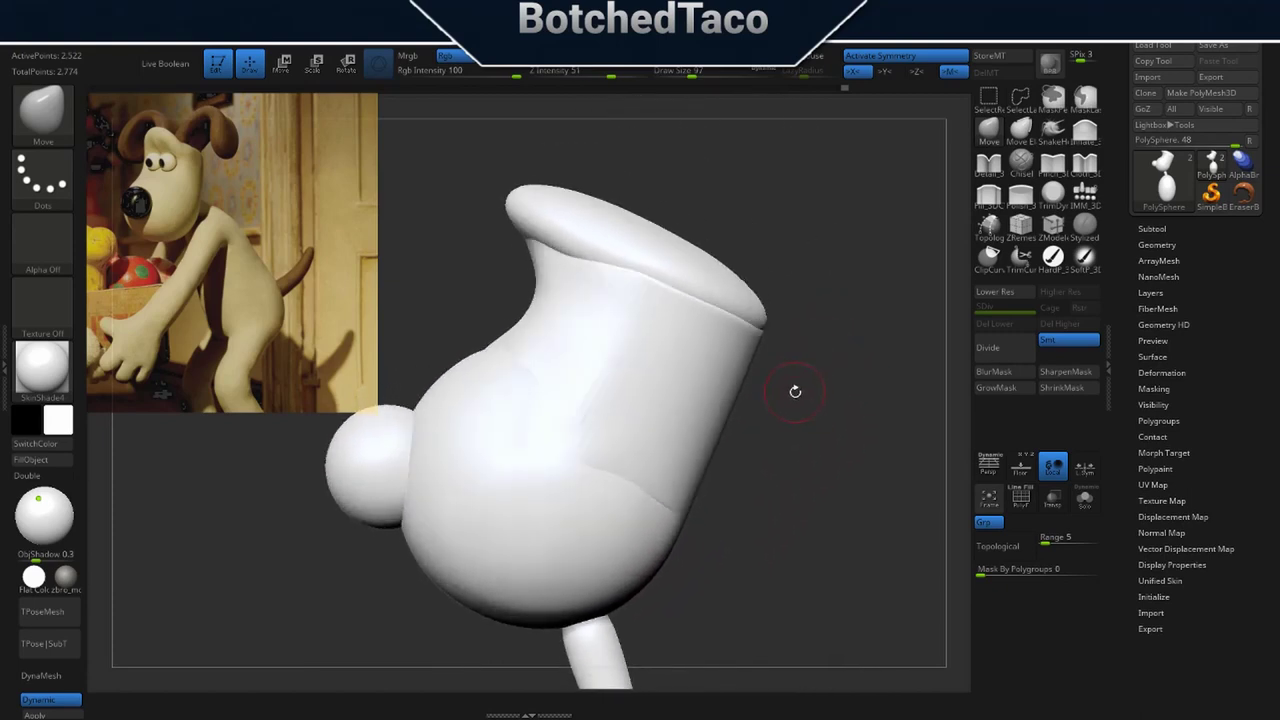
Show the polygroup wireframe and examine the rear junction between the cap and the cylinder up close.
right_click_drag(785, 381, 883, 434, "ctrl")
right_click_drag(850, 340, 826, 480, "alt")
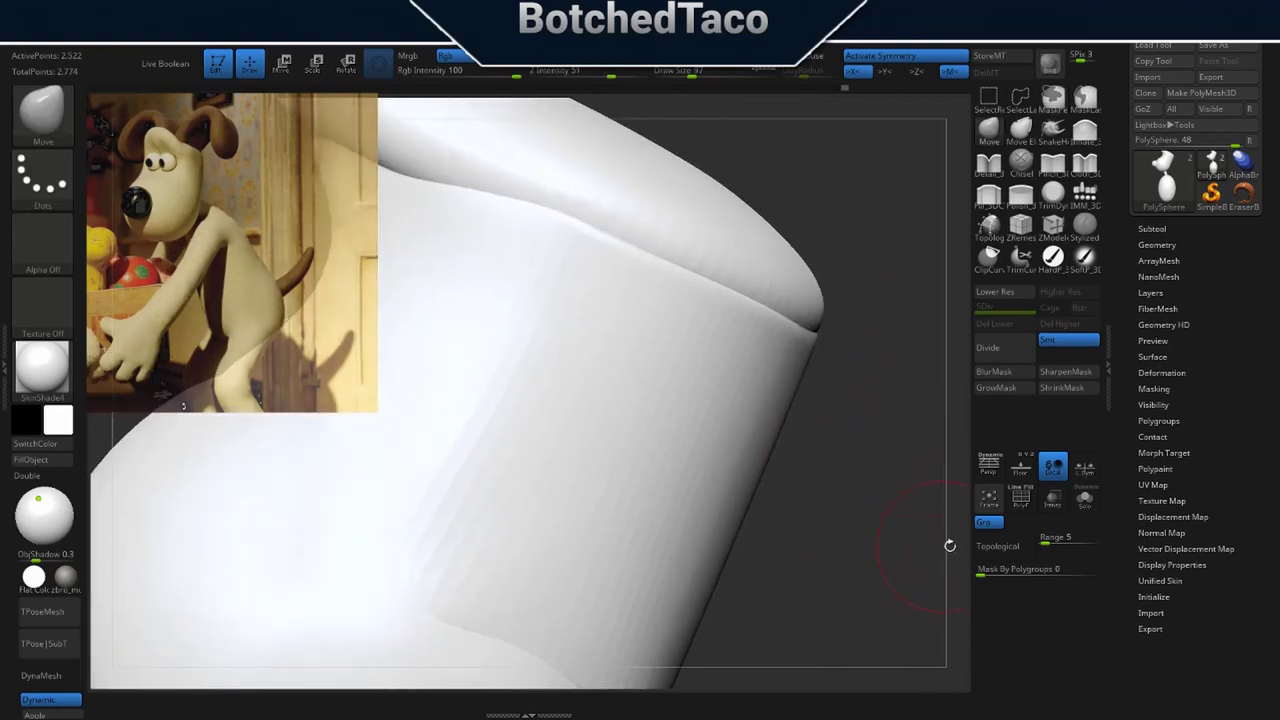
left_click(1021, 499)
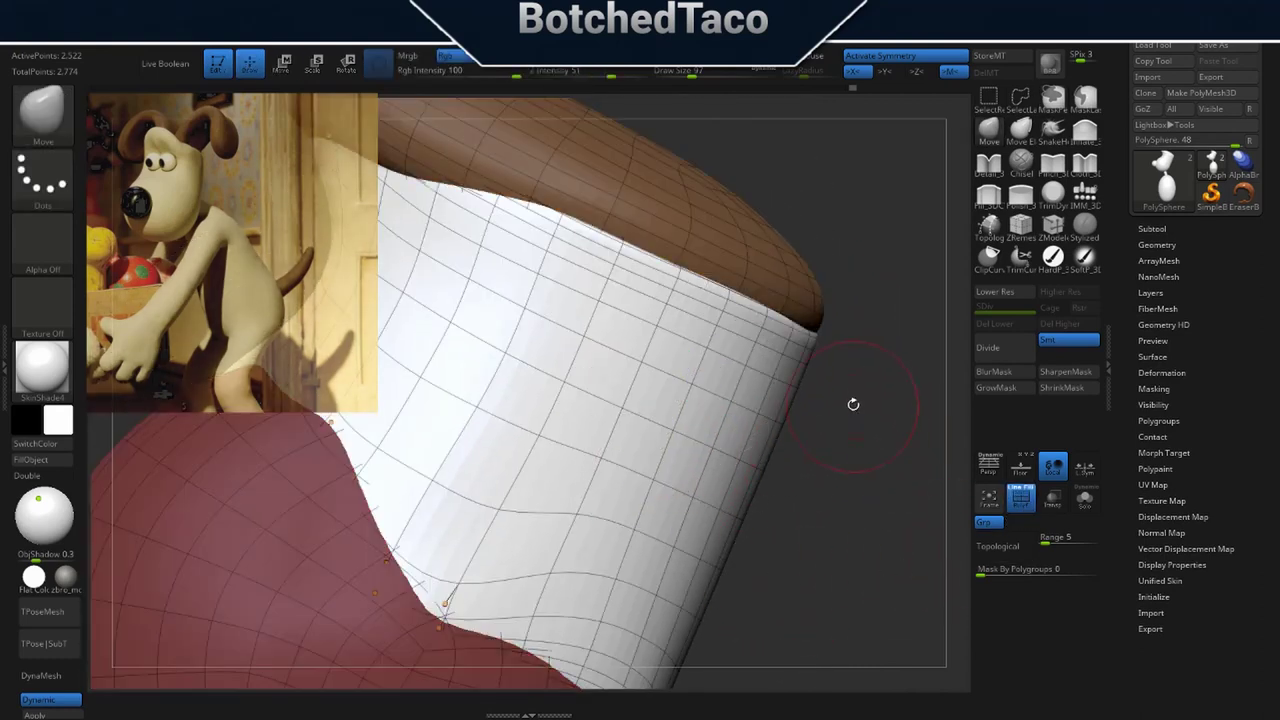
Nudge the cylinder's upper edge against the cap's rim with the Move brush at the rear corner and both sides.
right_click_drag(808, 328, 828, 330)
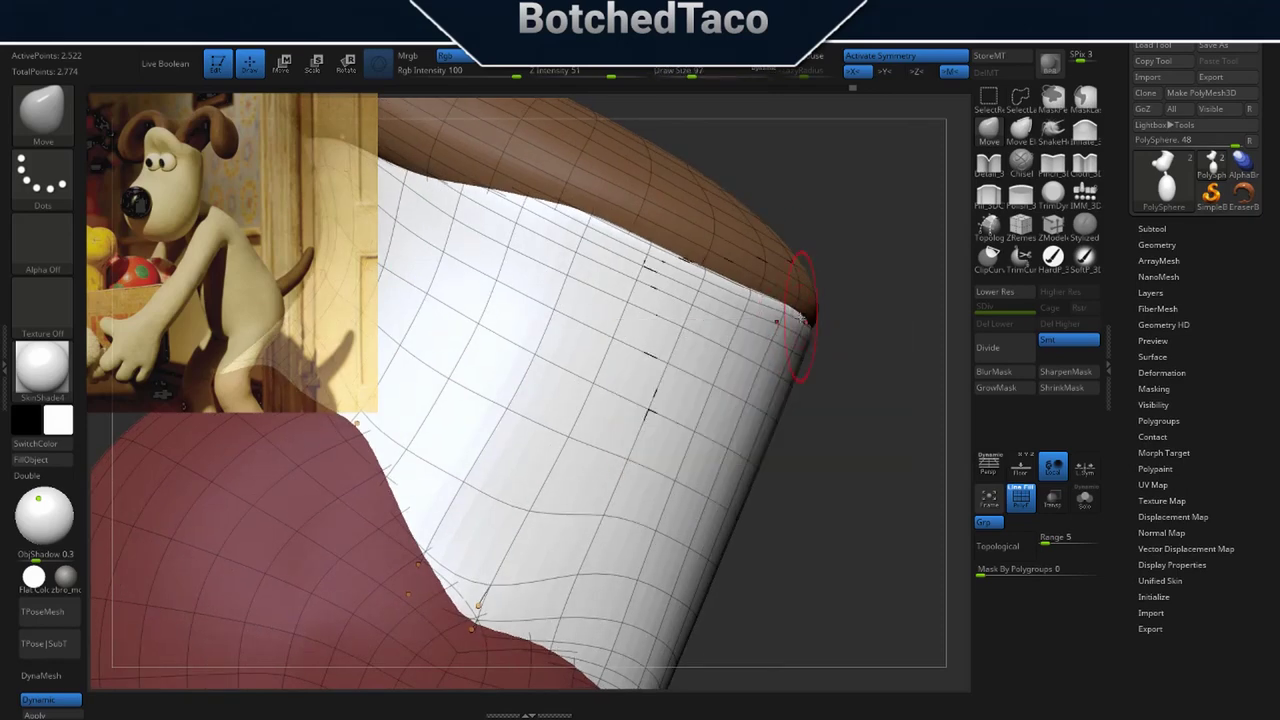
left_click_drag(733, 275, 736, 266)
mouse_move(736, 266)
right_mouse_down()
mouse_move(754, 345)
mouse_move(752, 330)
right_mouse_up()
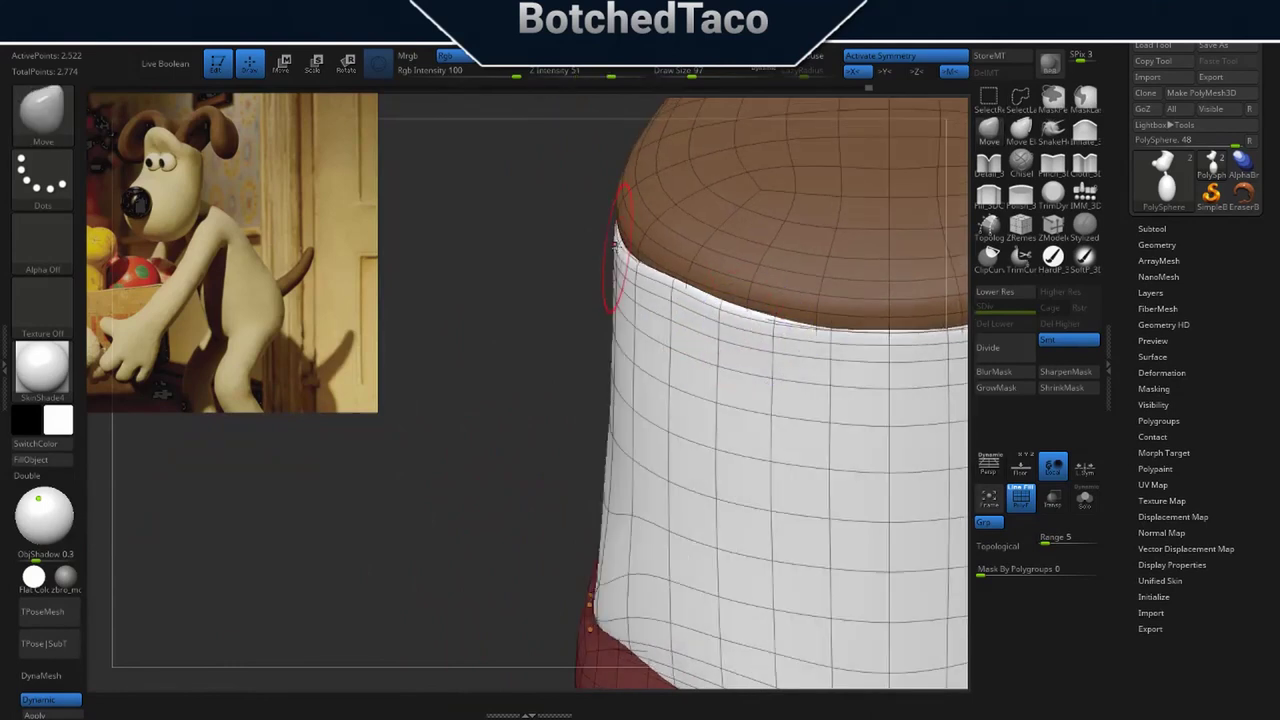
mouse_move(632, 284)
right_mouse_down()
mouse_move(634, 226)
mouse_move(612, 257)
mouse_move(731, 266)
right_mouse_up()
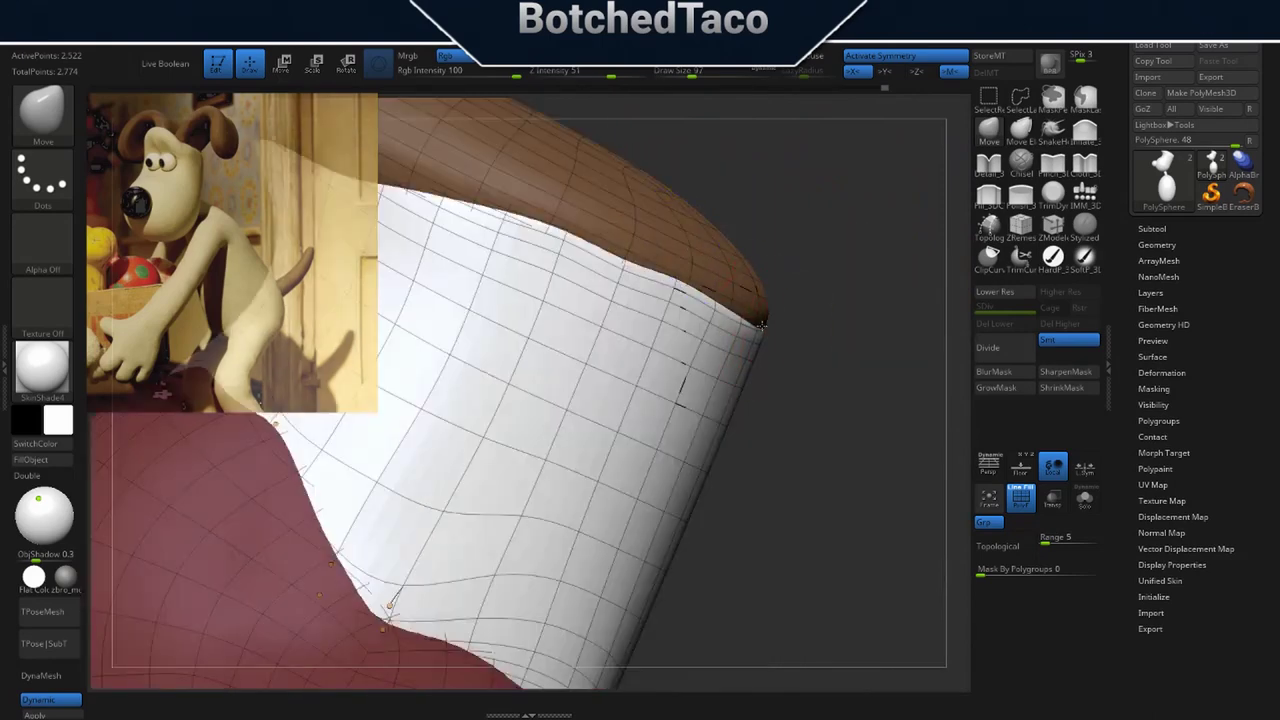
right_click_drag(748, 312, 781, 370)
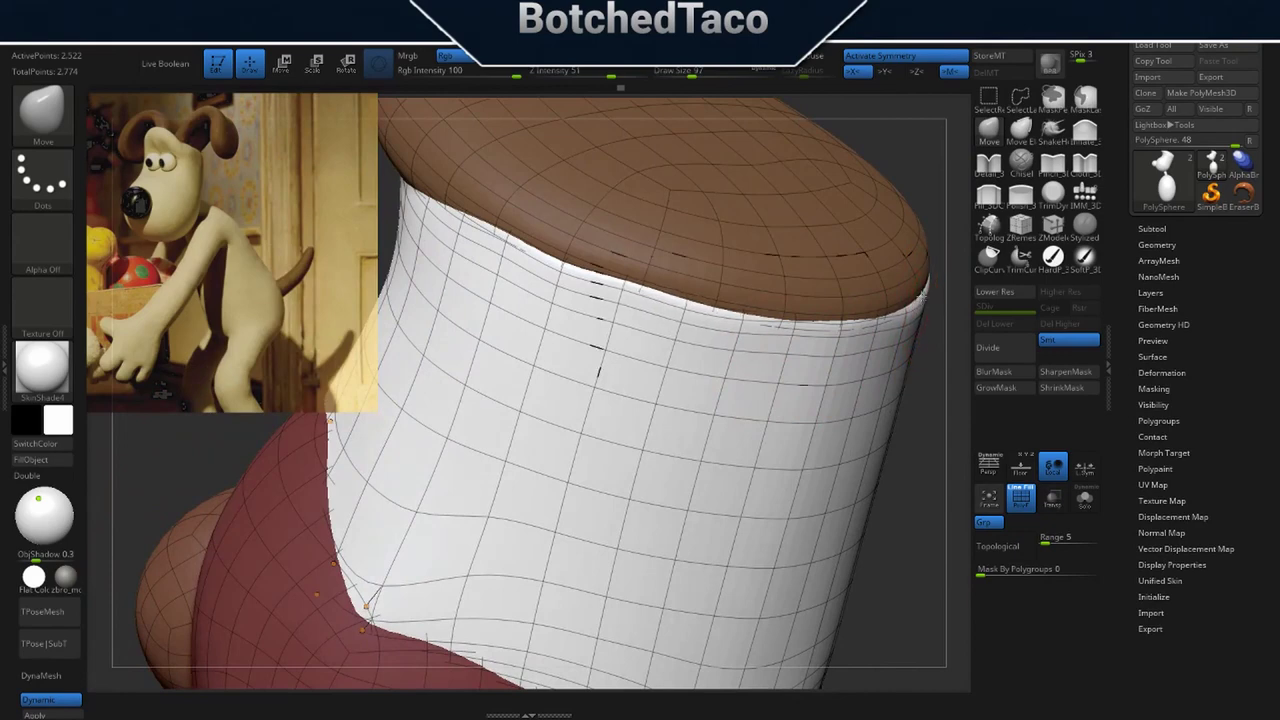
mouse_move(925, 297)
right_mouse_down()
mouse_move(944, 303)
mouse_move(888, 297)
mouse_move(851, 281)
mouse_move(857, 267)
mouse_move(826, 326)
mouse_move(785, 327)
mouse_move(823, 363)
mouse_move(841, 356)
mouse_move(766, 337)
mouse_move(719, 353)
right_mouse_up()
right_click(790, 339)
right_click_drag(811, 315, 794, 310)
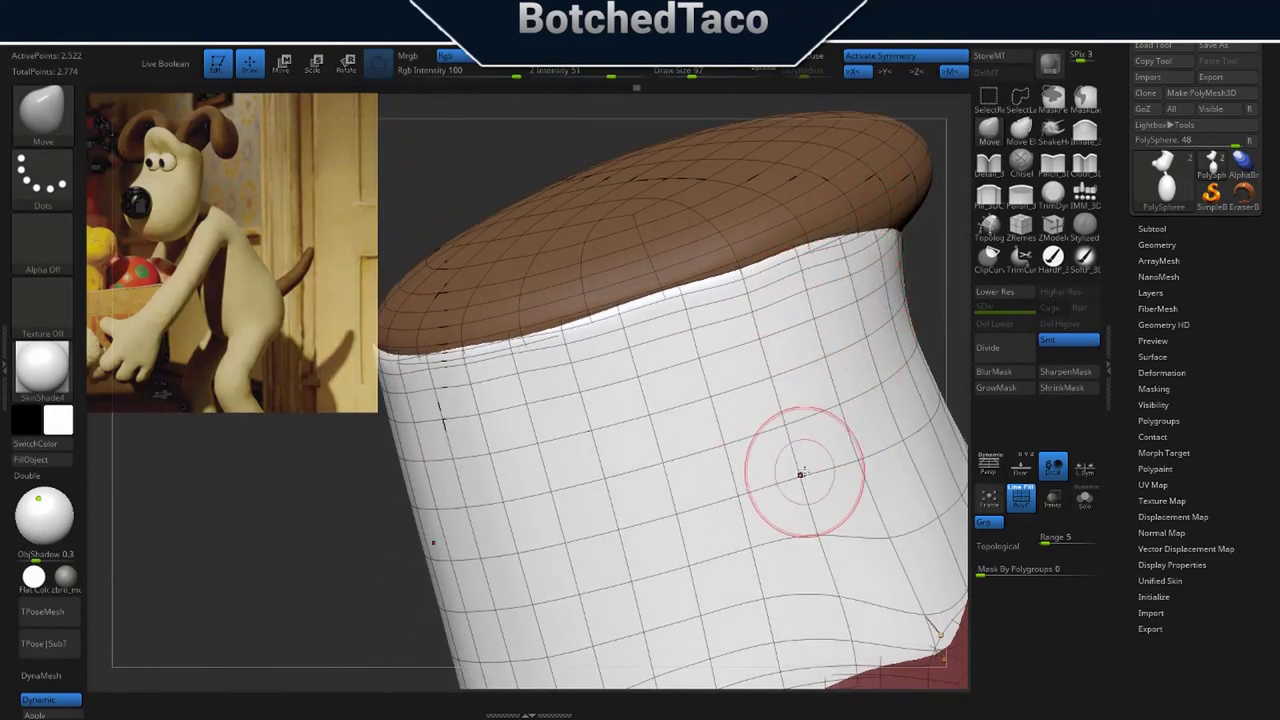
Check the whole figure from the front and side and mask everything except the egg-shaped body for transforming.
key("f")
left_click_drag(786, 407, 665, 408)
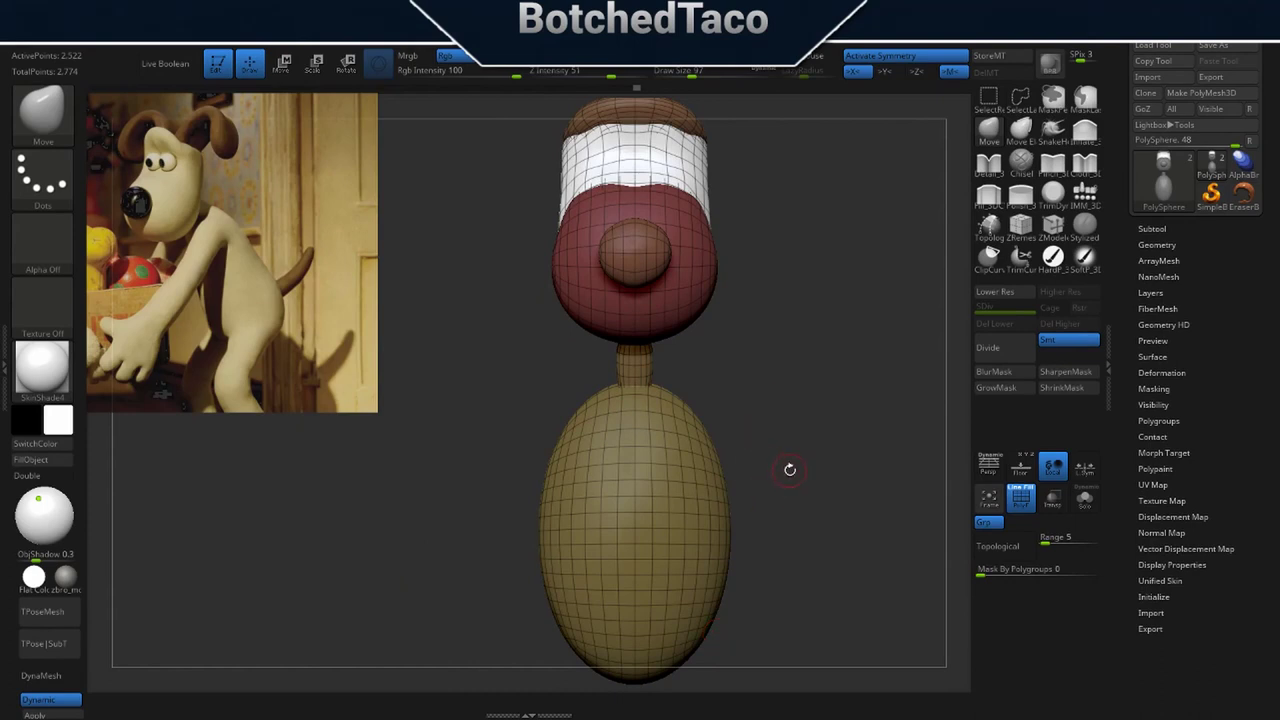
left_click_drag(877, 393, 805, 407)
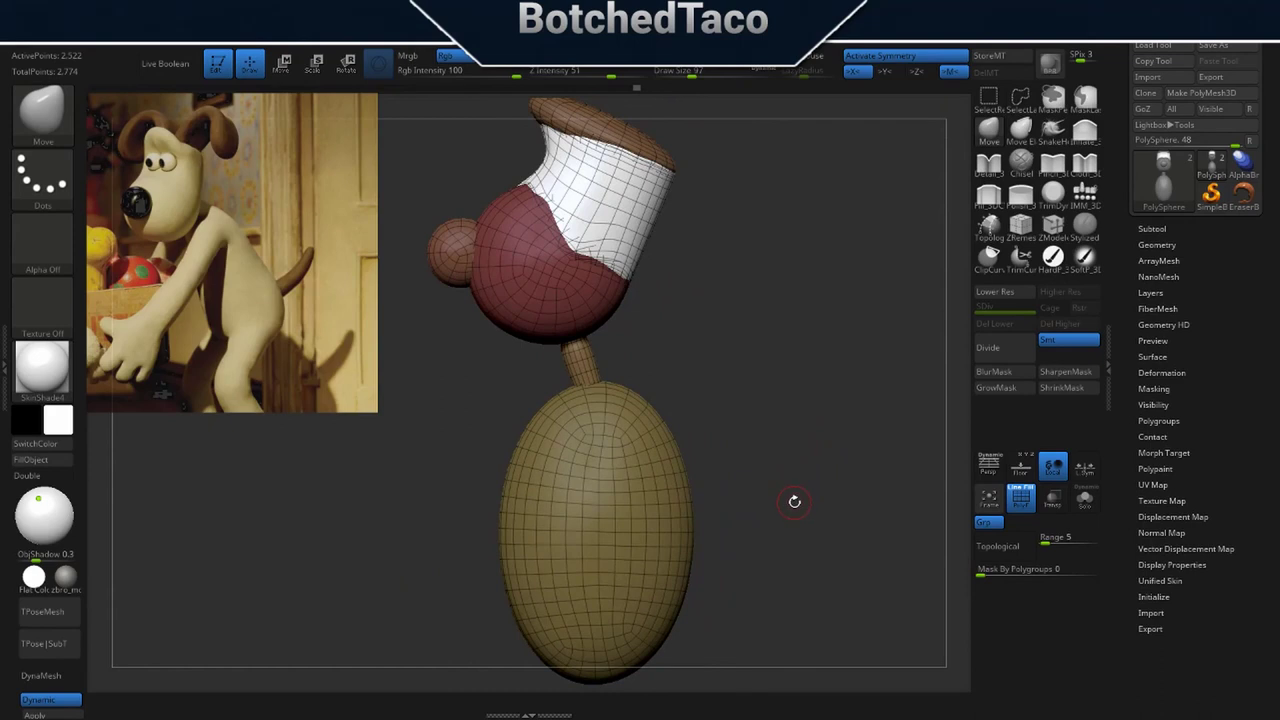
right_click(750, 568)
right_click_drag(677, 412, 821, 362, "alt")
key("ctrl")
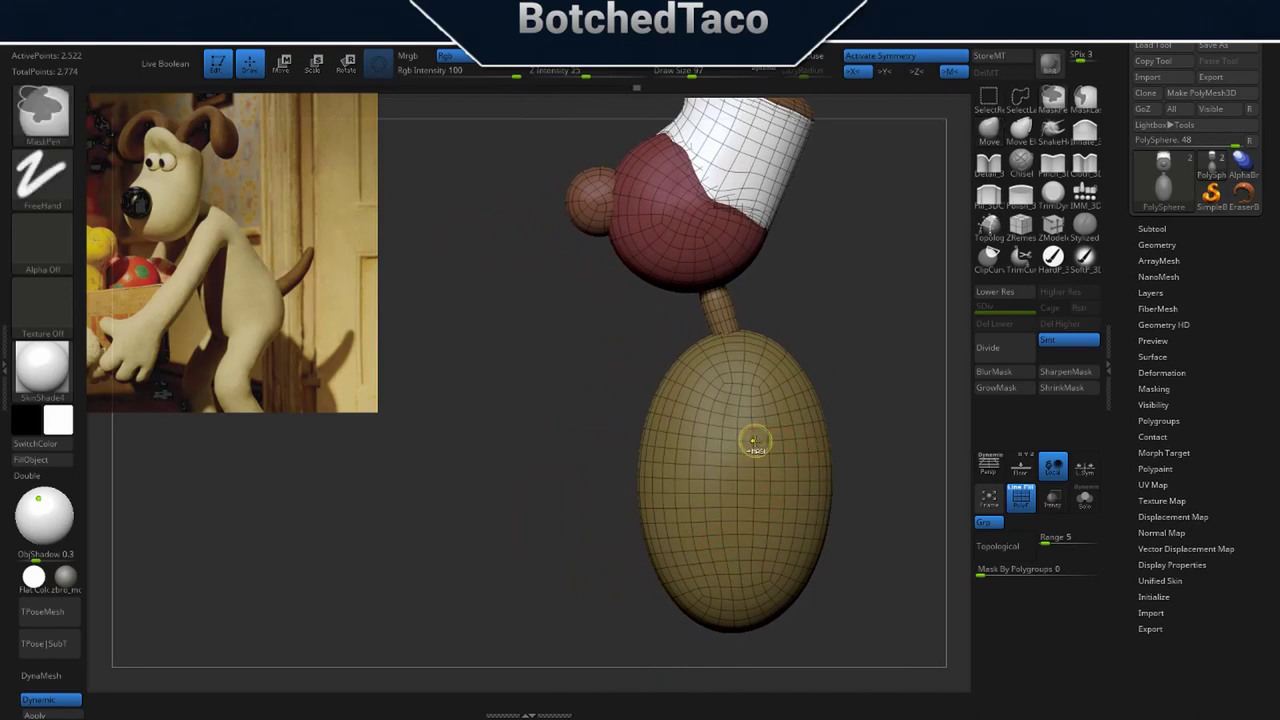
key("w")
left_click(746, 462, "alt")
key("q")
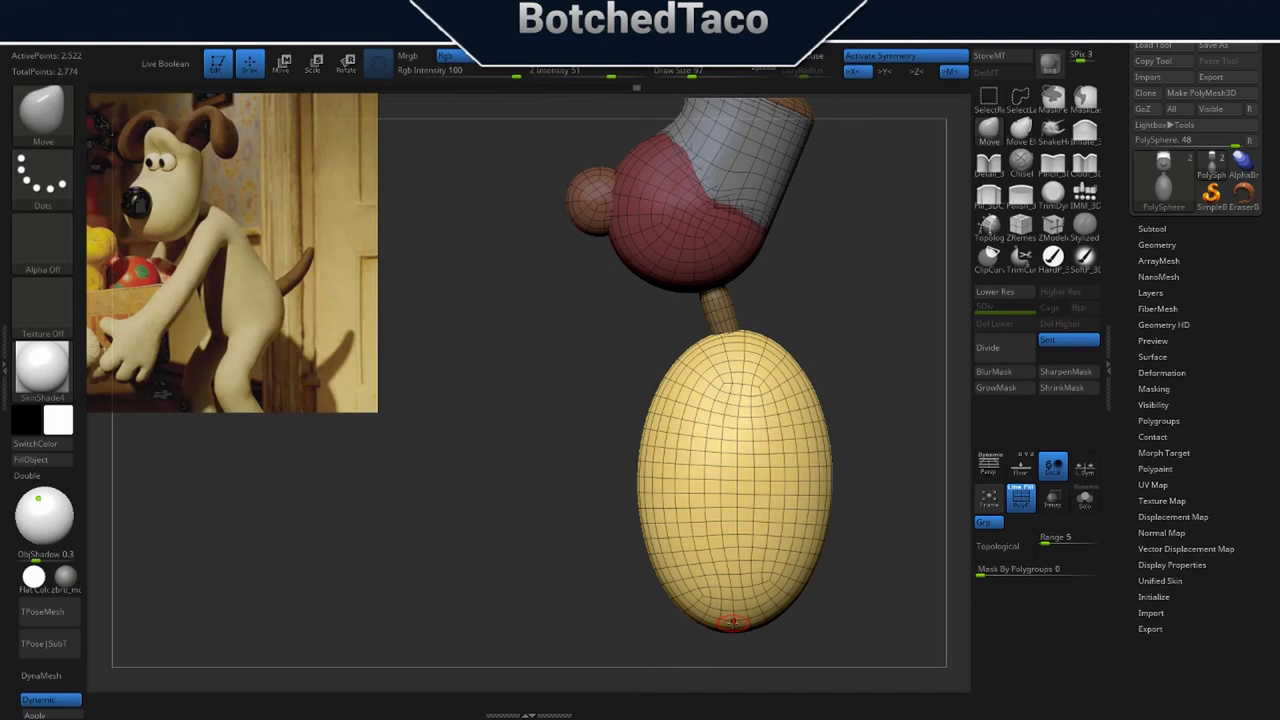
key("w")
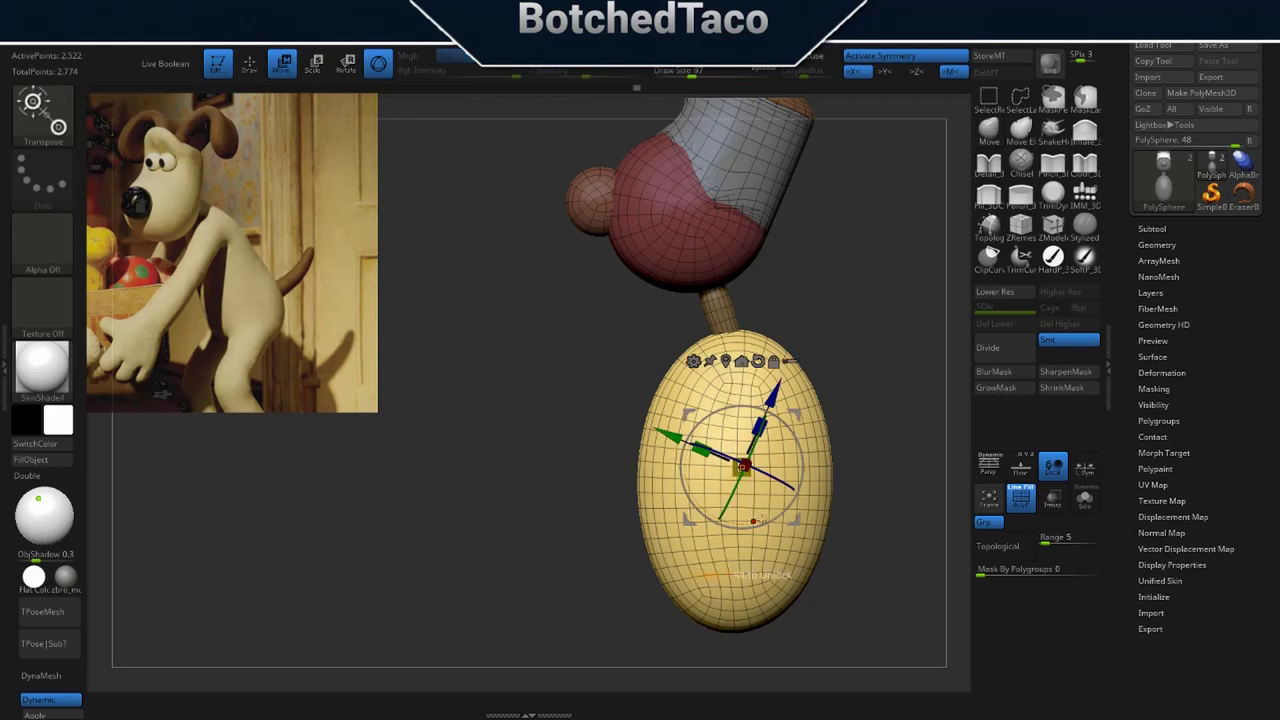
Reset the gizmo's orientation, flatten the body front to back, and stretch it taller while shifting it slightly forward.
left_click(758, 361, "alt")
left_click_drag(697, 470, 748, 481)
left_click_drag(666, 470, 649, 473)
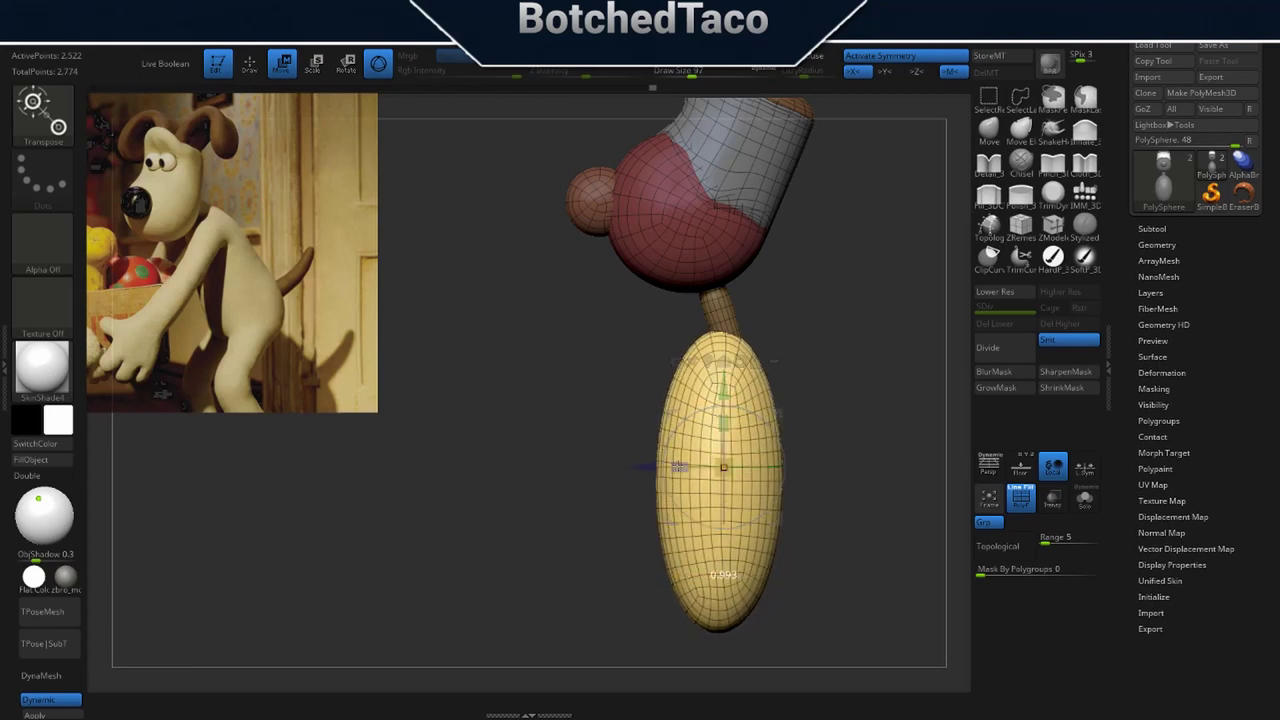
left_click_drag(678, 466, 633, 467)
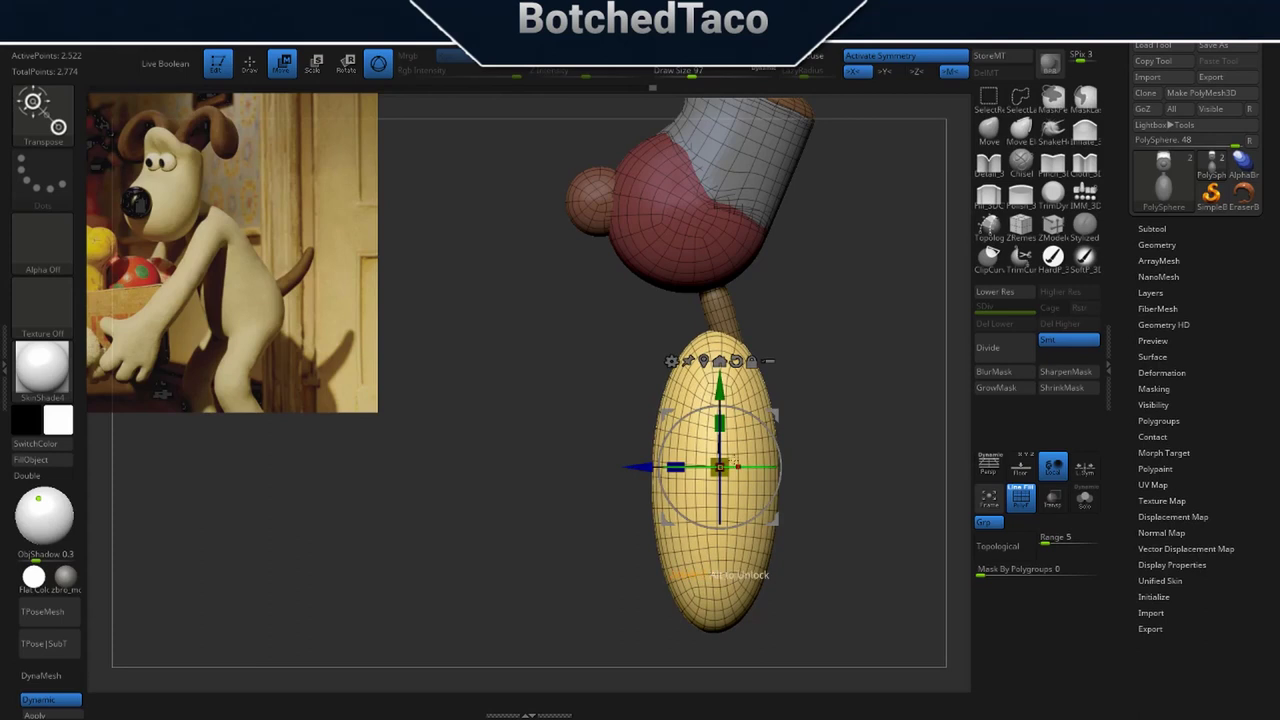
left_click_drag(717, 390, 717, 386)
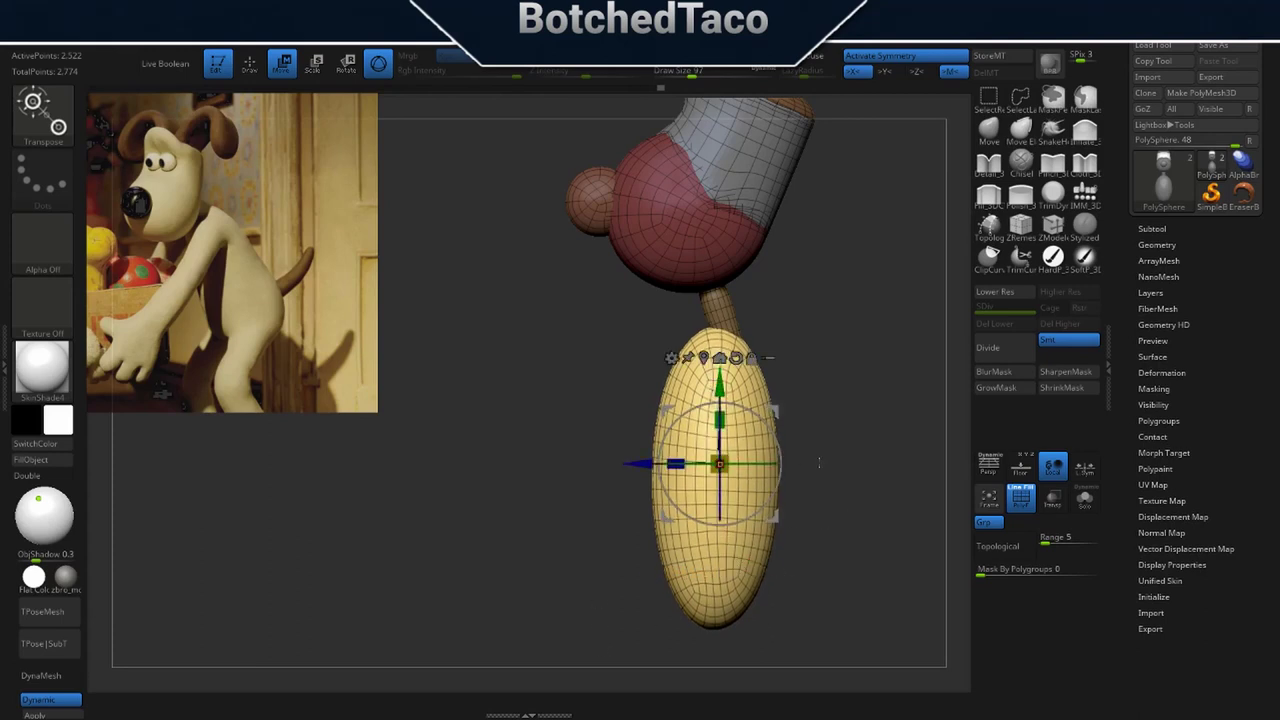
left_click_drag(720, 420, 718, 403)
left_click_drag(638, 474, 630, 474)
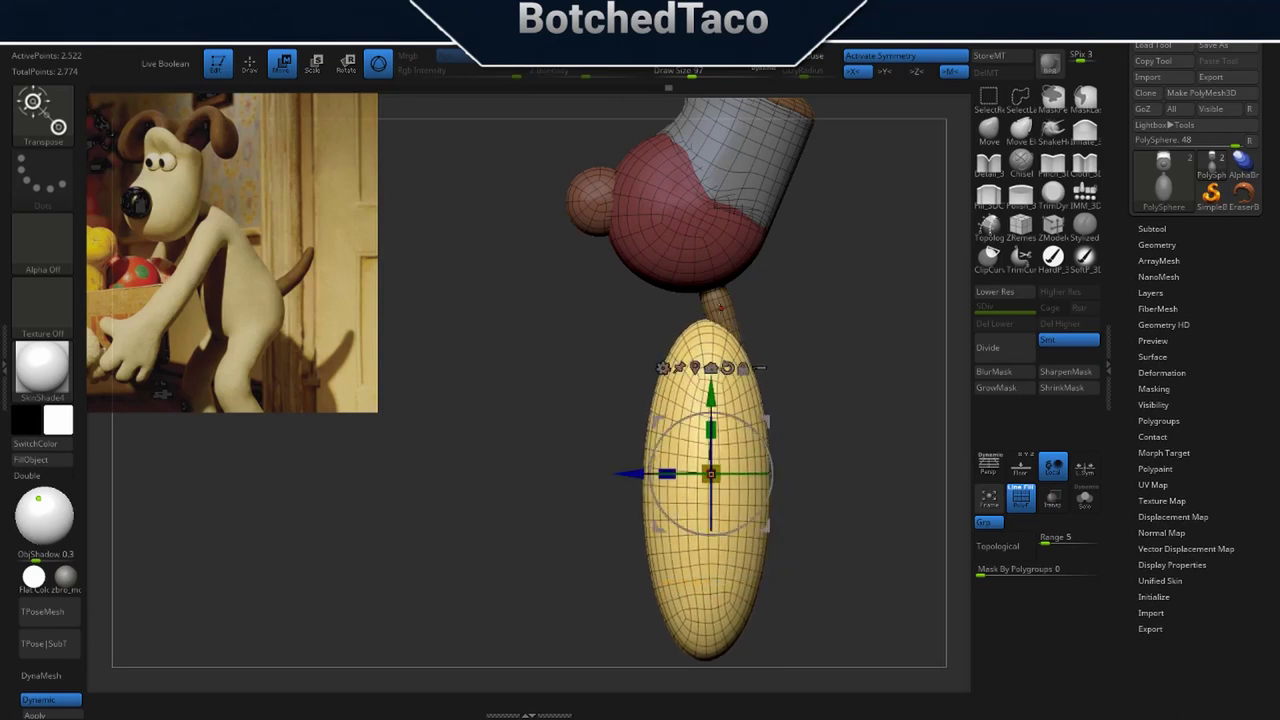
Isolate the neck with a mask, reset the gizmo's orientation, and nudge the neck slightly up between head and body.
left_click(719, 306, "alt")
left_click(735, 201, "alt")
left_click_drag(721, 302, 703, 308)
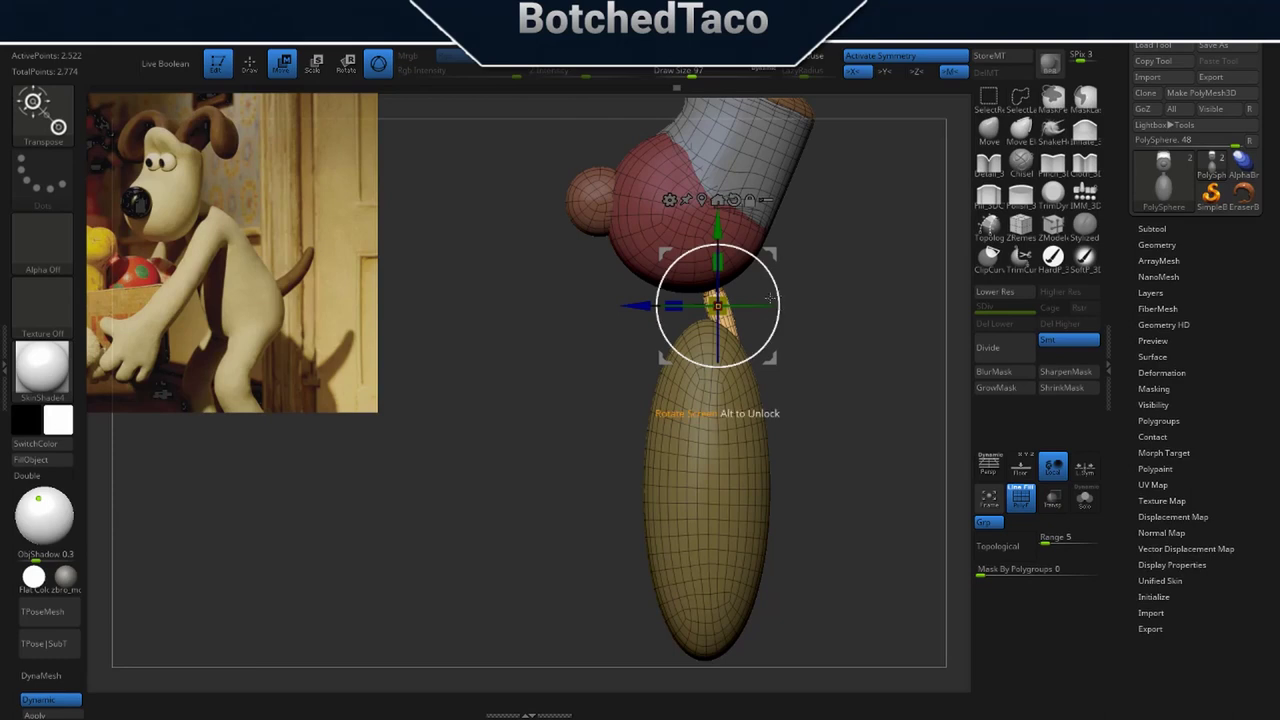
left_click_drag(718, 227, 719, 219)
left_click_drag(770, 349, 768, 350)
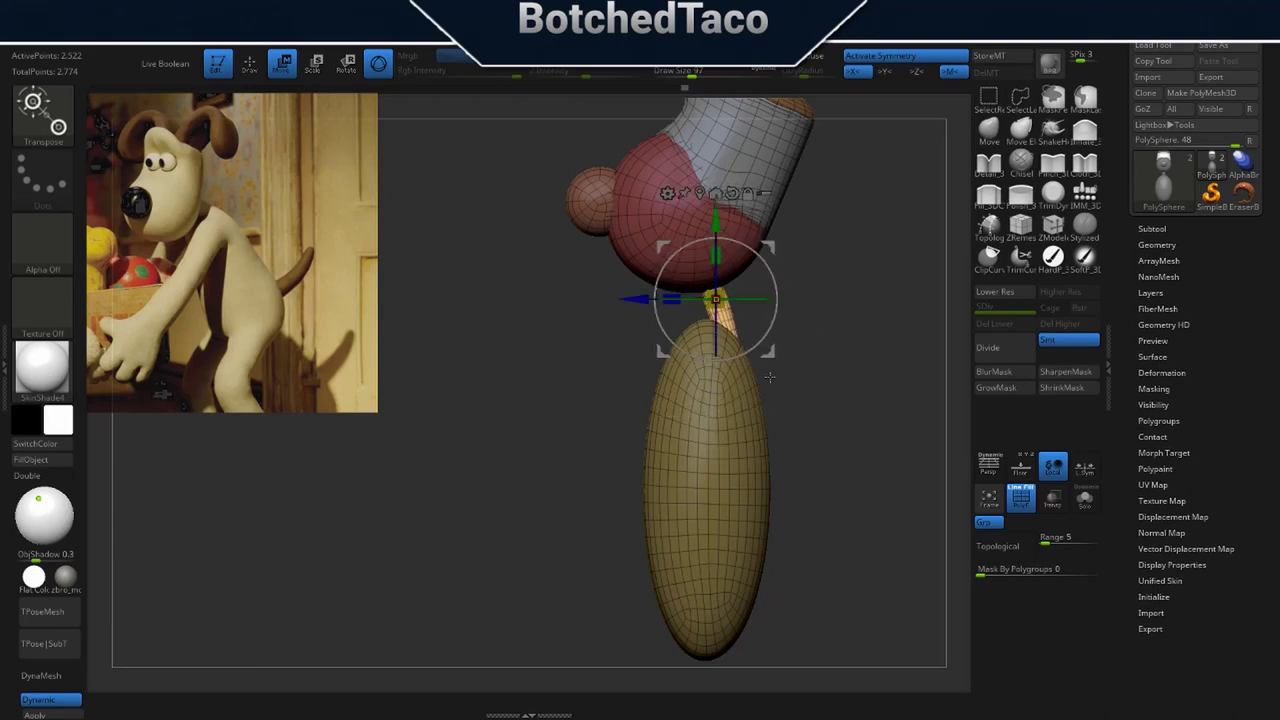
Isolate the body again, adjust its placement slightly beneath the neck, and return to the Move brush in front view.
left_click(738, 421, "alt")
left_click_drag(784, 395, 789, 392)
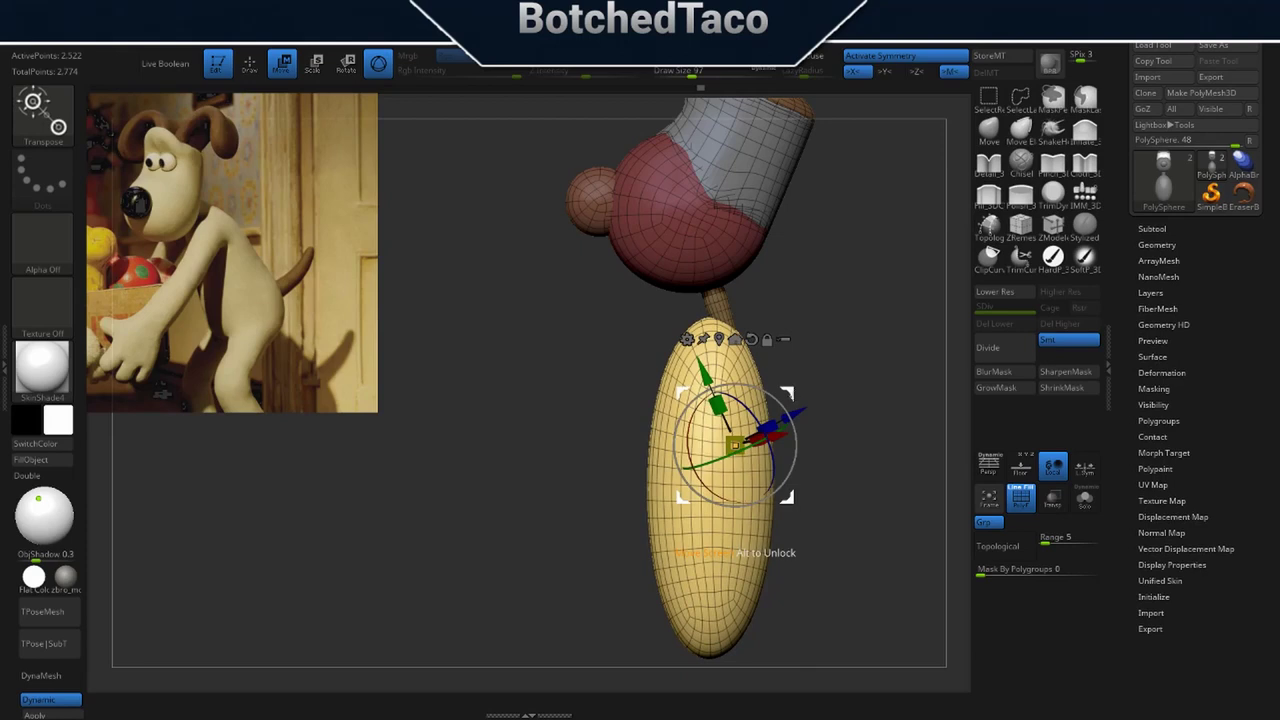
left_click_drag(808, 545, 827, 549)
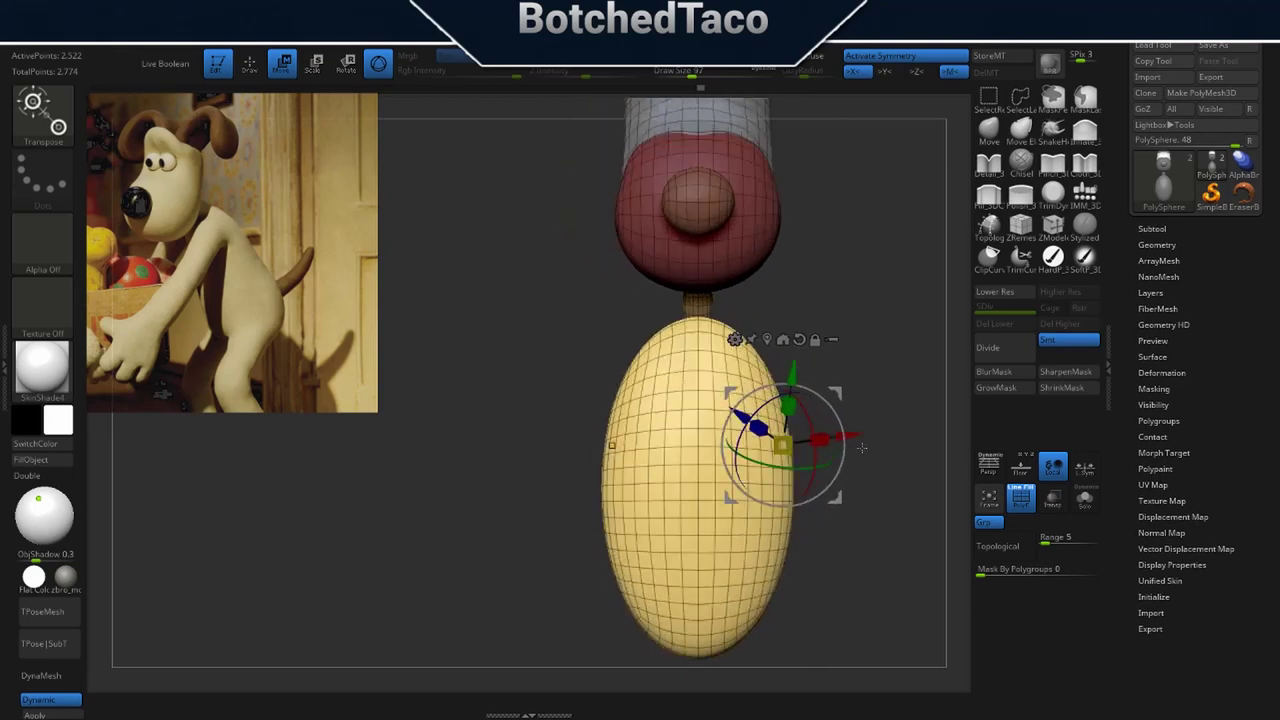
key("q")
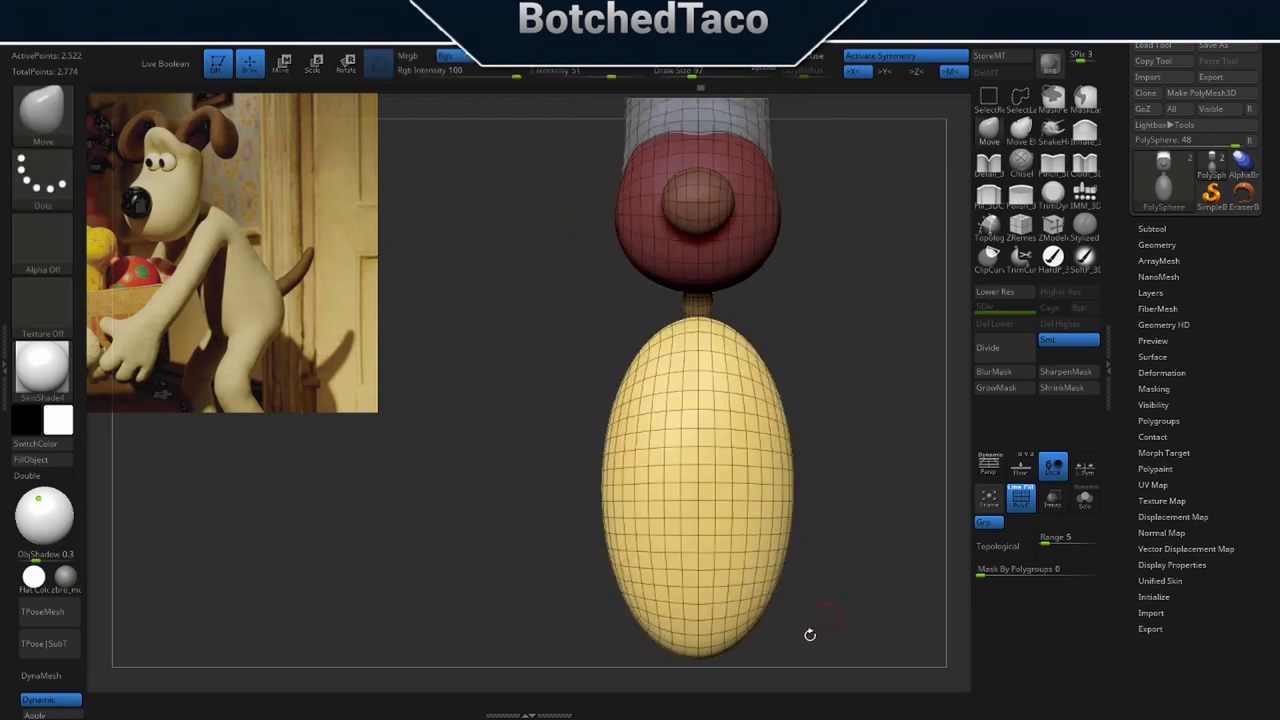
left_click_drag(797, 590, 773, 480, "alt")
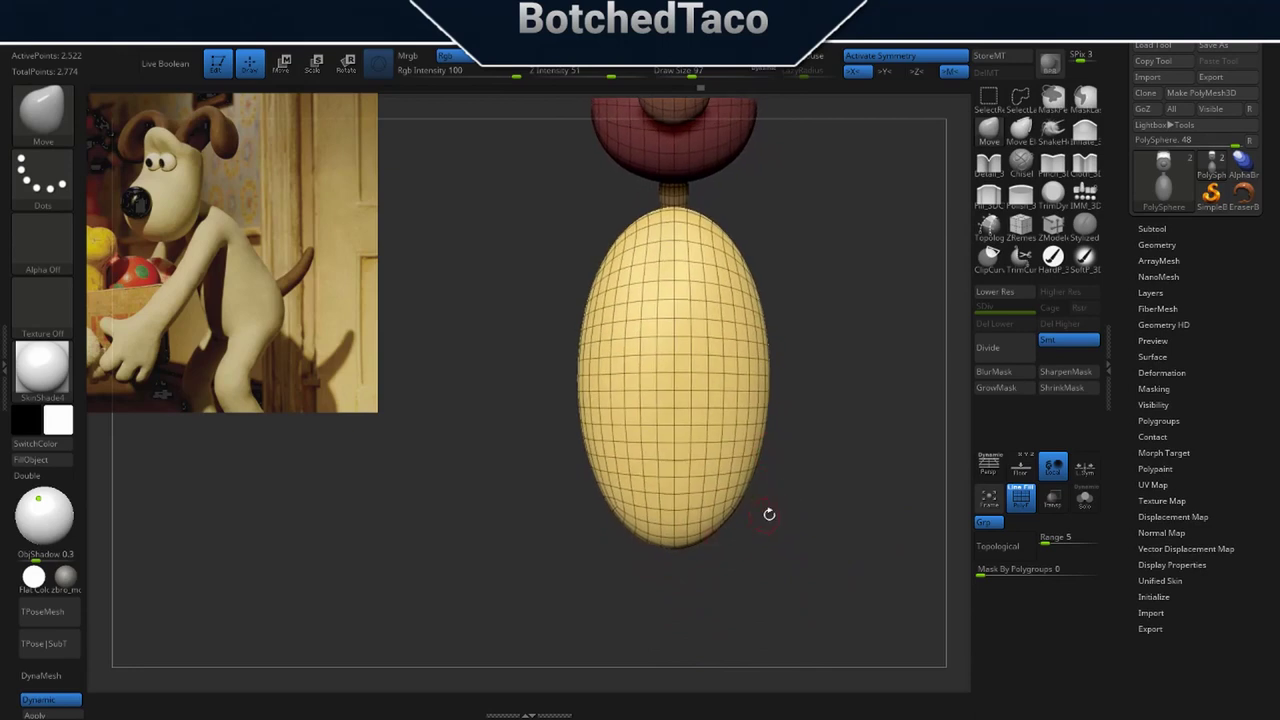
key("s")
left_click_drag(821, 547, 834, 547)
mouse_move(729, 523)
left_mouse_down()
mouse_move(748, 547)
mouse_move(755, 536)
left_mouse_up()
key("ctrl+z")
key("ctrl+z")
Set the Move brush's draw size to 602 and pull the body's lower sides outward to make its base fuller.
key("s")
left_click_drag(835, 533, 853, 536)
left_click_drag(737, 511, 757, 515)
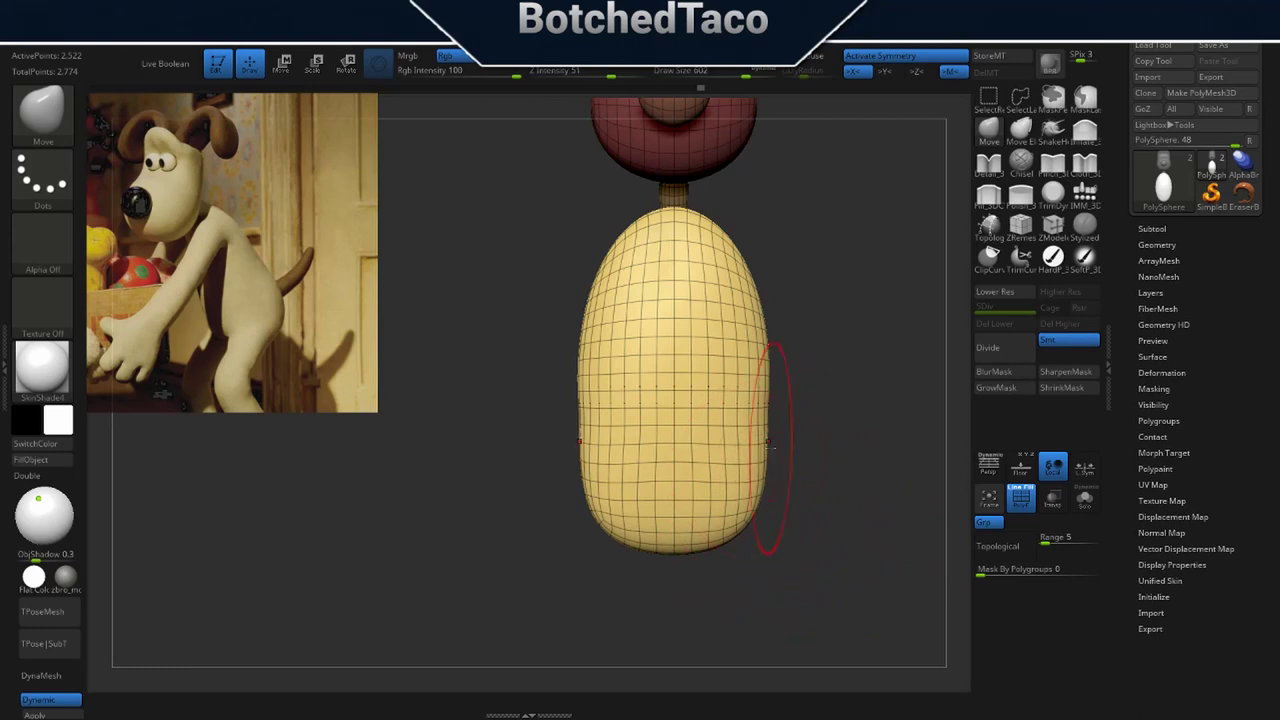
left_click_drag(877, 494, 806, 506)
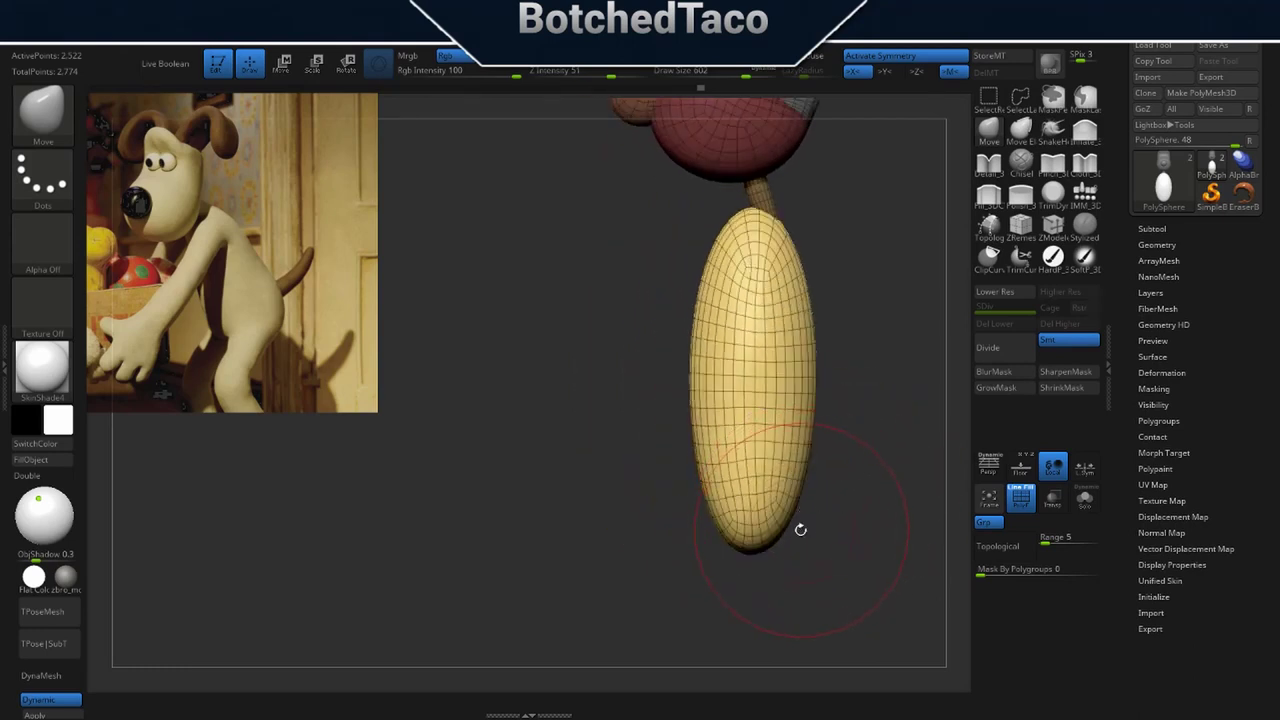
mouse_move(787, 527)
left_mouse_down()
mouse_move(797, 532)
mouse_move(709, 549)
left_mouse_up()
mouse_move(788, 535)
left_mouse_down()
mouse_move(845, 538)
mouse_move(804, 544)
left_mouse_up()
key("ctrl+z")
key("ctrl+z")
key("s")
key("z")
key("s")
key("s")
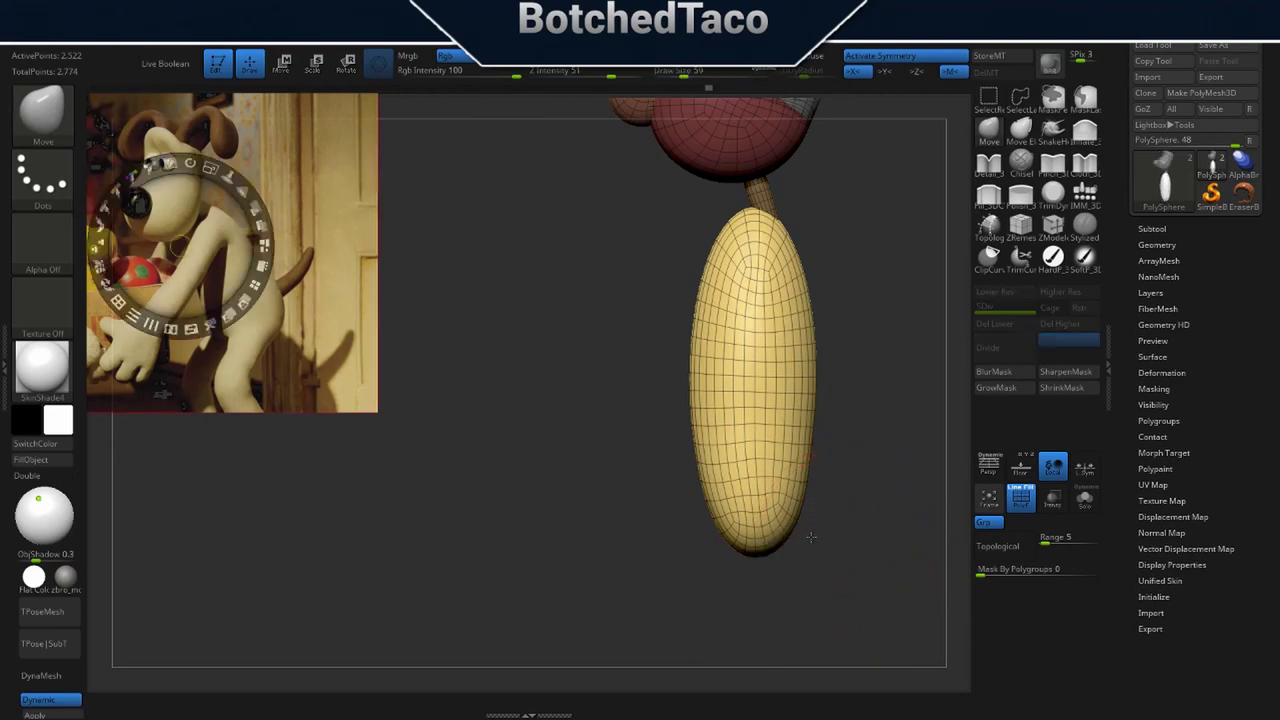
key("z")
Set the draw size to 386 and pull the body's lower front and back outward in side view to square its base.
key("s")
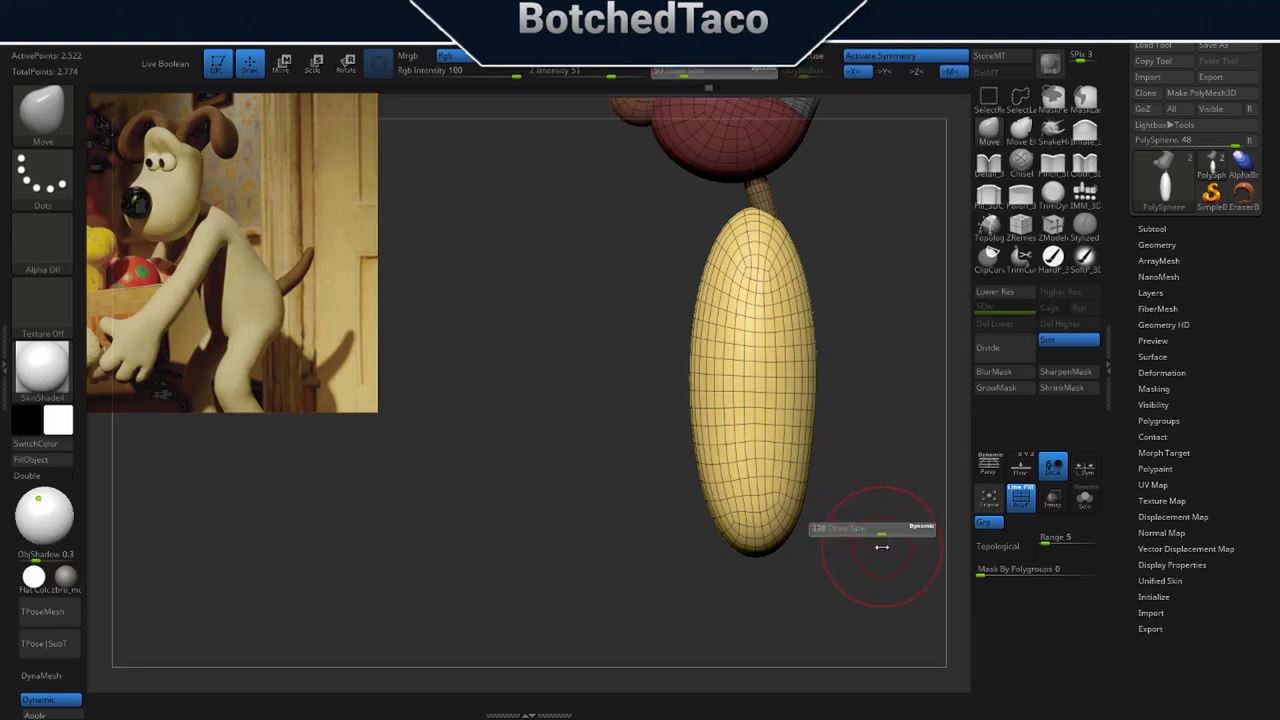
left_click_drag(882, 547, 887, 547)
left_click_drag(791, 536, 800, 545)
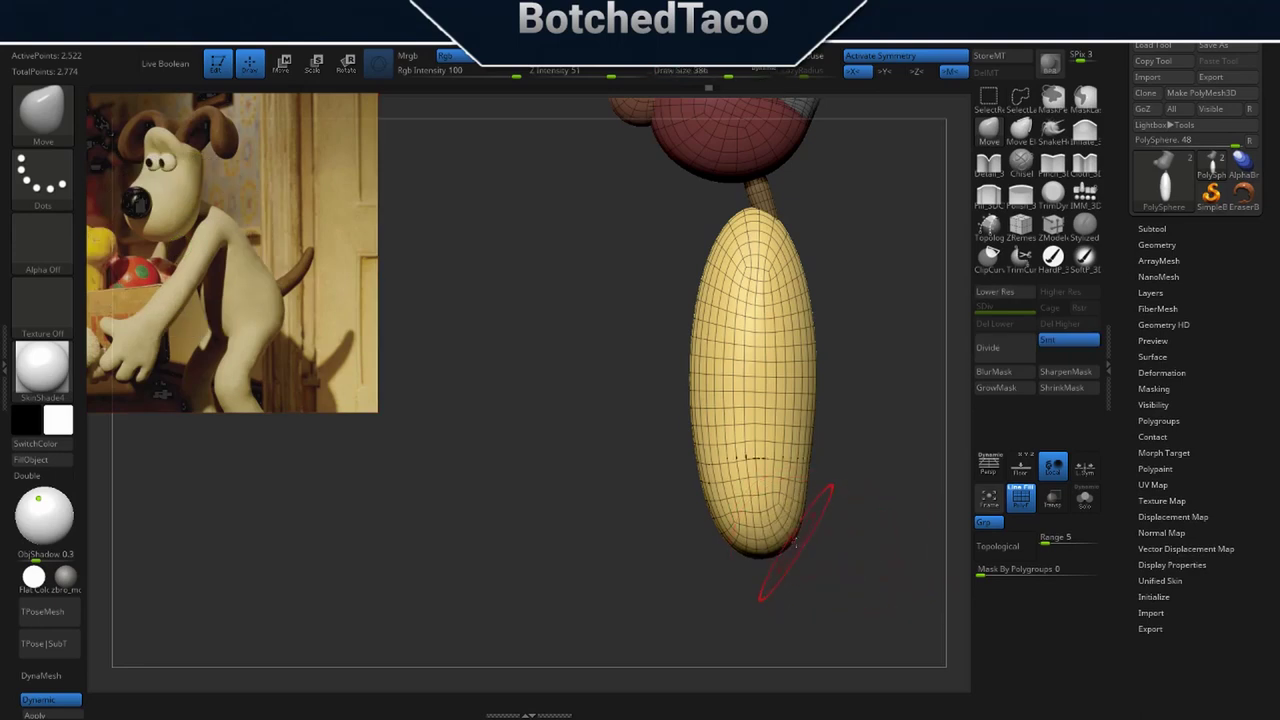
mouse_move(720, 543)
left_mouse_down()
mouse_move(703, 554)
mouse_move(684, 536)
left_mouse_up()
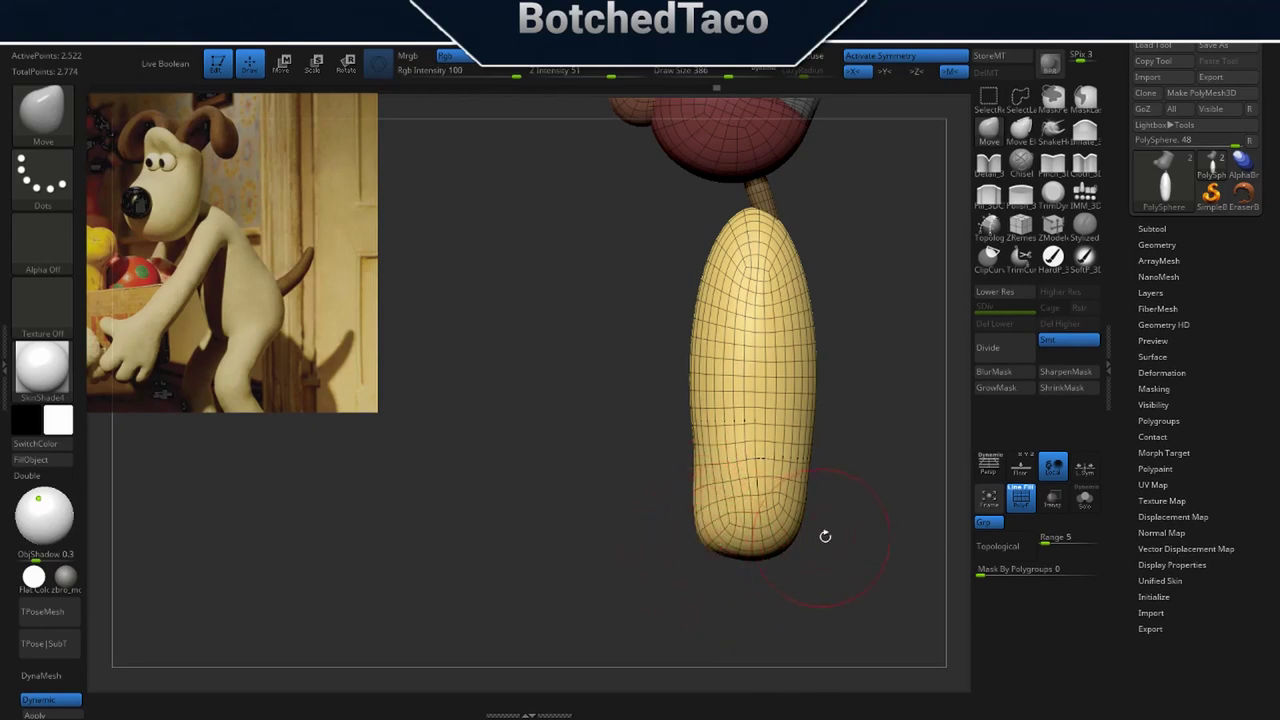
left_click_drag(798, 531, 812, 541)
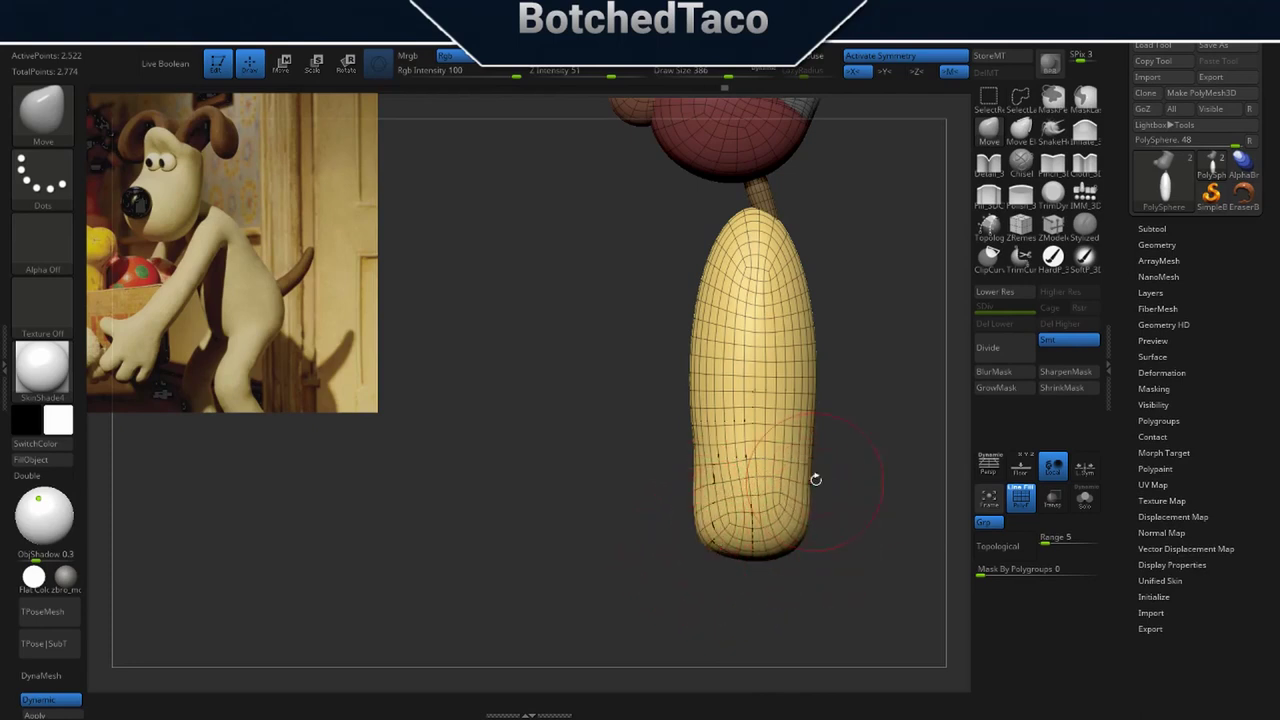
left_click_drag(694, 451, 688, 450)
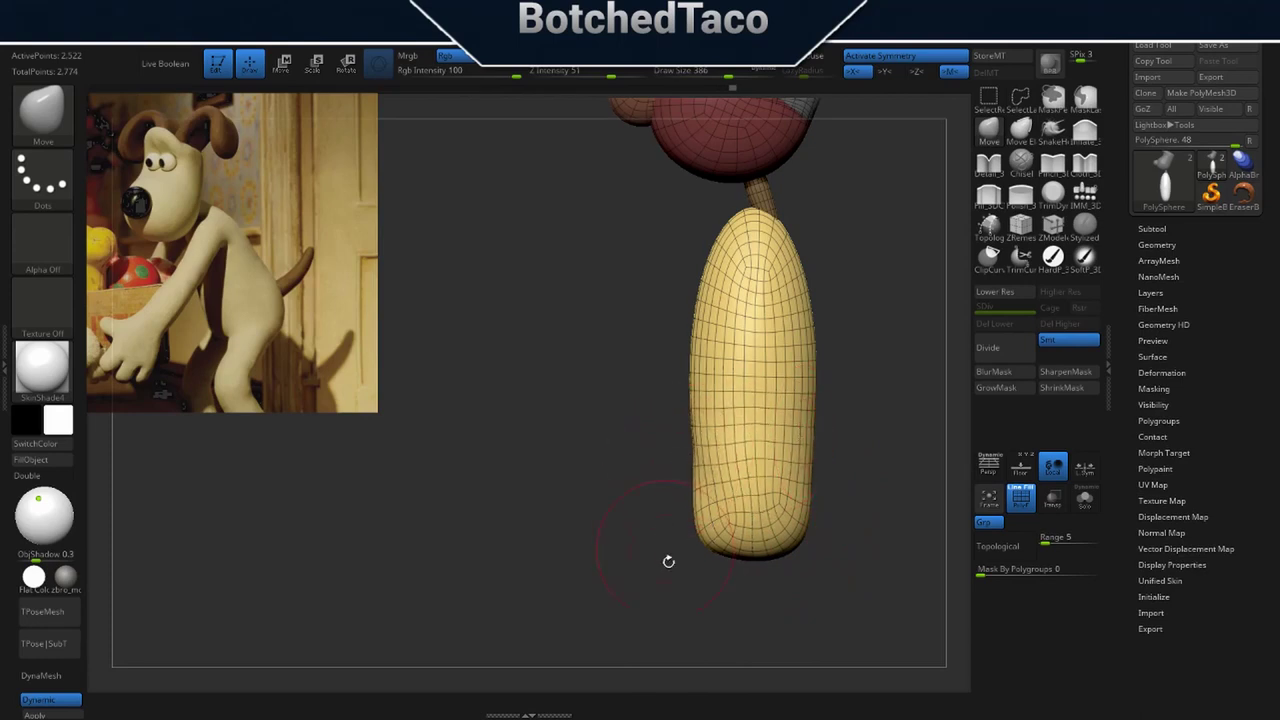
Set the draw size to 1000 and slim the body's sides in front view, keeping its base rounded.
left_click_drag(822, 513, 854, 517)
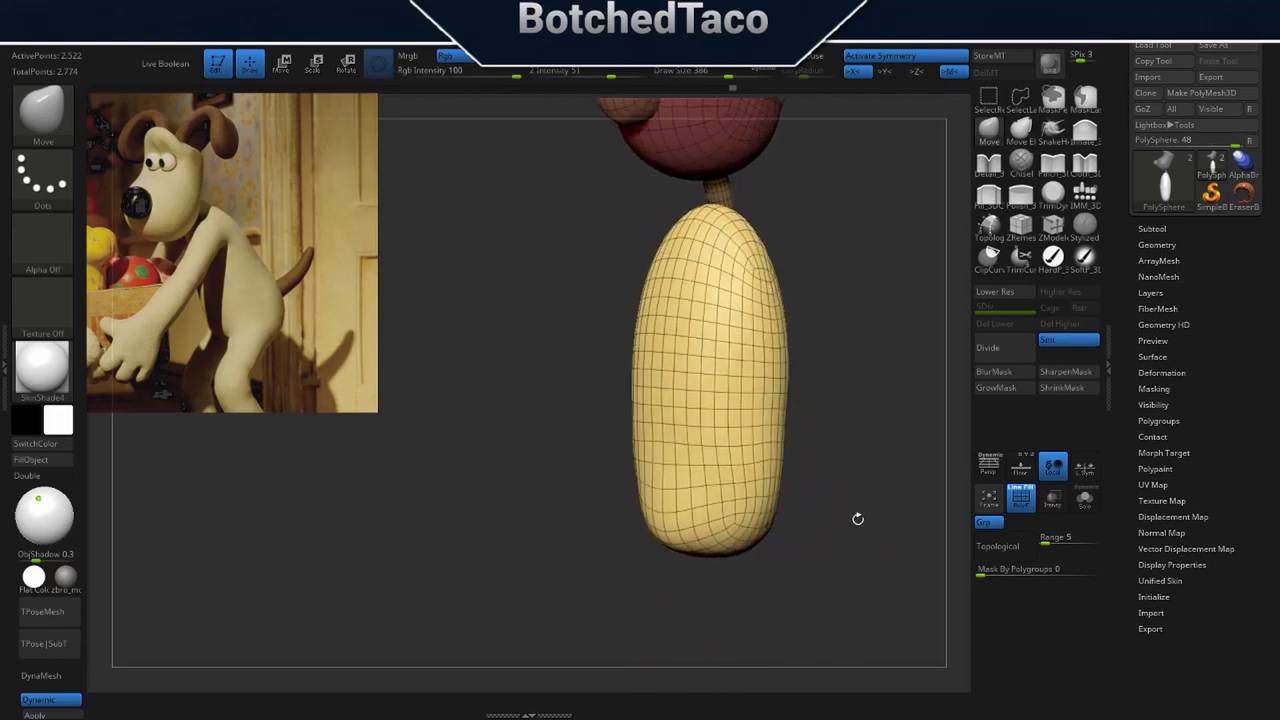
left_click_drag(804, 466, 848, 465)
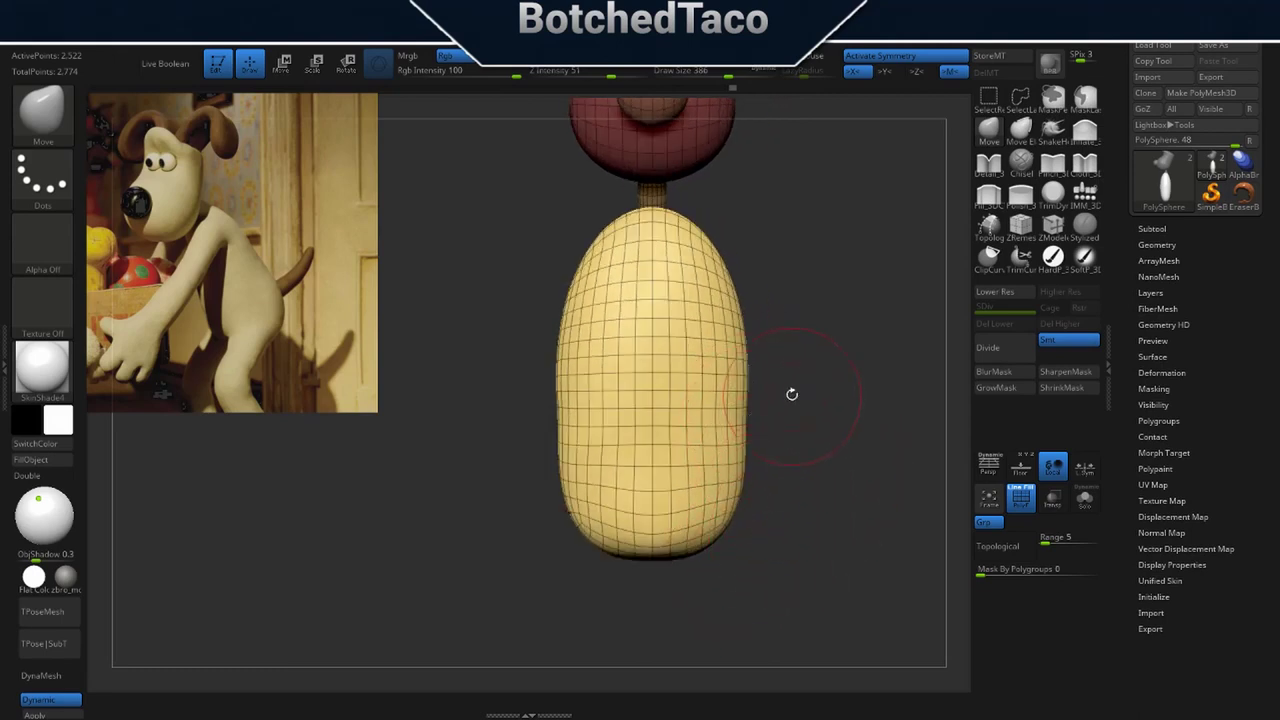
key("s")
left_click_drag(846, 411, 859, 417)
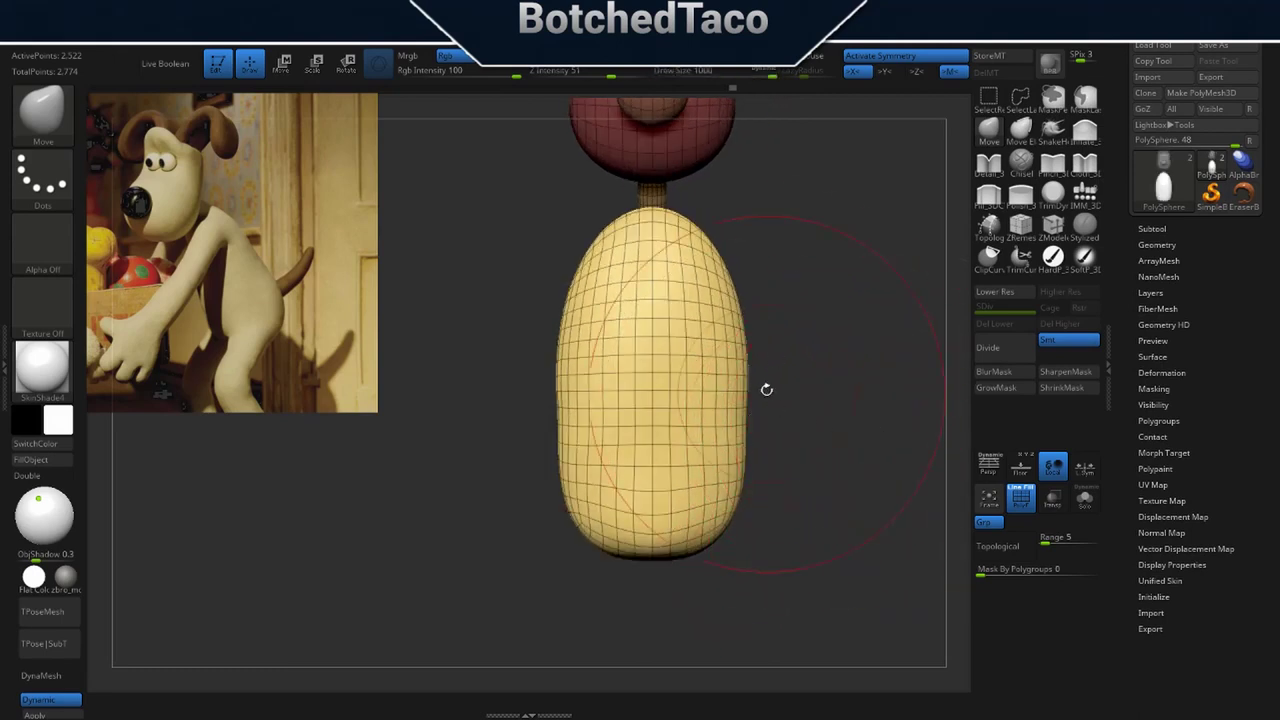
mouse_move(744, 375)
left_mouse_down()
mouse_move(719, 407)
mouse_move(727, 428)
left_mouse_up()
mouse_move(724, 492)
left_mouse_down()
mouse_move(713, 505)
mouse_move(723, 510)
left_mouse_up()
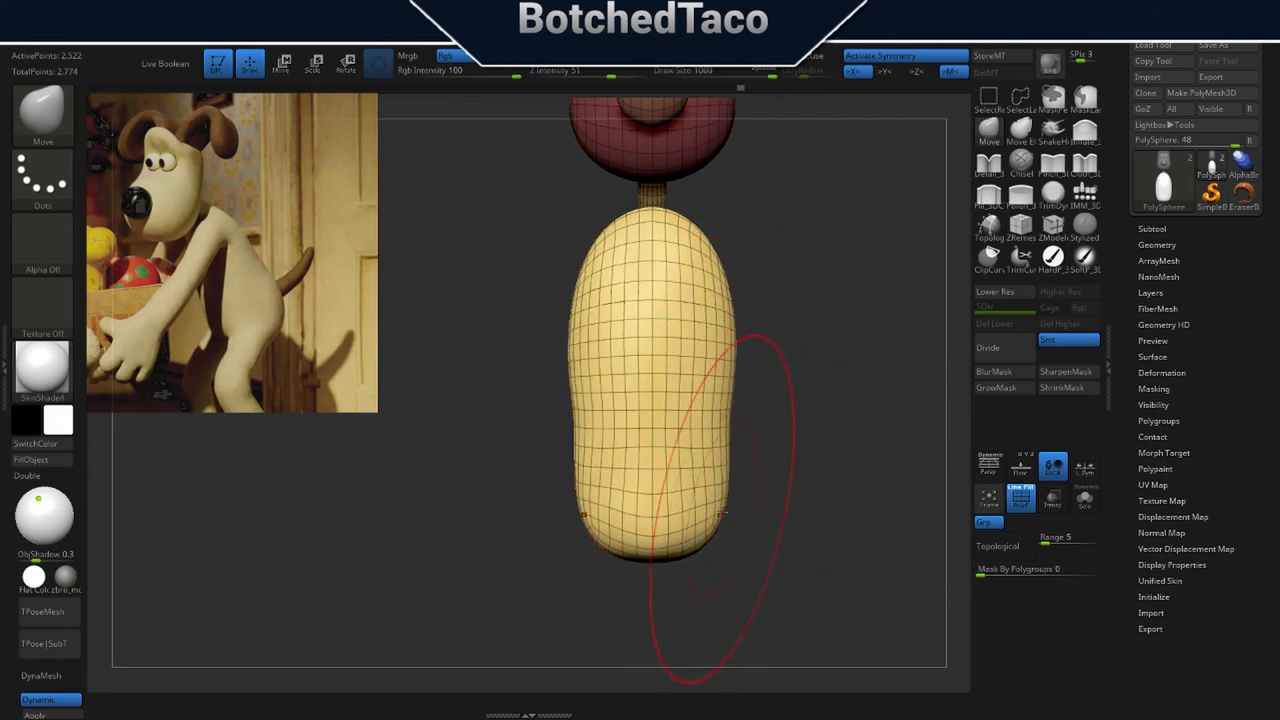
left_click_drag(746, 346, 734, 342)
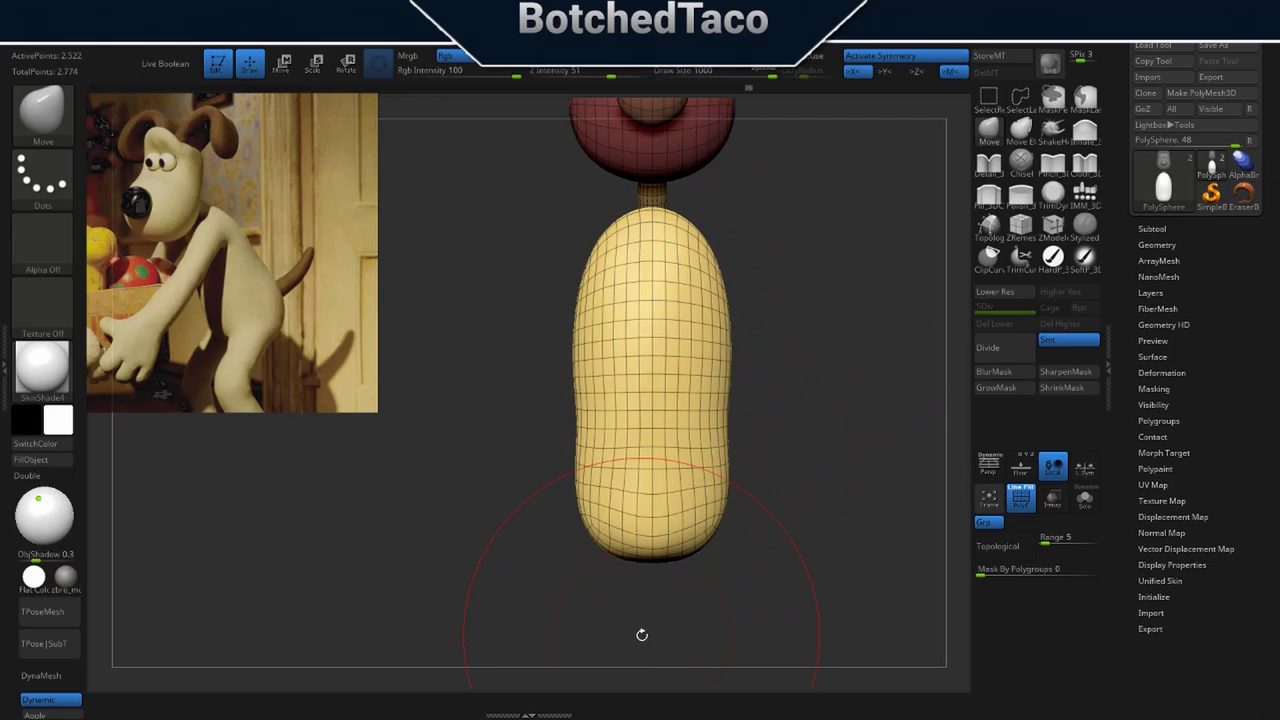
left_click_drag(730, 289, 724, 313)
mouse_move(722, 524)
left_mouse_down()
mouse_move(740, 526)
mouse_move(758, 499)
mouse_move(733, 505)
left_mouse_up()
Reduce the draw size to 365 and smooth the waist along the body's sides.
key("s")
left_click_drag(787, 432, 650, 435)
left_click_drag(745, 400, 742, 478, "shift")
Clear the mask from the model and update its DynaMesh.
left_click_drag(607, 589, 702, 587)
key("space")
left_click(808, 449)
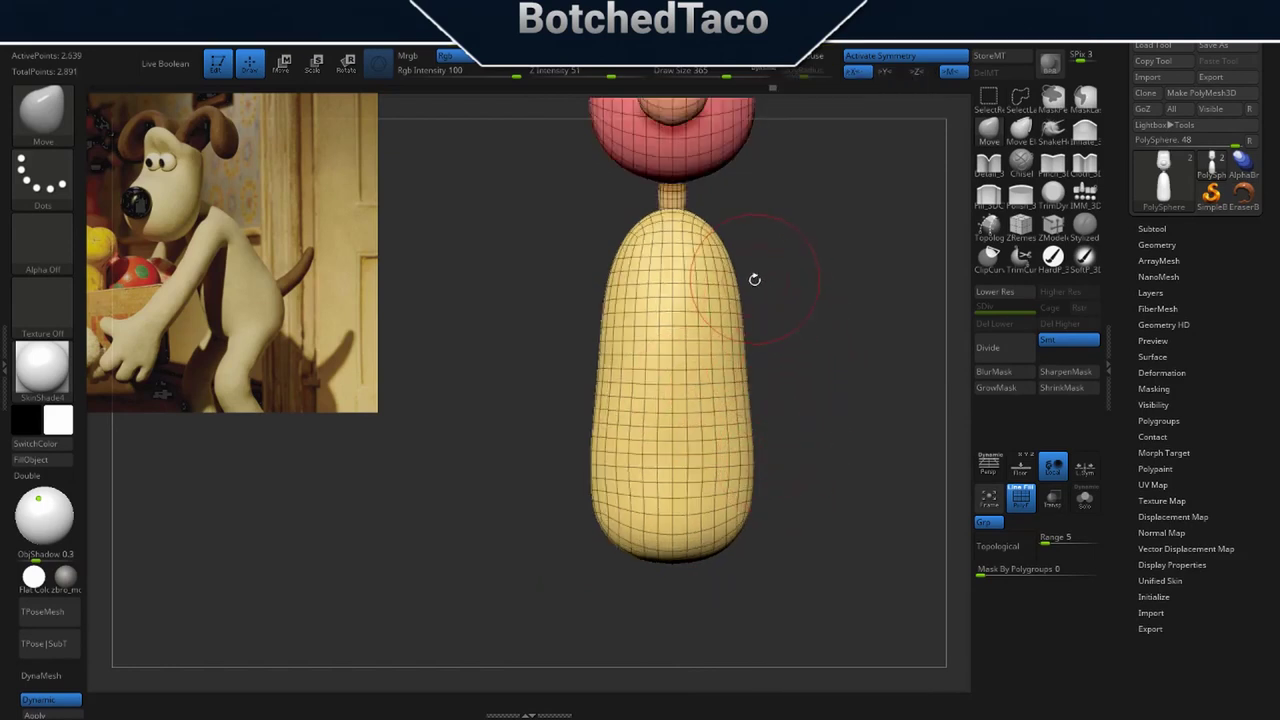
Push the body's upper sides slightly inward with the Move brush to taper it toward the neck.
left_click_drag(734, 285, 727, 286)
left_click_drag(804, 317, 807, 376)
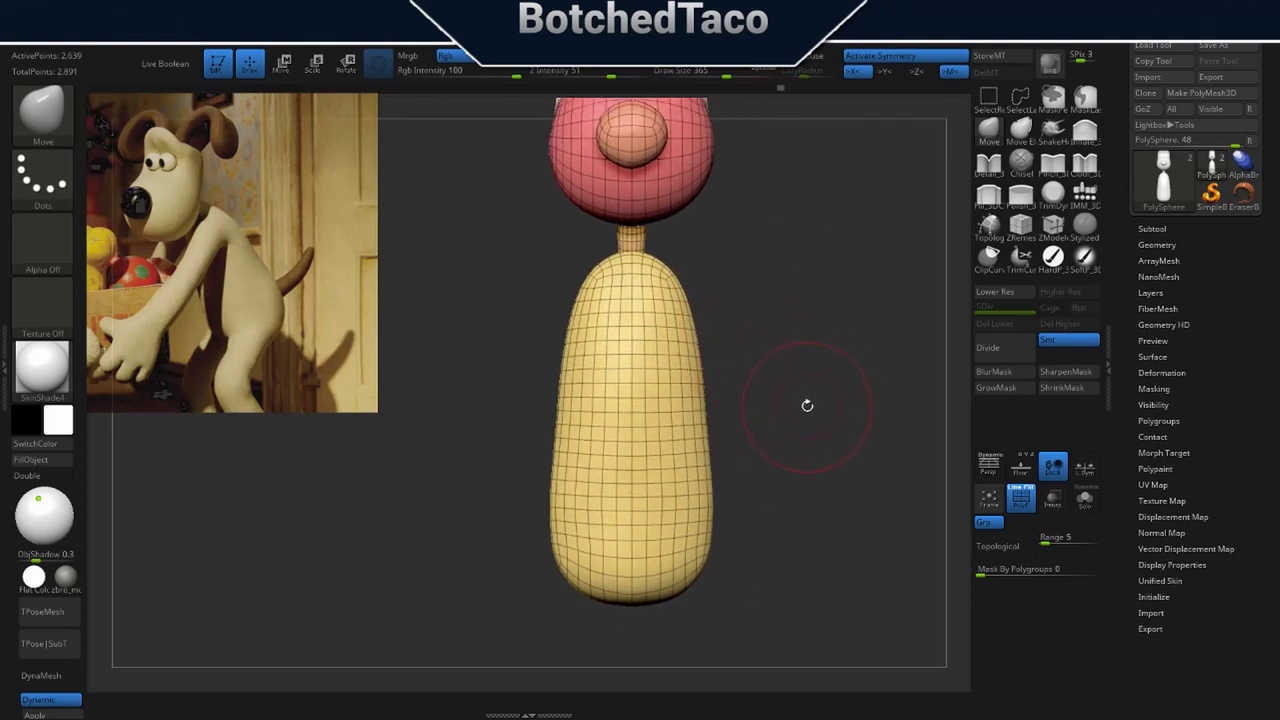
Insert a mirrored pair of Cylinder primitives at the lower sides of the body as legs.
left_click_drag(787, 529, 781, 361, "alt")
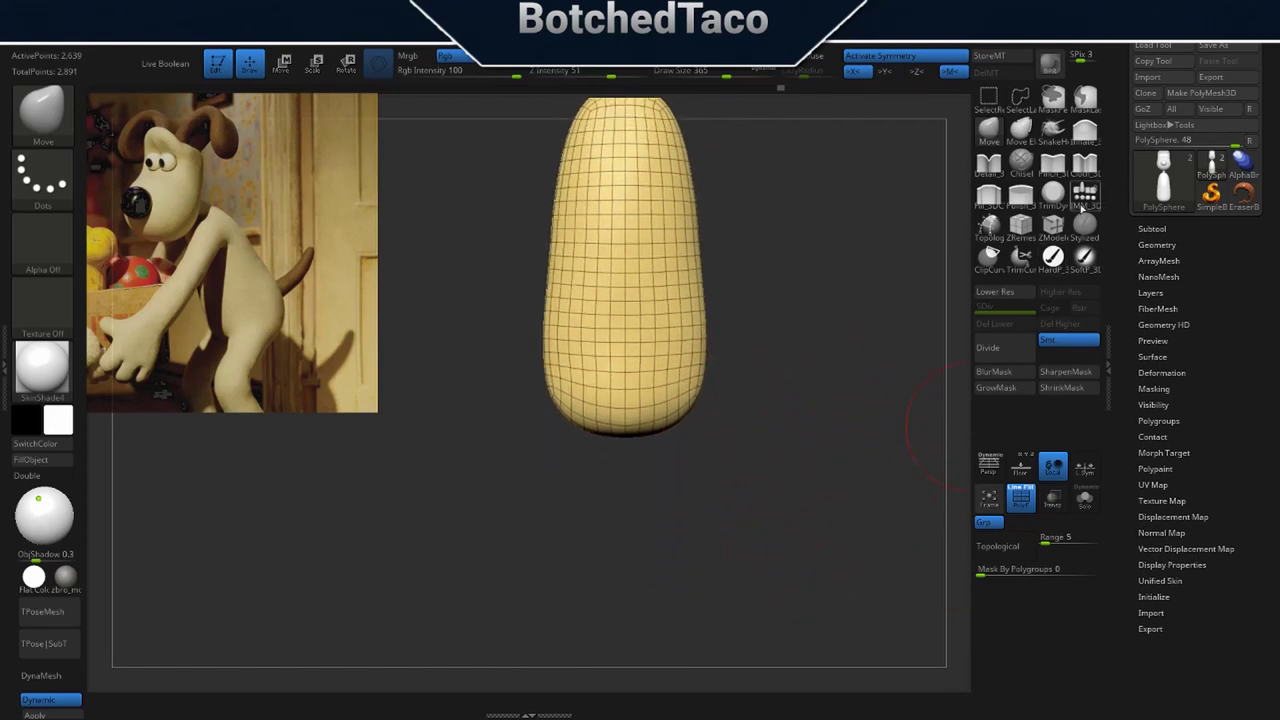
left_click(1085, 197)
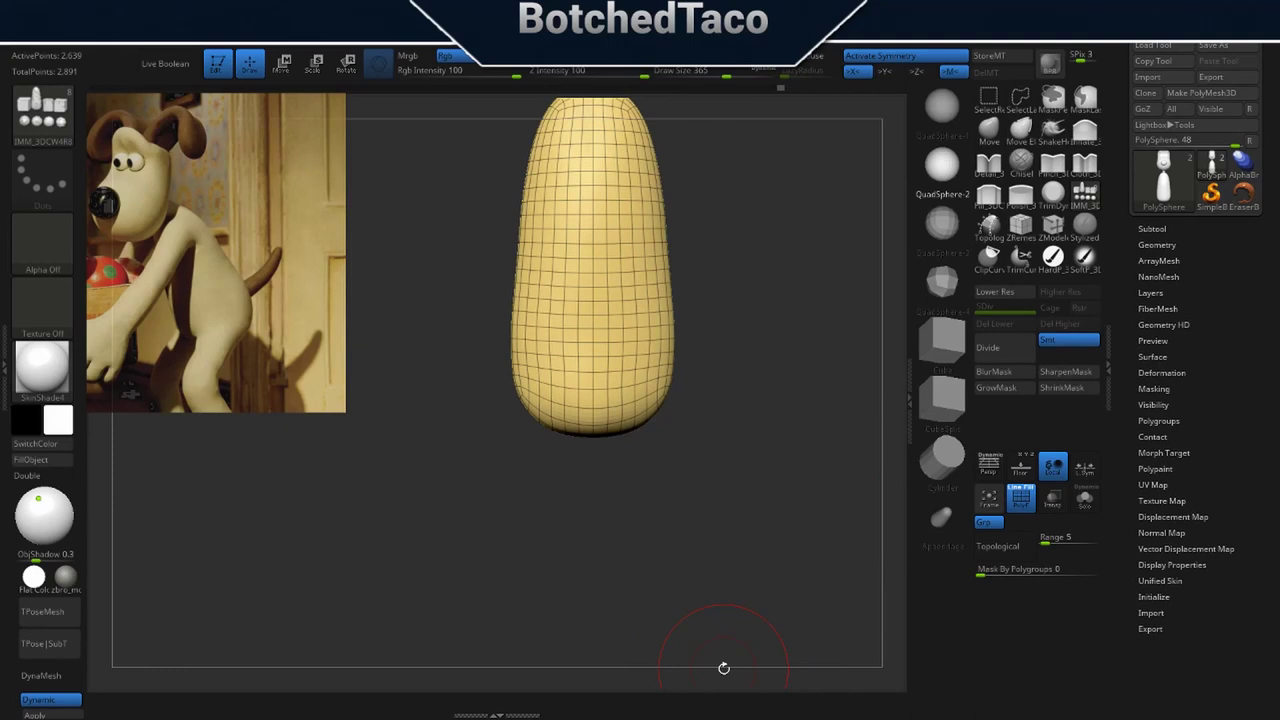
left_click(934, 467)
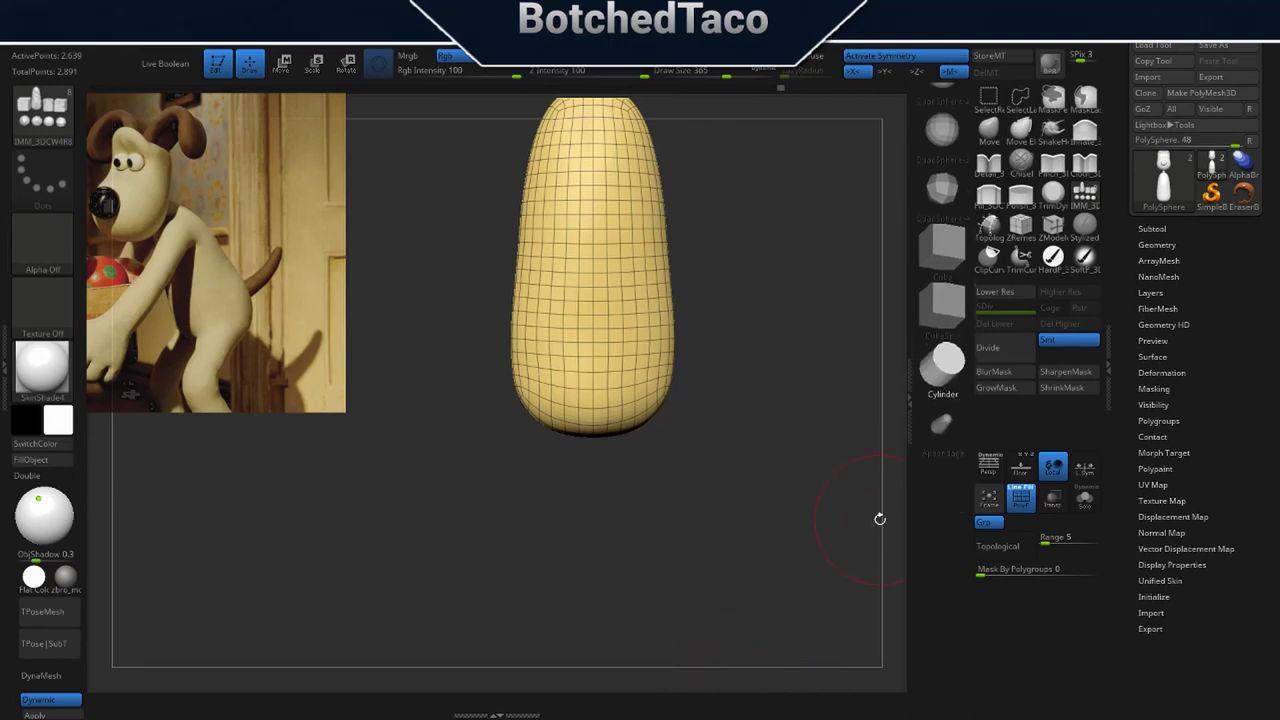
left_click_drag(726, 474, 736, 333)
left_click_drag(750, 254, 731, 414, "alt")
left_click_drag(660, 325, 663, 360)
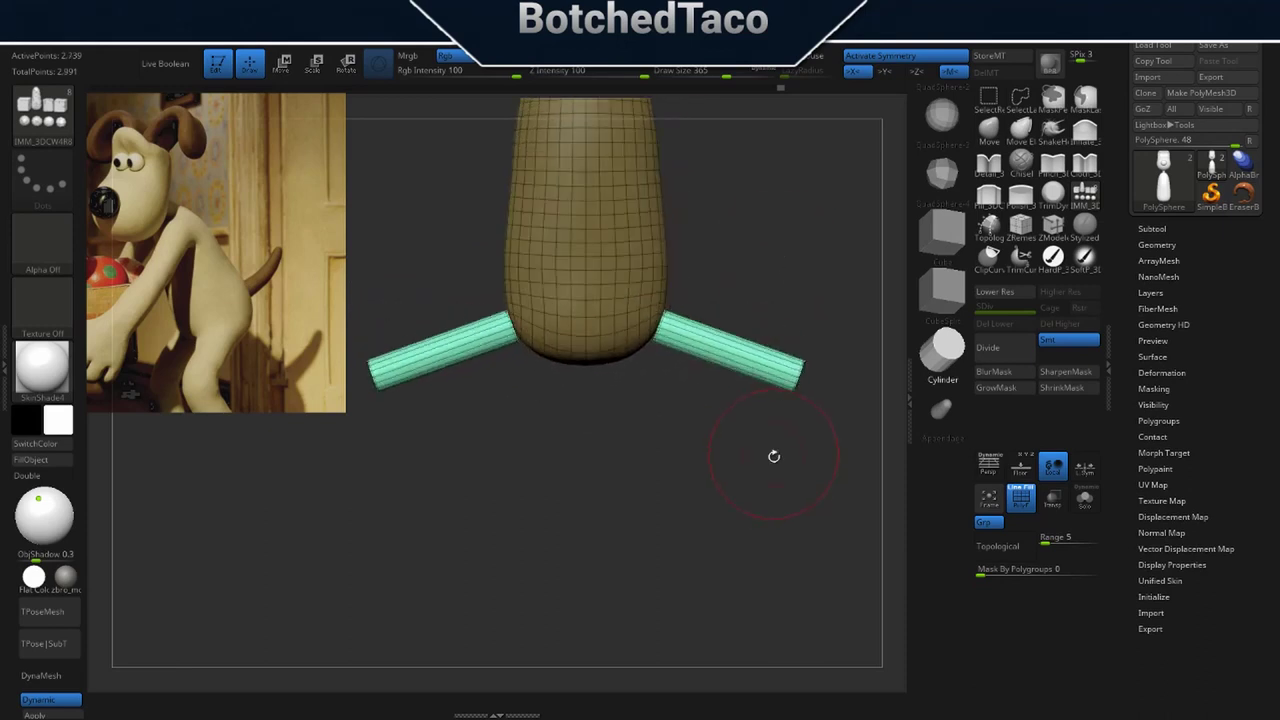
Rotate the leg cylinders to point straight down beneath the body and stretch them longer along their length.
key("w")
left_click_drag(713, 297, 715, 372)
left_click_drag(714, 273, 701, 254)
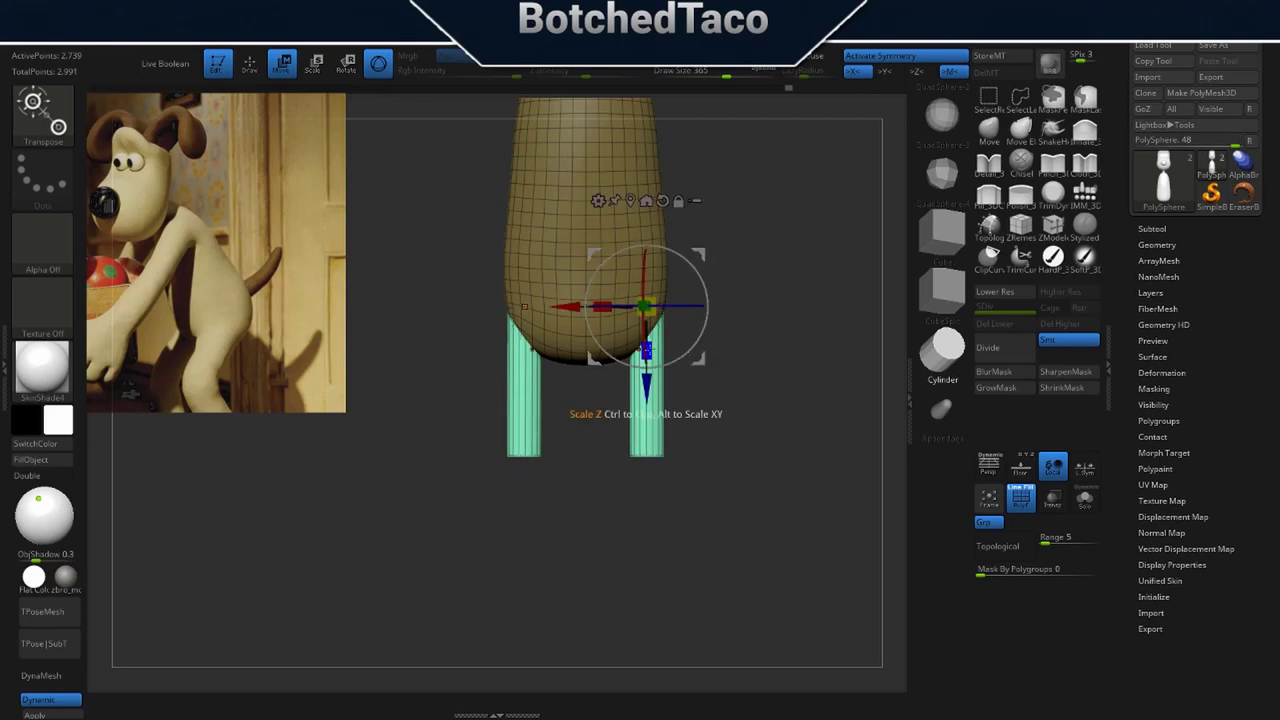
left_click_drag(646, 351, 647, 368)
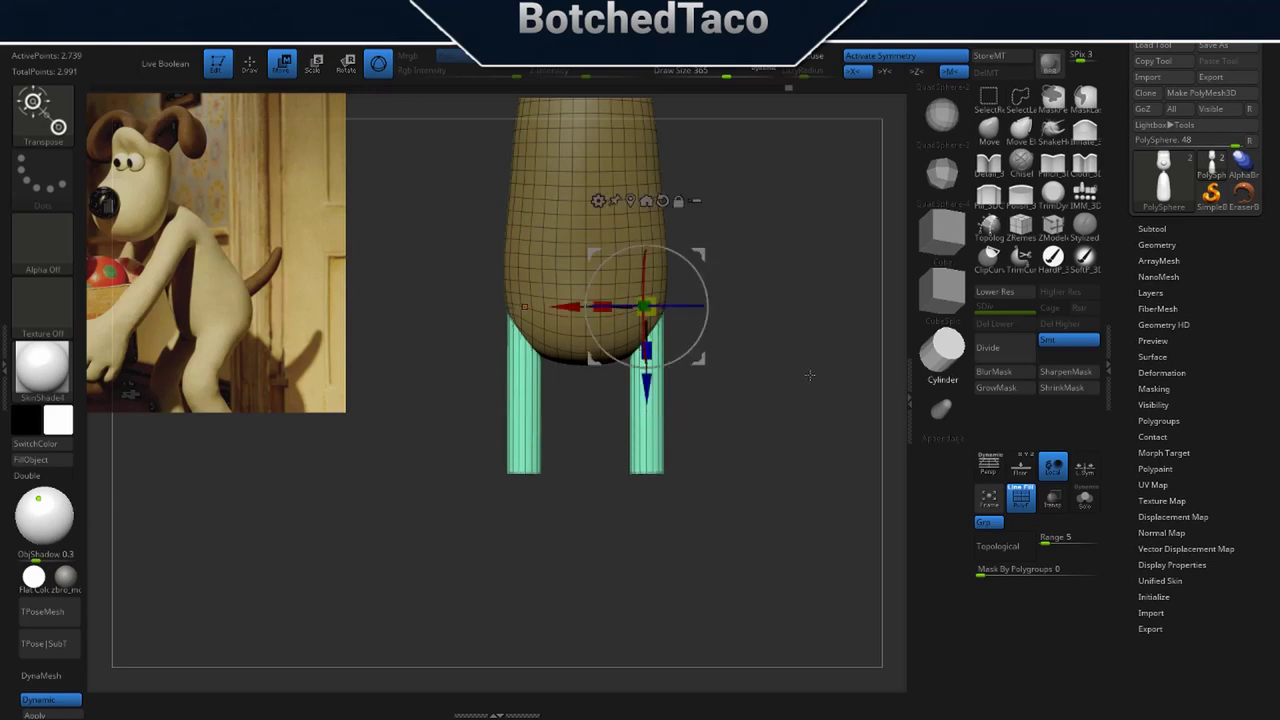
key("f")
mouse_move(676, 504)
right_mouse_down("alt")
mouse_move(768, 424)
mouse_move(693, 444)
mouse_move(790, 323)
right_mouse_up("alt")
right_click_drag(786, 388, 690, 410)
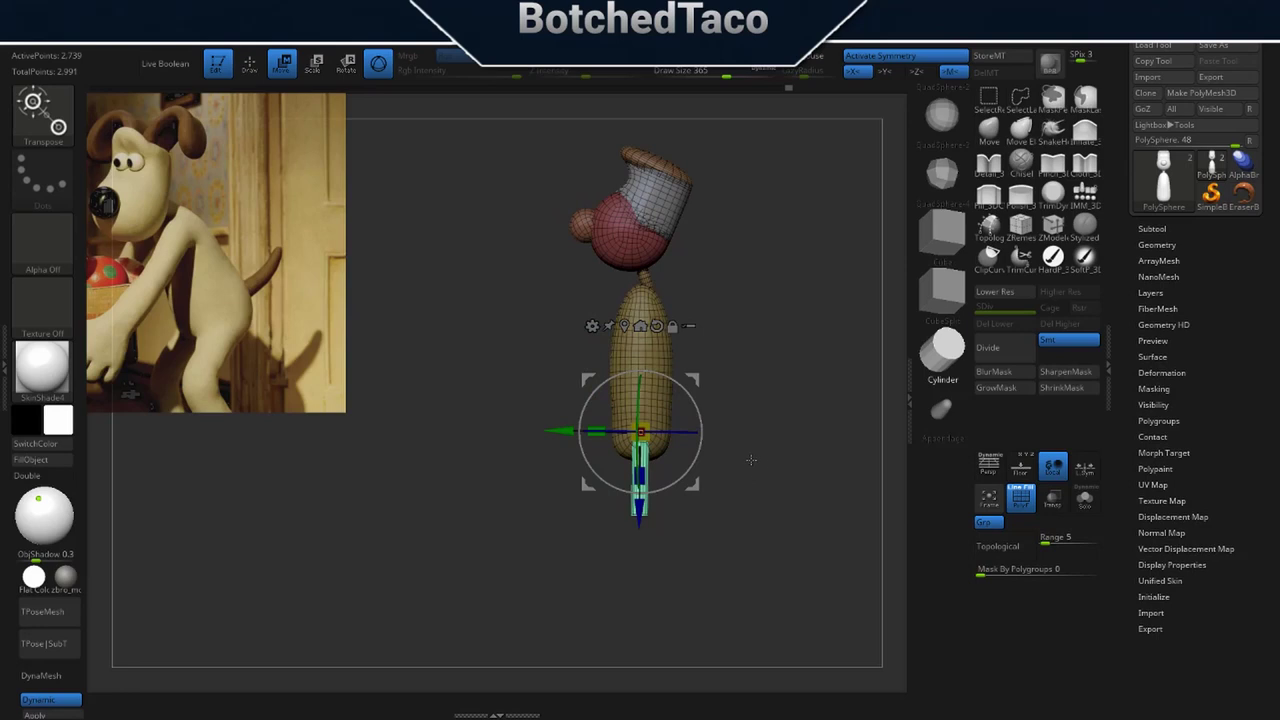
mouse_move(640, 478)
left_mouse_down()
mouse_move(640, 505)
mouse_move(640, 492)
left_mouse_up()
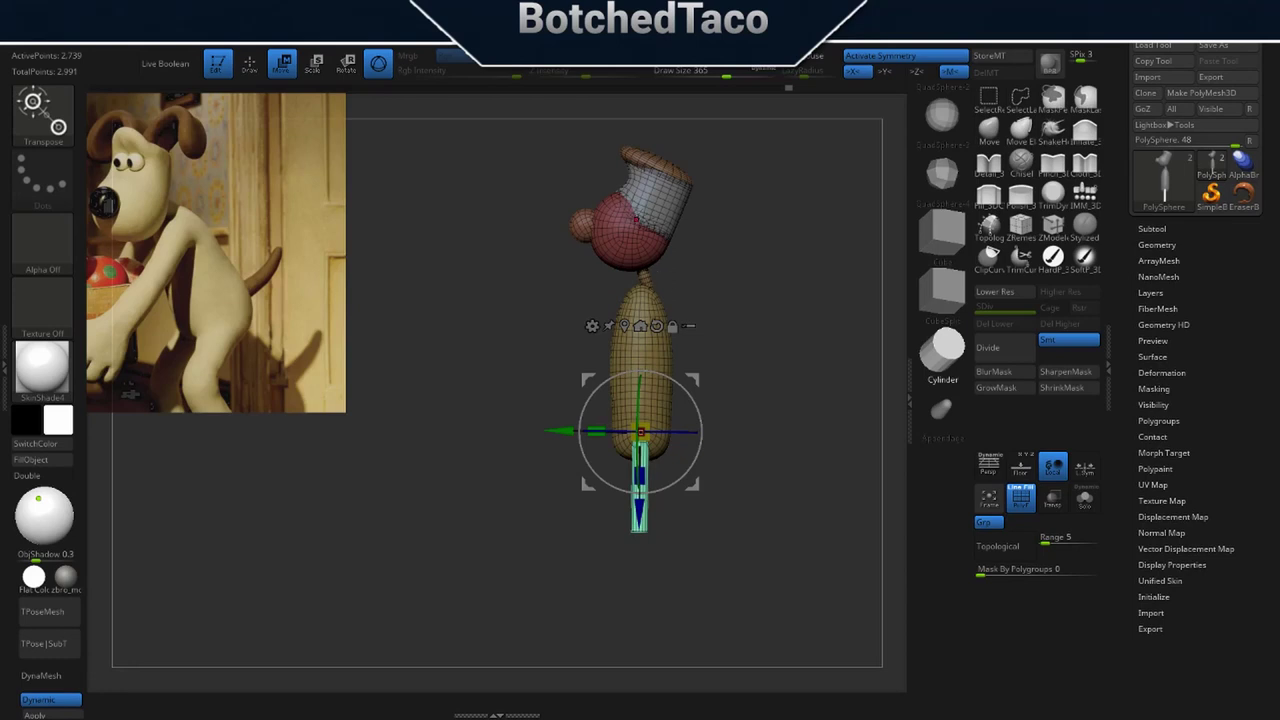
Mask everything except the snout, keeping the head in side view.
left_click(618, 232, "alt")
key("q")
mouse_move(685, 356)
left_mouse_down()
mouse_move(747, 369)
mouse_move(726, 348)
left_mouse_up()
mouse_move(649, 350)
right_mouse_down("ctrl")
mouse_move(737, 308)
mouse_move(775, 340)
right_mouse_up("ctrl")
left_click_drag(749, 285, 741, 457)
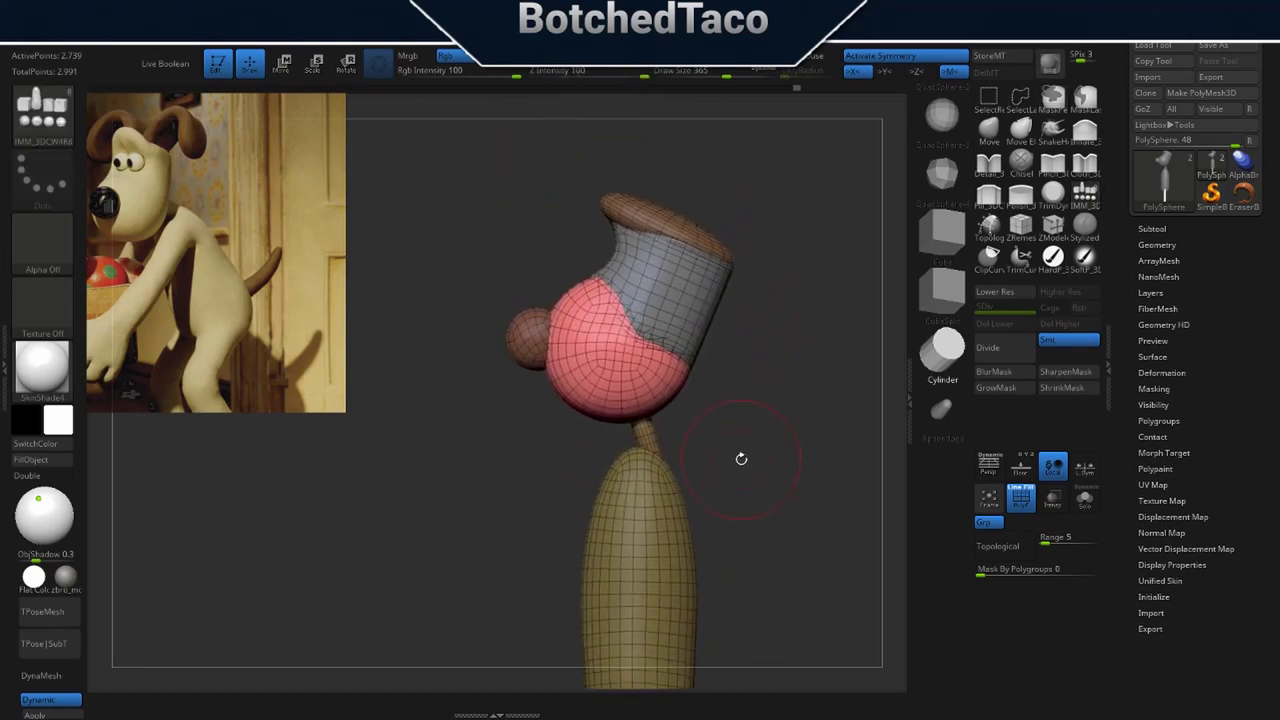
Set the draw size to 393 and adjust the unmasked snout's lower contour with the Move brush.
key("s")
key("s")
left_click_drag(778, 393, 783, 395)
left_click(774, 398, "ctrl")
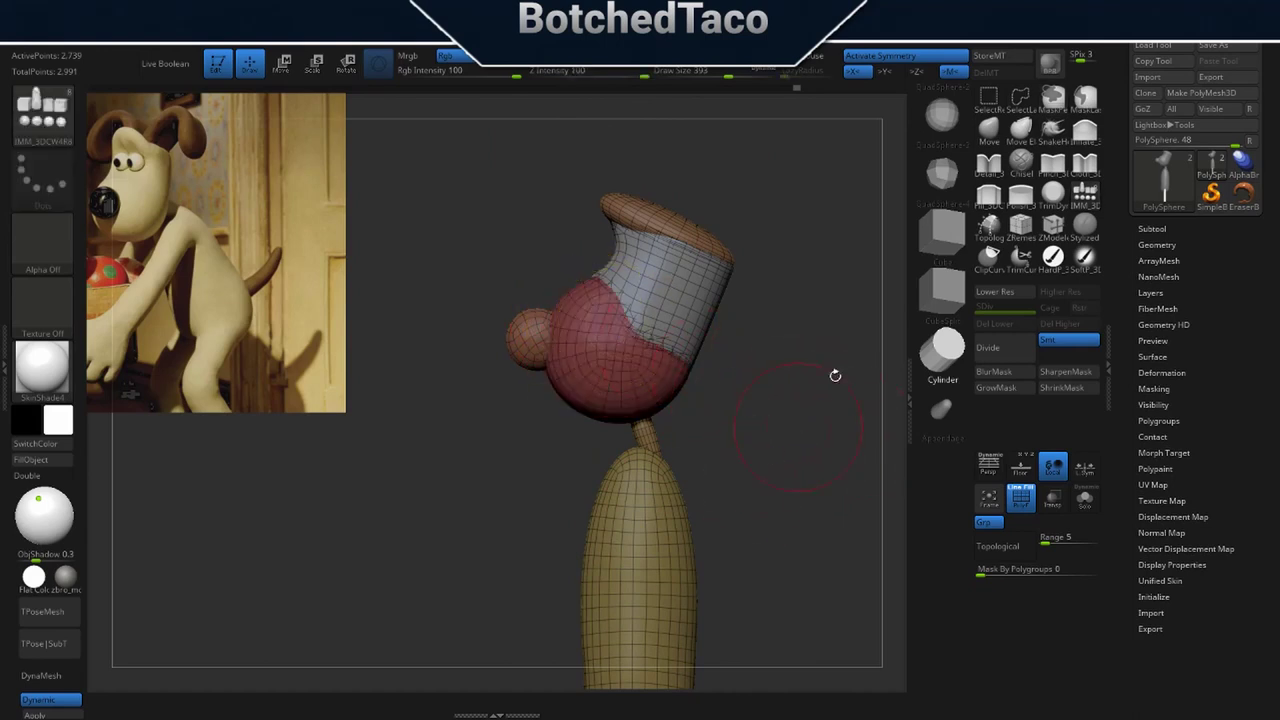
left_click(990, 131)
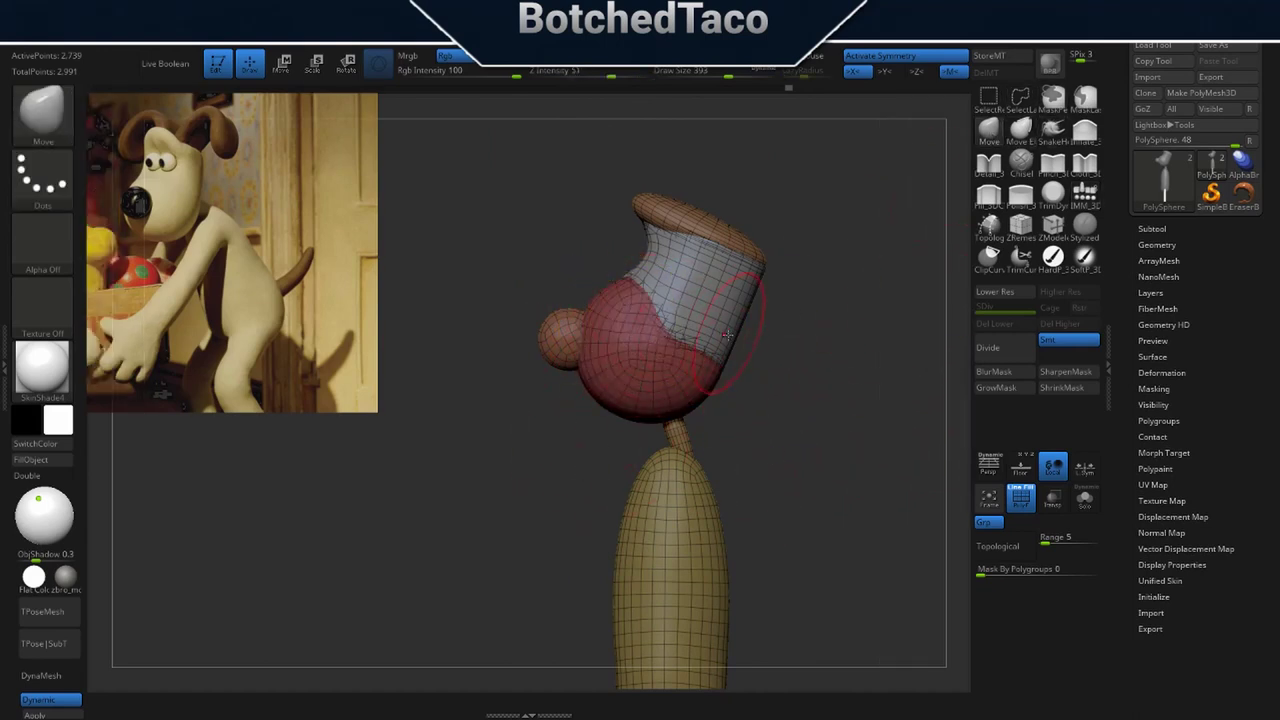
key("w")
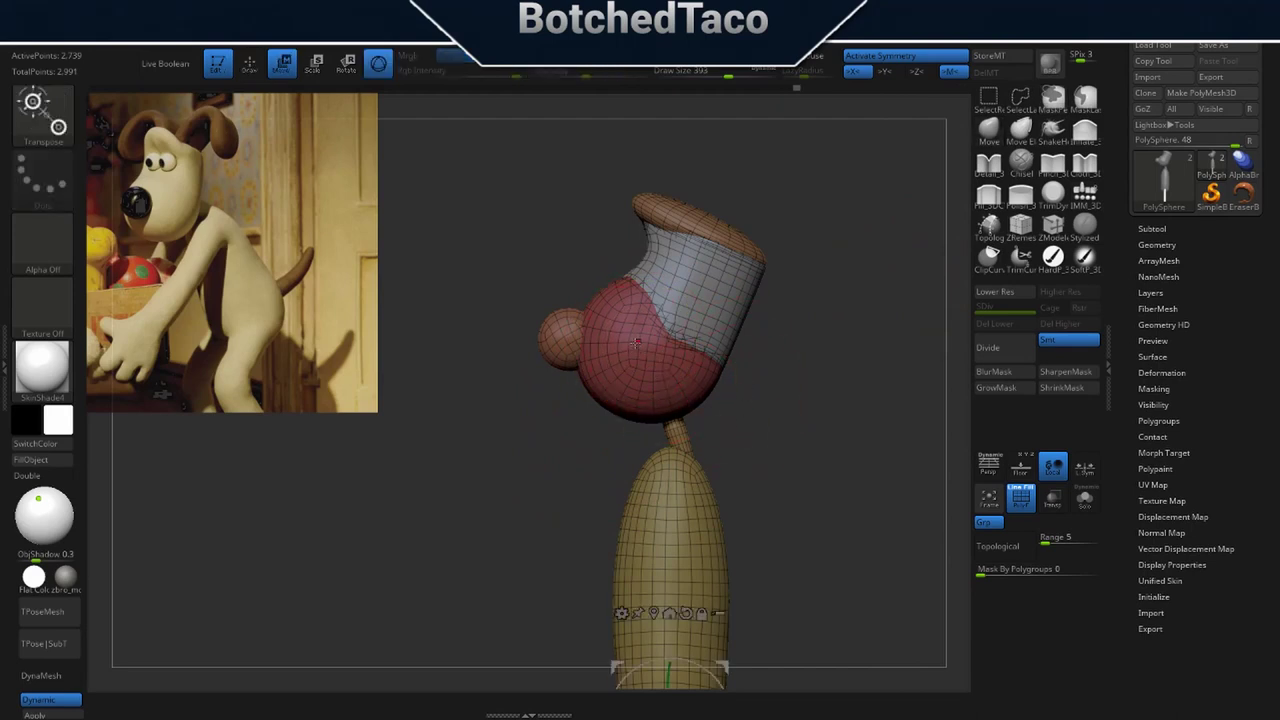
key("q")
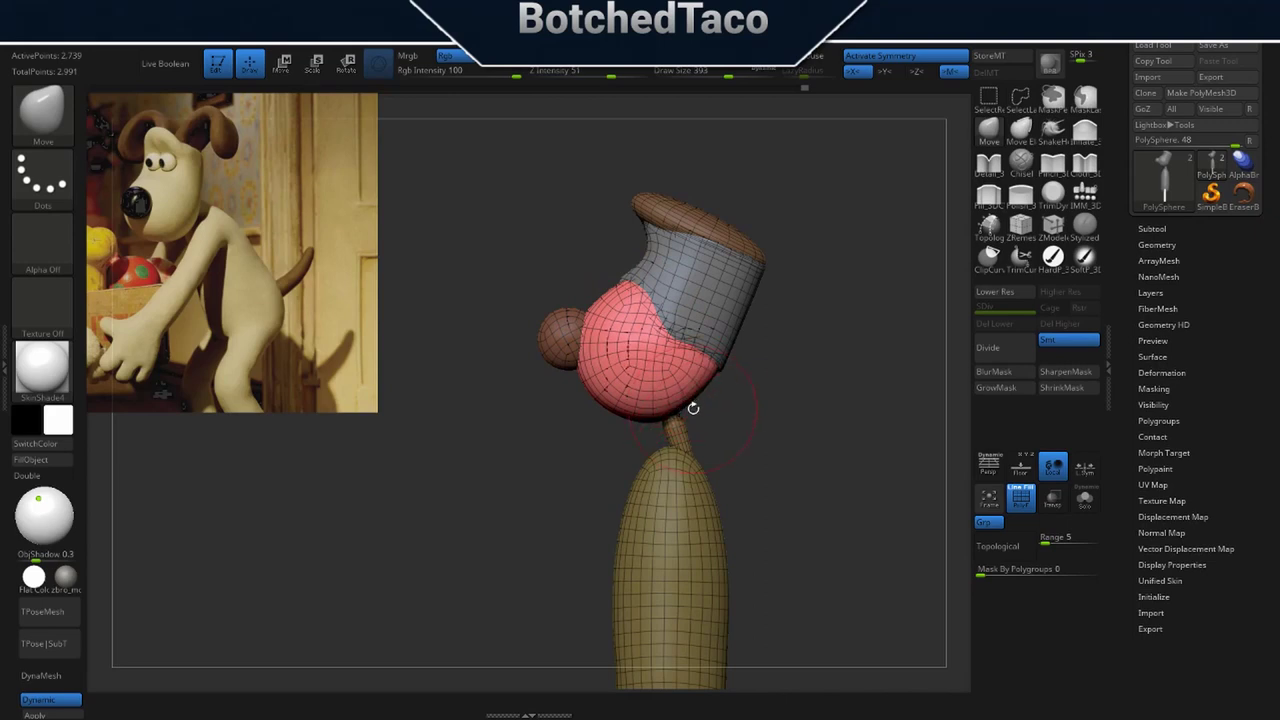
left_click_drag(704, 402, 778, 404)
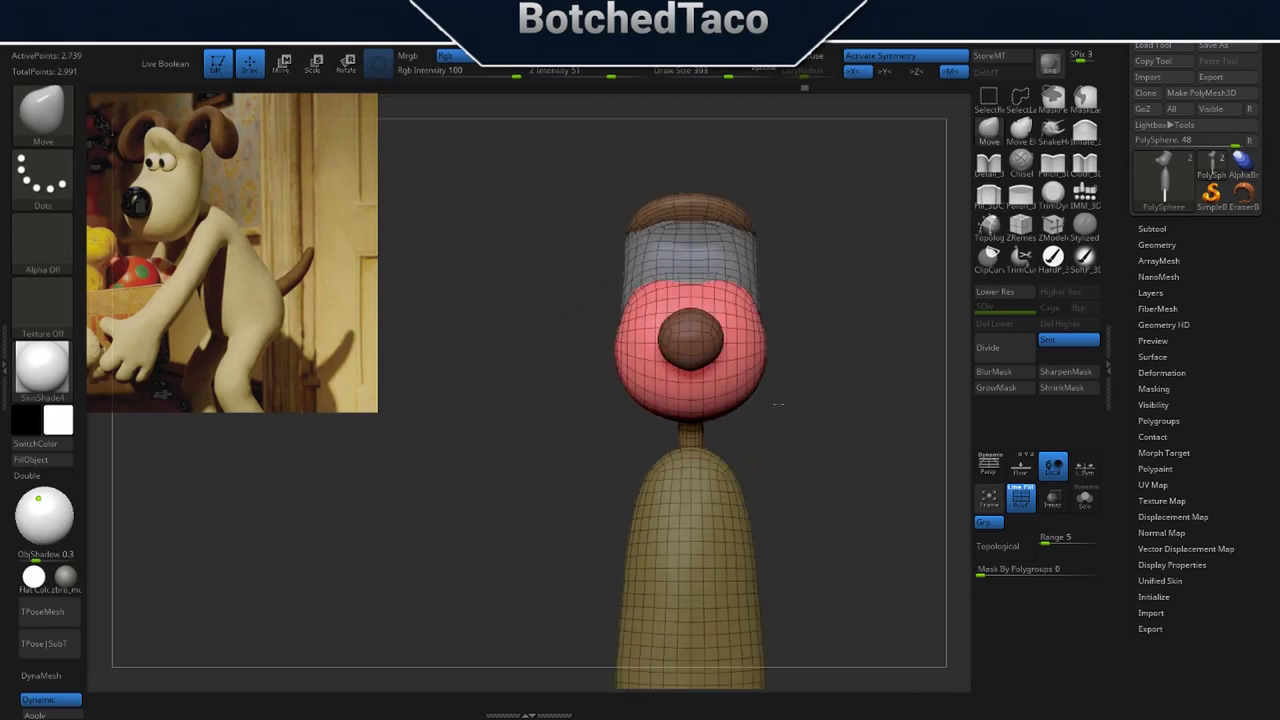
mouse_move(763, 356)
left_mouse_down()
mouse_move(728, 390)
mouse_move(713, 387)
left_mouse_up()
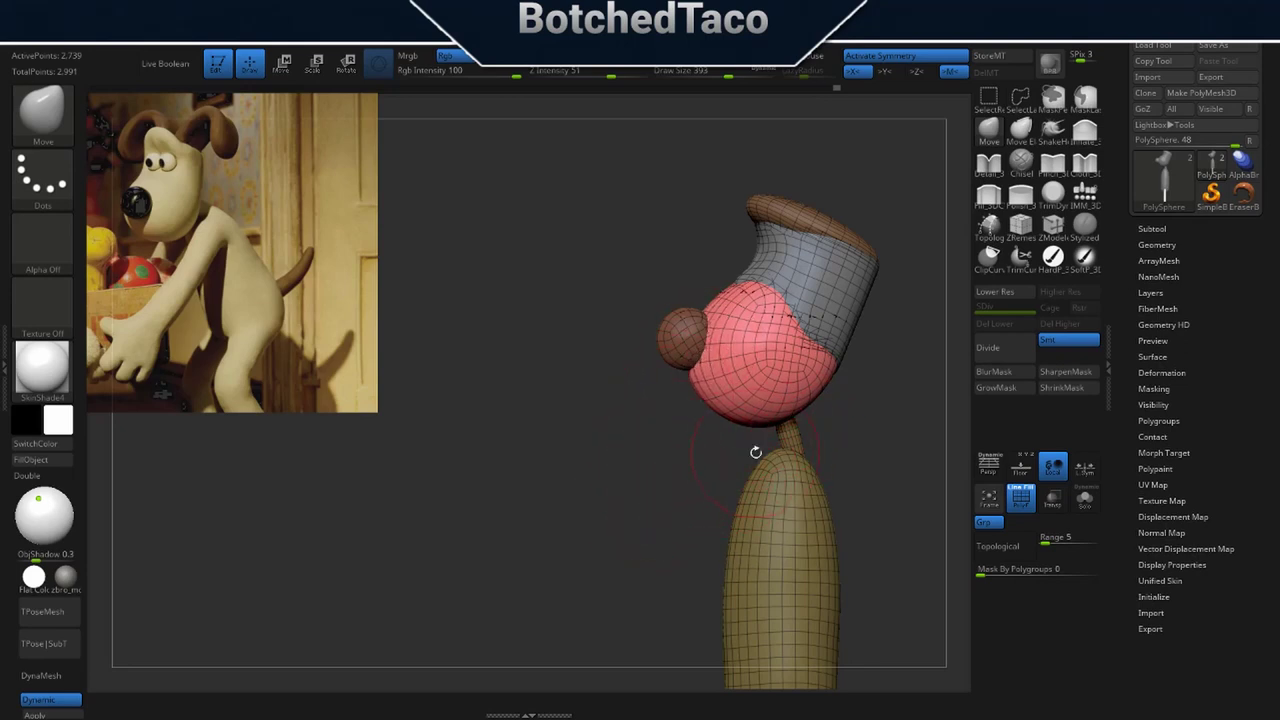
left_click_drag(679, 464, 789, 446)
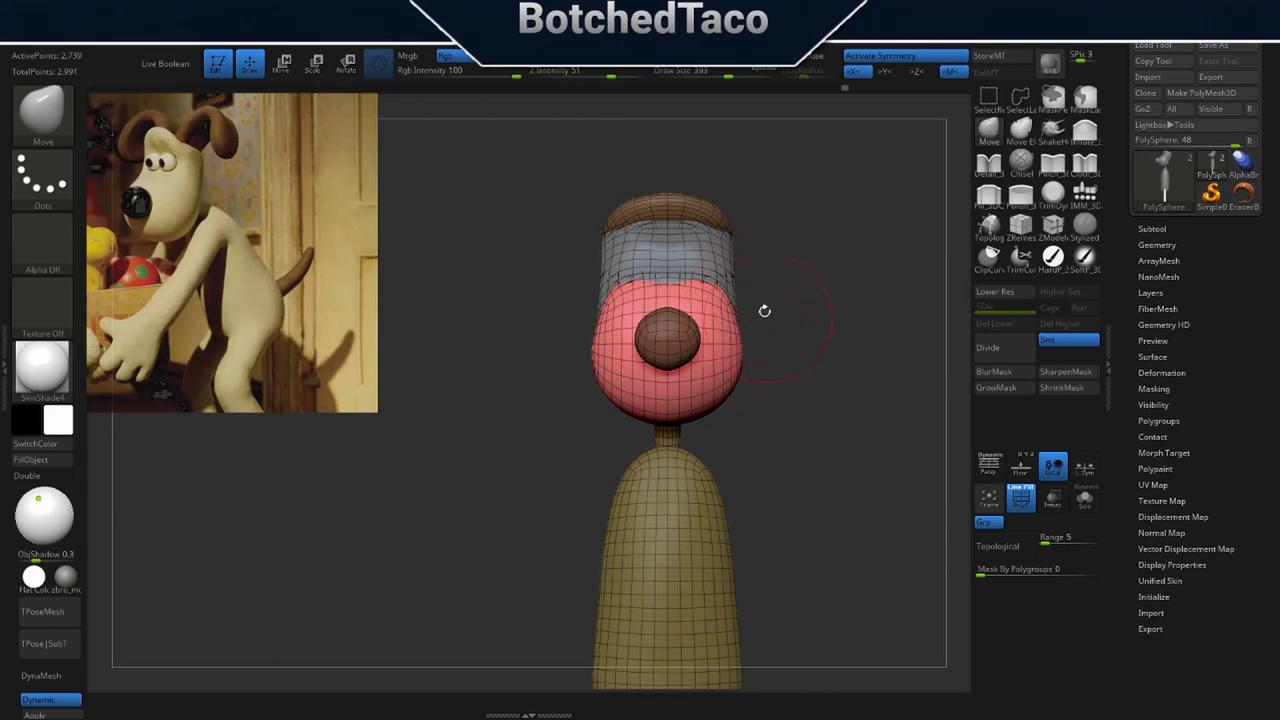
Mask all but the upper head, reduce the draw size to 311, and pull its sides slightly inward.
key("w")
left_click(707, 256, "ctrl")
key("q")
key("s")
mouse_move(760, 275)
left_mouse_down()
mouse_move(728, 263)
mouse_move(728, 284)
left_mouse_up()
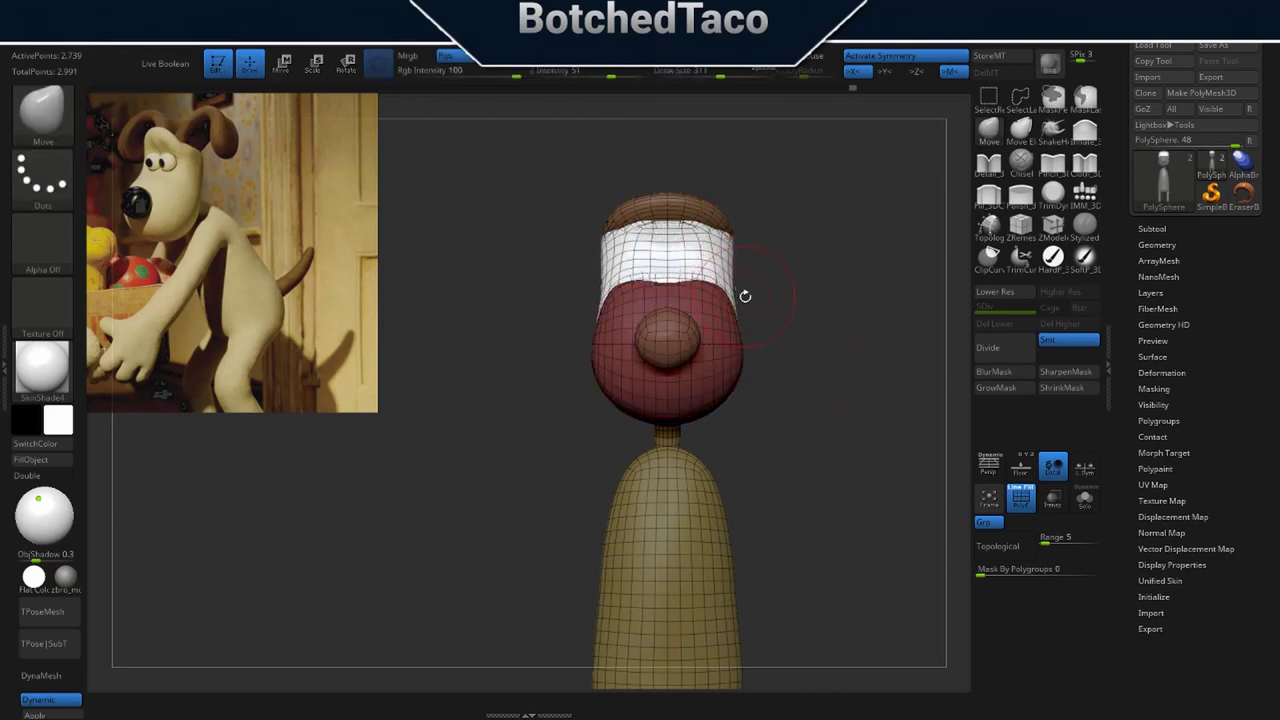
left_click_drag(842, 442, 782, 454)
Isolate the nose ball with a mask, move it slightly forward from the snout, and clear the mask.
key("w")
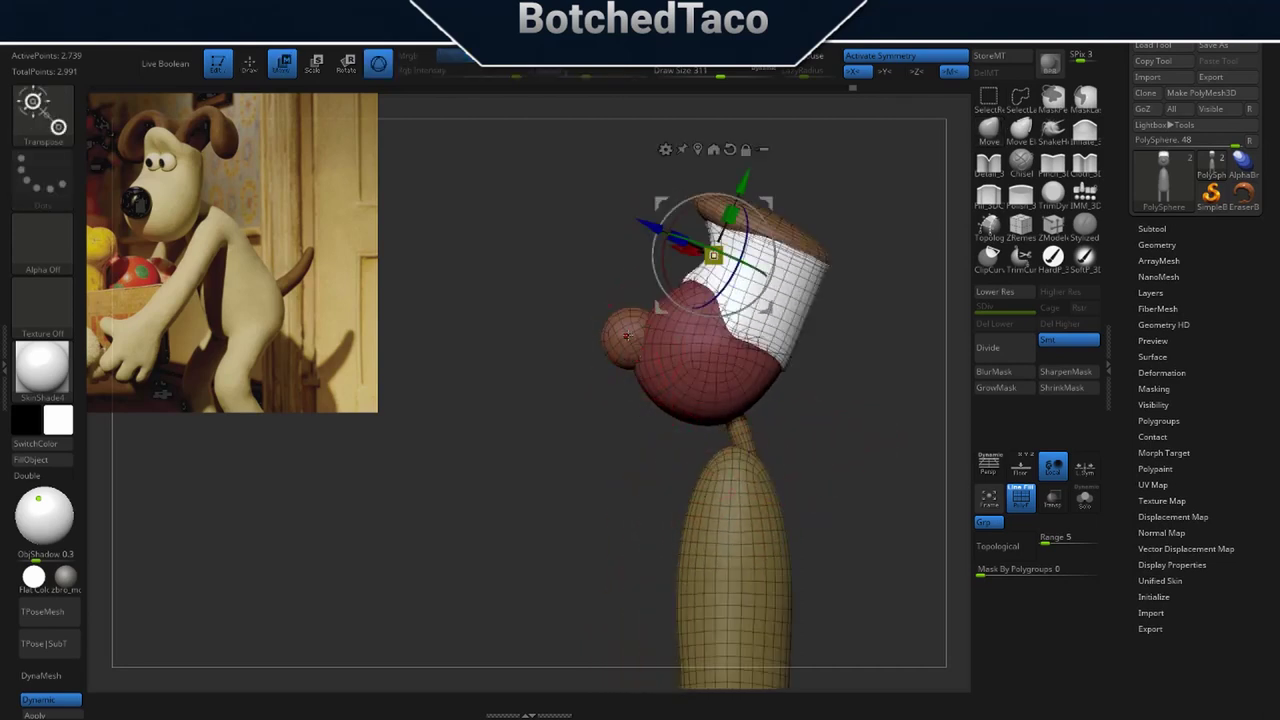
left_click(629, 336, "ctrl")
key("q")
key("w")
left_click_drag(628, 337, 622, 336)
left_click_drag(542, 336, 536, 337)
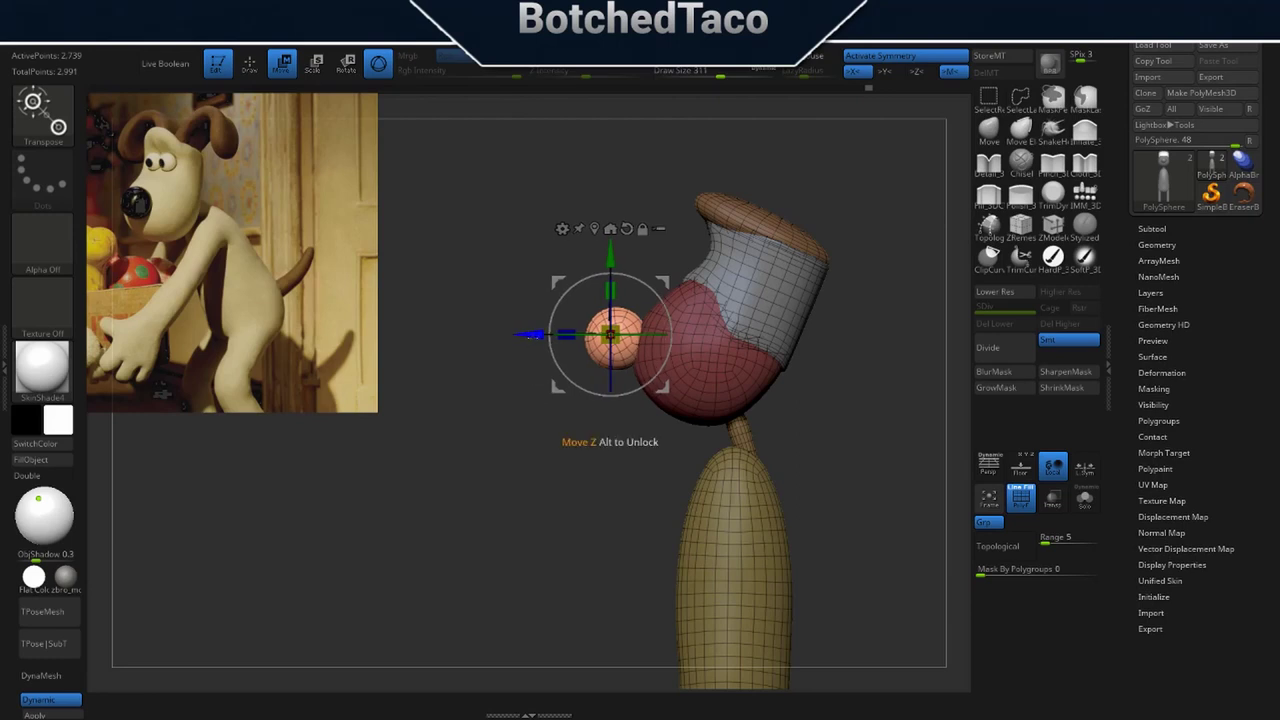
left_click_drag(486, 538, 686, 506)
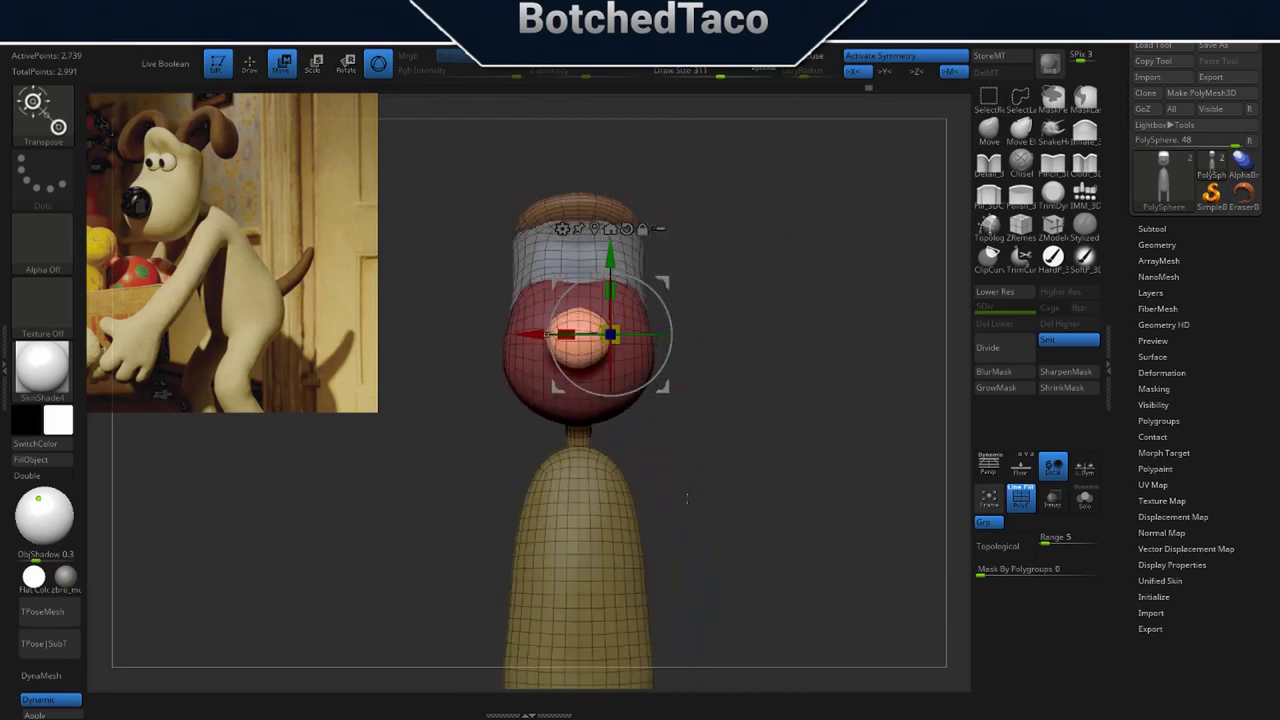
left_click(834, 387, "ctrl")
key("q")
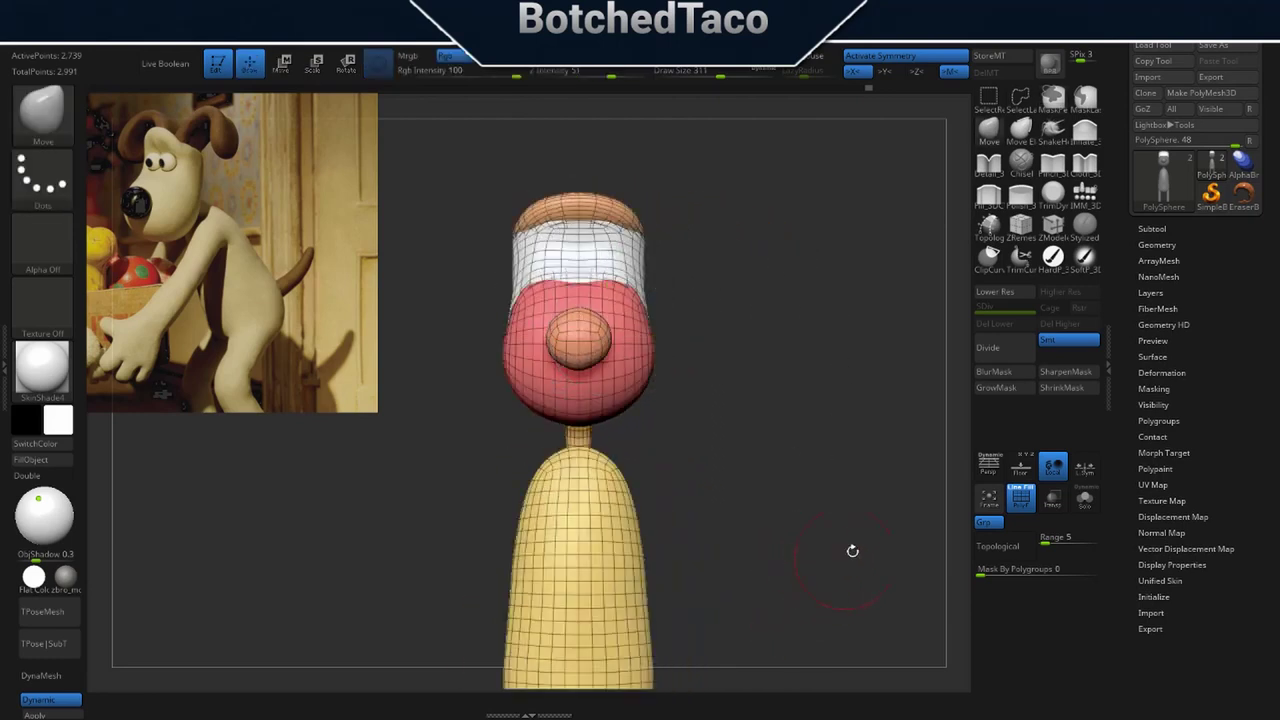
Switch to the IMM primitives brush and choose the QuadSphere-1 mesh for the eyes.
left_click(1085, 197)
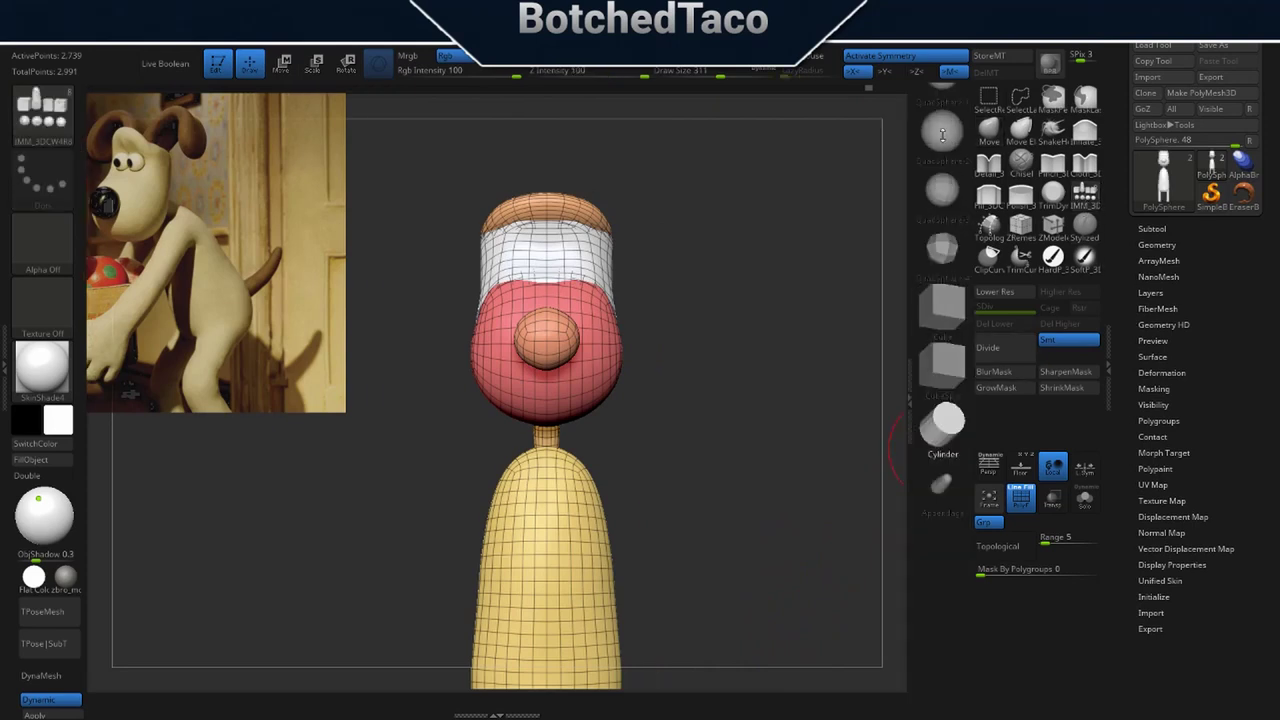
left_click_drag(906, 206, 906, 297)
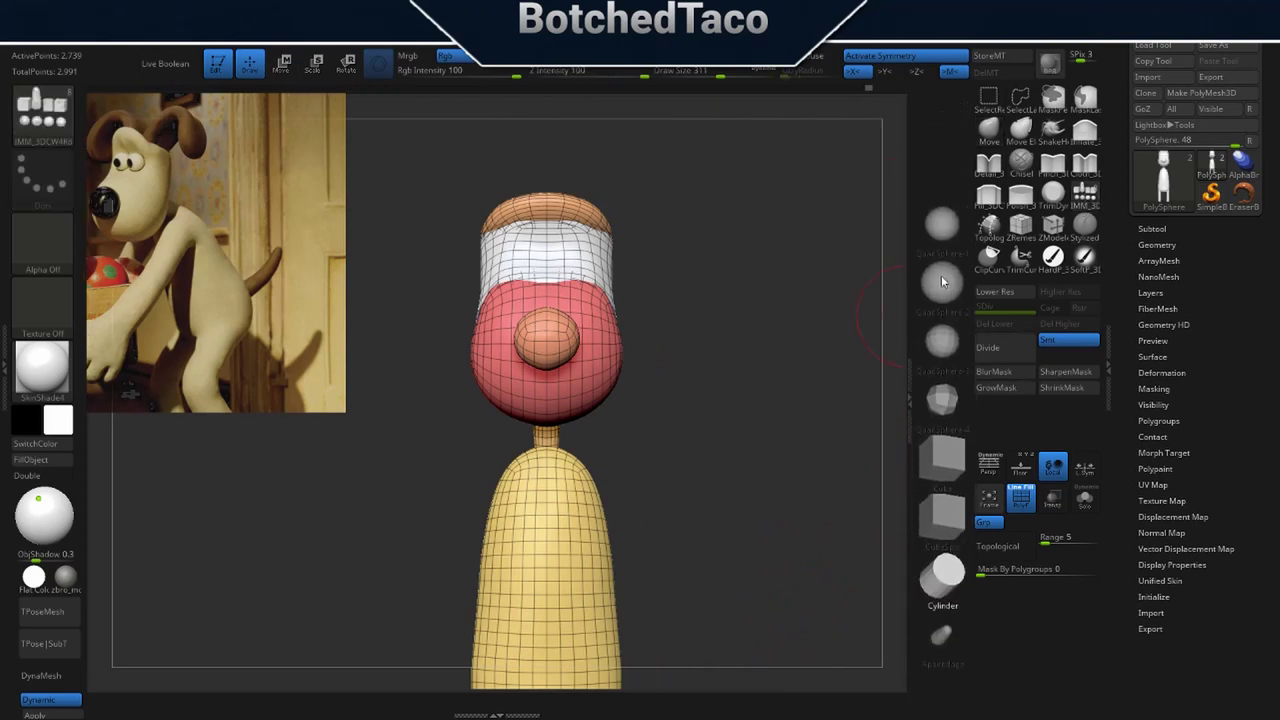
left_click(945, 252)
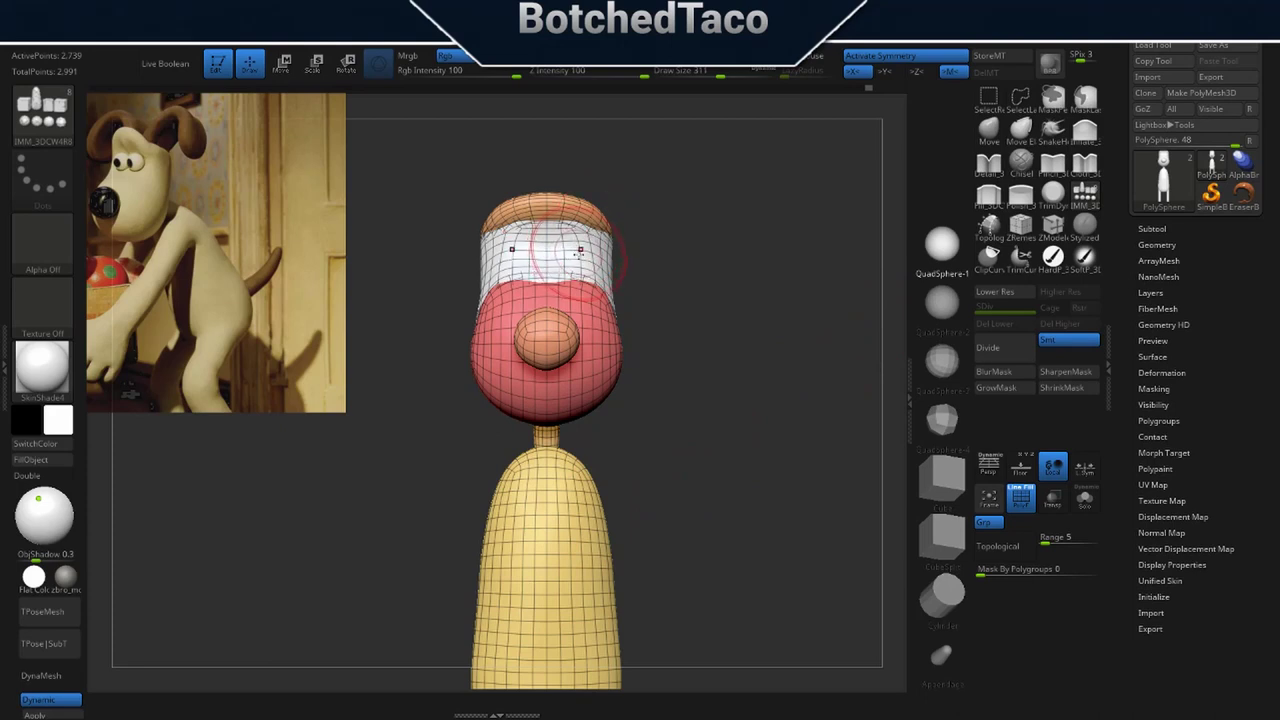
left_click_drag(579, 257, 589, 271)
left_click_drag(770, 418, 697, 451)
key("ctrl+z")
left_click_drag(671, 406, 738, 406)
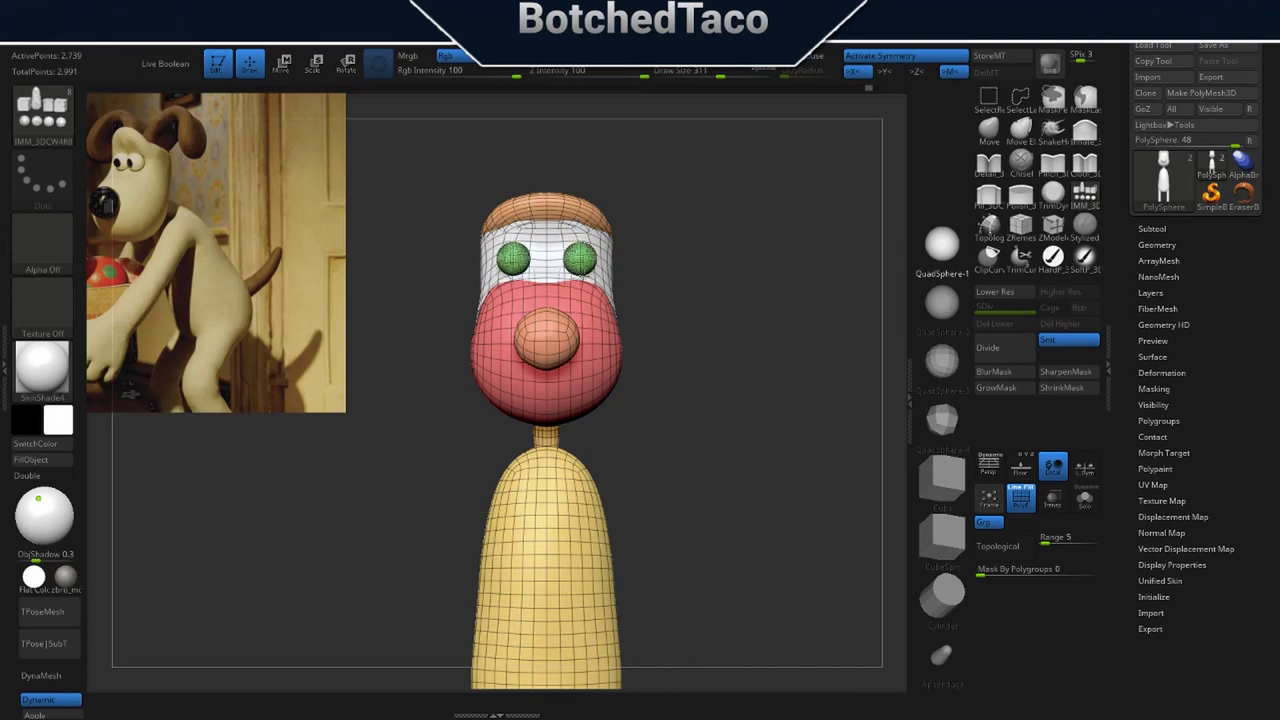
Insert a mirrored pair of eye spheres on the upper head and move them back and slightly up until partly embedded.
left_click_drag(583, 272, 584, 274)
left_click_drag(743, 418, 678, 420)
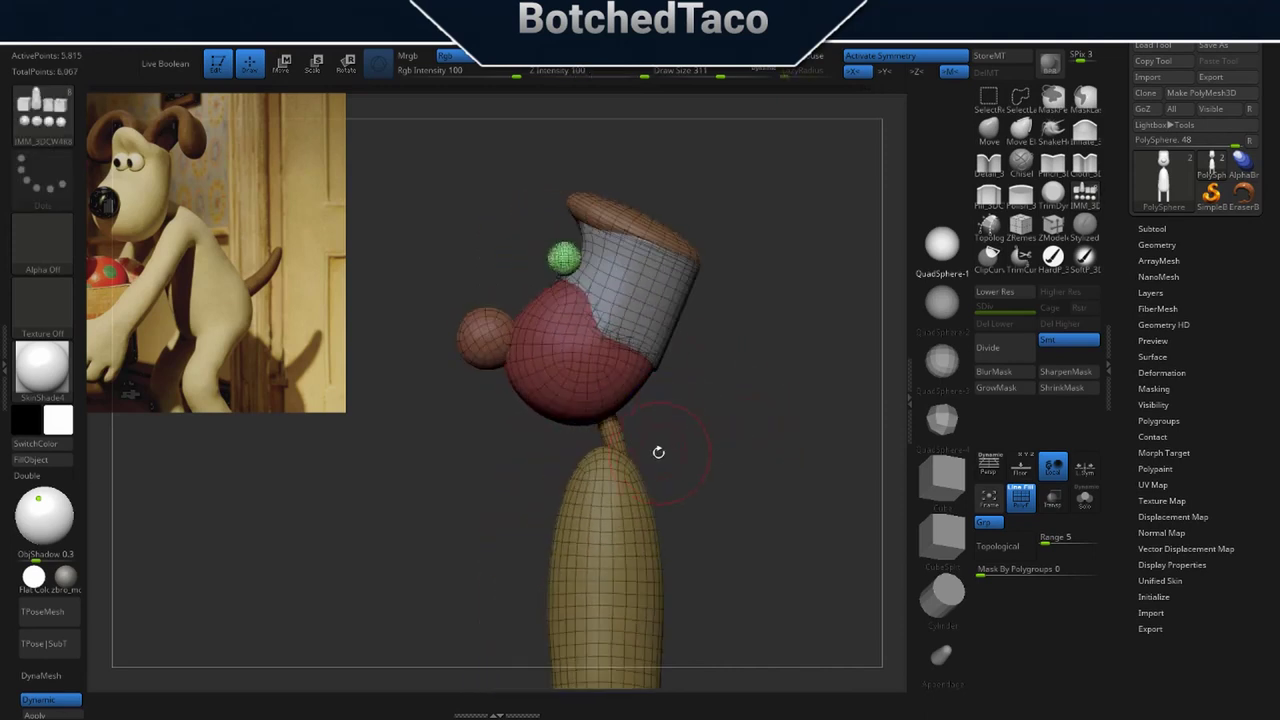
key("w")
left_click_drag(498, 259, 524, 259)
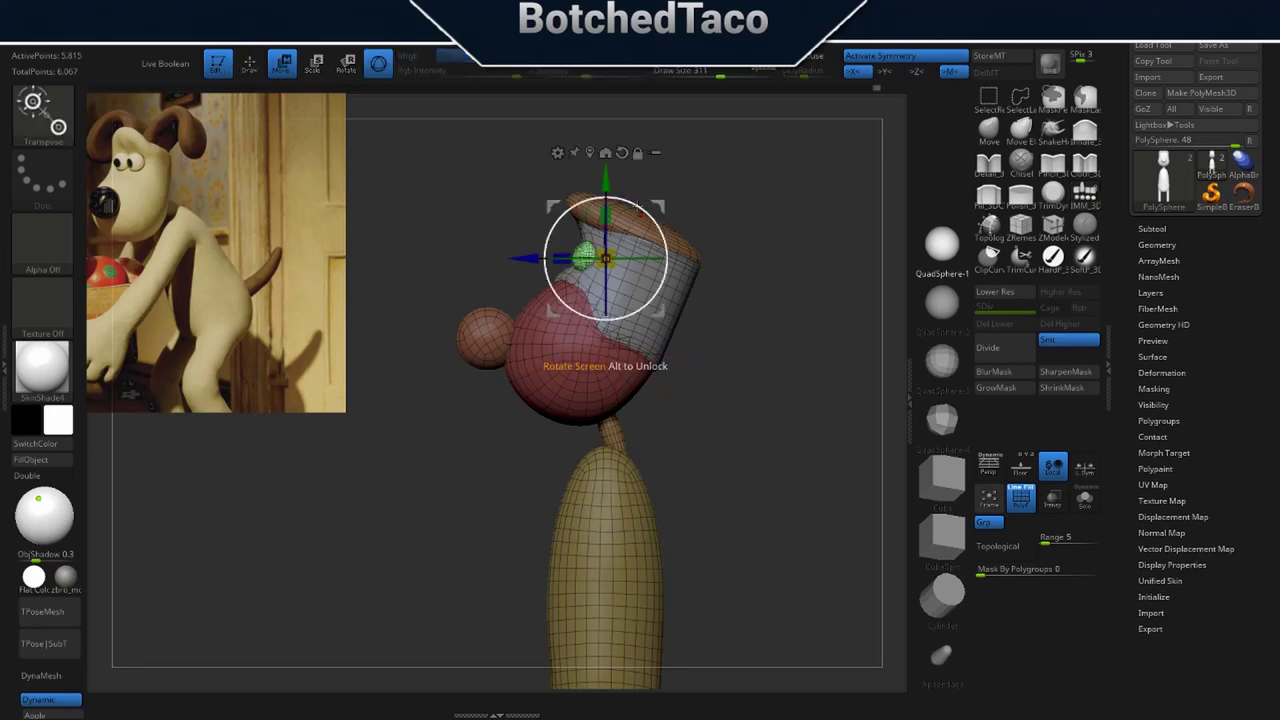
left_click_drag(607, 182, 607, 176)
left_click_drag(522, 252, 511, 252)
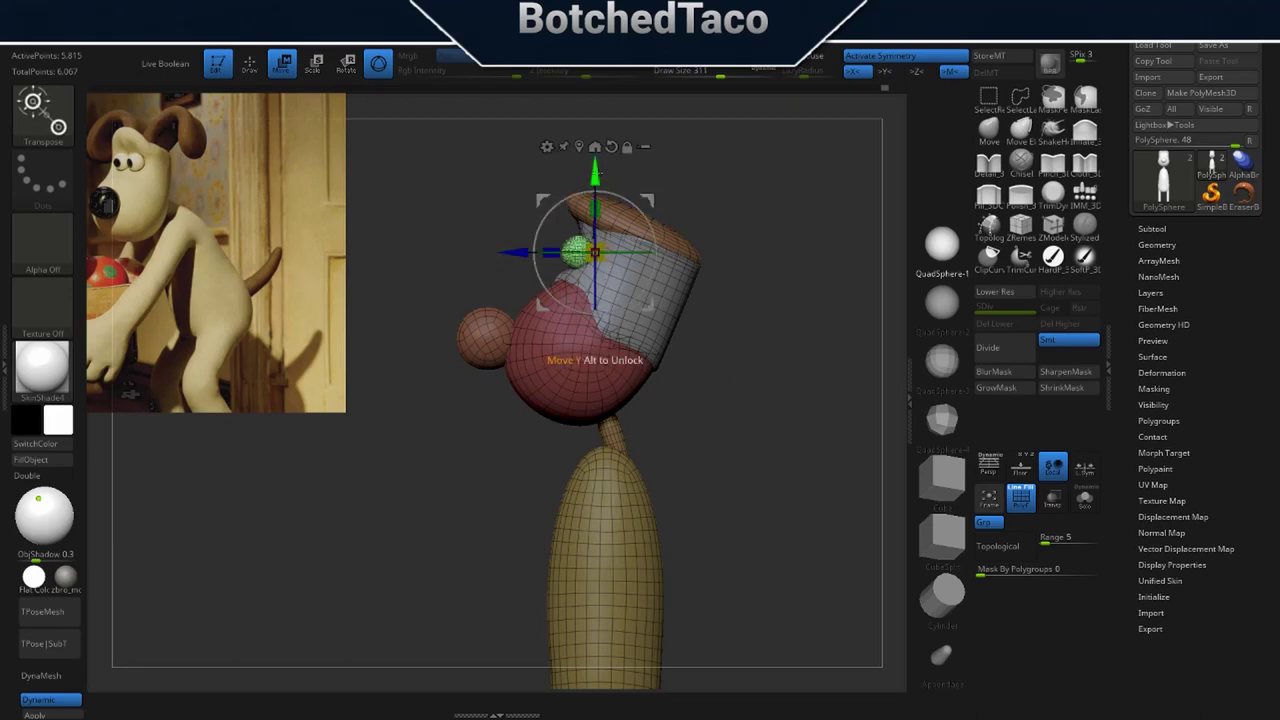
left_click_drag(597, 174, 597, 178)
left_click_drag(519, 260, 517, 260)
right_click_drag(645, 346, 665, 486)
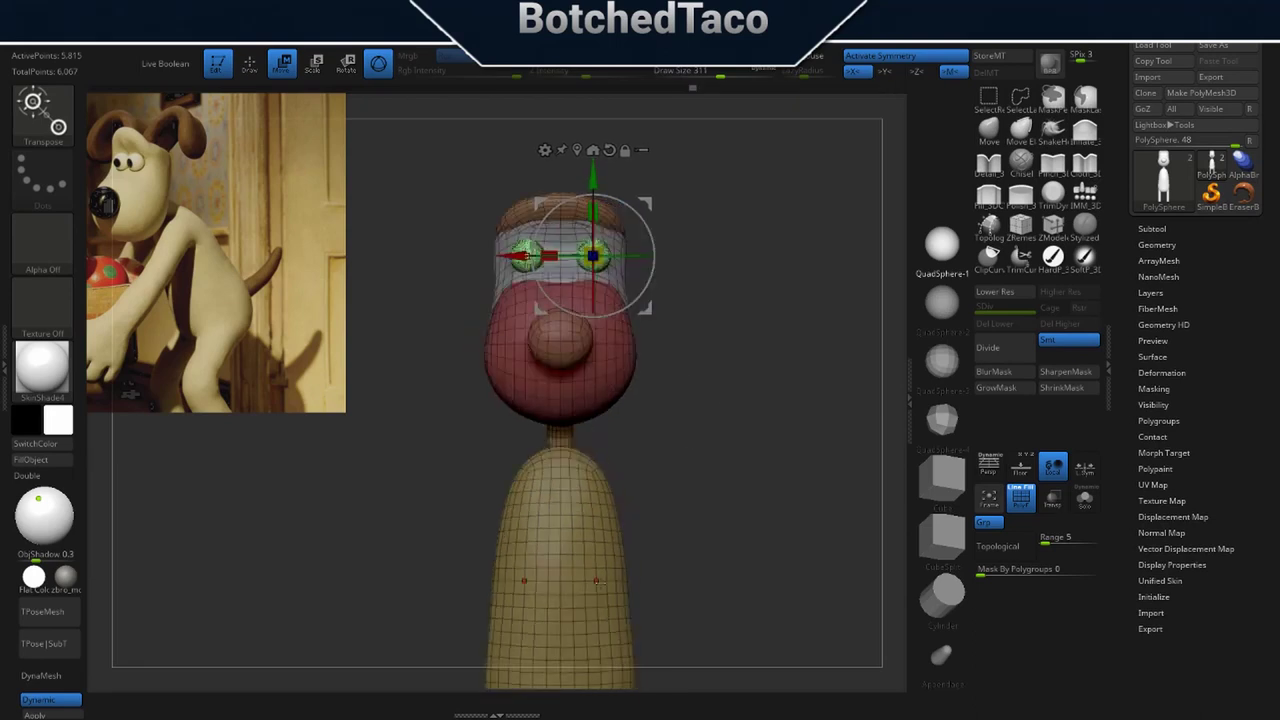
Invert the mask onto the eye spheres and assign them their own polygroup.
key("q")
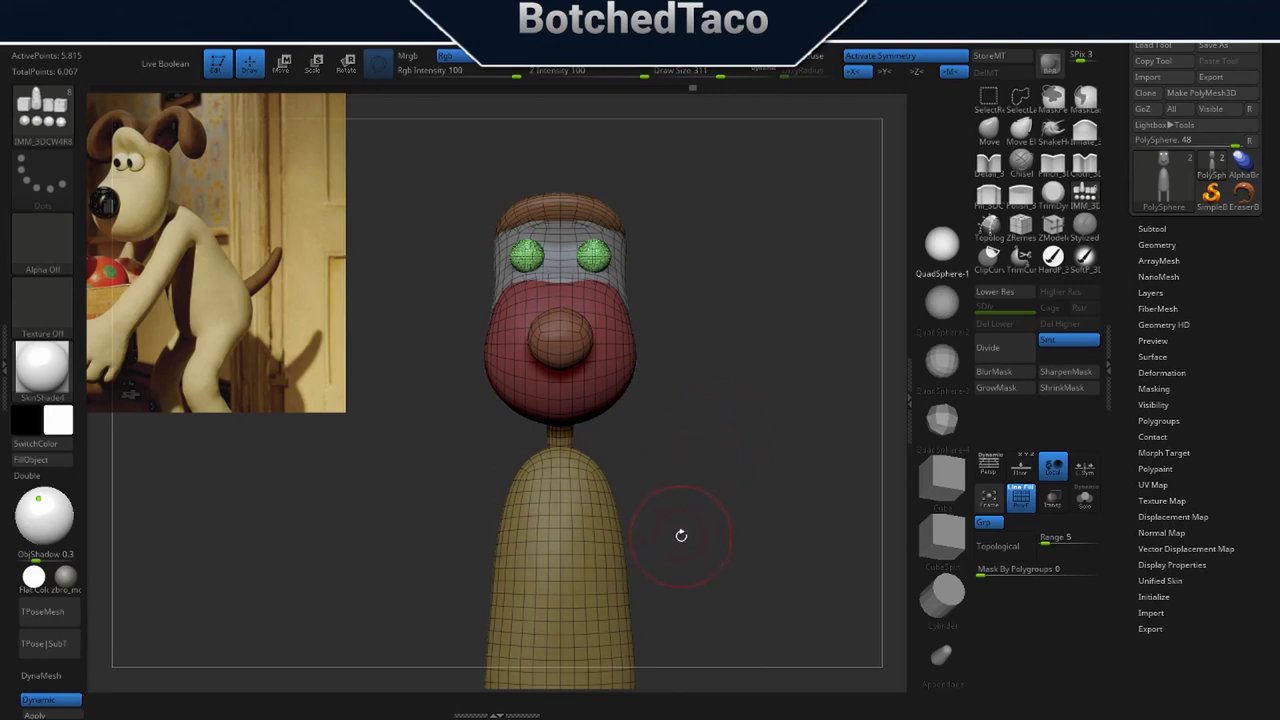
left_click(720, 486, "ctrl")
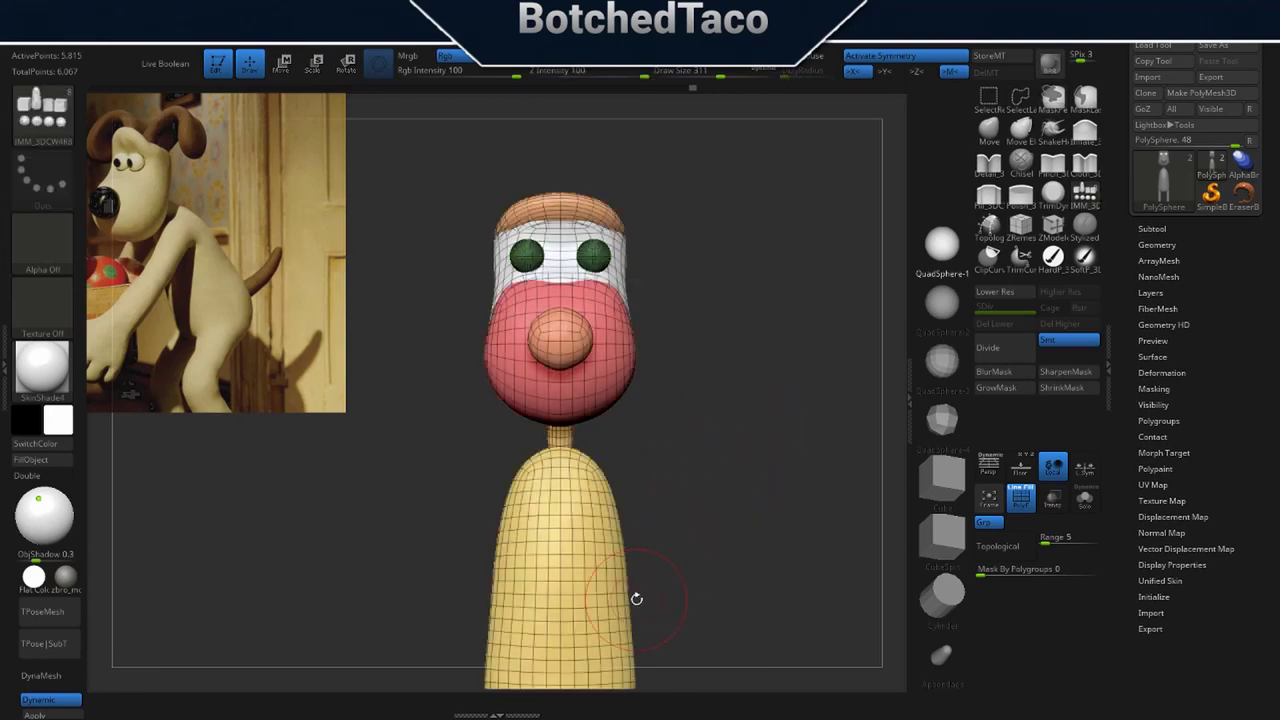
key("ctrl+w")
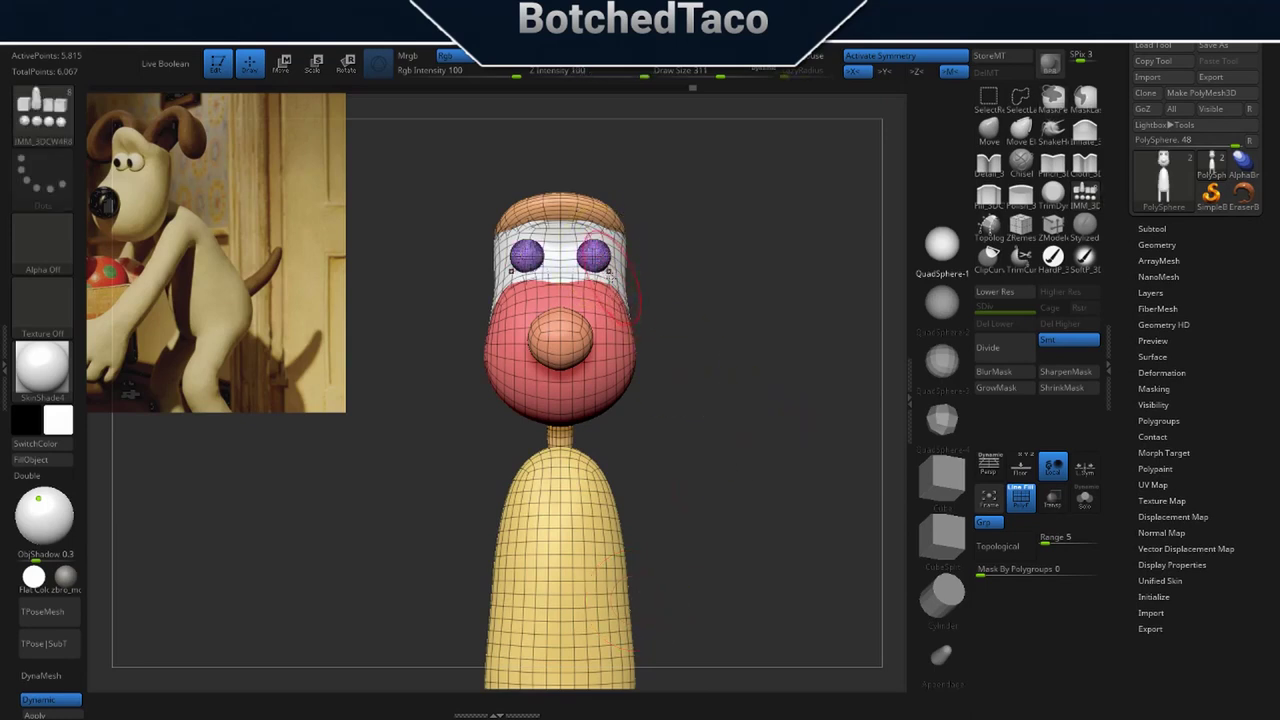
Isolate the eye polygroup and separate it from the rest of the model with Split Hidden.
left_click(593, 254, "ctrl+shift")
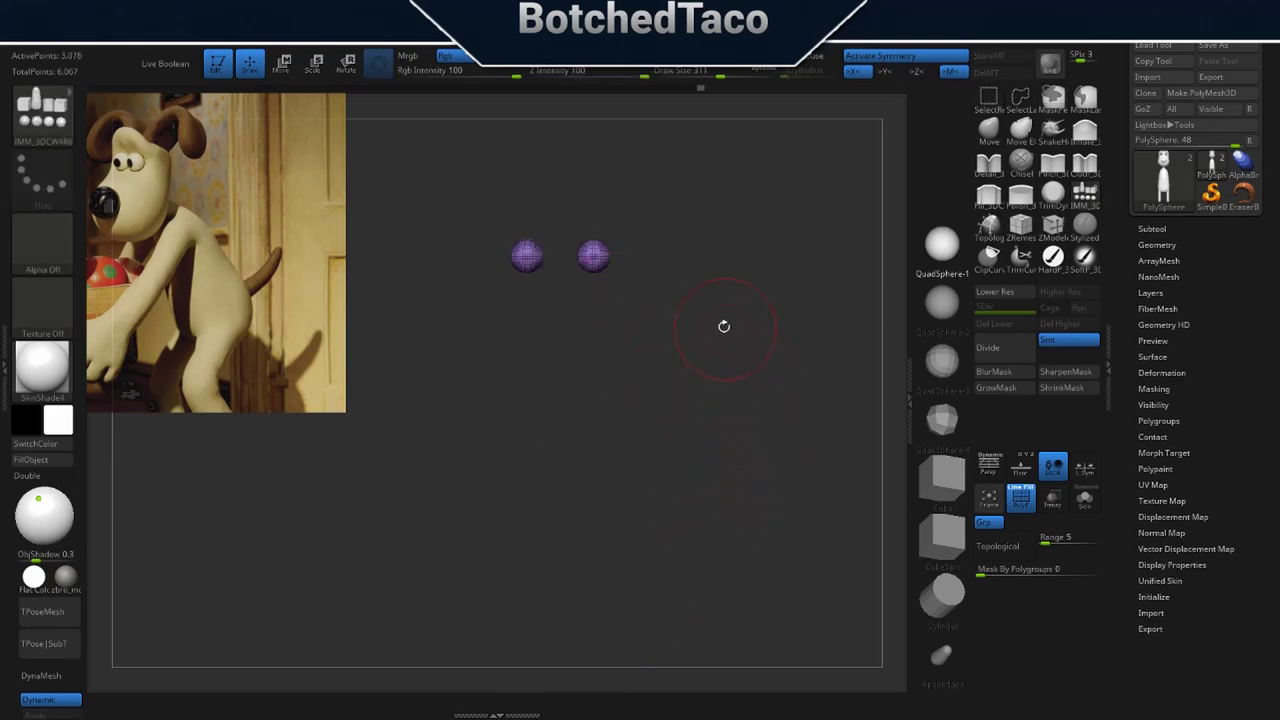
key("space")
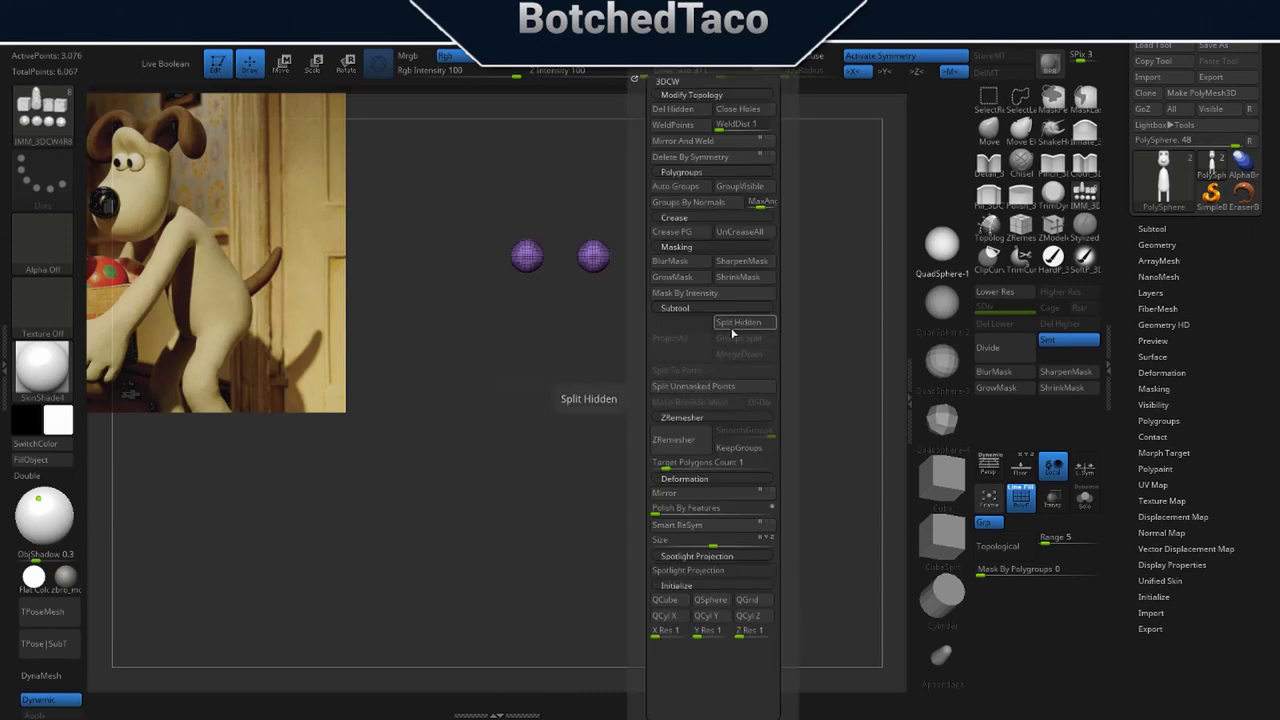
left_click(736, 329)
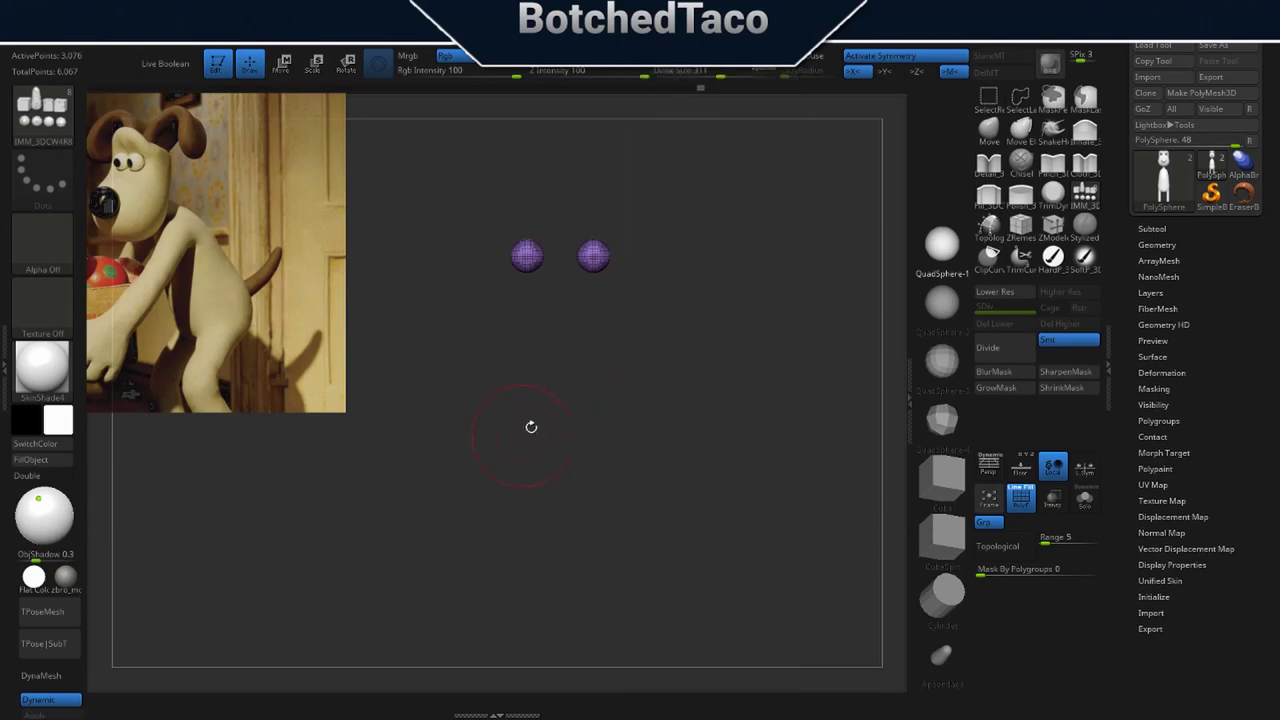
Invert the visibility to show only the body and split the hidden eye spheres into a separate subtool.
left_click(700, 510, "ctrl+shift")
key("space")
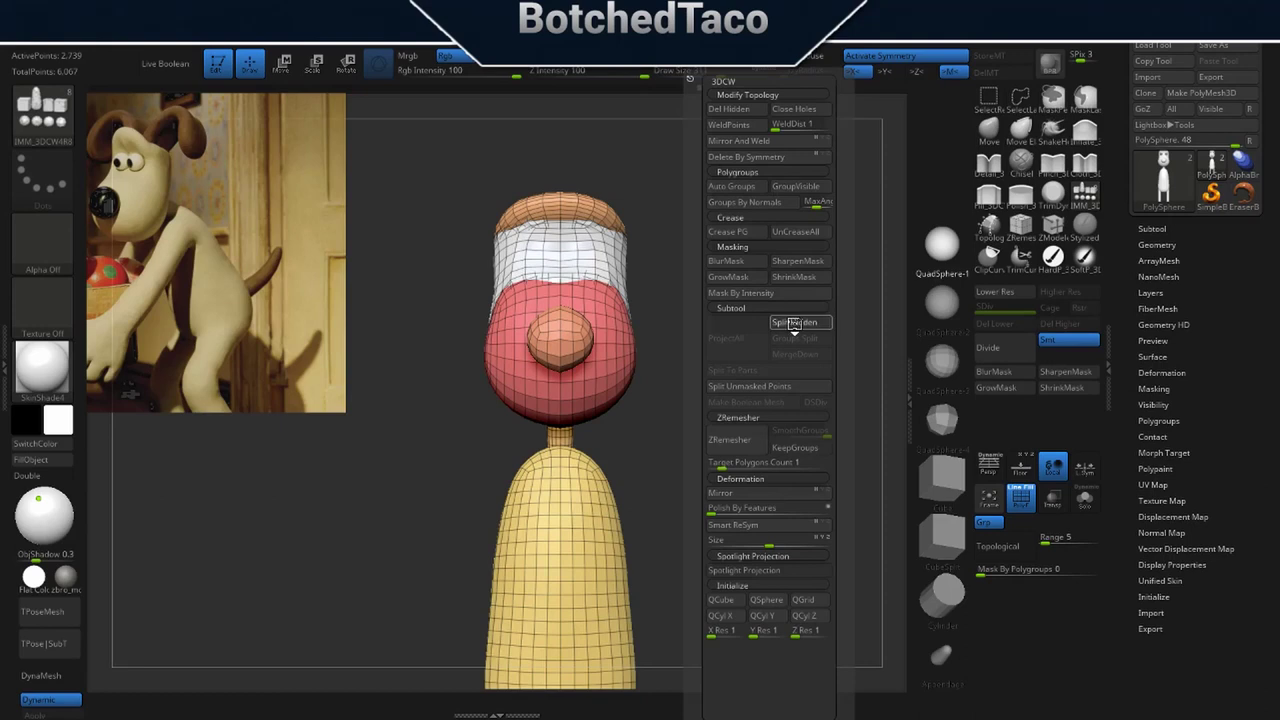
left_click(795, 328)
Select the new eye-sphere subtool in the subtool list and rename it Eyes.
left_click(1155, 229)
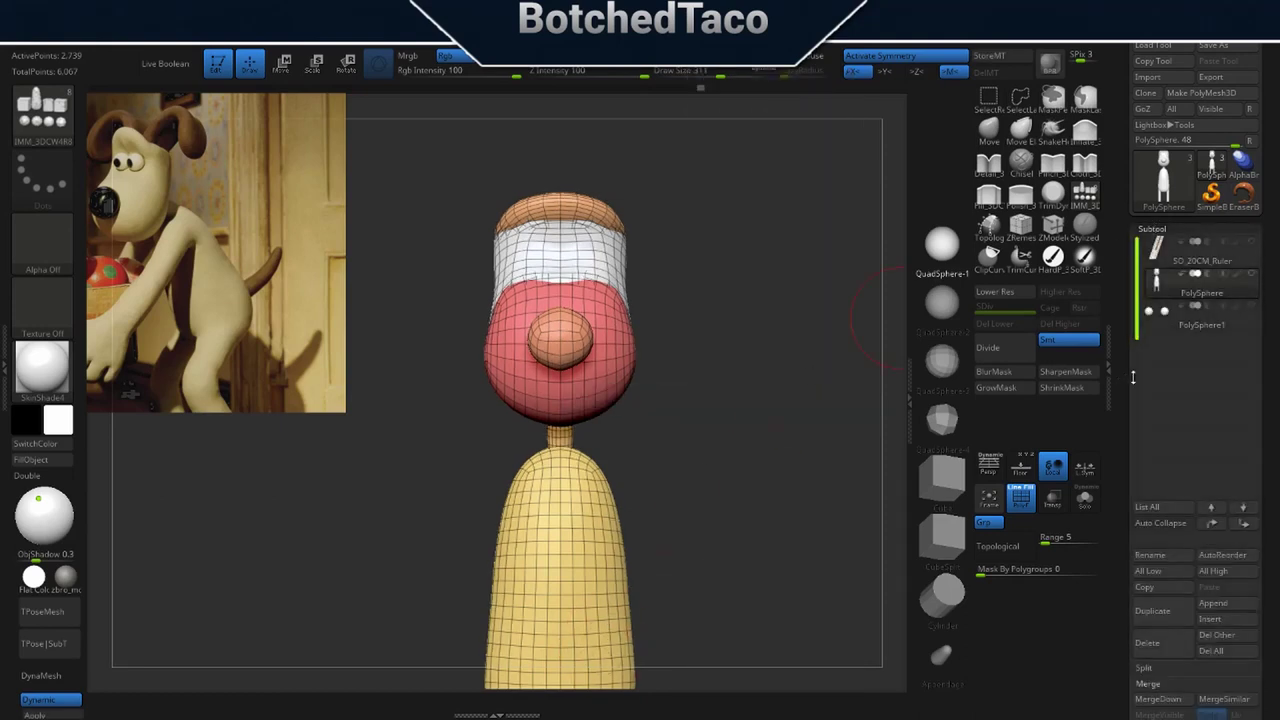
left_click(1166, 323)
left_click(1170, 556)
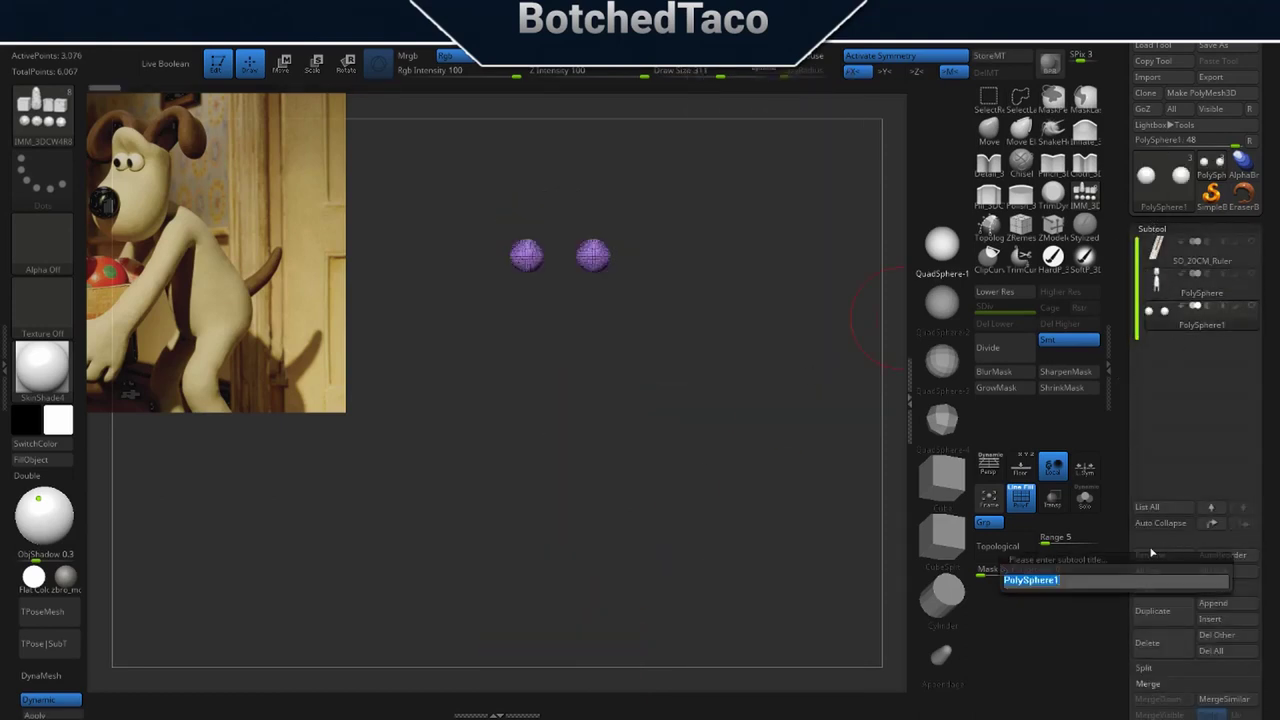
type("Eyes")
key("Return")
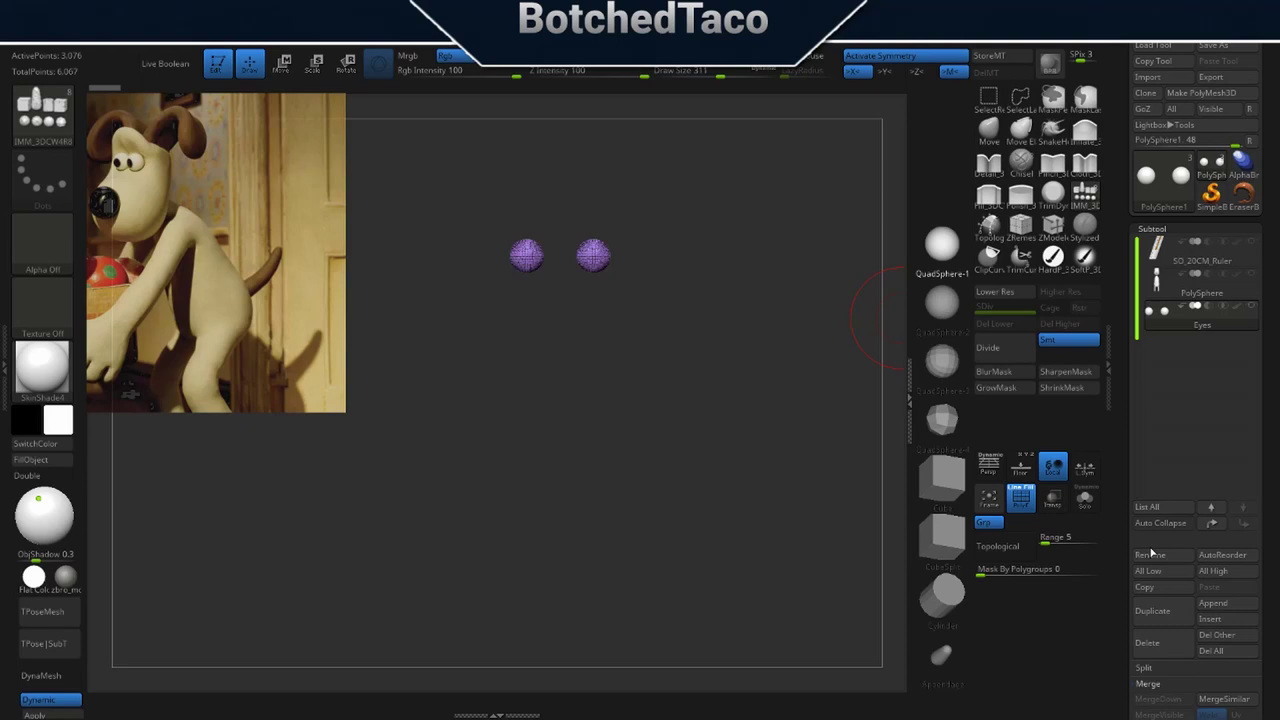
Make the PolySphere body subtool active with the Eyes subtool shown, and set the draw size to 415.
left_click(1194, 282)
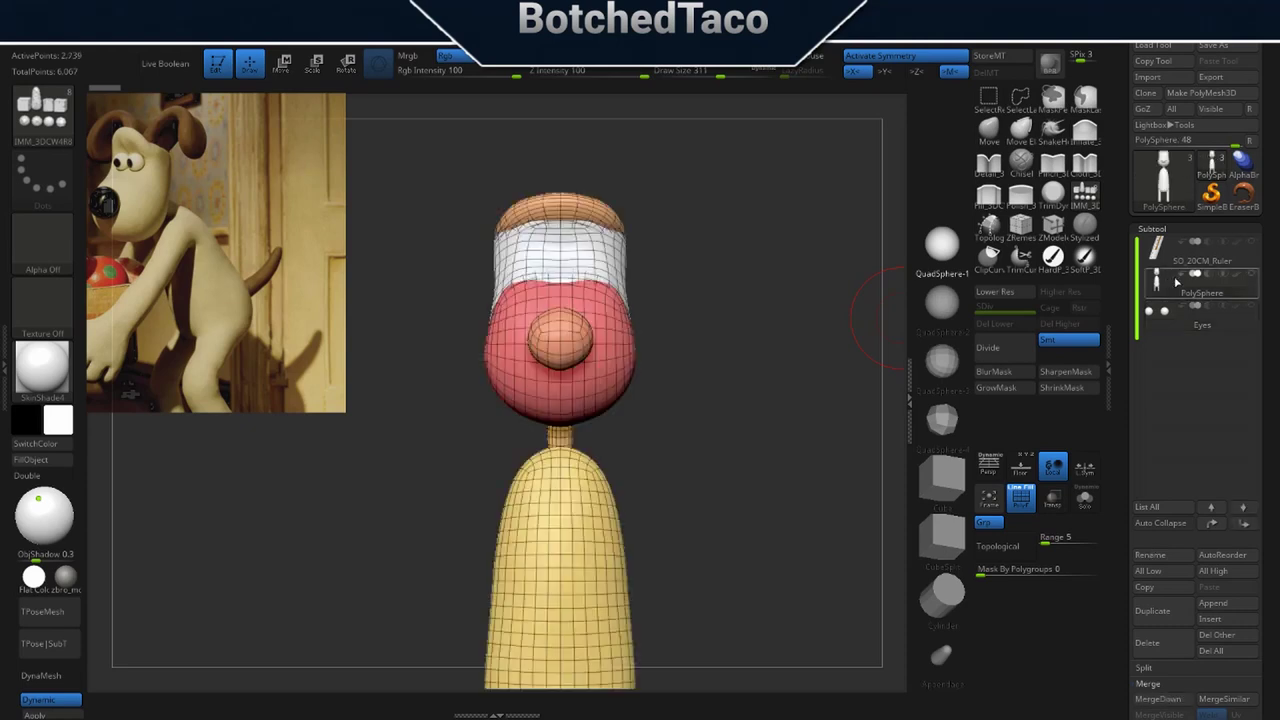
left_click(1253, 307)
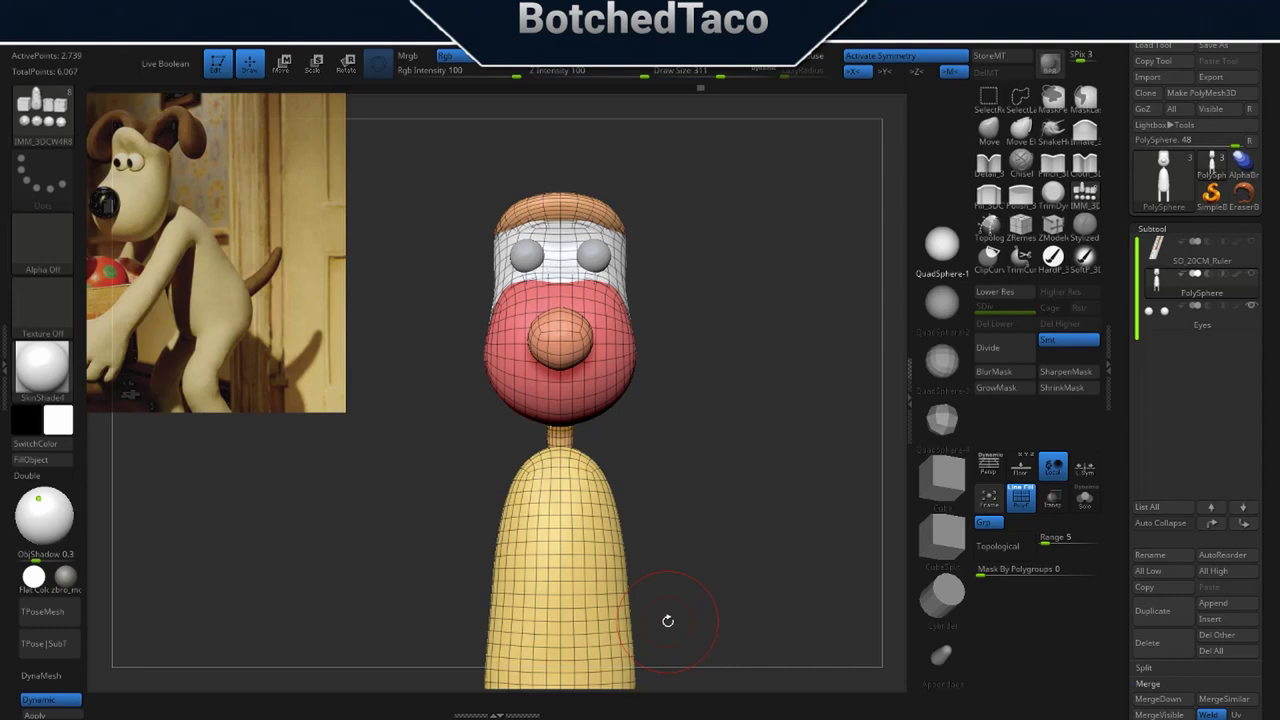
mouse_move(788, 486)
left_mouse_down()
mouse_move(736, 502)
mouse_move(781, 450)
left_mouse_up()
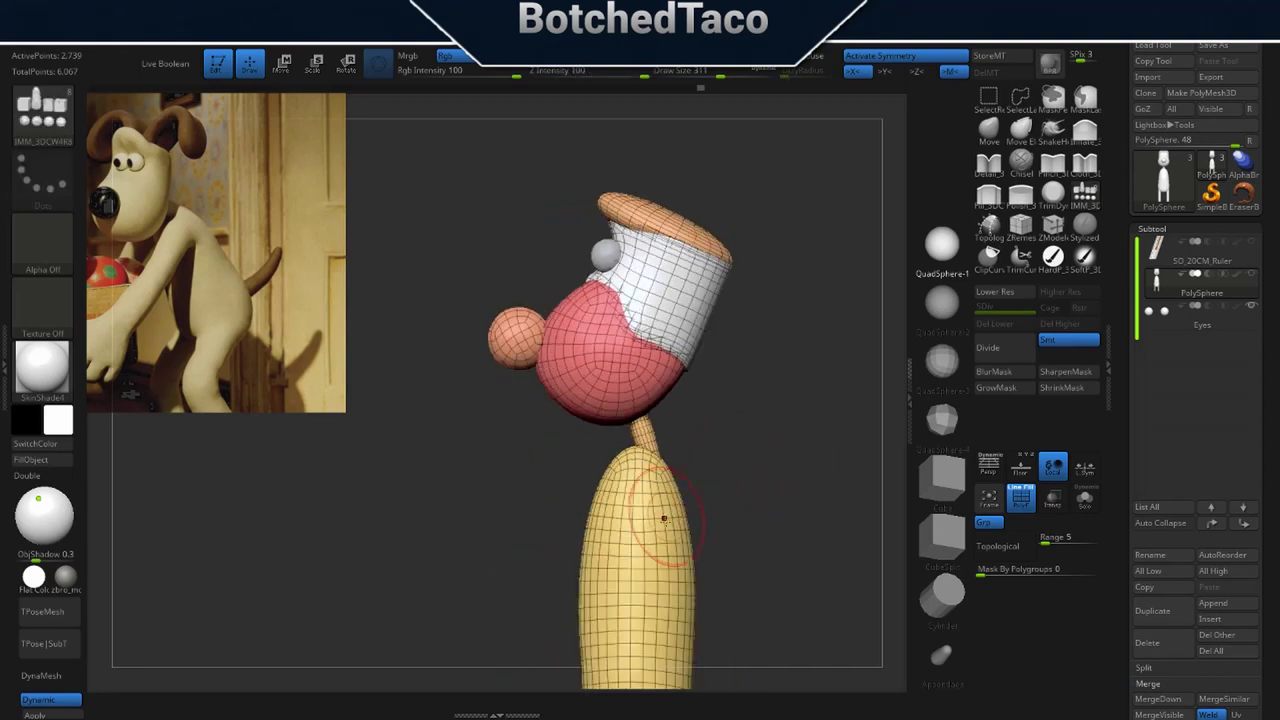
key("s")
left_click_drag(763, 480, 771, 481)
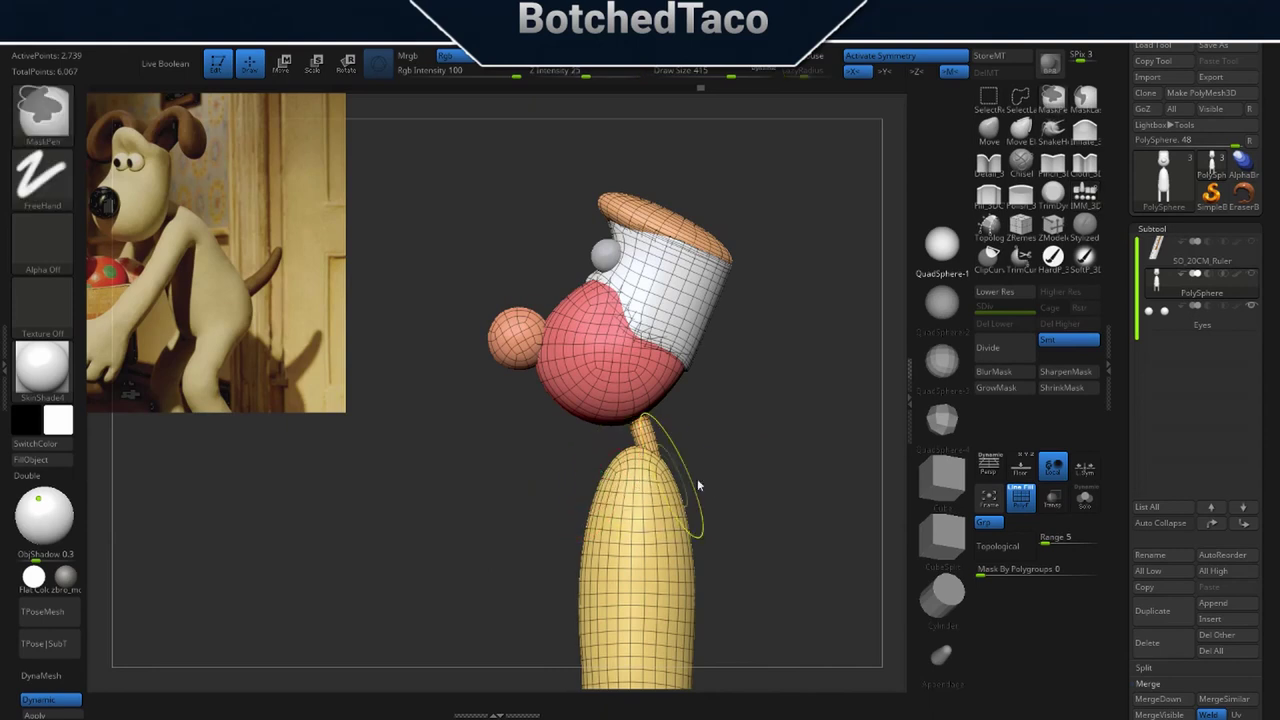
Start saving the project in the folder holding Gromit-01-Blockout-01.ZPR and open the file name's version number for editing.
key("ctrl+s")
left_click(597, 340)
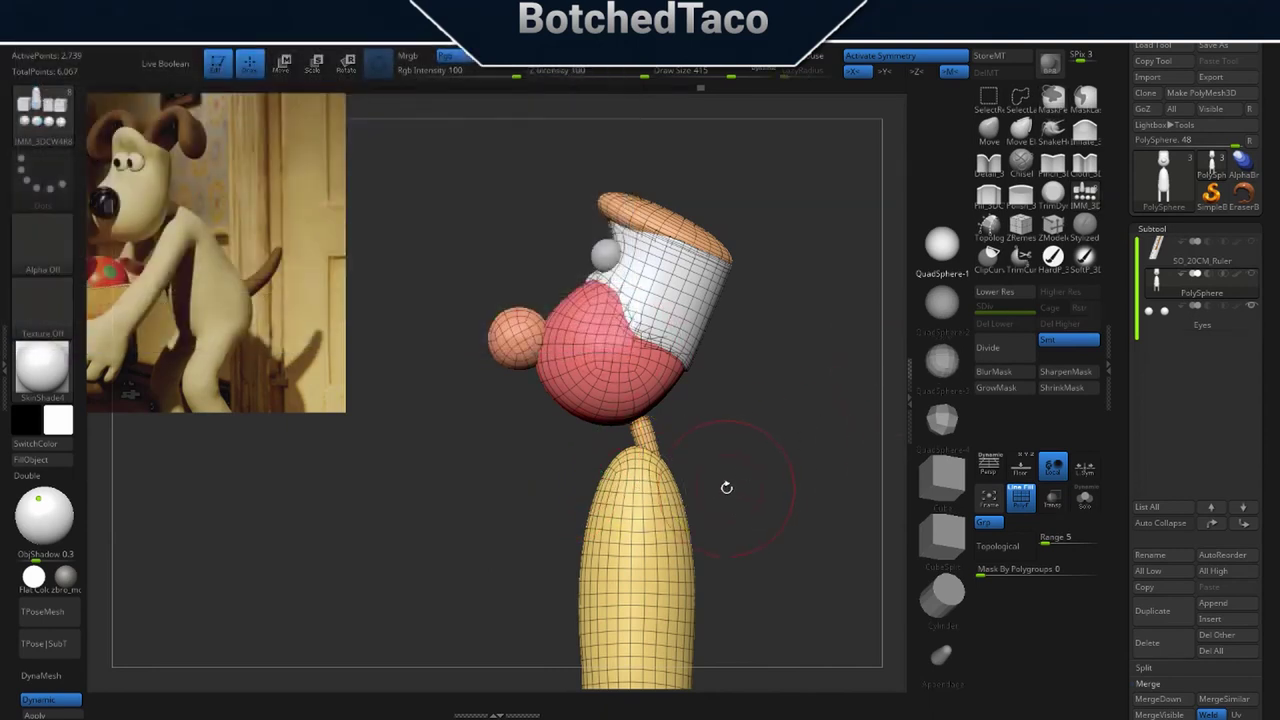
key("ctrl+s")
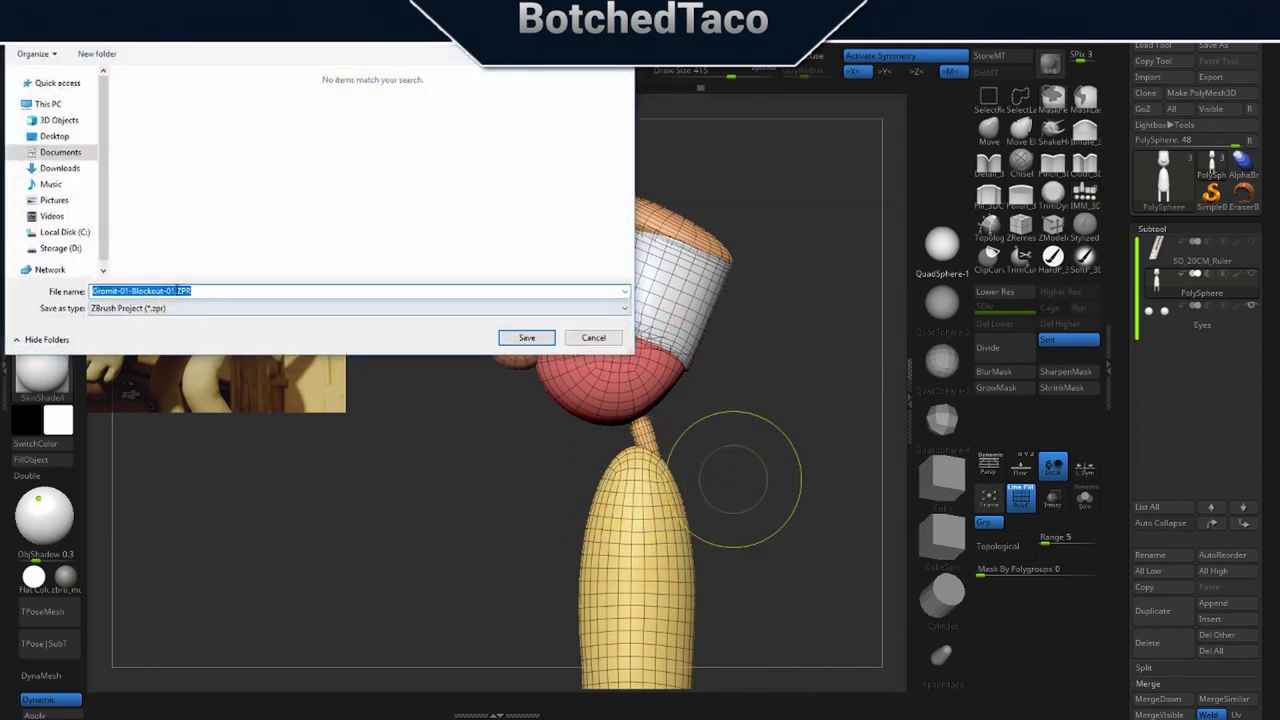
left_click(177, 290)
left_click(267, 33)
double_click(161, 123)
double_click(172, 290)
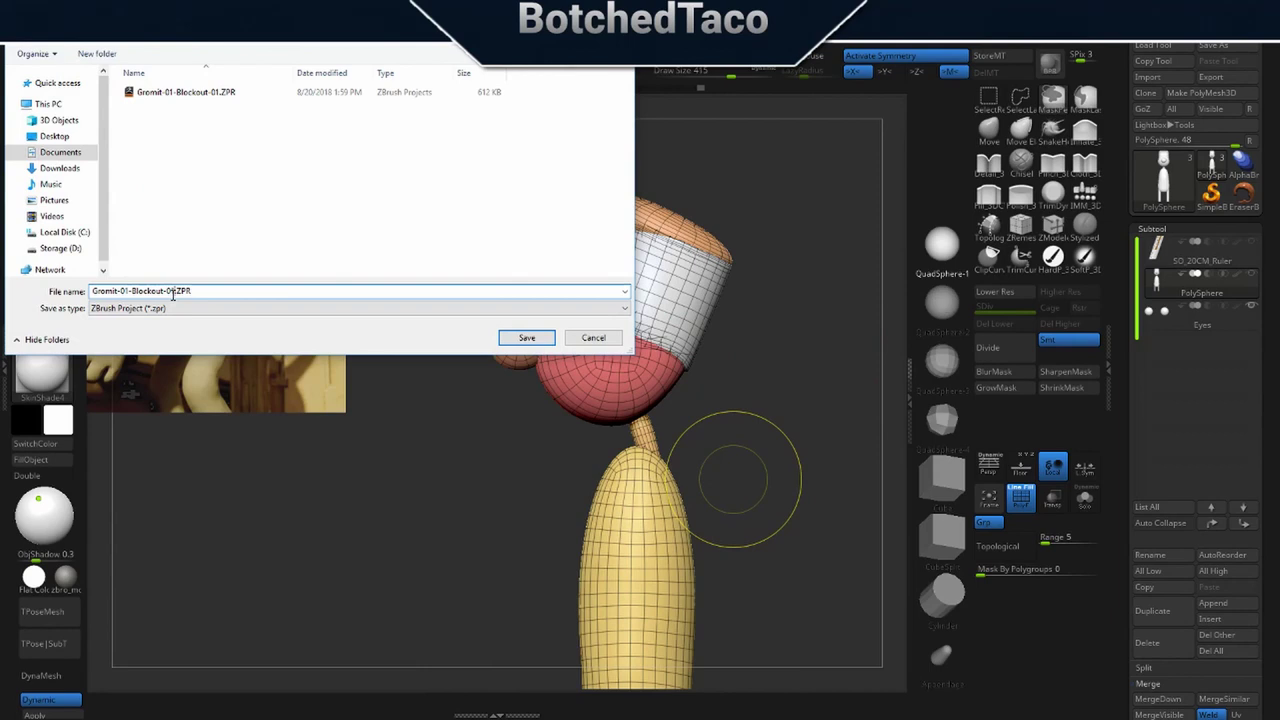
Save the project under the new version name Gromit-01-Blockout-02.ZPR.
key("BackSpace")
type("2")
key("Return")
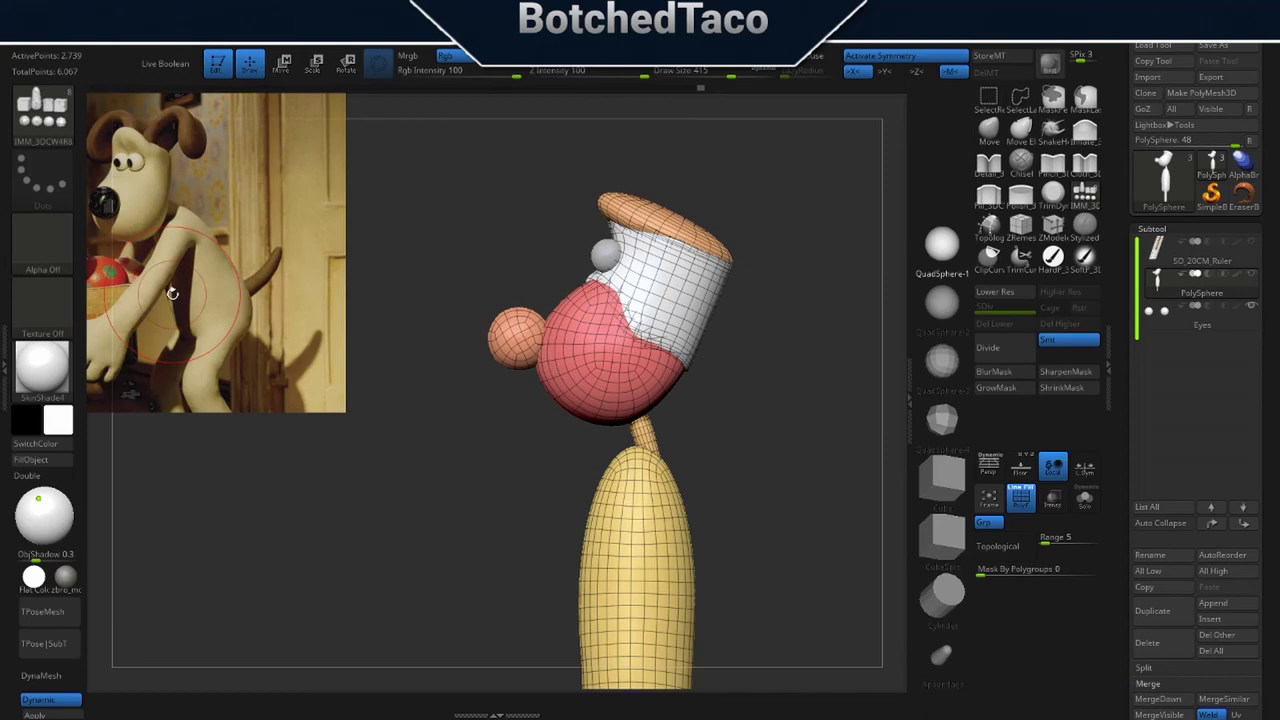
Show the body alongside the Eyes subtool and move the eyes closer together on the face, comparing with the reference images.
right_click_drag(626, 468, 700, 451)
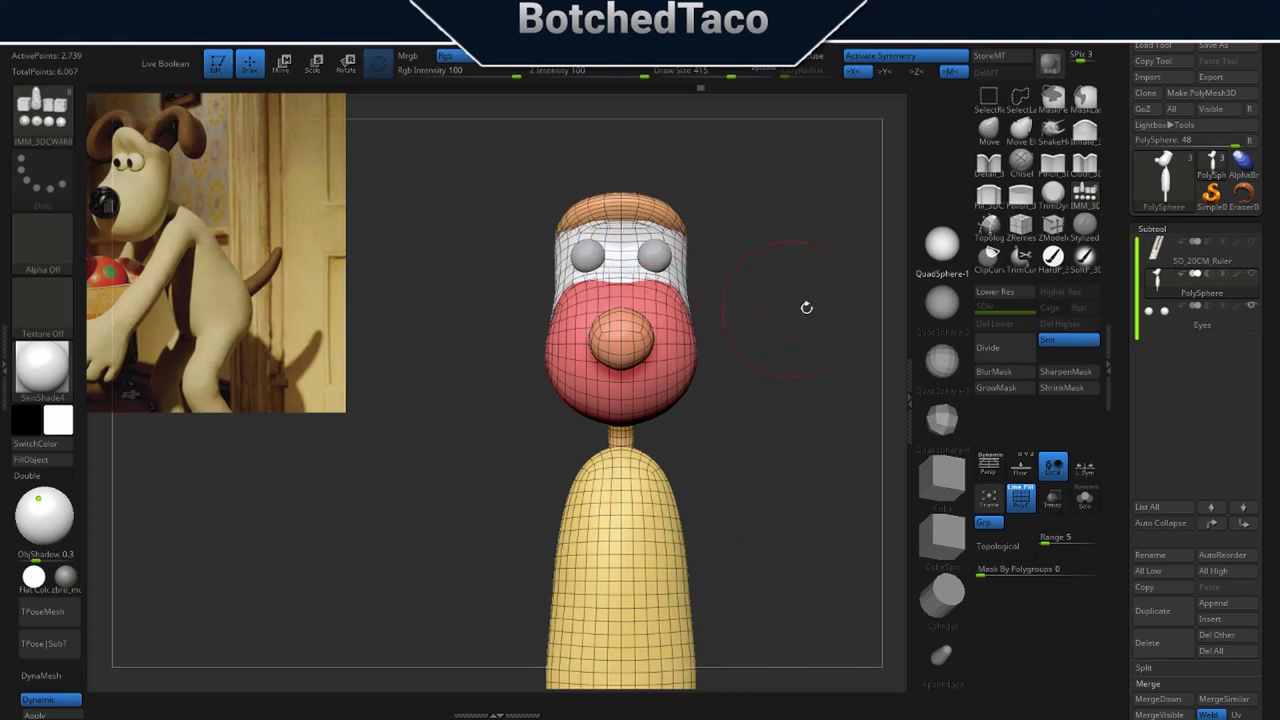
left_click(1163, 311)
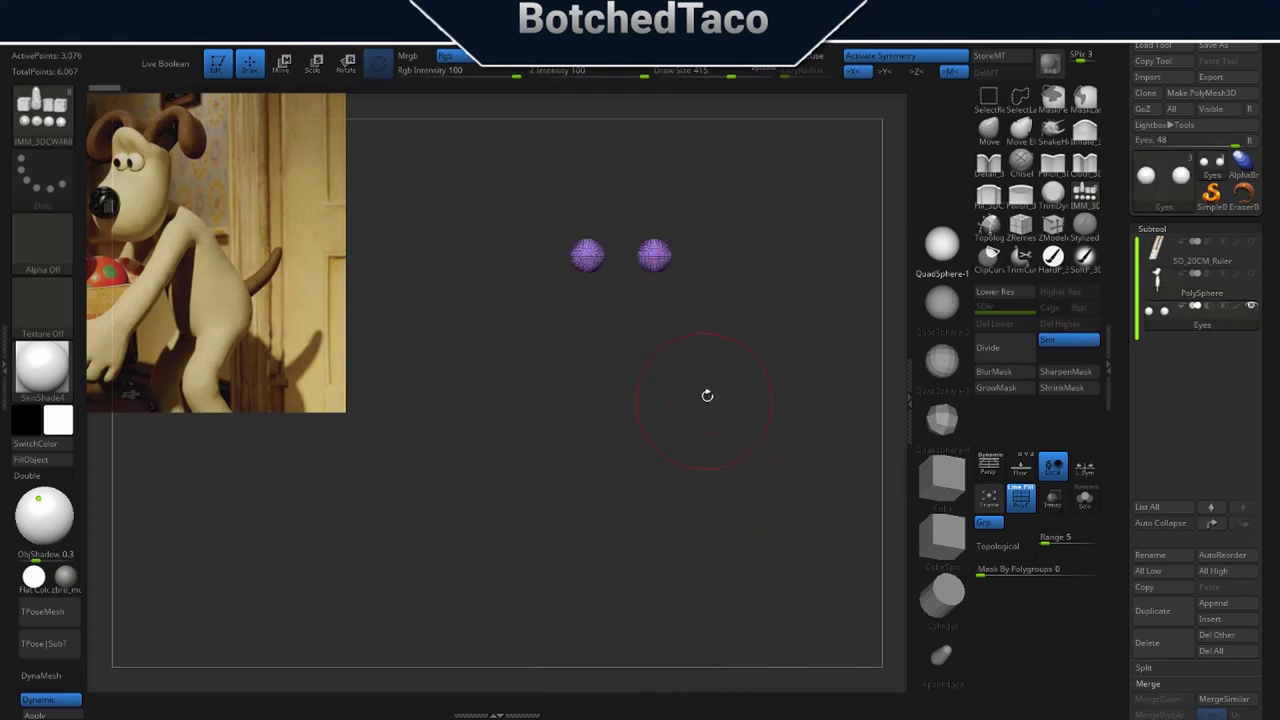
left_click(1251, 274)
key("w")
left_click_drag(574, 257, 558, 257)
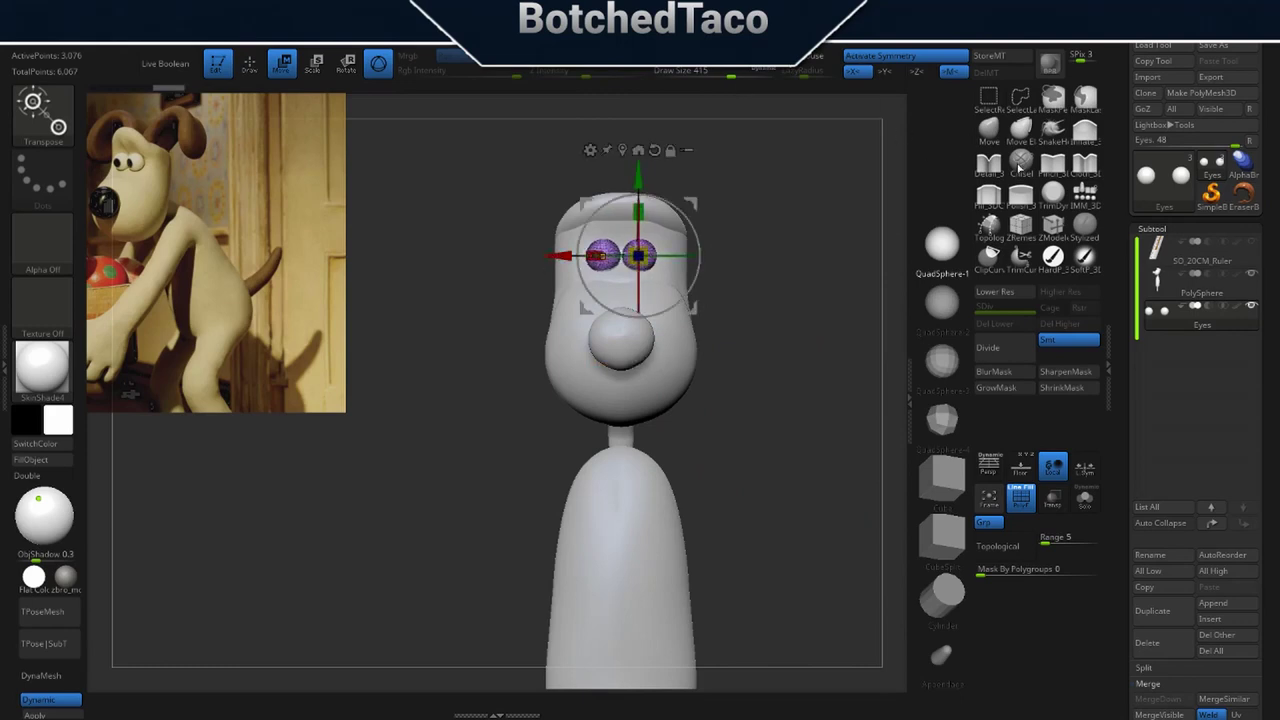
right_click_drag(890, 2, 320, 517)
scroll(345, 512, "up", 5)
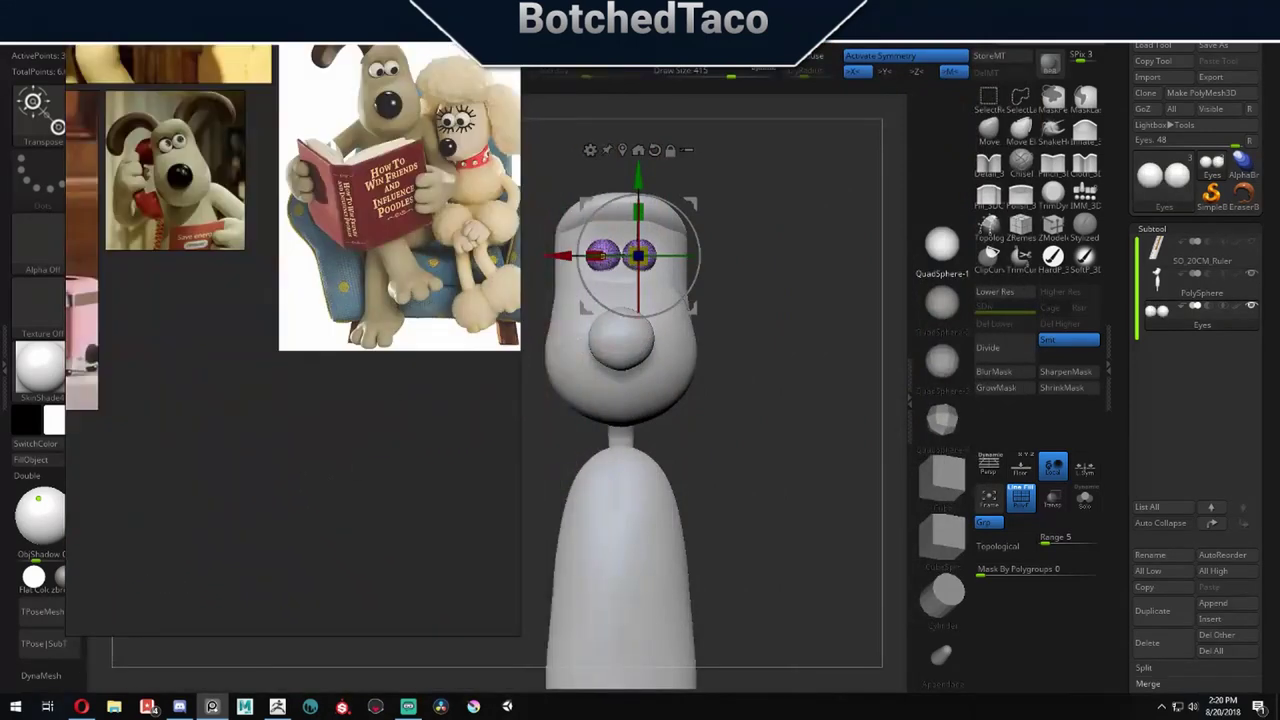
scroll(376, 108, "up", 2)
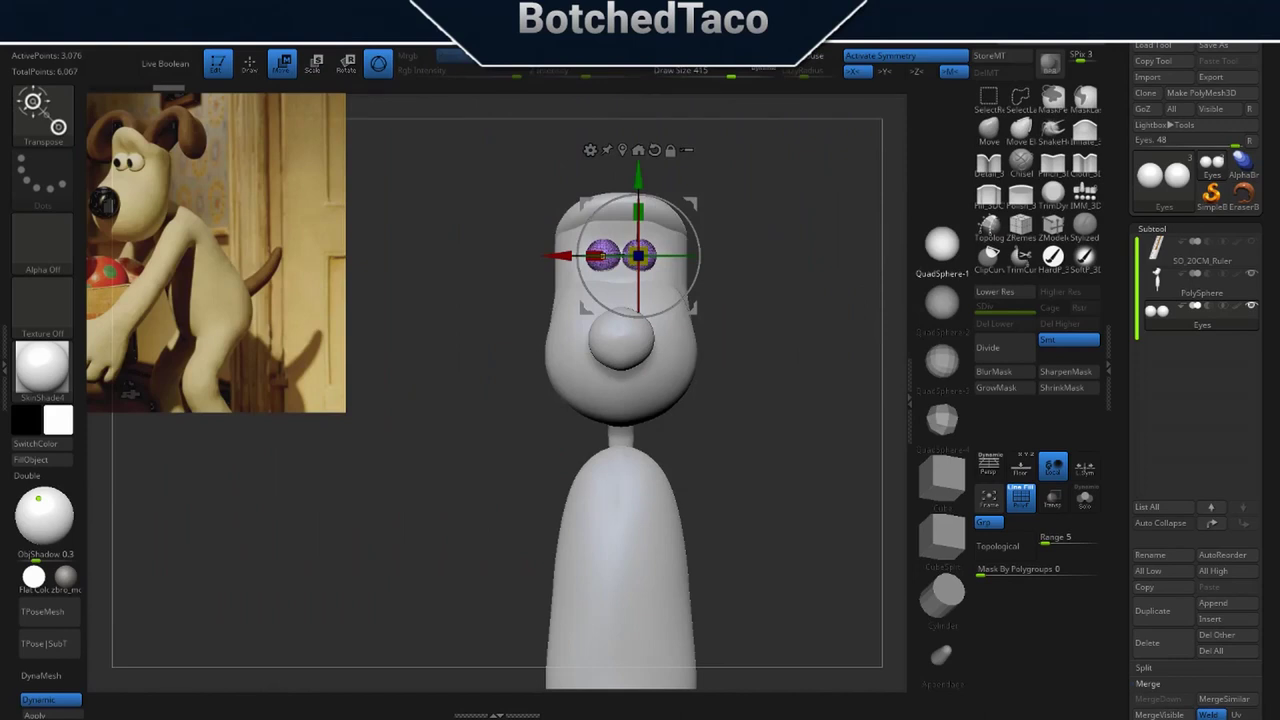
On the PolySphere subtool, mask everything except the white upper-head polygroup and choose the Move brush.
left_click(1167, 289)
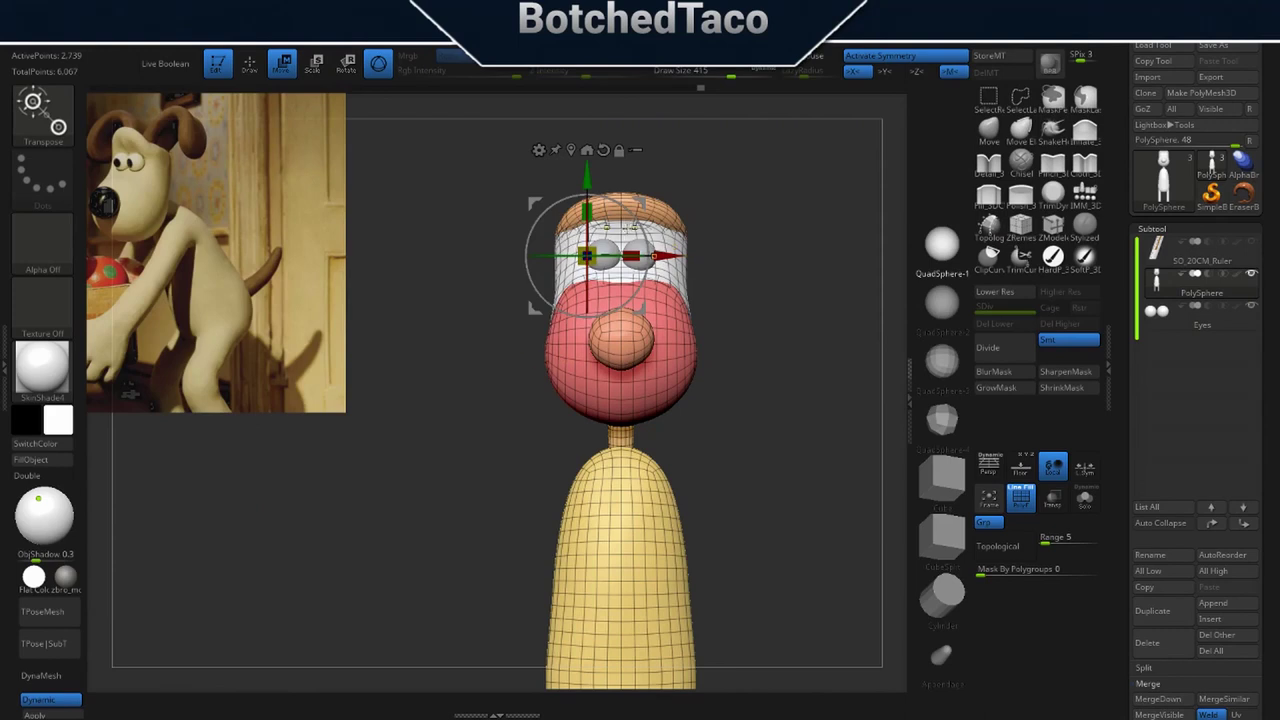
left_click(628, 230, "ctrl")
mouse_move(720, 250)
right_mouse_down("ctrl")
mouse_move(786, 256)
mouse_move(780, 340)
right_mouse_up("ctrl")
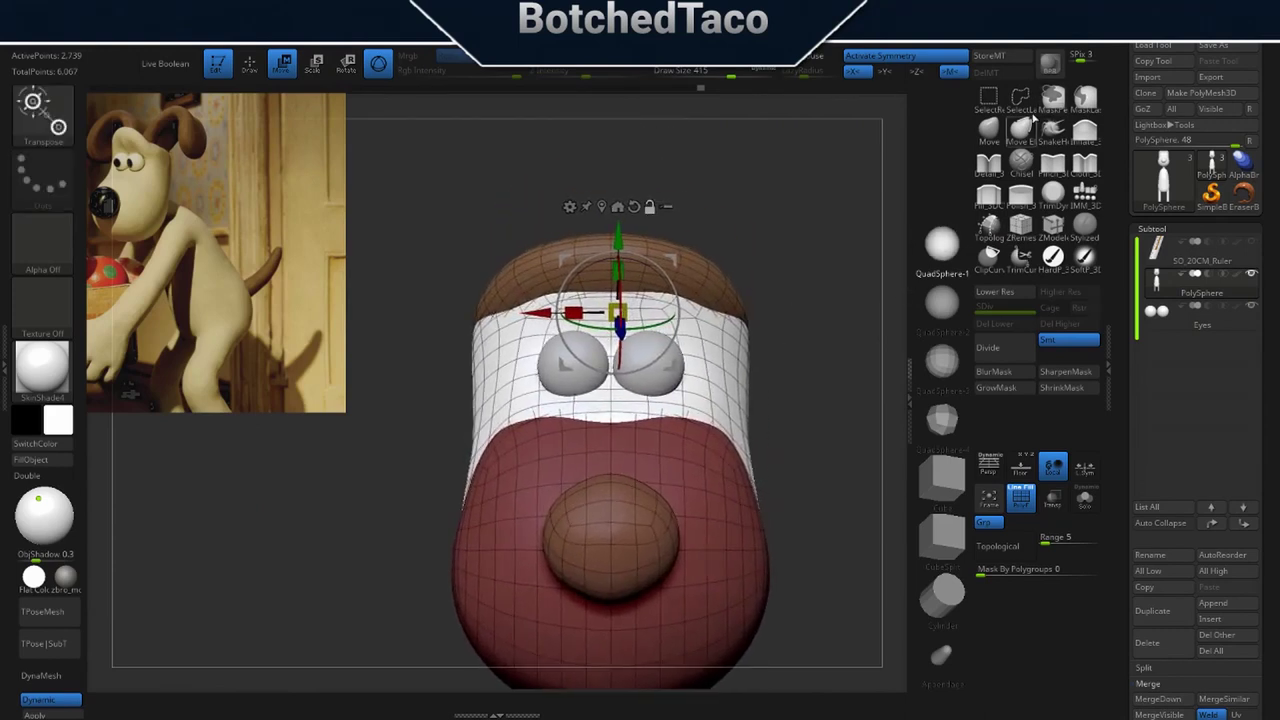
left_click(995, 128)
key("s")
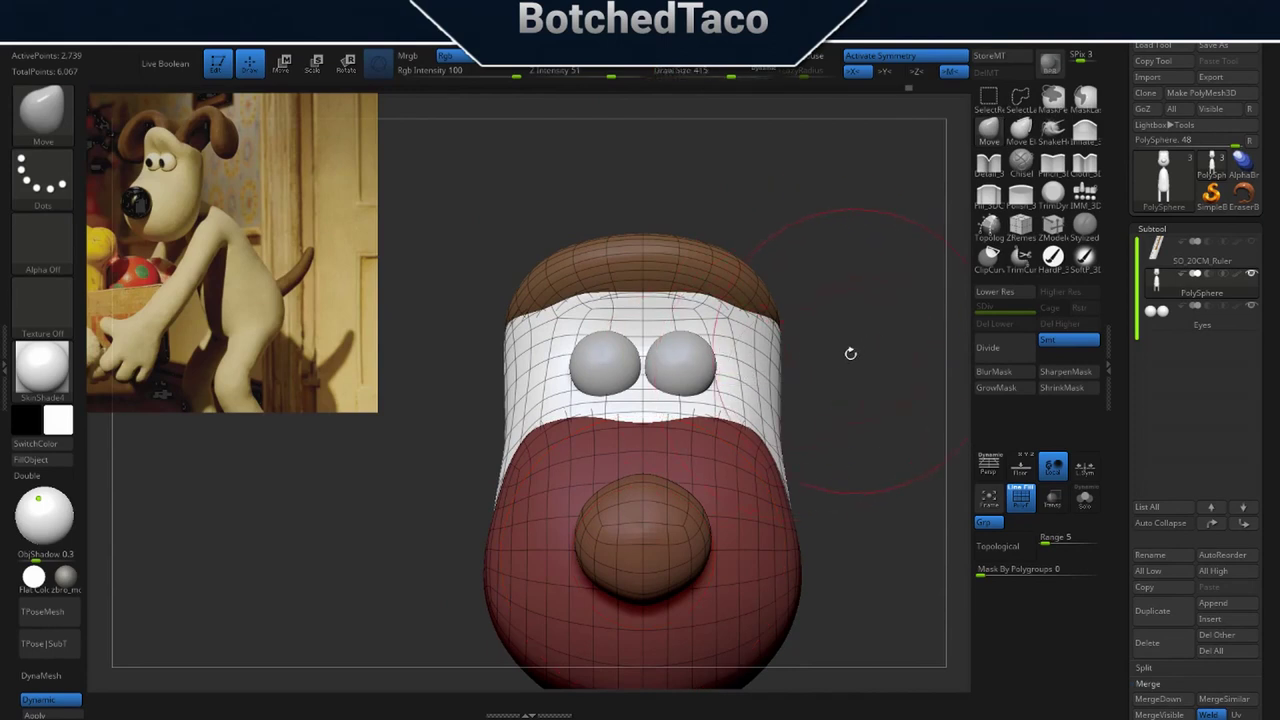
Try to push in the sides of the upper head with the Move brush at draw size 202, and undo the strokes.
key("s")
left_click_drag(873, 367, 848, 368)
left_click_drag(780, 340, 771, 342)
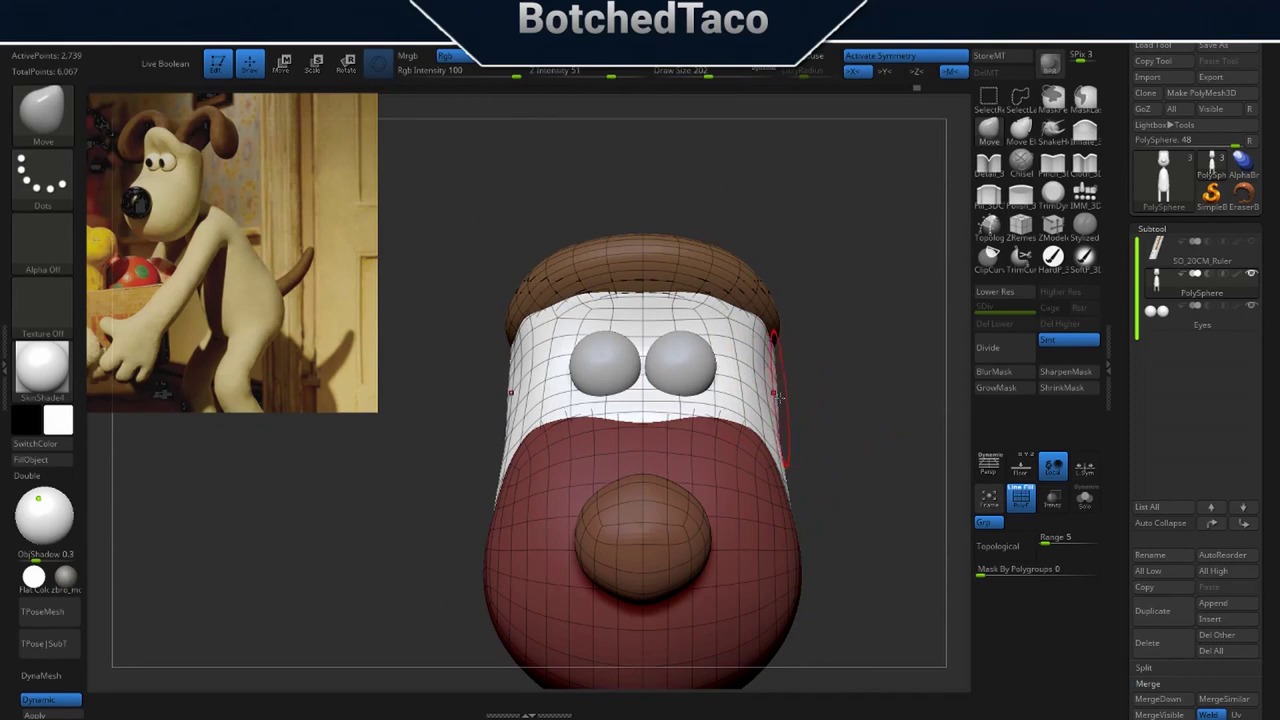
key("ctrl+z")
key("ctrl+z")
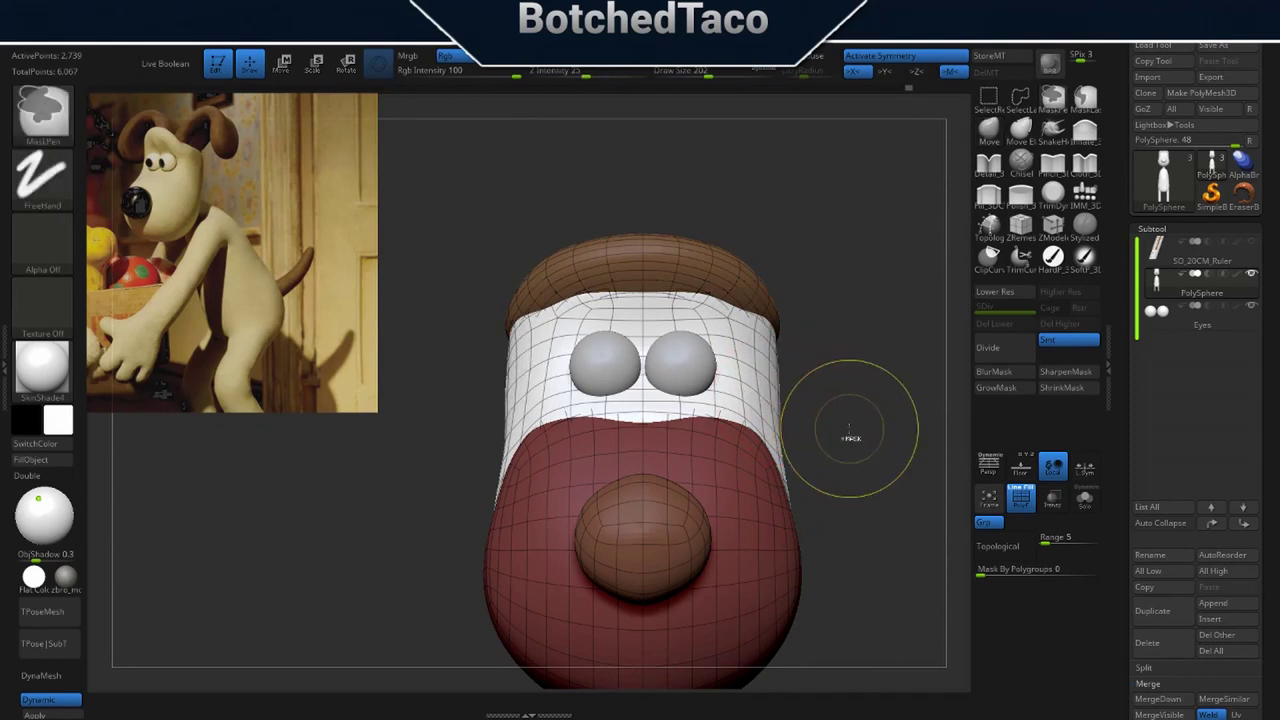
Mask everything except the flattened cap on top of the head and move the cap straight up off the head.
key("s")
left_click_drag(851, 434, 863, 434)
mouse_move(868, 435)
right_mouse_down("ctrl")
mouse_move(826, 434)
mouse_move(811, 351)
right_mouse_up("ctrl")
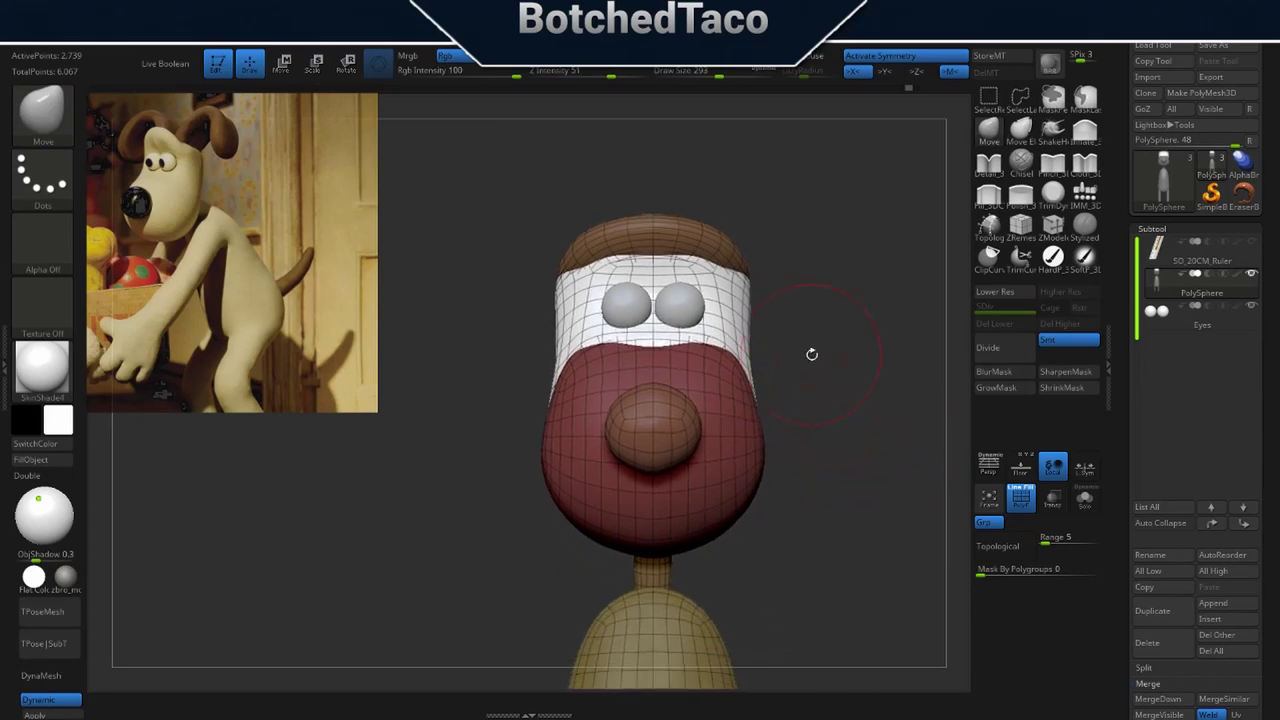
left_click_drag(840, 337, 831, 390)
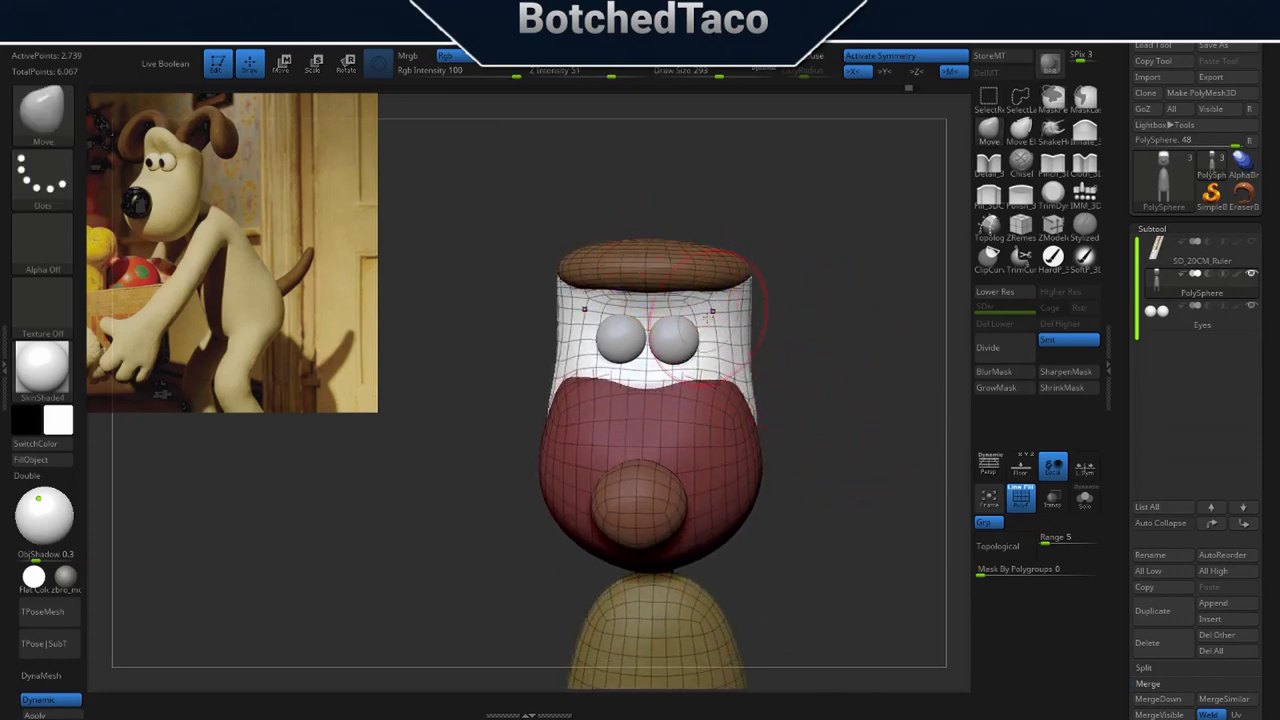
key("w")
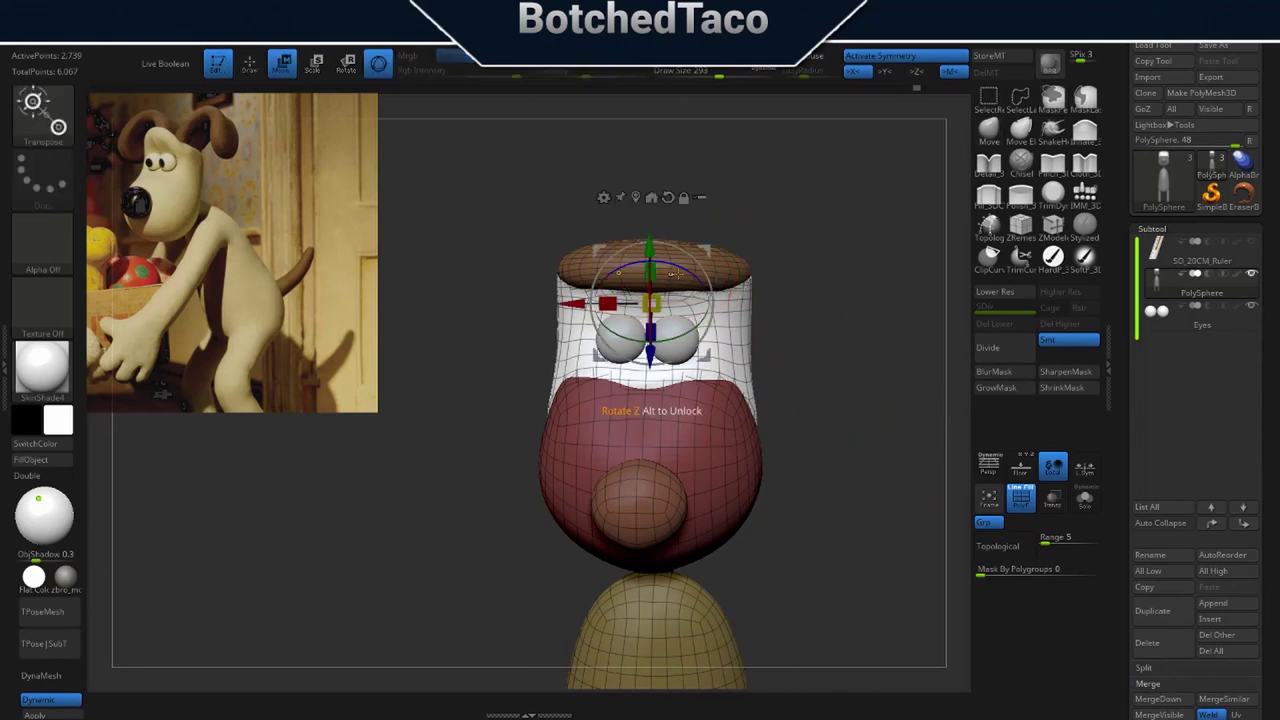
left_click(725, 268, "ctrl")
key("ctrl+z")
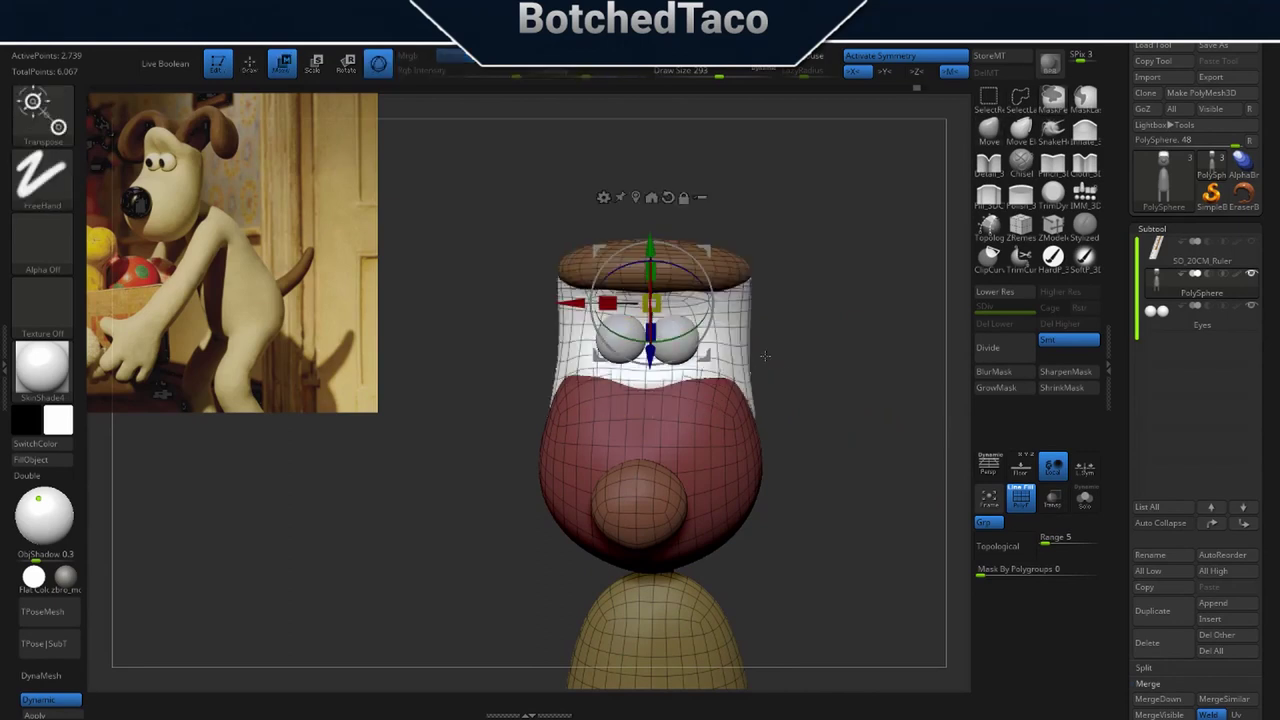
left_click(728, 265, "ctrl")
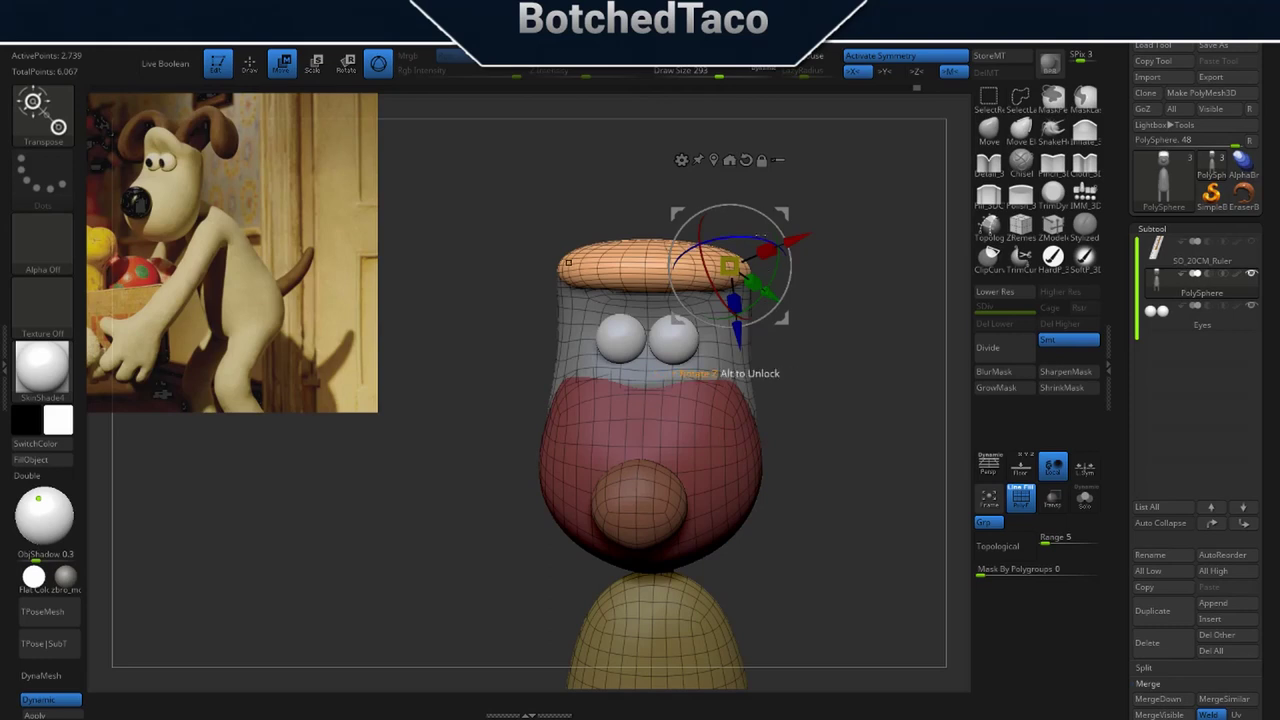
left_click_drag(728, 192, 727, 111)
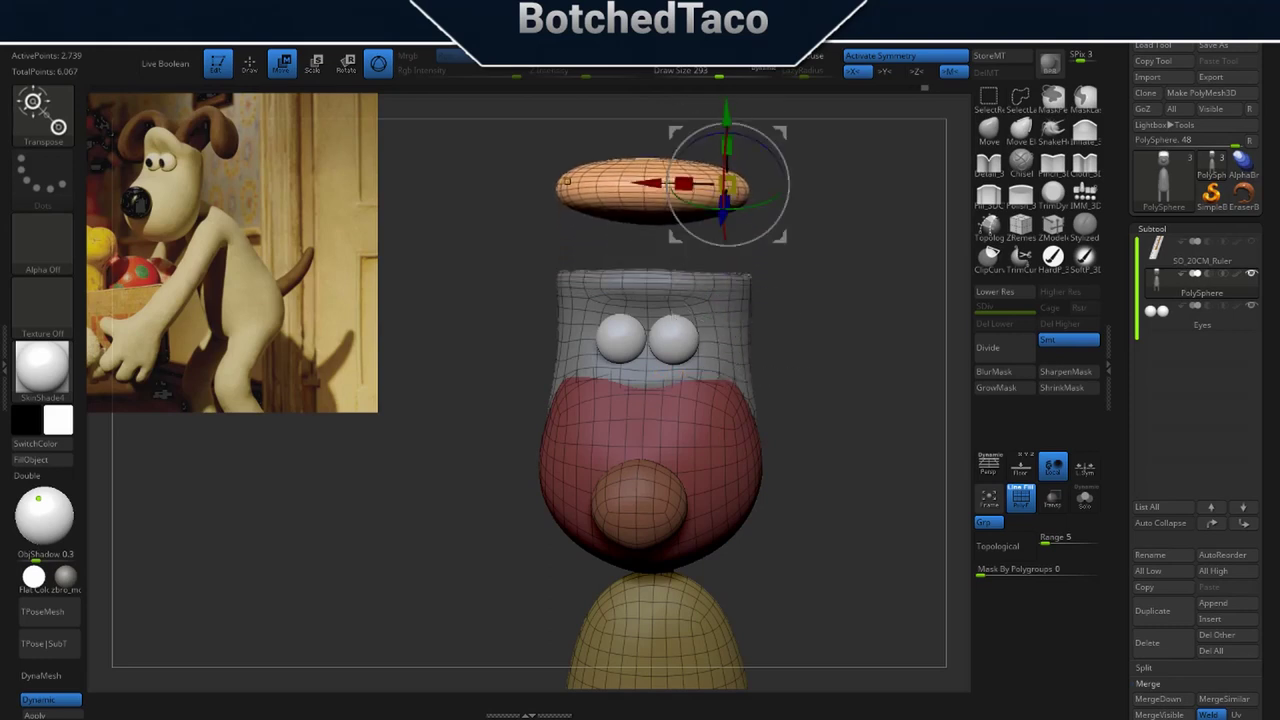
Hide the detached cap polygroup and delete the hidden geometry.
left_click(726, 305, "ctrl")
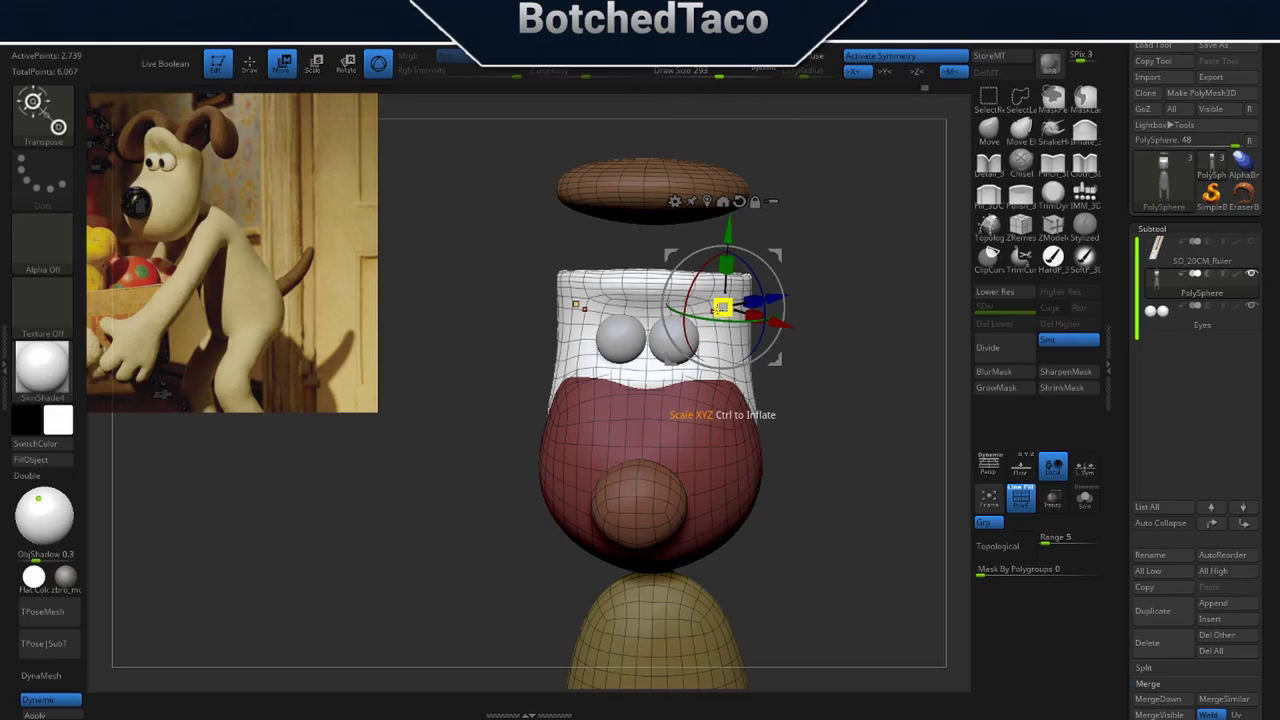
left_click(668, 183, "ctrl")
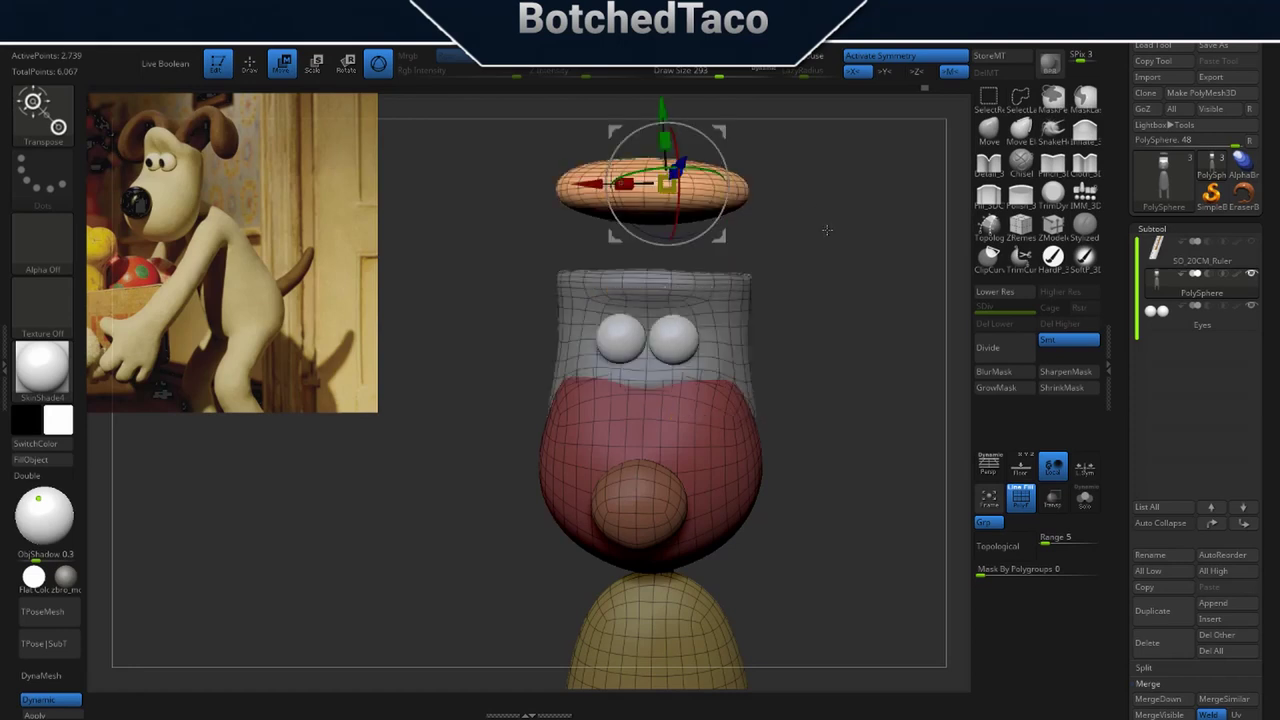
key("q")
left_click(694, 190, "ctrl+shift")
left_click(697, 190, "ctrl+shift")
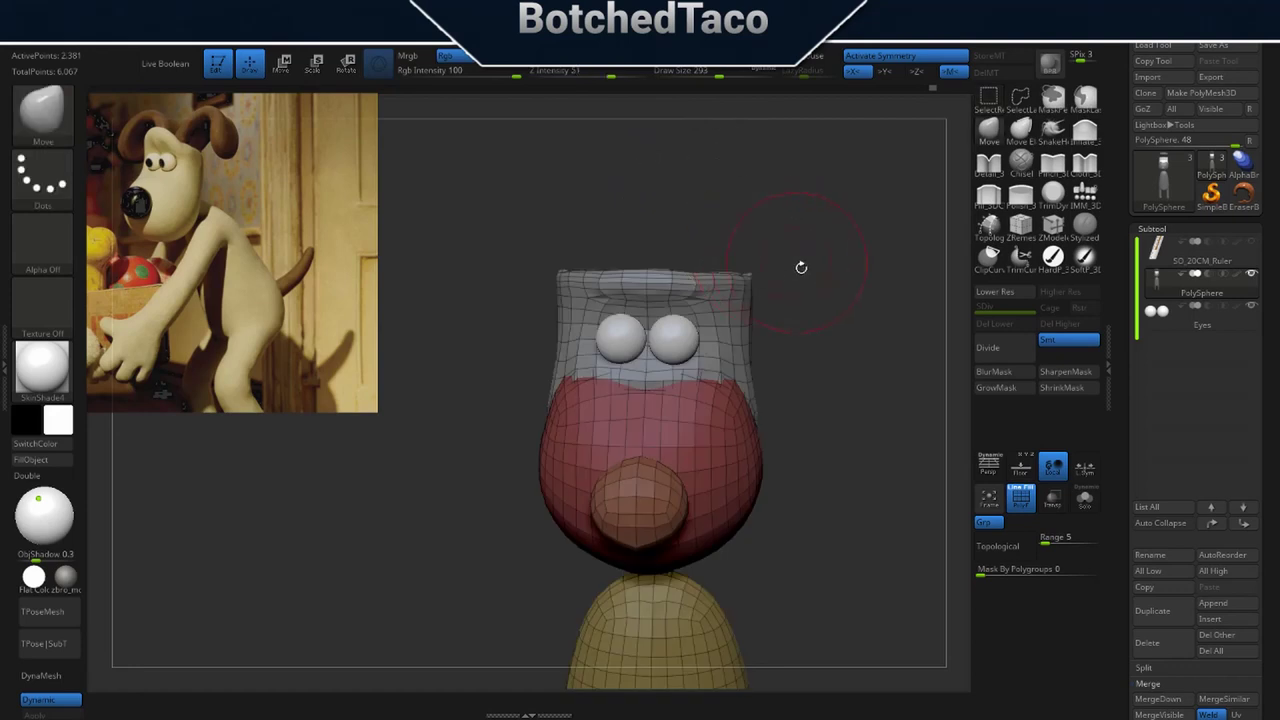
key("space")
left_click(857, 110)
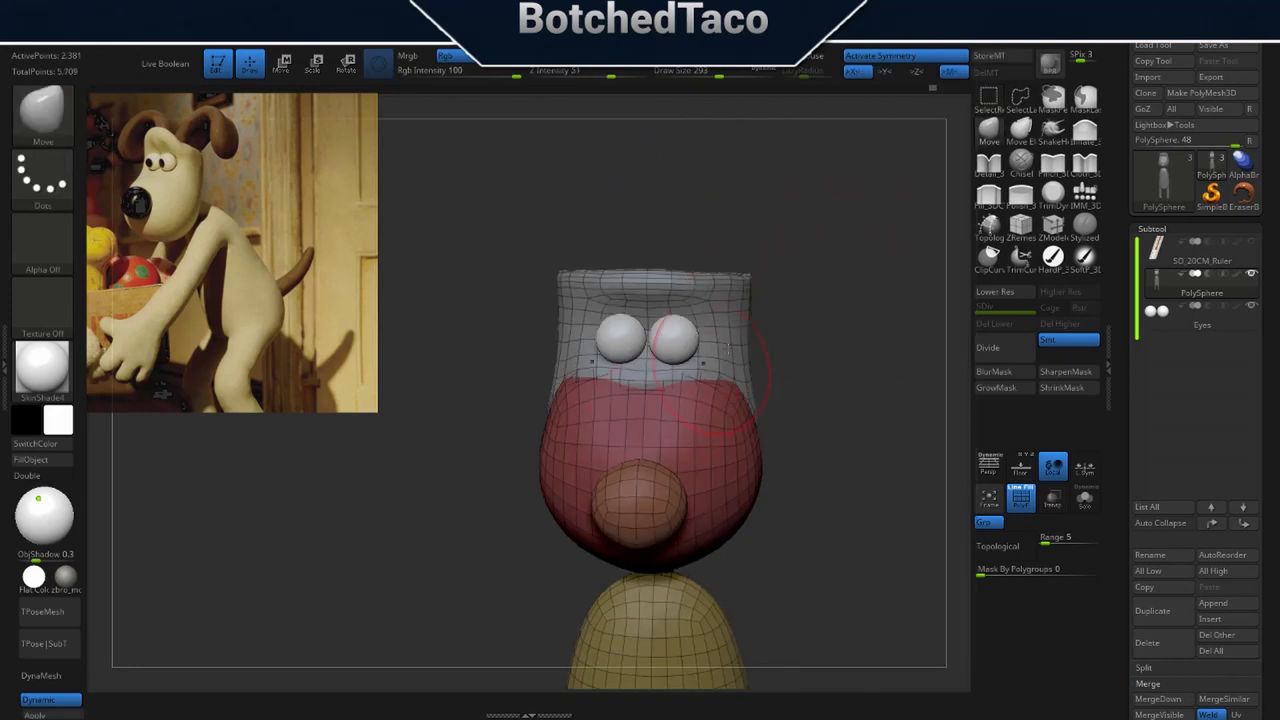
Mask everything except the white upper-head polygroup and return to the Move brush for sculpting its open top.
key("w")
left_click(716, 288, "ctrl")
key("q")
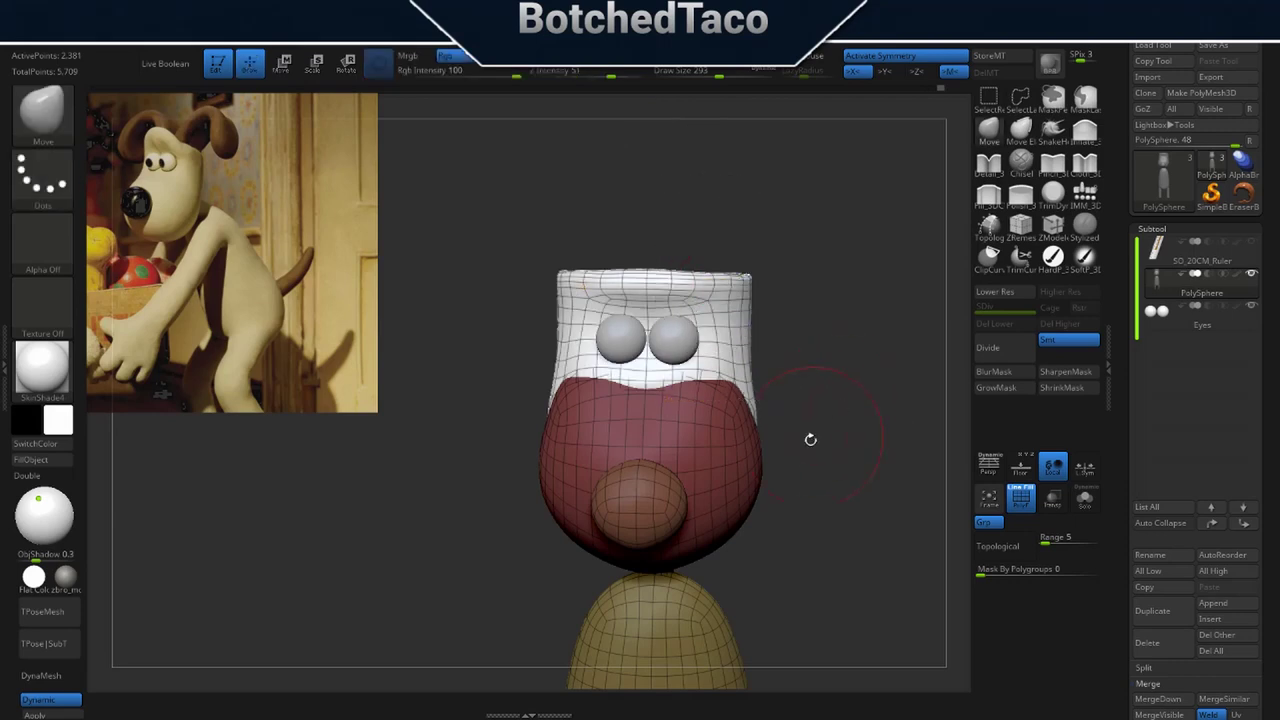
left_click_drag(856, 418, 784, 400)
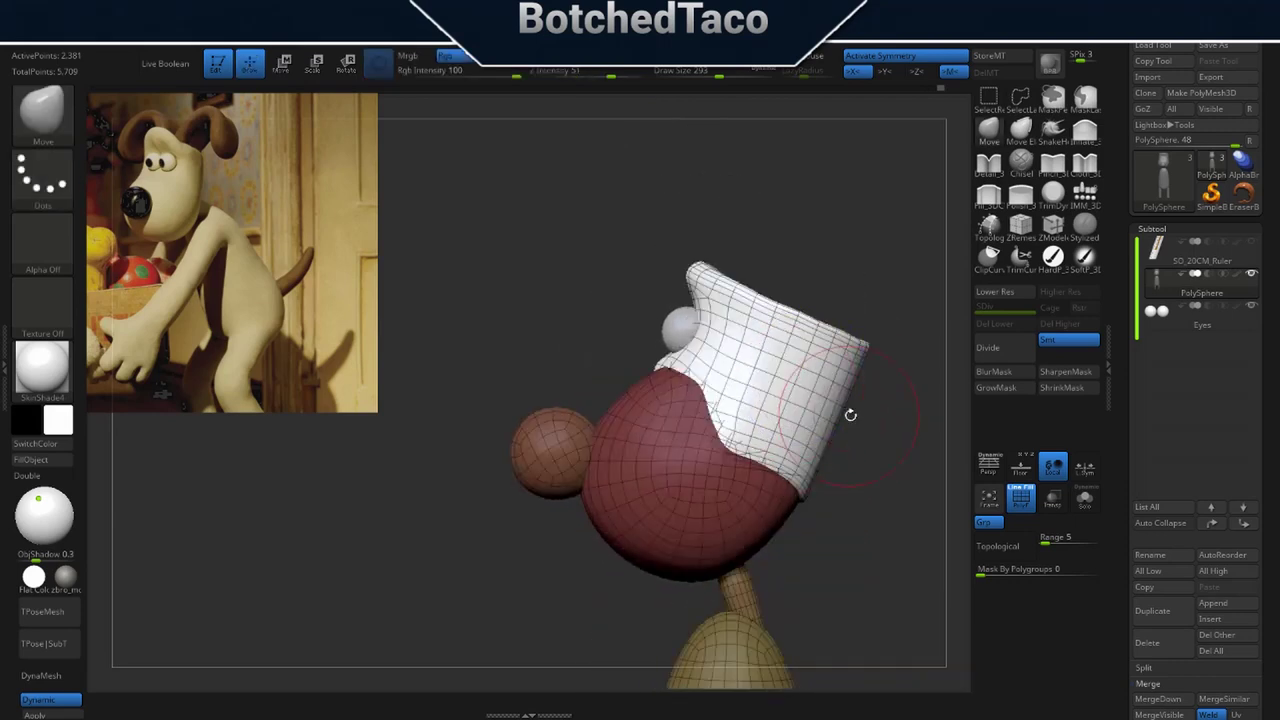
mouse_move(869, 400)
left_mouse_down()
mouse_move(859, 433)
mouse_move(858, 404)
mouse_move(872, 419)
left_mouse_up()
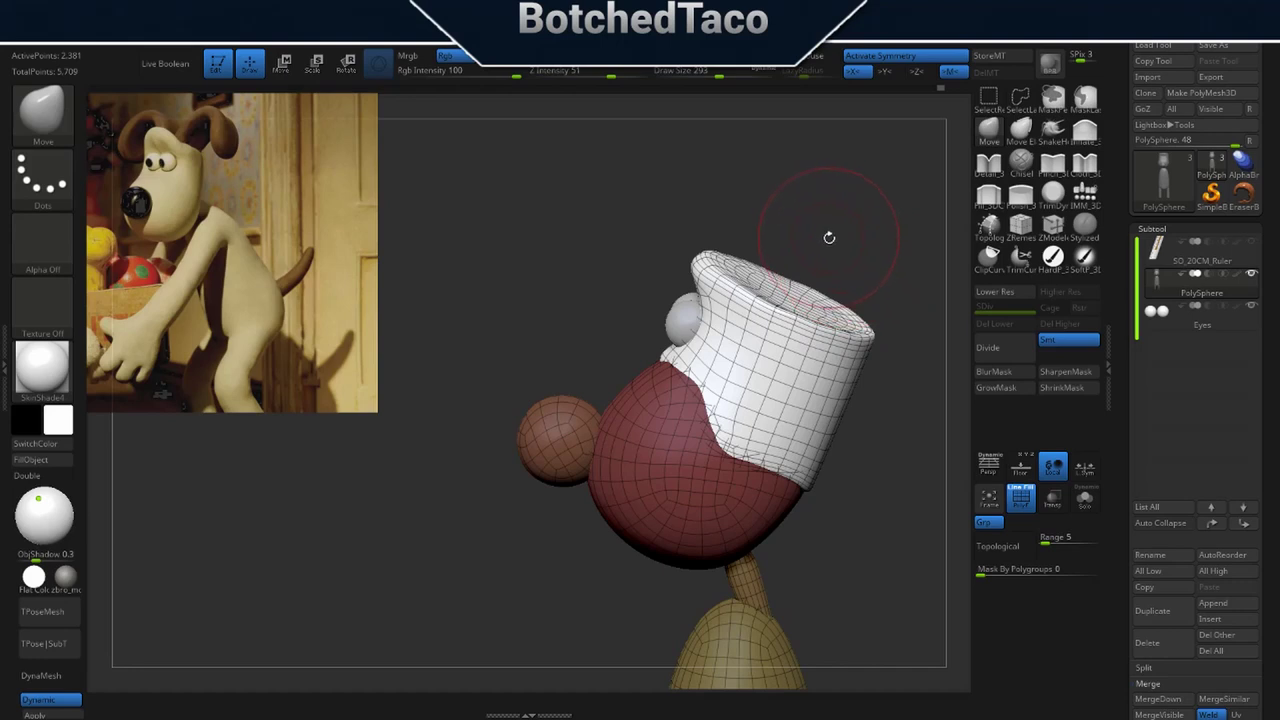
Pull up the sunken top surface of the upper head with the Move brush at draw size 365.
key("s")
left_click_drag(829, 241, 837, 242)
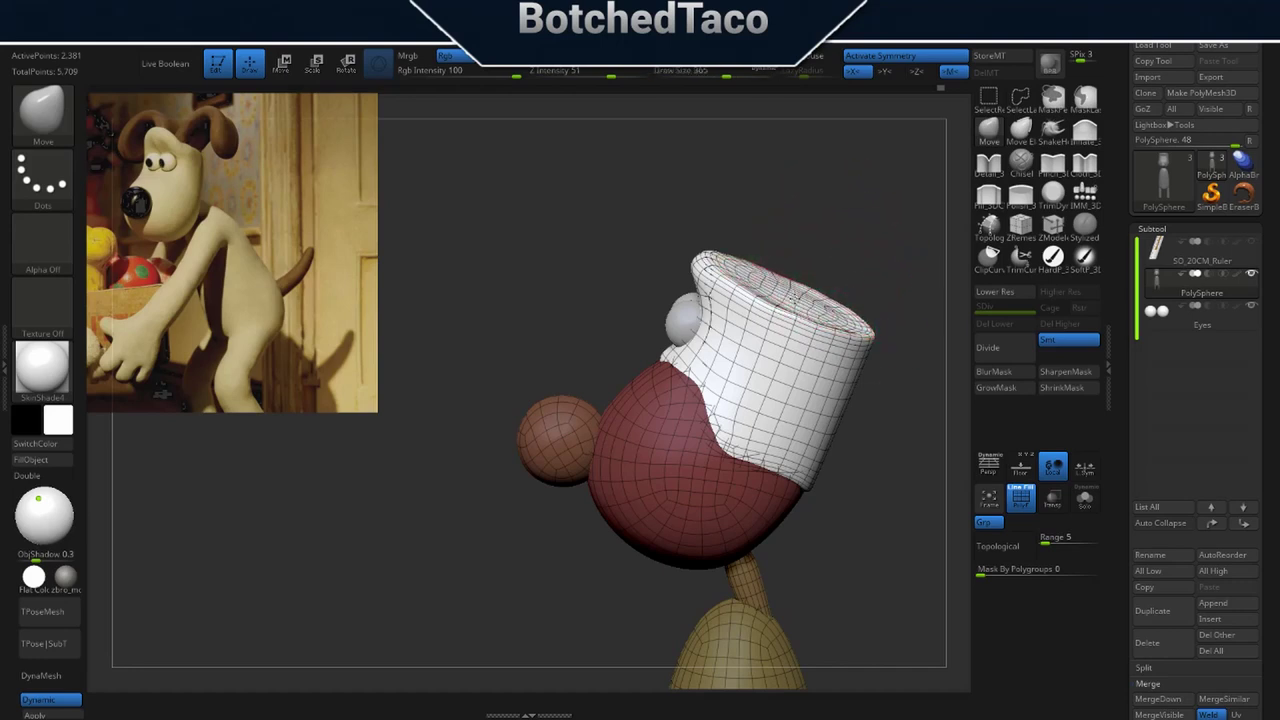
left_click_drag(878, 289, 845, 350)
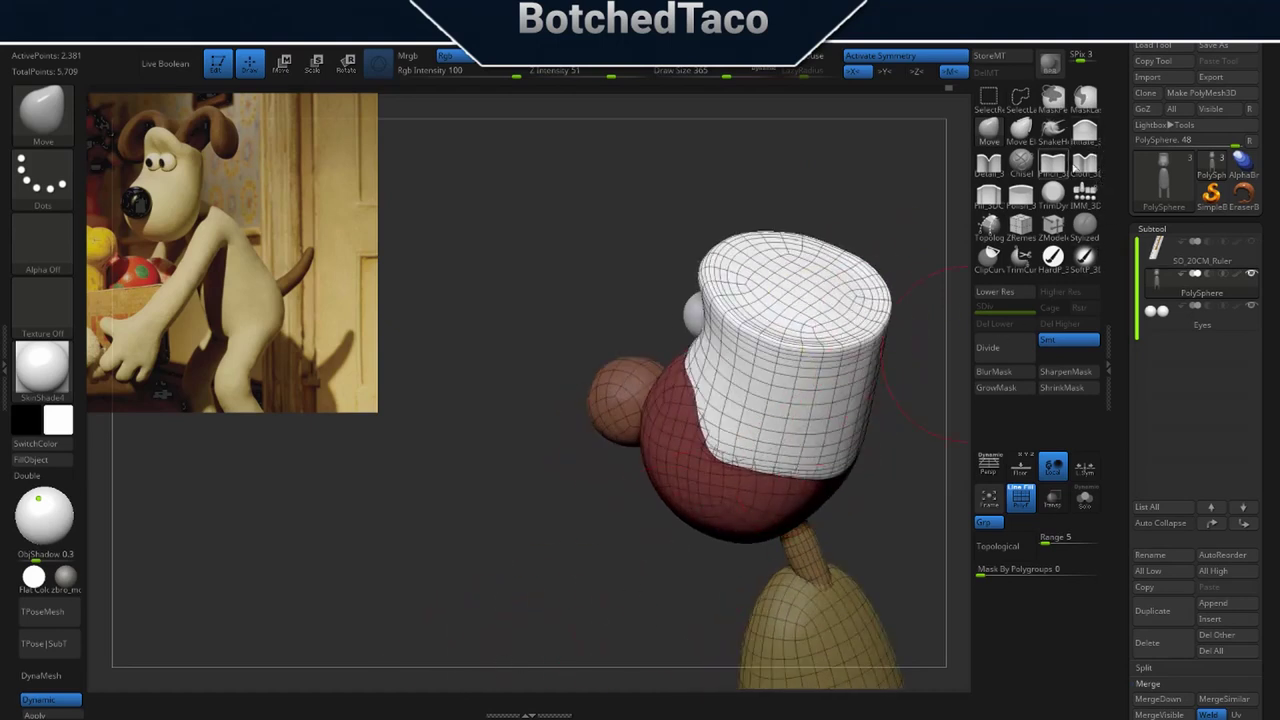
Round out the top of the upper head with the Inflate brush, undoing the first strokes and reworking them at draw size 508.
left_click(1085, 130)
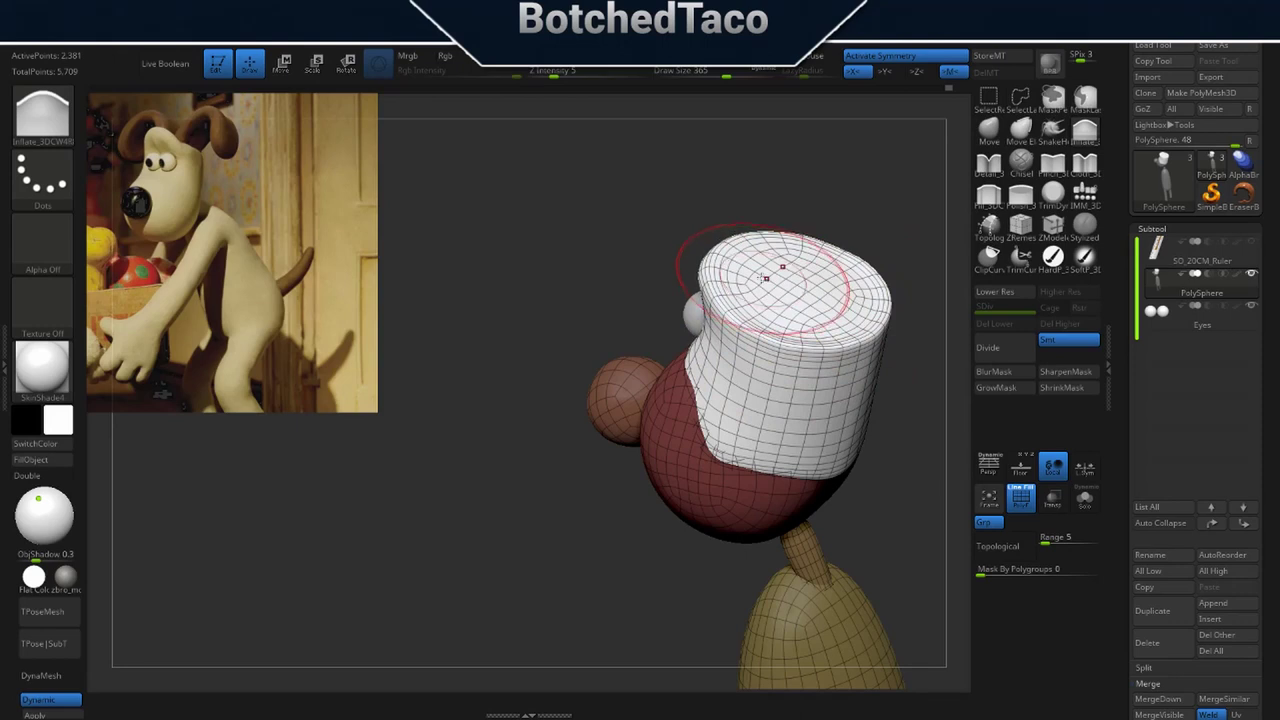
mouse_move(837, 272)
left_mouse_down()
mouse_move(850, 306)
mouse_move(823, 312)
left_mouse_up()
mouse_move(783, 368)
right_mouse_down()
mouse_move(829, 383)
mouse_move(848, 343)
right_mouse_up()
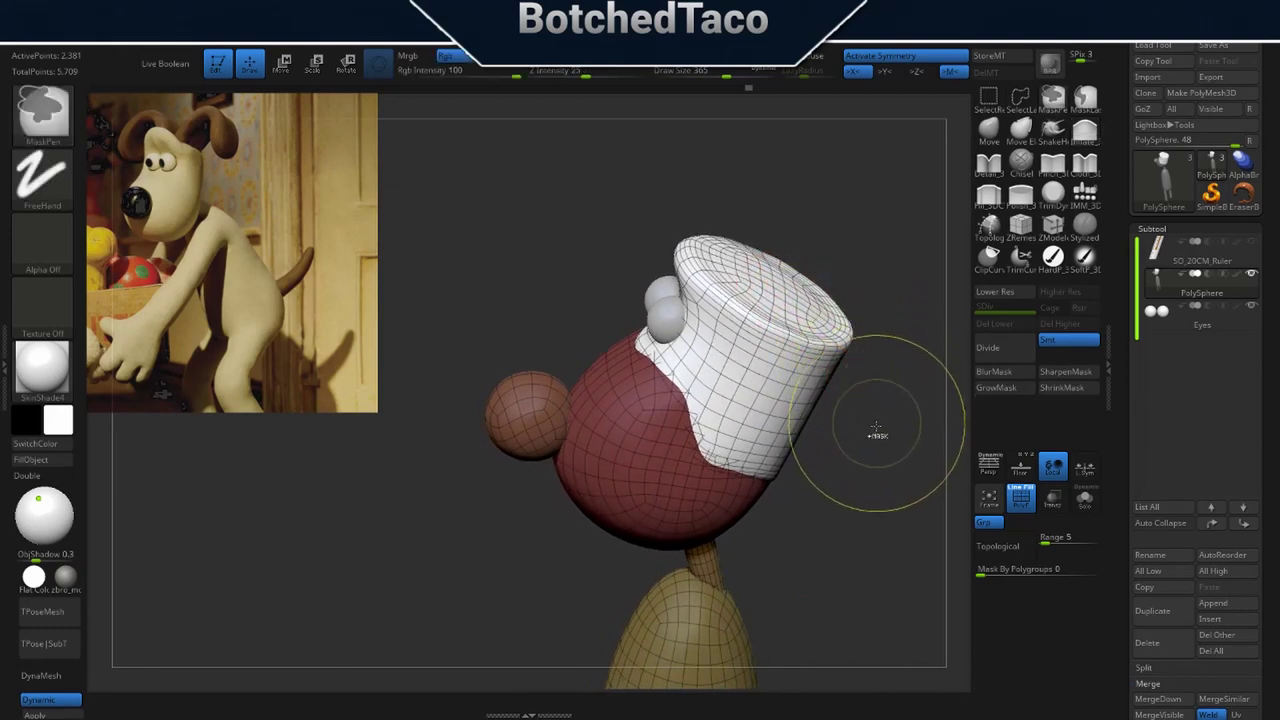
key("ctrl+z")
key("ctrl+z")
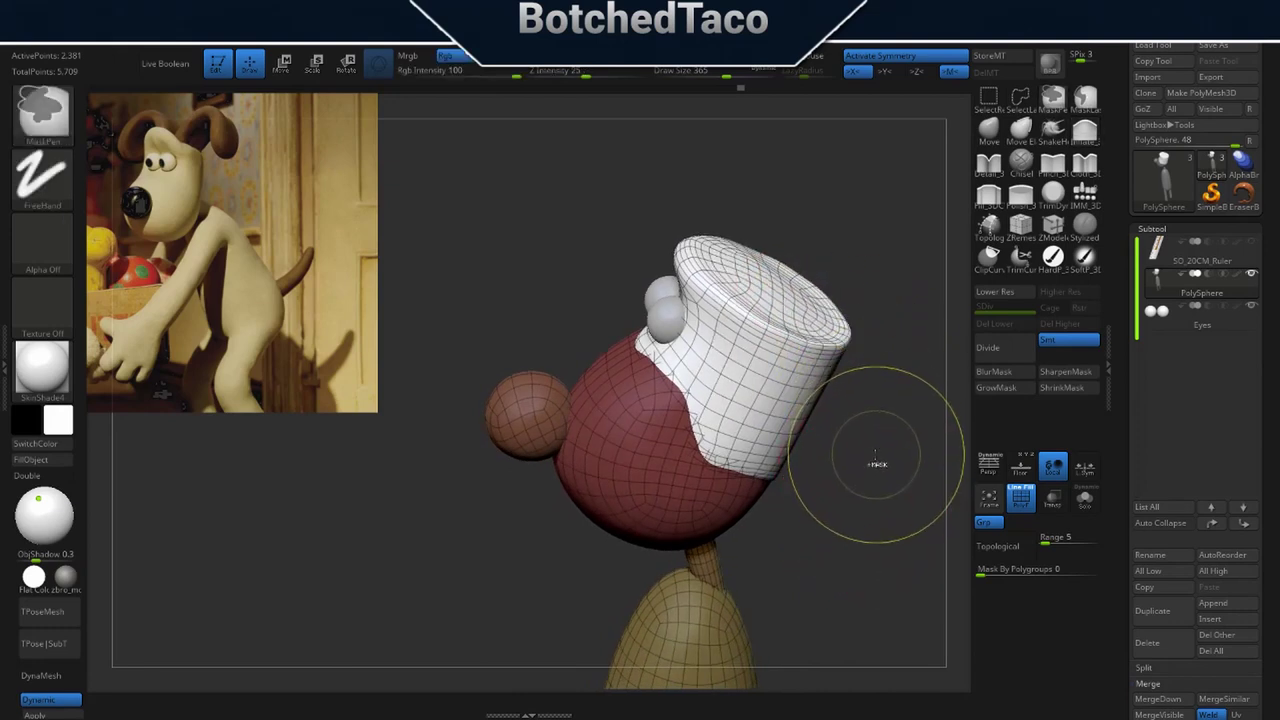
key("s")
left_click_drag(873, 472, 883, 474)
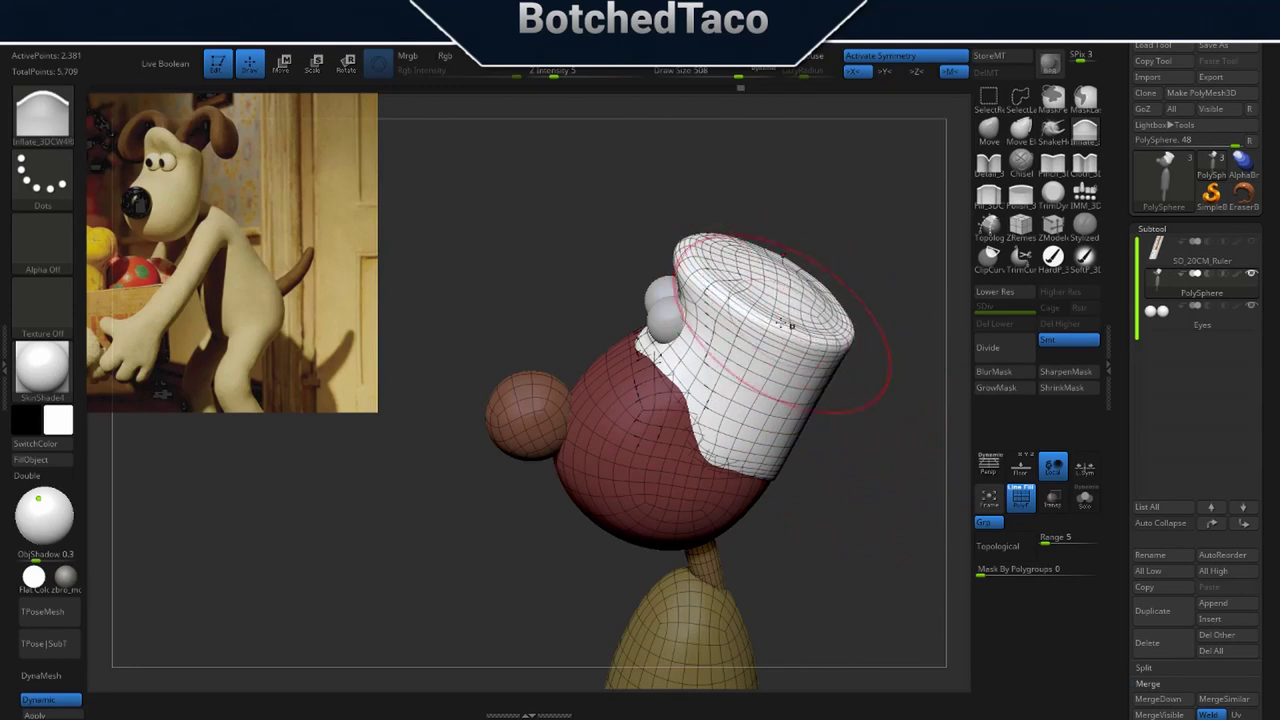
Narrow the upper sides of the head symmetrically from the front view with the Move brush at draw size 508.
left_click_drag(840, 393, 888, 366, "shift")
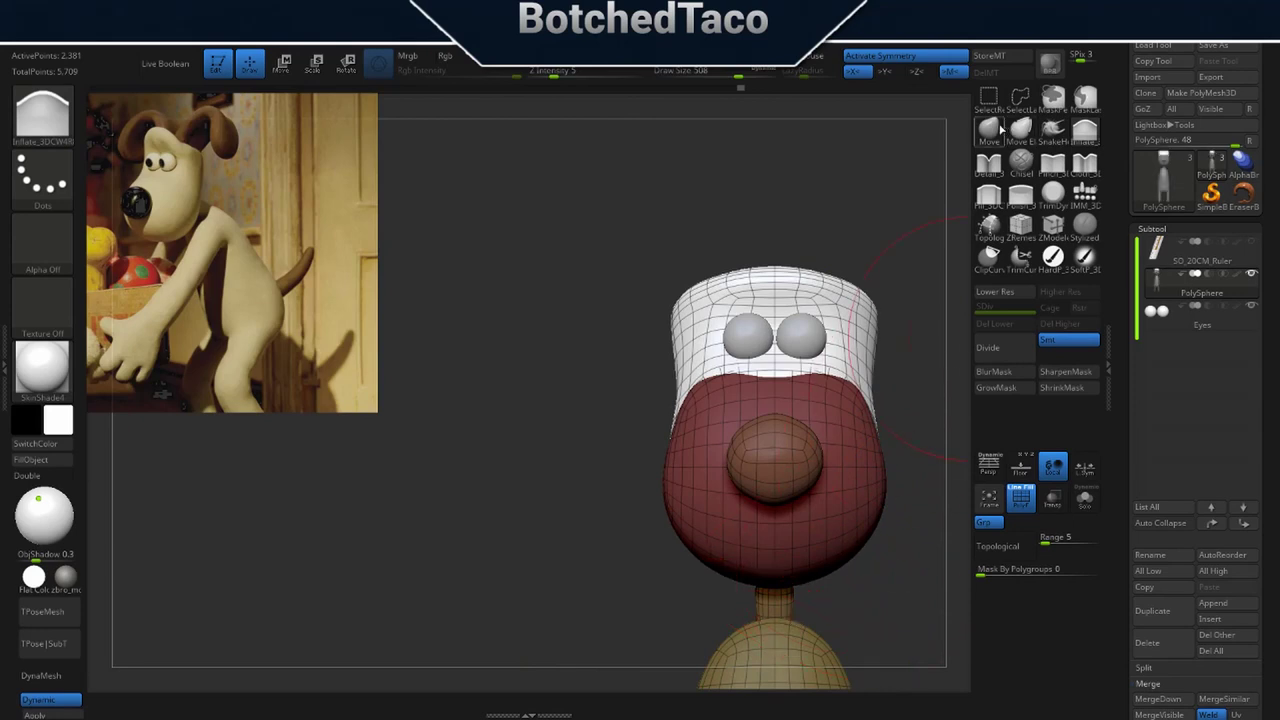
left_click(988, 129)
left_click_drag(884, 329, 755, 312, "alt")
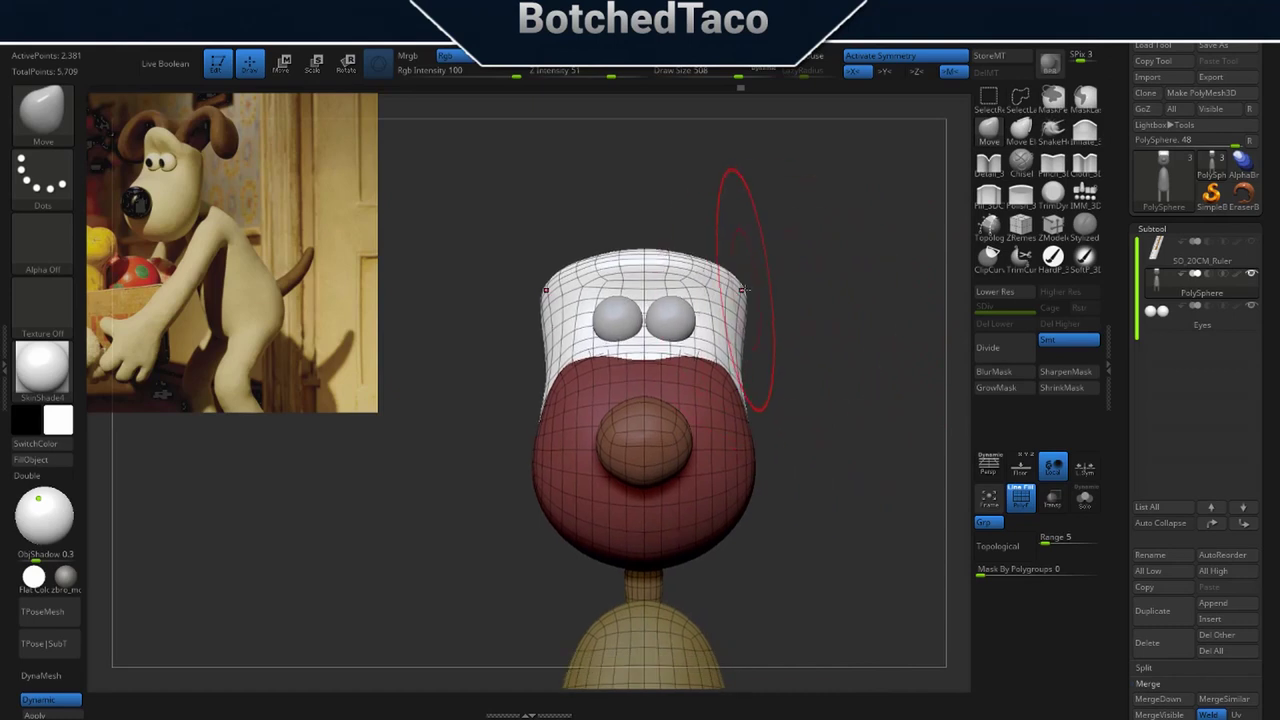
mouse_move(761, 298)
left_mouse_down()
mouse_move(735, 300)
mouse_move(754, 270)
mouse_move(803, 300)
left_mouse_up()
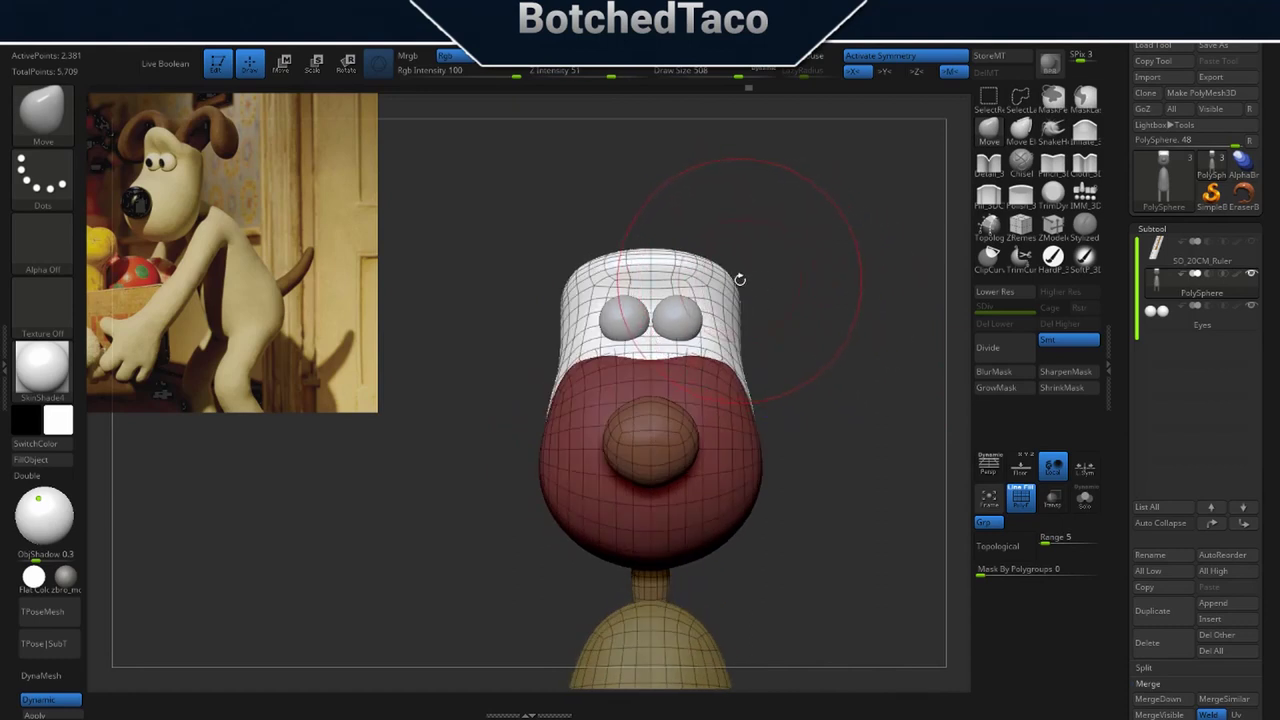
Refine the side silhouette and upper corners of the head with the Move brush at draw sizes 223 and 293.
key("s")
mouse_move(823, 303)
left_mouse_down()
mouse_move(797, 305)
mouse_move(743, 275)
left_mouse_up()
left_click_drag(845, 270, 772, 286)
mouse_move(846, 302)
left_mouse_down()
mouse_move(775, 325)
mouse_move(857, 346)
left_mouse_up()
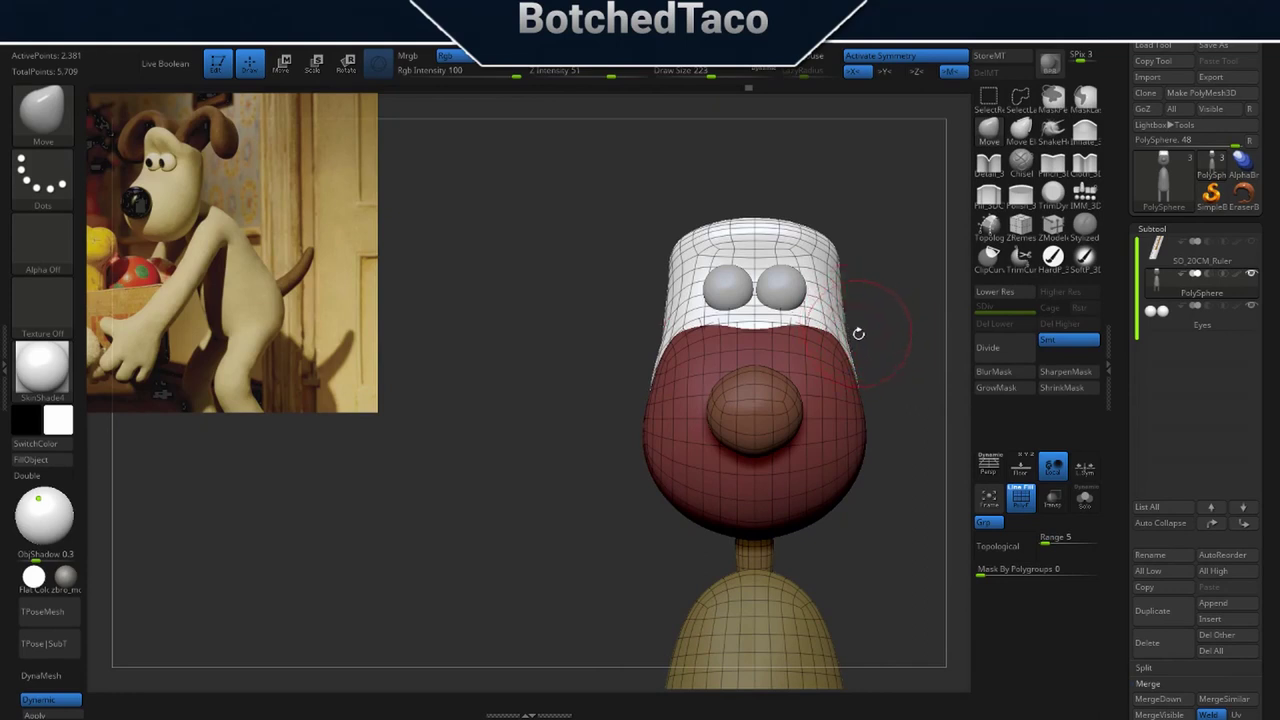
key("s")
left_click_drag(880, 347, 890, 342)
left_click_drag(845, 254, 841, 255)
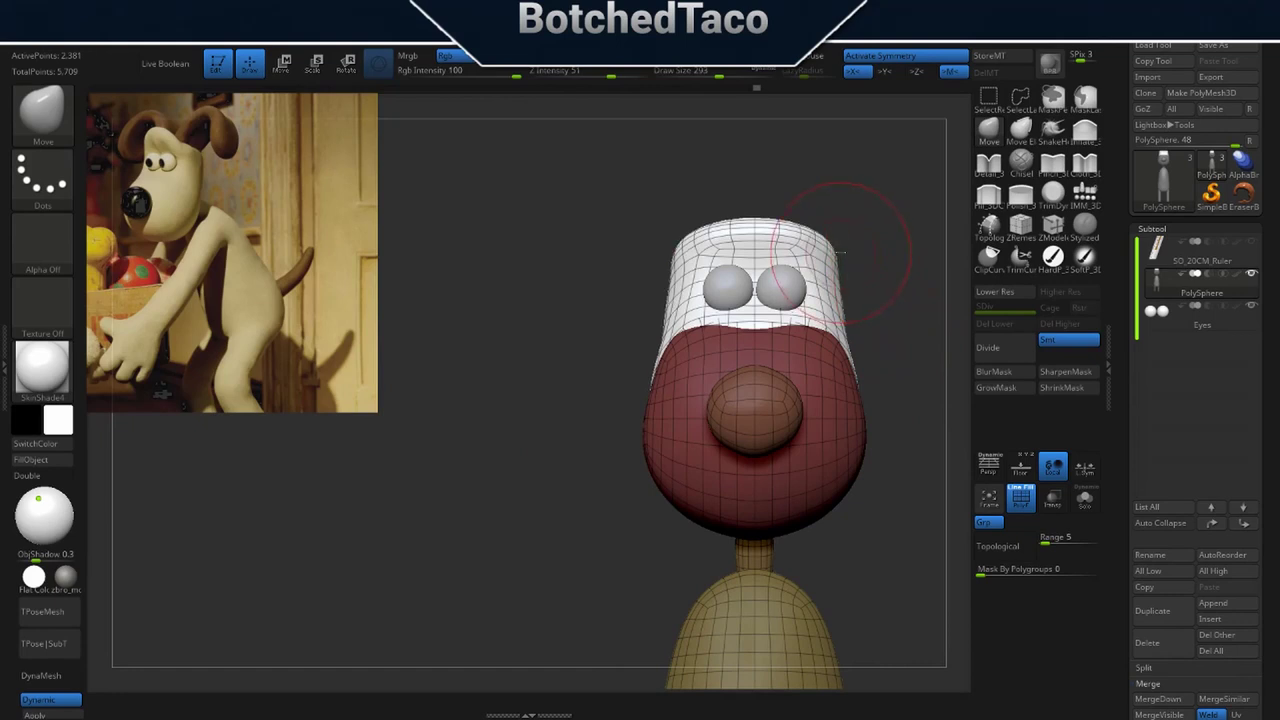
Pull in the sides and upper corners of the head with the Move brush at draw size 293, smoothing the side surface.
left_click_drag(851, 257, 812, 282)
right_click_drag(812, 282, 820, 281)
mouse_move(872, 264)
left_mouse_down("shift")
mouse_move(909, 266)
mouse_move(877, 265)
left_mouse_up("shift")
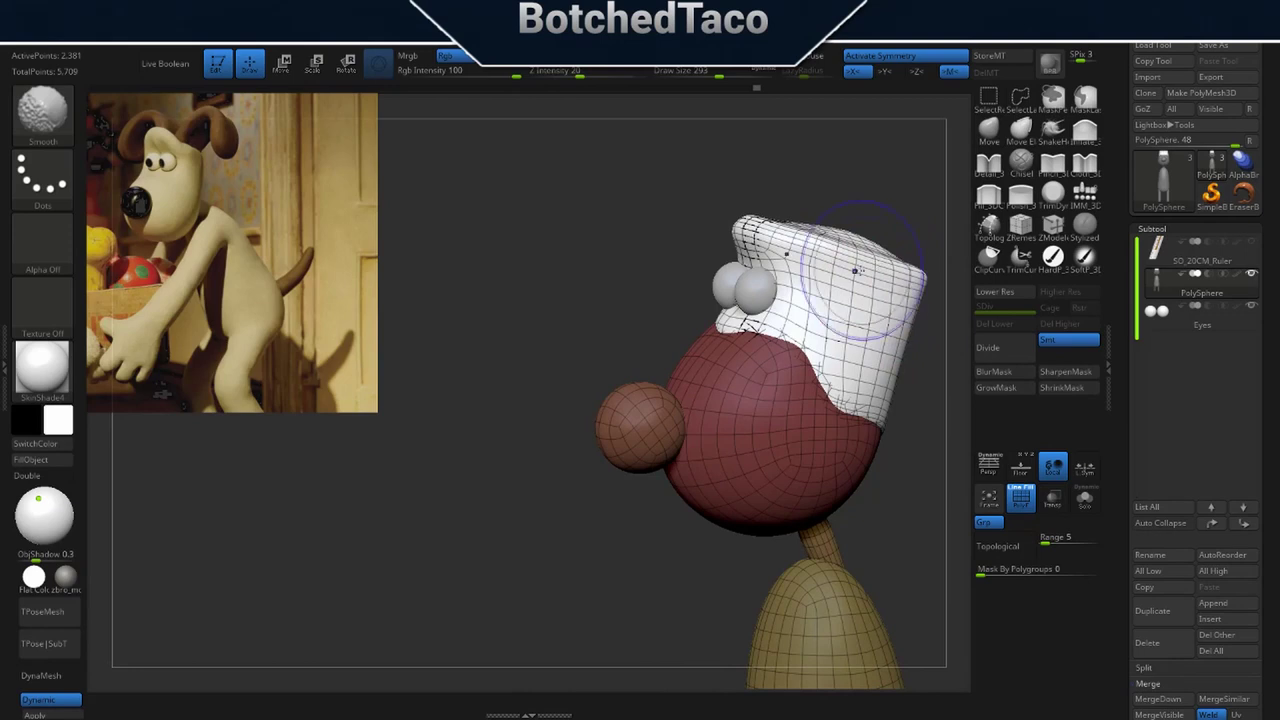
right_click_drag(891, 280, 795, 330)
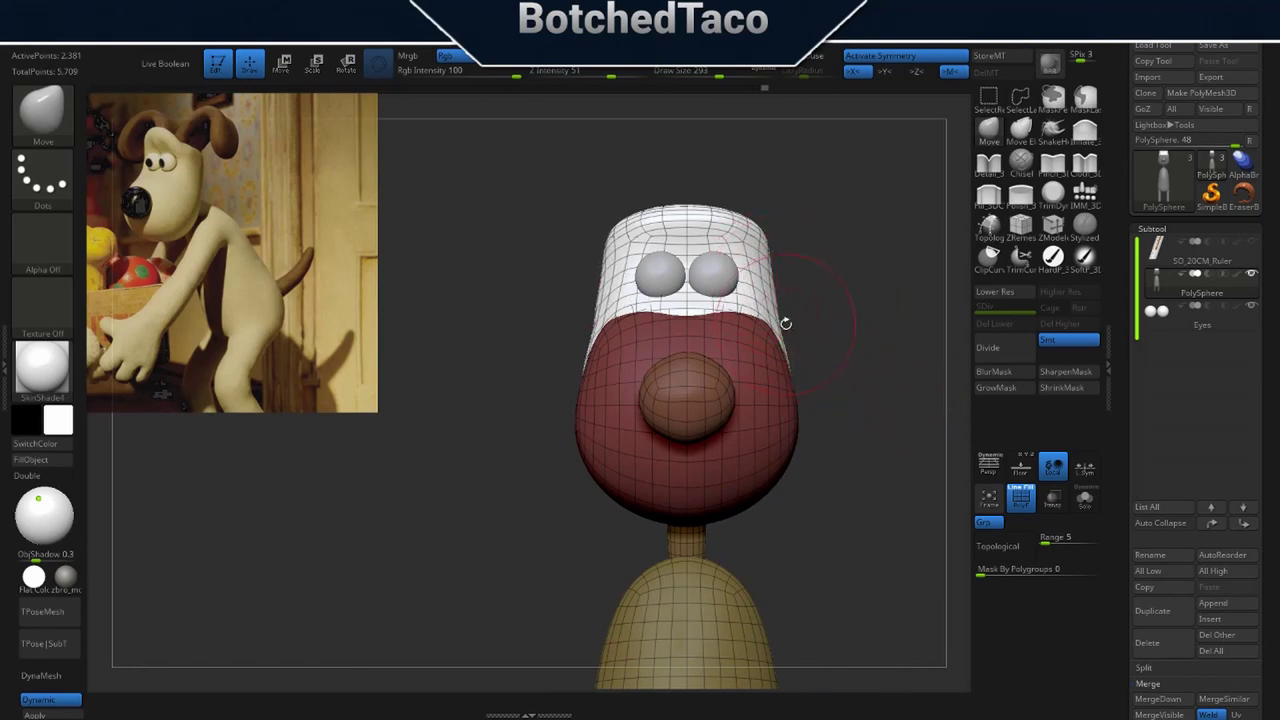
left_click_drag(770, 245, 758, 234)
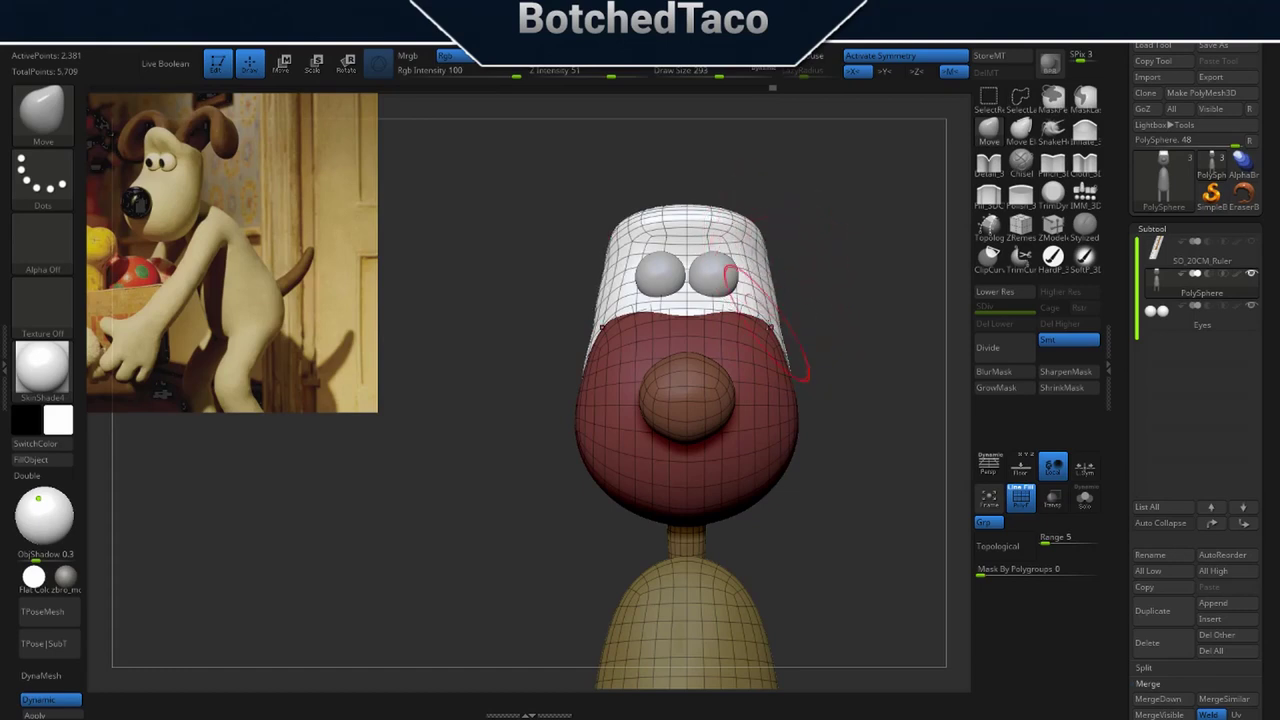
Smooth the back edge of the upper head down to where it meets the muzzle.
left_click_drag(855, 296, 680, 325)
left_click_drag(838, 408, 780, 358)
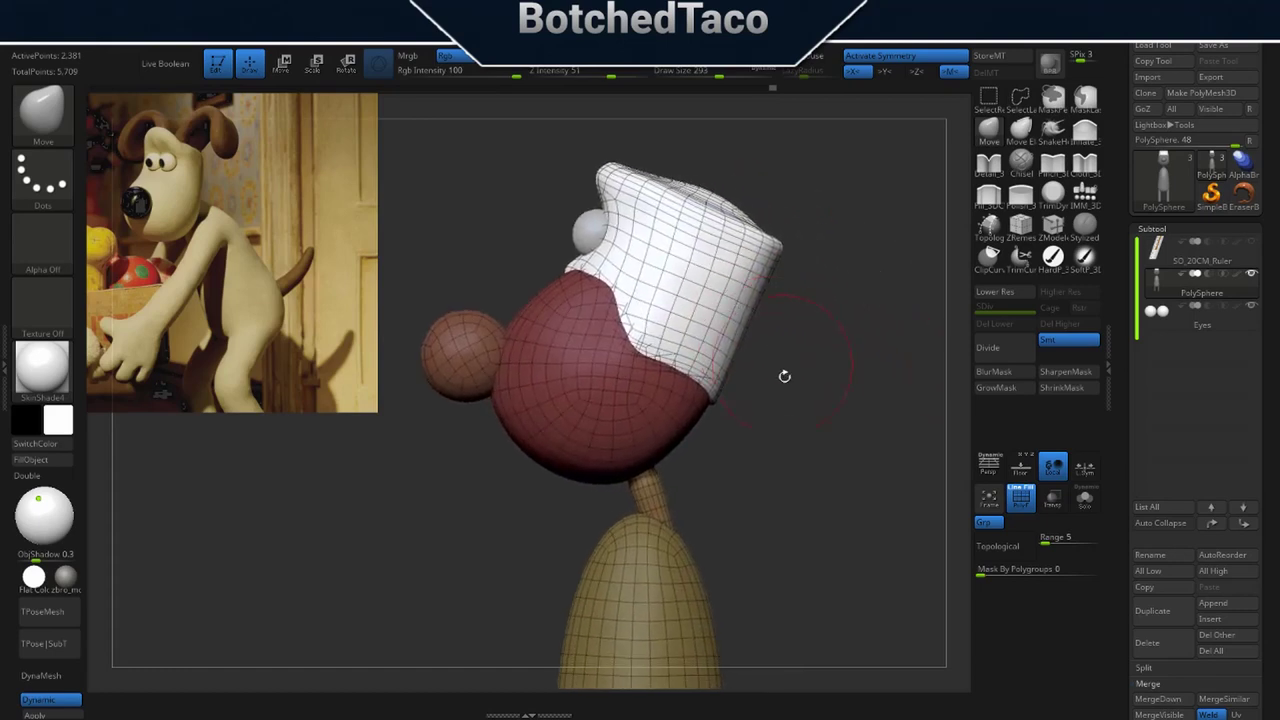
key("shift")
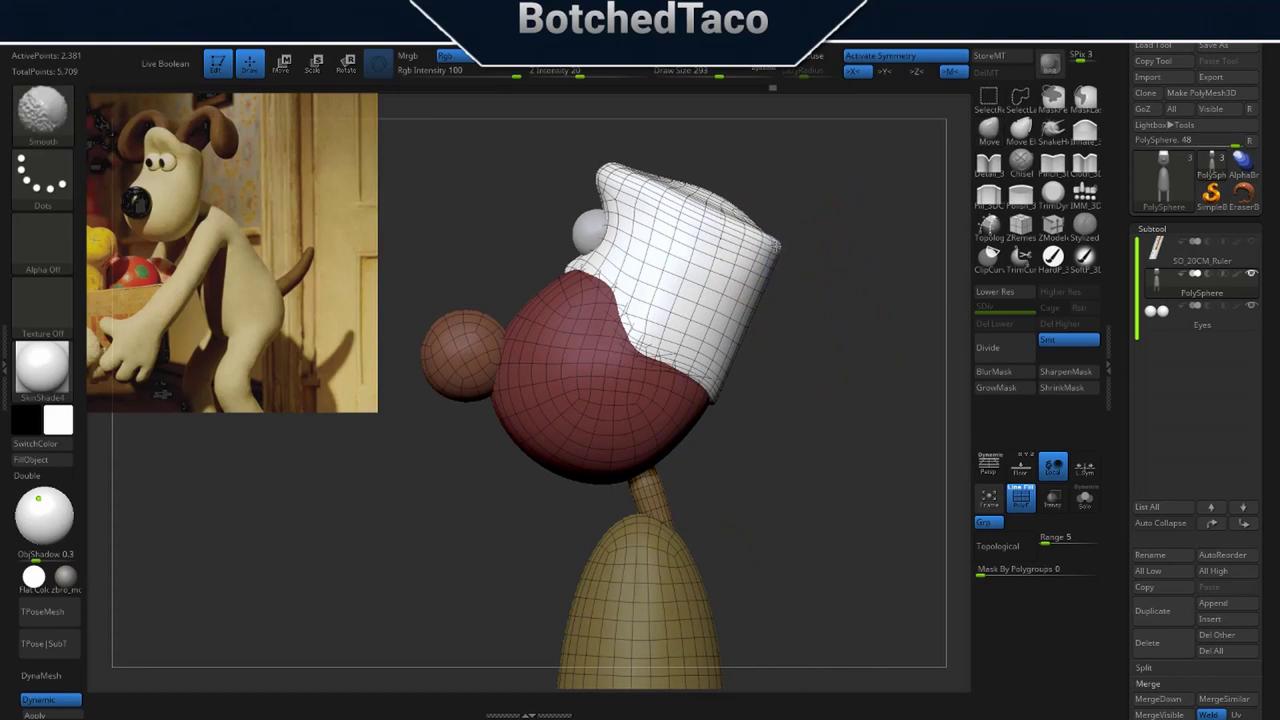
left_click_drag(720, 405, 710, 402)
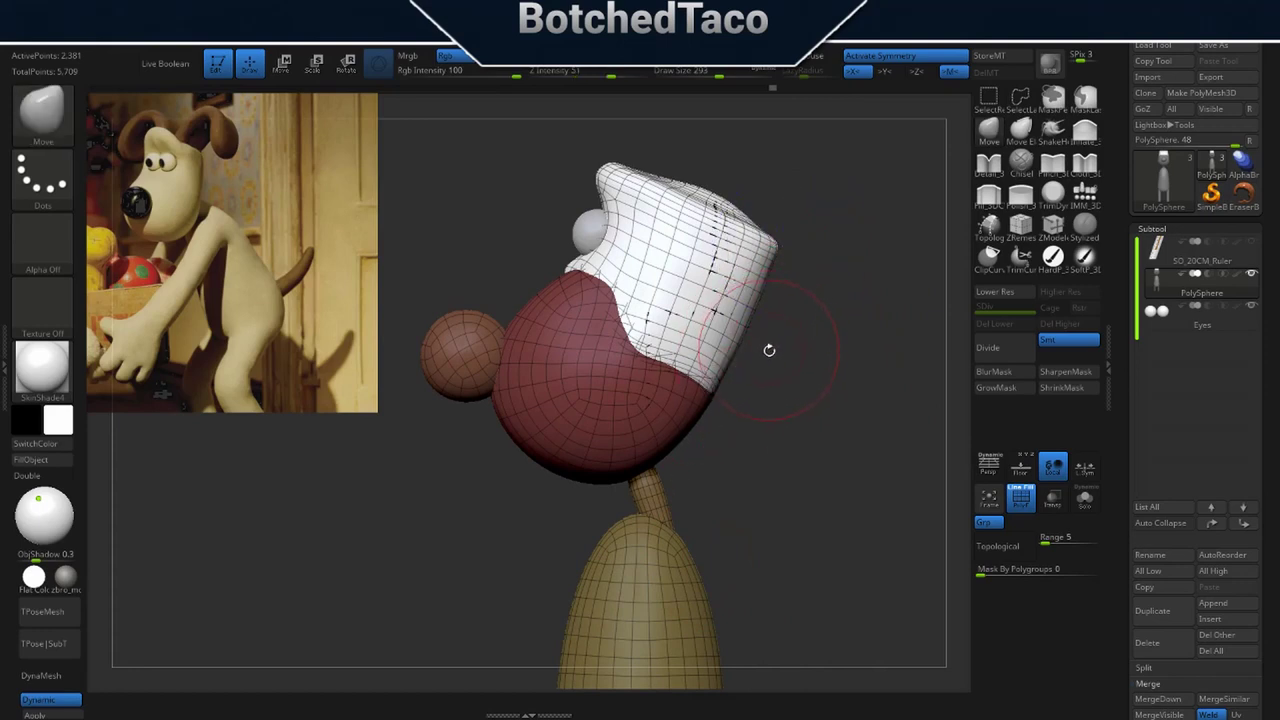
left_click_drag(773, 329, 655, 380)
left_click_drag(760, 440, 836, 352)
Smooth the top surface and rim of the upper head at draw size 182.
mouse_move(788, 206)
left_mouse_down("shift")
mouse_move(759, 197)
mouse_move(768, 210)
left_mouse_up("shift")
right_click_drag(851, 270, 856, 318, "ctrl")
mouse_move(812, 222)
right_mouse_down("alt")
mouse_move(740, 338)
mouse_move(702, 476)
right_mouse_up("alt")
key("s")
left_click(811, 344)
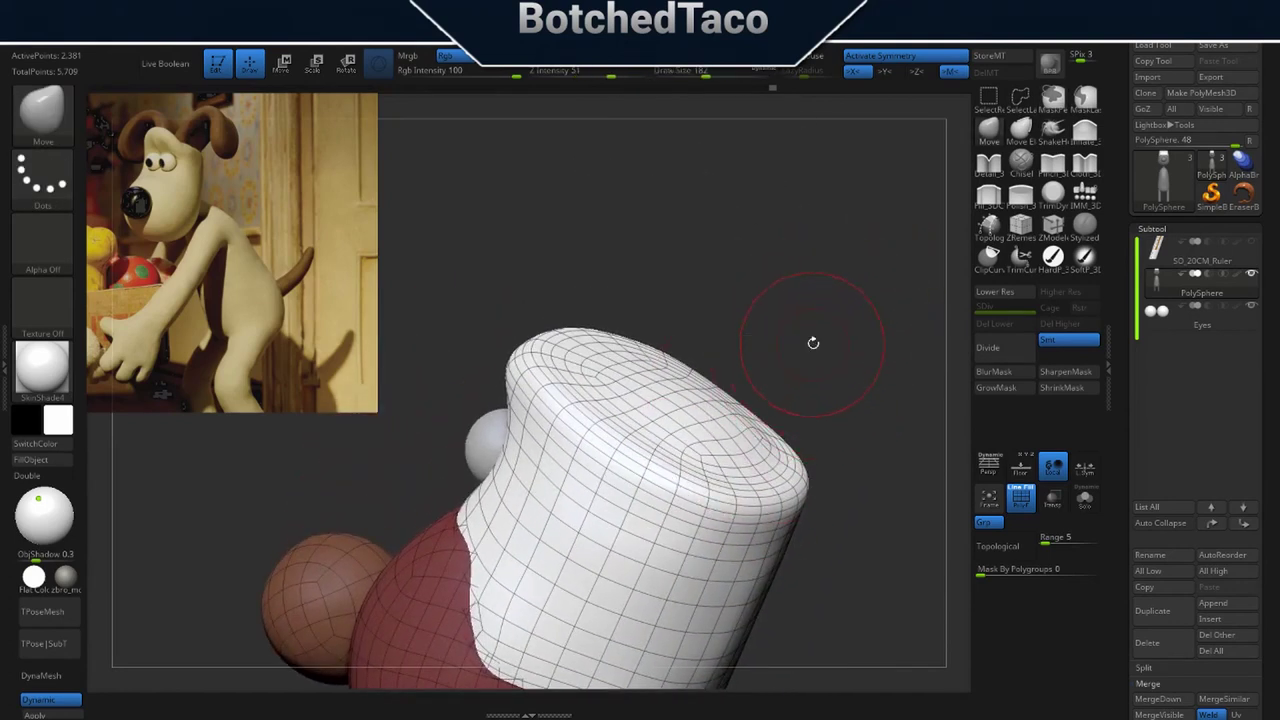
left_click_drag(622, 404, 678, 402, "shift")
left_click_drag(742, 451, 736, 440, "shift")
mouse_move(612, 366)
left_mouse_down("shift")
mouse_move(586, 346)
mouse_move(606, 384)
left_mouse_up("shift")
left_click_drag(738, 456, 714, 474, "shift")
right_click_drag(708, 426, 842, 448, "shift")
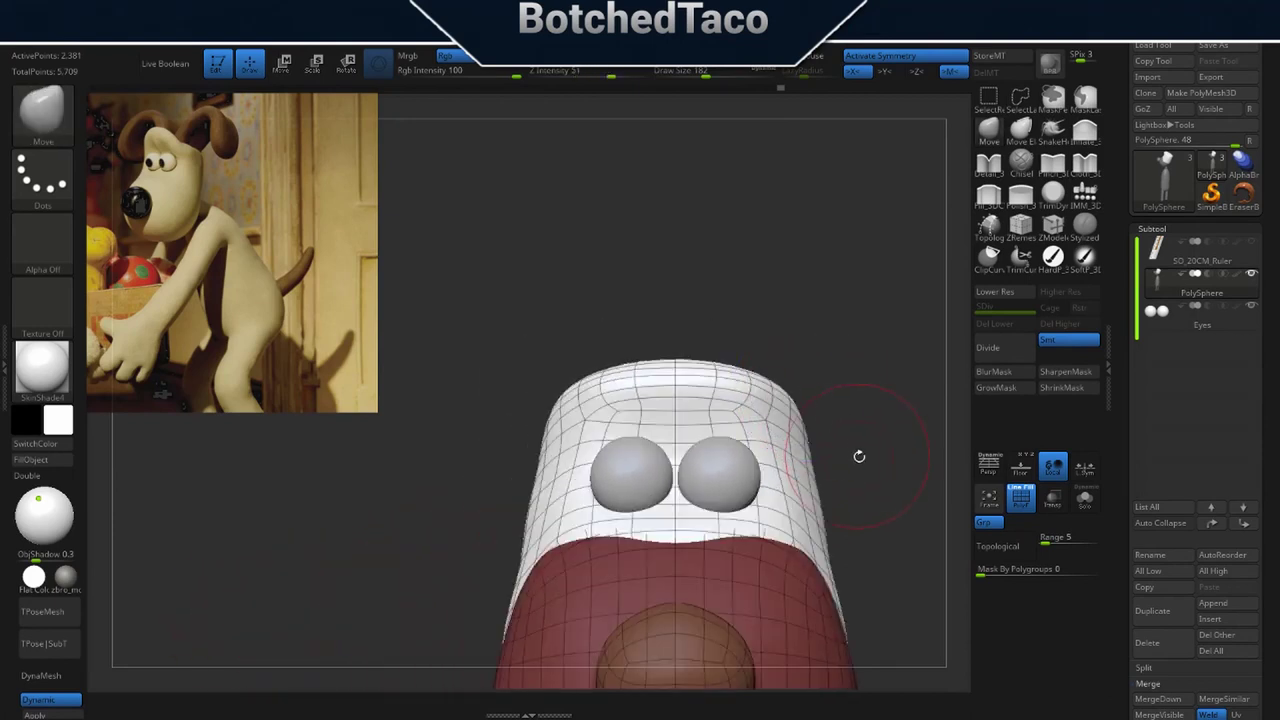
Isolate the two legs with a polygroup mask, scale them up slightly thicker and raise them into the body.
key("f")
right_click_drag(717, 278, 842, 326, "alt")
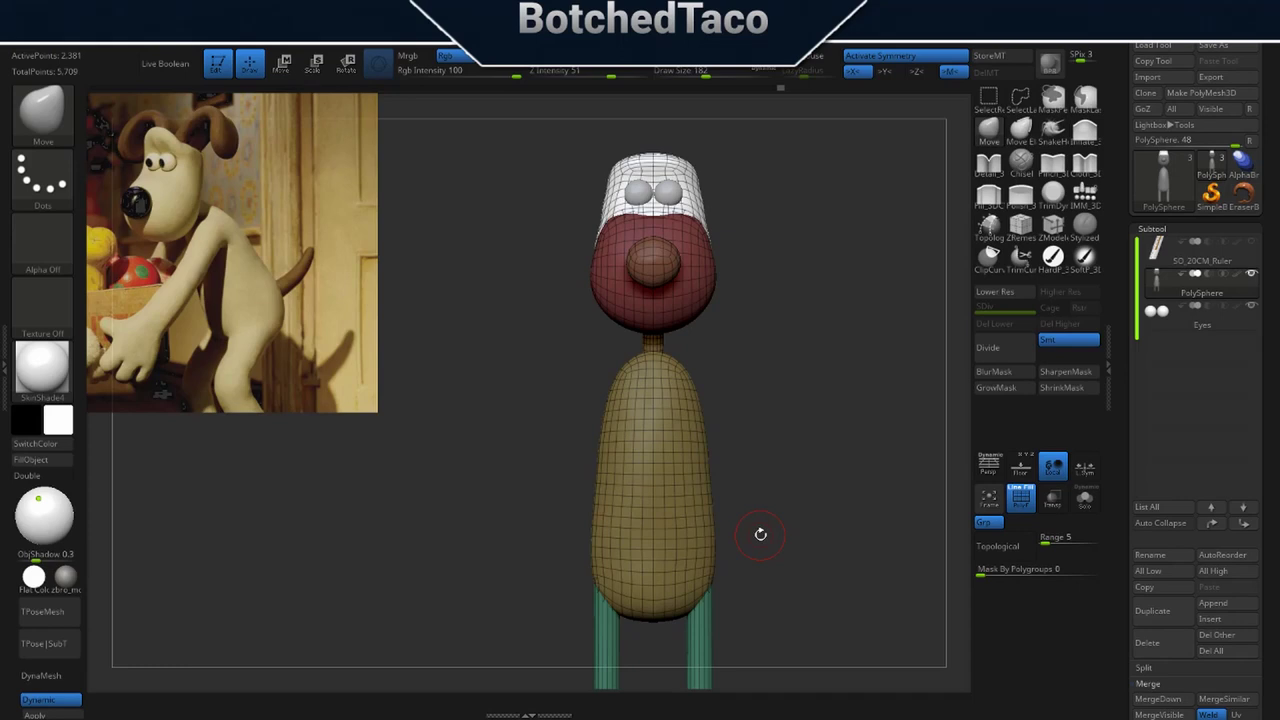
left_click_drag(795, 516, 779, 364, "alt")
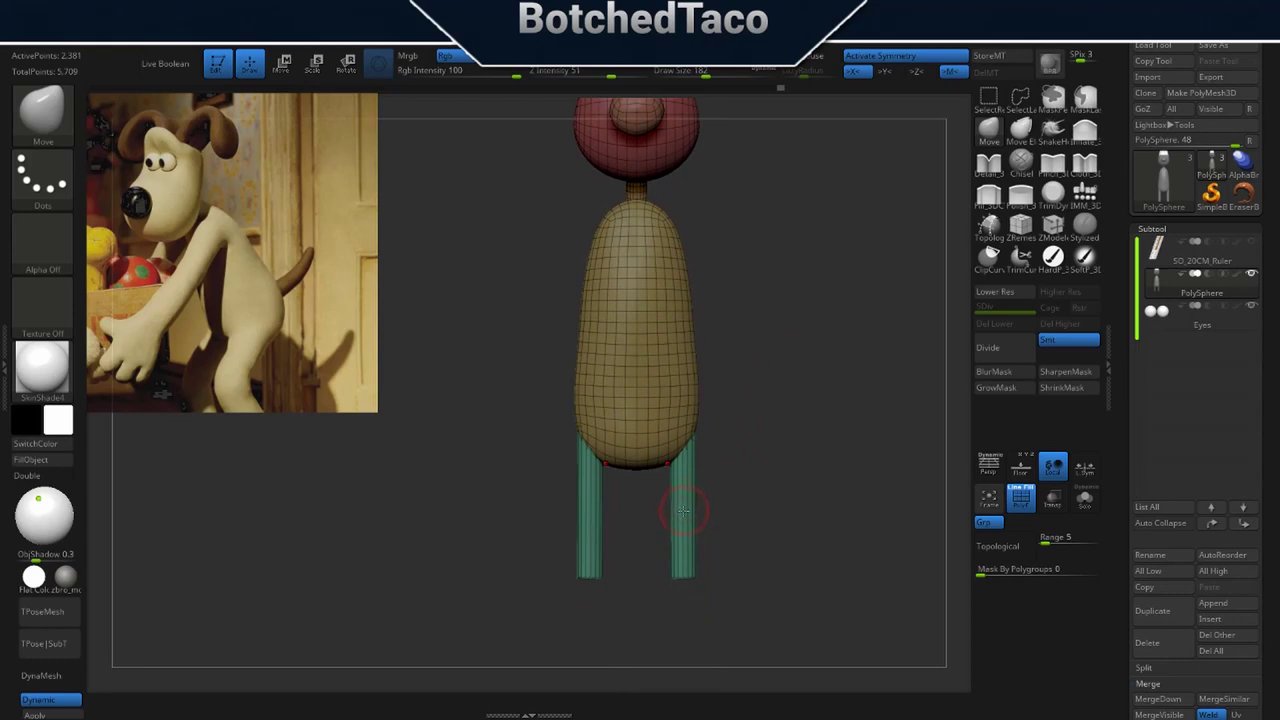
key("w")
left_click(682, 516, "ctrl")
key("q")
key("w")
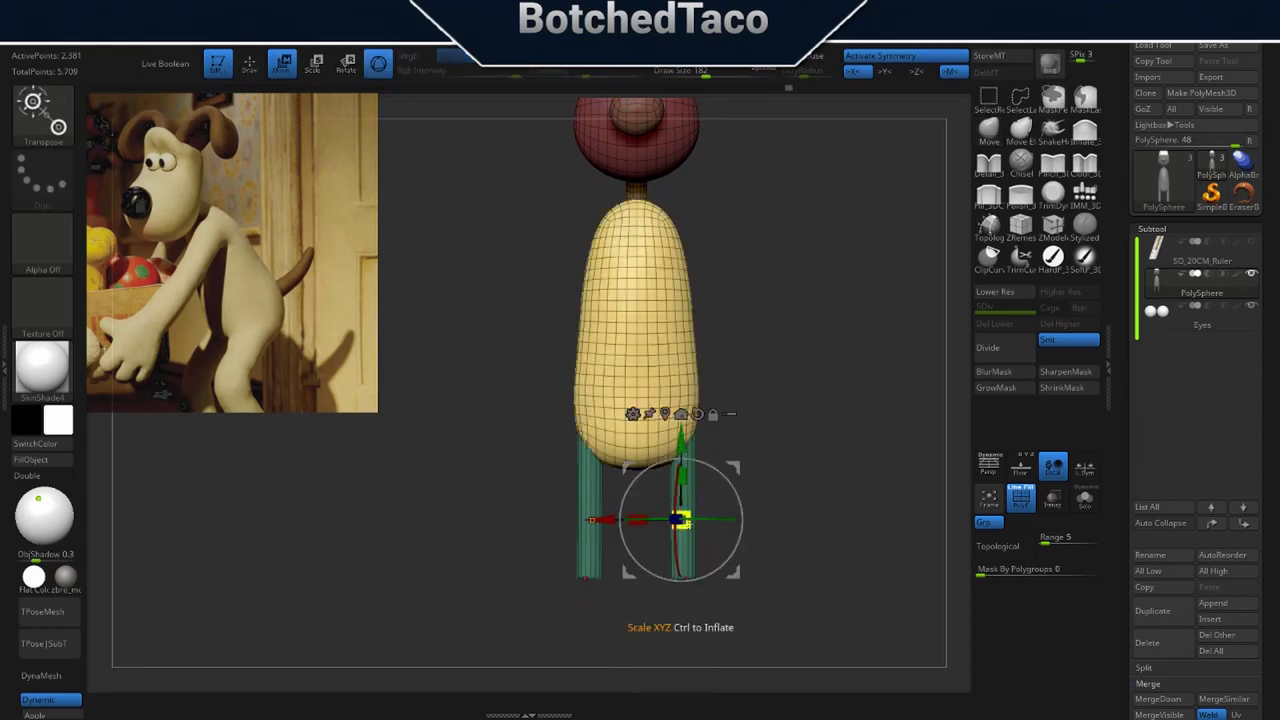
left_click(686, 550, "ctrl")
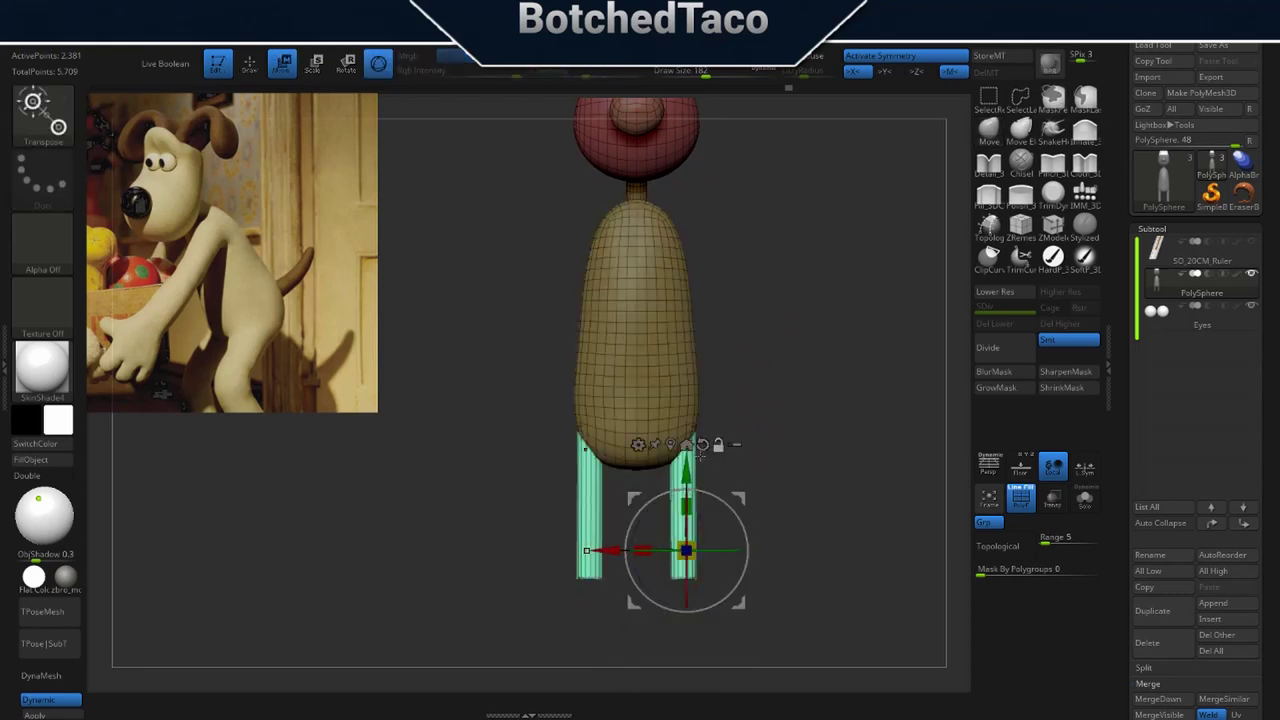
mouse_move(686, 550)
left_mouse_down()
mouse_move(718, 541)
mouse_move(688, 506)
mouse_move(691, 519)
mouse_move(735, 502)
mouse_move(674, 553)
left_mouse_up()
key("ctrl+z")
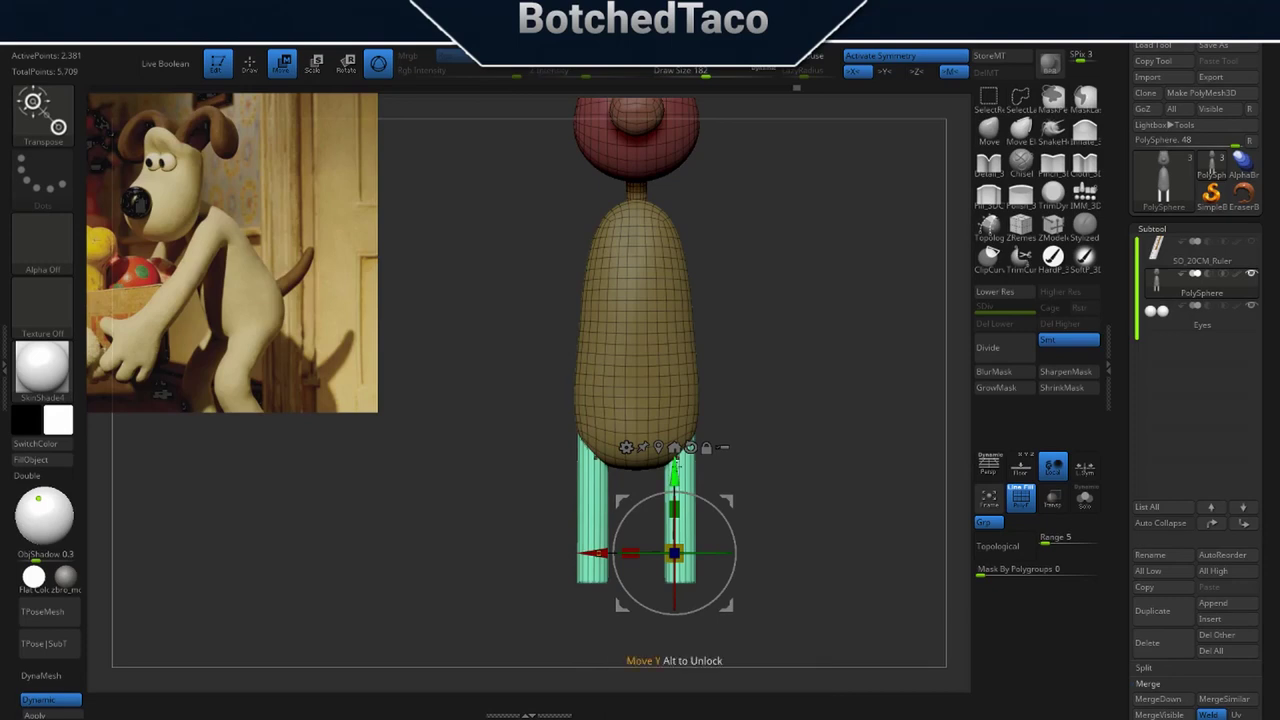
left_click_drag(675, 476, 675, 462)
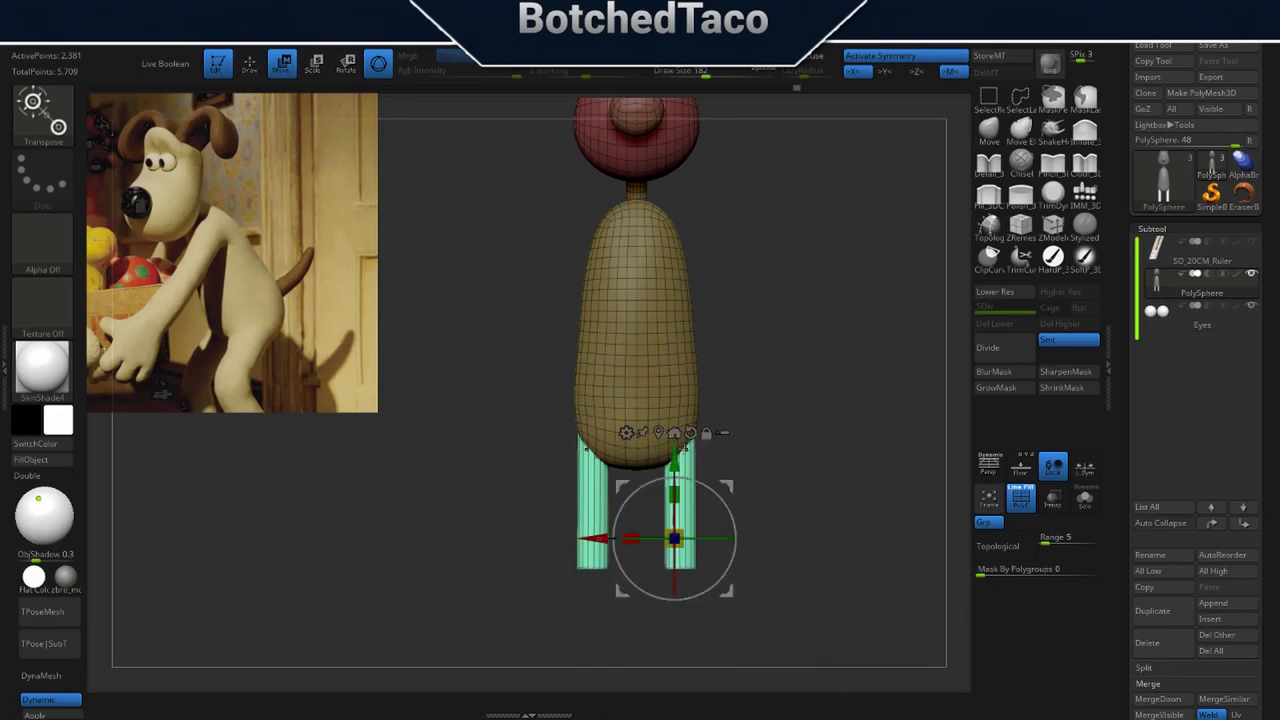
Duplicate both legs straight down to form the lower leg segments.
right_click_drag(850, 396, 757, 424, "ctrl")
right_click_drag(747, 502, 751, 440, "alt")
left_click_drag(732, 423, 734, 528, "ctrl")
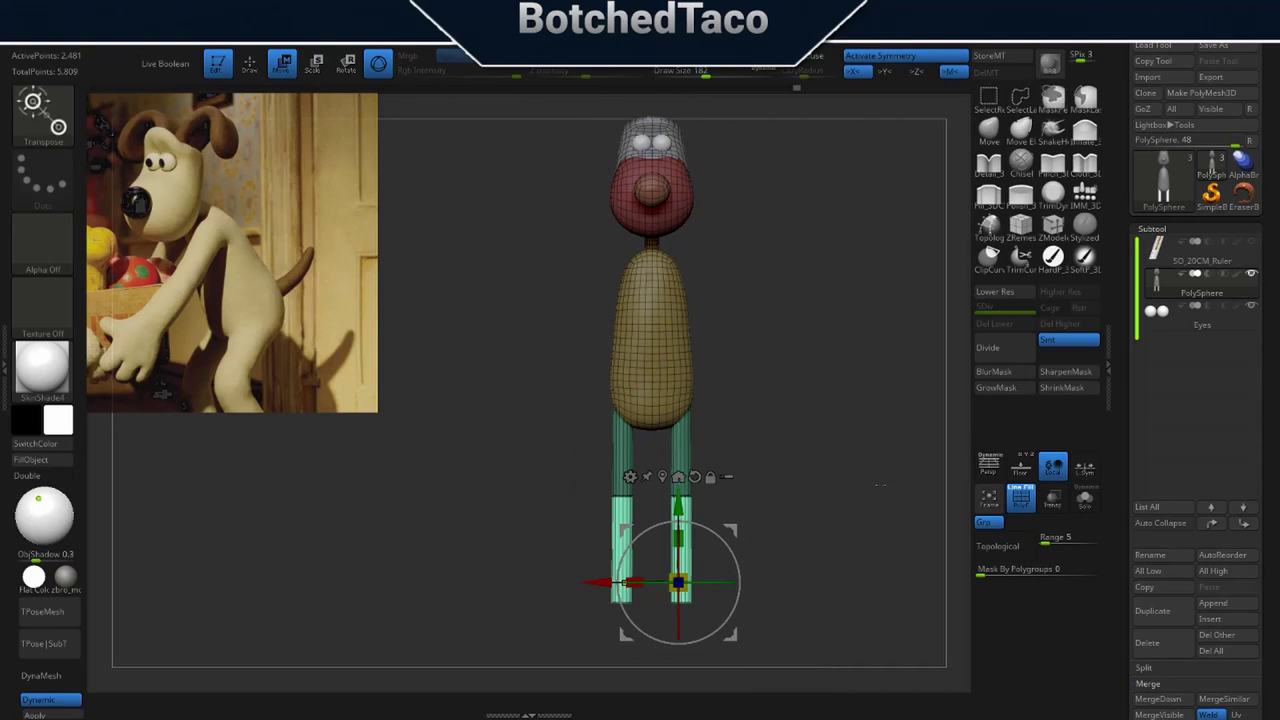
Assign the duplicated lower legs their own polygroup, separate from the upper legs, and clear the mask.
key("ctrl+w")
left_click(840, 555, "ctrl")
left_click(843, 563, "ctrl")
key("ctrl+z")
left_click(819, 459, "ctrl")
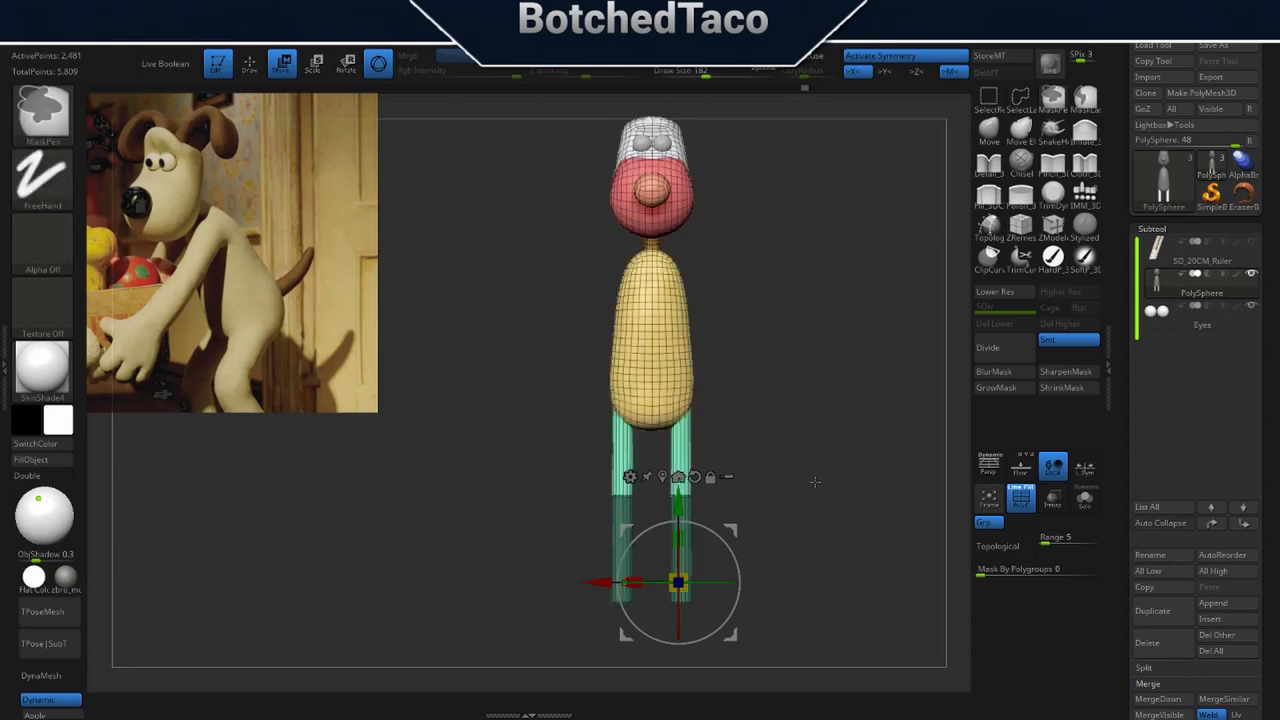
key("ctrl+w")
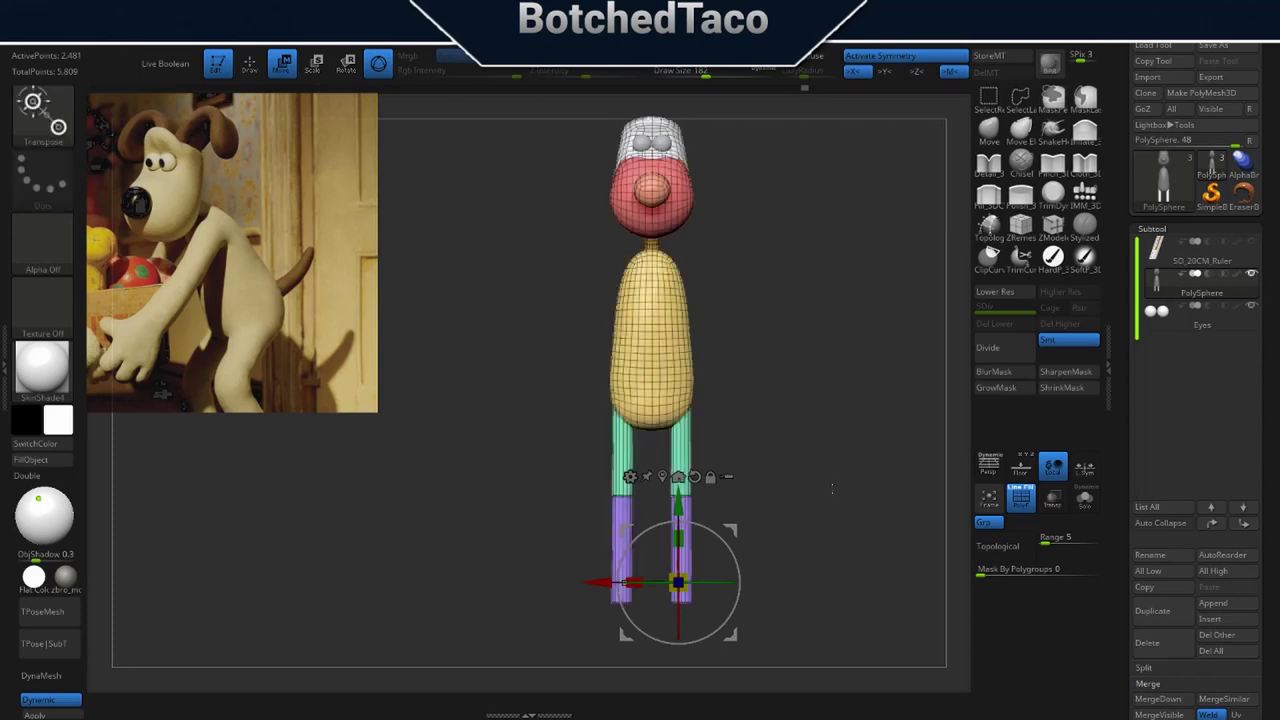
left_click(619, 496, "ctrl")
left_click_drag(892, 502, 808, 511)
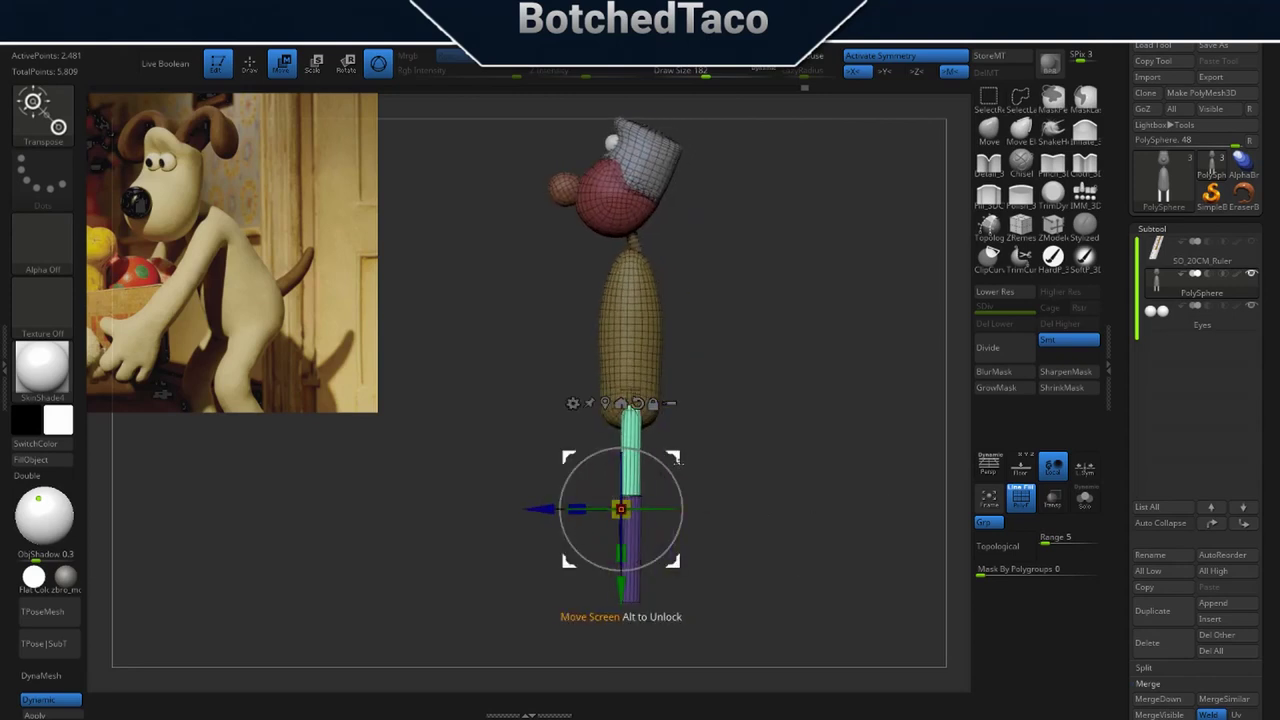
left_click_drag(675, 457, 684, 458)
key("ctrl+z")
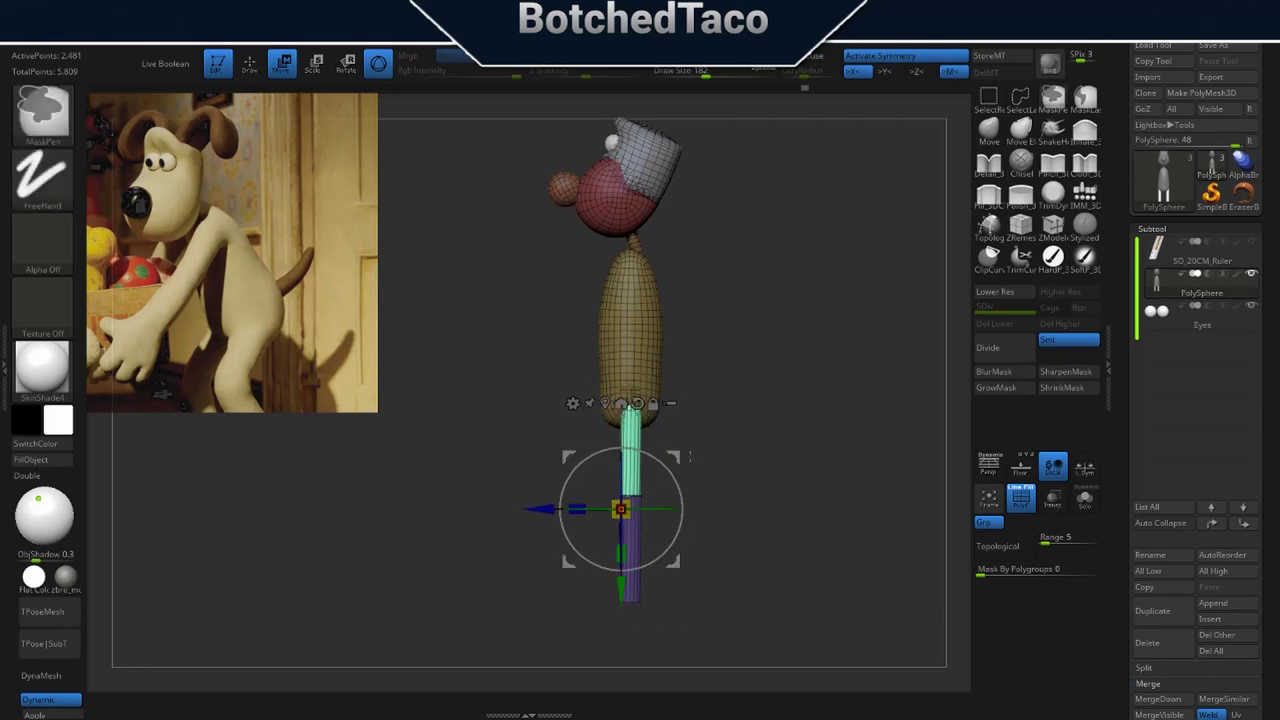
Soften the end edges of the lower and upper leg cylinders, and clear the mask.
left_click(633, 591, "ctrl")
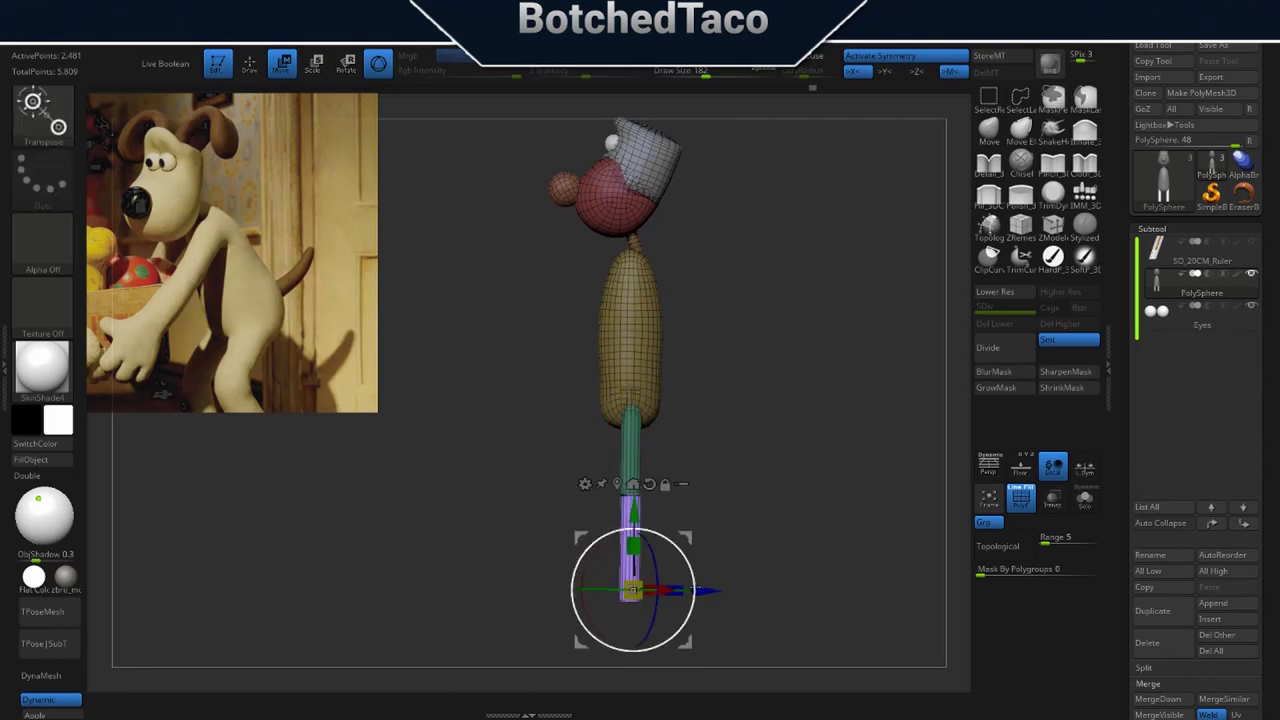
left_click_drag(746, 511, 822, 503)
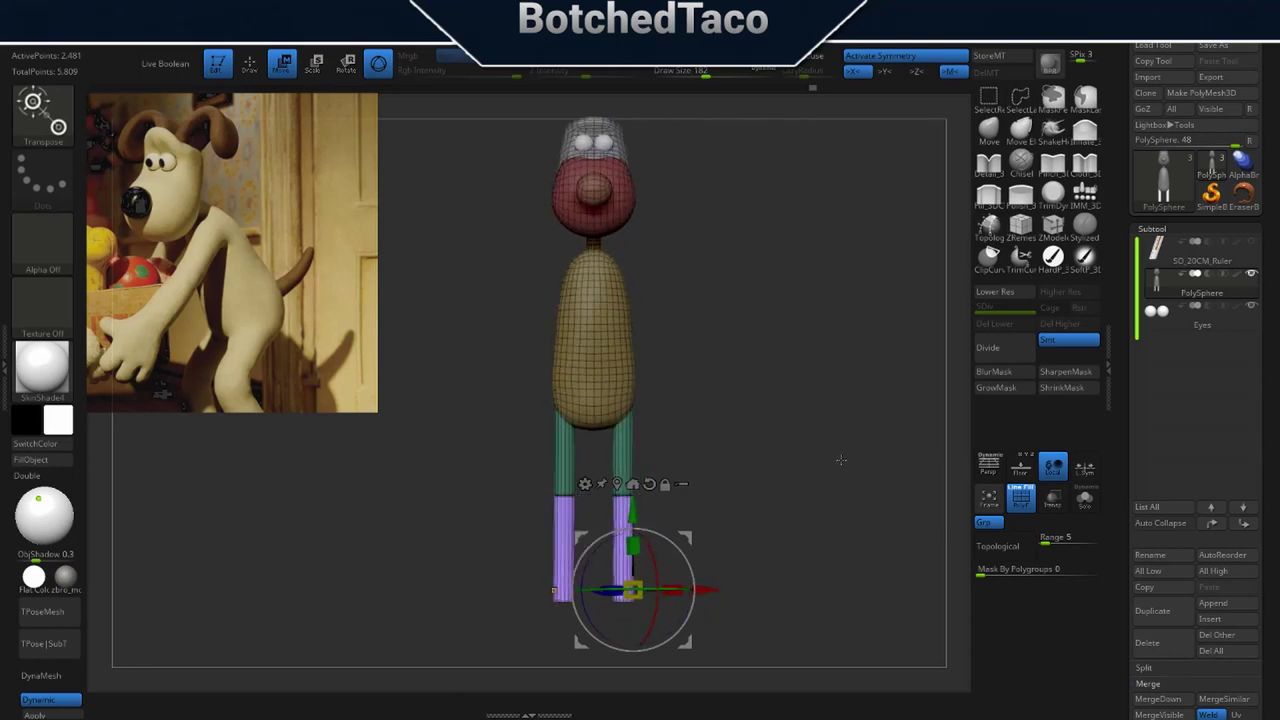
key("space")
left_click(853, 159)
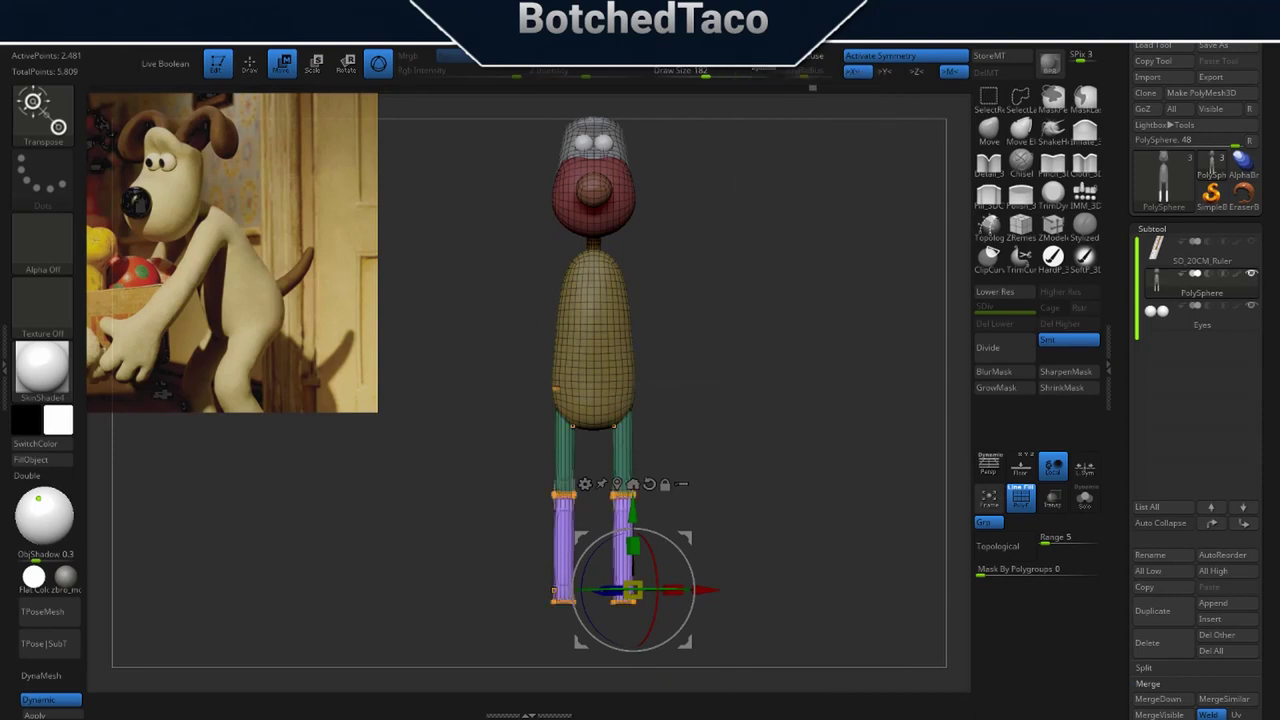
left_click(625, 445, "ctrl")
key("space")
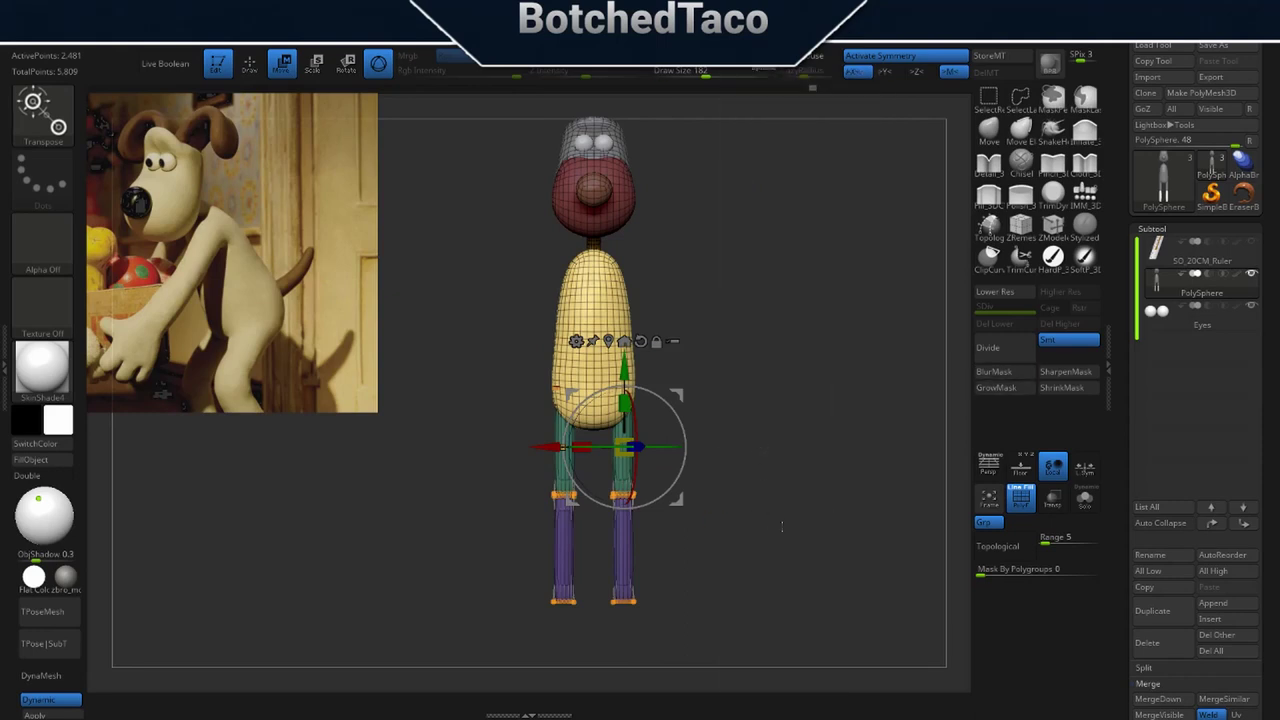
left_click_drag(798, 520, 750, 556, "ctrl")
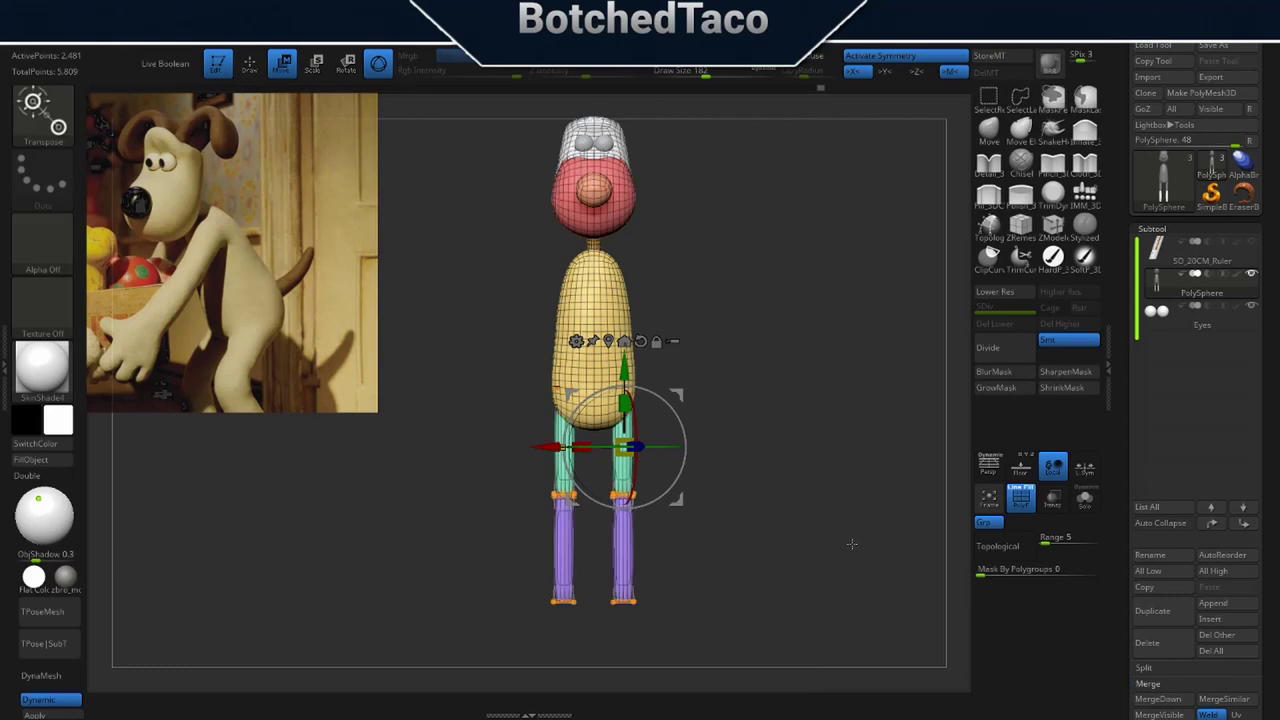
Isolate the lower legs and move them up so that they slightly overlap the ends of the upper legs.
key("q")
left_click_drag(831, 515, 773, 502, "shift")
right_click_drag(724, 508, 908, 532, "ctrl")
left_click_drag(757, 517, 823, 519)
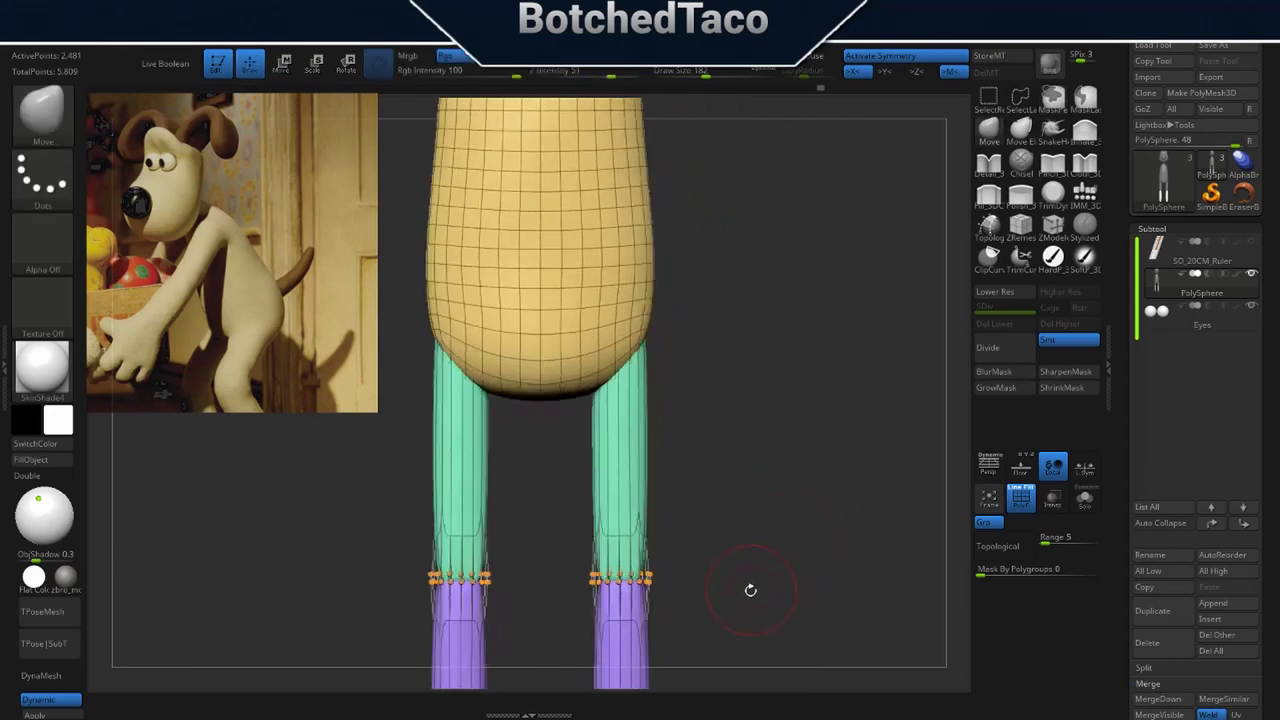
left_click_drag(702, 567, 755, 409, "alt")
key("w")
left_click(678, 488, "ctrl")
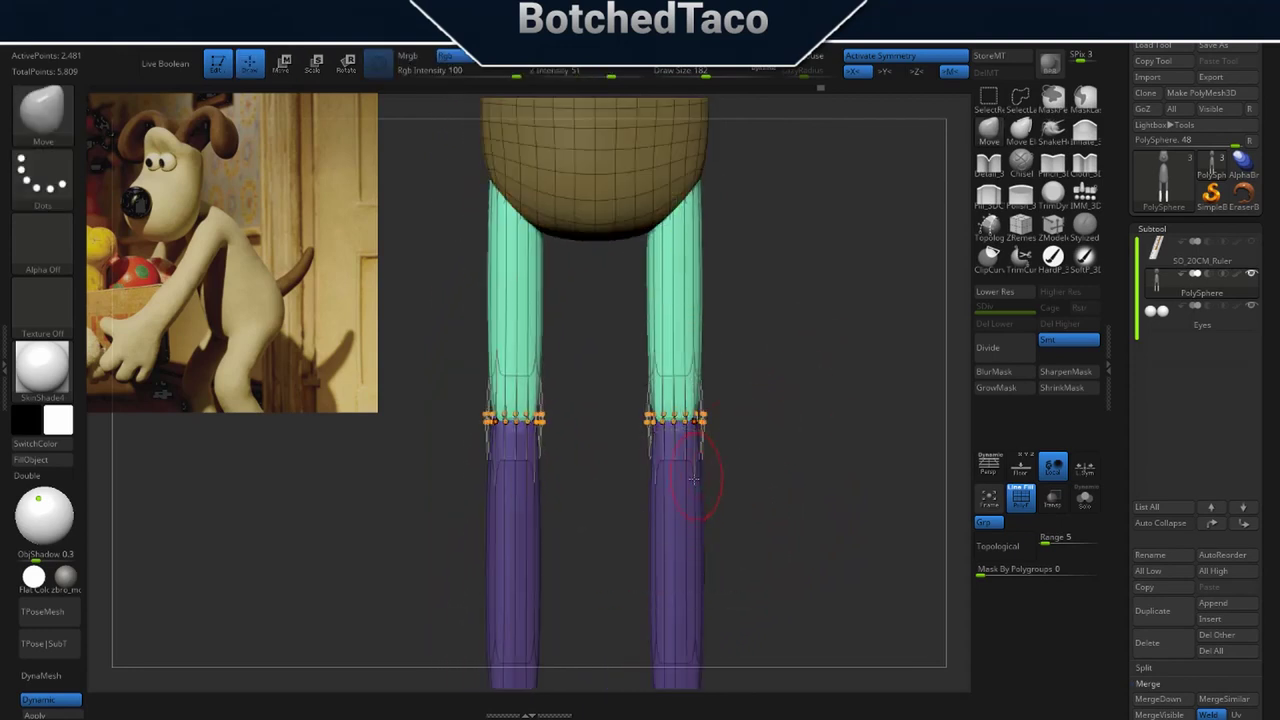
left_click(673, 567, "ctrl")
key("q")
key("w")
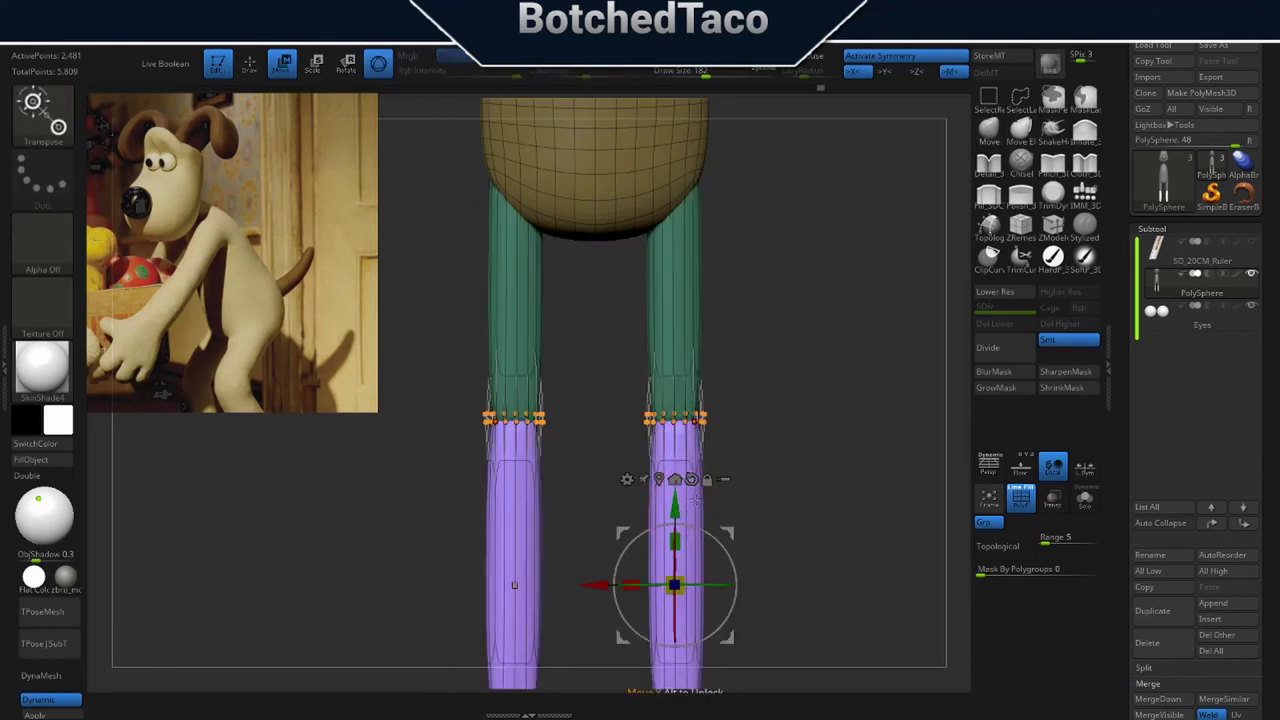
left_click_drag(675, 509, 675, 486)
left_click_drag(809, 471, 747, 481, "shift")
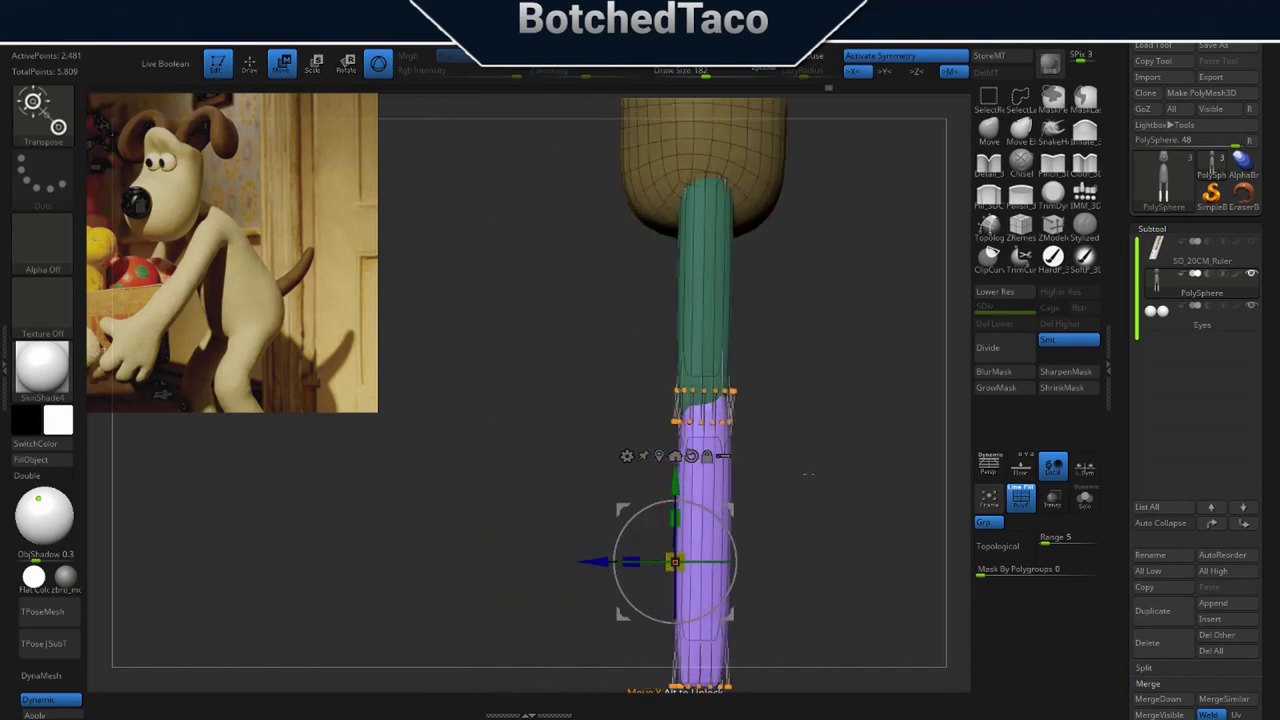
left_click_drag(599, 562, 597, 562)
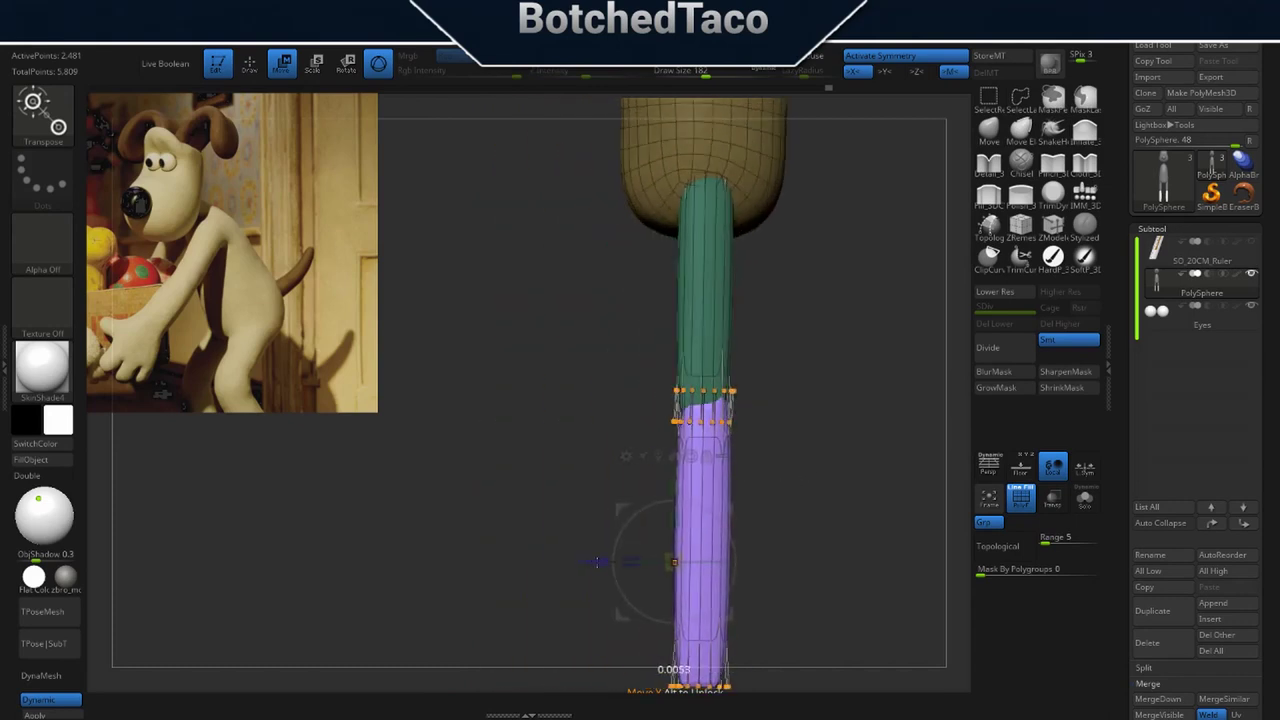
Shorten the lower legs vertically to about 0.84 of their length and raise them back against the upper legs.
left_click_drag(775, 473, 834, 493)
mouse_move(855, 502)
right_mouse_down("ctrl")
mouse_move(769, 514)
mouse_move(733, 540)
right_mouse_up("ctrl")
right_click_drag(792, 502, 797, 429, "alt")
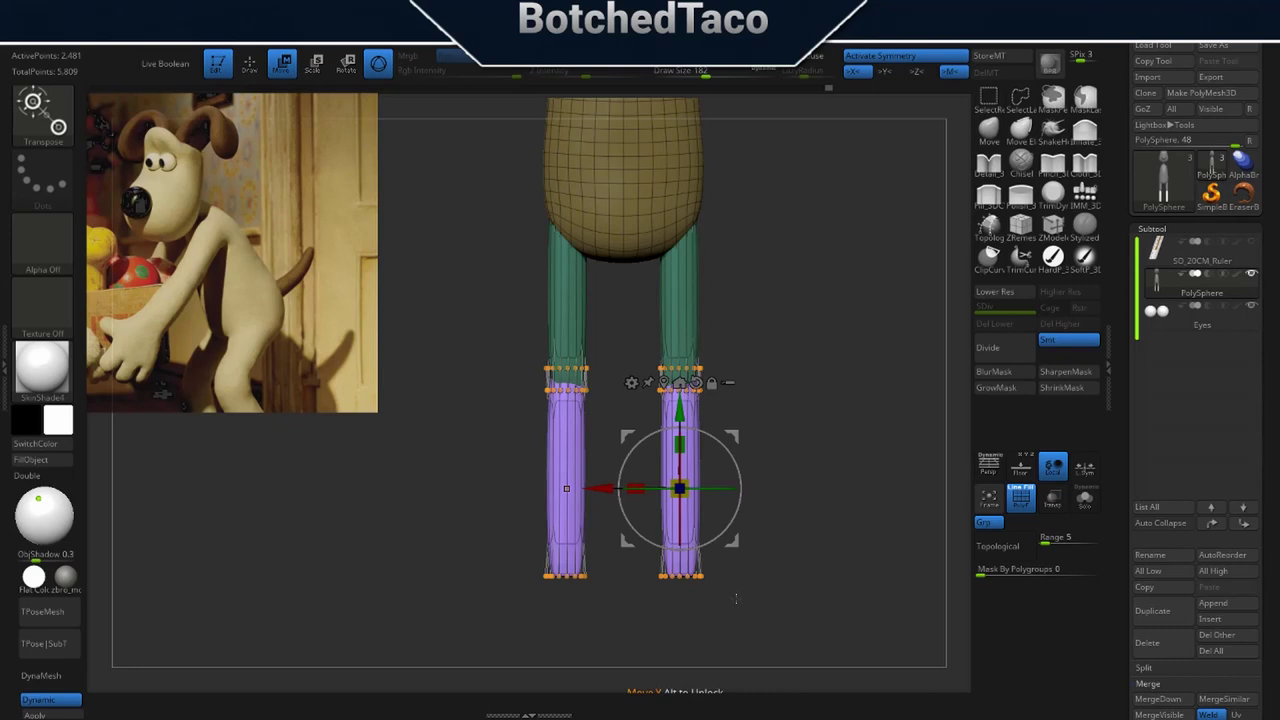
left_click_drag(681, 444, 684, 462)
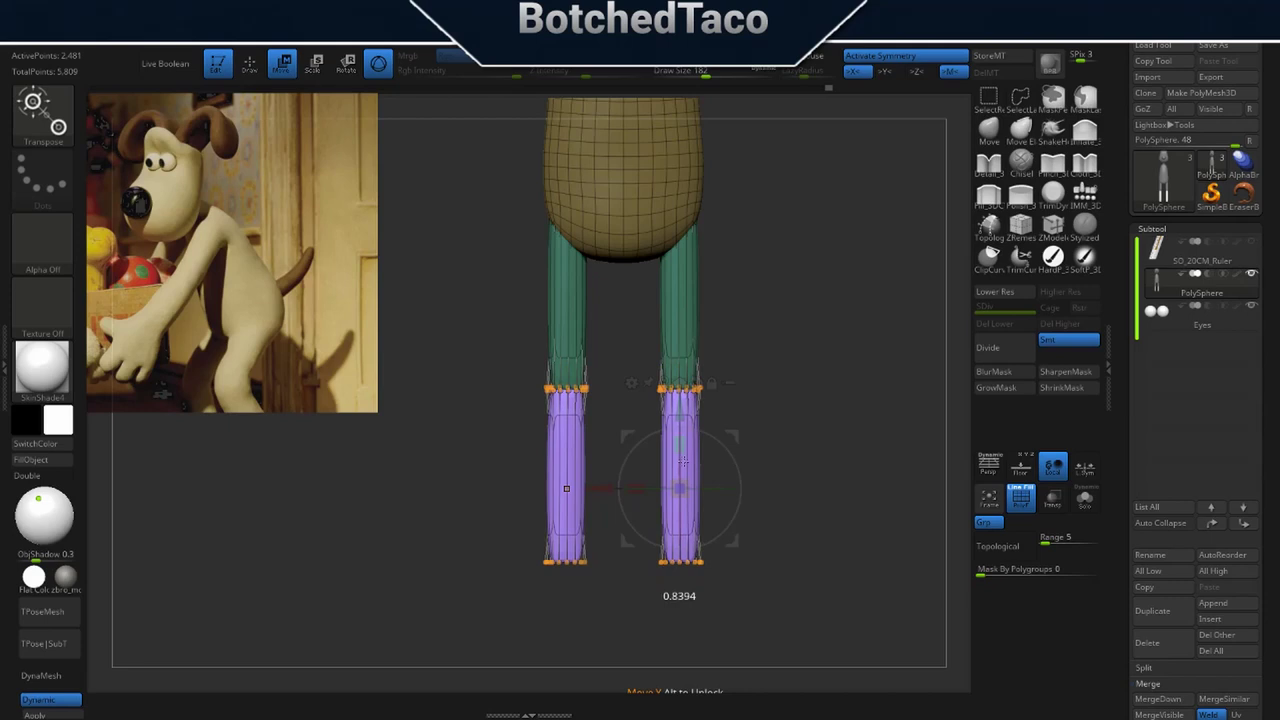
left_click_drag(682, 412, 682, 402)
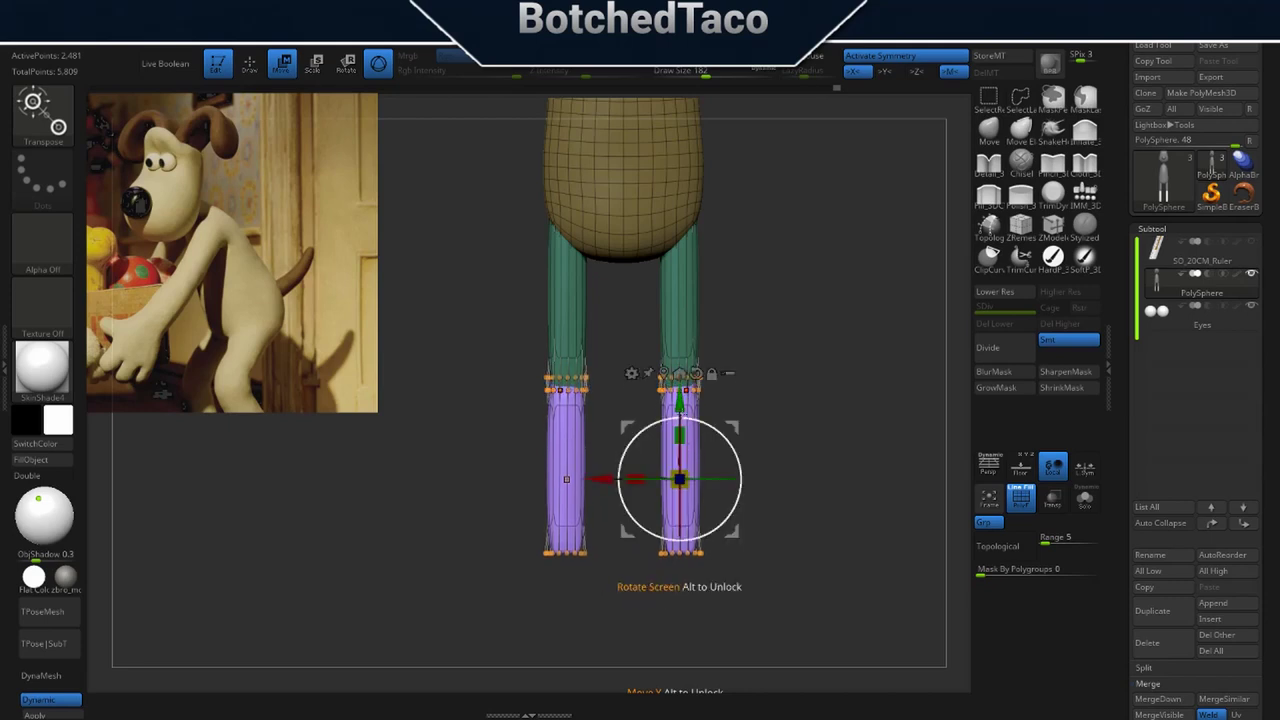
left_click_drag(605, 477, 603, 477)
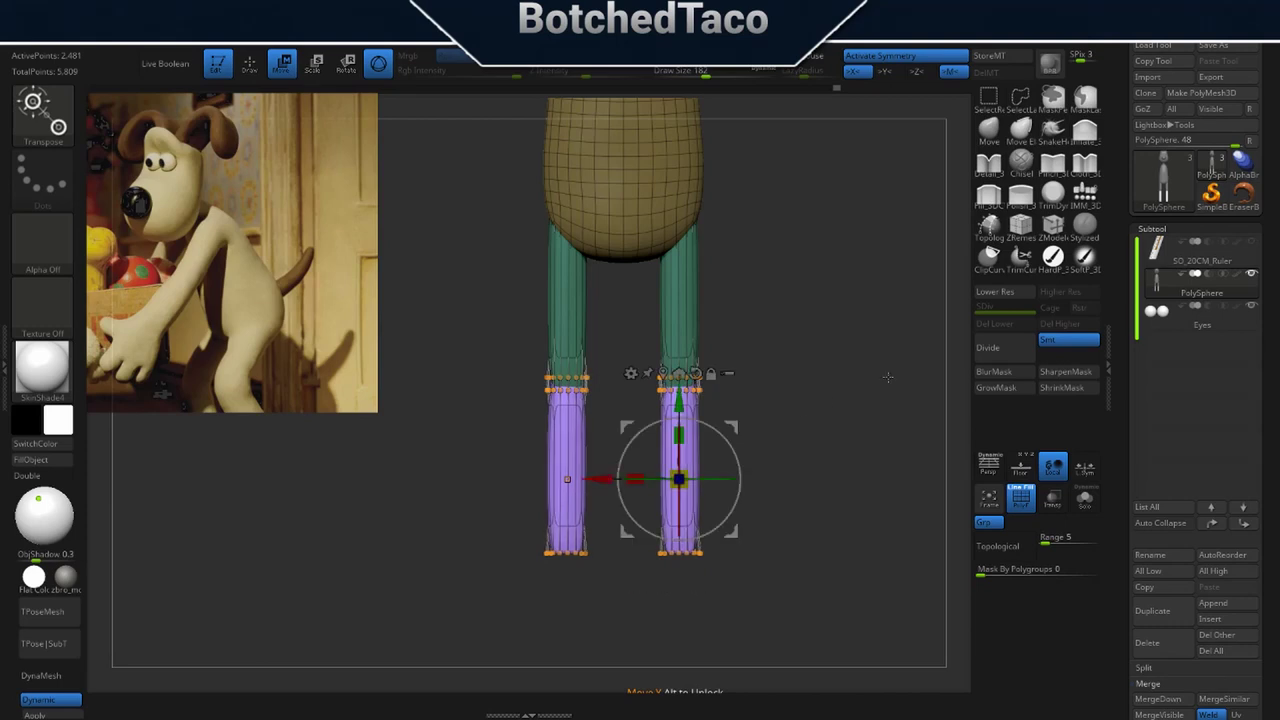
Clear the mask and insert mirrored QuadSphere-3 meshes at the bottom ends of the lower legs as feet.
left_click_drag(849, 518, 867, 501)
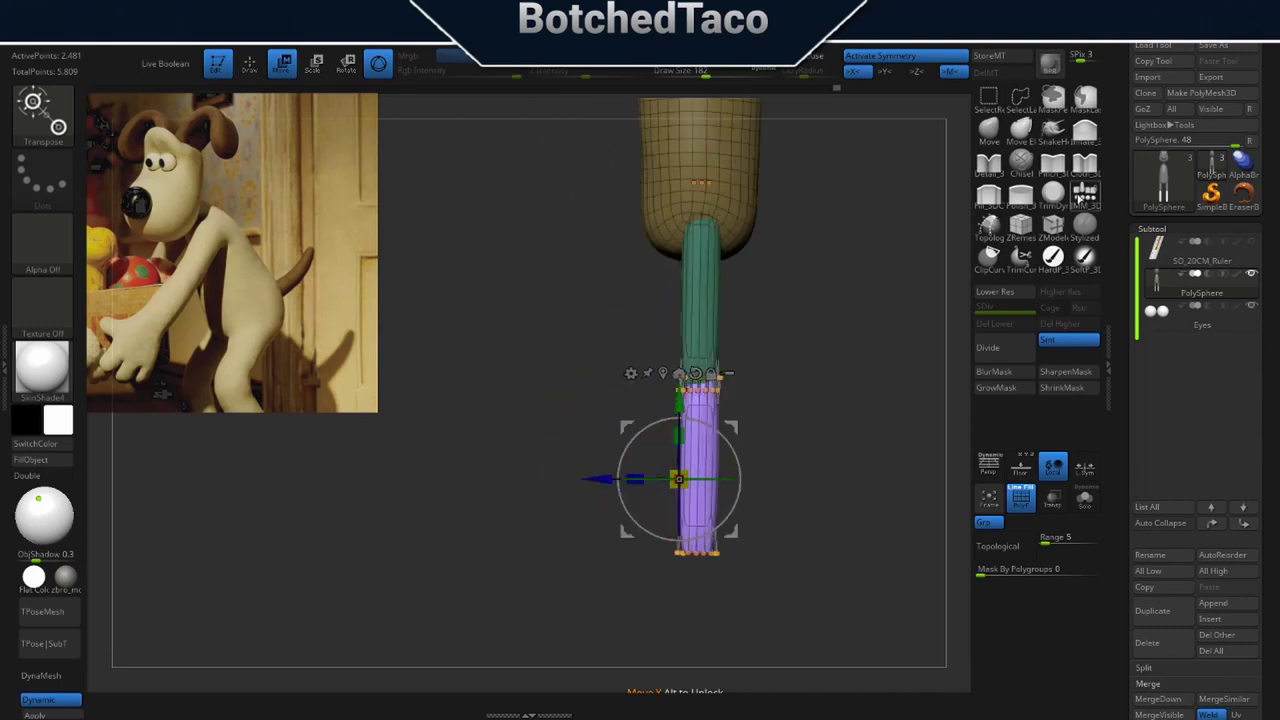
left_click(1082, 196)
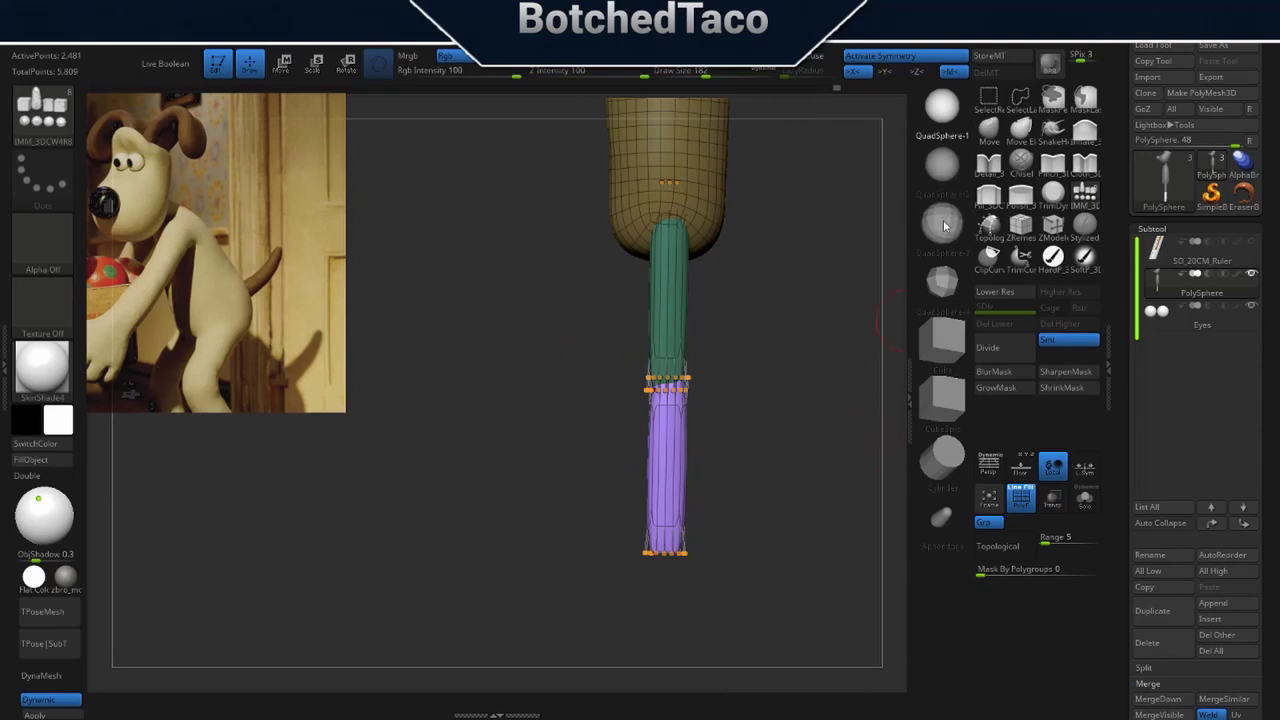
left_click(947, 223)
left_click_drag(647, 603, 716, 541)
left_click_drag(674, 590, 674, 468)
left_click_drag(769, 541, 710, 593, "ctrl")
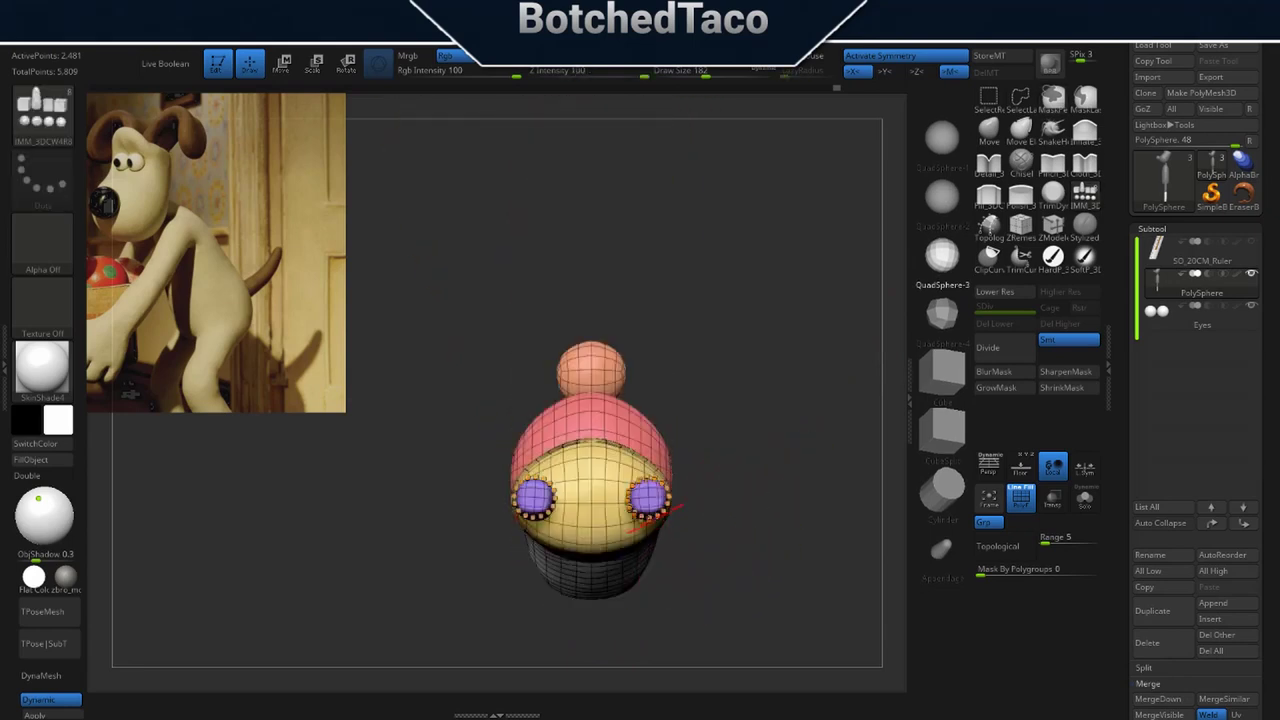
left_click_drag(648, 498, 663, 538)
left_click_drag(743, 443, 755, 588)
Flatten the foot spheres vertically to about half their height and raise them towards the lower legs.
key("w")
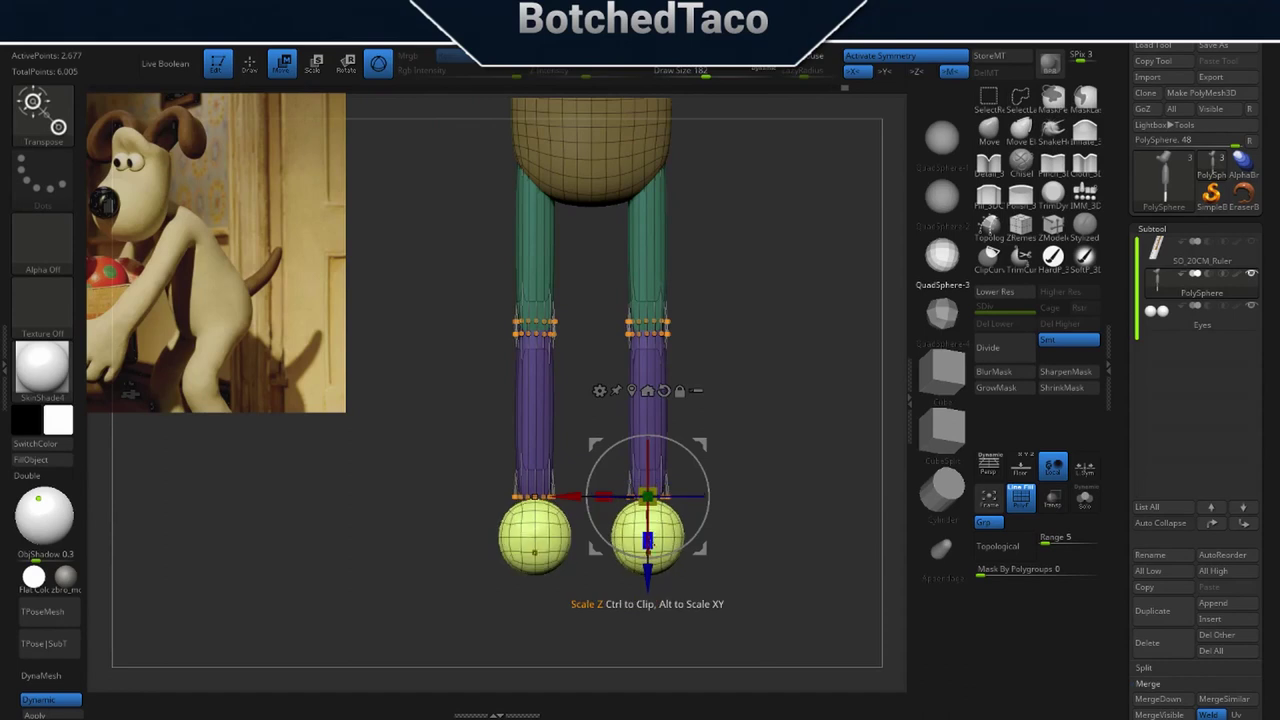
left_click_drag(732, 506, 718, 536, "alt")
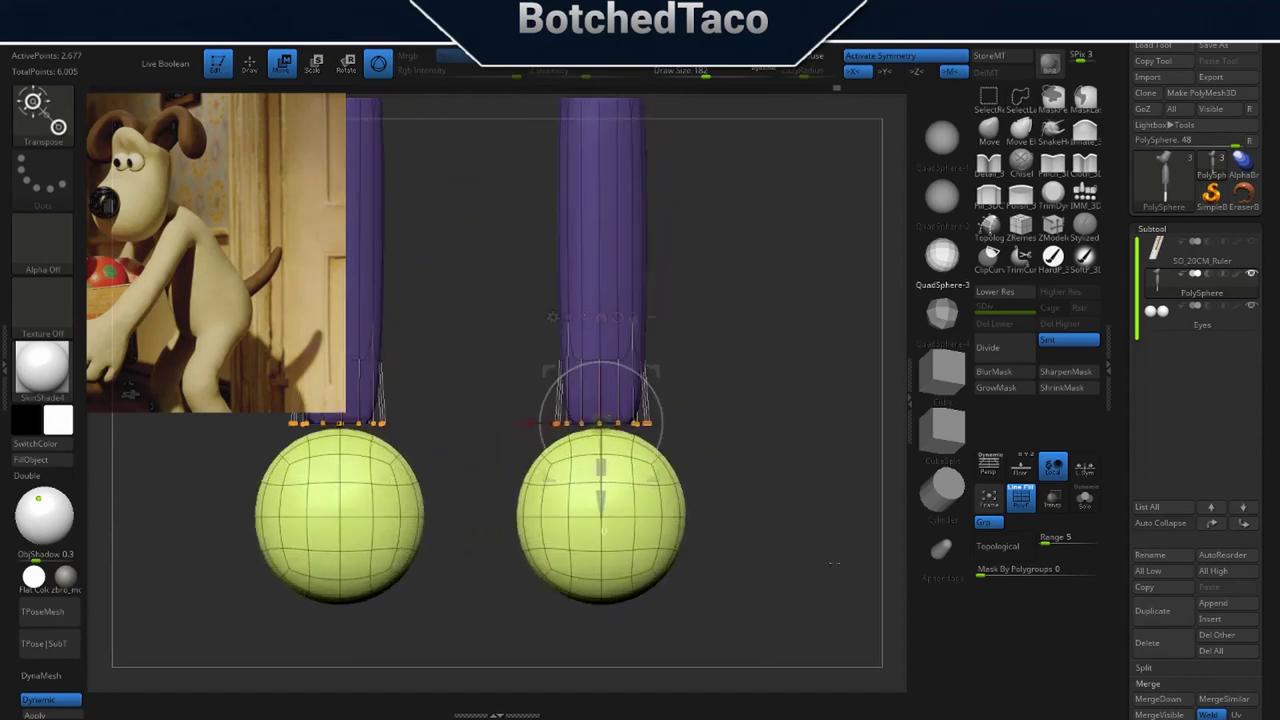
left_click_drag(601, 467, 619, 383)
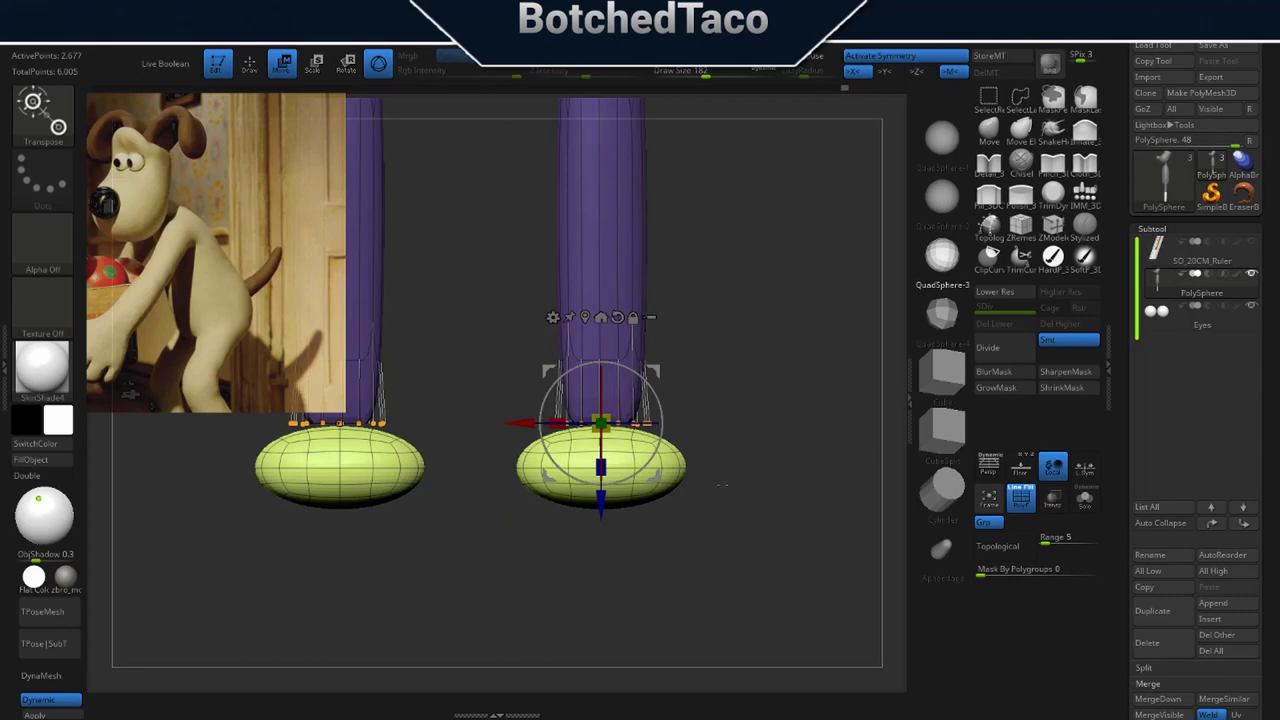
left_click_drag(605, 419, 604, 451)
key("ctrl+z")
left_click_drag(601, 505, 601, 474)
Shift the feet slightly forward of the legs and raise them so that they overlap the lower leg ends.
left_click_drag(758, 486, 654, 502)
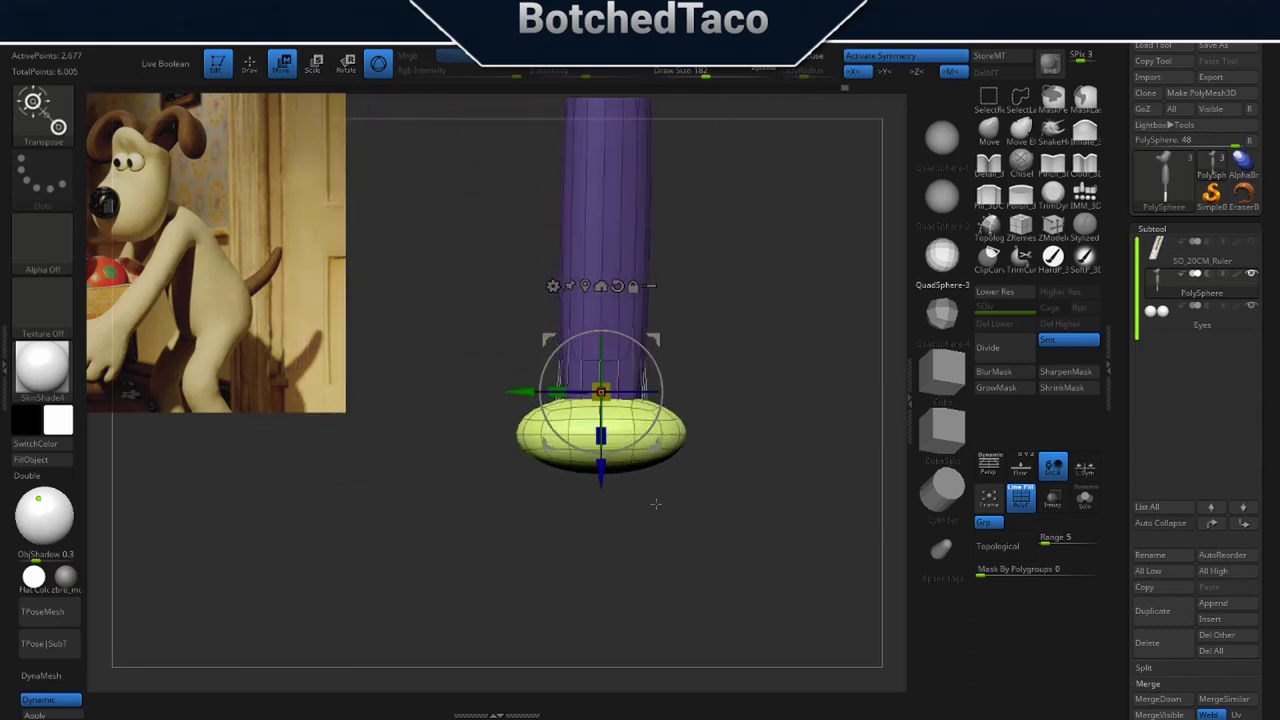
left_click_drag(519, 393, 496, 393)
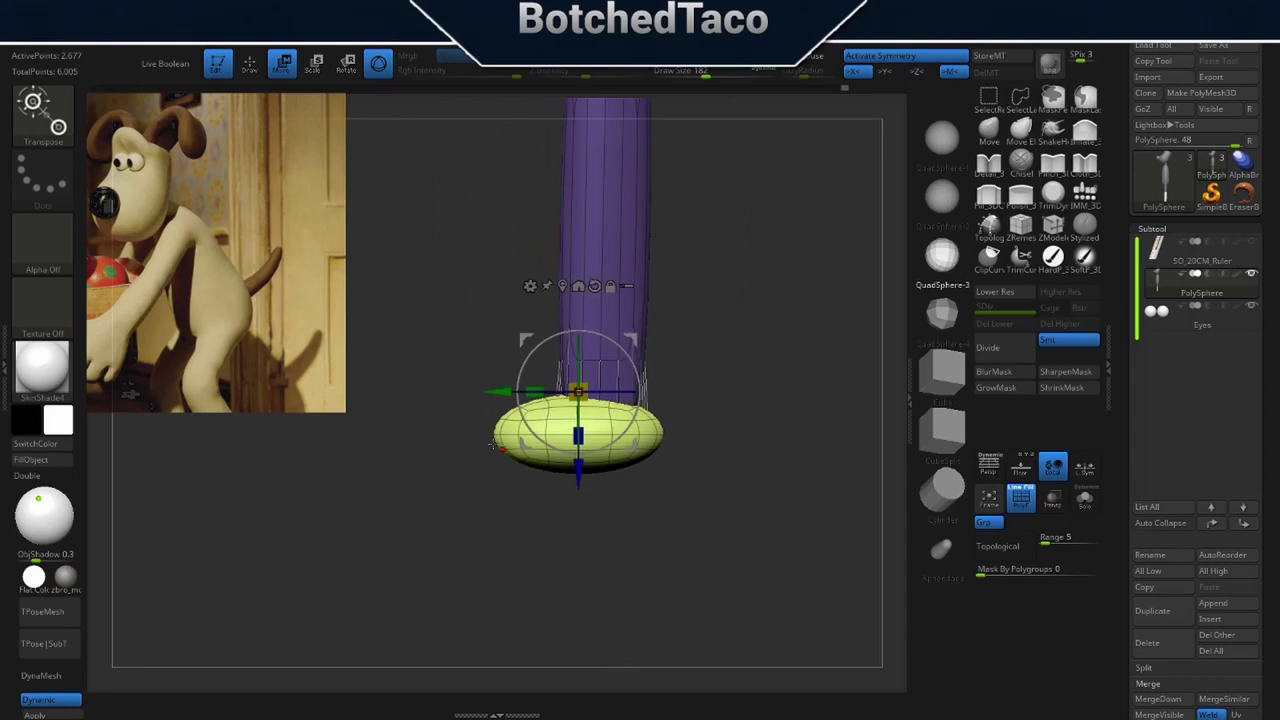
left_click_drag(498, 399, 490, 400)
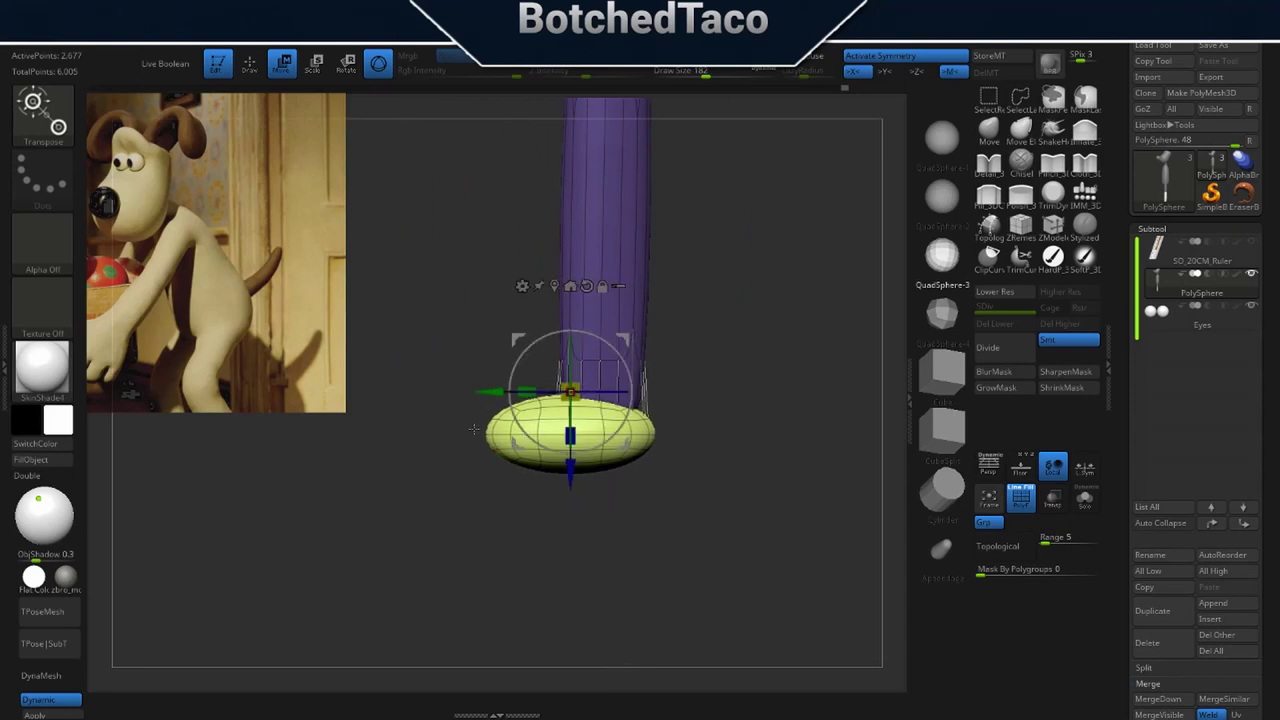
left_click_drag(570, 478, 570, 458)
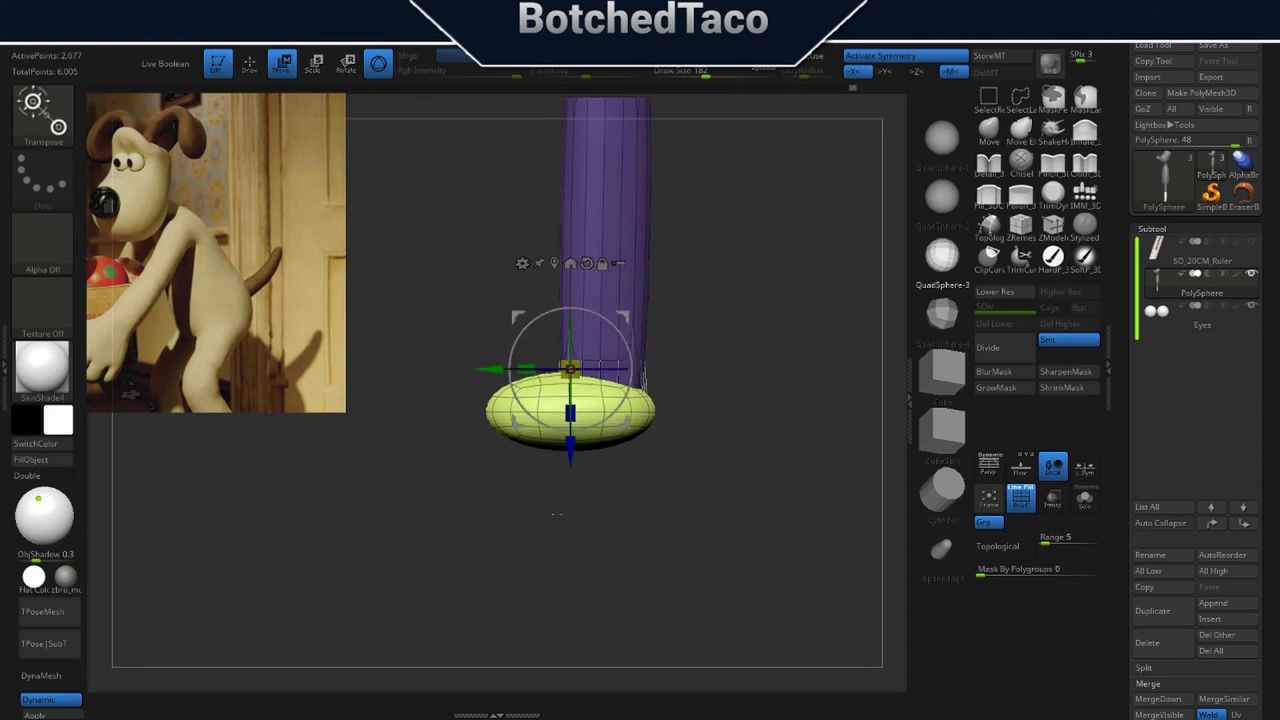
left_click_drag(600, 516, 693, 511, "shift")
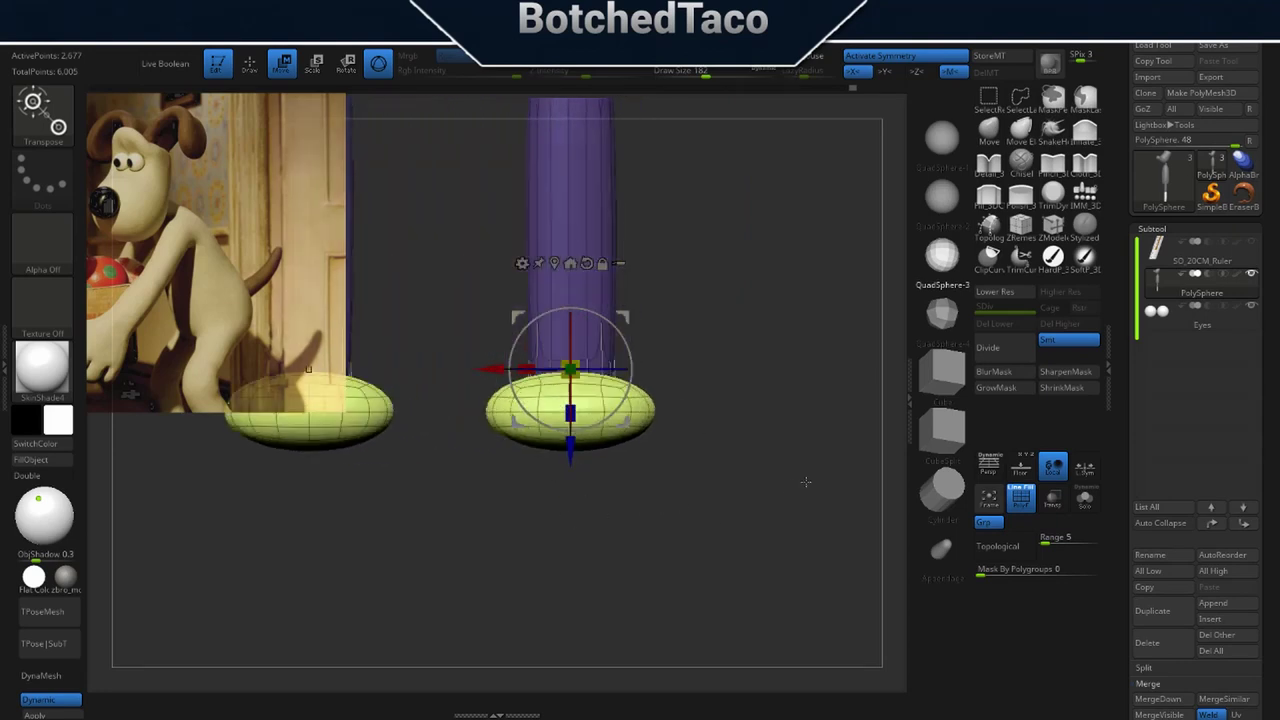
Mask everything except the torso and push its lower front outward into a belly with the Move brush at draw size 620.
key("f")
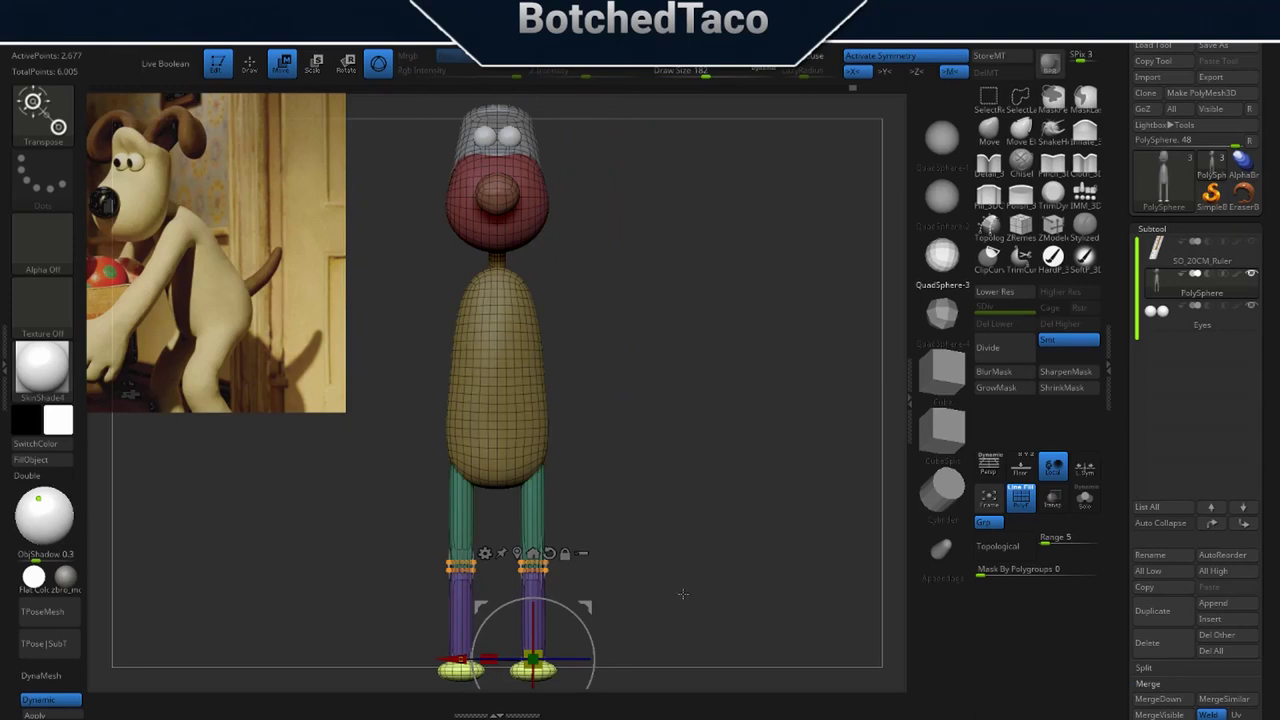
left_click_drag(683, 594, 607, 444)
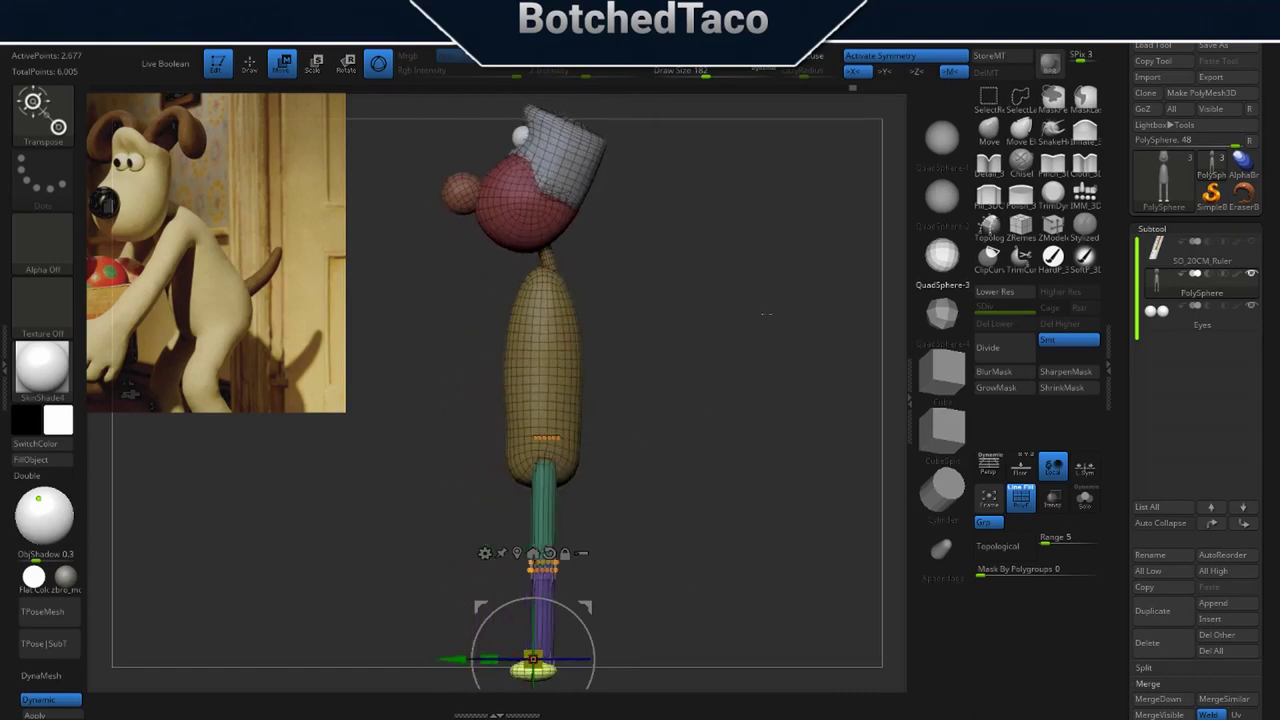
left_click(986, 136)
right_click_drag(722, 345, 737, 429, "ctrl")
mouse_move(817, 271)
right_mouse_down("ctrl")
mouse_move(800, 314)
mouse_move(744, 376)
right_mouse_up("ctrl")
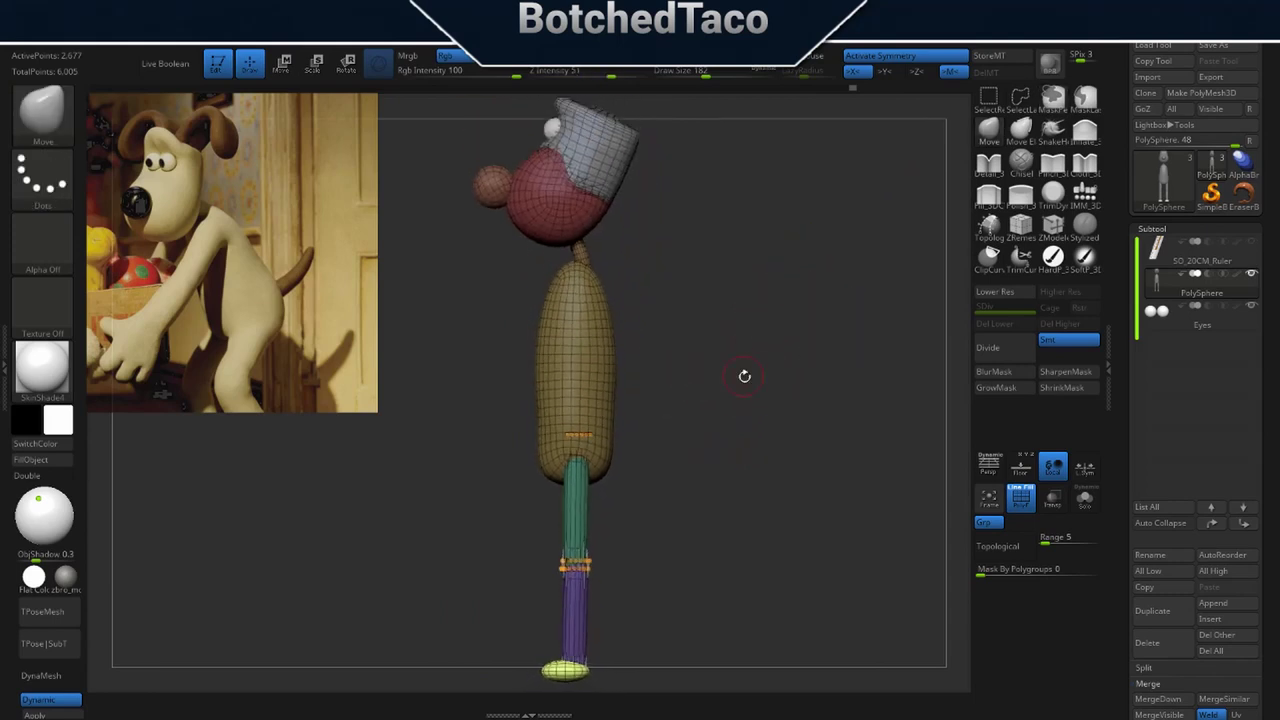
key("s")
left_click_drag(767, 389, 776, 390)
key("s")
left_click_drag(744, 425, 771, 426)
key("w")
left_click(594, 408, "ctrl")
key("q")
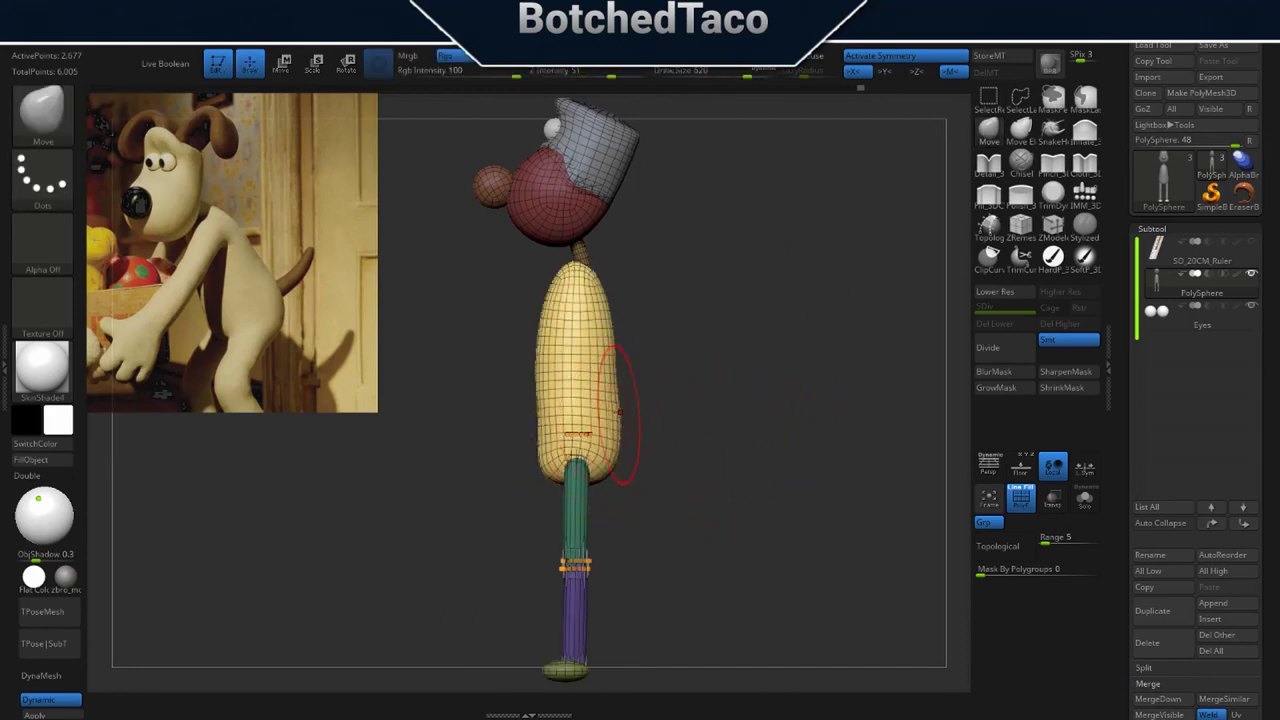
left_click_drag(542, 437, 528, 402)
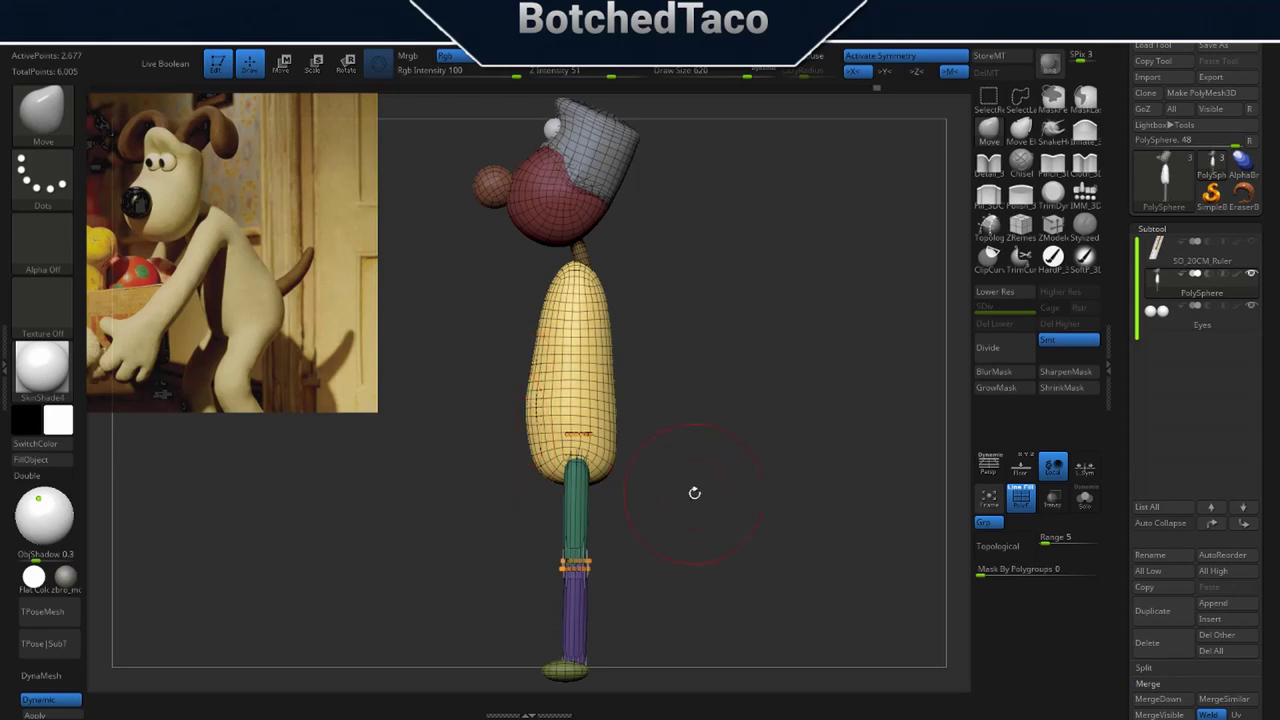
Insert an Appendage mesh at the lower back of the torso as a tail and lengthen it.
left_click_drag(822, 504, 725, 480)
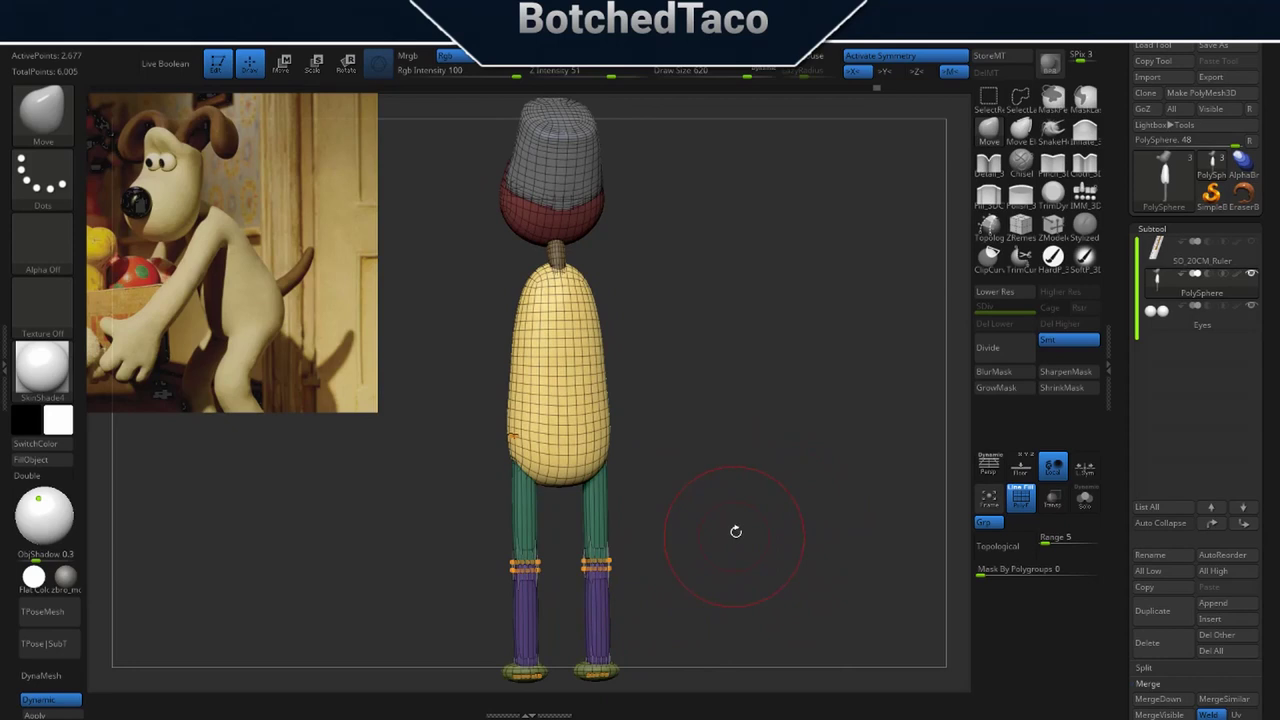
left_click_drag(734, 525, 709, 514, "shift")
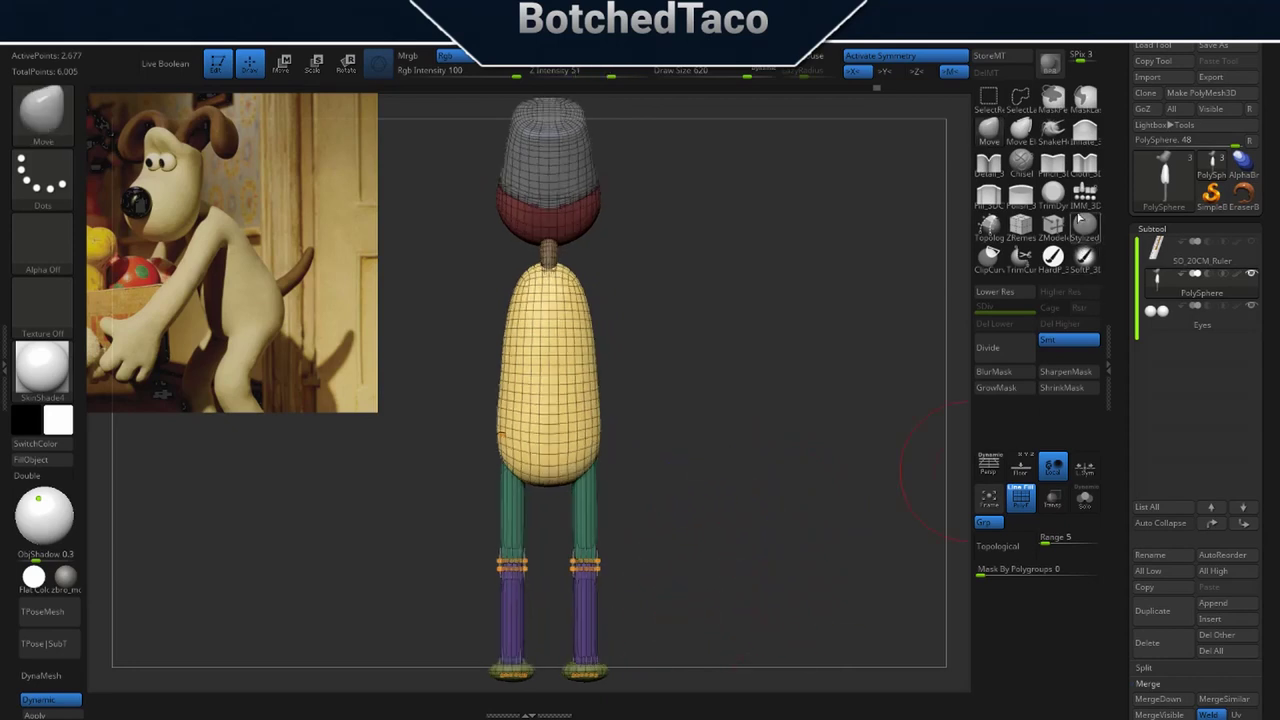
left_click(1086, 197)
left_click(943, 512)
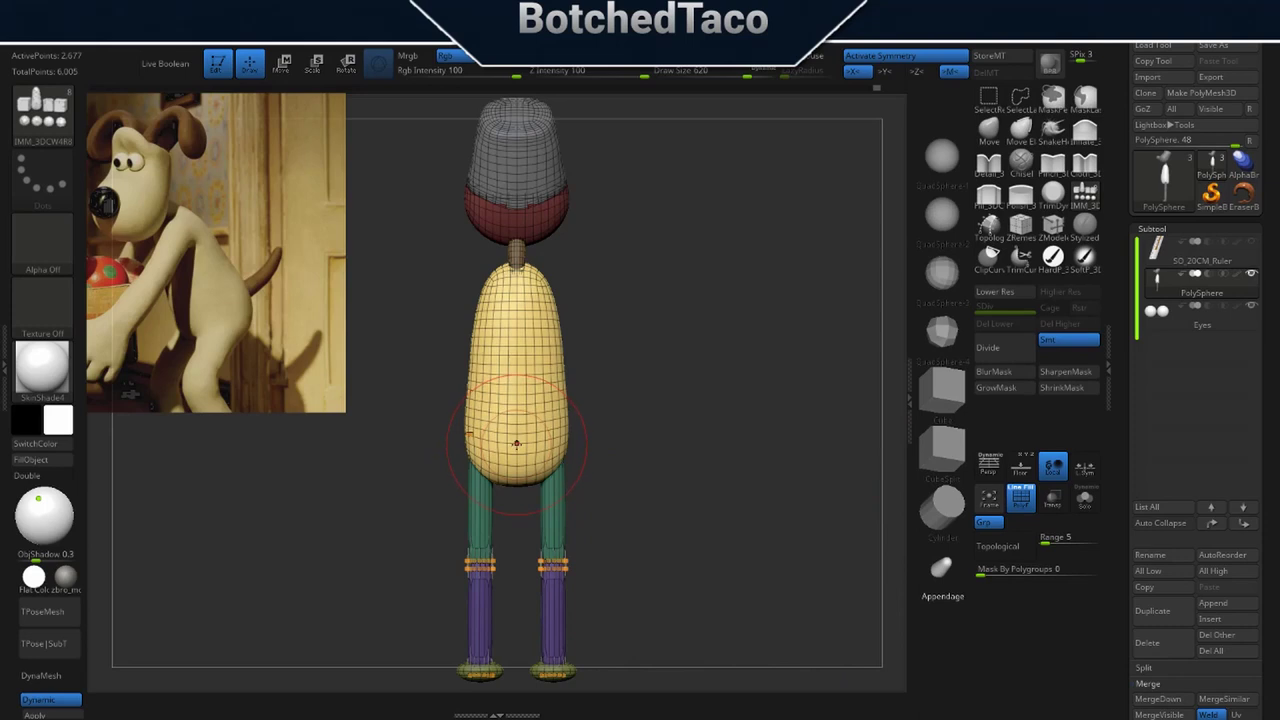
right_click_drag(517, 443, 609, 438)
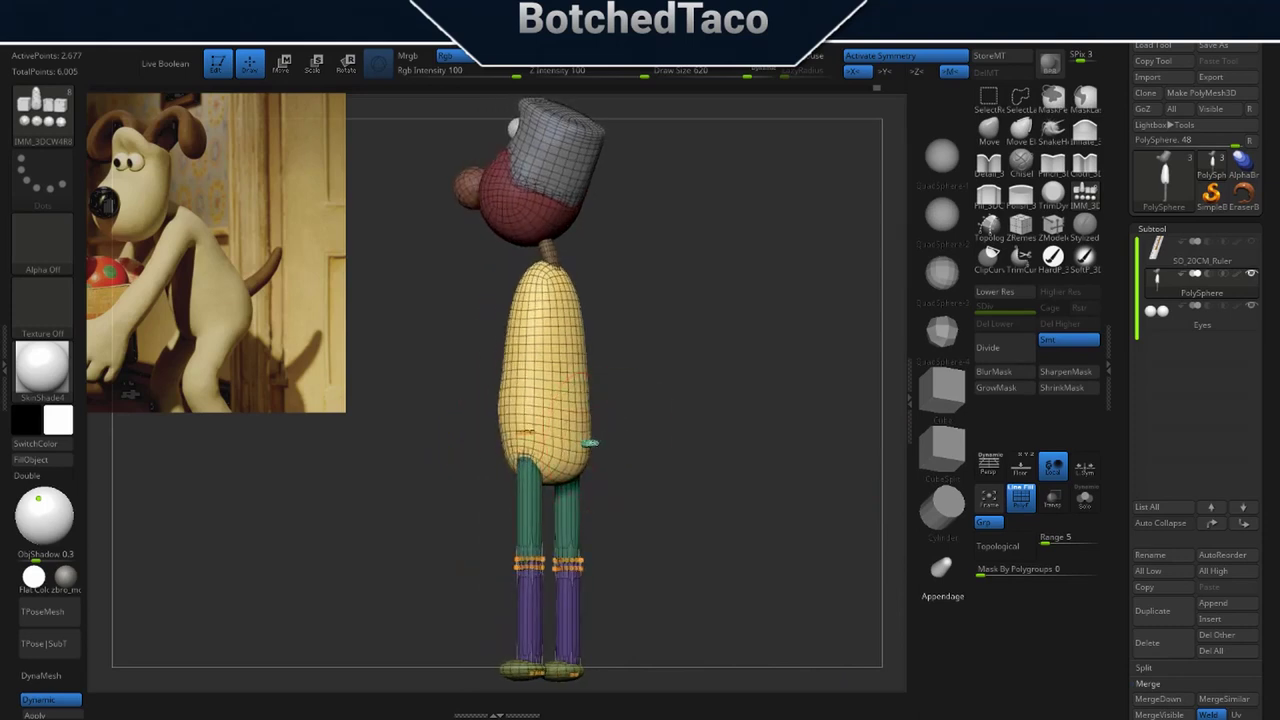
mouse_move(601, 446)
left_mouse_down()
mouse_move(620, 446)
mouse_move(611, 455)
left_mouse_up()
right_click_drag(654, 481, 728, 505)
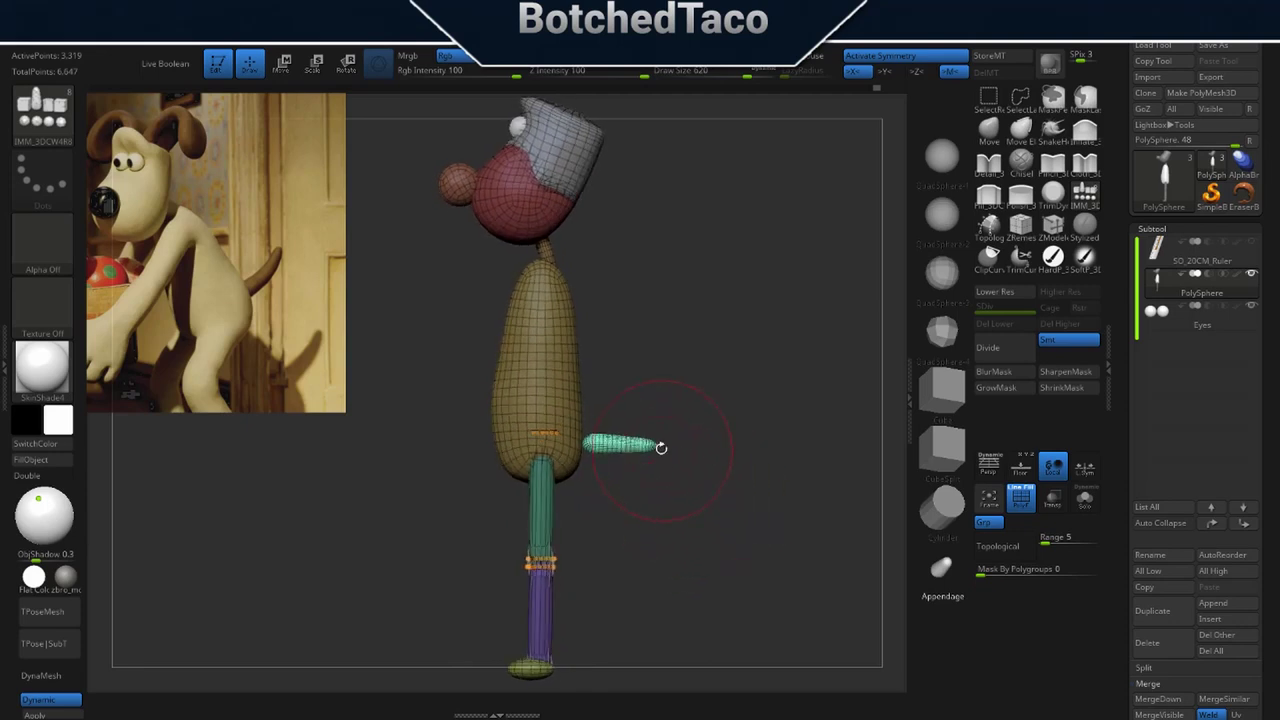
key("w")
left_click_drag(625, 444, 640, 446)
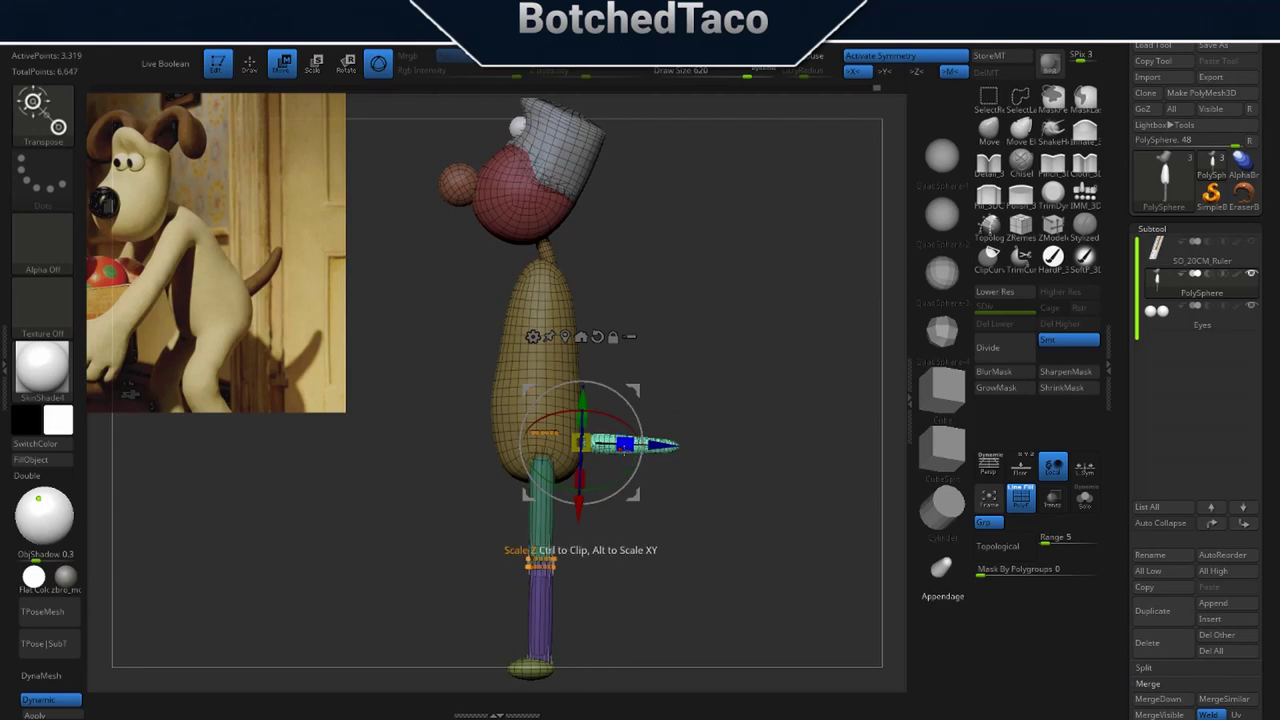
Try to curve the tail upward with the Bend Arc deformer and rotate it.
left_click(534, 338)
left_click(533, 337)
left_click(604, 367)
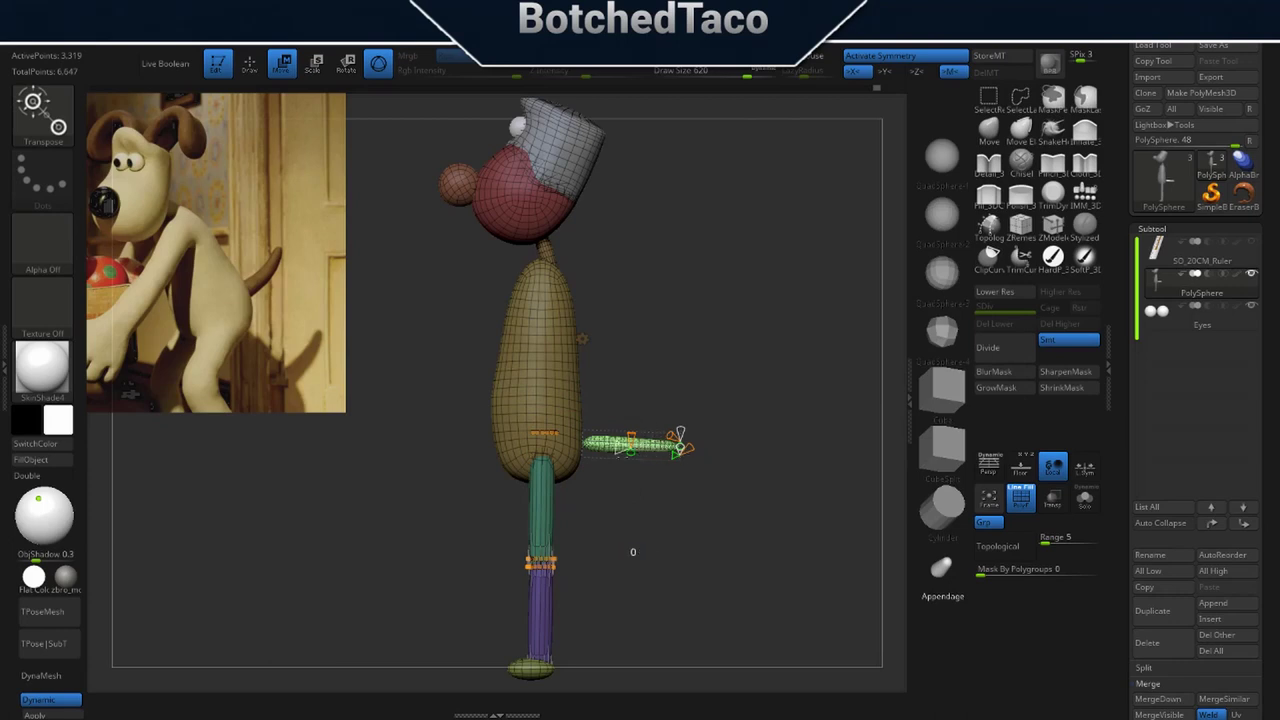
left_click_drag(590, 482, 664, 476)
mouse_move(631, 436)
left_mouse_down()
mouse_move(660, 325)
mouse_move(631, 506)
mouse_move(640, 412)
left_mouse_up()
key("ctrl+z")
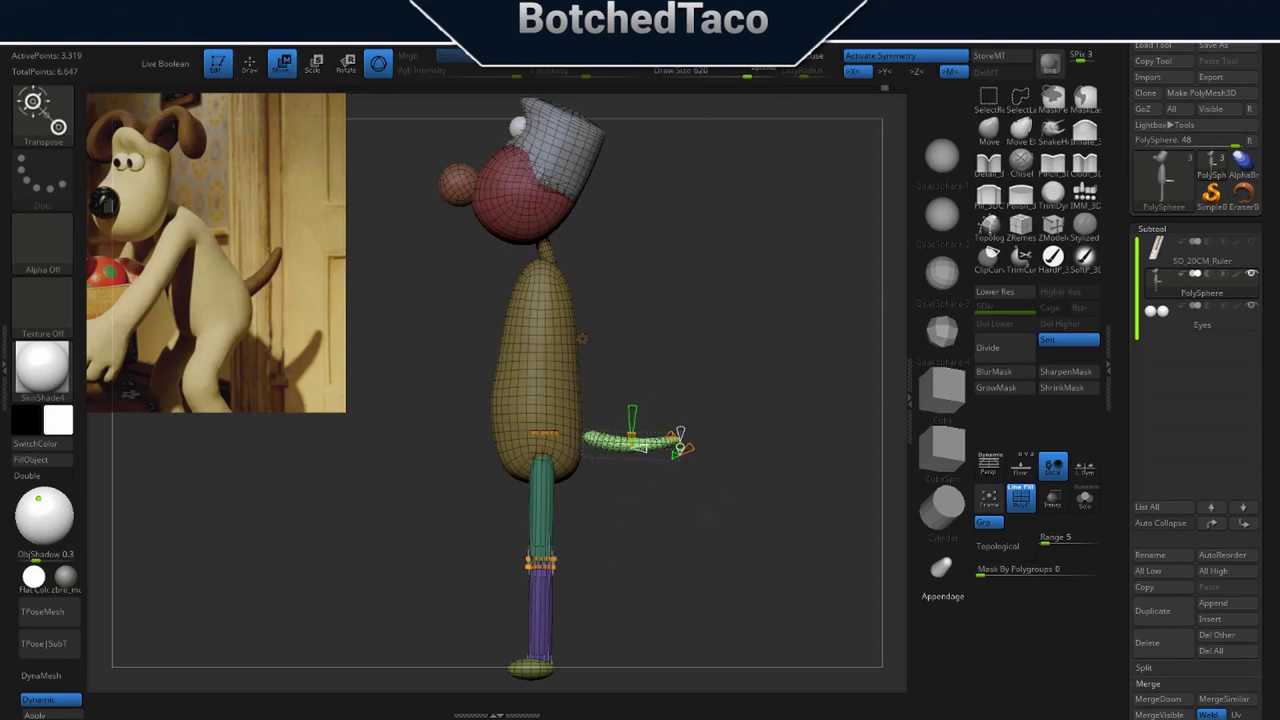
left_click(583, 339)
left_click(718, 338)
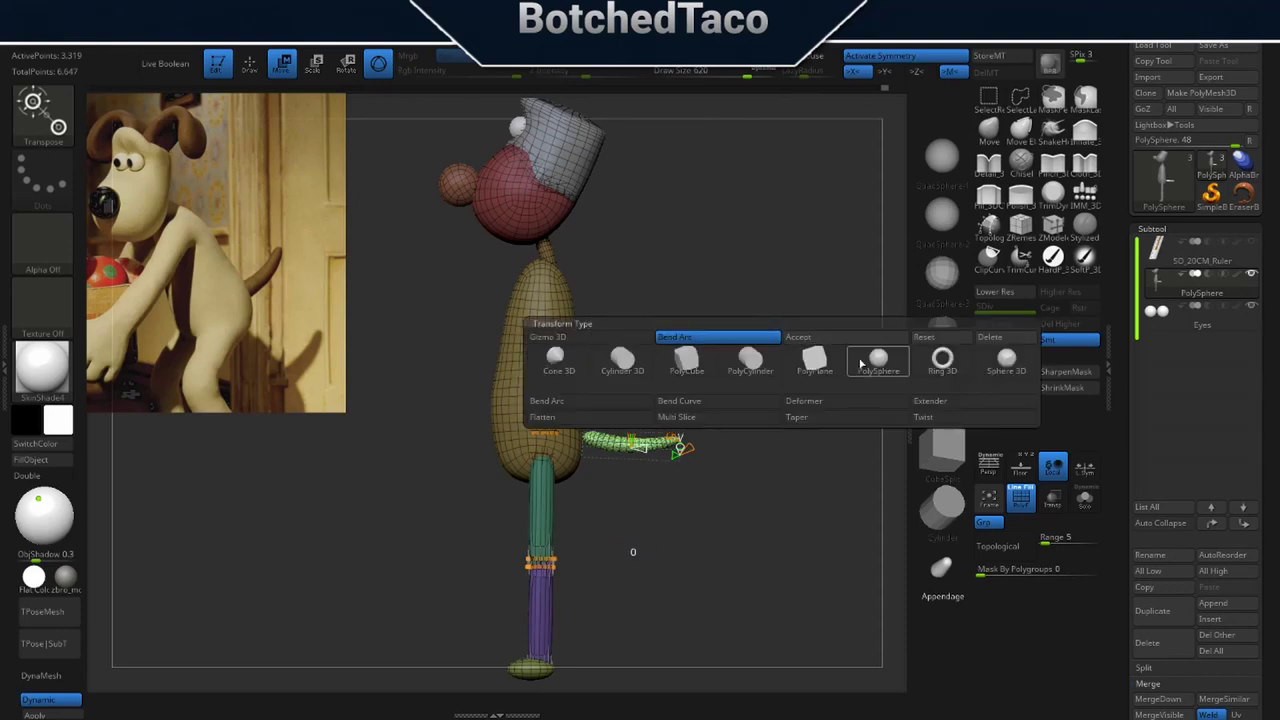
left_click_drag(690, 420, 673, 390)
left_click_drag(785, 446, 737, 463)
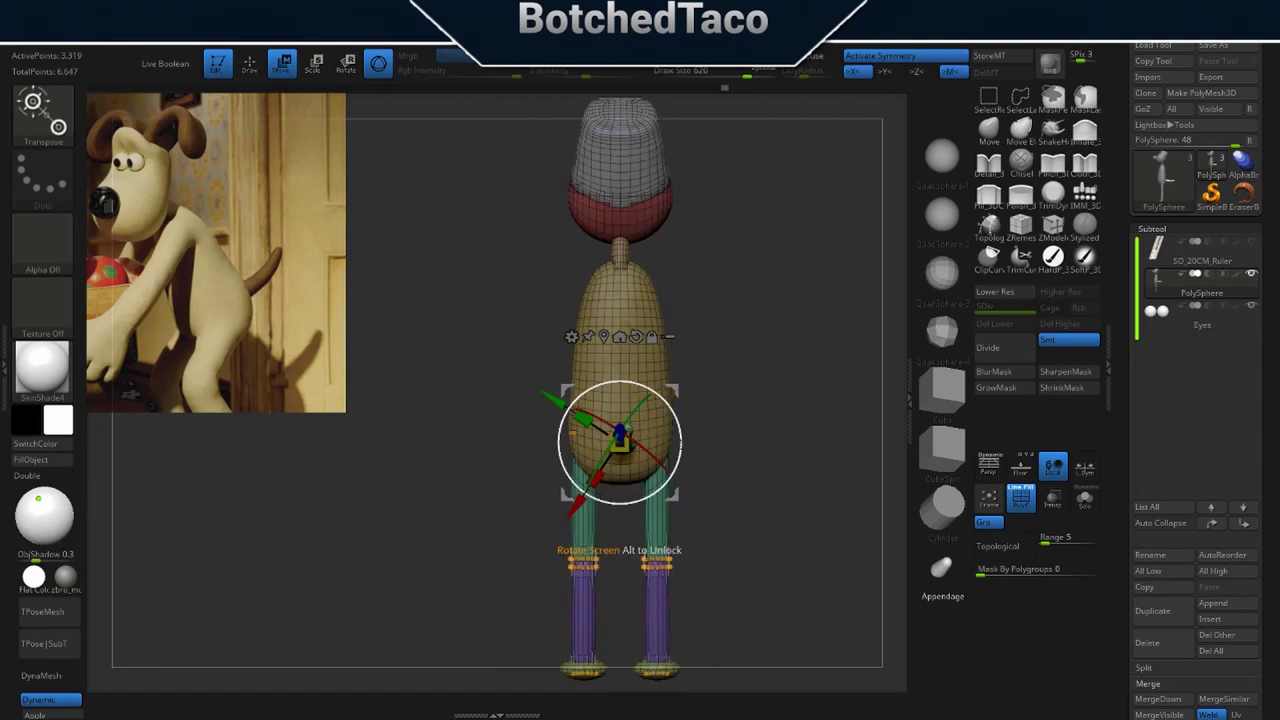
key("ctrl+z")
Reset the gizmo orientation, bend the tail upward by 30 degrees with the Bend Arc deformer, and accept the bend.
mouse_move(727, 499)
left_mouse_down()
mouse_move(726, 551)
mouse_move(783, 503)
mouse_move(722, 488)
left_mouse_up()
left_click_drag(738, 402, 744, 406, "shift")
left_click(637, 339, "alt")
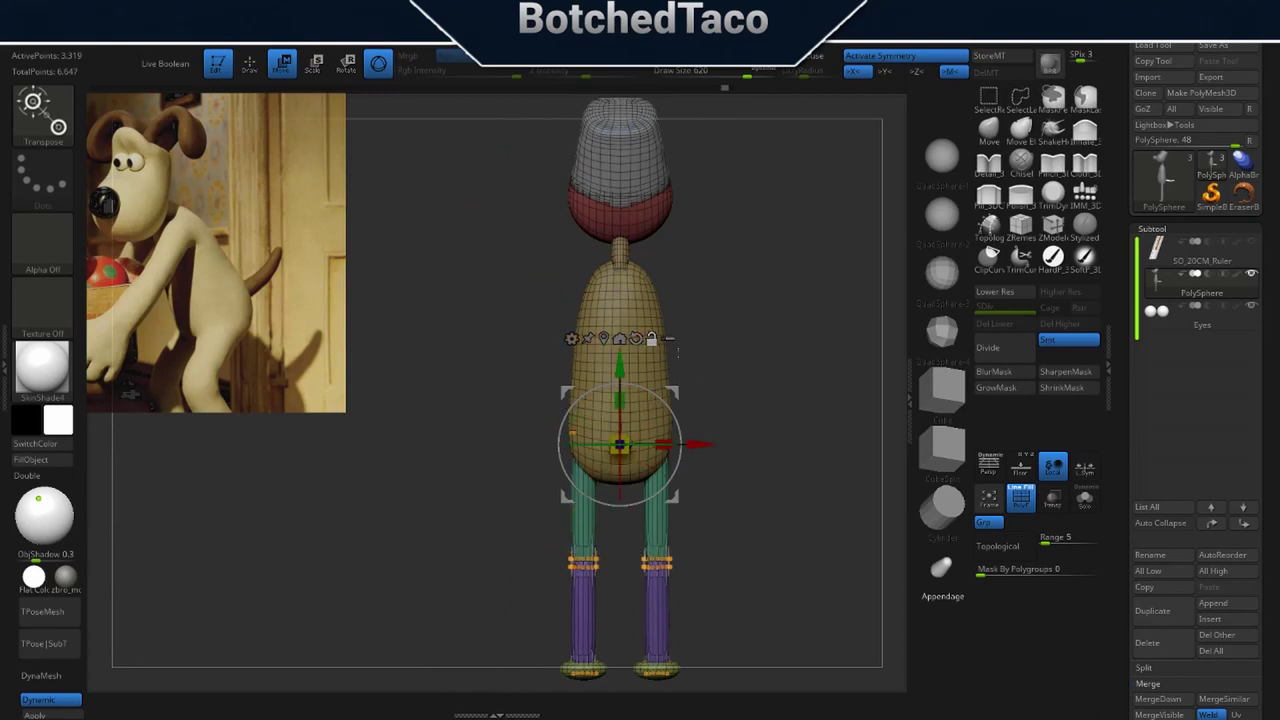
left_click_drag(725, 466, 782, 478)
left_click(572, 340)
left_click(572, 340)
left_click(598, 396)
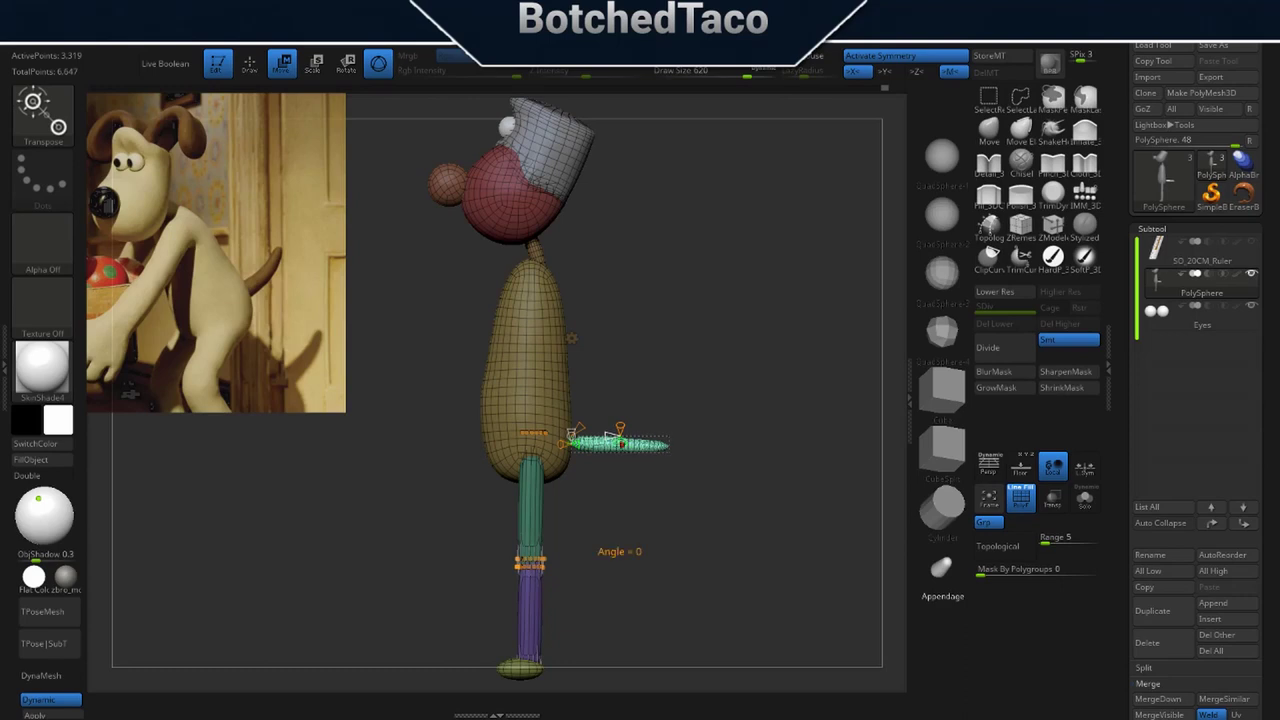
left_click_drag(636, 418, 642, 398)
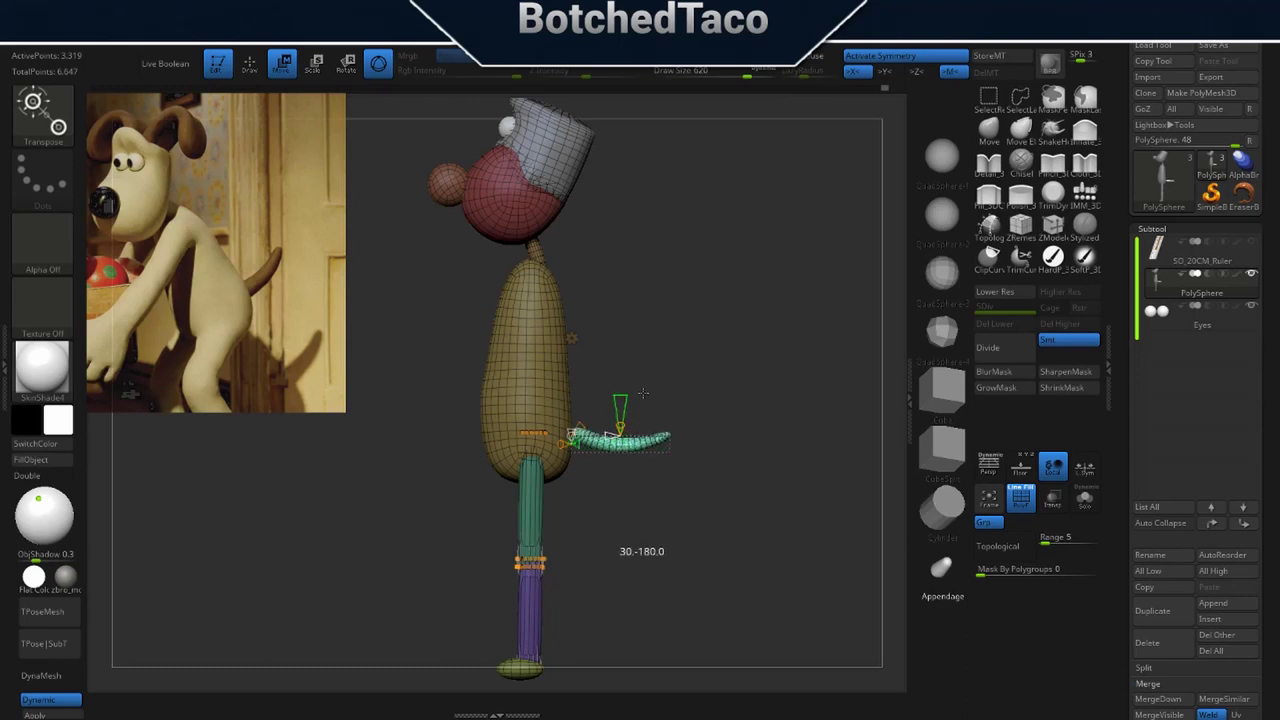
left_click(573, 341)
left_click(796, 338)
Tilt the curved tail so that its tip points upward and move its base closer to the torso.
mouse_move(768, 461)
left_mouse_down()
mouse_move(690, 472)
mouse_move(766, 476)
left_mouse_up()
left_click_drag(671, 408, 657, 388)
left_click_drag(726, 412, 663, 395)
mouse_move(708, 432)
left_mouse_down()
mouse_move(687, 456)
mouse_move(695, 558)
mouse_move(697, 518)
mouse_move(718, 522)
mouse_move(744, 506)
mouse_move(740, 492)
left_mouse_up()
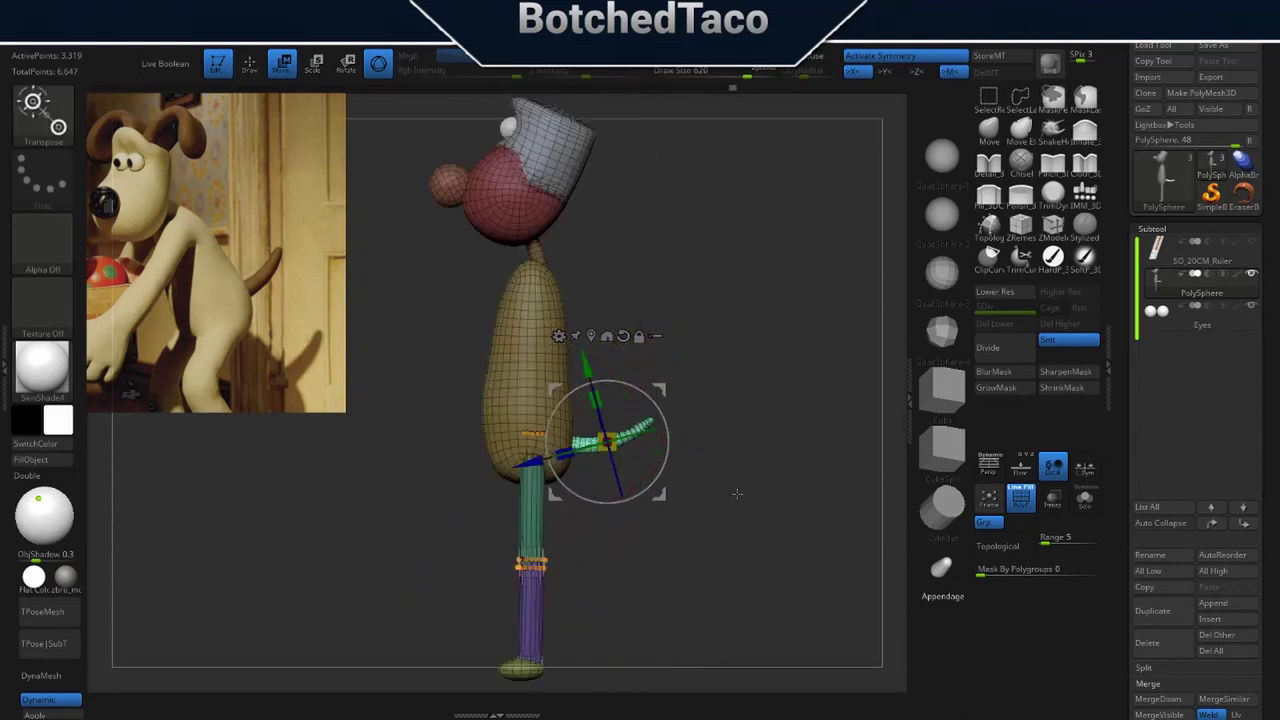
mouse_move(668, 470)
left_mouse_down()
mouse_move(686, 465)
mouse_move(675, 475)
left_mouse_up()
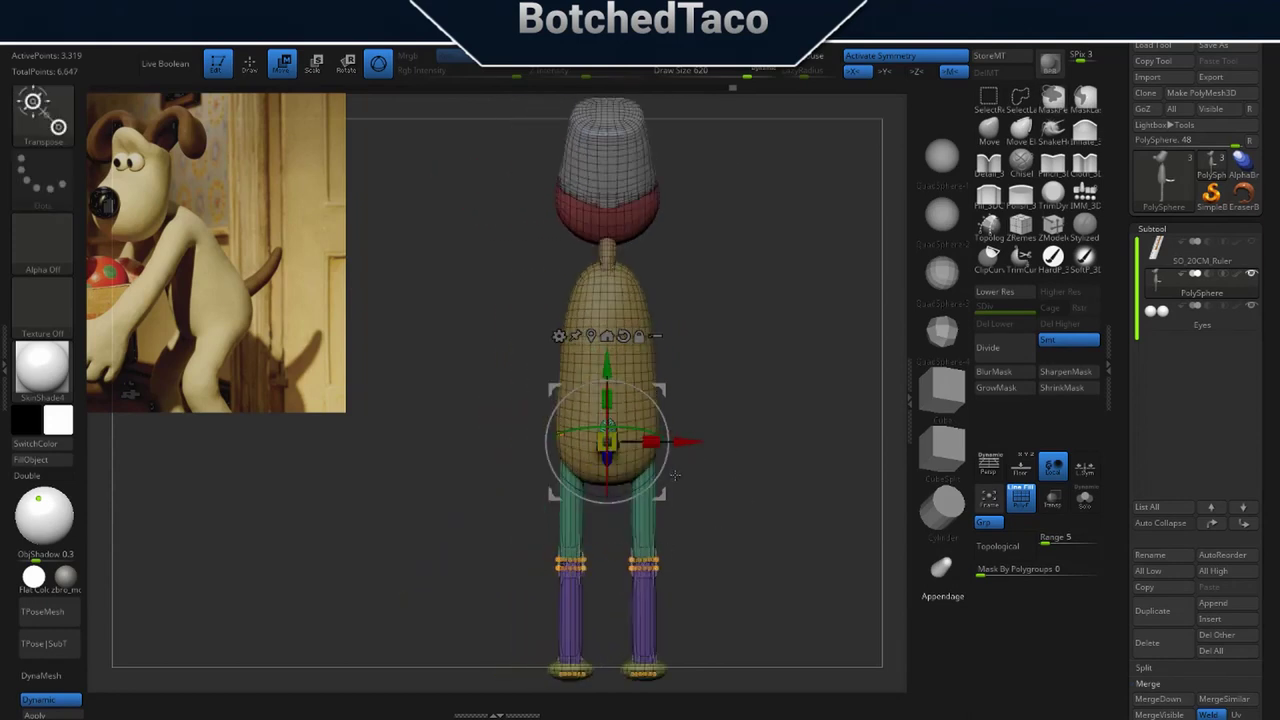
left_click_drag(607, 411, 608, 431)
left_click_drag(674, 475, 740, 478)
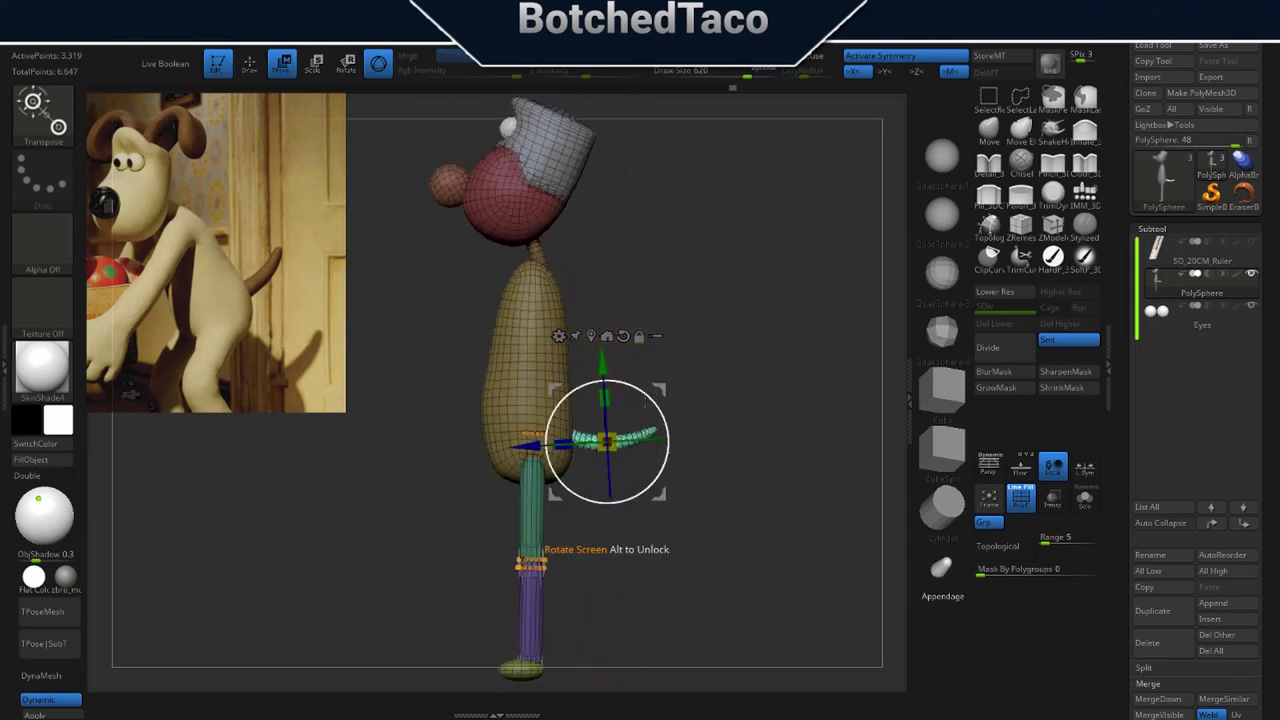
mouse_move(660, 387)
left_mouse_down()
mouse_move(658, 421)
mouse_move(649, 386)
left_mouse_up()
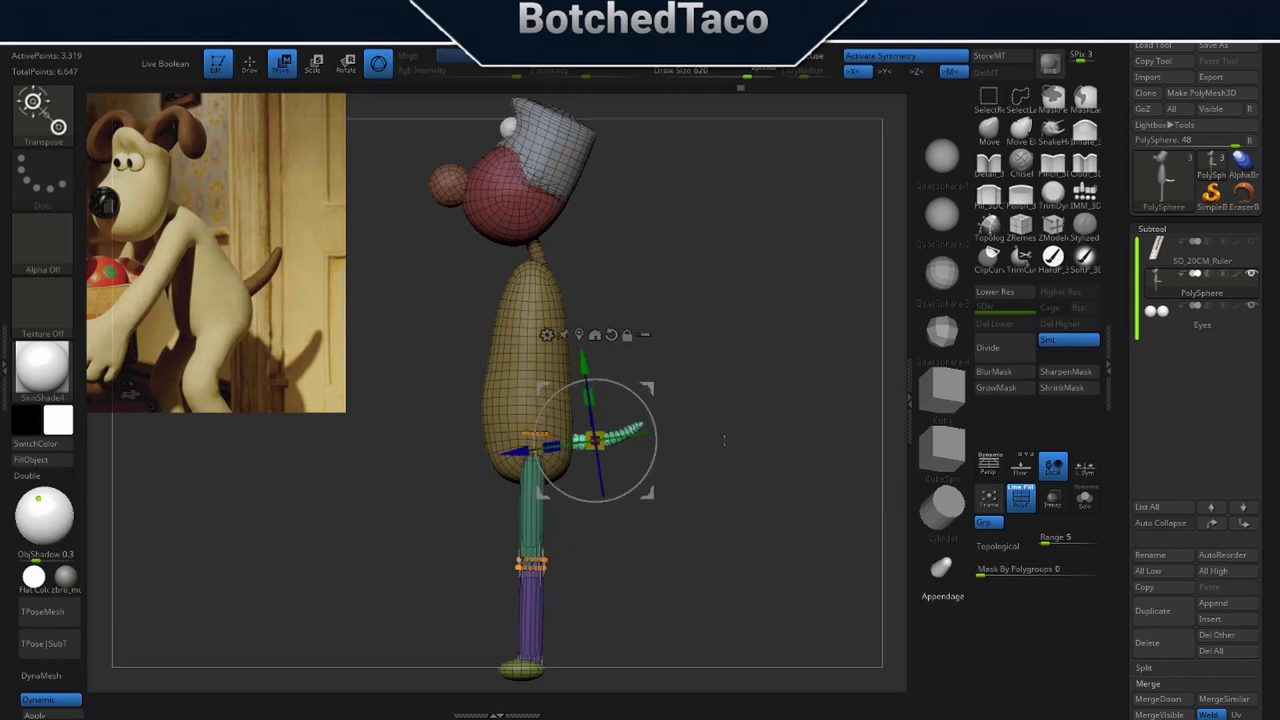
Clear the mask and retopologize the blocked-out body mesh with ZRemesher.
left_click_drag(757, 424, 762, 452, "ctrl")
key("q")
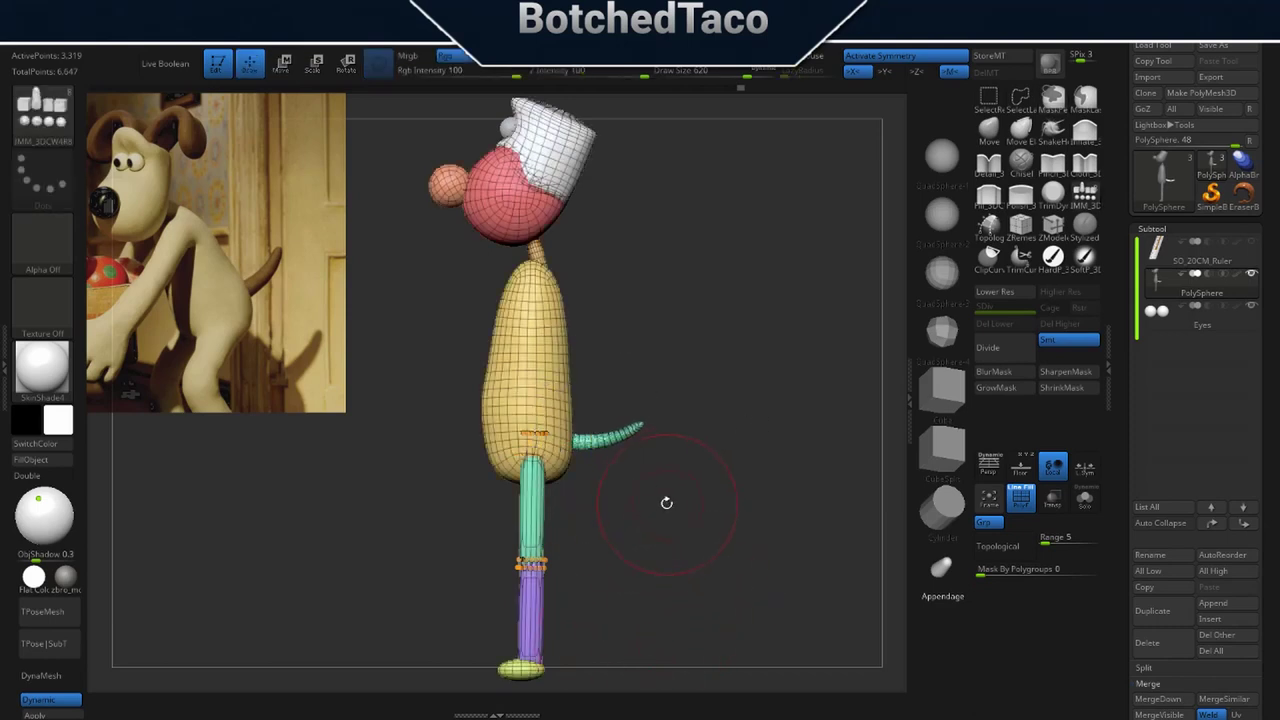
key("space")
left_click(755, 449)
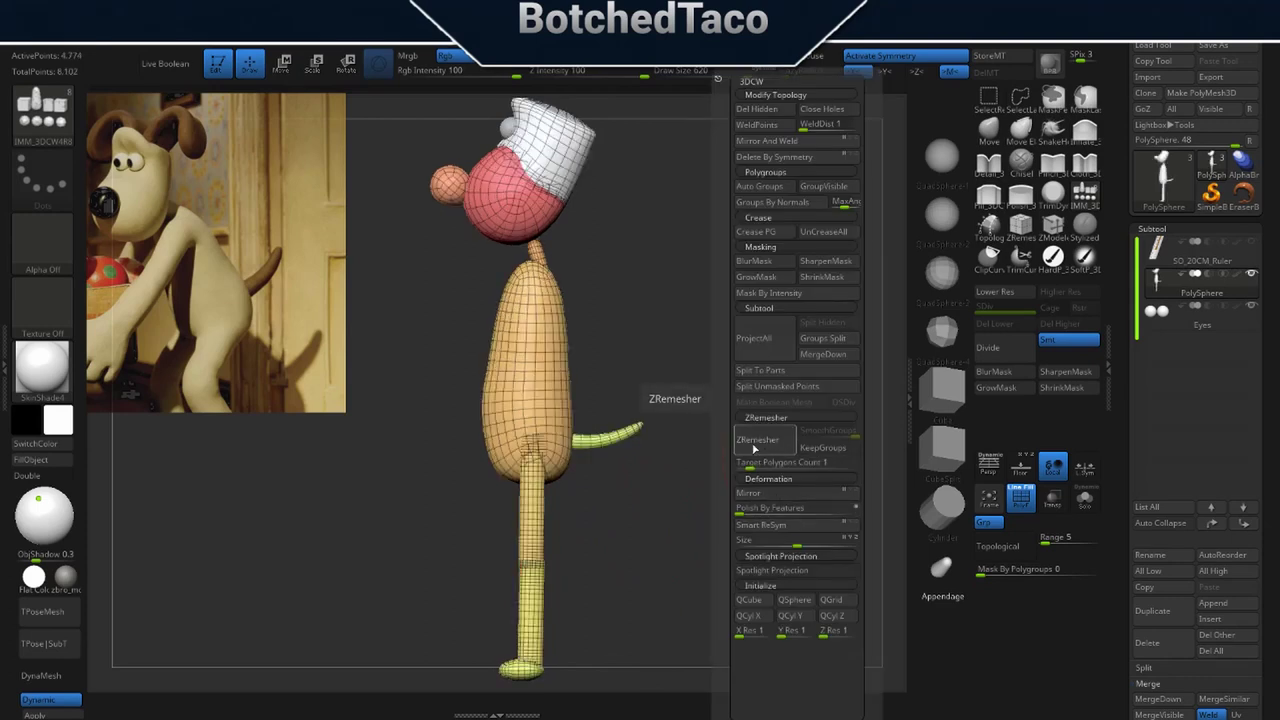
Compare the body mesh before and after the remesh, and insert a symmetrical pair of cylinders at the shoulders as upper arms.
key("ctrl+z")
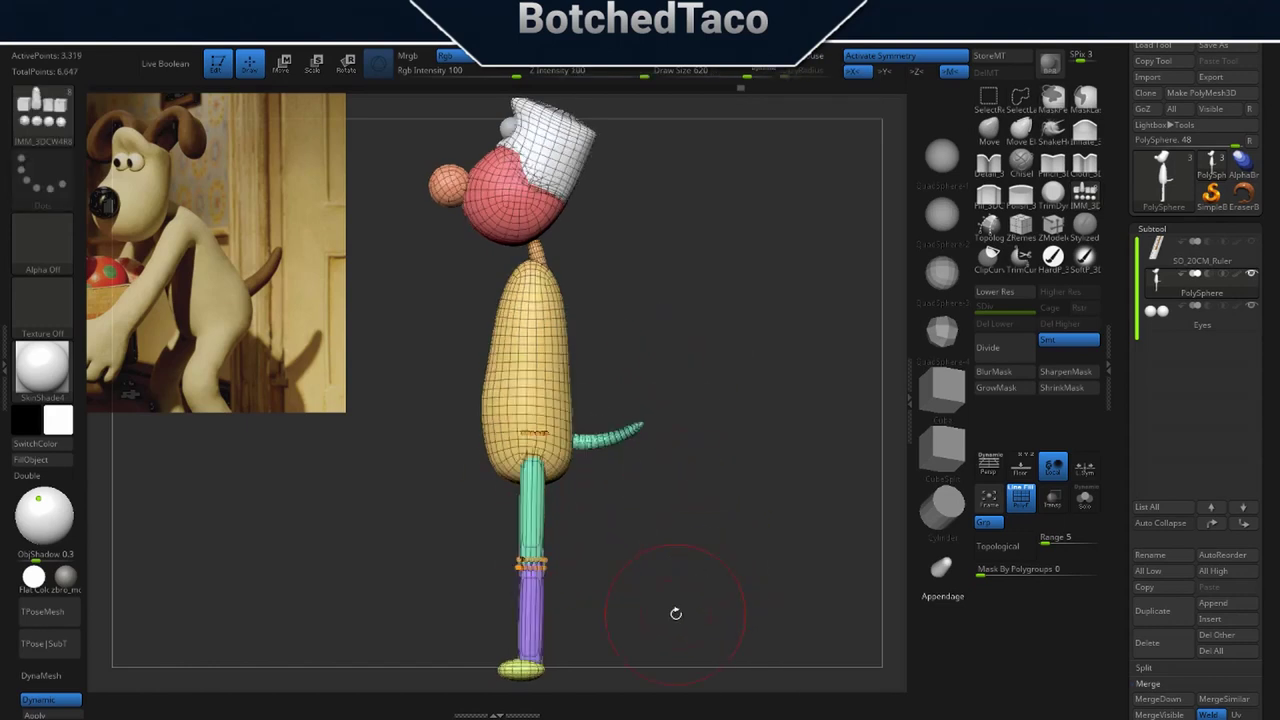
key("ctrl+shift+z")
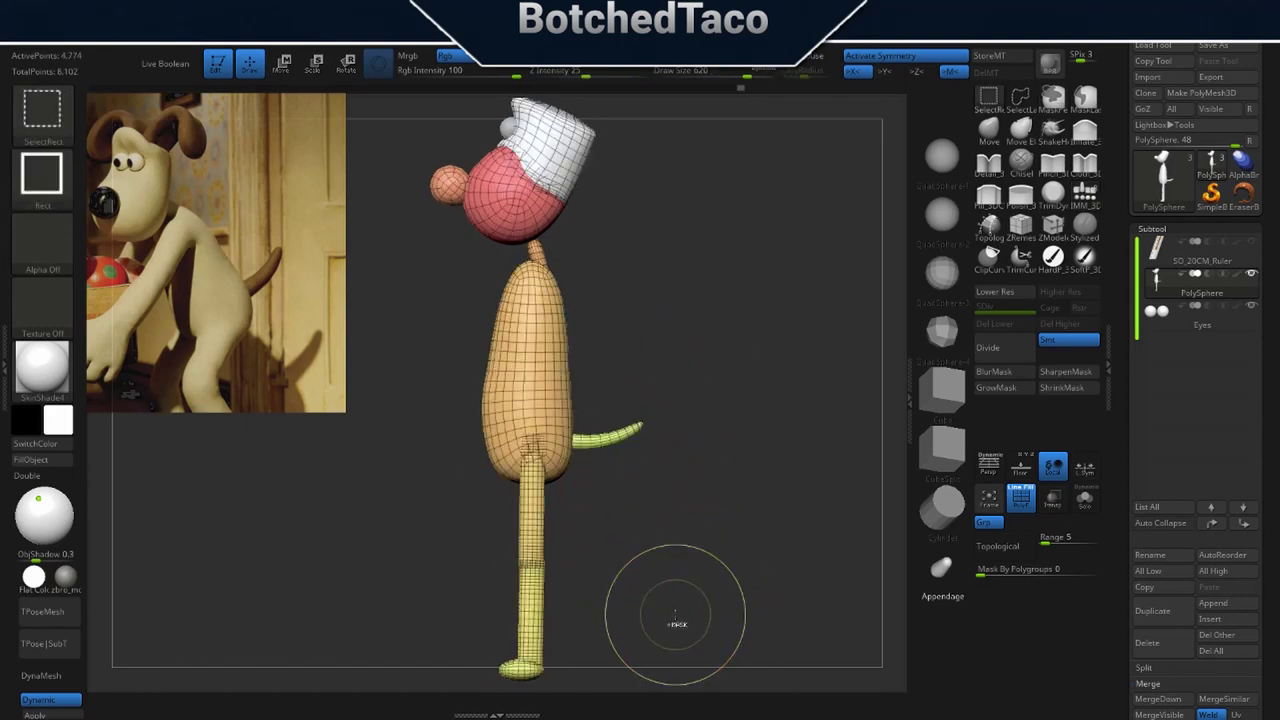
left_click(942, 508)
left_click_drag(543, 281, 548, 313)
left_click_drag(602, 308, 674, 310)
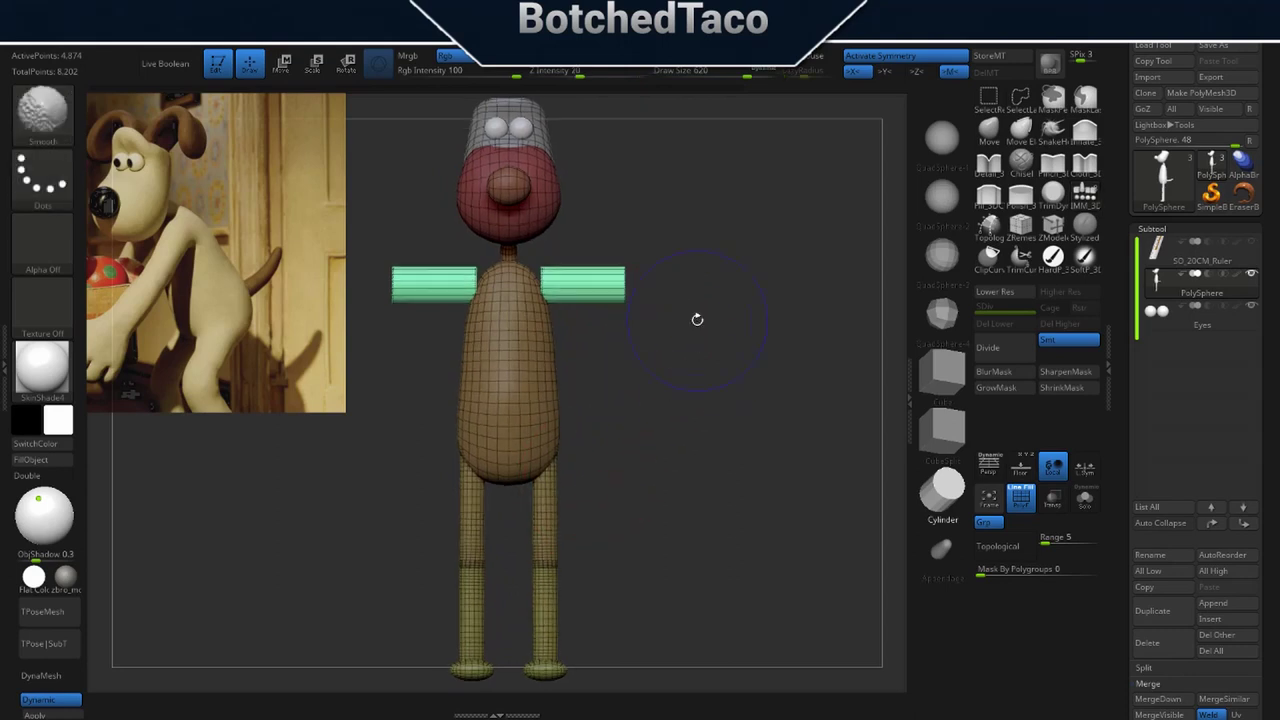
Scale down the upper-arm cylinders, reset the gizmo orientation, and move them inward so they overlap the torso.
key("w")
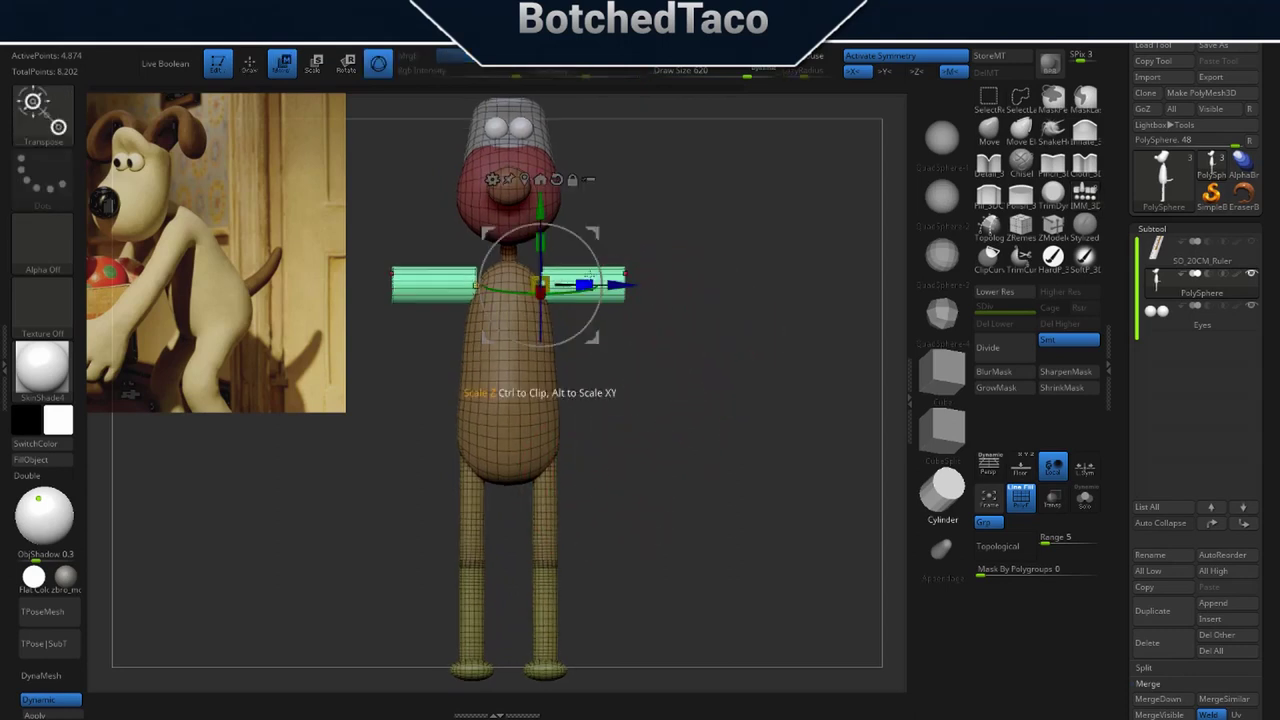
left_click_drag(547, 283, 545, 283)
left_click_drag(543, 283, 541, 285)
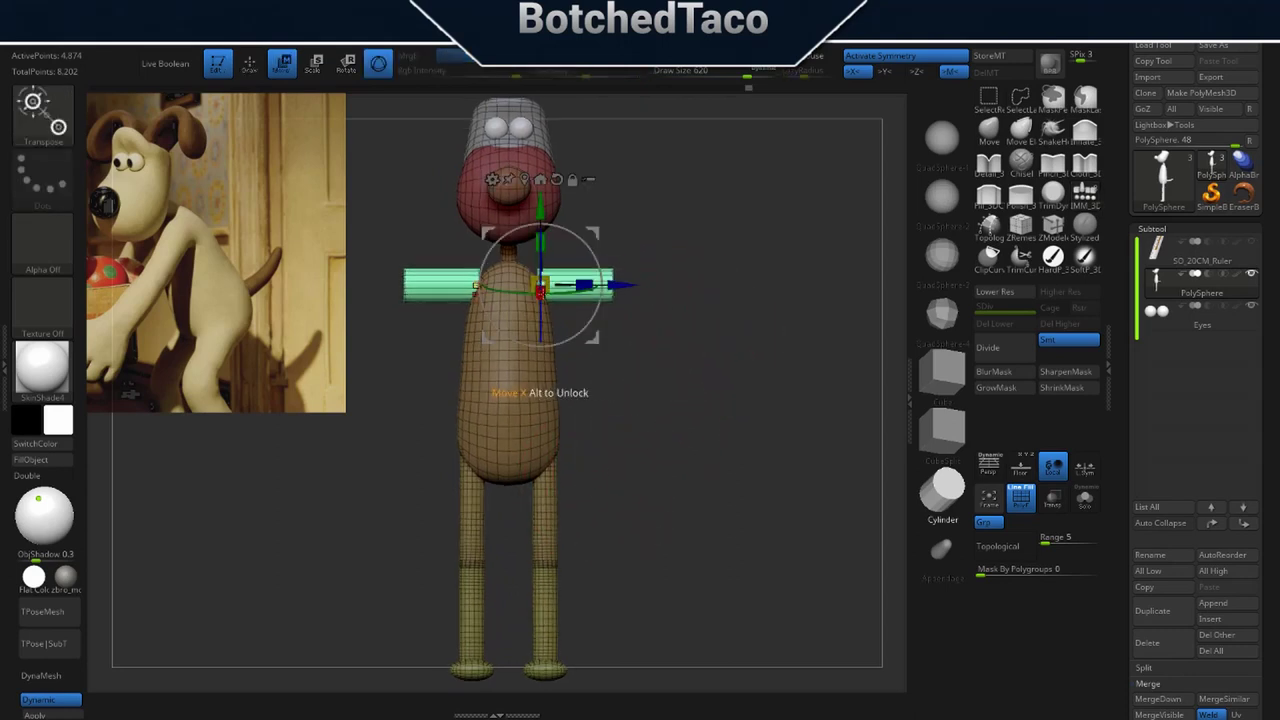
left_click(557, 180, "alt")
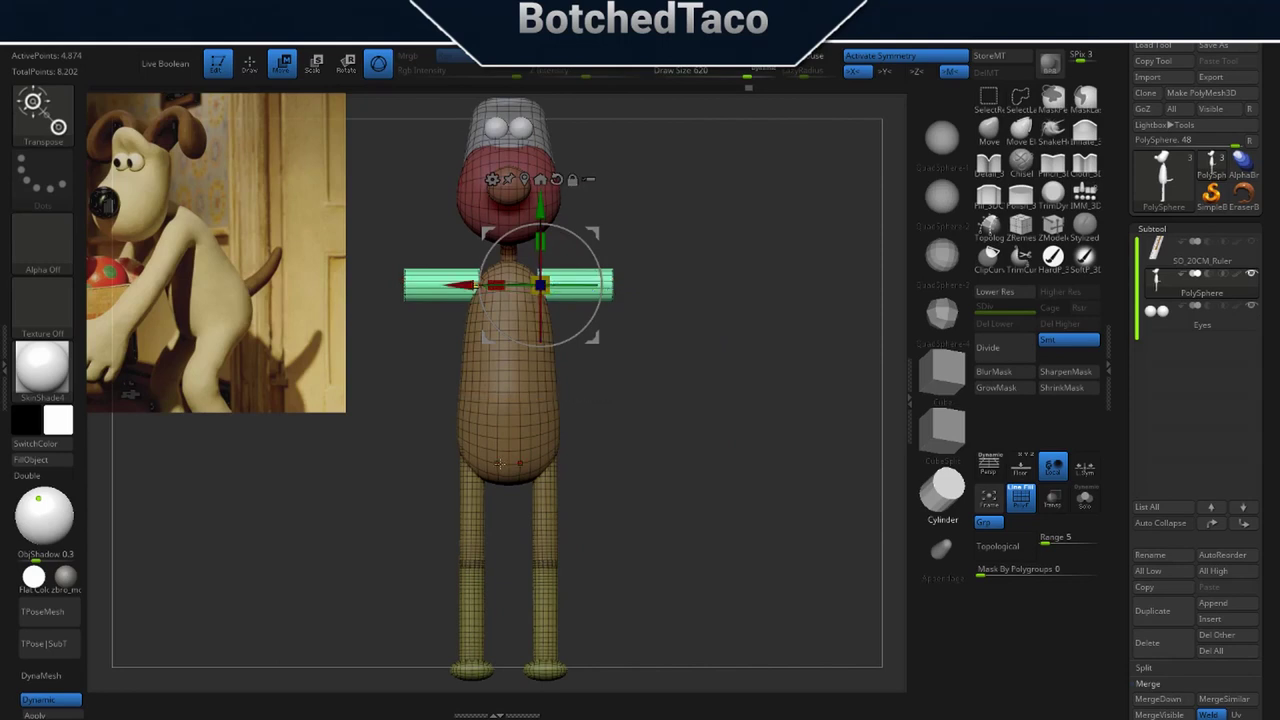
key("ctrl+z")
left_click_drag(529, 282, 529, 288)
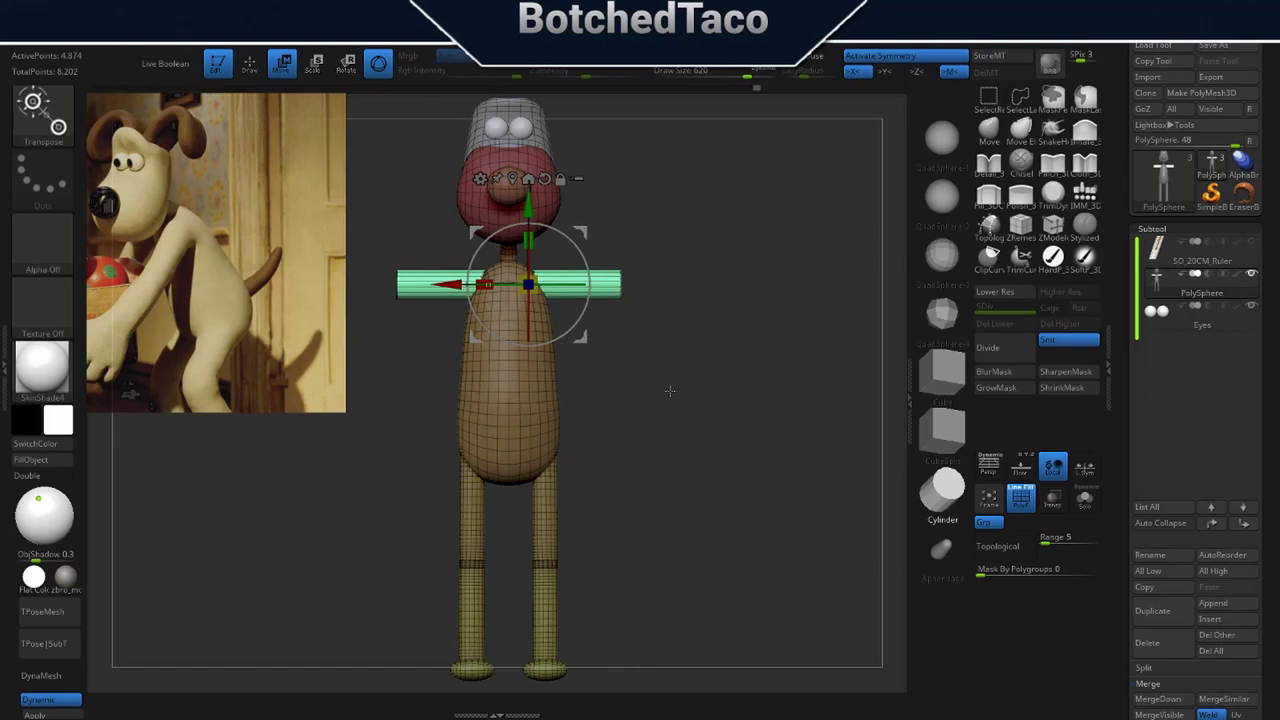
Duplicate the upper-arm cylinders outward as forearms, isolate the copies with a mask, and lengthen them to meet the upper arms.
key("ctrl")
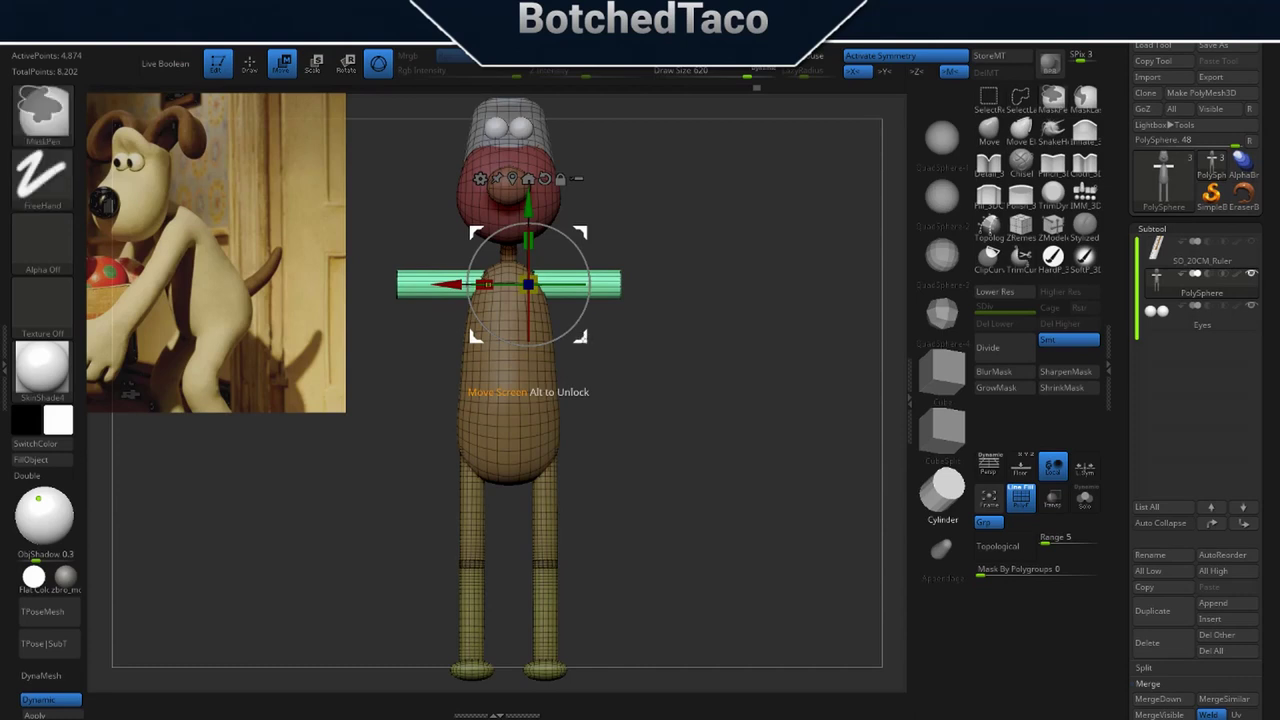
left_click_drag(581, 338, 676, 338, "ctrl")
left_click(775, 383, "ctrl")
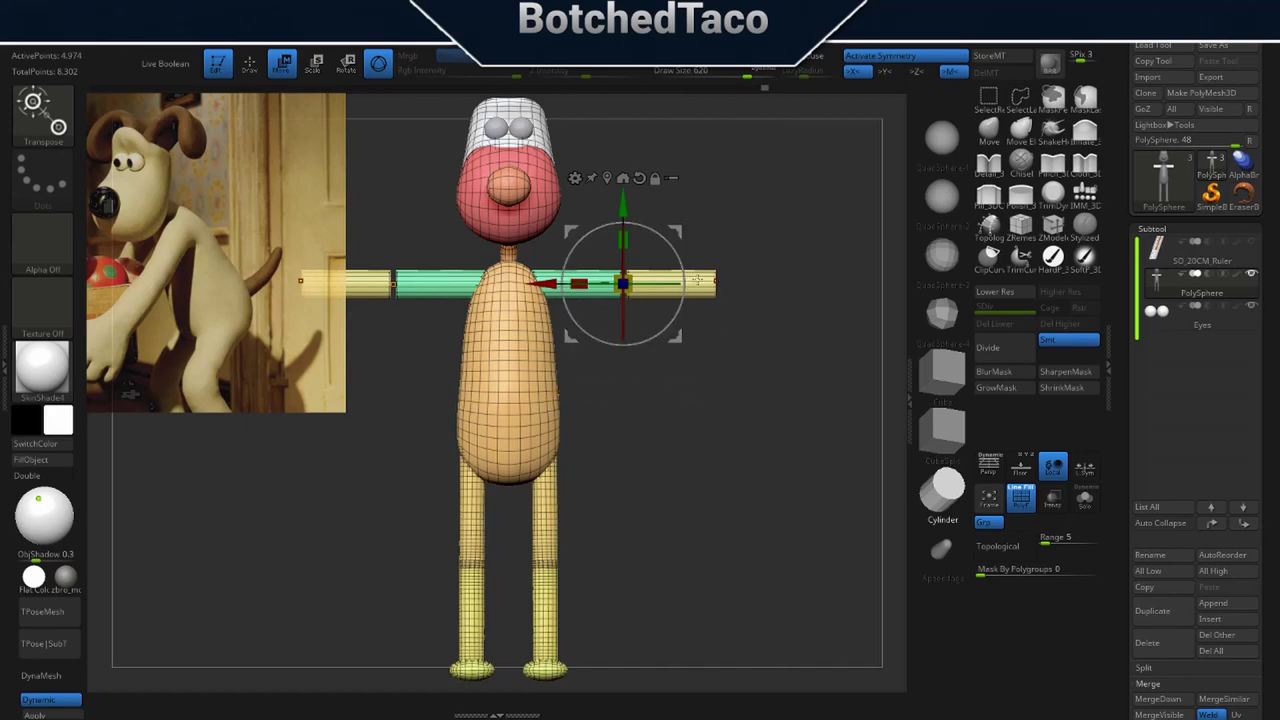
left_click(699, 278, "ctrl")
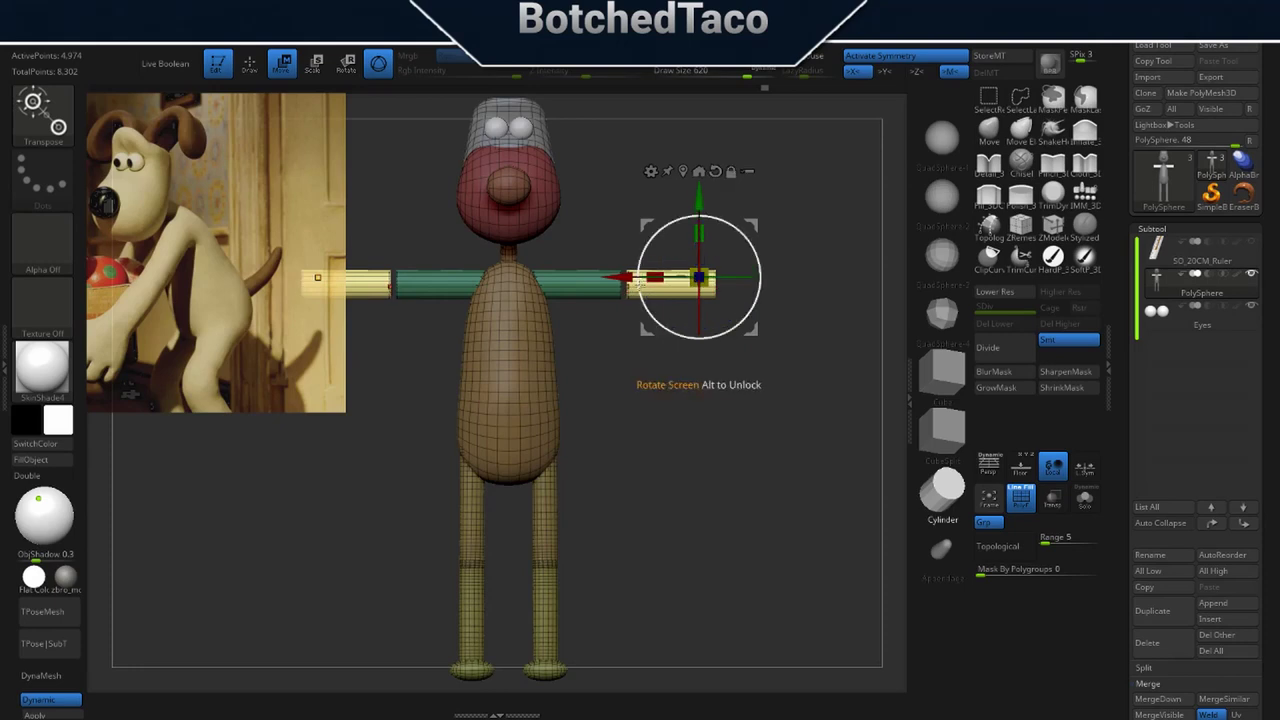
left_click_drag(655, 278, 586, 279)
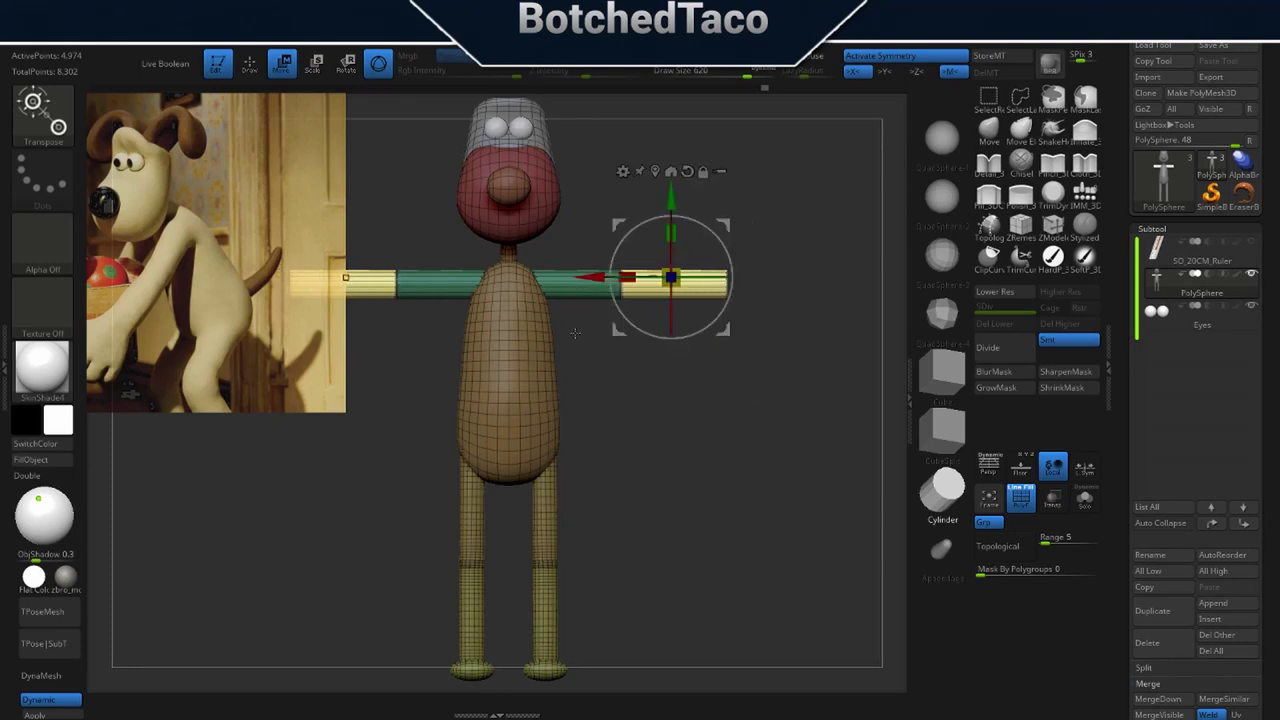
Try to move the forearms slightly inward and retopologize the whole mesh with ZRemesher.
key("space")
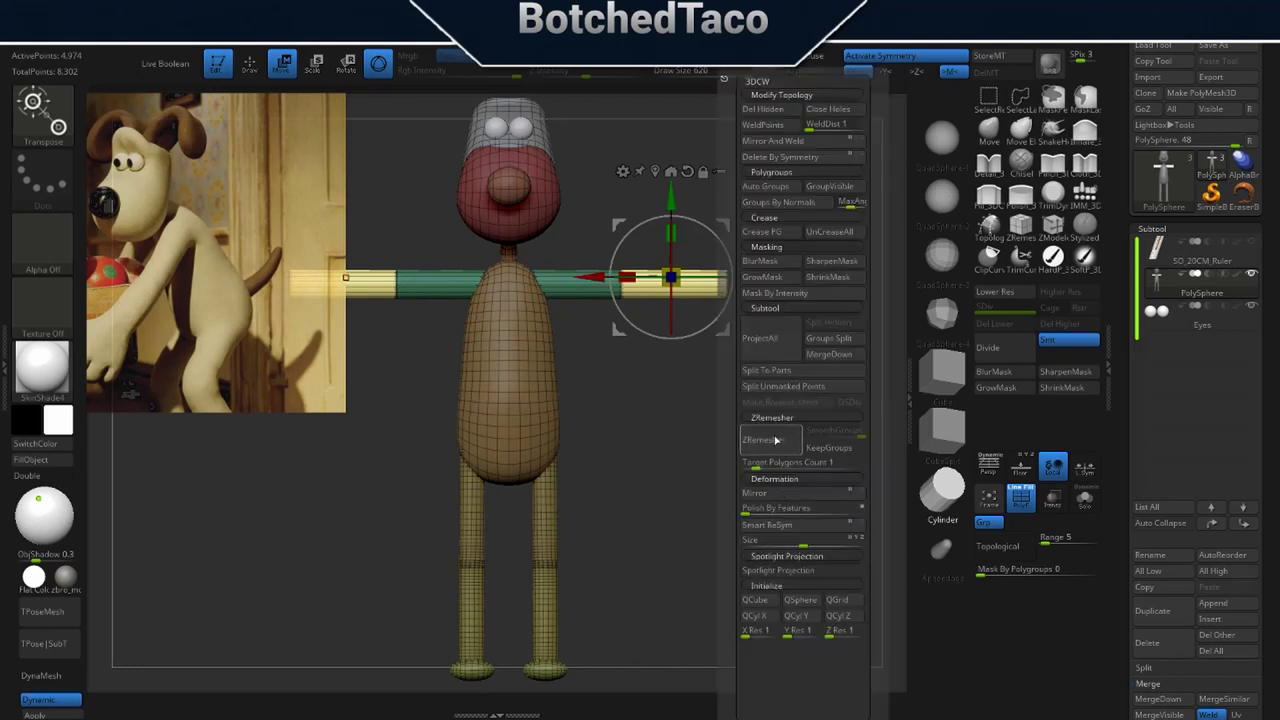
left_click(775, 441)
left_click_drag(593, 279, 586, 279)
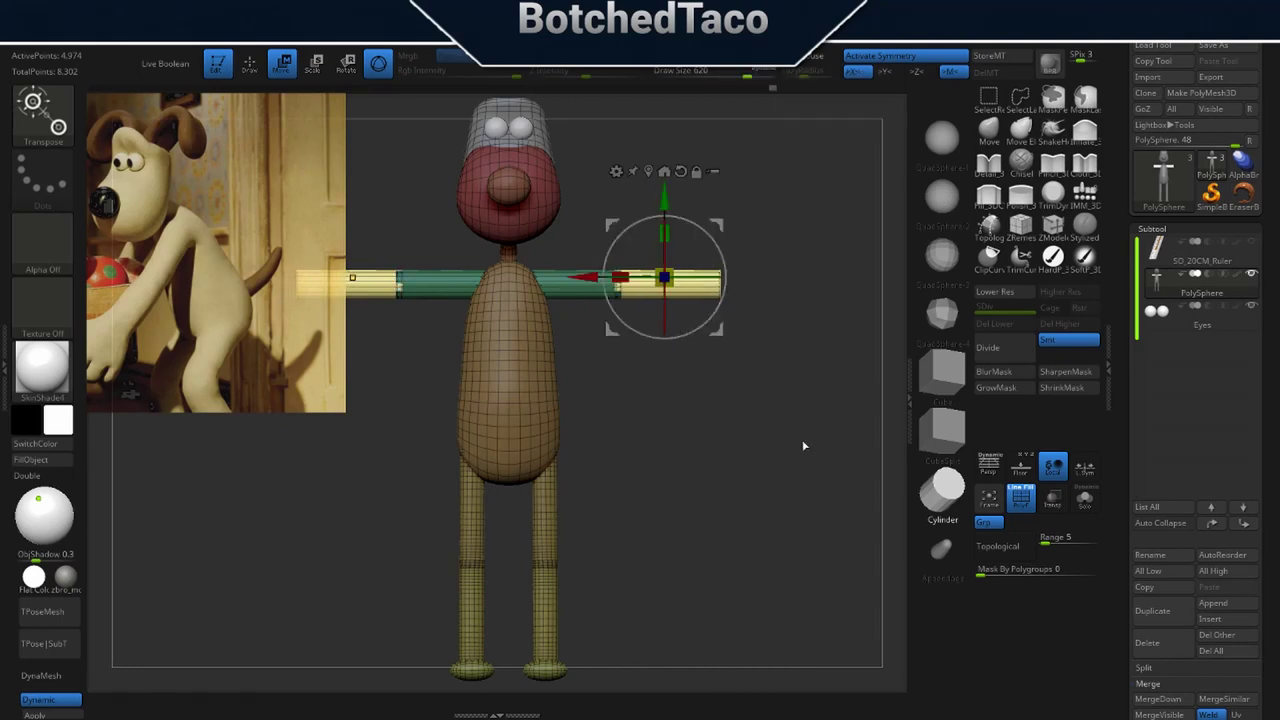
key("space")
left_click(776, 446)
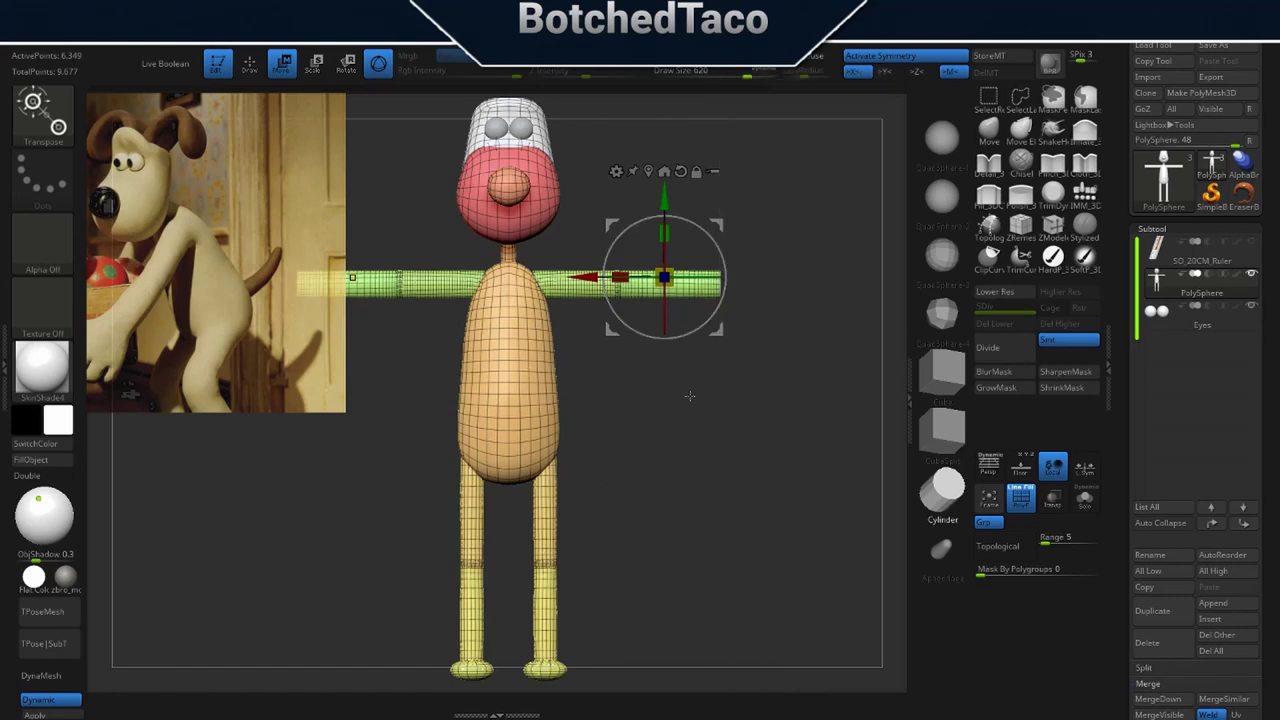
key("space")
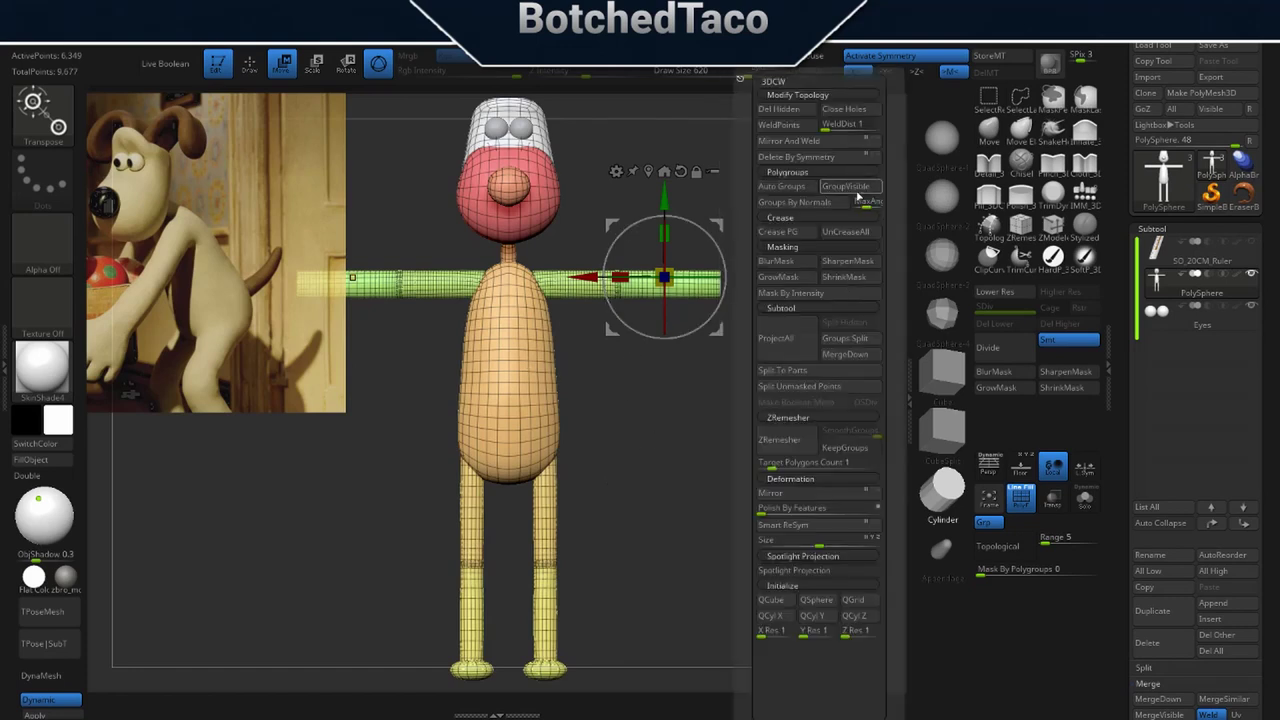
key("ctrl+z")
key("ctrl+z")
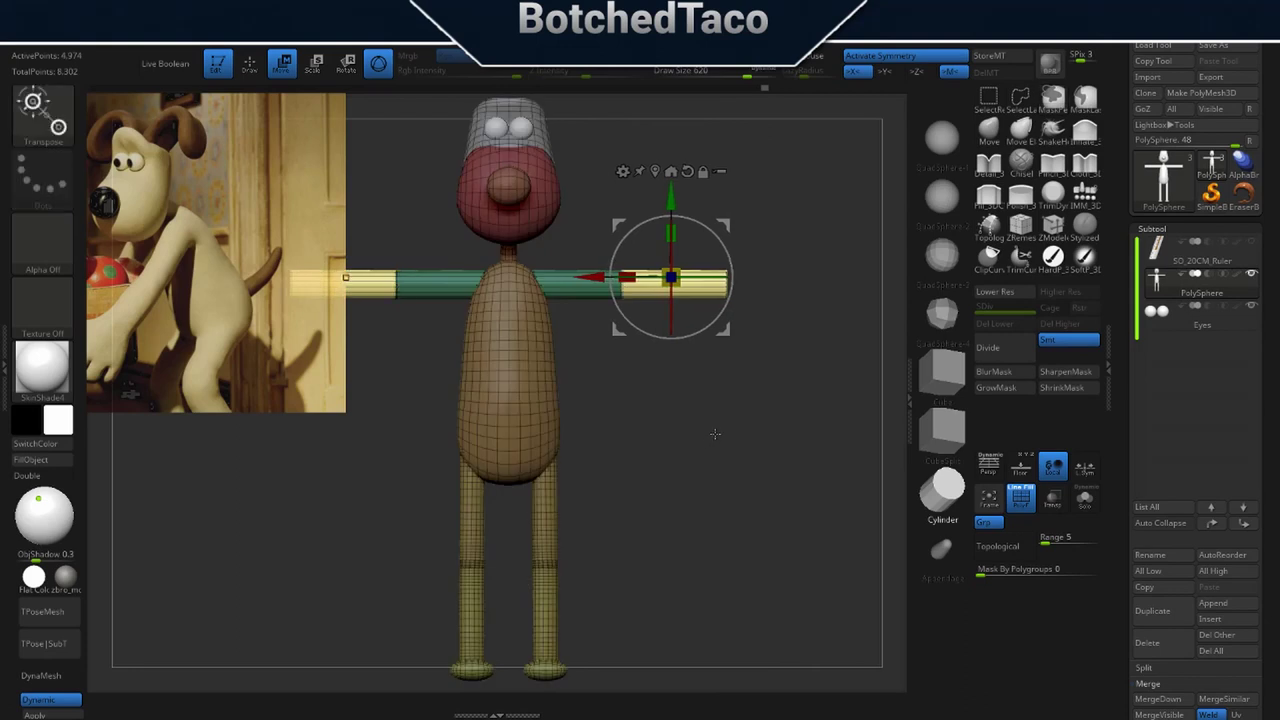
Remove all creases from the mesh, retopologize it with ZRemesher, and return to Draw mode.
key("space")
left_click(804, 230)
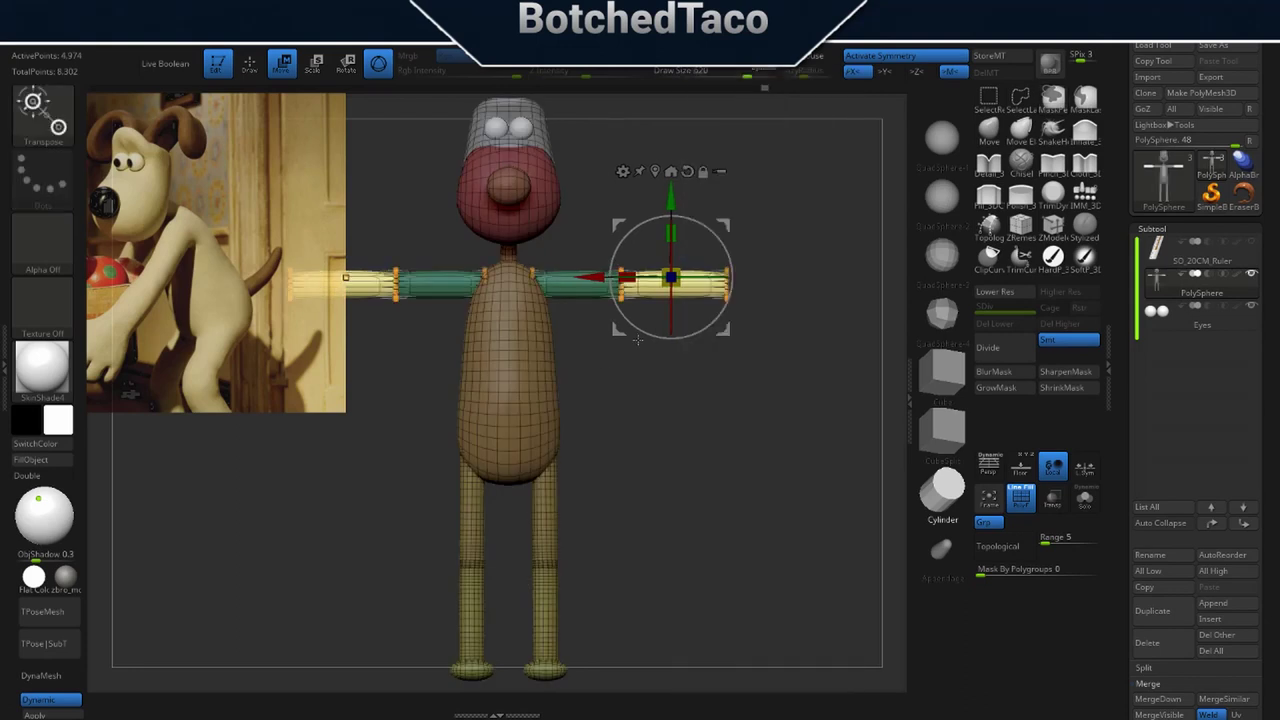
right_click_drag(689, 427, 747, 491, "ctrl")
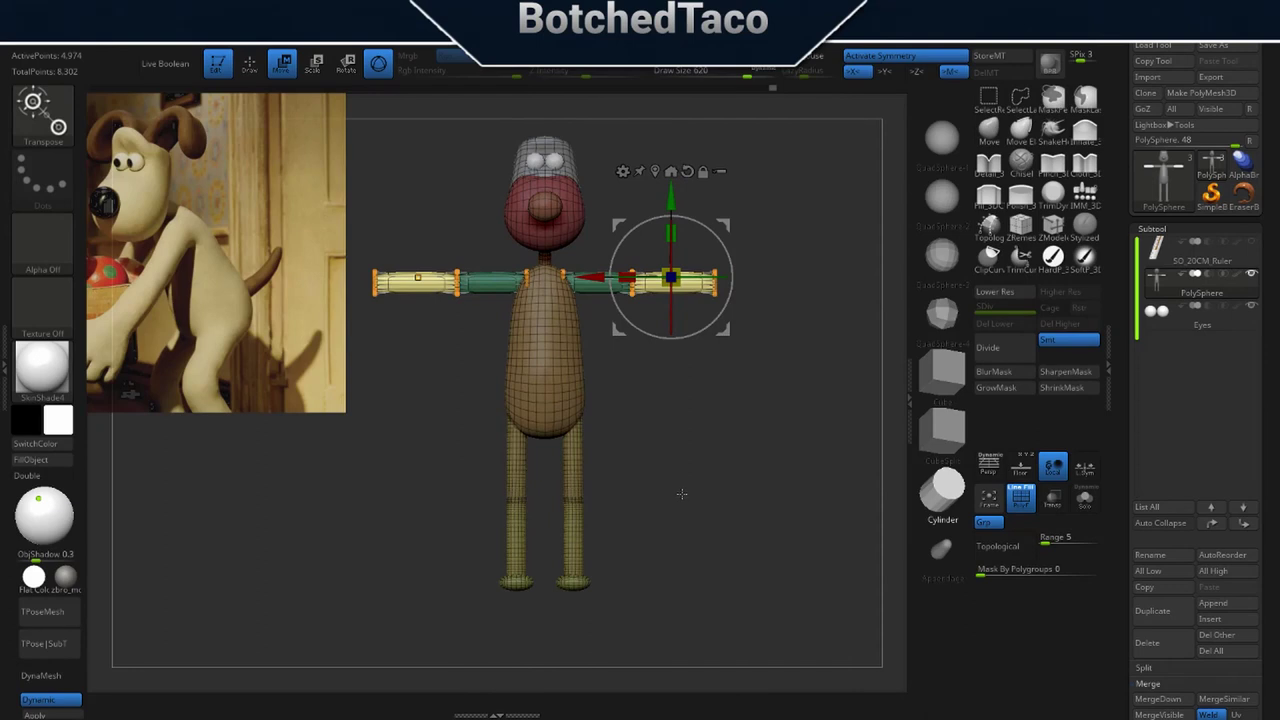
key("space")
left_click(763, 440)
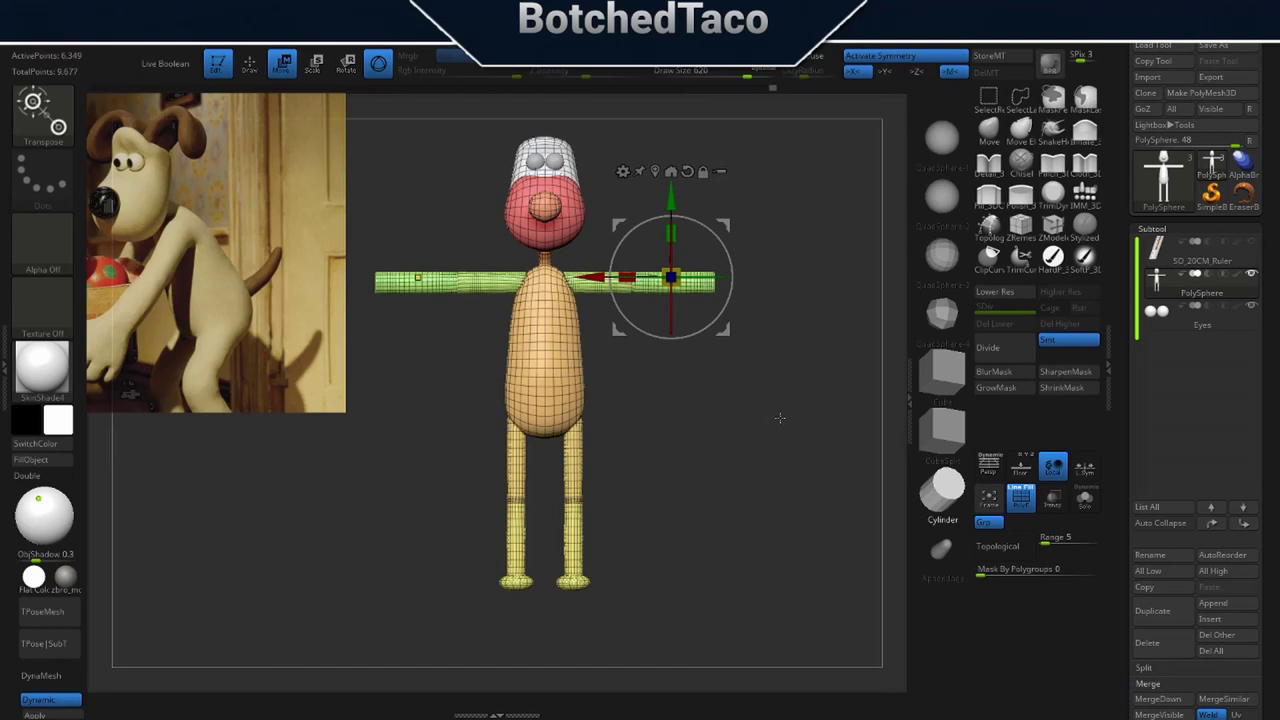
key("q")
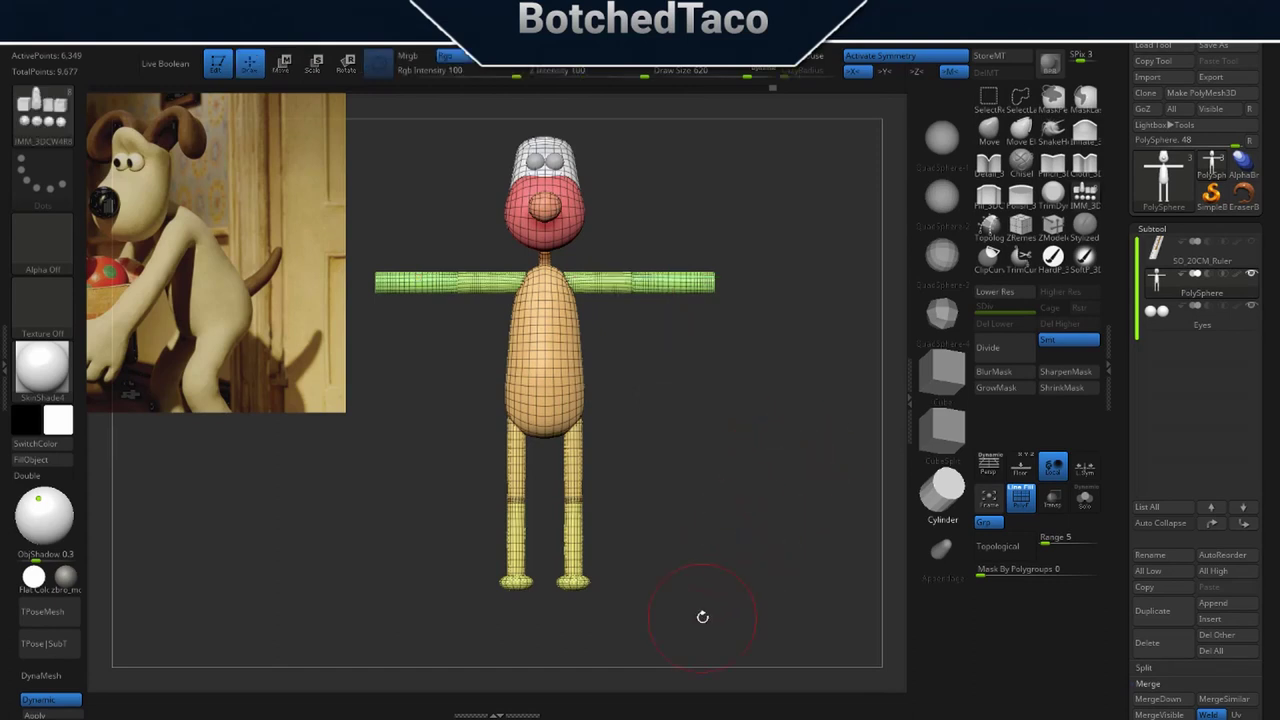
Examine the proportions of the arms, torso and legs from the side and the front.
left_click_drag(705, 434, 643, 446)
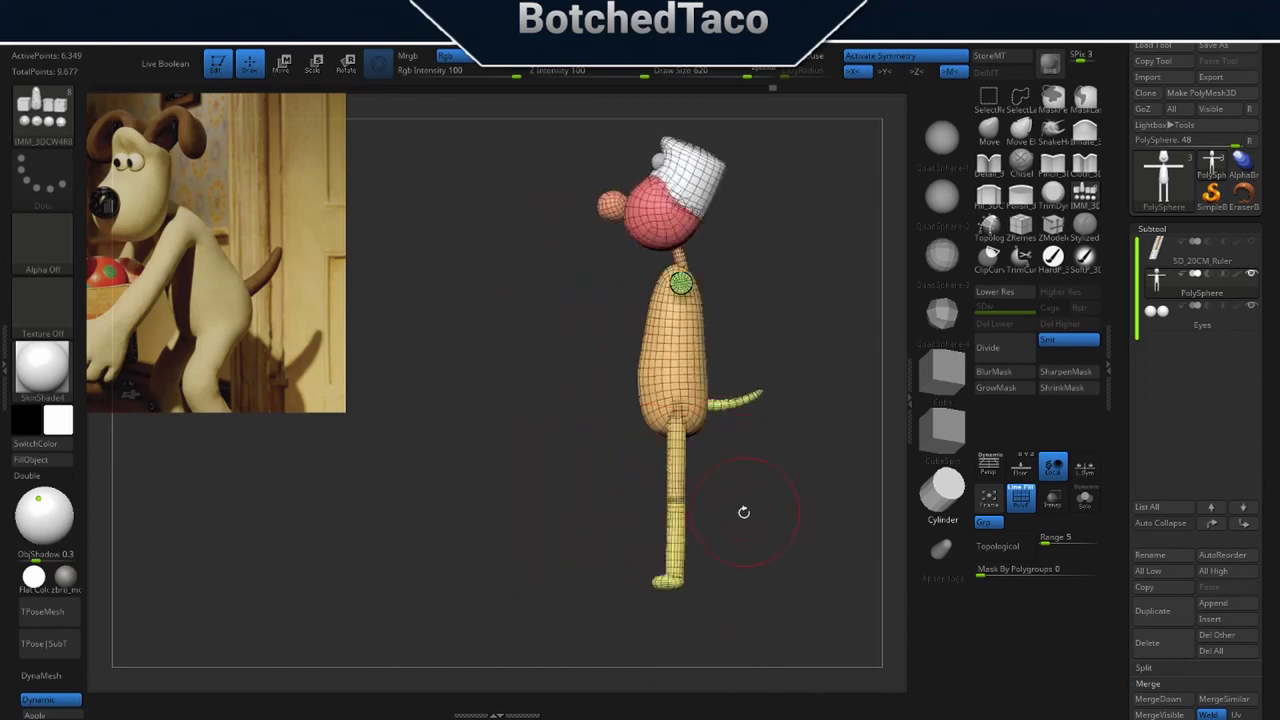
right_click_drag(731, 374, 799, 441, "ctrl")
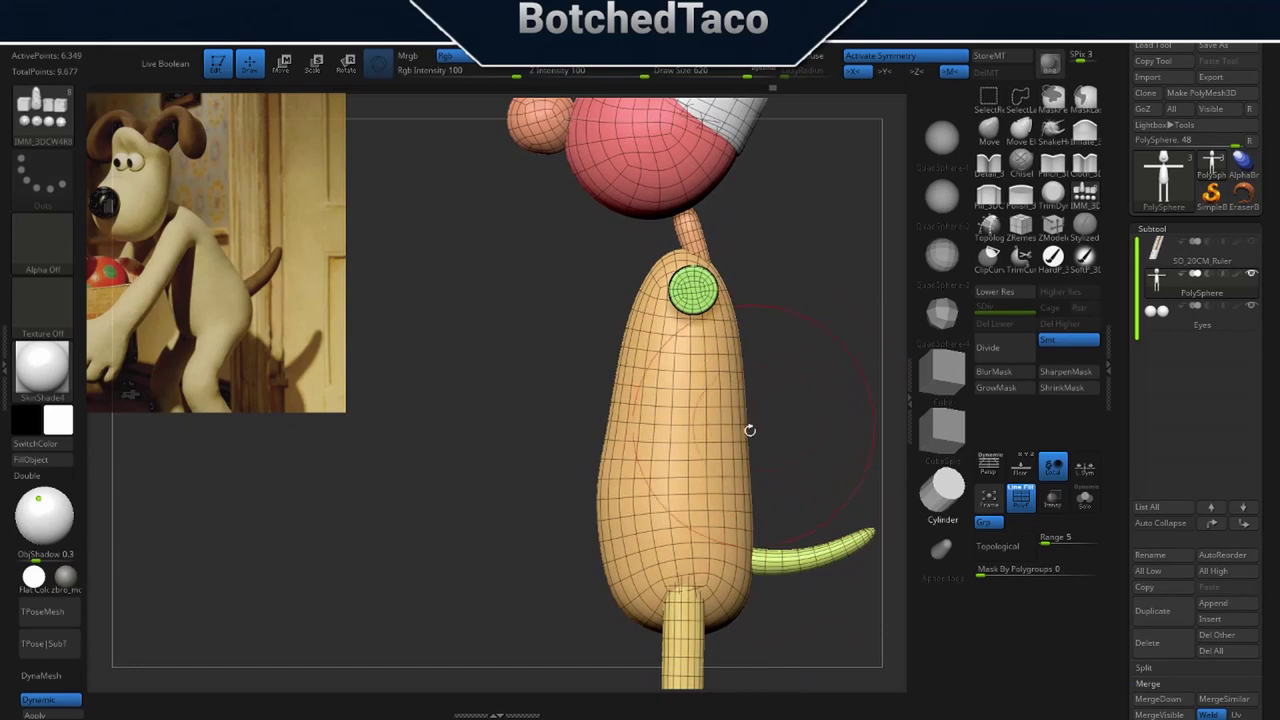
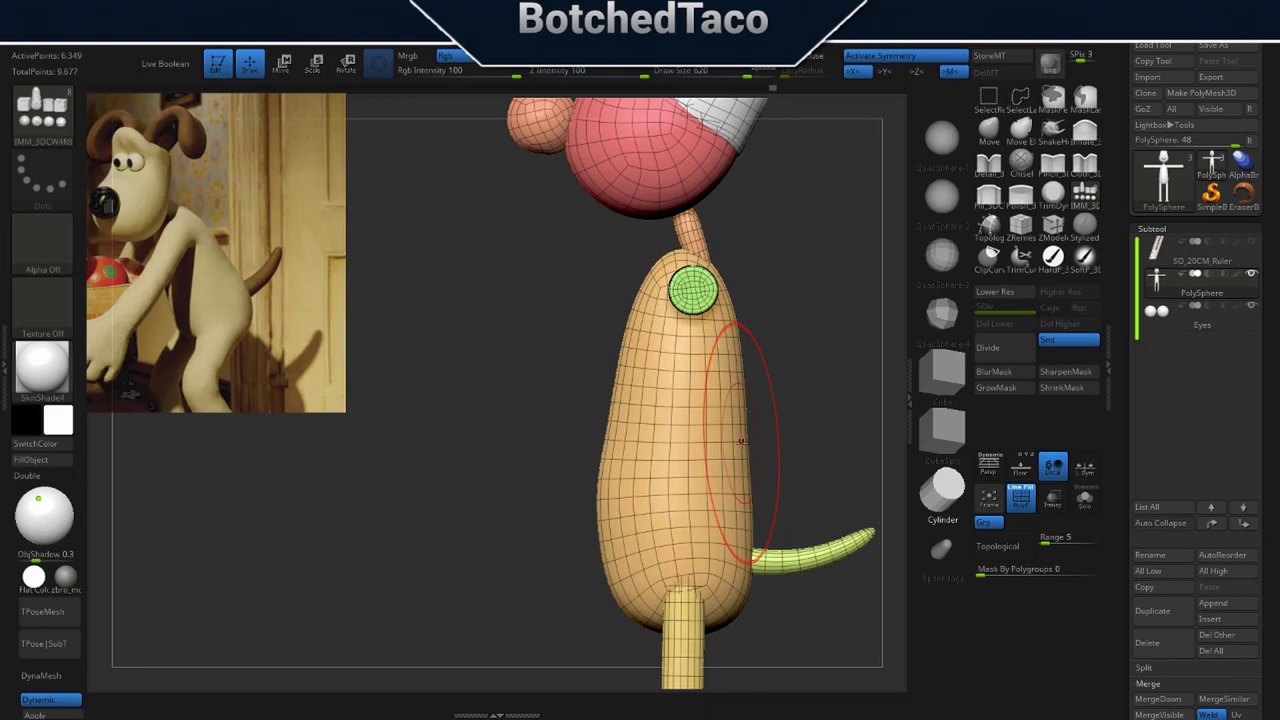
left_click_drag(430, 398, 530, 442)
key("f")
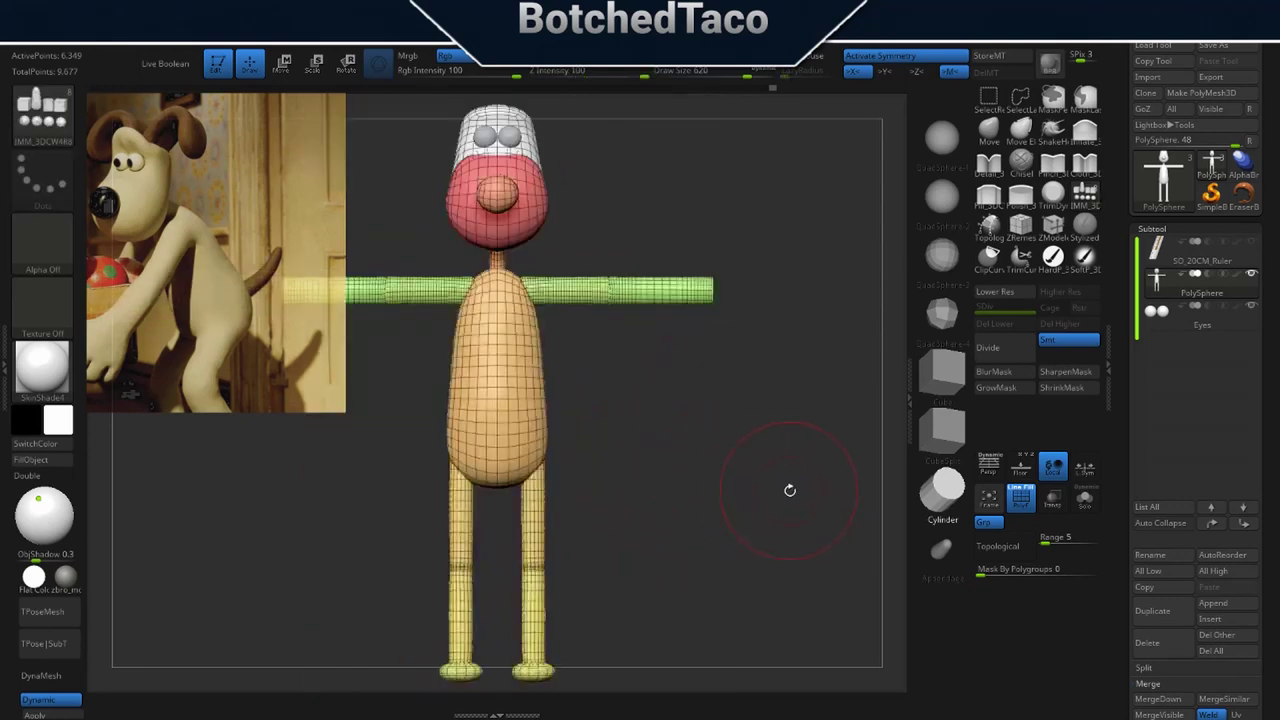
left_click_drag(809, 399, 690, 428)
left_click_drag(590, 447, 726, 459, "alt")
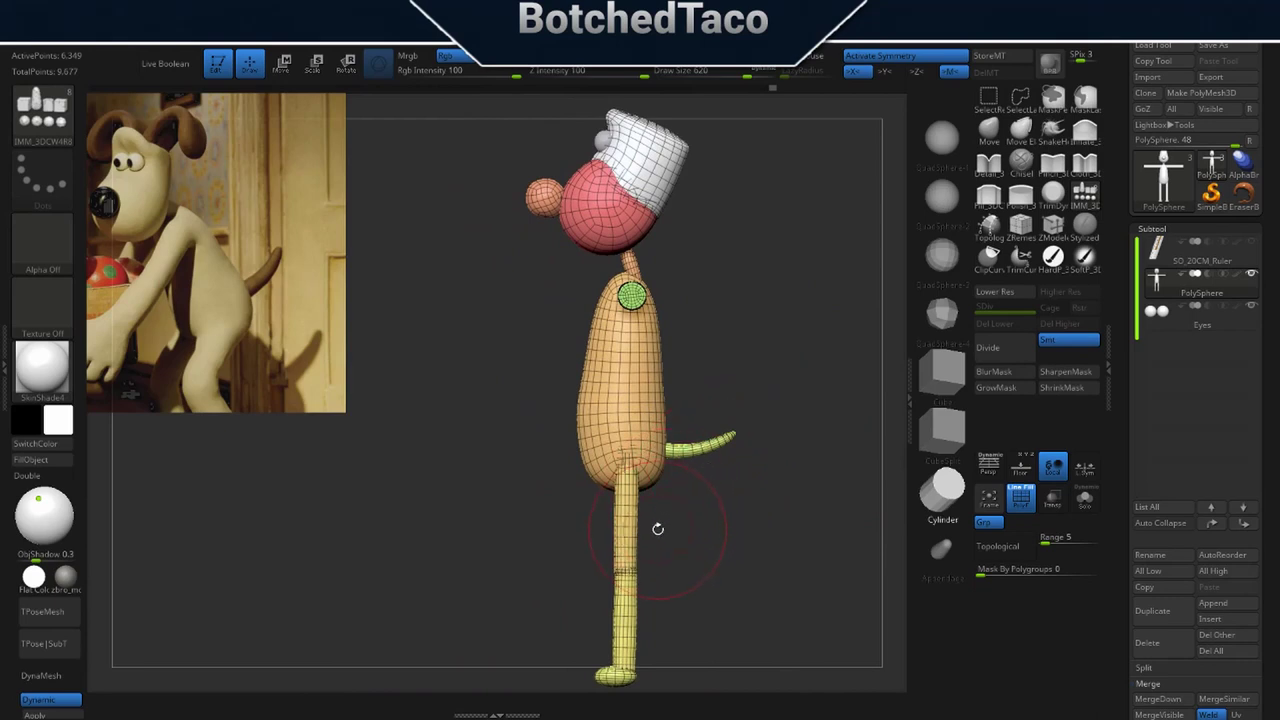
left_click_drag(498, 520, 514, 498)
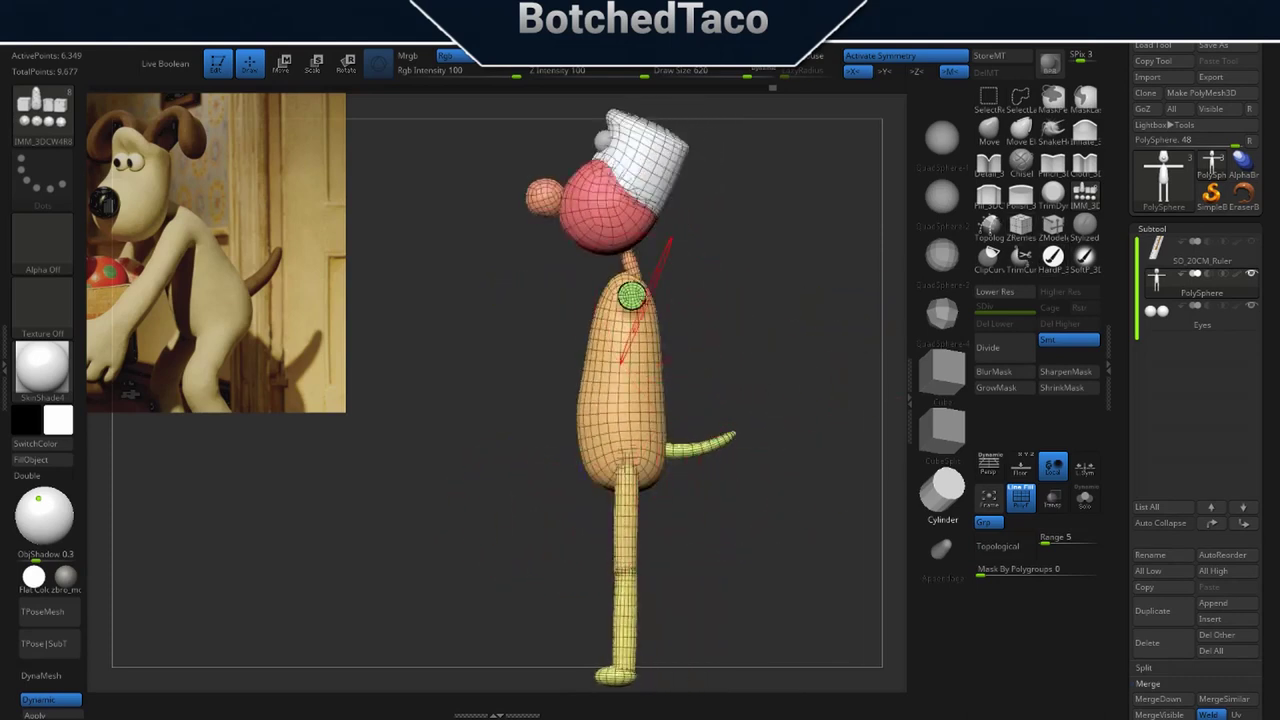
Reduce the draw size to 318 and insert short, thicker cylinders at the ends of both arms as hands.
key("s")
left_click_drag(753, 360, 728, 360)
right_click_drag(714, 300, 734, 376, "ctrl")
right_click_drag(681, 251, 726, 438, "alt")
left_click_drag(726, 438, 716, 441)
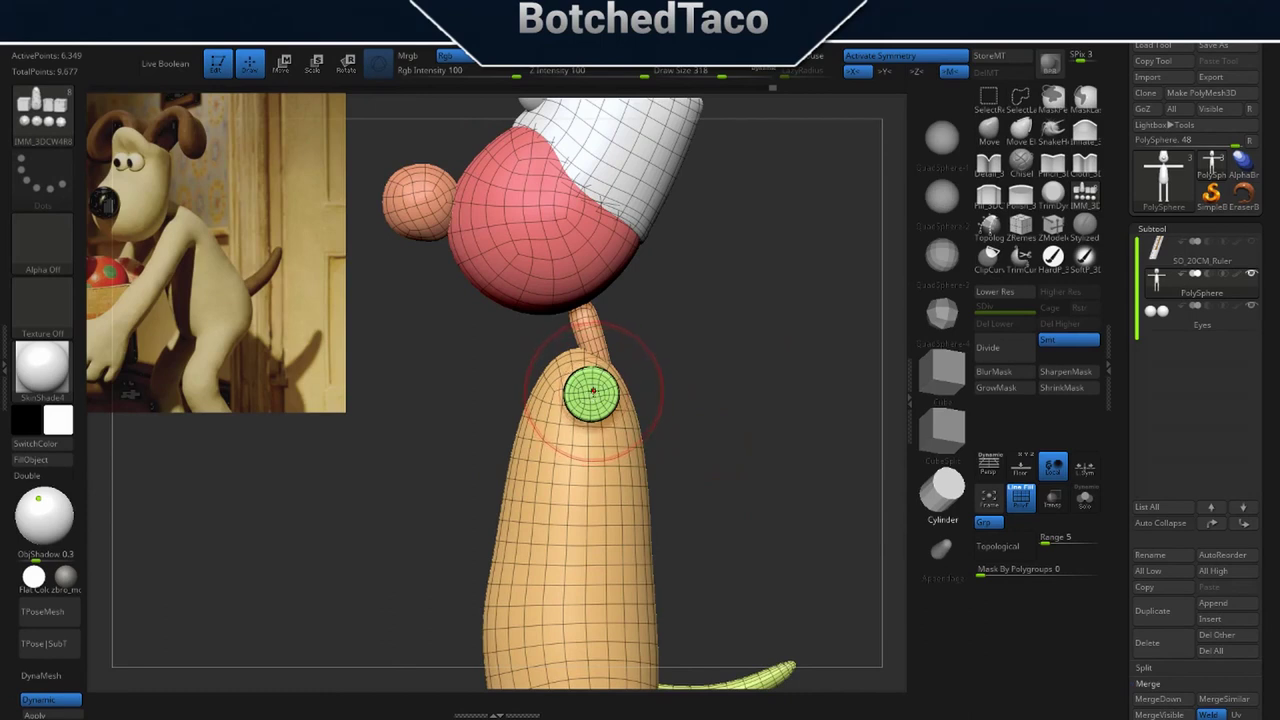
left_click_drag(593, 391, 614, 441)
right_click_drag(636, 500, 670, 497)
right_click_drag(751, 487, 576, 459, "alt")
right_click_drag(719, 489, 648, 507)
right_click_drag(608, 380, 610, 480, "ctrl")
mouse_move(735, 412)
right_mouse_down("ctrl")
mouse_move(677, 420)
mouse_move(617, 366)
mouse_move(800, 437)
mouse_move(651, 480)
mouse_move(620, 458)
right_mouse_up("ctrl")
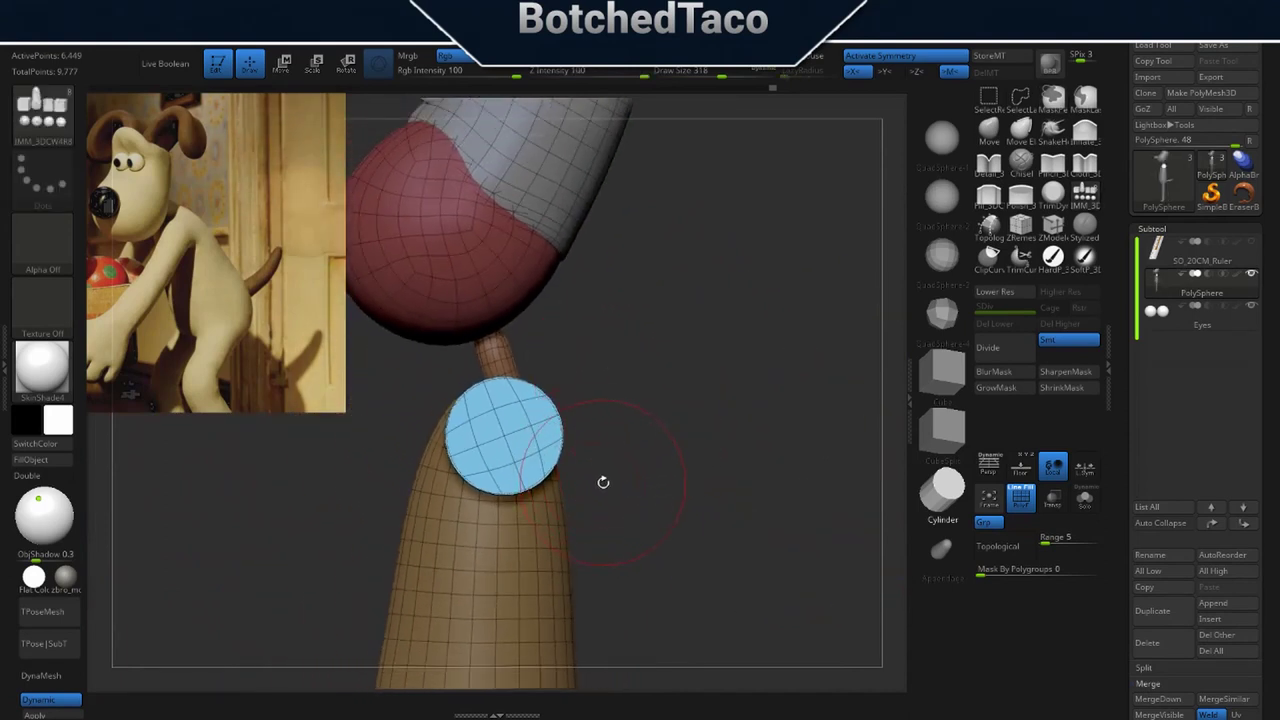
right_click_drag(640, 462, 730, 385)
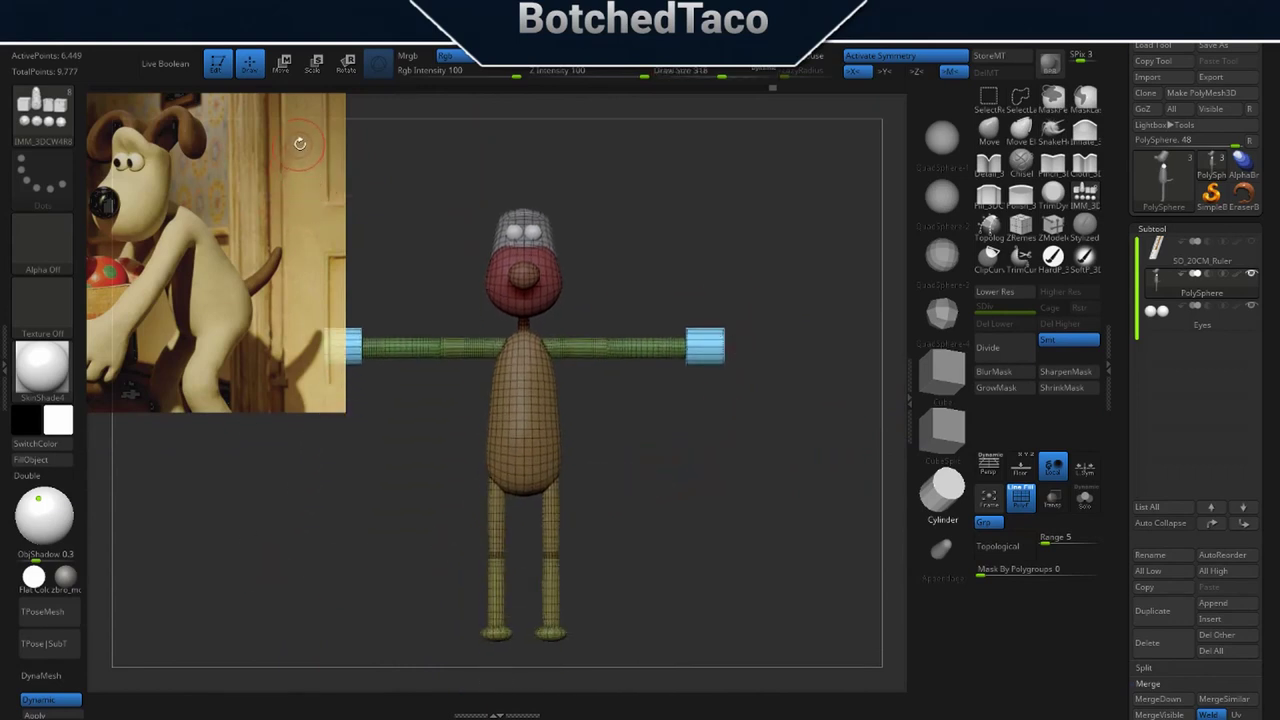
Adjust the Spotlight reference image and hide it from the canvas.
key("z")
left_click_drag(305, 150, 300, 271)
key("shift+z")
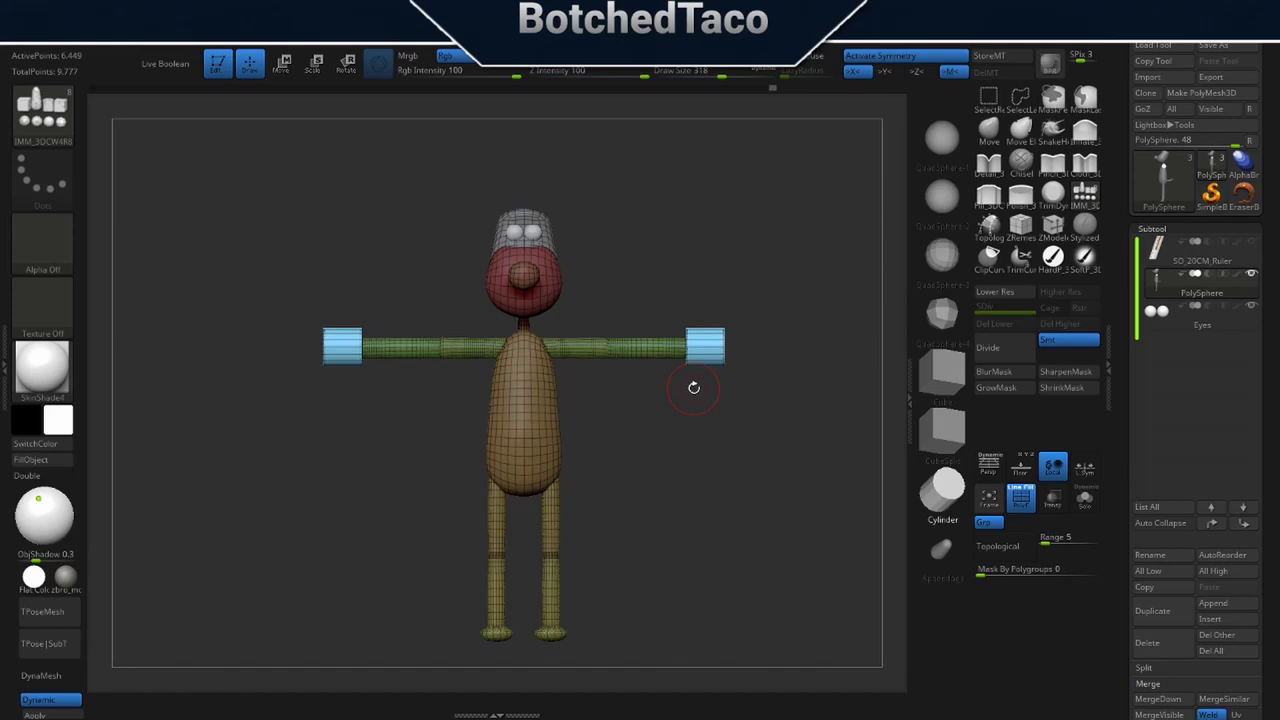
Import AMOLD_4_lg.jpg from the References folder as a texture.
mouse_move(698, 36)
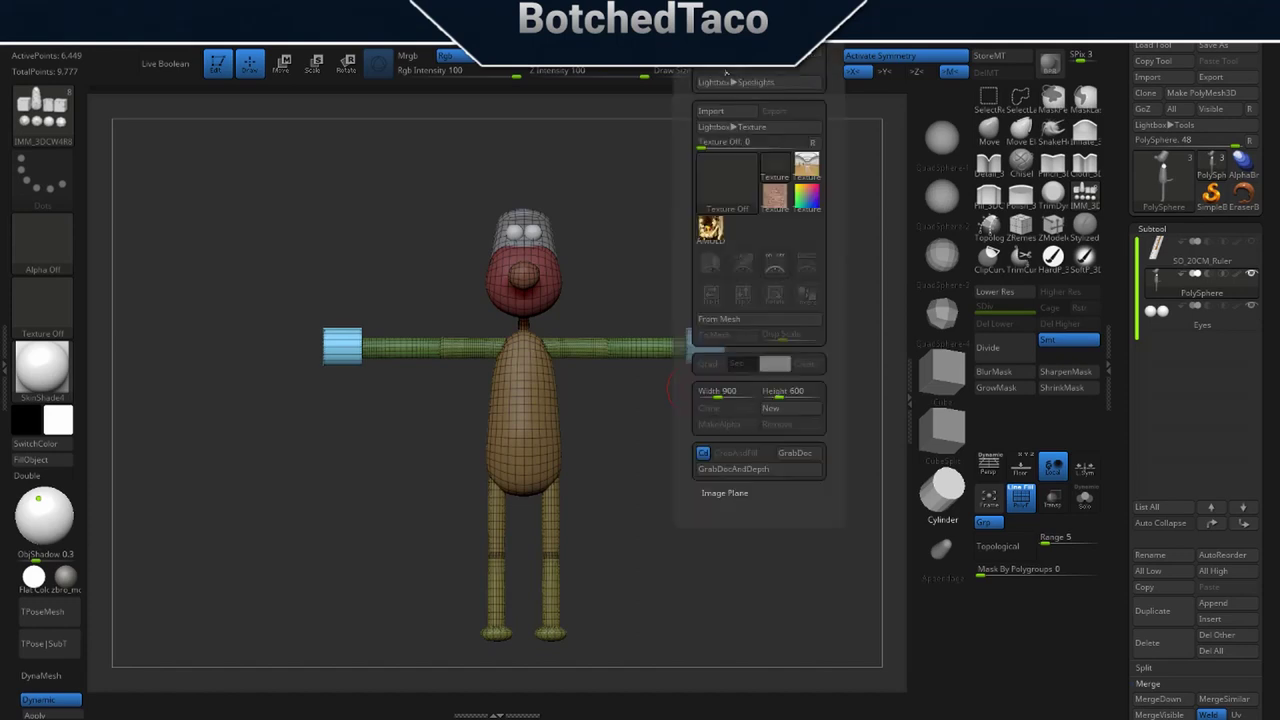
left_click(735, 110)
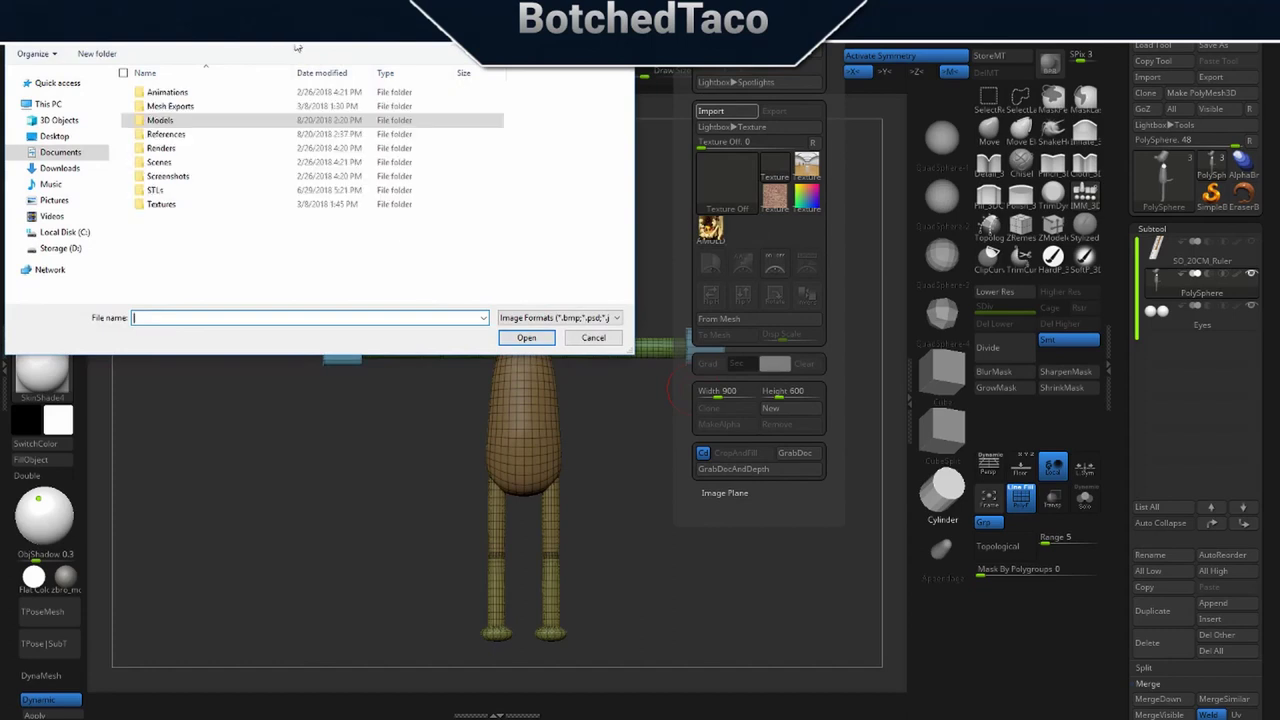
double_click(200, 138)
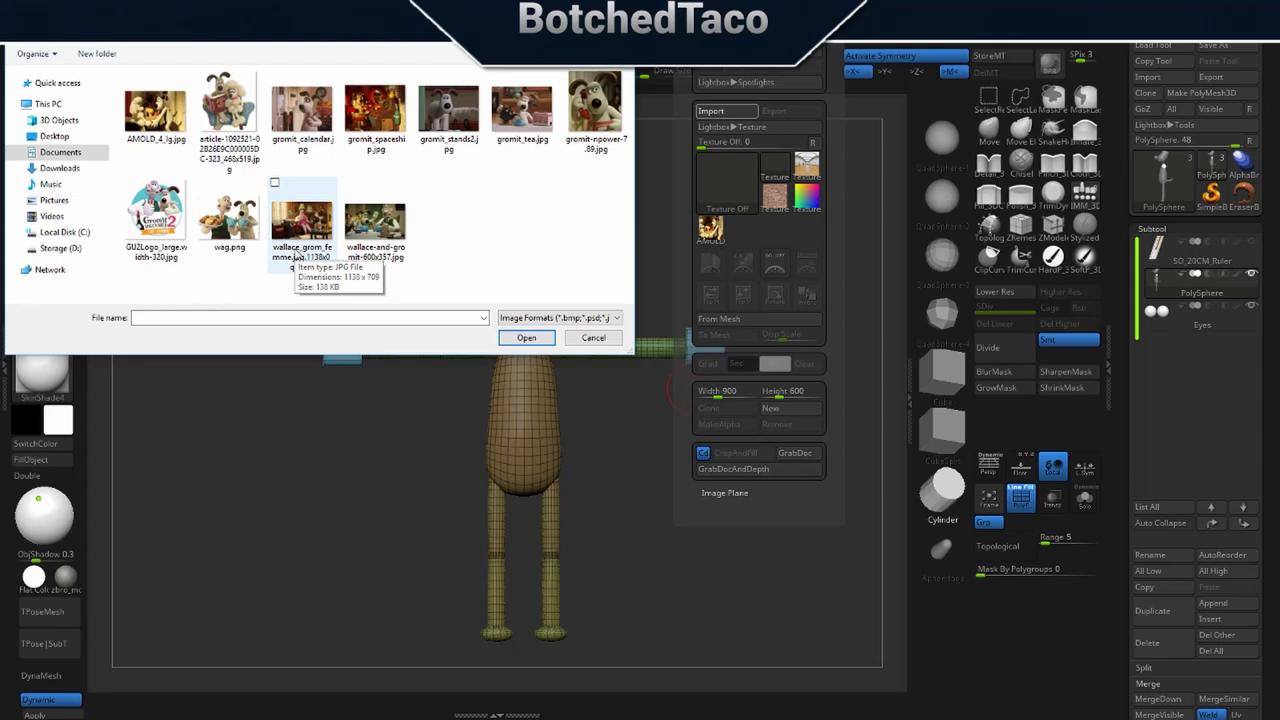
double_click(165, 110)
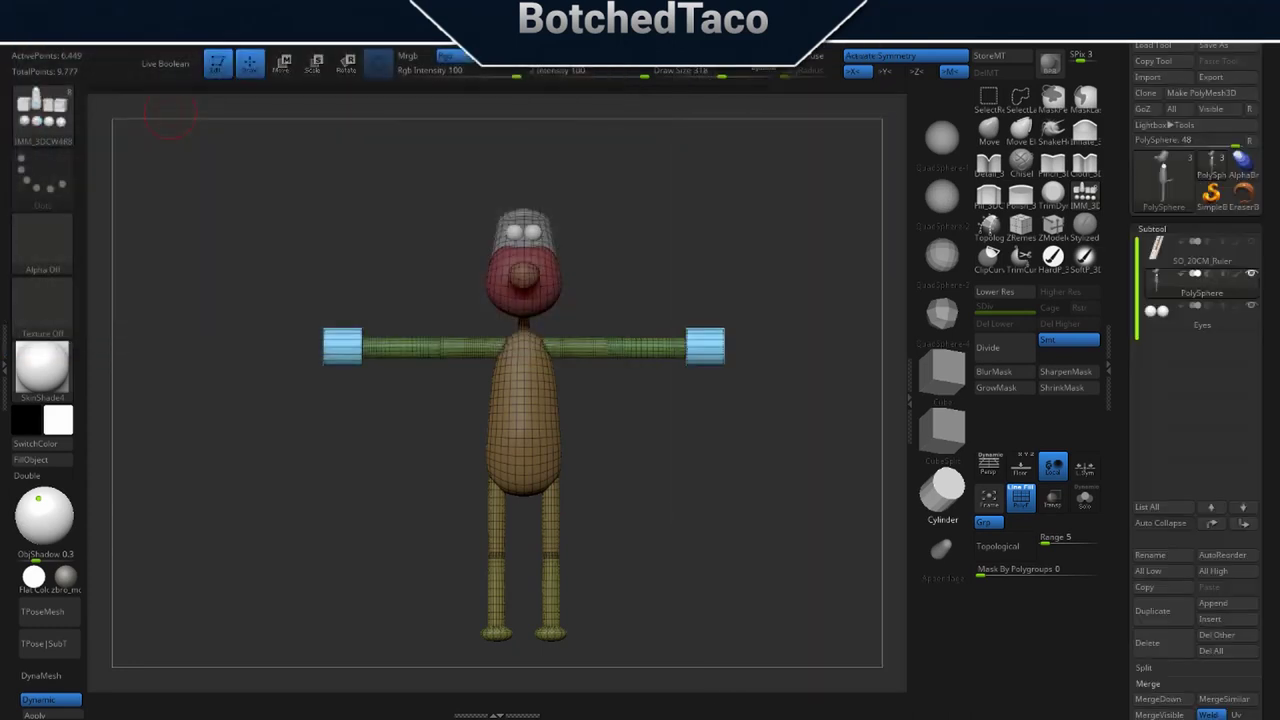
left_click(706, 30)
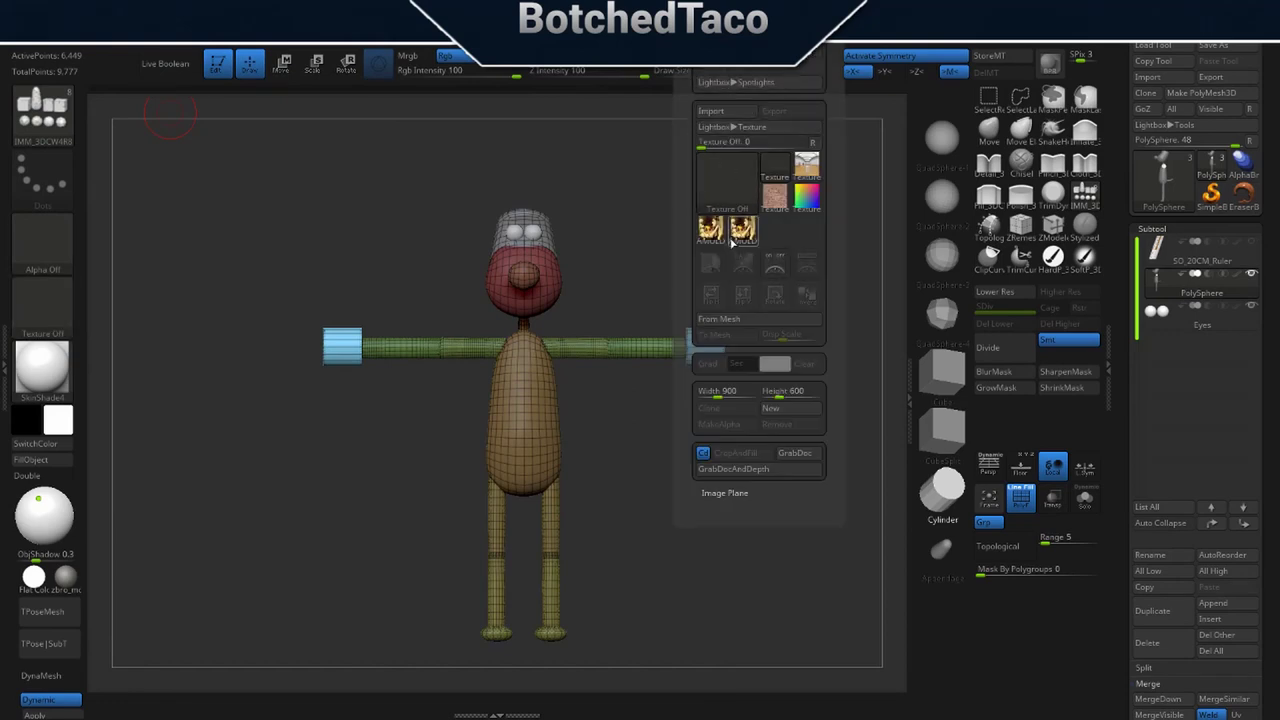
Import gromit_calendar.jpg as a texture, add it to Spotlight, place it in the canvas's upper-left corner and leave Spotlight editing.
left_click(721, 112)
left_click(305, 115)
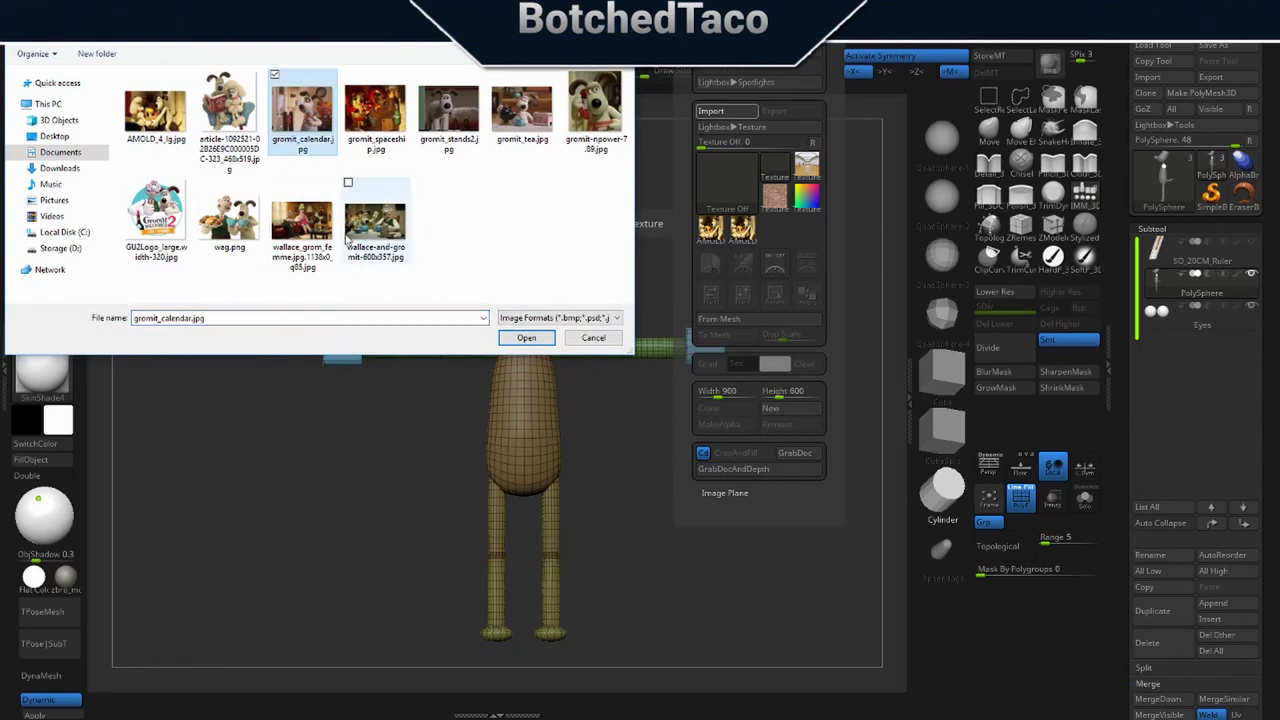
left_click(535, 338)
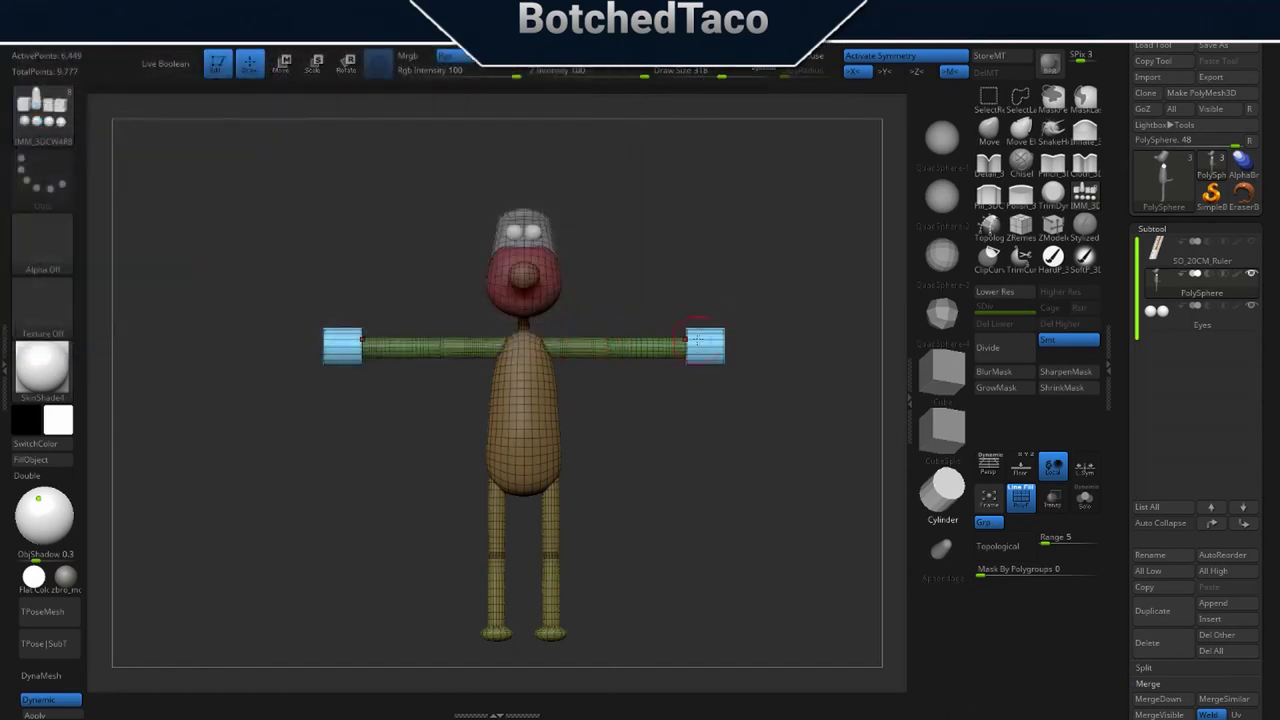
left_click(708, 26)
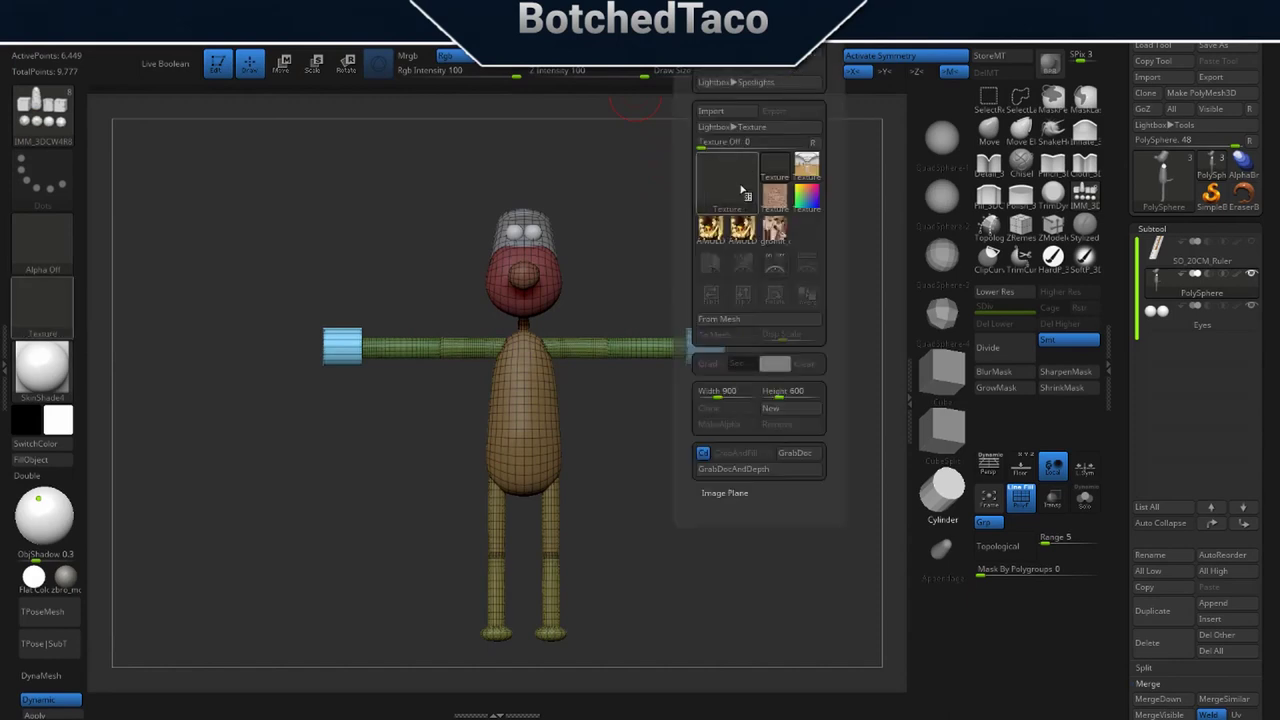
left_click(775, 230)
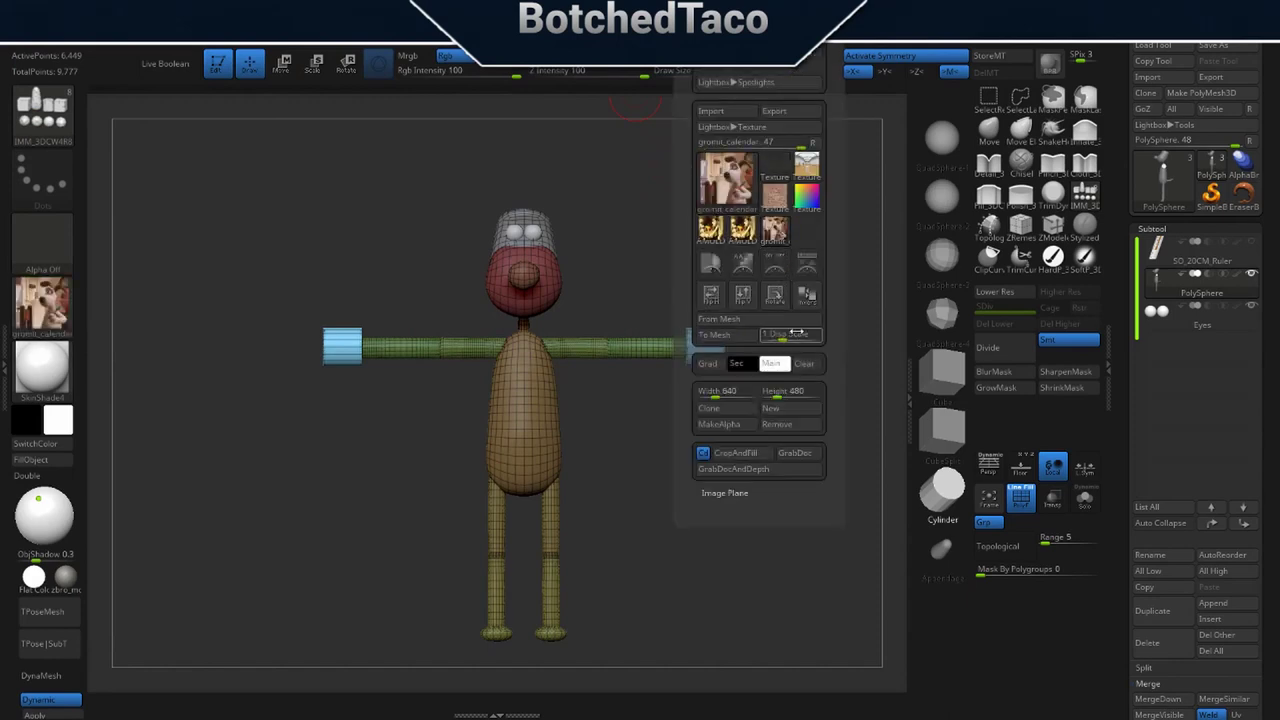
left_click(808, 263)
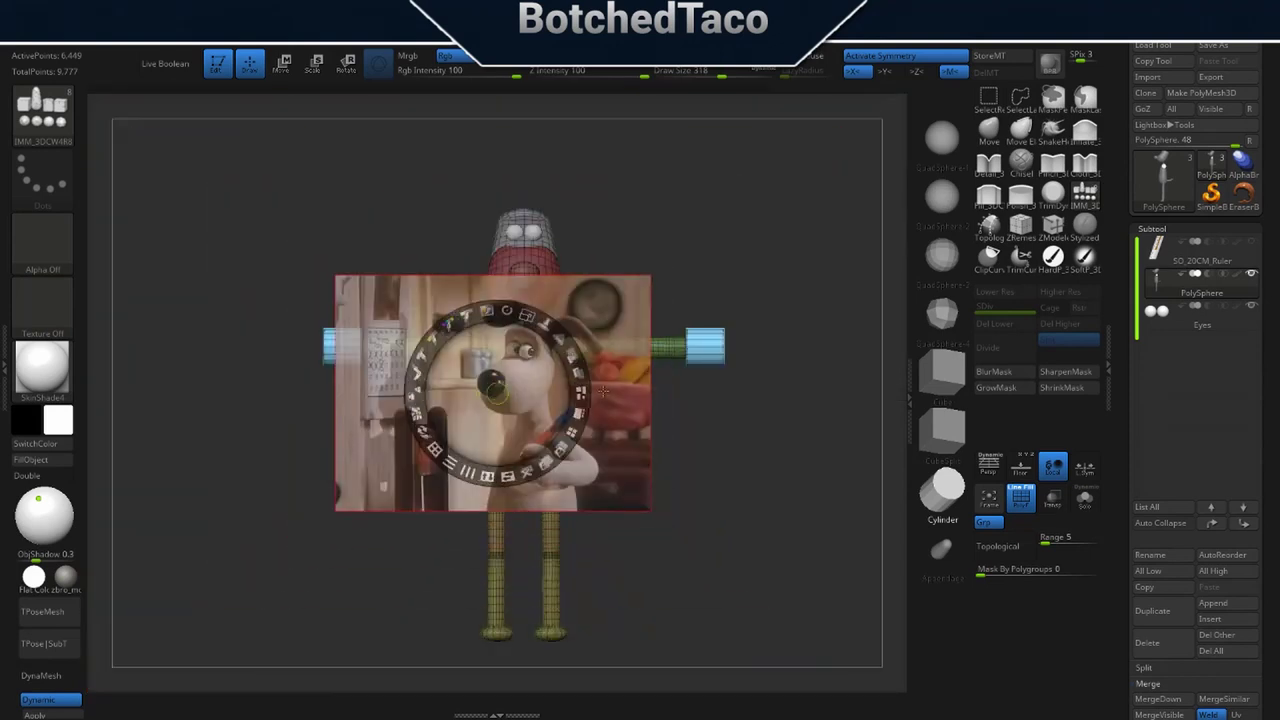
left_click_drag(619, 445, 242, 251)
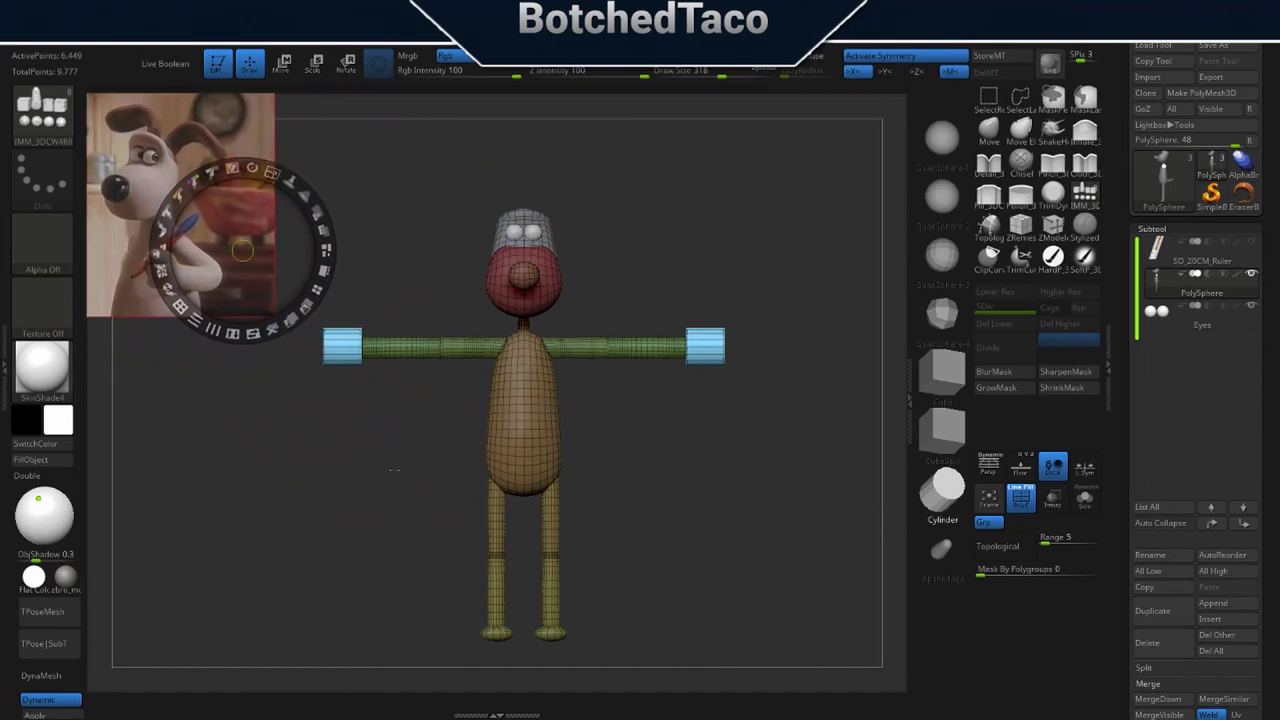
key("z")
key("space")
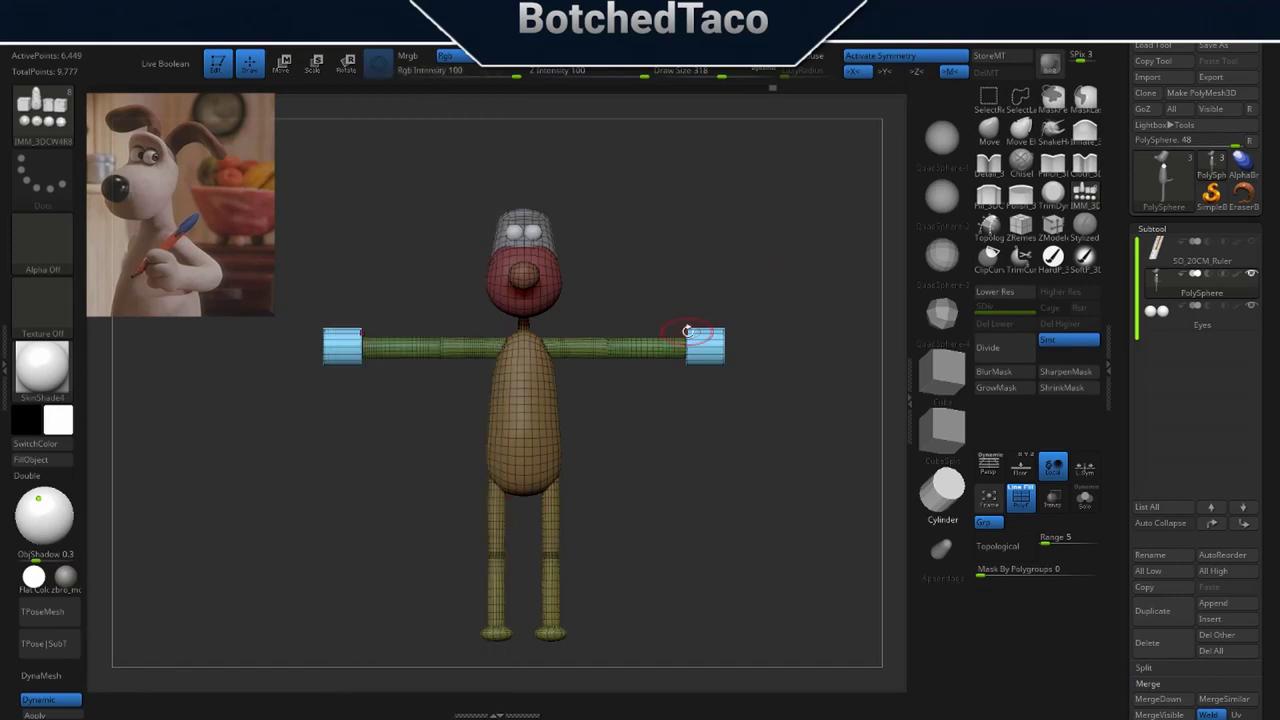
Flatten the hand cylinders front to back by scaling them along their depth axis.
left_click_drag(766, 418, 702, 412)
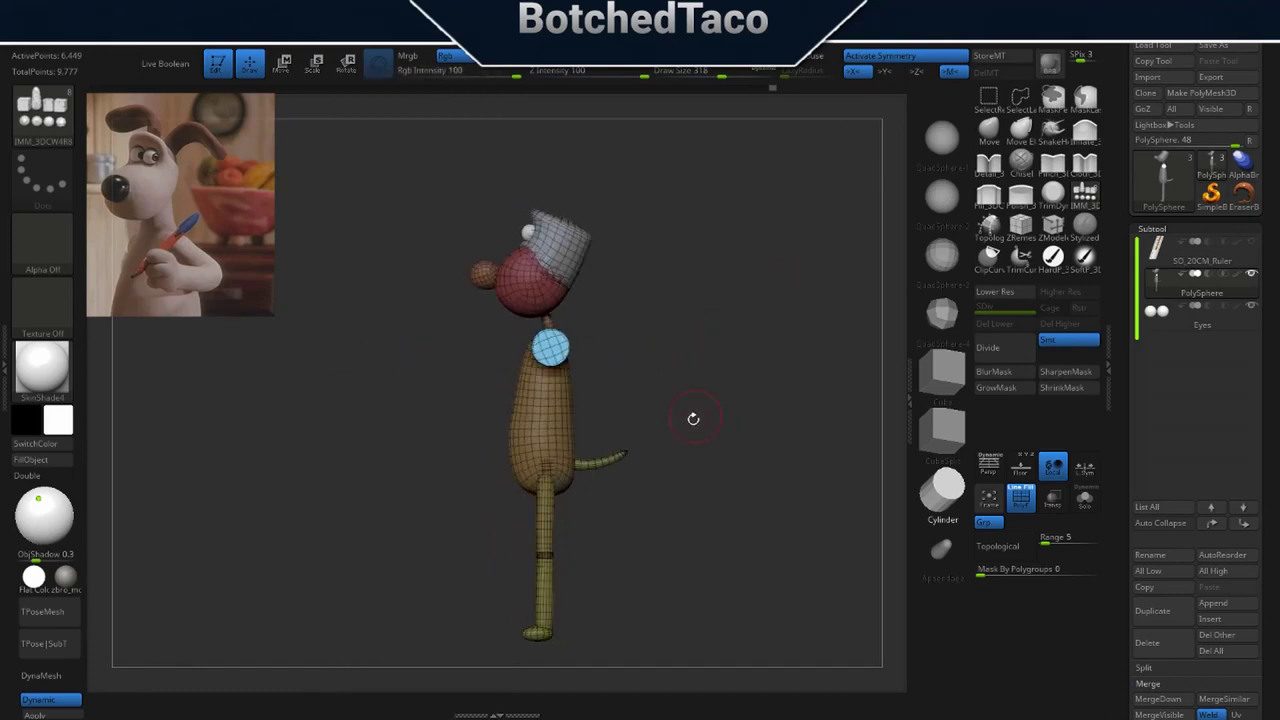
key("w")
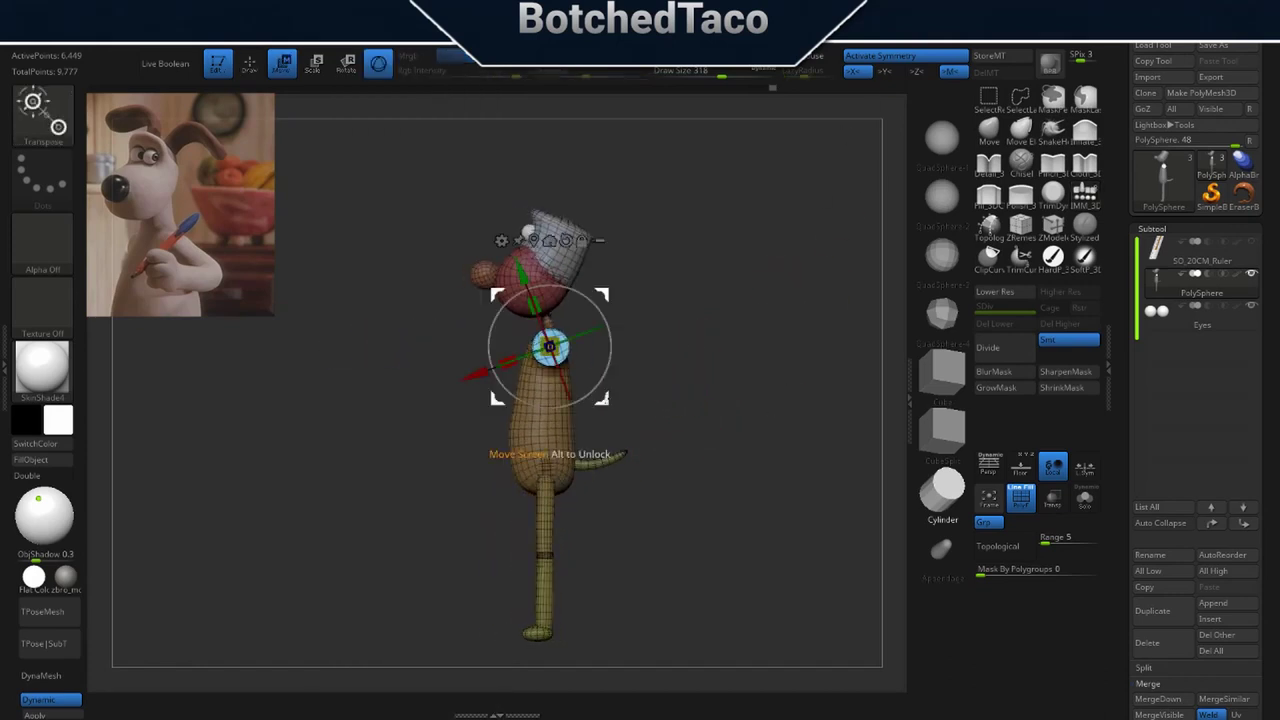
left_click_drag(503, 347, 532, 349)
right_click_drag(532, 415, 535, 383)
right_click_drag(638, 375, 634, 376, "shift")
left_click_drag(525, 342, 533, 341)
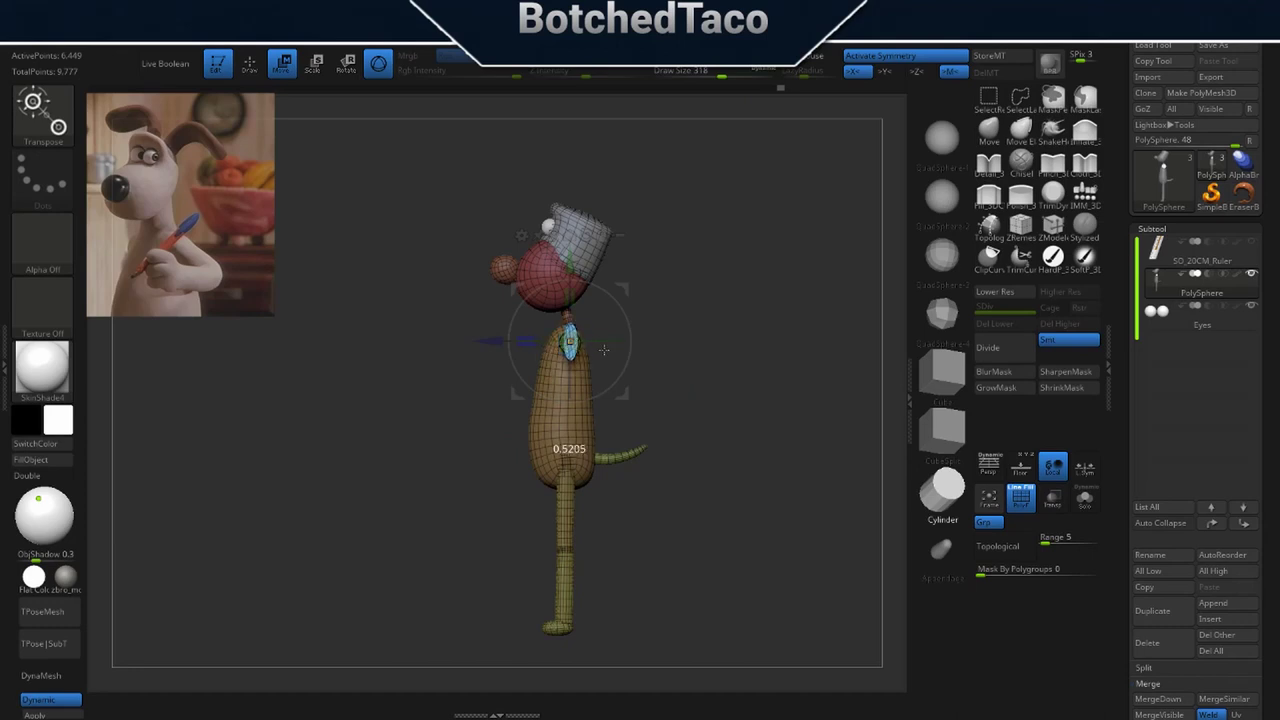
right_click_drag(450, 385, 562, 410)
left_click_drag(562, 410, 521, 405)
left_click_drag(533, 345, 519, 345)
right_click_drag(594, 438, 691, 456)
right_click_drag(606, 461, 598, 456, "shift")
left_click_drag(532, 344, 564, 346)
key("ctrl+z")
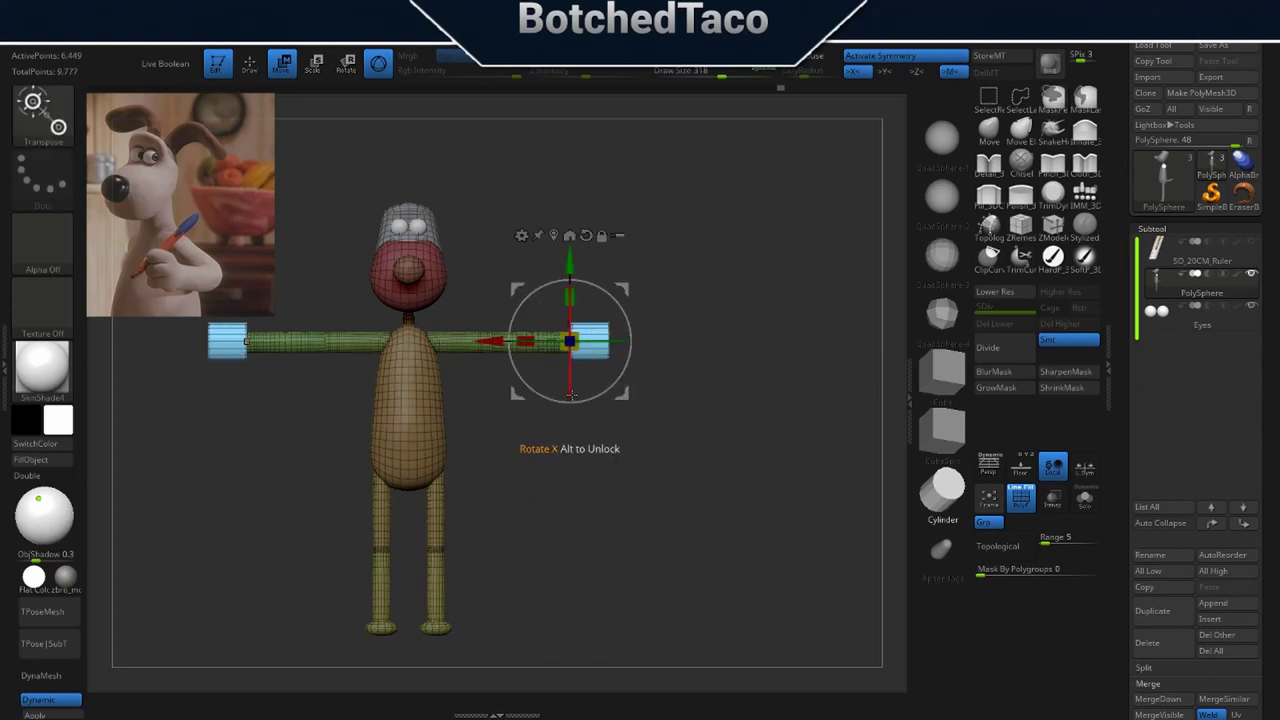
left_click(554, 235)
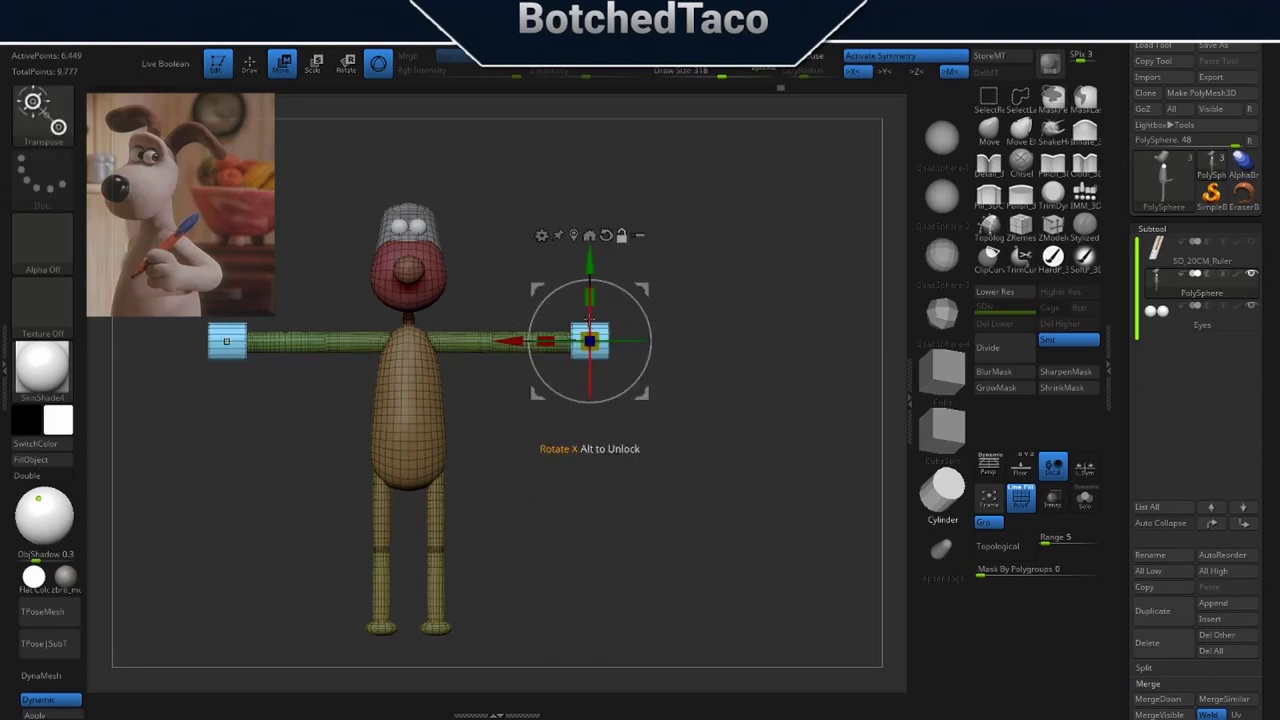
left_click_drag(546, 342, 575, 346)
key("ctrl+z")
key("ctrl+z")
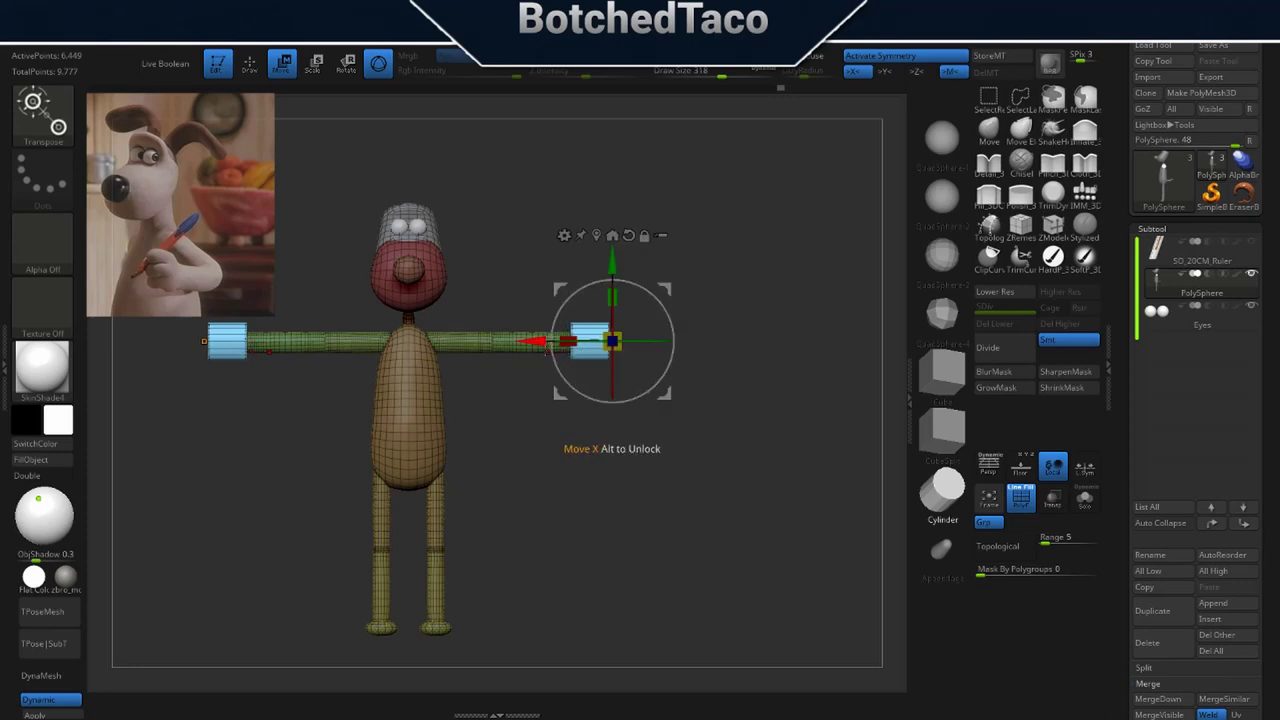
left_click_drag(537, 344, 376, 345, "alt")
key("ctrl+z")
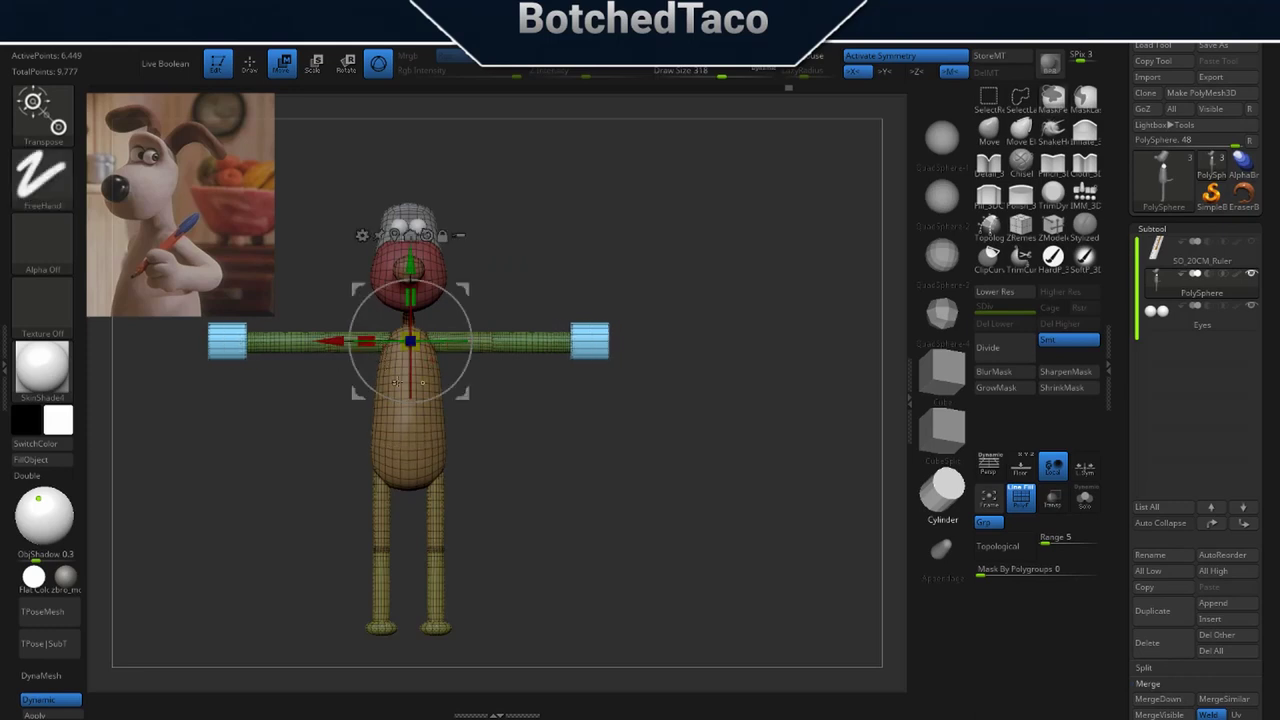
Shorten the hand cylinders along the arms, reduce their height slightly and reposition them on the arm ends.
left_click(394, 236)
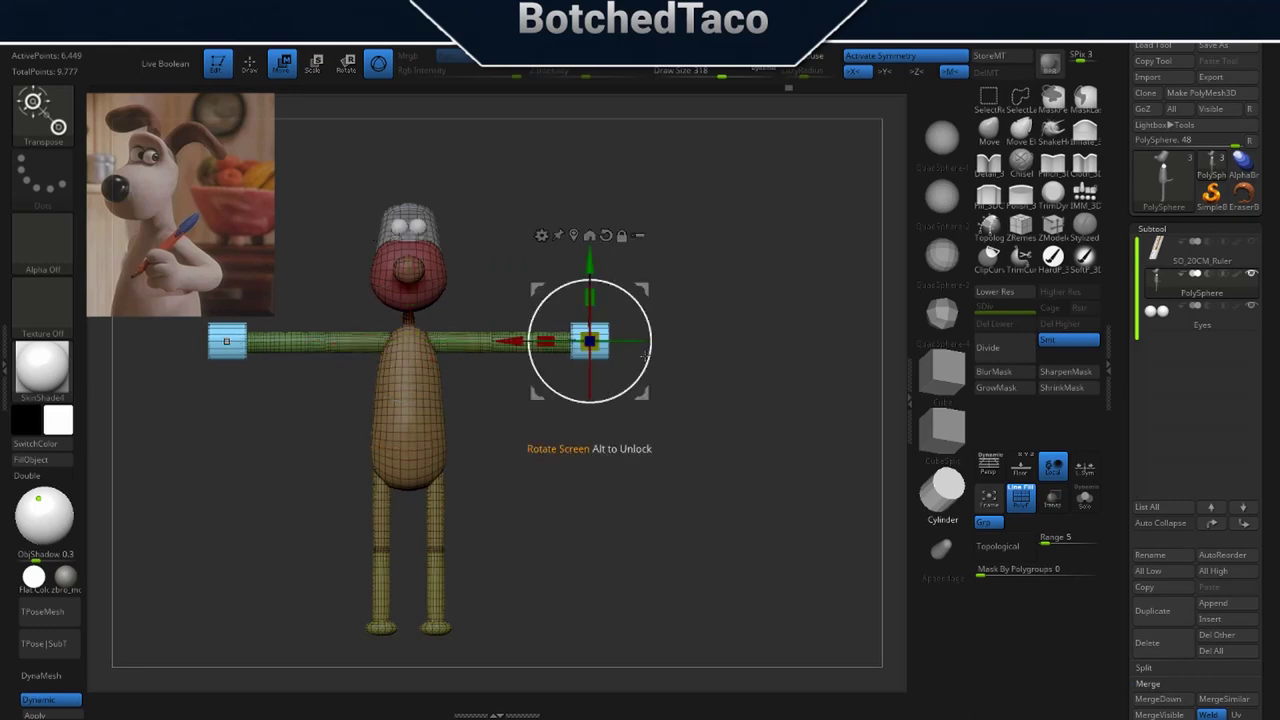
left_click_drag(545, 342, 599, 362)
left_click_drag(511, 344, 558, 352)
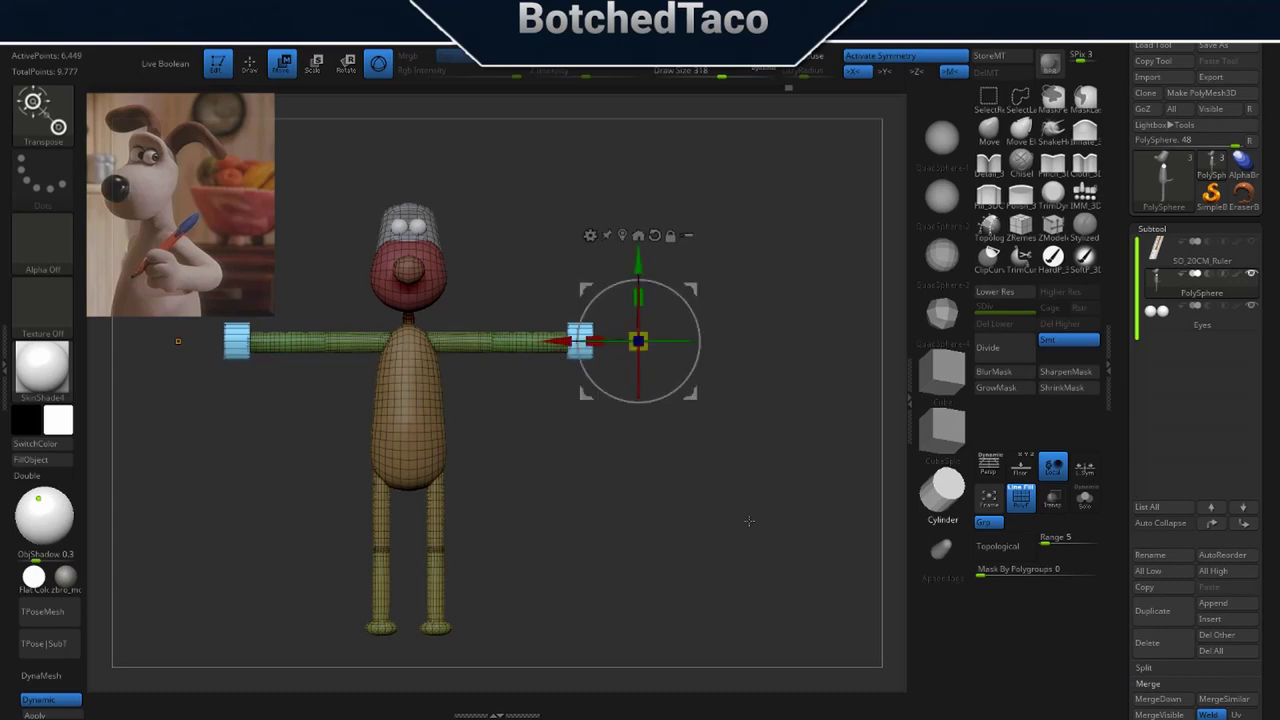
left_click_drag(638, 297, 645, 316)
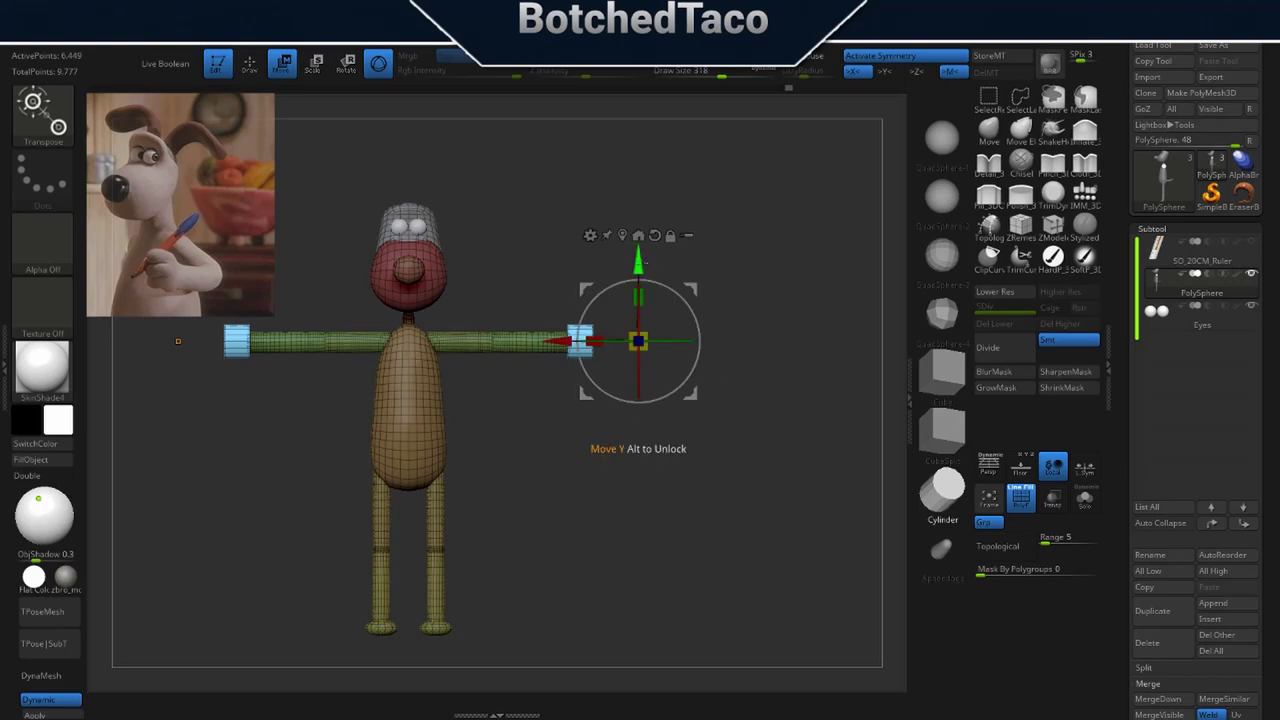
left_click_drag(639, 262, 639, 260)
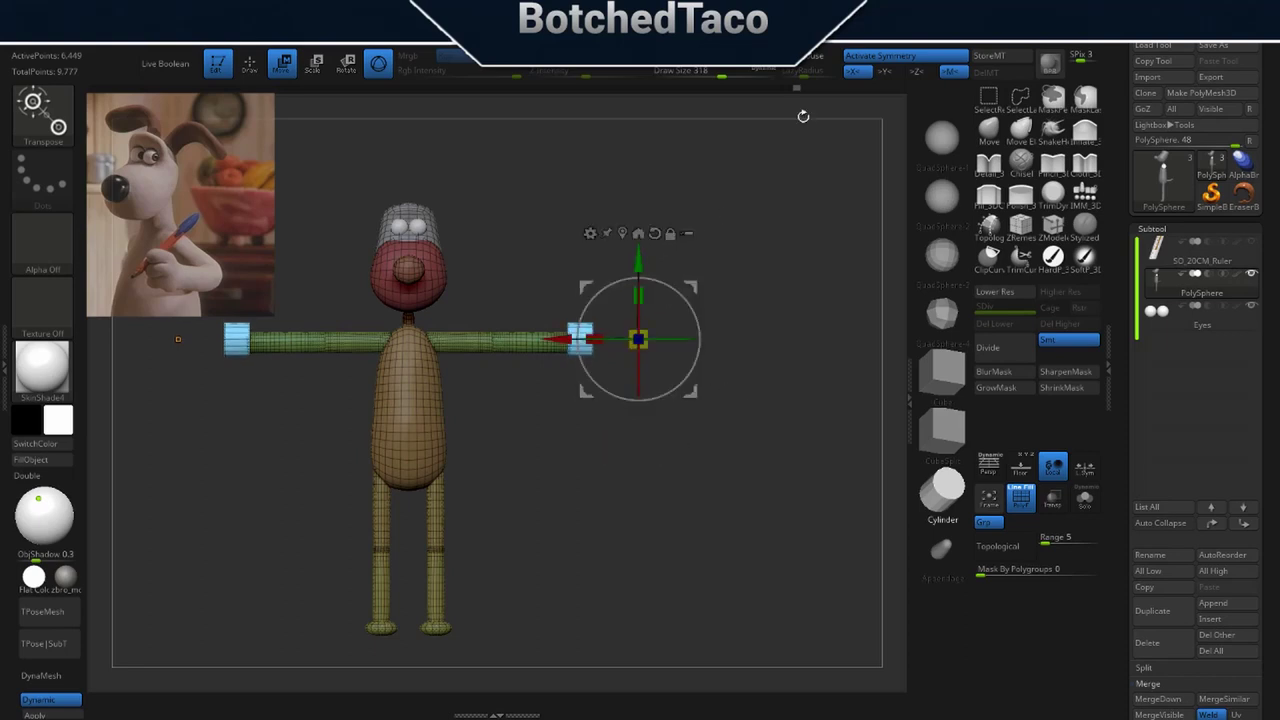
Add the AMOLD_4_lg texture to Spotlight, shrink it and place it in the canvas's upper-left corner.
left_click(708, 24)
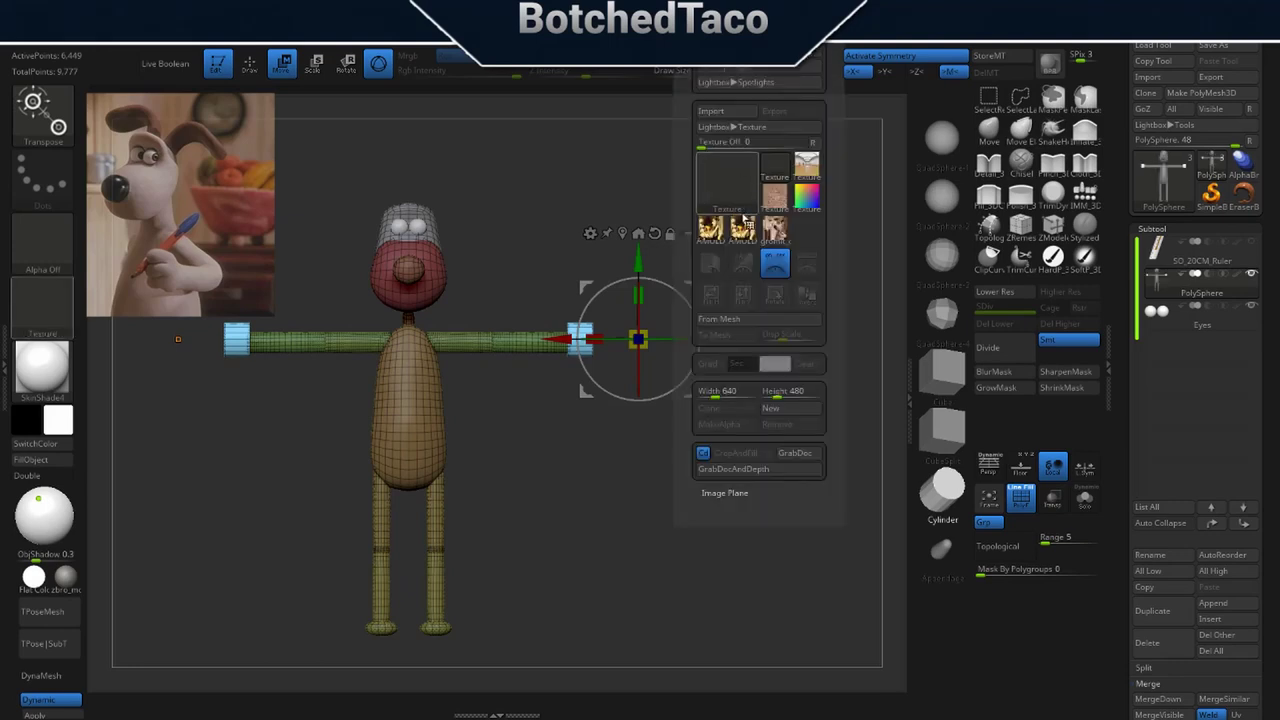
left_click(743, 230)
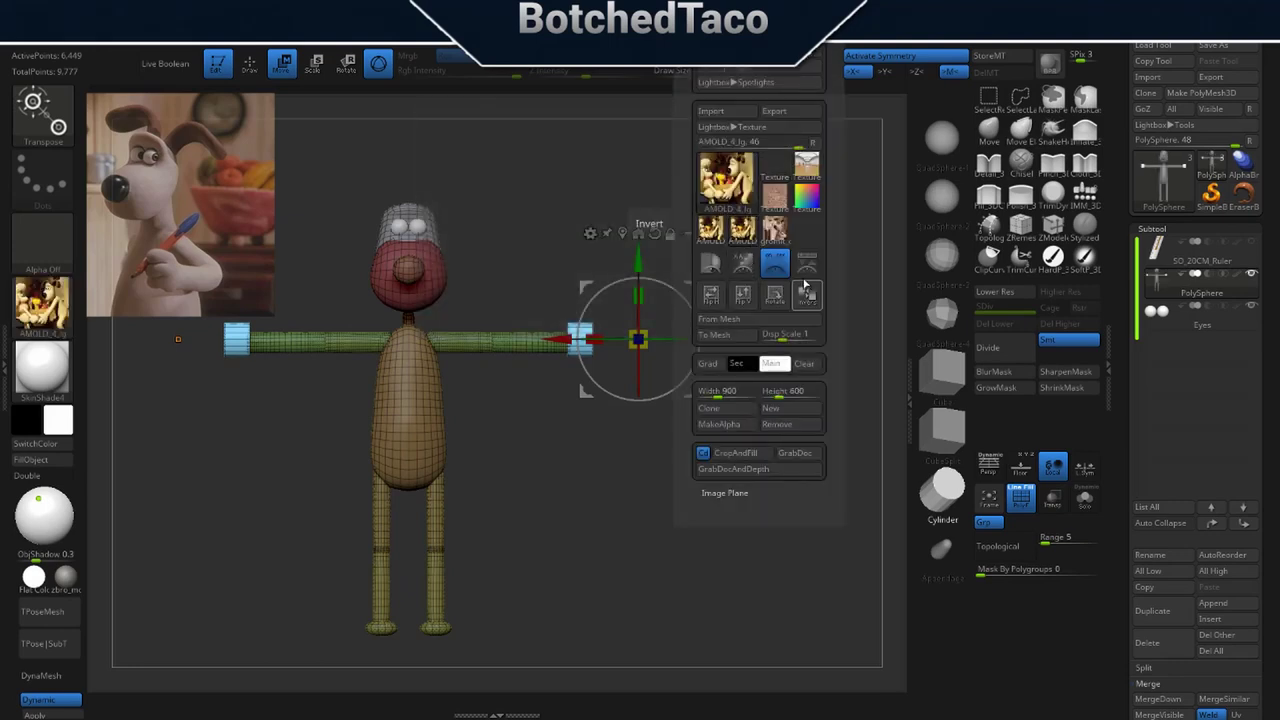
left_click(807, 265)
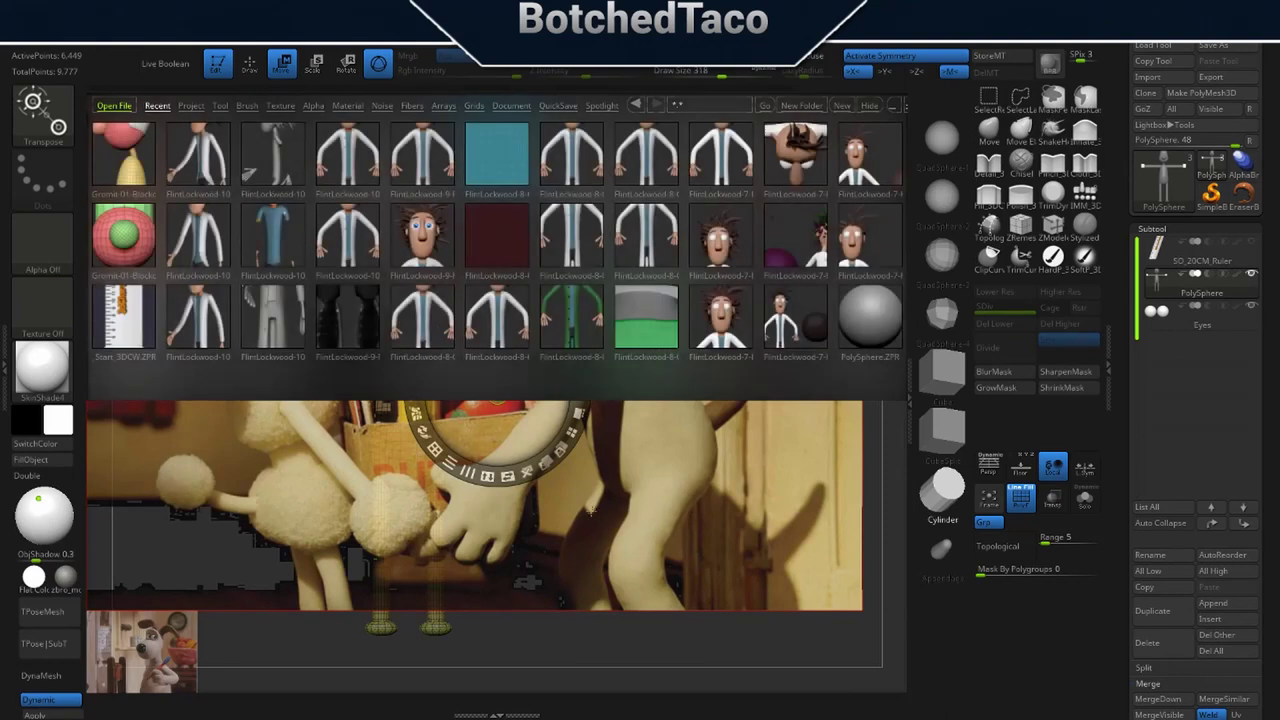
key("comma")
left_click_drag(525, 315, 473, 314)
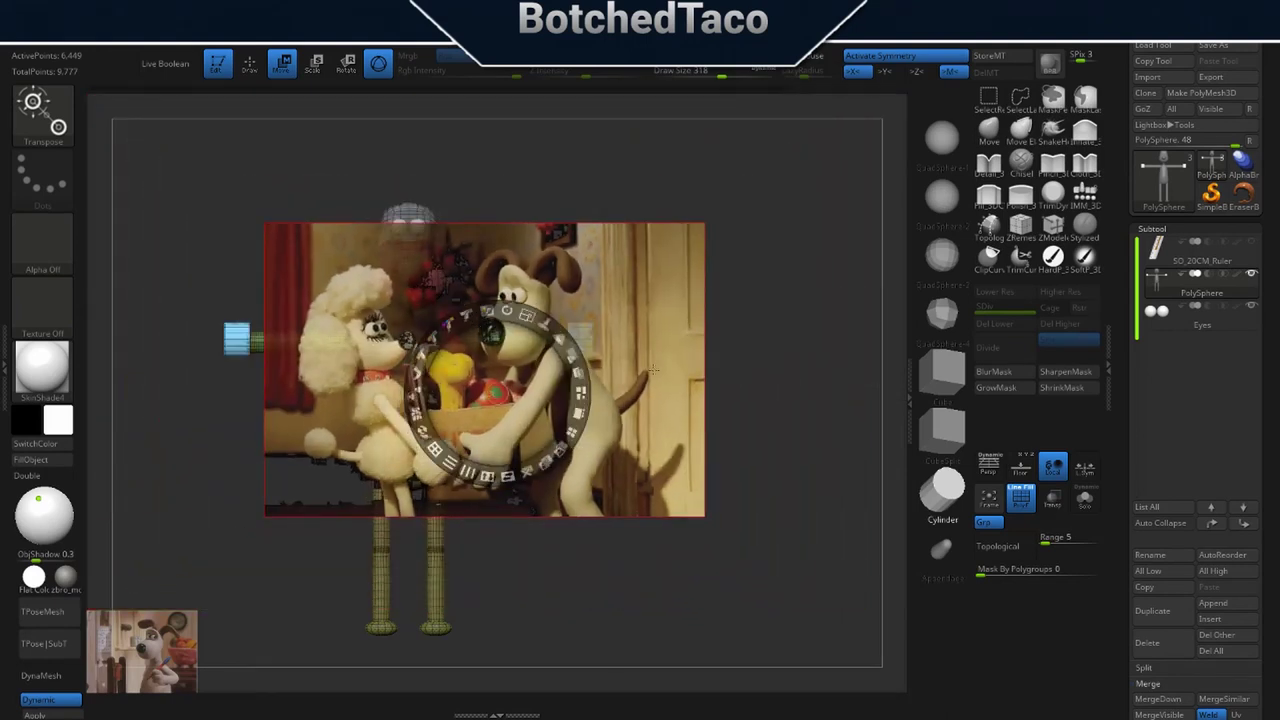
left_click_drag(644, 343, 257, 199)
left_click_drag(287, 119, 271, 116)
left_click_drag(264, 193, 256, 179)
Enlarge the gromit_calendar reference, move it to the canvas's upper-right corner and leave Spotlight editing.
left_click(180, 601)
left_click_drag(180, 600, 204, 468)
left_click_drag(233, 391, 238, 495)
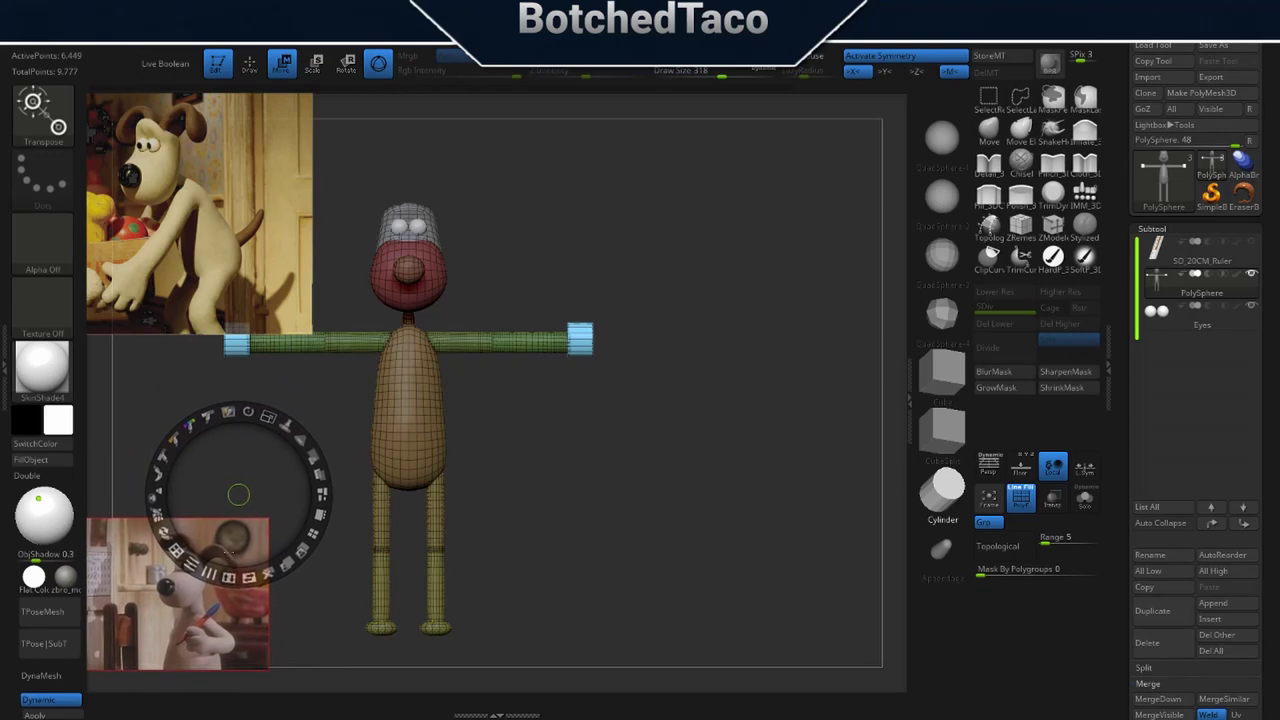
left_click_drag(241, 542, 888, 155)
left_click_drag(831, 191, 809, 172)
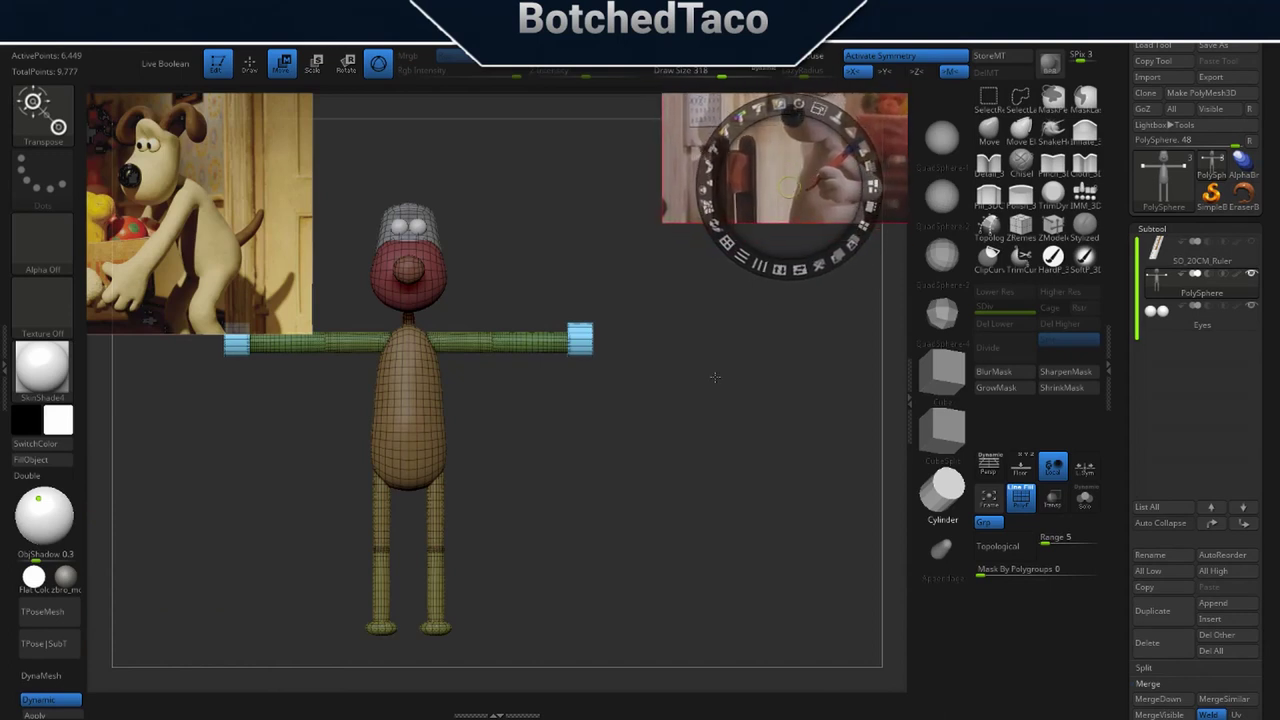
key("shift+z")
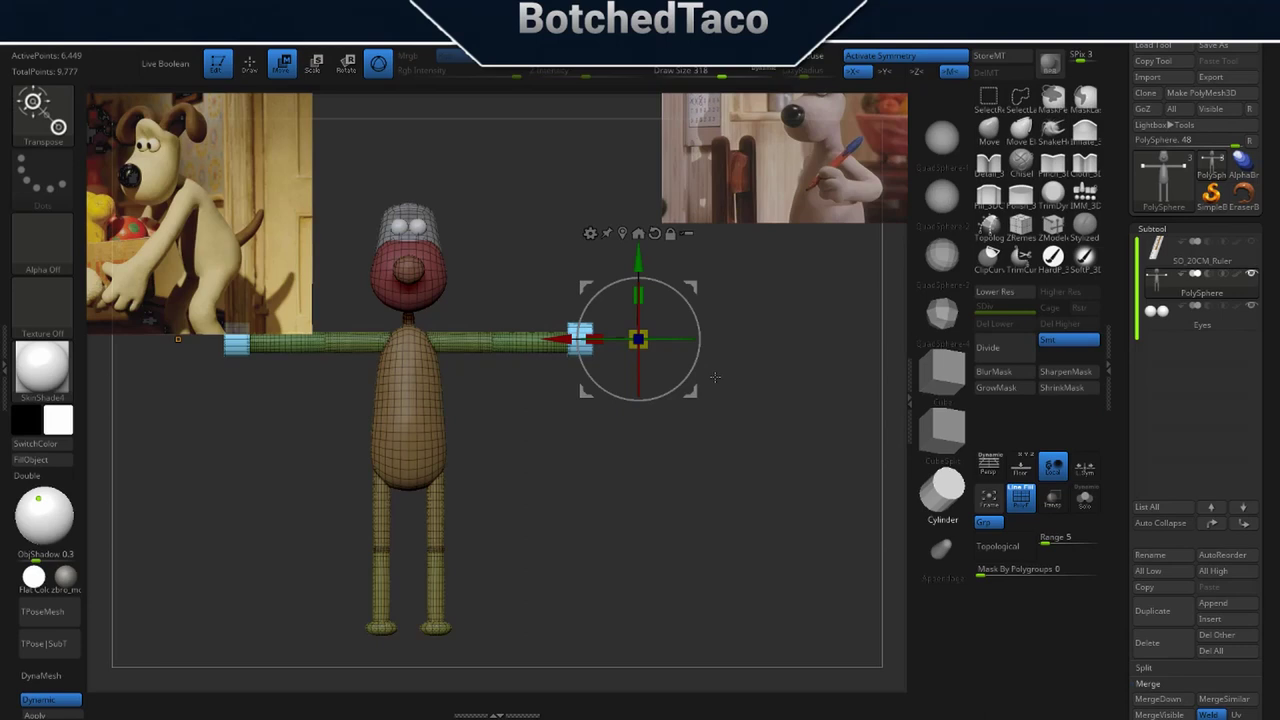
Clear the mask and insert mirrored QuadSphere-3 spheres at the shoulders where the arms meet the torso.
left_click_drag(526, 385, 625, 414, "alt")
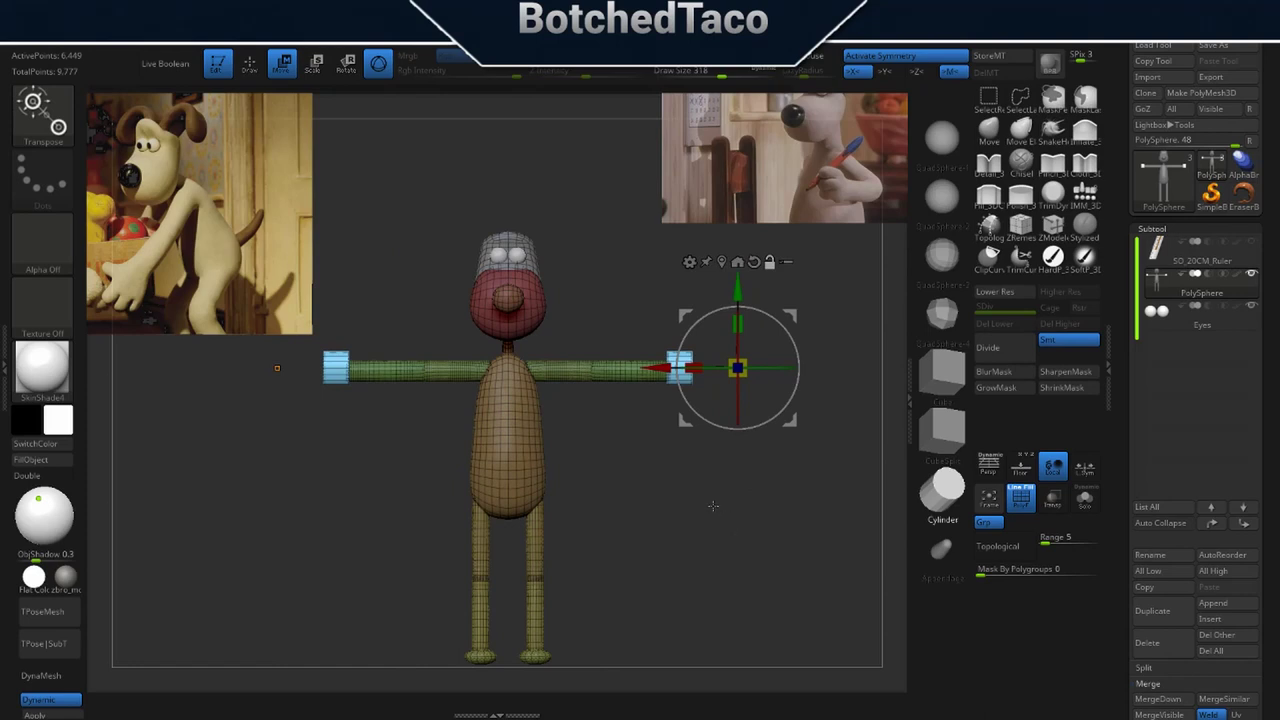
key("q")
left_click_drag(729, 497, 669, 569, "ctrl")
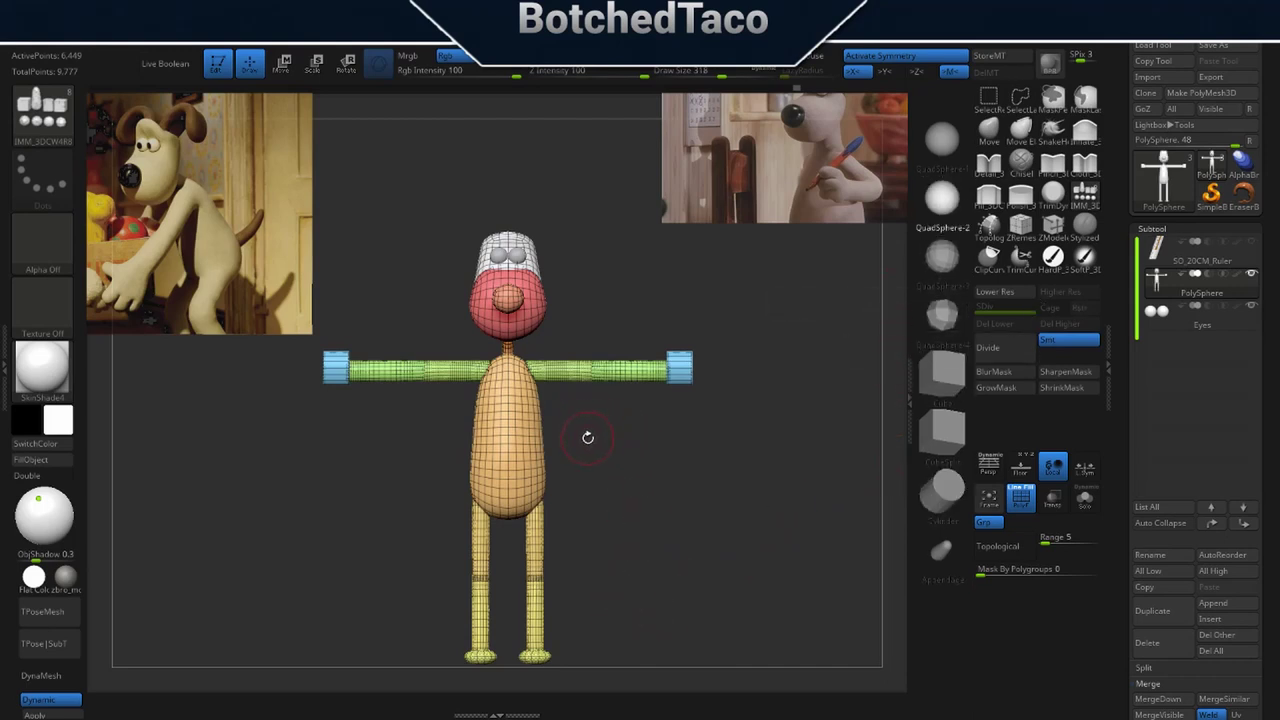
left_click(943, 259)
right_click_drag(612, 410, 634, 515, "ctrl")
mouse_move(625, 373)
right_mouse_down()
mouse_move(592, 452)
mouse_move(556, 427)
right_mouse_up()
left_click_drag(558, 411, 614, 453)
right_click_drag(614, 453, 575, 455)
key("w")
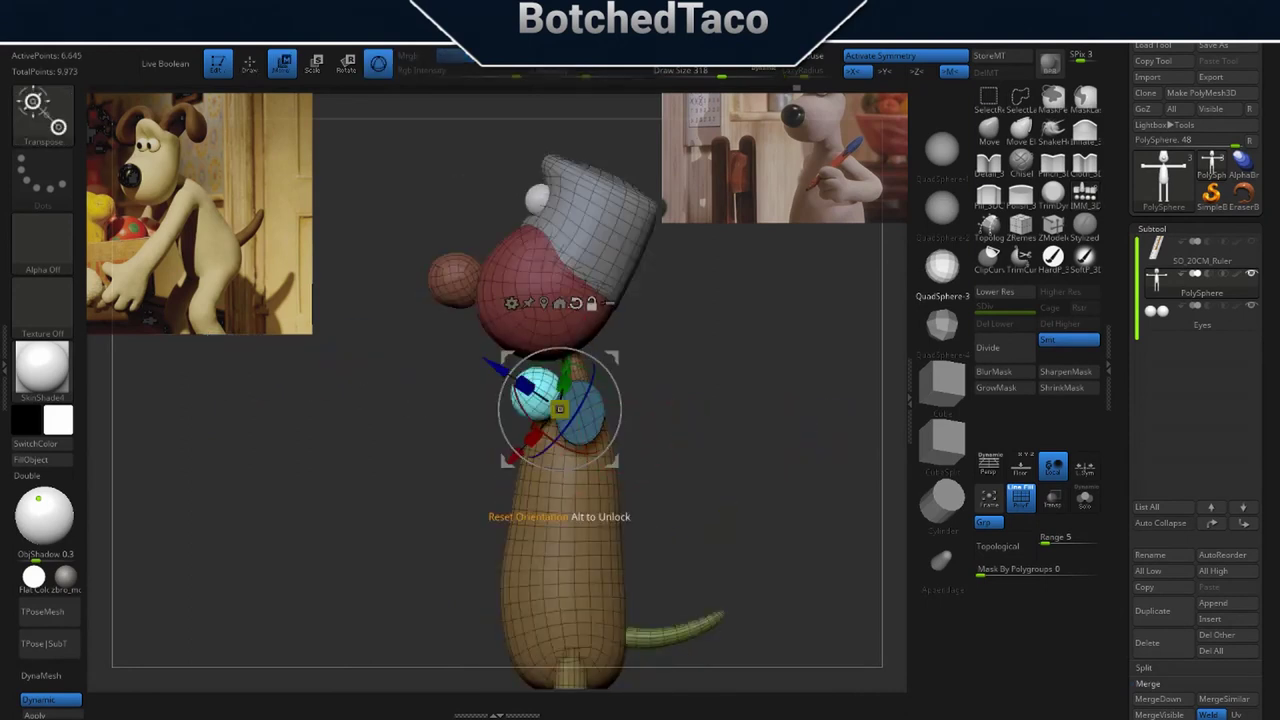
key("ctrl+z")
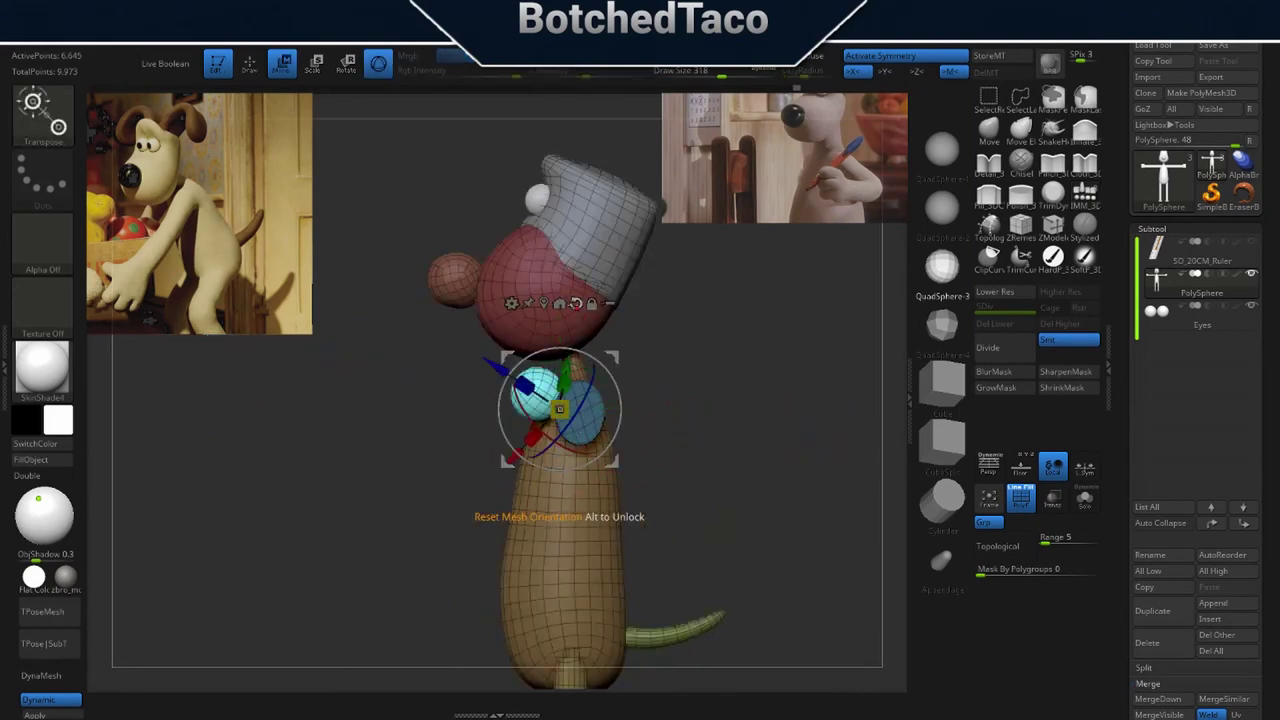
left_click(576, 303)
left_click_drag(479, 411, 523, 417)
key("ctrl+z")
left_click_drag(438, 456, 754, 463)
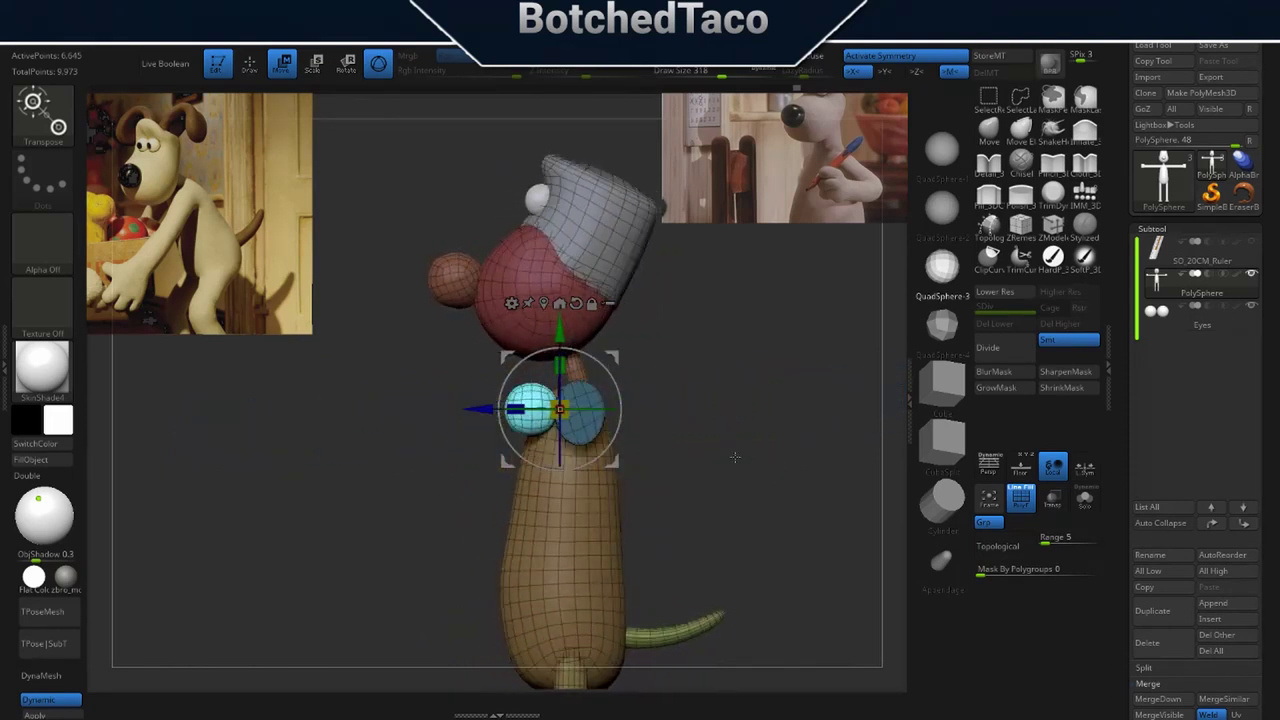
key("ctrl+z")
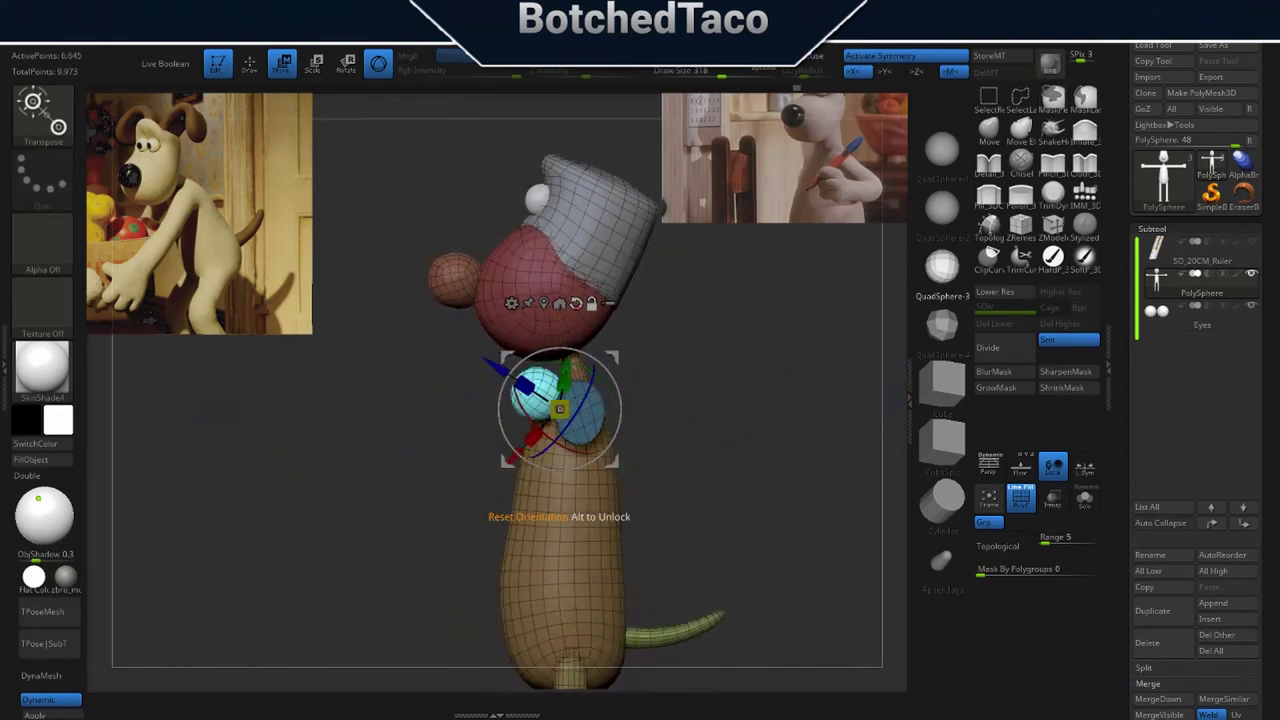
Reset only the gizmo's orientation, move the shoulder spheres back and down in line with the arms, and centre the gizmo on them.
left_click(576, 303, "alt")
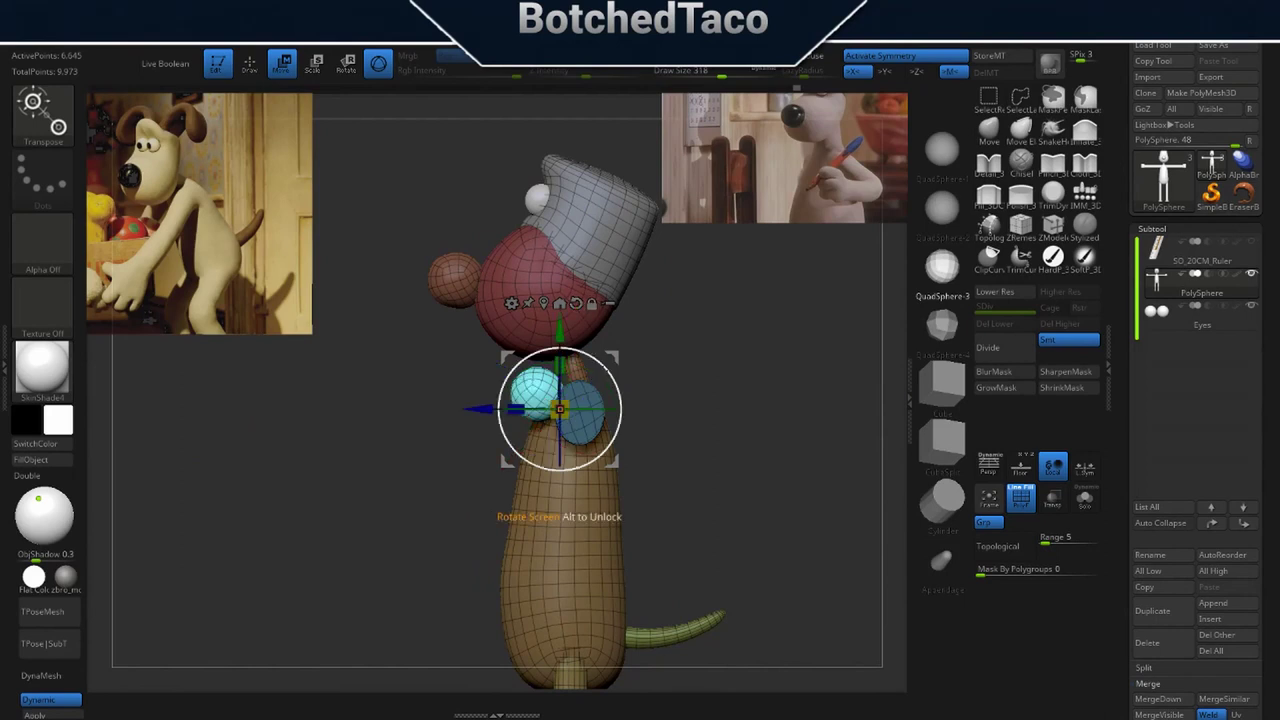
left_click_drag(478, 412, 519, 420)
right_click_drag(519, 430, 612, 492)
left_click_drag(539, 334, 532, 354)
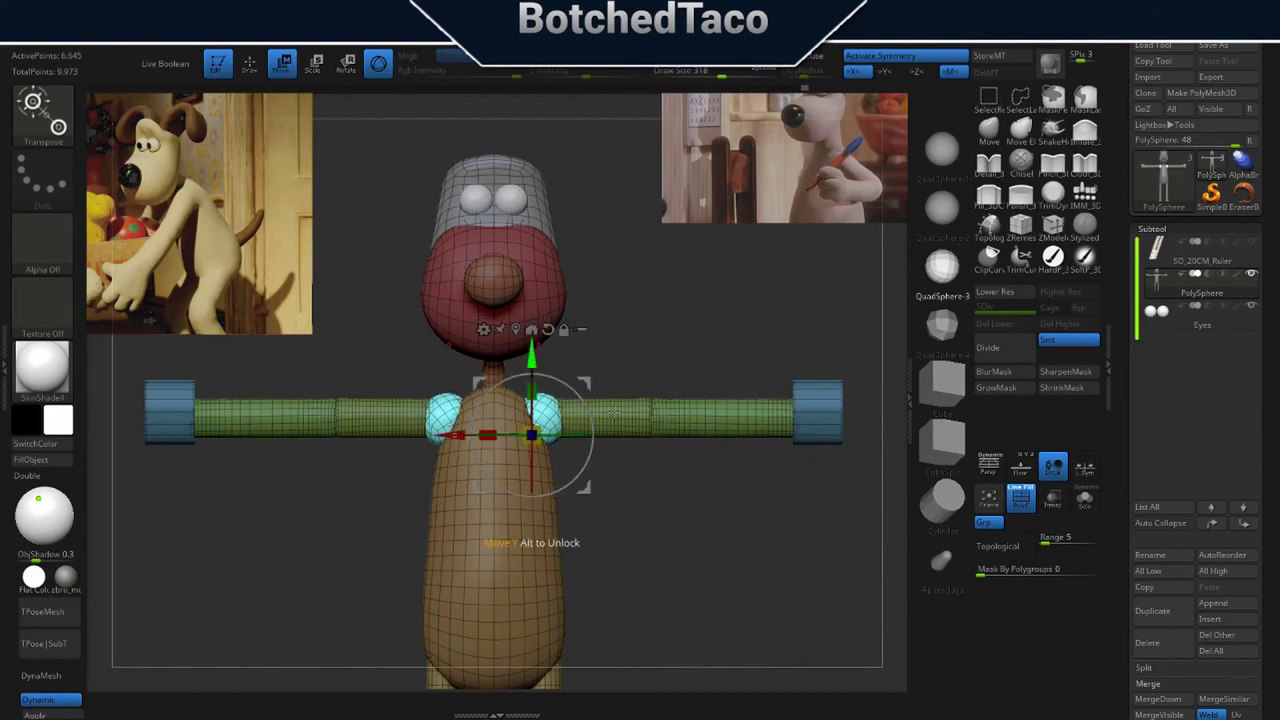
left_click_drag(459, 438, 474, 445)
key("ctrl+z")
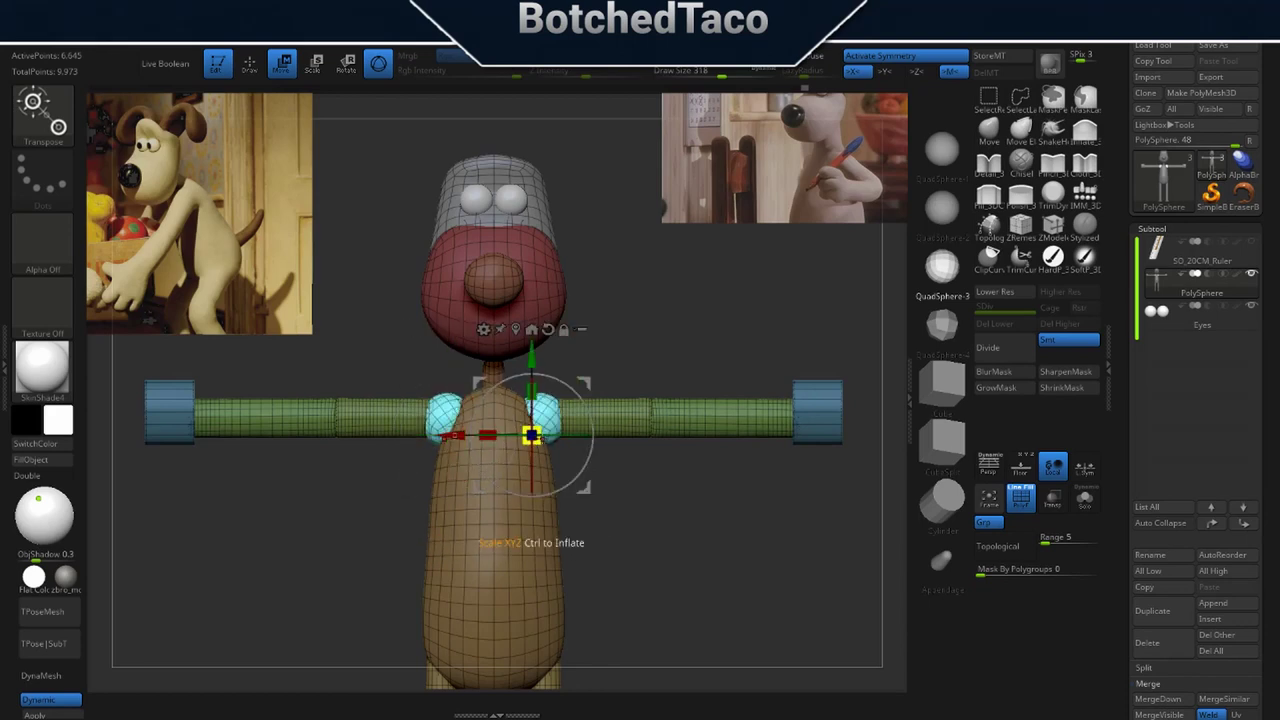
left_click(516, 329)
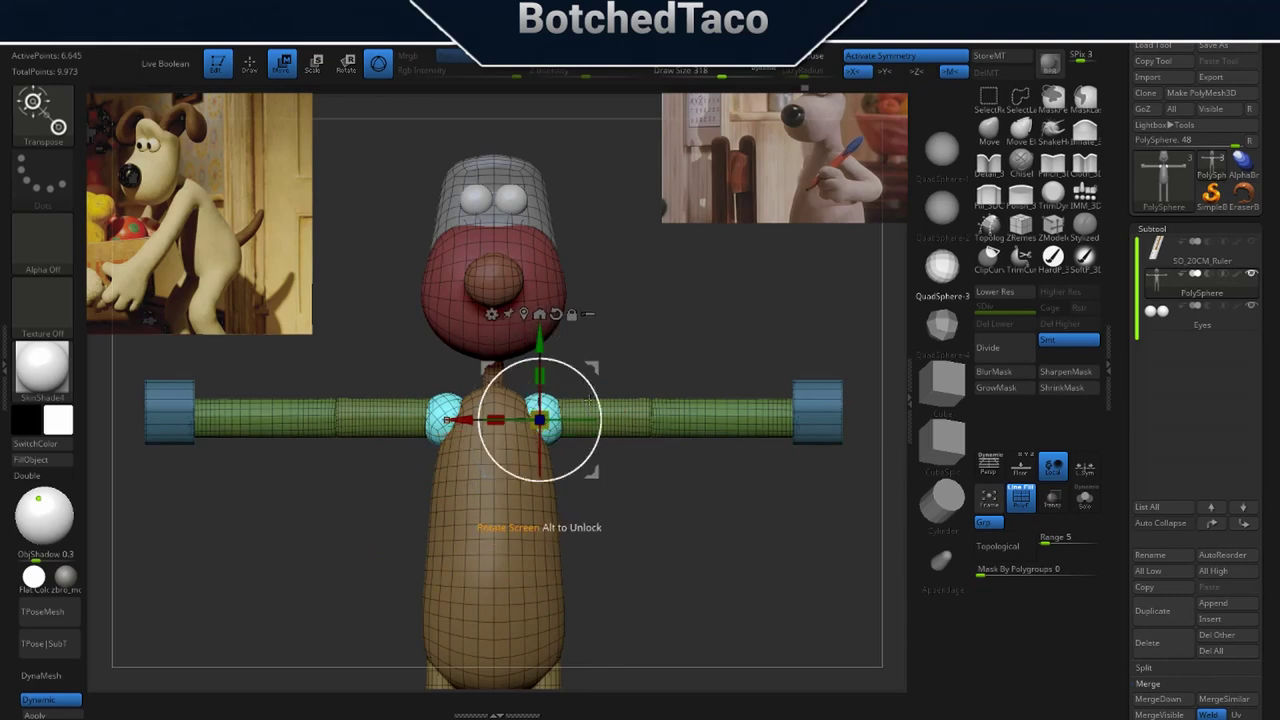
Move the shoulder spheres inward along X so they sit partly inside the upper torso.
left_click_drag(536, 422, 550, 422)
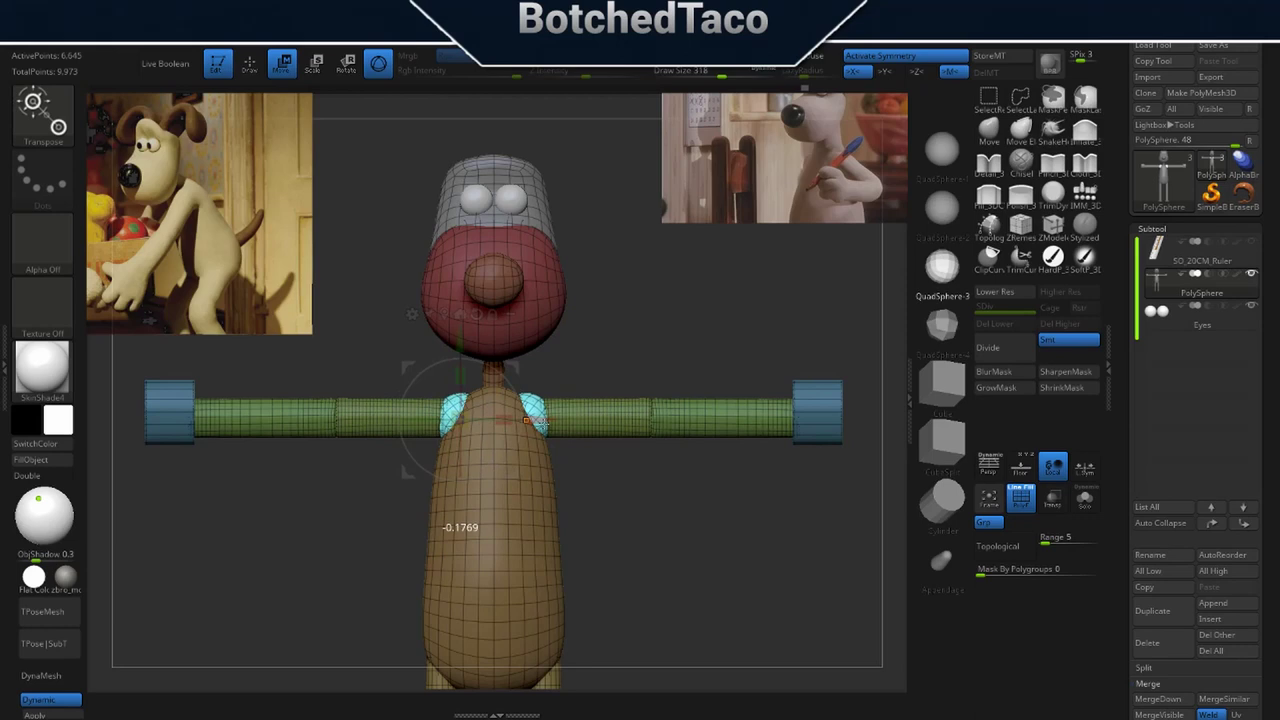
left_click_drag(545, 424, 546, 424)
left_click_drag(652, 500, 665, 435)
right_click_drag(736, 515, 774, 434, "alt")
right_click_drag(774, 434, 700, 475, "ctrl")
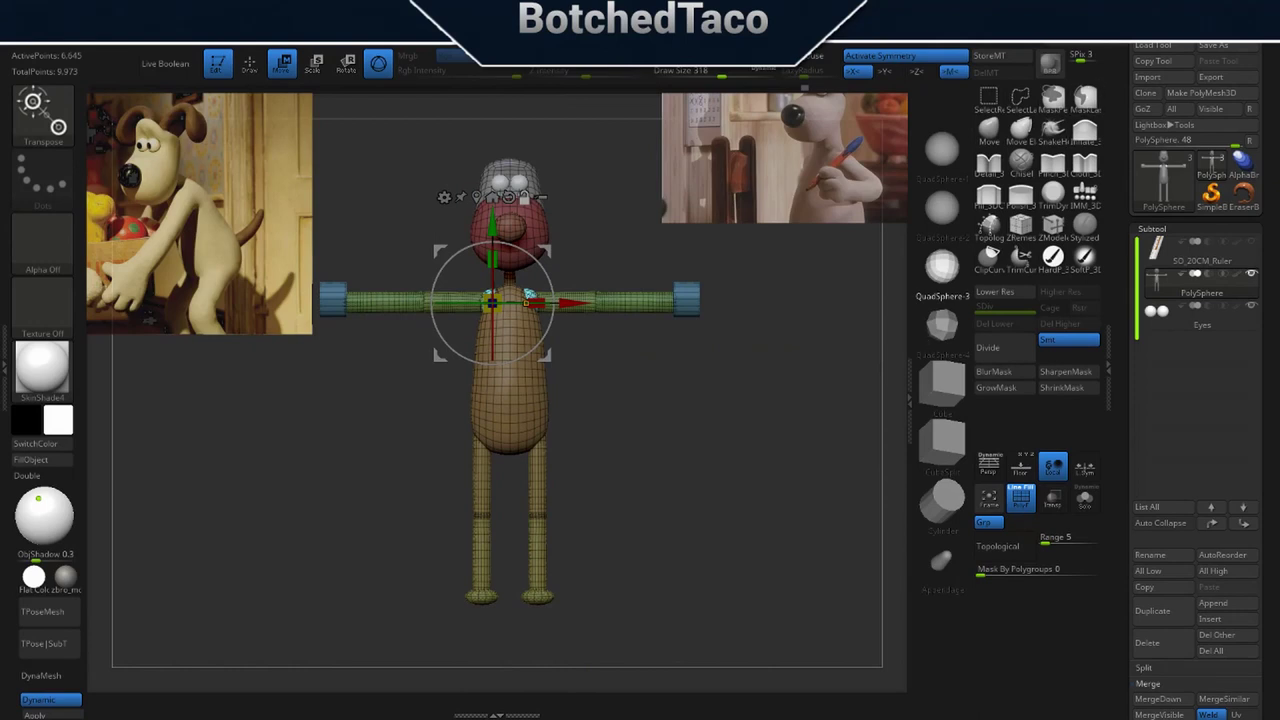
Switch to the reference image board and examine the shape of Gromit's feet in the armchair book-reading picture.
key("alt+Tab")
right_click_drag(900, 226, 683, 359)
scroll(683, 359, "down", 6)
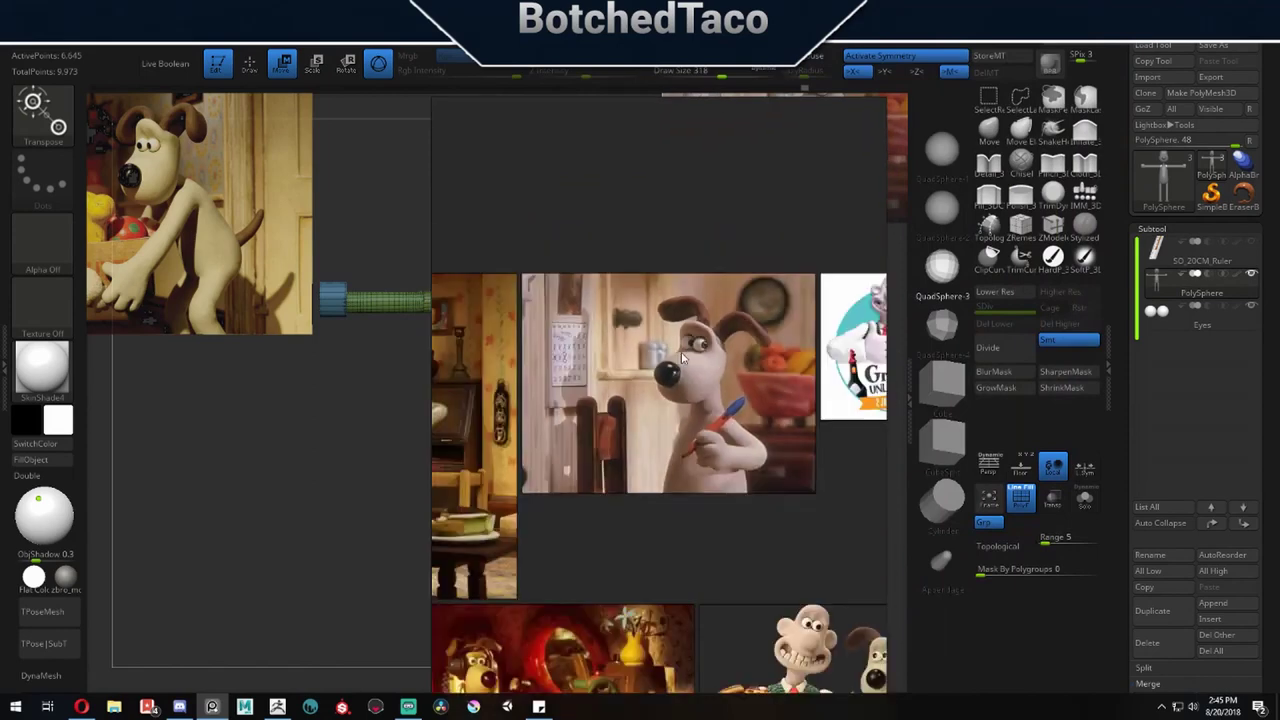
scroll(635, 452, "down", 2)
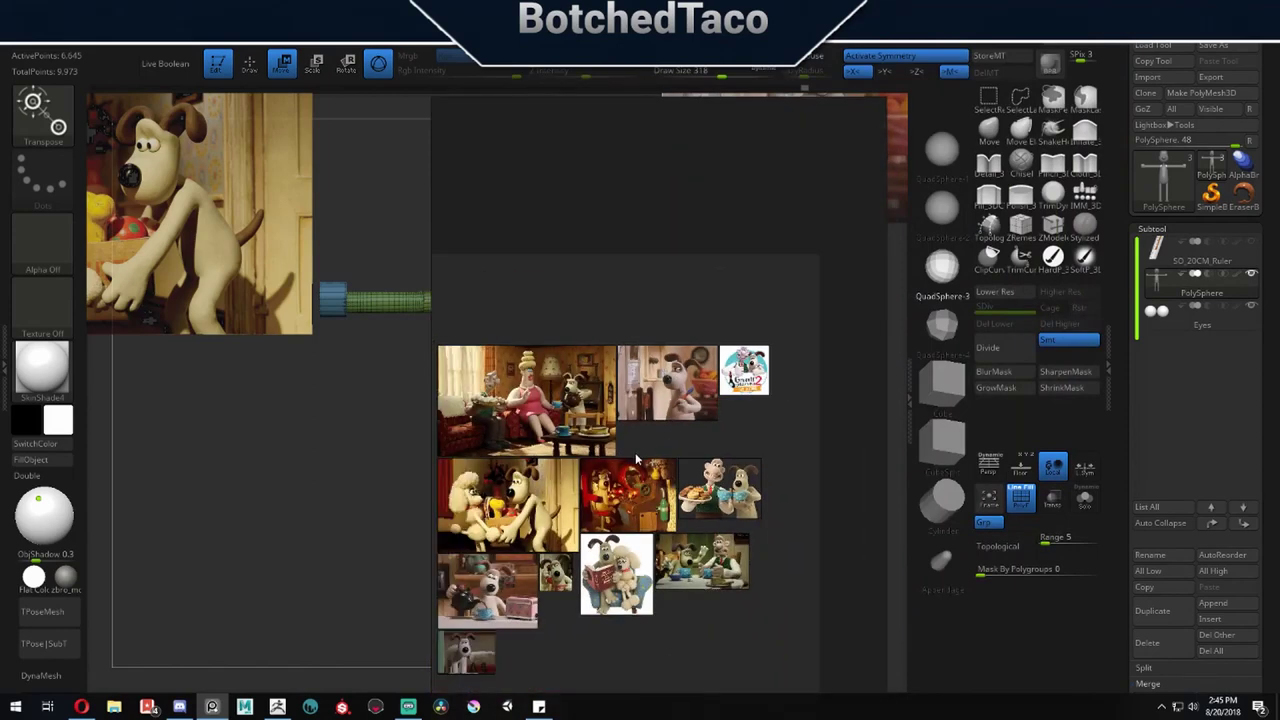
middle_click_drag(632, 532, 672, 432)
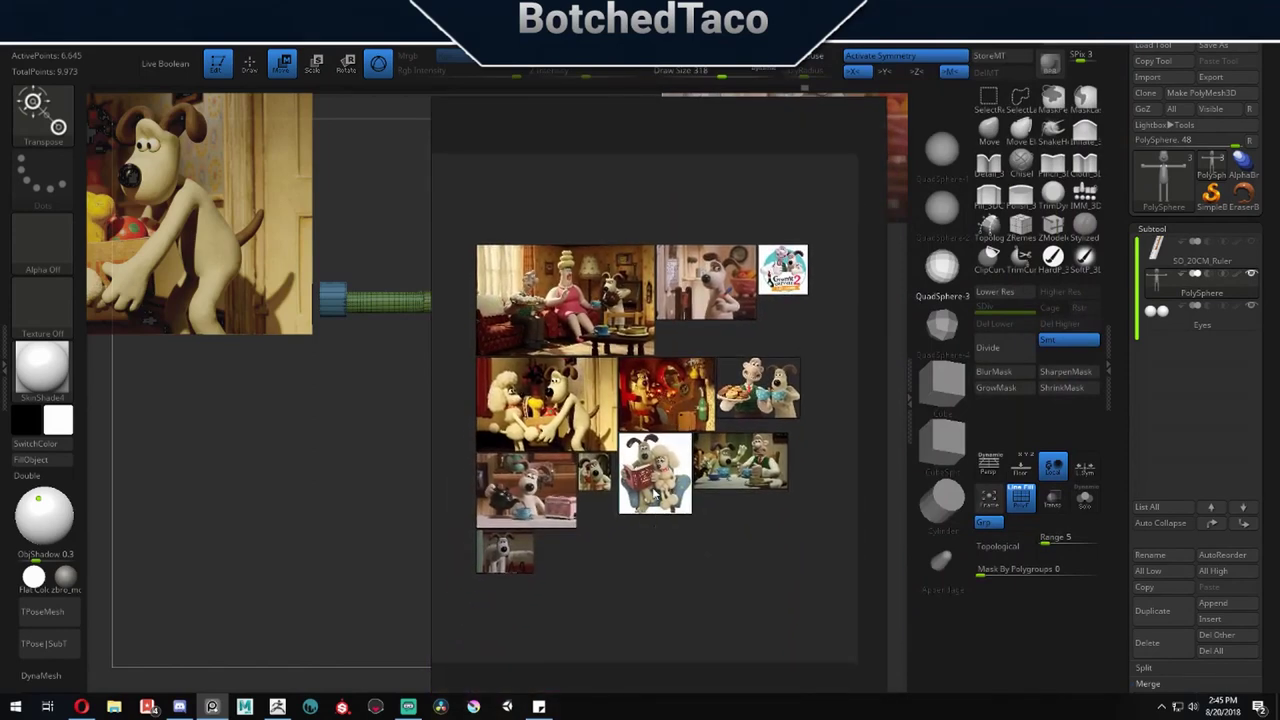
double_click(655, 495)
scroll(656, 549, "up", 4)
middle_click_drag(656, 549, 696, 364)
scroll(680, 411, "down", 3)
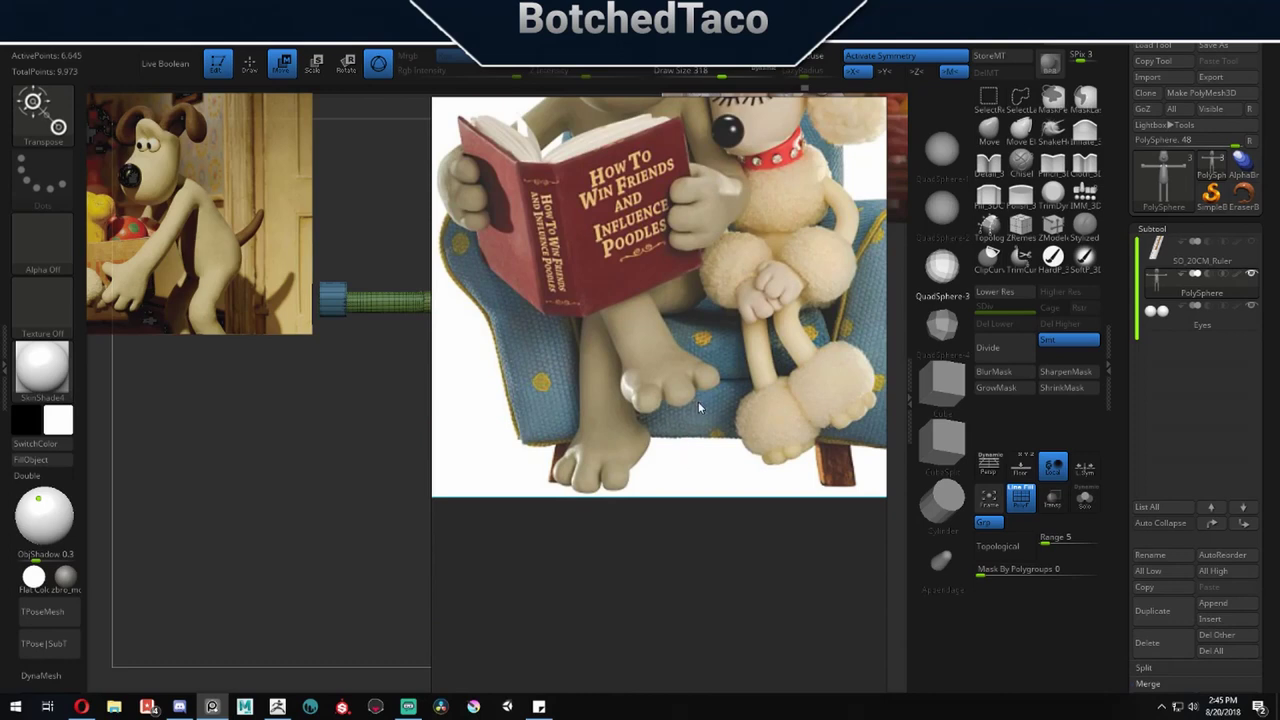
middle_click_drag(703, 407, 714, 317)
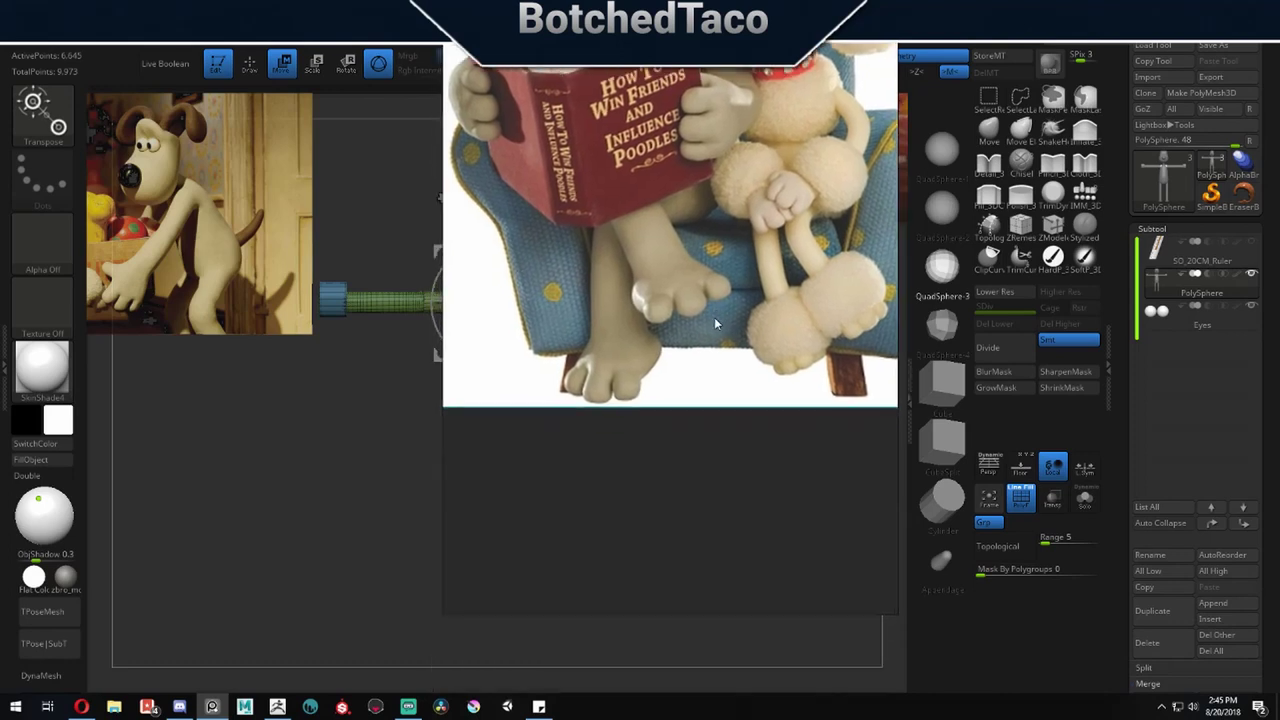
scroll(714, 322, "down", 1)
scroll(711, 346, "up", 3)
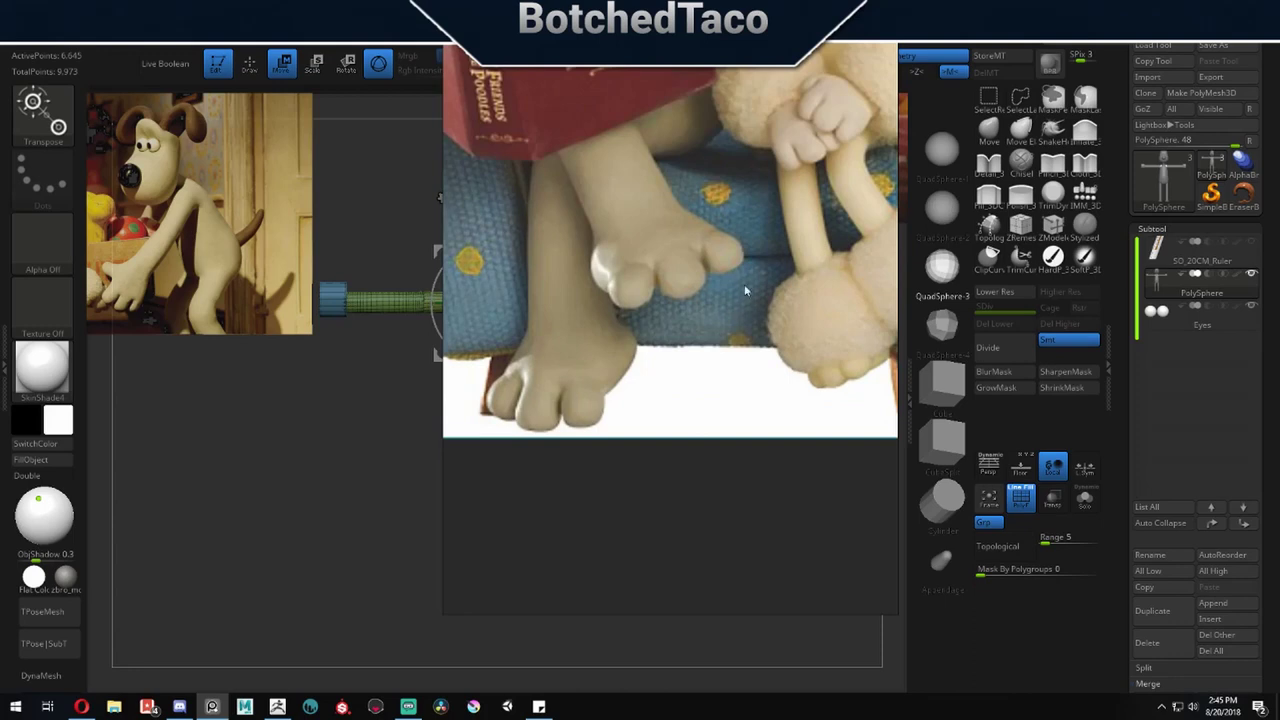
right_click_drag(740, 273, 748, 317)
middle_click_drag(748, 323, 774, 403)
right_click_drag(774, 403, 900, 2)
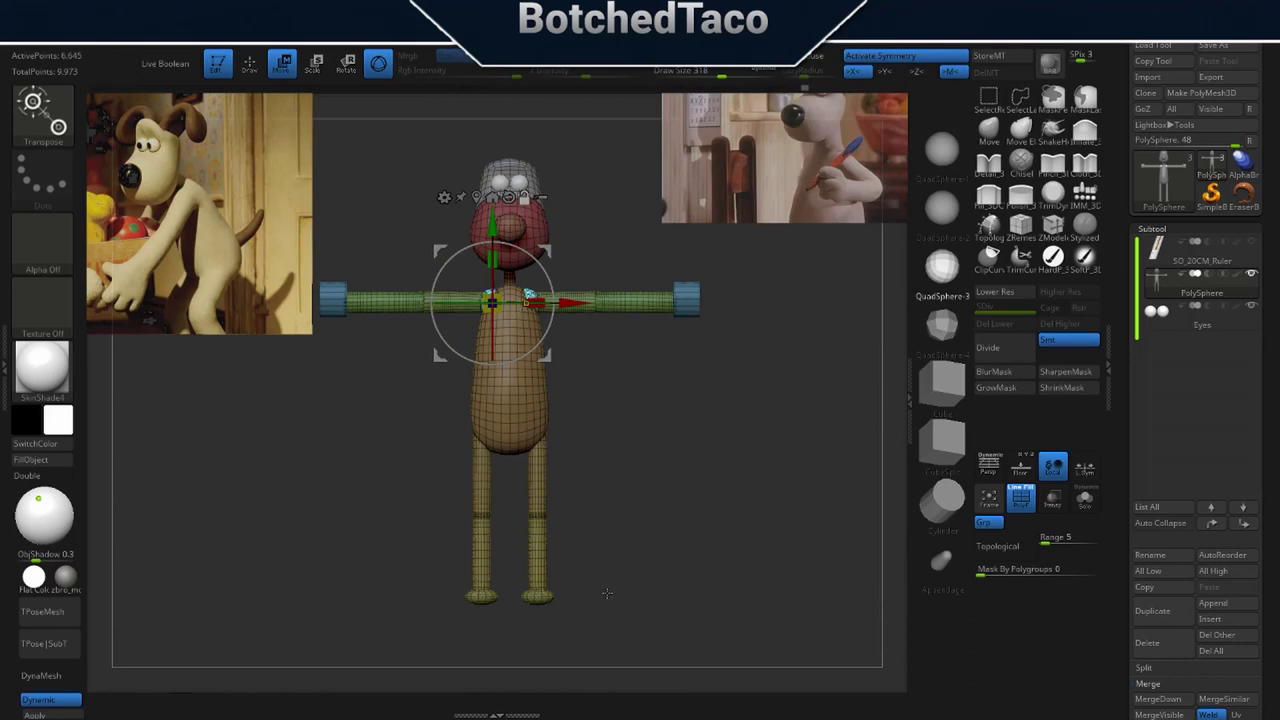
Mask everything except the feet and place the transform gizmo on them.
right_click_drag(627, 583, 636, 543, "shift")
mouse_move(537, 603)
right_mouse_down("alt")
mouse_move(637, 472)
mouse_move(694, 520)
mouse_move(629, 469)
mouse_move(660, 514)
mouse_move(608, 522)
mouse_move(621, 488)
right_mouse_up("alt")
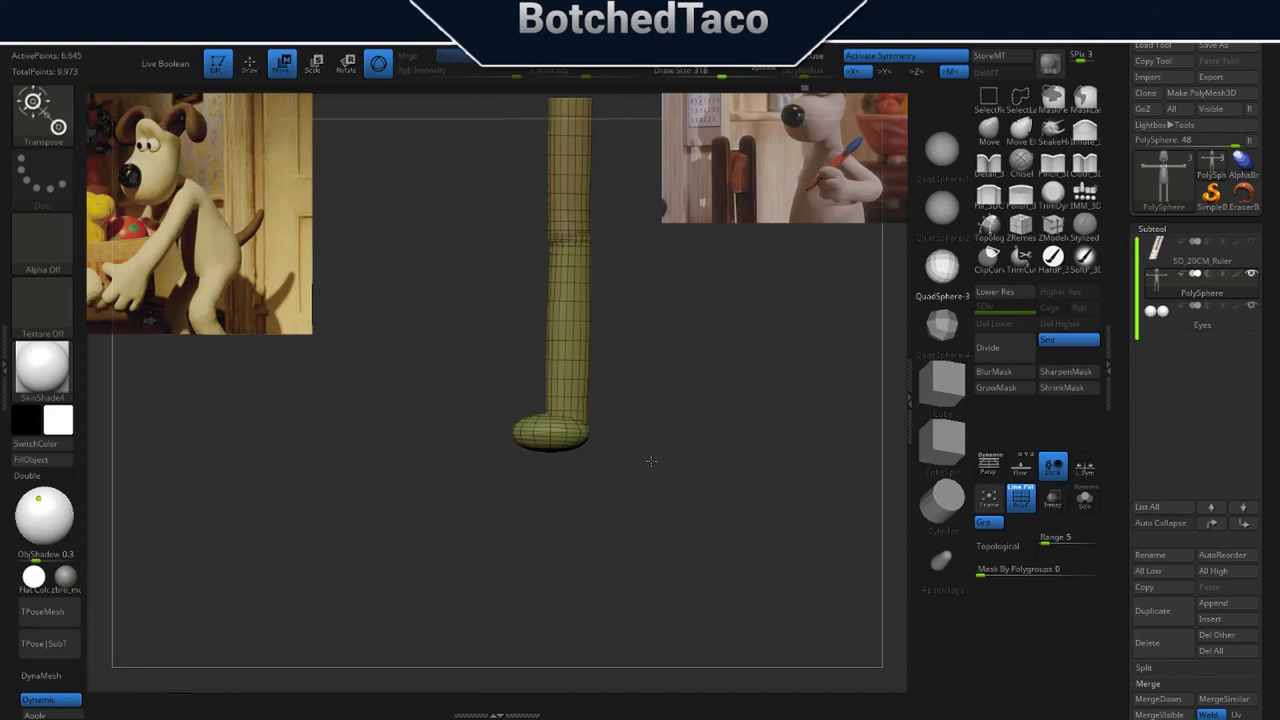
right_click_drag(652, 469, 660, 475, "ctrl")
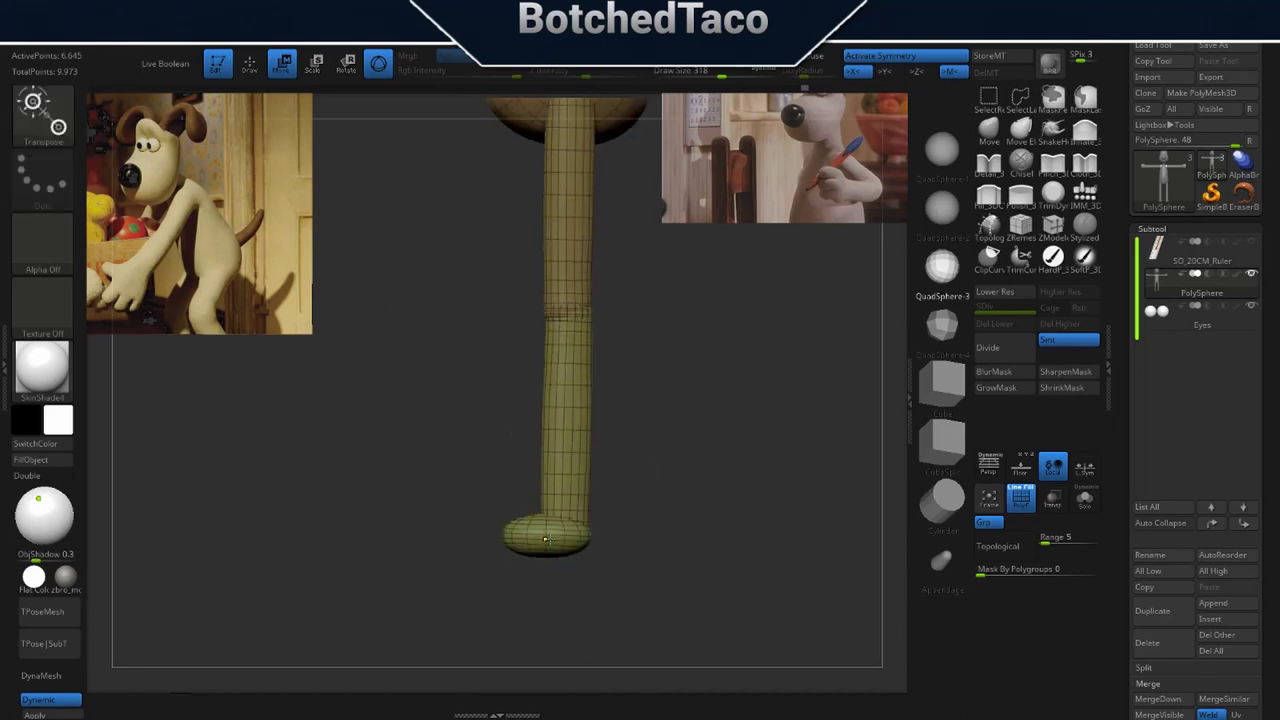
left_click(545, 539, "ctrl")
key("q")
key("w")
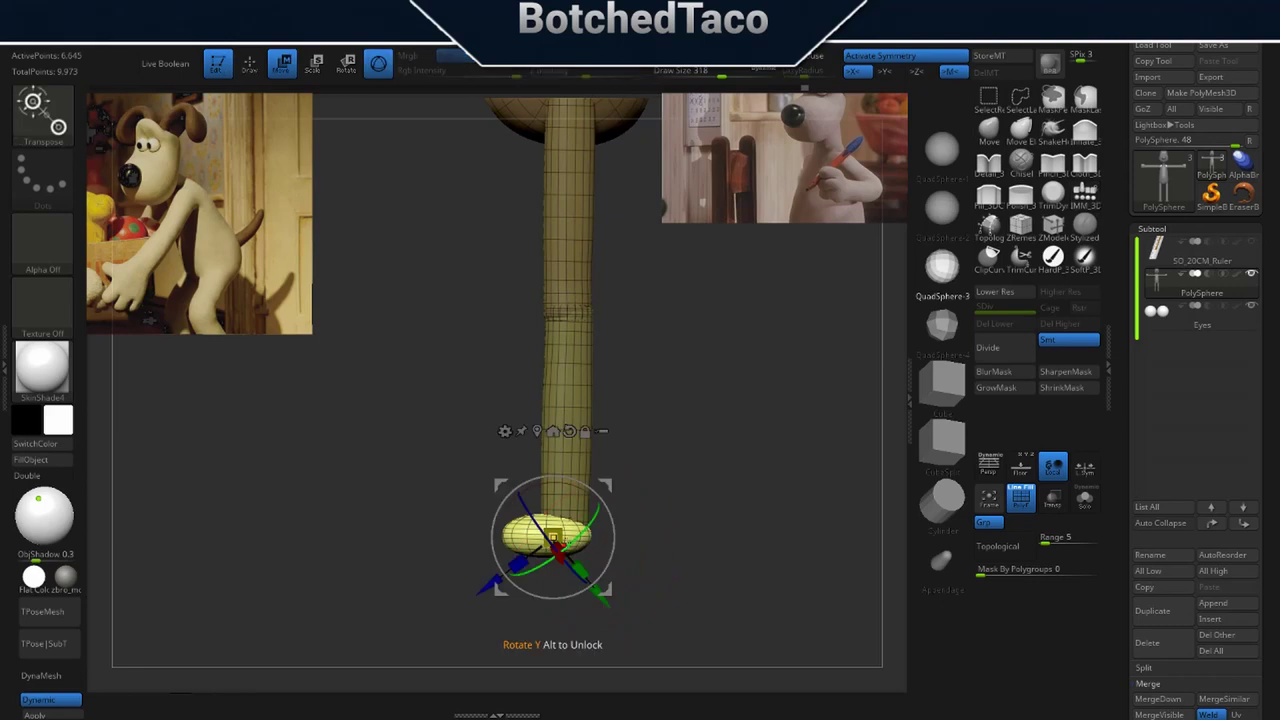
Reset the gizmo's orientation and stretch the feet along their front-to-back axis.
left_click(569, 431, "alt")
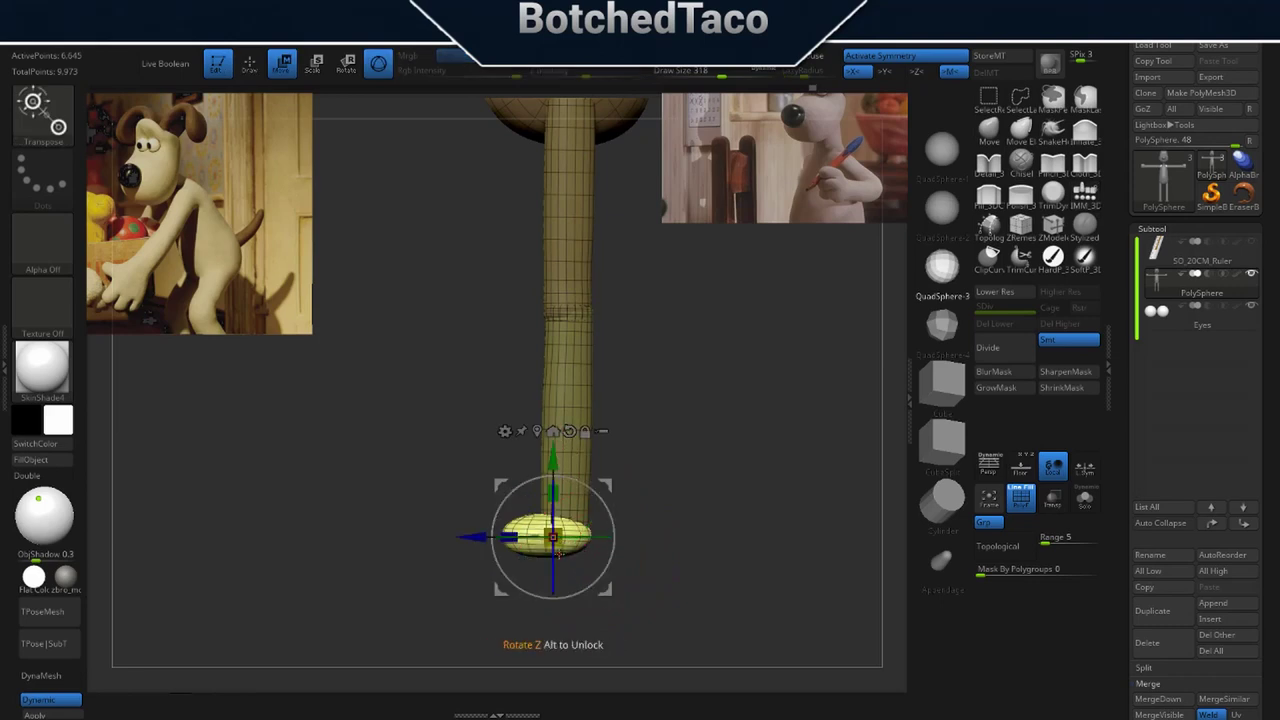
left_click_drag(510, 539, 501, 538)
left_click_drag(495, 605, 558, 580, "shift")
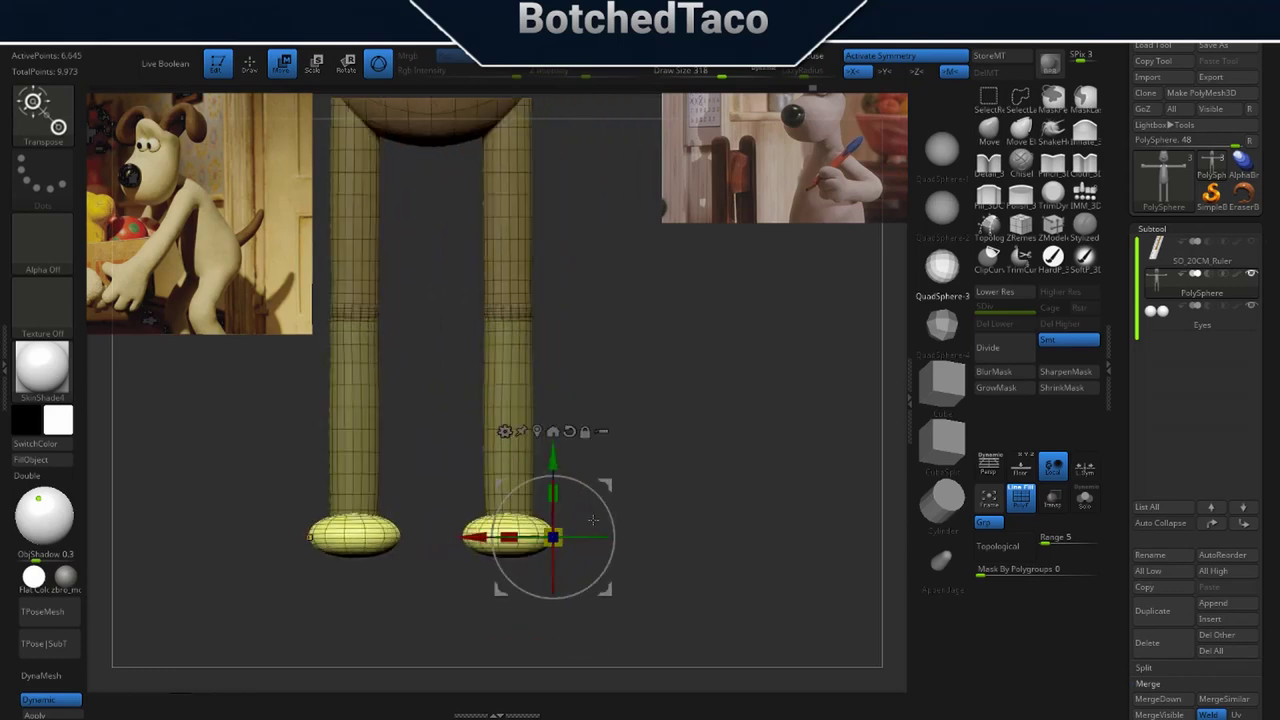
left_click_drag(708, 485, 621, 511, "shift")
left_click_drag(688, 550, 748, 552, "shift")
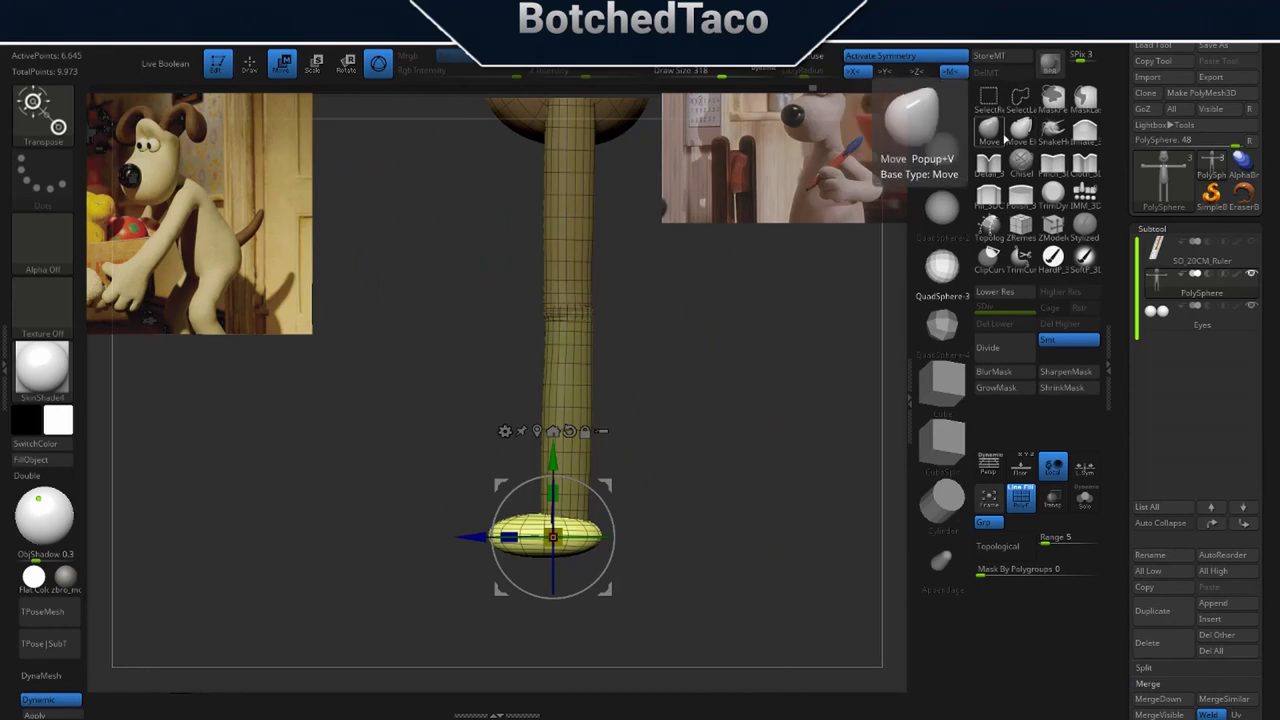
Switch to the Move brush and reduce its draw size to 116 for shaping the feet.
left_click(1000, 137)
mouse_move(748, 513)
left_mouse_down("shift")
mouse_move(692, 523)
mouse_move(660, 591)
left_mouse_up("shift")
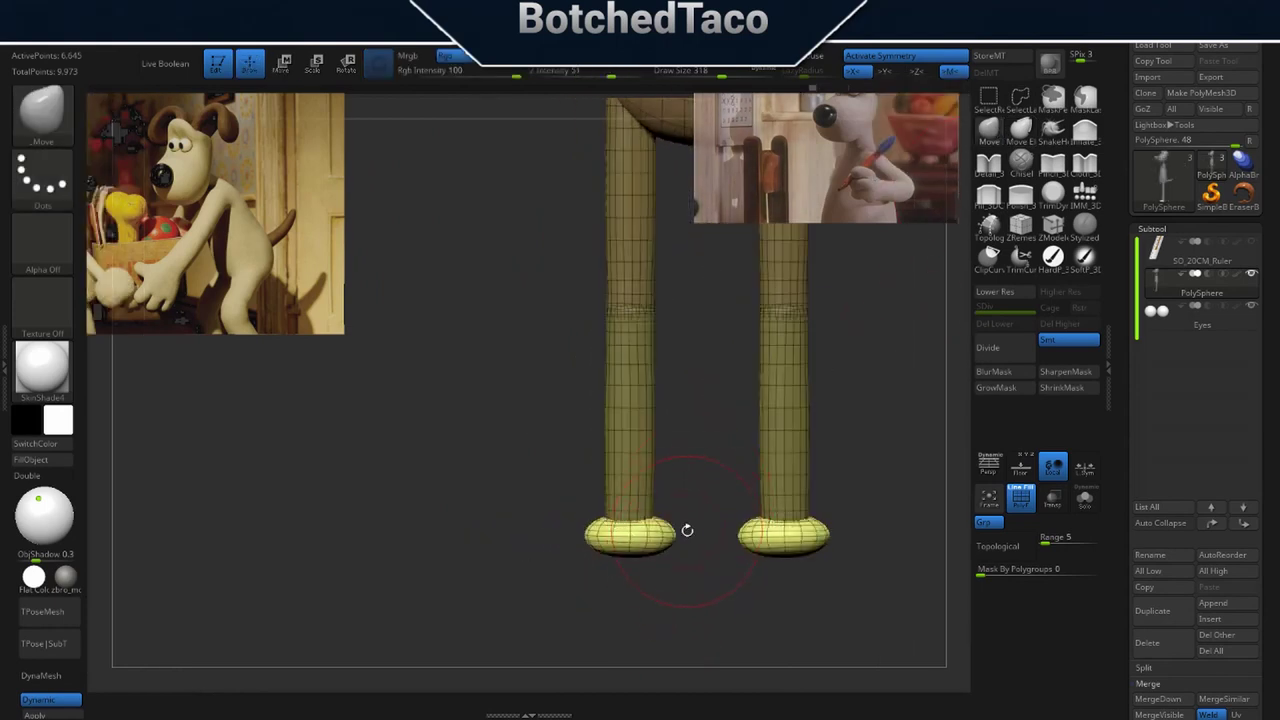
key("ctrl")
mouse_move(690, 522)
left_mouse_down()
mouse_move(592, 521)
mouse_move(689, 547)
mouse_move(723, 538)
left_mouse_up()
key("s")
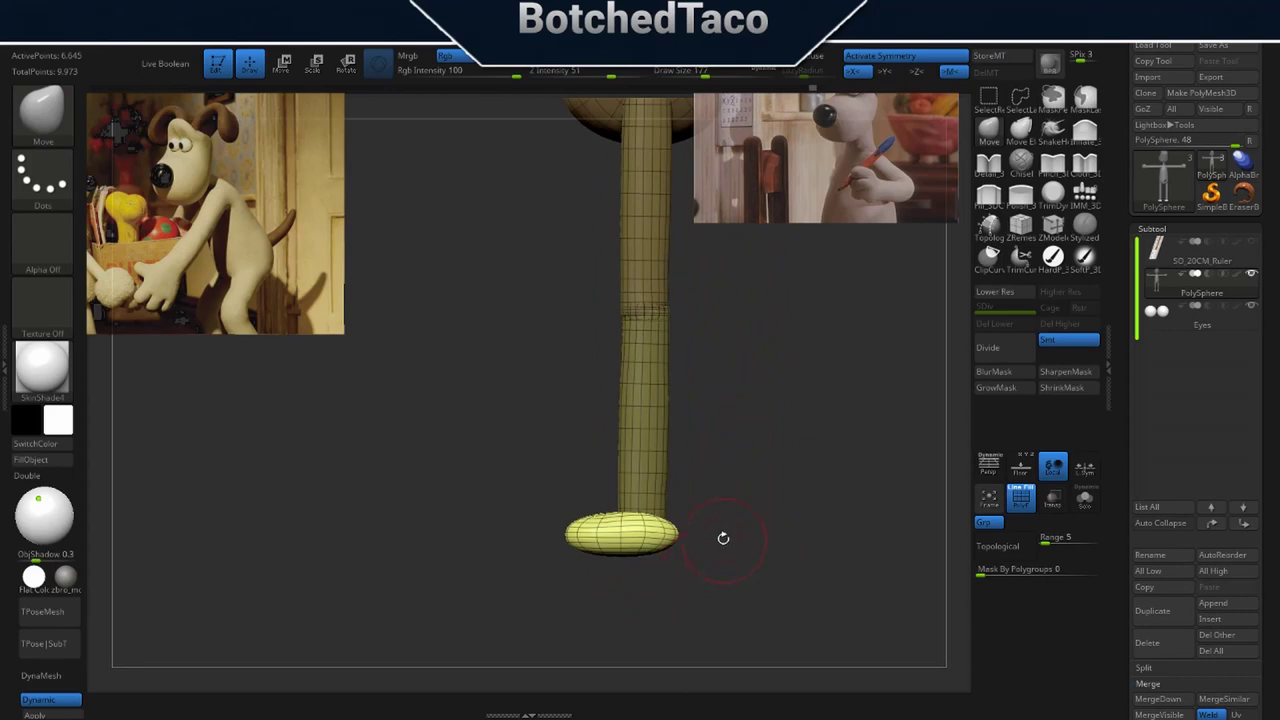
key("ctrl+z")
key("ctrl+z")
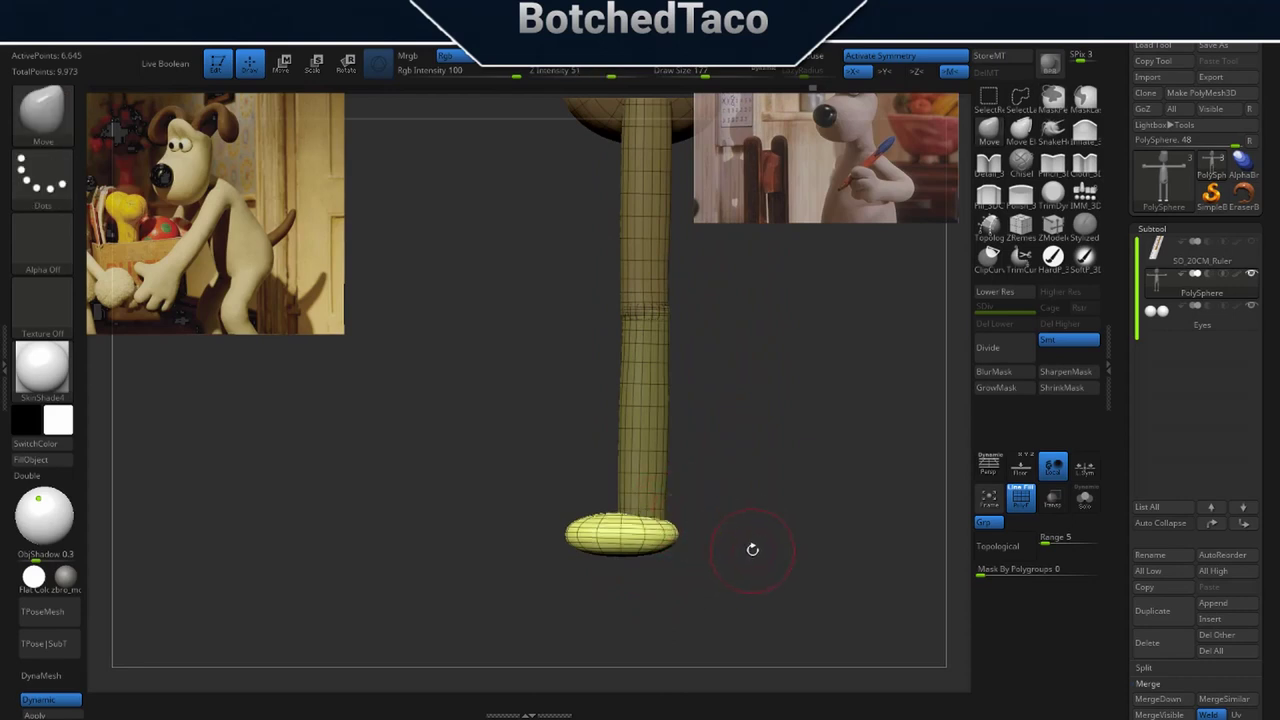
key("s")
left_click_drag(755, 538, 746, 536)
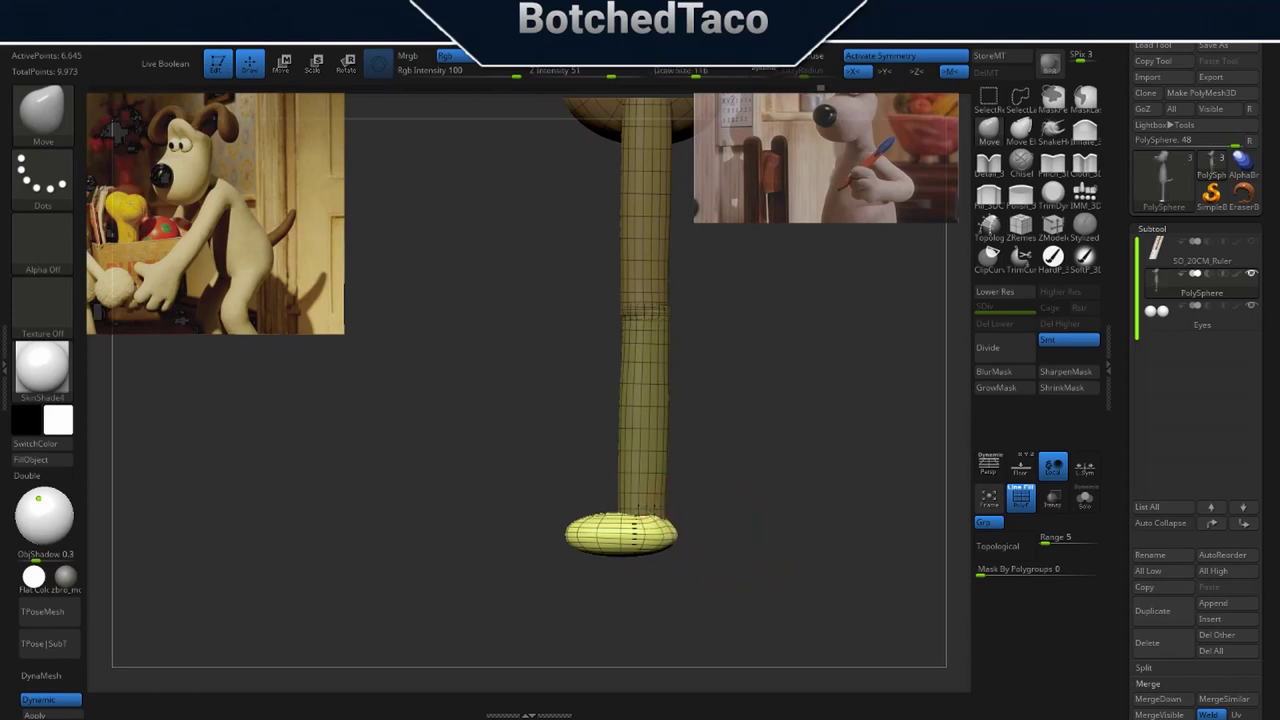
key("ctrl")
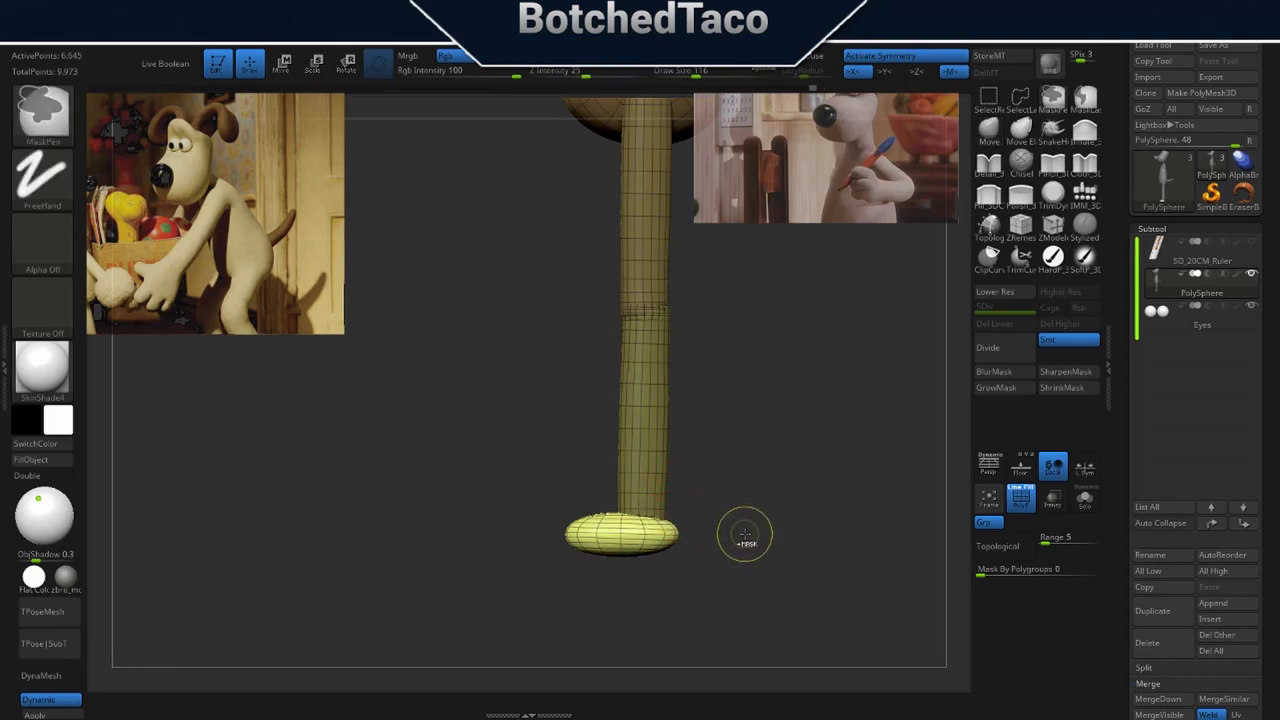
key("ctrl+shift+z")
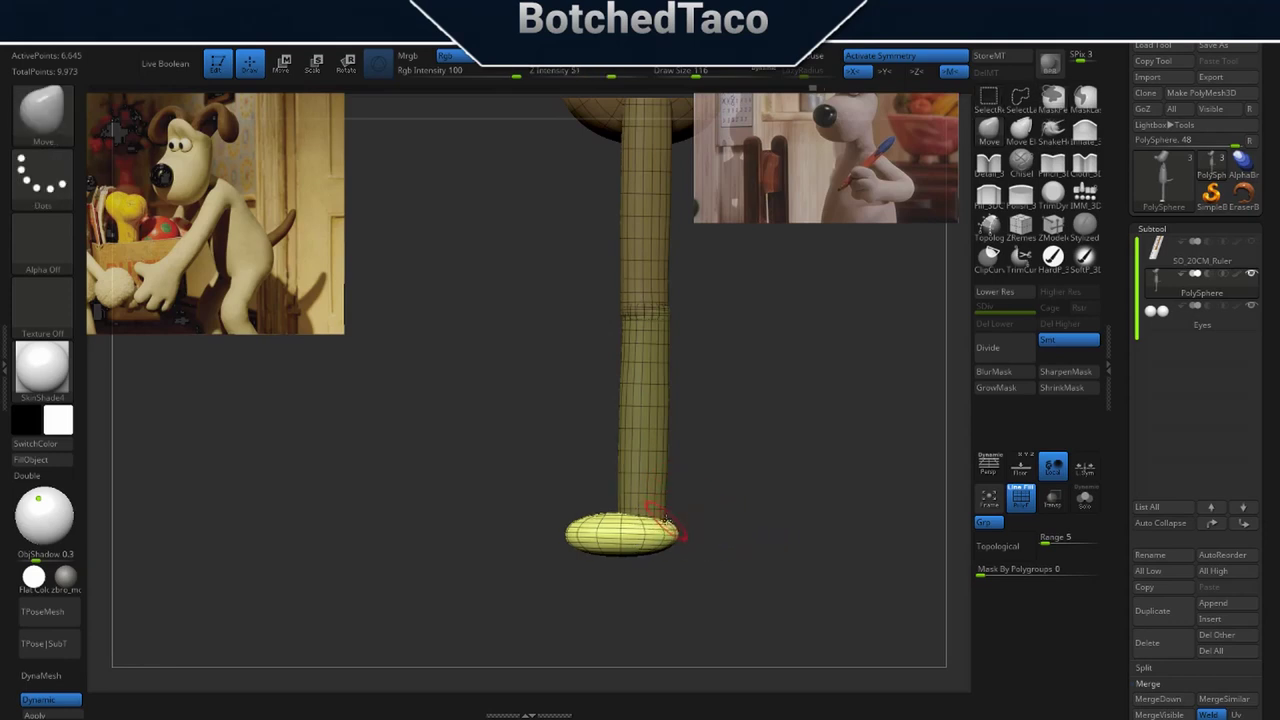
Pull the tops of the feet up around the ankles with the Move brush so they slope toward the toes.
right_click_drag(678, 505, 630, 530)
right_click_drag(692, 488, 670, 521)
left_click_drag(669, 522, 694, 502)
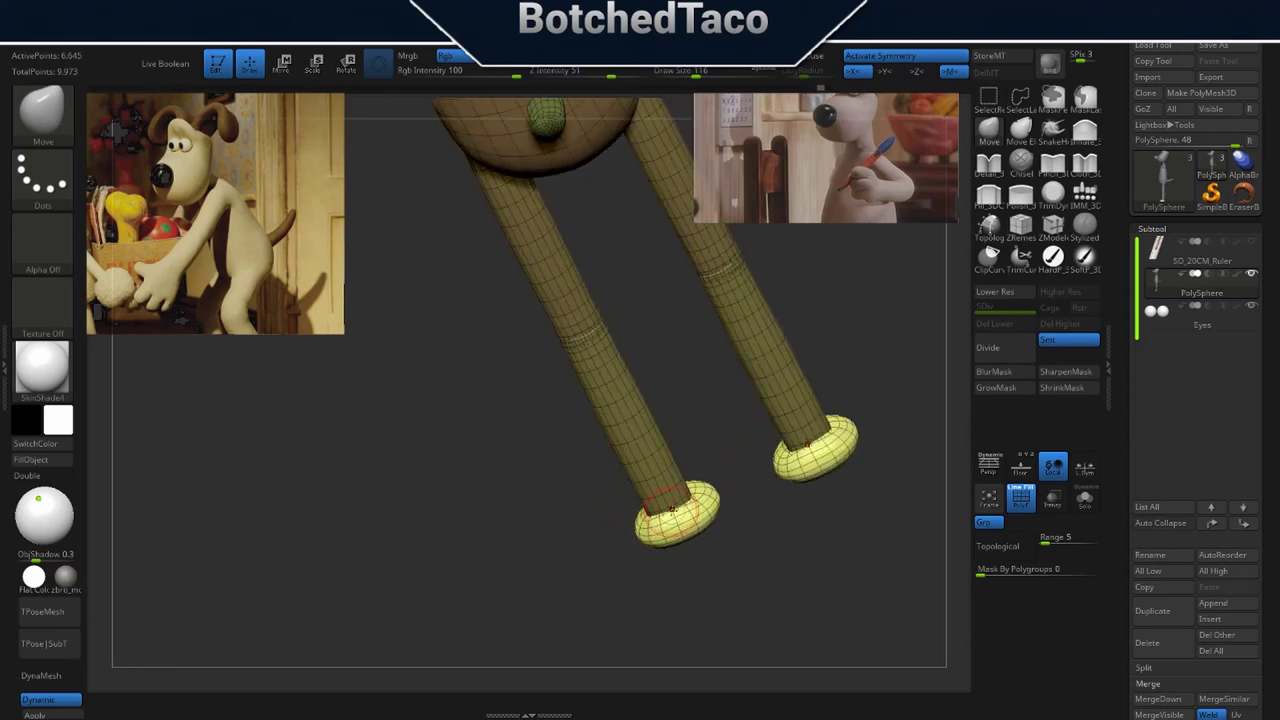
right_click_drag(694, 502, 647, 513)
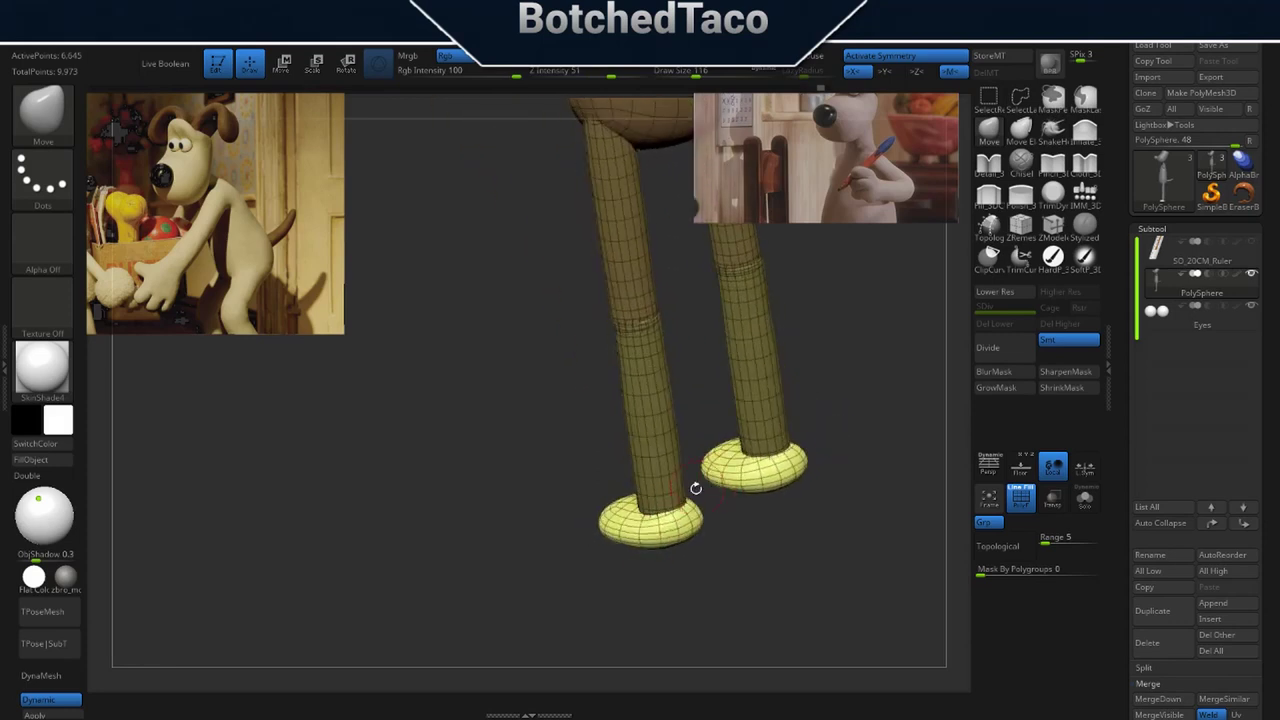
left_click_drag(718, 470, 704, 481)
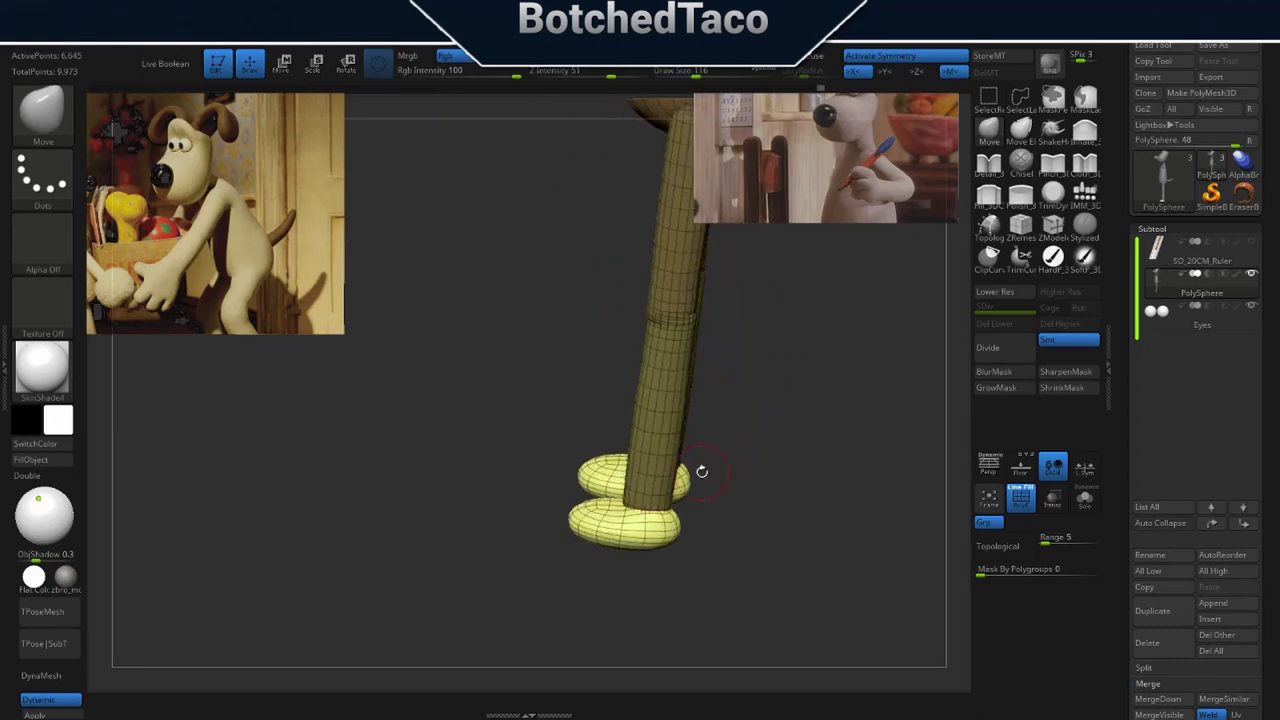
right_click_drag(634, 492, 630, 503)
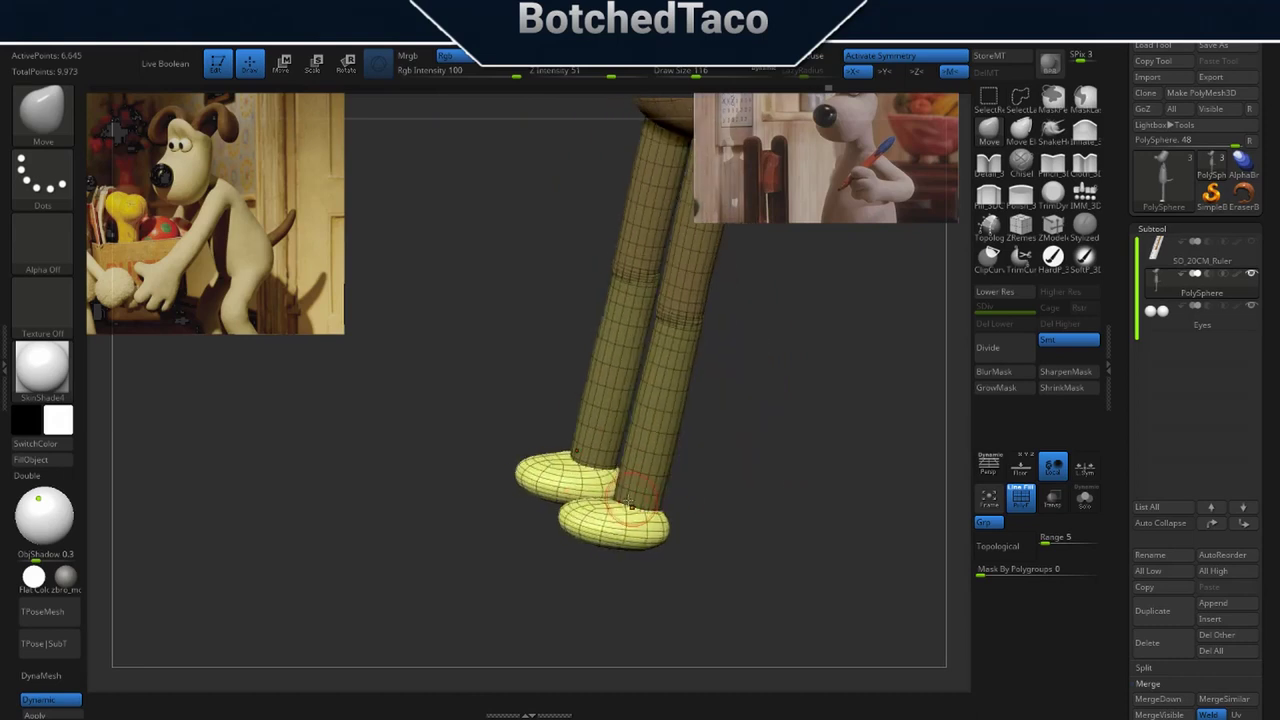
right_click(621, 490)
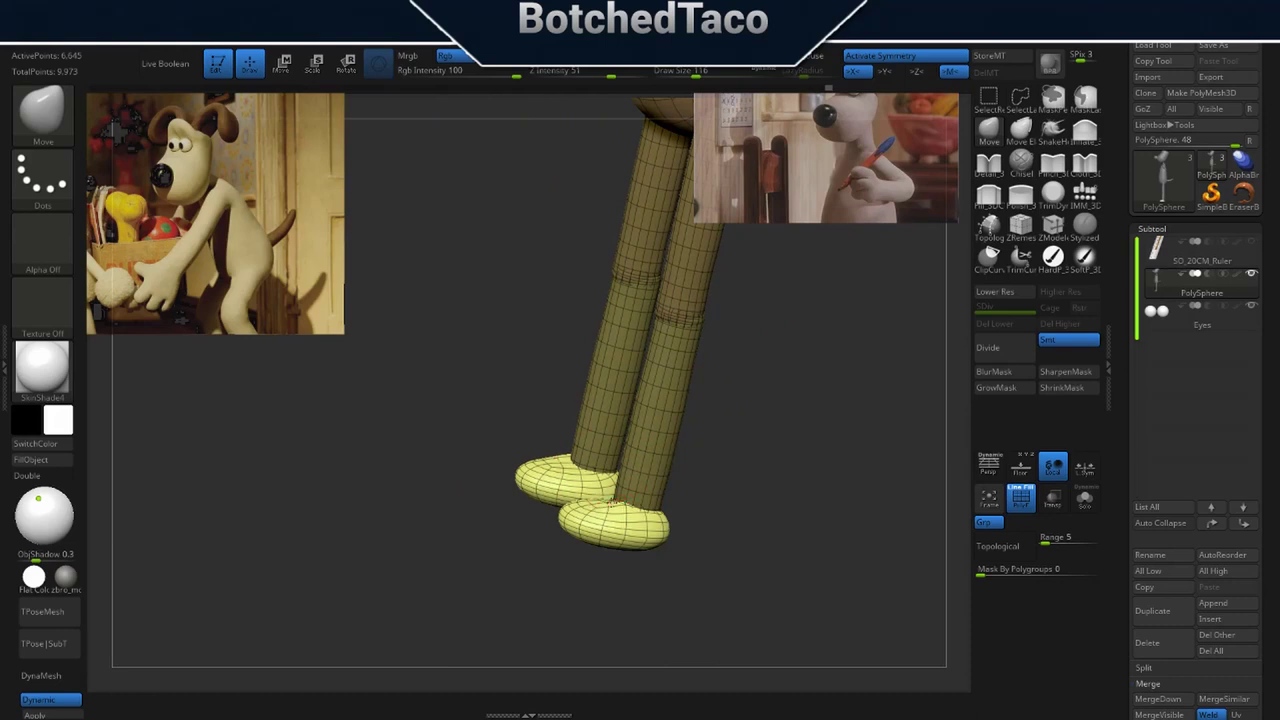
mouse_move(627, 490)
right_mouse_down()
mouse_move(680, 491)
mouse_move(603, 495)
right_mouse_up()
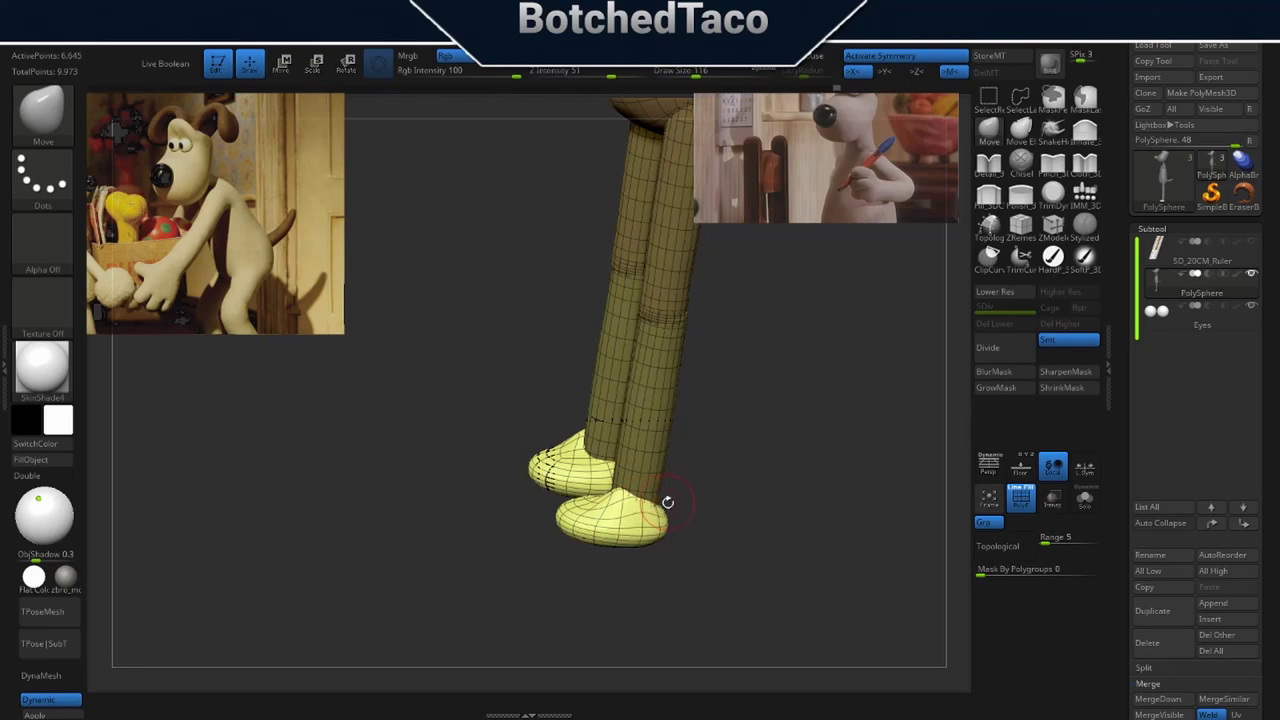
Shape the heels and sides of the feet from several angles so they wrap around the lower legs.
mouse_move(684, 493)
left_mouse_down()
mouse_move(672, 500)
mouse_move(682, 484)
left_mouse_up()
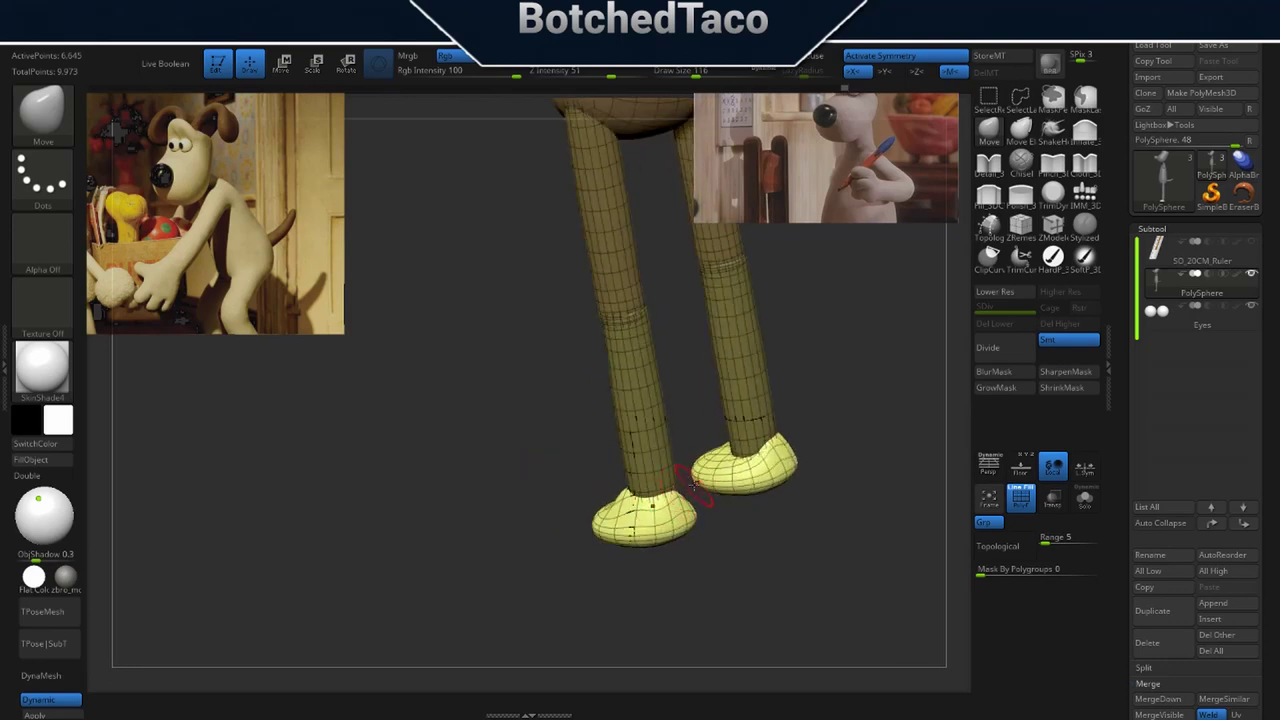
right_click_drag(684, 482, 610, 503)
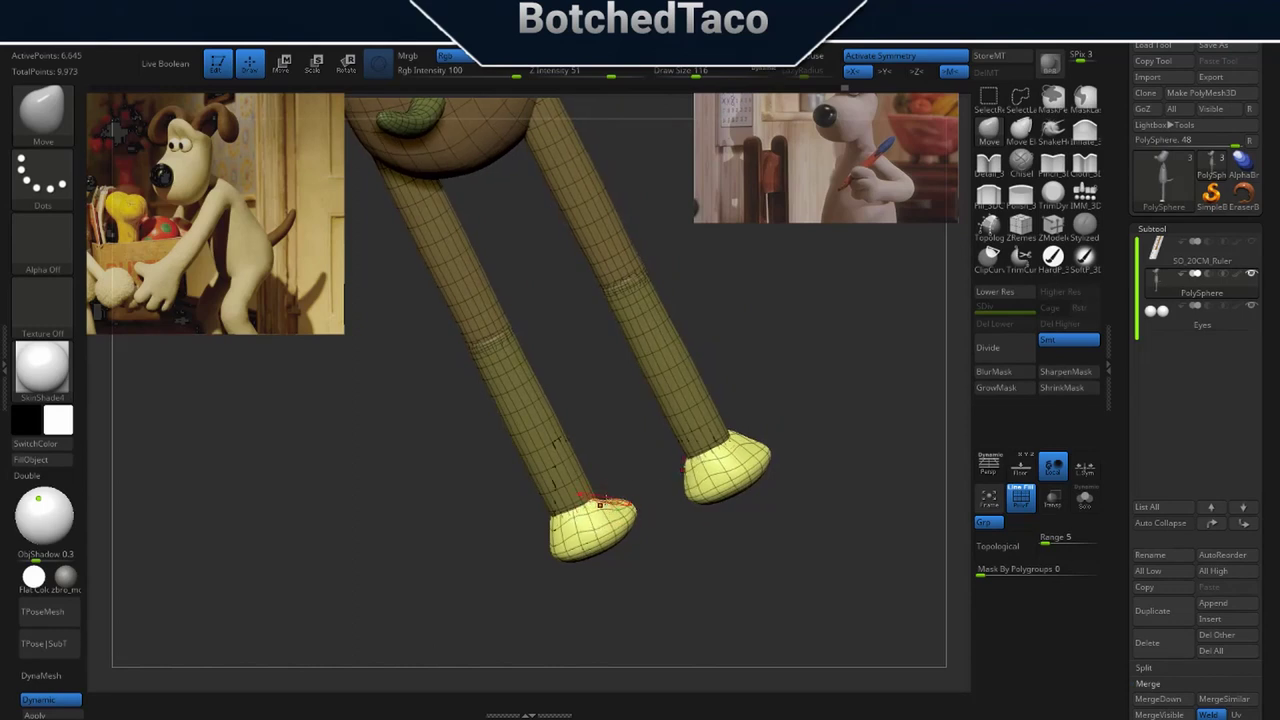
right_click_drag(611, 522, 650, 487)
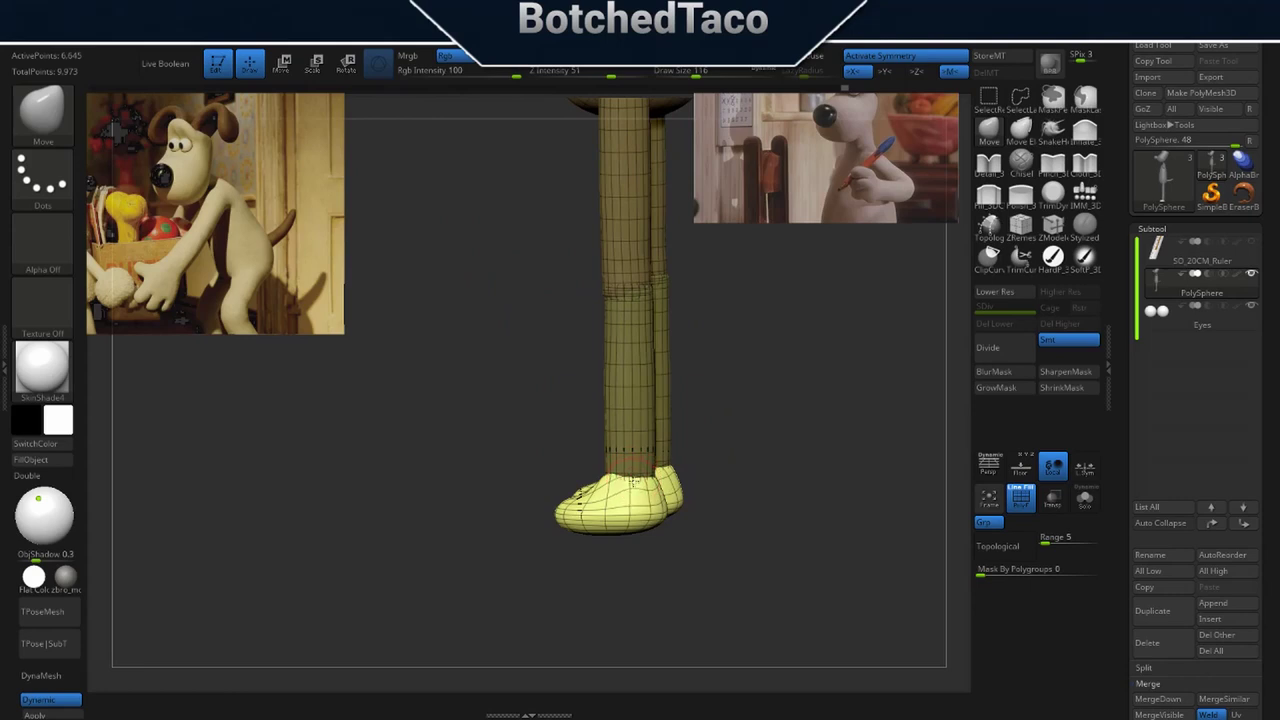
right_click_drag(669, 477, 553, 490)
left_click_drag(507, 492, 497, 489)
mouse_move(493, 489)
right_mouse_down()
mouse_move(555, 490)
mouse_move(538, 492)
right_mouse_up()
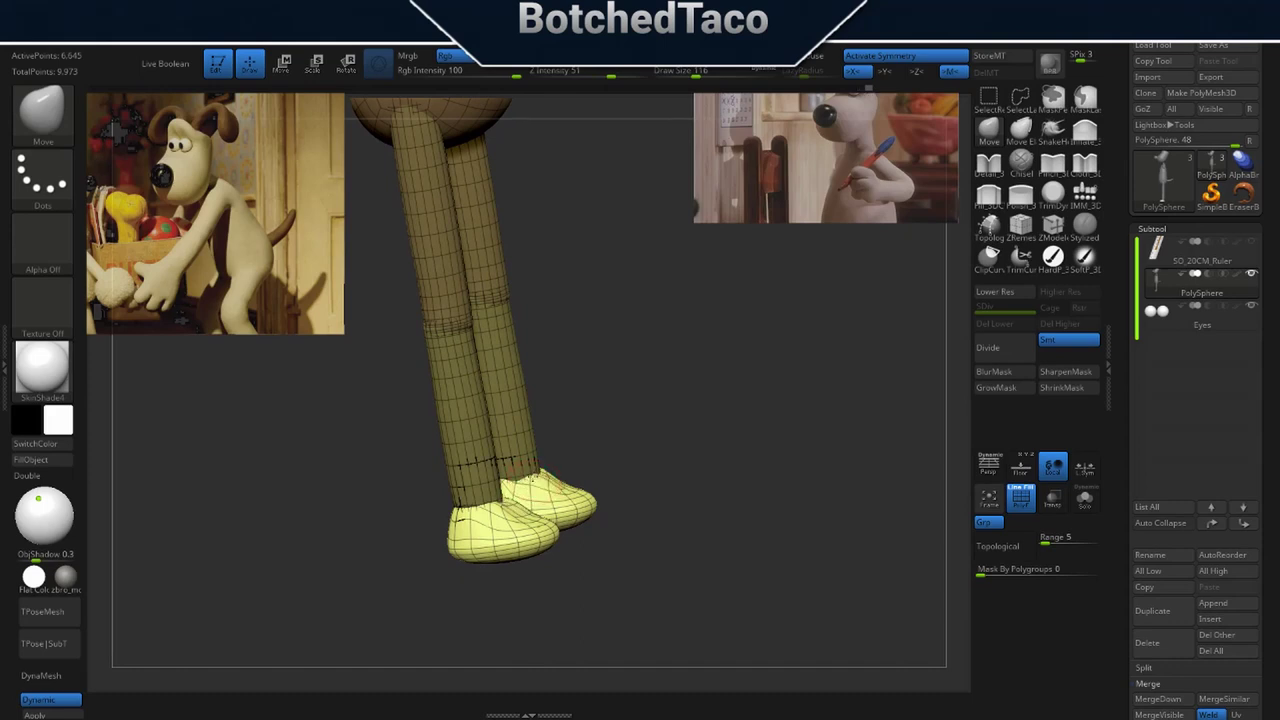
mouse_move(543, 472)
right_mouse_down()
mouse_move(540, 489)
mouse_move(506, 483)
right_mouse_up()
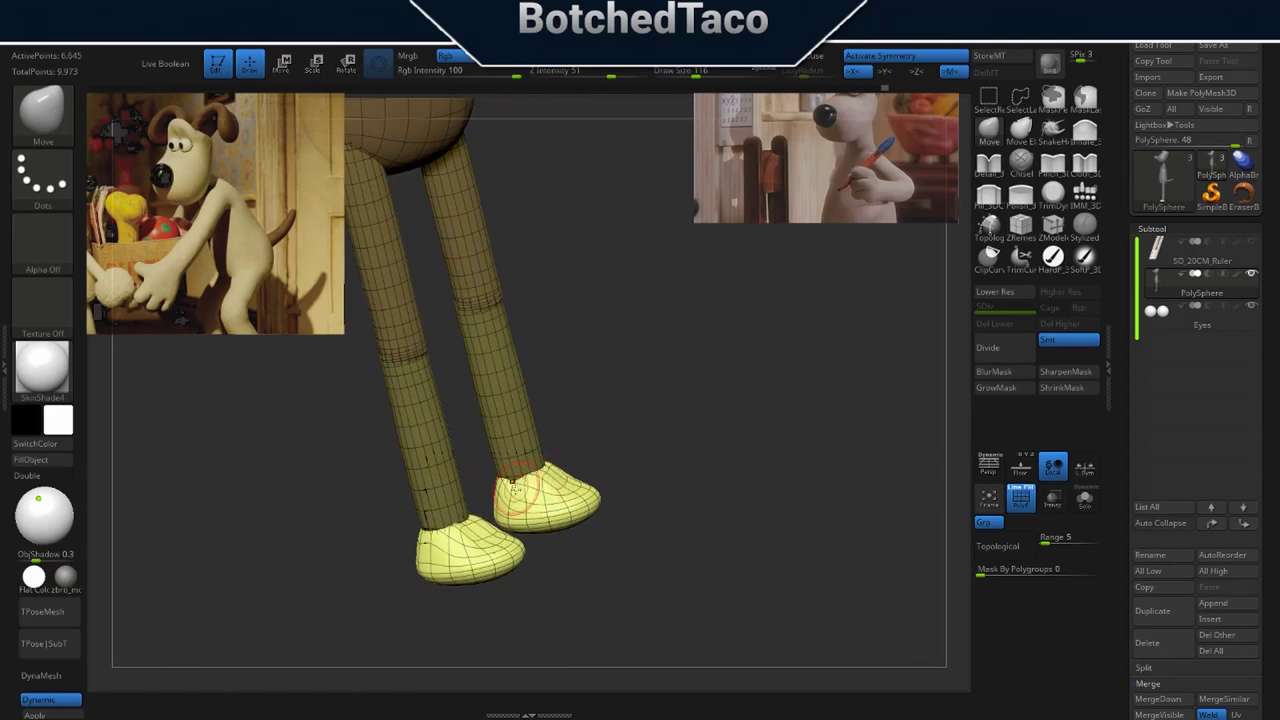
right_click_drag(534, 497, 634, 490)
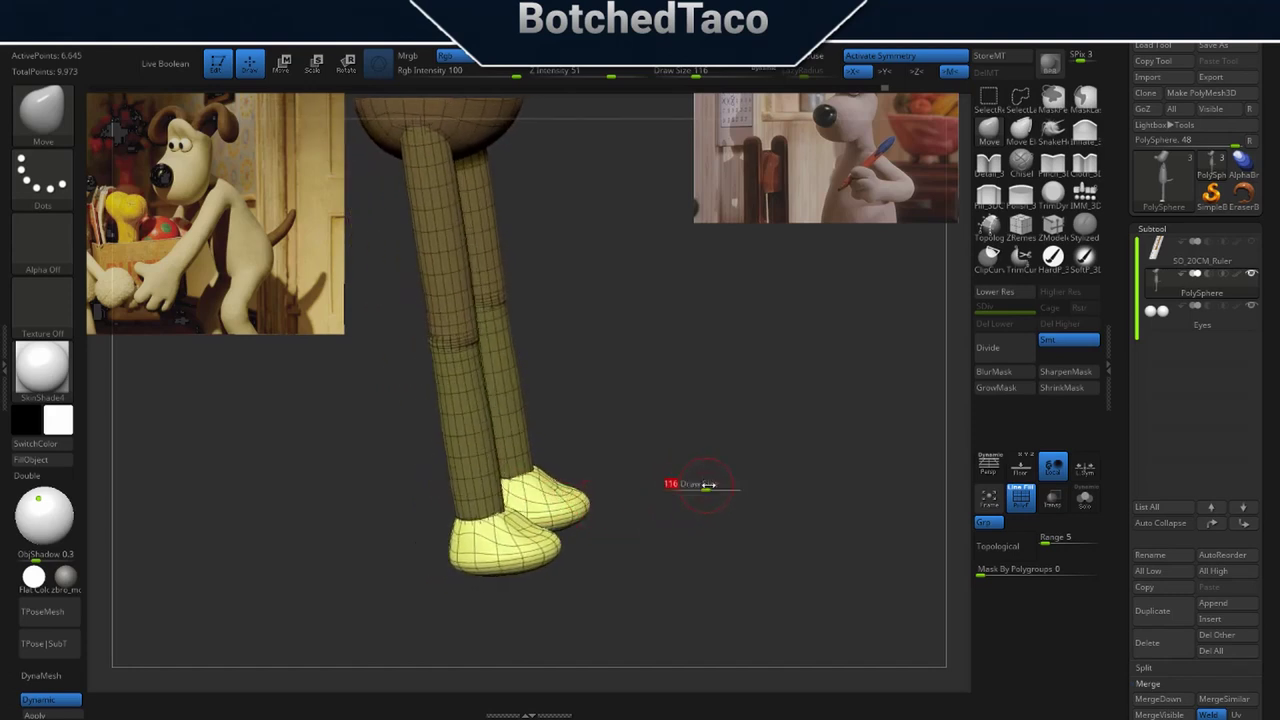
Set the brush's draw size to 104, smooth and refine the front of the feet, and clear the mask from the legs.
key("s")
left_click_drag(706, 485, 595, 519)
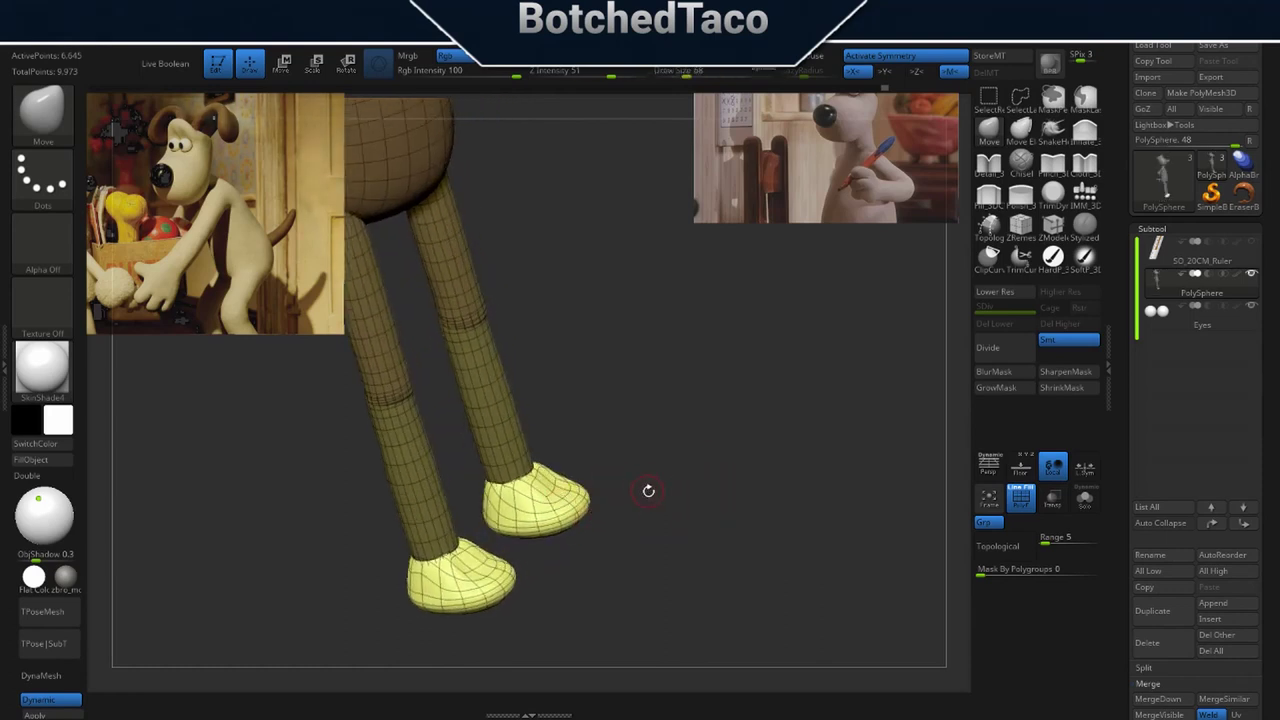
key("s")
left_click_drag(641, 505, 648, 506)
left_click_drag(551, 499, 535, 504, "shift")
right_click_drag(578, 487, 581, 504)
key("space")
left_click(751, 440)
right_click_drag(600, 531, 666, 454)
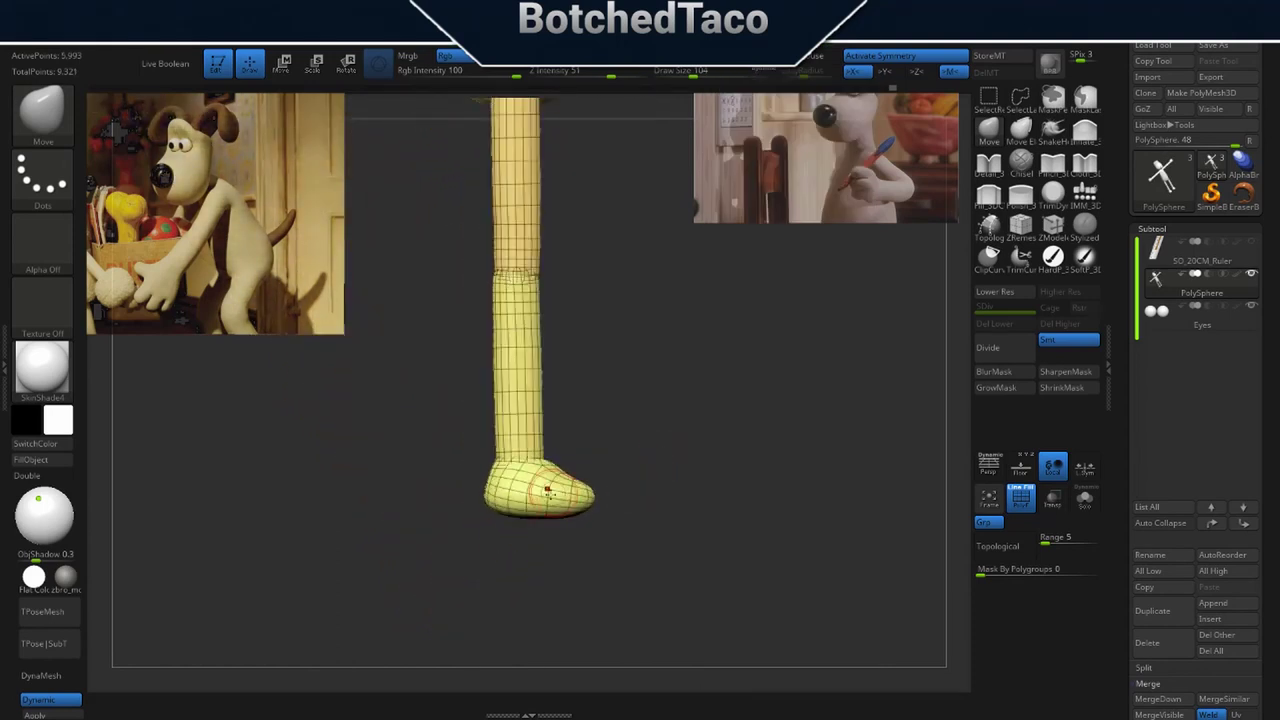
Pull the heels back slightly with the Move brush, and mask everything except the feet.
left_click_drag(488, 492, 490, 478)
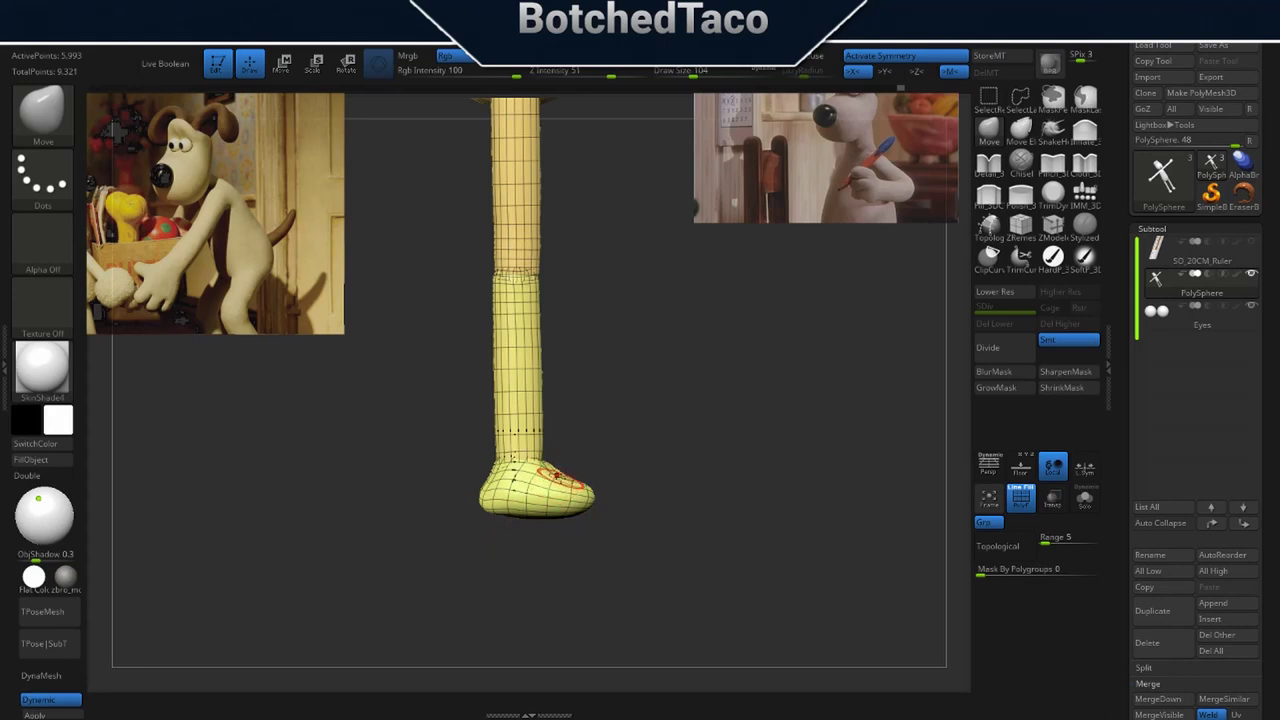
key("w")
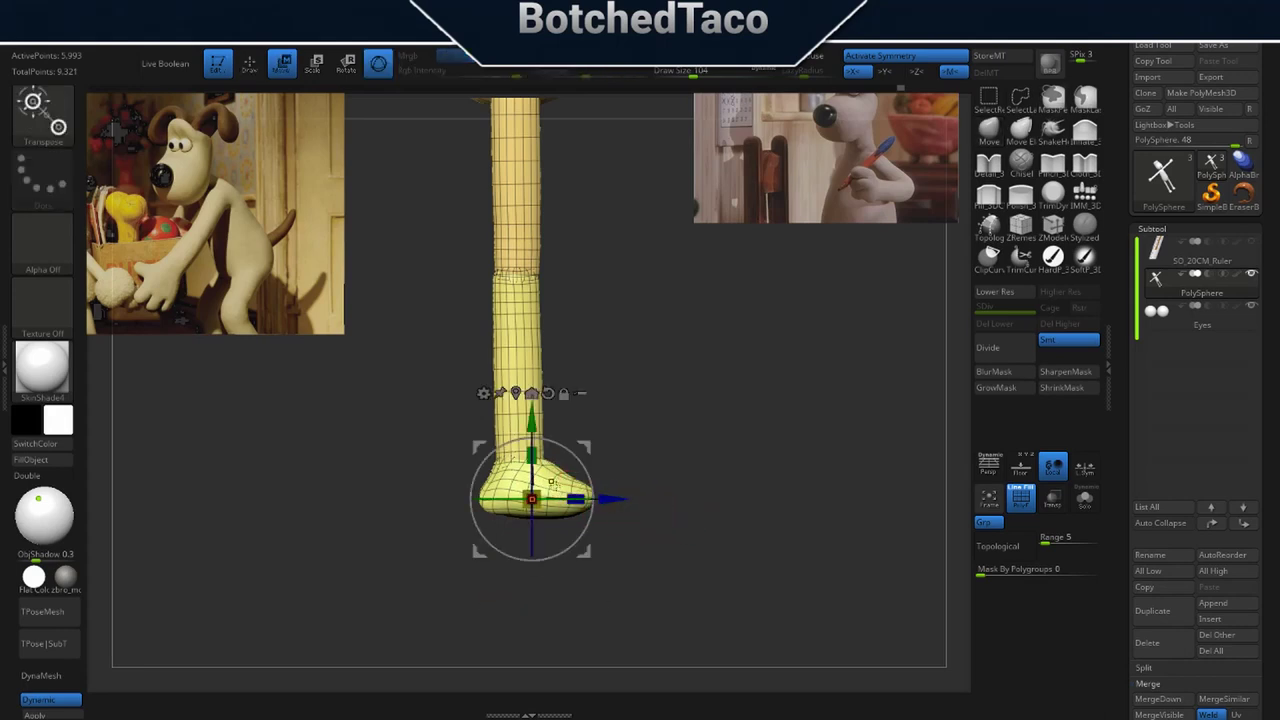
left_click(556, 489, "ctrl")
key("q")
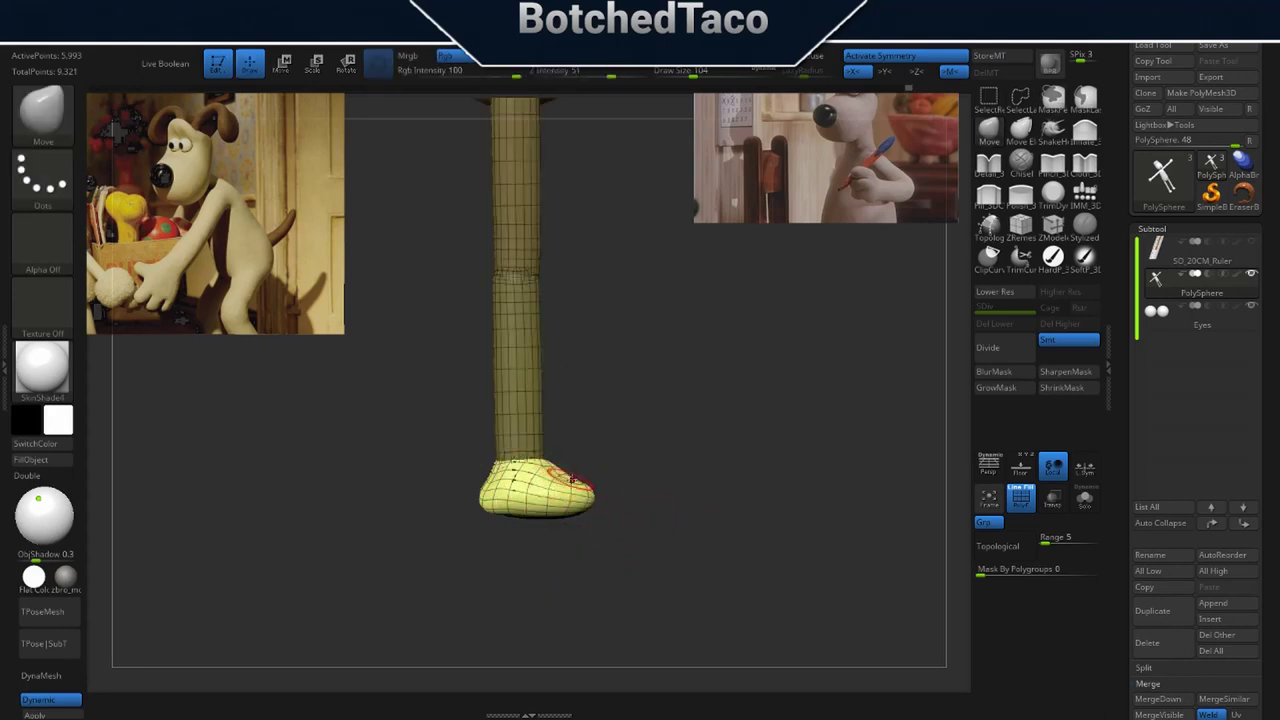
key("ctrl+z")
key("s")
left_click_drag(650, 490, 658, 490)
left_click_drag(557, 480, 563, 486)
key("ctrl+z")
Set the Move brush's draw size to 87 and pull the upper sides of the feet in toward the ankles.
left_click_drag(676, 495, 614, 534)
left_click_drag(646, 491, 608, 593, "shift")
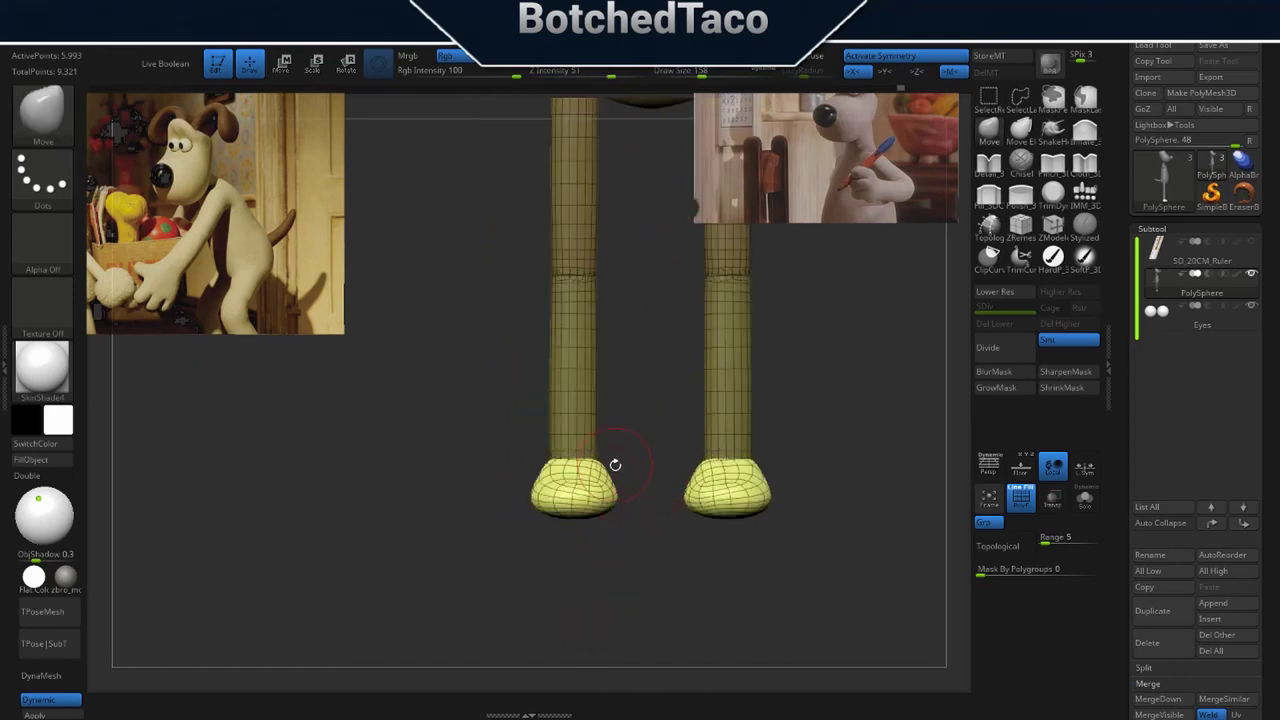
key("s")
mouse_move(625, 466)
left_mouse_down()
mouse_move(640, 470)
mouse_move(604, 475)
mouse_move(646, 486)
left_mouse_up()
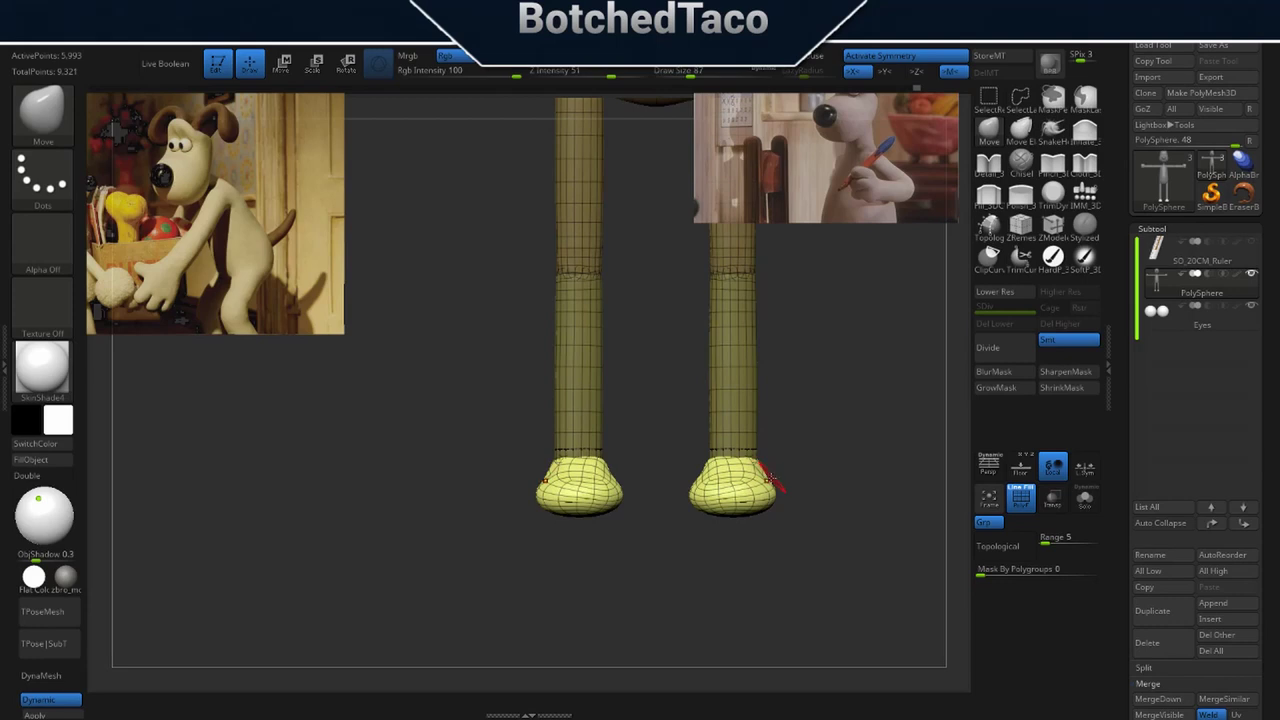
mouse_move(816, 490)
left_mouse_down()
mouse_move(779, 485)
mouse_move(803, 471)
left_mouse_up()
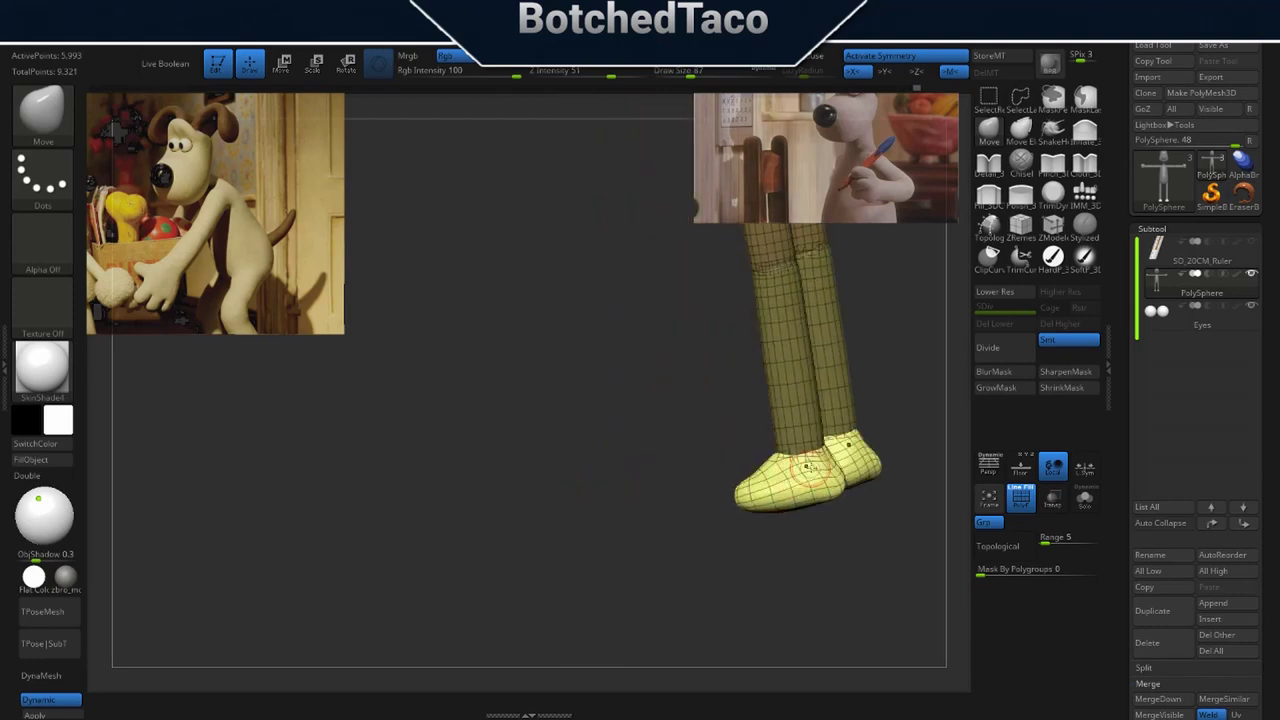
right_click_drag(822, 478, 788, 494)
left_click_drag(851, 455, 845, 463)
mouse_move(866, 484)
right_mouse_down()
mouse_move(842, 488)
mouse_move(858, 492)
mouse_move(870, 568)
mouse_move(865, 382)
right_mouse_up()
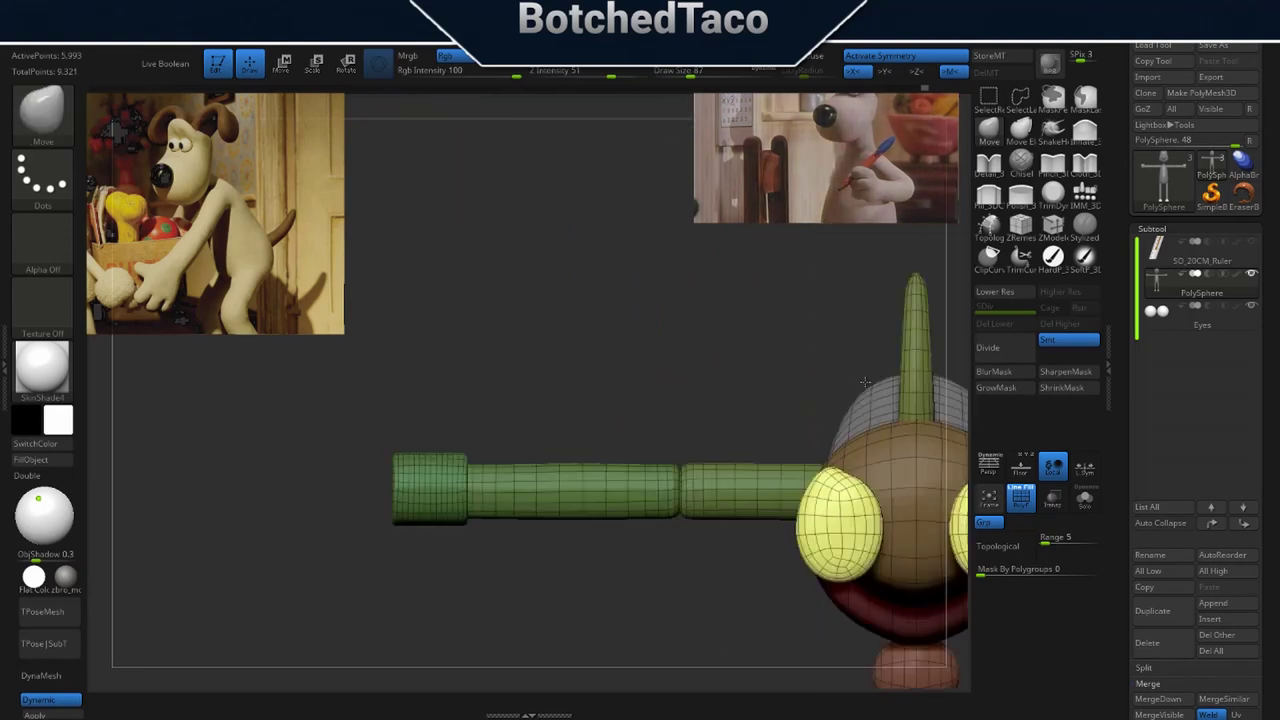
right_click_drag(870, 570, 729, 490, "alt")
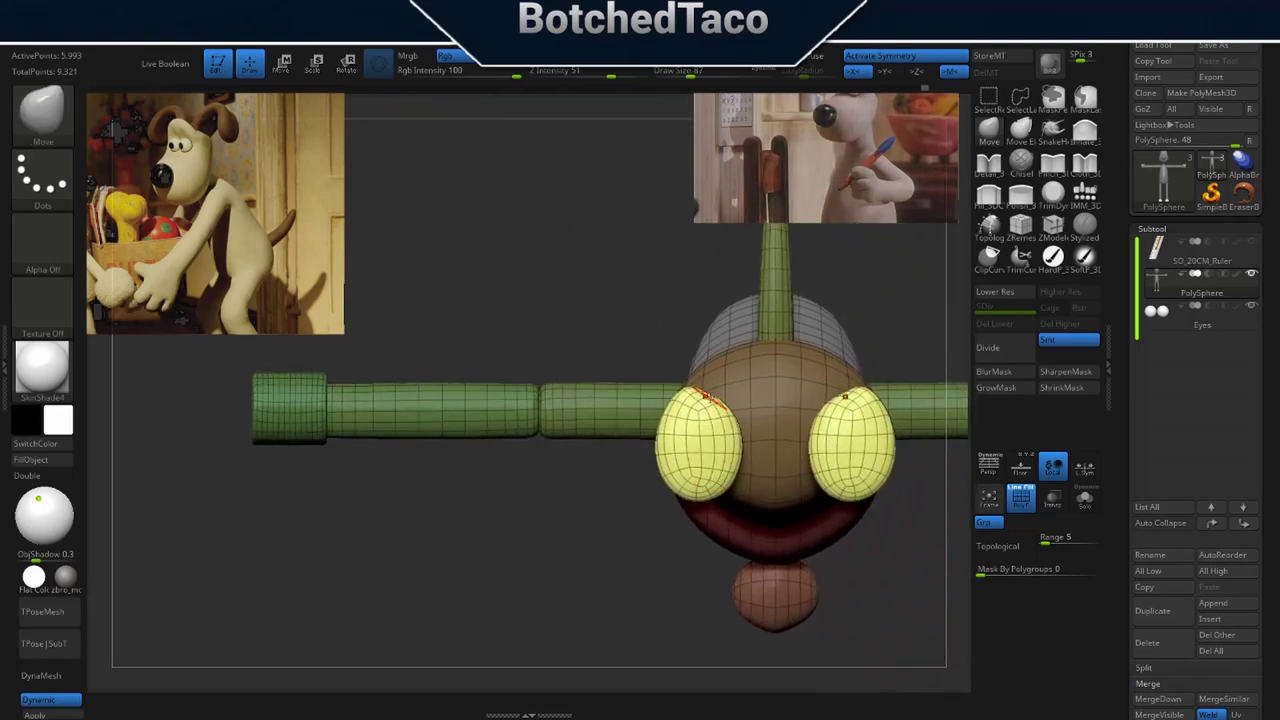
key("ctrl")
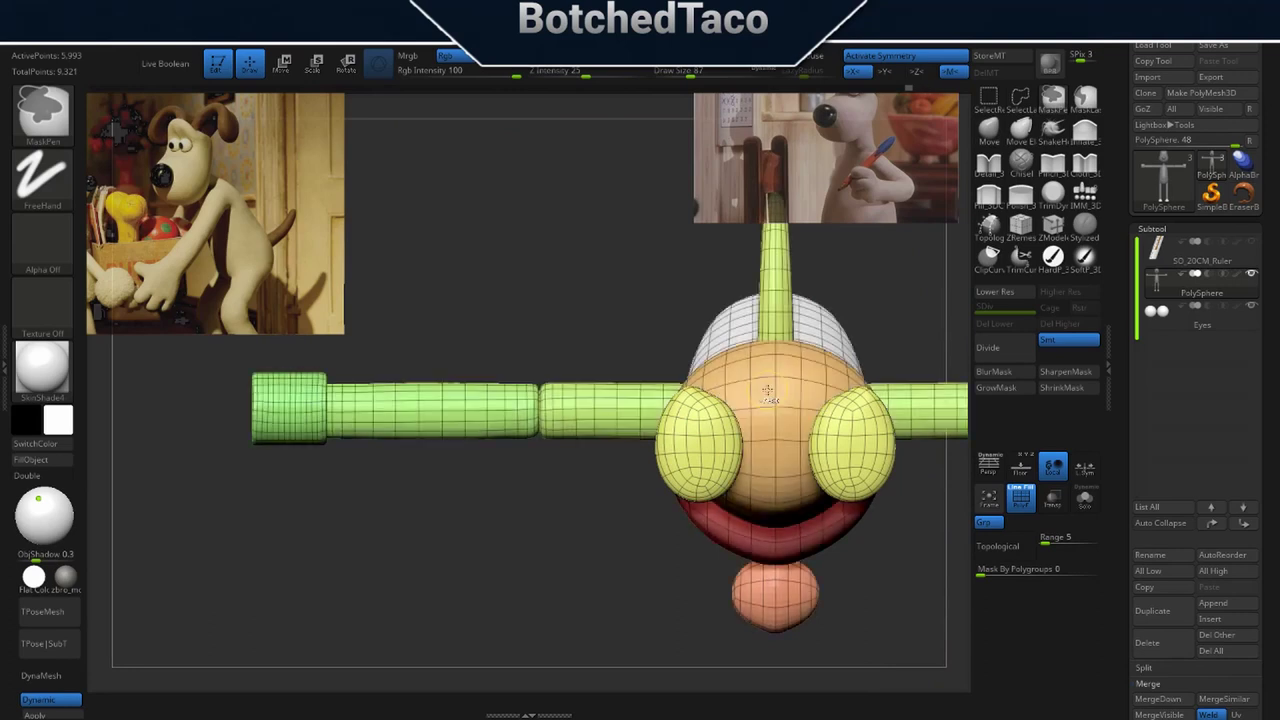
key("ctrl+shift")
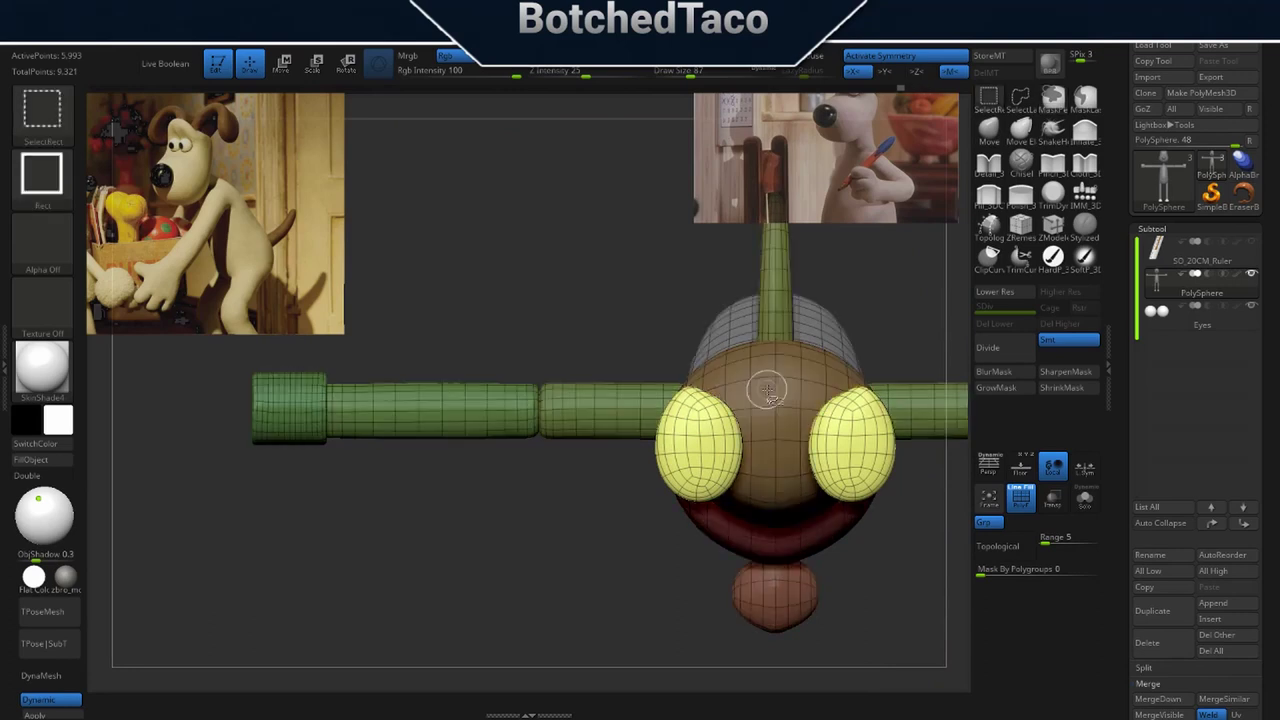
key("ctrl+shift+z")
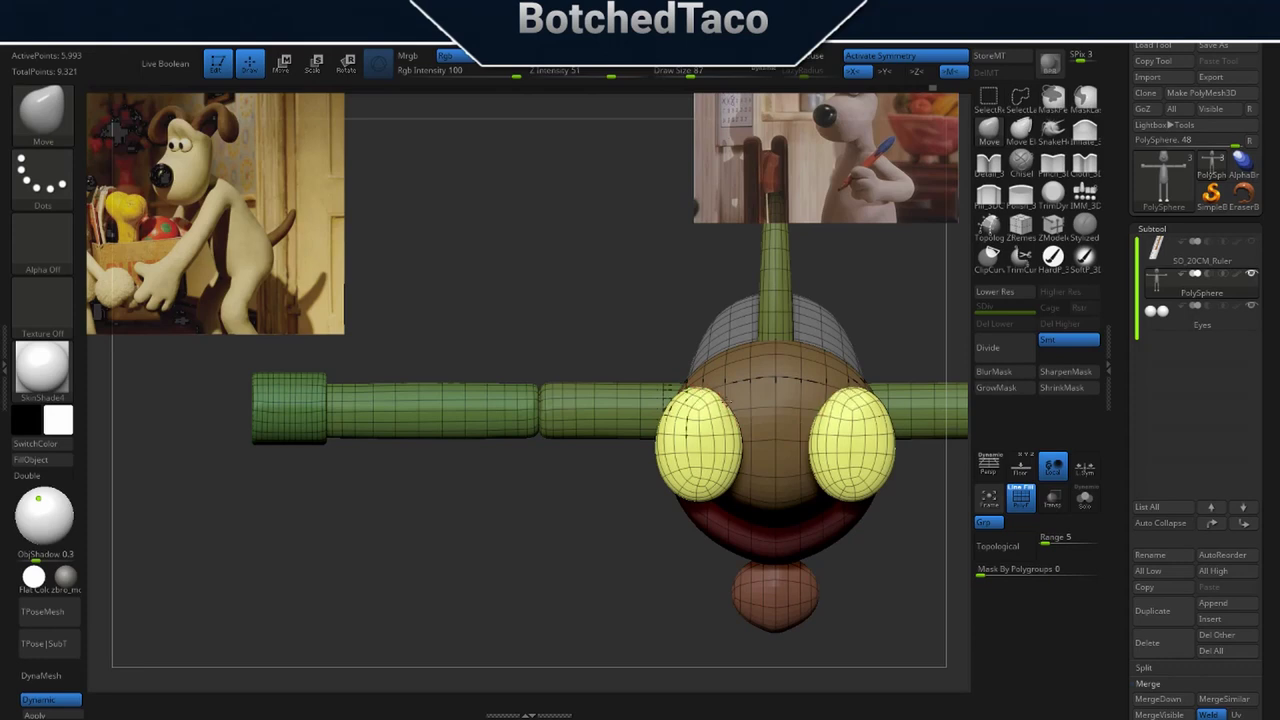
Narrow the upper part of the feet around the lower legs so the soles stay wider than the ankles.
right_click_drag(714, 434, 745, 593)
mouse_move(695, 448)
left_mouse_down("shift")
mouse_move(712, 446)
mouse_move(704, 415)
left_mouse_up("shift")
right_click_drag(717, 468, 753, 450)
mouse_move(752, 450)
left_mouse_down()
mouse_move(779, 444)
mouse_move(736, 422)
mouse_move(758, 418)
mouse_move(746, 414)
mouse_move(763, 432)
mouse_move(752, 442)
left_mouse_up()
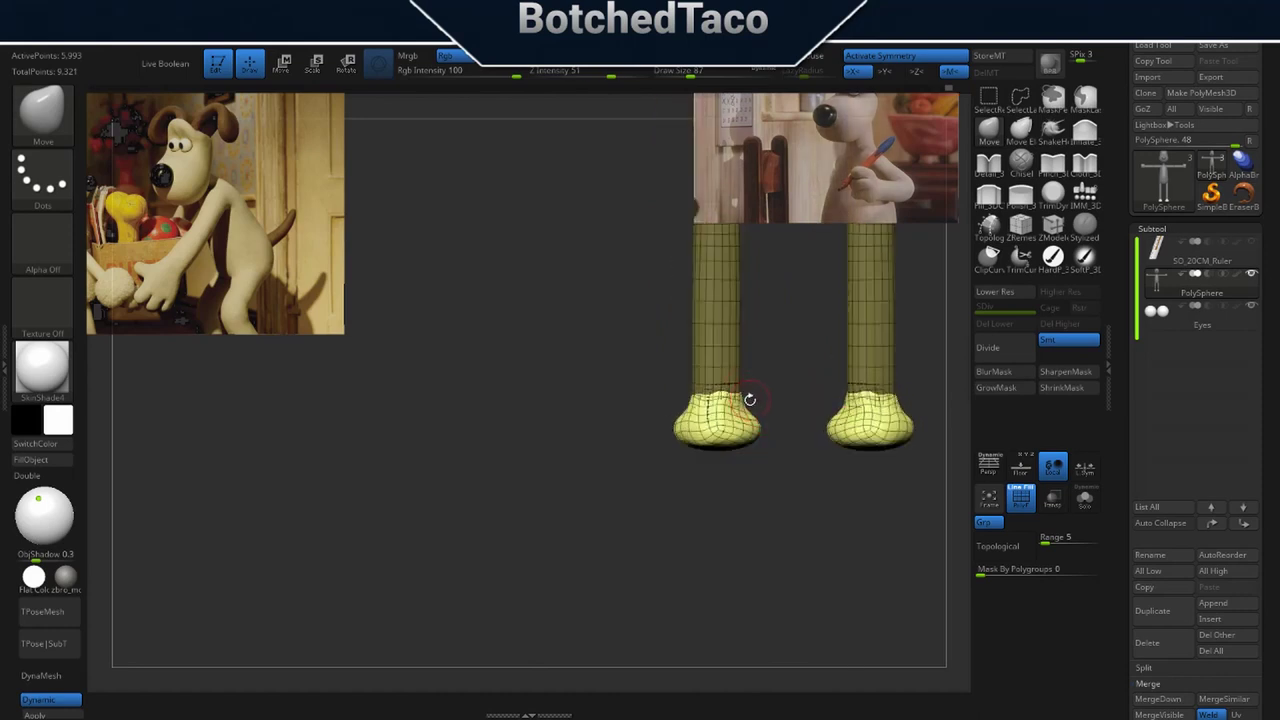
mouse_move(765, 458)
left_mouse_down()
mouse_move(721, 461)
mouse_move(762, 460)
mouse_move(762, 485)
left_mouse_up()
Set the Move brush's draw size to 97 and push in the instep so the toes flatten out in front of the ankle.
key("s")
mouse_move(714, 420)
left_mouse_down("shift")
mouse_move(700, 477)
mouse_move(677, 485)
left_mouse_up("shift")
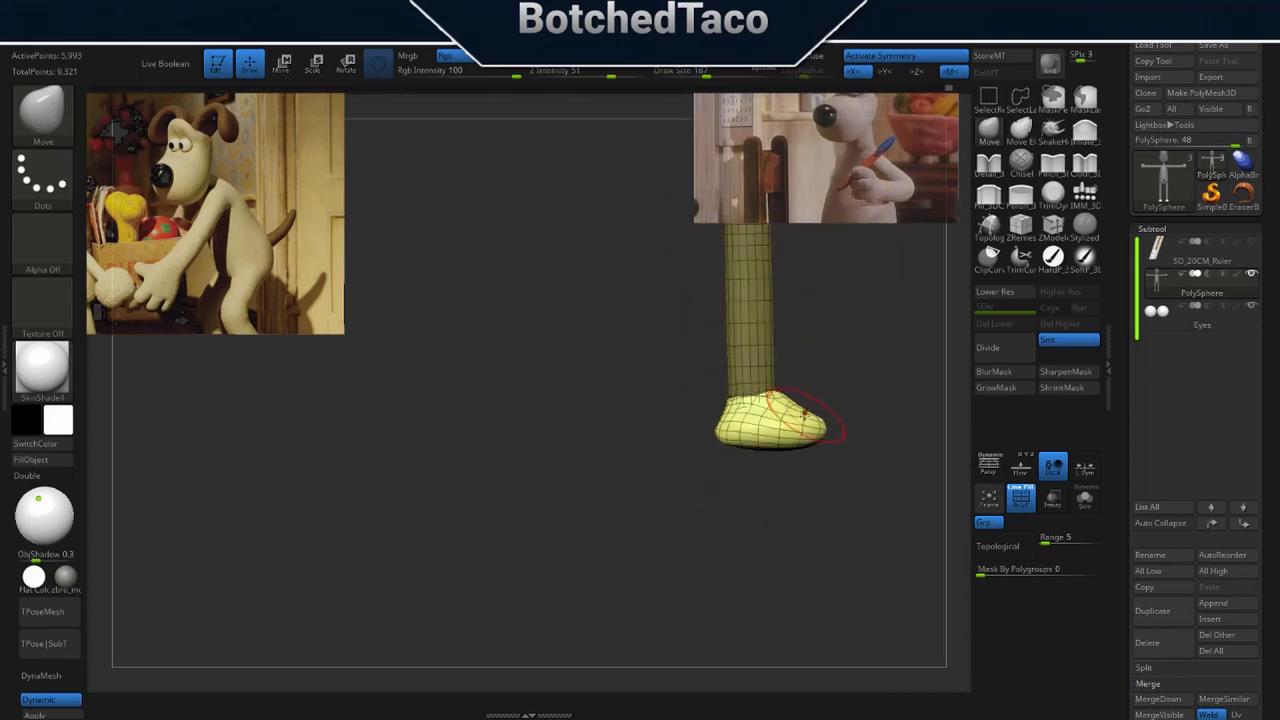
key("s")
left_click_drag(827, 399, 812, 397)
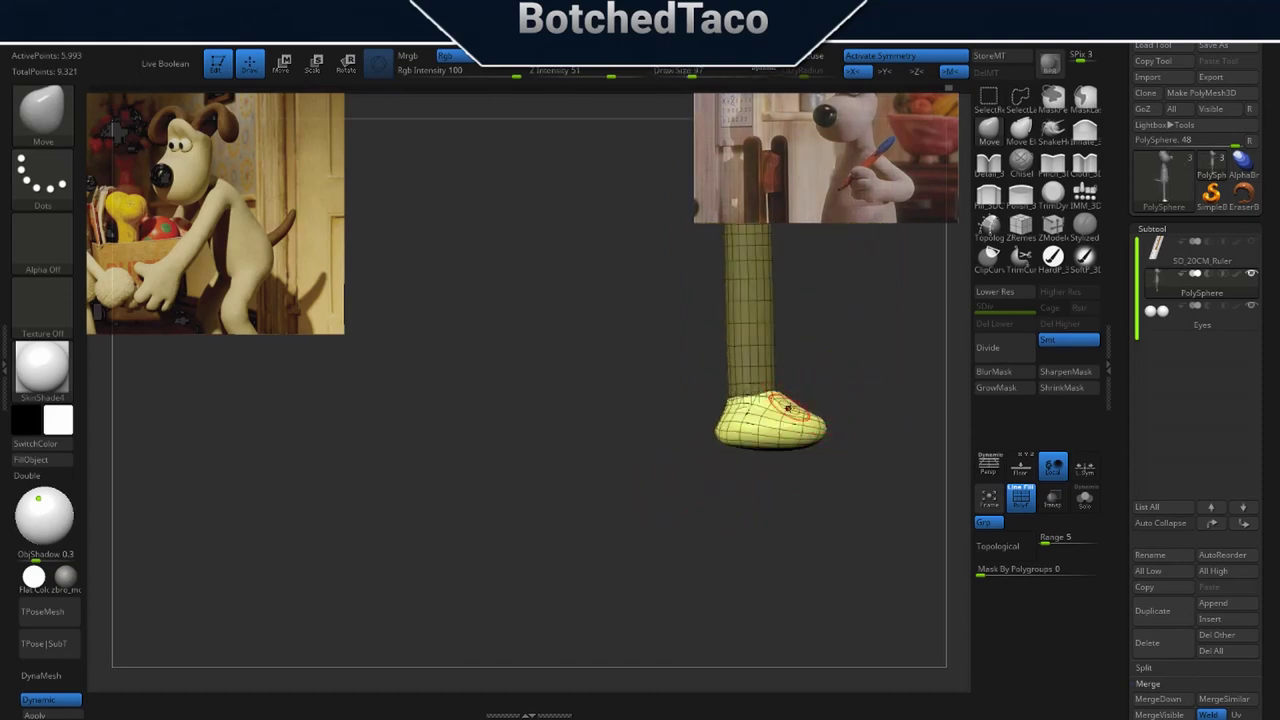
left_click_drag(776, 468, 729, 483)
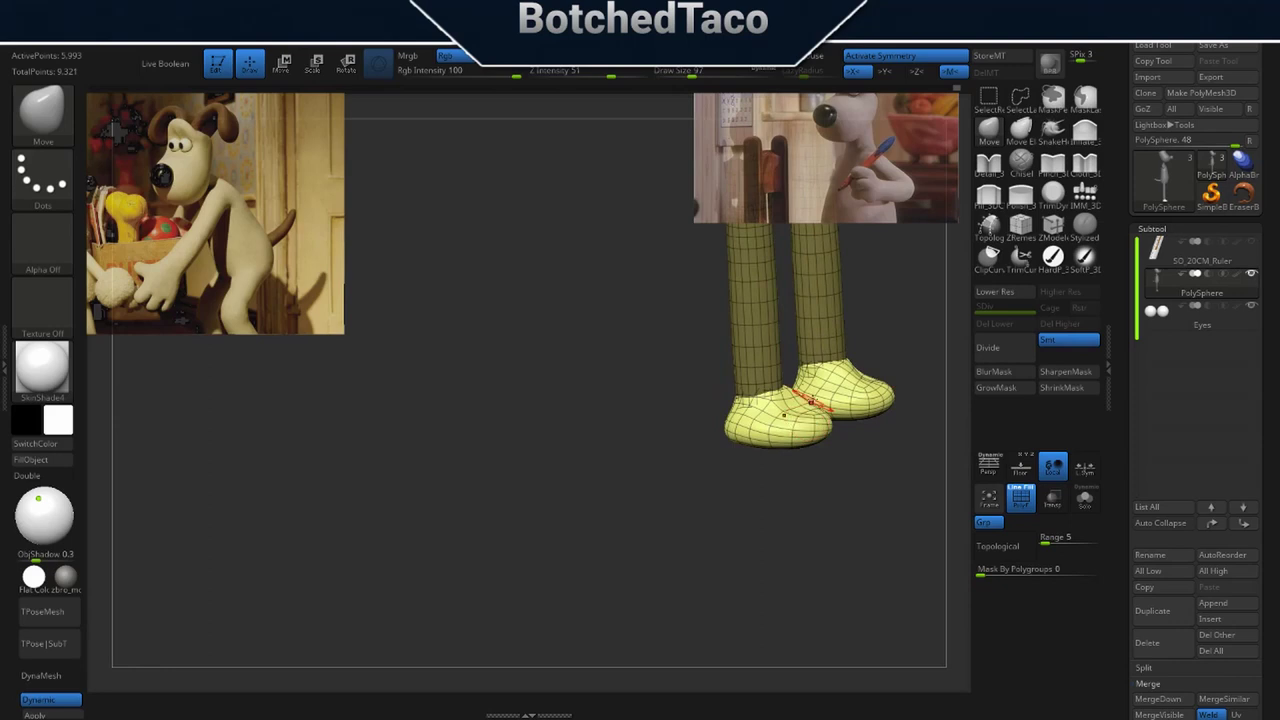
left_click_drag(836, 446, 872, 462)
left_click_drag(782, 414, 781, 435)
mouse_move(795, 379)
left_mouse_down()
mouse_move(797, 401)
mouse_move(812, 402)
left_mouse_up()
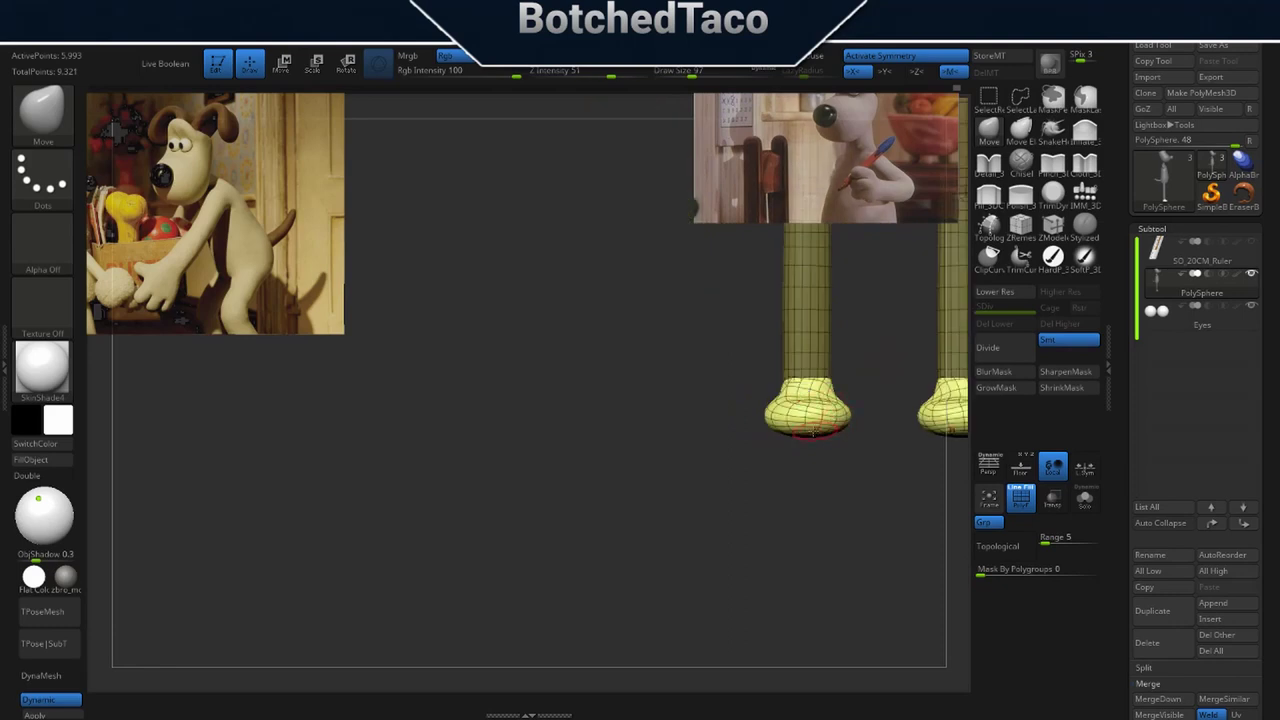
left_click_drag(854, 402, 812, 398)
right_click_drag(791, 439, 815, 451)
Refine the curve between the ankle and the top of the foot up close with the Move brush.
right_click_drag(910, 501, 764, 538, "ctrl")
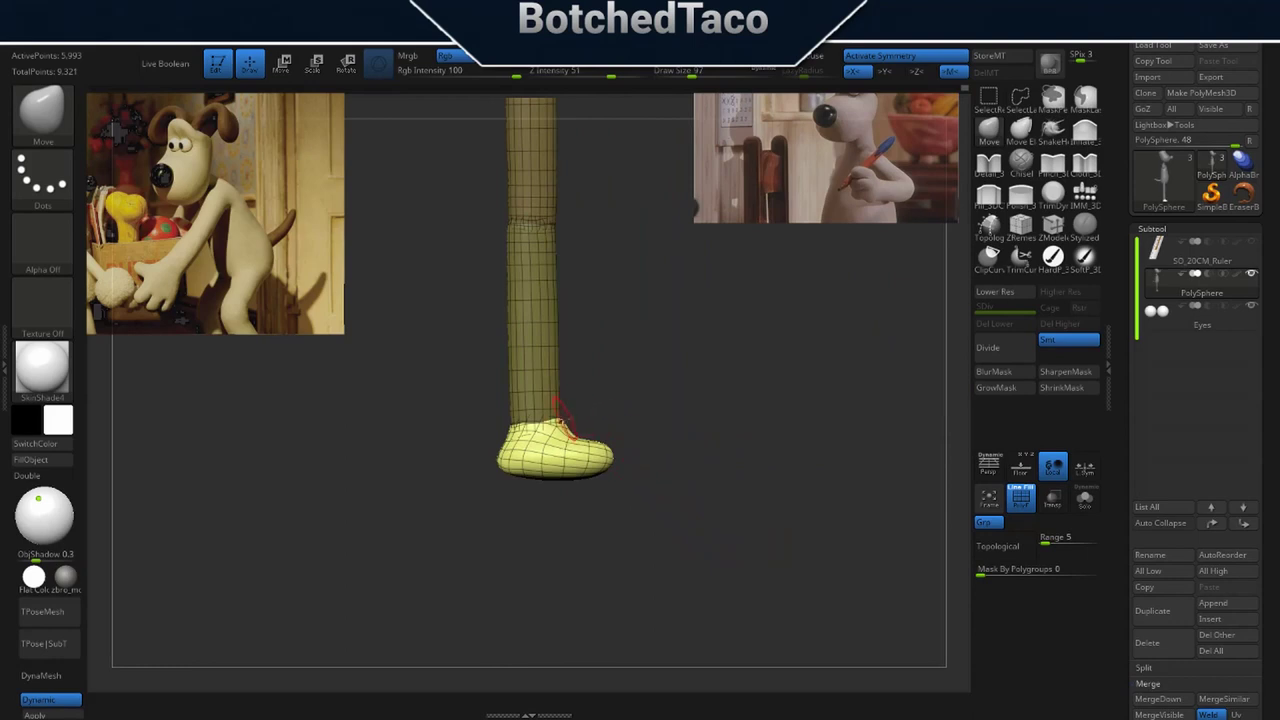
right_click_drag(652, 395, 768, 440, "ctrl")
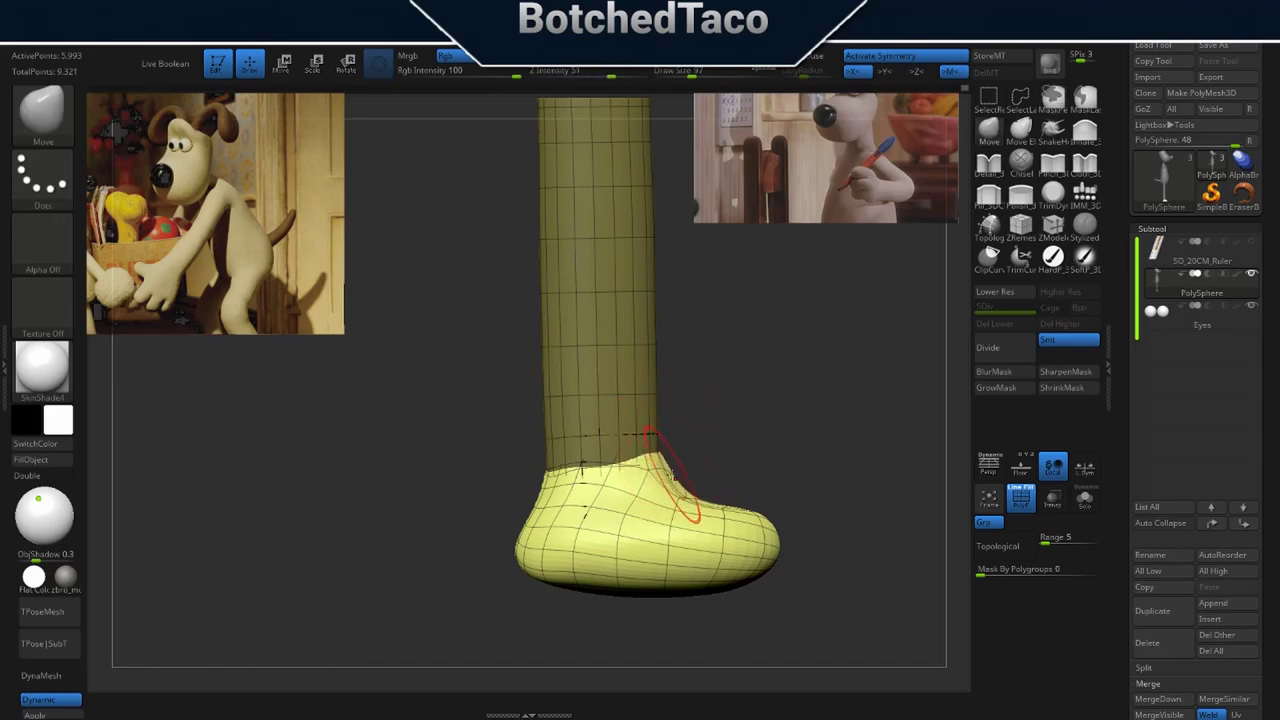
mouse_move(775, 449)
left_mouse_down()
mouse_move(697, 480)
mouse_move(778, 434)
left_mouse_up()
left_click_drag(714, 467, 703, 466)
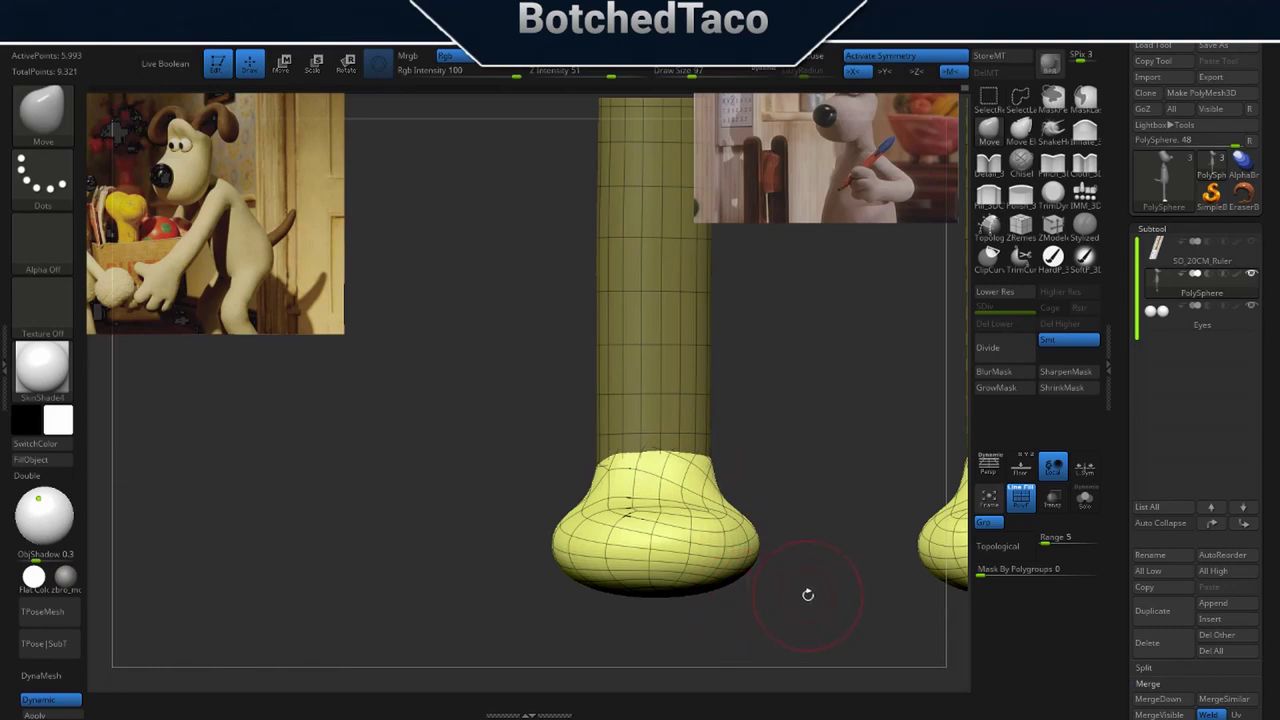
left_click_drag(840, 560, 752, 556)
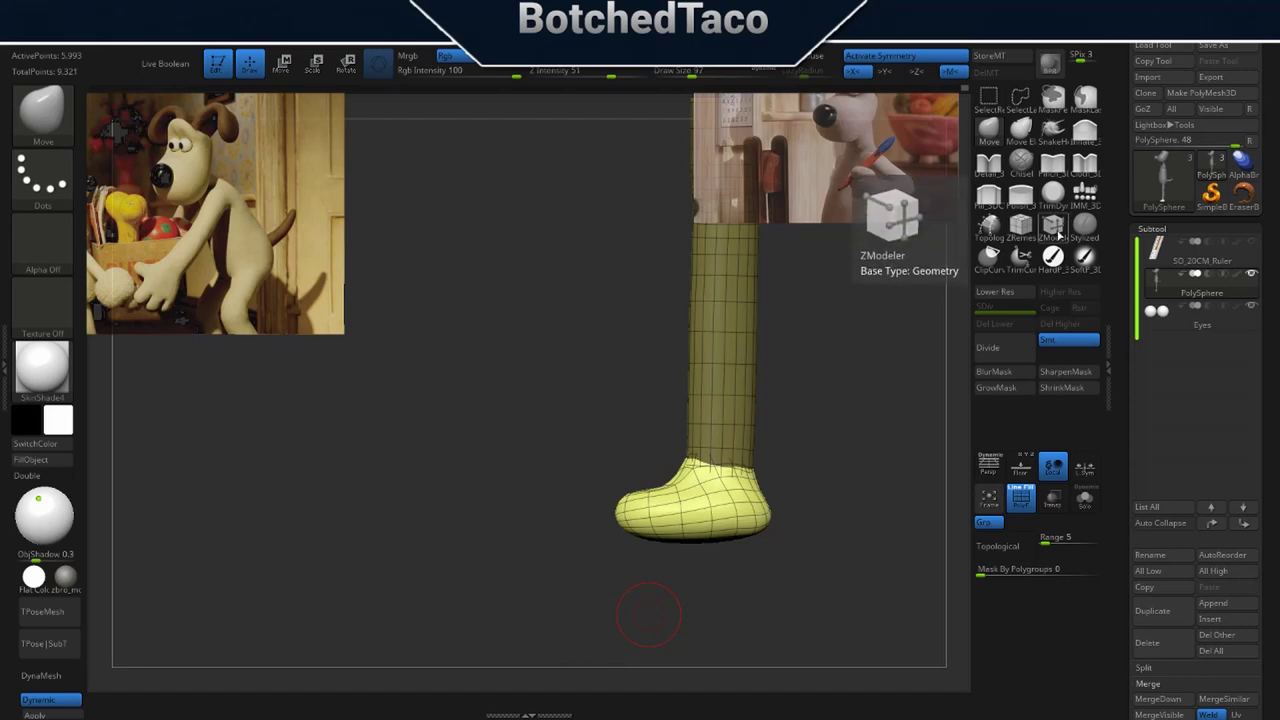
Flatten the soles of the feet with a straight ClipCurve cut along their undersides.
left_click(989, 262)
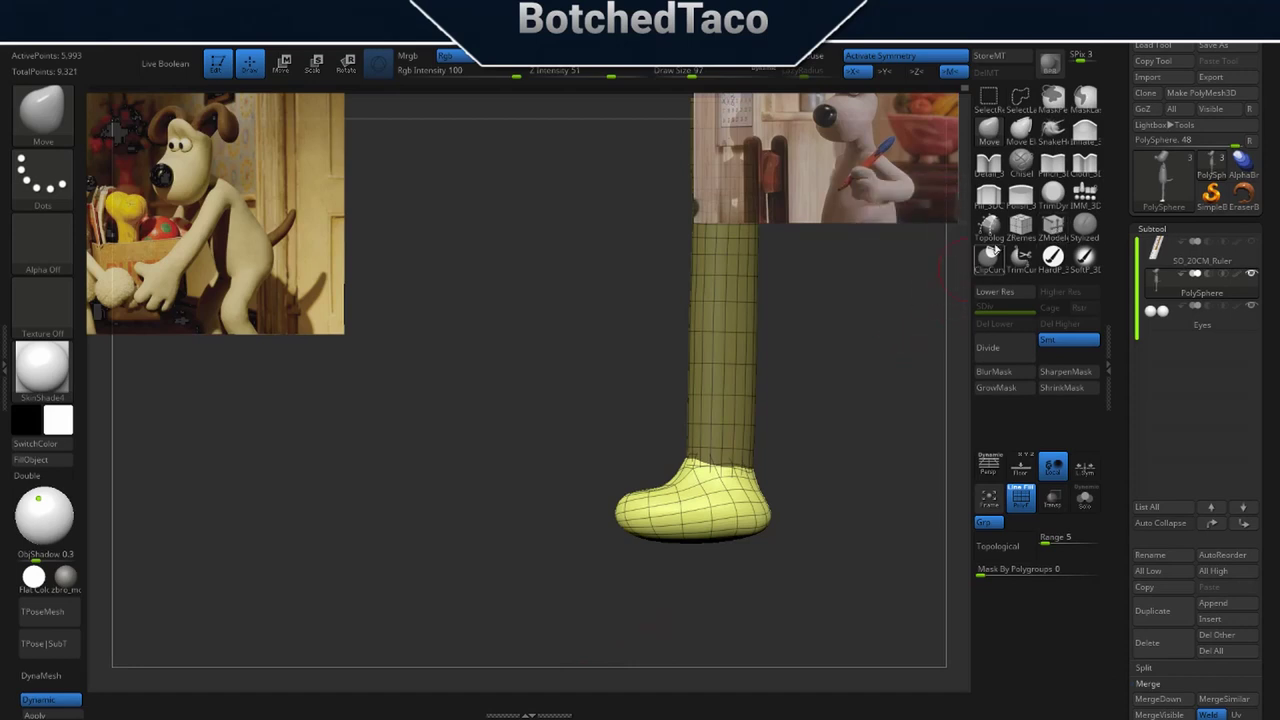
left_click(948, 282)
mouse_move(850, 545)
left_mouse_down("ctrl+shift")
mouse_move(565, 556)
mouse_move(551, 538)
left_mouse_up("ctrl+shift")
mouse_move(604, 582)
left_mouse_down()
mouse_move(665, 572)
mouse_move(735, 490)
mouse_move(700, 589)
left_mouse_up()
right_click_drag(832, 582, 680, 591, "ctrl")
right_click_drag(798, 520, 624, 522, "alt")
left_click_drag(604, 560, 681, 565, "alt")
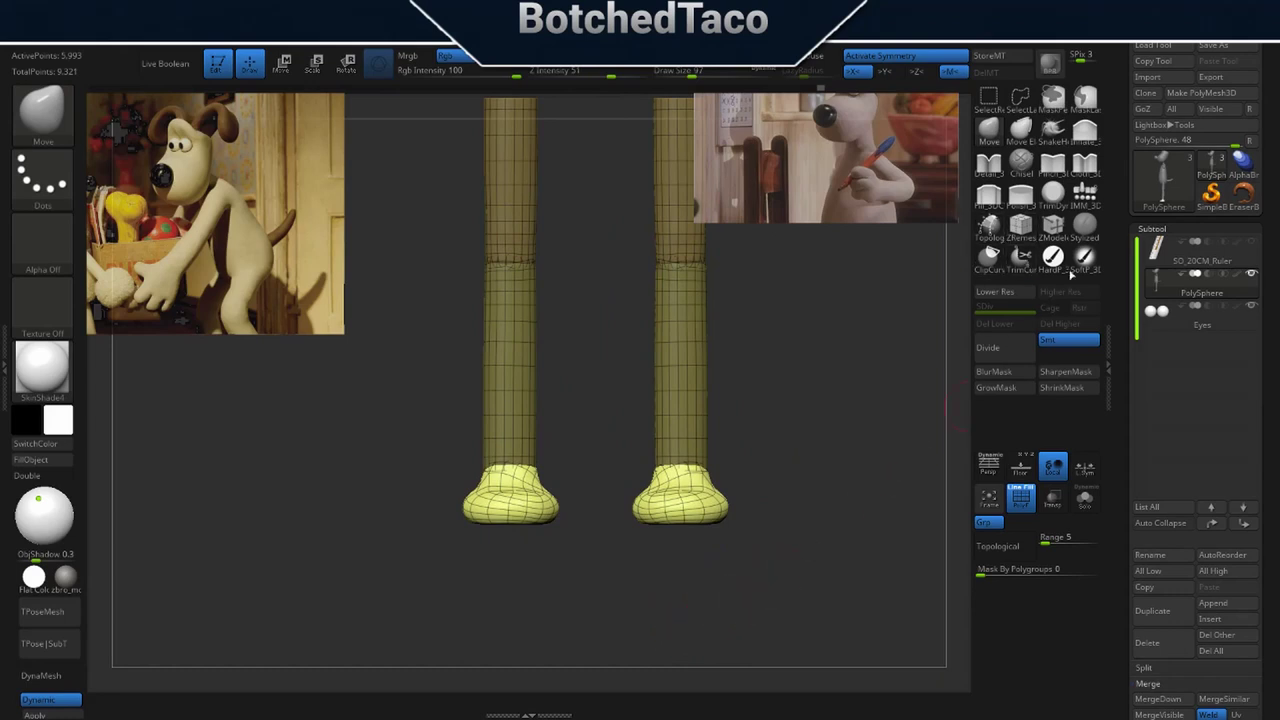
Select the IMM primitives brush and rebuild the feet's topology with ZRemesher.
left_click(1085, 192)
left_click(947, 227)
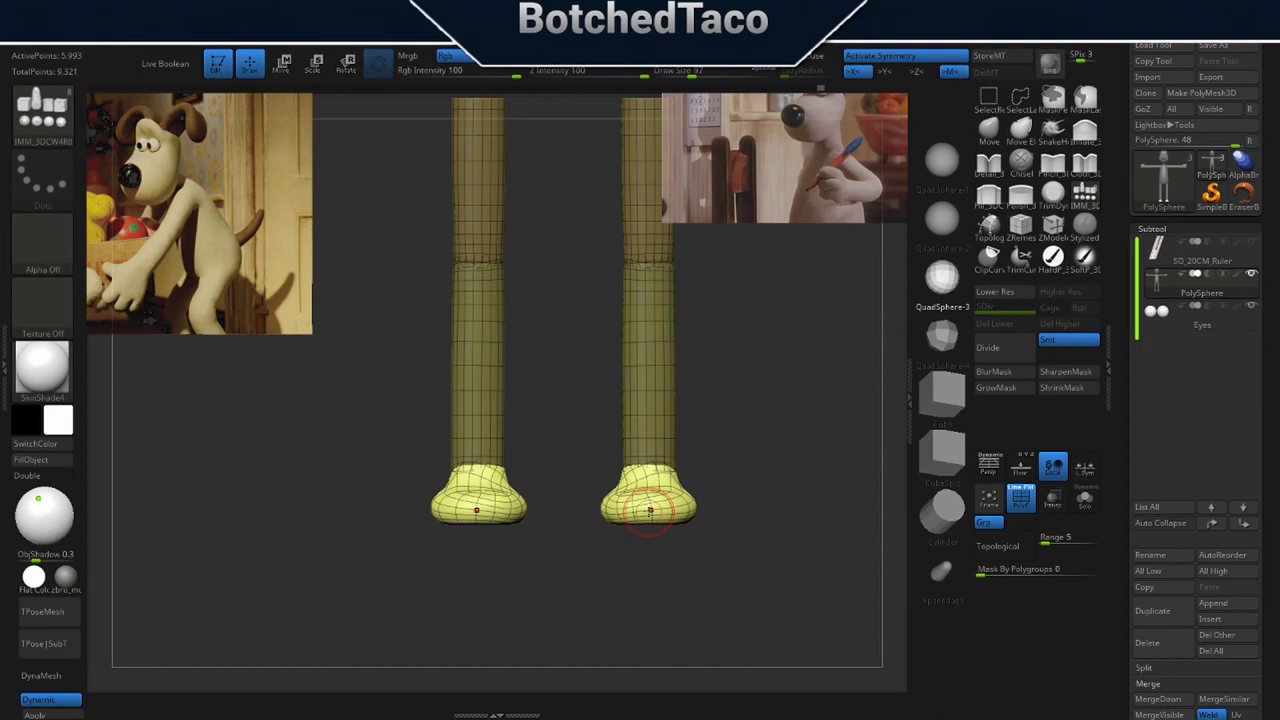
key("space")
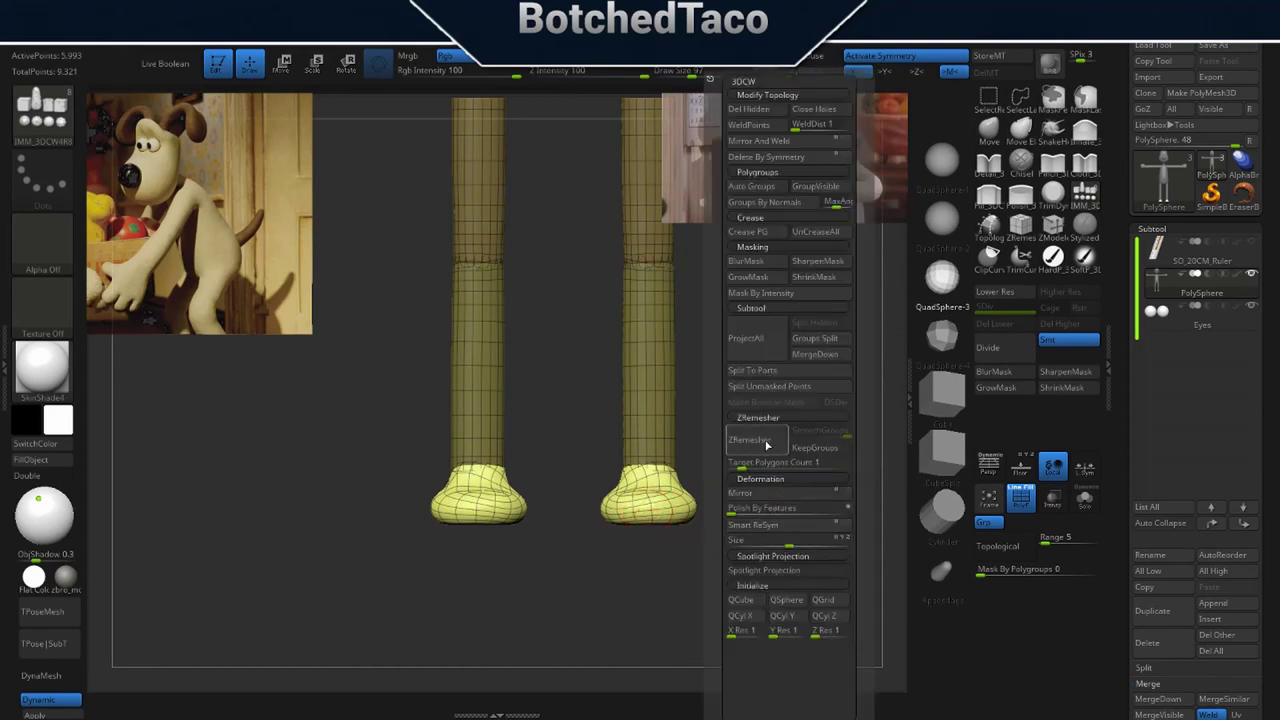
left_click(766, 444)
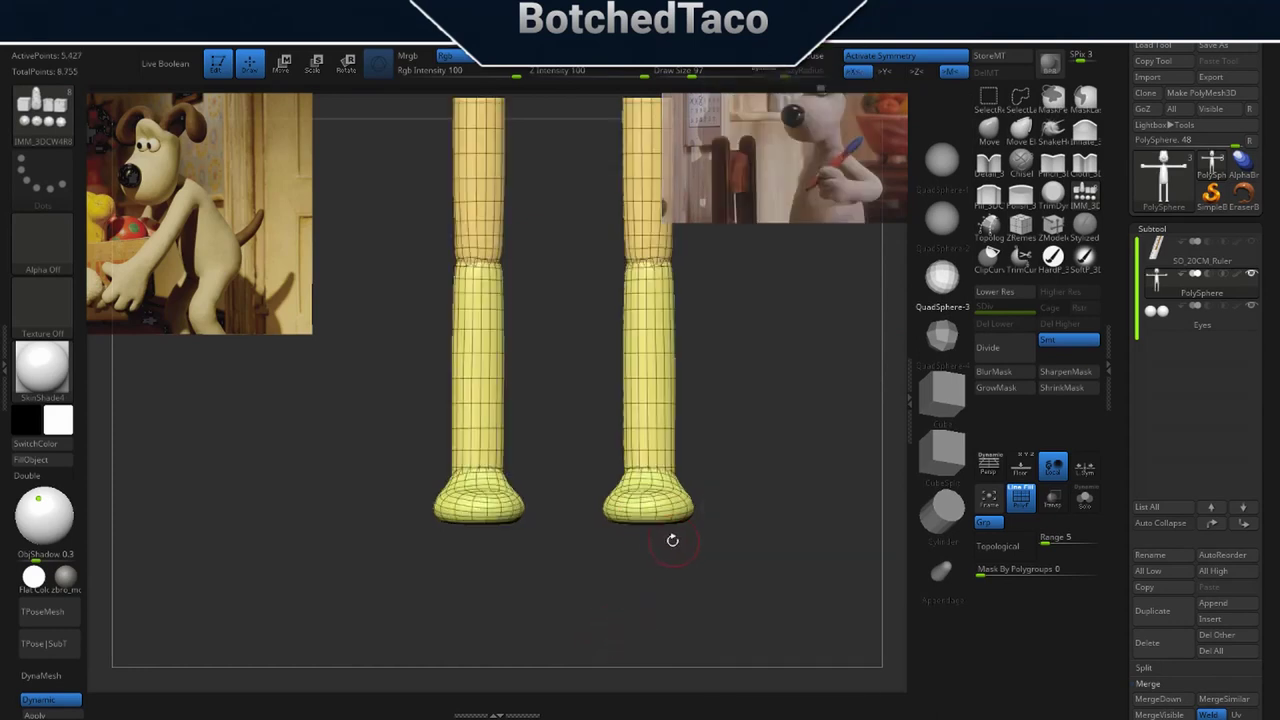
Insert a small QuadSphere toe at the front of each foot, undoing the extra copies made beside it.
left_click_drag(638, 516, 615, 530)
left_click_drag(699, 538, 690, 570)
key("w")
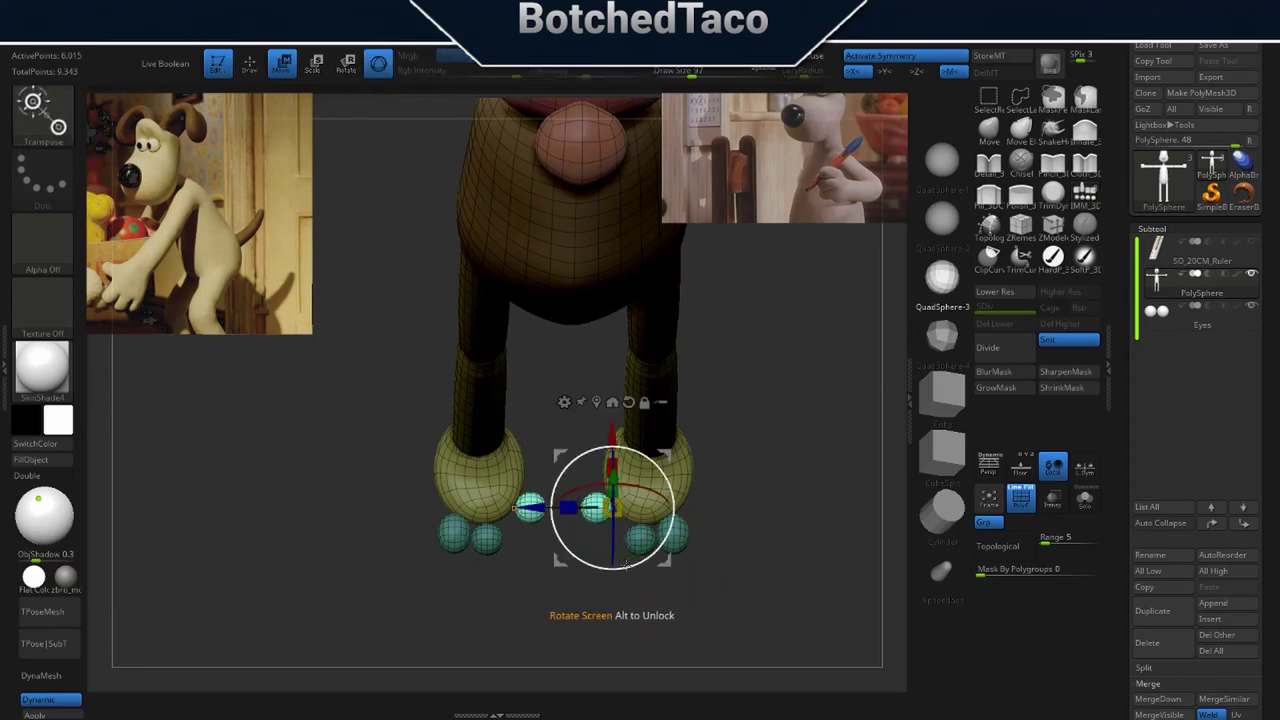
key("ctrl+z")
key("ctrl+z")
key("ctrl+z")
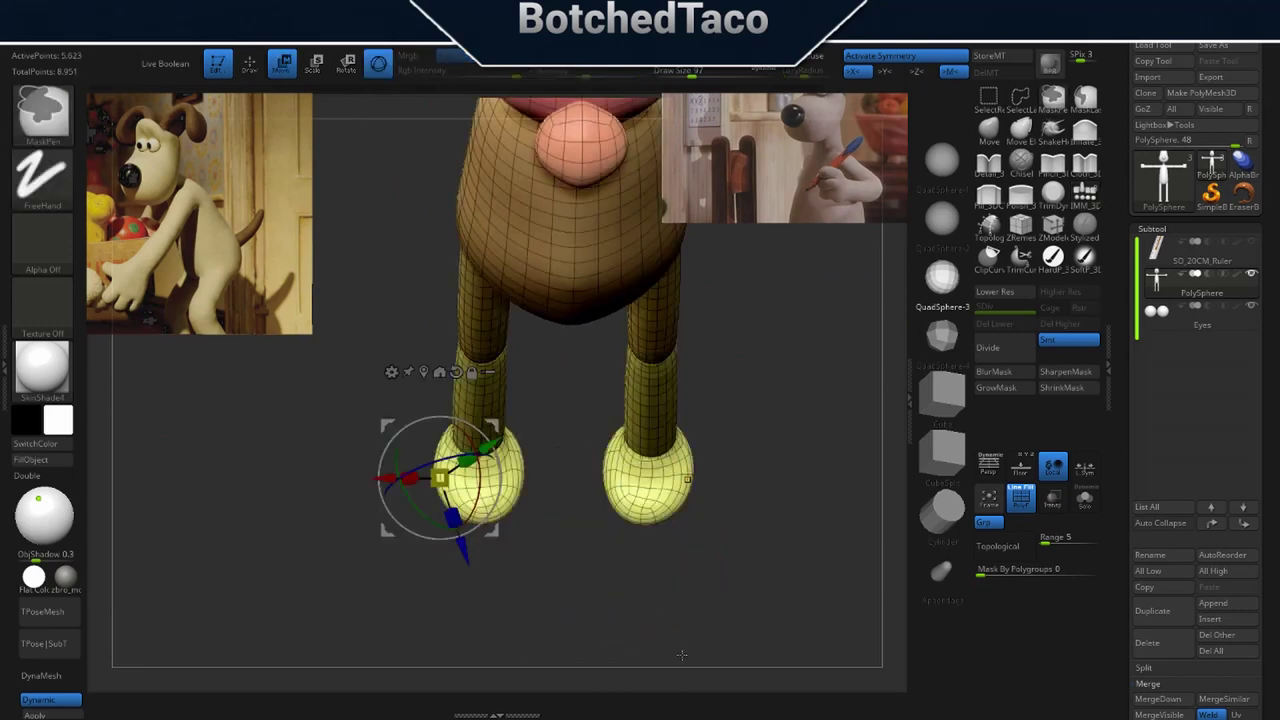
key("ctrl+z")
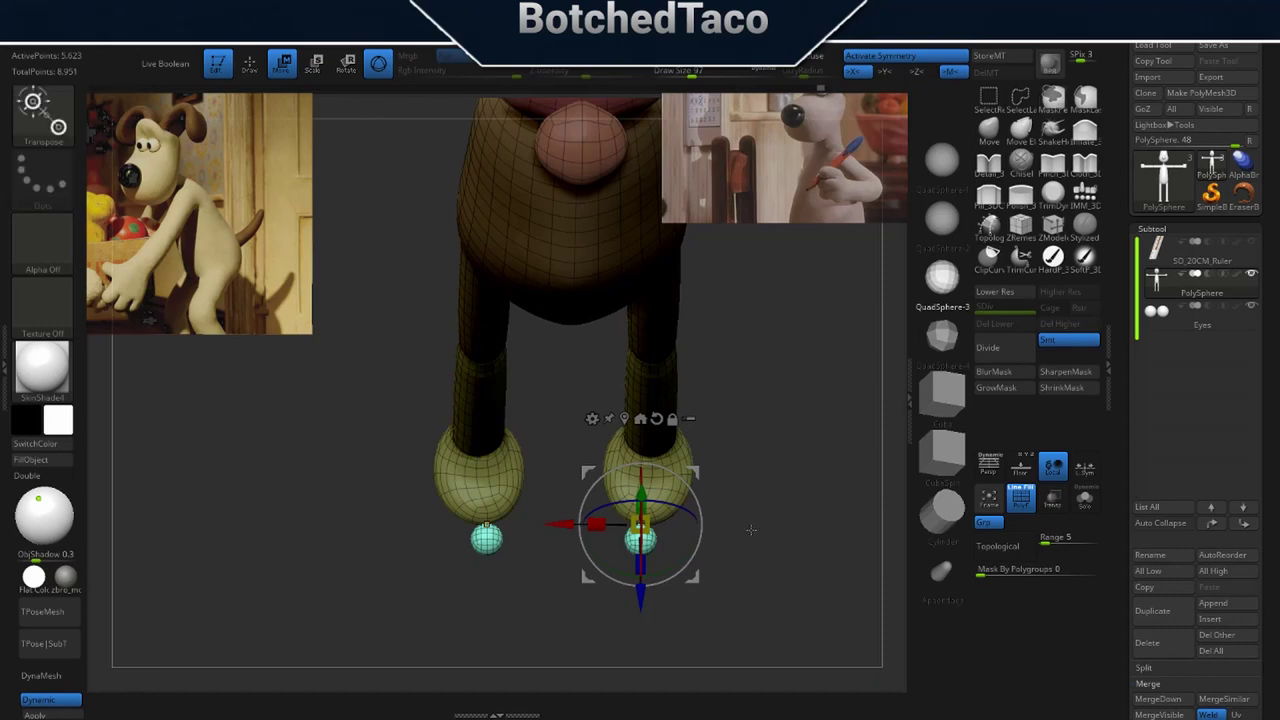
Stretch the toe spheres lengthwise and set them into the front centre of each foot.
mouse_move(643, 567)
left_mouse_down()
mouse_move(649, 603)
mouse_move(642, 577)
left_mouse_up()
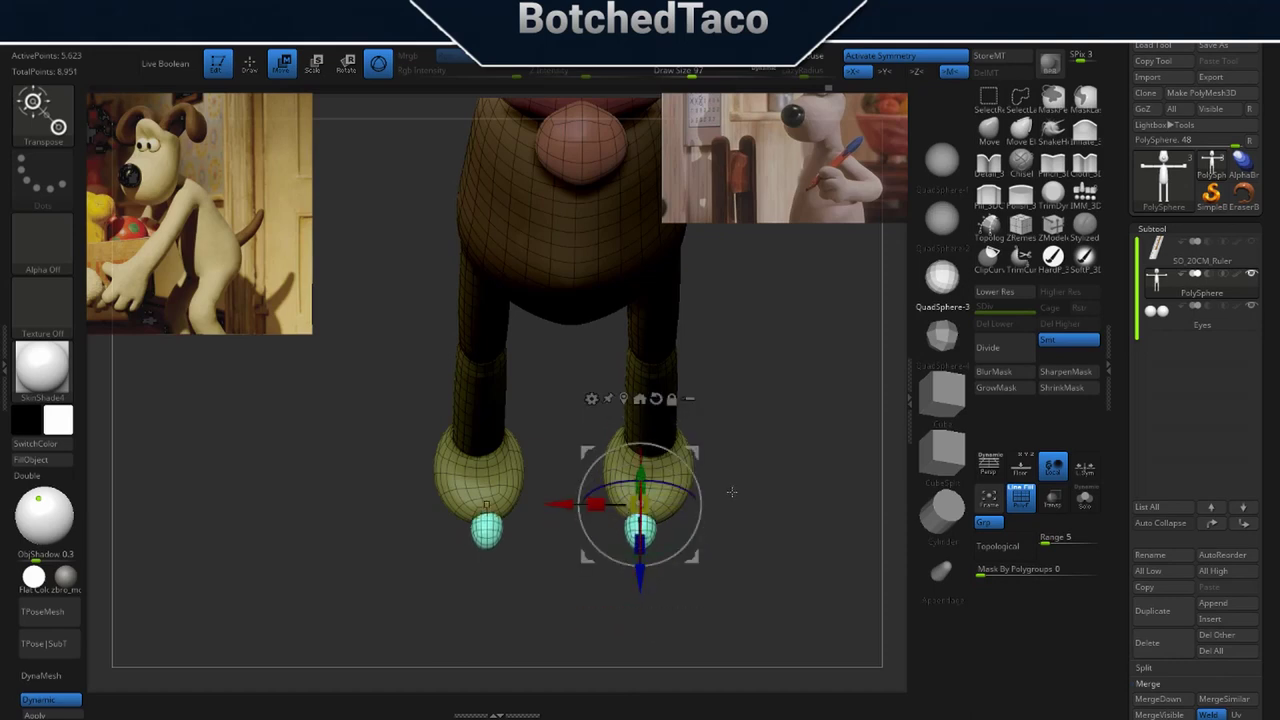
left_click_drag(560, 506, 555, 505)
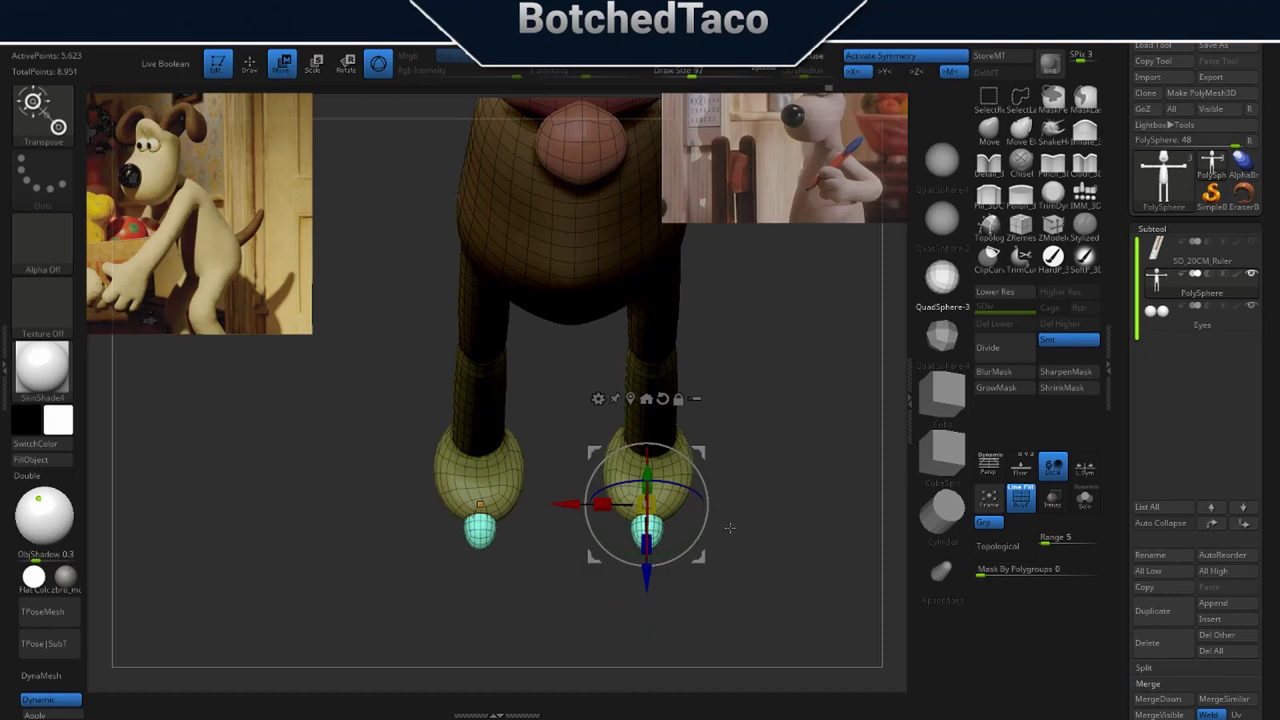
left_click_drag(651, 567, 651, 561)
left_click_drag(770, 544, 668, 514)
left_click_drag(565, 503, 561, 503)
left_click_drag(680, 344, 753, 428)
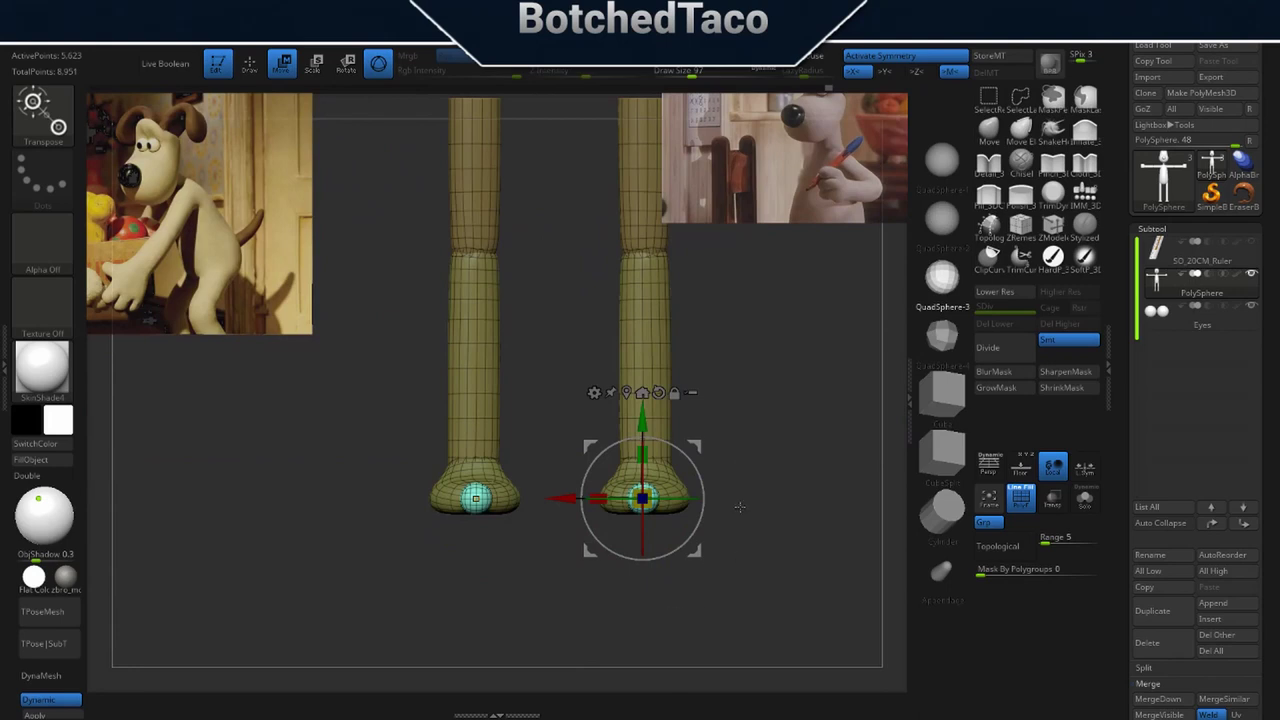
Duplicate the toe to the outer side of each foot as its own polygroup, undoing the accidental copy of the whole mesh.
mouse_move(697, 553)
left_mouse_down("ctrl")
mouse_move(722, 552)
mouse_move(673, 551)
left_mouse_up("ctrl")
left_click(802, 534, "ctrl")
key("ctrl+w")
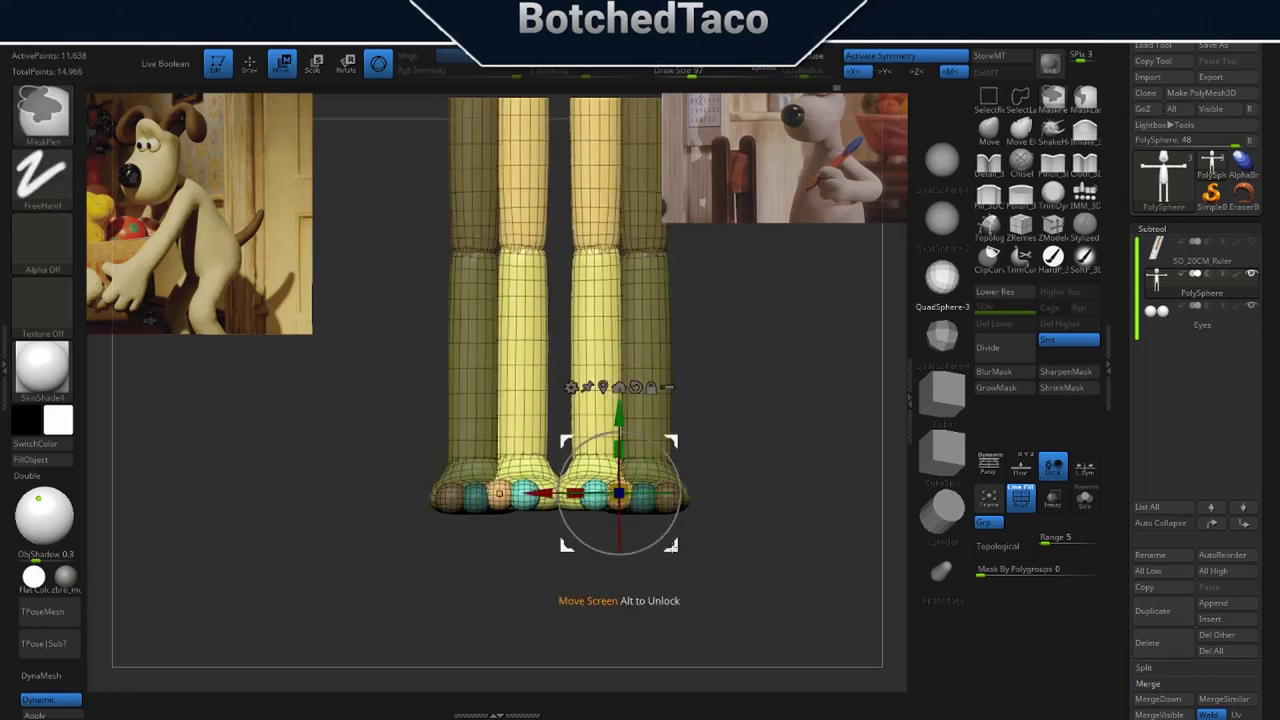
key("ctrl+z")
Isolate the middle toe and duplicate it to the inner side of each foot as a separate polygroup.
left_click(643, 507, "ctrl")
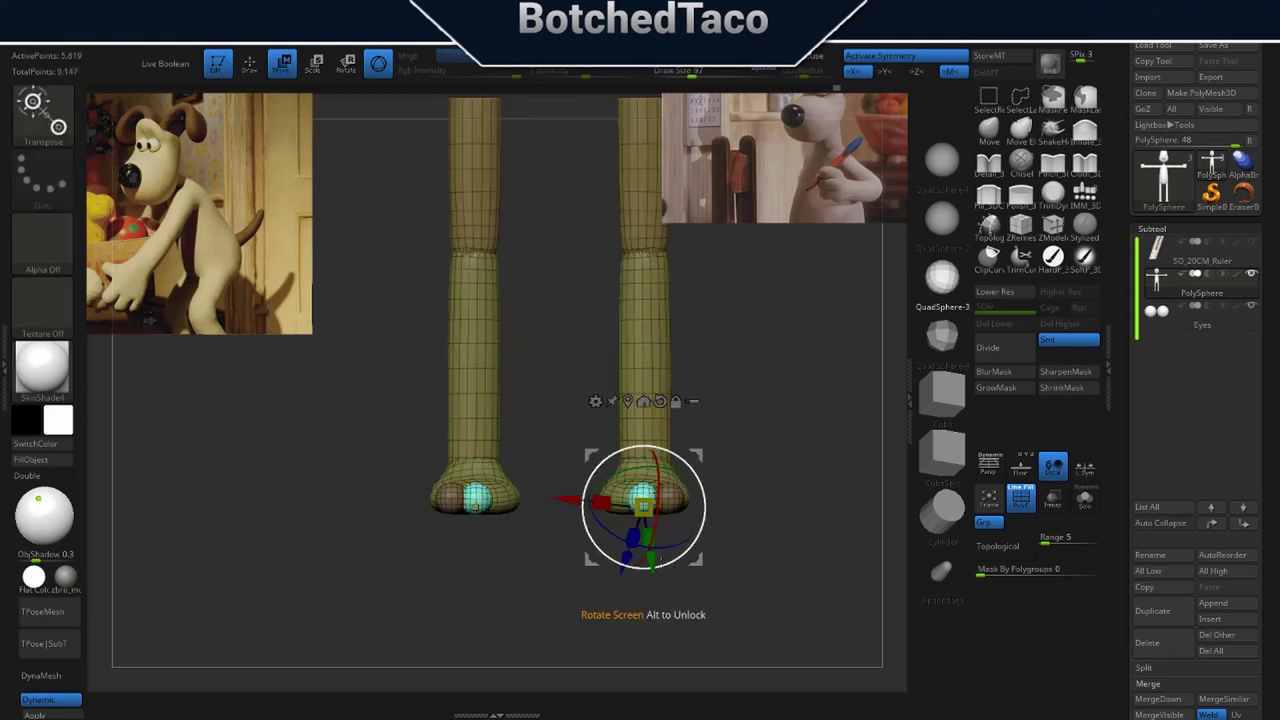
left_click(660, 402)
left_click_drag(698, 562, 667, 562, "ctrl")
left_click(788, 570, "ctrl")
key("ctrl+w")
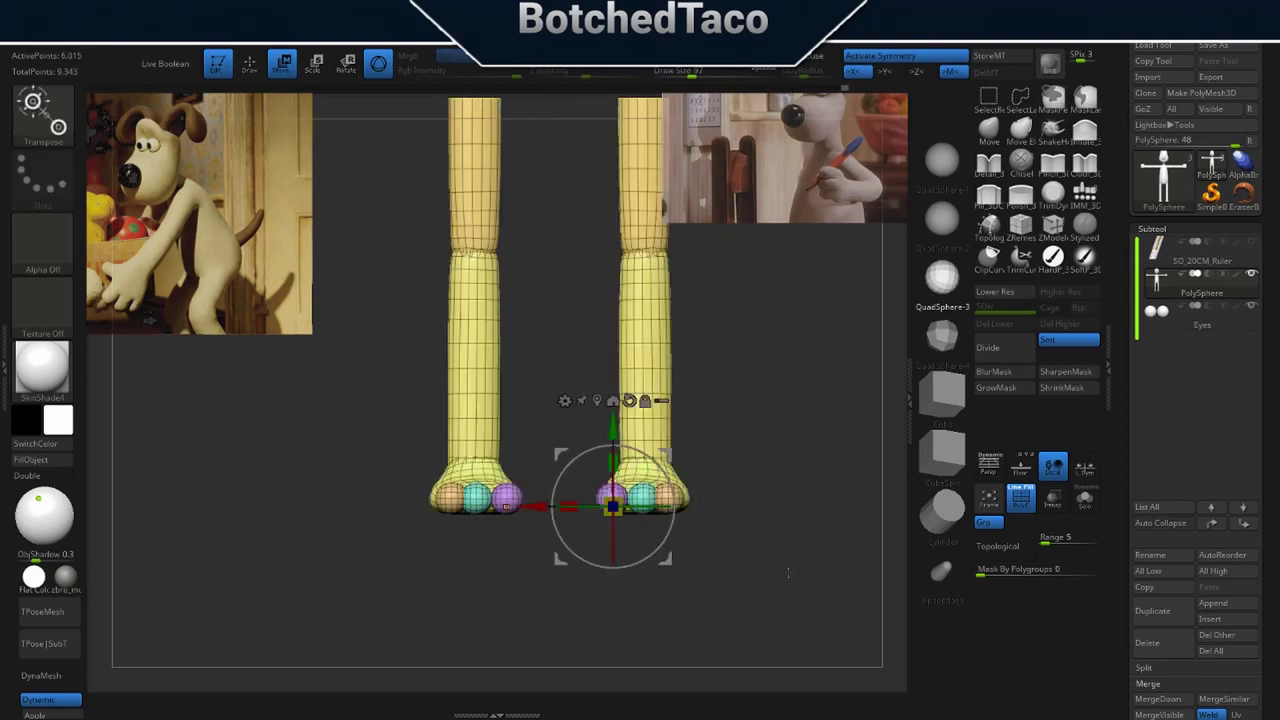
left_click_drag(784, 502, 780, 572)
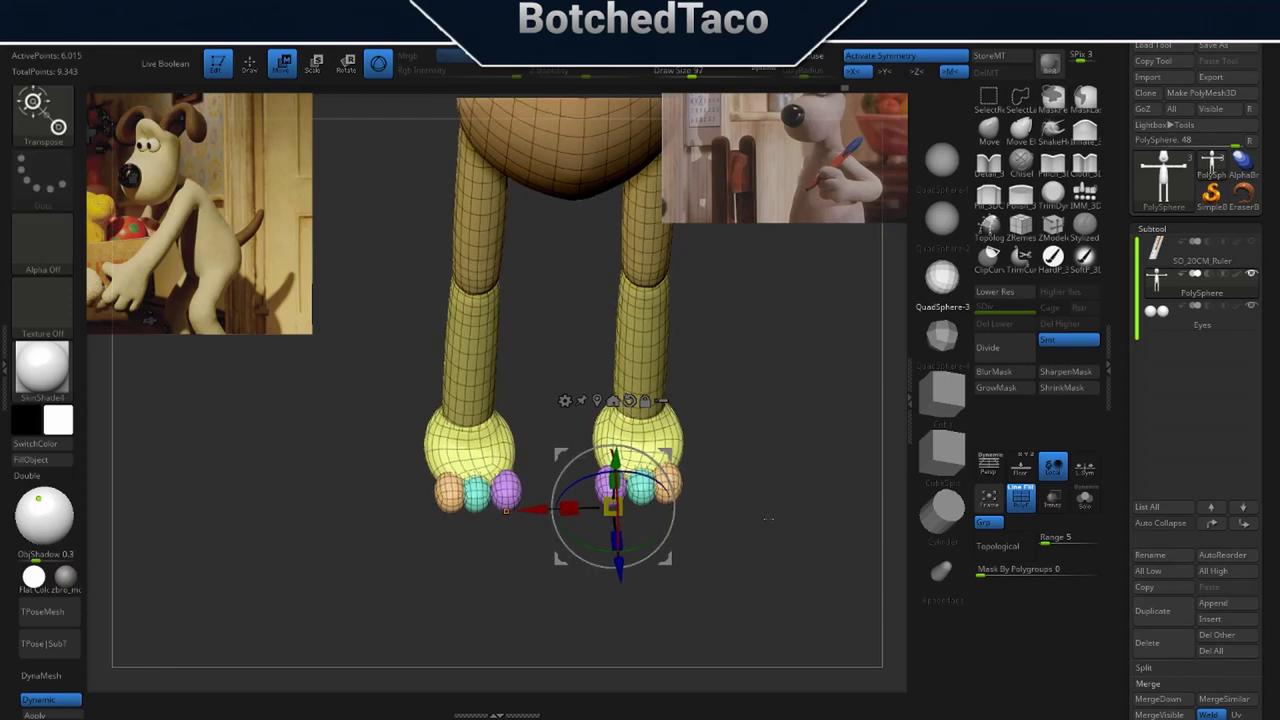
Isolate the outer toe of each foot, align the gizmo to the world axes and scale the toe down slightly.
left_click(648, 346, "ctrl")
left_click(675, 485, "ctrl")
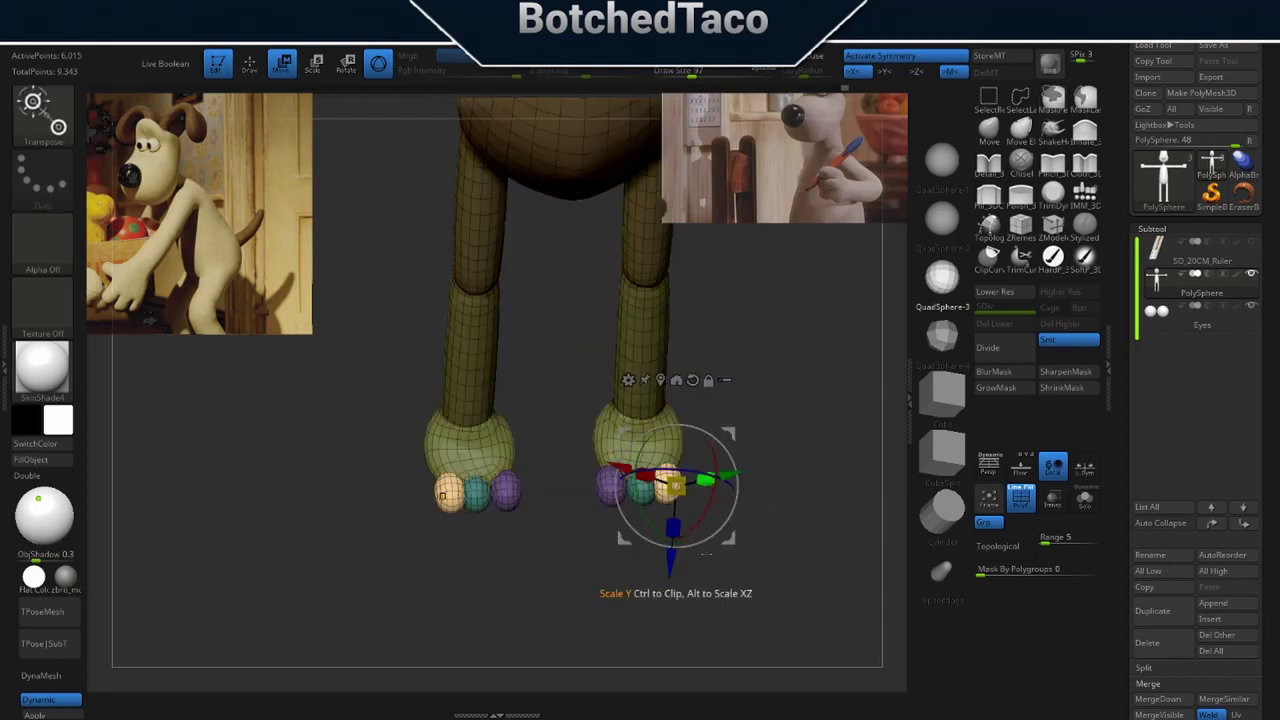
left_click(693, 381, "alt")
left_click_drag(794, 449, 793, 498)
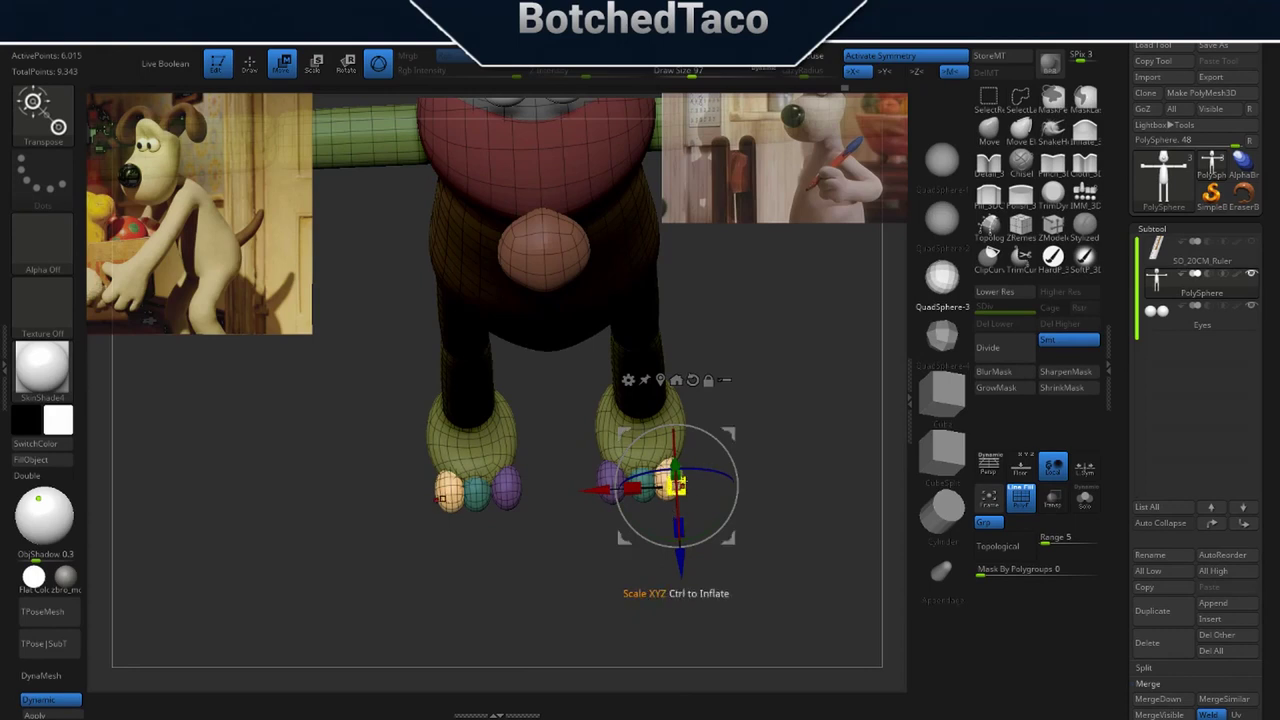
left_click_drag(680, 485, 614, 491)
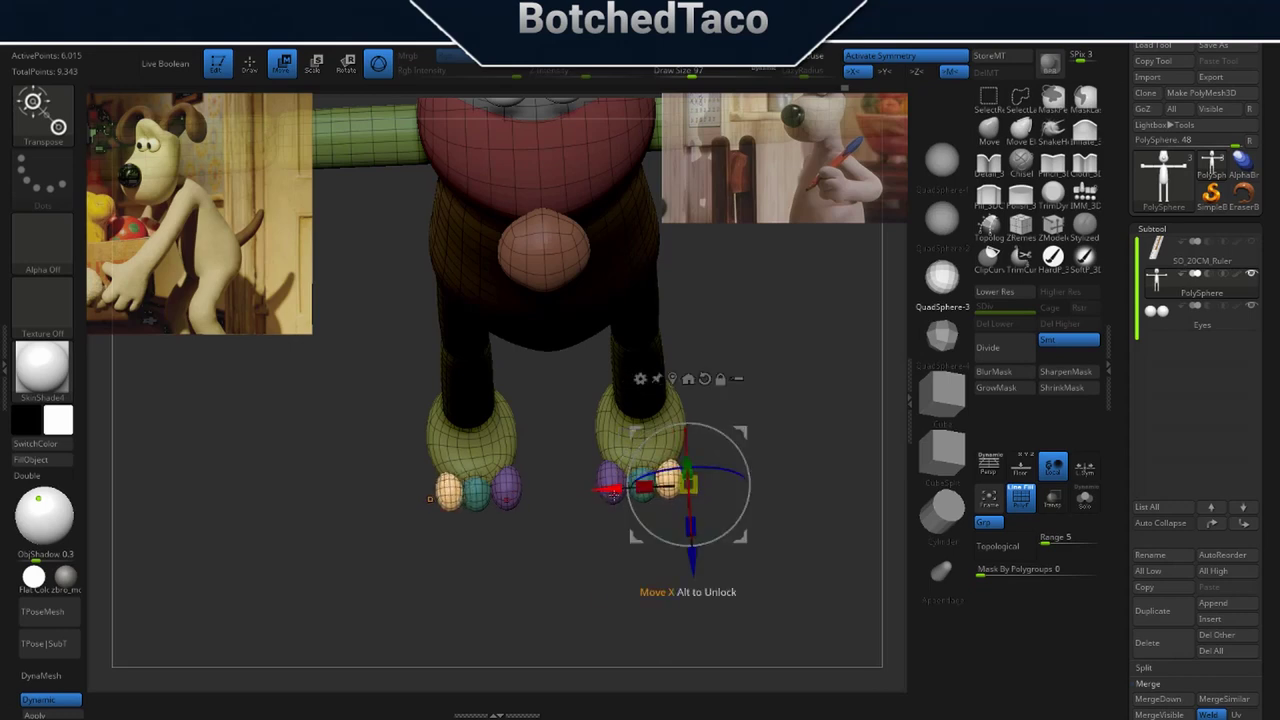
Adjust the rotation of the outer toes and shift them slightly outward and back toward the foot.
left_click_drag(692, 562, 691, 552)
left_click_drag(749, 477, 749, 468)
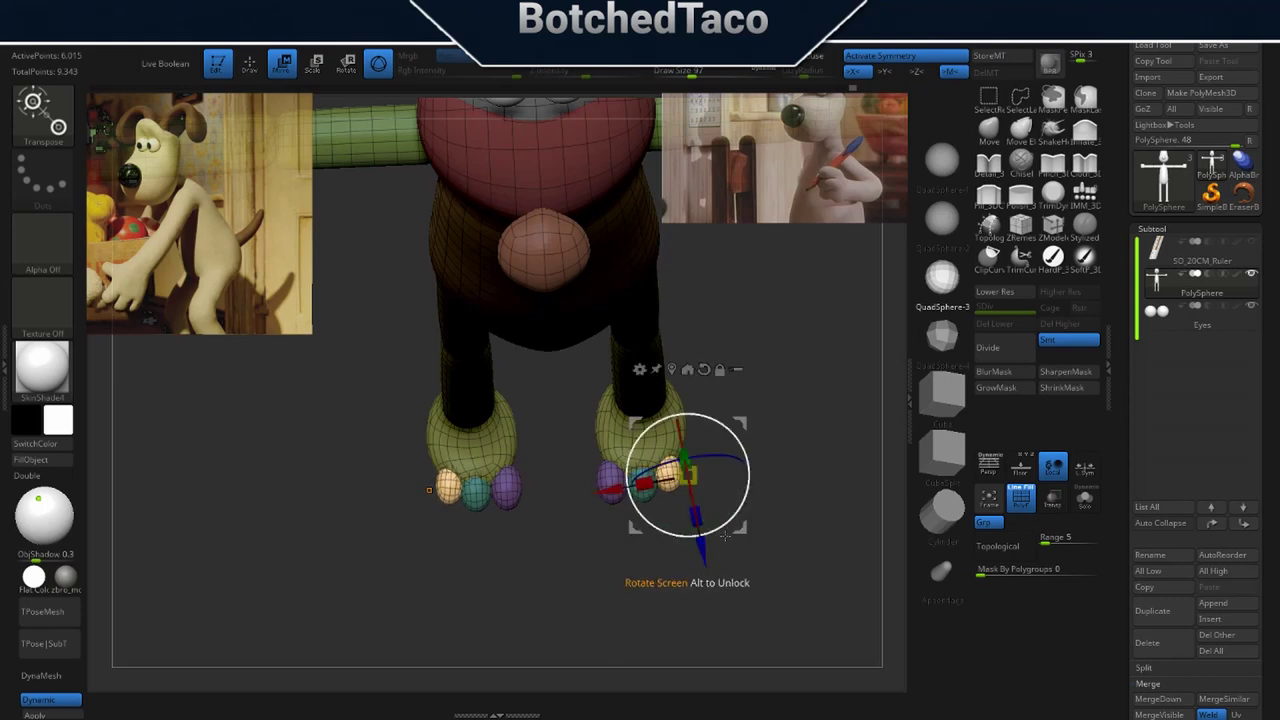
left_click_drag(740, 536, 693, 551)
left_click_drag(690, 482, 686, 484)
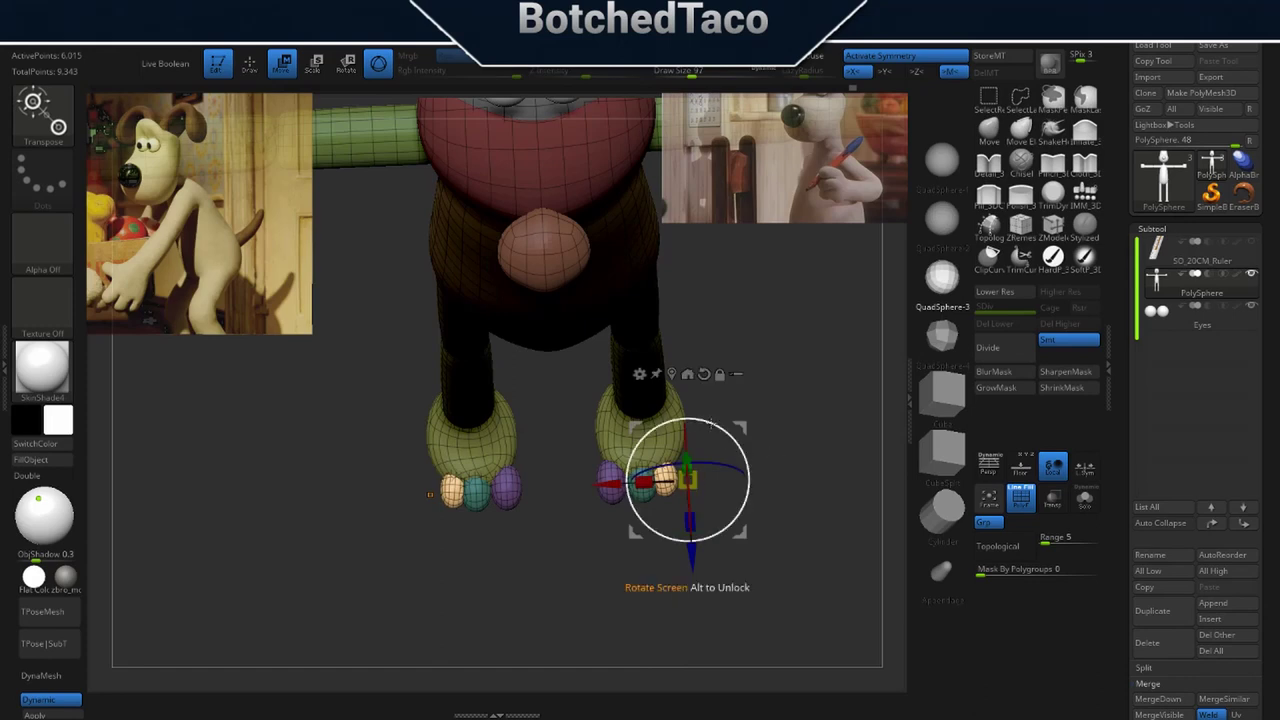
left_click_drag(603, 487, 608, 488)
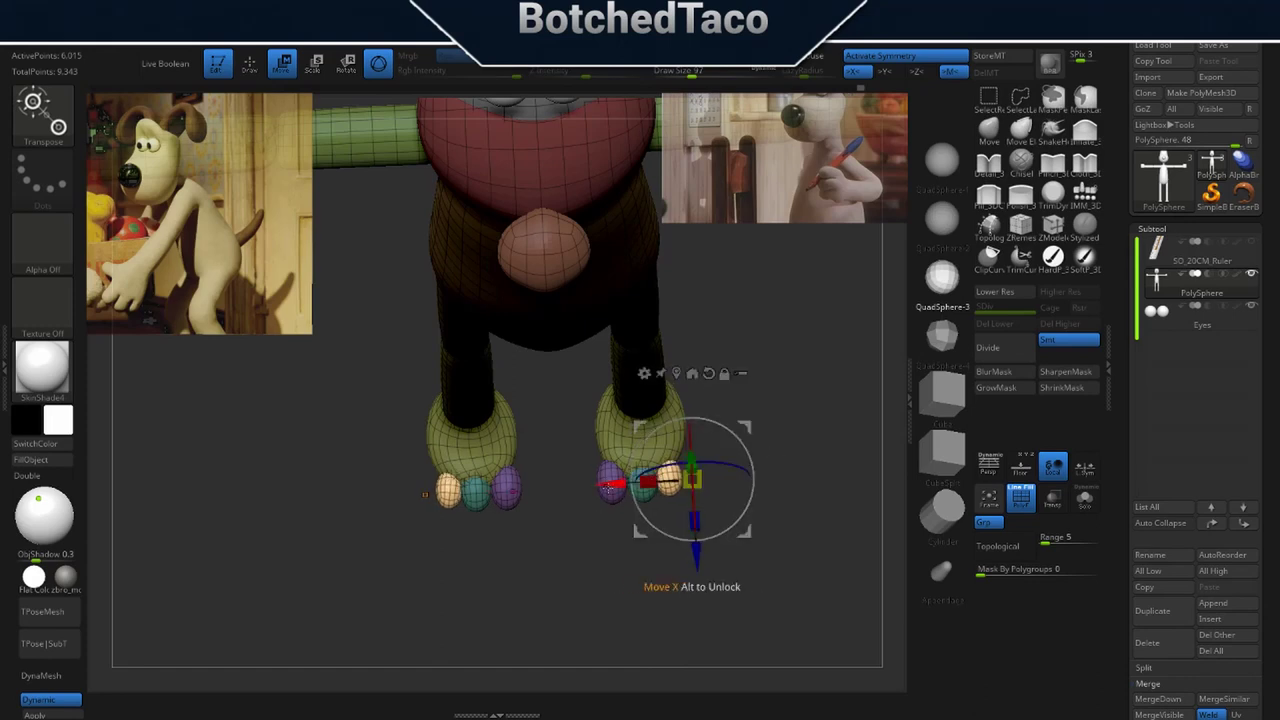
left_click_drag(695, 557, 695, 553)
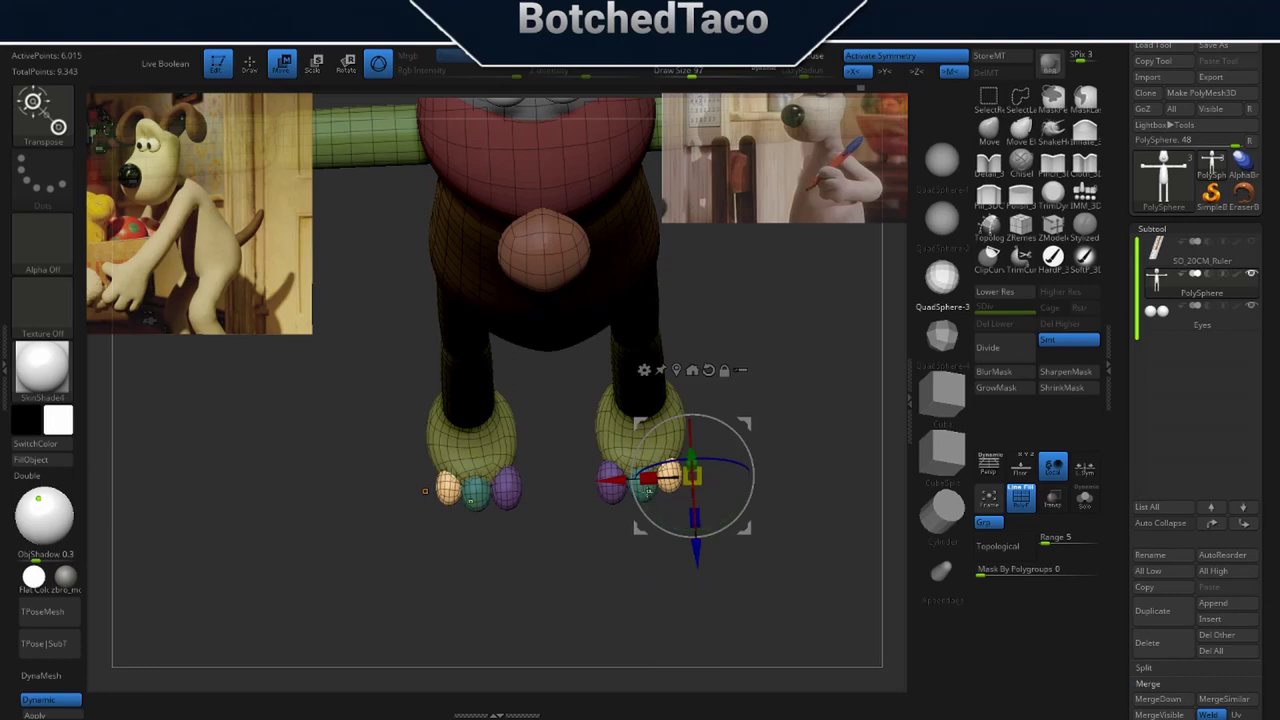
Isolate the middle toe of each foot and shift it slightly toward the inner toe.
left_click(648, 492, "ctrl")
left_click(664, 387, "alt")
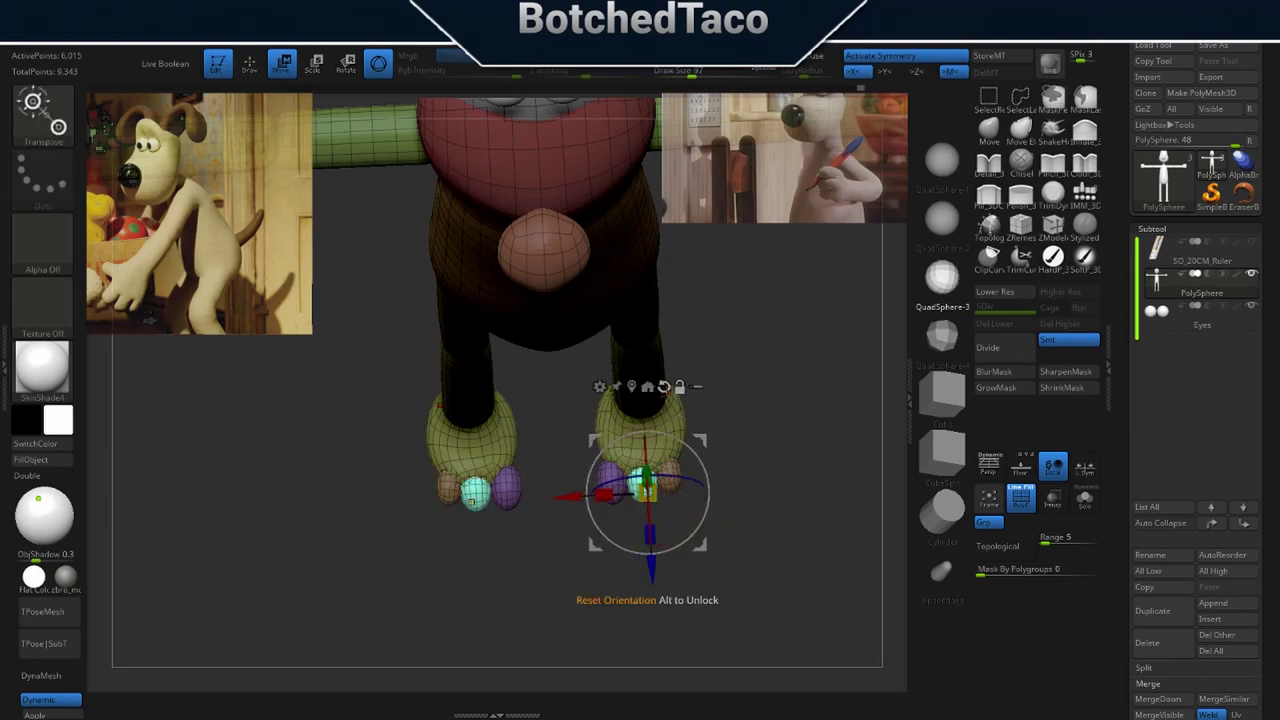
left_click_drag(571, 498, 565, 498)
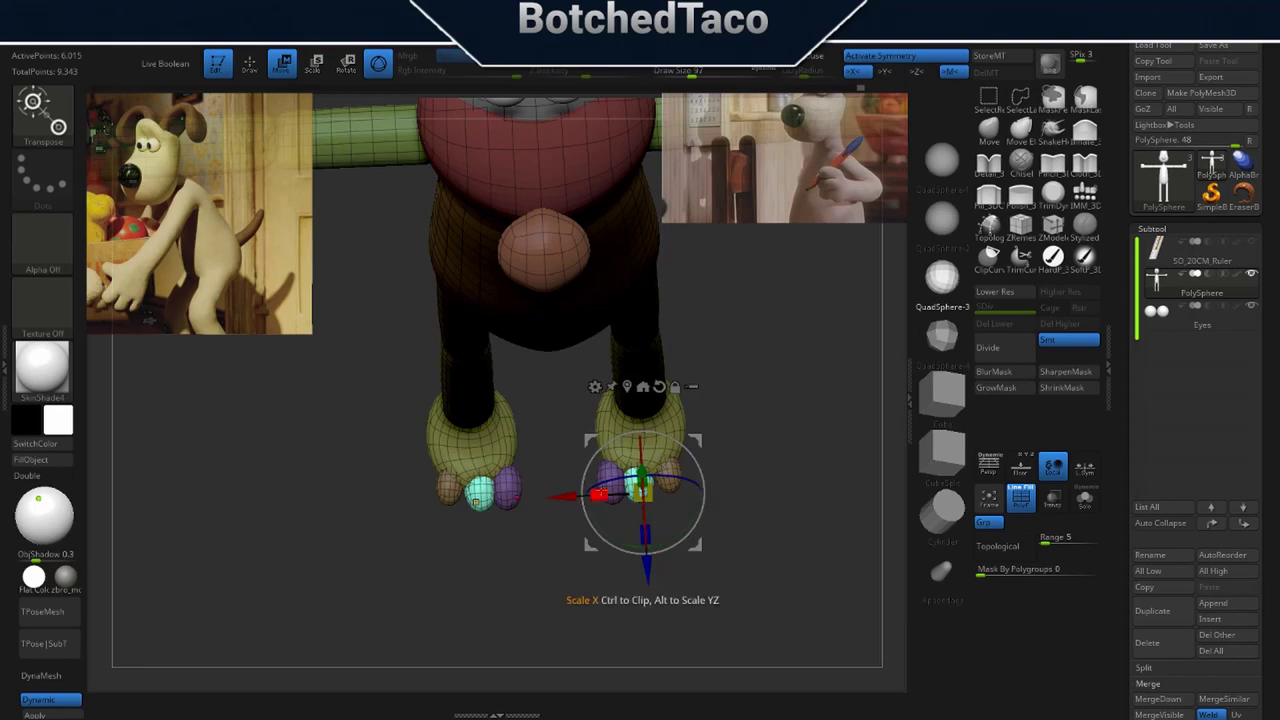
Hide the inner toe of each foot and delete the hidden geometry.
left_click(606, 470, "ctrl")
left_click(621, 364, "alt")
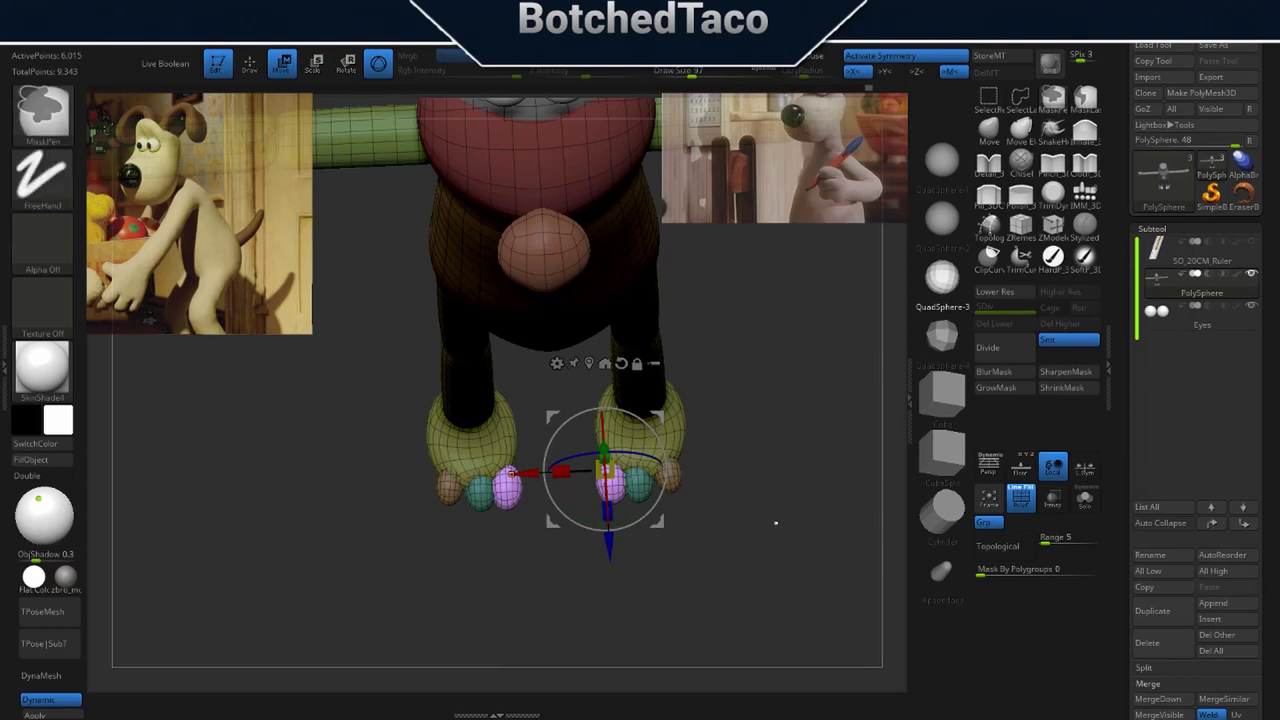
left_click_drag(774, 523, 726, 590, "ctrl")
key("q")
left_click(611, 486, "ctrl+shift")
left_click(611, 484, "ctrl+shift")
key("space")
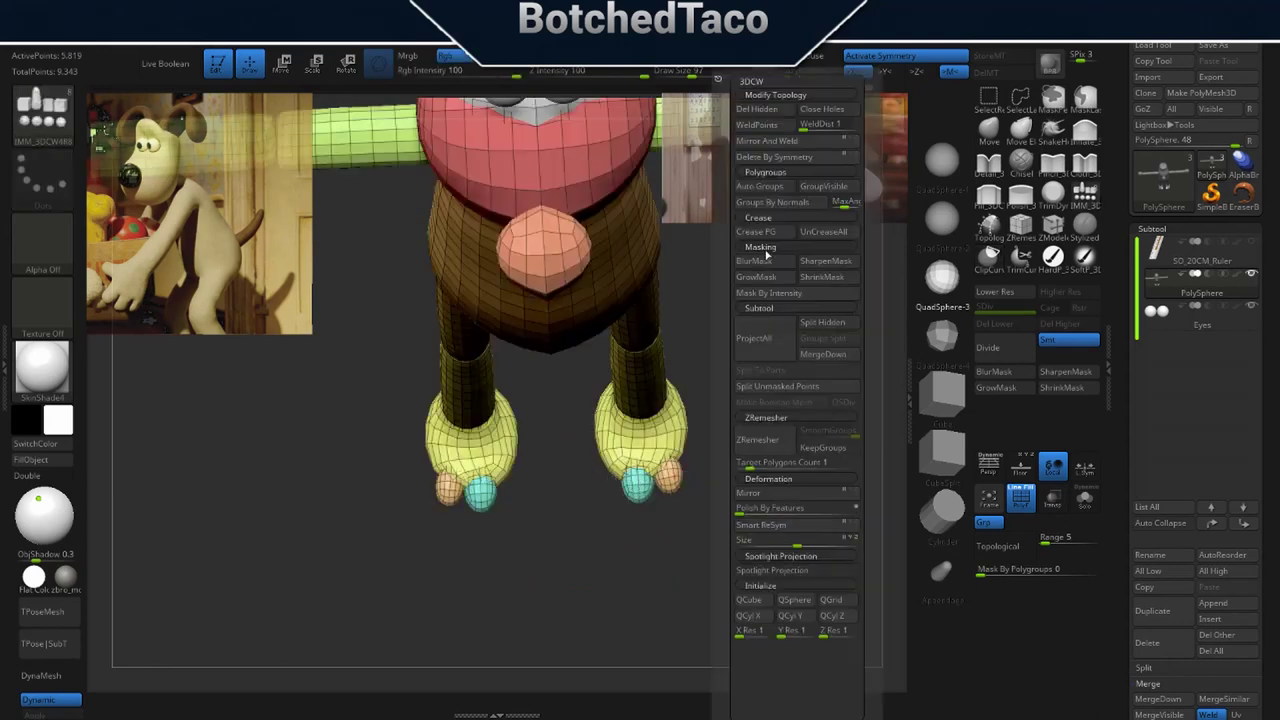
left_click(766, 124)
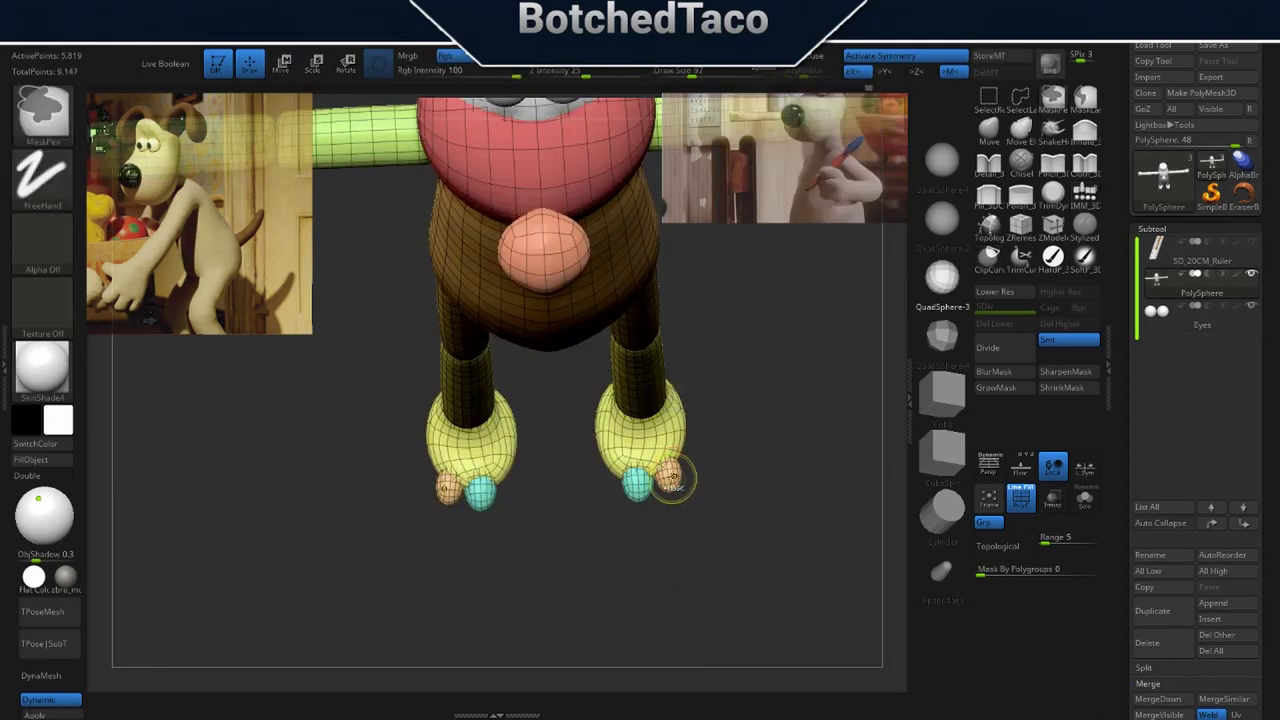
Duplicate the outer toe to the inner side of each foot and clear the mask.
key("w")
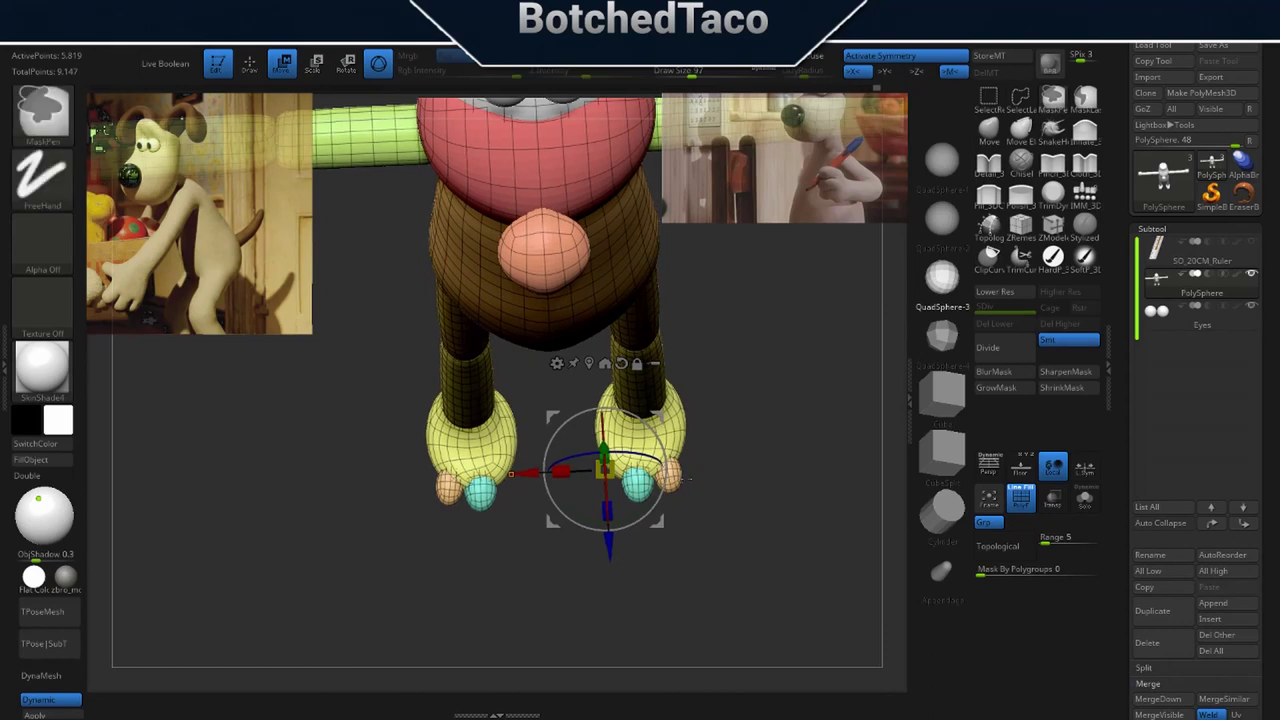
left_click(678, 475, "ctrl")
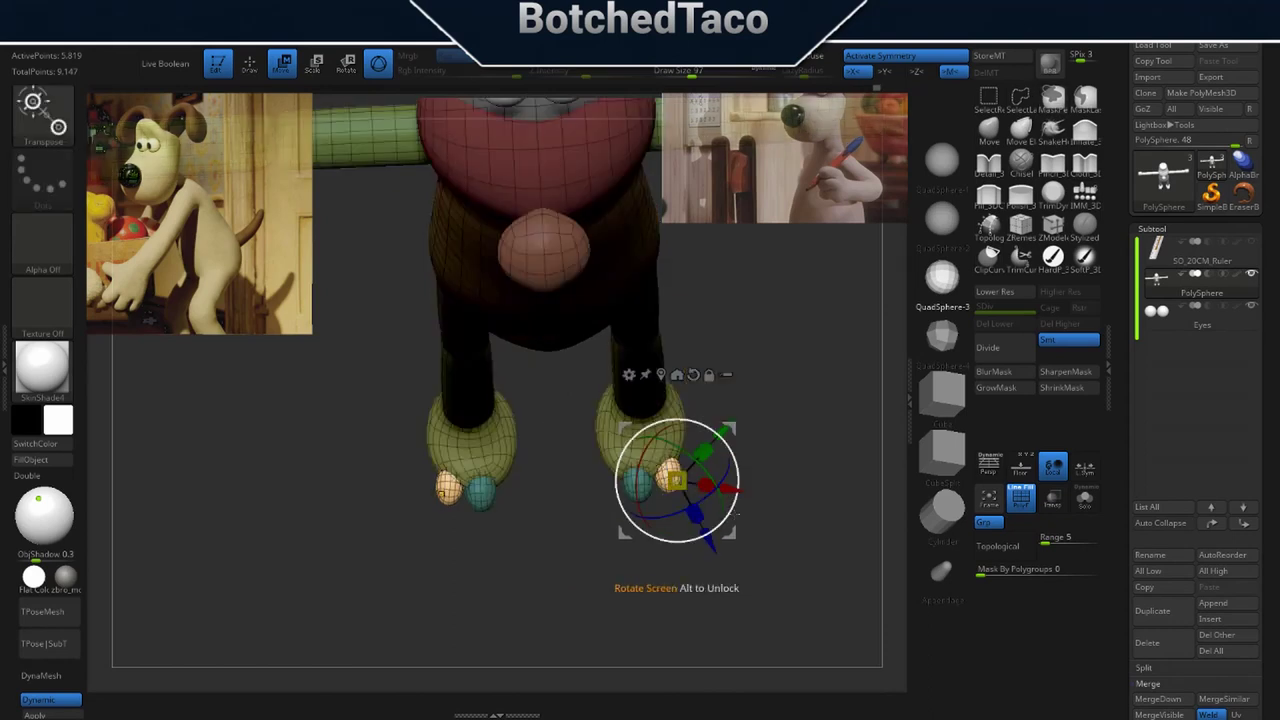
left_click(693, 375)
left_click_drag(724, 536, 667, 533, "ctrl")
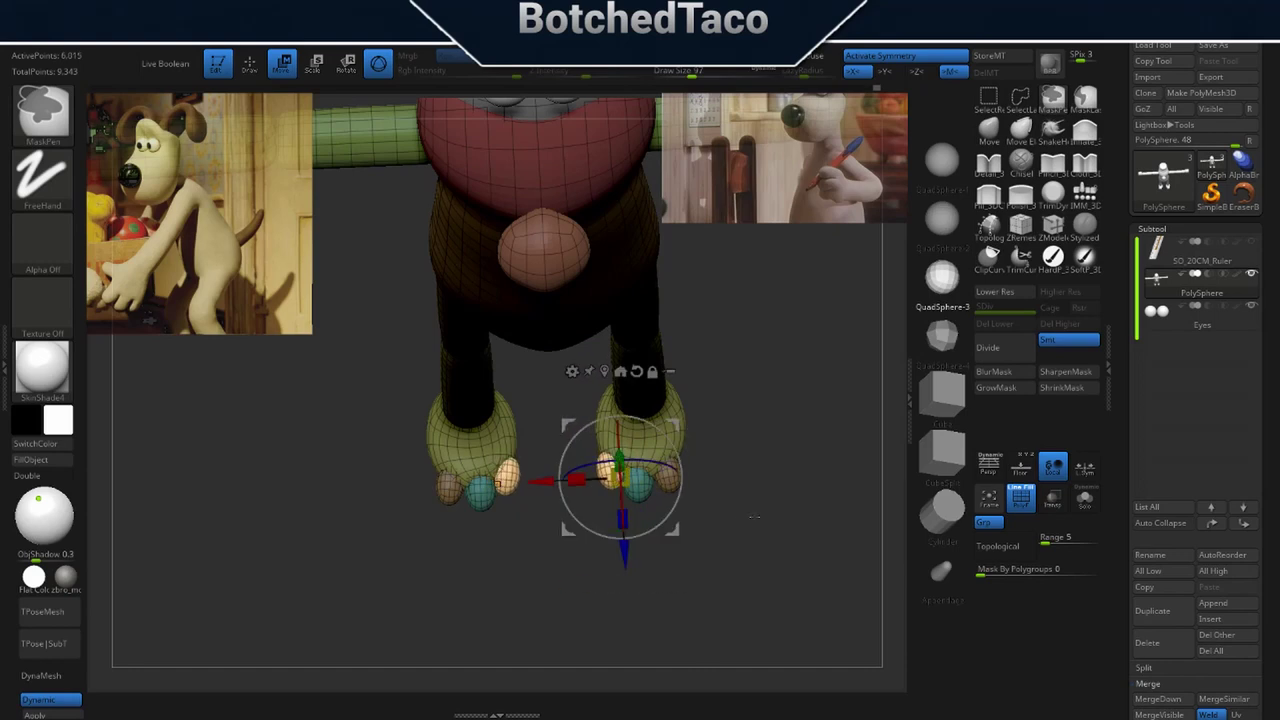
left_click(754, 517, "ctrl")
left_click_drag(752, 519, 742, 526, "ctrl")
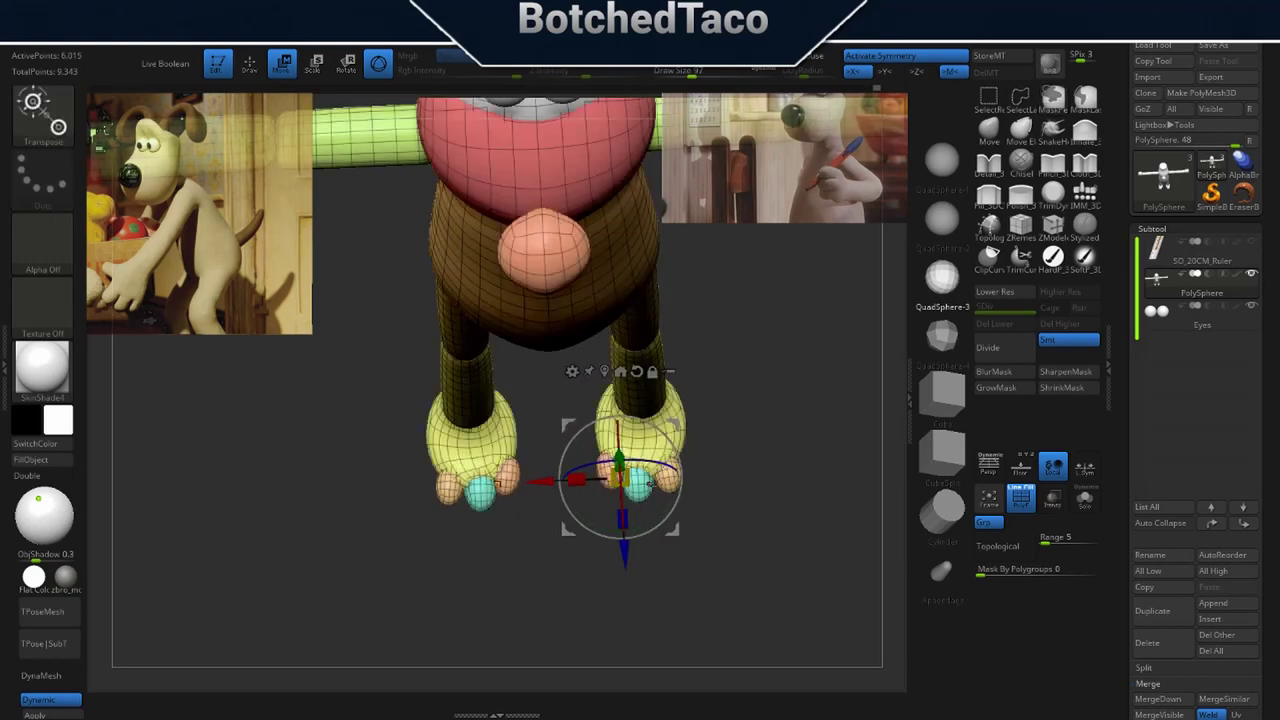
Isolate the new inner toe of each foot, rotate it to mirror the outer toe and nudge it into place.
left_click(644, 329, "ctrl")
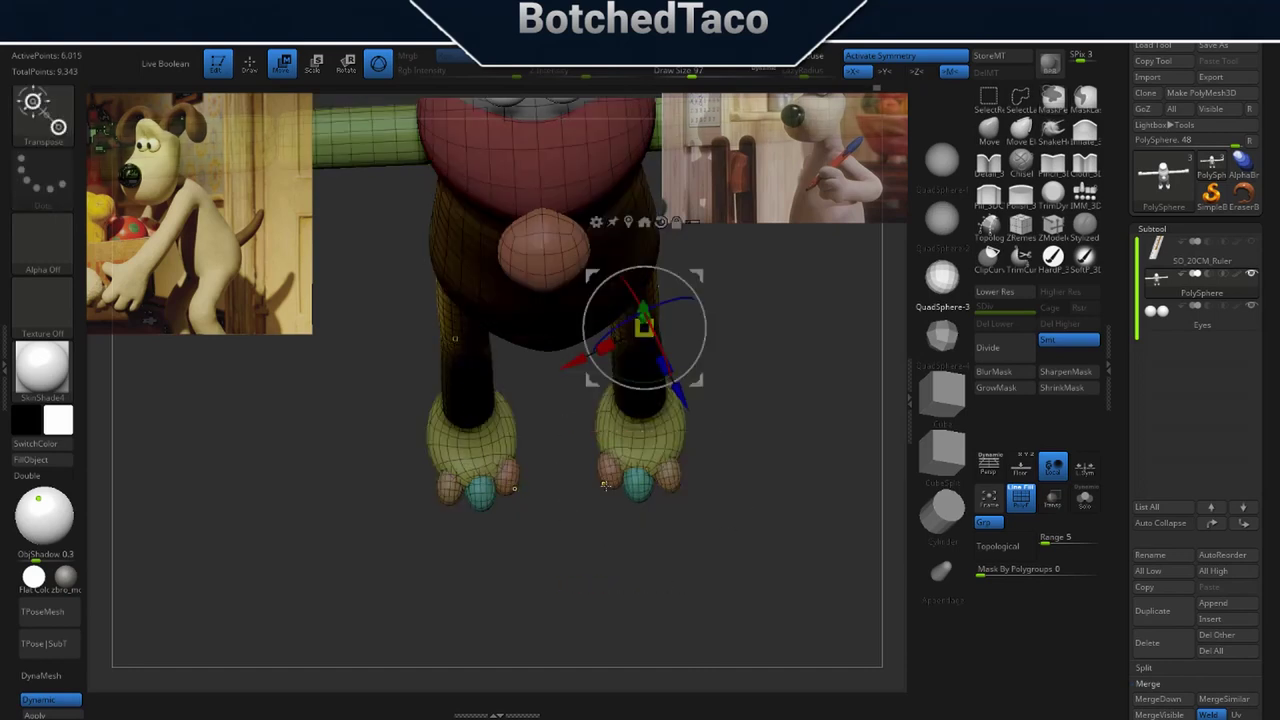
left_click(608, 487)
left_click(627, 372, "alt")
left_click_drag(667, 463, 670, 484)
left_click_drag(665, 431, 660, 432)
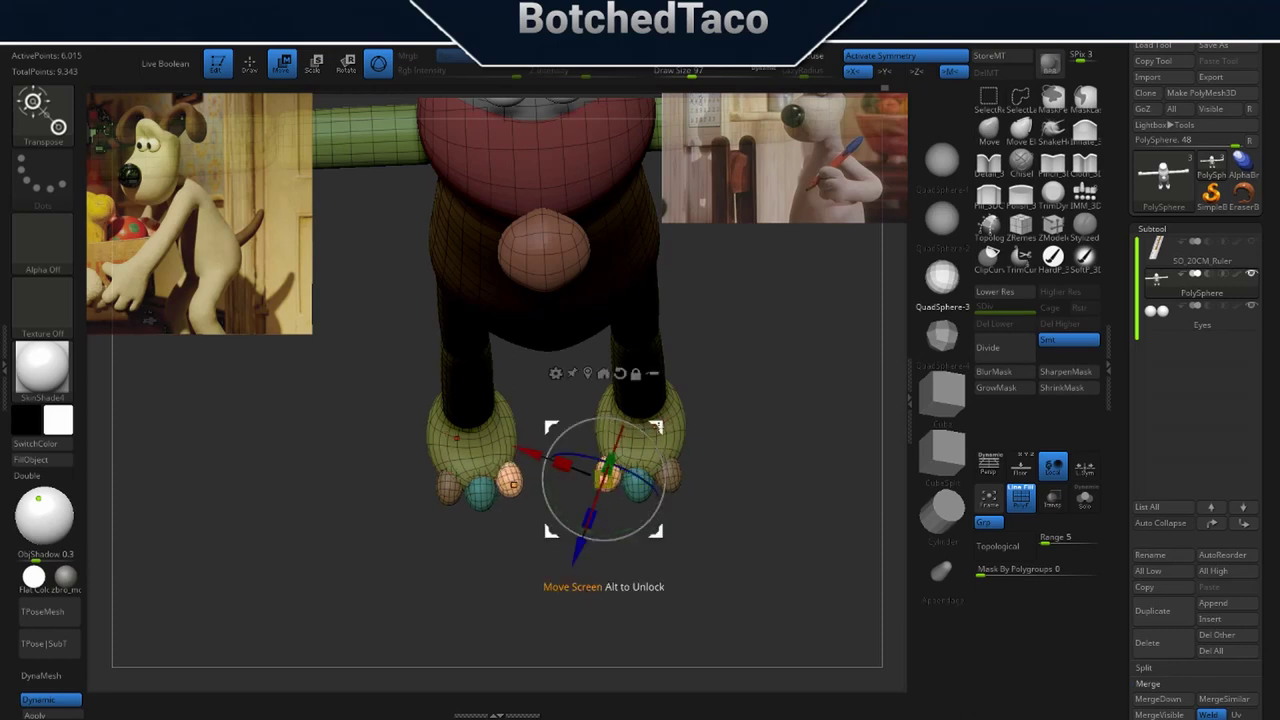
left_click_drag(650, 440, 659, 433)
left_click_drag(594, 524, 724, 428)
left_click_drag(784, 502, 784, 502)
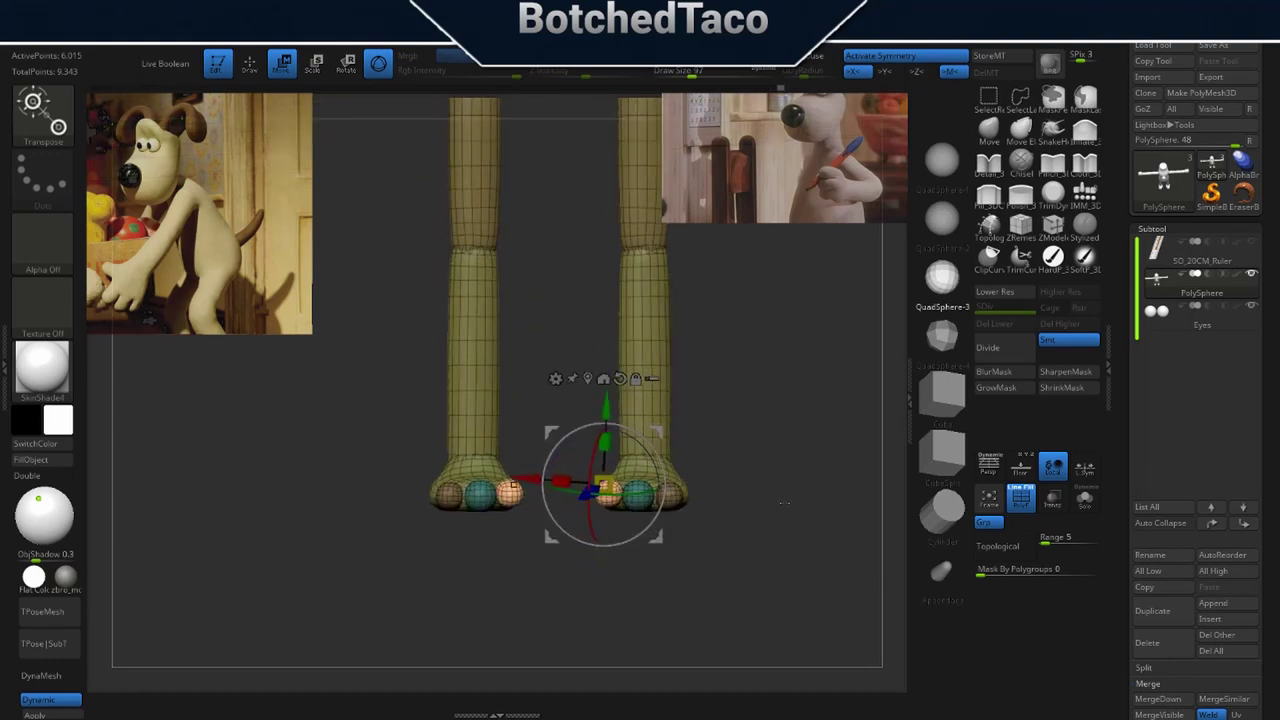
Fine-tune the inner toe's height on each foot, undoing the switch to the middle toe.
left_click(620, 379, "alt")
left_click_drag(604, 407, 604, 410)
left_click_drag(755, 464, 720, 486, "shift")
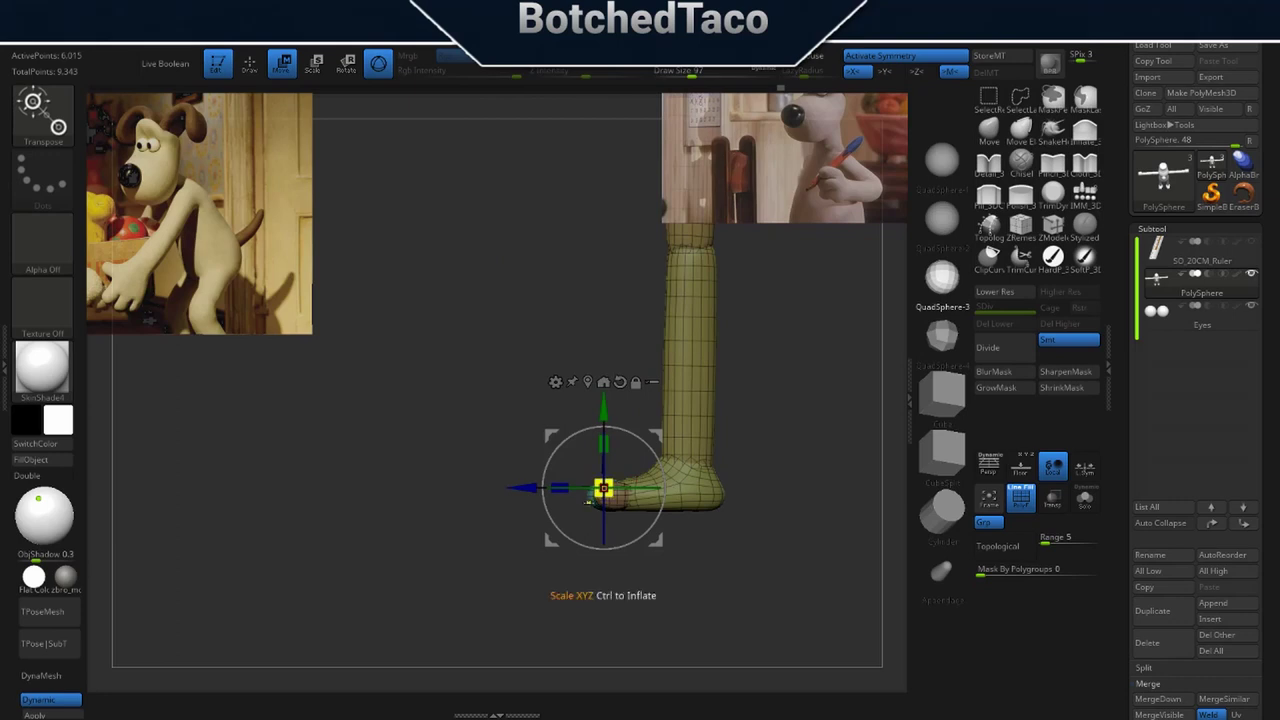
left_click_drag(712, 546, 746, 547, "shift")
left_click(636, 497, "ctrl")
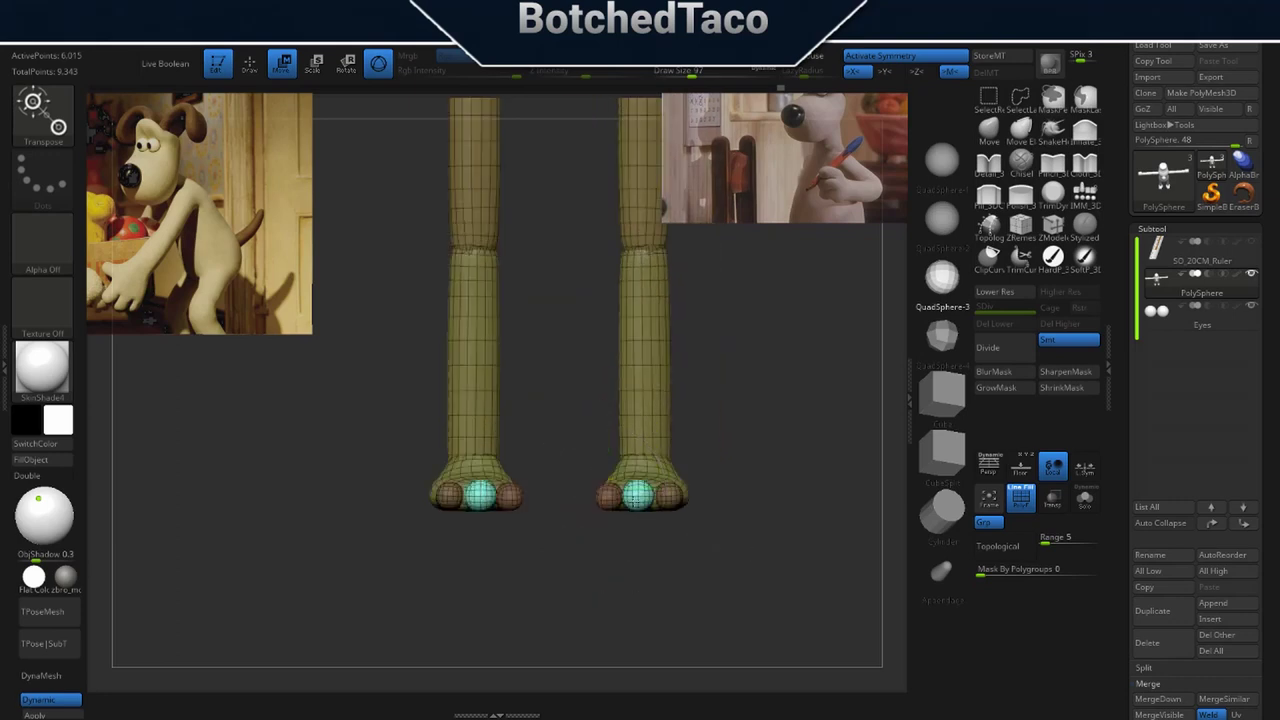
key("ctrl+z")
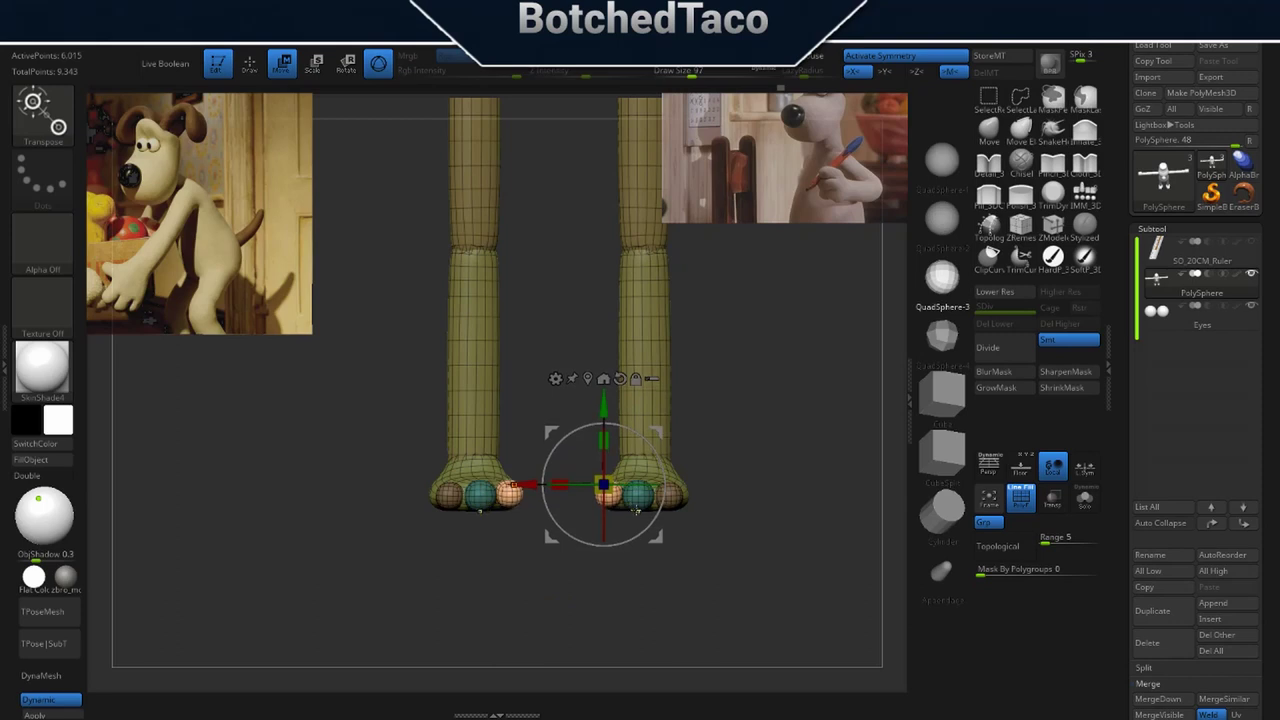
Isolate the outer toe of each foot and lower it slightly toward the sole.
left_click(638, 502, "ctrl")
left_click_drag(742, 455, 638, 424, "shift")
left_click(653, 397, "alt")
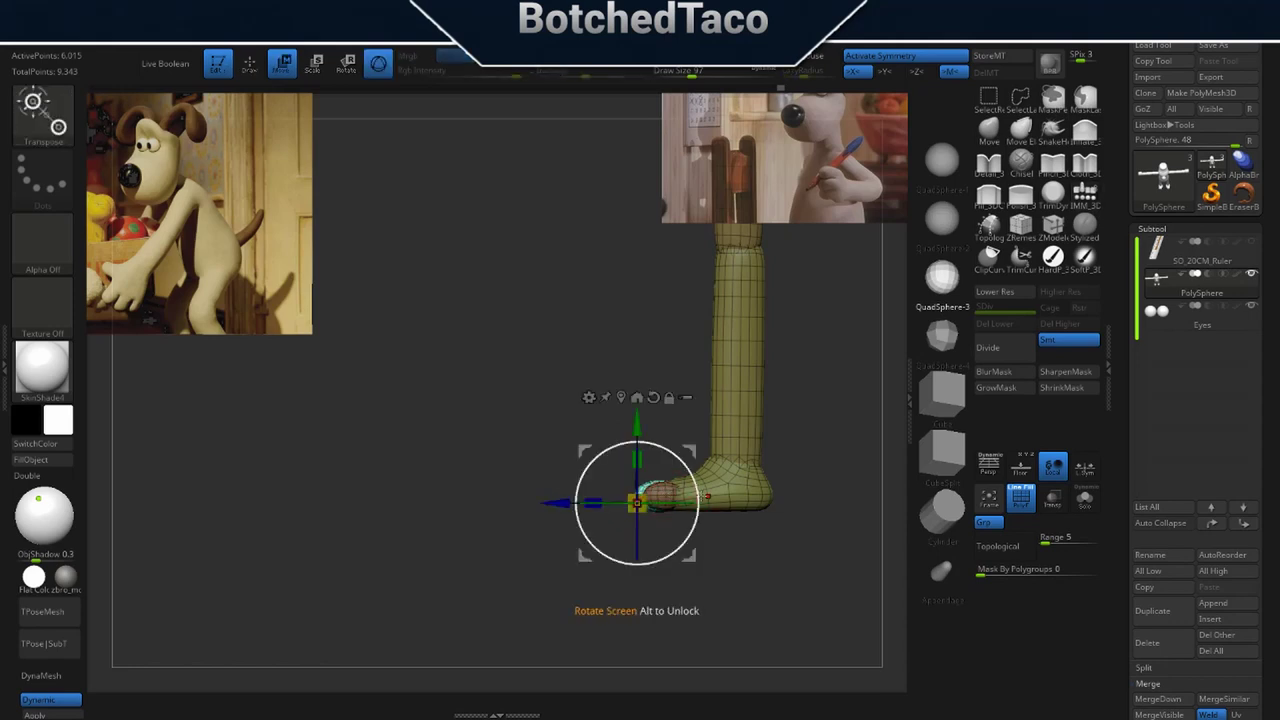
left_click(742, 428, "ctrl")
left_click(660, 494, "ctrl")
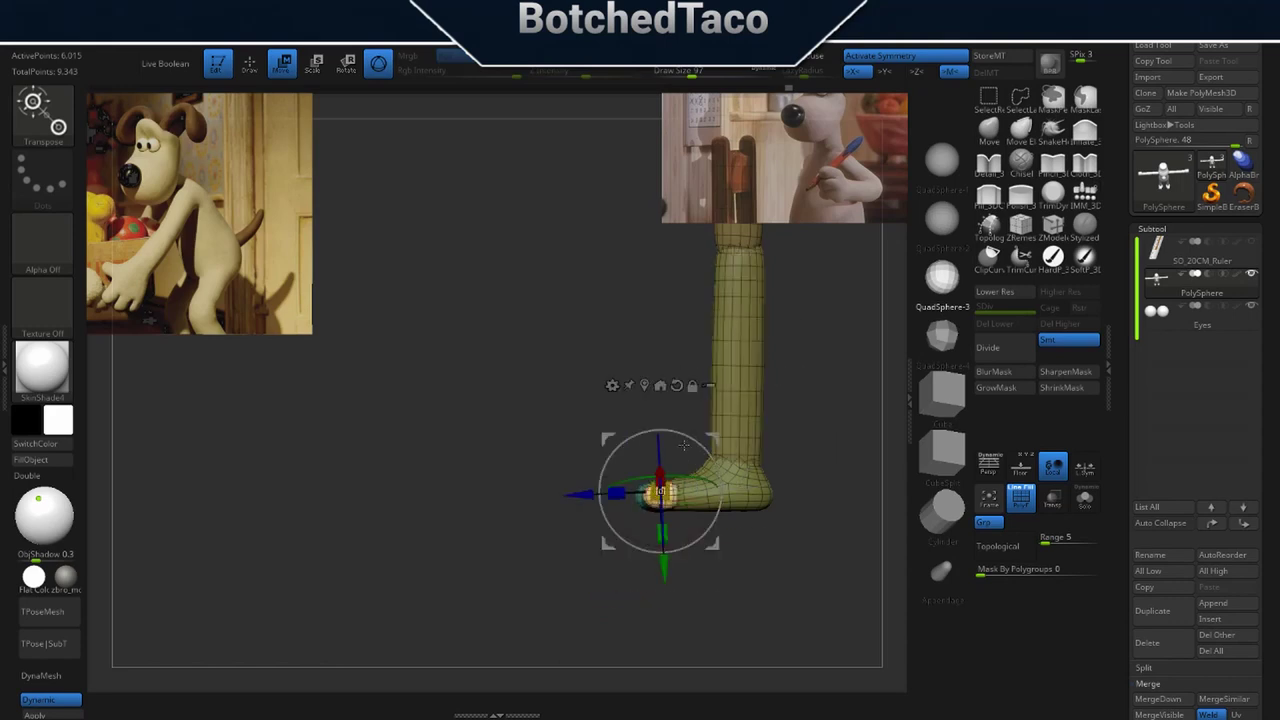
left_click_drag(660, 412, 660, 415)
left_click_drag(676, 606, 740, 596)
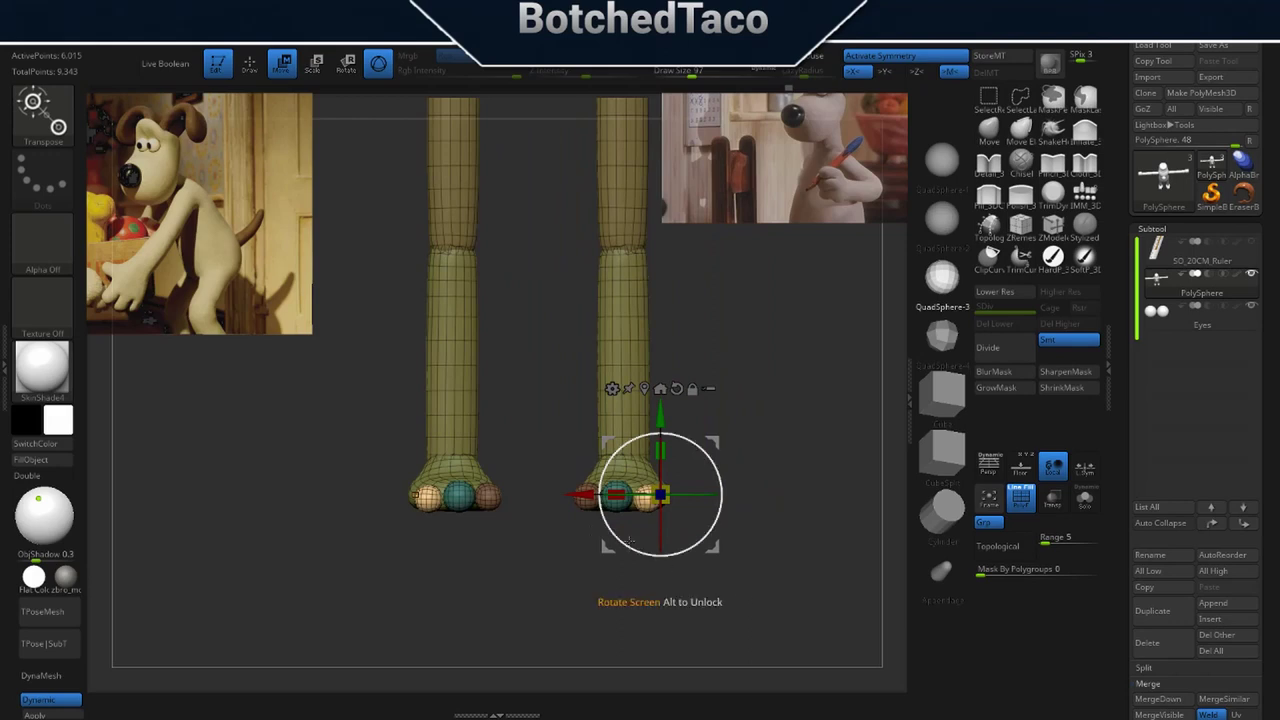
Isolate the inner toe of each foot, adjust its height to match the outer toe and clear the mask.
left_click(618, 430, "ctrl")
left_click(586, 495, "ctrl")
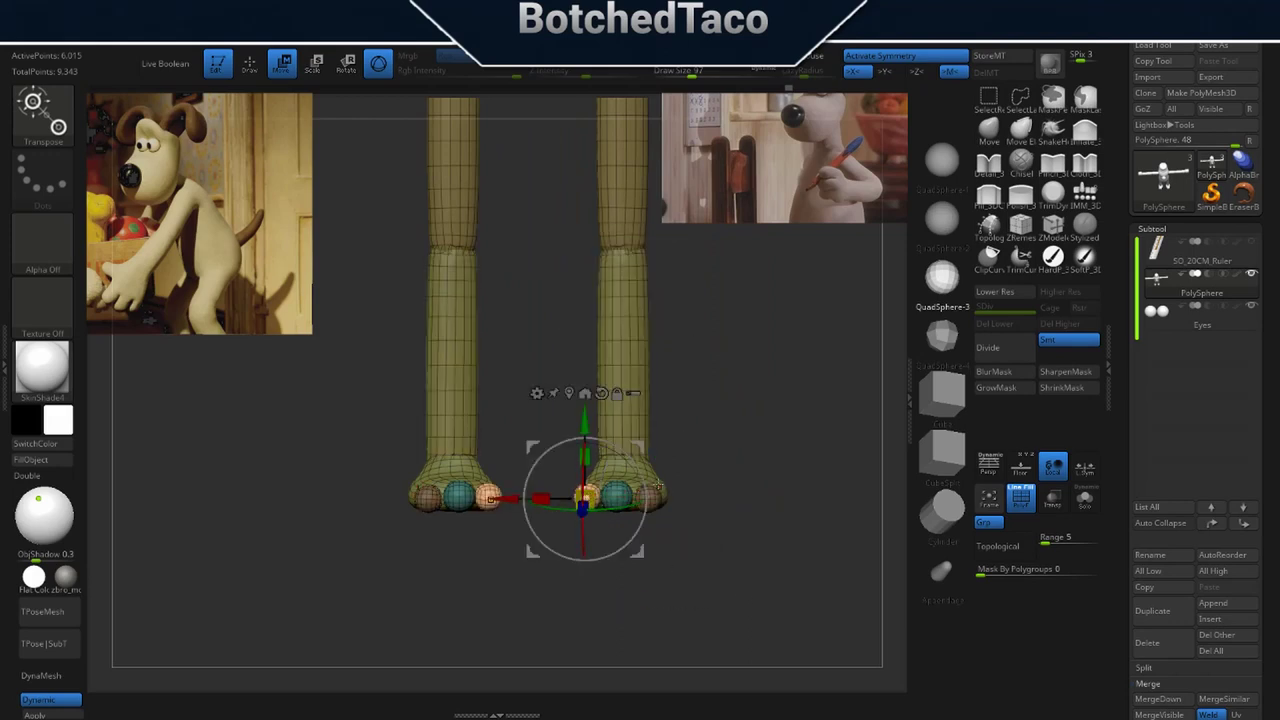
left_click_drag(760, 499, 700, 495, "shift")
left_click(601, 393, "alt")
left_click_drag(585, 421, 586, 421, "alt")
left_click_drag(665, 602, 729, 574)
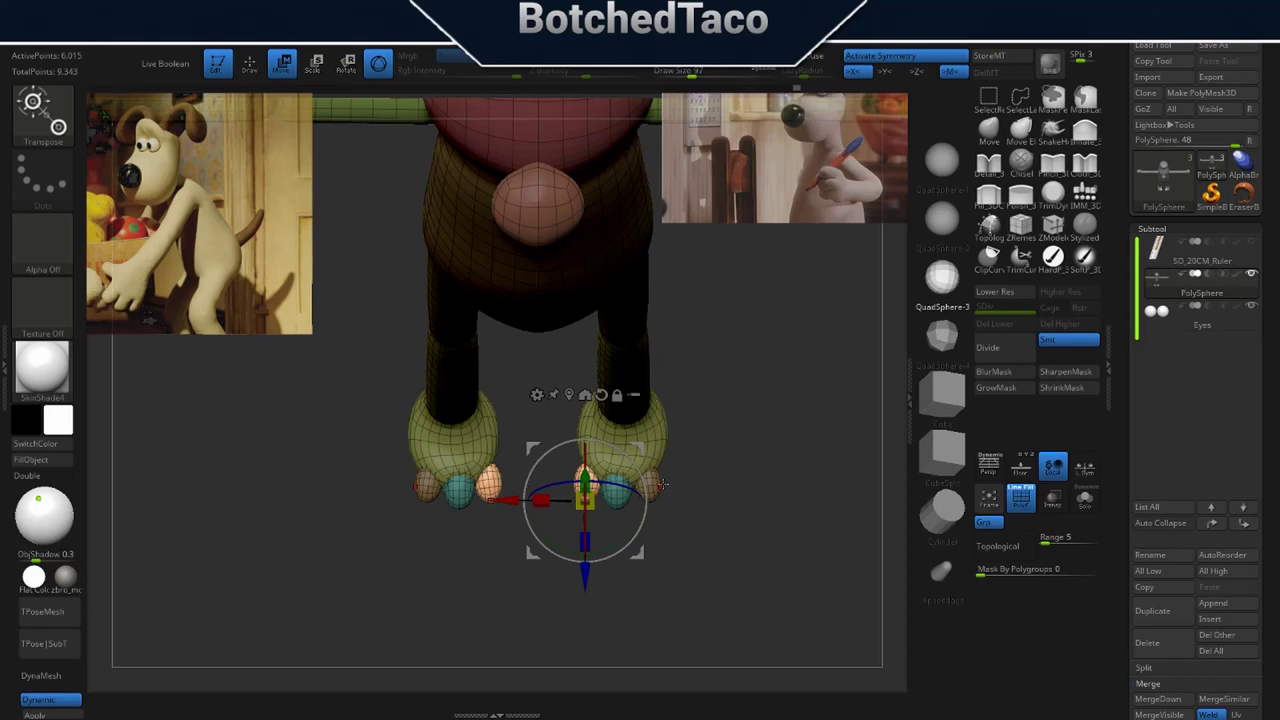
mouse_move(752, 529)
left_mouse_down()
mouse_move(701, 525)
mouse_move(737, 511)
mouse_move(776, 550)
mouse_move(760, 515)
left_mouse_up()
key("q")
mouse_move(763, 470)
left_mouse_down()
mouse_move(765, 617)
mouse_move(776, 594)
left_mouse_up()
right_click(776, 594)
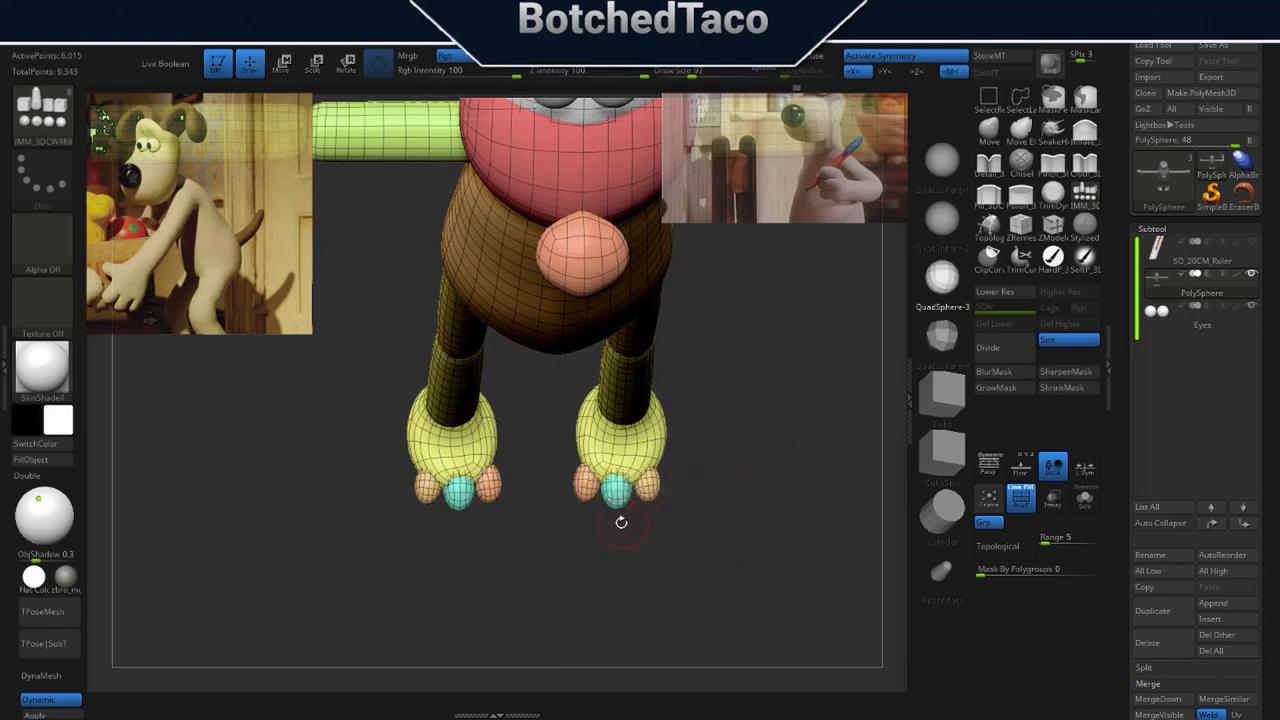
key("w")
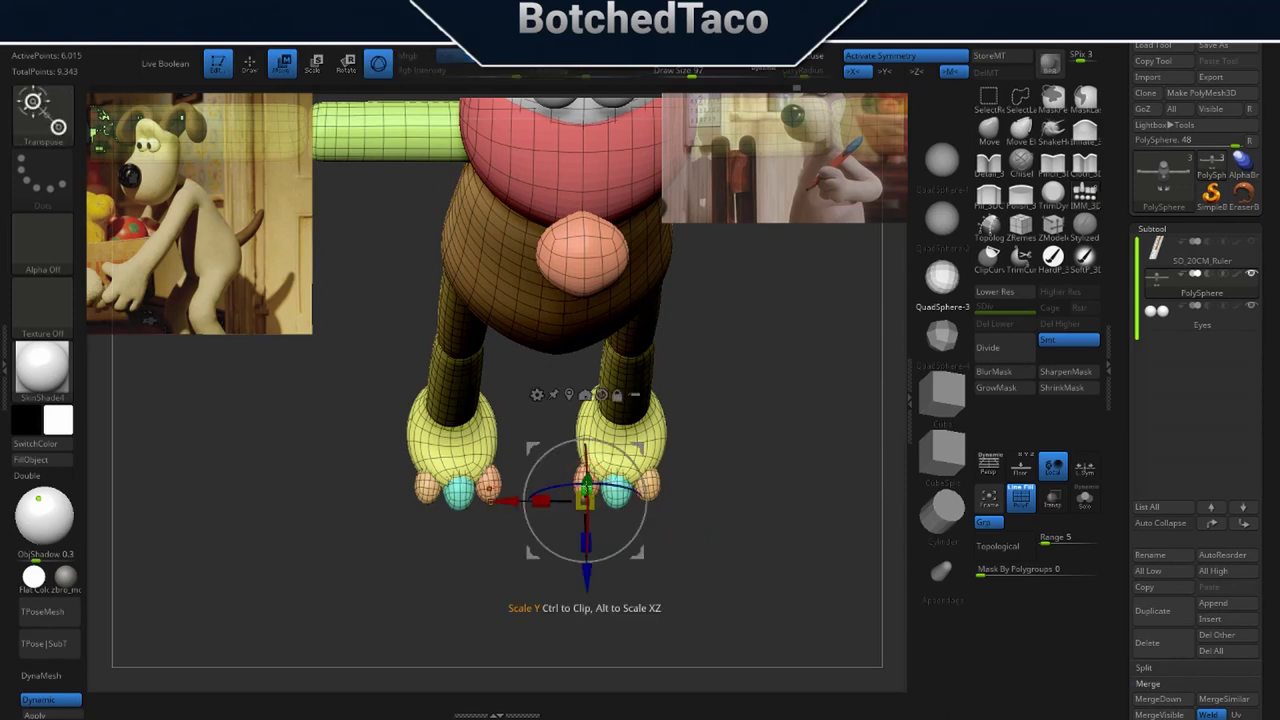
Isolate the inner toe of each foot again, shift it slightly away from the middle toe and adjust its rotation.
left_click(654, 436, "ctrl")
left_click(588, 495, "ctrl")
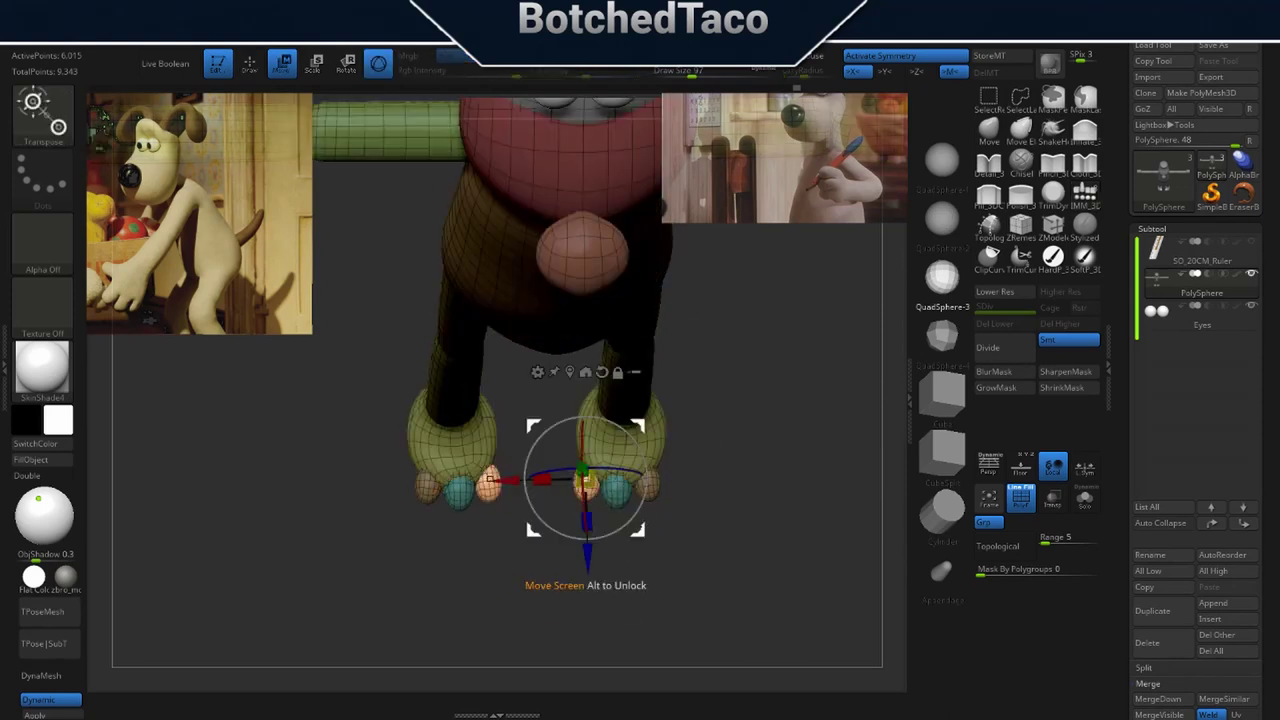
key("q")
key("w")
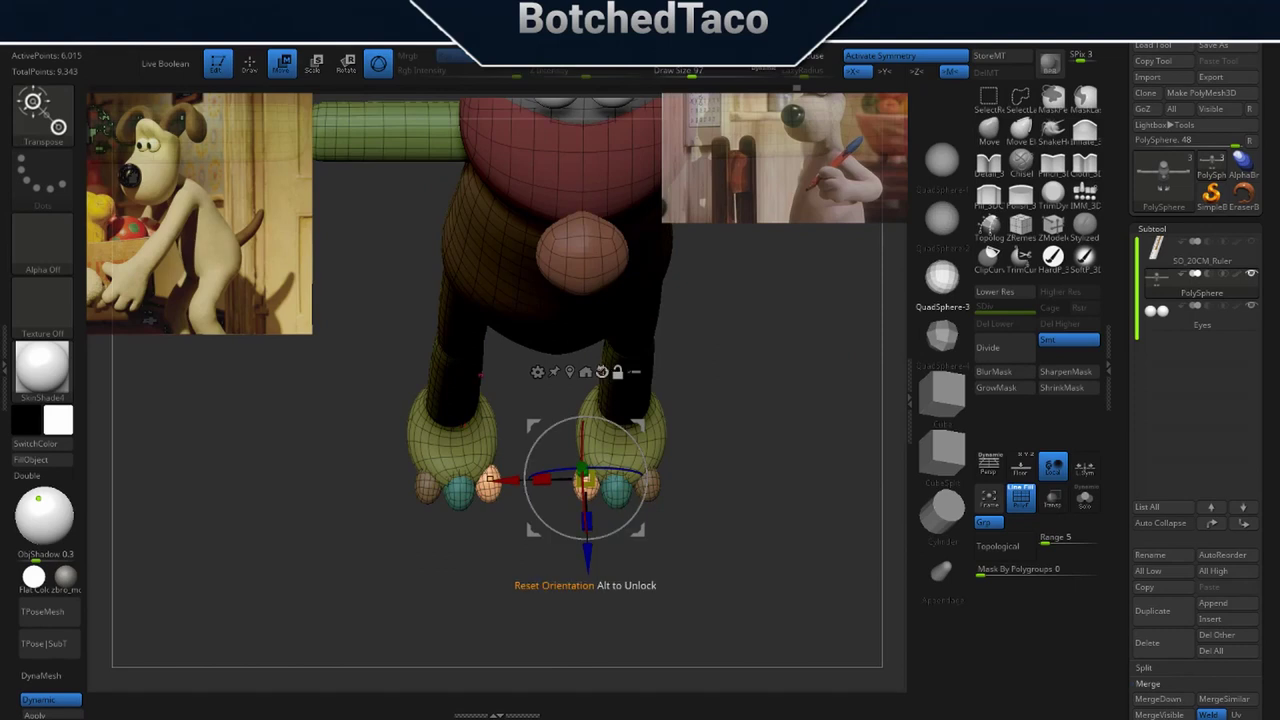
left_click_drag(508, 478, 505, 478)
left_click_drag(636, 426, 635, 423)
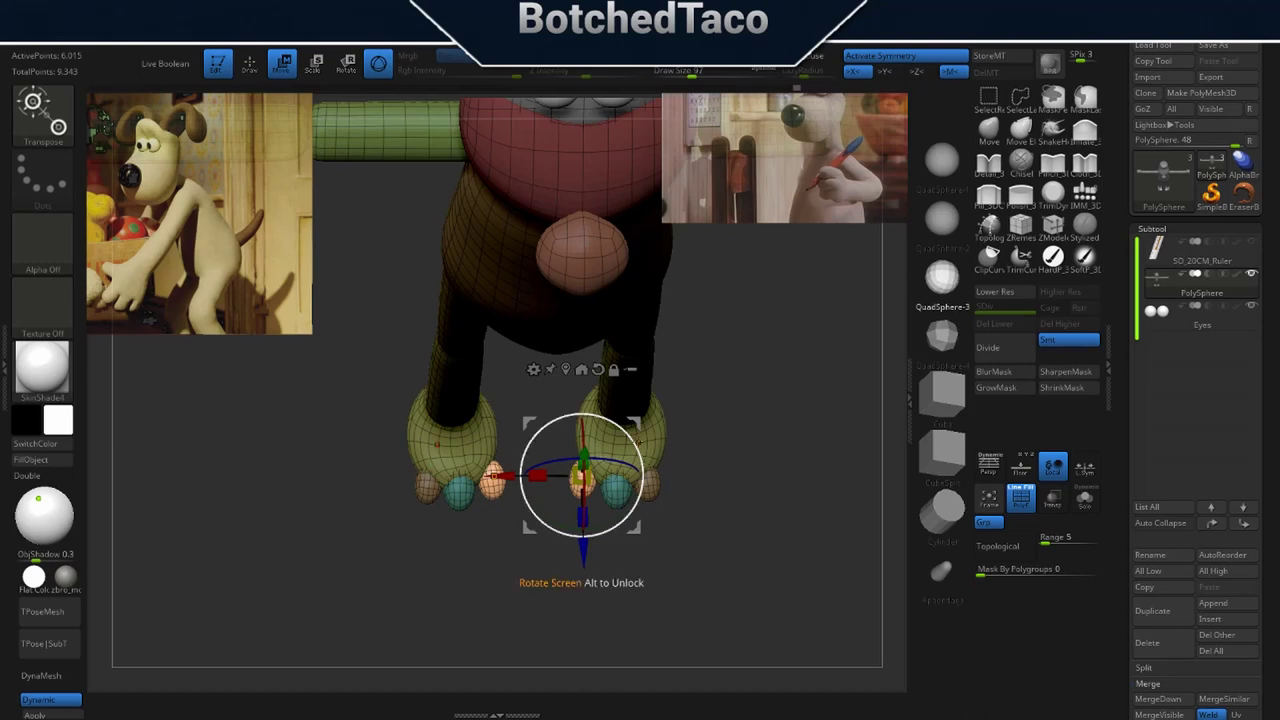
Switch the isolation to the middle toe and on to the outer toe of each foot.
left_click(616, 491, "ctrl")
left_click_drag(675, 476, 705, 428)
left_click(651, 479, "ctrl")
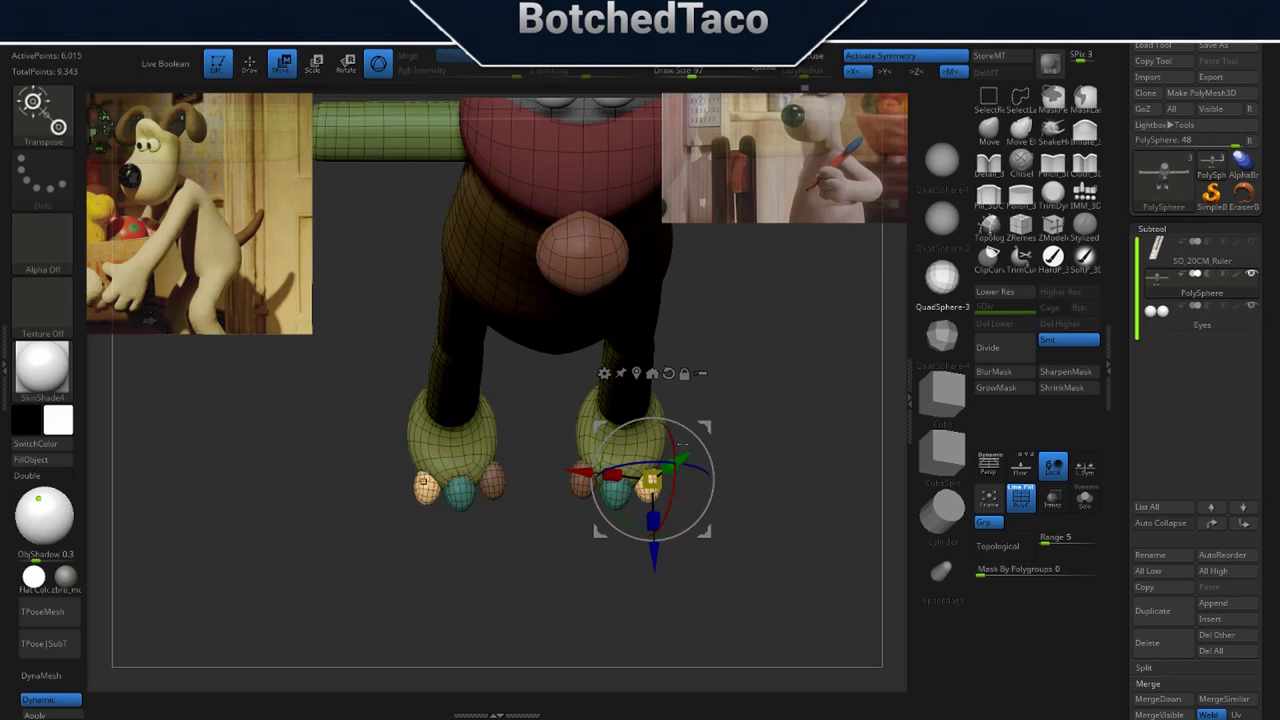
Examine the toes from the side and the proportions of the whole character from the front.
left_click_drag(808, 428, 745, 380)
right_click_drag(745, 380, 628, 384, "ctrl")
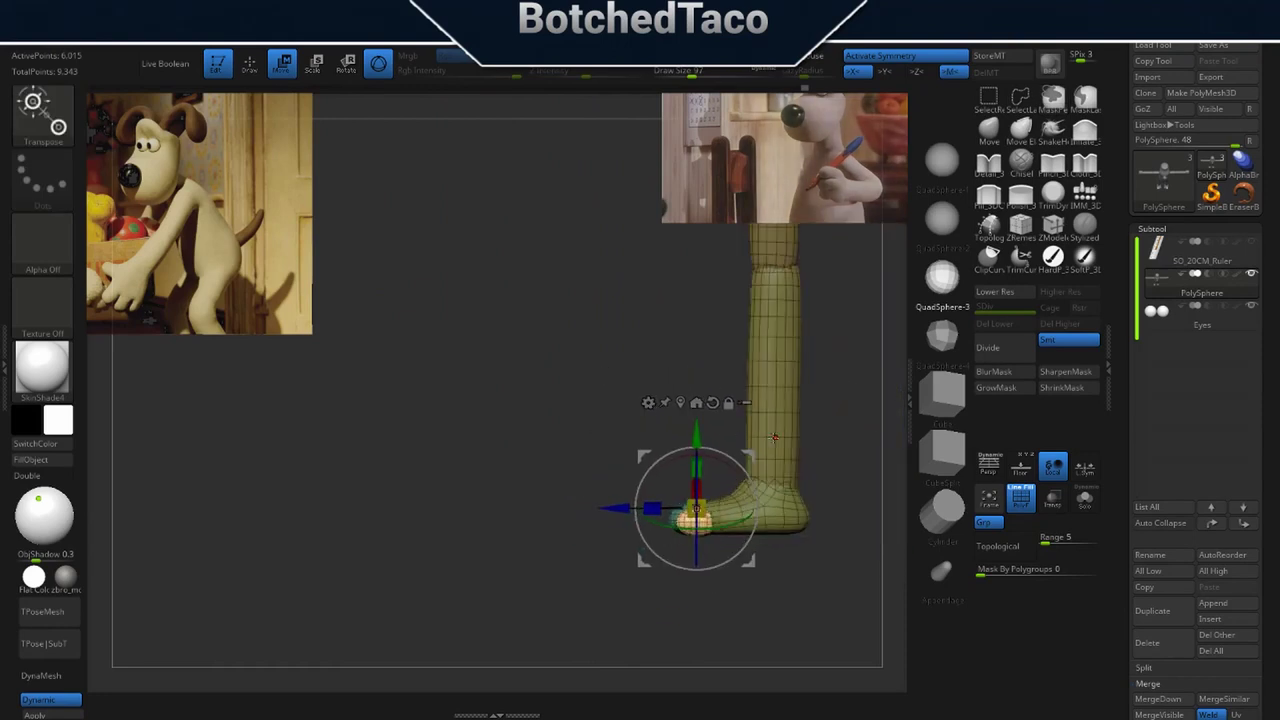
key("f")
right_click_drag(603, 279, 629, 329, "ctrl")
right_click_drag(632, 130, 737, 550, "alt")
right_click_drag(736, 345, 692, 252)
right_click_drag(751, 391, 758, 468)
left_click_drag(757, 467, 787, 475)
left_click_drag(740, 530, 736, 493)
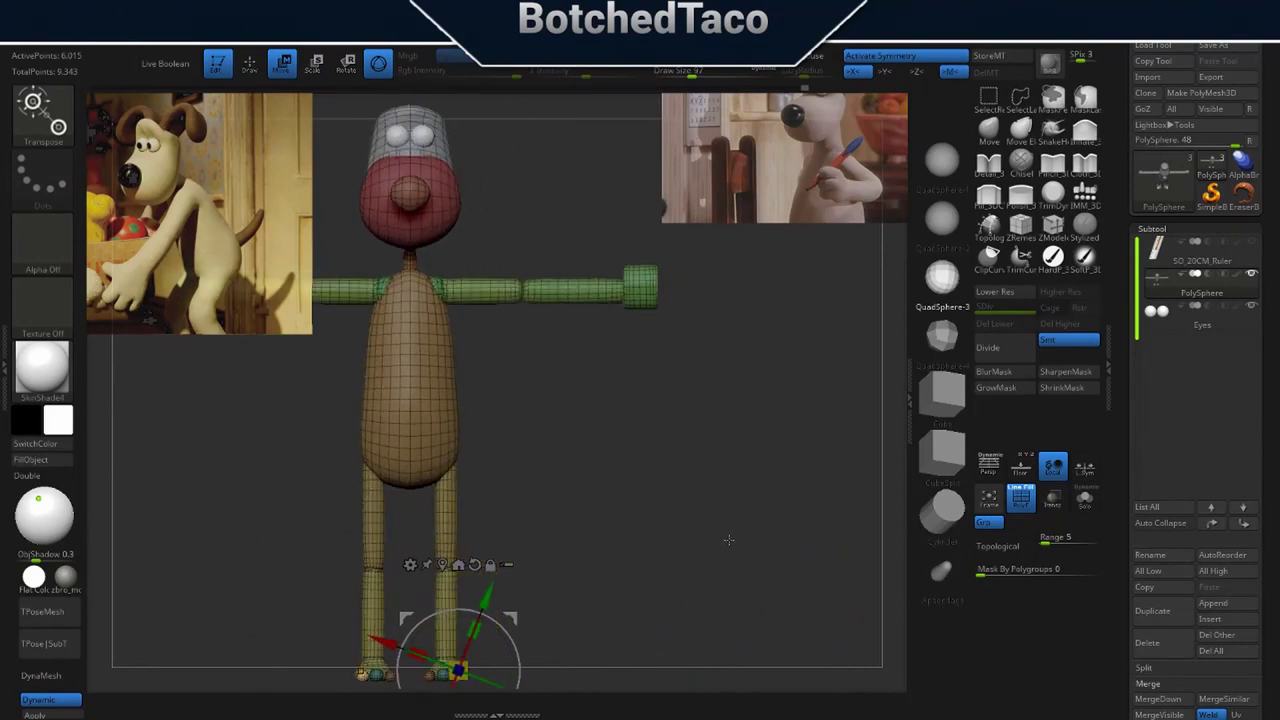
Switch to drawing mode and clear the mask that isolates the outer toe of each foot.
left_click_drag(673, 529, 667, 523)
right_click_drag(618, 530, 766, 418, "alt")
mouse_move(711, 556)
right_mouse_down("ctrl")
mouse_move(788, 514)
mouse_move(857, 552)
right_mouse_up("ctrl")
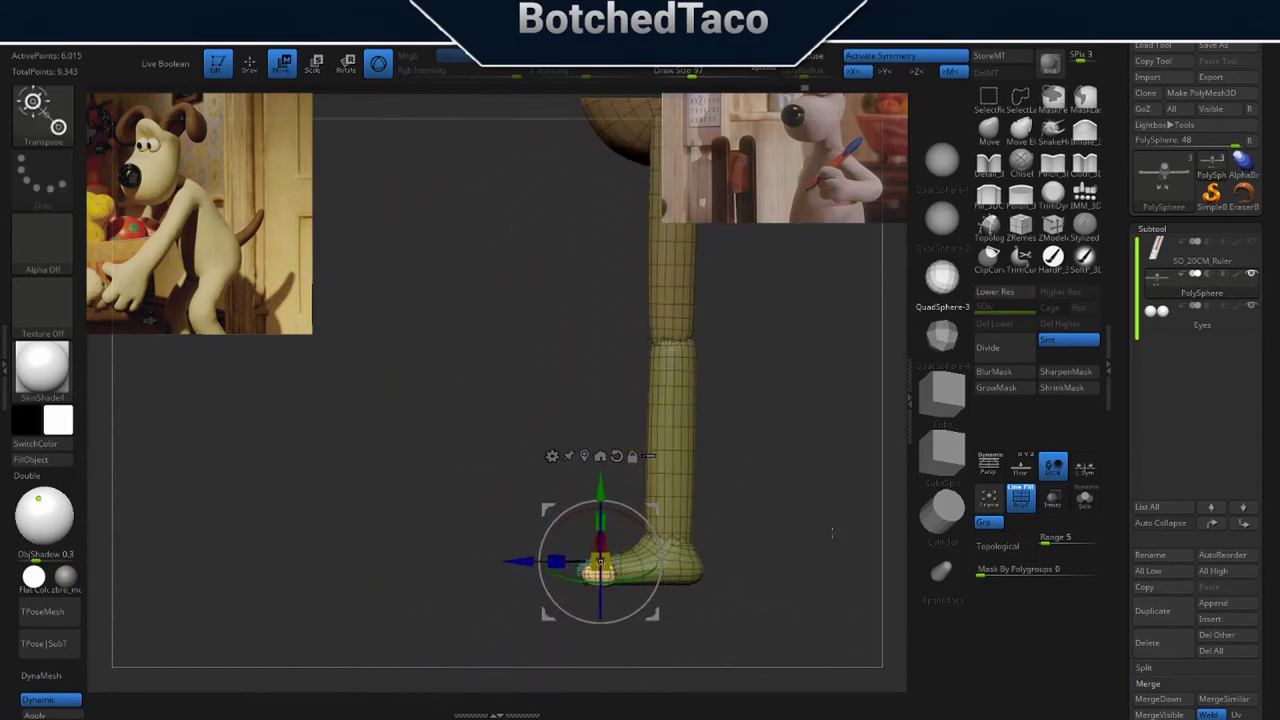
right_click_drag(696, 472, 760, 474)
left_click_drag(743, 446, 755, 532)
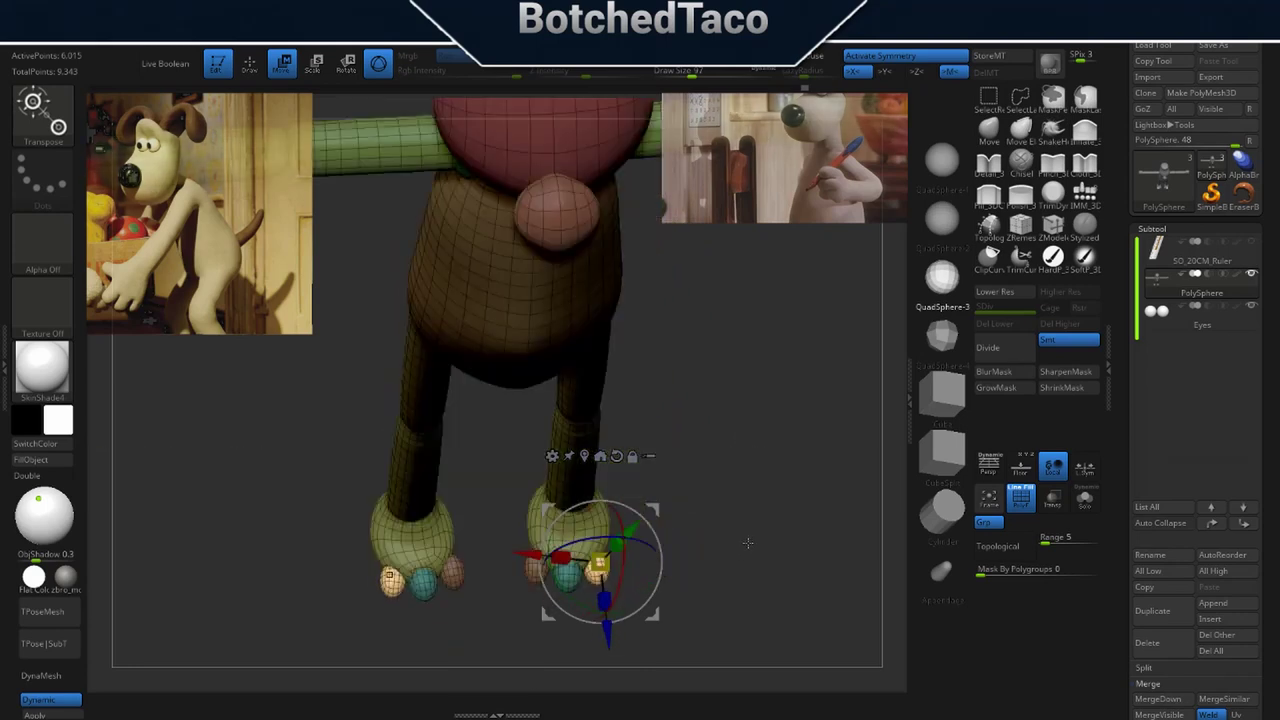
left_click_drag(737, 551, 737, 259)
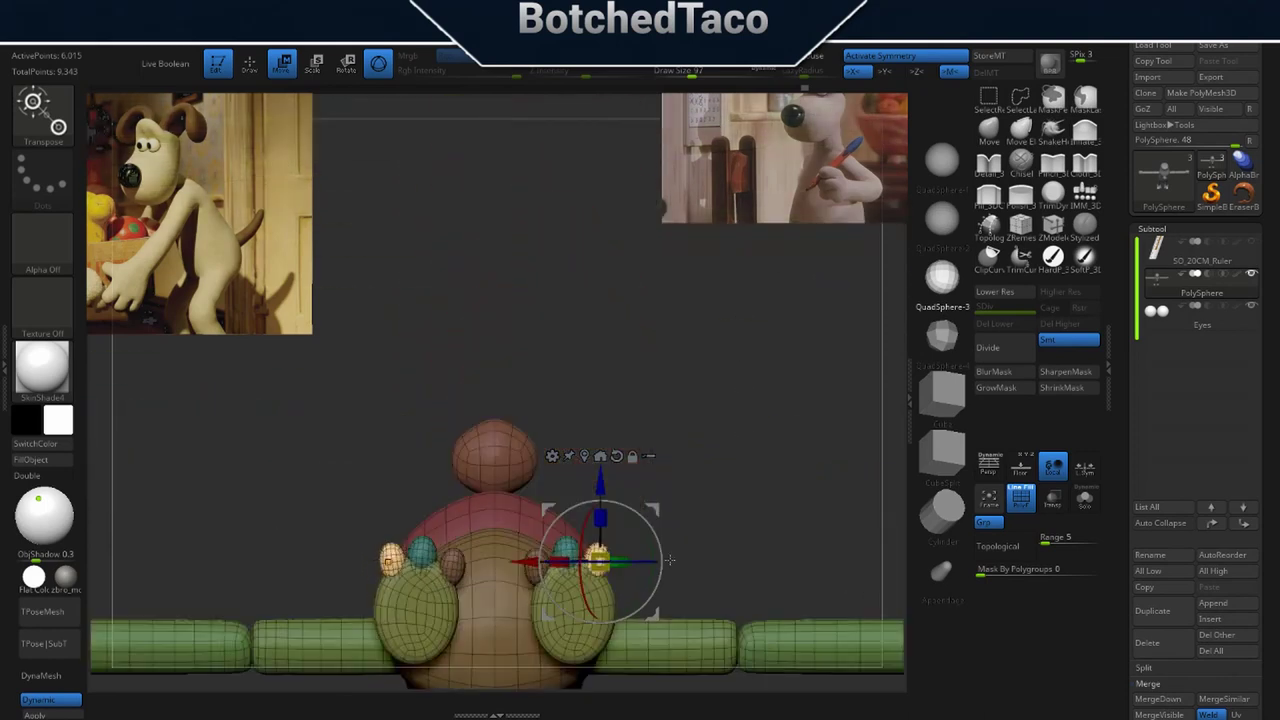
key("q")
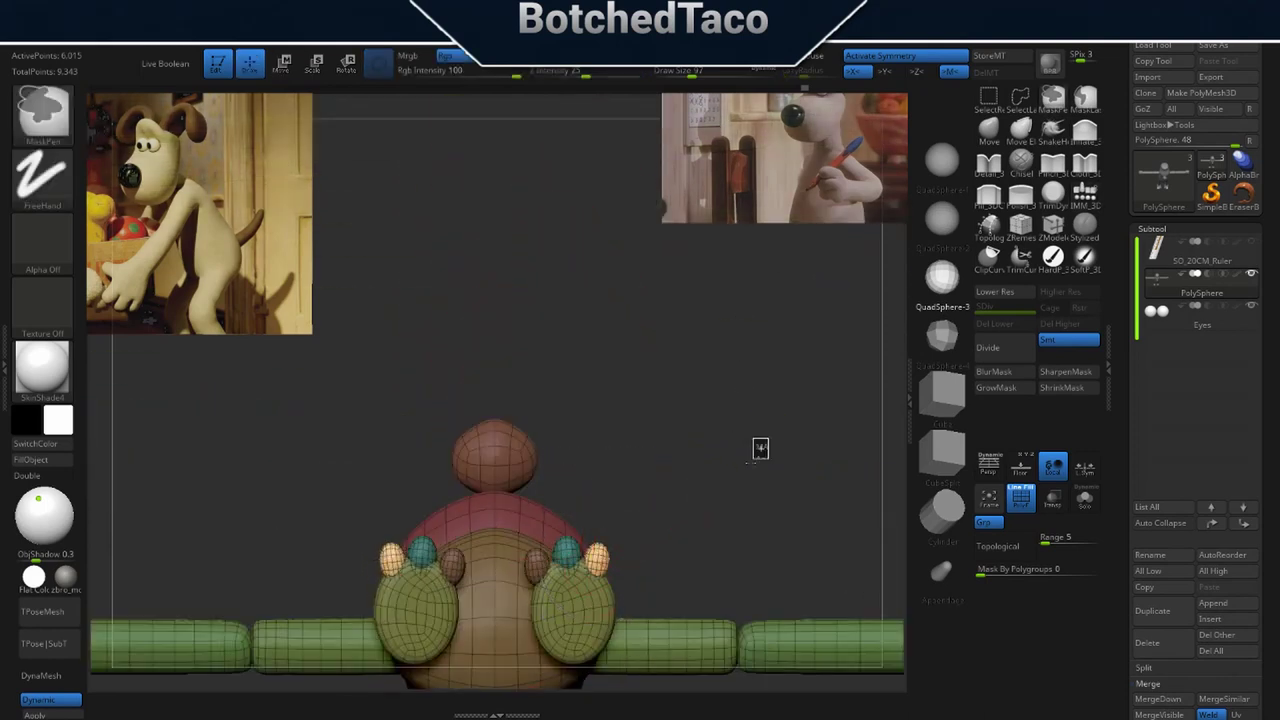
left_click_drag(769, 434, 790, 455, "ctrl")
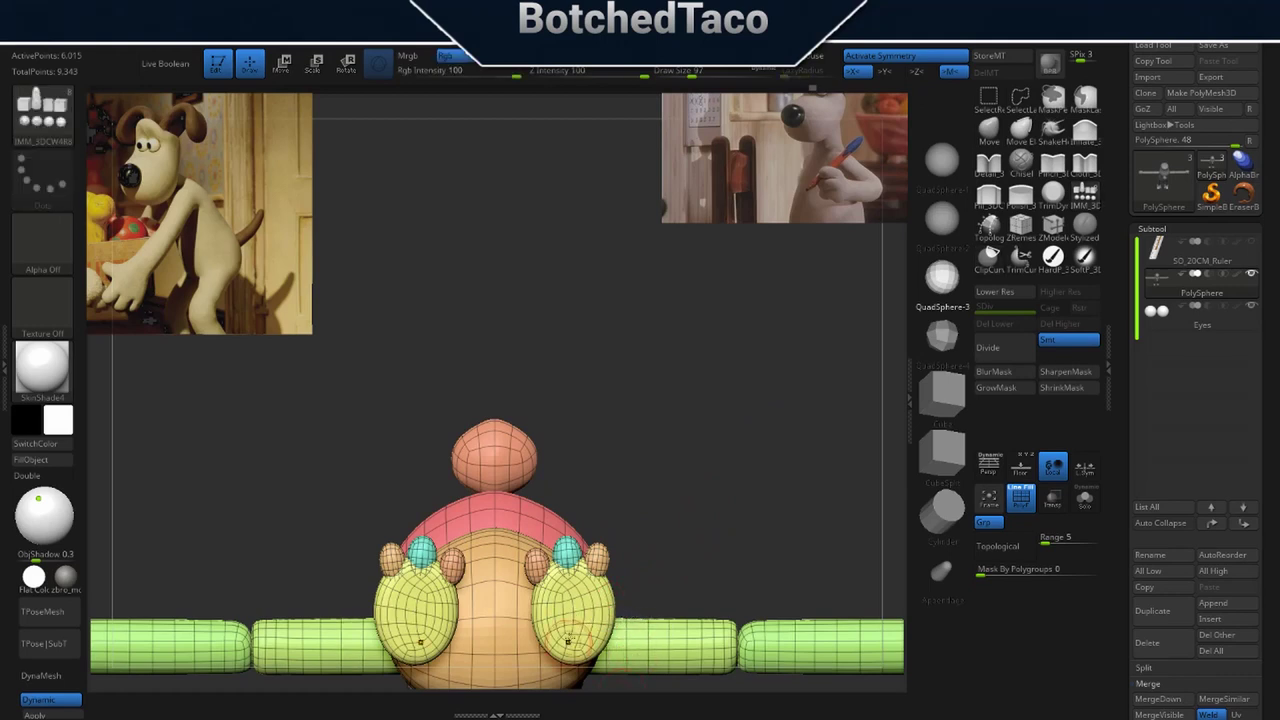
key("ctrl")
left_click(571, 599, "ctrl+shift")
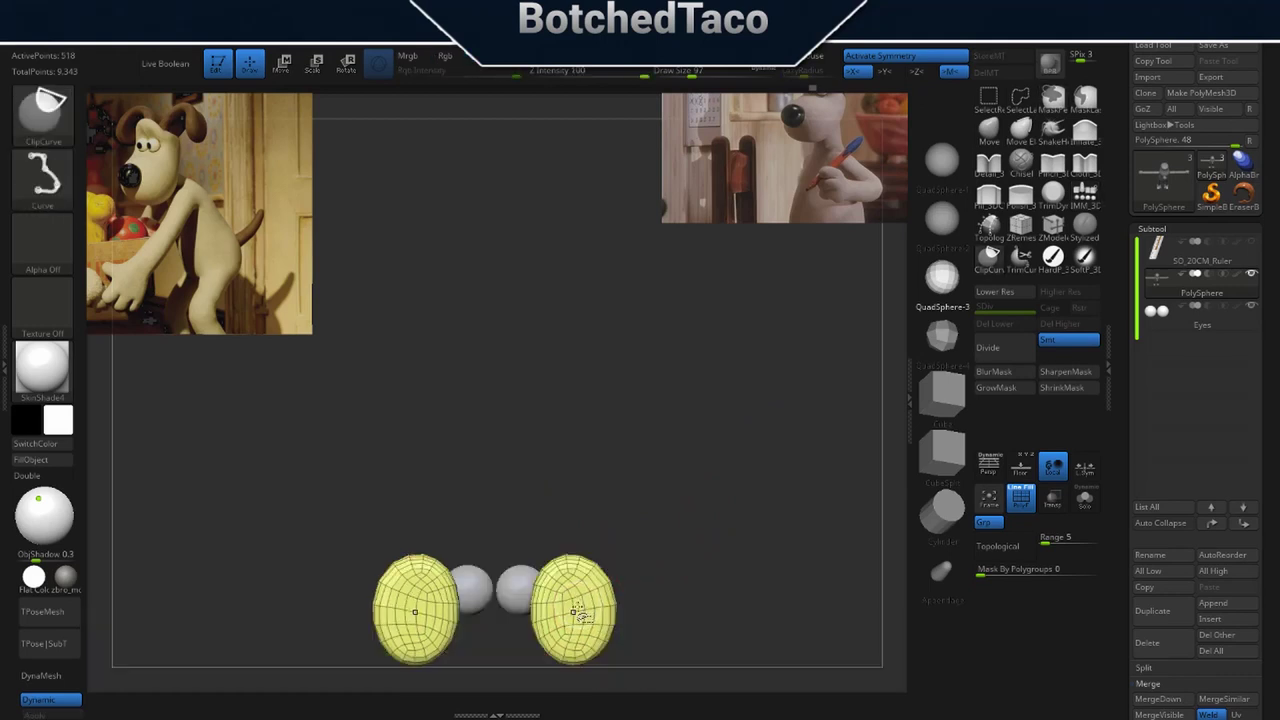
left_click(573, 612, "ctrl+shift")
left_click(539, 567, "ctrl+shift")
left_click(566, 562, "ctrl+shift")
left_click(595, 565, "ctrl+shift")
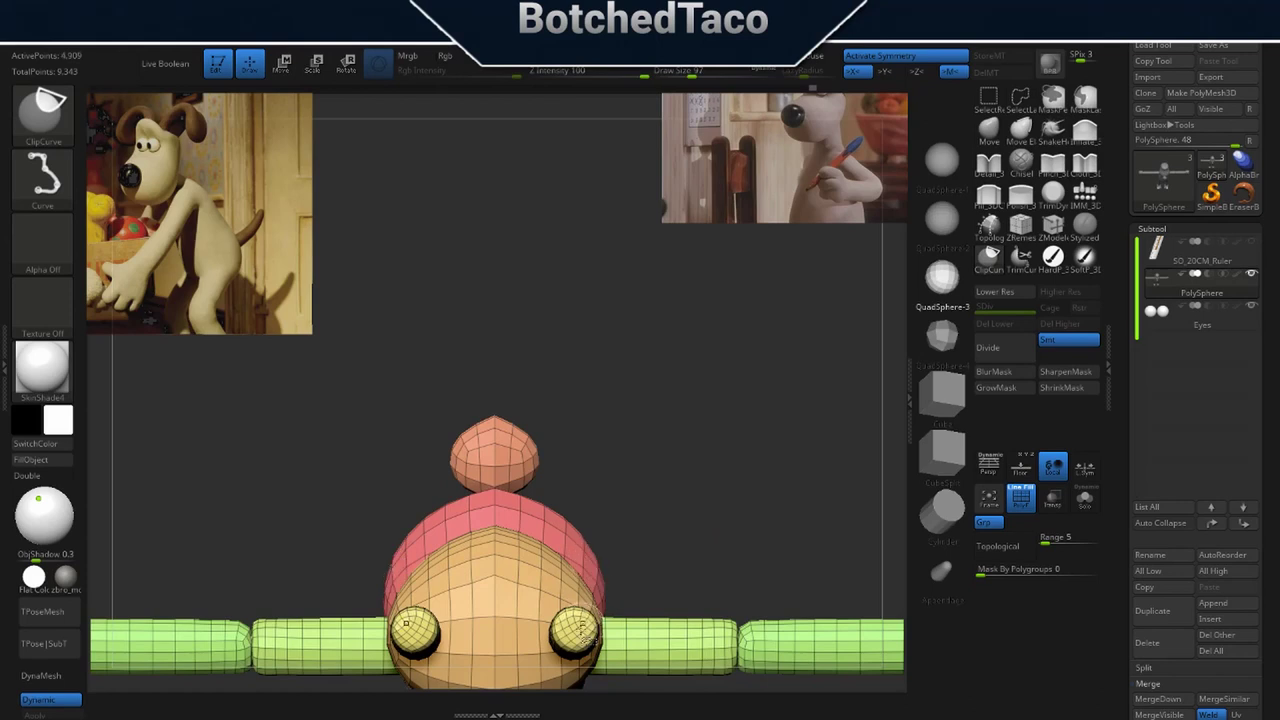
left_click(843, 481, "ctrl+shift")
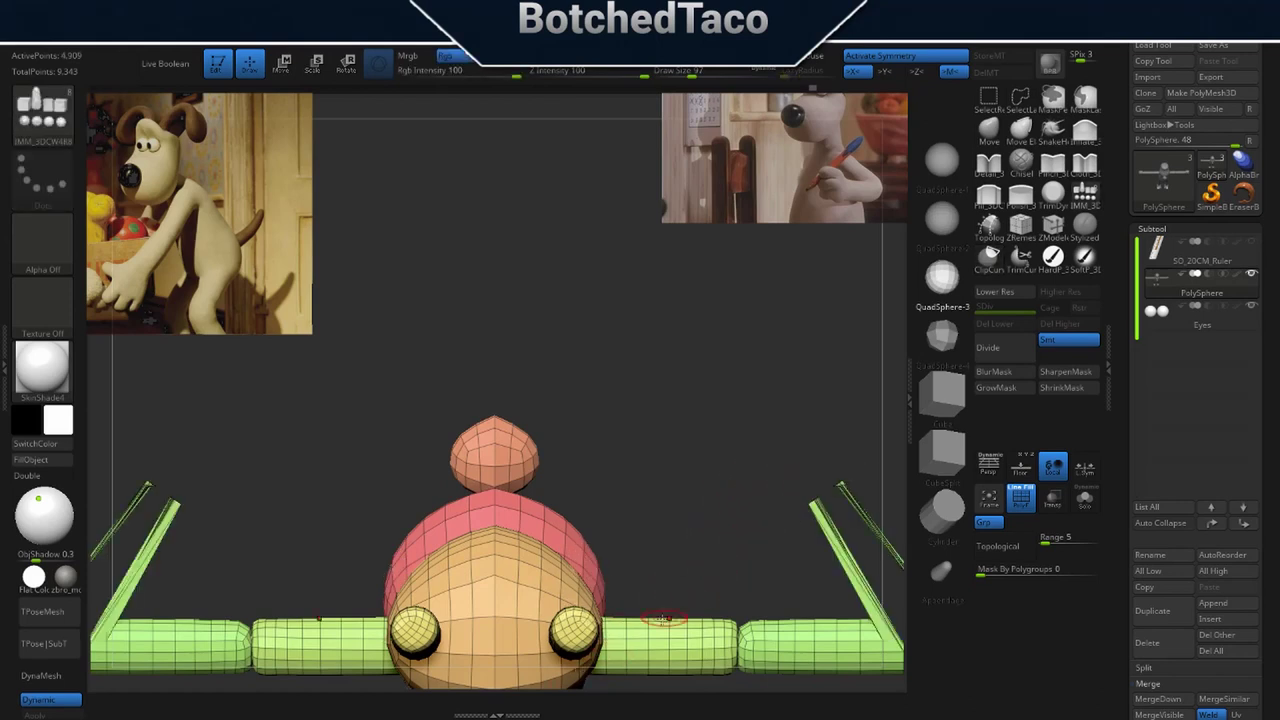
key("ctrl+z")
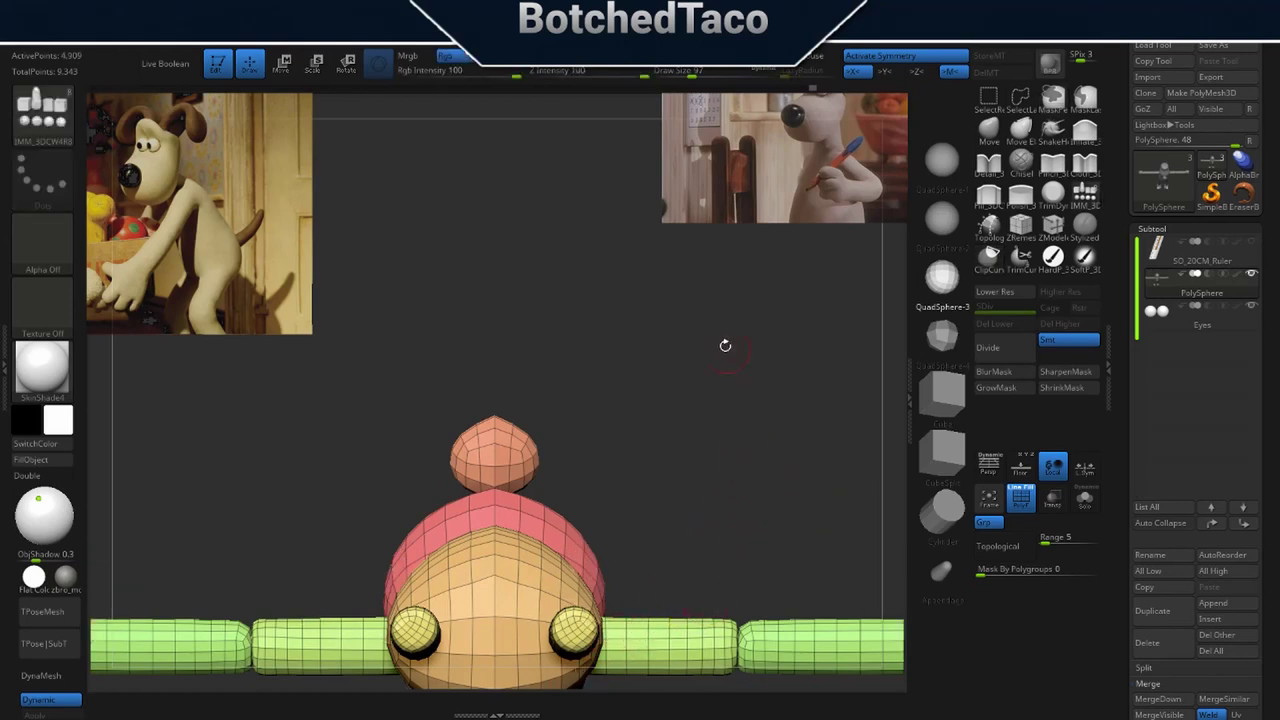
key("ctrl+z")
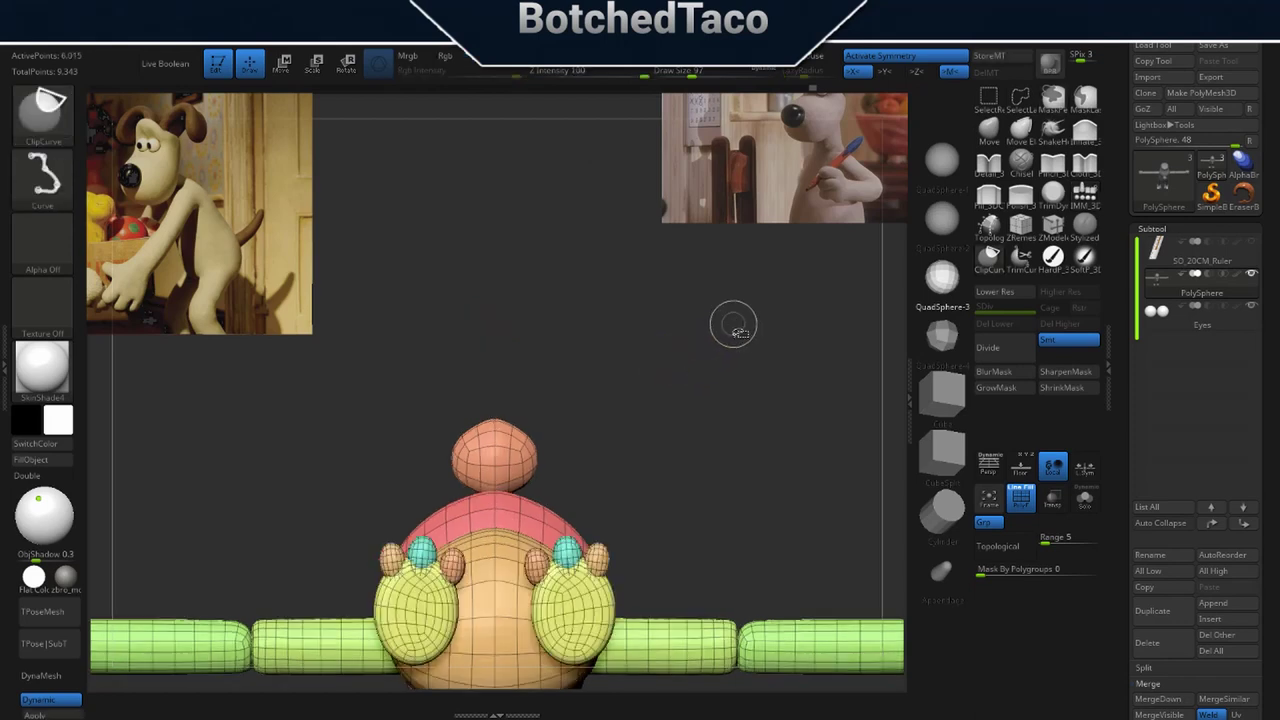
Hide the feet and all their toes, and invert the visibility with the SelectLasso brush so only these parts remain.
left_click(583, 602, "ctrl+shift")
left_click(582, 602, "ctrl+shift")
left_click(595, 556, "ctrl+shift")
left_click(568, 560, "ctrl+shift")
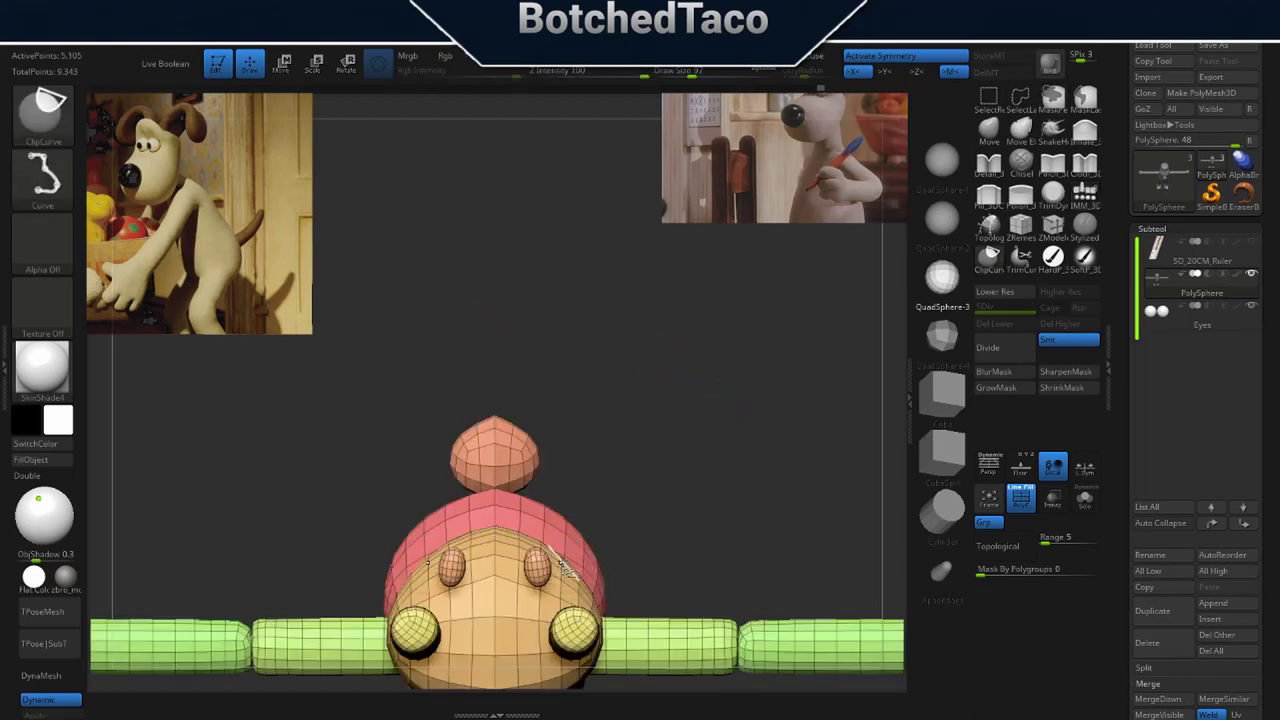
left_click(540, 570, "ctrl+shift")
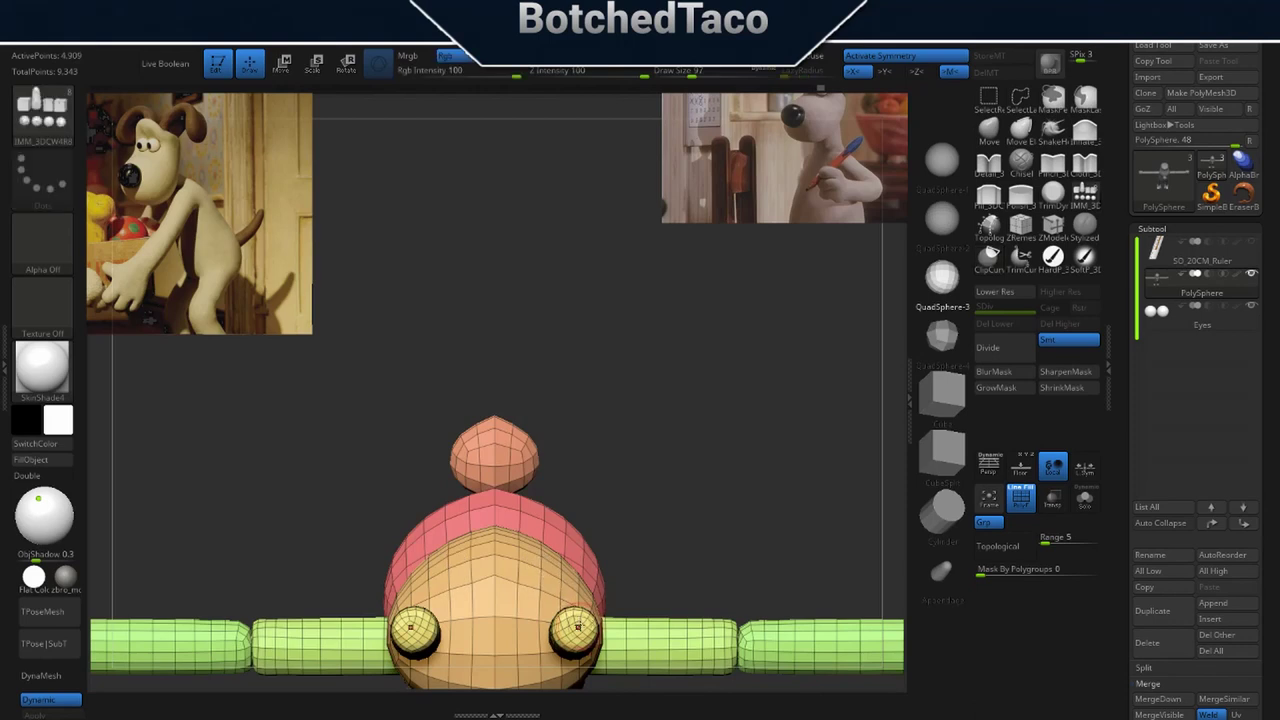
key("ctrl+shift")
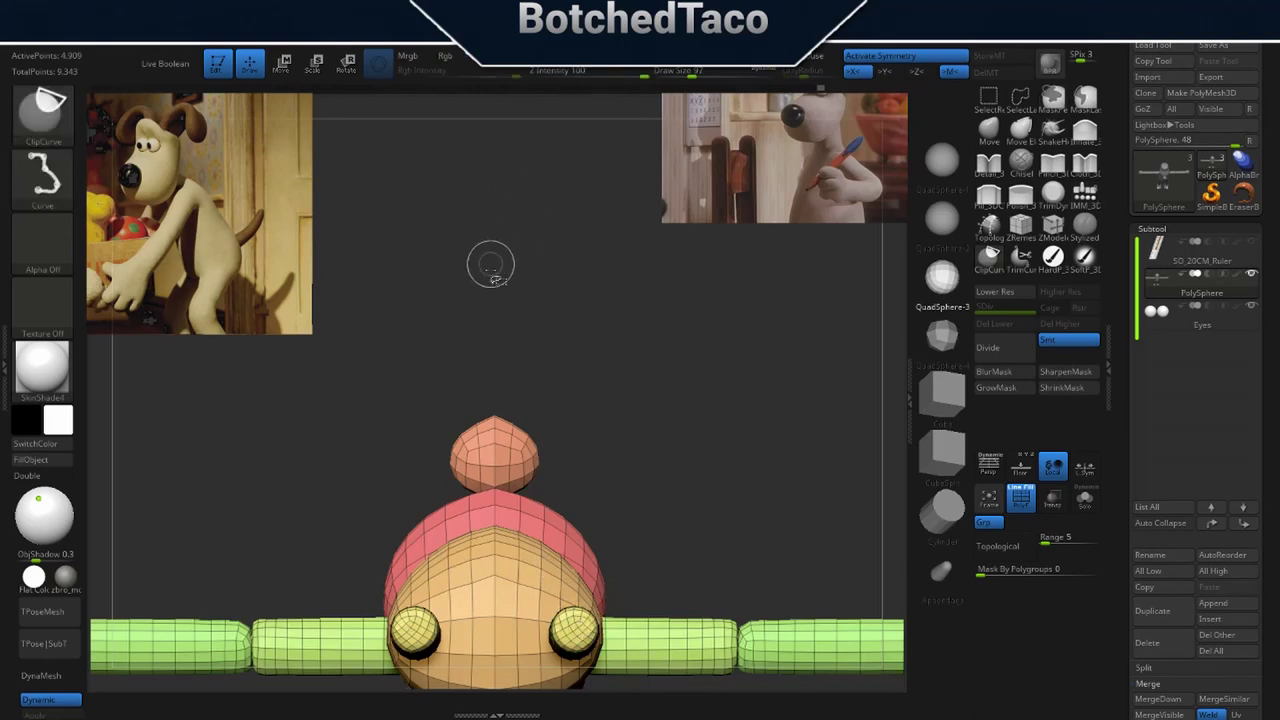
left_click(1020, 96)
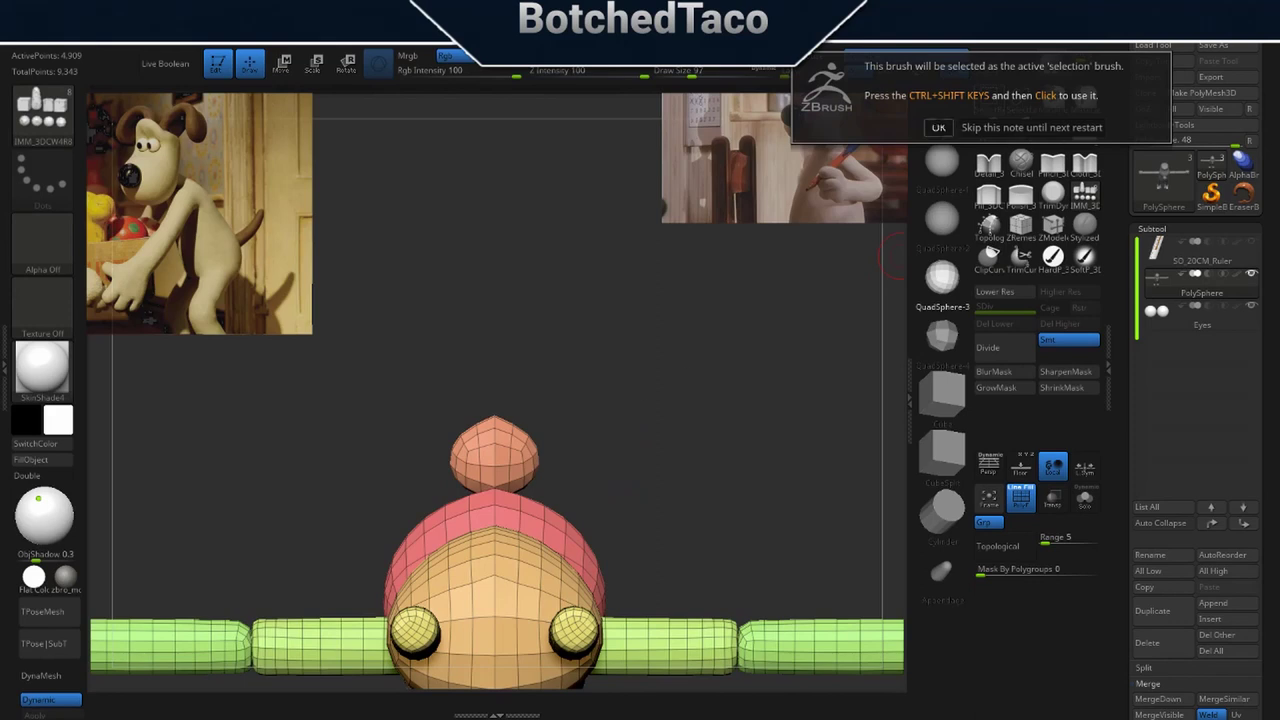
left_click(938, 128)
left_click_drag(565, 280, 617, 385, "ctrl+shift")
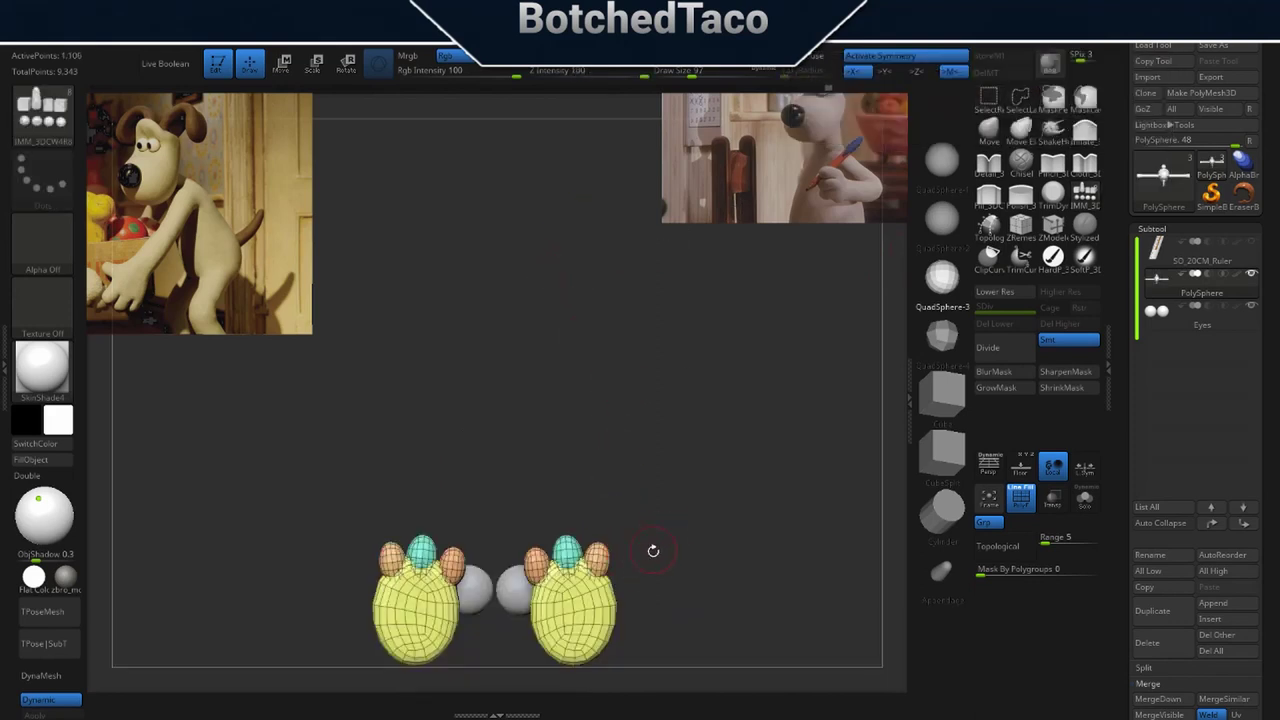
Centre the gizmo on the visible foot parts and rotate both feet with their toes slightly outward.
key("w")
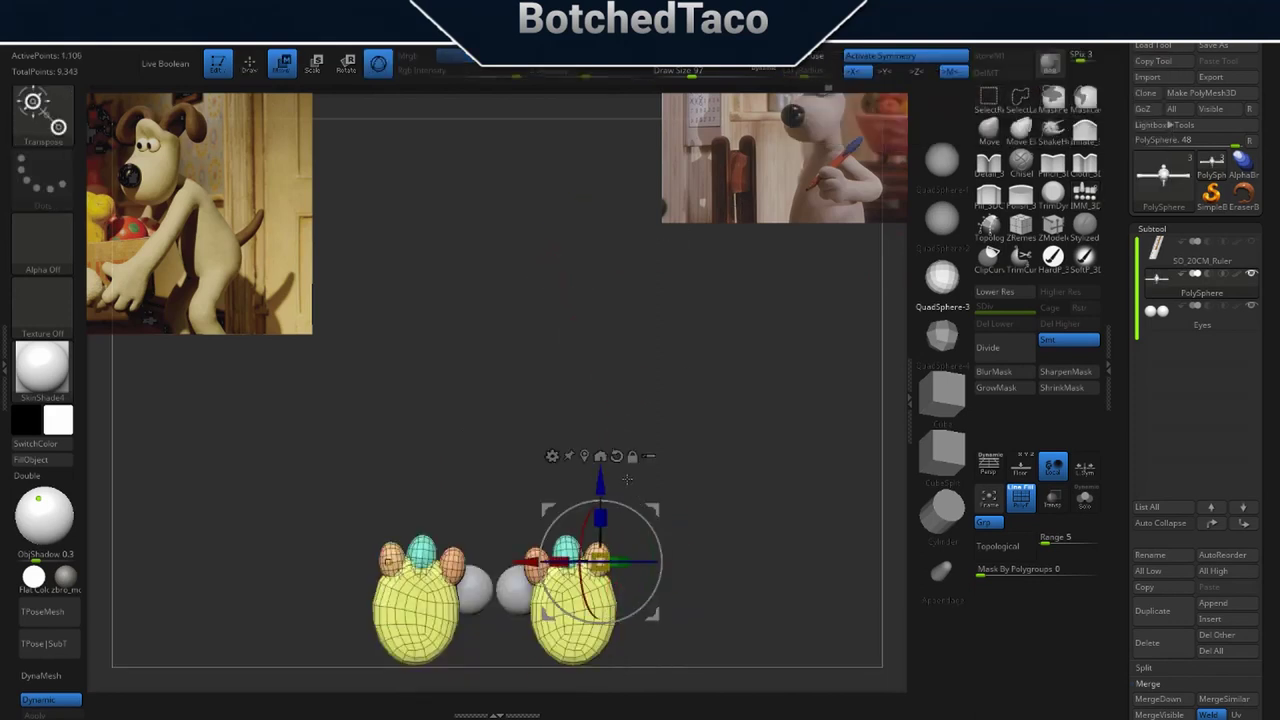
left_click(584, 455)
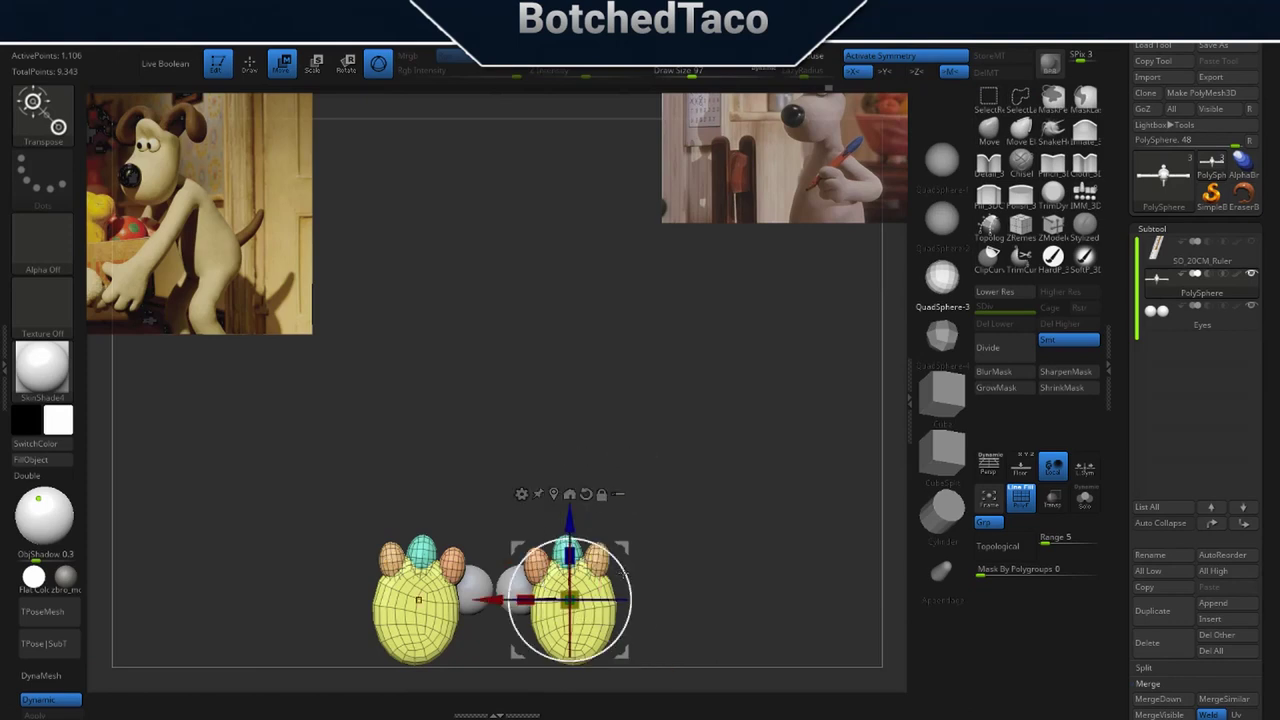
left_click_drag(622, 574, 622, 578)
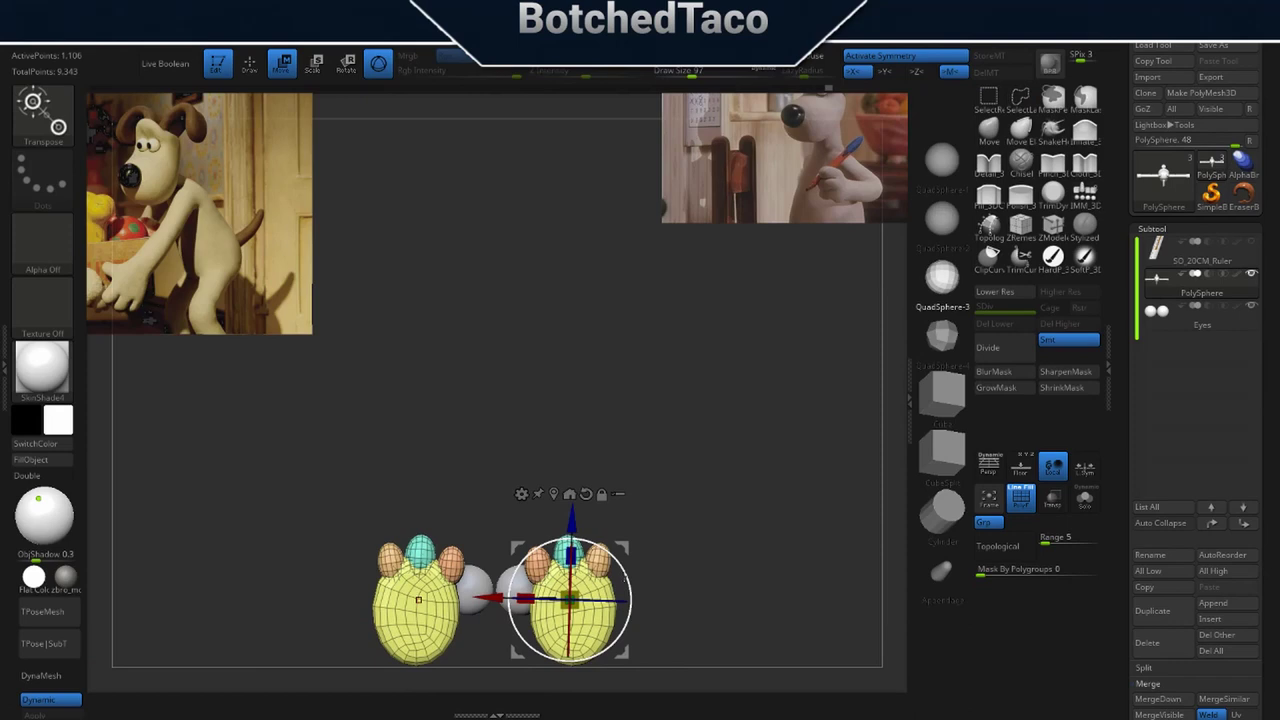
left_click_drag(690, 450, 696, 691)
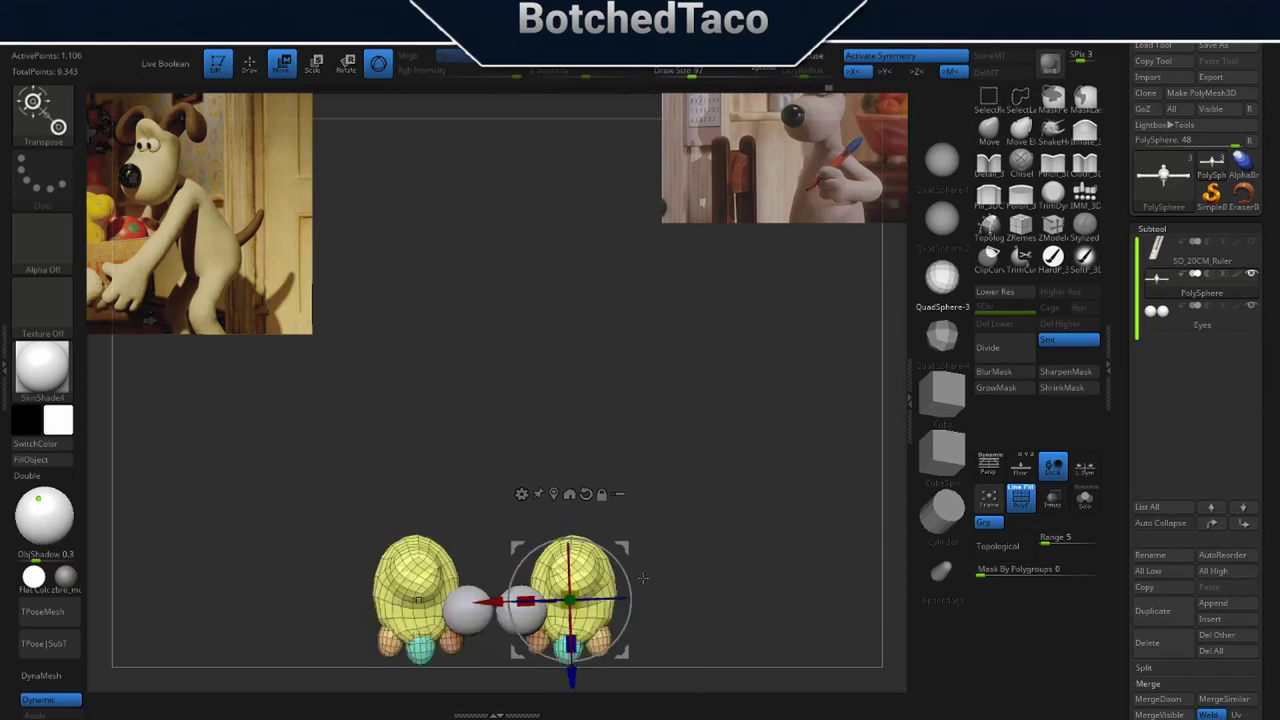
left_click_drag(632, 593, 635, 591)
left_click_drag(735, 557, 778, 441, "alt")
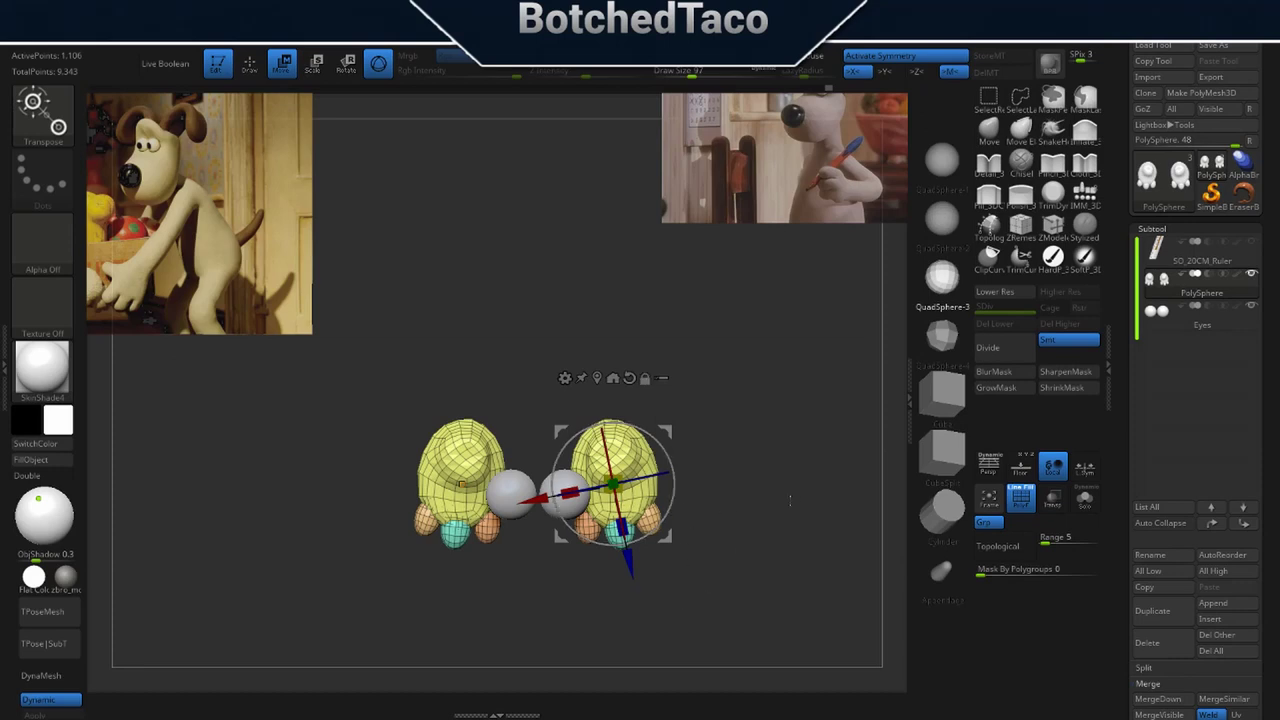
Bring back all hidden parts of the character and leave the model unmasked.
left_click(797, 628, "ctrl")
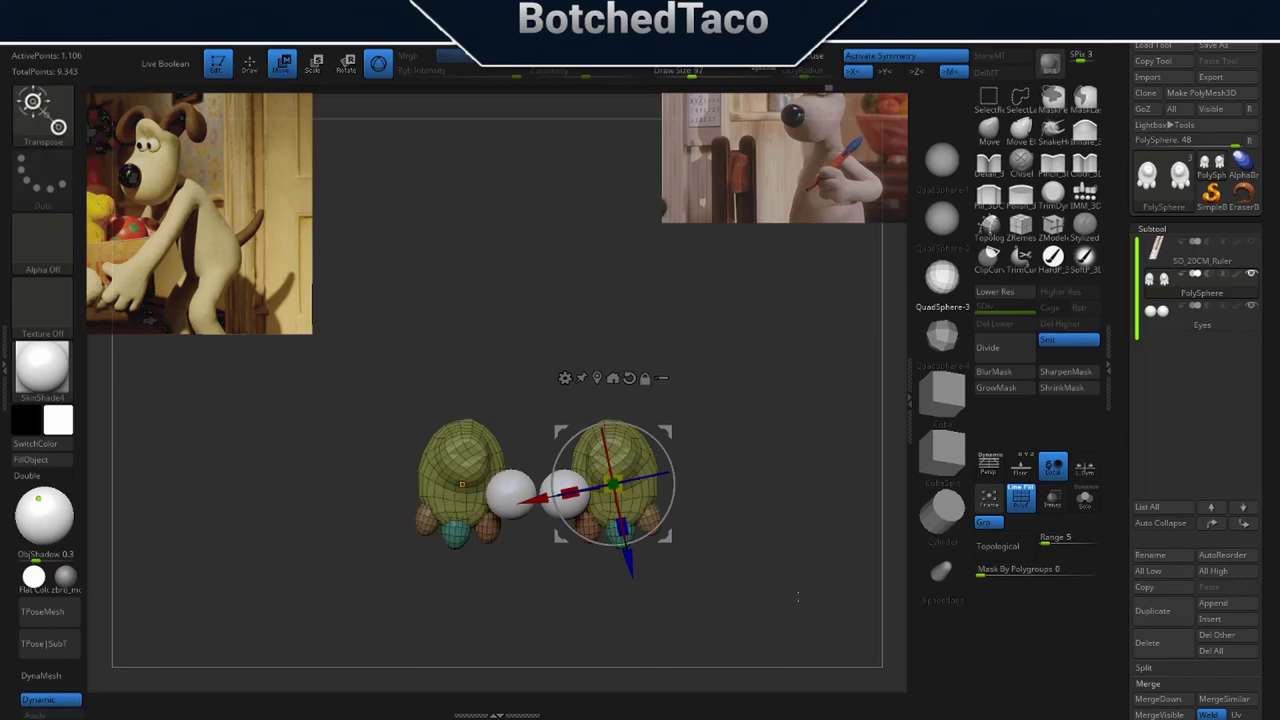
left_click(790, 610, "ctrl+shift")
left_click_drag(758, 608, 759, 265)
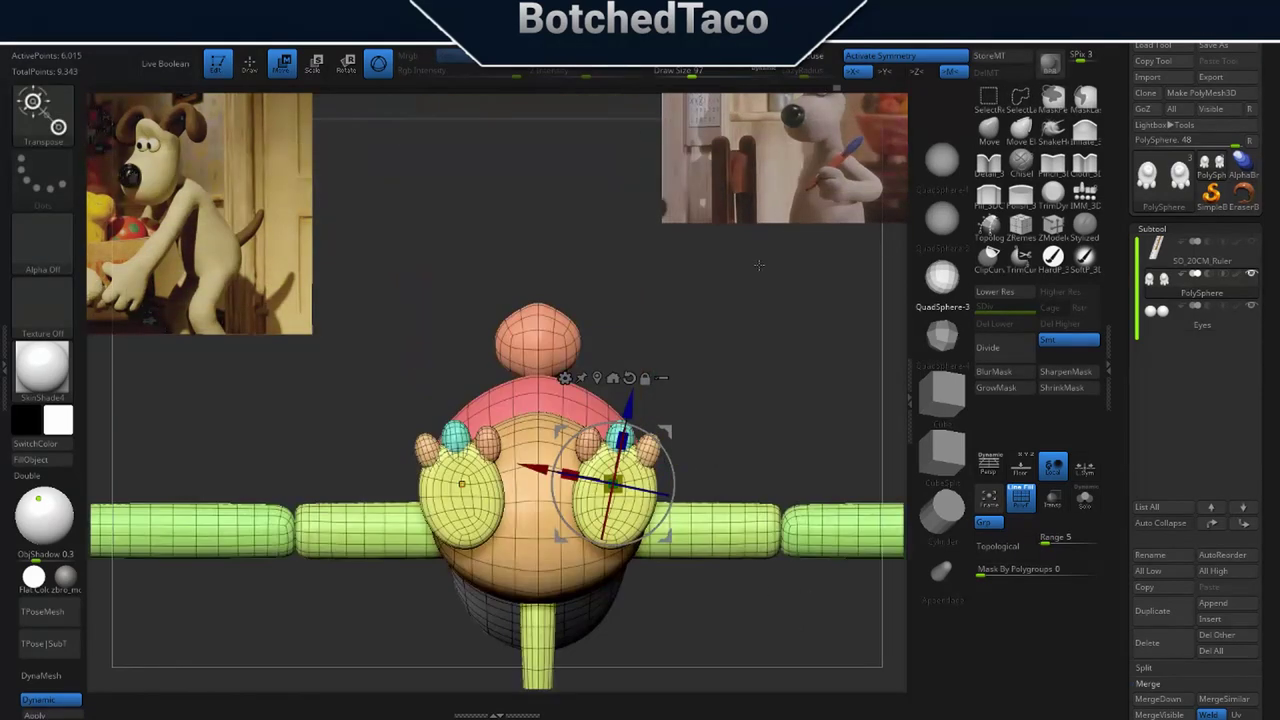
key("q")
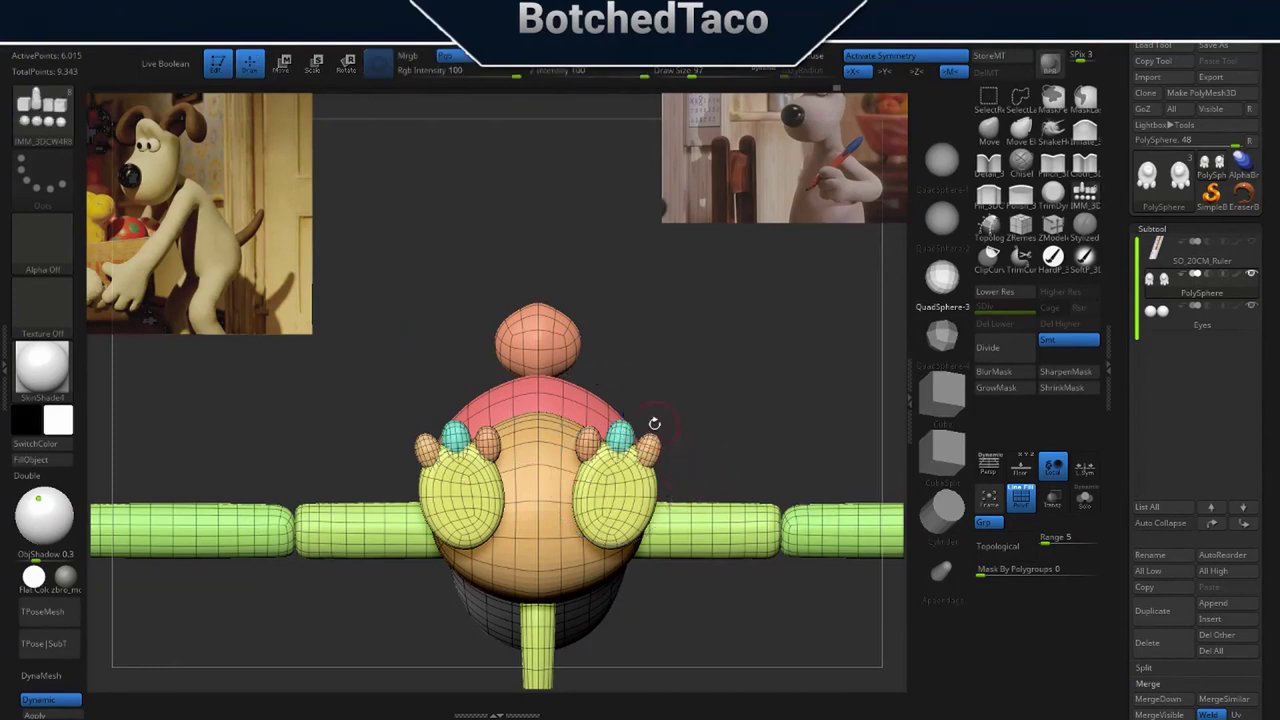
key("w")
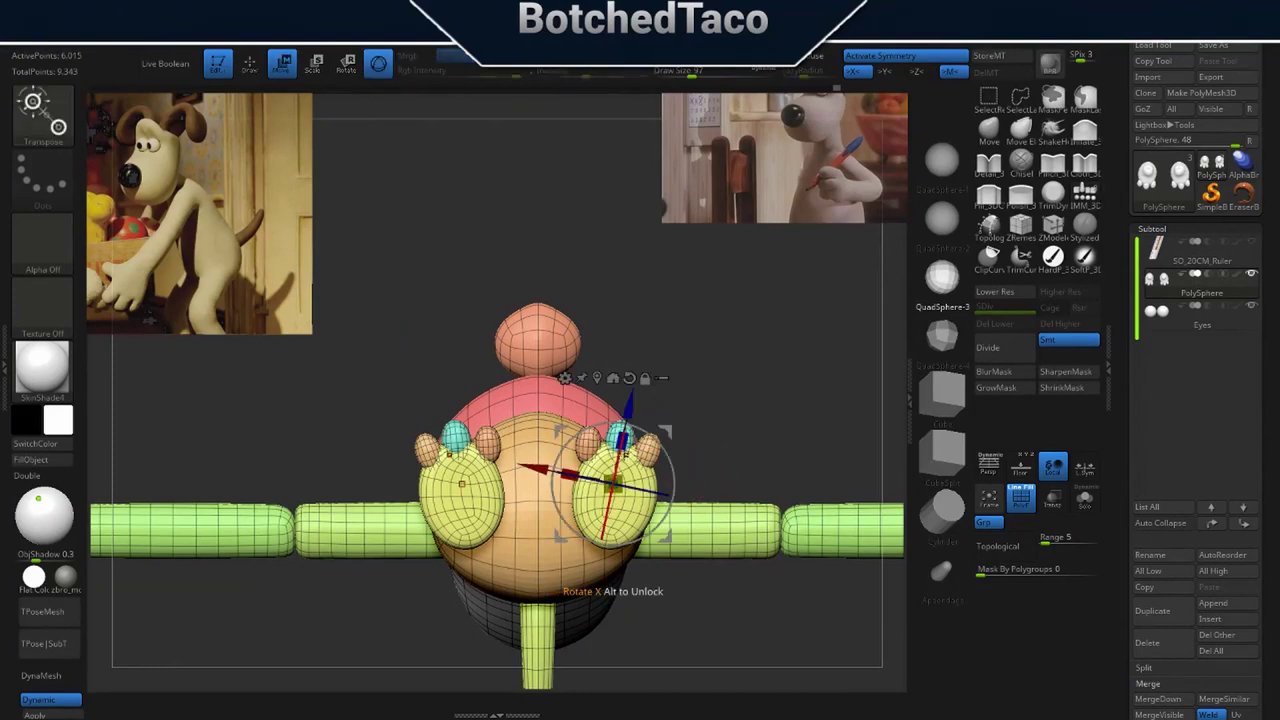
left_click(524, 563, "ctrl")
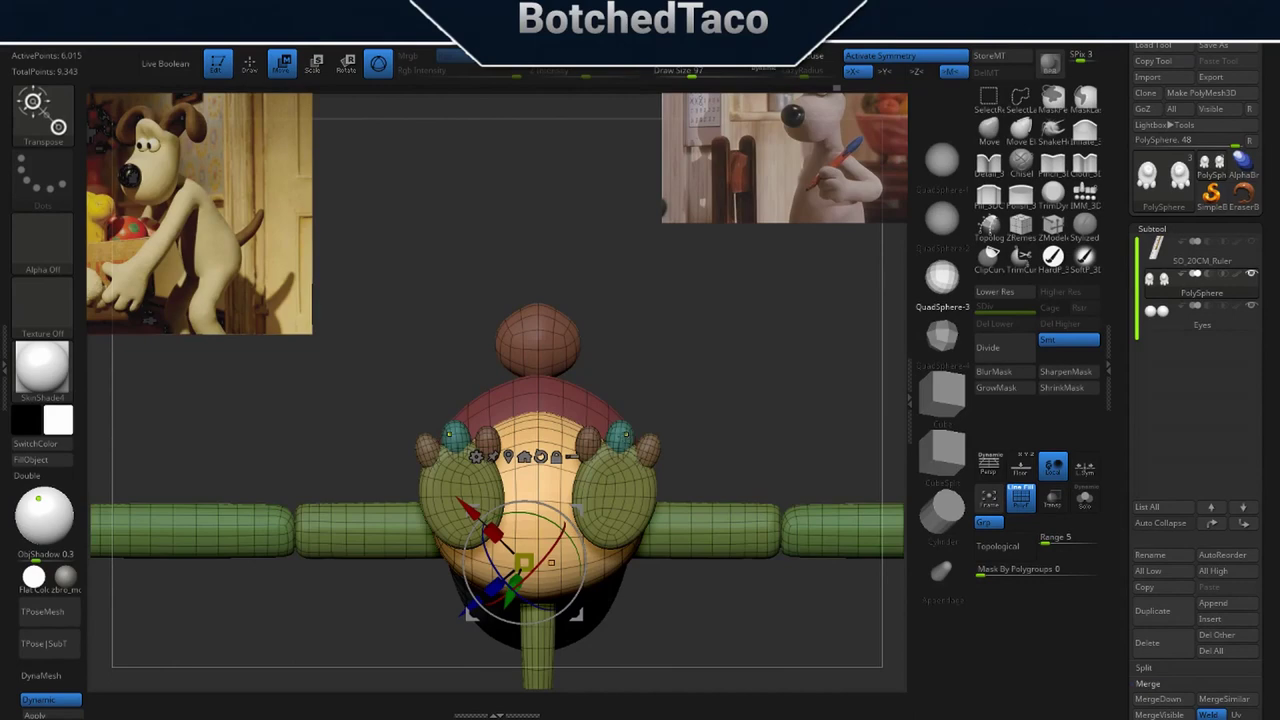
Isolate the inner toe of each foot with a mask and rotate it slightly.
left_click_drag(738, 383, 720, 622)
left_click_drag(735, 424, 727, 586)
left_click_drag(709, 507, 724, 334, "alt")
left_click_drag(722, 535, 710, 490, "alt")
mouse_move(710, 564)
left_mouse_down()
mouse_move(709, 530)
mouse_move(732, 531)
left_mouse_up()
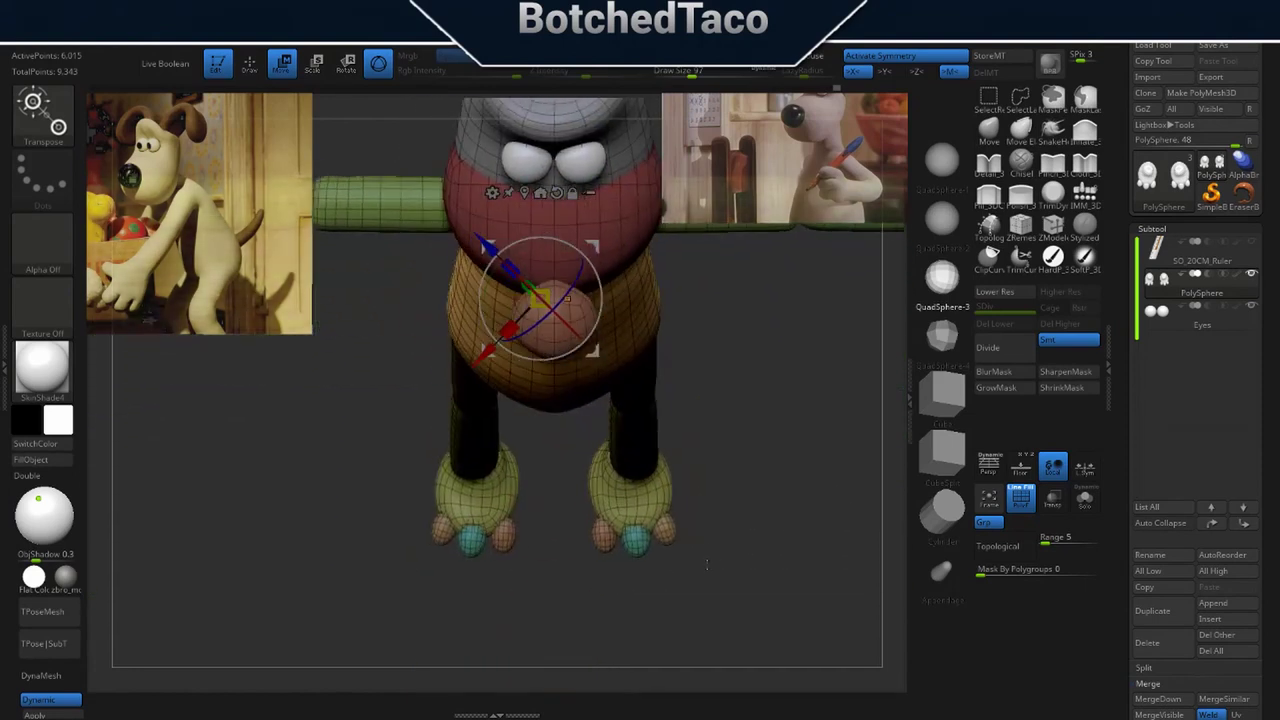
left_click(632, 549, "ctrl")
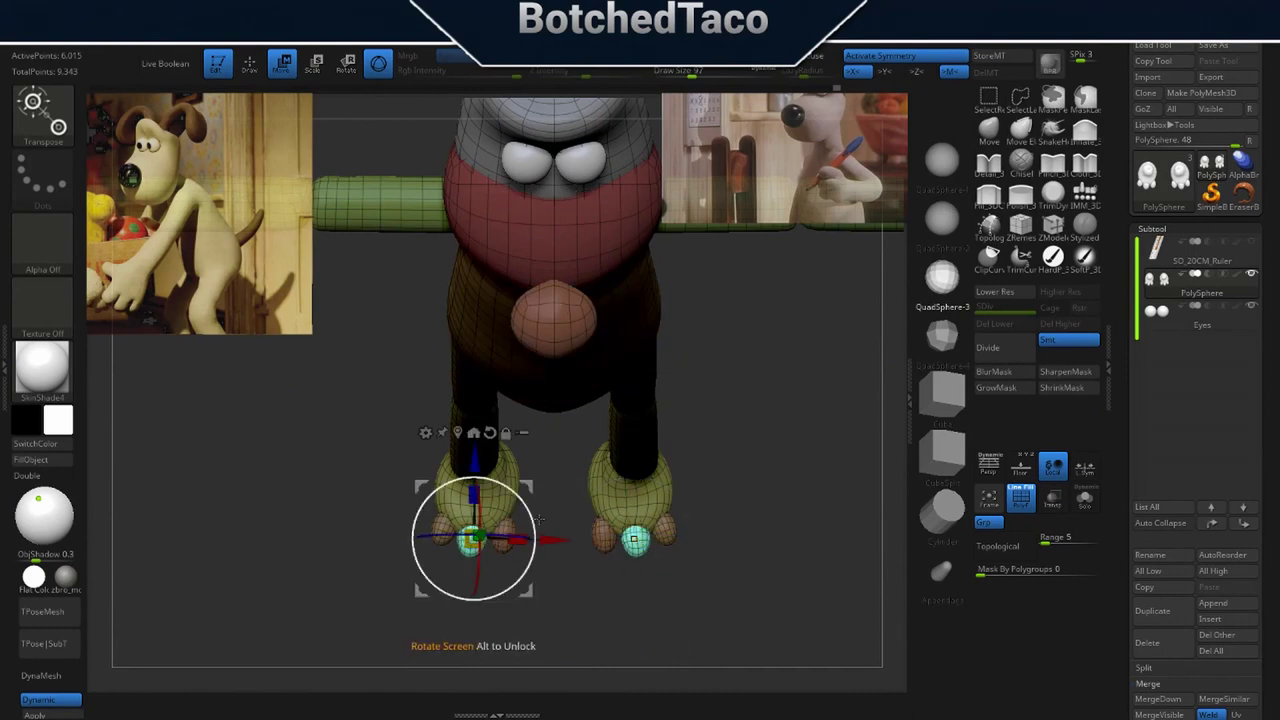
left_click(602, 537, "ctrl")
left_click_drag(658, 503, 657, 474)
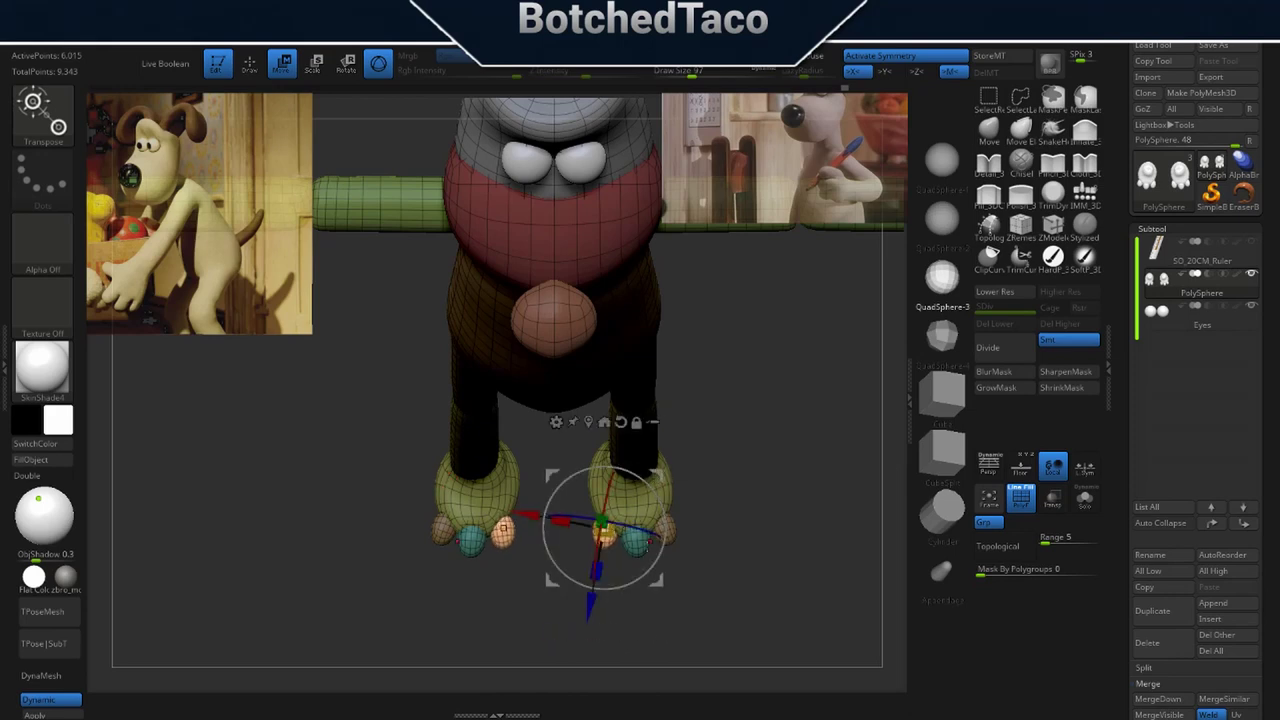
Isolate the middle toe of each foot, rotate it slightly and switch the isolation to the outer toe.
left_click(634, 543, "ctrl")
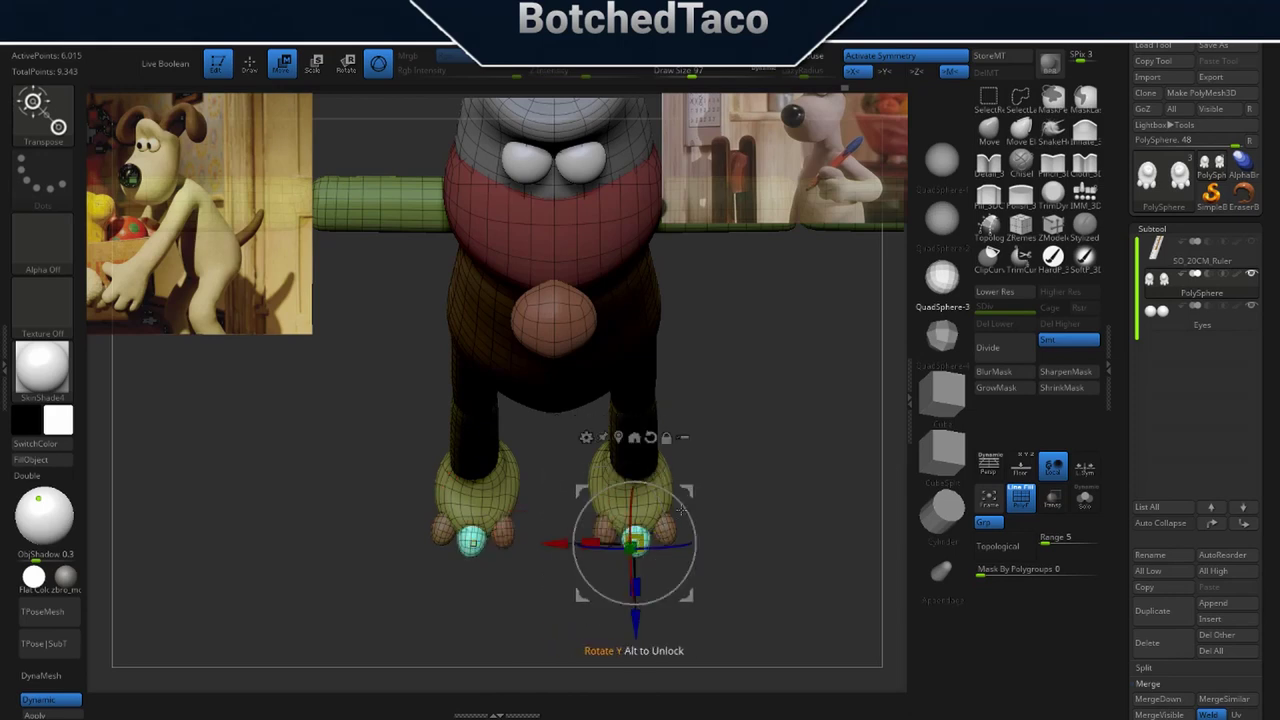
left_click_drag(688, 491, 724, 485)
left_click(667, 530, "ctrl")
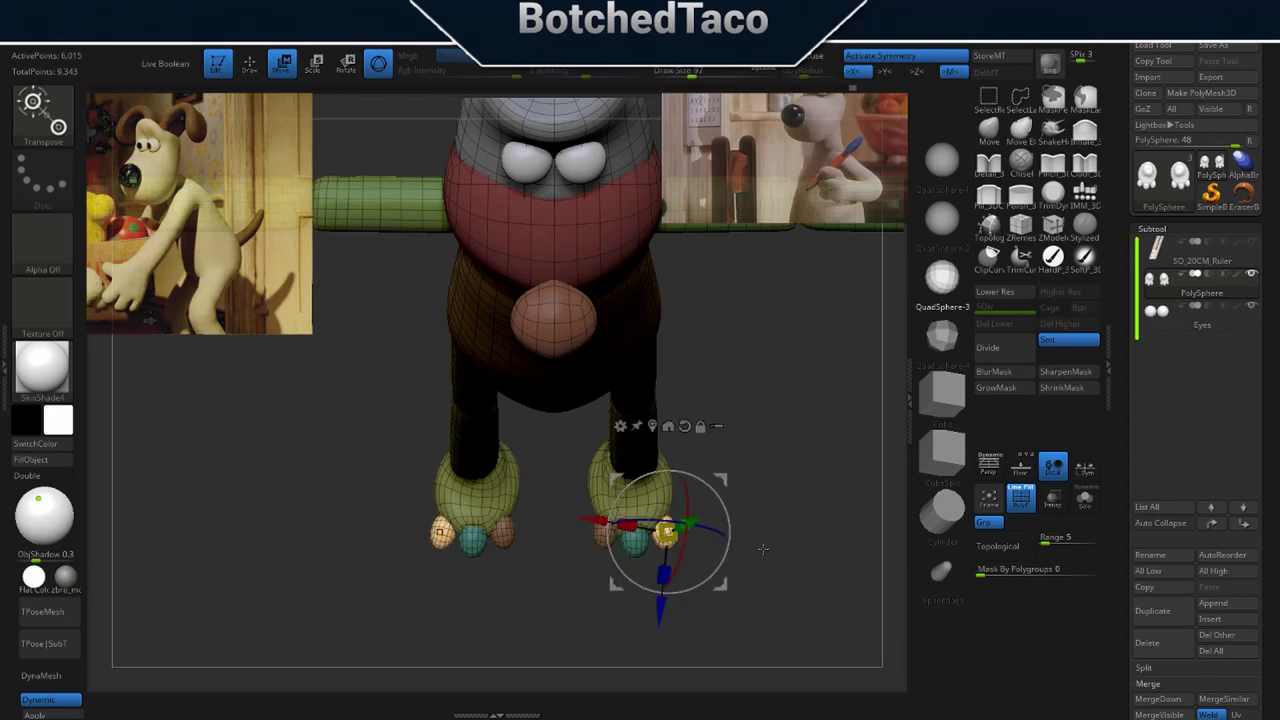
Return to drawing mode and clear the mask from the whole character.
left_click_drag(792, 530, 792, 434)
left_click_drag(791, 509, 700, 515)
key("q")
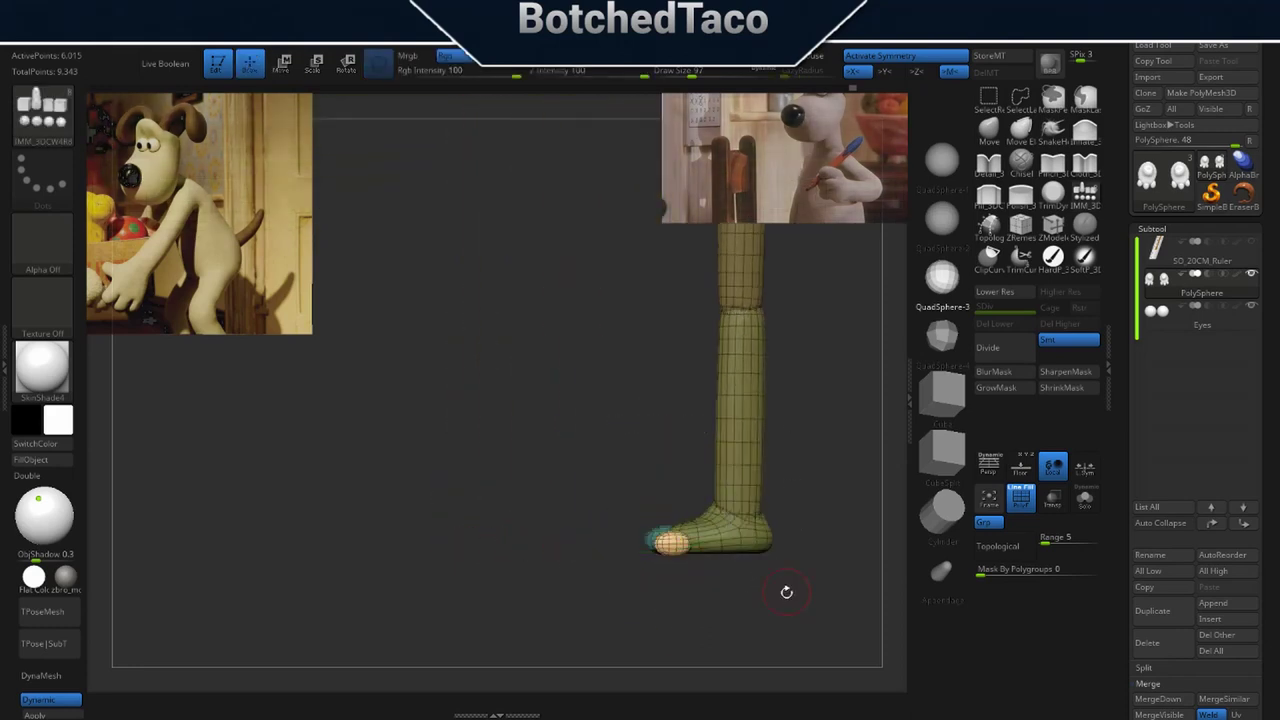
left_click_drag(818, 543, 752, 655, "ctrl")
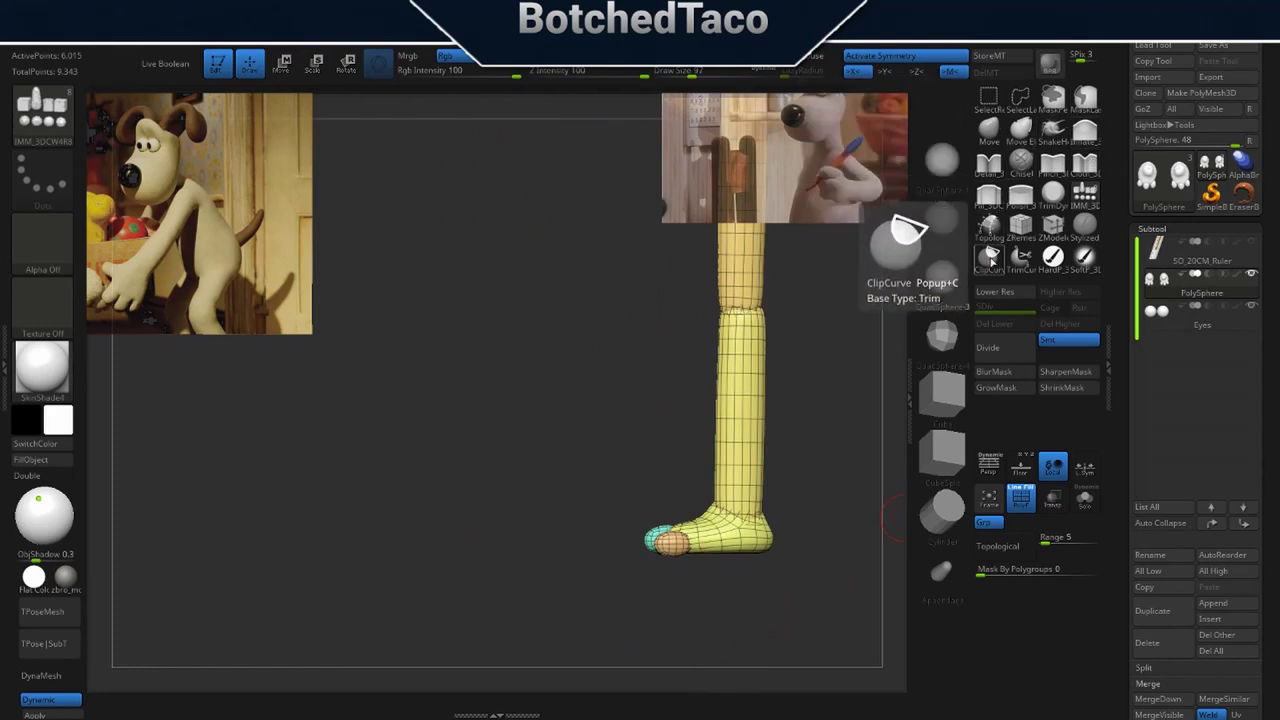
Flatten the undersides of the feet and toes with a straight ClipCurve cut in side view, undoing the first attempt.
left_click(988, 258)
key("ctrl+shift")
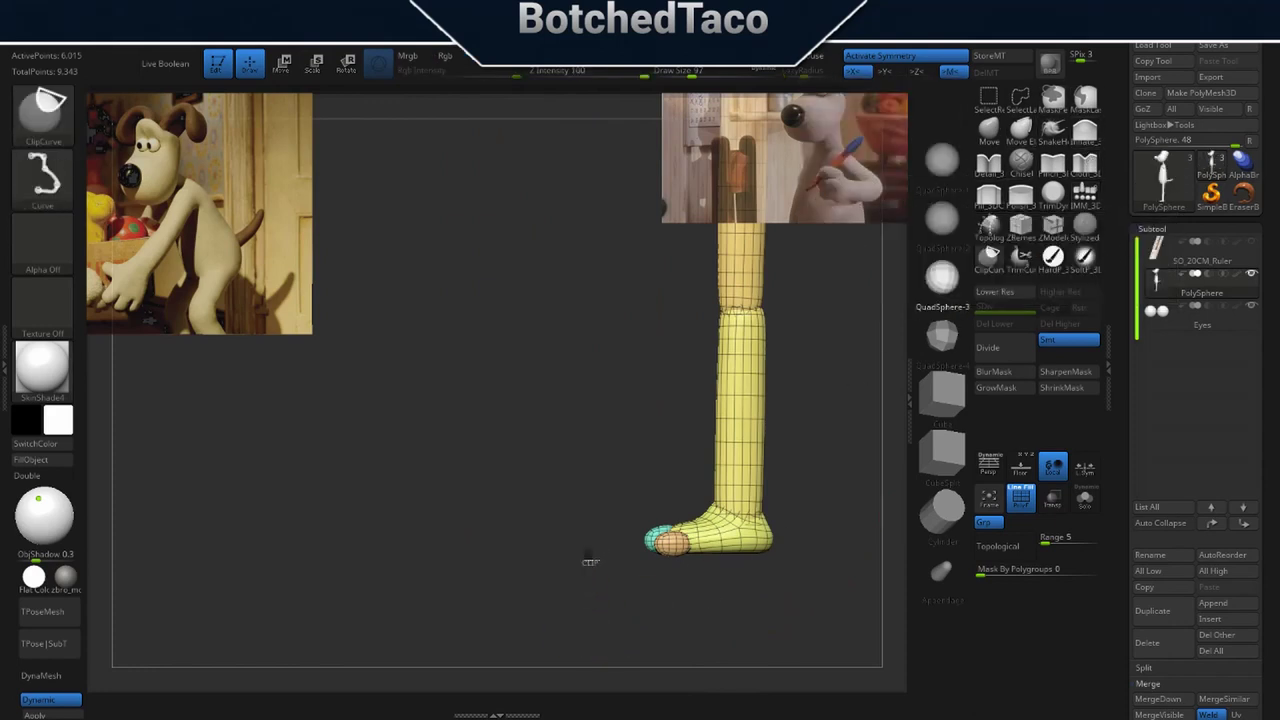
left_click_drag(656, 567, 522, 607, "ctrl+shift")
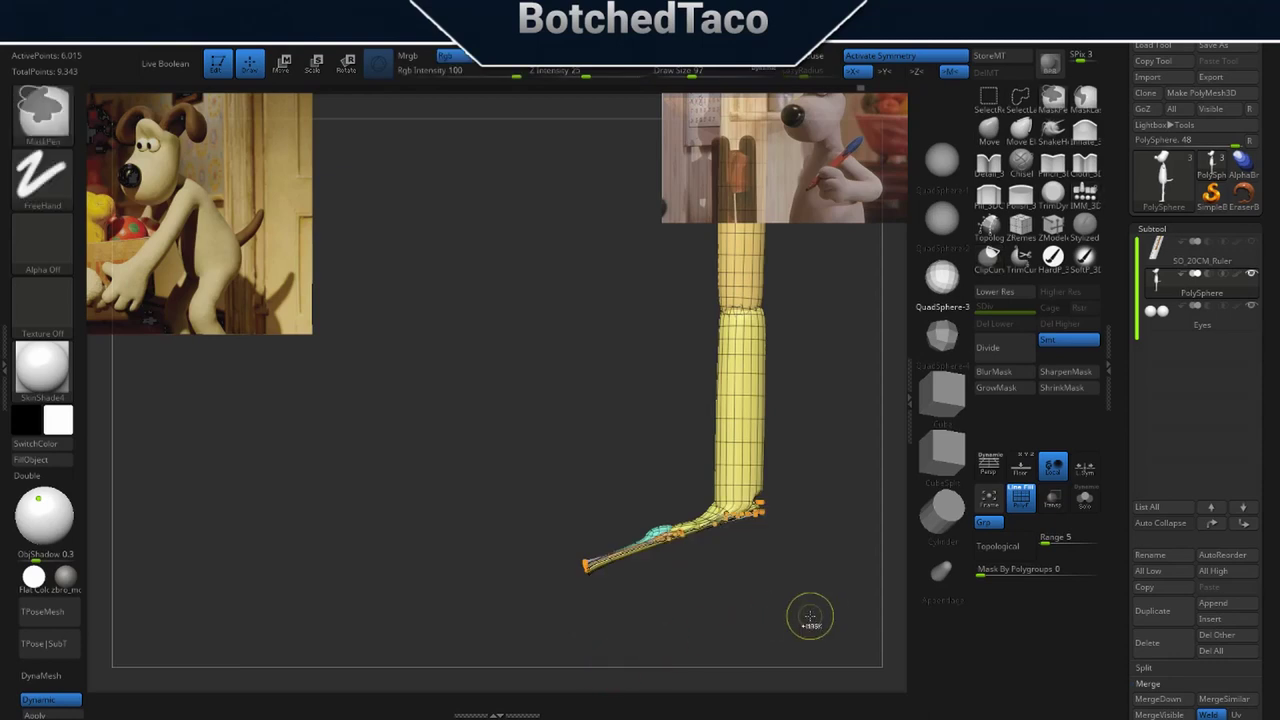
key("ctrl+z")
mouse_move(844, 580)
left_mouse_down("ctrl+shift")
mouse_move(597, 586)
mouse_move(609, 557)
left_mouse_up("ctrl+shift")
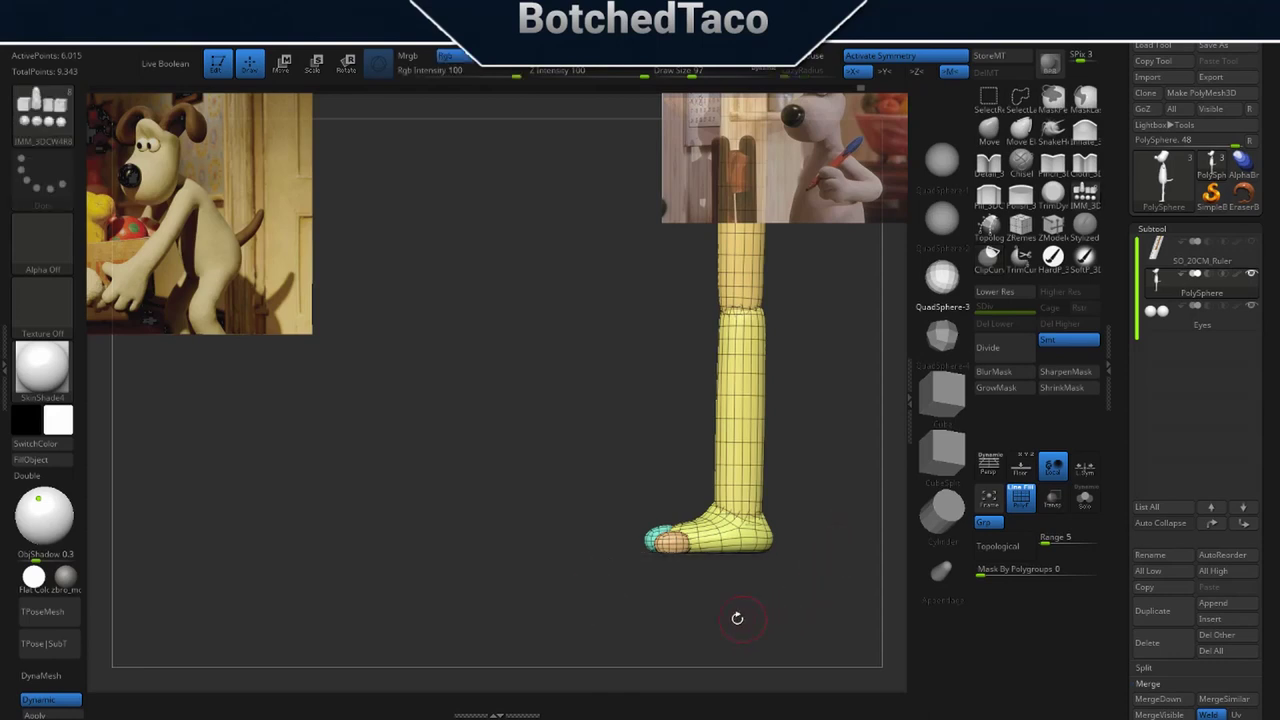
Trim the undersides of the feet and toes flat with another straight ClipCurve cut in side view.
mouse_move(810, 581)
left_mouse_down("ctrl+shift")
mouse_move(566, 586)
mouse_move(573, 560)
left_mouse_up("ctrl+shift")
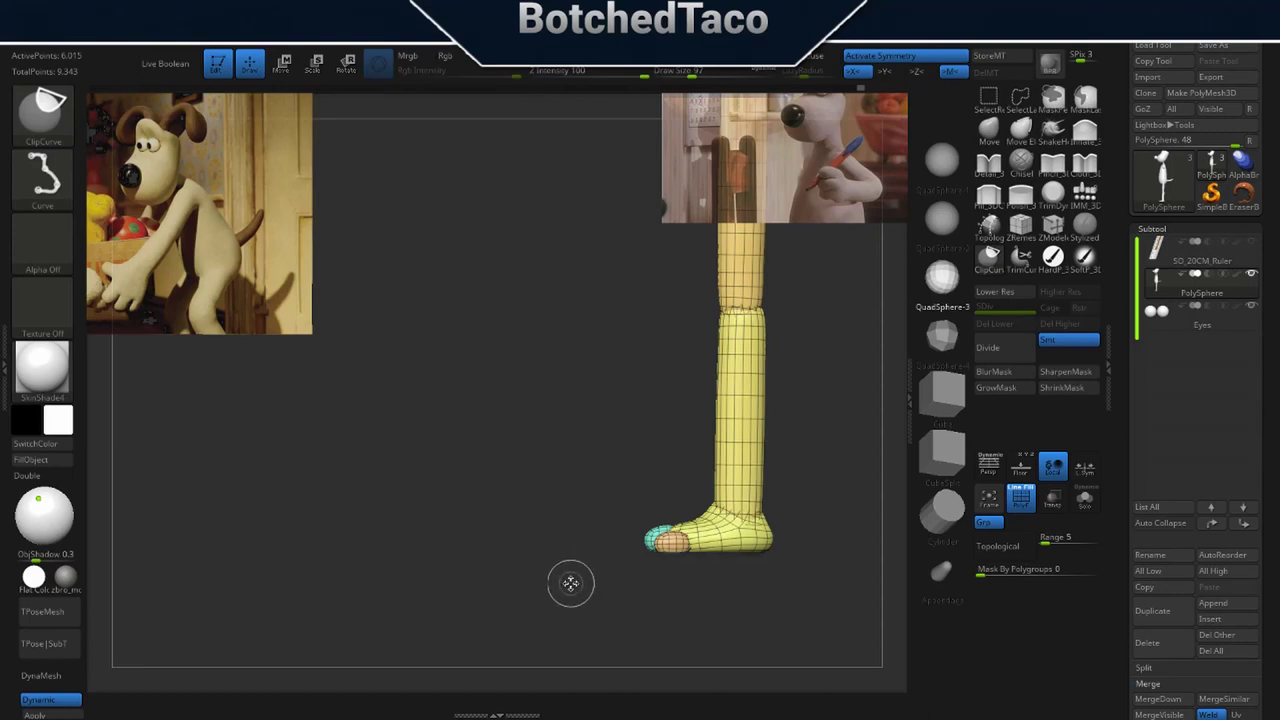
left_click_drag(480, 580, 554, 583)
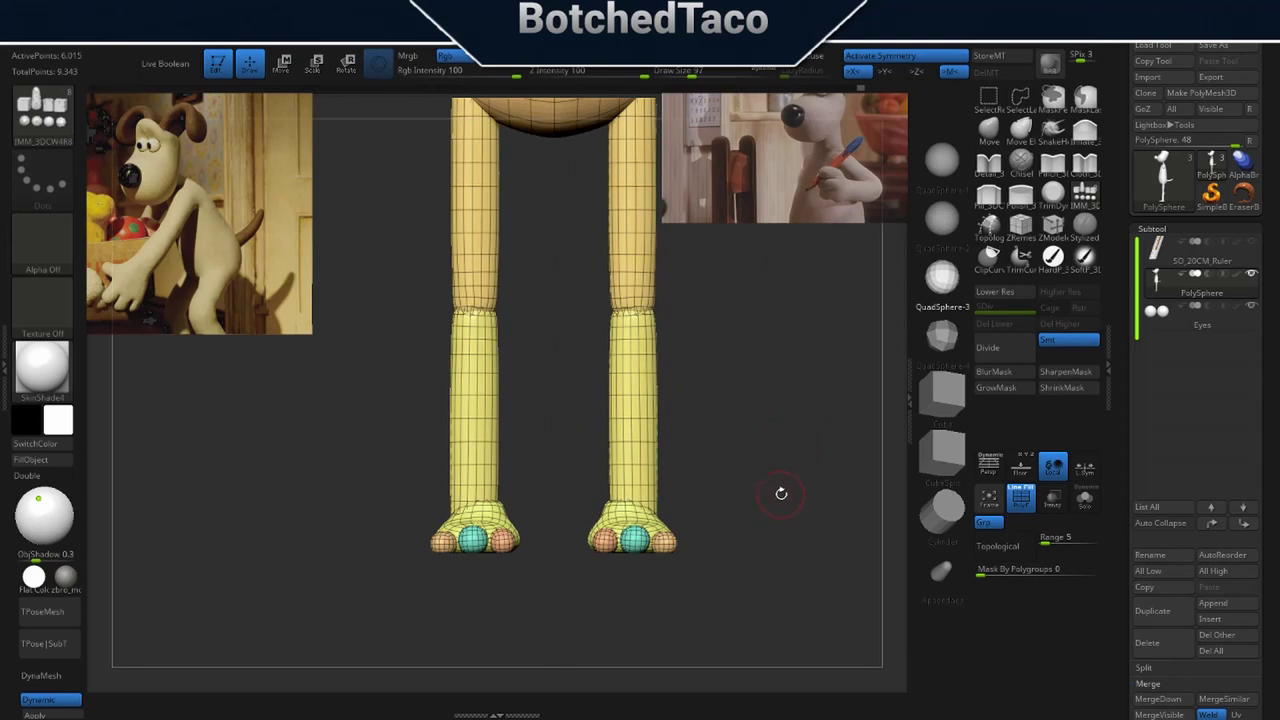
left_click_drag(769, 462, 723, 545)
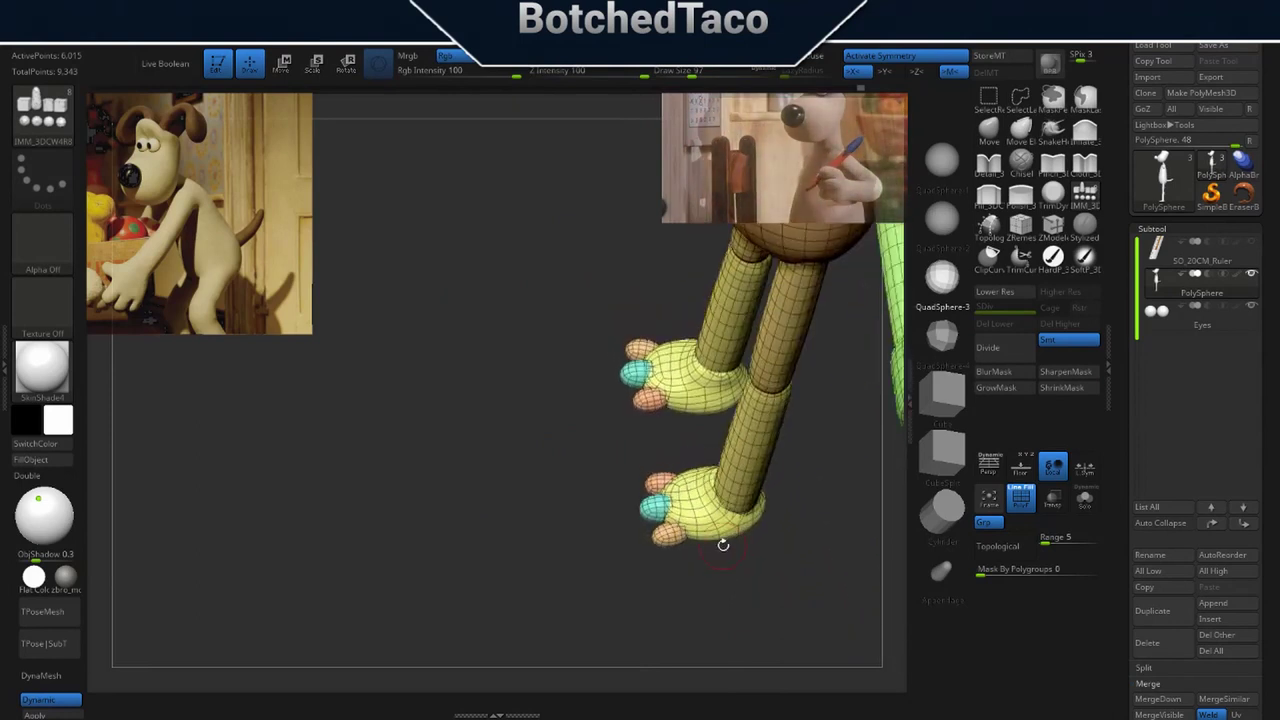
Switch to the Move brush and isolate the outer toe of each foot with a mask.
left_click(993, 146)
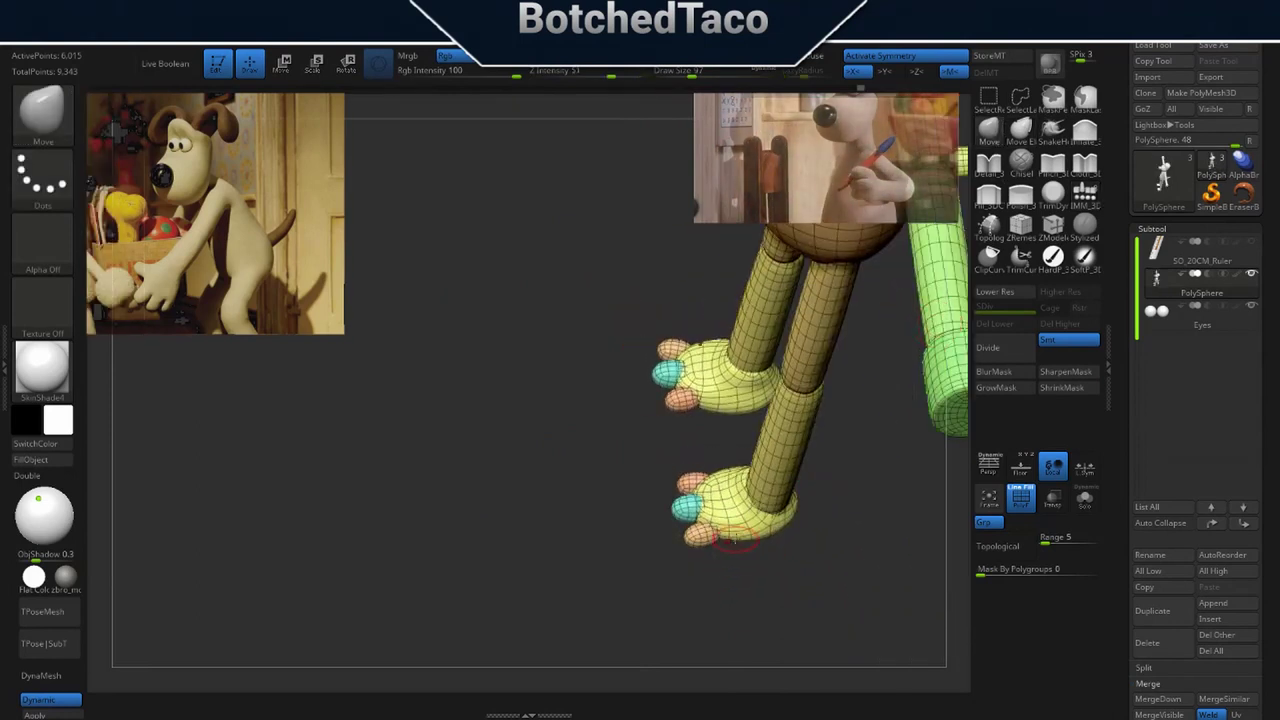
left_click_drag(728, 543, 745, 558)
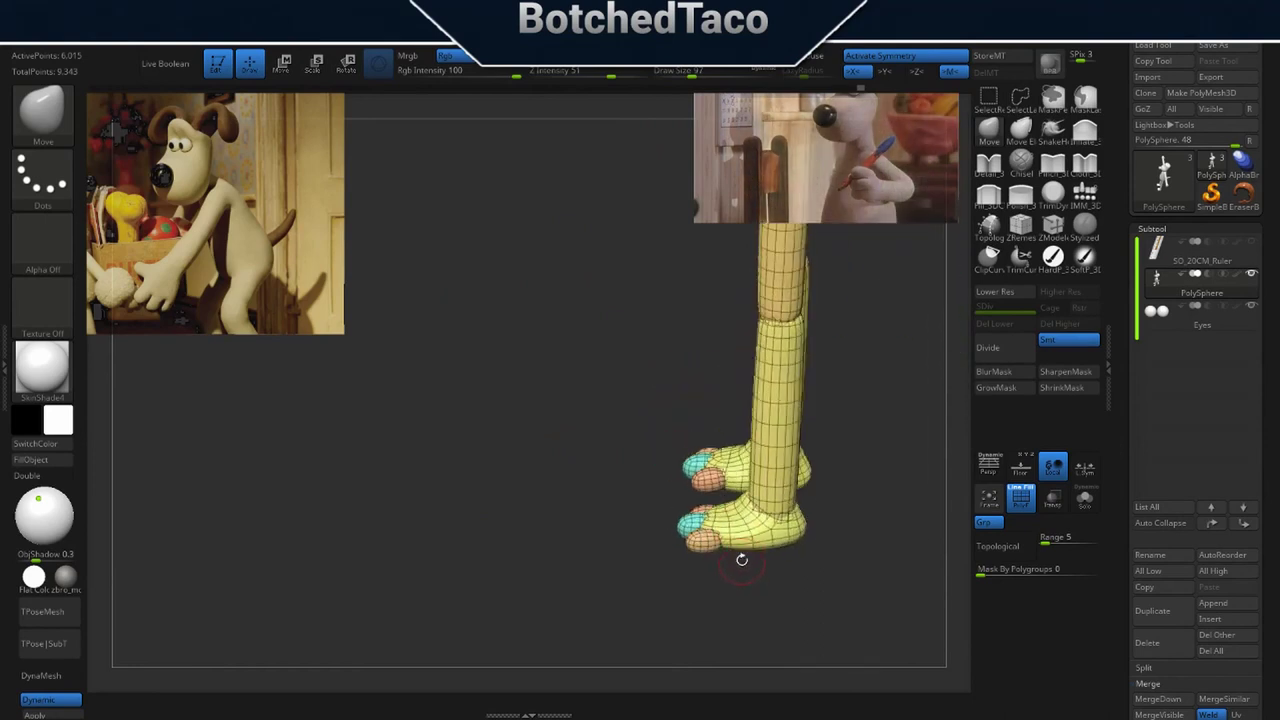
key("w")
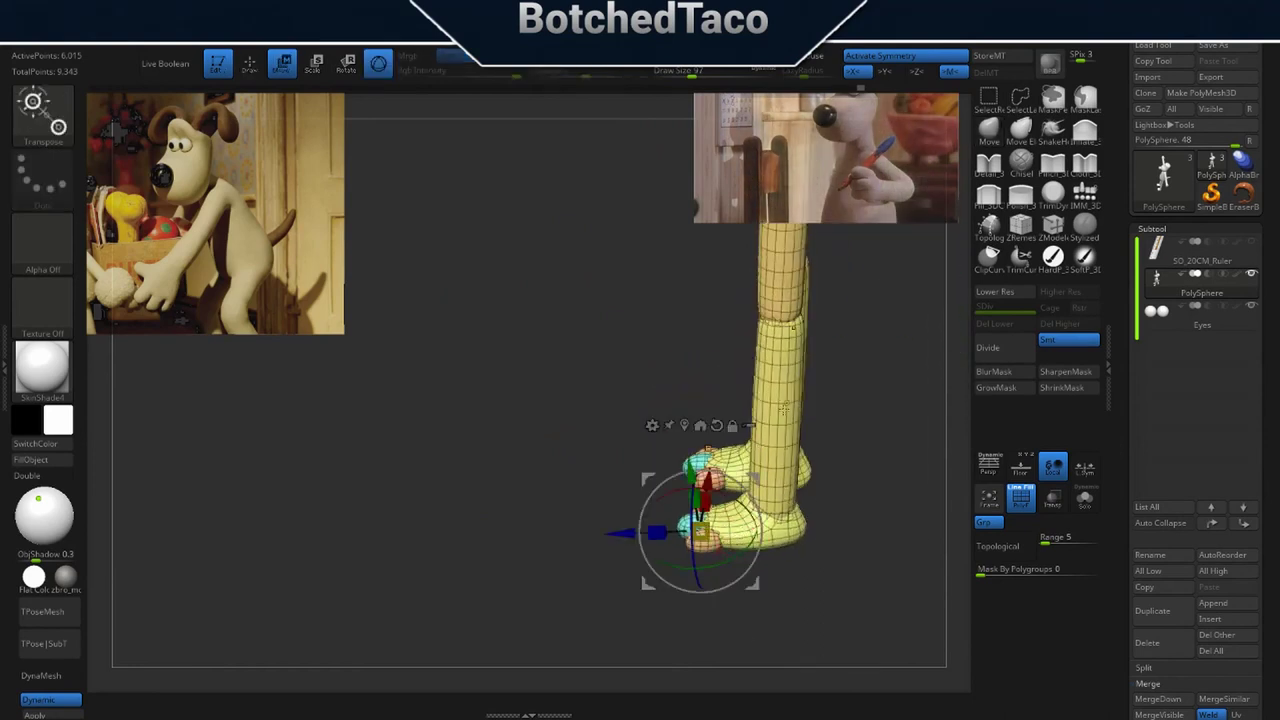
left_click(784, 409, "ctrl")
left_click(704, 541, "ctrl")
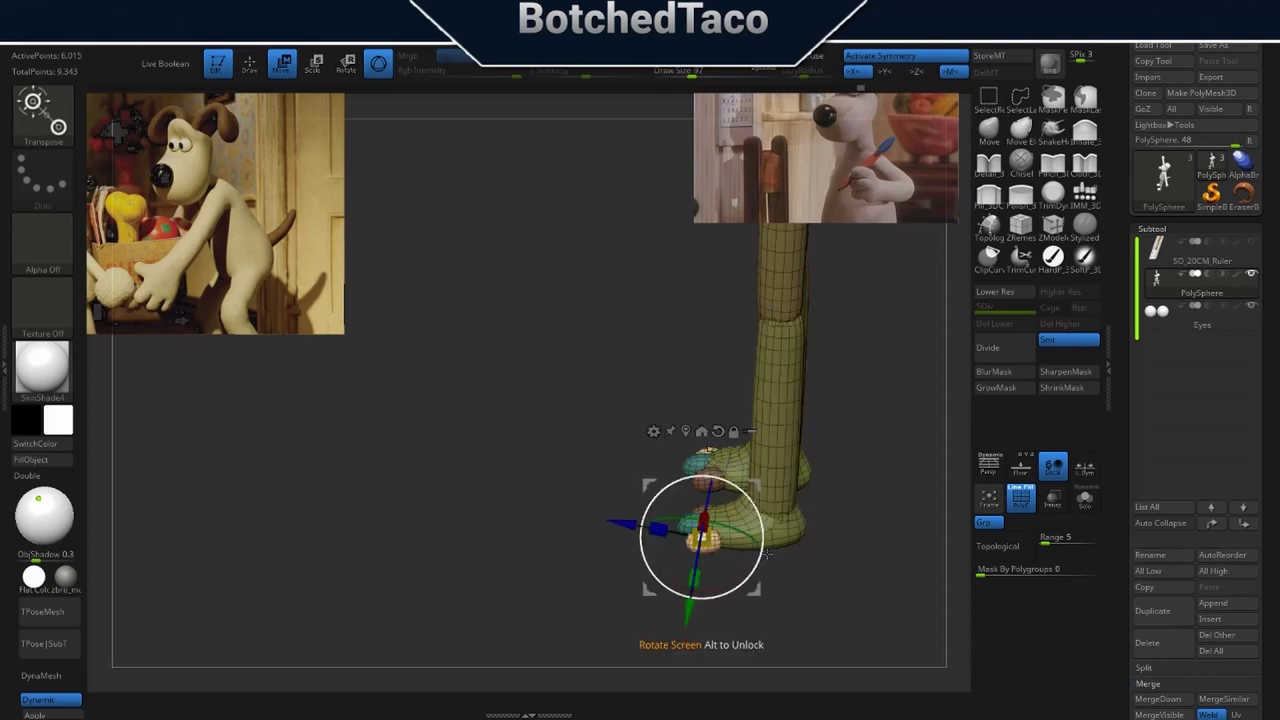
key("q")
Pull the base of each outer toe back toward the foot with the Move brush, keeping it elongated and smooth.
left_click_drag(768, 567, 776, 598)
mouse_move(776, 598)
right_mouse_down()
mouse_move(808, 575)
mouse_move(838, 585)
right_mouse_up()
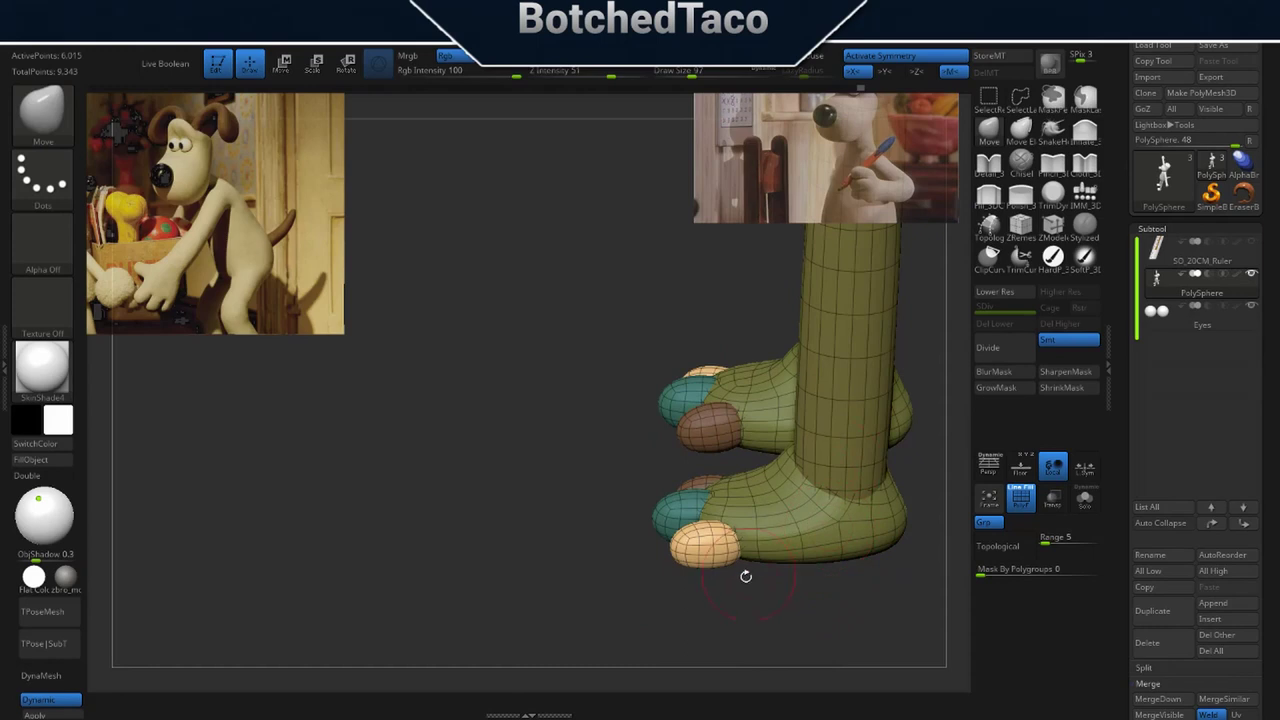
left_click_drag(757, 578, 748, 553)
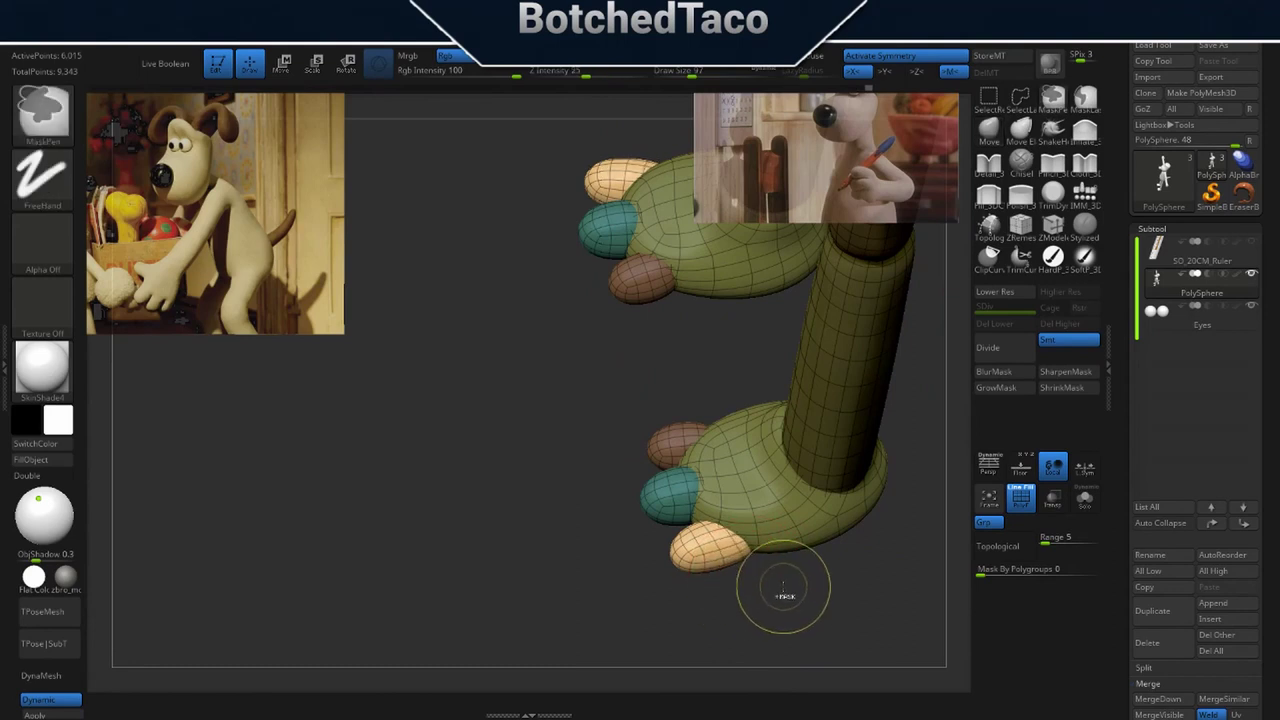
right_click_drag(724, 528, 742, 472)
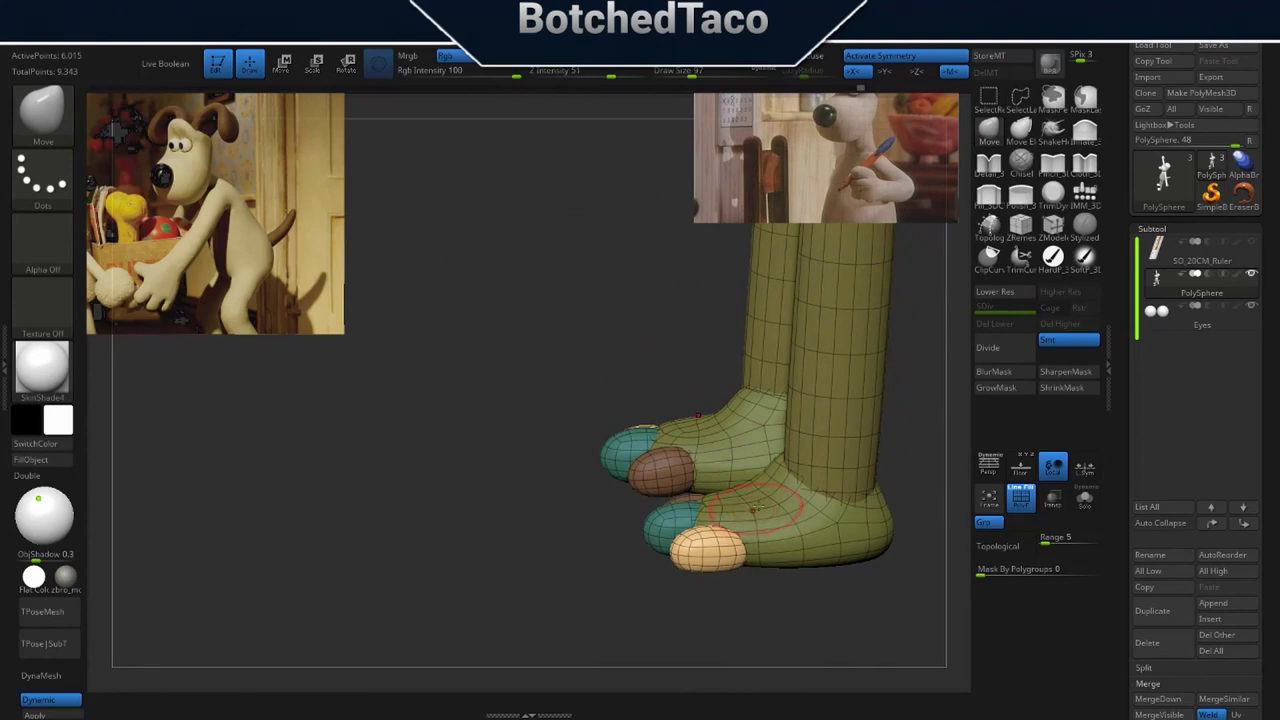
mouse_move(757, 531)
right_mouse_down()
mouse_move(729, 576)
mouse_move(755, 542)
right_mouse_up()
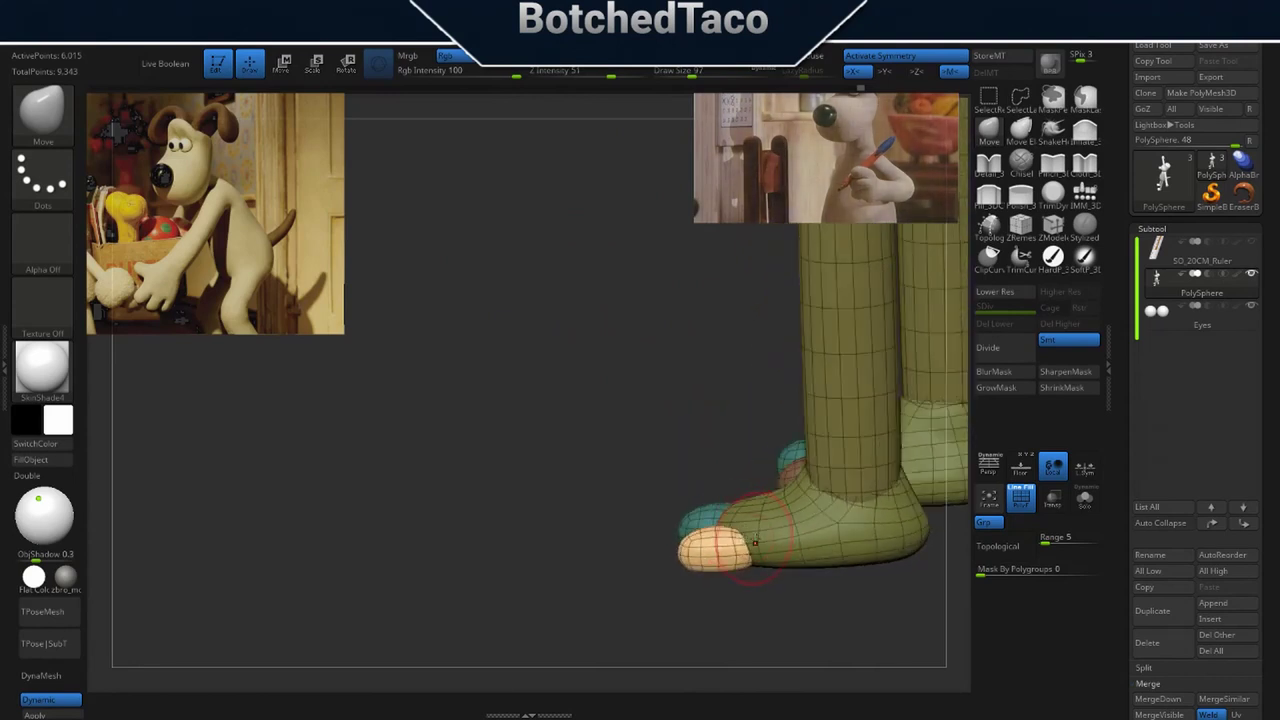
Isolate the main body of each foot and reshape its front outer edge around the outer toe with the Move brush.
key("w")
left_click(837, 522, "ctrl")
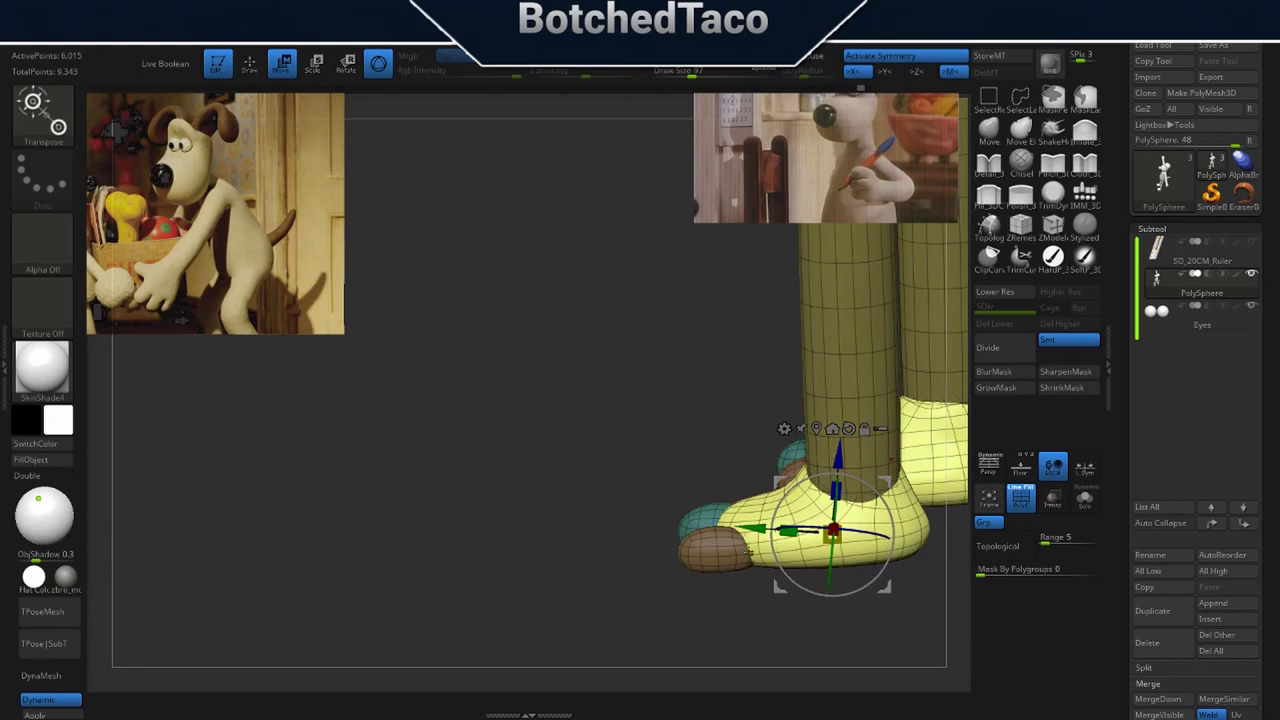
key("q")
right_click_drag(758, 531, 780, 604)
left_click_drag(780, 603, 747, 541)
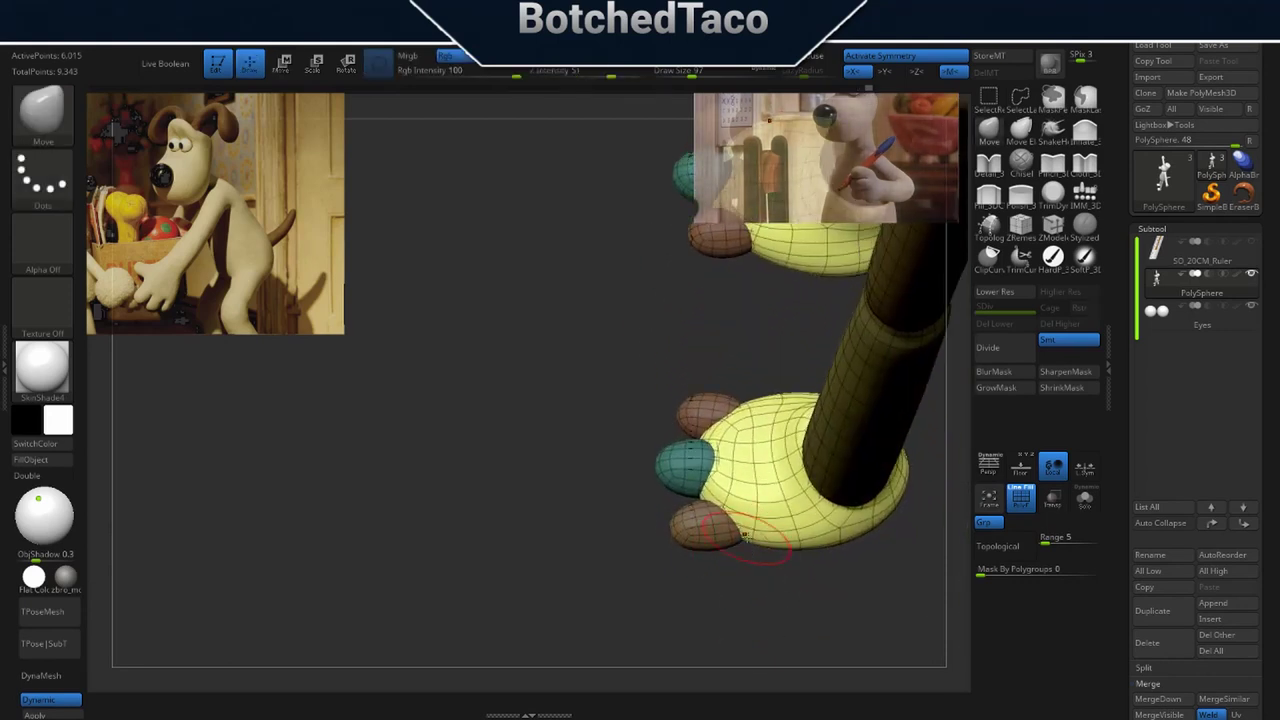
right_click_drag(735, 540, 729, 425)
right_click_drag(770, 470, 793, 470)
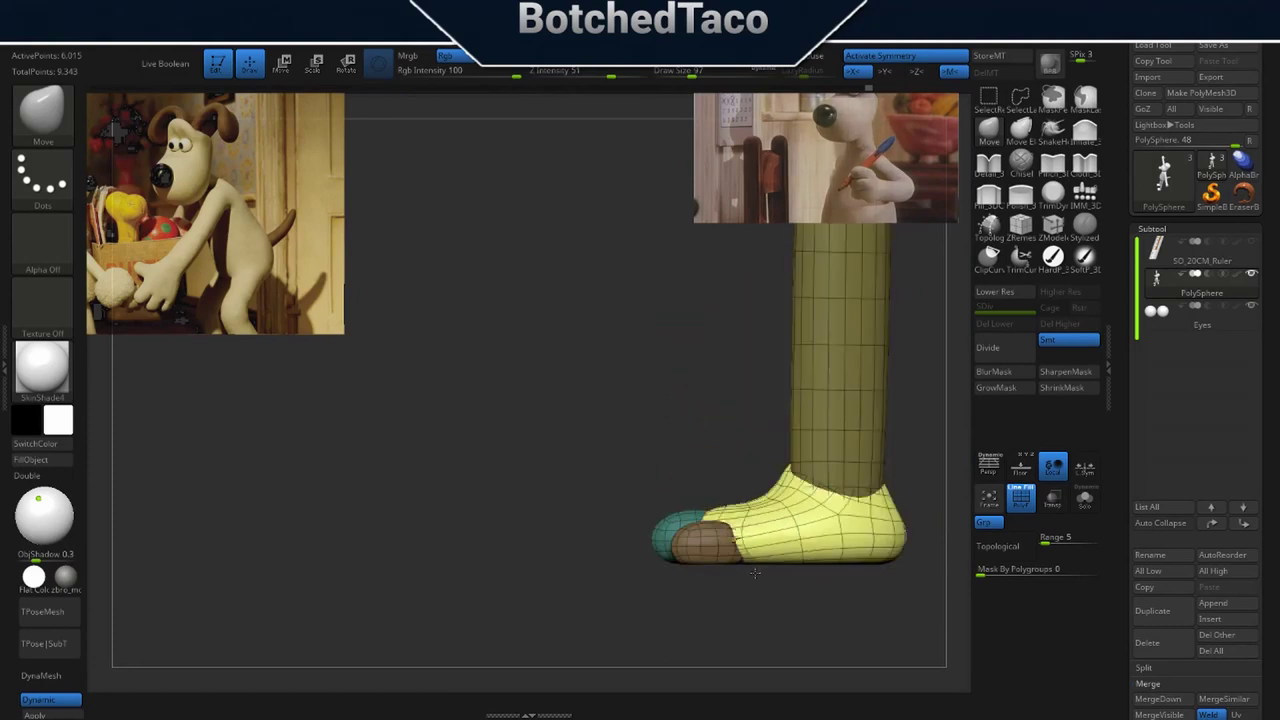
Refine the side of each foot where it meets the outer toe so the surfaces join more closely.
mouse_move(720, 511)
right_mouse_down()
mouse_move(733, 537)
mouse_move(764, 526)
mouse_move(724, 550)
mouse_move(730, 511)
right_mouse_up()
left_click_drag(728, 507, 731, 511)
mouse_move(731, 511)
right_mouse_down()
mouse_move(745, 513)
mouse_move(733, 512)
right_mouse_up()
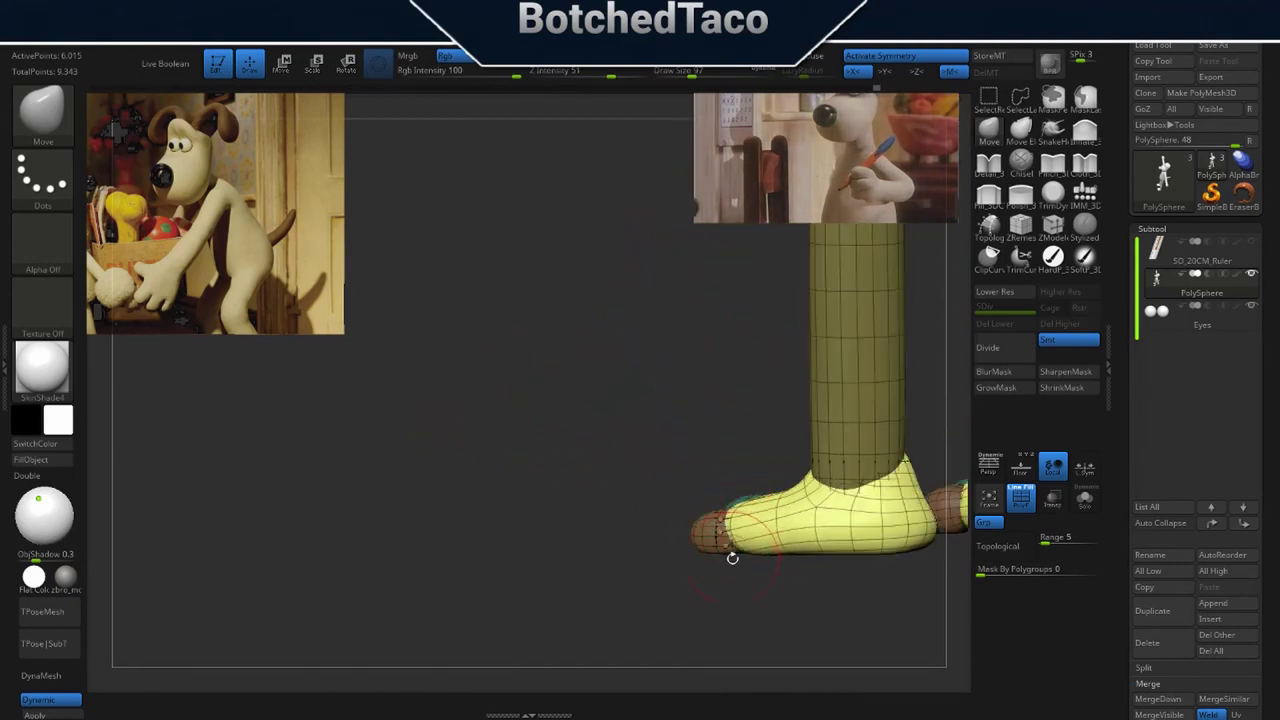
left_click_drag(755, 566, 800, 575)
left_click_drag(690, 575, 775, 532)
left_click_drag(697, 573, 364, 574)
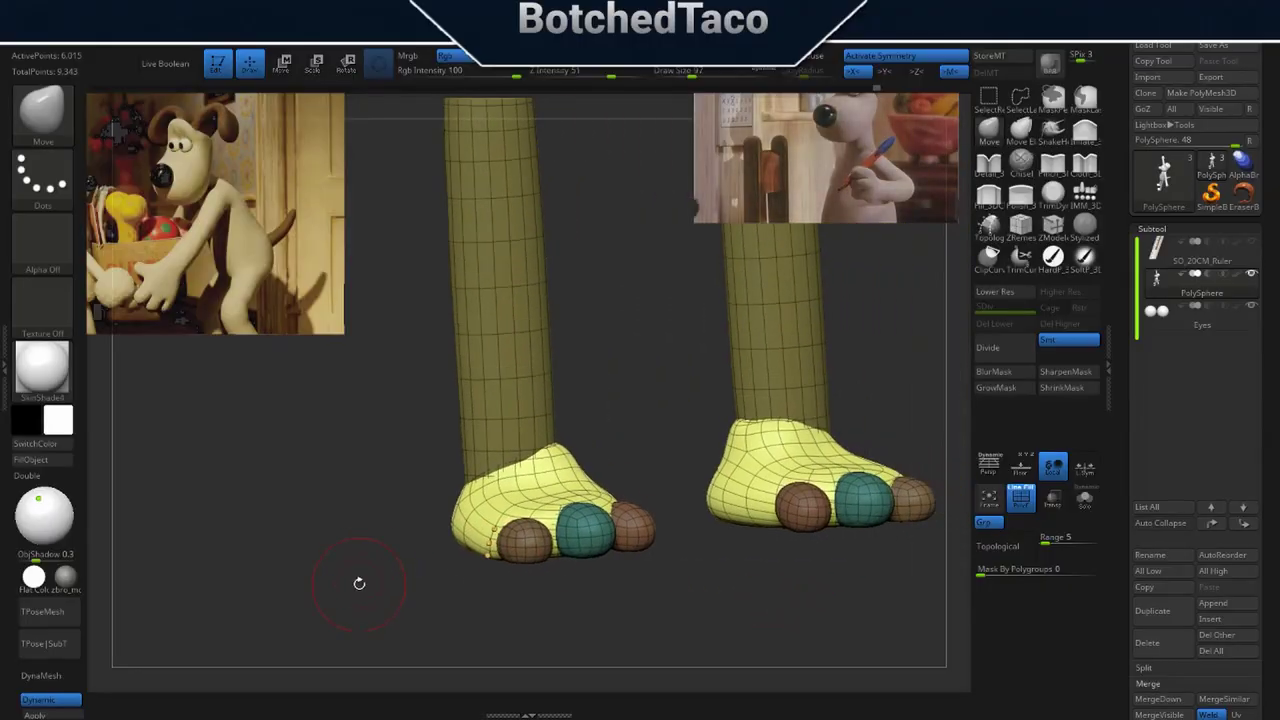
Adjust the upper front surface of each foot behind the toes with the Move brush.
left_click_drag(756, 566, 769, 592)
left_click_drag(716, 465, 745, 597)
left_click_drag(617, 494, 626, 492)
mouse_move(660, 548)
left_mouse_down()
mouse_move(684, 588)
mouse_move(717, 540)
mouse_move(672, 545)
mouse_move(699, 556)
left_mouse_up()
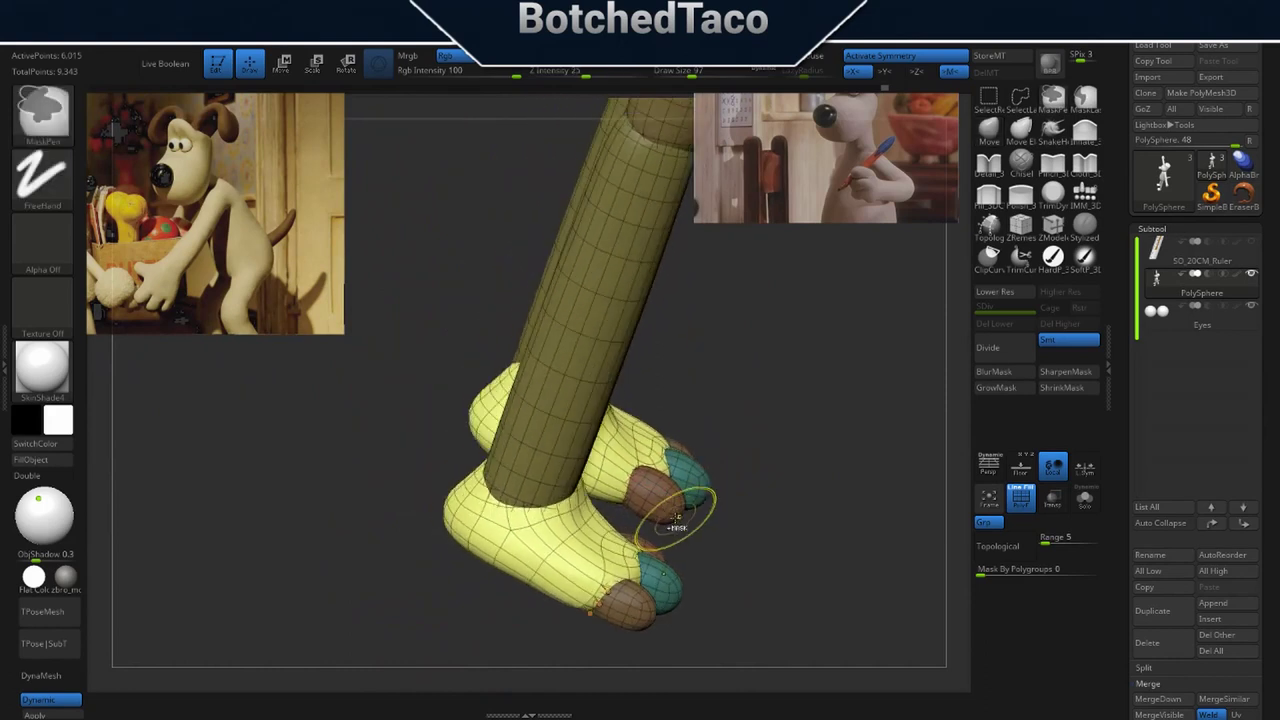
left_click_drag(718, 500, 691, 481)
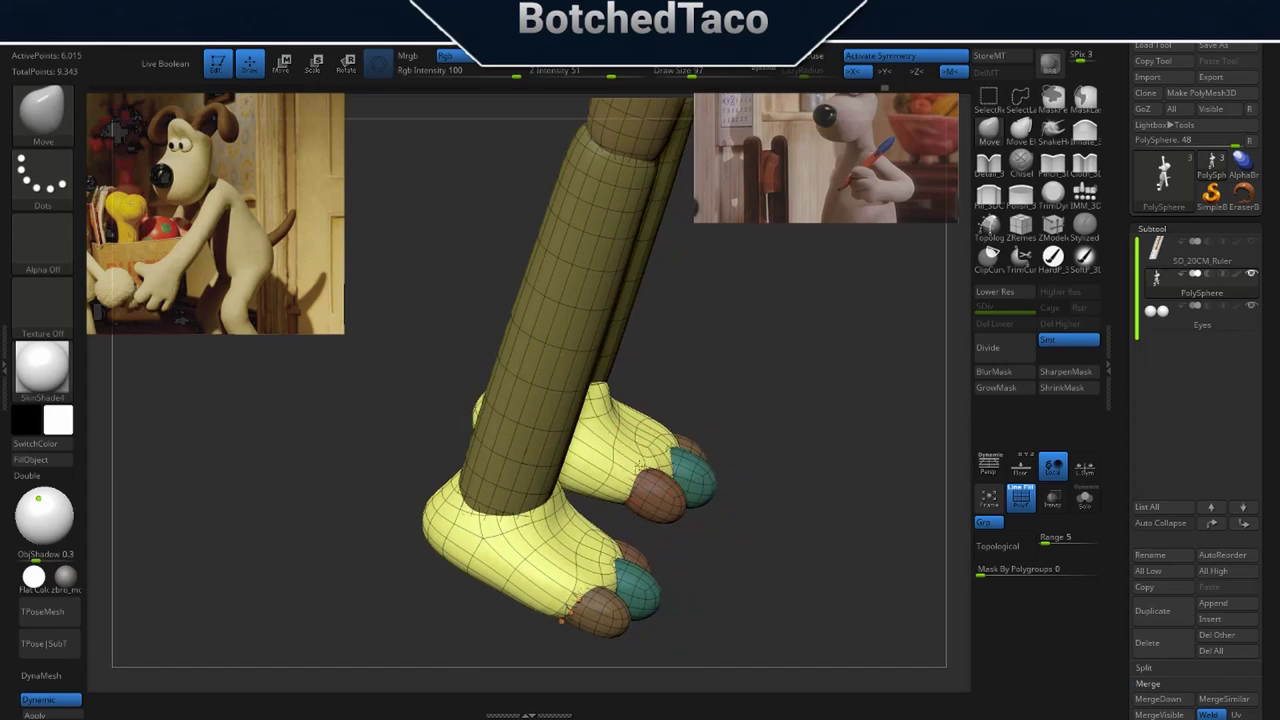
Reshape the front edge of each sole near the toes with the Move brush, working from below.
left_click_drag(734, 520, 650, 312)
left_click_drag(627, 471, 618, 473)
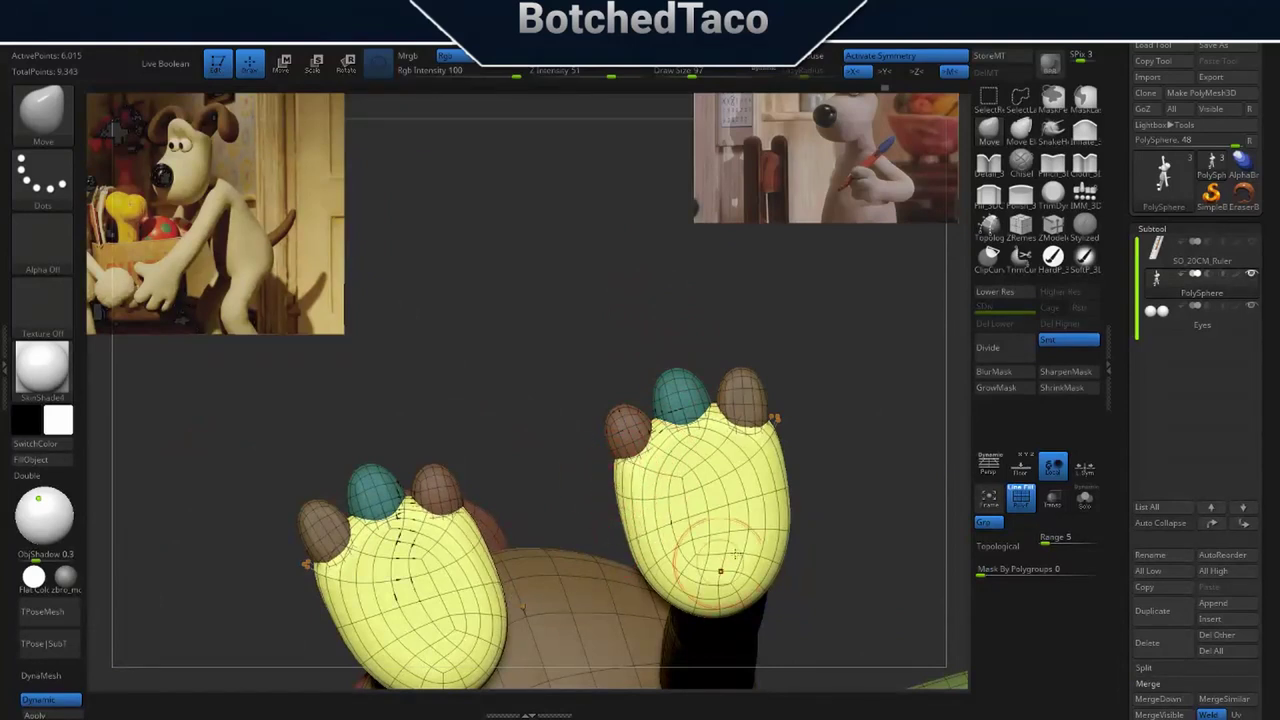
left_click_drag(772, 428, 771, 415)
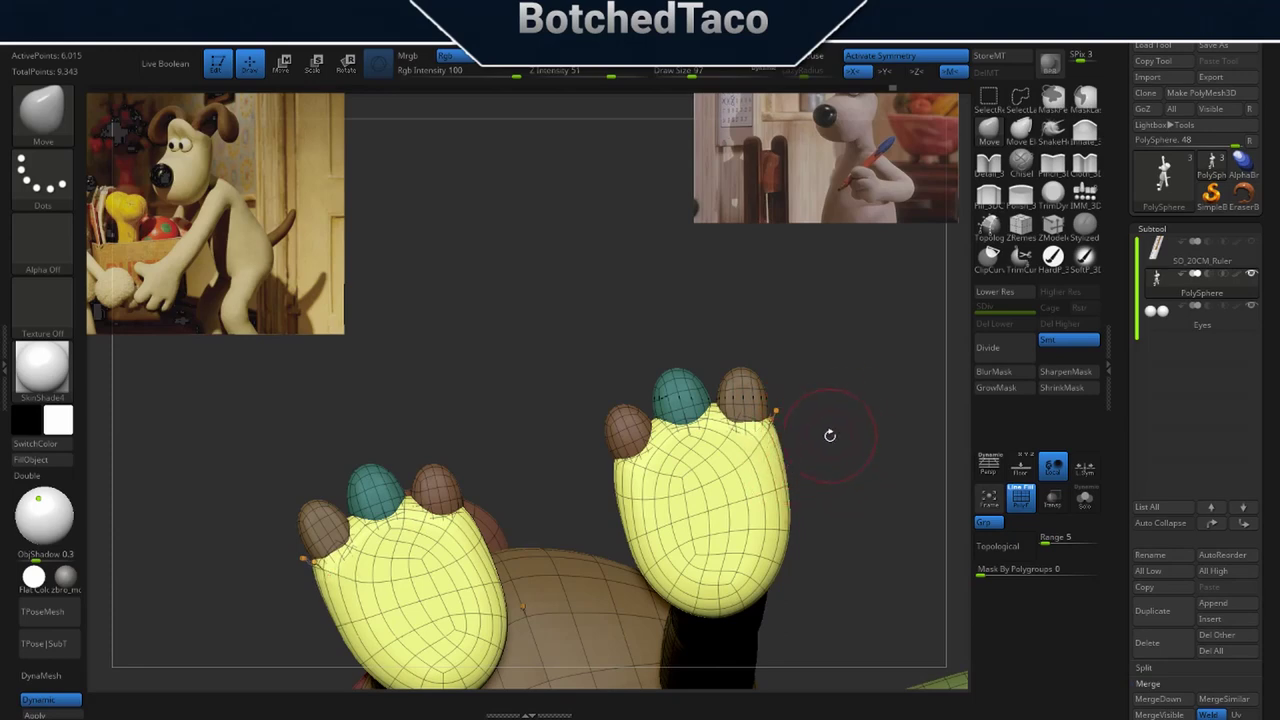
left_click_drag(829, 410, 866, 588)
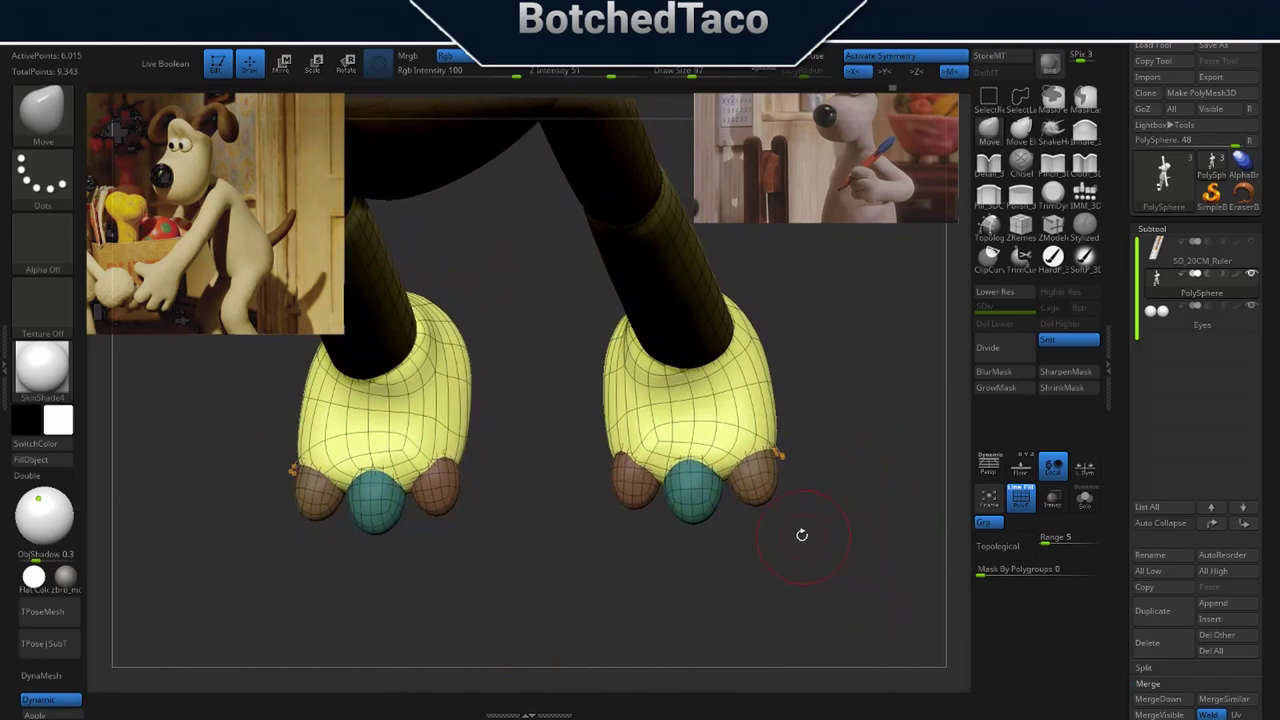
left_click_drag(739, 593, 745, 530)
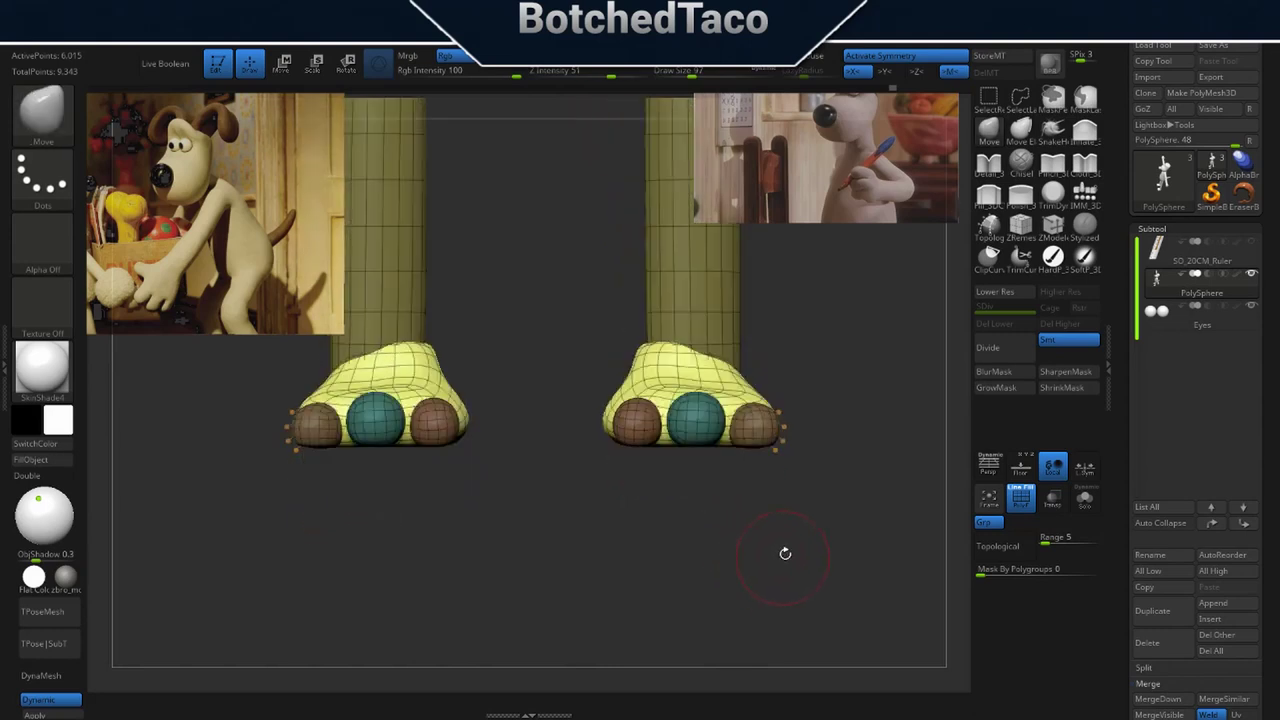
Isolate the middle toe of each foot with a mask and adjust its shape with the Move brush.
key("w")
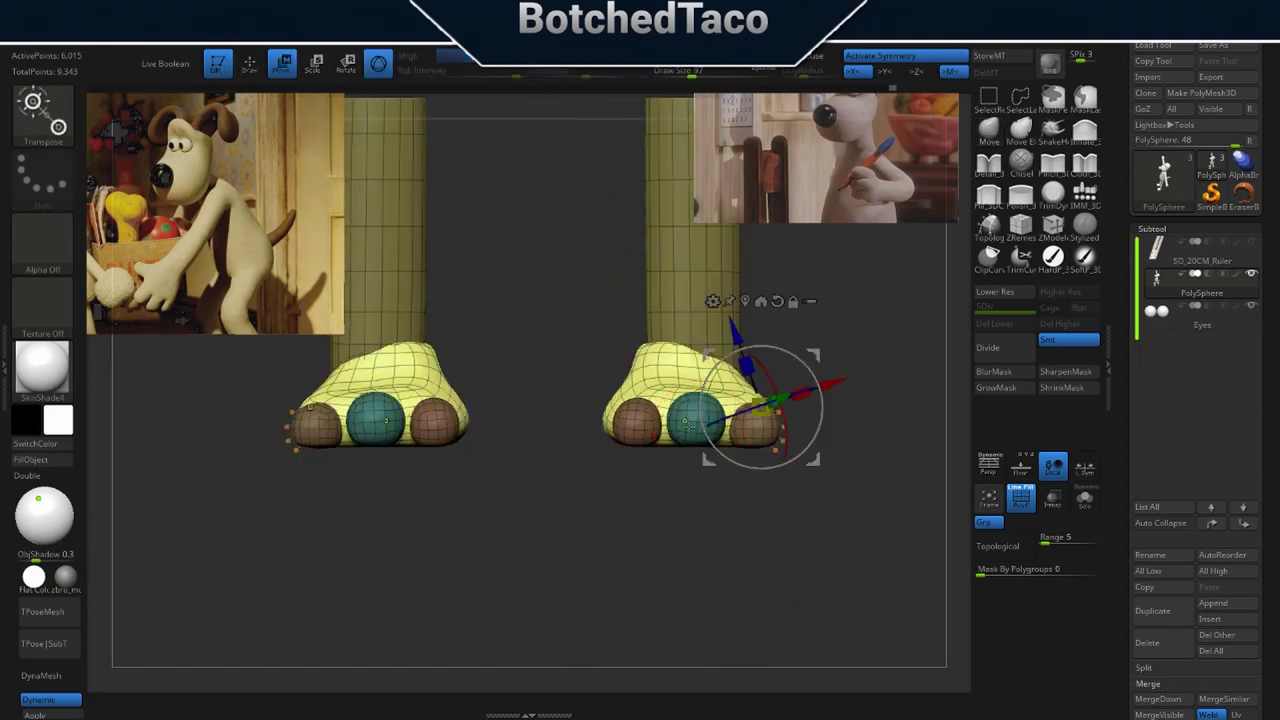
left_click(688, 424, "ctrl")
key("q")
mouse_move(830, 398)
left_mouse_down()
mouse_move(823, 477)
mouse_move(766, 475)
mouse_move(753, 454)
left_mouse_up()
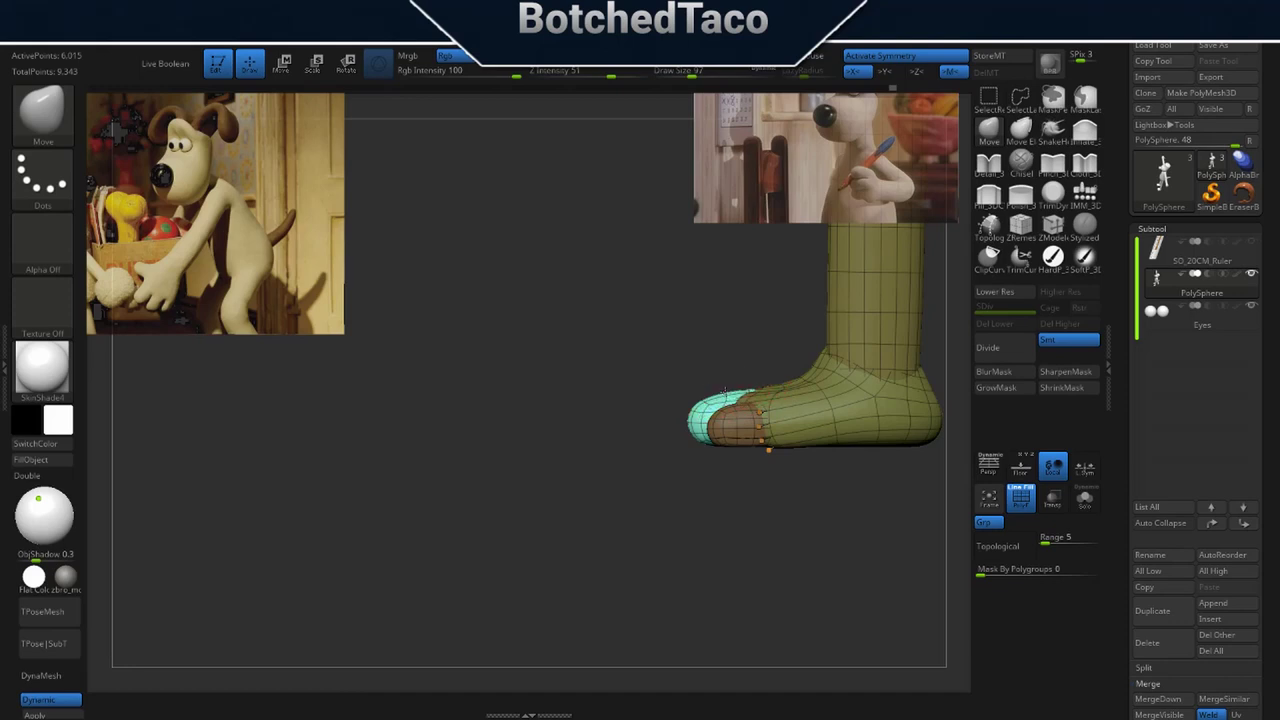
left_click_drag(664, 471, 735, 488)
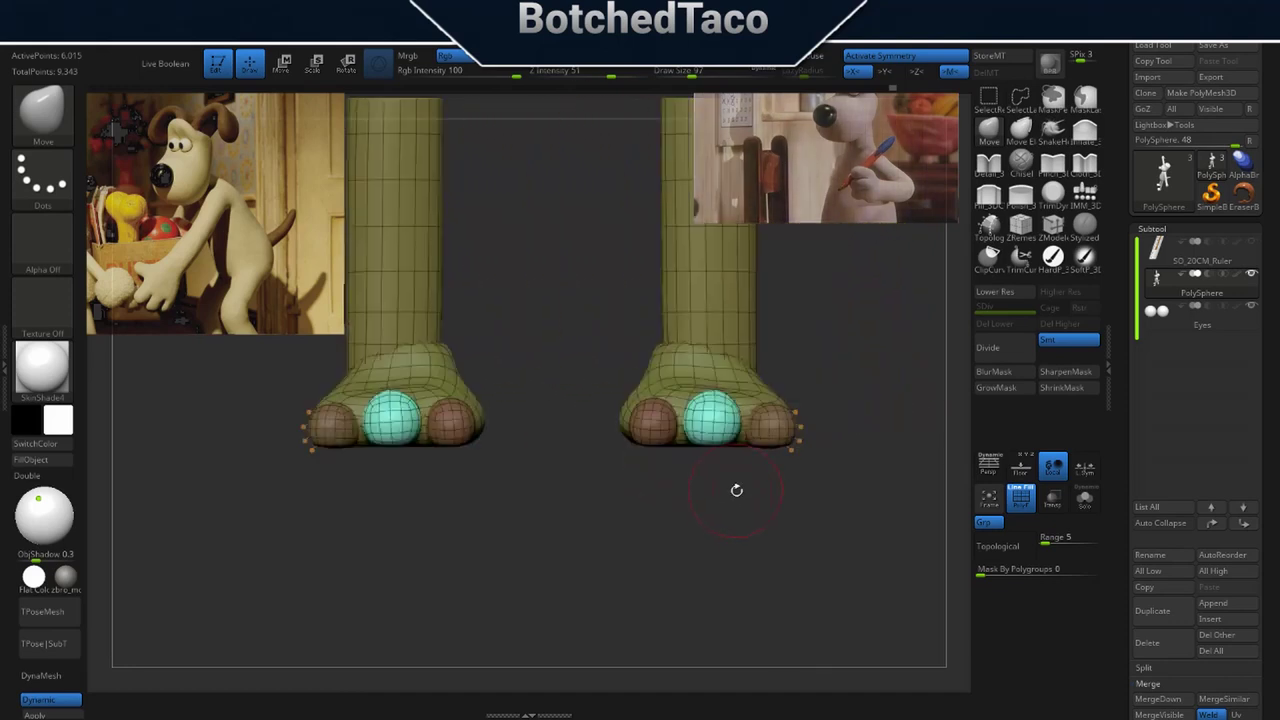
left_click_drag(833, 437, 770, 498)
Mask the legs and body so that only the feet and all of their toes stay unmasked.
key("w")
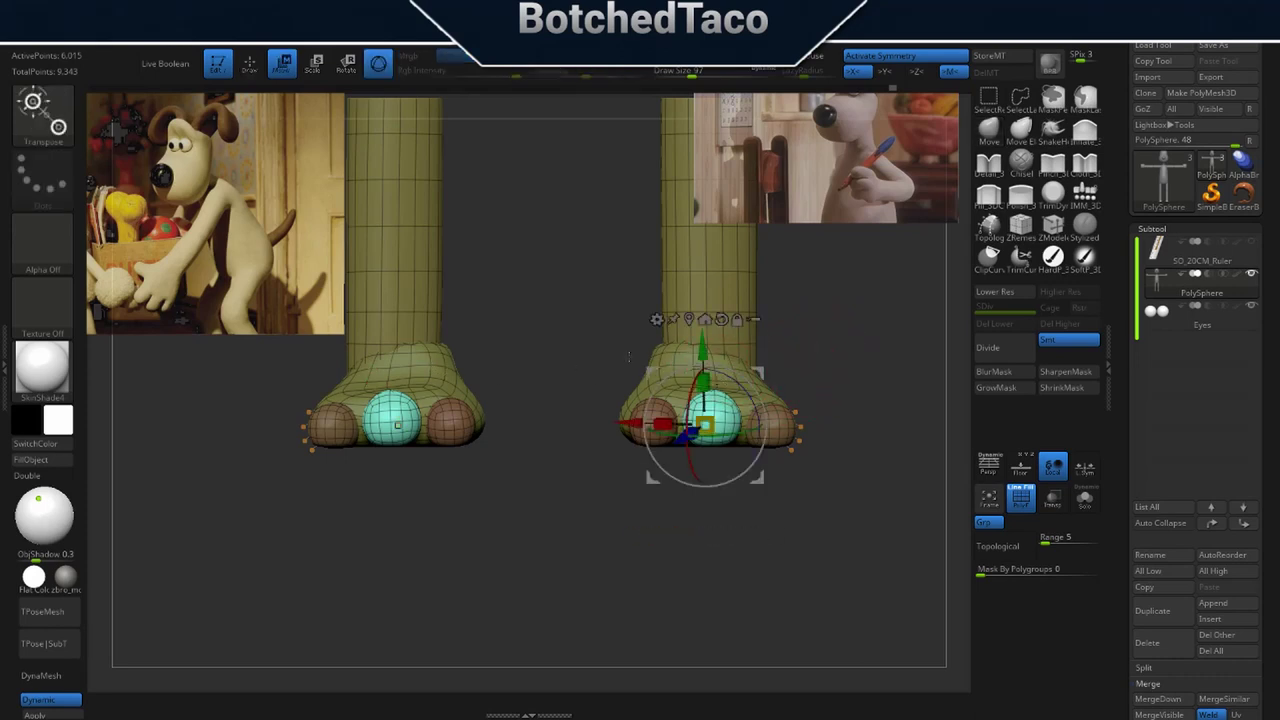
left_click(722, 292, "ctrl")
left_click(698, 368, "ctrl")
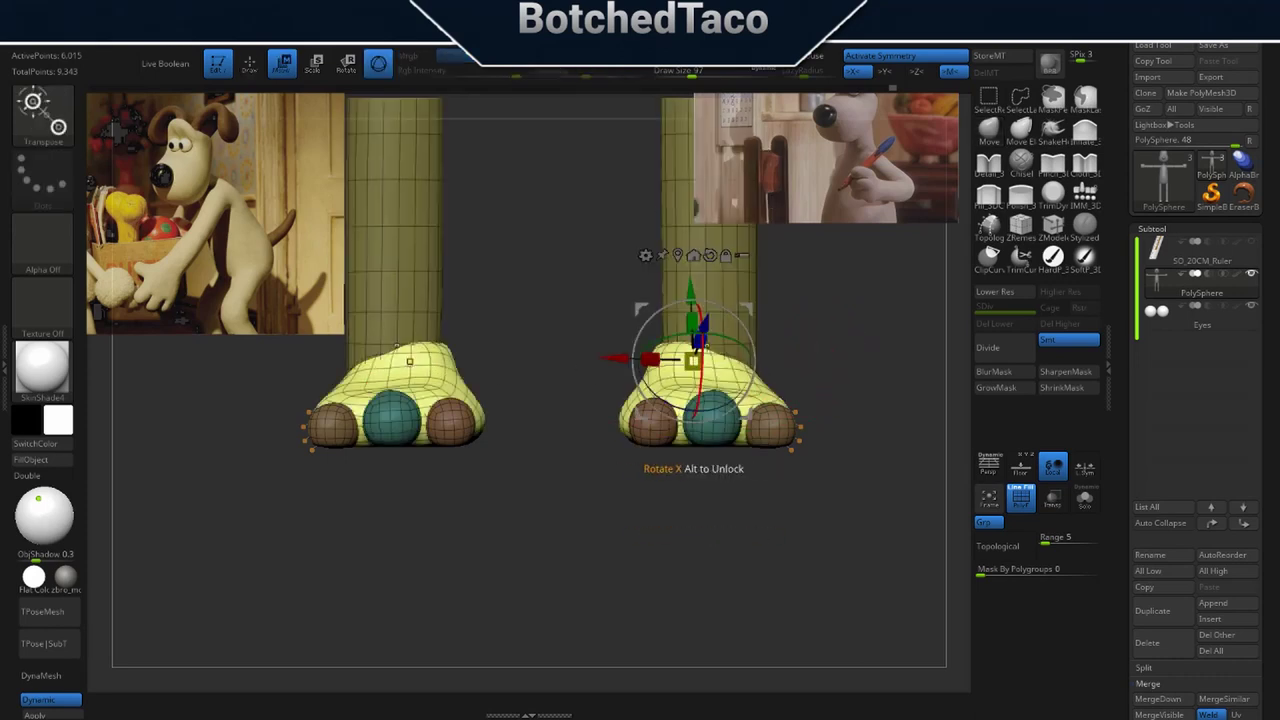
left_click(650, 437, "ctrl")
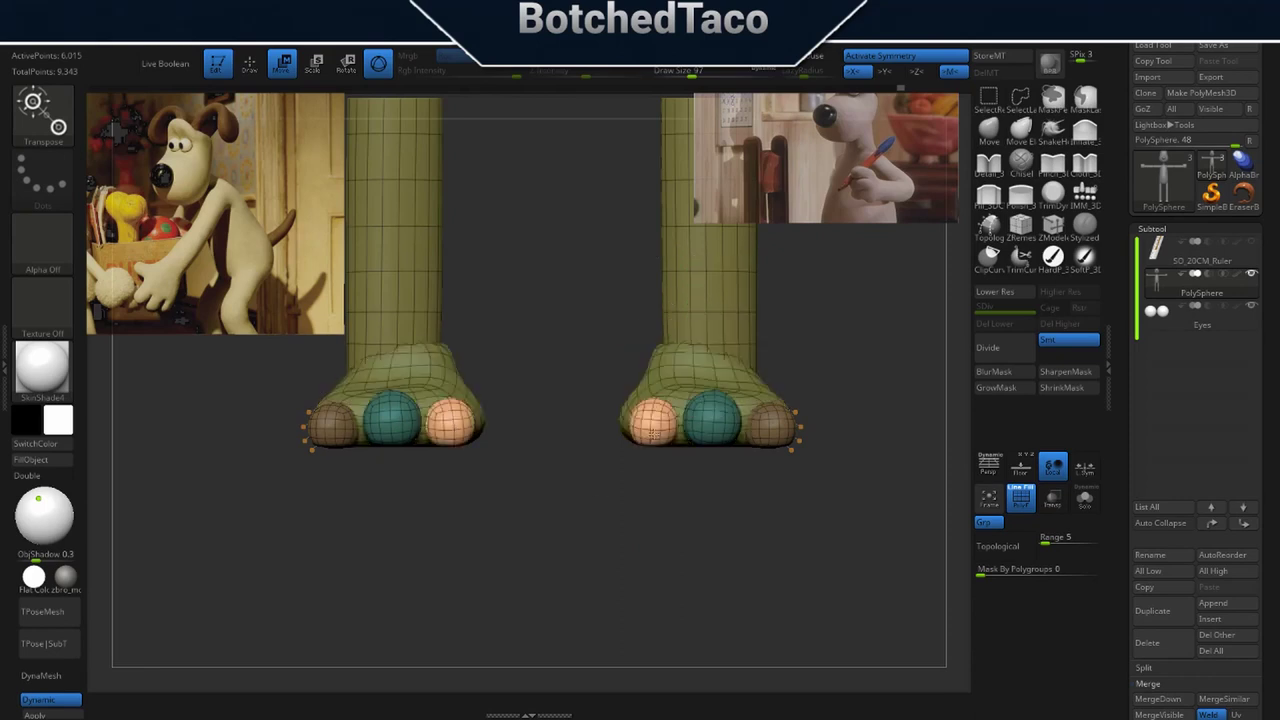
left_click(780, 428, "ctrl")
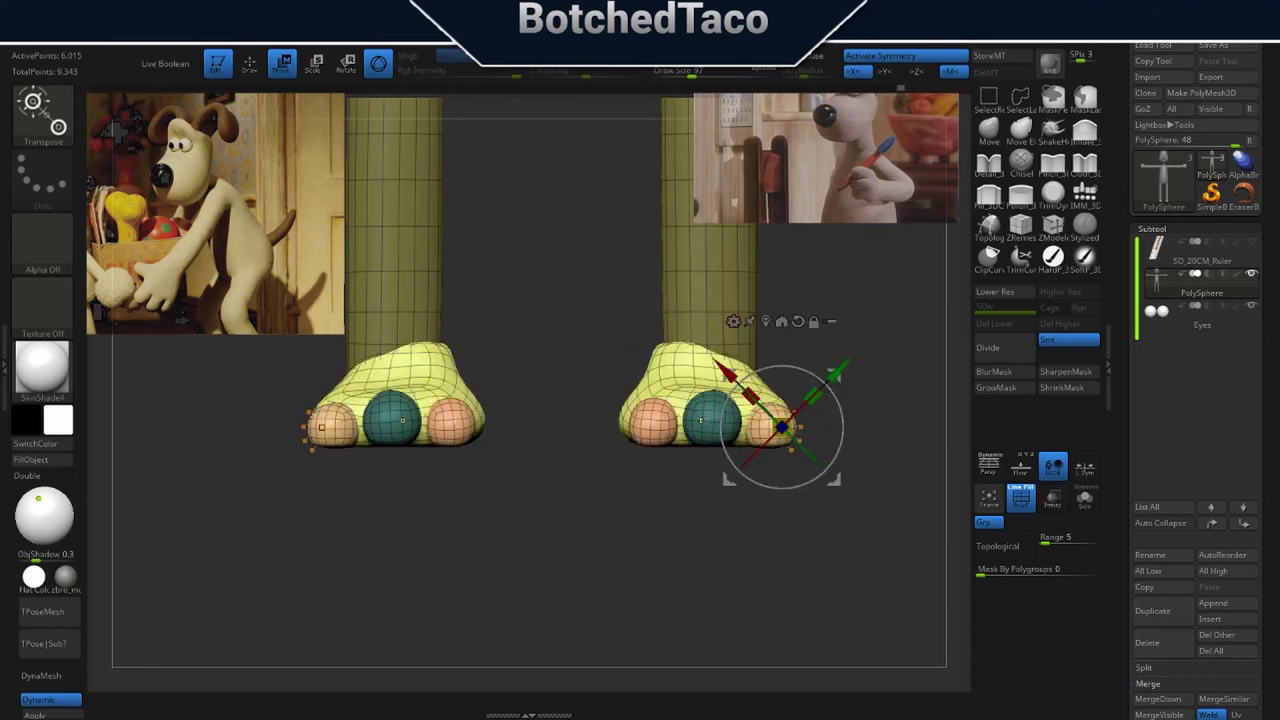
left_click(703, 421, "ctrl")
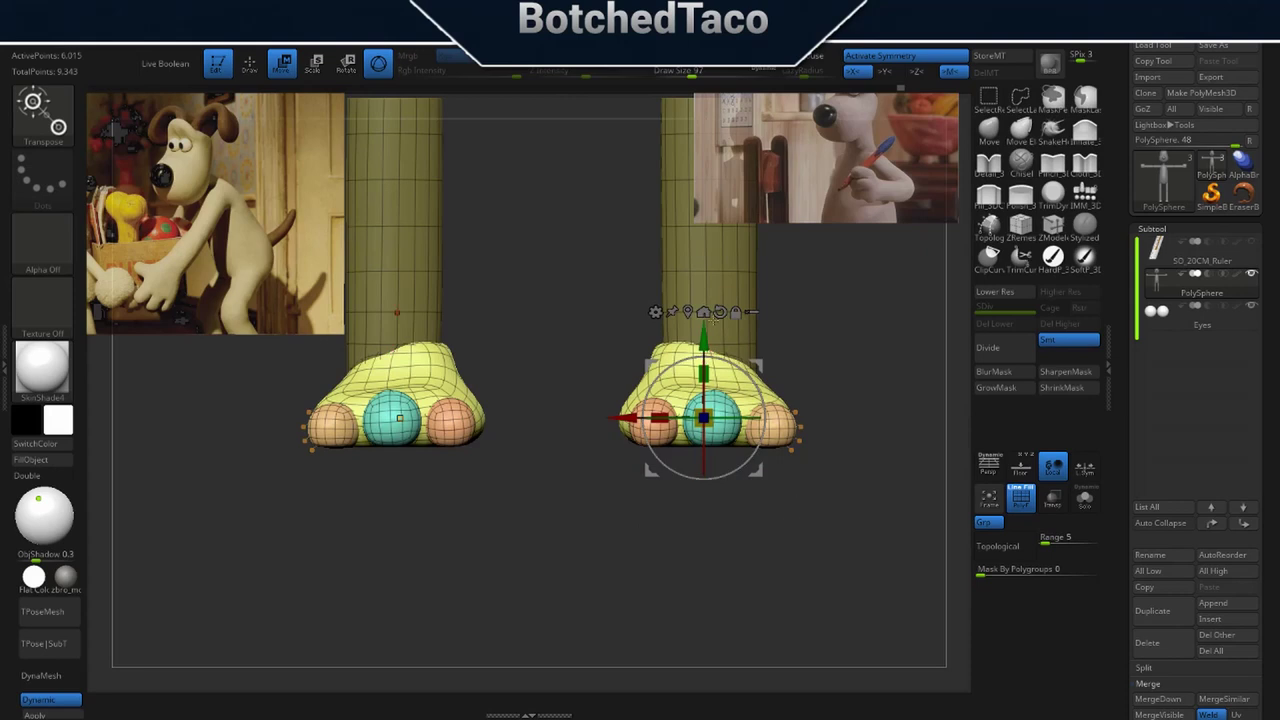
Move the feet and toes slightly outward and backward under the legs with the gizmo.
left_click_drag(626, 418, 637, 418)
left_click_drag(834, 488, 750, 510)
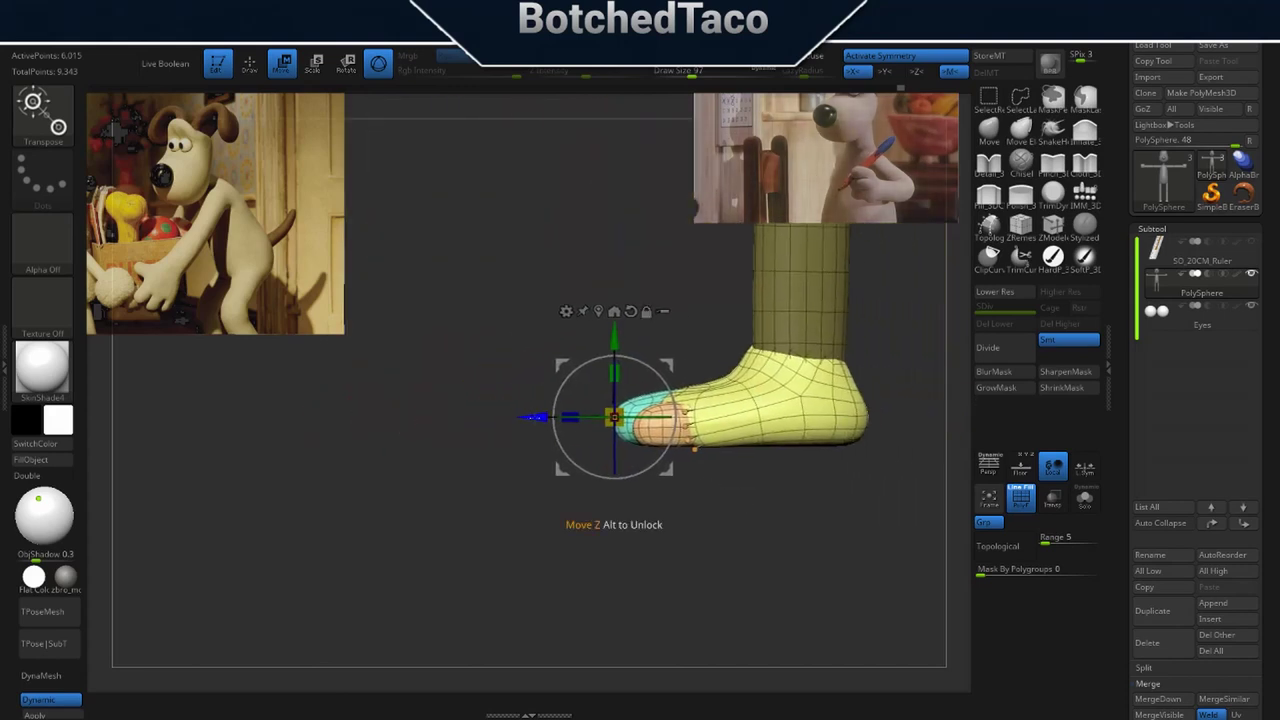
left_click_drag(535, 417, 541, 418)
left_click_drag(830, 503, 749, 521)
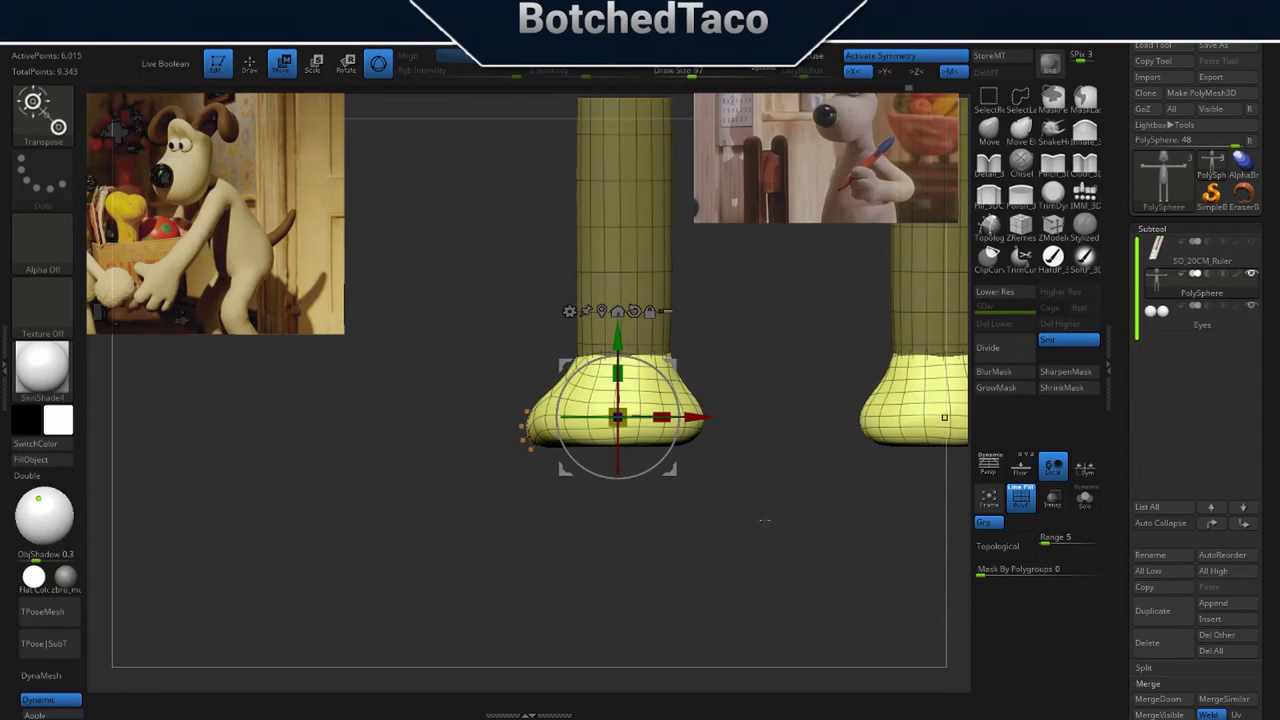
left_click_drag(797, 507, 798, 442)
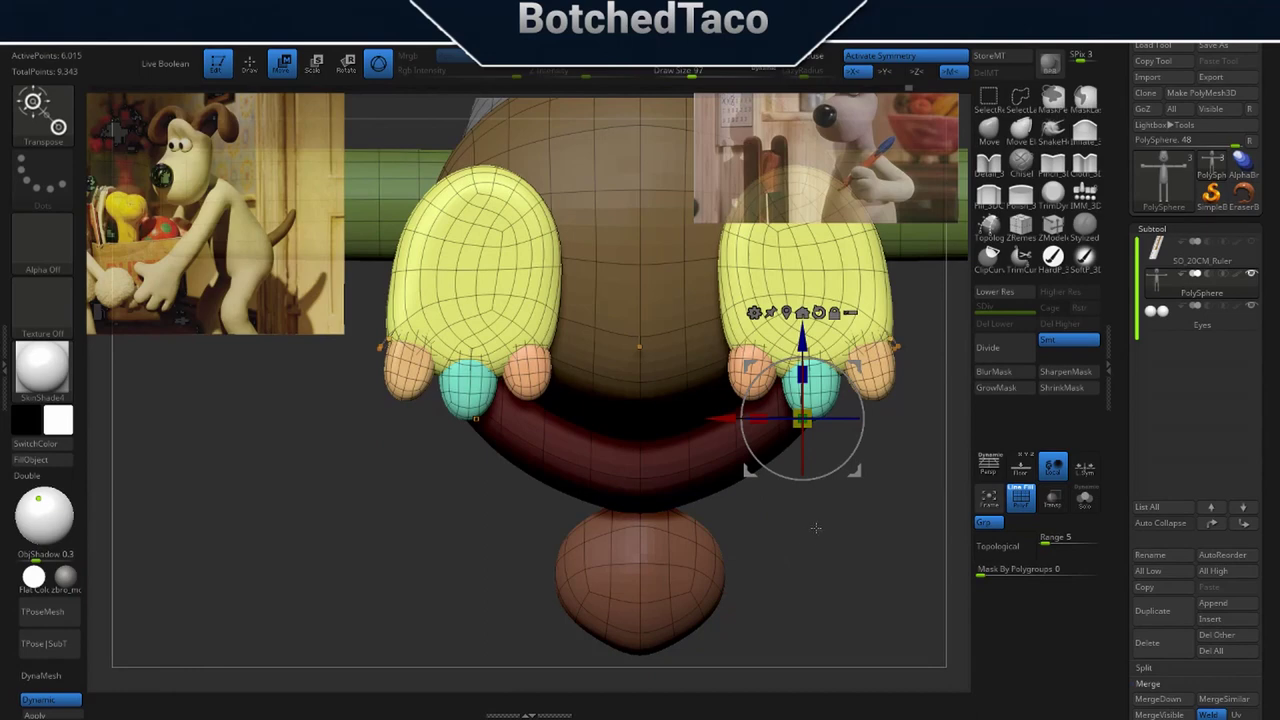
Frame the whole character, return to drawing mode and clear the mask.
left_click_drag(796, 516, 712, 538)
left_click_drag(806, 550, 547, 518, "alt")
right_click_drag(857, 509, 462, 580, "ctrl")
key("f")
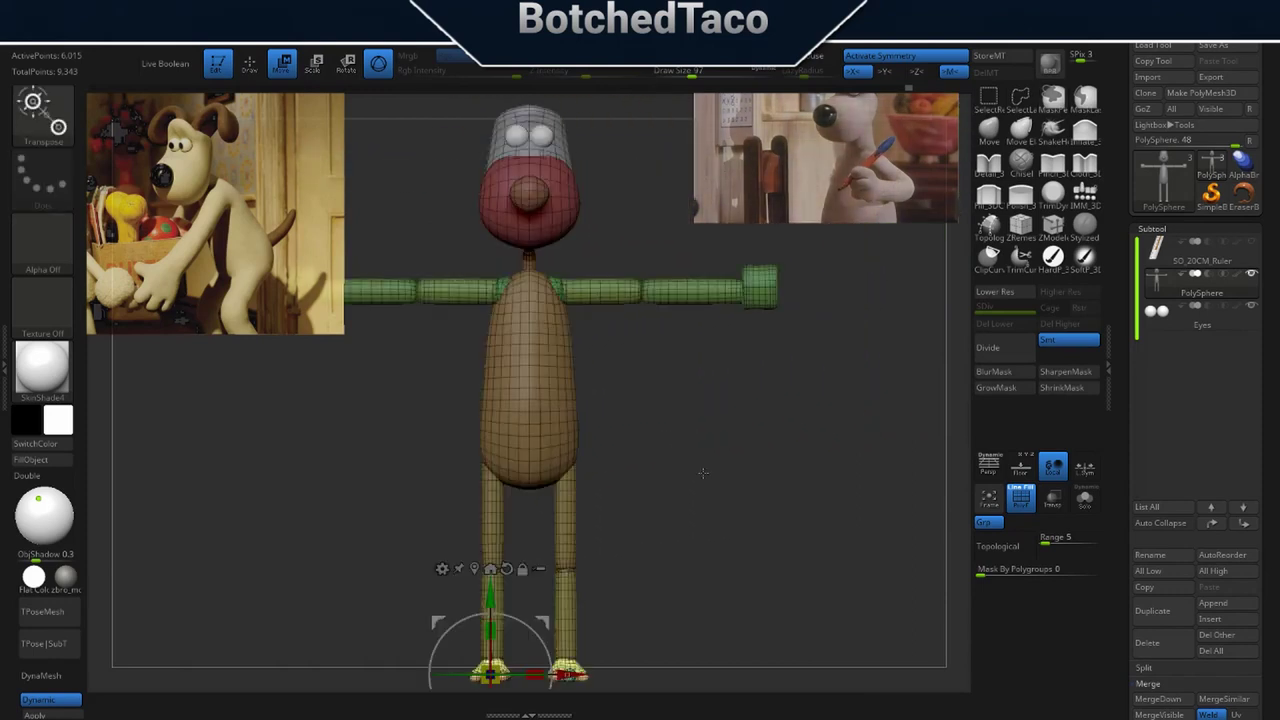
right_click_drag(796, 537, 770, 417, "ctrl")
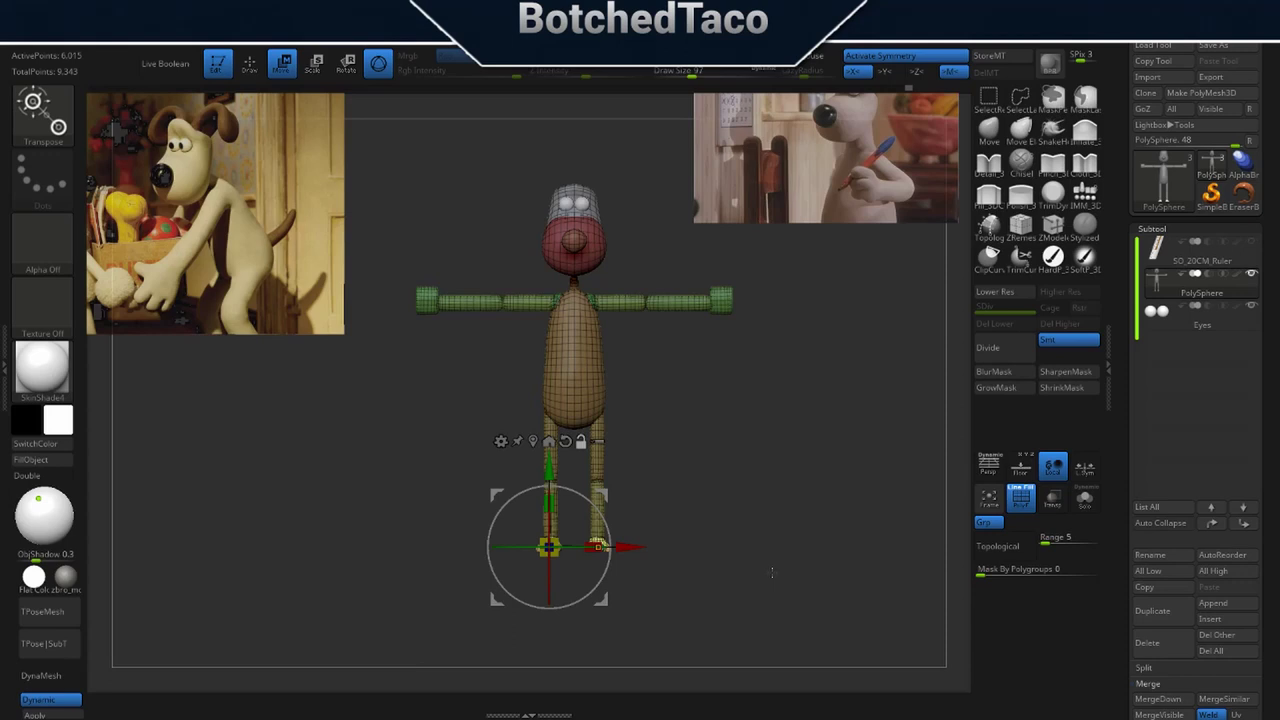
key("q")
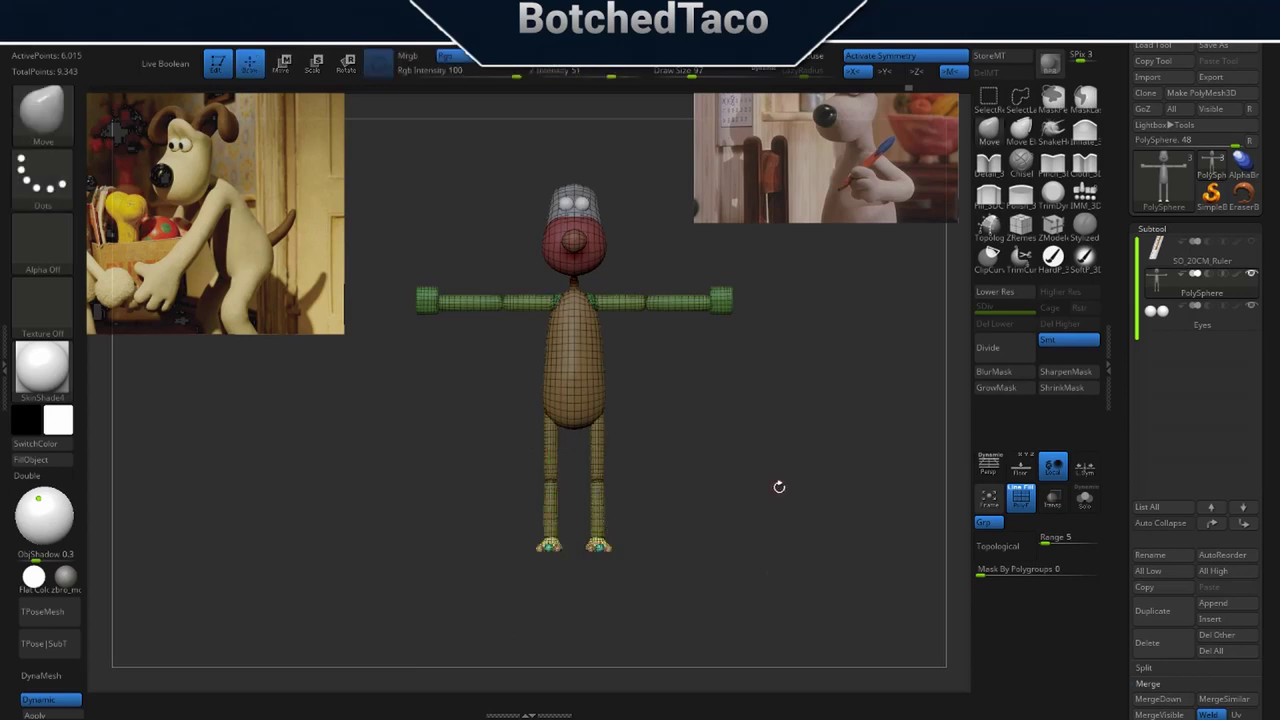
left_click_drag(801, 474, 757, 538, "ctrl")
Isolate the torso with a mask and return to drawing mode.
right_click_drag(807, 478, 704, 440)
right_click_drag(704, 440, 816, 484, "ctrl")
right_click_drag(819, 345, 644, 542, "alt")
key("w")
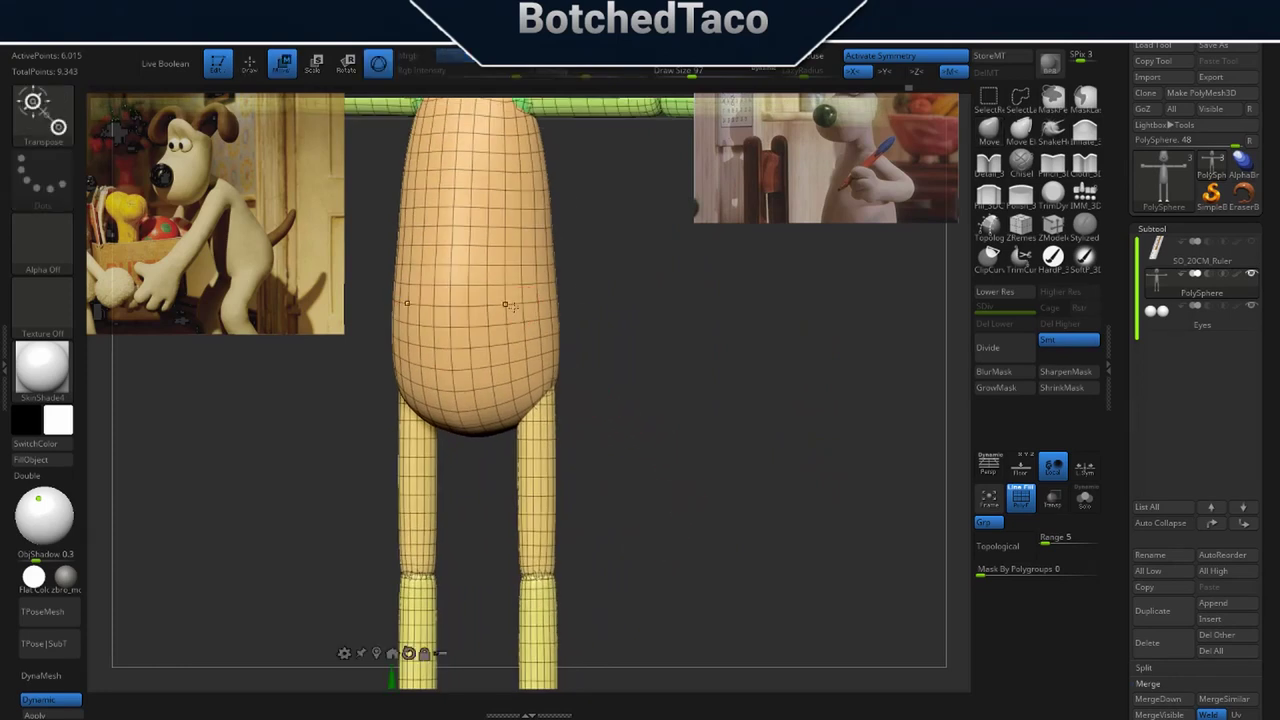
left_click(514, 307, "ctrl")
key("q")
Widen and square off the lower end of the torso with the Move brush at a draw size of about 460.
key("s")
mouse_move(693, 417)
left_mouse_down()
mouse_move(707, 418)
mouse_move(714, 450)
left_mouse_up()
key("s")
mouse_move(541, 404)
left_mouse_down()
mouse_move(555, 427)
mouse_move(602, 434)
mouse_move(591, 440)
mouse_move(610, 425)
mouse_move(614, 388)
mouse_move(627, 394)
mouse_move(606, 463)
left_mouse_up()
mouse_move(609, 464)
right_mouse_down()
mouse_move(650, 452)
mouse_move(648, 384)
mouse_move(692, 436)
mouse_move(706, 411)
right_mouse_up()
left_click_drag(706, 410, 631, 430)
left_click_drag(758, 378, 798, 436)
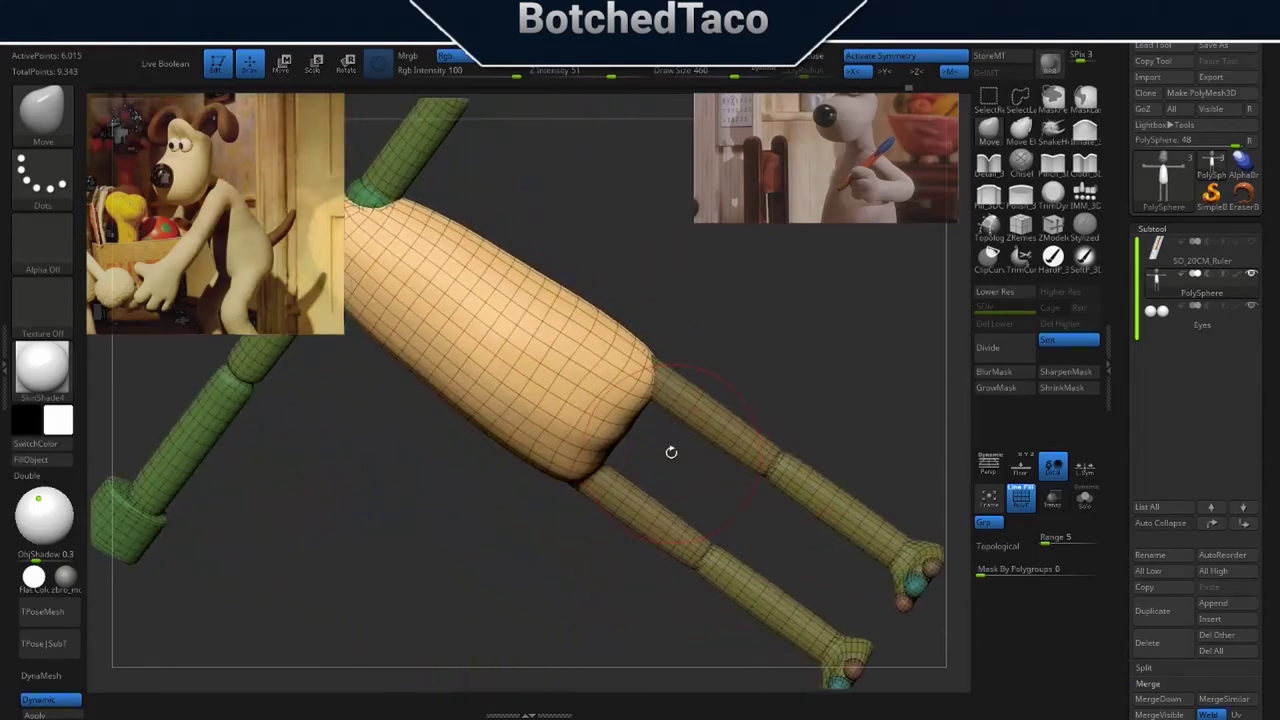
mouse_move(632, 428)
left_mouse_down("shift")
mouse_move(625, 410)
mouse_move(606, 436)
mouse_move(622, 456)
mouse_move(638, 405)
mouse_move(668, 404)
left_mouse_up("shift")
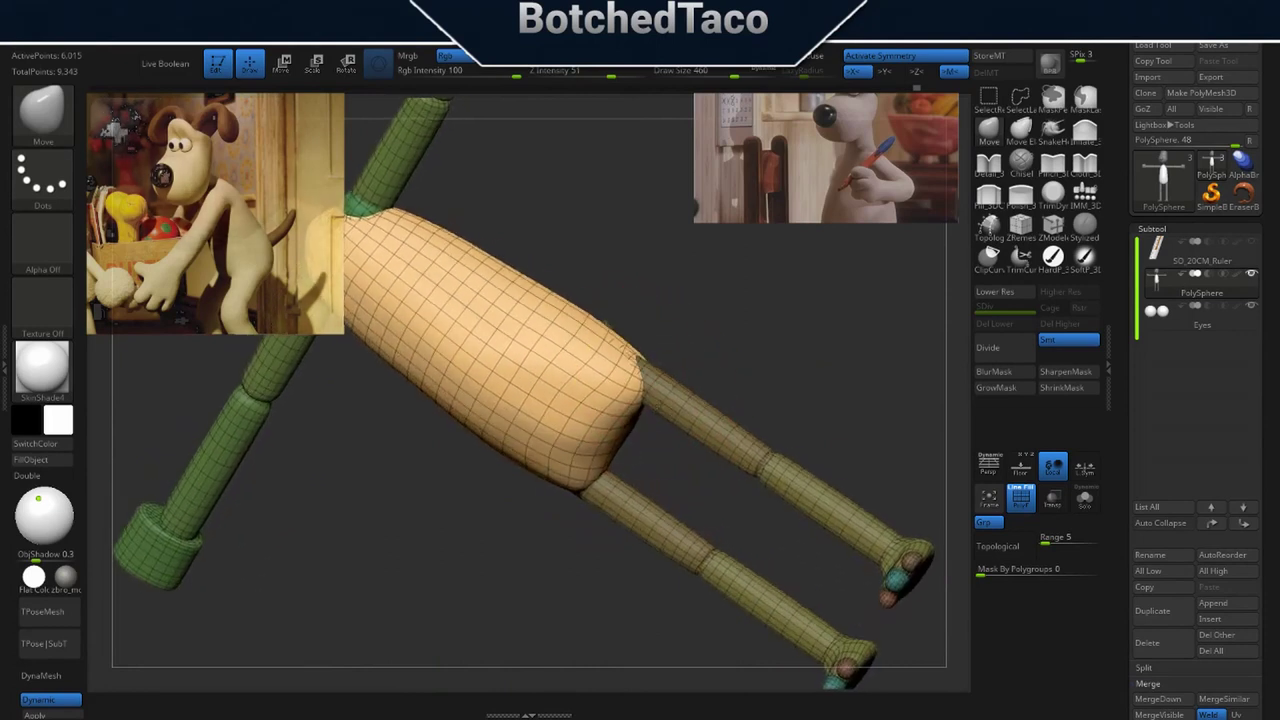
mouse_move(737, 365)
left_mouse_down()
mouse_move(722, 408)
mouse_move(530, 402)
mouse_move(640, 396)
mouse_move(620, 430)
mouse_move(630, 438)
left_mouse_up()
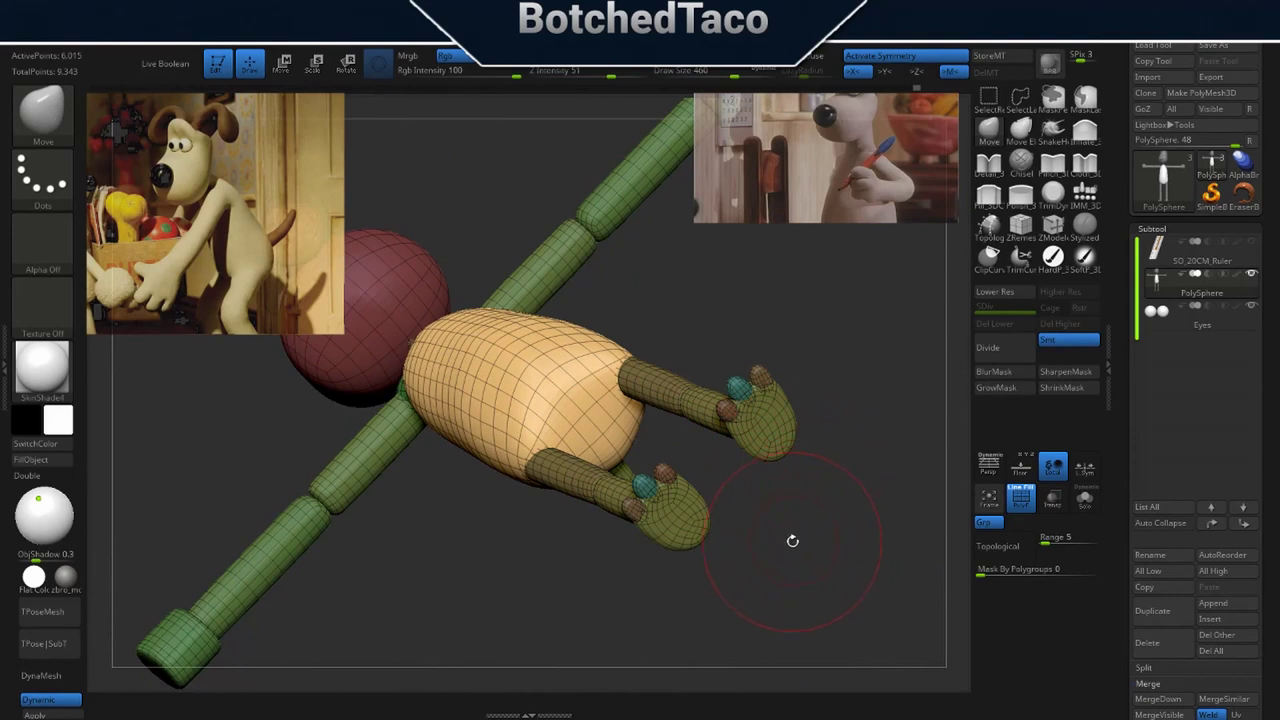
Set the Move brush draw size to 245 and round out the underside of the torso around the hips.
key("s")
mouse_move(824, 523)
left_mouse_down()
mouse_move(792, 512)
mouse_move(710, 528)
left_mouse_up()
mouse_move(661, 455)
left_mouse_down()
mouse_move(652, 482)
mouse_move(659, 471)
left_mouse_up()
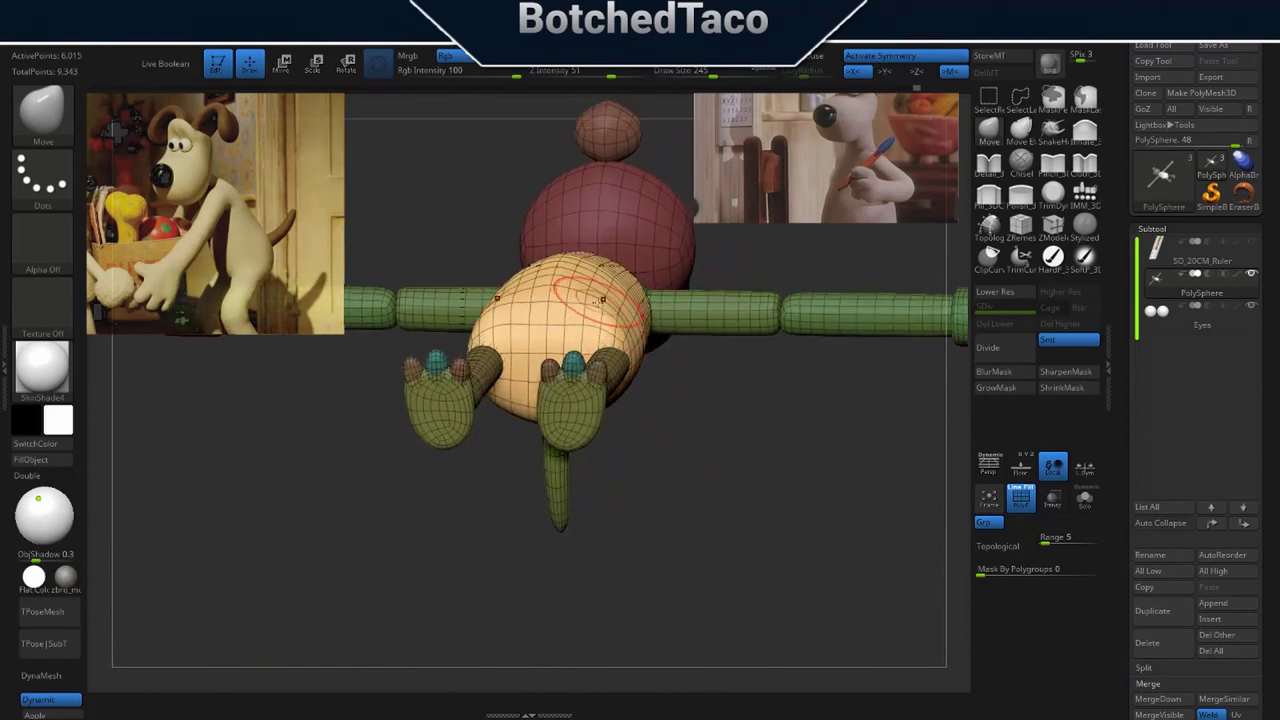
mouse_move(617, 319)
right_mouse_down()
mouse_move(676, 322)
mouse_move(617, 318)
mouse_move(596, 342)
right_mouse_up()
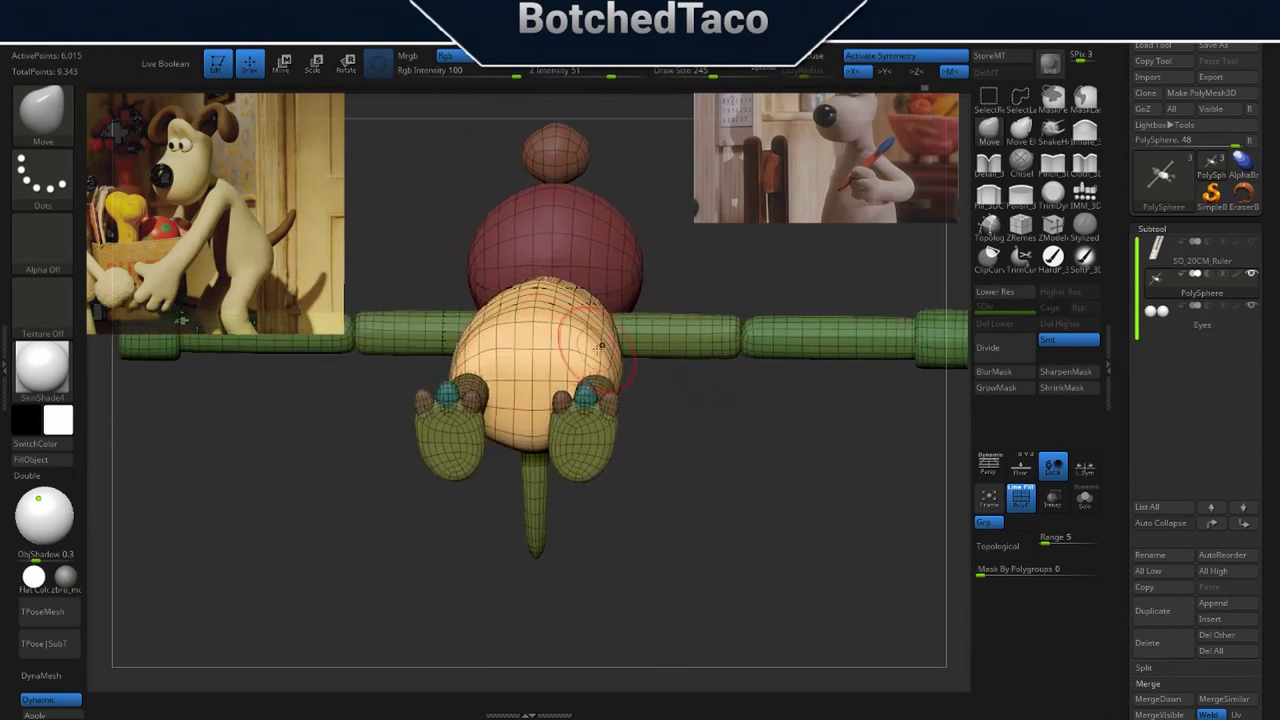
left_click_drag(588, 316, 600, 312)
mouse_move(600, 312)
right_mouse_down()
mouse_move(575, 323)
mouse_move(624, 323)
mouse_move(627, 306)
right_mouse_up()
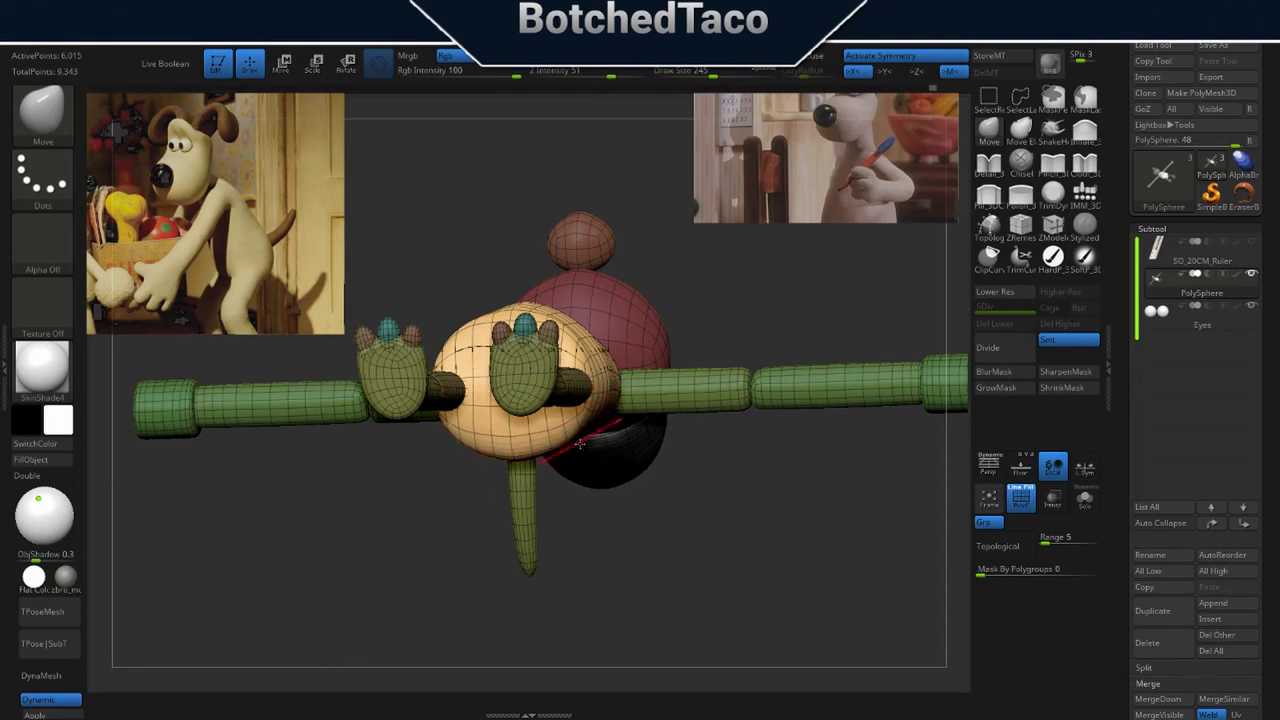
right_click_drag(560, 463, 590, 465)
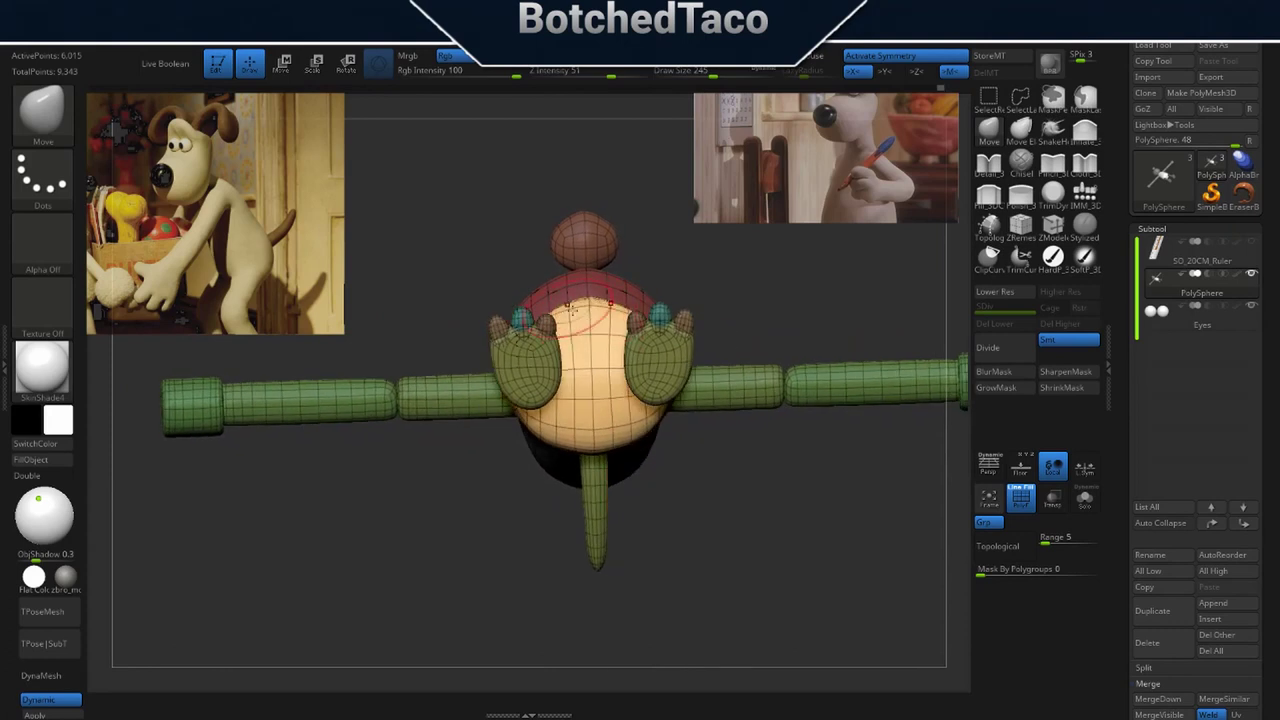
Smooth the lower front of the torso and reshape its bottom edge between the legs.
right_click_drag(610, 315, 614, 479)
left_click_drag(790, 360, 658, 308)
left_click_drag(631, 264, 628, 282, "shift")
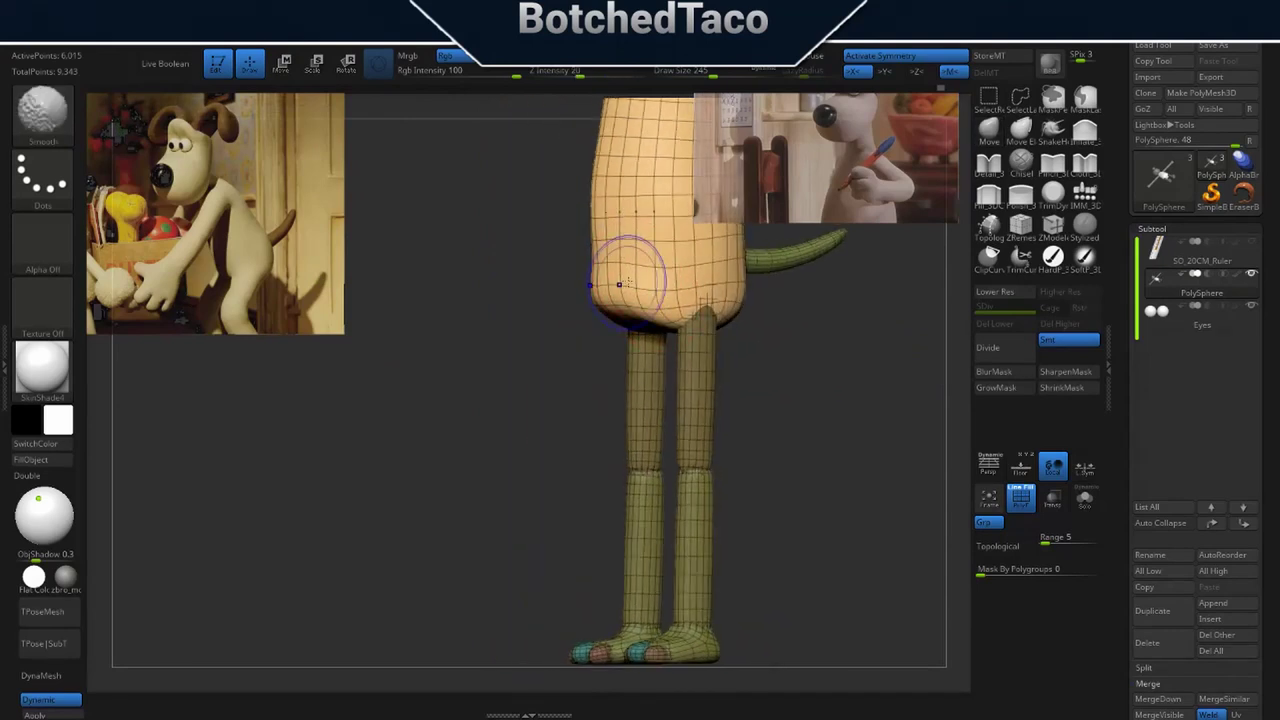
left_click_drag(622, 357, 714, 417)
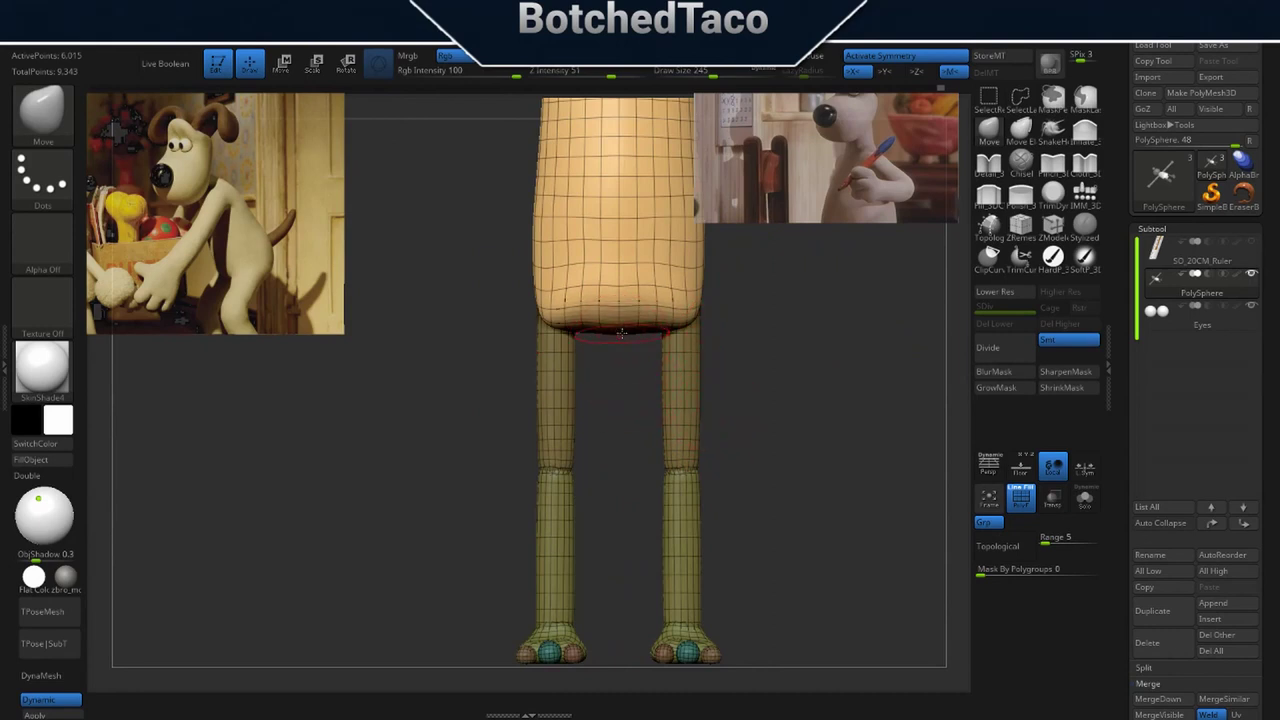
mouse_move(590, 343)
left_mouse_down()
mouse_move(632, 350)
mouse_move(638, 371)
mouse_move(640, 258)
left_mouse_up()
Refine the torso's side profile, pushing the lower belly slightly forward and shaping the rear near the tail.
right_click_drag(678, 399, 725, 593)
left_click_drag(795, 551, 720, 243)
mouse_move(801, 413)
left_mouse_down()
mouse_move(757, 503)
mouse_move(769, 457)
left_mouse_up()
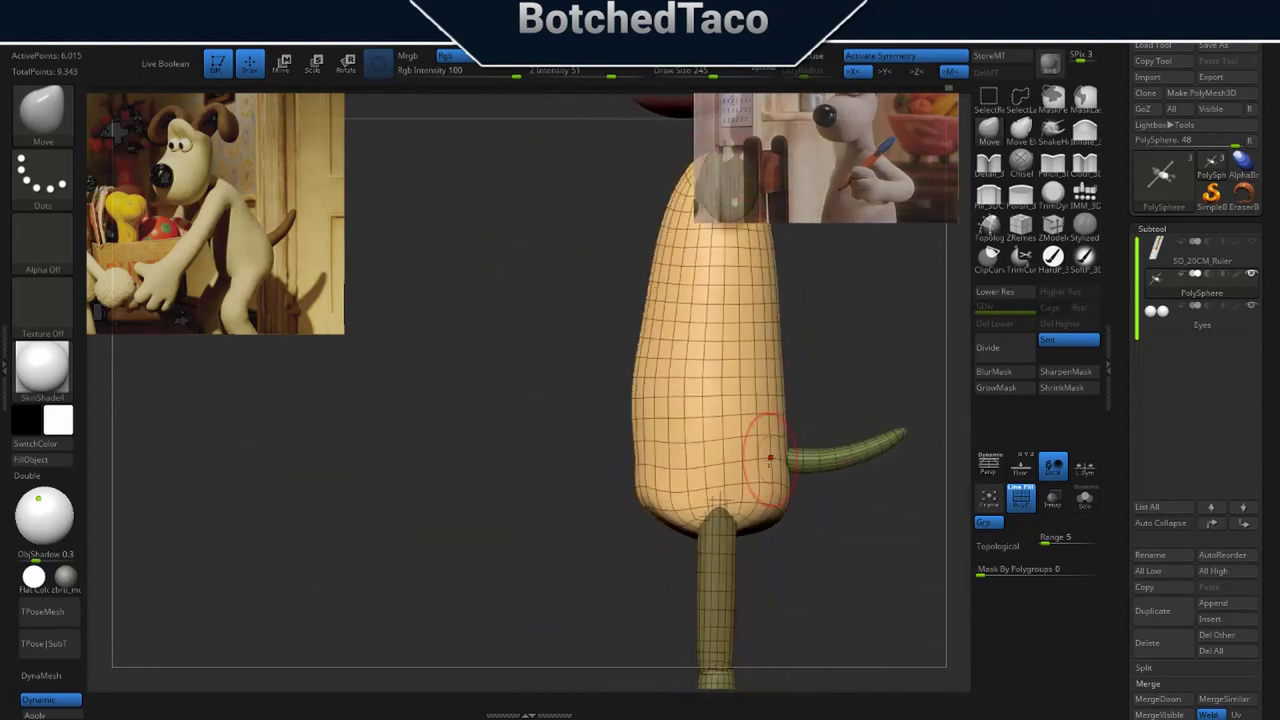
right_click_drag(658, 532, 672, 532)
right_click(671, 531)
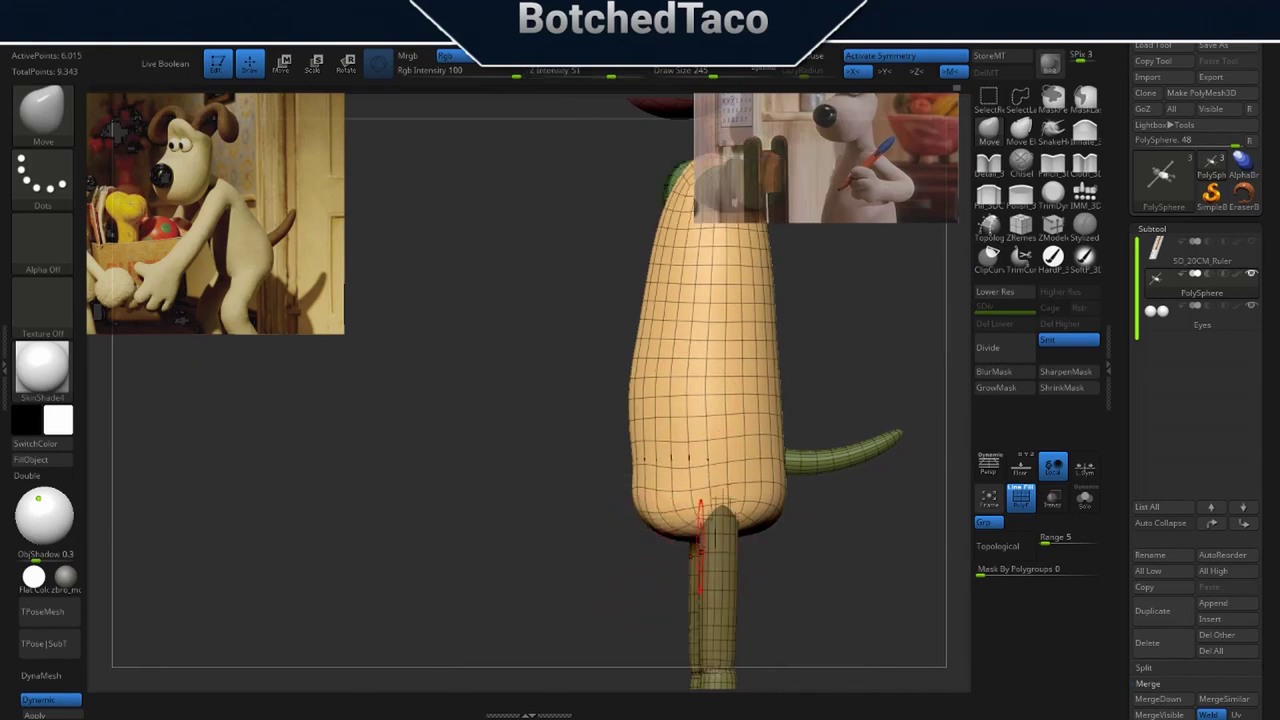
left_click_drag(639, 457, 630, 464)
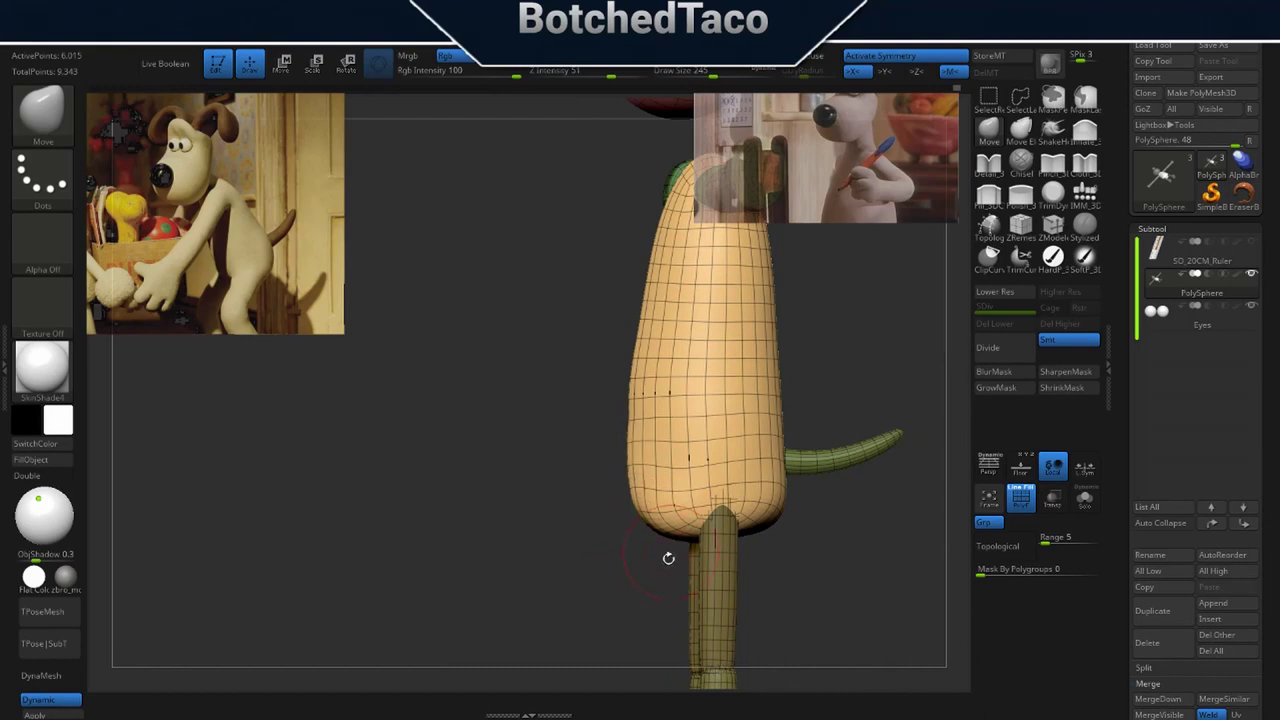
left_click_drag(777, 540, 855, 515)
key("f")
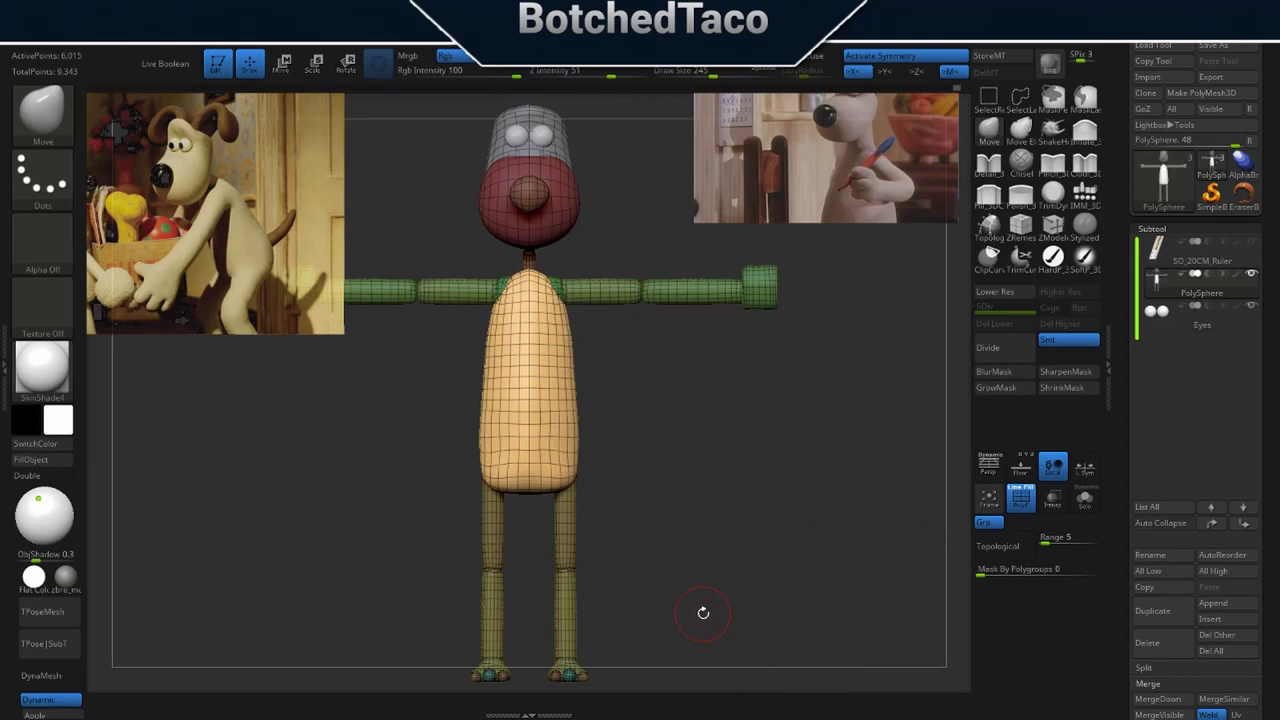
Enlarge the Move brush to a draw size of 372 and adjust the upper torso's side contours below the shoulders.
key("s")
left_click_drag(651, 371, 660, 370)
left_click_drag(571, 341, 559, 313)
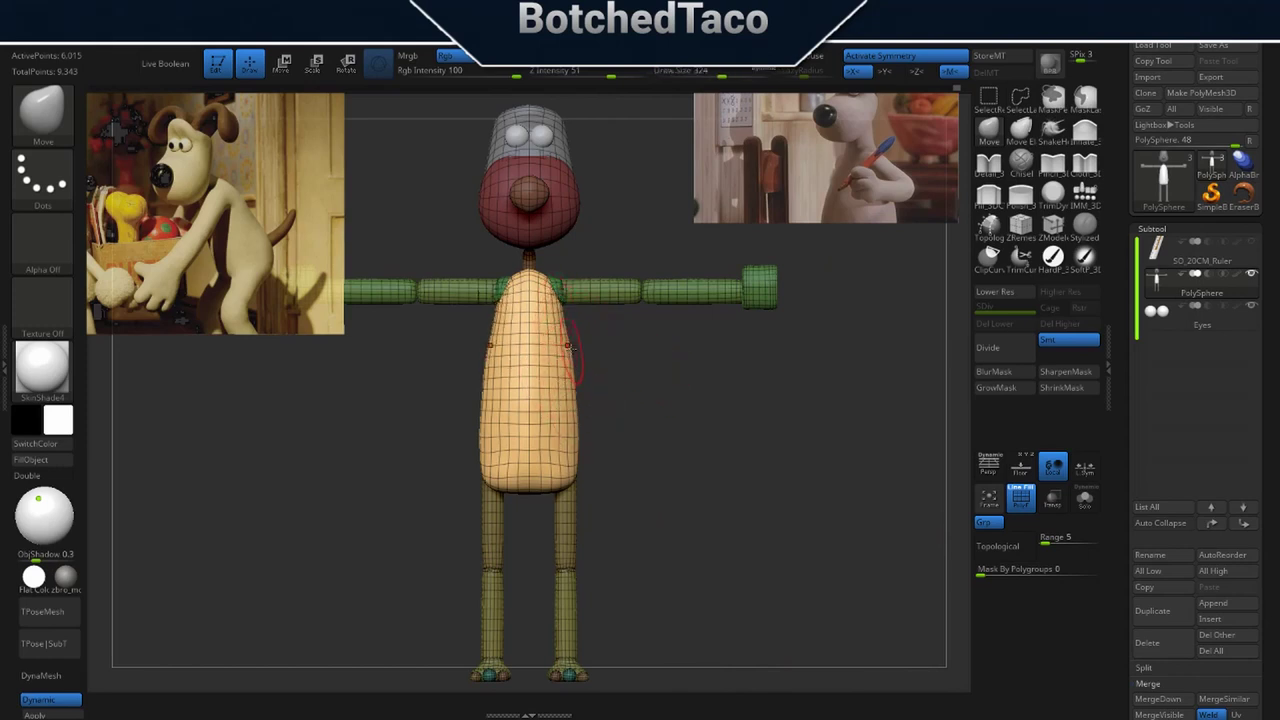
key("ctrl")
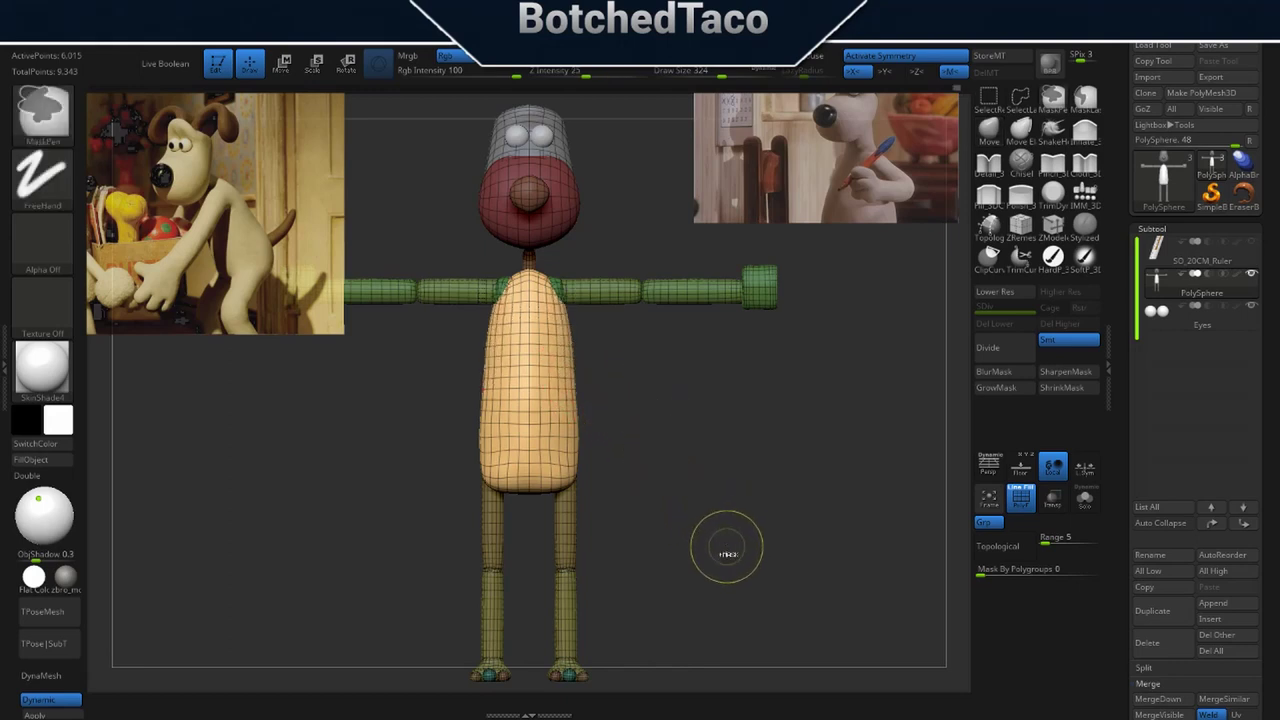
key("s")
left_click(768, 464)
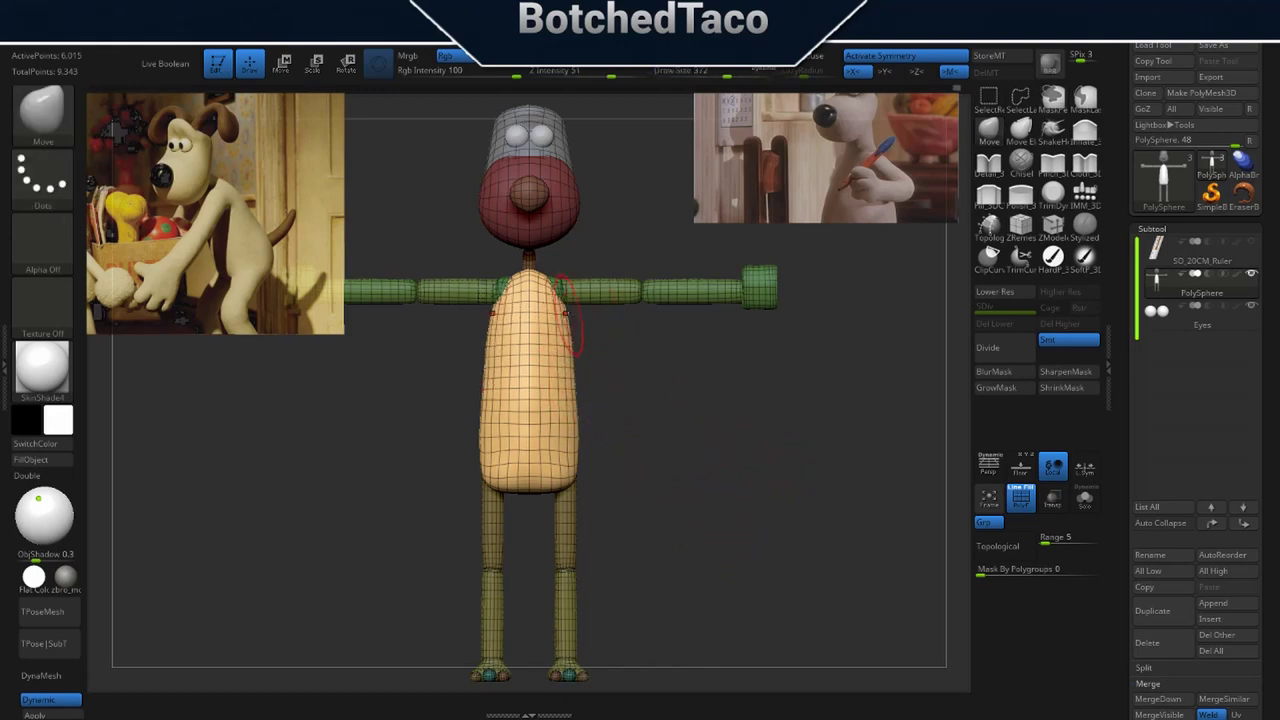
right_click_drag(651, 417, 771, 431, "ctrl")
mouse_move(753, 355)
right_mouse_down("alt")
mouse_move(764, 488)
mouse_move(689, 457)
mouse_move(658, 485)
right_mouse_up("alt")
Mask everything except the shoulder spheres and nudge them into shape against the upper torso with the Move brush.
key("w")
left_click(555, 361, "ctrl")
key("q")
left_click_drag(658, 486, 621, 551)
right_click_drag(587, 401, 605, 308)
left_click_drag(608, 304, 611, 297)
mouse_move(646, 350)
right_mouse_down()
mouse_move(663, 285)
mouse_move(648, 308)
right_mouse_up()
left_click_drag(645, 310, 648, 302)
right_click_drag(649, 302, 658, 271)
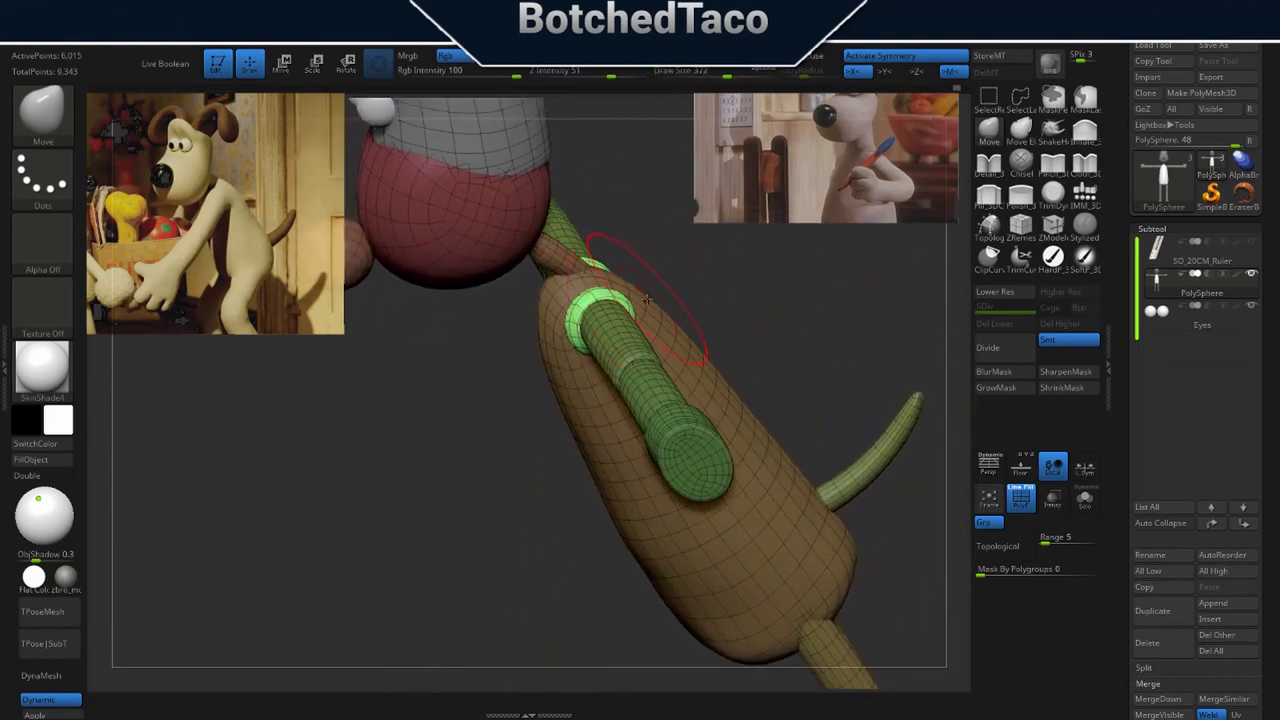
Recenter the transform gizmo on the unmasked shoulder spheres, then reposition and scale them symmetrically against the torso.
key("w")
left_click_drag(569, 335, 612, 313)
key("ctrl+z")
left_click(587, 230, "alt")
right_click_drag(704, 302, 742, 284)
left_click_drag(488, 336, 471, 334)
mouse_move(619, 395)
right_mouse_down()
mouse_move(445, 391)
mouse_move(600, 391)
right_mouse_up()
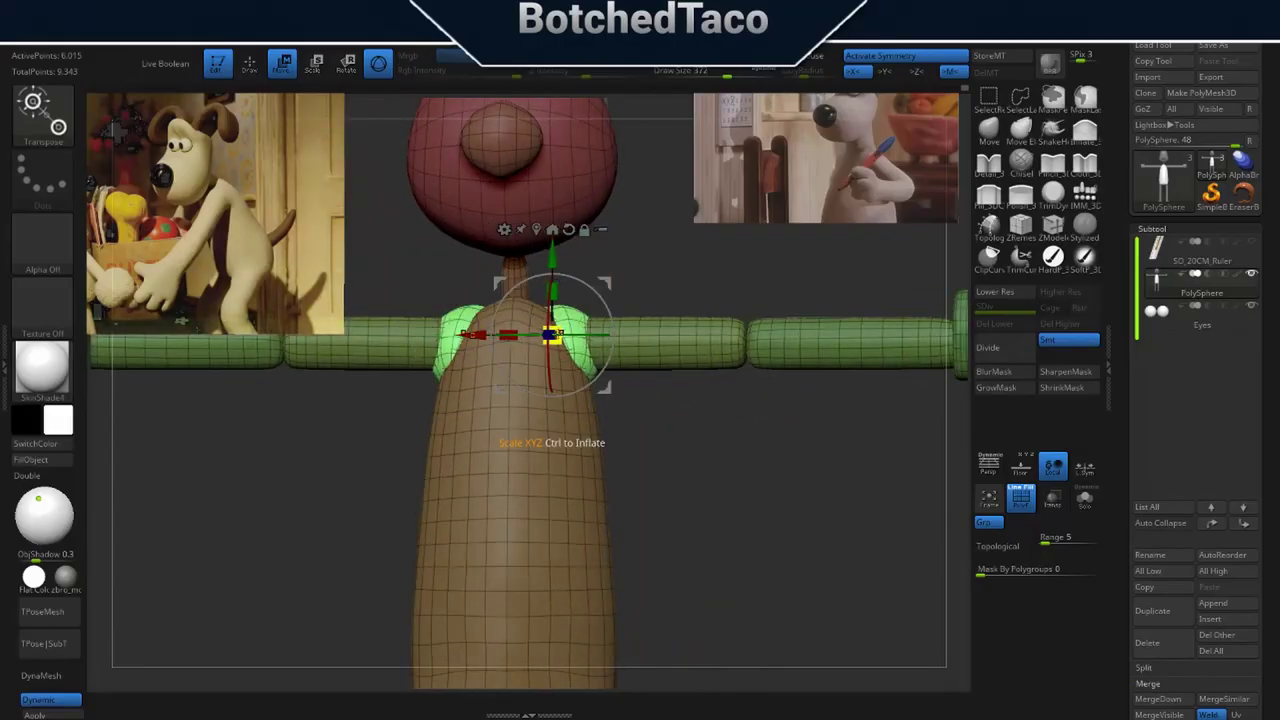
left_click_drag(541, 335, 548, 335)
right_click_drag(657, 429, 590, 457)
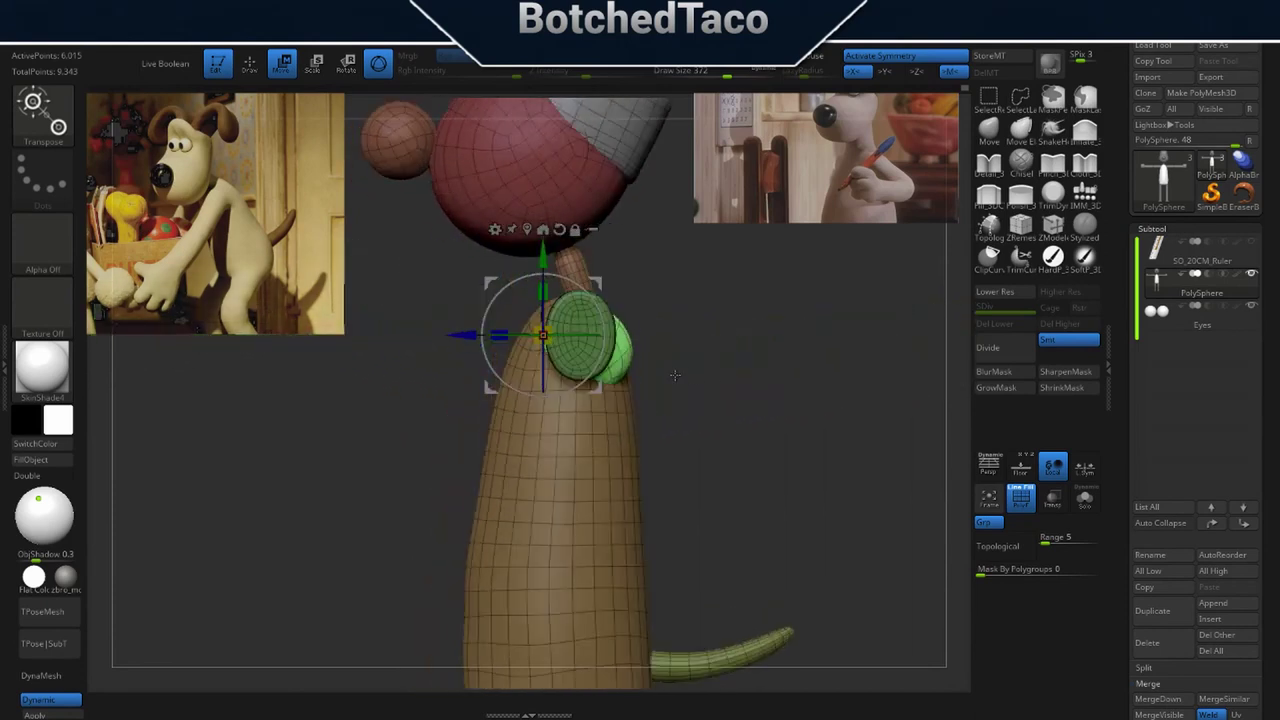
left_click_drag(468, 333, 456, 336)
right_click_drag(712, 410, 648, 422)
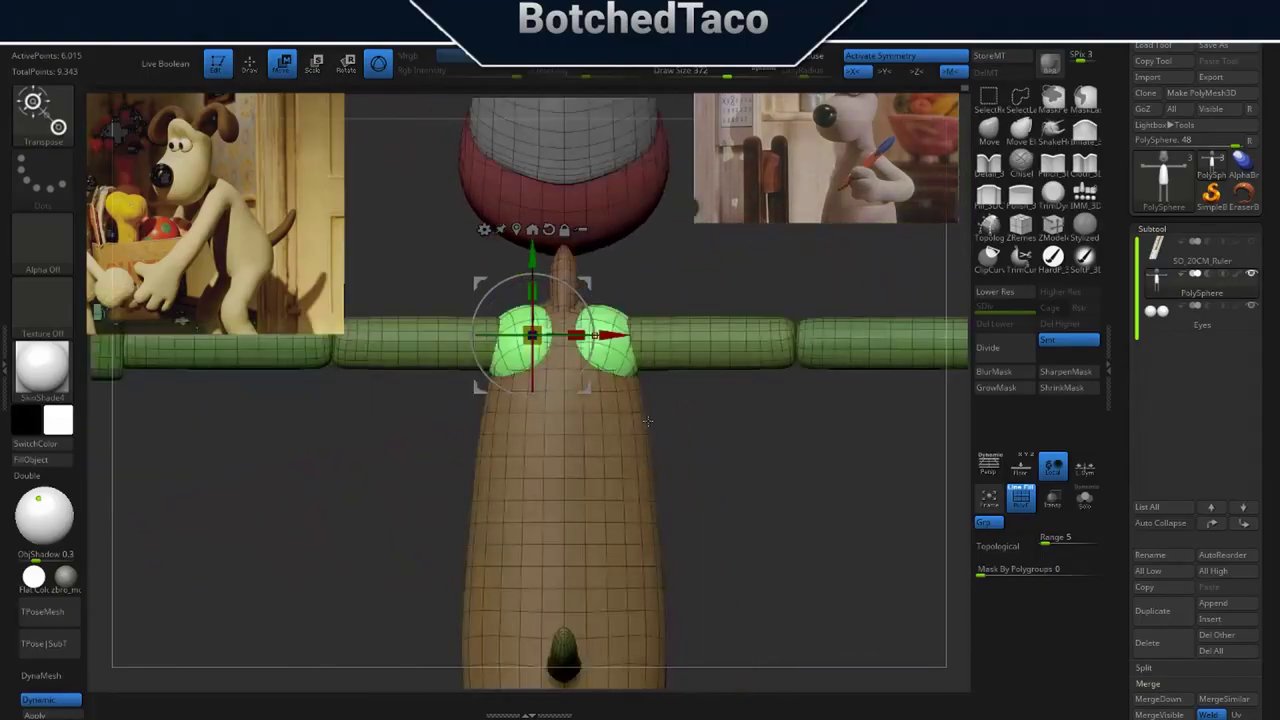
Set the Move brush draw size to 234 and shape the shoulder spheres from behind and around the neck.
key("q")
key("s")
left_click_drag(710, 424, 701, 425)
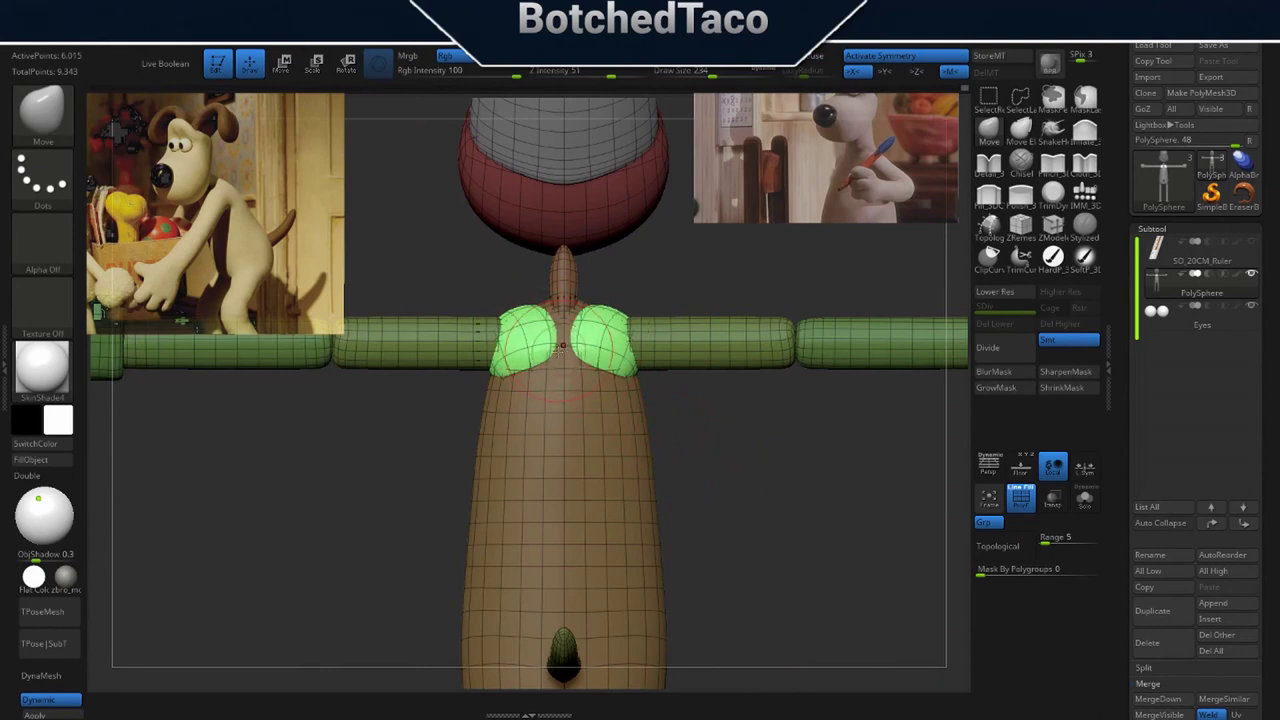
right_click_drag(584, 360, 598, 455)
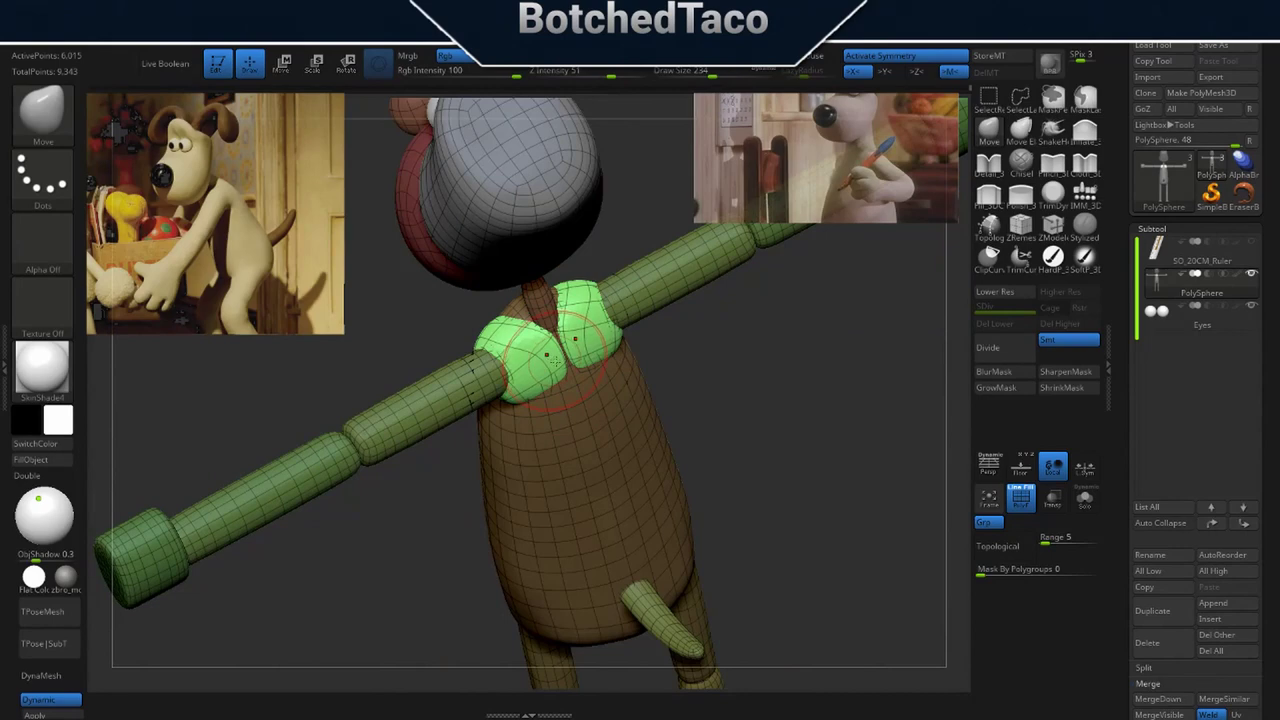
right_click_drag(555, 361, 641, 410)
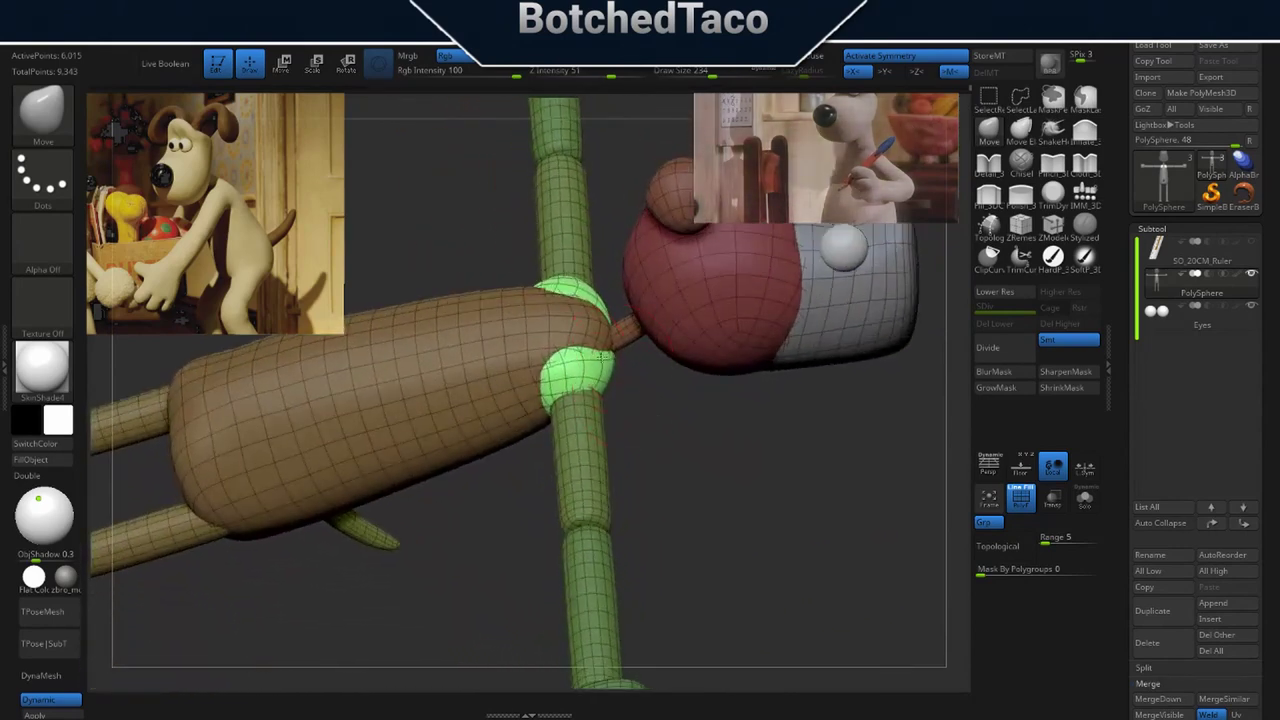
right_click_drag(605, 346, 610, 363)
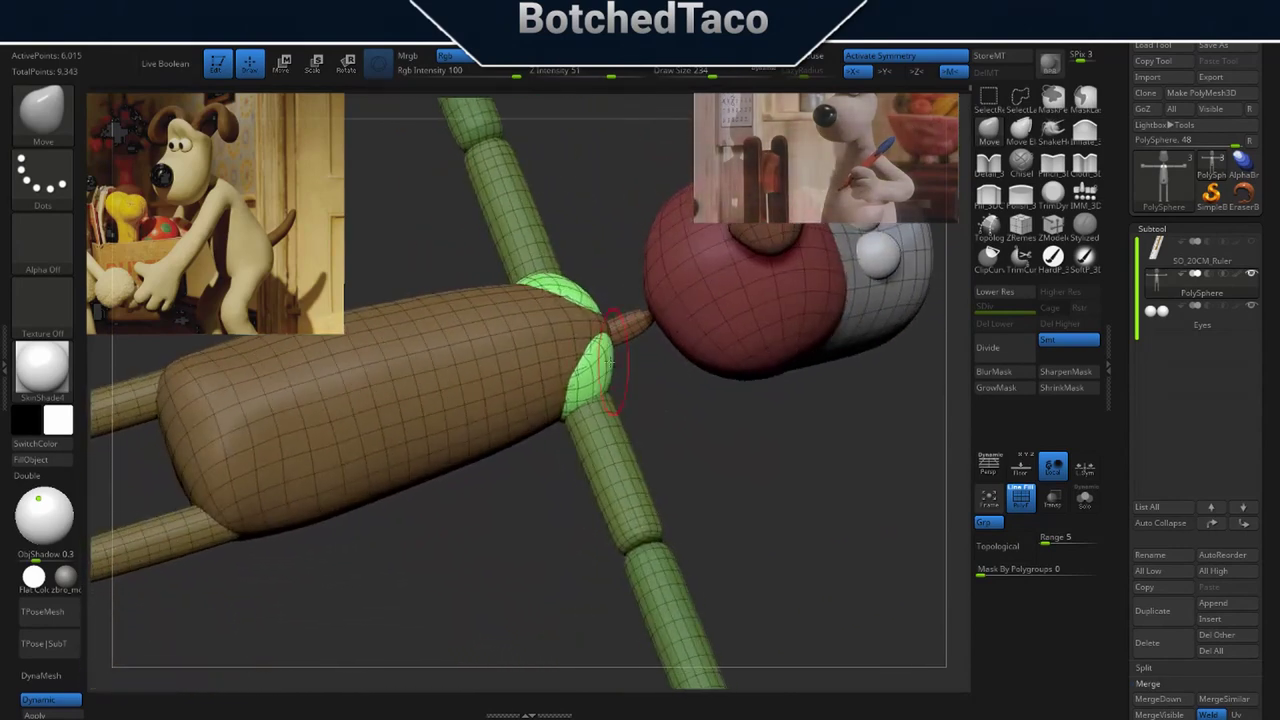
mouse_move(604, 360)
left_mouse_down()
mouse_move(628, 428)
mouse_move(589, 423)
mouse_move(668, 418)
mouse_move(720, 386)
mouse_move(748, 436)
left_mouse_up()
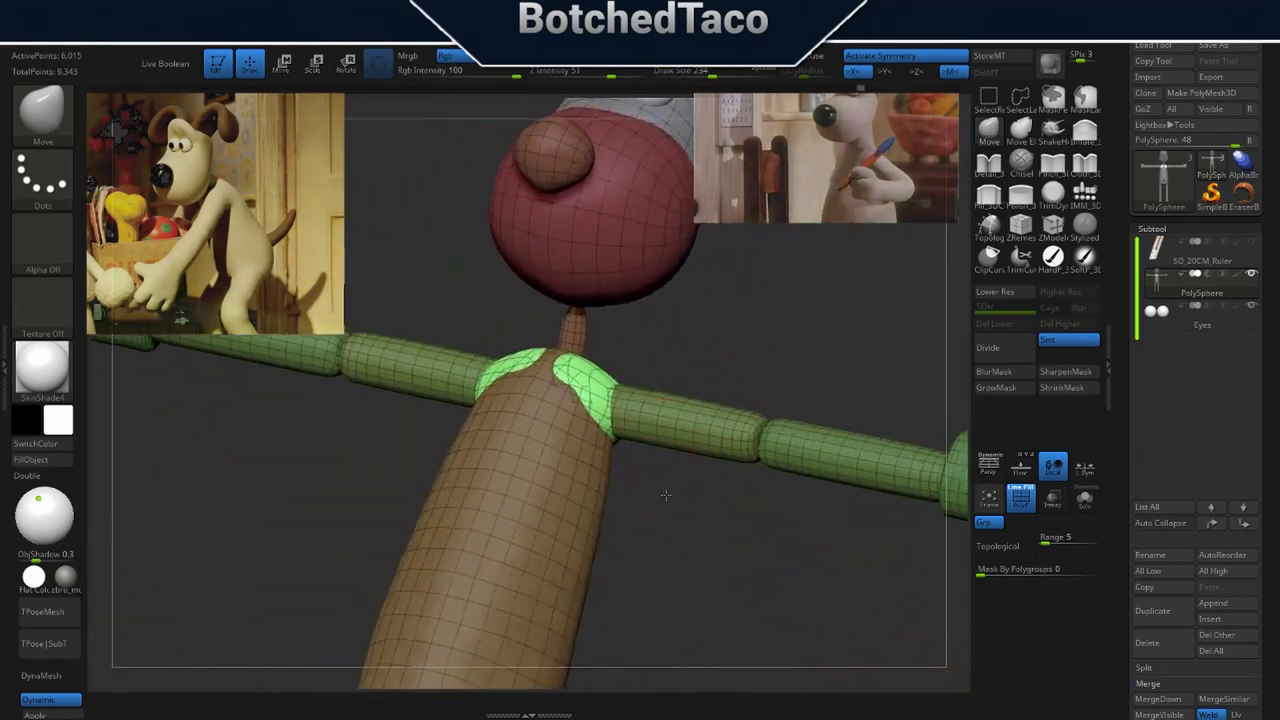
Refine the shoulder spheres' outer contours where they meet the arms, undoing the unwanted stroke.
left_click_drag(663, 494, 688, 472, "shift")
mouse_move(622, 437)
left_mouse_down()
mouse_move(640, 446)
mouse_move(617, 454)
left_mouse_up()
key("ctrl+z")
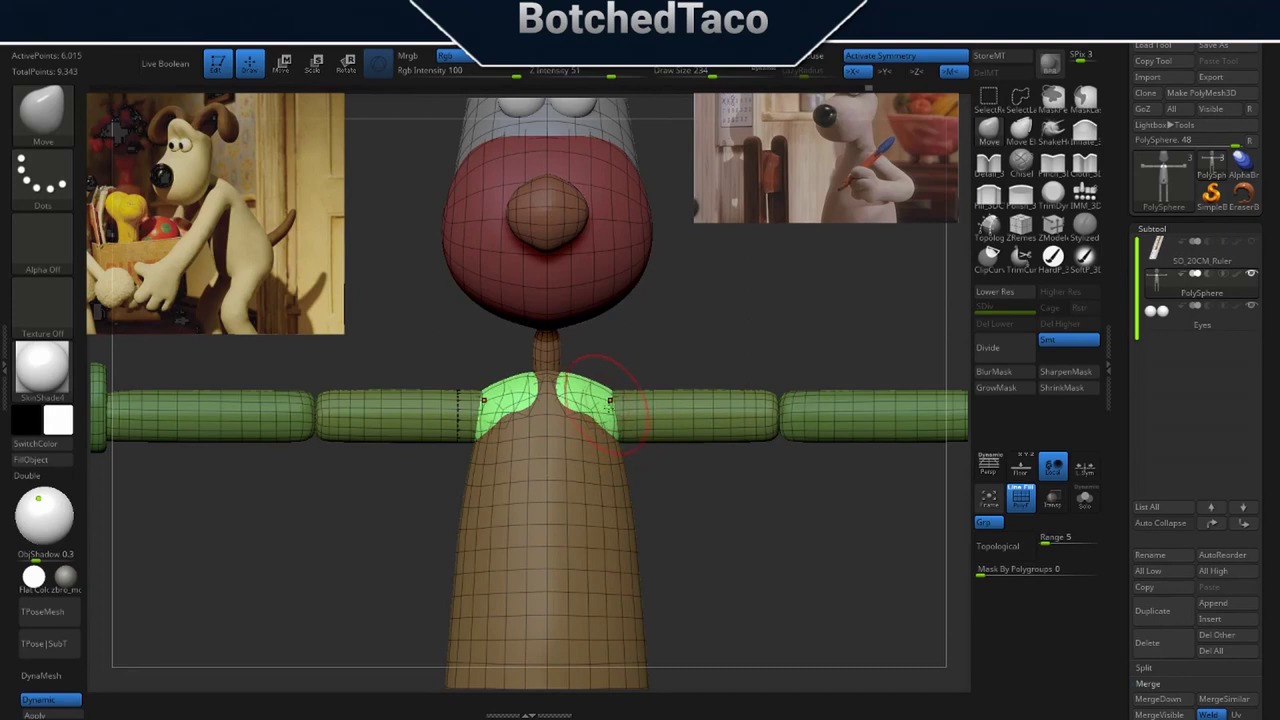
right_click_drag(611, 409, 551, 446)
mouse_move(729, 418)
right_mouse_down()
mouse_move(699, 445)
mouse_move(708, 466)
right_mouse_up()
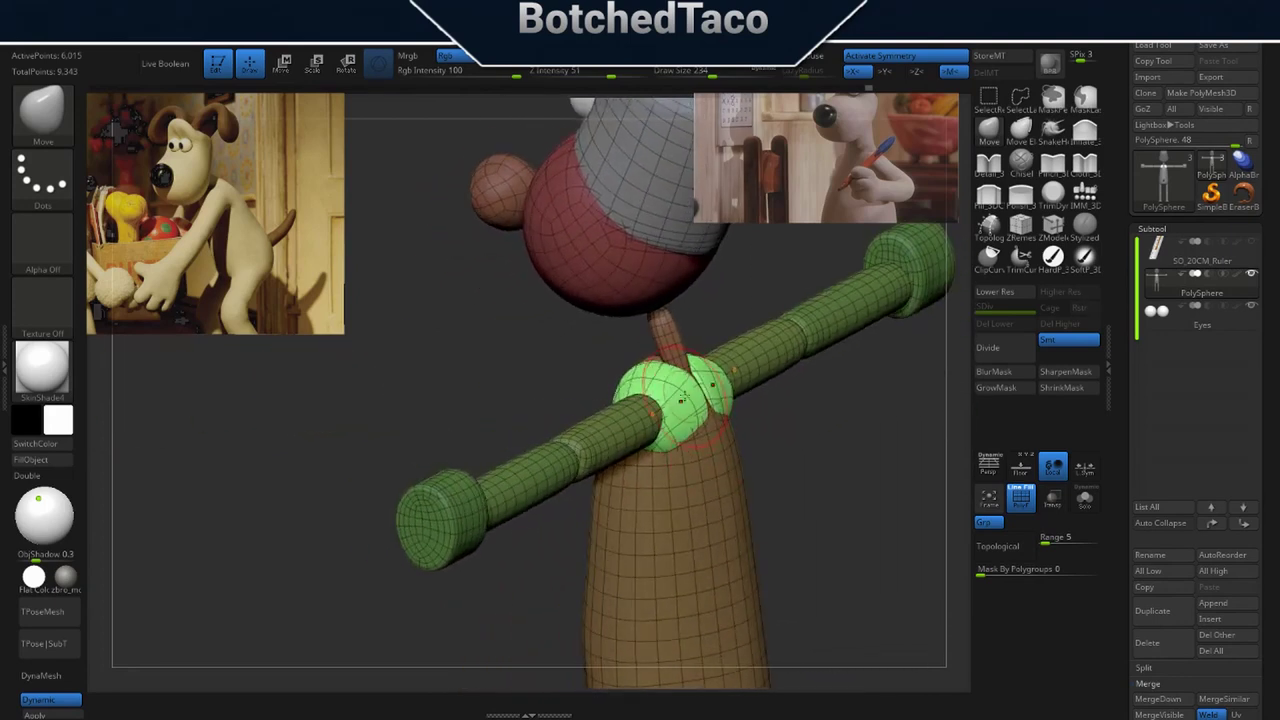
mouse_move(728, 396)
right_mouse_down()
mouse_move(700, 403)
mouse_move(738, 370)
right_mouse_up()
right_click_drag(734, 441, 790, 458)
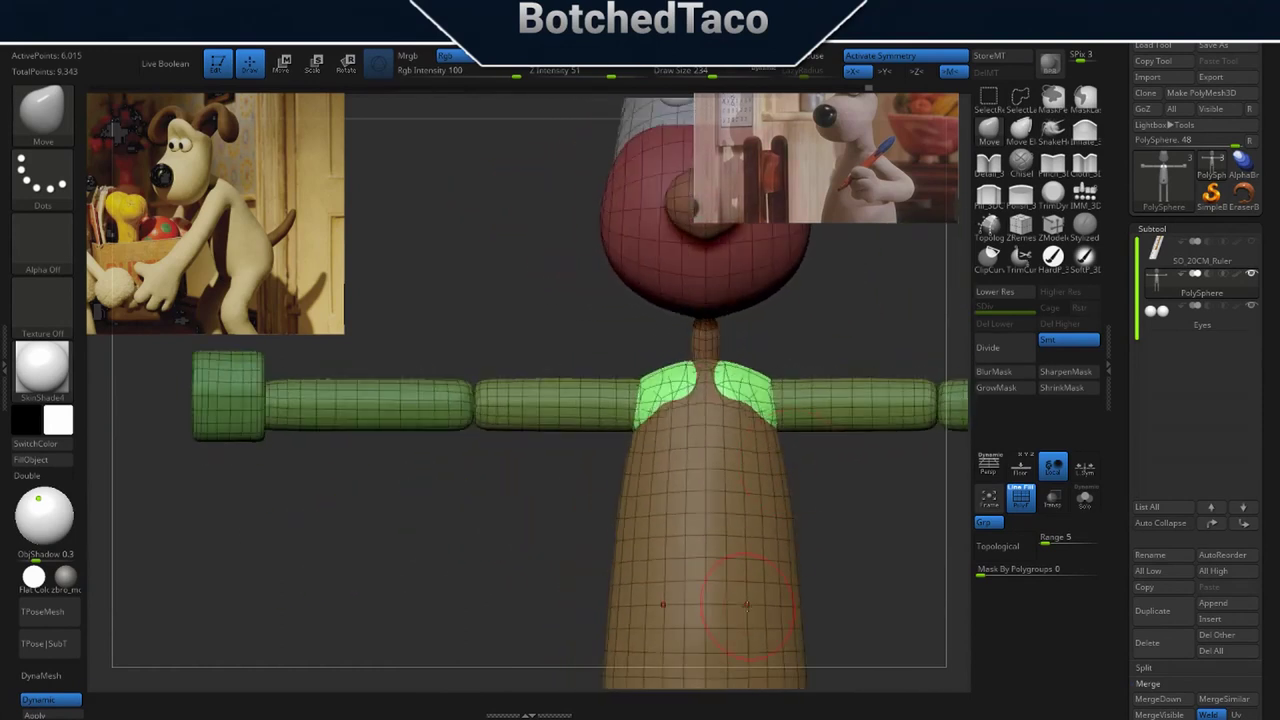
key("f")
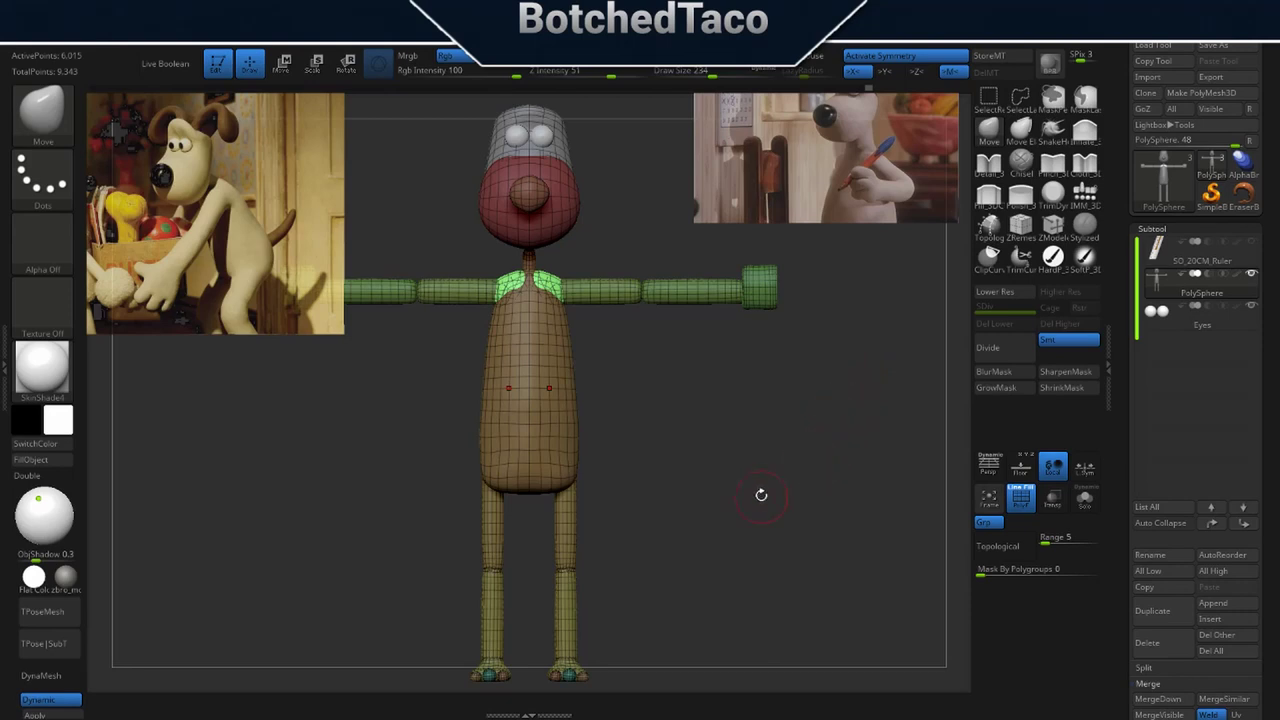
Insert a symmetrical pair of QuadSphere-2 spheres on top of the head with the insert-mesh brush.
left_click_drag(810, 343, 797, 455, "alt")
left_click_drag(671, 443, 685, 580, "alt")
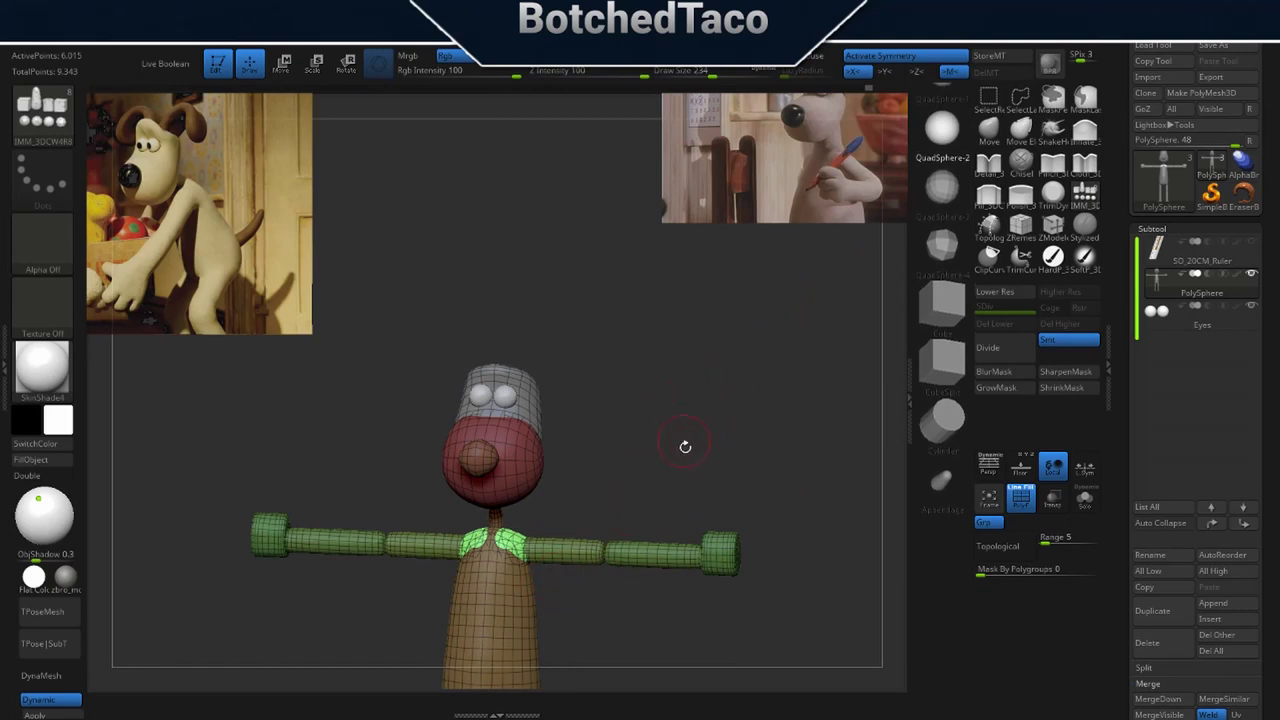
left_click_drag(675, 366, 671, 552)
left_click_drag(622, 595, 674, 397, "alt")
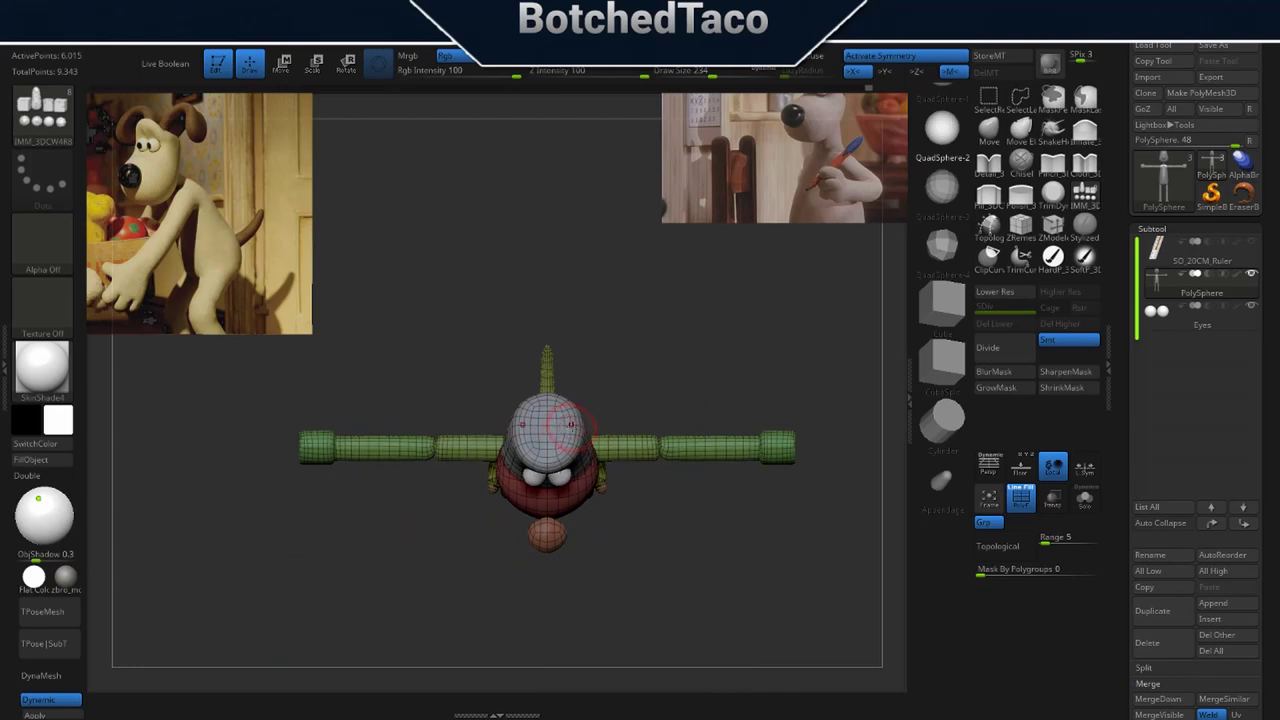
left_click_drag(574, 430, 576, 444)
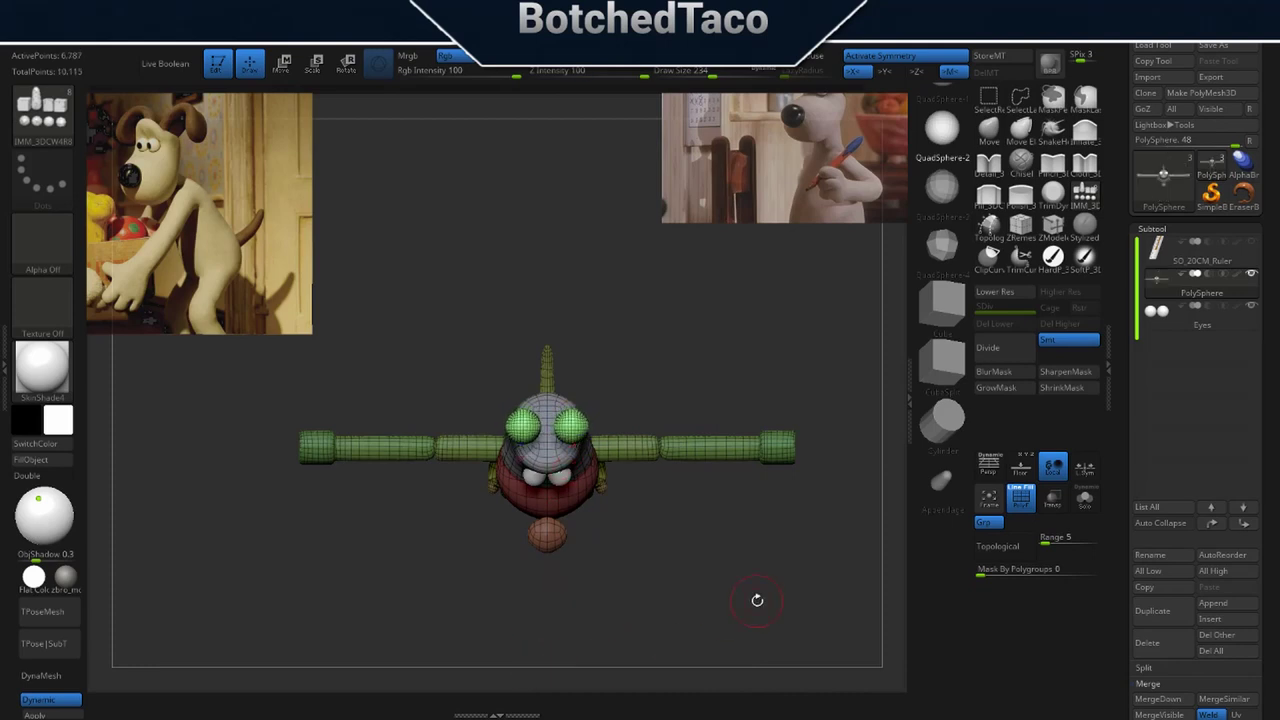
Invert the mask, hide the two new head spheres and split them off into their own subtool.
left_click(712, 333, "ctrl")
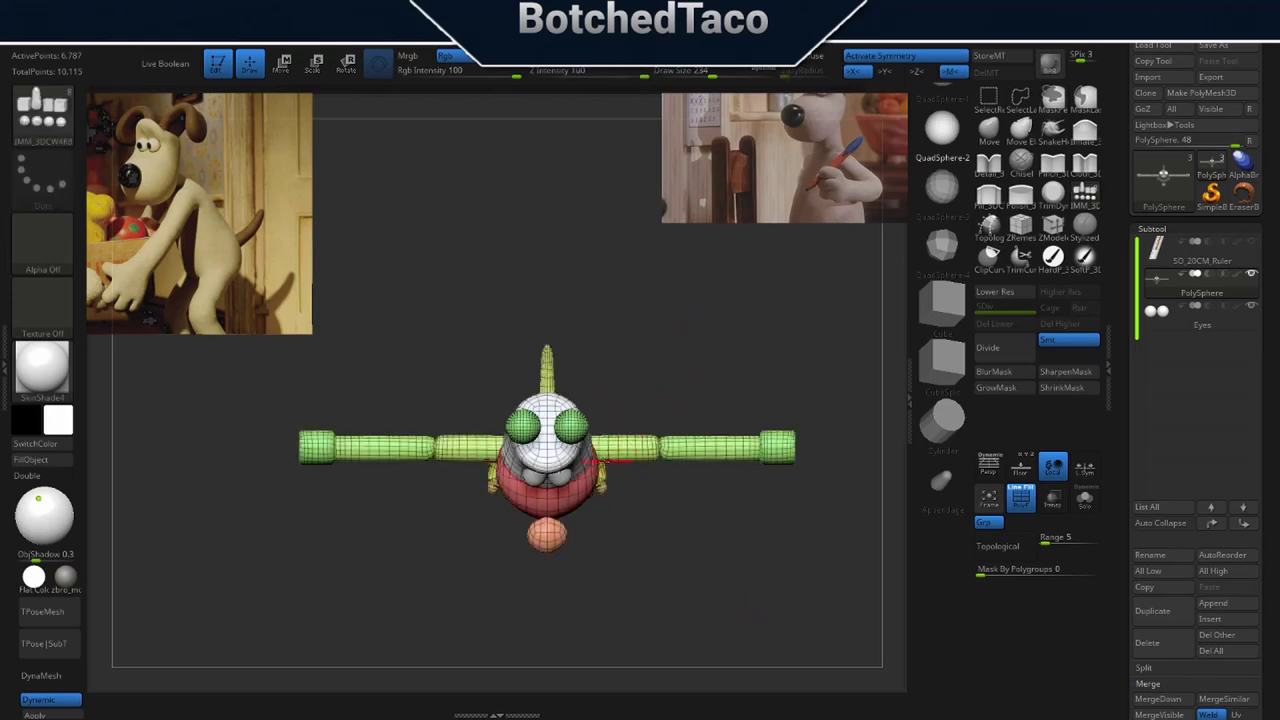
left_click(572, 425, "ctrl+shift")
left_click(575, 429, "ctrl+shift")
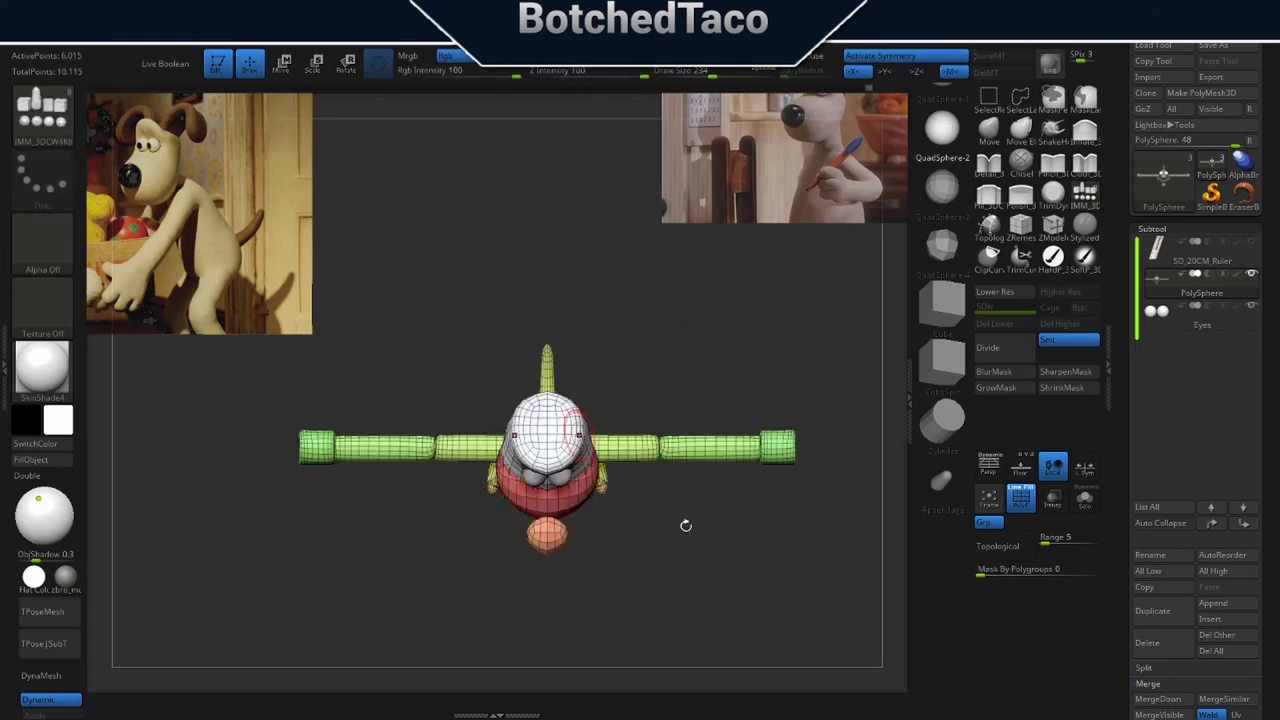
key("3")
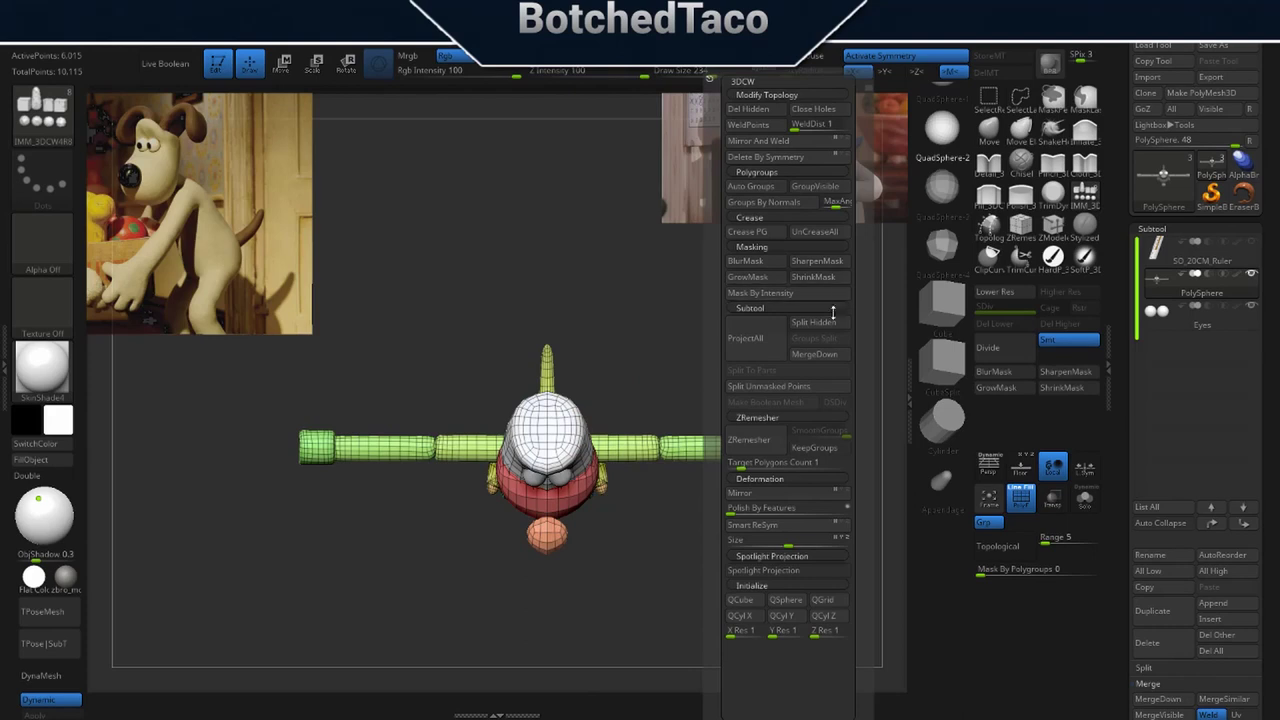
left_click(824, 323)
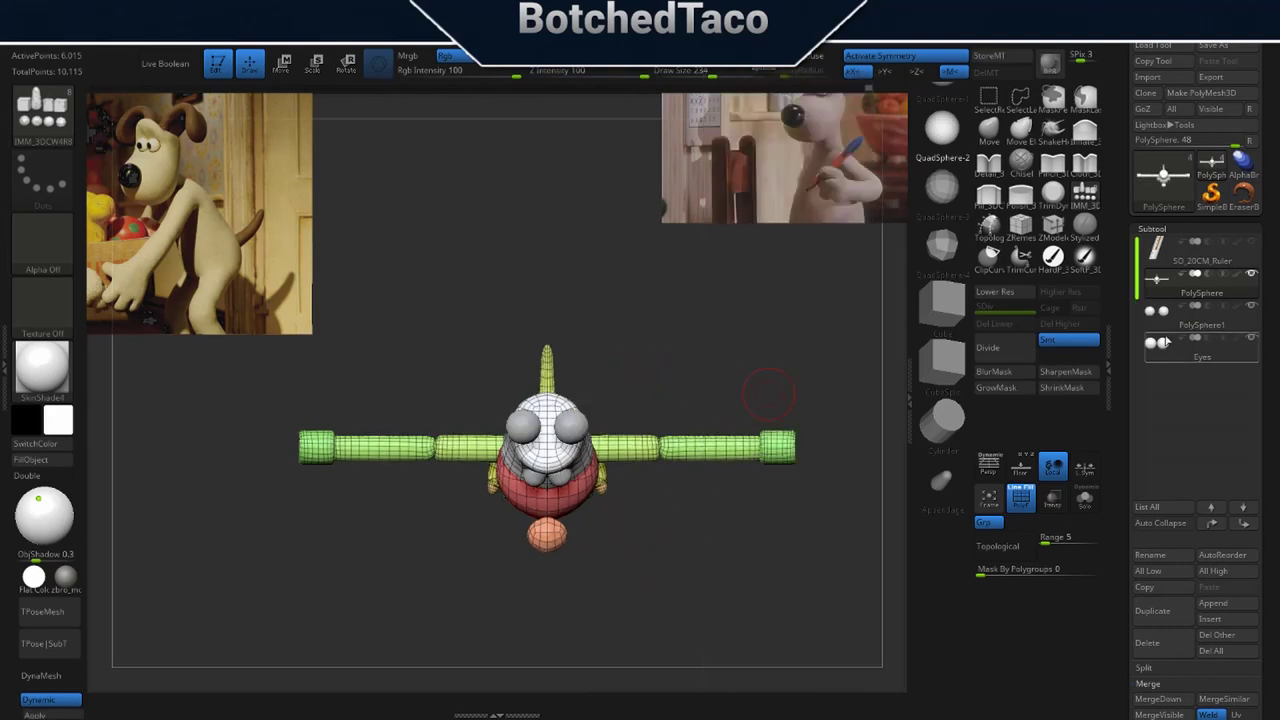
Select the split-off subtool holding the two head-top spheres and rename it as Ears.
left_click(1153, 322)
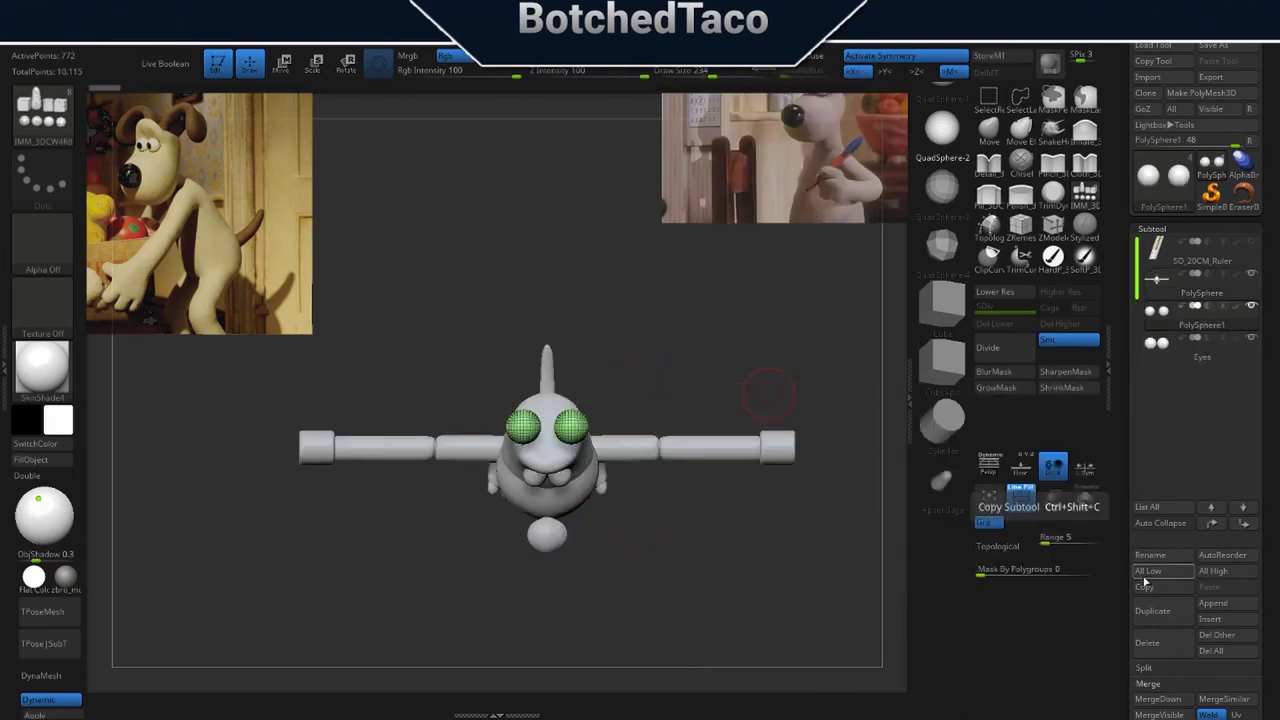
left_click(1143, 555)
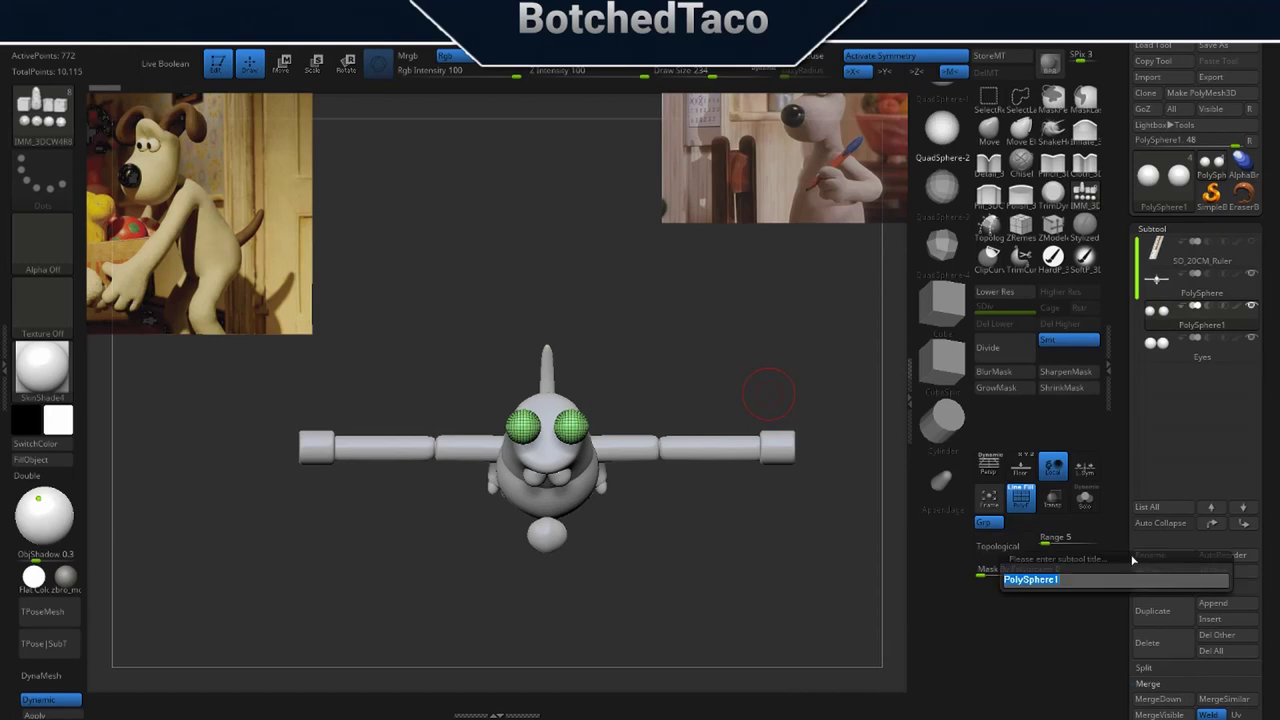
type("Ears")
key("Return")
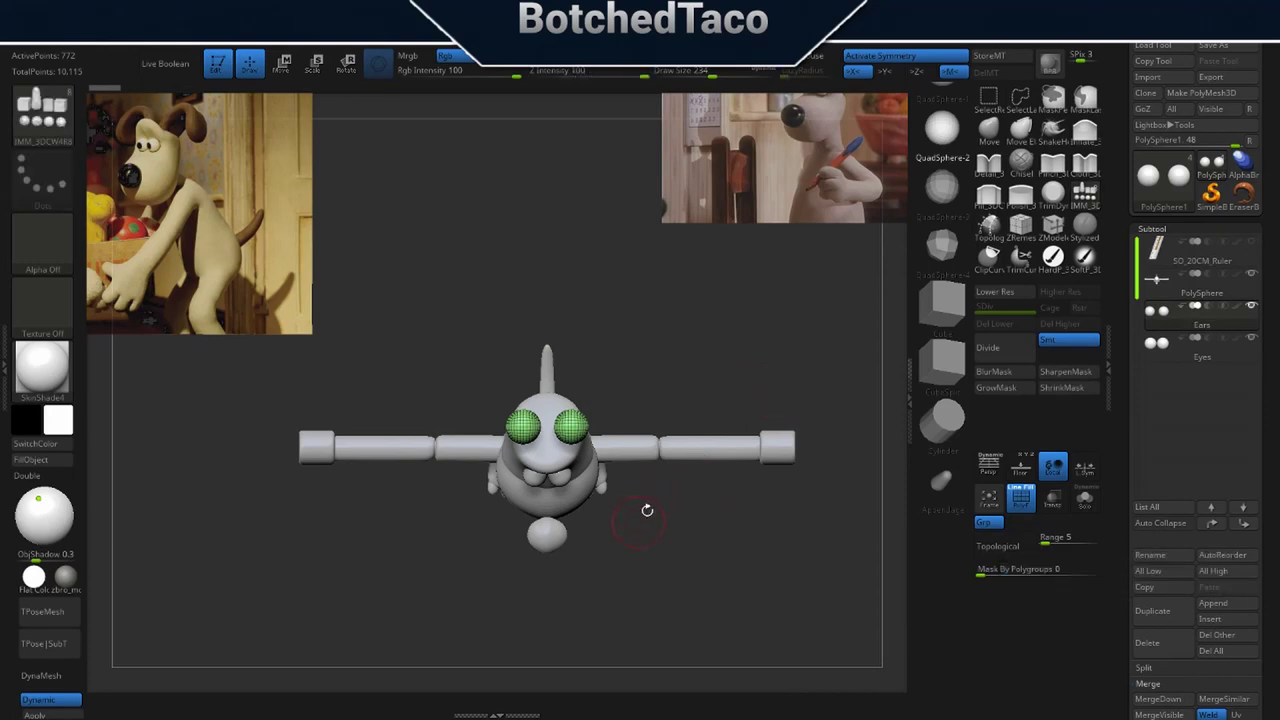
left_click_drag(668, 514, 632, 422)
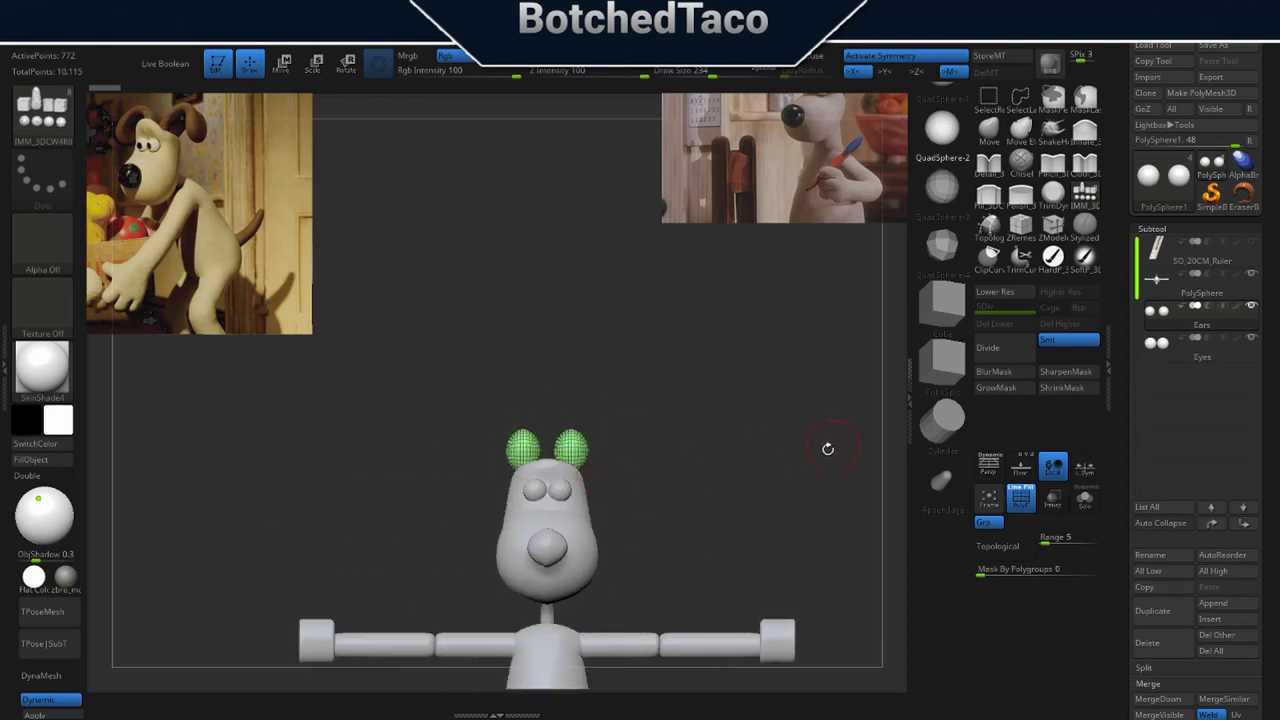
Stretch the ear spheres vertically and narrow them front to back into tall ovals, undoing the excess stretches.
key("w")
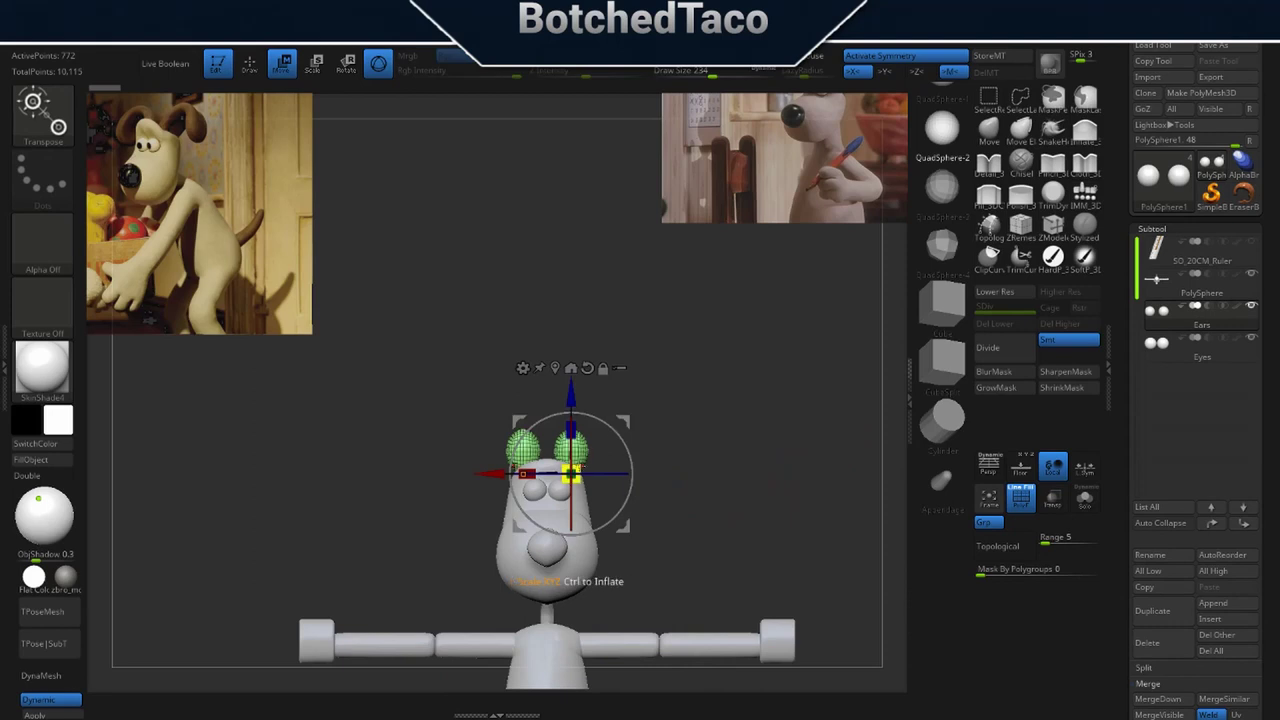
left_click_drag(735, 450, 655, 446)
left_click_drag(570, 475, 629, 476)
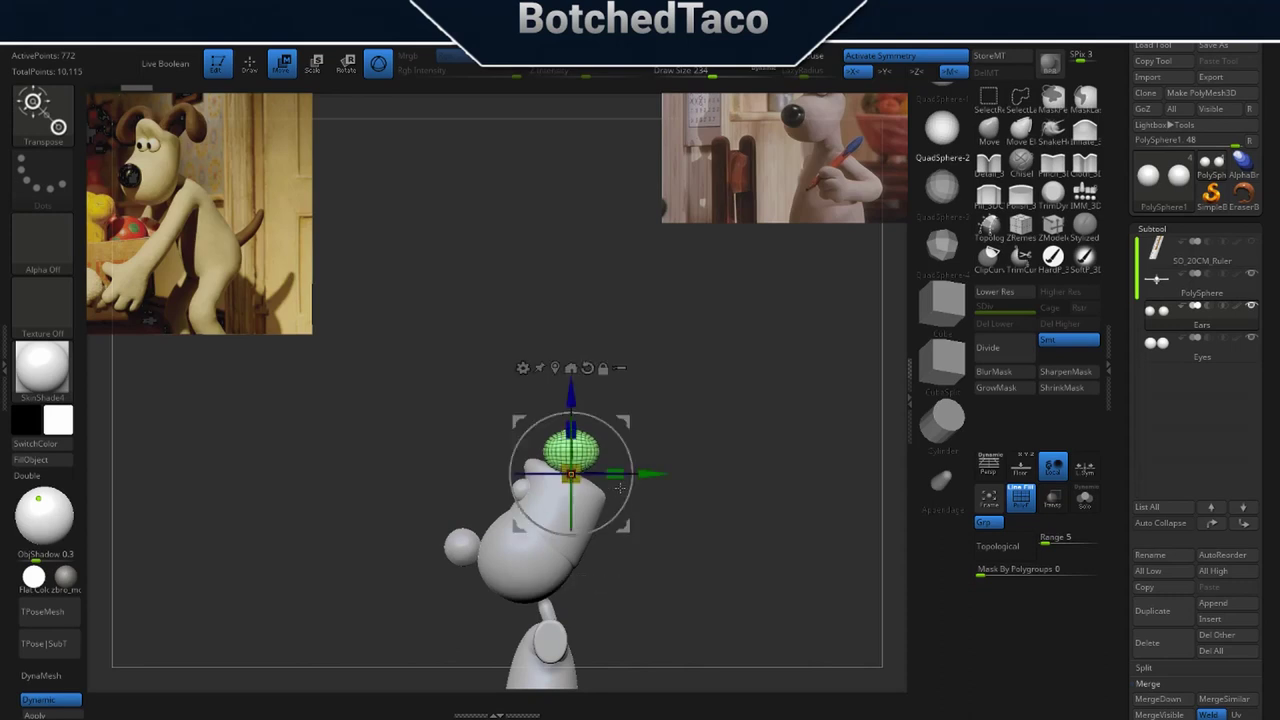
left_click_drag(571, 429, 577, 312)
key("ctrl+z")
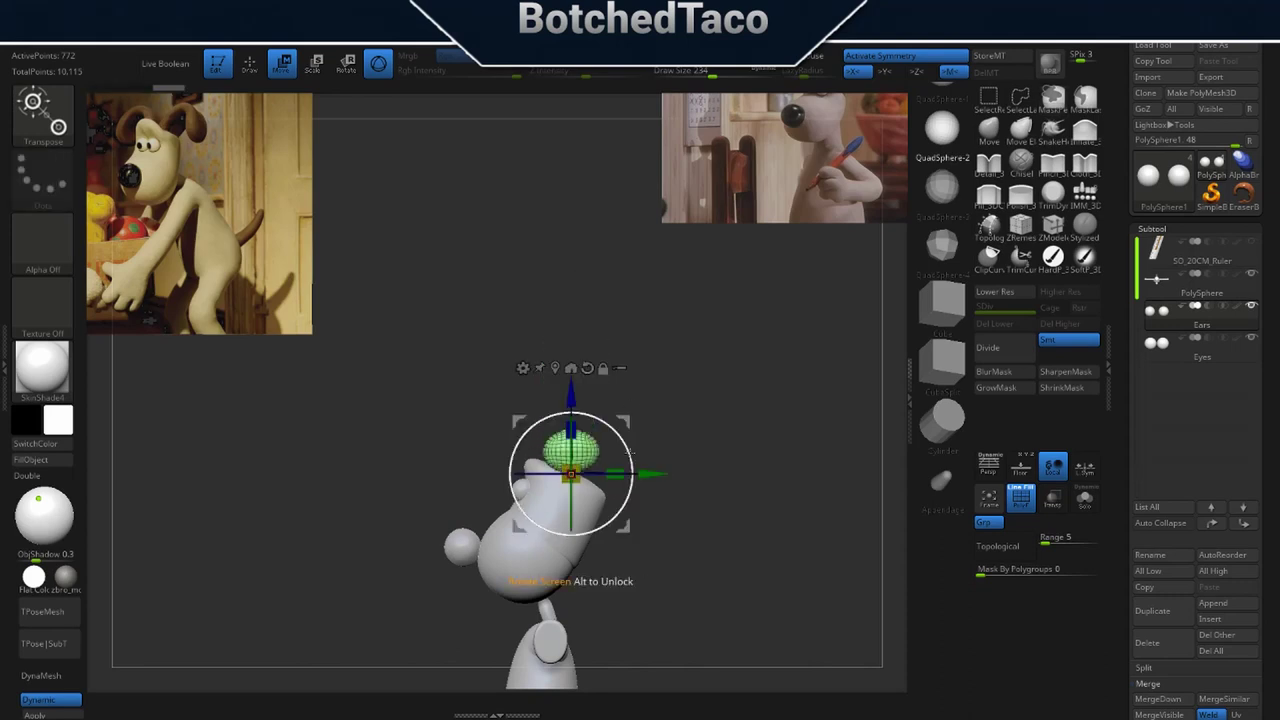
left_click_drag(571, 428, 573, 401)
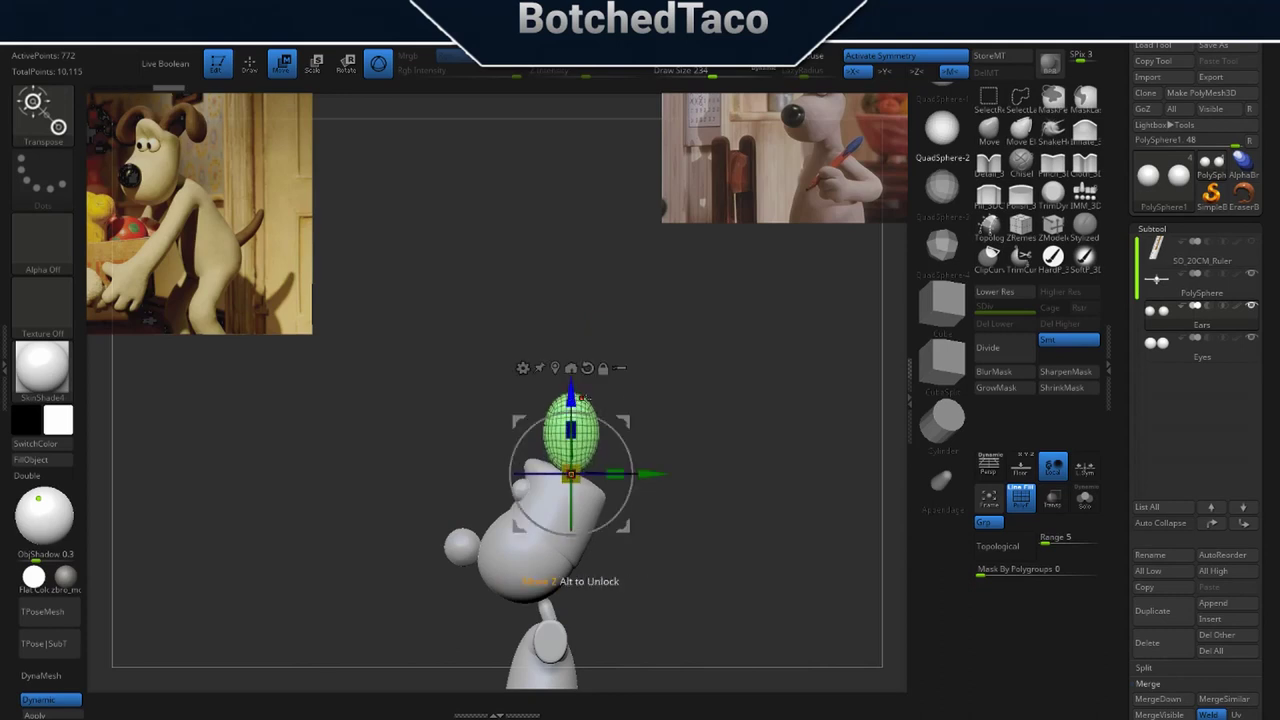
left_click_drag(617, 471, 609, 470)
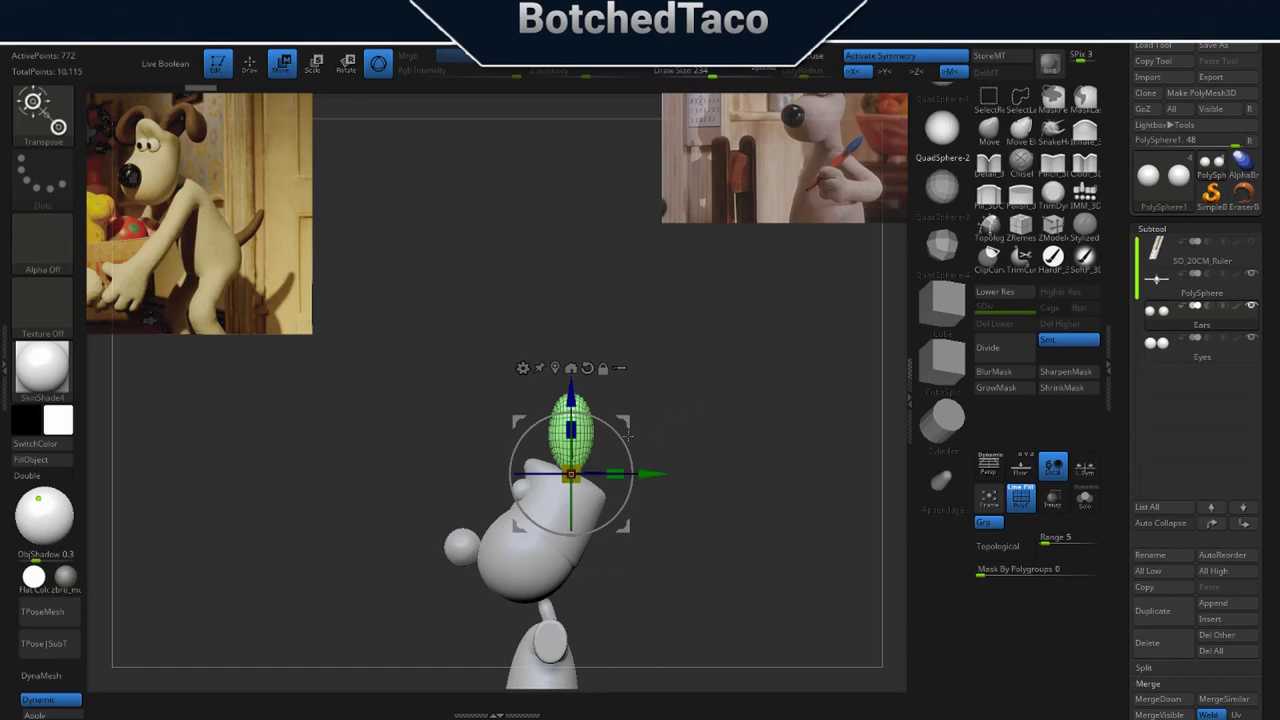
left_click_drag(571, 430, 571, 415)
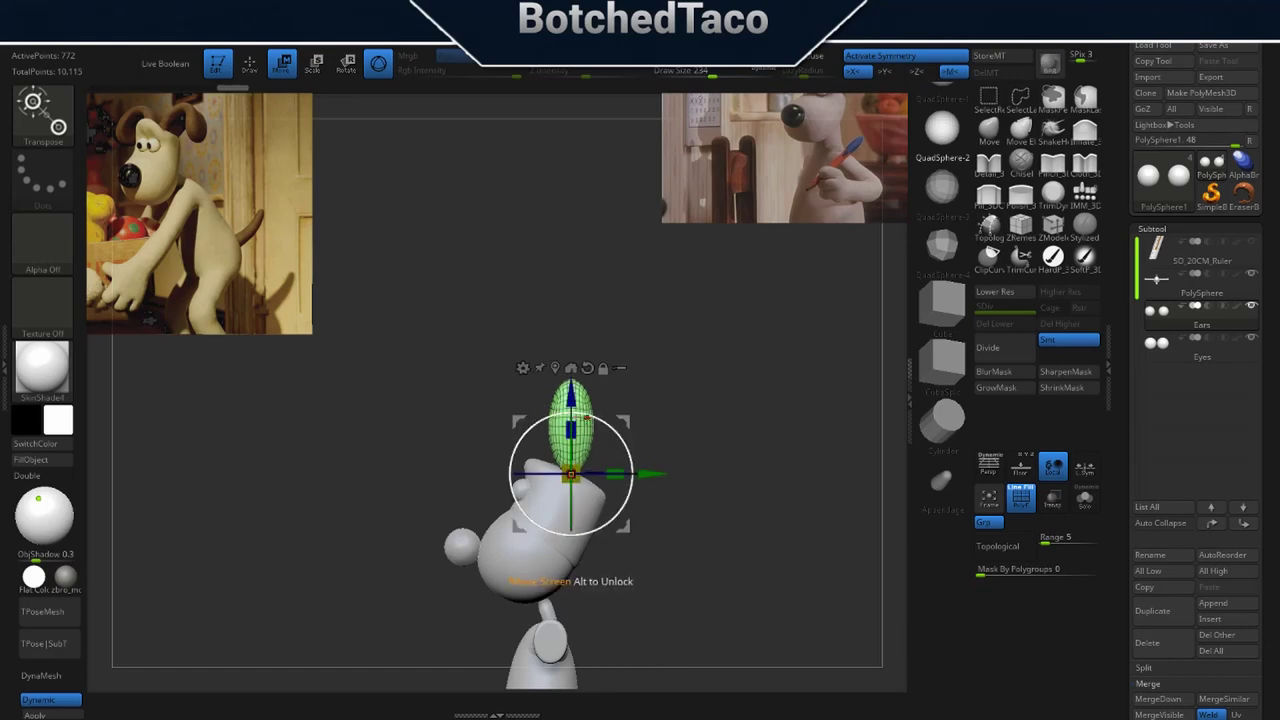
key("ctrl+z")
Flatten the oval ears sideways into thin upright blades.
left_click_drag(723, 419, 793, 425)
left_click_drag(570, 472, 505, 473)
mouse_move(746, 470)
left_mouse_down()
mouse_move(654, 470)
mouse_move(730, 453)
mouse_move(761, 465)
left_mouse_up()
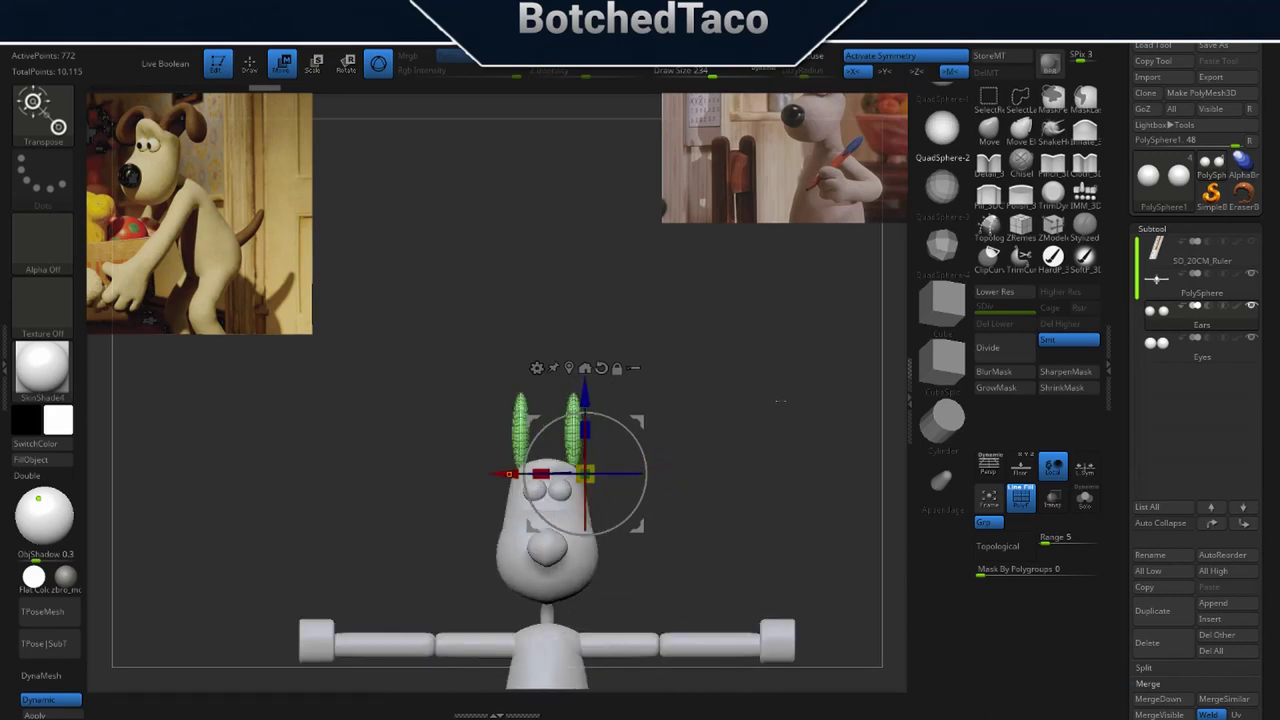
Remesh the thin ears with ZRemesher, stretch them much taller above the head, and remesh them again.
key("space")
left_click(766, 448)
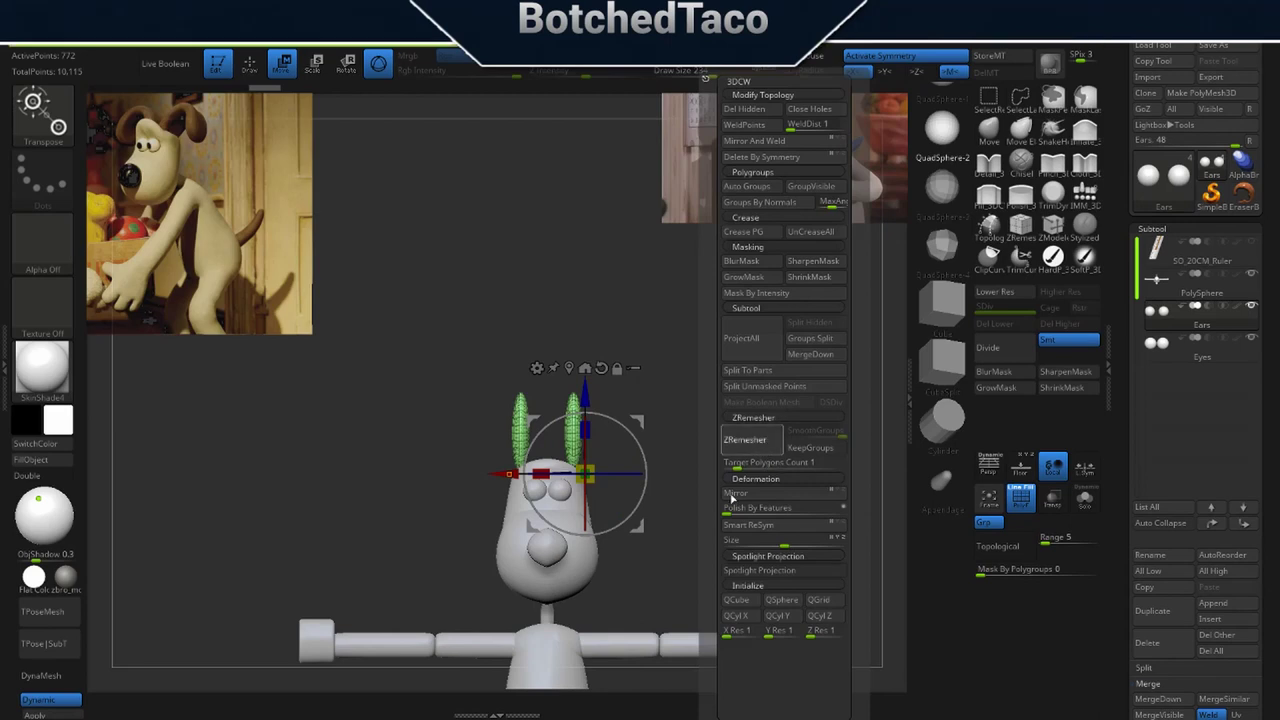
left_click(735, 494)
left_click_drag(586, 428, 586, 378)
left_click_drag(666, 367, 653, 405)
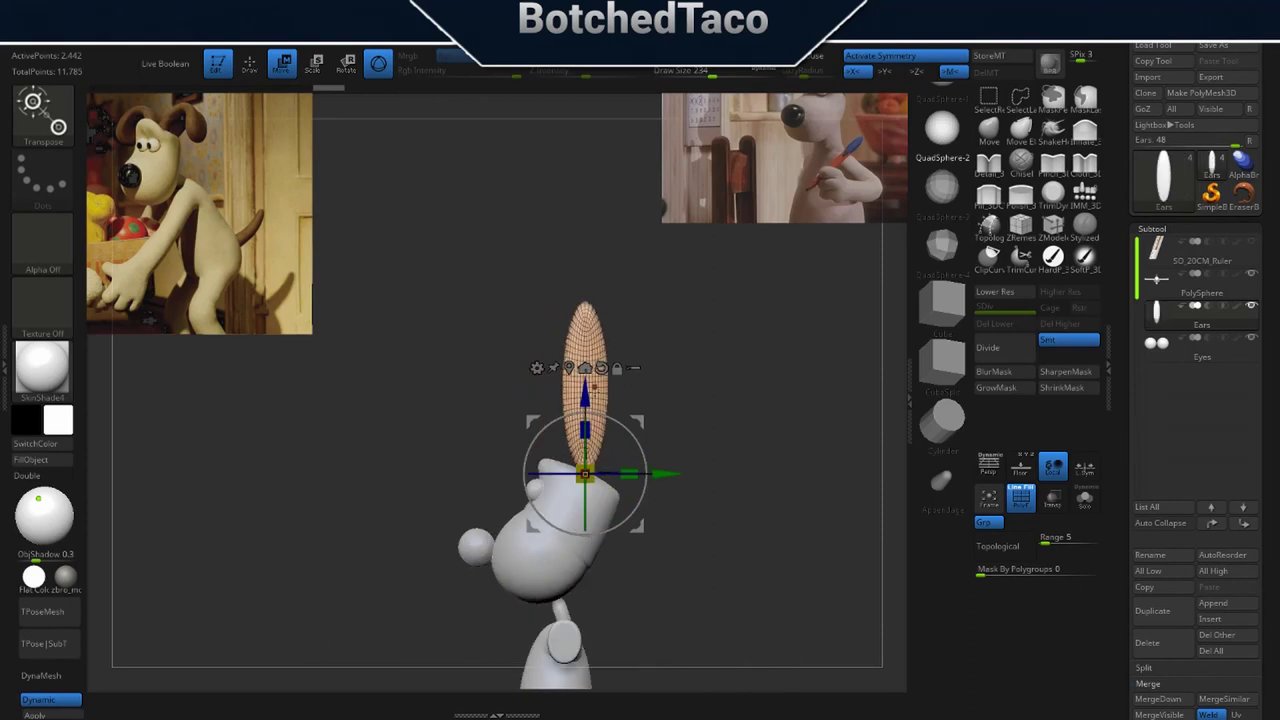
left_click_drag(586, 429, 586, 421)
left_click_drag(710, 393, 740, 435)
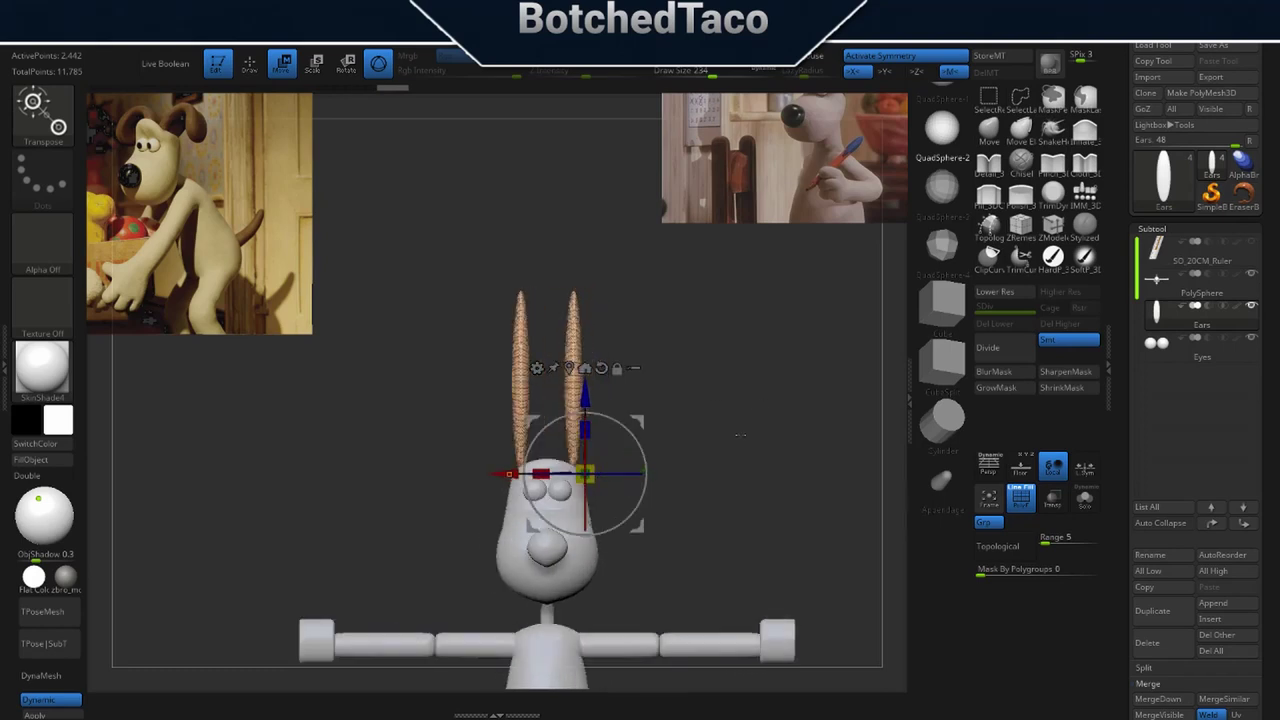
key("space")
left_click(738, 446)
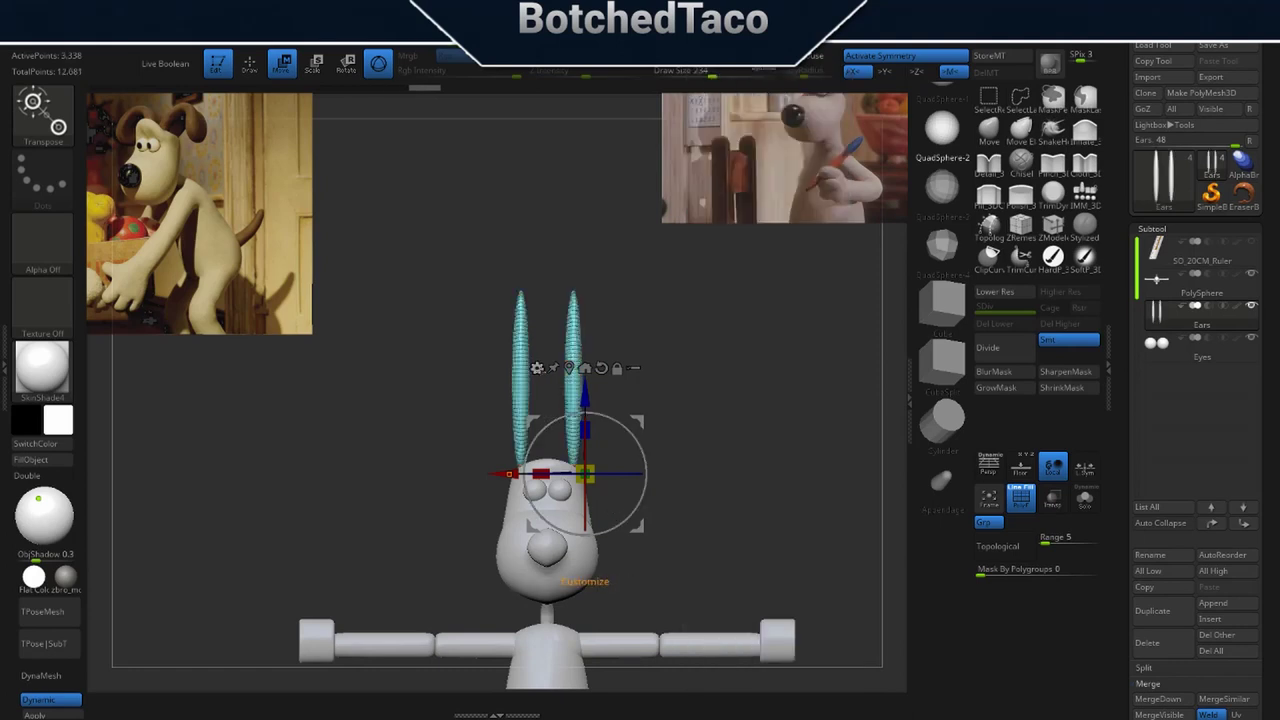
Curve the tall ears outward into half circles with the Bend Arc deformer, undoing the extra adjustments, and accept the bend.
left_click(538, 369)
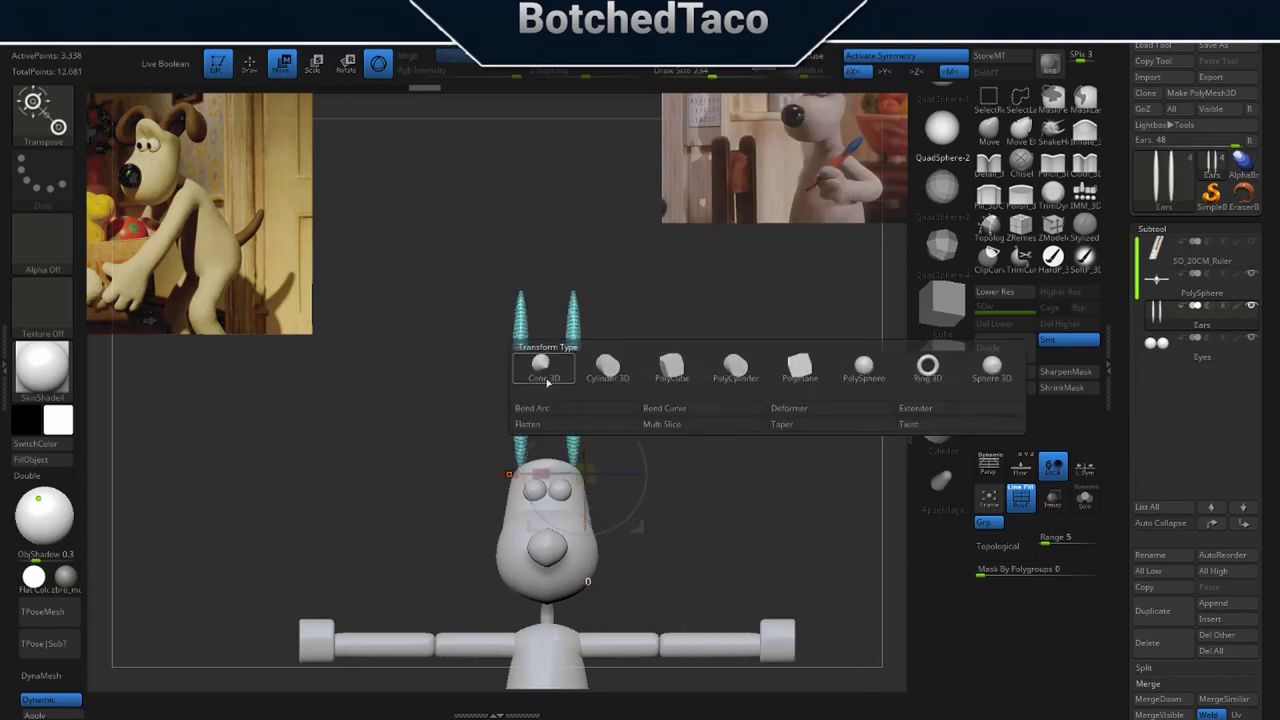
left_click(578, 417)
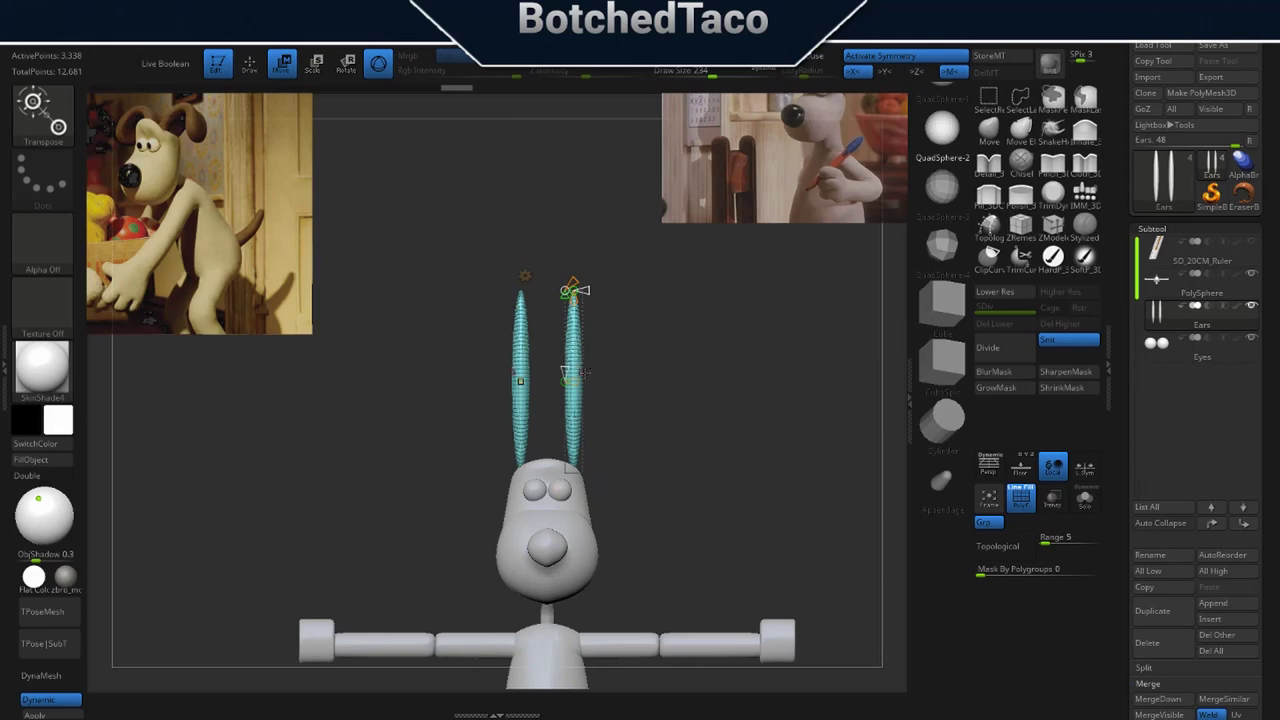
left_click_drag(576, 383, 673, 419)
key("ctrl+z")
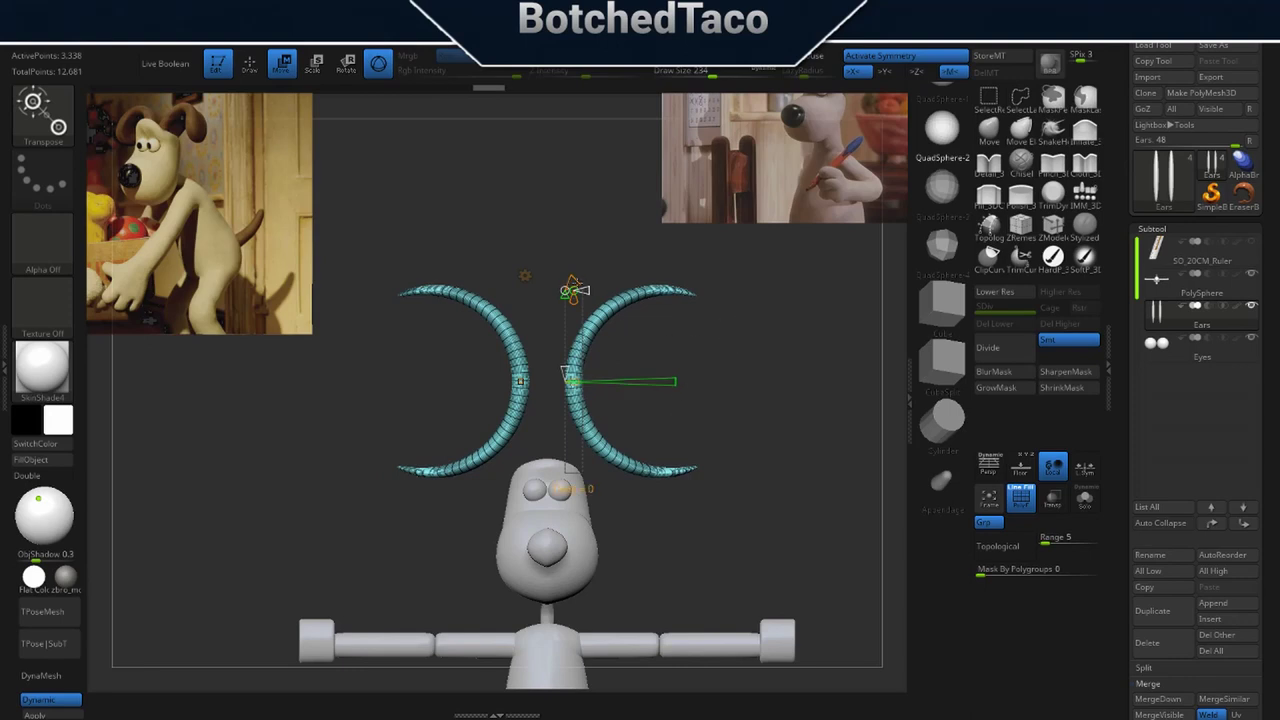
mouse_move(578, 306)
left_mouse_down()
mouse_move(553, 304)
mouse_move(635, 290)
mouse_move(498, 290)
mouse_move(742, 290)
left_mouse_up()
key("ctrl+z")
key("ctrl+z")
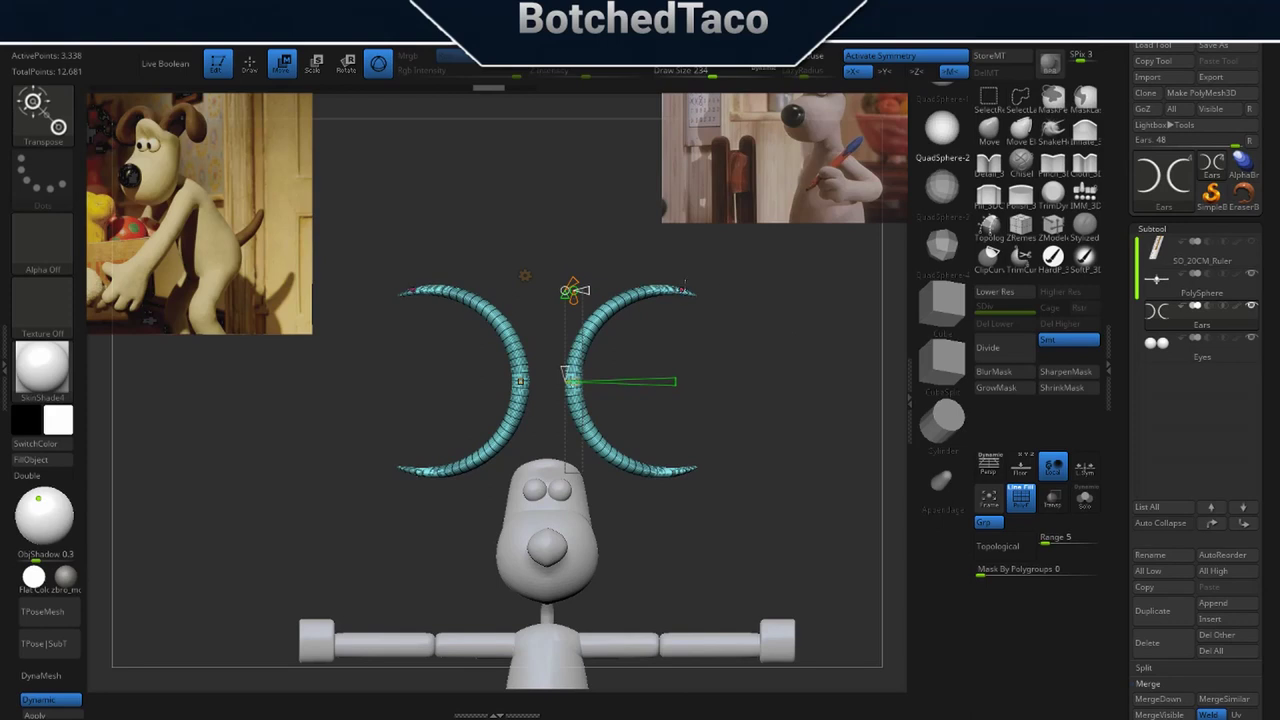
left_click(525, 276)
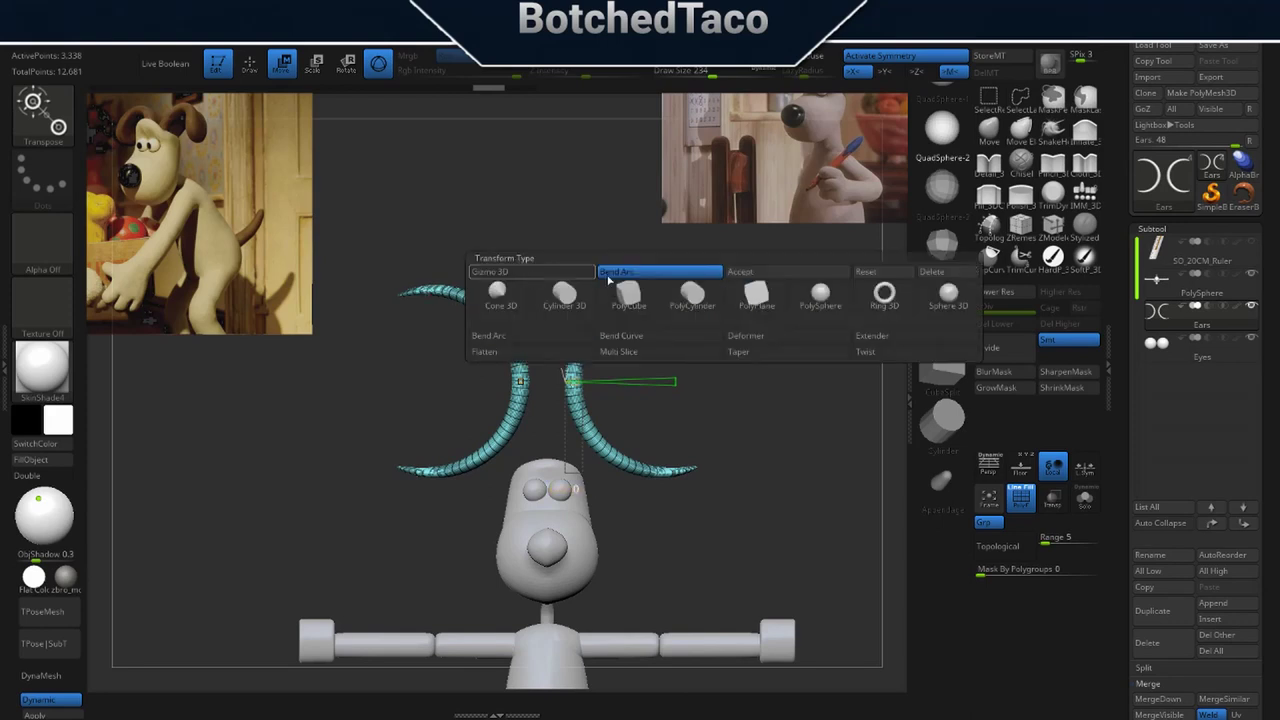
left_click(801, 275)
Rescale the curved ears and rotate them into downward-opening arches above the head.
left_click_drag(573, 381, 714, 307)
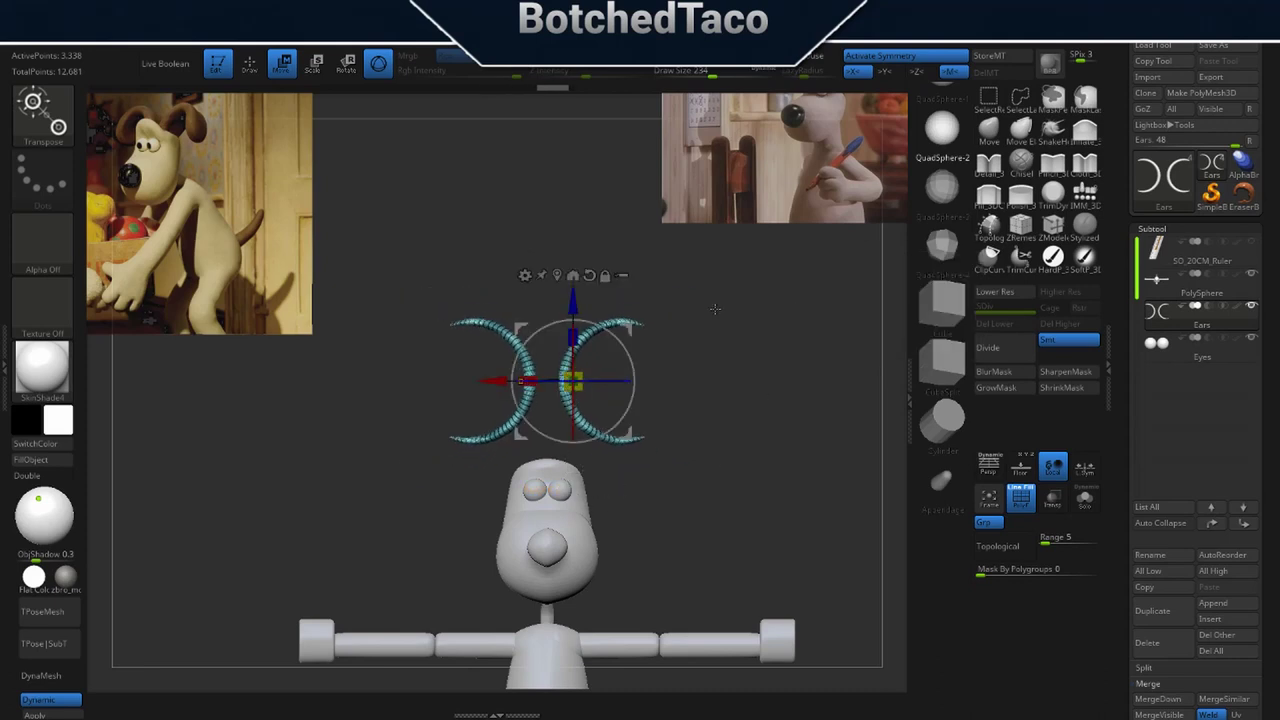
left_click_drag(602, 325, 638, 429)
left_click_drag(655, 381, 714, 391)
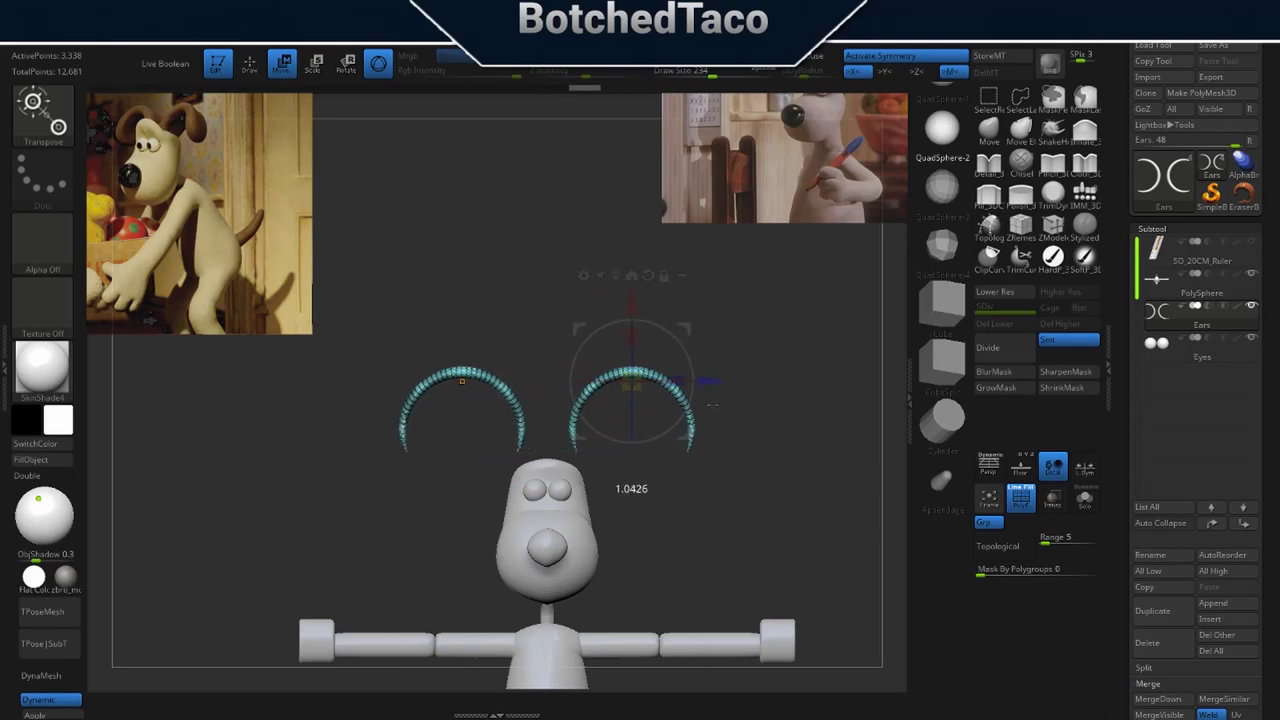
Check the arched ears from the side and front, and delete the Ears subtool.
mouse_move(789, 439)
right_mouse_down()
mouse_move(725, 465)
mouse_move(798, 483)
mouse_move(757, 514)
right_mouse_up()
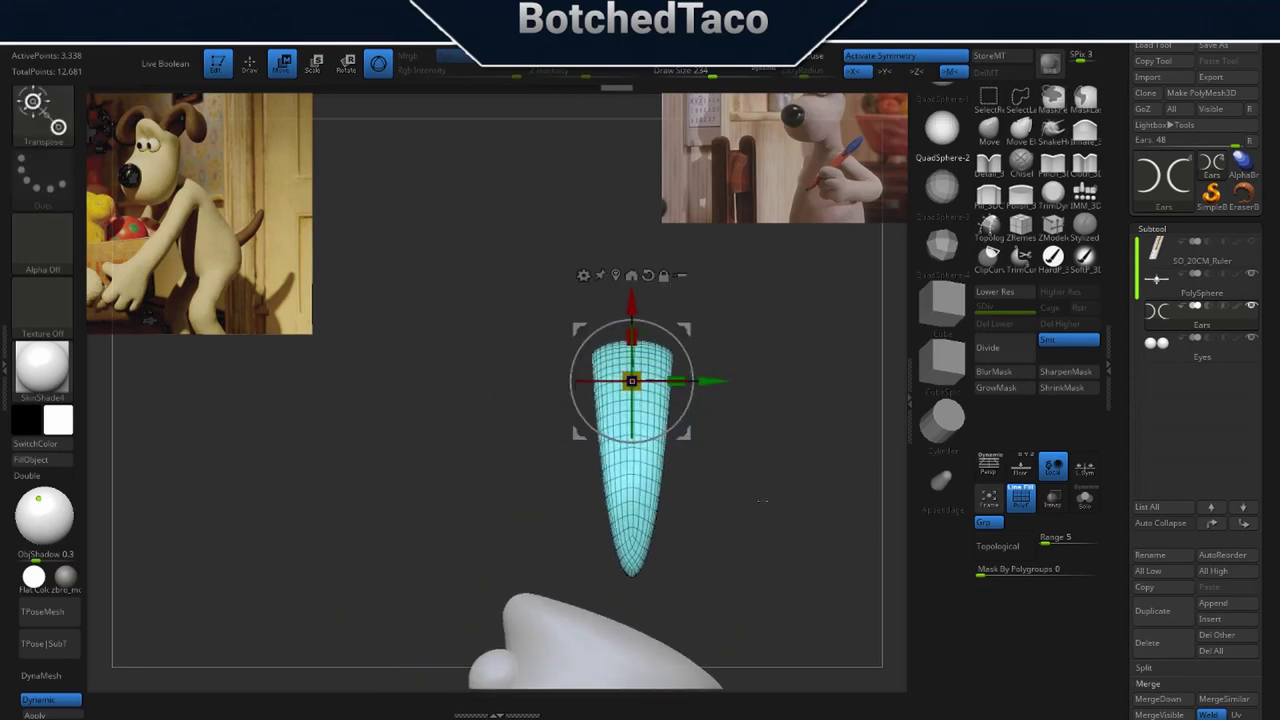
left_click_drag(639, 615, 737, 553)
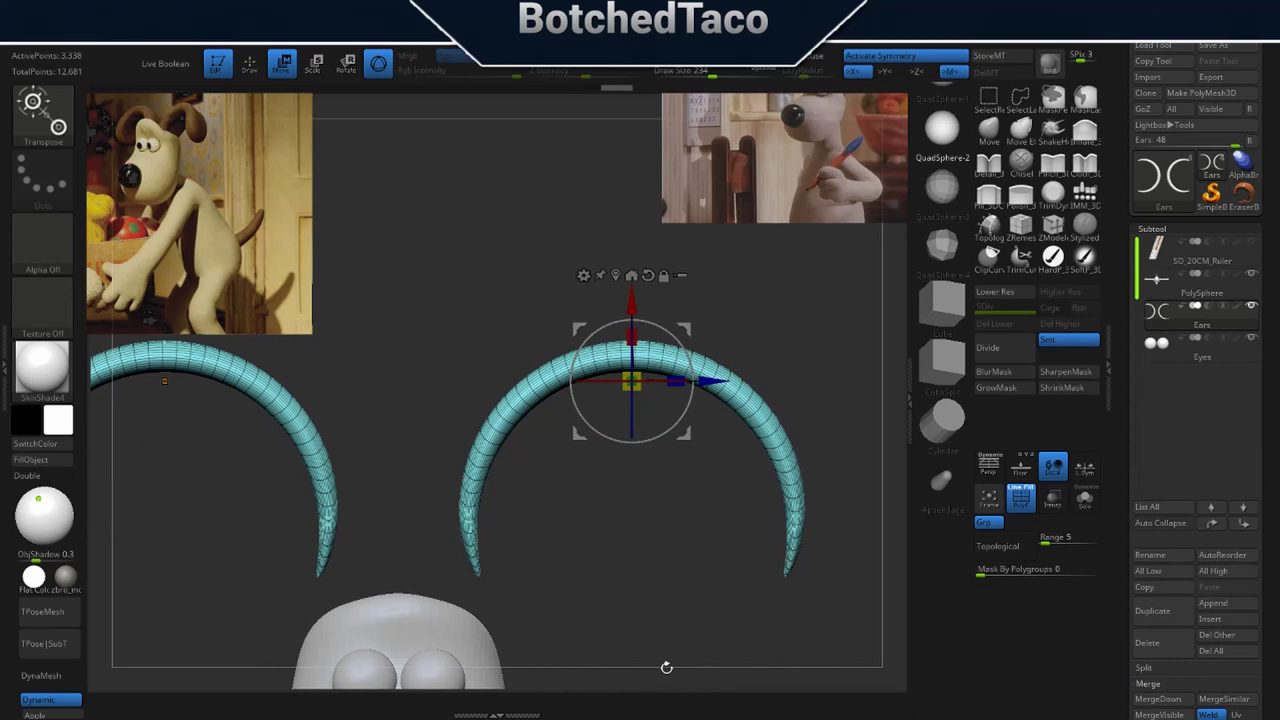
left_click(1150, 643)
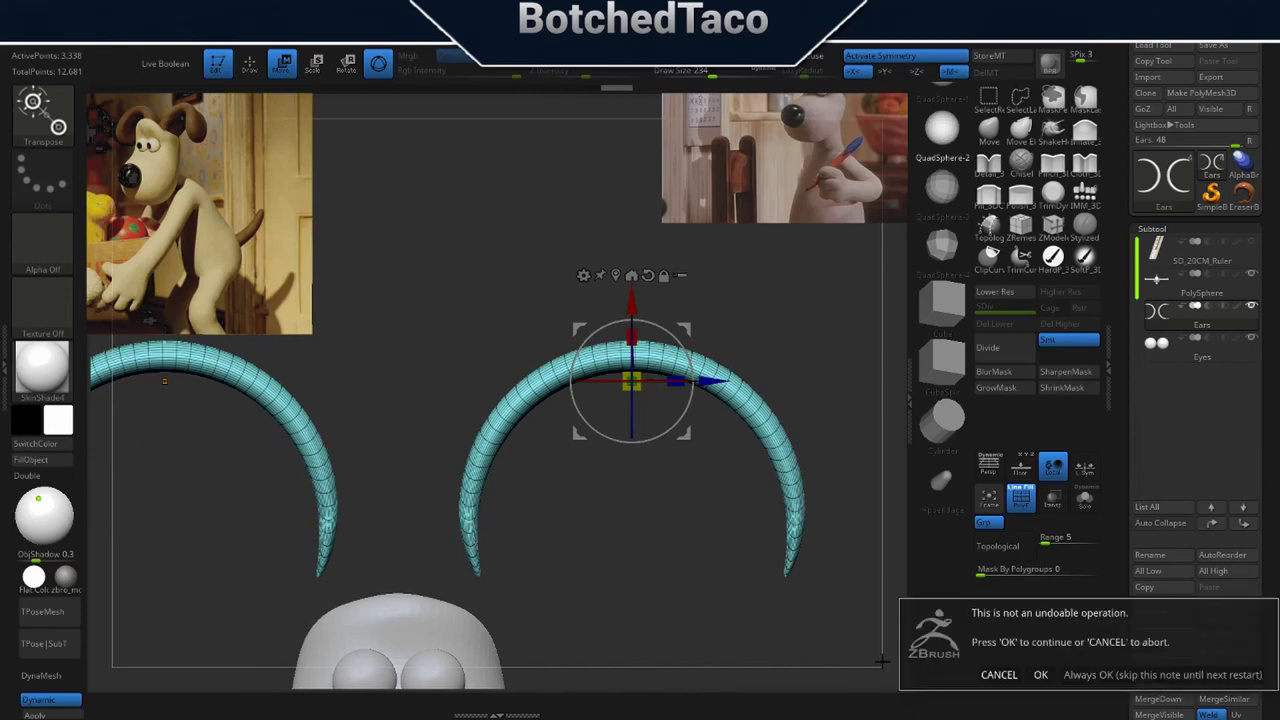
left_click(1040, 674)
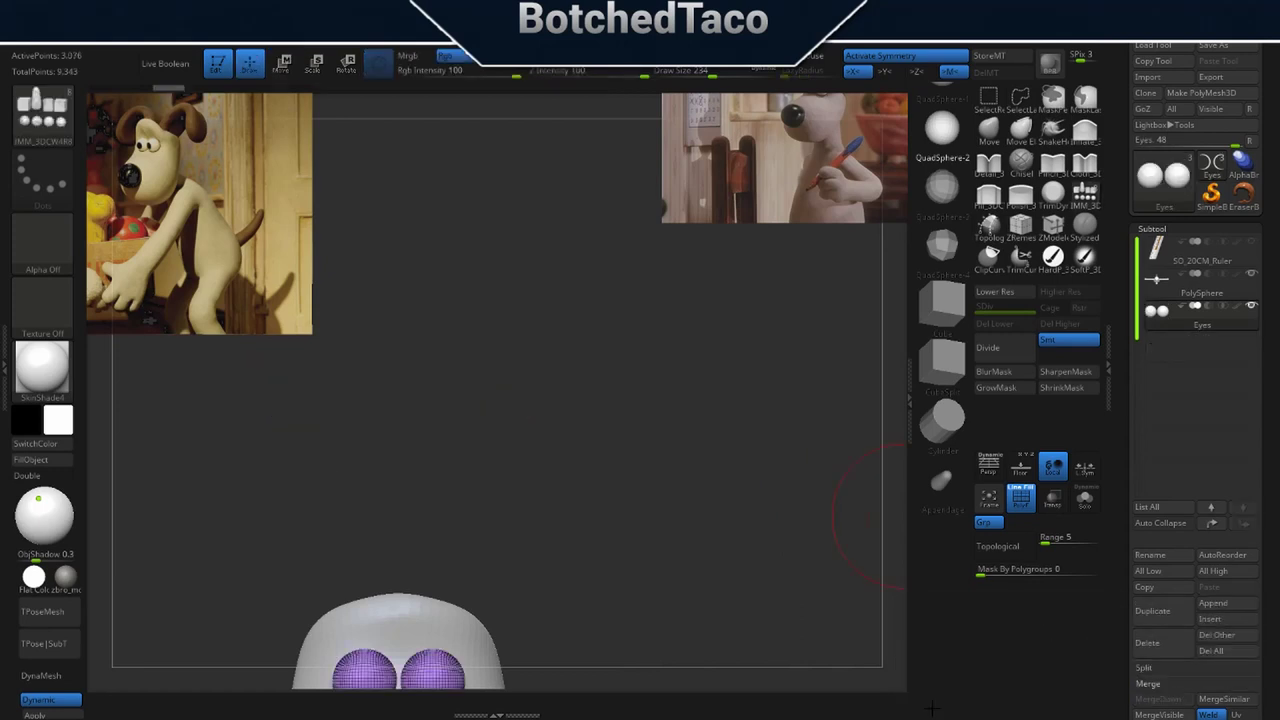
Make the body subtool active and insert a symmetrical pair of Cylinder meshes on top of the head.
left_click_drag(653, 430, 751, 301)
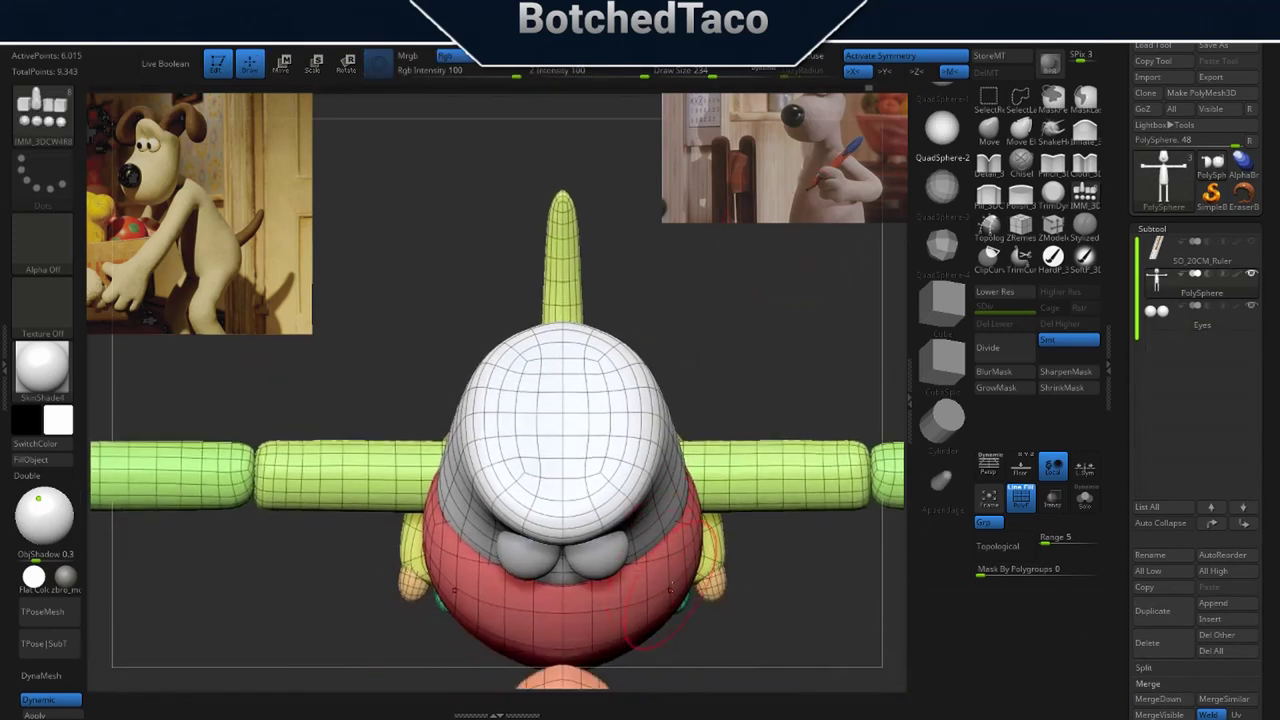
left_click(936, 440)
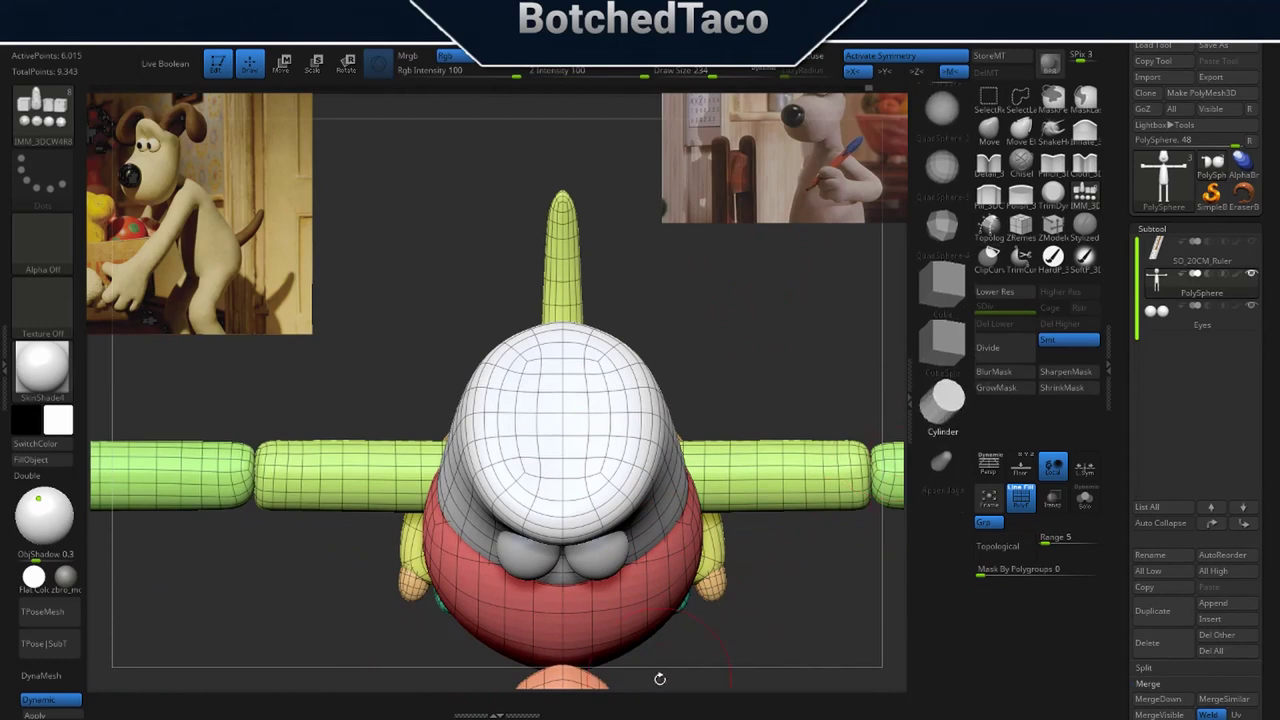
left_click_drag(644, 411, 642, 481)
mouse_move(726, 557)
left_mouse_down()
mouse_move(733, 425)
mouse_move(747, 515)
left_mouse_up()
key("f")
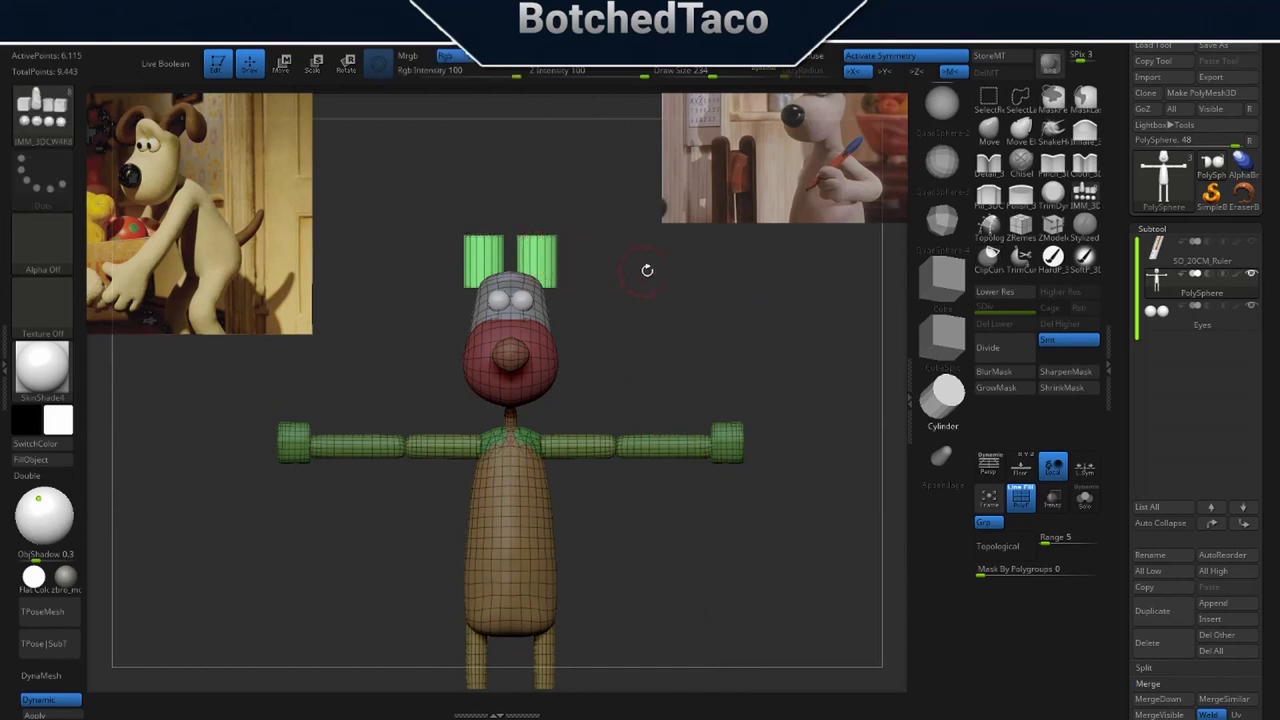
Clear the mask, hide the two new head cylinders and split them off into their own subtool.
left_click_drag(647, 270, 620, 318, "ctrl")
left_click(545, 258, "ctrl+shift")
left_click(545, 258, "ctrl+shift")
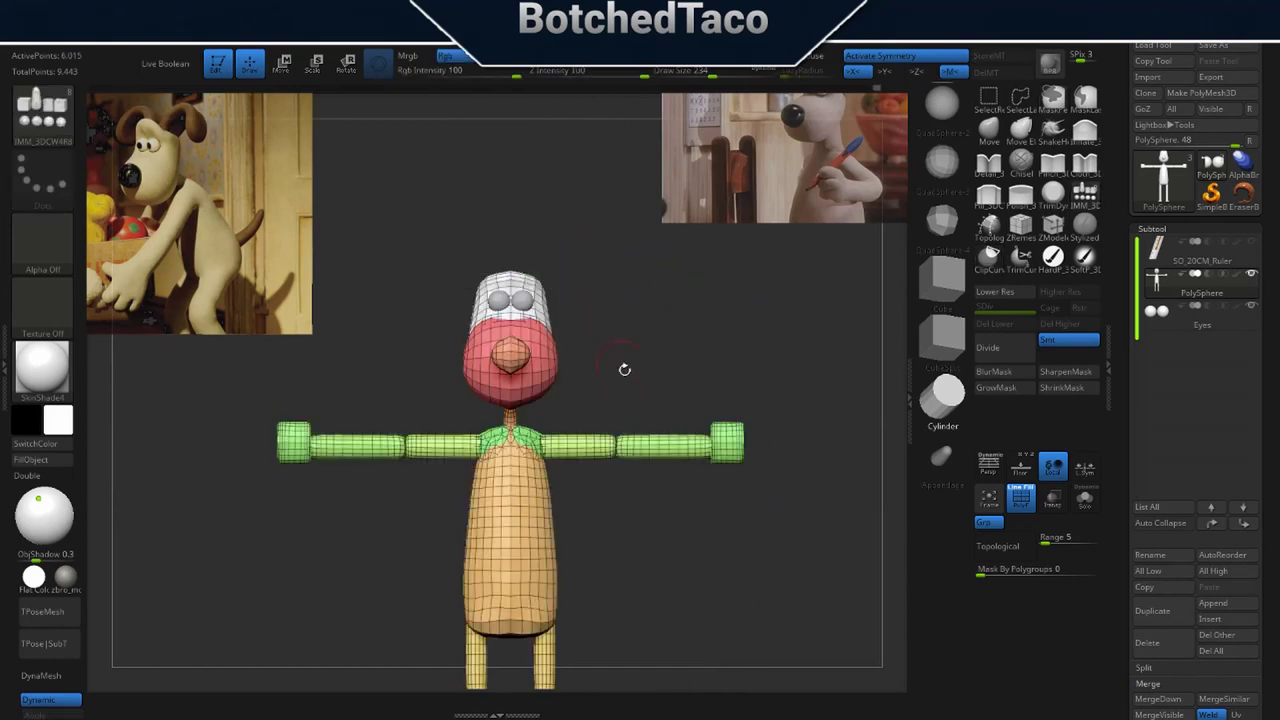
key("3")
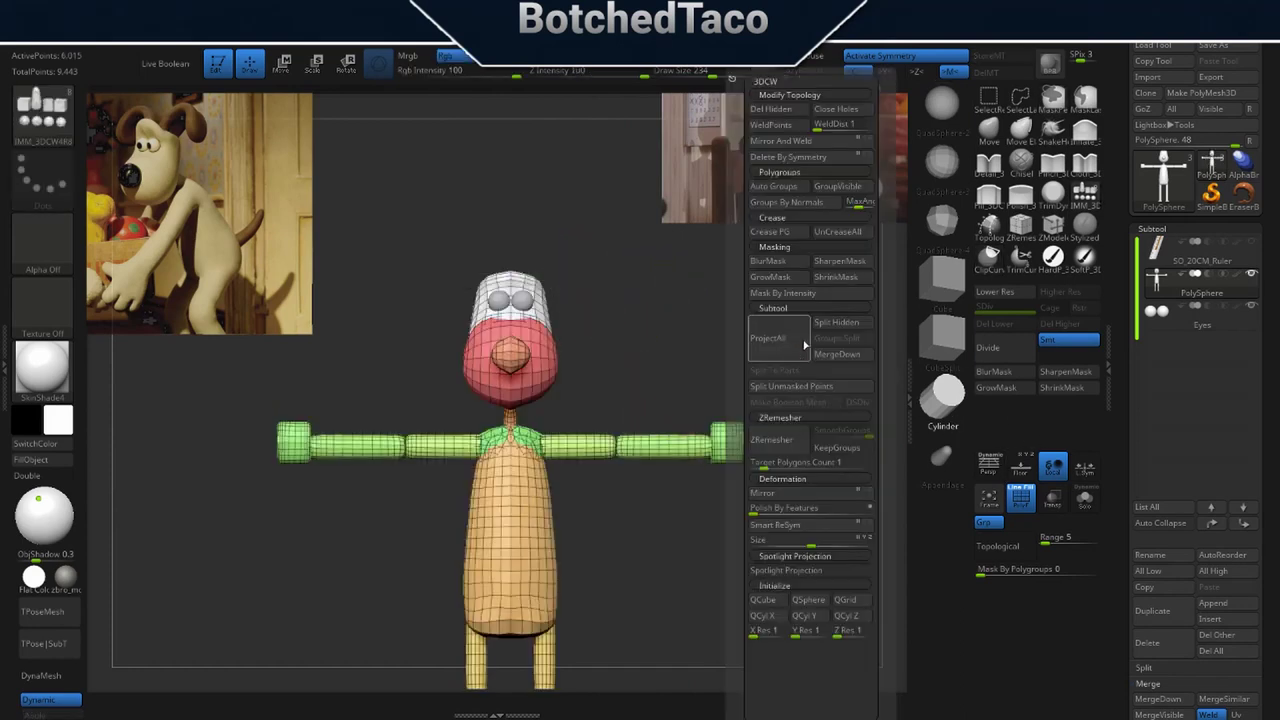
left_click(843, 324)
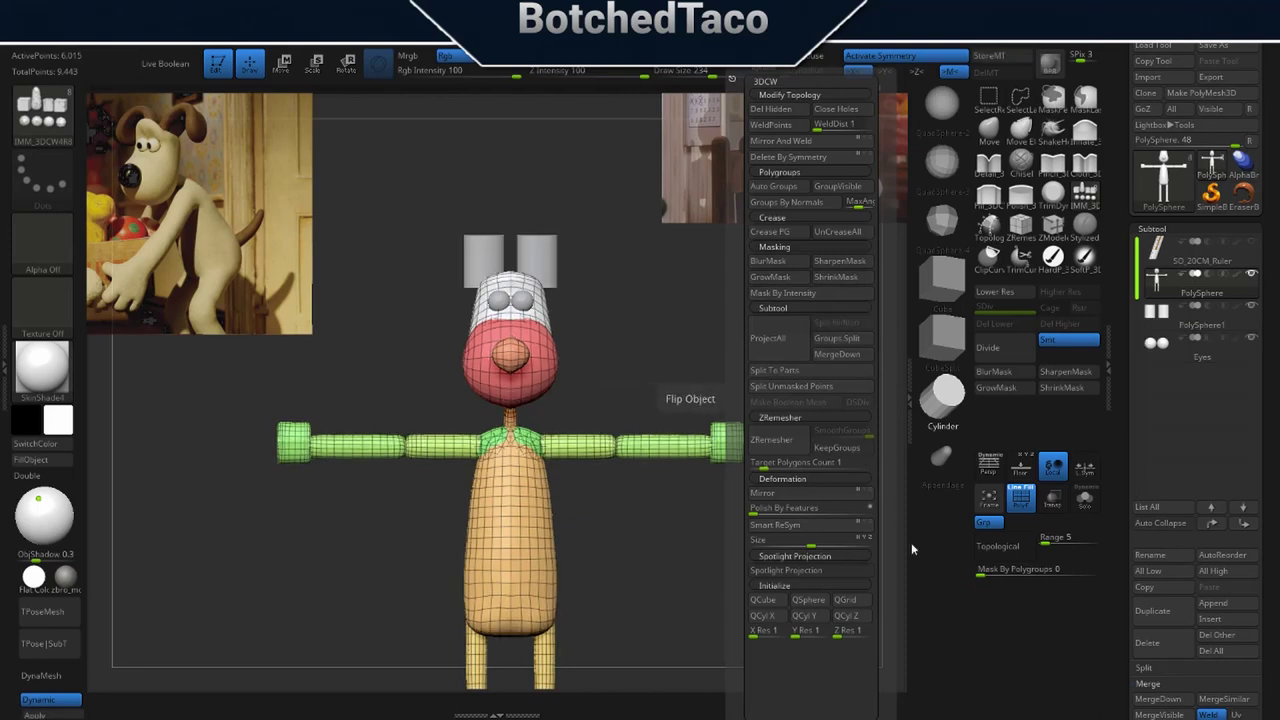
Select the cylinder subtool and flatten both cylinders sideways into thin upright slabs, checking them from above and the side.
left_click(1160, 325)
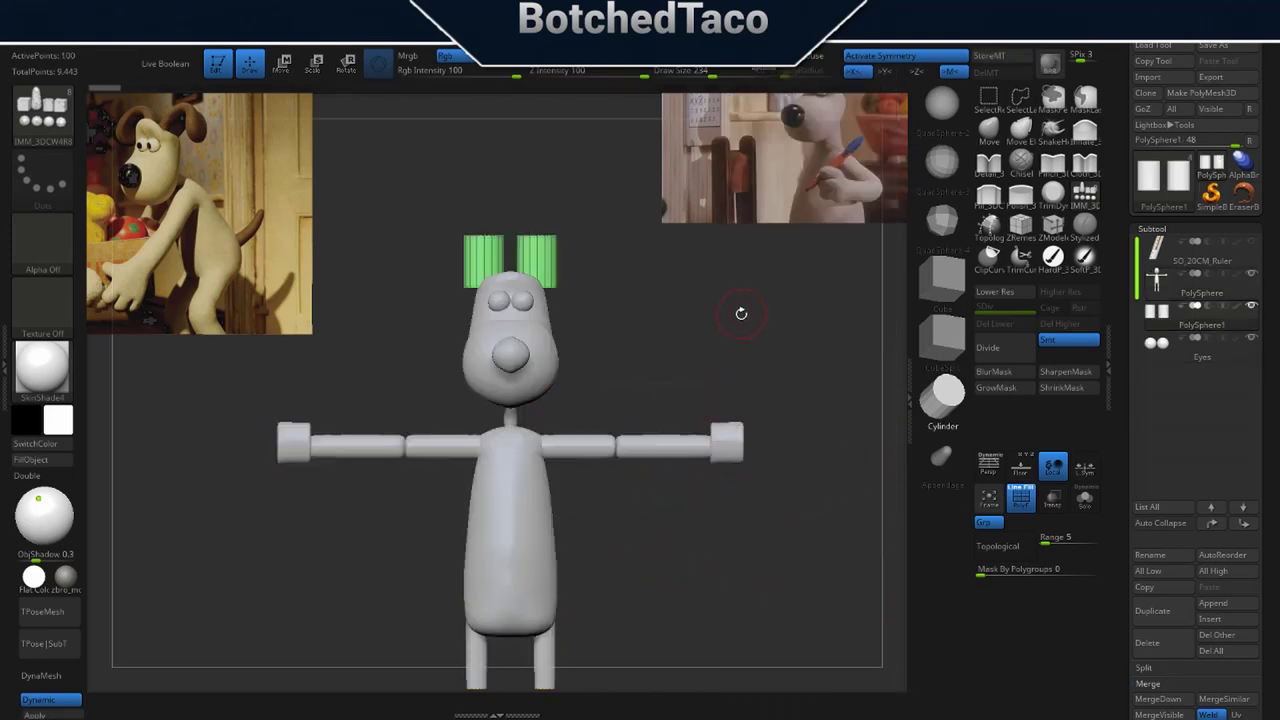
key("space")
key("w")
mouse_move(492, 287)
left_mouse_down()
mouse_move(516, 287)
mouse_move(465, 288)
mouse_move(525, 288)
left_mouse_up()
key("ctrl+z")
left_click_drag(686, 283, 694, 438)
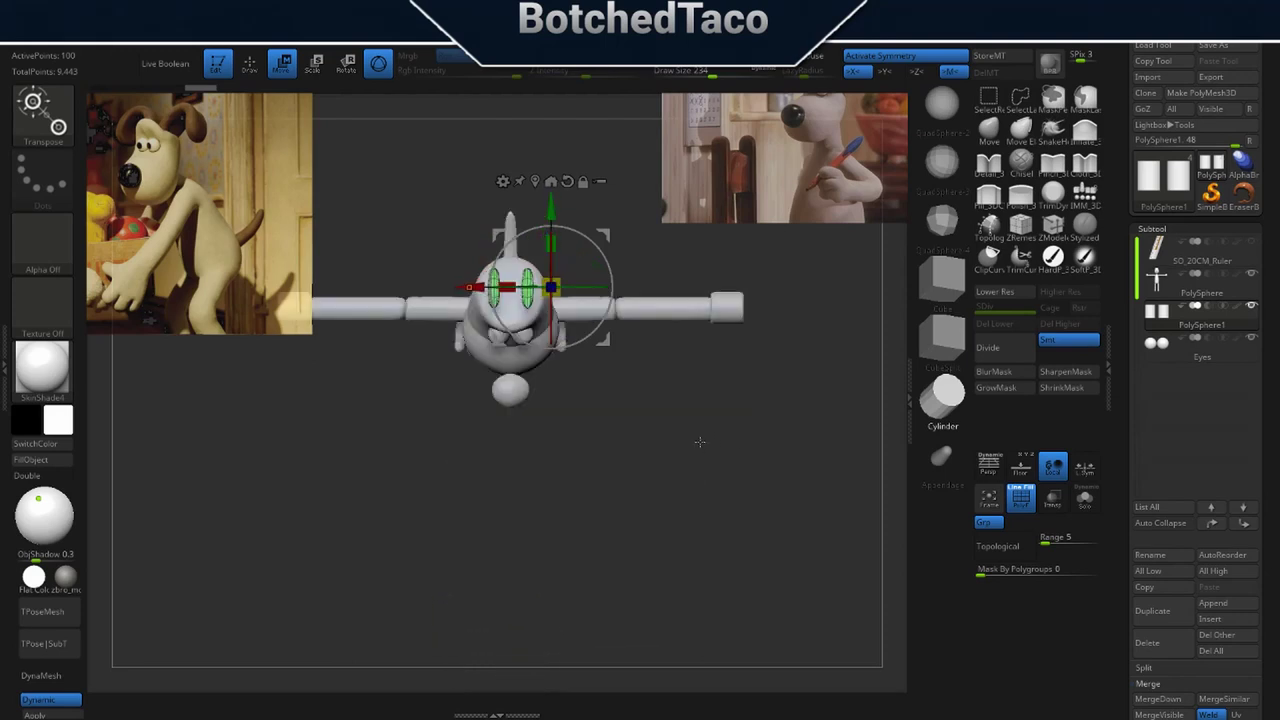
left_click_drag(690, 455, 605, 410)
left_click_drag(600, 475, 736, 322)
left_click_drag(576, 487, 525, 389)
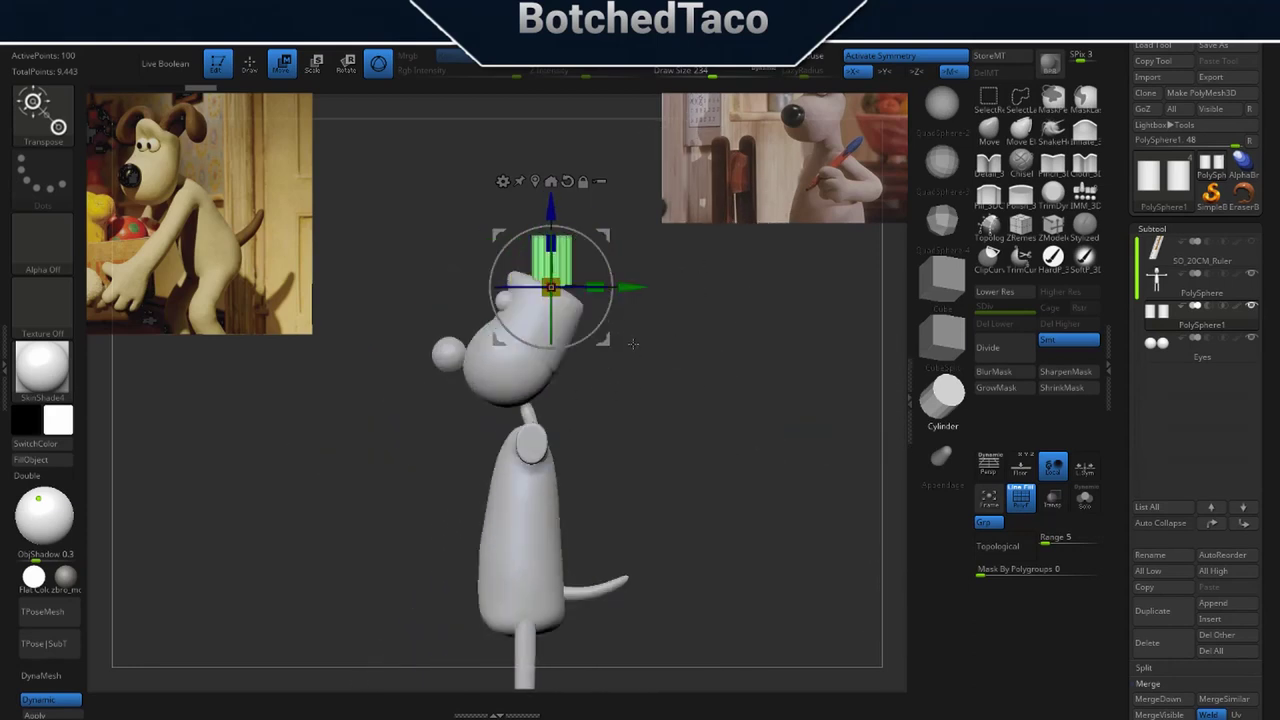
Narrow both slabs front to back and stretch them upward into tall thin strips on top of the head.
left_click_drag(596, 289, 587, 290)
left_click_drag(551, 243, 551, 189)
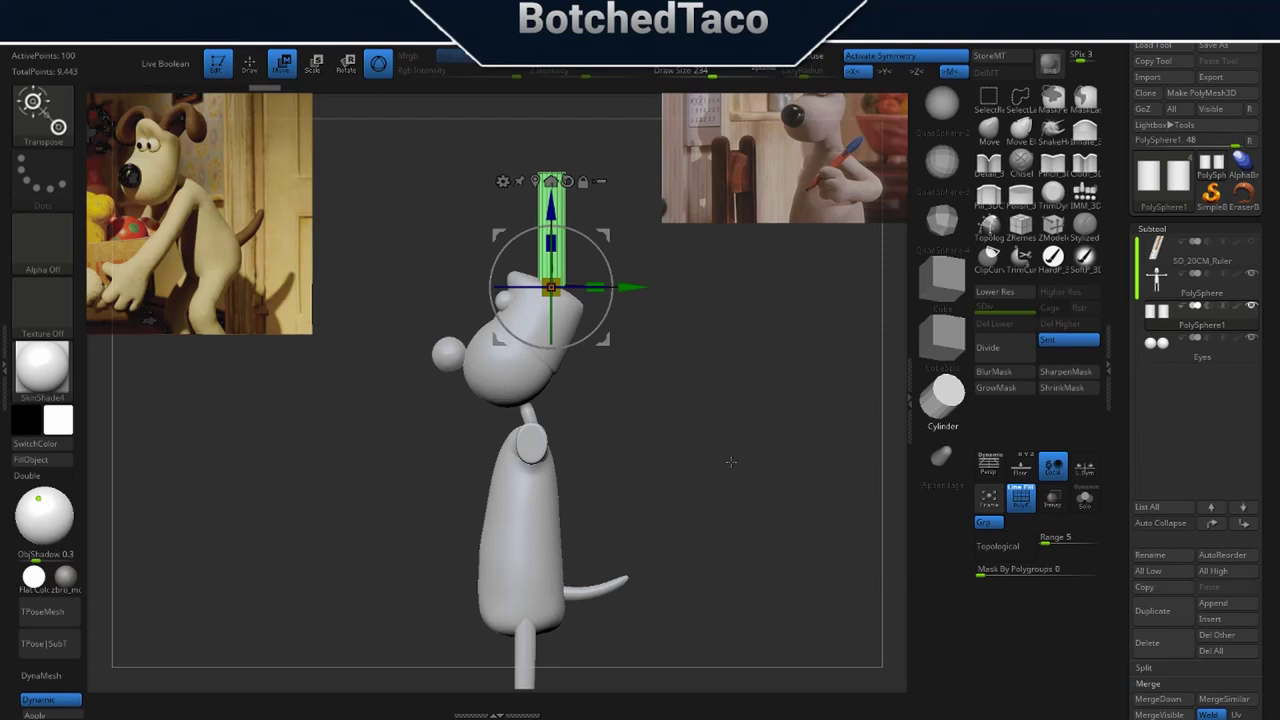
left_click_drag(551, 243, 551, 238)
left_click_drag(651, 400, 735, 428)
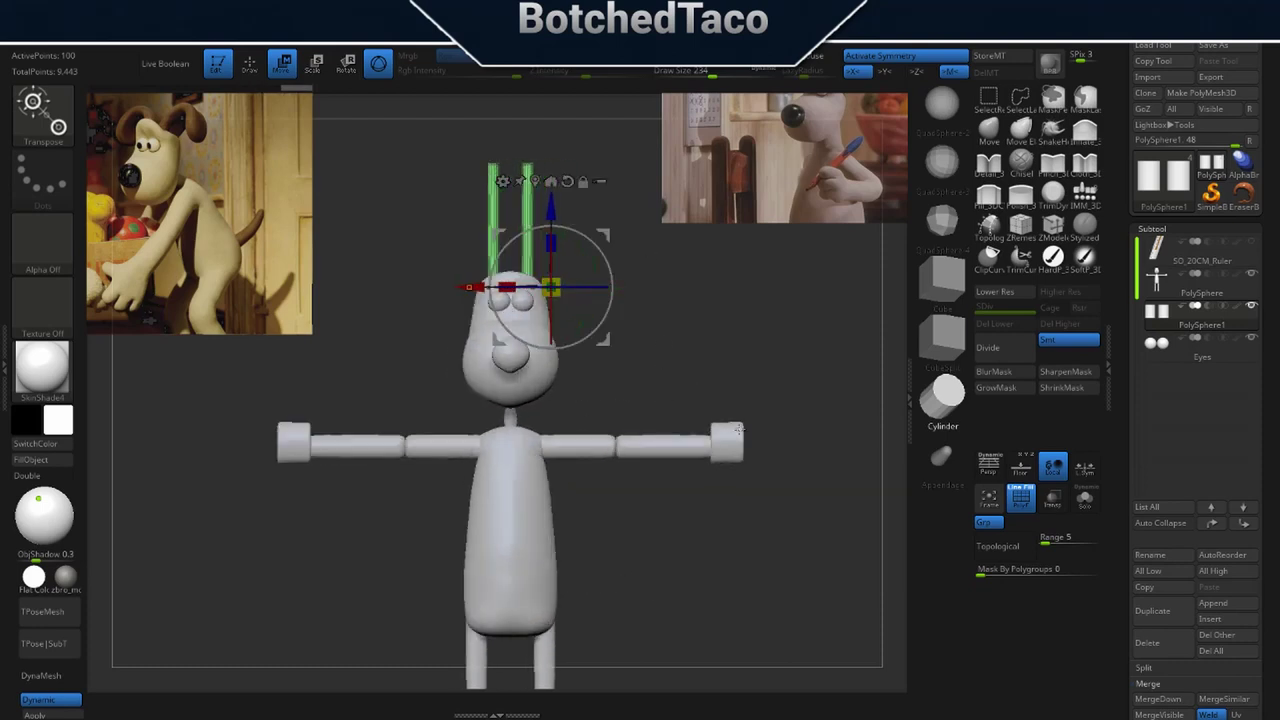
left_click(503, 181)
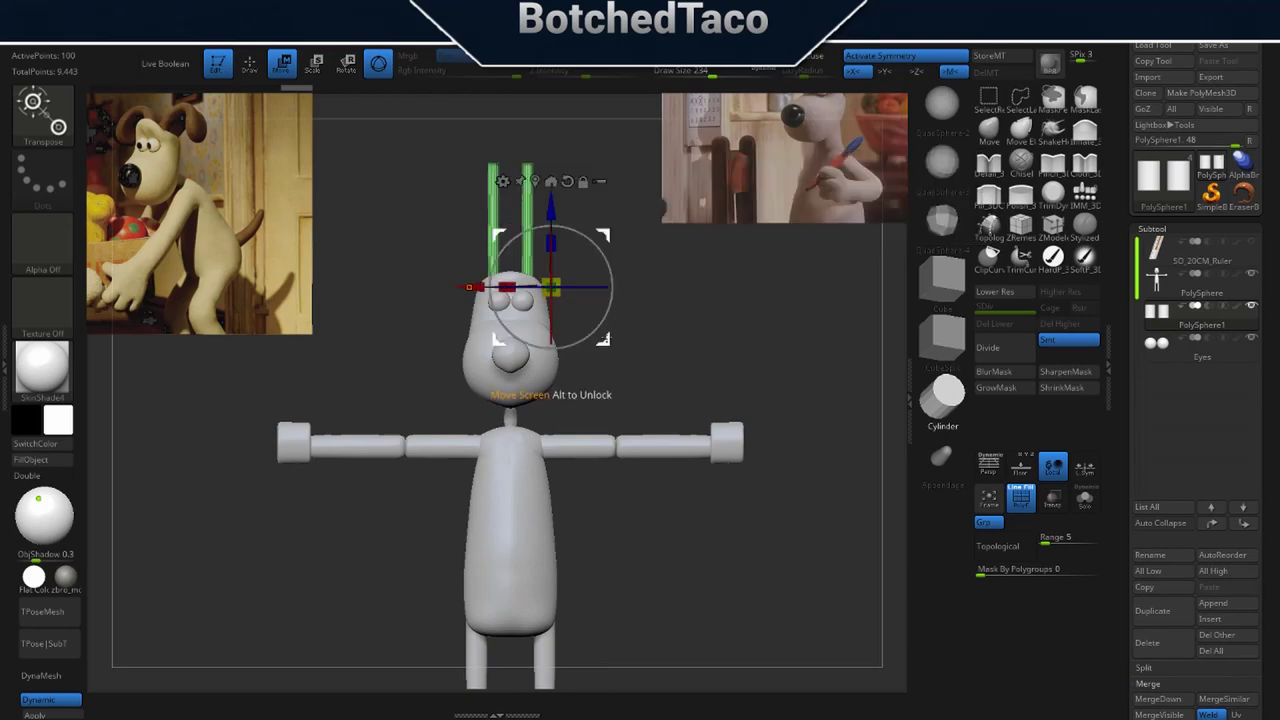
left_click(503, 181)
left_click(540, 226)
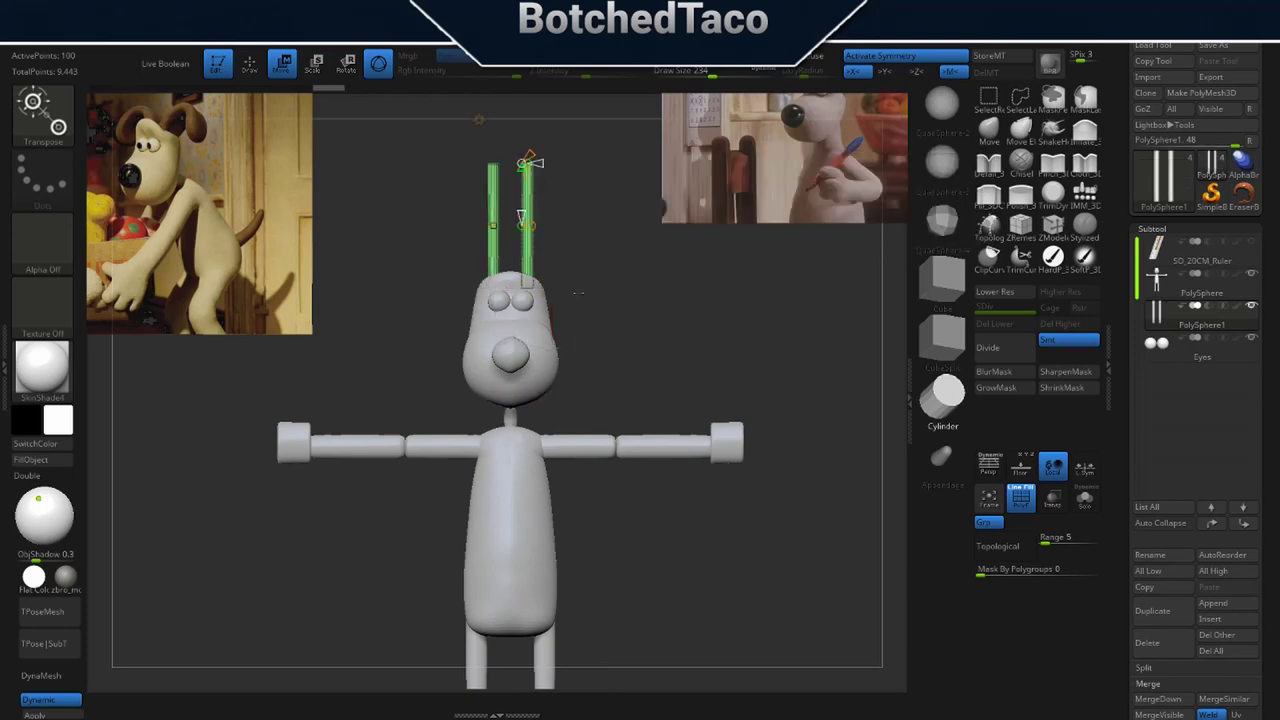
mouse_move(523, 227)
left_mouse_down()
mouse_move(586, 225)
mouse_move(521, 216)
left_mouse_up()
key("ctrl+z")
key("ctrl+z")
key("ctrl+z")
key("y")
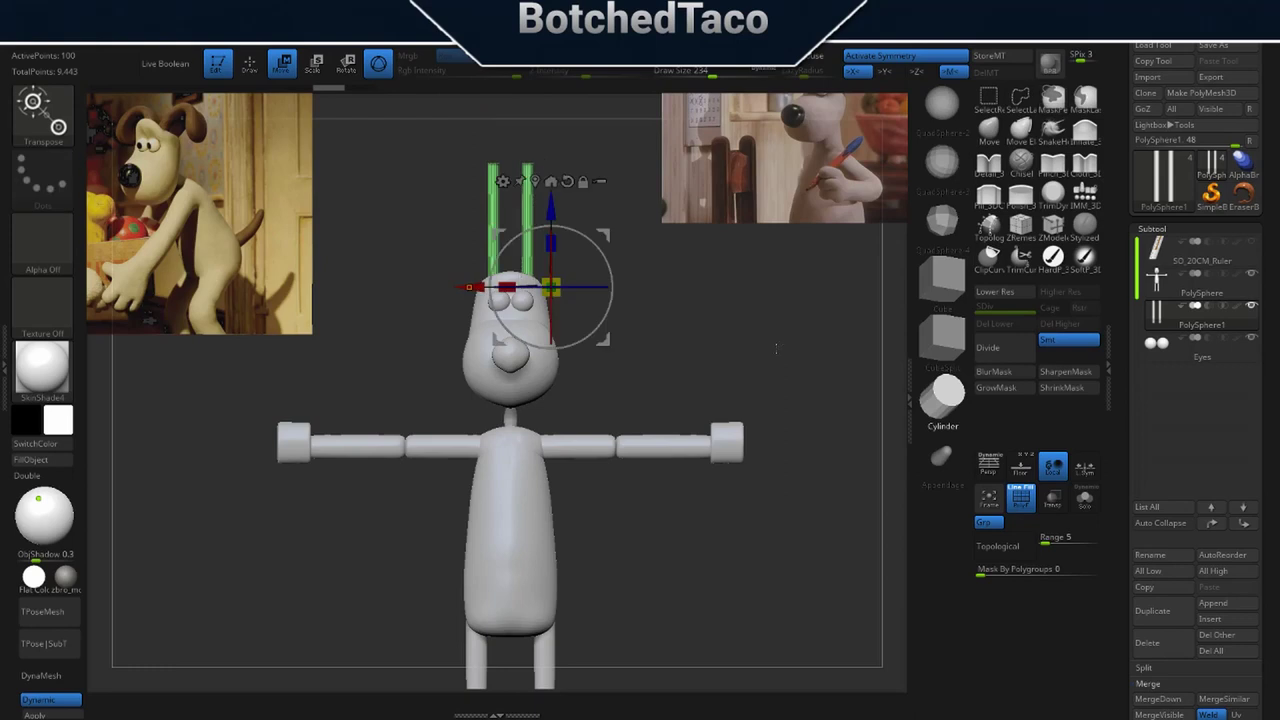
ZRemesh the two ear strips, lowering the target polygon count for a coarser mesh.
key("space")
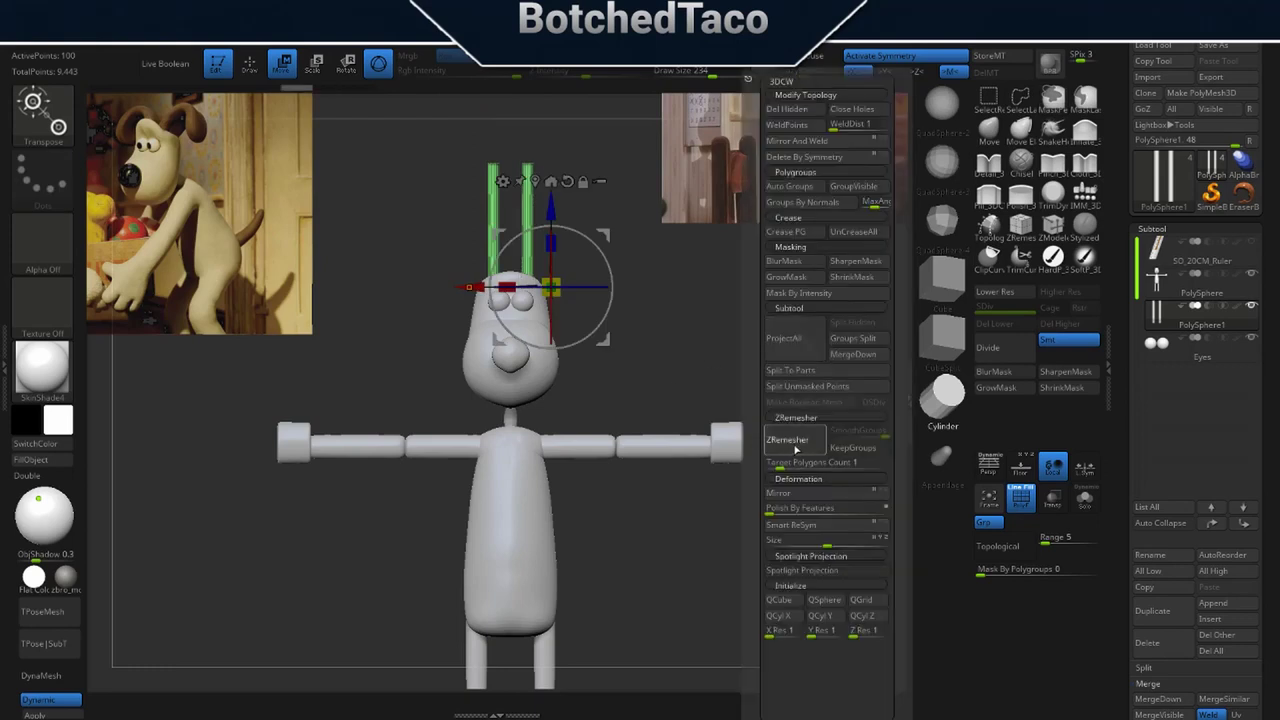
left_click(793, 443)
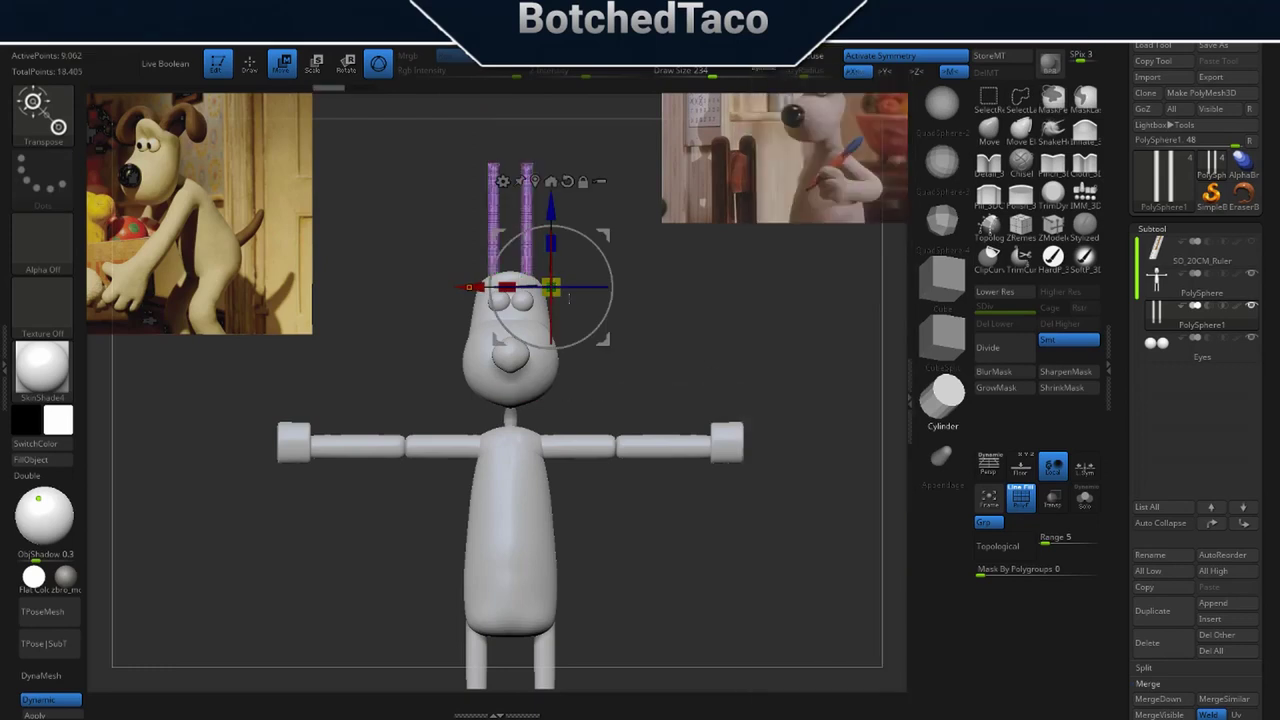
key("space")
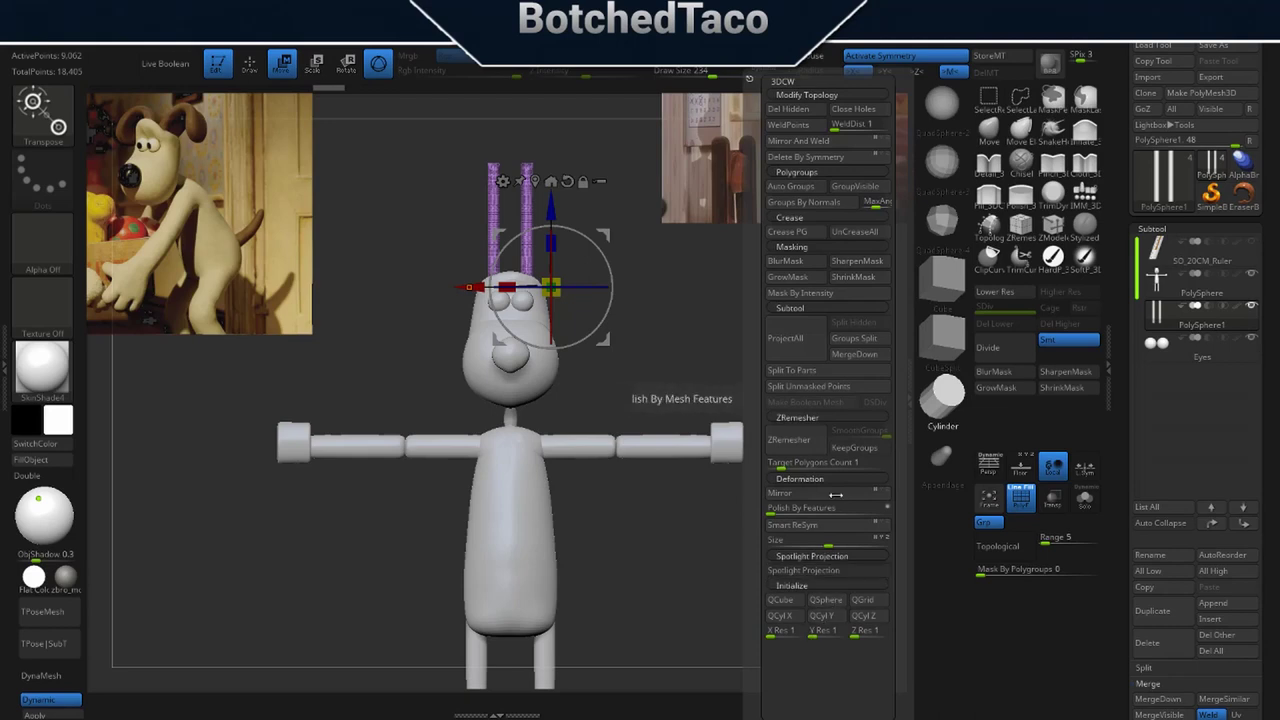
left_click(829, 467)
key("BackSpace")
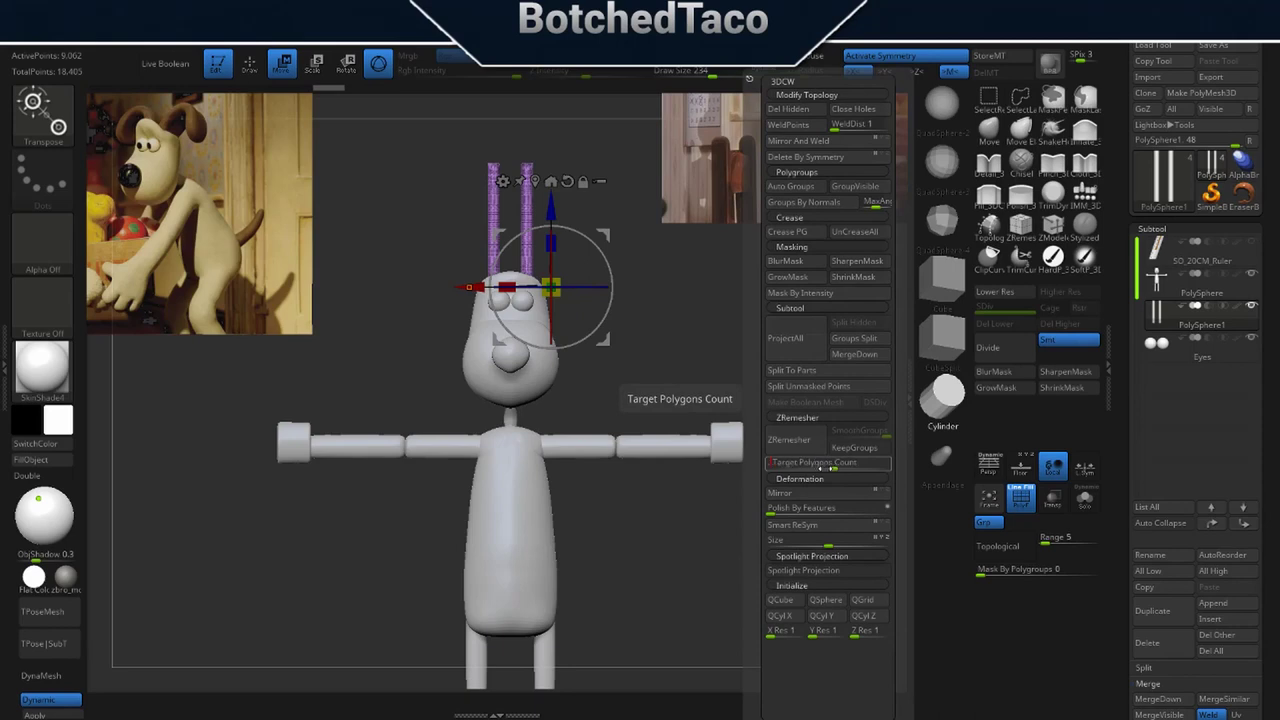
key("Return")
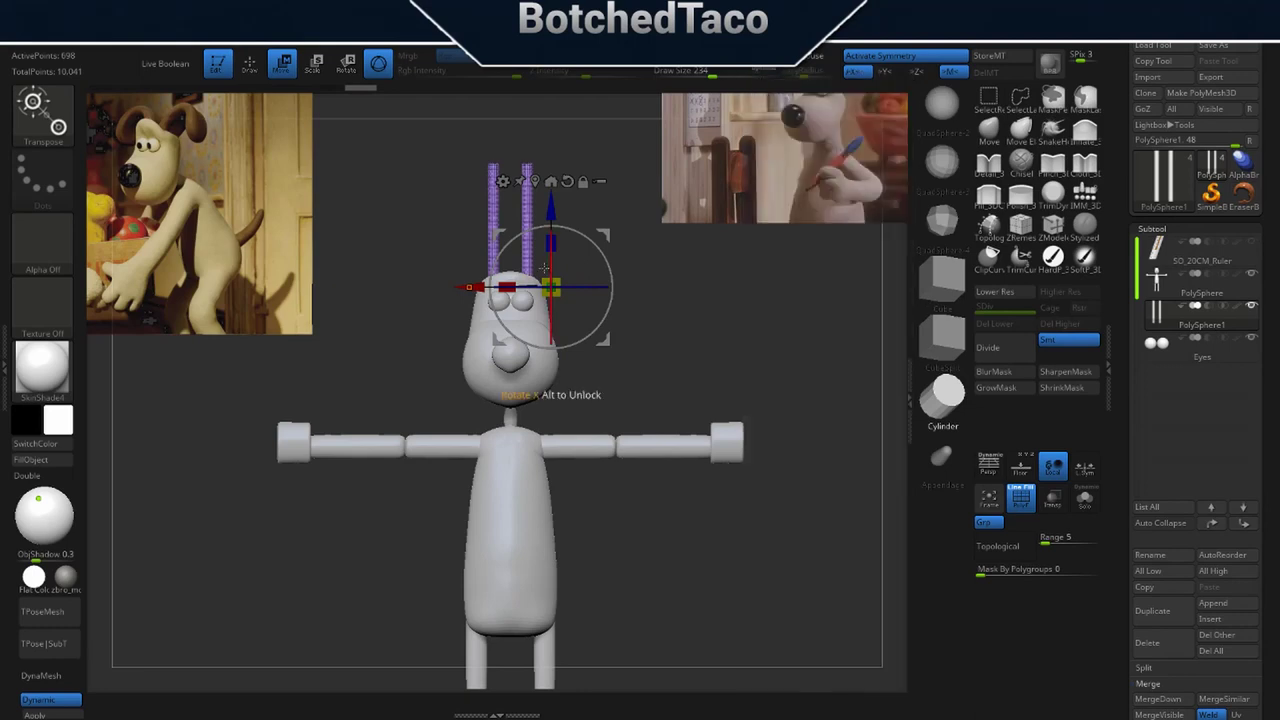
Apply the Bend Arc deformer to the ear strips and curve both into nearly semicircular arcs facing away from each other.
left_click_drag(673, 281, 689, 349)
left_click(502, 181)
left_click(522, 220)
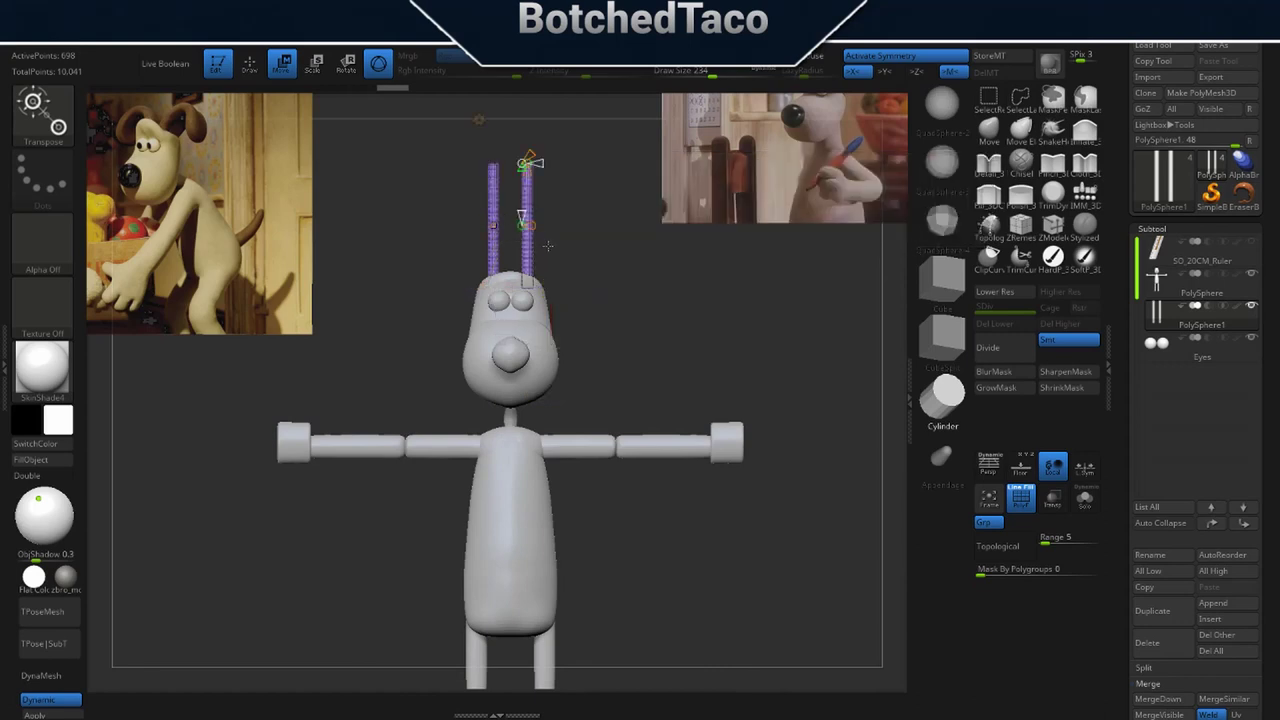
left_click_drag(524, 224, 627, 230)
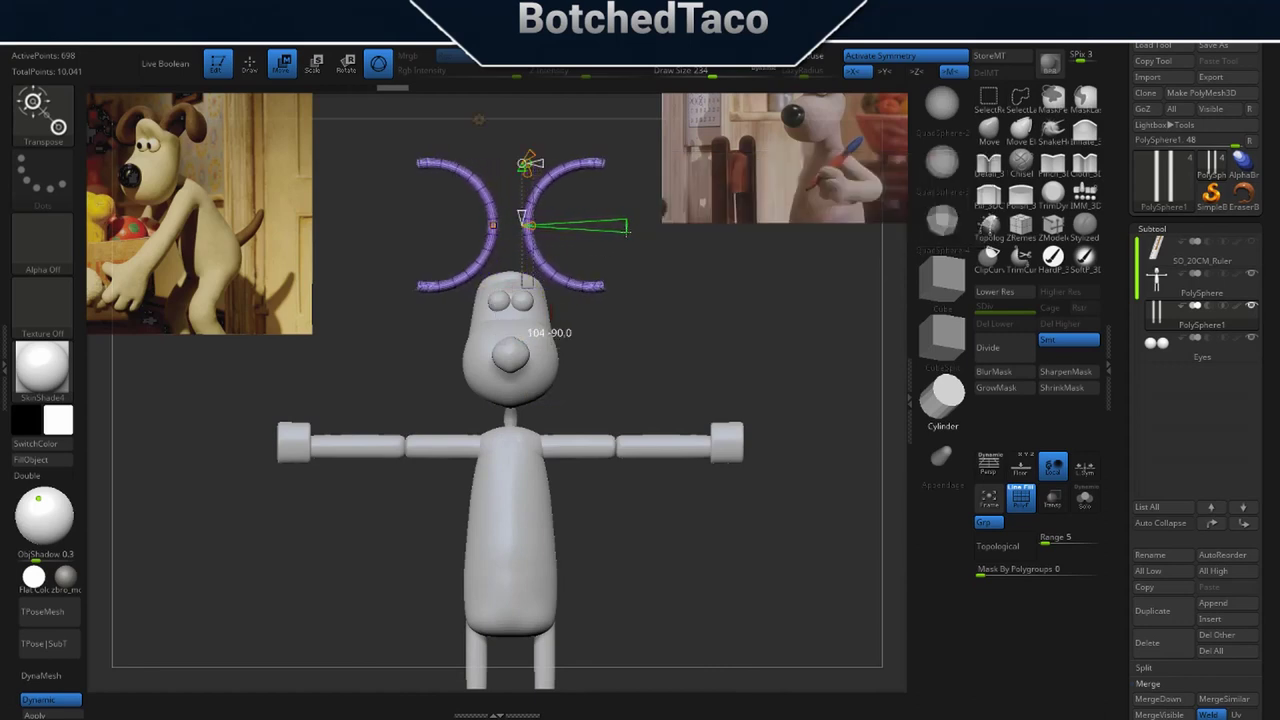
mouse_move(624, 228)
left_mouse_down()
mouse_move(609, 234)
mouse_move(625, 231)
mouse_move(621, 244)
left_mouse_up()
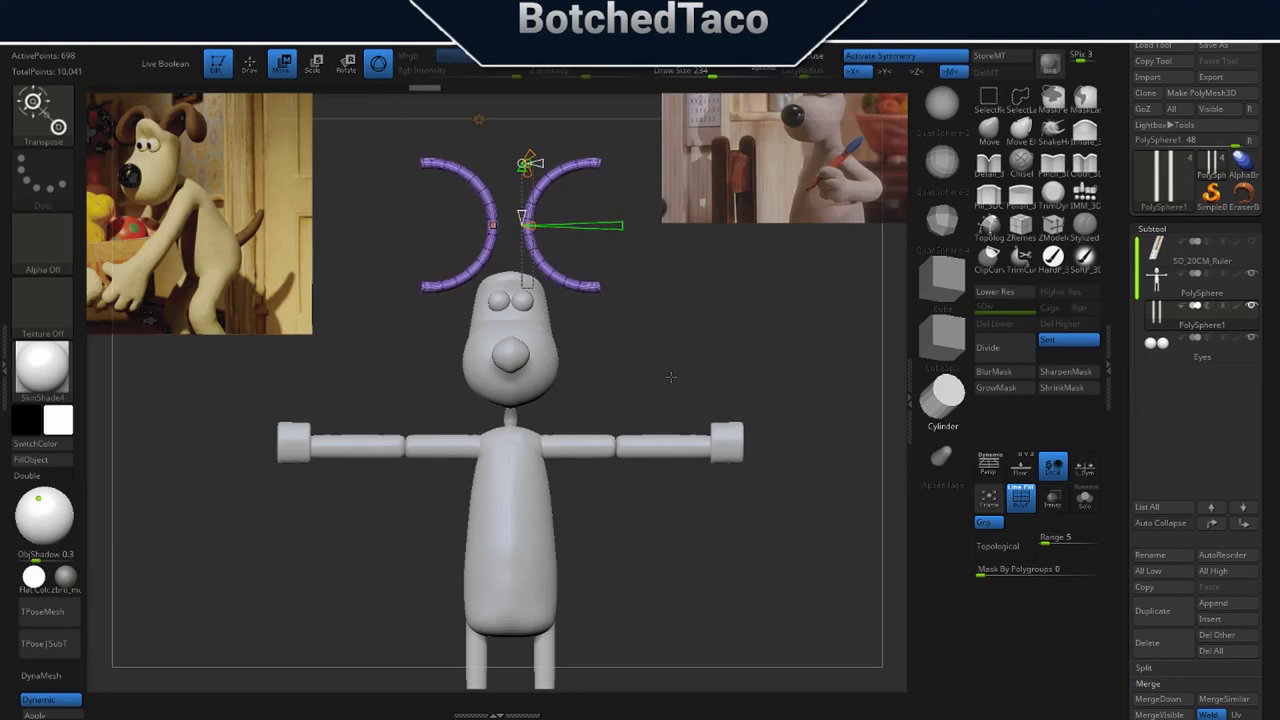
right_click_drag(630, 236, 598, 227)
key("ctrl+z")
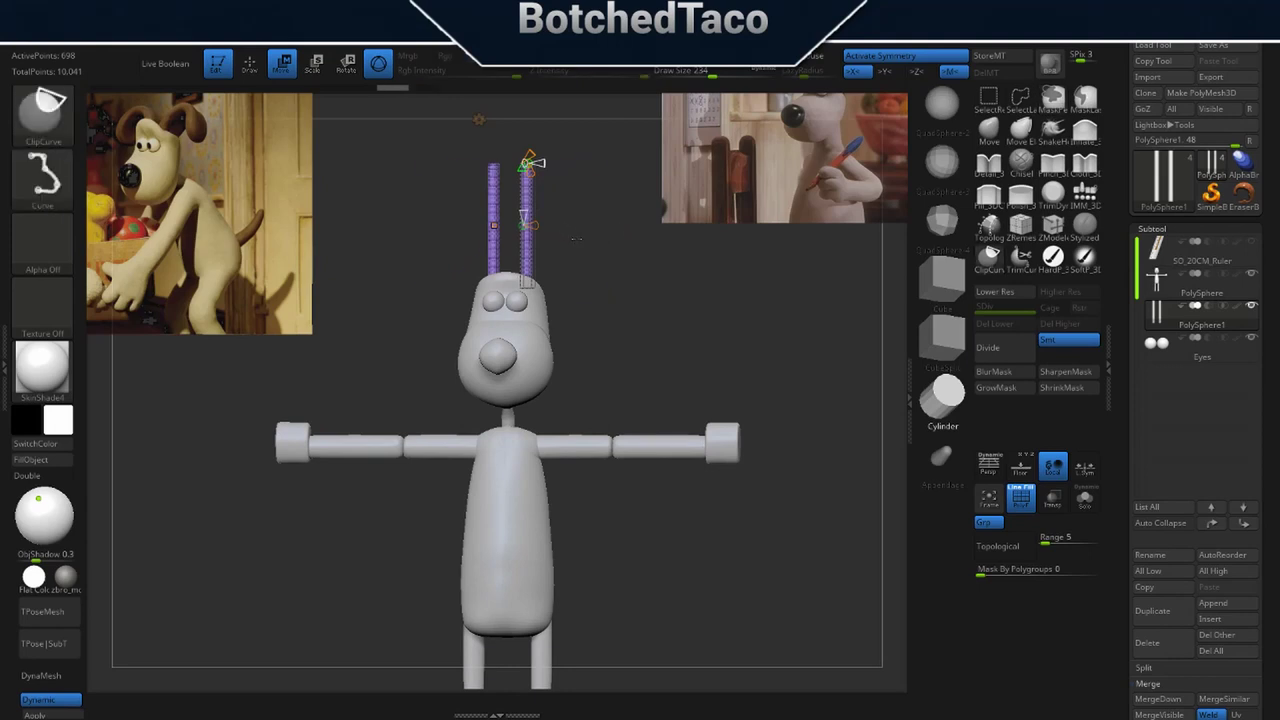
key("ctrl+shift+z")
Accept the bend and rotate both arcs so they arch up and outward from the top of the head.
left_click(488, 117)
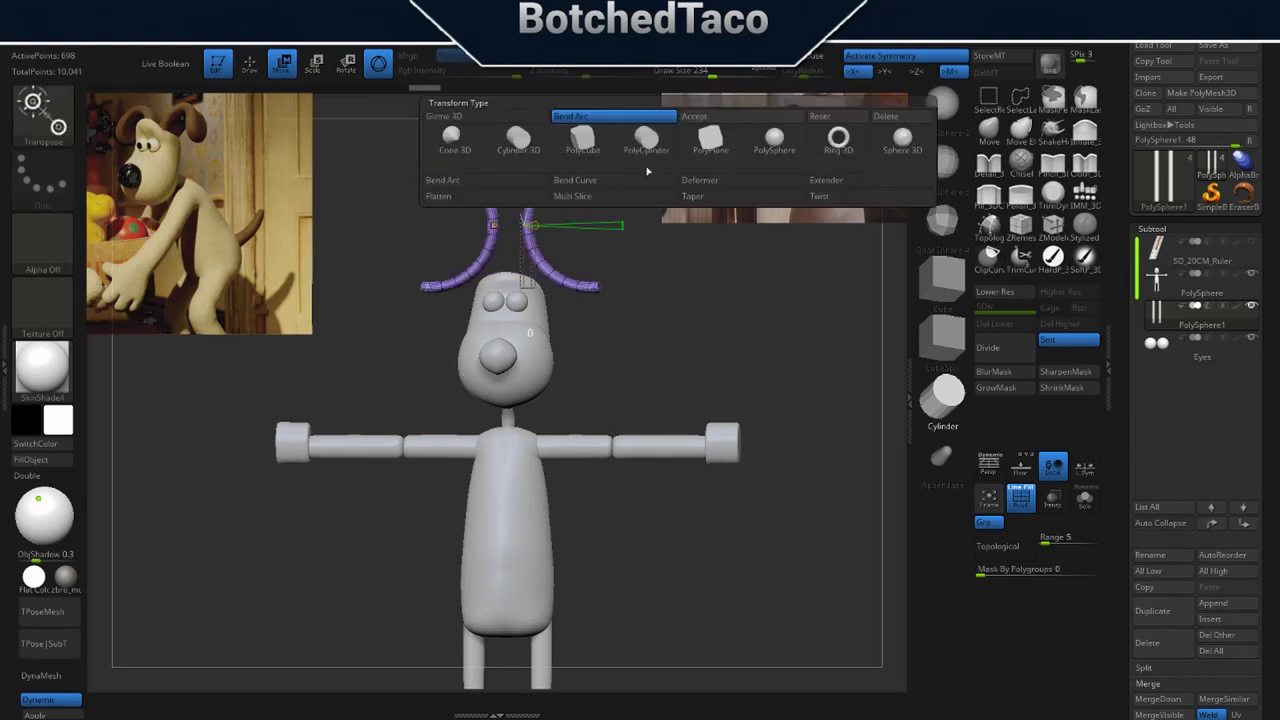
left_click_drag(580, 195, 568, 295)
left_click_drag(609, 227, 675, 228)
left_click_drag(836, 372, 746, 382)
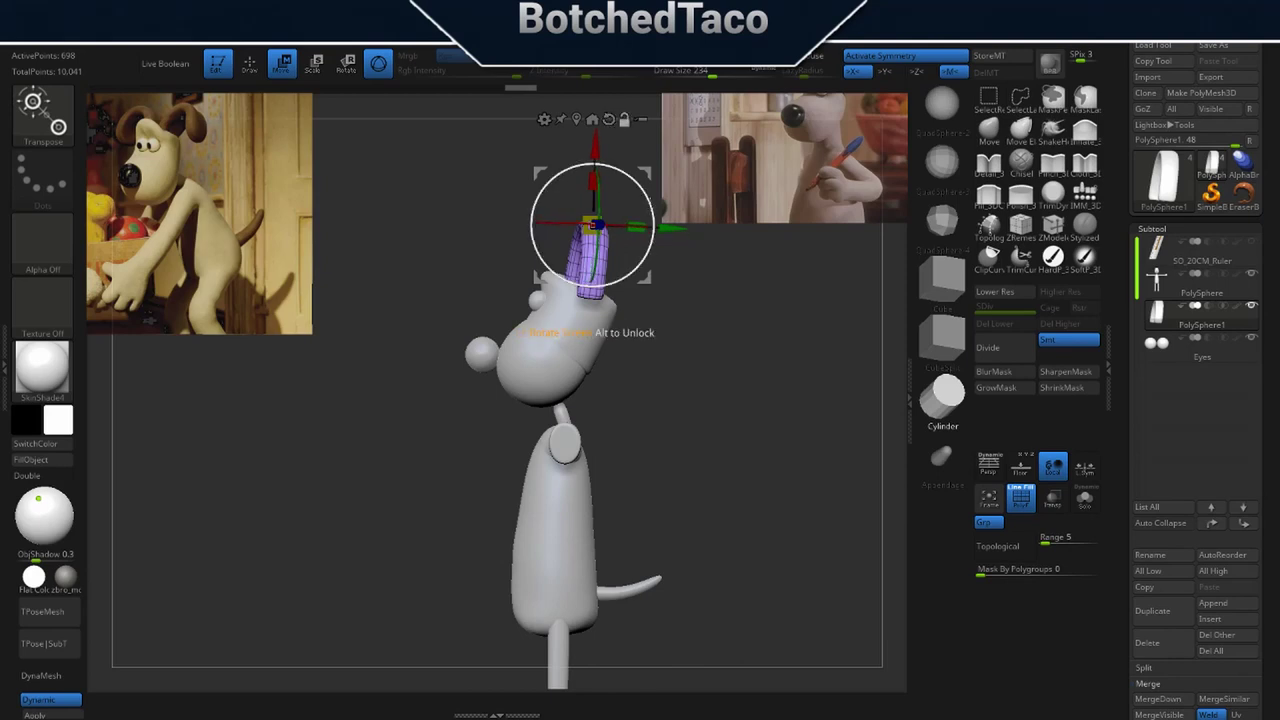
Tilt the arched ears backward in side view and seat their inner ends on the head.
left_click_drag(627, 224, 651, 212)
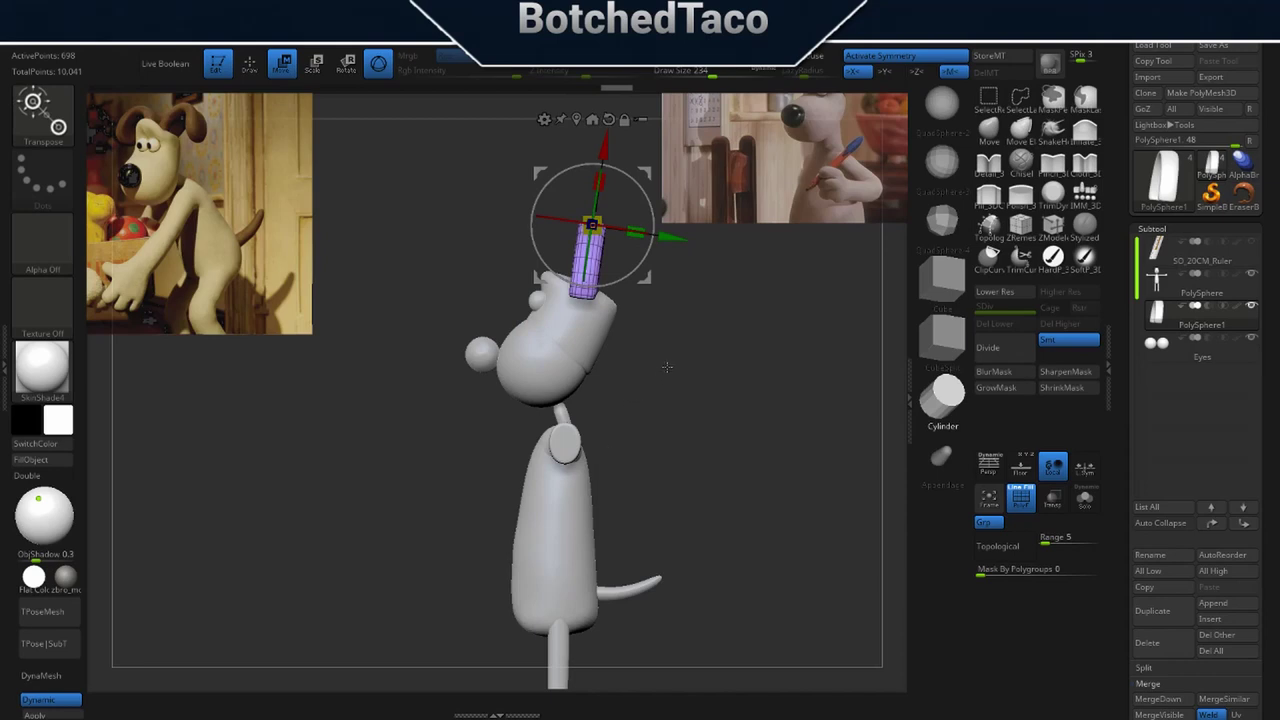
left_click_drag(653, 218, 677, 273)
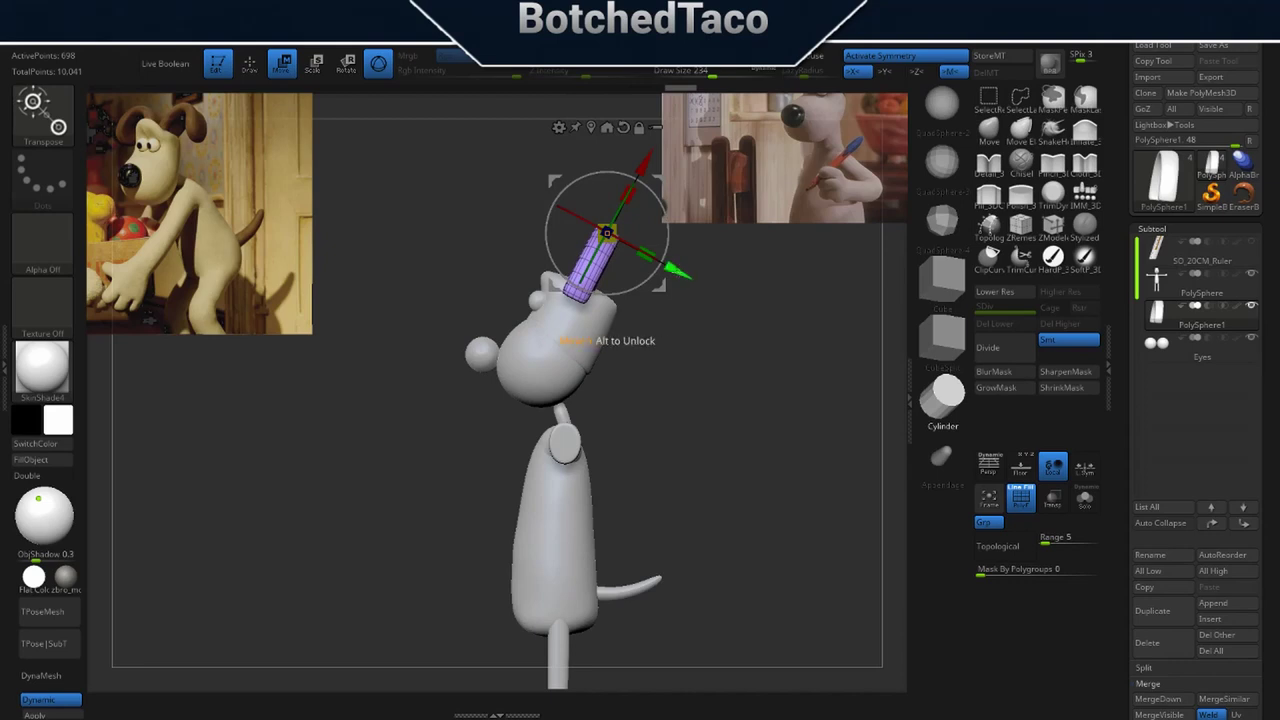
left_click_drag(646, 256, 656, 268)
left_click_drag(640, 340, 692, 355)
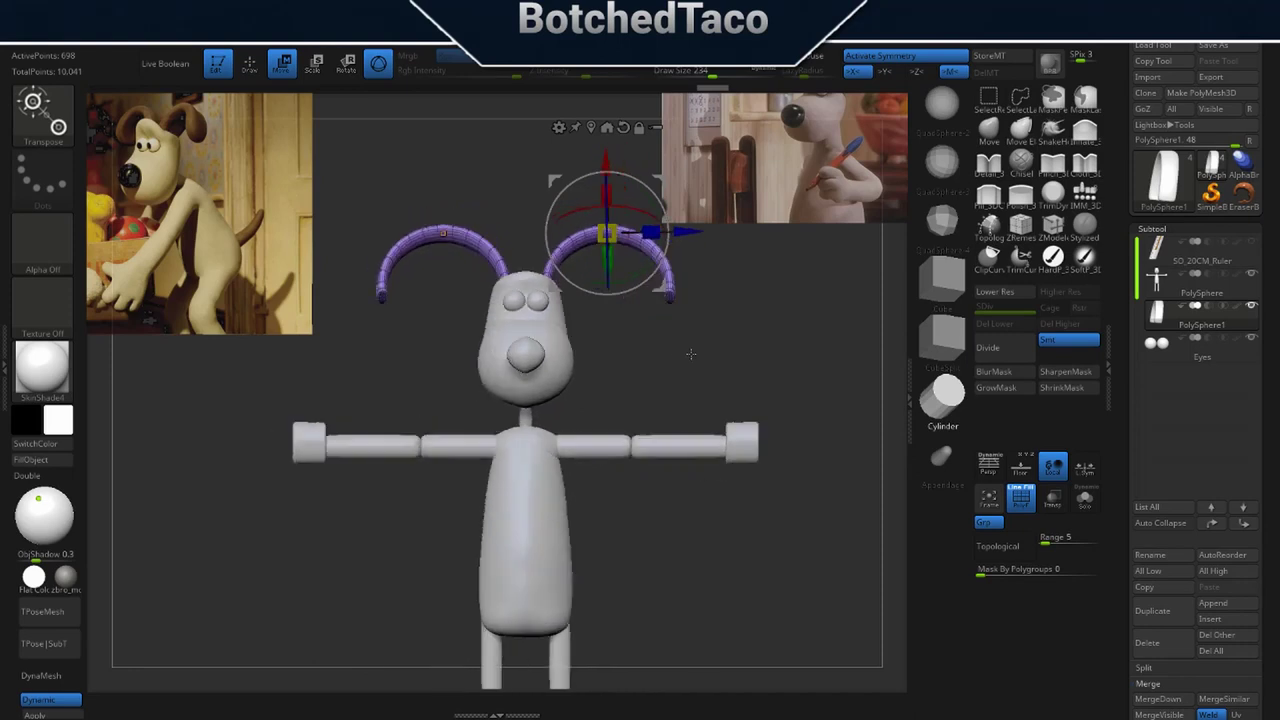
Fine-tune the width and placement of the arched ears, comparing them from the front and side.
left_click_drag(651, 232, 658, 232)
key("ctrl+z")
left_click_drag(703, 290, 669, 349)
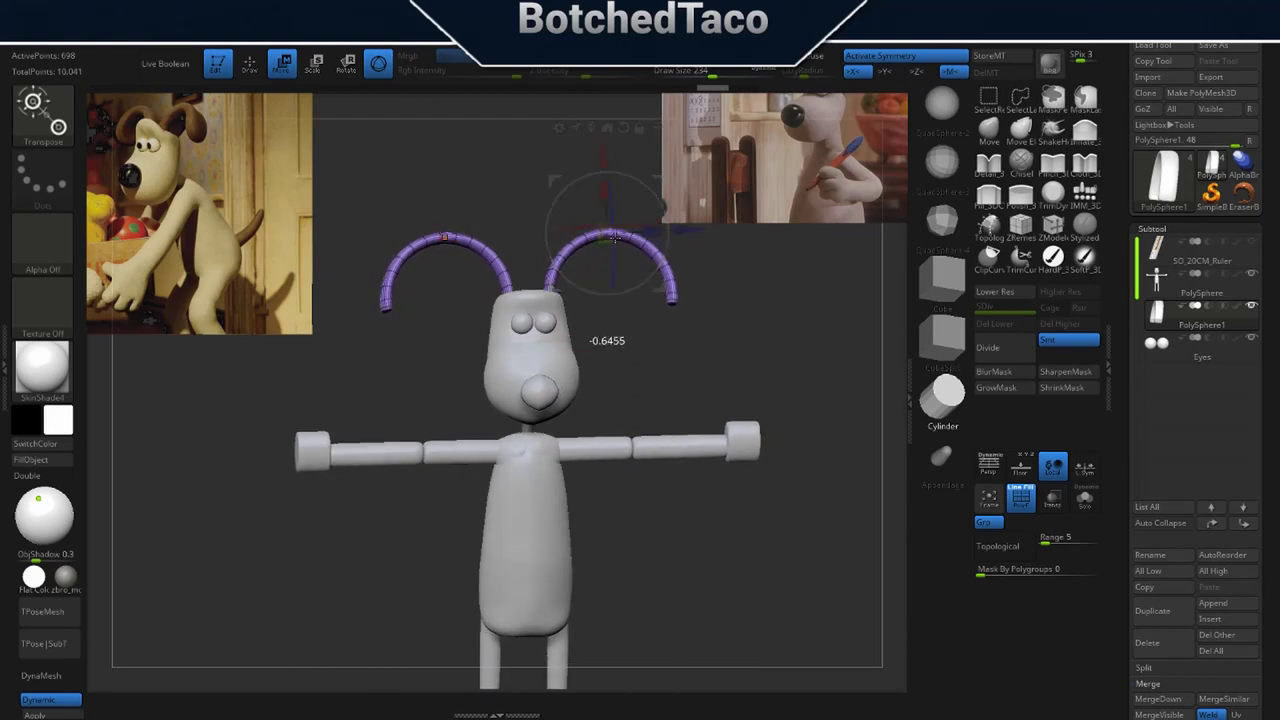
key("ctrl+z")
mouse_move(605, 237)
left_mouse_down()
mouse_move(642, 262)
mouse_move(620, 267)
mouse_move(611, 240)
left_mouse_up()
left_click_drag(736, 333, 675, 337)
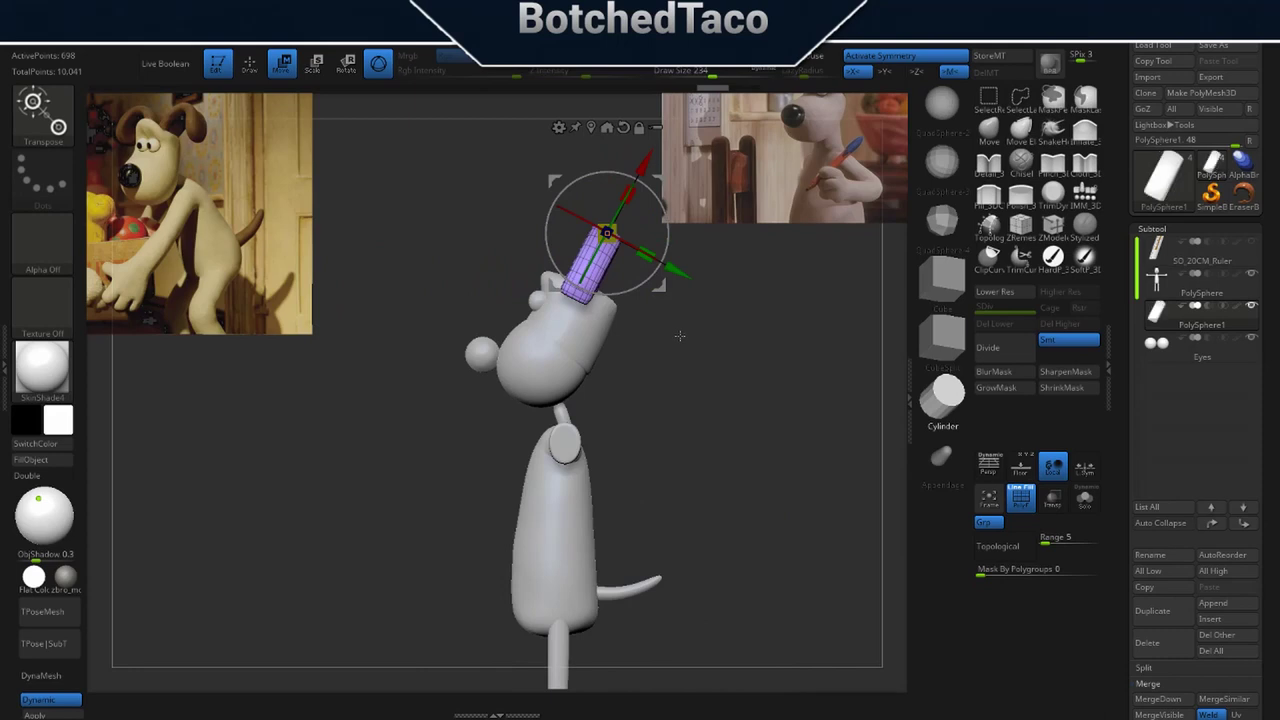
left_click_drag(680, 336, 730, 374)
mouse_move(748, 275)
left_mouse_down()
mouse_move(749, 377)
mouse_move(780, 419)
mouse_move(797, 412)
left_mouse_up()
Try to pull the outer halves of both ears inward with a large Move brush, and undo the changes.
key("q")
key("s")
left_click(988, 132)
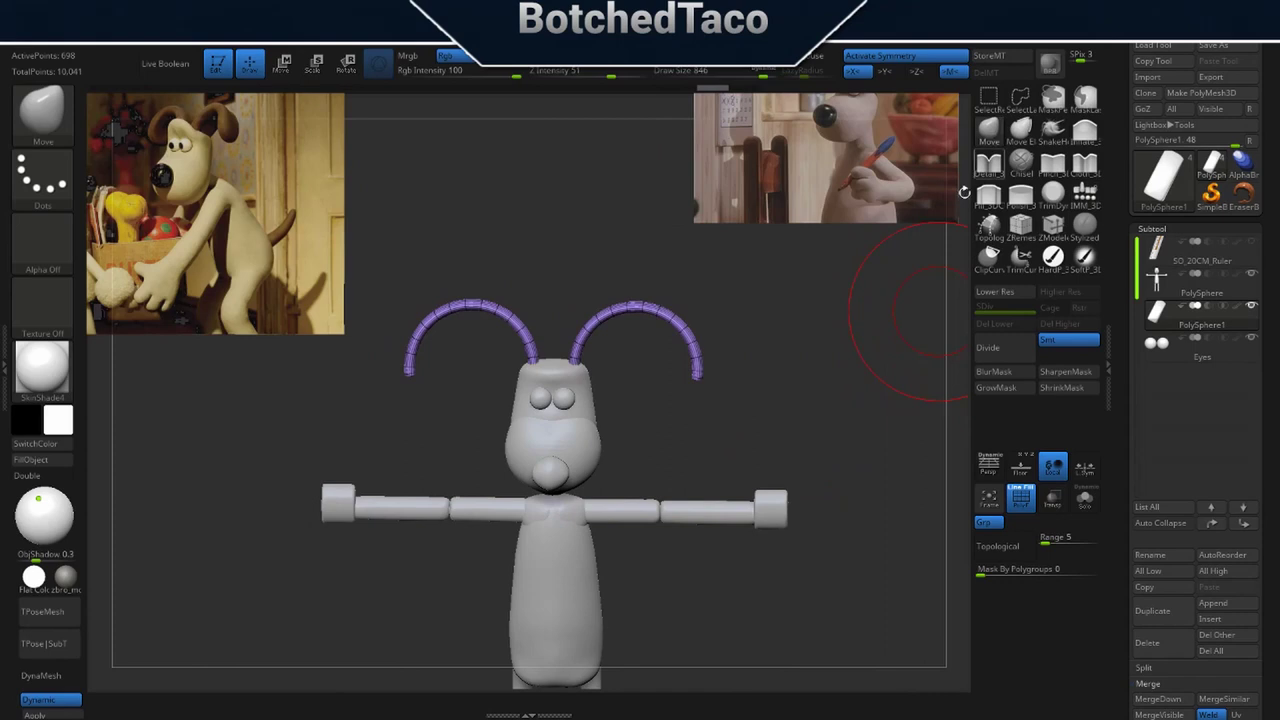
left_click_drag(703, 357, 687, 354)
key("ctrl+s")
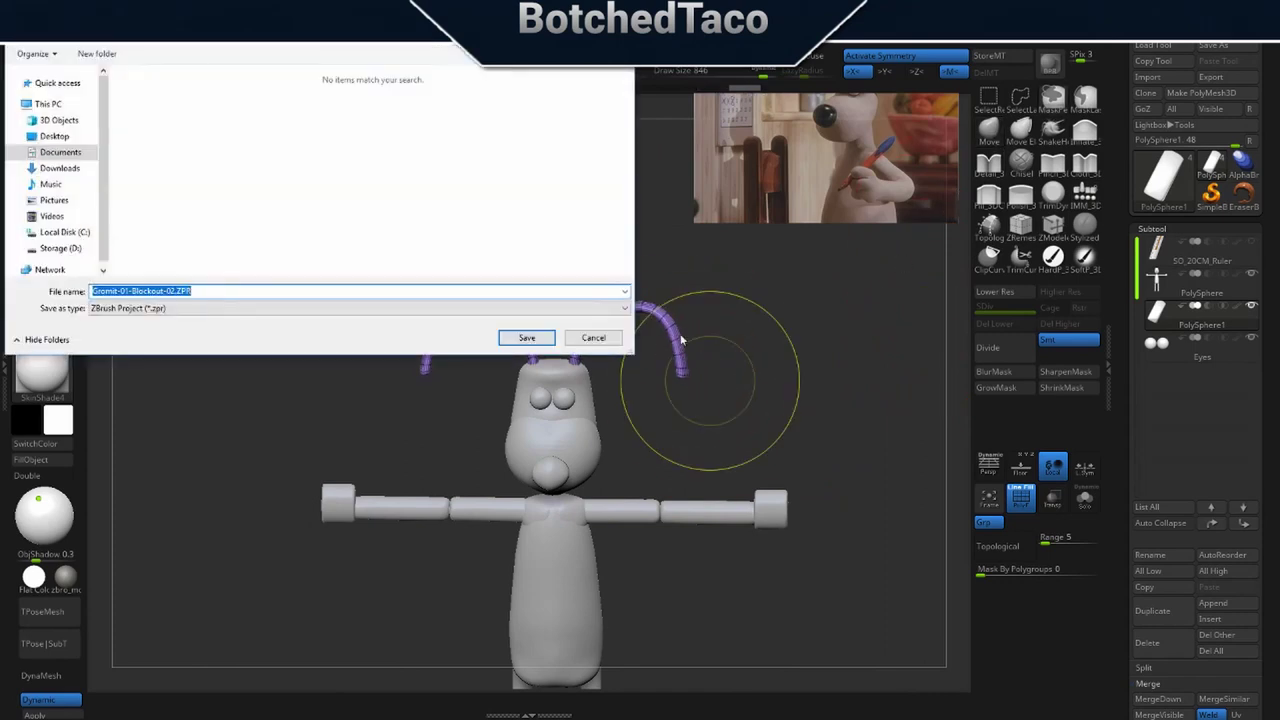
key("Return")
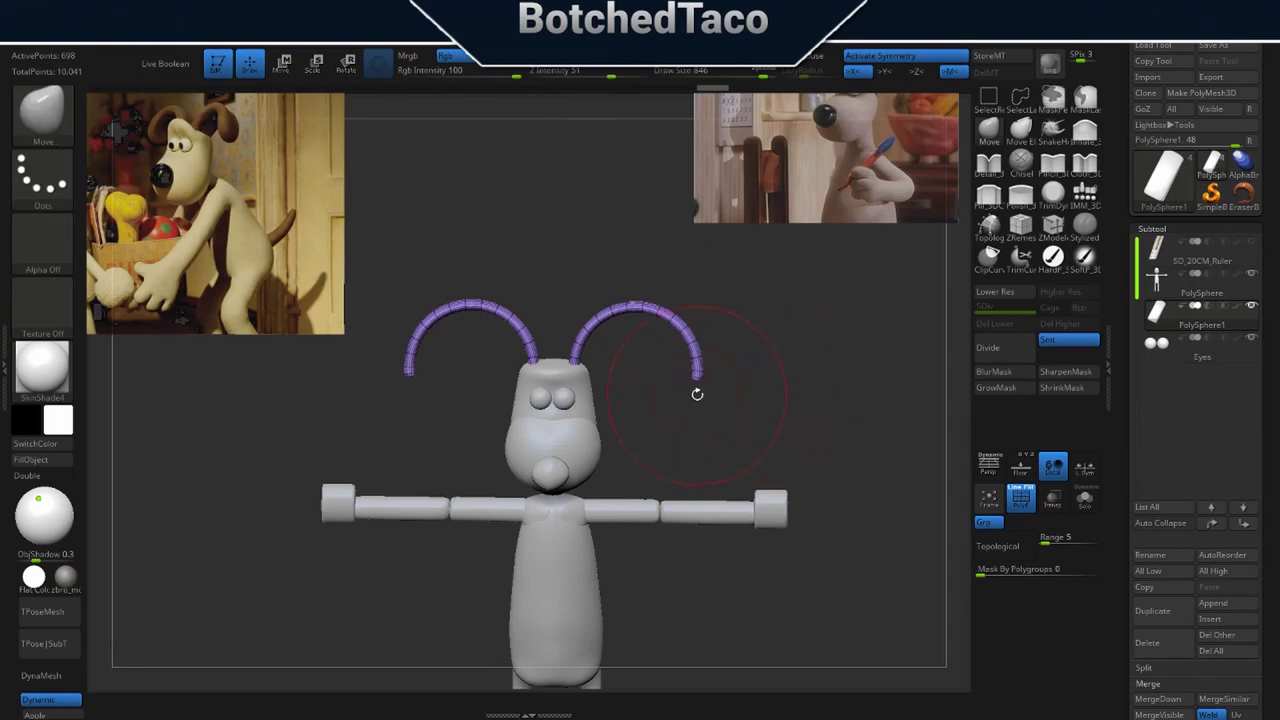
mouse_move(628, 314)
left_mouse_down()
mouse_move(613, 305)
mouse_move(666, 311)
mouse_move(676, 339)
mouse_move(647, 354)
mouse_move(660, 374)
left_mouse_up()
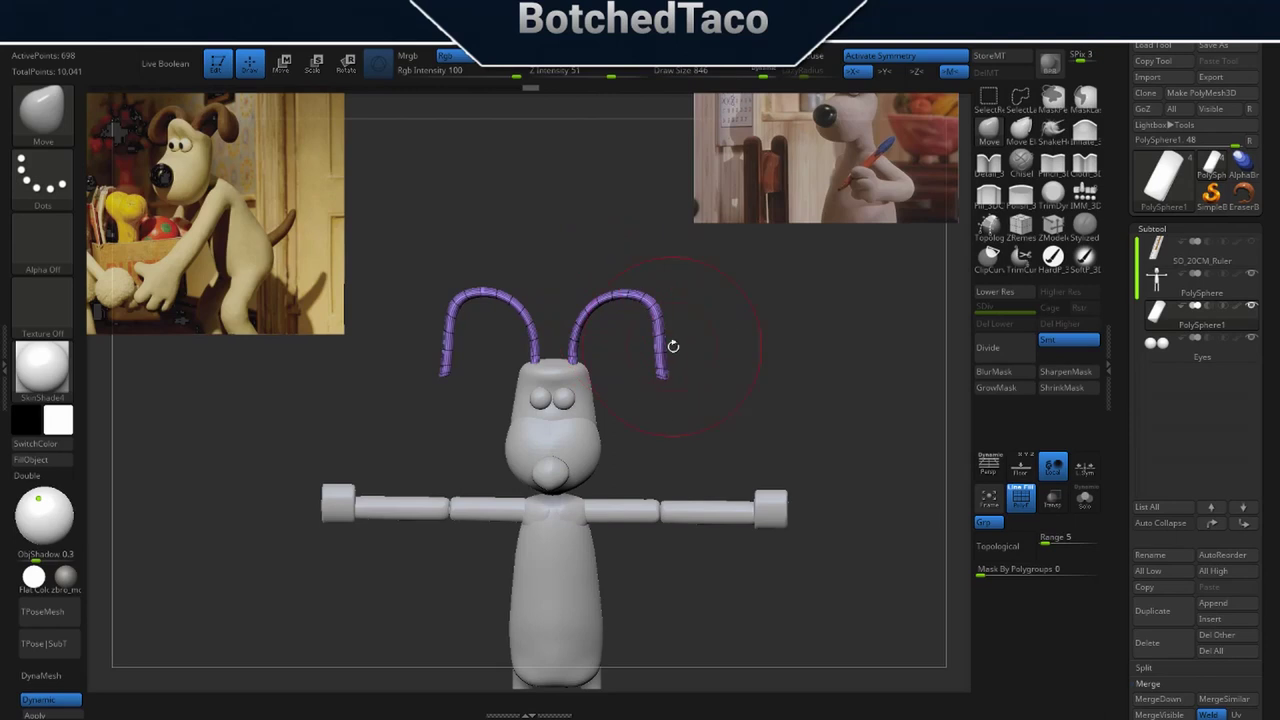
key("ctrl+z")
key("ctrl+z")
key("ctrl+z")
key("ctrl+z")
key("ctrl+z")
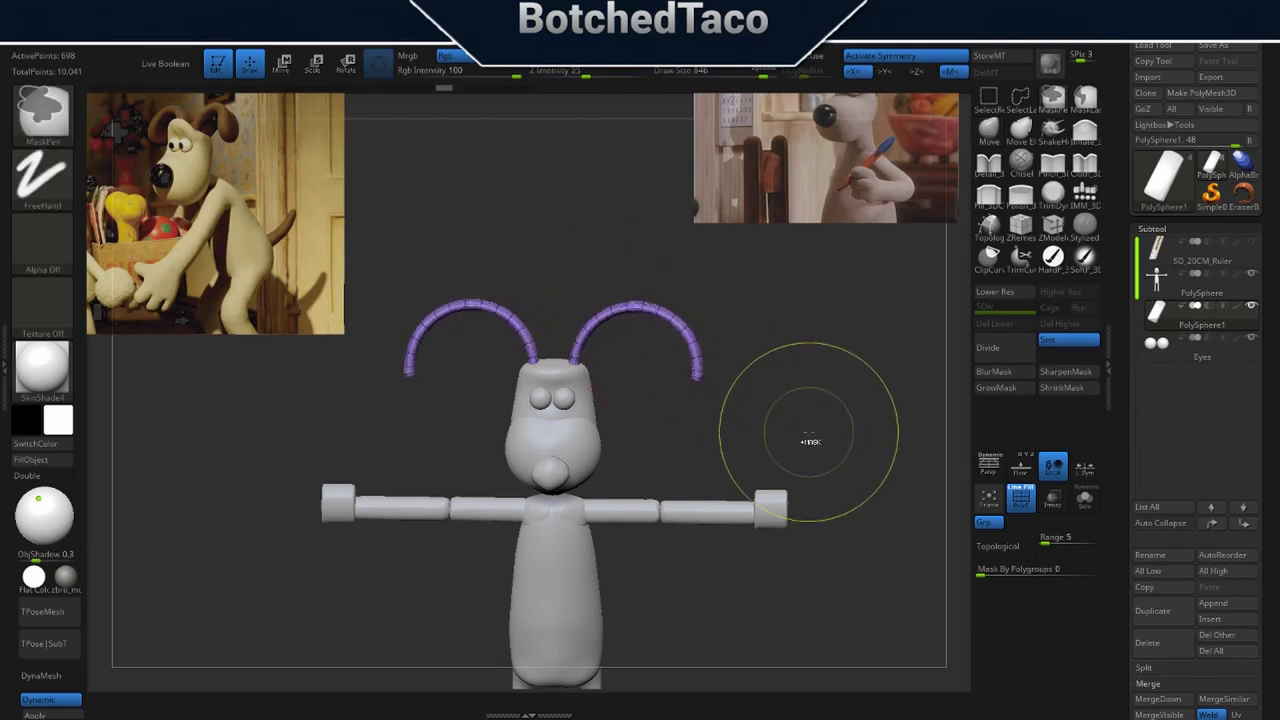
key("ctrl+z")
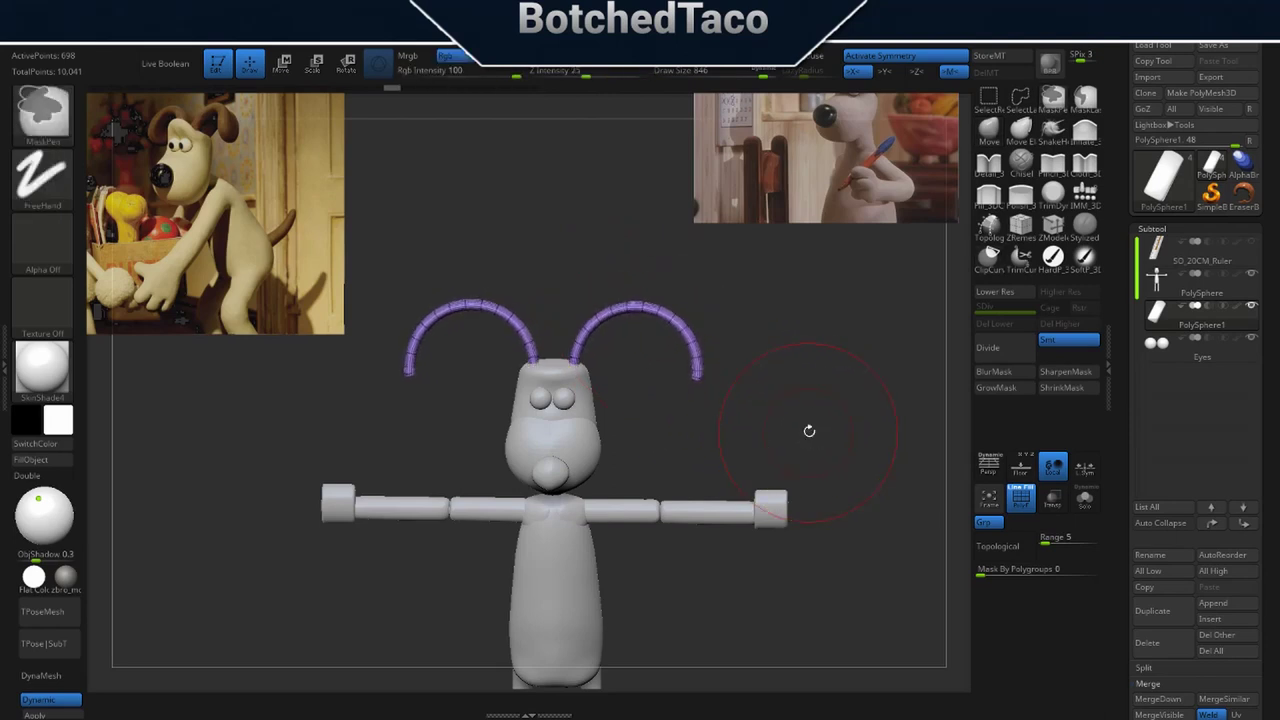
Scale both arched ears down and reposition them on top of the head, checking from the side and front.
key("w")
left_click_drag(638, 304, 624, 312)
left_click_drag(790, 398, 654, 408)
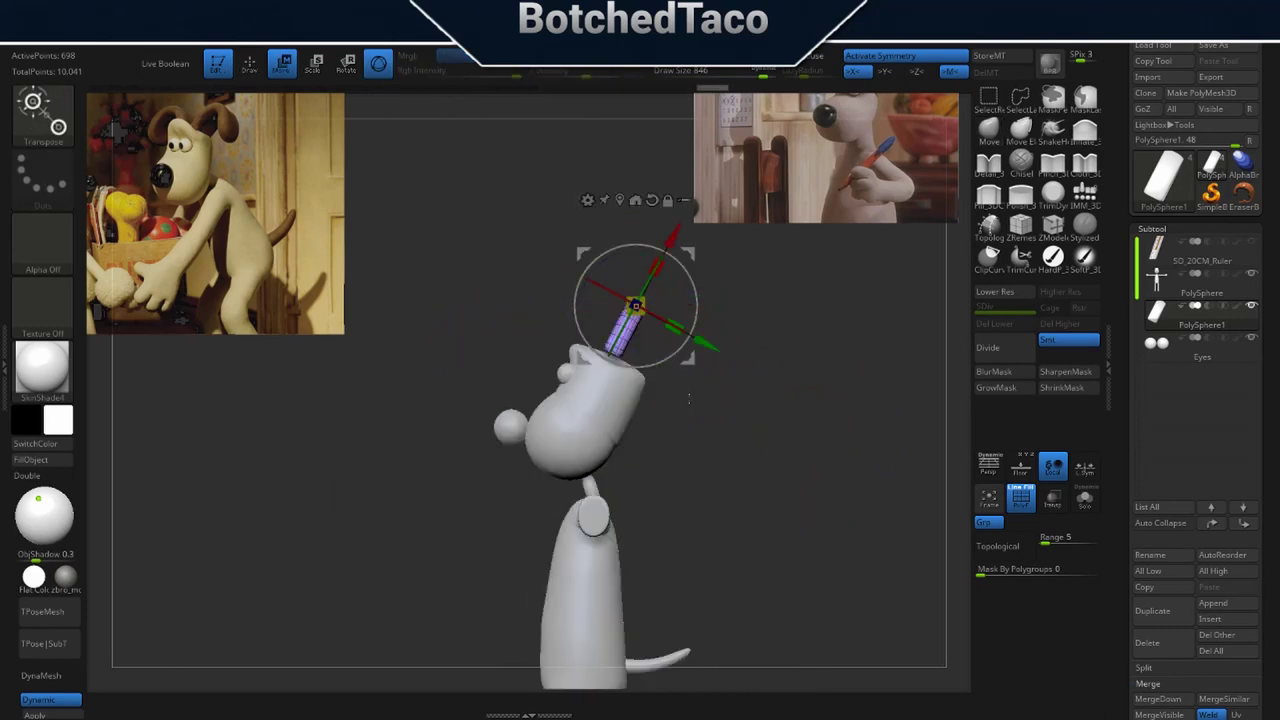
left_click_drag(674, 327, 700, 361)
left_click_drag(600, 446, 676, 460)
left_click_drag(744, 410, 749, 463)
left_click_drag(692, 231, 691, 253)
left_click_drag(770, 327, 776, 328)
left_click_drag(743, 415, 737, 397)
Raise the tops of the ear arches with the Move brush at draw size 666.
key("q")
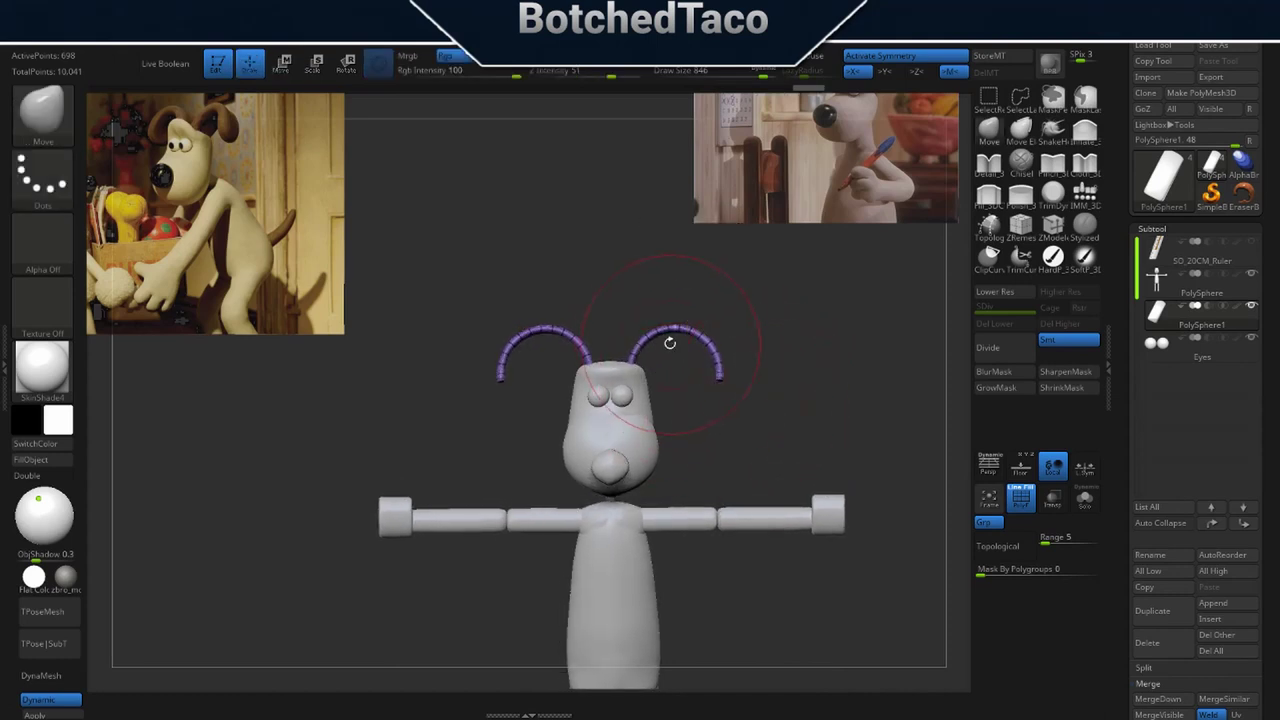
key("s")
left_click_drag(798, 380, 785, 387)
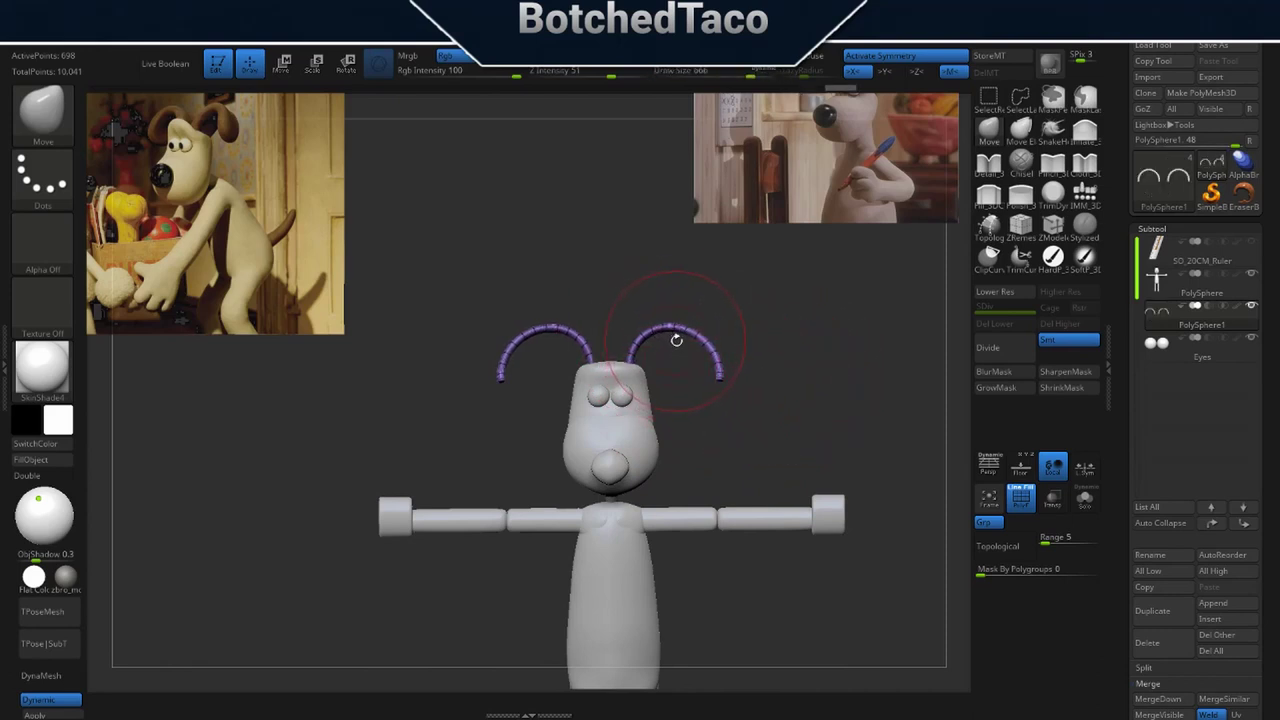
left_click_drag(683, 332, 690, 326)
mouse_move(681, 335)
right_mouse_down()
mouse_move(658, 337)
mouse_move(682, 347)
mouse_move(645, 348)
right_mouse_up()
left_click_drag(649, 341, 650, 328)
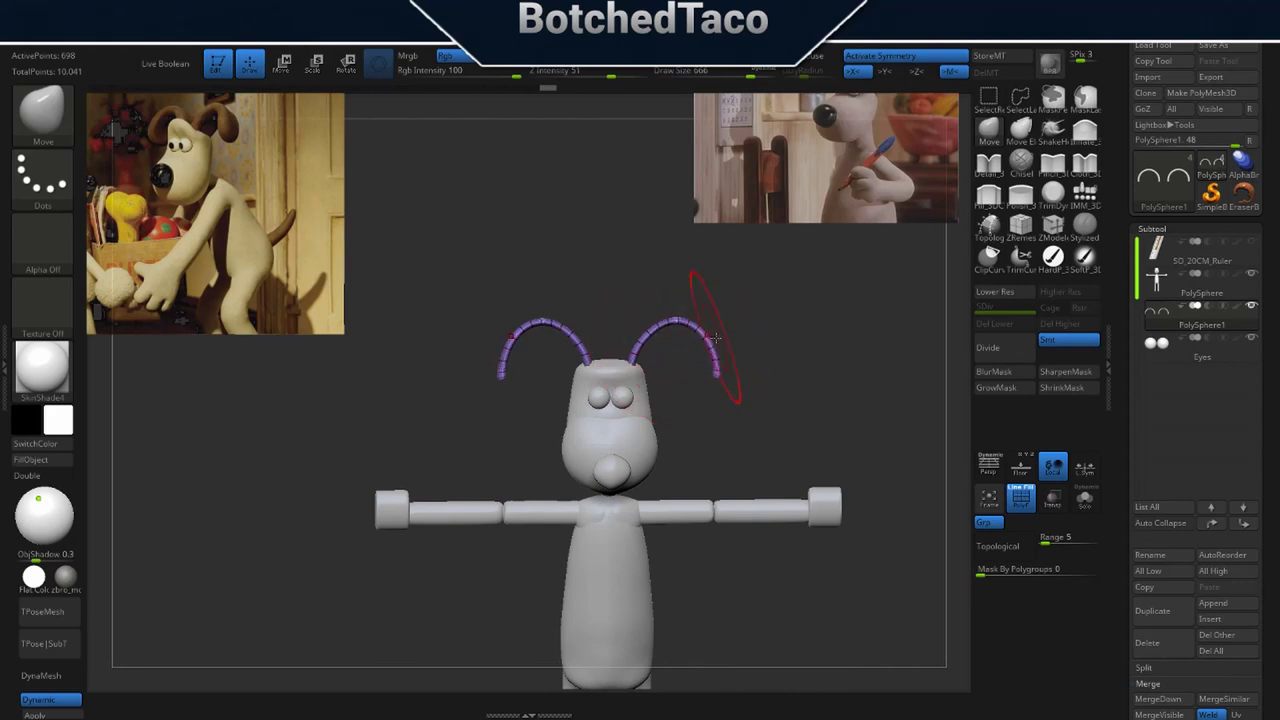
Try to pull the ear tips inward with the Move brush, and undo the change.
left_click_drag(720, 369, 702, 380)
key("ctrl+z")
key("ctrl+z")
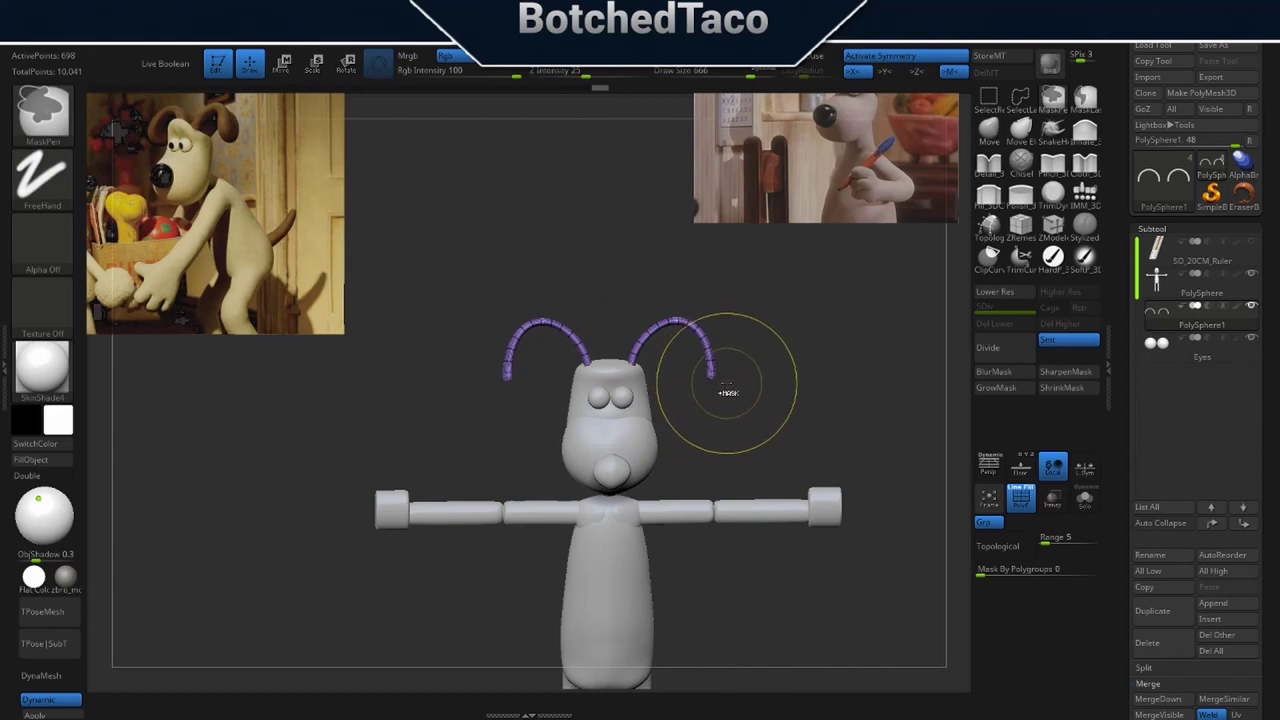
Pull the ear tips inward with the SnakeHook brush so the outer ends hang down more vertically.
left_click(1052, 133)
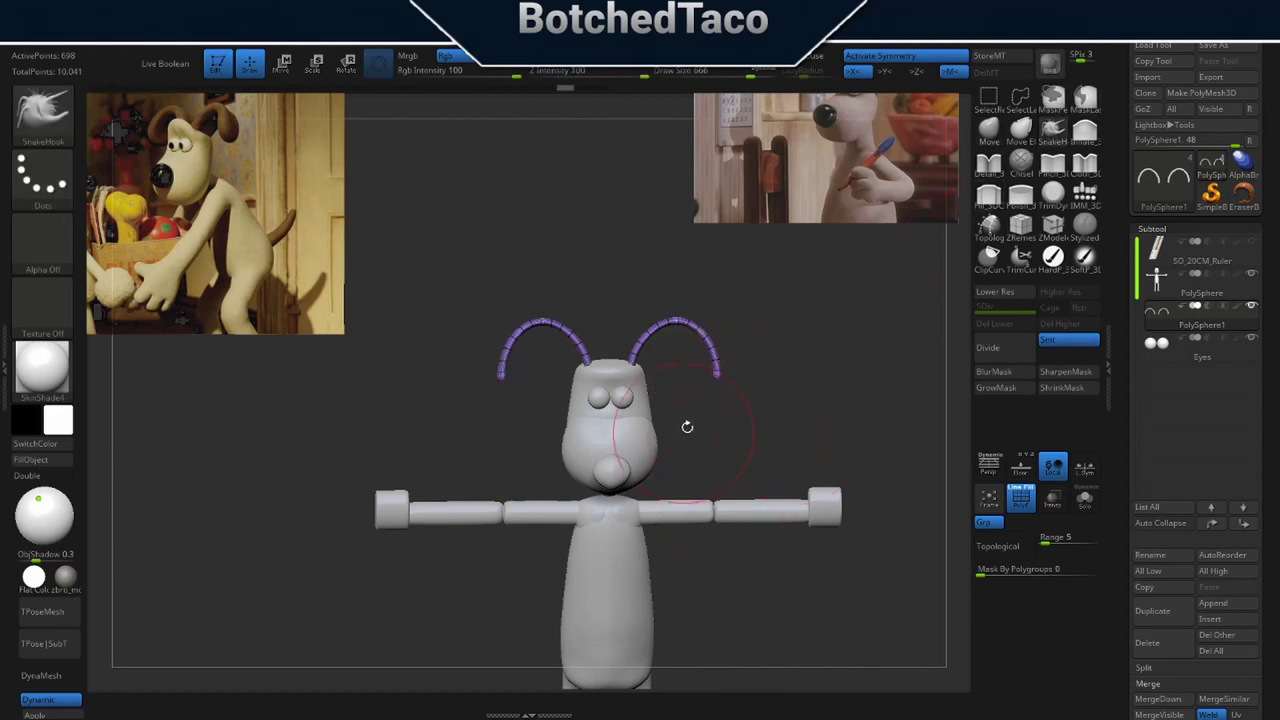
mouse_move(716, 373)
left_mouse_down()
mouse_move(684, 391)
mouse_move(703, 384)
mouse_move(685, 380)
left_mouse_up()
mouse_move(708, 430)
left_mouse_down()
mouse_move(779, 436)
mouse_move(823, 416)
mouse_move(830, 450)
mouse_move(817, 460)
left_mouse_up()
mouse_move(783, 410)
left_mouse_down()
mouse_move(802, 410)
mouse_move(791, 420)
mouse_move(790, 377)
mouse_move(816, 441)
mouse_move(829, 441)
mouse_move(827, 479)
left_mouse_up()
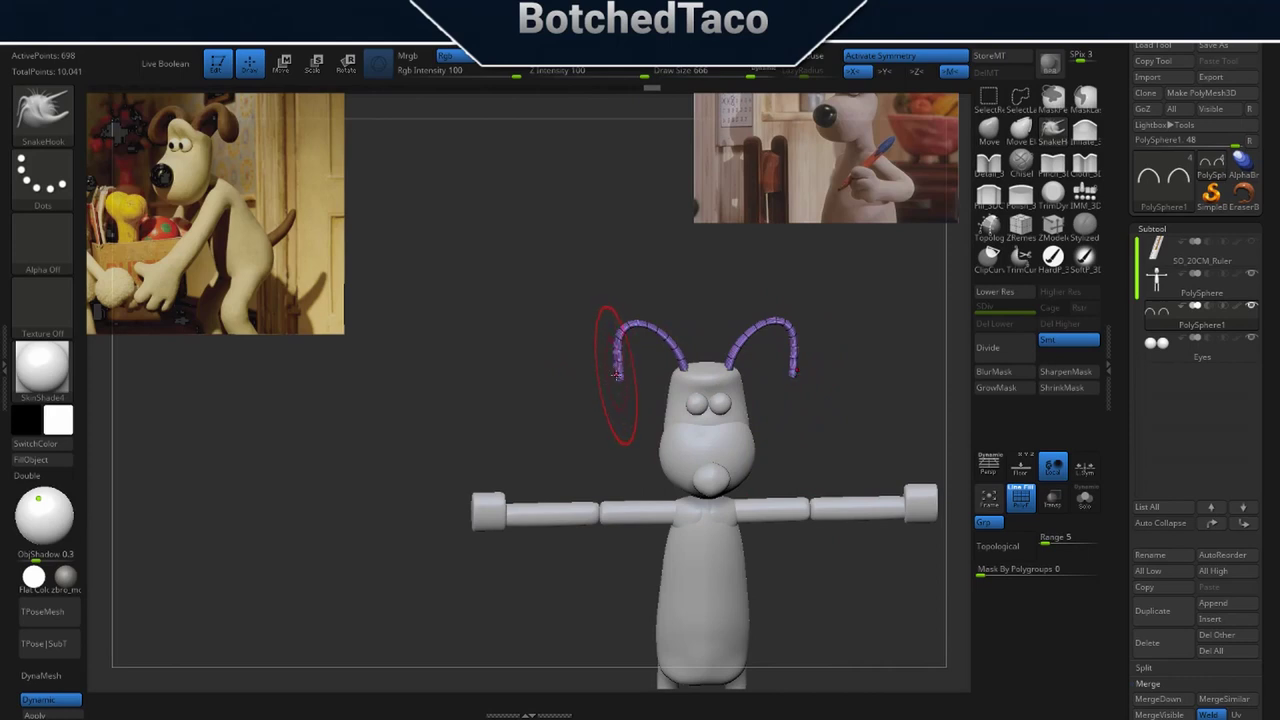
left_click_drag(608, 375, 606, 377)
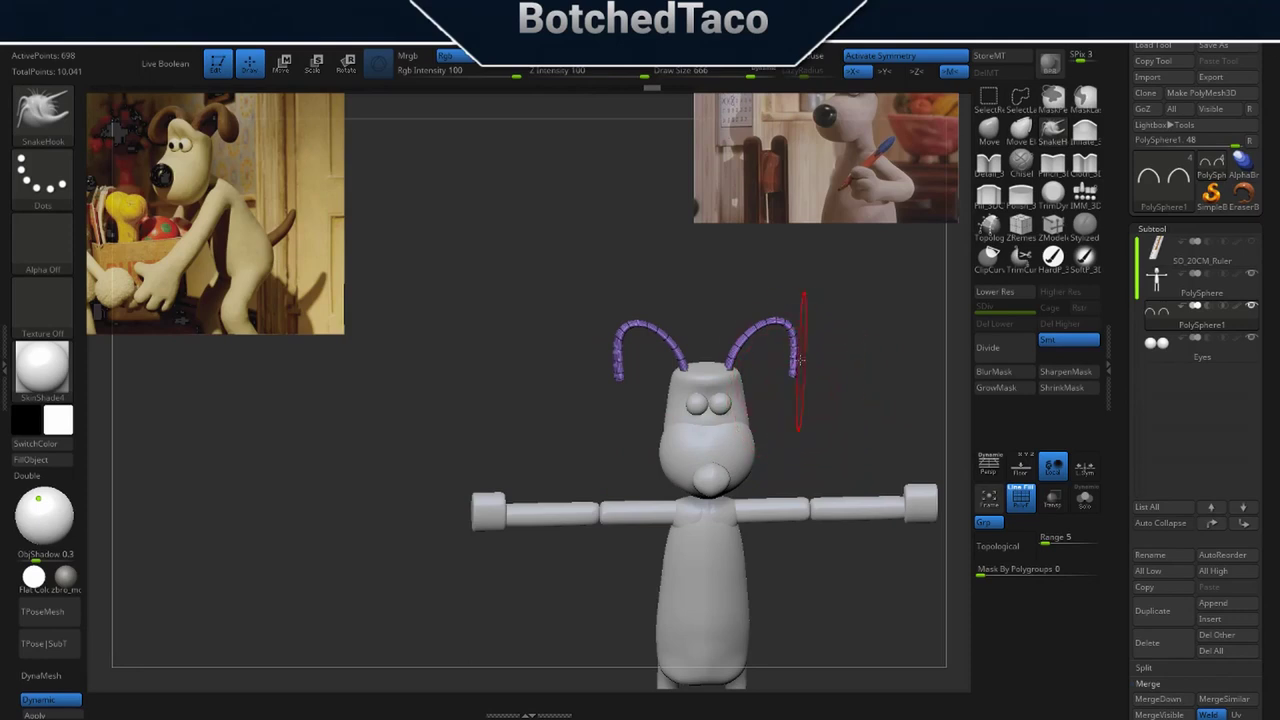
Shift the ear tips slightly inward and upward with the SnakeHook brush at draw size 666, refining the drooping outer ends.
left_click_drag(790, 340, 780, 322)
left_click_drag(796, 367, 786, 367)
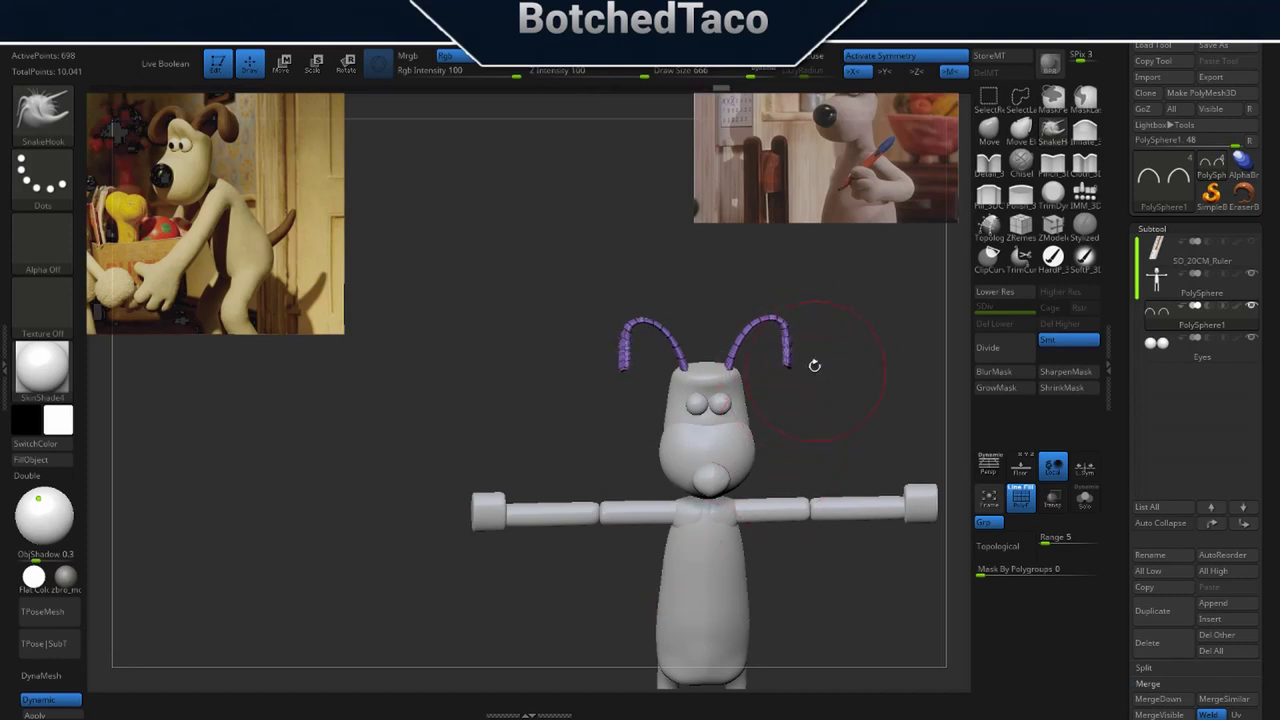
mouse_move(785, 341)
left_mouse_down()
mouse_move(801, 349)
mouse_move(786, 364)
mouse_move(812, 358)
mouse_move(792, 347)
left_mouse_up()
Reduce the draw size to 318 and smooth the ends of both ears.
key("s")
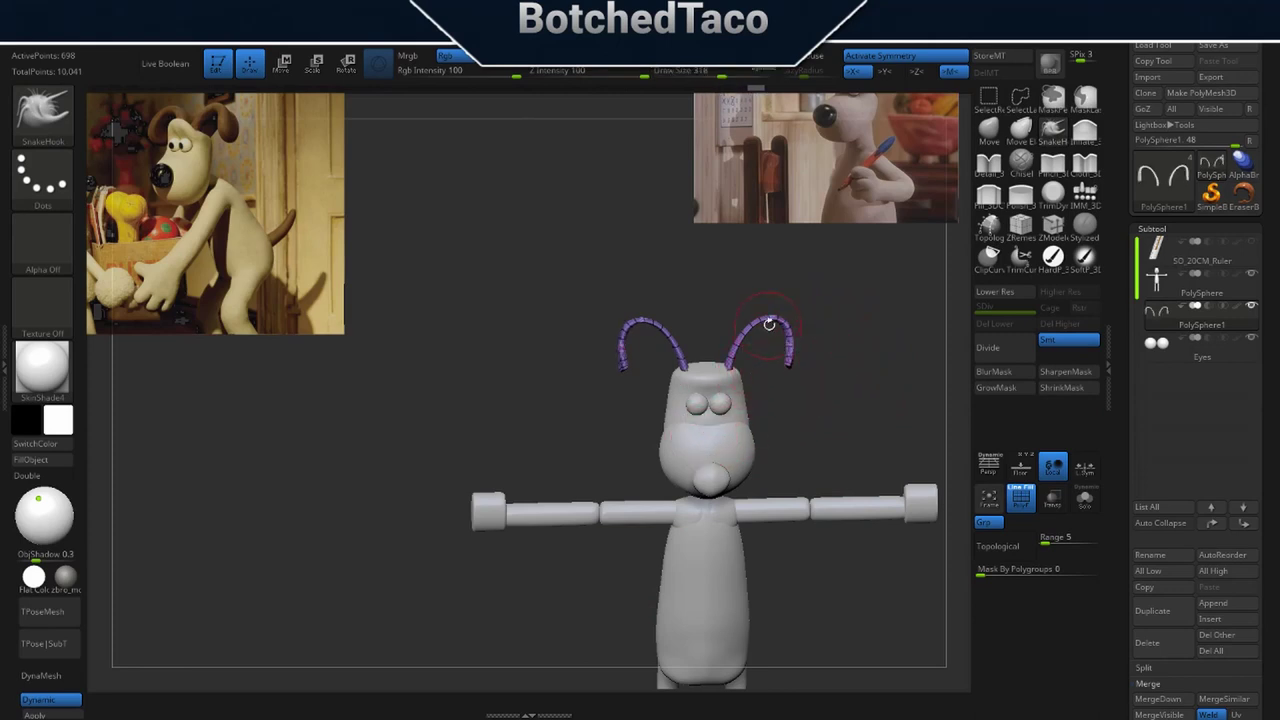
right_click_drag(769, 324, 771, 331)
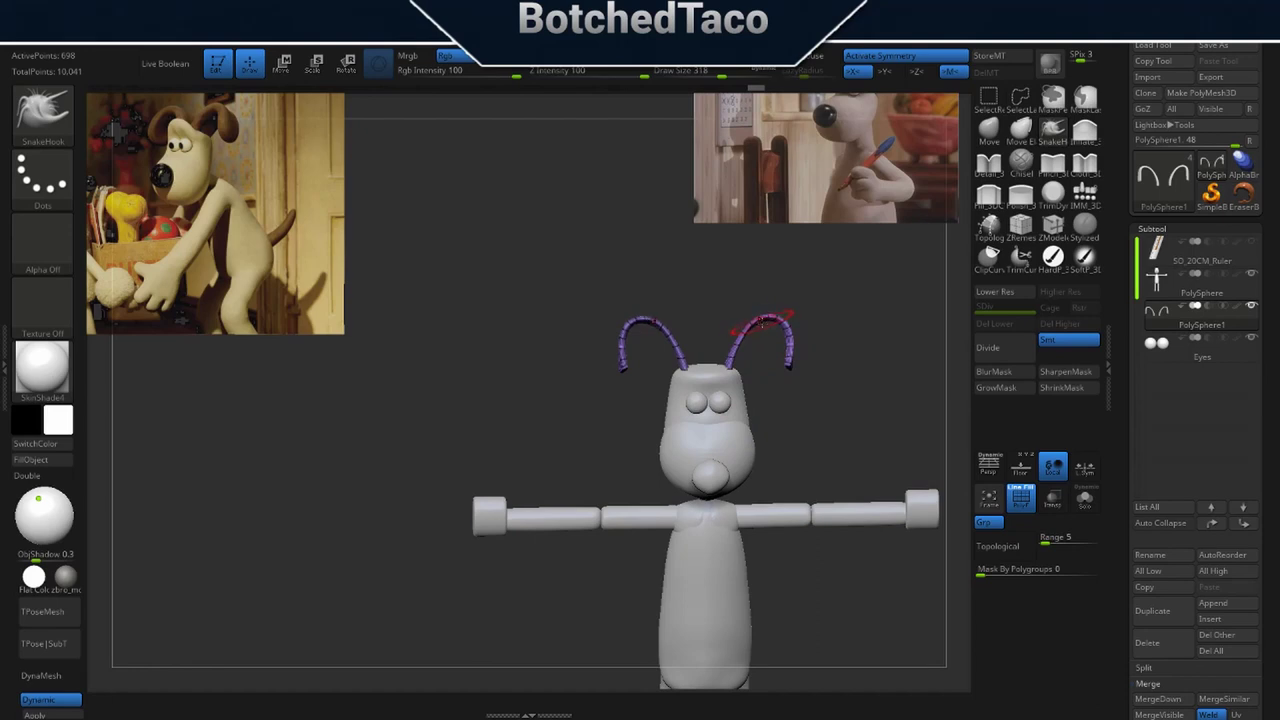
mouse_move(788, 366)
right_mouse_down()
mouse_move(778, 376)
mouse_move(674, 350)
right_mouse_up()
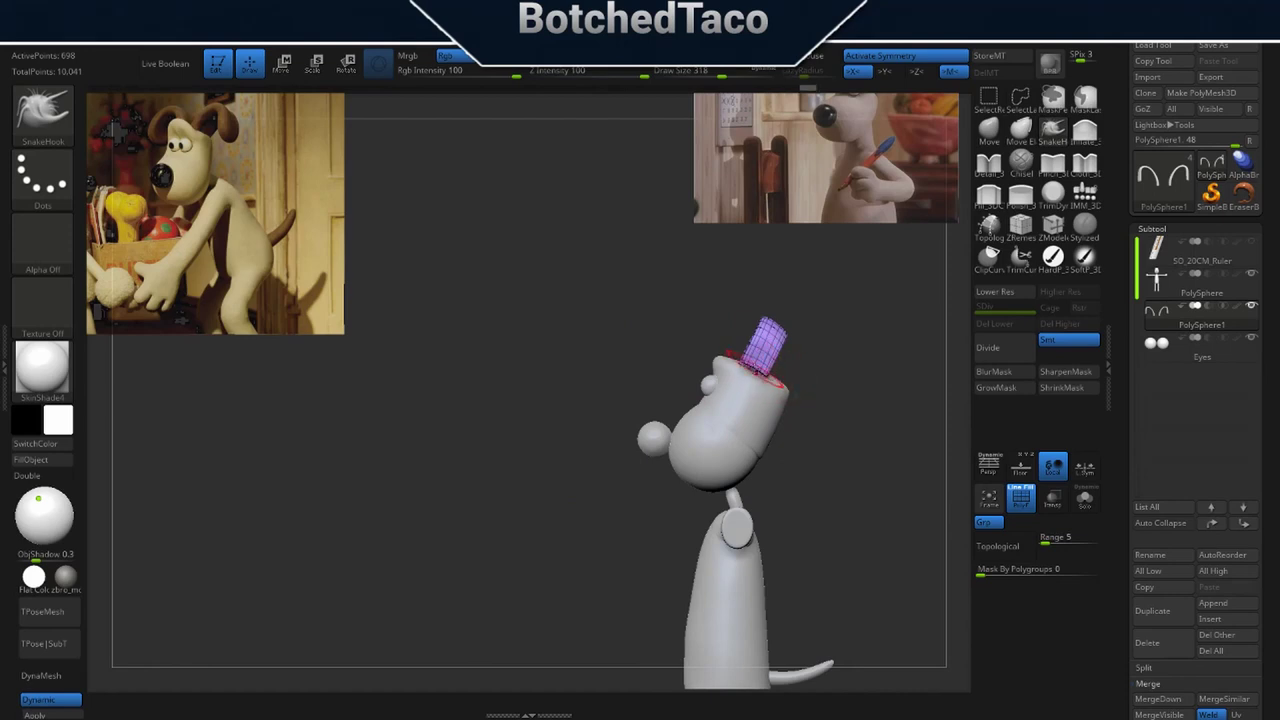
mouse_move(828, 391)
left_mouse_down()
mouse_move(858, 437)
mouse_move(843, 428)
left_mouse_up()
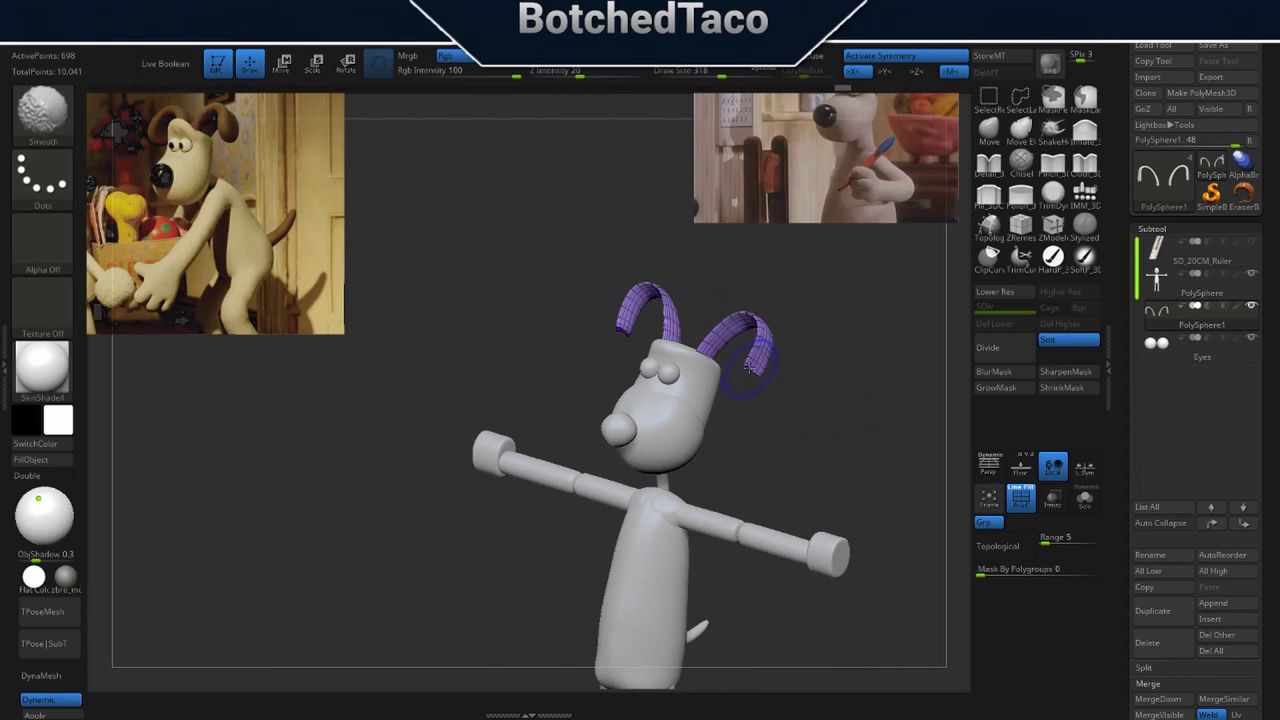
right_click_drag(789, 391, 898, 464)
right_click_drag(824, 441, 851, 410)
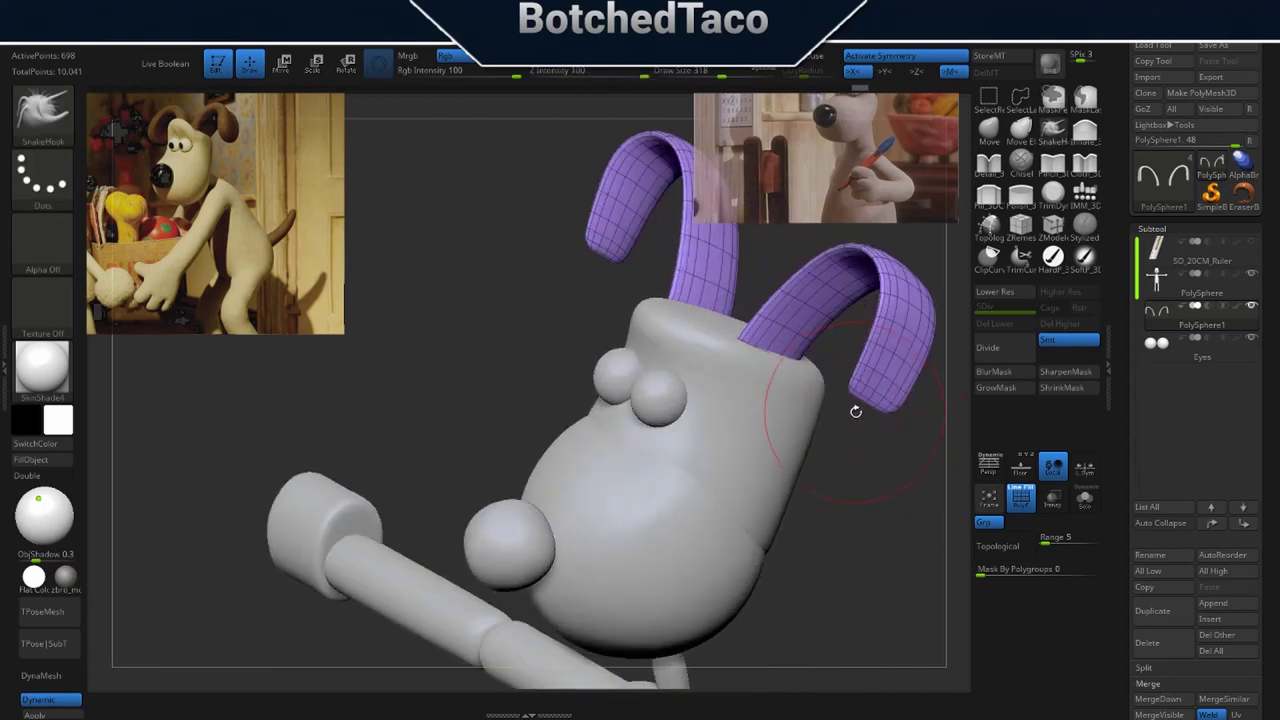
left_click_drag(864, 385, 876, 404, "shift")
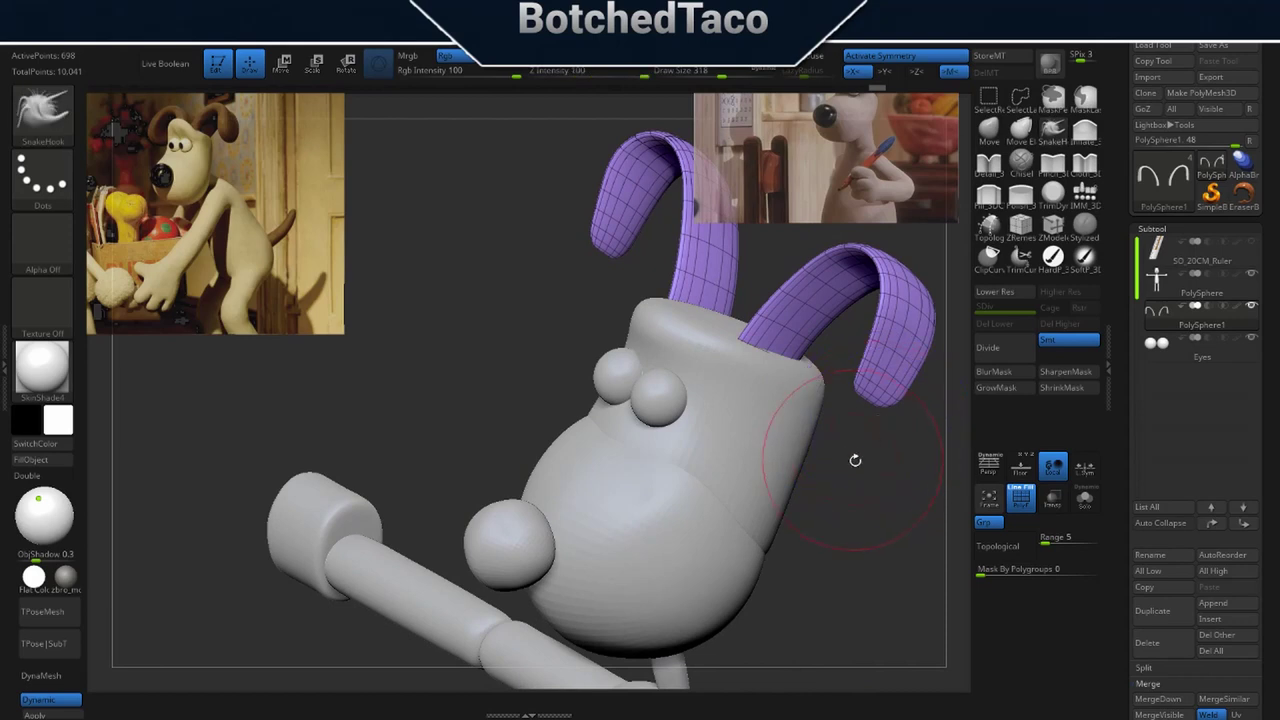
ZRemesh the ears subtool with a target polygon count of 0.1 and frame the whole character.
right_click_drag(855, 460, 872, 457)
key("3")
left_click(834, 442)
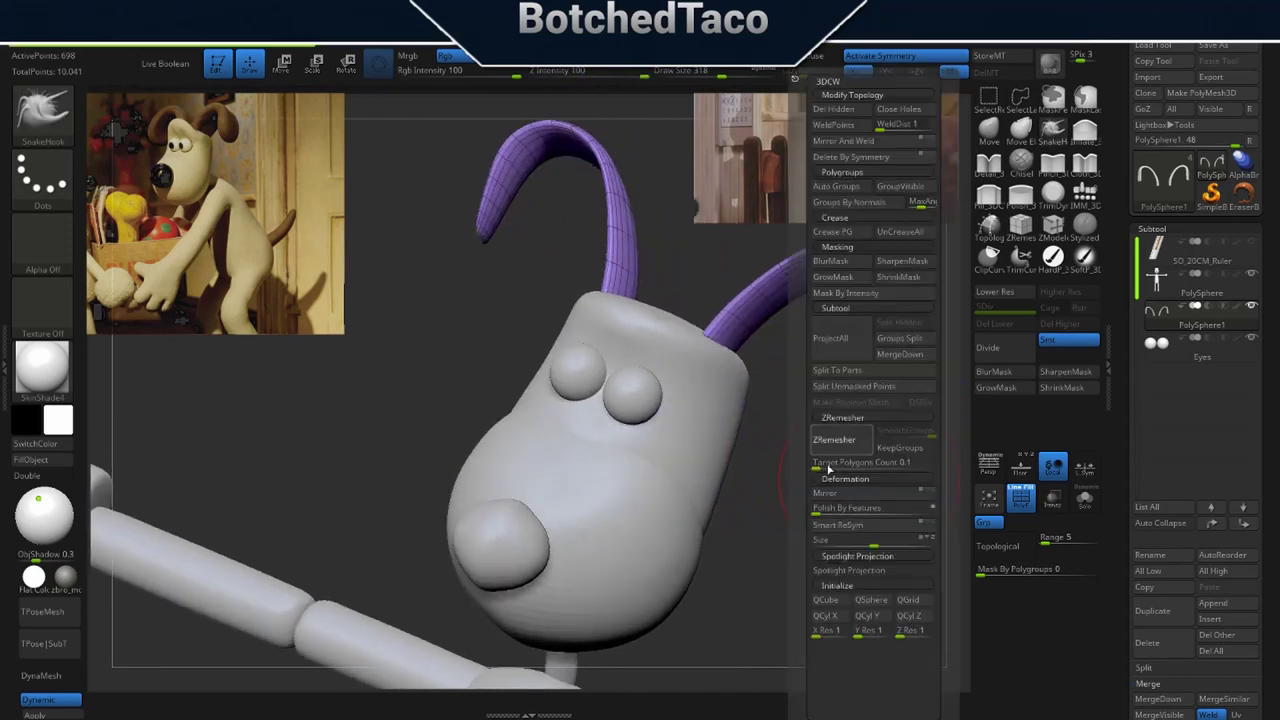
mouse_move(829, 418)
right_mouse_down()
mouse_move(787, 390)
mouse_move(831, 464)
mouse_move(834, 452)
mouse_move(794, 454)
mouse_move(796, 508)
mouse_move(791, 493)
right_mouse_up()
key("f")
key("f")
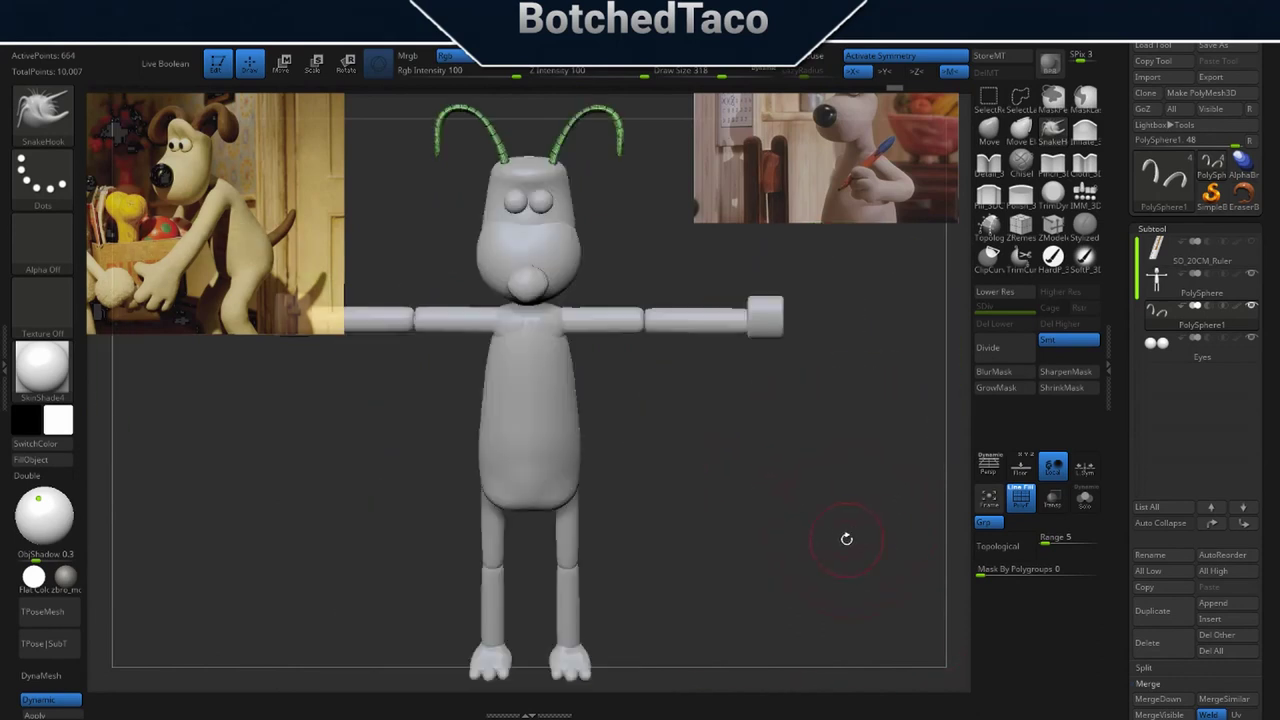
Adjust the side profile of the ears with the SnakeHook brush, pulling their front edges slightly forward.
left_click_drag(790, 529, 778, 555)
left_click_drag(726, 407, 715, 440)
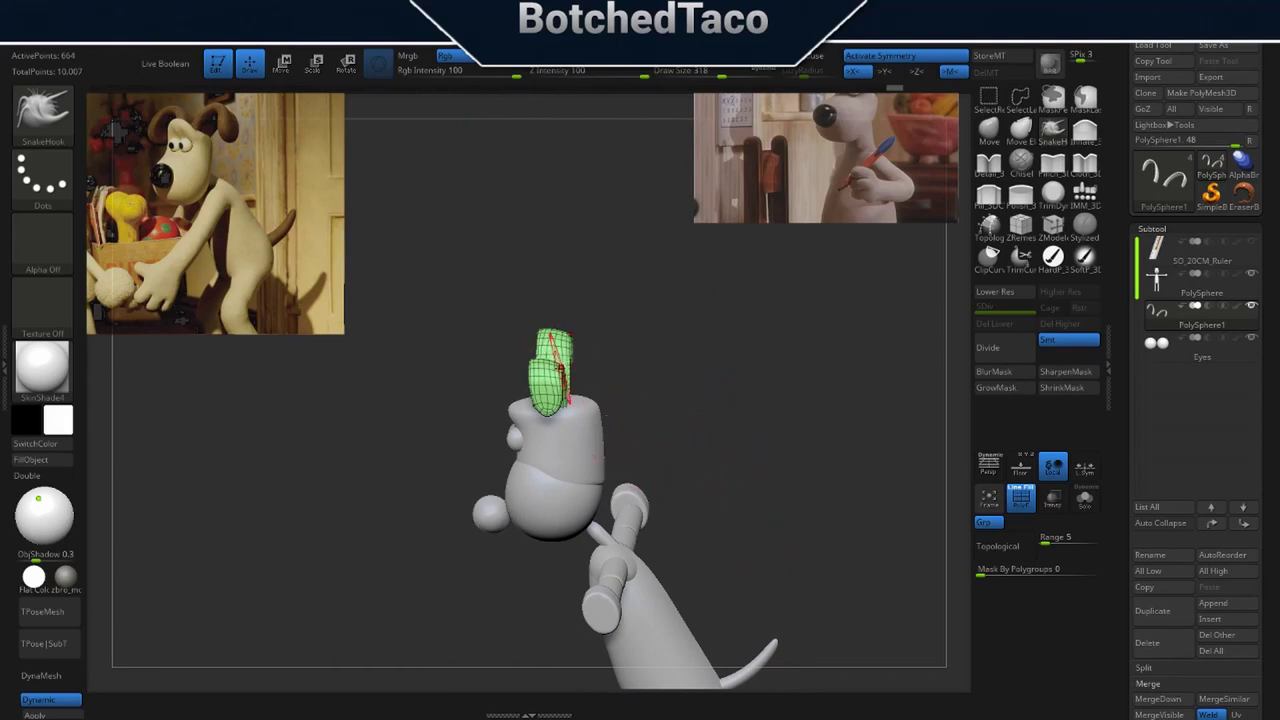
left_click_drag(546, 364, 532, 361)
left_click_drag(549, 411, 556, 404)
left_click_drag(627, 387, 701, 366)
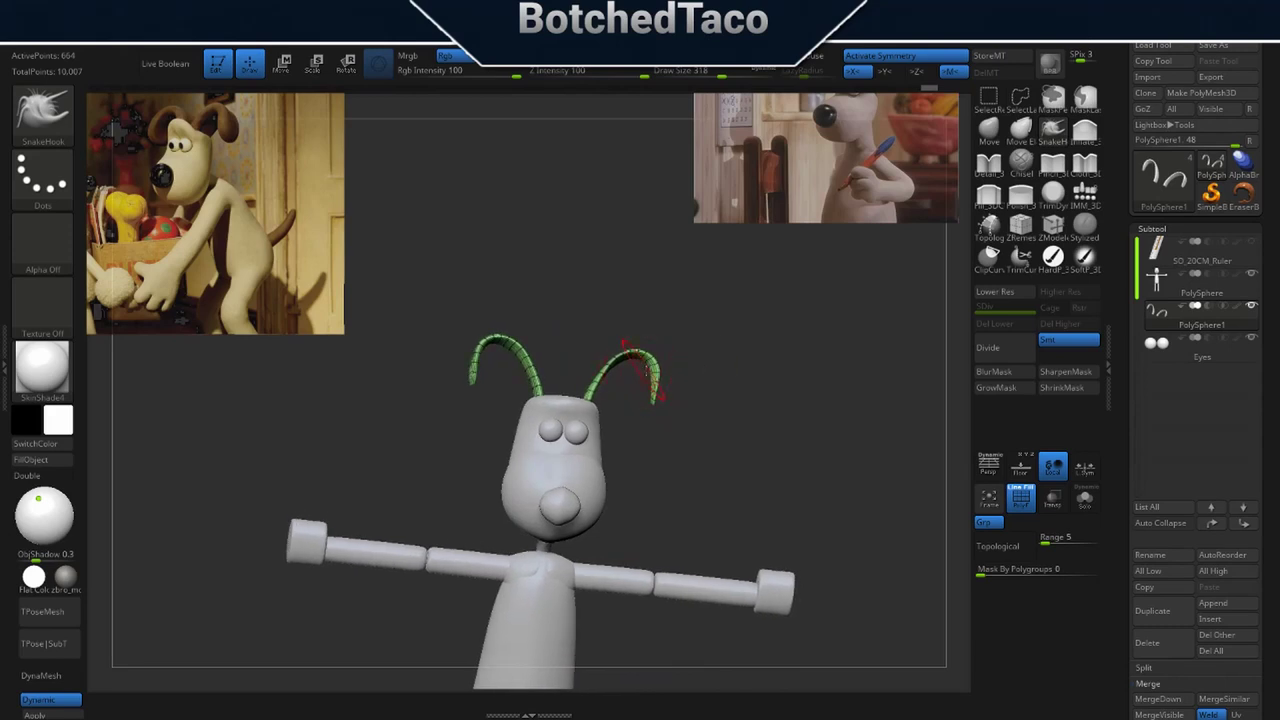
Reshape the drooping ears with the Move brush at draw size 773, checking the full figure from the front and side.
key("s")
left_click_drag(753, 440, 788, 438)
left_click(988, 130)
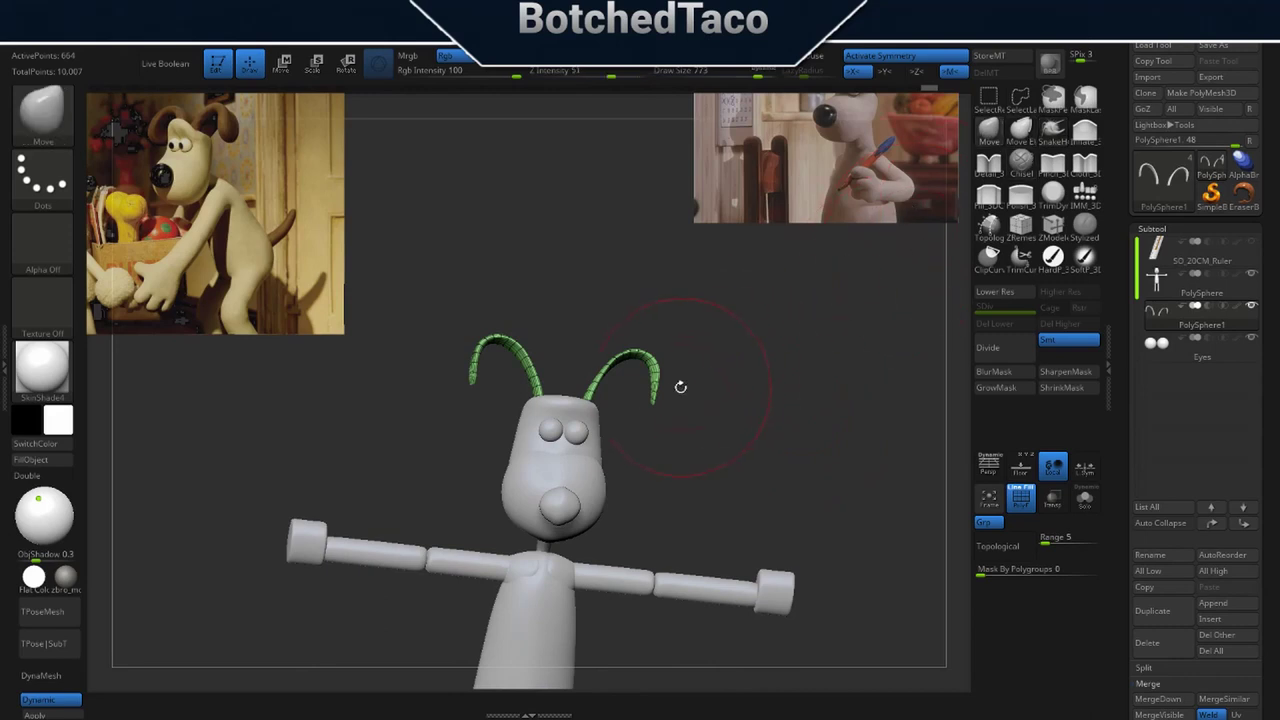
mouse_move(657, 378)
left_mouse_down()
mouse_move(674, 409)
mouse_move(644, 368)
mouse_move(648, 386)
left_mouse_up()
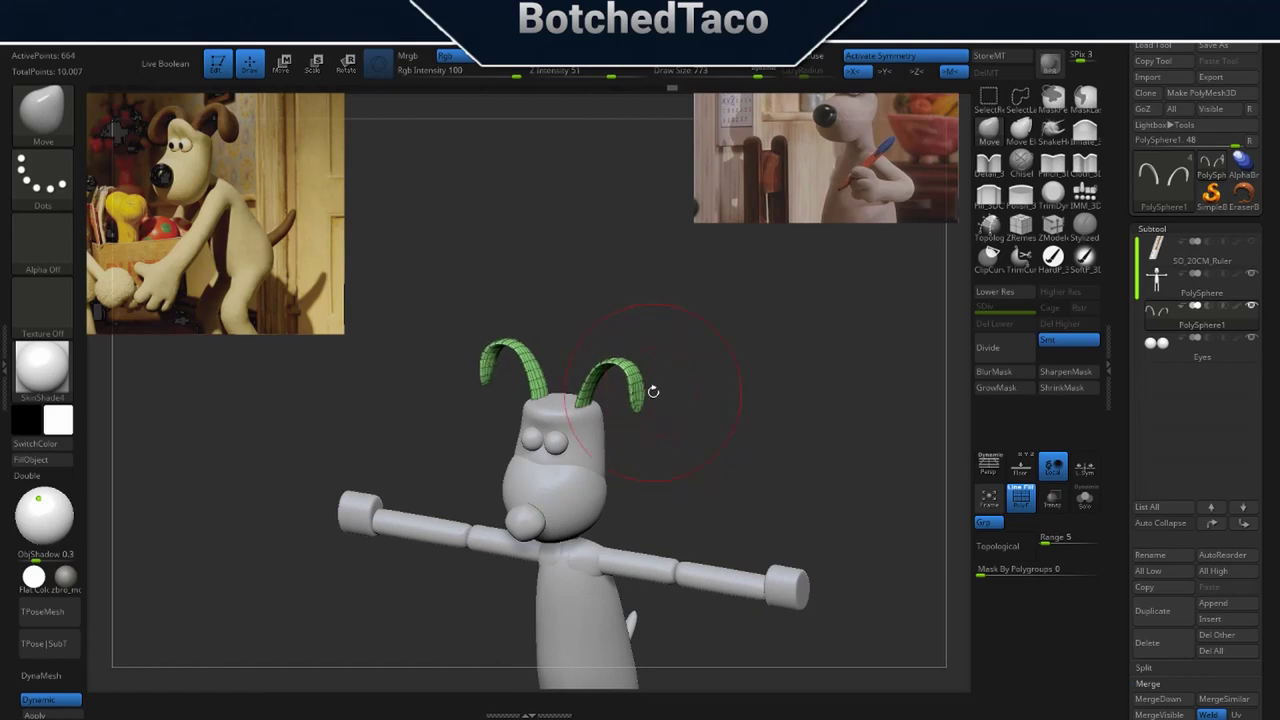
mouse_move(740, 409)
left_mouse_down()
mouse_move(772, 386)
mouse_move(764, 397)
left_mouse_up()
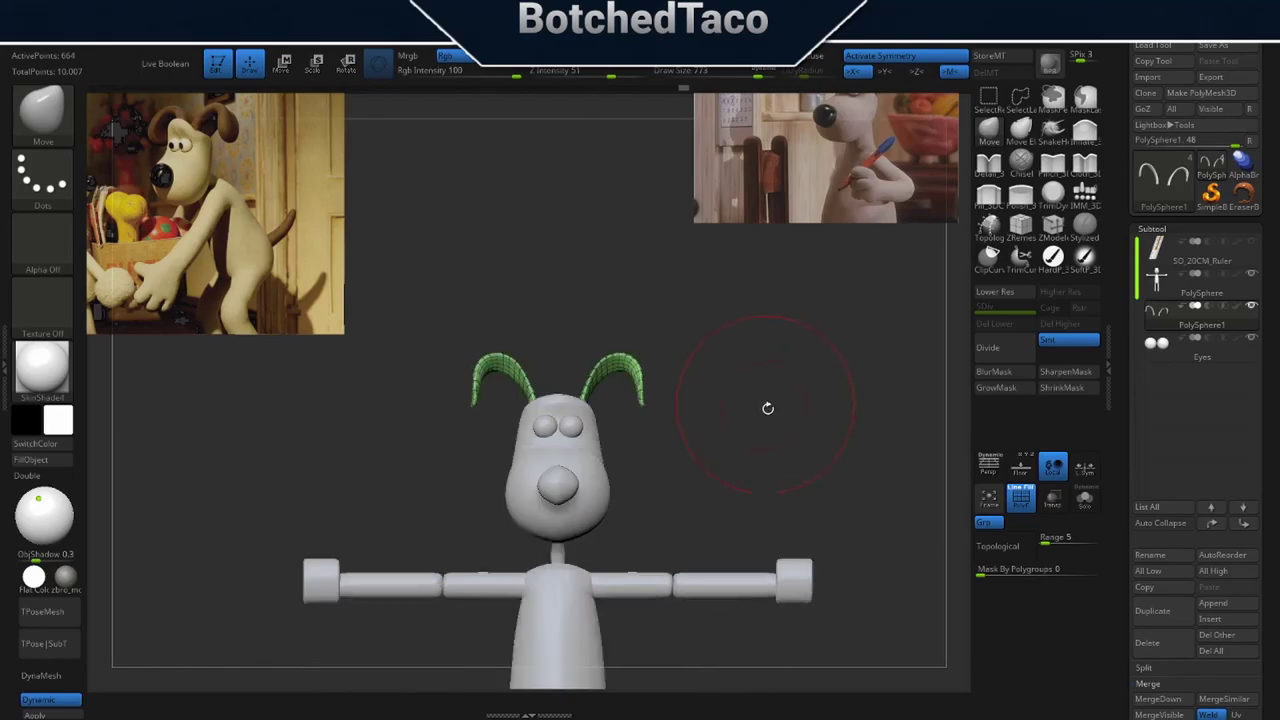
key("f")
key("f")
left_click_drag(846, 510, 829, 517)
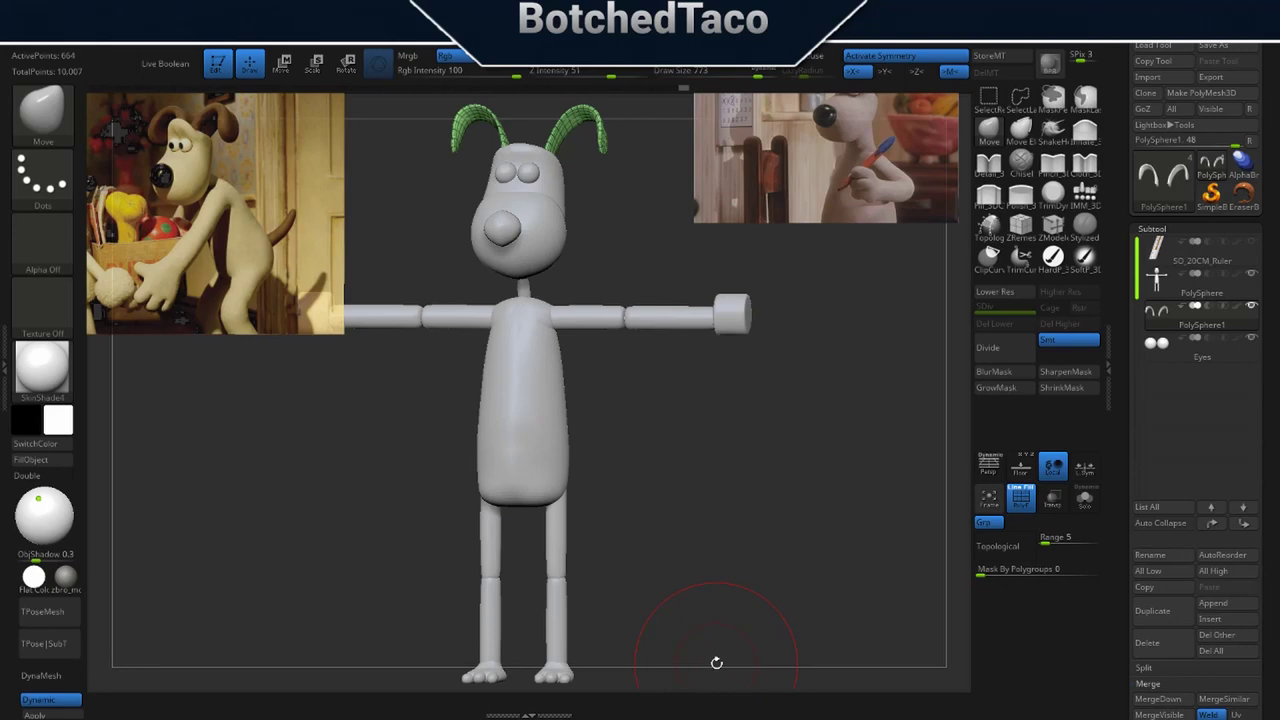
left_click_drag(768, 413, 700, 428)
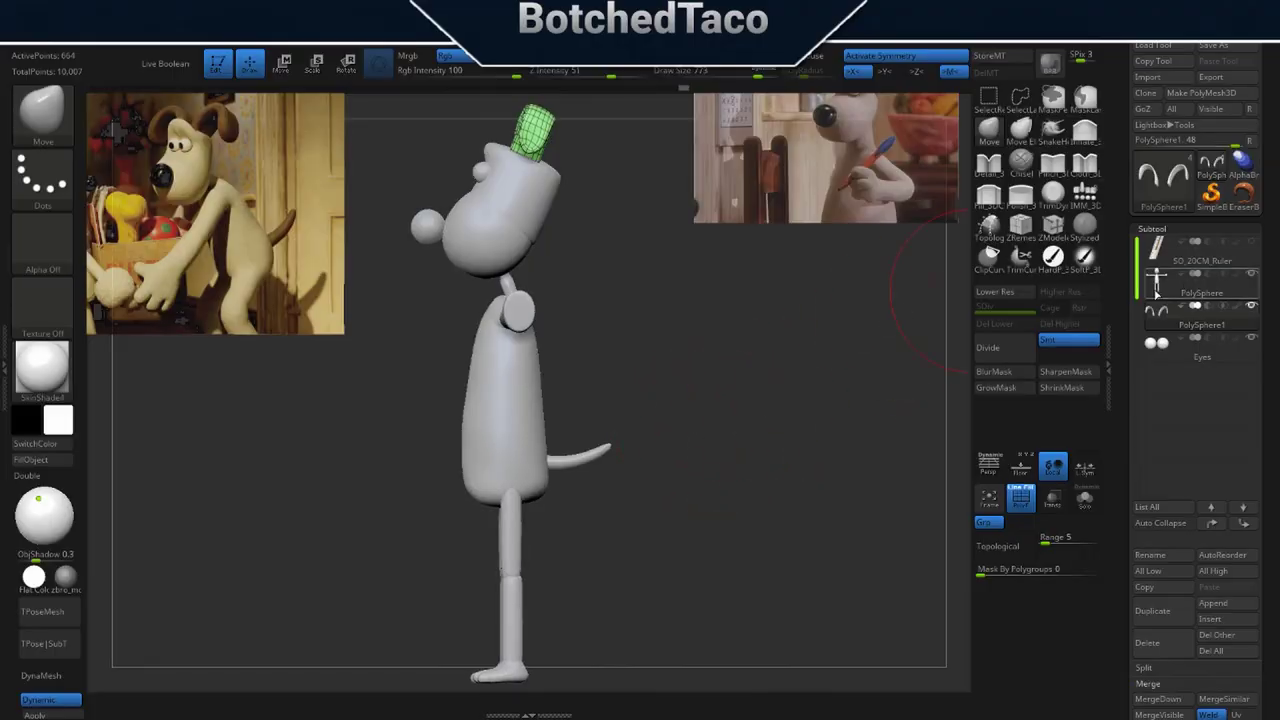
Adjust the back of the head on the body subtool using the Move brush at draw size 262 with topological masking on.
left_click(1158, 291)
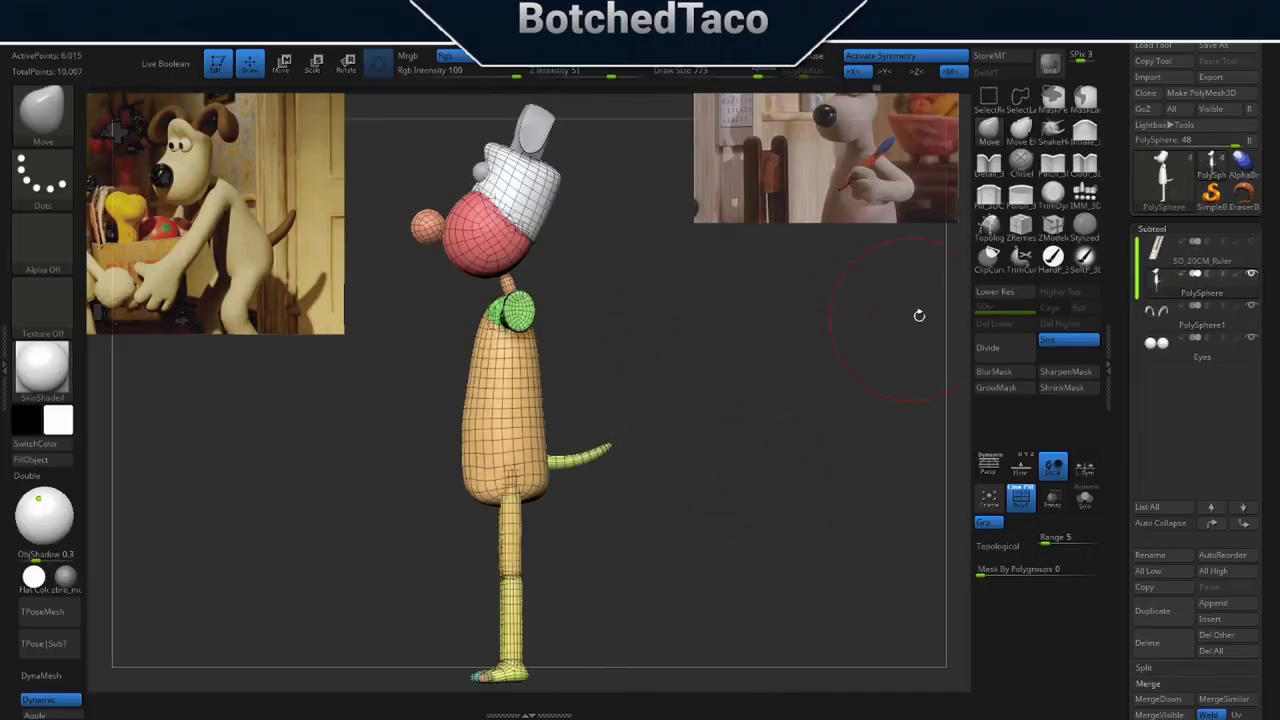
right_click_drag(586, 280, 708, 323, "ctrl")
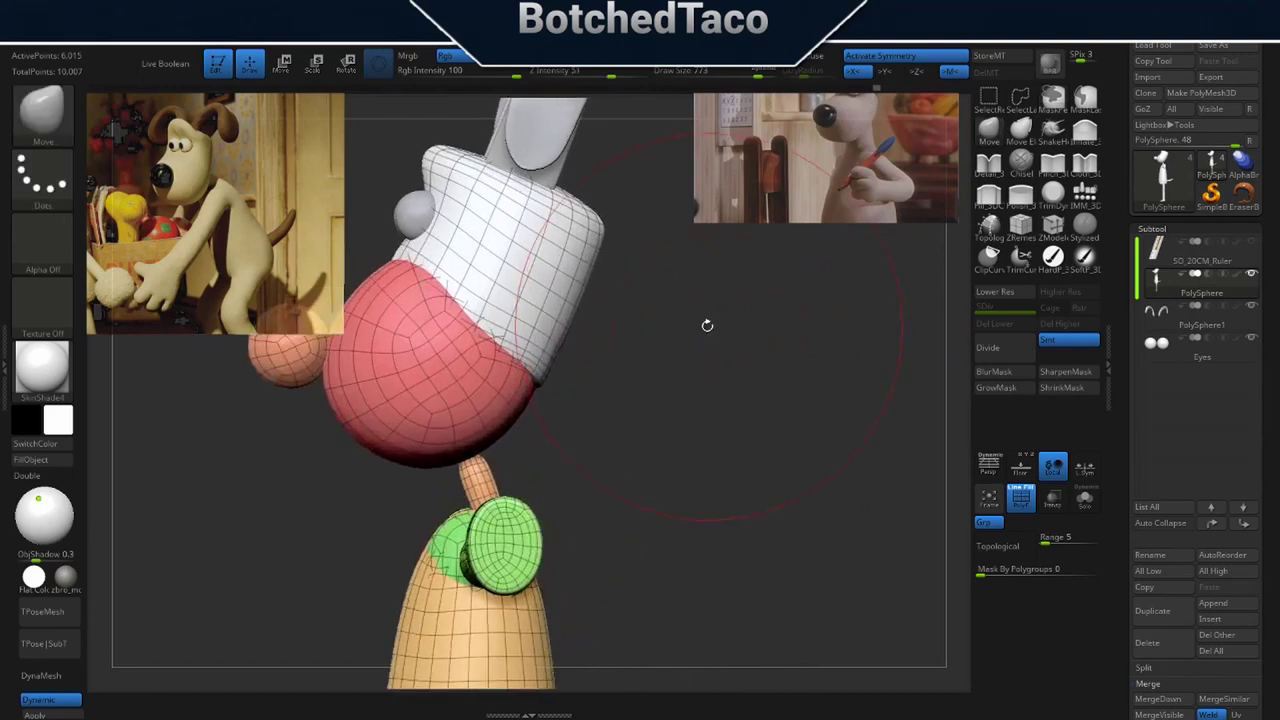
key("s")
left_click_drag(721, 387, 679, 391)
left_click(982, 546)
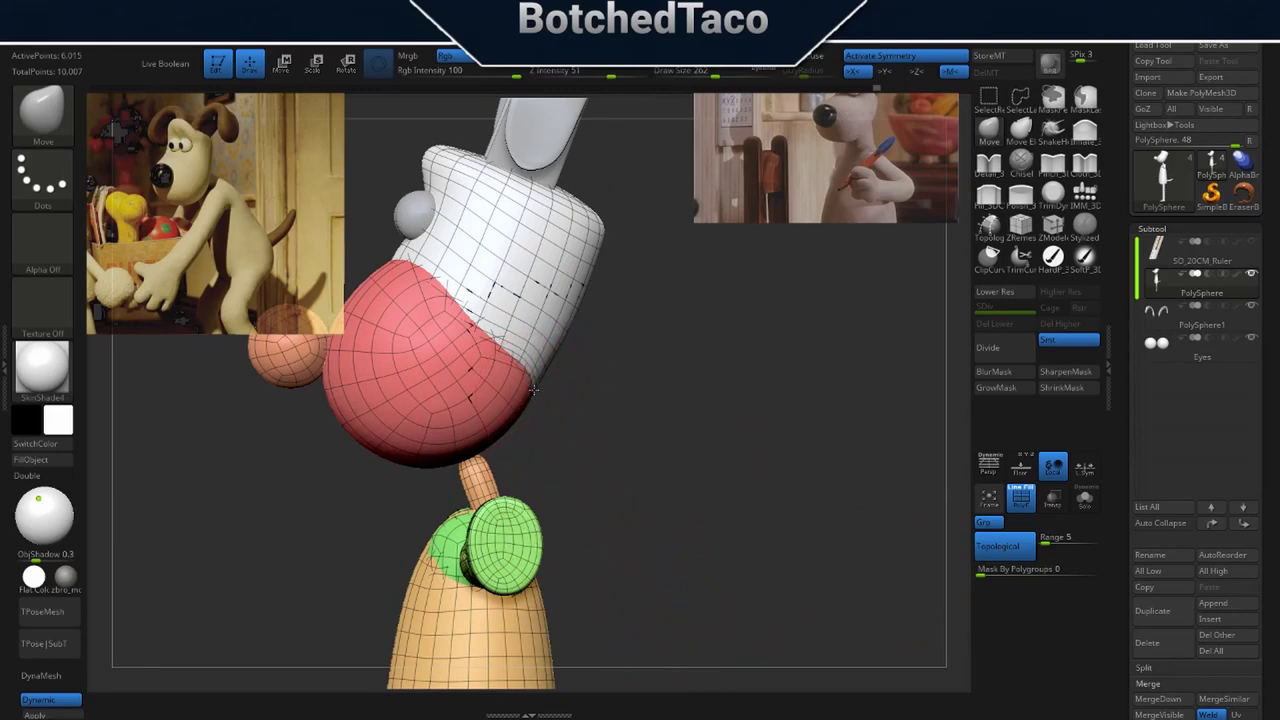
mouse_move(560, 397)
left_mouse_down()
mouse_move(700, 395)
mouse_move(643, 393)
mouse_move(688, 388)
left_mouse_up()
right_click_drag(860, 400, 686, 451, "ctrl")
mouse_move(686, 451)
left_mouse_down()
mouse_move(773, 460)
mouse_move(743, 505)
left_mouse_up()
left_click_drag(758, 568, 715, 560)
mouse_move(757, 557)
right_mouse_down("ctrl")
mouse_move(677, 583)
mouse_move(771, 391)
mouse_move(793, 487)
right_mouse_up("ctrl")
right_click_drag(731, 432, 750, 530, "alt")
Mask the whole body subtool except the neck cylinder.
key("w")
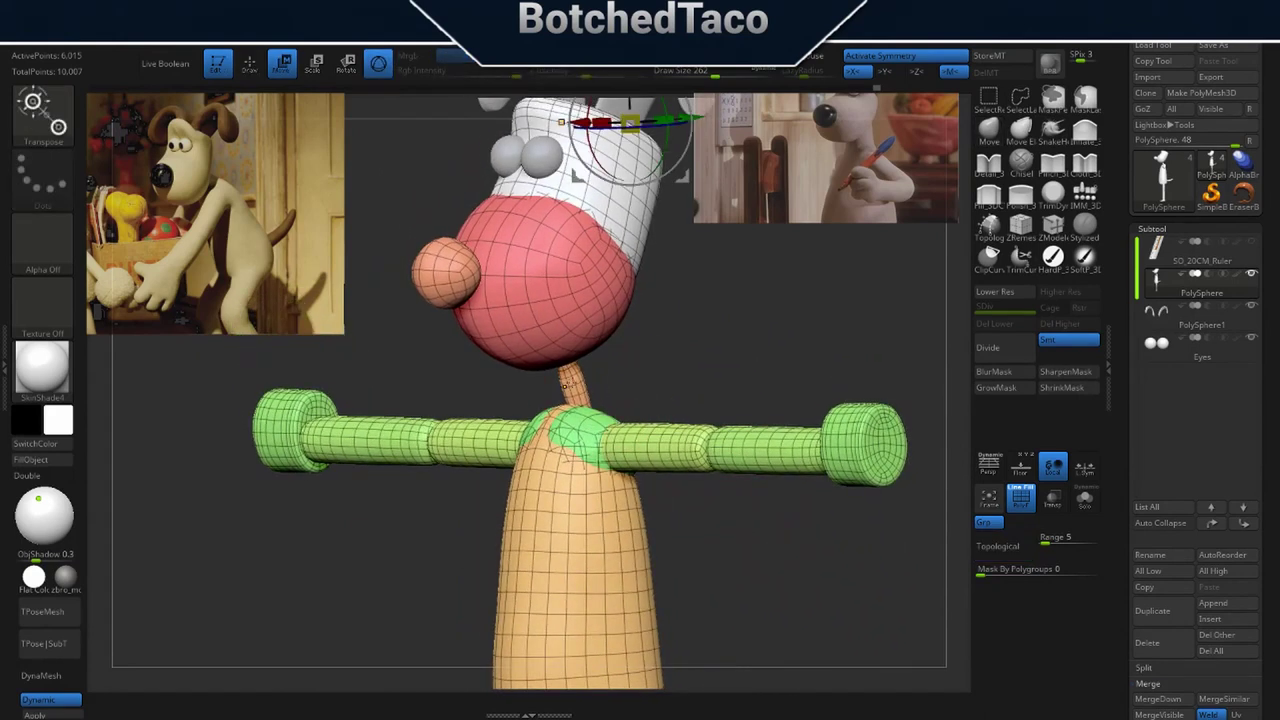
left_click(576, 385, "ctrl")
key("q")
right_click_drag(728, 381, 698, 395)
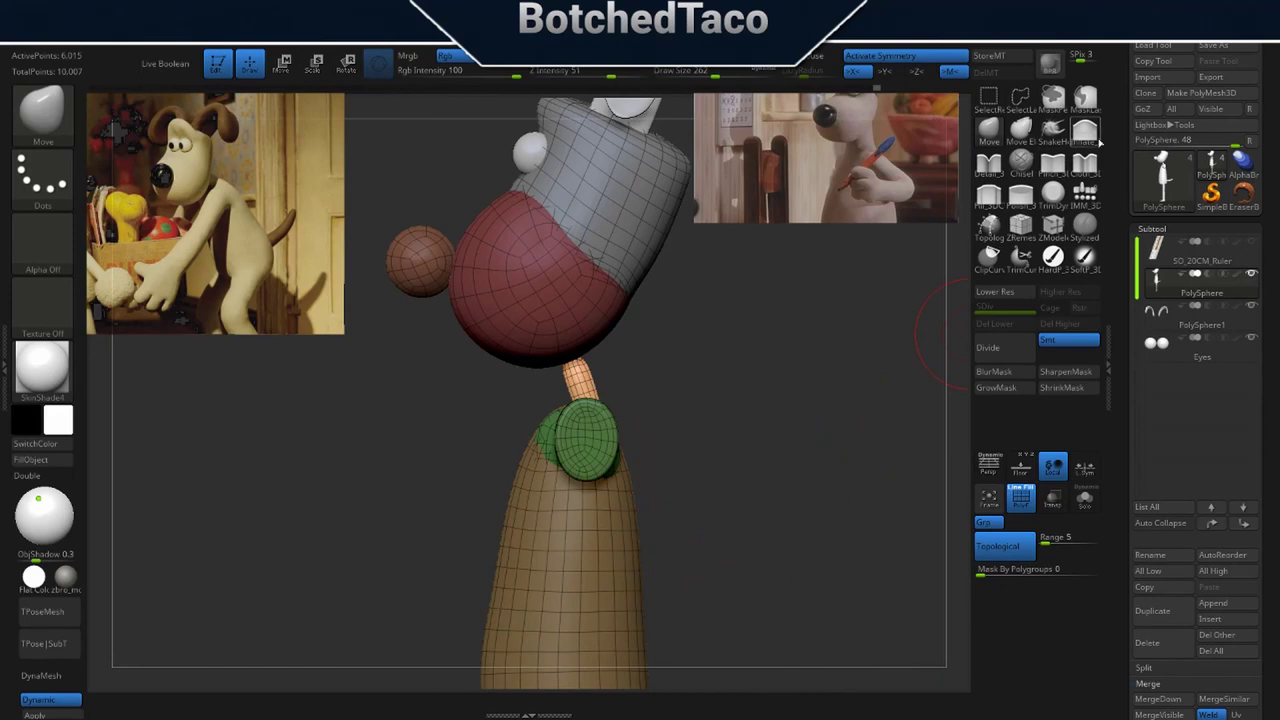
Thicken the neck cylinder with the Inflate brush and smooth it from the side.
left_click(1085, 130)
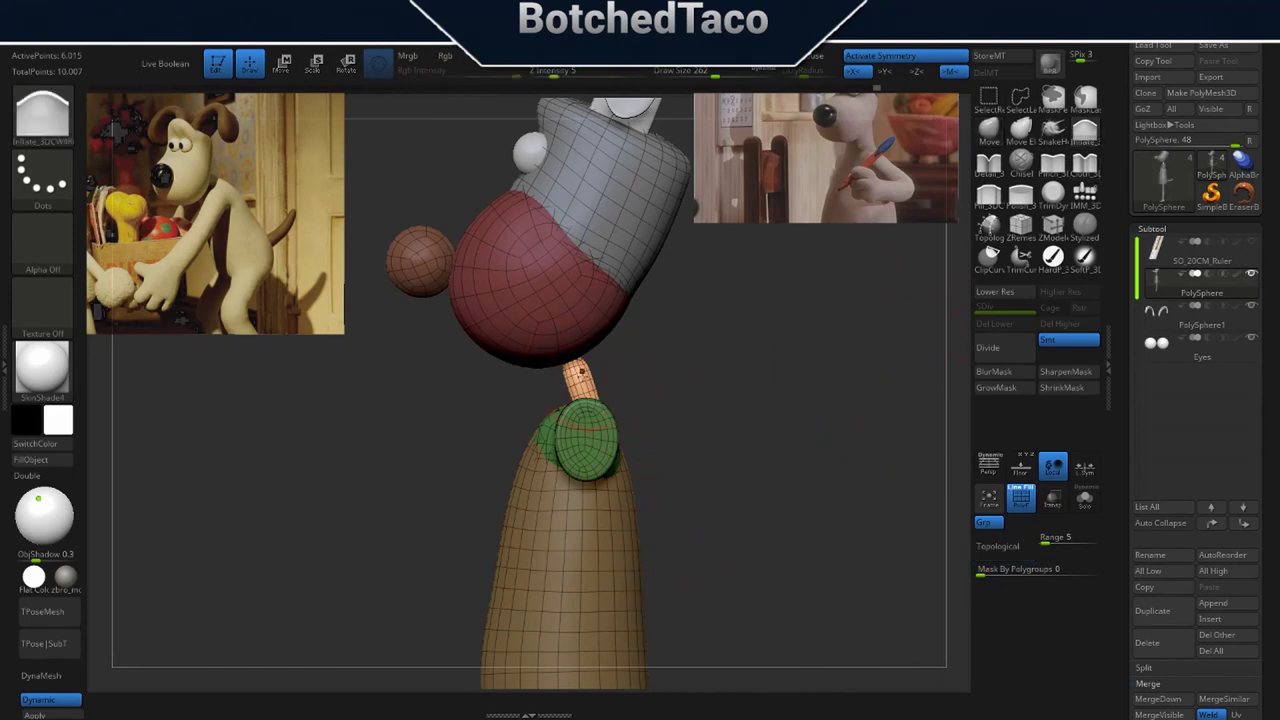
mouse_move(647, 394)
left_mouse_down()
mouse_move(629, 436)
mouse_move(598, 382)
mouse_move(615, 404)
left_mouse_up()
right_click_drag(615, 404, 653, 360)
right_click_drag(723, 416, 720, 366, "shift")
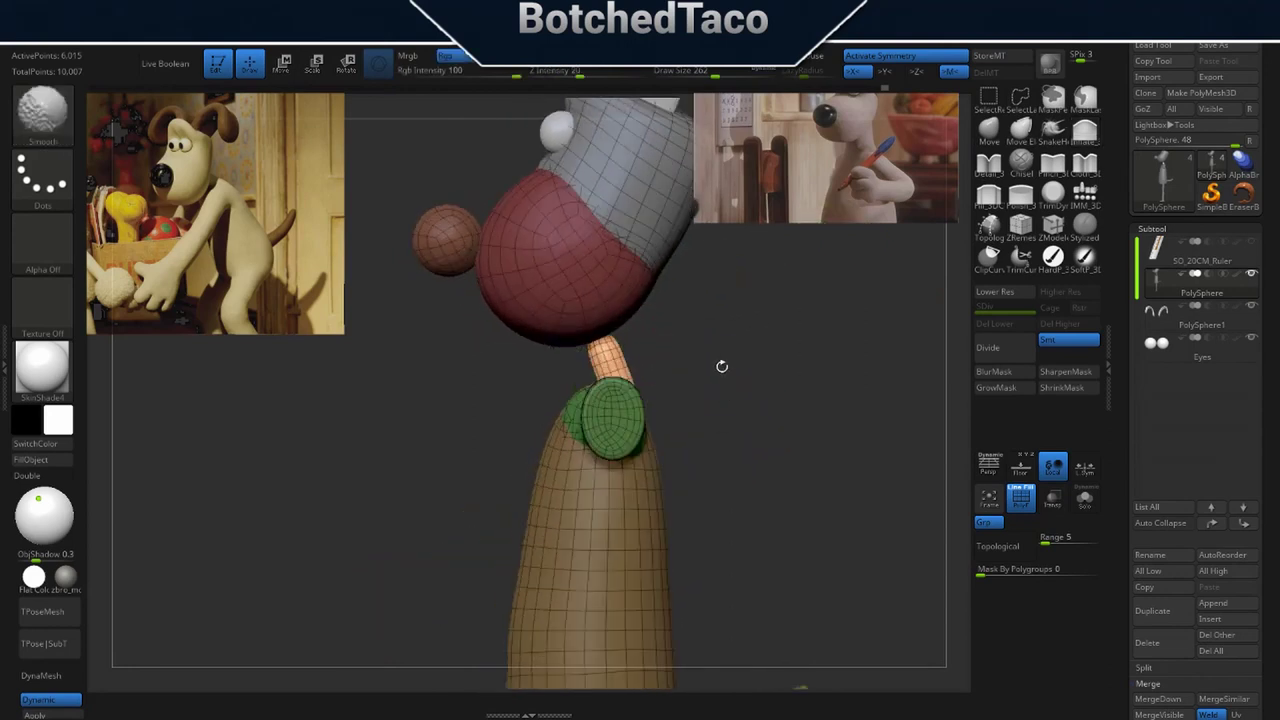
Realign the transform gizmo on the neck cylinder and shift the neck slightly forward beneath the muzzle.
key("w")
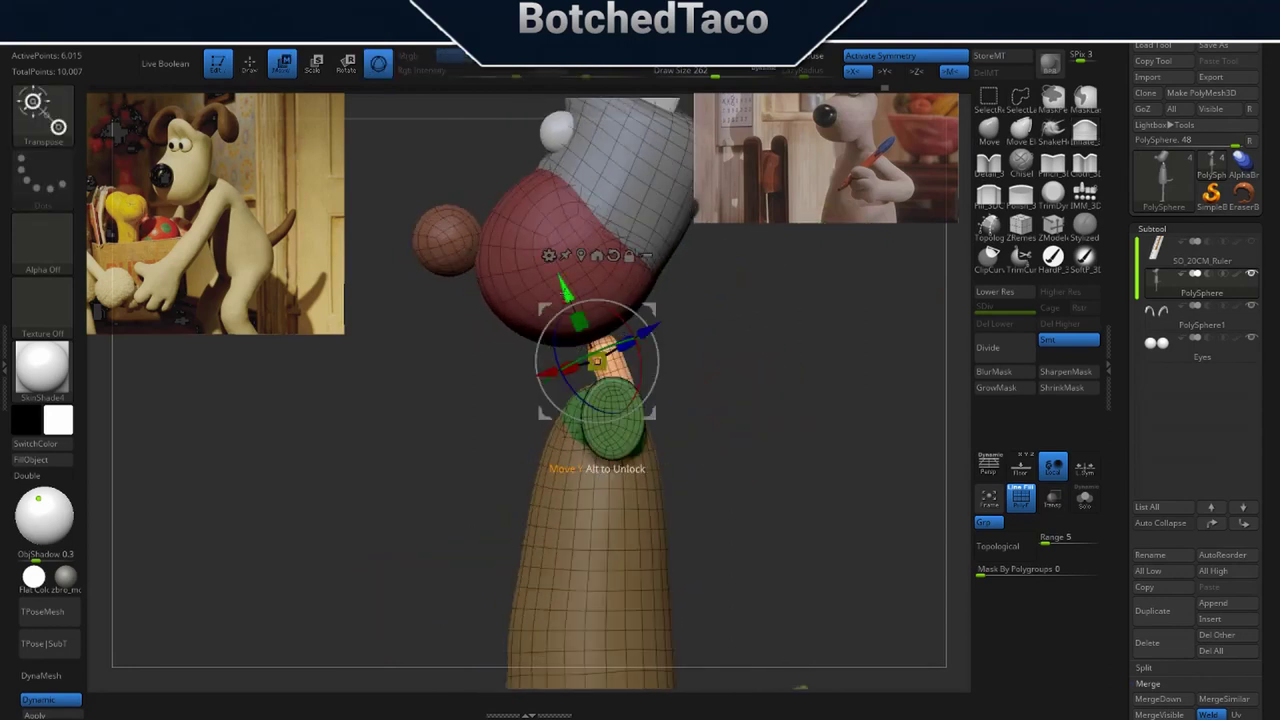
left_click(610, 249)
right_click_drag(720, 400, 553, 441)
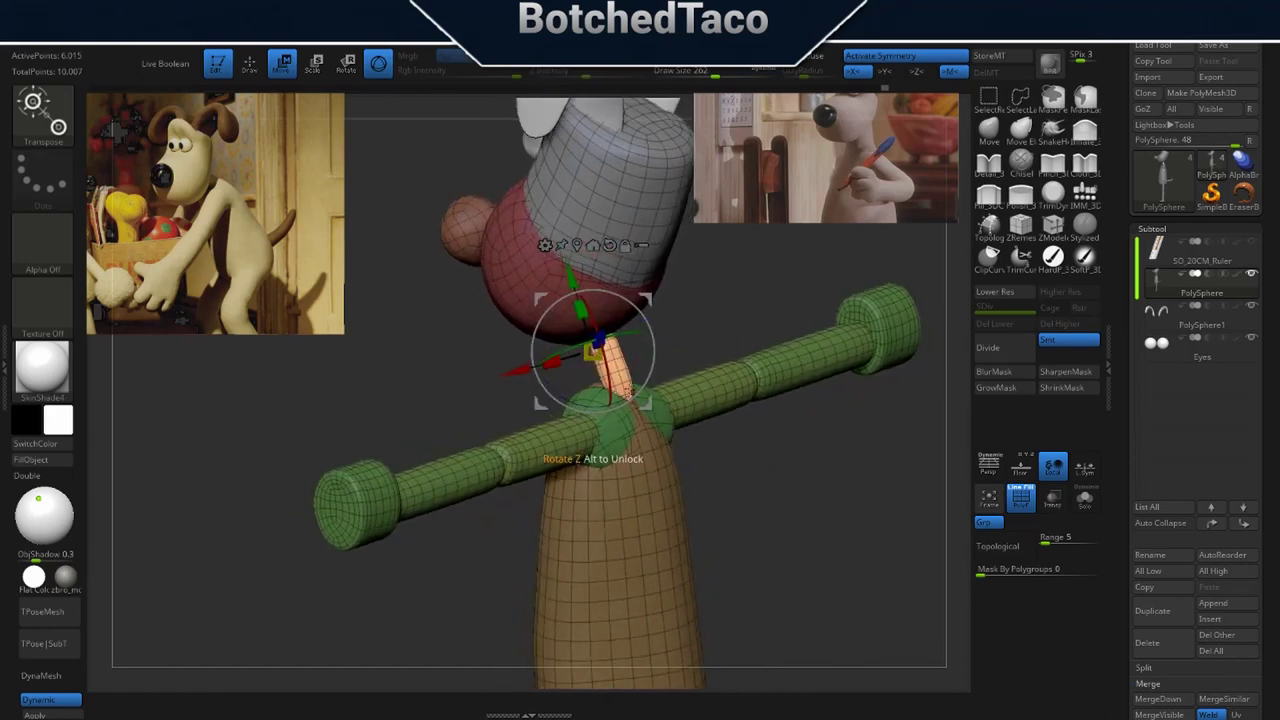
right_click_drag(706, 367, 771, 382)
right_click_drag(870, 395, 827, 414)
key("q")
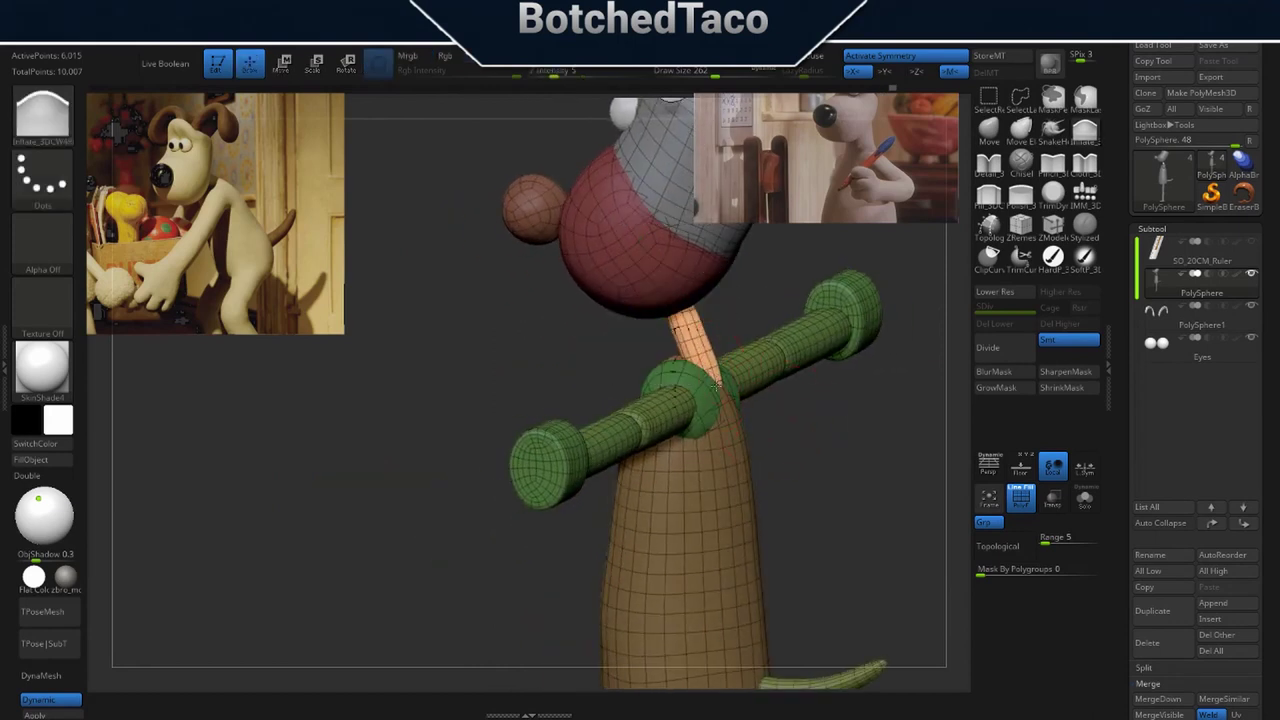
right_click_drag(774, 409, 820, 414)
key("w")
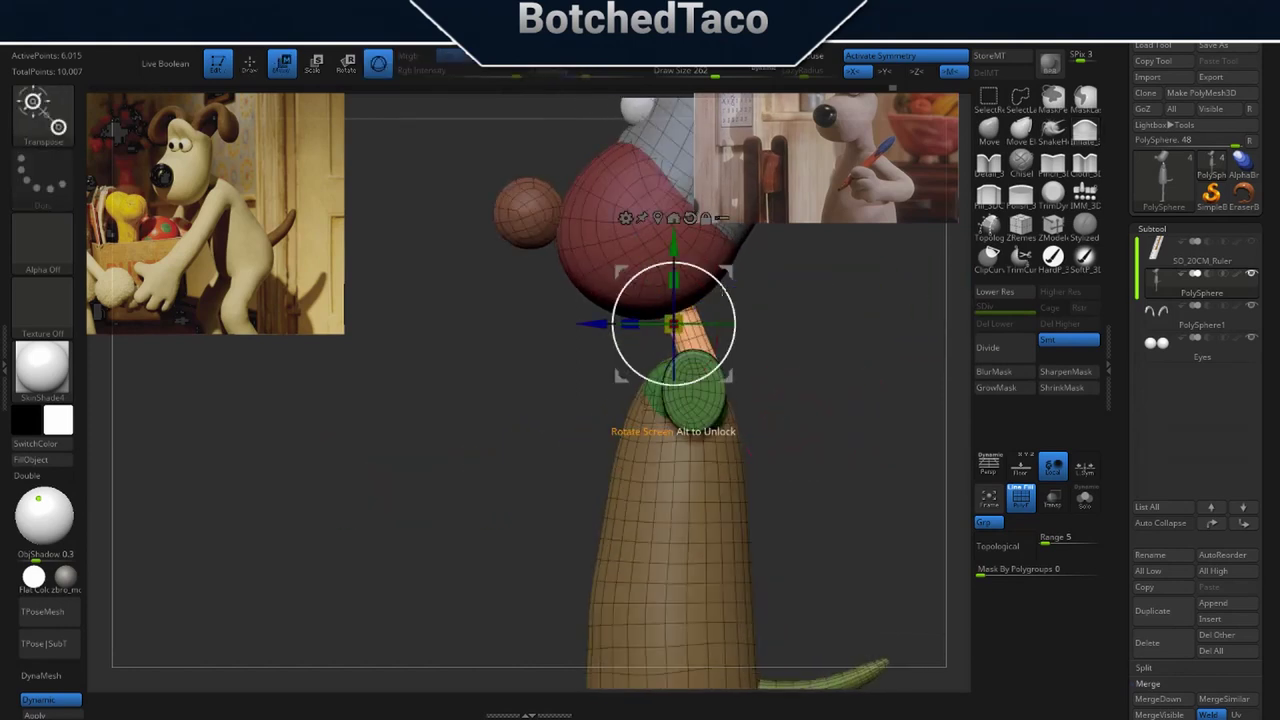
left_click_drag(596, 324, 588, 324)
mouse_move(804, 414)
right_mouse_down()
mouse_move(771, 427)
mouse_move(798, 419)
right_mouse_up()
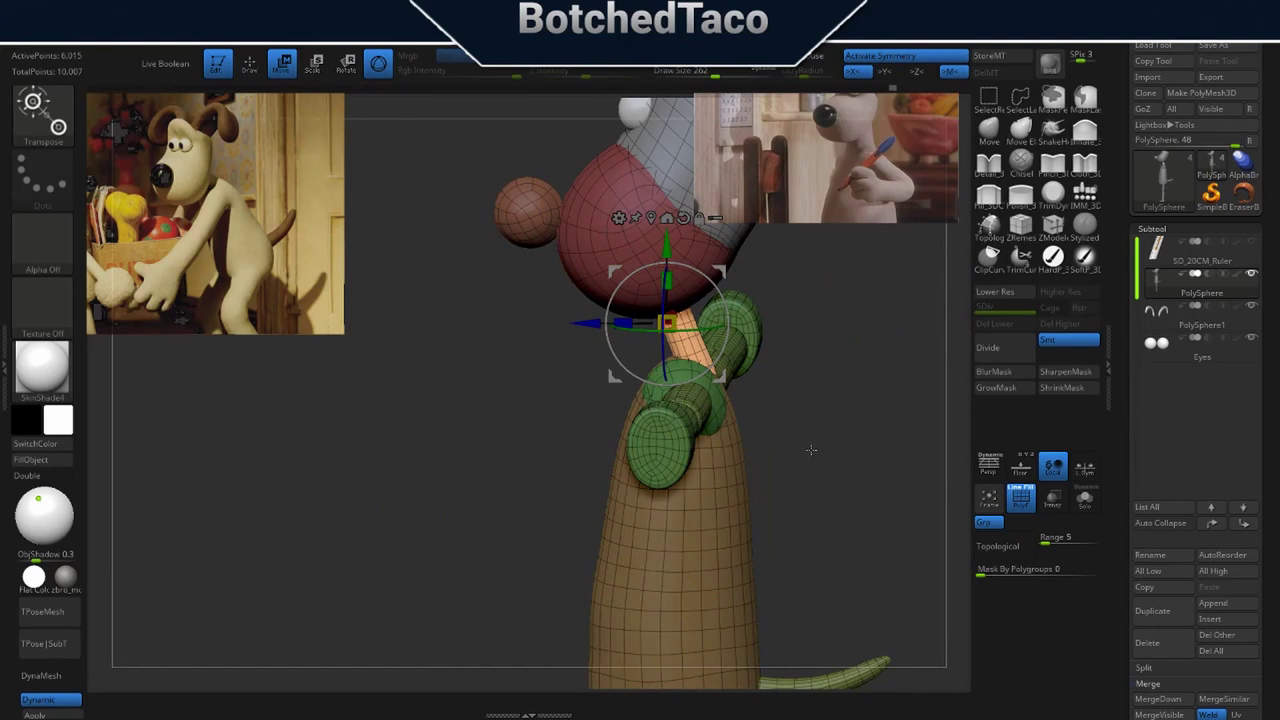
Rotate the neck cylinder upright, redoing the rotation once, and move it slightly back over the shoulders.
mouse_move(727, 315)
left_mouse_down()
mouse_move(725, 333)
mouse_move(728, 323)
left_mouse_up()
left_click(683, 211, "alt")
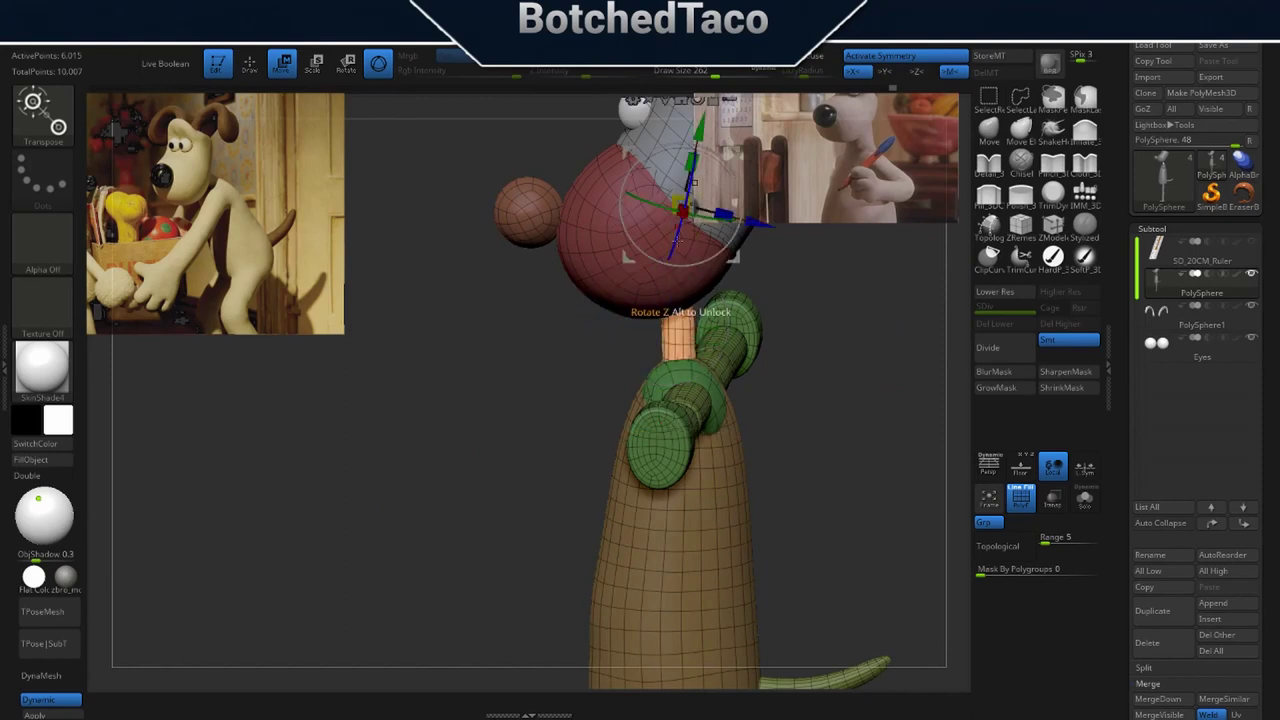
key("ctrl+z")
left_click_drag(719, 281, 729, 301)
left_click(684, 218, "alt")
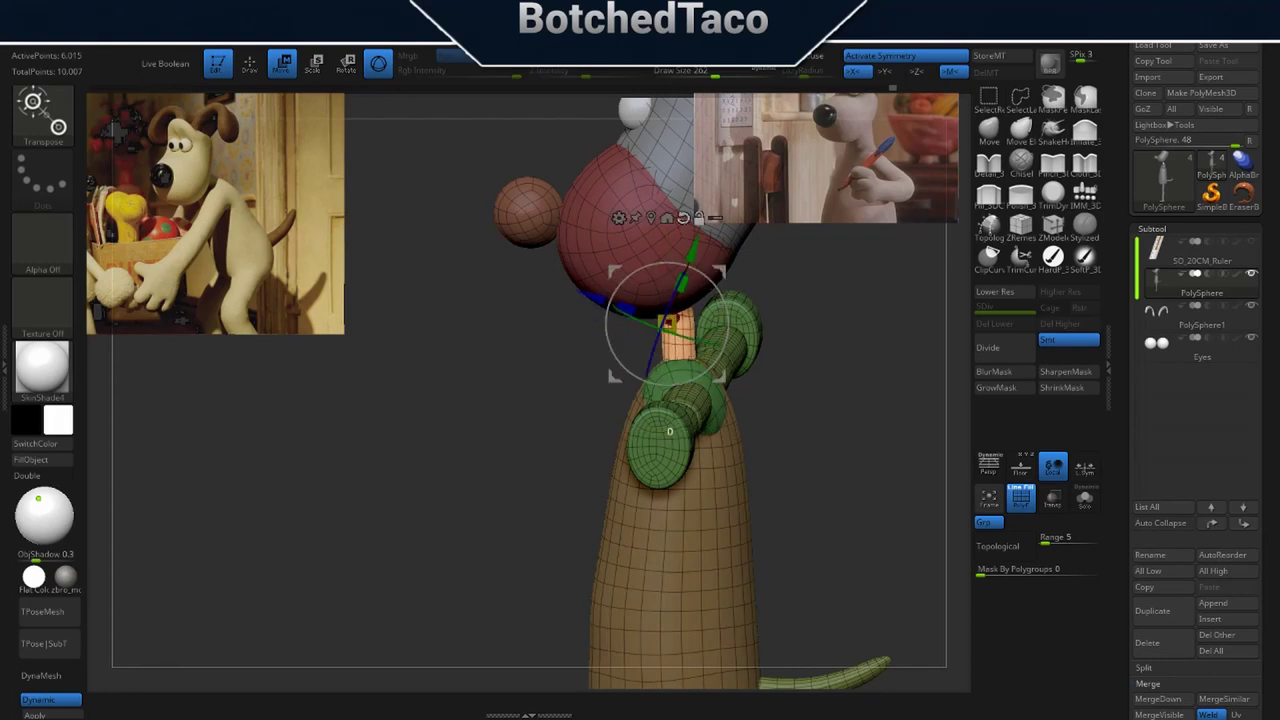
right_click_drag(702, 415, 726, 372, "shift")
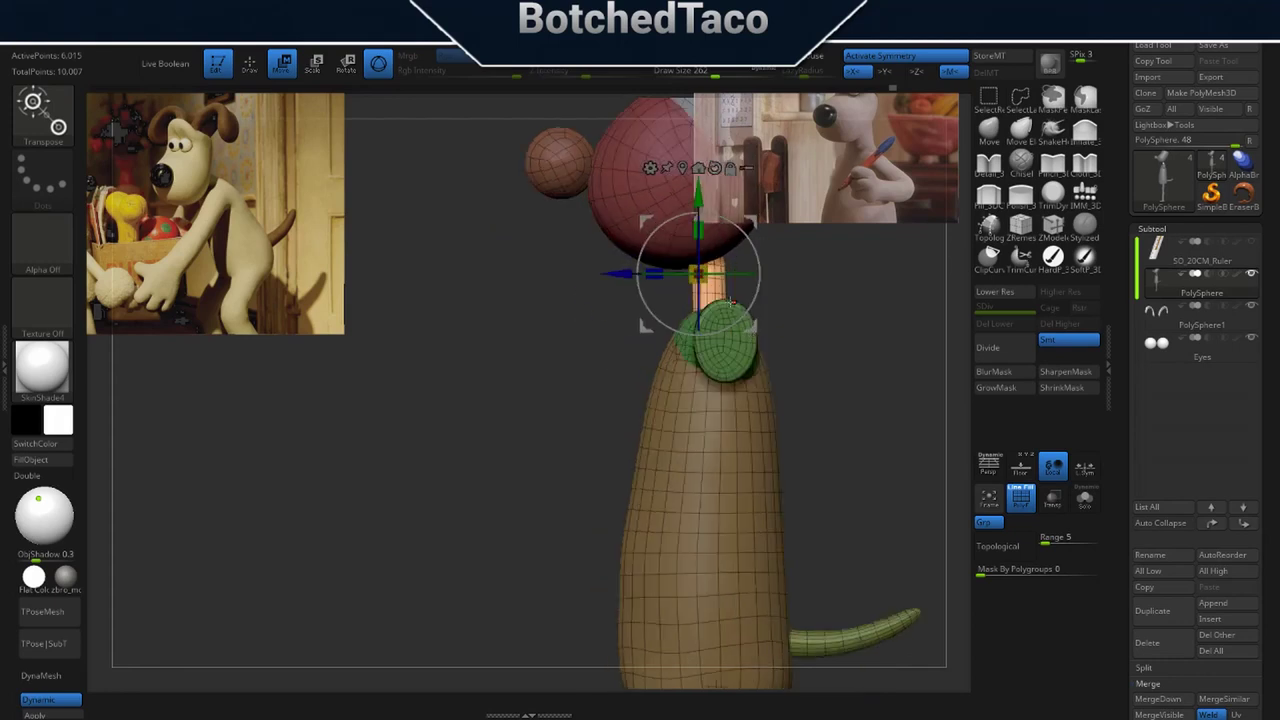
left_click_drag(617, 273, 624, 273)
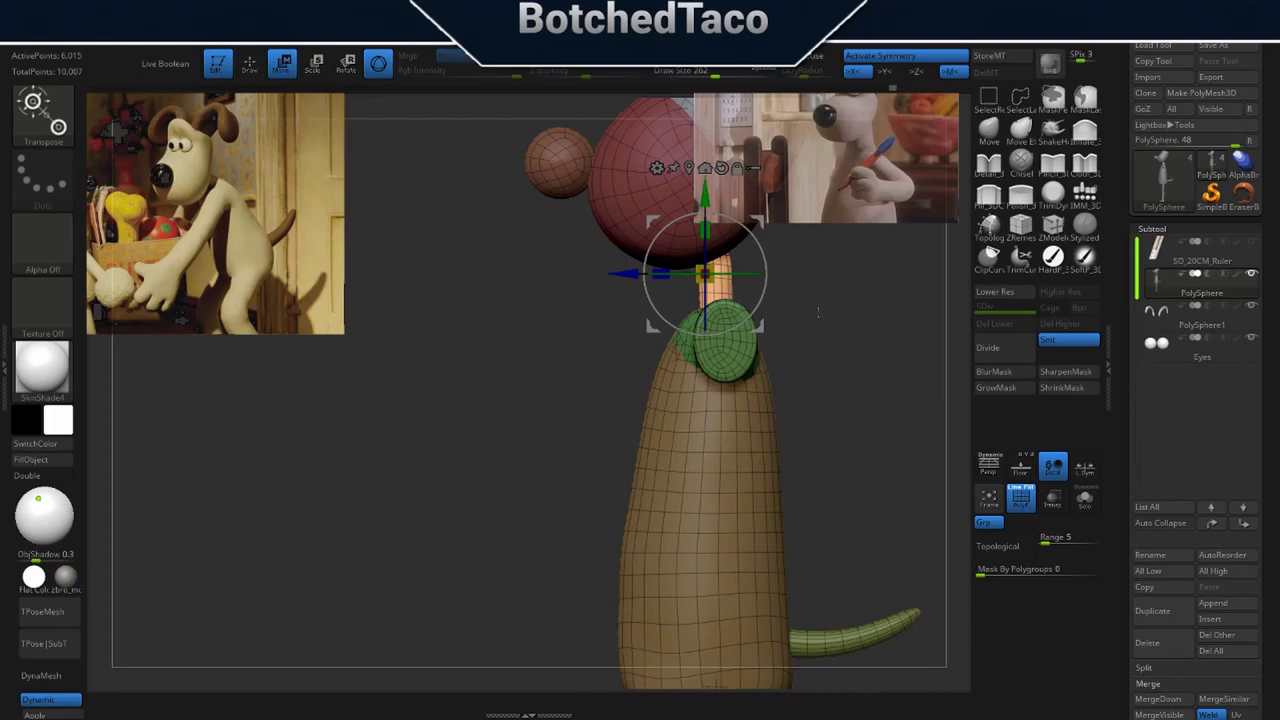
right_click_drag(833, 314, 819, 344)
Hide the neck cylinder and delete the hidden geometry from the body subtool.
key("q")
left_click(720, 280, "ctrl+shift")
left_click(721, 284, "ctrl+shift")
key("space")
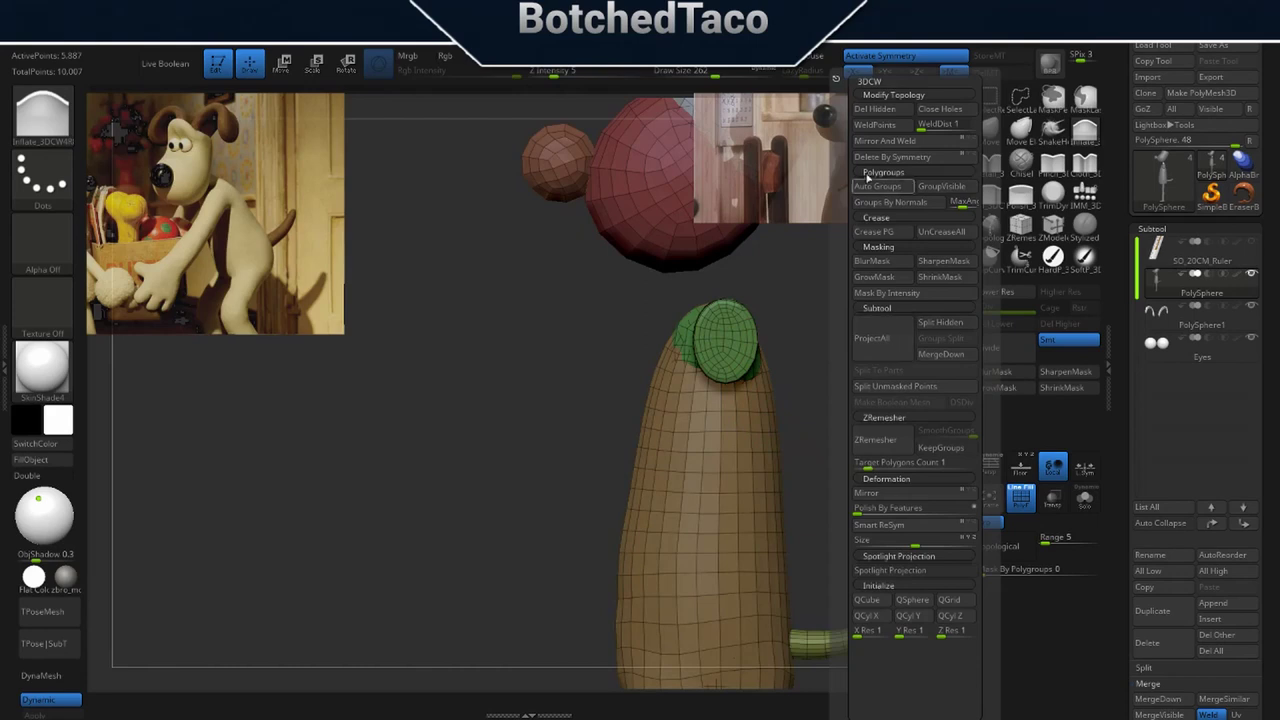
left_click(878, 112)
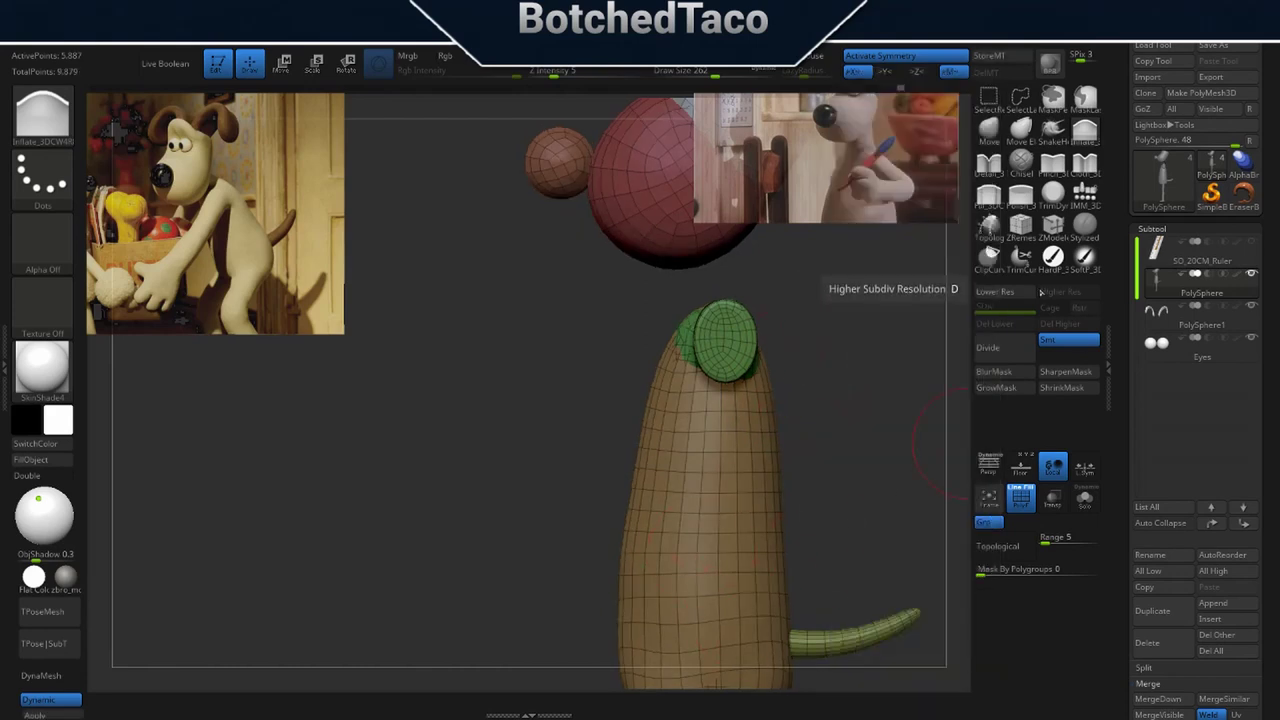
Insert an Appendage primitive from the IMM brush between the shoulders as the new neck, extending up toward the head.
left_click(1083, 195)
left_click_drag(819, 342, 800, 426)
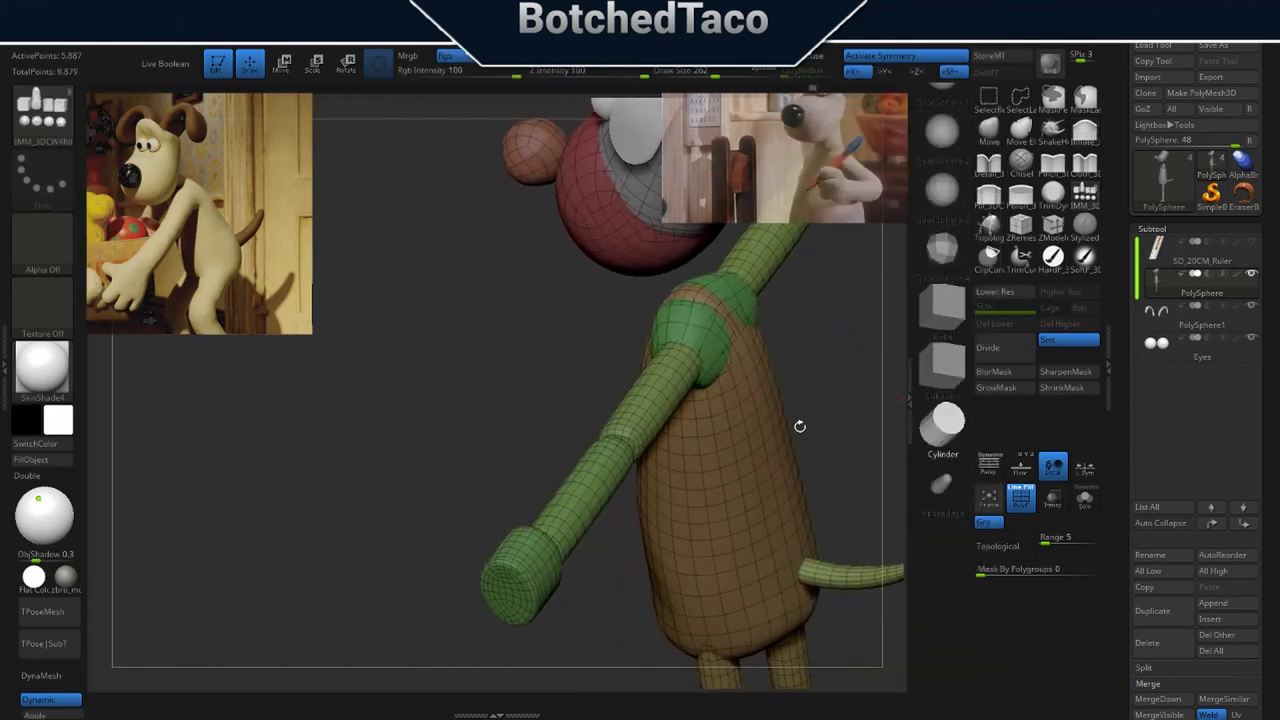
left_click(941, 485)
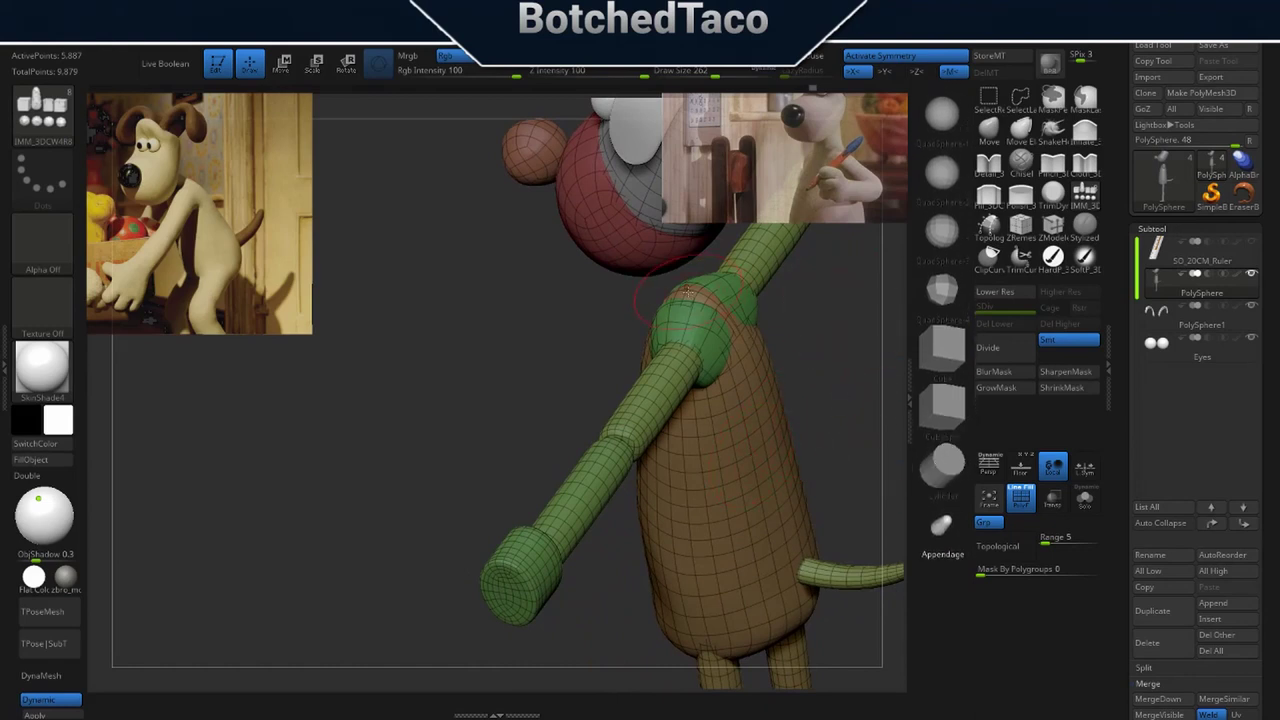
left_click_drag(794, 324, 780, 357, "ctrl")
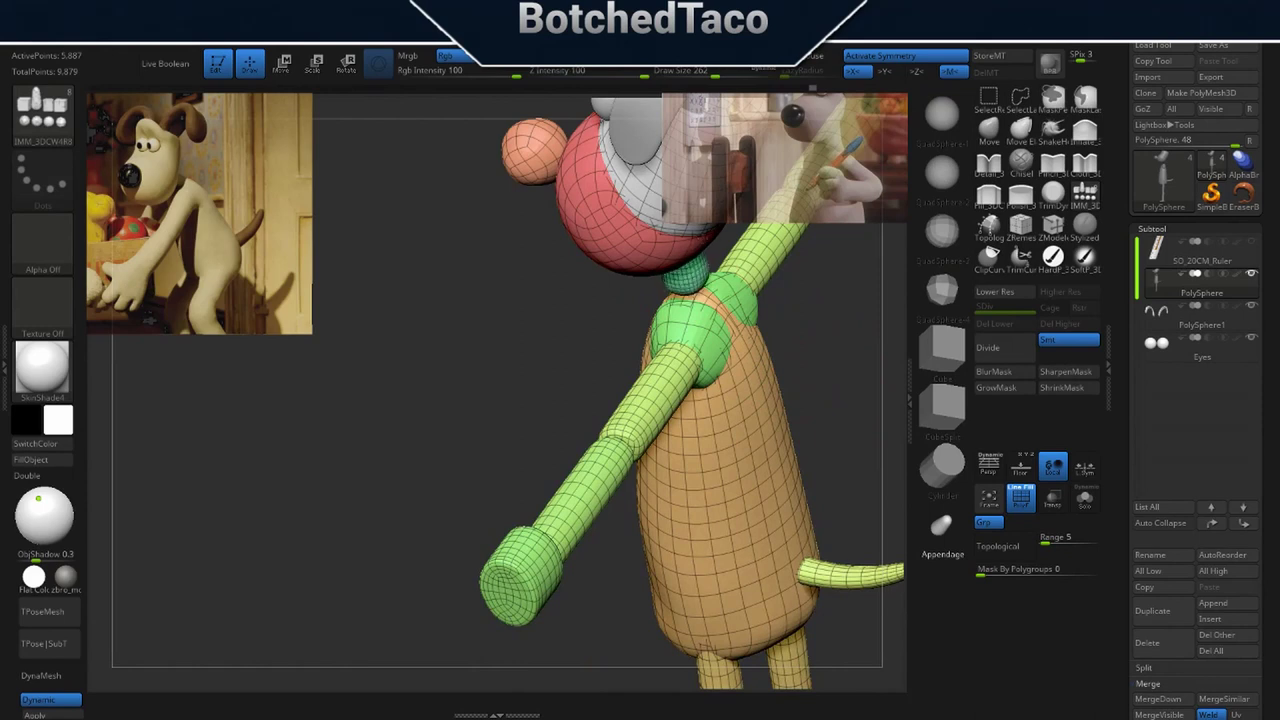
left_click_drag(702, 245, 703, 243)
left_click_drag(778, 318, 788, 267)
Lower the new neck form into the torso, scale it up, and shift it slightly backward beneath the head.
key("w")
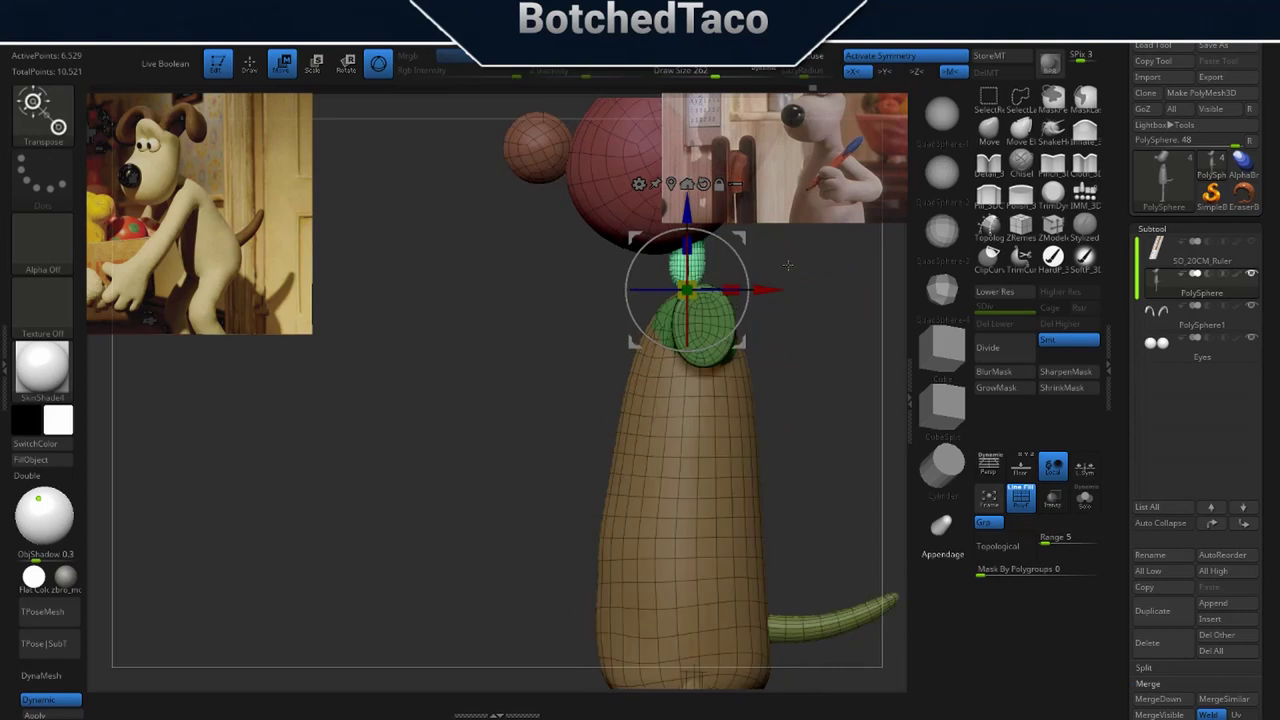
left_click_drag(691, 211, 692, 239)
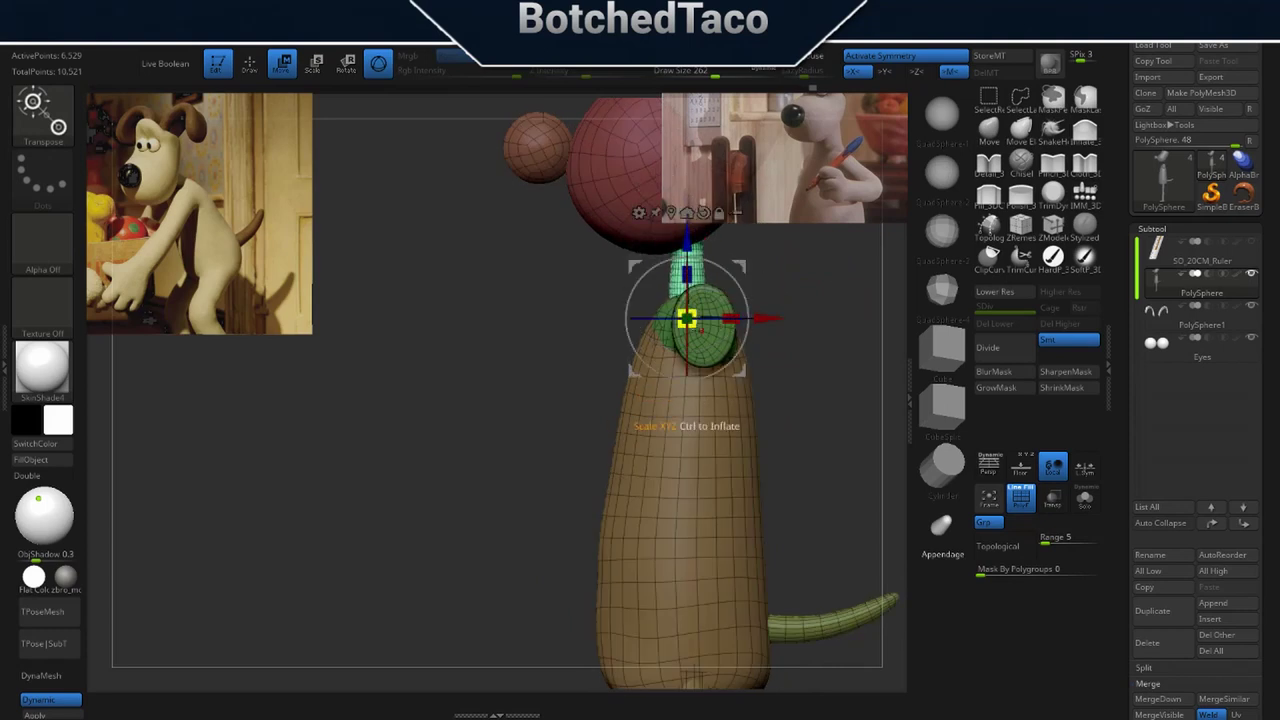
left_click_drag(688, 319, 706, 306)
left_click_drag(823, 316, 822, 350)
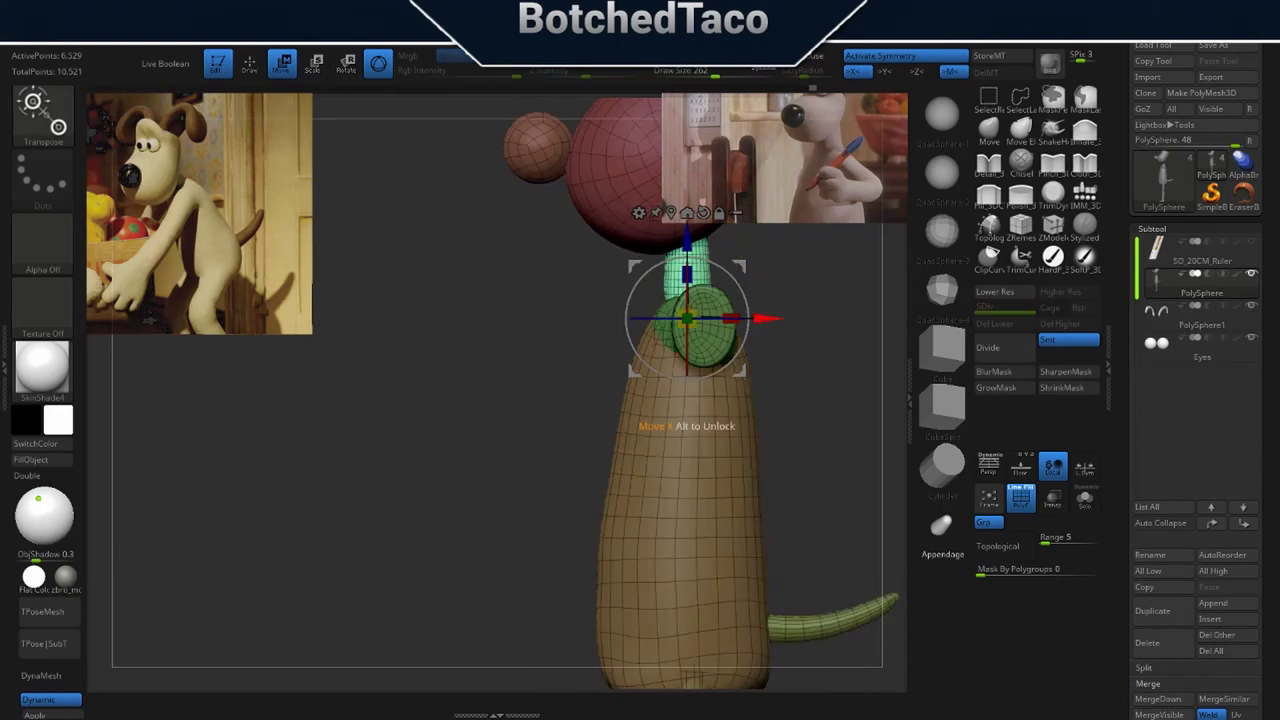
left_click_drag(769, 318, 776, 318)
left_click_drag(694, 237, 694, 246)
left_click_drag(822, 309, 836, 352)
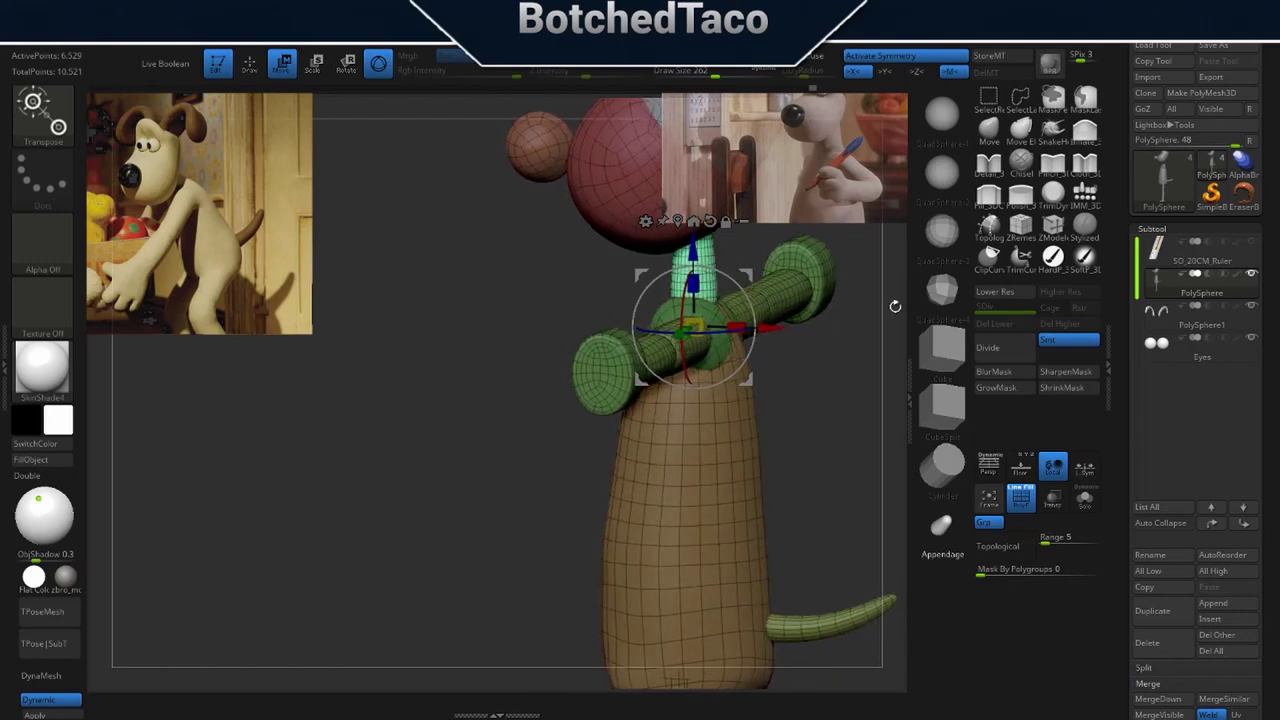
Clear the mask and use the Move brush to shape the neck where it meets the shoulders.
key("q")
left_click(842, 317, "ctrl")
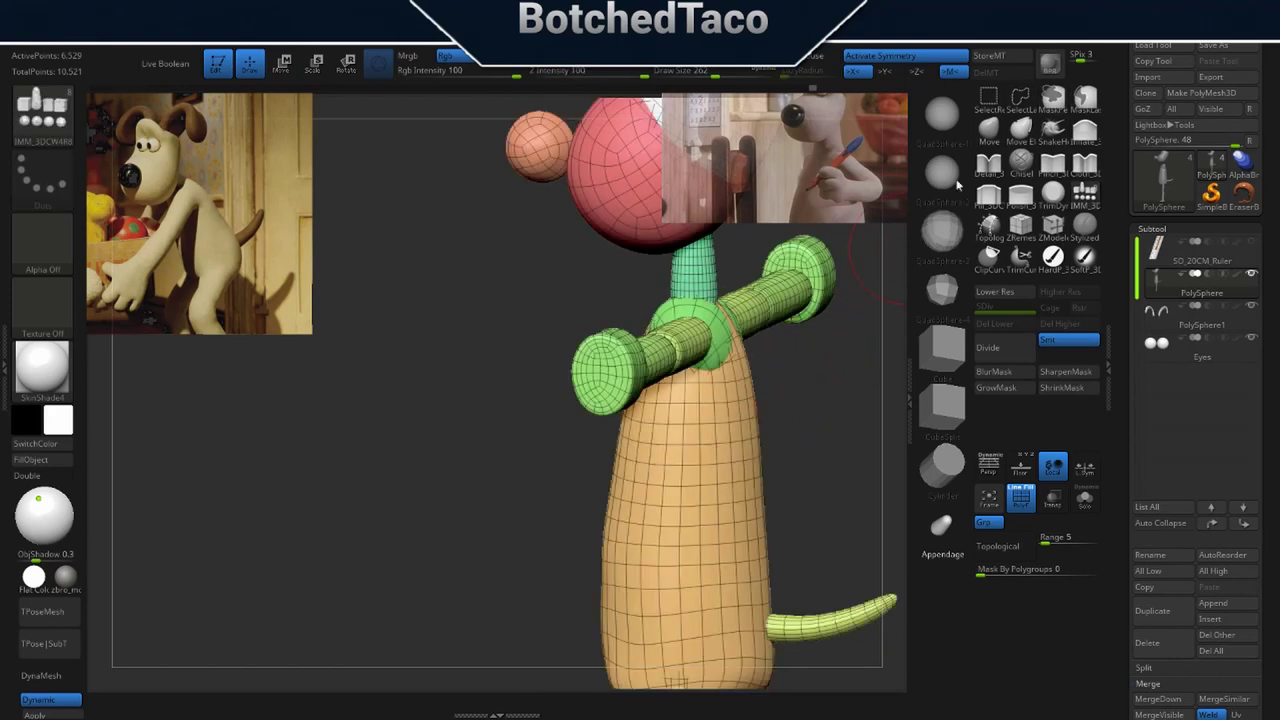
left_click(989, 131)
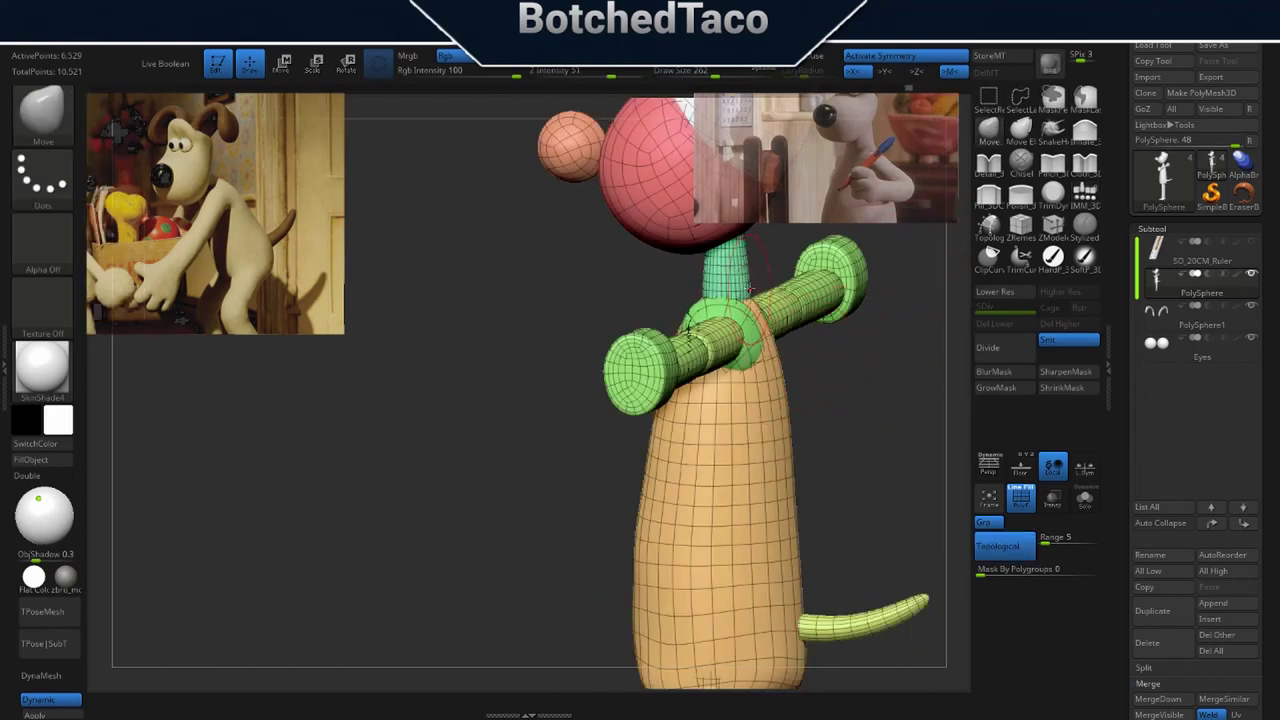
right_click_drag(754, 269, 783, 275)
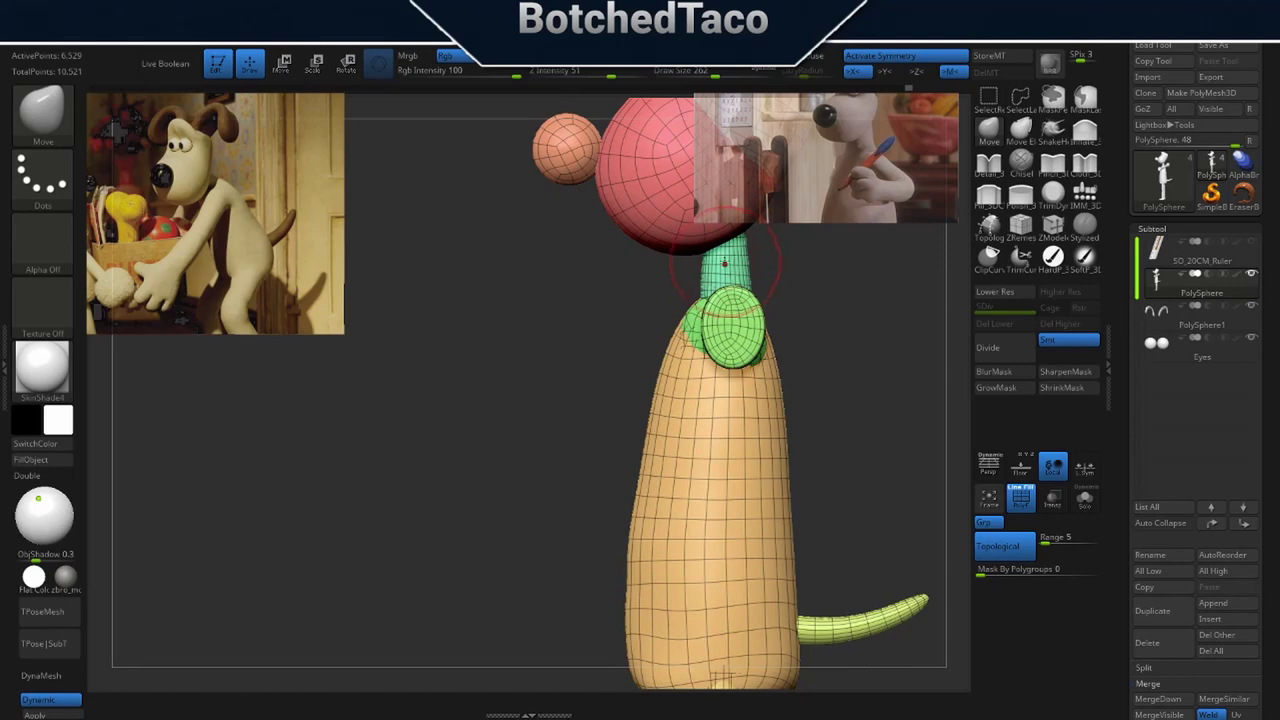
right_click_drag(706, 291, 728, 314)
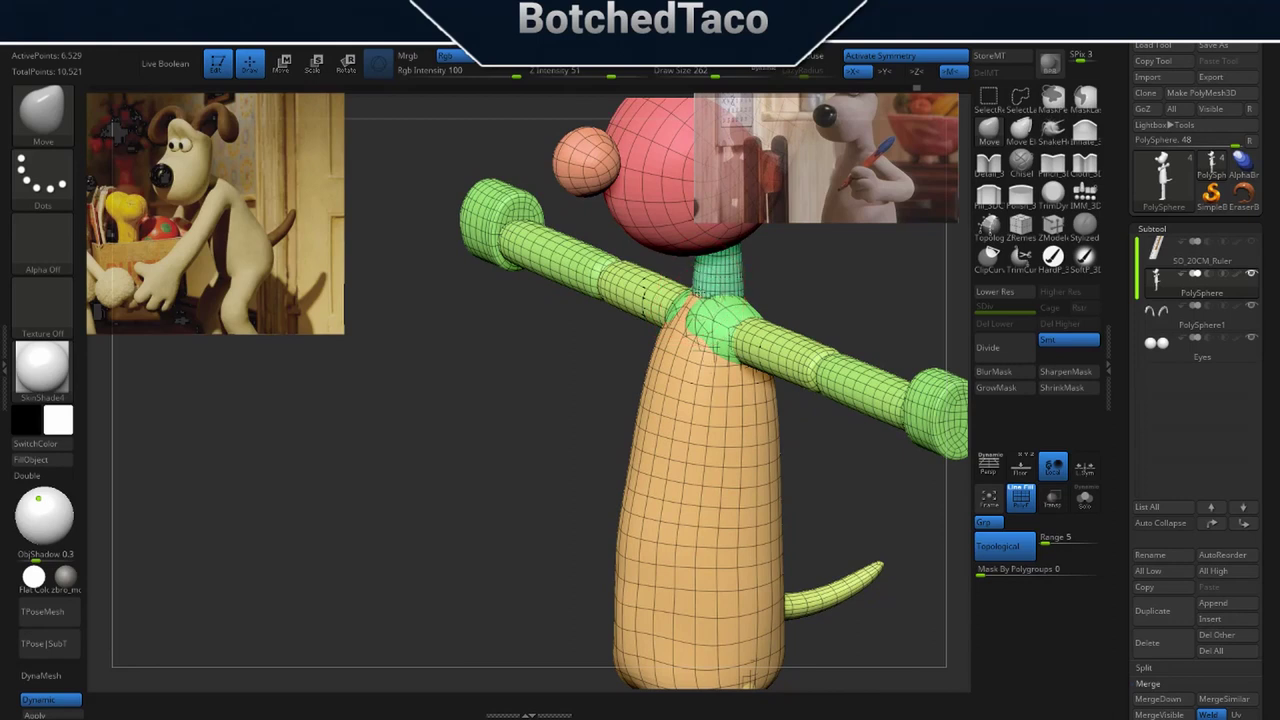
right_click_drag(834, 308, 809, 301)
right_click_drag(851, 340, 878, 424)
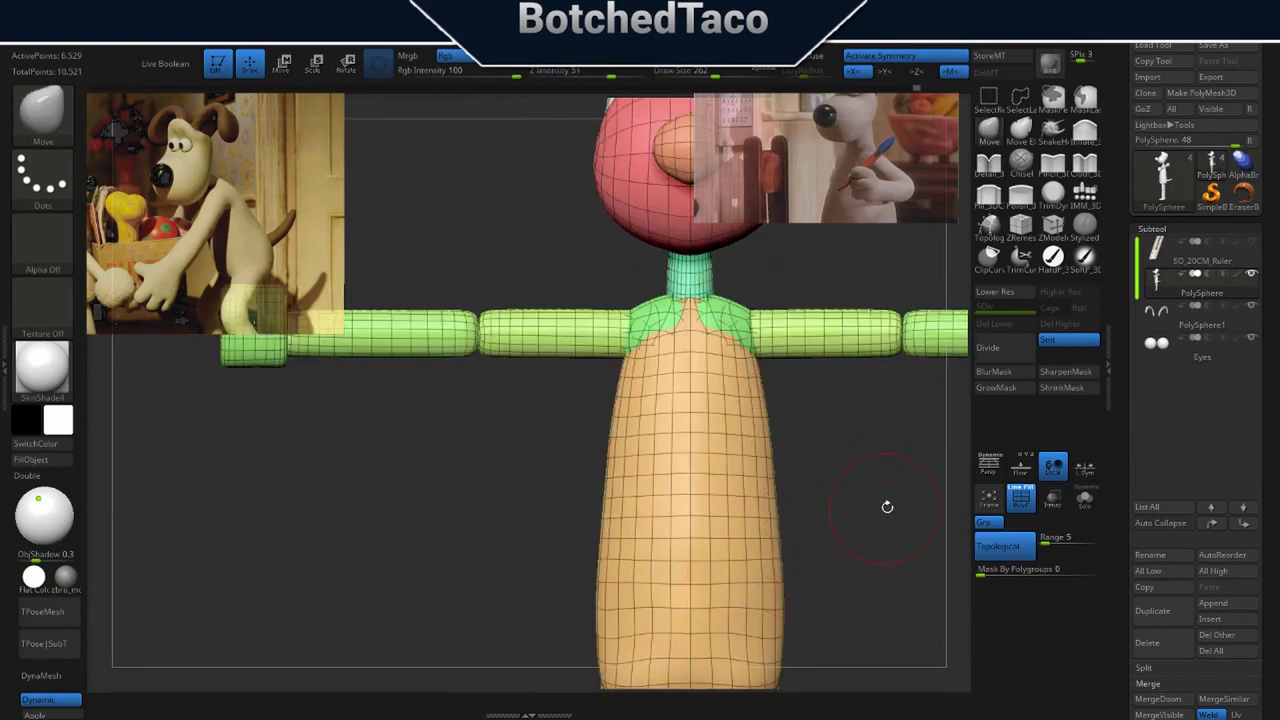
Slide the forearm slightly inward to meet the upper arm, and move the hand cylinder in against the wrist.
key("f")
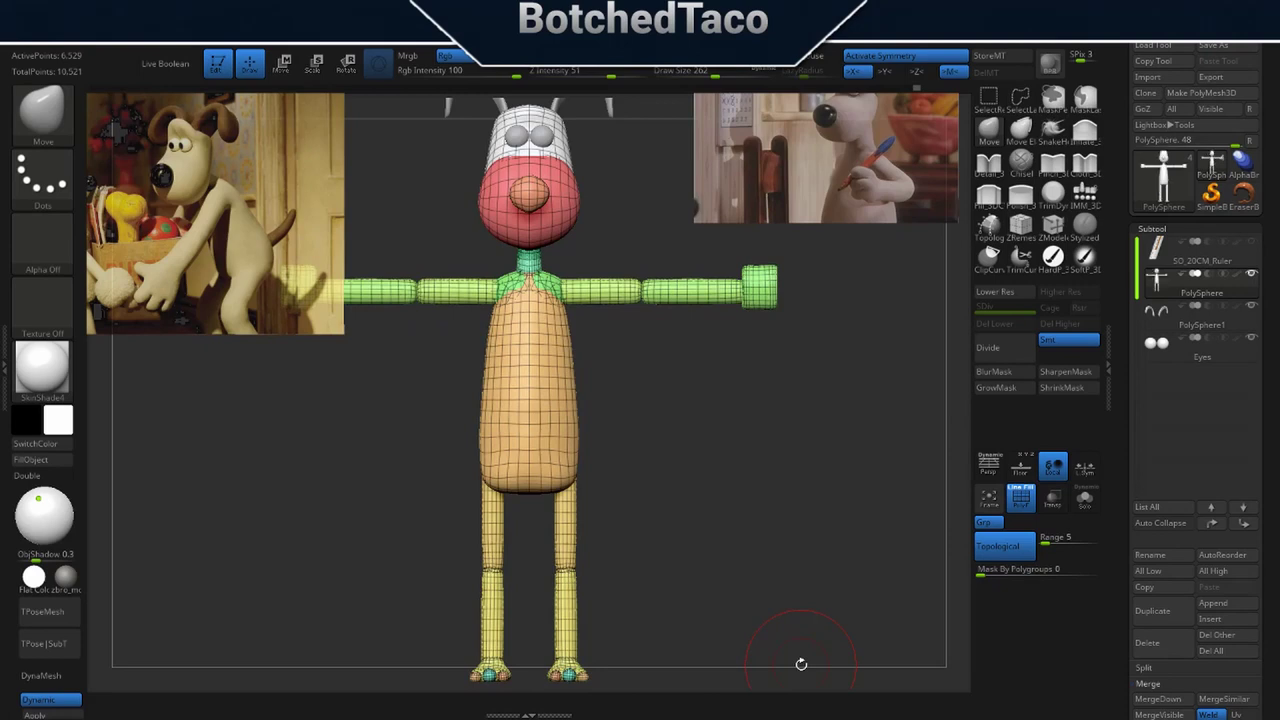
right_click_drag(683, 374, 742, 447, "ctrl")
right_click_drag(790, 330, 704, 556, "alt")
key("w")
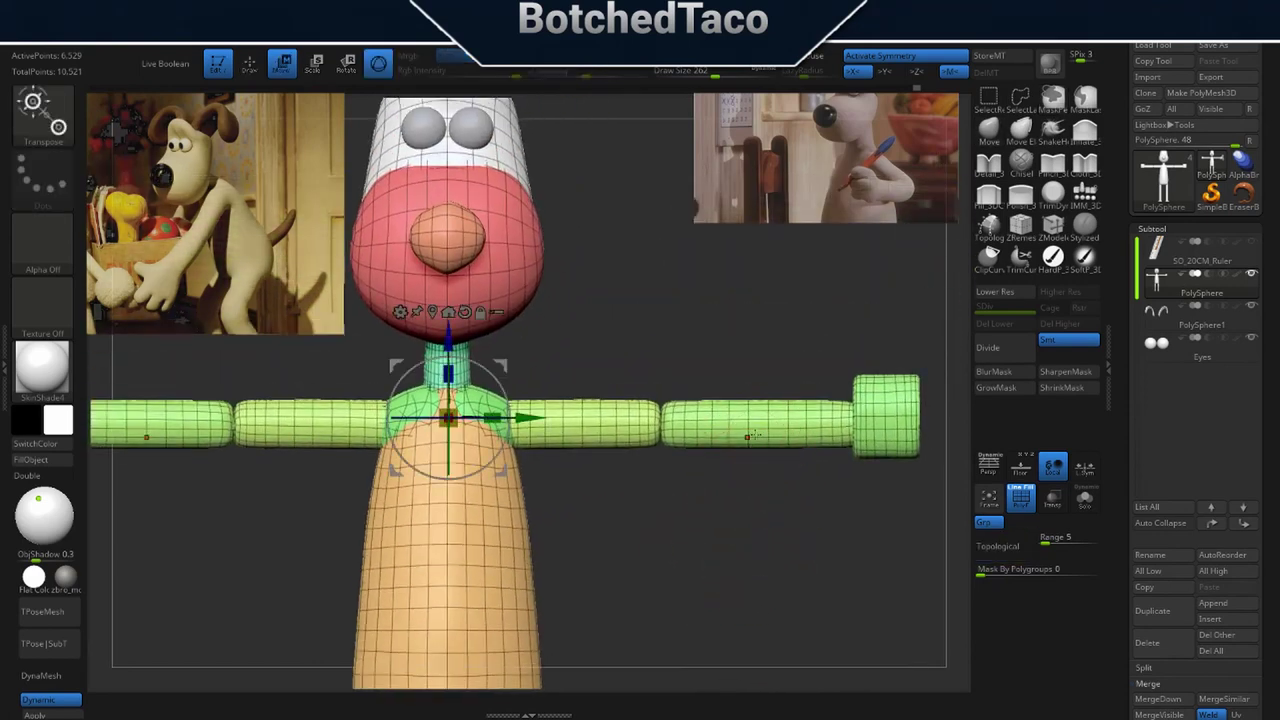
left_click(749, 428, "ctrl")
left_click_drag(678, 426, 665, 427)
left_click(882, 418, "ctrl")
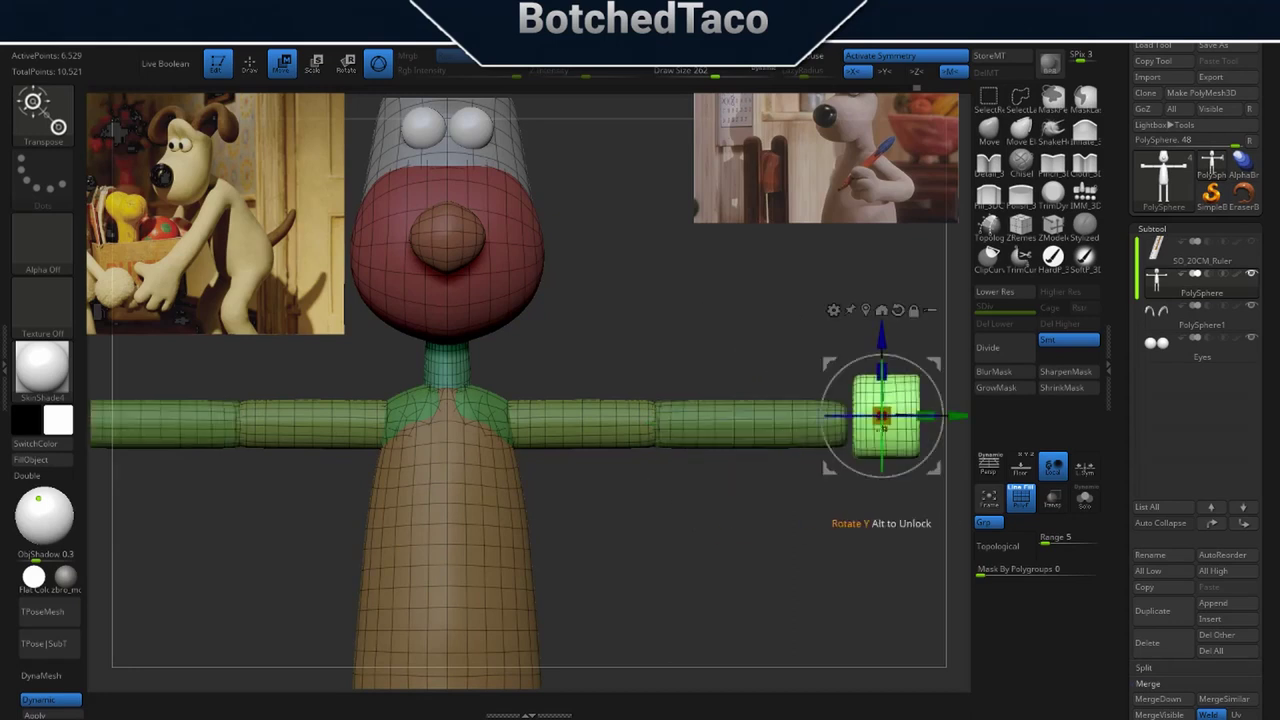
left_click_drag(955, 418, 942, 421)
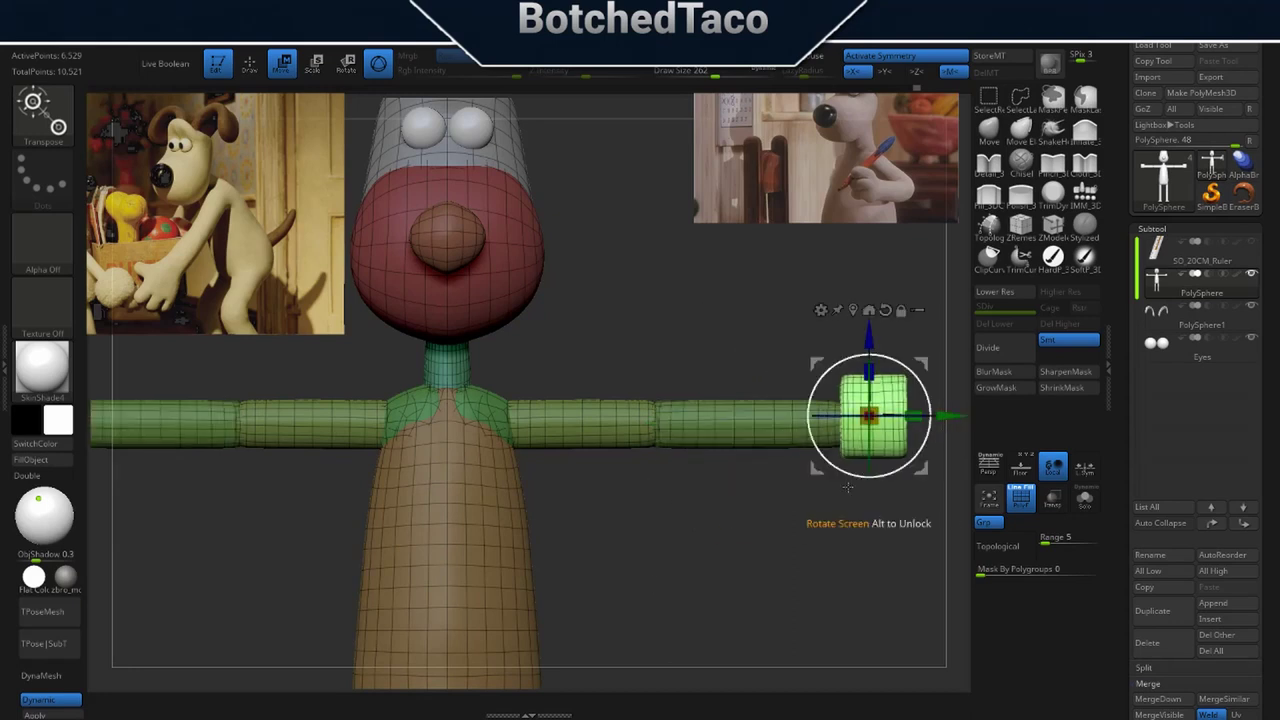
Taper the wrist end of the hand cylinder toward the forearm with the Move brush.
right_click_drag(705, 542, 604, 512, "ctrl")
left_click_drag(756, 466, 840, 487)
left_click_drag(748, 461, 854, 489, "alt")
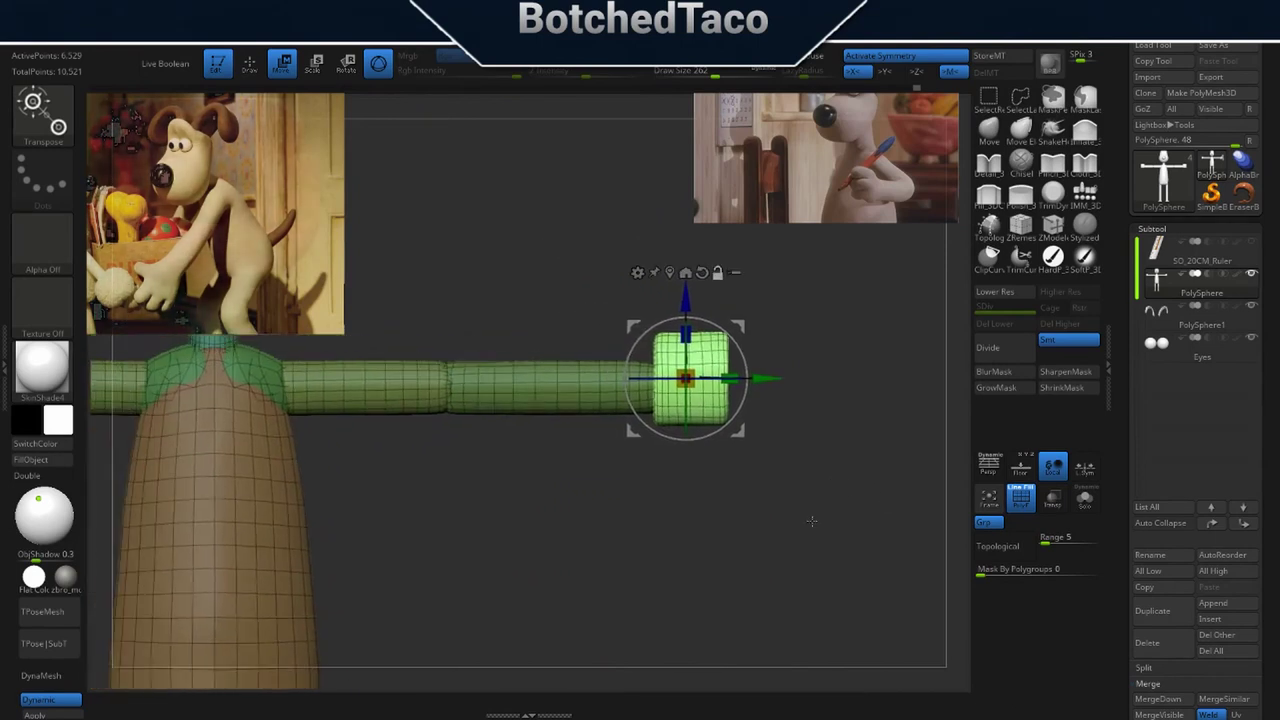
key("q")
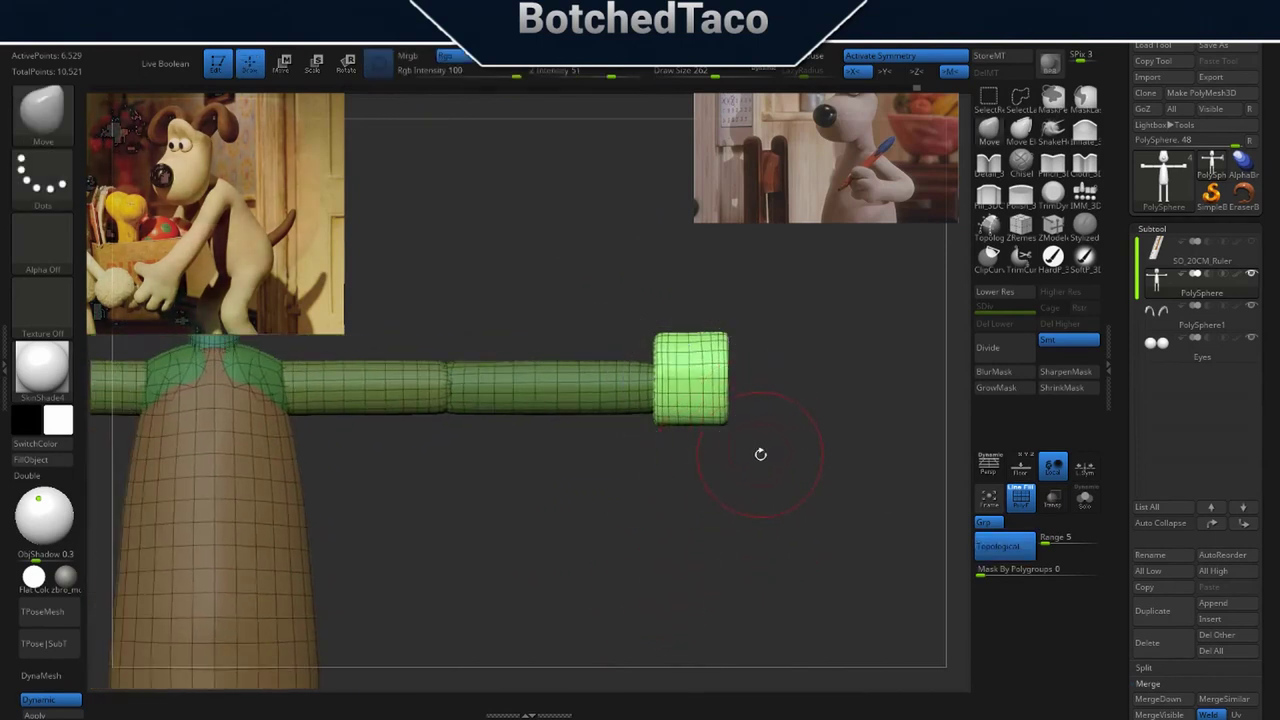
left_click_drag(791, 477, 800, 486)
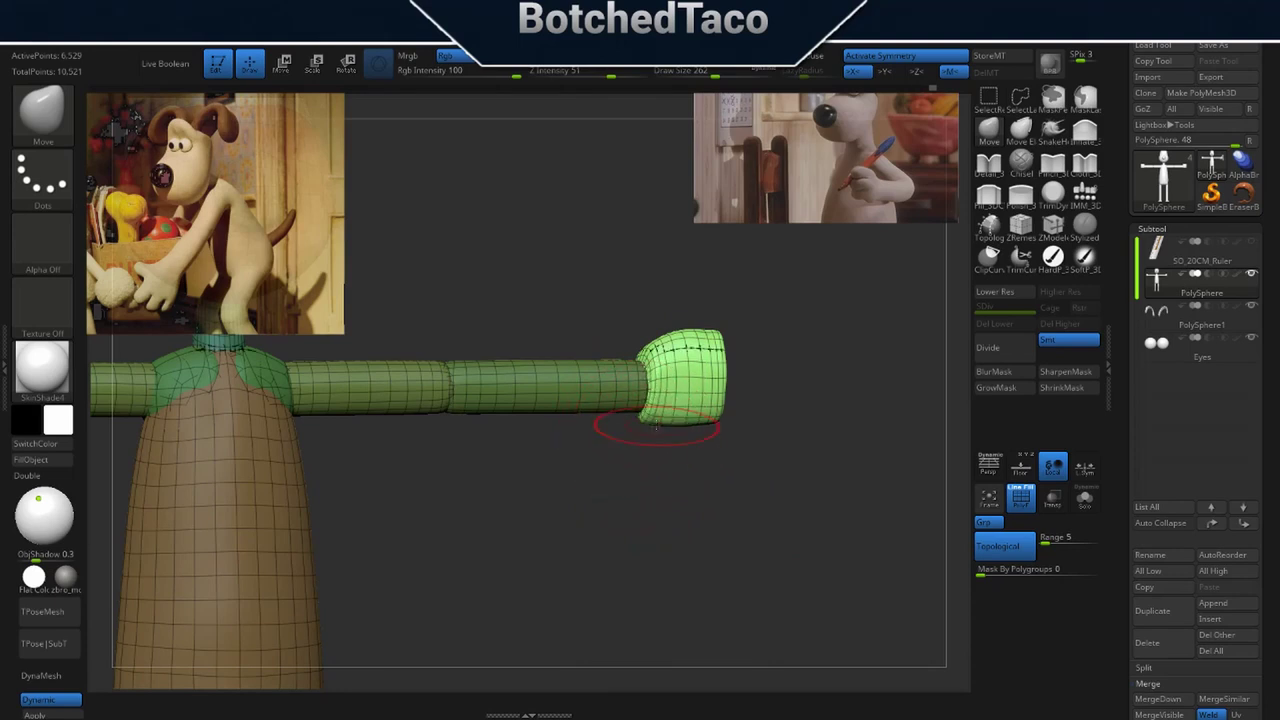
right_click_drag(667, 429, 812, 372)
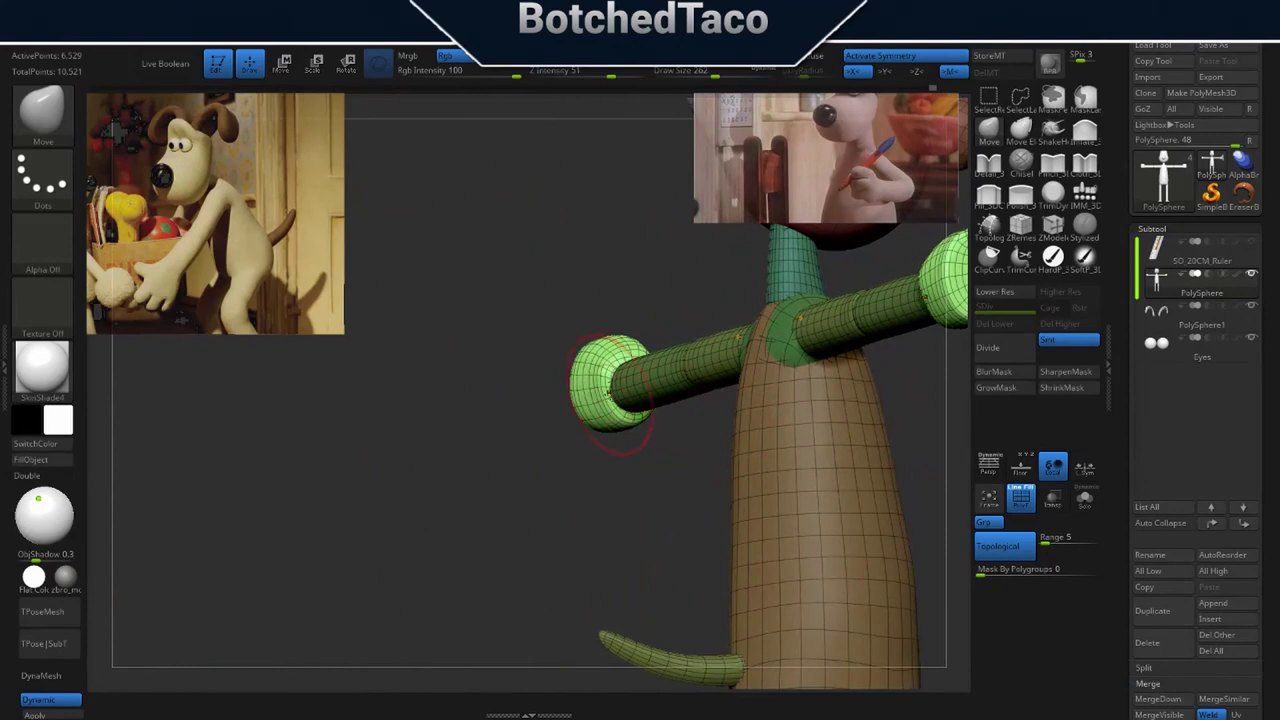
right_click_drag(614, 384, 672, 453)
mouse_move(738, 420)
right_mouse_down()
mouse_move(692, 416)
mouse_move(746, 414)
right_mouse_up()
Enlarge the Move brush to a draw size of 445 and reshape the hand into a slimmer, rounded palm.
key("s")
left_click_drag(804, 413, 819, 417)
key("s")
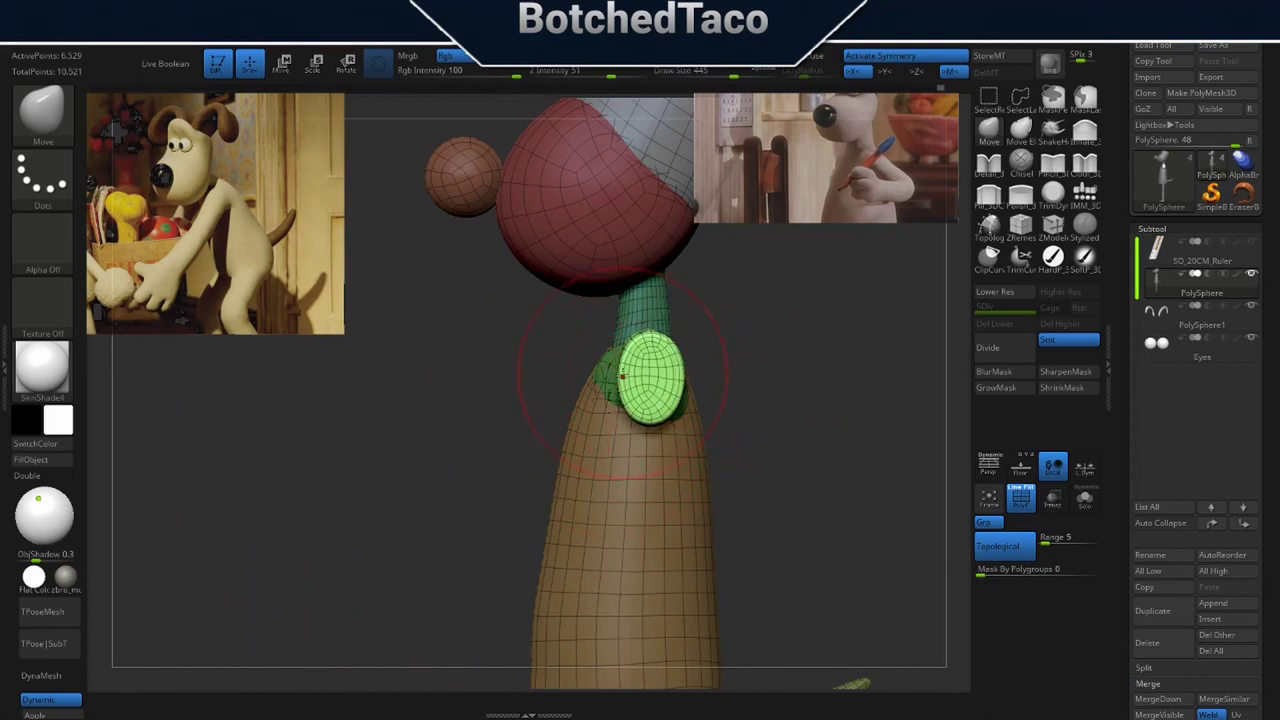
right_click_drag(681, 380, 698, 377)
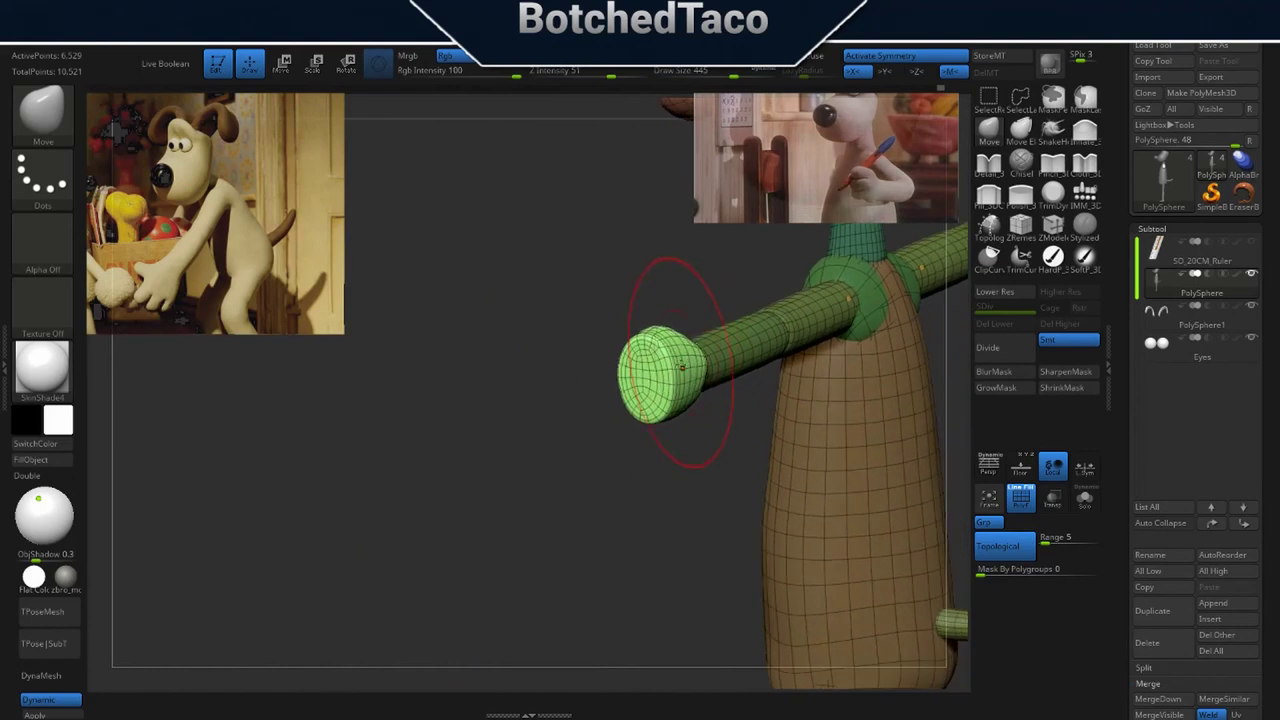
right_click_drag(722, 421, 772, 440)
left_click_drag(810, 437, 853, 461)
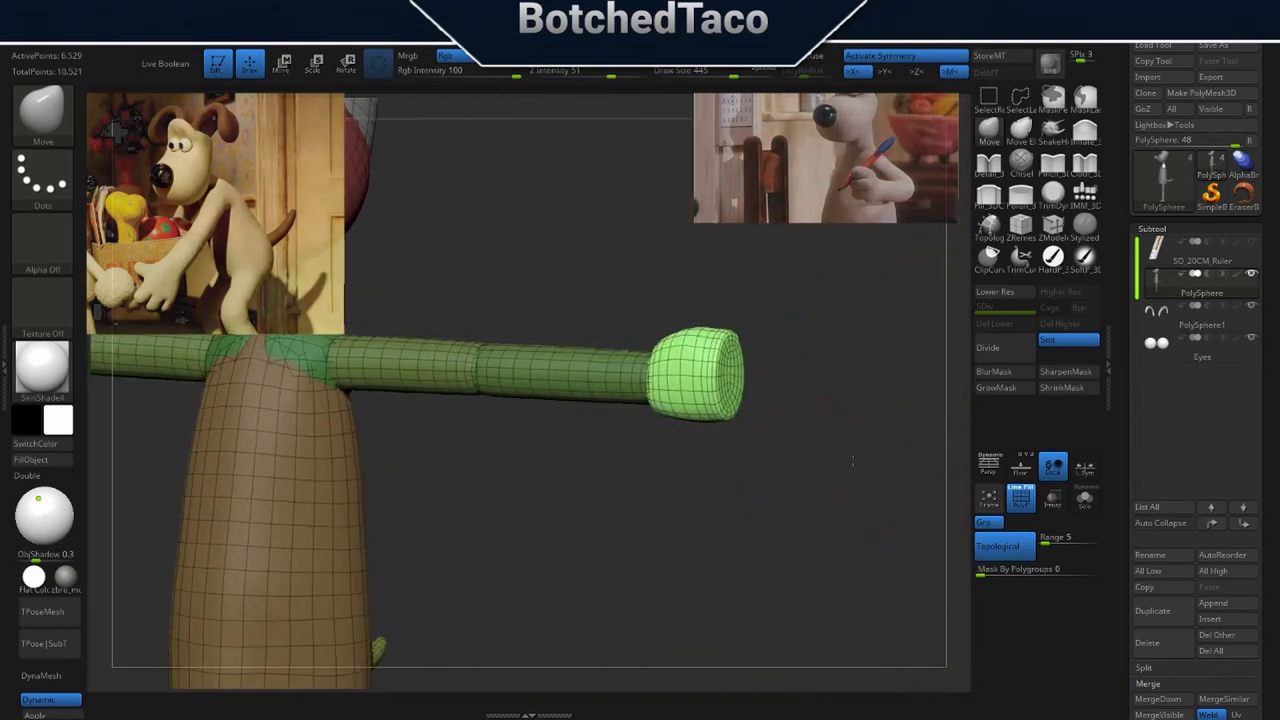
right_click_drag(853, 460, 856, 462)
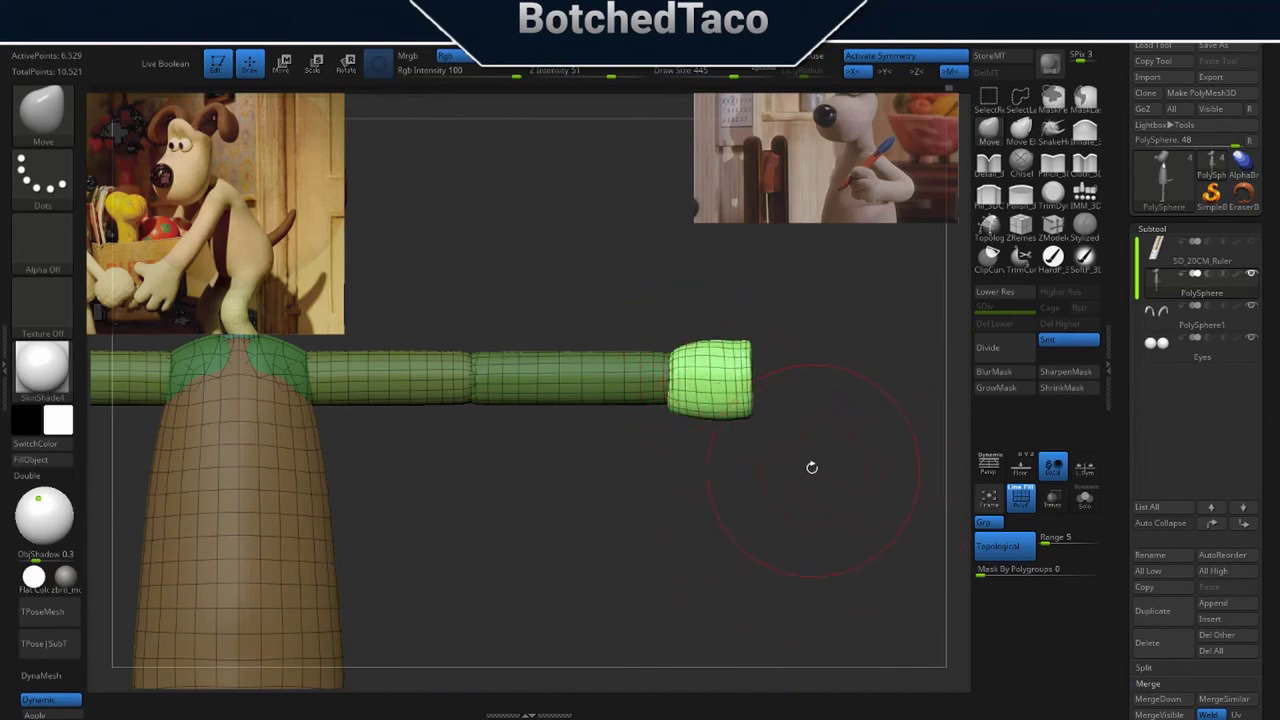
left_click_drag(818, 464, 782, 448)
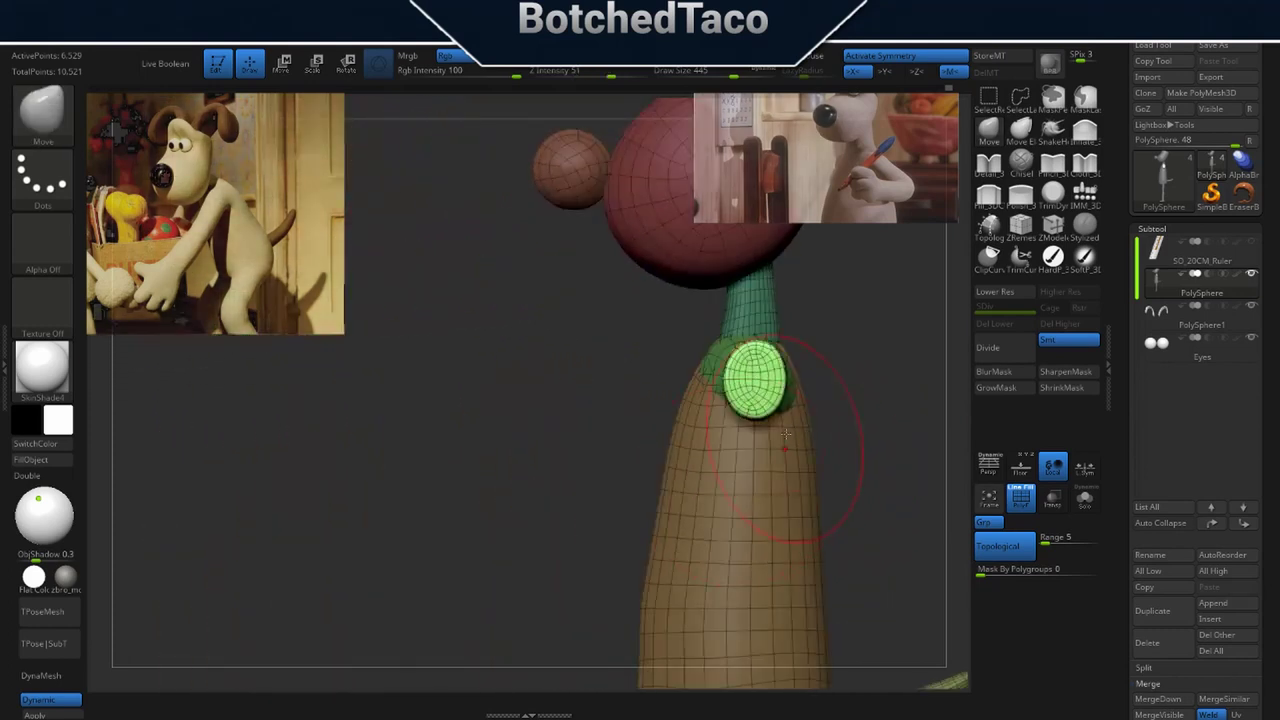
right_click_drag(714, 387, 771, 395)
Fine-tune the palm form against the forearm with the transform gizmo from the side and front.
key("w")
mouse_move(767, 369)
left_mouse_down()
mouse_move(755, 377)
mouse_move(824, 369)
mouse_move(777, 373)
left_mouse_up()
left_click_drag(781, 424, 781, 425)
right_click_drag(781, 426, 811, 460)
right_click_drag(923, 514, 481, 548, "alt")
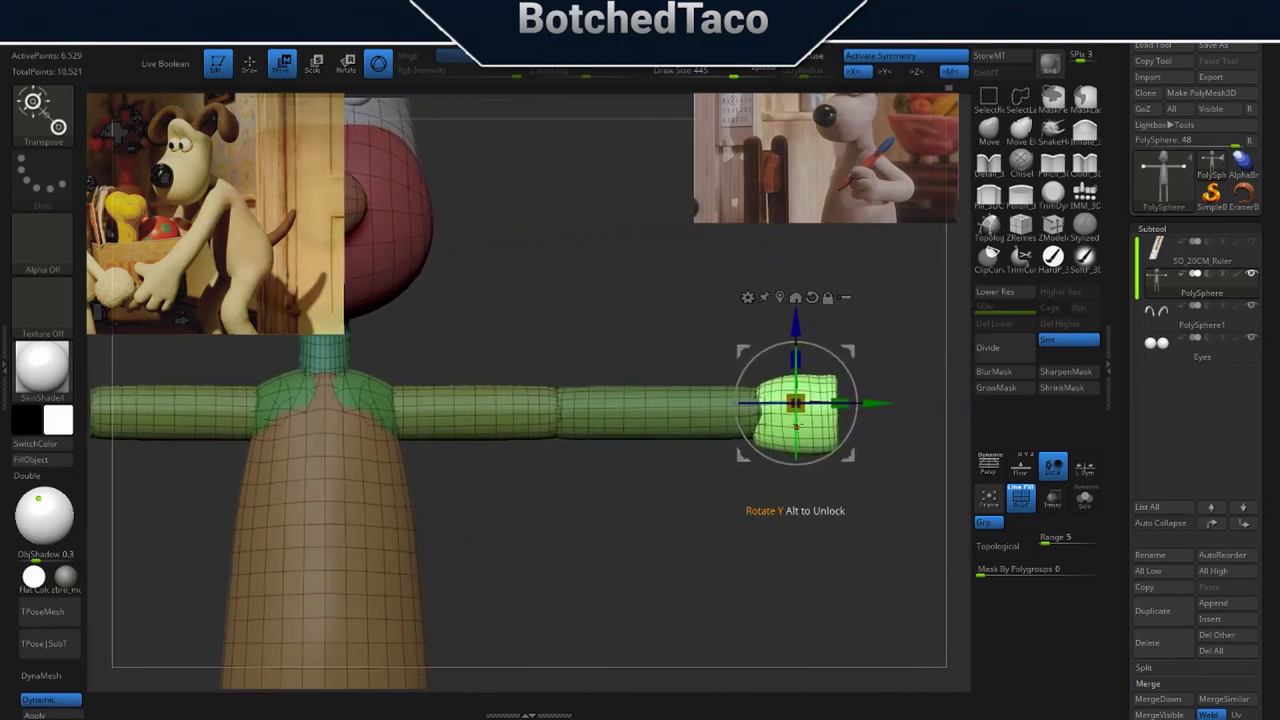
right_click_drag(856, 477, 813, 499)
left_click_drag(814, 499, 844, 507)
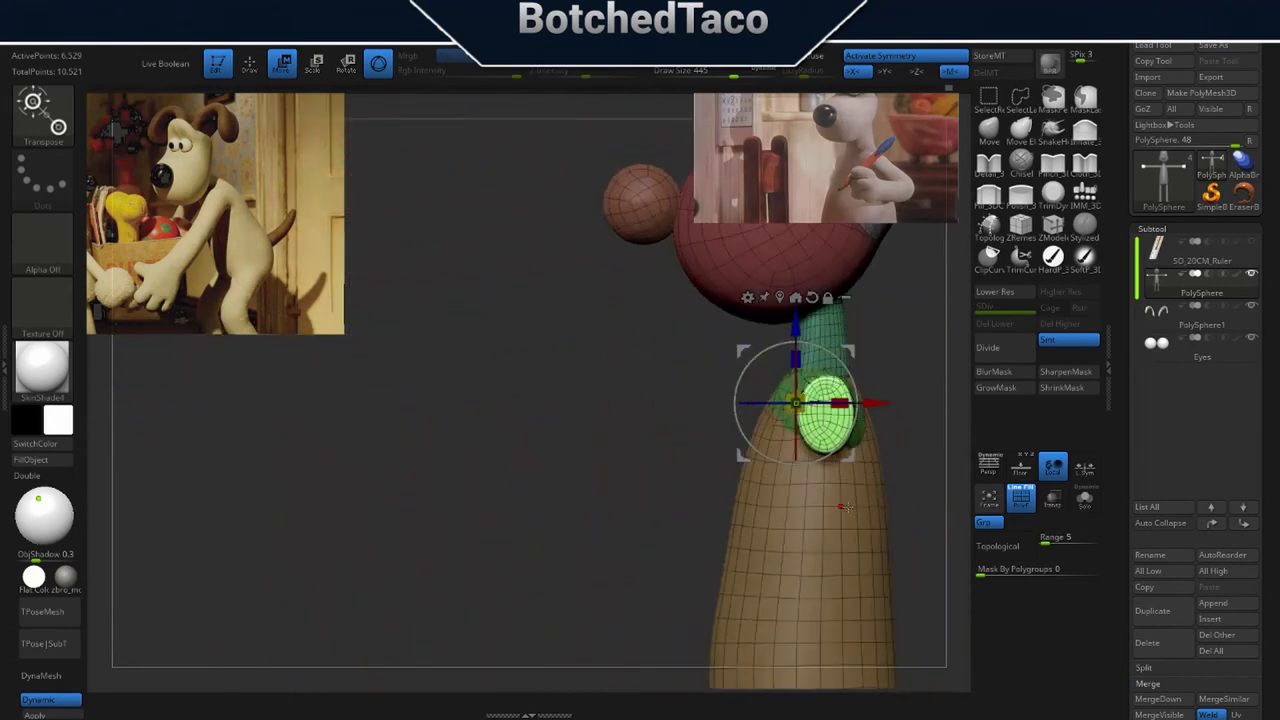
Clear the mask and insert a small QuadSphere-2 from the IMM brush at the center of the palm's outer end.
key("q")
left_click_drag(914, 366, 926, 392, "ctrl")
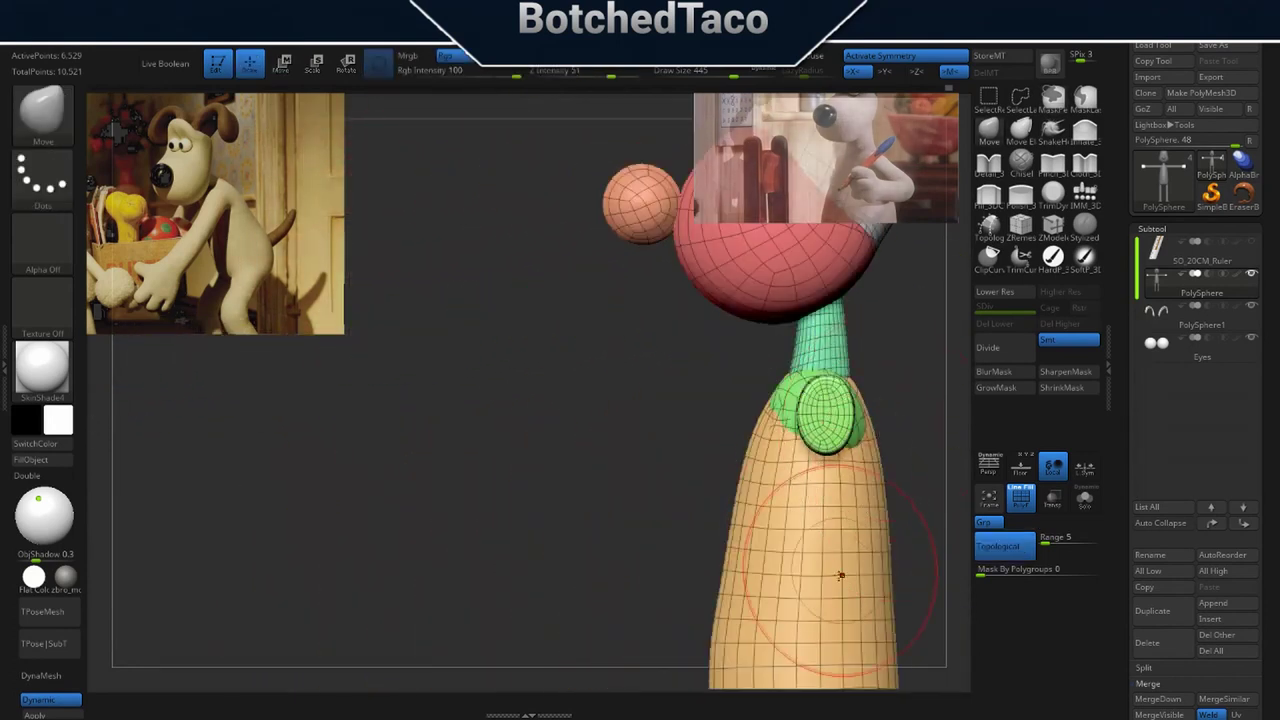
left_click(1083, 197)
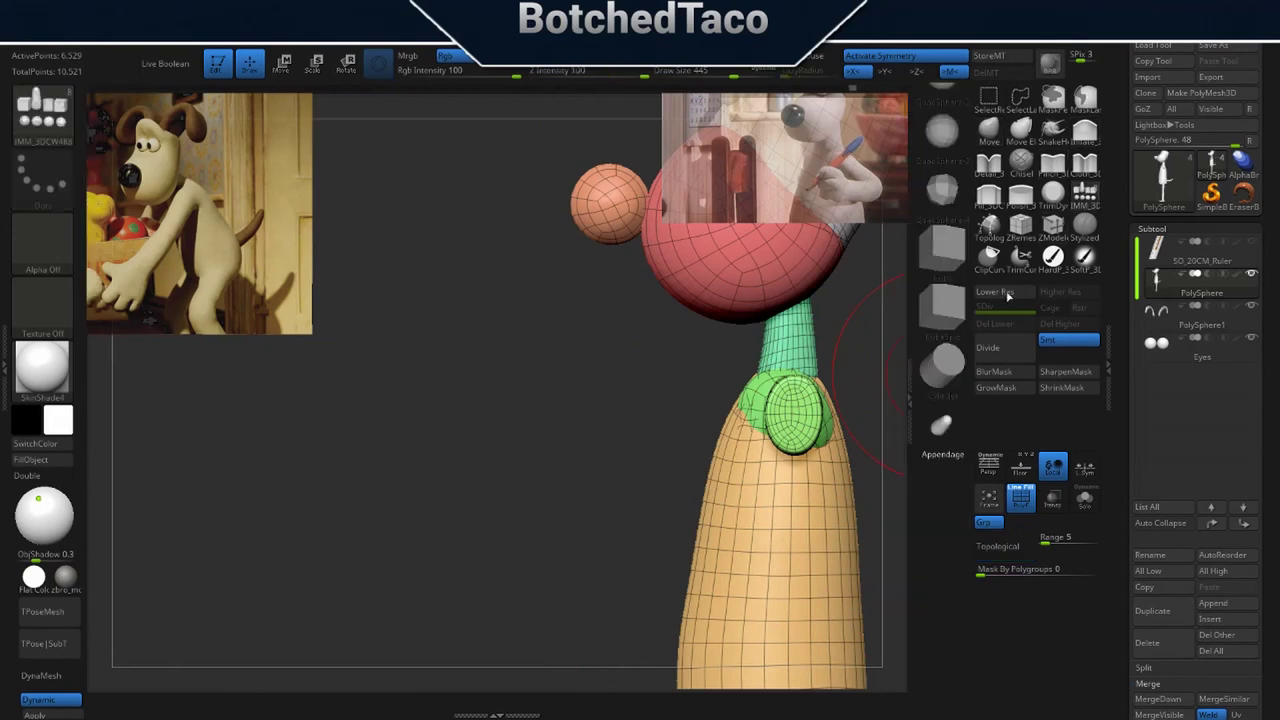
left_click_drag(911, 259, 914, 421)
left_click(947, 232)
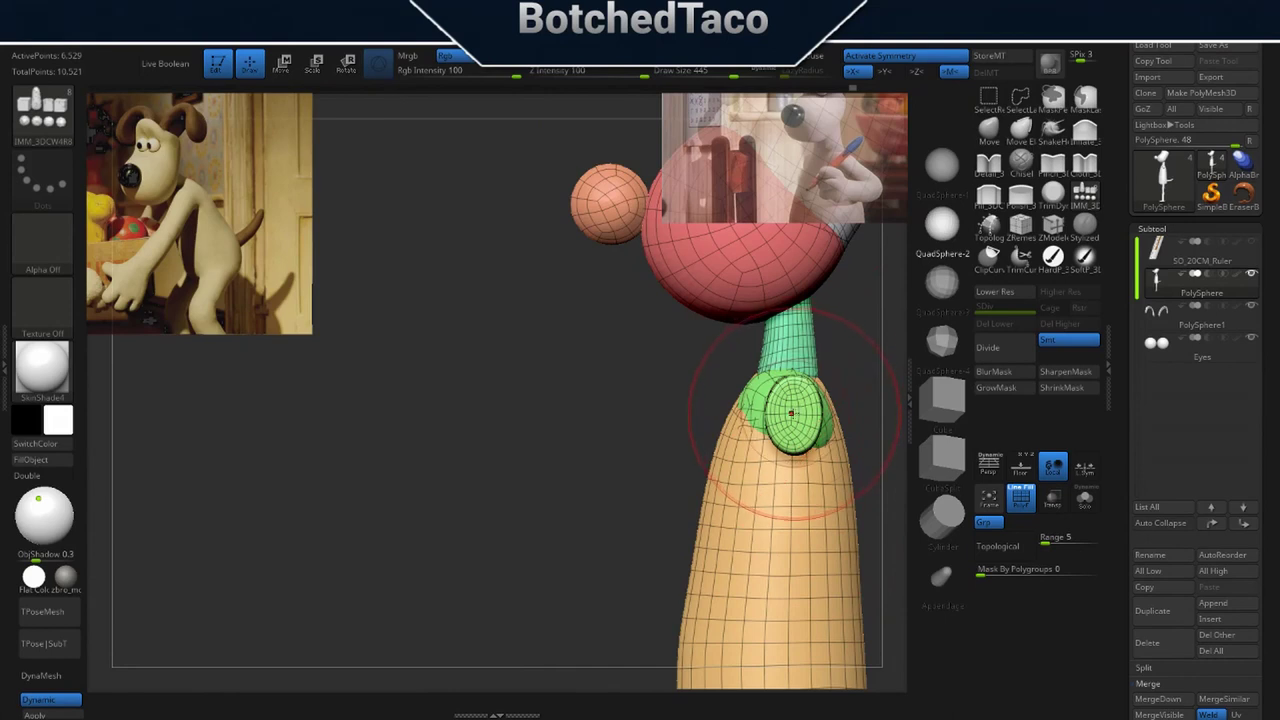
mouse_move(880, 420)
left_mouse_down()
mouse_move(670, 422)
mouse_move(870, 420)
mouse_move(773, 464)
mouse_move(523, 451)
left_mouse_up()
mouse_move(612, 392)
left_mouse_down()
mouse_move(651, 403)
mouse_move(640, 420)
mouse_move(637, 402)
left_mouse_up()
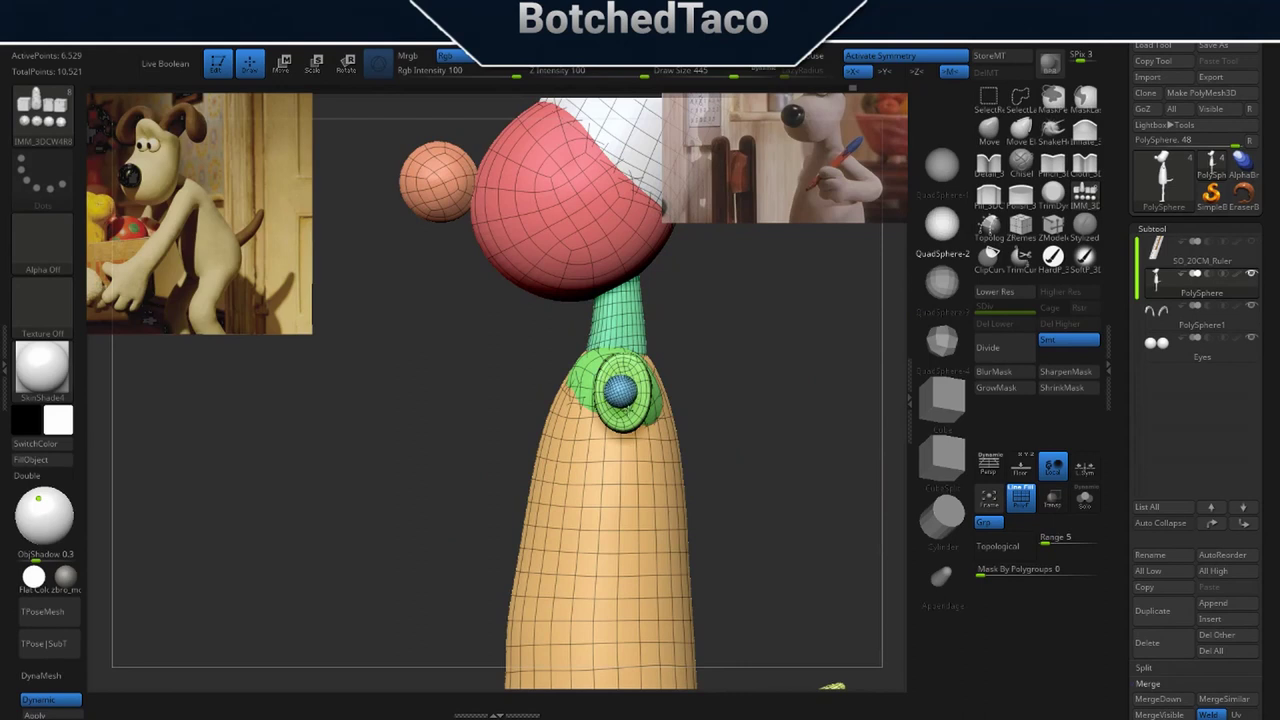
mouse_move(760, 440)
left_mouse_down()
mouse_move(677, 434)
mouse_move(695, 458)
left_mouse_up()
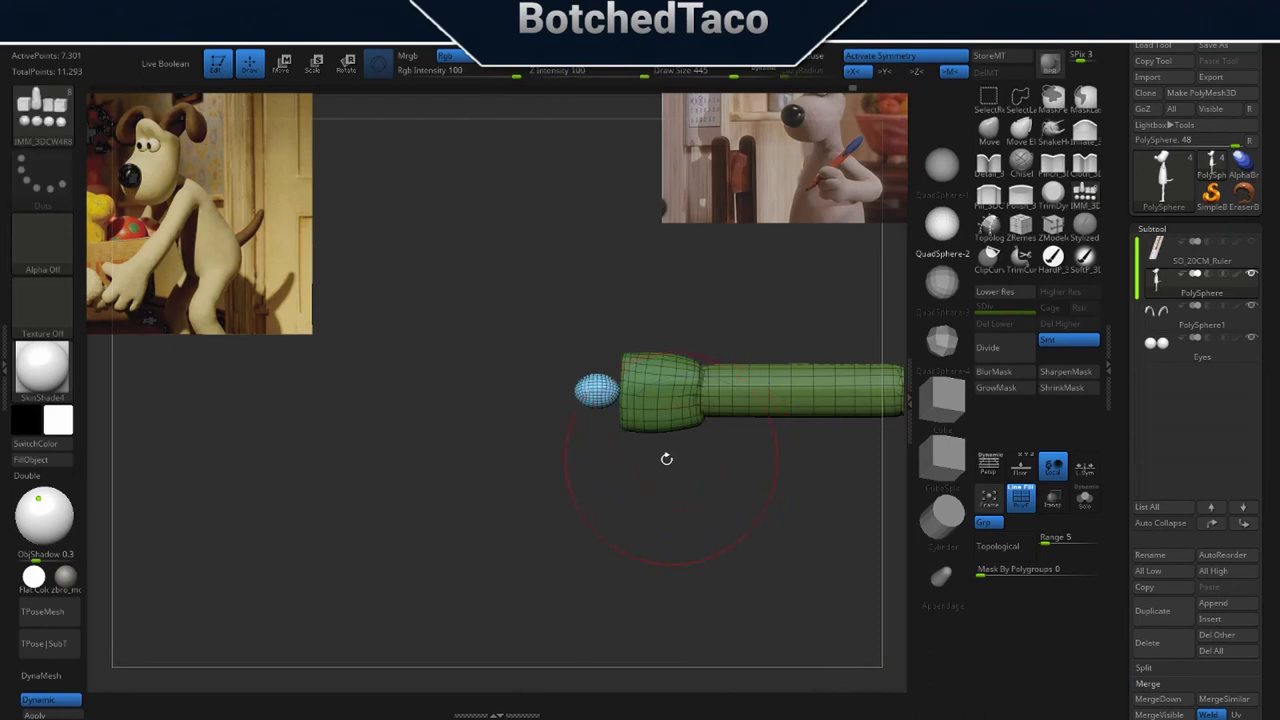
Place the finger sphere against the palm's end, stretch it along the arm axis, and scale it up slightly.
key("w")
left_click_drag(575, 391, 413, 437)
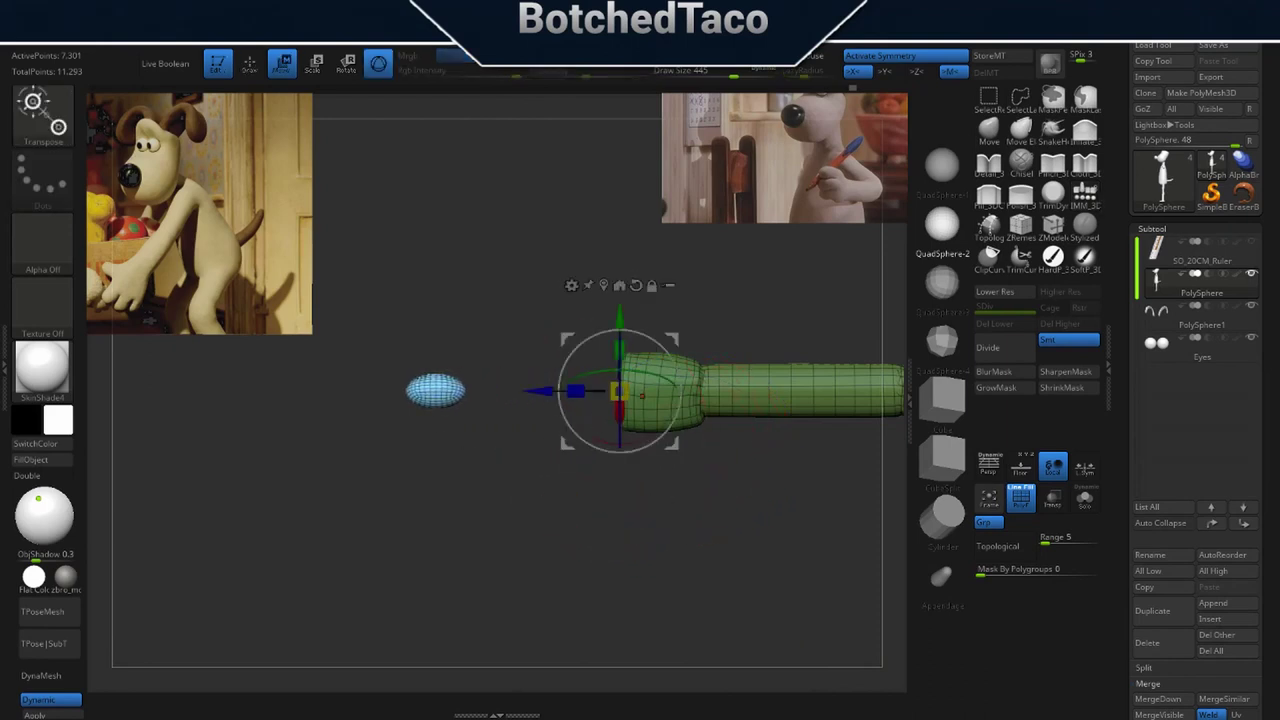
left_click_drag(540, 391, 711, 392)
left_click(773, 286)
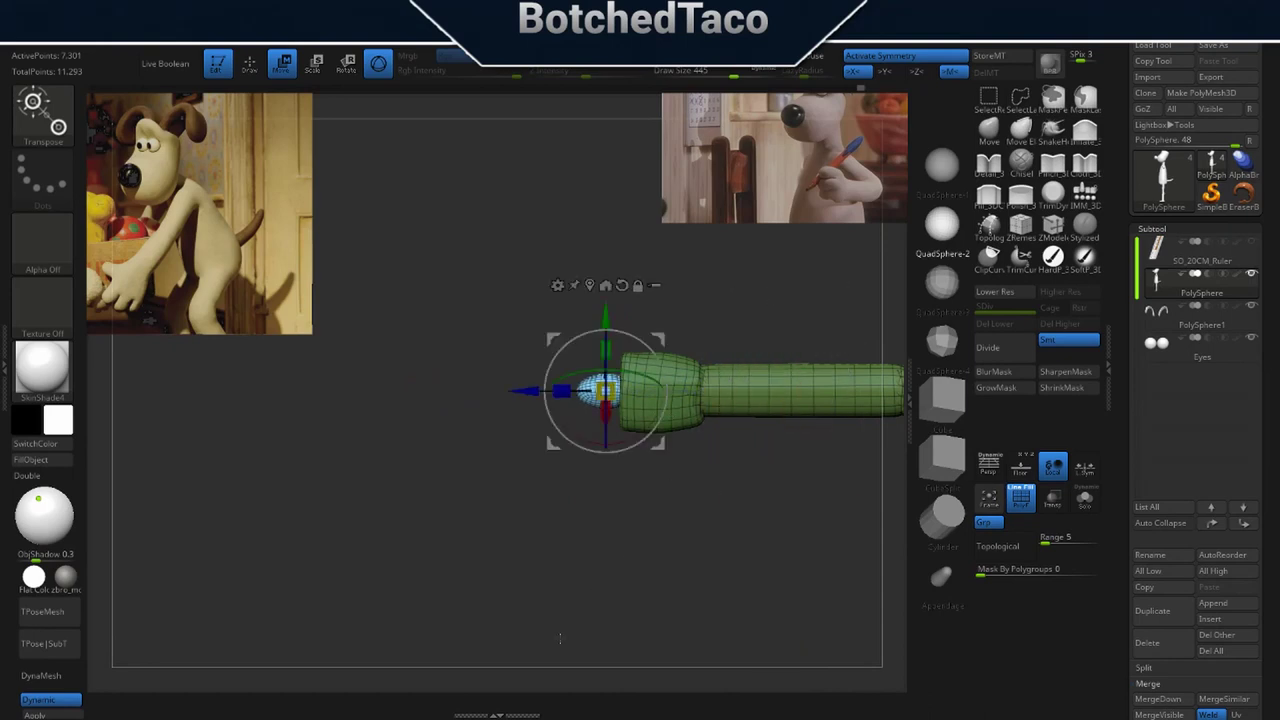
left_click_drag(561, 391, 526, 411)
left_click_drag(606, 391, 688, 358)
left_click_drag(554, 471, 605, 468)
left_click(605, 468, "ctrl+shift")
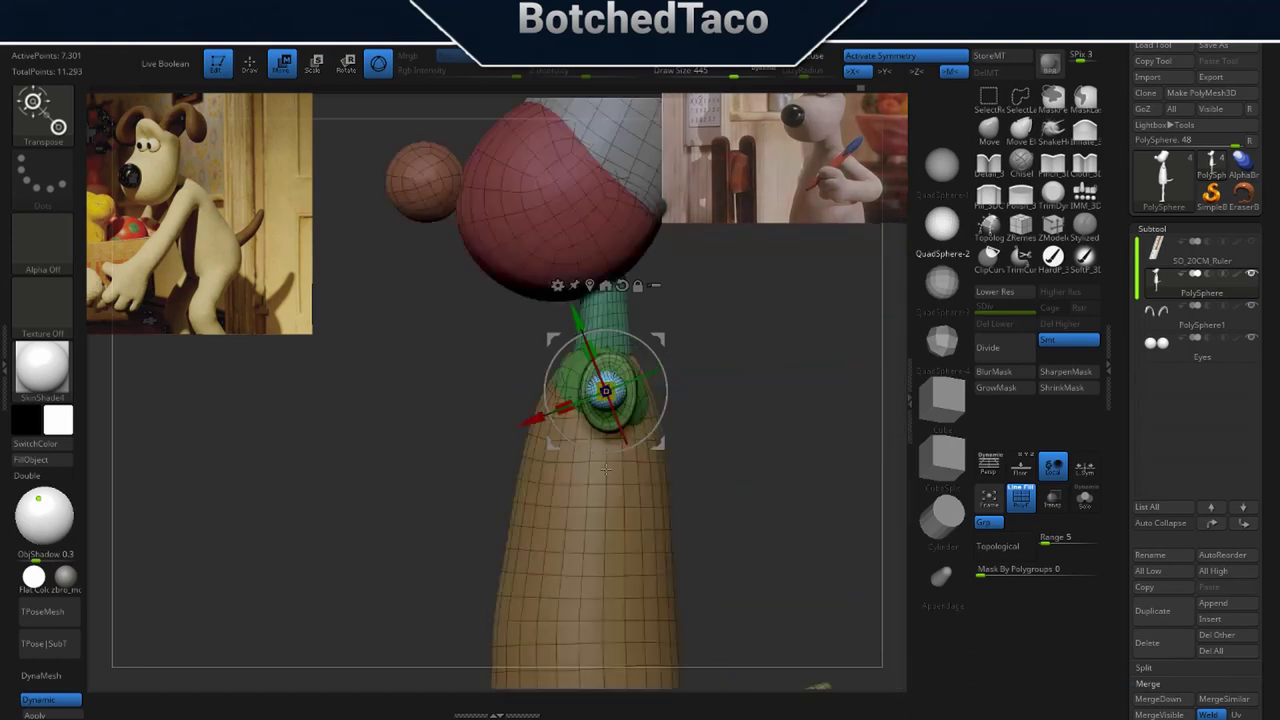
Realign the transform gizmo on the finger sphere and try adjusting its height and scale from the end and front of the arm.
left_click(622, 286, "alt")
left_click_drag(704, 452, 602, 458)
left_click_drag(685, 391, 786, 391)
left_click_drag(616, 512, 678, 549)
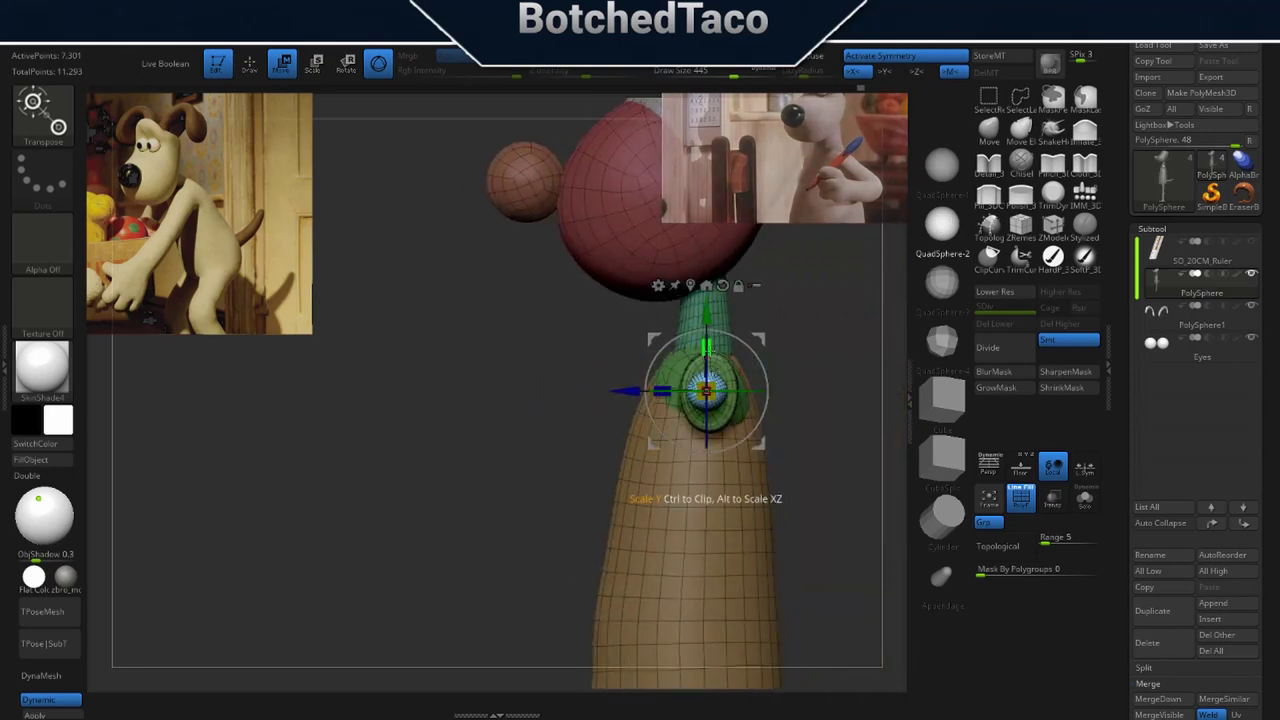
left_click_drag(713, 347, 704, 398)
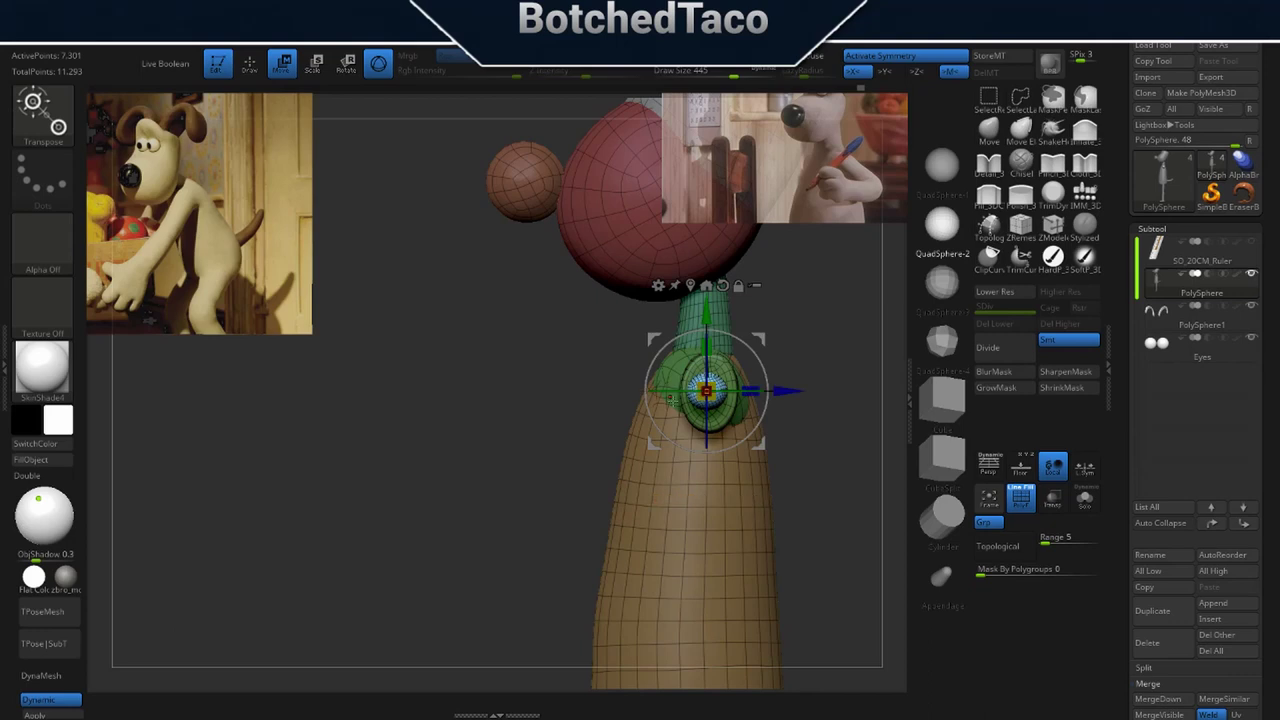
left_click_drag(753, 390, 751, 390)
left_click_drag(759, 442, 760, 478, "ctrl")
key("ctrl+z")
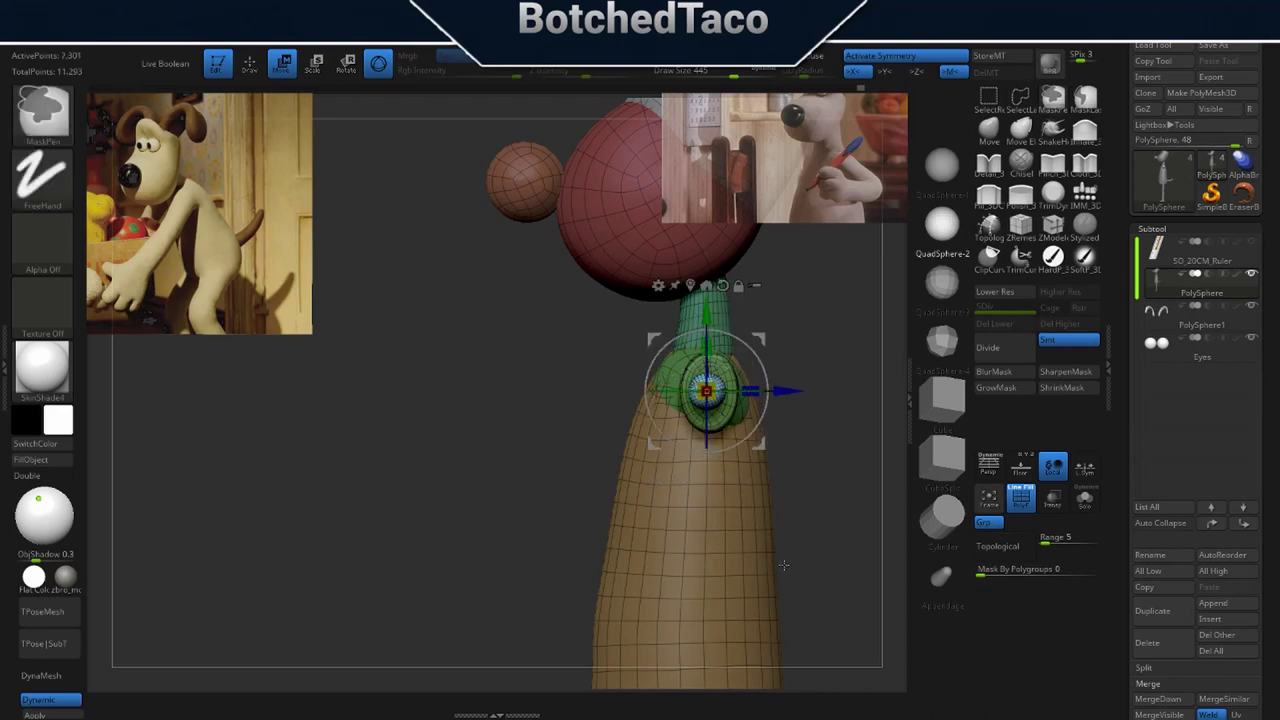
left_click(710, 388, "alt")
left_click_drag(706, 392, 780, 379)
left_click_drag(580, 400, 742, 404)
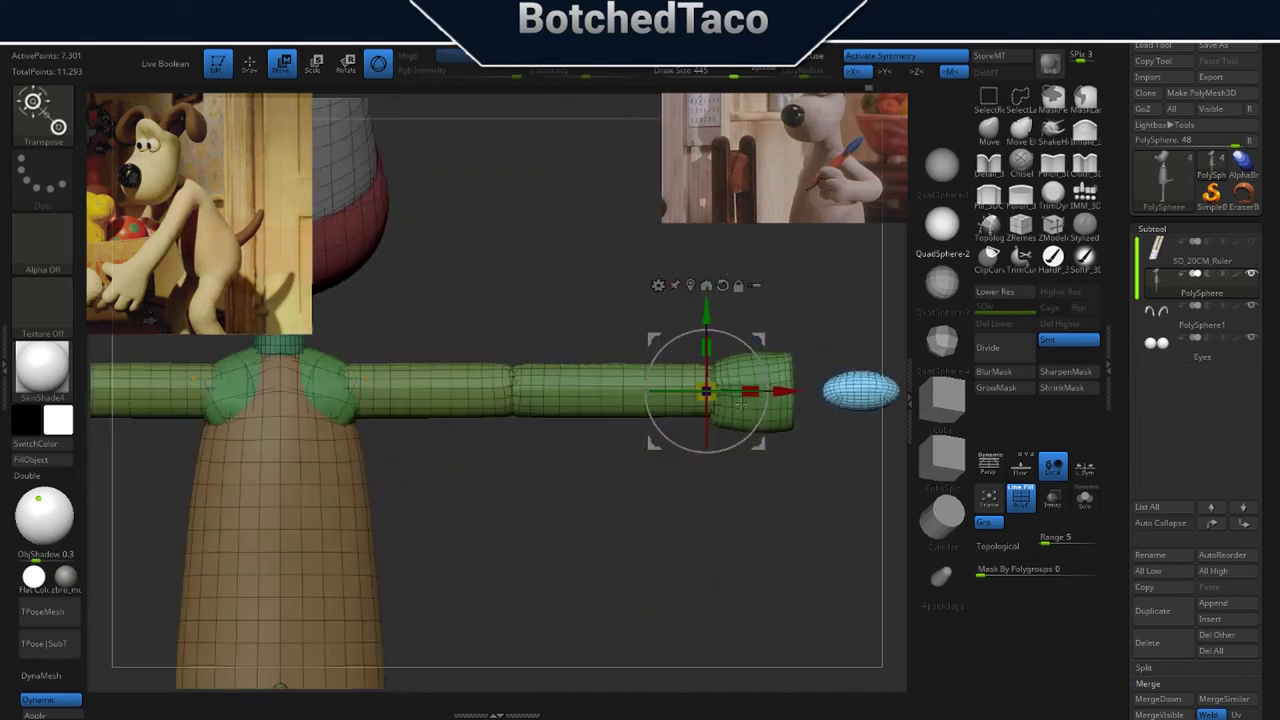
Check the finger's proportions against the hand and the whole figure from the front and side.
right_click_drag(655, 466, 785, 491, "ctrl")
key("f")
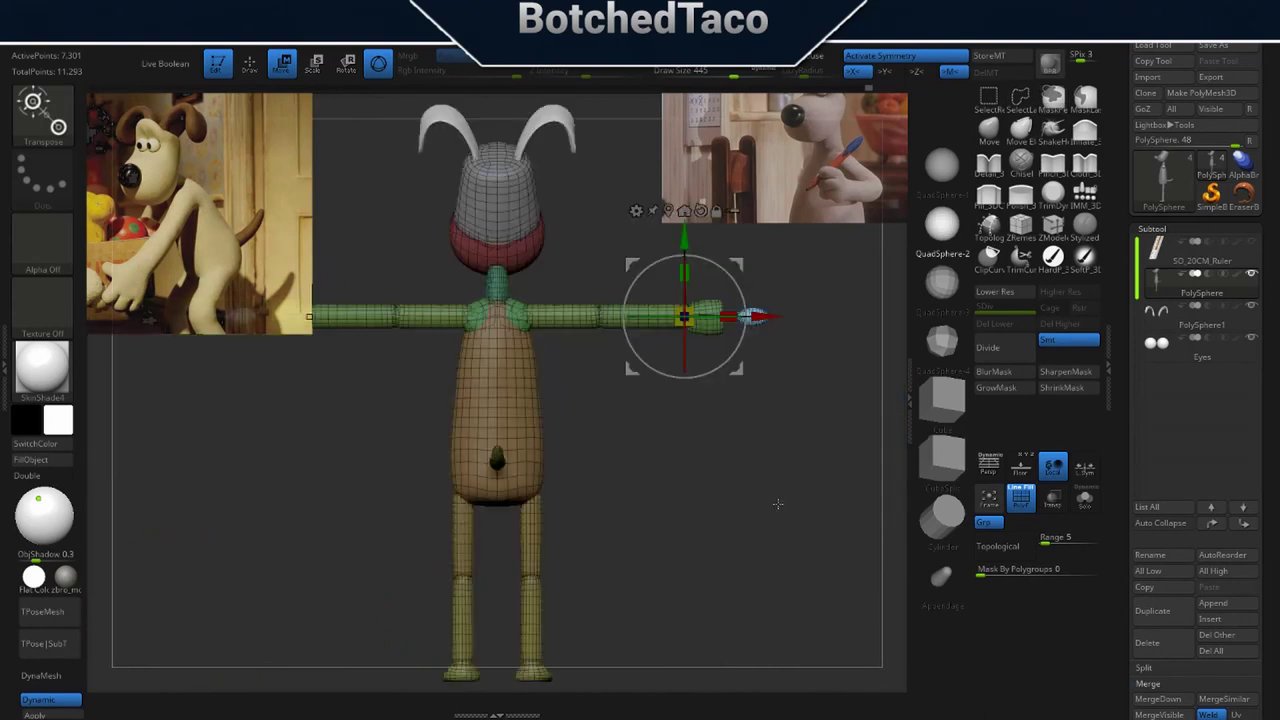
mouse_move(600, 451)
right_mouse_down("ctrl")
mouse_move(745, 488)
mouse_move(673, 501)
mouse_move(729, 536)
mouse_move(630, 511)
right_mouse_up("ctrl")
mouse_move(731, 535)
right_mouse_down("alt")
mouse_move(624, 545)
mouse_move(695, 551)
right_mouse_up("alt")
left_click_drag(778, 522, 786, 540, "ctrl")
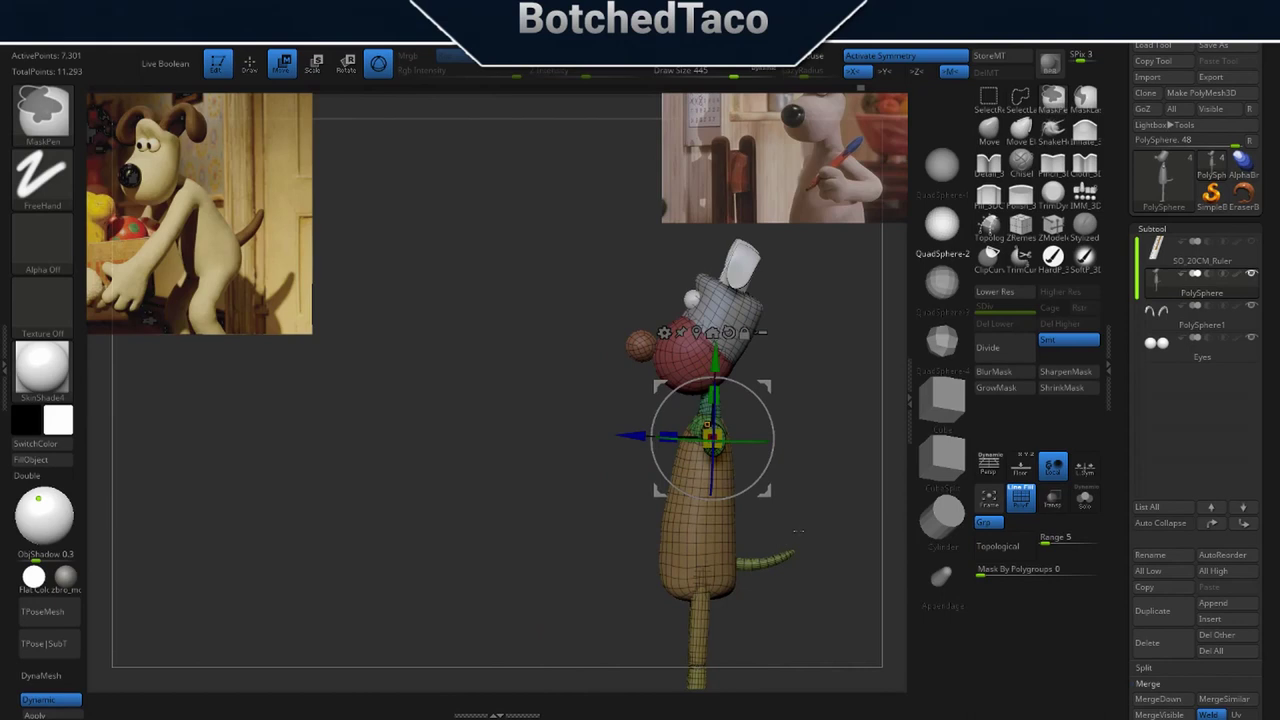
right_click_drag(795, 501, 774, 474, "ctrl")
left_click(732, 370, "ctrl+shift")
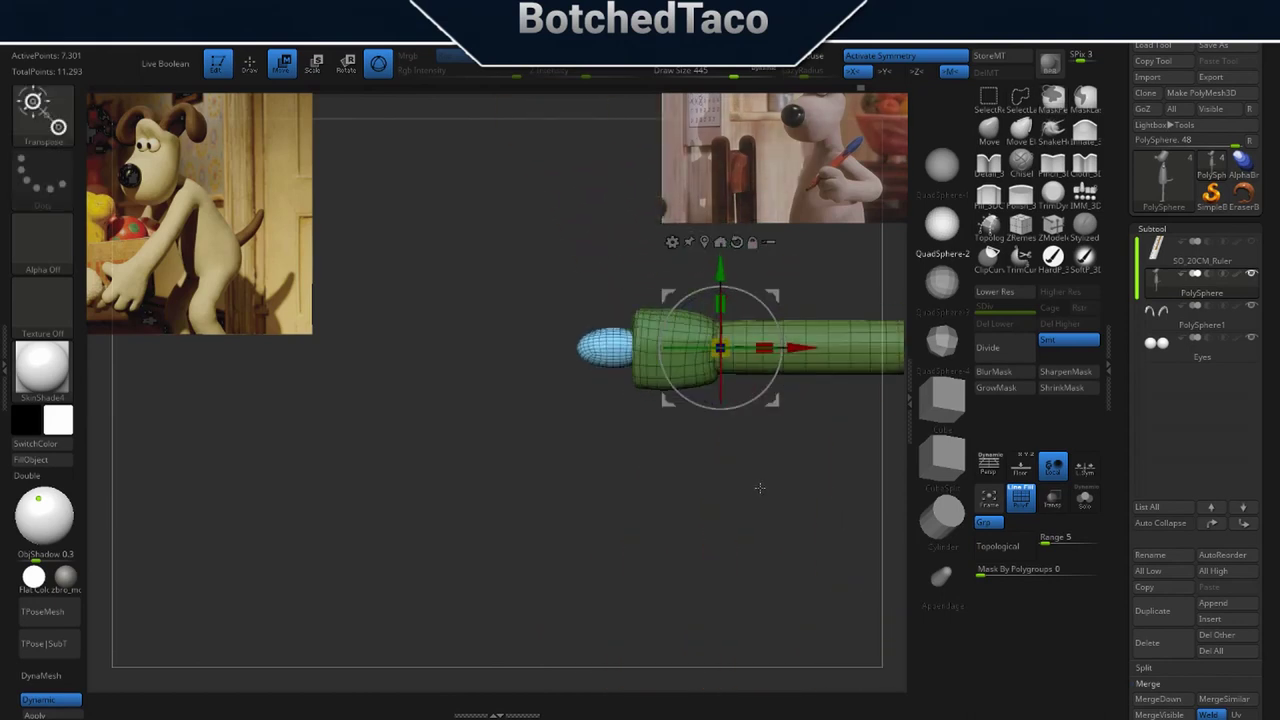
Undo the recent finger edits, going back to the short, unstretched sphere at the palm's end.
key("ctrl+z")
key("ctrl+z")
key("ctrl+z")
key("ctrl+z")
key("ctrl+z")
key("ctrl+z")
key("ctrl+z")
key("ctrl+z")
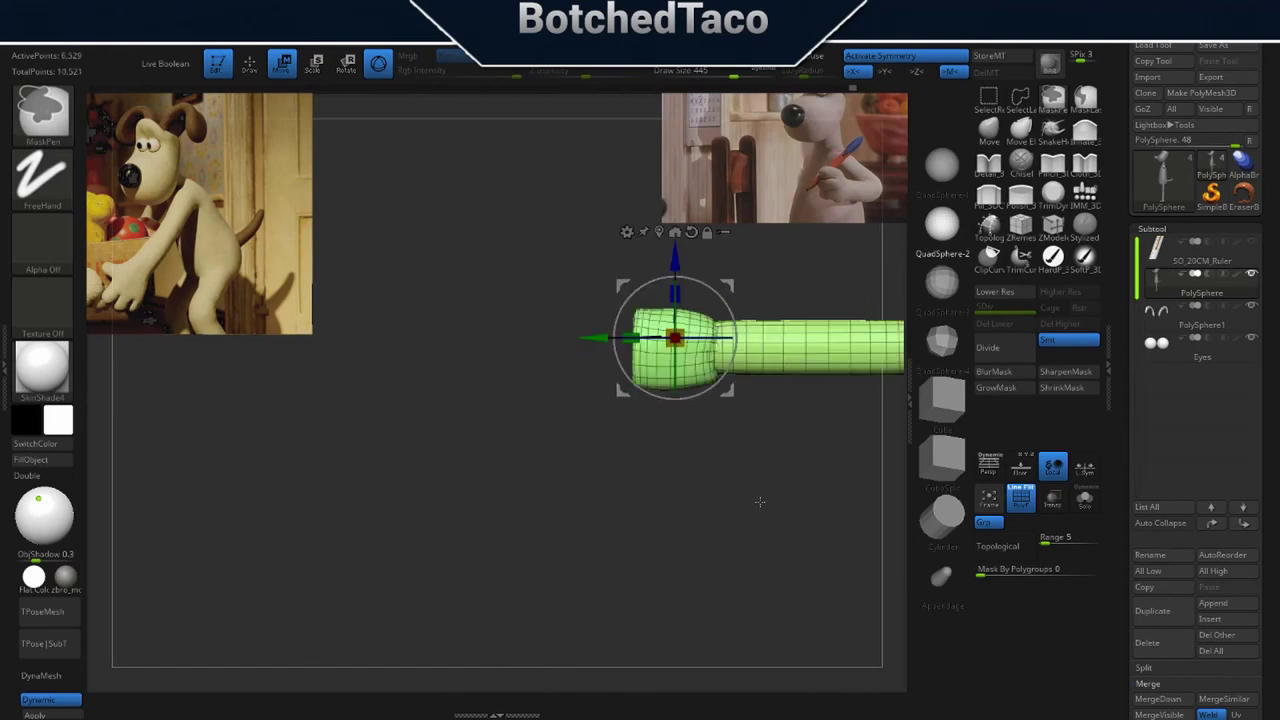
key("ctrl+shift+z")
mouse_move(668, 499)
right_mouse_down()
mouse_move(768, 508)
mouse_move(679, 506)
right_mouse_up()
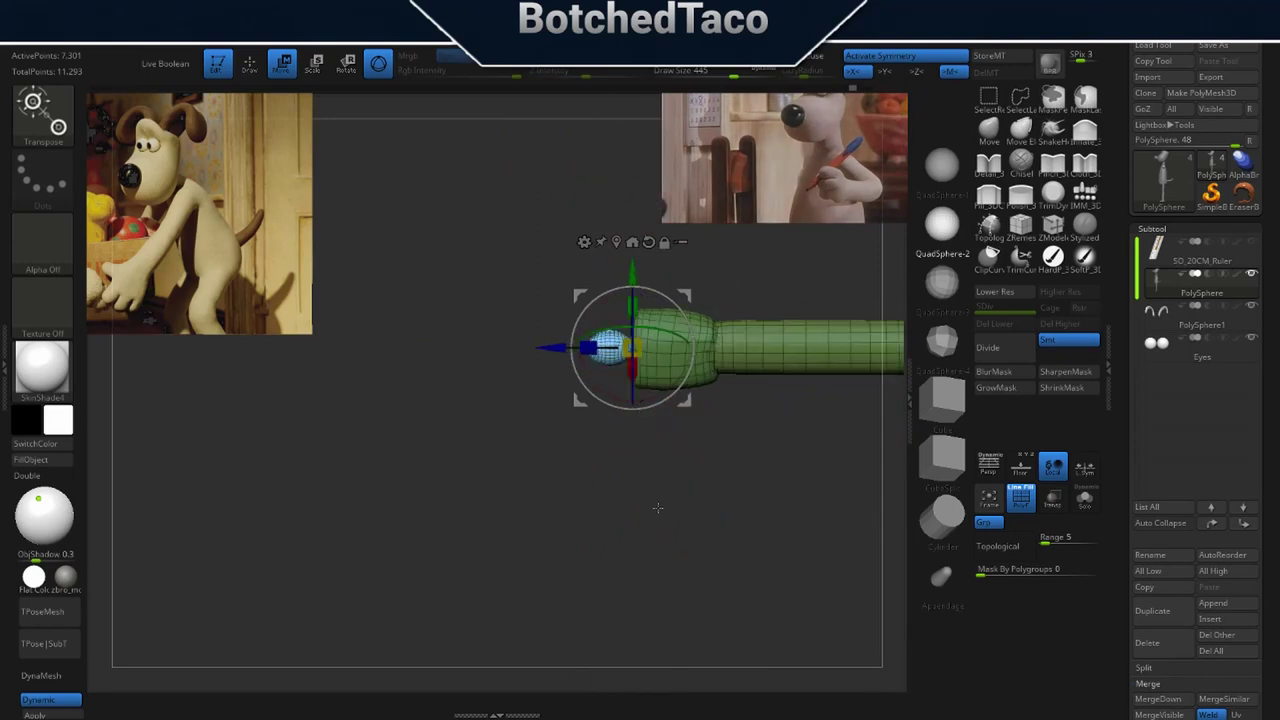
Try to mask half of the finger sphere with the MaskPen brush and pull the rest outward, undoing and clearing the mask.
key("q")
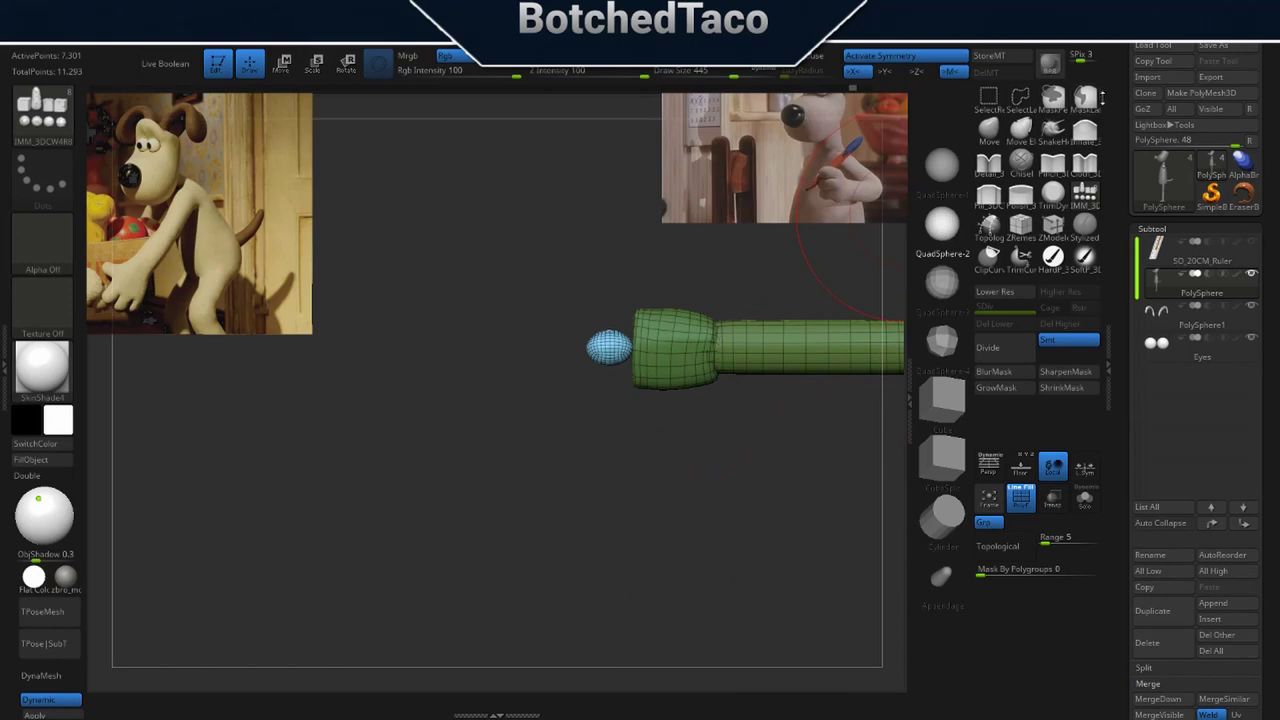
left_click(1053, 96)
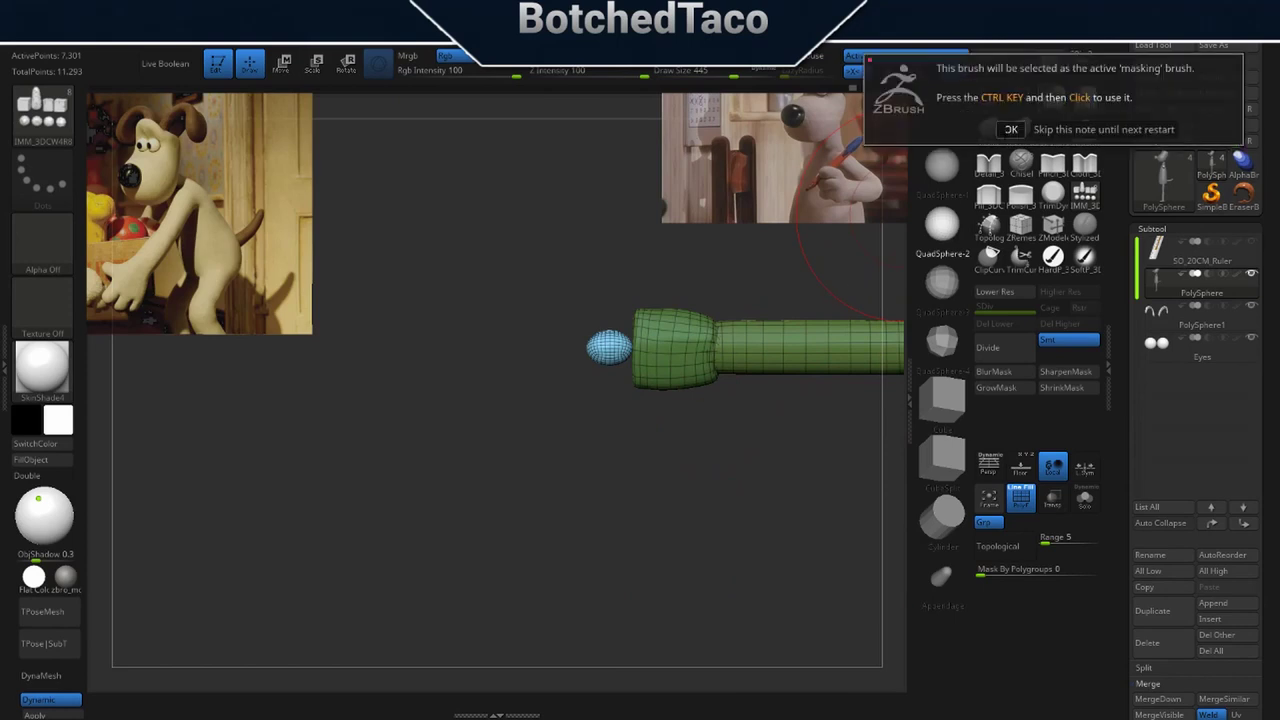
left_click(1011, 129)
left_click_drag(587, 372, 551, 435, "ctrl")
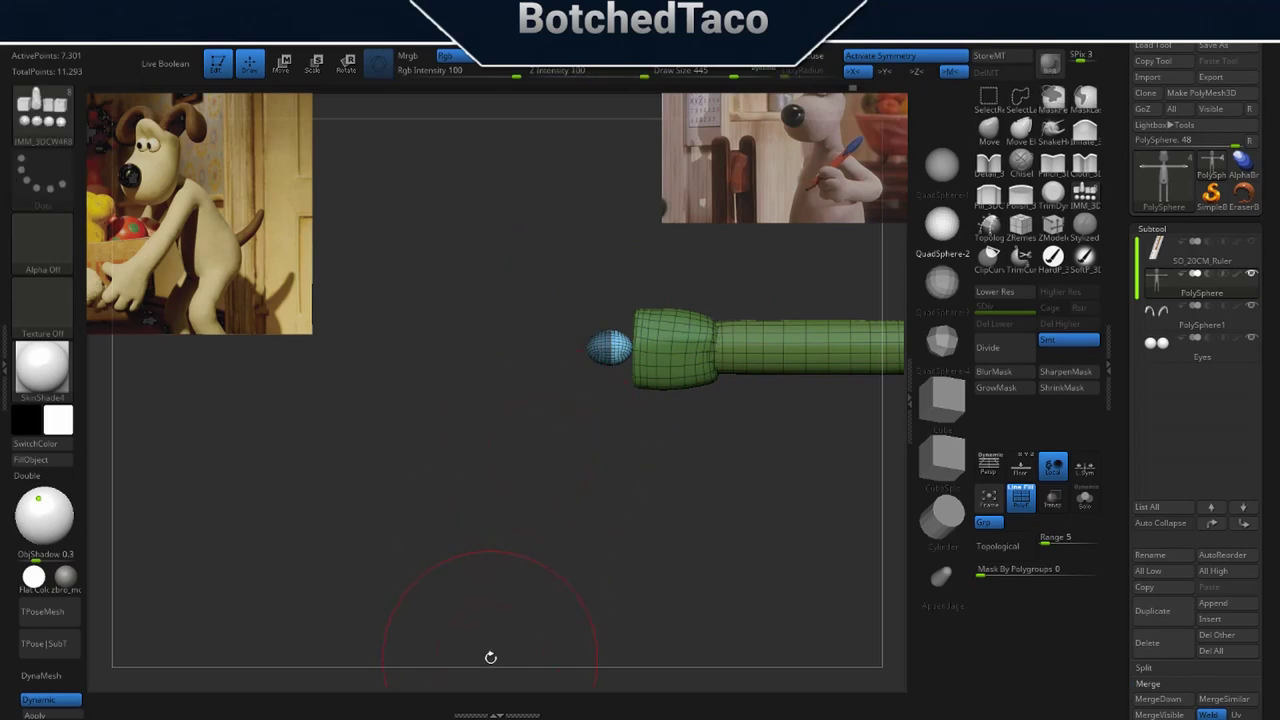
left_click(608, 527, "ctrl")
key("w")
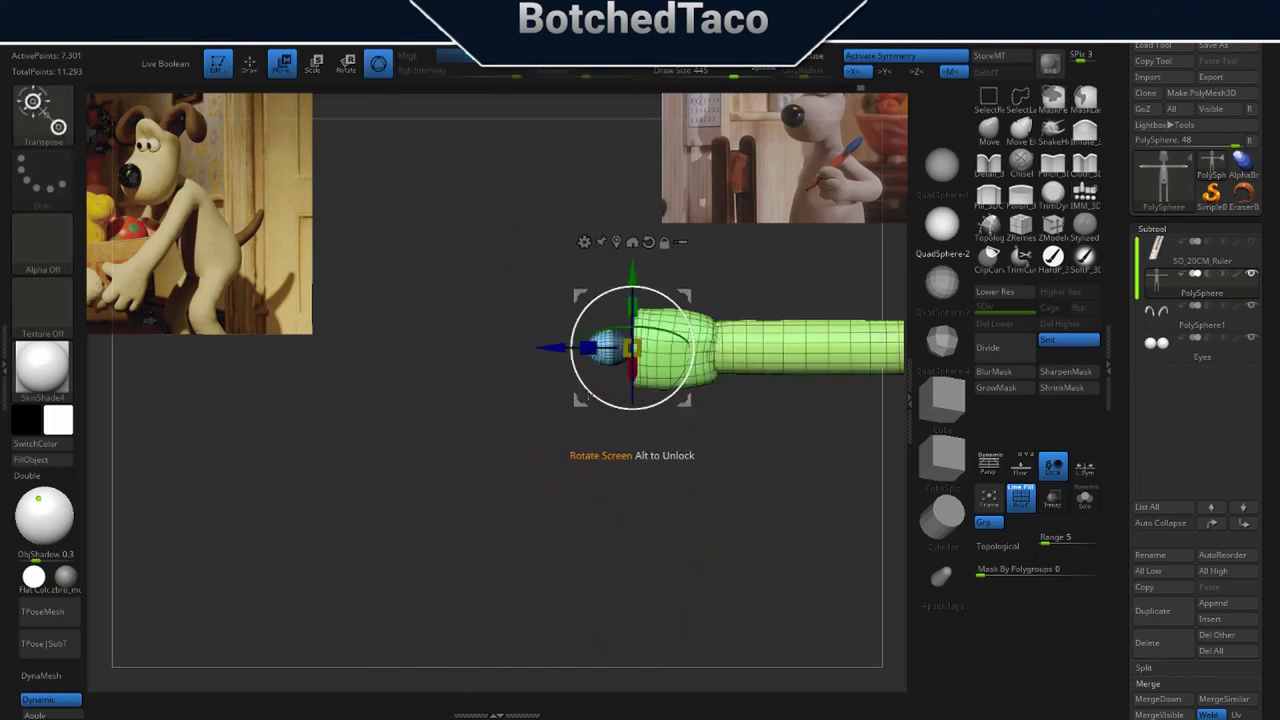
left_click_drag(549, 350, 537, 356)
key("ctrl+z")
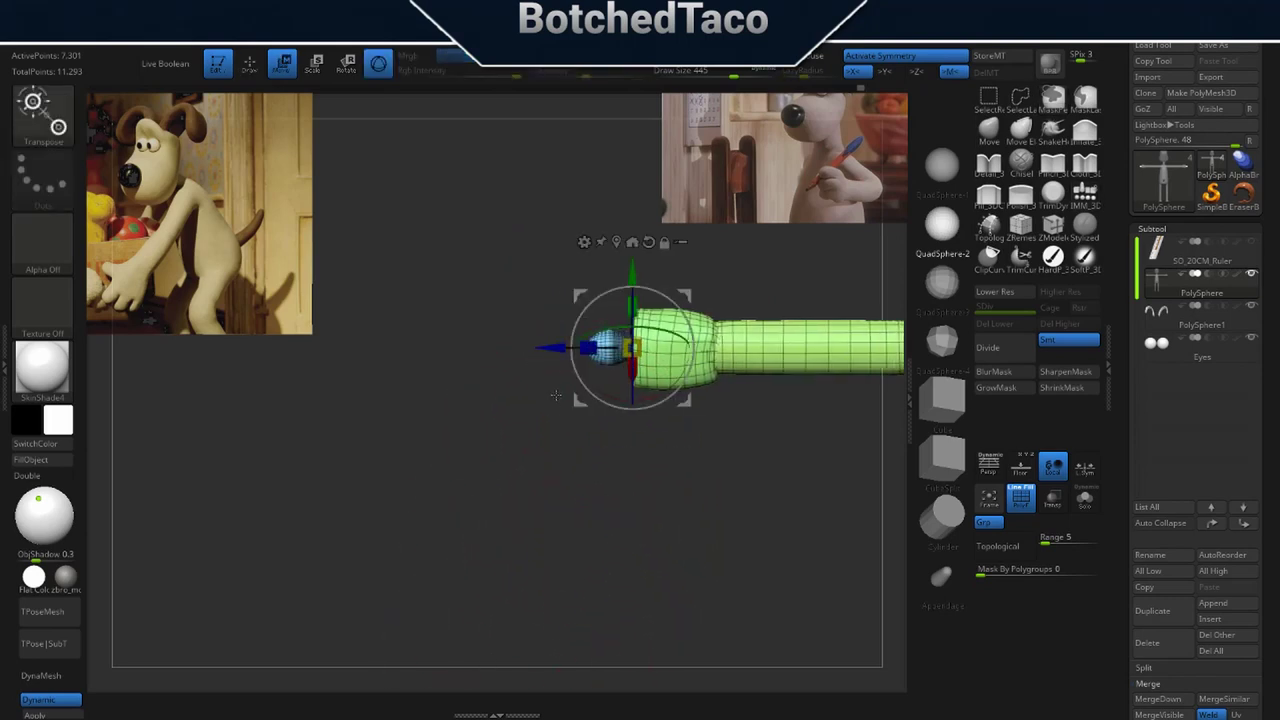
key("ctrl+z")
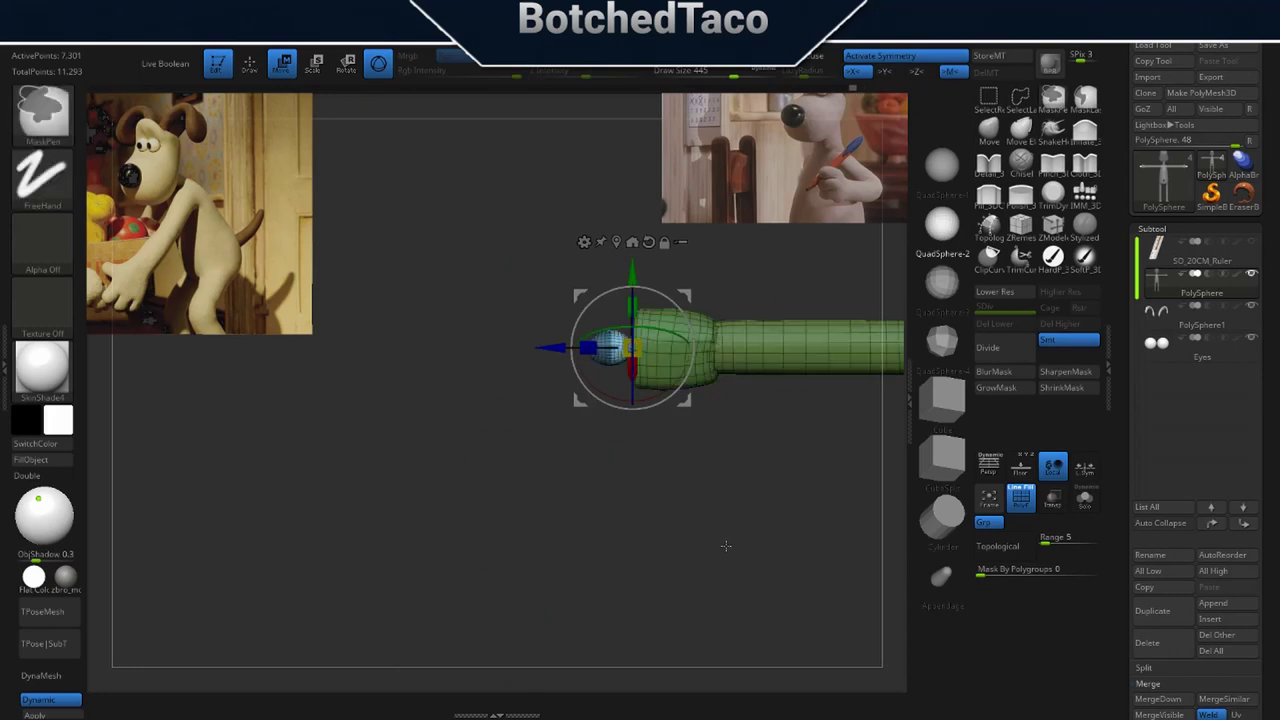
left_click(728, 556, "ctrl")
left_click_drag(757, 516, 668, 591, "ctrl")
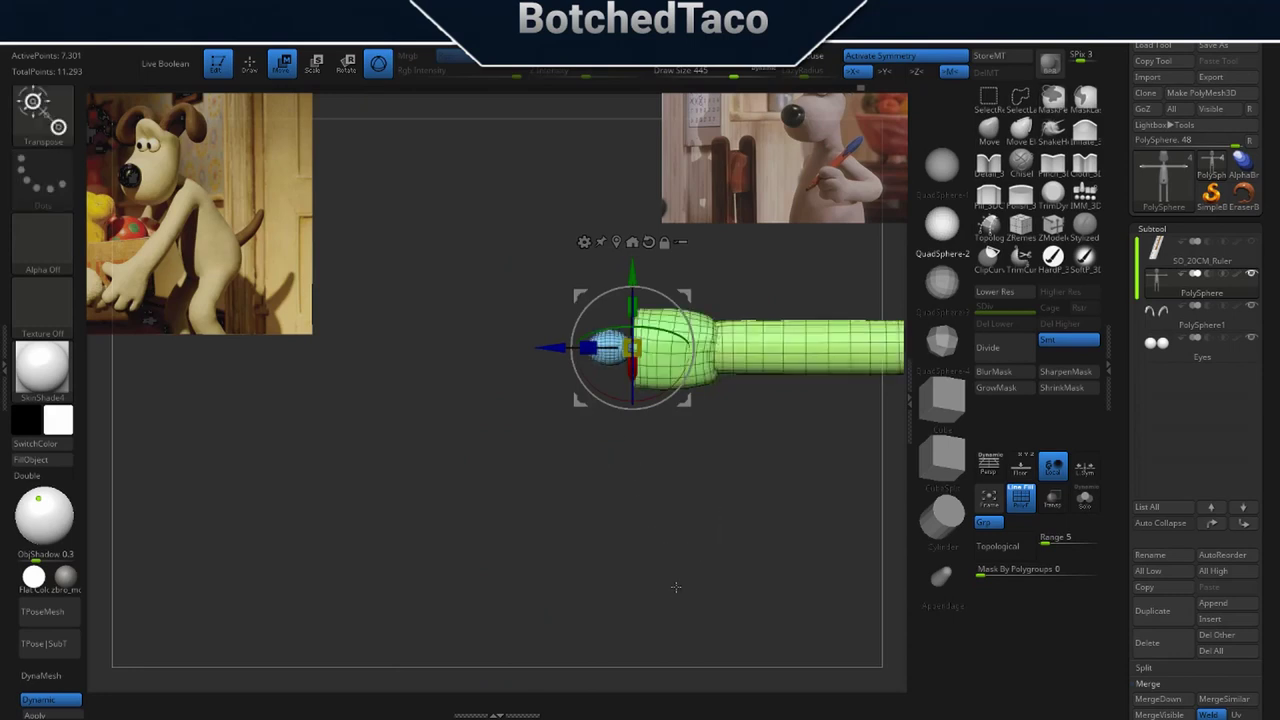
Try again to mask part of the finger sphere and pull its tip outward along the arm, then undo the attempt.
key("q")
left_click_drag(607, 314, 559, 433, "ctrl")
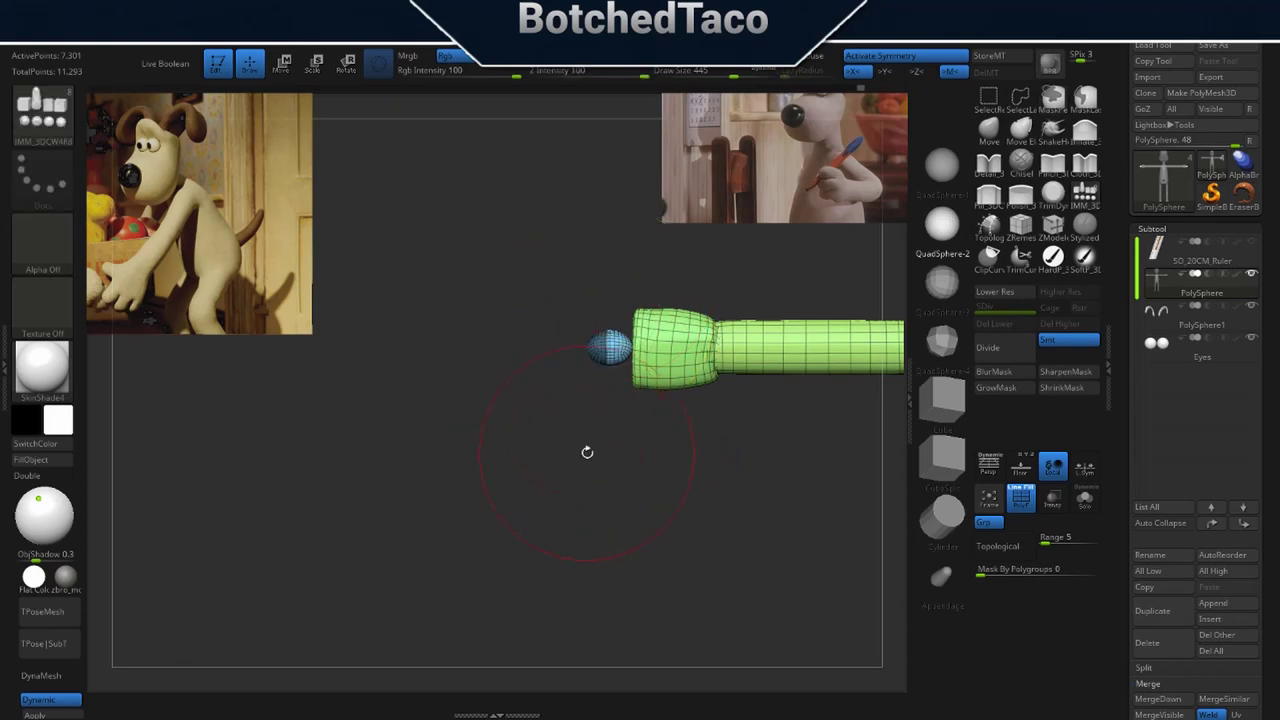
left_click(665, 497, "ctrl")
key("w")
left_click_drag(552, 352, 535, 356)
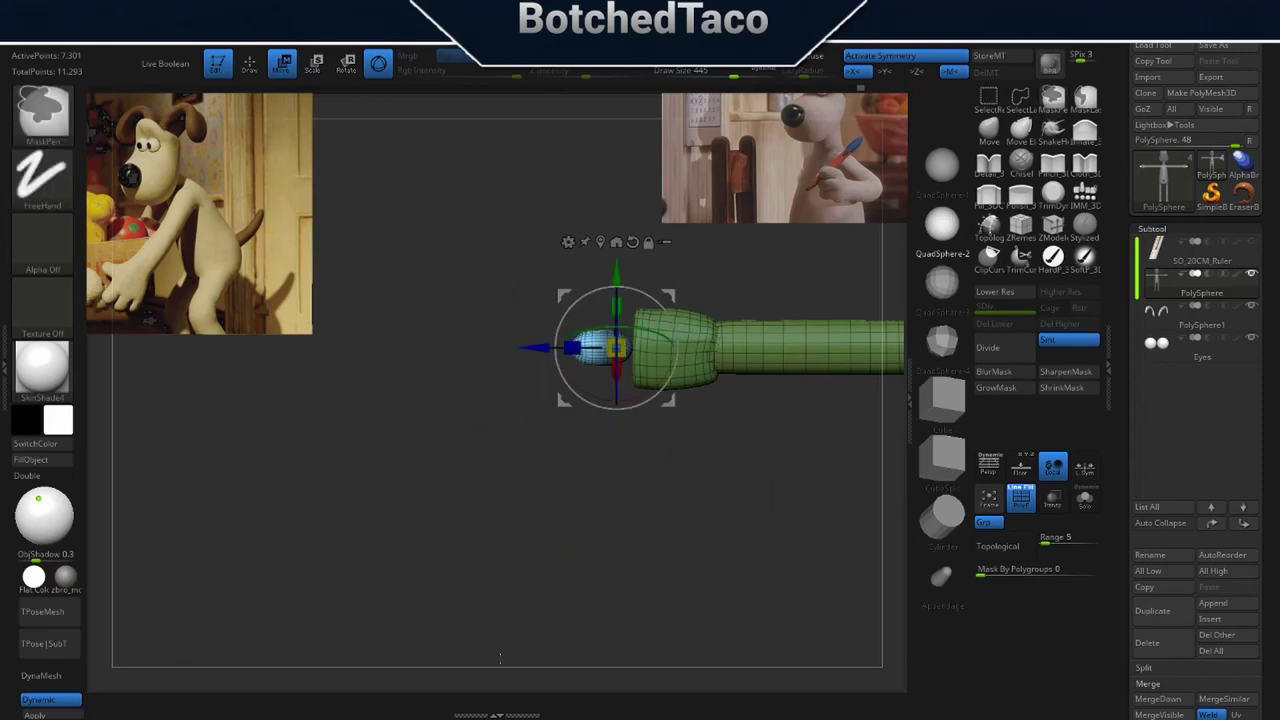
key("ctrl+z")
key("ctrl+z")
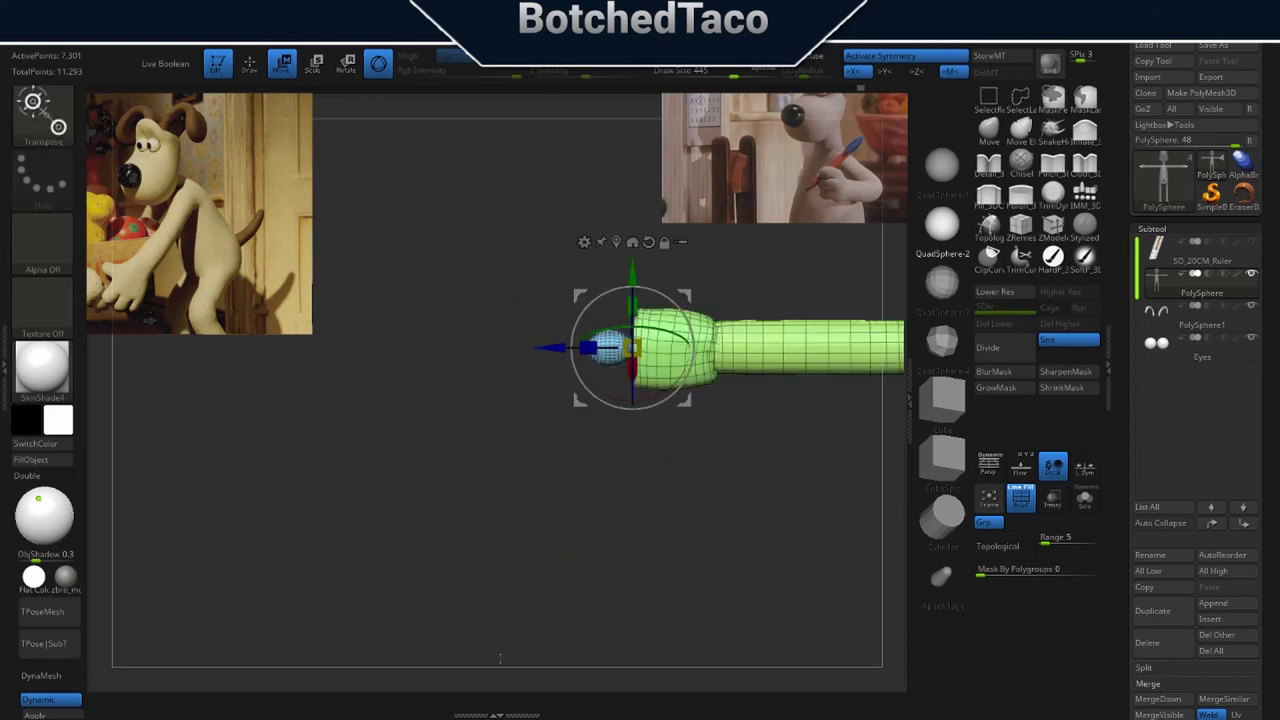
Reduce the draw size to 228, mask the finger sphere's inner half, and lengthen the finger by moving its tip outward.
key("q")
key("s")
left_click_drag(690, 496, 668, 497)
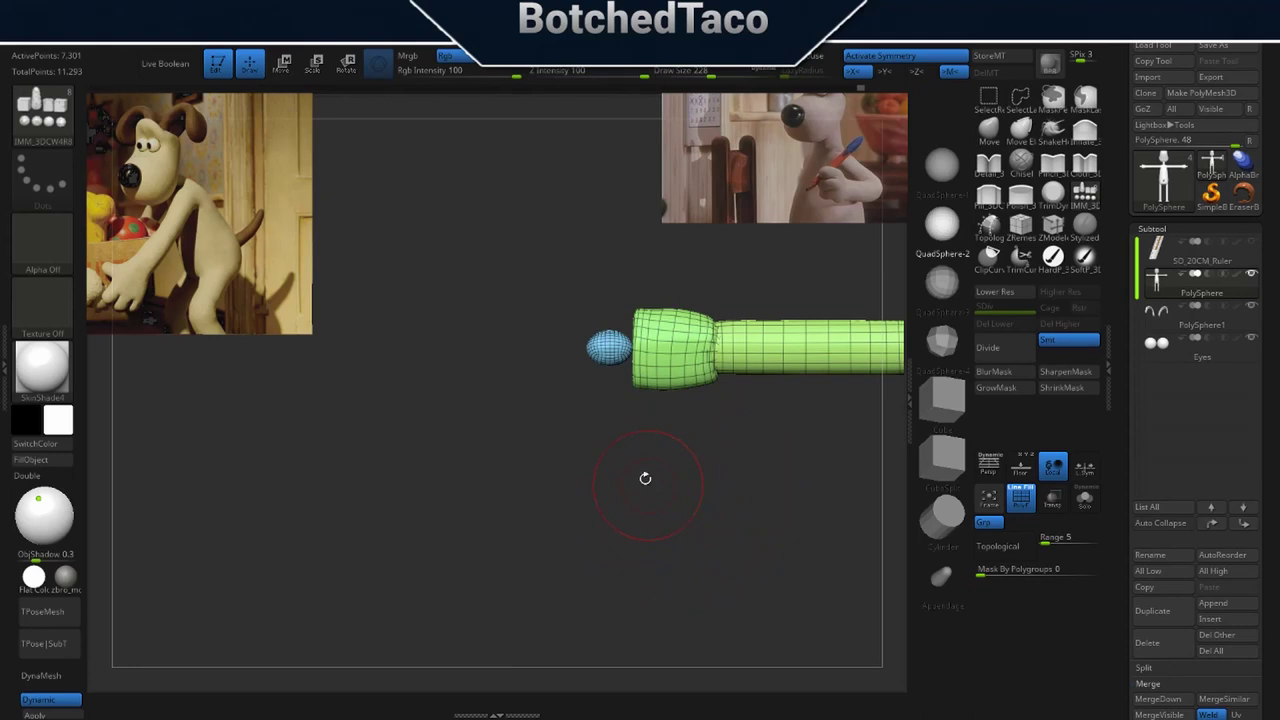
left_click_drag(611, 314, 559, 453, "ctrl")
left_click(627, 488, "ctrl")
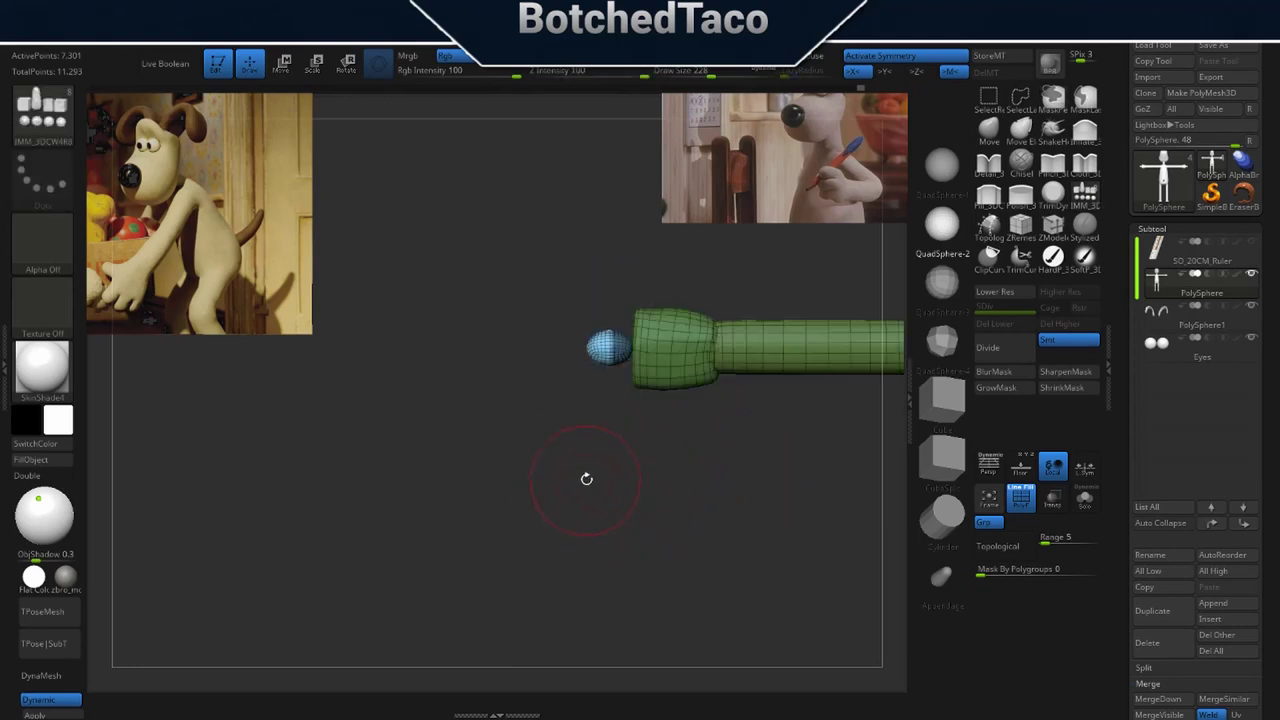
key("w")
left_click_drag(555, 353, 539, 357)
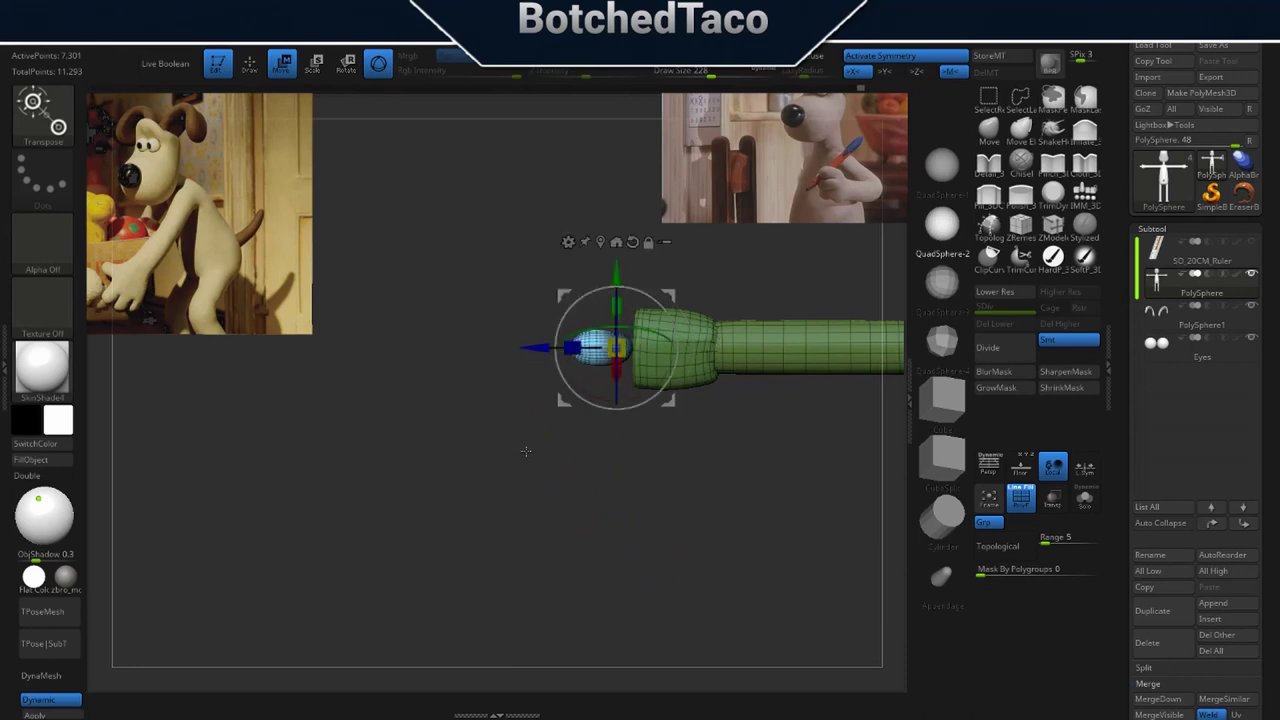
left_click_drag(538, 351, 532, 350)
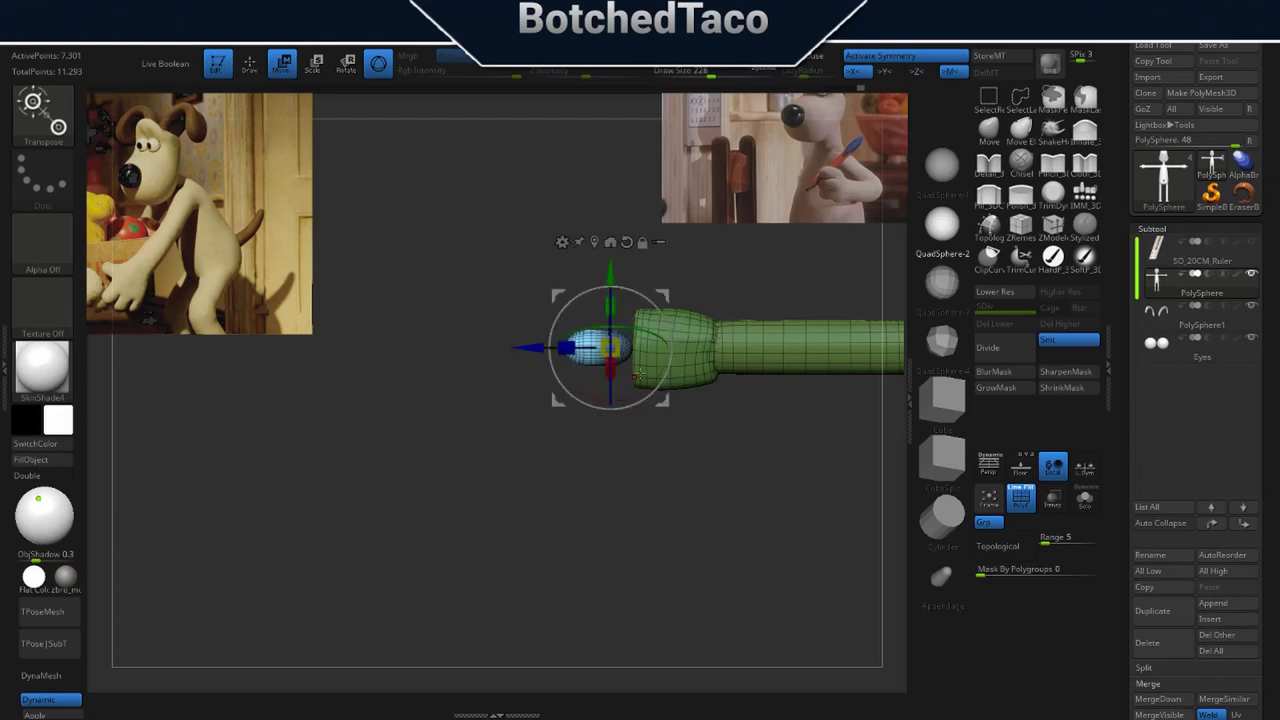
Clear the half mask, isolate the whole finger with a mask, and reset the gizmo orientation while facing the palm's end.
left_click_drag(680, 473, 666, 498, "ctrl")
left_click_drag(528, 349, 546, 350)
key("ctrl+z")
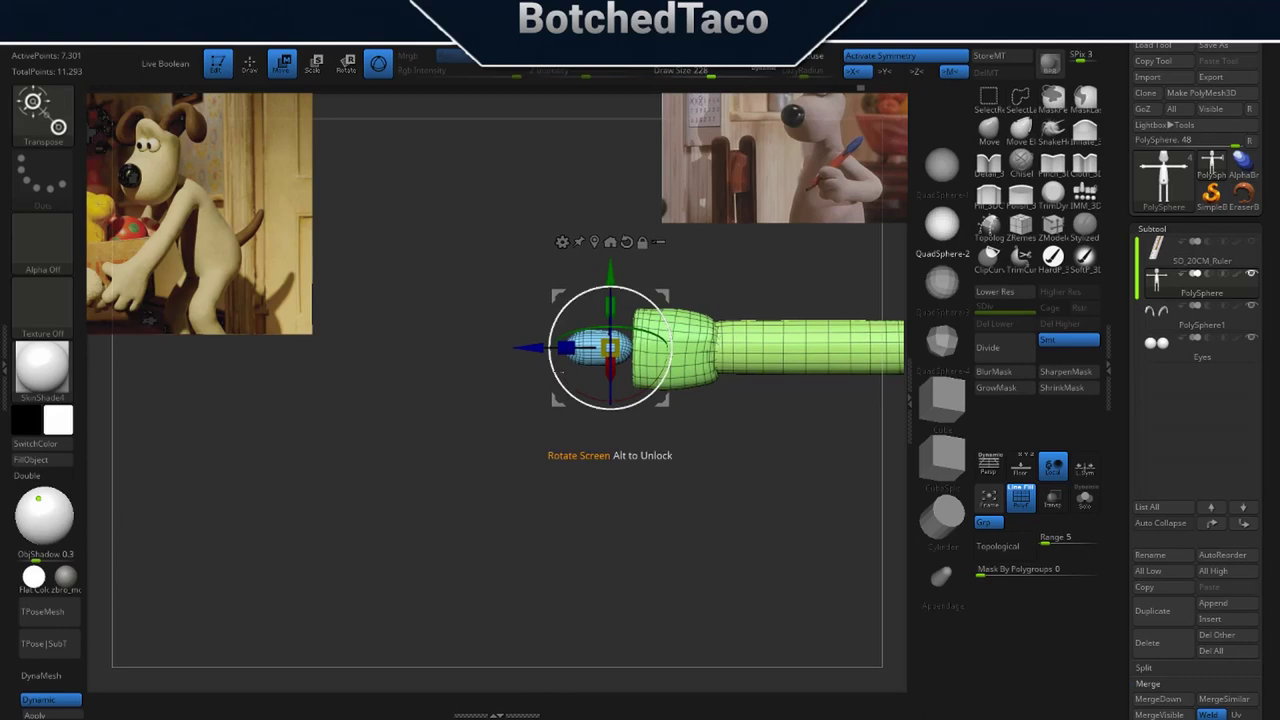
left_click(587, 362, "ctrl")
left_click_drag(681, 361, 703, 361)
left_click_drag(572, 484, 640, 487)
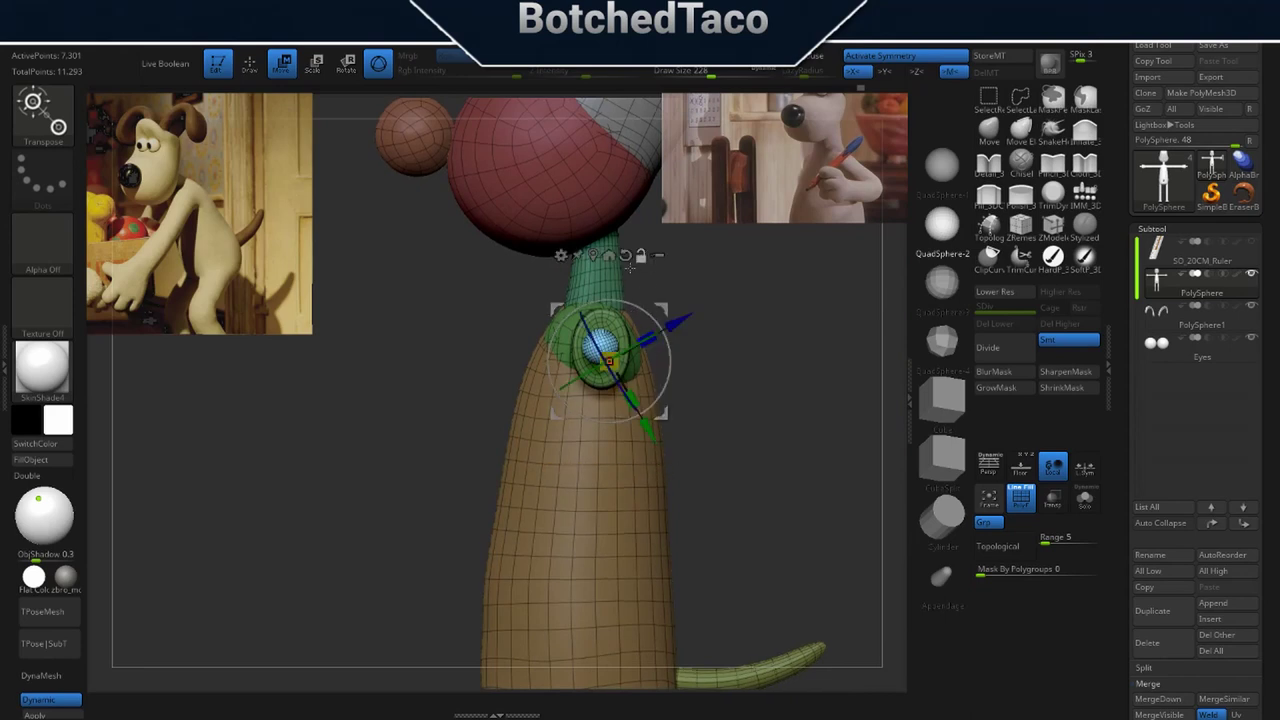
left_click(626, 256, "alt")
Duplicate the finger directly below the first one and give the copy its own polygroup.
left_click_drag(661, 415, 661, 461, "ctrl")
left_click_drag(609, 407, 609, 397, "ctrl")
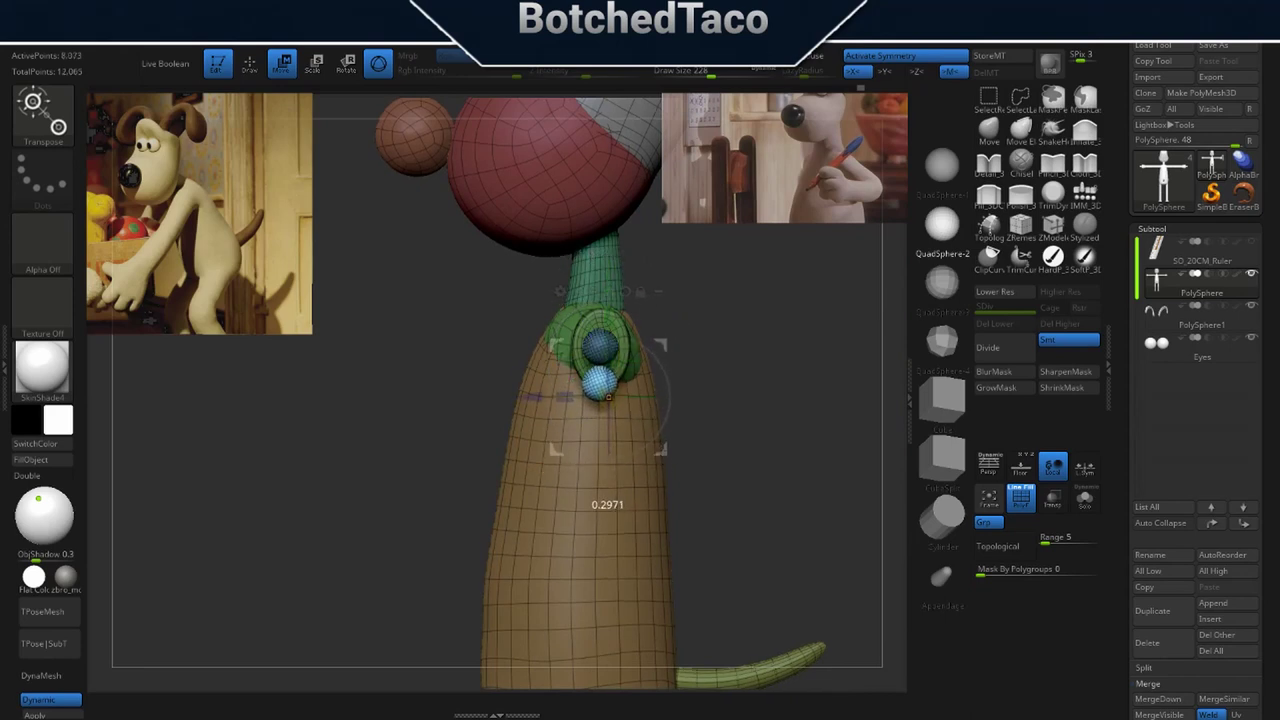
key("ctrl+z")
mouse_move(664, 308)
left_mouse_down("ctrl")
mouse_move(666, 325)
mouse_move(612, 303)
mouse_move(612, 322)
left_mouse_up("ctrl")
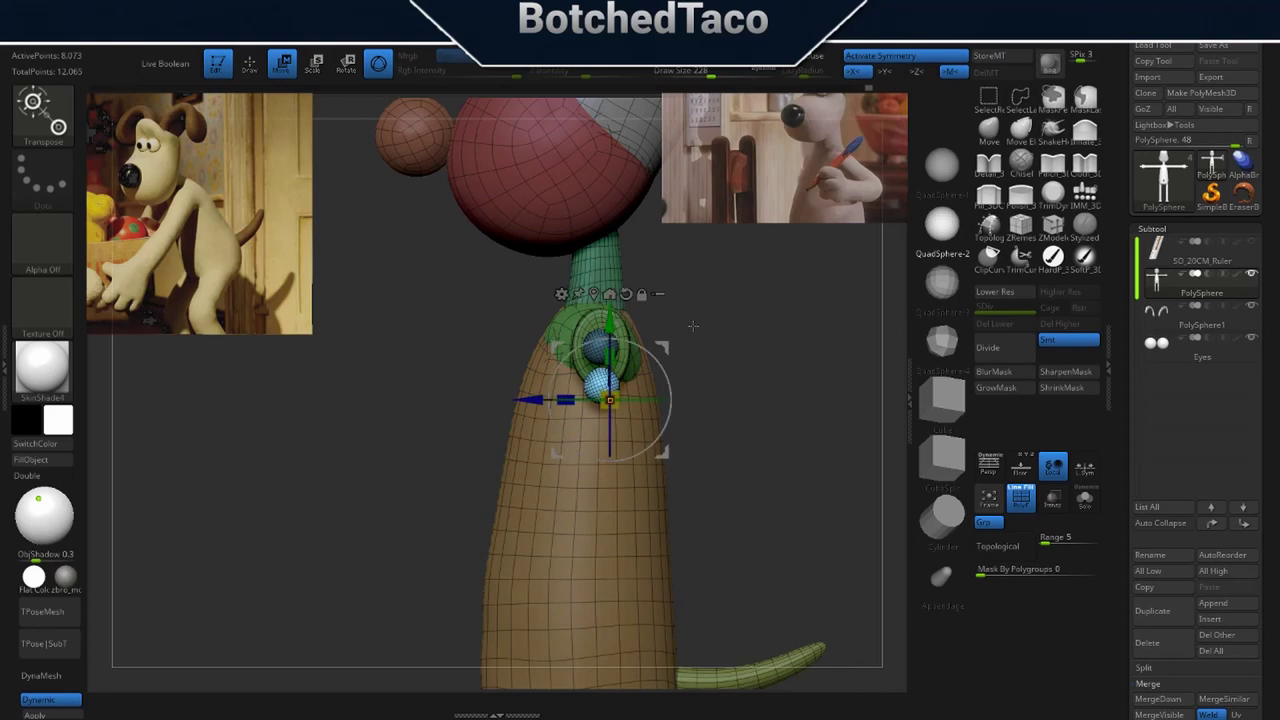
left_click(722, 447, "ctrl")
key("ctrl+w")
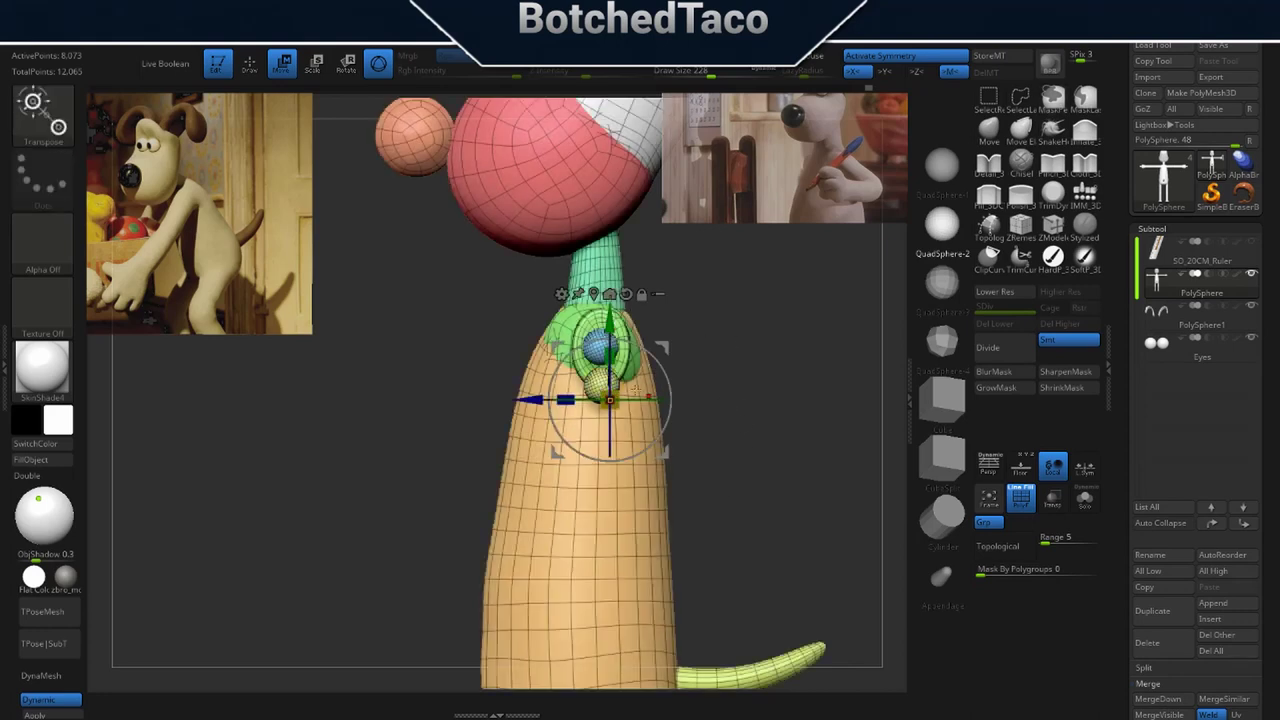
Isolate the lower finger with a mask and slide it outward along the arm beside the first finger, fine-tuning its height.
left_click(593, 381, "ctrl")
left_click(609, 276)
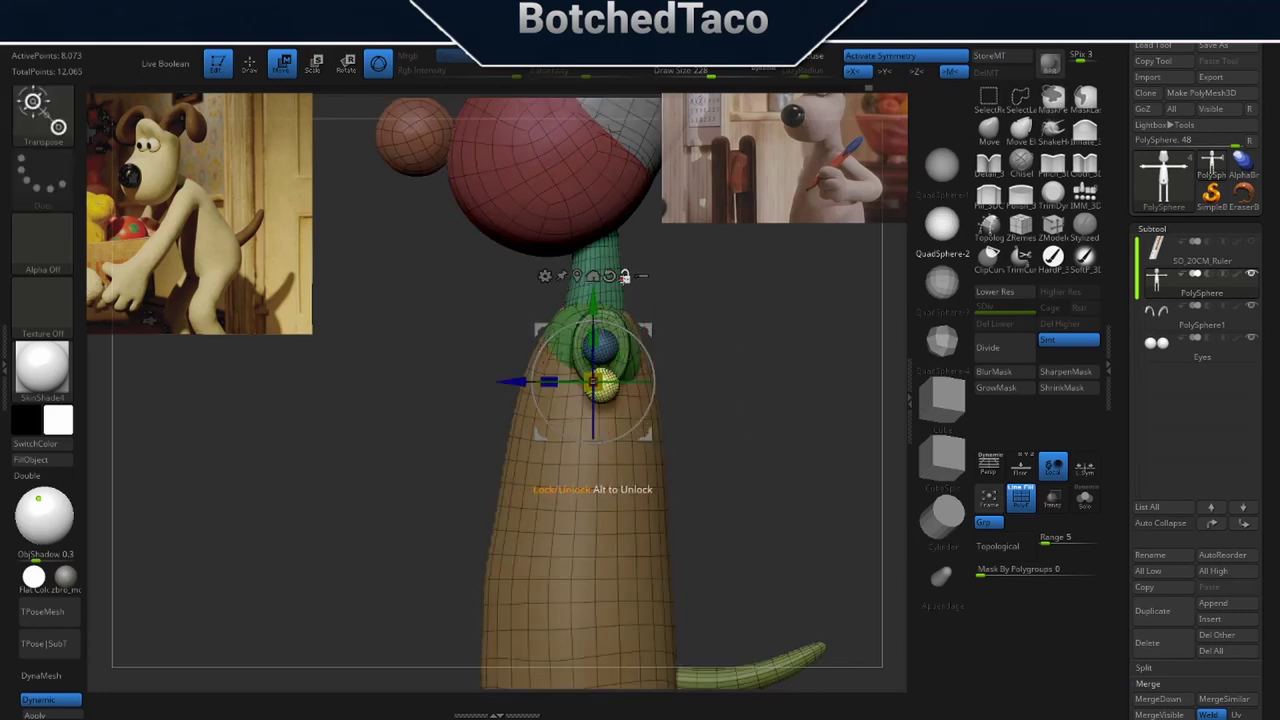
left_click_drag(649, 341, 647, 340)
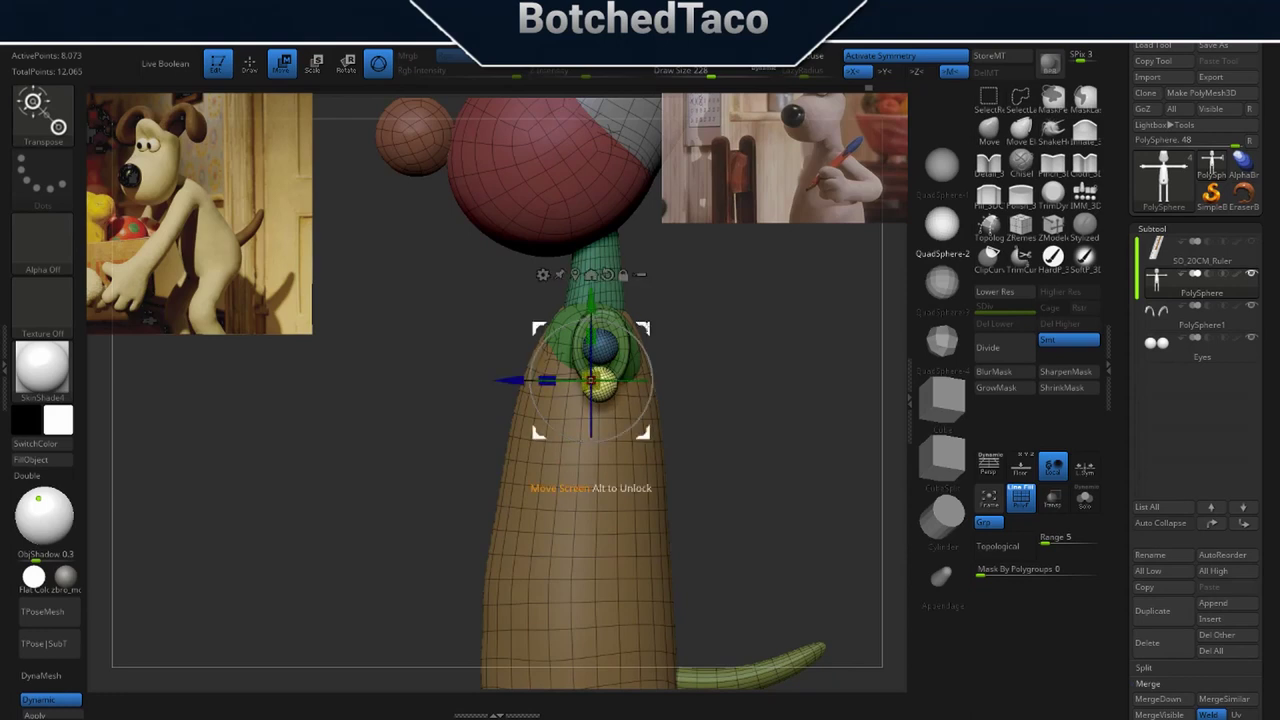
left_click_drag(590, 381, 562, 429)
right_click_drag(562, 429, 620, 419, "shift")
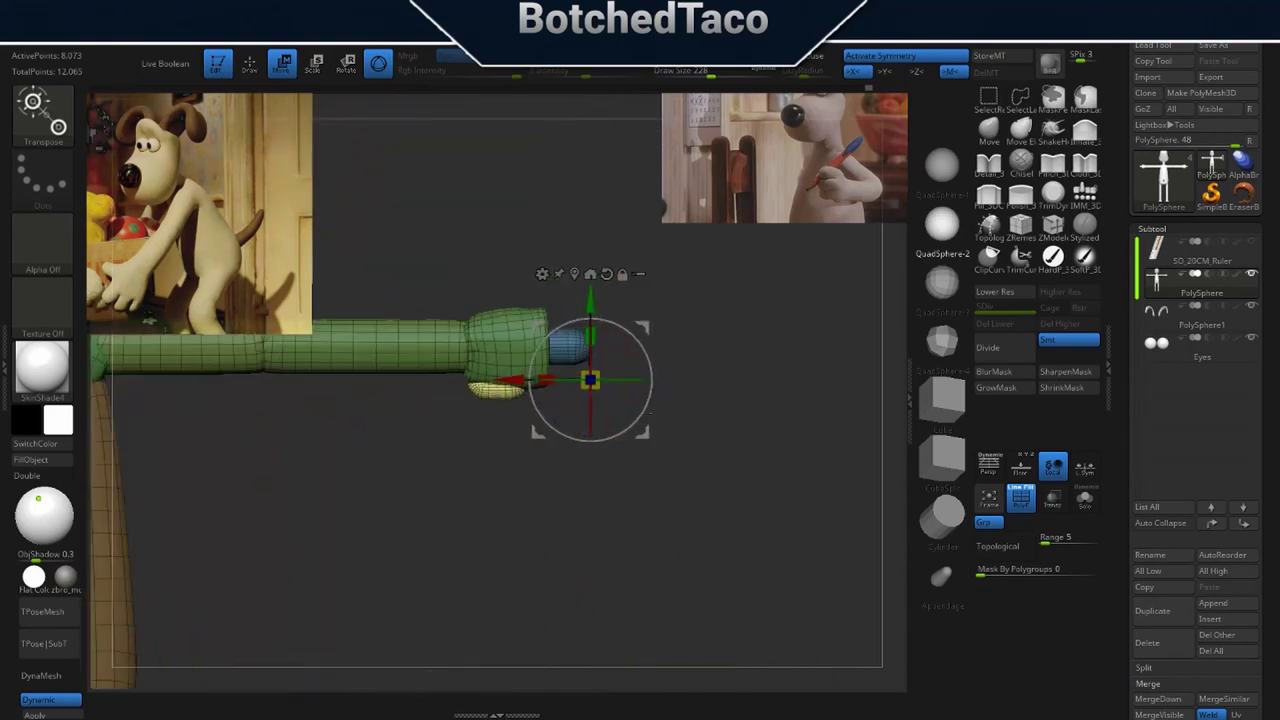
left_click_drag(509, 383, 567, 383)
left_click_drag(648, 306, 649, 334)
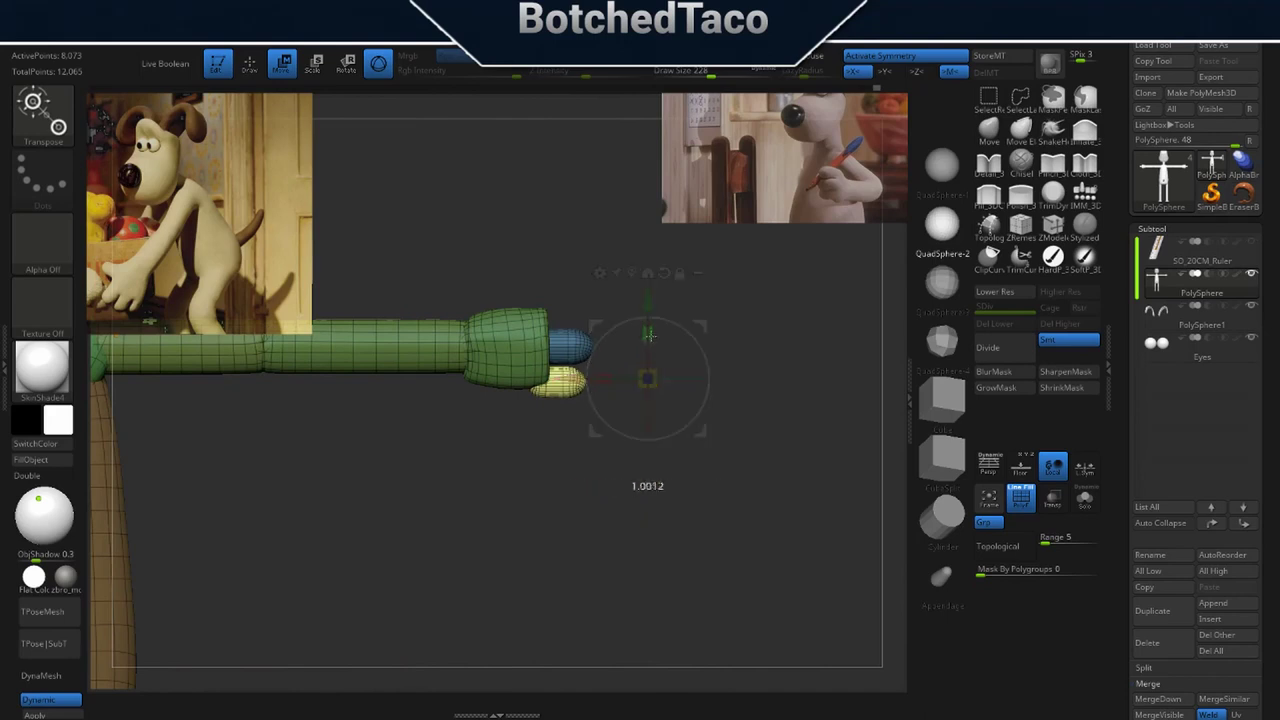
left_click_drag(651, 393, 651, 395)
Adjust the lower finger's depth and raise it against the upper finger in the palm-end view, and isolate the upper finger.
left_click_drag(775, 455, 738, 450)
right_click_drag(738, 450, 912, 466, "alt")
right_click_drag(588, 456, 760, 235, "alt")
left_click_drag(573, 352, 719, 336, "alt")
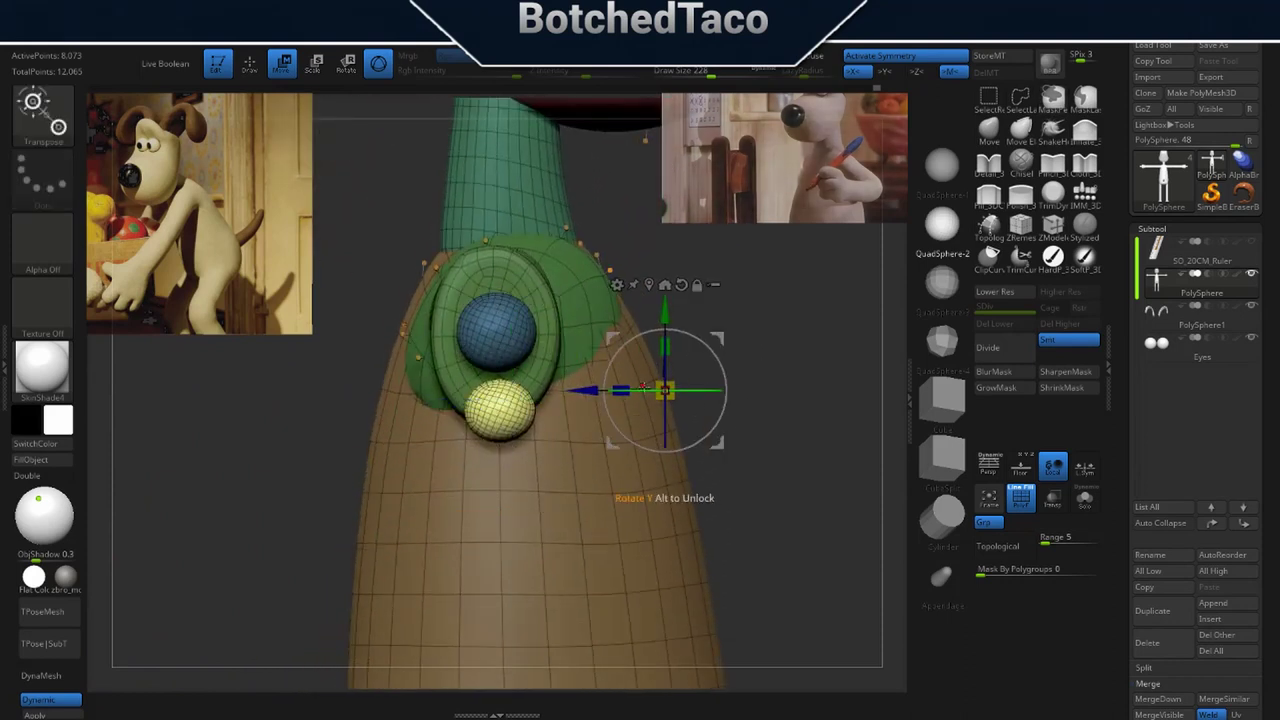
left_click_drag(621, 390, 569, 391)
left_click_drag(651, 305, 651, 297)
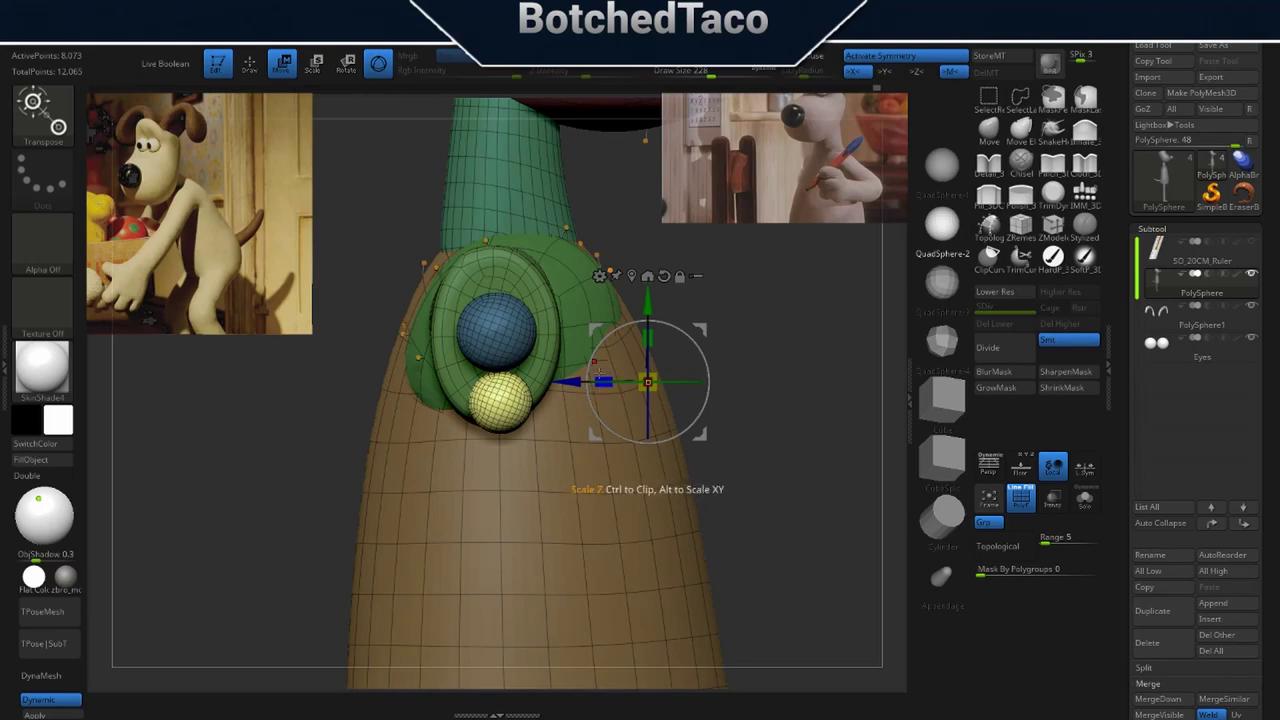
left_click(498, 330)
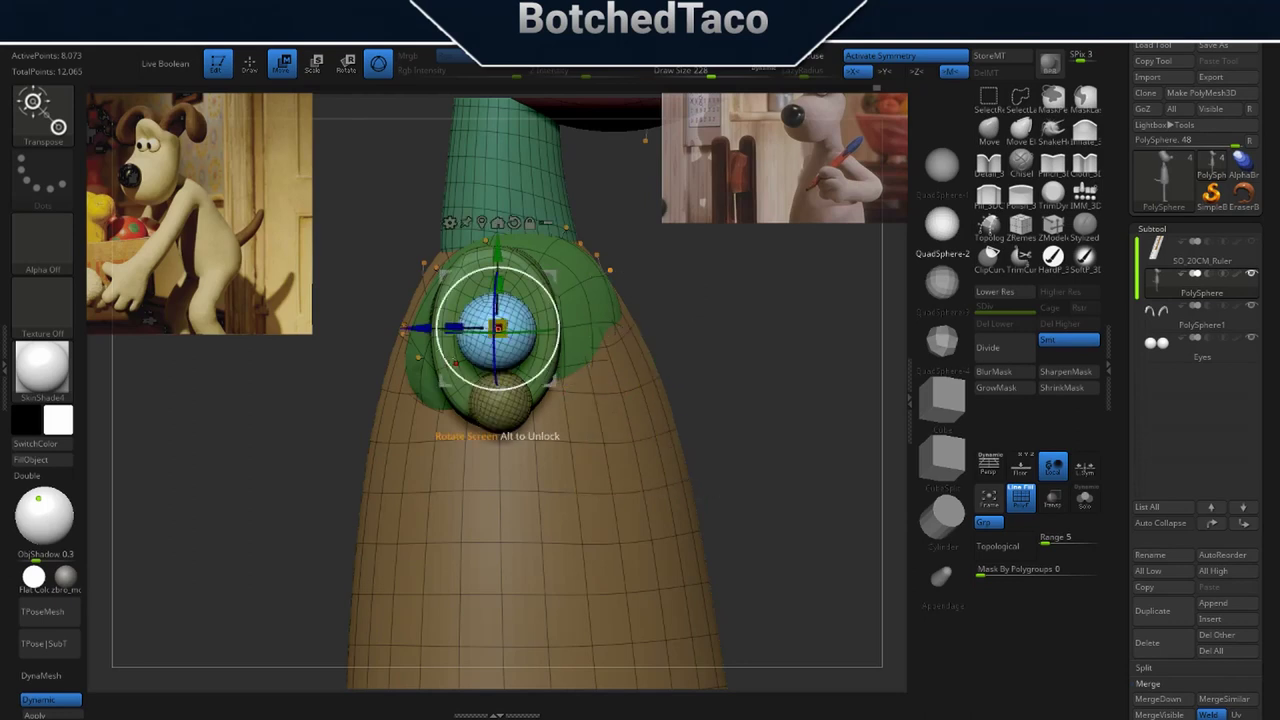
Reset the gizmo orientation and shift the upper and lower fingers sideways to line up on the palm's centre in the end view.
left_click(514, 223, "alt")
left_click_drag(574, 327, 561, 328)
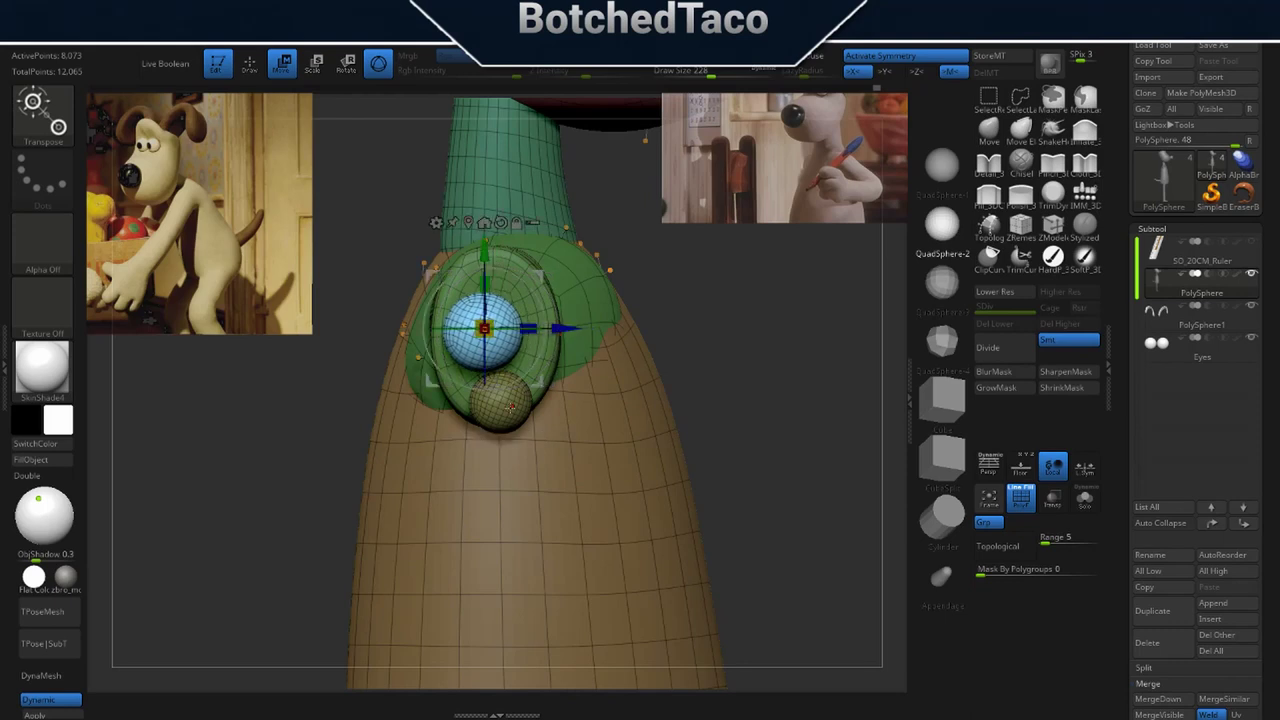
left_click(510, 408)
left_click_drag(581, 403, 562, 403)
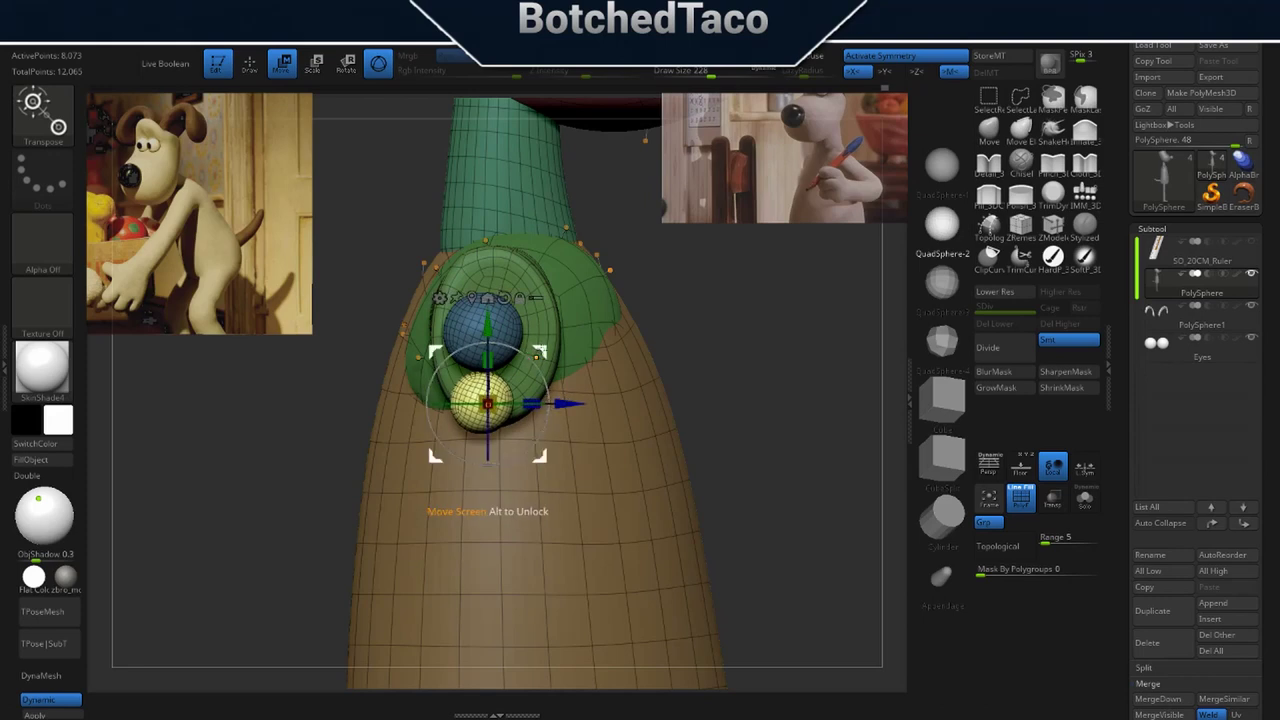
Duplicate the lower finger above the middle one, clear the mask, and isolate the copy to fine-tune its height with a reset gizmo.
left_click_drag(487, 324, 541, 219, "ctrl")
left_click(673, 356, "ctrl")
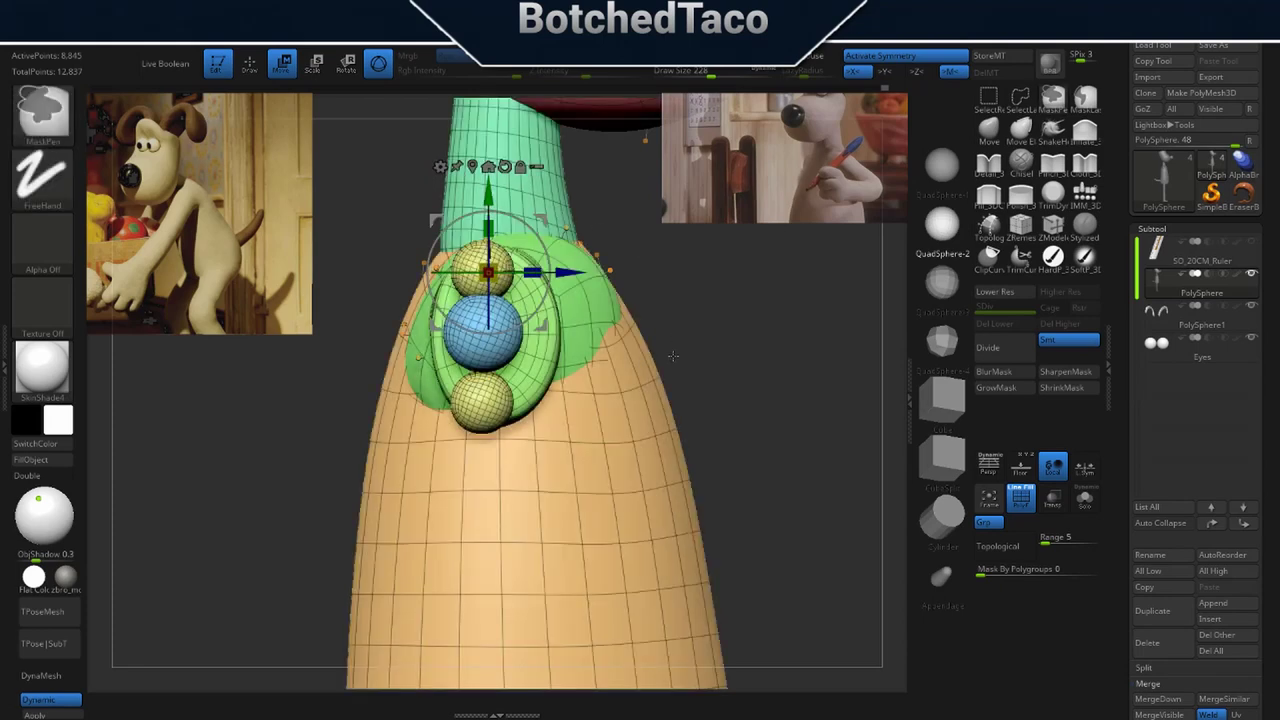
left_click(484, 397)
left_click(483, 270)
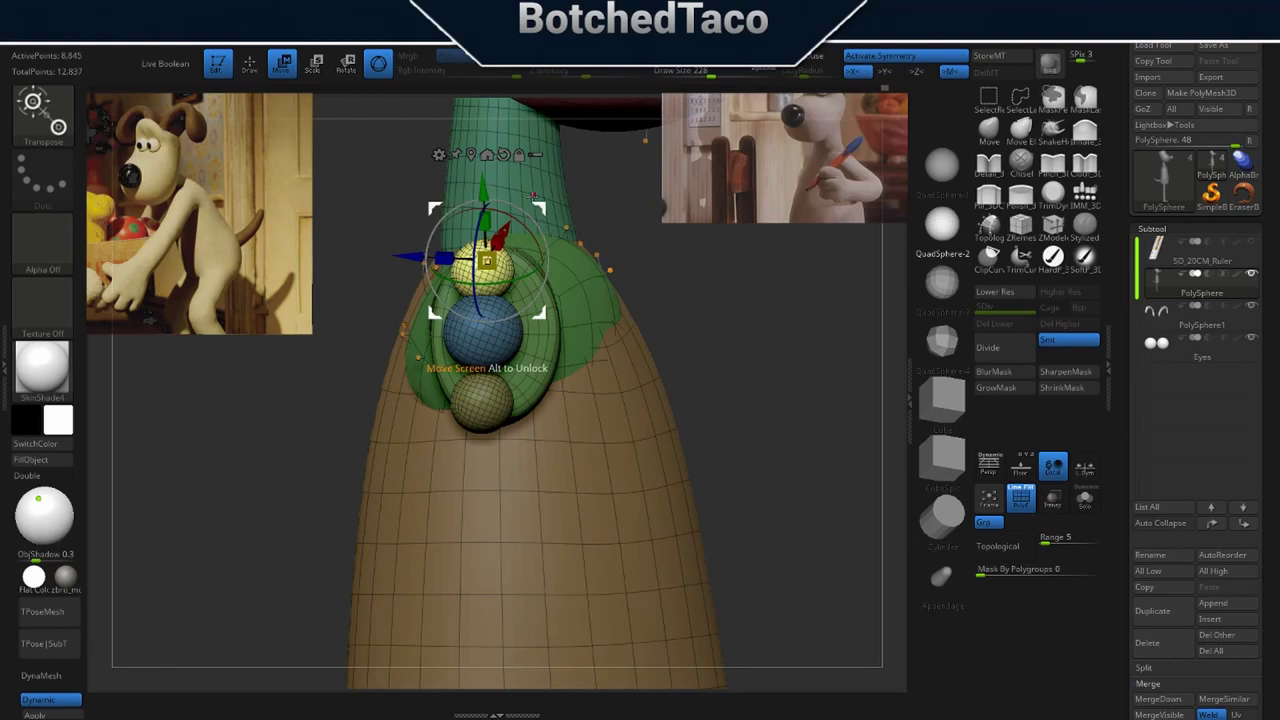
left_click(503, 155, "alt")
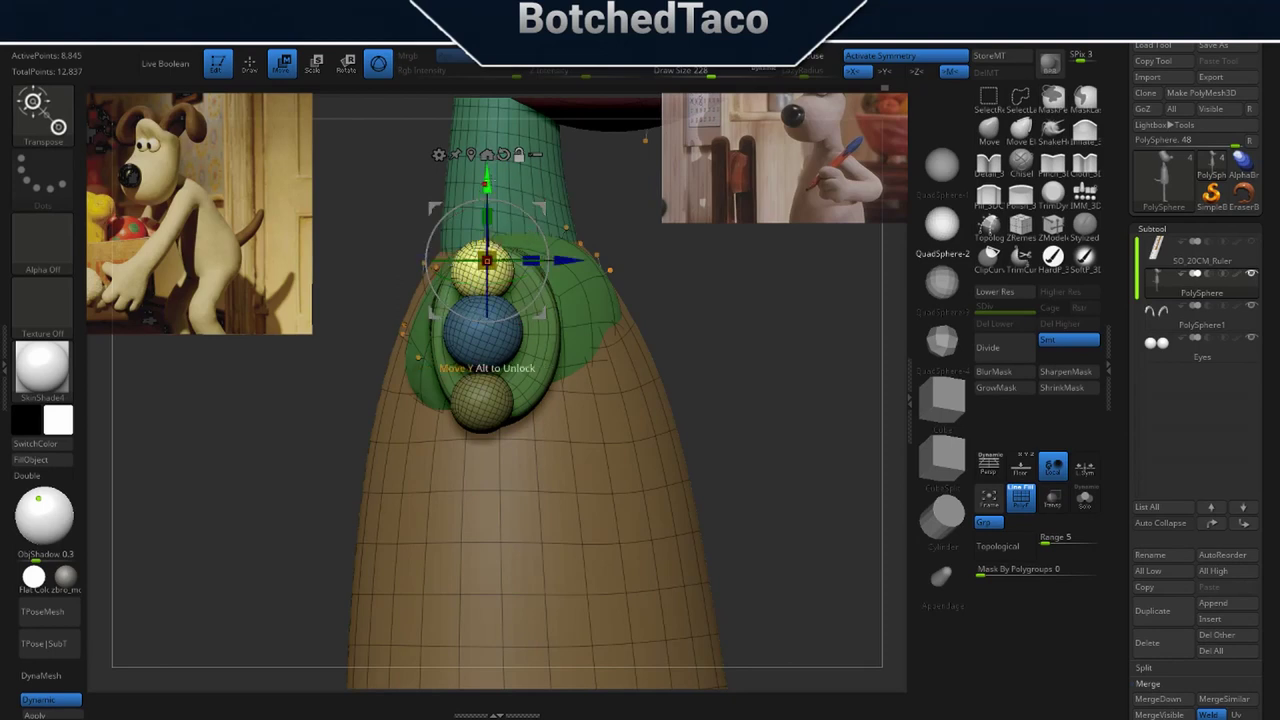
left_click_drag(486, 184, 486, 175)
Isolate the middle finger with a mask and save the project as Gromit-01-Blockout-02.ZPR.
left_click(480, 342, "ctrl")
left_click_drag(744, 300, 674, 375)
key("f")
mouse_move(737, 443)
left_mouse_down()
mouse_move(757, 437)
mouse_move(741, 443)
left_mouse_up()
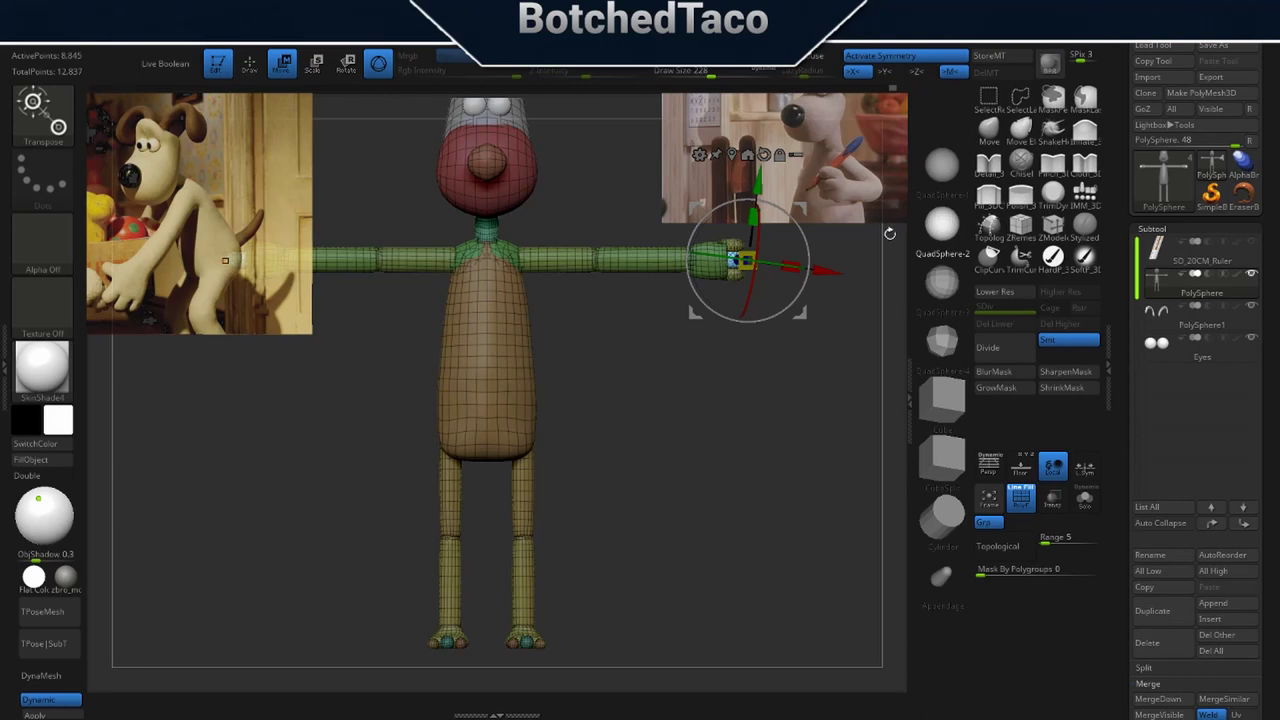
mouse_move(723, 411)
left_mouse_down()
mouse_move(746, 429)
mouse_move(727, 436)
left_mouse_up()
key("q")
key("ctrl+s")
key("Right")
key("Left")
key("Left")
key("Left")
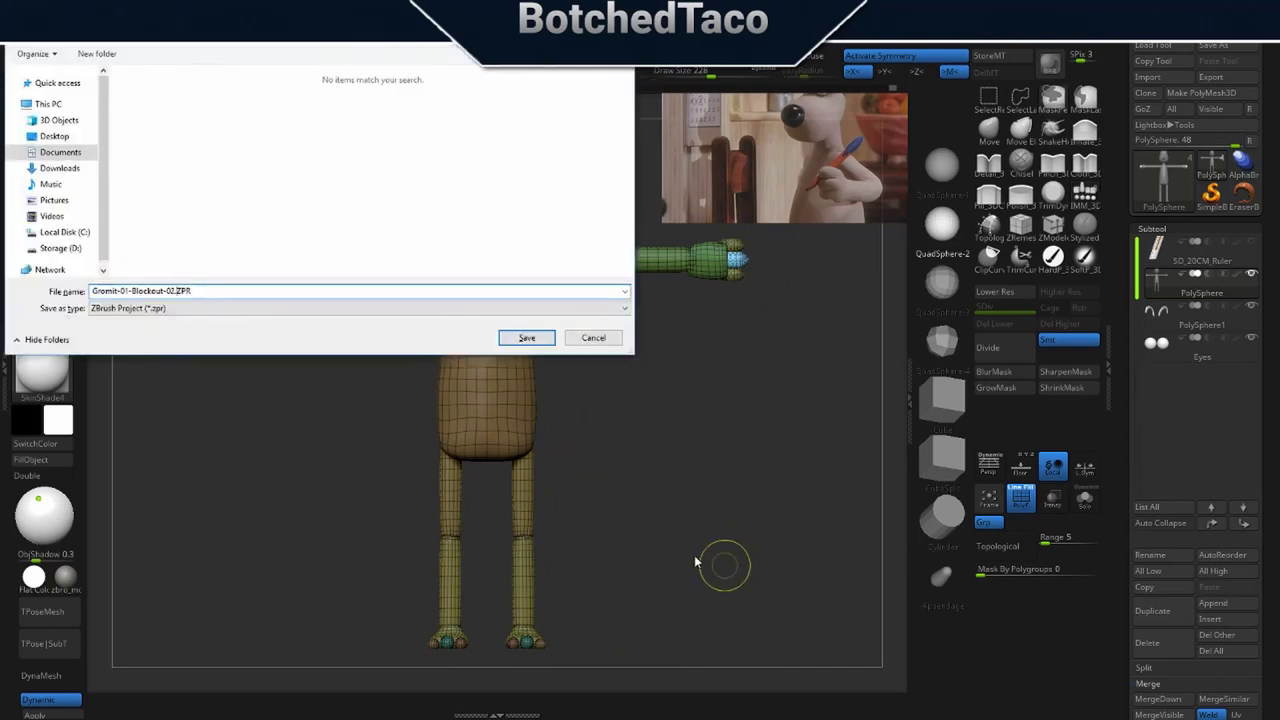
key("Return")
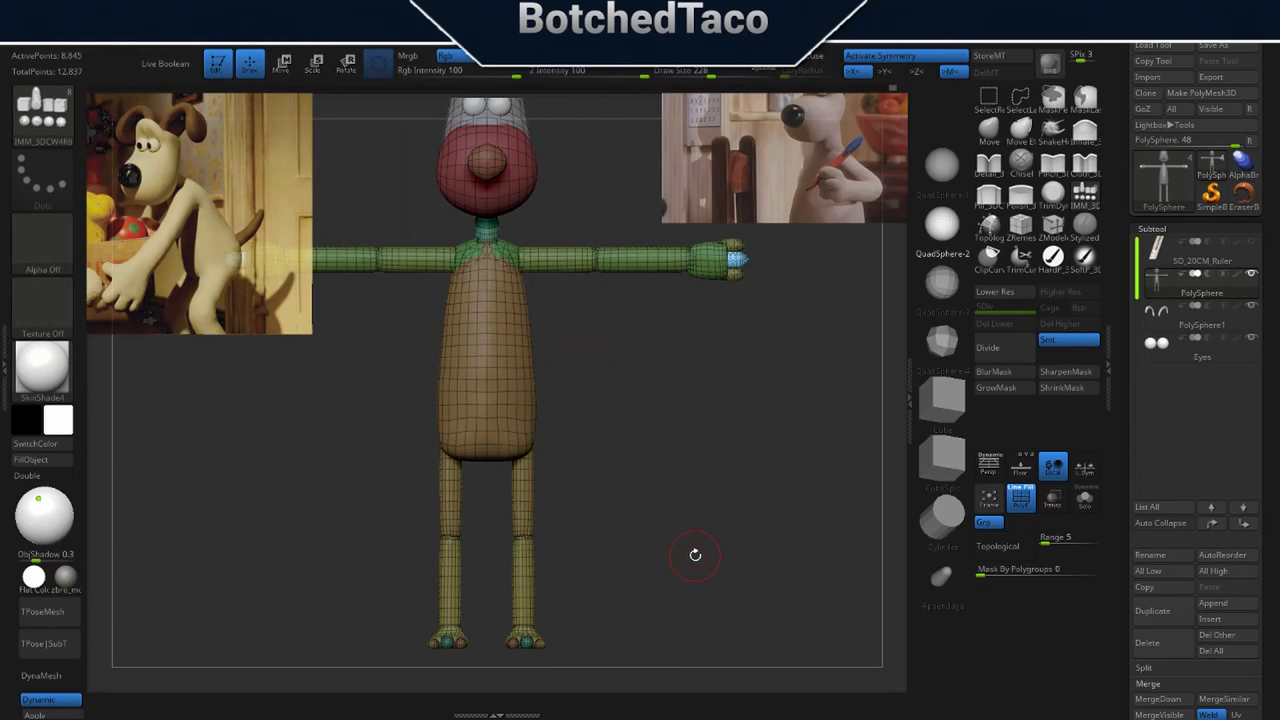
Scale the middle finger down vertically to about 0.9 in the front view and nudge it slightly upward.
mouse_move(745, 368)
right_mouse_down("ctrl")
mouse_move(757, 354)
mouse_move(620, 477)
mouse_move(841, 297)
right_mouse_up("ctrl")
right_click_drag(757, 323, 661, 494, "alt")
right_click_drag(661, 494, 836, 418, "ctrl")
key("w")
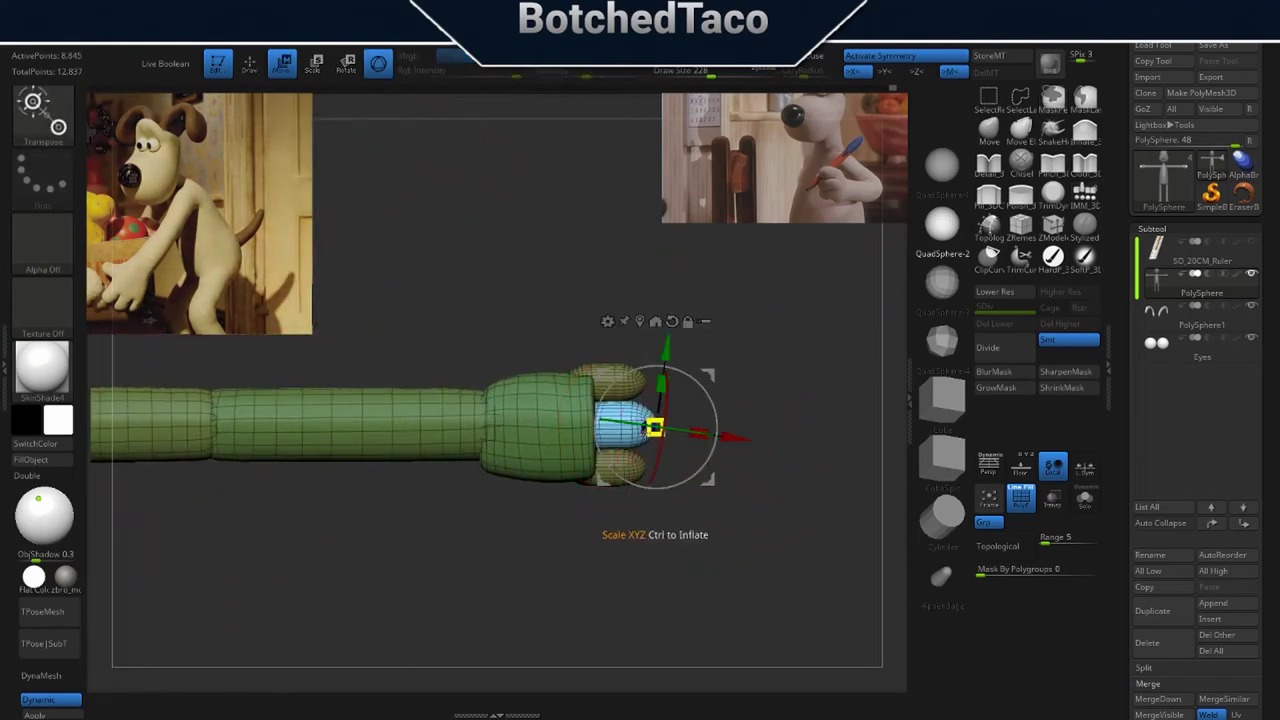
left_click_drag(656, 381, 657, 437)
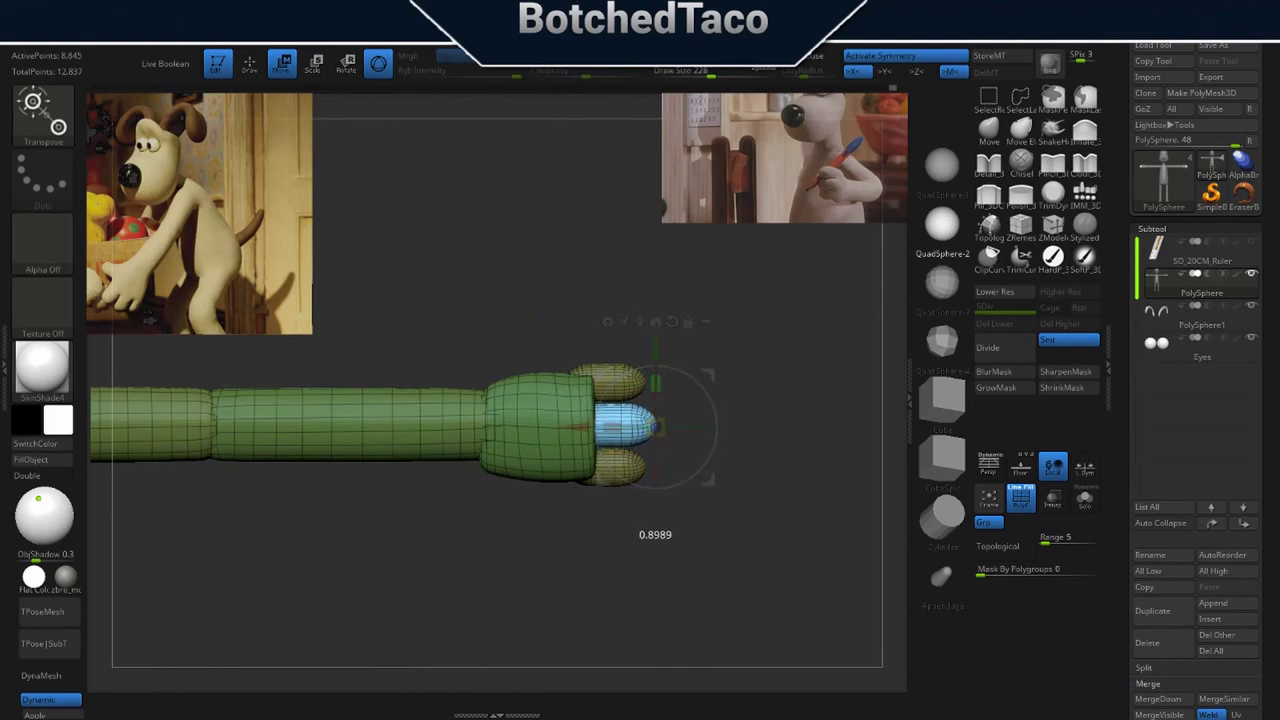
left_click_drag(657, 453, 660, 455)
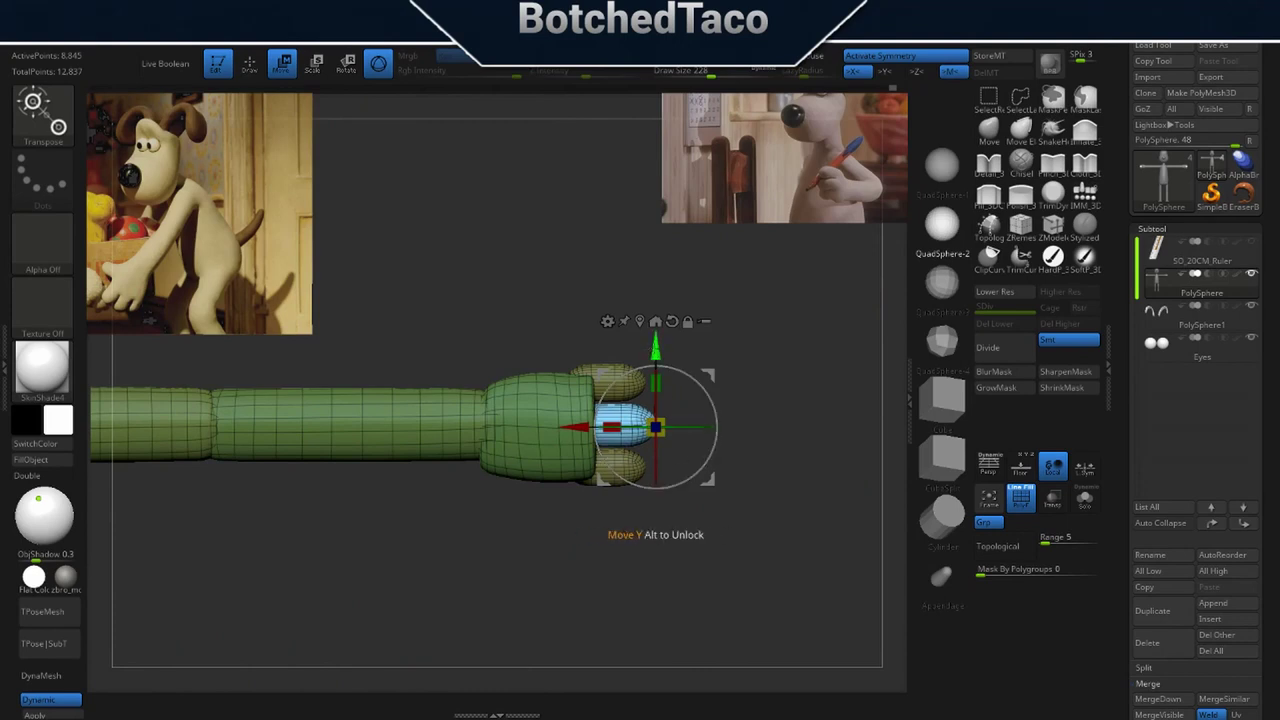
left_click_drag(655, 348, 655, 346)
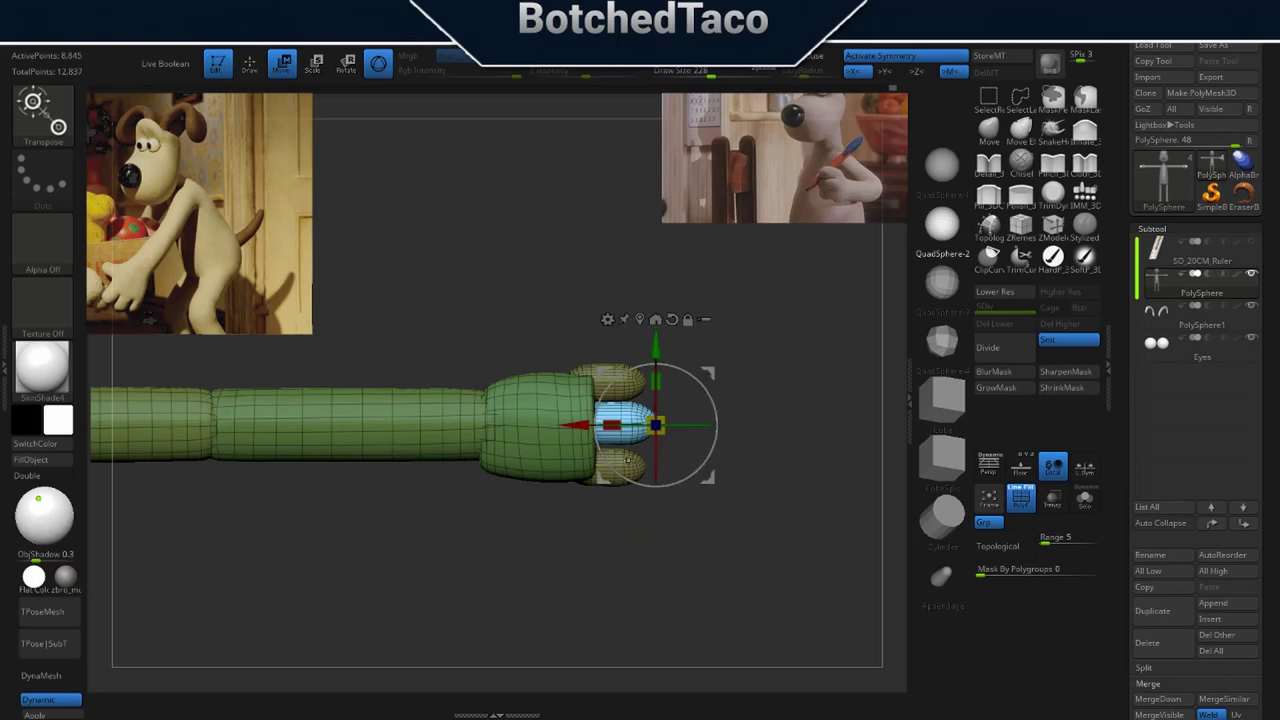
Isolate the top finger with a mask and lower it toward the middle finger.
left_click(630, 386, "ctrl")
left_click_drag(631, 346, 632, 359)
left_click_drag(846, 440, 686, 474)
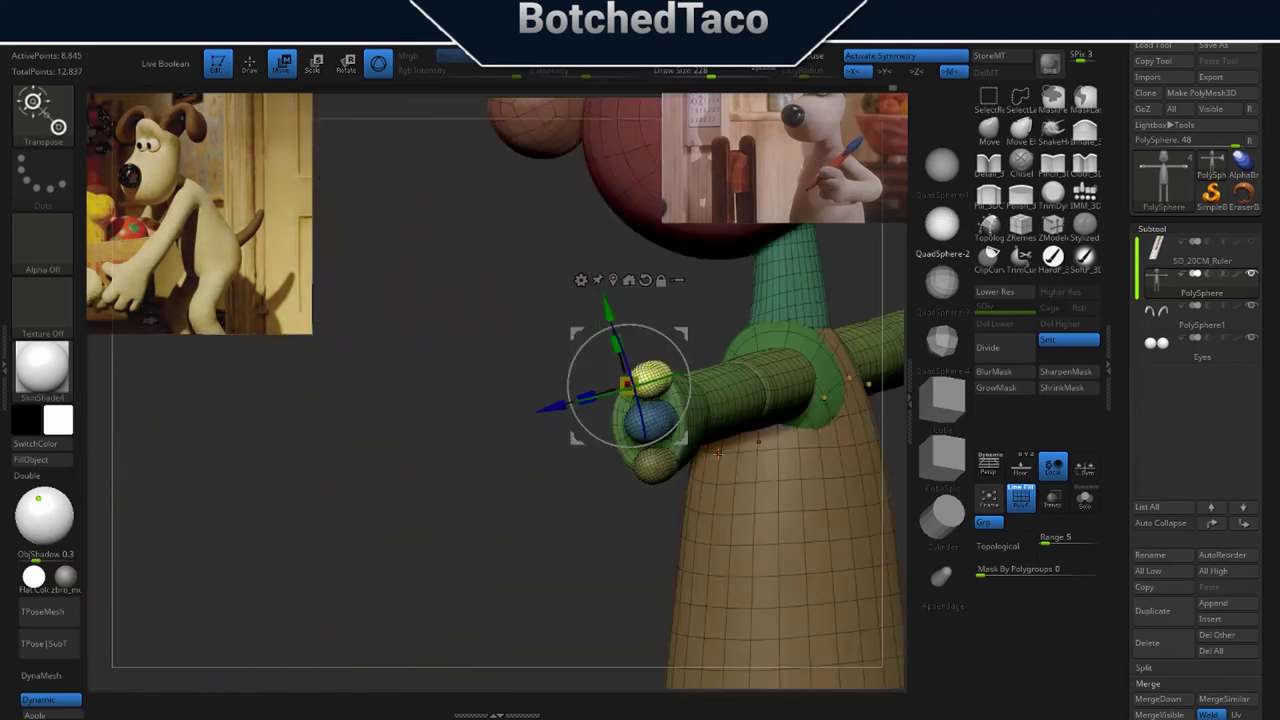
right_click_drag(741, 459, 752, 473, "shift")
left_click_drag(756, 485, 657, 517)
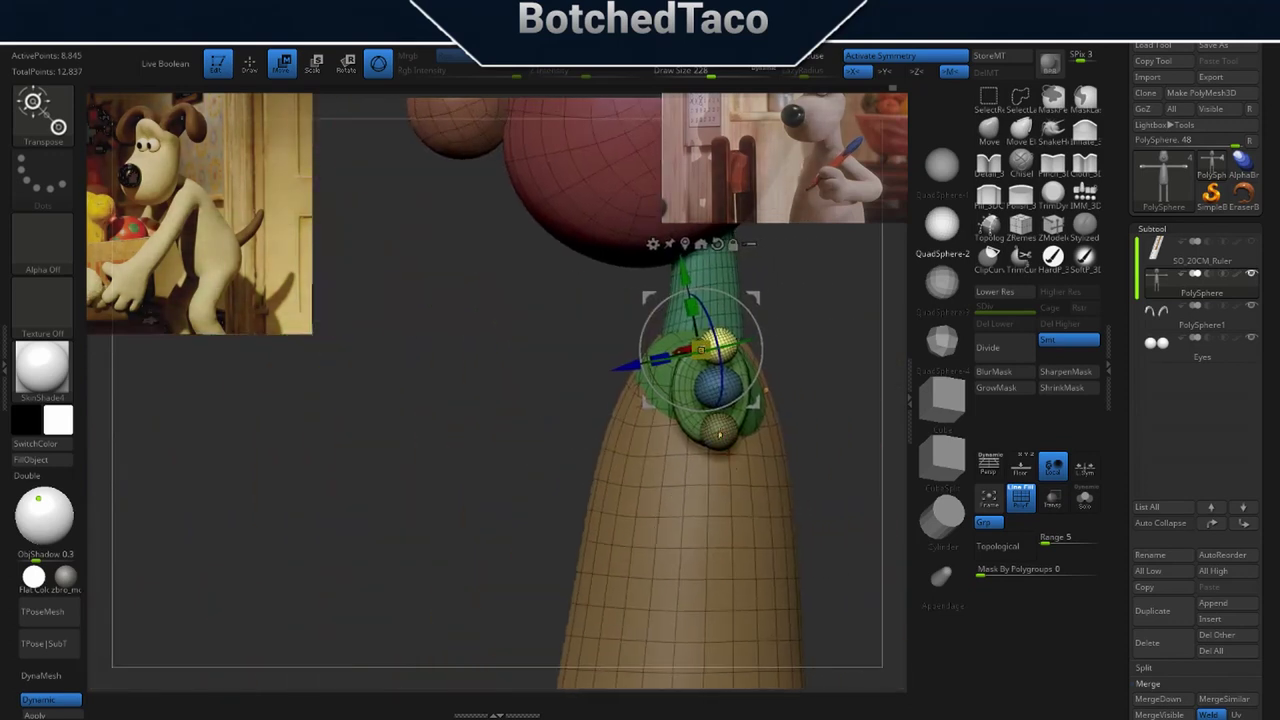
Isolate the lower finger, reset its gizmo orientation, nudge it slightly up toward the middle finger, and clear the mask.
left_click(719, 435, "ctrl")
left_click(734, 327, "alt")
left_click_drag(718, 350, 718, 348)
left_click_drag(772, 502, 645, 512)
left_click_drag(785, 559, 399, 599, "alt")
left_click_drag(691, 530, 521, 544, "alt")
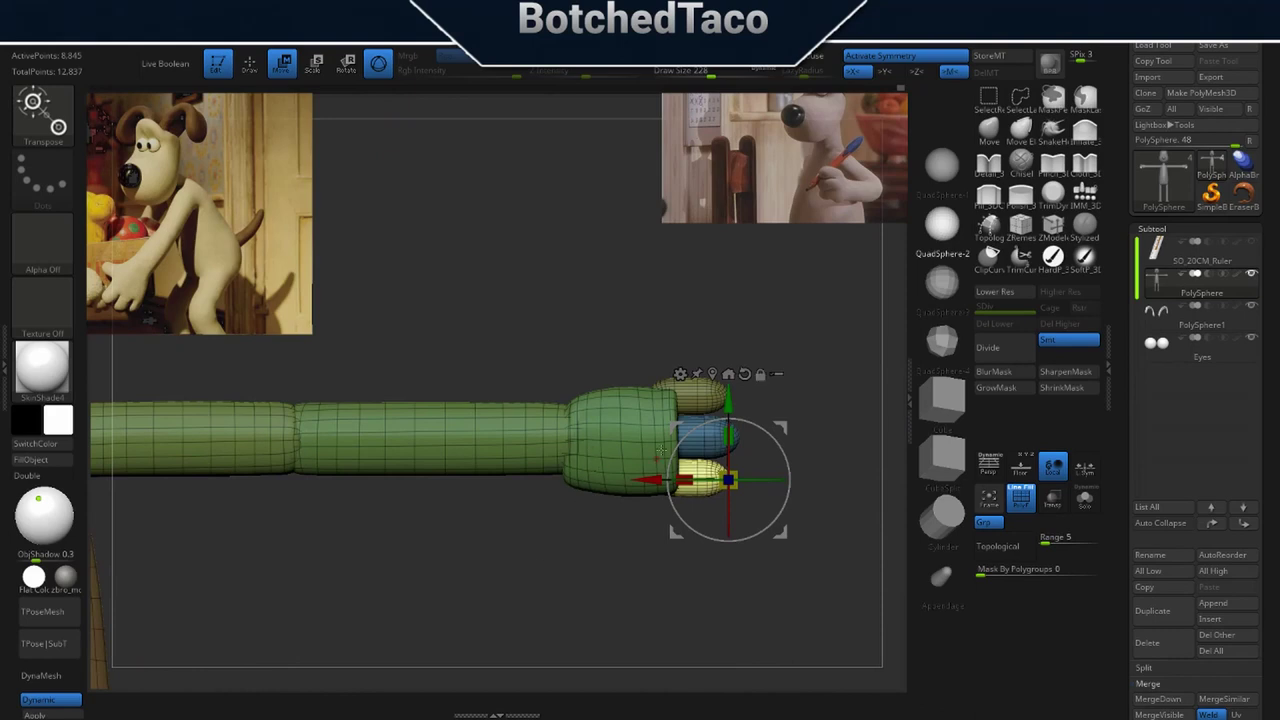
left_click_drag(825, 260, 845, 285, "ctrl")
key("q")
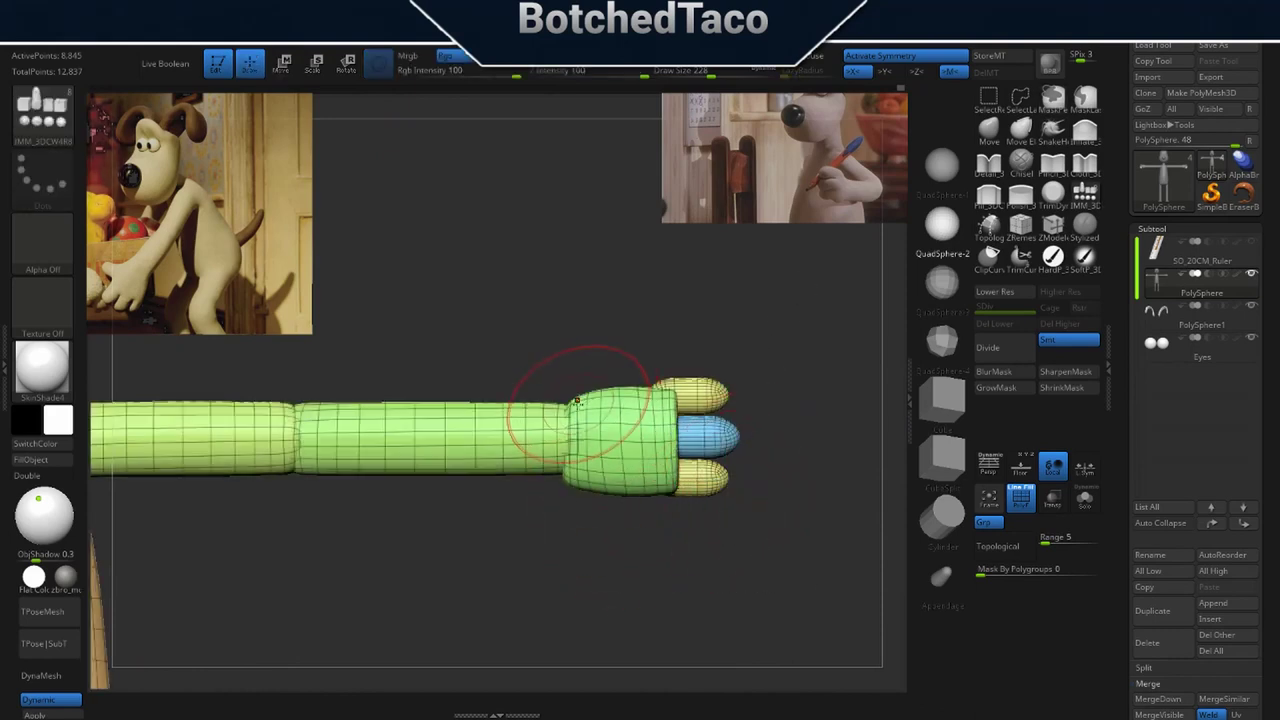
Set the draw size to 132 and pull the palm's upper wrist corner down toward the forearm with the topological Move brush.
key("s")
left_click_drag(655, 574, 657, 574)
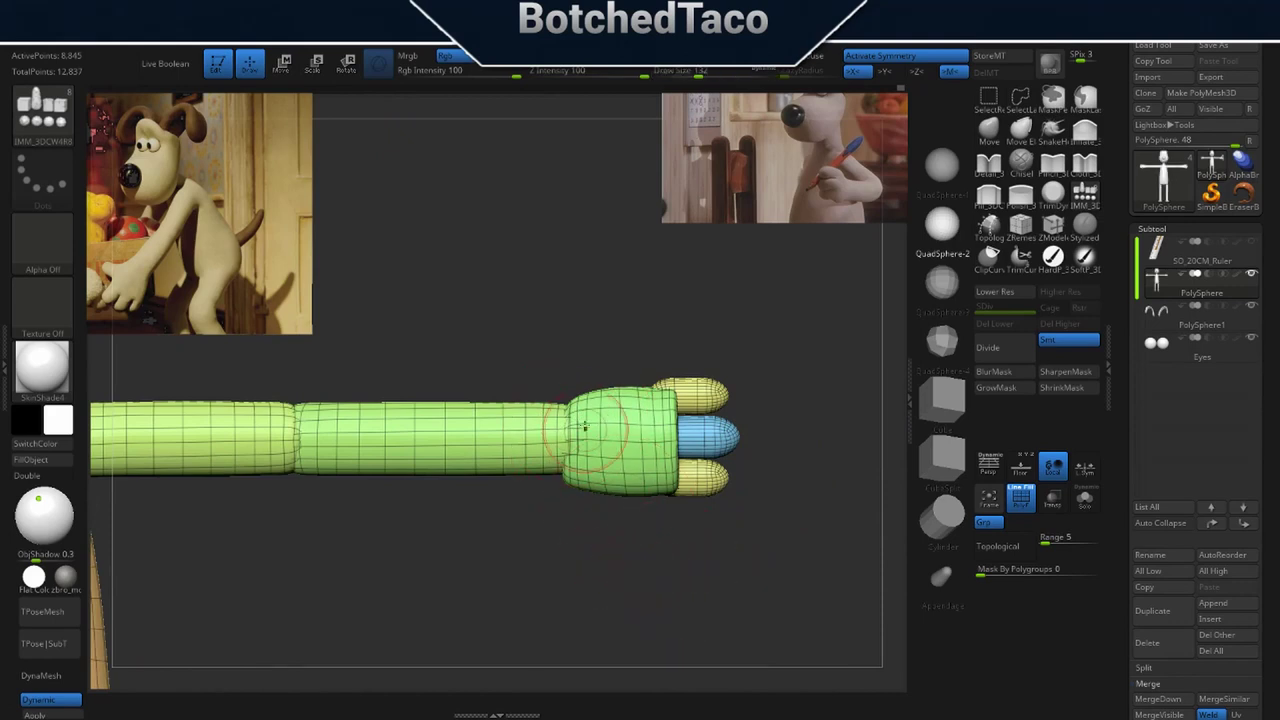
left_click_drag(566, 403, 569, 408)
key("ctrl+z")
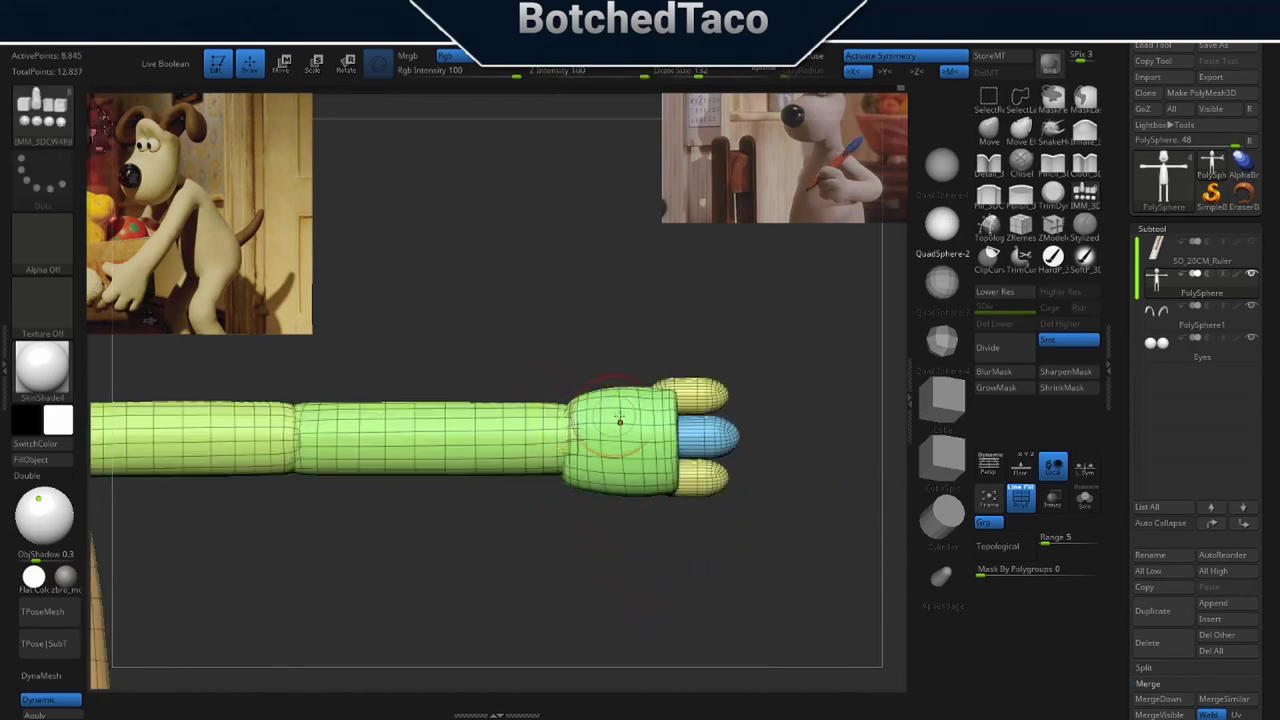
left_click(989, 131)
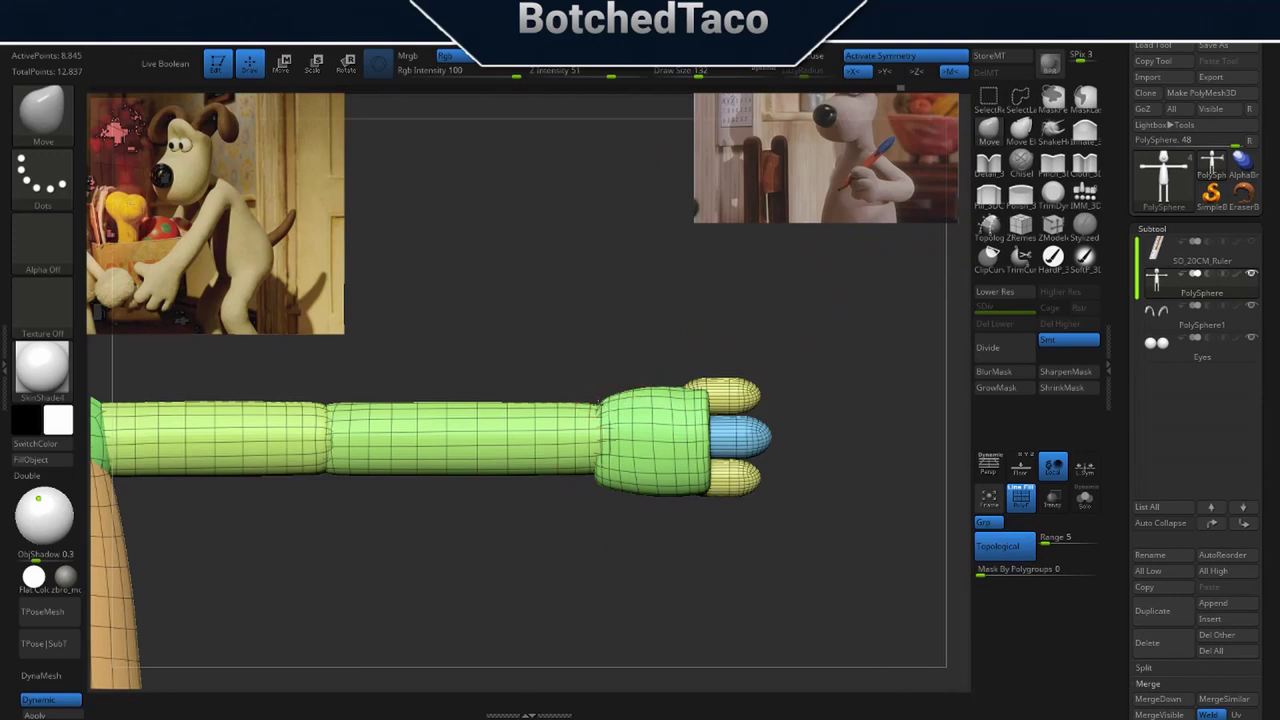
left_click_drag(603, 398, 599, 406)
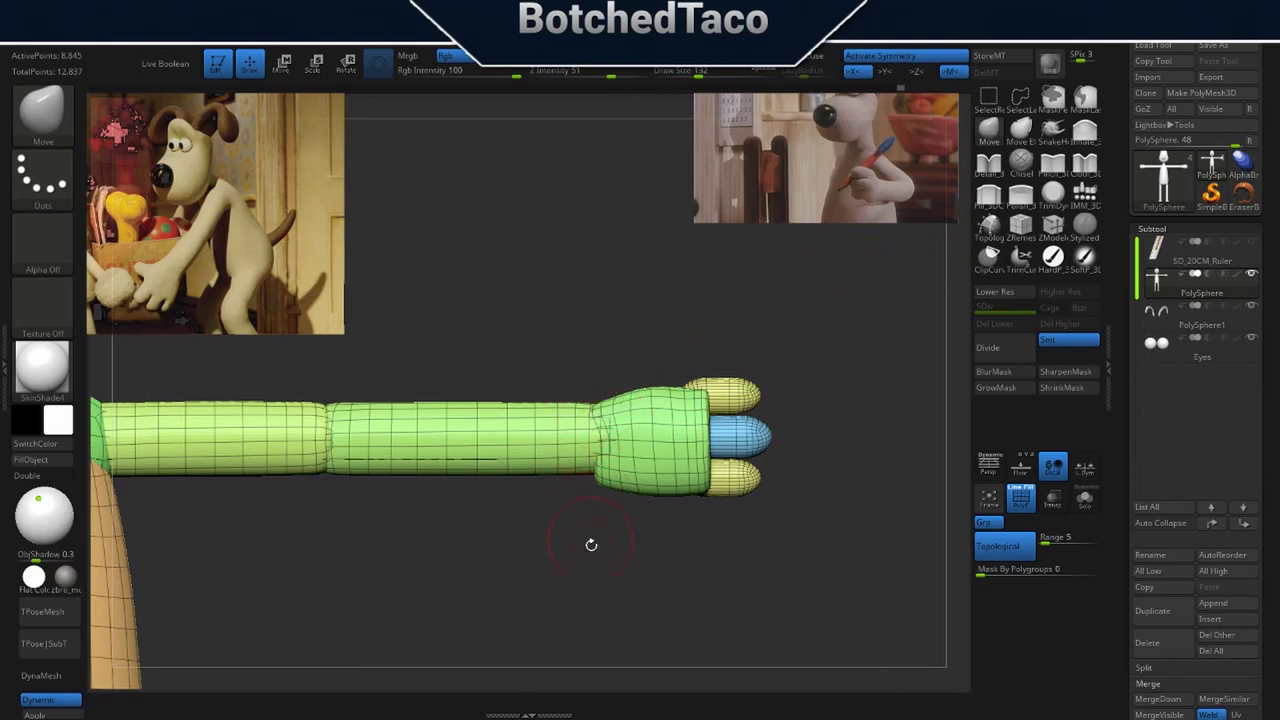
left_click_drag(670, 511, 604, 541)
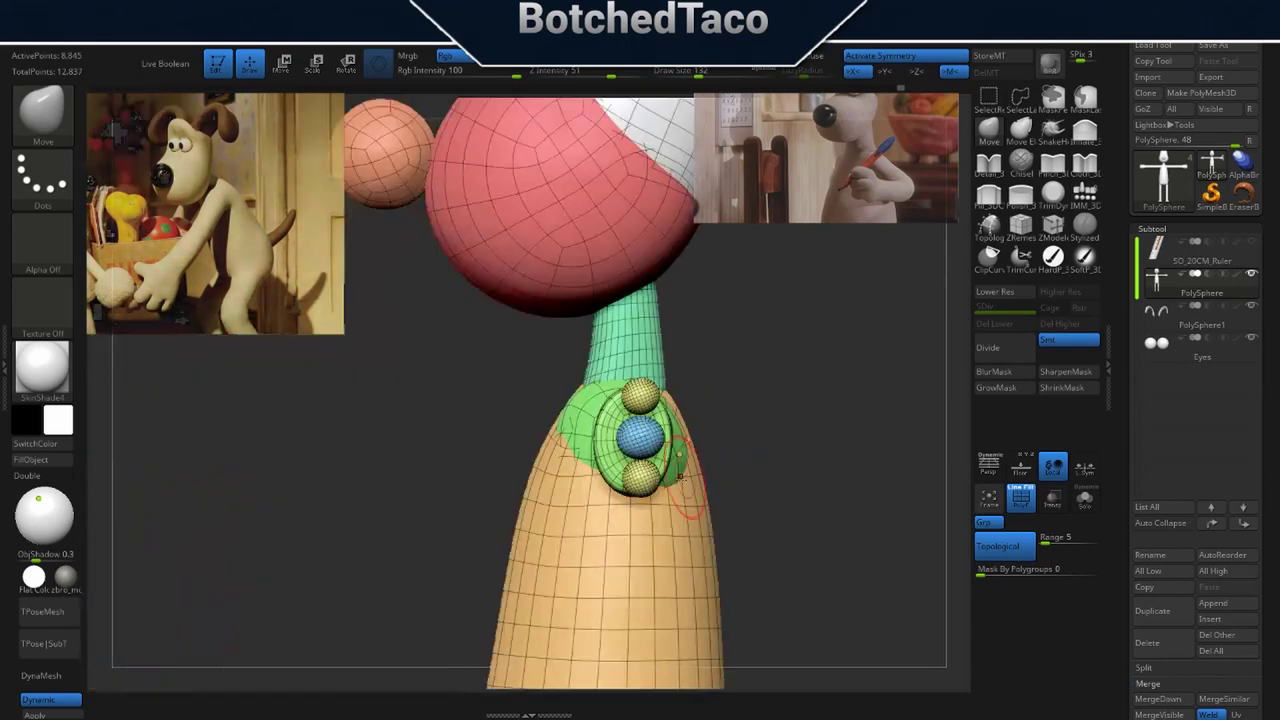
left_click_drag(784, 477, 777, 477)
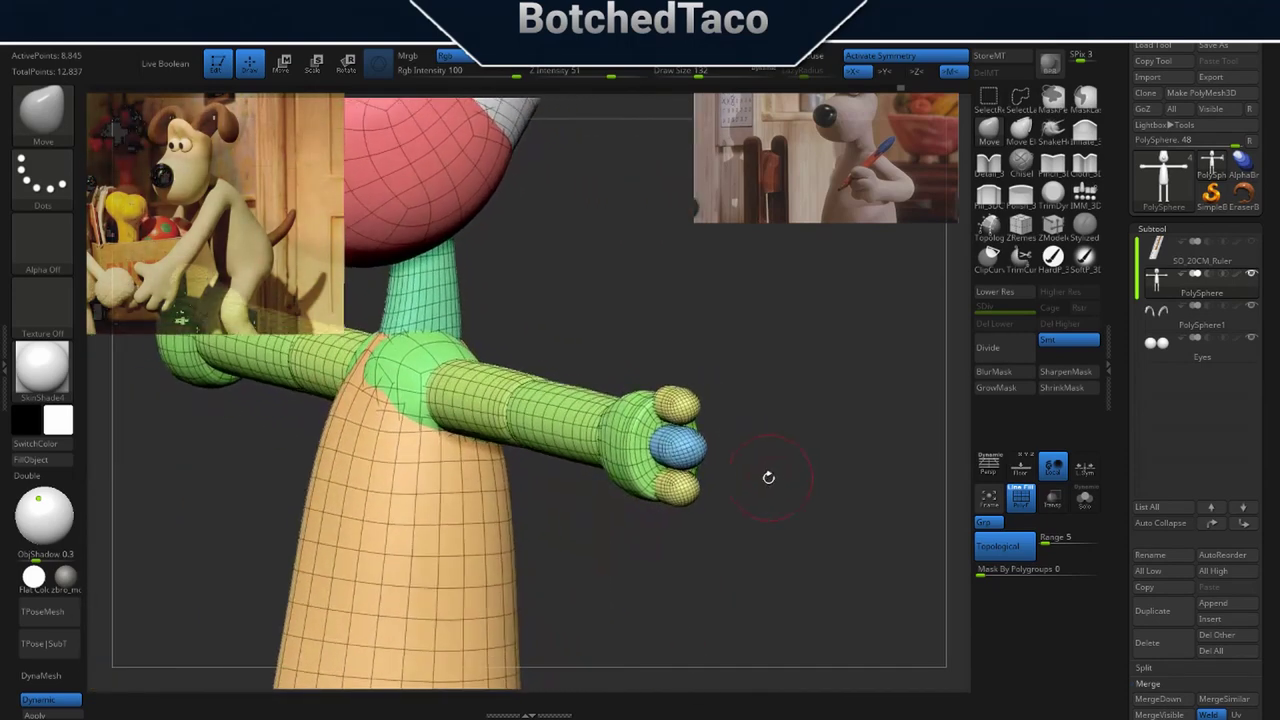
key("w")
left_click(686, 488, "ctrl")
key("q")
key("ctrl+z")
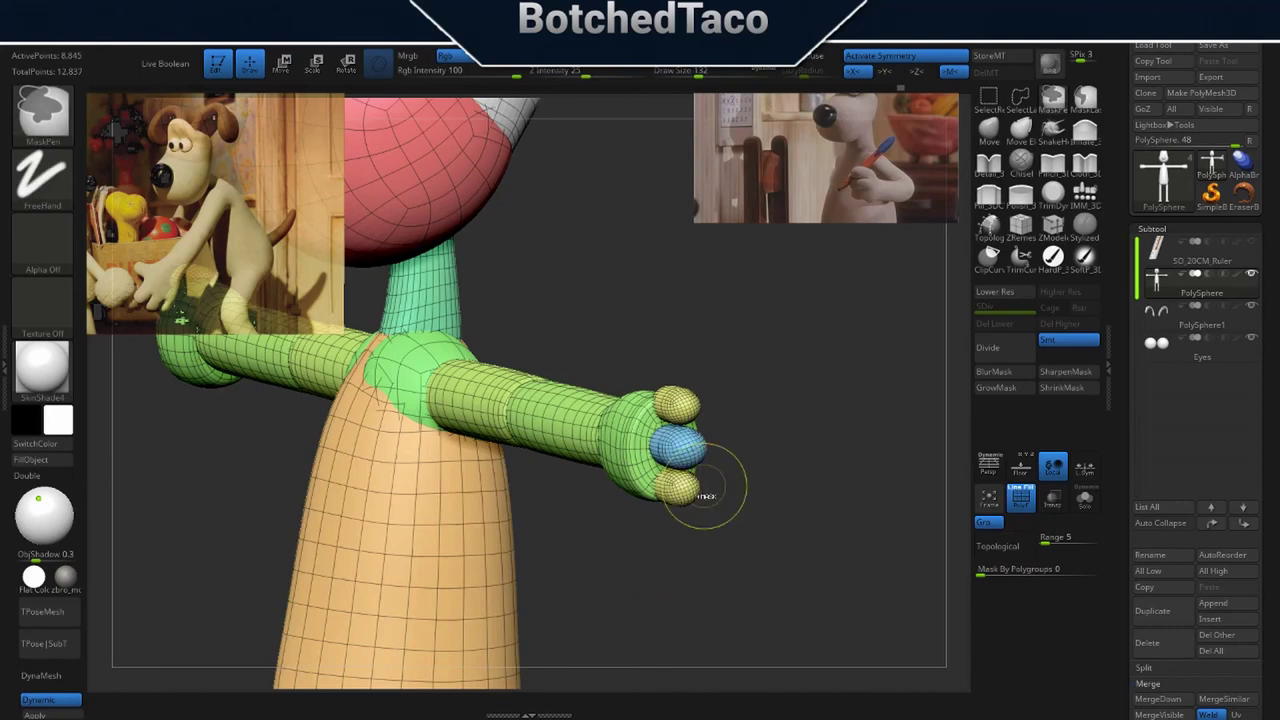
Isolate the palm by masking every other part and return to the Move brush facing the end of the hand.
key("w")
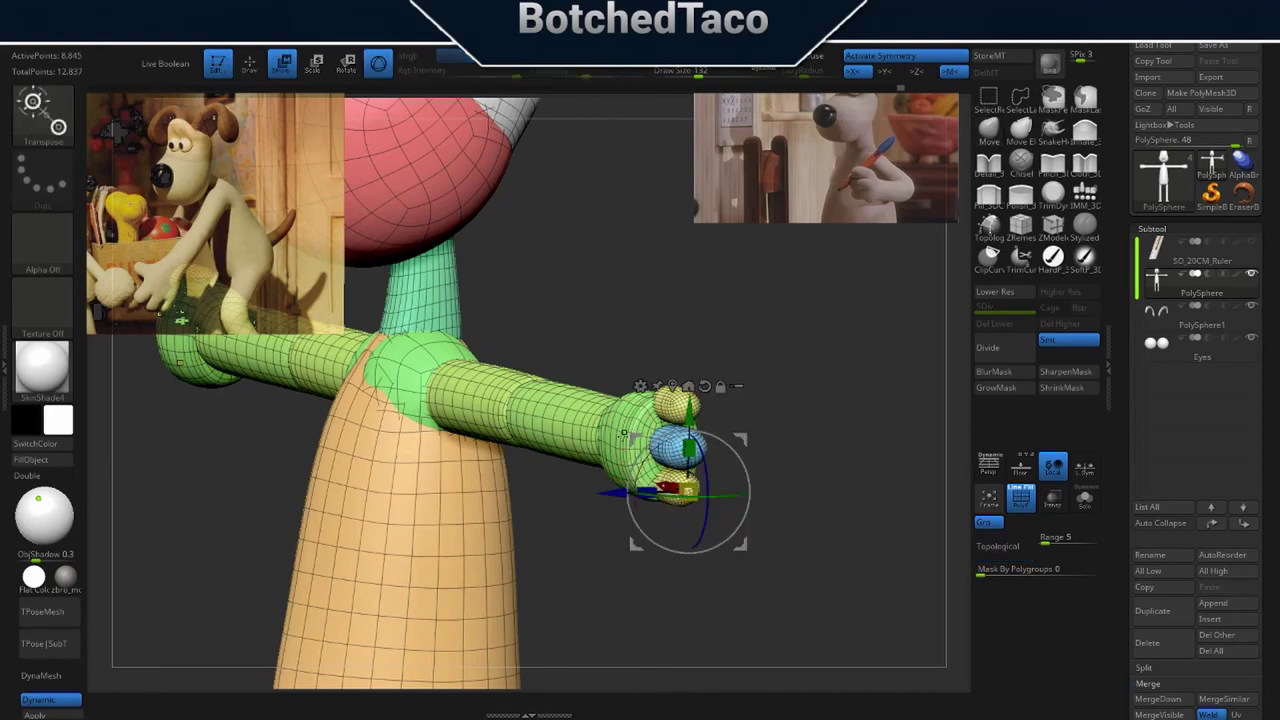
left_click(617, 437, "ctrl")
key("q")
mouse_move(748, 488)
left_mouse_down()
mouse_move(722, 489)
mouse_move(744, 490)
left_mouse_up()
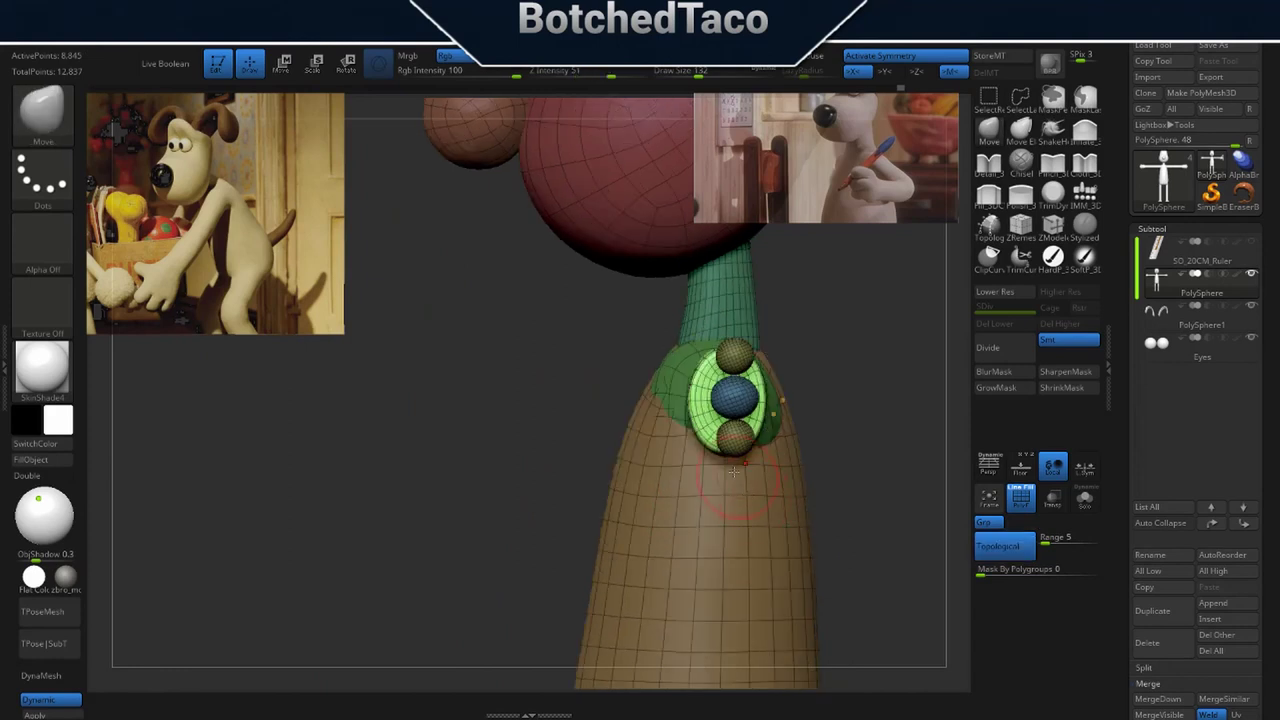
Try to reshape the isolated palm with the Move brush at a draw size of 400.
key("s")
mouse_move(817, 413)
left_mouse_down()
mouse_move(848, 414)
mouse_move(828, 437)
mouse_move(840, 456)
mouse_move(879, 462)
left_mouse_up()
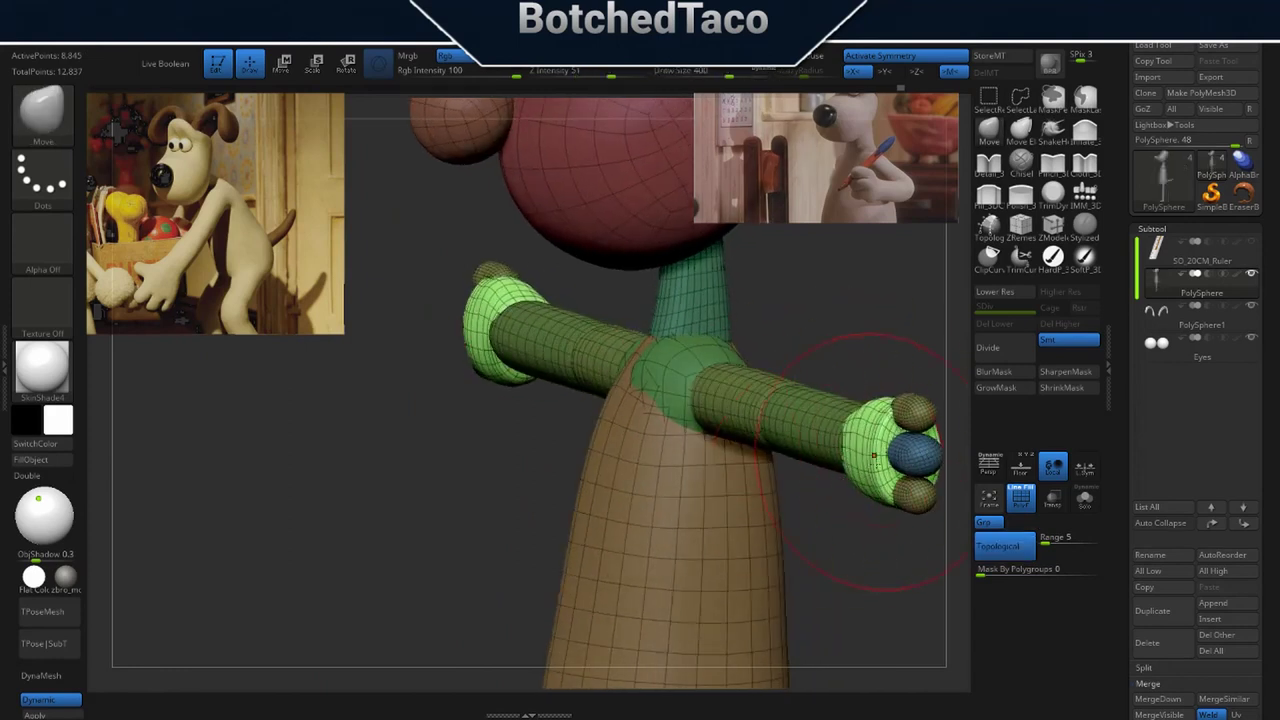
key("ctrl+z")
key("ctrl+z")
Set the draw size to 207 and adjust the side of the palm beside the fingers with the Move brush.
key("s")
left_click_drag(843, 505, 820, 522)
mouse_move(822, 522)
right_mouse_down("alt")
mouse_move(668, 530)
mouse_move(772, 523)
mouse_move(611, 510)
right_mouse_up("alt")
left_click_drag(748, 476, 734, 472)
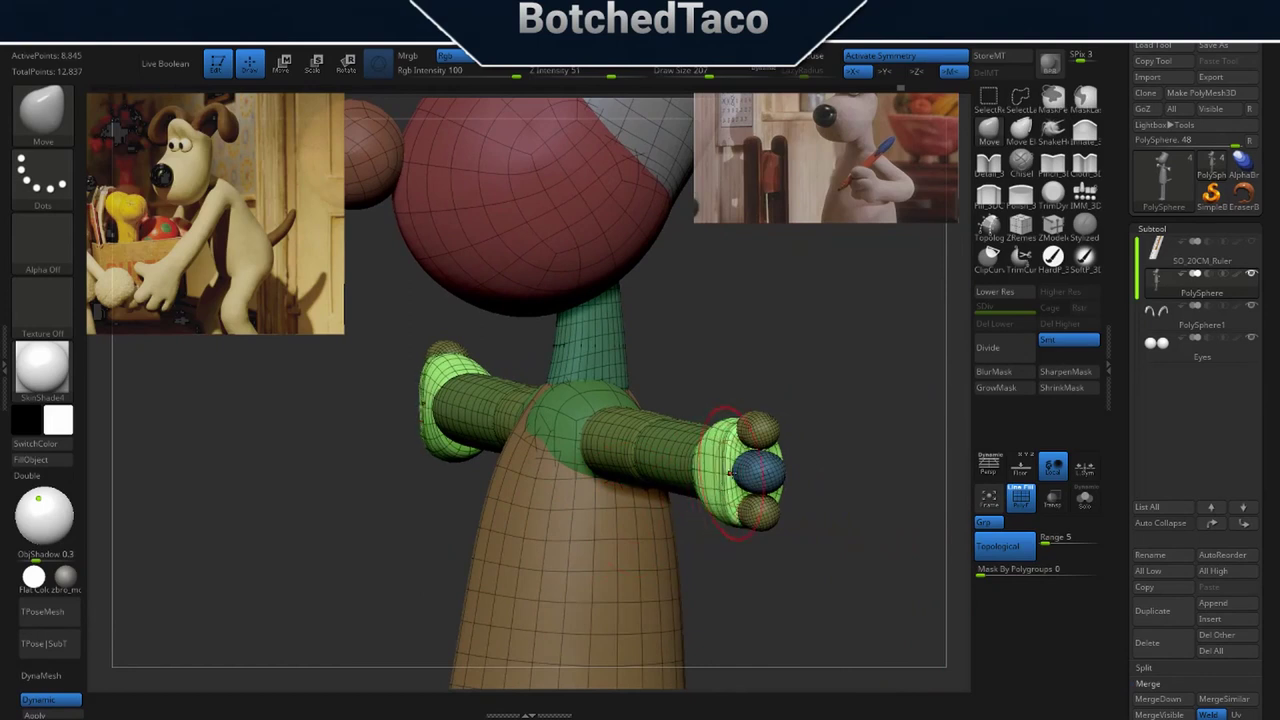
left_click_drag(704, 452, 716, 456)
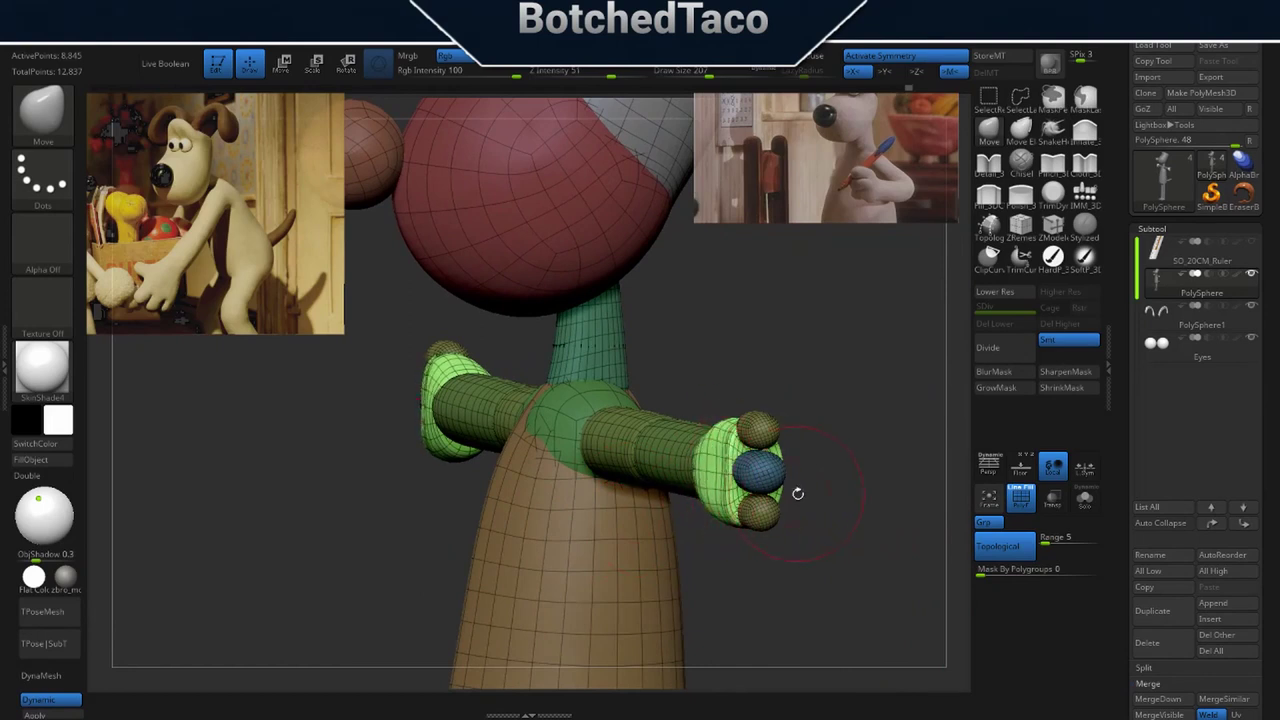
Refine the palm's outline and thickness from several sides with the topological Move brush at draw size 207.
mouse_move(797, 491)
right_mouse_down()
mouse_move(625, 510)
mouse_move(650, 508)
right_mouse_up()
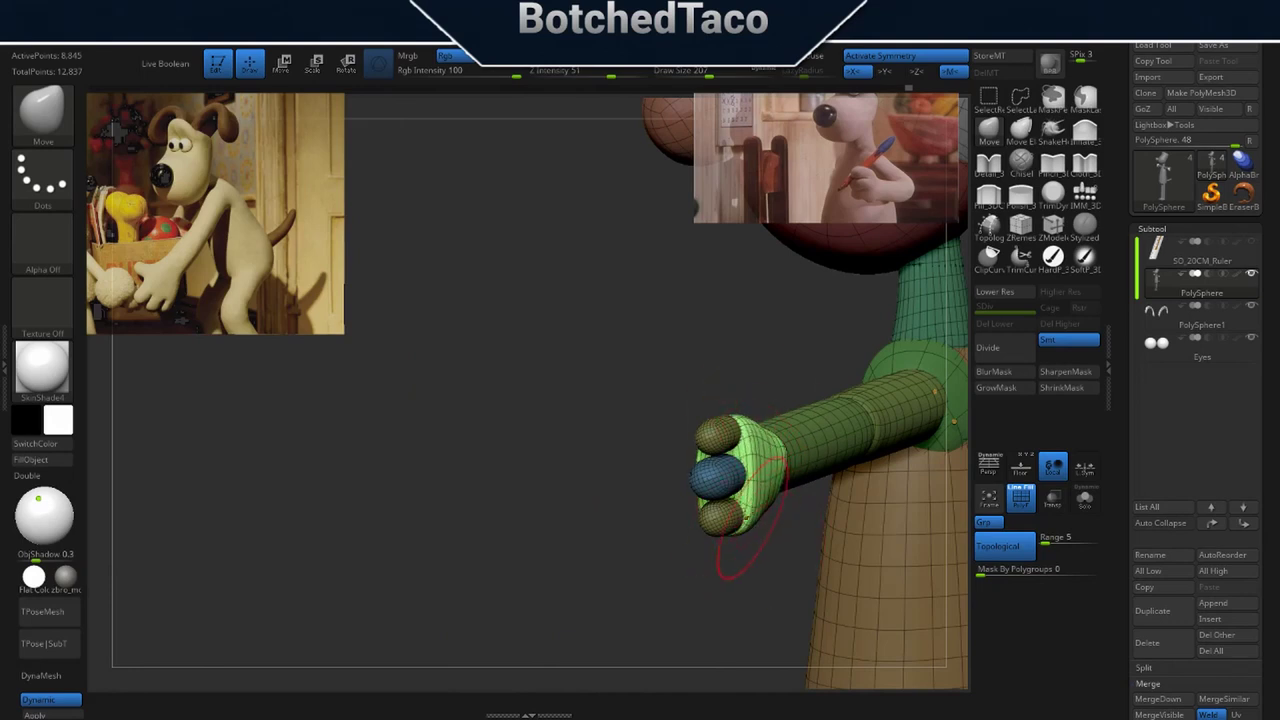
right_click_drag(761, 515, 648, 540)
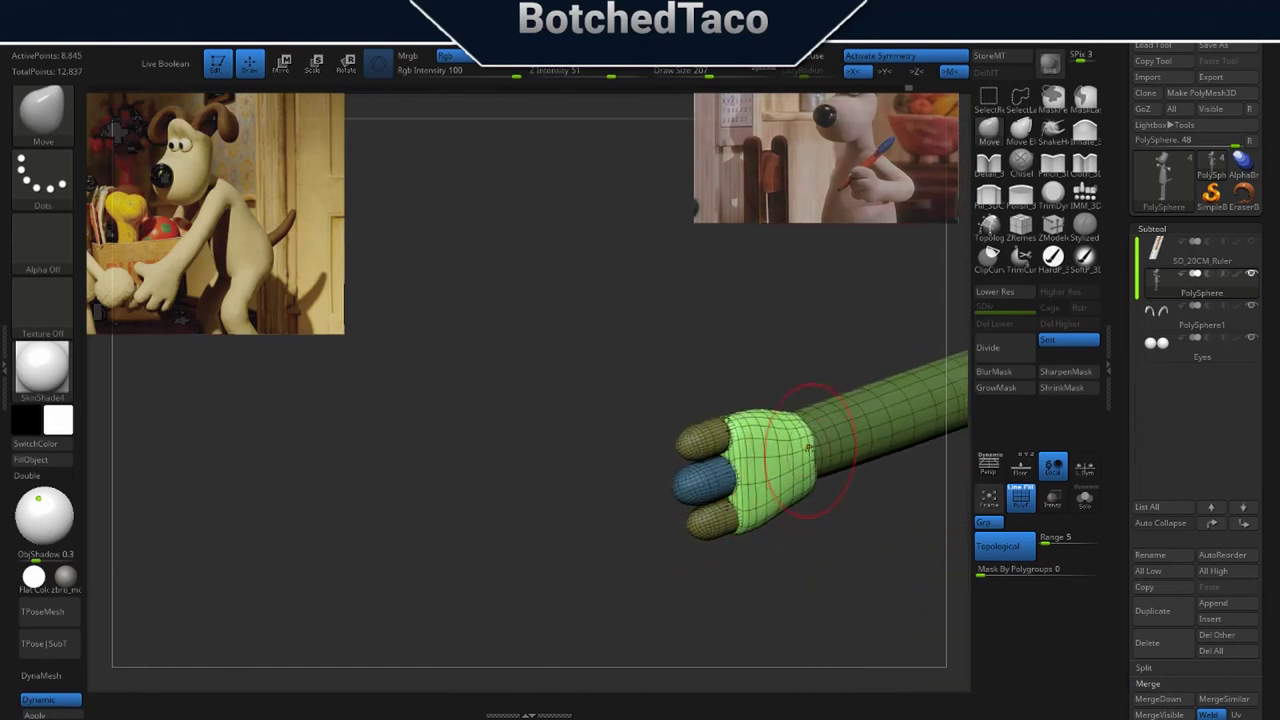
mouse_move(808, 524)
right_mouse_down()
mouse_move(797, 508)
mouse_move(828, 492)
mouse_move(1000, 495)
mouse_move(980, 482)
right_mouse_up()
right_click_drag(887, 362, 873, 388)
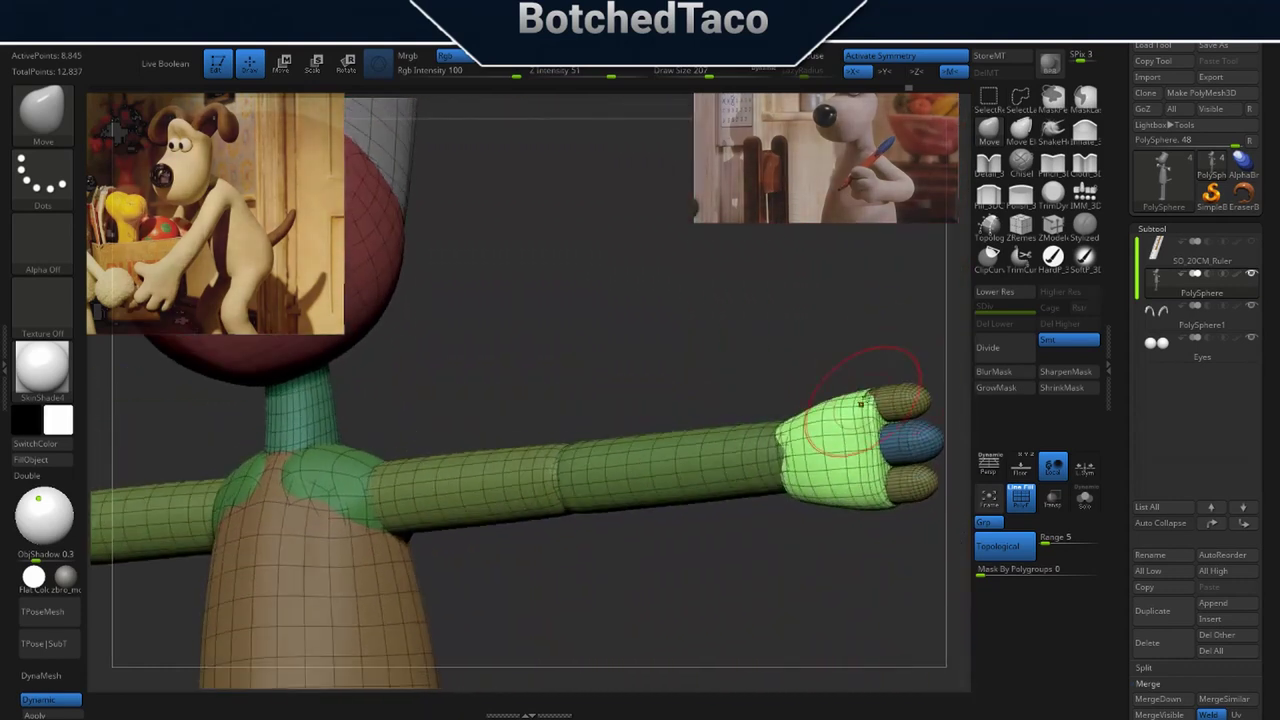
right_click_drag(868, 518, 792, 522)
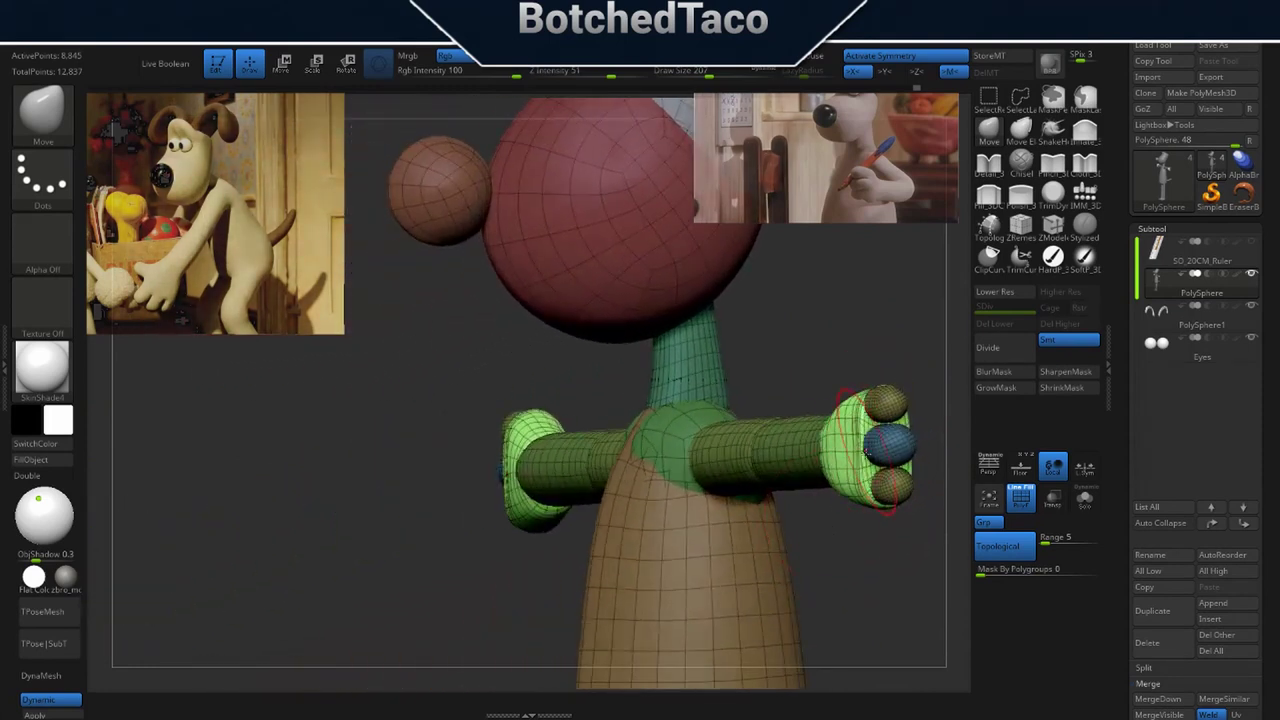
right_click_drag(905, 483, 640, 525)
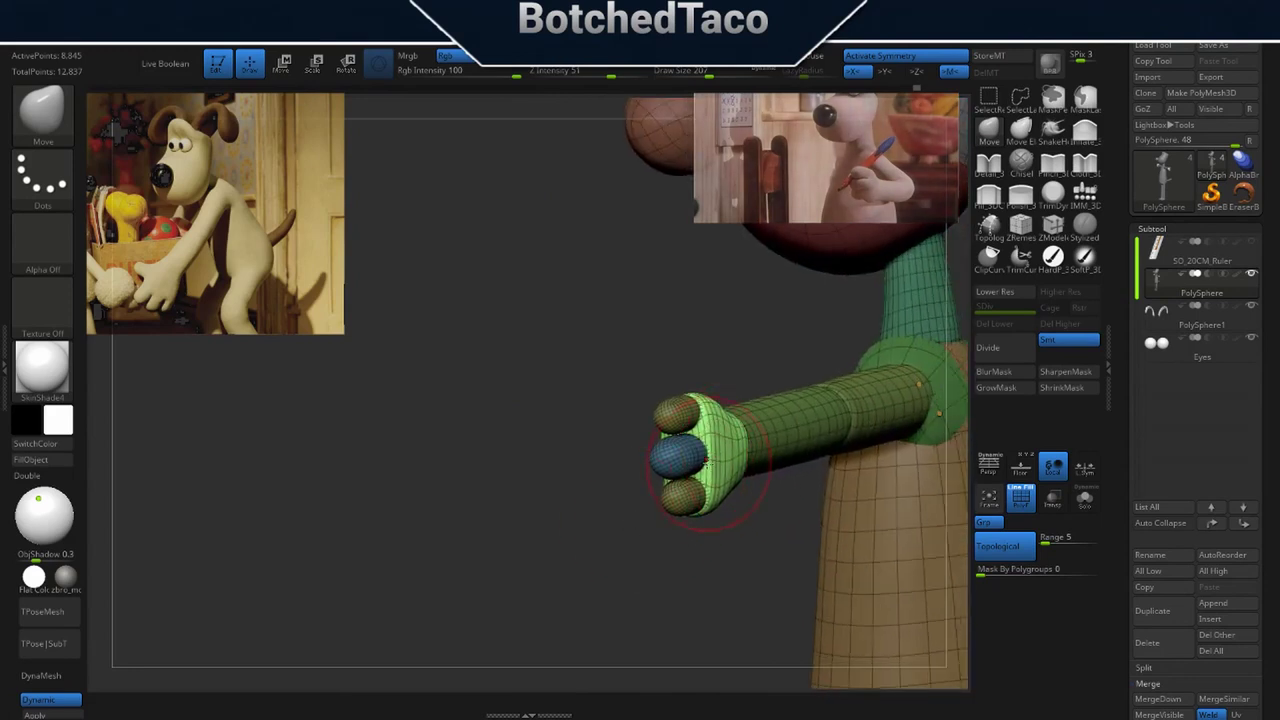
mouse_move(718, 461)
right_mouse_down()
mouse_move(704, 458)
mouse_move(715, 460)
right_mouse_up()
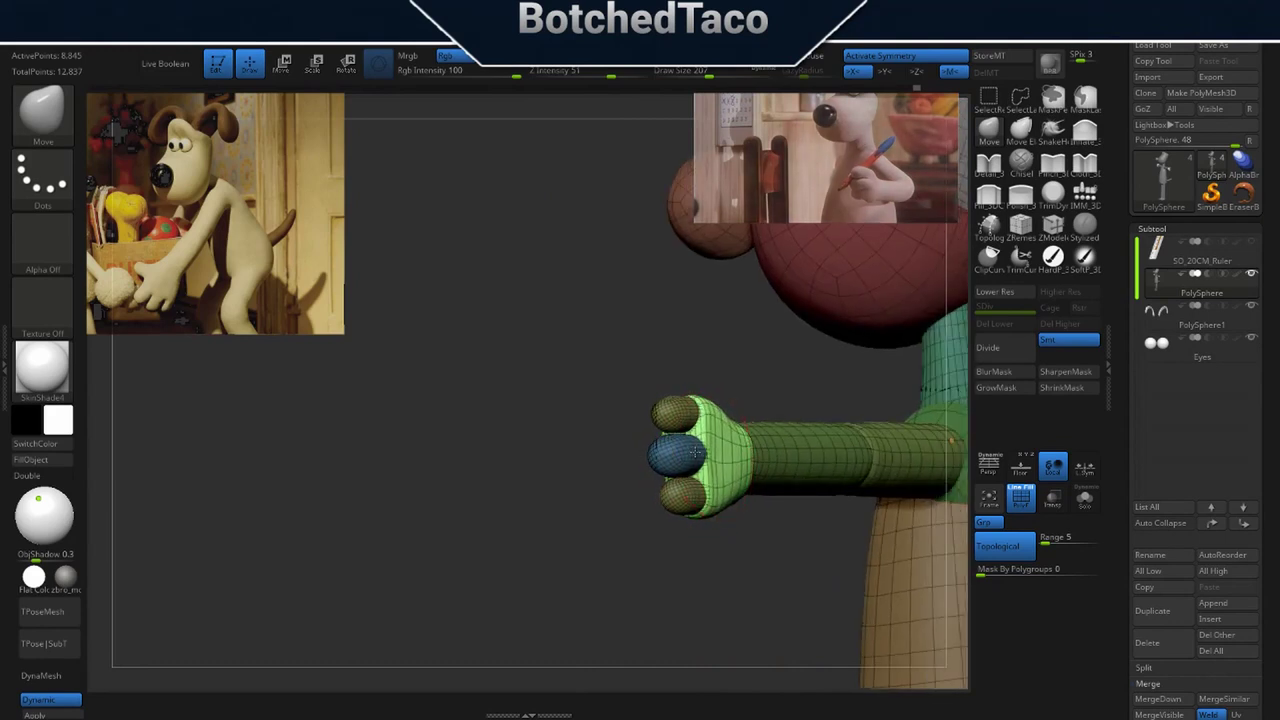
mouse_move(709, 452)
right_mouse_down()
mouse_move(684, 454)
mouse_move(692, 473)
right_mouse_up()
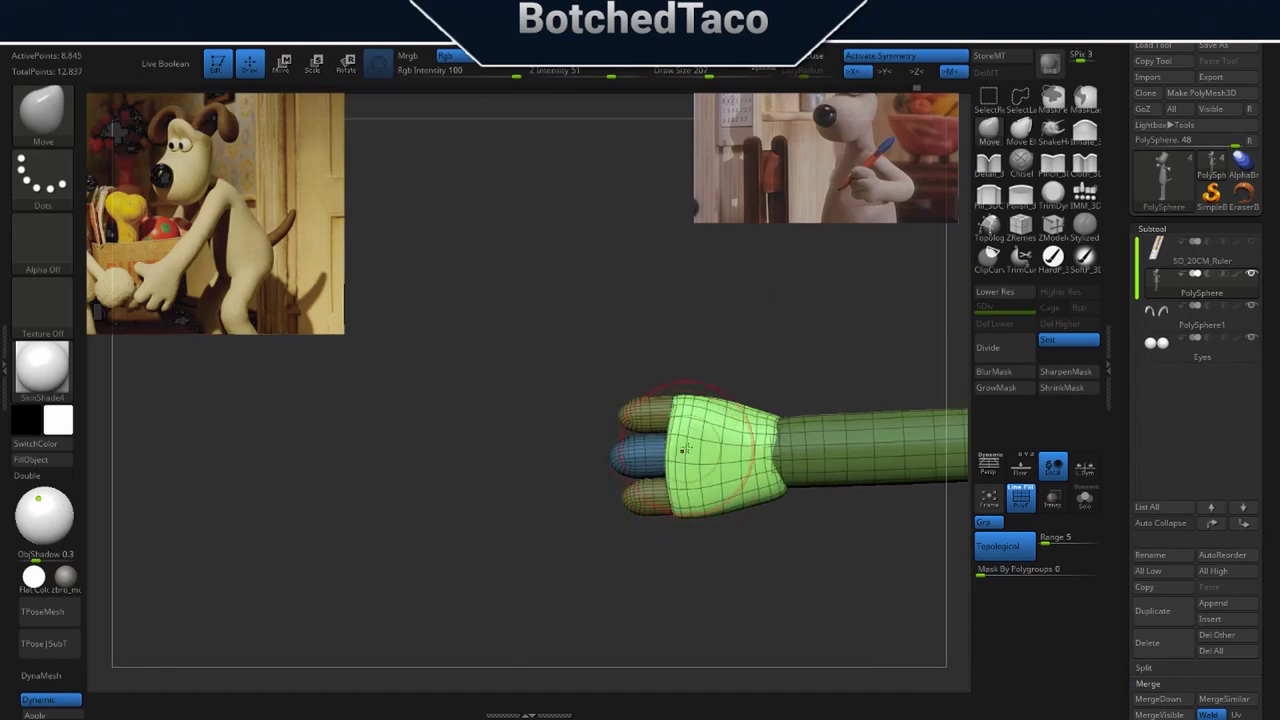
right_click_drag(681, 454, 753, 475)
key("space")
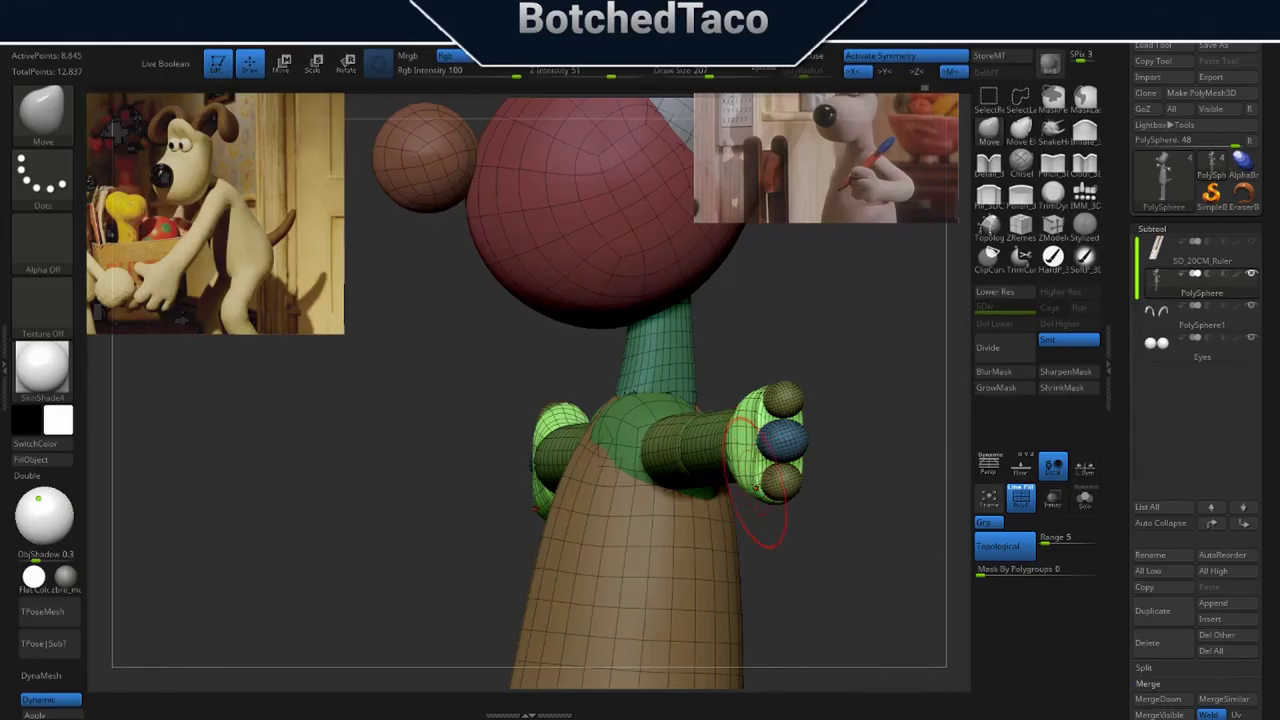
right_click_drag(767, 420, 760, 395)
mouse_move(818, 437)
right_mouse_down()
mouse_move(860, 414)
mouse_move(853, 399)
mouse_move(876, 404)
mouse_move(806, 468)
right_mouse_up()
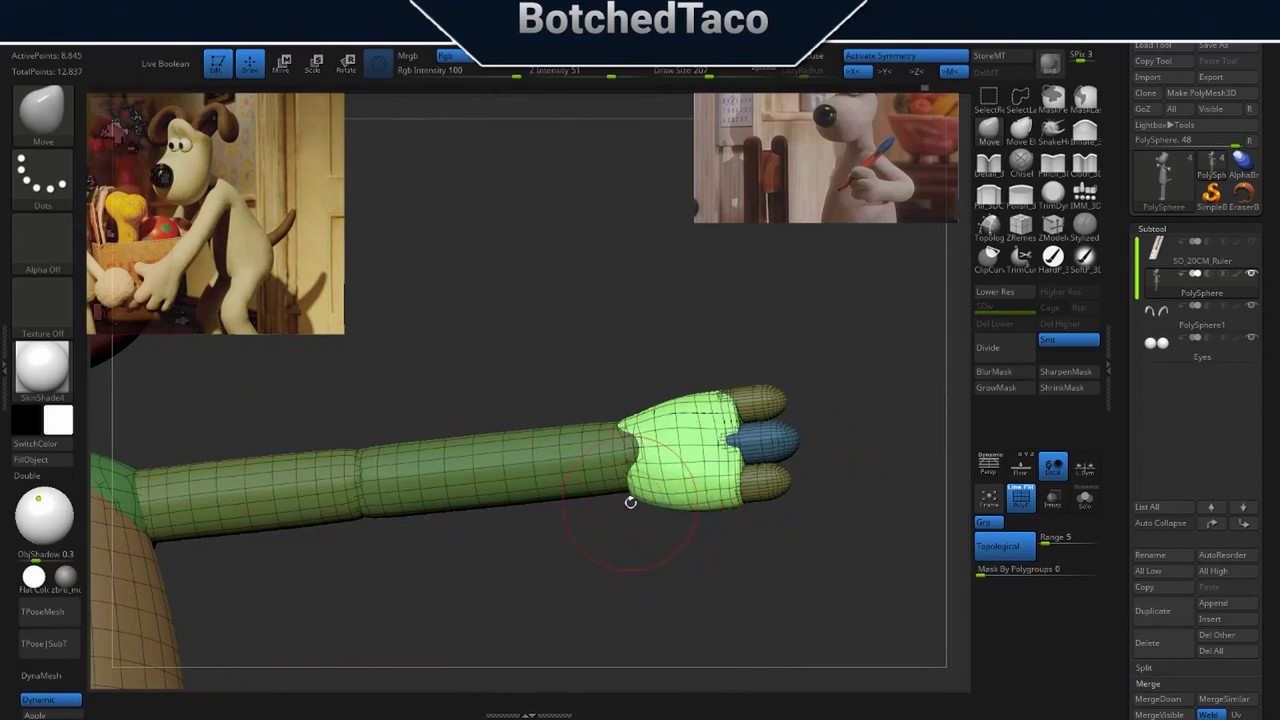
Set the draw size to 90 and pull both wrist corners of the palm back over the forearm with the Move brush.
key("s")
left_click_drag(629, 533, 611, 534)
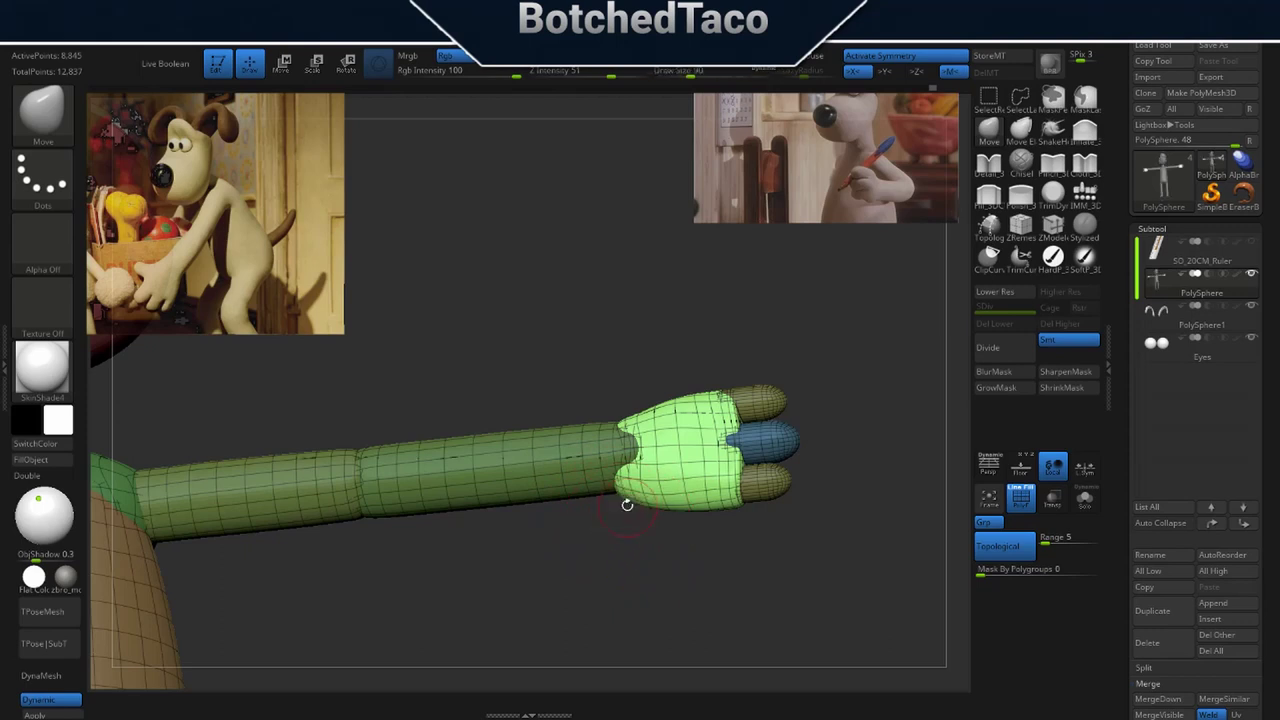
left_click_drag(632, 509, 656, 565)
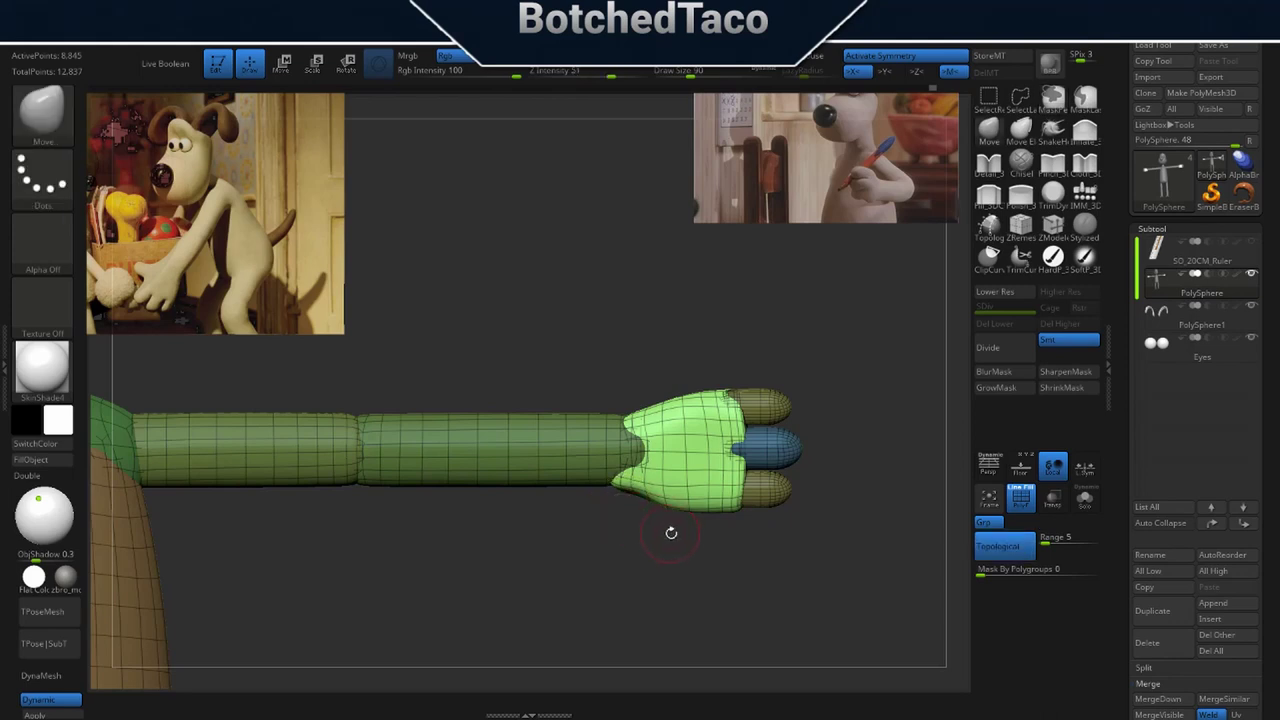
left_click_drag(640, 425, 629, 421)
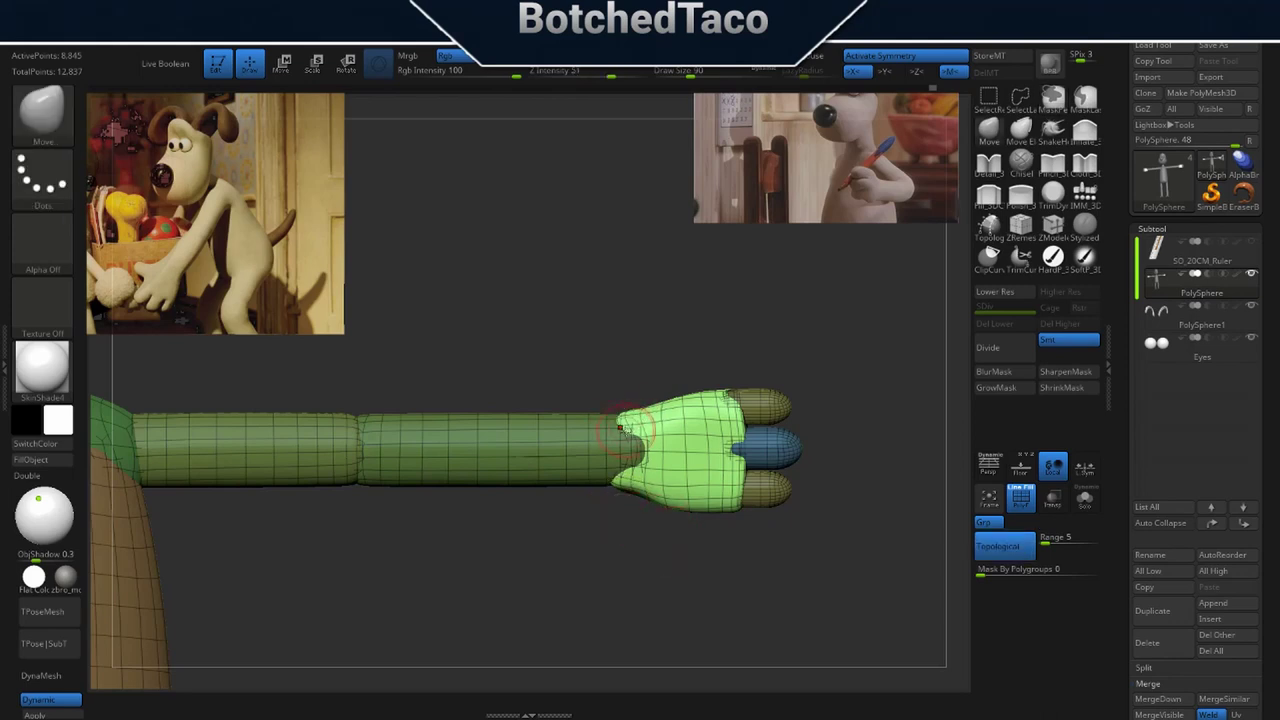
left_click_drag(636, 519, 646, 609)
Set the draw size to 140, adjust the palm's wrist and finger-side corners with the Move brush, and smooth the lower wrist corner.
key("s")
key("s")
left_click_drag(686, 502, 695, 503)
left_click_drag(641, 431, 629, 431)
left_click_drag(654, 494, 700, 540)
left_click_drag(722, 399, 726, 391)
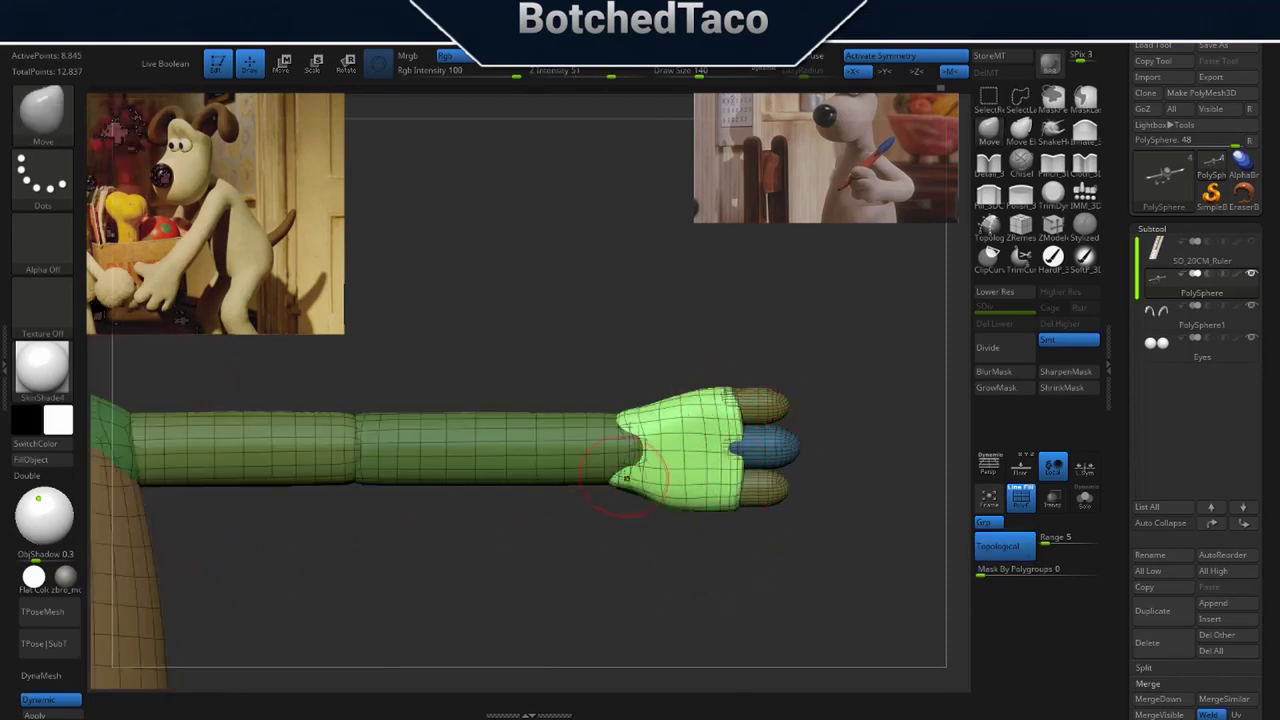
mouse_move(616, 484)
left_mouse_down("shift")
mouse_move(624, 440)
mouse_move(624, 474)
left_mouse_up("shift")
Smooth and adjust the narrow side of the palm where it meets the forearm.
left_click_drag(662, 535, 606, 566)
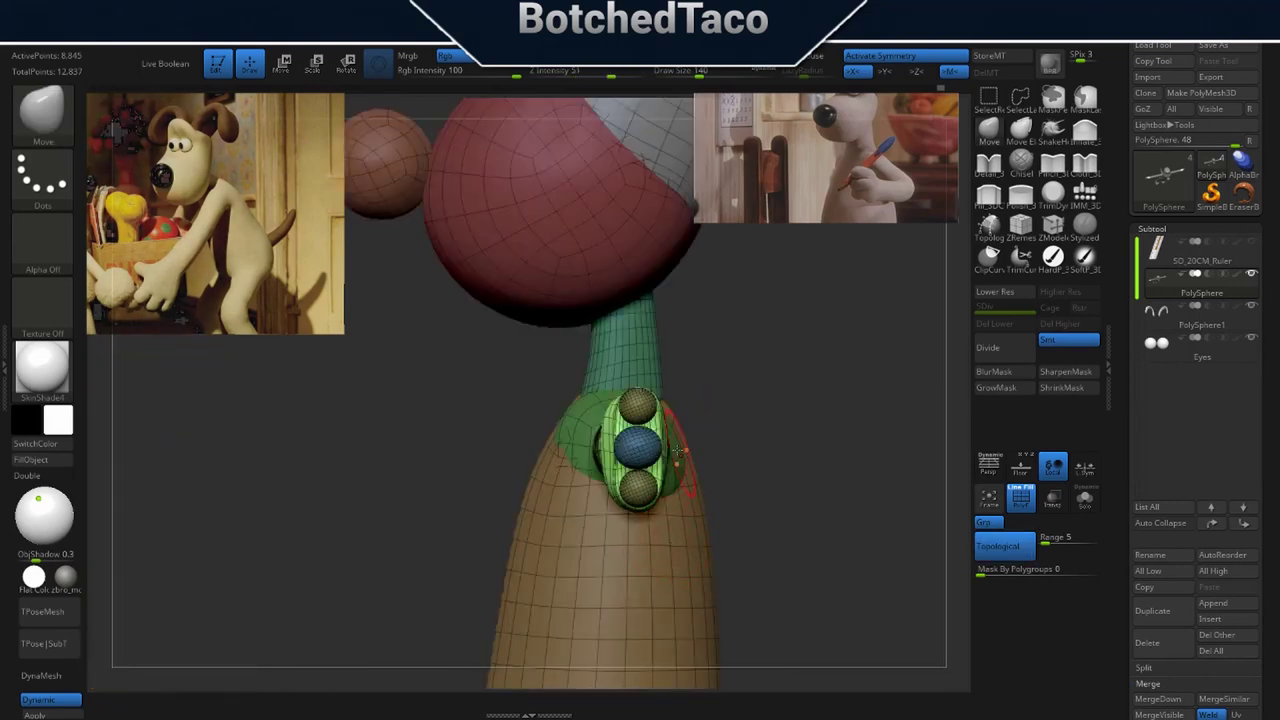
left_click_drag(718, 448, 721, 364)
left_click_drag(714, 480, 708, 471, "shift")
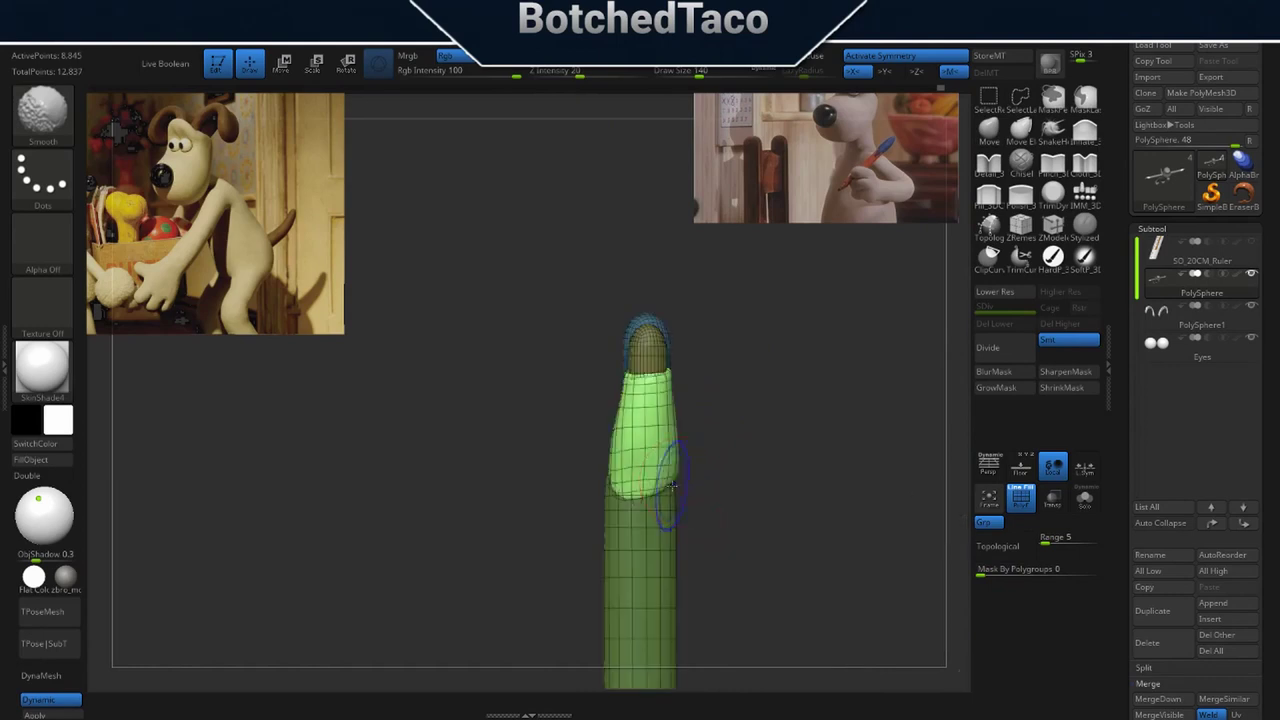
right_click(722, 460)
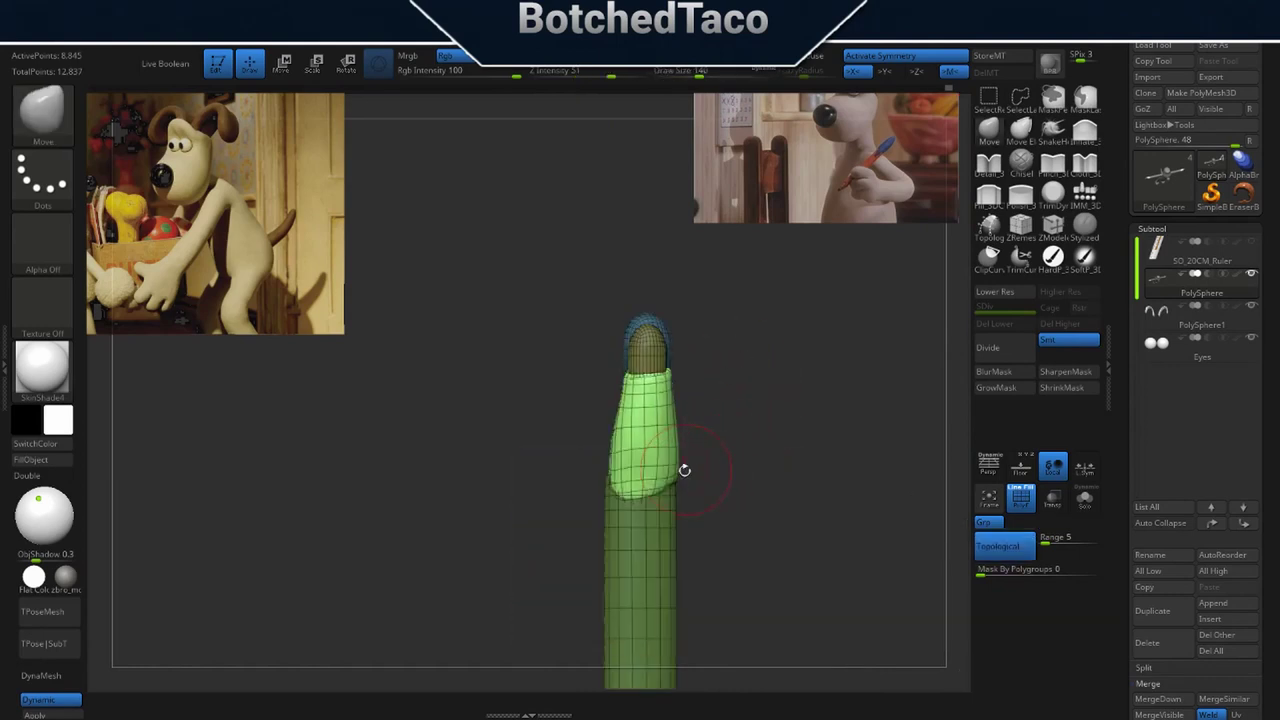
left_click_drag(704, 483, 808, 459)
right_click_drag(808, 458, 833, 458)
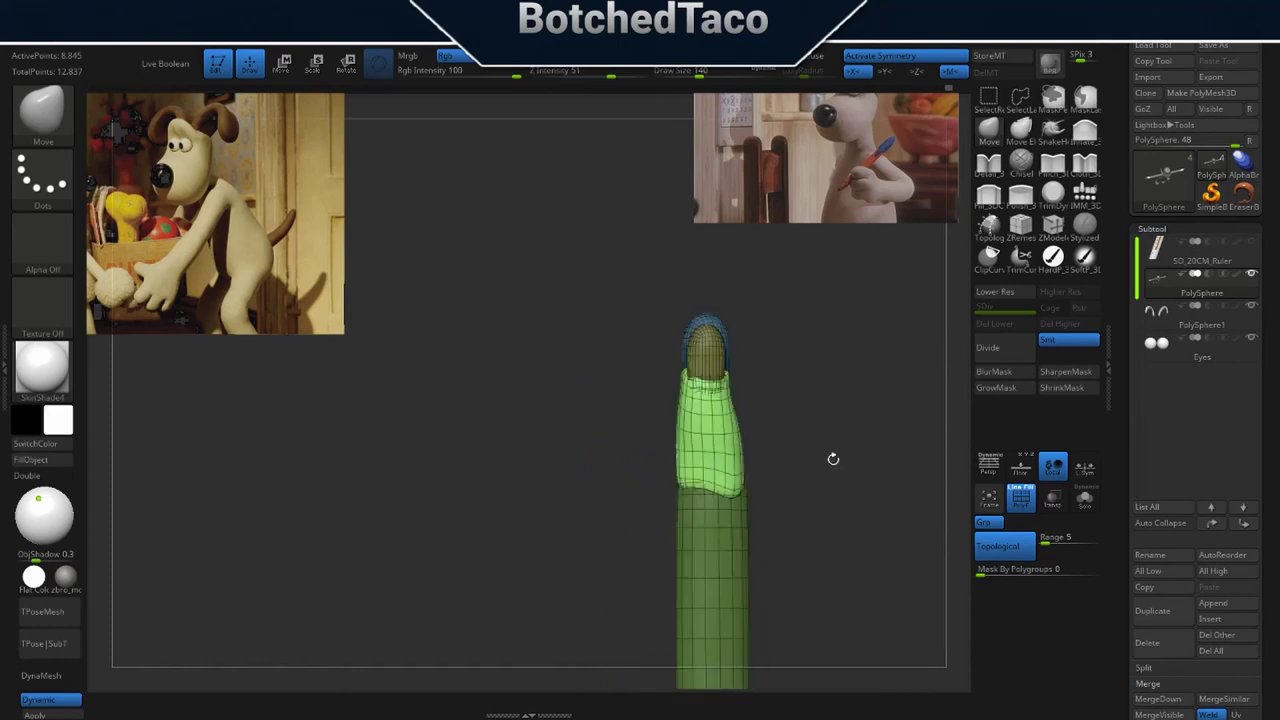
Mask everything except the middle finger and duplicate it with the gizmo to a spot above the palm.
key("f")
left_click_drag(661, 523, 638, 392)
left_click_drag(740, 426, 680, 418)
right_click_drag(707, 324, 759, 501, "alt")
mouse_move(627, 460)
right_mouse_down("ctrl")
mouse_move(711, 441)
mouse_move(808, 466)
right_mouse_up("ctrl")
right_click_drag(795, 355, 787, 575, "alt")
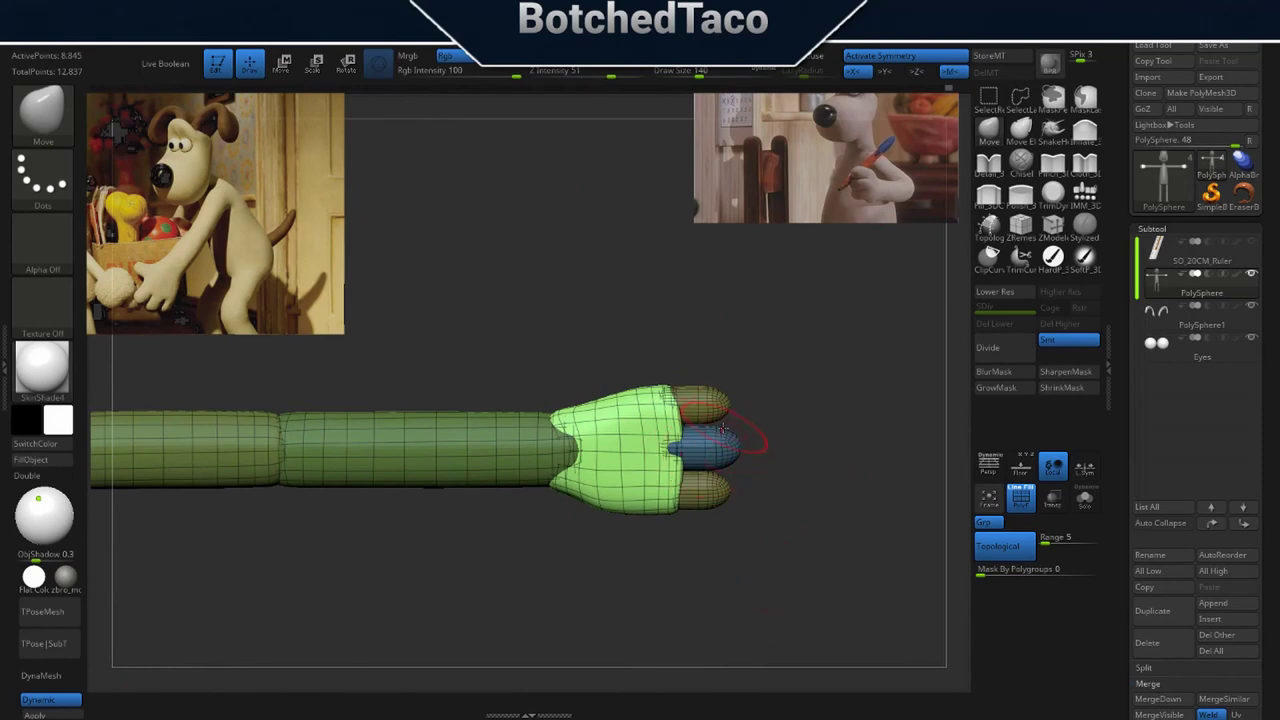
key("w")
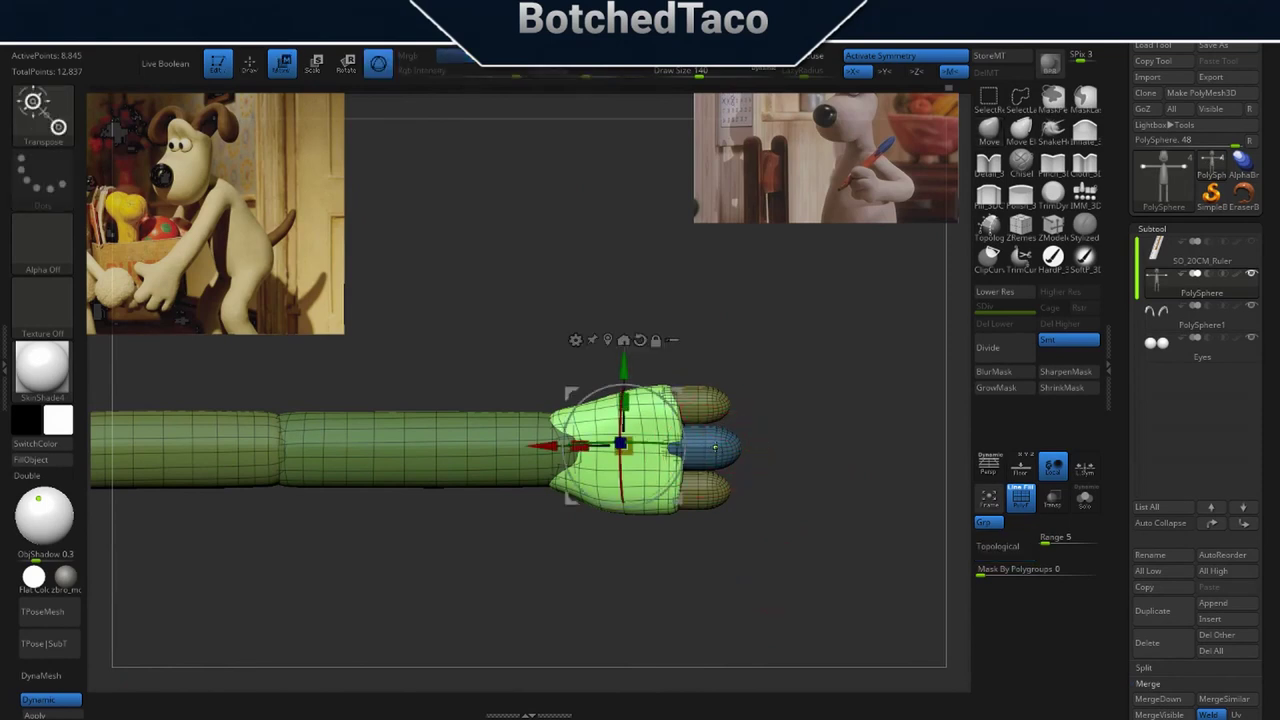
left_click(715, 447, "ctrl")
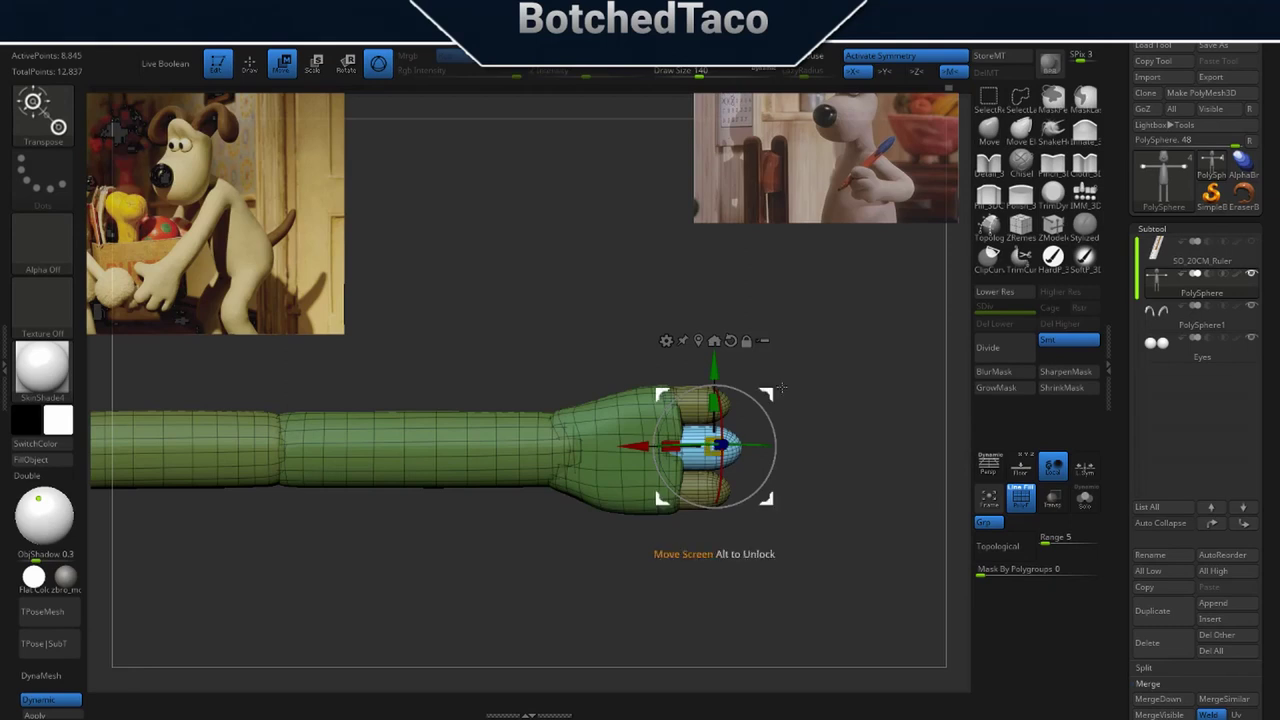
left_click_drag(768, 393, 686, 281, "ctrl")
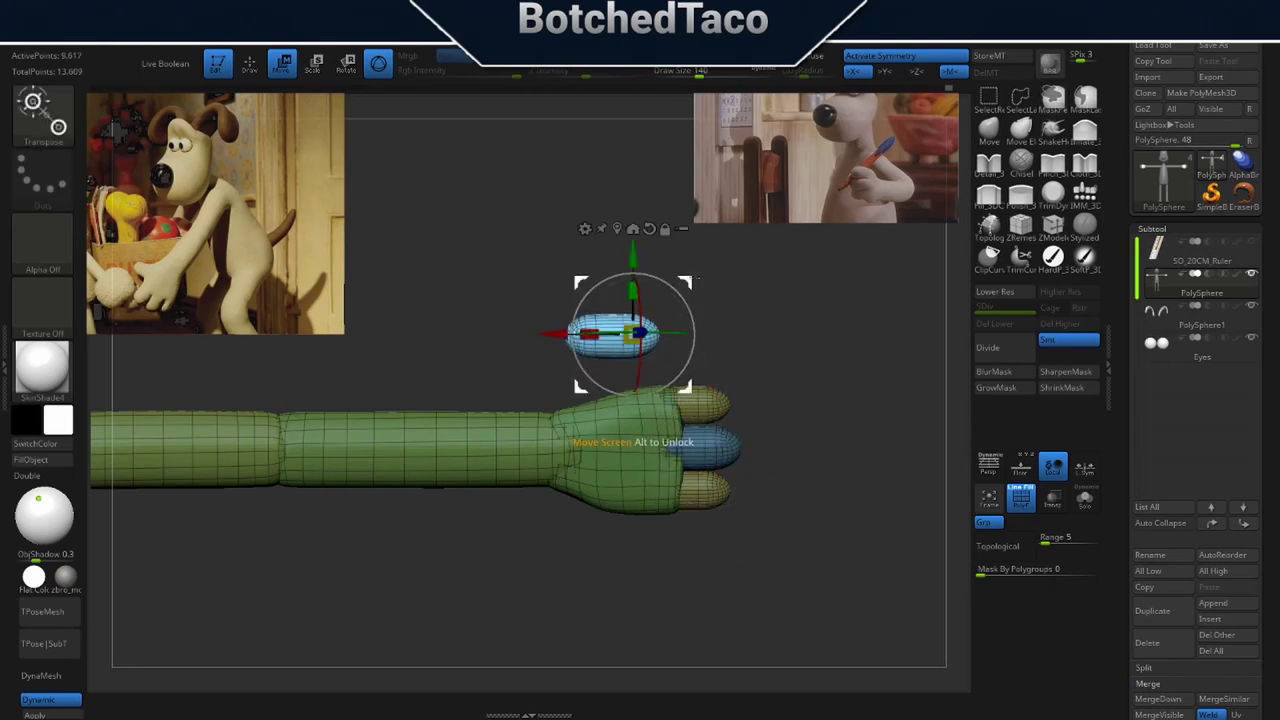
Assign the duplicated finger its own polygroup and mask every other part.
left_click(776, 319, "ctrl")
key("ctrl+w")
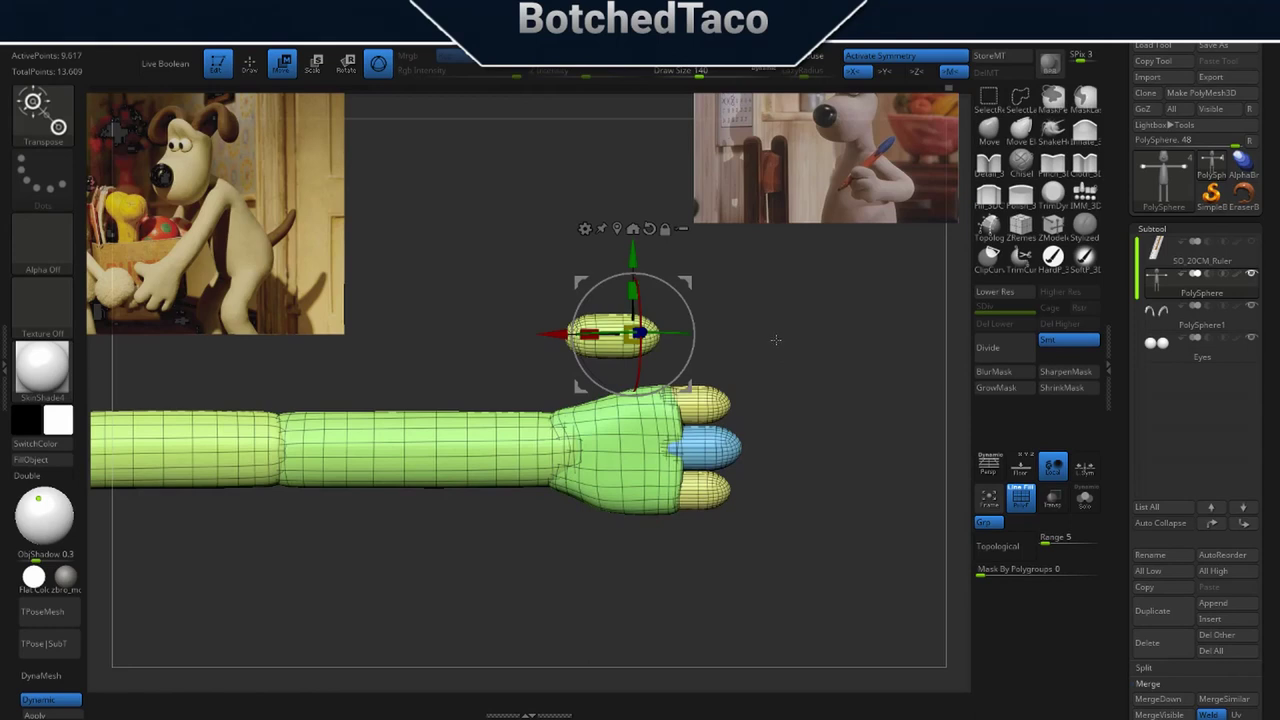
left_click(720, 437, "ctrl")
left_click(613, 326, "ctrl")
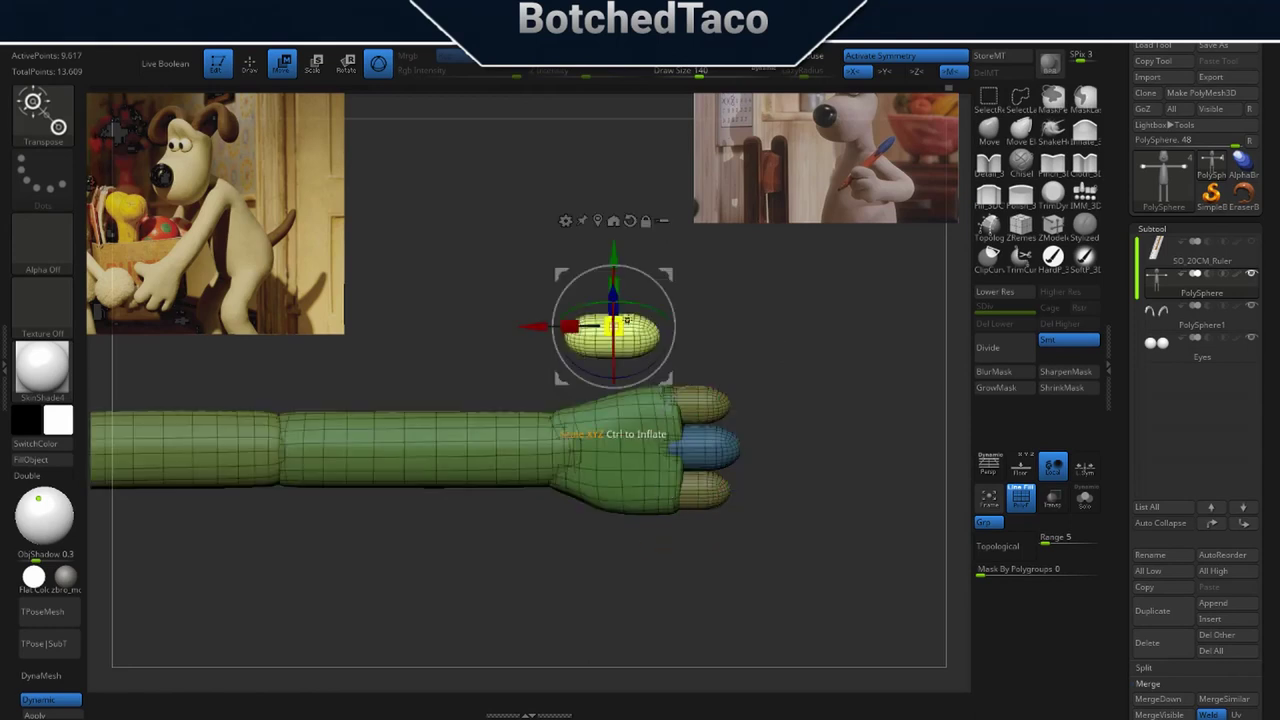
Rotate the duplicated finger to a steep angle and move it onto the palm's upper edge as a thumb.
mouse_move(675, 329)
left_mouse_down()
mouse_move(655, 280)
mouse_move(677, 289)
mouse_move(660, 336)
mouse_move(676, 389)
mouse_move(661, 315)
left_mouse_up()
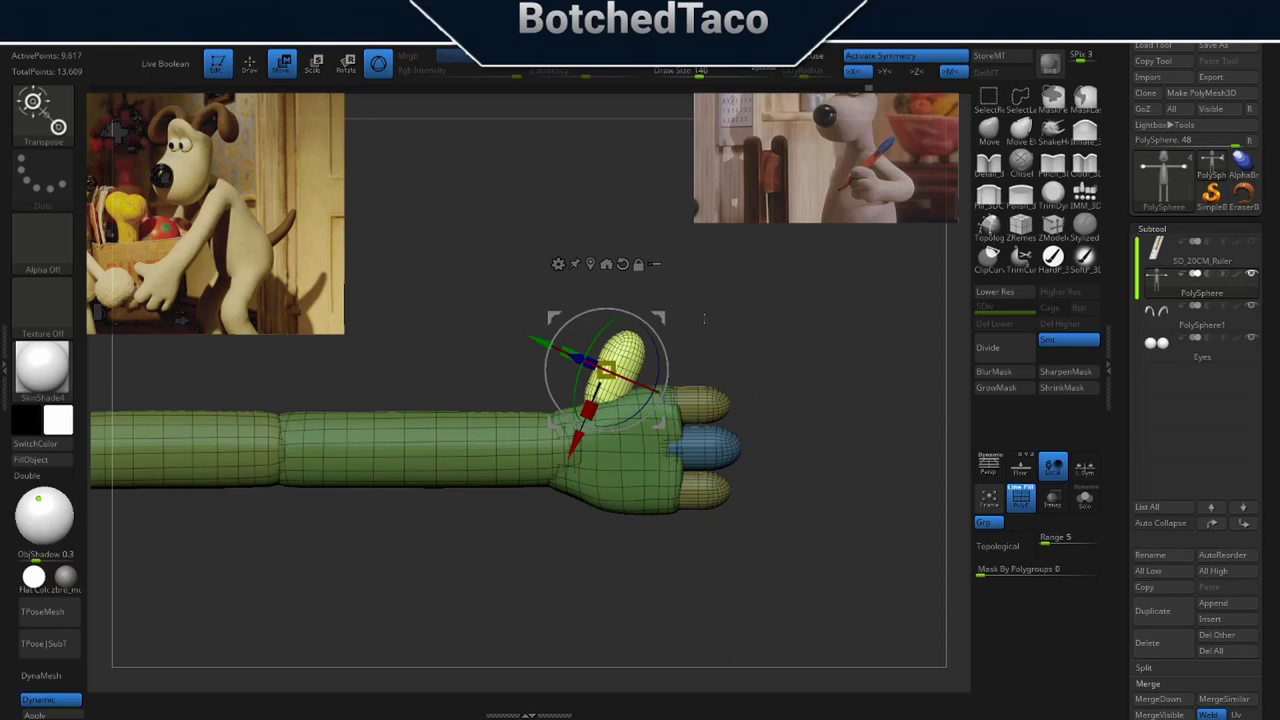
left_click_drag(661, 316, 658, 323)
left_click_drag(703, 337, 714, 481)
left_click_drag(661, 322, 664, 339)
Reset the gizmo's orientation and align the thumb with the palm's thickness as seen from above.
right_click_drag(640, 475, 636, 530)
left_click(624, 287, "alt")
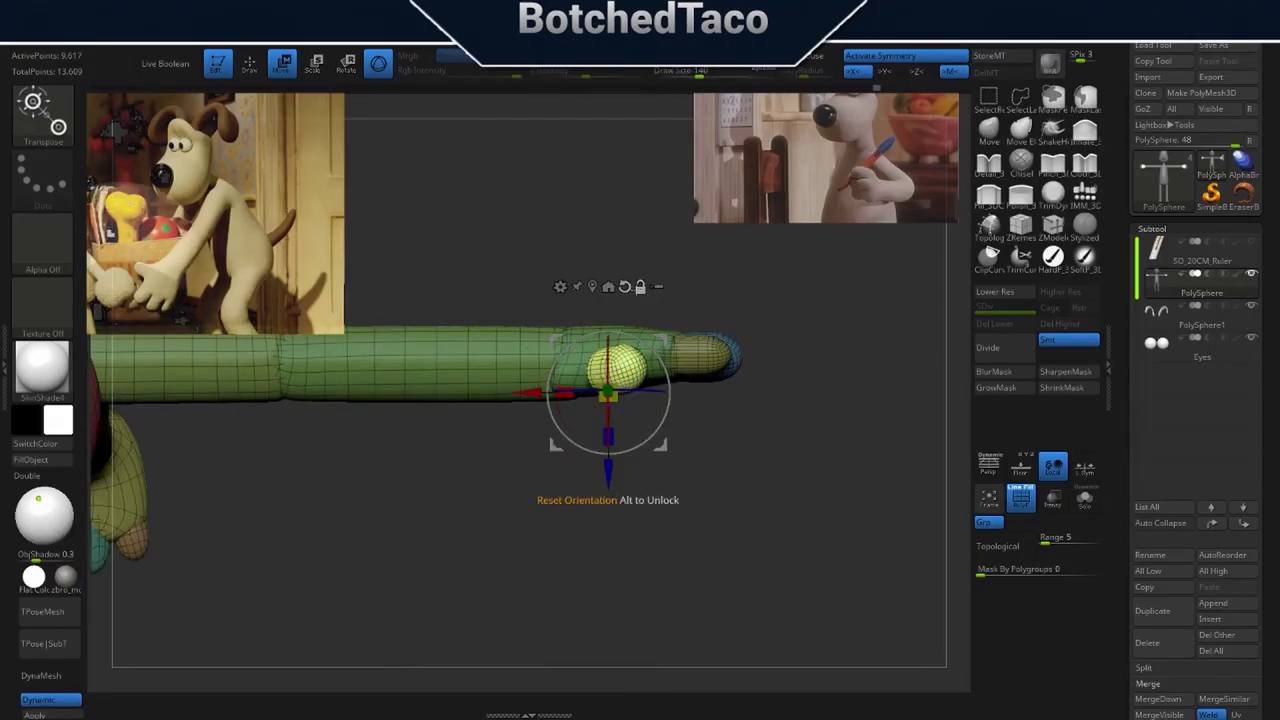
left_click_drag(608, 358, 667, 357)
left_click_drag(702, 455, 706, 297)
left_click_drag(611, 334, 611, 356)
Fine-tune the thumb's position along the palm's upper edge and return to the Move brush.
right_click_drag(604, 357, 70, 220)
right_click_drag(694, 410, 721, 384)
left_click_drag(547, 357, 553, 355)
right_click_drag(610, 362, 836, 353)
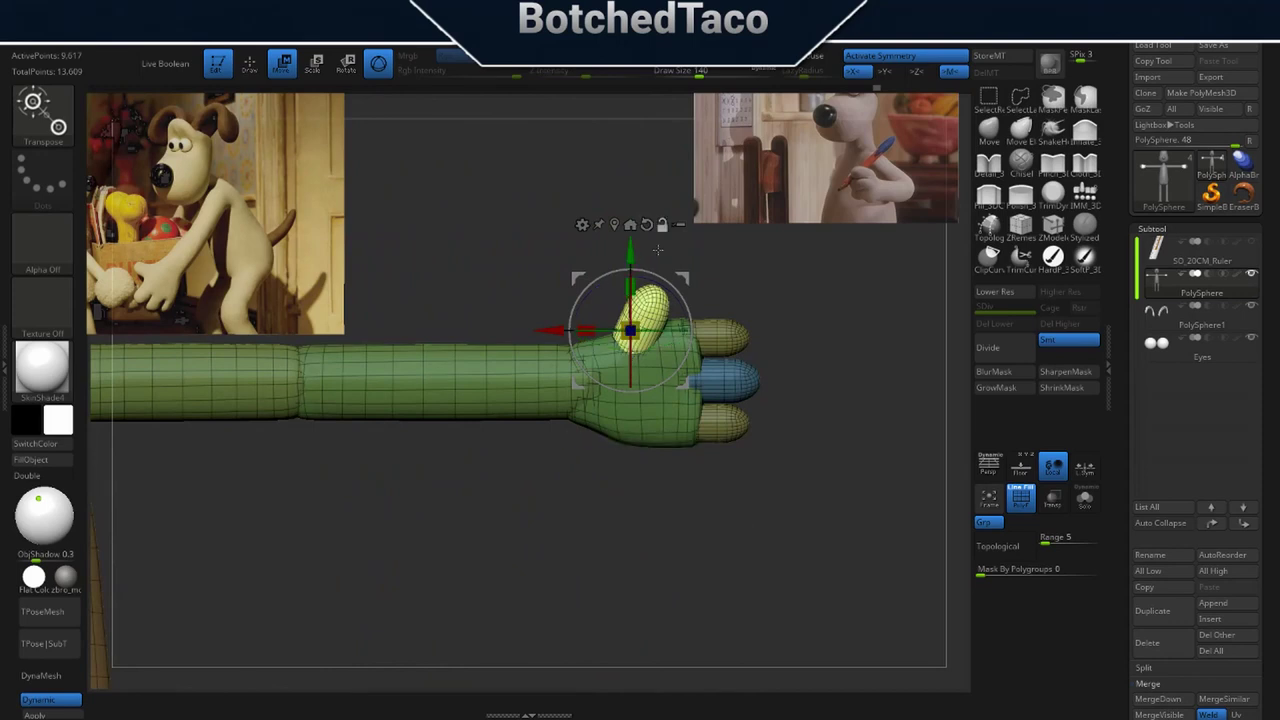
left_click_drag(587, 330, 614, 342)
mouse_move(840, 302)
right_mouse_down()
mouse_move(834, 285)
mouse_move(829, 319)
mouse_move(833, 309)
mouse_move(809, 307)
right_mouse_up()
key("q")
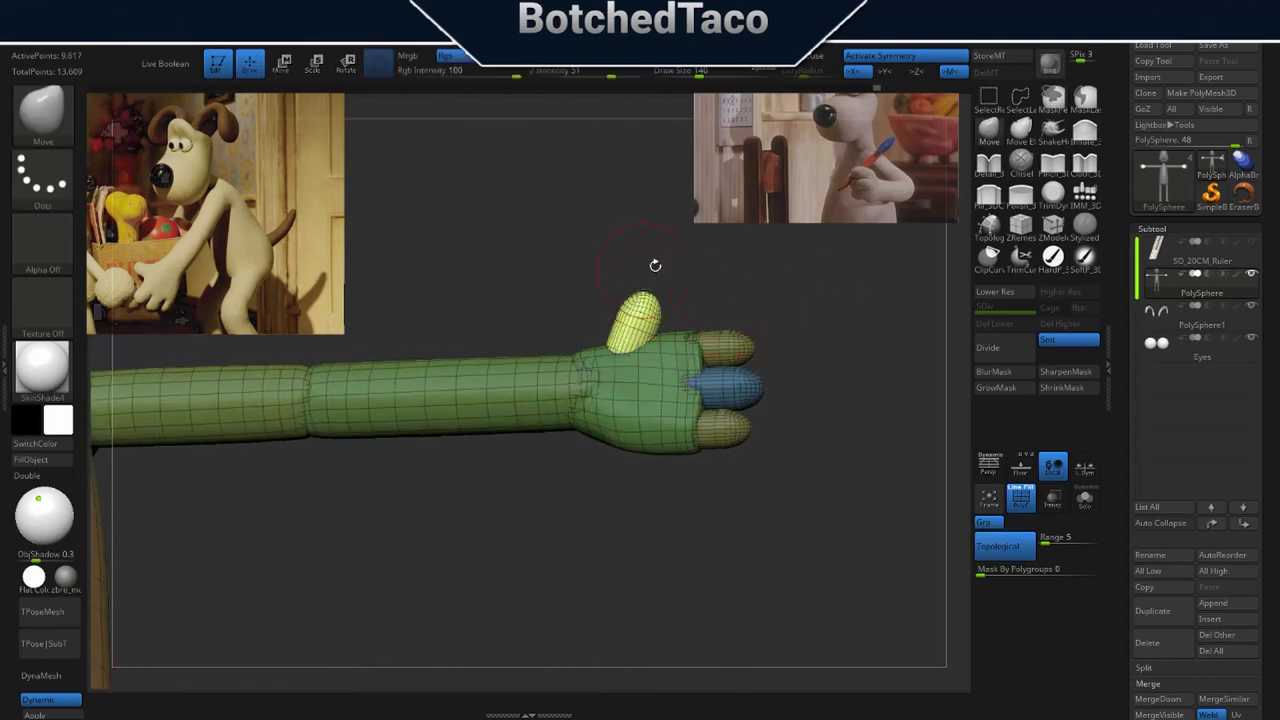
left_click(989, 99)
left_click(942, 129)
right_click_drag(786, 273, 778, 264)
left_click_drag(580, 271, 692, 312, "ctrl+shift")
key("ctrl+z")
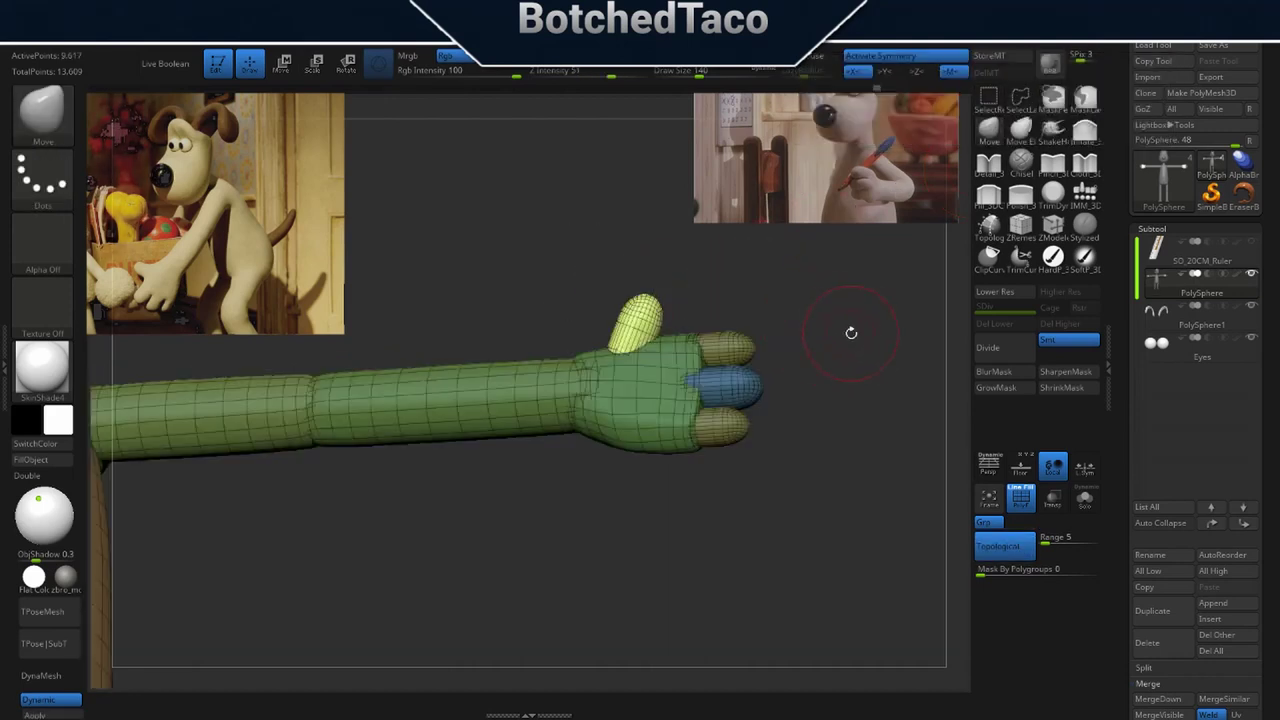
Activate the MaskLasso brush, clear the existing mask and mask the outer half of the thumb.
left_click(1081, 104)
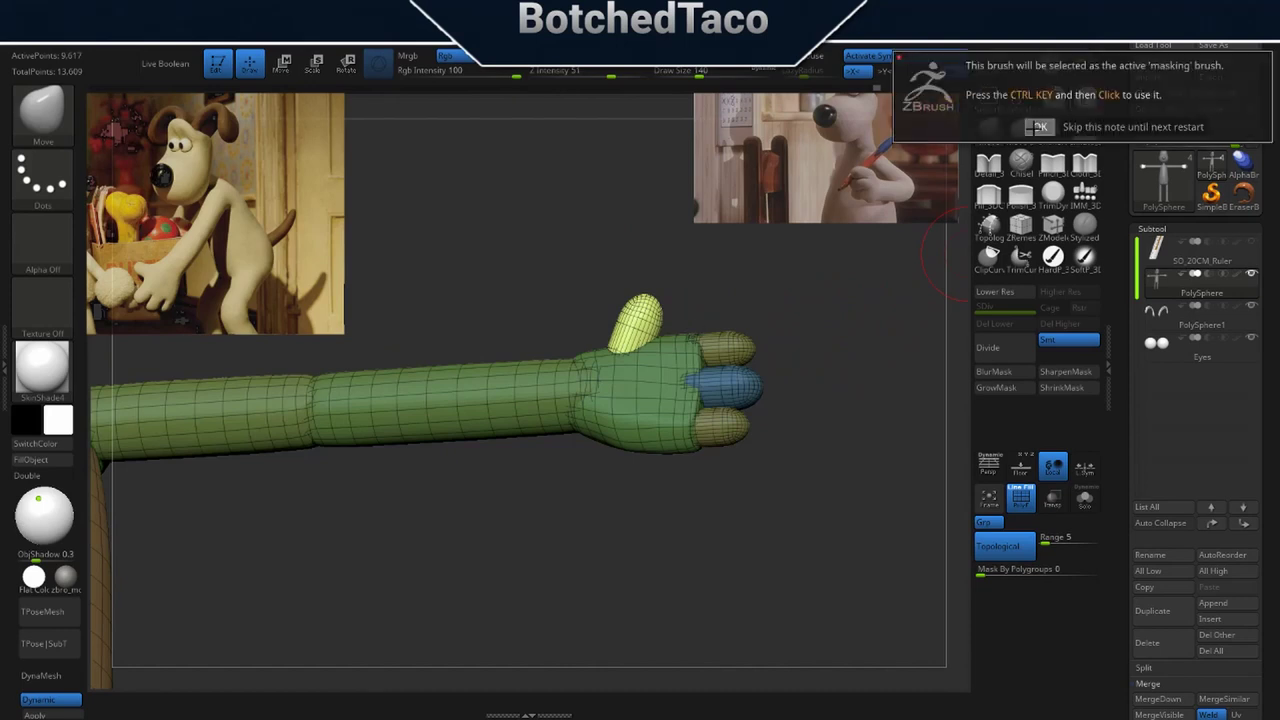
left_click(1041, 127)
mouse_move(612, 300)
left_mouse_down("ctrl")
mouse_move(694, 306)
mouse_move(634, 246)
mouse_move(610, 262)
left_mouse_up("ctrl")
left_click(760, 264, "ctrl")
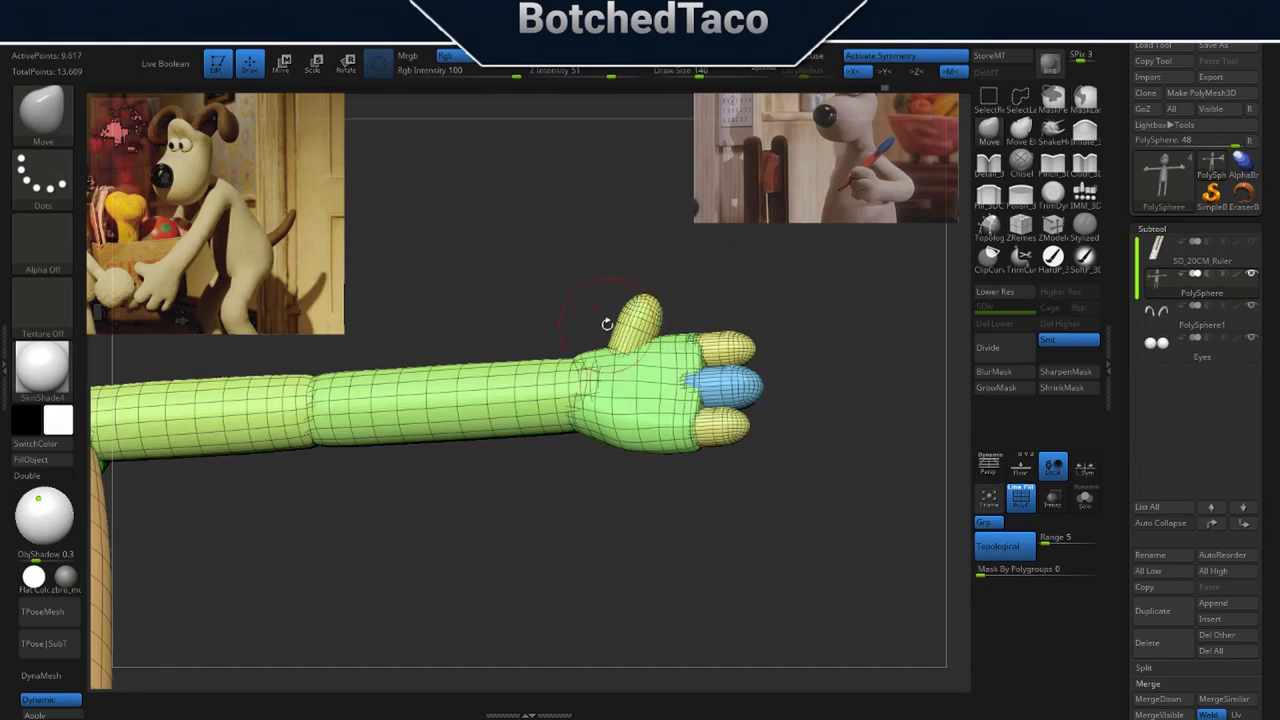
mouse_move(668, 328)
left_mouse_down("ctrl")
mouse_move(609, 268)
mouse_move(608, 290)
left_mouse_up("ctrl")
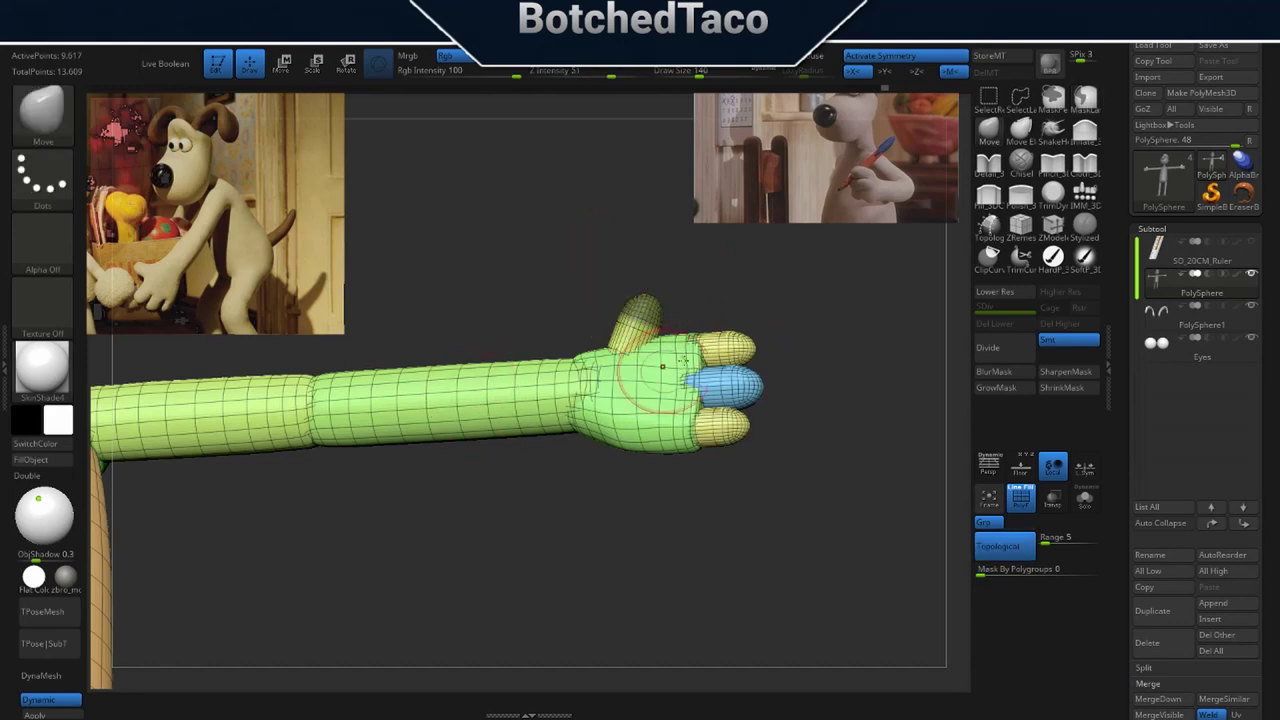
Sharpen the thumb mask, invert it so only the tip is free, and switch to the move gizmo.
key("space")
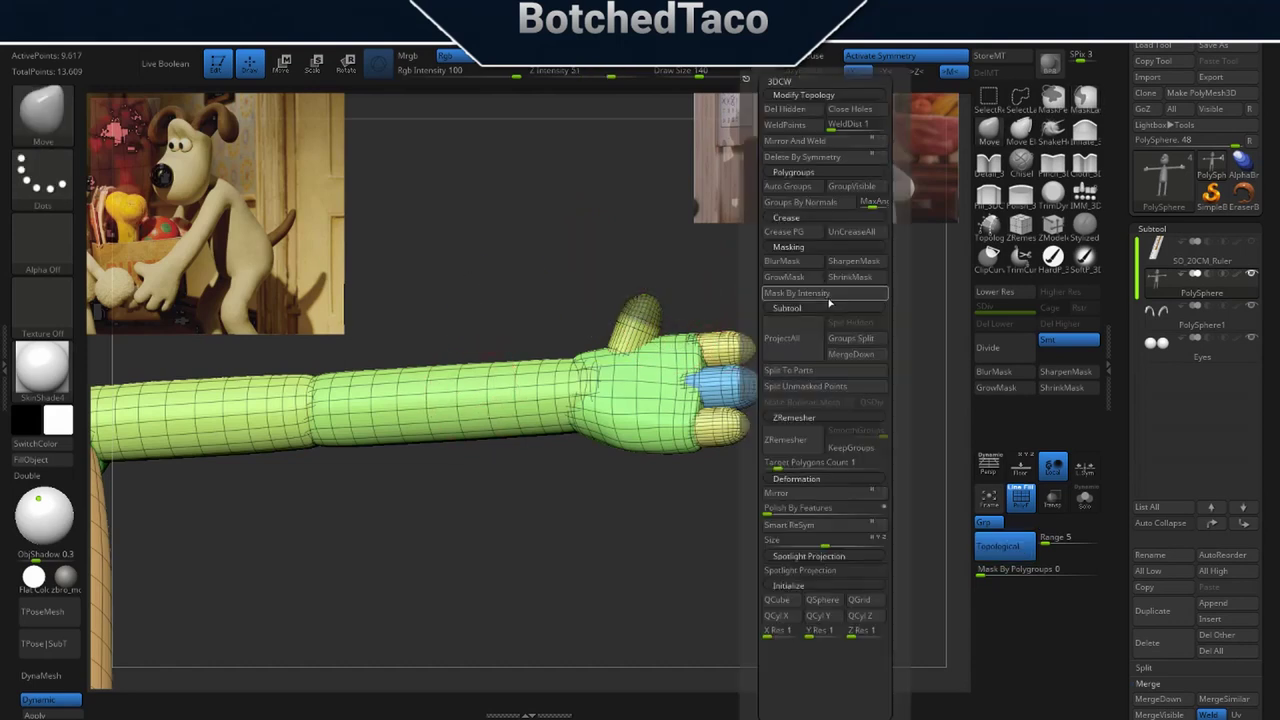
left_click(862, 265)
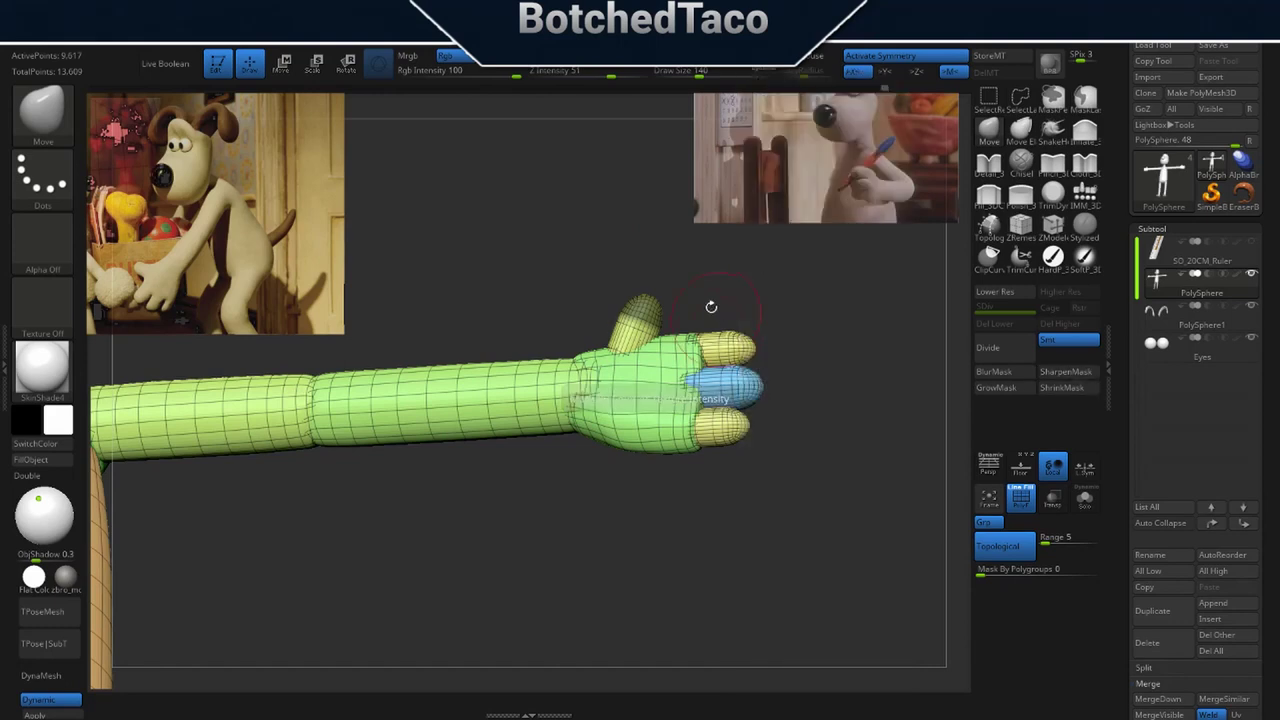
left_click(848, 303, "ctrl")
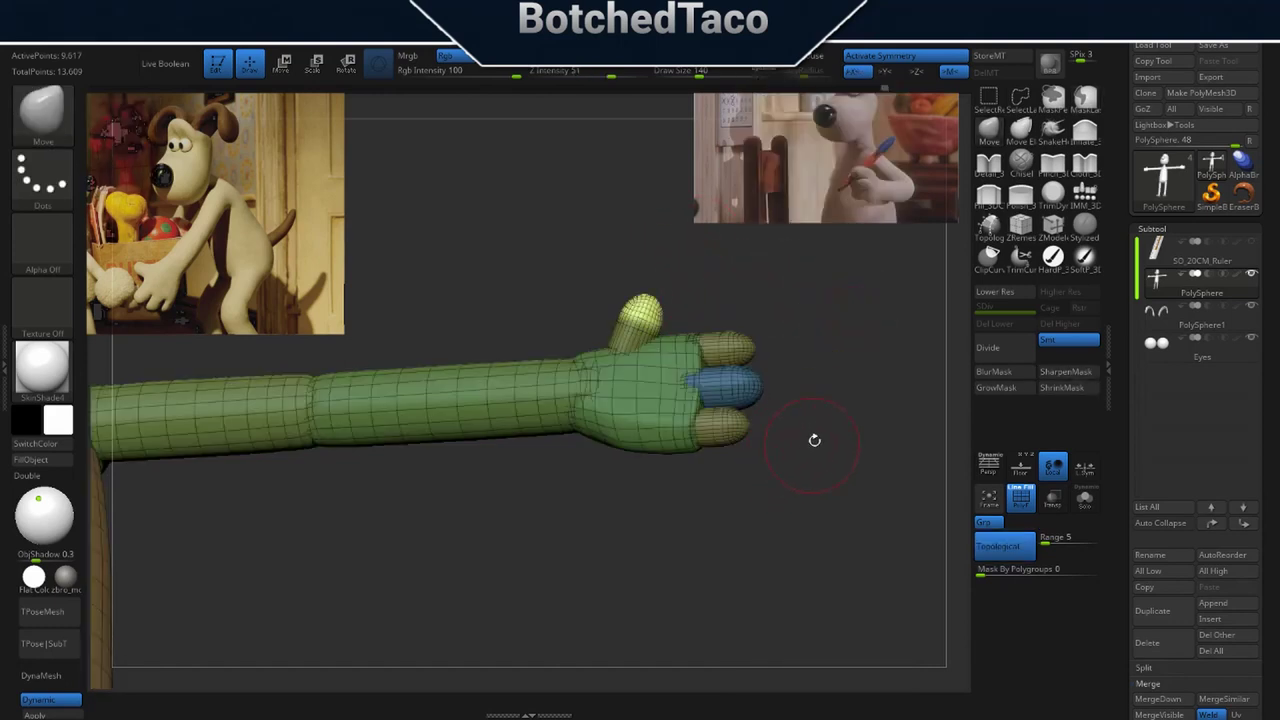
key("w")
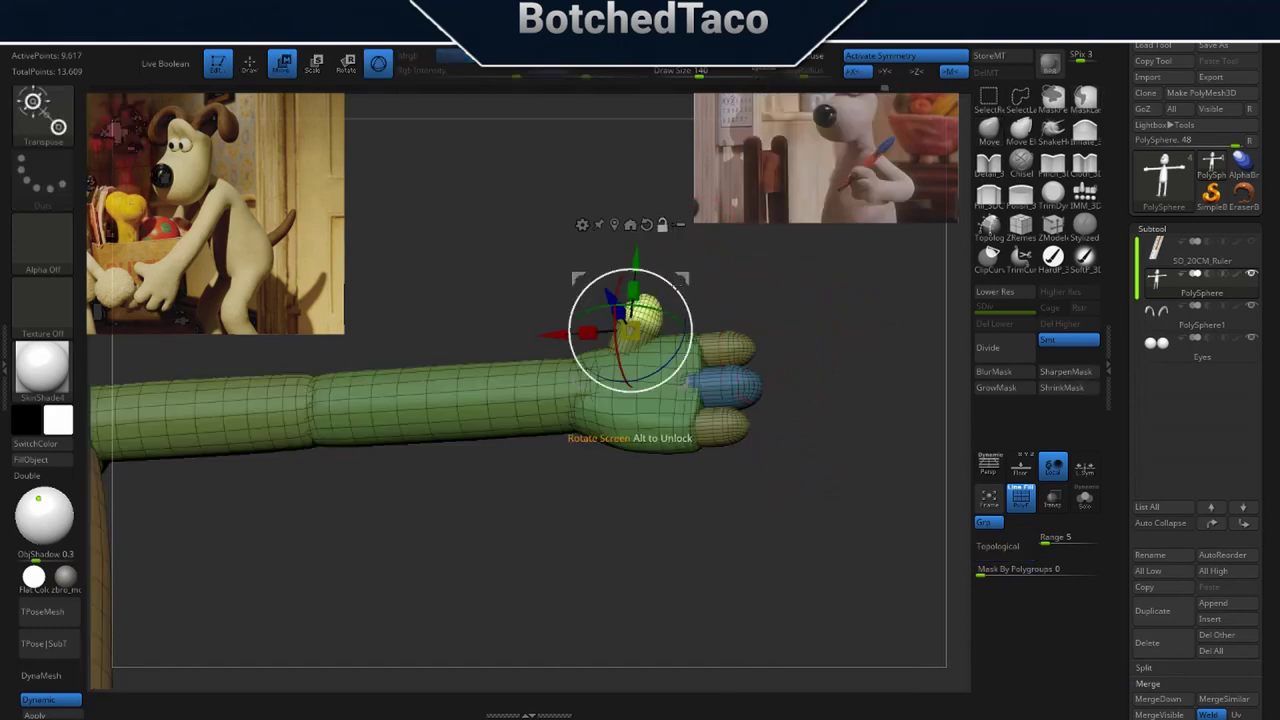
Rotate and shift the unmasked thumb tip to bend the thumb, clear the mask and return to the Move brush.
left_click_drag(738, 291, 599, 378)
left_click_drag(689, 309, 684, 291)
left_click_drag(651, 336, 638, 308)
left_click_drag(658, 255, 665, 238)
left_click_drag(872, 378, 773, 408)
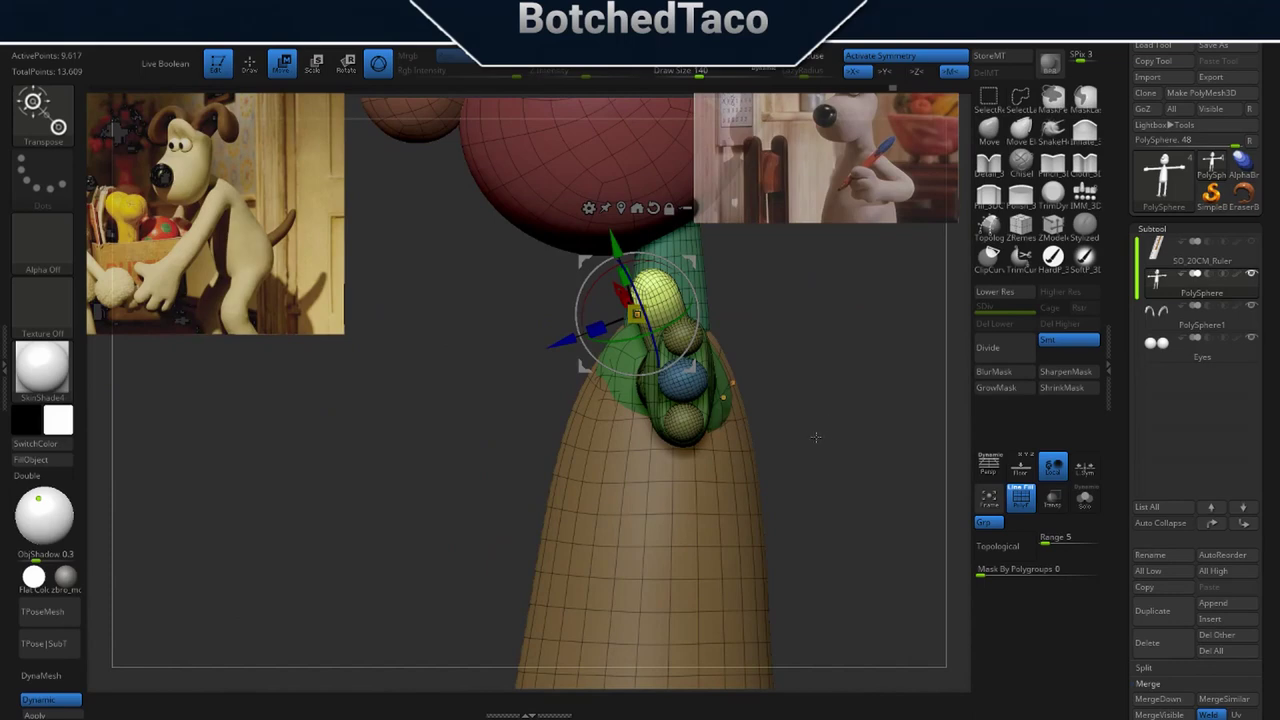
left_click_drag(850, 406, 836, 400, "ctrl")
key("q")
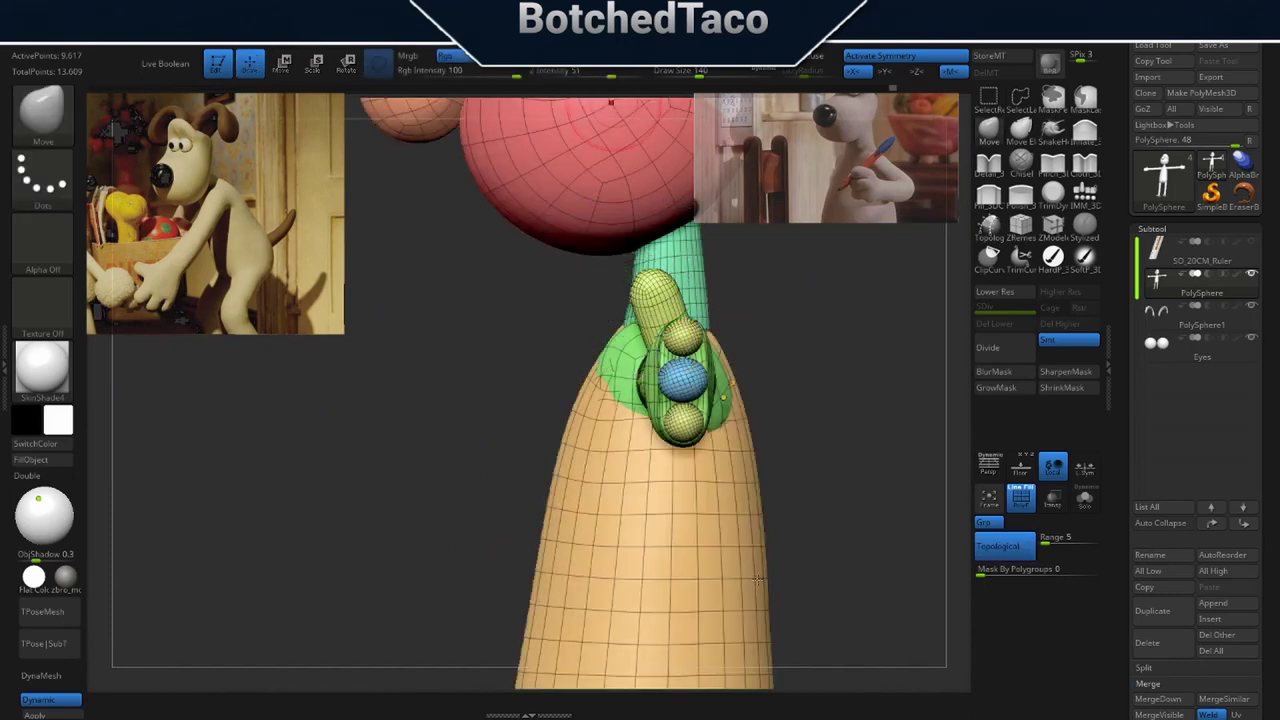
Make the ears the active subtool and set the brush's draw size to 525.
right_click_drag(831, 426, 859, 706, "ctrl")
right_click_drag(768, 428, 853, 416)
key("f")
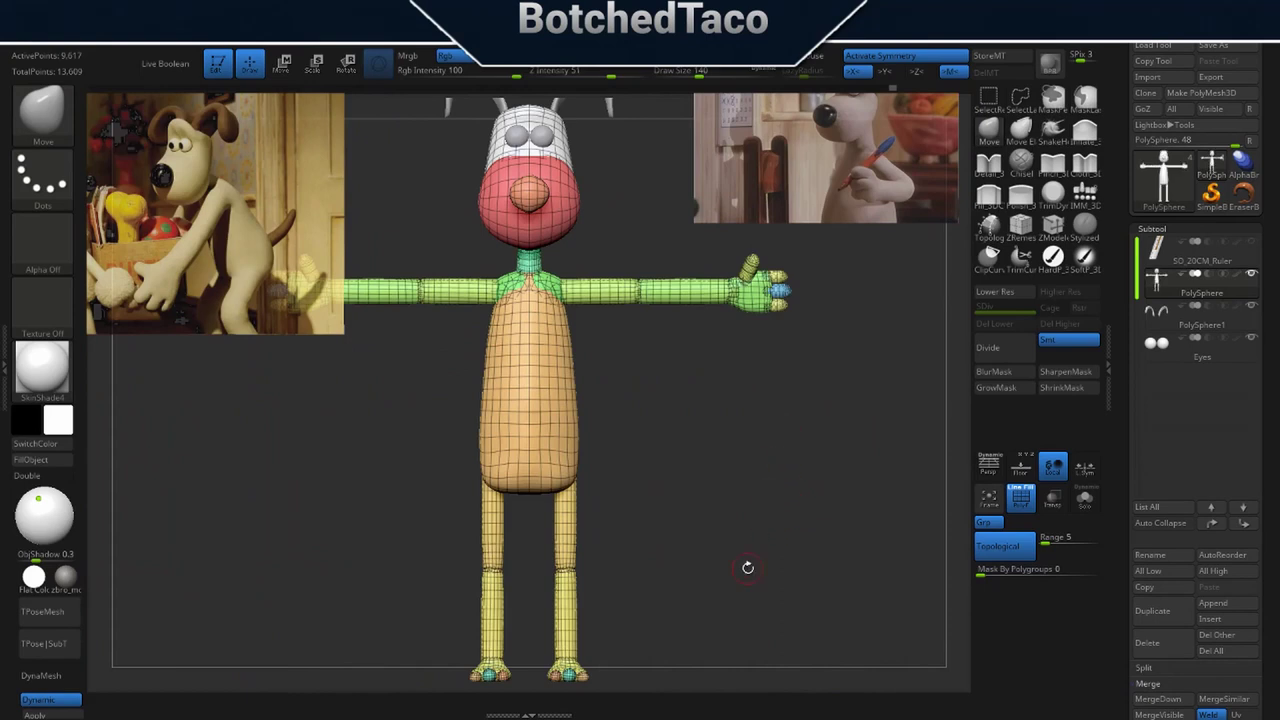
key("f")
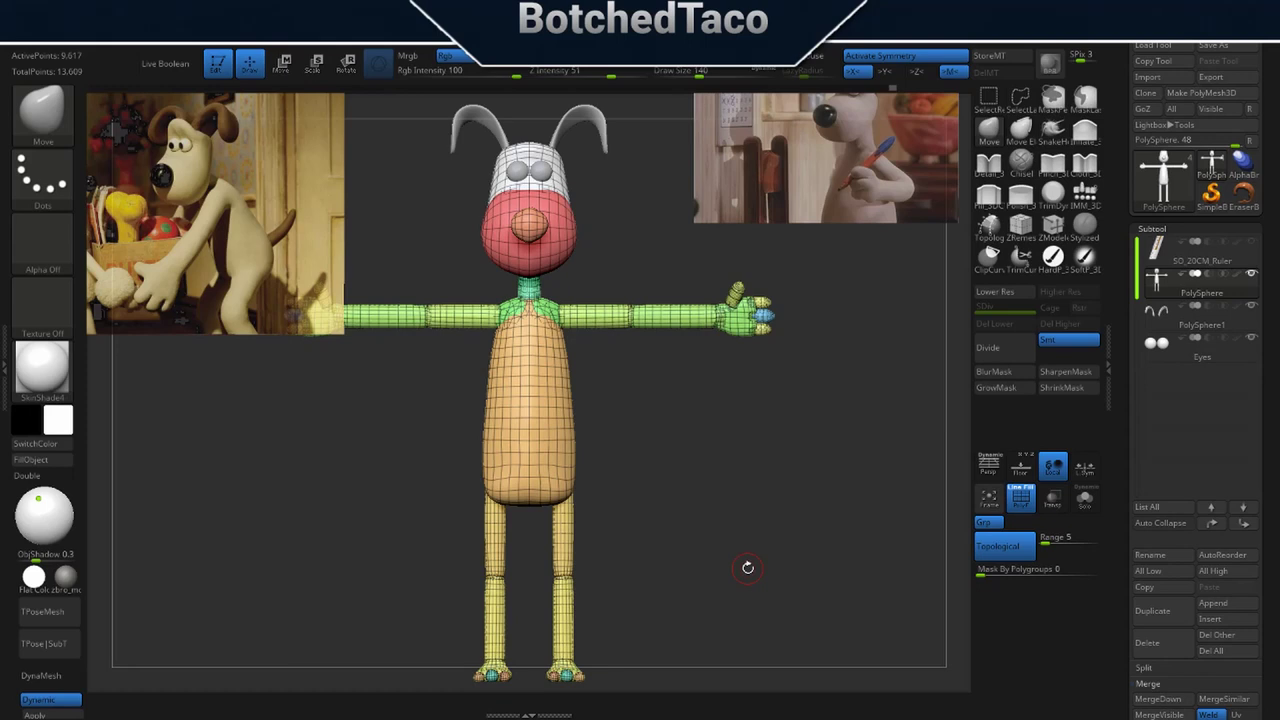
left_click(1164, 316)
right_click_drag(791, 315, 805, 506, "alt")
right_click_drag(737, 338, 823, 390, "ctrl")
right_click_drag(810, 301, 767, 530, "alt")
right_click_drag(815, 410, 815, 458)
mouse_move(765, 518)
right_mouse_down()
mouse_move(826, 506)
mouse_move(733, 494)
right_mouse_up()
key("s")
left_click_drag(728, 494, 765, 493)
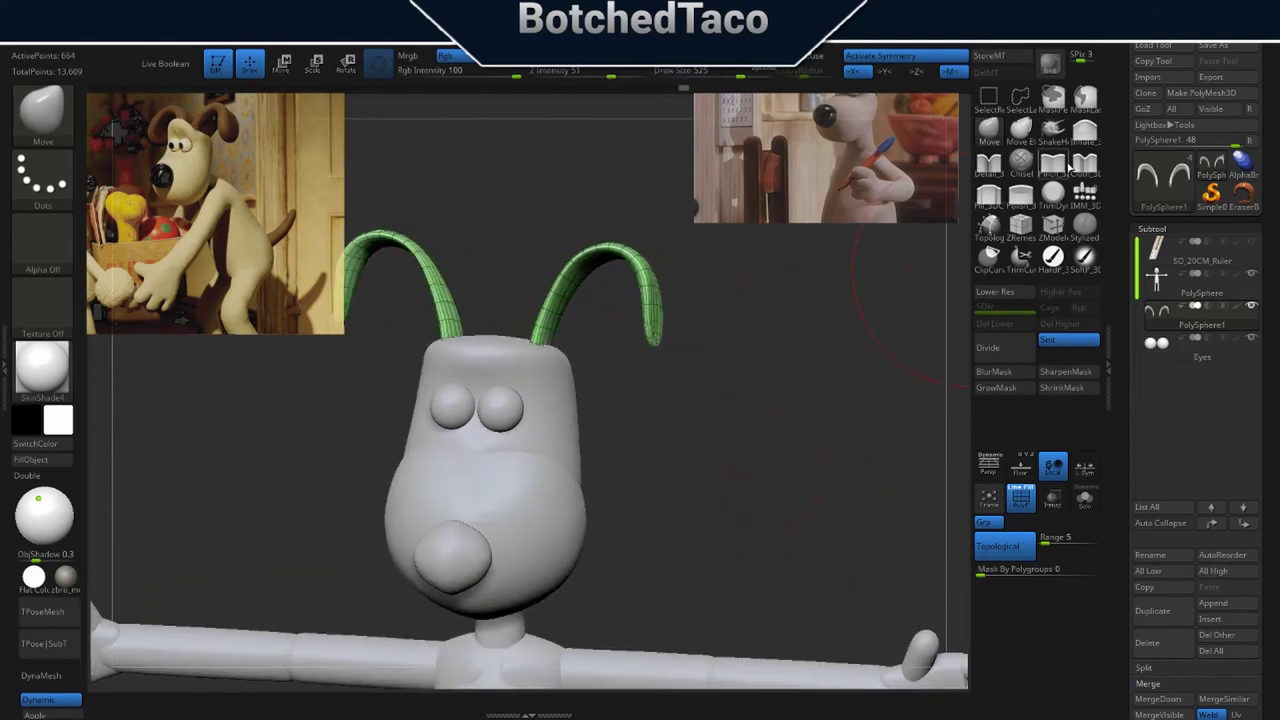
Thicken the ears with the Inflate brush, especially near their bases, and smooth the drooping ends.
left_click(1085, 131)
mouse_move(556, 300)
left_mouse_down()
mouse_move(586, 260)
mouse_move(652, 309)
mouse_move(654, 328)
left_mouse_up()
mouse_move(690, 416)
left_mouse_down()
mouse_move(727, 437)
mouse_move(722, 448)
left_mouse_up()
left_click_drag(549, 312, 541, 342)
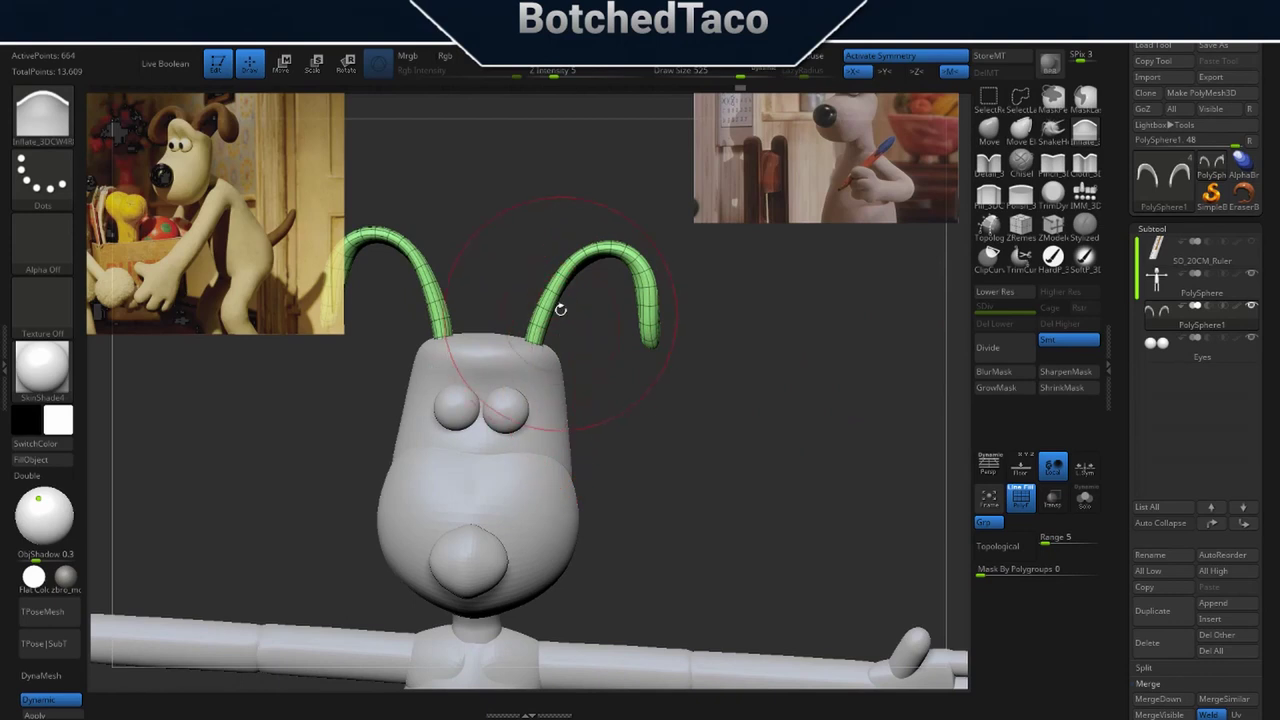
left_click_drag(656, 334, 652, 299, "shift")
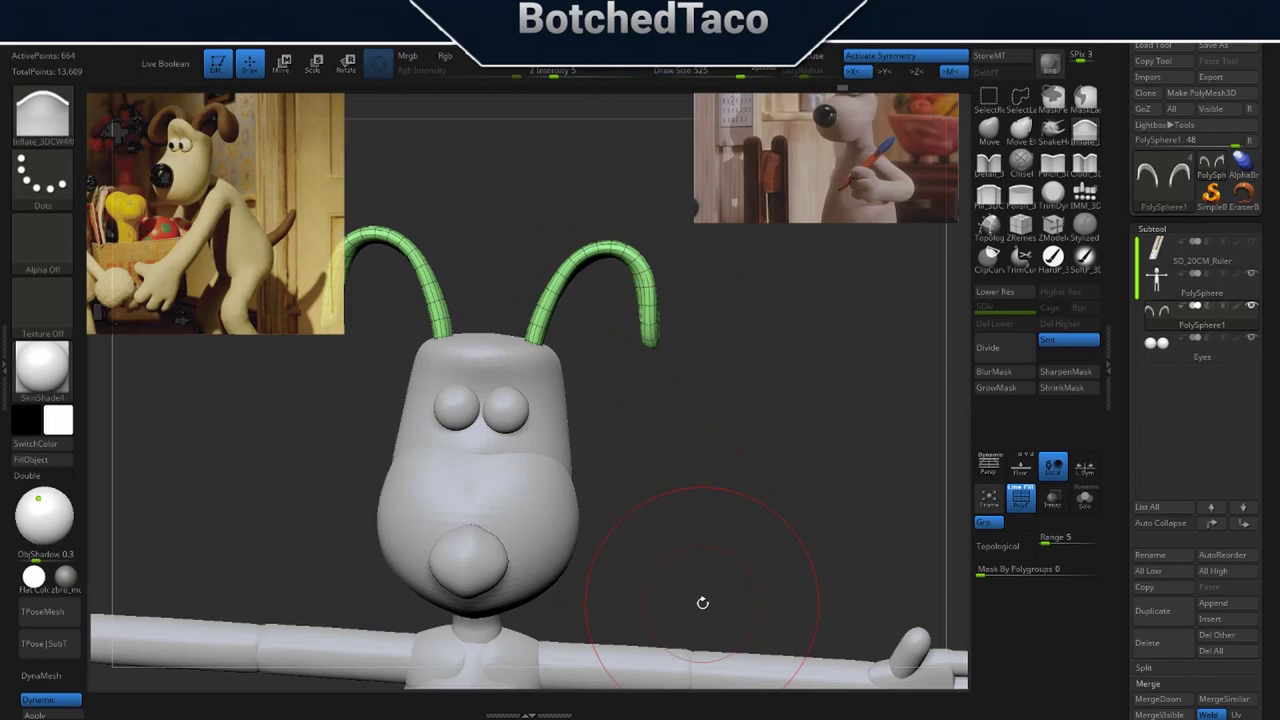
left_click_drag(551, 307, 525, 355)
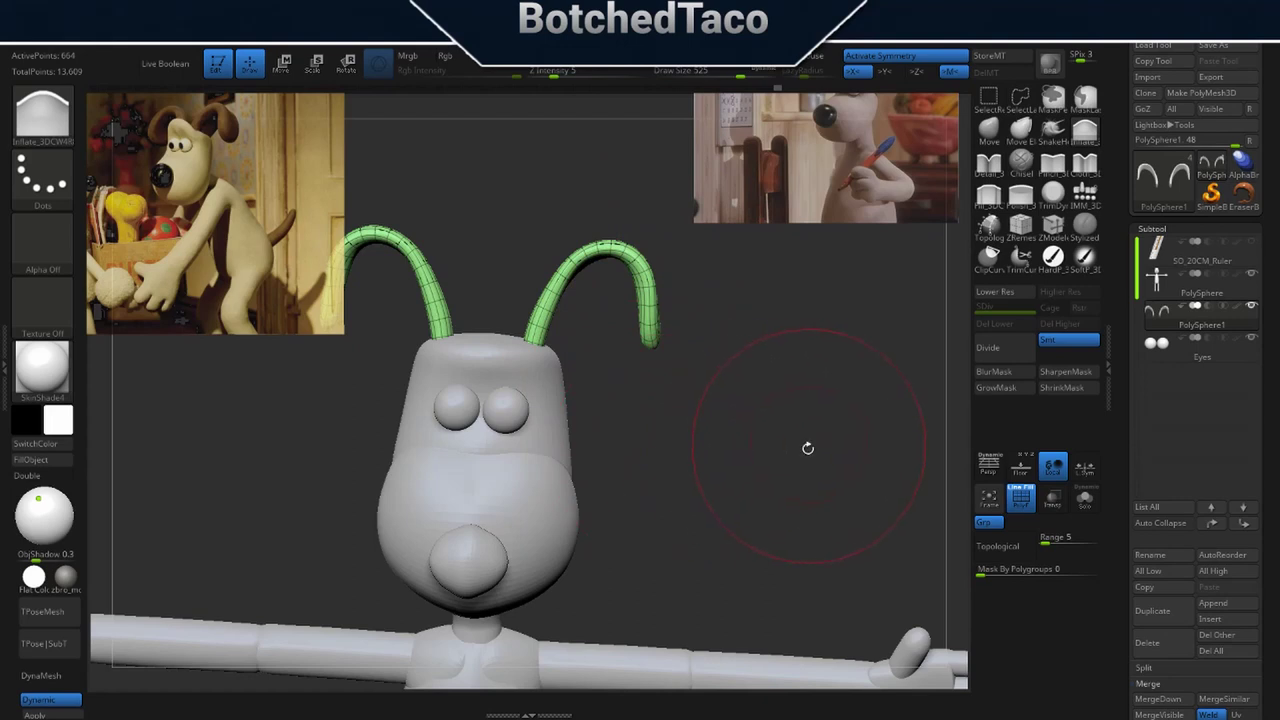
key("f")
key("f")
left_click_drag(851, 485, 857, 428, "shift")
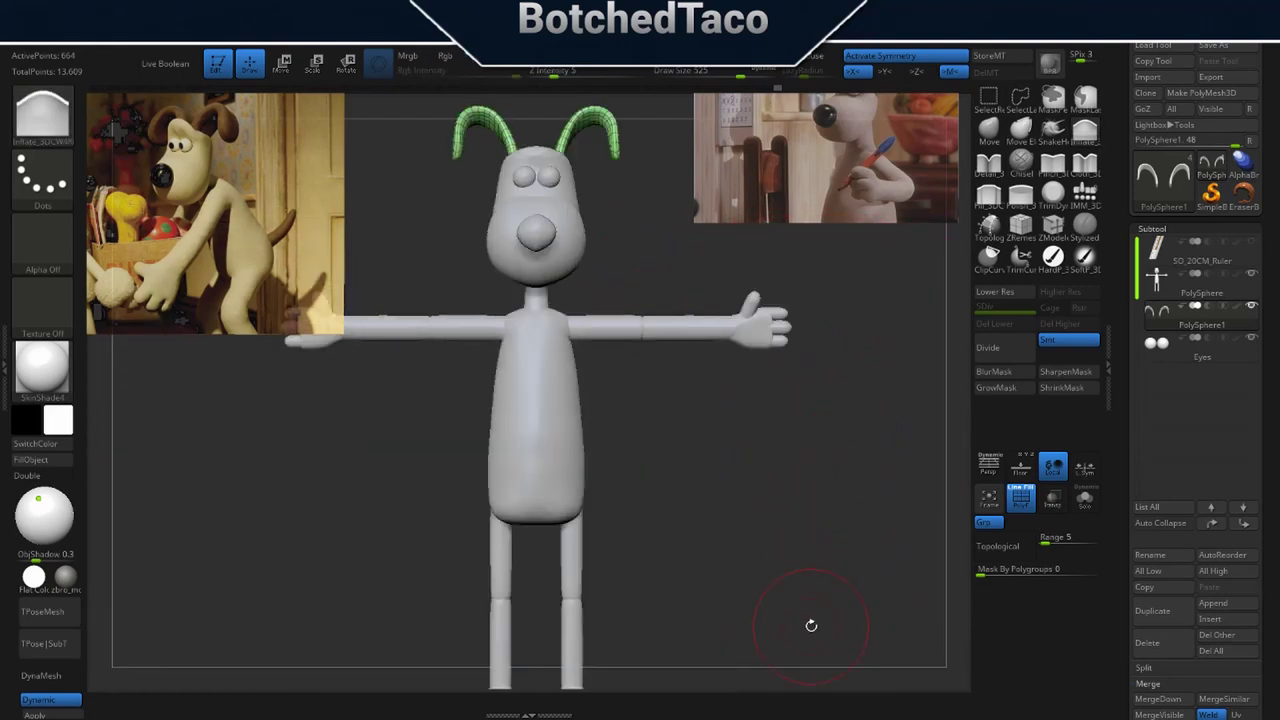
key("f")
key("f")
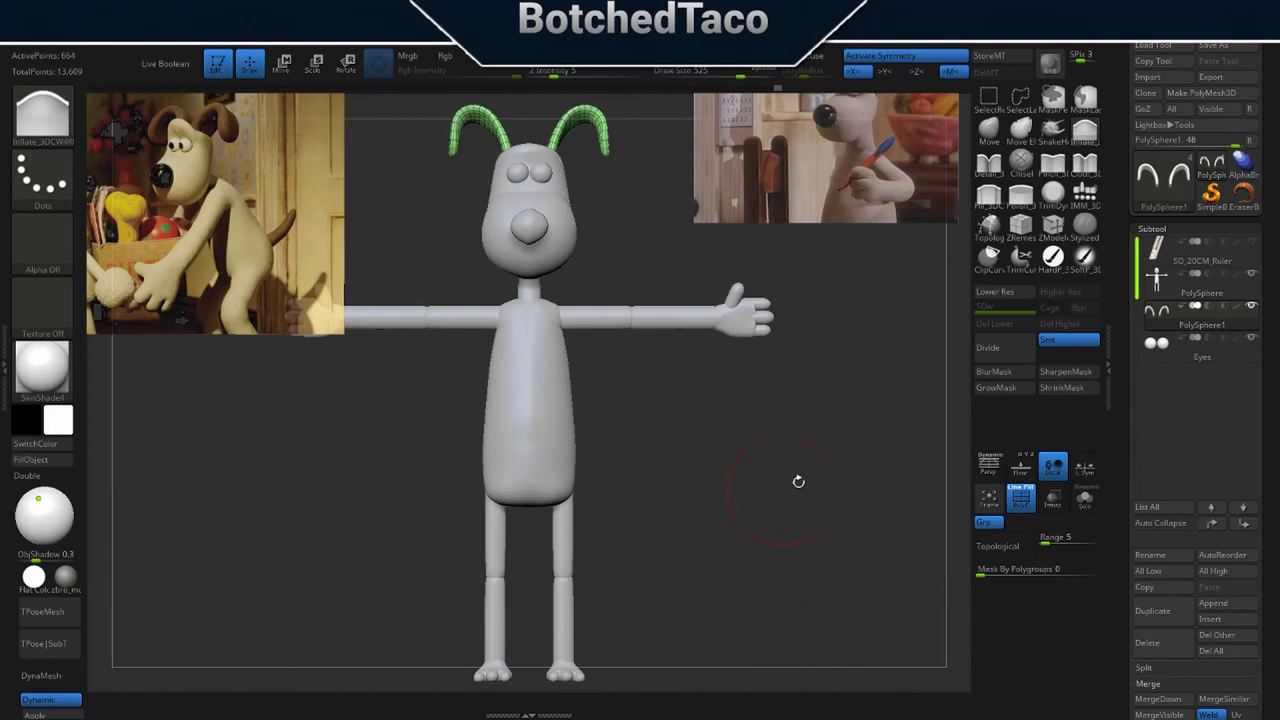
Make the body subtool active, hide the nose polygroup and delete the hidden geometry.
left_click(1160, 292)
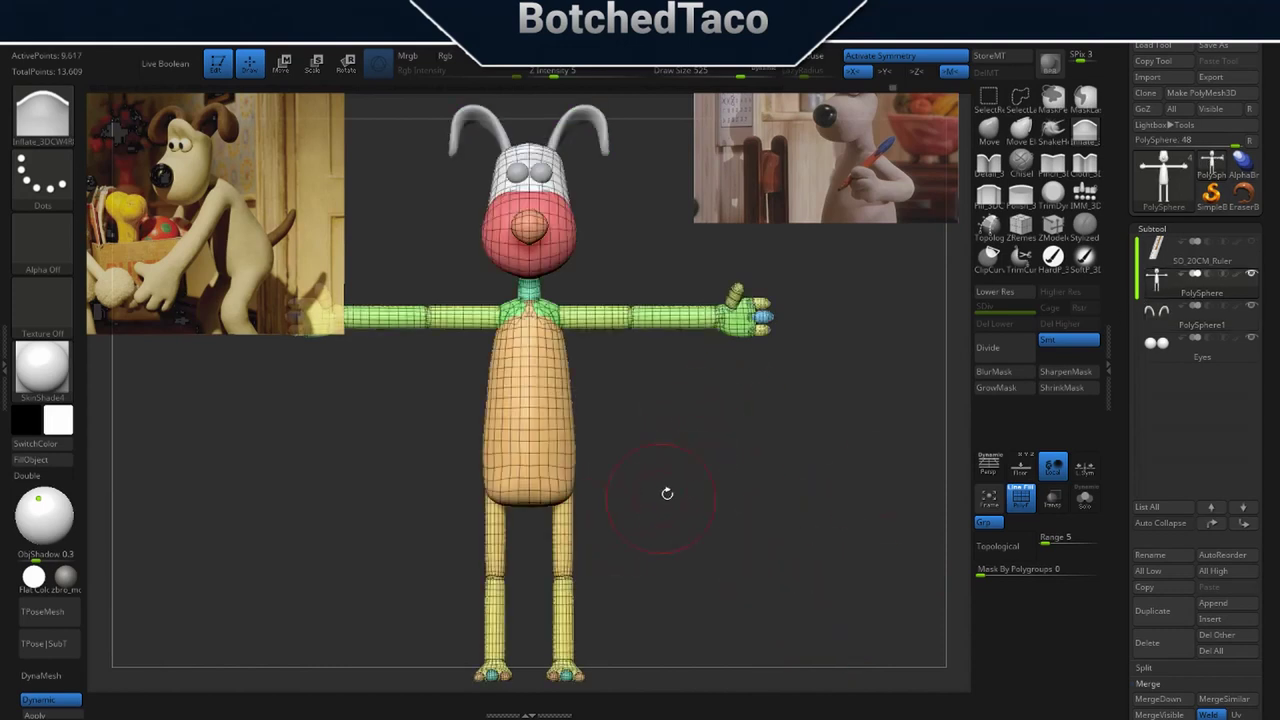
key("w")
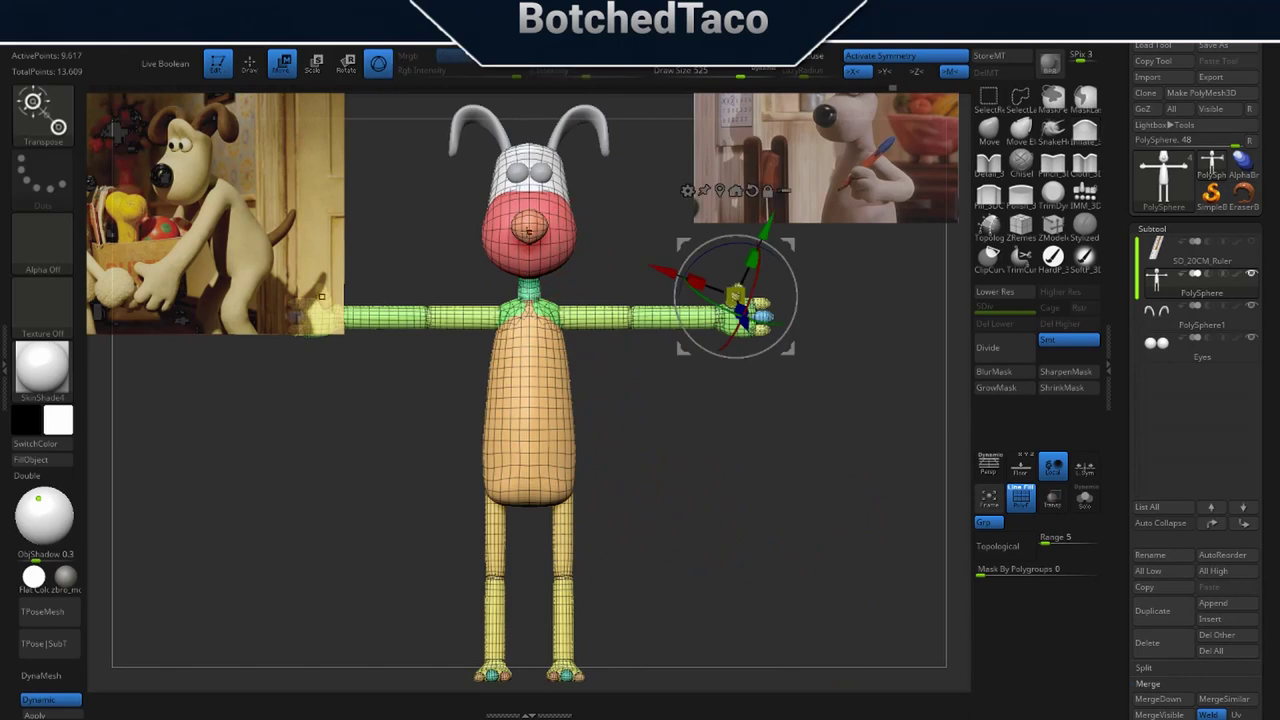
key("q")
left_click(529, 230, "ctrl+shift")
left_click(529, 231, "ctrl+shift")
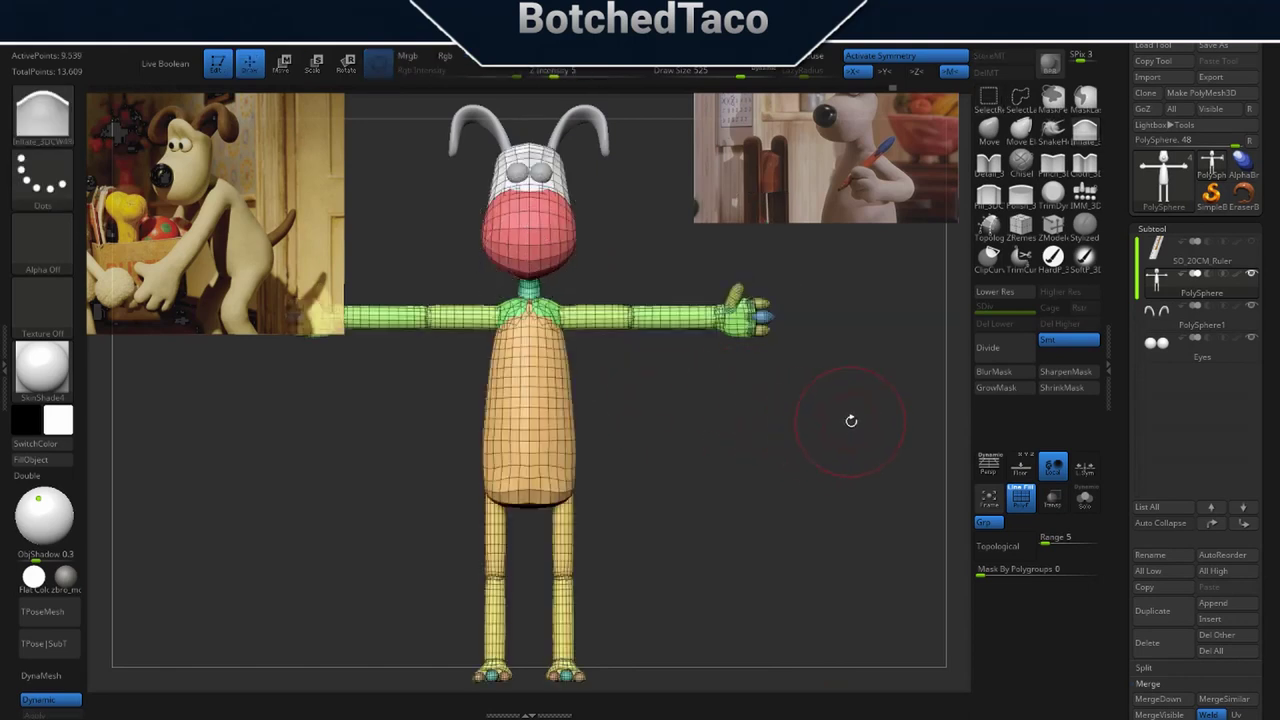
key("space")
left_click(816, 113)
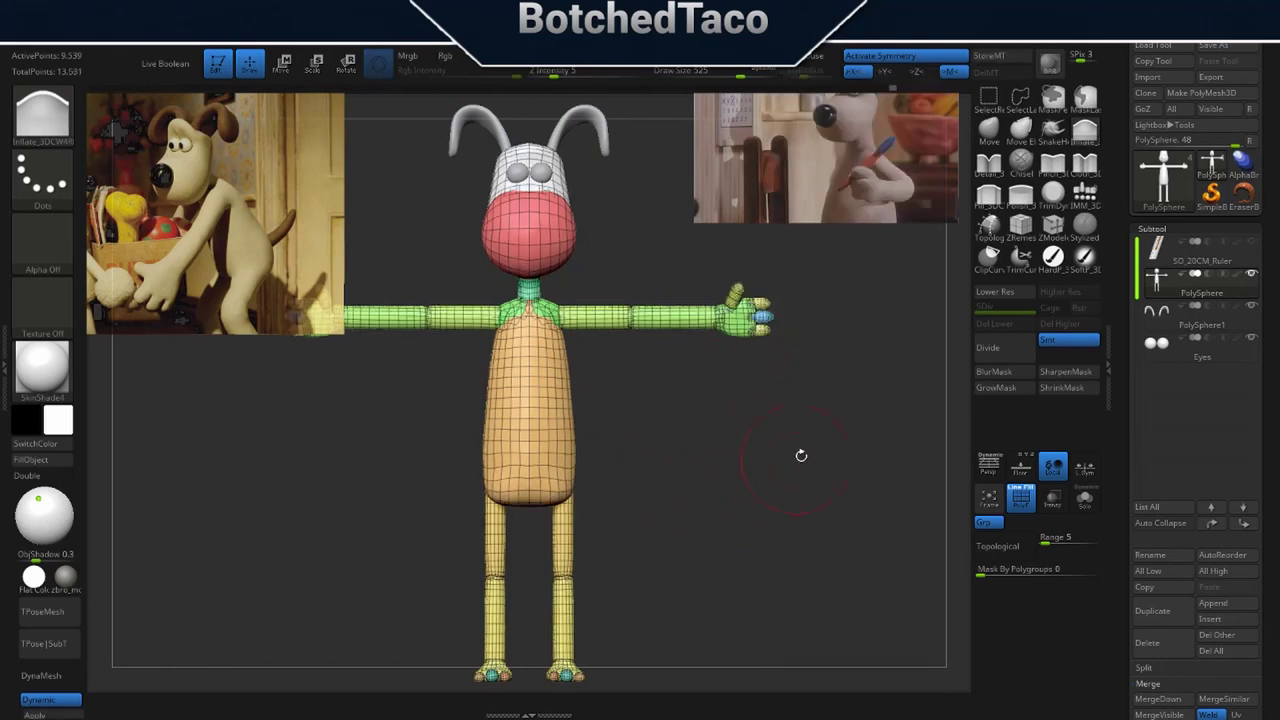
Insert a QuadSphere-2 mesh on the front of the muzzle as a new nose and prepare its move gizmo.
left_click(1085, 197)
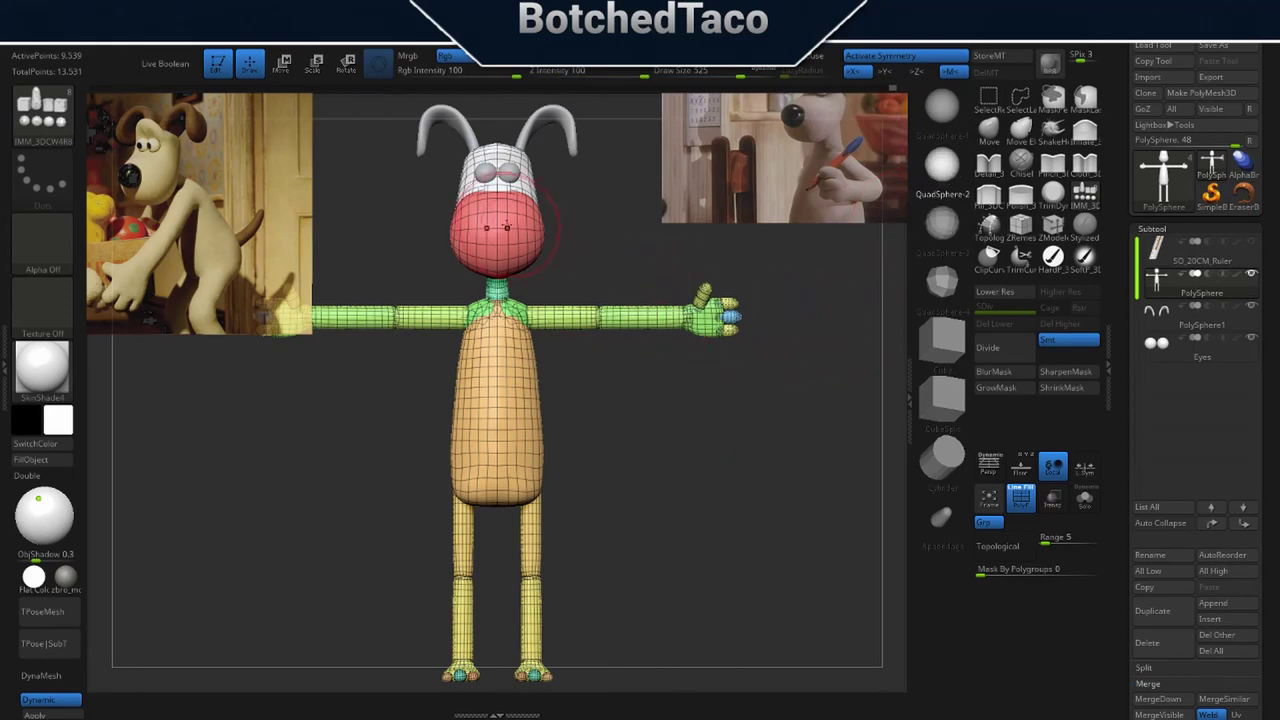
mouse_move(497, 230)
left_mouse_down()
mouse_move(499, 246)
mouse_move(511, 242)
left_mouse_up()
left_click_drag(711, 359, 663, 403)
key("w")
left_click(515, 121, "alt")
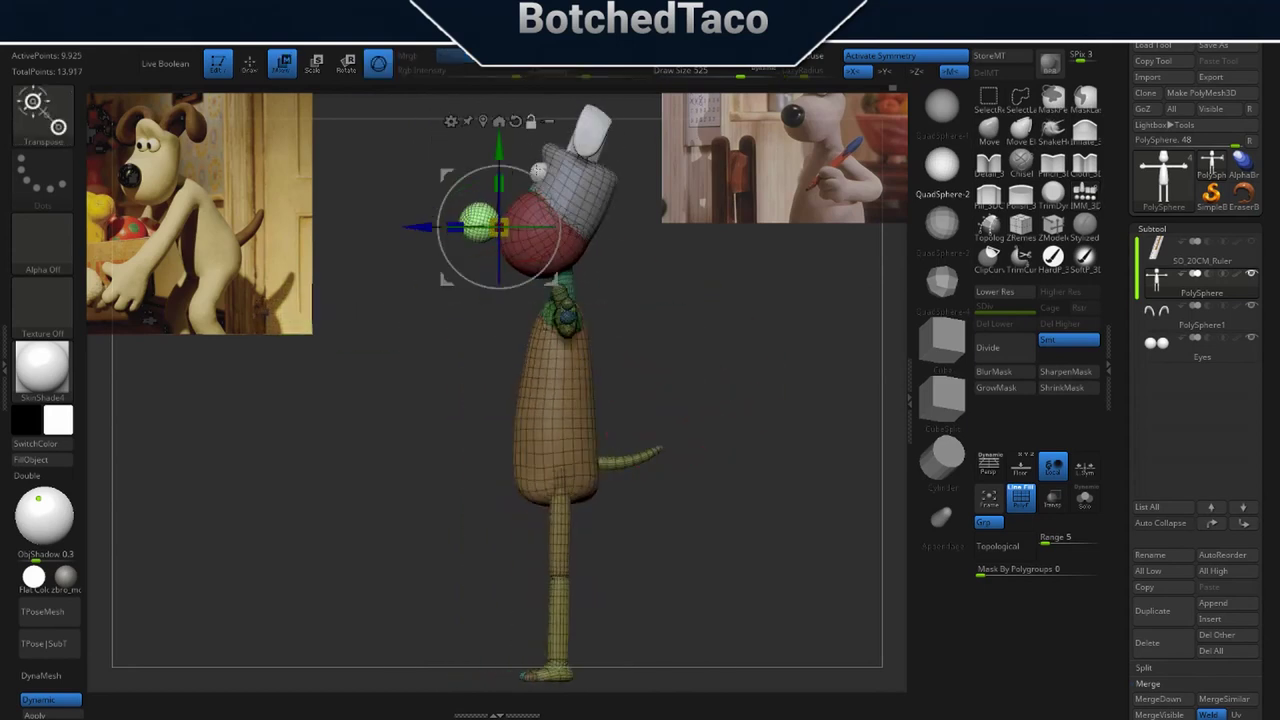
Adjust the new nose's size, depth and height from the side so it sits against the muzzle, and return to draw mode.
left_click_drag(418, 228, 430, 228)
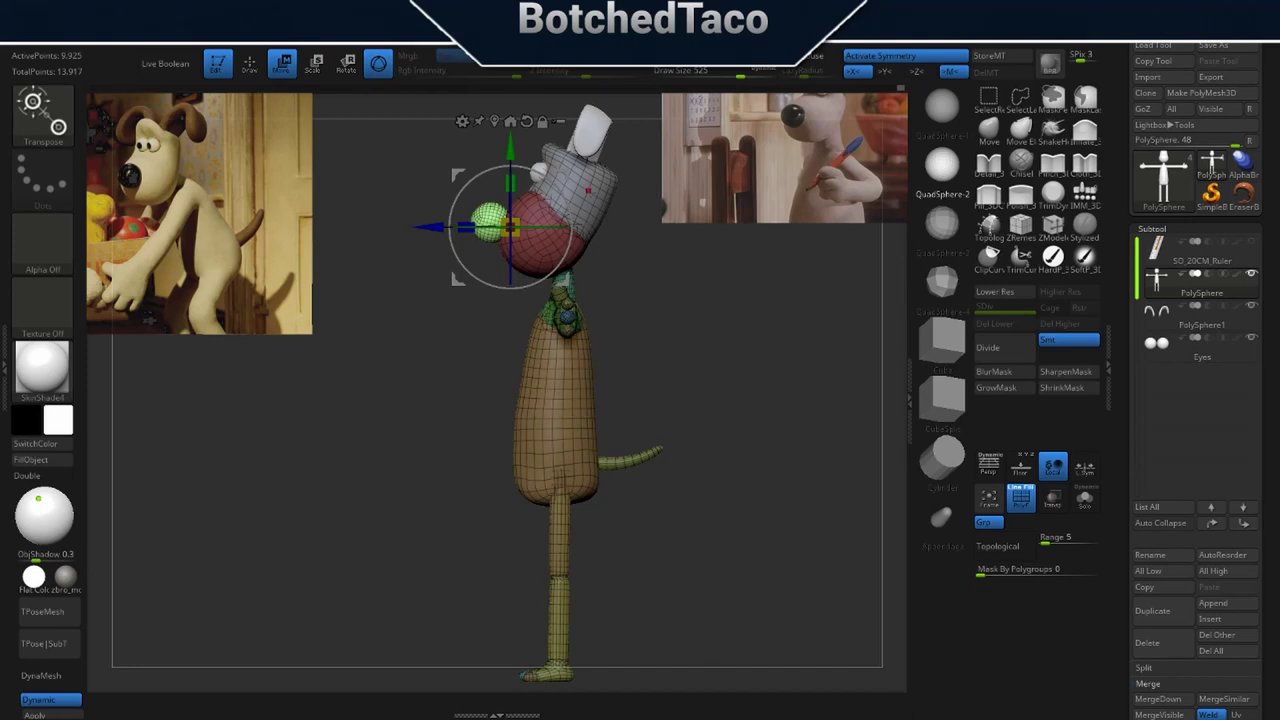
left_click_drag(510, 147, 510, 150)
left_click_drag(426, 231, 423, 232)
left_click_drag(507, 231, 491, 257)
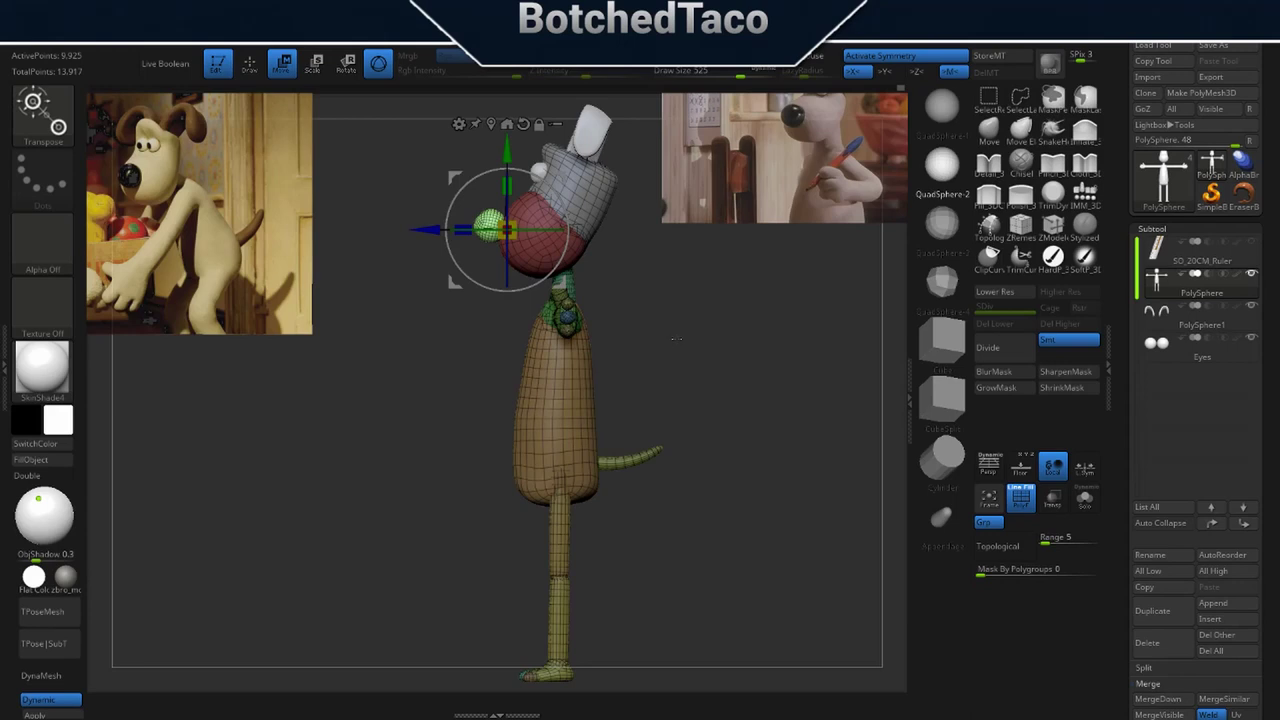
left_click_drag(672, 356, 752, 341)
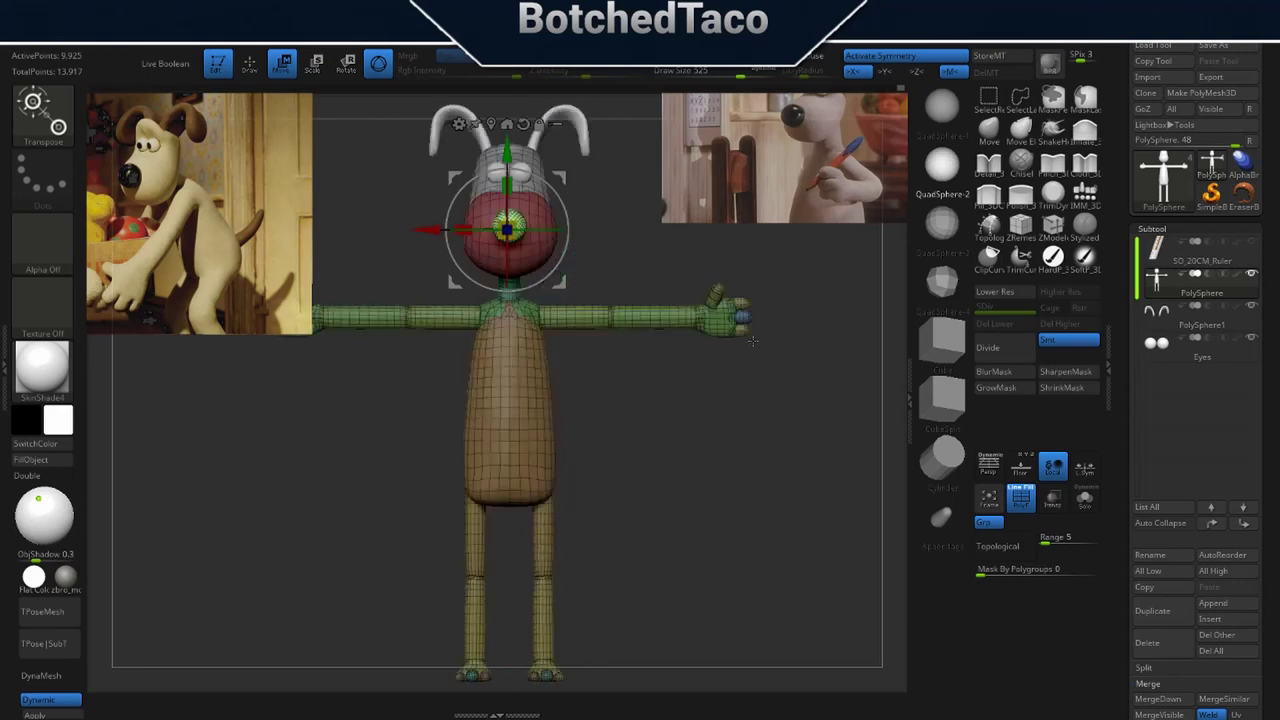
key("q")
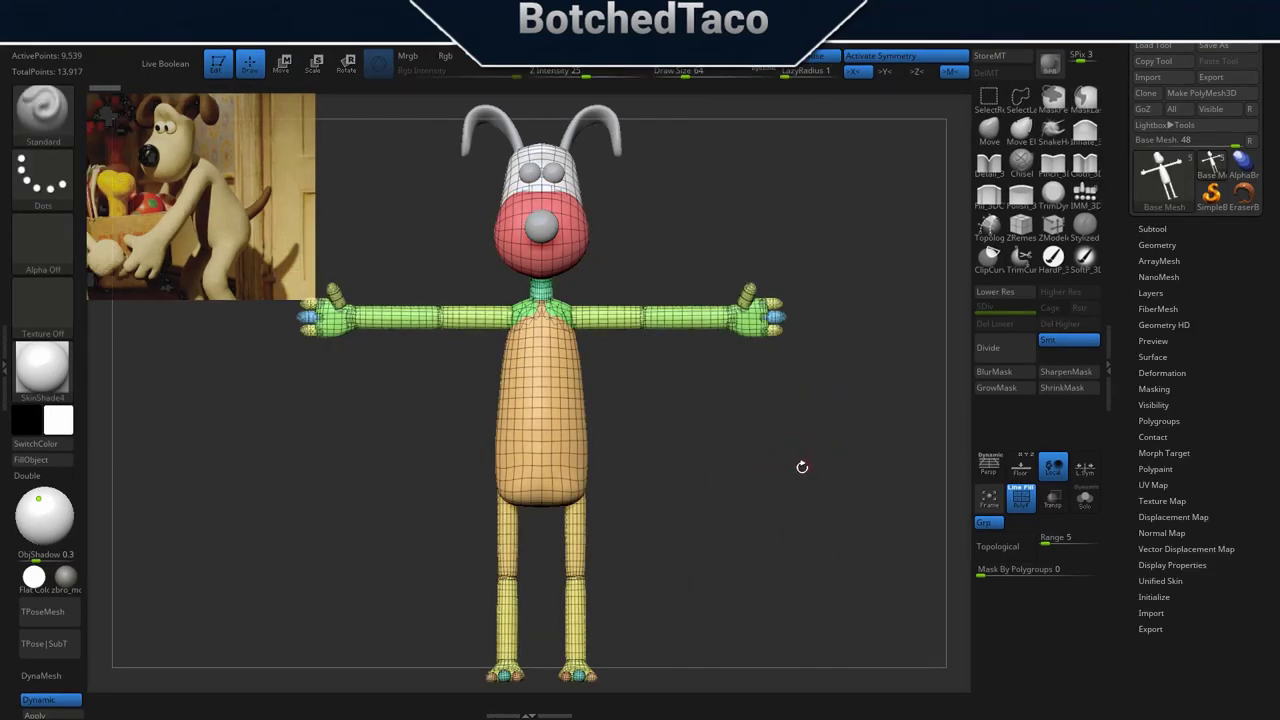
Examine the base mesh from the front, side and an angle, with different polyframe line and fill displays.
left_click_drag(802, 467, 703, 483)
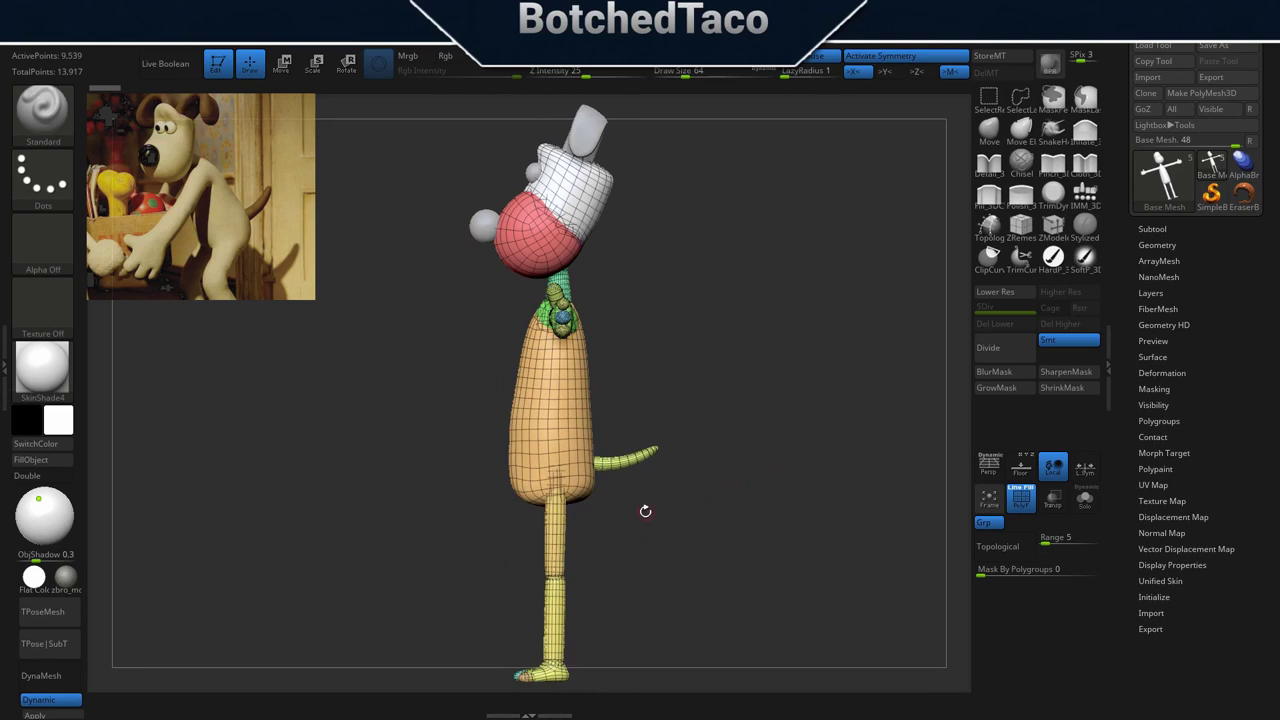
left_click_drag(651, 505, 718, 496)
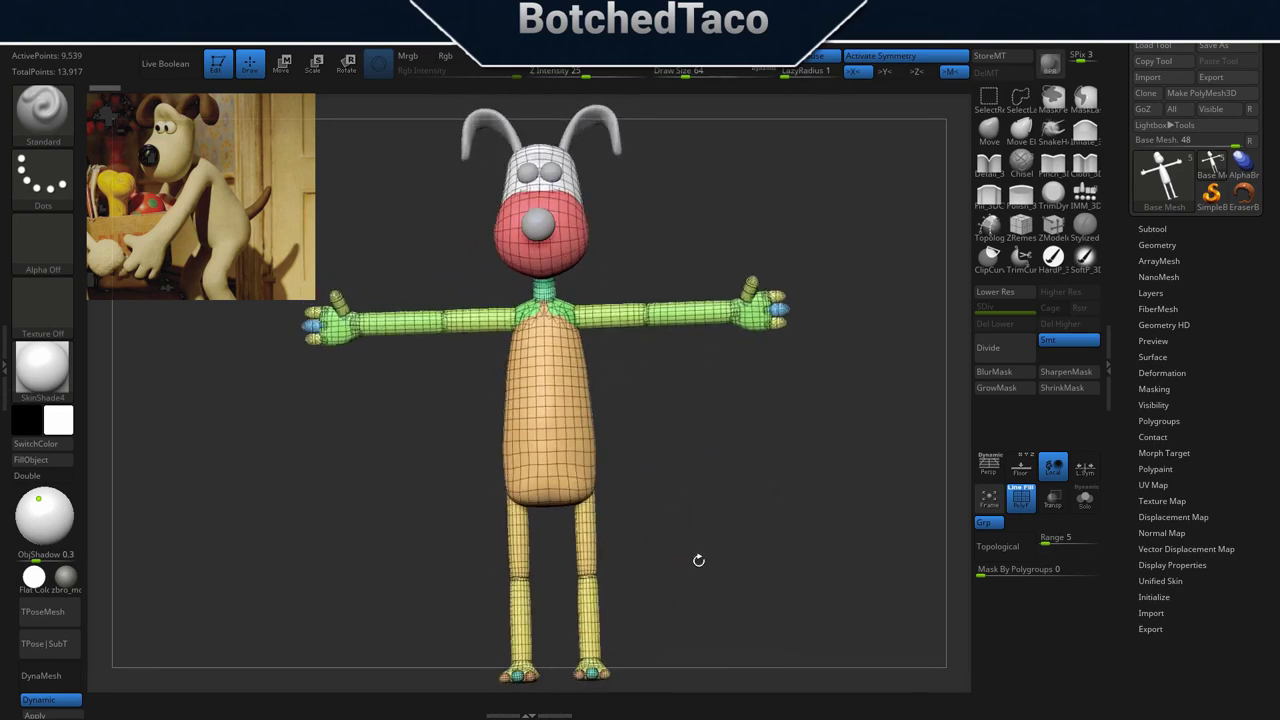
left_click_drag(738, 452, 743, 497, "shift")
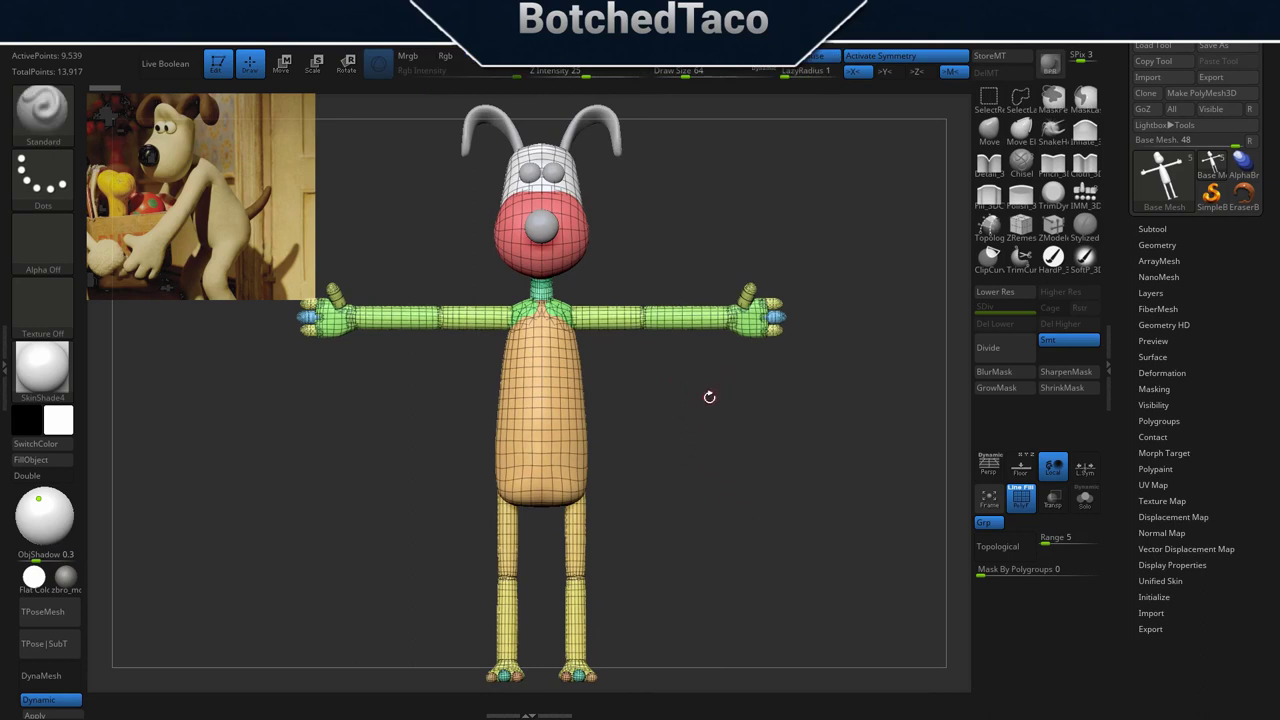
left_click(1021, 497)
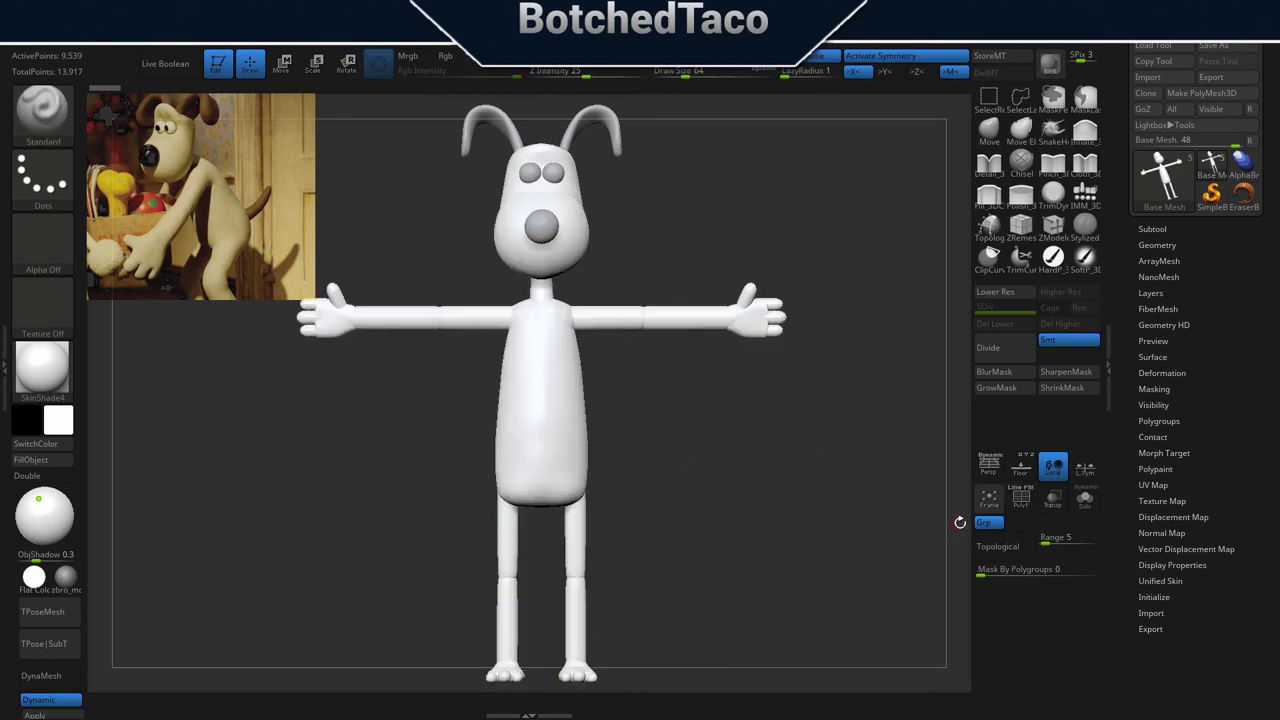
left_click(1021, 497)
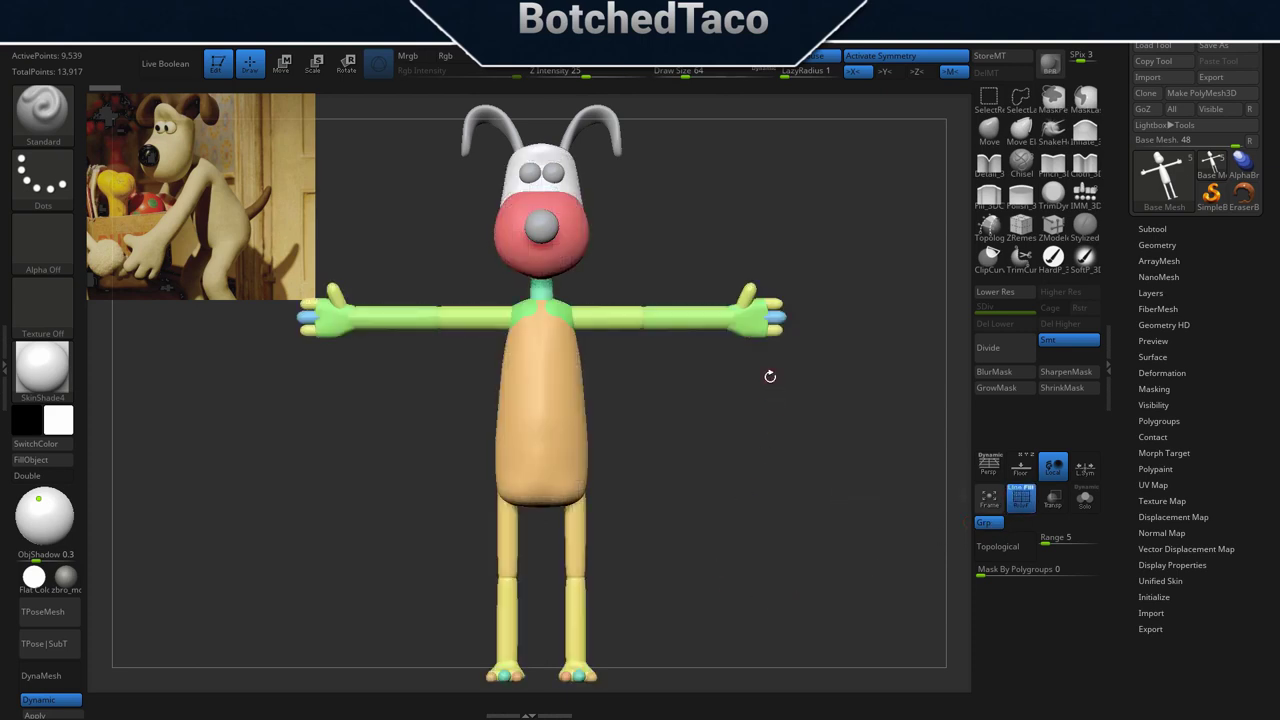
left_click_drag(771, 375, 751, 434)
left_click(1020, 498)
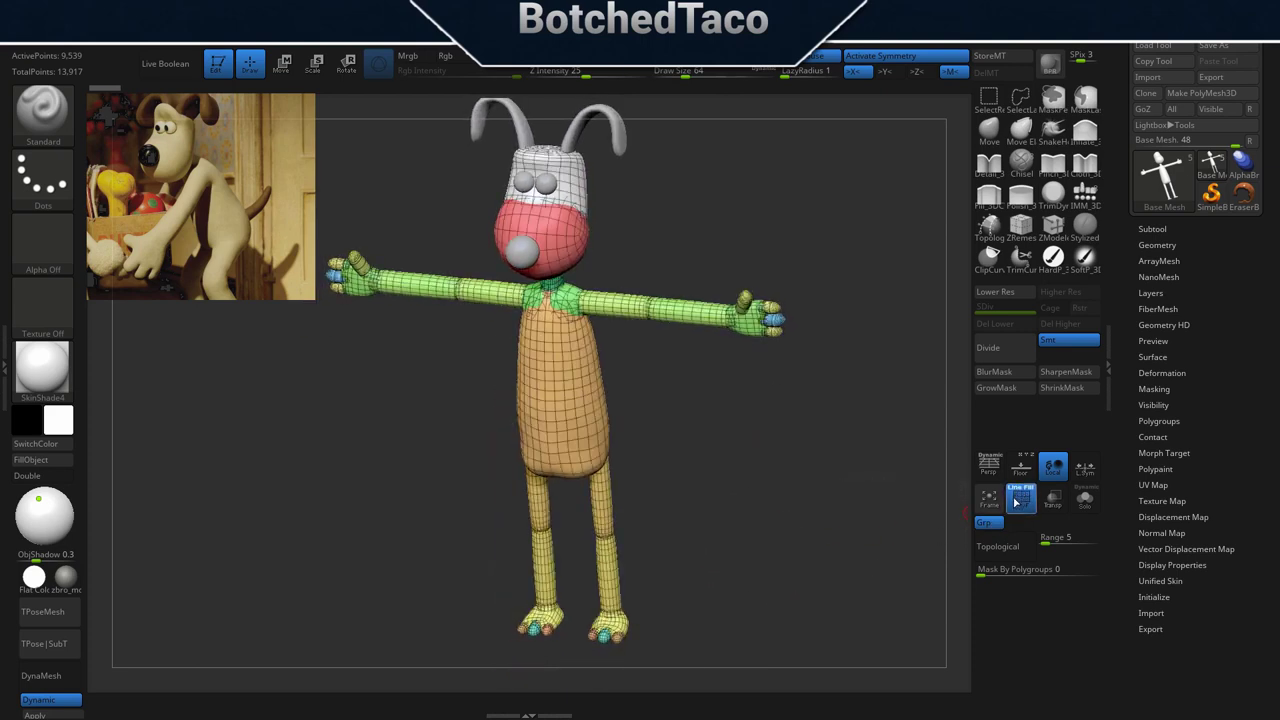
mouse_move(833, 428)
left_mouse_down()
mouse_move(786, 466)
mouse_move(829, 429)
left_mouse_up()
Set the draw size to 158 and mask everything except the upper arm's polygroup.
mouse_move(700, 434)
right_mouse_down("ctrl")
mouse_move(700, 449)
mouse_move(834, 486)
mouse_move(810, 480)
mouse_move(716, 280)
right_mouse_up("ctrl")
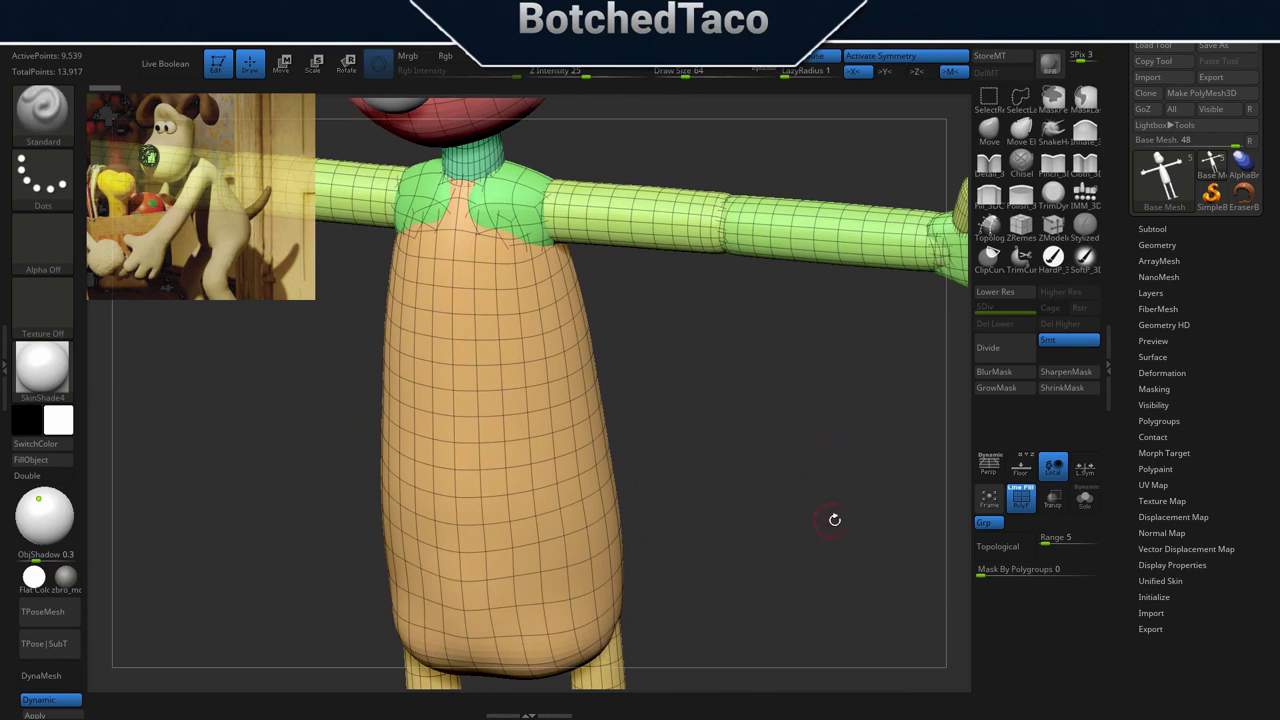
left_click_drag(855, 512, 820, 453)
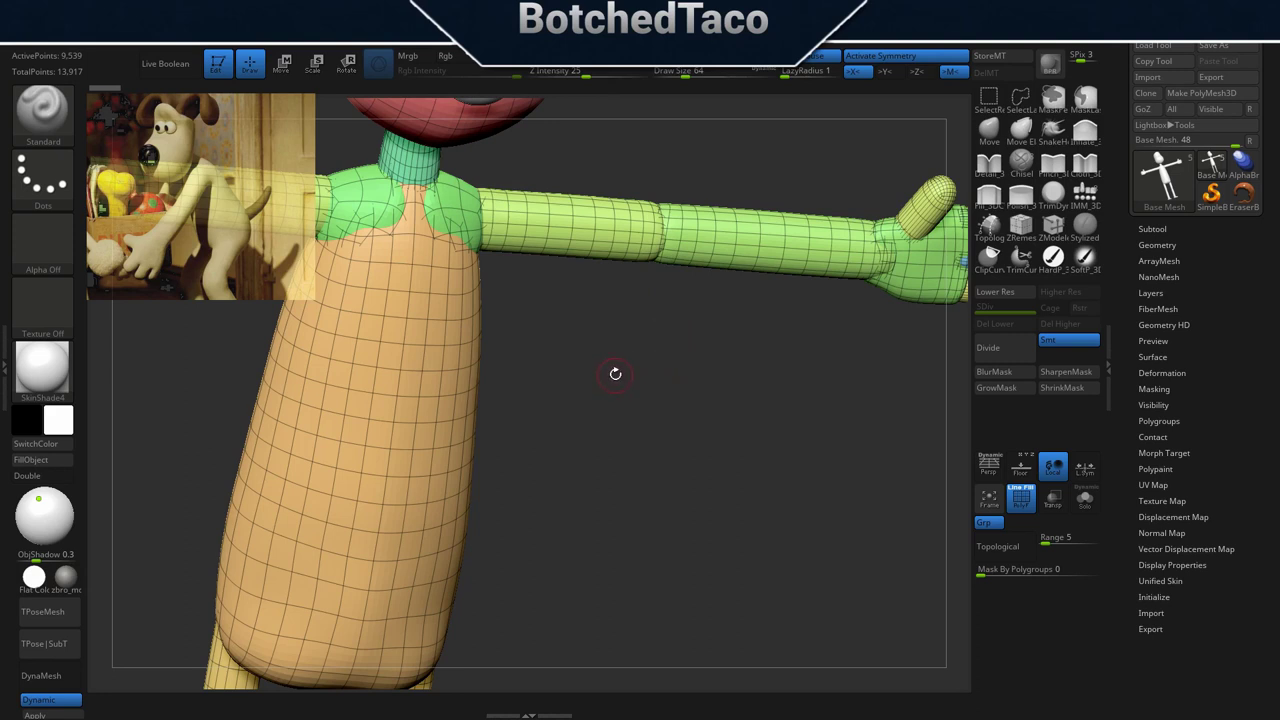
right_click_drag(648, 347, 737, 414, "ctrl")
key("s")
left_click_drag(753, 444, 766, 444)
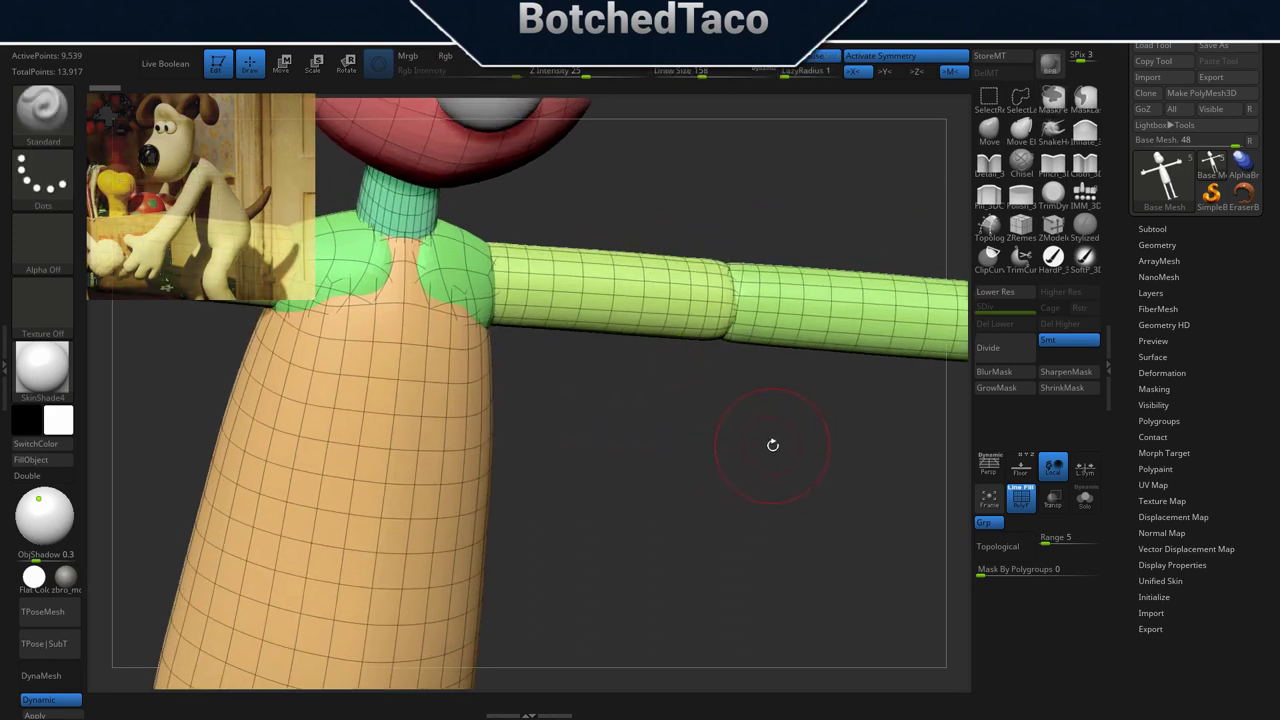
key("w")
left_click(696, 308, "ctrl")
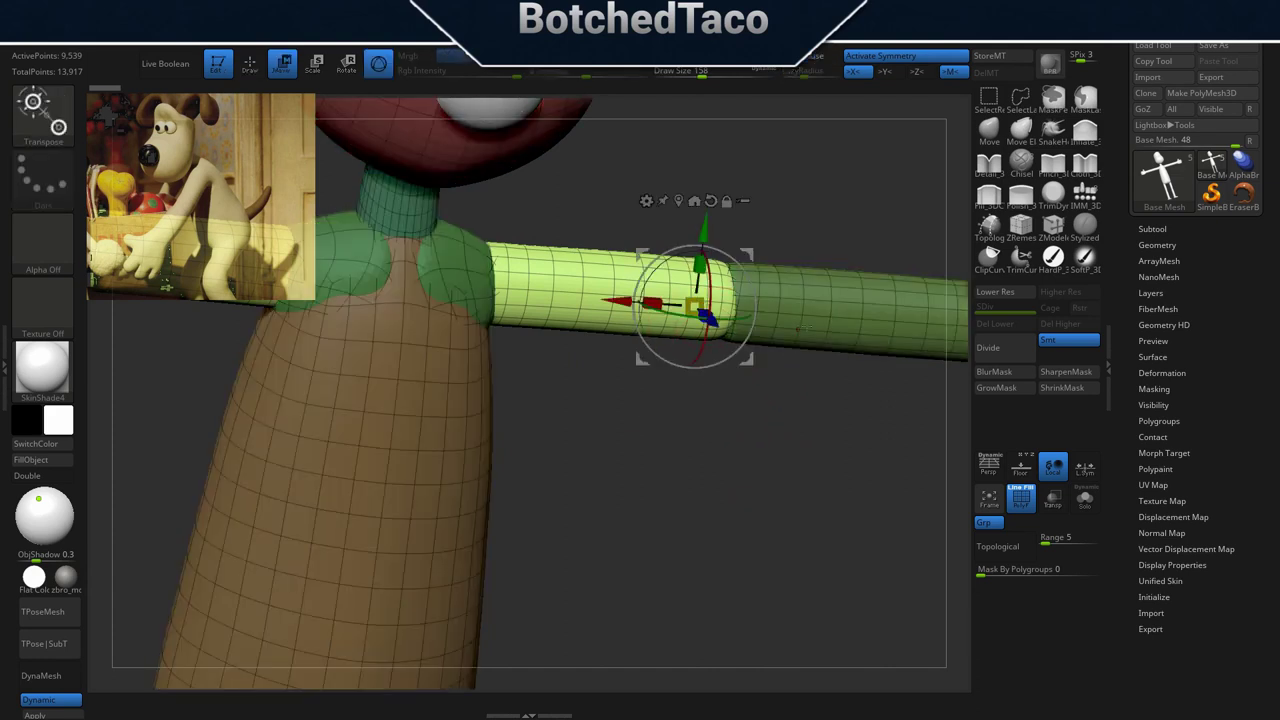
key("q")
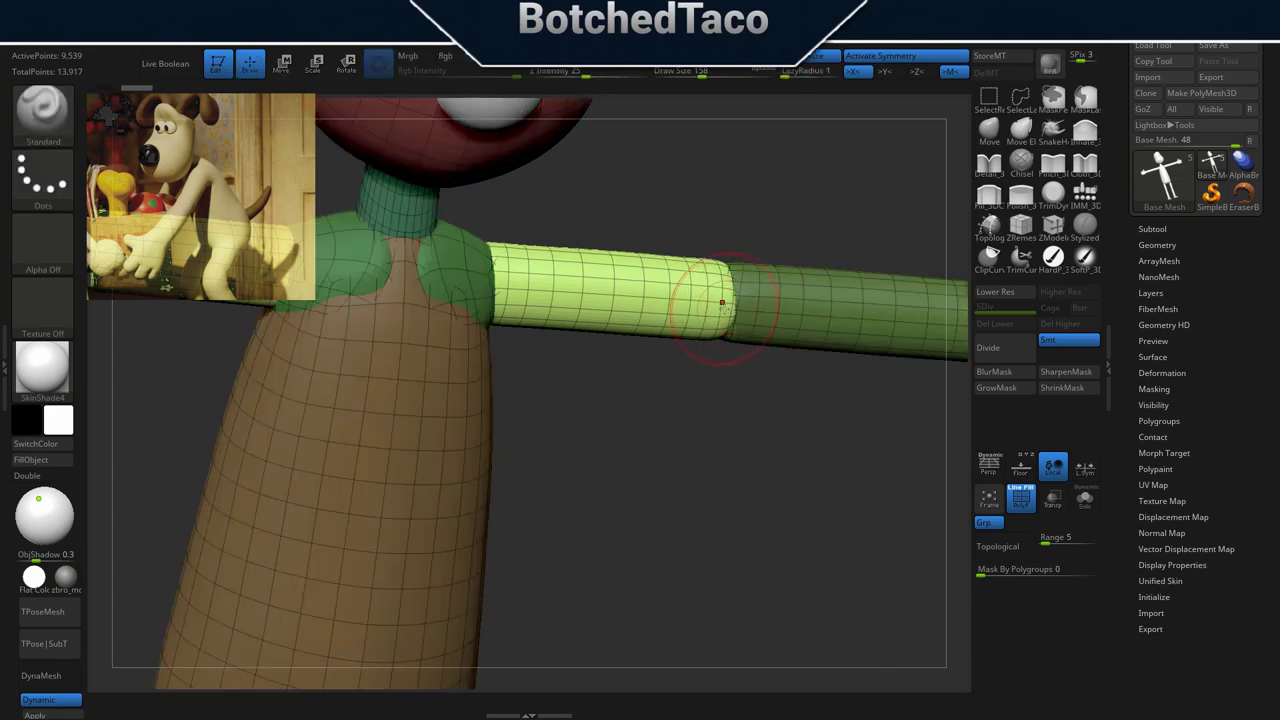
Extend the unmasked upper arm's elbow end into a rounded tip over the forearm with the Move brush.
left_click_drag(713, 360, 717, 397)
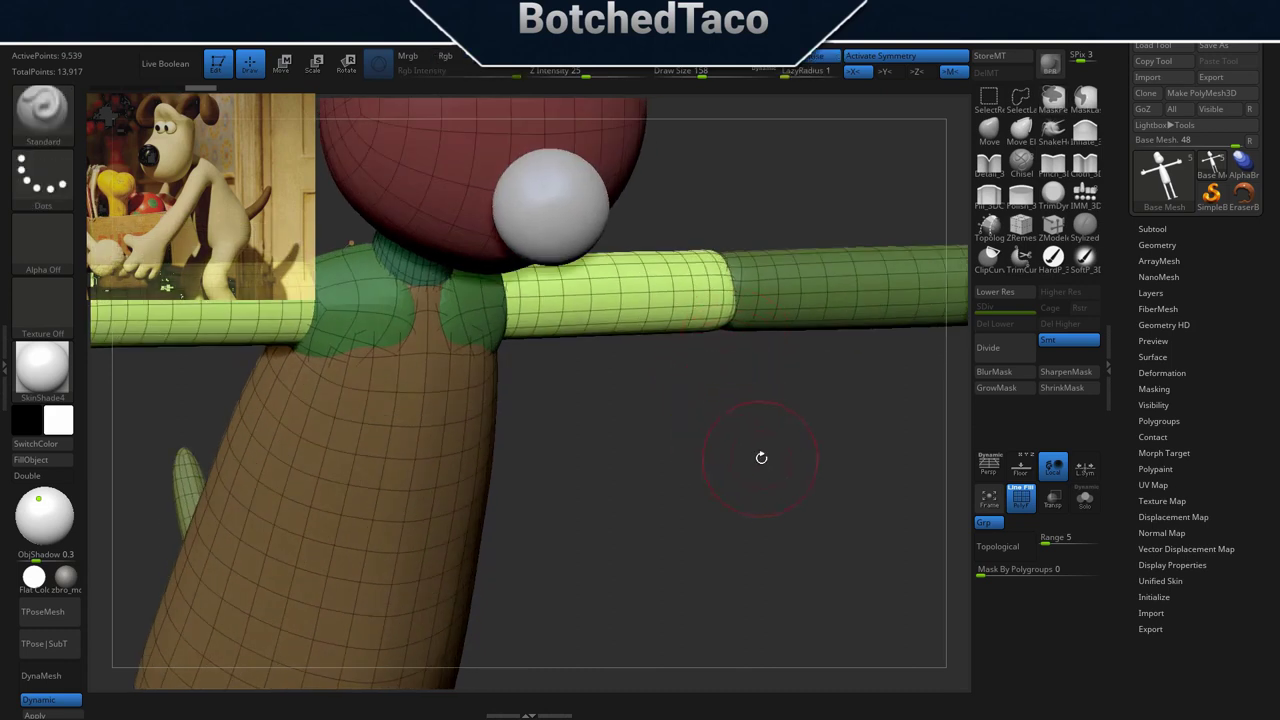
left_click_drag(766, 451, 866, 357, "ctrl")
left_click(855, 355, "ctrl")
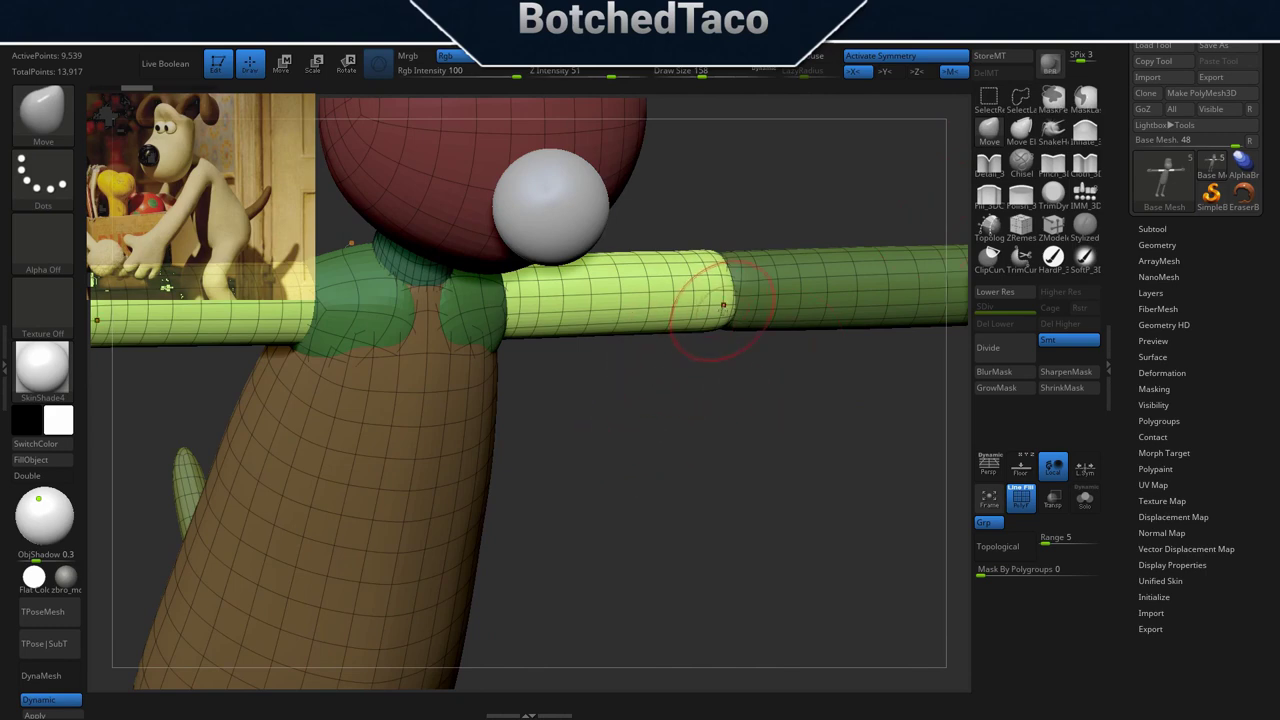
left_click_drag(754, 364, 745, 449)
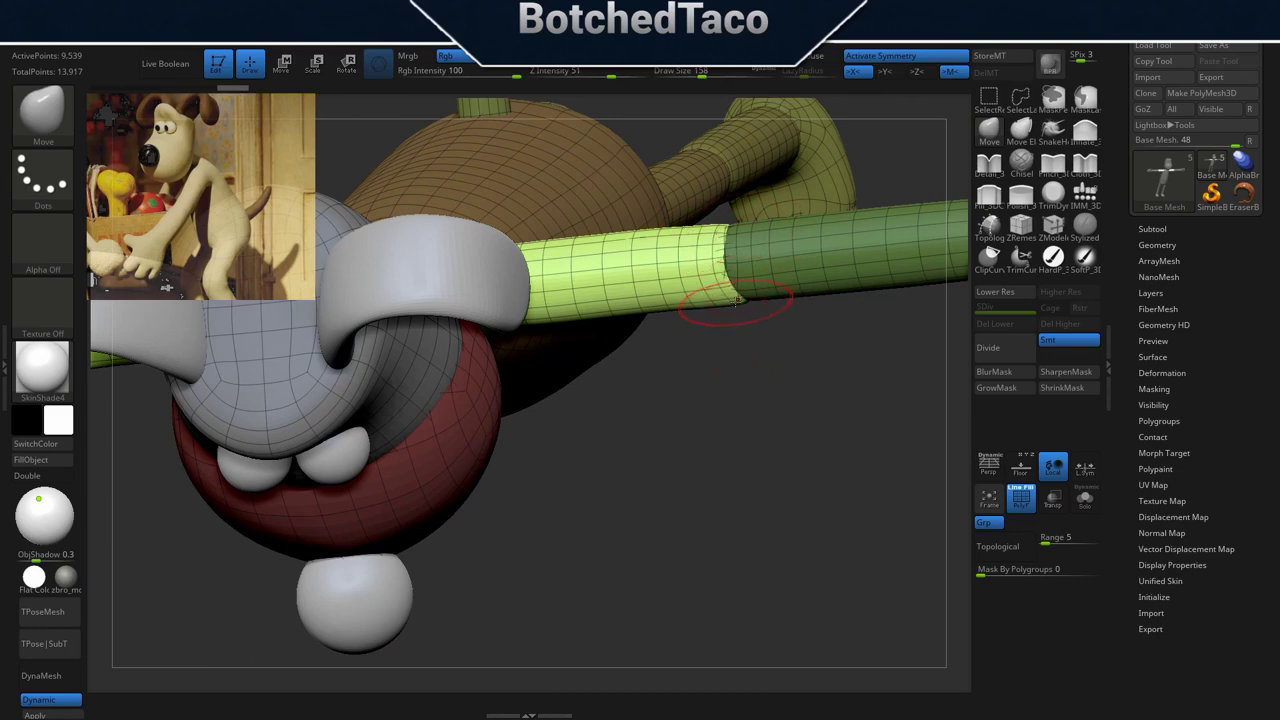
mouse_move(746, 307)
left_mouse_down()
mouse_move(771, 190)
mouse_move(767, 267)
left_mouse_up()
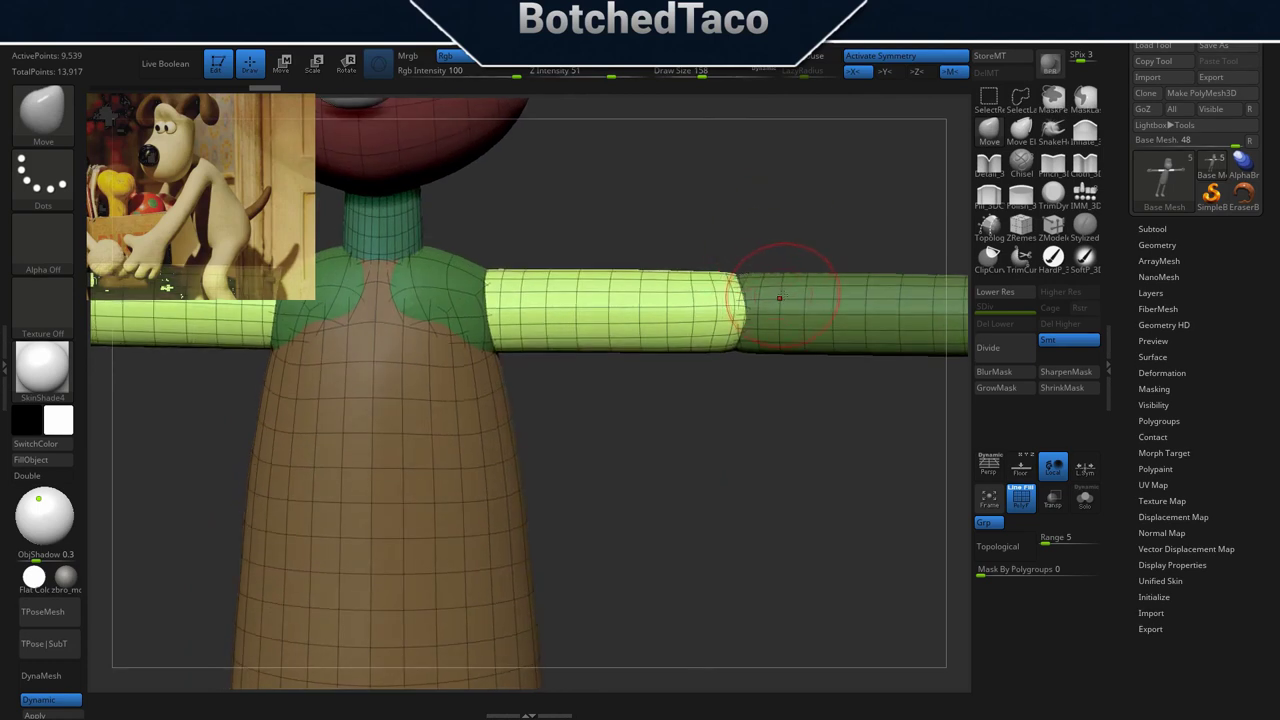
Mask everything except the forearm's polygroup and pull its upper and lower elbow edges back around the upper arm's rounded end.
key("w")
left_click(780, 299, "ctrl")
key("q")
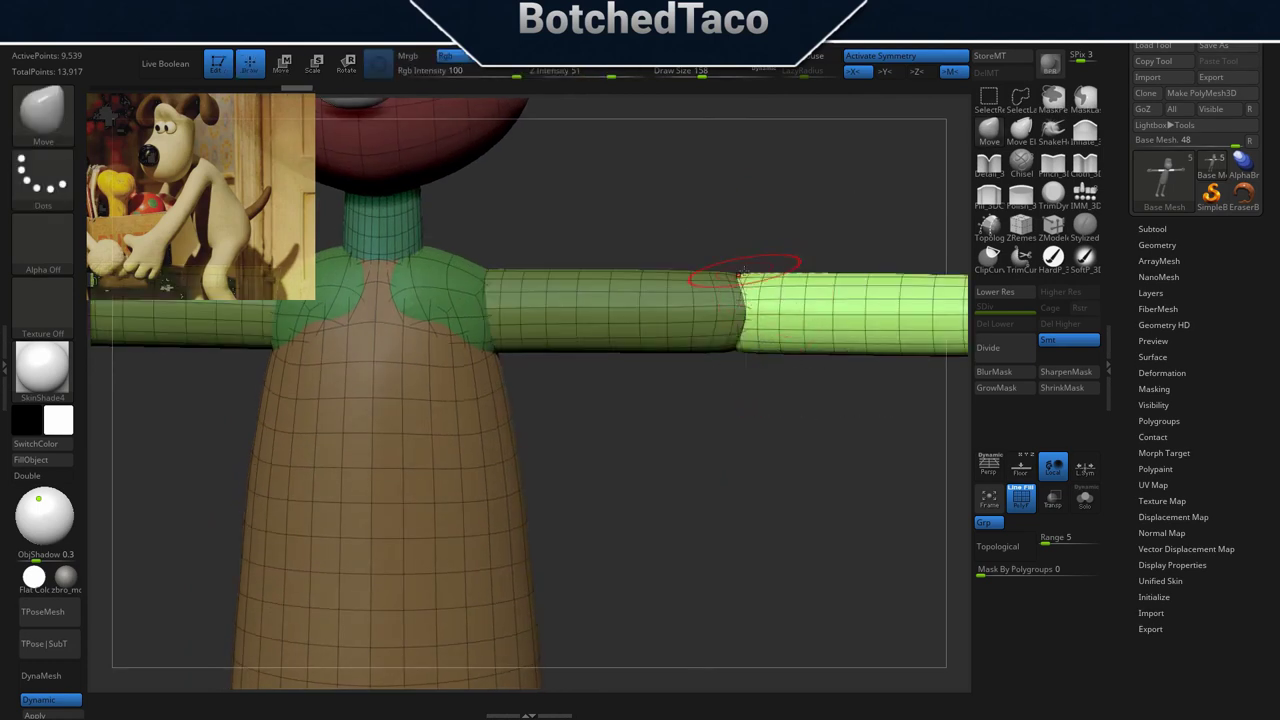
left_click_drag(746, 273, 727, 275)
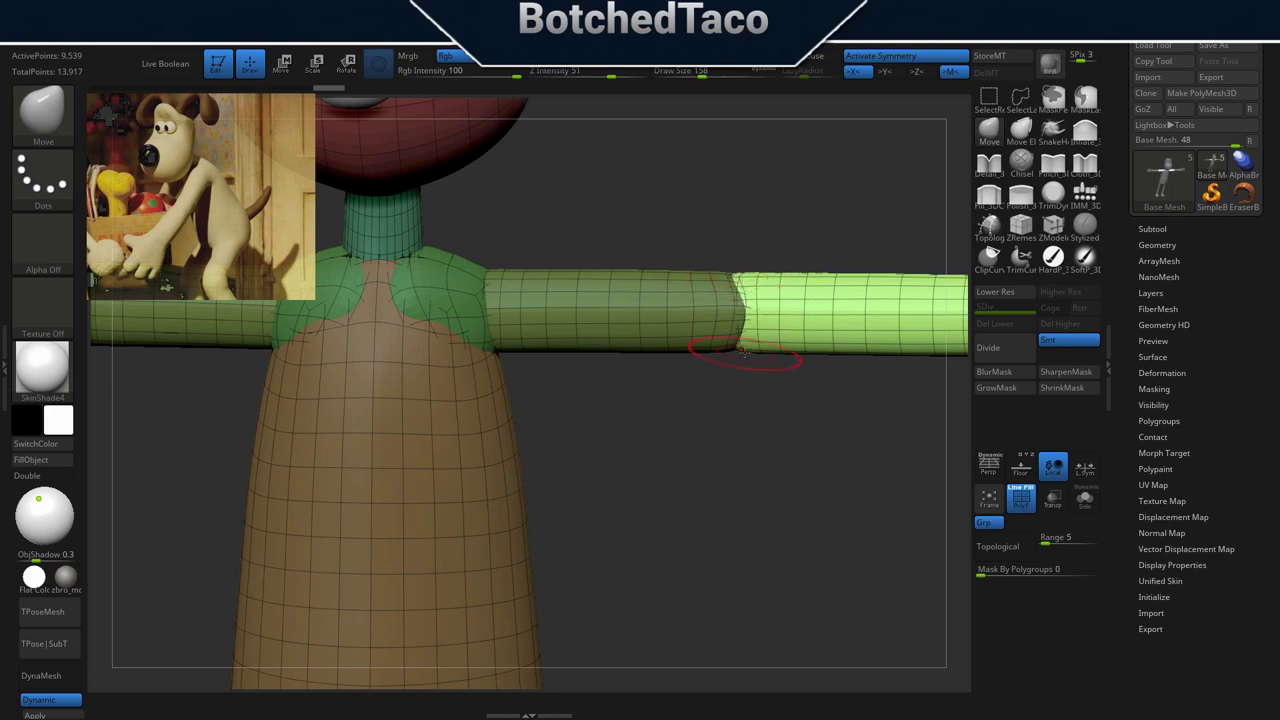
mouse_move(744, 353)
left_mouse_down()
mouse_move(720, 351)
mouse_move(722, 575)
mouse_move(737, 473)
left_mouse_up()
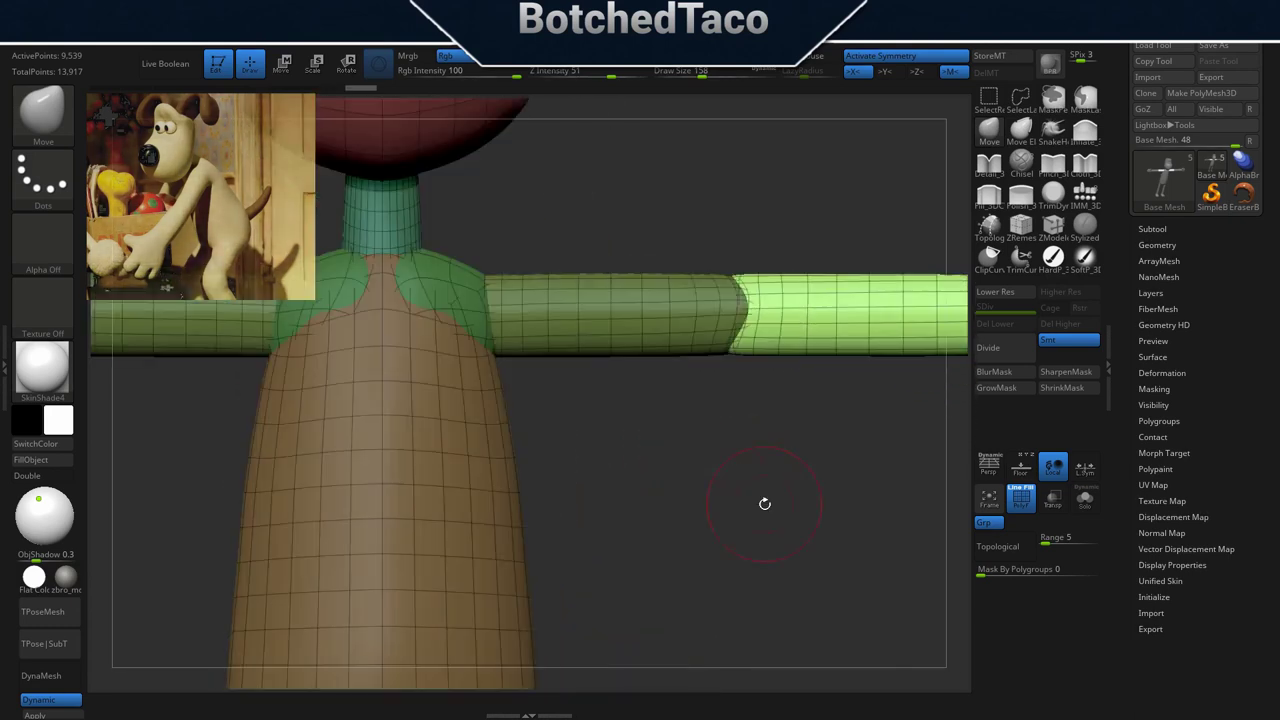
key("f")
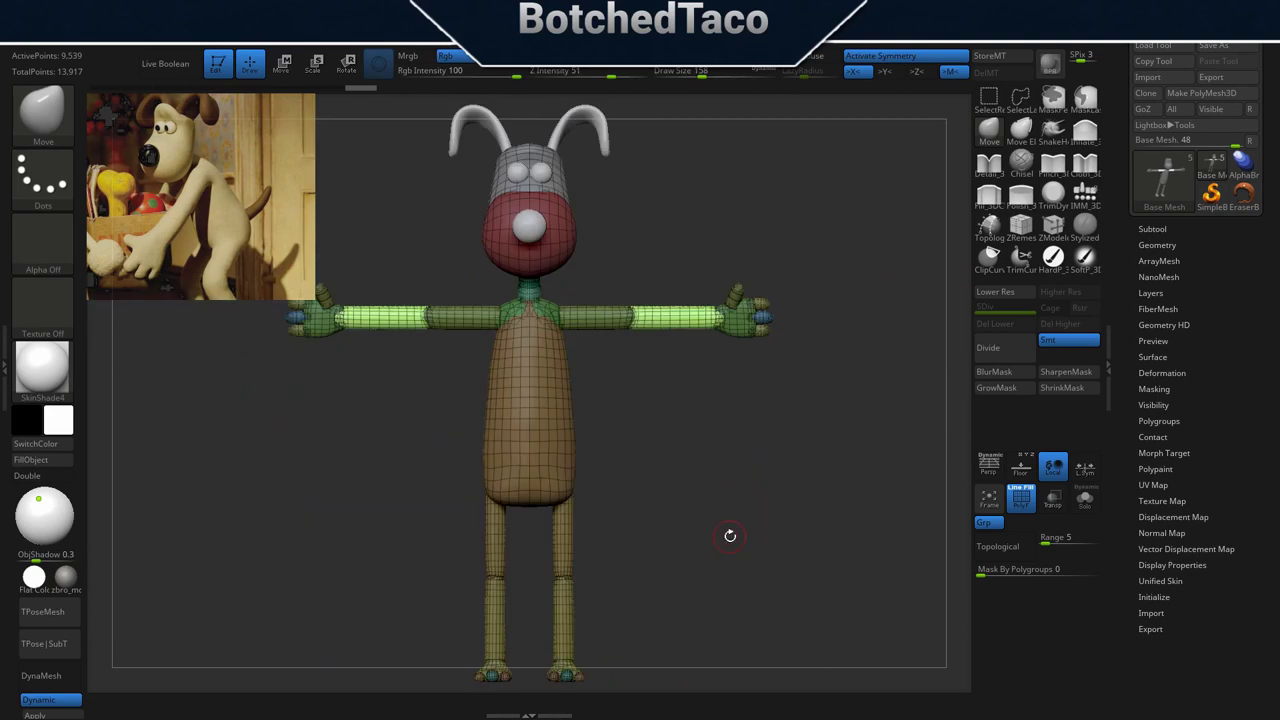
Mask everything except the upper legs' polygroup, ready for shaping at the knees.
right_click_drag(625, 538, 735, 455, "alt")
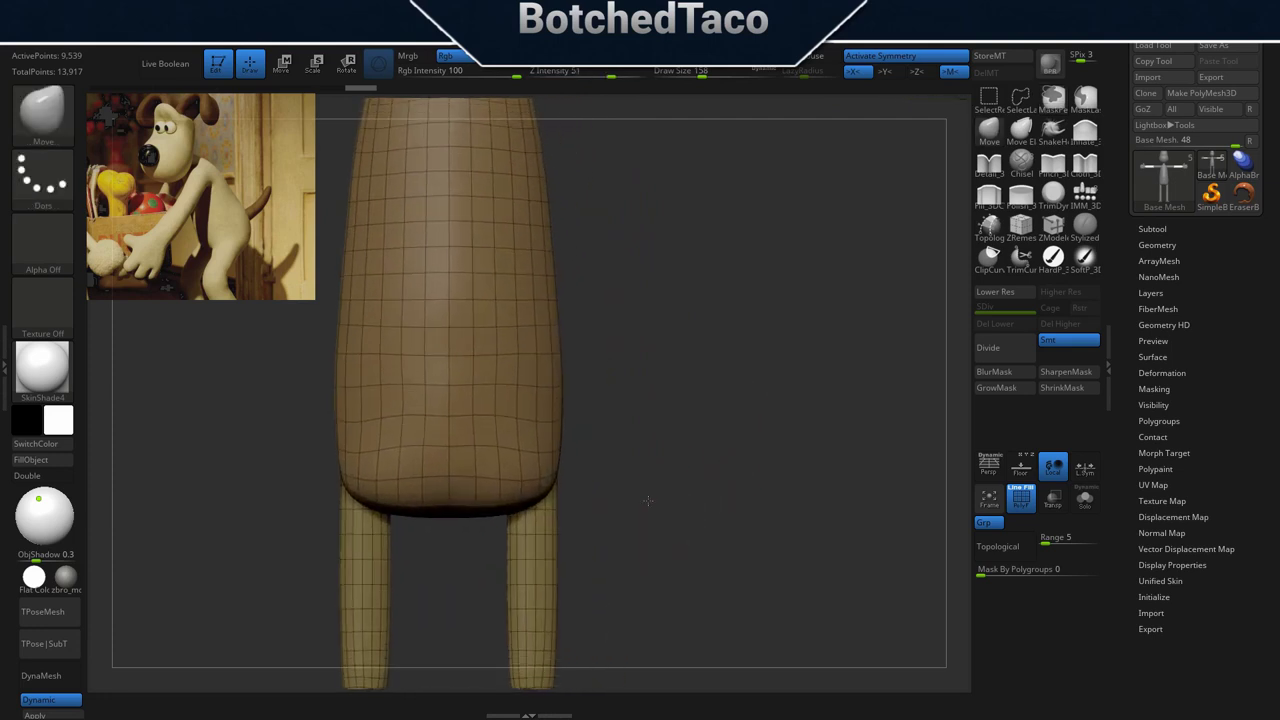
right_click_drag(653, 519, 729, 209, "alt")
right_click_drag(704, 440, 749, 324, "alt")
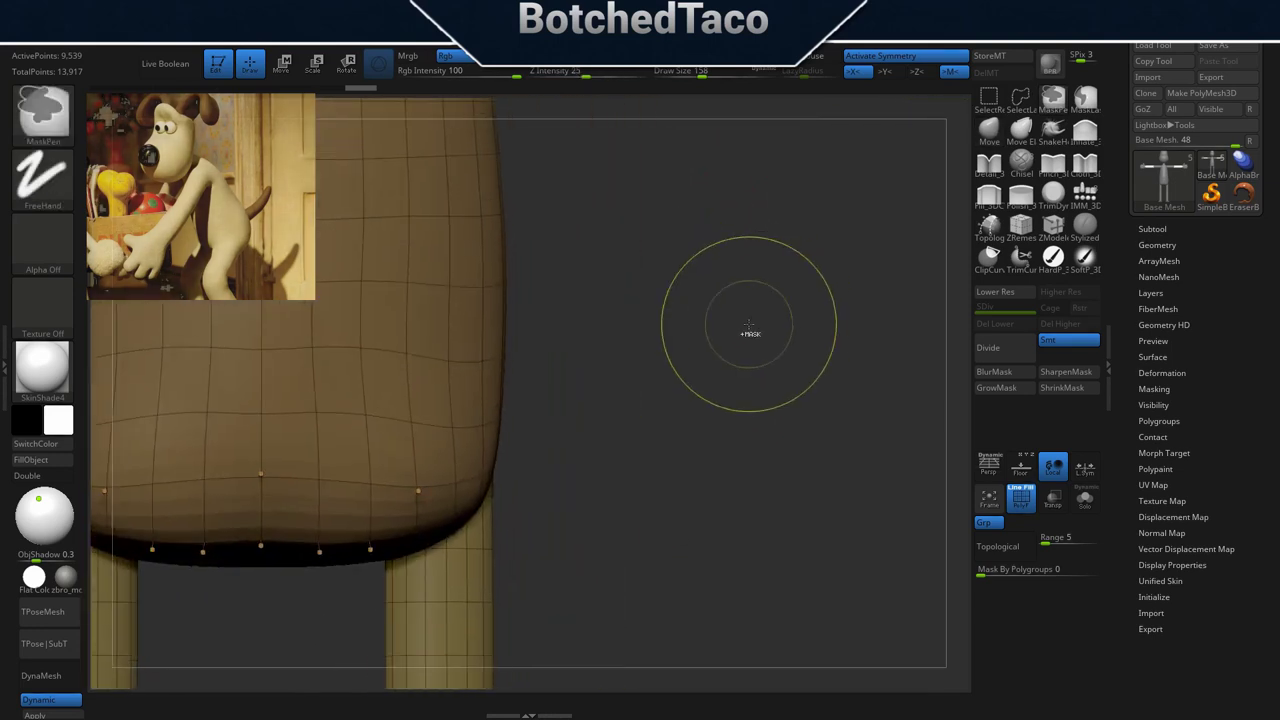
right_click_drag(586, 463, 783, 221, "alt")
right_click_drag(710, 435, 706, 112, "alt")
right_click_drag(757, 374, 756, 315, "alt")
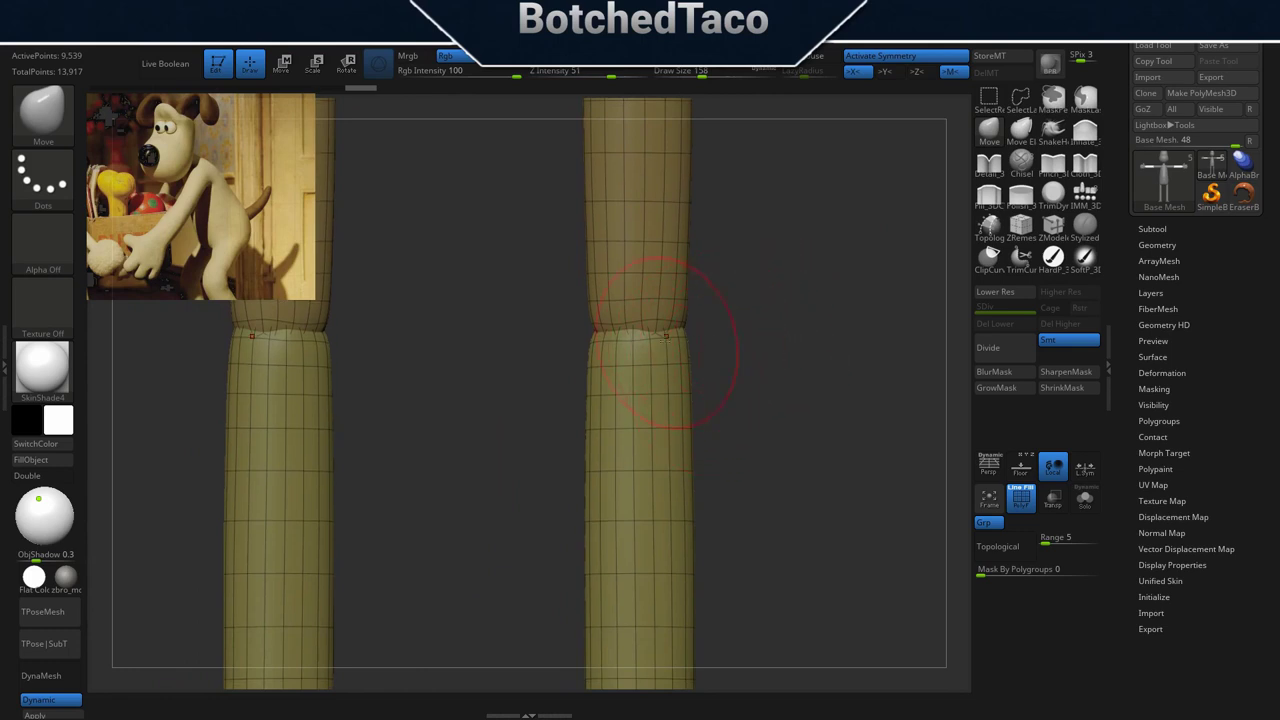
left_click(644, 258, "ctrl")
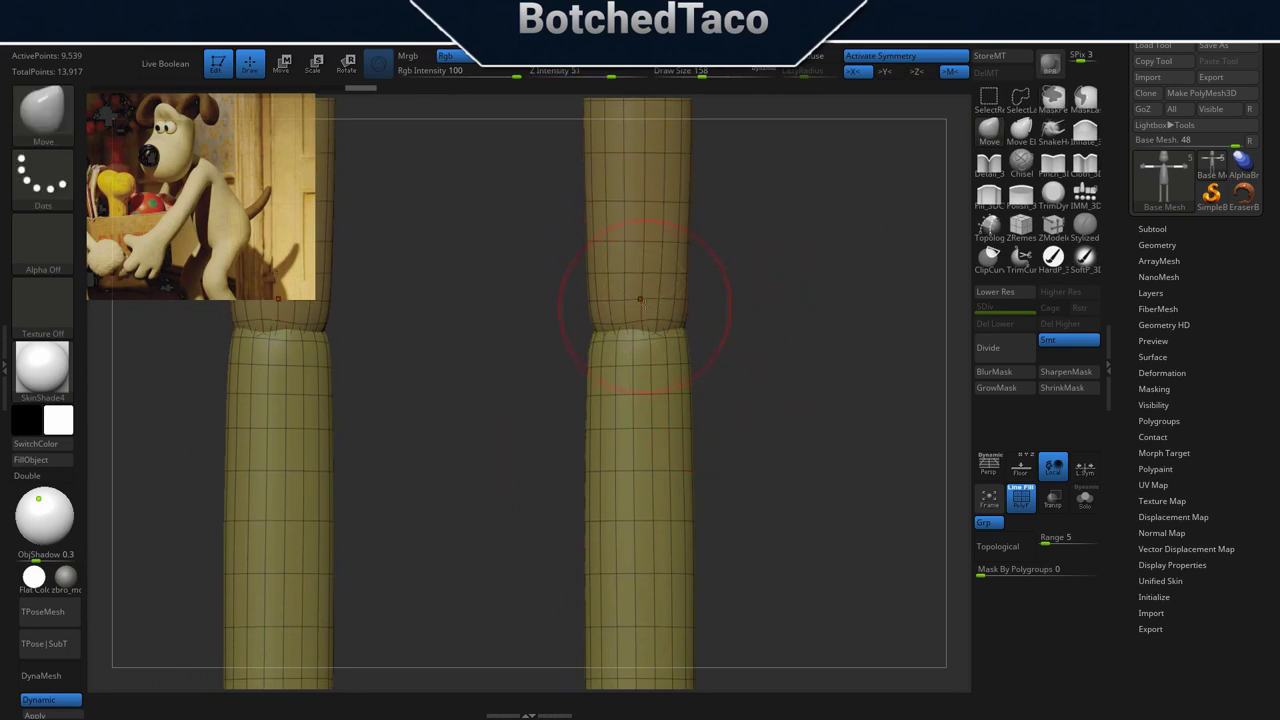
key("w")
left_click(644, 267, "ctrl")
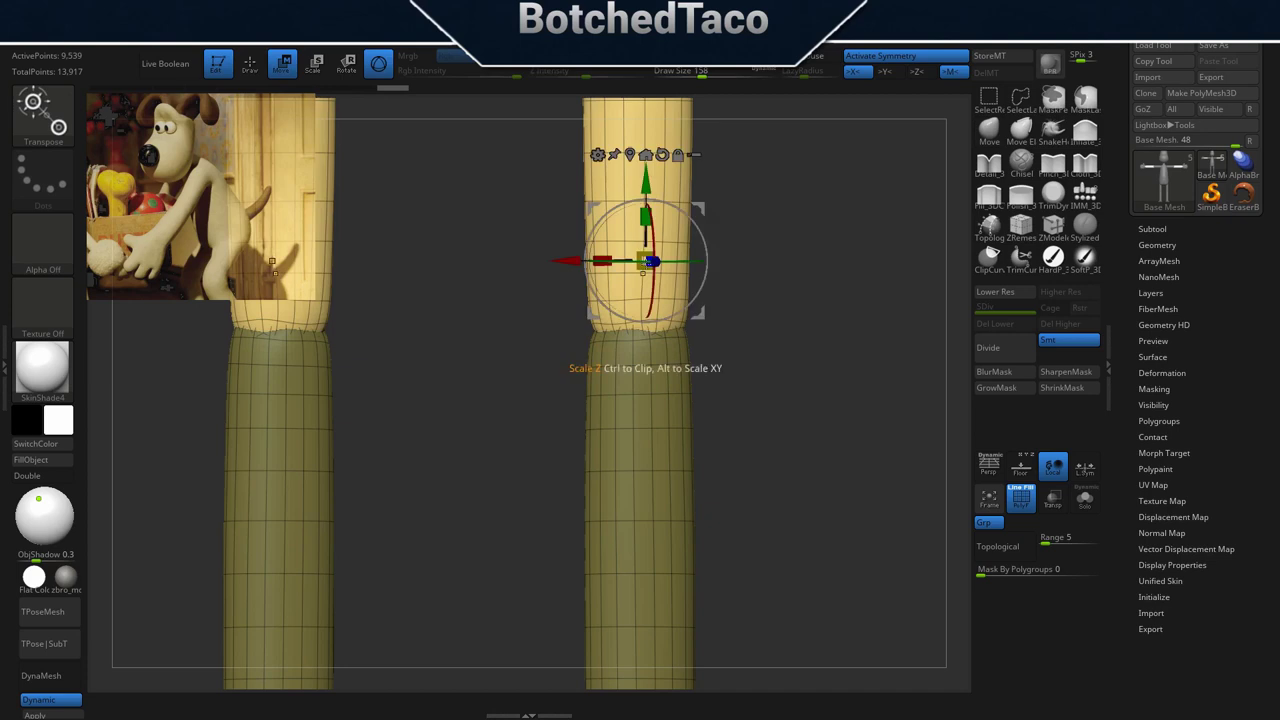
key("q")
Pull the upper legs' lower ends down over the knees into rounded tips, working around the joint.
left_click_drag(645, 312, 638, 370)
right_click_drag(648, 416, 490, 406)
right_click_drag(766, 317, 692, 332)
left_click_drag(648, 302, 650, 395)
left_click_drag(643, 320, 649, 400)
right_click_drag(651, 429, 716, 425)
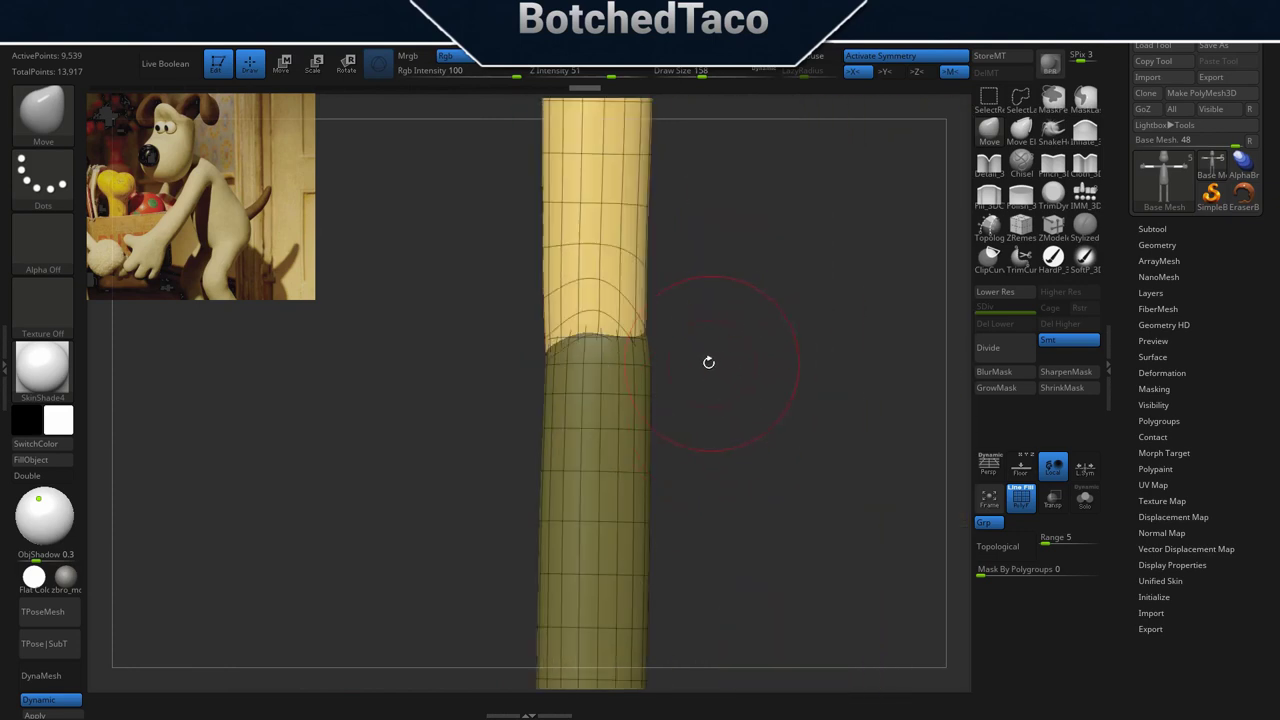
Mask everything except the lower legs and pull one side of their top edge up around the knee joint.
key("w")
left_click(602, 391, "ctrl")
key("q")
left_click_drag(599, 344, 614, 279)
key("ctrl+z")
left_click_drag(598, 356, 608, 317)
Pull up the opposite side of the lower legs' top edge so it wraps the upper legs' rounded ends.
right_click_drag(657, 355, 687, 365)
mouse_move(687, 365)
left_mouse_down()
mouse_move(716, 363)
mouse_move(671, 371)
mouse_move(728, 370)
mouse_move(708, 364)
left_mouse_up()
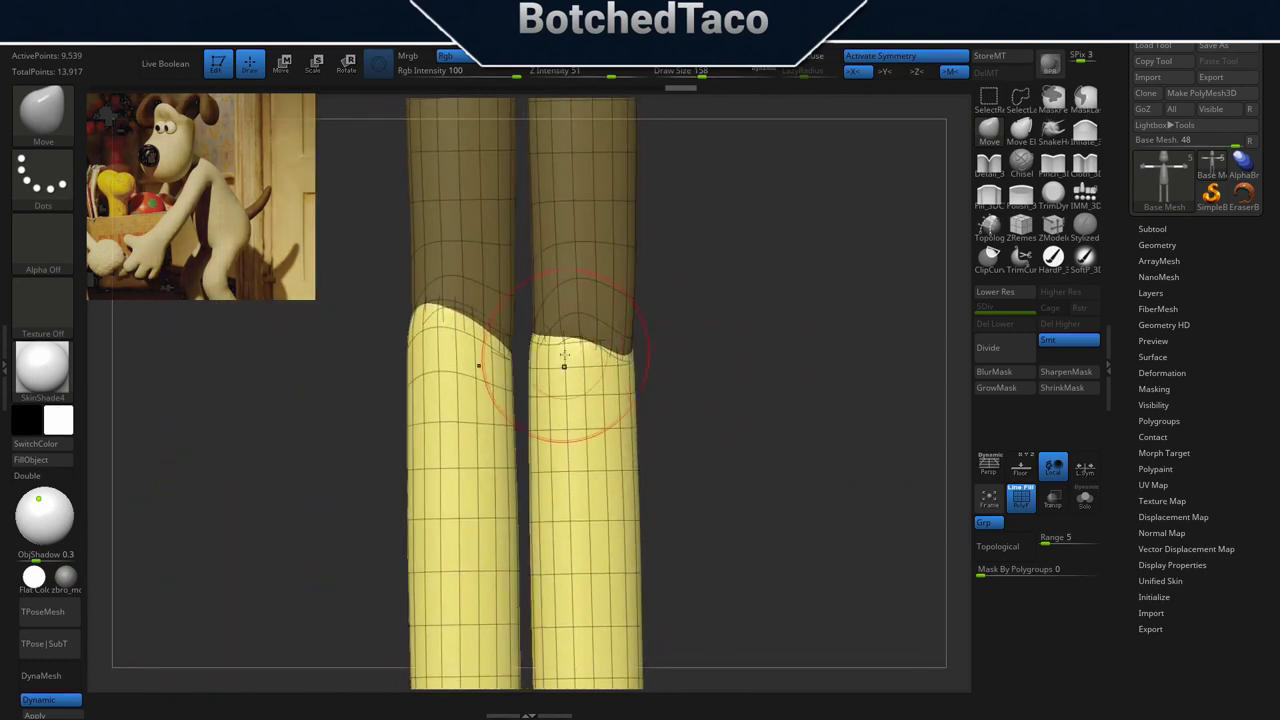
left_click_drag(580, 346, 586, 296)
left_click_drag(580, 344, 585, 265)
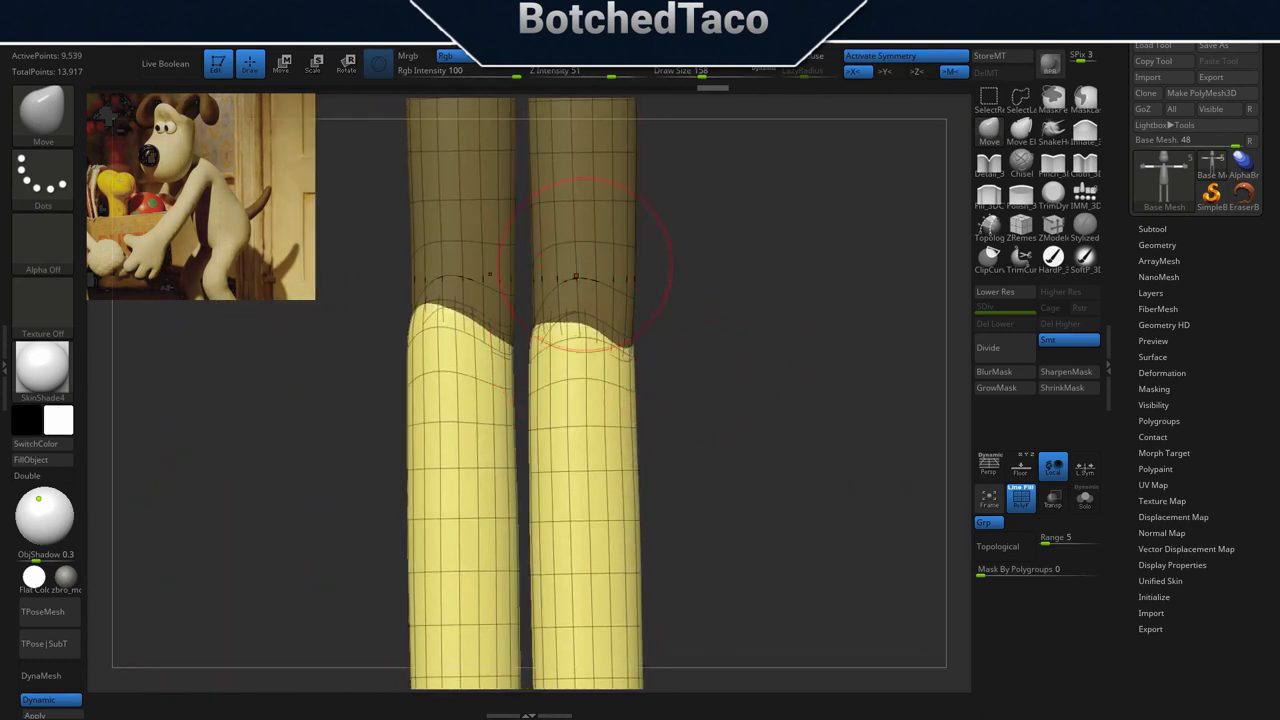
left_click_drag(675, 332, 718, 378)
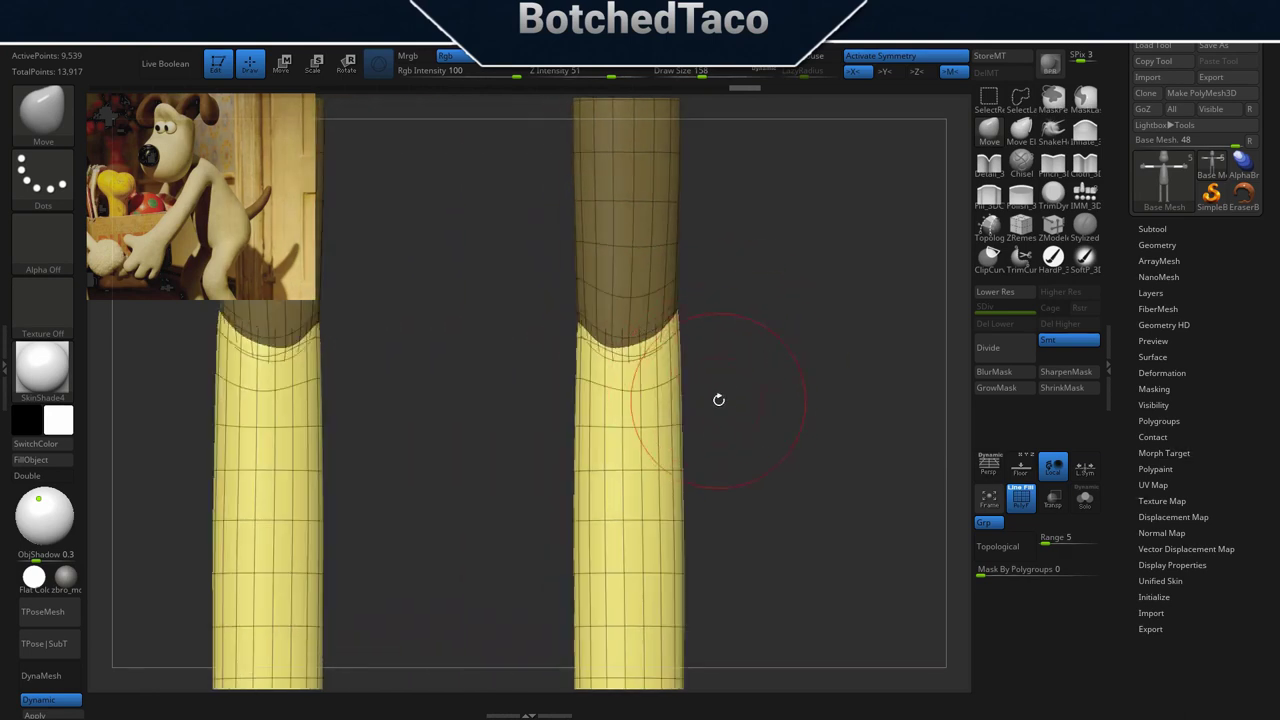
key("f")
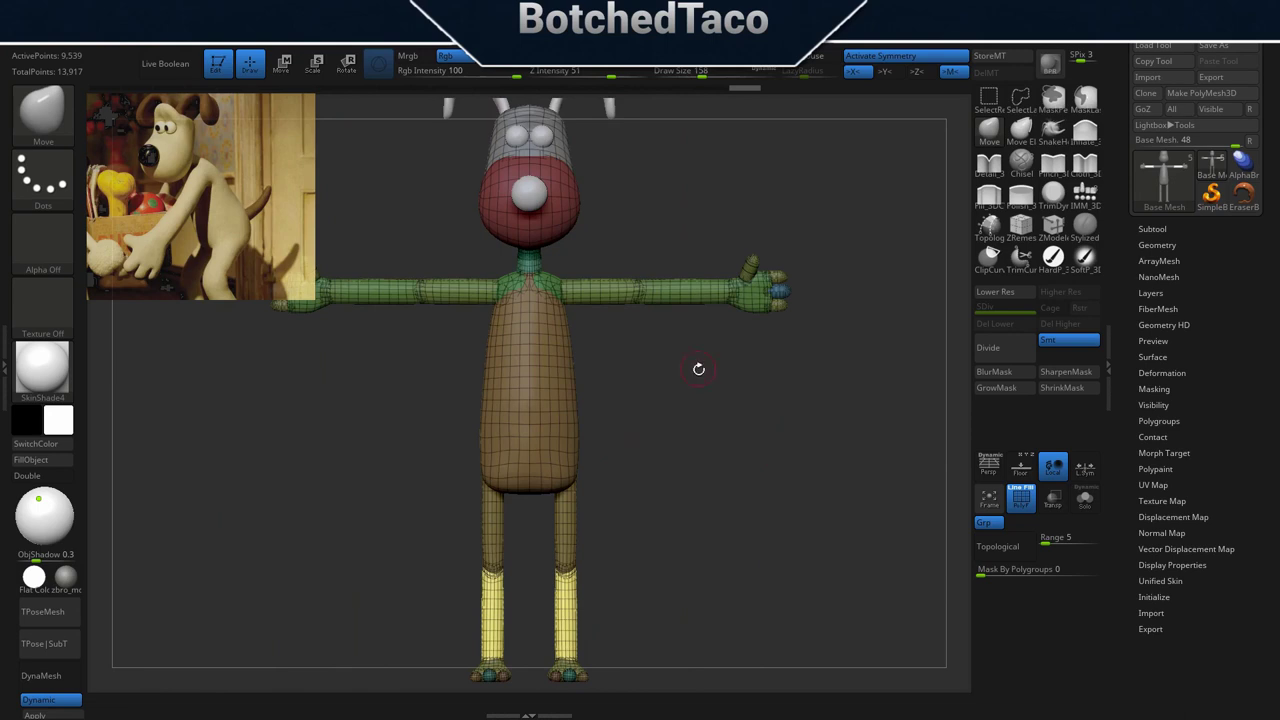
Clear the mask and check the legs and feet from several angles.
left_click_drag(699, 369, 684, 461)
left_click_drag(769, 440, 689, 523, "ctrl")
left_click_drag(692, 450, 749, 261, "alt")
right_click_drag(703, 415, 791, 482, "ctrl")
right_click_drag(722, 560, 727, 158, "alt")
right_click_drag(737, 220, 759, 375)
left_click_drag(759, 374, 746, 393)
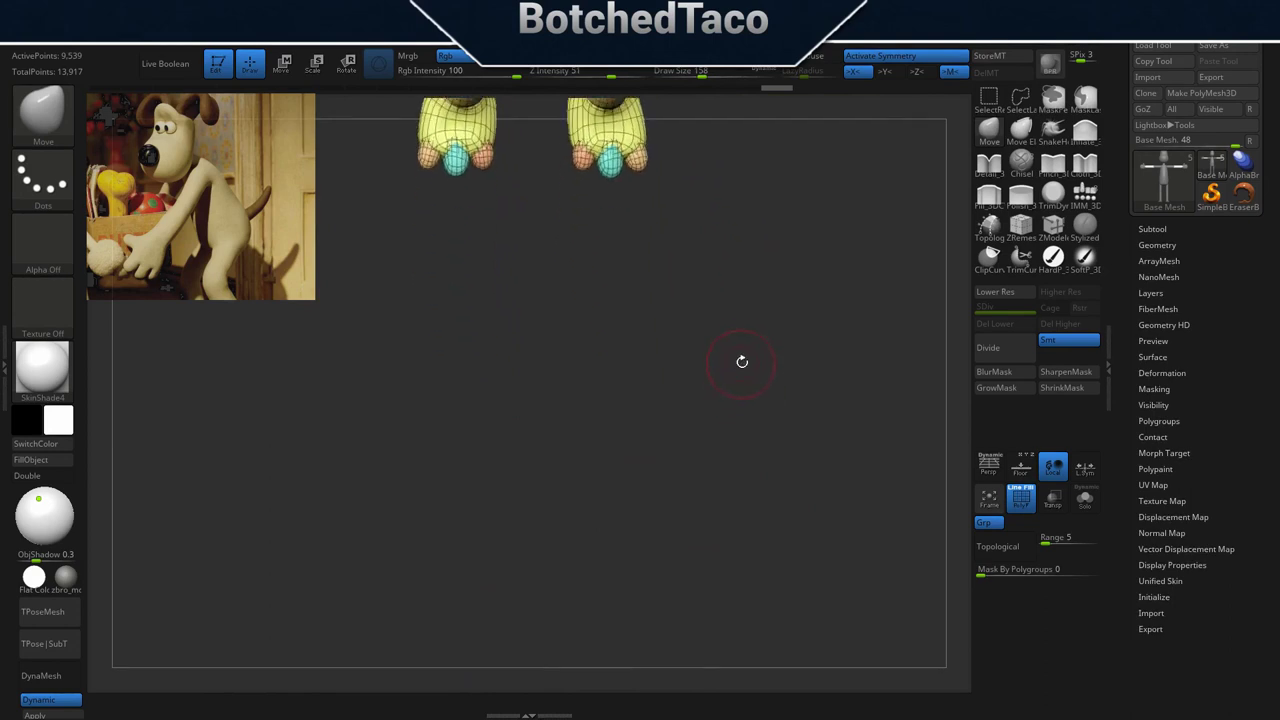
left_click_drag(743, 349, 744, 236)
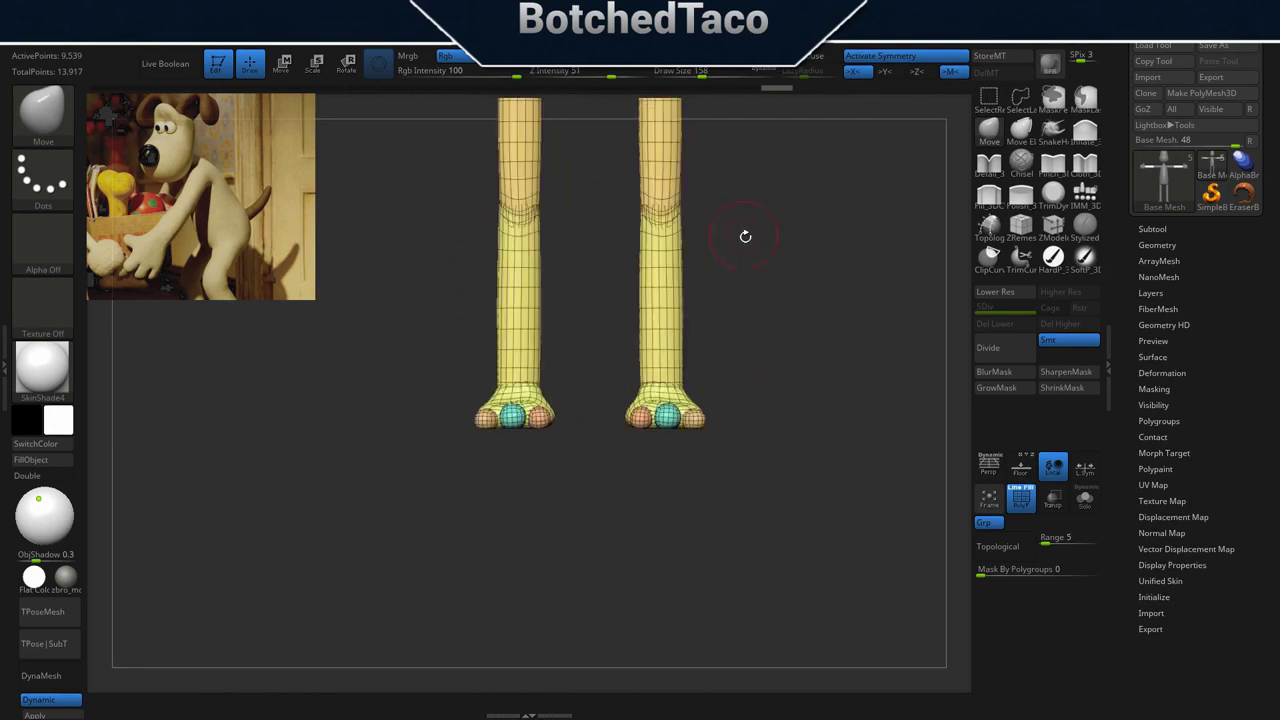
key("f")
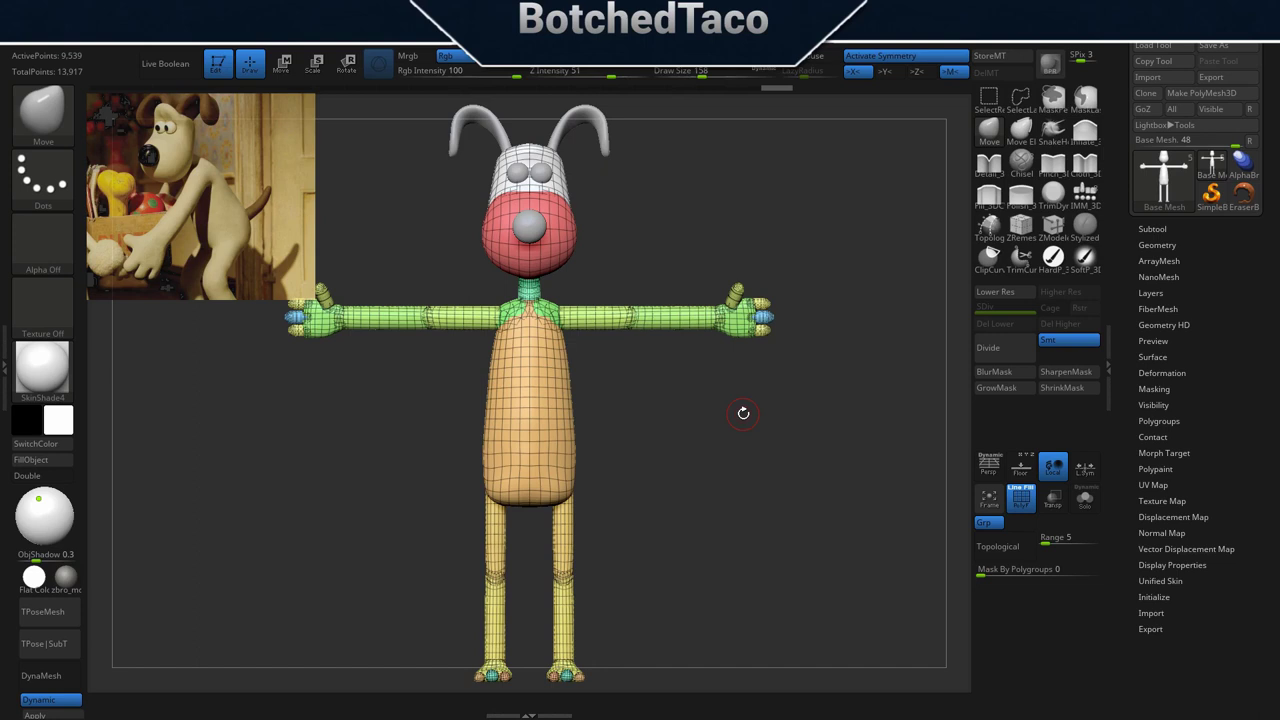
Examine the Gromit reference images for the head, face and body proportions on the image board.
right_click_drag(1020, 0, 628, 342)
scroll(628, 342, "down", 2)
scroll(628, 342, "down", 4)
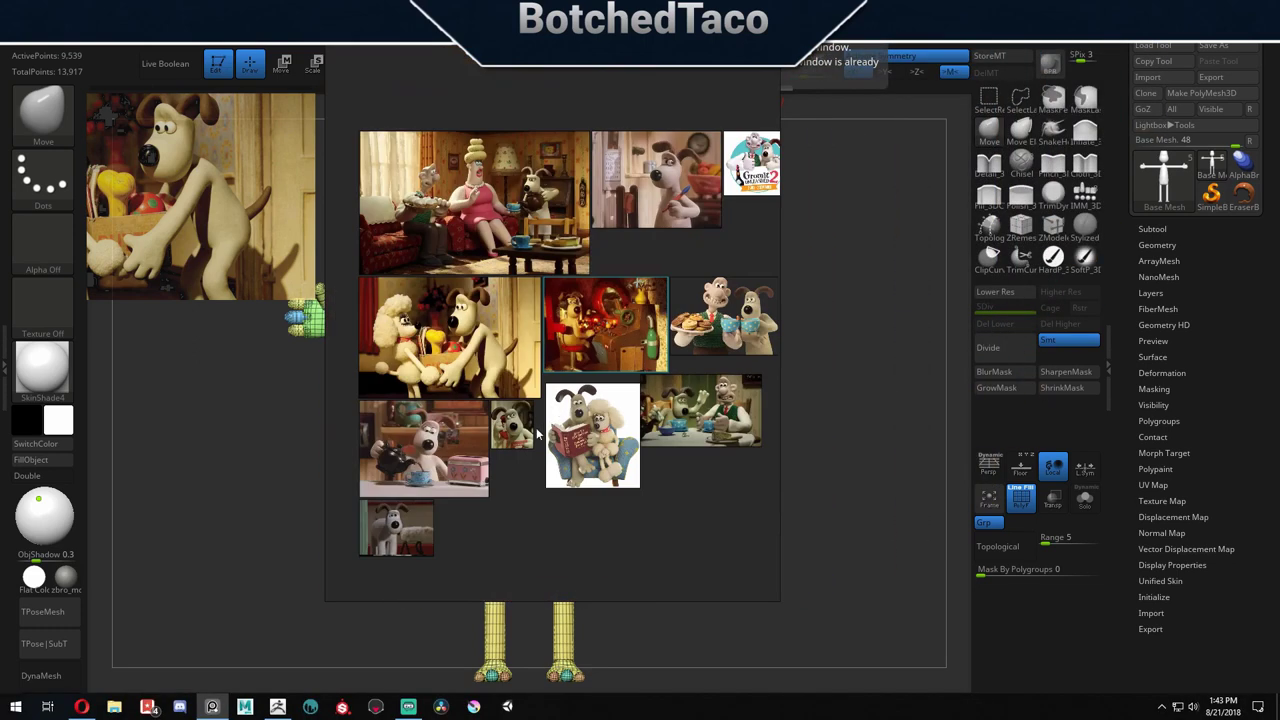
double_click(398, 533)
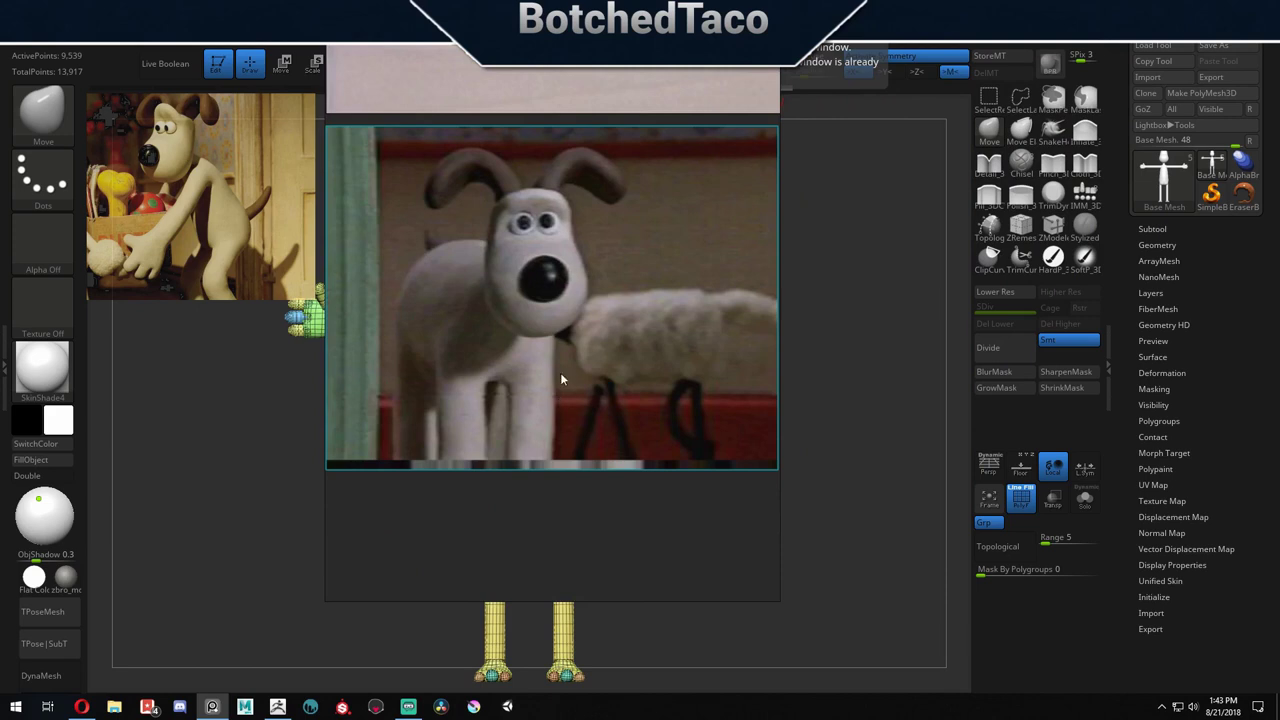
scroll(567, 286, "down", 5)
middle_click_drag(686, 187, 388, 421)
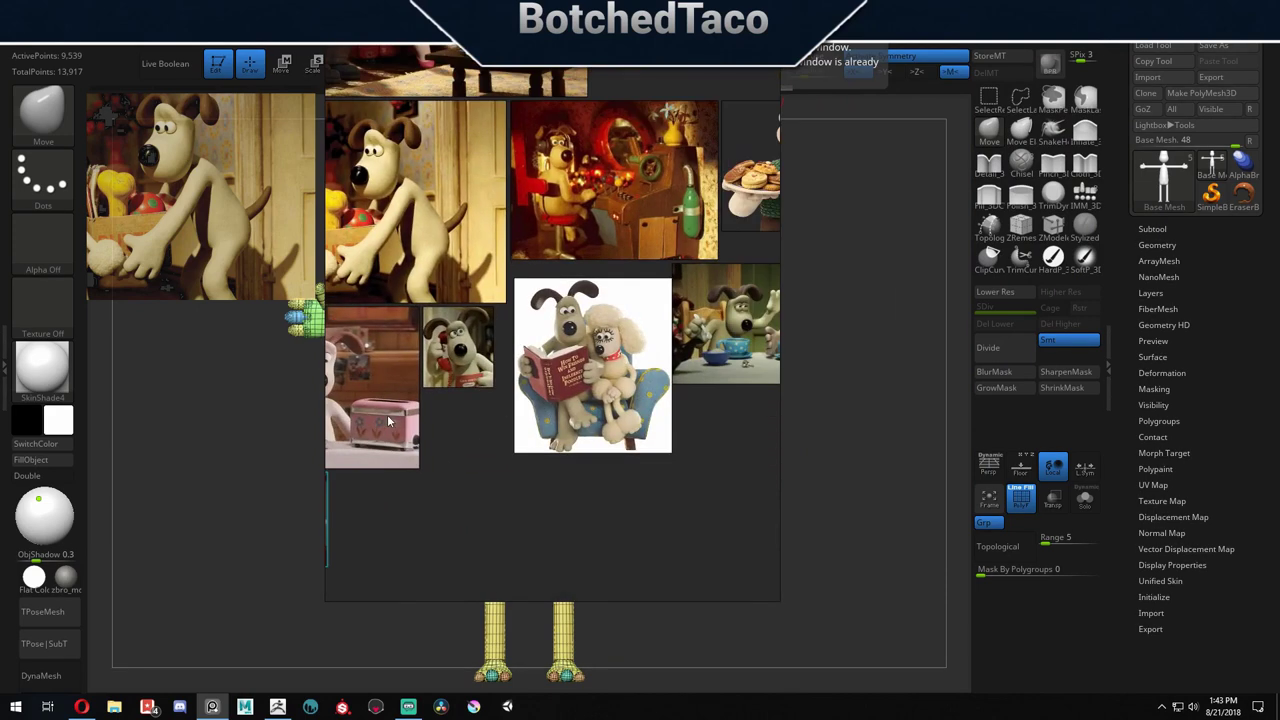
scroll(585, 236, "up", 1)
middle_click_drag(670, 188, 457, 188)
scroll(422, 345, "up", 1)
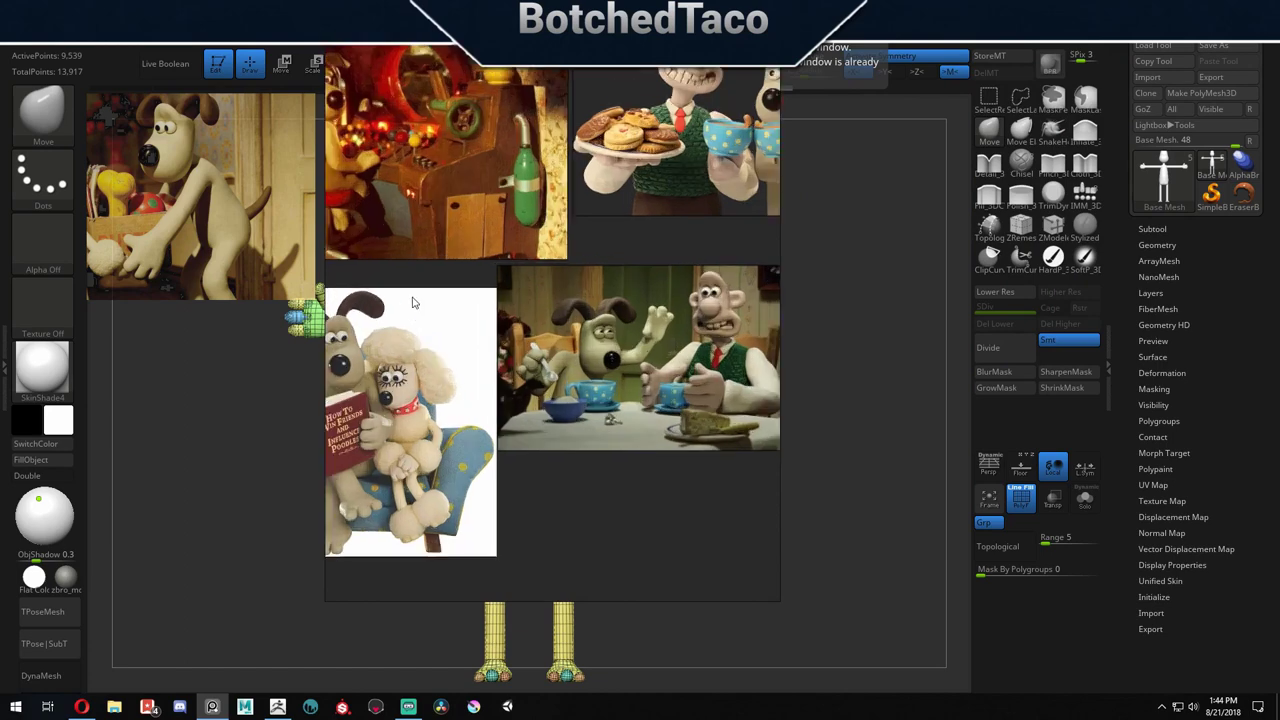
middle_click_drag(413, 299, 673, 559)
middle_click_drag(600, 207, 617, 374)
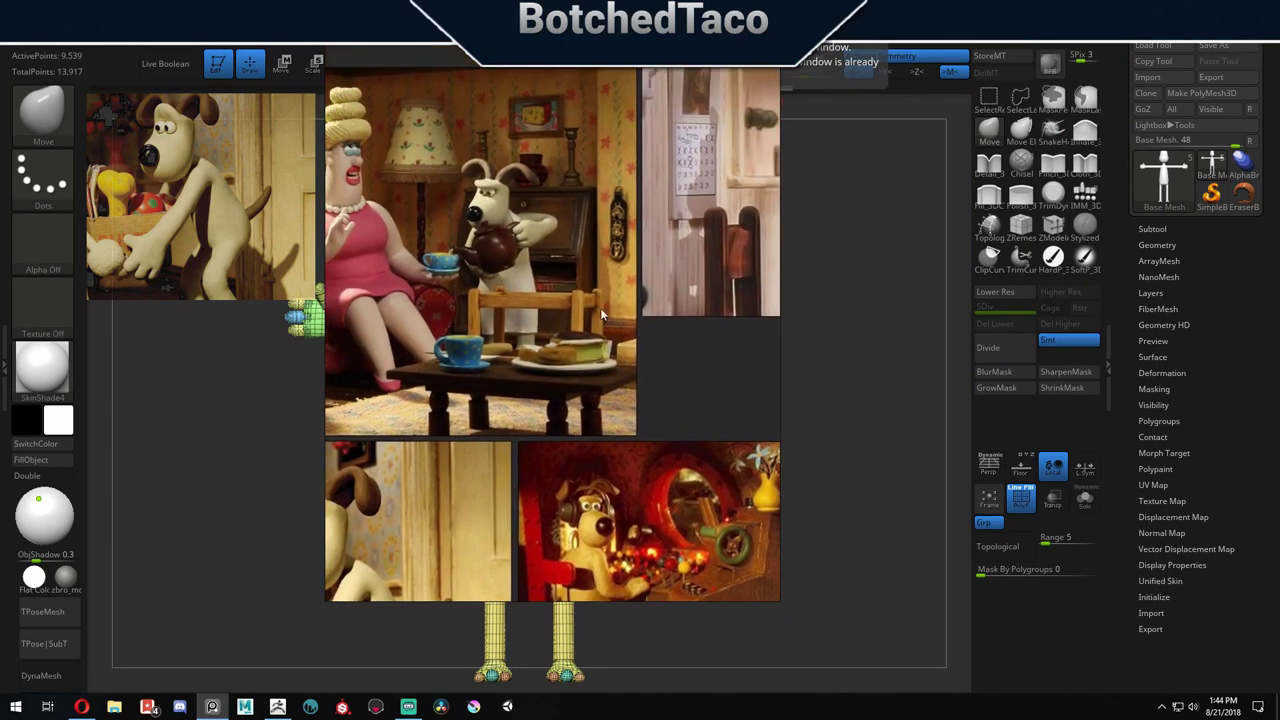
scroll(593, 304, "down", 2)
middle_click_drag(698, 264, 600, 273)
right_click_drag(525, 390, 745, 0)
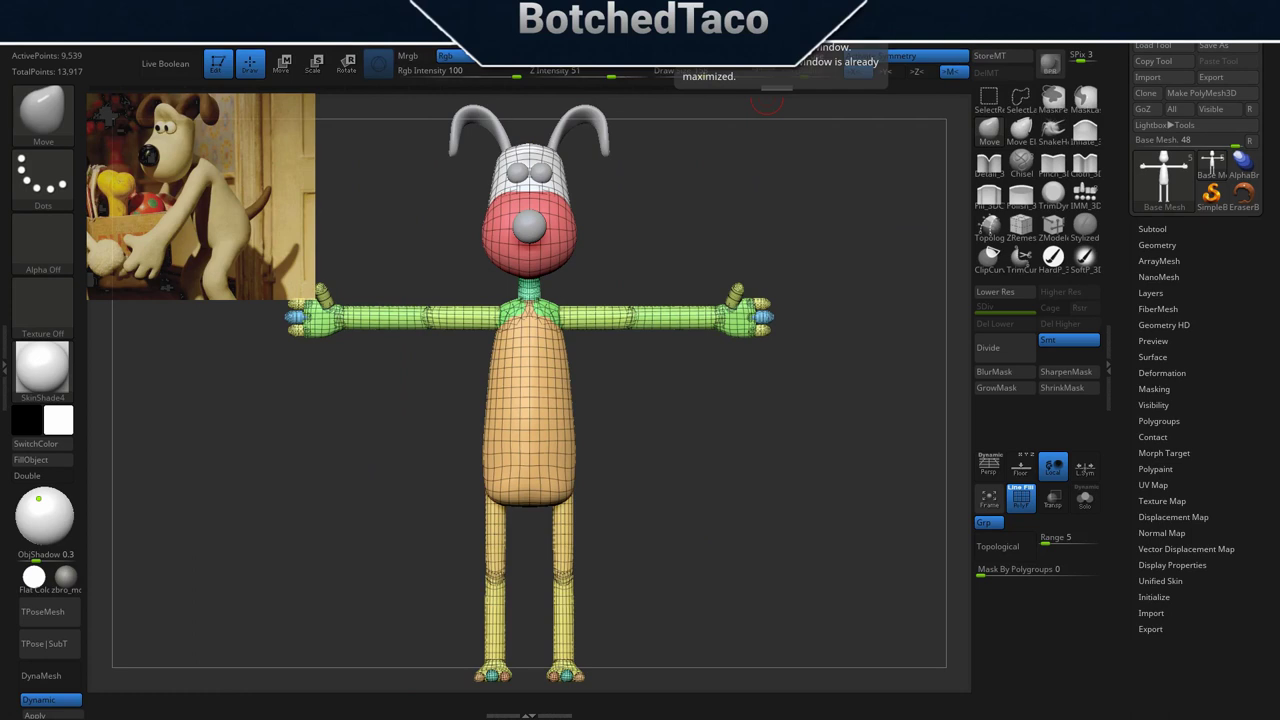
Expand the subtool list and hide the Eyes subtool.
mouse_move(757, 385)
left_mouse_down()
mouse_move(654, 443)
mouse_move(712, 368)
mouse_move(744, 373)
left_mouse_up()
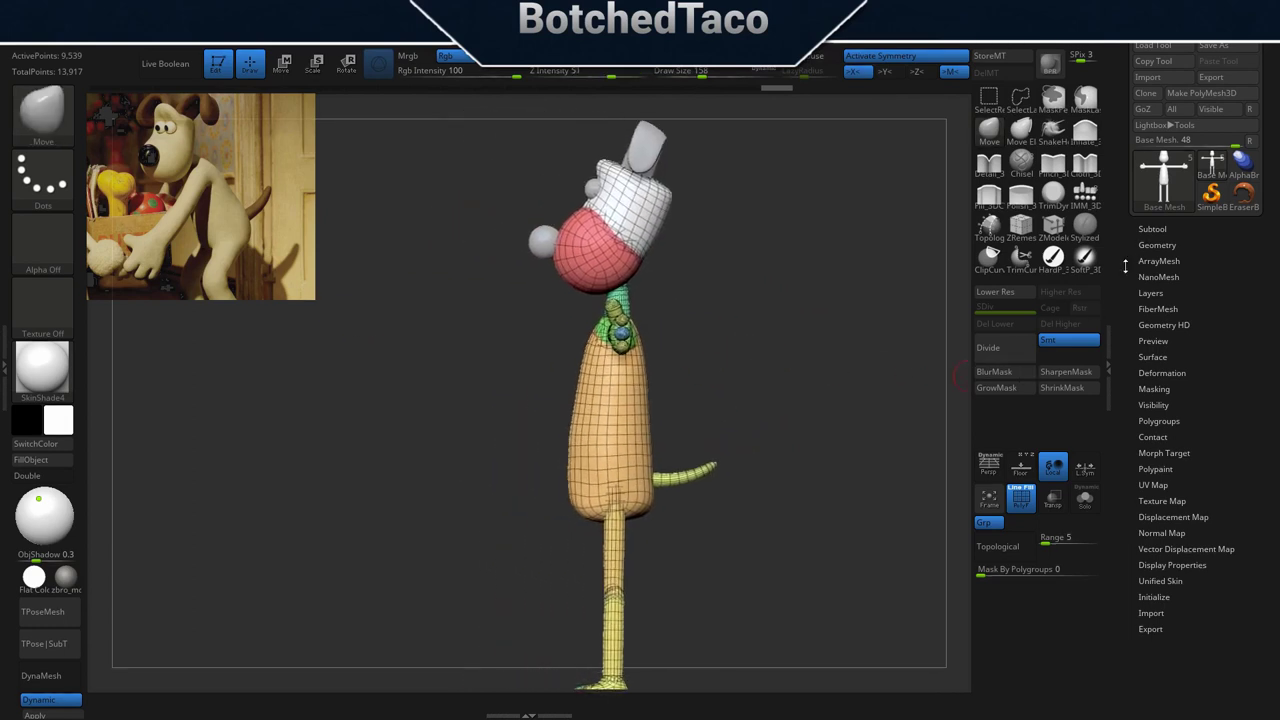
left_click(1154, 232)
left_click(1156, 225)
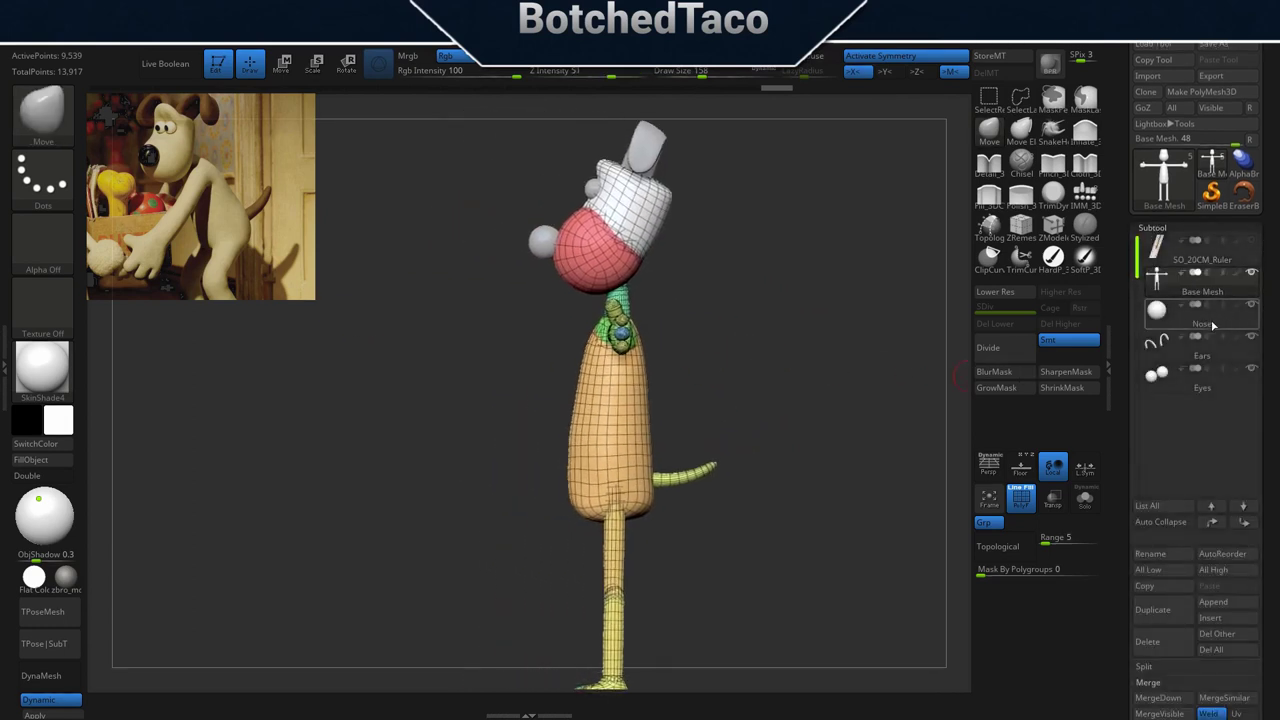
mouse_move(802, 386)
left_mouse_down()
mouse_move(757, 333)
mouse_move(817, 375)
left_mouse_up()
left_click(1251, 371)
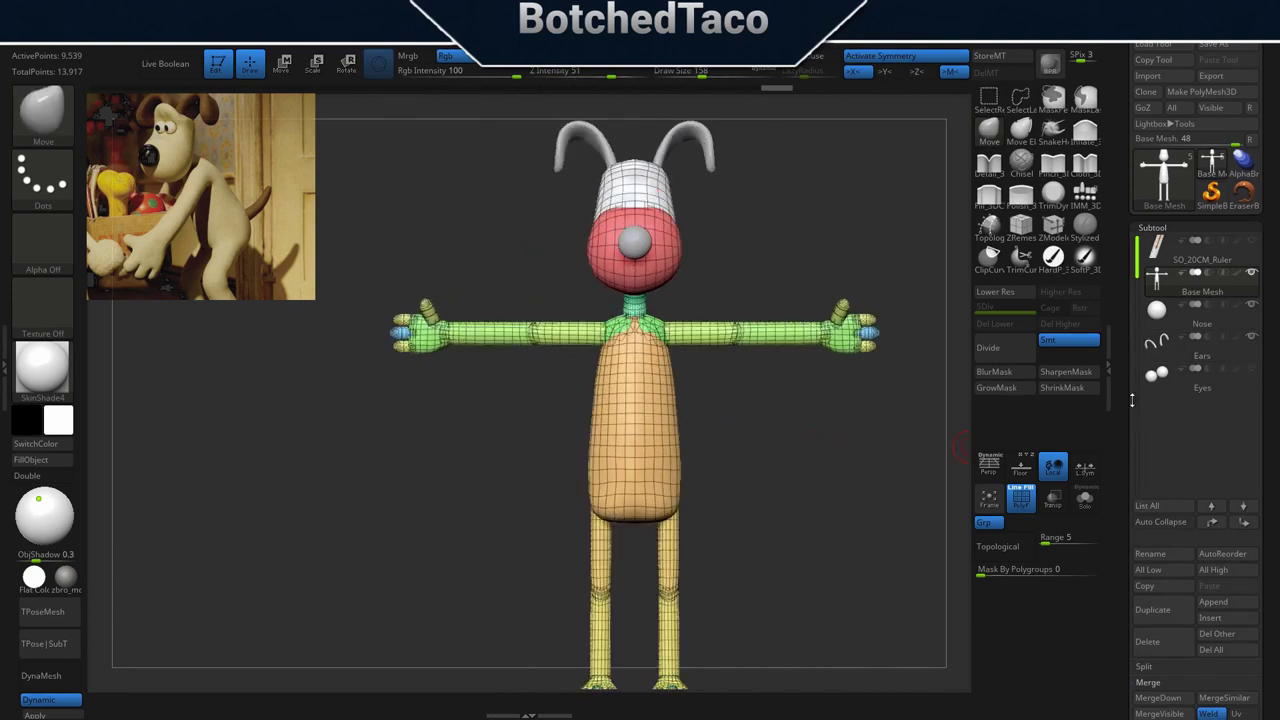
Compare the head with the eyes shown and hidden, and set the draw size to 116.
right_click_drag(694, 237, 760, 320, "ctrl")
right_click_drag(801, 237, 803, 512, "alt")
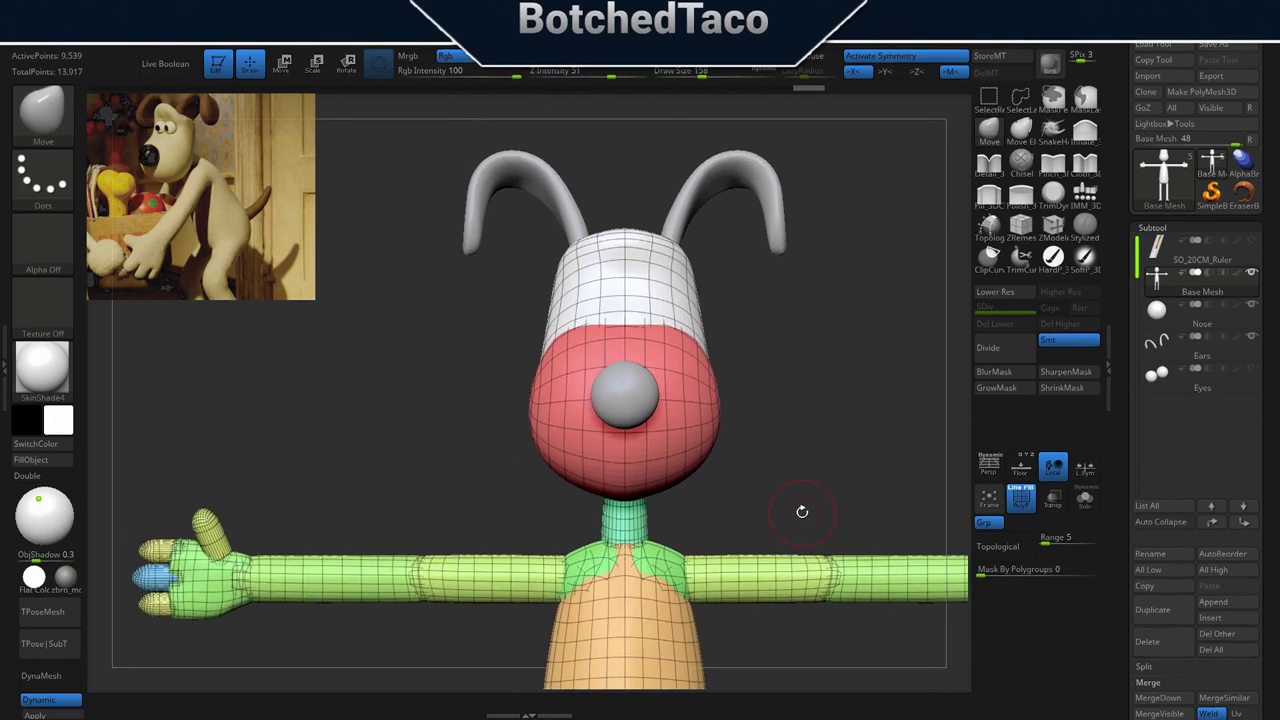
left_click_drag(807, 348, 774, 410)
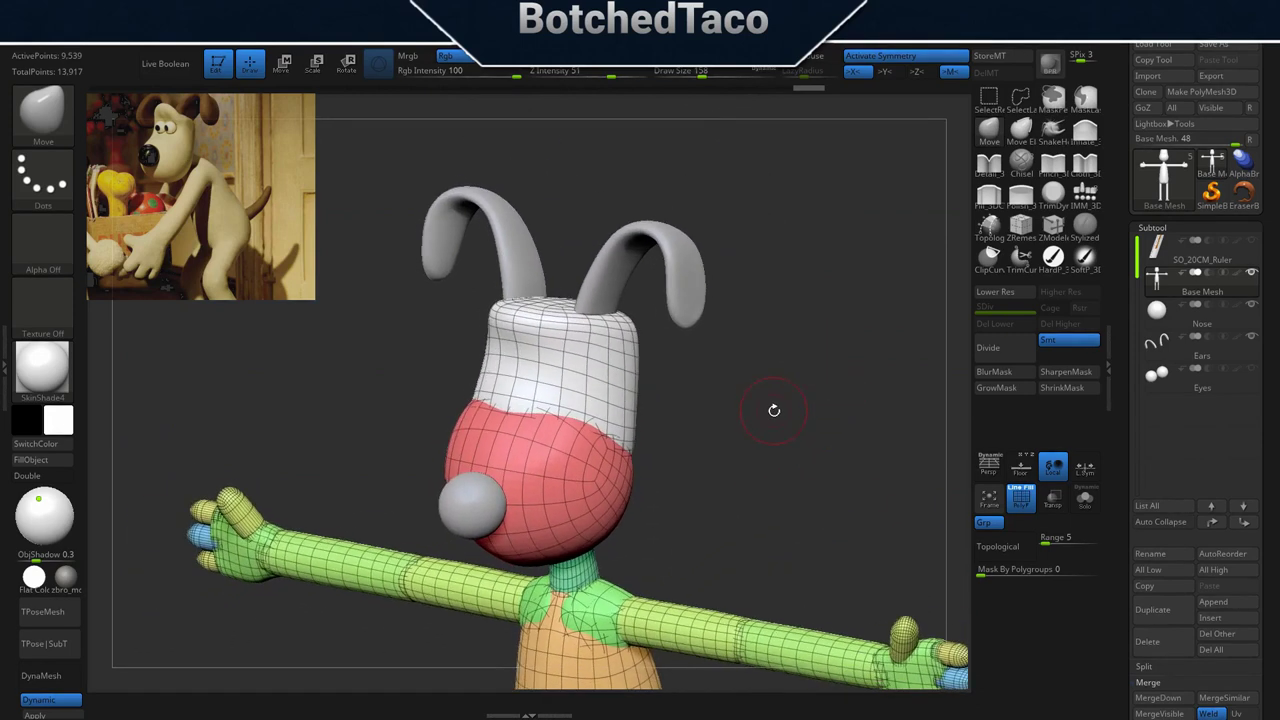
left_click(1252, 372)
left_click(1252, 372)
key("s")
left_click_drag(738, 394, 729, 395)
Try reshaping the face below the brow with the Move brush and undo the strokes.
right_click_drag(586, 374, 544, 381)
left_click_drag(550, 377, 584, 404)
right_click_drag(586, 407, 656, 385)
key("ctrl+z")
key("ctrl+z")
key("ctrl+z")
Push in the face below the brow with the Move brush, checking the profile from the side and front.
mouse_move(745, 354)
right_mouse_down()
mouse_move(752, 423)
mouse_move(714, 447)
right_mouse_up()
left_click_drag(566, 394, 567, 400)
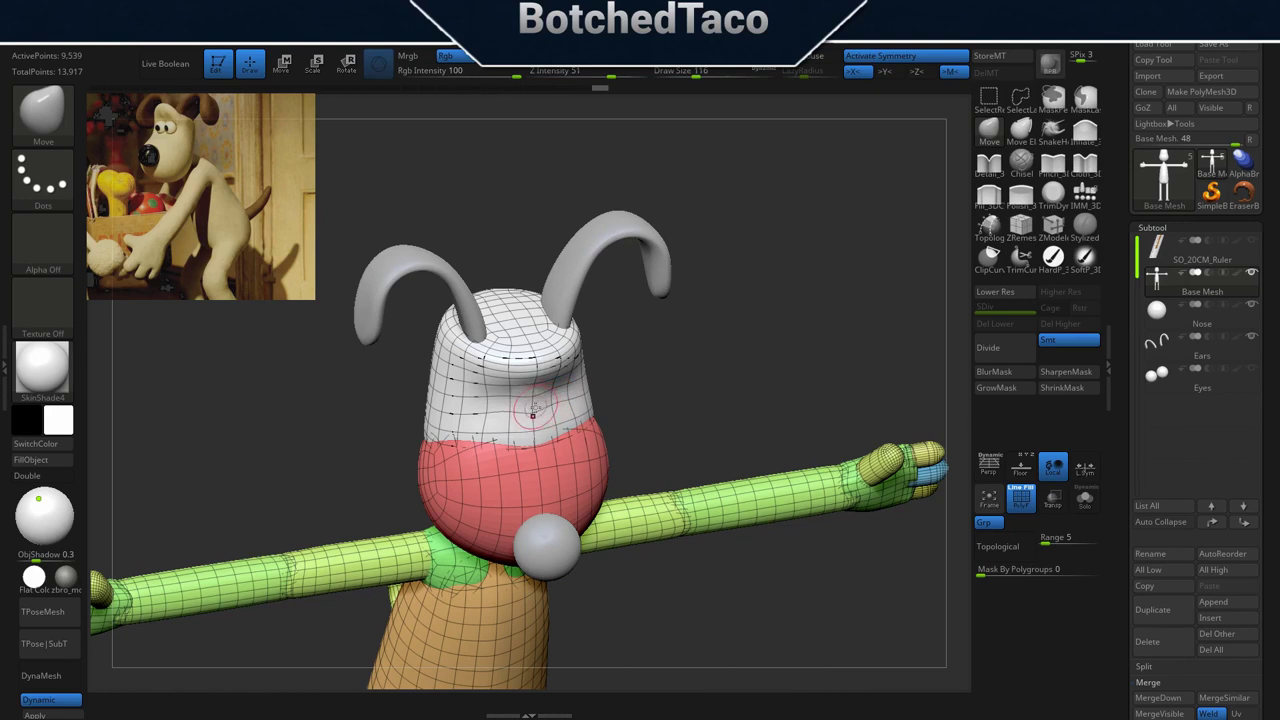
left_click_drag(635, 397, 555, 408)
right_click_drag(555, 406, 550, 399)
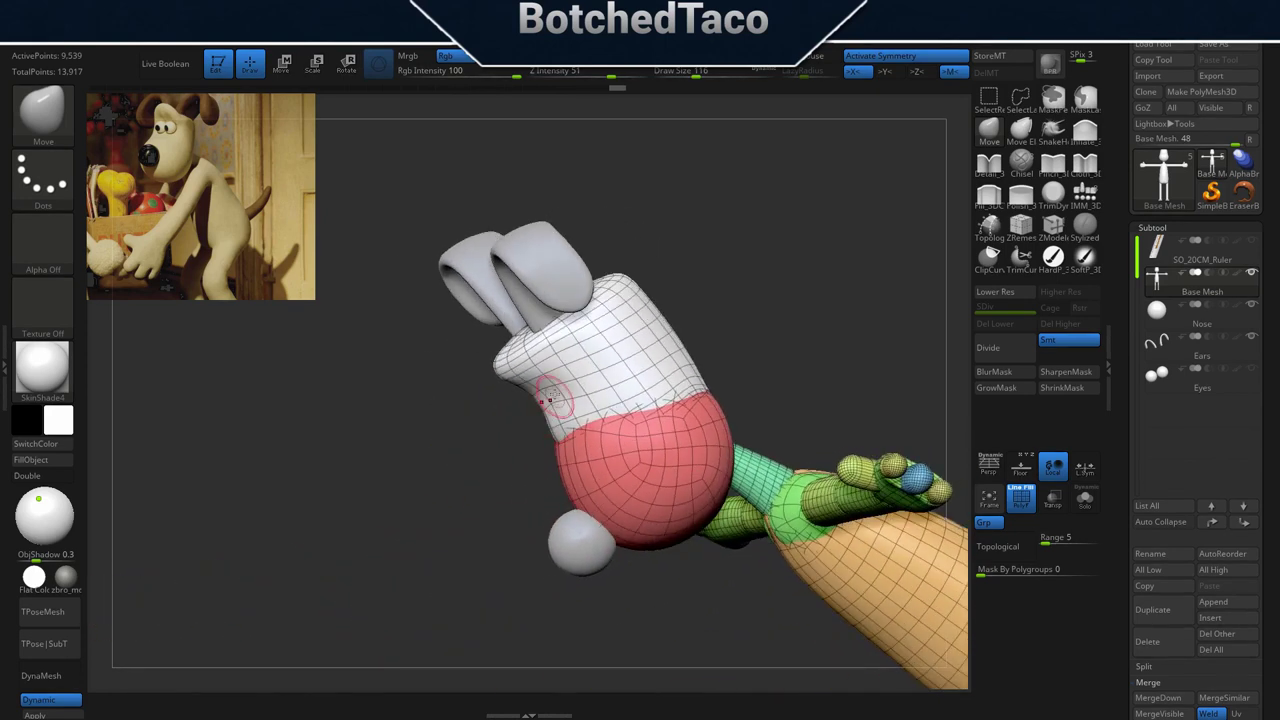
right_click_drag(636, 328, 950, 384)
left_click_drag(743, 485, 743, 386)
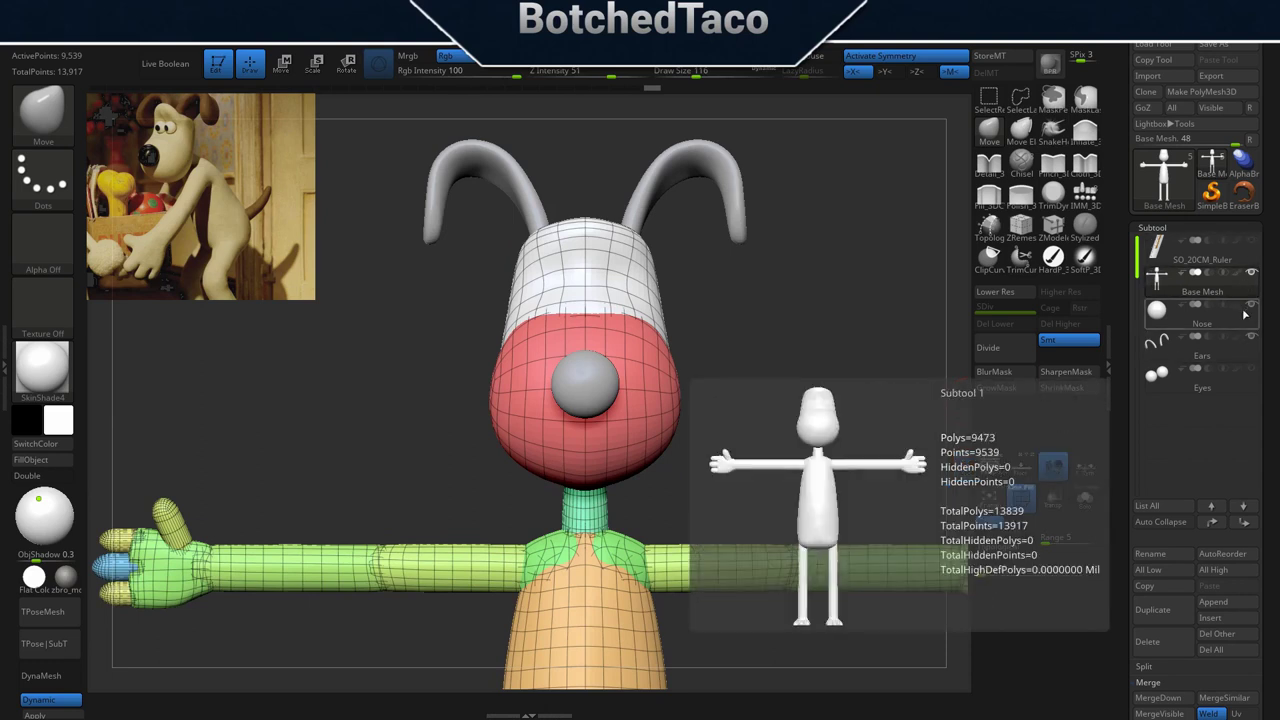
Show the Eyes subtool again and check how the eyes sit in the face from the side and above.
left_click(1251, 371)
left_click_drag(806, 401, 706, 375)
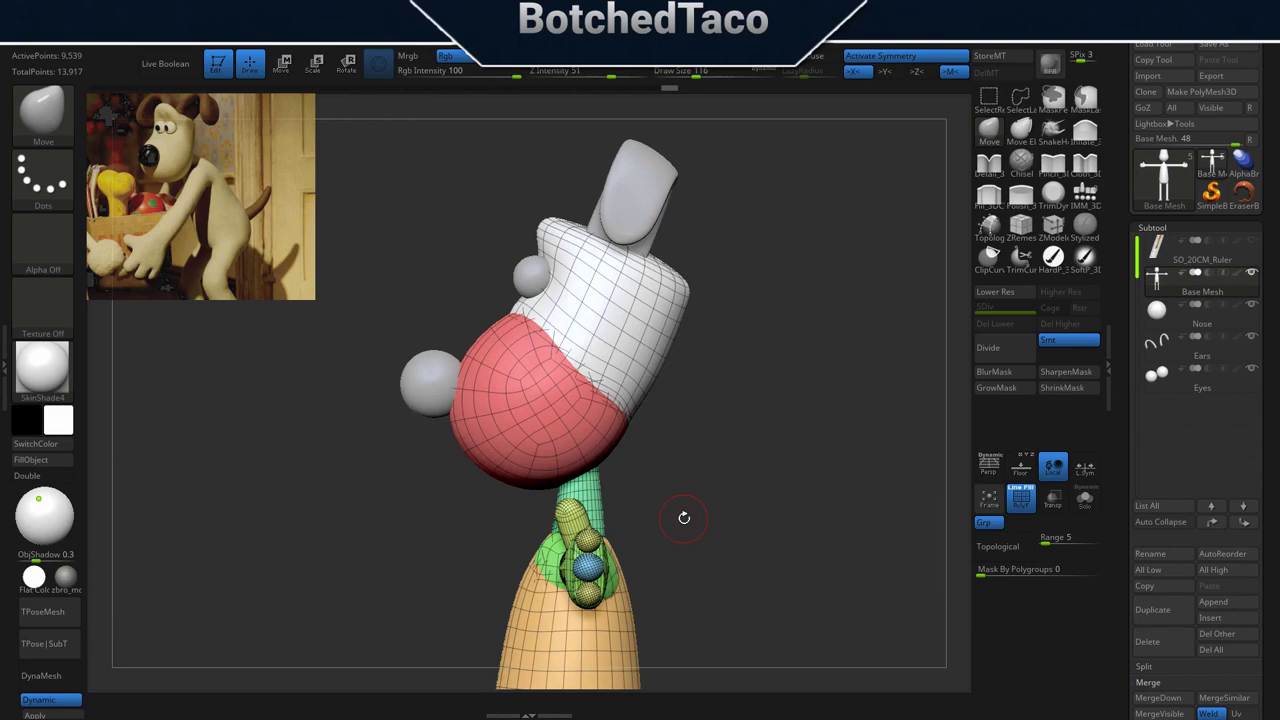
left_click_drag(727, 383, 775, 433)
left_click_drag(801, 374, 785, 468)
right_click_drag(784, 467, 766, 443)
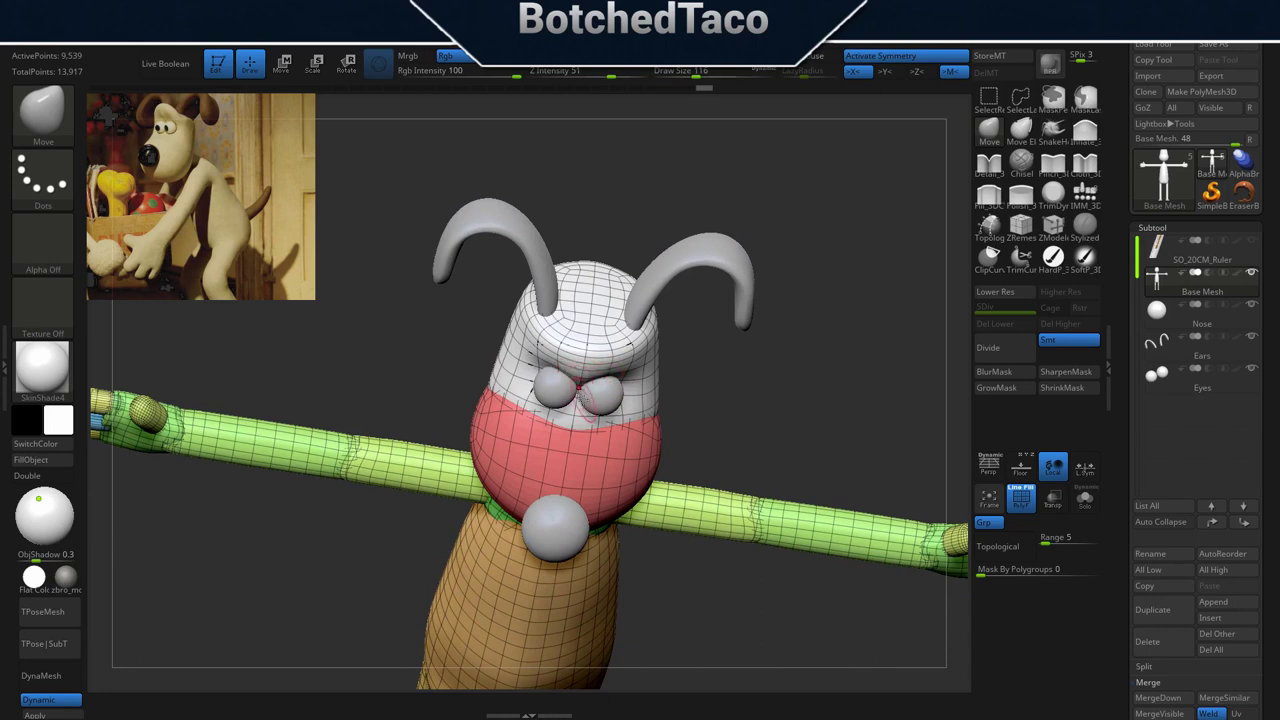
mouse_move(815, 350)
left_mouse_down()
mouse_move(775, 334)
mouse_move(794, 330)
left_mouse_up()
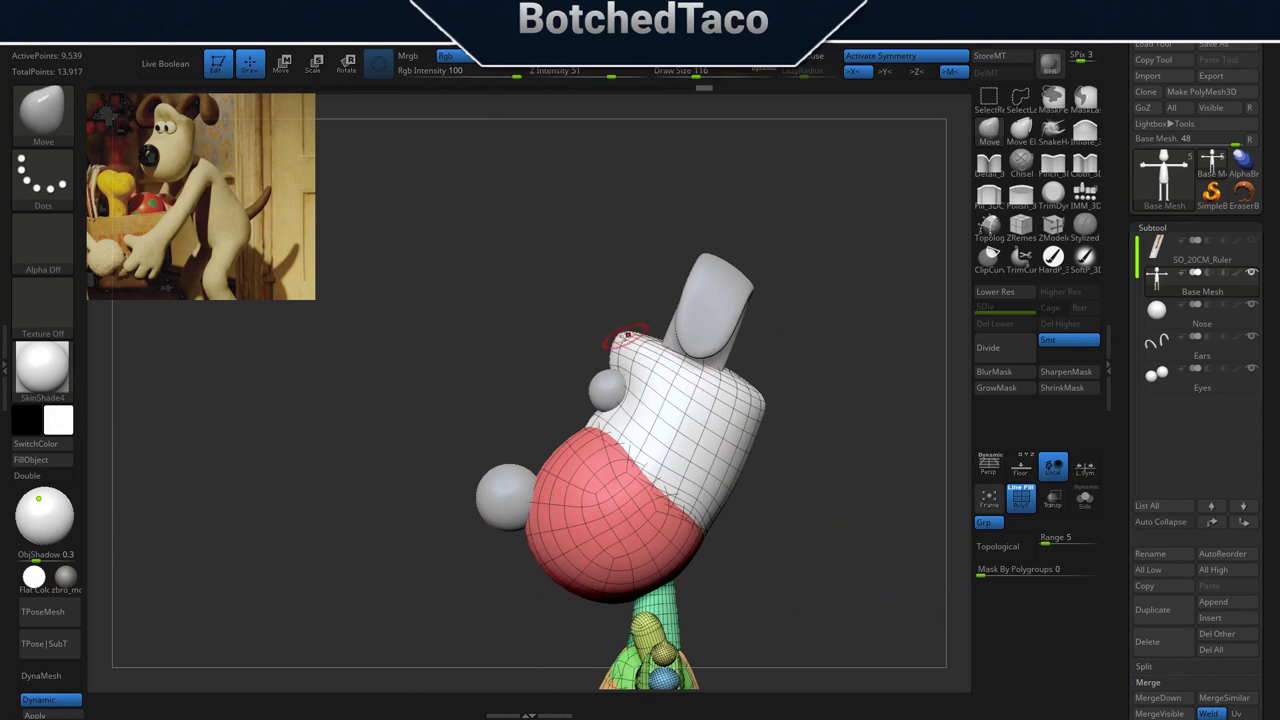
Set the draw size to 228 and round out the brow and upper head with the Move brush.
key("s")
left_click_drag(846, 388, 862, 388)
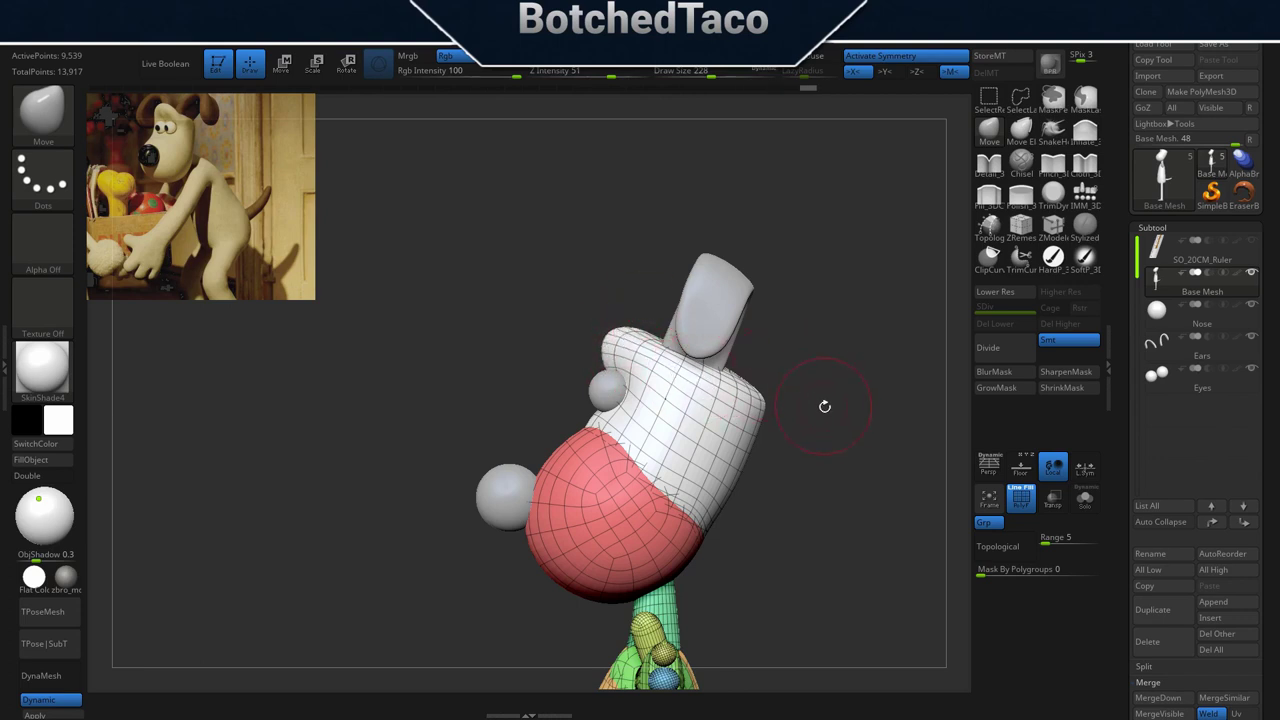
mouse_move(806, 395)
left_mouse_down()
mouse_move(848, 402)
mouse_move(763, 408)
mouse_move(838, 380)
mouse_move(810, 381)
left_mouse_up()
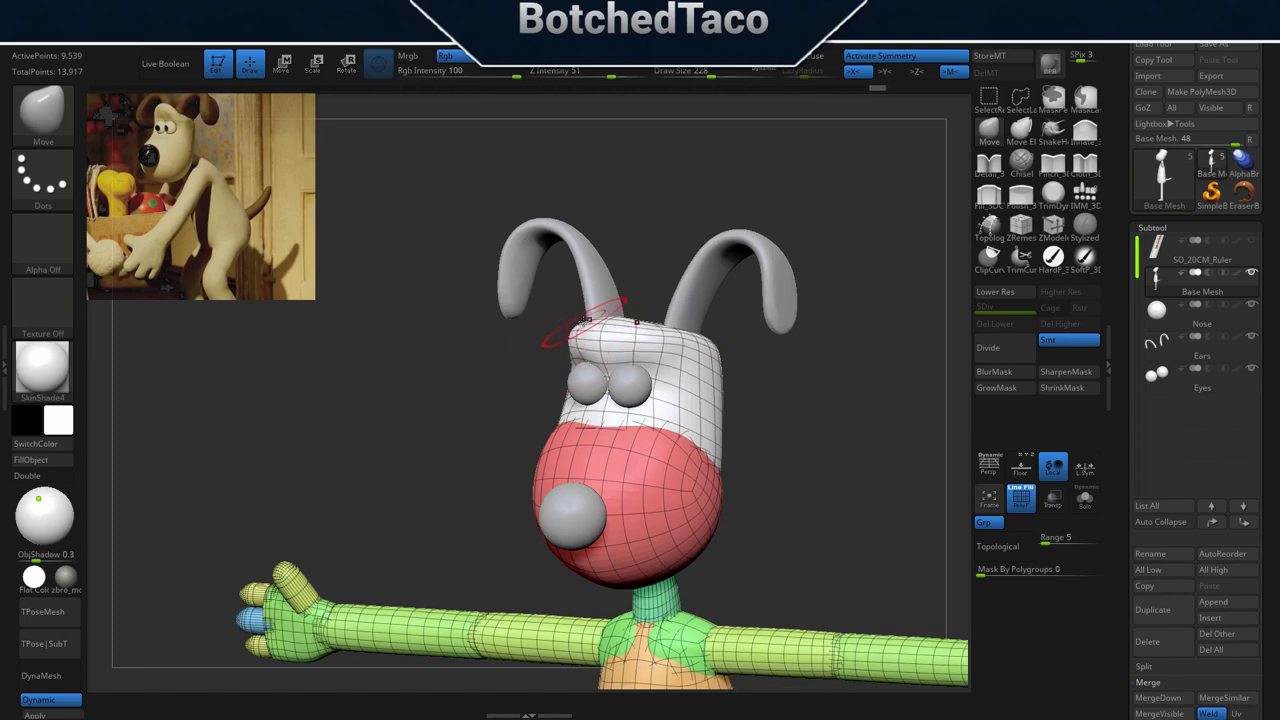
mouse_move(734, 346)
left_mouse_down()
mouse_move(774, 354)
mouse_move(745, 362)
left_mouse_up()
left_click_drag(546, 328, 572, 330)
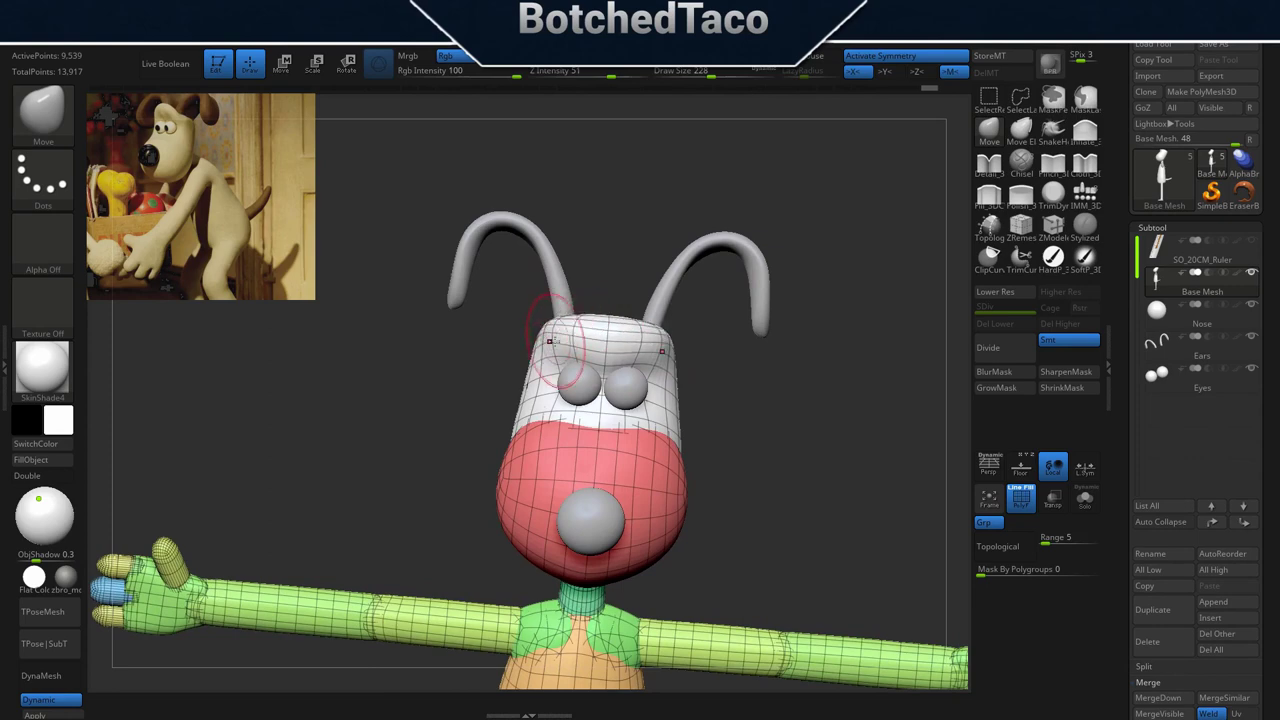
right_click_drag(610, 352, 717, 358)
mouse_move(716, 357)
left_mouse_down()
mouse_move(755, 380)
mouse_move(703, 403)
mouse_move(741, 422)
left_mouse_up()
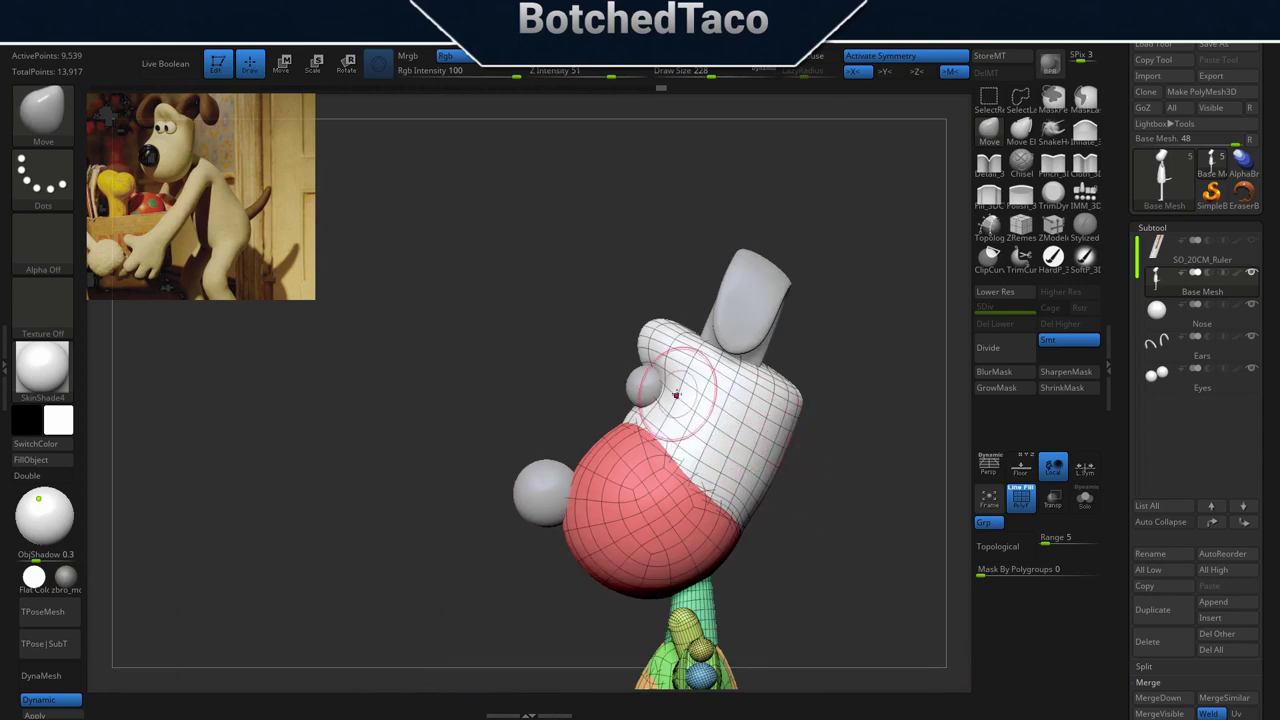
right_click_drag(677, 402, 742, 409)
left_click_drag(781, 438, 692, 436)
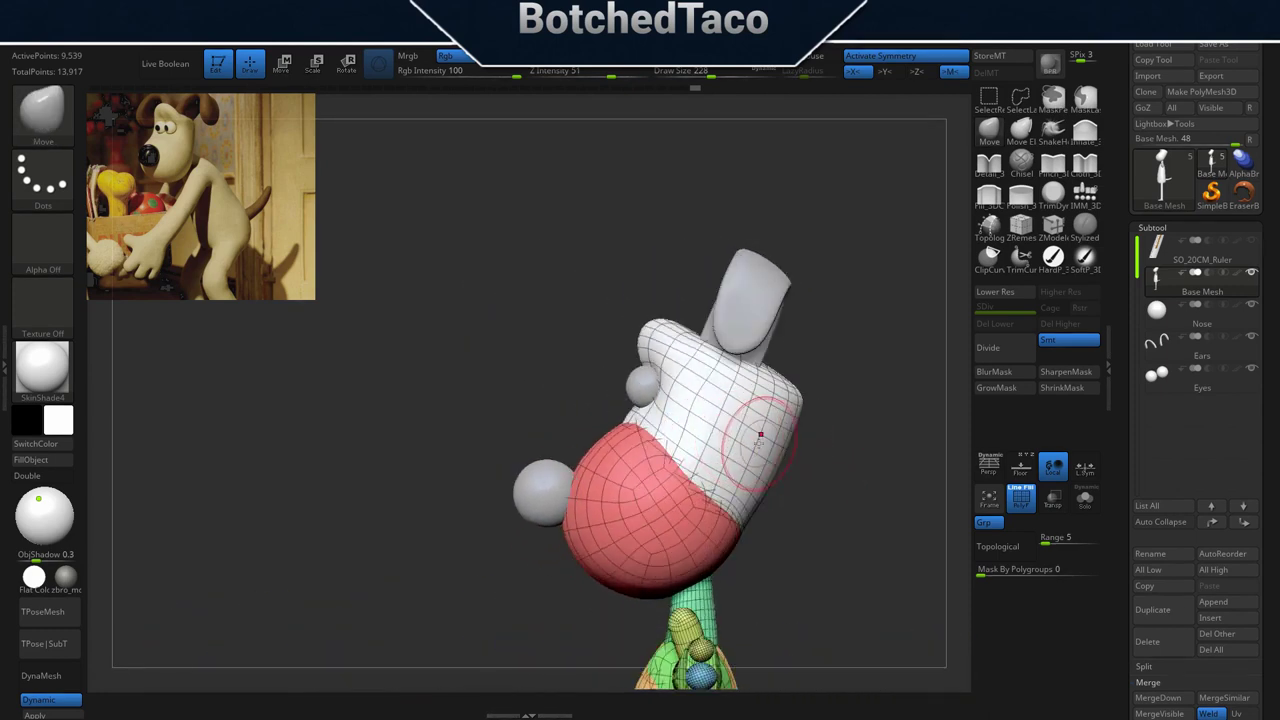
right_click_drag(766, 434, 833, 460, "shift")
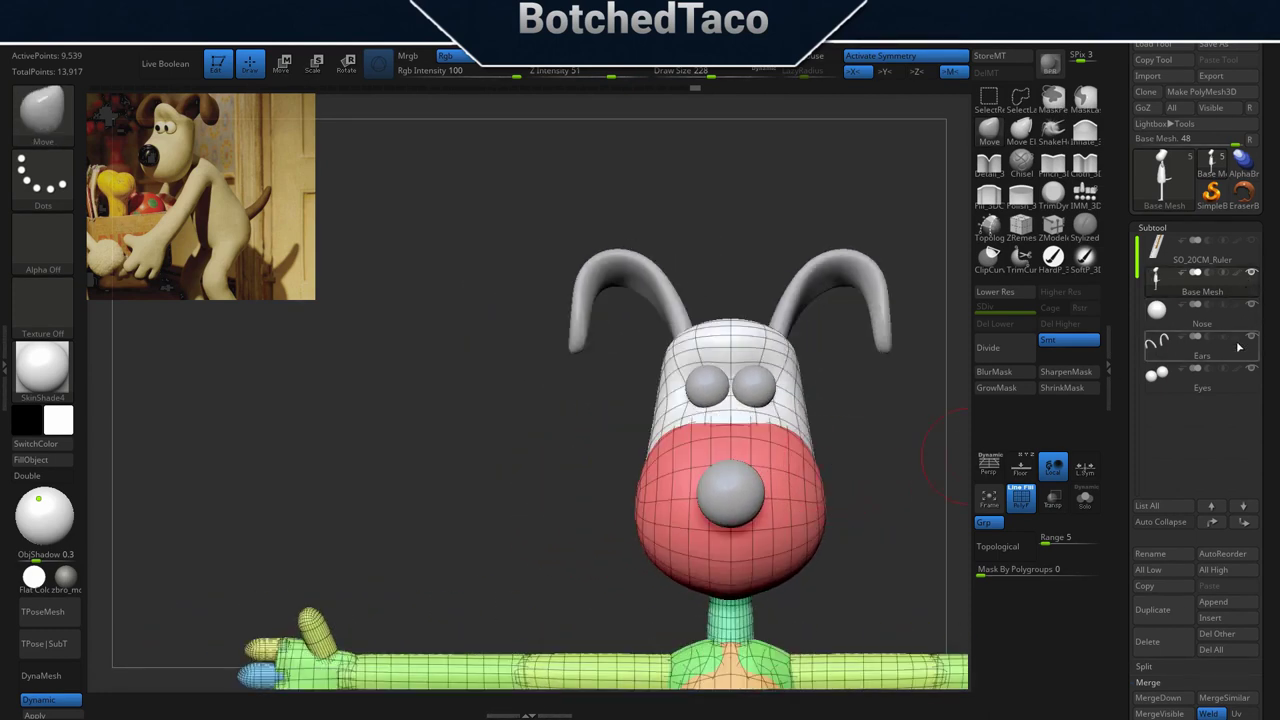
Hide the Eyes subtool and shape the eye socket area below the brow with the Move brush at draw size 104.
left_click_drag(849, 443, 700, 409)
mouse_move(869, 452)
right_mouse_down("ctrl")
mouse_move(937, 443)
mouse_move(736, 404)
mouse_move(637, 314)
mouse_move(749, 371)
right_mouse_up("ctrl")
right_click_drag(552, 388, 643, 440, "ctrl")
right_click_drag(837, 189, 779, 402, "alt")
key("s")
left_click_drag(851, 375, 837, 380)
right_click_drag(833, 387, 784, 402)
right_click_drag(914, 355, 908, 388)
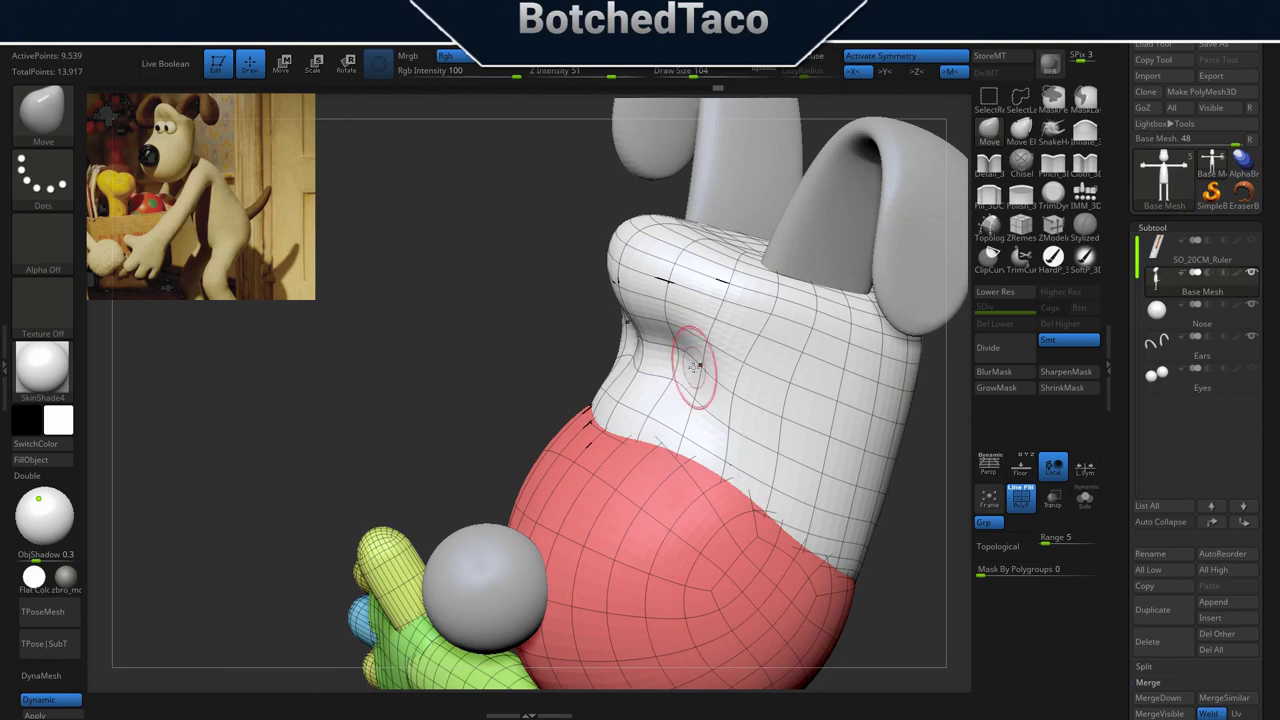
mouse_move(684, 399)
right_mouse_down()
mouse_move(744, 388)
mouse_move(720, 390)
right_mouse_up()
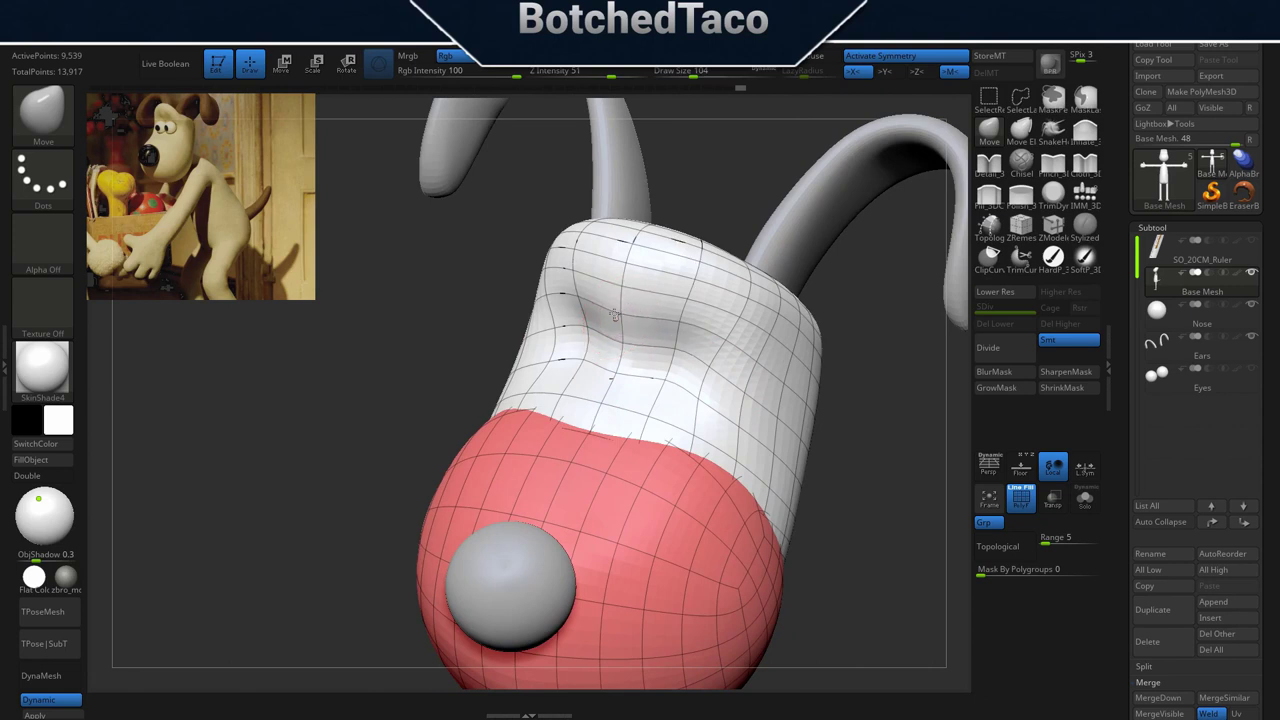
left_click_drag(616, 315, 619, 318)
right_click_drag(619, 318, 562, 316)
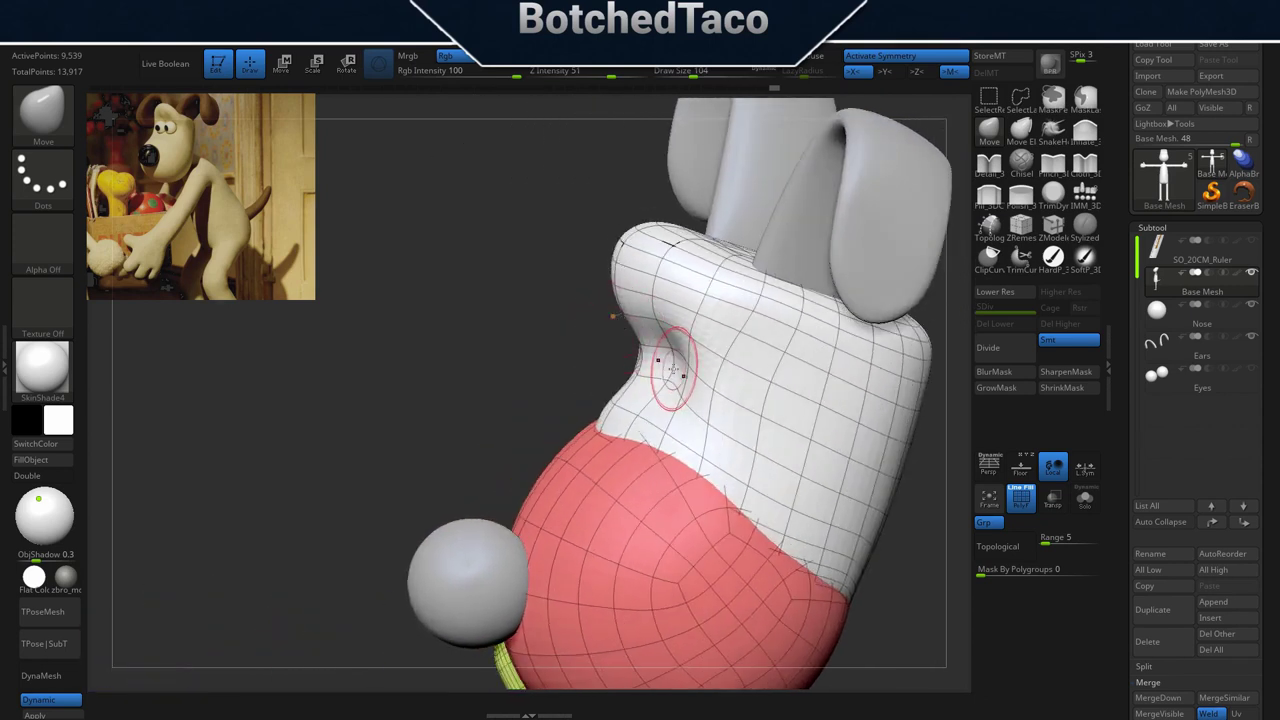
right_click_drag(806, 394, 848, 410)
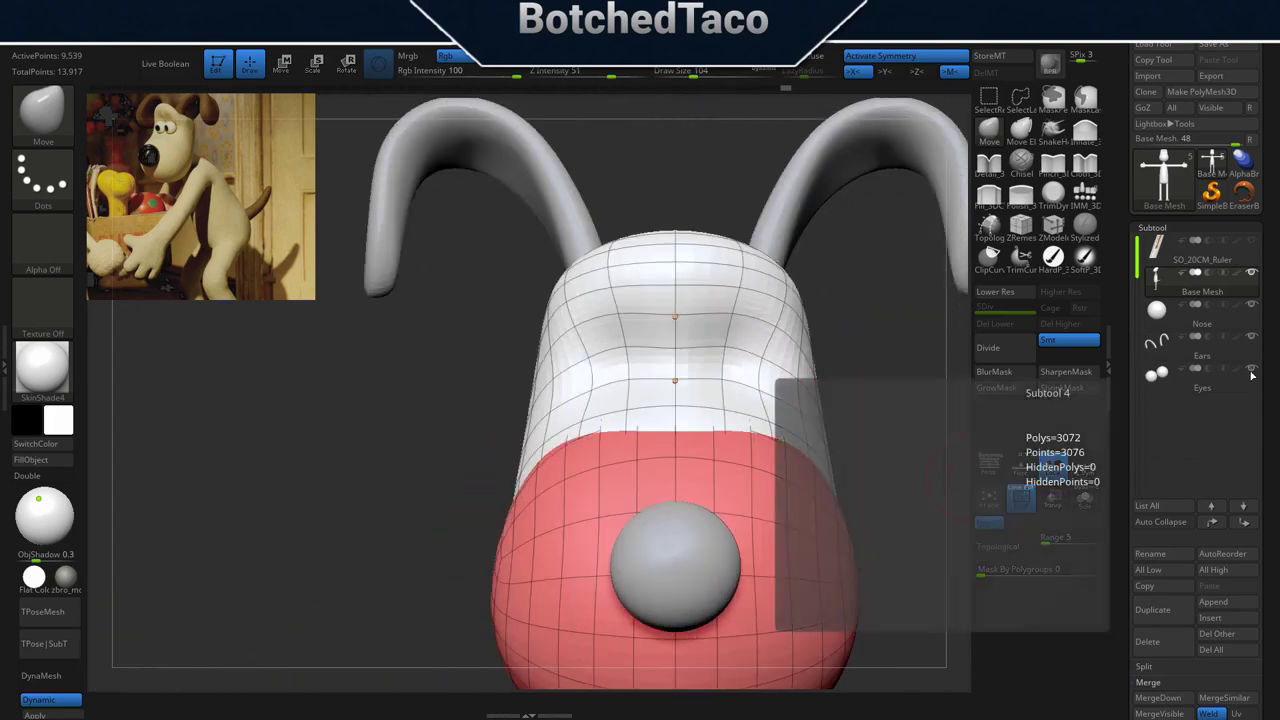
Show the Eyes subtool and pull the brow slightly forward over the eyes with the Move brush at draw size 177.
left_click(1252, 373)
mouse_move(891, 460)
right_mouse_down()
mouse_move(881, 437)
mouse_move(840, 438)
right_mouse_up()
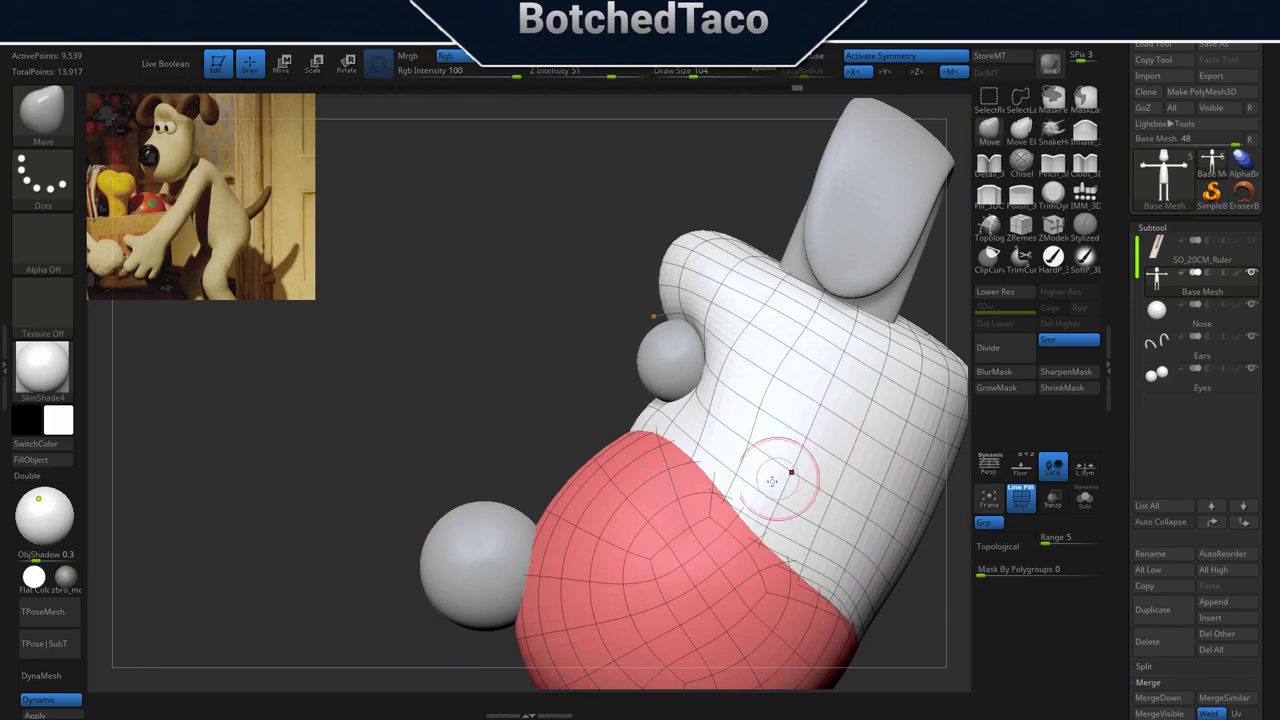
mouse_move(722, 472)
right_mouse_down()
mouse_move(757, 475)
mouse_move(723, 472)
right_mouse_up()
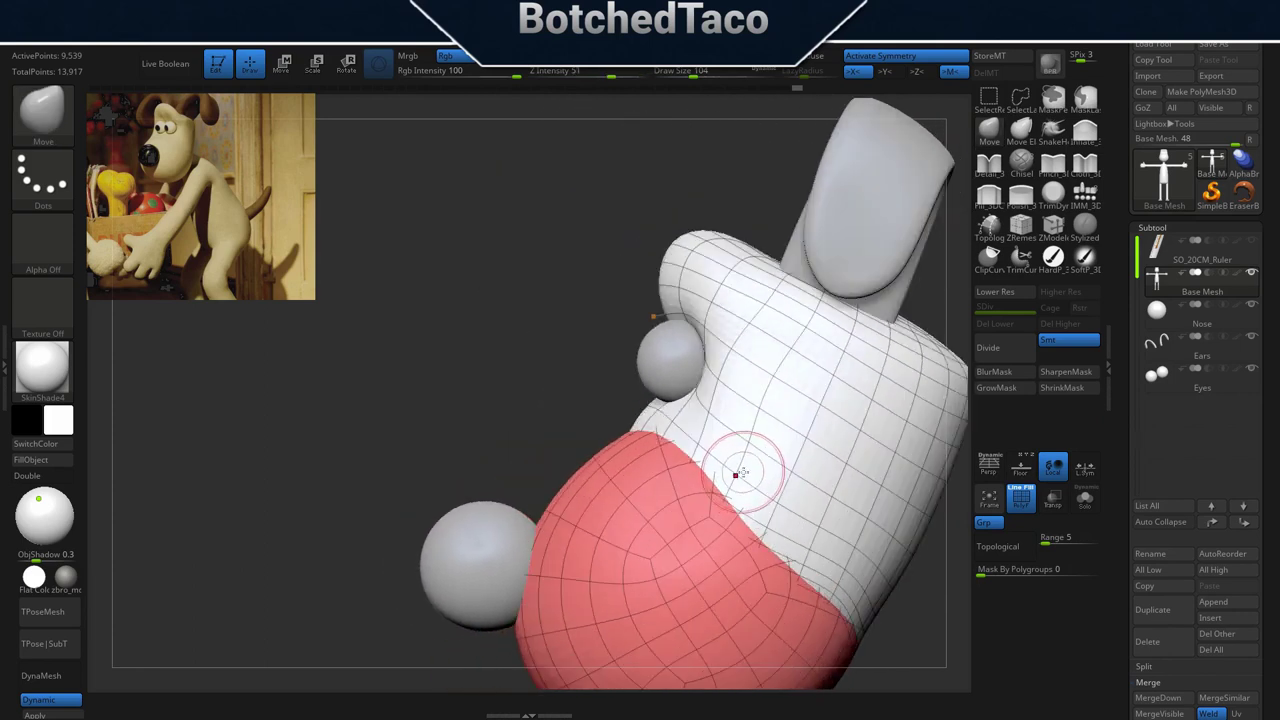
key("s")
left_click_drag(523, 380, 533, 381)
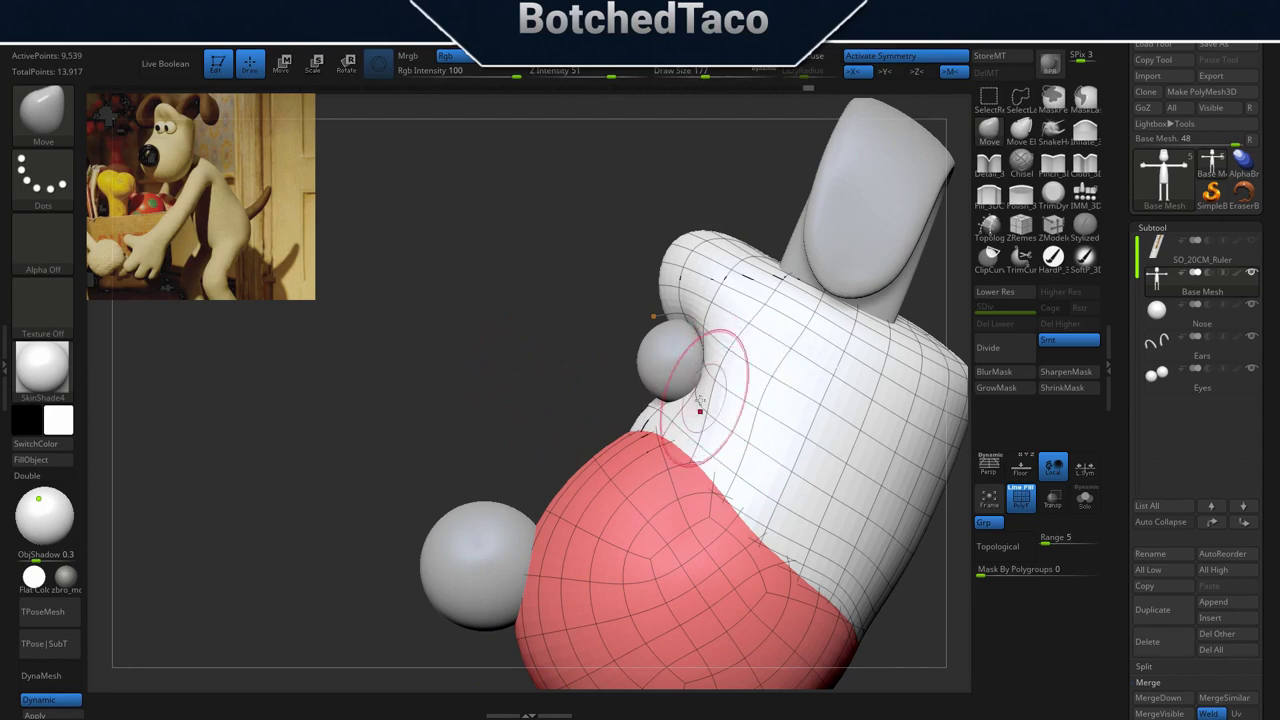
right_click_drag(477, 383, 565, 415, "shift")
right_click_drag(829, 434, 754, 423, "shift")
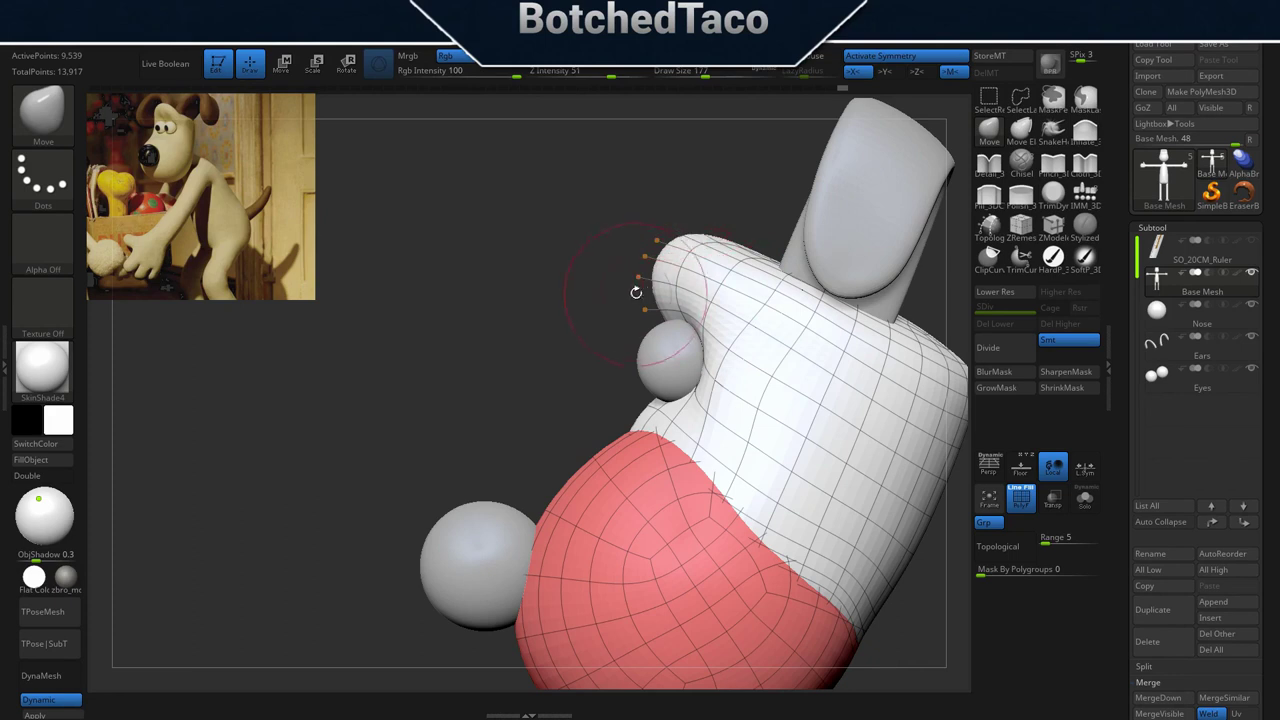
left_click_drag(534, 357, 655, 400)
key("f")
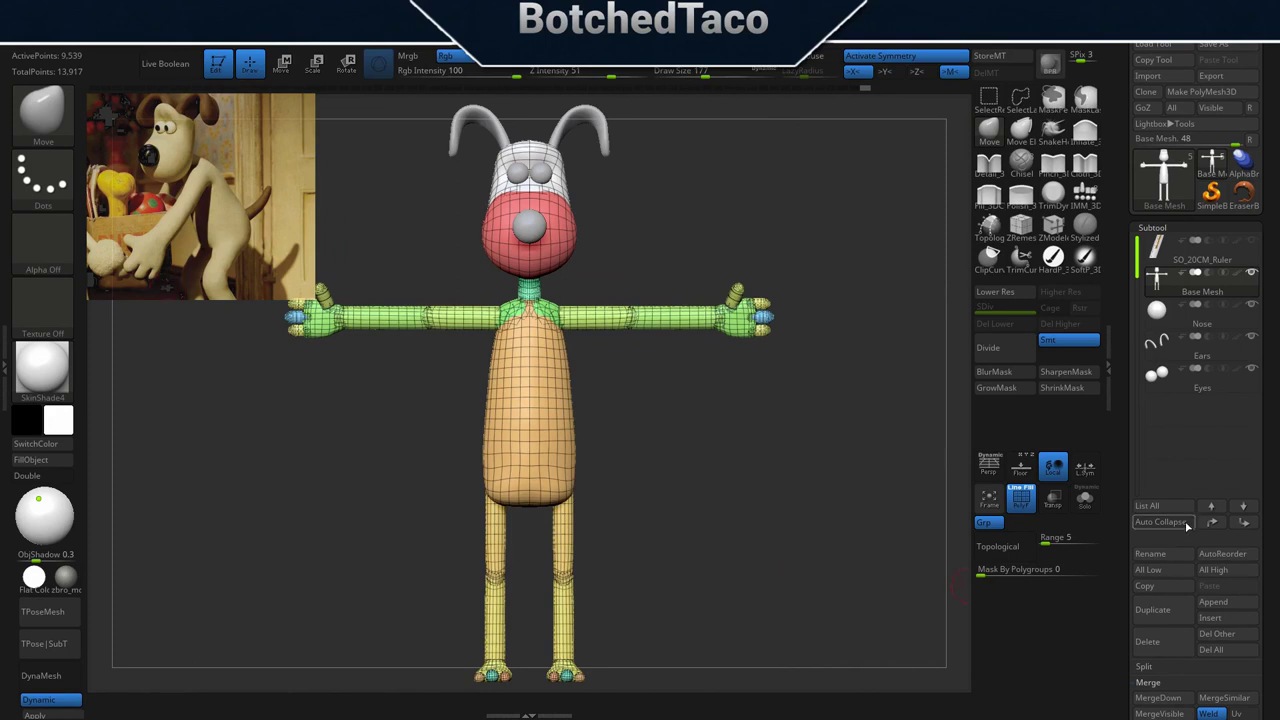
Duplicate the Base Mesh subtool and move the copy to the end of the subtool list.
left_click(1151, 628)
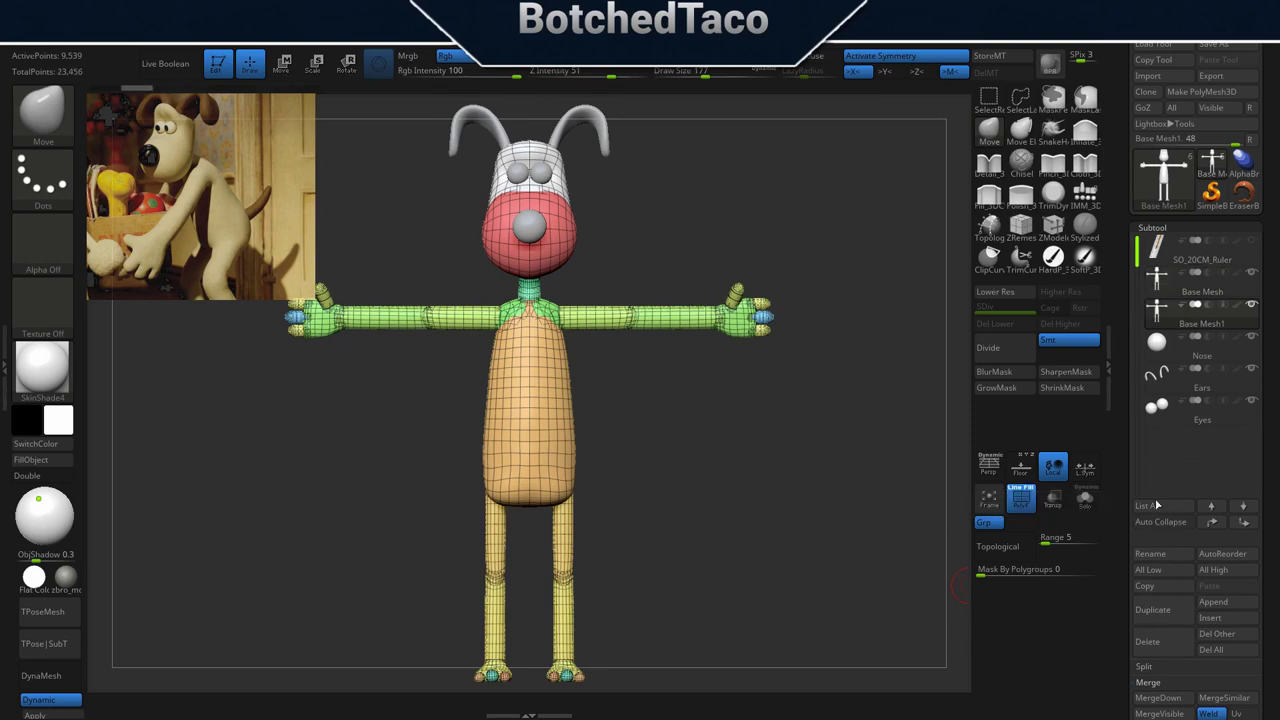
left_click(1241, 524)
left_click(1241, 524)
left_click(1241, 524)
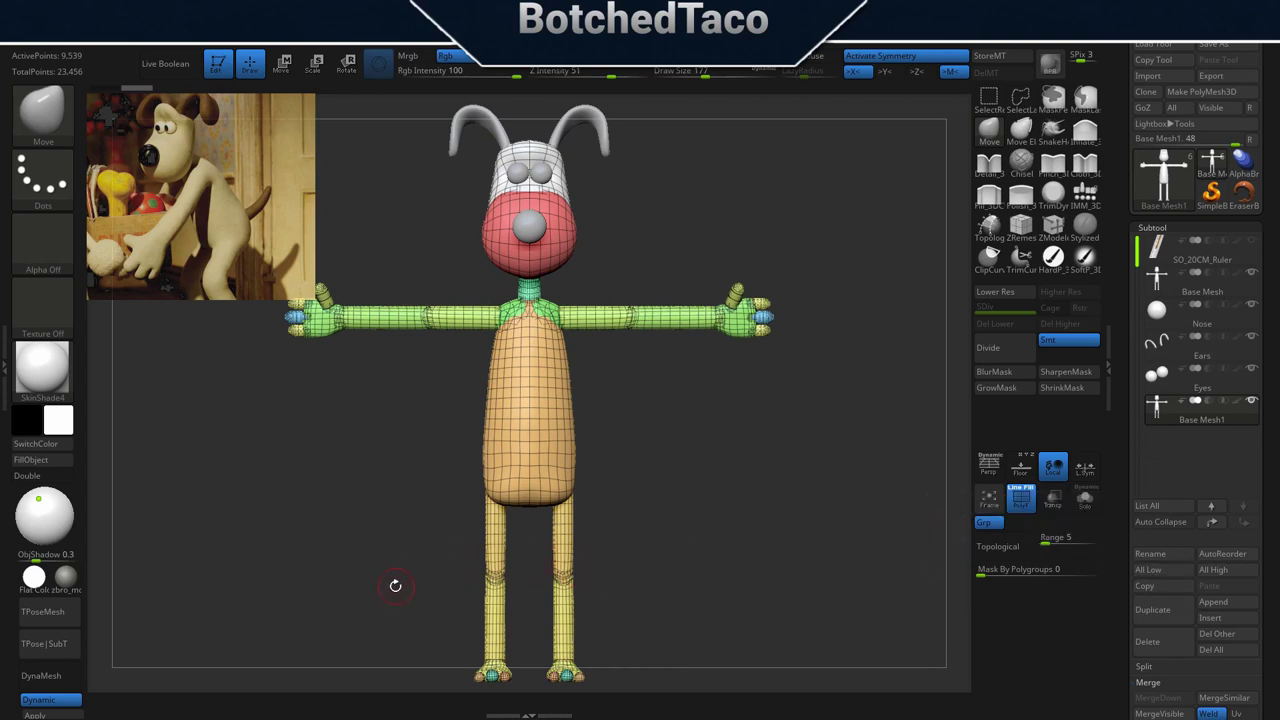
Apply dynamic subdivision to the duplicated mesh and remesh it with DynaMesh Master at a 1.5 million polycount.
left_click(5, 357)
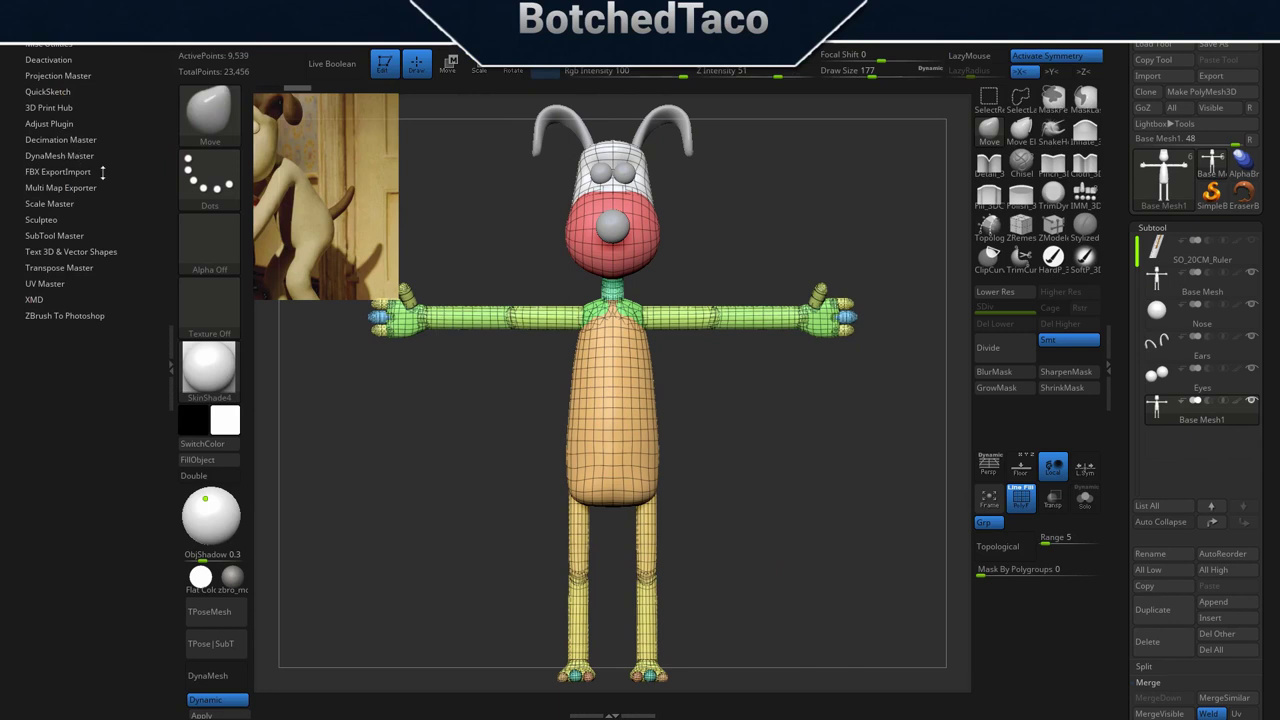
left_click(72, 152)
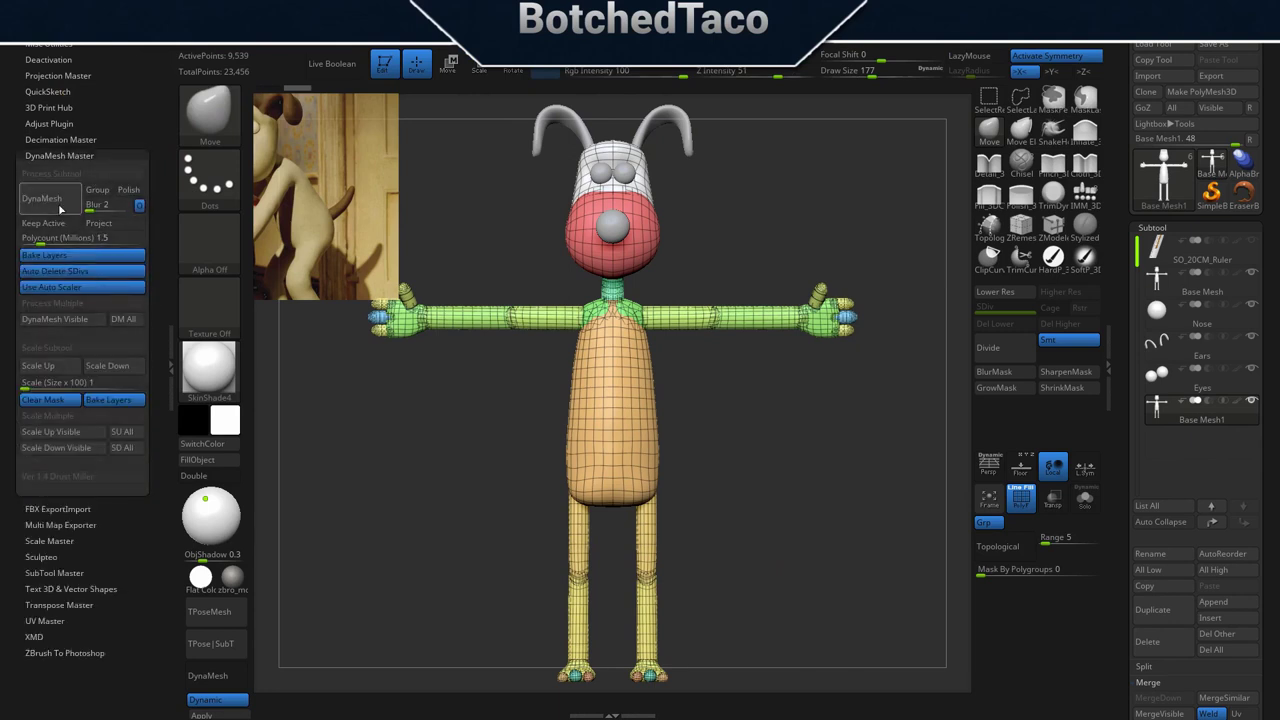
left_click(62, 217)
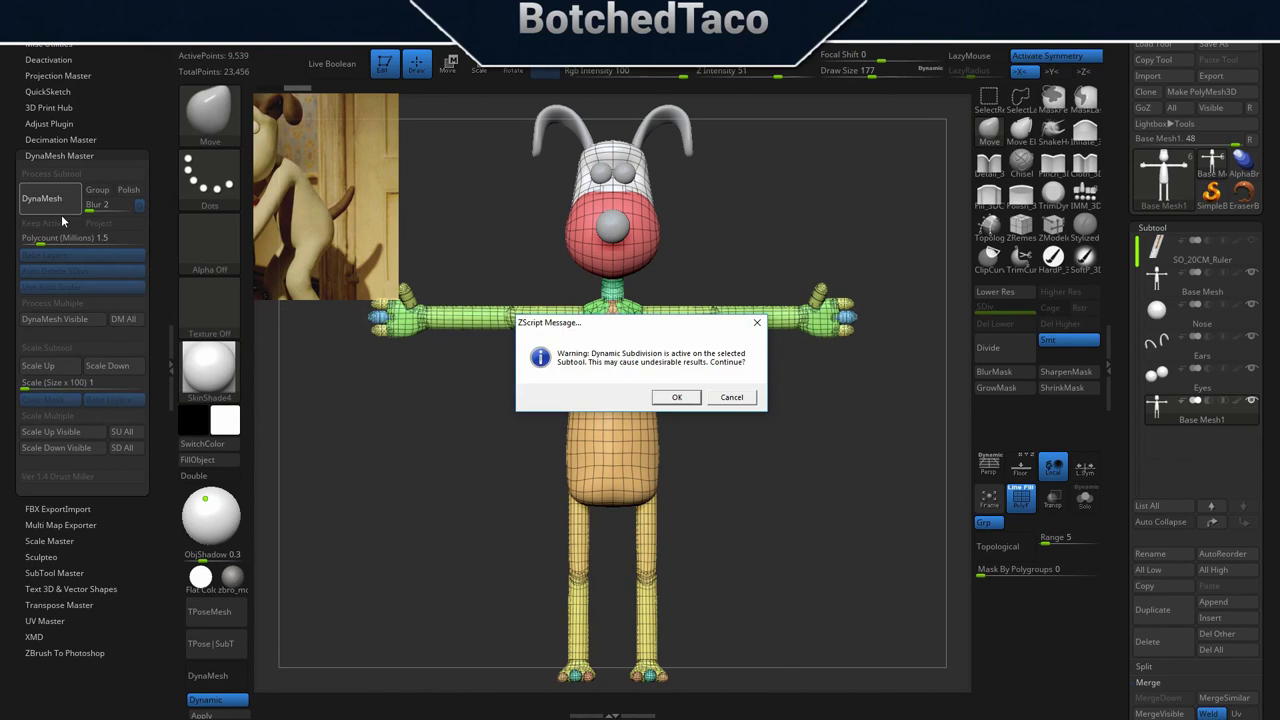
left_click(731, 397)
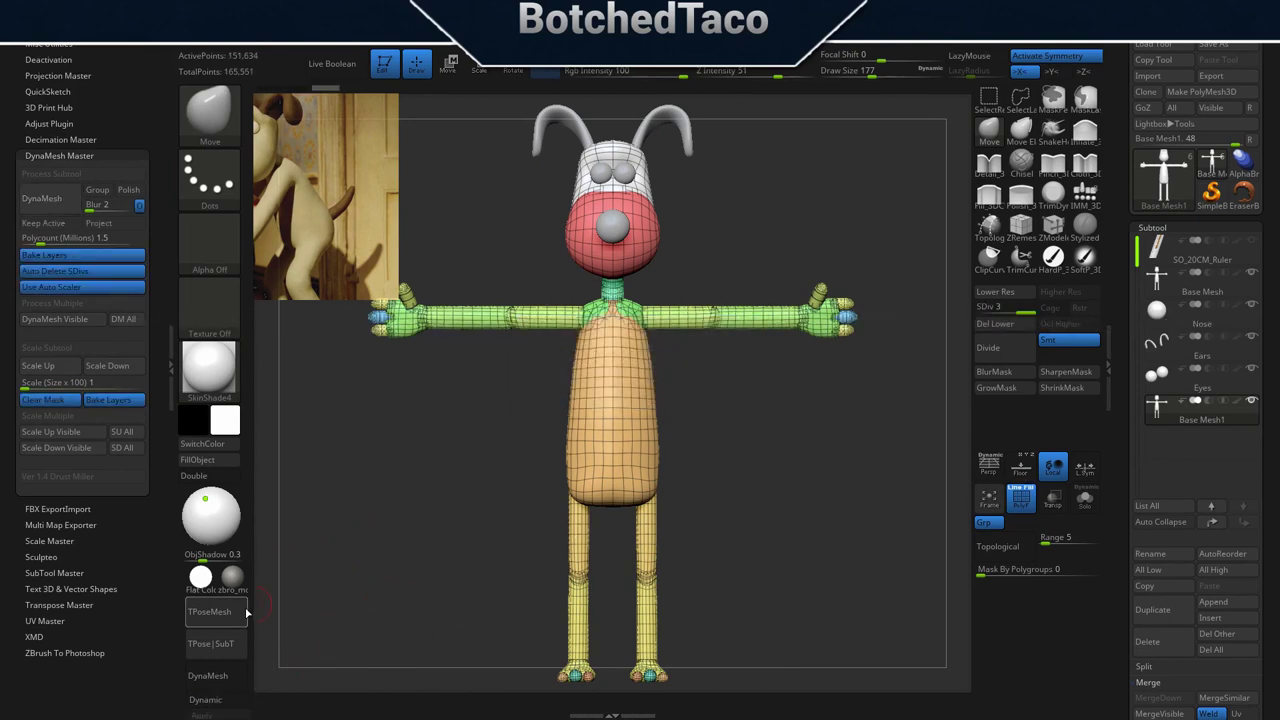
left_click(53, 205)
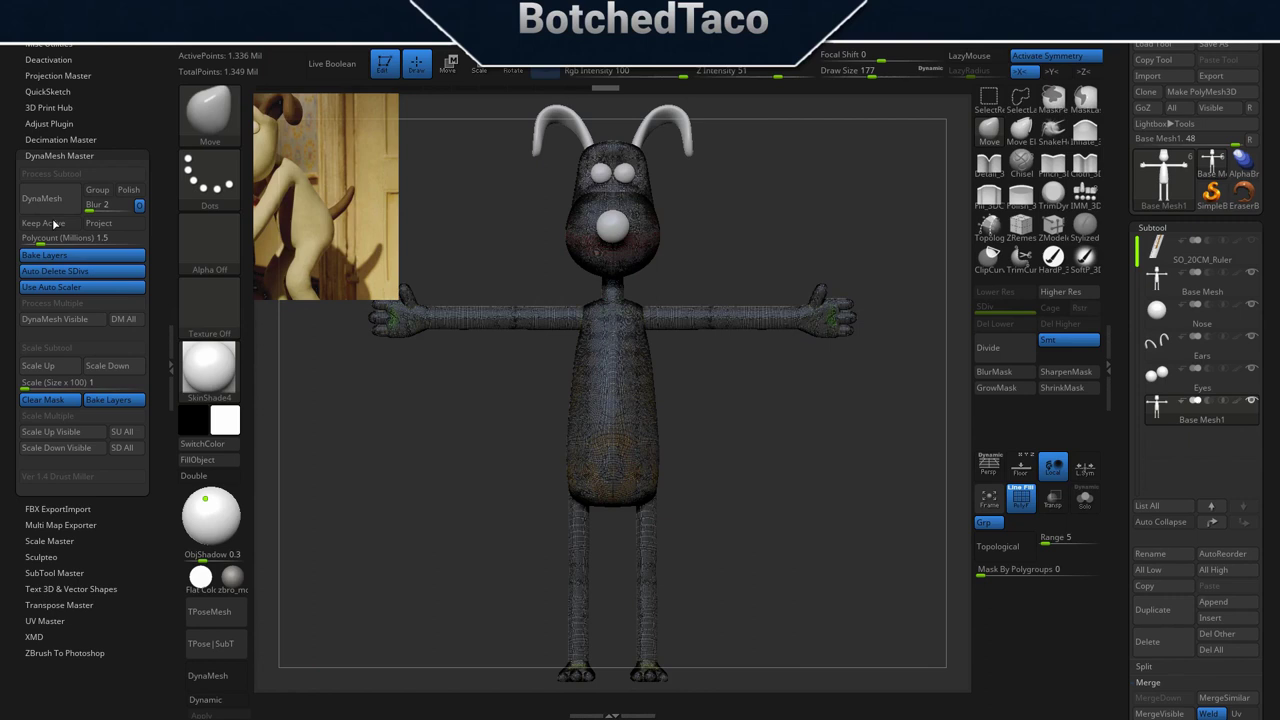
left_click(169, 366)
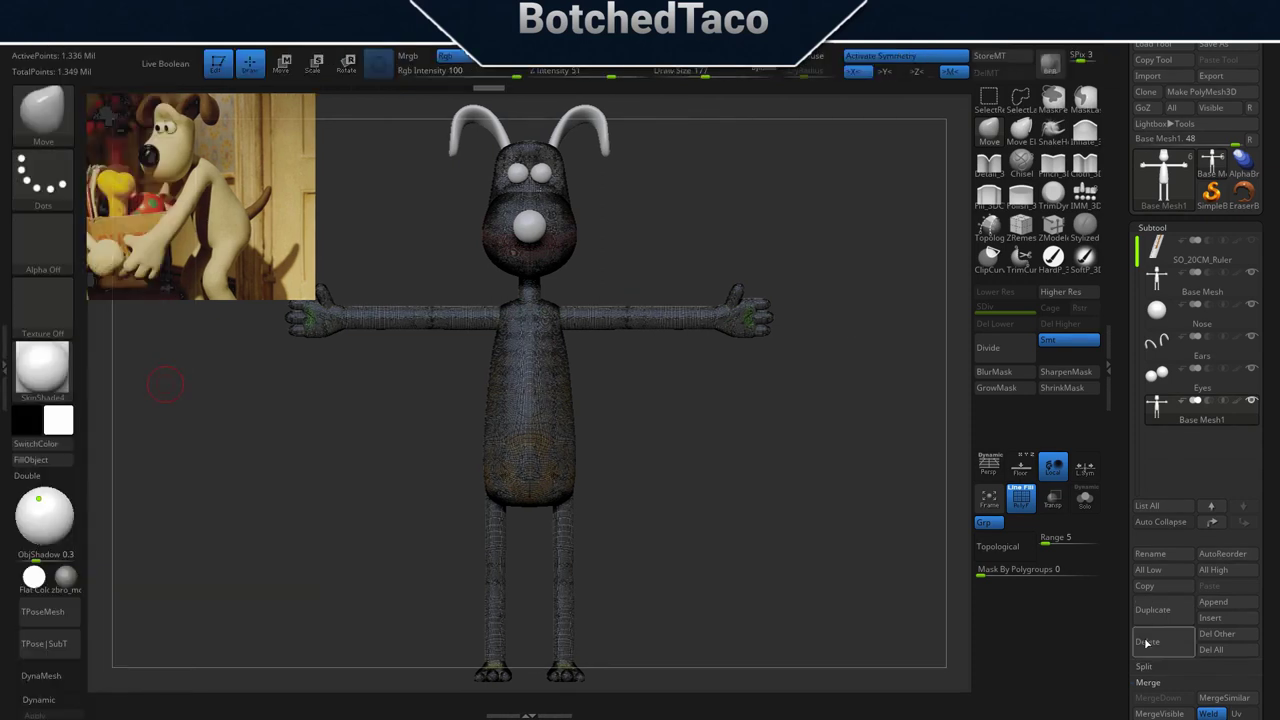
Rename the remeshed subtool as Dynamesh.
left_click(1150, 554)
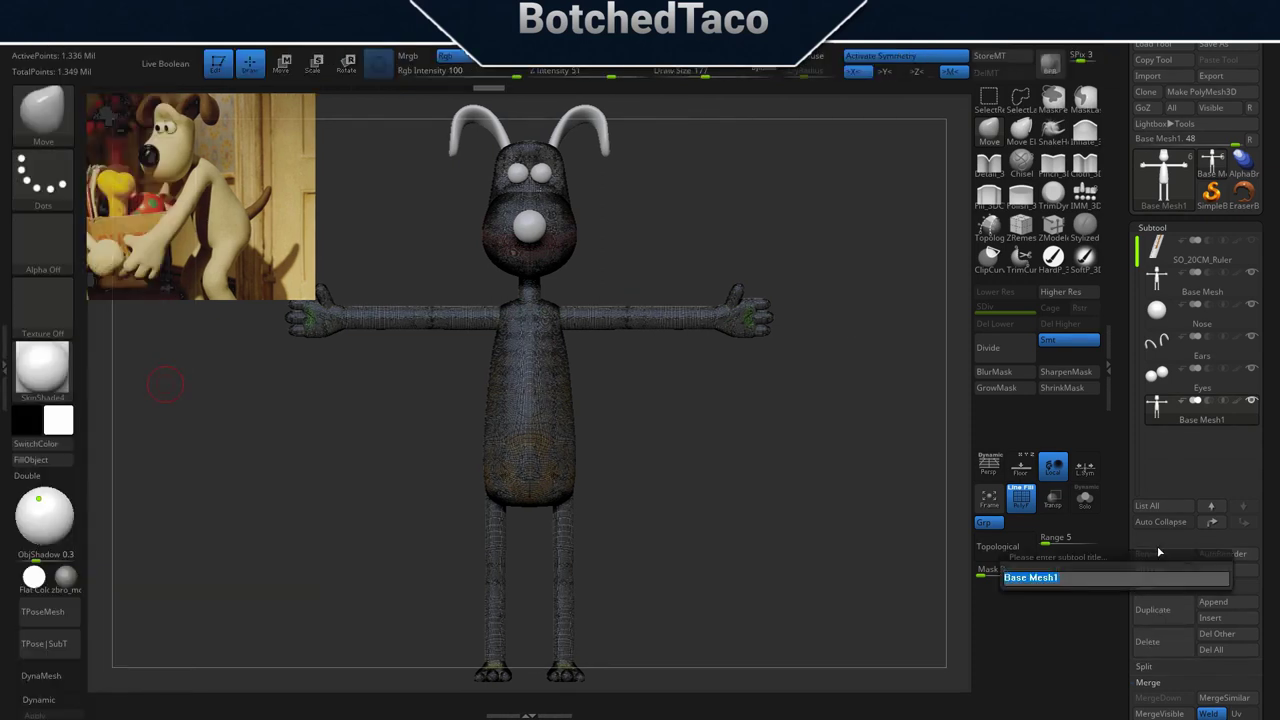
type("Dynamesh")
key("Return")
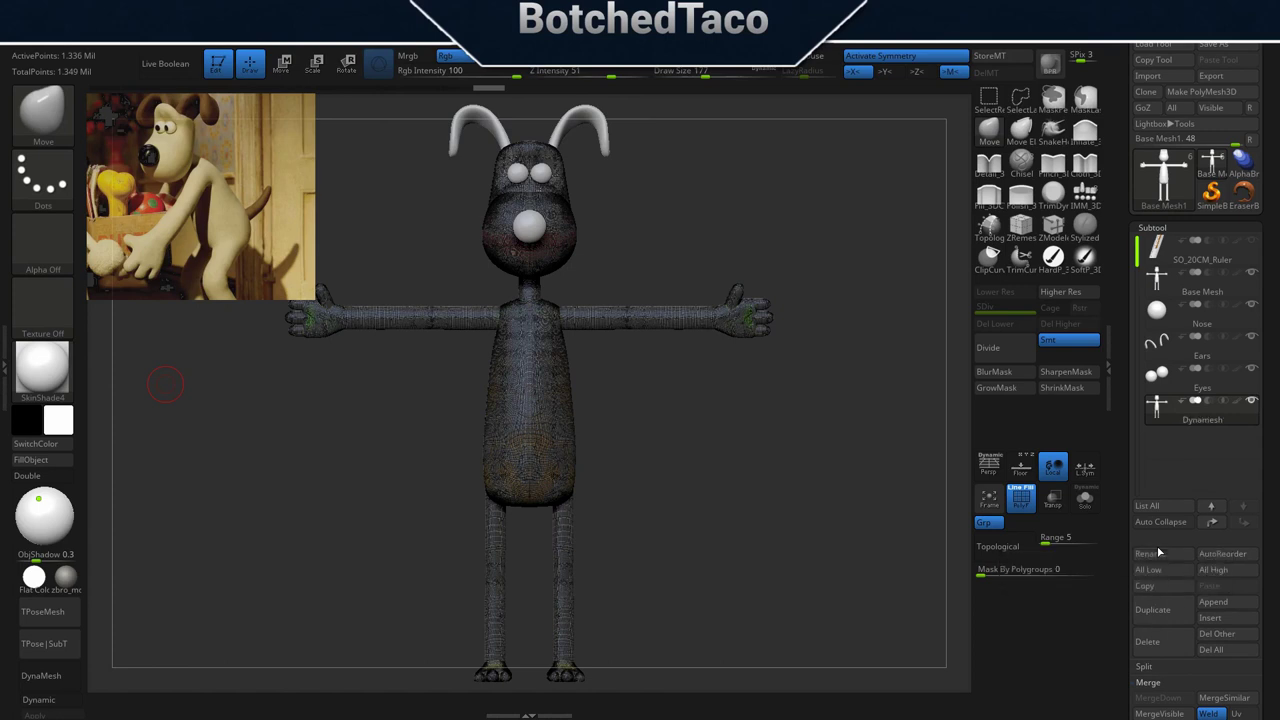
Hide the wireframe and the original Base Mesh, and switch the material to zbro_modeling.
mouse_move(620, 397)
right_mouse_down("ctrl")
mouse_move(763, 434)
mouse_move(732, 442)
right_mouse_up("ctrl")
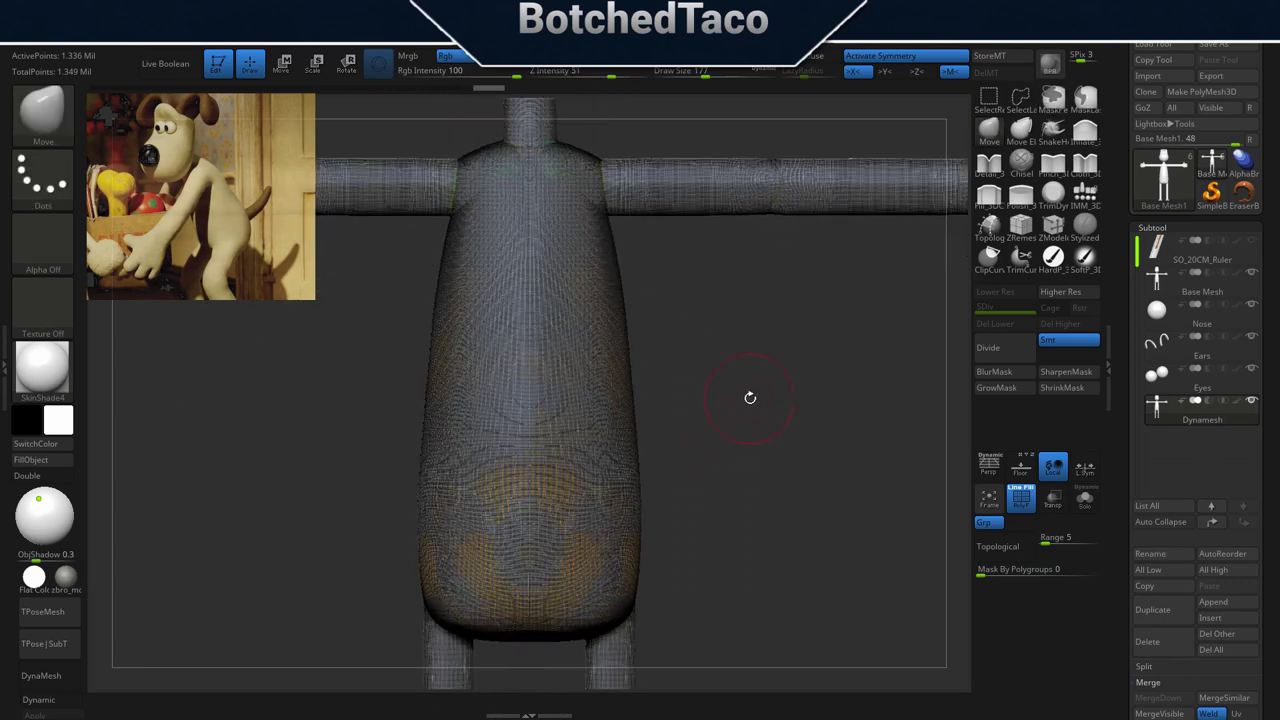
left_click(1021, 496)
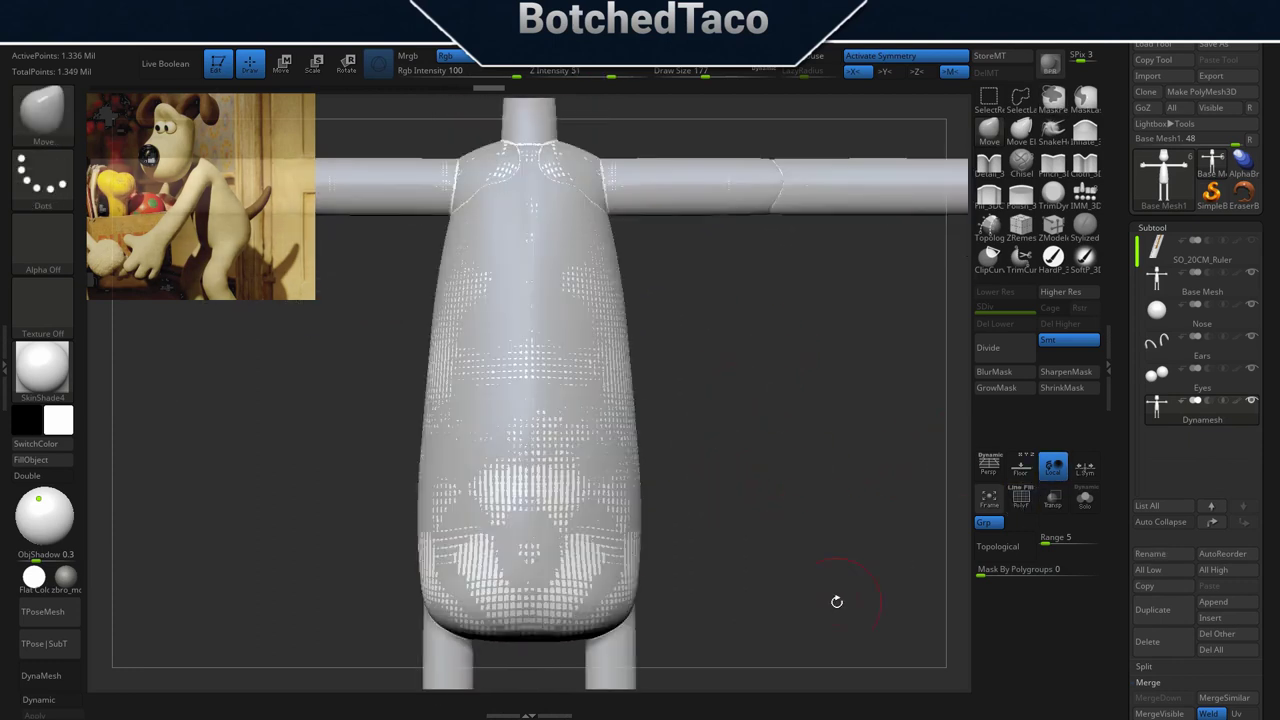
left_click(1254, 274)
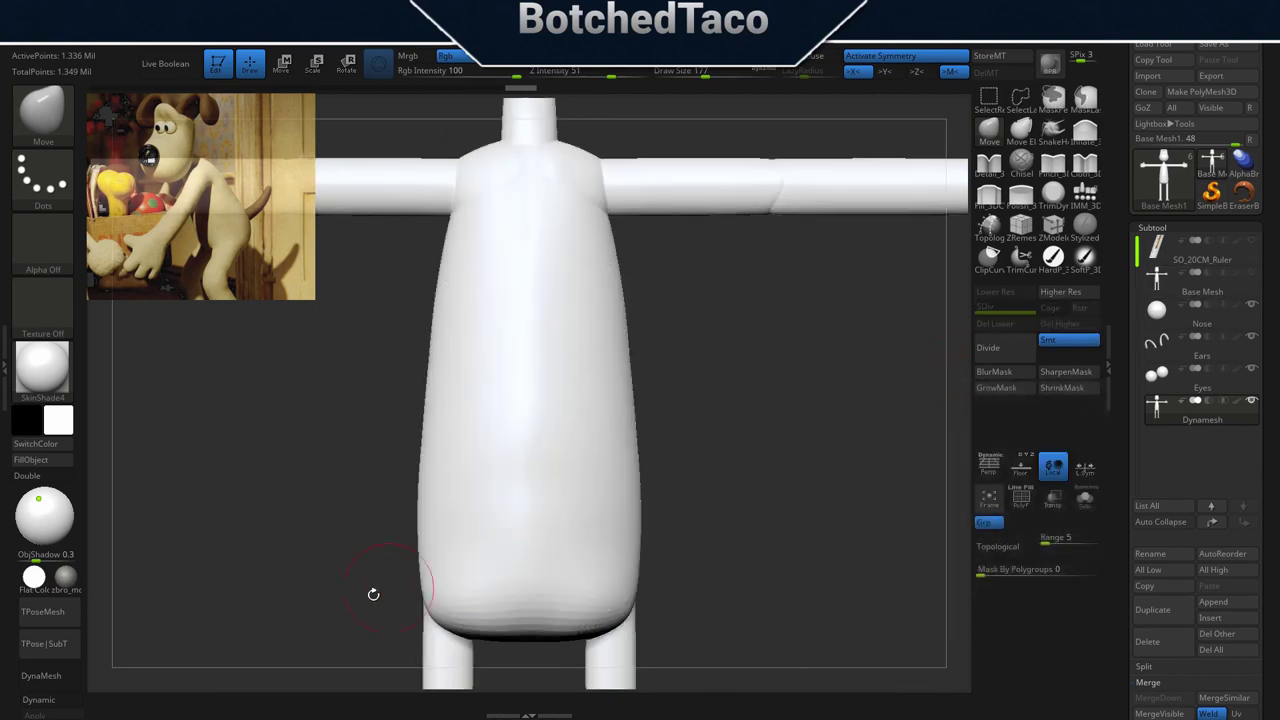
left_click(66, 579)
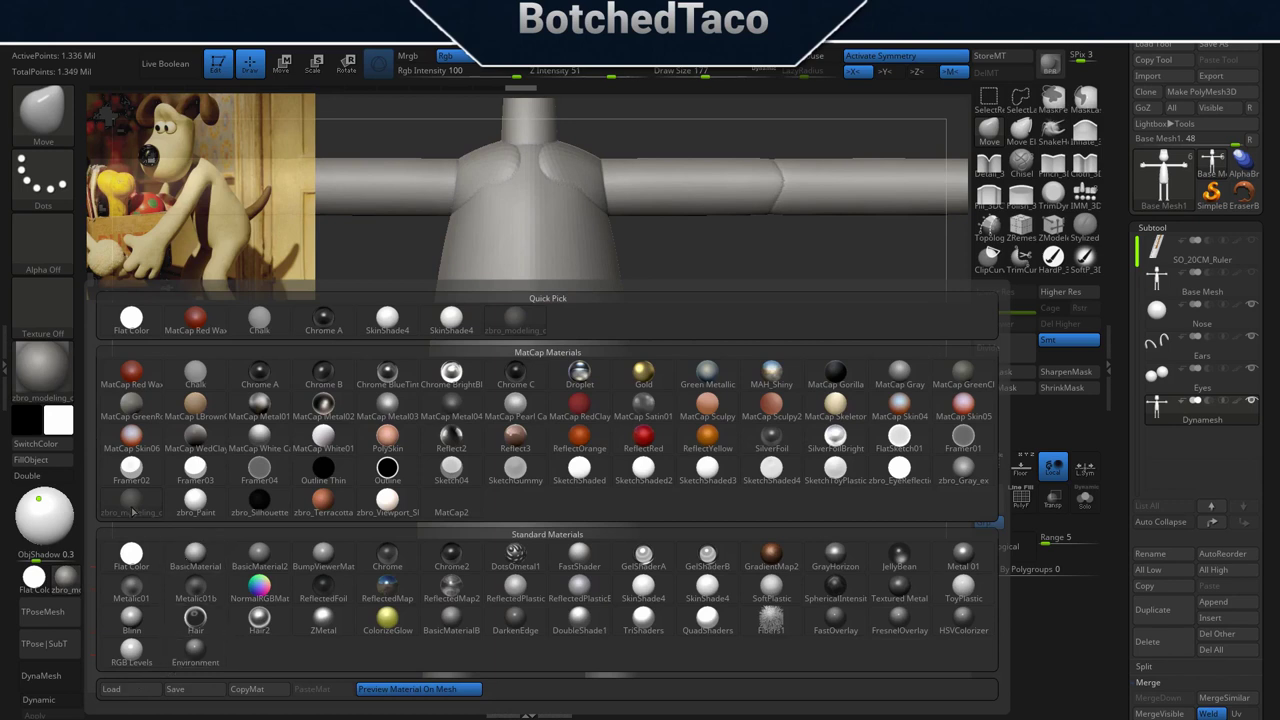
Smooth the front of the torso, the shoulders and the arm seams with a draw size of 338.
key("s")
left_click_drag(740, 419, 756, 420)
left_click_drag(530, 358, 533, 415, "shift")
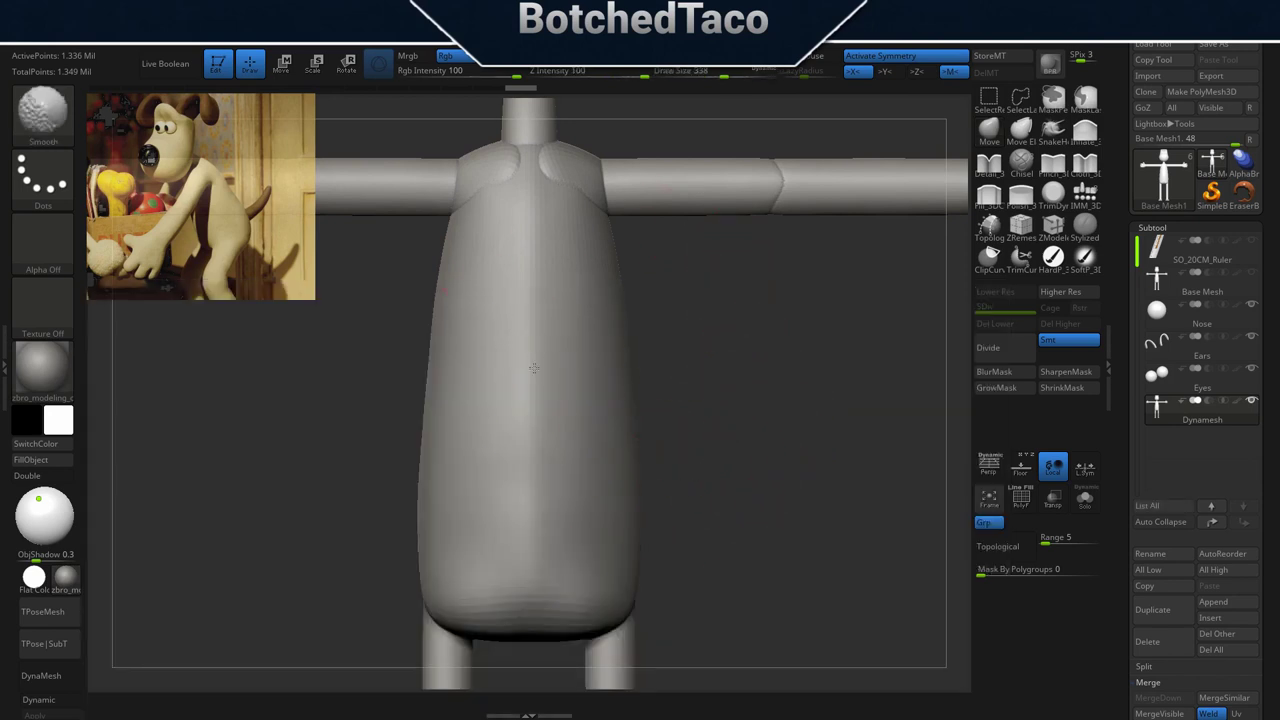
left_click_drag(537, 271, 532, 285, "shift")
mouse_move(563, 231)
left_mouse_down("shift")
mouse_move(532, 275)
mouse_move(501, 186)
mouse_move(586, 358)
left_mouse_up("shift")
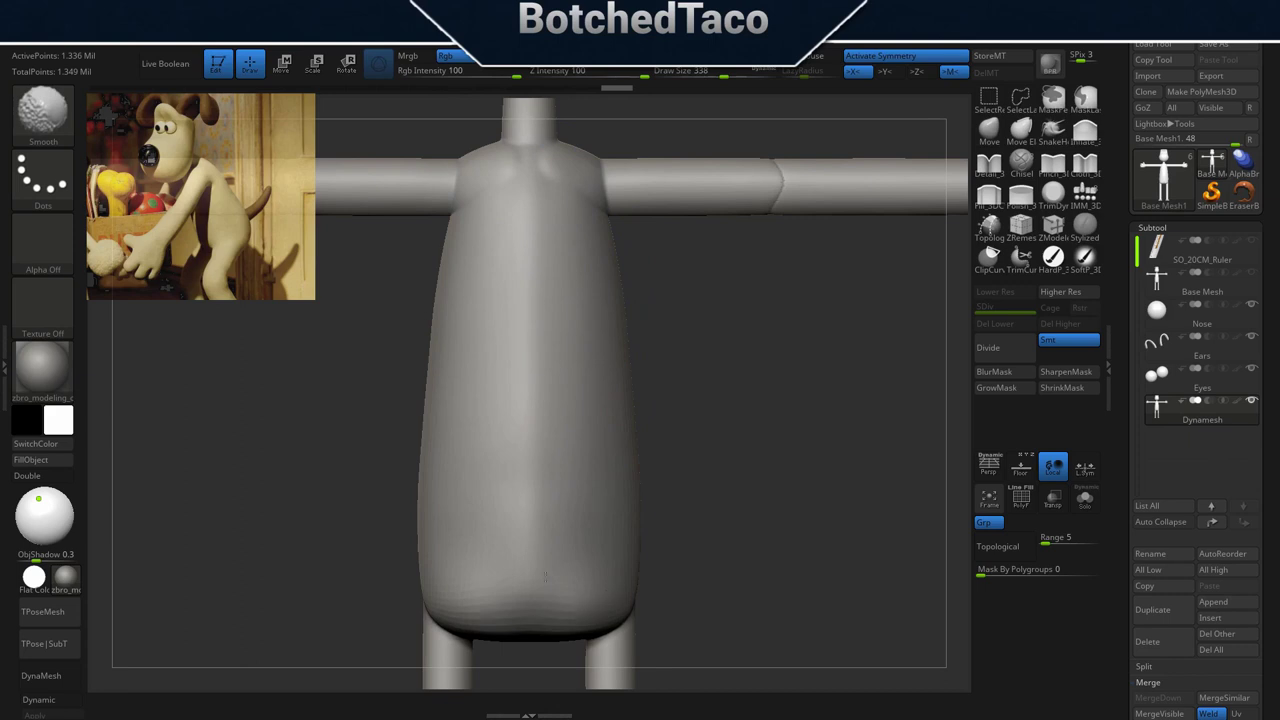
left_click_drag(460, 600, 446, 615, "shift")
mouse_move(764, 183)
left_mouse_down("shift")
mouse_move(735, 200)
mouse_move(646, 208)
left_mouse_up("shift")
left_click_drag(564, 199, 545, 220, "shift")
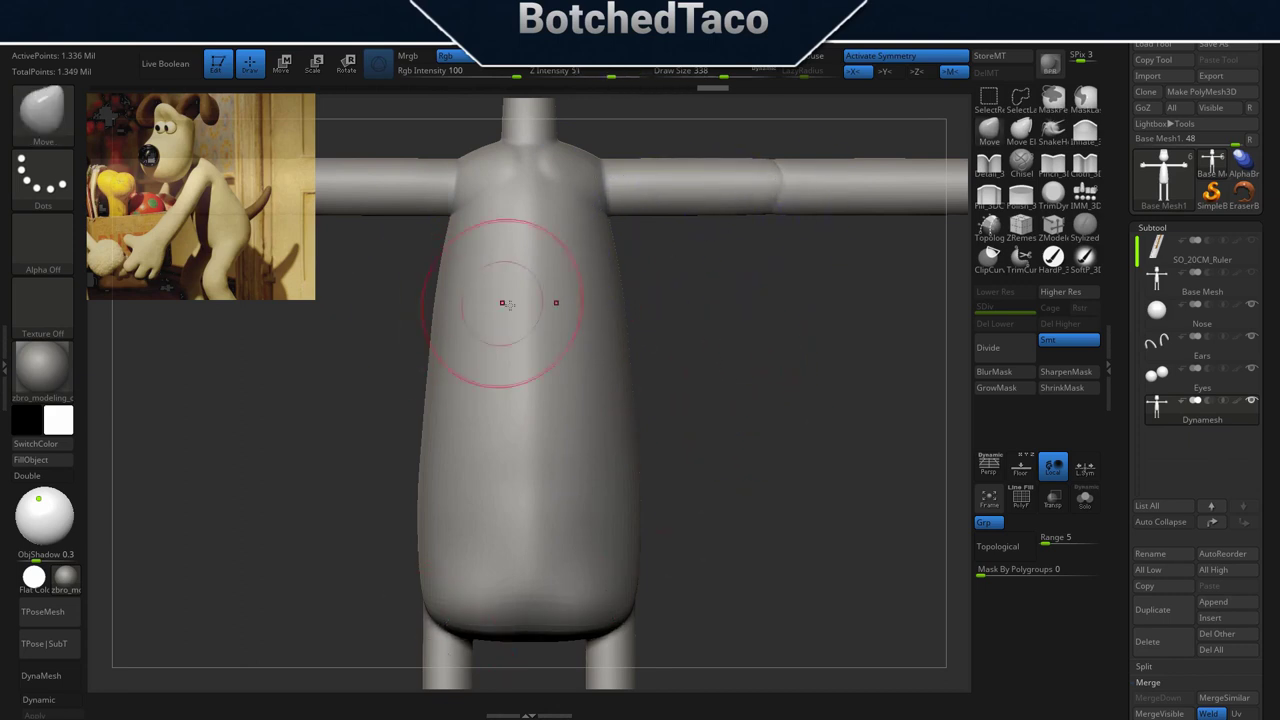
Smooth the side of the torso and the lower body near the tail.
left_click_drag(731, 366, 696, 389)
right_click_drag(696, 389, 618, 368)
mouse_move(704, 368)
right_mouse_down()
mouse_move(783, 354)
mouse_move(766, 373)
mouse_move(728, 378)
right_mouse_up()
left_click_drag(746, 370, 775, 296, "shift")
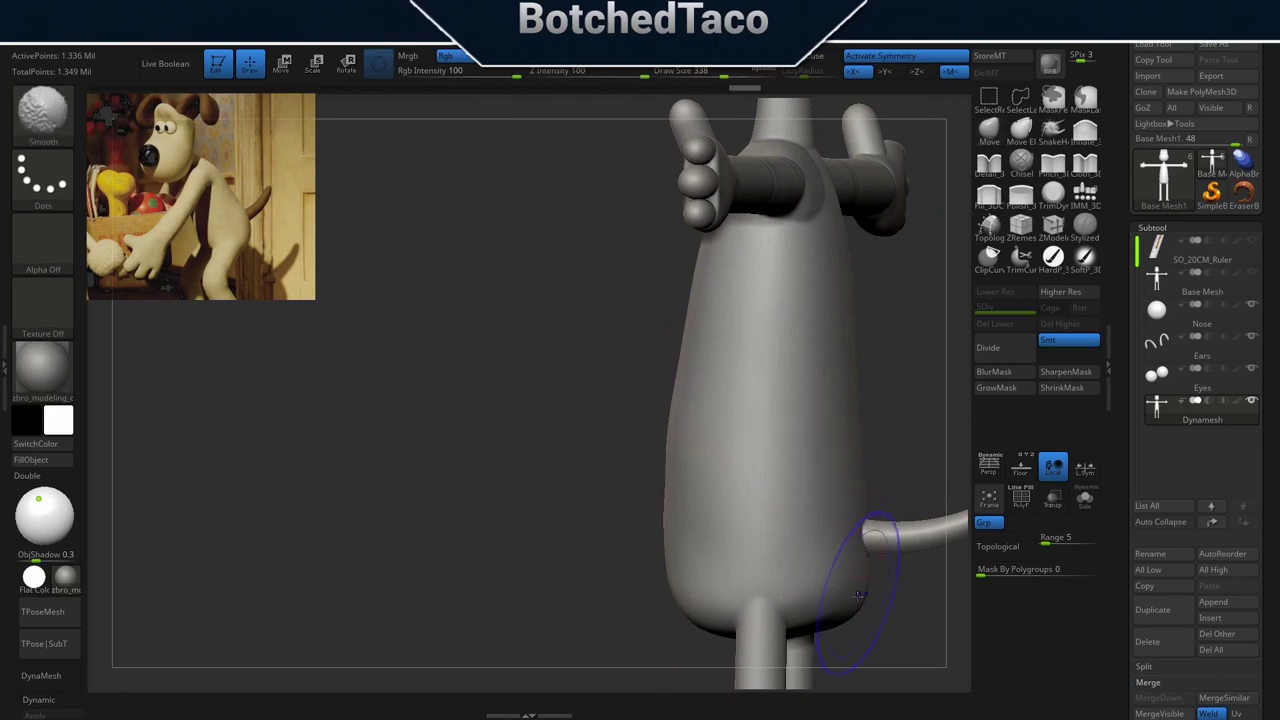
left_click_drag(857, 513, 860, 504, "shift")
Smooth the back of the body and the area around the tail base.
right_click_drag(925, 484, 603, 481)
right_click_drag(791, 445, 780, 354, "alt")
left_click_drag(677, 320, 652, 358, "shift")
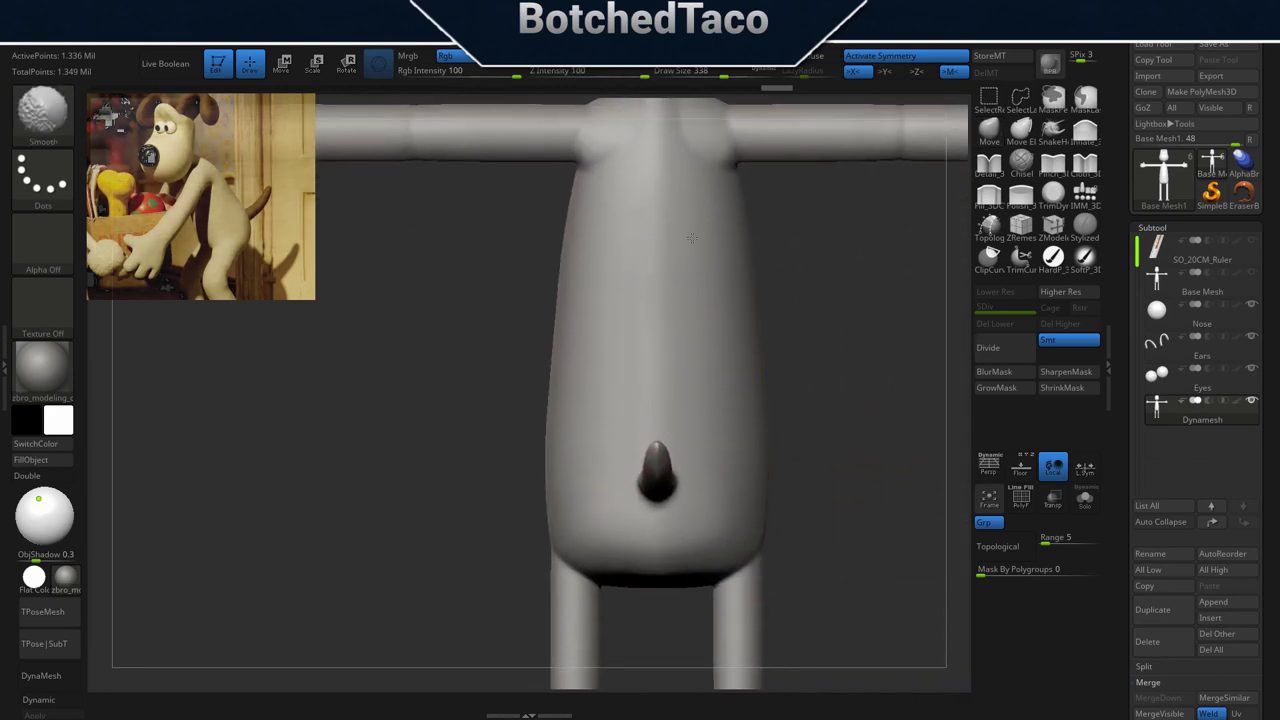
left_click_drag(695, 488, 704, 486, "shift")
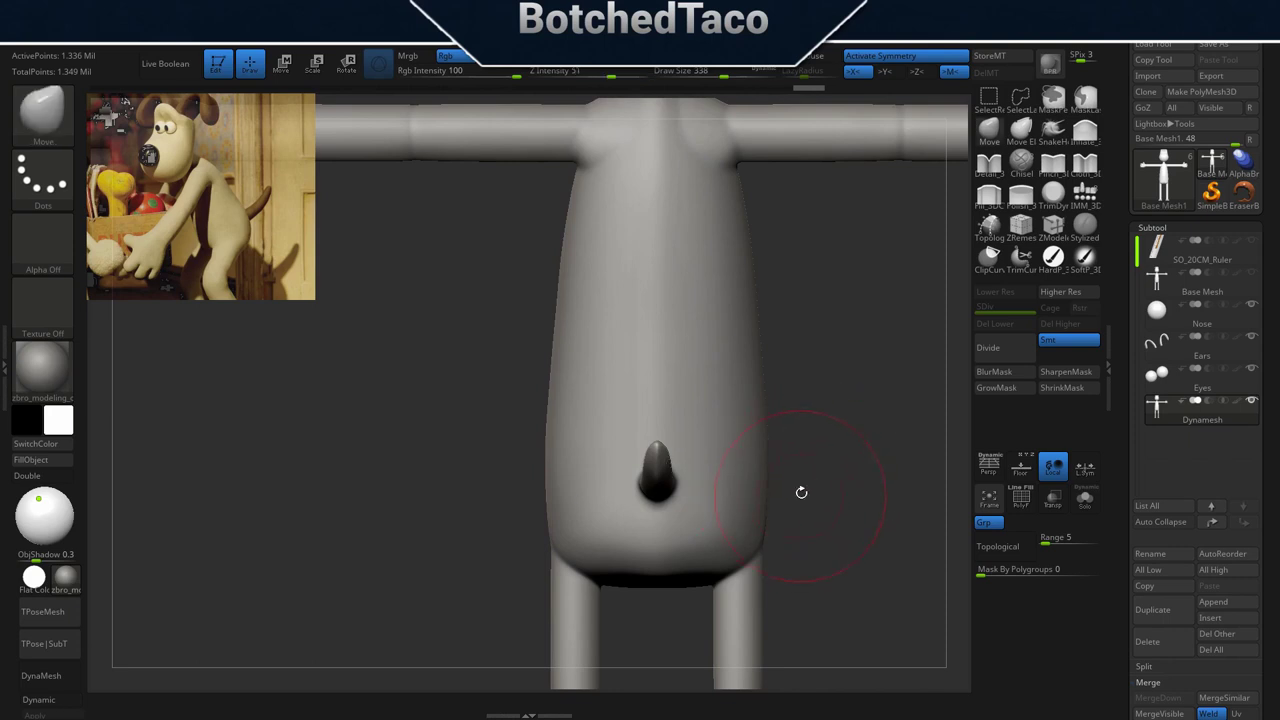
right_click_drag(824, 477, 722, 484)
left_click_drag(715, 488, 694, 516, "shift")
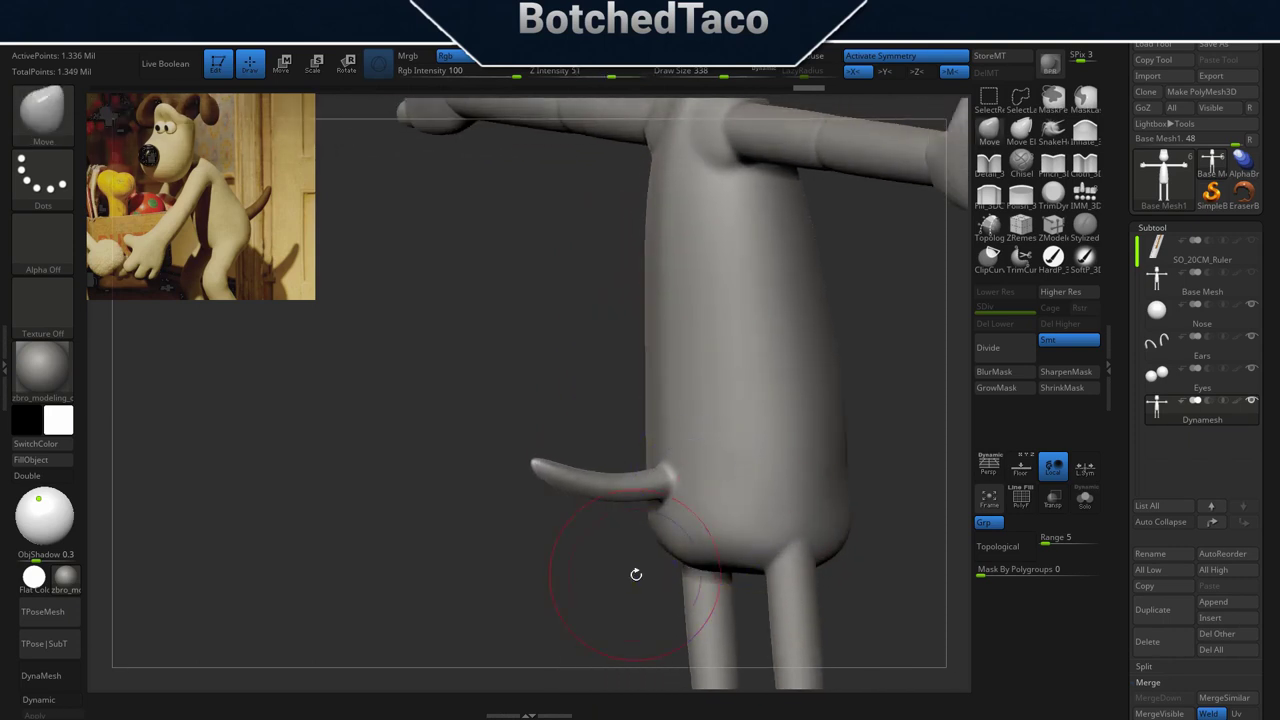
right_click_drag(819, 491, 786, 486)
mouse_move(783, 443)
left_mouse_down("shift")
mouse_move(795, 242)
mouse_move(784, 273)
left_mouse_up("shift")
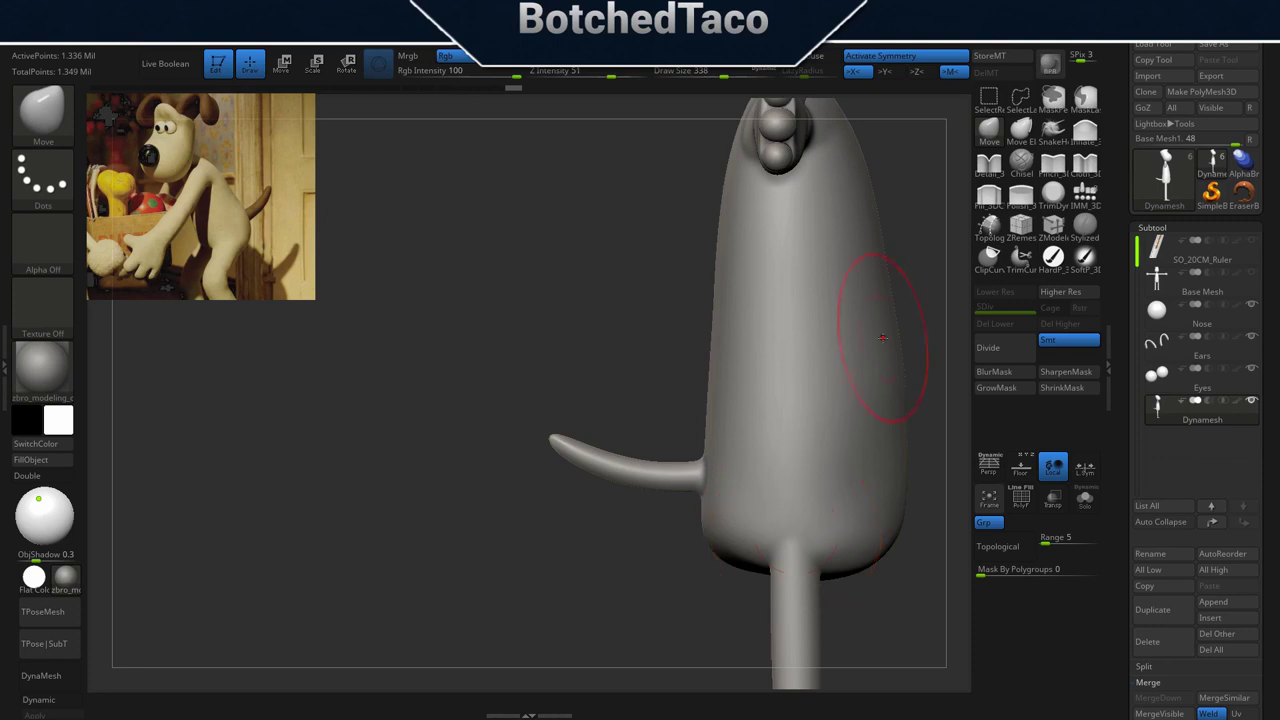
Delete the Dynamesh subtool and make the original Base Mesh active.
right_click_drag(879, 429, 817, 455)
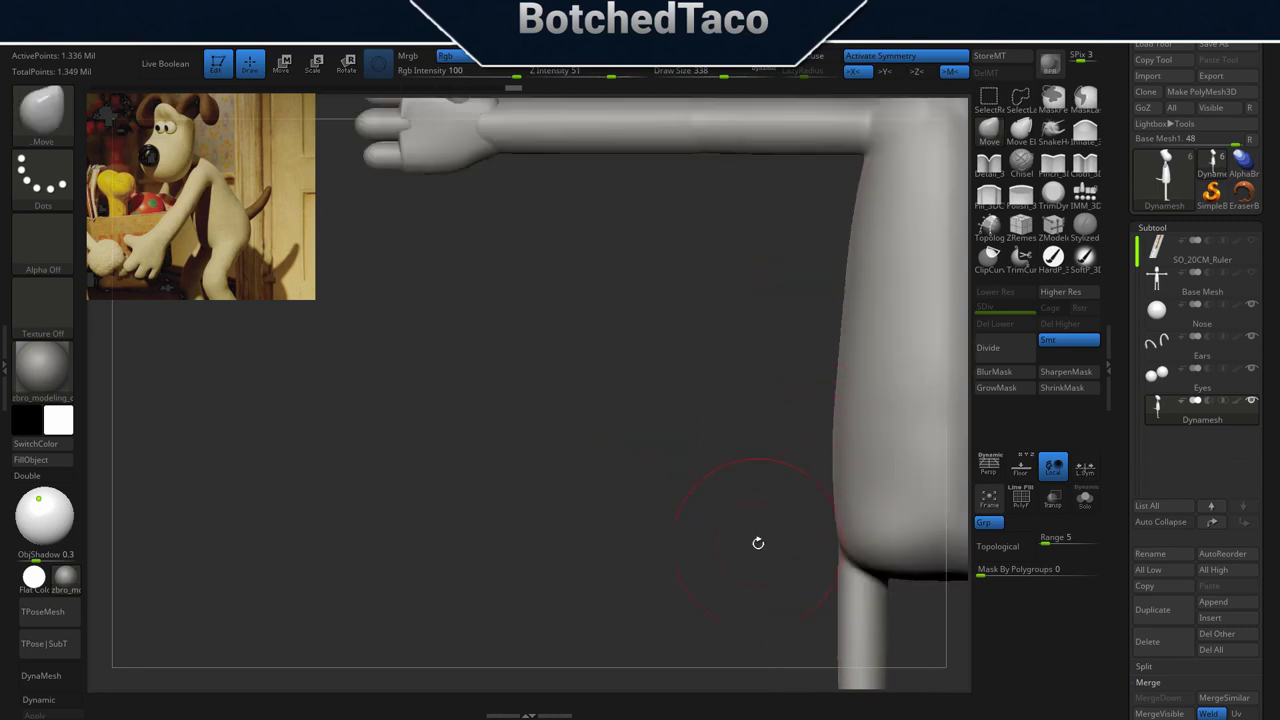
key("f")
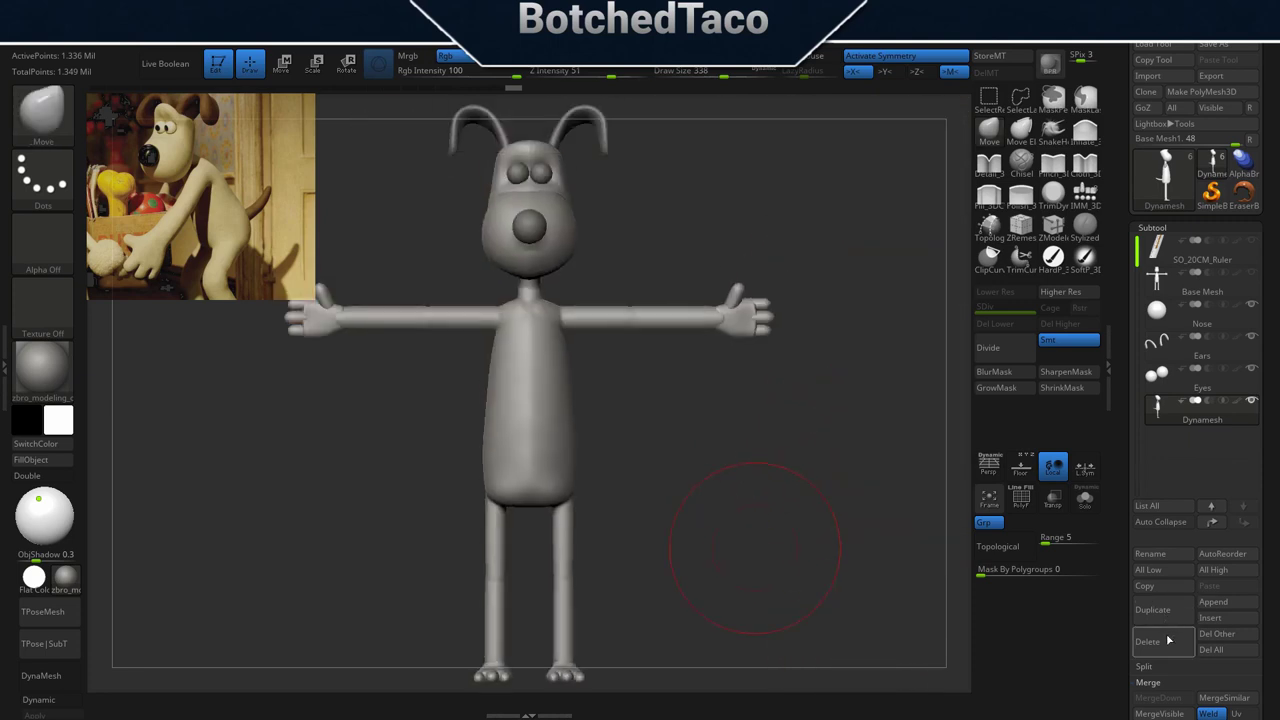
left_click(1147, 641)
left_click(1040, 669)
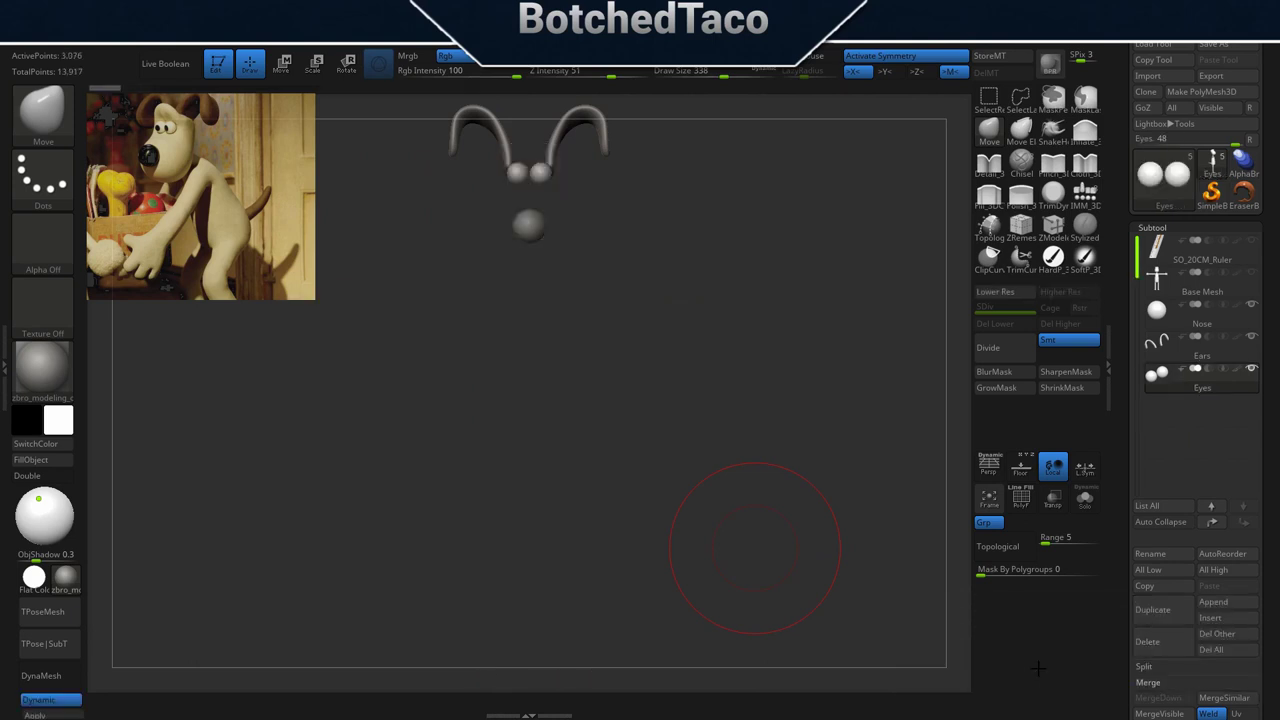
left_click(1168, 290)
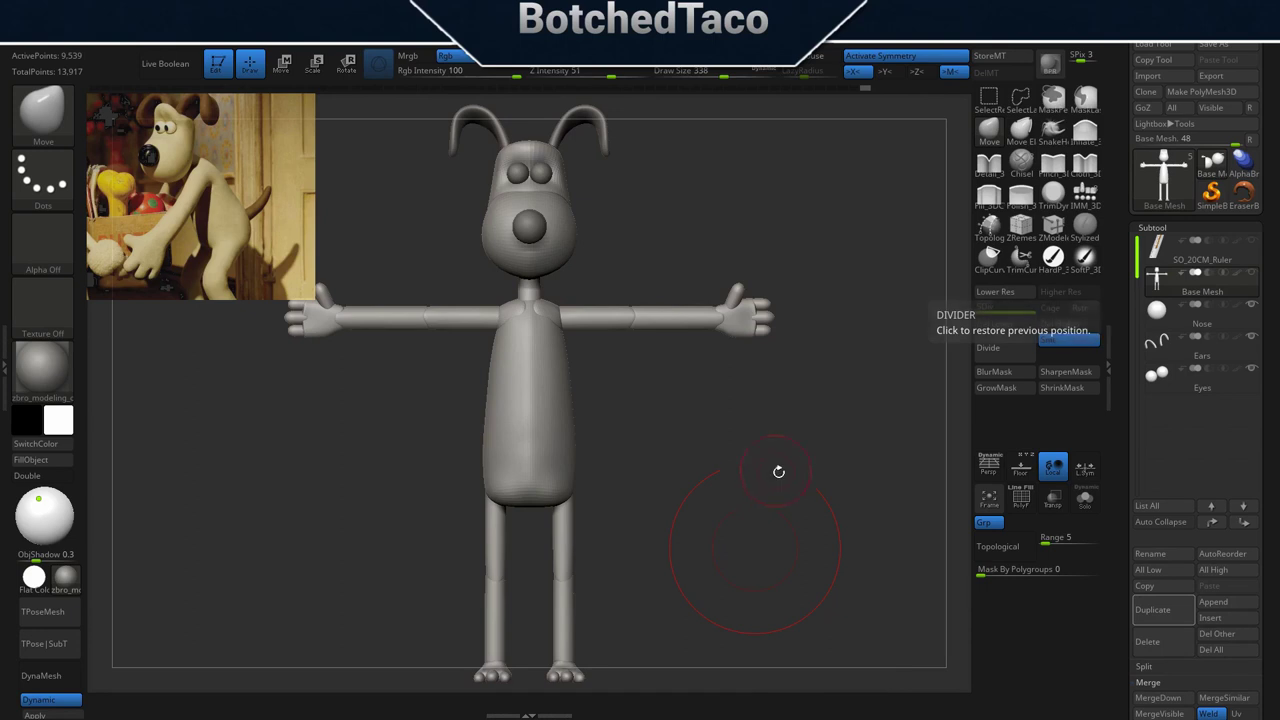
Hide the tail polygroup of the Base Mesh, split it into its own subtool and show that subtool.
left_click_drag(805, 498, 725, 517)
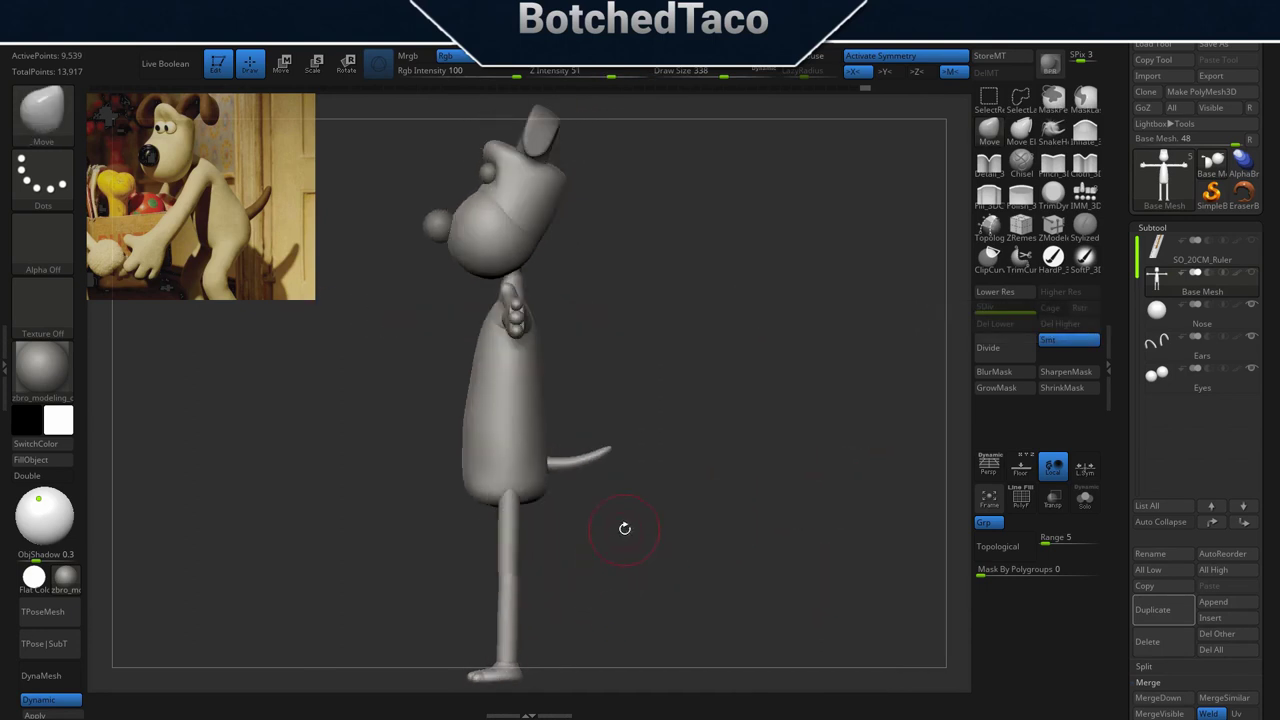
left_click(1021, 506)
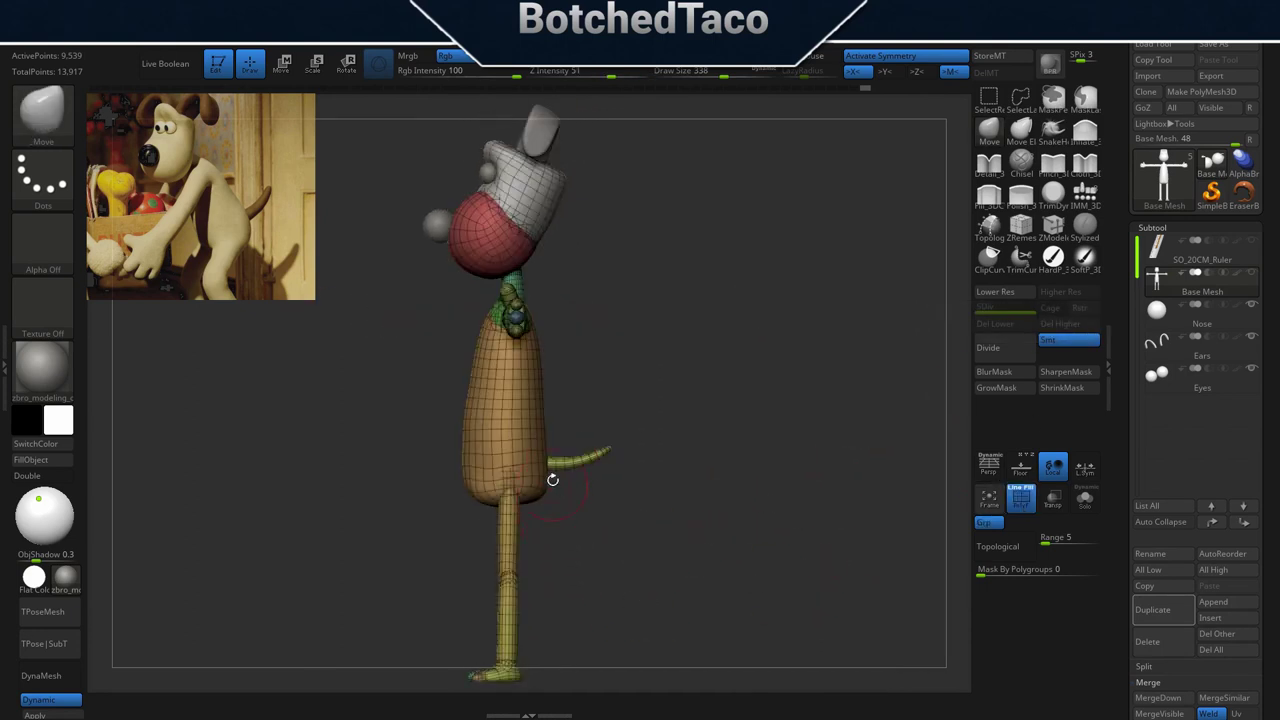
left_click(580, 462, "ctrl+shift")
left_click(585, 463, "ctrl+shift")
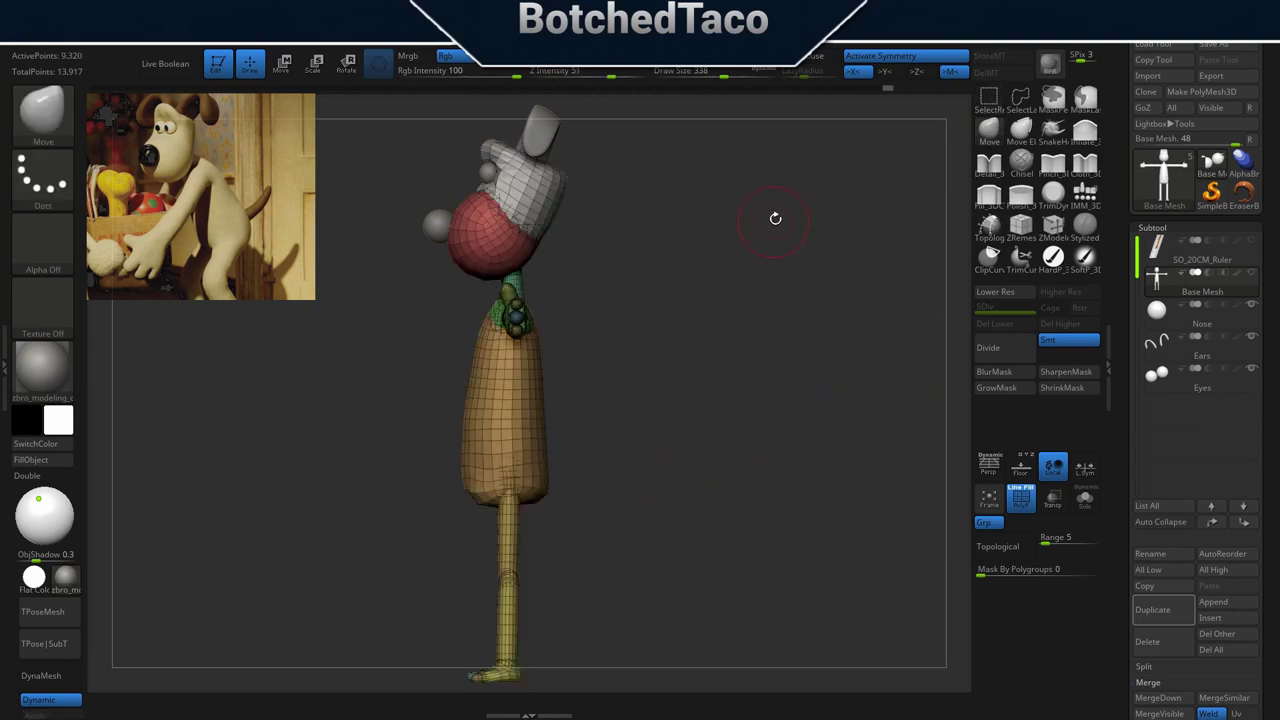
key("space")
left_click(836, 327)
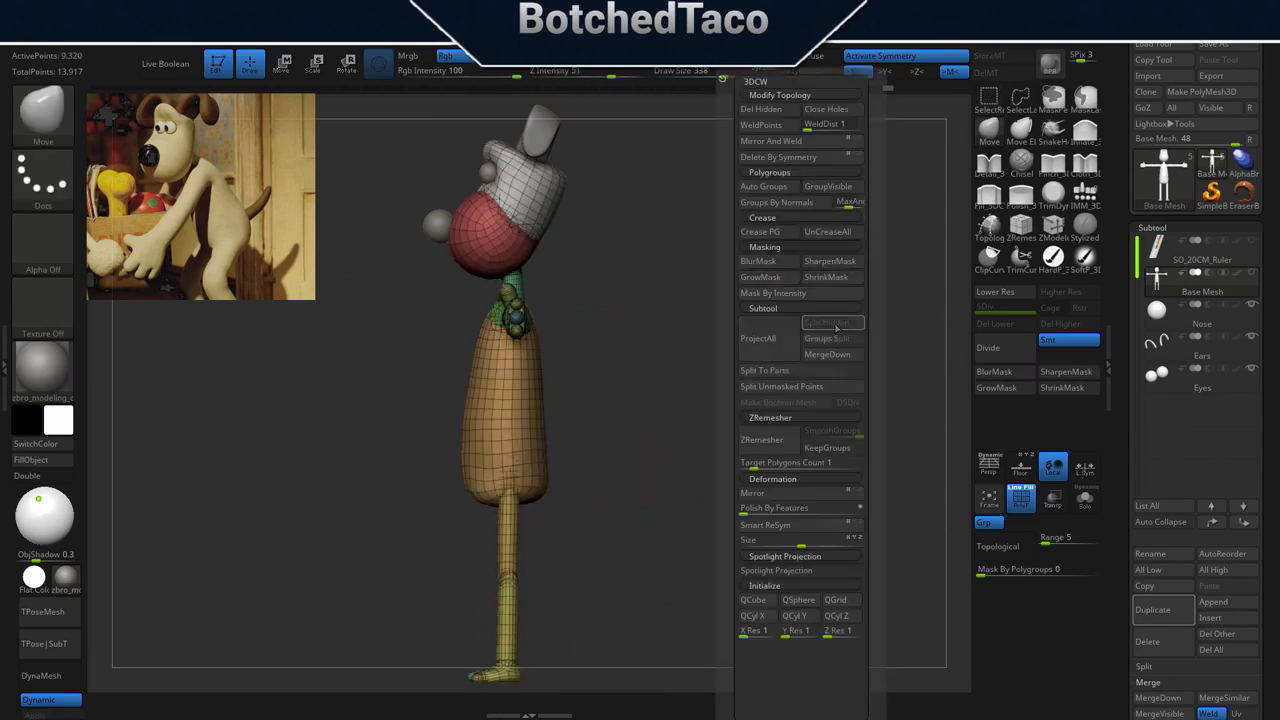
left_click(834, 323)
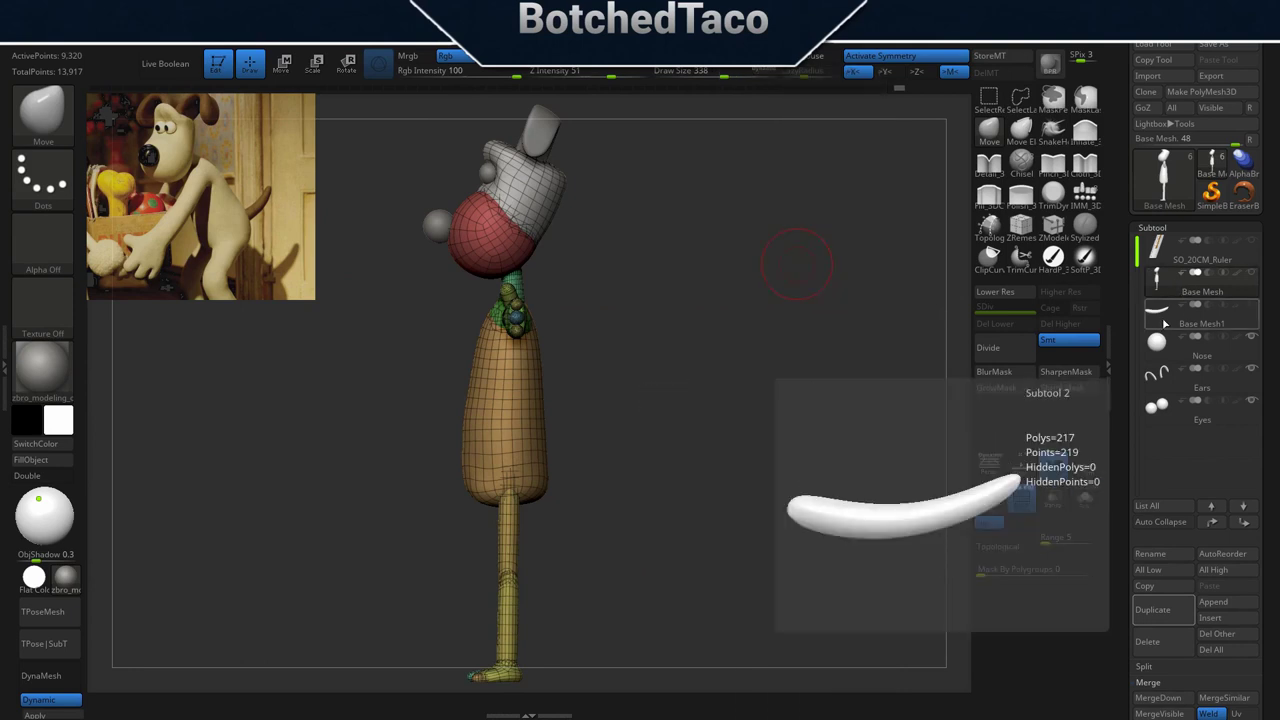
left_click(1252, 305)
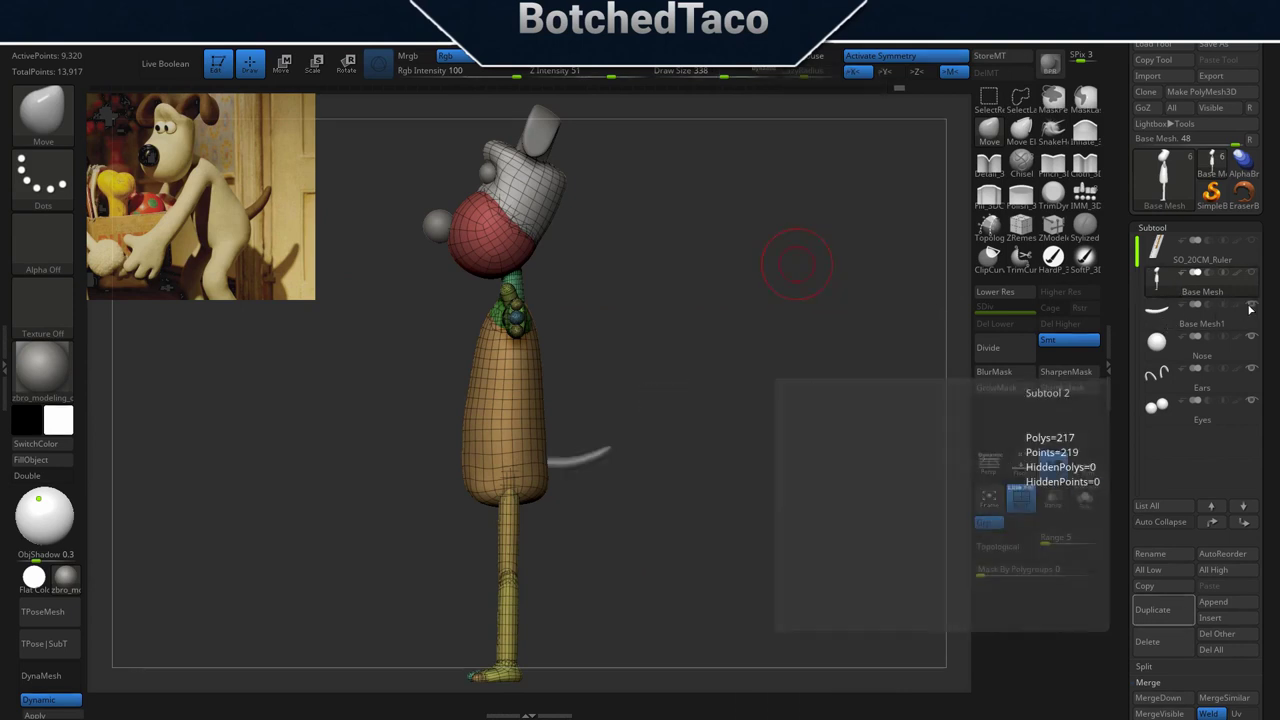
Rename the split-off subtool as Tail and make Base Mesh active again.
left_click(1172, 320)
left_click(1166, 554)
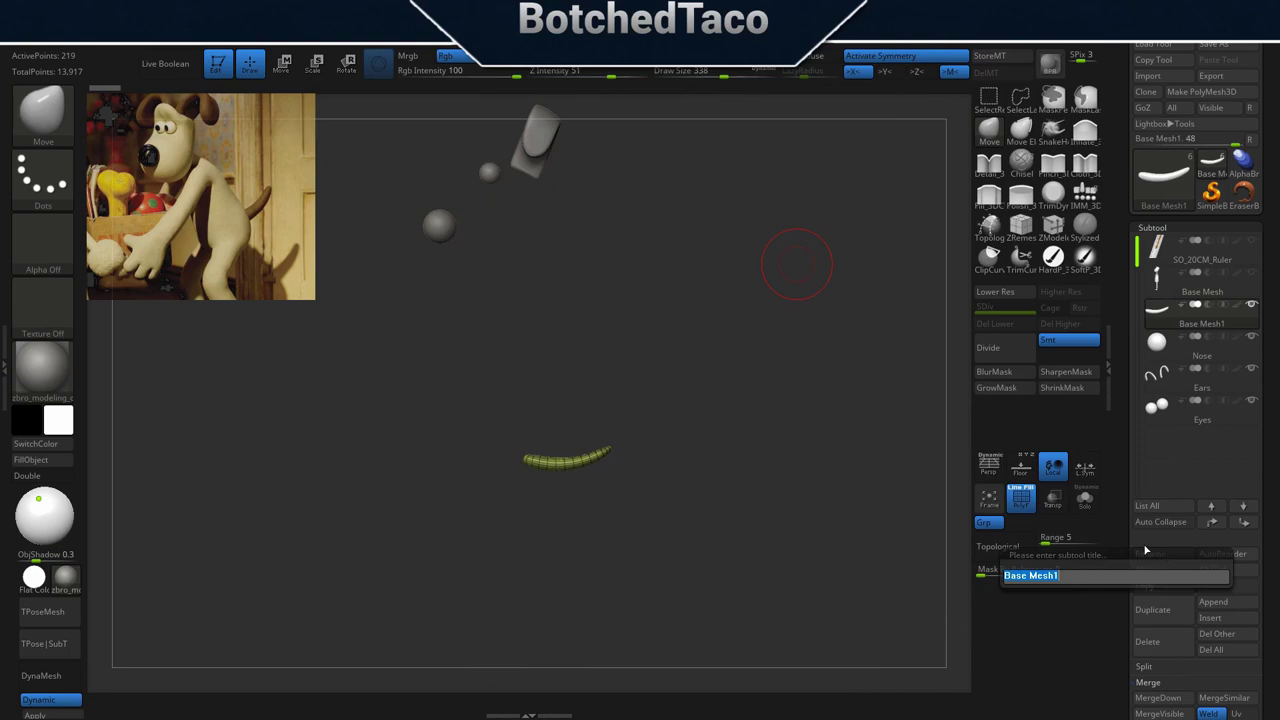
type("Tail")
key("Return")
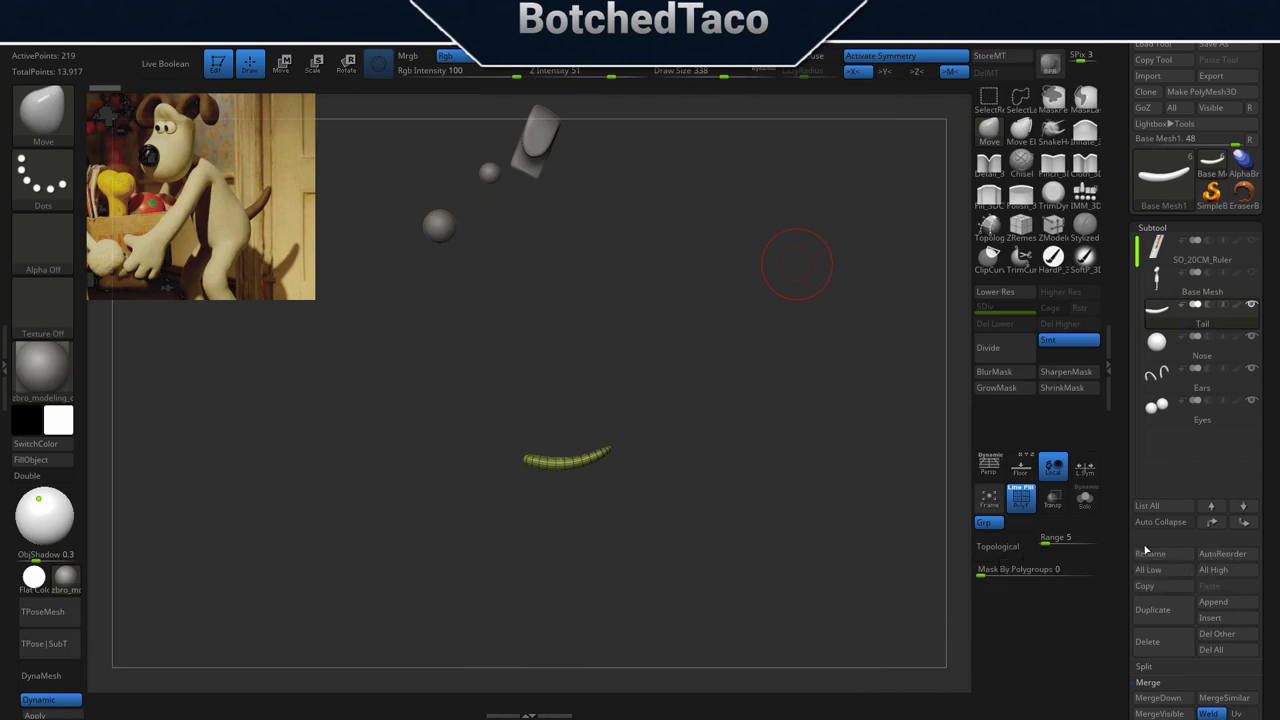
left_click(1162, 281)
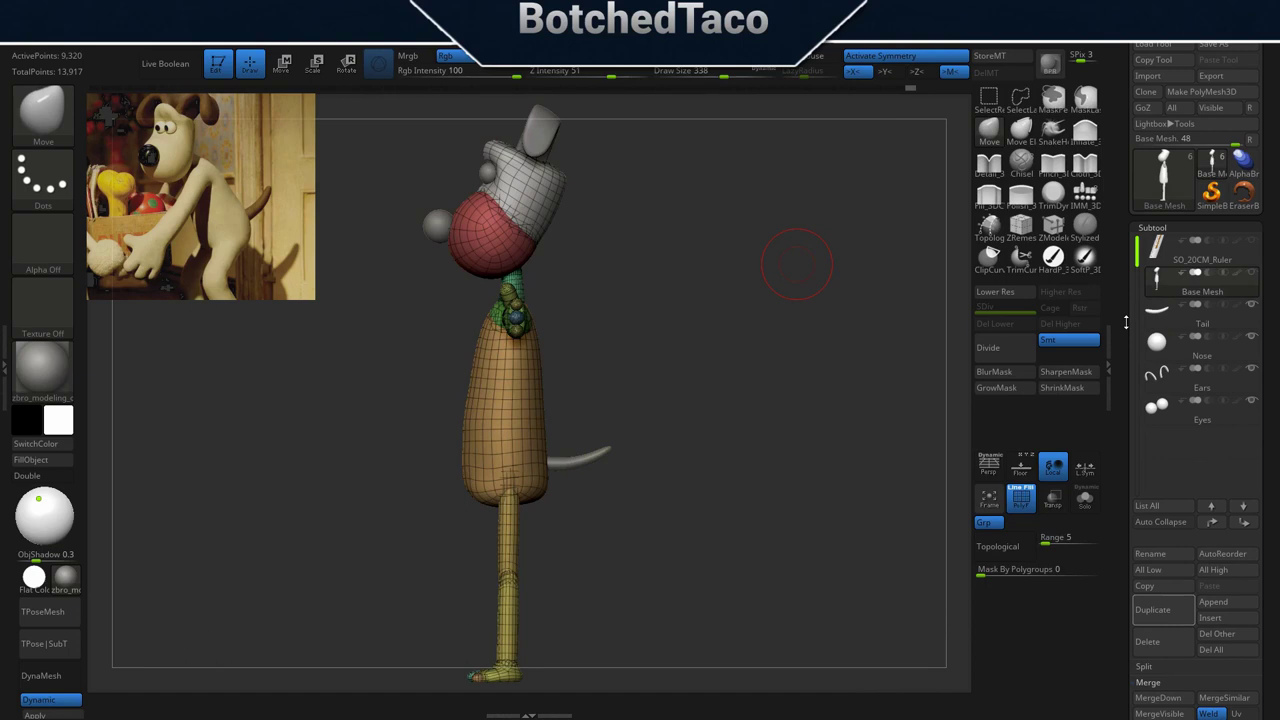
Save the project as Gromit-01-Blockout-05.ZPR, overwriting the existing file.
left_click_drag(602, 431, 703, 493)
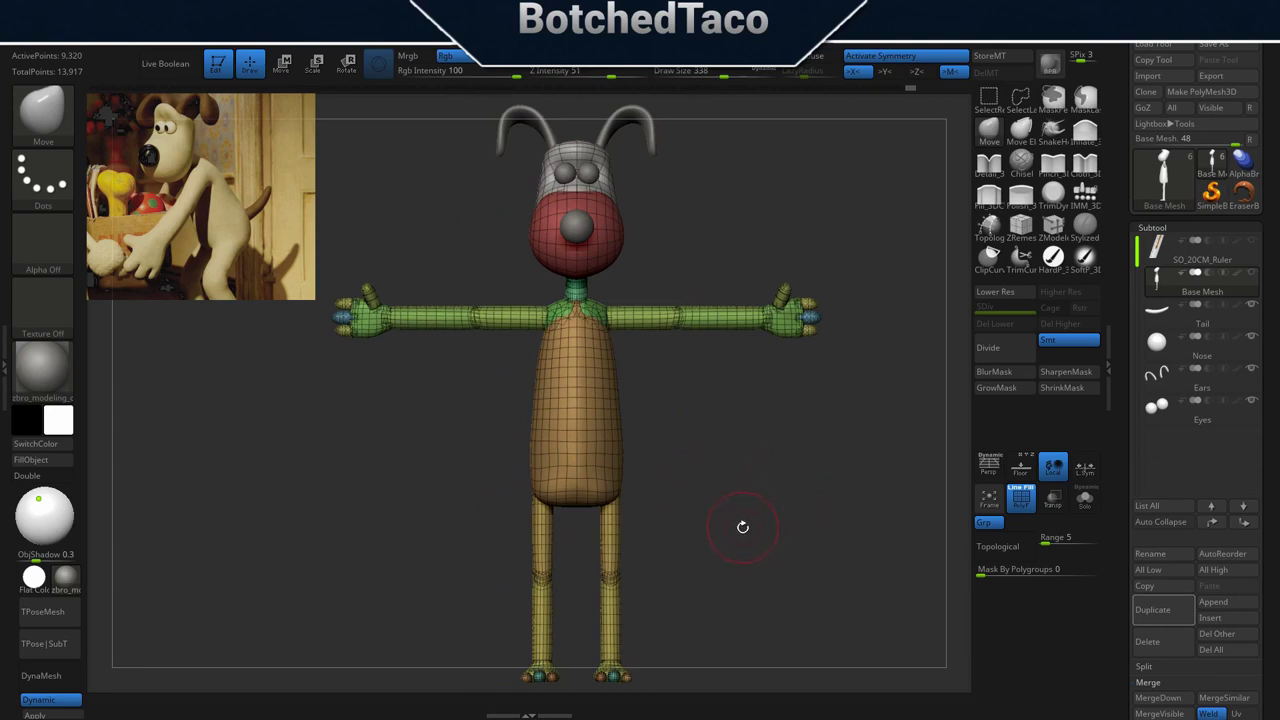
key("ctrl+s")
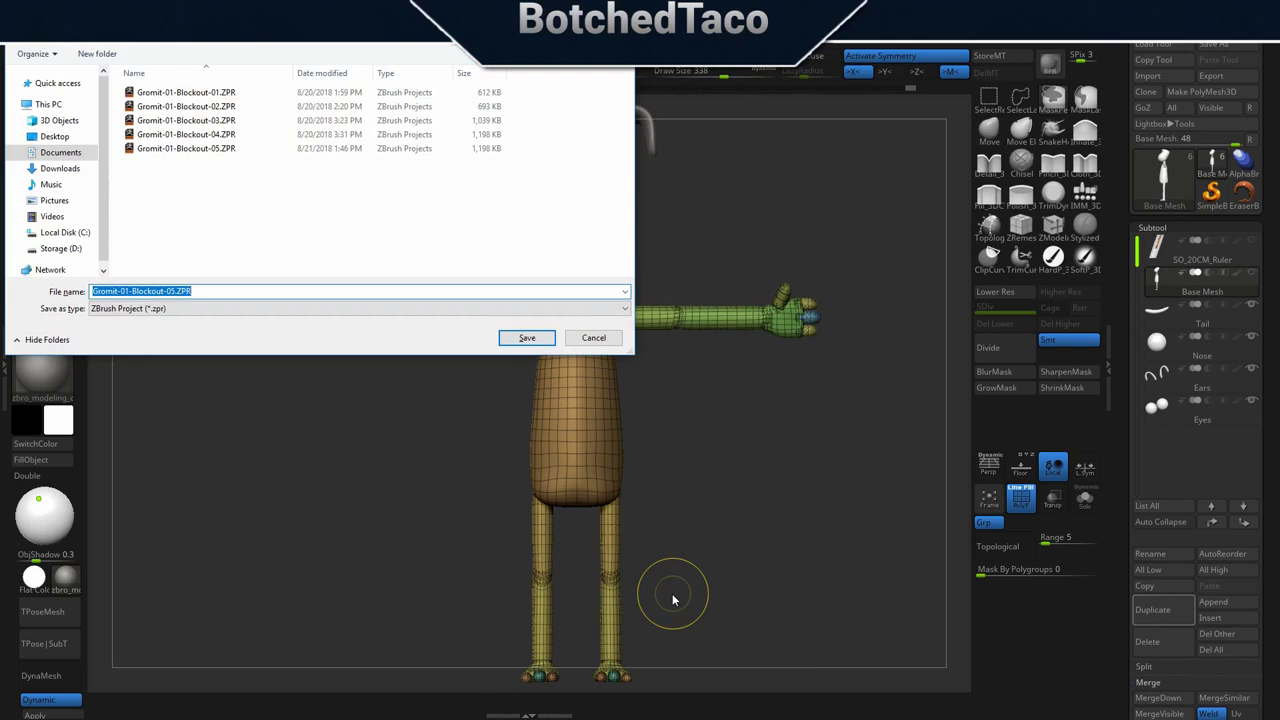
left_click(525, 338)
left_click(678, 359)
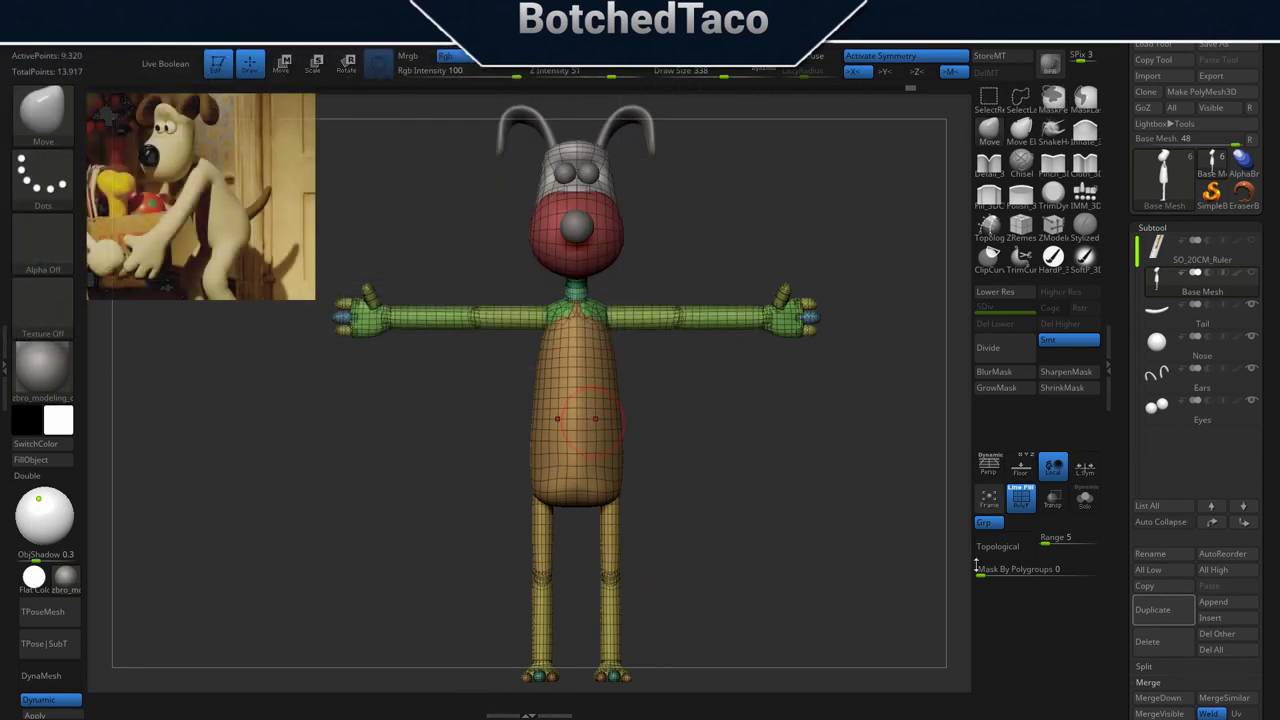
Duplicate the Base Mesh subtool and move the copy to the end of the subtool list.
left_click(1165, 610)
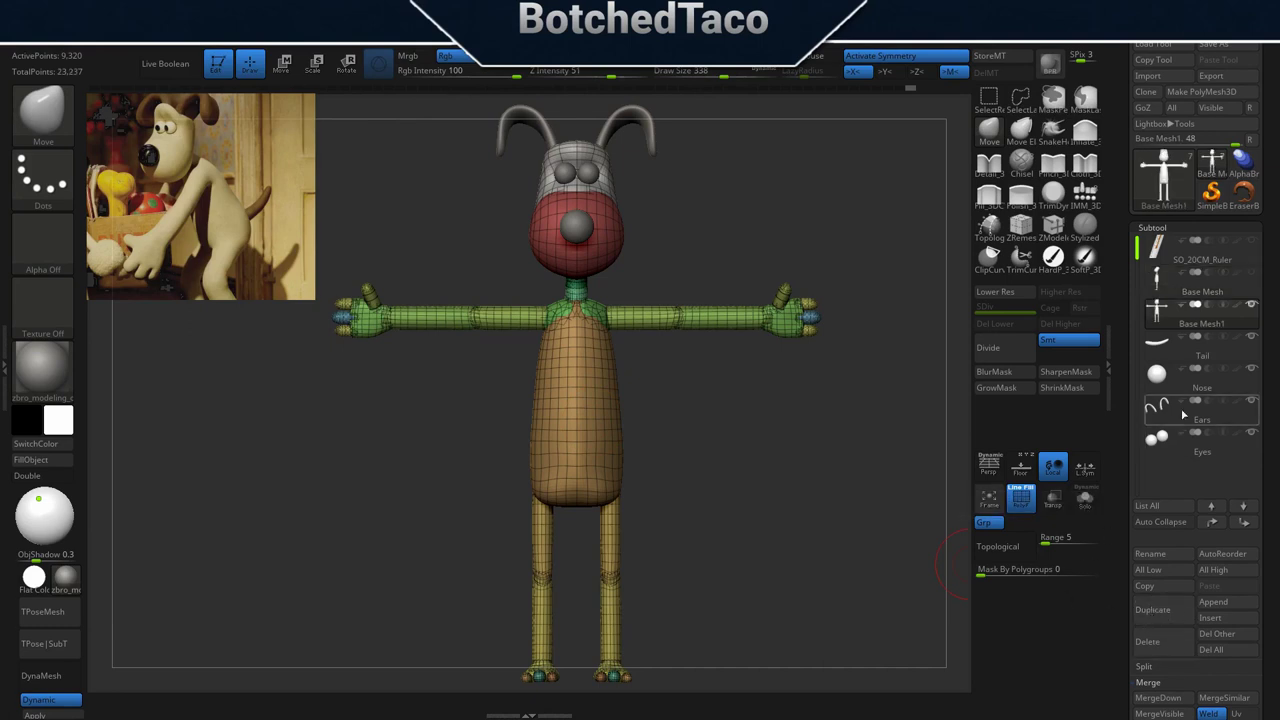
left_click(1244, 524)
left_click(1244, 524)
left_click(1244, 524)
left_click(1244, 524)
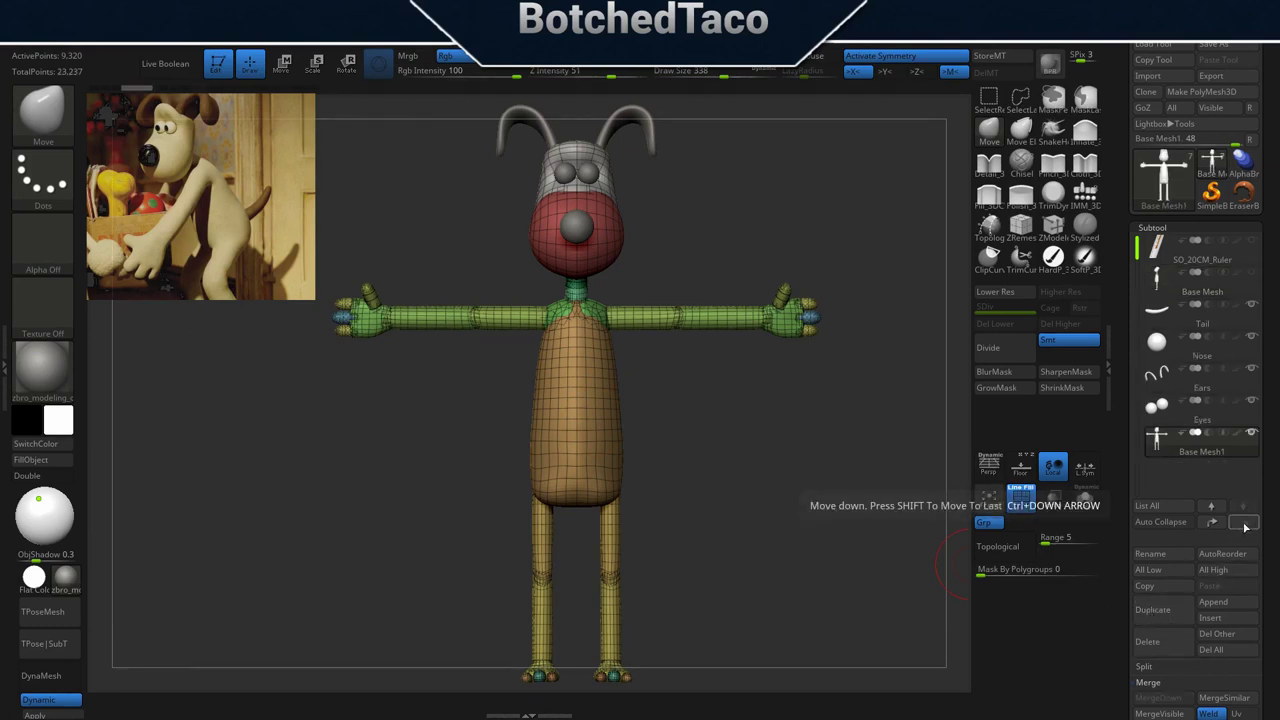
Rename the duplicated subtool as Dynamesh.
left_click(1150, 554)
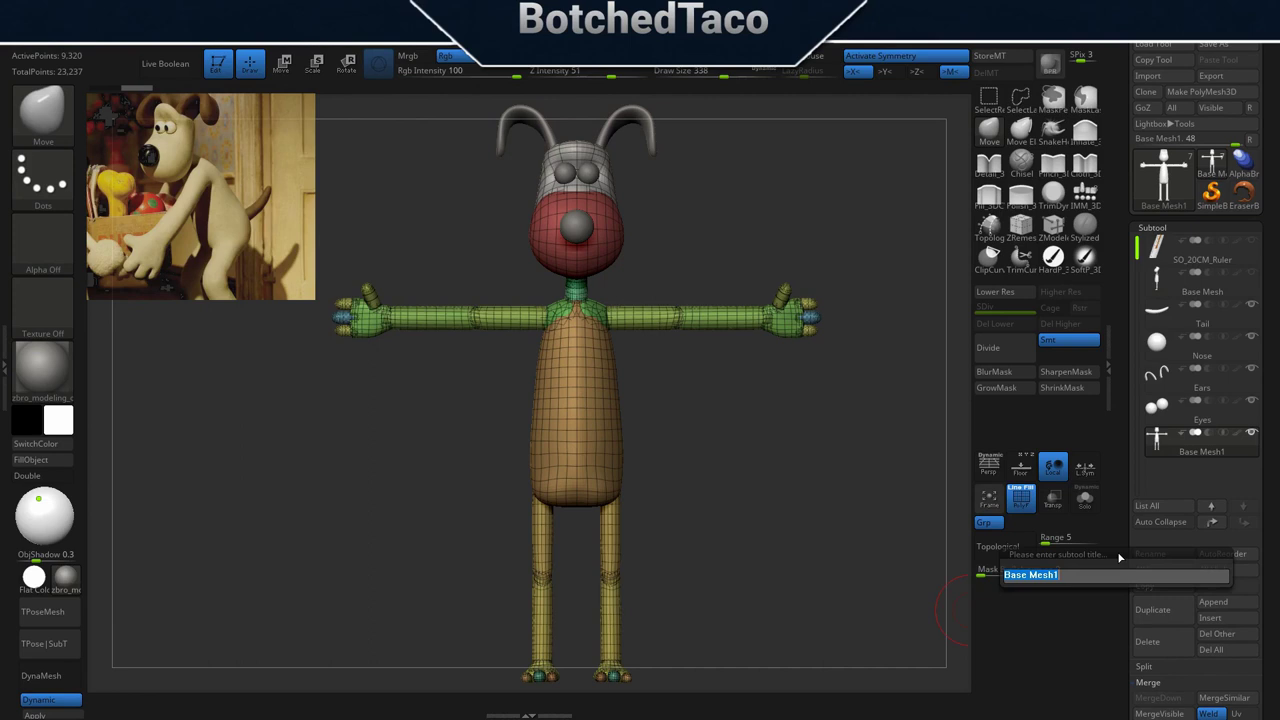
type("Dynamesh")
key("Return")
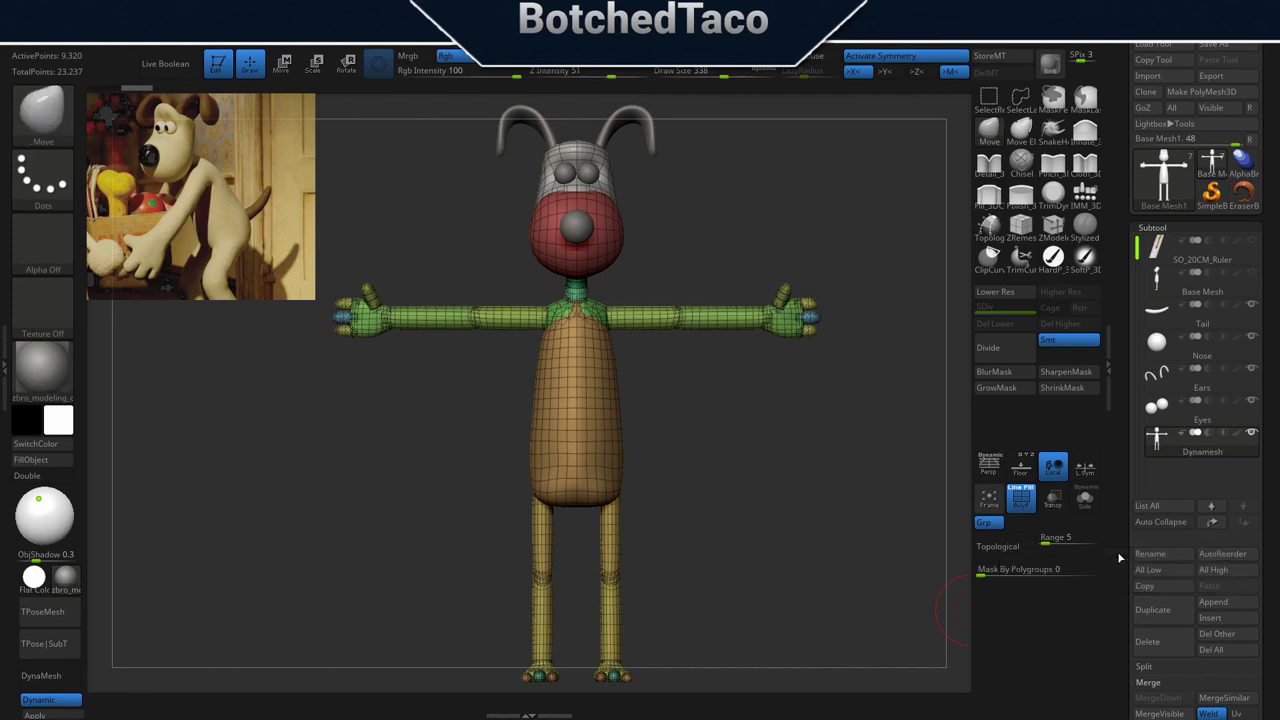
Run DynaMesh Master on the Dynamesh subtool at a 1.5 million polycount, applying its dynamic subdivision first.
left_click(7, 371)
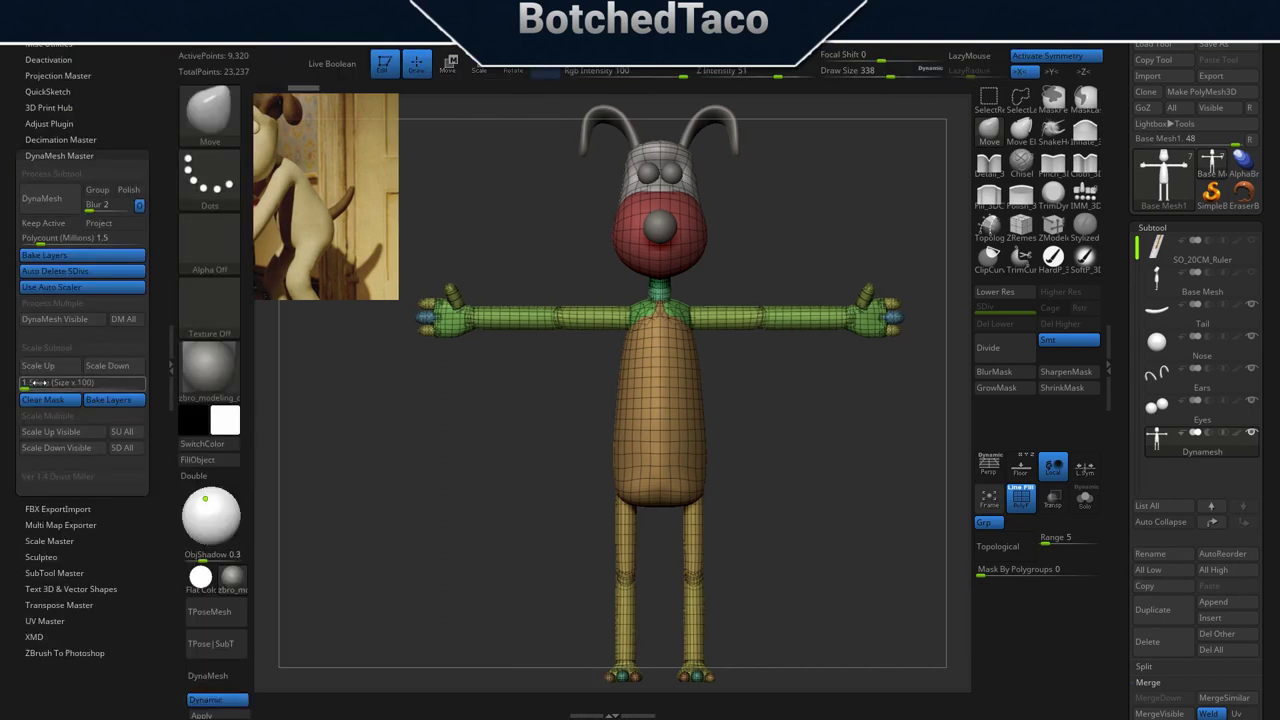
left_click(45, 199)
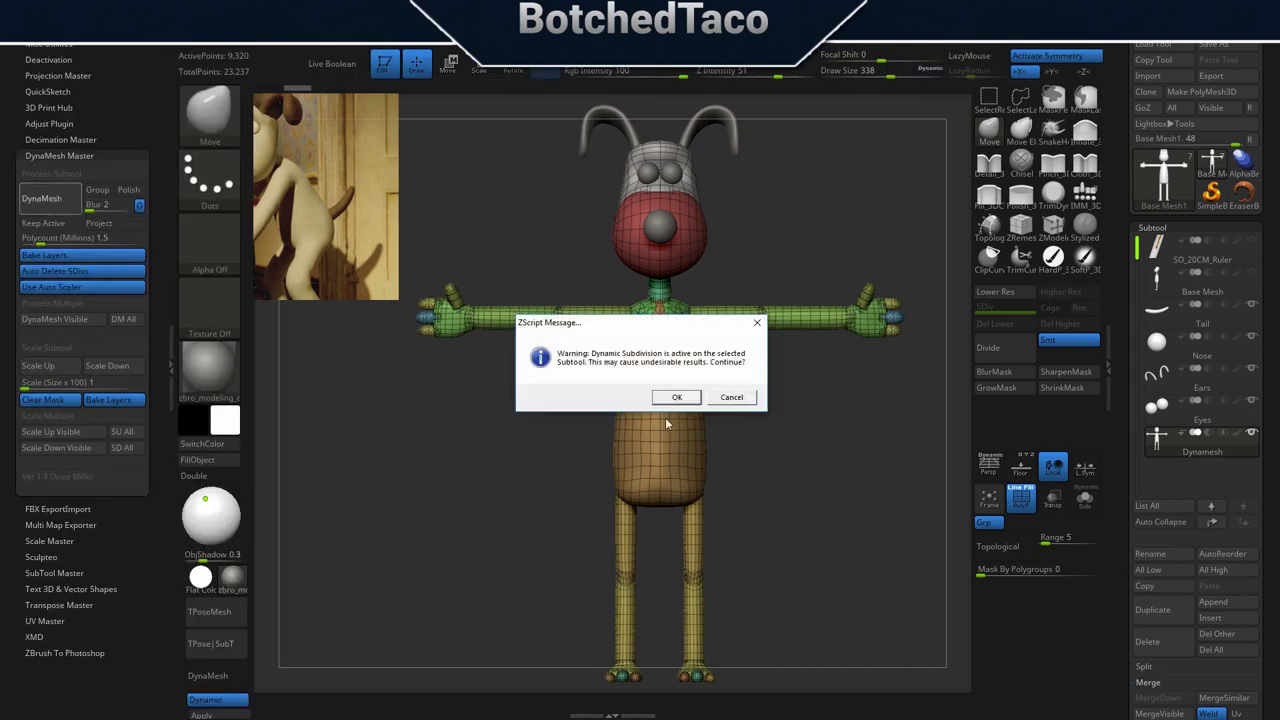
left_click(690, 398)
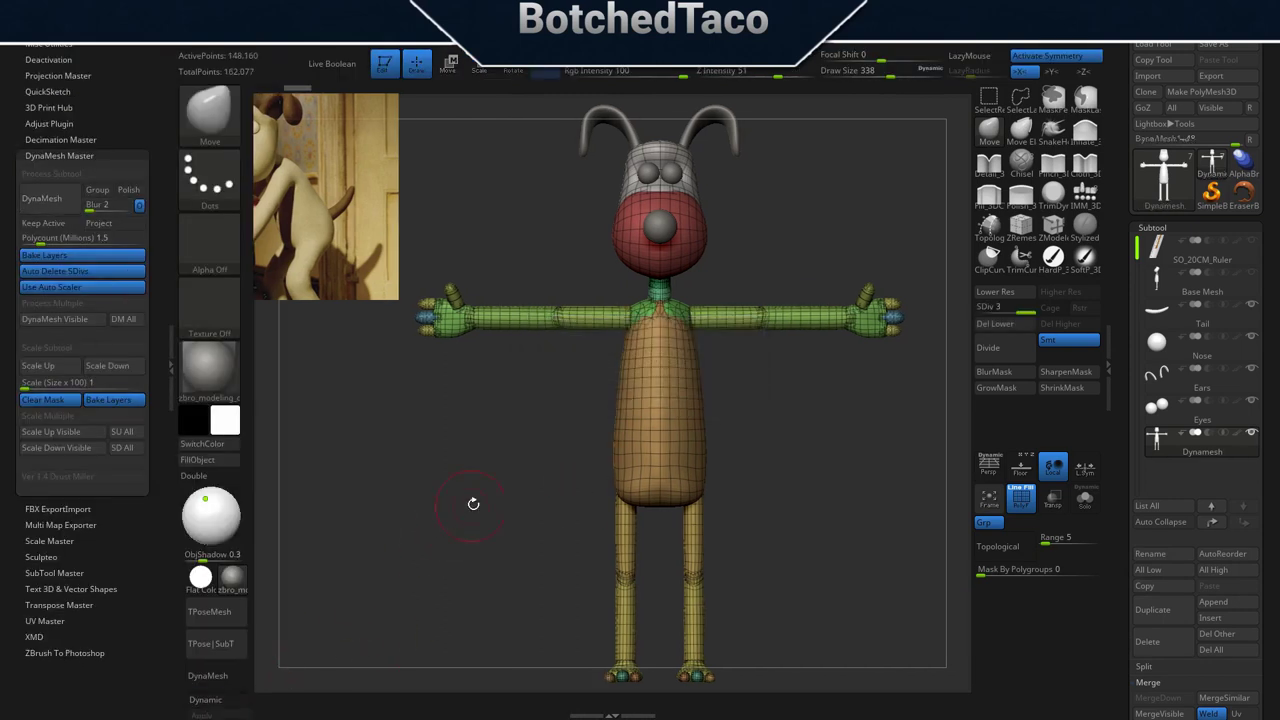
left_click(45, 199)
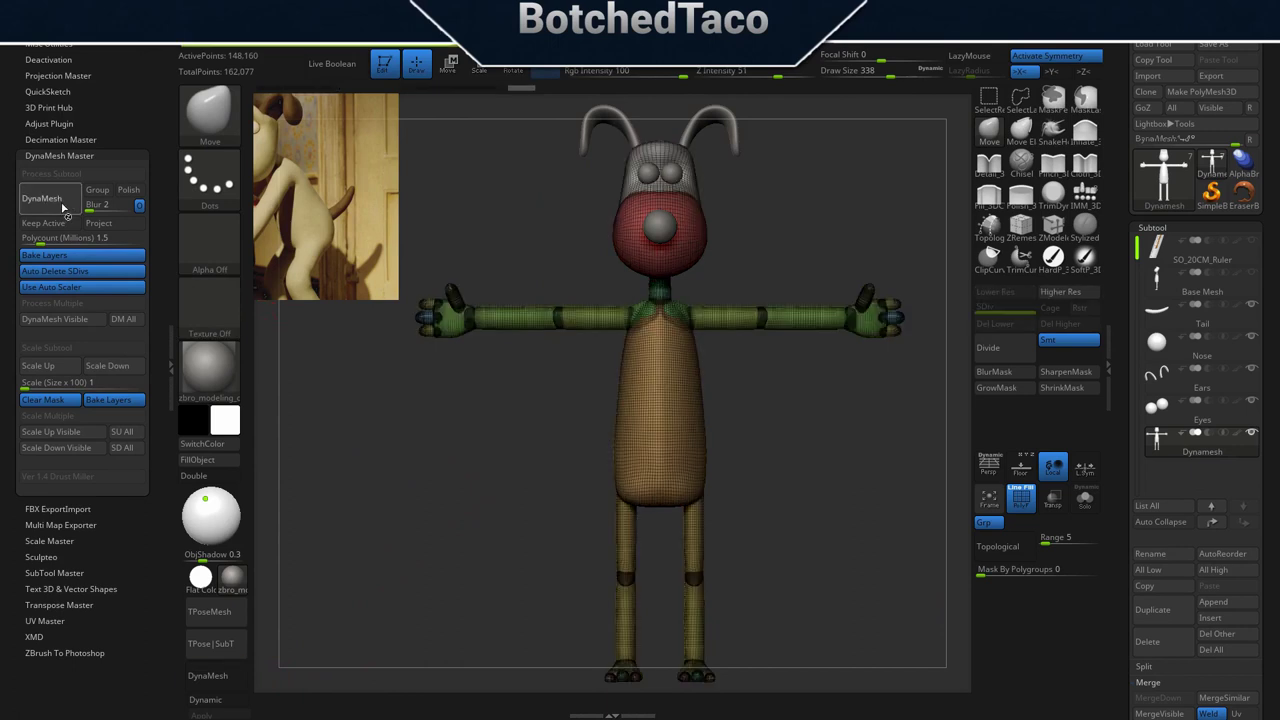
left_click(170, 365)
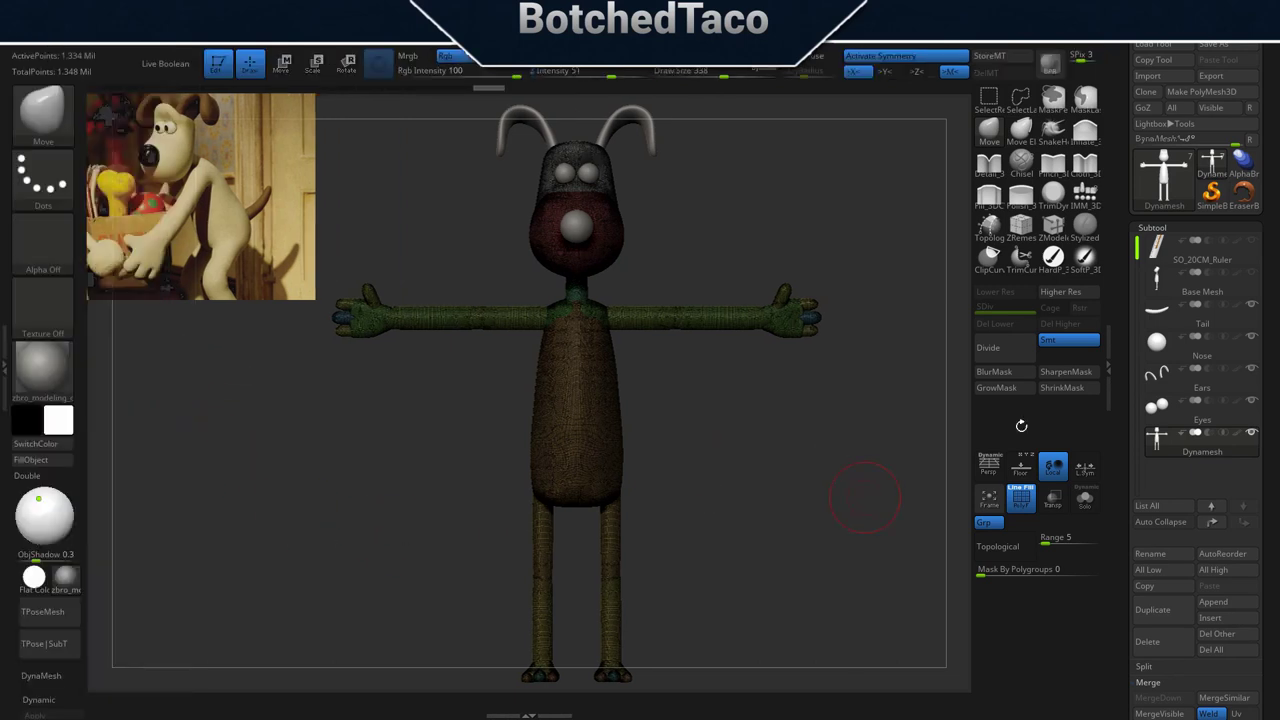
Turn off the wireframe display and examine the gaps between the fingers of one hand.
left_click(1019, 505)
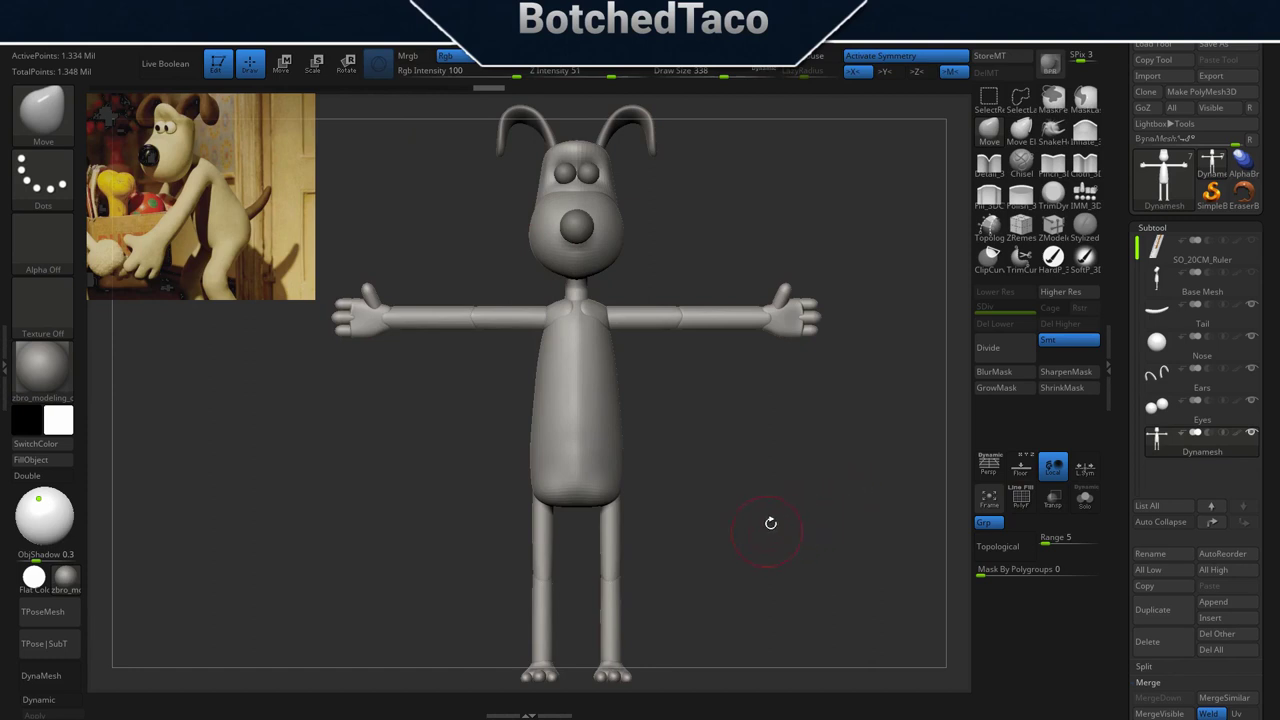
mouse_move(763, 406)
right_mouse_down("ctrl")
mouse_move(852, 420)
mouse_move(617, 403)
mouse_move(586, 451)
right_mouse_up("ctrl")
mouse_move(673, 410)
right_mouse_down("ctrl")
mouse_move(740, 407)
mouse_move(806, 382)
right_mouse_up("ctrl")
mouse_move(842, 285)
right_mouse_down("alt")
mouse_move(768, 397)
mouse_move(725, 439)
mouse_move(726, 426)
mouse_move(737, 418)
mouse_move(714, 454)
mouse_move(740, 464)
mouse_move(674, 457)
mouse_move(727, 457)
right_mouse_up("alt")
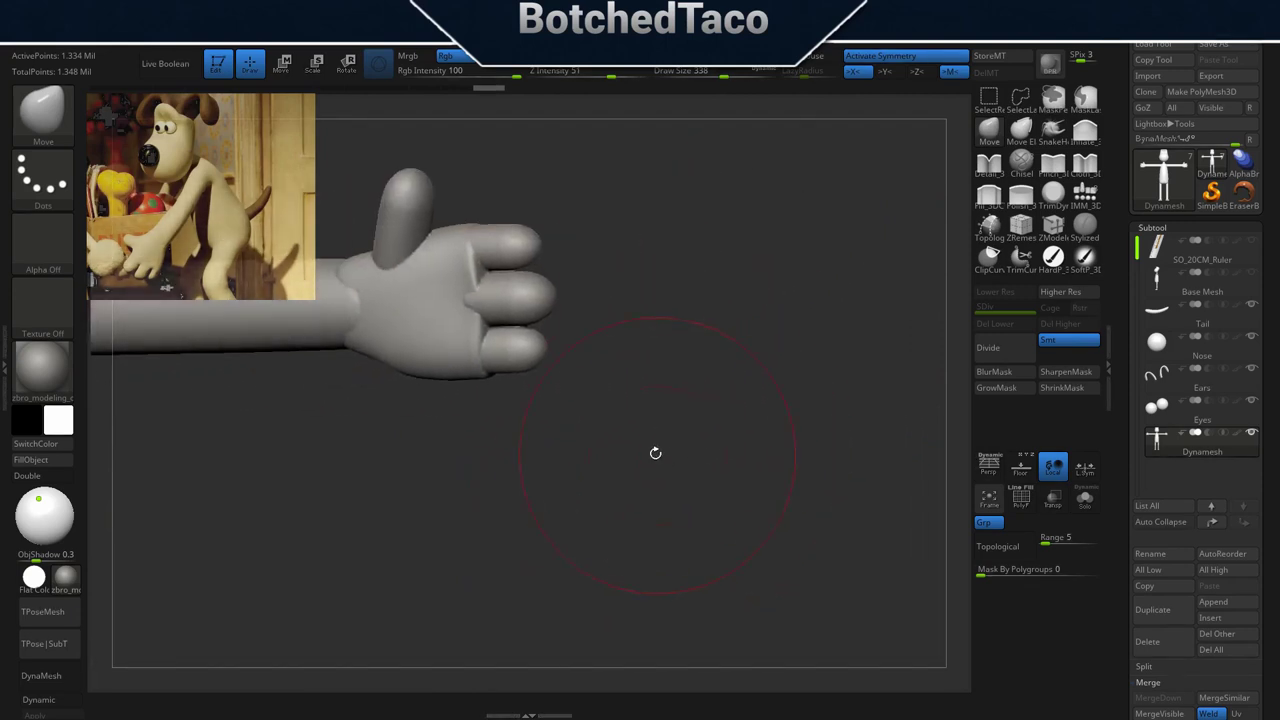
right_click_drag(600, 423, 735, 437, "alt")
key("space")
right_click_drag(686, 361, 837, 414, "ctrl")
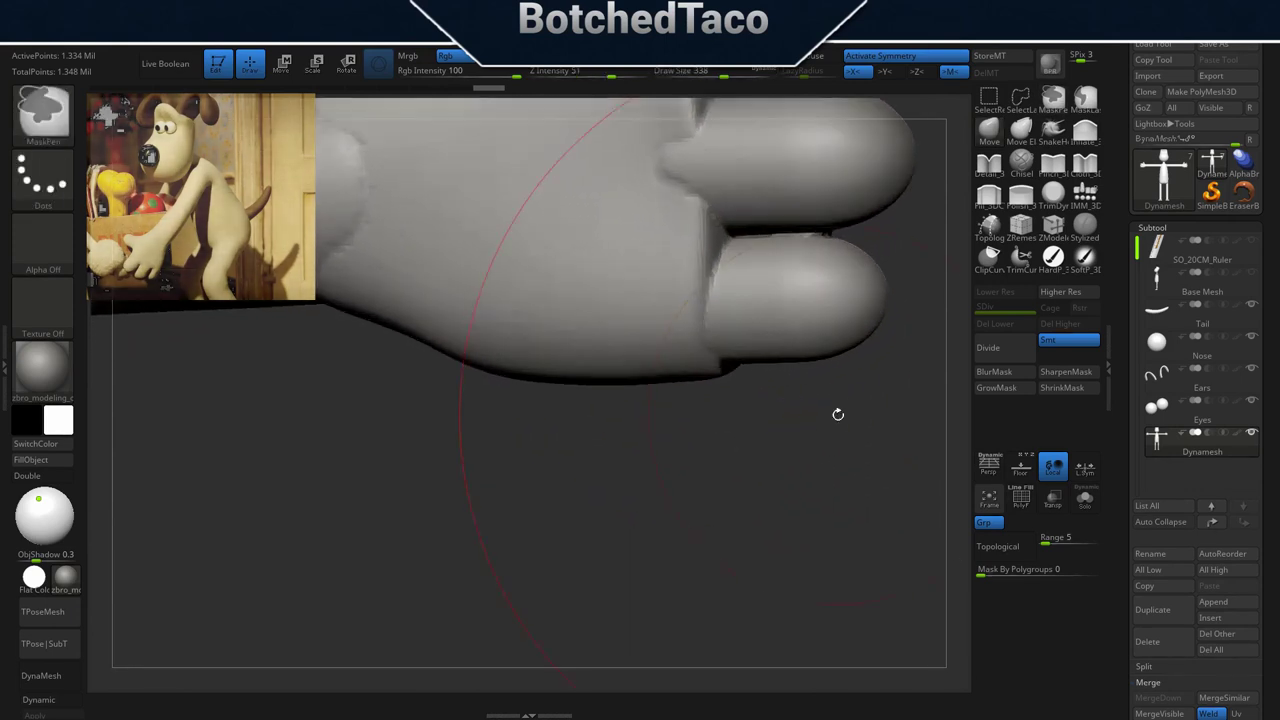
right_click_drag(797, 292, 791, 380, "alt")
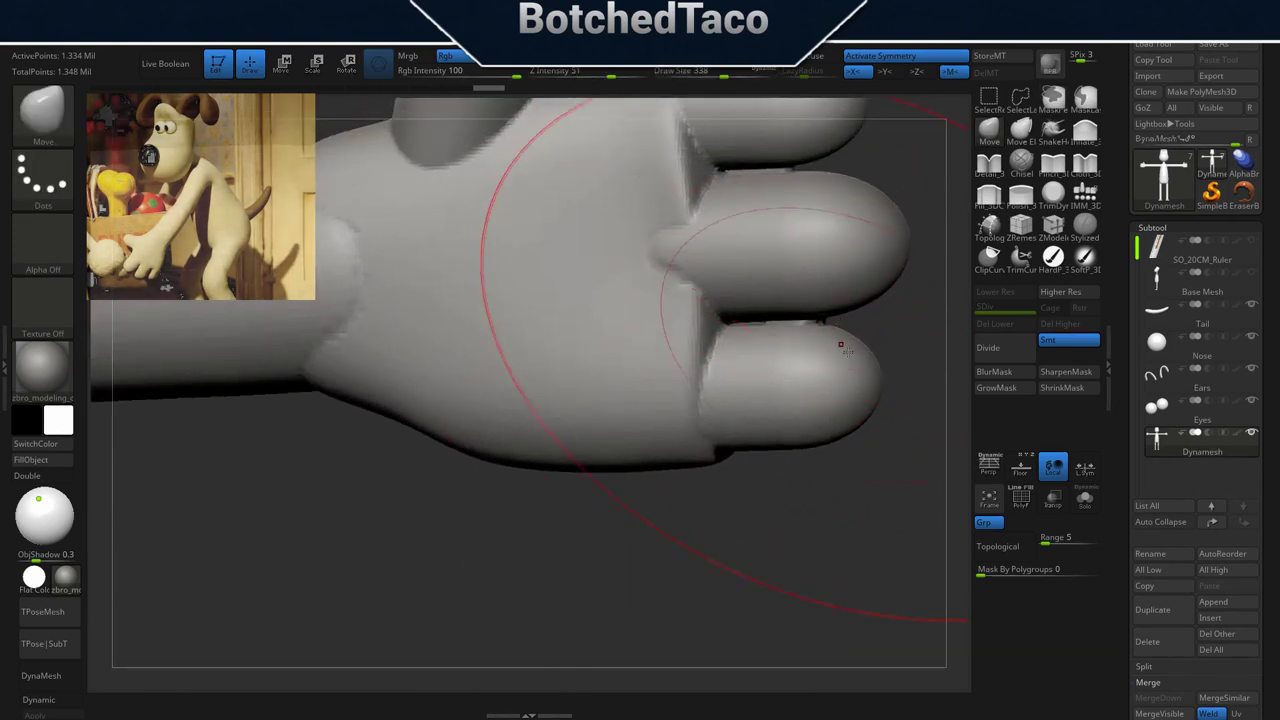
Try to clean up the gap between the lowest and middle fingers with a much smaller Move brush.
key("s")
left_click_drag(801, 510, 752, 512)
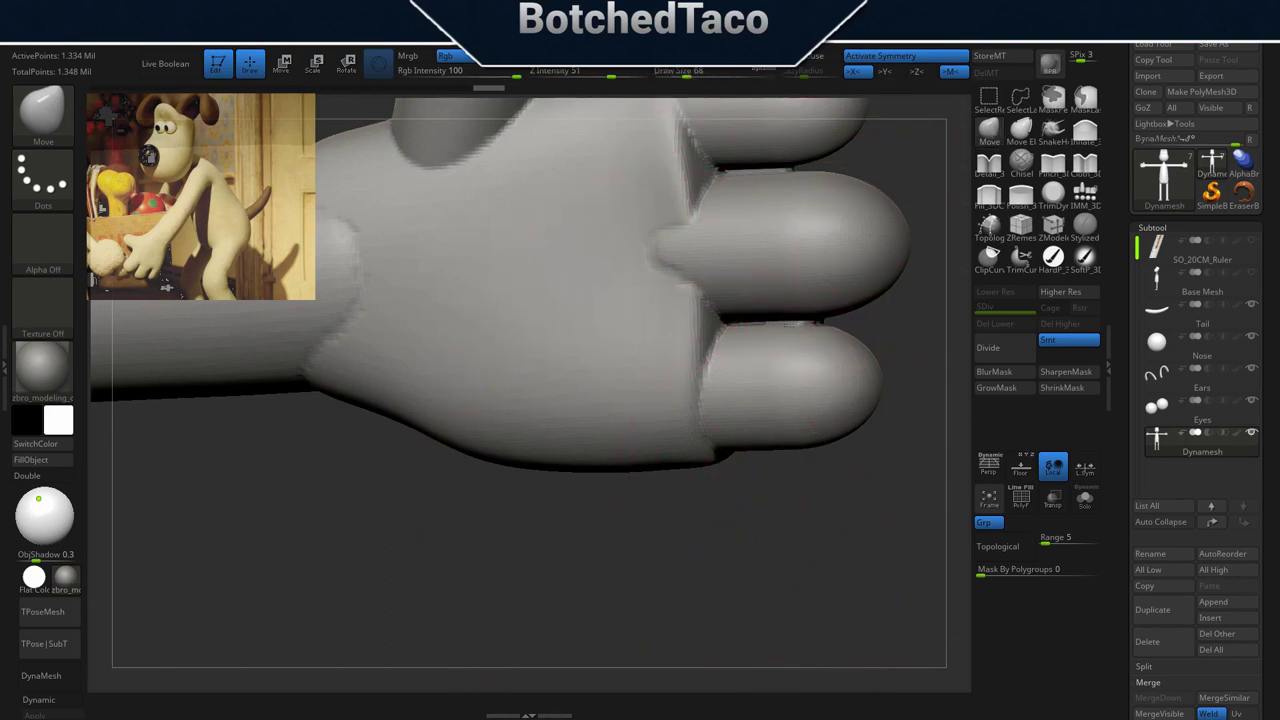
left_click_drag(804, 322, 724, 342)
key("ctrl+z")
key("ctrl+z")
key("ctrl+z")
mouse_move(815, 483)
left_mouse_down()
mouse_move(826, 489)
mouse_move(818, 515)
mouse_move(804, 514)
left_mouse_up()
key("s")
left_click_drag(803, 323, 805, 320)
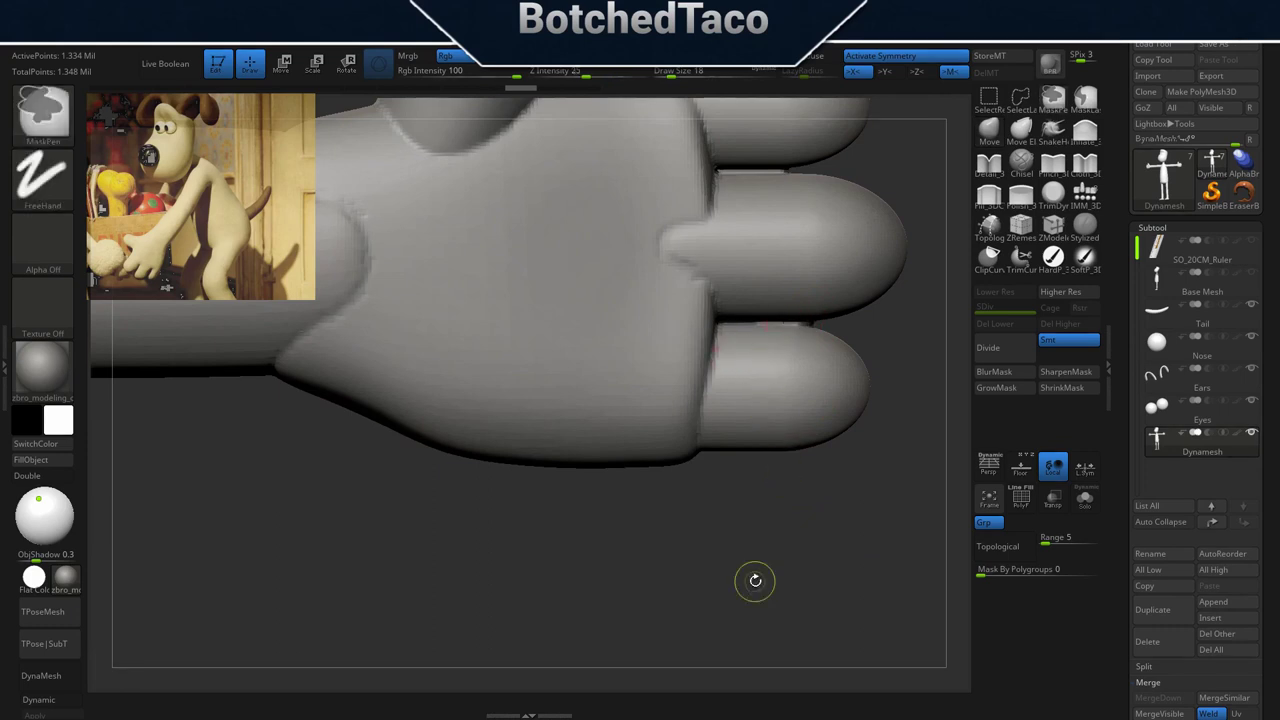
Undo the DynaMesh operation and delete the Dynamesh subtool.
key("ctrl+z")
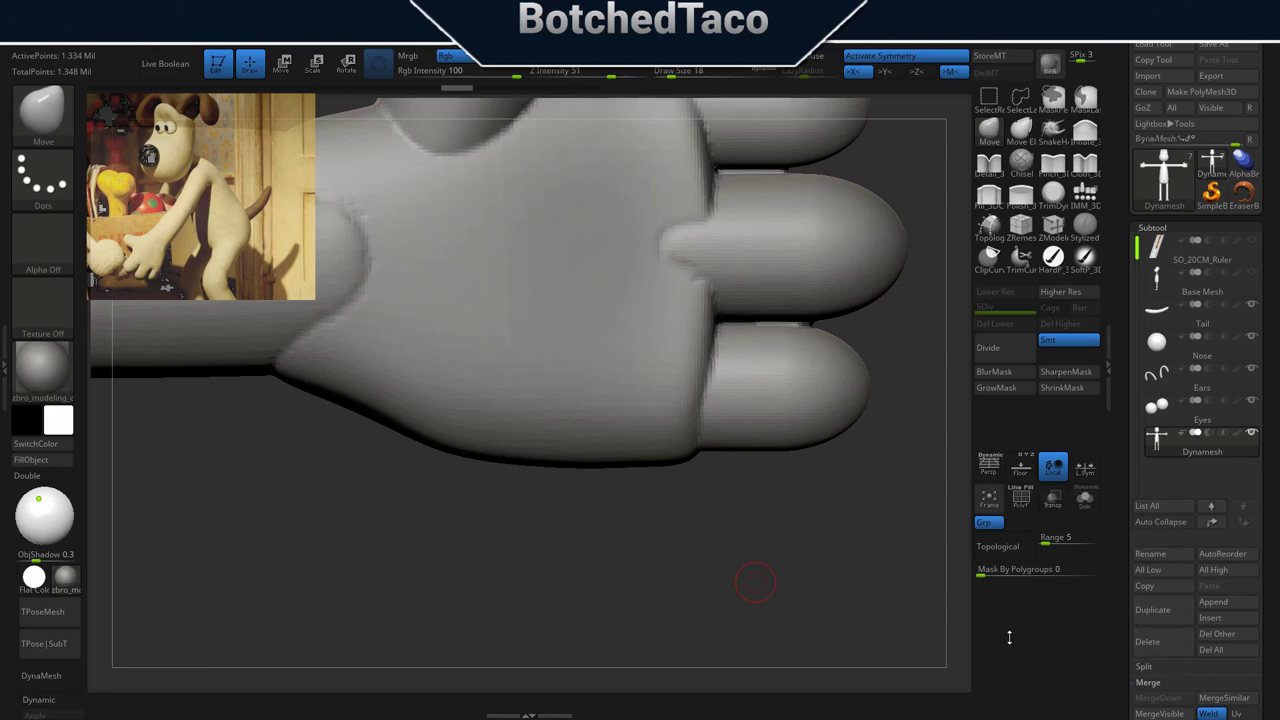
key("ctrl+z")
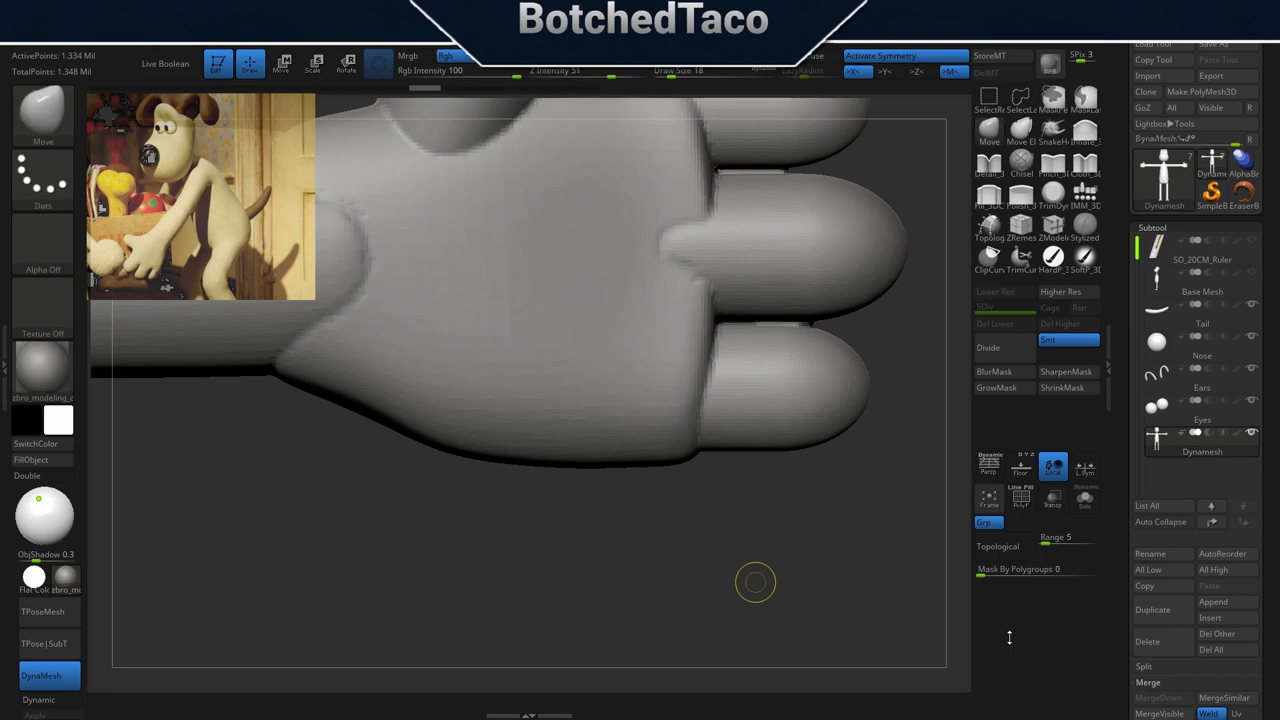
key("ctrl+z")
key("ctrl+z")
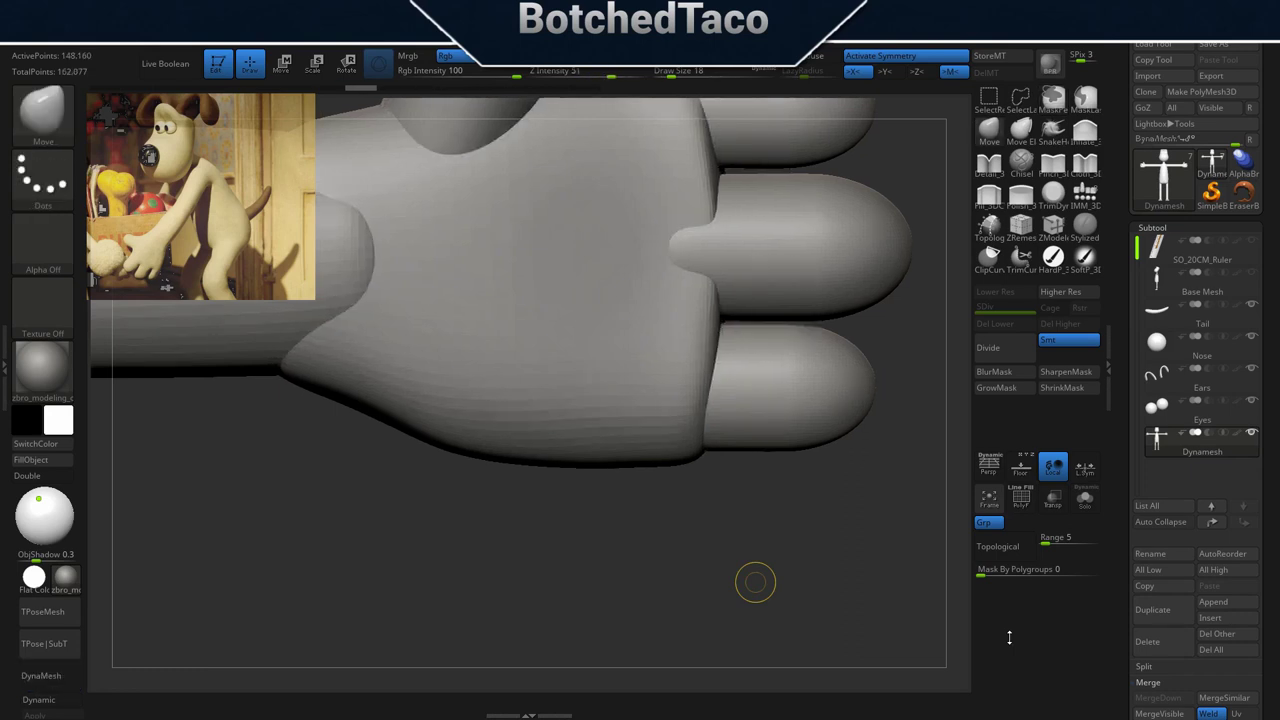
key("ctrl+z")
key("ctrl+z")
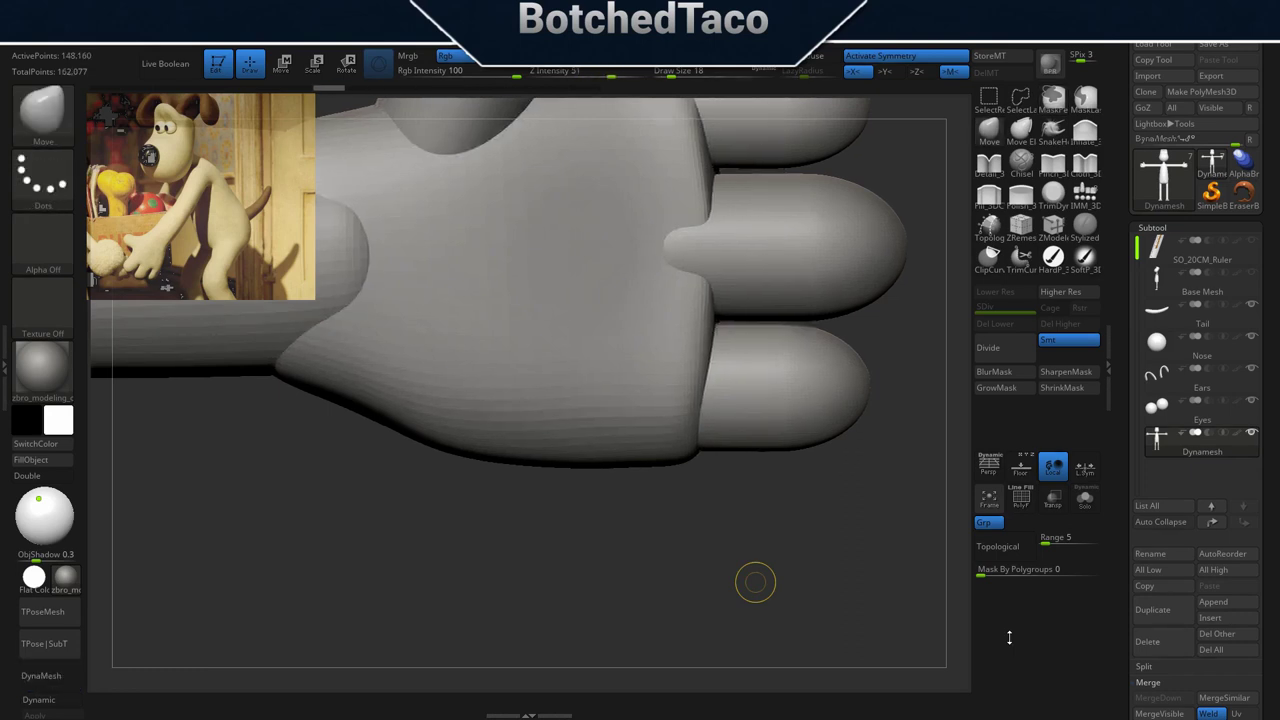
left_click(1158, 643)
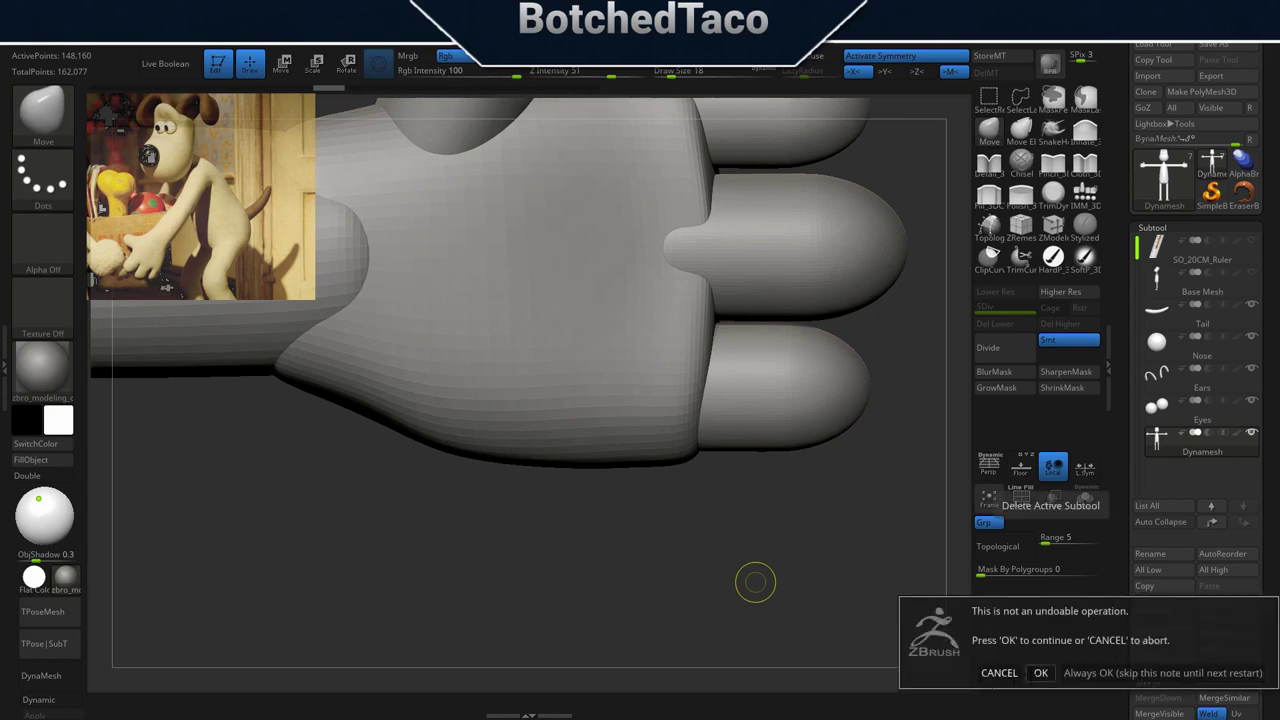
left_click(1040, 672)
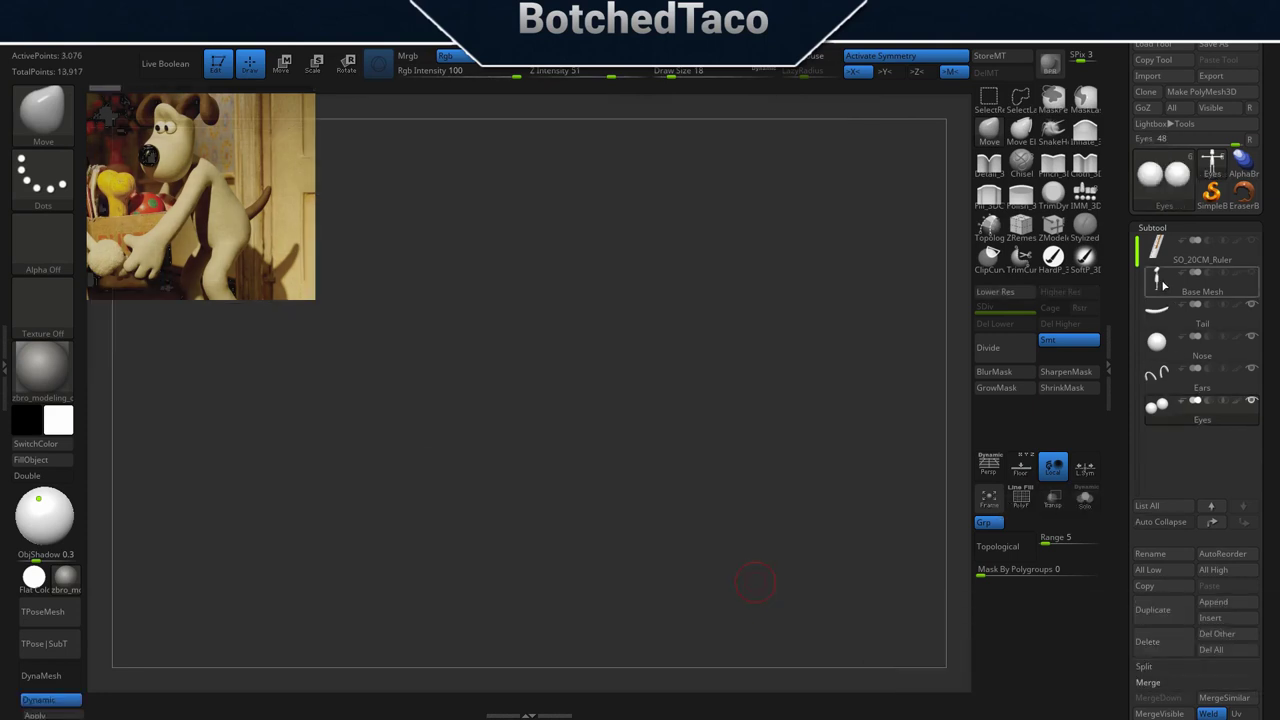
Make a fresh duplicate of Base Mesh at the end of the subtool list and apply its dynamic subdivision.
left_click(1162, 612)
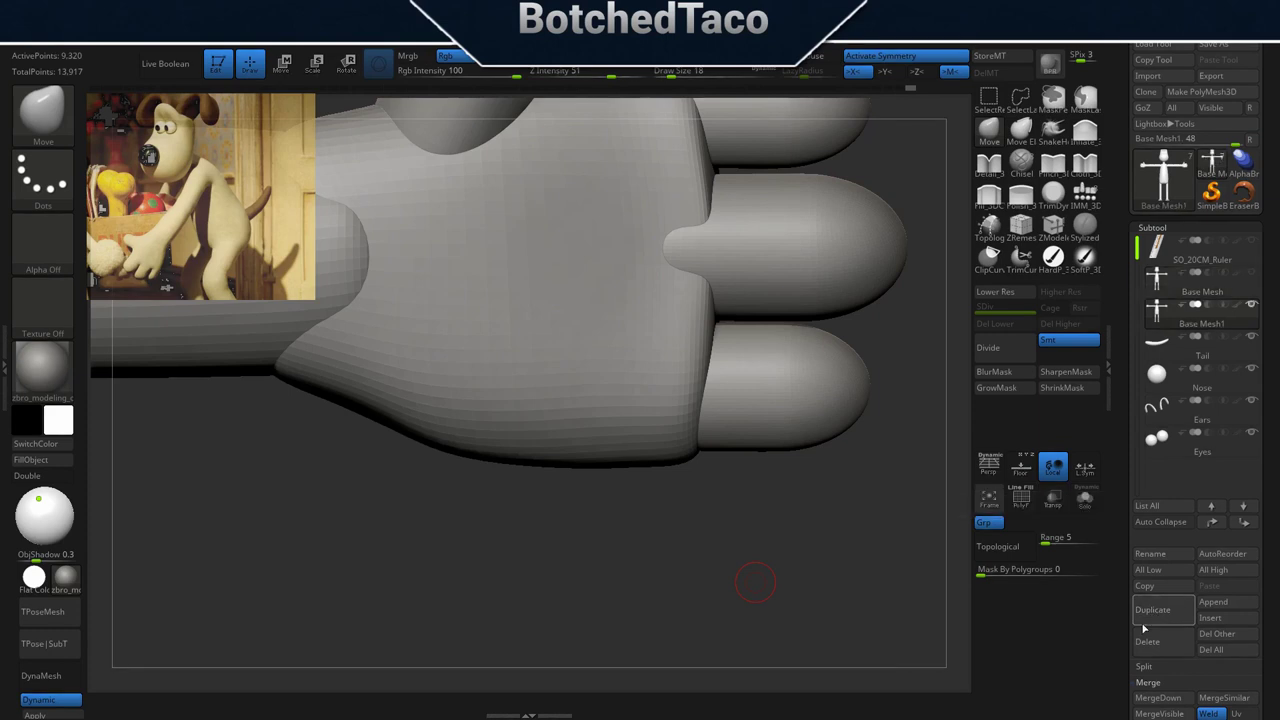
left_click(1244, 524)
left_click(1244, 524)
left_click(1244, 524)
left_click(1245, 535)
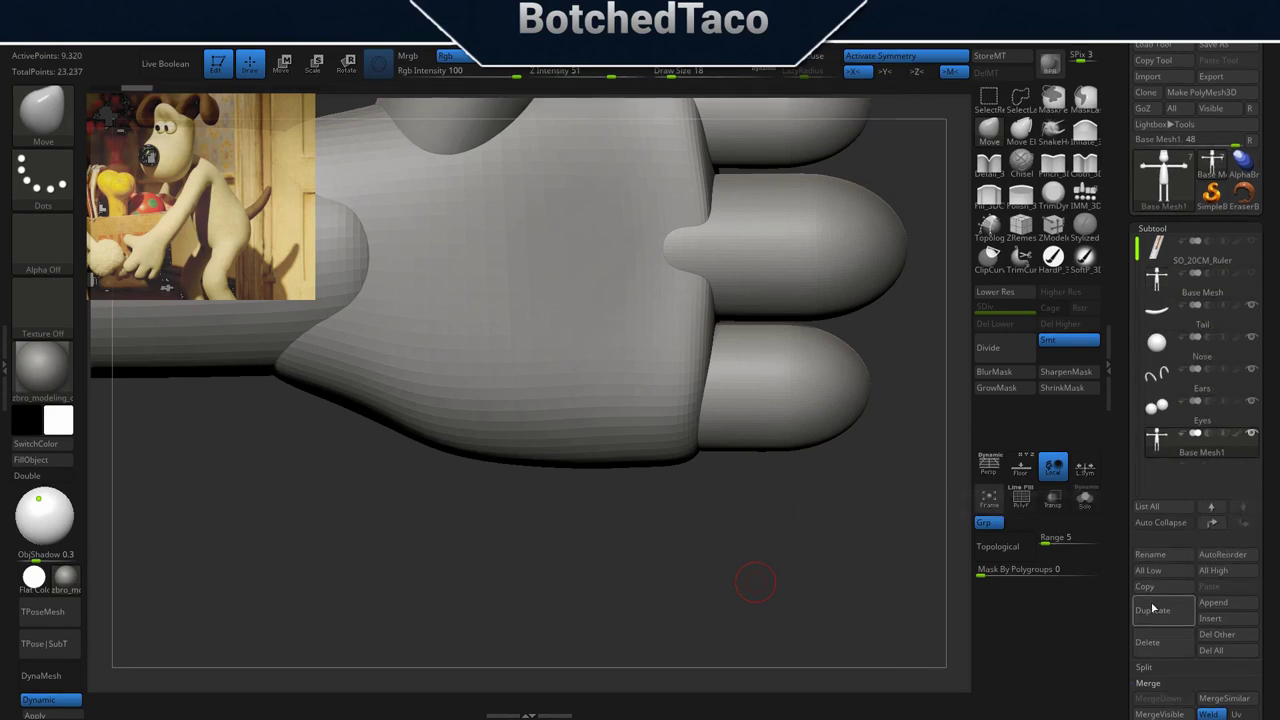
left_click(51, 715)
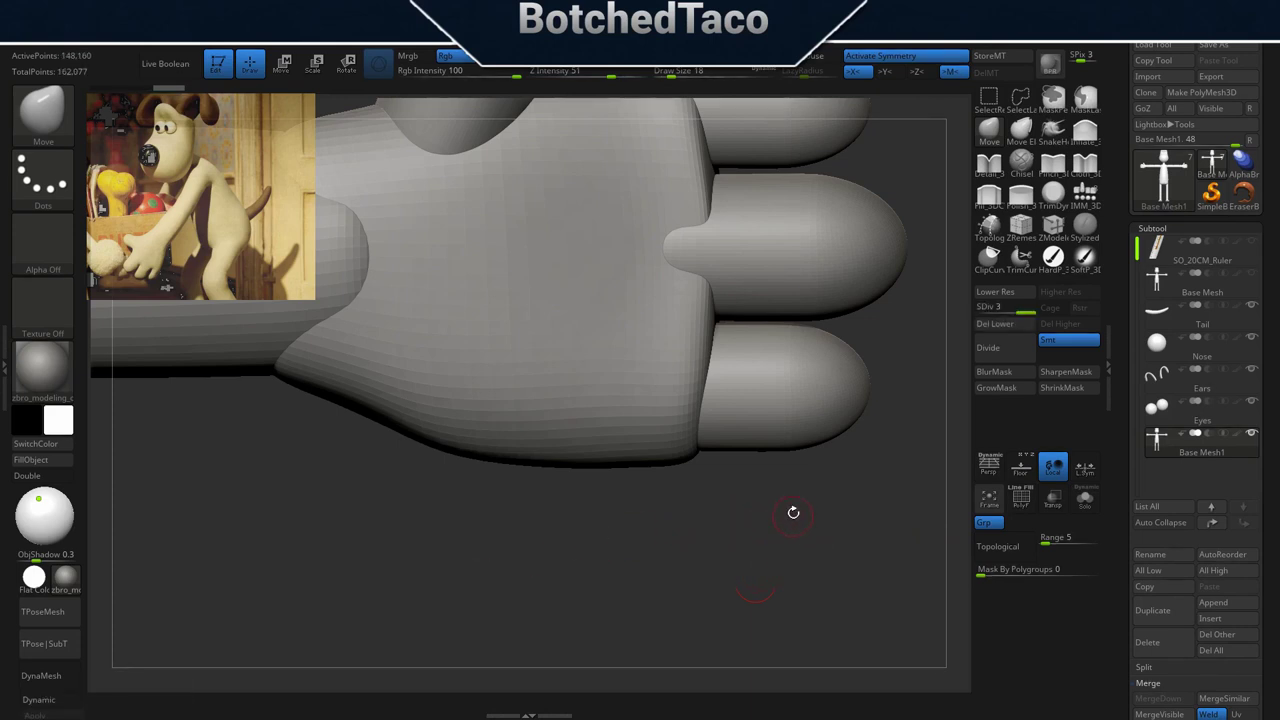
Mask everything except the lowest finger's polygroup and move that finger slightly down, away from the middle finger.
key("w")
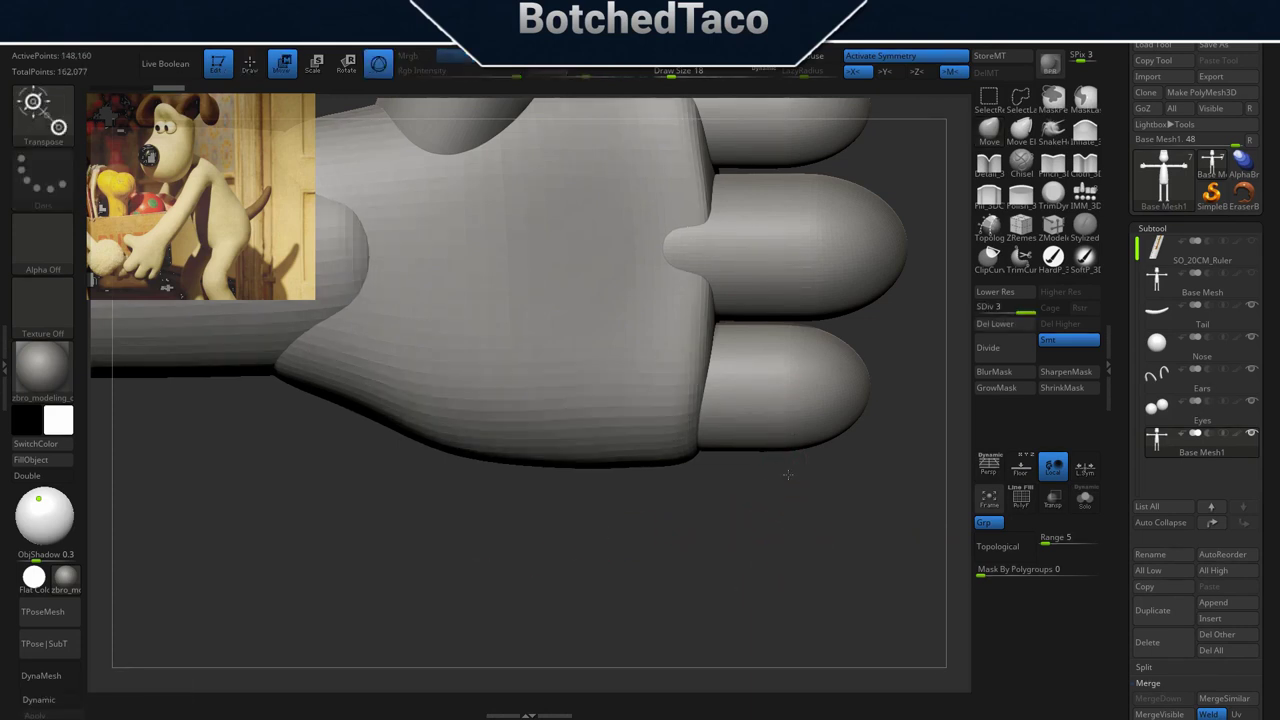
left_click(776, 385, "ctrl")
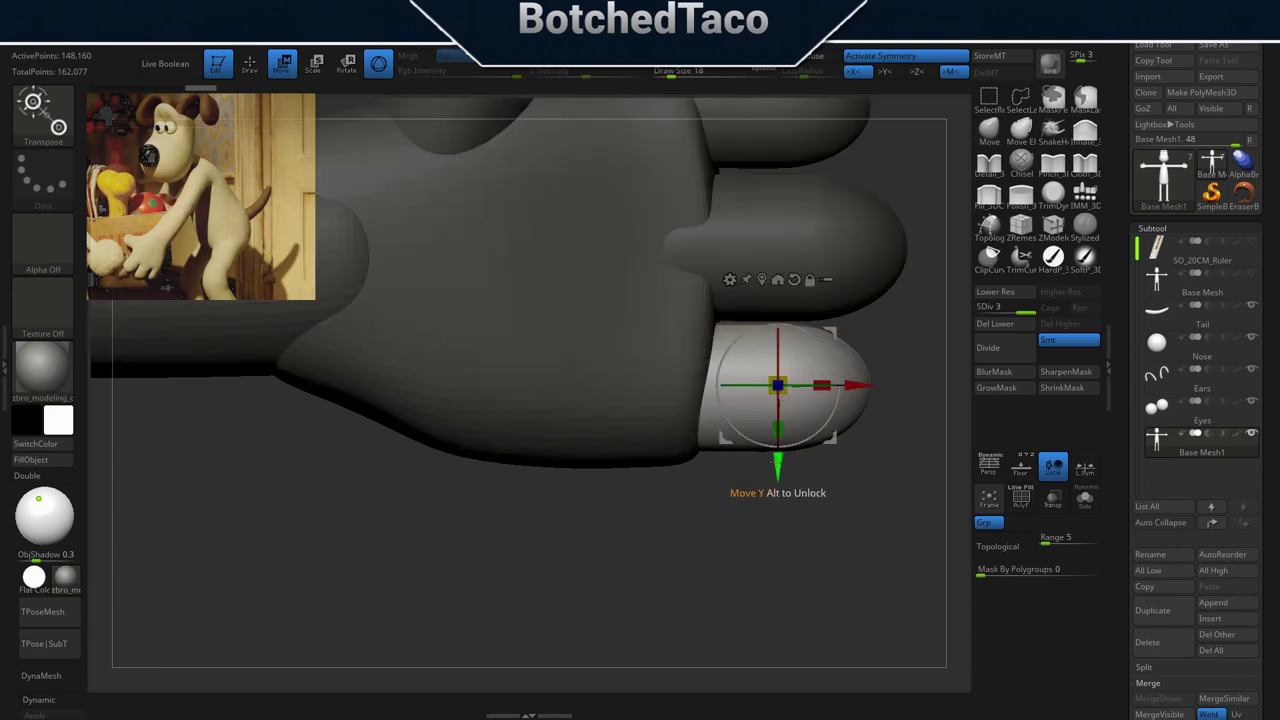
left_click_drag(778, 464, 778, 477)
left_click_drag(856, 508, 746, 497)
right_click_drag(838, 512, 509, 515)
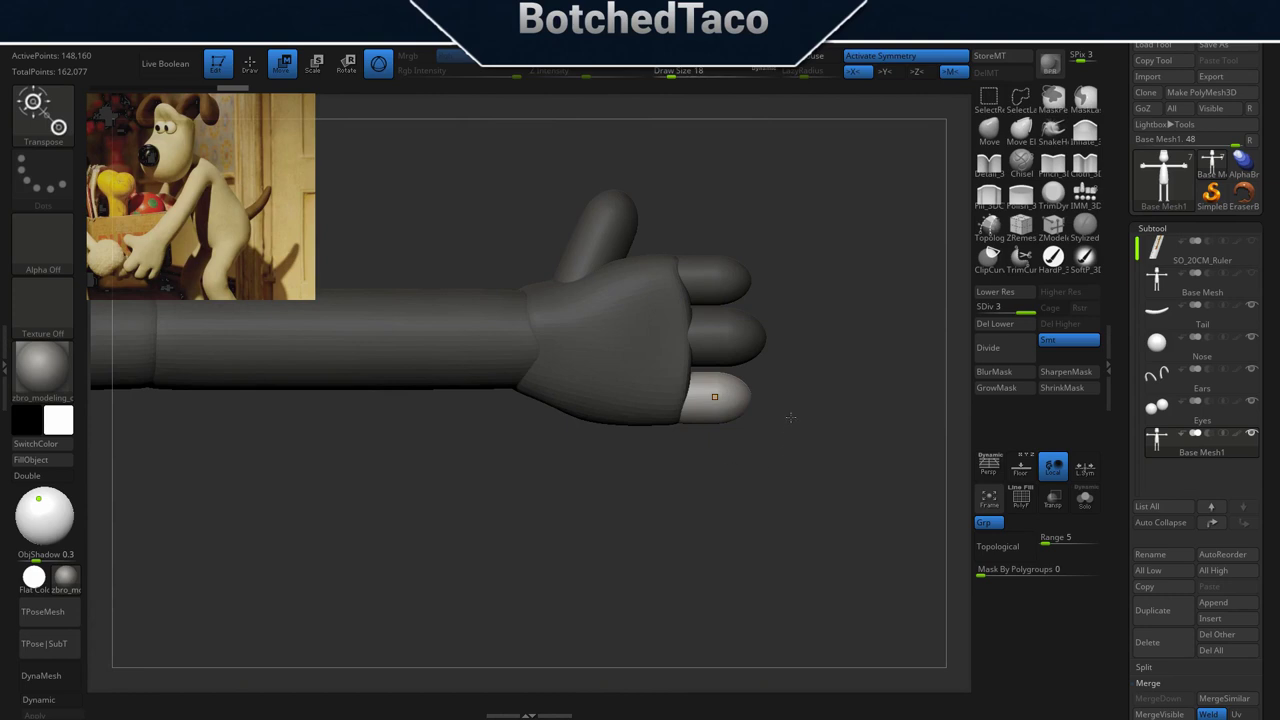
Isolate the uppermost finger by masking all other polygroups and shift it slightly along Y, away from the middle finger.
right_click_drag(773, 319, 830, 356, "alt")
right_click_drag(751, 354, 318, 452, "alt")
right_click_drag(655, 437, 200, 393, "alt")
right_click_drag(761, 406, 210, 391, "alt")
right_click_drag(463, 402, 205, 394, "alt")
right_click_drag(792, 289, 749, 285, "alt")
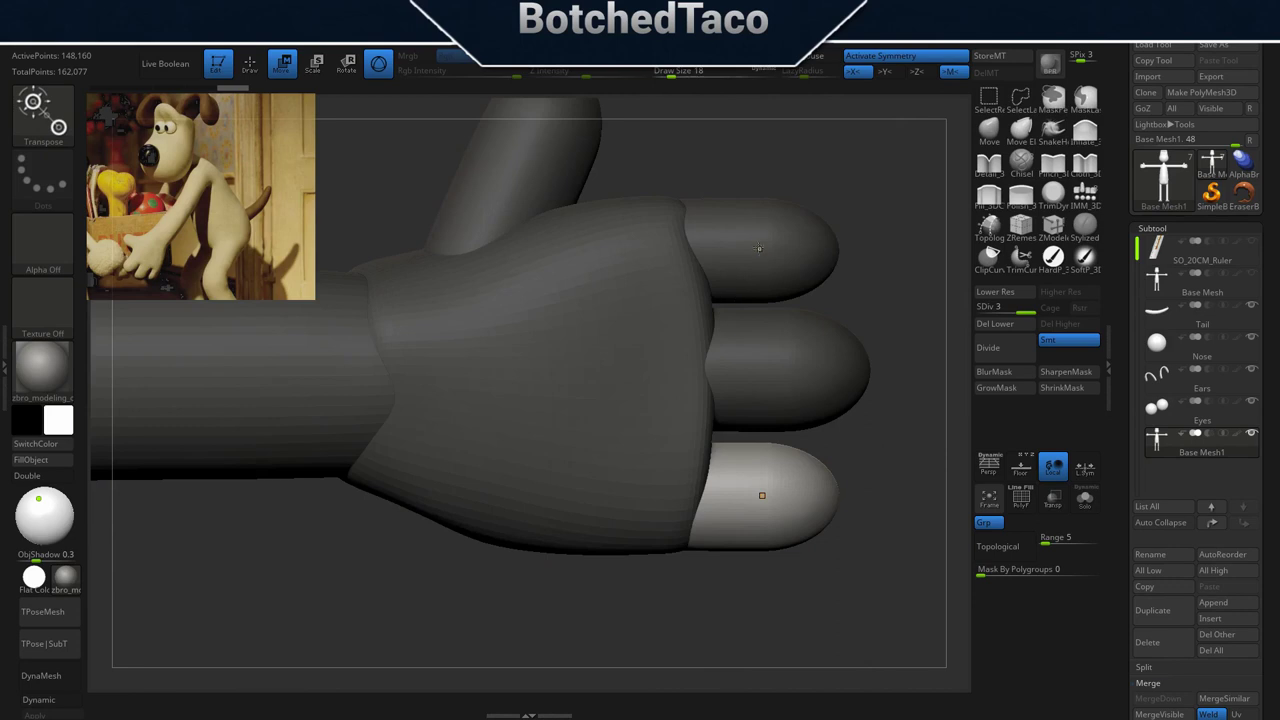
left_click(759, 248, "ctrl")
left_click(772, 136, "alt")
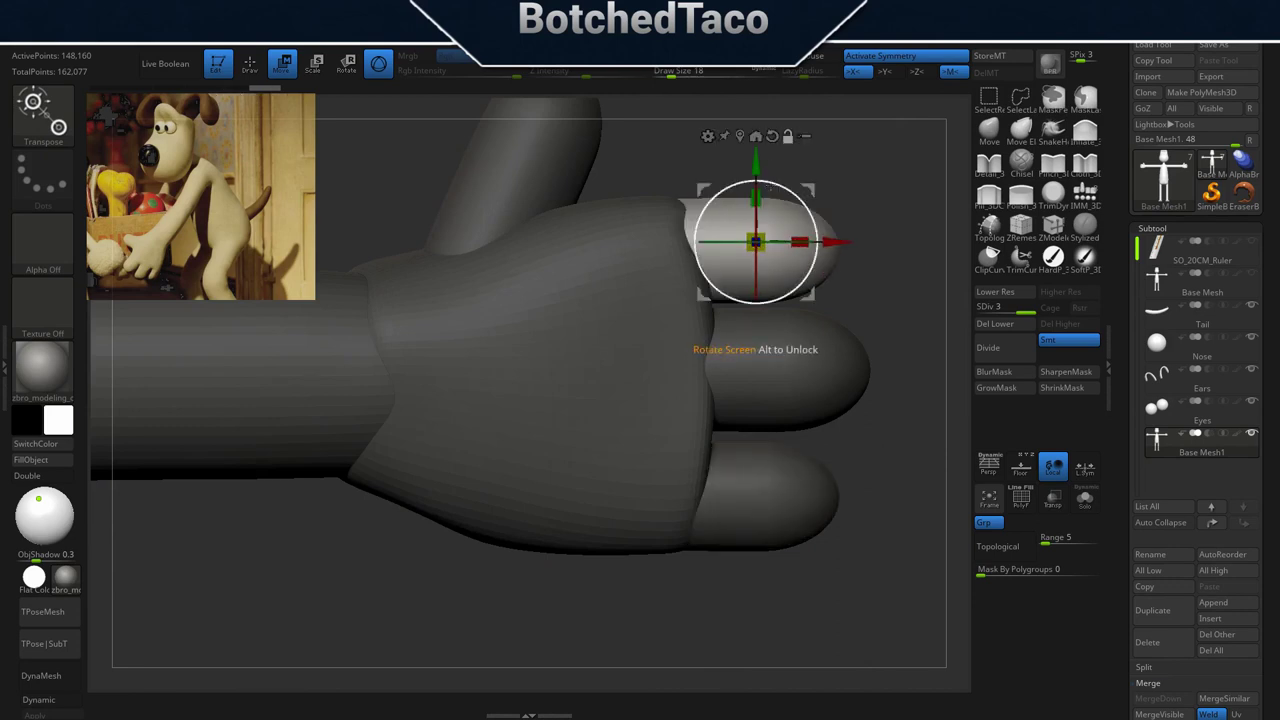
right_click_drag(826, 242, 829, 433, "ctrl")
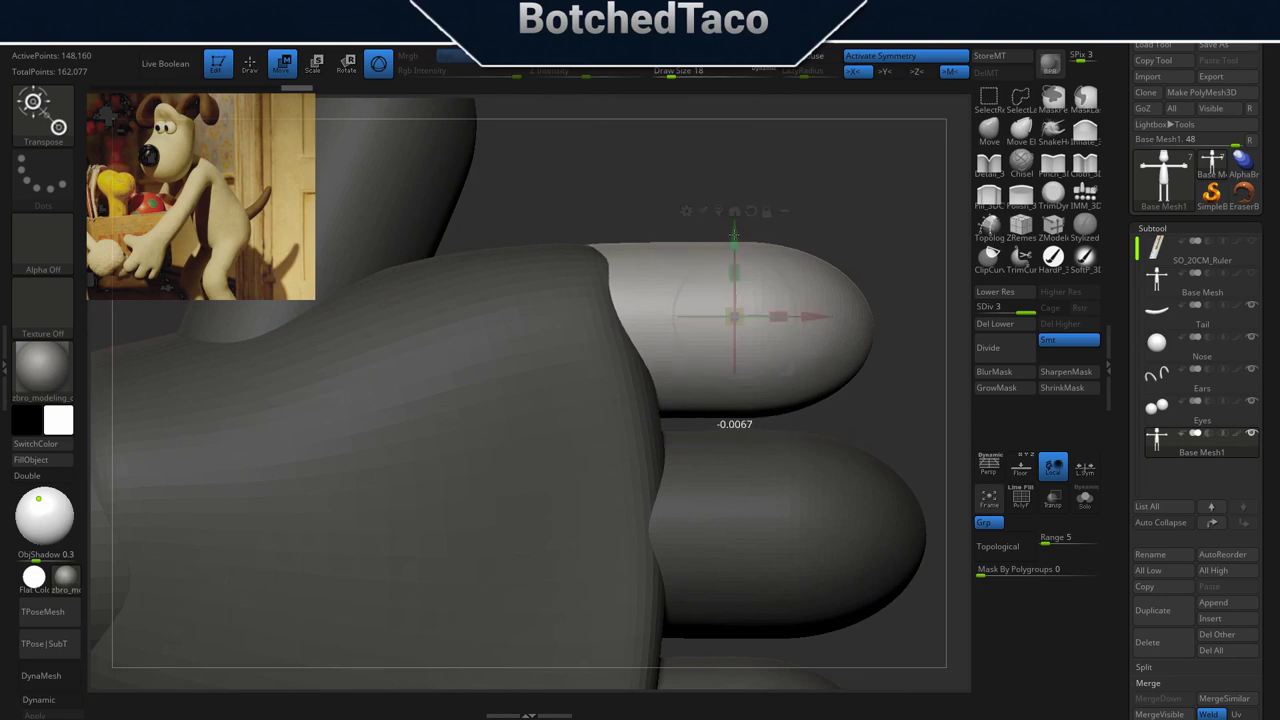
key("f")
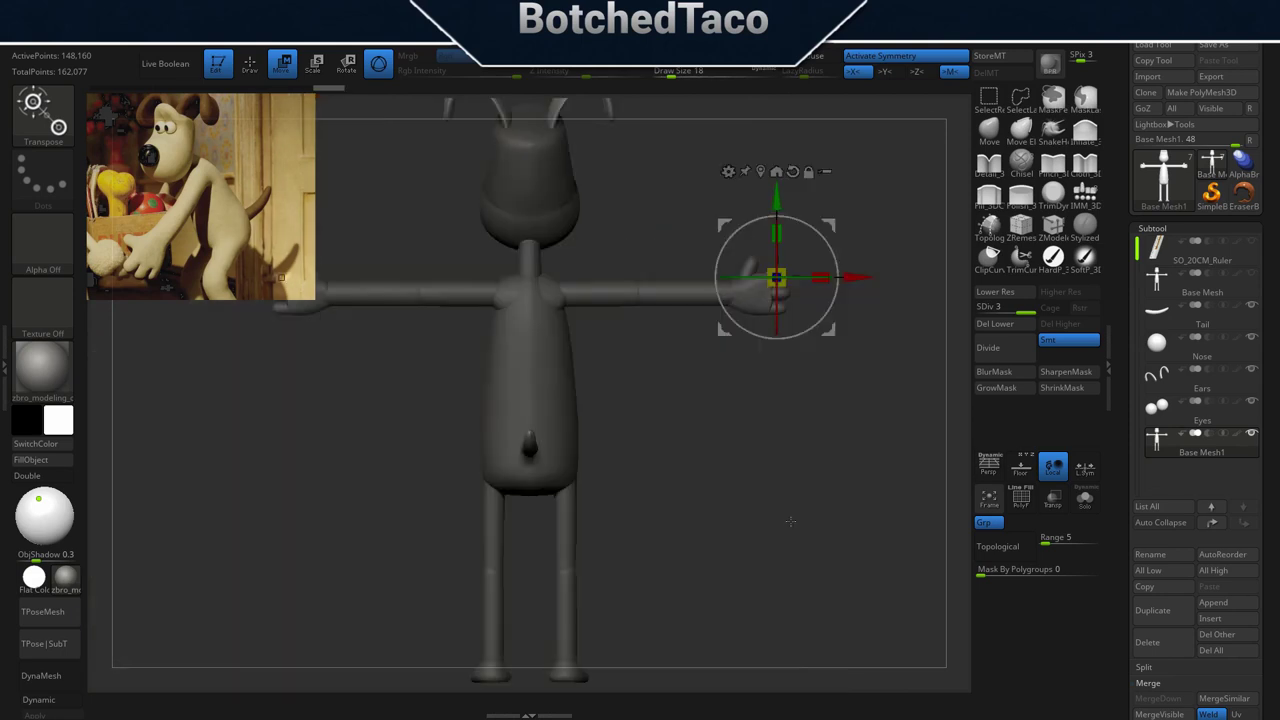
right_click_drag(803, 464, 694, 471)
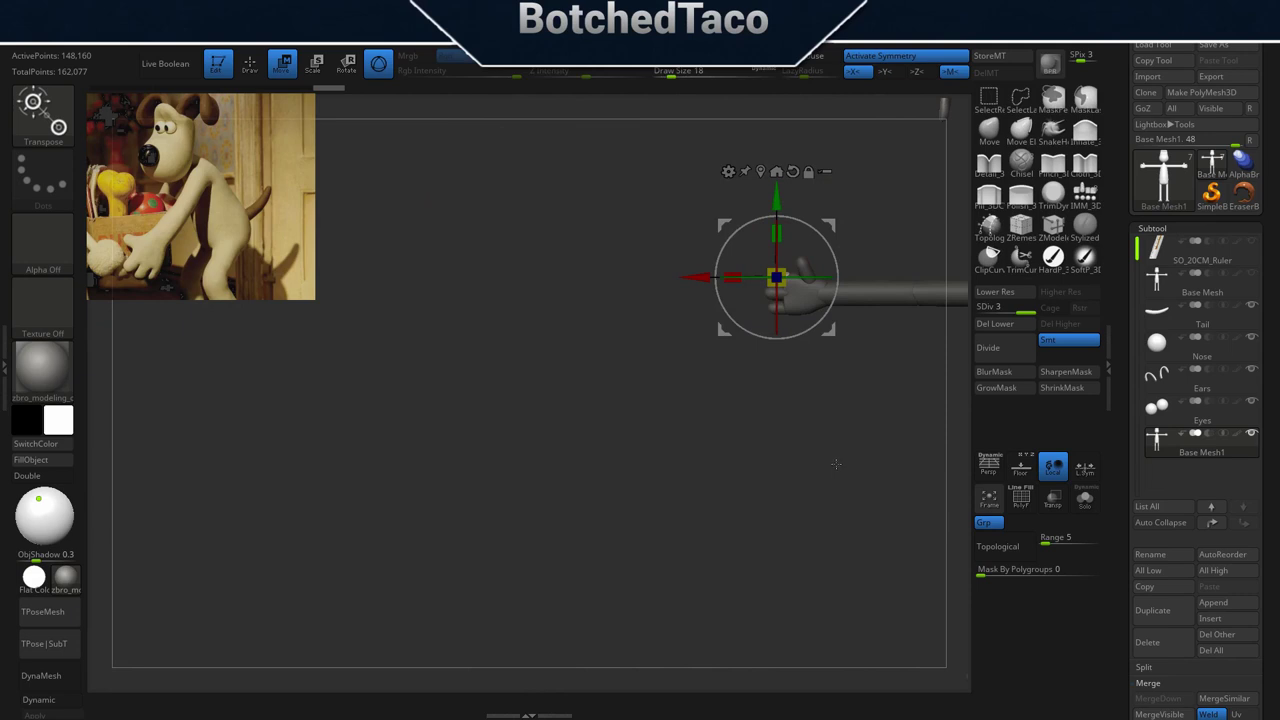
Clear the finger mask and DynaMesh the Base Mesh1 subtool with DynaMesh Master at 1.5 million polygons and blur 2.
right_click_drag(811, 464, 337, 520, "alt")
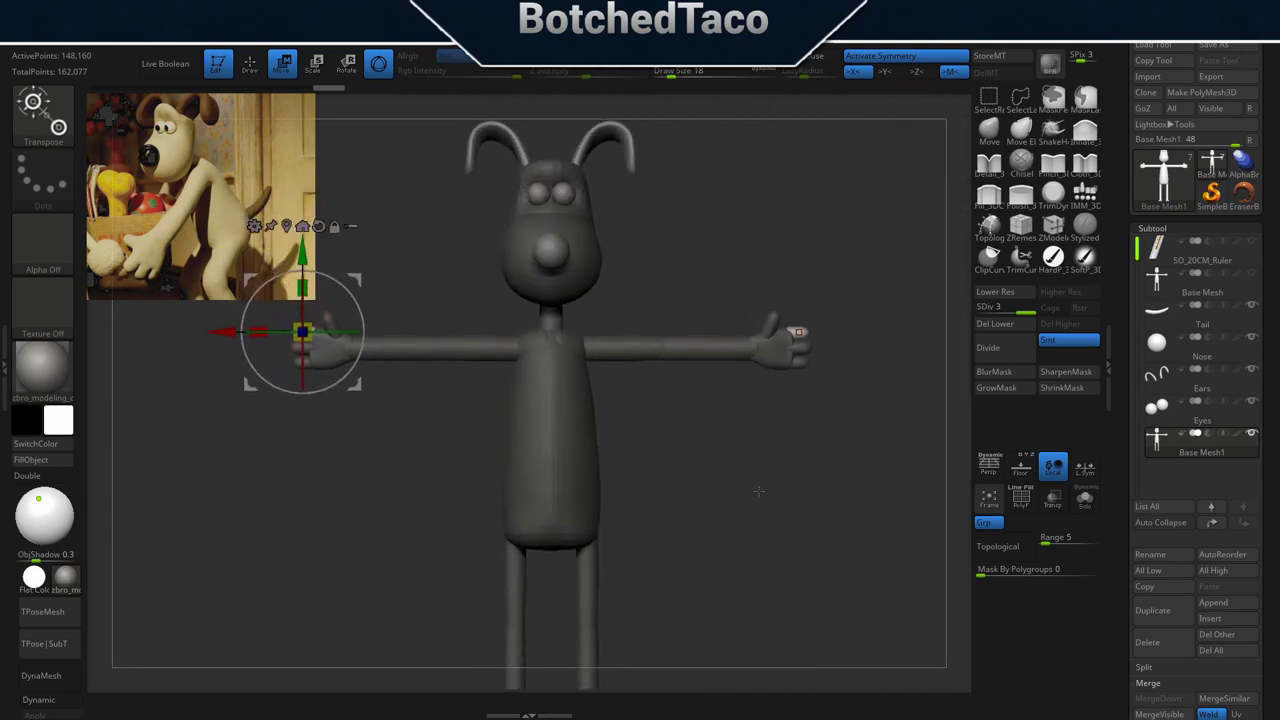
left_click_drag(758, 491, 702, 573, "ctrl")
key("q")
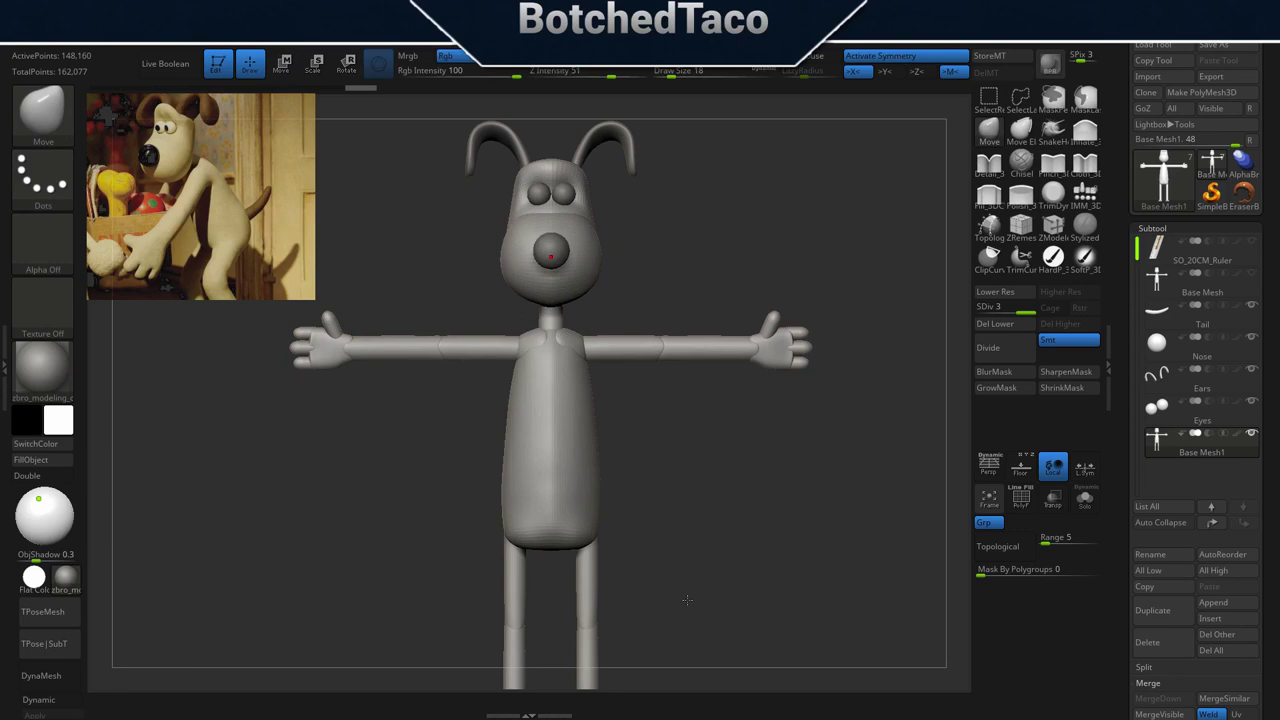
left_click(5, 352)
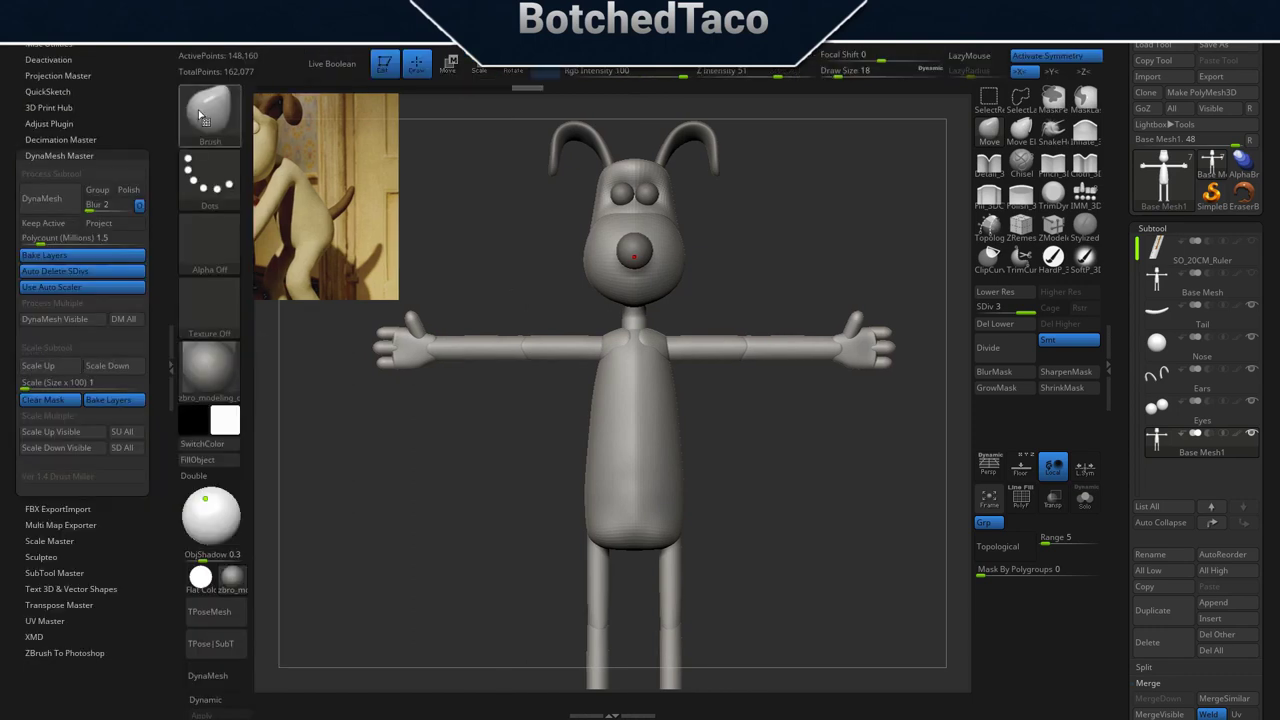
left_click(50, 202)
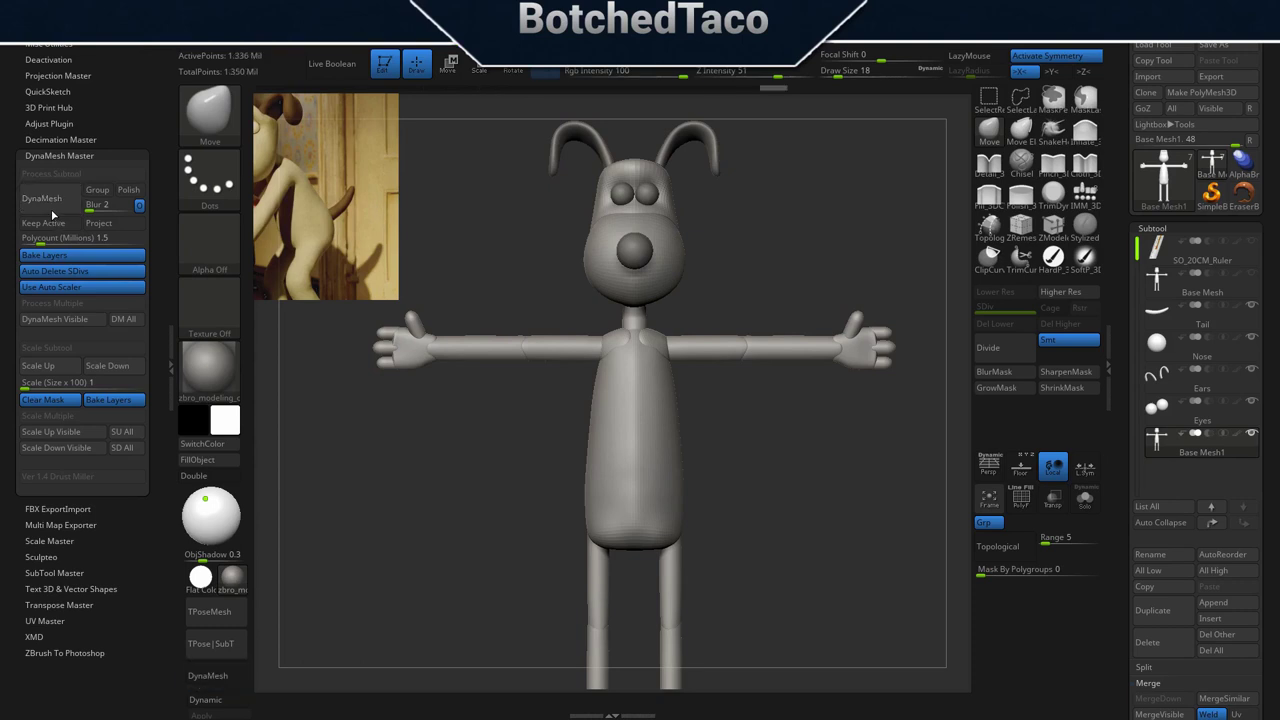
right_click_drag(400, 345, 540, 434, "ctrl")
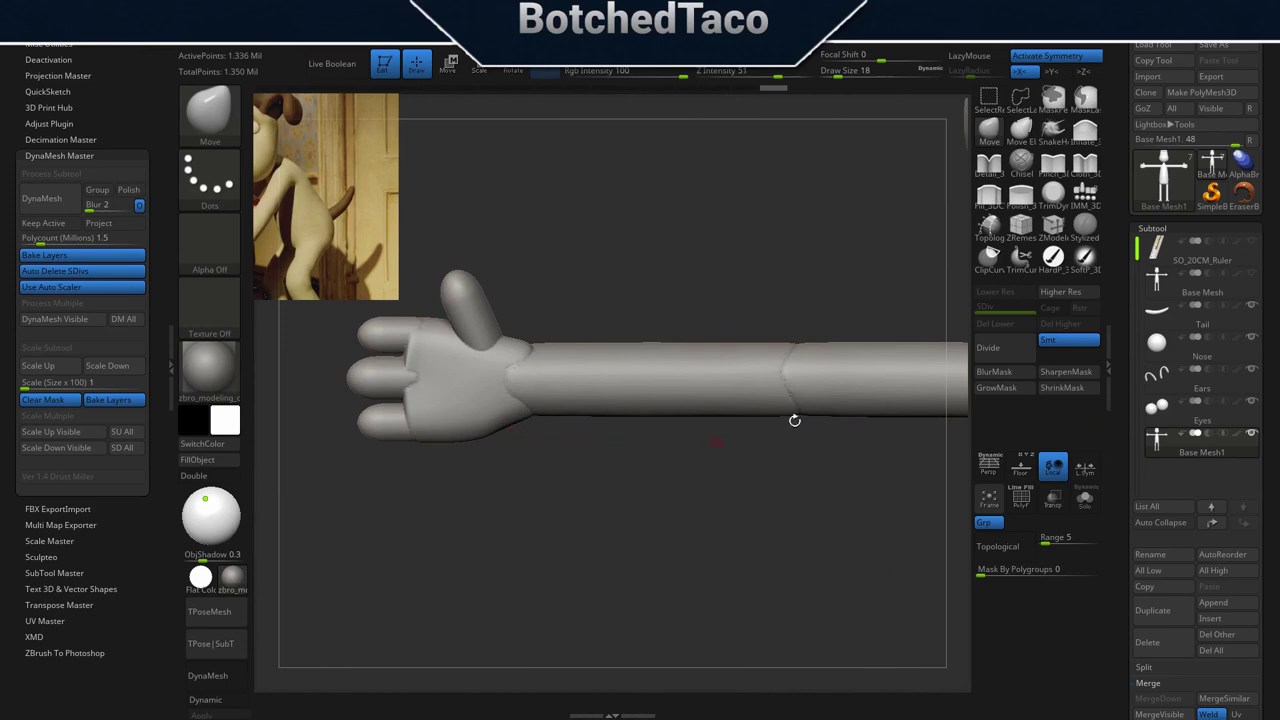
left_click(1021, 499)
left_click(1021, 501)
left_click(1021, 497)
left_click(1021, 497)
key("f")
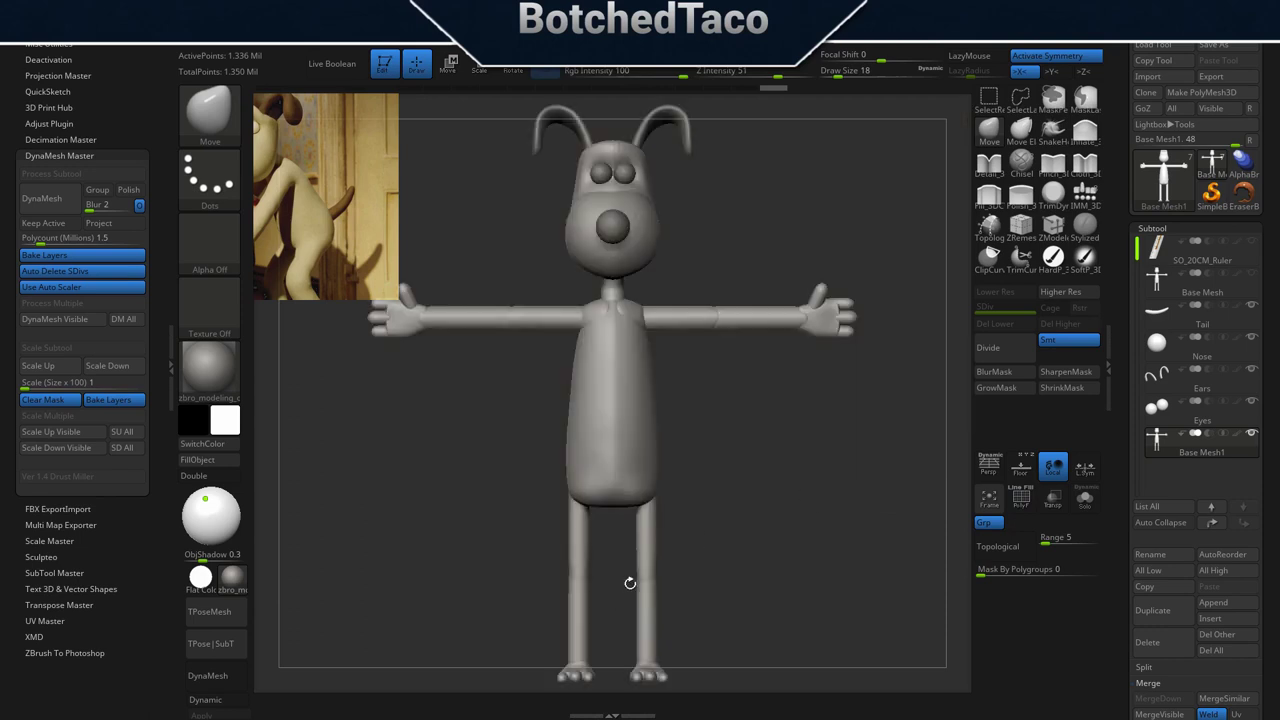
Rename the new high-resolution subtool Dynamesh.
left_click(167, 371)
left_click(1150, 554)
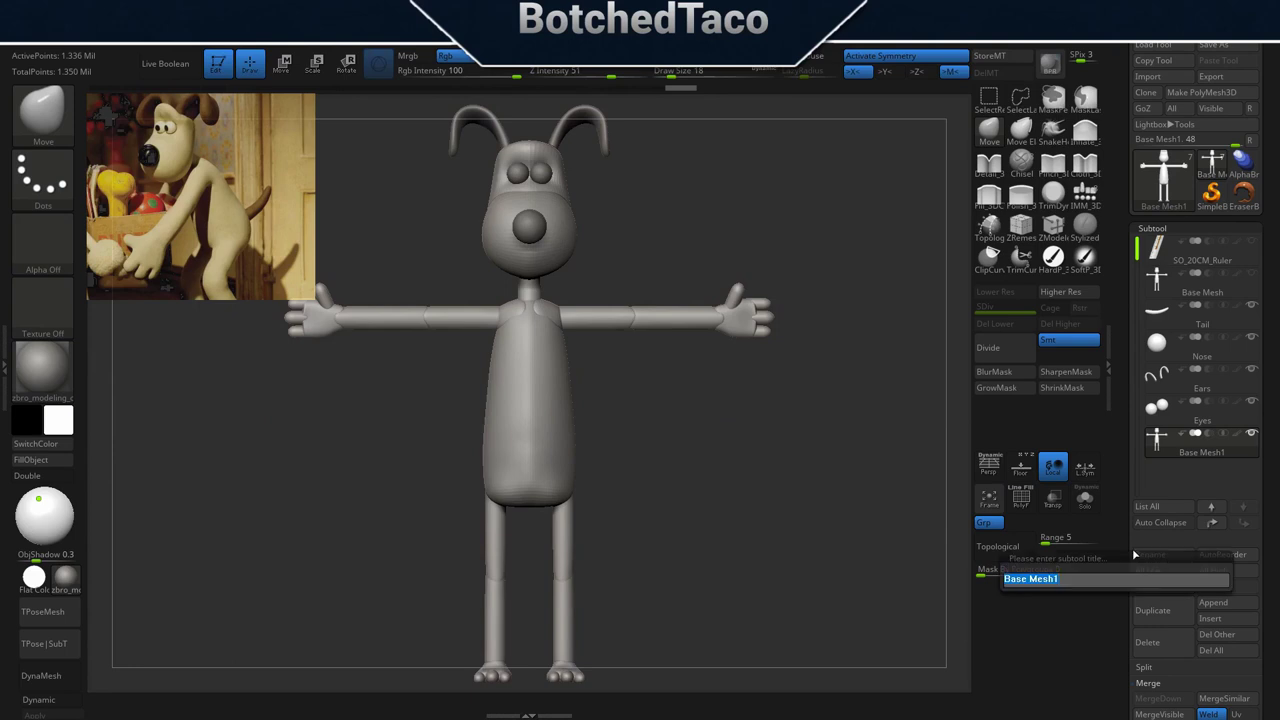
type("Dynamesh")
key("Return")
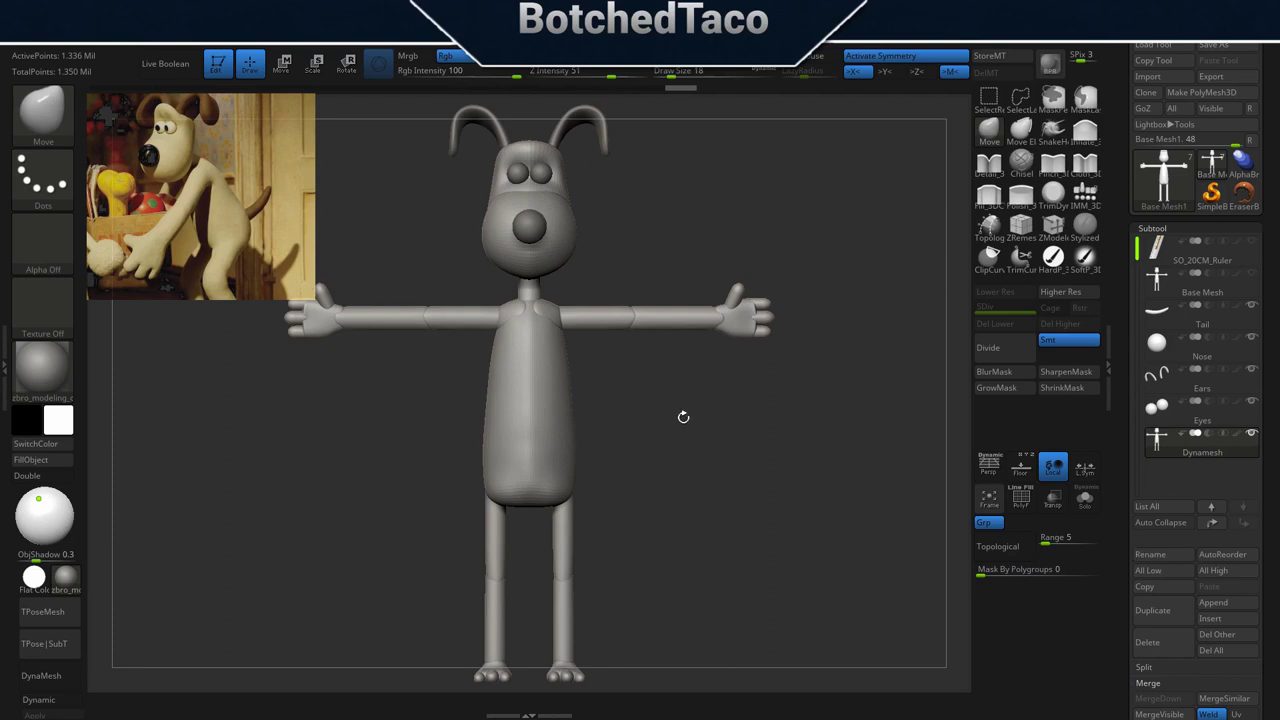
Set the draw size to 430 and smooth the polygroup seams across the front of the torso, shoulders and arms.
mouse_move(703, 466)
left_mouse_down()
mouse_move(676, 451)
mouse_move(716, 463)
left_mouse_up()
key("s")
mouse_move(608, 447)
right_mouse_down("ctrl")
mouse_move(776, 469)
mouse_move(630, 412)
right_mouse_up("ctrl")
left_click_drag(630, 371, 628, 450, "shift")
mouse_move(630, 543)
left_mouse_down("shift")
mouse_move(632, 448)
mouse_move(684, 600)
mouse_move(648, 620)
mouse_move(572, 607)
left_mouse_up("shift")
left_click_drag(650, 387, 620, 300, "shift")
mouse_move(580, 360)
left_mouse_down("shift")
mouse_move(612, 274)
mouse_move(608, 290)
left_mouse_up("shift")
left_click_drag(664, 407, 701, 308, "shift")
left_click_drag(797, 298, 822, 290, "shift")
mouse_move(646, 373)
left_mouse_down("shift")
mouse_move(615, 304)
mouse_move(616, 270)
left_mouse_up("shift")
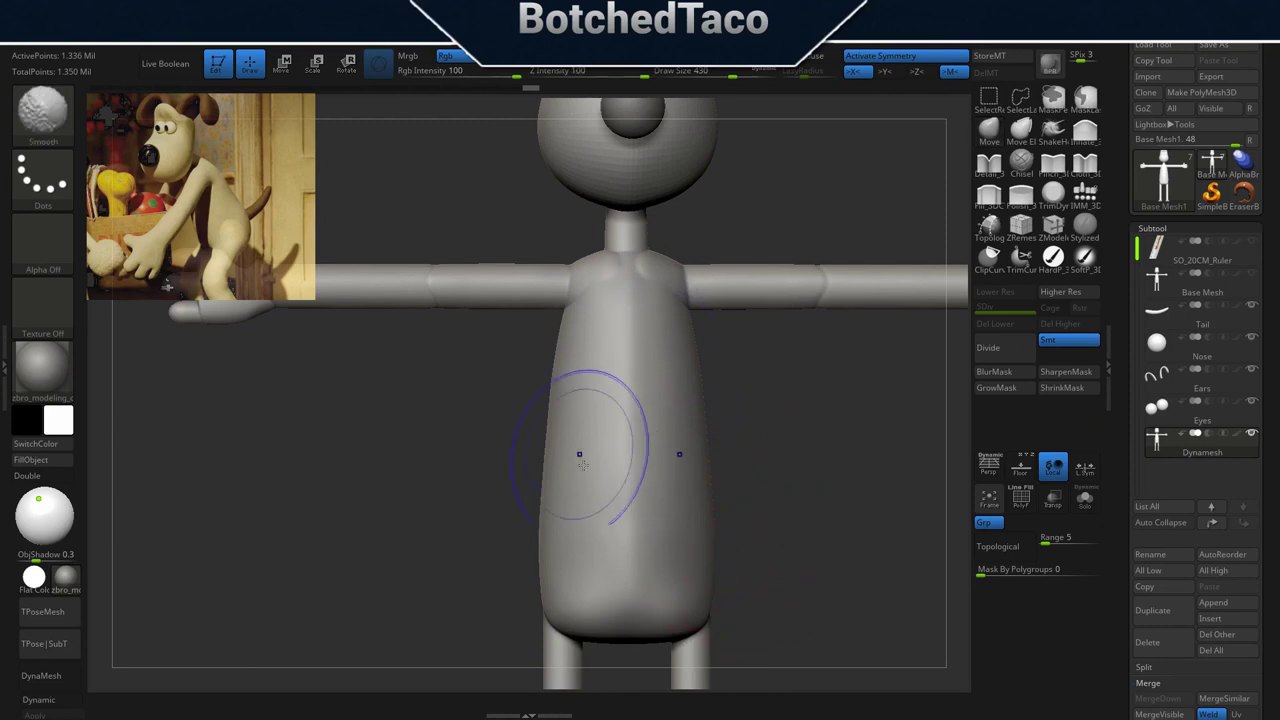
left_click_drag(735, 520, 680, 524)
left_click_drag(691, 623, 700, 608, "shift")
Smooth the torso's side, the rear of the shoulder and the lower back around the tail with the same brush.
mouse_move(783, 531)
left_mouse_down()
mouse_move(600, 500)
mouse_move(560, 480)
left_mouse_up()
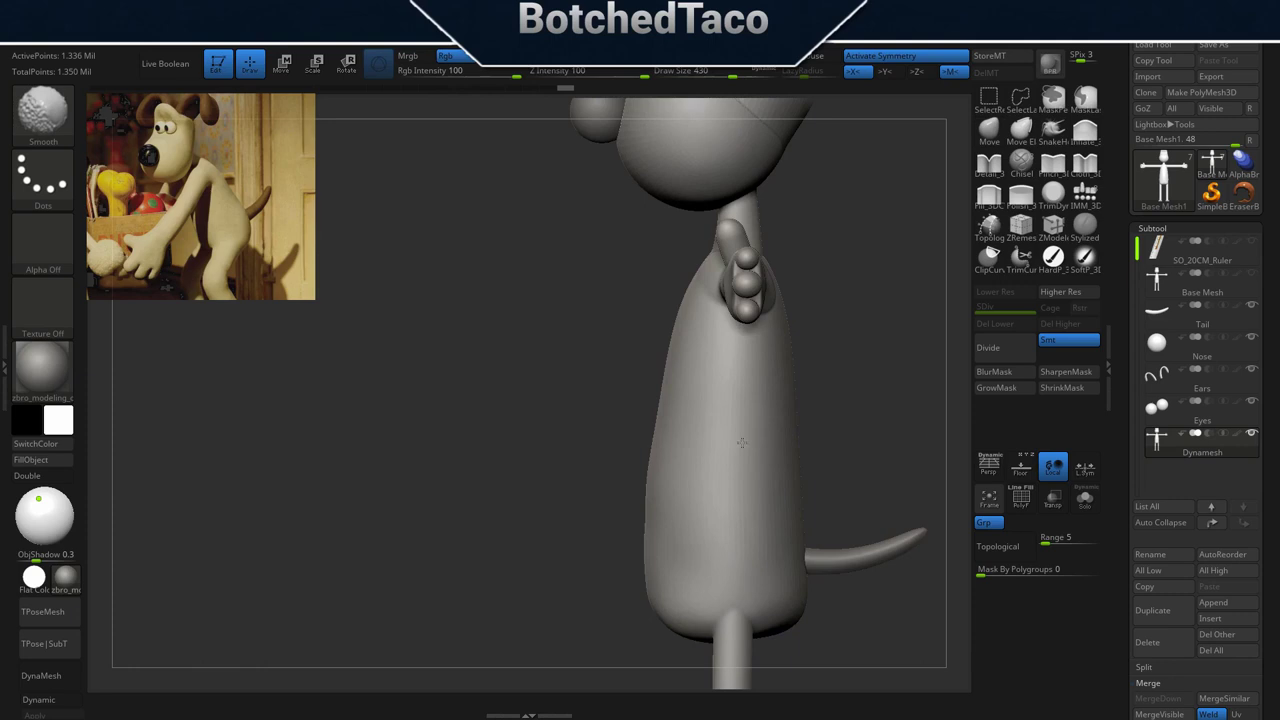
left_click_drag(740, 352, 712, 350, "shift")
right_click_drag(800, 498, 745, 482)
left_click_drag(774, 312, 769, 292, "shift")
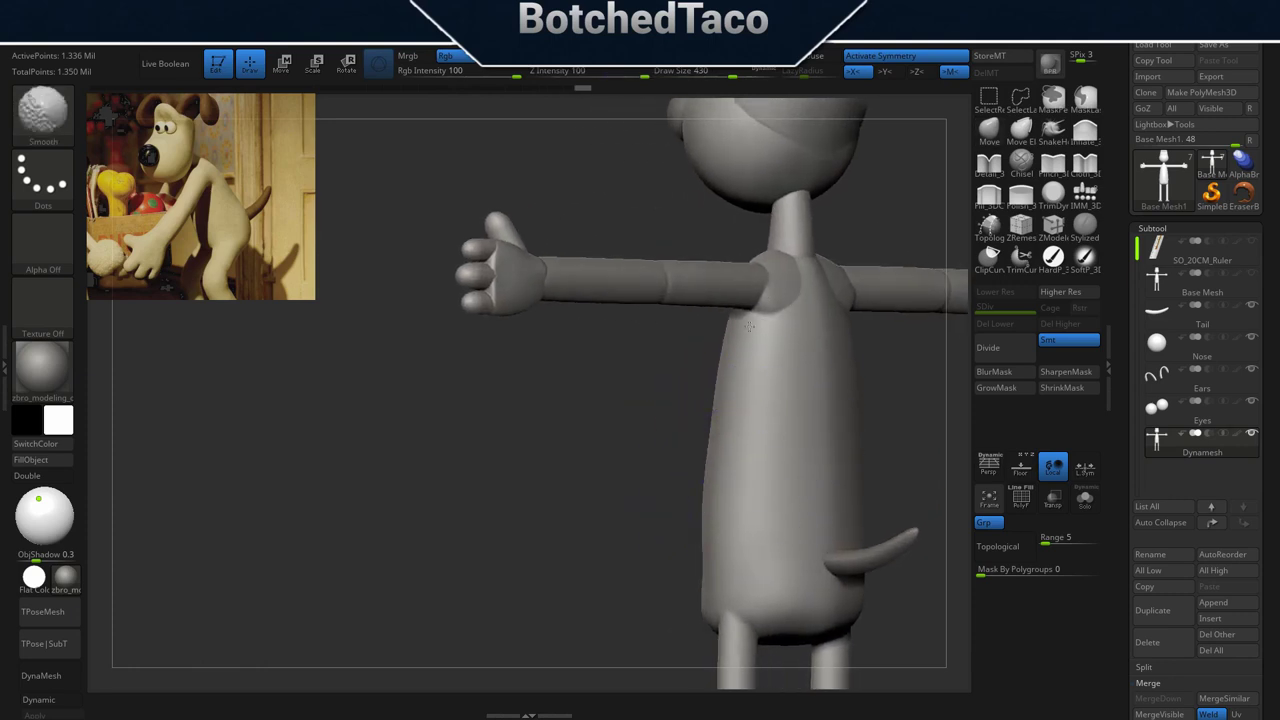
left_click_drag(829, 621, 838, 592, "shift")
right_click_drag(764, 427, 748, 434)
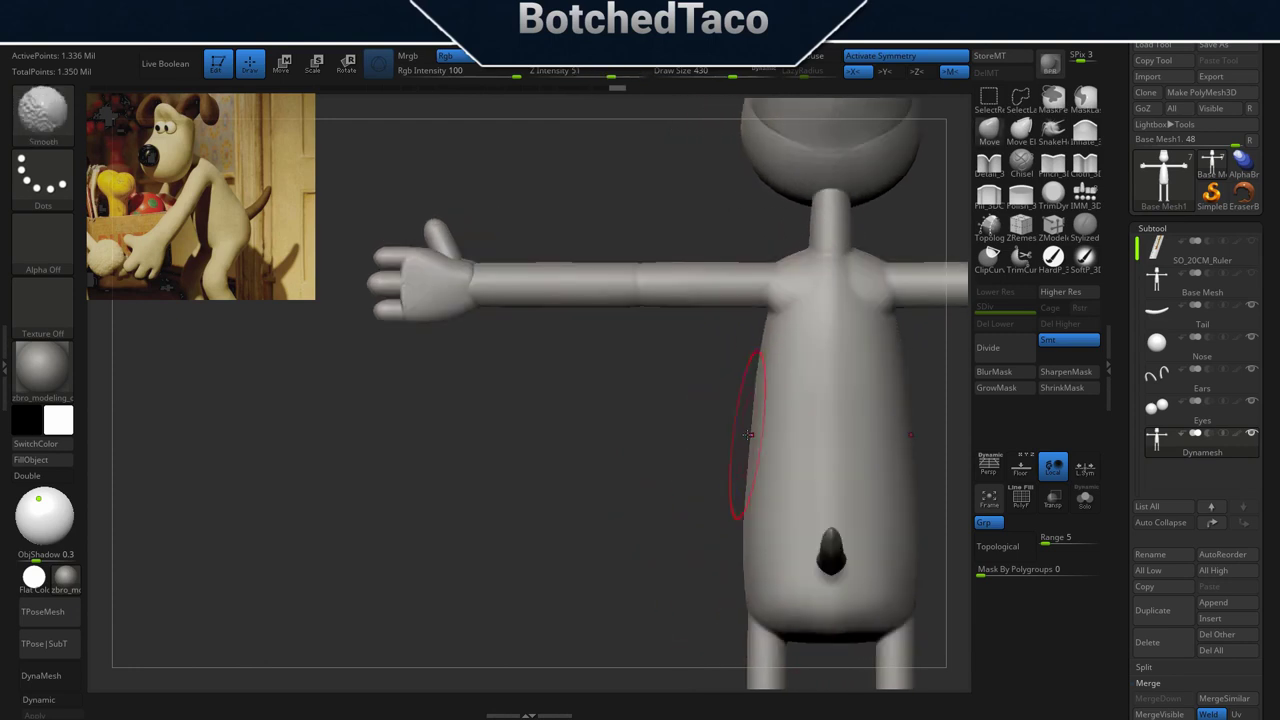
Smooth the seams of the palm, finger bases and wrist on both faces of the hand.
left_click_drag(479, 280, 489, 277, "shift")
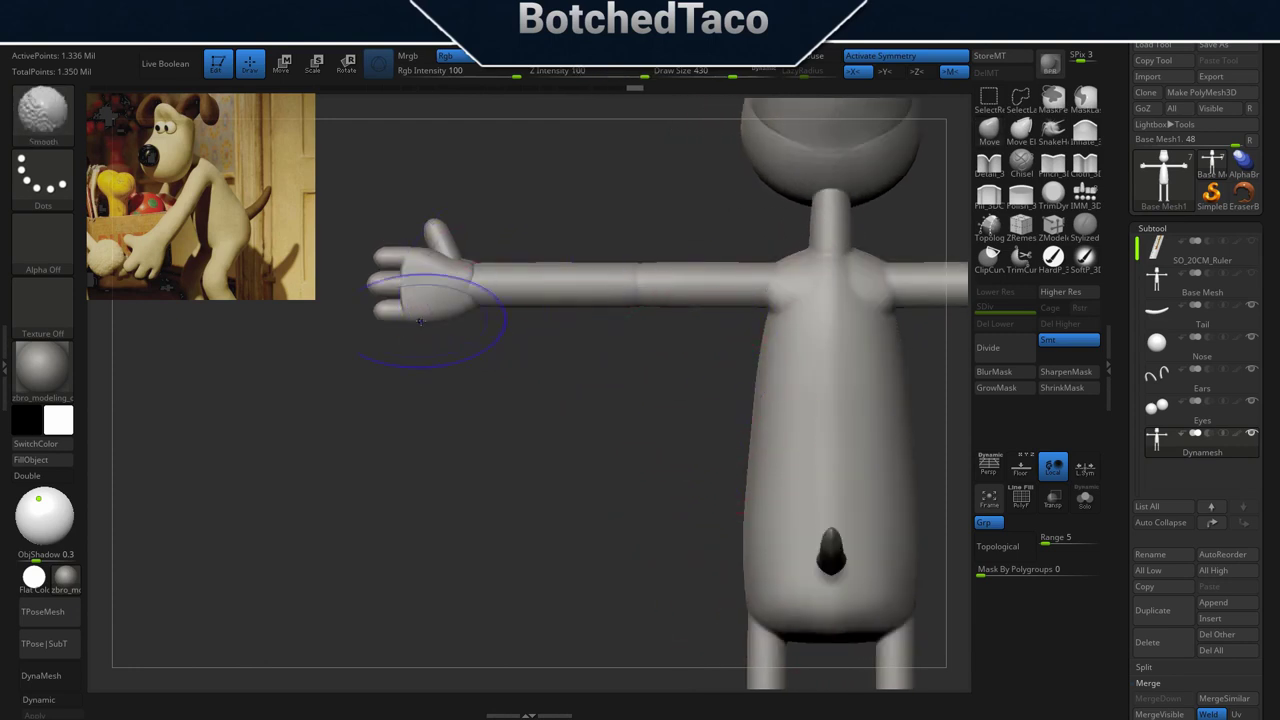
right_click_drag(460, 360, 651, 502, "ctrl")
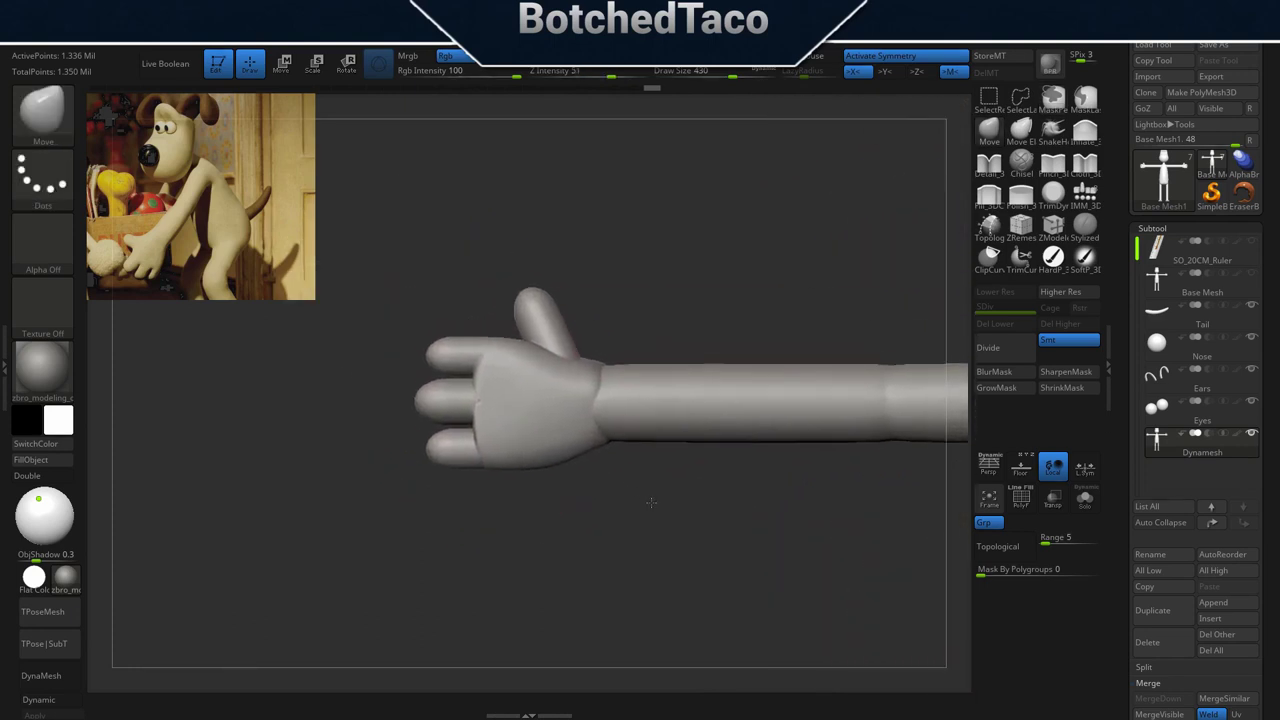
left_click_drag(651, 502, 704, 511)
key("shift")
mouse_move(515, 432)
left_mouse_down("shift")
mouse_move(496, 408)
mouse_move(488, 450)
mouse_move(489, 397)
mouse_move(466, 502)
left_mouse_up("shift")
mouse_move(552, 378)
left_mouse_down("shift")
mouse_move(548, 415)
mouse_move(568, 438)
left_mouse_up("shift")
left_click_drag(572, 438, 625, 406, "shift")
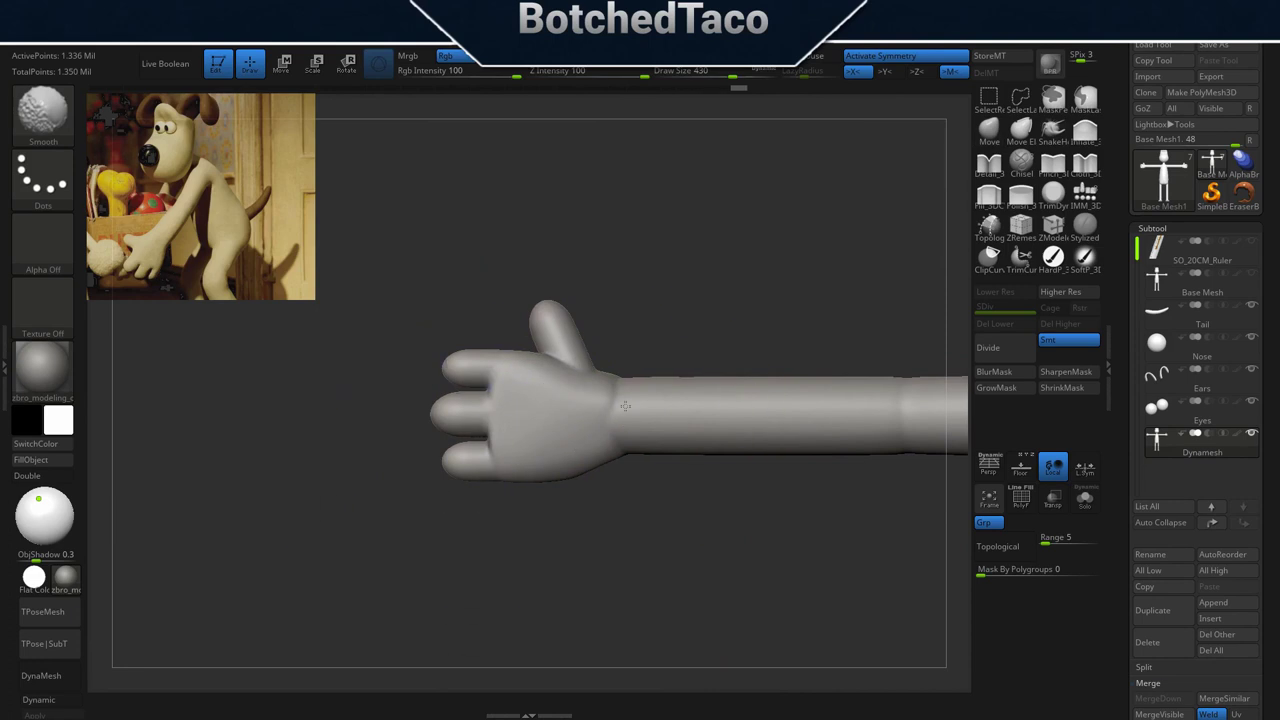
right_click(565, 490)
right_click_drag(600, 502, 722, 520)
left_click_drag(585, 412, 565, 440, "shift")
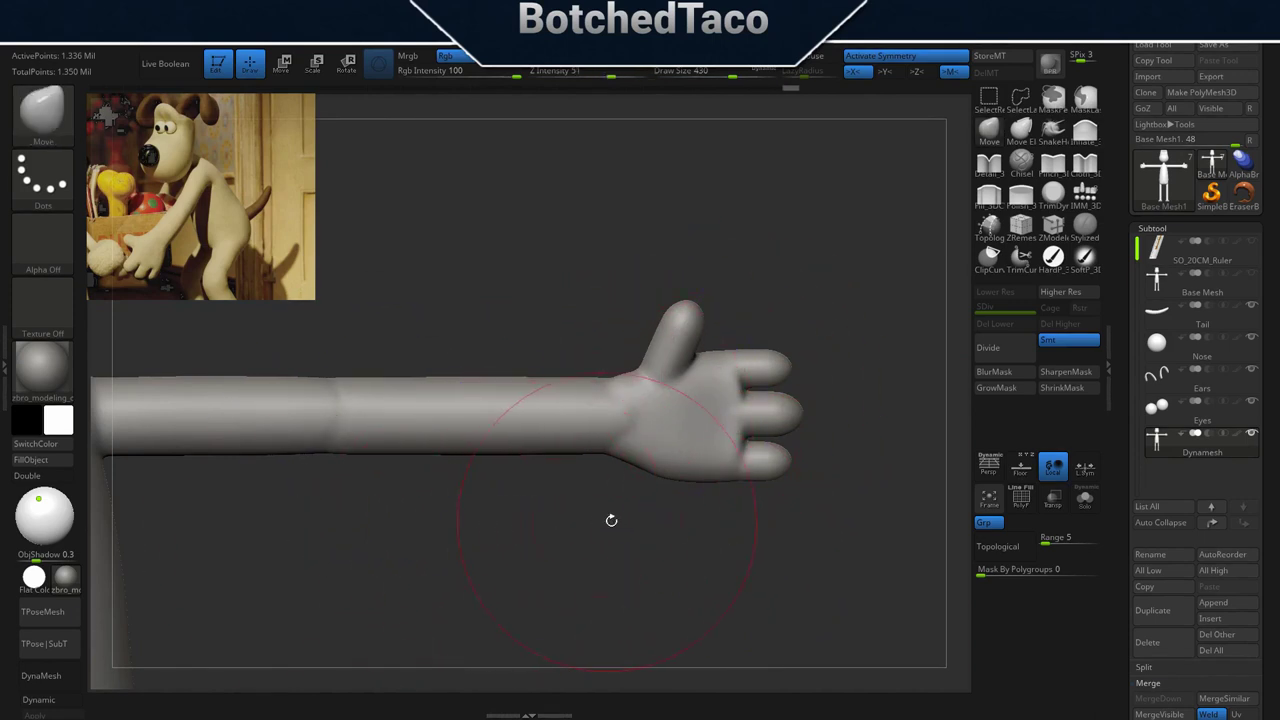
Reduce the draw size to 177 and smooth the upper chest and shoulder joints from the front.
key("f")
right_click_drag(654, 433, 689, 403, "ctrl")
mouse_move(695, 272)
right_mouse_down("alt")
mouse_move(677, 501)
mouse_move(682, 490)
mouse_move(763, 536)
right_mouse_up("alt")
right_click_drag(628, 460, 651, 480, "ctrl")
key("s")
left_click_drag(635, 463, 624, 466)
mouse_move(632, 417)
left_mouse_down("shift")
mouse_move(584, 464)
mouse_move(544, 478)
mouse_move(538, 590)
left_mouse_up("shift")
mouse_move(662, 515)
left_mouse_down("shift")
mouse_move(673, 466)
mouse_move(580, 618)
left_mouse_up("shift")
mouse_move(571, 490)
left_mouse_down("shift")
mouse_move(516, 430)
mouse_move(548, 526)
left_mouse_up("shift")
Smooth the base of the neck and the shoulder joints from the side and the back.
mouse_move(737, 513)
right_mouse_down()
mouse_move(674, 543)
mouse_move(643, 540)
right_mouse_up()
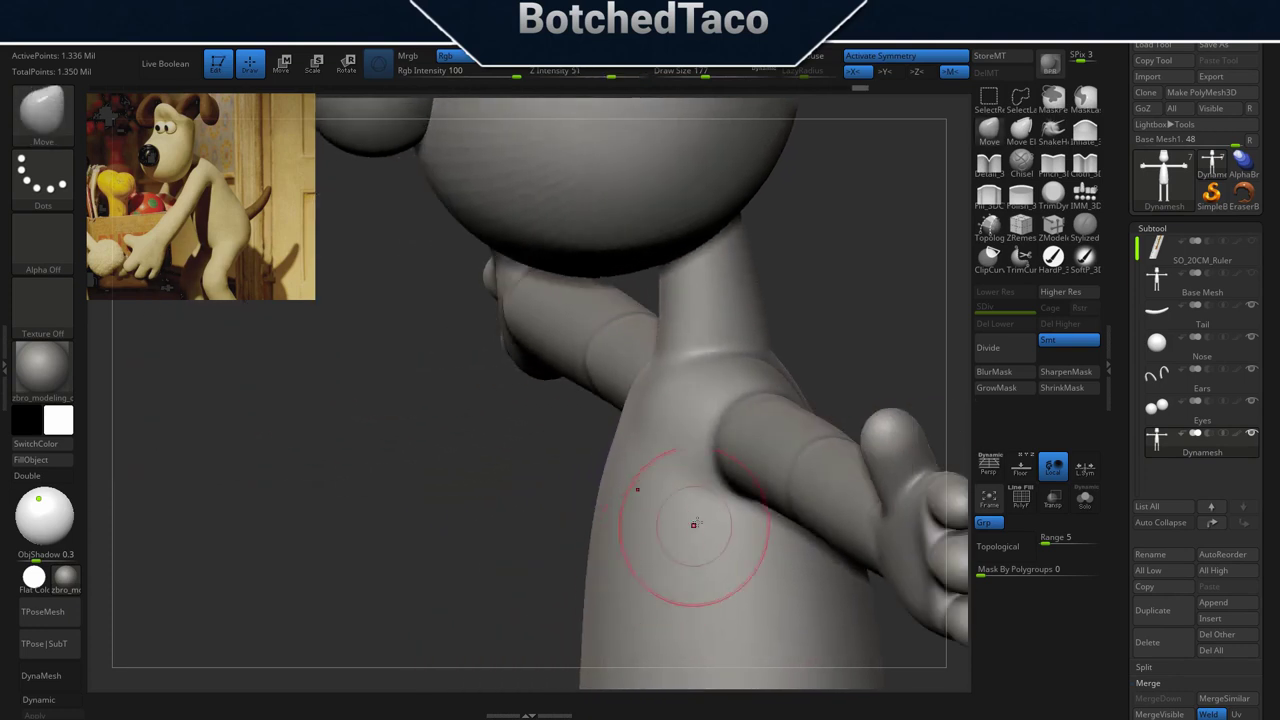
left_click_drag(649, 411, 636, 415, "shift")
key("shift")
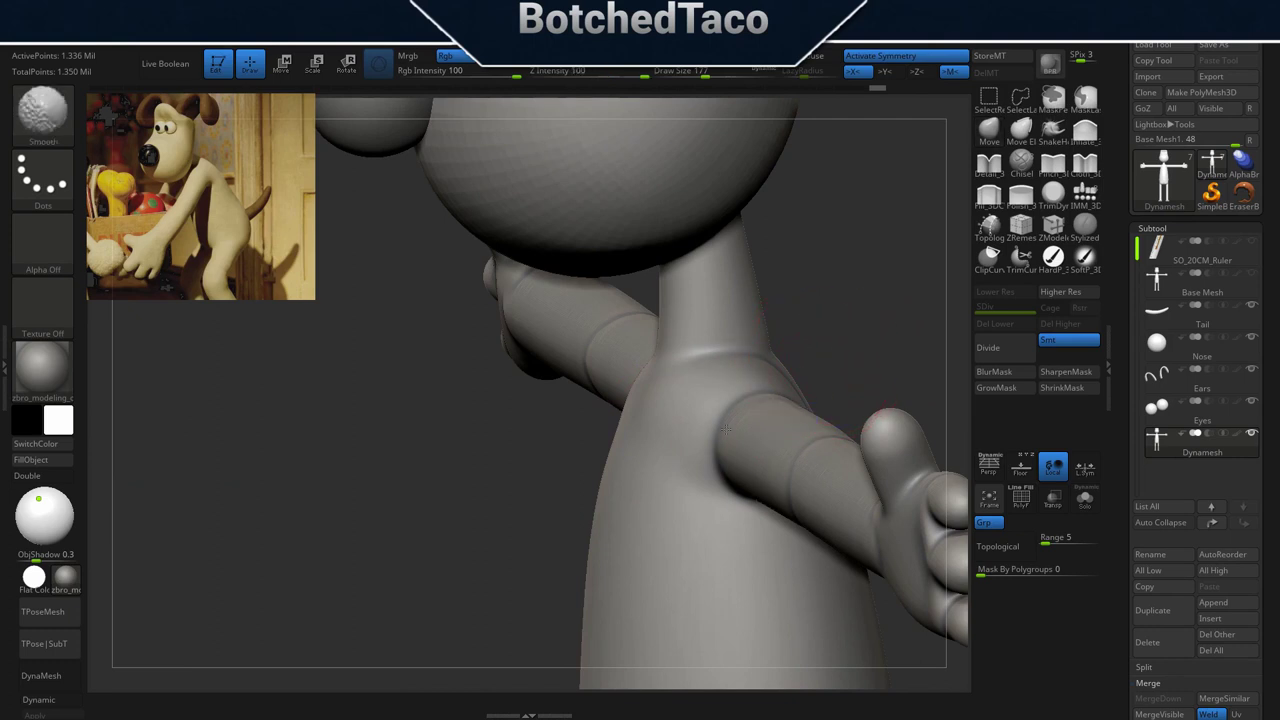
mouse_move(884, 428)
right_mouse_down()
mouse_move(805, 377)
mouse_move(840, 412)
mouse_move(760, 446)
right_mouse_up()
right_click_drag(857, 463, 752, 508)
left_click_drag(760, 514, 748, 541, "shift")
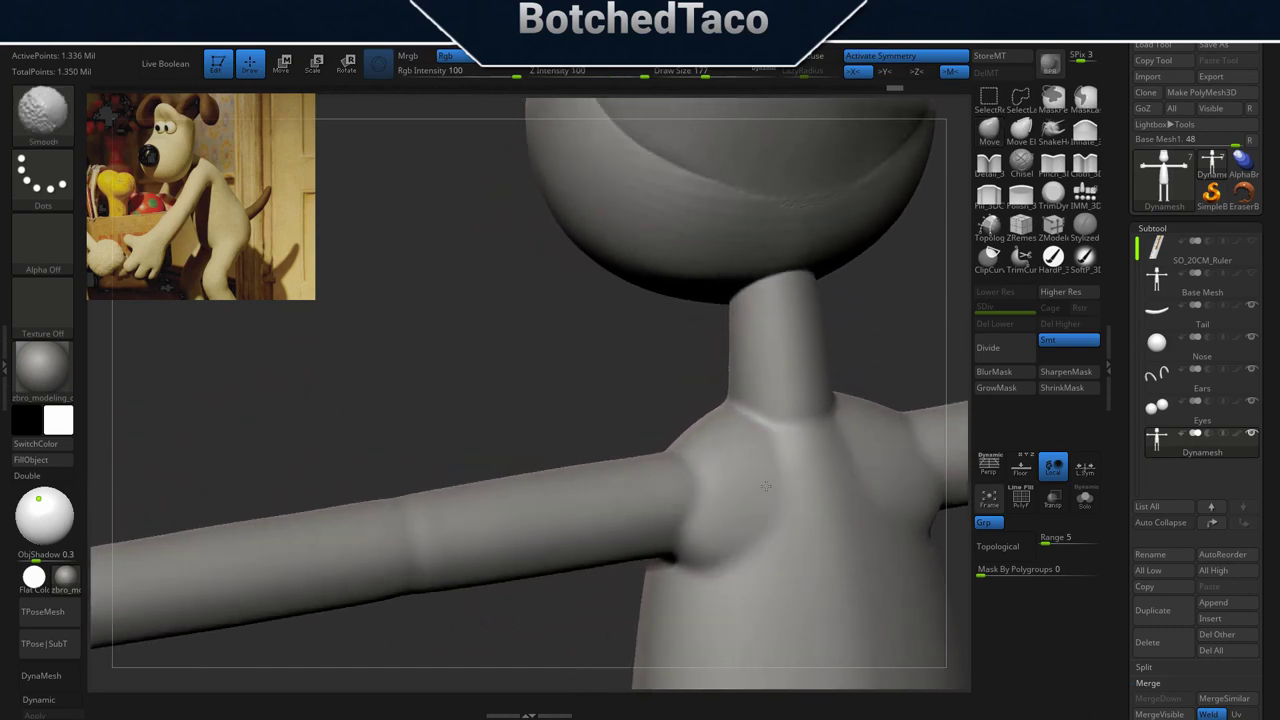
left_click_drag(833, 442, 760, 489, "shift")
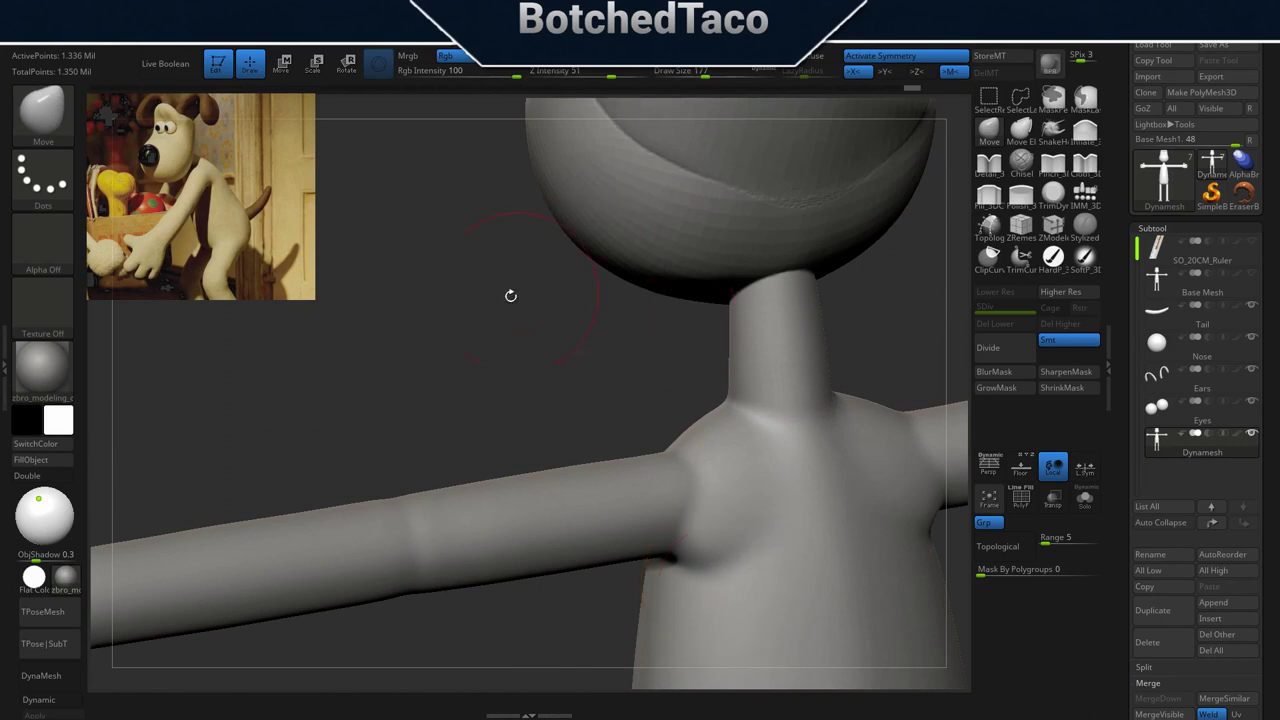
Load the Smooth Stronger brush from the Smooth brush folder as the smoothing brush.
key("comma")
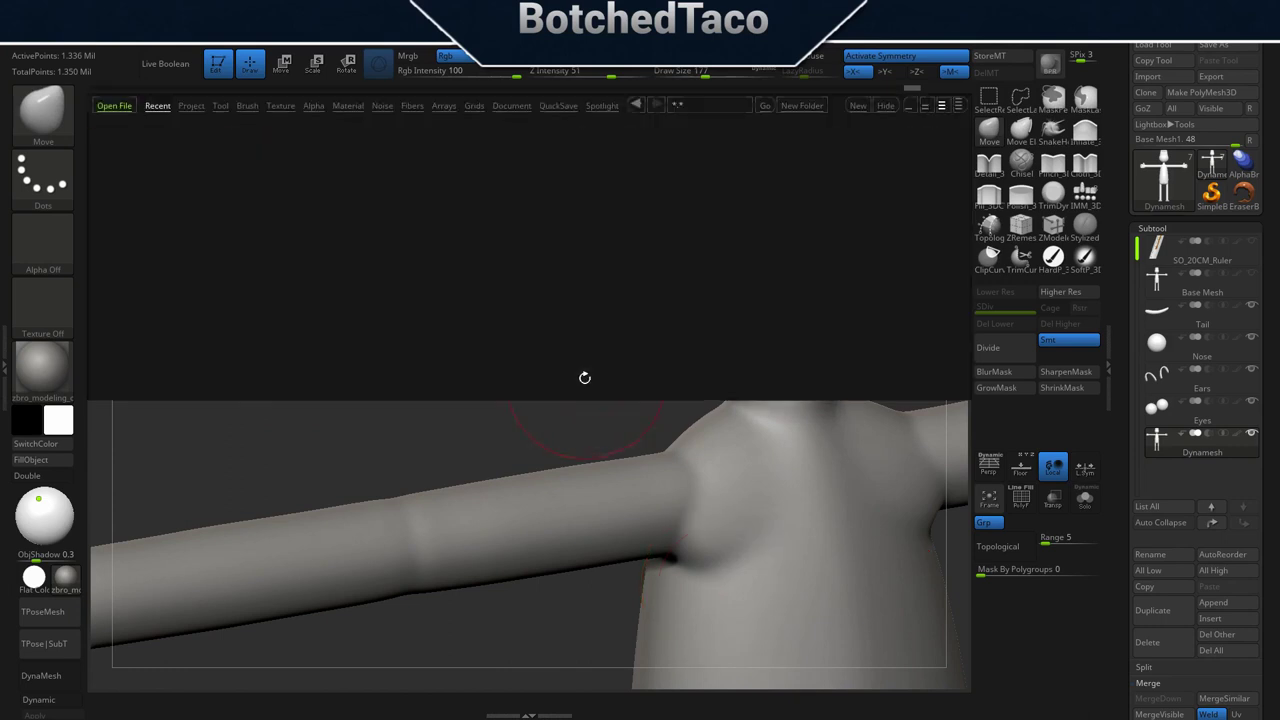
left_click(248, 107)
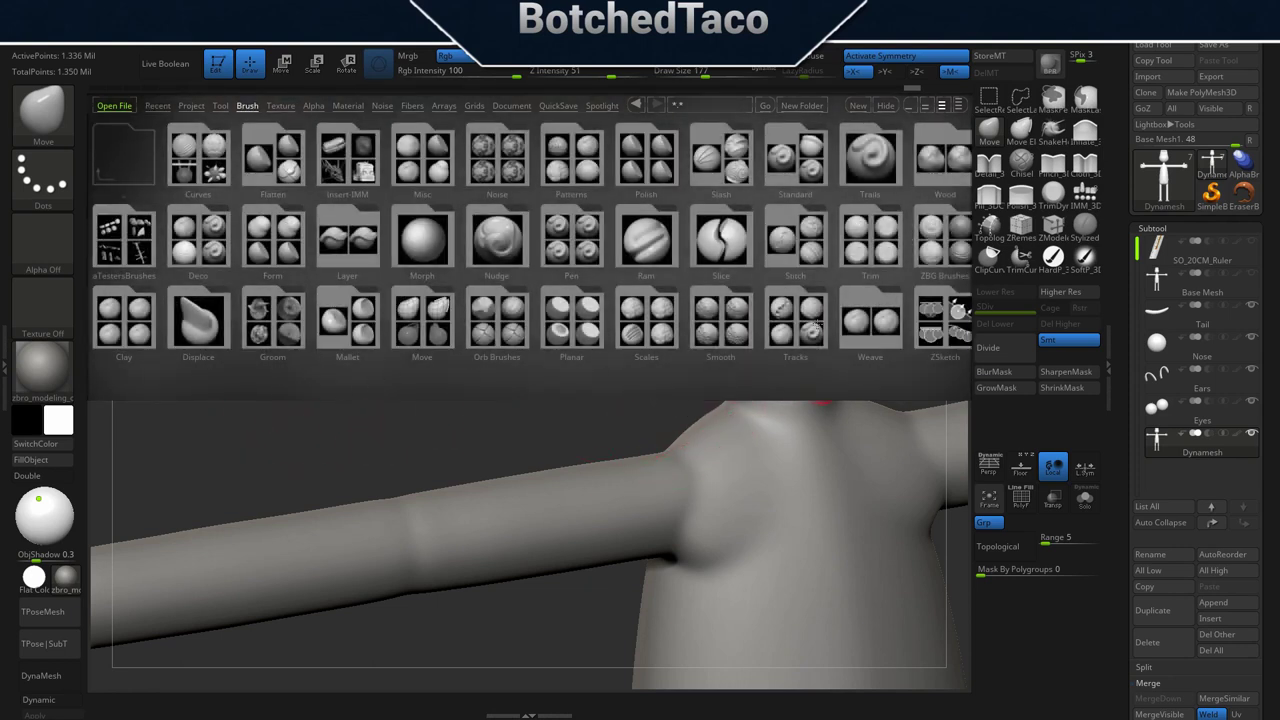
double_click(715, 324)
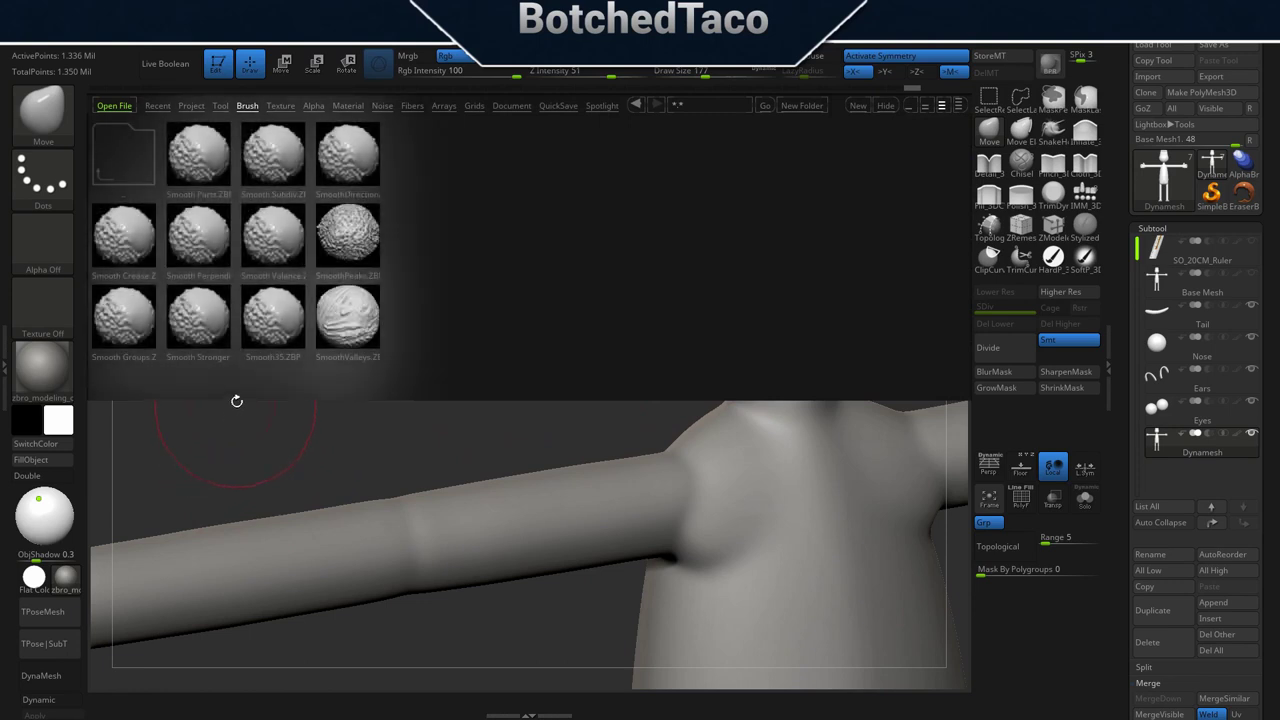
double_click(198, 318)
left_click(163, 348)
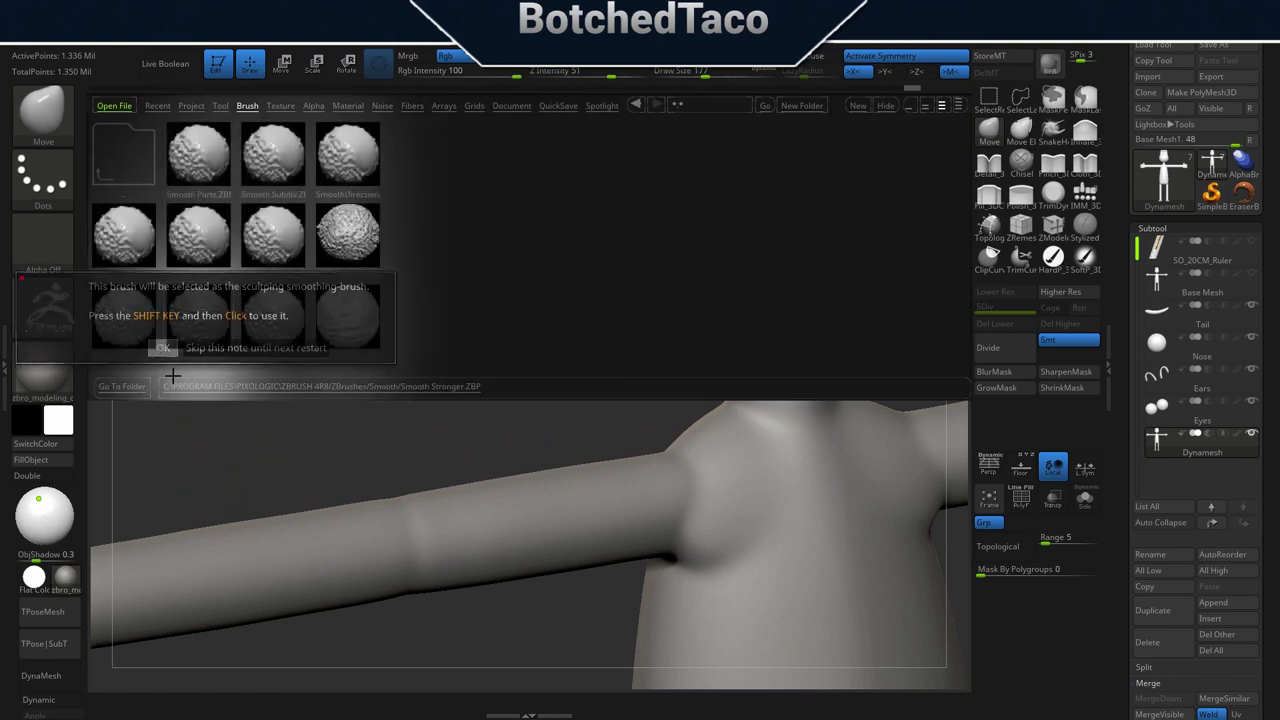
Smooth the neck base, shoulder blade and armpit on the dog's back with the Smooth Stronger brush.
mouse_move(752, 512)
right_mouse_down("ctrl")
mouse_move(806, 523)
mouse_move(741, 436)
mouse_move(681, 387)
right_mouse_up("ctrl")
left_click_drag(708, 347, 725, 327, "shift")
left_click_drag(645, 318, 600, 440, "shift")
mouse_move(620, 484)
left_mouse_down("shift")
mouse_move(605, 430)
mouse_move(560, 430)
mouse_move(559, 359)
mouse_move(545, 415)
left_mouse_up("shift")
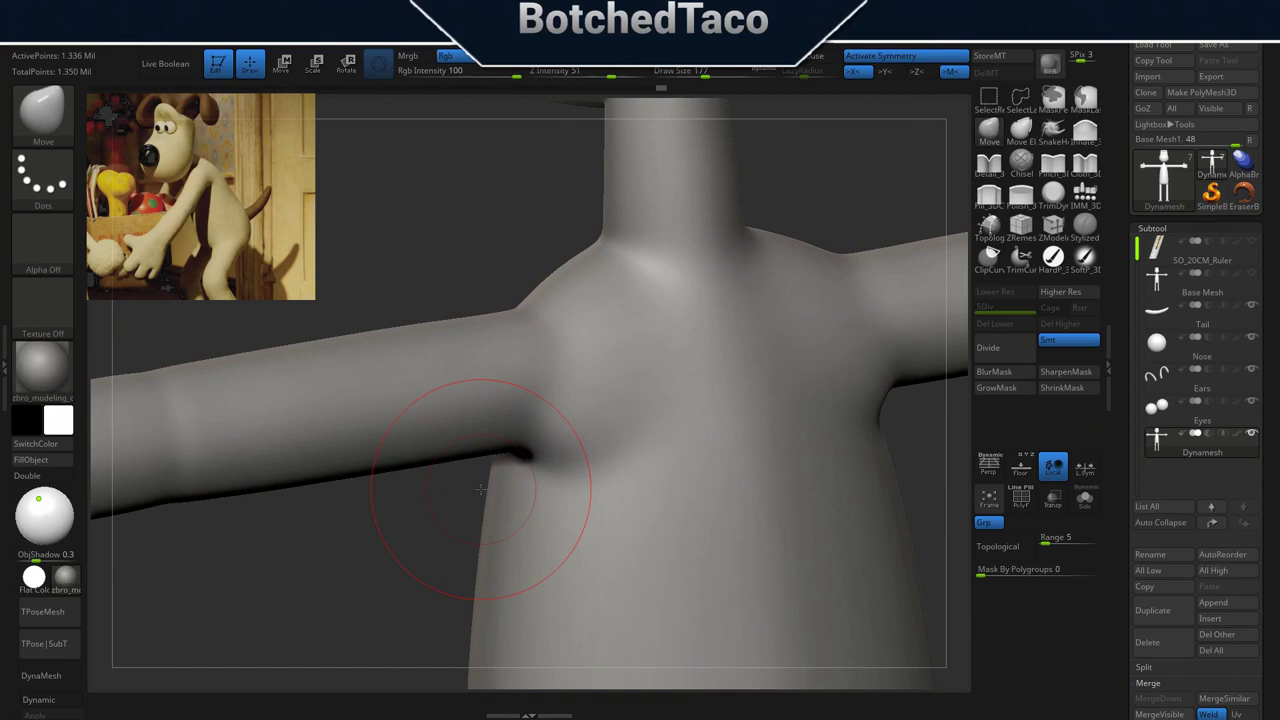
Smooth the seam across the back of the head where the skull meets the muzzle sphere.
right_click_drag(686, 194, 648, 560, "alt")
key("shift")
left_click_drag(611, 362, 650, 295, "shift")
left_click_drag(662, 194, 572, 319, "shift")
mouse_move(510, 440)
left_mouse_down("shift")
mouse_move(614, 317)
mouse_move(510, 415)
mouse_move(404, 388)
left_mouse_up("shift")
left_click_drag(370, 293, 374, 300, "shift")
Smooth the seam between the muzzle and the side of the head, working around the cheek and behind the nose.
mouse_move(690, 405)
right_mouse_down()
mouse_move(629, 377)
mouse_move(683, 391)
mouse_move(442, 444)
right_mouse_up()
left_click_drag(528, 272, 485, 278, "shift")
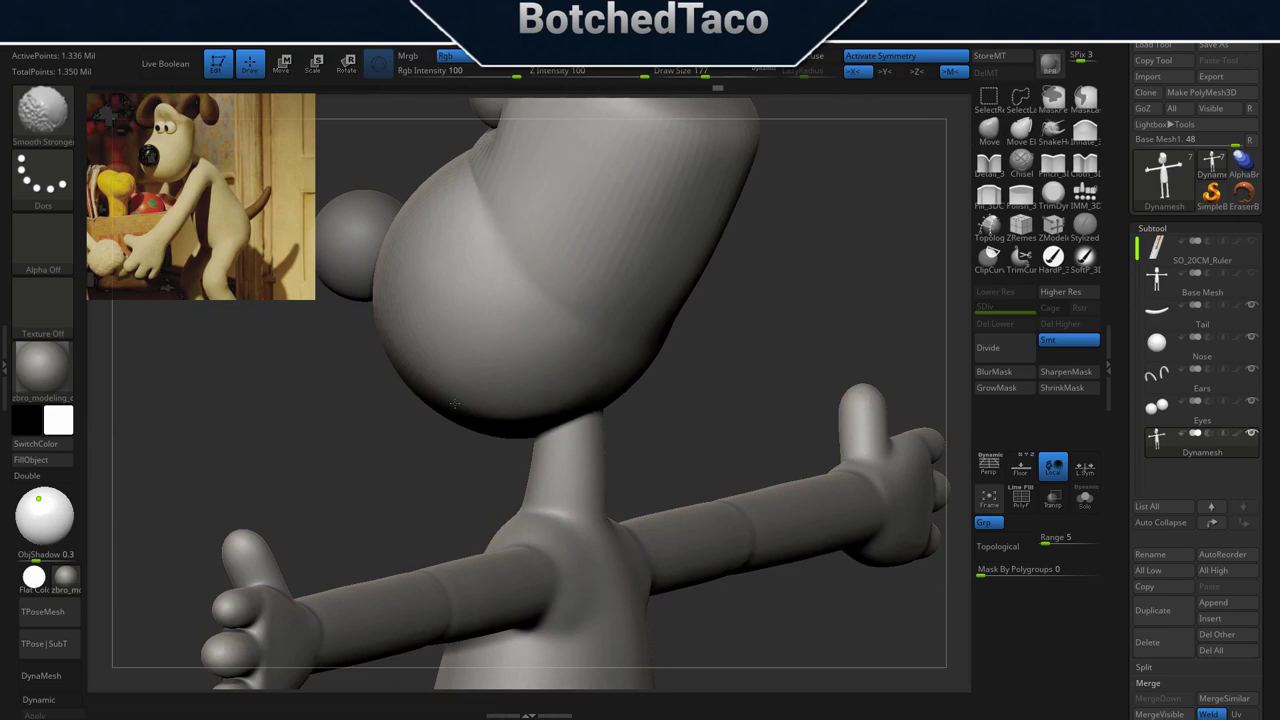
left_click_drag(426, 364, 474, 283, "shift")
left_click_drag(631, 278, 645, 218, "shift")
right_click_drag(586, 406, 720, 402)
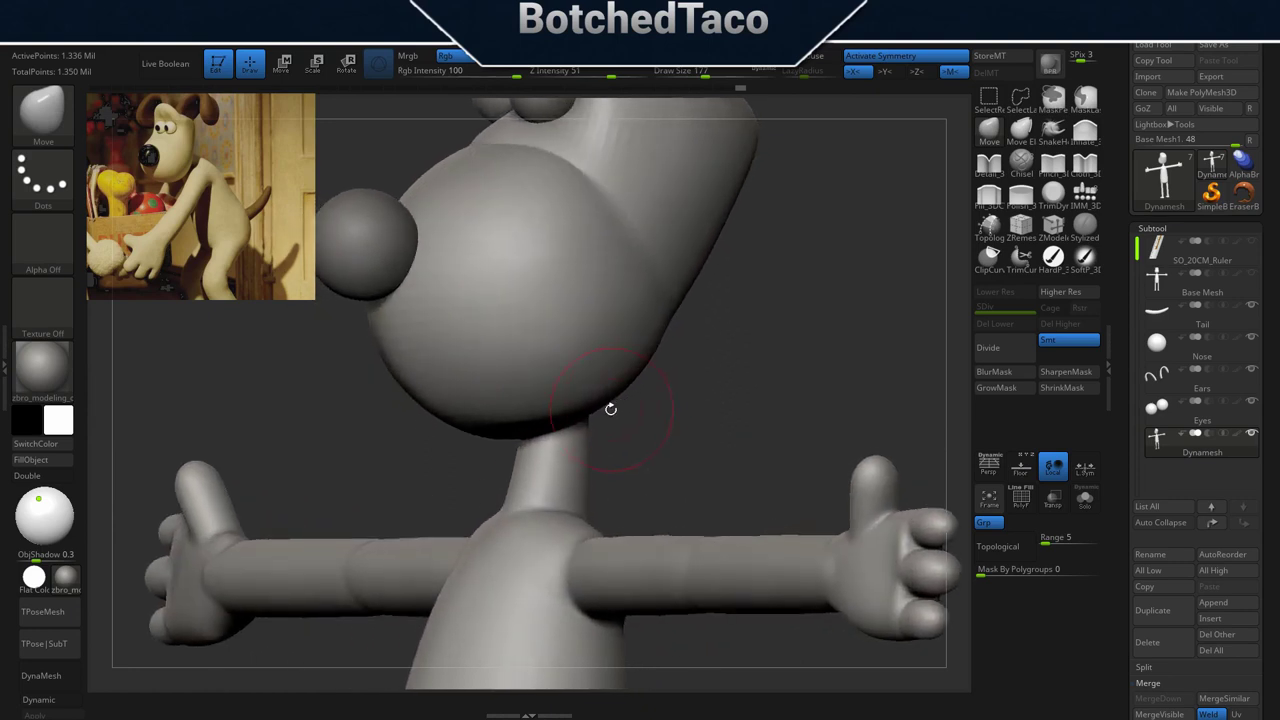
left_click_drag(458, 285, 462, 307, "shift")
left_click_drag(484, 251, 414, 250, "shift")
left_click_drag(612, 200, 587, 269, "shift")
Smooth the muzzle bridge and the brow area around the eyes.
mouse_move(655, 209)
right_mouse_down("alt")
mouse_move(674, 377)
mouse_move(660, 414)
right_mouse_up("alt")
mouse_move(642, 372)
left_mouse_down("shift")
mouse_move(580, 362)
mouse_move(462, 382)
mouse_move(498, 345)
left_mouse_up("shift")
left_click_drag(625, 216, 545, 300, "shift")
right_click_drag(622, 342, 643, 432)
Hide the Ears, Eyes and Nose subtools to expose the bare head.
right_click(643, 432)
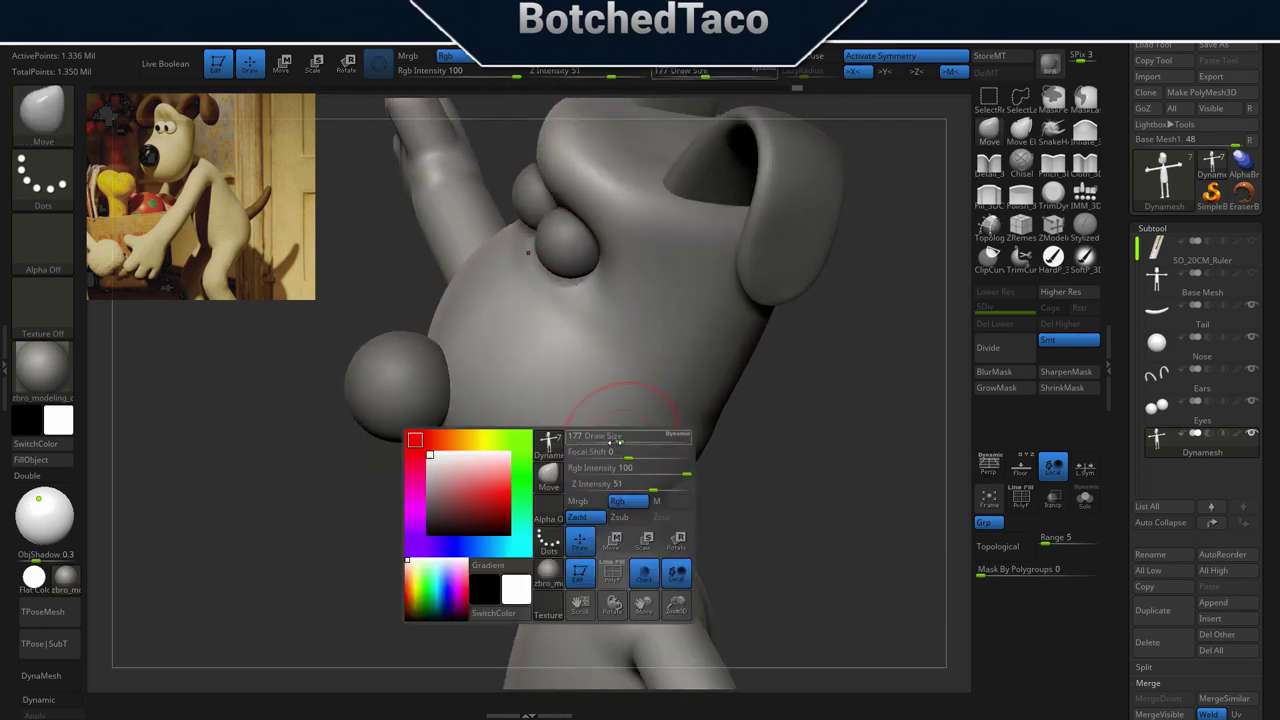
left_click(1251, 371)
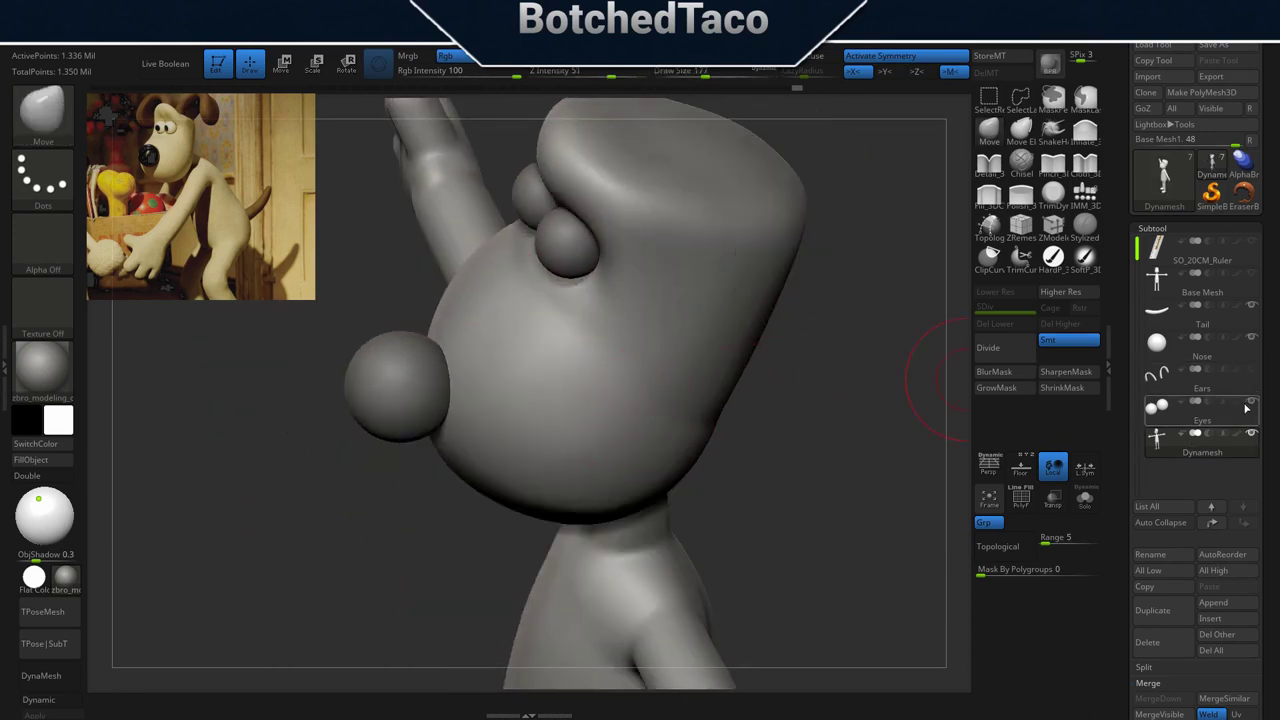
left_click(1251, 402)
left_click(1251, 337)
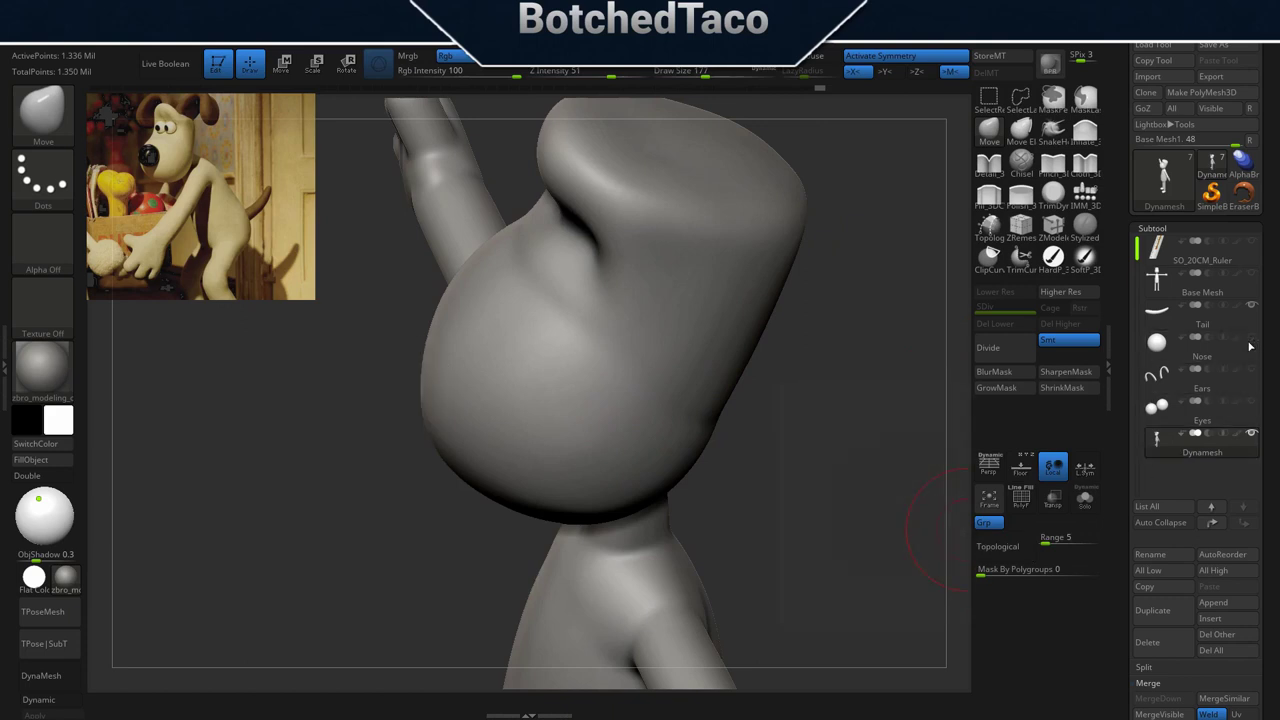
Smooth the muzzle, the crease under the brow and the top of the exposed head.
mouse_move(677, 487)
right_mouse_down()
mouse_move(702, 430)
mouse_move(662, 423)
right_mouse_up()
left_click_drag(468, 330, 474, 364, "shift")
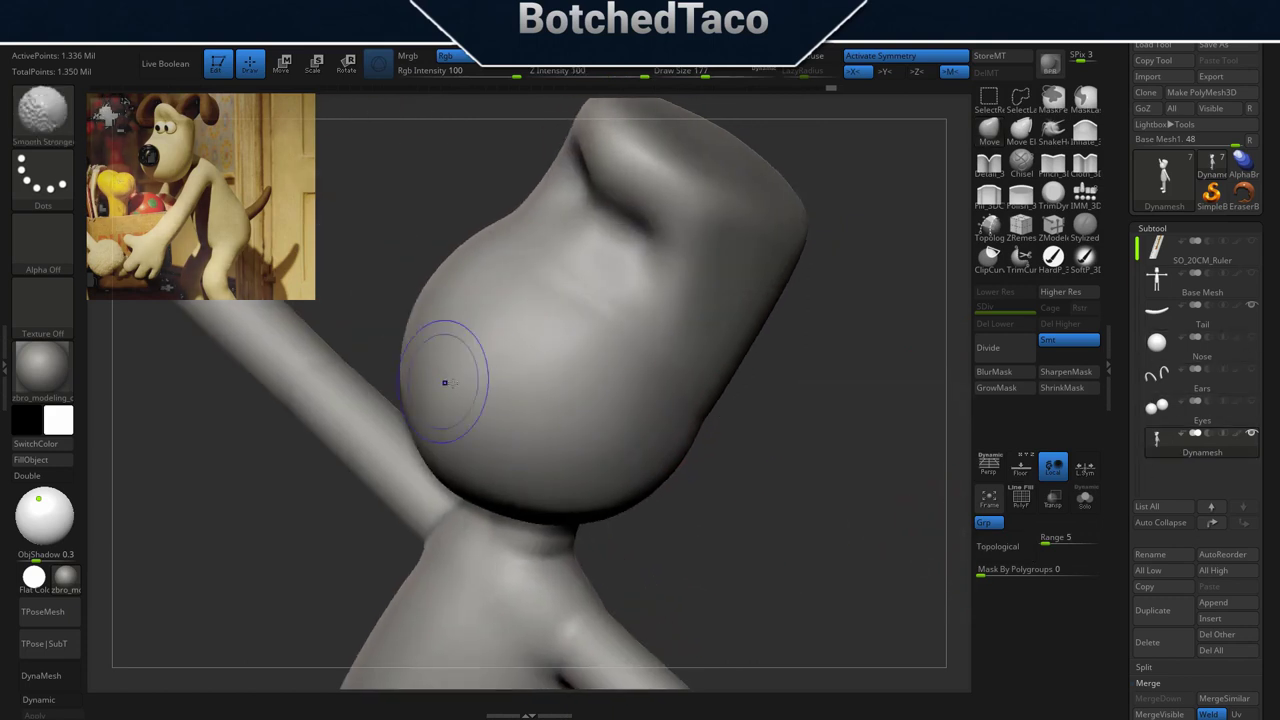
right_click_drag(725, 386, 676, 360)
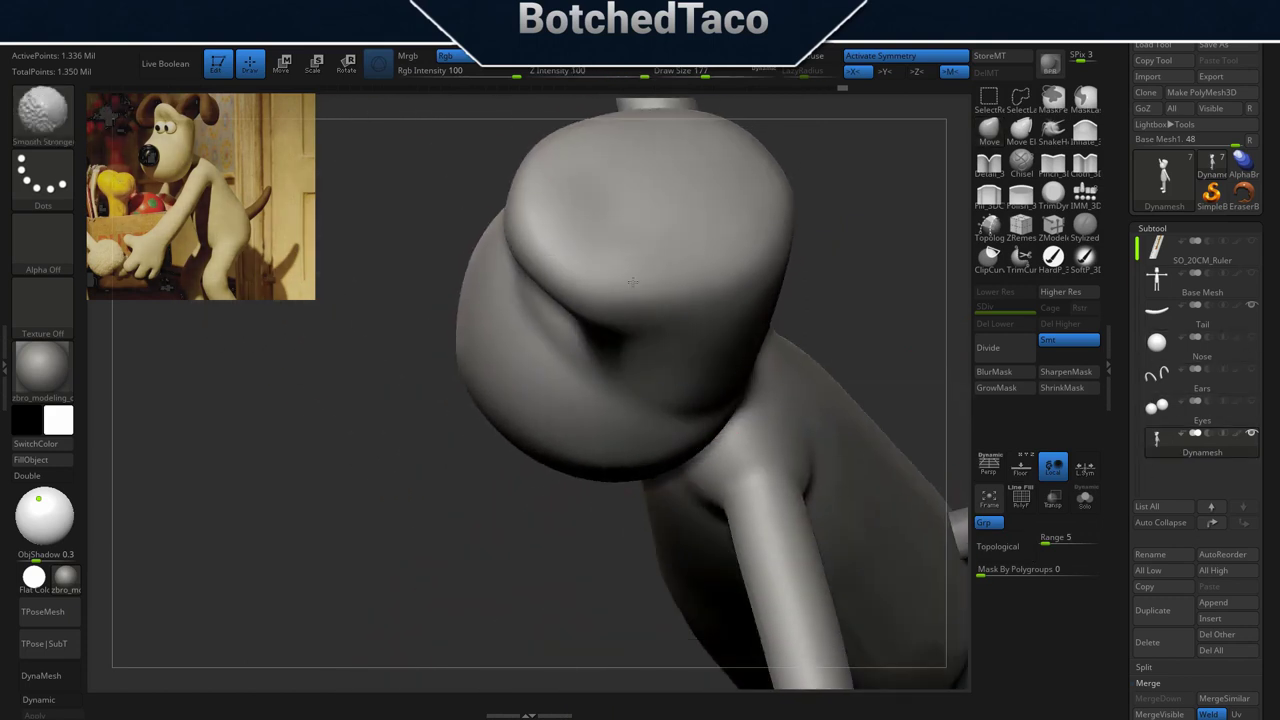
mouse_move(788, 366)
right_mouse_down()
mouse_move(763, 323)
mouse_move(785, 306)
mouse_move(782, 422)
mouse_move(738, 399)
right_mouse_up()
Smooth the remaining ridge at the back of the bare head, just above the neck.
key("shift")
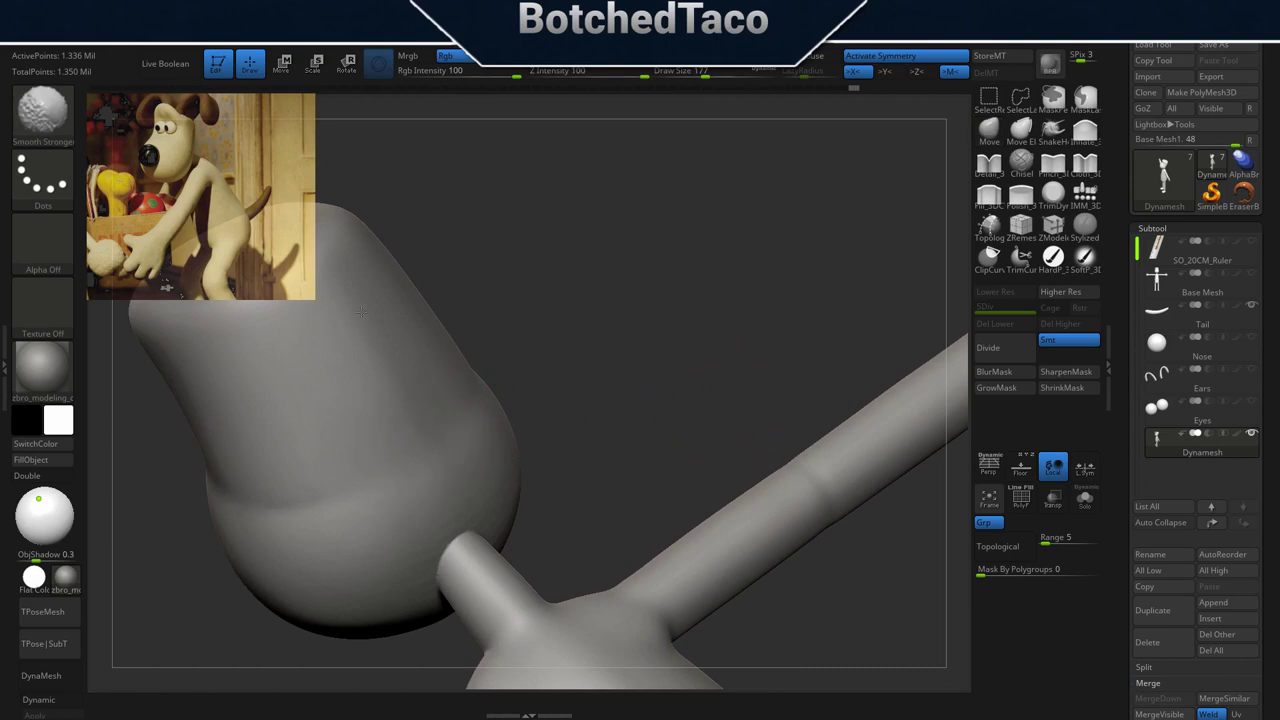
left_click_drag(418, 446, 476, 446, "shift")
left_click_drag(466, 543, 450, 585, "shift")
mouse_move(525, 512)
right_mouse_down()
mouse_move(506, 525)
mouse_move(514, 451)
mouse_move(534, 443)
mouse_move(548, 402)
mouse_move(553, 425)
mouse_move(732, 228)
right_mouse_up()
key("shift")
Smooth the side of the bare muzzle and cheek, blending them into the head.
mouse_move(637, 483)
right_mouse_down()
mouse_move(654, 298)
mouse_move(704, 330)
mouse_move(845, 334)
right_mouse_up()
right_click_drag(841, 389, 769, 410)
left_click_drag(819, 295, 791, 397)
left_click_drag(793, 276, 803, 318)
left_click_drag(619, 329, 600, 343, "shift")
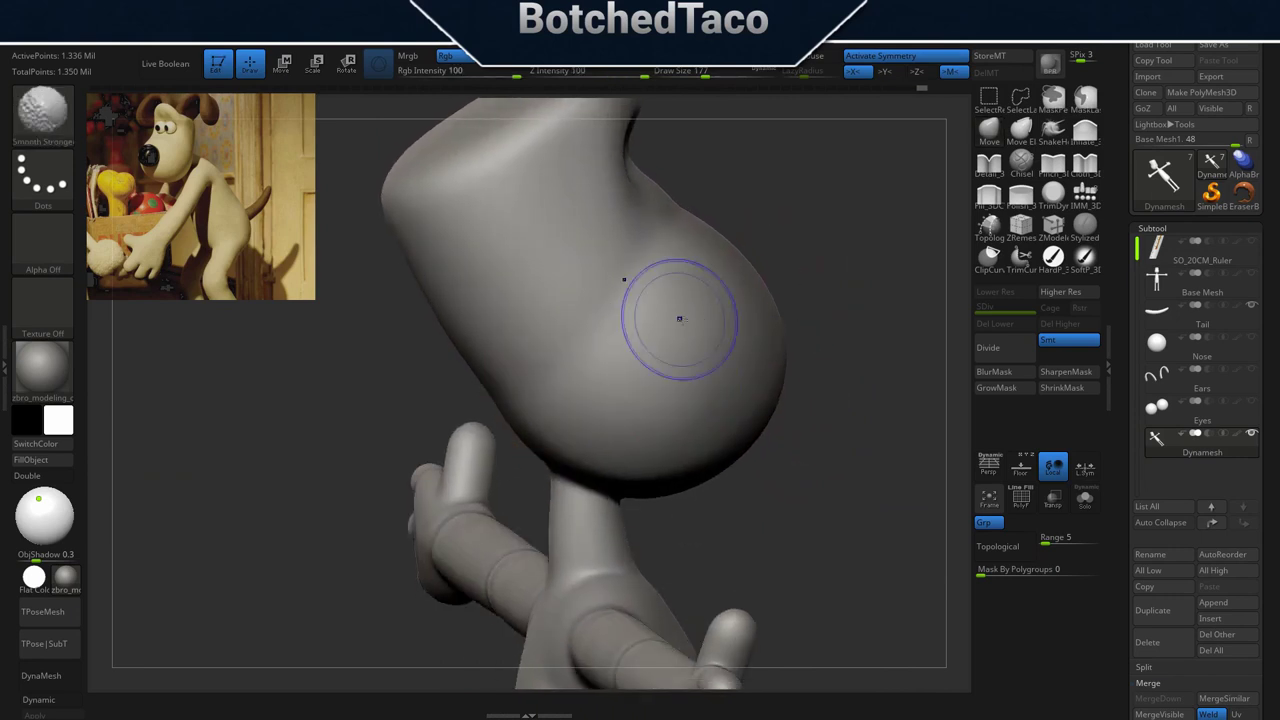
right_click_drag(750, 461, 694, 543)
mouse_move(791, 297)
right_mouse_down()
mouse_move(749, 369)
mouse_move(779, 339)
right_mouse_up()
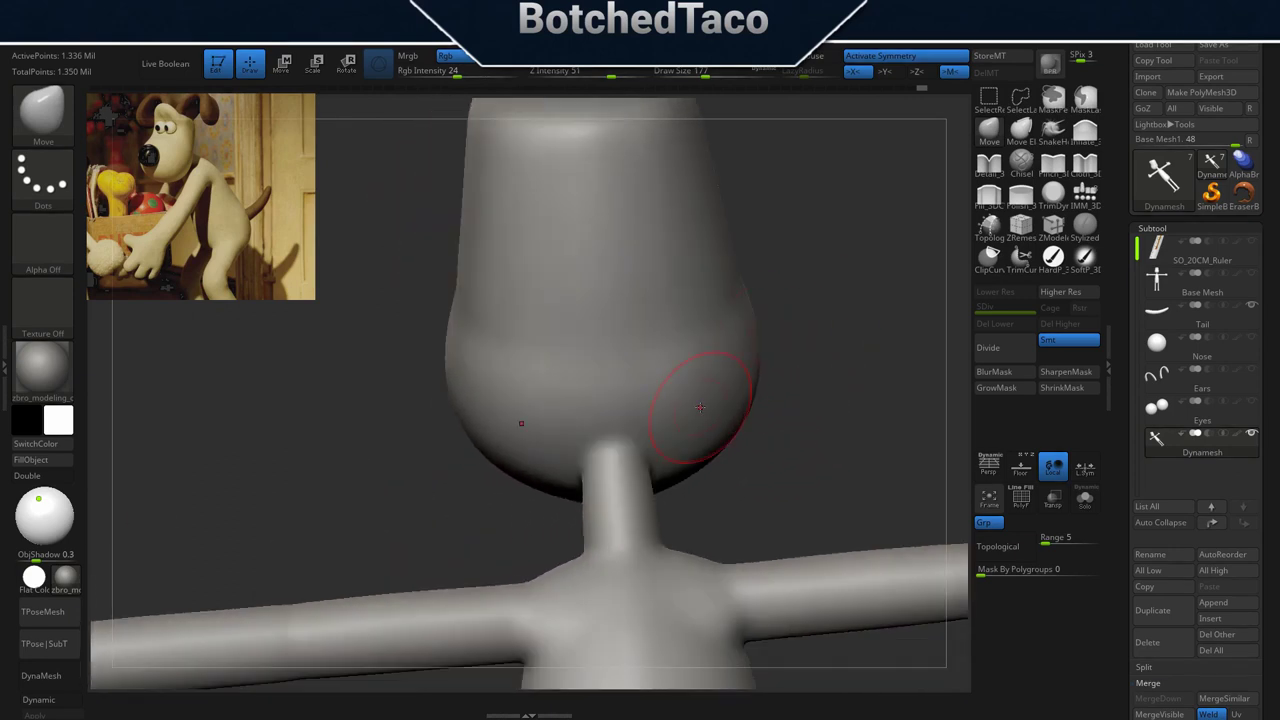
Smooth the lower part of the head just above the neck, blending the cheek into the back of the head.
right_click_drag(702, 408, 530, 428)
key("shift")
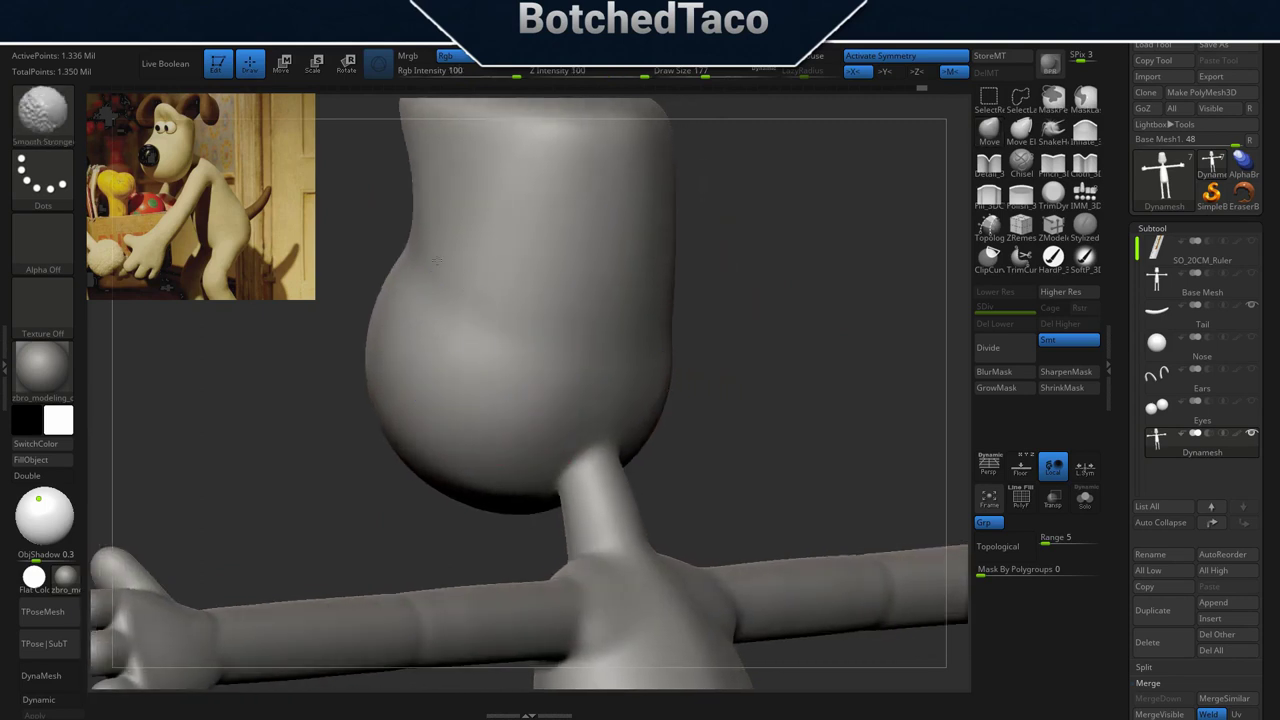
left_click_drag(495, 371, 545, 390, "shift")
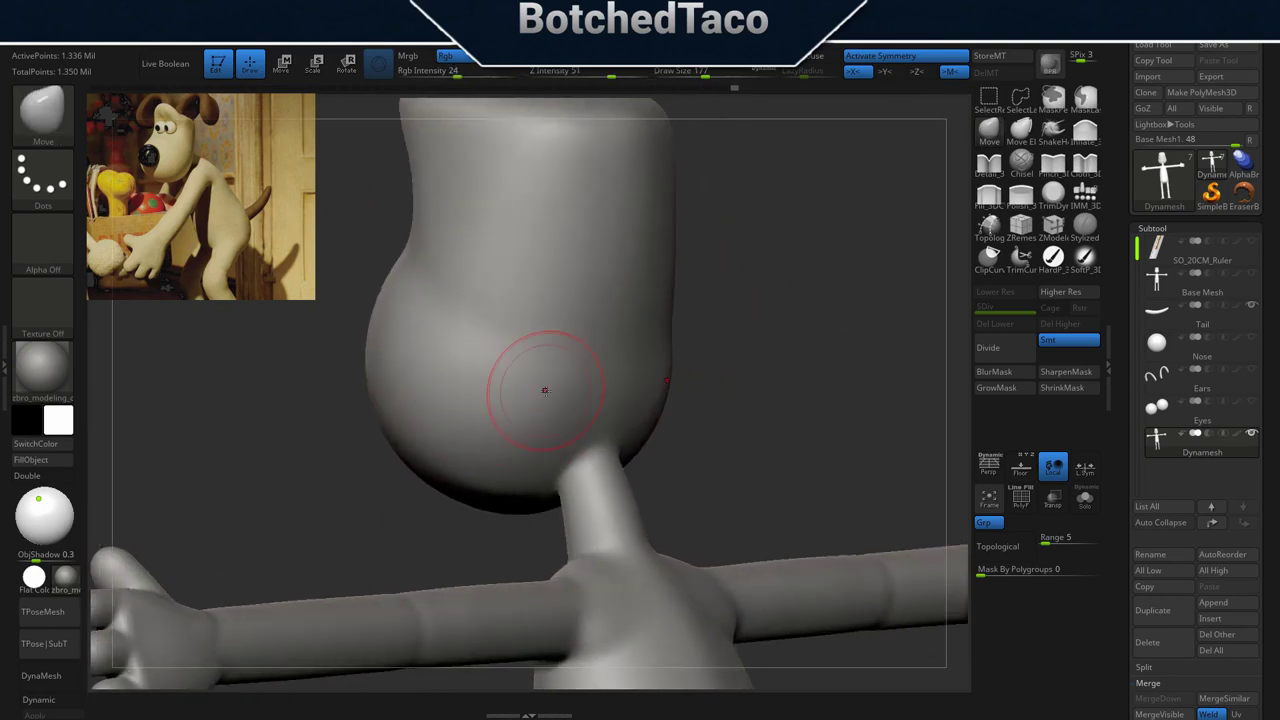
Show the Nose, Ears and Eyes subtools again on the dog's head.
right_click_drag(708, 338, 703, 401)
right_click_drag(690, 445, 738, 300, "alt")
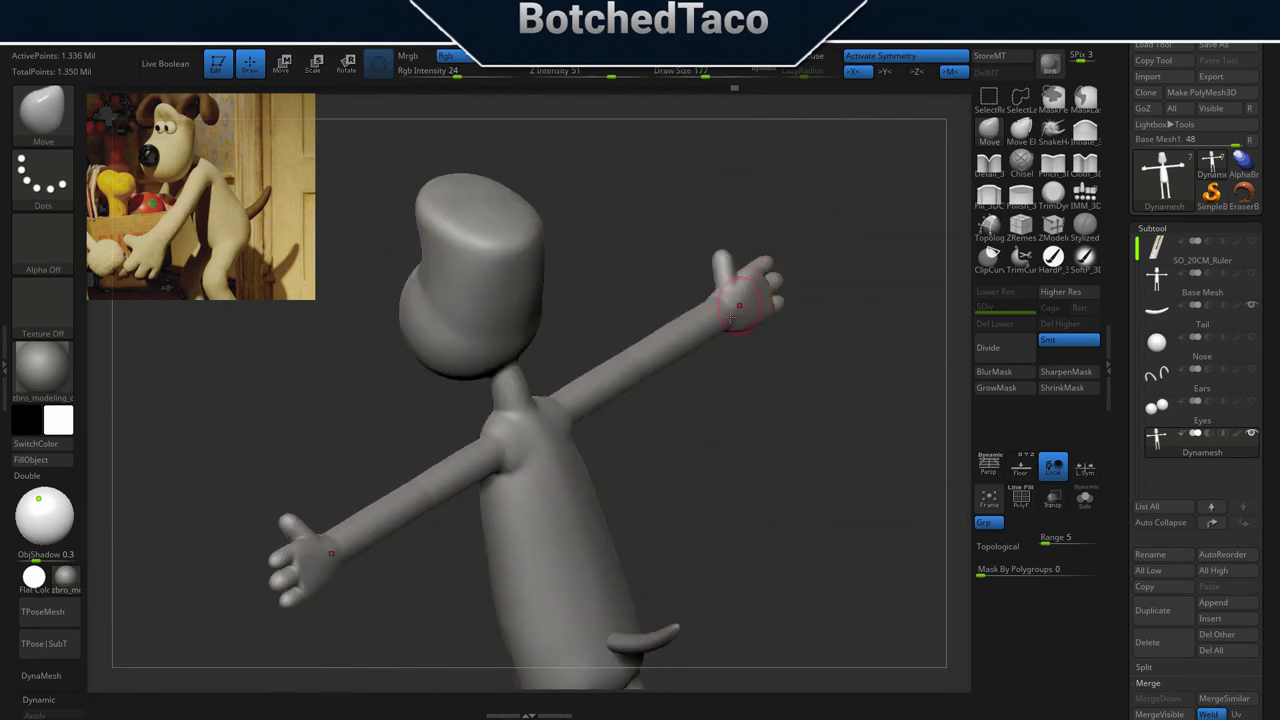
right_click_drag(497, 468, 553, 478, "ctrl")
right_click_drag(668, 438, 766, 402)
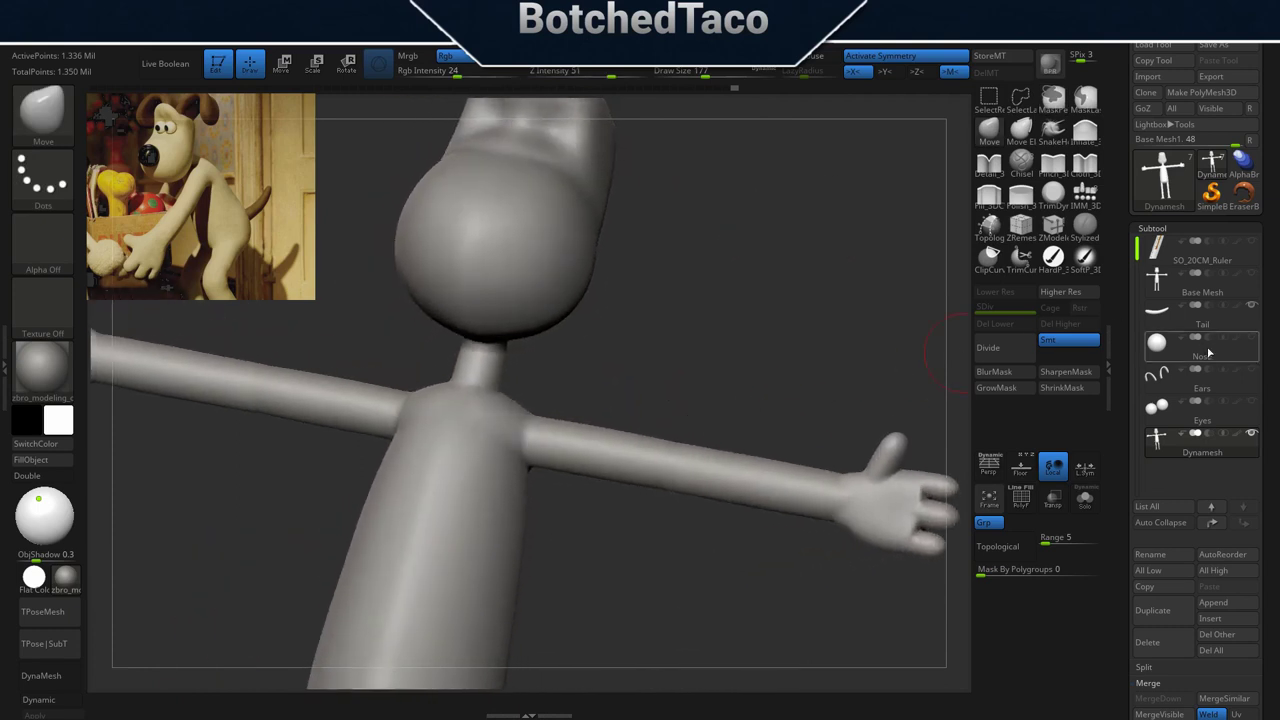
left_click(1252, 341)
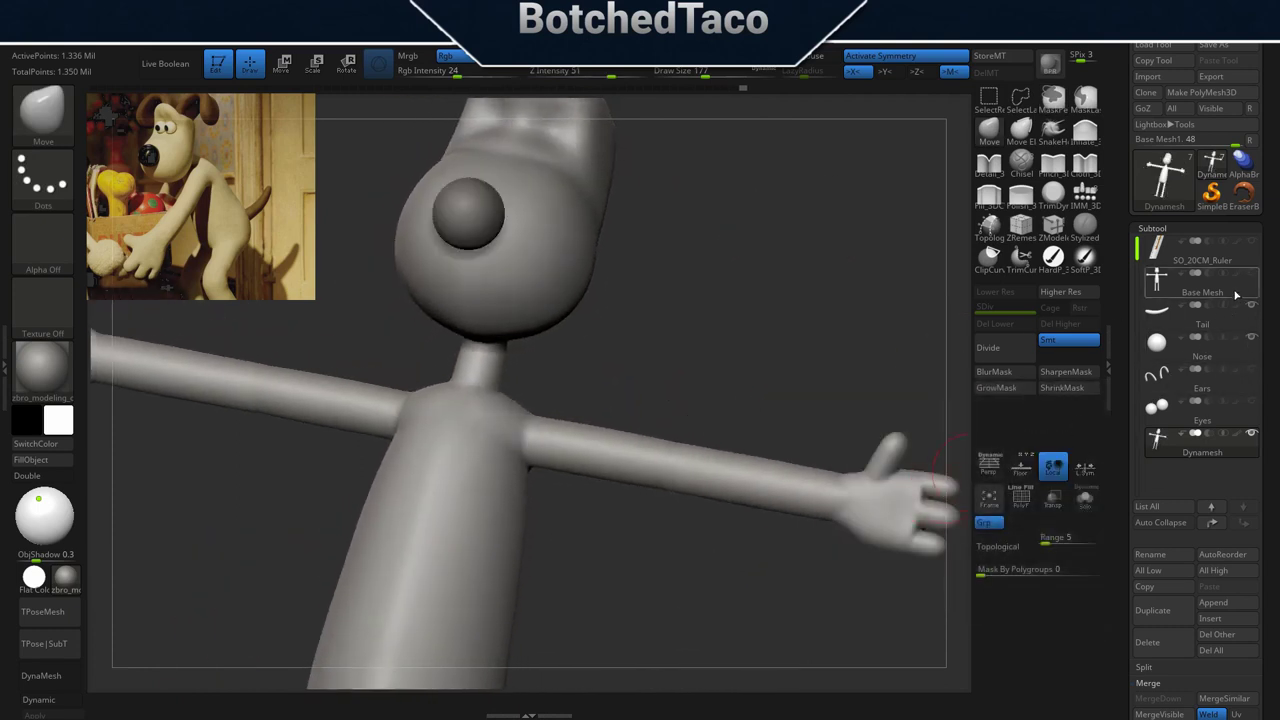
left_click(1251, 370)
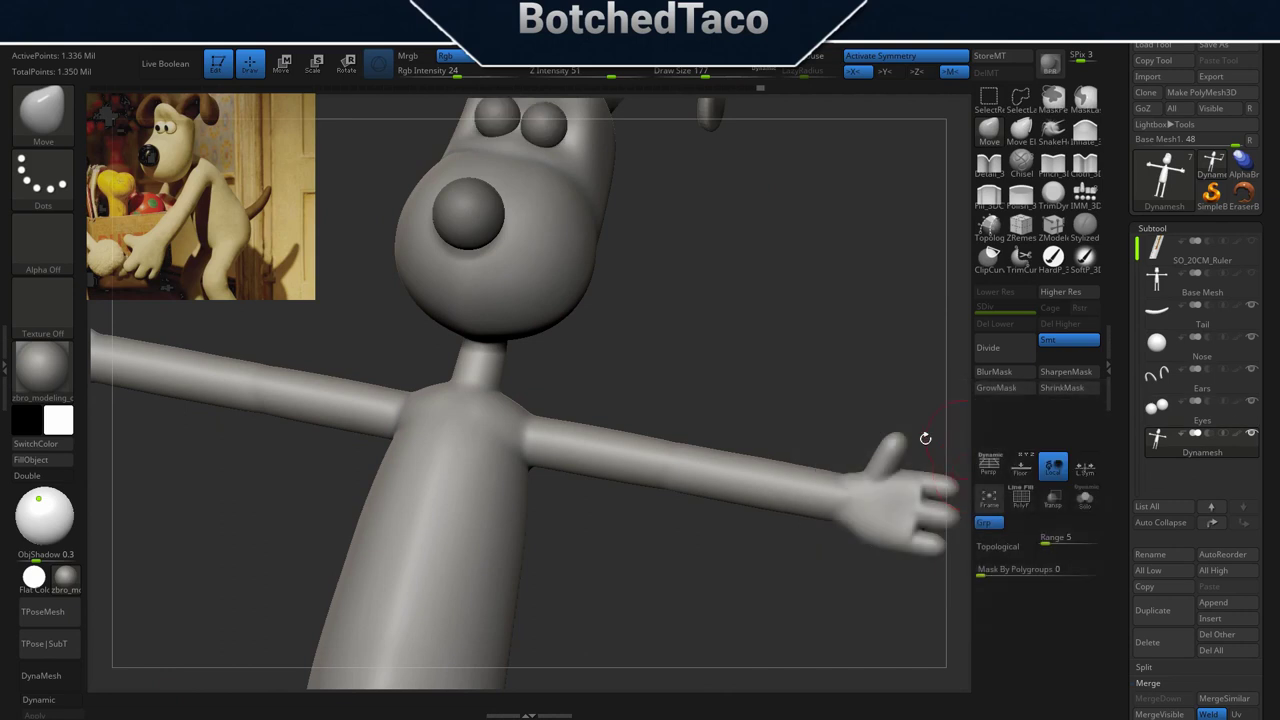
left_click_drag(744, 232, 713, 448, "alt")
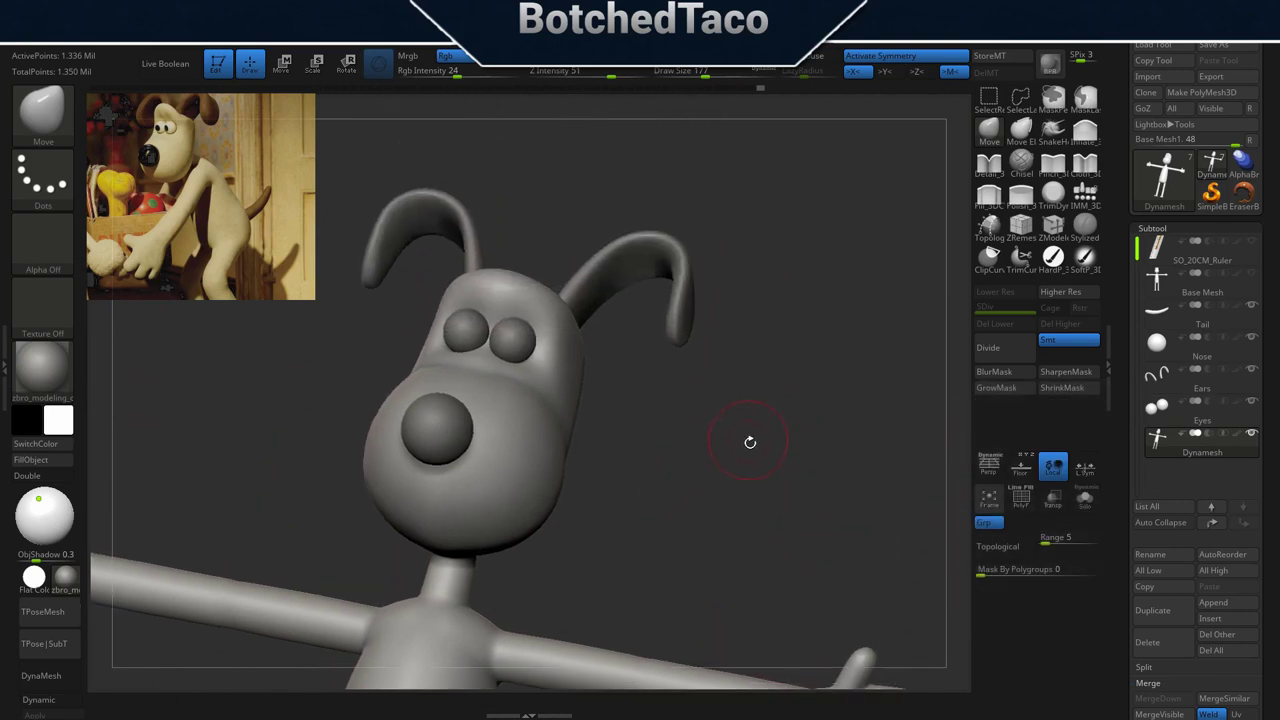
Smooth the seams at the elbows of both arms.
mouse_move(767, 403)
left_mouse_down()
mouse_move(720, 478)
mouse_move(691, 452)
mouse_move(653, 511)
mouse_move(704, 508)
mouse_move(689, 406)
mouse_move(699, 231)
left_mouse_up()
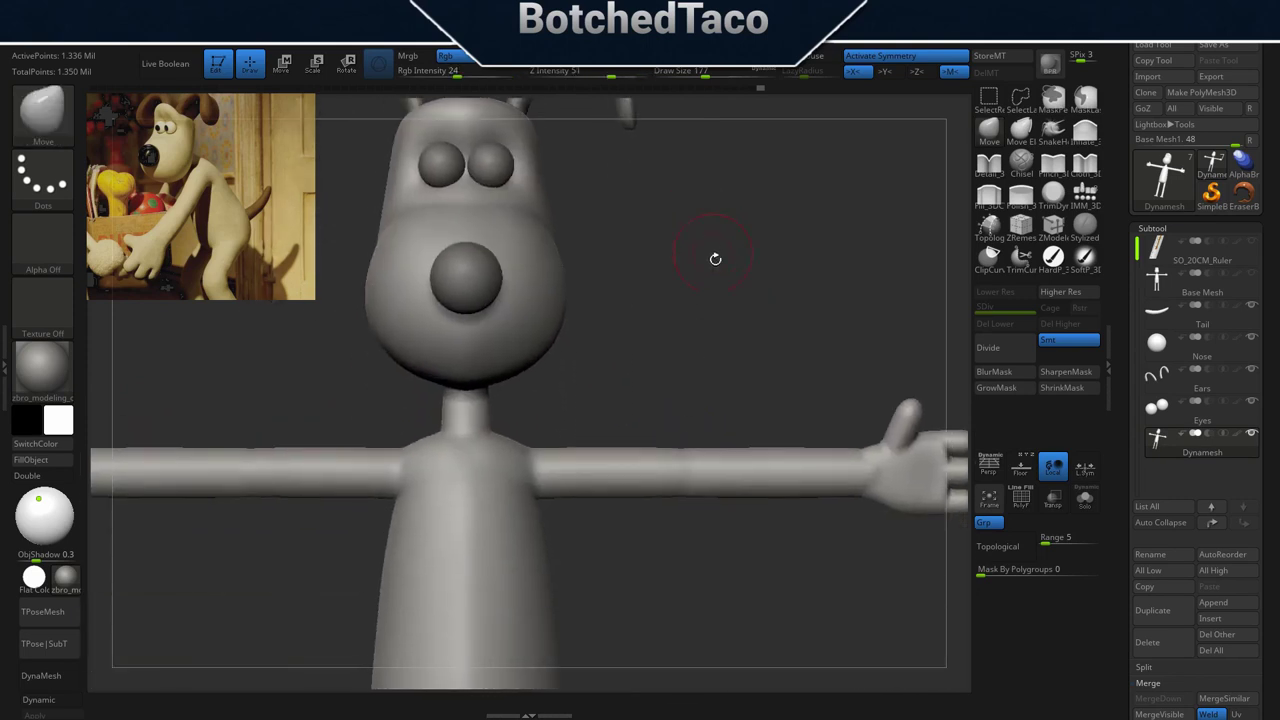
left_click(684, 490, "ctrl")
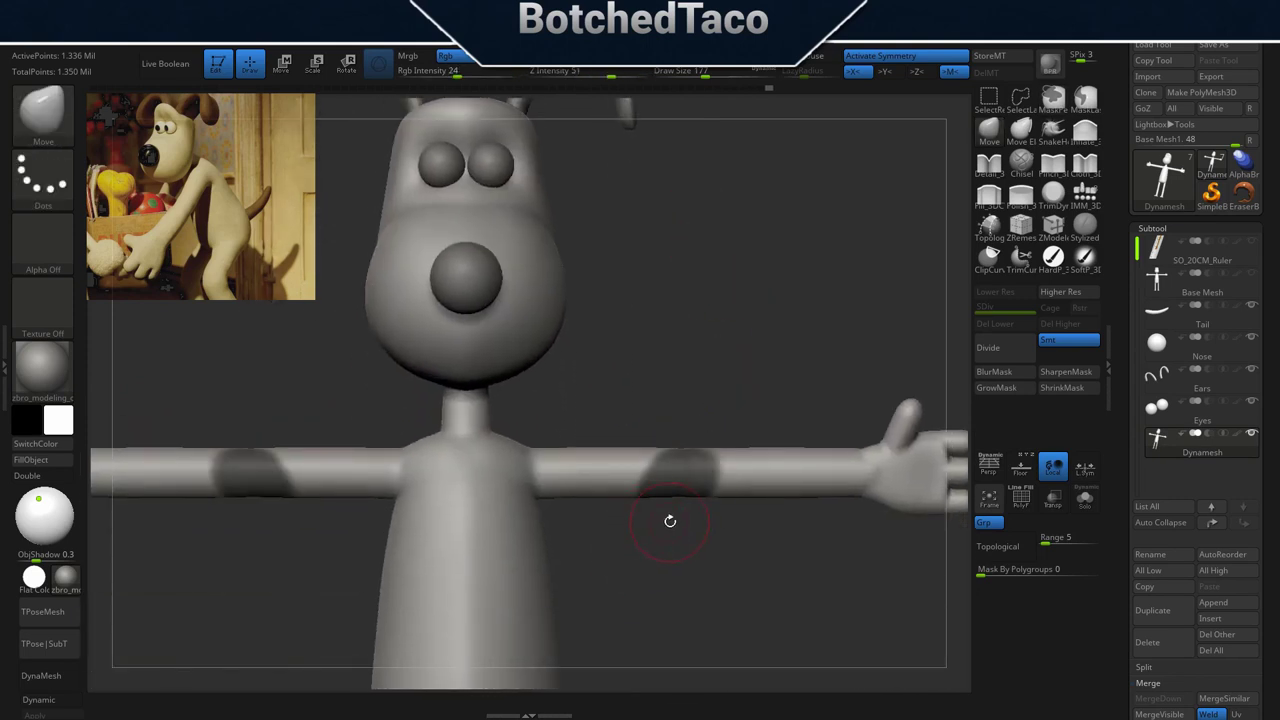
key("ctrl+z")
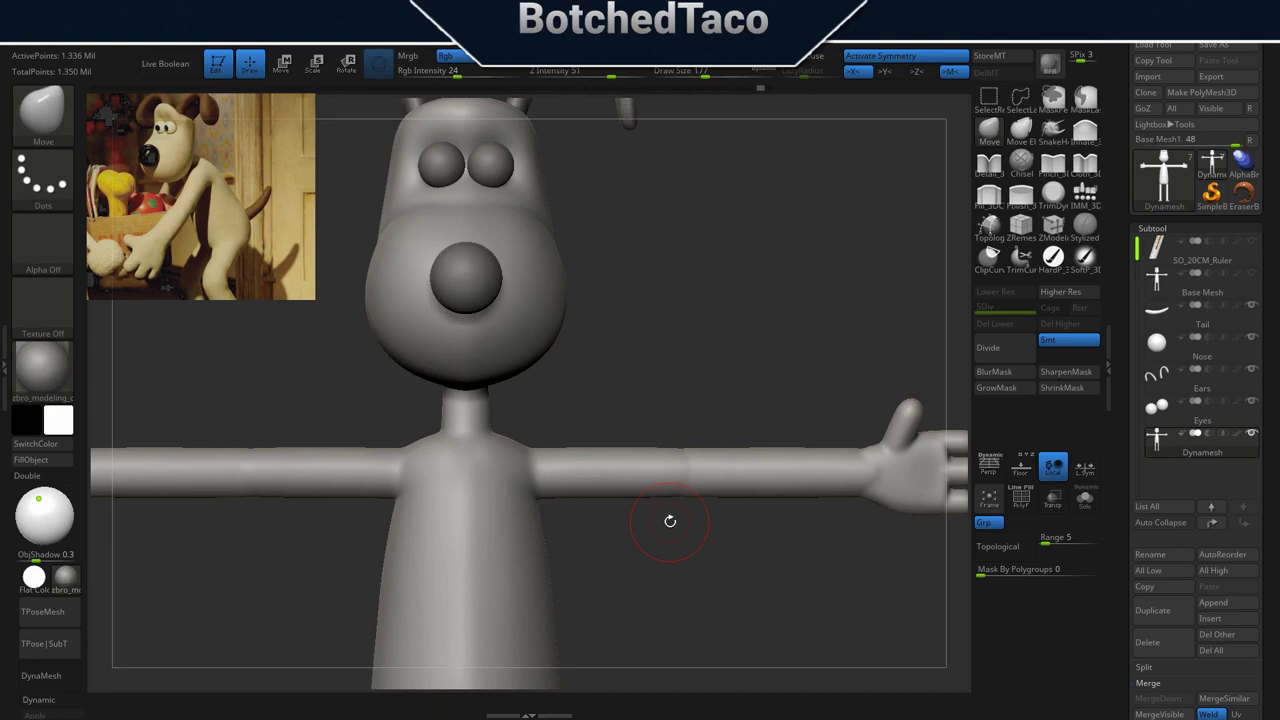
left_click_drag(670, 474, 660, 493, "shift")
key("ctrl")
mouse_move(678, 471)
left_mouse_down("shift")
mouse_move(674, 498)
mouse_move(647, 506)
left_mouse_up("shift")
key("ctrl")
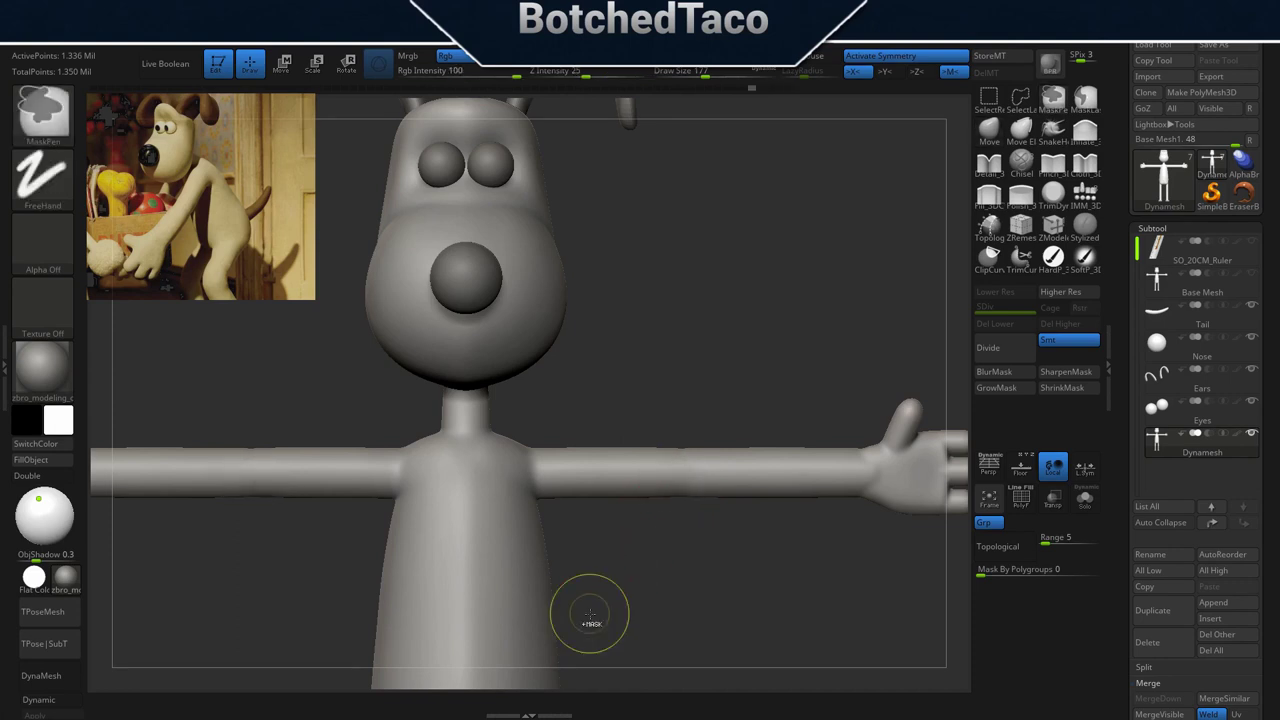
key("ctrl+shift+z")
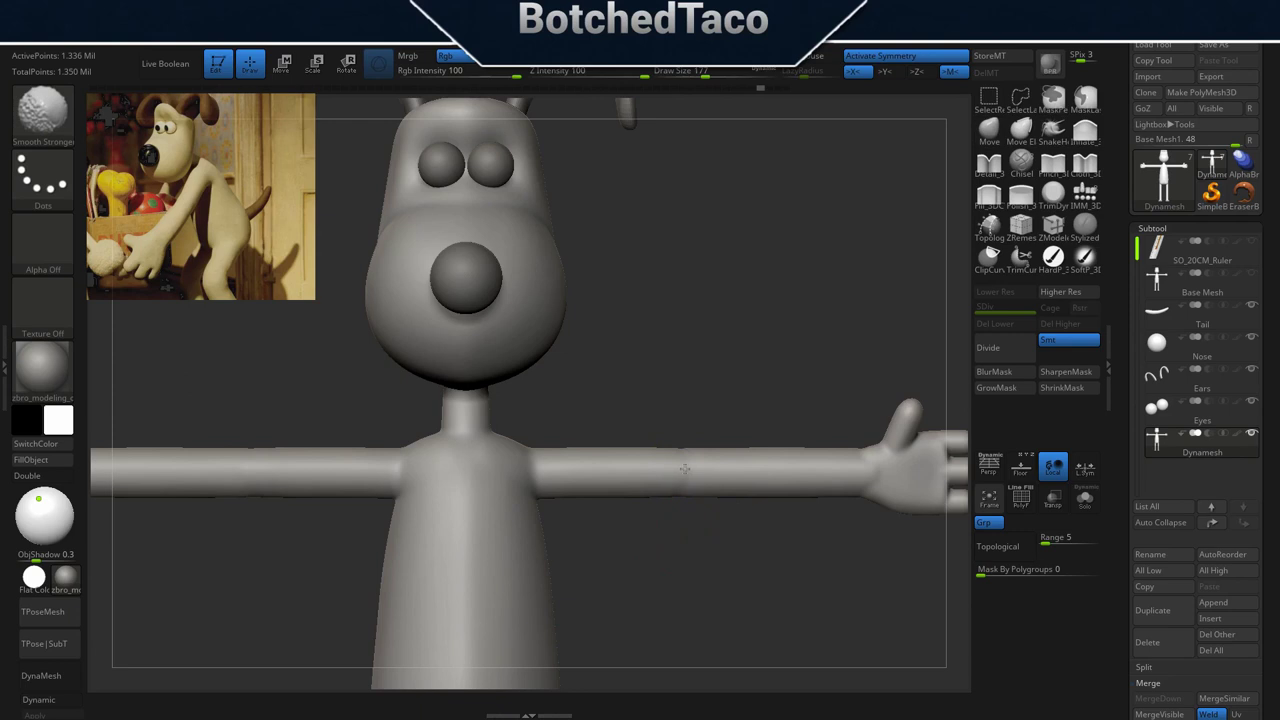
left_click_drag(680, 471, 677, 491, "shift")
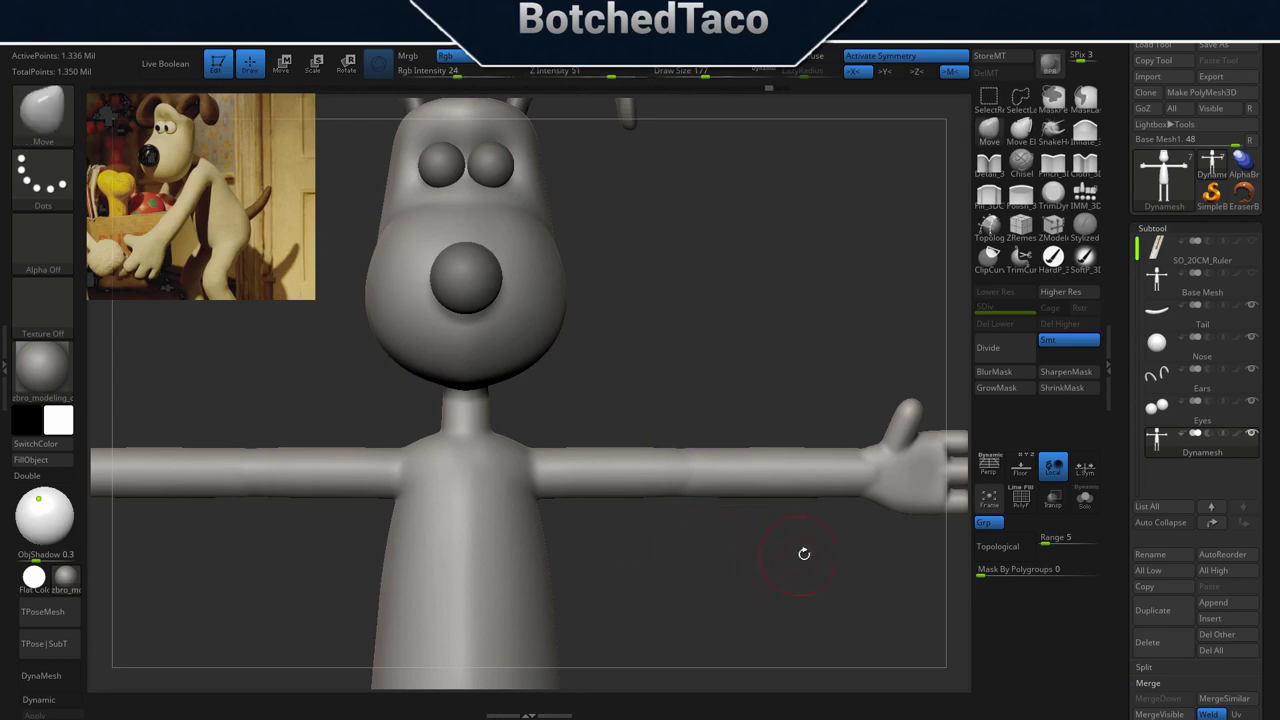
left_click_drag(858, 492, 860, 470, "ctrl")
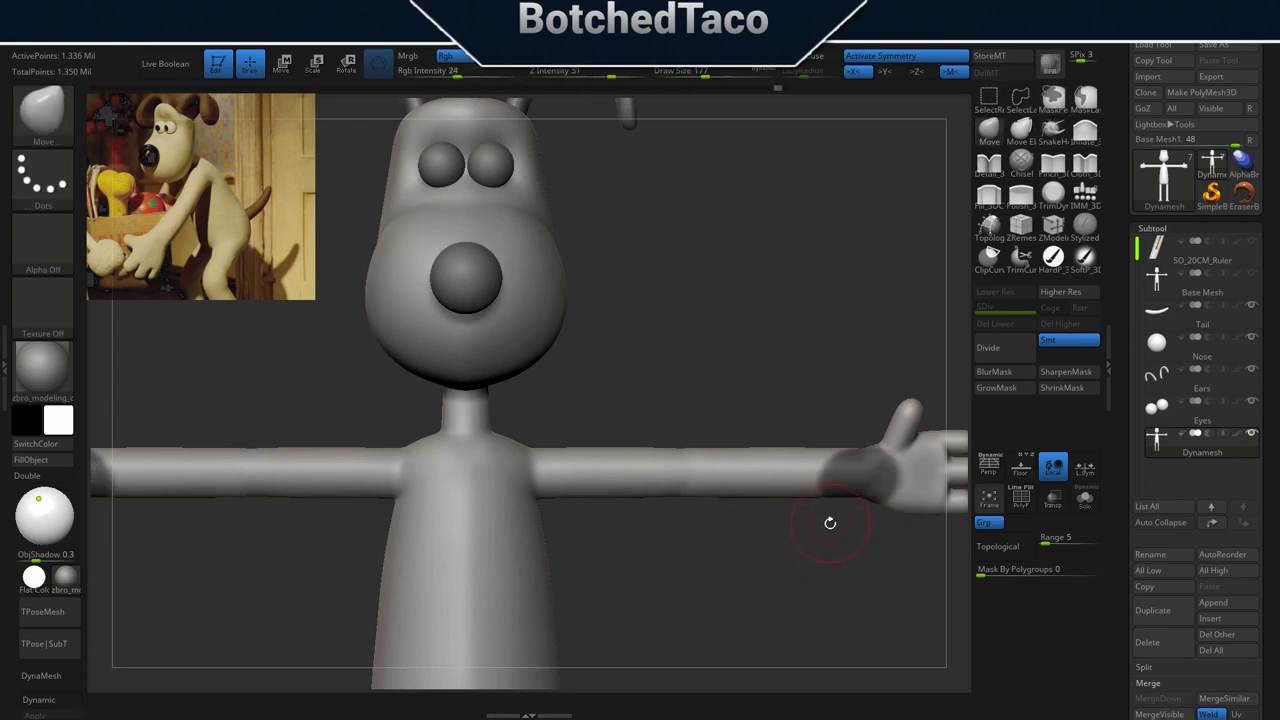
key("ctrl+z")
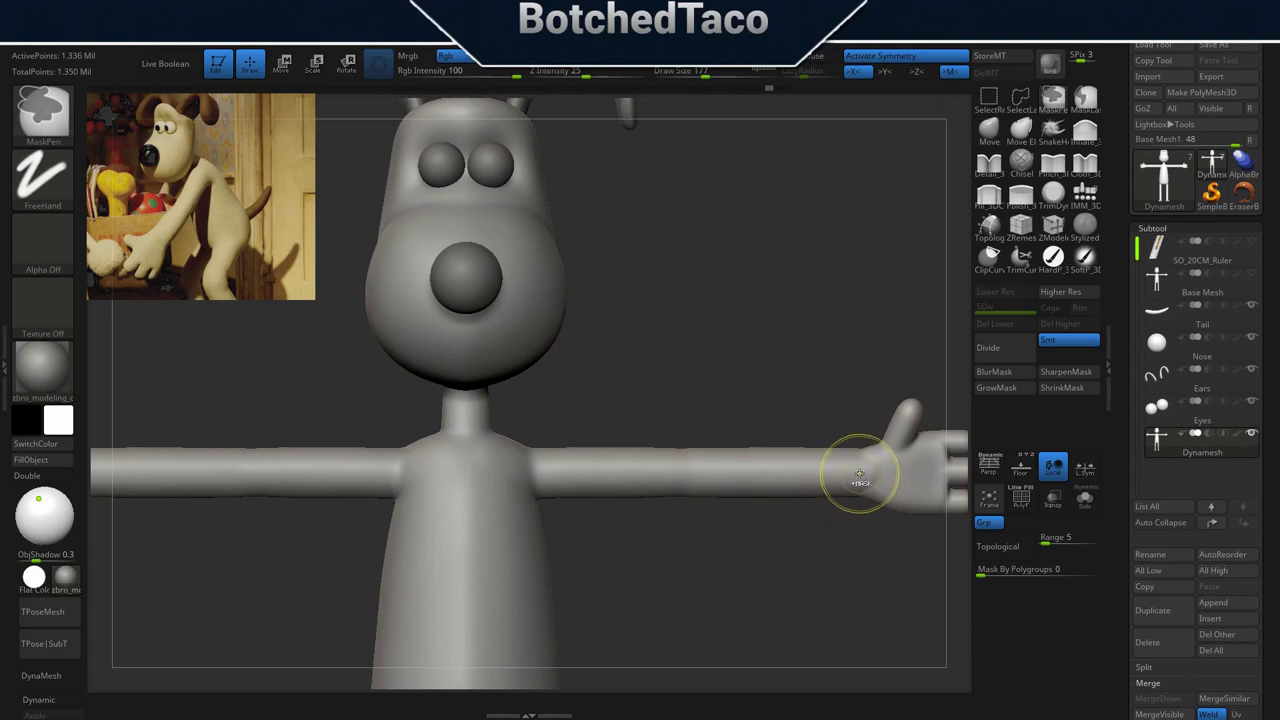
key("shift")
key("ctrl")
key("shift")
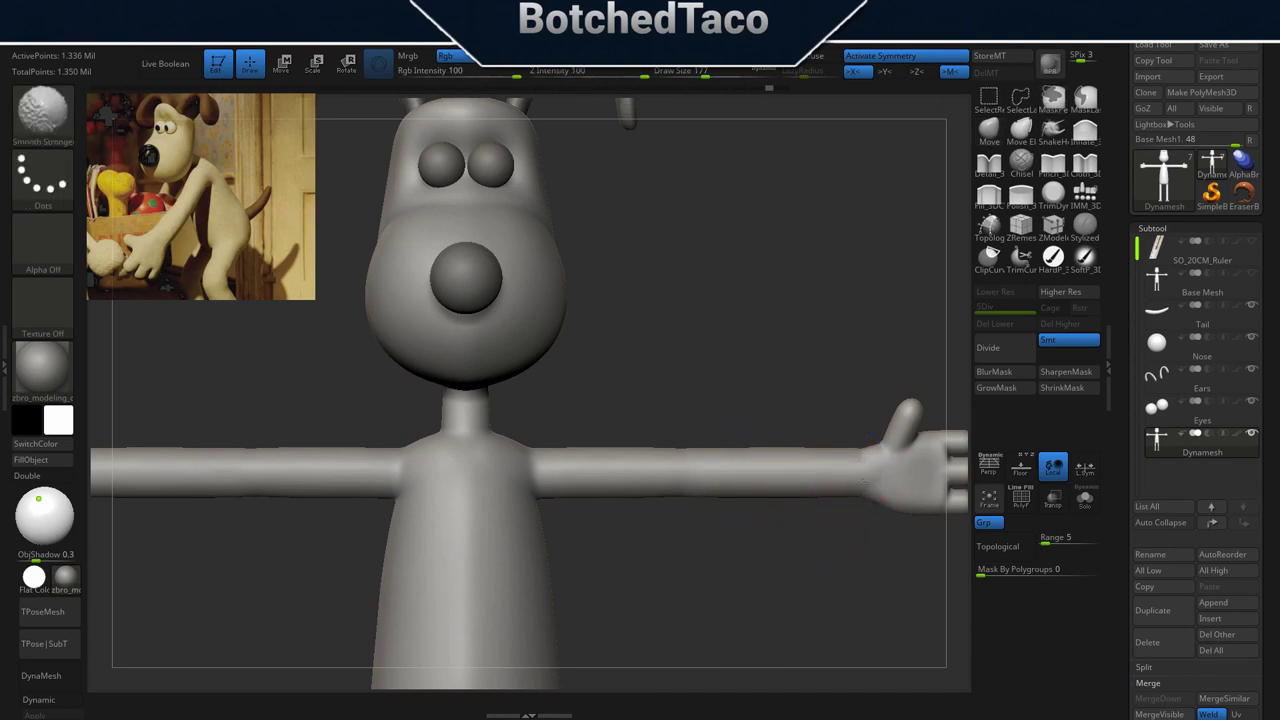
Smooth the chest and belly of the torso down to the hips.
key("shift")
left_click_drag(459, 658, 483, 566, "shift")
left_click_drag(655, 575, 645, 583)
left_click_drag(498, 555, 466, 563, "shift")
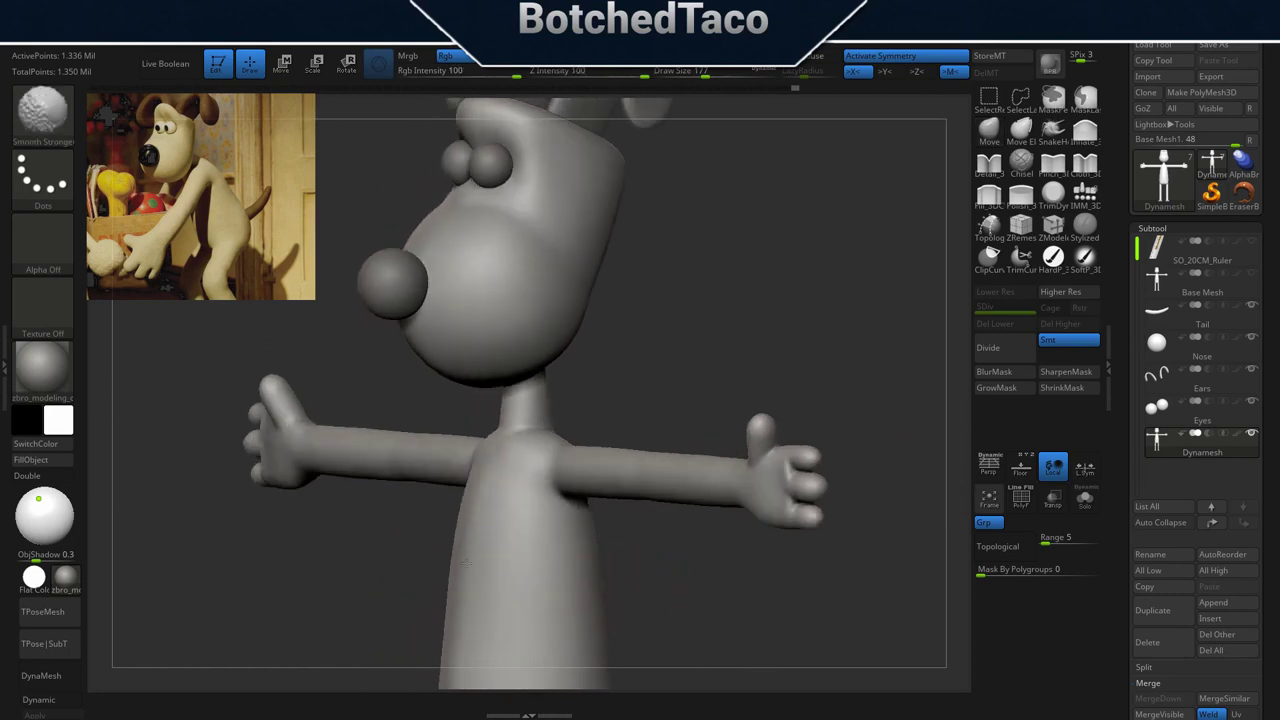
right_click_drag(521, 610, 605, 335, "alt")
left_click_drag(544, 444, 567, 546, "shift")
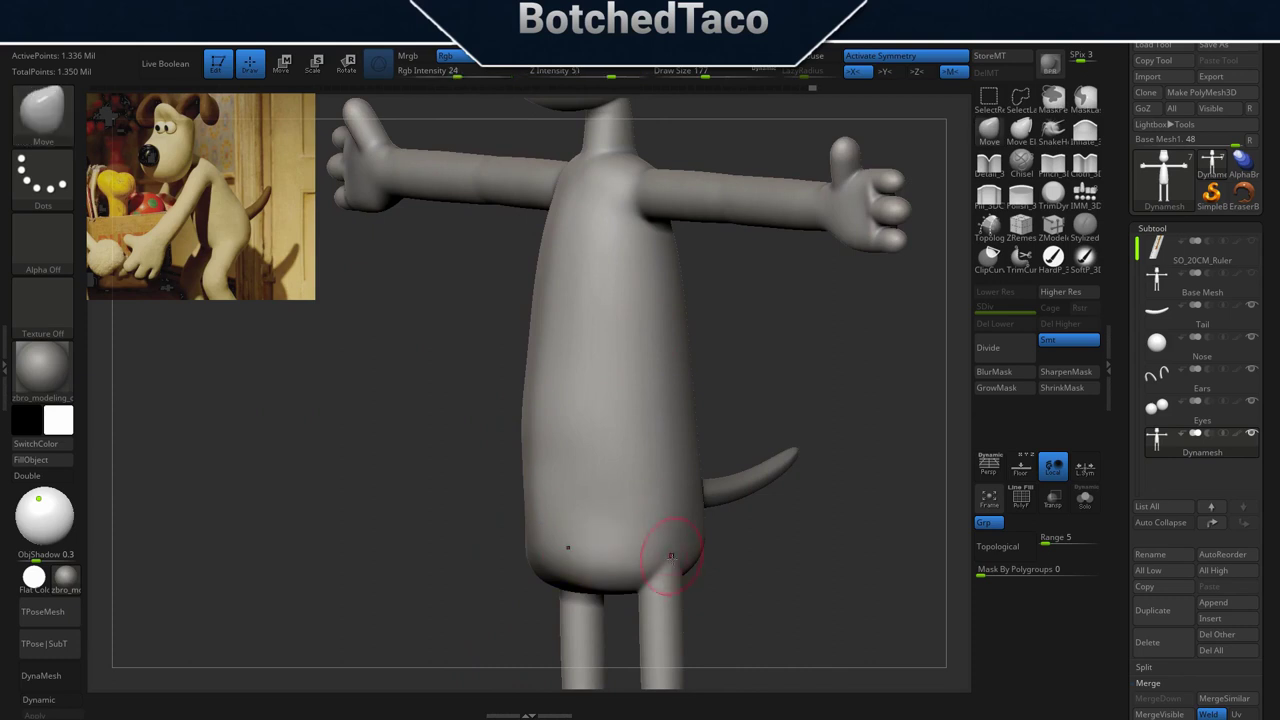
Smooth the hip joint where the legs meet the body, along with the top of the thigh.
right_click_drag(695, 580, 686, 375, "alt")
left_click_drag(660, 396, 643, 408, "shift")
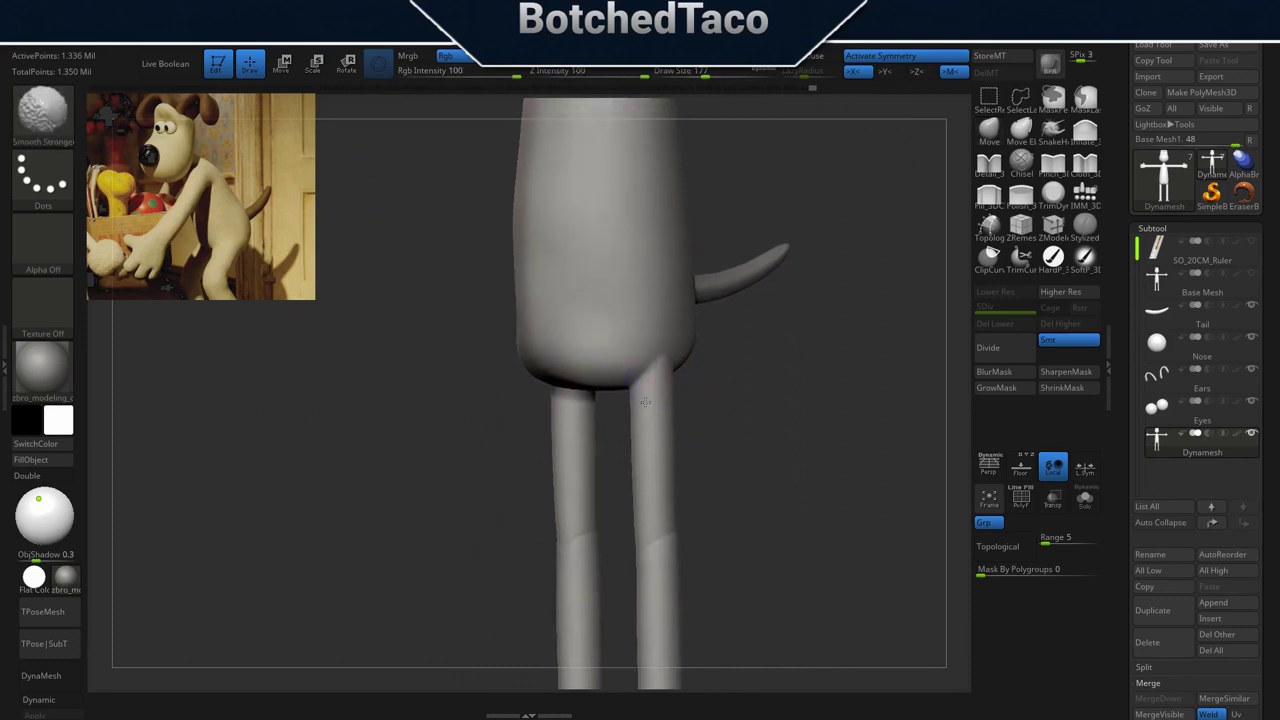
right_click_drag(703, 517, 682, 368, "alt")
left_click_drag(646, 290, 648, 334, "shift")
Smooth both upper legs along their length between the hips and the knees.
right_click_drag(648, 334, 648, 425, "ctrl")
right_click_drag(648, 425, 743, 441, "alt")
right_click_drag(674, 420, 874, 447, "ctrl")
right_click_drag(813, 532, 712, 382, "alt")
mouse_move(623, 267)
left_mouse_down("shift")
mouse_move(601, 352)
mouse_move(612, 256)
mouse_move(630, 590)
mouse_move(651, 571)
left_mouse_up("shift")
mouse_move(432, 558)
left_mouse_down("shift")
mouse_move(445, 550)
mouse_move(420, 545)
left_mouse_up("shift")
left_click_drag(434, 490, 421, 178, "shift")
left_click_drag(448, 271, 387, 246, "shift")
left_click_drag(387, 246, 384, 319, "shift")
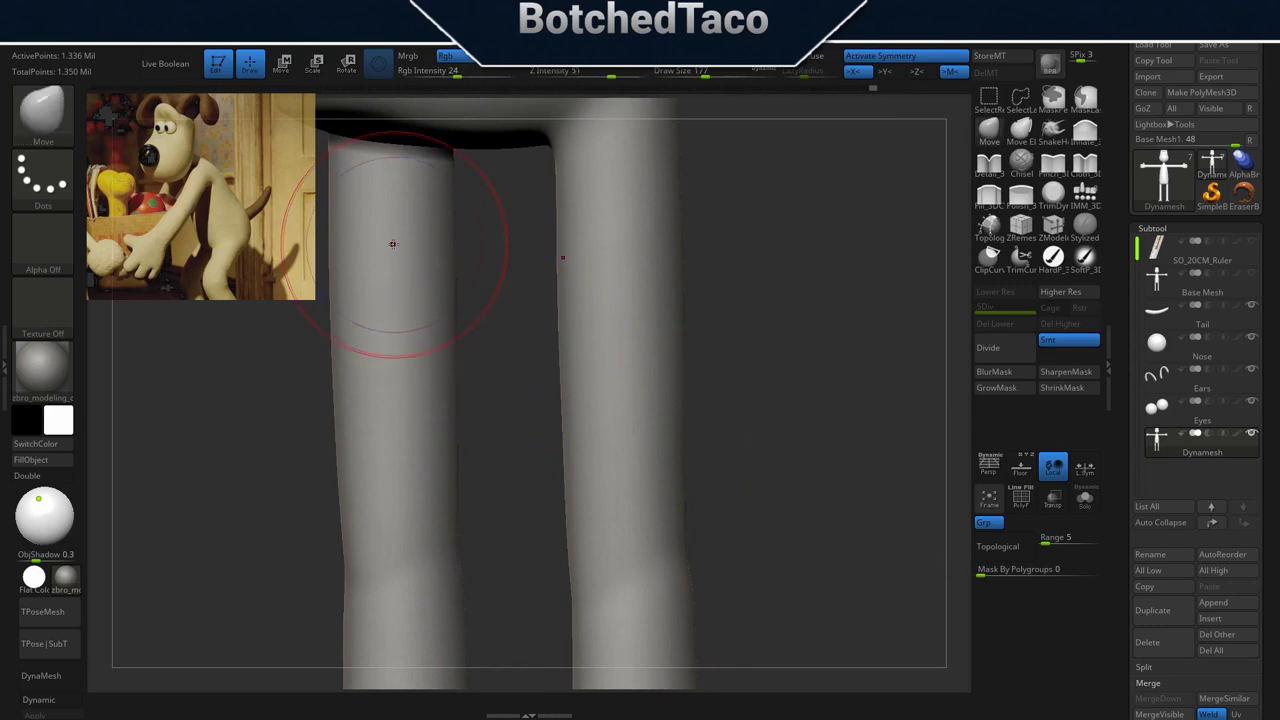
Smooth the seams at the knees of both legs.
left_click_drag(735, 548, 743, 391, "alt")
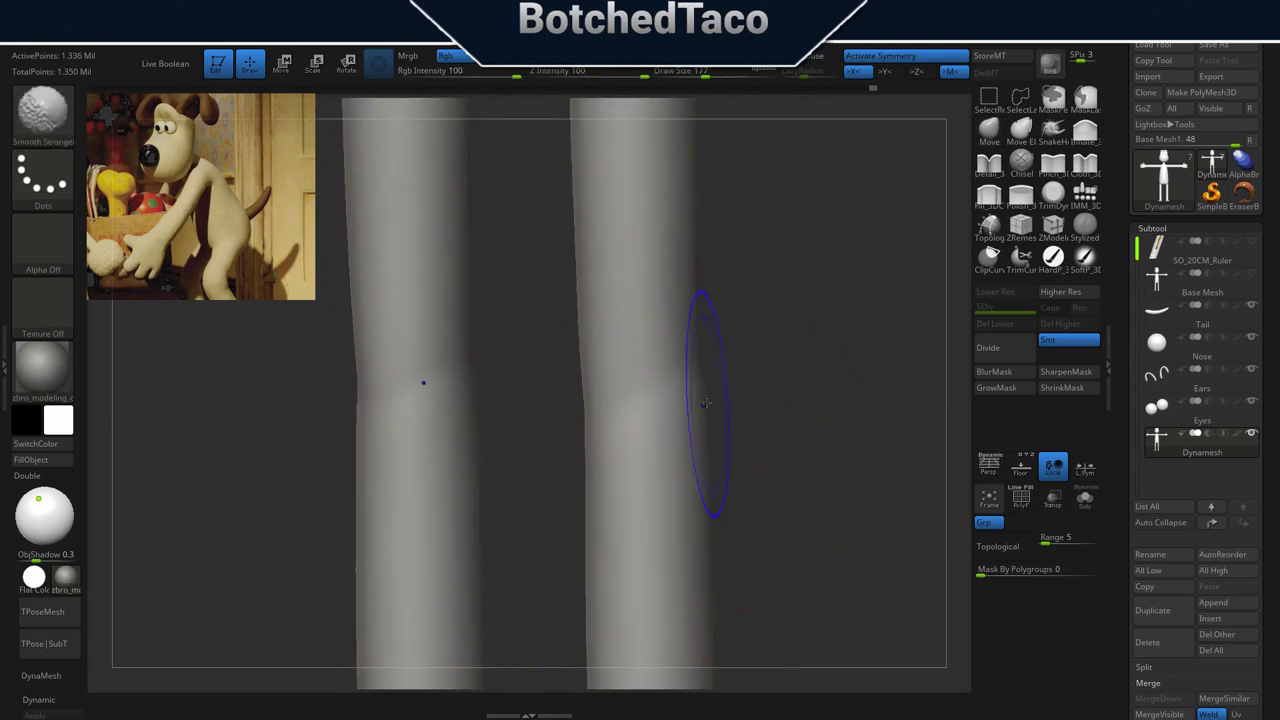
left_click_drag(750, 490, 660, 475)
mouse_move(569, 430)
left_mouse_down("shift")
mouse_move(586, 382)
mouse_move(598, 430)
left_mouse_up("shift")
mouse_move(789, 495)
left_mouse_down("shift")
mouse_move(737, 514)
mouse_move(737, 549)
mouse_move(736, 228)
left_mouse_up("shift")
Reduce the brush's Draw Size to 108 and smooth the ankle seams where the legs meet the feet.
left_click_drag(781, 430, 745, 477)
key("s")
left_click_drag(839, 456, 829, 461)
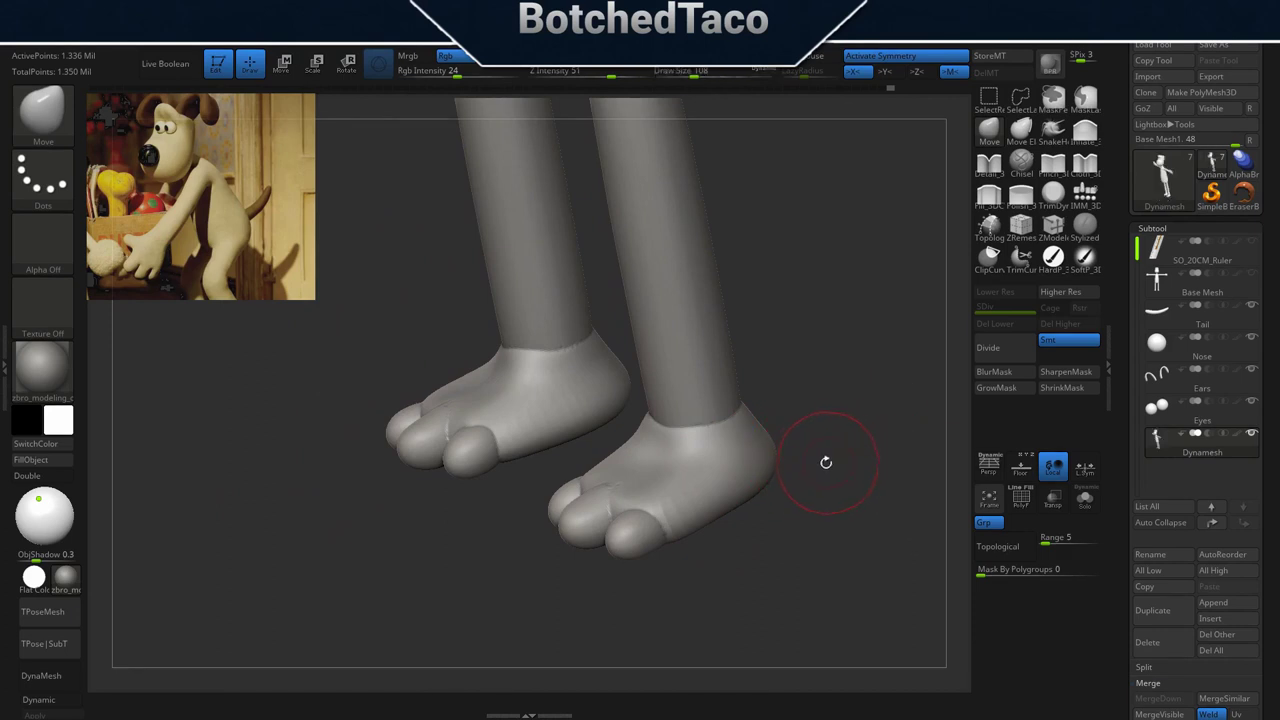
left_click_drag(725, 423, 686, 466, "shift")
mouse_move(610, 439)
left_mouse_down()
mouse_move(722, 454)
mouse_move(658, 462)
left_mouse_up()
left_click_drag(556, 440, 706, 454)
mouse_move(650, 408)
left_mouse_down("shift")
mouse_move(580, 446)
mouse_move(583, 466)
left_mouse_up("shift")
Smooth the creases where the toes join the feet, working around the sides and front.
right_click_drag(608, 391, 630, 462)
mouse_move(634, 474)
left_mouse_down("shift")
mouse_move(655, 496)
mouse_move(618, 498)
mouse_move(630, 502)
mouse_move(622, 486)
left_mouse_up("shift")
right_click_drag(620, 483, 685, 482)
left_click_drag(621, 496, 630, 514, "shift")
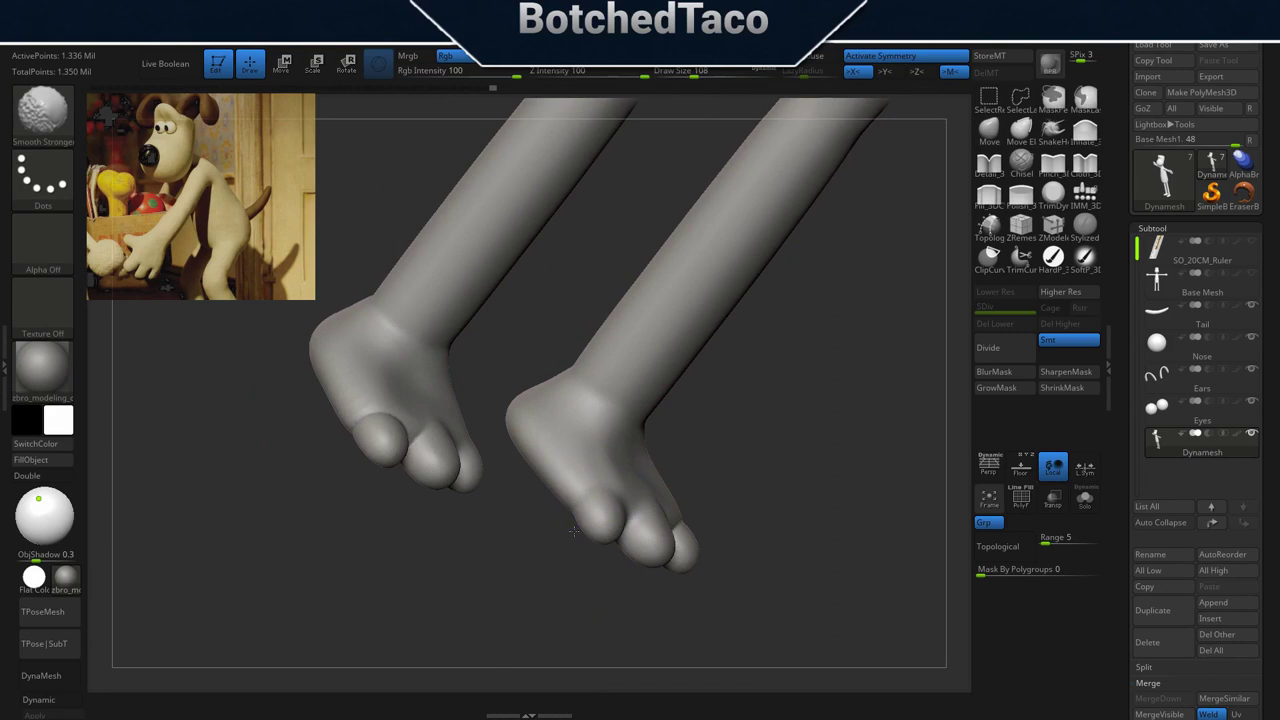
right_click_drag(745, 503, 655, 520)
left_click_drag(670, 535, 692, 508, "shift")
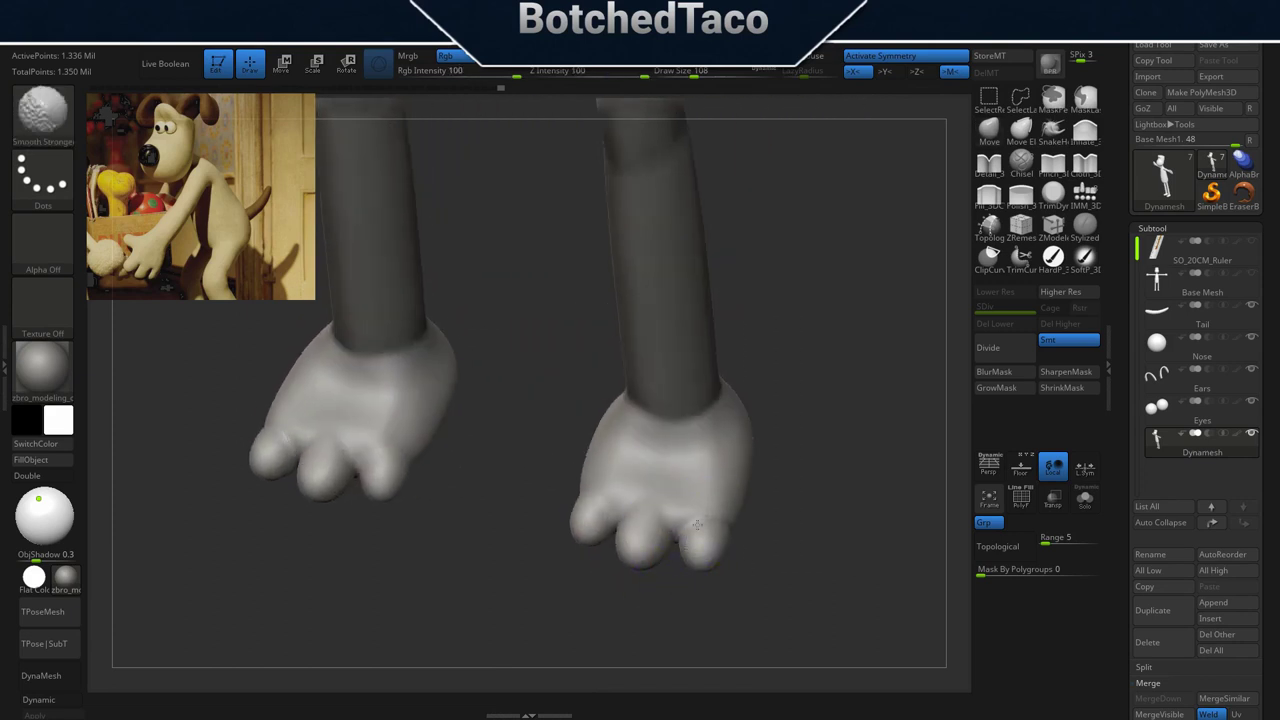
right_click_drag(775, 512, 745, 521)
left_click_drag(728, 502, 733, 513, "shift")
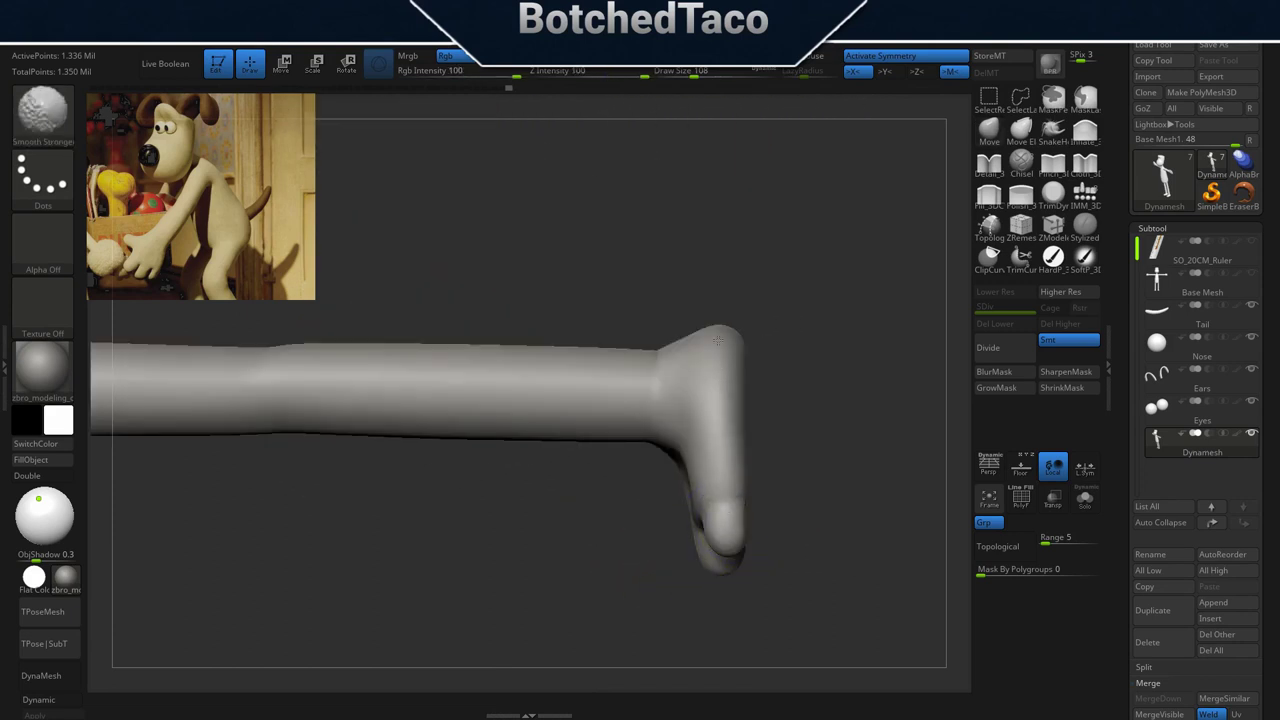
Smooth the heels, the backs of the ankles and the soles of the feet.
mouse_move(718, 341)
left_mouse_down("shift")
mouse_move(706, 370)
mouse_move(782, 454)
mouse_move(769, 498)
left_mouse_up("shift")
left_click_drag(672, 414, 667, 405, "shift")
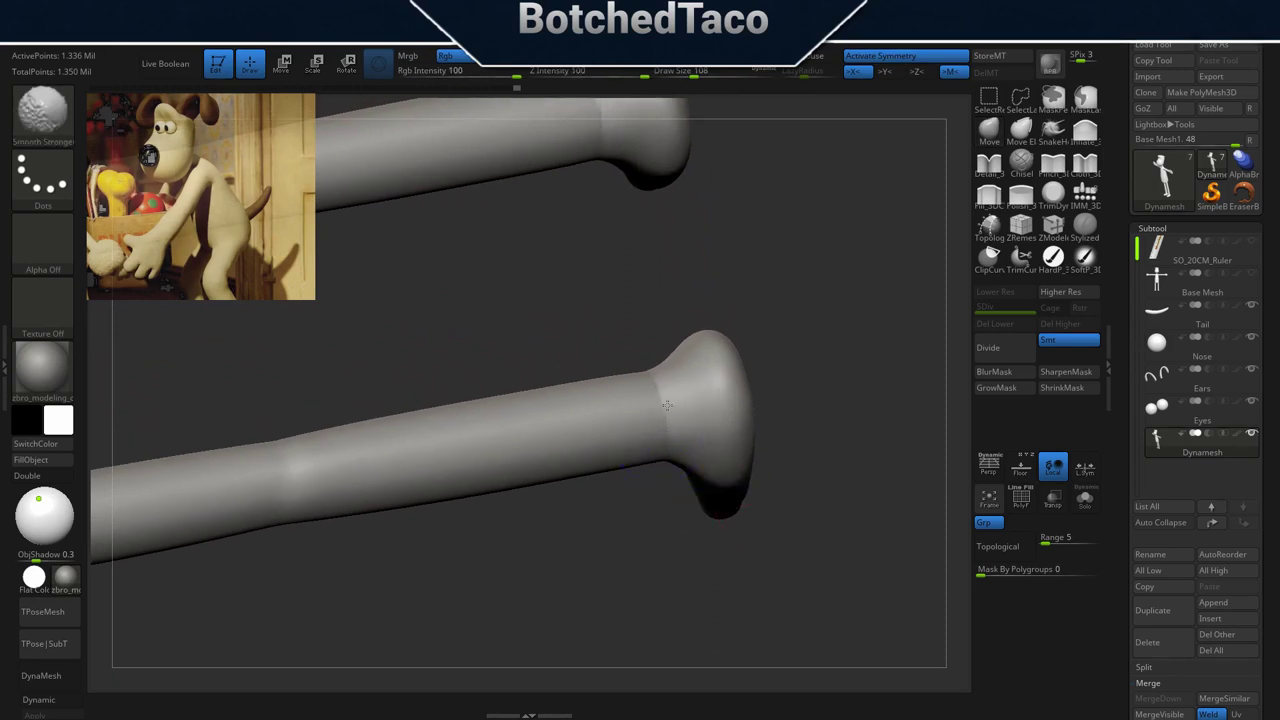
mouse_move(720, 367)
left_mouse_down("shift")
mouse_move(706, 382)
mouse_move(773, 425)
mouse_move(755, 515)
left_mouse_up("shift")
left_click_drag(651, 400, 673, 282, "shift")
left_click_drag(774, 366, 590, 378)
mouse_move(799, 343)
left_mouse_down("shift")
mouse_move(792, 288)
mouse_move(765, 258)
mouse_move(670, 340)
left_mouse_up("shift")
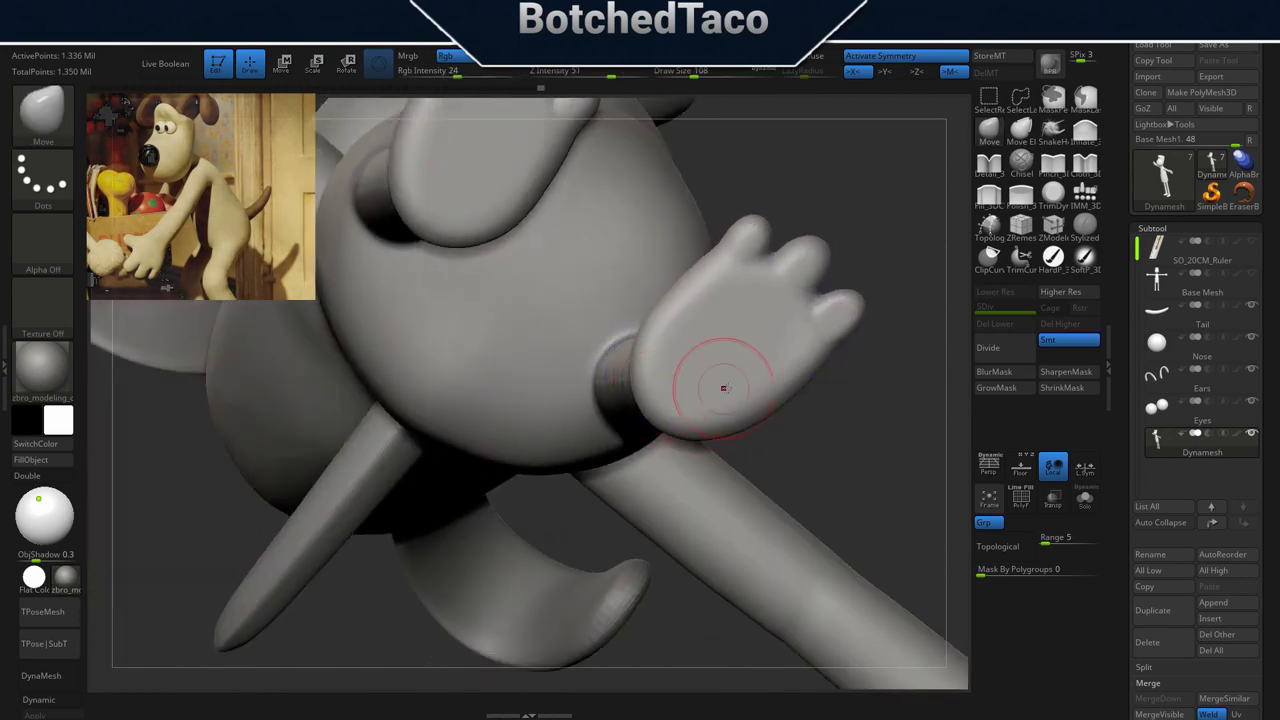
Smooth the undersides of the upper legs and their junctions with the bottom of the torso.
mouse_move(741, 398)
right_mouse_down()
mouse_move(868, 400)
mouse_move(740, 403)
right_mouse_up()
right_click(741, 404)
key("shift")
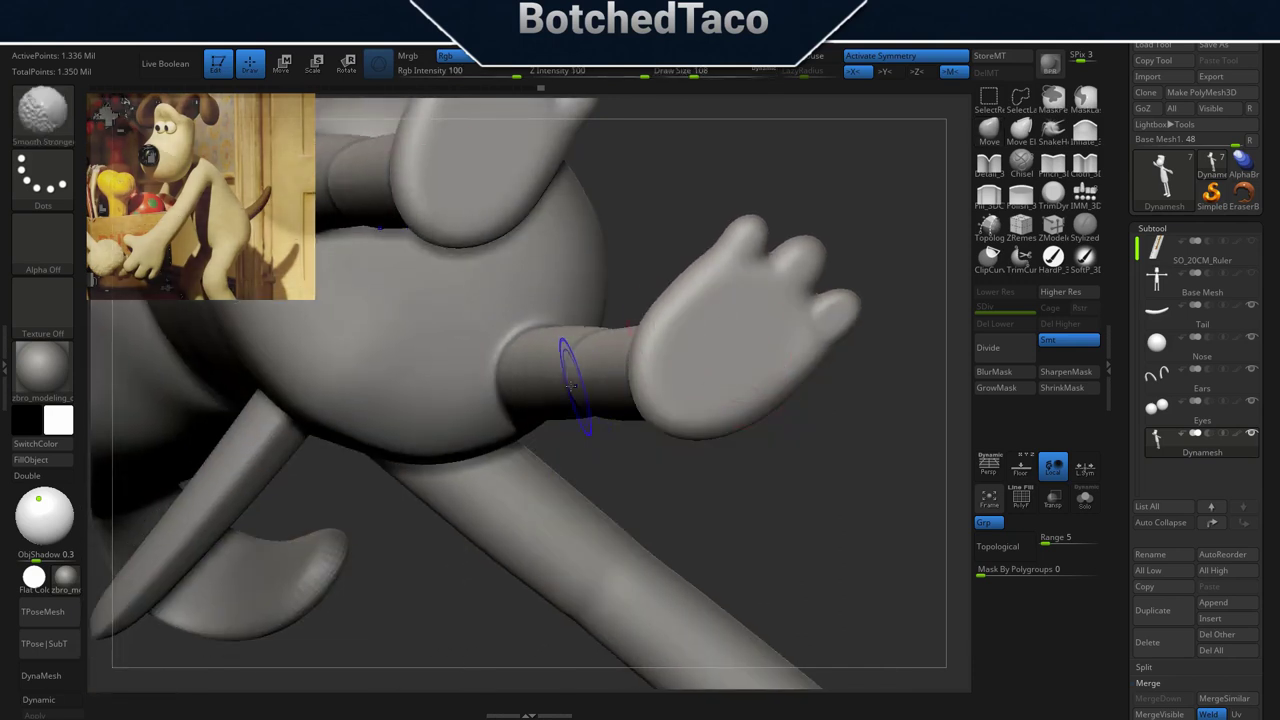
left_click_drag(514, 386, 530, 390, "shift")
right_click_drag(537, 391, 630, 380)
mouse_move(556, 369)
left_mouse_down("shift")
mouse_move(482, 390)
mouse_move(524, 391)
left_mouse_up("shift")
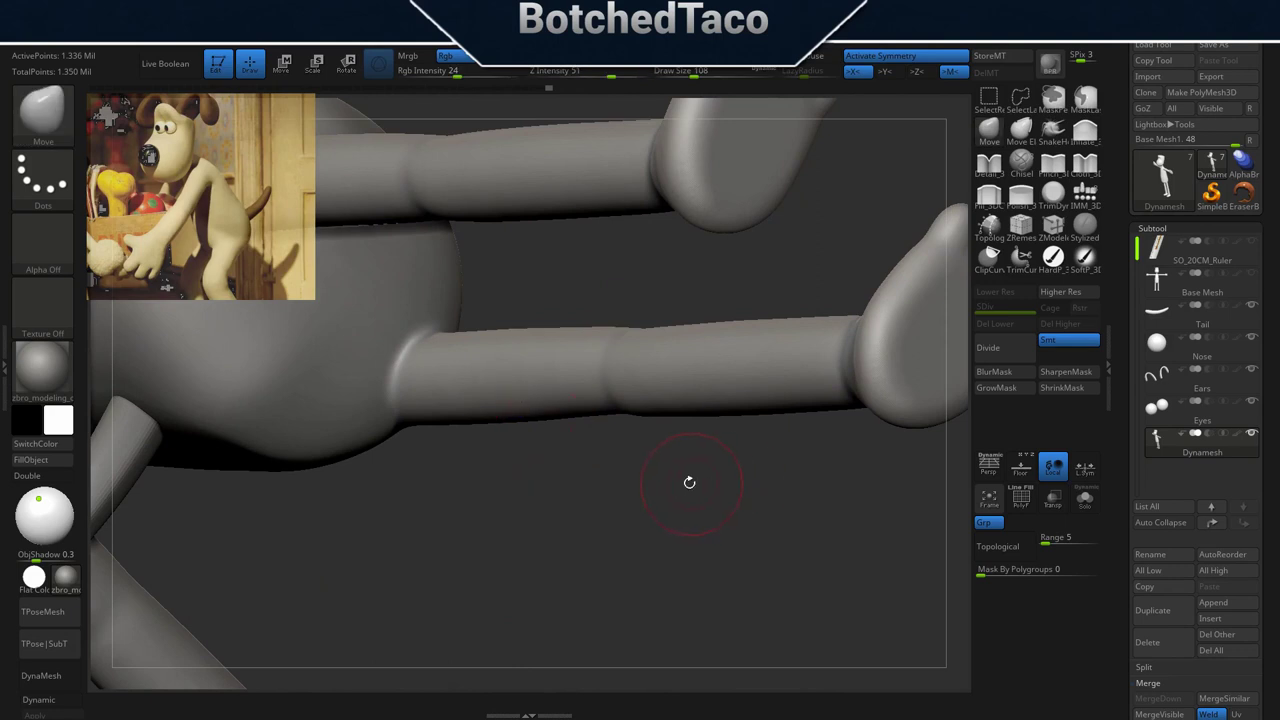
left_click_drag(429, 366, 404, 364, "shift")
Smooth the remaining unevenness along the knees and lower legs.
mouse_move(733, 314)
right_mouse_down()
mouse_move(650, 450)
mouse_move(686, 534)
mouse_move(829, 576)
right_mouse_up()
left_click_drag(602, 452, 700, 280)
mouse_move(770, 401)
left_mouse_down()
mouse_move(693, 249)
mouse_move(735, 295)
left_mouse_up()
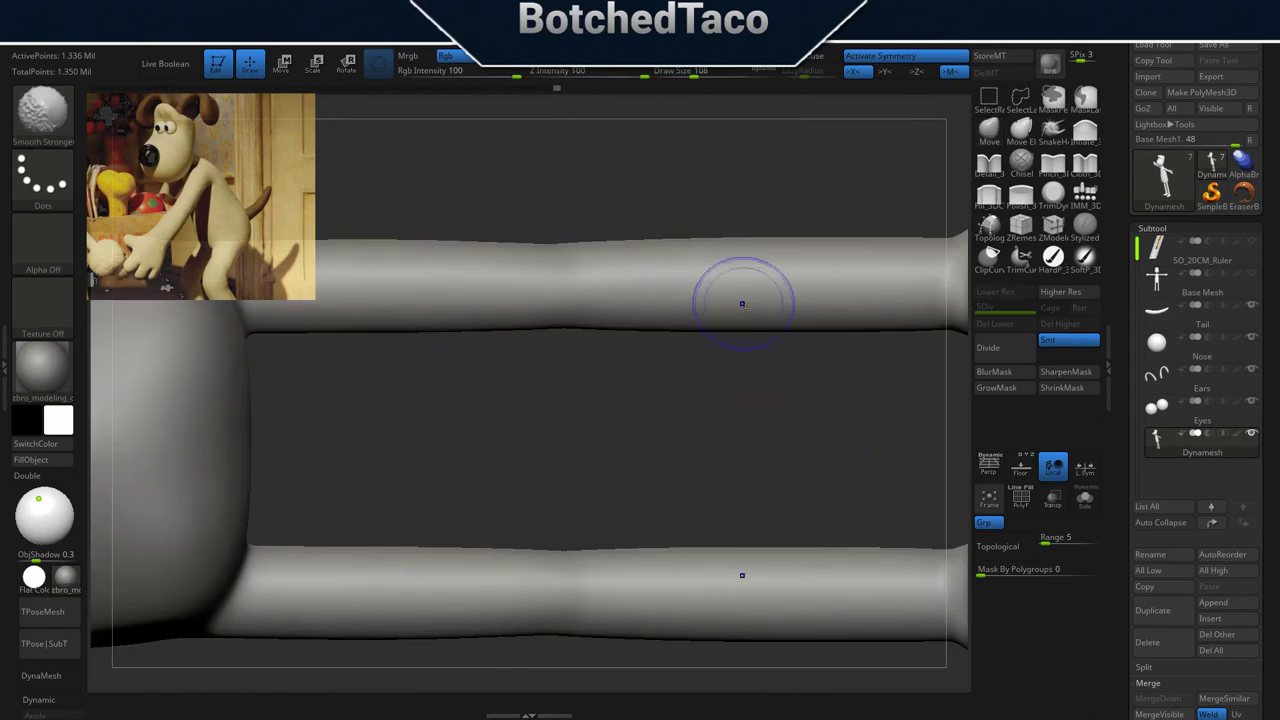
mouse_move(751, 462)
left_mouse_down()
mouse_move(722, 257)
mouse_move(749, 297)
mouse_move(744, 405)
mouse_move(724, 275)
mouse_move(716, 302)
mouse_move(745, 365)
mouse_move(754, 345)
left_mouse_up()
left_click_drag(811, 400, 819, 369, "shift")
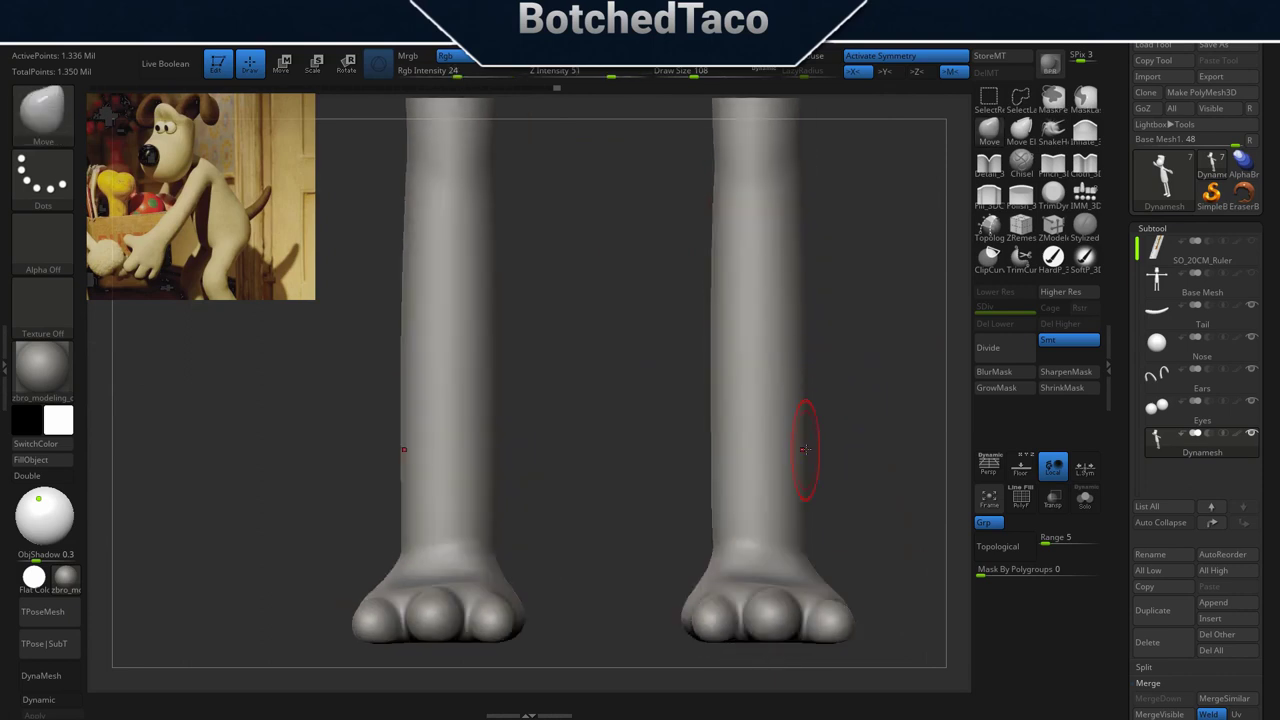
Rename the tail's subtool as Tail Base.
key("f")
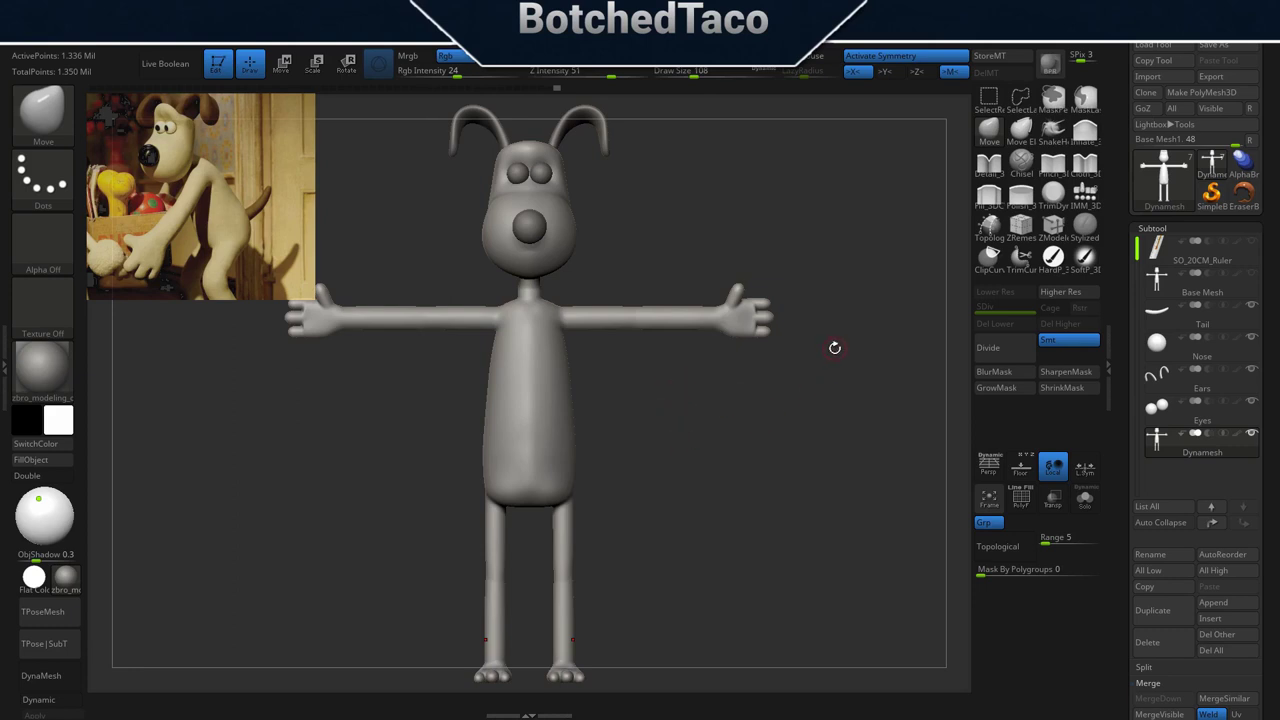
left_click_drag(774, 414, 689, 441)
mouse_move(798, 475)
left_mouse_down()
mouse_move(756, 507)
mouse_move(780, 469)
left_mouse_up()
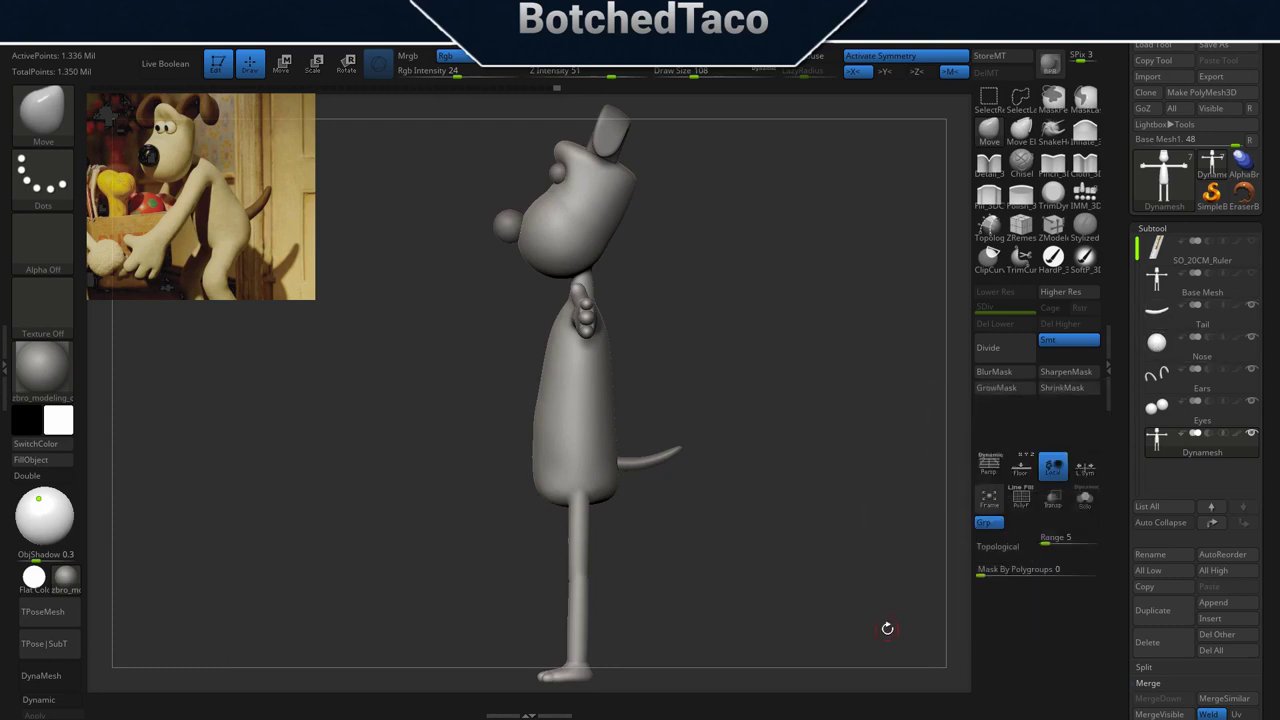
left_click(1190, 312)
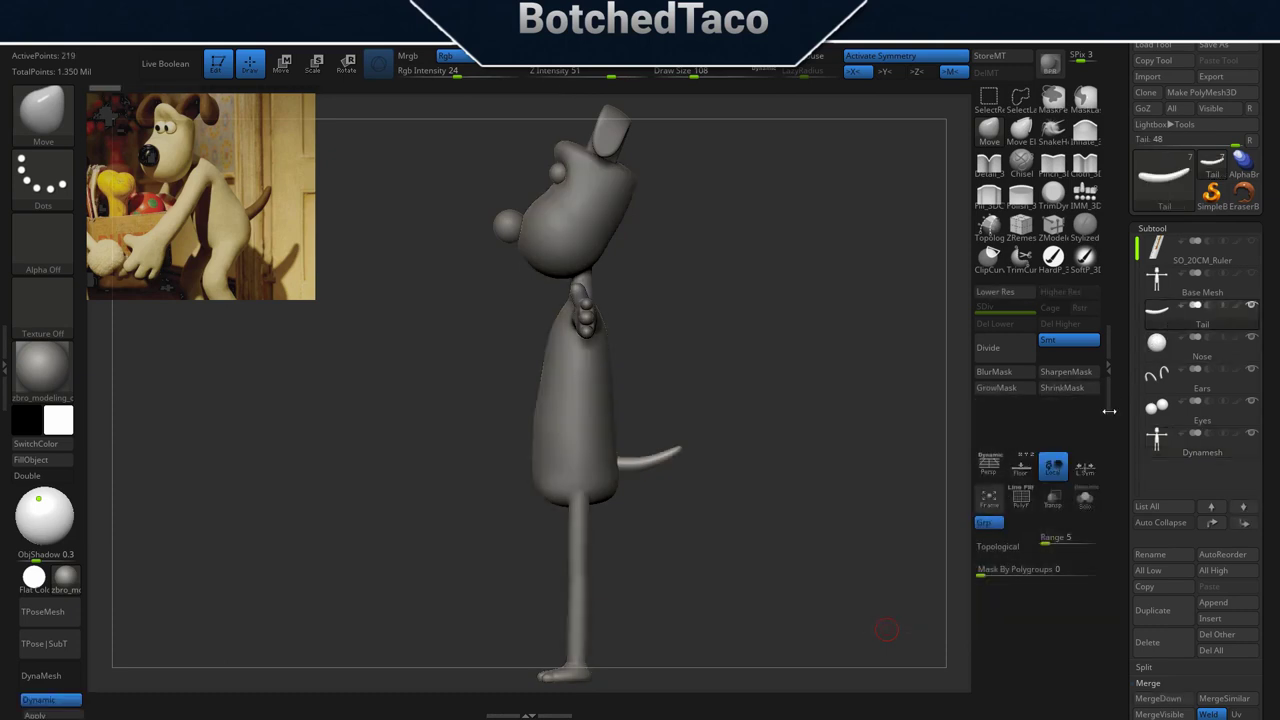
left_click(1146, 552)
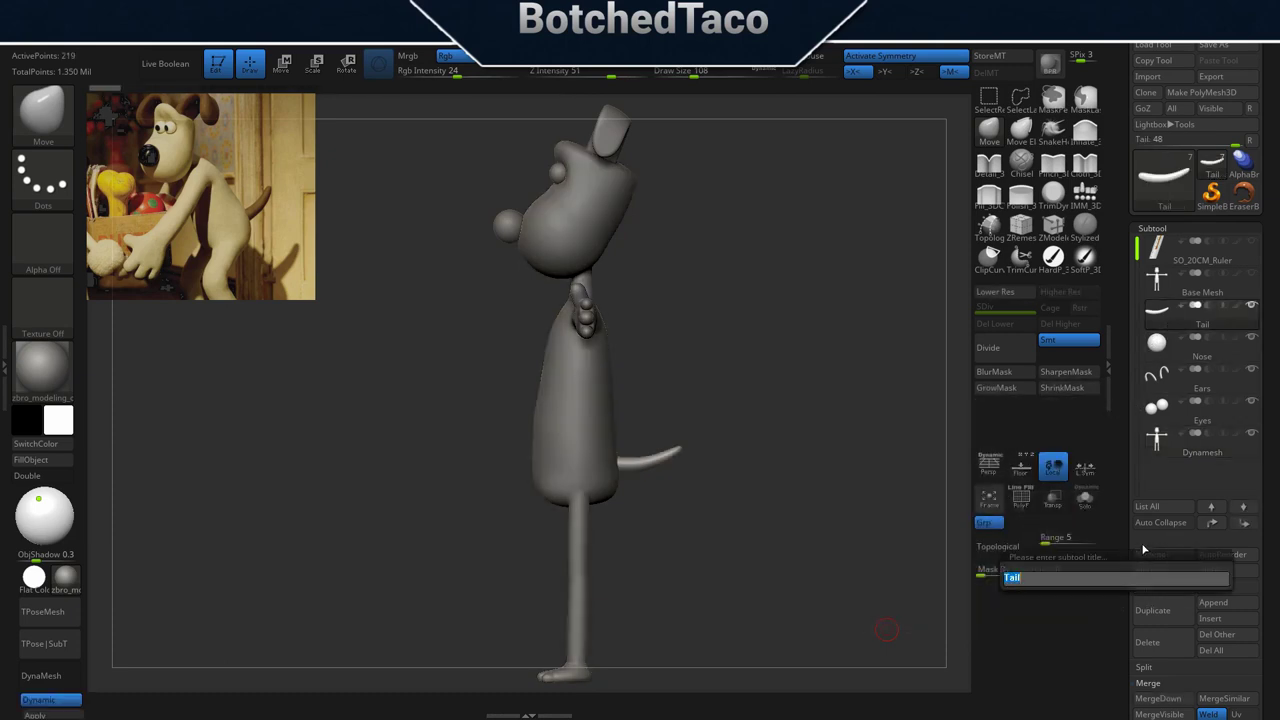
type("Base")
key("Return")
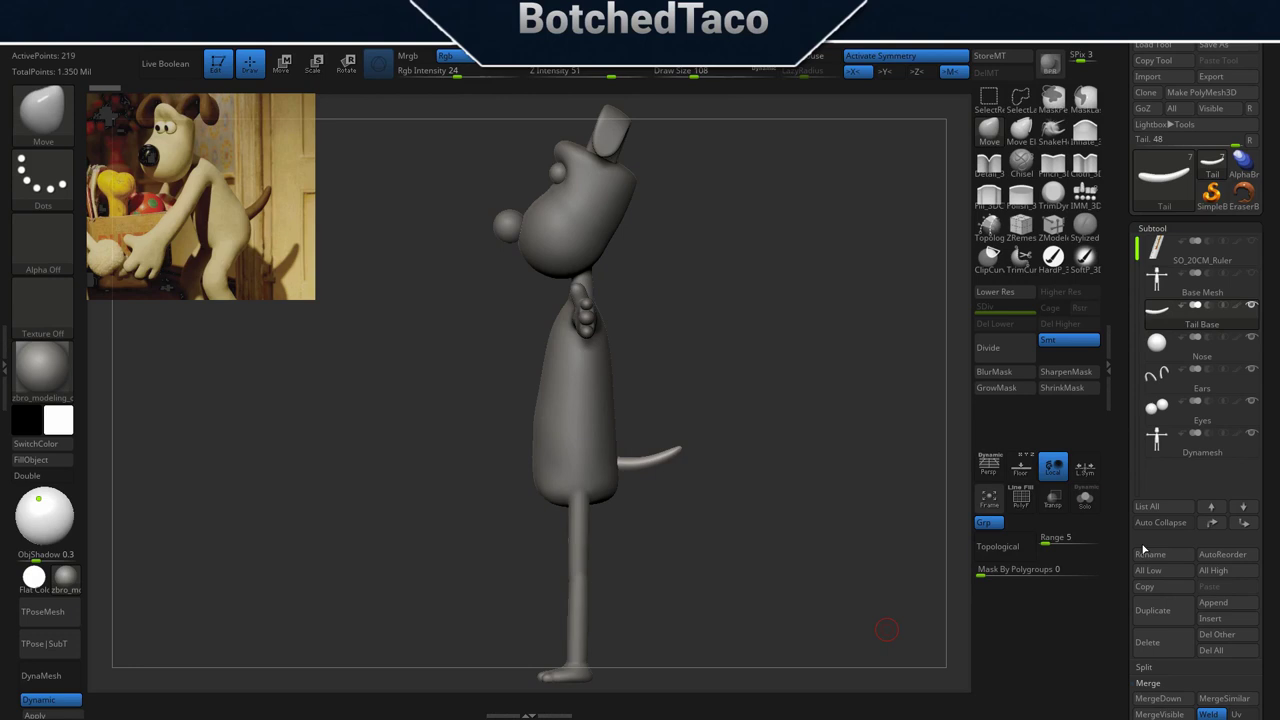
Duplicate the Tail Base subtool and move the copy down to just below the Dynamesh subtool.
left_click(1160, 612)
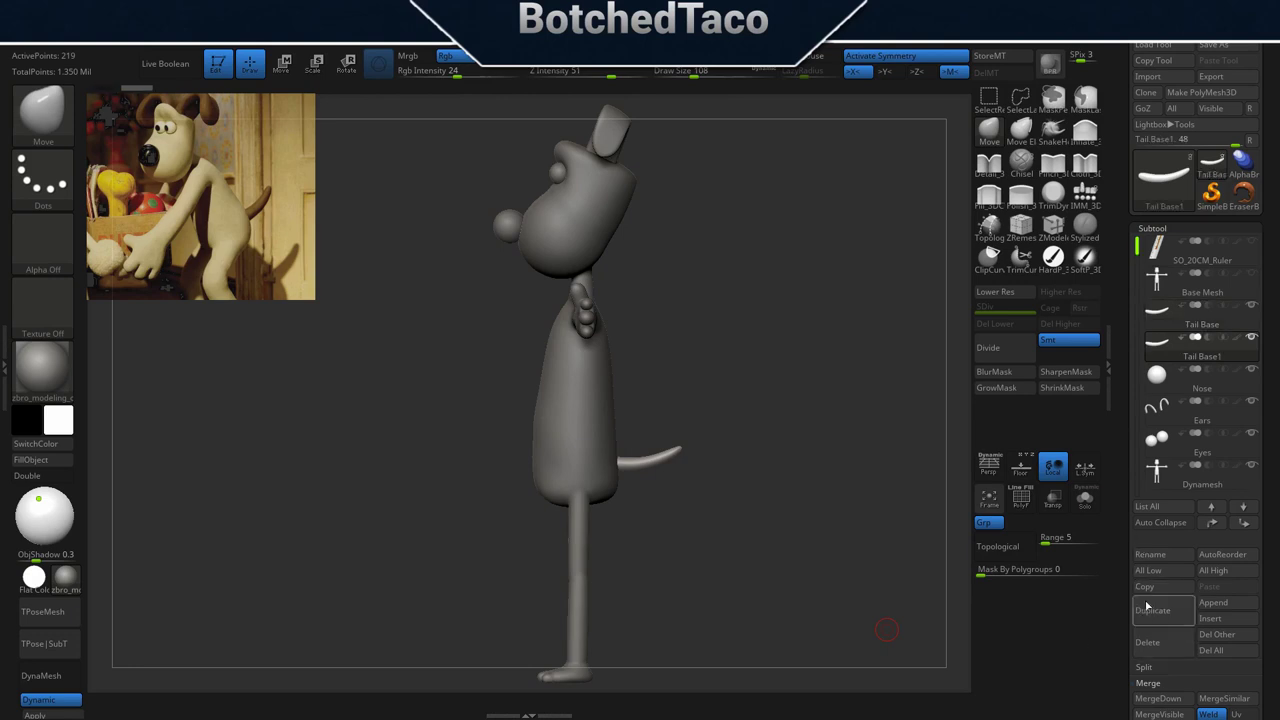
left_click(1243, 524)
left_click(1242, 527)
left_click(1242, 527)
left_click(1242, 527)
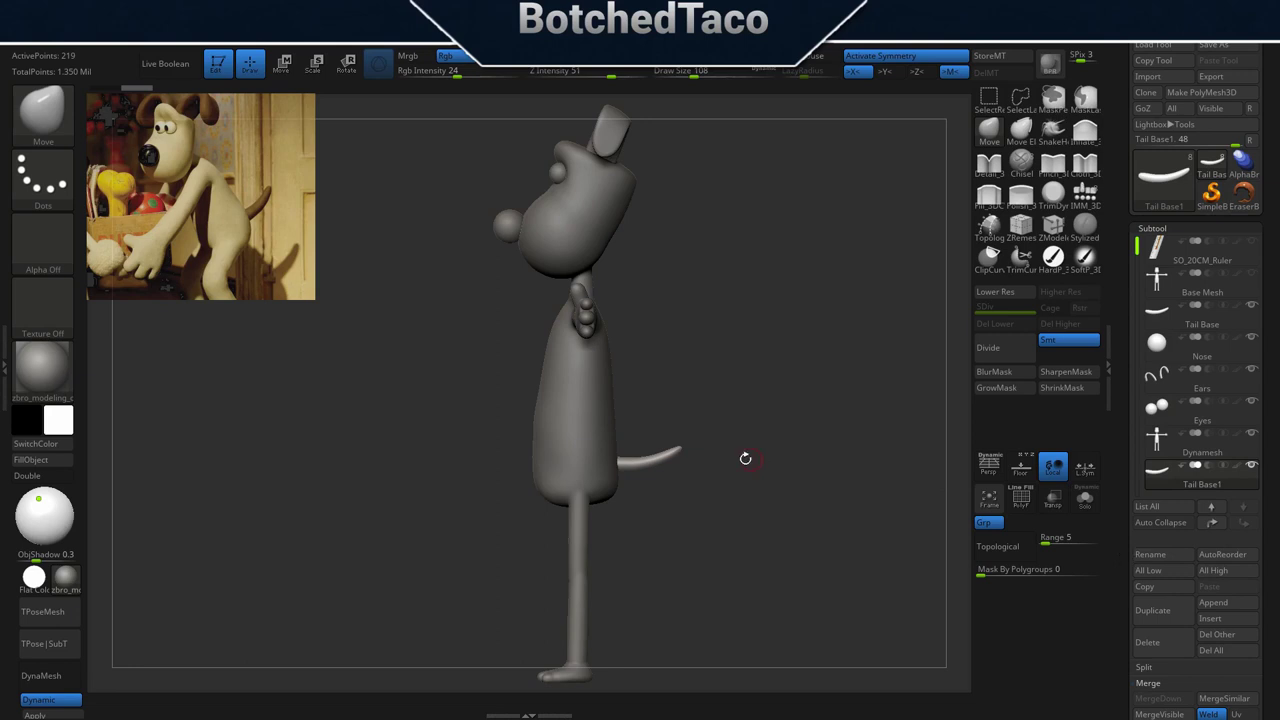
Apply the tail copy's dynamic subdivision as real geometry and DynaMesh it with DynaMesh Master at a polycount of 1.5 million.
left_click(4, 366)
left_click(55, 201)
left_click(706, 403)
left_click(224, 715)
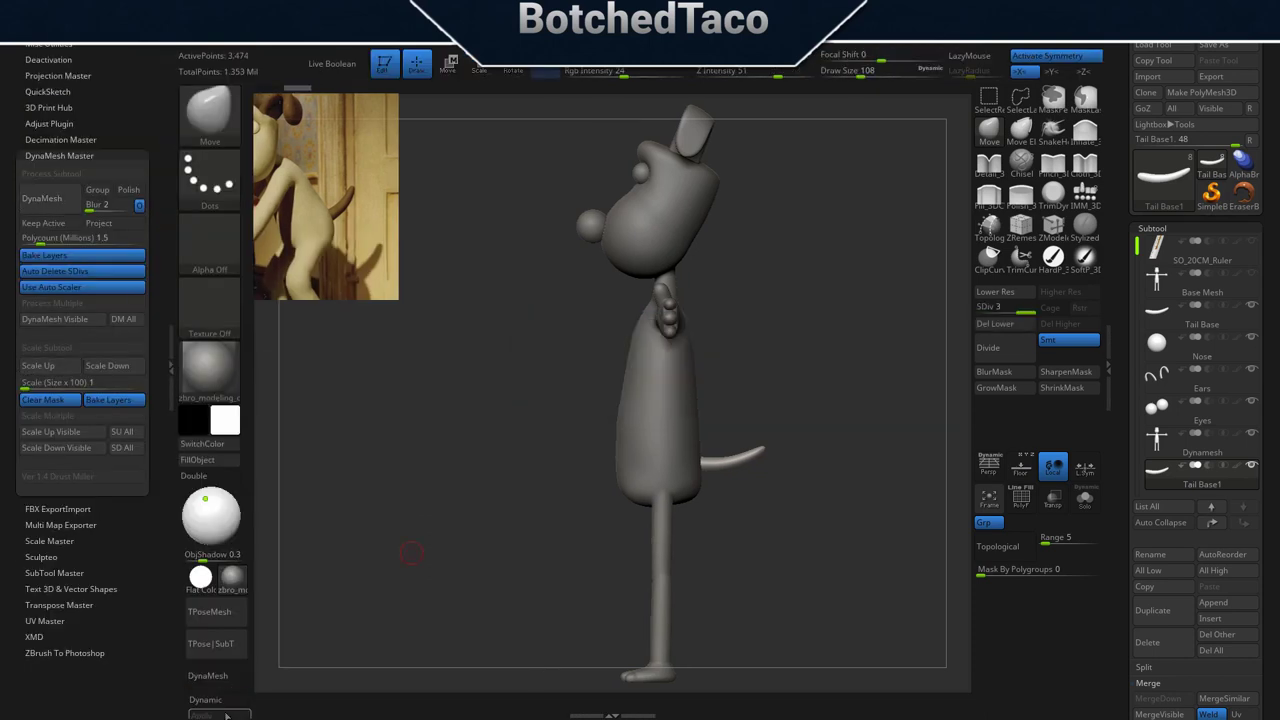
left_click(57, 210)
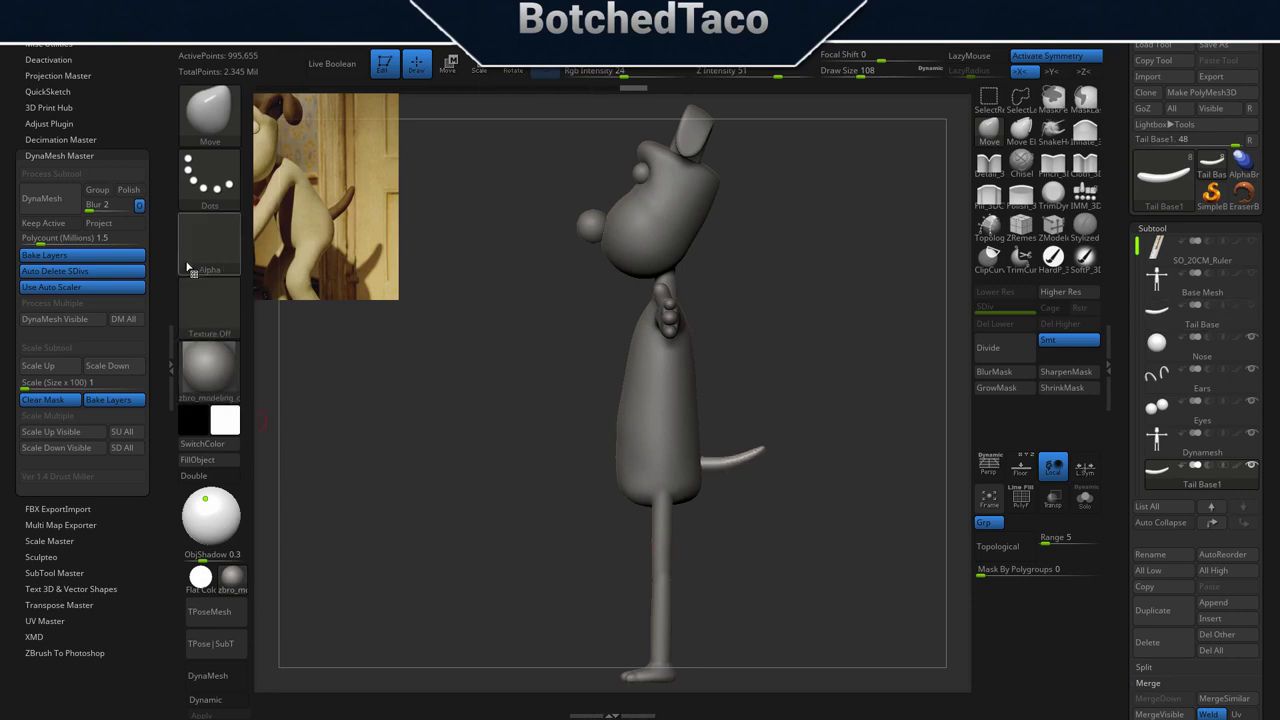
left_click(175, 354)
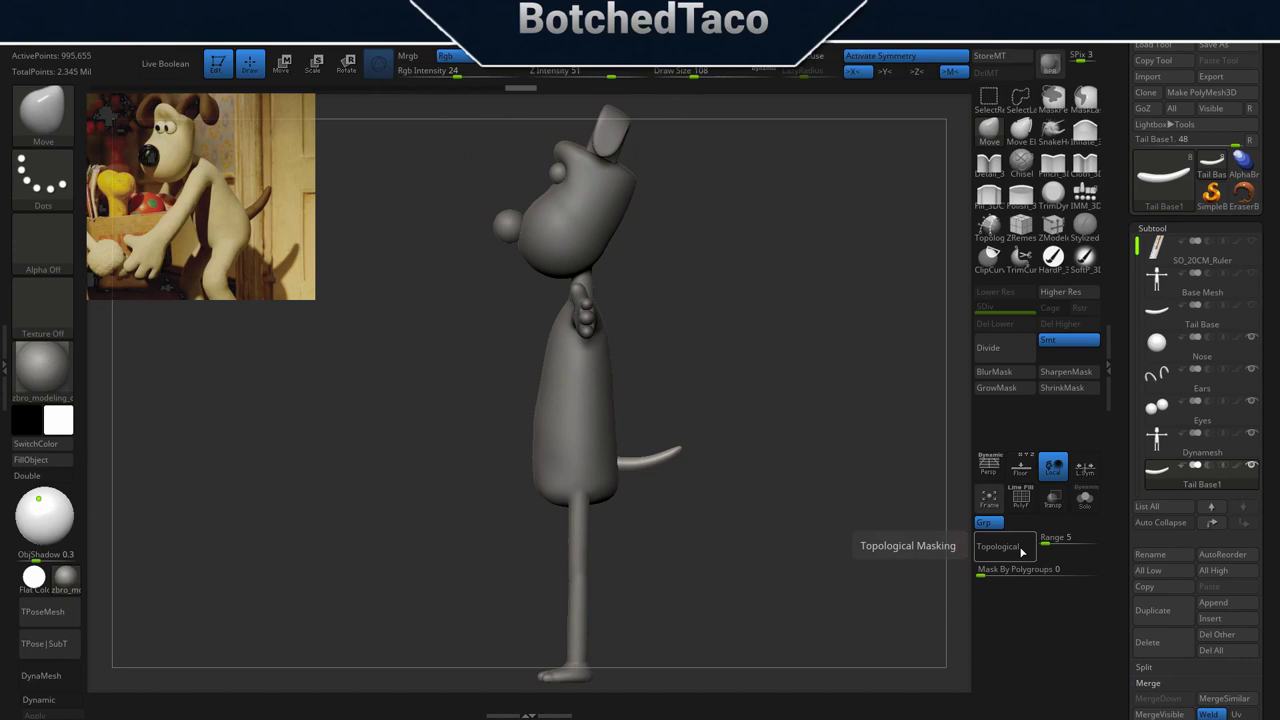
Smooth away the fine faceting along the side of the tail copy, from its base to its tip.
mouse_move(700, 489)
right_mouse_down("alt")
mouse_move(655, 352)
mouse_move(749, 414)
mouse_move(770, 412)
right_mouse_up("alt")
right_click_drag(766, 277, 713, 462, "alt")
right_click_drag(700, 378, 808, 384, "ctrl")
right_click_drag(779, 210, 614, 590, "alt")
right_click_drag(751, 266, 639, 590, "alt")
mouse_move(726, 334)
right_mouse_down()
mouse_move(716, 413)
mouse_move(686, 480)
right_mouse_up()
right_click_drag(672, 381, 716, 382, "ctrl")
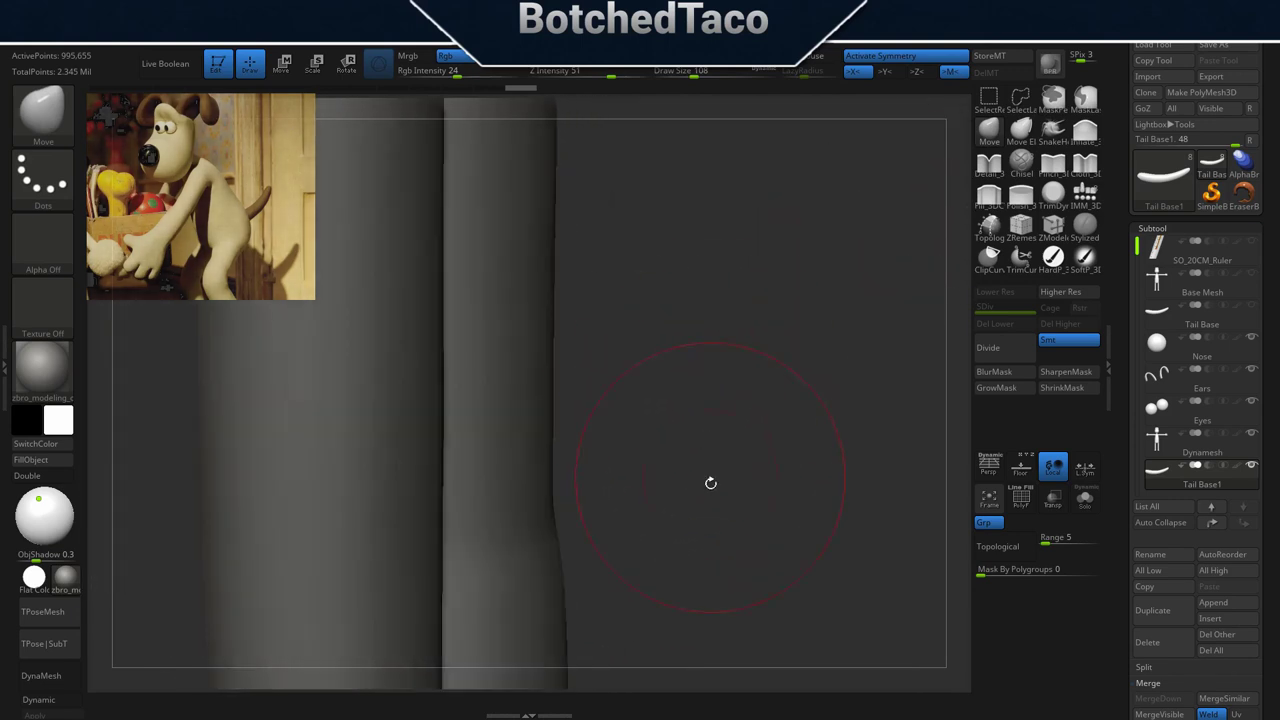
key("f")
key("shift")
left_click_drag(521, 446, 446, 440, "shift")
left_click_drag(441, 438, 362, 453, "shift")
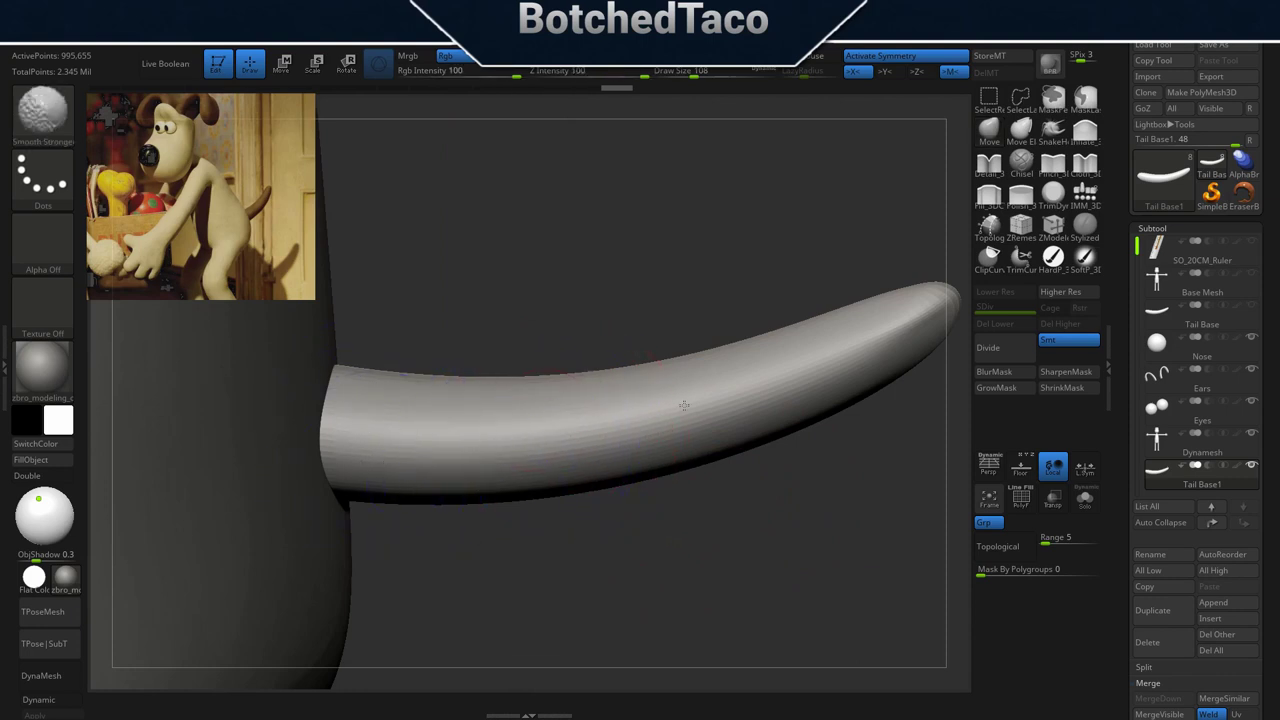
left_click_drag(622, 452, 745, 402, "shift")
left_click_drag(869, 355, 740, 378, "shift")
mouse_move(611, 391)
left_mouse_down("shift")
mouse_move(466, 424)
mouse_move(425, 420)
mouse_move(409, 499)
left_mouse_up("shift")
left_click_drag(841, 362, 775, 384, "shift")
Smooth the remaining unevenness around the tail from other angles, including the tip and the end joining the body.
right_click_drag(710, 410, 721, 503)
left_click_drag(567, 429, 364, 361, "shift")
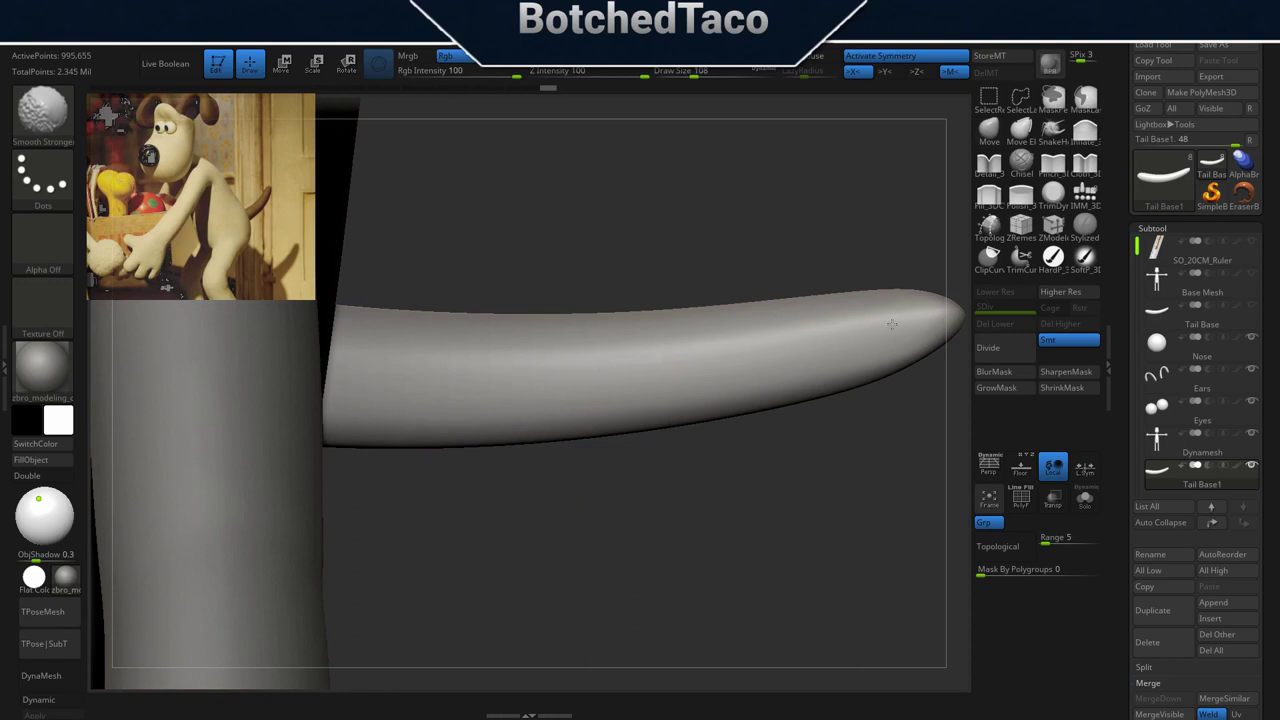
left_click_drag(892, 324, 880, 330, "shift")
right_click_drag(735, 376, 704, 285)
left_click_drag(480, 445, 374, 504, "shift")
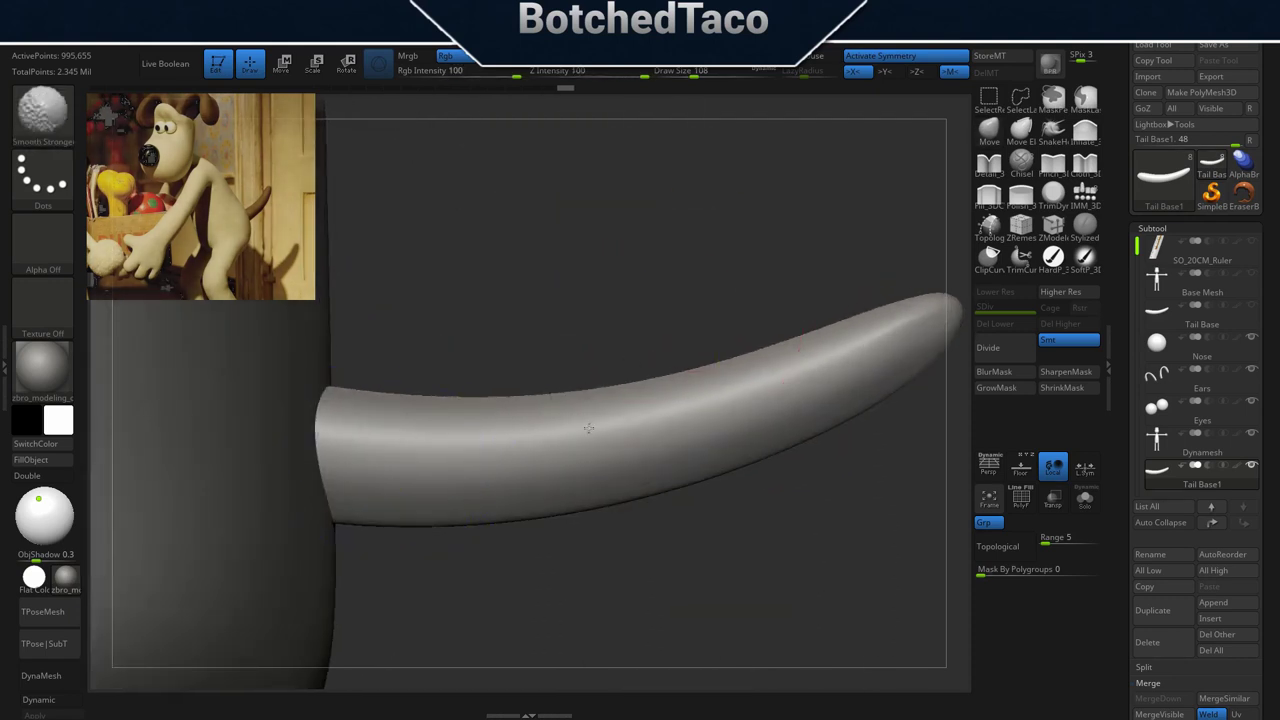
mouse_move(822, 443)
right_mouse_down()
mouse_move(769, 535)
mouse_move(742, 536)
right_mouse_up()
mouse_move(490, 471)
left_mouse_down("shift")
mouse_move(454, 478)
mouse_move(444, 464)
mouse_move(451, 480)
left_mouse_up("shift")
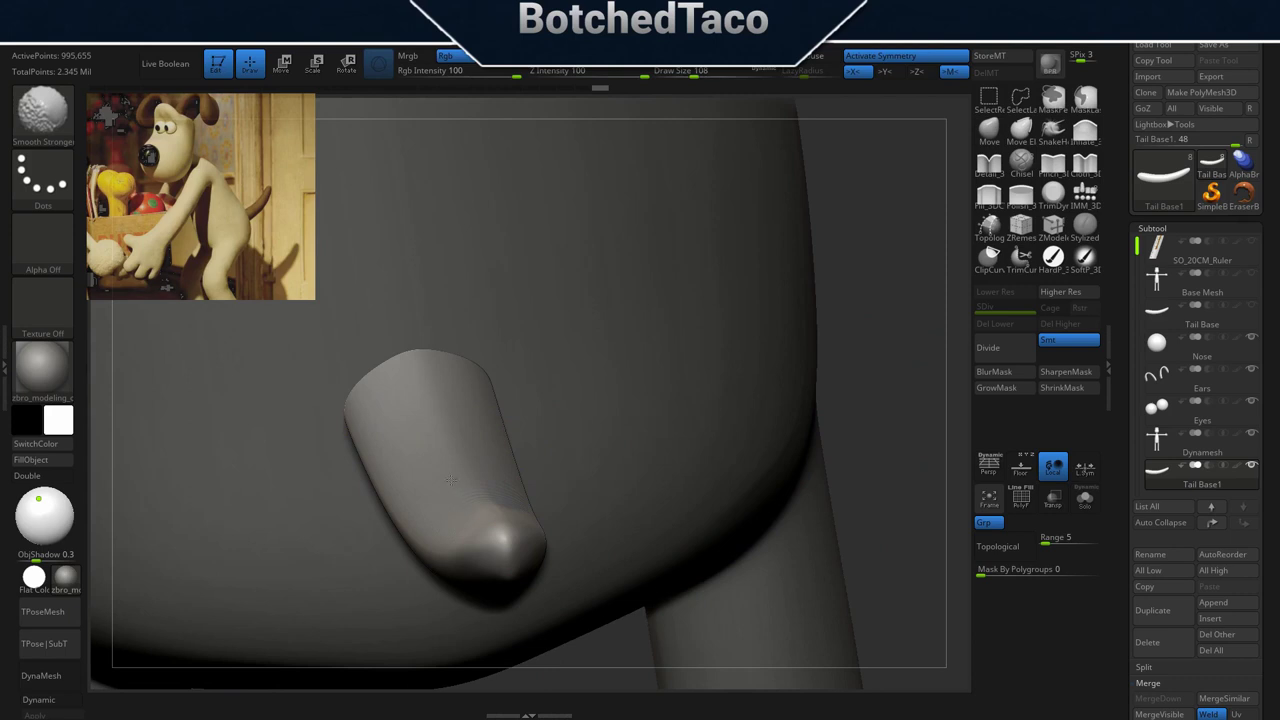
left_click_drag(414, 392, 430, 400, "shift")
mouse_move(564, 426)
right_mouse_down()
mouse_move(677, 409)
mouse_move(691, 384)
right_mouse_up()
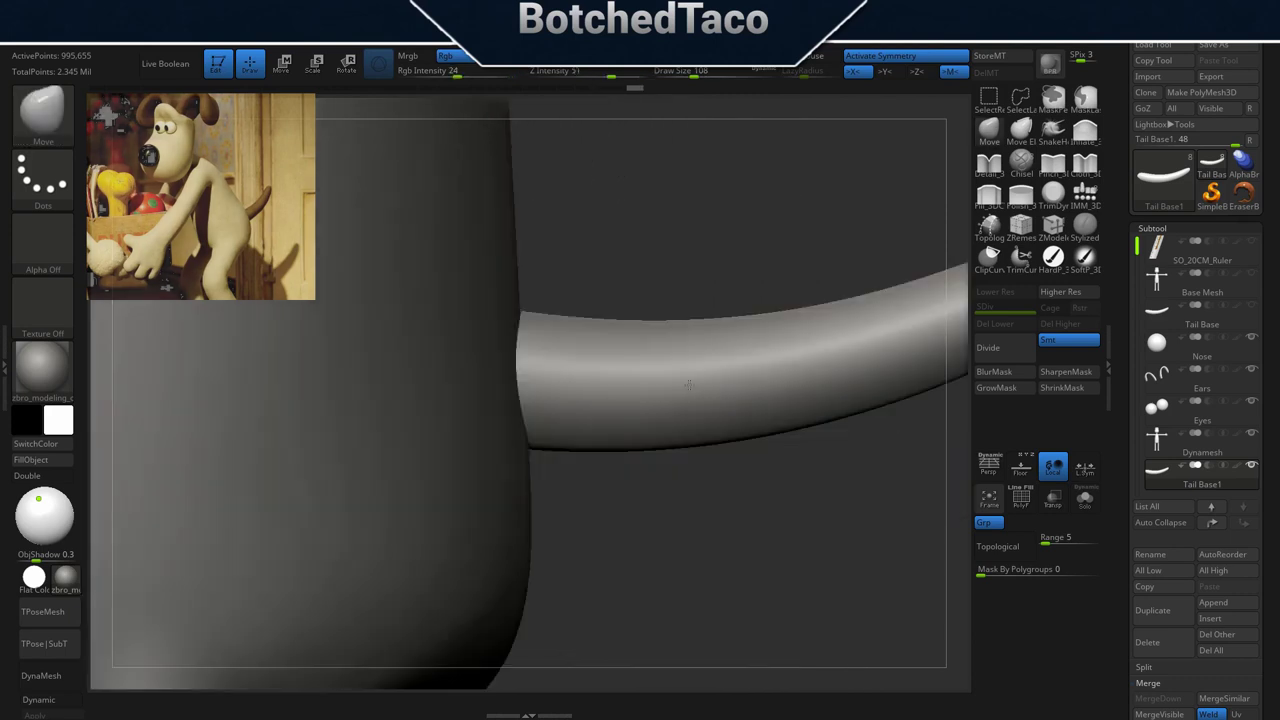
Hide the original nose, duplicate its subtool and move the copy down to just above the Dynamesh subtool.
key("f")
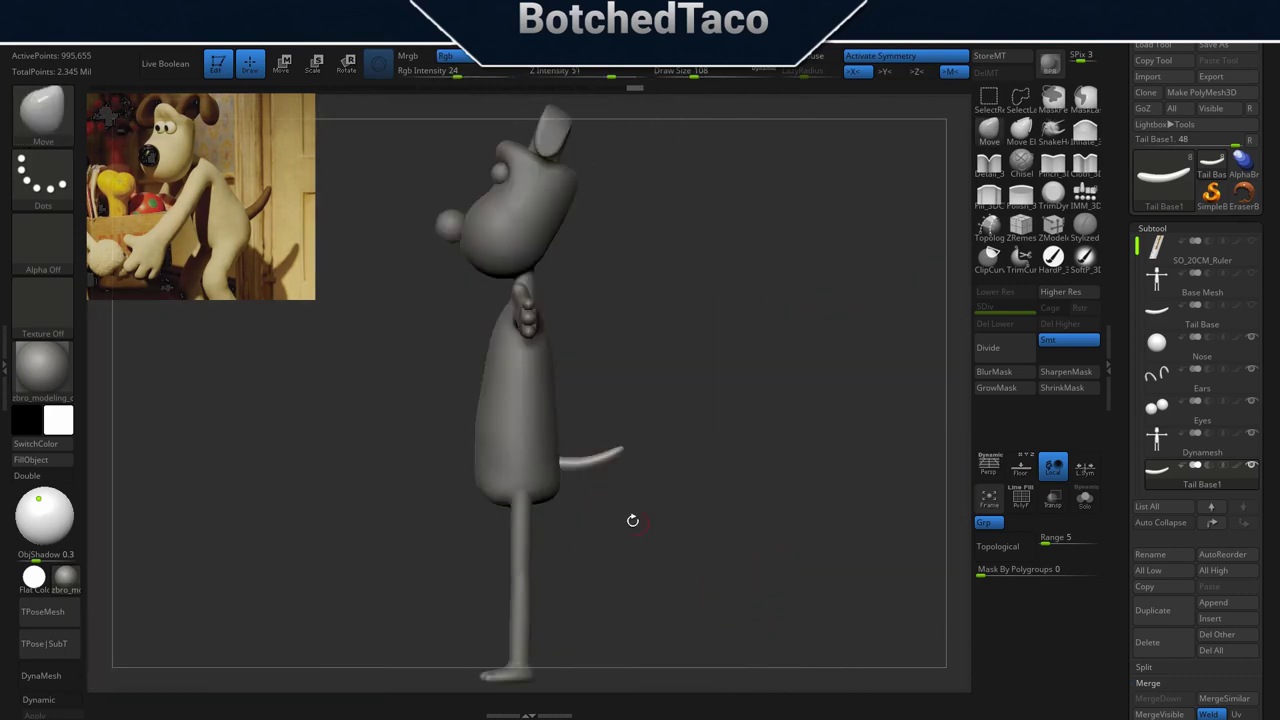
left_click_drag(598, 523, 648, 525)
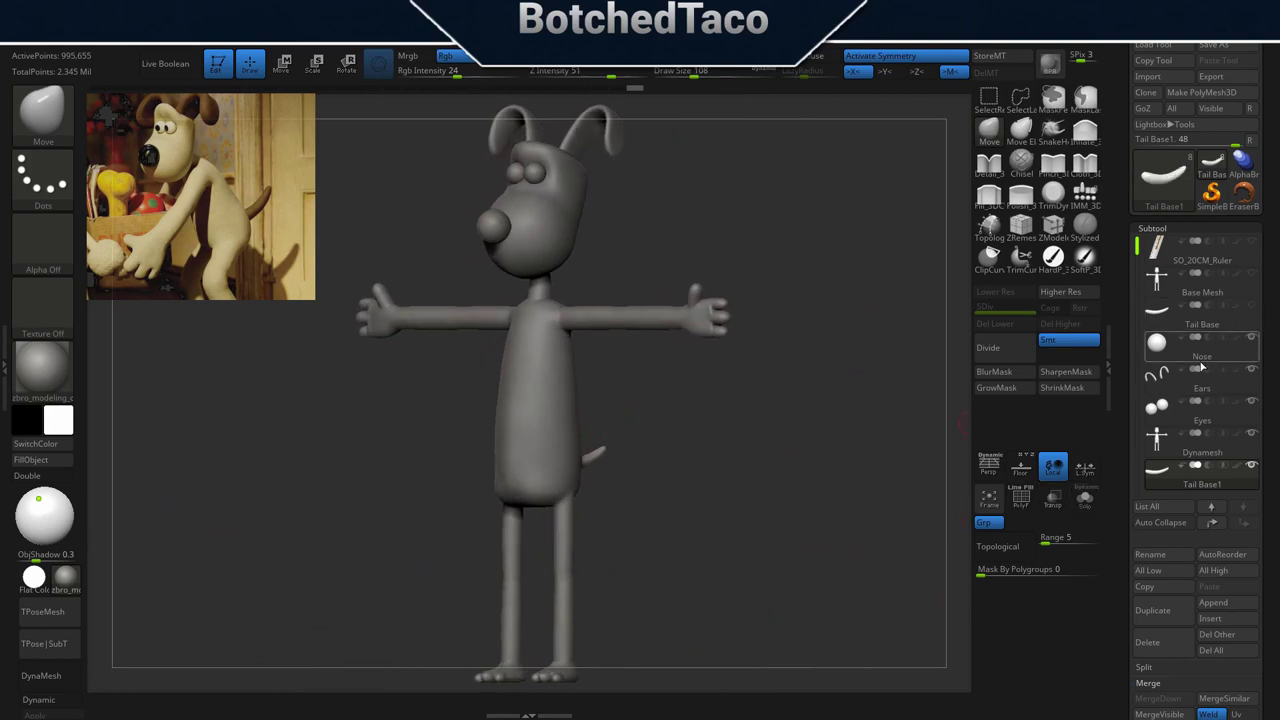
left_click(1251, 338)
left_click(1181, 354)
left_click(1150, 610)
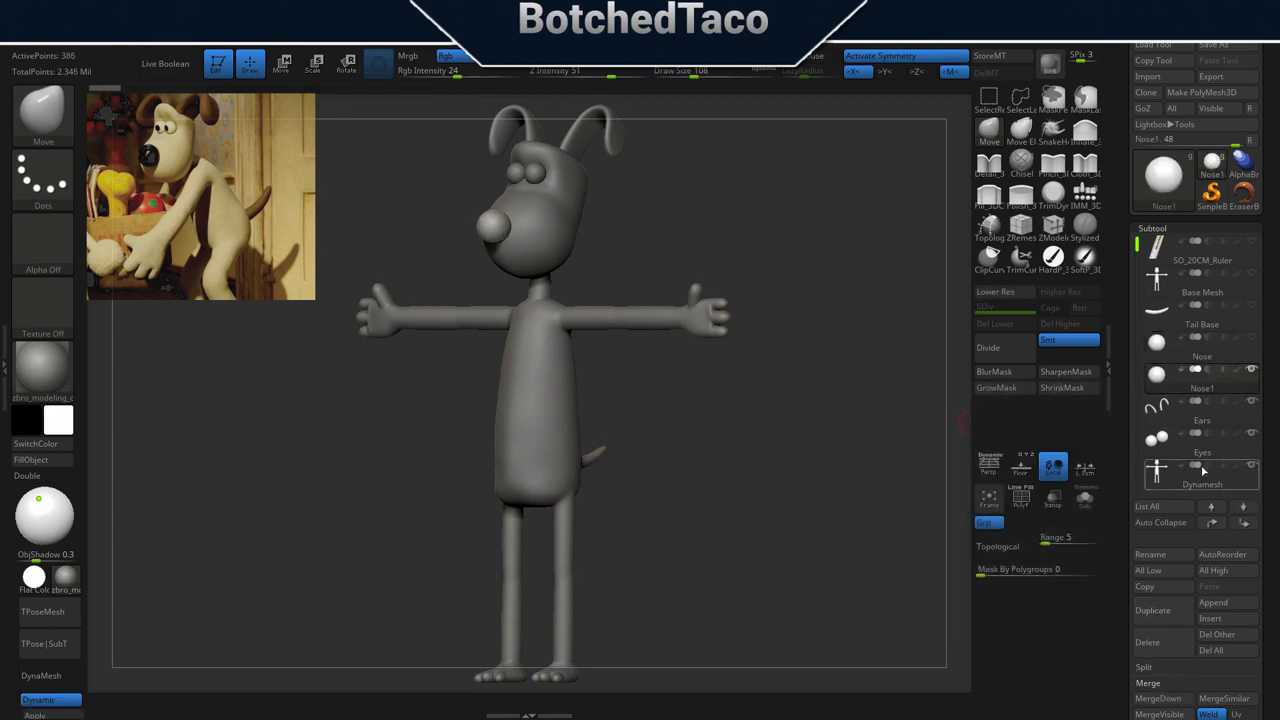
left_click(1244, 524)
left_click(1244, 524)
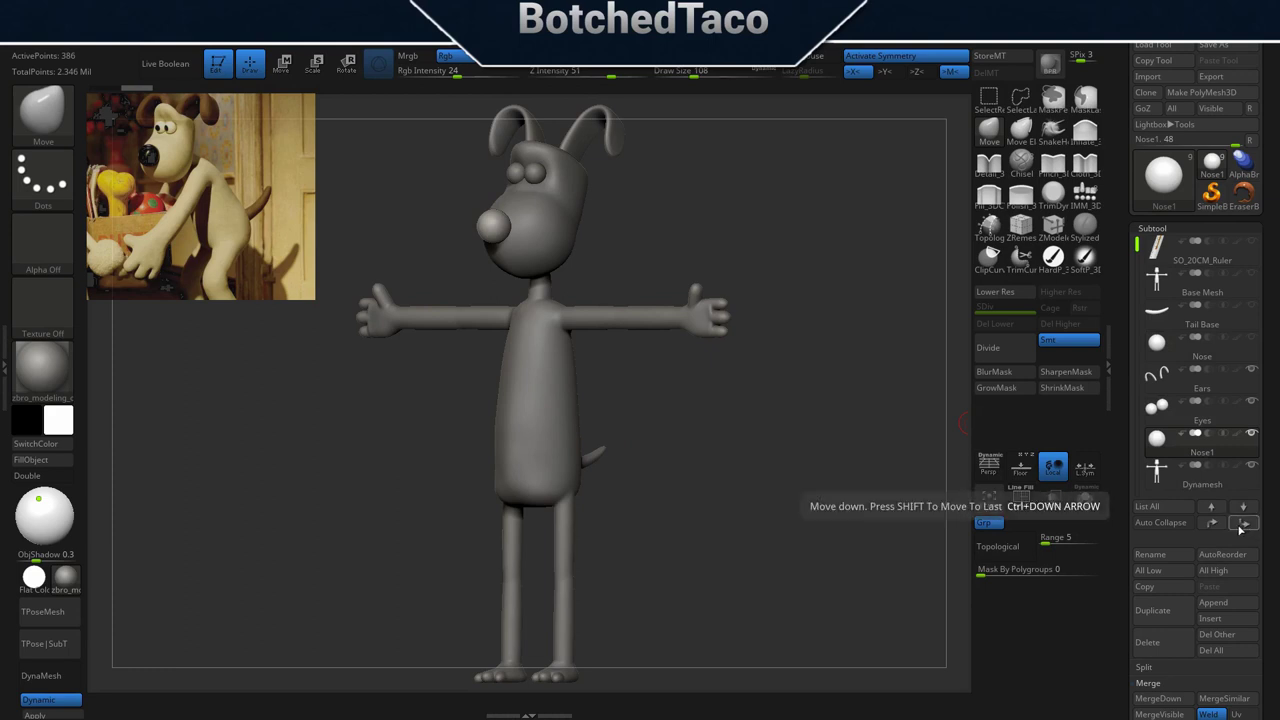
Rename the original nose subtool as Base Nose.
left_click(1200, 342)
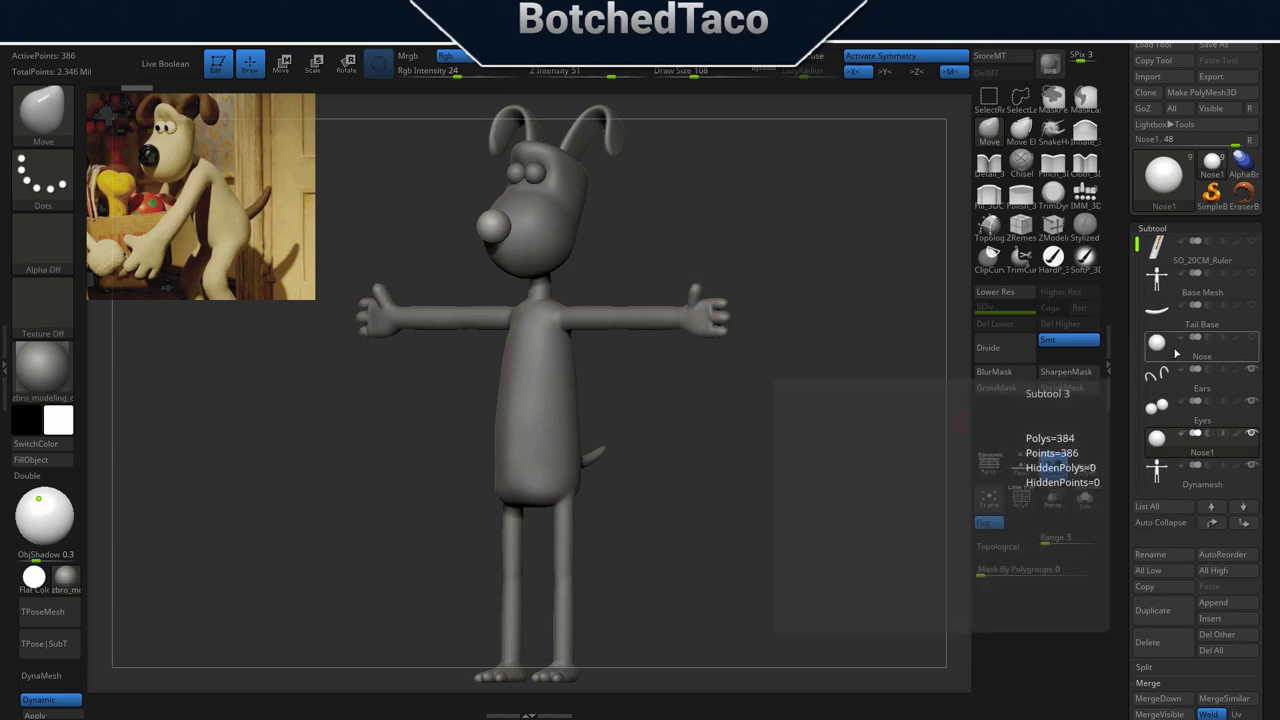
left_click(1155, 554)
type("Base Nose")
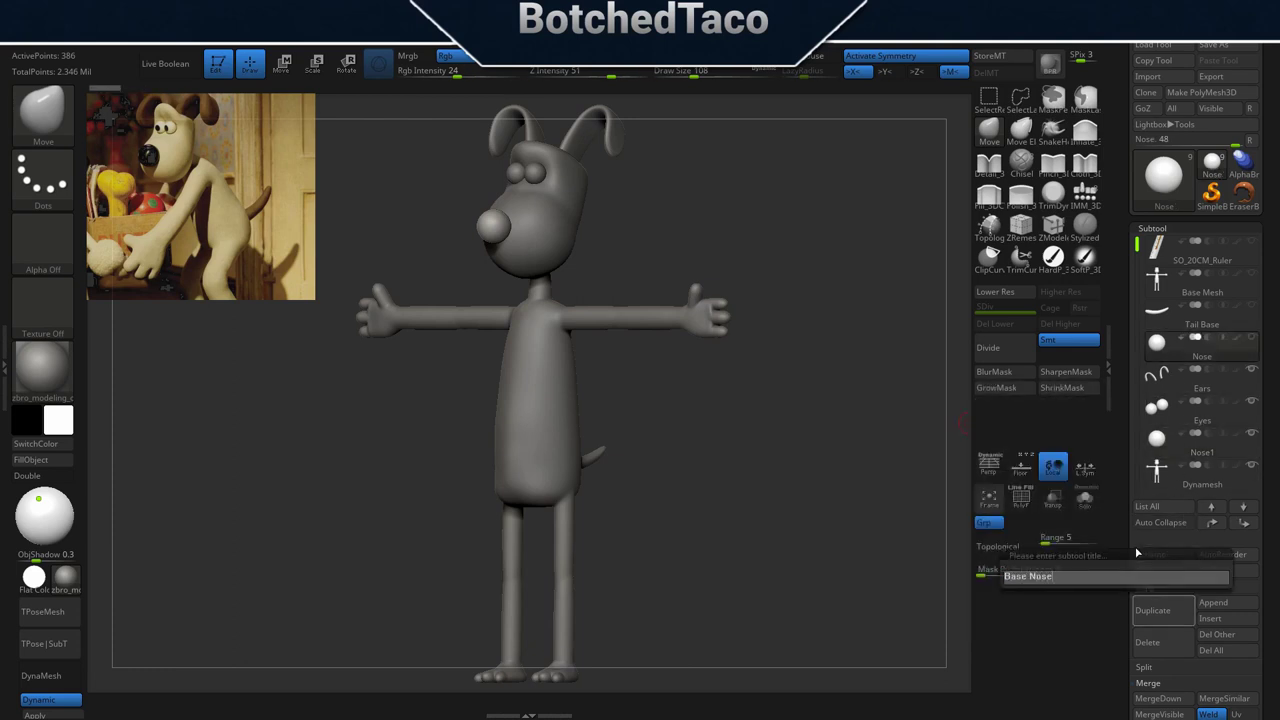
key("Return")
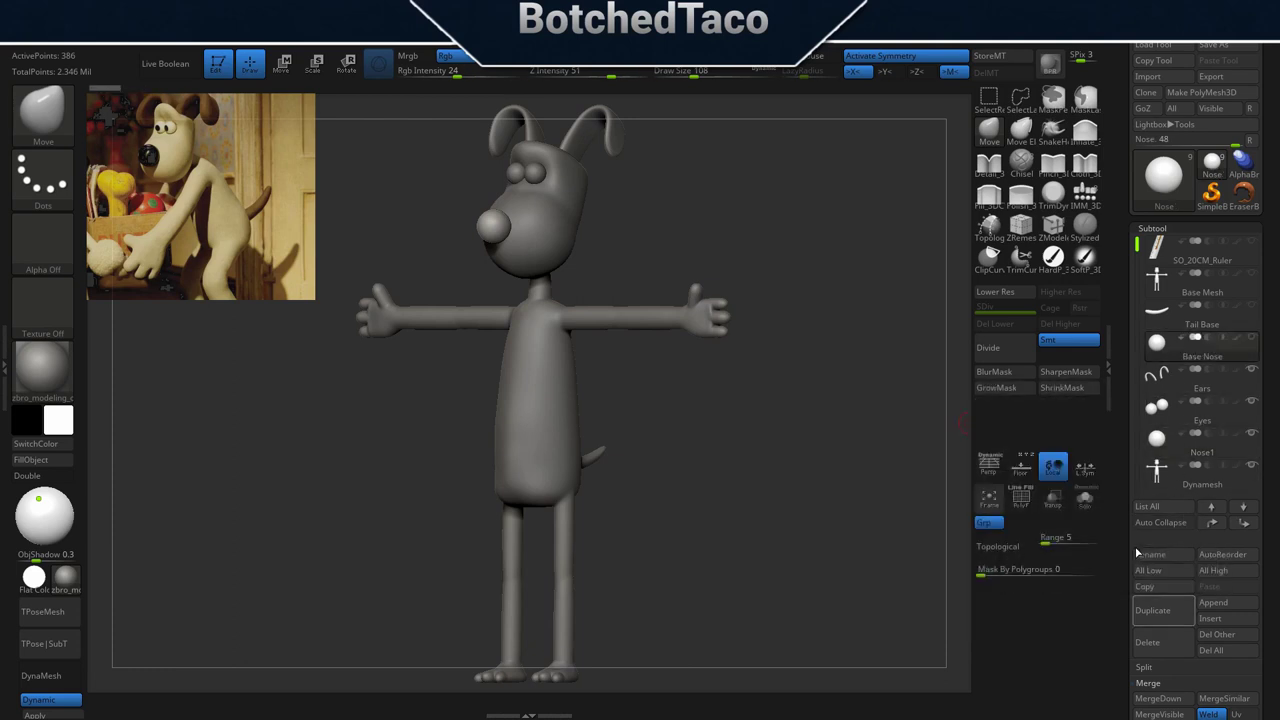
Apply dynamic subdivision to the nose copy twice and DynaMesh it with DynaMesh Master at a polycount of 1.5 million.
left_click(1195, 440)
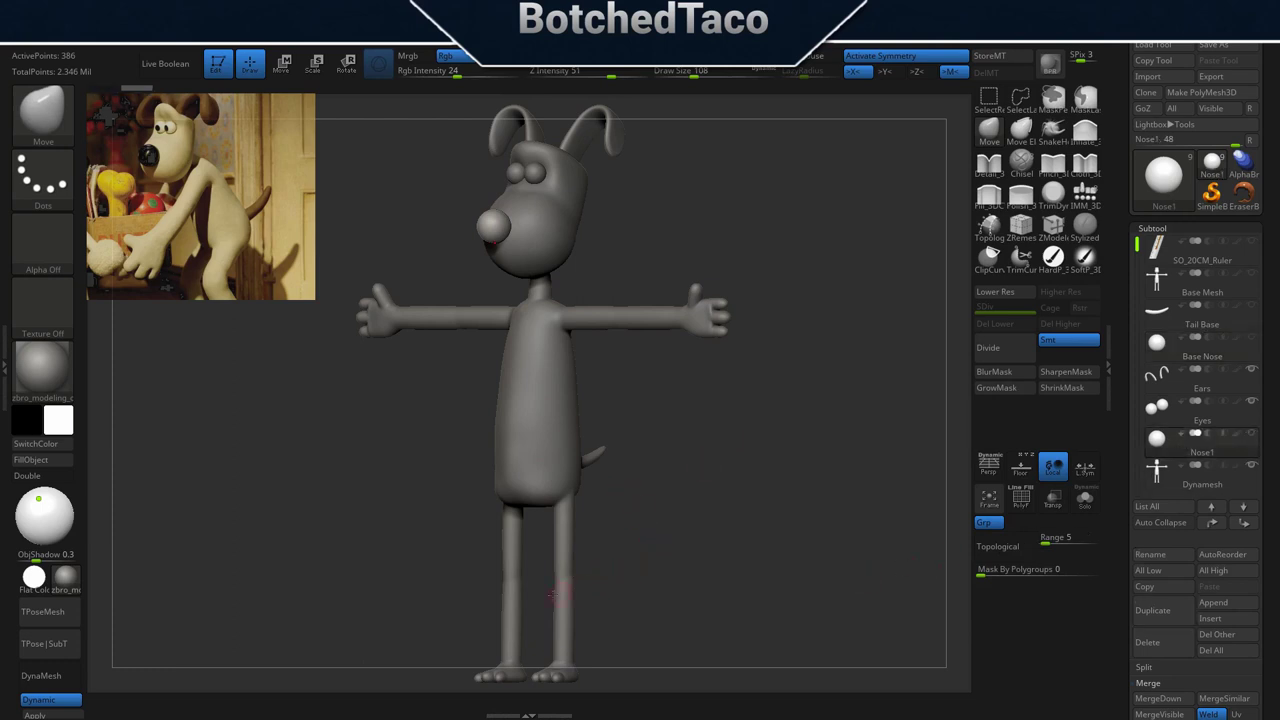
left_click(57, 714)
mouse_move(549, 251)
right_mouse_down("ctrl")
mouse_move(772, 311)
mouse_move(866, 374)
mouse_move(862, 388)
right_mouse_up("ctrl")
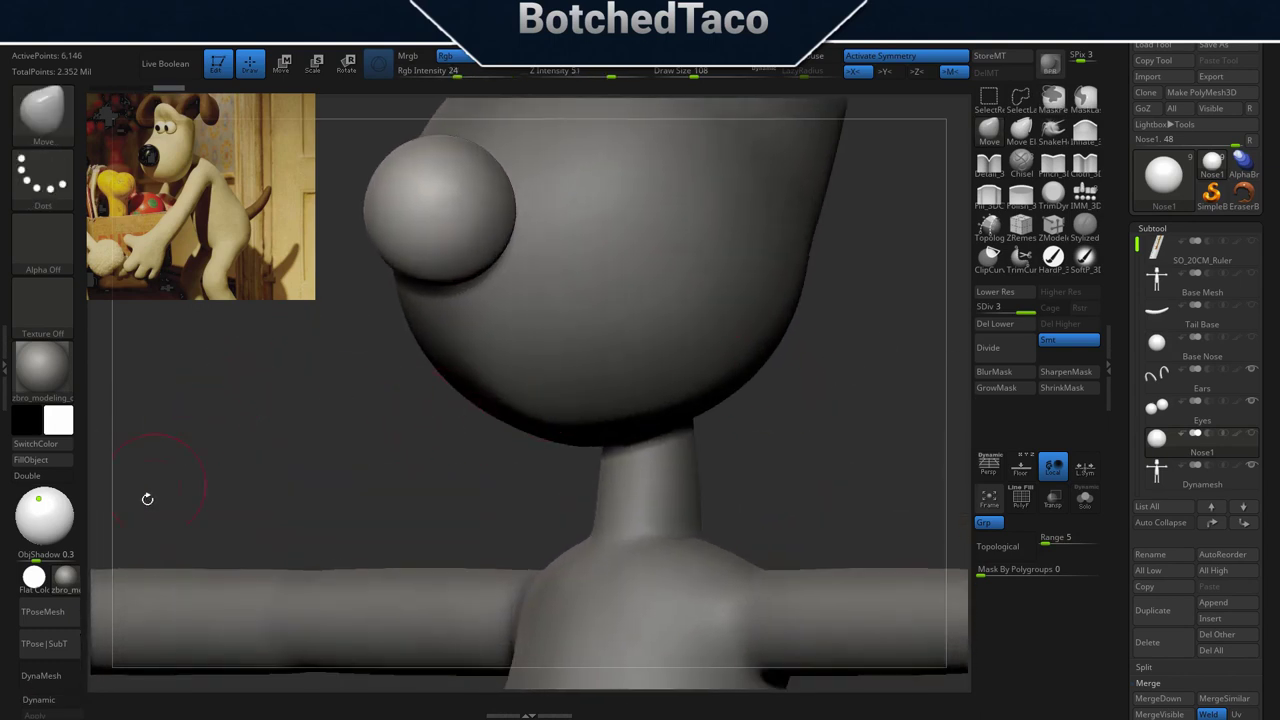
left_click(42, 700)
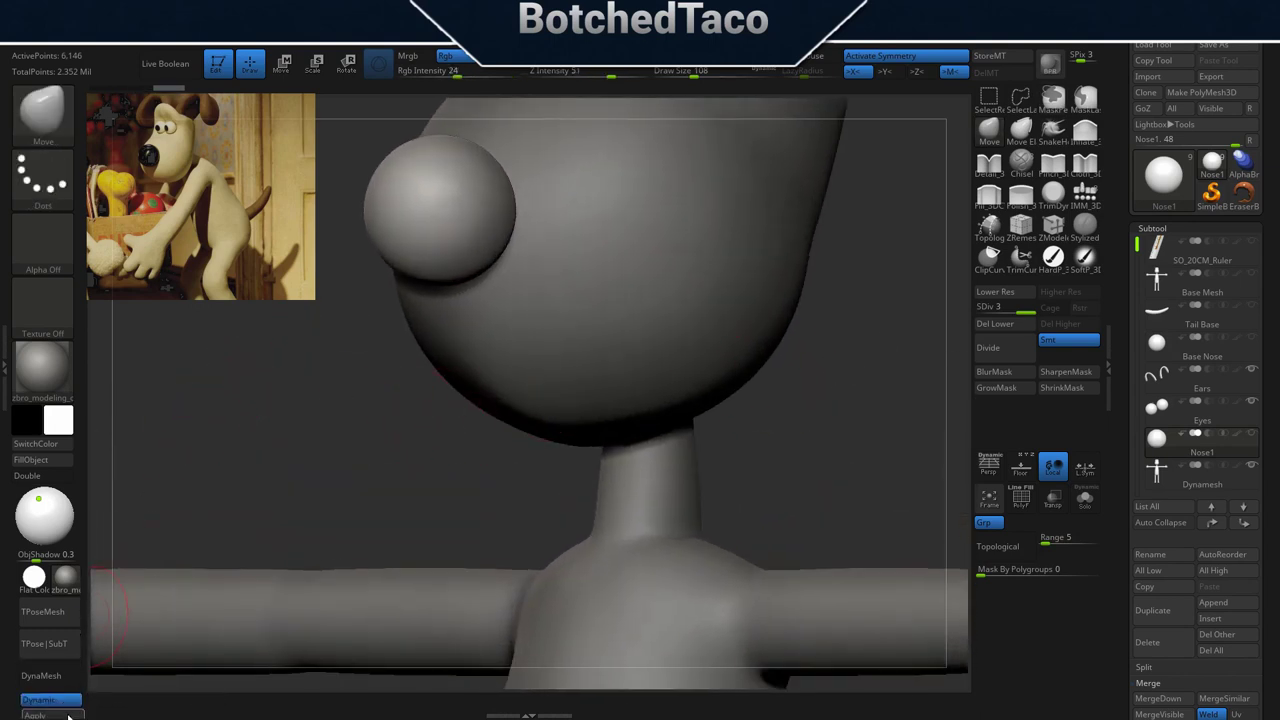
left_click(68, 716)
left_click(5, 344)
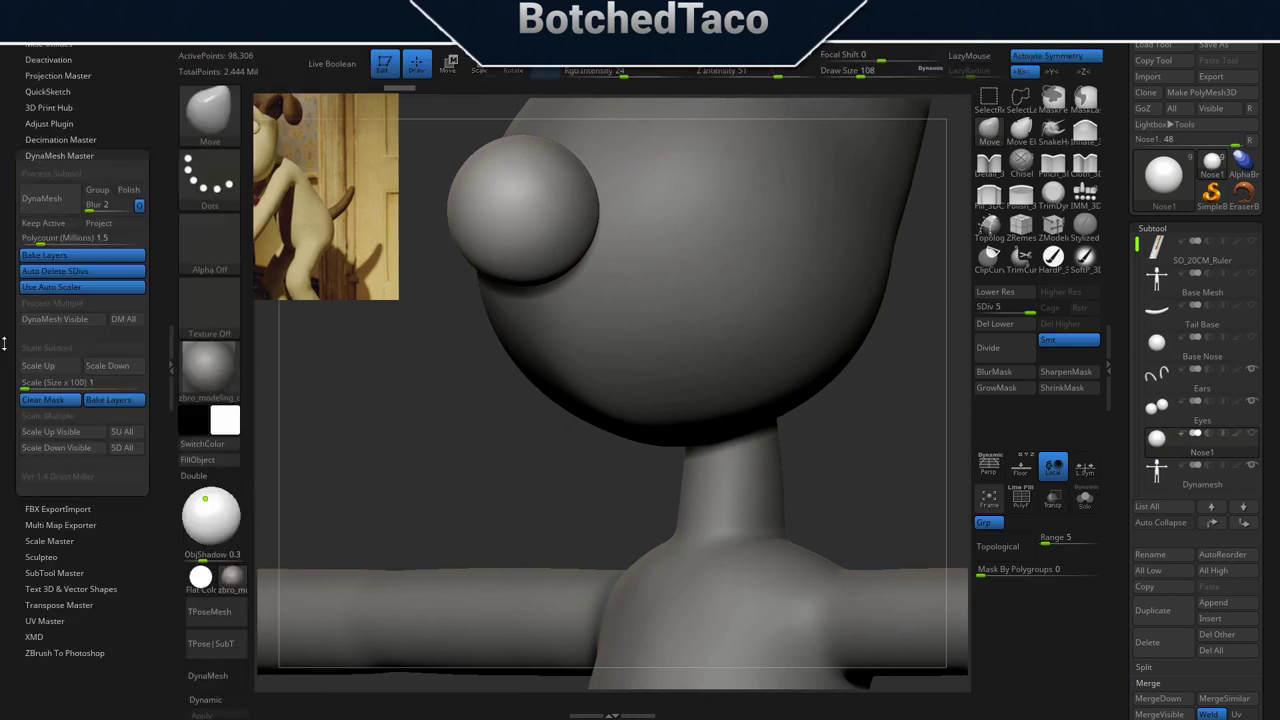
left_click(49, 207)
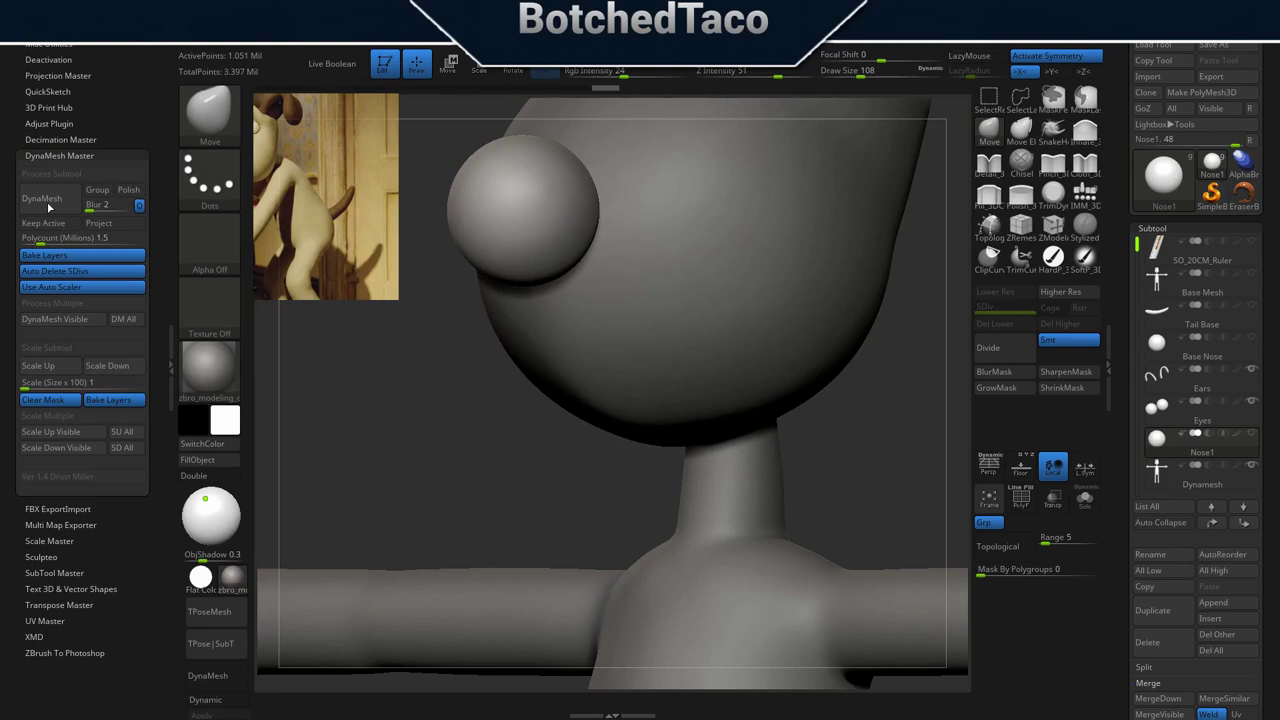
left_click(170, 362)
Rename the Eyes subtool as Base Eyes.
left_click_drag(280, 386, 560, 357)
left_click_drag(812, 344, 743, 389)
key("f")
key("f")
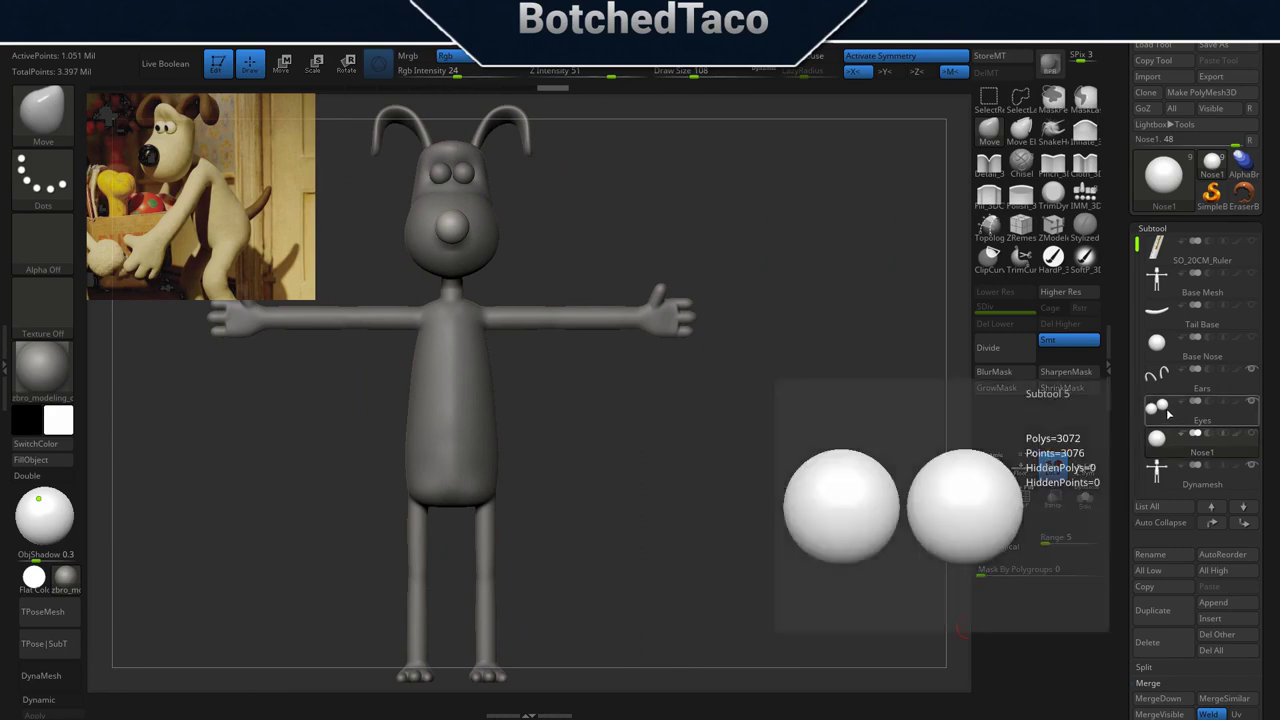
left_click(1167, 413)
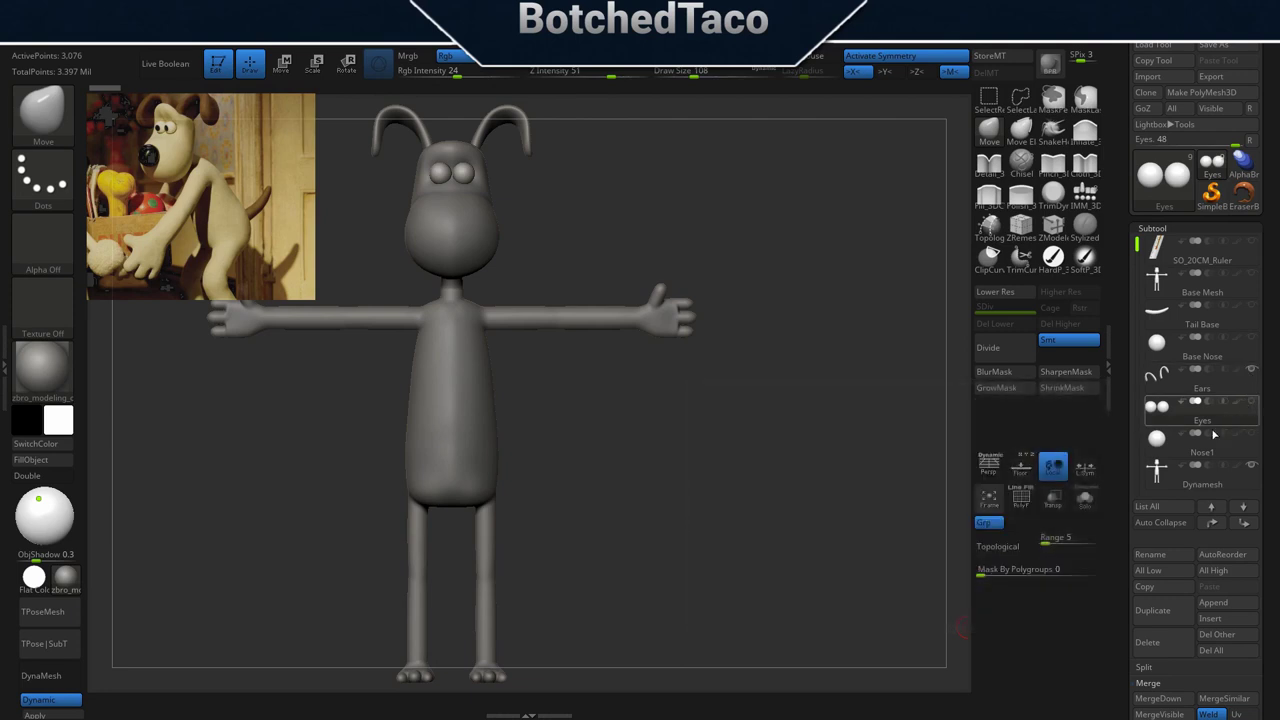
left_click(1150, 553)
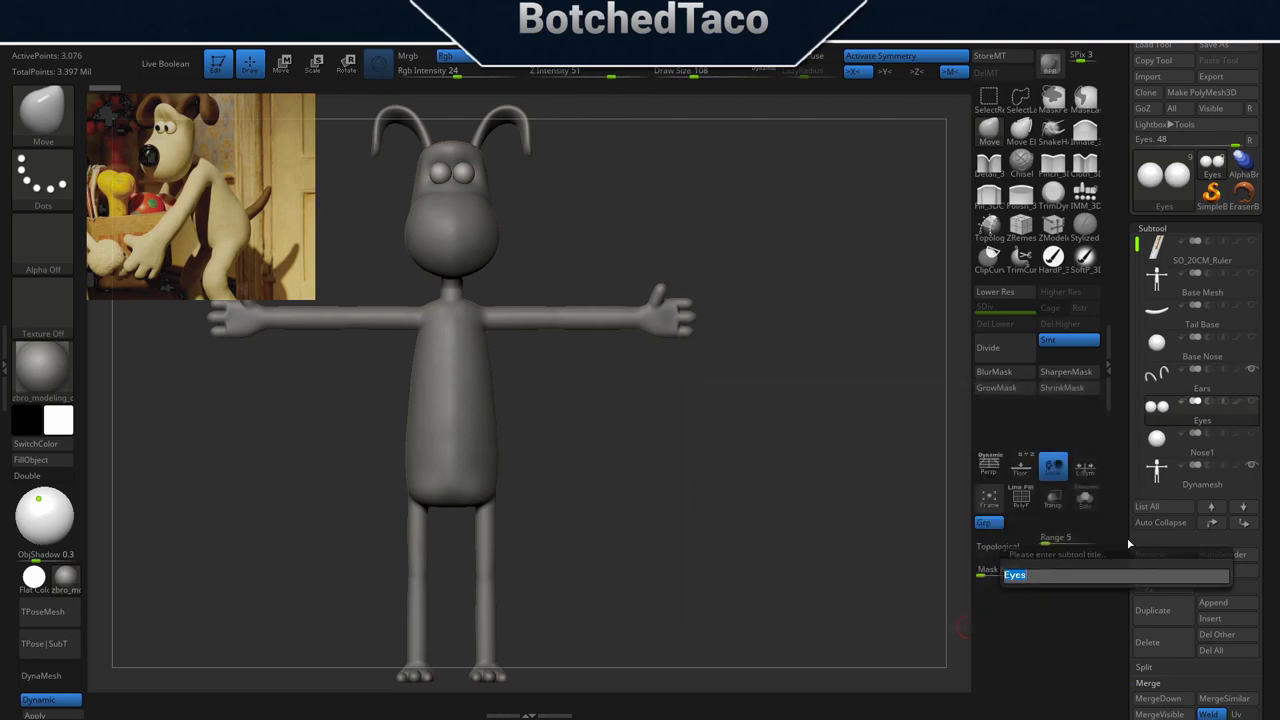
key("Left")
type("Base")
key("Return")
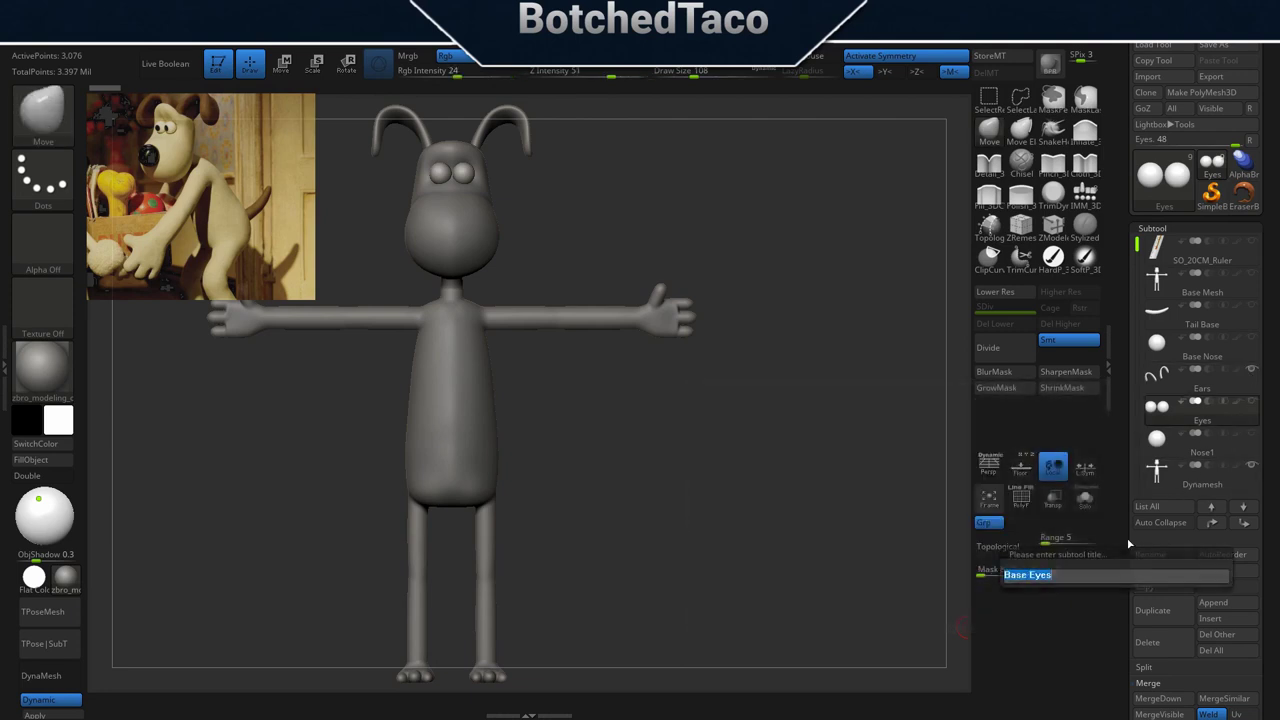
Duplicate the Base Eyes subtool and place the copy between the original and the nose copy.
left_click(1152, 610)
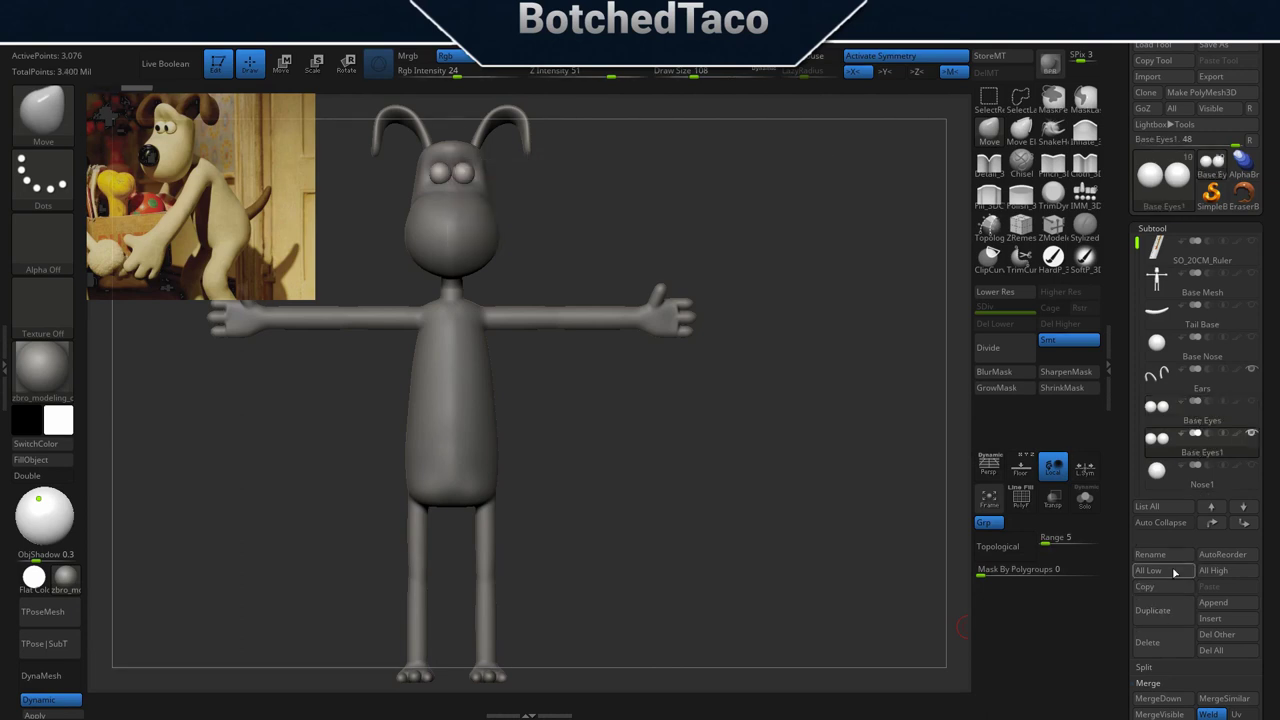
left_click(1239, 527)
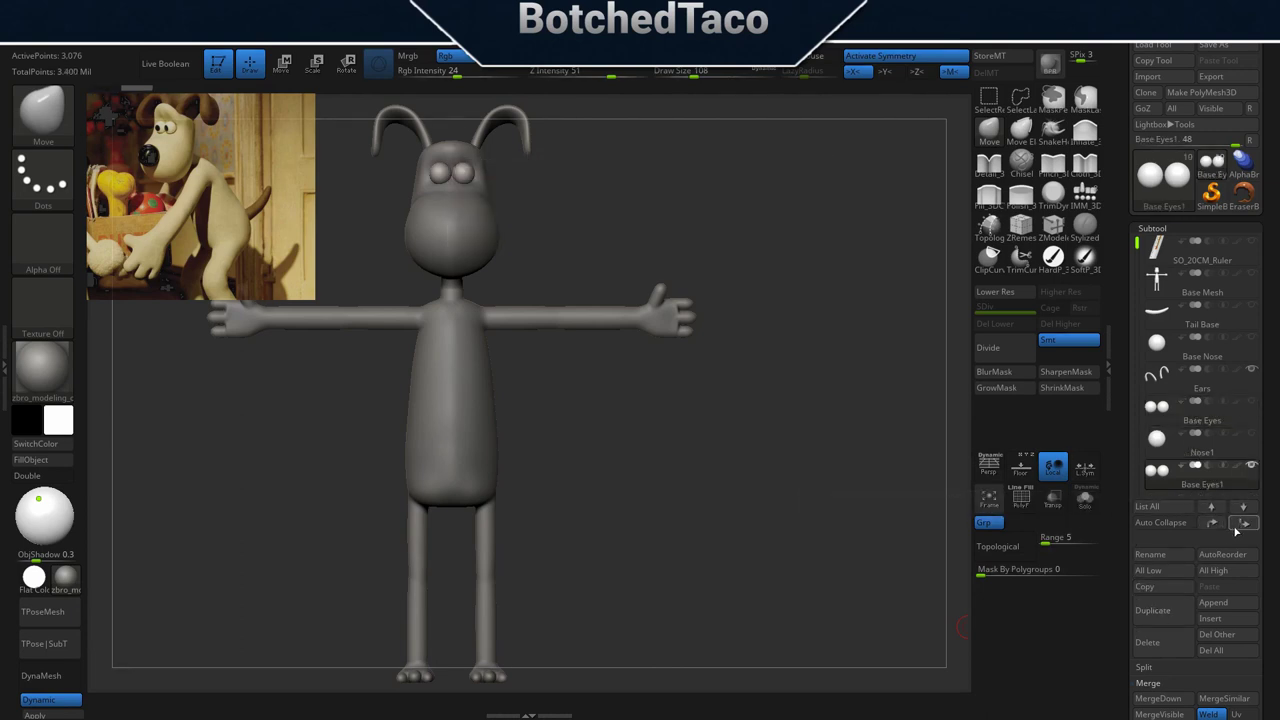
left_click(1211, 507)
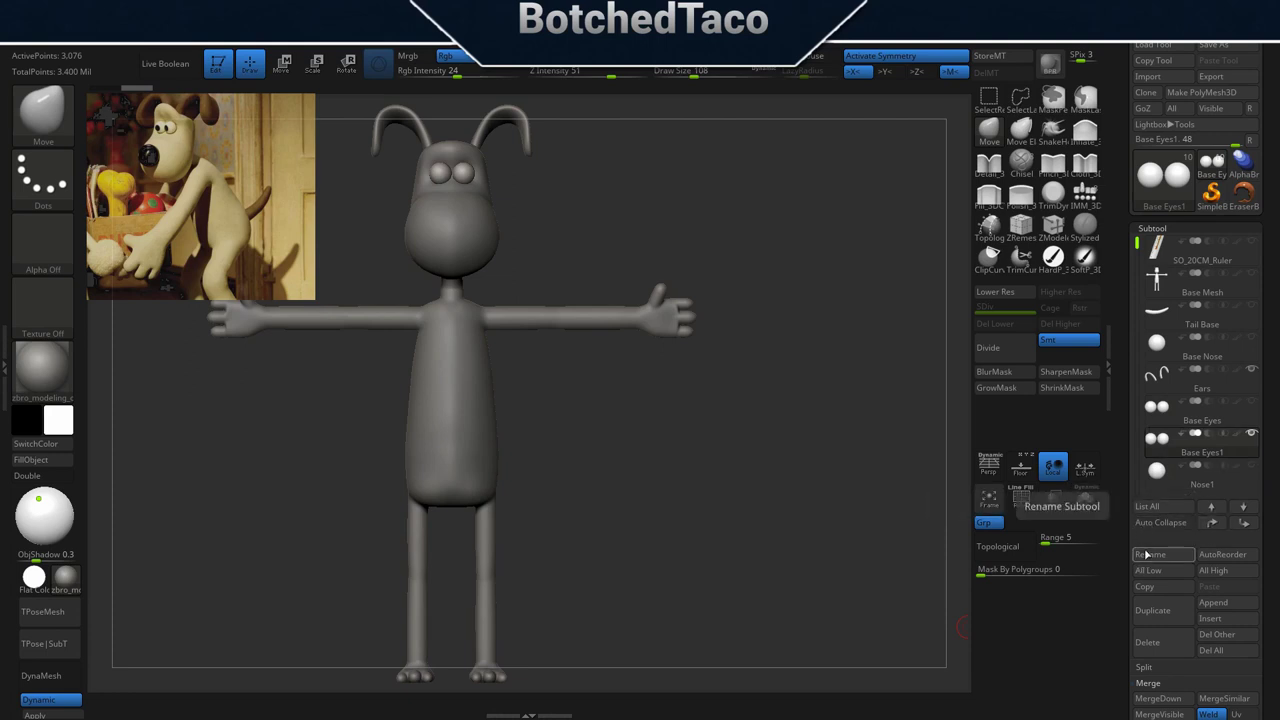
Move the Base Eyes subtool up the list to directly above Base Mesh.
left_click(1175, 414)
left_click(1212, 523)
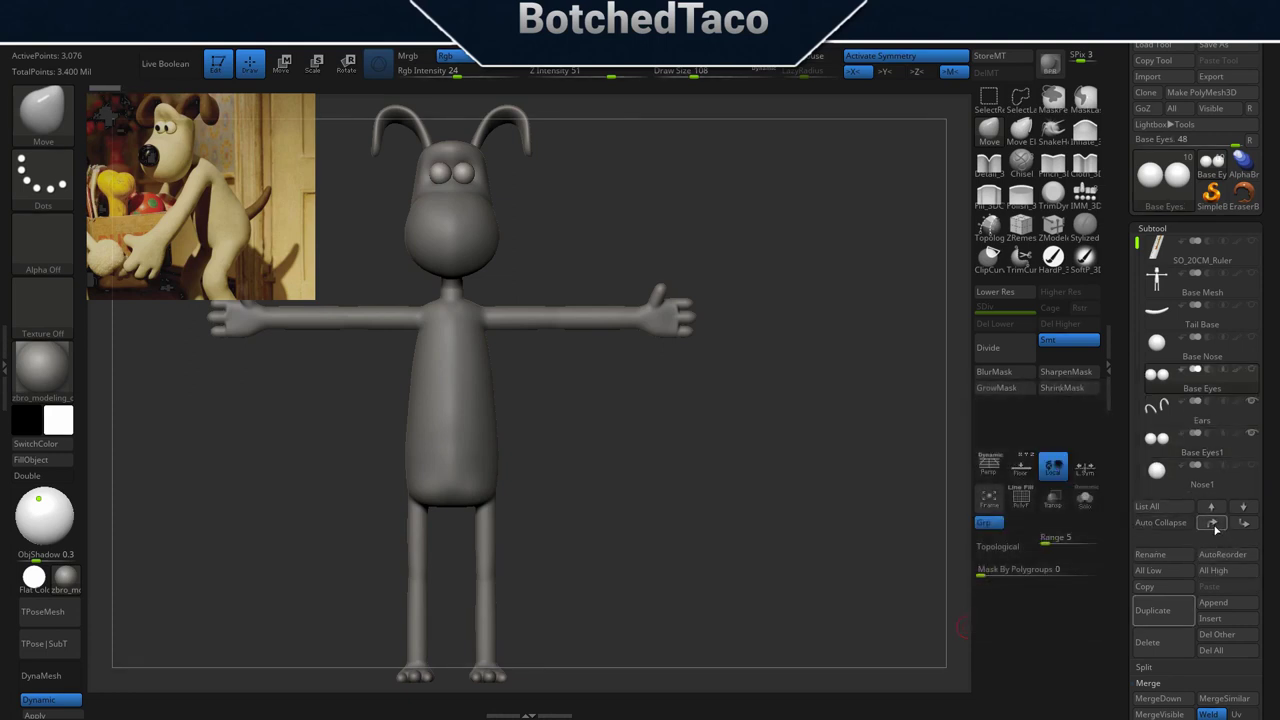
left_click(1212, 523)
left_click(1212, 523)
left_click(1212, 523)
Move the Ears subtool directly above Base Eyes and the Base Nose subtool directly below it.
left_click(1200, 410)
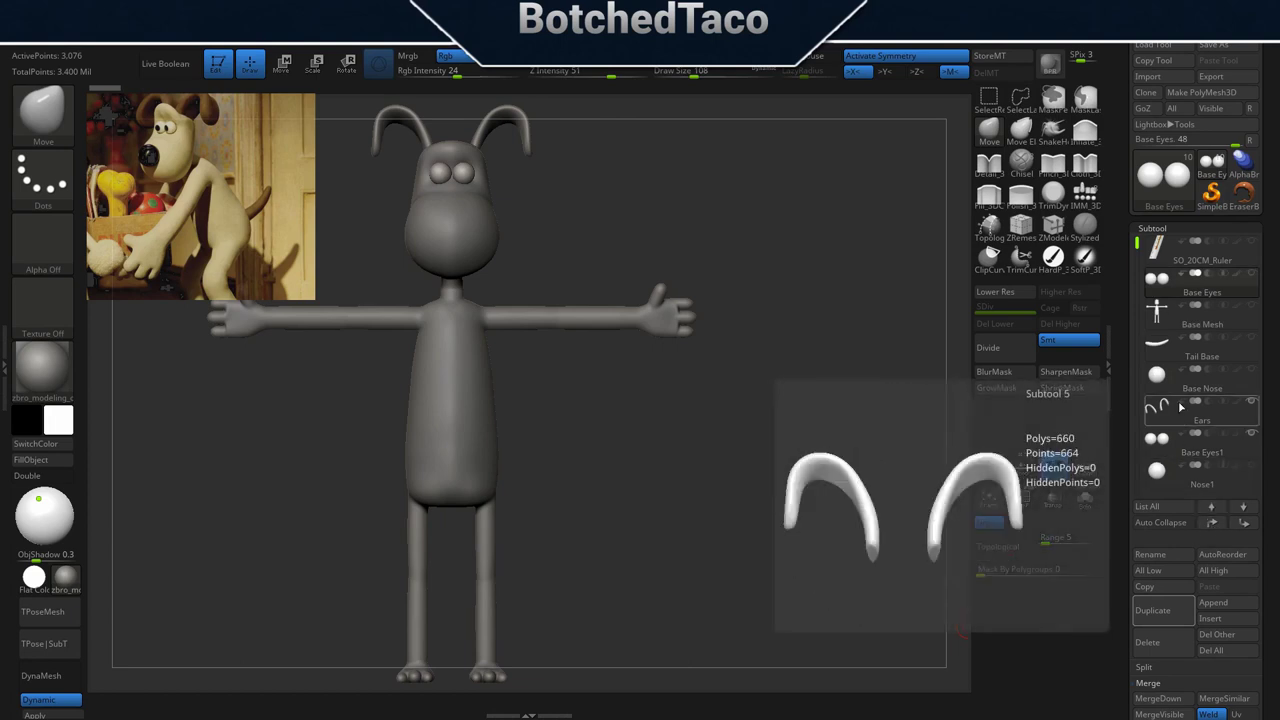
left_click(1214, 524)
left_click(1214, 525)
left_click(1214, 525)
left_click(1214, 525)
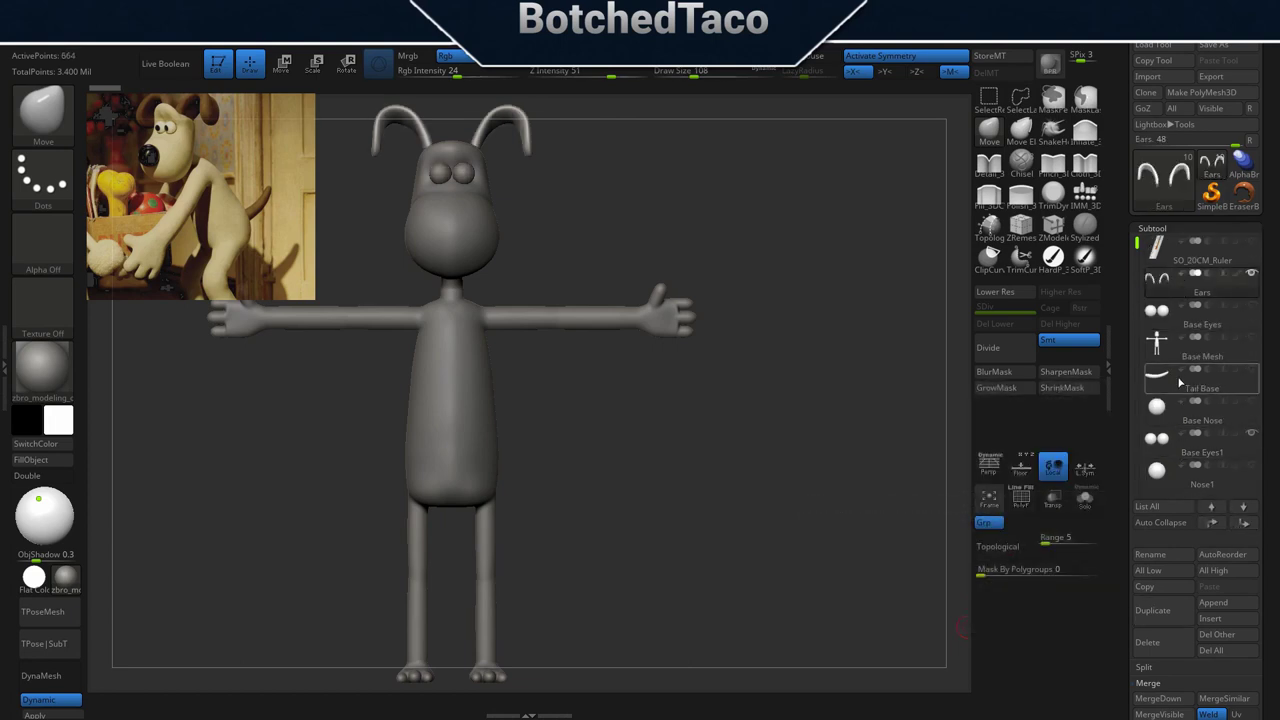
left_click(1196, 403)
left_click(1214, 524)
left_click(1214, 524)
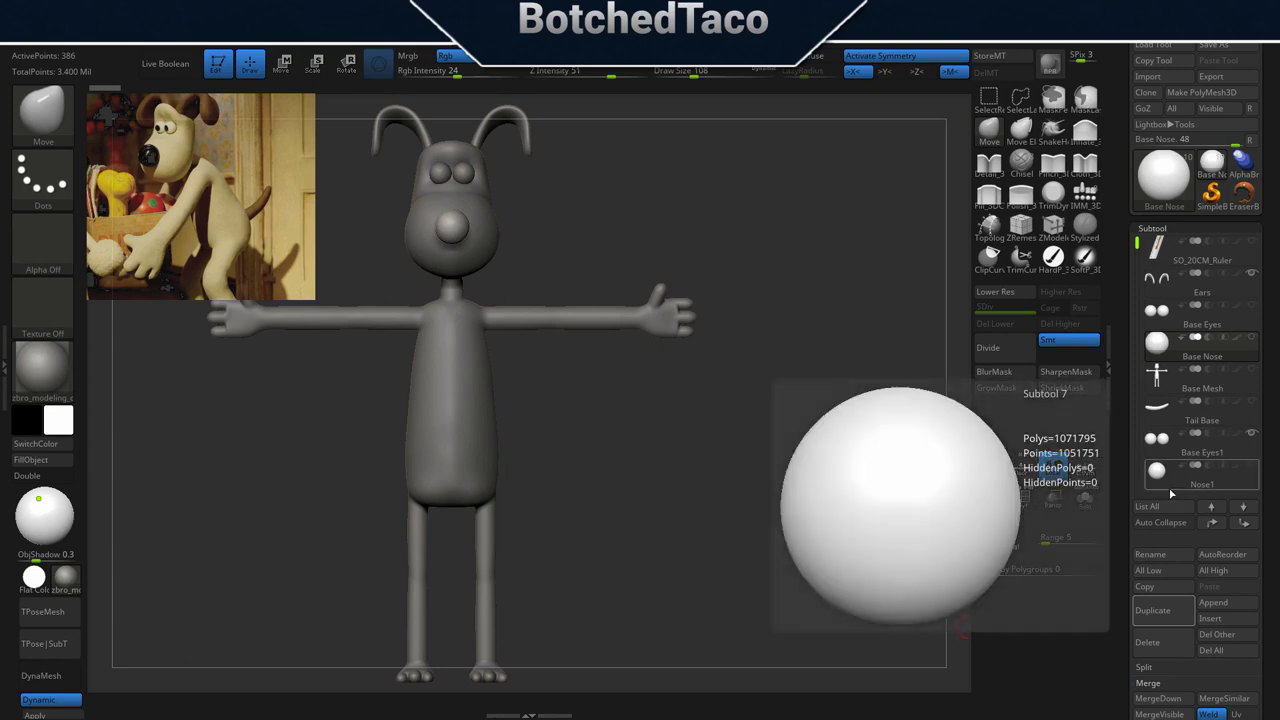
Rename the duplicated Base Eyes1 subtool as Eyes1.
left_click(1172, 445)
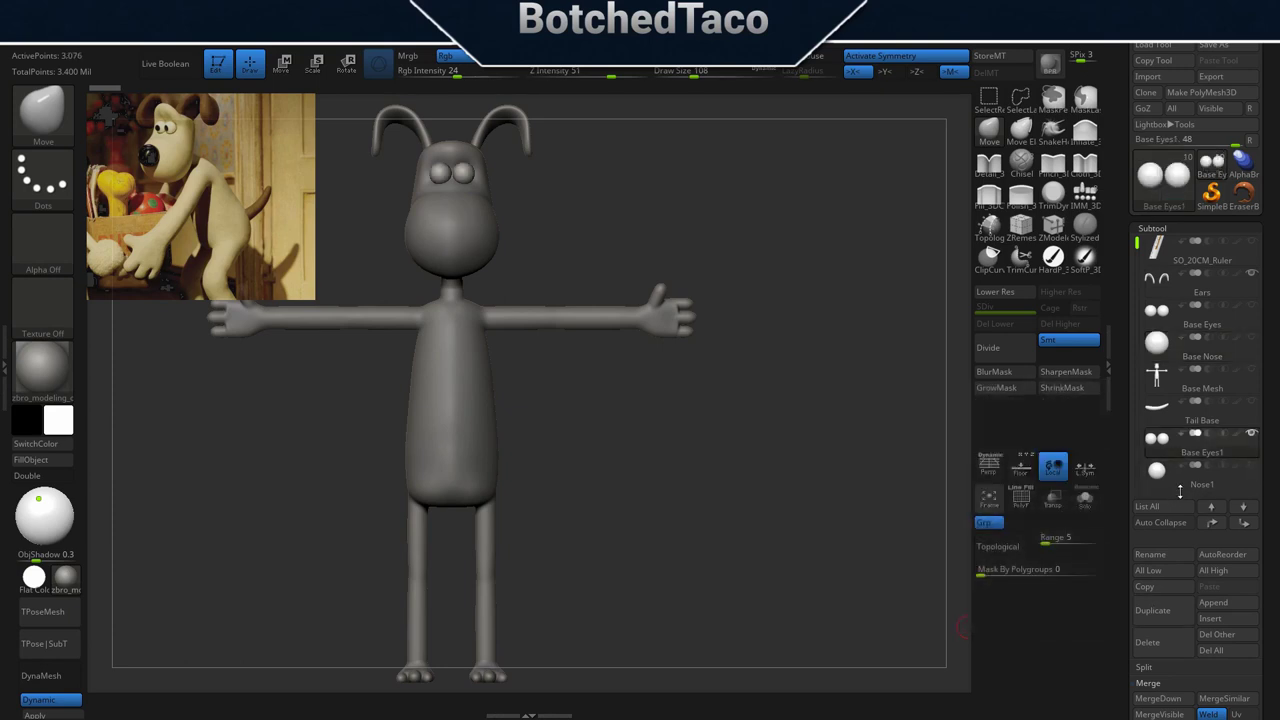
left_click(1167, 554)
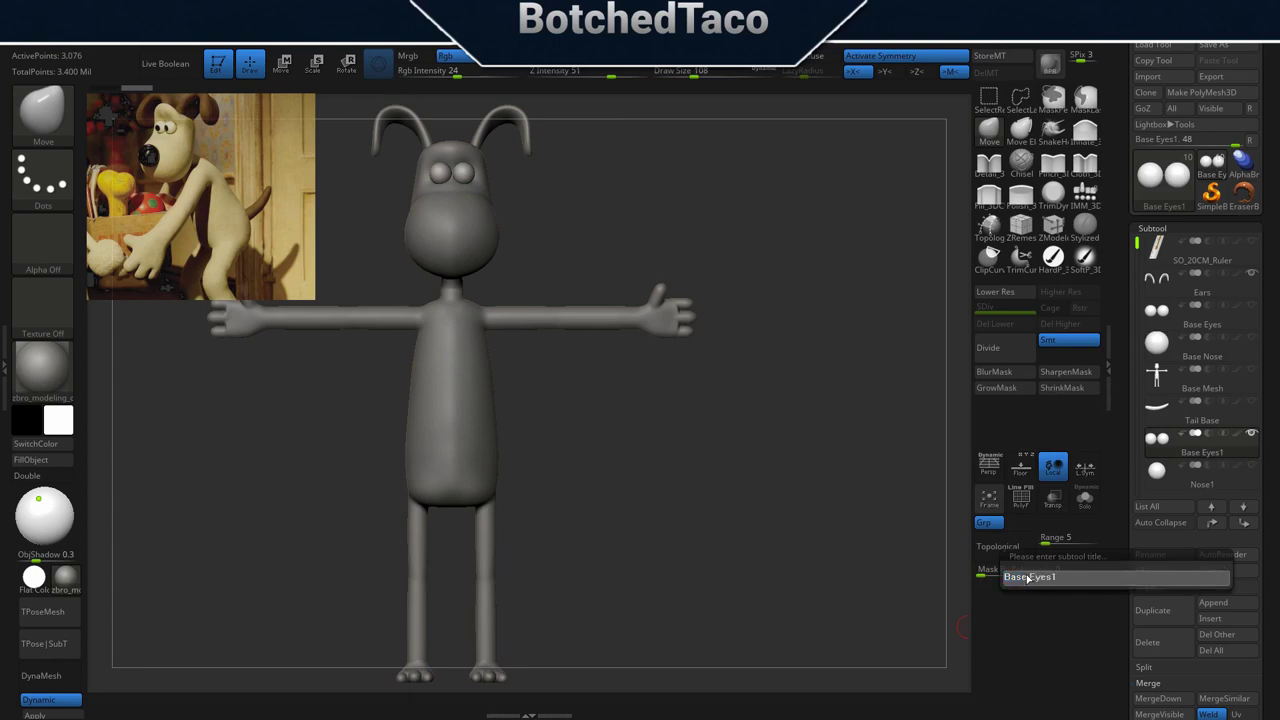
key("BackSpace")
key("BackSpace")
key("BackSpace")
key("BackSpace")
key("BackSpace")
key("Return")
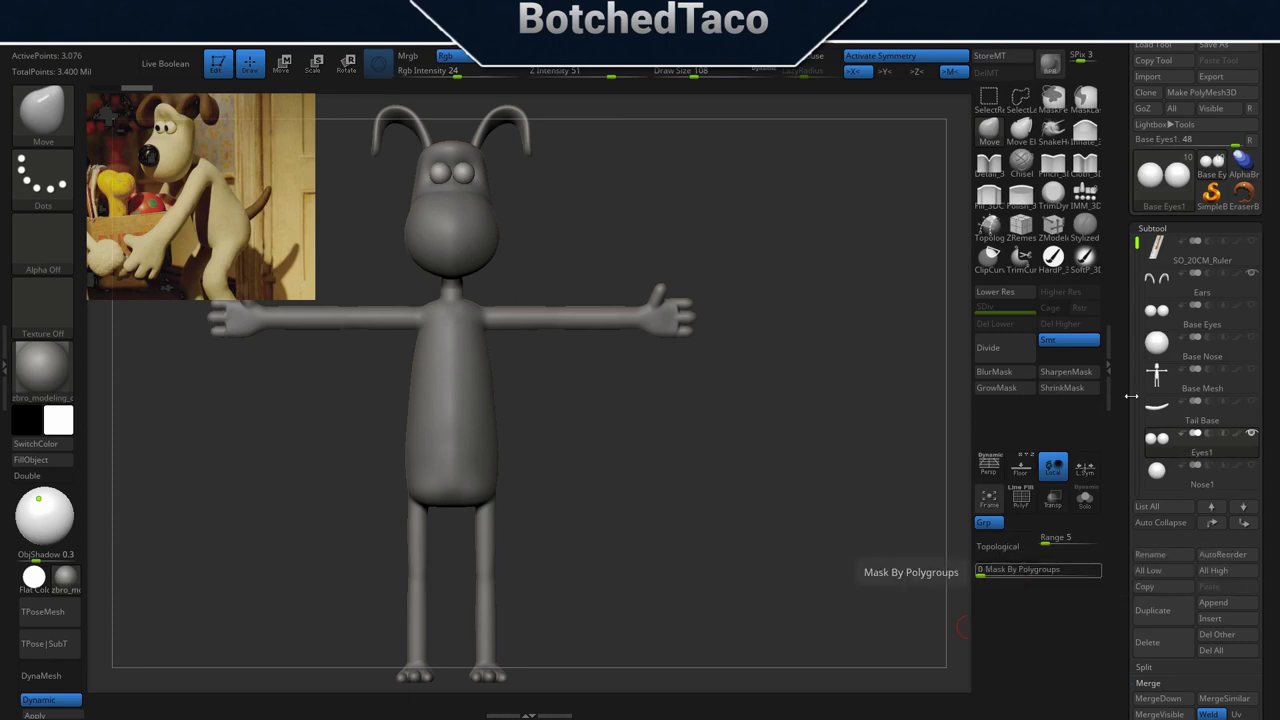
Apply dynamic subdivision to Eyes1 and DynaMesh it with DynaMesh Master at a polycount of 1.5 million.
mouse_move(690, 185)
right_mouse_down("ctrl")
mouse_move(680, 240)
mouse_move(699, 420)
mouse_move(684, 515)
right_mouse_up("ctrl")
right_click_drag(606, 477, 717, 489, "ctrl")
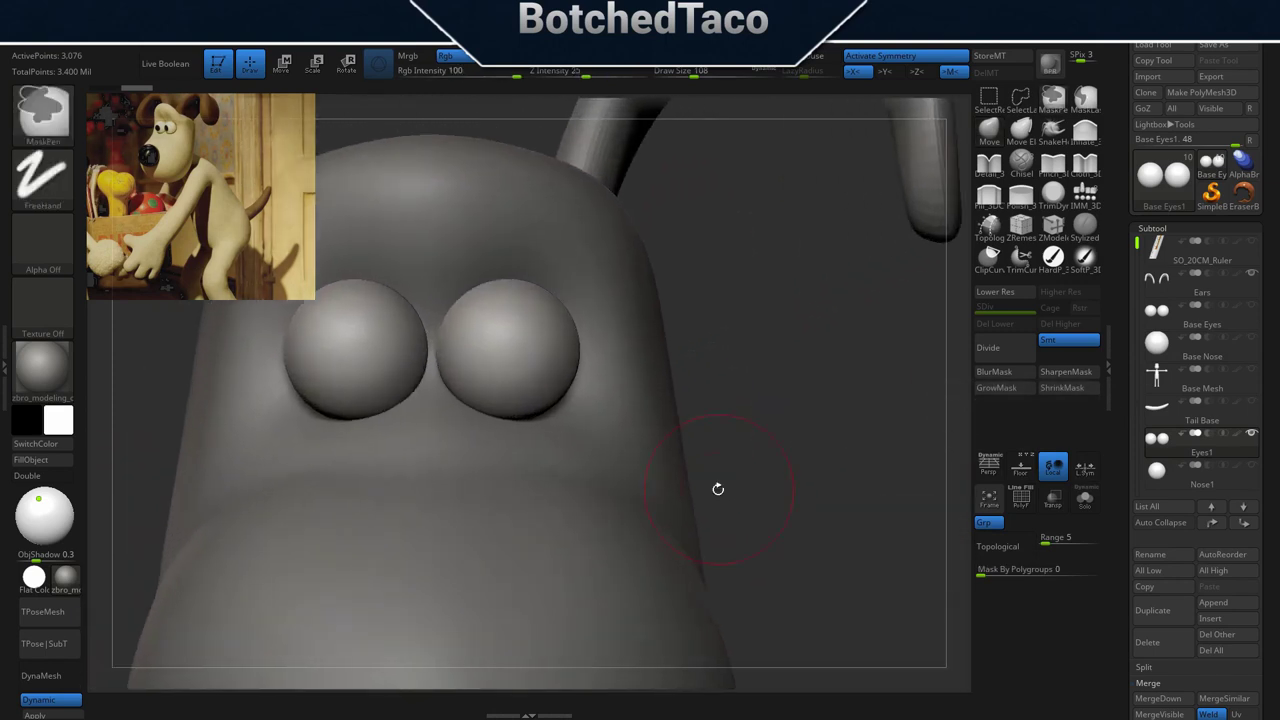
left_click(64, 714)
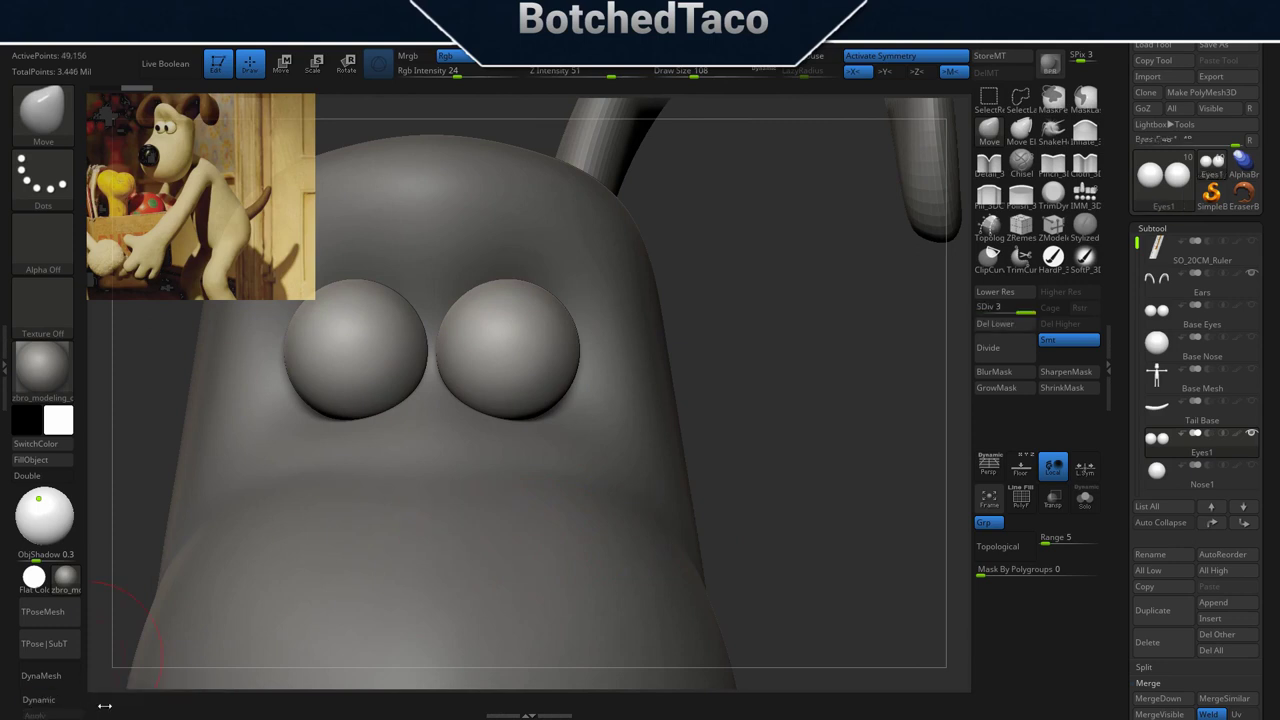
right_click_drag(763, 320, 720, 320)
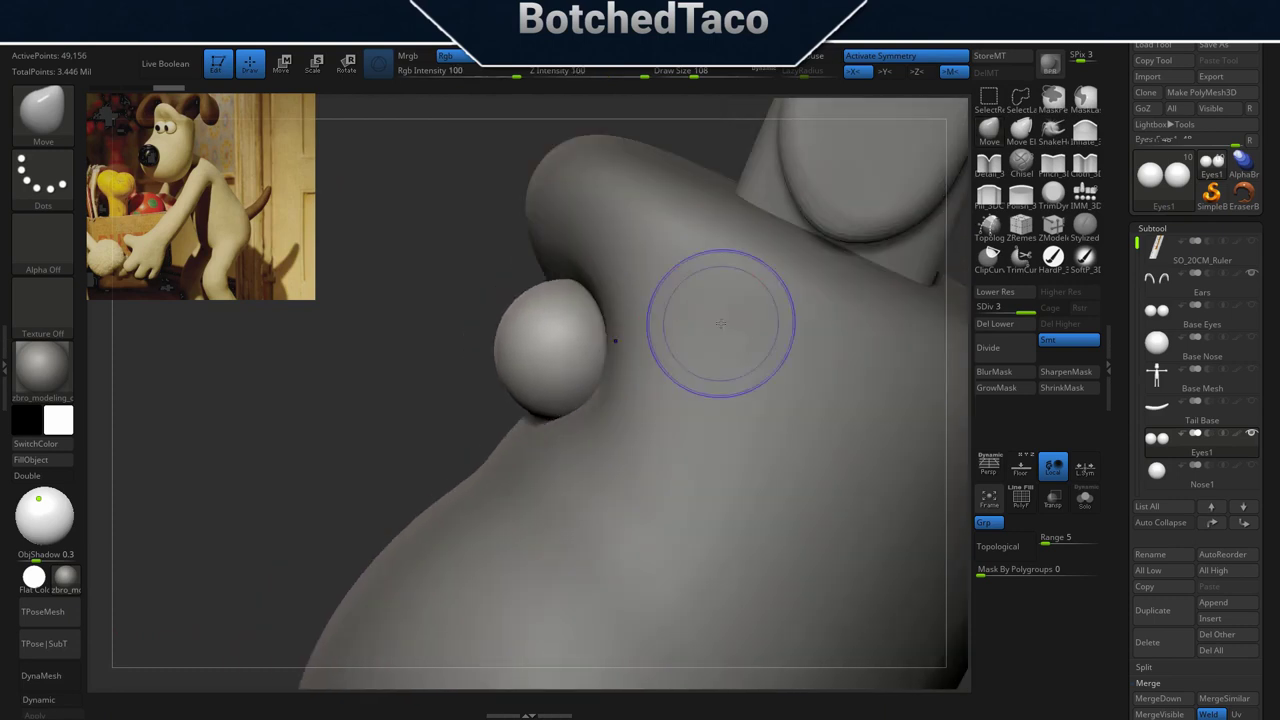
left_click(7, 362)
left_click(60, 200)
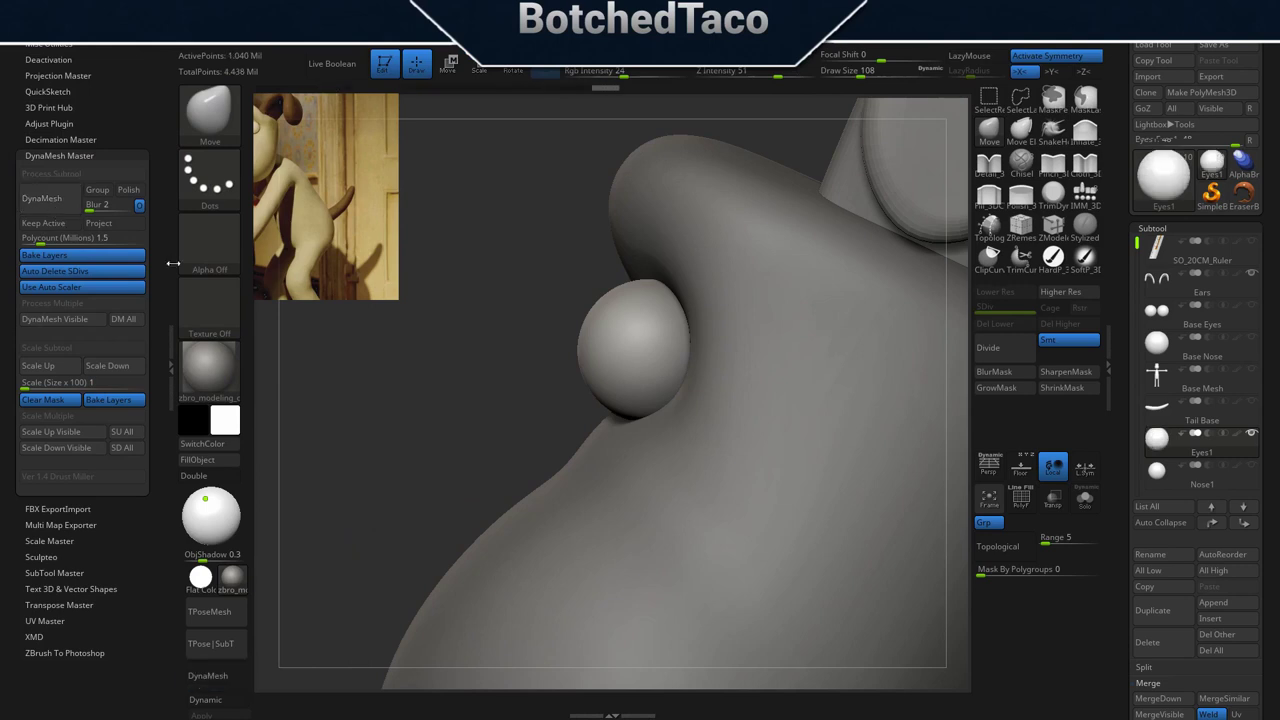
left_click(170, 366)
Make the Nose1 subtool visible on the dog's head.
right_click_drag(532, 418, 542, 426)
right_click_drag(825, 374, 674, 466, "ctrl")
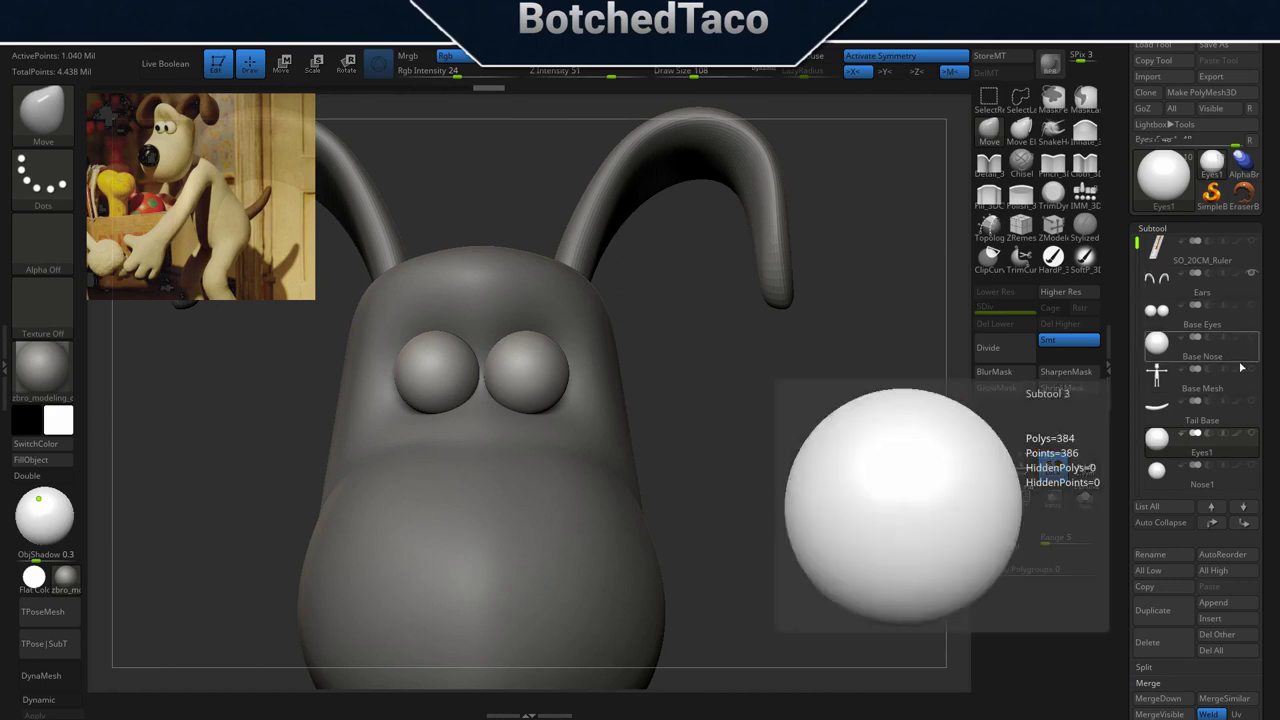
left_click(1251, 467)
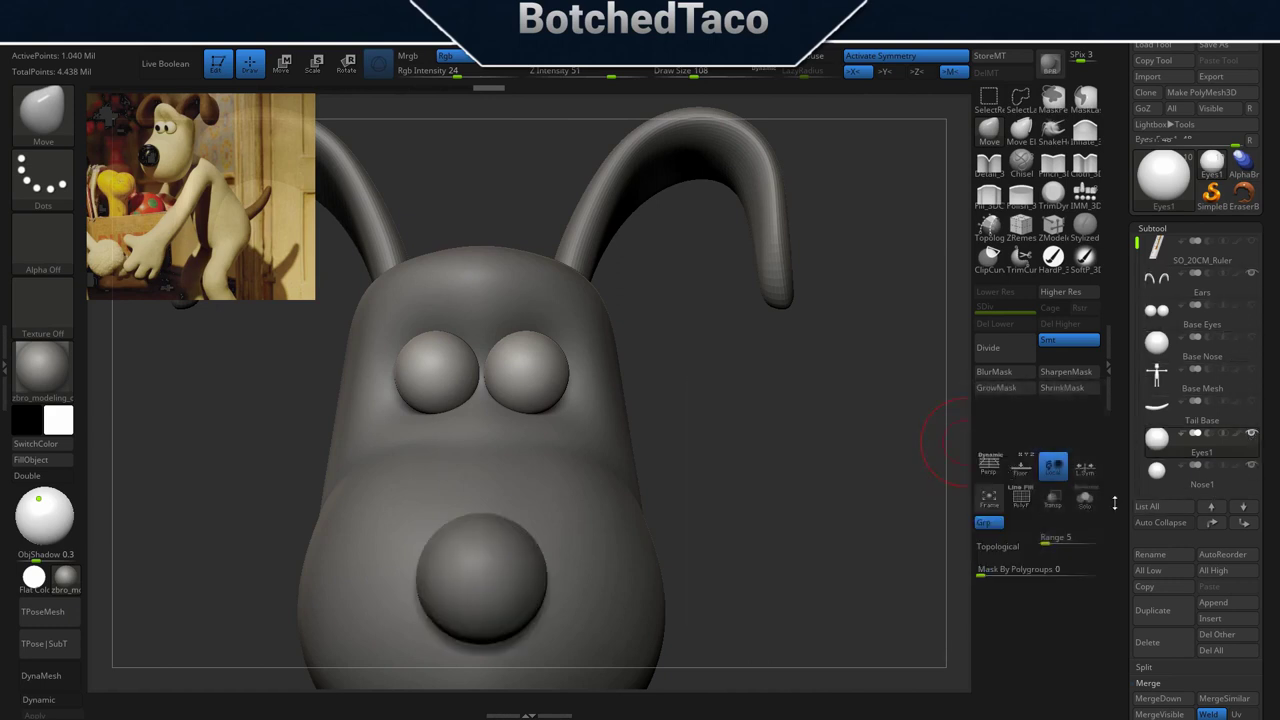
Duplicate the Ears subtool, then rename the original as Base Ears and hide it.
left_click(1172, 285)
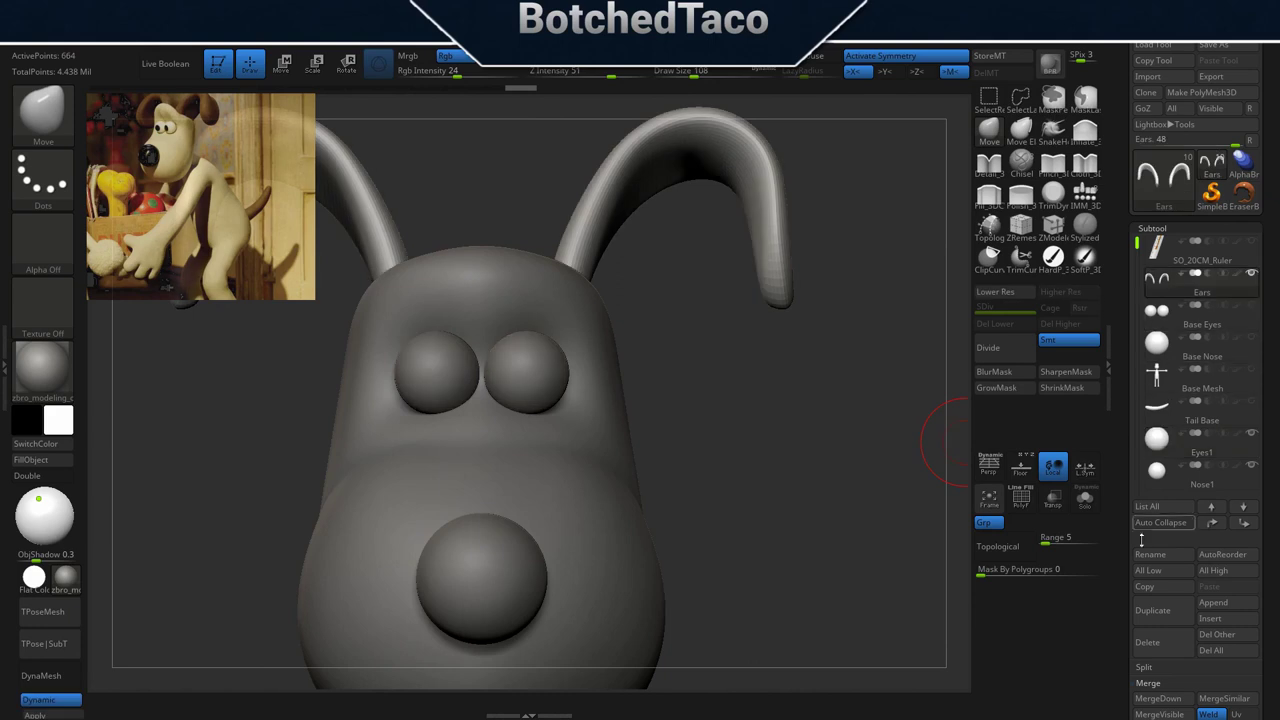
left_click(1160, 611)
left_click(1152, 555)
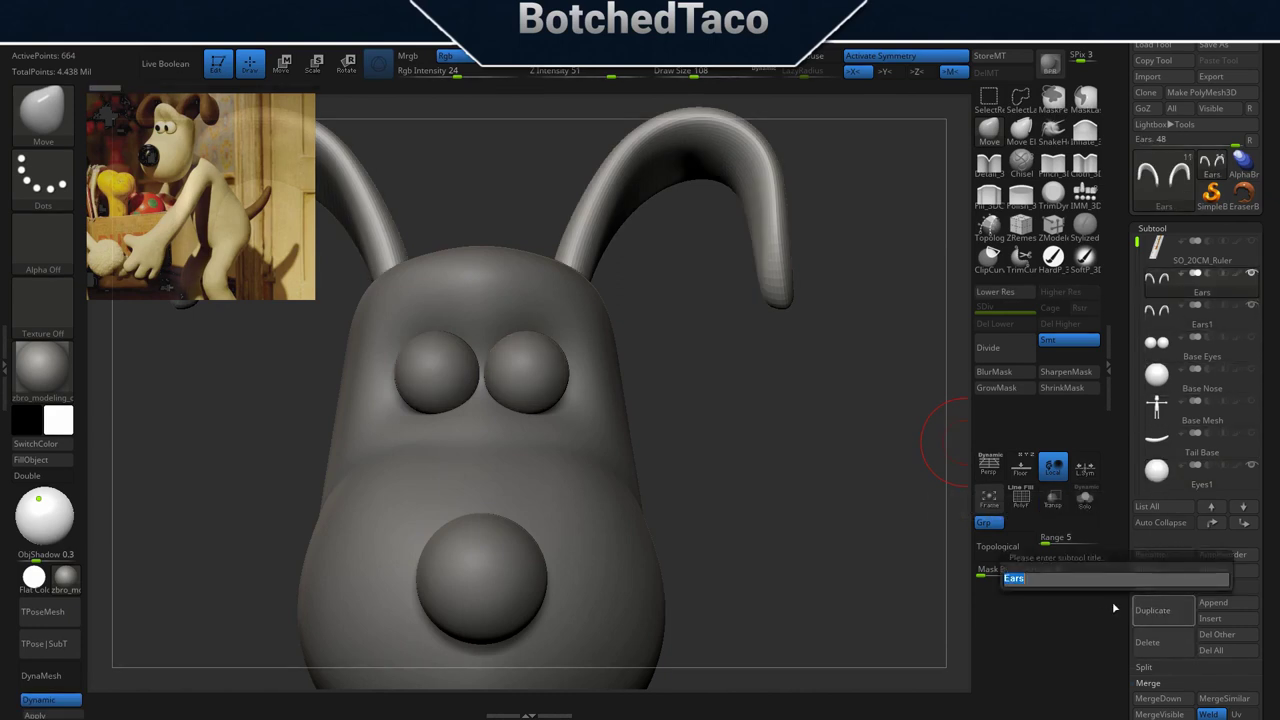
type("Base Ears")
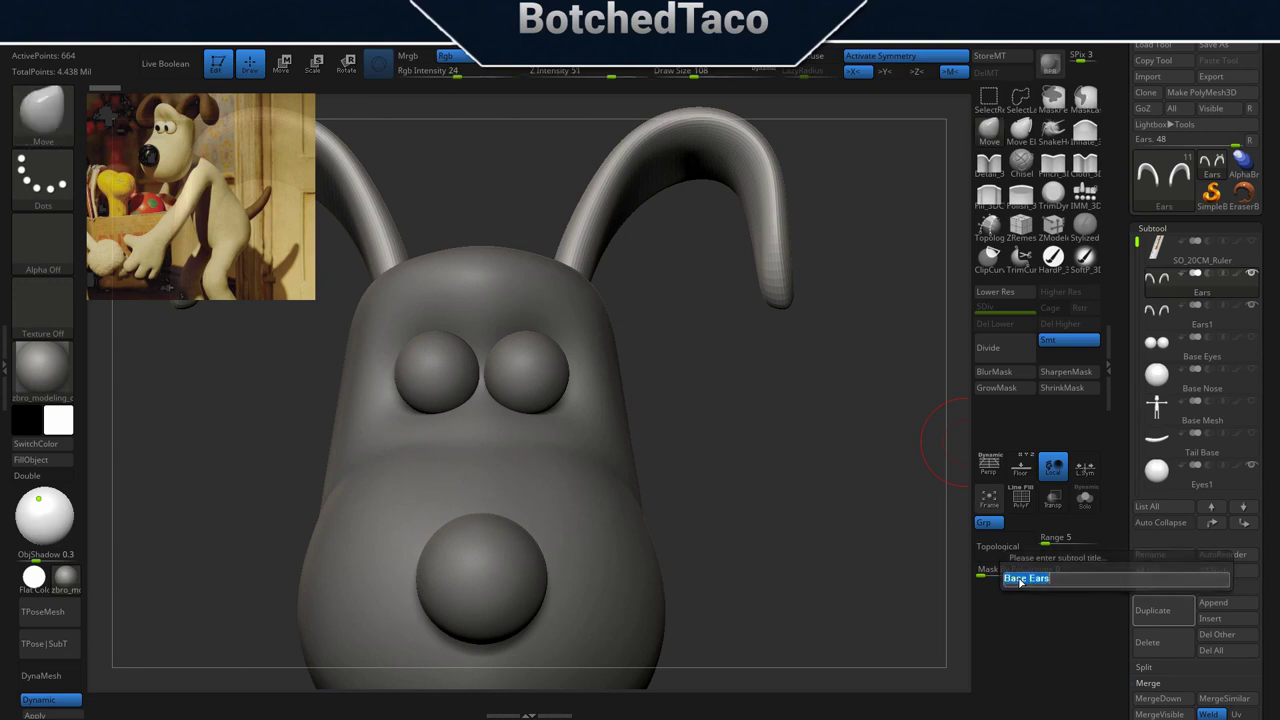
key("Return")
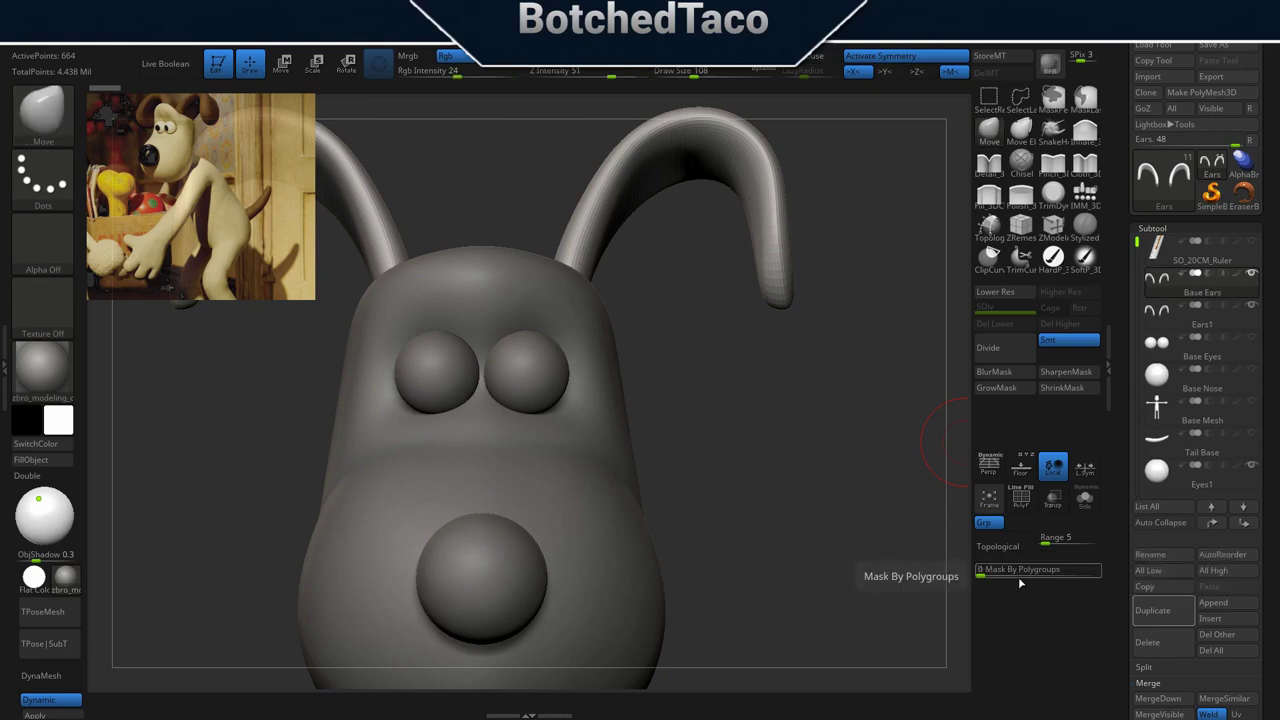
left_click(1252, 274)
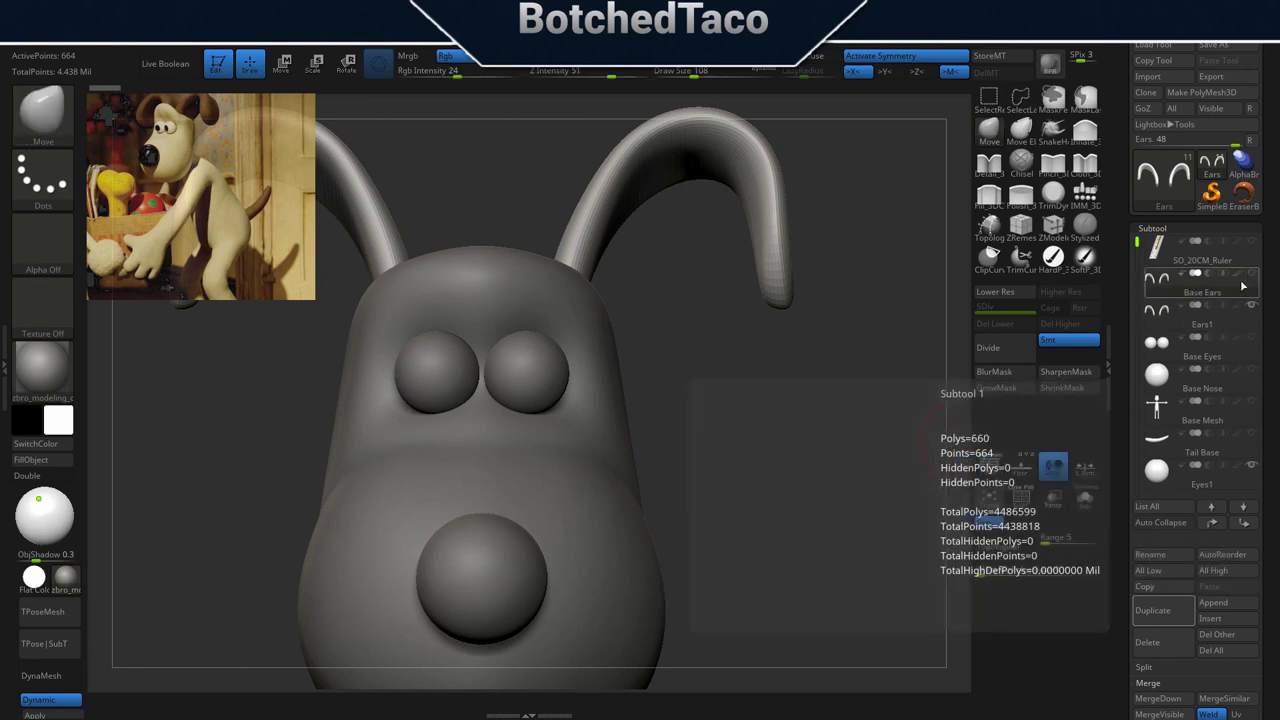
Move the Ears1 copy down the subtool list to between Tail Base and Eyes1.
left_click(1164, 324)
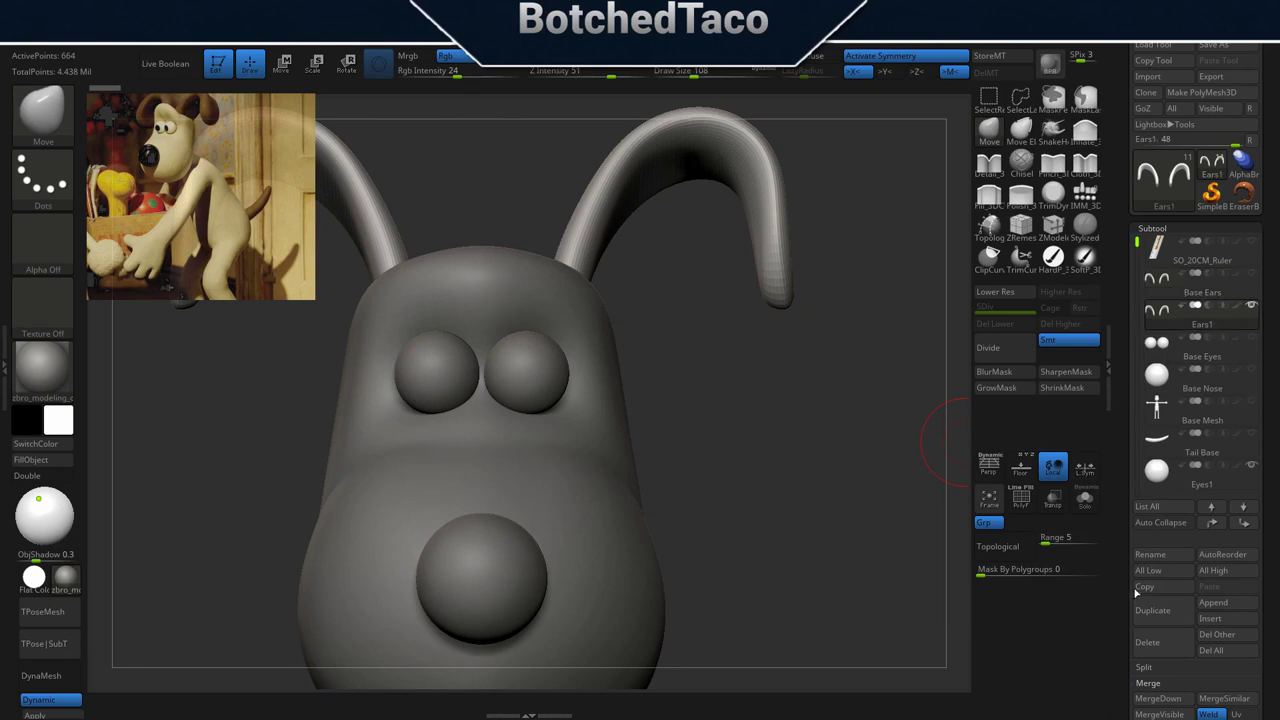
left_click(1243, 525)
left_click(1243, 525)
left_click(1243, 525)
left_click(1245, 525)
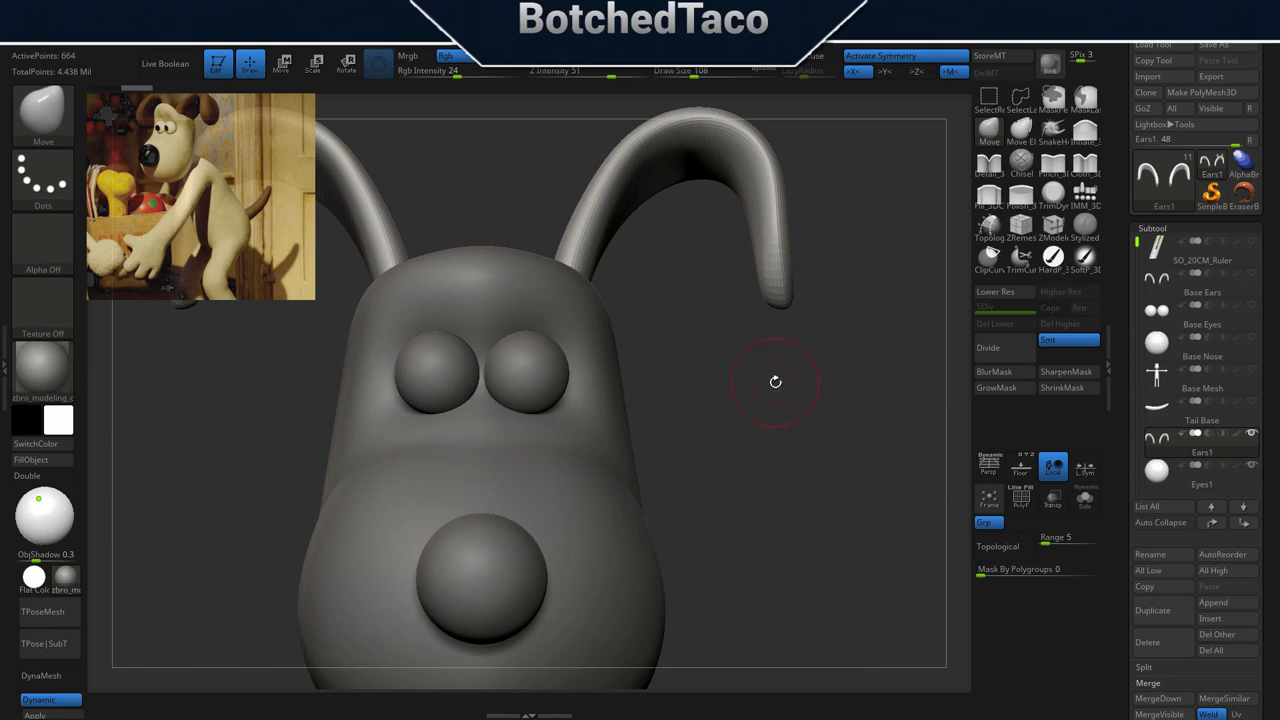
Apply dynamic subdivision to Ears1 twice and DynaMesh it with DynaMesh Master at a polycount of 1.5 million.
left_click(62, 715)
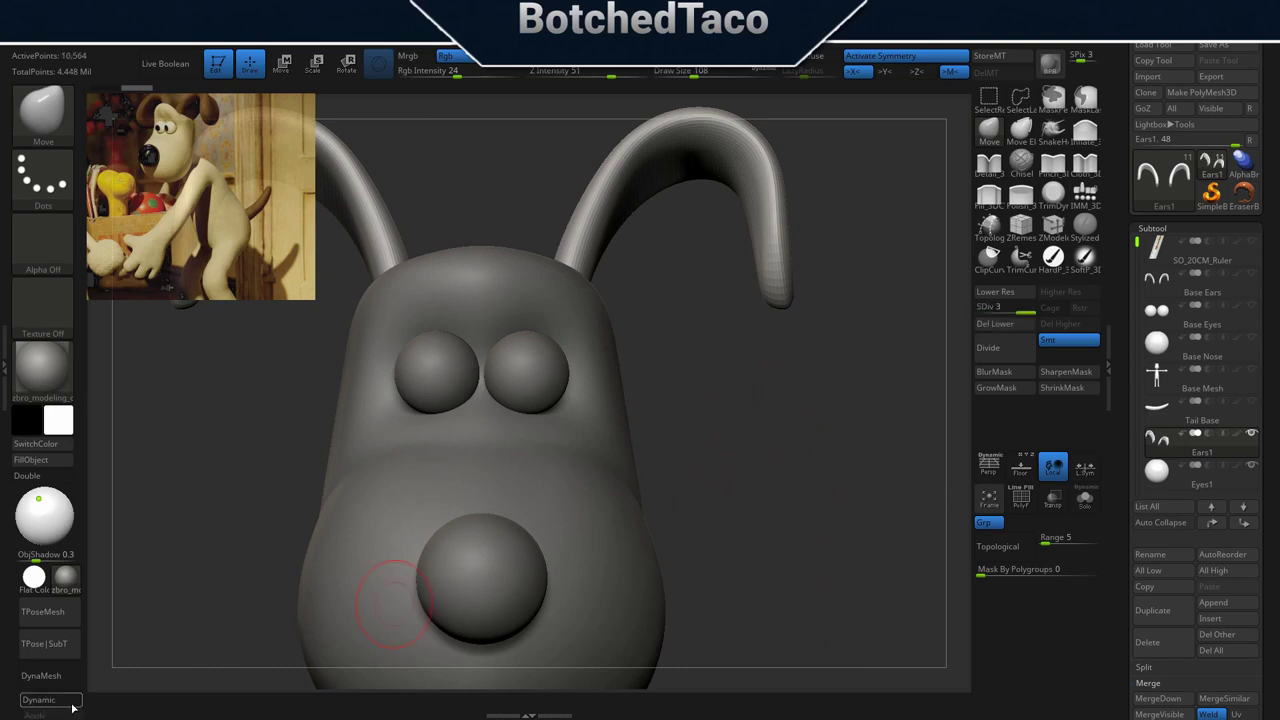
left_click(72, 703)
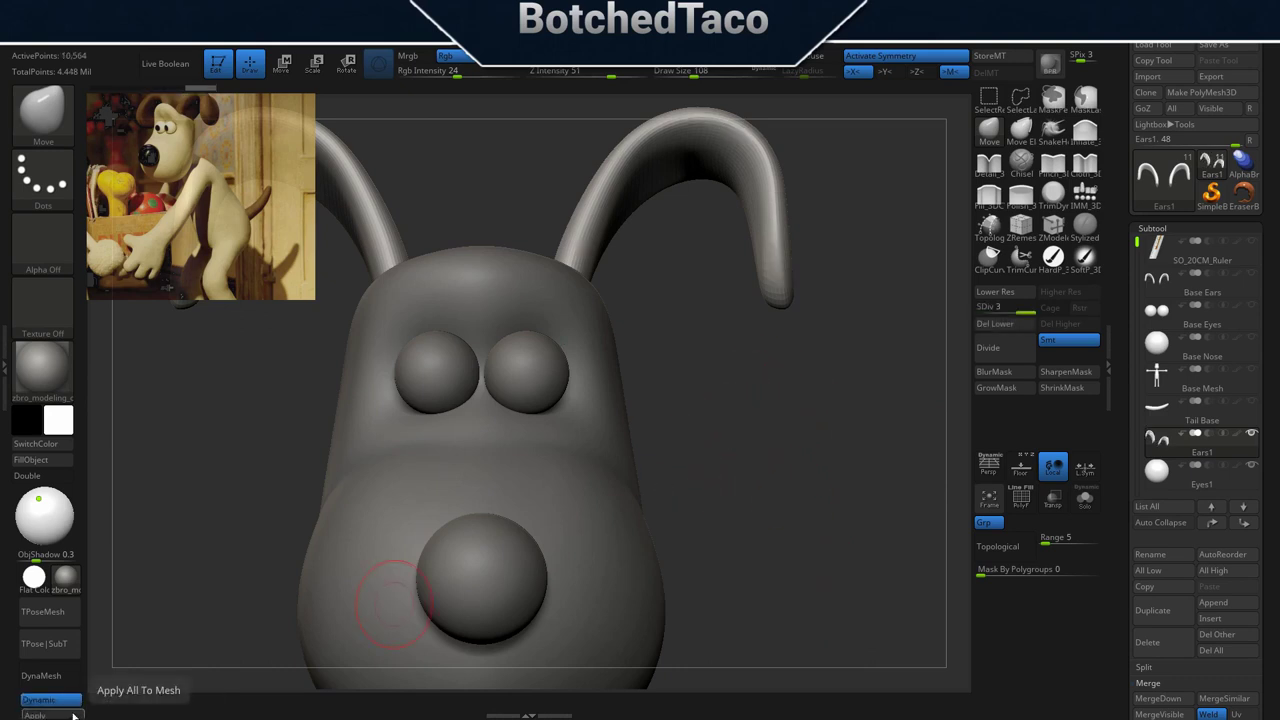
left_click(77, 714)
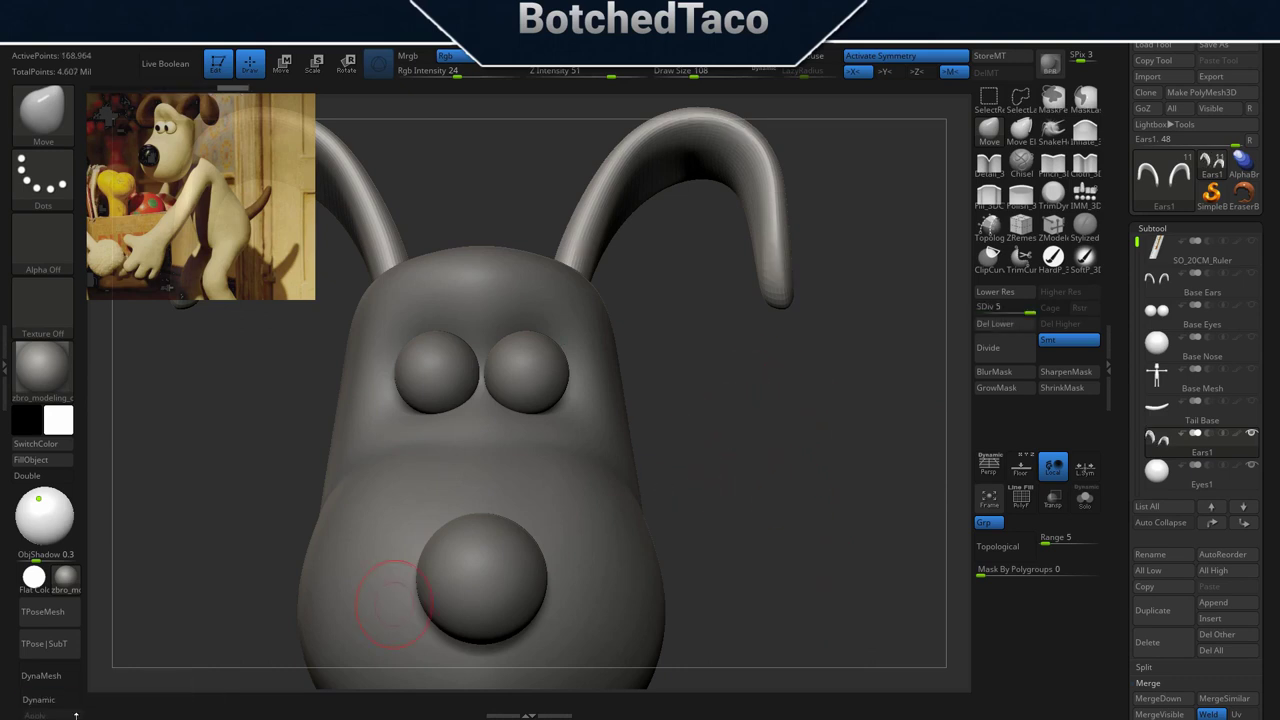
left_click(4, 370)
left_click(58, 212)
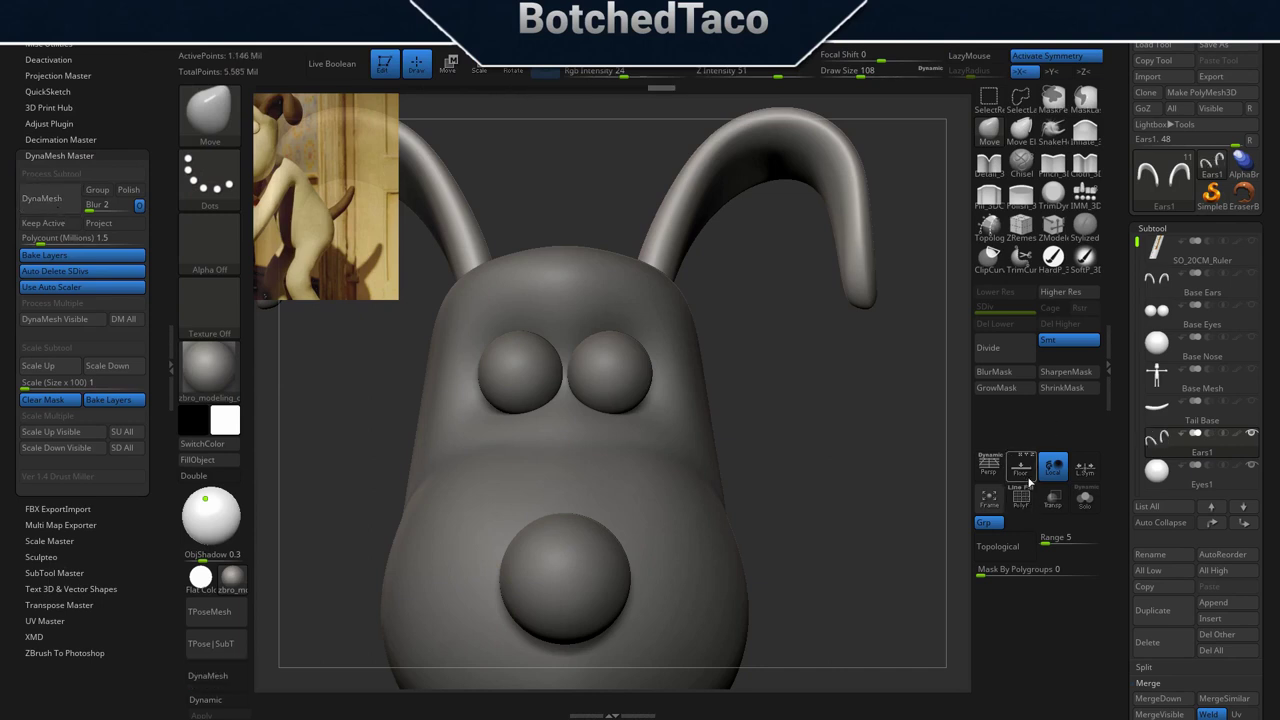
Examine the remeshed ears and head from several angles, finishing with the whole character framed.
left_click(1022, 504)
left_click(1024, 505)
left_click_drag(812, 331, 751, 447)
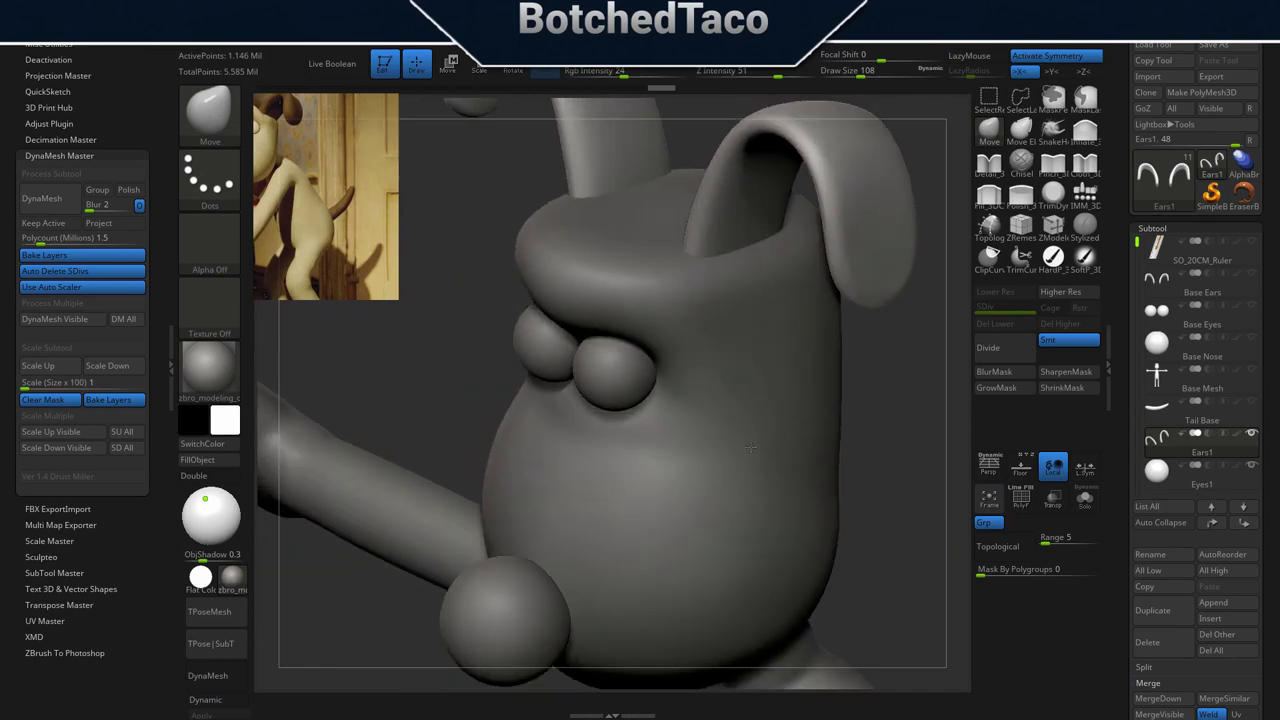
left_click_drag(830, 427, 826, 362)
mouse_move(813, 303)
left_mouse_down()
mouse_move(770, 452)
mouse_move(822, 313)
mouse_move(833, 459)
mouse_move(863, 486)
mouse_move(785, 336)
mouse_move(712, 546)
left_mouse_up()
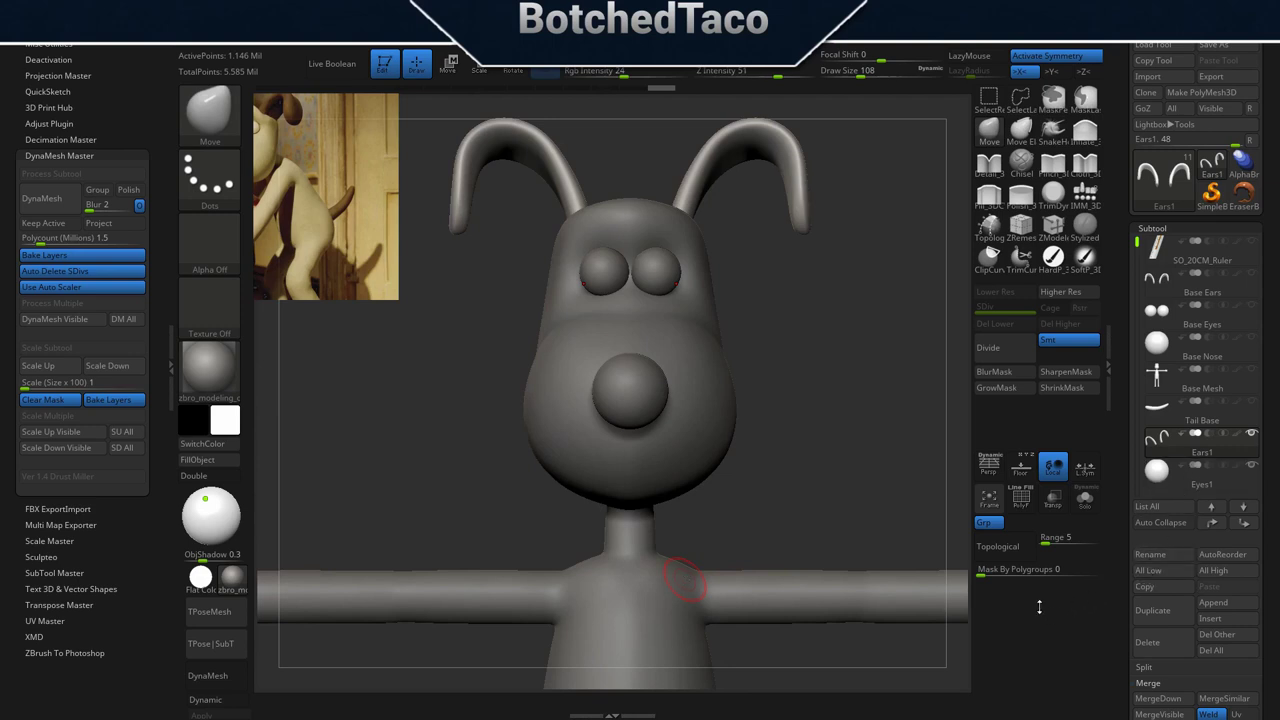
left_click(172, 372)
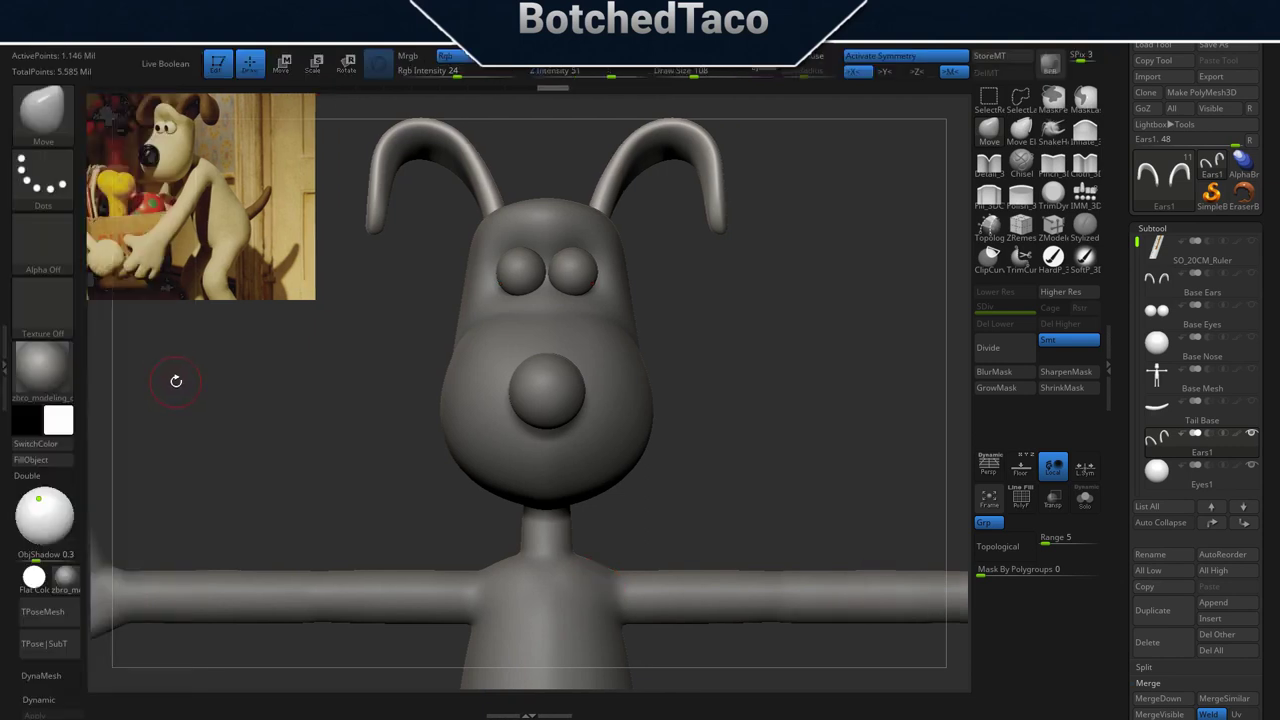
key("f")
key("f")
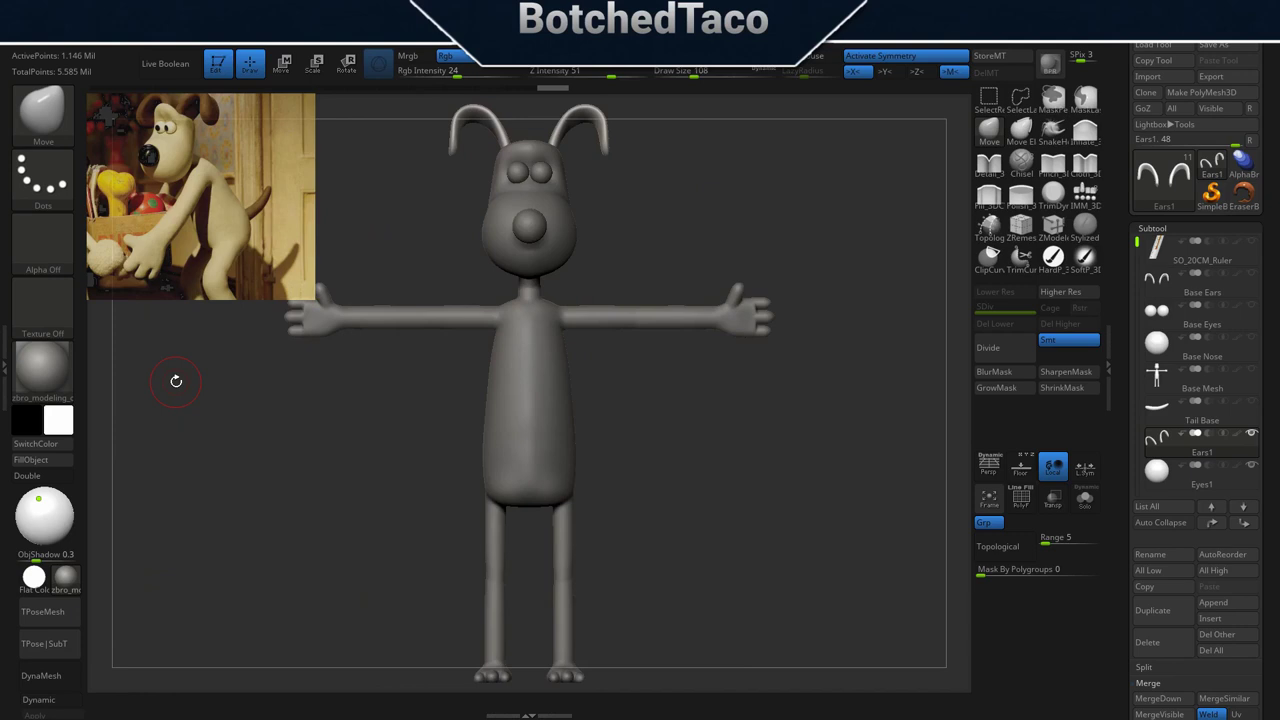
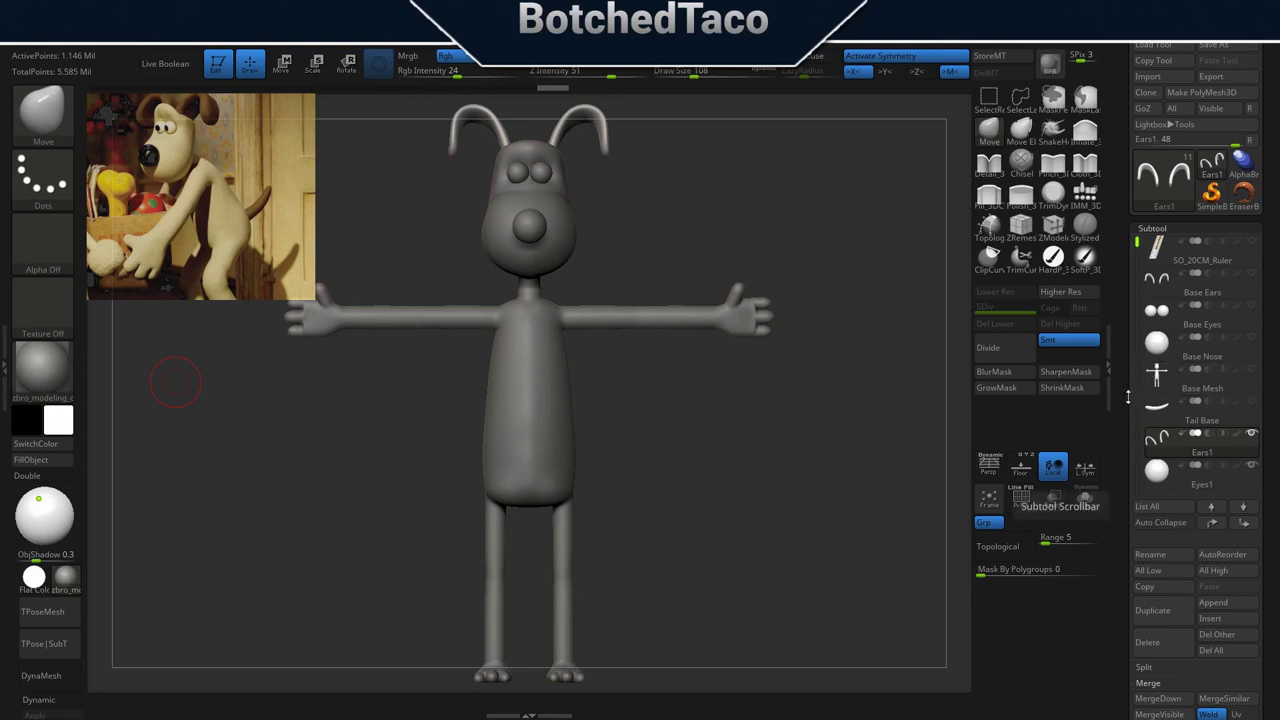
Save the project as a new file with Dynamesh in its name in place of Blockout.
left_click_drag(1128, 398, 1127, 374)
left_click_drag(1138, 214, 1138, 242)
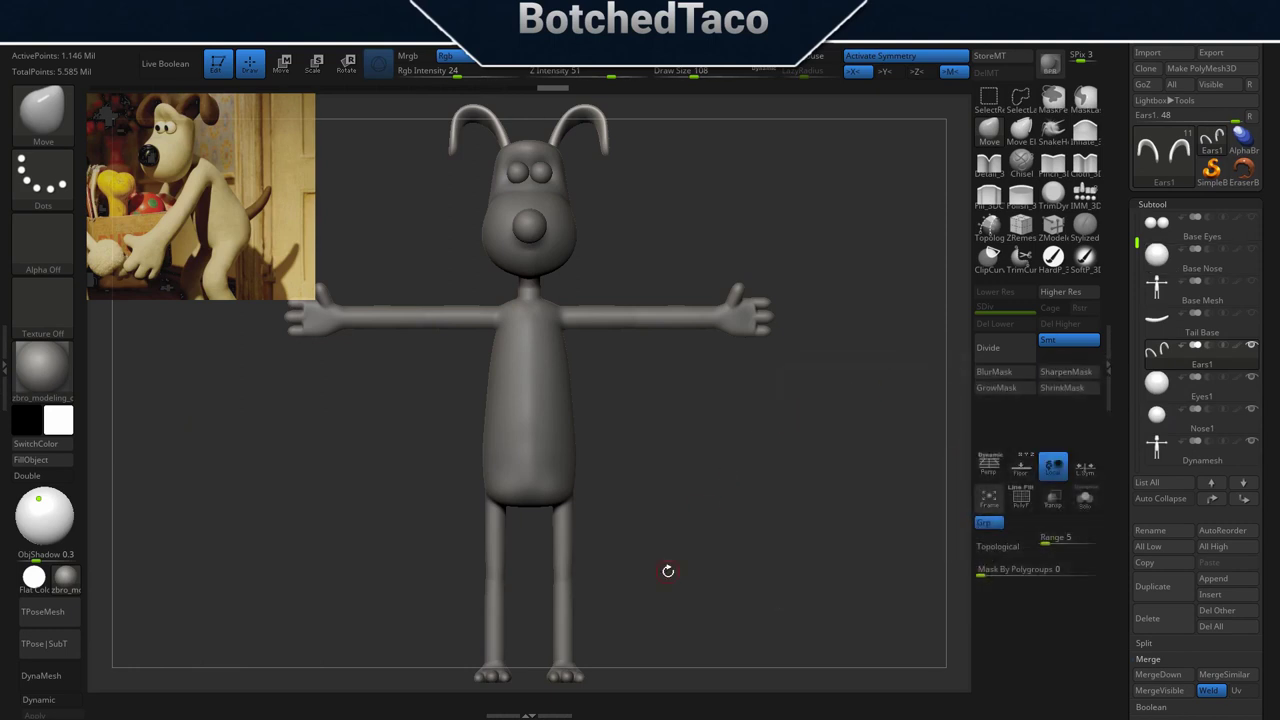
key("ctrl+s")
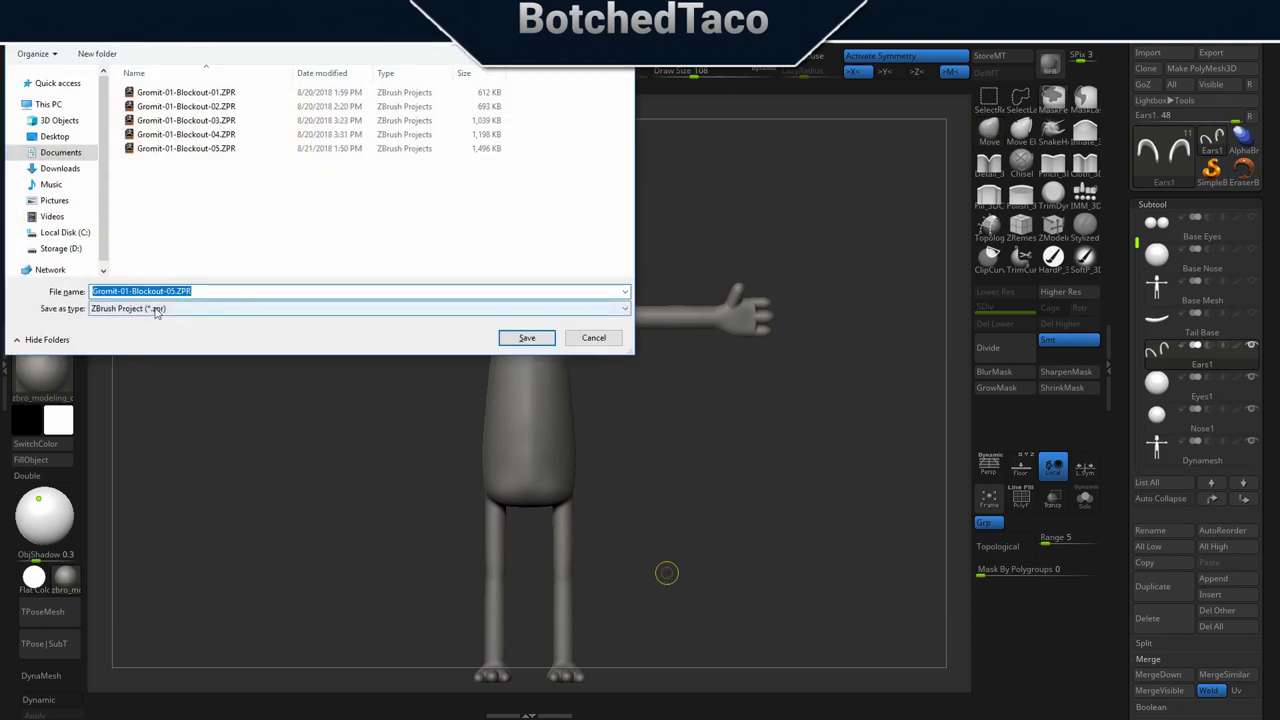
key("Right")
key("Left")
key("Left")
key("Left")
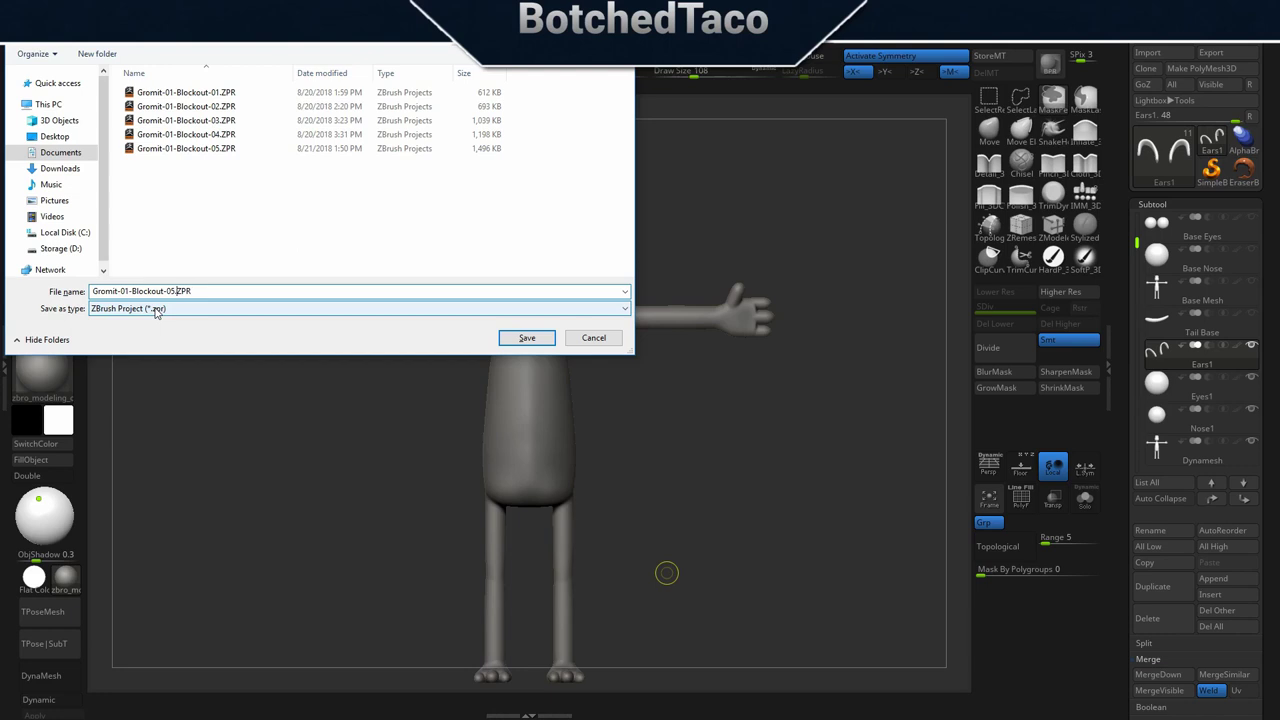
key("BackSpace")
key("BackSpace")
key("BackSpace")
key("BackSpace")
key("BackSpace")
key("BackSpace")
key("BackSpace")
key("BackSpace")
type("Dynamesh")
key("Return")
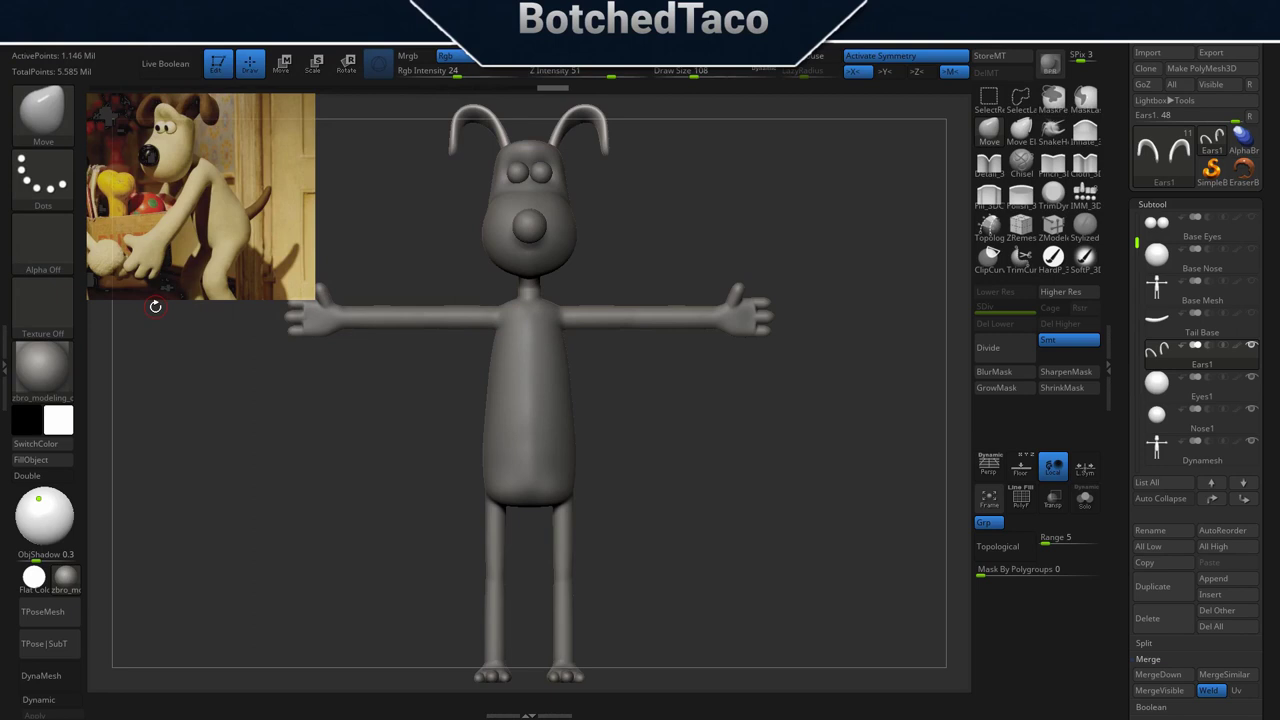
Merge Ears1 down with the Eyes1 and Nose1 subtools.
left_click(1166, 679)
left_click(1041, 703)
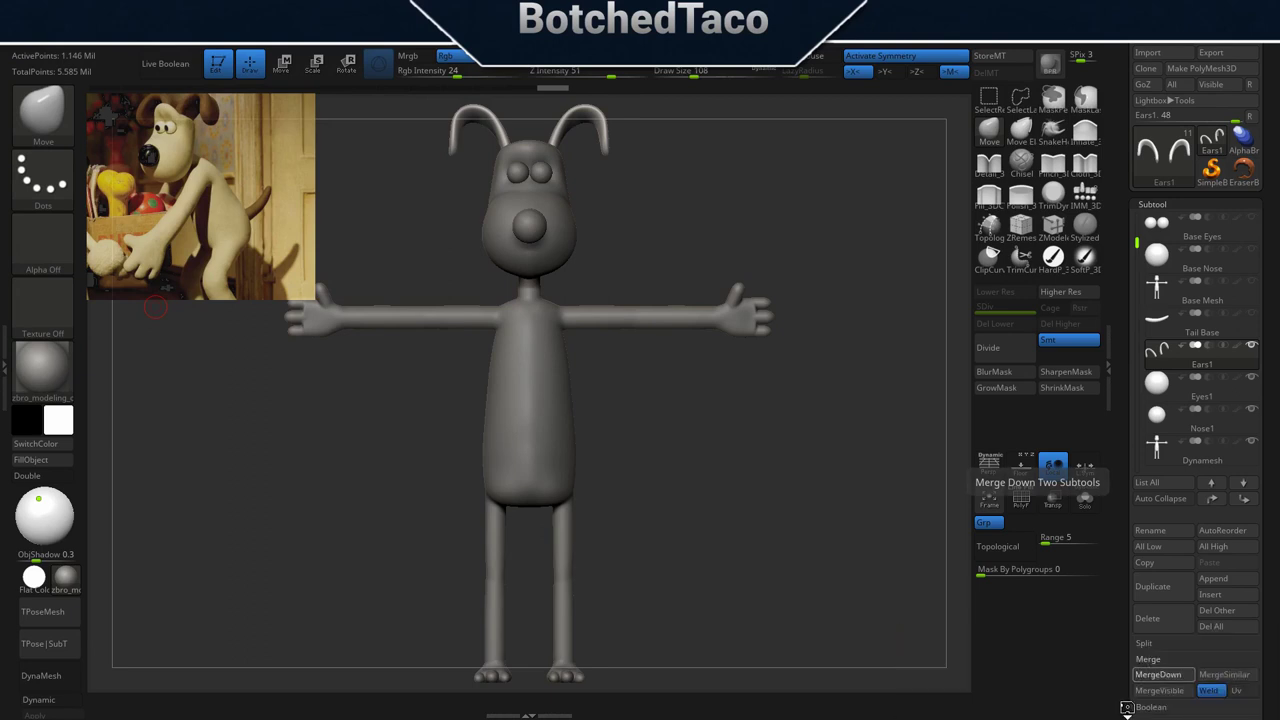
left_click(1171, 679)
left_click(1041, 703)
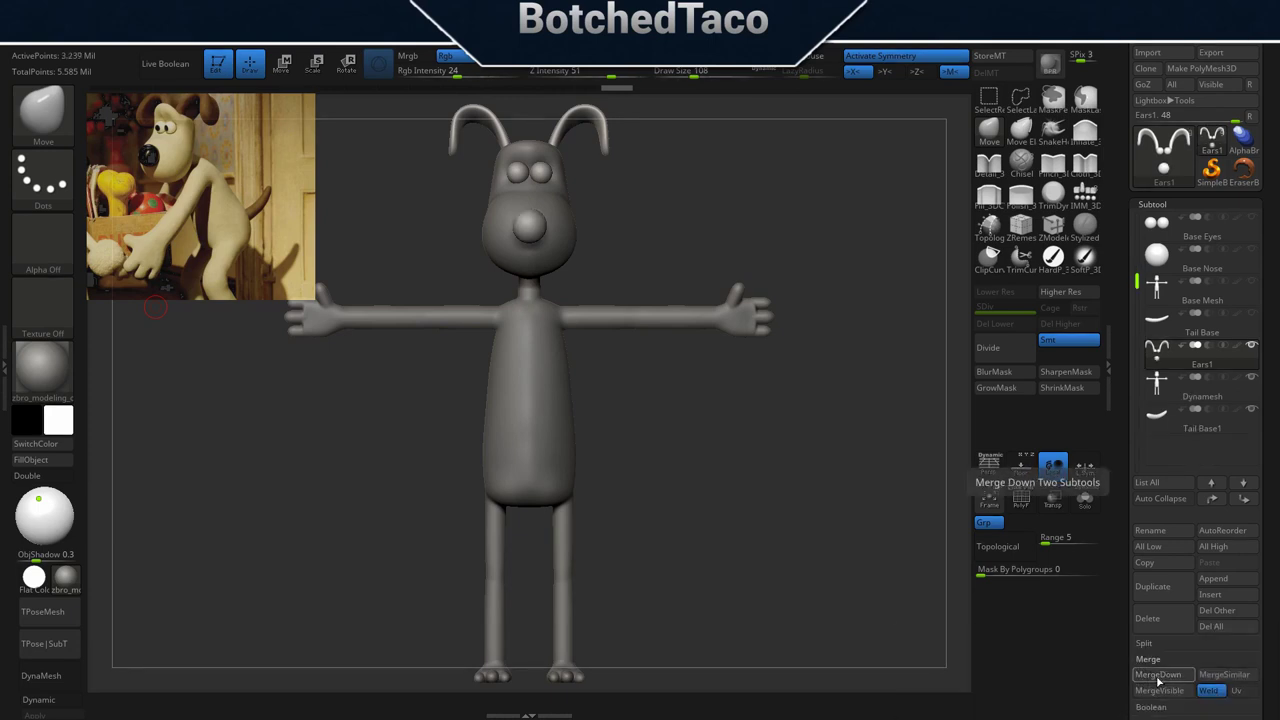
Merge Ears1 down with the Dynamesh and Tail Base1 subtools.
left_click(1161, 677)
left_click(1040, 703)
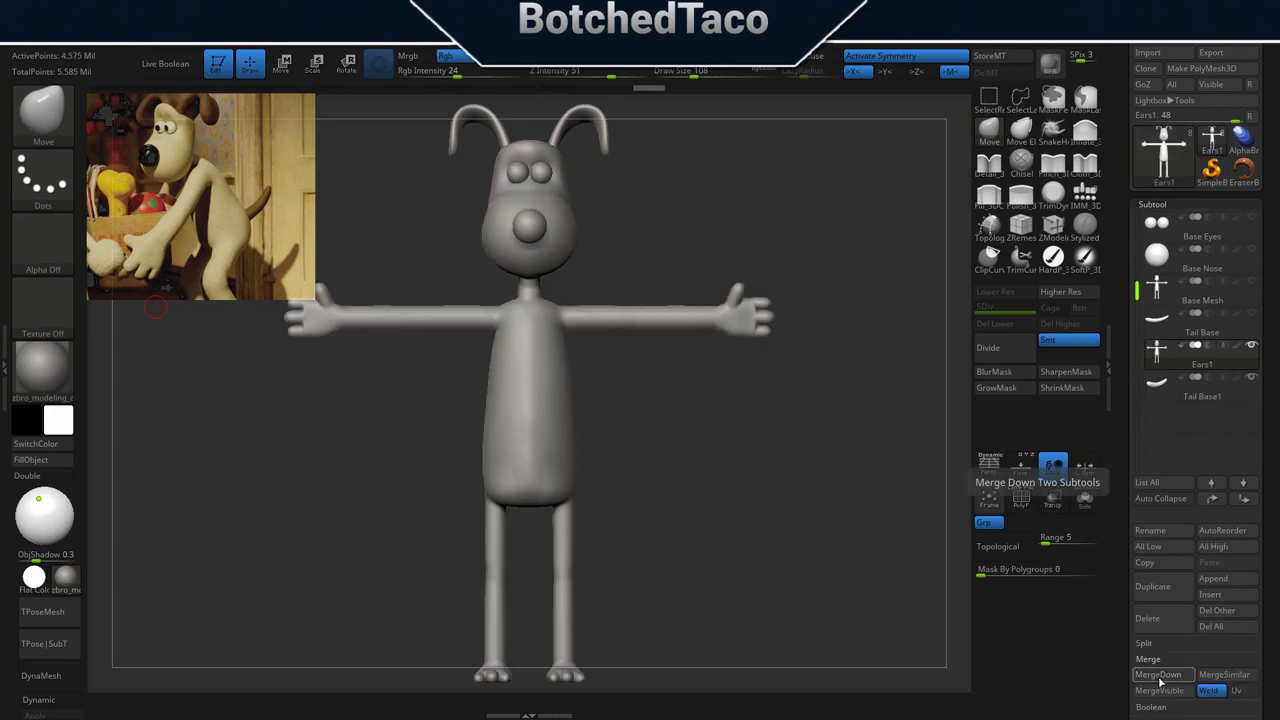
left_click(1160, 677)
left_click(1046, 702)
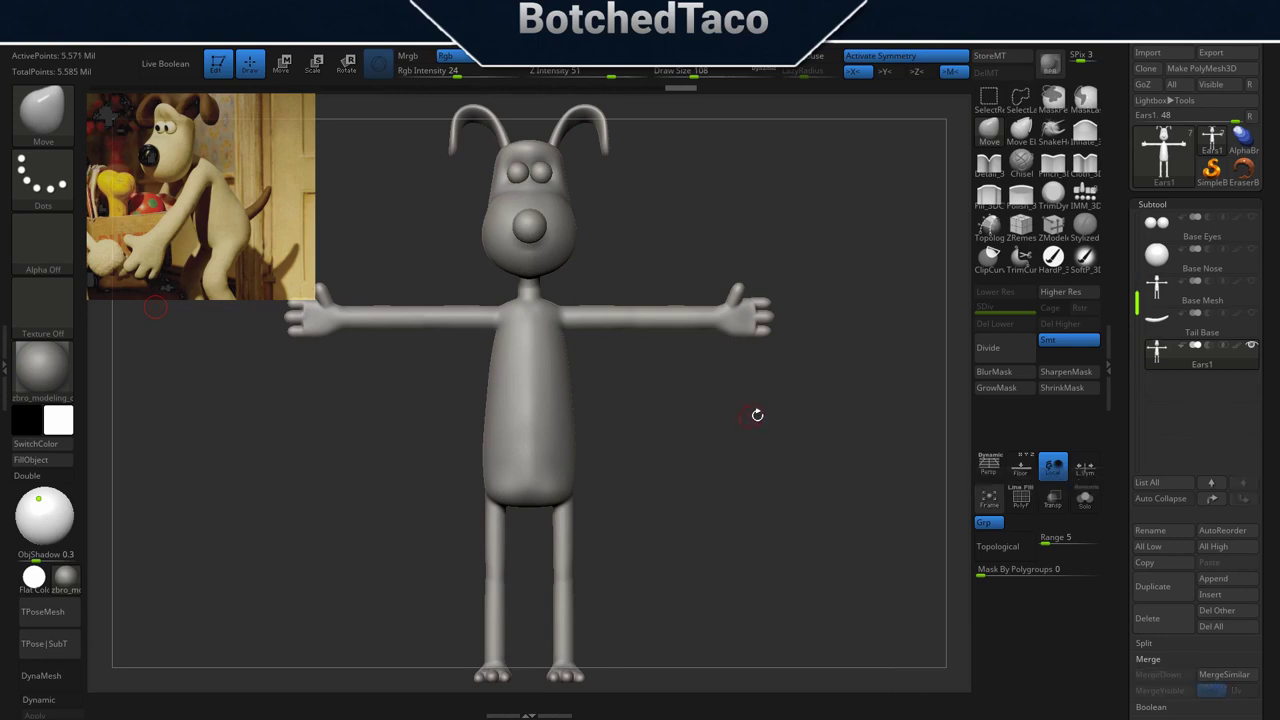
DynaMesh the fully merged Ears1 subtool with DynaMesh Master at a polycount of 1.5 million.
left_click_drag(786, 420, 622, 460)
left_click_drag(709, 449, 774, 466)
left_click_drag(1137, 301, 1137, 218)
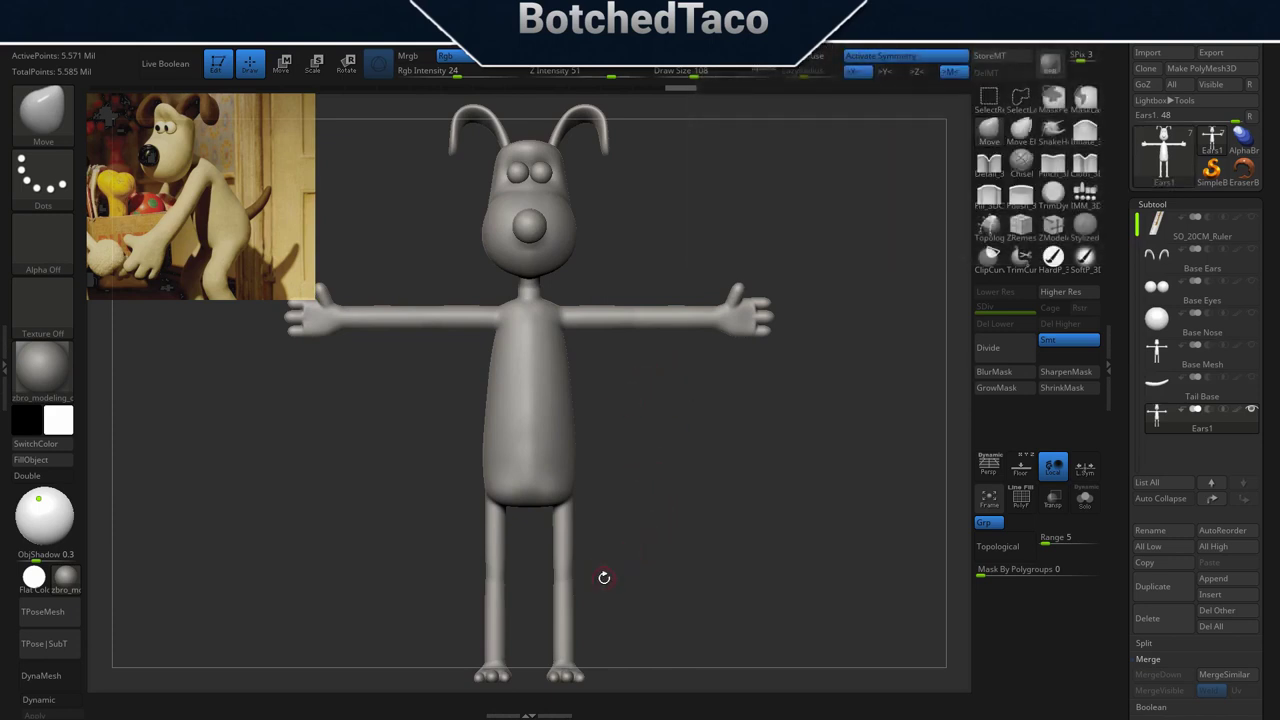
left_click_drag(604, 577, 645, 609)
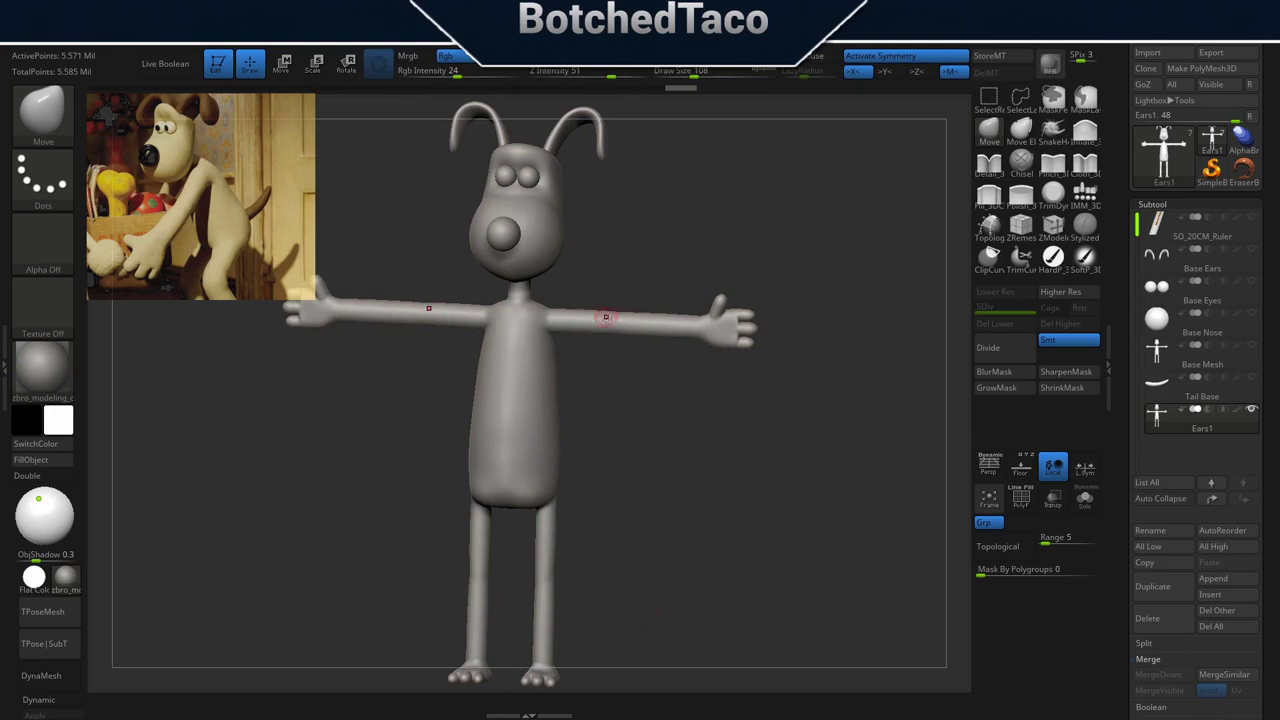
mouse_move(715, 438)
left_mouse_down()
mouse_move(646, 447)
mouse_move(695, 439)
left_mouse_up()
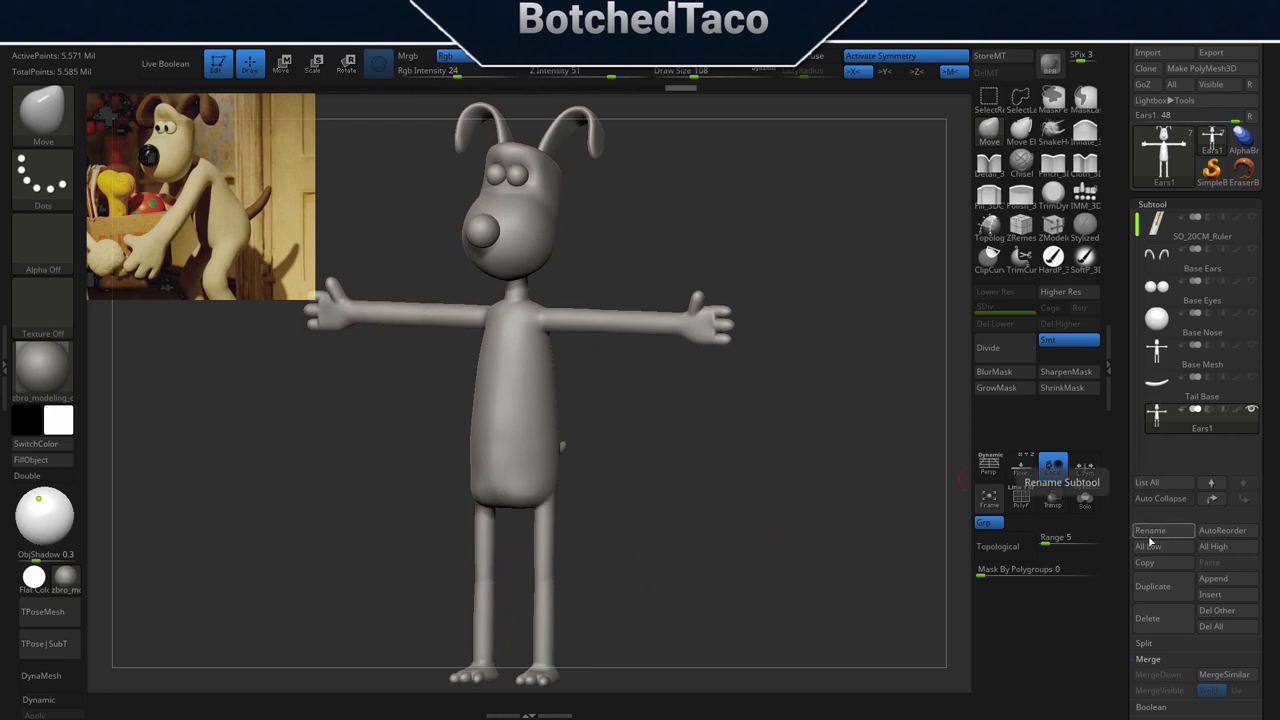
left_click(5, 367)
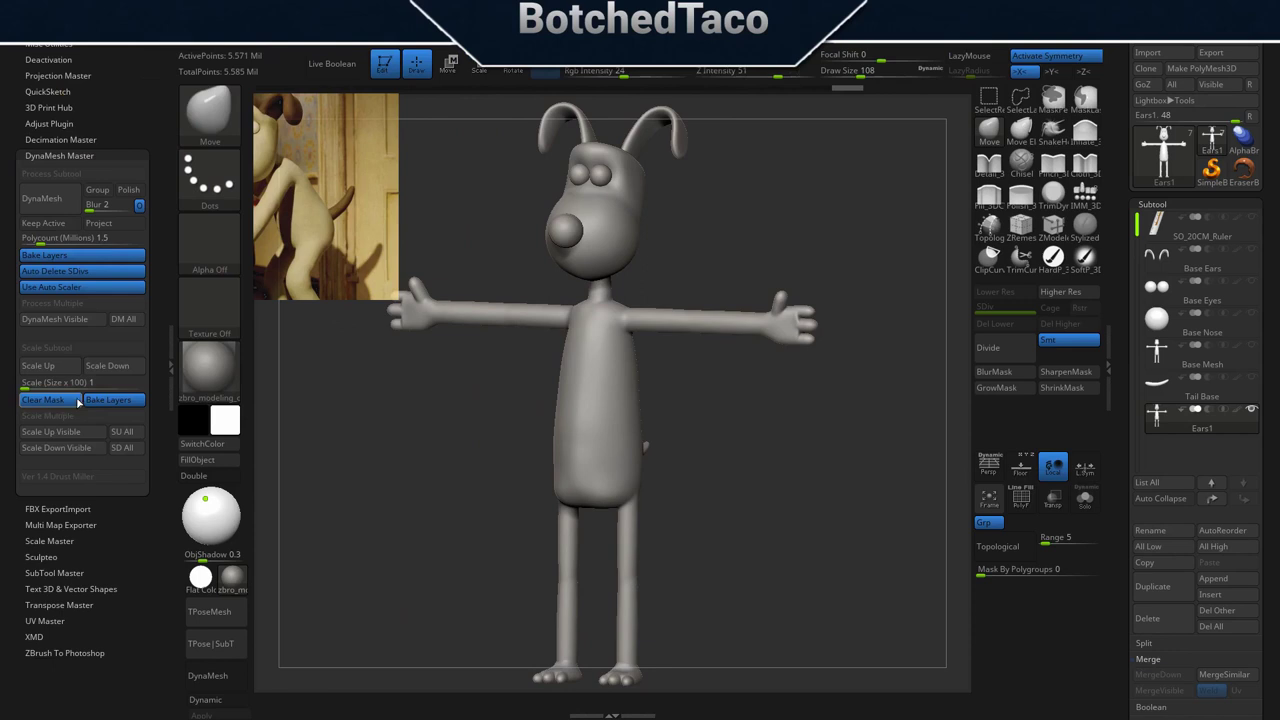
left_click(43, 209)
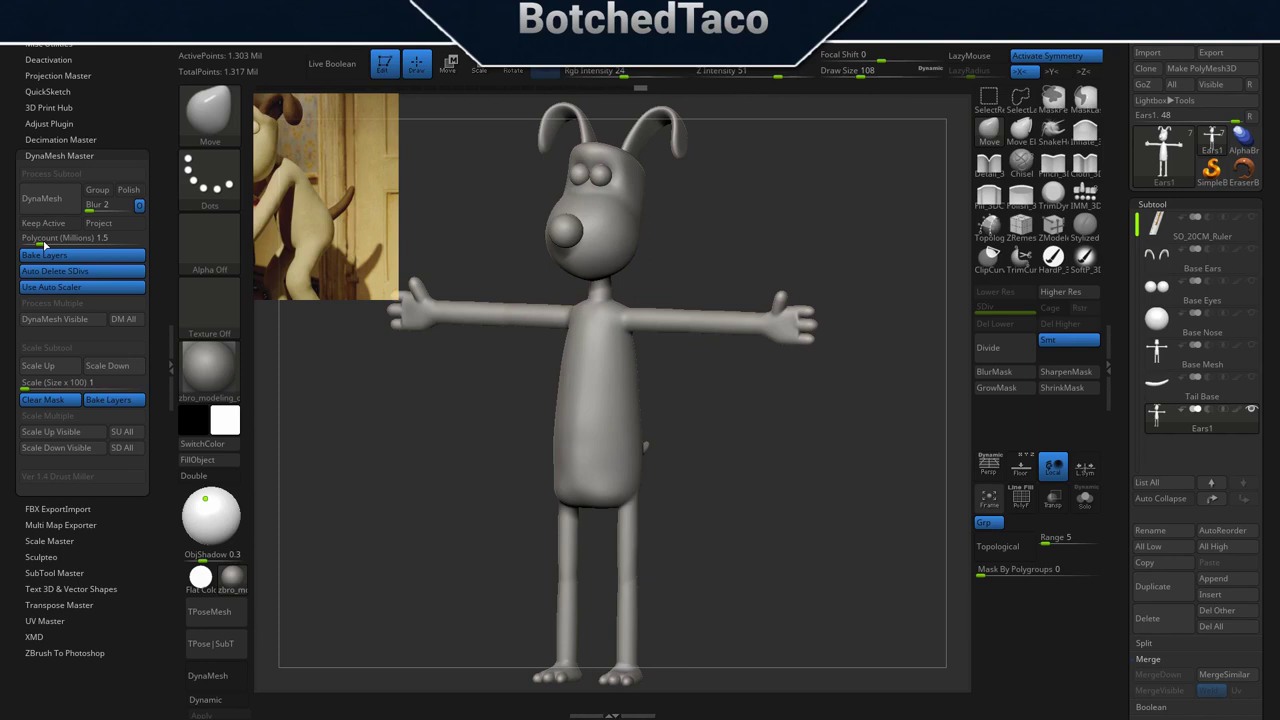
Examine the remeshed character's head, face and body from several angles for surface quality.
right_click_drag(744, 380, 866, 472, "ctrl")
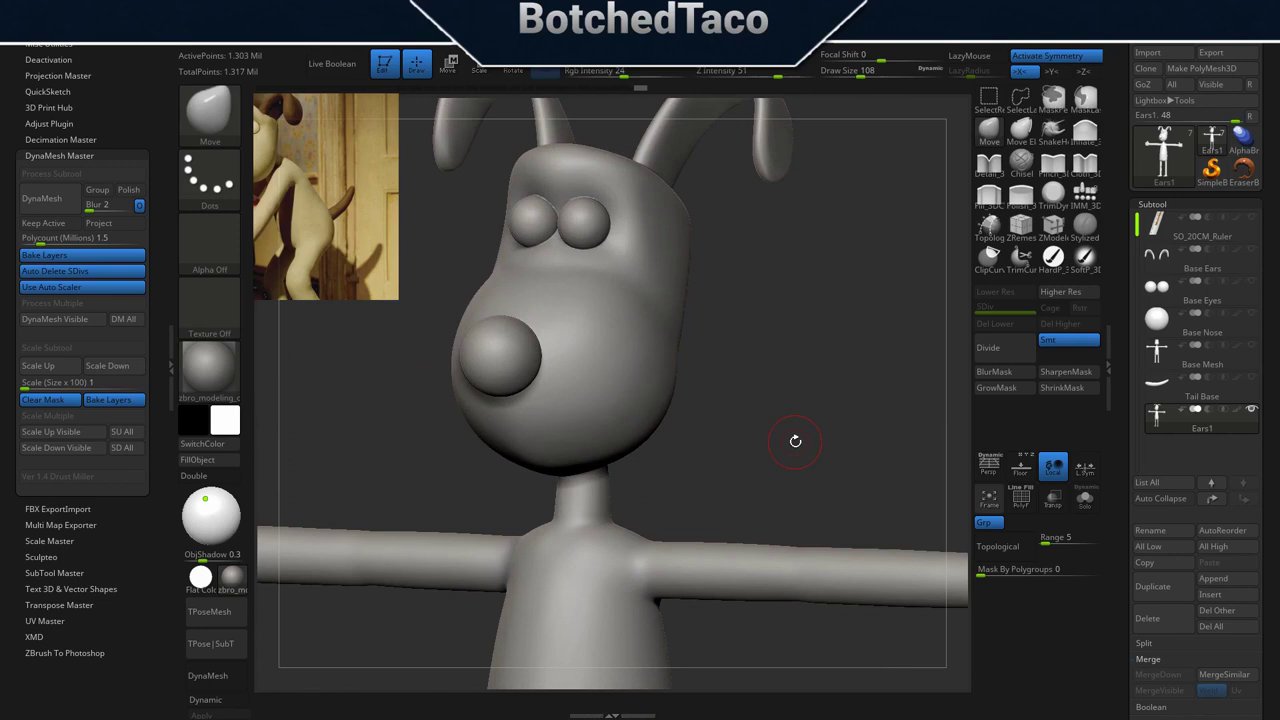
mouse_move(866, 450)
right_mouse_down("ctrl")
mouse_move(660, 586)
mouse_move(650, 344)
mouse_move(814, 528)
mouse_move(648, 425)
mouse_move(814, 466)
mouse_move(811, 499)
mouse_move(623, 177)
right_mouse_up("ctrl")
right_click_drag(732, 571, 526, 411, "alt")
right_click_drag(658, 494, 830, 474)
right_click_drag(612, 477, 879, 421)
right_click_drag(674, 457, 836, 456)
mouse_move(655, 476)
right_mouse_down()
mouse_move(728, 481)
mouse_move(728, 469)
mouse_move(600, 491)
mouse_move(633, 498)
mouse_move(703, 480)
mouse_move(740, 490)
mouse_move(752, 511)
mouse_move(665, 508)
mouse_move(732, 504)
mouse_move(706, 526)
mouse_move(812, 526)
right_mouse_up()
key("f")
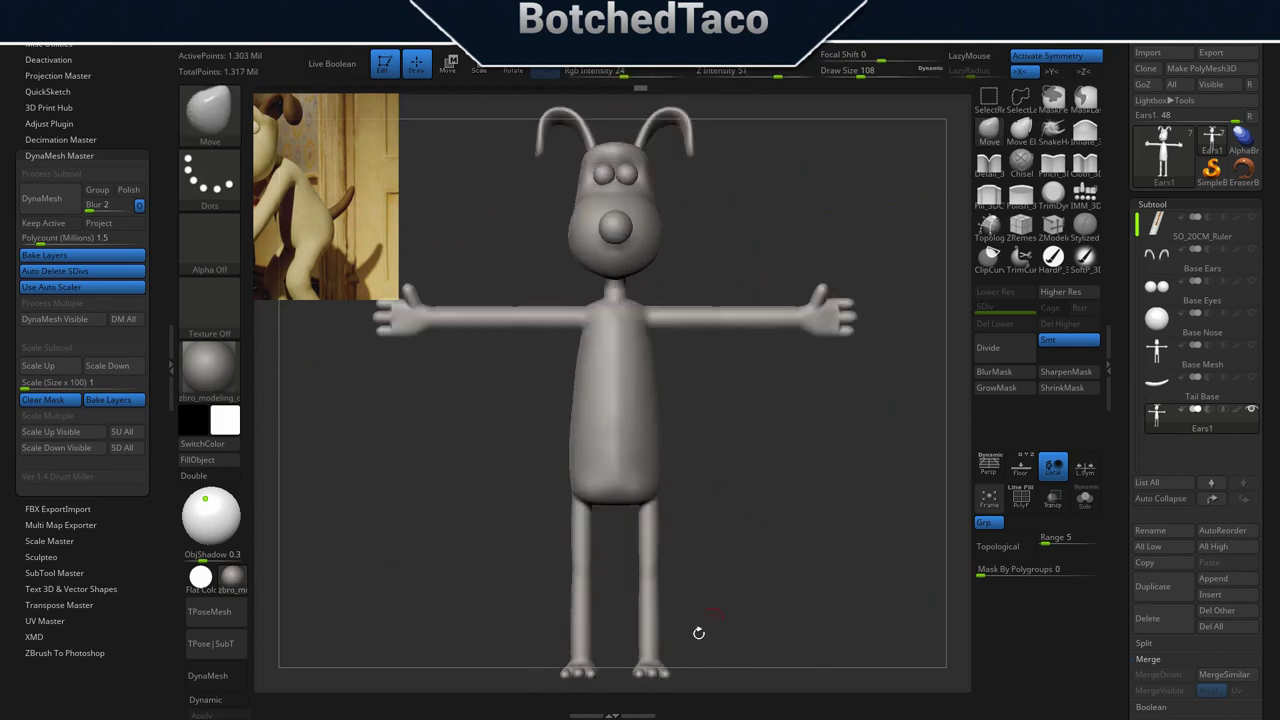
left_click_drag(785, 553, 749, 591)
mouse_move(732, 486)
left_mouse_down()
mouse_move(725, 602)
mouse_move(743, 566)
mouse_move(748, 485)
left_mouse_up()
mouse_move(803, 549)
left_mouse_down()
mouse_move(668, 543)
mouse_move(797, 542)
mouse_move(775, 535)
left_mouse_up()
Delete the Ears1 subtool and merge Base Ears down with Base Eyes, Base Nose, Base Mesh and Tail Base.
left_click(1162, 619)
left_click(963, 646)
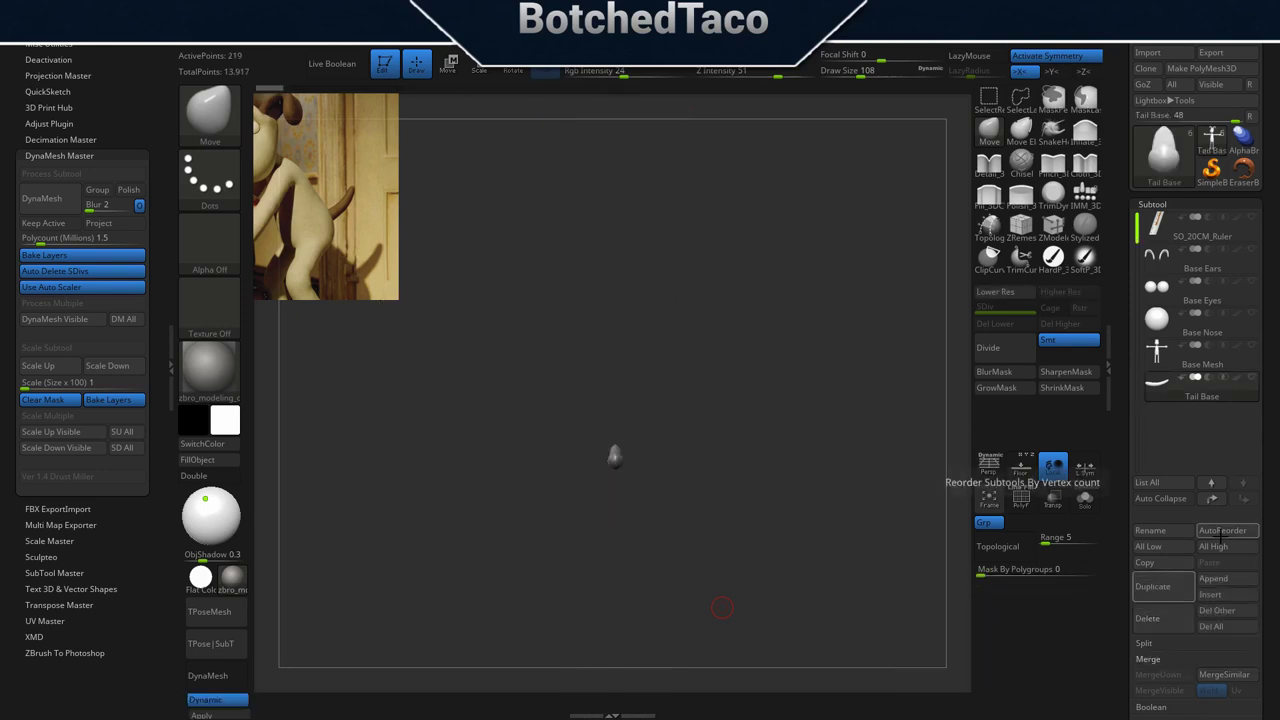
left_click(1190, 262)
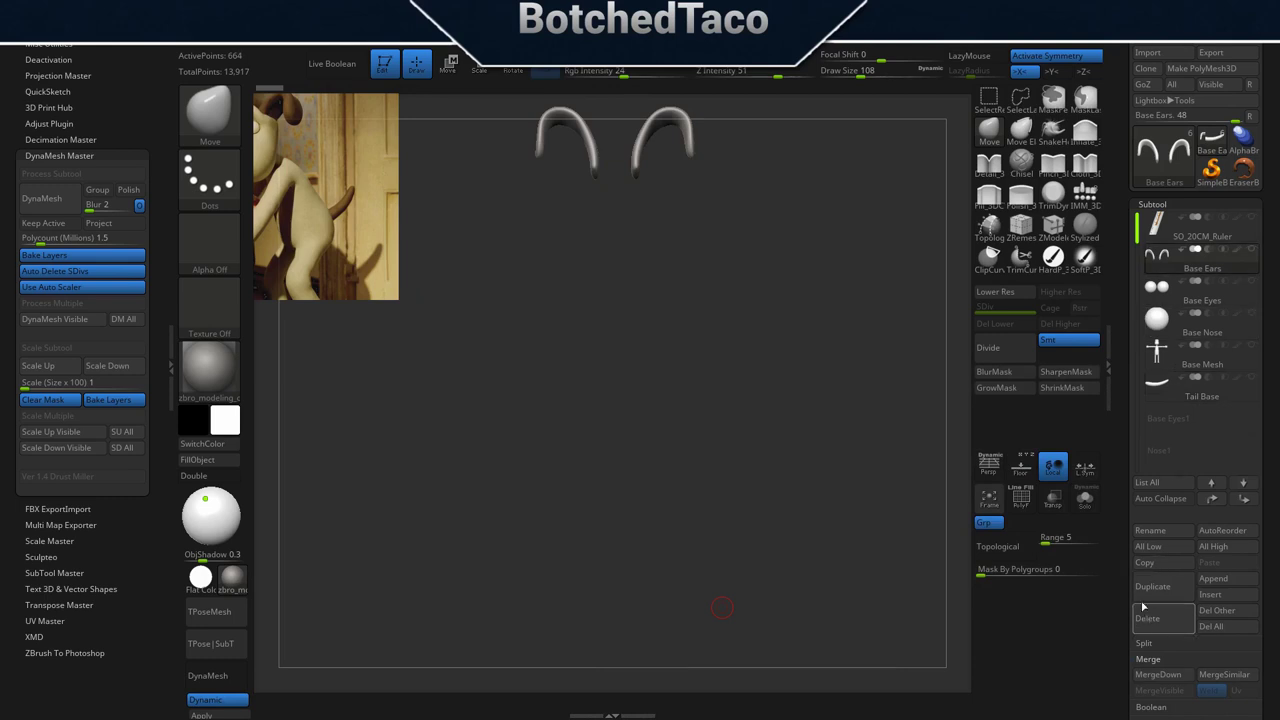
left_click(1160, 676)
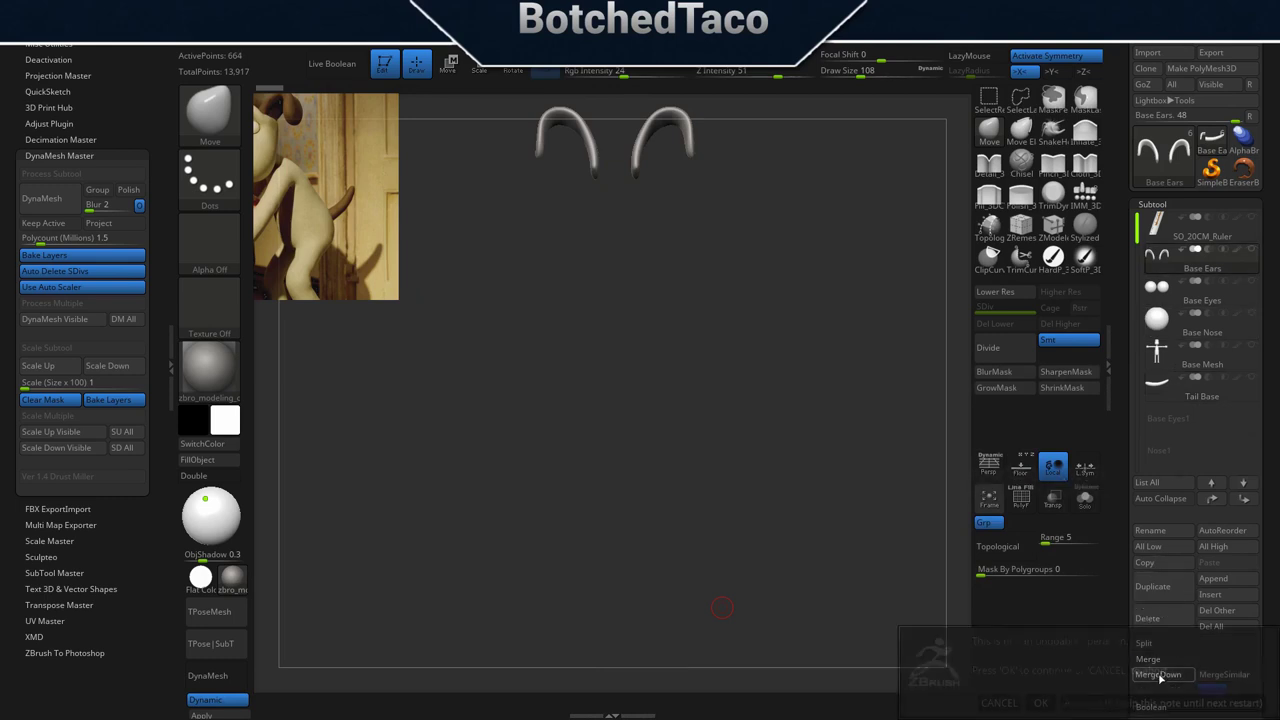
key("Return")
left_click(1168, 676)
left_click(1041, 703)
left_click(1162, 676)
left_click(1042, 702)
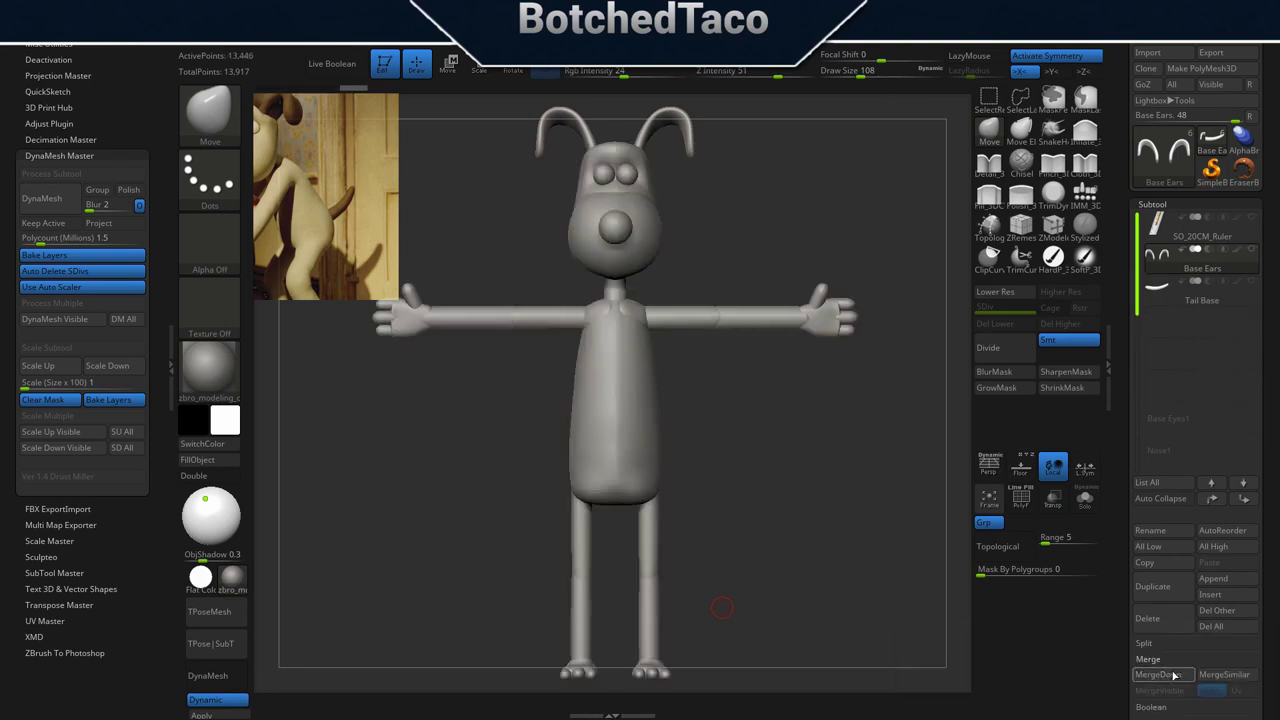
left_click(1172, 677)
left_click(1043, 702)
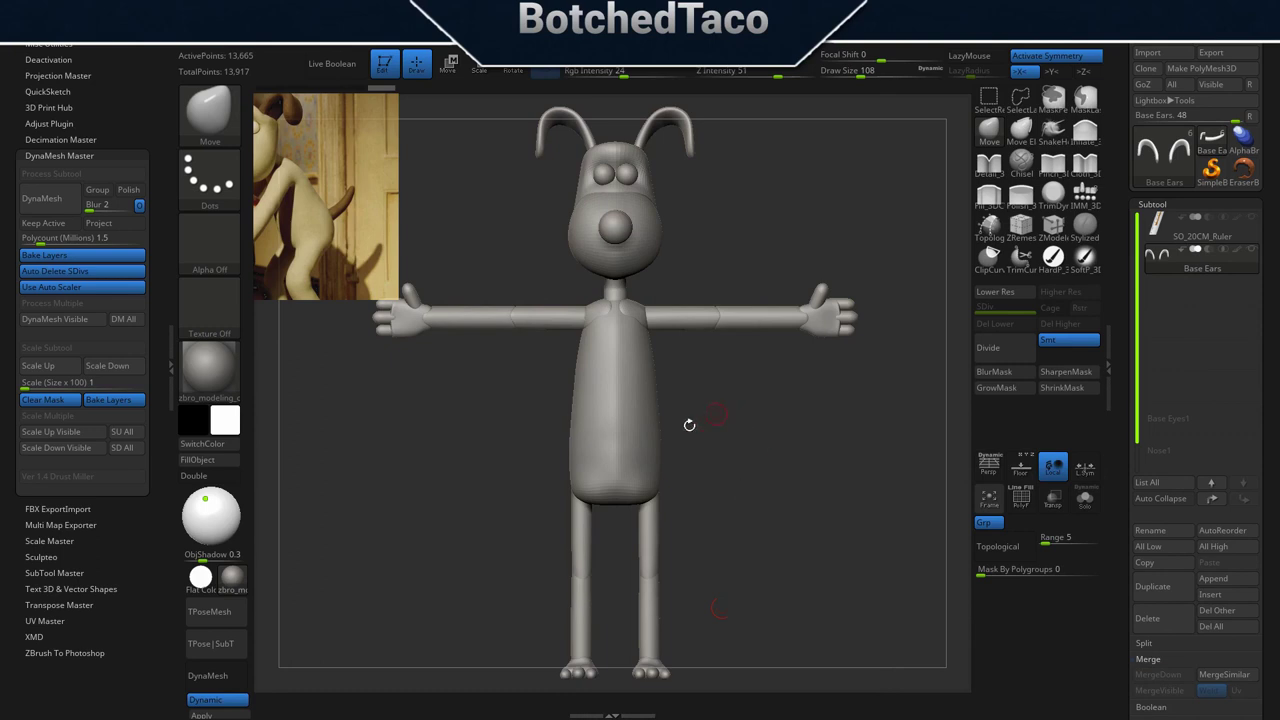
Apply dynamic subdivision to the merged Base Ears twice and inspect its mesh density with the wireframe shown.
left_click(225, 715)
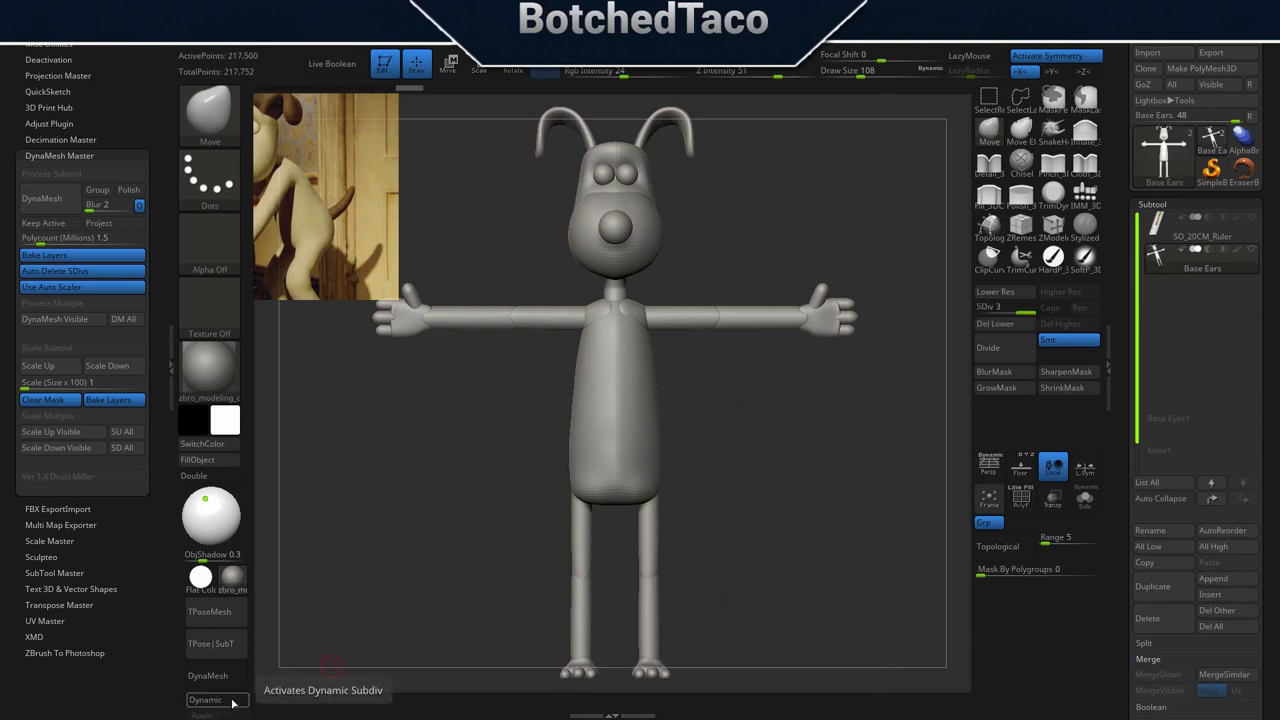
left_click(234, 702)
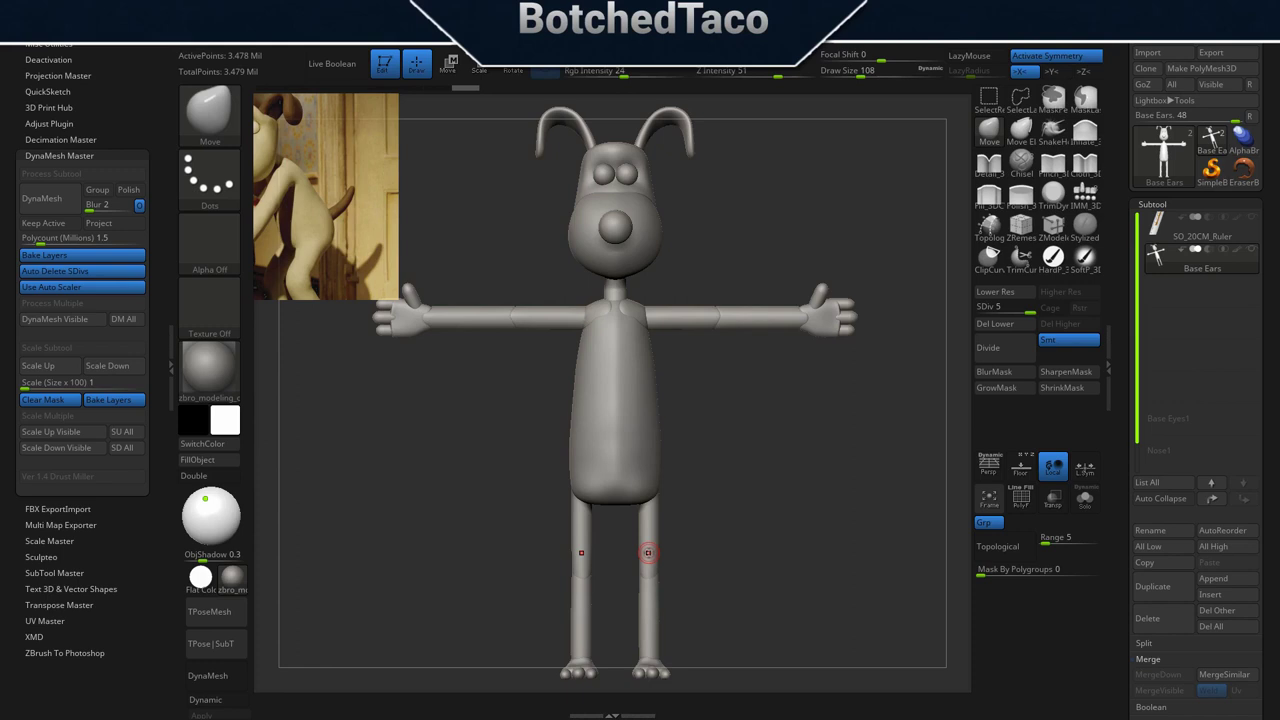
left_click(1021, 504)
mouse_move(713, 449)
right_mouse_down("ctrl")
mouse_move(806, 431)
mouse_move(907, 455)
right_mouse_up("ctrl")
right_click_drag(747, 377, 877, 430, "ctrl")
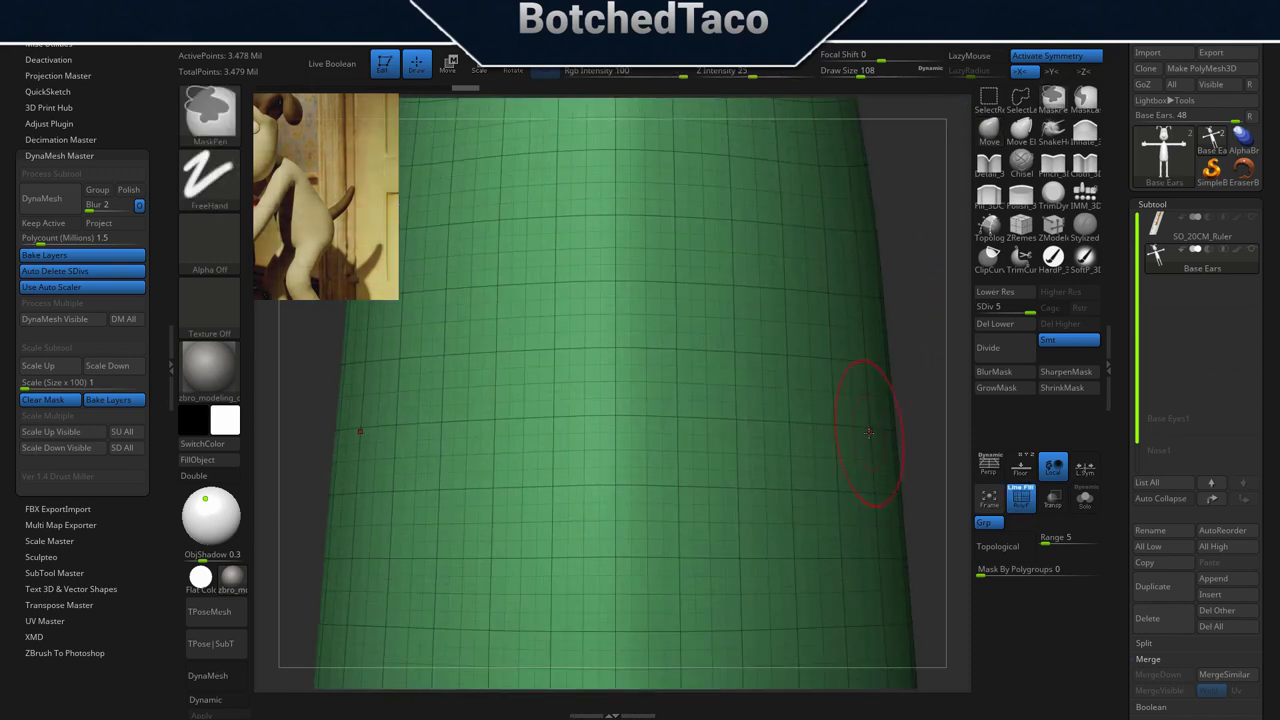
mouse_move(885, 358)
right_mouse_down("ctrl")
mouse_move(883, 276)
mouse_move(674, 470)
right_mouse_up("ctrl")
right_click_drag(831, 424, 560, 494, "ctrl")
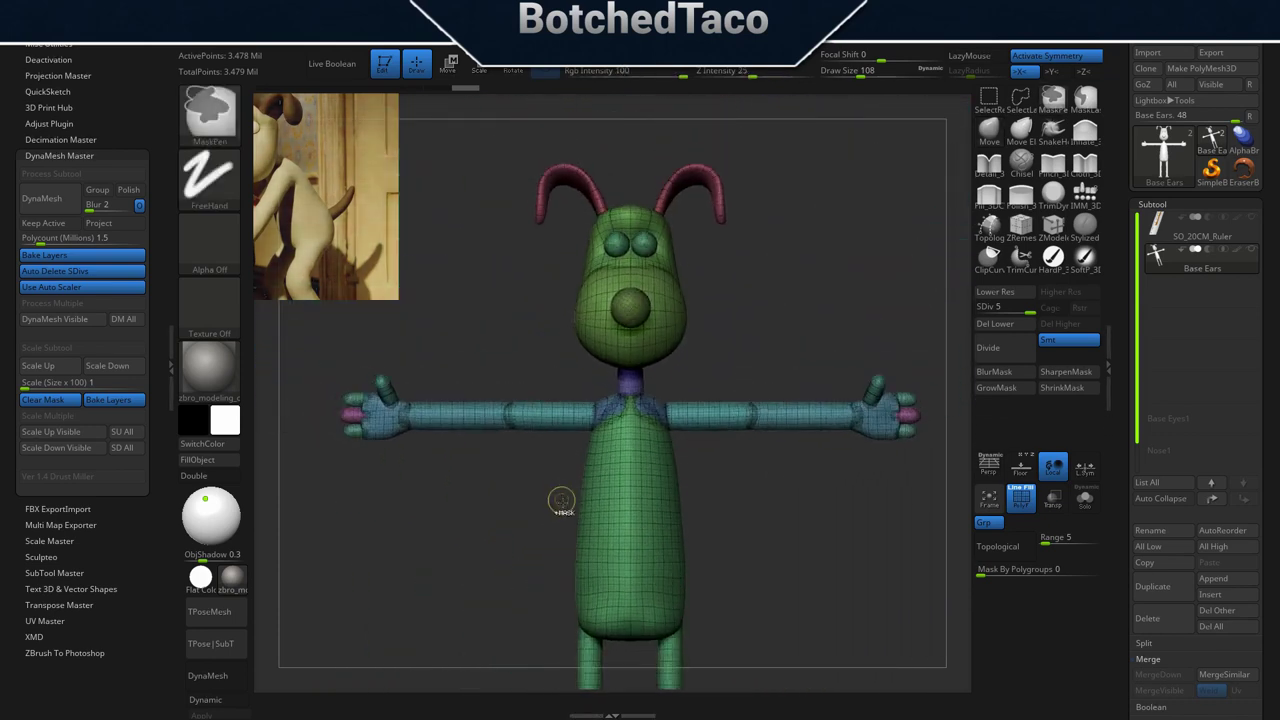
Undo the last subdivision and revert the project to its saved version, discarding the changes.
key("ctrl+z")
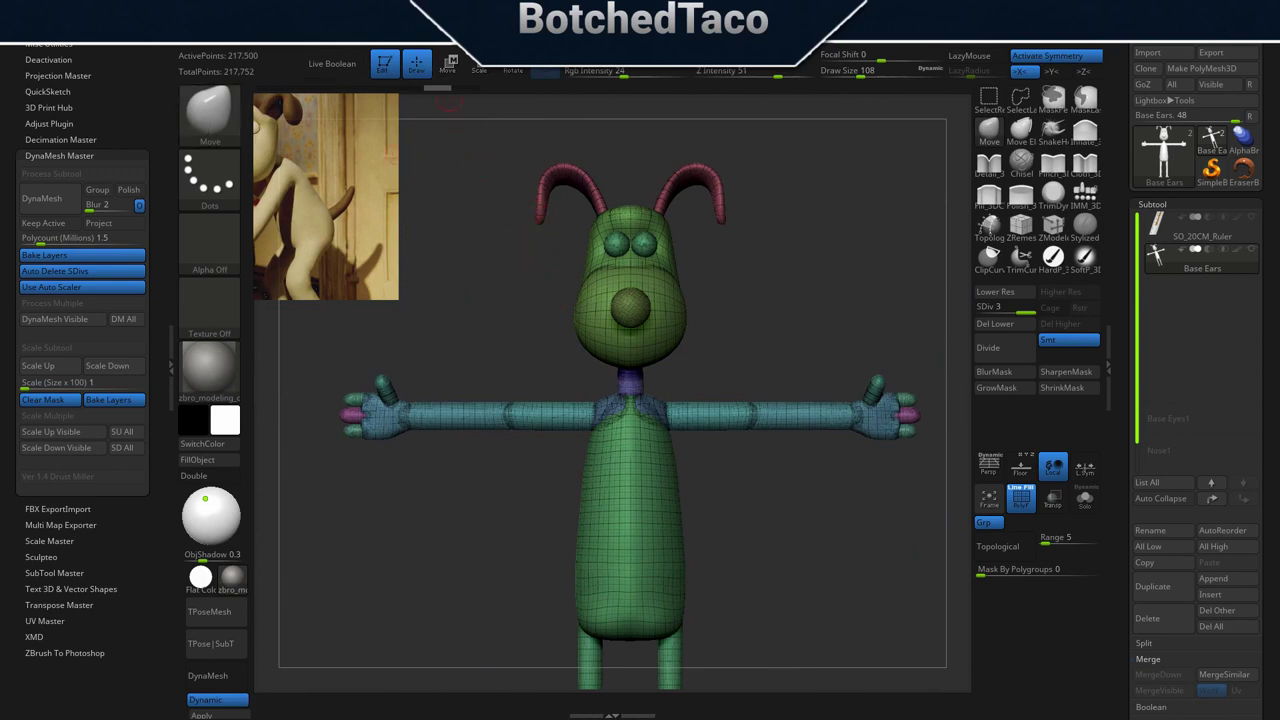
left_click(440, 24)
left_click(455, 67)
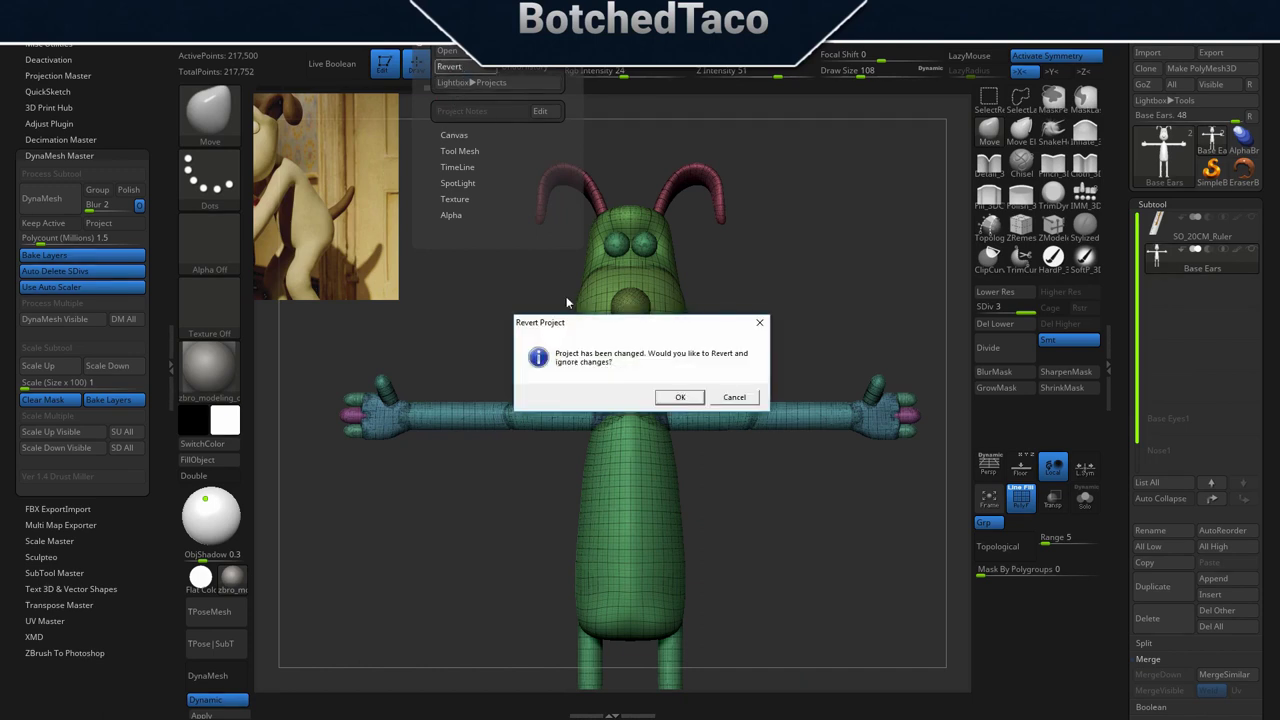
left_click(675, 400)
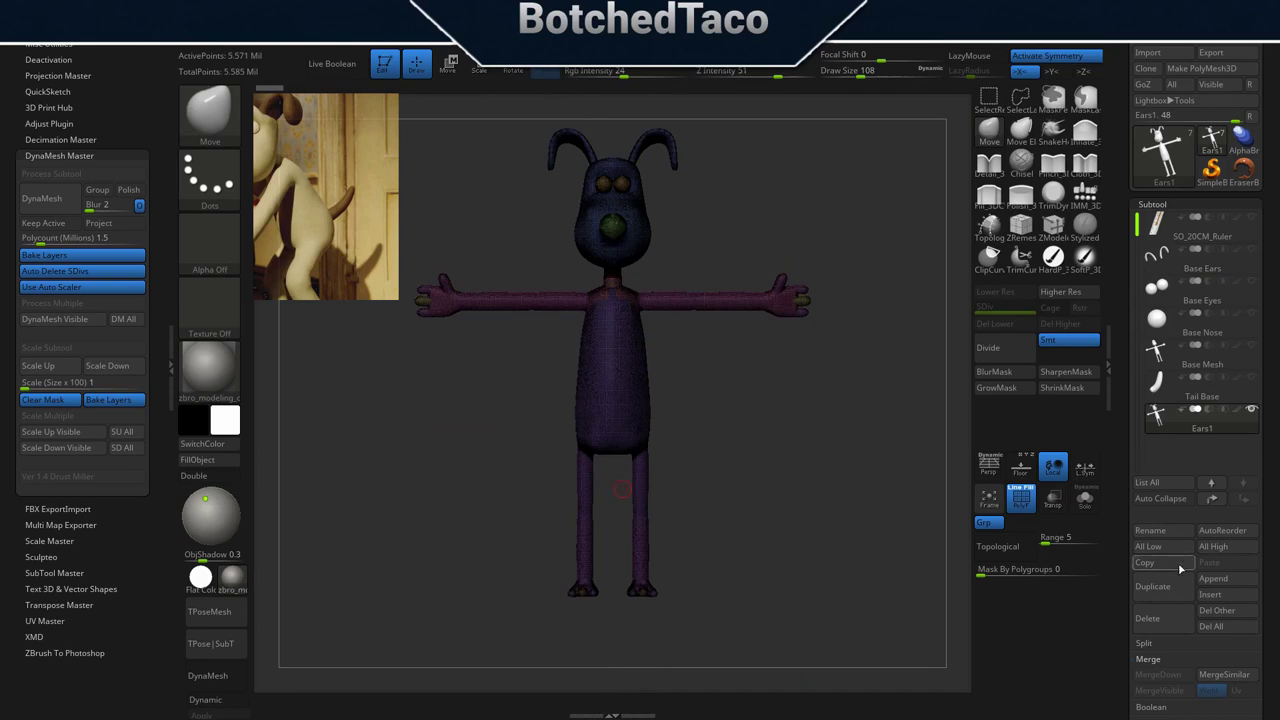
Hide Ears1 and merge Base Ears down with Base Eyes, Base Nose, Base Mesh and Tail Base.
left_click(1169, 267)
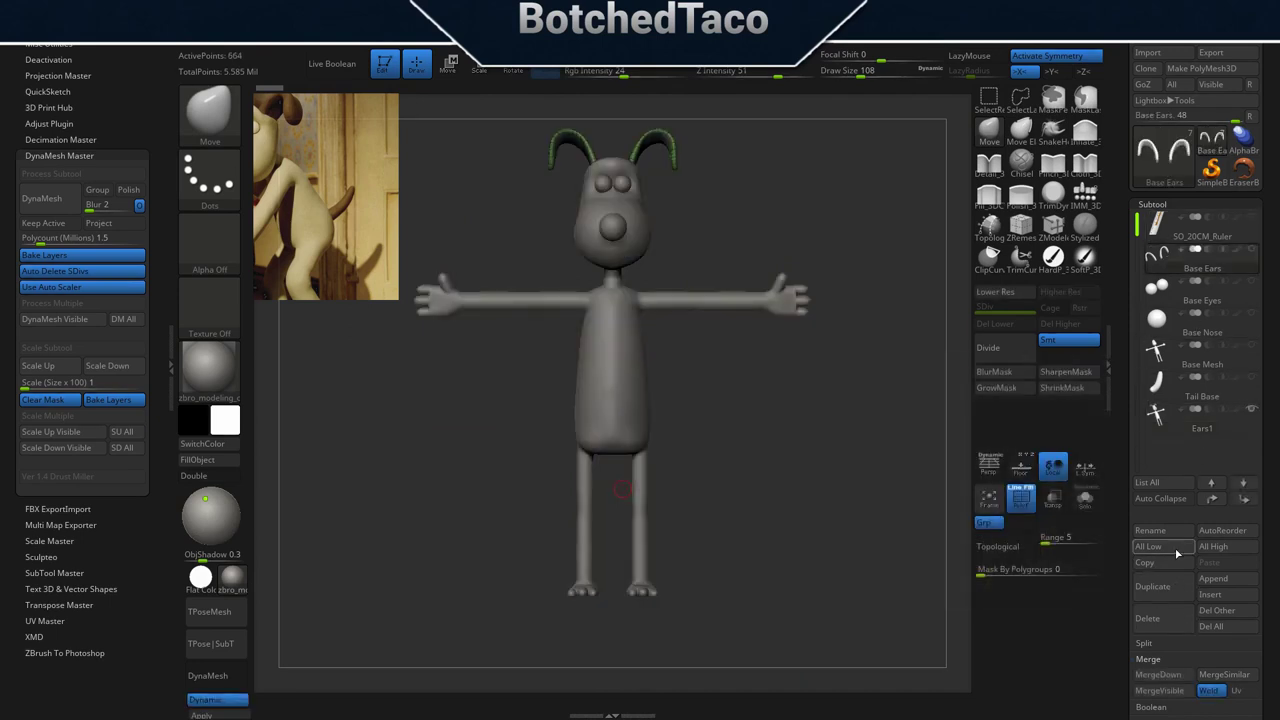
left_click(1251, 409)
left_click(1157, 682)
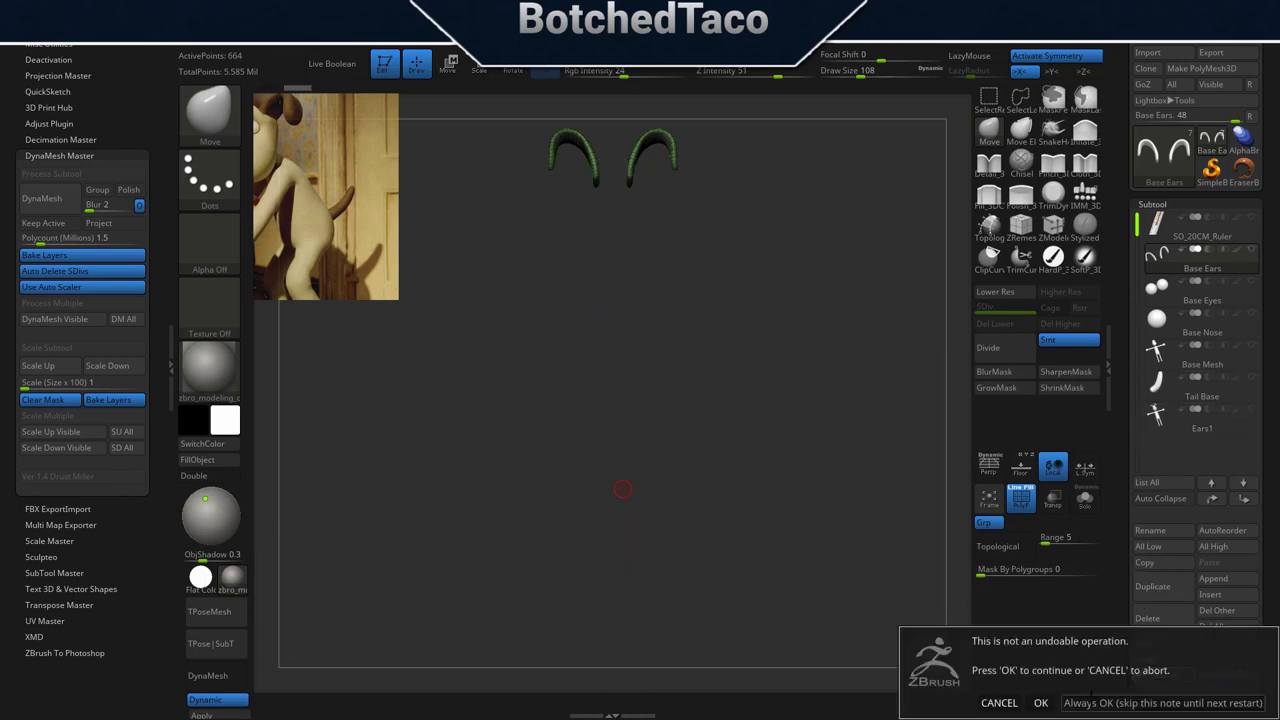
left_click(1040, 702)
left_click(1156, 676)
left_click(1040, 702)
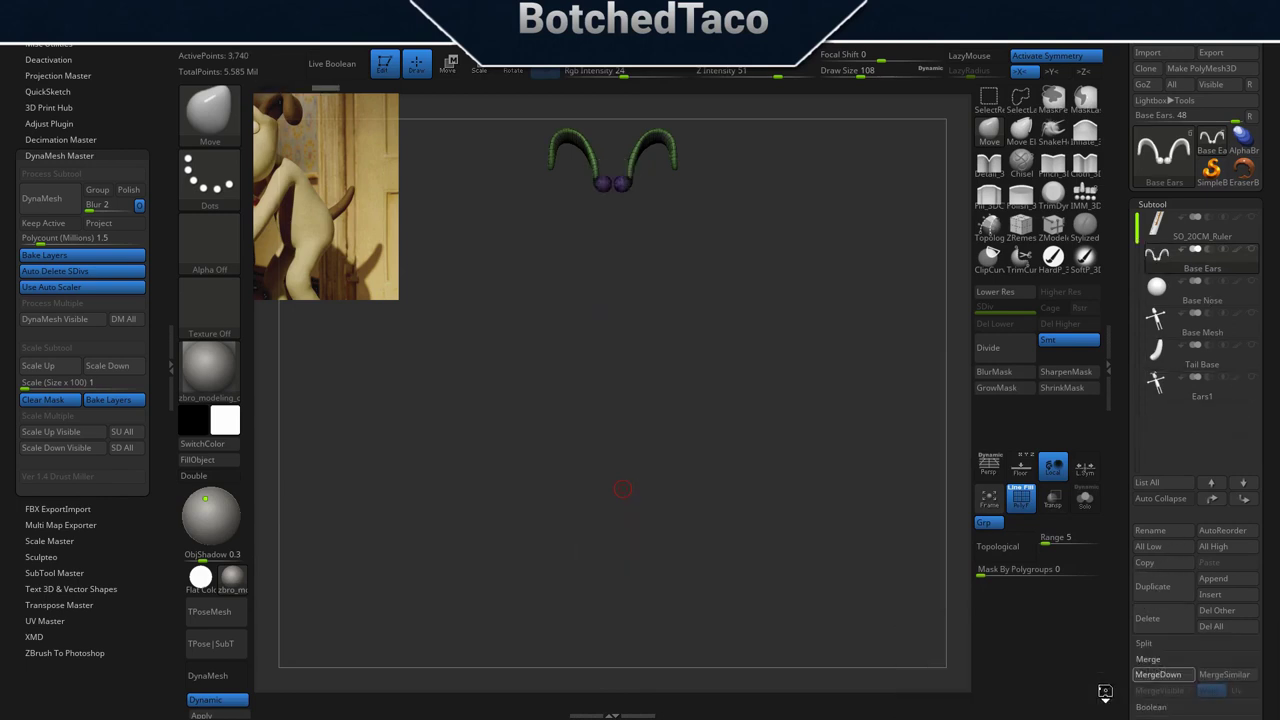
left_click(1158, 675)
left_click(1040, 702)
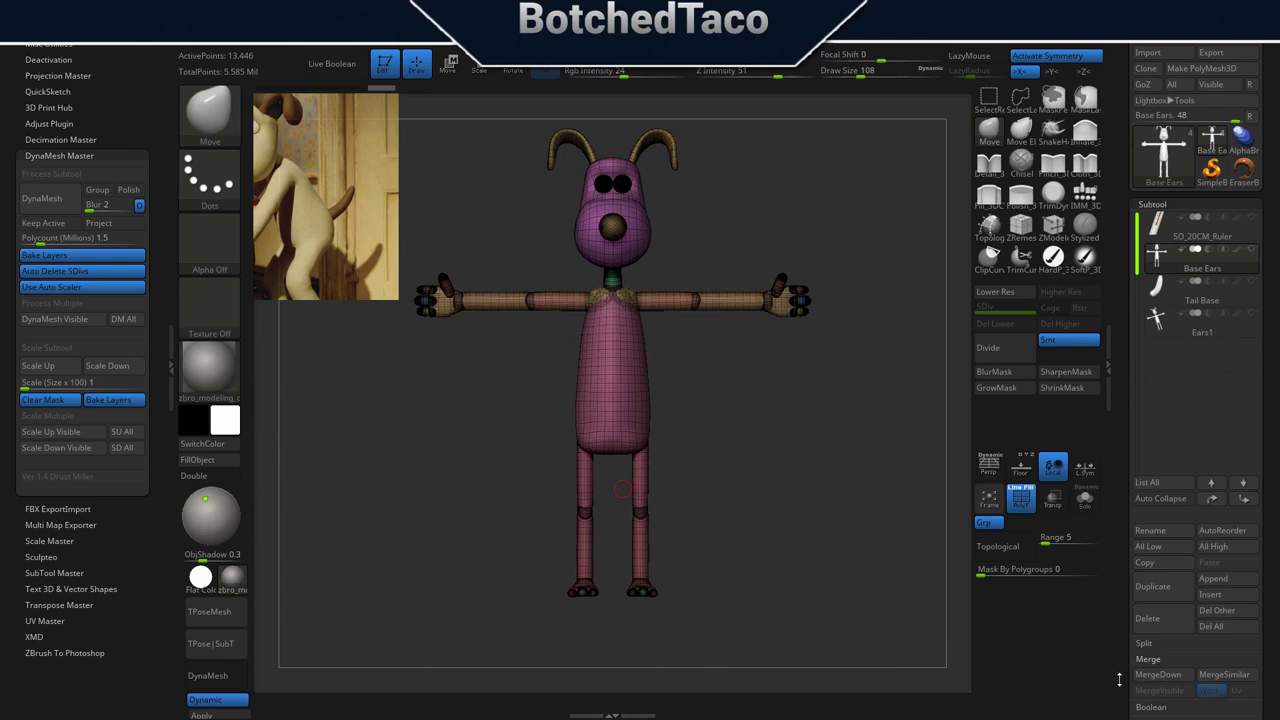
left_click(1155, 676)
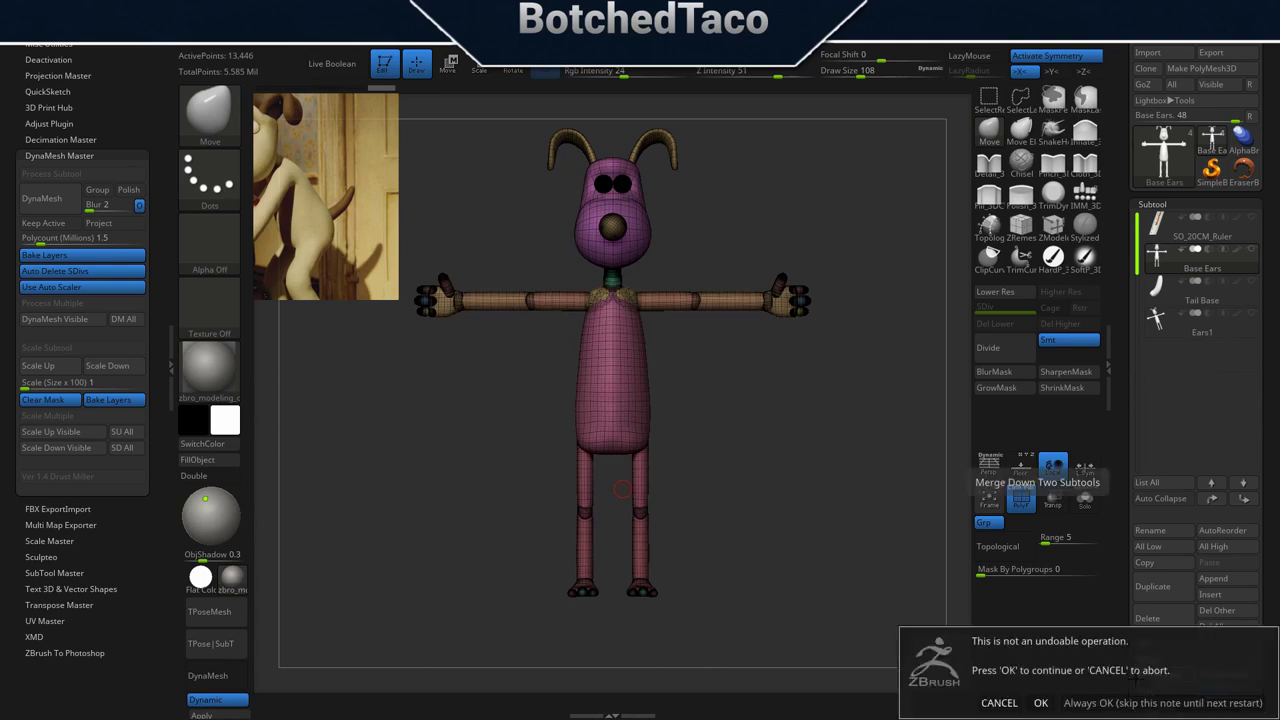
left_click(1042, 702)
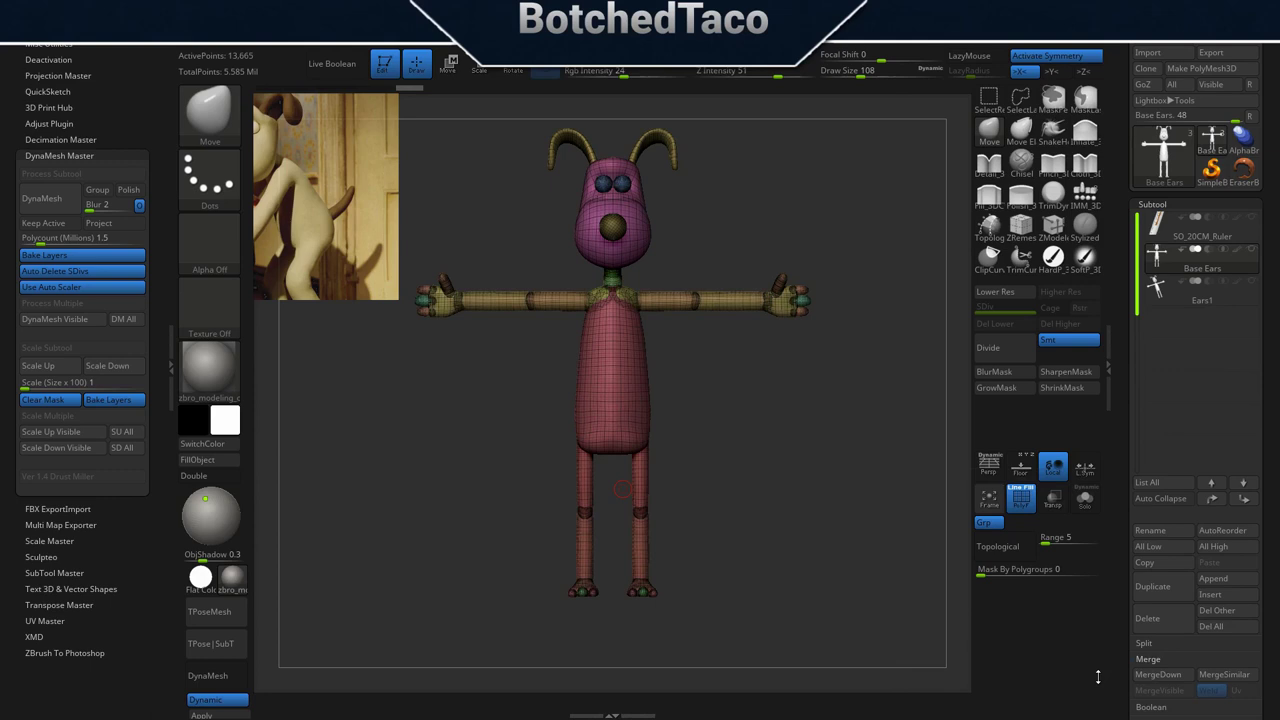
Turn off the wireframe display and apply dynamic subdivision to the merged Base Ears.
left_click(1020, 497)
right_click_drag(707, 371, 857, 451, "ctrl")
right_click_drag(850, 503, 646, 476, "ctrl")
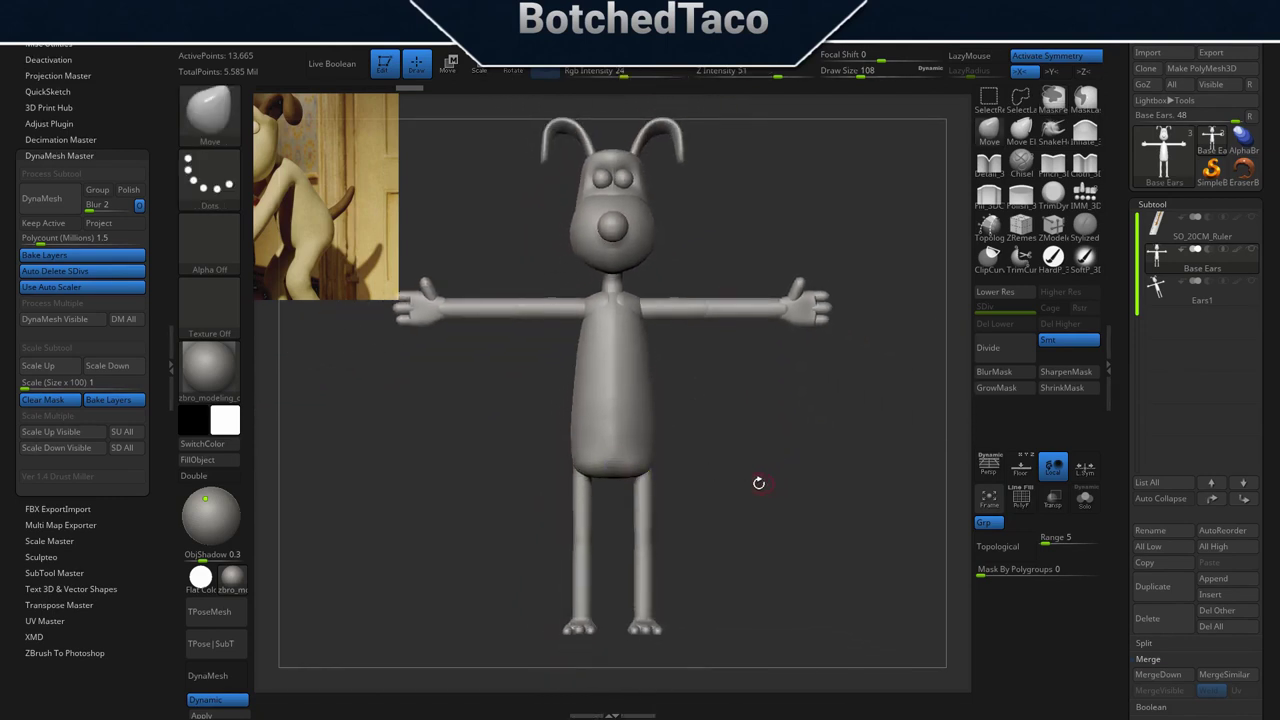
left_click(56, 206)
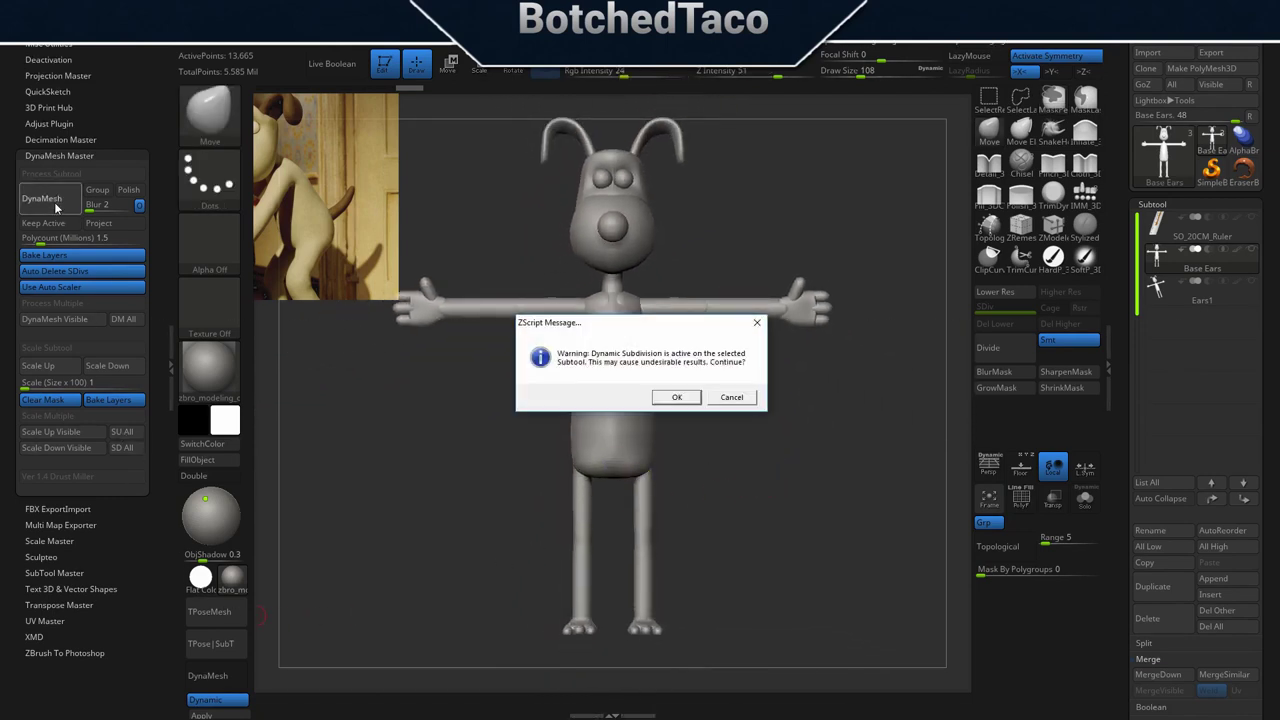
left_click(676, 397)
left_click(236, 702)
Try DynaMeshing the merged Base Ears at a polycount of 1.5 million and undo the remesh after checking the arm.
left_click(54, 205)
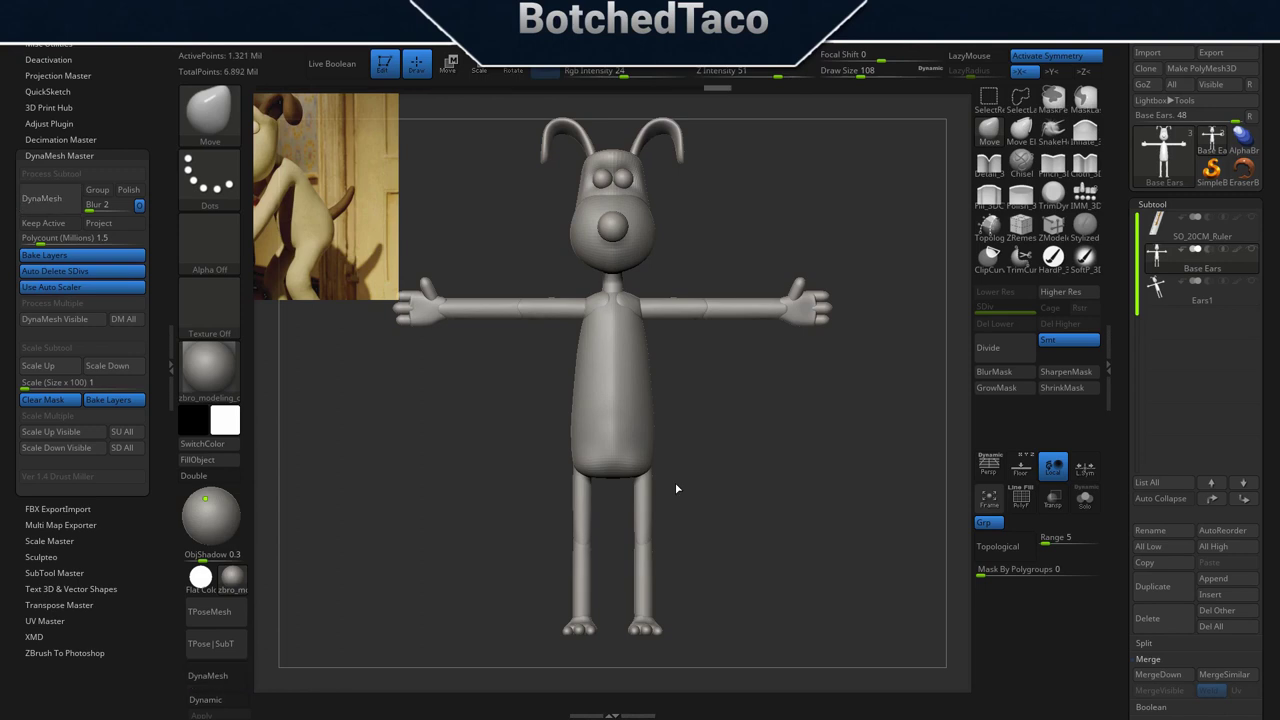
right_click_drag(677, 489, 934, 431, "ctrl")
right_click_drag(786, 489, 434, 272, "alt")
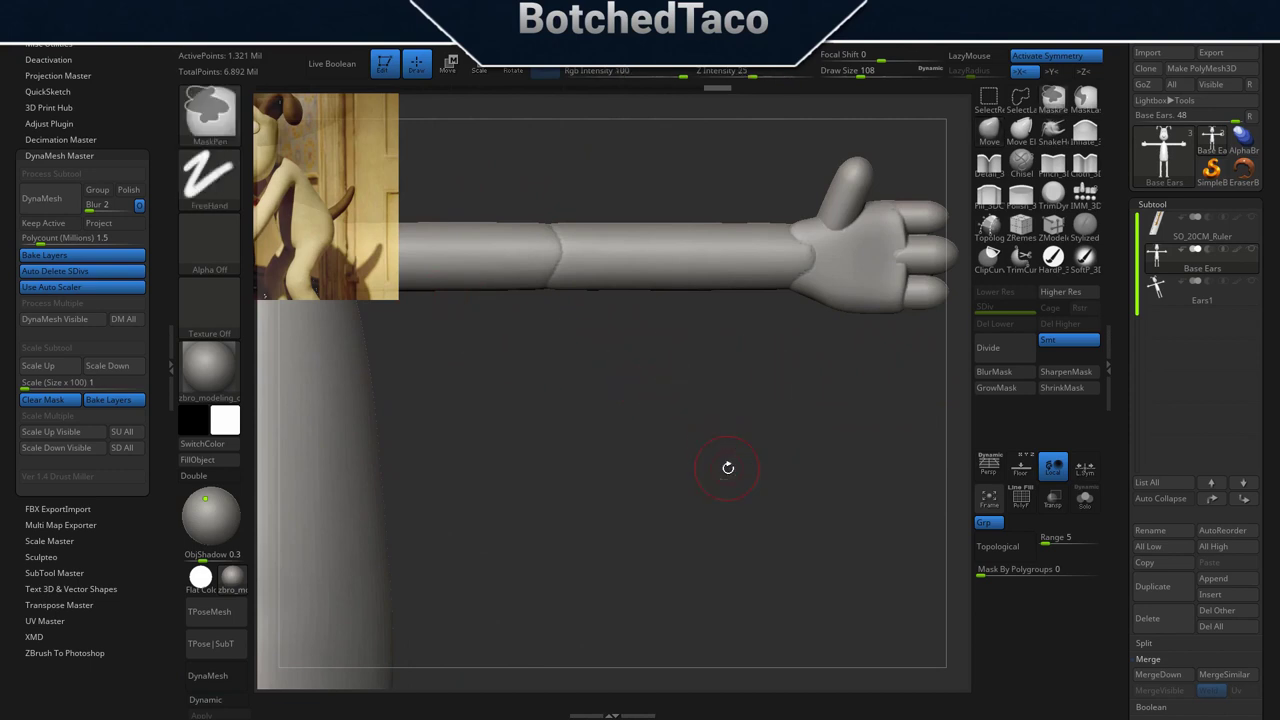
key("ctrl+d")
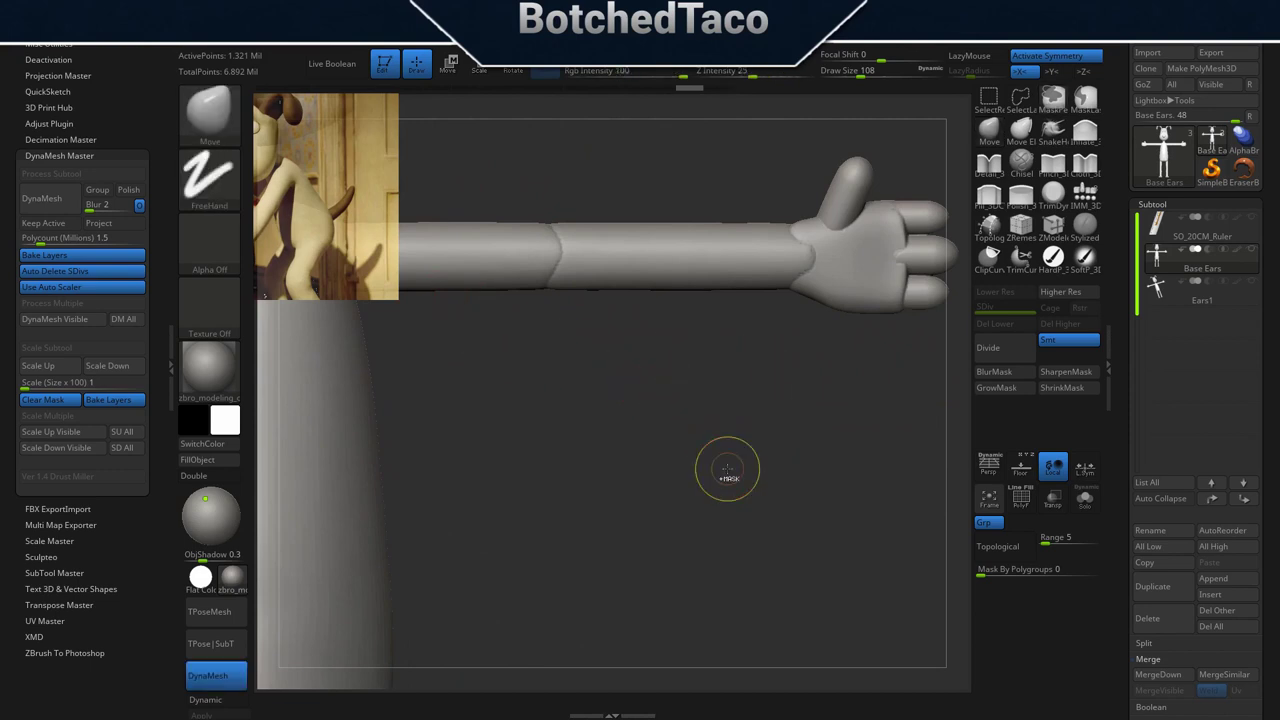
key("ctrl+z")
left_click_drag(727, 468, 728, 468)
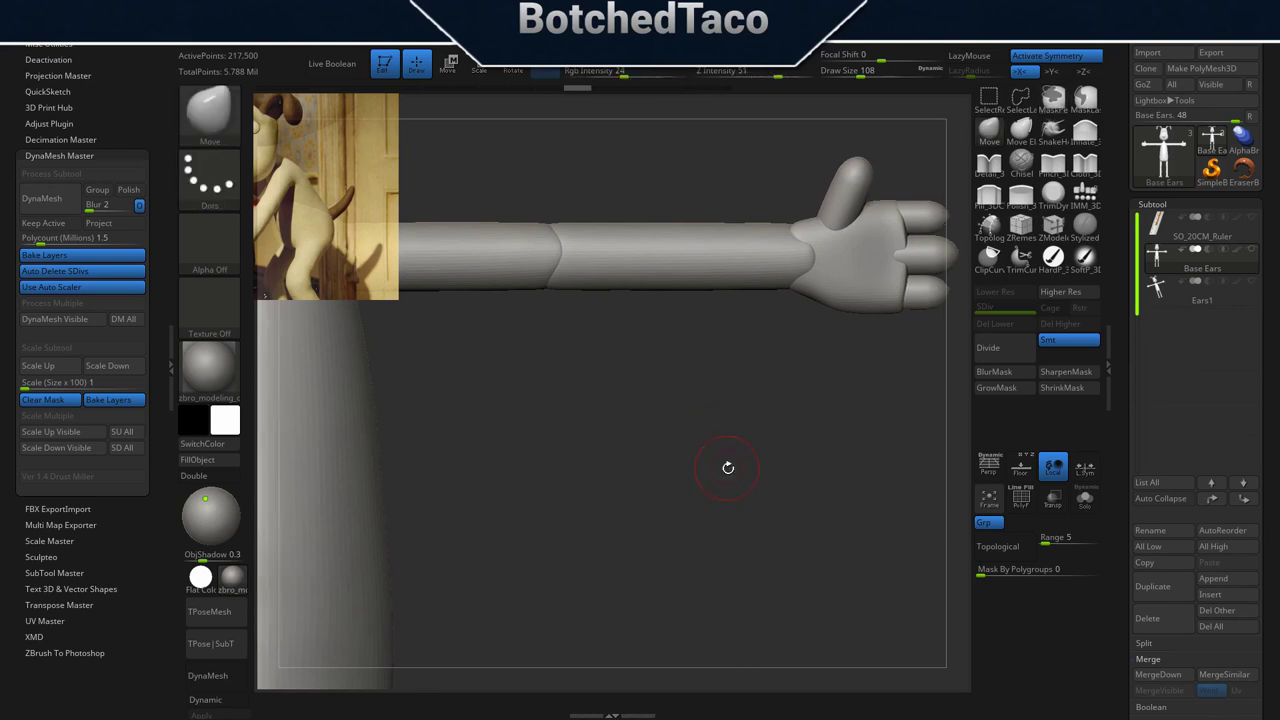
Mask everything except the lowest finger of the hand and move that finger slightly down, away from the middle finger.
mouse_move(728, 468)
right_mouse_down("ctrl")
mouse_move(843, 397)
mouse_move(601, 412)
right_mouse_up("ctrl")
mouse_move(740, 388)
right_mouse_down()
mouse_move(748, 375)
mouse_move(740, 400)
right_mouse_up()
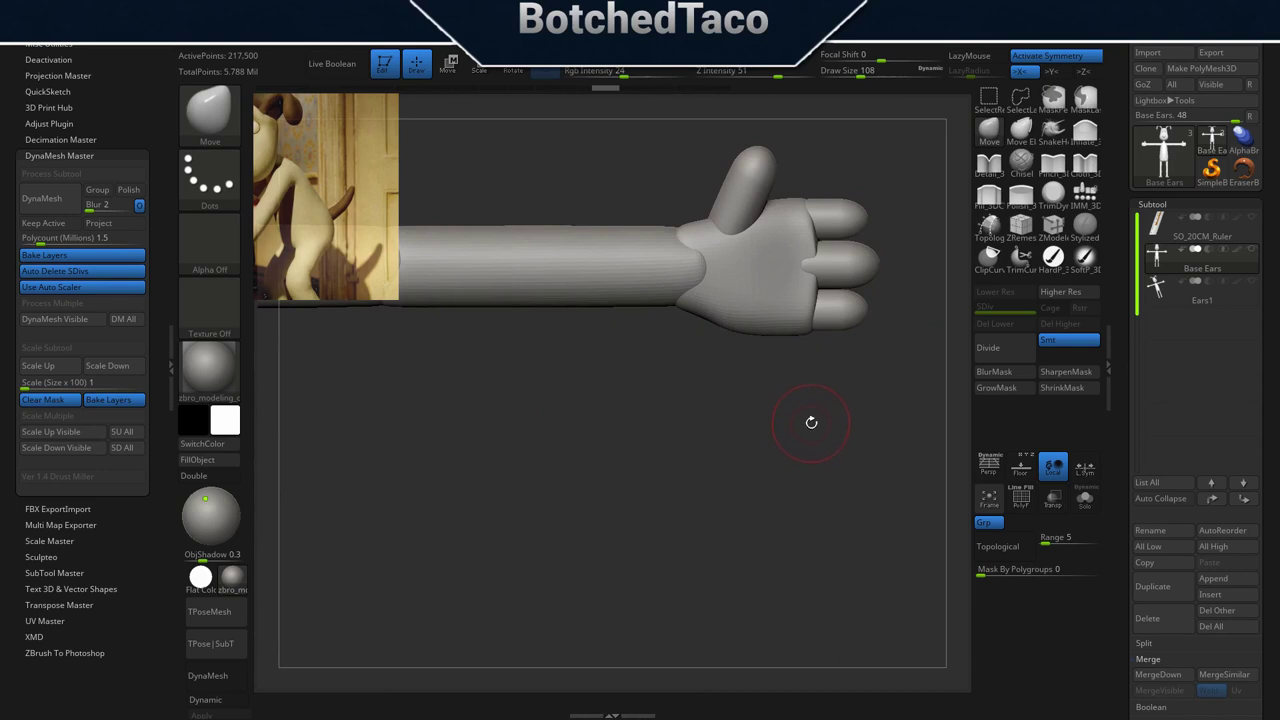
key("w")
left_click(836, 303, "ctrl")
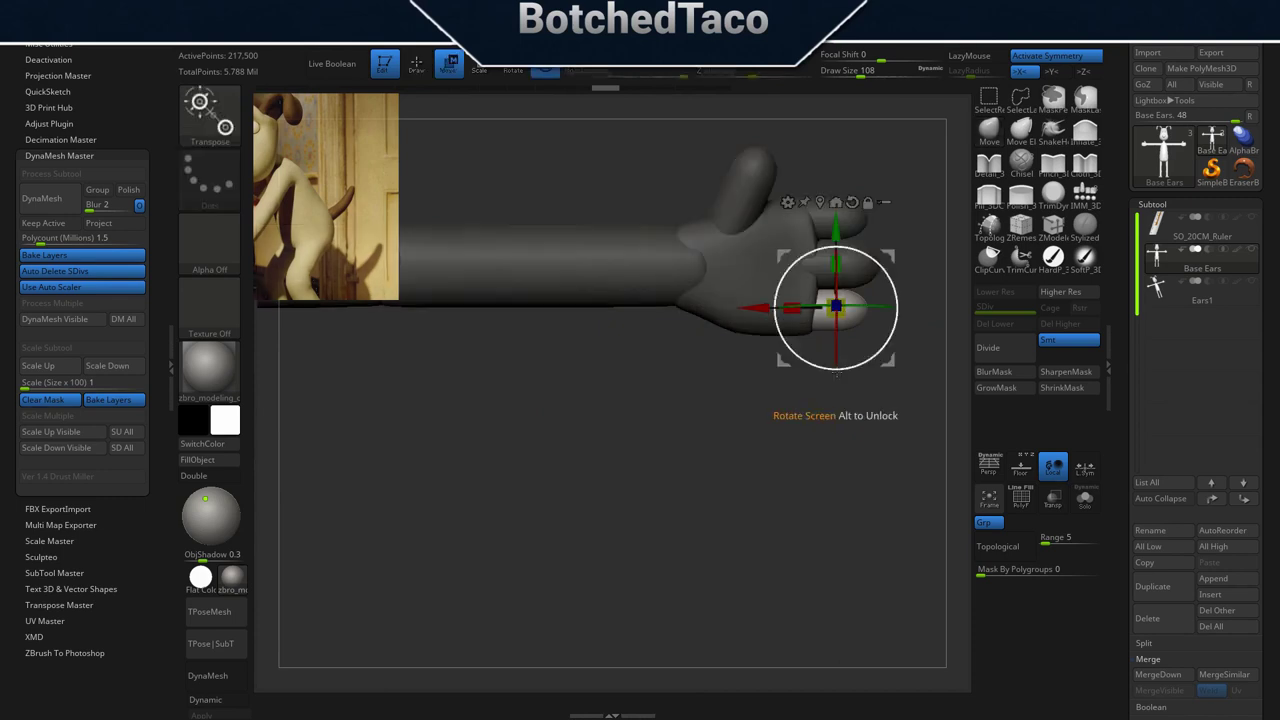
left_click_drag(838, 230, 836, 234)
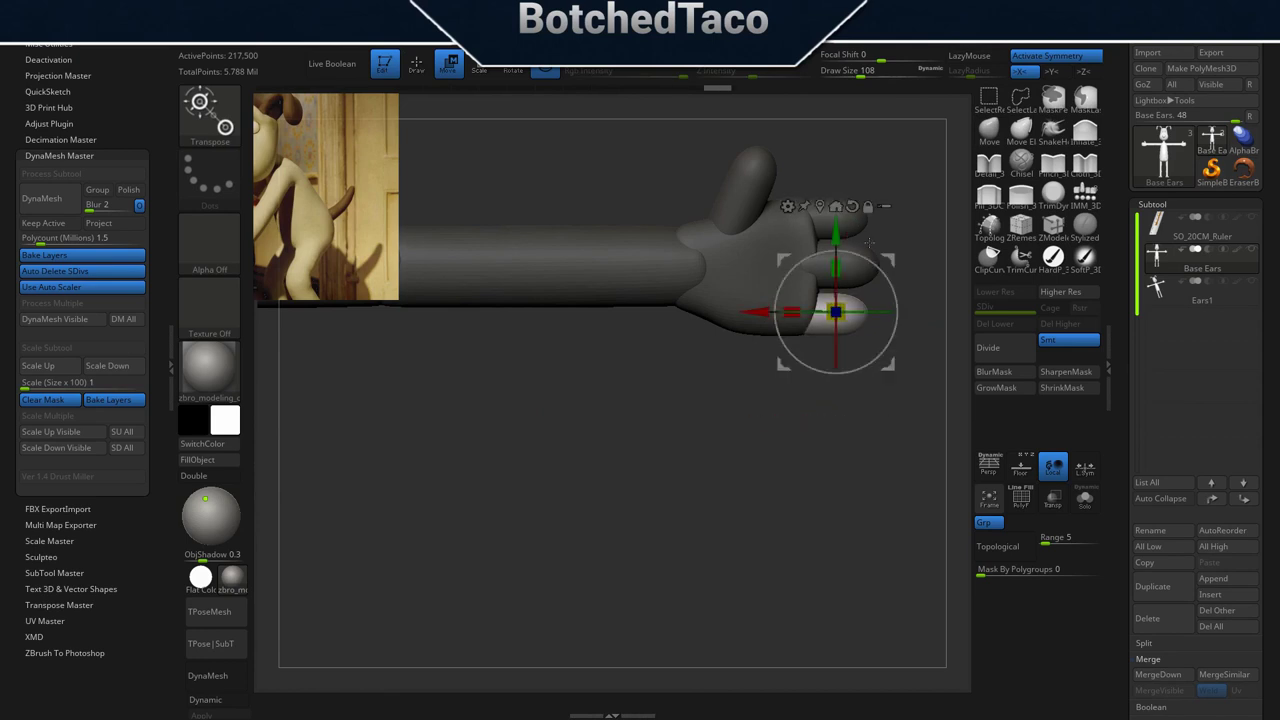
Isolate the uppermost finger with a mask, move it slightly up from the middle finger, and clear the mask.
left_click(660, 257, "ctrl")
left_click(853, 208, "ctrl")
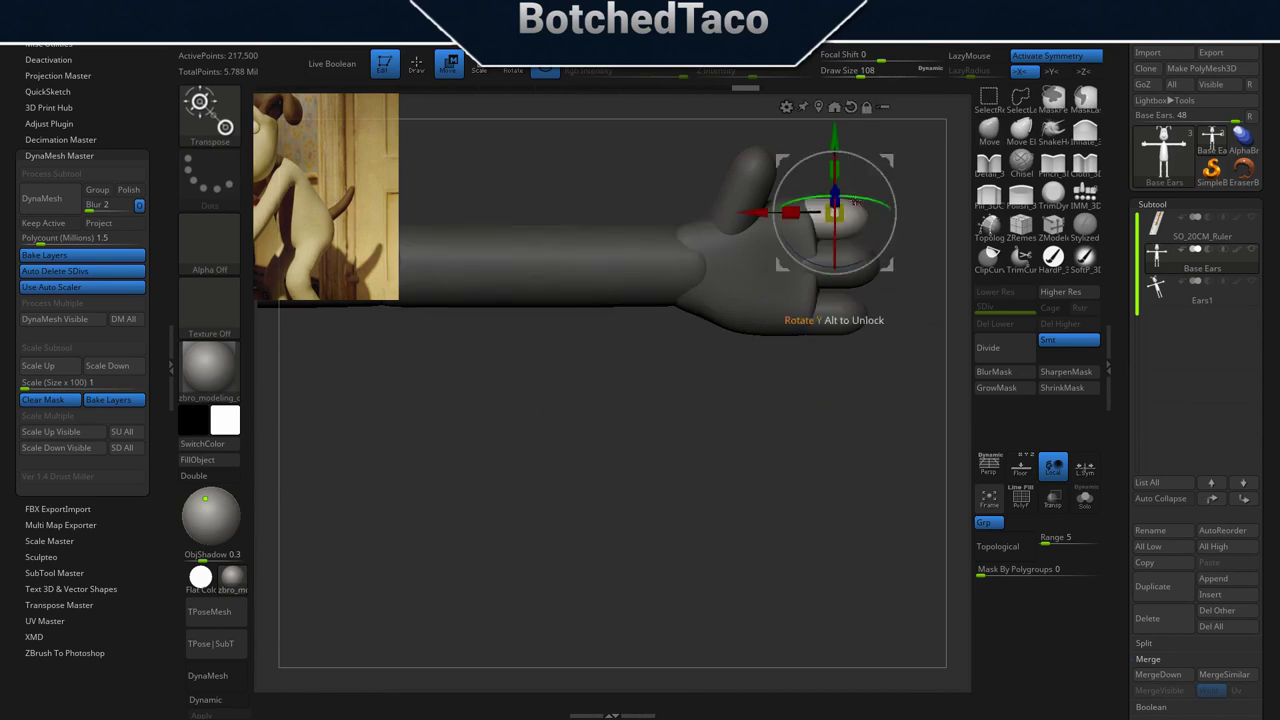
right_click_drag(915, 262, 931, 374, "ctrl")
right_click_drag(866, 269, 858, 483, "alt")
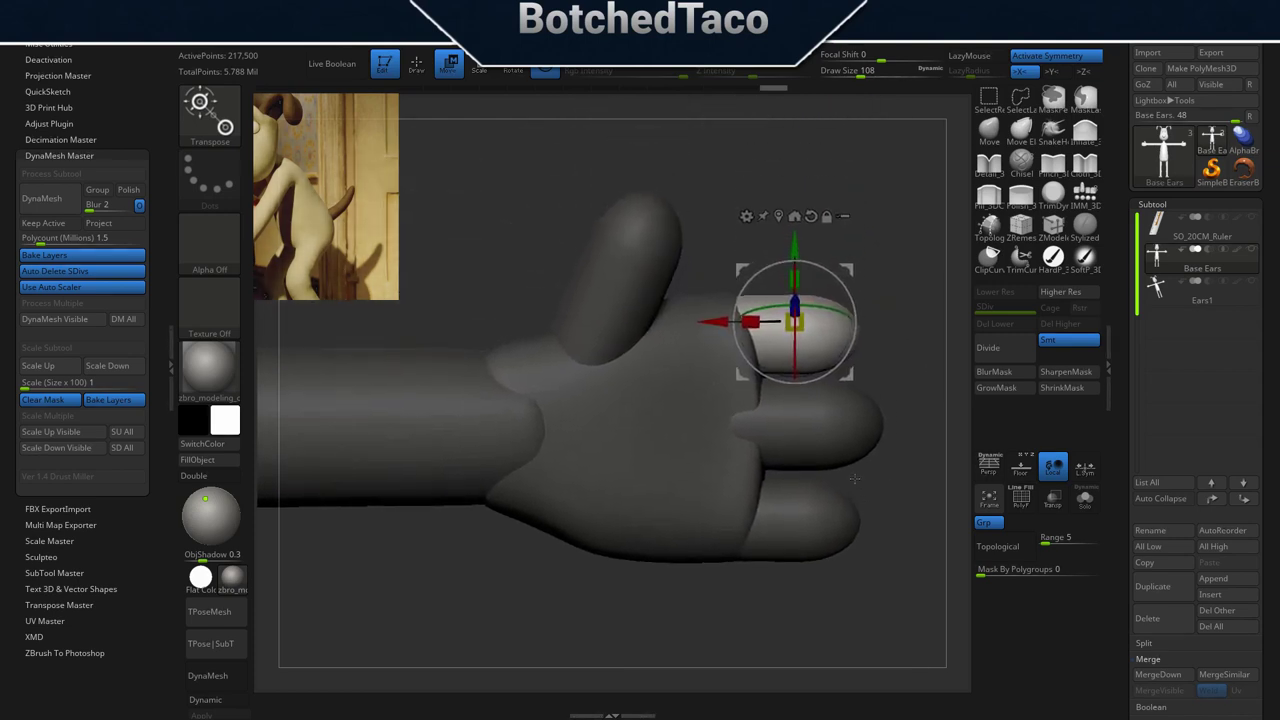
left_click(811, 216, "alt")
left_click_drag(794, 241, 794, 238)
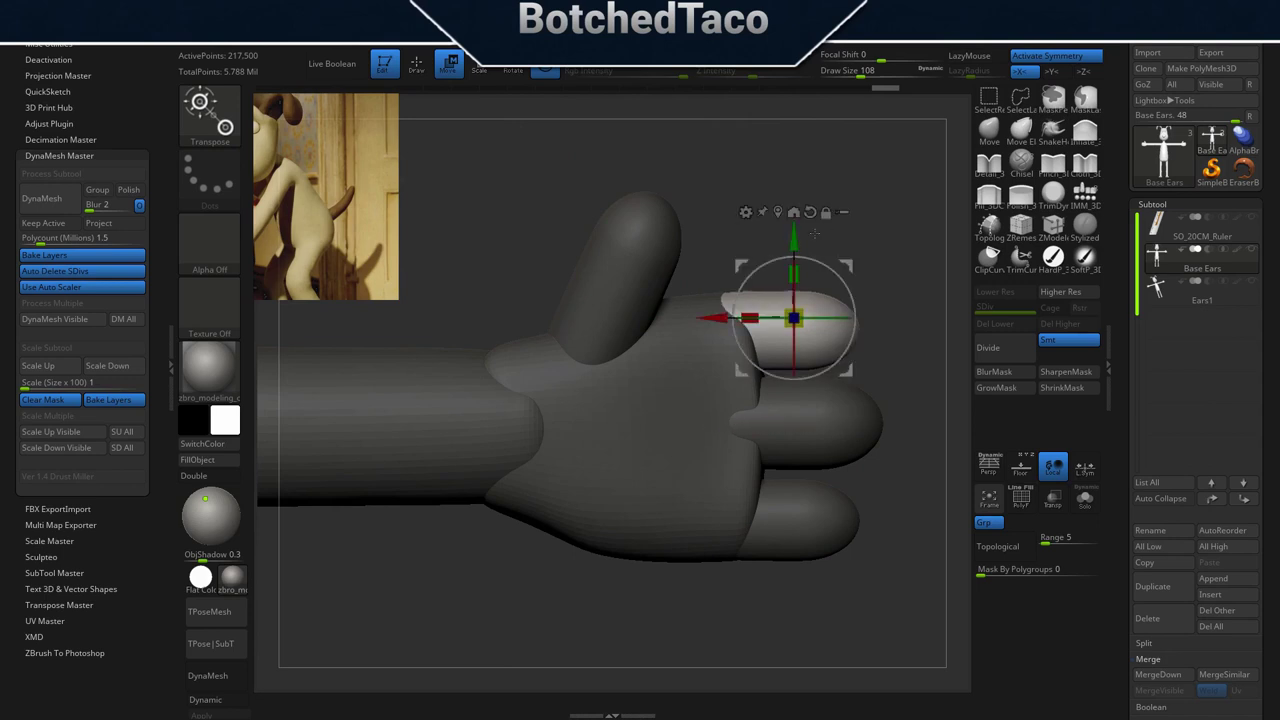
key("q")
left_click_drag(878, 209, 860, 240, "ctrl")
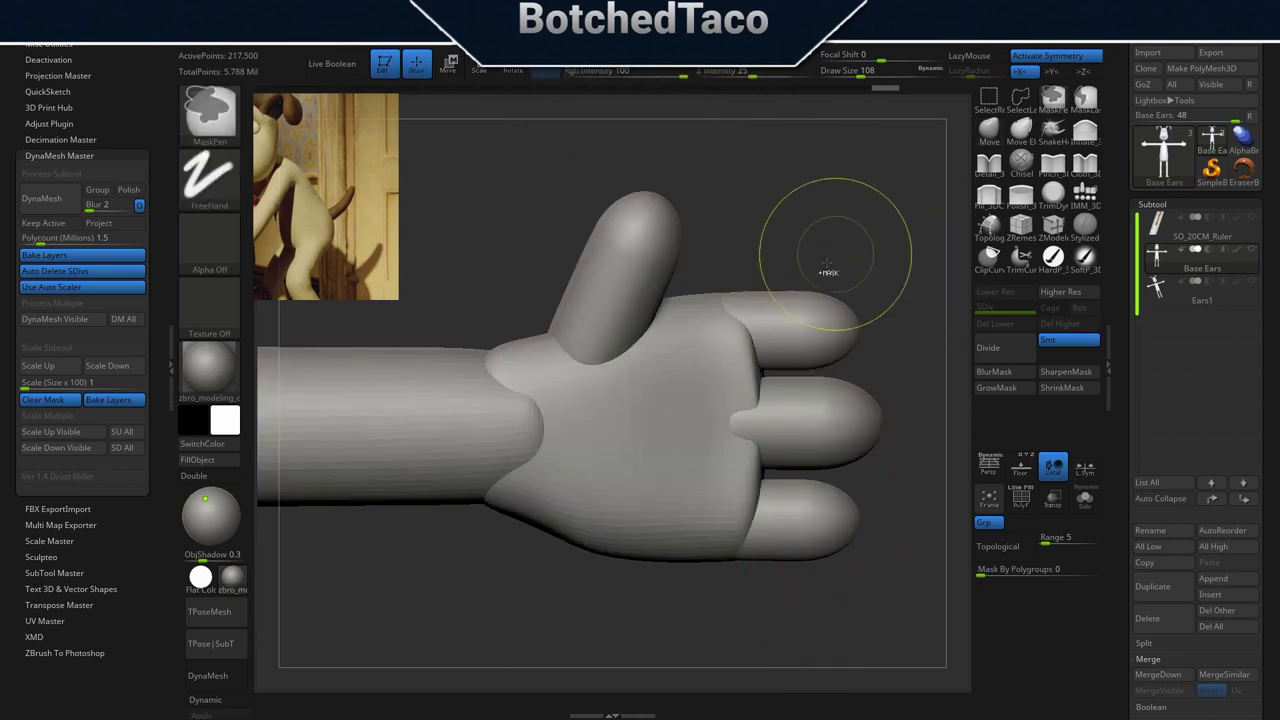
DynaMesh the whole Base Ears model at a polycount of 1.5 million.
key("w")
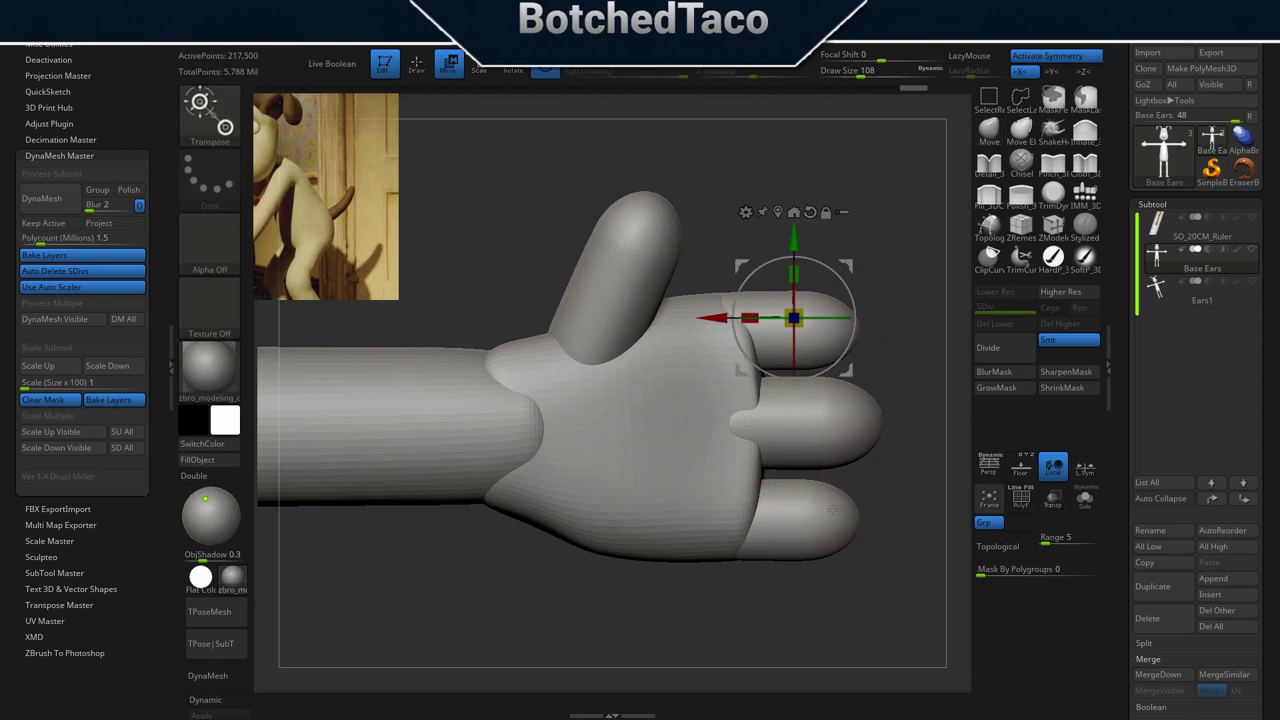
key("q")
key("f")
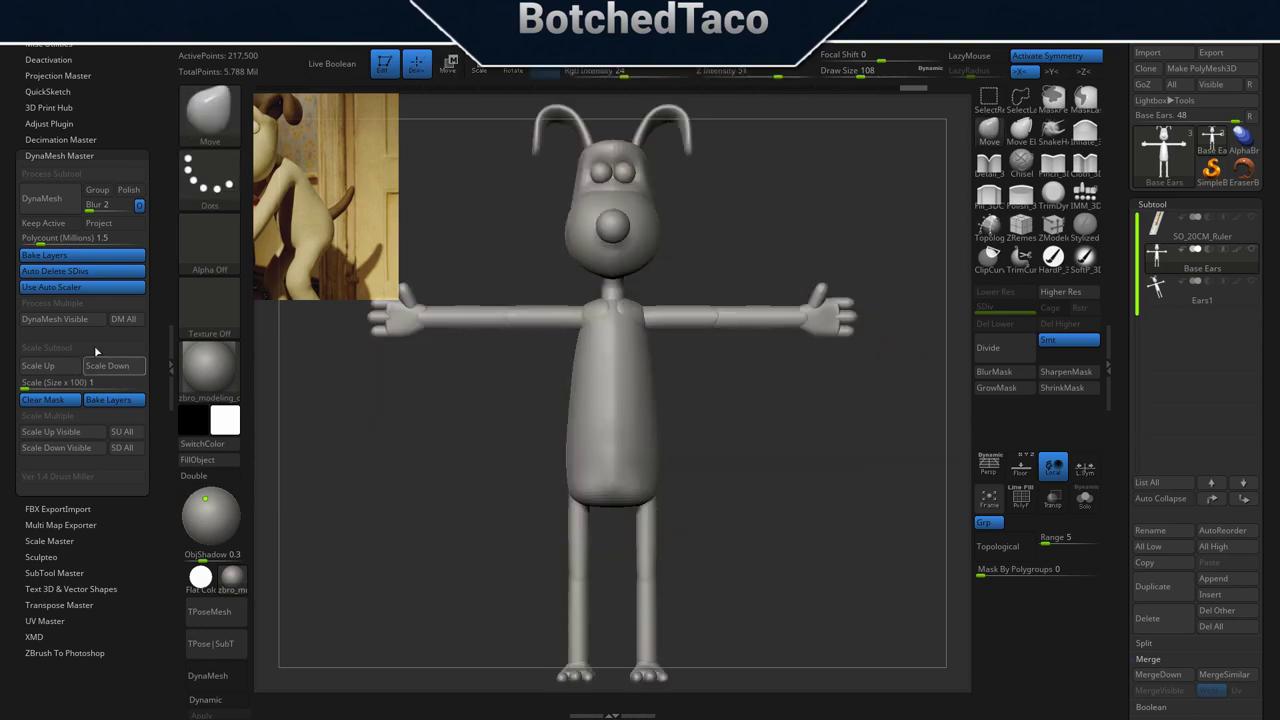
left_click(52, 207)
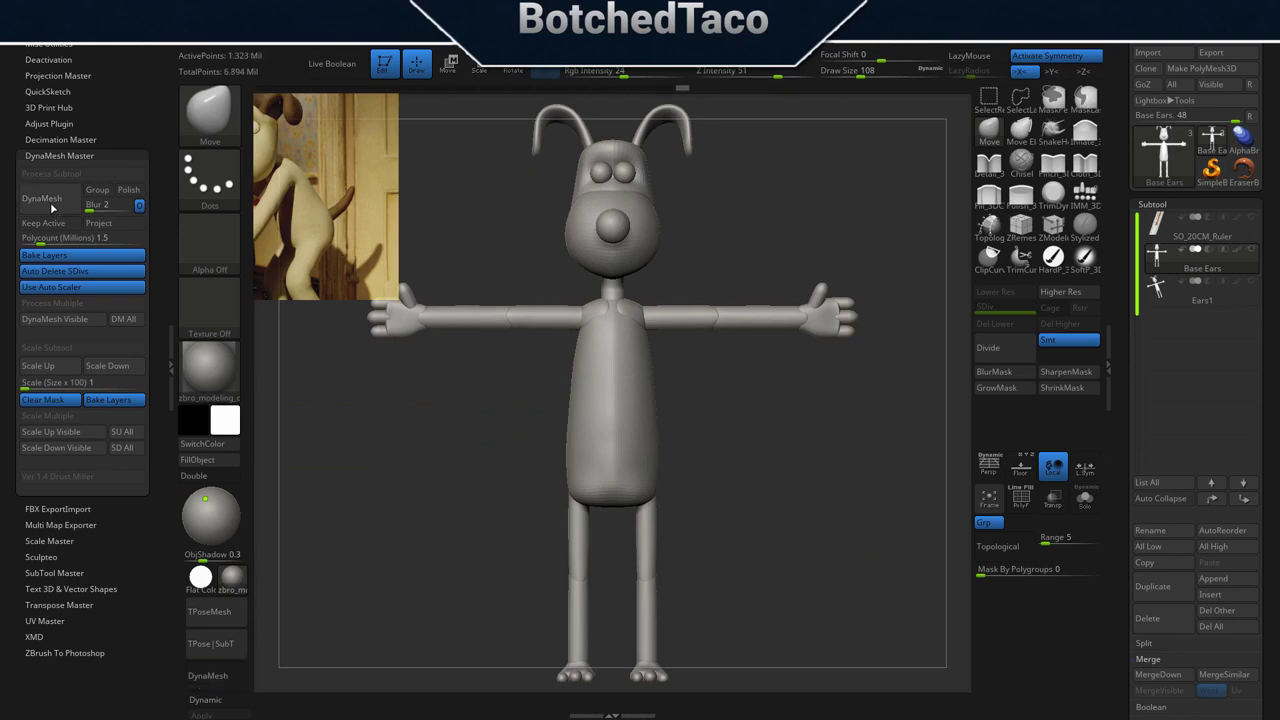
Delete the Ears1 subtool and accept that the deletion cannot be undone.
mouse_move(766, 378)
right_mouse_down("ctrl")
mouse_move(913, 483)
mouse_move(698, 501)
right_mouse_up("ctrl")
left_click(1185, 290)
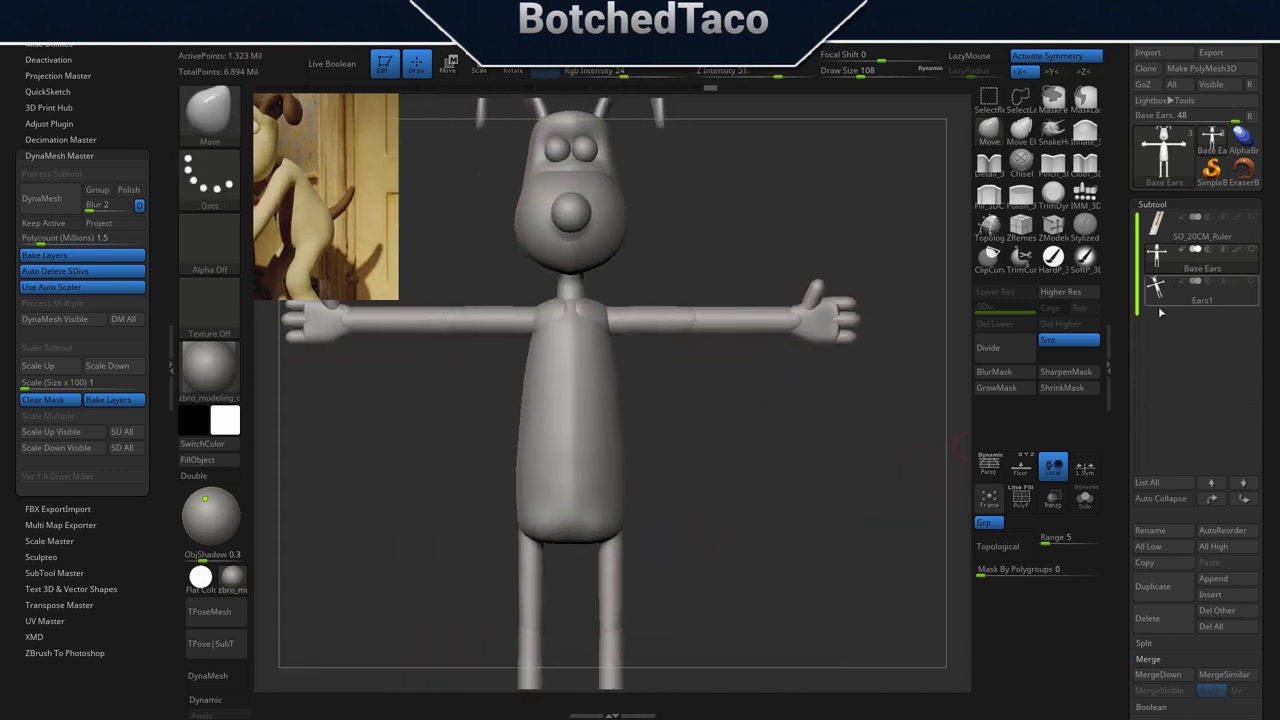
left_click(1164, 618)
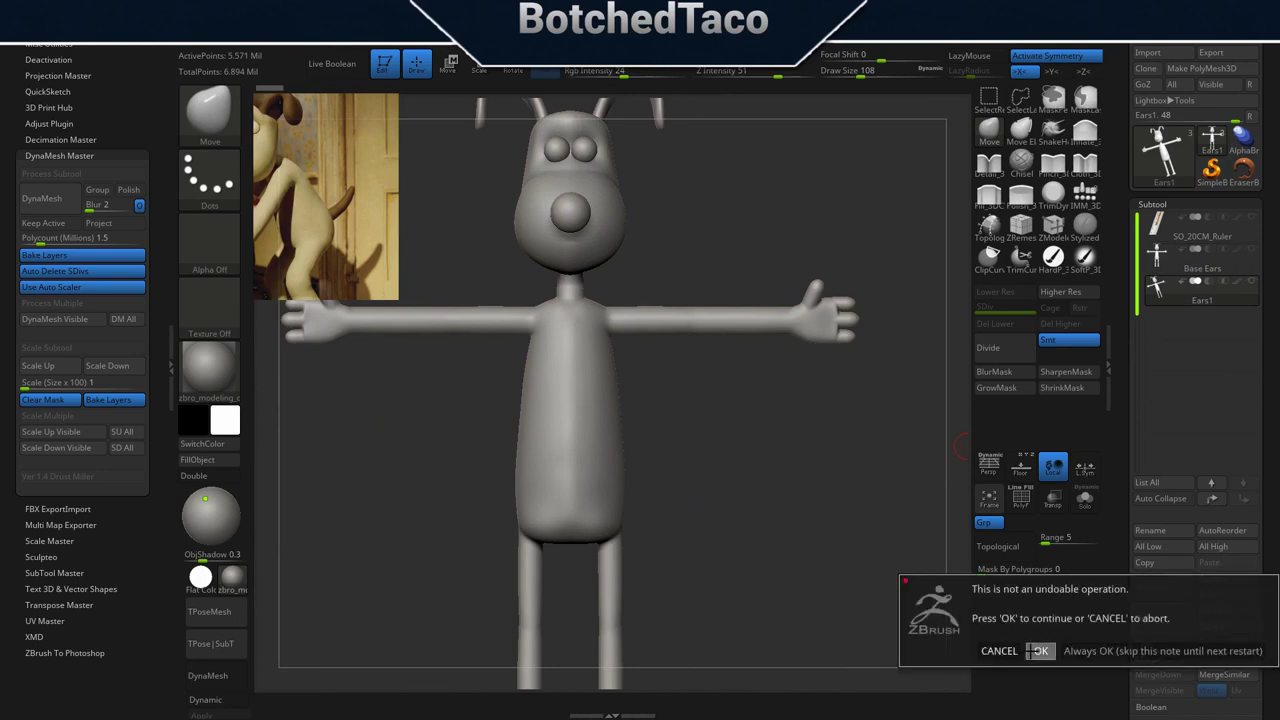
left_click(1043, 647)
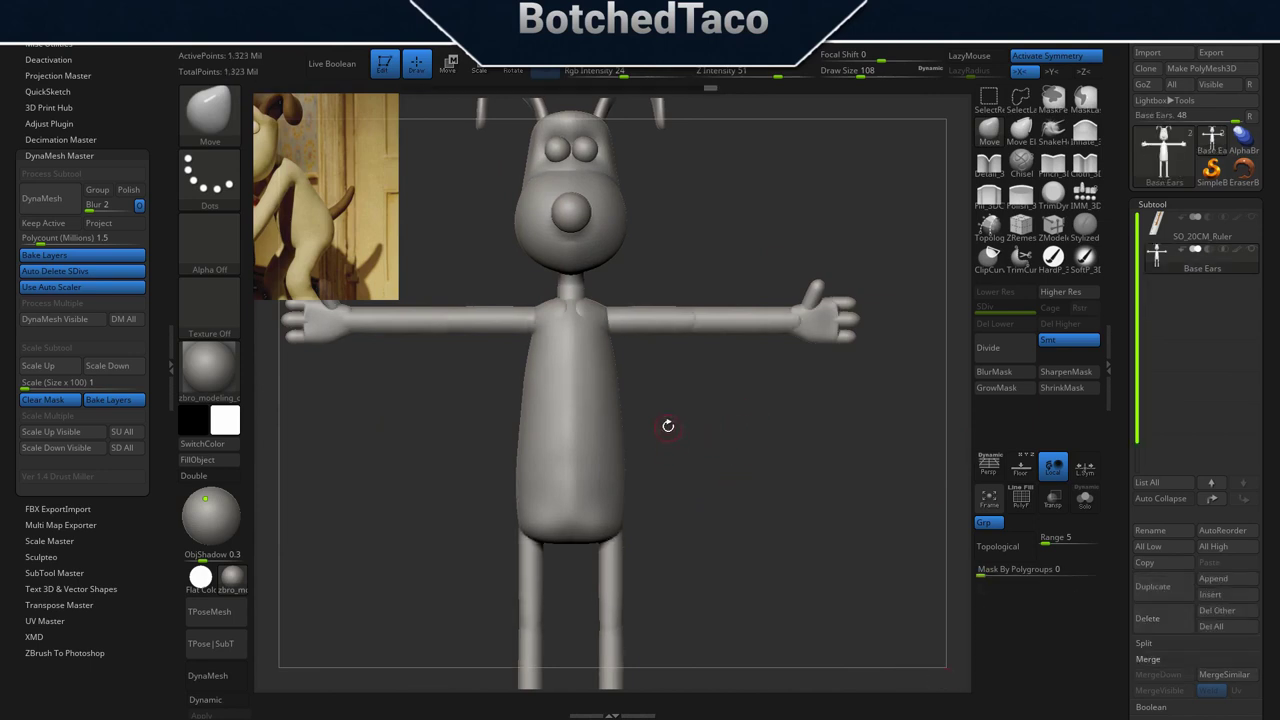
Set the draw size to 228 and smooth the seams between the shoulders and the upper chest.
right_click_drag(706, 413, 777, 461, "ctrl")
right_click_drag(550, 446, 763, 480, "alt")
key("s")
left_click_drag(628, 487, 652, 487)
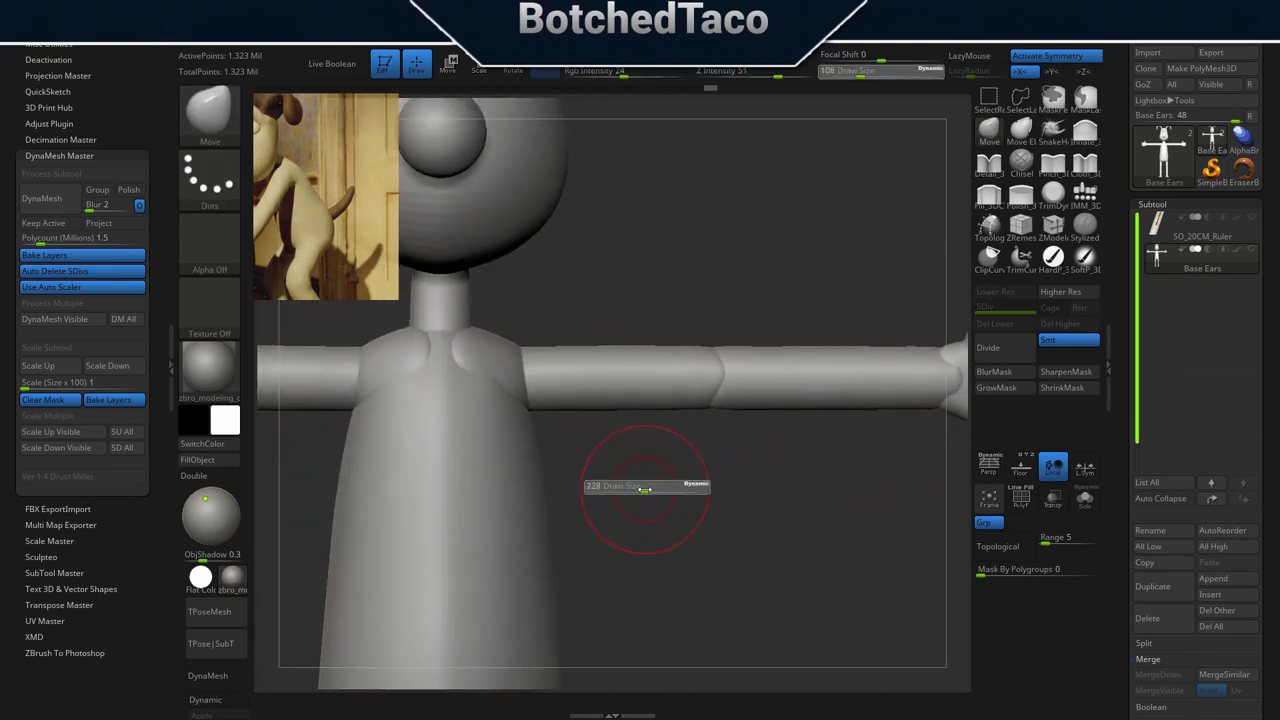
mouse_move(468, 393)
left_mouse_down("shift")
mouse_move(456, 443)
mouse_move(445, 372)
mouse_move(413, 486)
left_mouse_up("shift")
left_click_drag(457, 445, 434, 476, "shift")
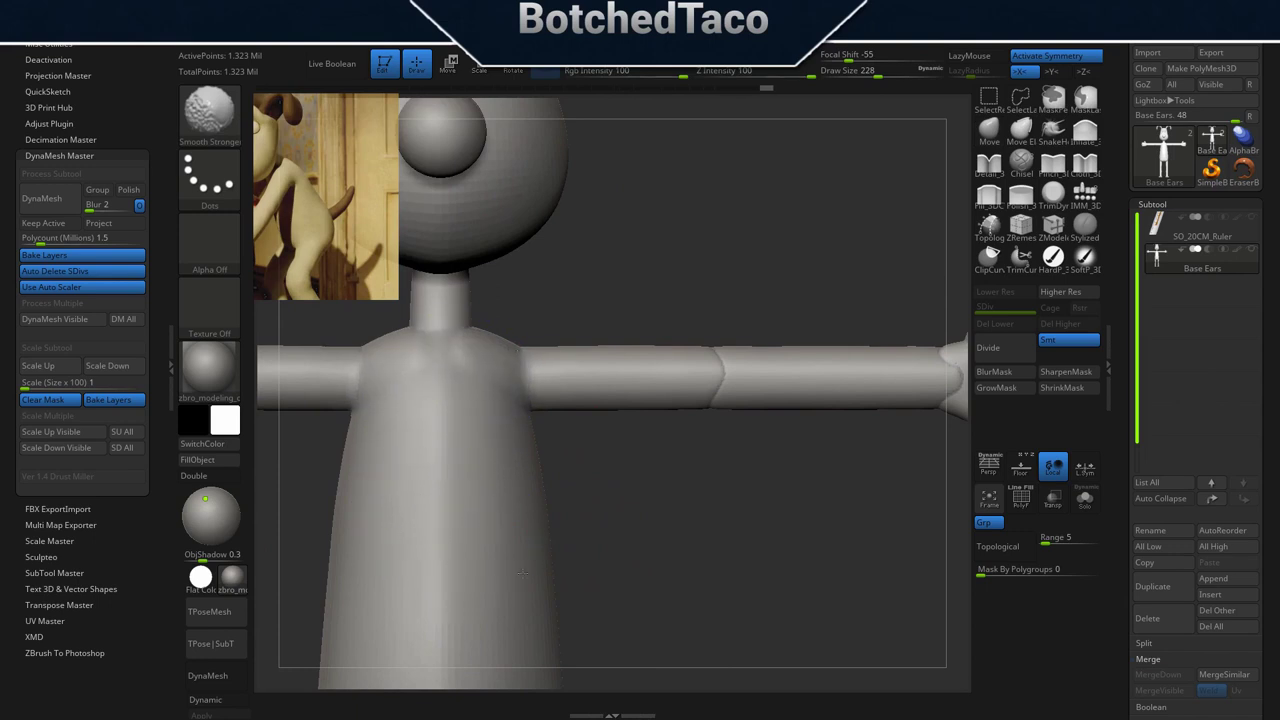
Smooth the elbow and wrist seams along the arm and around the hand.
mouse_move(673, 408)
left_mouse_down("shift")
mouse_move(722, 372)
mouse_move(700, 385)
mouse_move(725, 405)
left_mouse_up("shift")
left_click_drag(813, 471, 532, 468, "alt")
left_click_drag(520, 371, 672, 378, "shift")
mouse_move(735, 390)
left_mouse_down("shift")
mouse_move(750, 362)
mouse_move(737, 401)
mouse_move(680, 371)
mouse_move(648, 372)
mouse_move(663, 391)
left_mouse_up("shift")
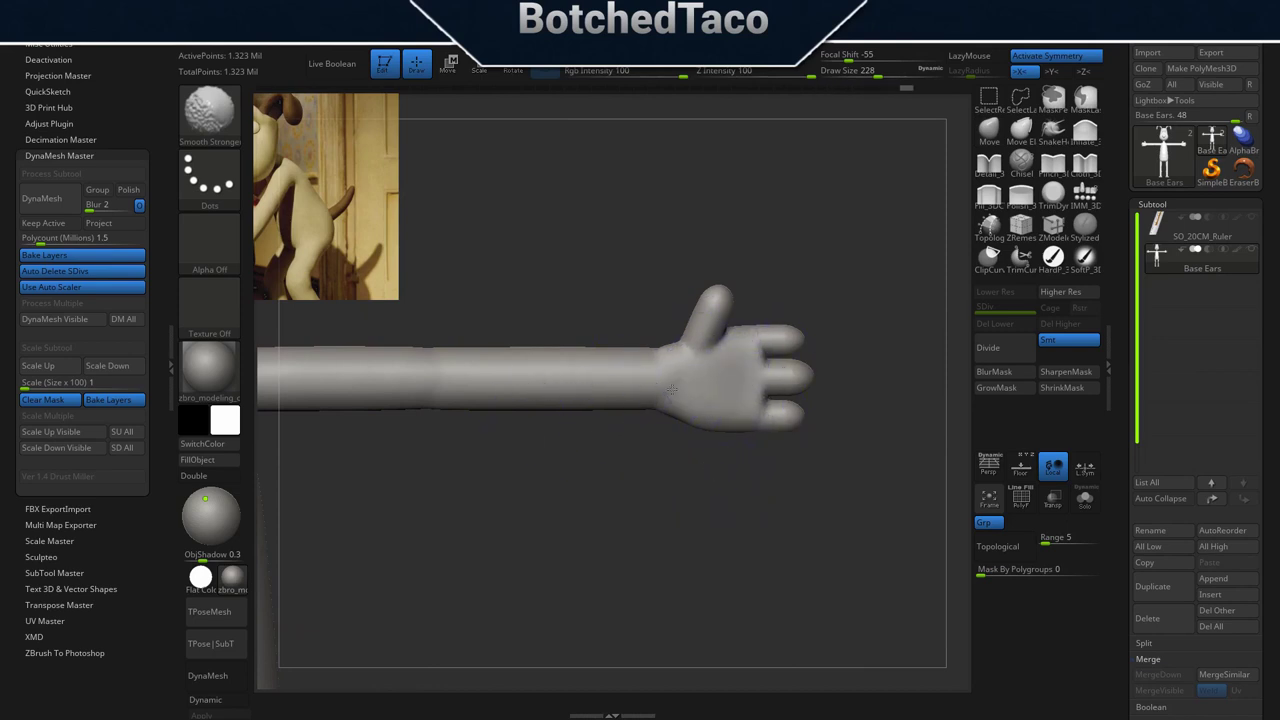
mouse_move(755, 466)
left_mouse_down()
mouse_move(672, 513)
mouse_move(642, 502)
left_mouse_up()
mouse_move(631, 382)
left_mouse_down("shift")
mouse_move(650, 396)
mouse_move(706, 388)
left_mouse_up("shift")
left_click_drag(888, 272, 886, 304, "shift")
Smooth the shoulder seam all around where the arm joins the torso.
left_click_drag(858, 383, 614, 529, "alt")
left_click_drag(748, 440, 551, 497, "alt")
right_click_drag(603, 483, 686, 486, "ctrl")
left_click_drag(849, 297, 836, 328, "shift")
left_click_drag(836, 328, 791, 329, "shift")
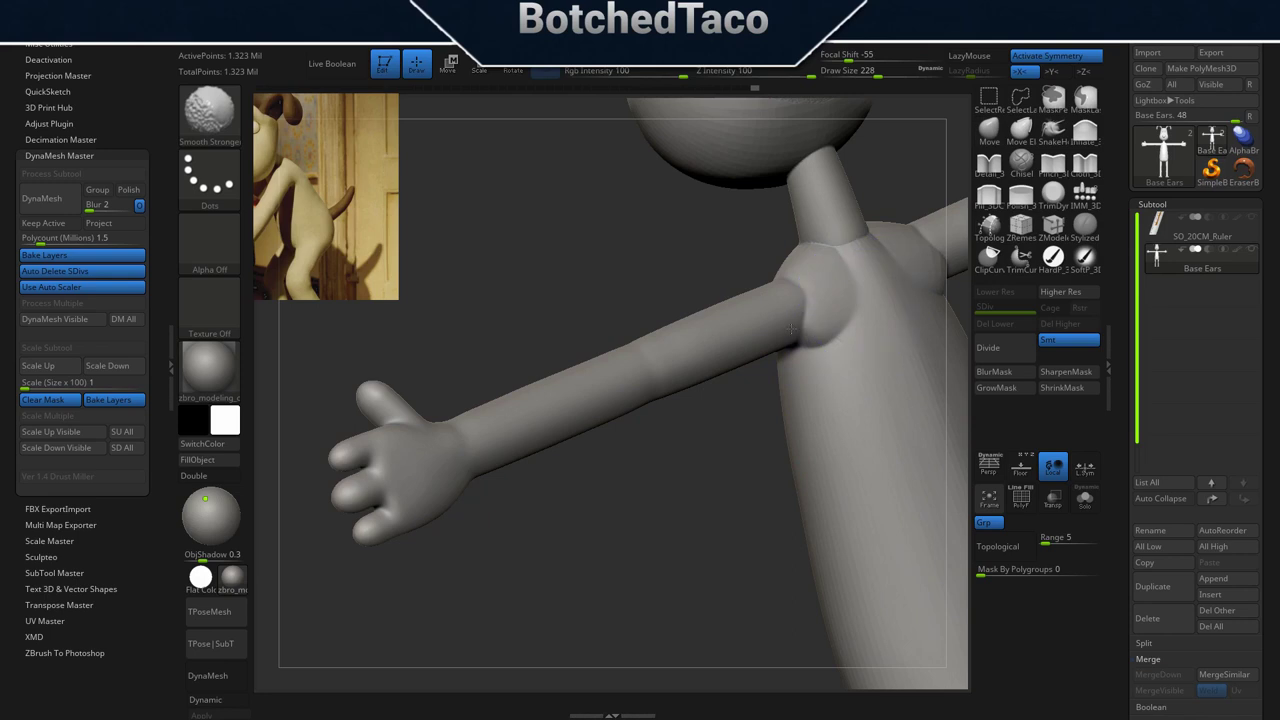
mouse_move(808, 272)
left_mouse_down("shift")
mouse_move(836, 250)
mouse_move(826, 262)
left_mouse_up("shift")
mouse_move(834, 347)
left_mouse_down("shift")
mouse_move(818, 361)
mouse_move(788, 334)
left_mouse_up("shift")
Smooth the back and underside of the arm, then the rear of the torso around the tail and hips.
mouse_move(731, 511)
left_mouse_down()
mouse_move(707, 467)
mouse_move(706, 421)
left_mouse_up()
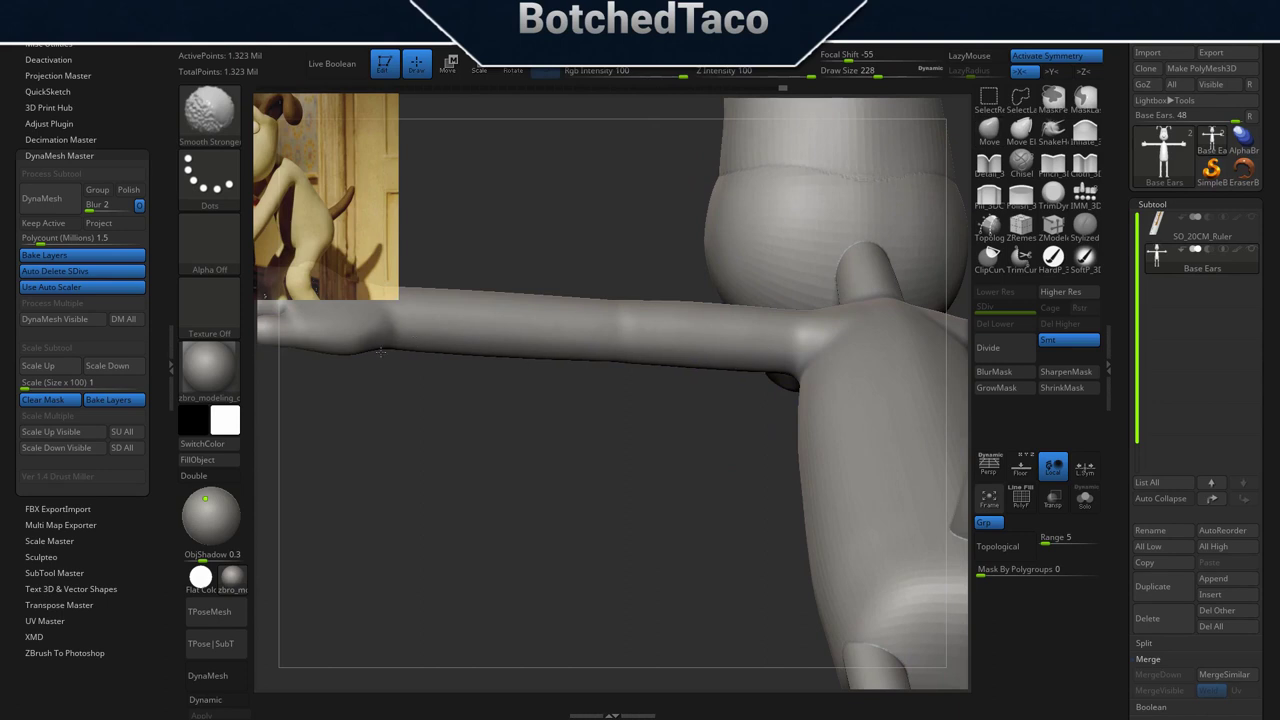
left_click_drag(473, 341, 482, 343, "shift")
mouse_move(717, 438)
left_mouse_down()
mouse_move(737, 528)
mouse_move(830, 600)
left_mouse_up()
left_click_drag(590, 200, 602, 320, "shift")
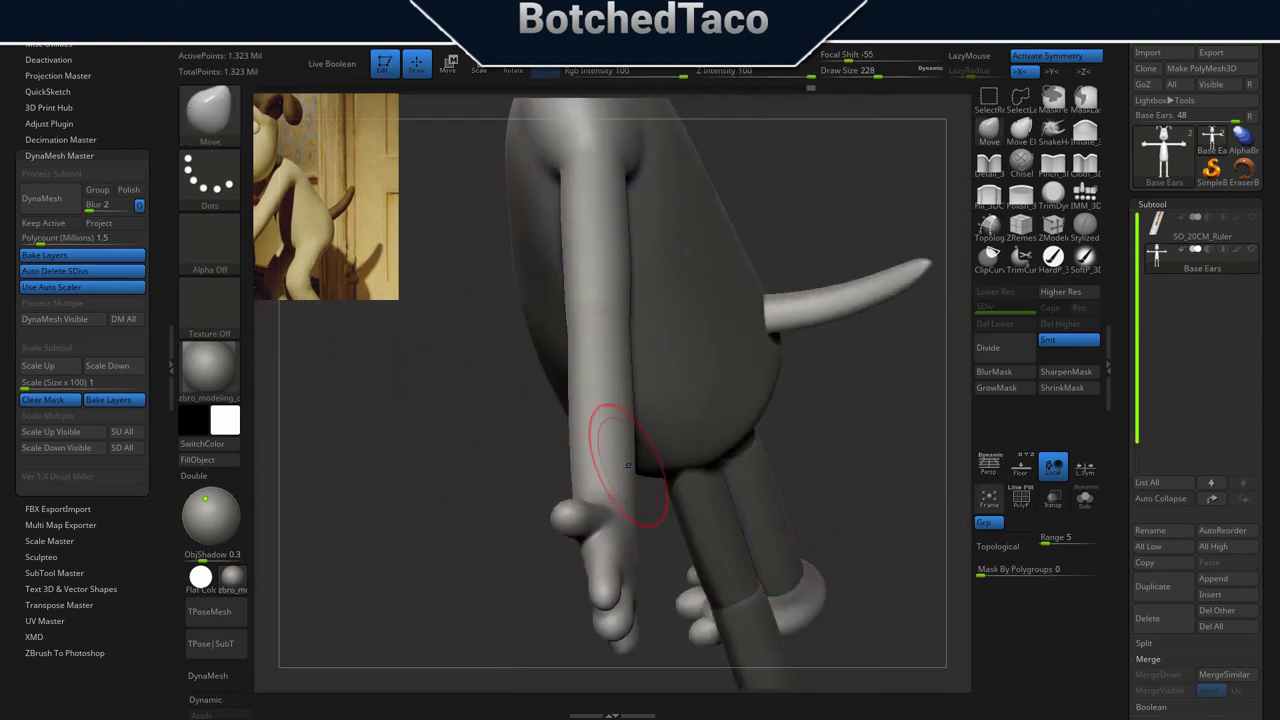
left_click_drag(835, 420, 705, 345)
left_click_drag(705, 345, 679, 277, "shift")
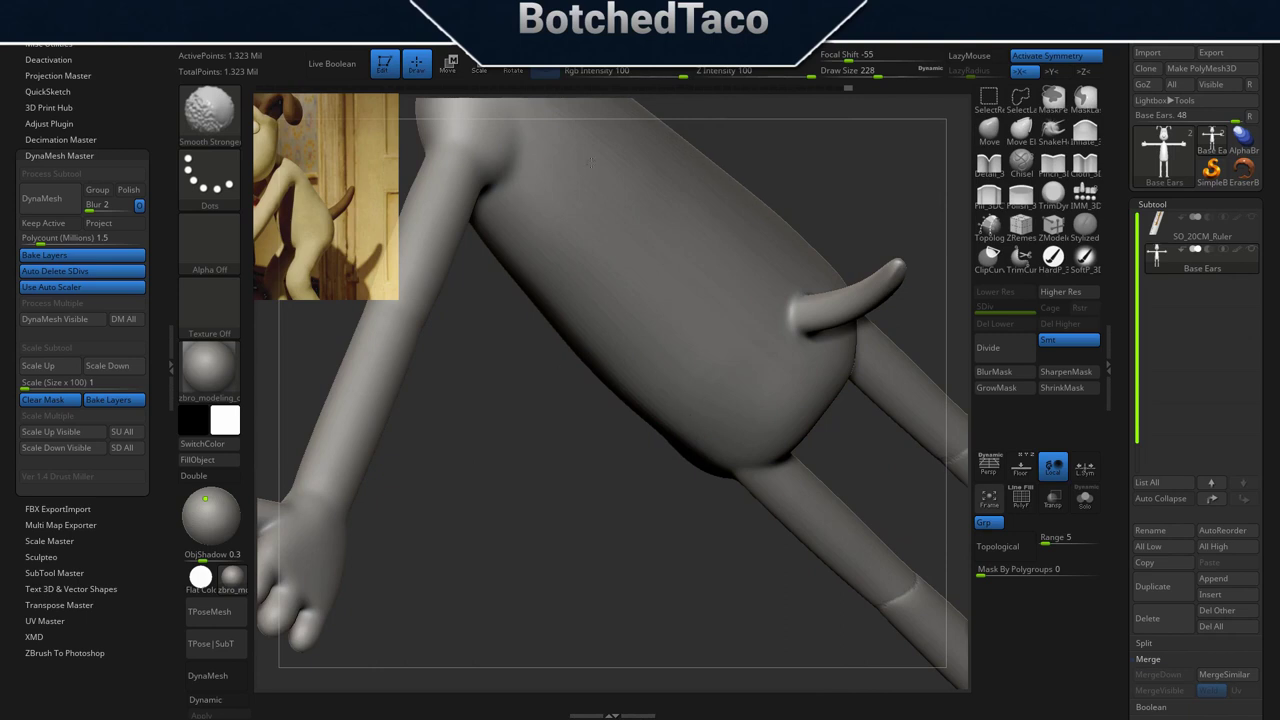
left_click_drag(604, 241, 676, 318, "shift")
left_click_drag(680, 228, 680, 181, "shift")
left_click_drag(675, 439, 681, 462, "shift")
Set the draw size to 108 and smooth the seam where the tail meets the body.
right_click_drag(834, 405, 661, 364, "alt")
mouse_move(771, 434)
right_mouse_down("alt")
mouse_move(694, 424)
mouse_move(597, 436)
mouse_move(705, 384)
mouse_move(726, 451)
right_mouse_up("alt")
right_click_drag(606, 438, 705, 424, "ctrl")
mouse_move(777, 291)
right_mouse_down()
mouse_move(718, 385)
mouse_move(690, 471)
mouse_move(716, 427)
right_mouse_up()
key("s")
left_click_drag(730, 437, 720, 436)
mouse_move(620, 386)
left_mouse_down("shift")
mouse_move(606, 378)
mouse_move(625, 333)
left_mouse_up("shift")
mouse_move(624, 336)
left_mouse_down("shift")
mouse_move(614, 362)
mouse_move(631, 334)
left_mouse_up("shift")
mouse_move(629, 337)
left_mouse_down("shift")
mouse_move(609, 378)
mouse_move(622, 350)
left_mouse_up("shift")
mouse_move(706, 324)
left_mouse_down("shift")
mouse_move(680, 338)
mouse_move(706, 362)
left_mouse_up("shift")
Smooth along the tail from its root up to the tip.
mouse_move(668, 408)
right_mouse_down()
mouse_move(768, 379)
mouse_move(712, 432)
mouse_move(734, 462)
right_mouse_up()
mouse_move(784, 348)
left_mouse_down("shift")
mouse_move(776, 334)
mouse_move(800, 350)
left_mouse_up("shift")
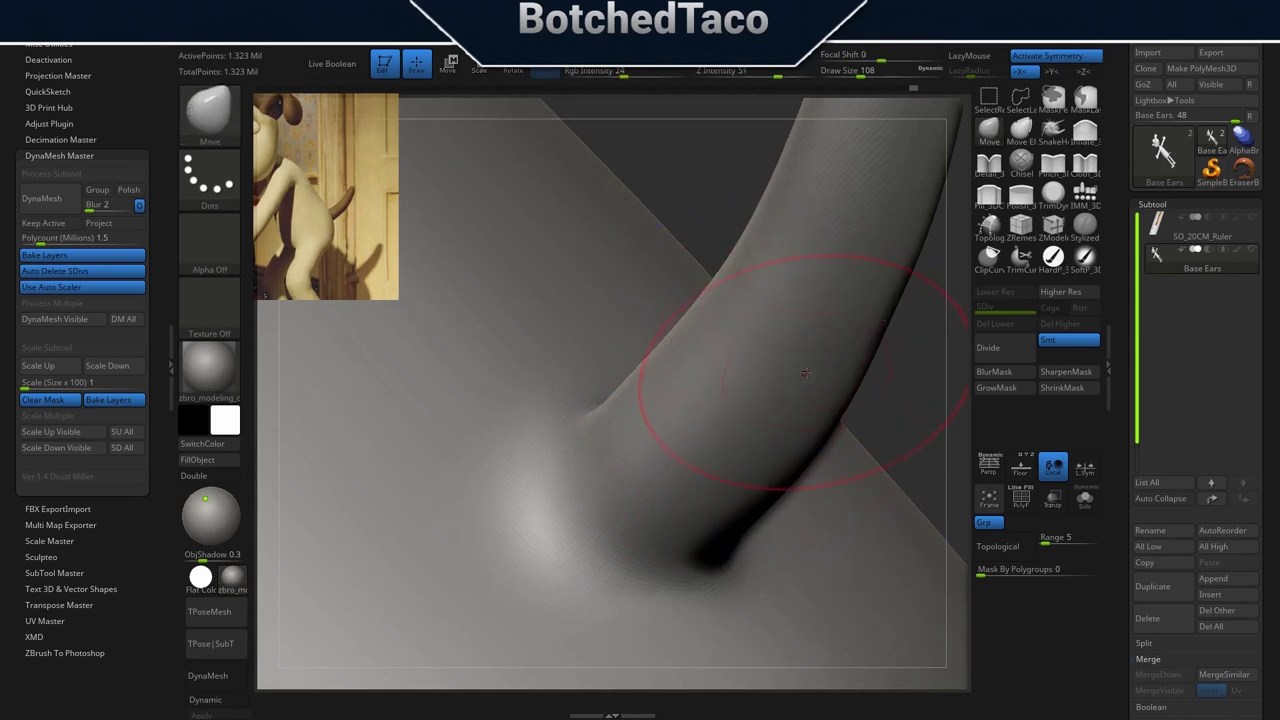
mouse_move(803, 369)
right_mouse_down("ctrl")
mouse_move(714, 402)
mouse_move(685, 470)
mouse_move(604, 566)
right_mouse_up("ctrl")
left_click_drag(713, 336, 732, 256, "shift")
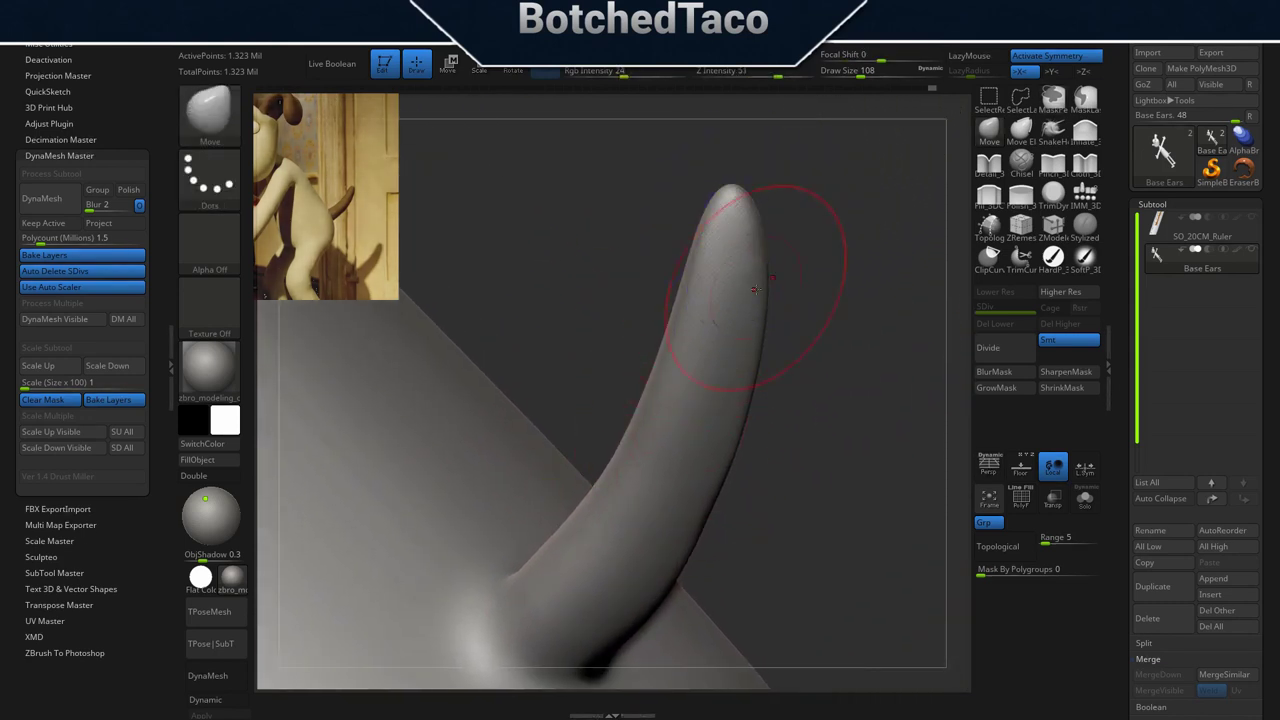
key("f")
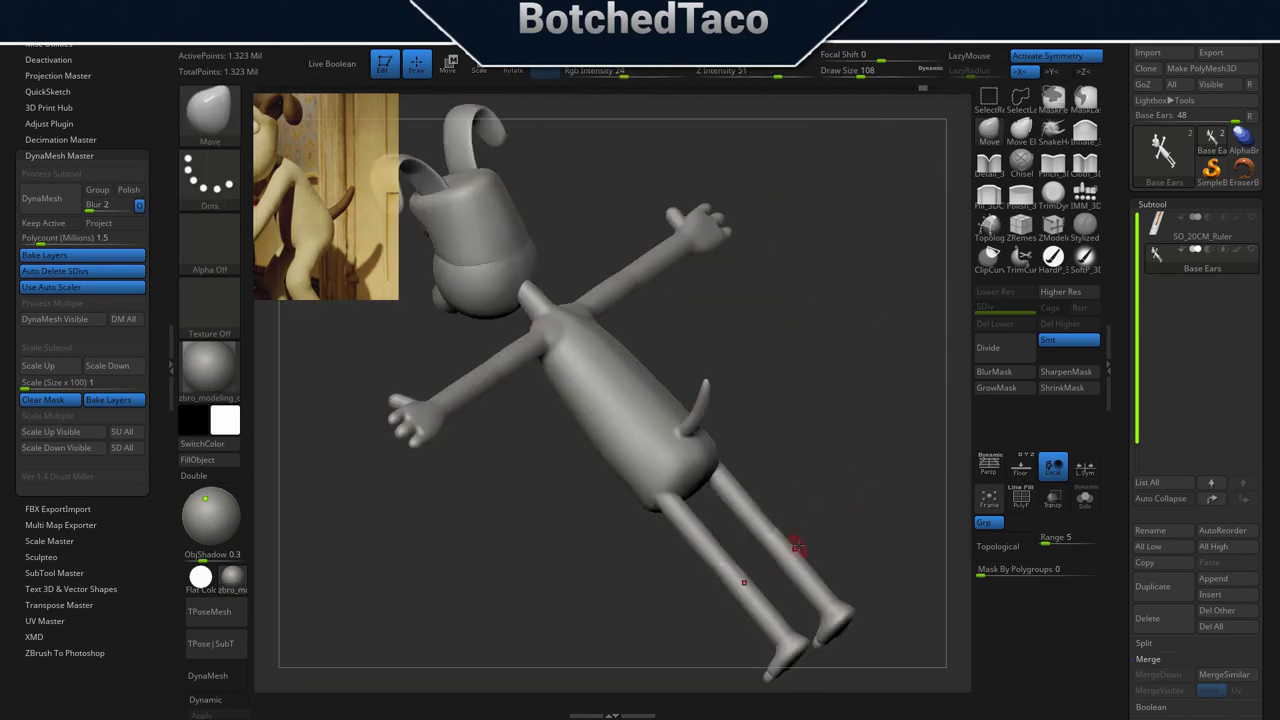
Set the draw size to 358 and smooth the front of the torso from chest to hips.
right_click_drag(505, 513, 552, 513)
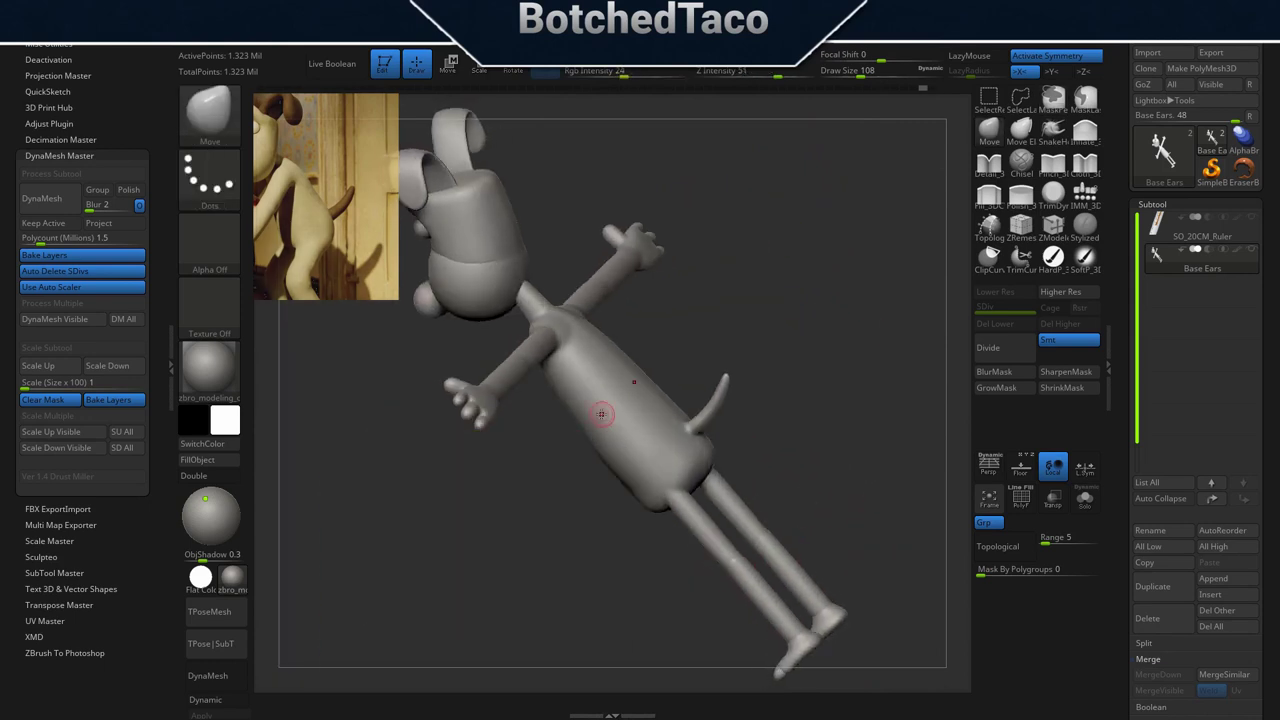
right_click_drag(578, 450, 706, 366)
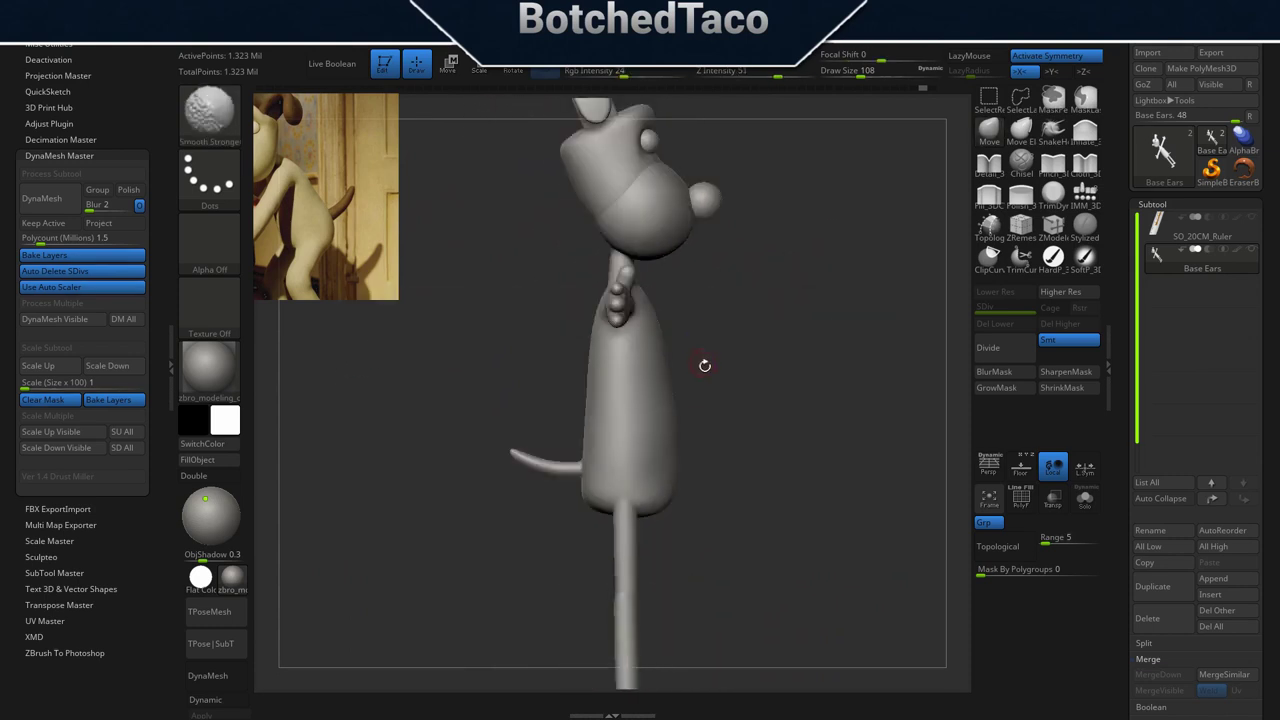
right_click_drag(767, 425, 702, 420, "shift")
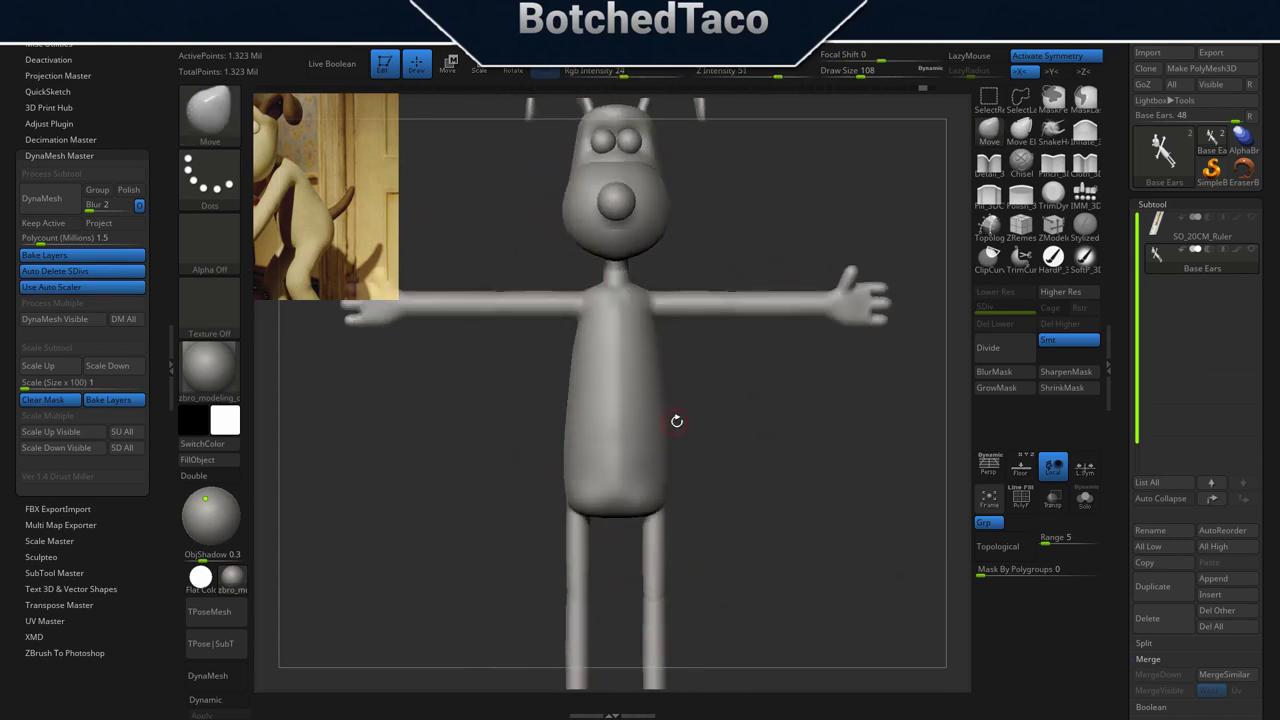
key("s")
left_click_drag(718, 438, 745, 434)
left_click_drag(615, 349, 619, 378, "shift")
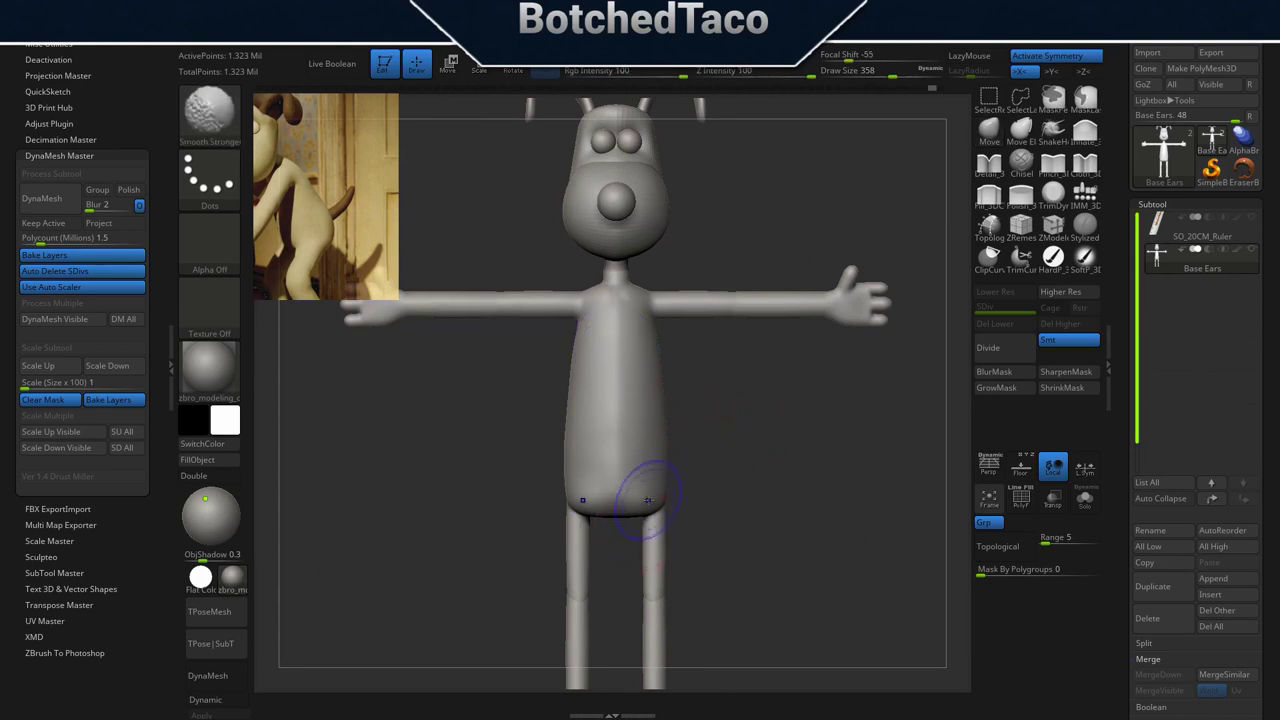
Smooth the leg joints under the torso and the knee seams.
left_click_drag(770, 565, 725, 577)
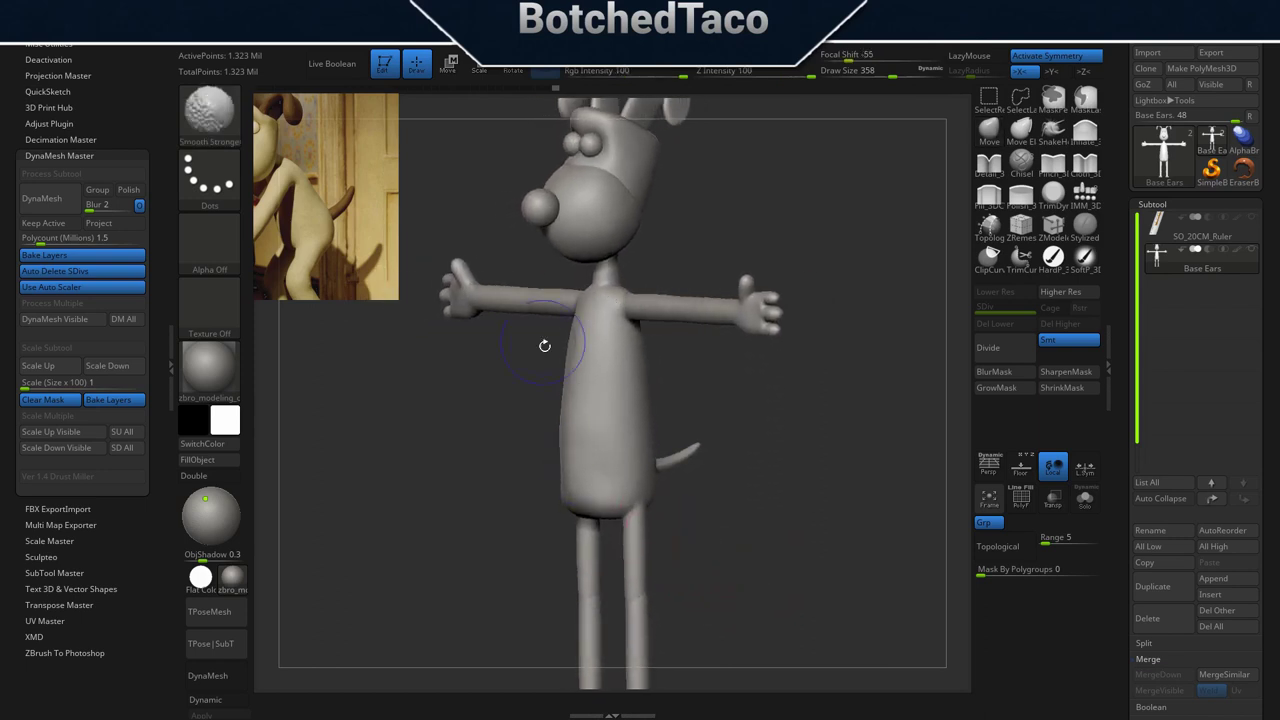
mouse_move(698, 585)
right_mouse_down("alt")
mouse_move(707, 369)
mouse_move(764, 430)
mouse_move(770, 492)
mouse_move(721, 371)
right_mouse_up("alt")
mouse_move(712, 245)
right_mouse_down()
mouse_move(690, 250)
mouse_move(706, 155)
right_mouse_up()
left_click_drag(618, 255, 616, 298, "shift")
left_click_drag(575, 225, 598, 230, "shift")
mouse_move(729, 245)
right_mouse_down()
mouse_move(746, 336)
mouse_move(702, 398)
right_mouse_up()
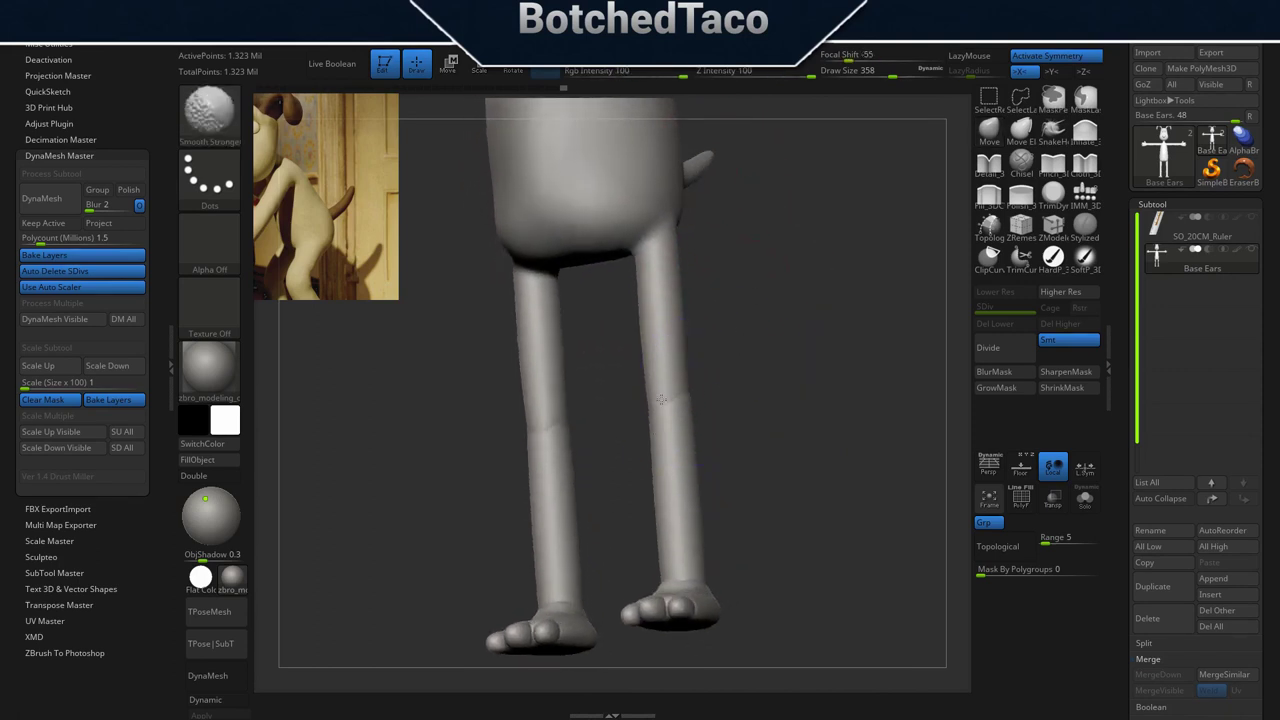
Set the draw size to 116 and smooth the seams between the toes and the foot.
right_click_drag(751, 569, 771, 610)
mouse_move(720, 549)
right_mouse_down("alt")
mouse_move(743, 482)
mouse_move(731, 312)
right_mouse_up("alt")
mouse_move(631, 396)
right_mouse_down("ctrl")
mouse_move(752, 450)
mouse_move(752, 477)
mouse_move(774, 248)
mouse_move(771, 329)
right_mouse_up("ctrl")
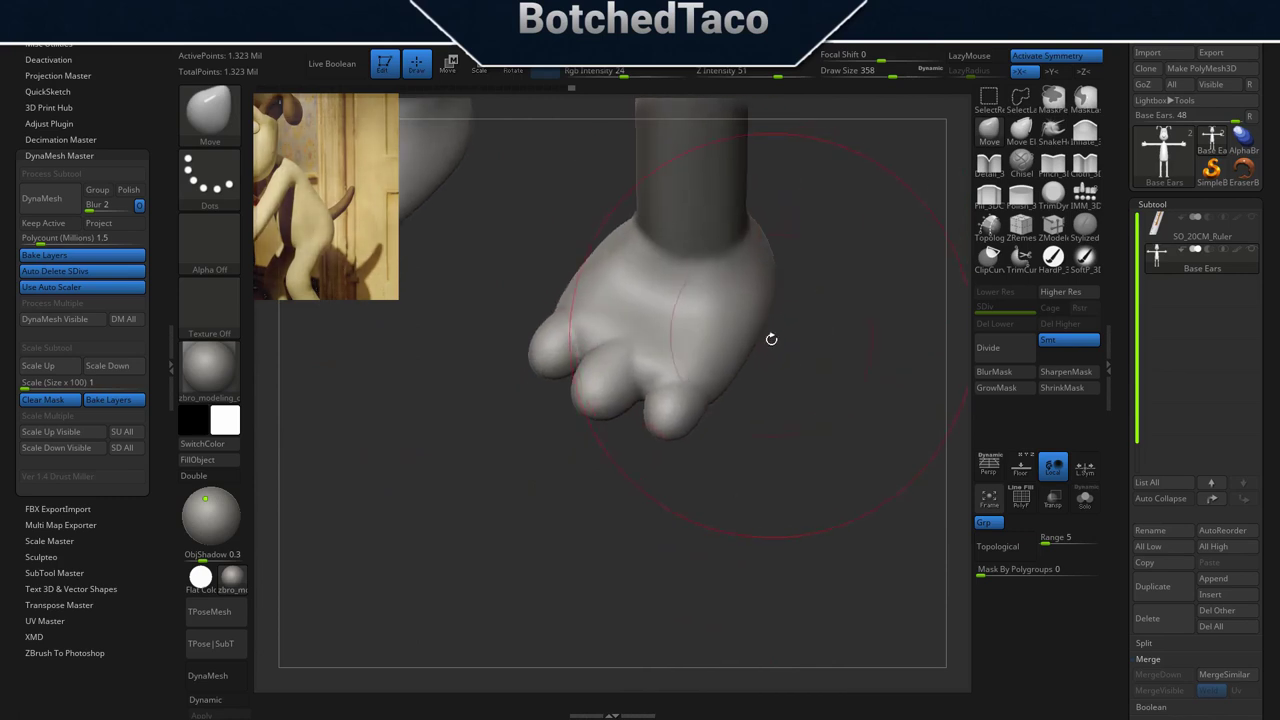
key("s")
left_click_drag(772, 433, 750, 440)
left_click_drag(606, 350, 573, 362, "shift")
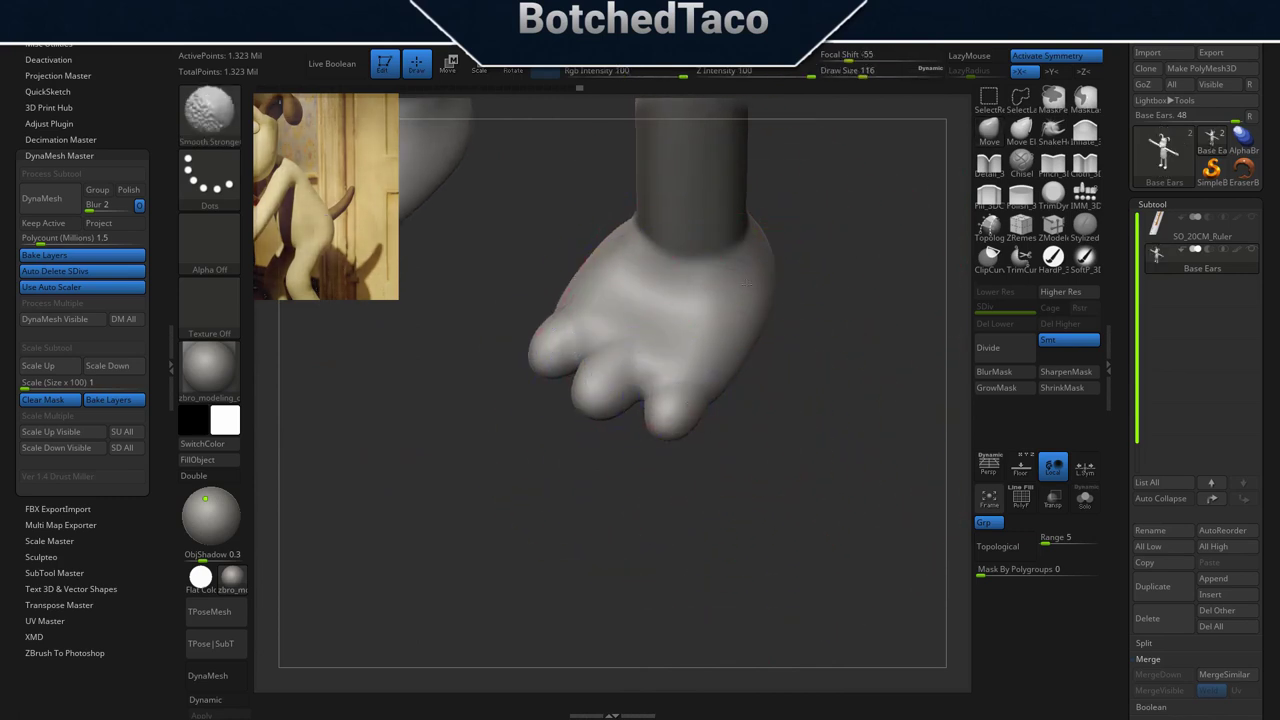
left_click_drag(717, 381, 697, 398, "shift")
Smooth the ankle, side and underside of the foot.
mouse_move(711, 434)
right_mouse_down()
mouse_move(815, 449)
mouse_move(796, 426)
right_mouse_up()
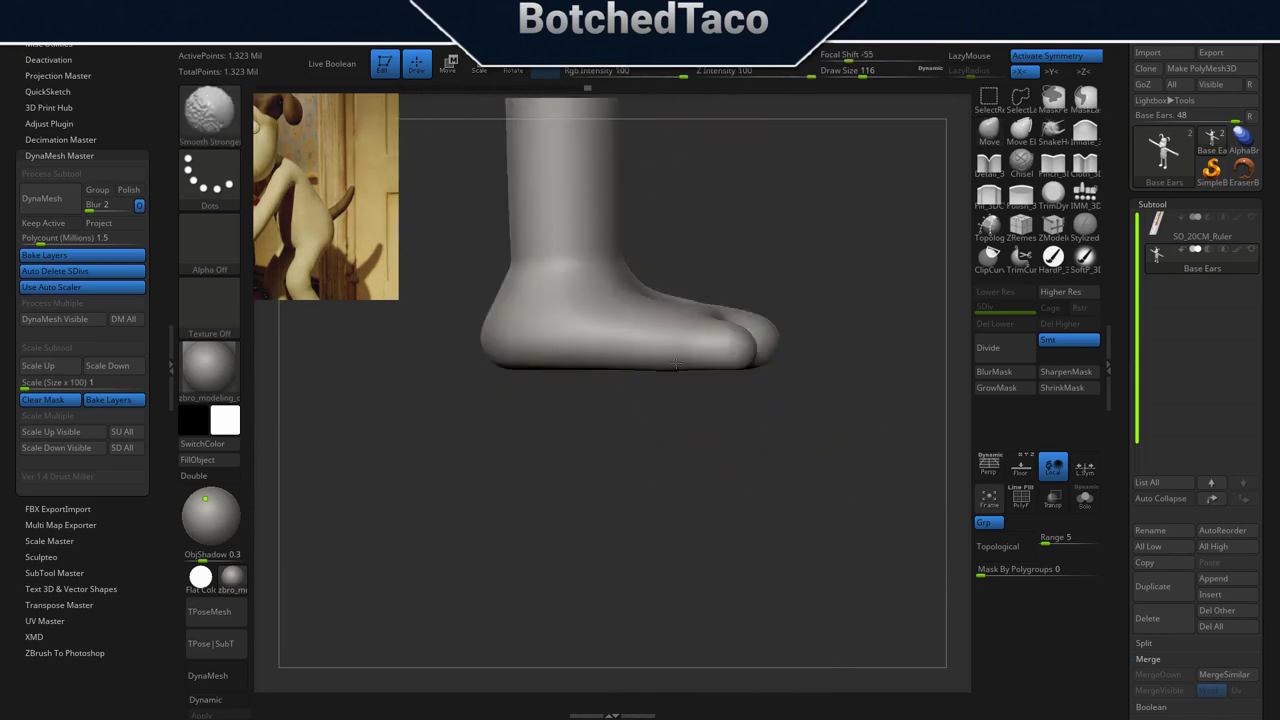
right_click_drag(637, 438, 672, 362)
mouse_move(623, 286)
left_mouse_down("shift")
mouse_move(565, 301)
mouse_move(560, 345)
left_mouse_up("shift")
mouse_move(712, 391)
left_mouse_down("shift")
mouse_move(738, 378)
mouse_move(712, 408)
left_mouse_up("shift")
left_click_drag(847, 447, 805, 432)
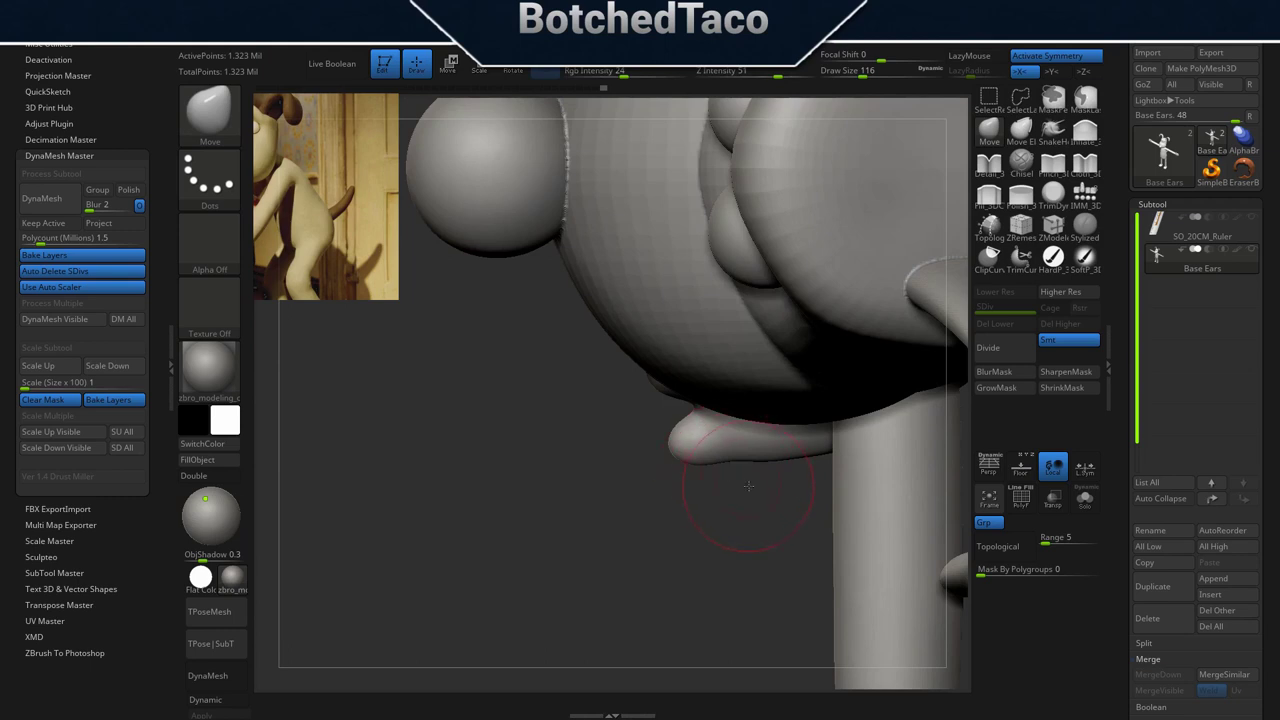
Smooth the seam where the muzzle meets the head, from the jaw up to the eyes and nose.
left_click_drag(748, 486, 750, 394)
key("f")
mouse_move(695, 355)
right_mouse_down("ctrl")
mouse_move(797, 362)
mouse_move(806, 340)
right_mouse_up("ctrl")
right_click_drag(797, 206, 712, 623, "alt")
right_click_drag(772, 209, 764, 558, "alt")
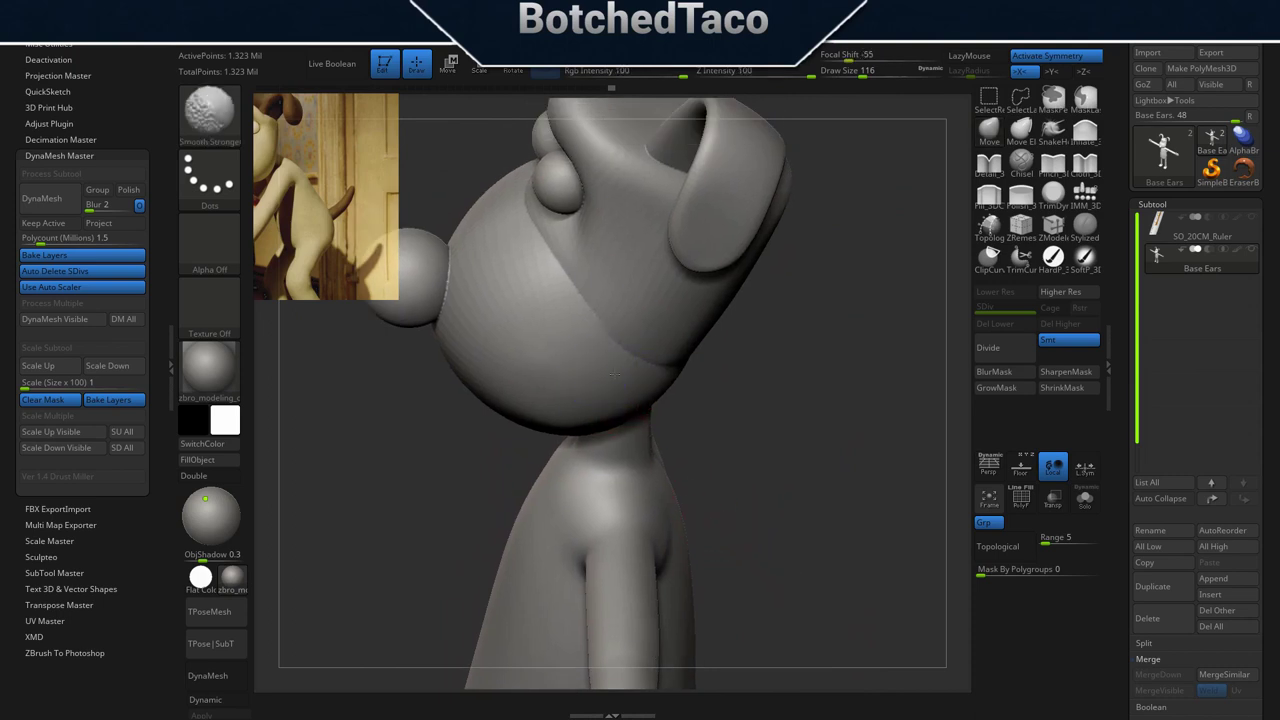
left_click_drag(660, 382, 645, 400, "shift")
left_click_drag(590, 322, 557, 304, "shift")
right_click_drag(549, 386, 586, 370)
left_click_drag(584, 369, 592, 350, "shift")
key("shift")
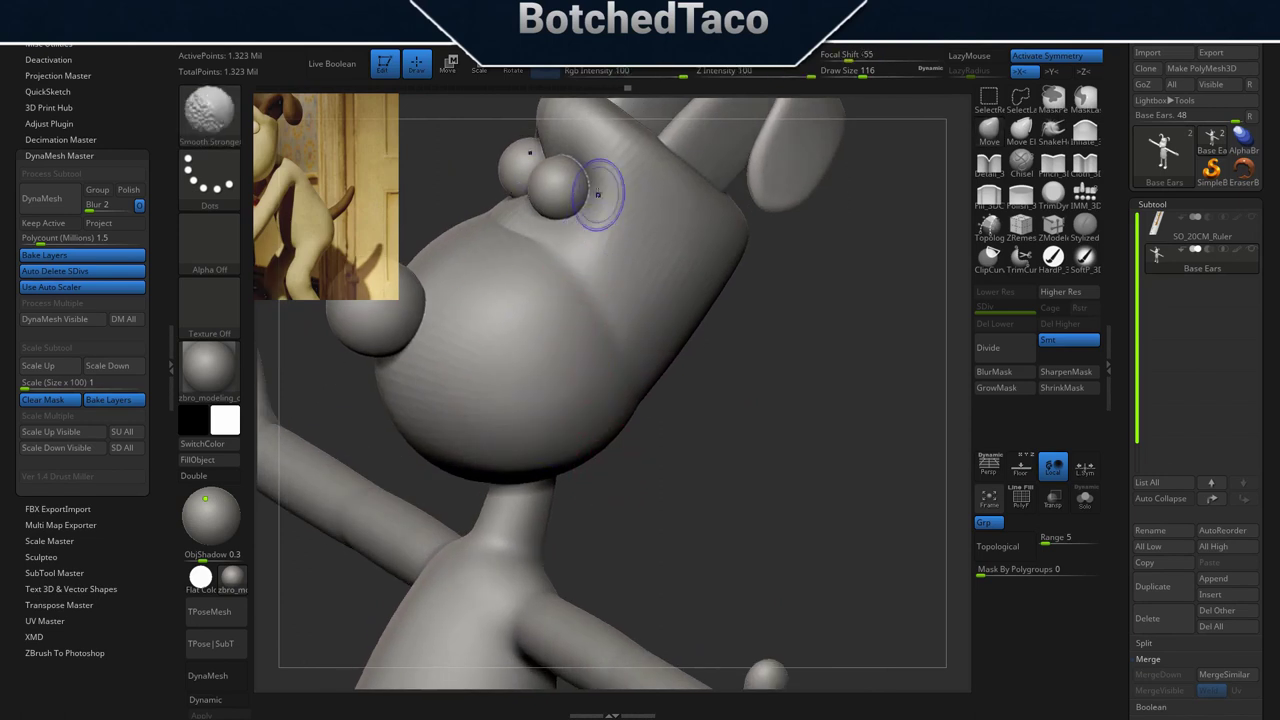
left_click_drag(588, 198, 565, 218, "shift")
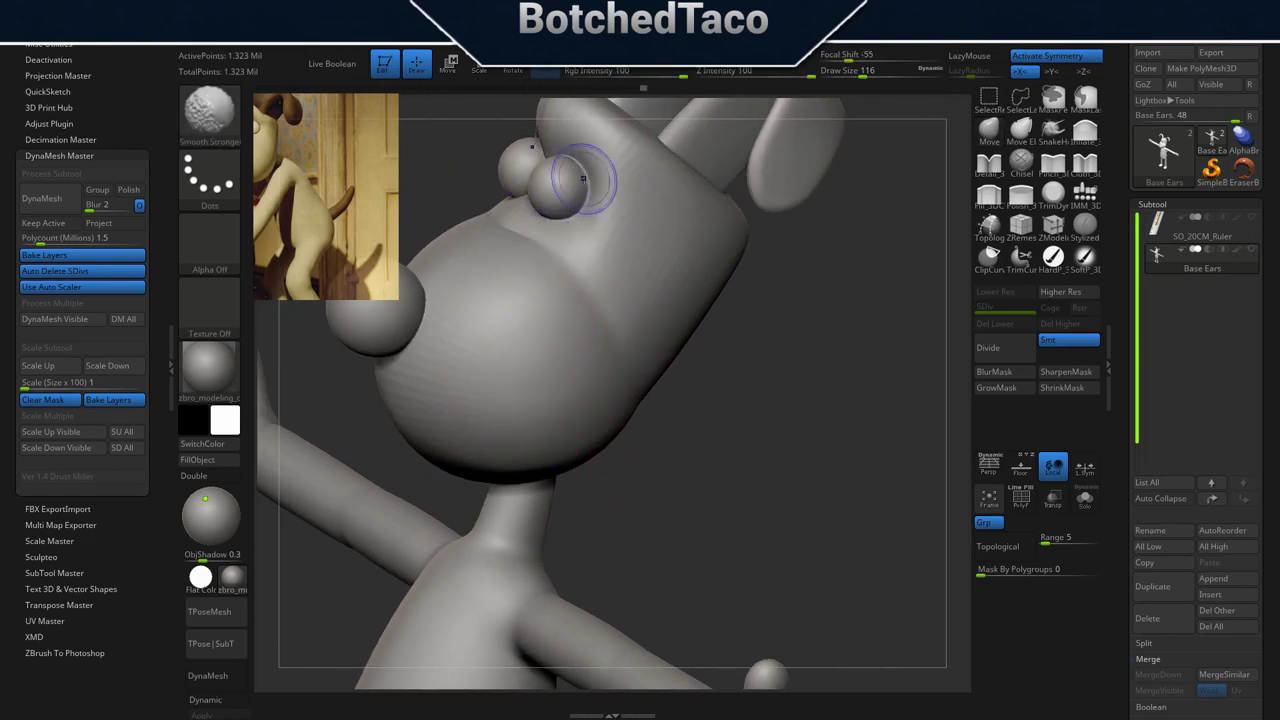
left_click_drag(438, 330, 422, 353, "shift")
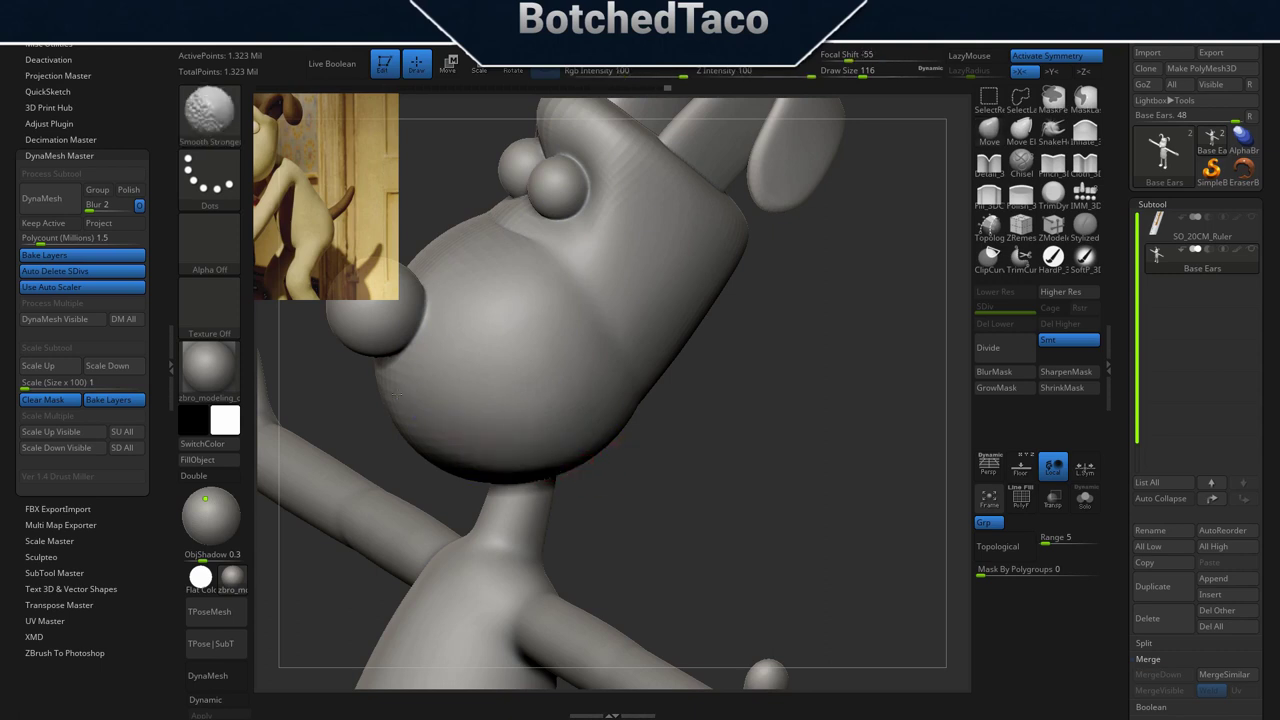
Smooth the underside and bridge of the muzzle and the brow beside the eyes.
right_click_drag(424, 392, 541, 367)
left_click_drag(498, 520, 470, 536, "shift")
right_click(541, 385)
left_click(541, 392)
right_click_drag(681, 270, 583, 406)
left_click_drag(488, 322, 475, 300, "shift")
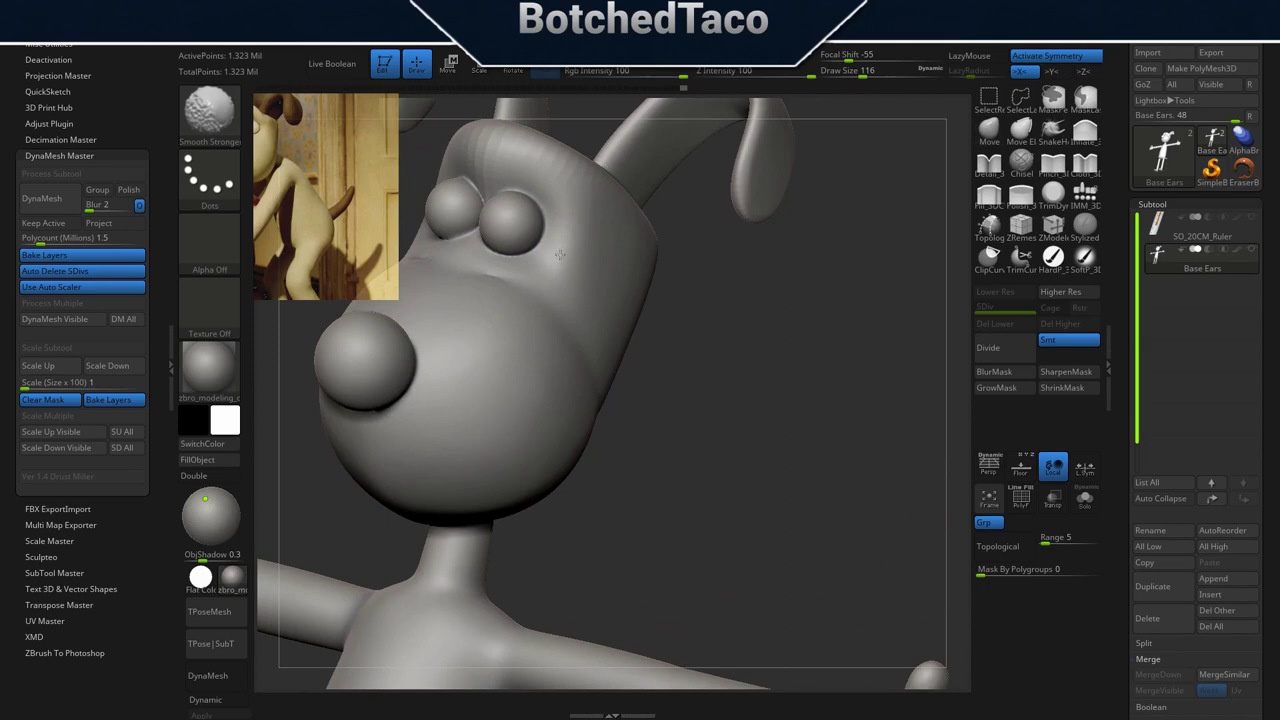
left_click_drag(572, 185, 521, 161, "shift")
Smooth the surface around and below the eyes and across the forehead.
mouse_move(536, 241)
right_mouse_down("ctrl")
mouse_move(676, 315)
mouse_move(780, 405)
right_mouse_up("ctrl")
mouse_move(700, 380)
right_mouse_down()
mouse_move(755, 415)
mouse_move(708, 432)
right_mouse_up()
mouse_move(642, 424)
left_mouse_down("shift")
mouse_move(606, 414)
mouse_move(567, 358)
left_mouse_up("shift")
mouse_move(478, 400)
left_mouse_down("shift")
mouse_move(460, 417)
mouse_move(452, 470)
left_mouse_up("shift")
left_click_drag(864, 432, 808, 460)
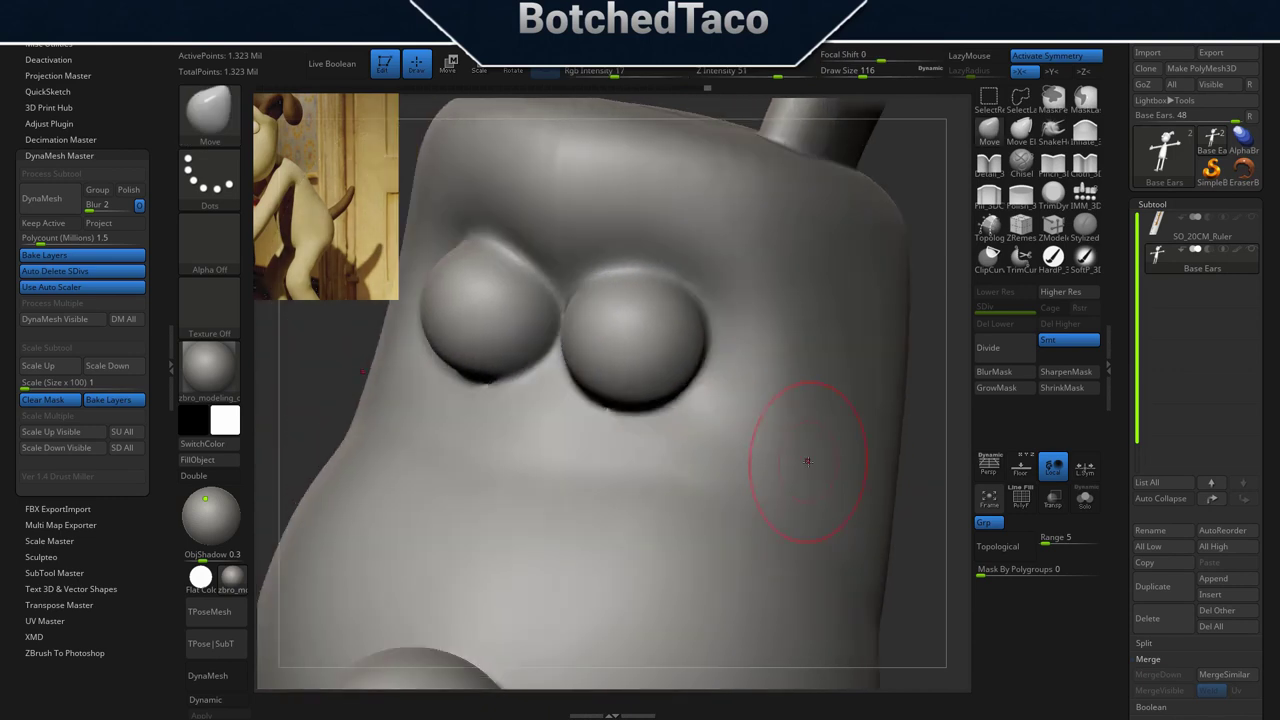
key("f")
mouse_move(731, 266)
right_mouse_down("ctrl")
mouse_move(766, 260)
mouse_move(757, 240)
mouse_move(729, 586)
right_mouse_up("ctrl")
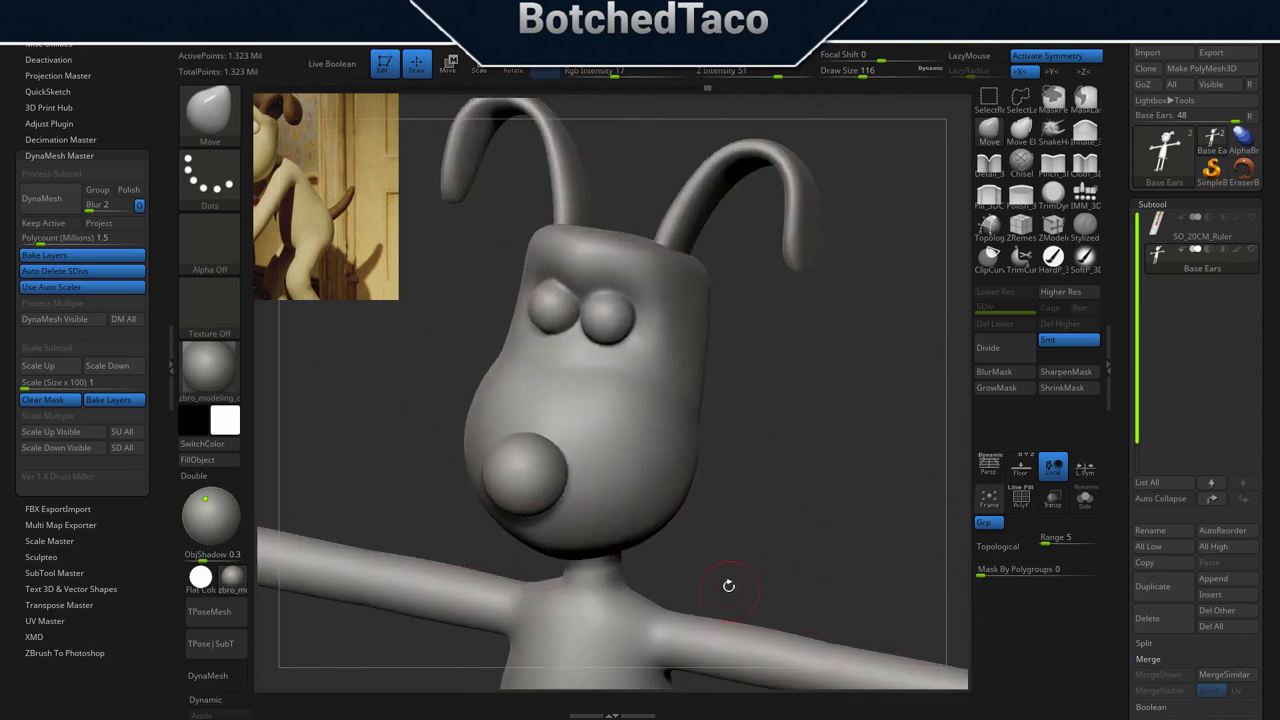
right_click_drag(749, 335, 744, 362)
left_click_drag(585, 263, 607, 313, "shift")
Smooth the joint at the base of the ear and the top of the head.
mouse_move(746, 364)
right_mouse_down()
mouse_move(743, 391)
mouse_move(722, 352)
mouse_move(843, 399)
mouse_move(763, 327)
mouse_move(908, 436)
mouse_move(891, 446)
right_mouse_up()
right_click_drag(840, 346, 631, 428)
key("shift")
left_click_drag(784, 271, 774, 284, "shift")
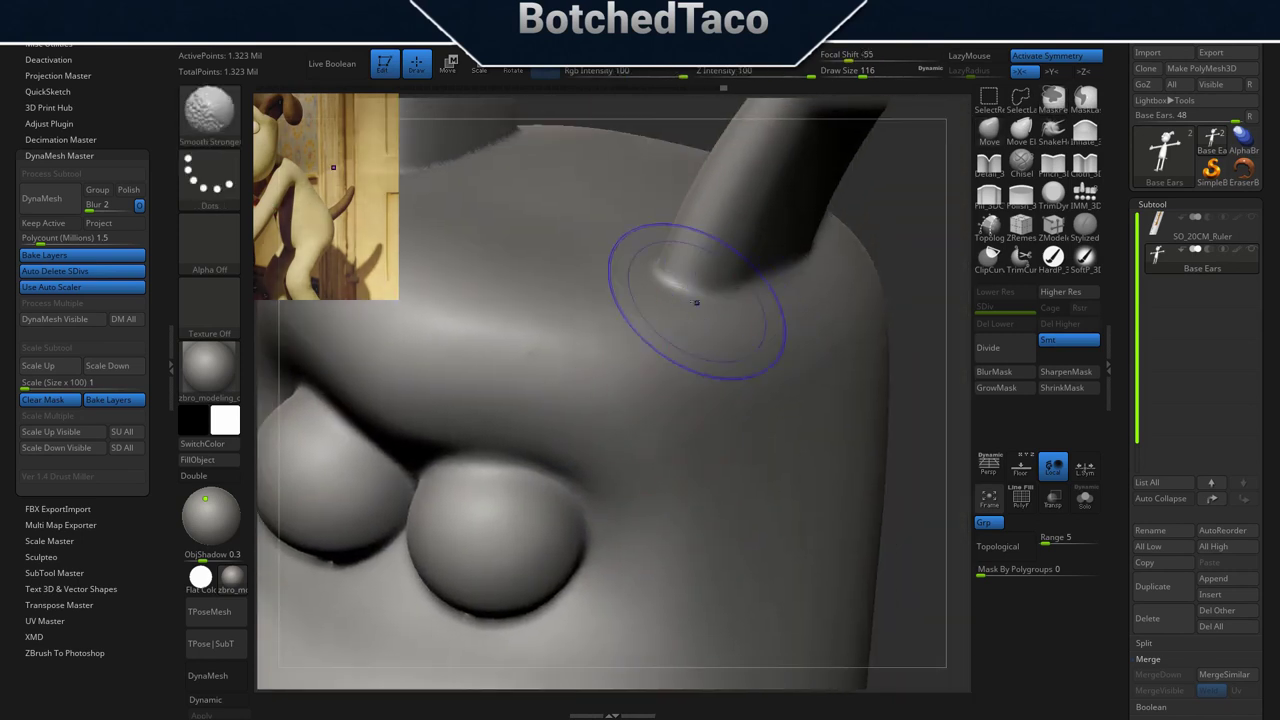
mouse_move(557, 281)
left_mouse_down("shift")
mouse_move(525, 318)
mouse_move(491, 278)
left_mouse_up("shift")
mouse_move(594, 208)
left_mouse_down("shift")
mouse_move(516, 158)
mouse_move(466, 160)
mouse_move(500, 158)
left_mouse_up("shift")
Smooth the area behind the ear and down the side of the head.
mouse_move(794, 350)
right_mouse_down()
mouse_move(672, 310)
mouse_move(807, 345)
mouse_move(769, 377)
mouse_move(782, 390)
mouse_move(765, 376)
mouse_move(722, 385)
mouse_move(514, 346)
right_mouse_up()
mouse_move(835, 438)
right_mouse_down()
mouse_move(772, 430)
mouse_move(748, 456)
right_mouse_up()
left_click_drag(732, 325, 724, 282, "shift")
left_click_drag(866, 238, 900, 180, "shift")
right_click_drag(809, 460, 640, 382)
left_click_drag(777, 349, 781, 386, "shift")
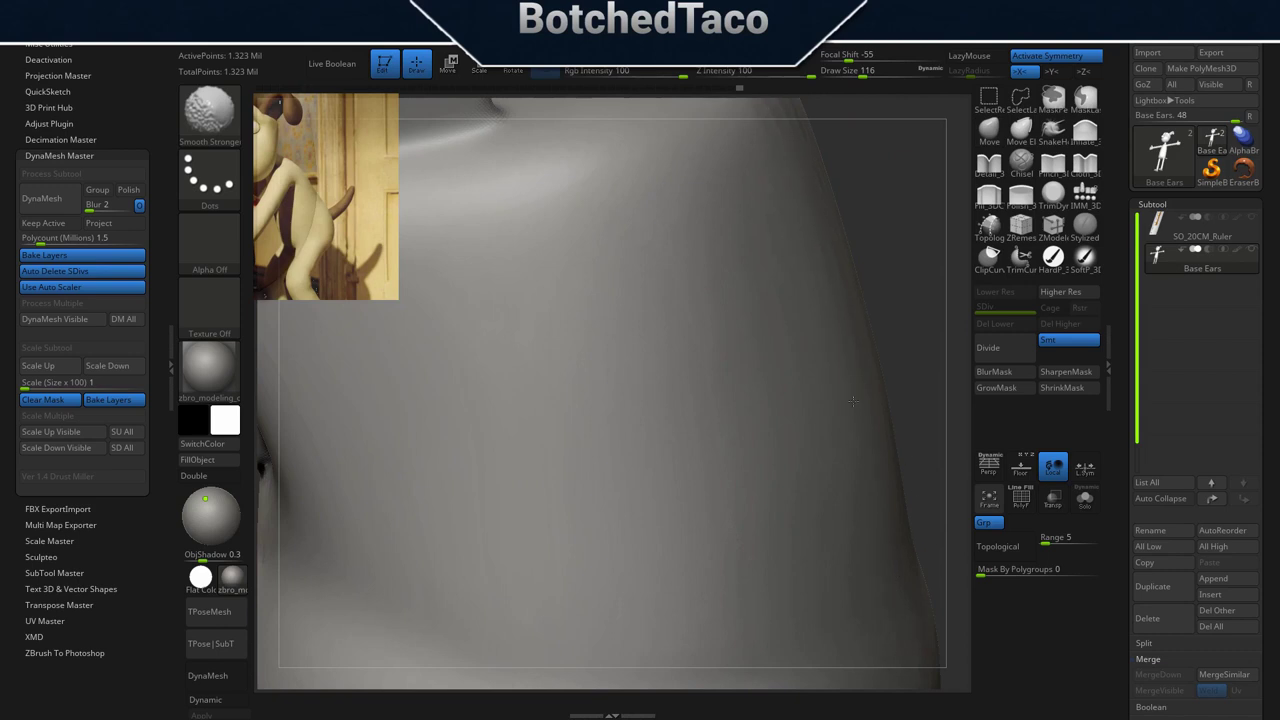
left_click_drag(753, 200, 548, 496, "shift")
Set the draw size to 268 and smooth the cheek, the back of the head and the area surrounding the ear.
right_click_drag(732, 345, 652, 402, "ctrl")
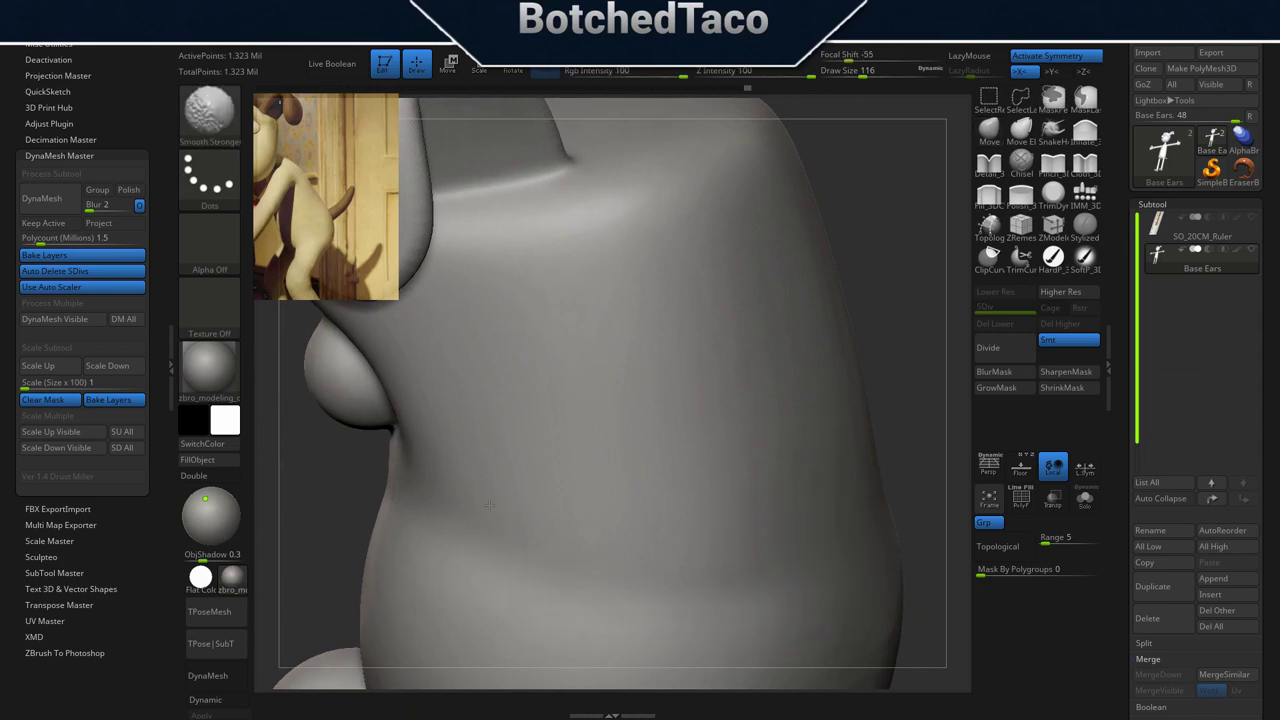
mouse_move(858, 509)
right_mouse_down()
mouse_move(774, 393)
mouse_move(814, 399)
mouse_move(779, 412)
right_mouse_up()
key("s")
mouse_move(779, 412)
left_mouse_down()
mouse_move(796, 412)
mouse_move(784, 435)
left_mouse_up()
left_click_drag(711, 545, 745, 525, "shift")
right_click_drag(755, 398, 806, 552)
right_click_drag(746, 280, 733, 328)
left_click_drag(668, 326, 636, 362, "shift")
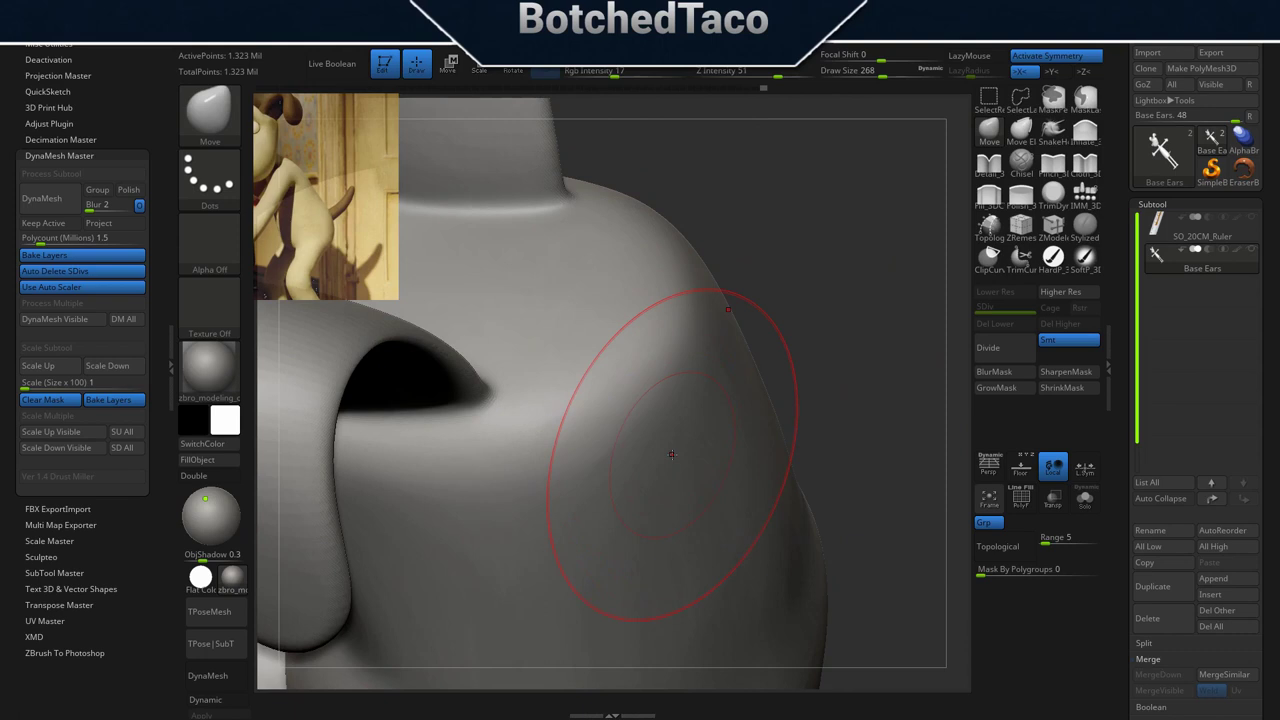
mouse_move(617, 363)
right_mouse_down()
mouse_move(632, 386)
mouse_move(742, 388)
mouse_move(717, 433)
mouse_move(862, 428)
right_mouse_up()
left_click_drag(608, 438, 540, 535, "shift")
mouse_move(606, 493)
left_mouse_down("shift")
mouse_move(534, 582)
mouse_move(557, 603)
mouse_move(655, 360)
left_mouse_up("shift")
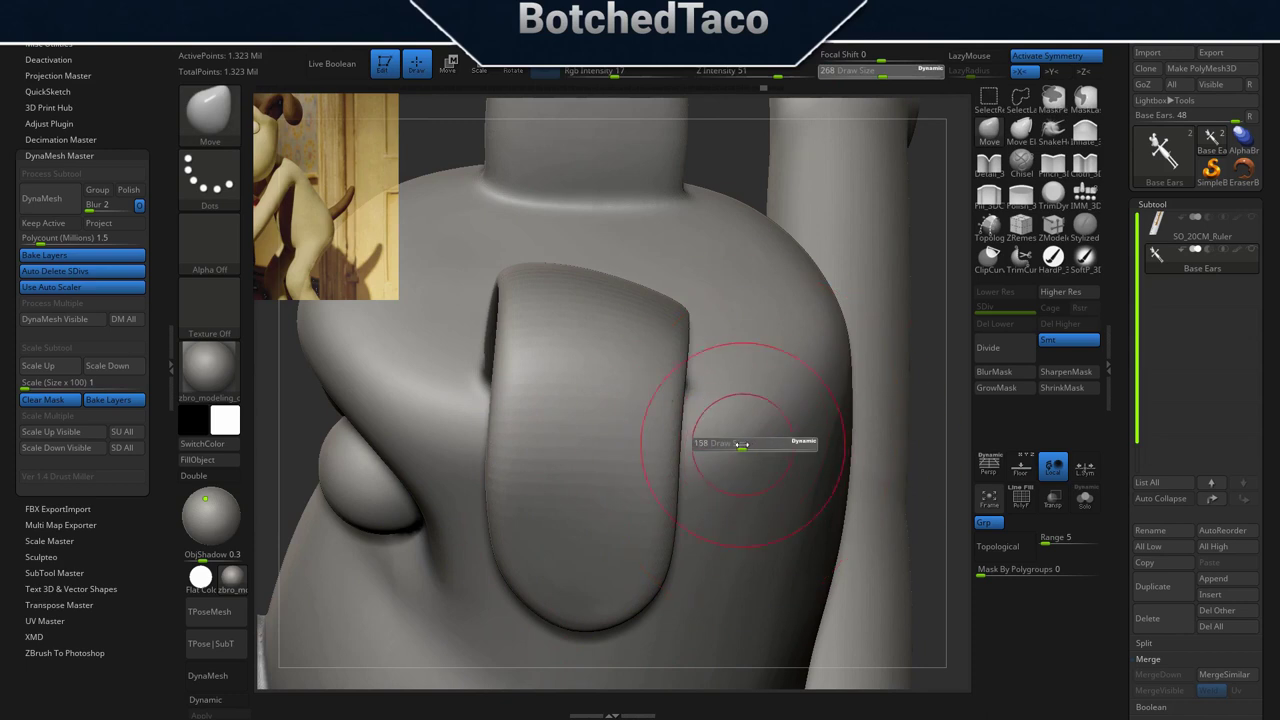
Set the draw size to 108 and smooth the outer face of the drooping ear down to its bend.
key("shift")
mouse_move(537, 524)
left_mouse_down("shift")
mouse_move(514, 514)
mouse_move(500, 594)
mouse_move(534, 603)
mouse_move(658, 410)
mouse_move(658, 485)
left_mouse_up("shift")
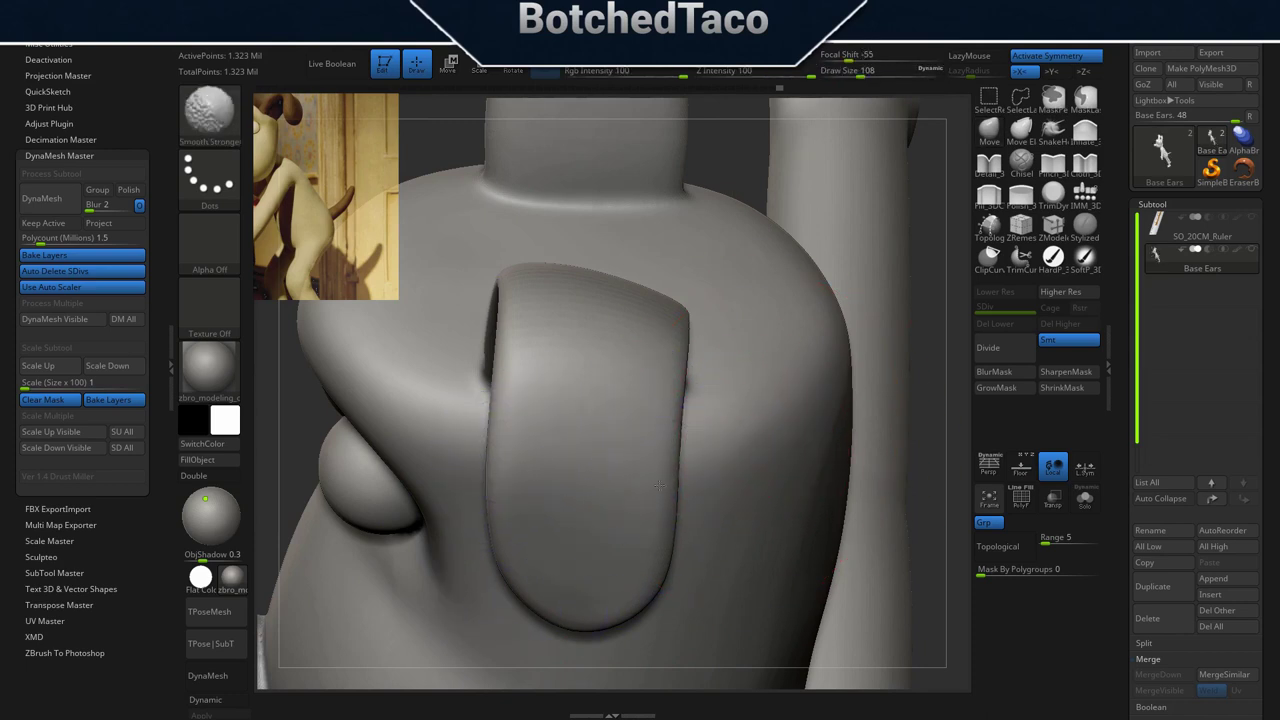
mouse_move(634, 377)
right_mouse_down()
mouse_move(590, 350)
mouse_move(606, 433)
right_mouse_up()
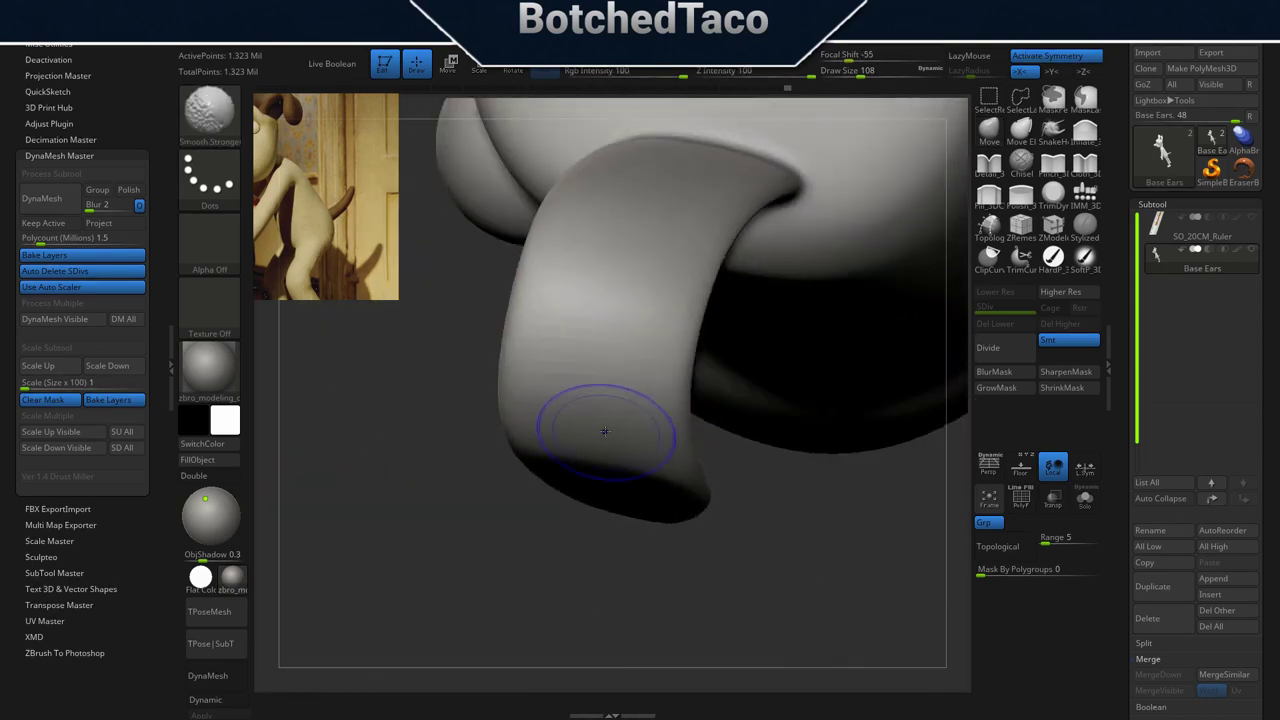
left_click_drag(552, 458, 610, 412, "shift")
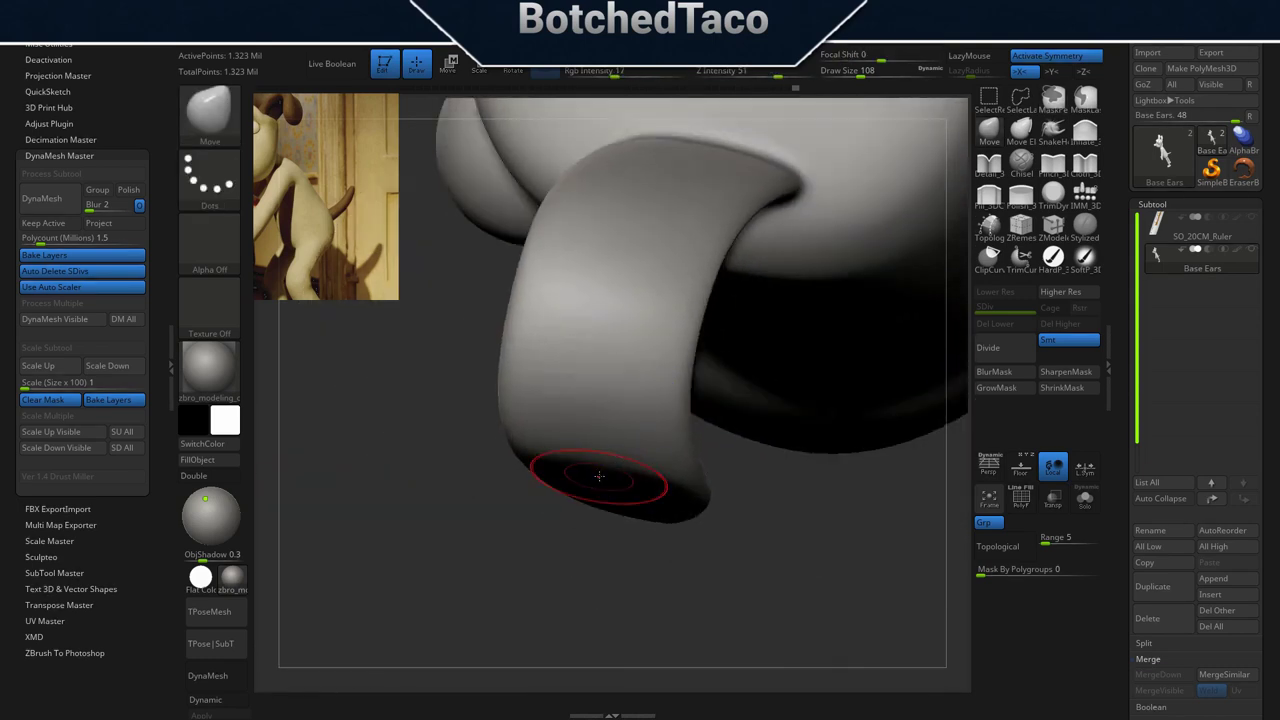
Set the draw size to 46 and smooth the edges and fine ridges of the ear.
key("s")
left_click_drag(808, 525, 793, 526)
right_click_drag(765, 510, 730, 507)
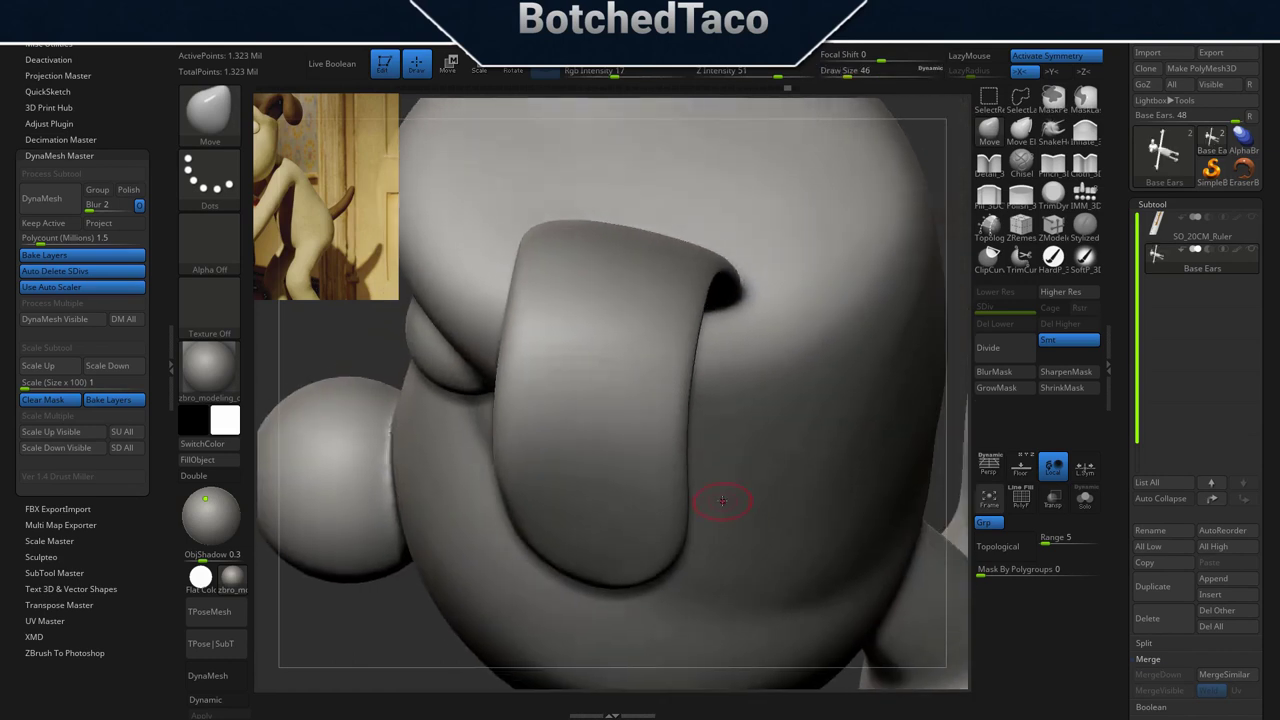
key("shift")
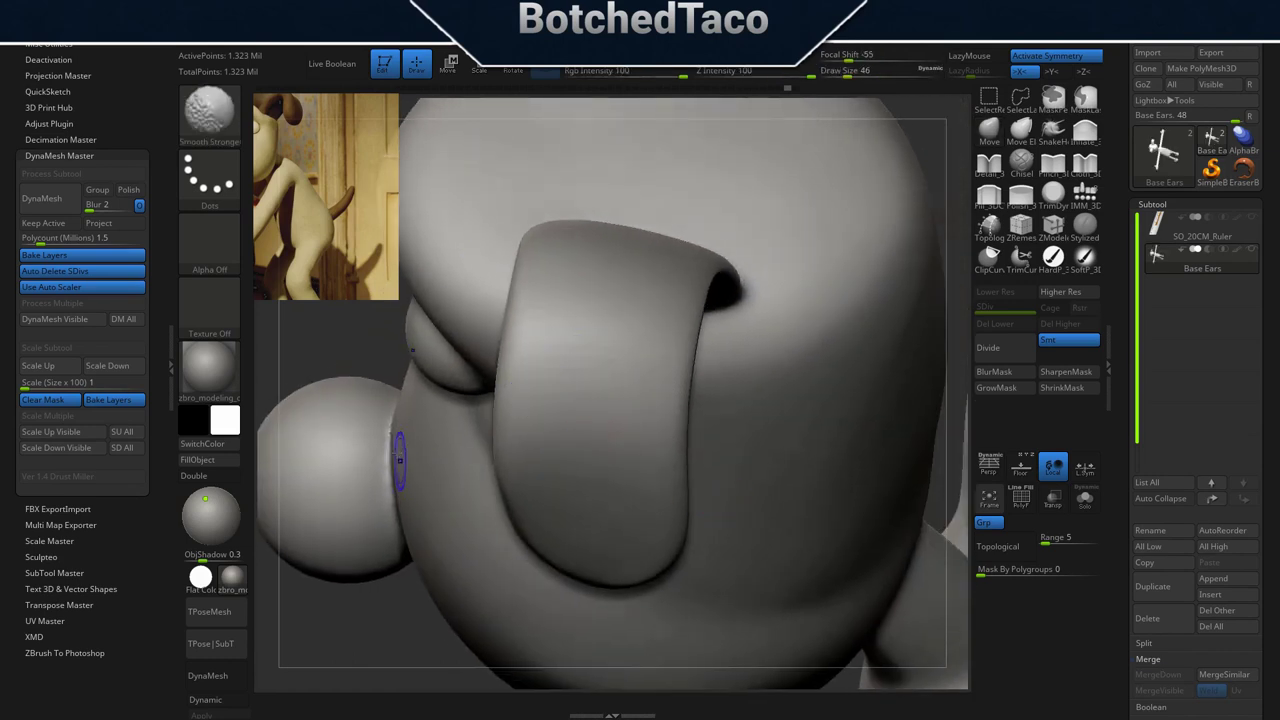
left_click_drag(590, 353, 600, 341, "shift")
left_click_drag(664, 305, 643, 423, "shift")
left_click_drag(600, 497, 592, 475, "shift")
left_click_drag(577, 274, 595, 390, "shift")
left_click_drag(573, 342, 666, 264, "shift")
Smooth the front of the ear strip just above its lower bend.
right_click_drag(648, 323, 644, 460)
key("shift")
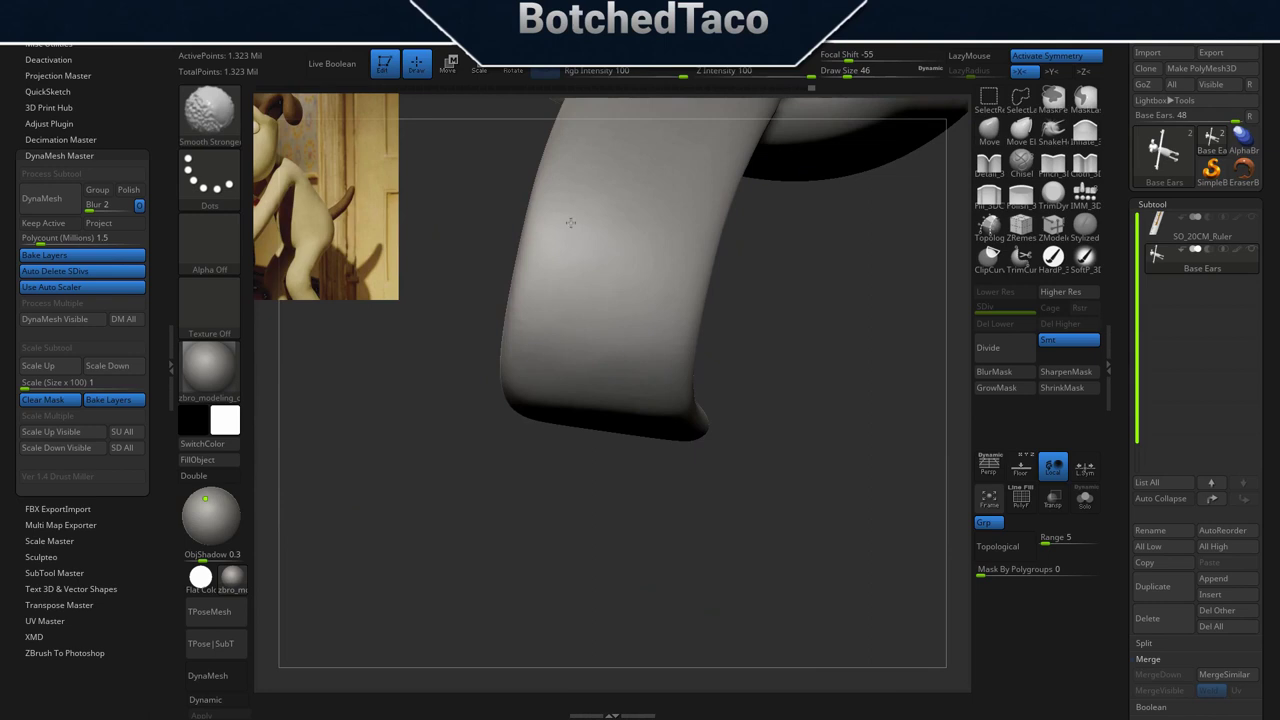
left_click_drag(637, 193, 672, 207, "shift")
key("shift")
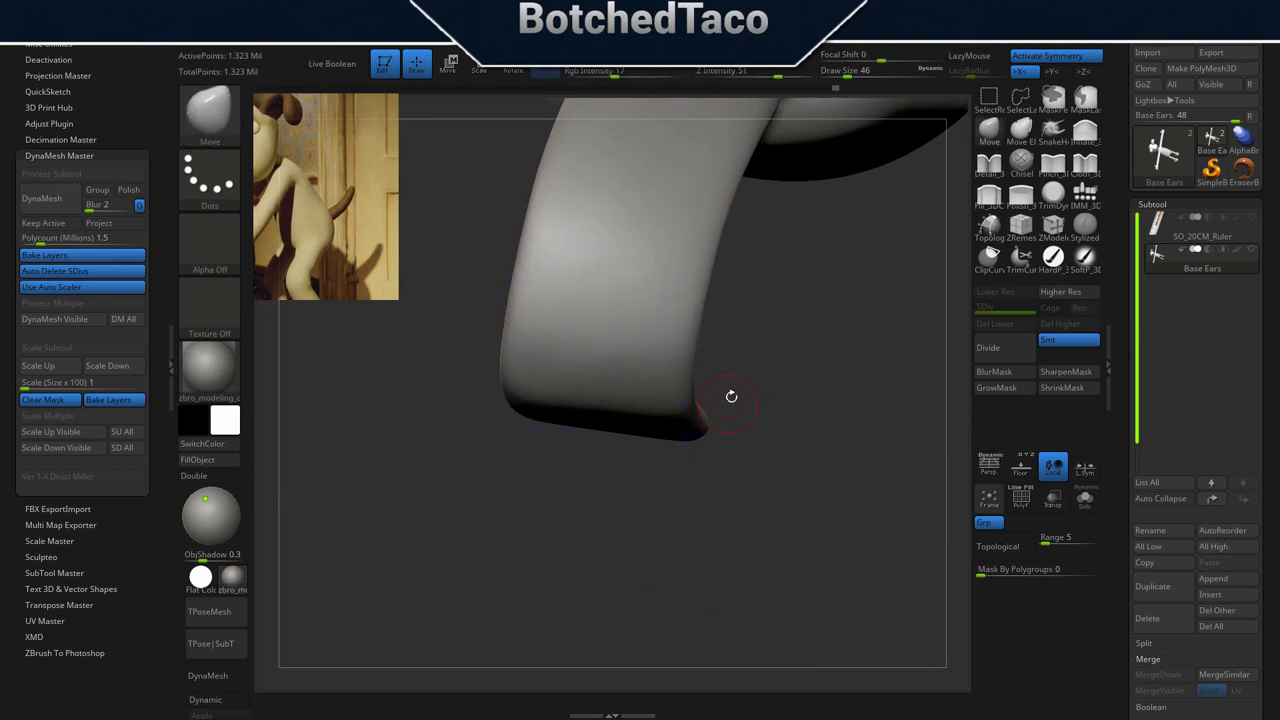
right_click_drag(692, 216, 688, 383, "alt")
Set the draw size to 71 and smooth the ear from its joint with the head to its middle.
key("s")
left_click_drag(648, 358, 654, 357)
left_click_drag(575, 326, 588, 296, "shift")
left_click_drag(664, 310, 699, 285, "shift")
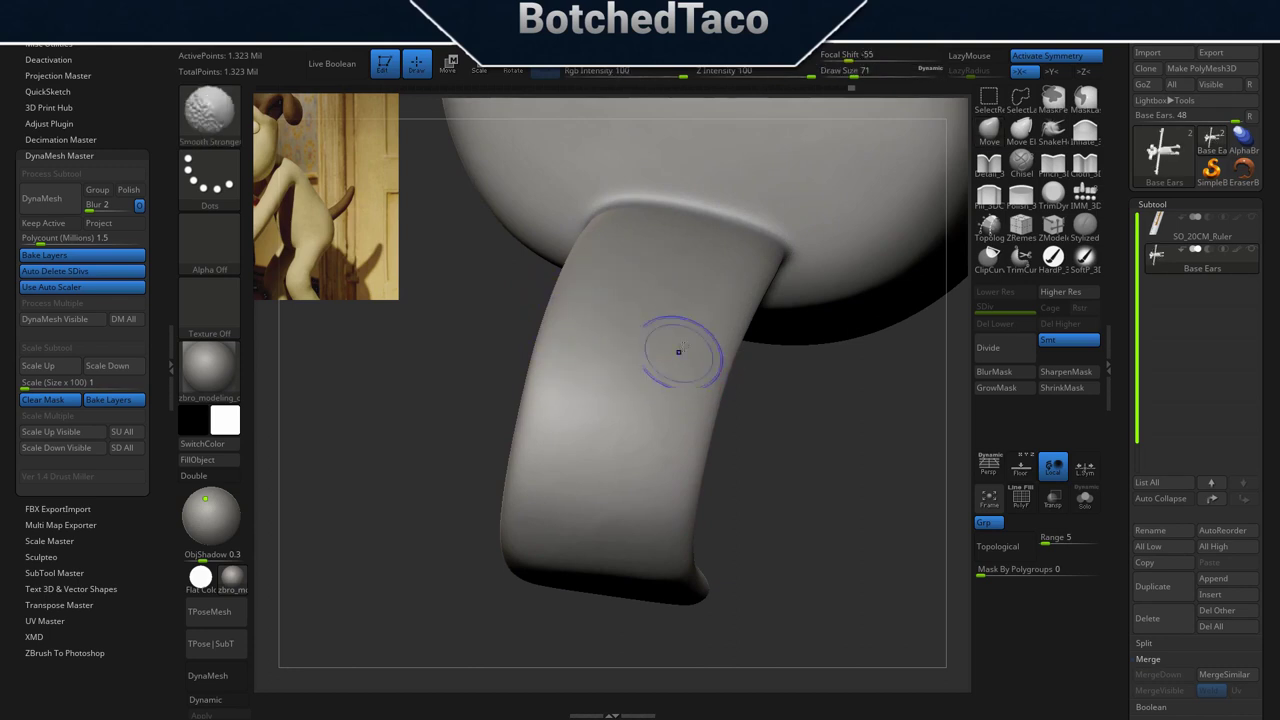
left_click_drag(622, 358, 622, 440, "shift")
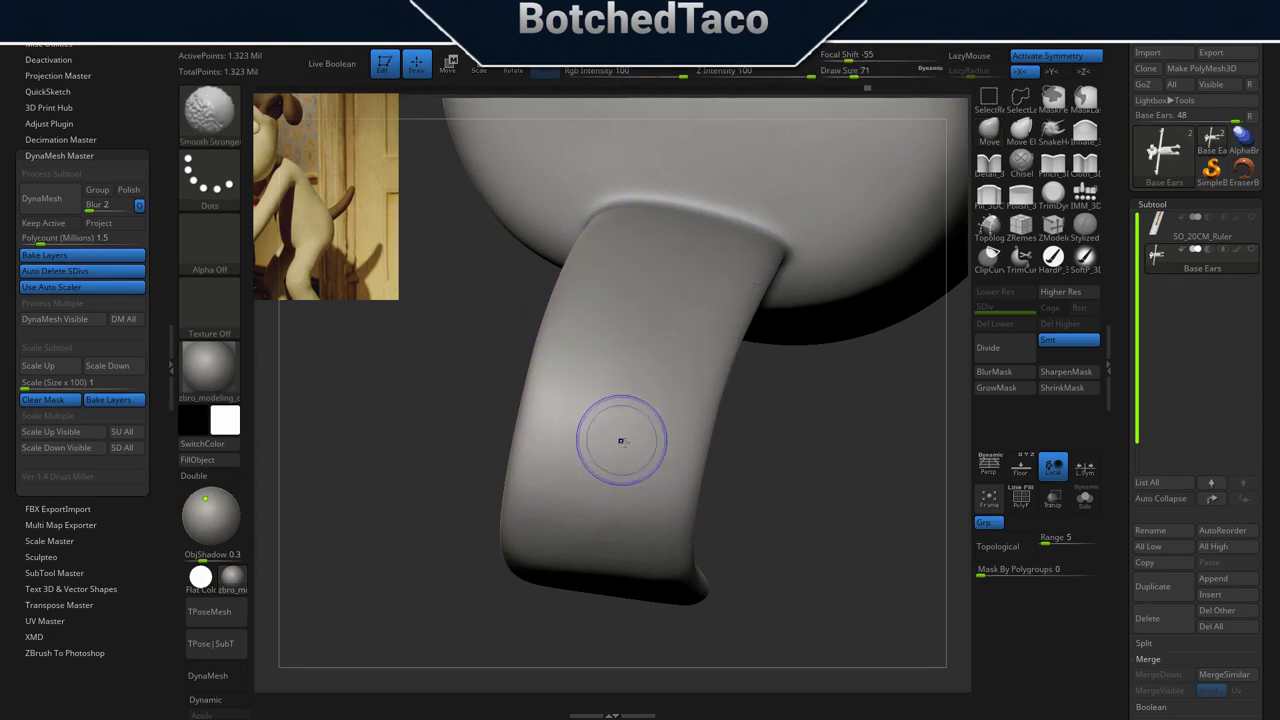
left_click_drag(745, 320, 781, 249, "shift")
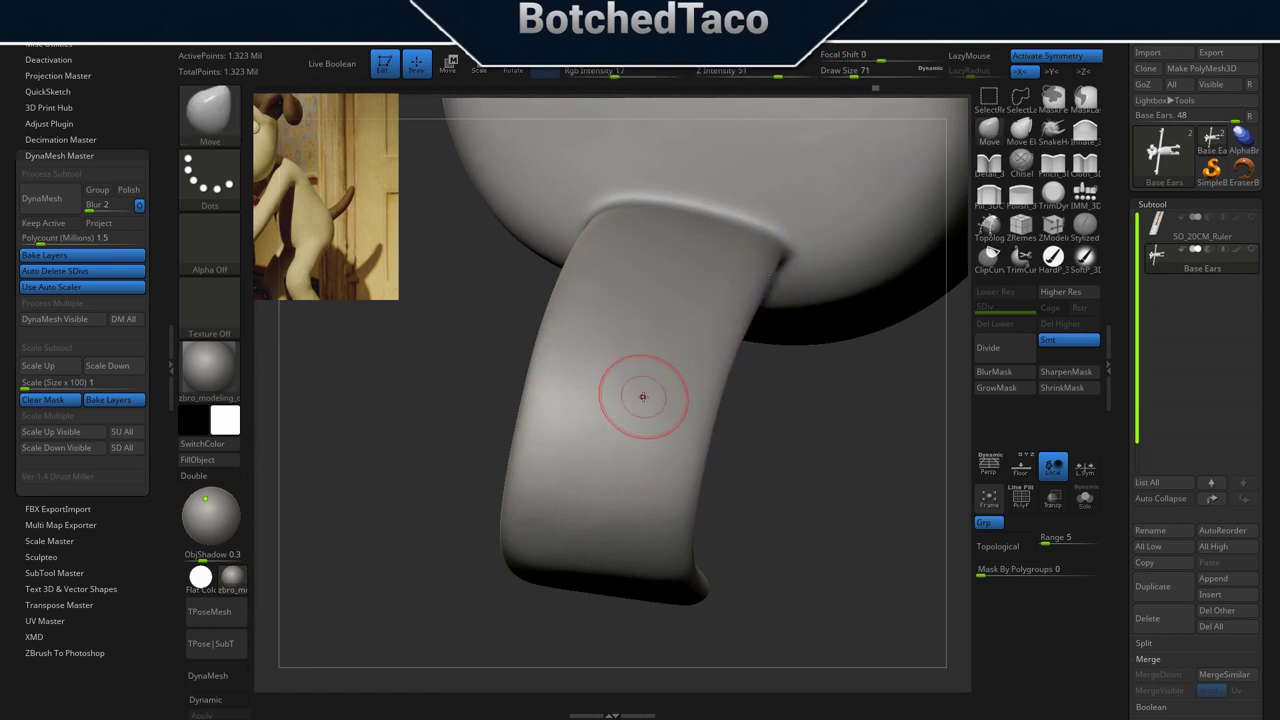
Smooth the rounded tip of the ear and the edges along its curl.
mouse_move(832, 472)
left_mouse_down()
mouse_move(789, 482)
mouse_move(771, 466)
mouse_move(767, 493)
left_mouse_up()
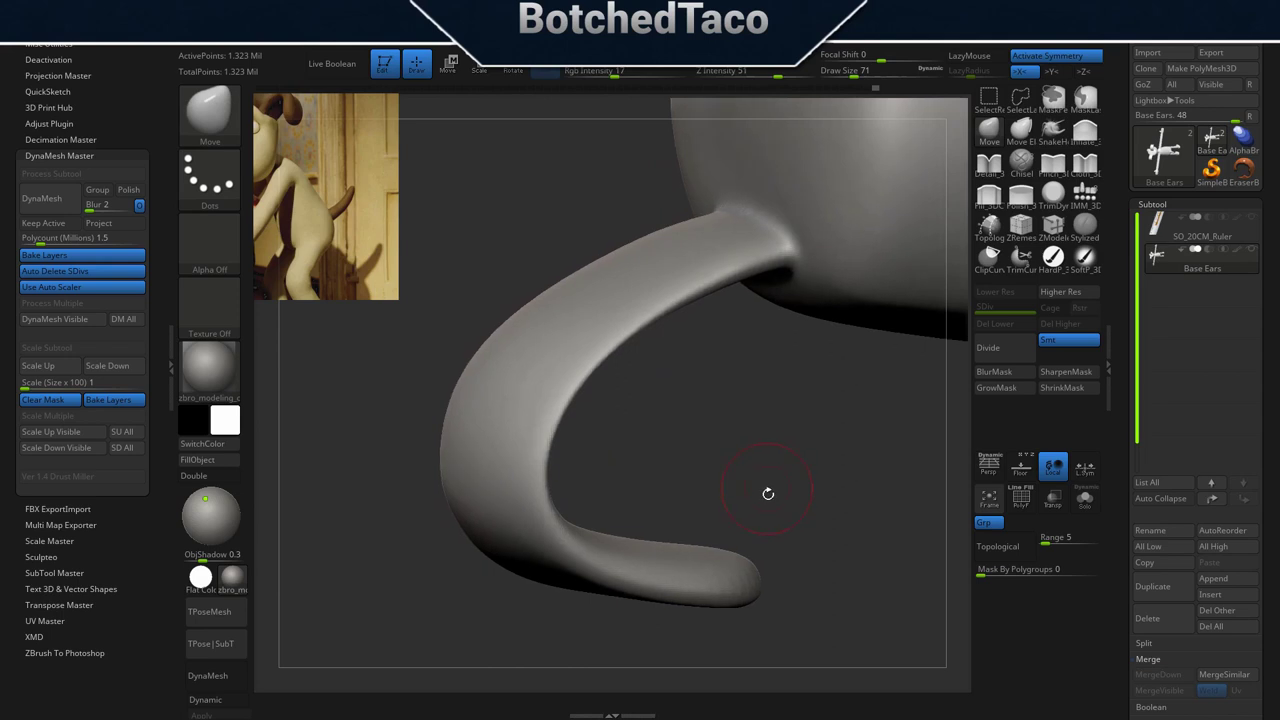
left_click_drag(700, 640, 755, 630)
left_click_drag(657, 565, 726, 551, "shift")
mouse_move(815, 520)
left_mouse_down()
mouse_move(770, 467)
mouse_move(768, 478)
left_mouse_up()
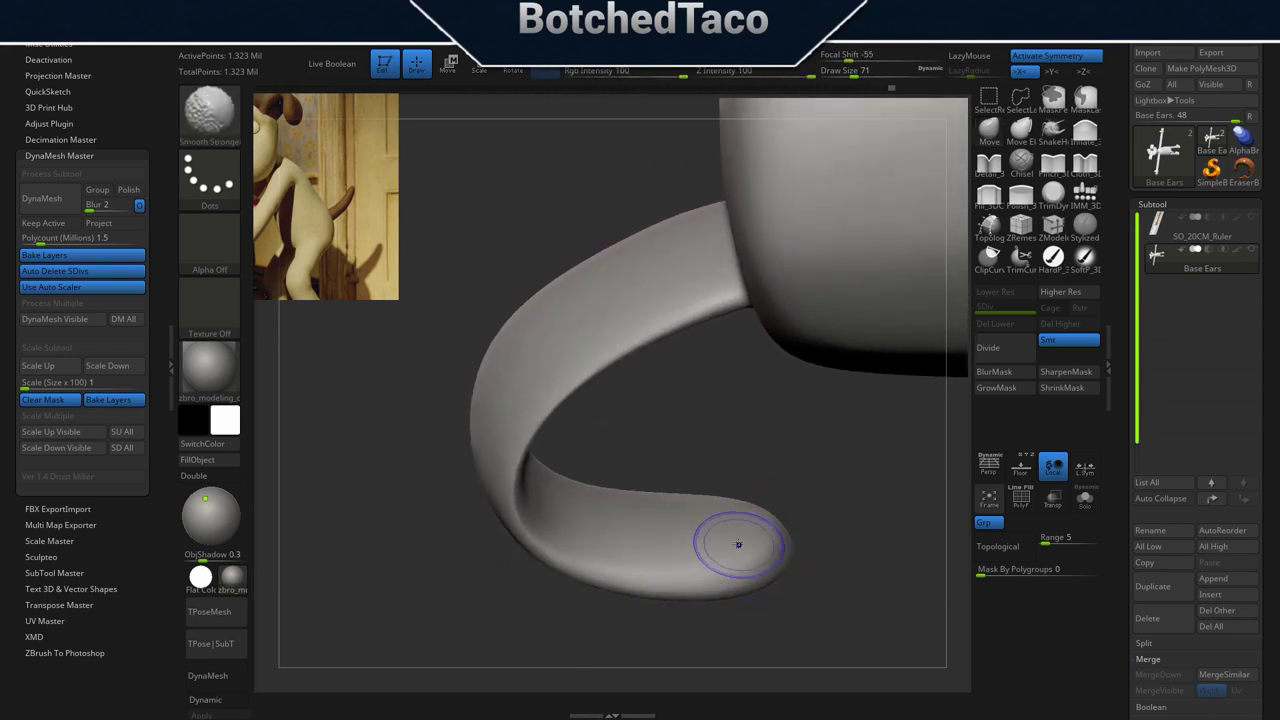
left_click_drag(664, 508, 690, 547, "shift")
mouse_move(791, 543)
left_mouse_down()
mouse_move(768, 557)
mouse_move(777, 575)
mouse_move(785, 560)
left_mouse_up()
left_click_drag(760, 566, 747, 535, "shift")
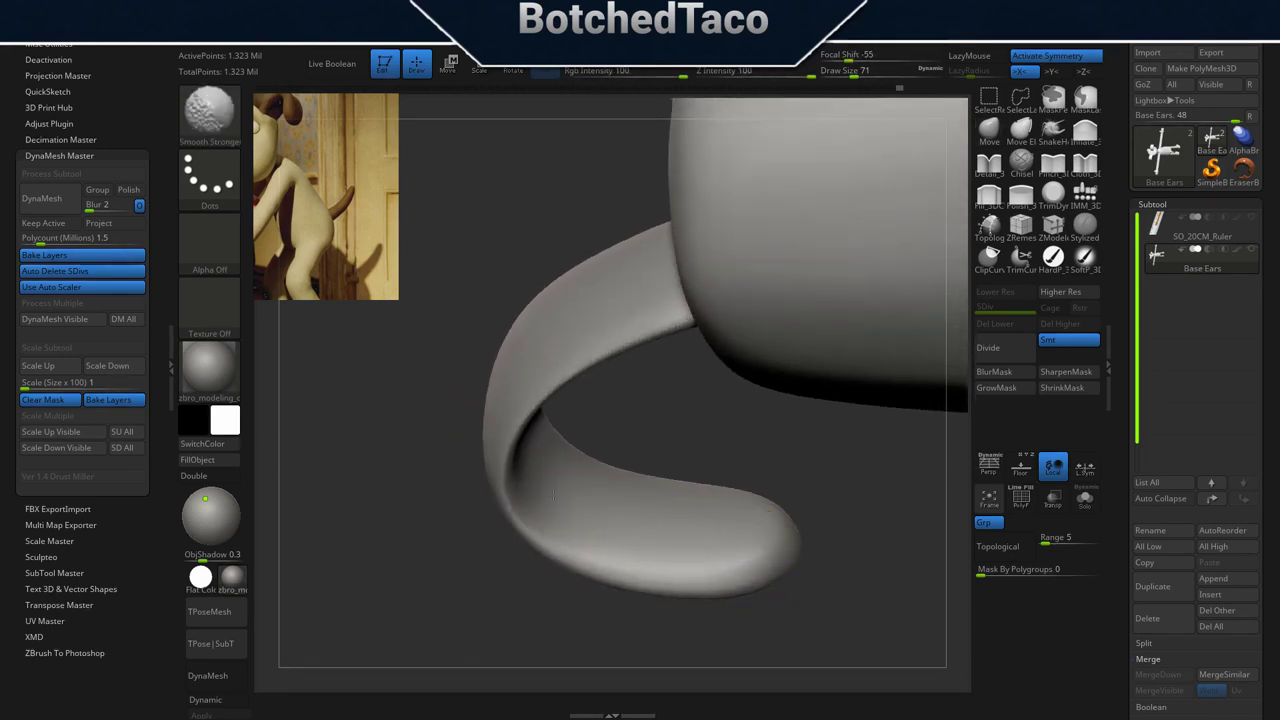
mouse_move(554, 495)
left_mouse_down("shift")
mouse_move(543, 523)
mouse_move(566, 517)
left_mouse_up("shift")
Smooth the underside of the ear from the inner curve to the tip.
mouse_move(566, 517)
right_mouse_down()
mouse_move(624, 461)
mouse_move(606, 412)
right_mouse_up()
left_click_drag(590, 436, 536, 425, "shift")
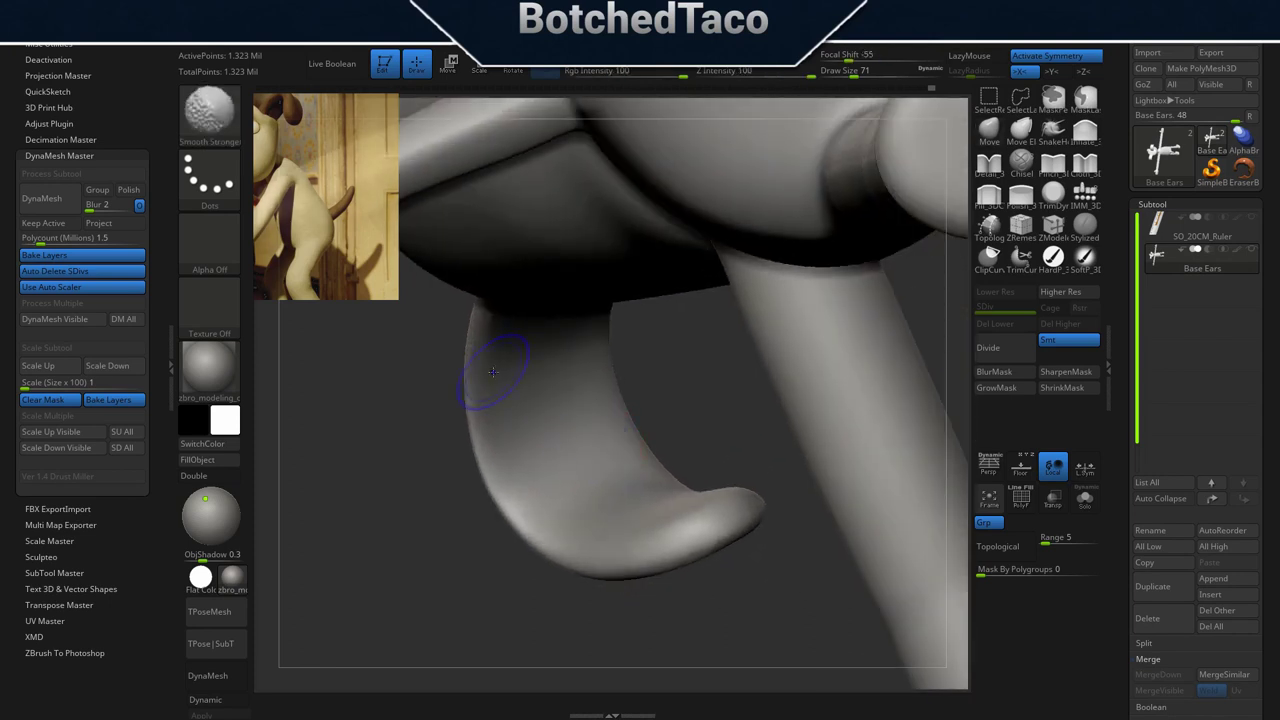
left_click_drag(490, 351, 515, 448, "shift")
mouse_move(557, 349)
left_mouse_down("shift")
mouse_move(562, 430)
mouse_move(593, 399)
mouse_move(599, 443)
left_mouse_up("shift")
mouse_move(717, 400)
right_mouse_down()
mouse_move(740, 410)
mouse_move(688, 460)
right_mouse_up()
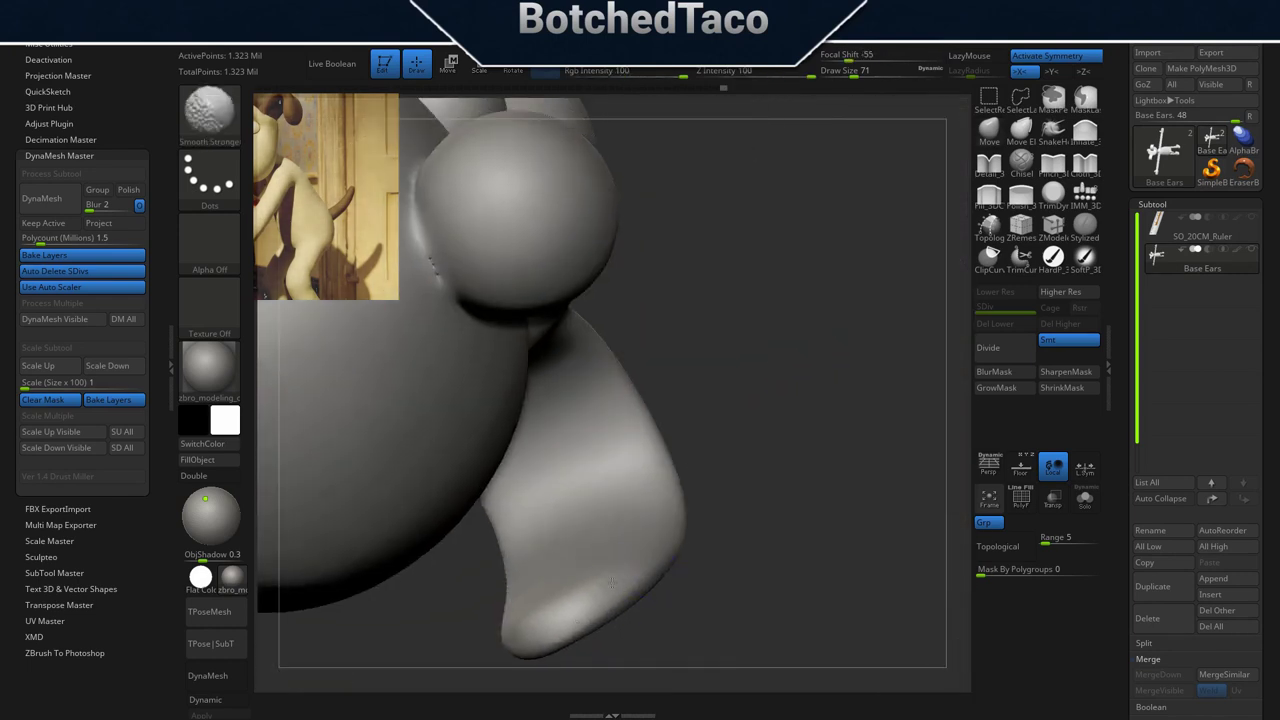
mouse_move(586, 608)
left_mouse_down("shift")
mouse_move(574, 614)
mouse_move(627, 565)
mouse_move(556, 602)
left_mouse_up("shift")
left_click_drag(613, 493, 608, 468, "shift")
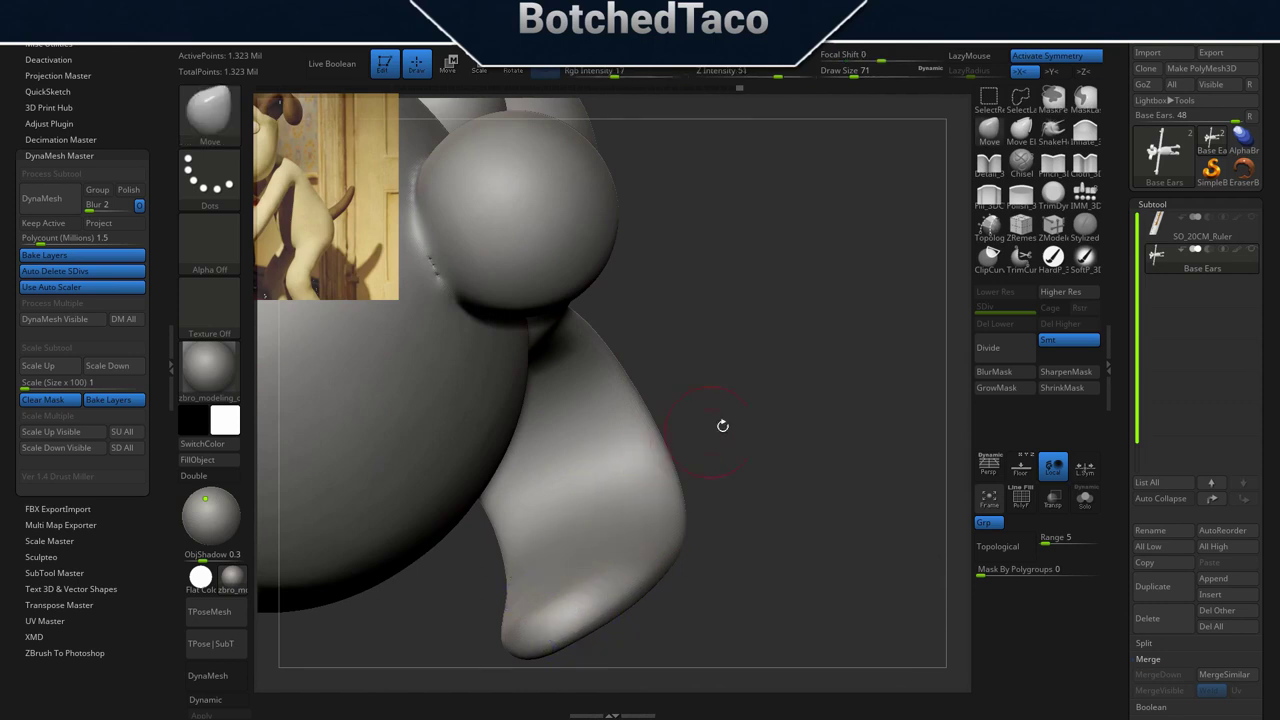
Smooth the rough seam where the nose joins the muzzle.
left_click_drag(669, 361, 829, 366, "alt")
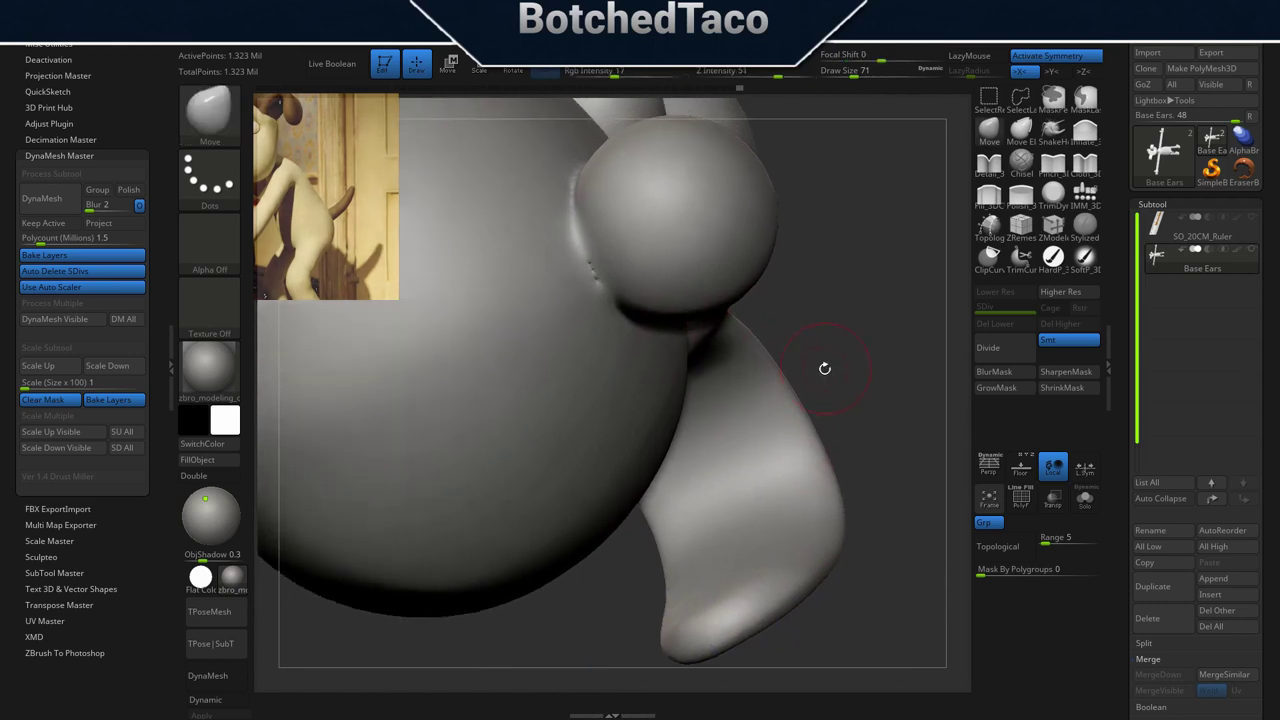
key("space")
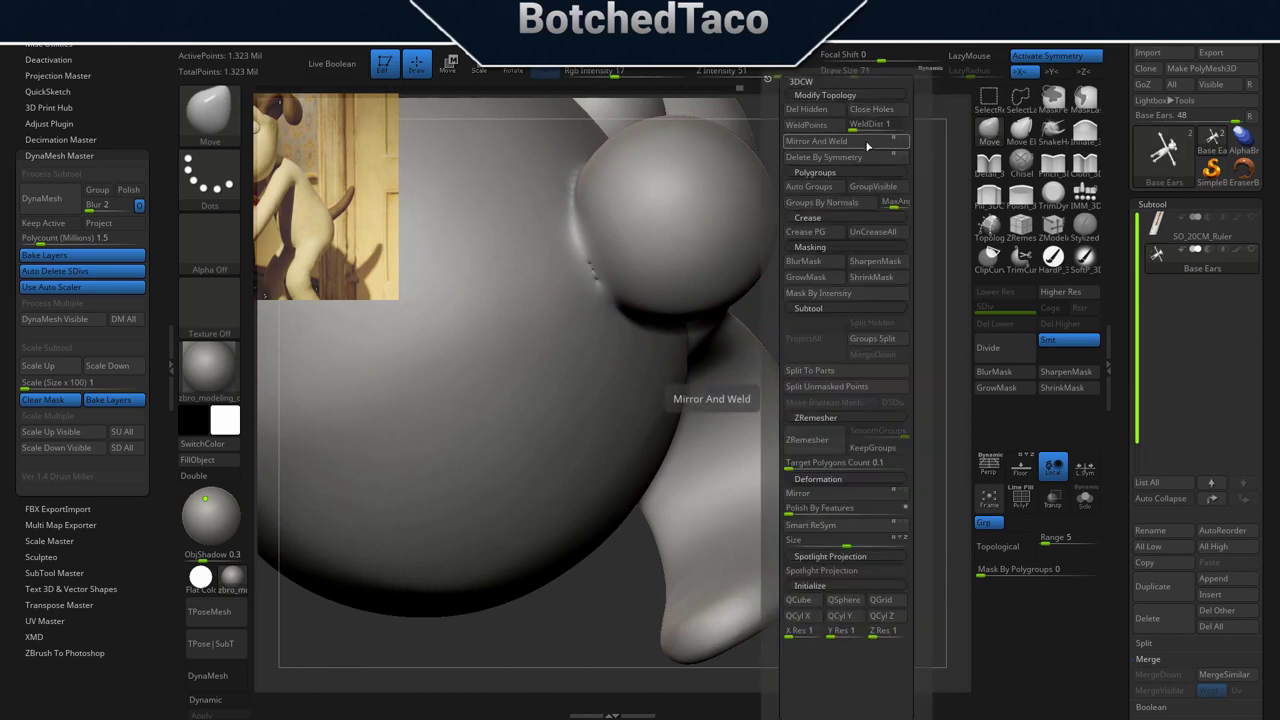
mouse_move(589, 288)
left_mouse_down("shift")
mouse_move(588, 263)
mouse_move(594, 303)
left_mouse_up("shift")
Save the project over the existing file Gromit-01-Dynamesh-07.ZPR.
key("f")
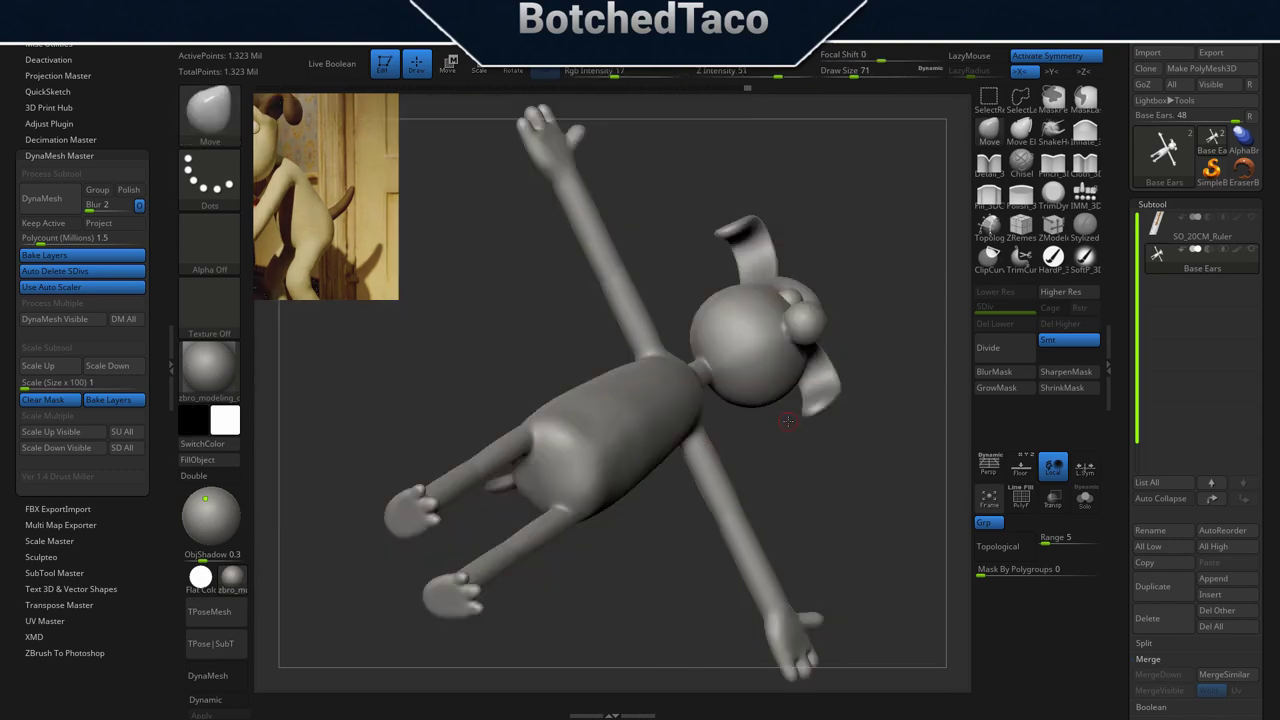
key("ctrl")
left_click_drag(446, 402, 448, 570)
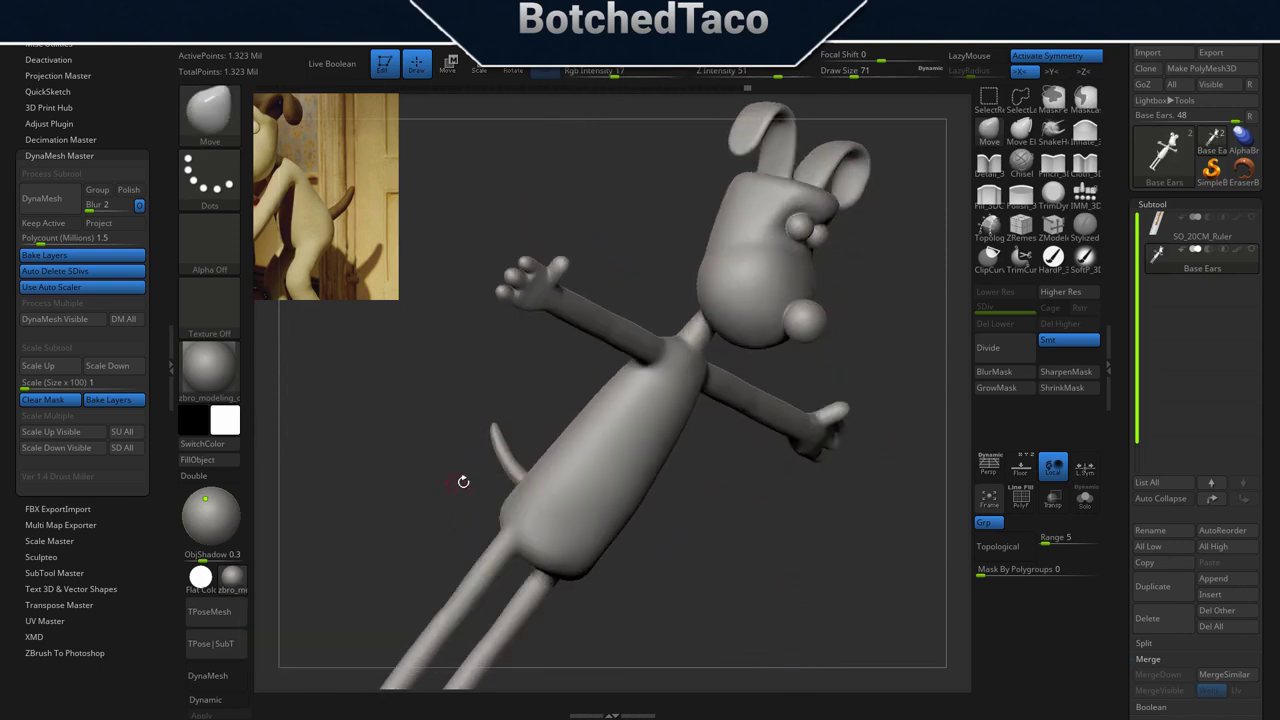
left_click_drag(469, 423, 566, 491)
left_click_drag(817, 424, 764, 444)
left_click_drag(889, 466, 811, 522, "alt")
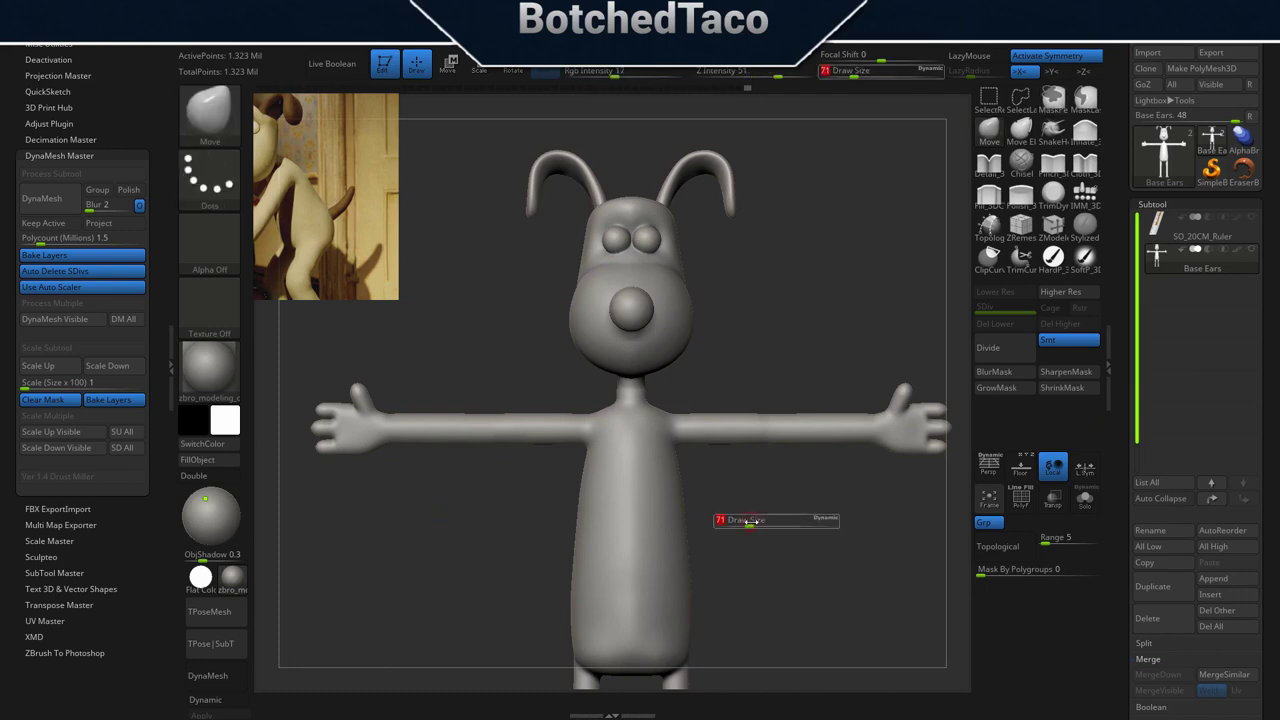
key("ctrl+s")
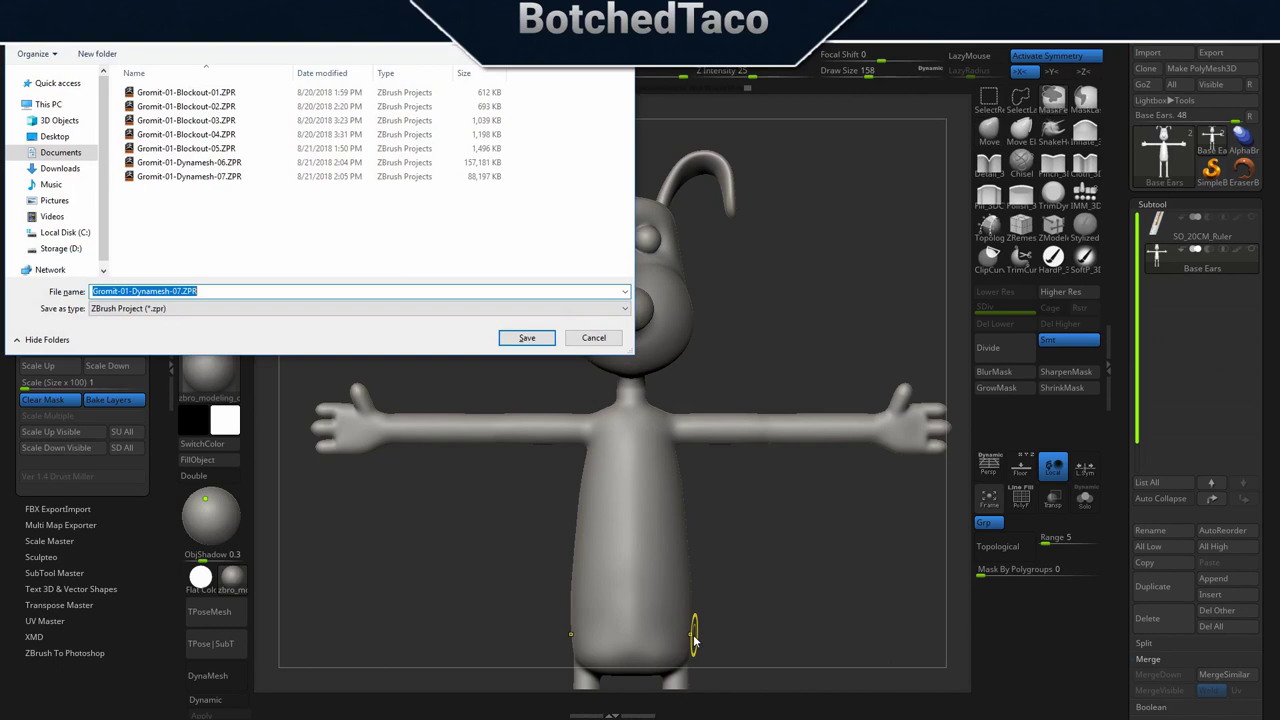
left_click(527, 339)
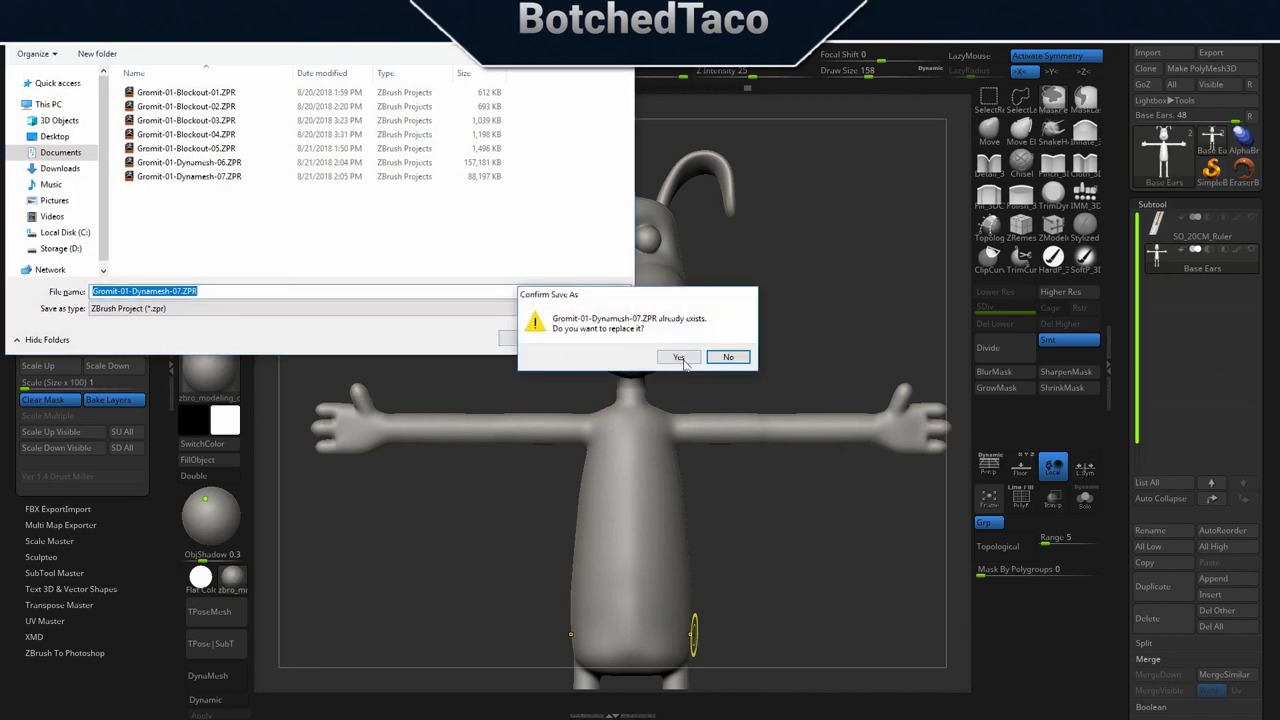
left_click(680, 360)
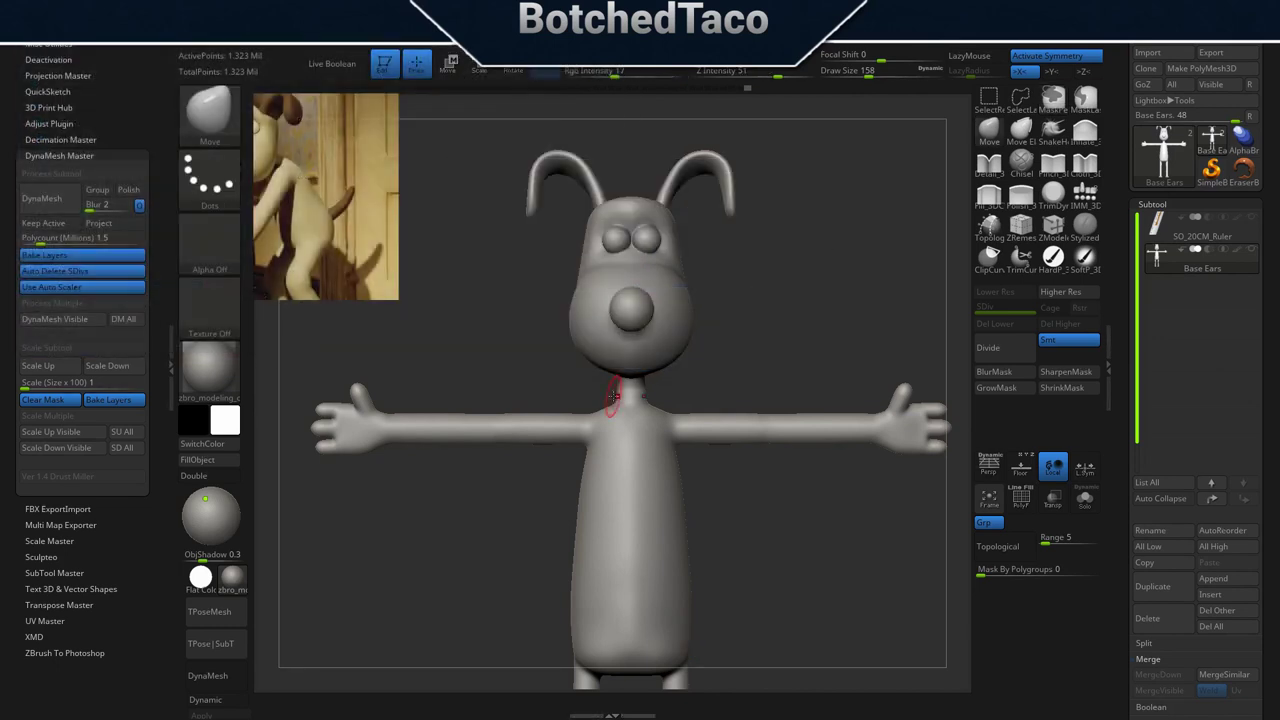
Duplicate the Base Ears subtool and ZRemesh the copy with a target polygon count of 5.
left_click(170, 366)
key("ctrl+shift+d")
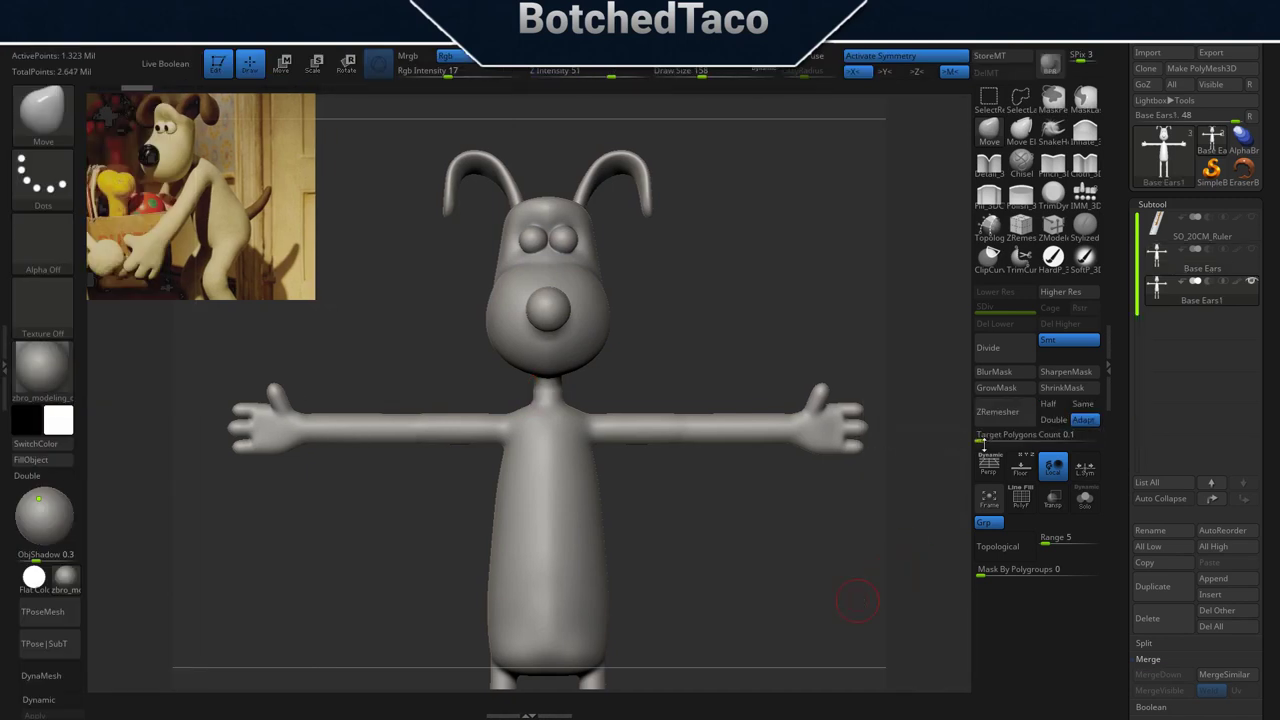
left_click_drag(985, 439, 1003, 444)
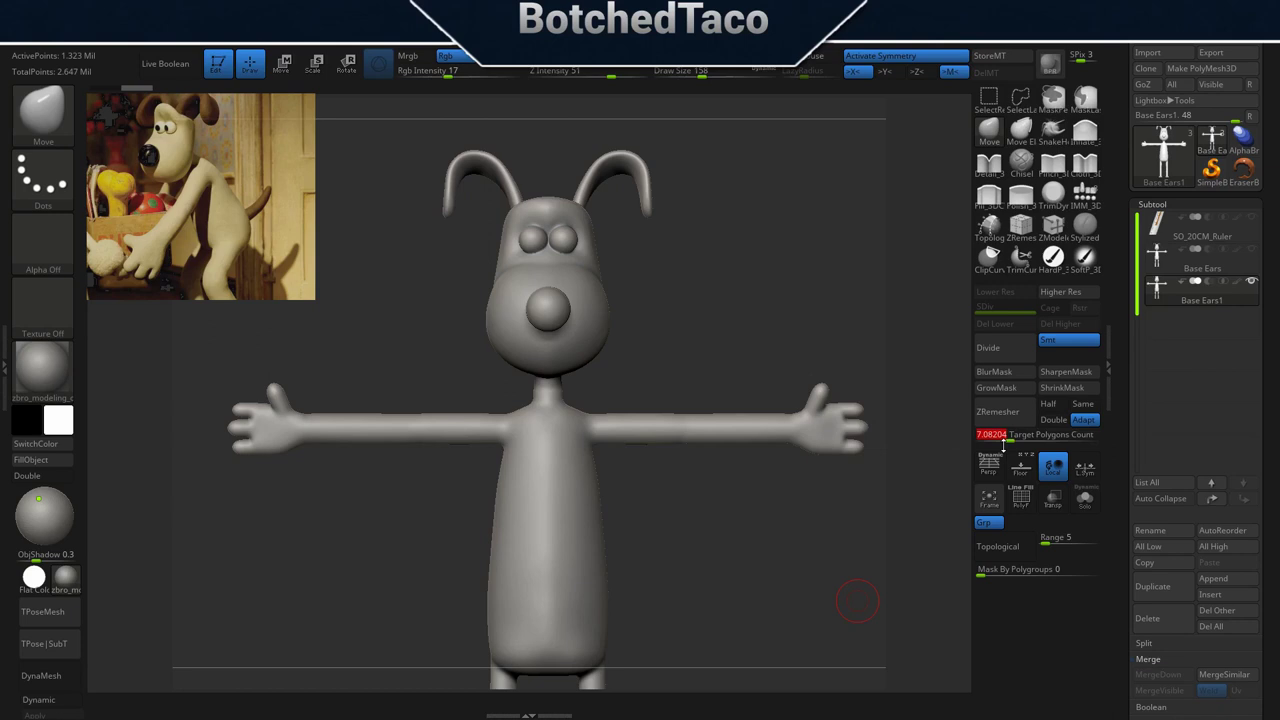
type("100")
key("Return")
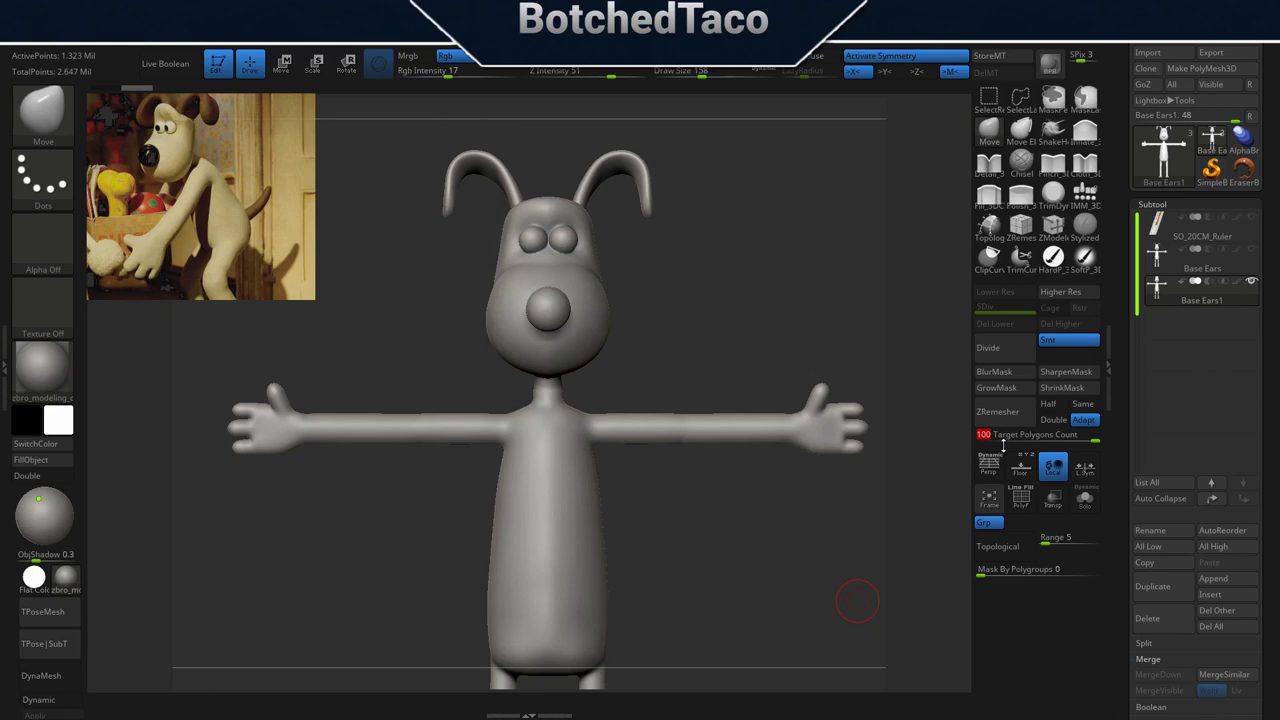
type("5")
key("Return")
left_click(990, 420)
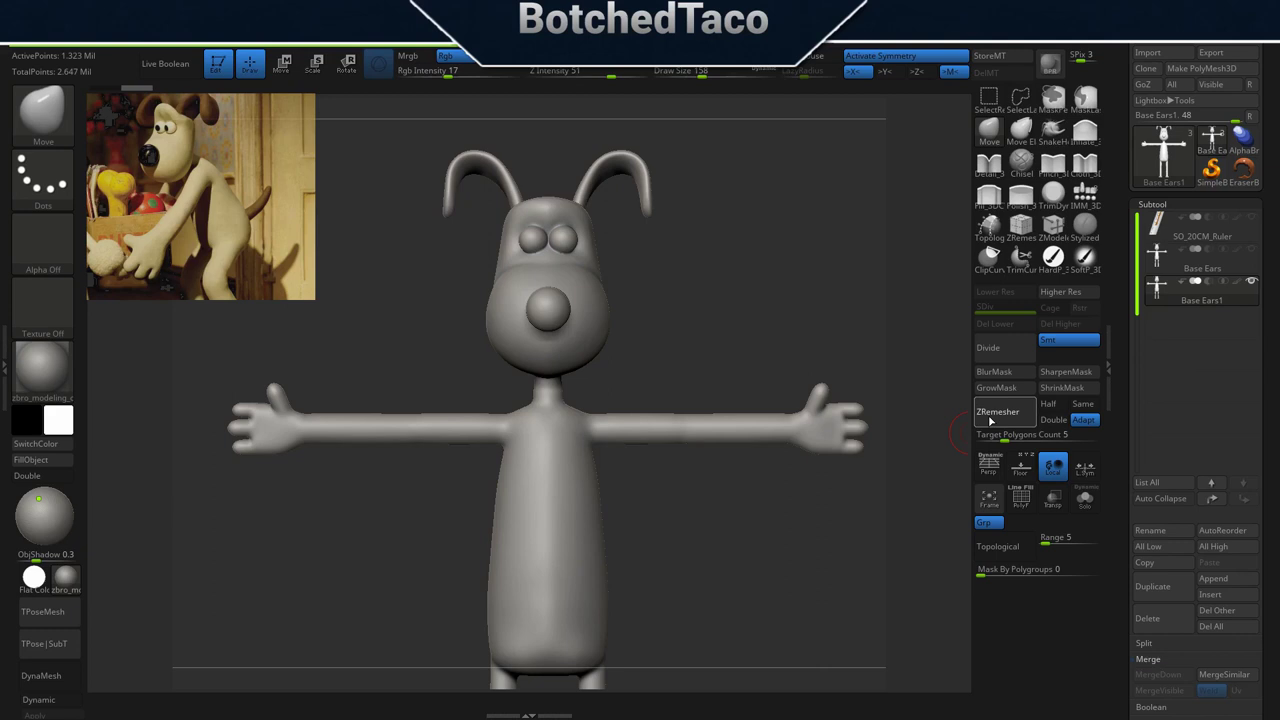
left_click(990, 419)
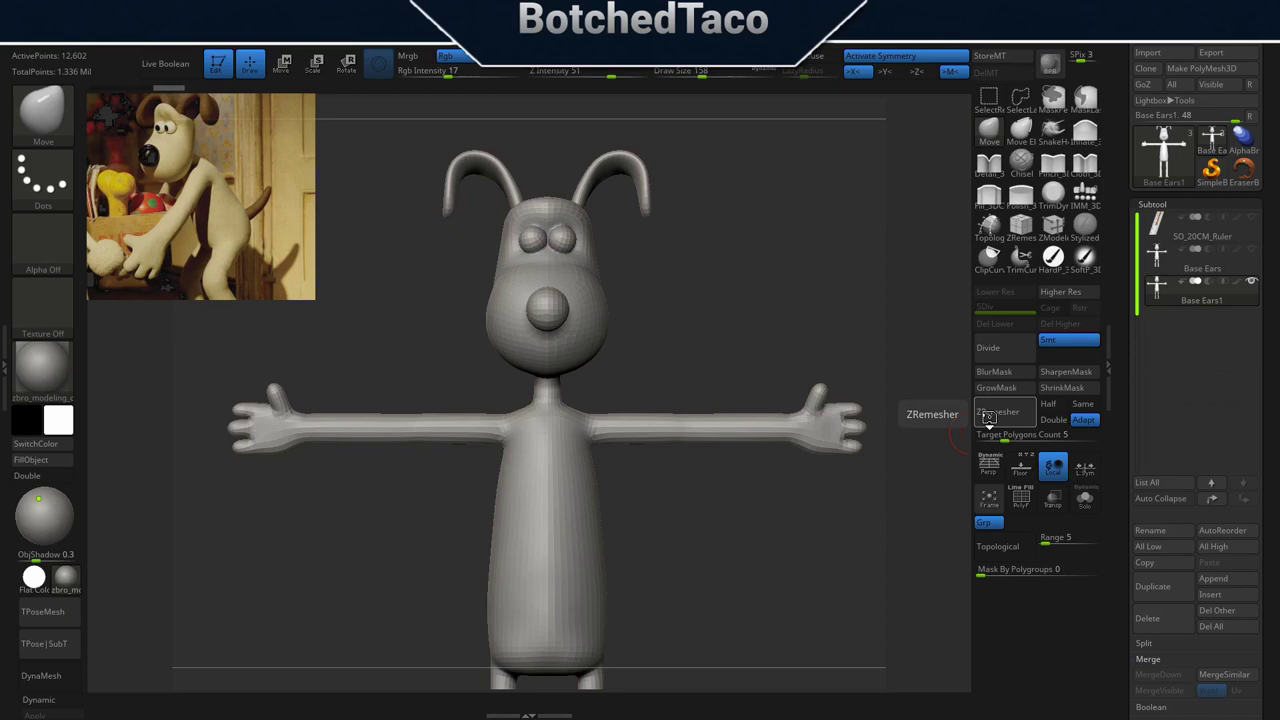
ZRemesh the duplicated dog again with a target polygon count of 4 and once more with 2.
left_click_drag(765, 564, 761, 408, "alt")
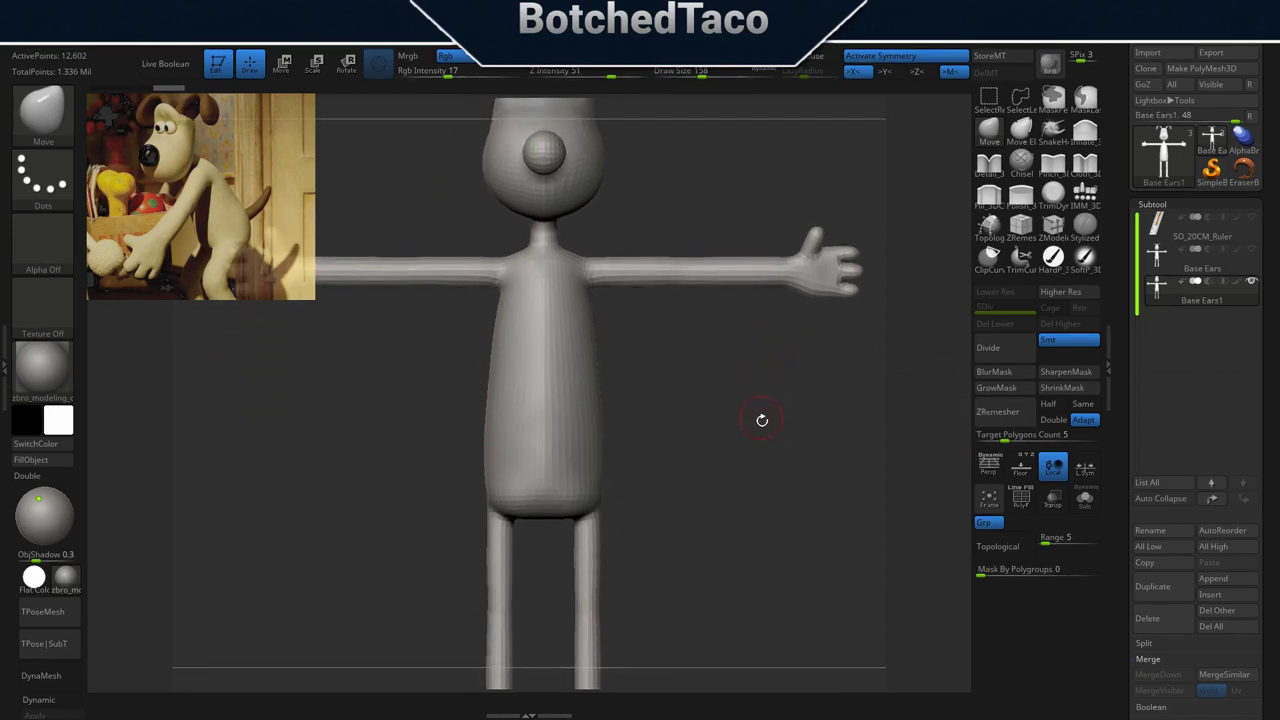
key("f")
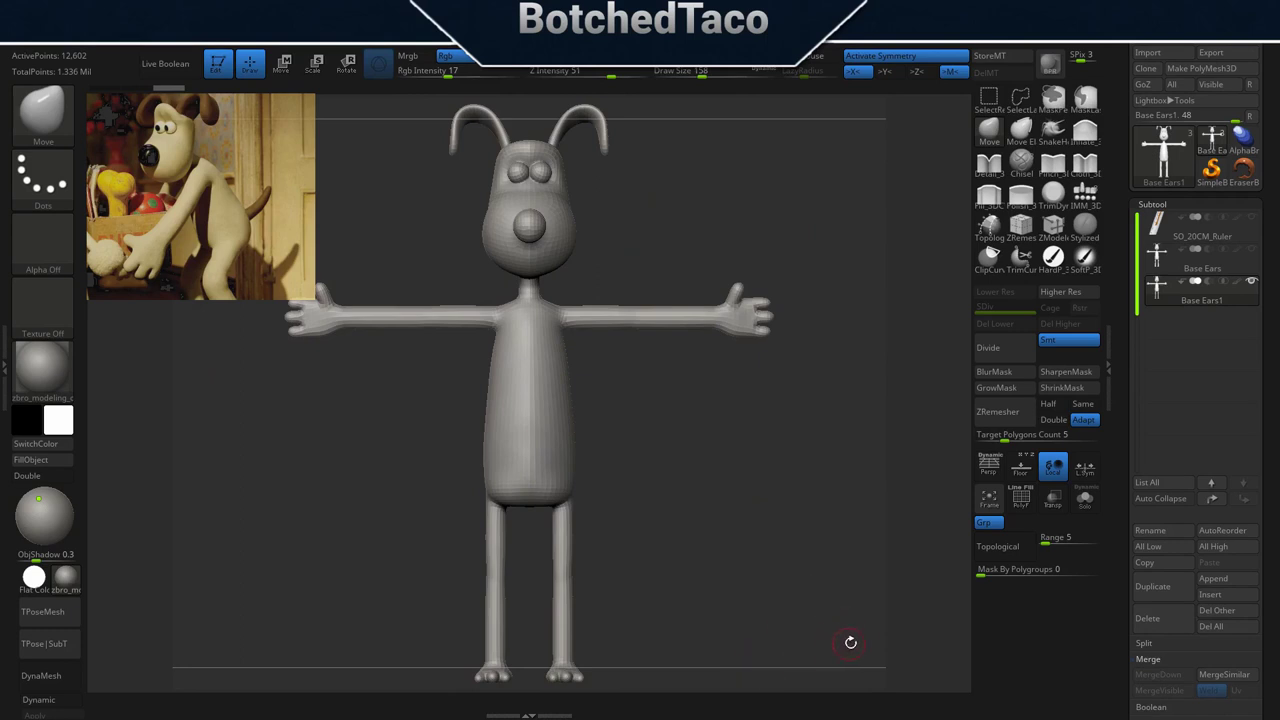
left_click(990, 437)
type("4")
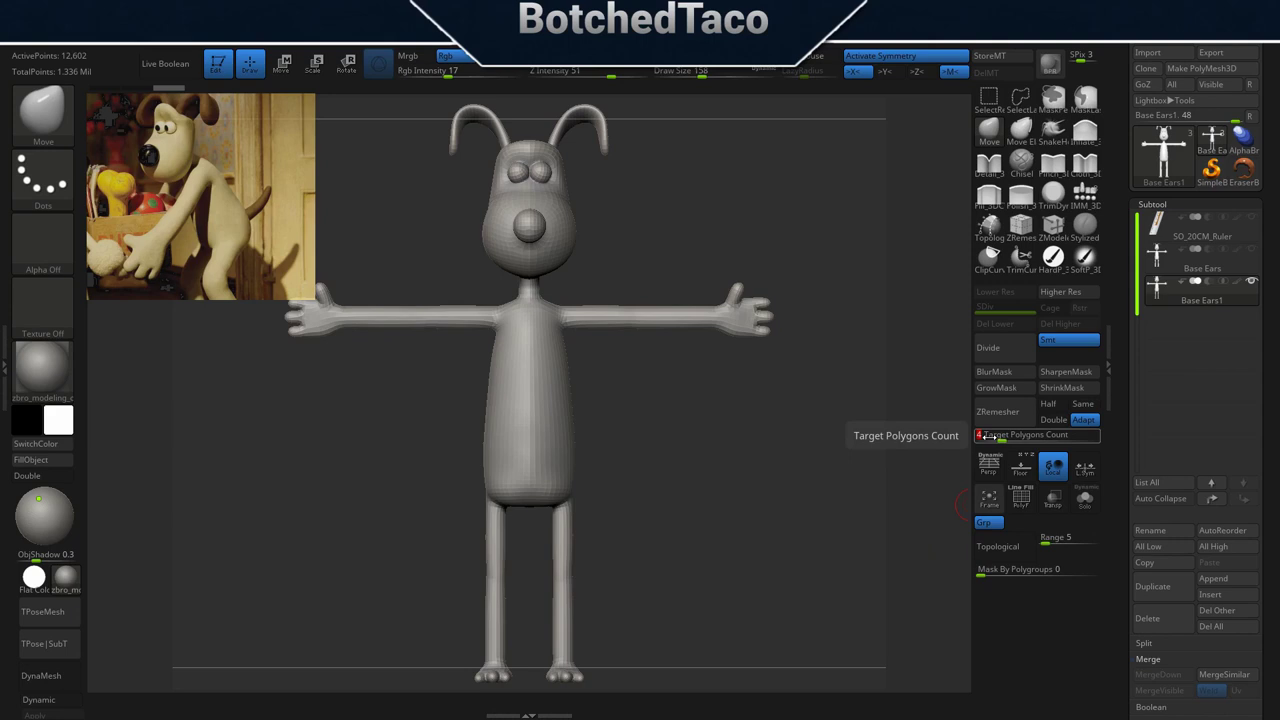
key("Return")
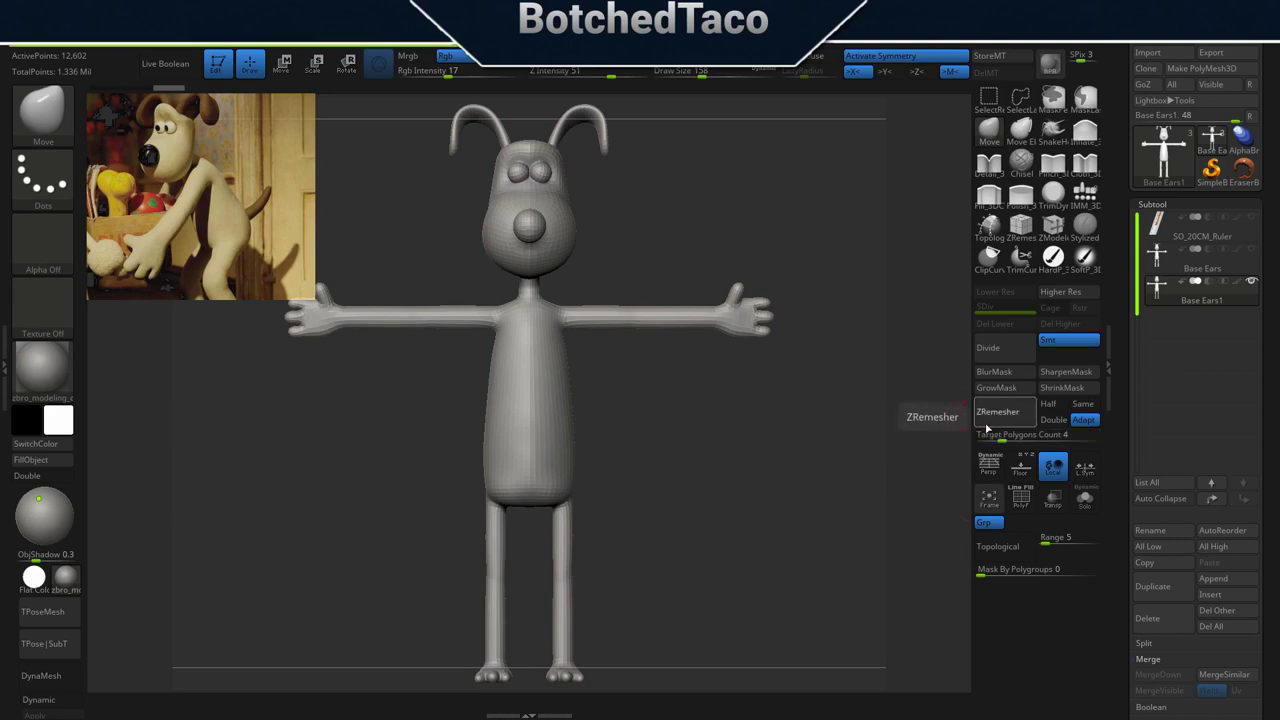
left_click(981, 424)
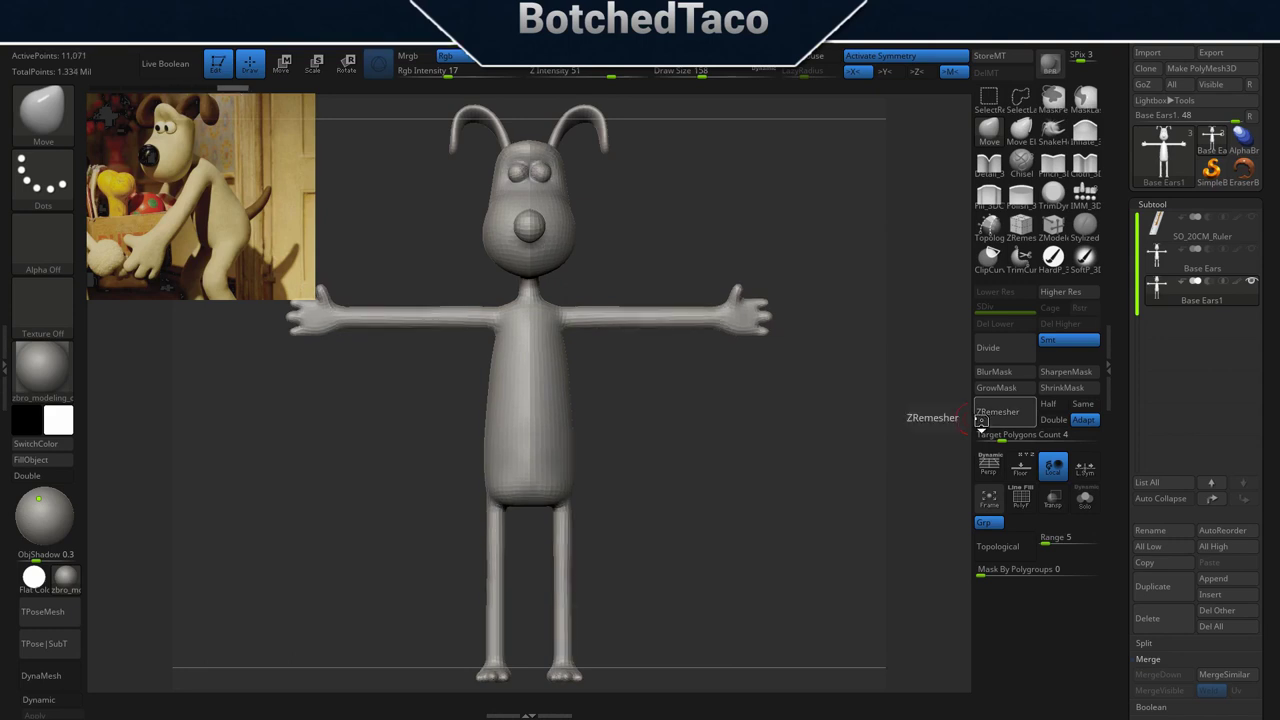
left_click(1021, 436)
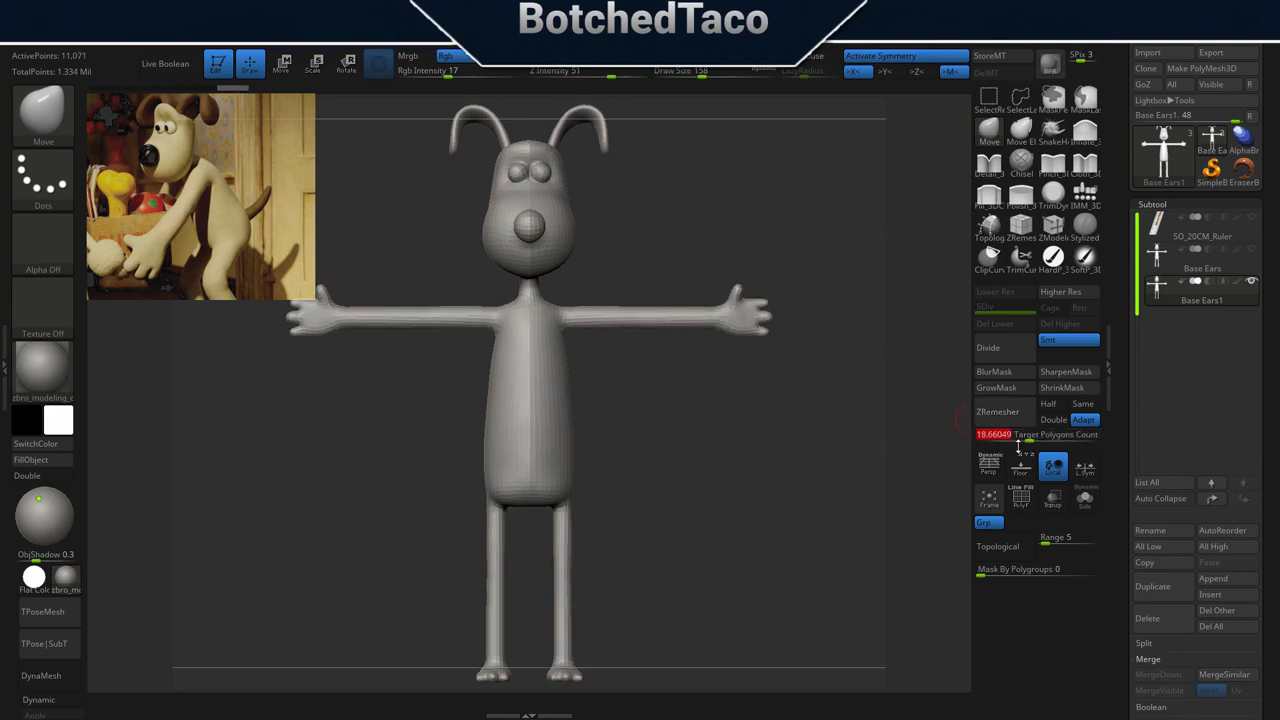
type("2")
left_click(990, 416)
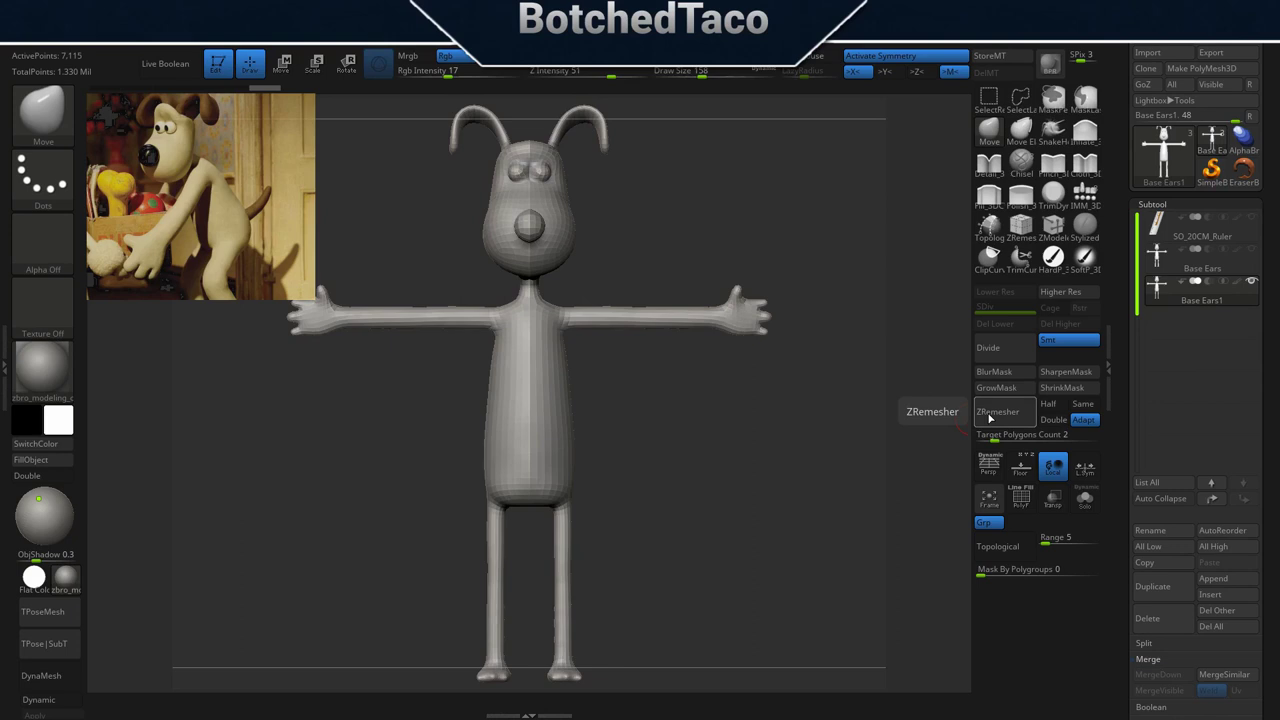
Show the original Base Ears subtool and subdivide the remeshed copy up to level 5, projecting the original's surface onto it.
left_click(1251, 251)
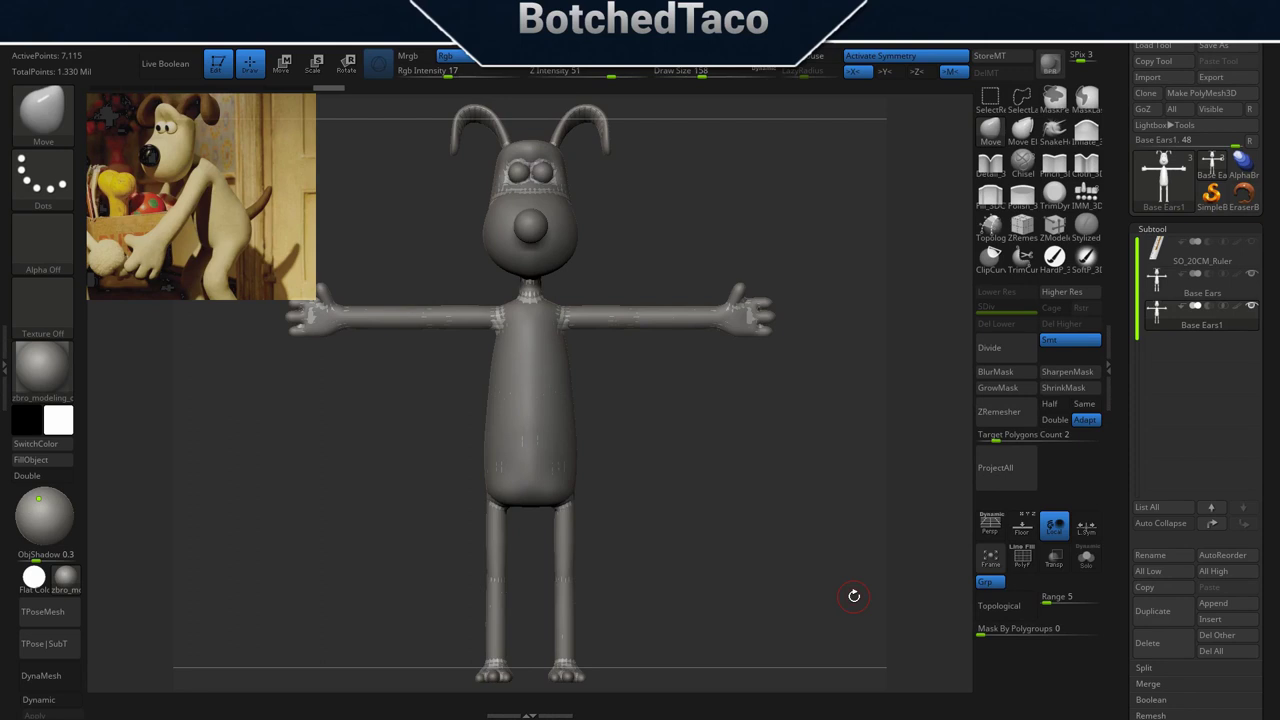
key("ctrl+d")
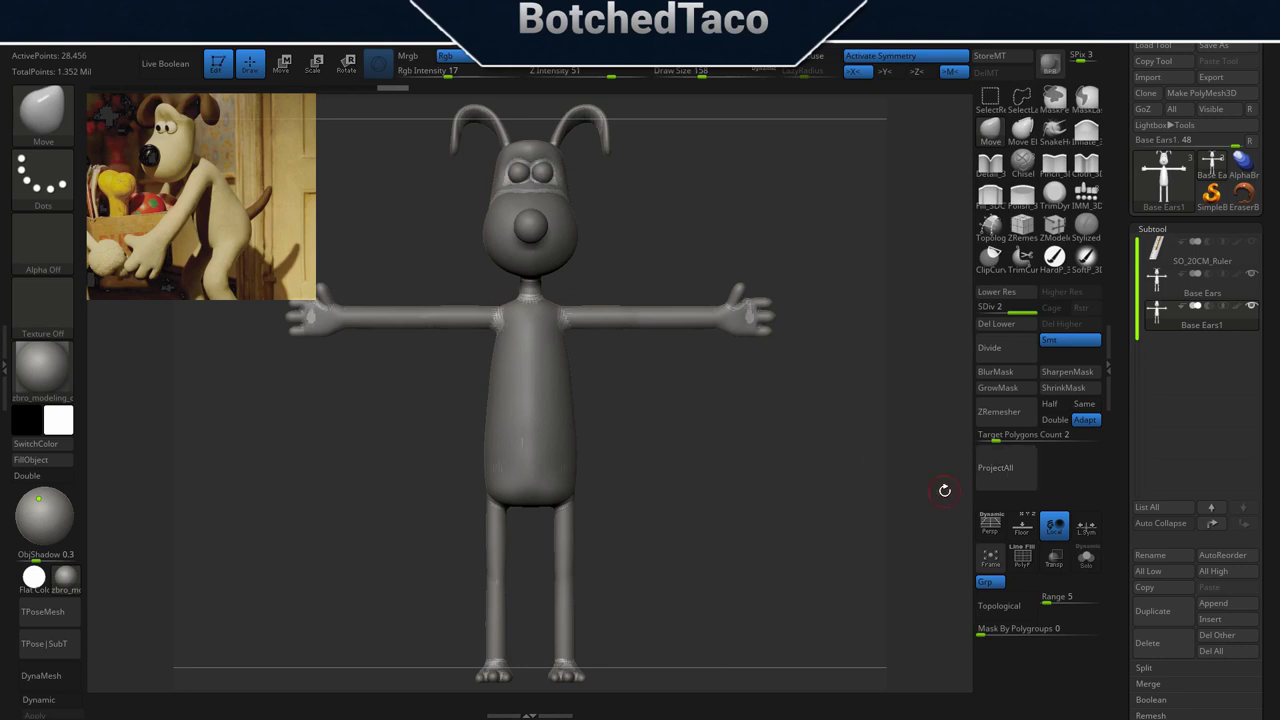
left_click(989, 348)
left_click(1003, 464)
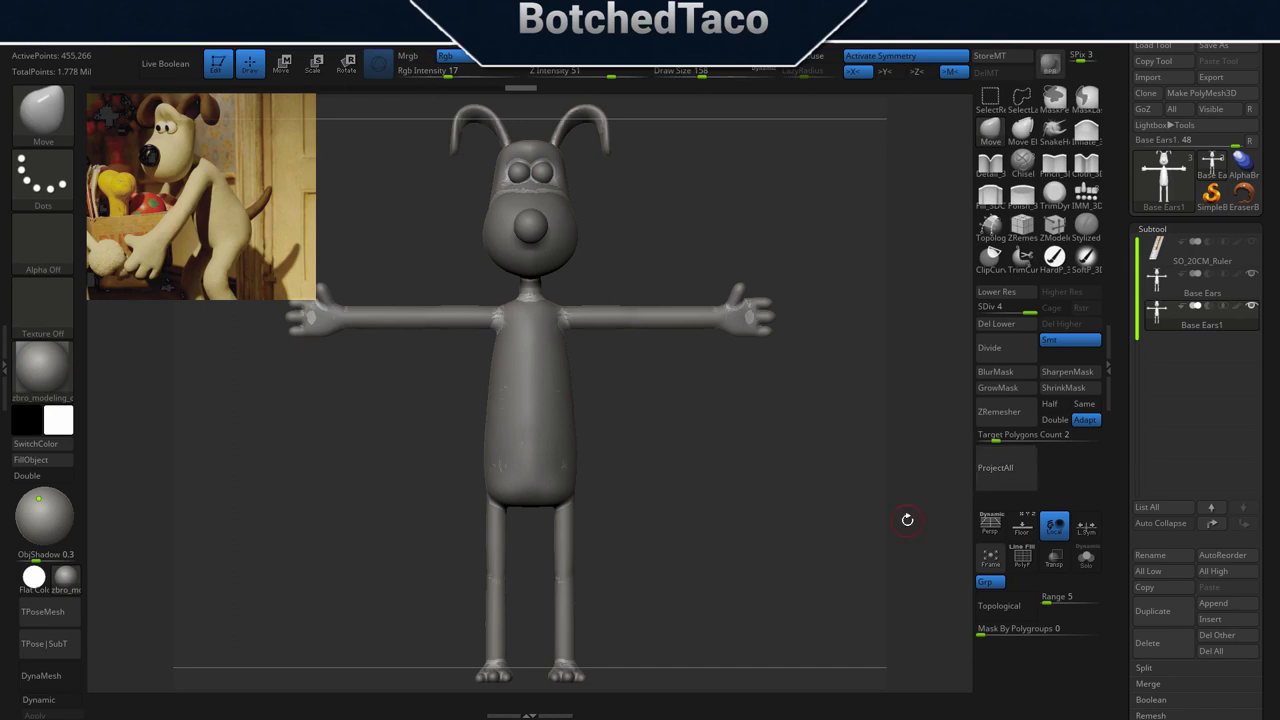
mouse_move(907, 520)
right_mouse_down("ctrl")
mouse_move(794, 346)
mouse_move(610, 388)
mouse_move(358, 491)
right_mouse_up("ctrl")
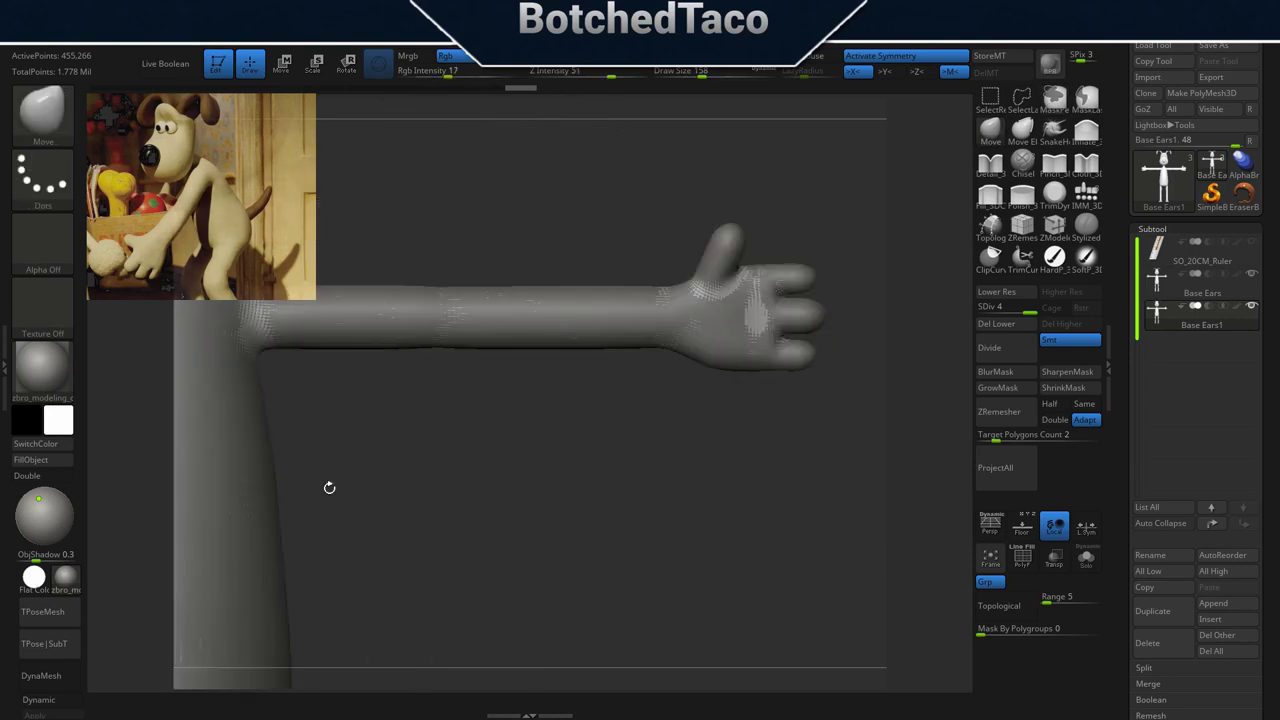
key("f")
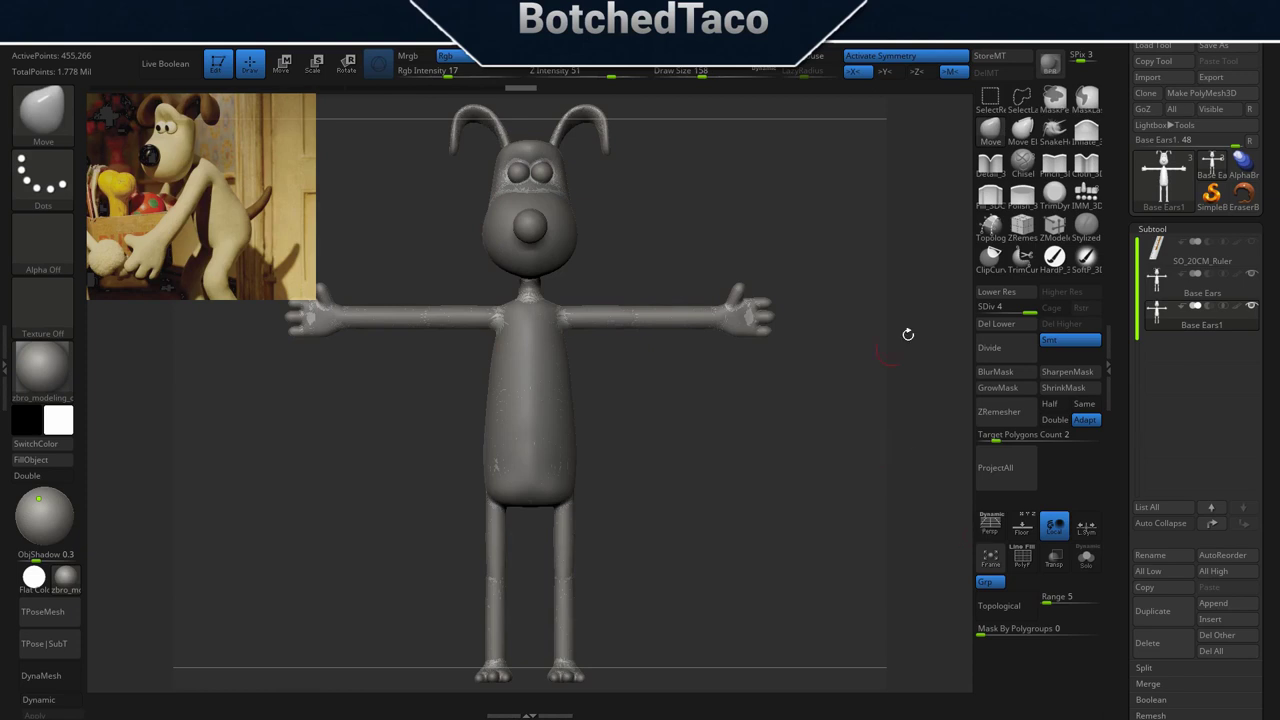
left_click(1003, 350)
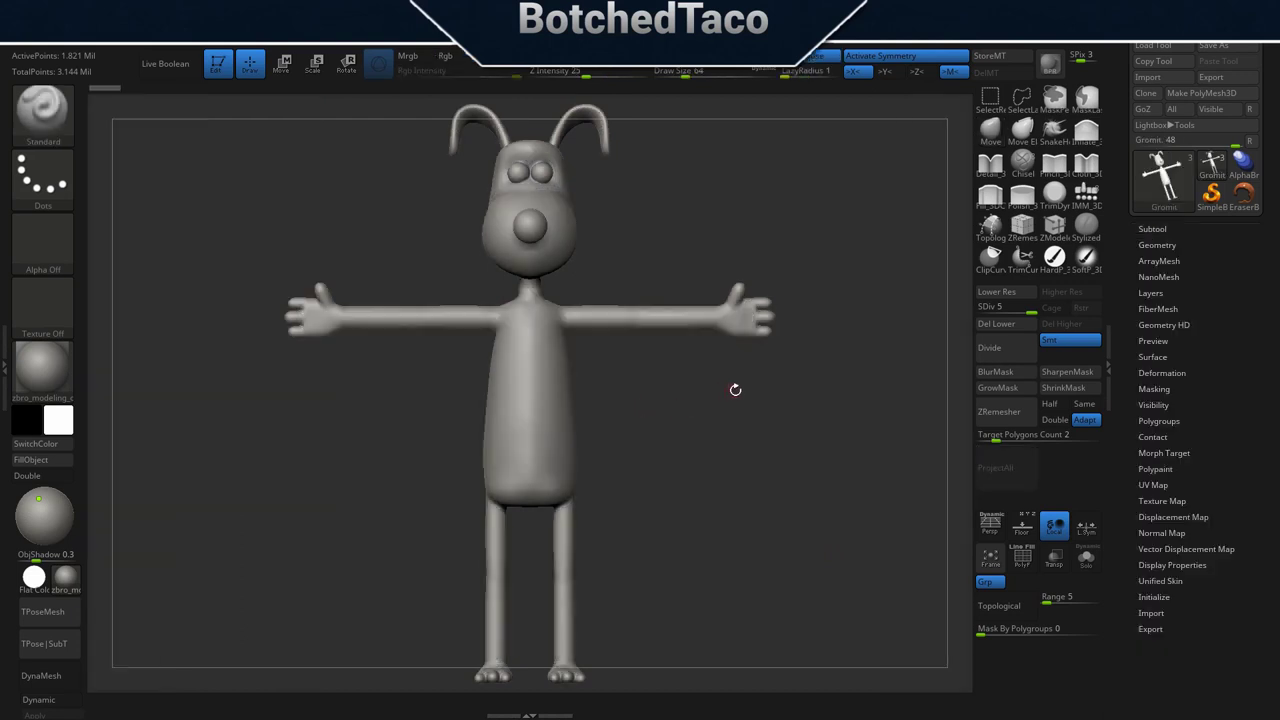
Turn the dog to its back and lower the mesh to subdivision level 2.
mouse_move(734, 389)
left_mouse_down()
mouse_move(600, 421)
mouse_move(588, 407)
mouse_move(716, 453)
left_mouse_up()
left_click_drag(812, 451, 716, 471)
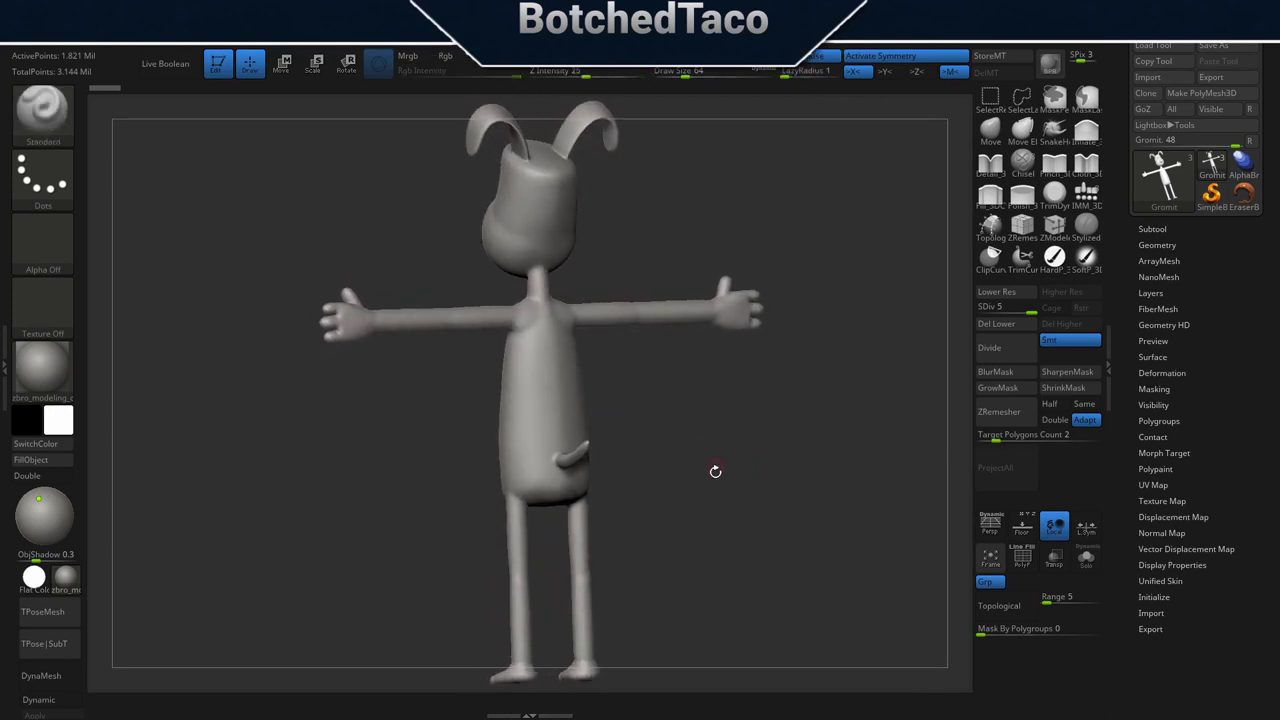
left_click(1000, 292)
left_click(1006, 294)
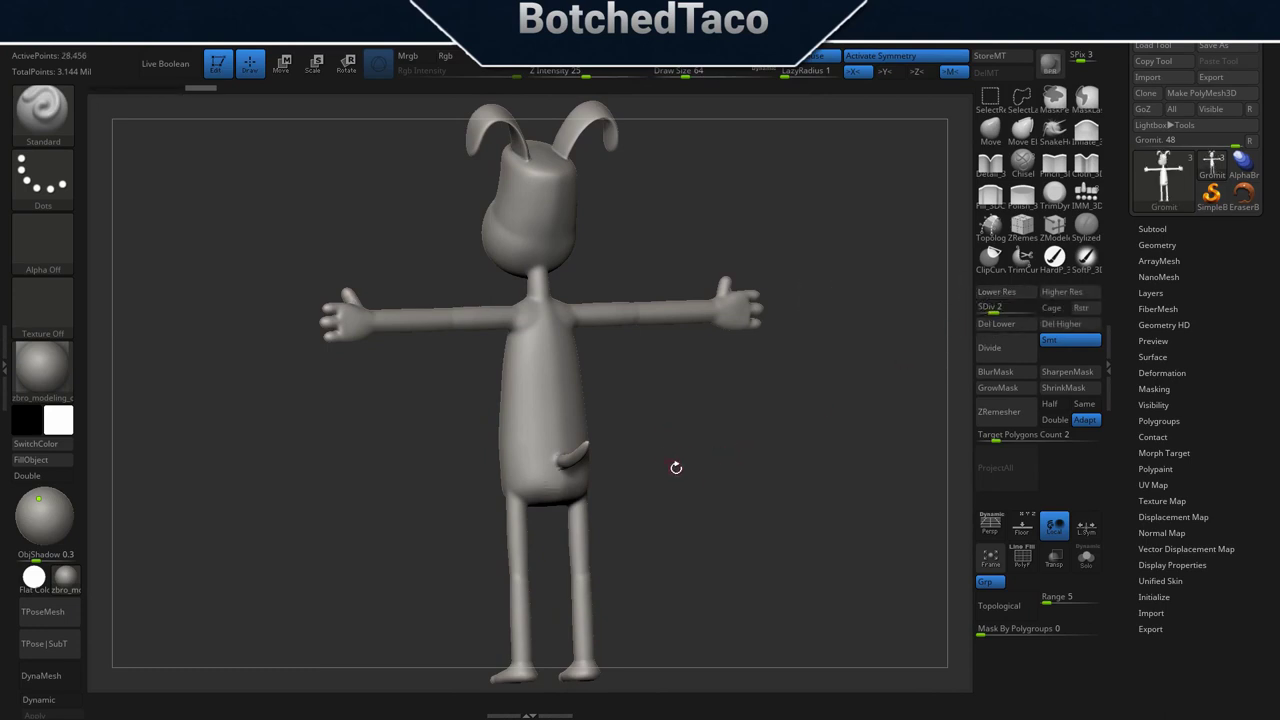
right_click_drag(664, 458, 772, 451, "ctrl")
mouse_move(729, 513)
right_mouse_down("alt")
mouse_move(746, 361)
mouse_move(748, 389)
mouse_move(796, 394)
mouse_move(783, 395)
right_mouse_up("alt")
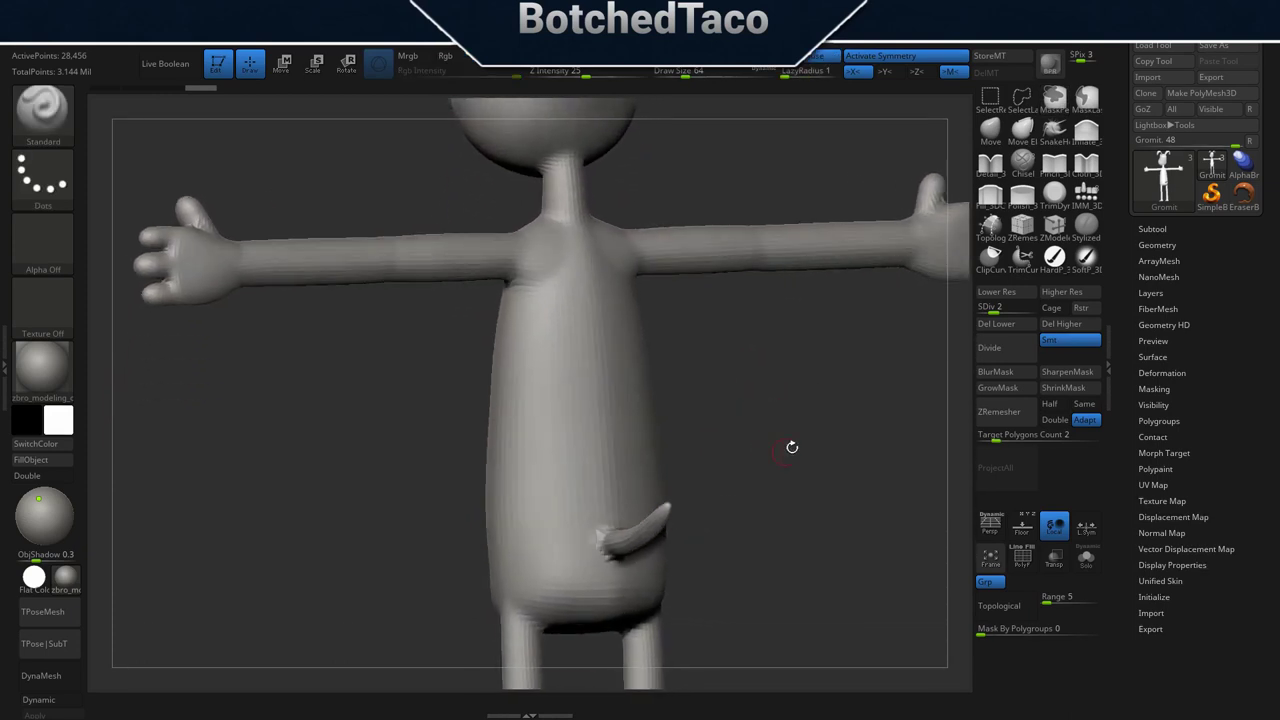
Select the Move brush and load the Smooth Stronger brush from the brush library's Smooth folder.
left_click(995, 135)
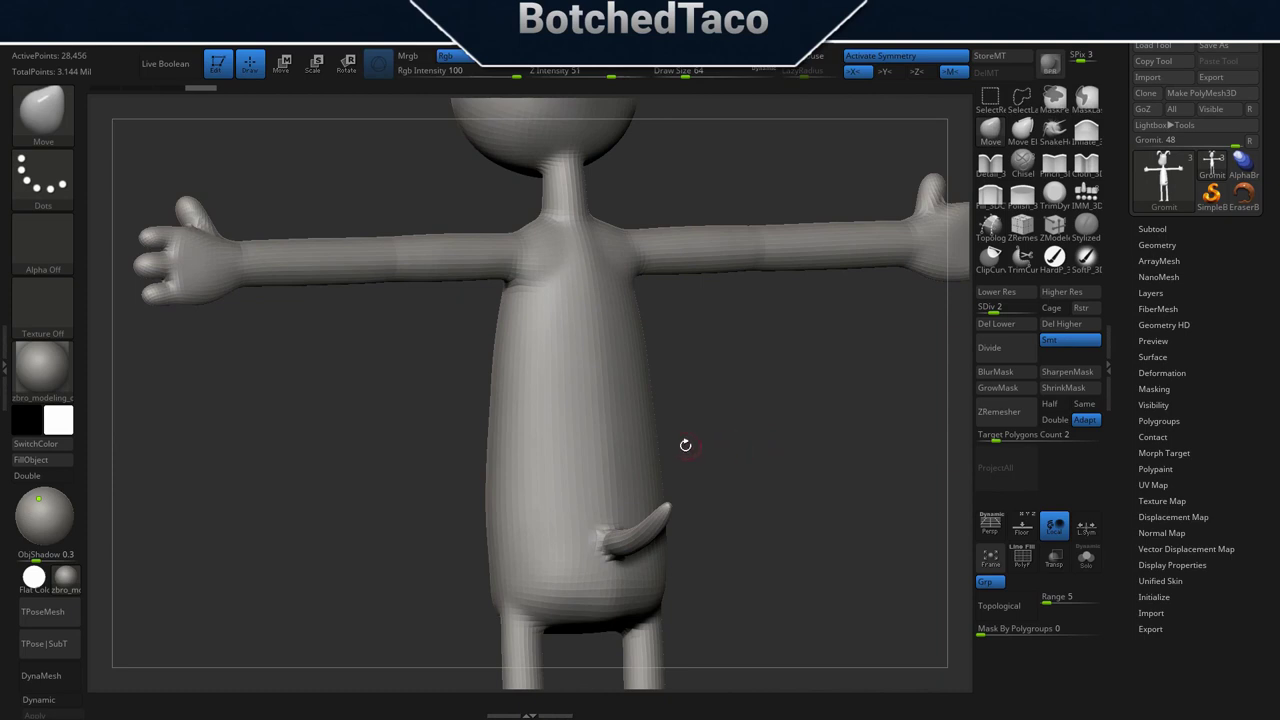
key("comma")
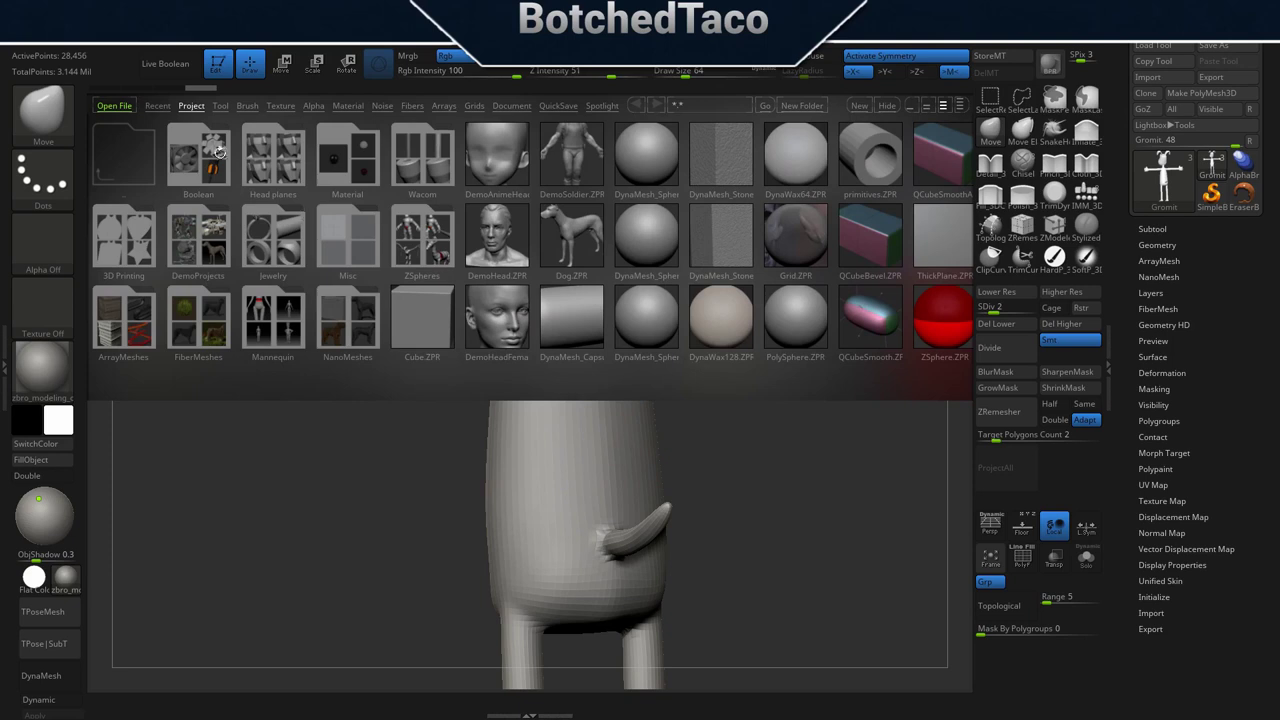
left_click(247, 104)
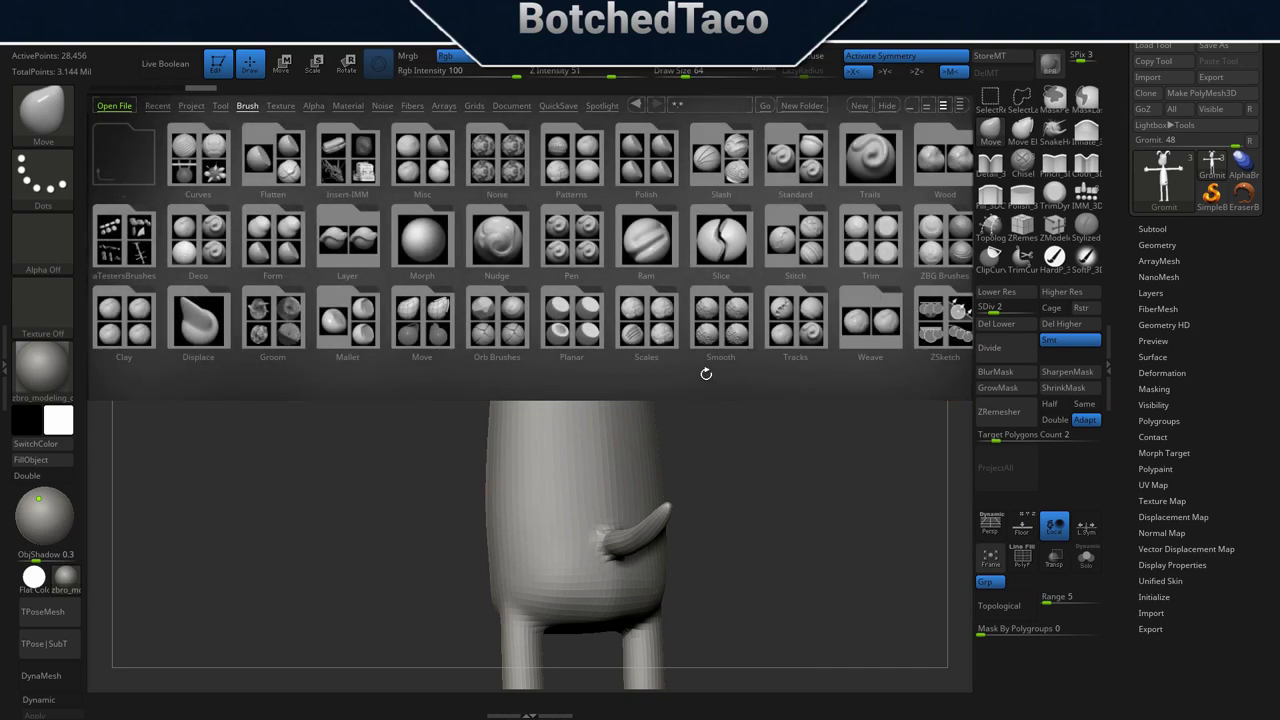
double_click(718, 319)
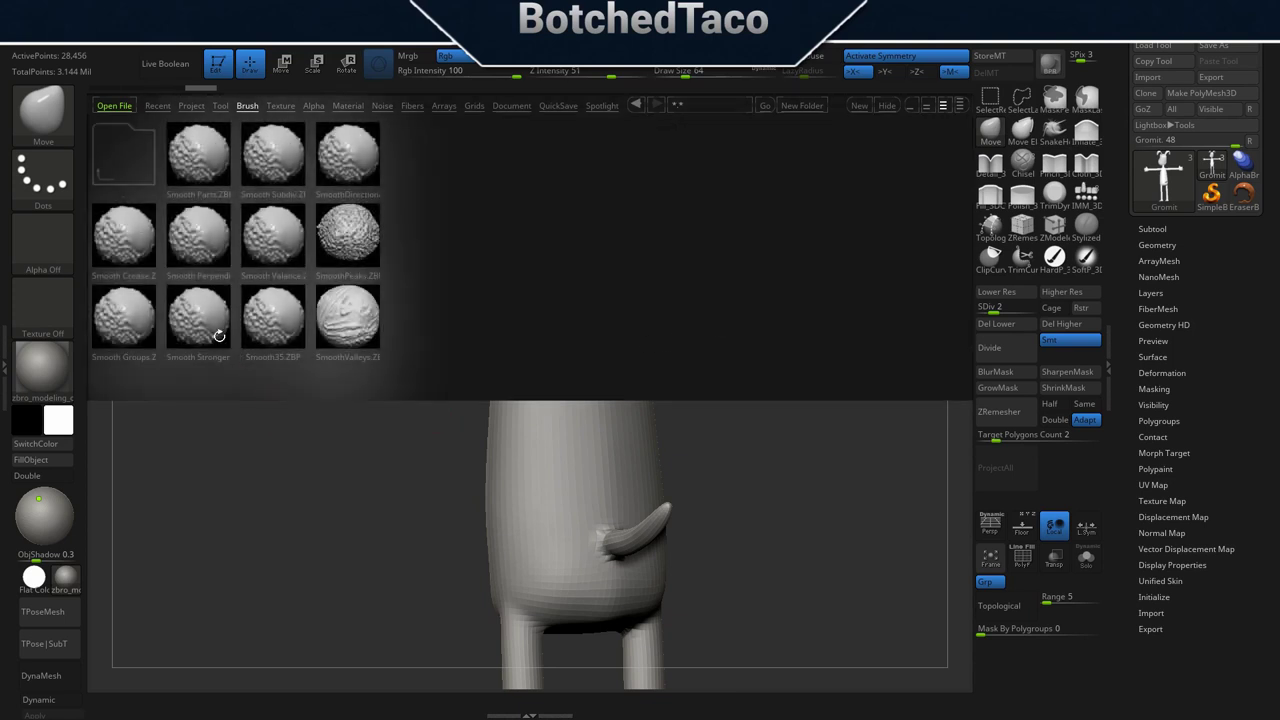
double_click(202, 309)
left_click(163, 344)
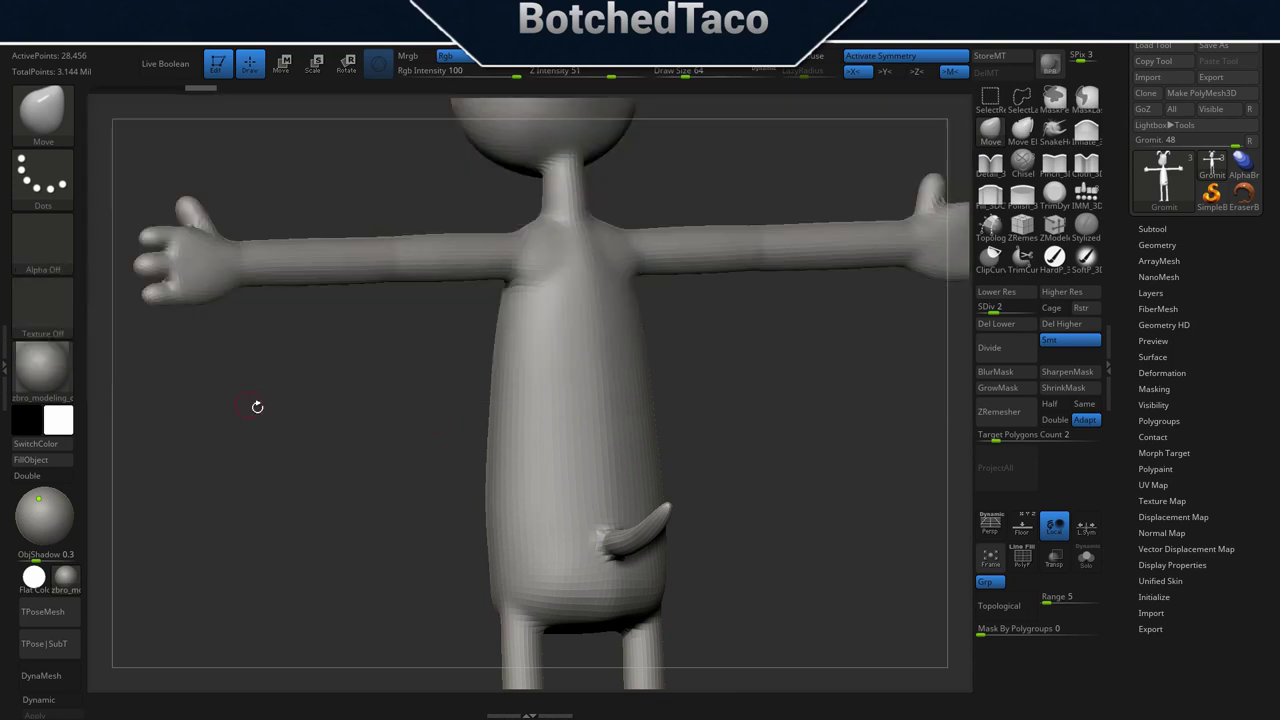
Set the draw size to 212 and try smoothing the middle of the dog's back.
left_click_drag(740, 419, 764, 438)
key("s")
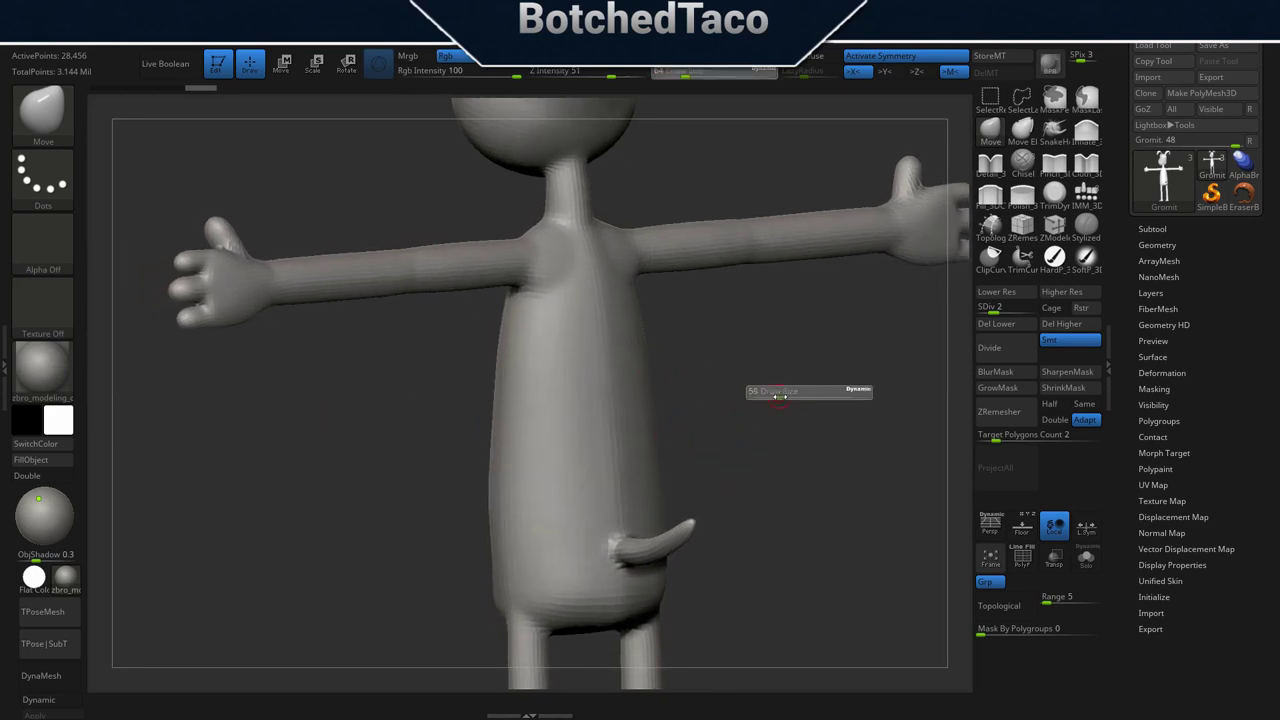
left_click_drag(794, 398, 804, 400)
left_click_drag(601, 374, 597, 423, "shift")
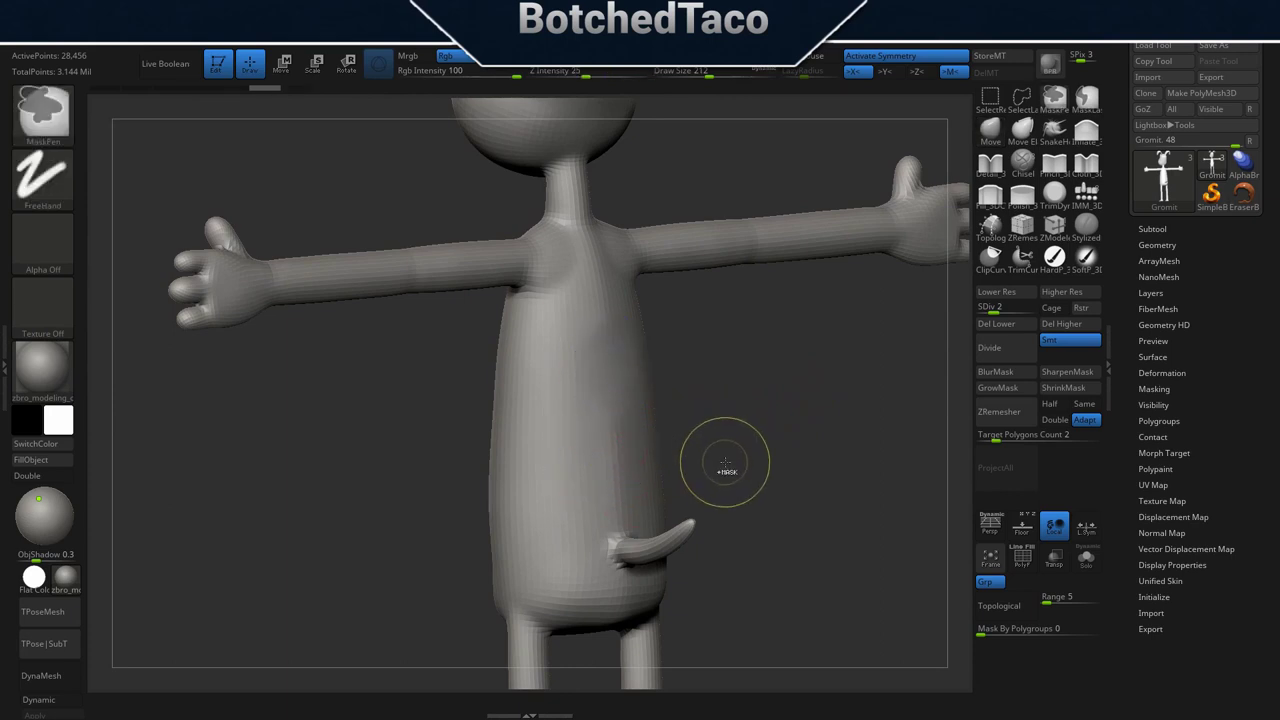
Undo the smoothing on the back and reduce the Smooth Stronger brush's Z Intensity to 32.
key("ctrl+z")
key("ctrl+z")
key("shift")
left_click_drag(644, 73, 568, 79)
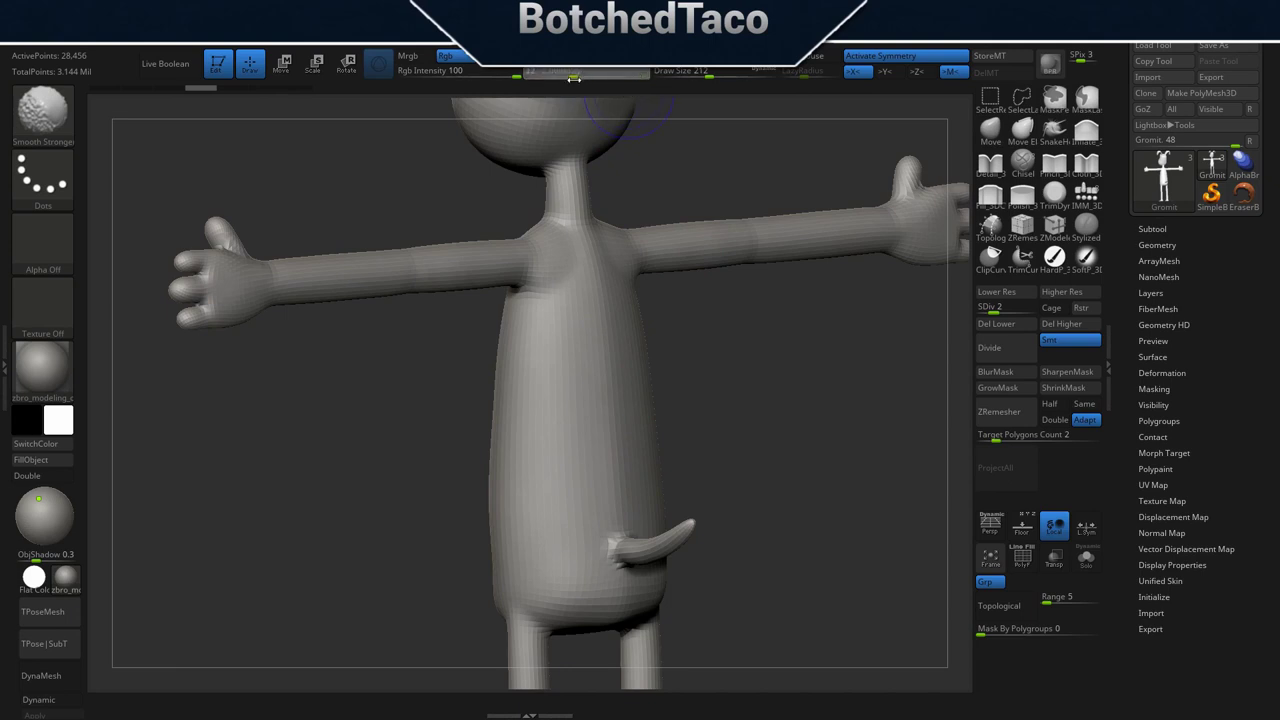
Smooth the dog's back and shoulder area with the Smooth Stronger brush, and turn the model to its front.
mouse_move(627, 396)
left_mouse_down("shift")
mouse_move(609, 346)
mouse_move(594, 503)
mouse_move(603, 306)
mouse_move(591, 360)
mouse_move(615, 541)
left_mouse_up("shift")
left_click_drag(677, 395, 646, 418)
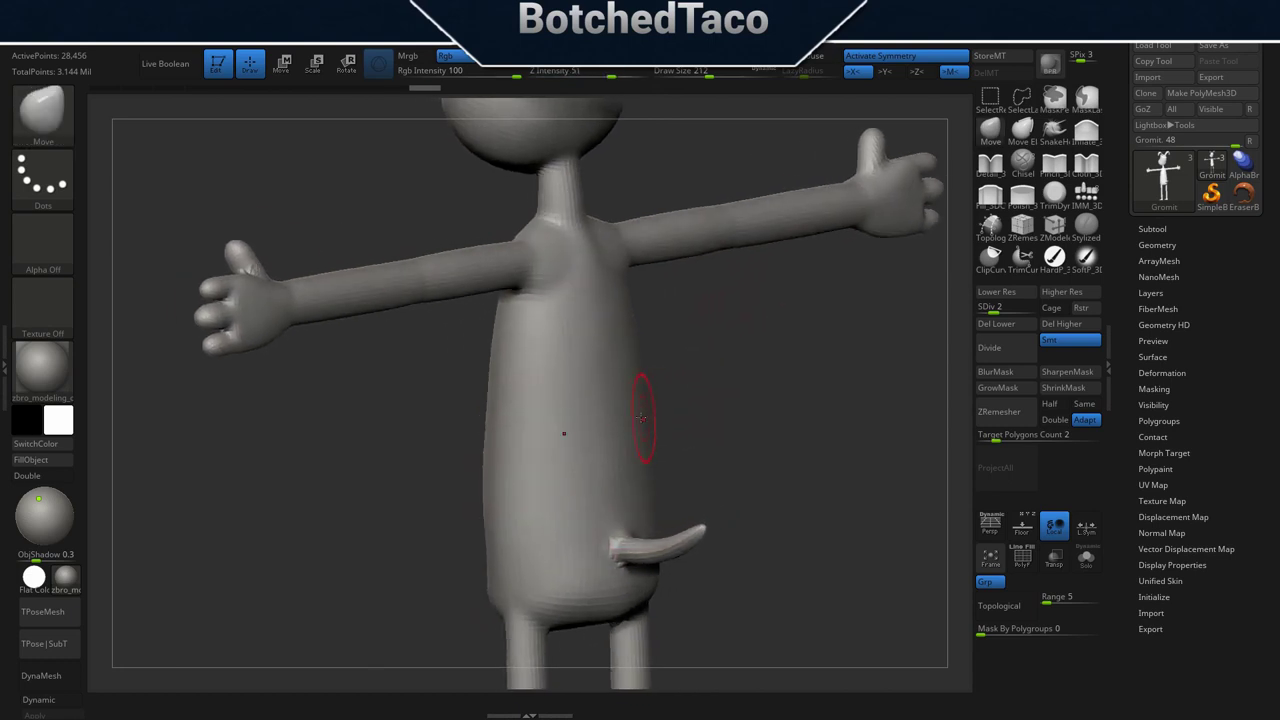
left_click_drag(589, 260, 562, 395, "shift")
left_click_drag(571, 306, 566, 318, "shift")
mouse_move(661, 375)
left_mouse_down()
mouse_move(711, 315)
mouse_move(718, 350)
left_mouse_up()
left_click_drag(520, 403, 524, 390, "shift")
mouse_move(654, 311)
left_mouse_down()
mouse_move(703, 351)
mouse_move(743, 303)
mouse_move(740, 276)
mouse_move(660, 240)
mouse_move(718, 233)
mouse_move(688, 220)
left_mouse_up()
left_click_drag(737, 297, 690, 247)
mouse_move(692, 246)
left_mouse_down("shift")
mouse_move(703, 249)
mouse_move(692, 252)
left_mouse_up("shift")
mouse_move(703, 300)
left_mouse_down()
mouse_move(777, 314)
mouse_move(800, 348)
mouse_move(810, 339)
left_mouse_up()
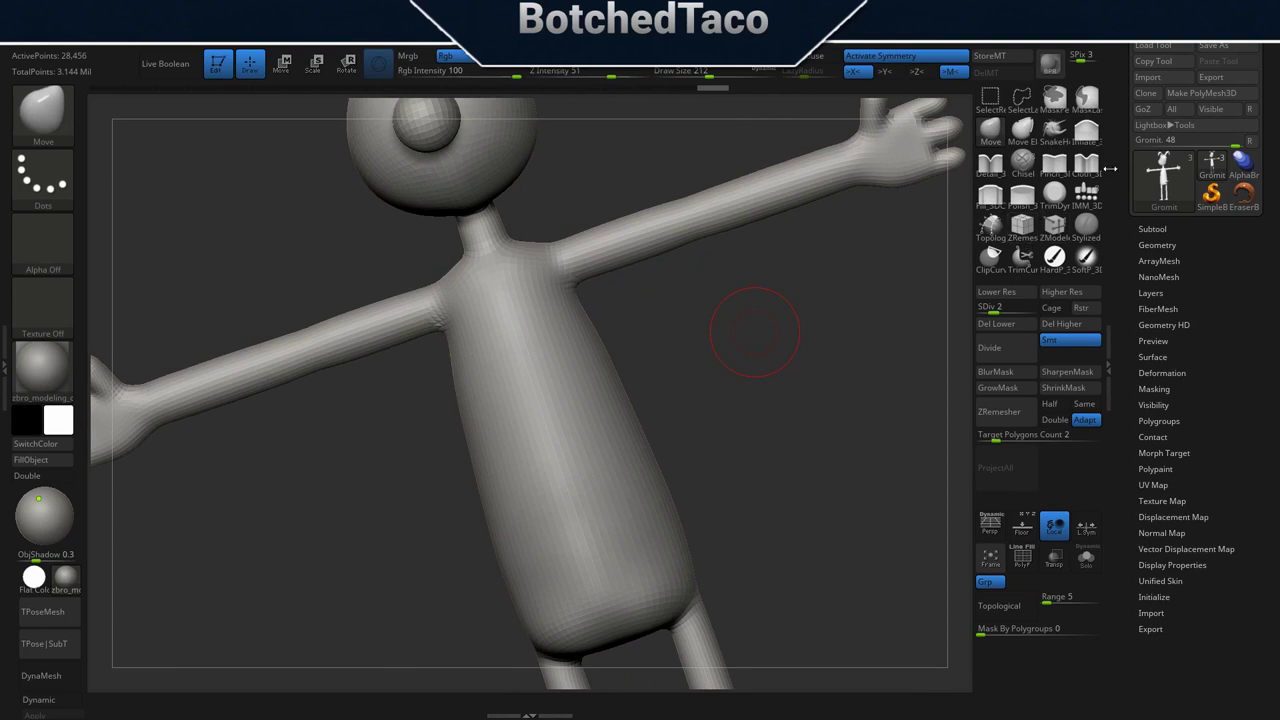
Select the Inflate brush, set its draw size to 128 and inflate the middle of the arm.
left_click(1086, 130)
key("s")
left_click_drag(762, 300, 750, 300)
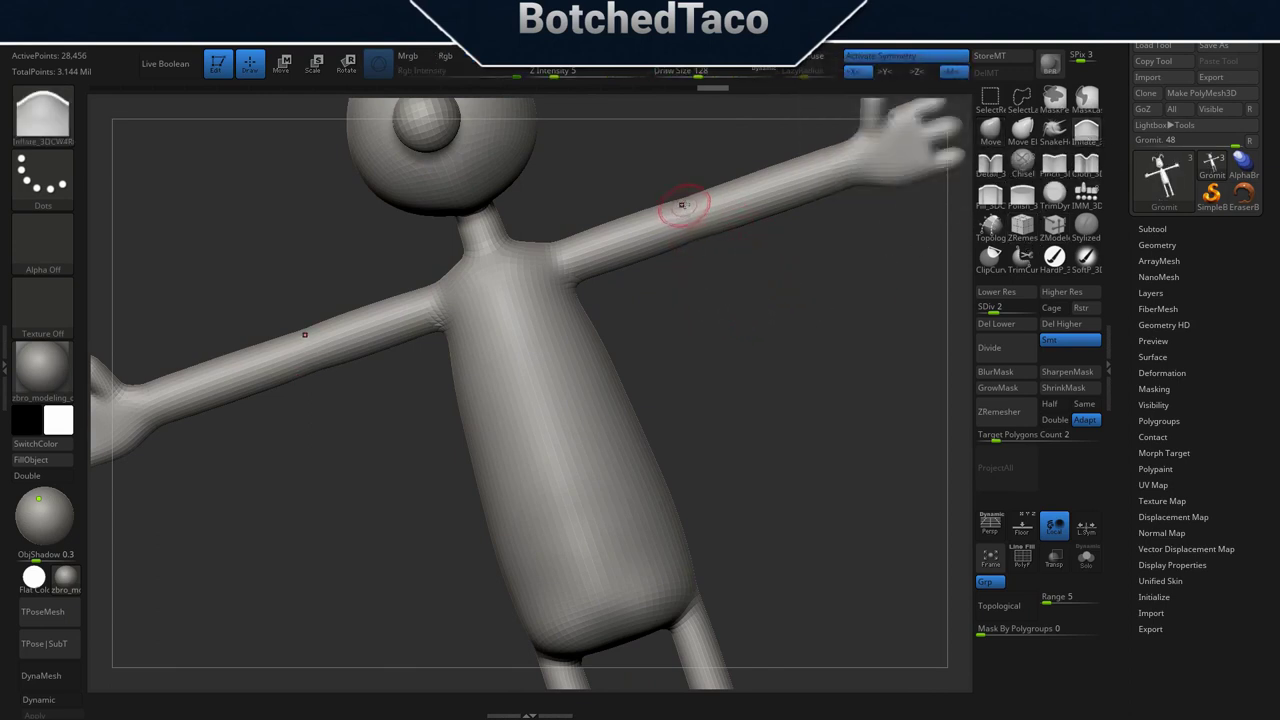
left_click_drag(685, 219, 688, 203)
Smooth the inflated section of the arm with the Smooth Stronger brush.
mouse_move(741, 277)
right_mouse_down("ctrl")
mouse_move(749, 363)
mouse_move(734, 290)
right_mouse_up("ctrl")
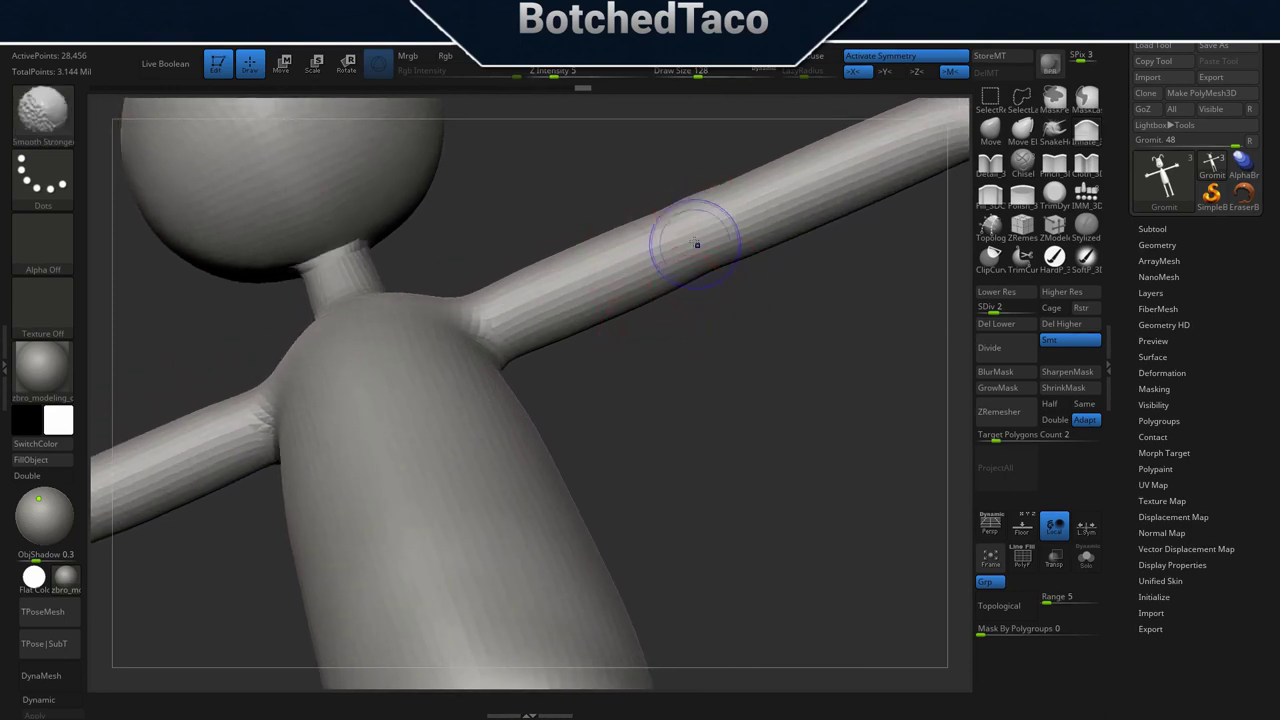
left_click_drag(684, 206, 694, 210, "shift")
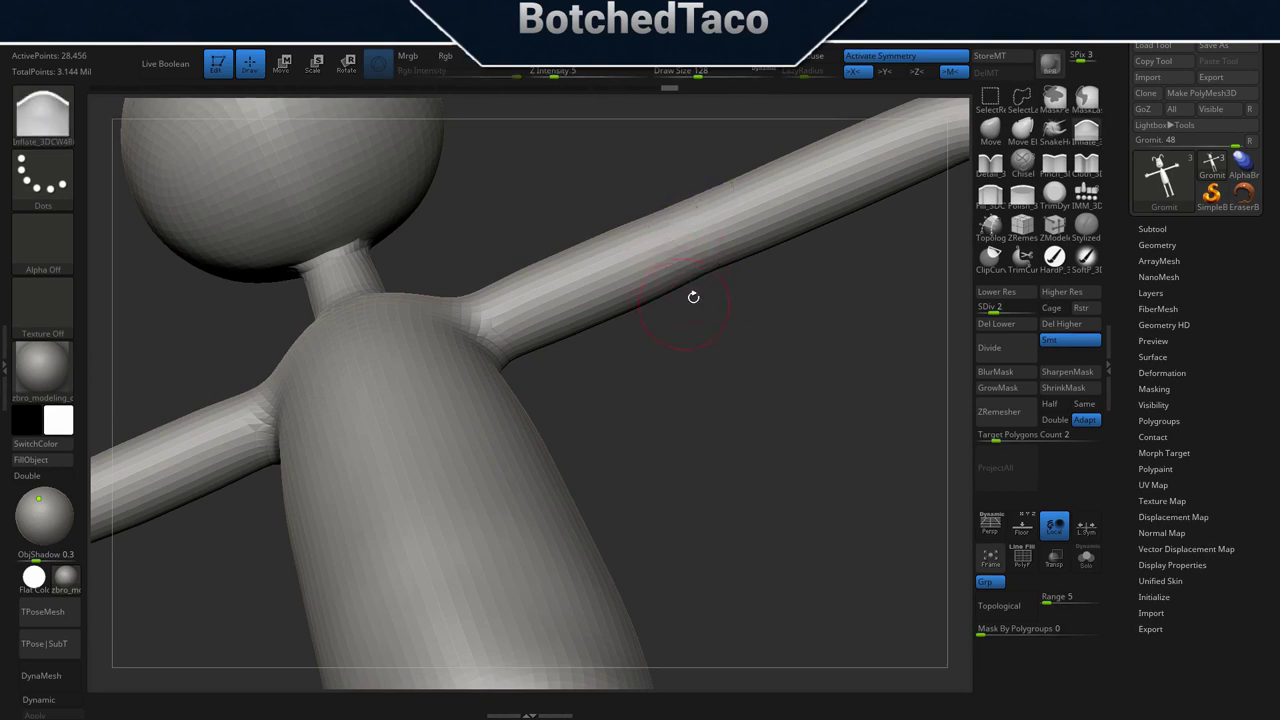
left_click_drag(677, 294, 706, 252)
left_click_drag(706, 252, 720, 243, "shift")
Set the Smooth Stronger brush's Z Intensity to 15 and smooth the upper arm from the middle towards the shoulder.
key("shift")
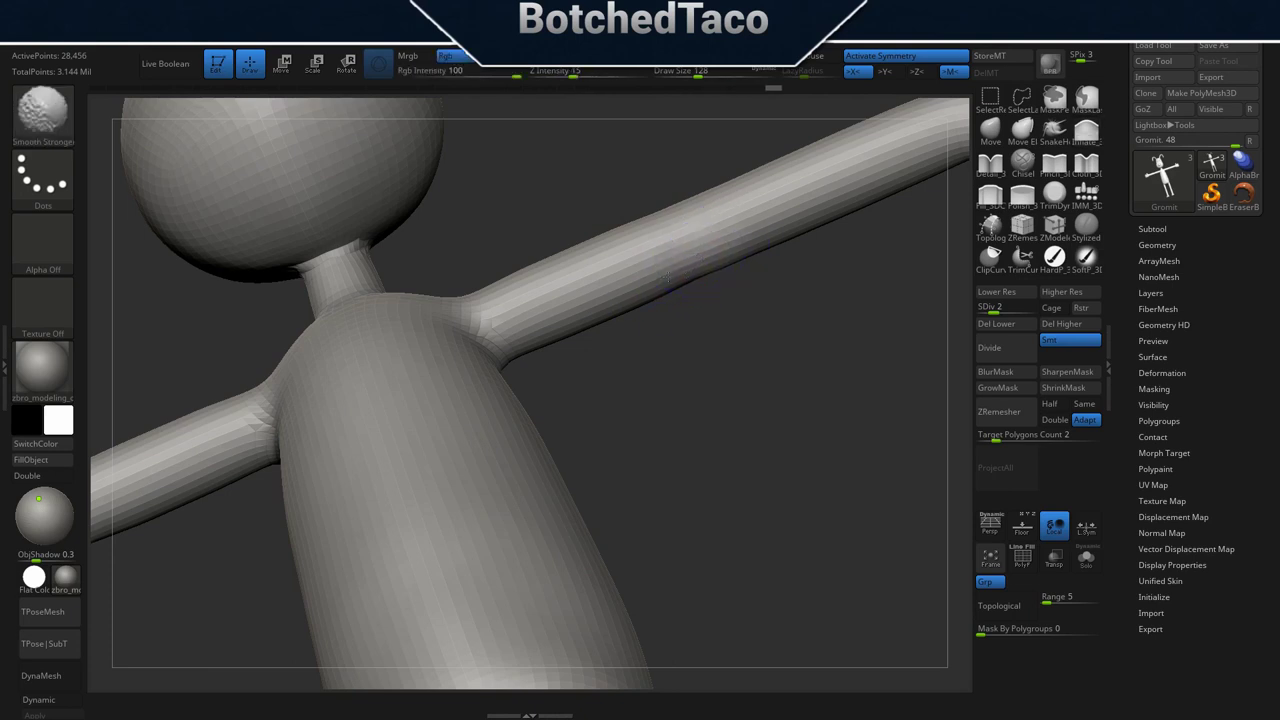
left_click_drag(680, 253, 688, 262, "shift")
left_click_drag(708, 345, 717, 336)
mouse_move(694, 222)
left_mouse_down("shift")
mouse_move(688, 192)
mouse_move(649, 209)
mouse_move(738, 185)
left_mouse_up("shift")
left_click_drag(720, 256, 722, 285)
left_click_drag(681, 202, 569, 248, "shift")
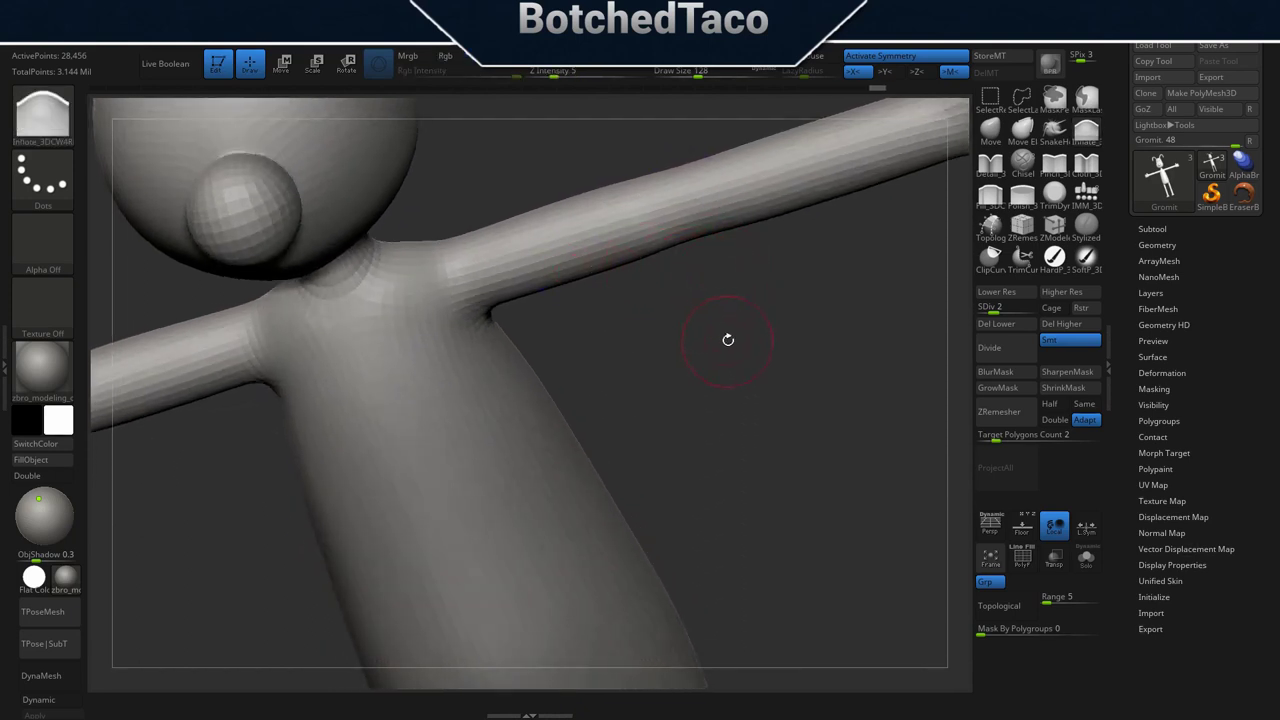
left_click_drag(666, 180, 640, 198, "shift")
left_click_drag(660, 175, 648, 208)
left_click_drag(704, 171, 652, 215, "shift")
left_click_drag(722, 296, 690, 256)
Set the Inflate brush's draw size to 223 and inflate the upper arm again.
key("s")
left_click_drag(727, 301, 740, 301)
mouse_move(683, 255)
left_mouse_down()
mouse_move(713, 221)
mouse_move(692, 233)
left_mouse_up()
left_click_drag(812, 292, 829, 331)
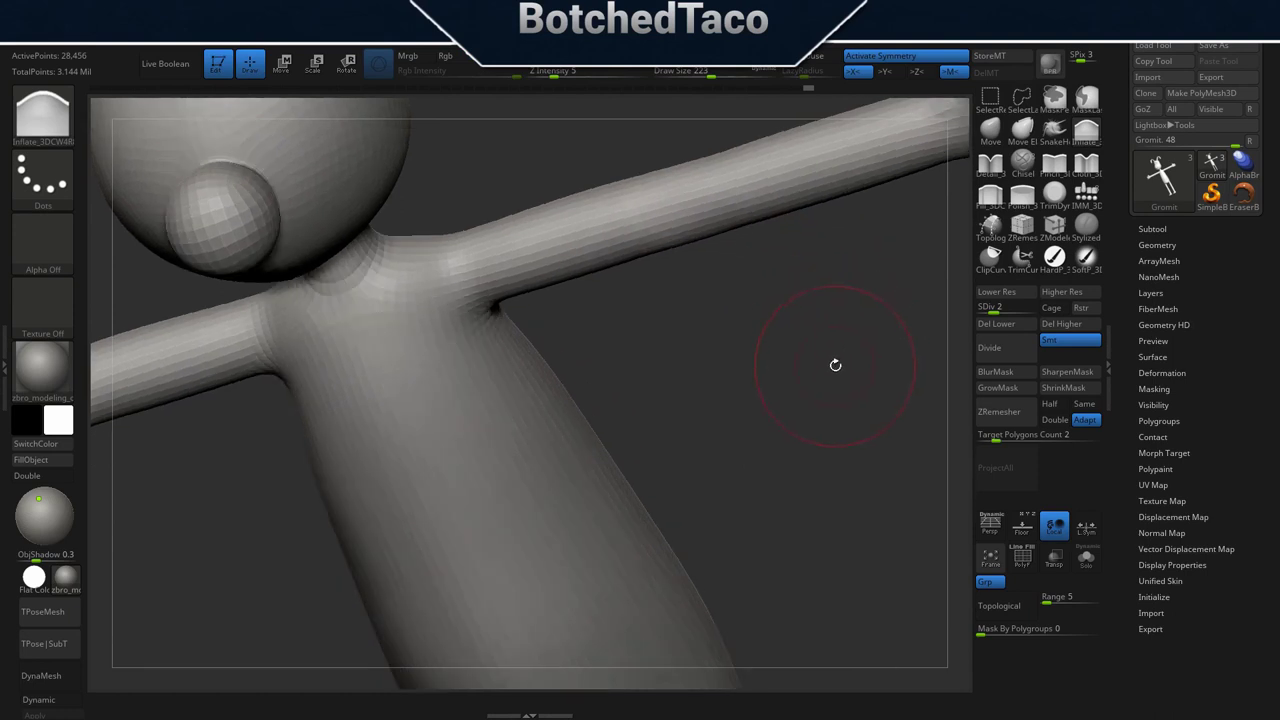
Examine the reworked arm and shoulder from the front, and frame the whole dog.
key("f")
right_click_drag(743, 349, 864, 411, "ctrl")
right_click_drag(806, 375, 728, 334, "alt")
right_click_drag(803, 300, 769, 554)
right_click_drag(557, 400, 611, 260)
left_click_drag(451, 399, 454, 242)
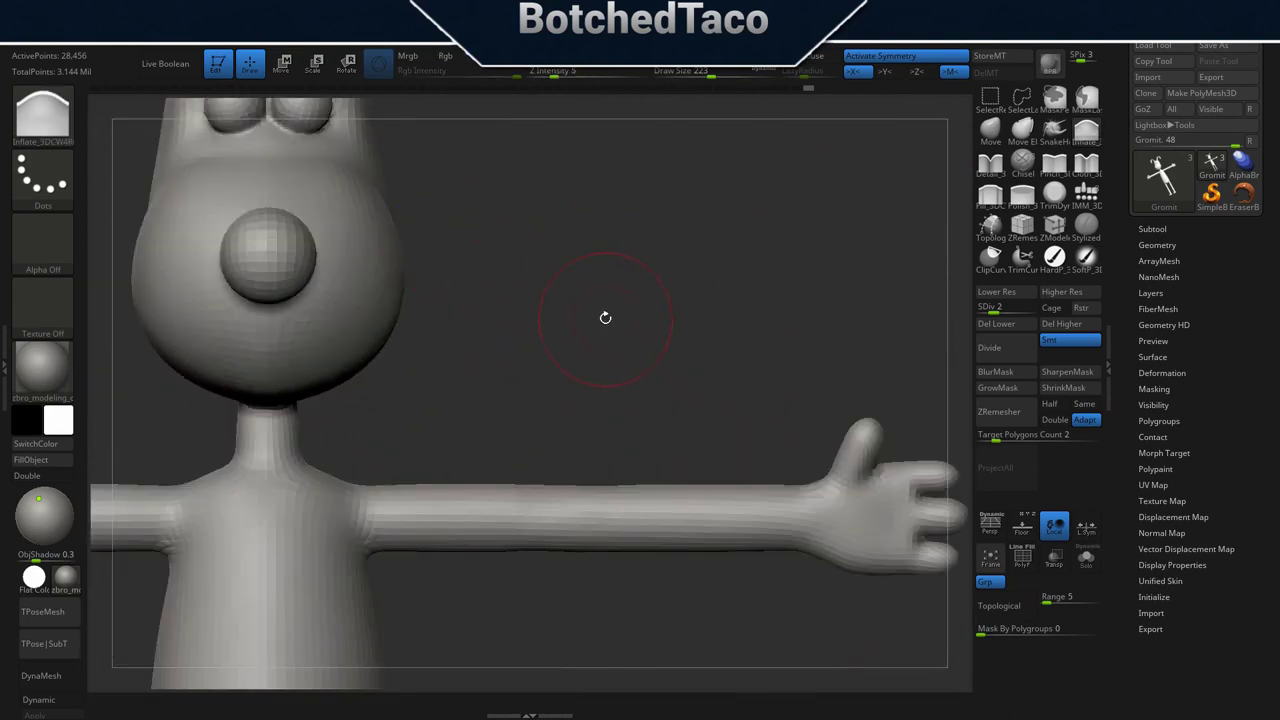
key("f")
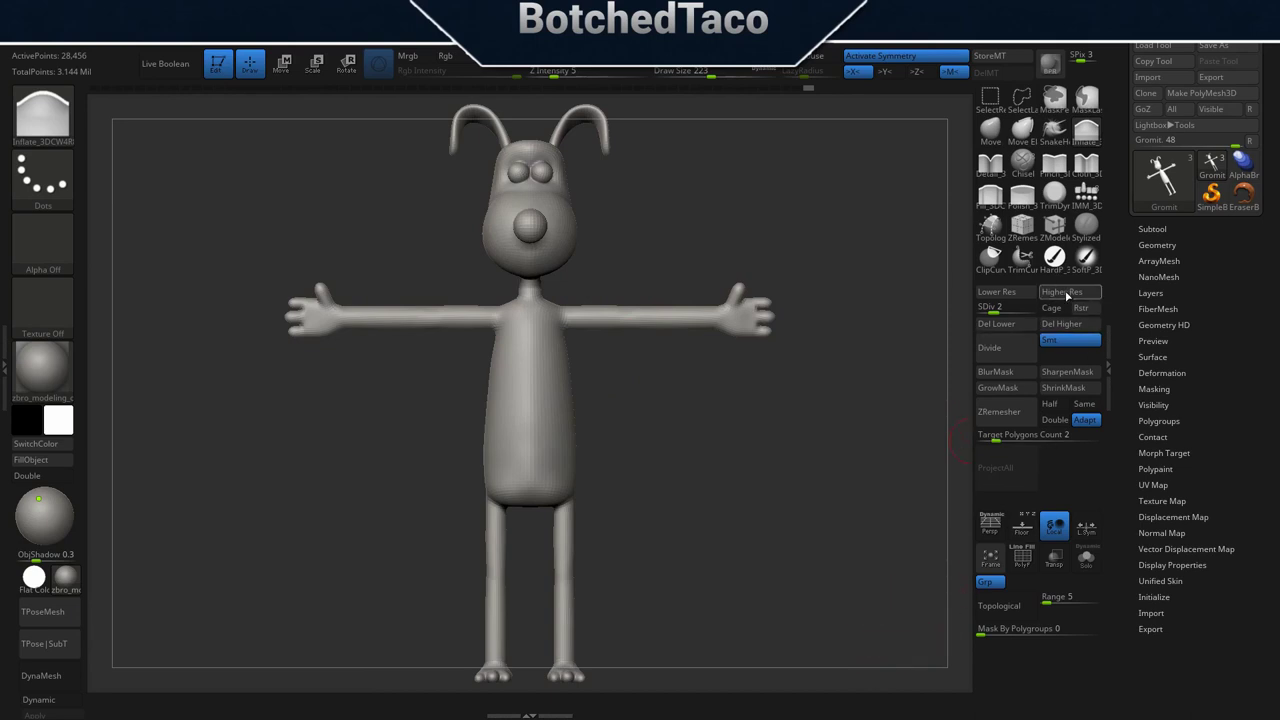
Raise the dog to subdivision level 4 and examine its surface from the front, side and back.
left_click(1070, 294)
left_click(1071, 297)
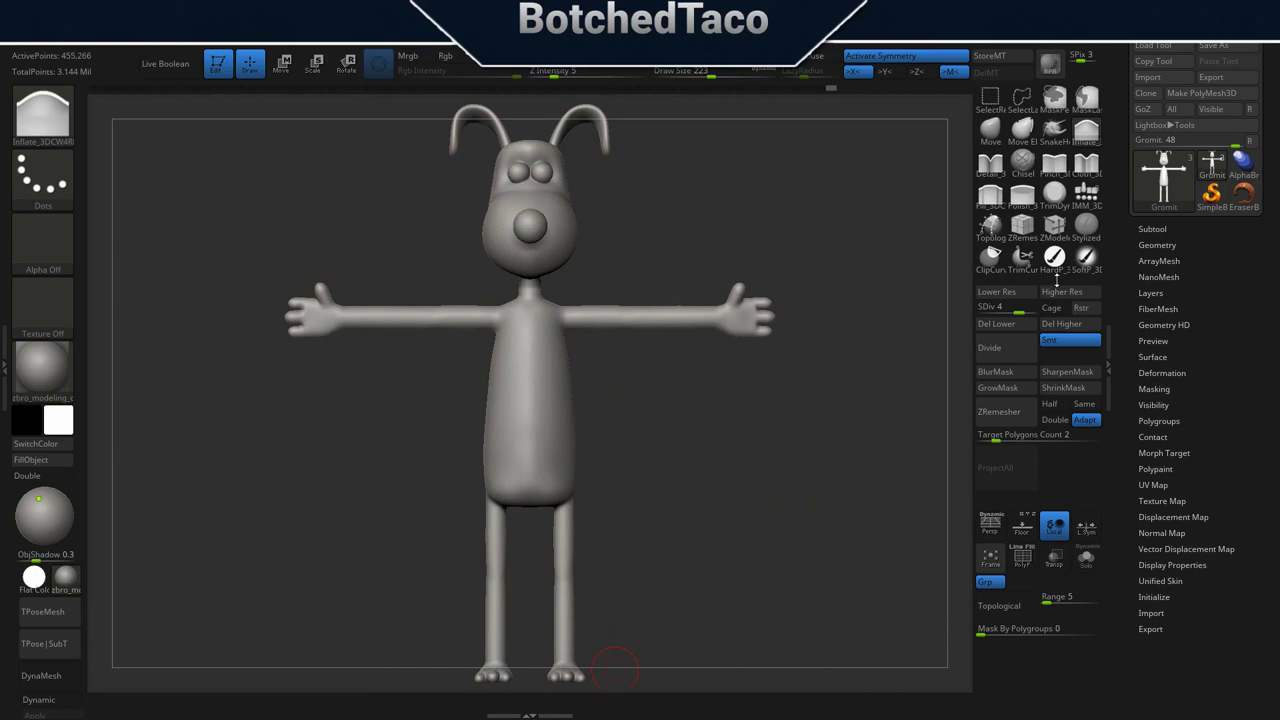
left_click_drag(778, 430, 723, 440)
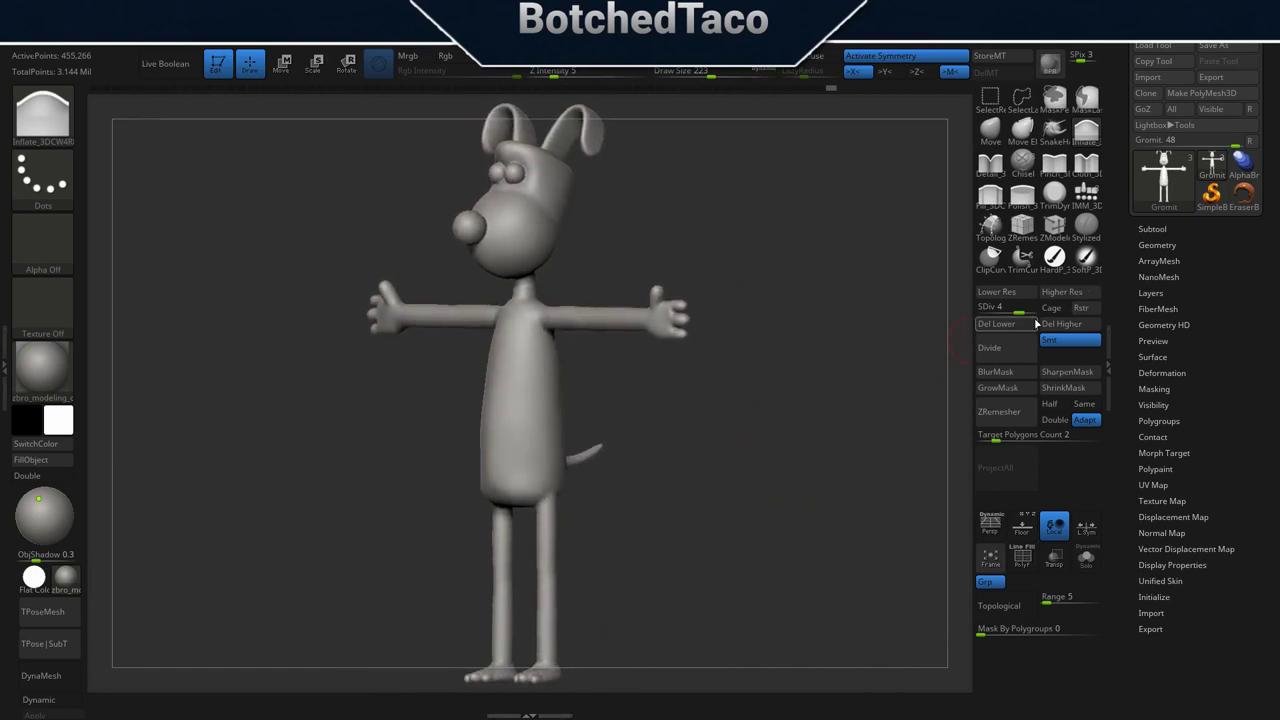
left_click_drag(937, 363, 672, 455)
Lower the mesh to subdivision level 3, set the draw size to 311 and smooth the lower back, hips and tail base.
key("shift+d")
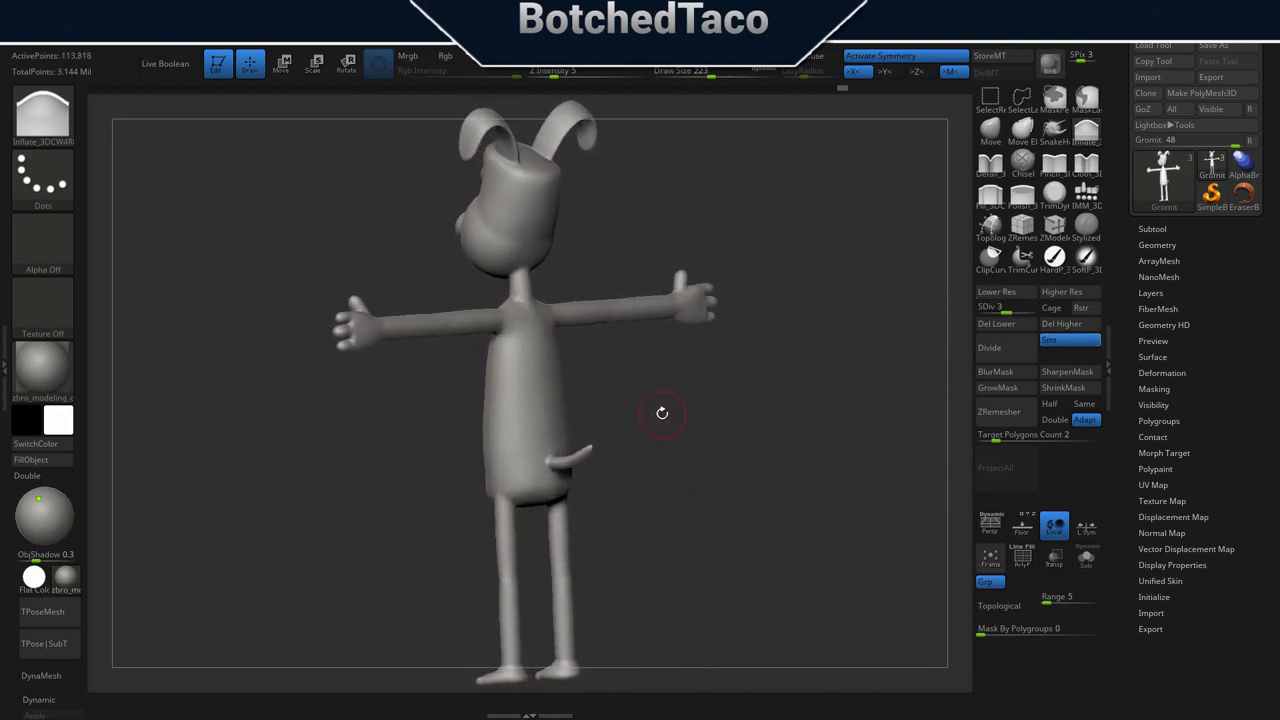
key("s")
left_click_drag(675, 416, 685, 418)
right_click_drag(632, 406, 735, 421, "ctrl")
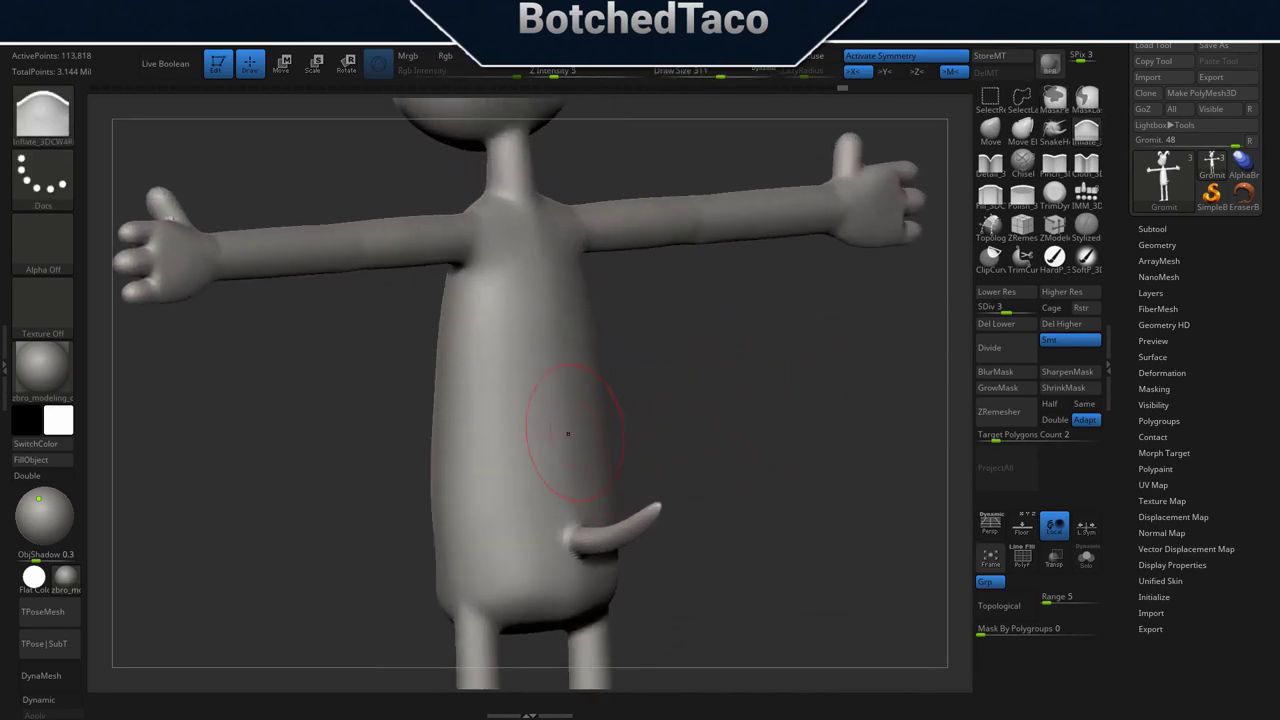
mouse_move(566, 409)
left_mouse_down("shift")
mouse_move(568, 451)
mouse_move(547, 304)
mouse_move(556, 430)
mouse_move(578, 482)
left_mouse_up("shift")
left_click_drag(568, 606, 560, 671, "shift")
mouse_move(575, 547)
left_mouse_down("shift")
mouse_move(563, 563)
mouse_move(572, 590)
left_mouse_up("shift")
Select the Fill brush and turn the dog to show its side and underside.
left_click(990, 196)
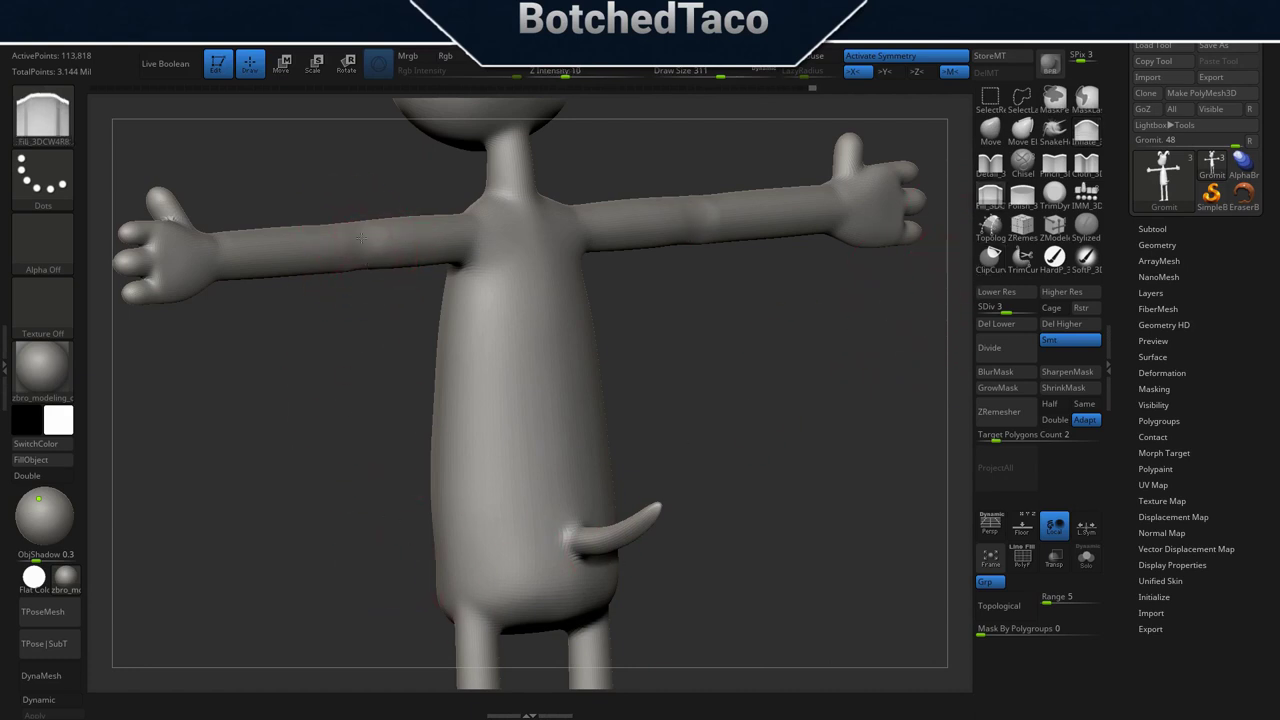
mouse_move(384, 319)
left_mouse_down()
mouse_move(408, 270)
mouse_move(412, 215)
mouse_move(382, 287)
mouse_move(363, 243)
mouse_move(398, 275)
left_mouse_up()
left_click_drag(402, 325, 571, 229)
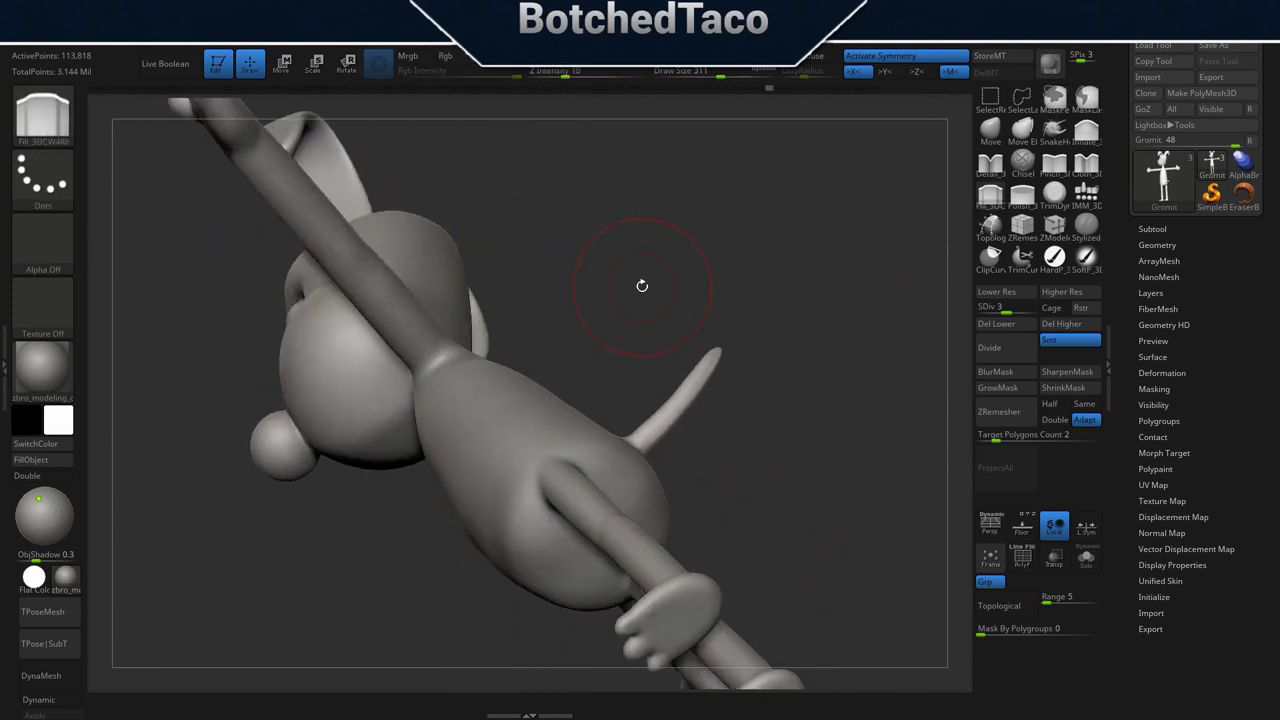
Undo and redo the recent sculpting edits to compare the character's body and arms before and after.
mouse_move(791, 270)
left_mouse_down()
mouse_move(809, 260)
mouse_move(786, 321)
left_mouse_up()
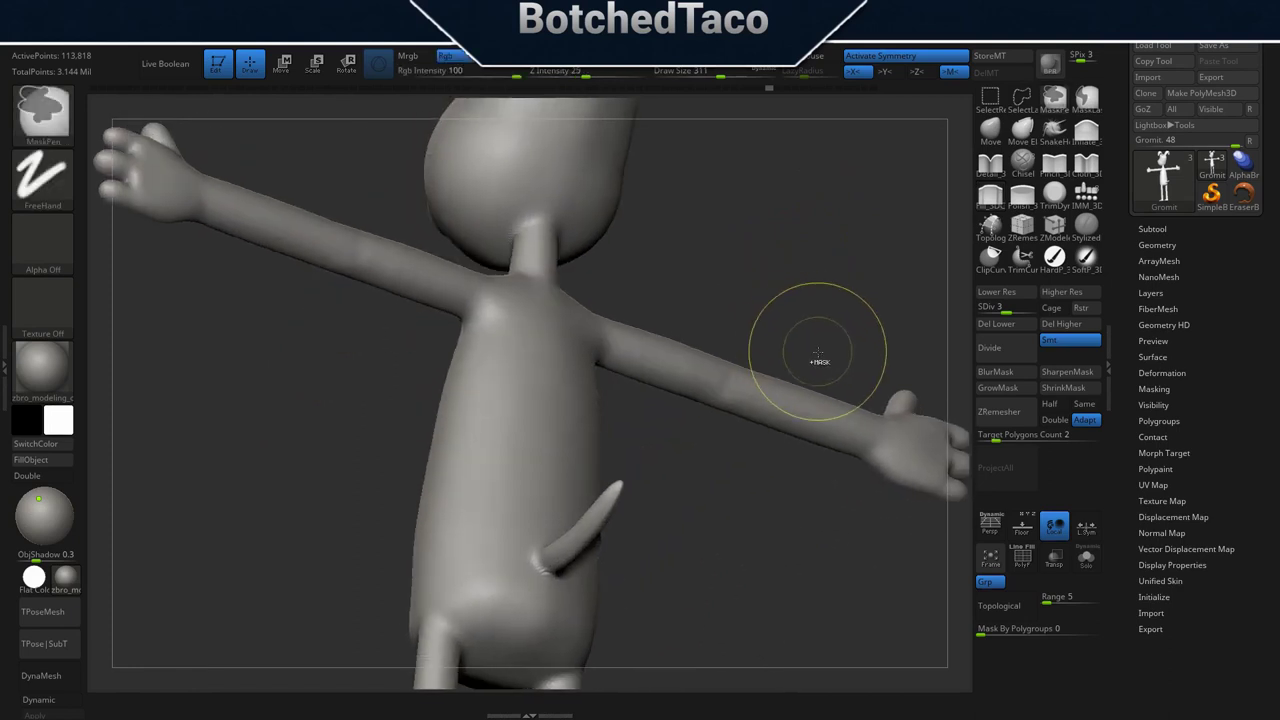
key("ctrl+z")
key("ctrl+z")
key("ctrl+z")
key("ctrl+z")
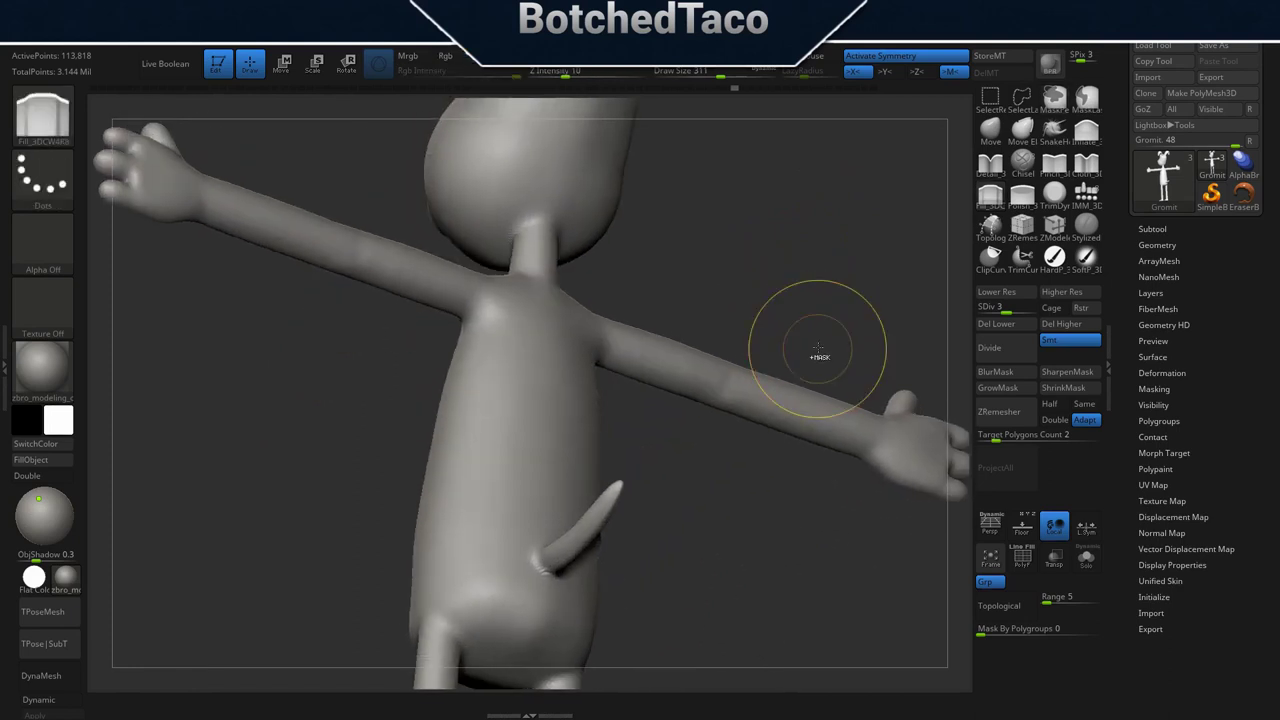
key("ctrl+shift")
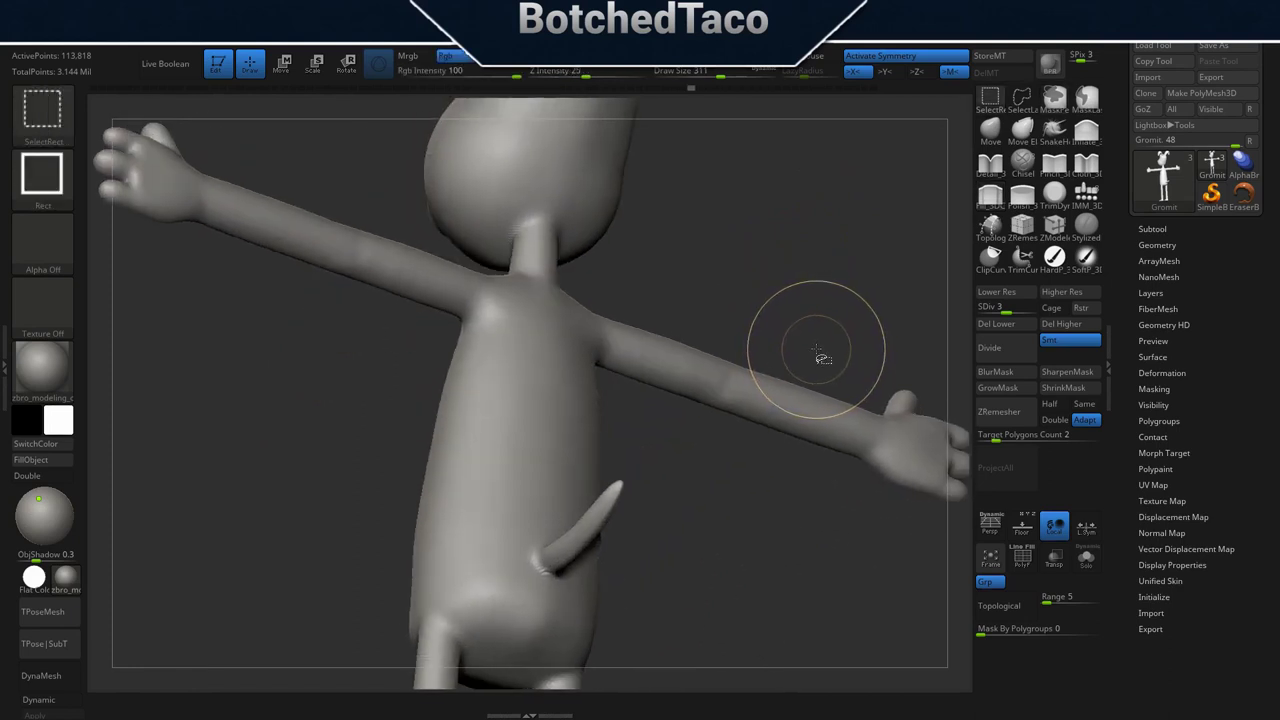
key("ctrl+shift+z")
key("ctrl+shift+z")
key("ctrl+shift+z")
key("ctrl+shift+z")
key("ctrl+shift+z")
key("ctrl+shift+z")
key("ctrl+shift+z")
key("ctrl+shift+z")
key("ctrl+shift+z")
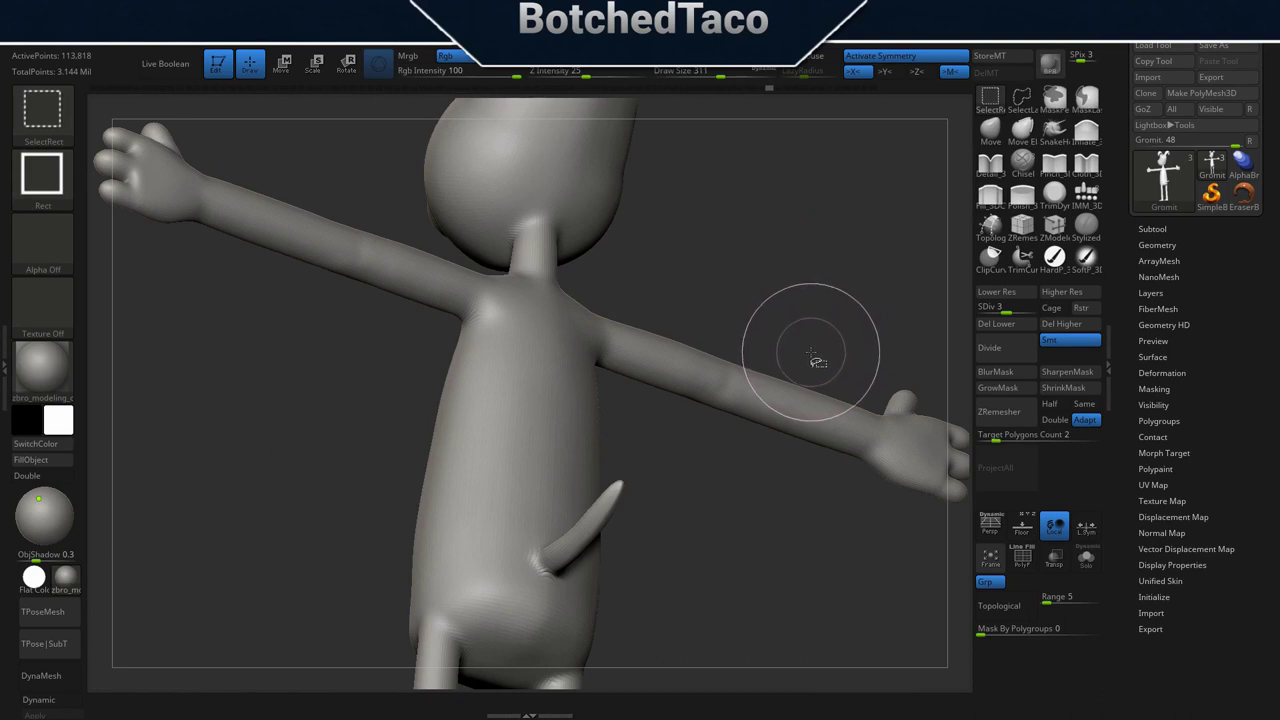
key("ctrl+shift+z")
key("ctrl+shift+z")
key("ctrl+shift+z")
mouse_move(797, 243)
left_mouse_down()
mouse_move(806, 220)
mouse_move(835, 228)
left_mouse_up()
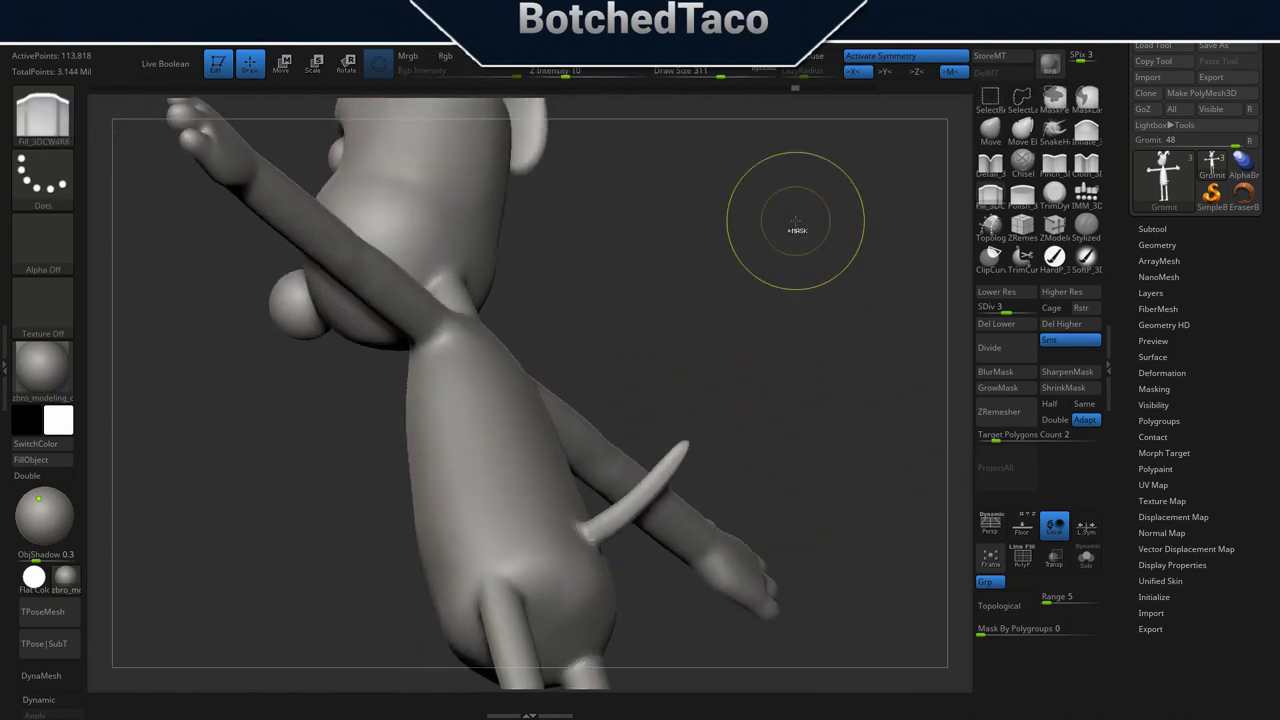
key("ctrl+z")
key("ctrl+z")
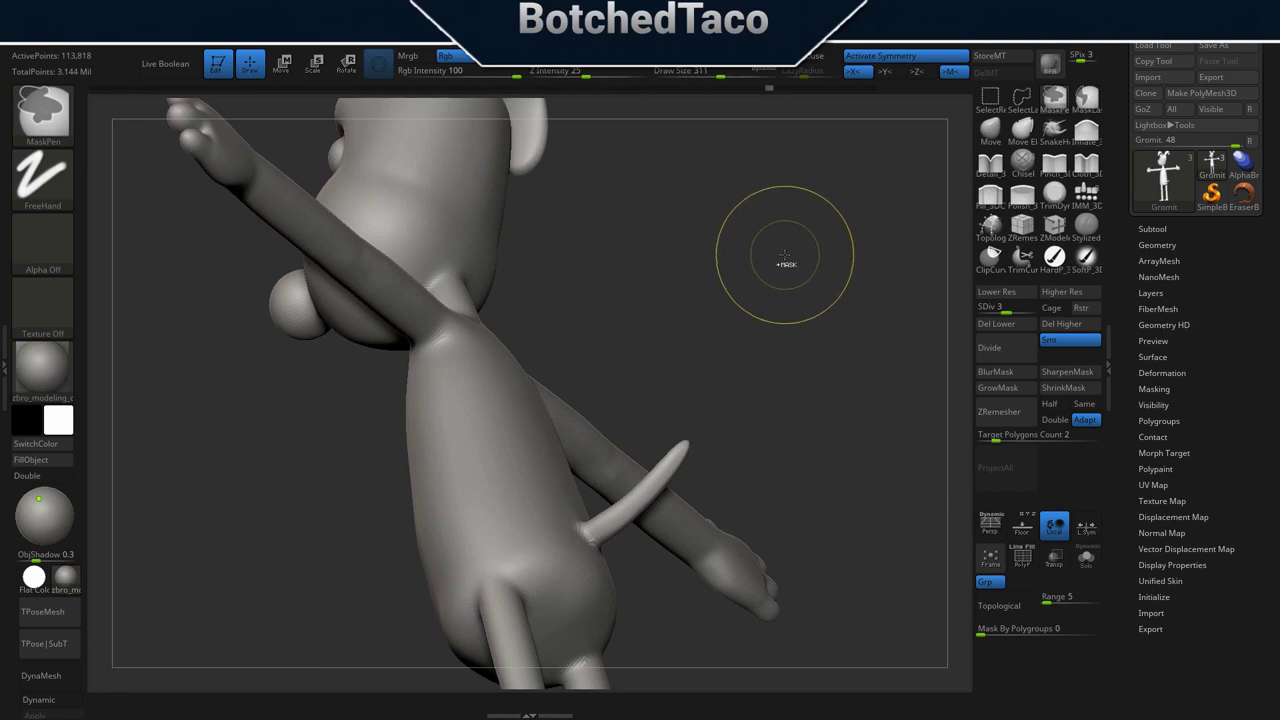
Build up the crease across the upper arm with the Inflate brush at Z intensity 5 and draw size 41.
left_click_drag(631, 247, 622, 329)
left_click(60, 475)
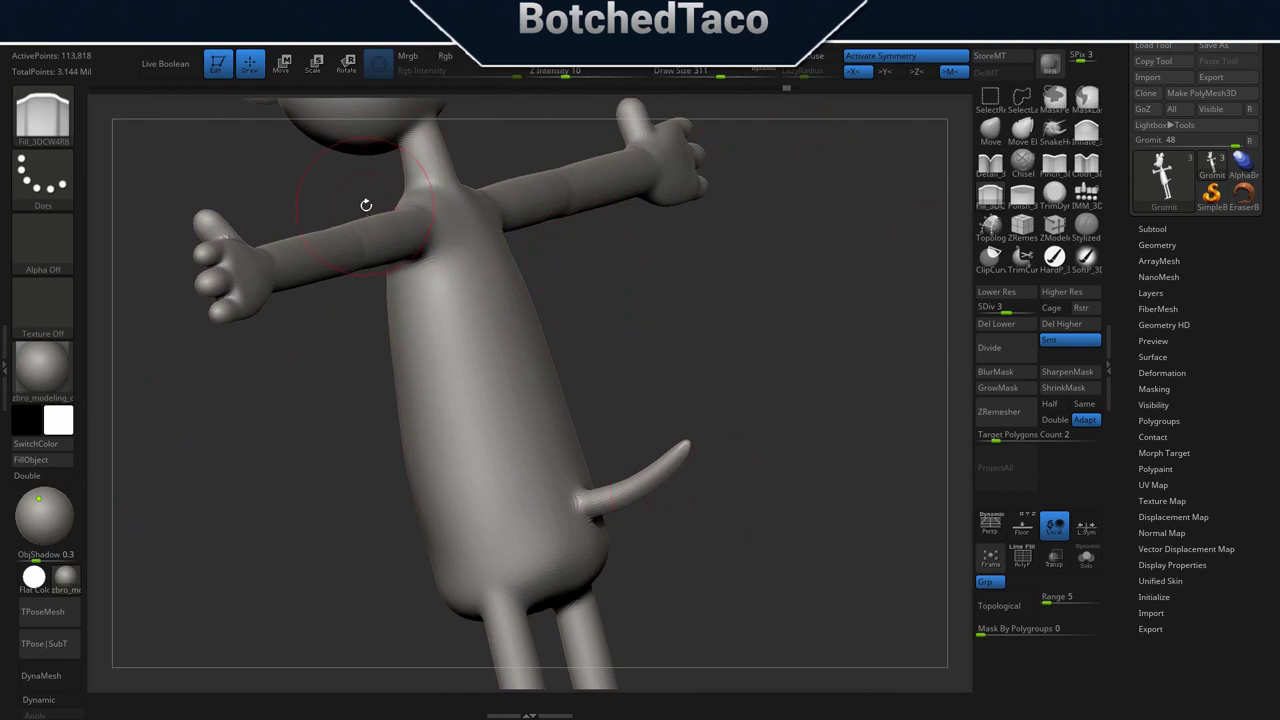
key("space")
left_click_drag(623, 289, 699, 341)
mouse_move(699, 341)
right_mouse_down("alt")
mouse_move(746, 397)
mouse_move(717, 400)
right_mouse_up("alt")
right_click_drag(614, 383, 709, 406, "alt")
right_click_drag(548, 437, 653, 438, "ctrl")
key("s")
key("s")
mouse_move(398, 333)
left_mouse_down()
mouse_move(357, 335)
mouse_move(397, 339)
left_mouse_up()
key("s")
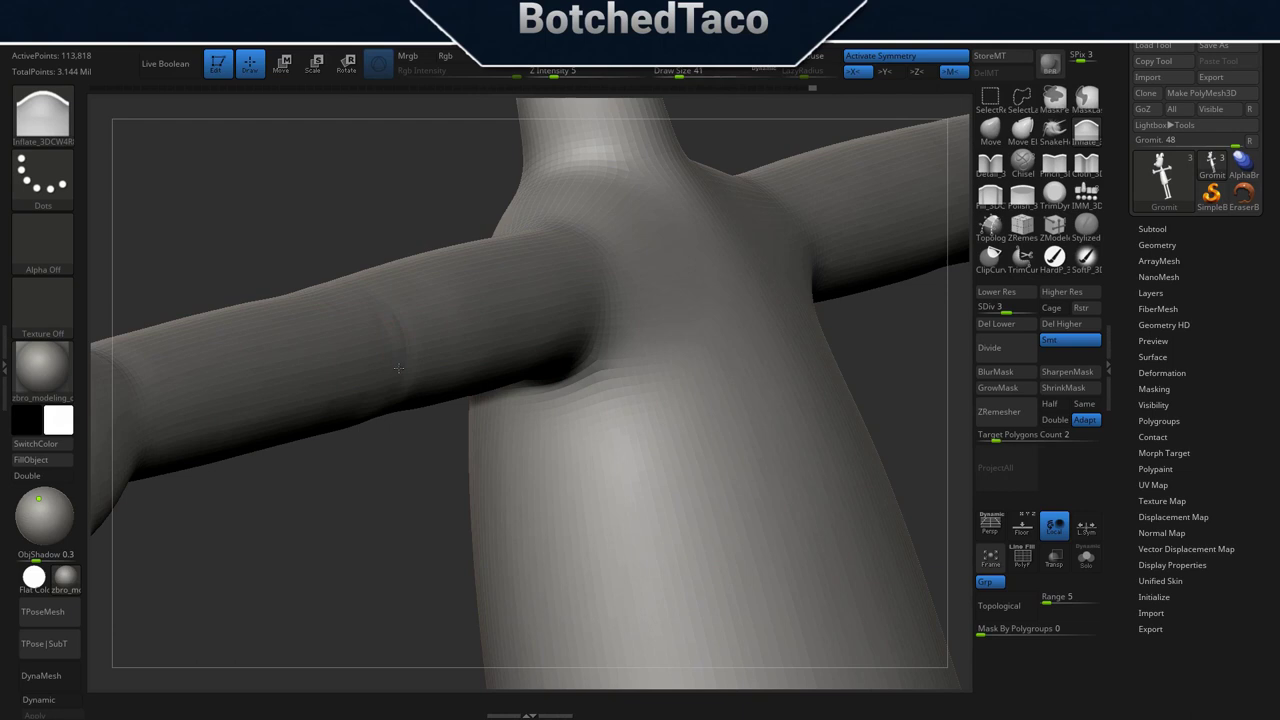
Even out the upper arm crease by inflating and smoothing it at a draw size of 65.
key("s")
left_click_drag(413, 440, 417, 444)
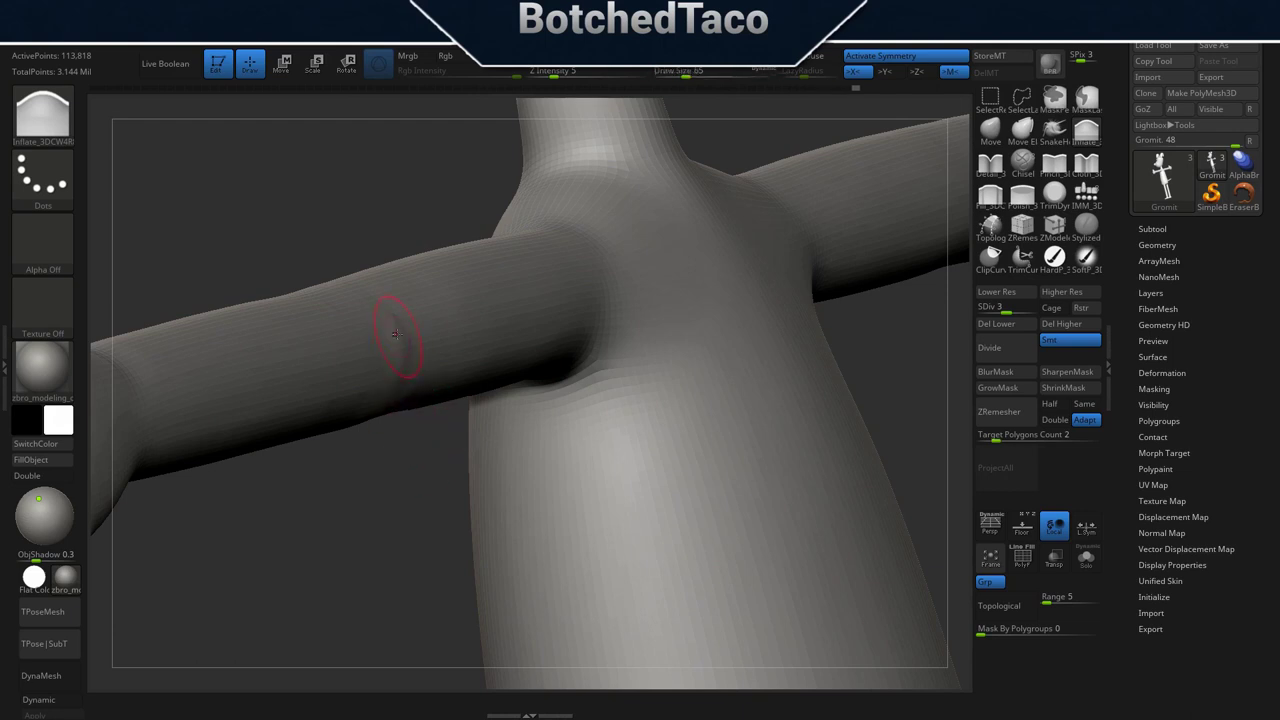
left_click_drag(399, 331, 394, 391, "shift")
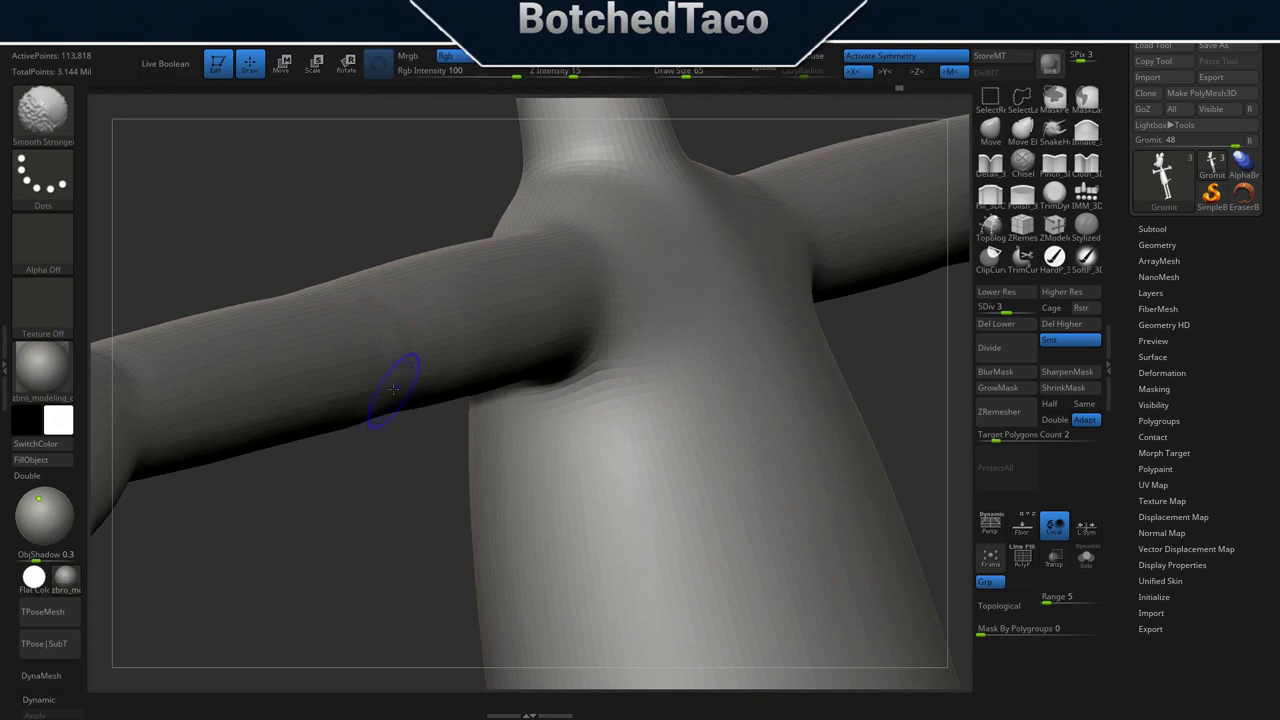
mouse_move(466, 357)
right_mouse_down()
mouse_move(490, 430)
mouse_move(478, 358)
right_mouse_up()
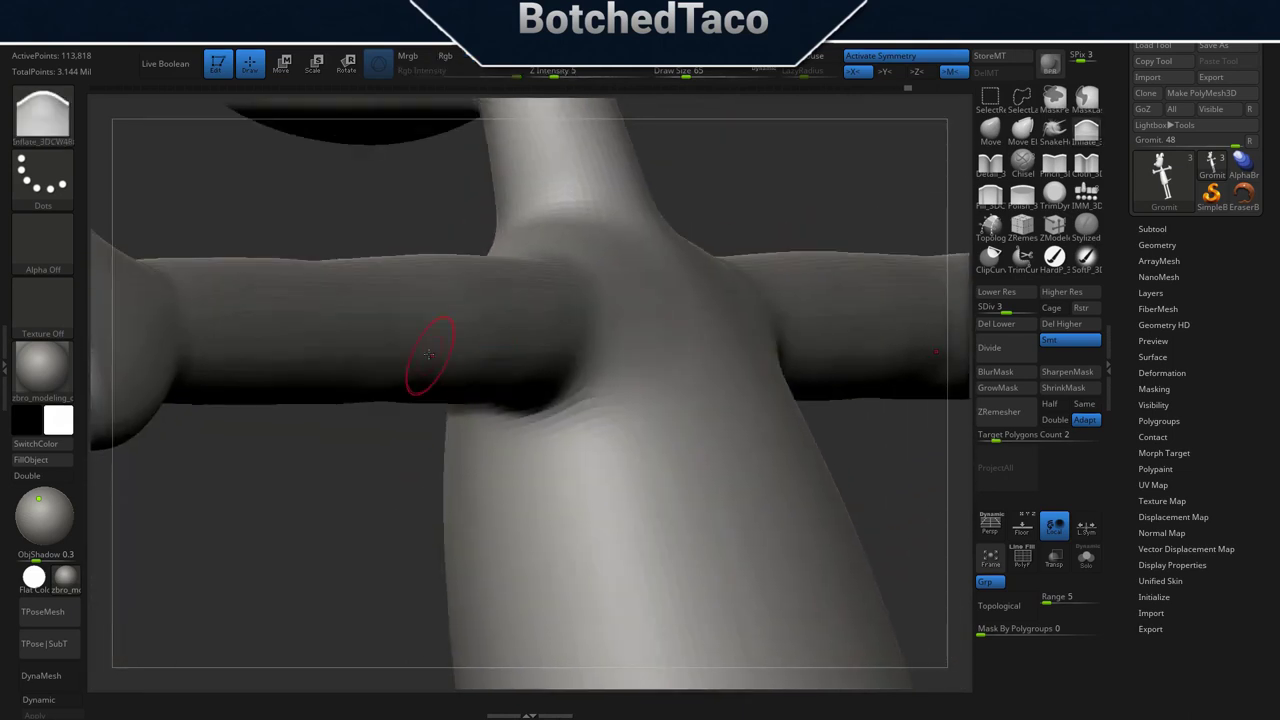
left_click_drag(413, 380, 403, 292)
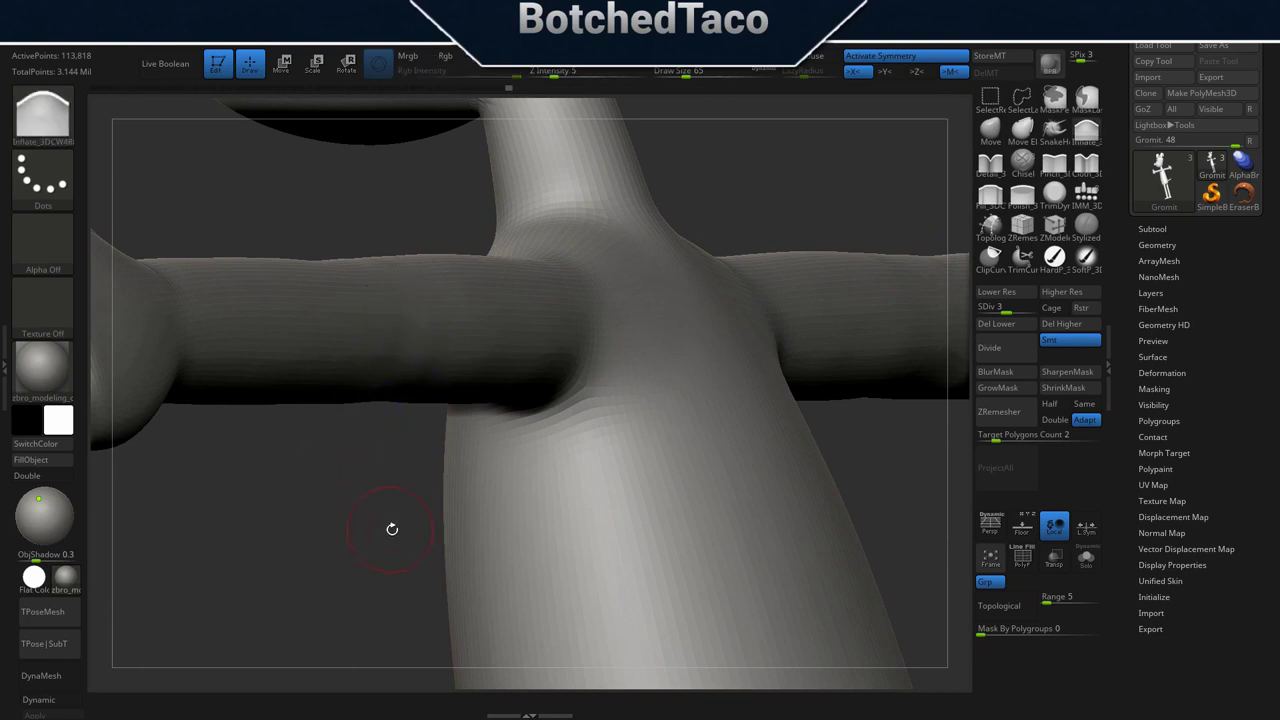
Smooth the middle of the arm and enlarge the brush to a draw size of 132.
key("f")
mouse_move(694, 466)
right_mouse_down()
mouse_move(734, 449)
mouse_move(737, 426)
mouse_move(847, 416)
right_mouse_up()
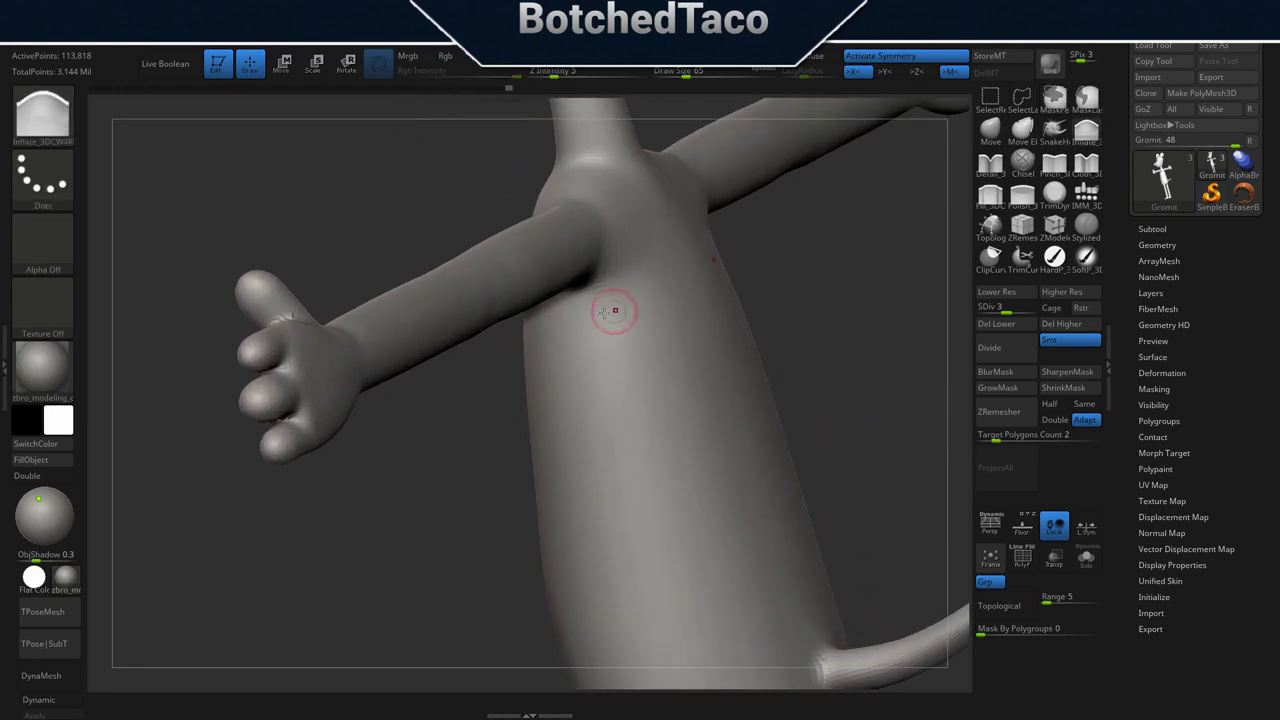
left_click_drag(491, 299, 479, 326, "shift")
key("s")
left_click_drag(463, 418, 477, 420)
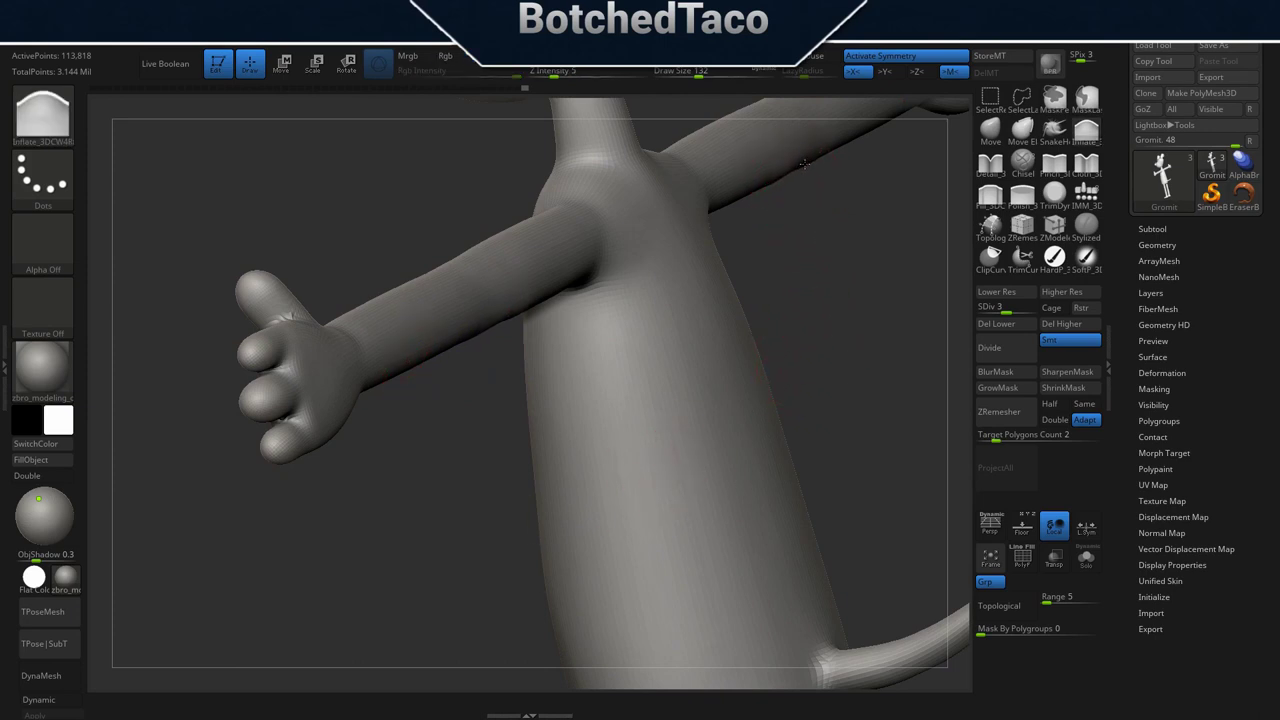
key("shift")
key("shift")
left_click_drag(508, 417, 431, 400)
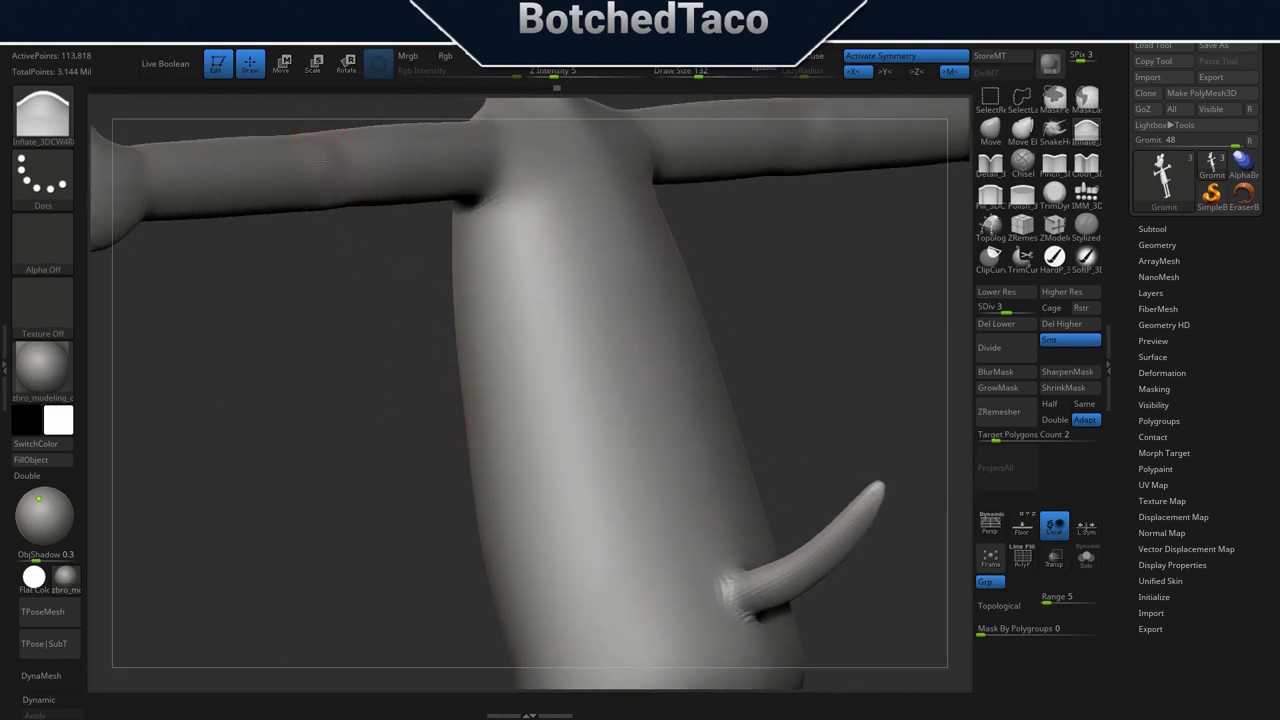
Smooth away the remaining ridge around the middle of the arm.
key("shift")
left_click_drag(320, 154, 309, 169, "shift")
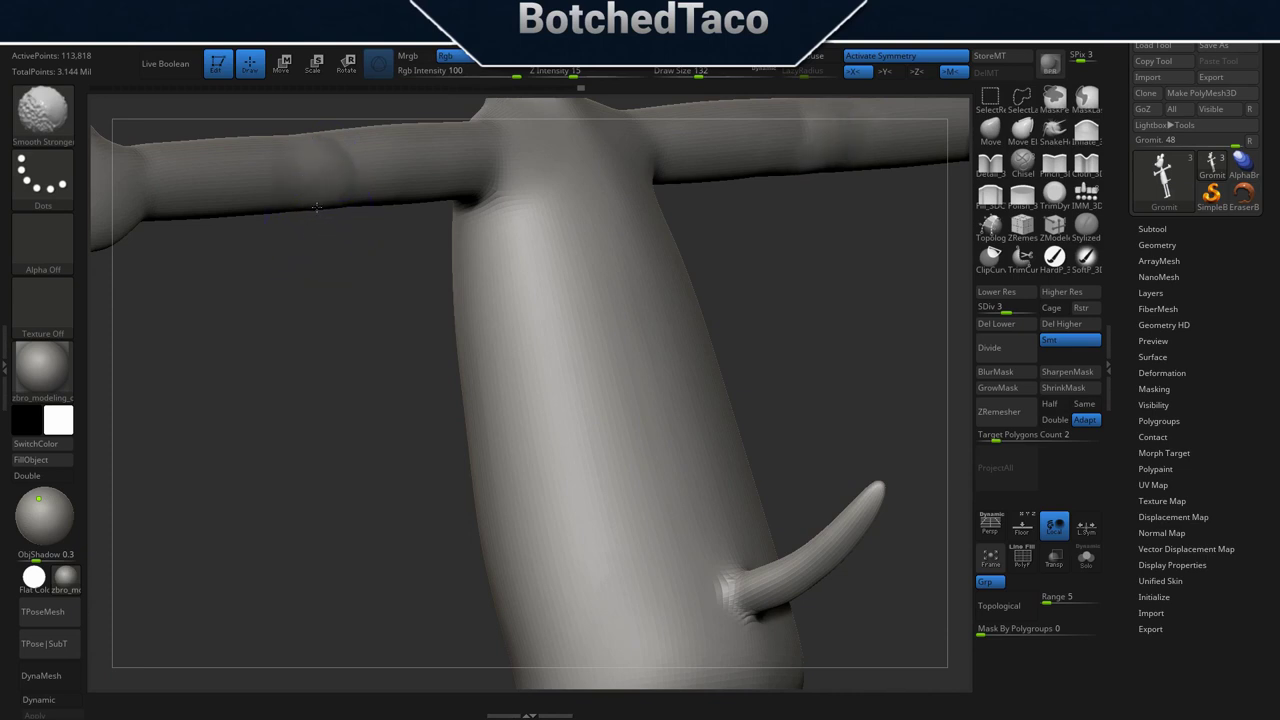
left_click_drag(331, 160, 297, 168, "shift")
left_click_drag(351, 340, 392, 368)
mouse_move(304, 440)
left_mouse_down()
mouse_move(352, 422)
mouse_move(360, 389)
left_mouse_up()
key("f")
left_click_drag(686, 442, 620, 457)
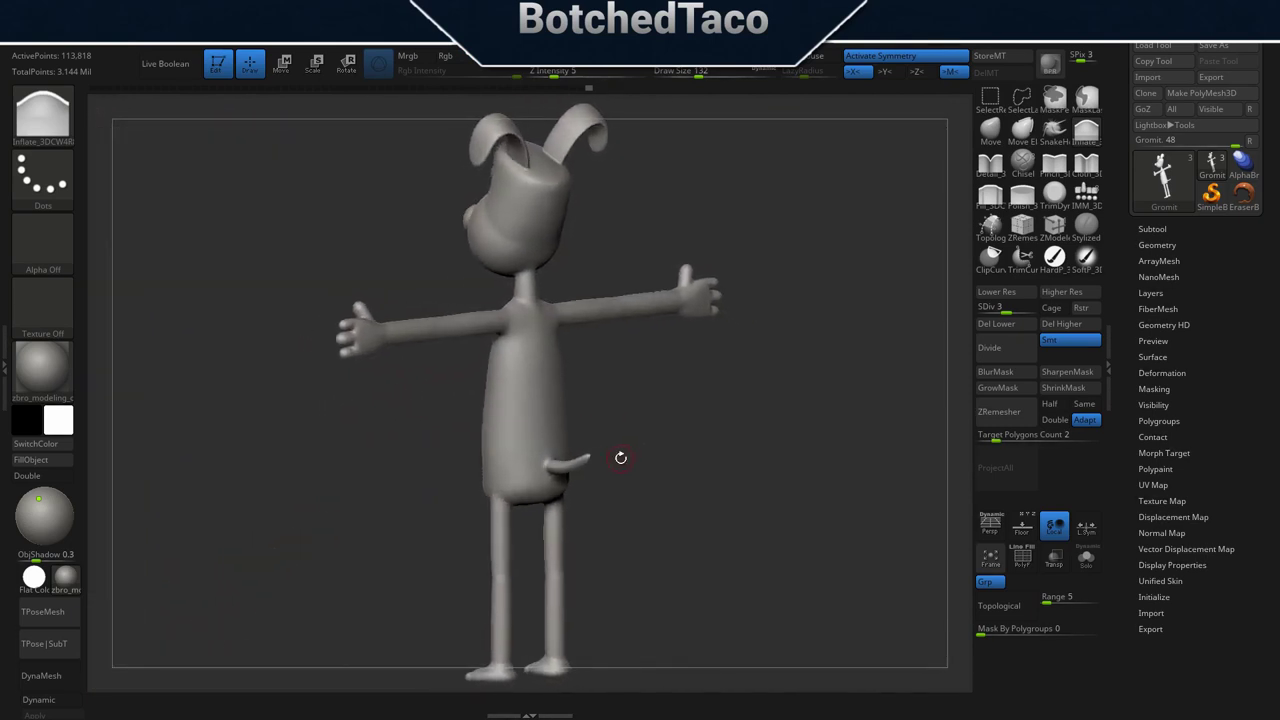
Smooth the slight bump on the upper arm between the elbow and shoulder.
mouse_move(578, 365)
right_mouse_down("ctrl")
mouse_move(666, 423)
mouse_move(664, 445)
right_mouse_up("ctrl")
mouse_move(681, 335)
right_mouse_down("alt")
mouse_move(721, 400)
mouse_move(720, 428)
right_mouse_up("alt")
right_click_drag(397, 399, 480, 436, "ctrl")
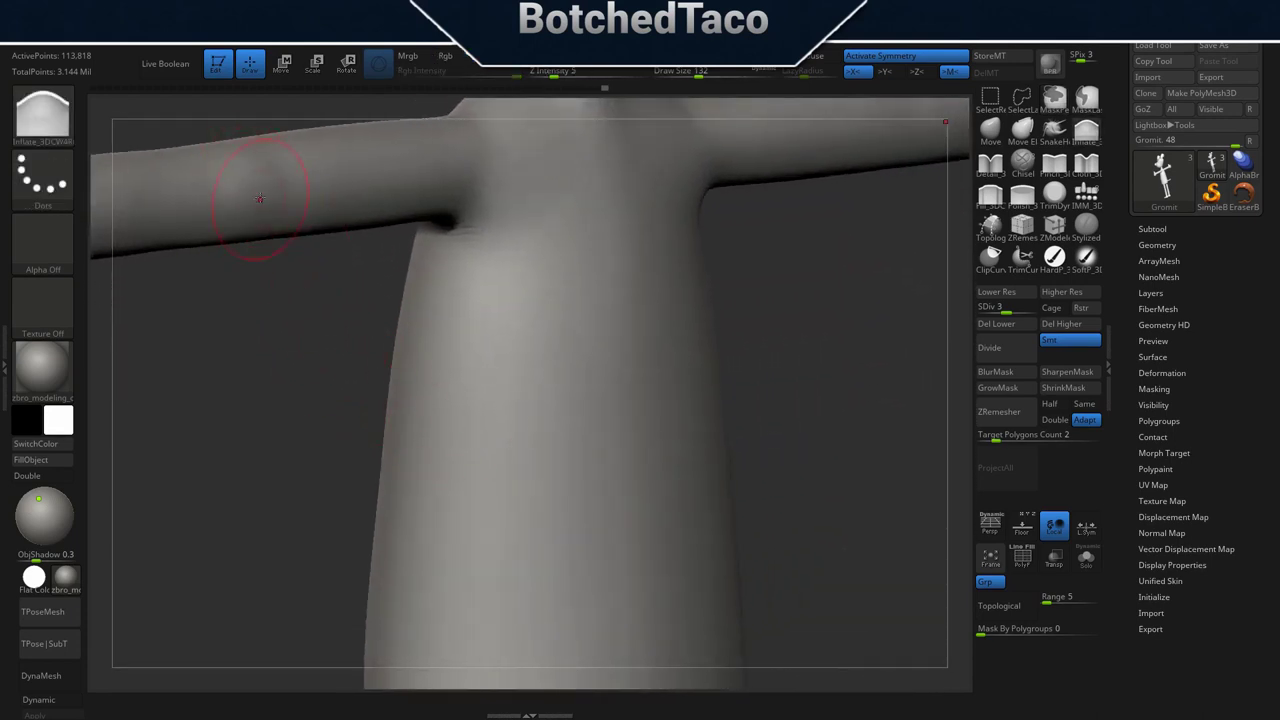
left_click_drag(246, 174, 257, 178, "shift")
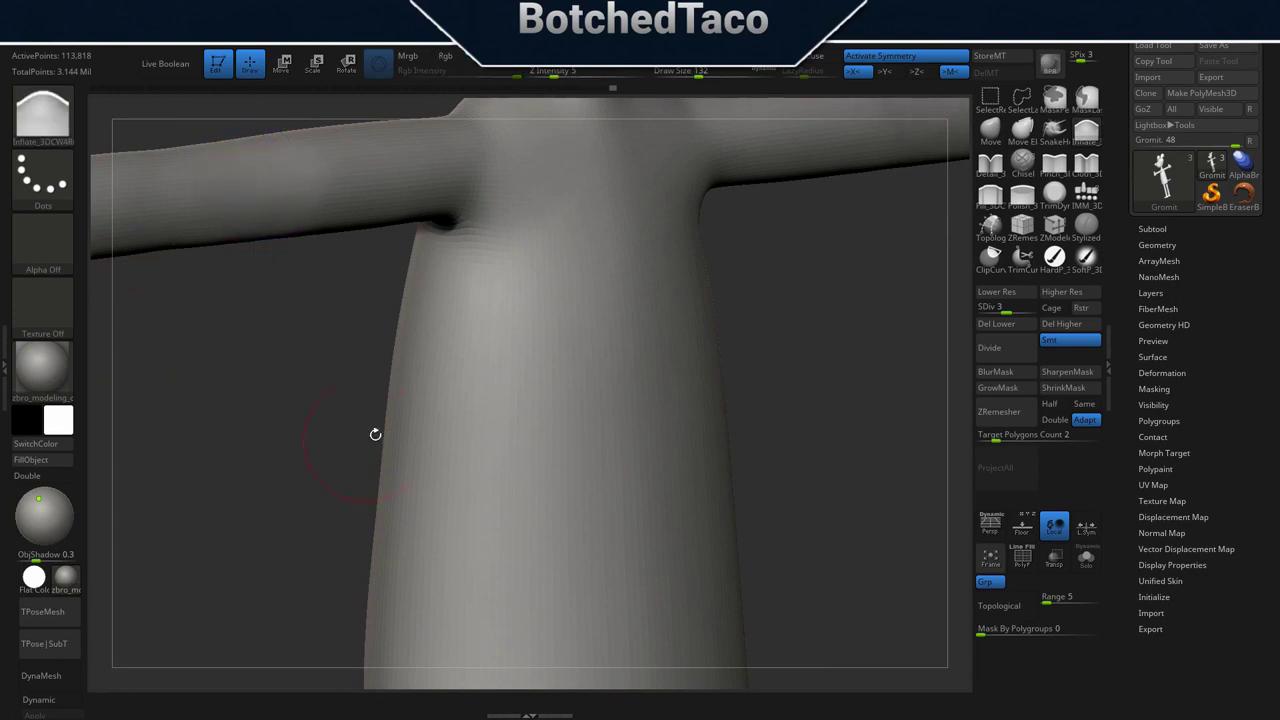
mouse_move(783, 317)
right_mouse_down("ctrl")
mouse_move(746, 357)
mouse_move(649, 371)
right_mouse_up("ctrl")
mouse_move(699, 289)
right_mouse_down()
mouse_move(729, 306)
mouse_move(697, 304)
right_mouse_up()
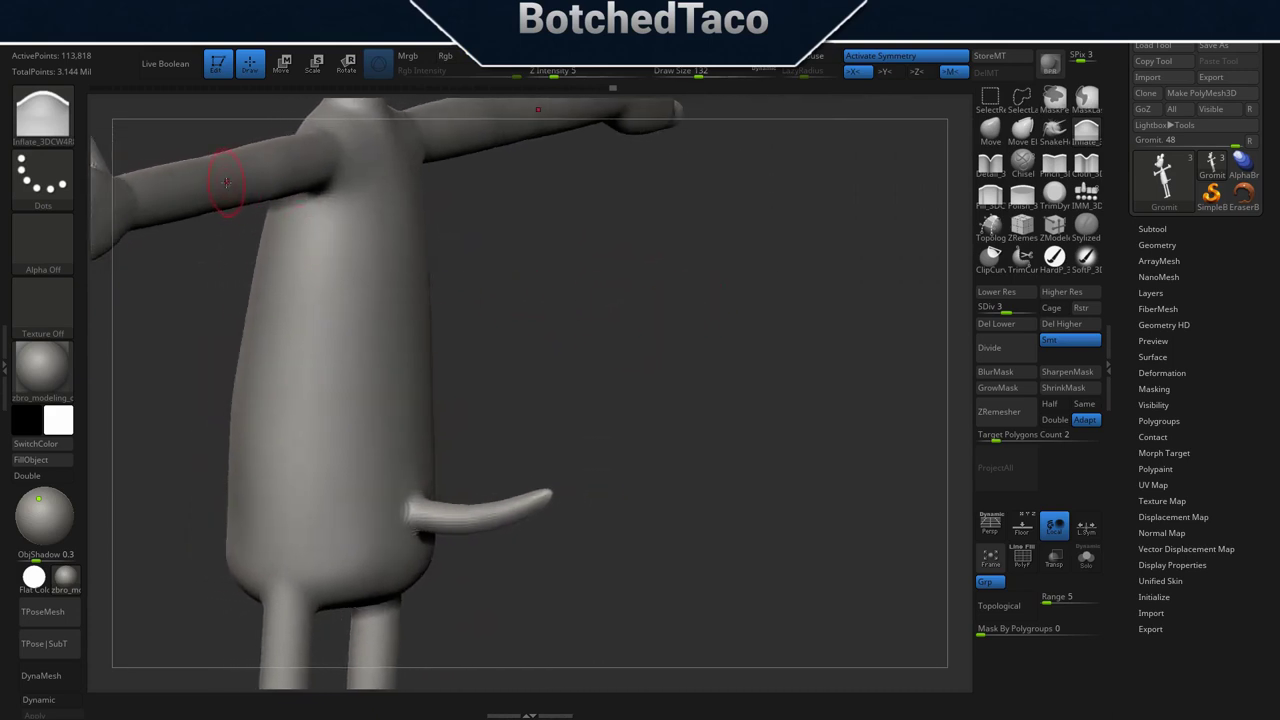
Smooth the surface of the torso with the draw size raised to 245.
mouse_move(510, 300)
right_mouse_down()
mouse_move(543, 323)
mouse_move(544, 375)
right_mouse_up()
mouse_move(567, 221)
right_mouse_down("alt")
mouse_move(570, 536)
mouse_move(531, 472)
right_mouse_up("alt")
right_click_drag(308, 465, 800, 355)
right_click_drag(624, 473, 604, 476)
right_click_drag(680, 483, 674, 502)
key("s")
left_click_drag(263, 513, 290, 515)
left_click_drag(478, 482, 686, 317, "alt")
left_click_drag(490, 541, 496, 468, "shift")
left_click_drag(494, 386, 514, 477, "shift")
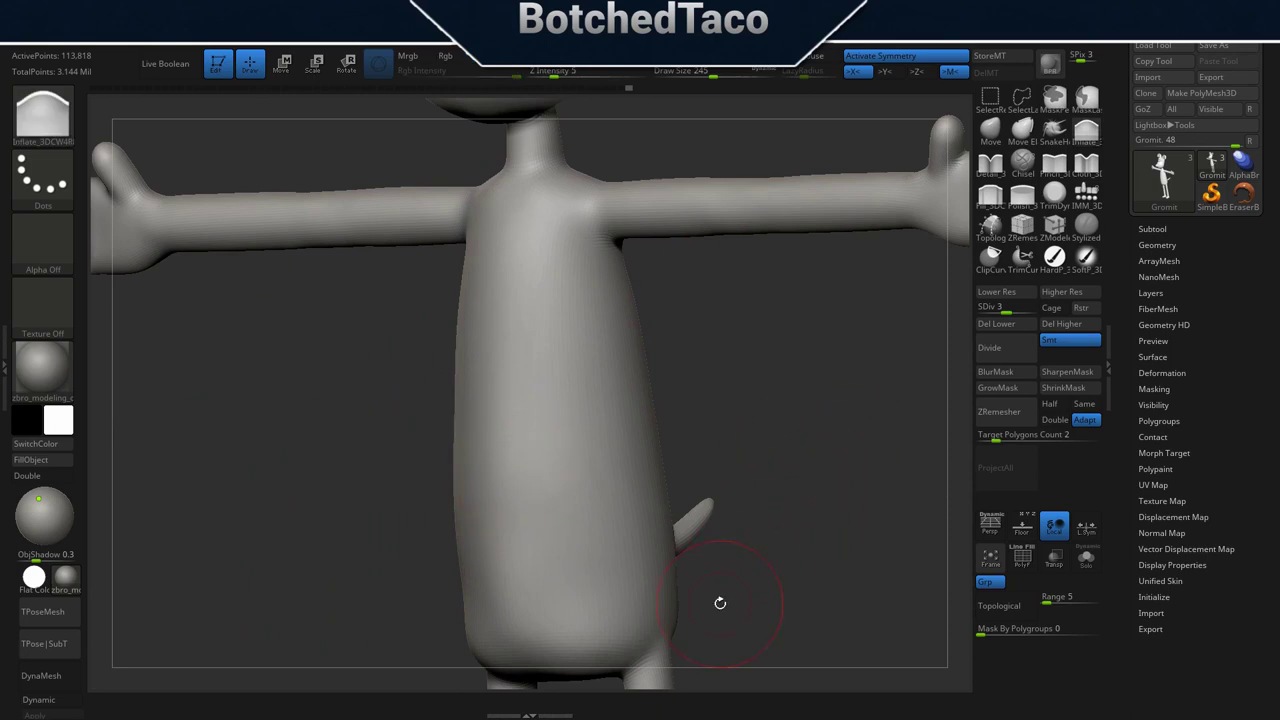
Drop the mesh to subdivision level 2 and smooth the torso from chest to hips at draw size 338.
key("f")
mouse_move(693, 484)
left_mouse_down()
mouse_move(660, 483)
mouse_move(675, 479)
left_mouse_up()
right_click_drag(643, 474, 831, 466, "ctrl")
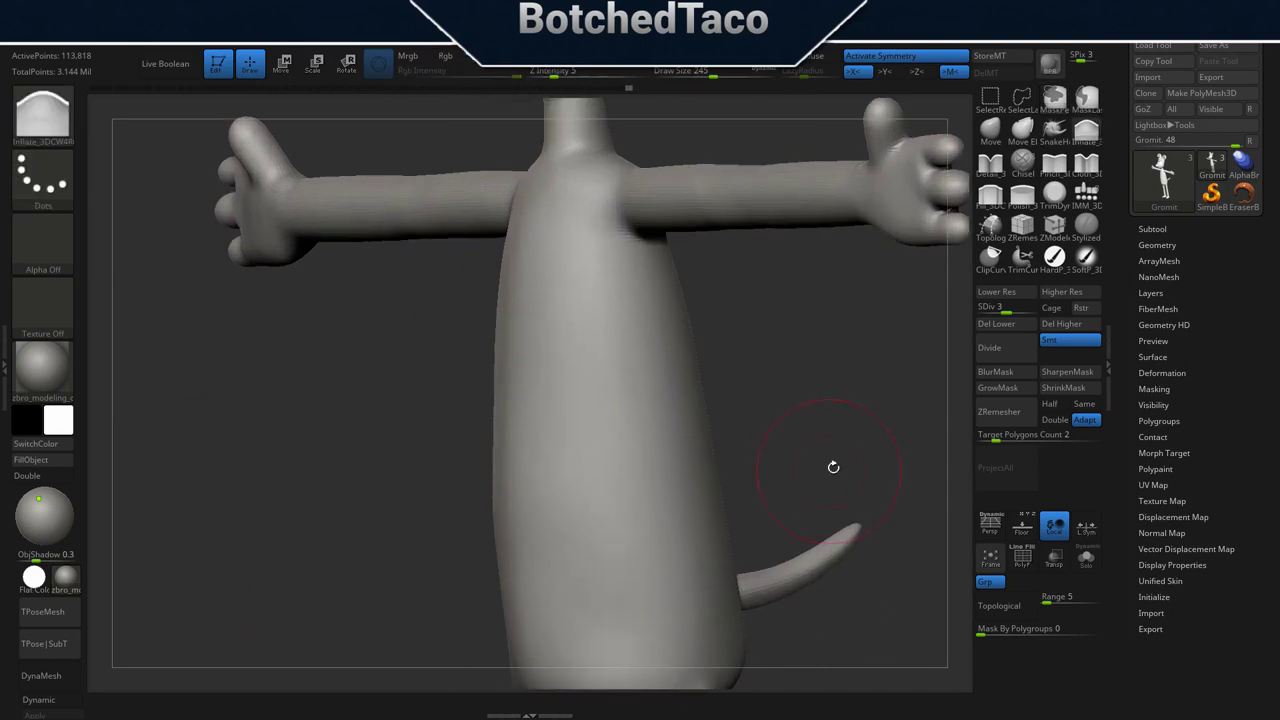
left_click(997, 293)
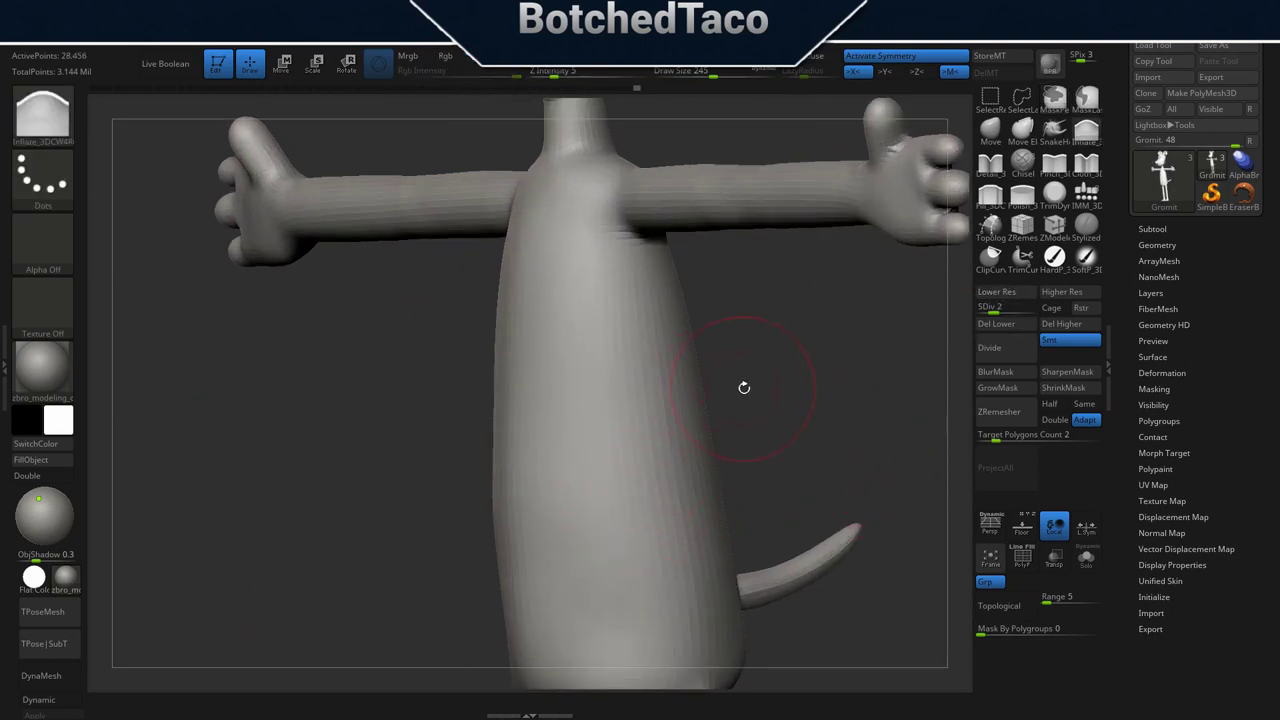
key("s")
left_click_drag(786, 390, 795, 390)
mouse_move(511, 419)
left_mouse_down("shift")
mouse_move(509, 444)
mouse_move(509, 430)
left_mouse_up("shift")
right_click_drag(509, 318, 535, 294)
mouse_move(520, 314)
left_mouse_down("shift")
mouse_move(523, 417)
mouse_move(518, 348)
left_mouse_up("shift")
left_click_drag(516, 500, 524, 588, "shift")
mouse_move(543, 517)
right_mouse_down()
mouse_move(566, 534)
mouse_move(548, 284)
right_mouse_up()
mouse_move(519, 347)
left_mouse_down("shift")
mouse_move(510, 363)
mouse_move(532, 442)
left_mouse_up("shift")
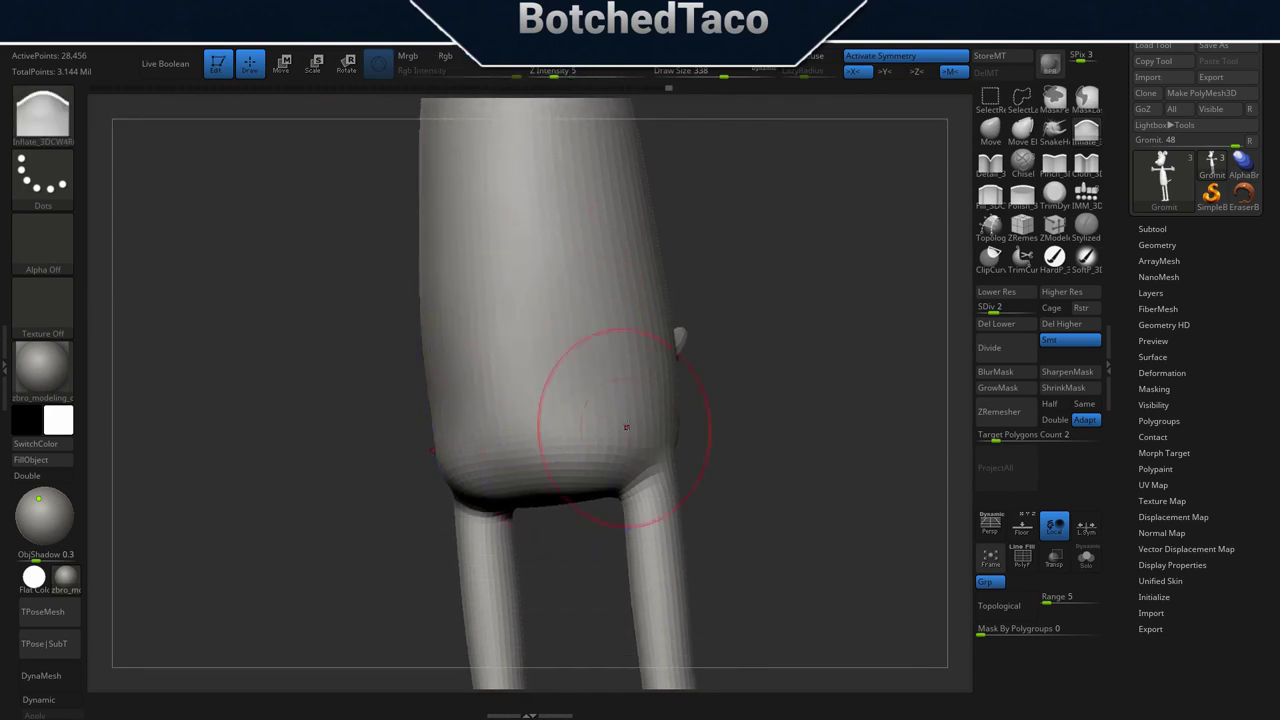
Smooth the belly and middle of the torso with broad strokes to even out its silhouette.
key("f")
mouse_move(789, 450)
right_mouse_down()
mouse_move(762, 466)
mouse_move(757, 475)
mouse_move(784, 477)
mouse_move(760, 491)
right_mouse_up()
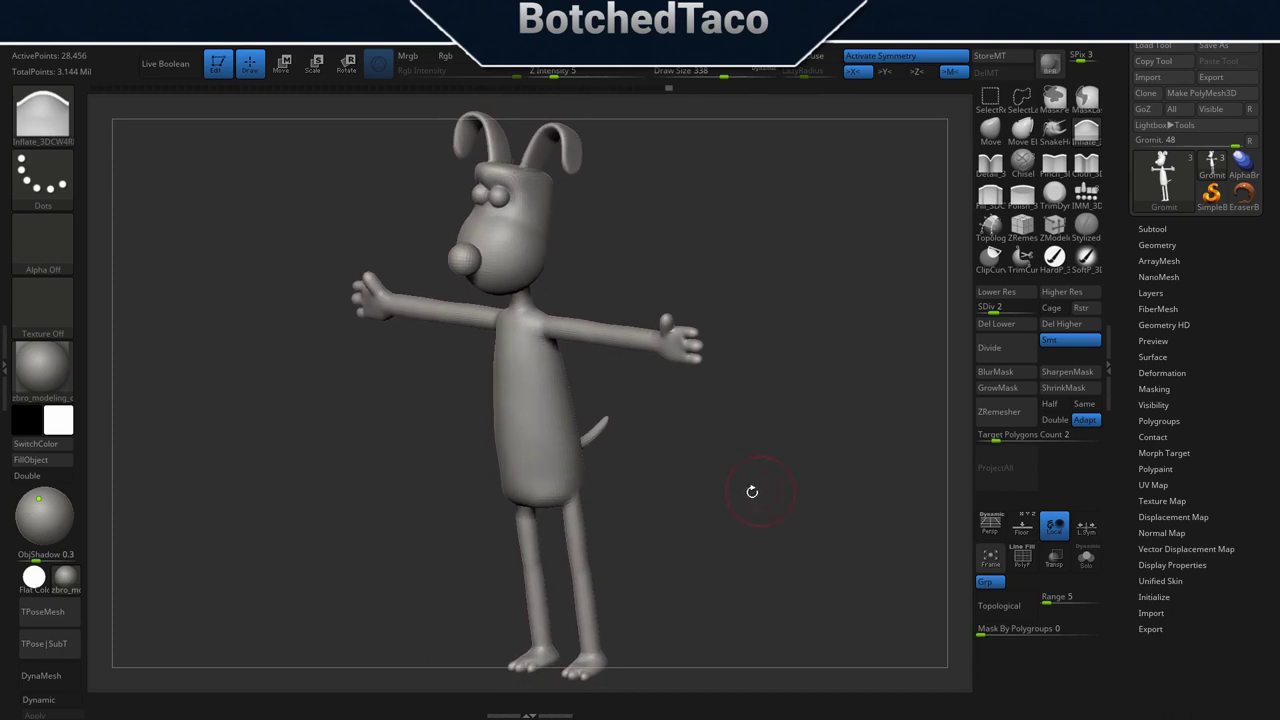
left_click_drag(496, 434, 518, 468, "shift")
left_click_drag(500, 395, 539, 422, "shift")
right_click_drag(748, 523, 725, 533)
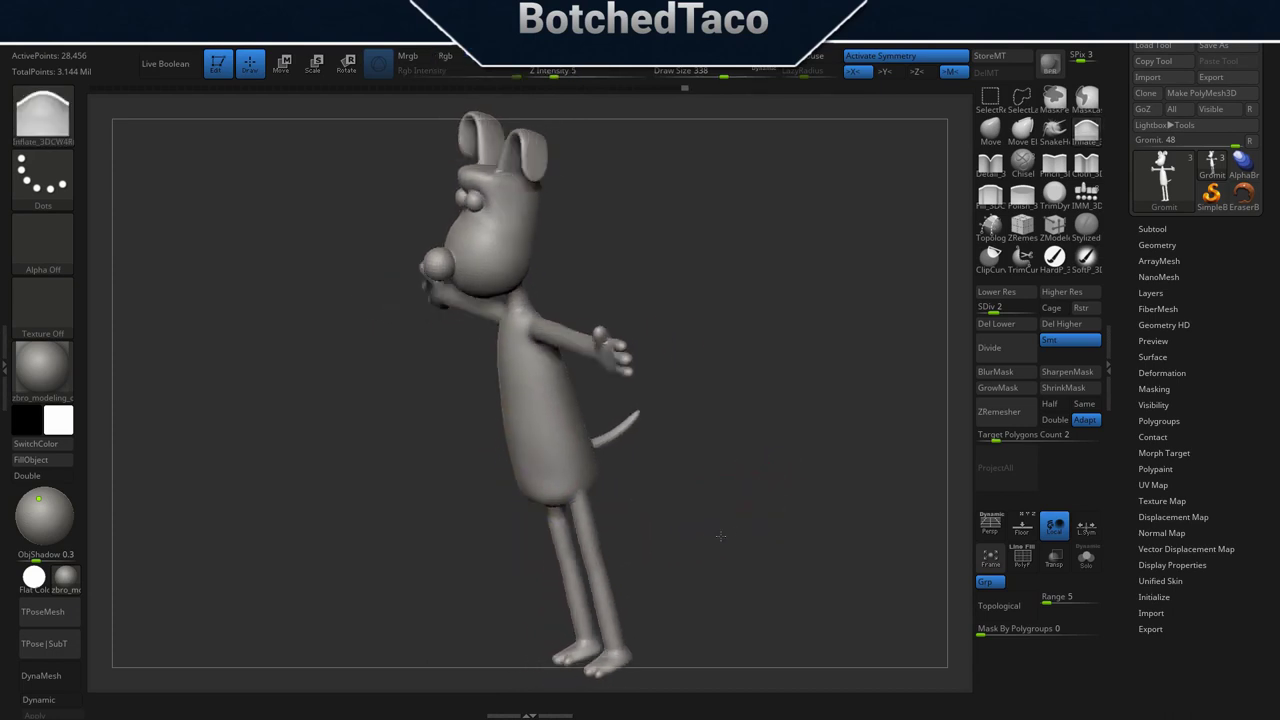
Smooth the uneven patch in the middle of the leg at a draw size of 163.
left_click_drag(725, 533, 652, 557)
left_click_drag(718, 490, 710, 326)
mouse_move(710, 326)
right_mouse_down("ctrl")
mouse_move(815, 403)
mouse_move(790, 403)
mouse_move(580, 160)
right_mouse_up("ctrl")
mouse_move(671, 313)
right_mouse_down("ctrl")
mouse_move(720, 297)
mouse_move(746, 317)
right_mouse_up("ctrl")
mouse_move(687, 461)
right_mouse_down("alt")
mouse_move(598, 400)
mouse_move(515, 314)
right_mouse_up("alt")
key("s")
left_click_drag(802, 320, 782, 325)
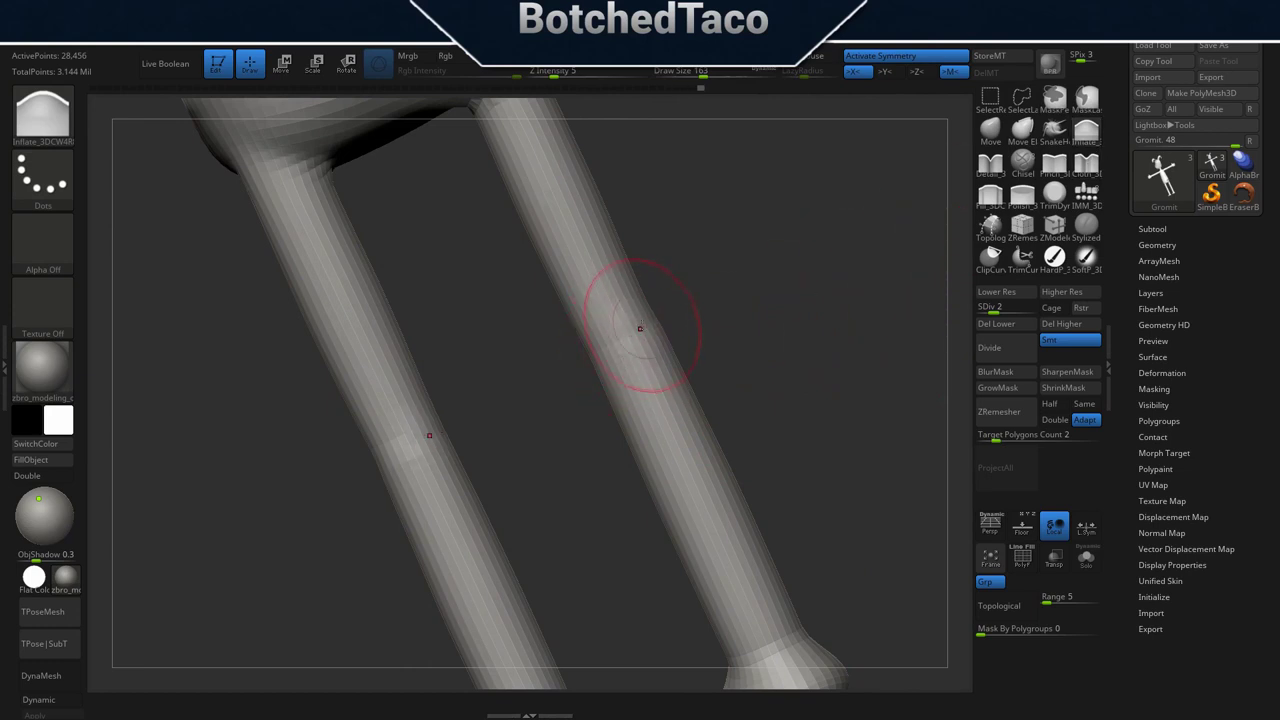
key("shift")
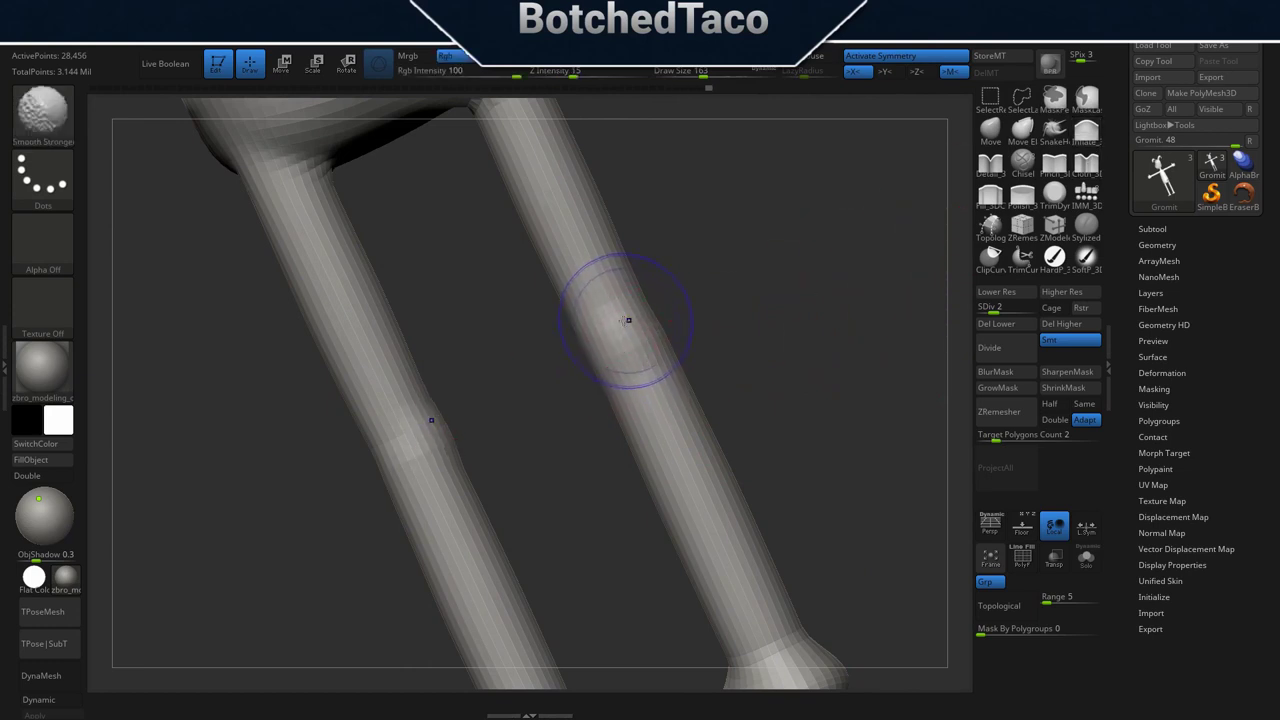
mouse_move(652, 319)
left_mouse_down("shift")
mouse_move(649, 304)
mouse_move(656, 350)
left_mouse_up("shift")
key("shift")
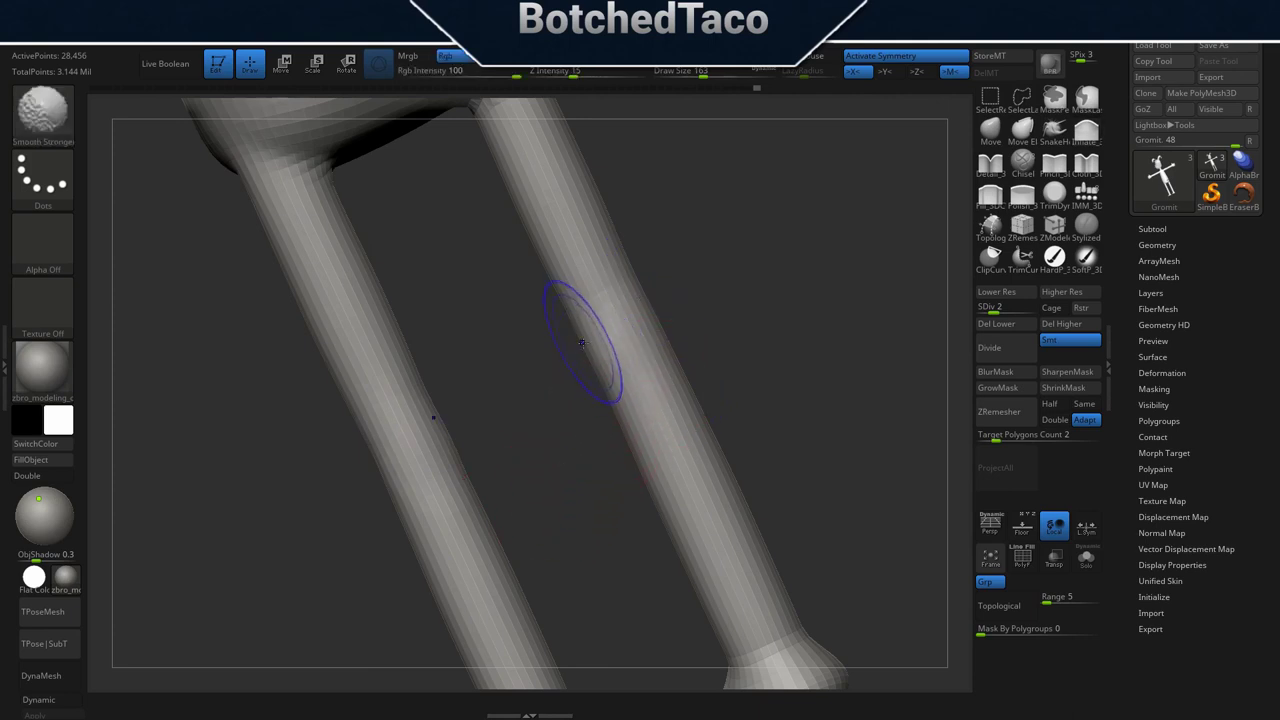
left_click_drag(639, 300, 660, 350, "shift")
Smooth the remaining sides of the leg around the knee to even out its contour.
left_click_drag(771, 372, 728, 397)
left_click_drag(609, 366, 596, 330, "shift")
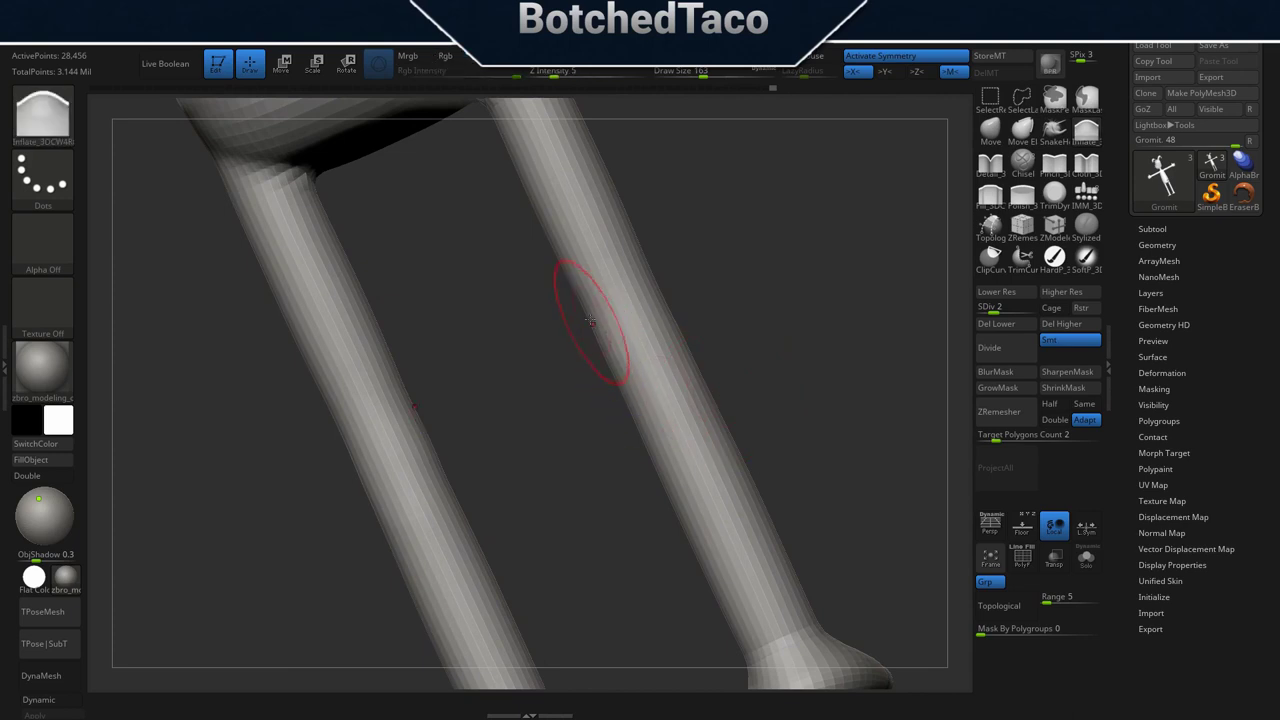
key("shift")
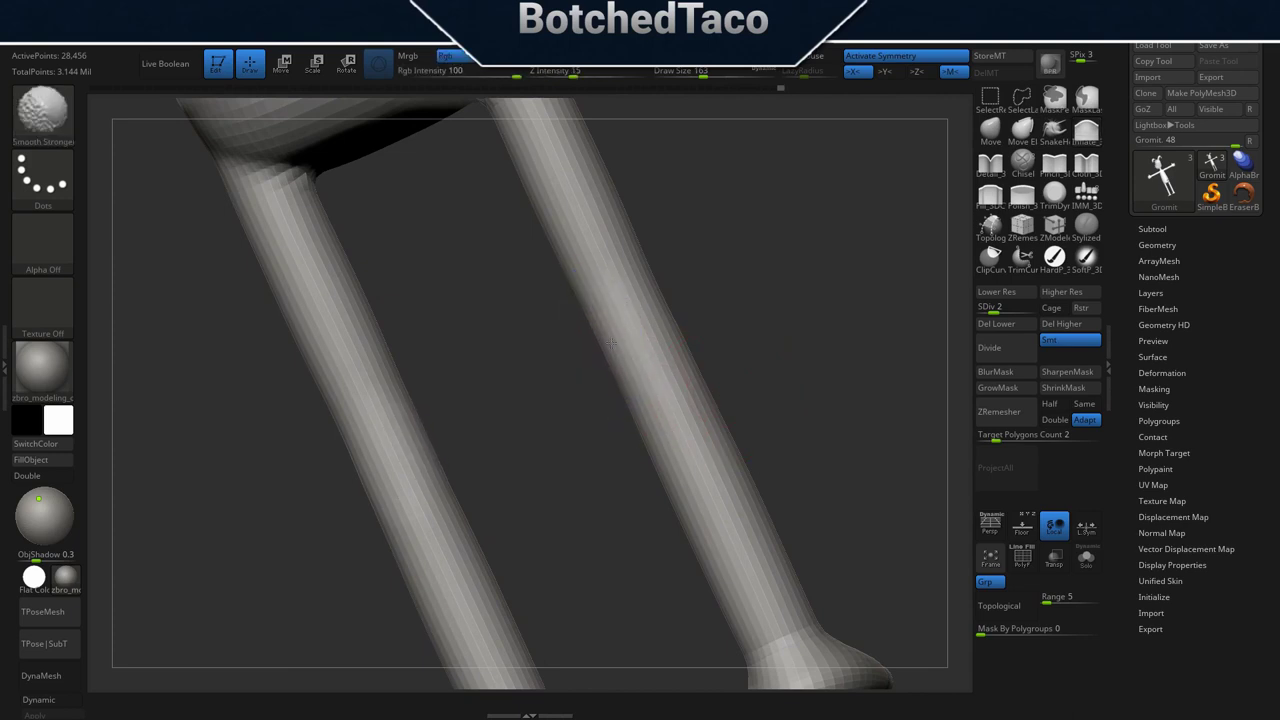
left_click_drag(610, 341, 645, 398, "shift")
left_click_drag(750, 371, 824, 373)
mouse_move(716, 421)
left_mouse_down()
mouse_move(620, 424)
mouse_move(680, 426)
left_mouse_up()
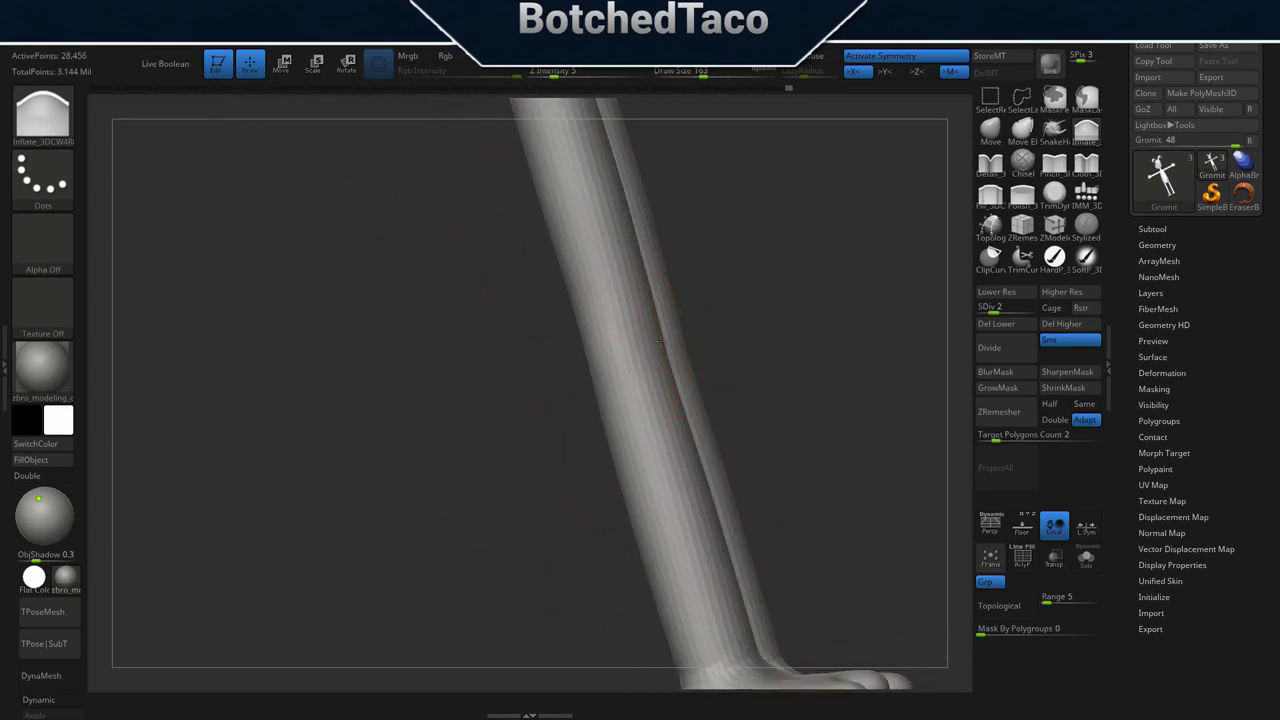
mouse_move(751, 355)
left_mouse_down()
mouse_move(738, 374)
mouse_move(678, 392)
left_mouse_up()
left_click_drag(534, 346, 545, 556, "shift")
mouse_move(766, 457)
left_mouse_down()
mouse_move(712, 506)
mouse_move(718, 495)
left_mouse_up()
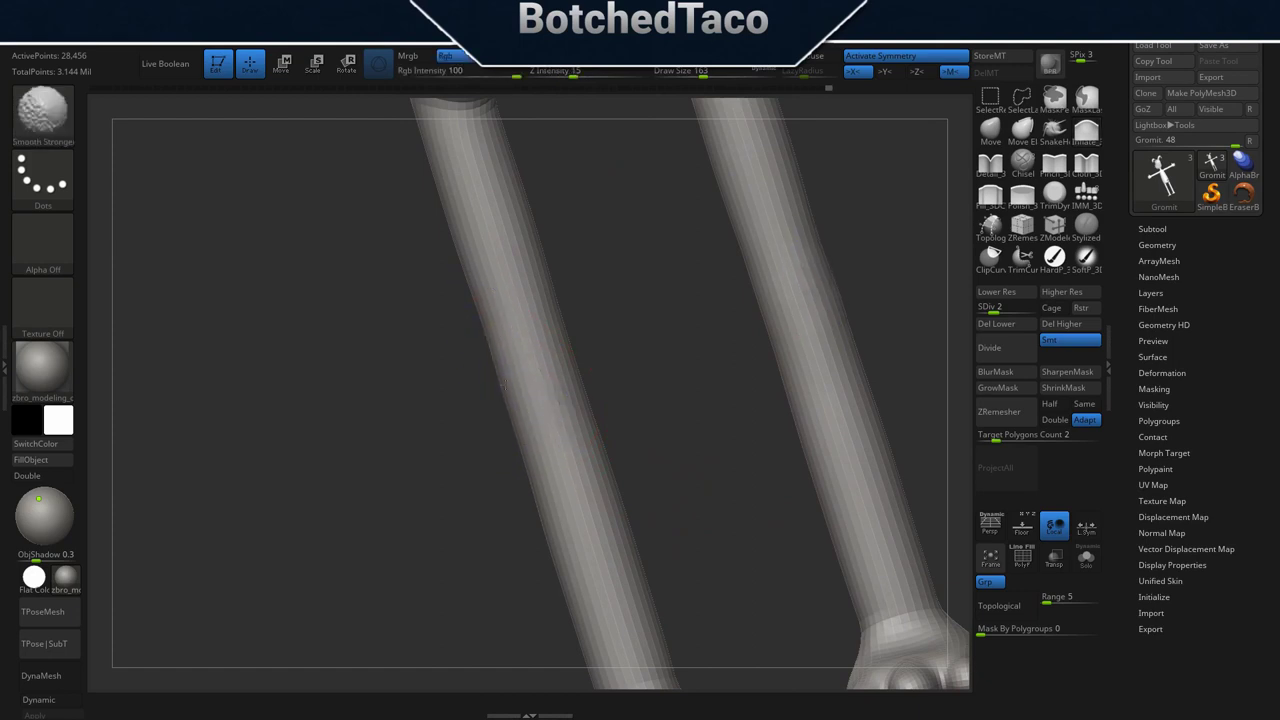
Smooth the lower belly above the legs with the draw size set to 217.
key("f")
mouse_move(653, 419)
left_mouse_down()
mouse_move(662, 381)
mouse_move(622, 427)
mouse_move(666, 401)
left_mouse_up()
mouse_move(614, 488)
left_mouse_down("shift")
mouse_move(608, 471)
mouse_move(720, 455)
mouse_move(775, 430)
mouse_move(768, 418)
left_mouse_up("shift")
mouse_move(687, 460)
right_mouse_down("ctrl")
mouse_move(785, 466)
mouse_move(768, 476)
right_mouse_up("ctrl")
key("s")
mouse_move(738, 468)
left_mouse_down()
mouse_move(755, 468)
mouse_move(743, 430)
left_mouse_up()
key("s")
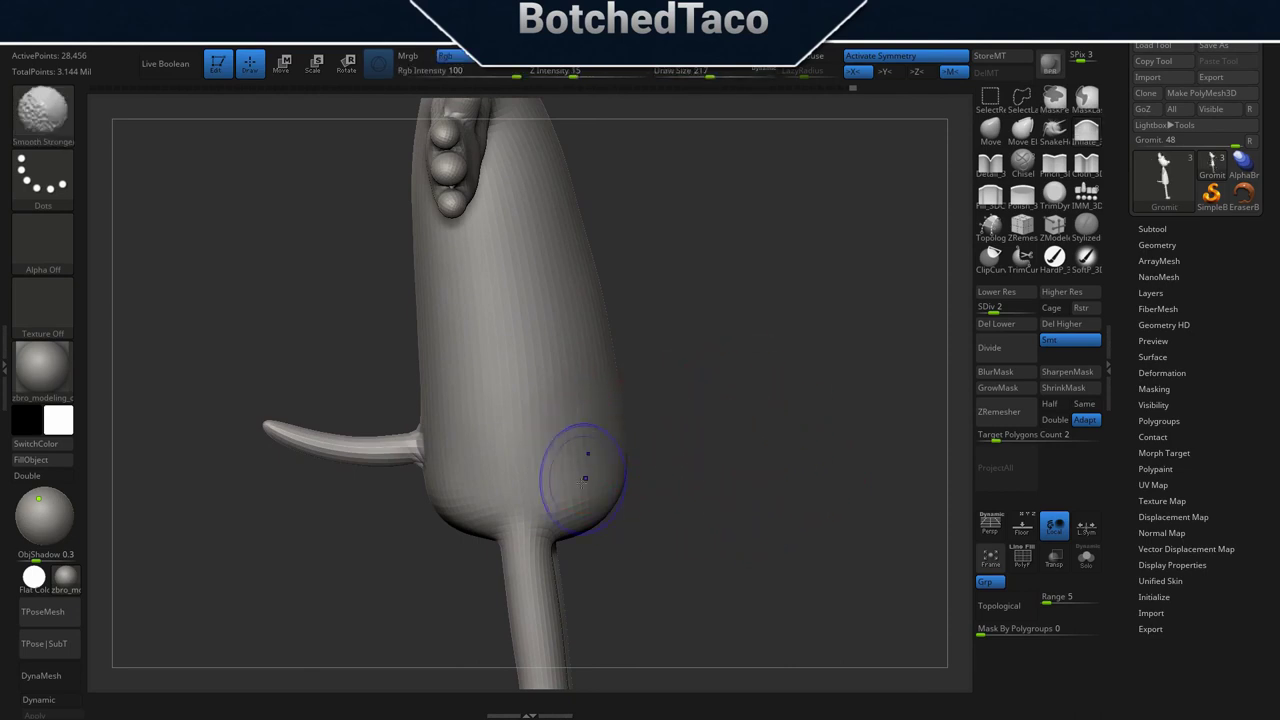
key("f")
right_click_drag(788, 481, 723, 513)
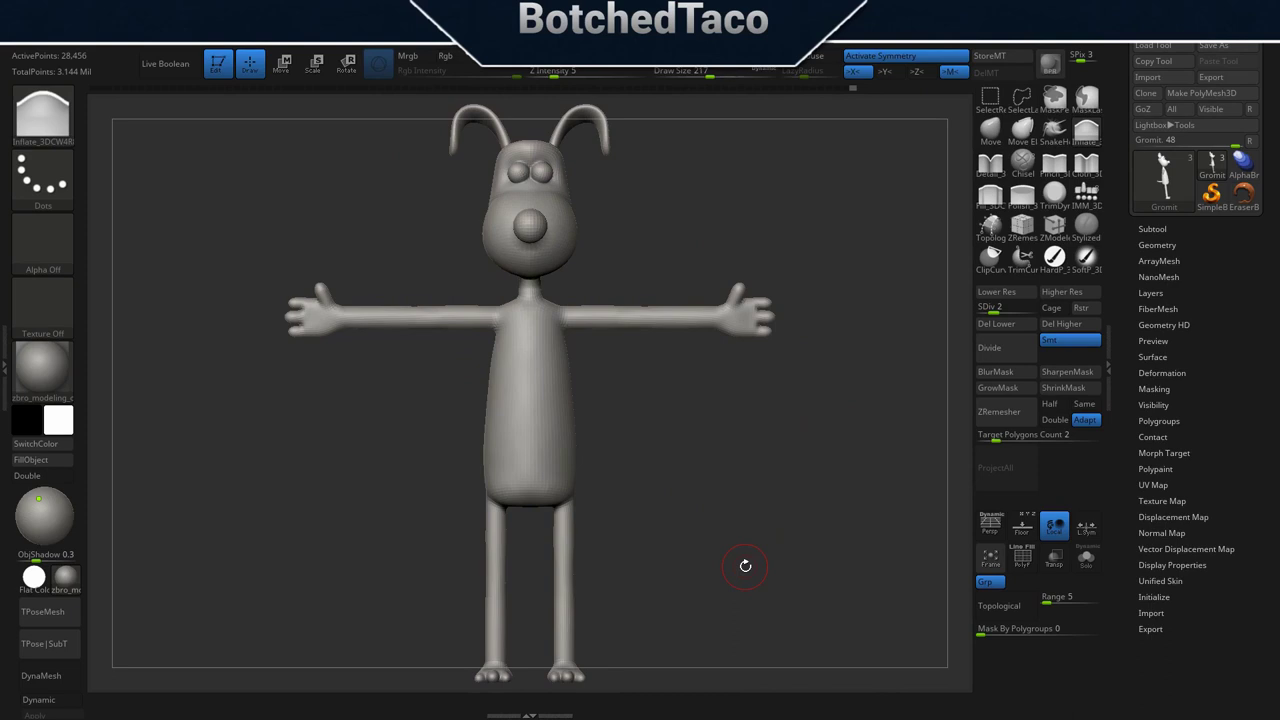
Raise the mesh to subdivision level 4 and smooth the upper arm near the shoulder.
left_click(1075, 294)
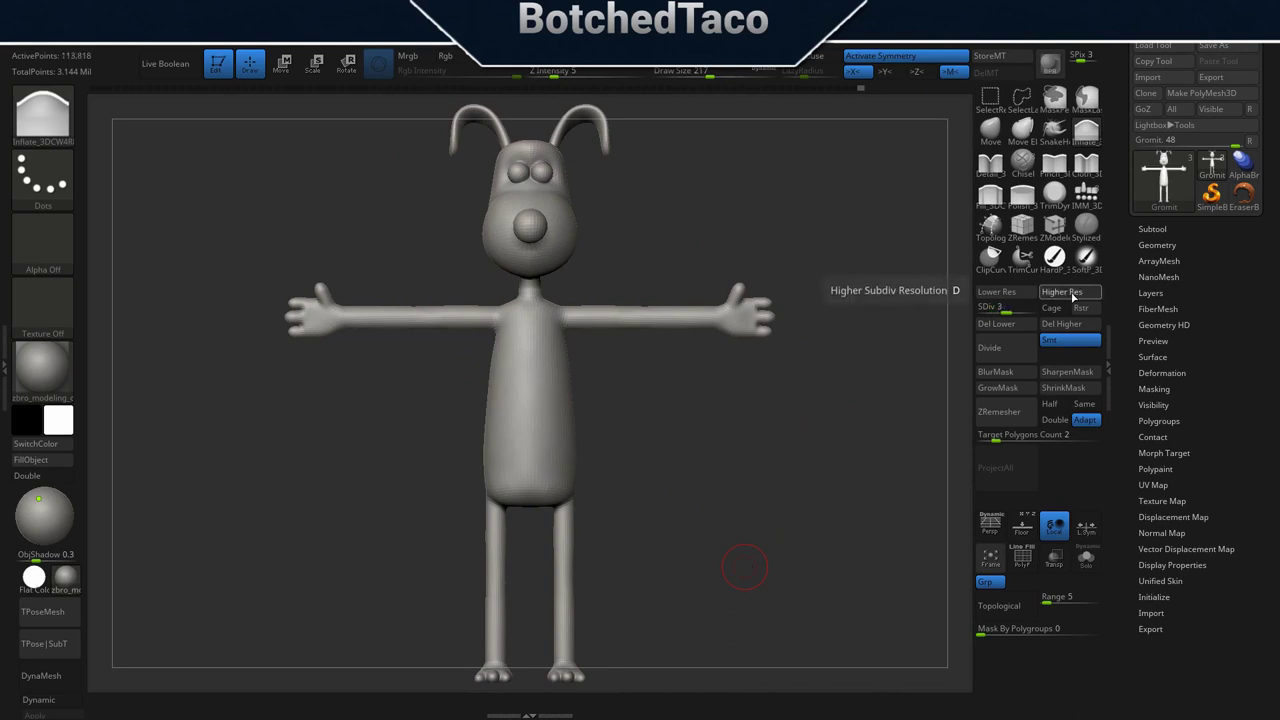
left_click(1073, 294)
left_click_drag(790, 462, 706, 480)
left_click_drag(678, 476, 700, 475)
mouse_move(554, 424)
right_mouse_down("ctrl")
mouse_move(729, 437)
mouse_move(737, 311)
mouse_move(823, 457)
right_mouse_up("ctrl")
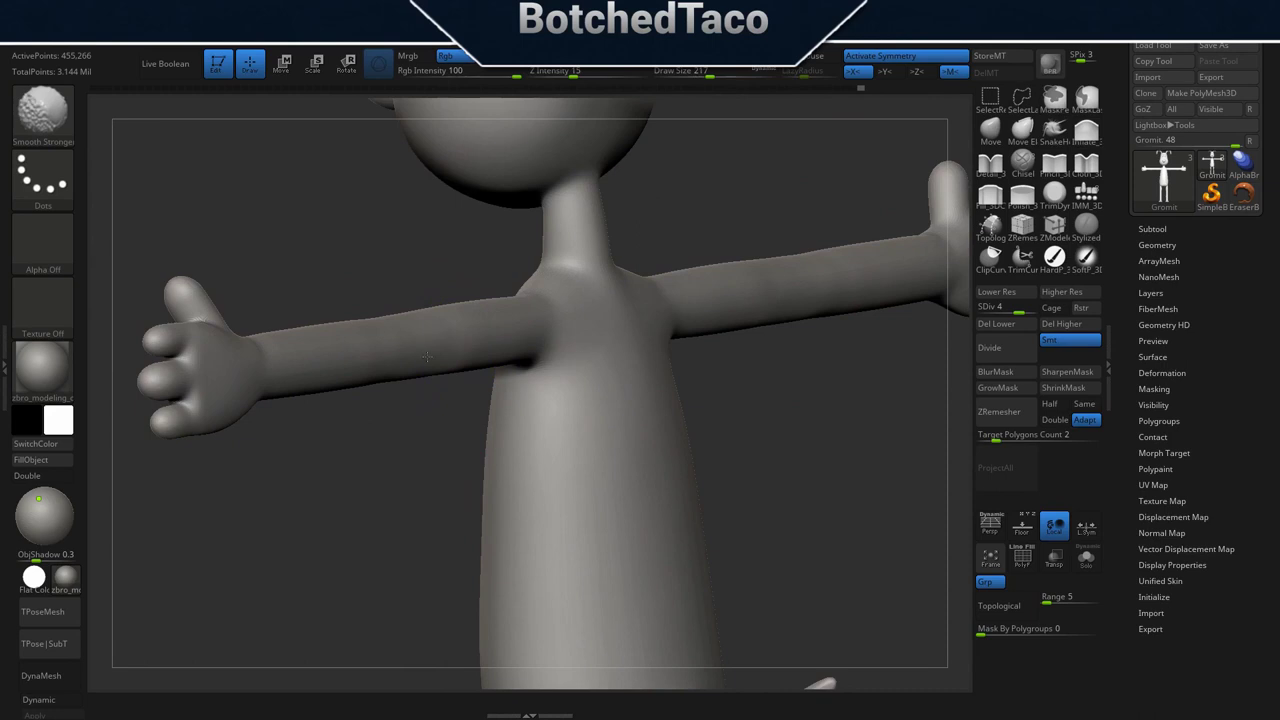
left_click_drag(405, 343, 445, 350, "shift")
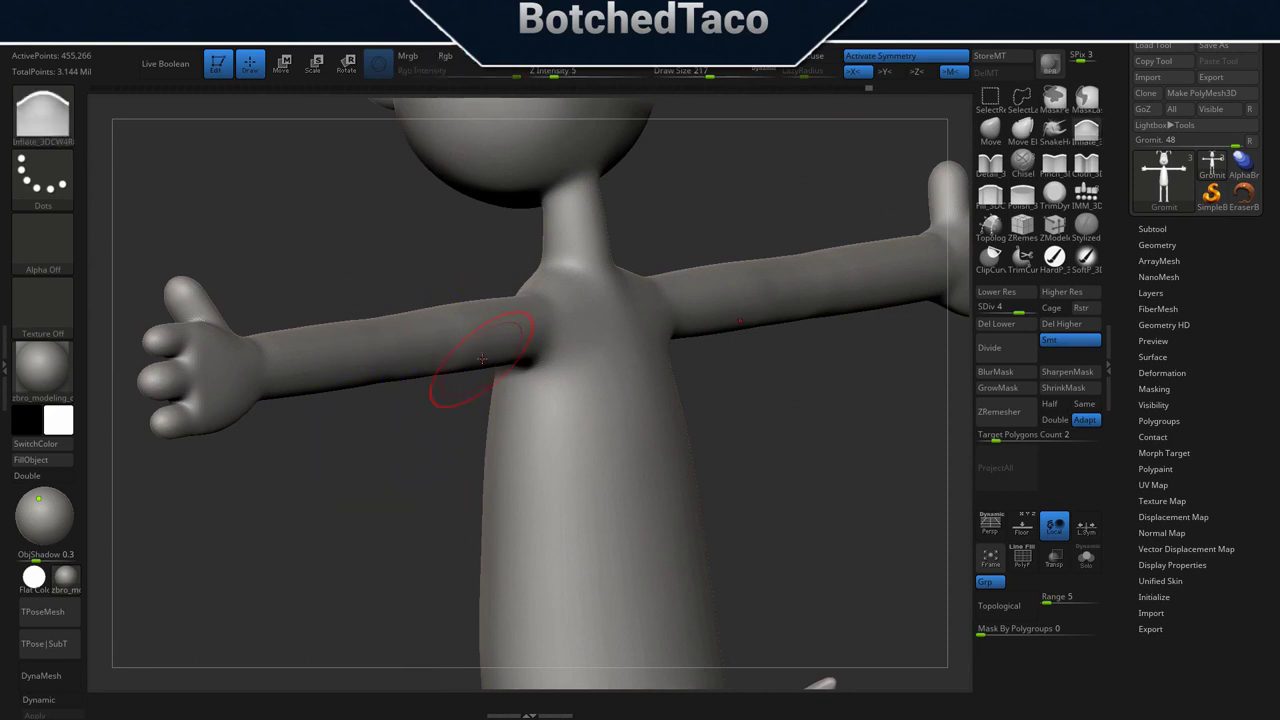
Check the torso and legs for leftover bumps and raise the mesh to subdivision level 5.
mouse_move(790, 440)
right_mouse_down("ctrl")
mouse_move(613, 459)
mouse_move(764, 435)
mouse_move(725, 442)
right_mouse_up("ctrl")
right_click_drag(615, 494, 814, 240, "alt")
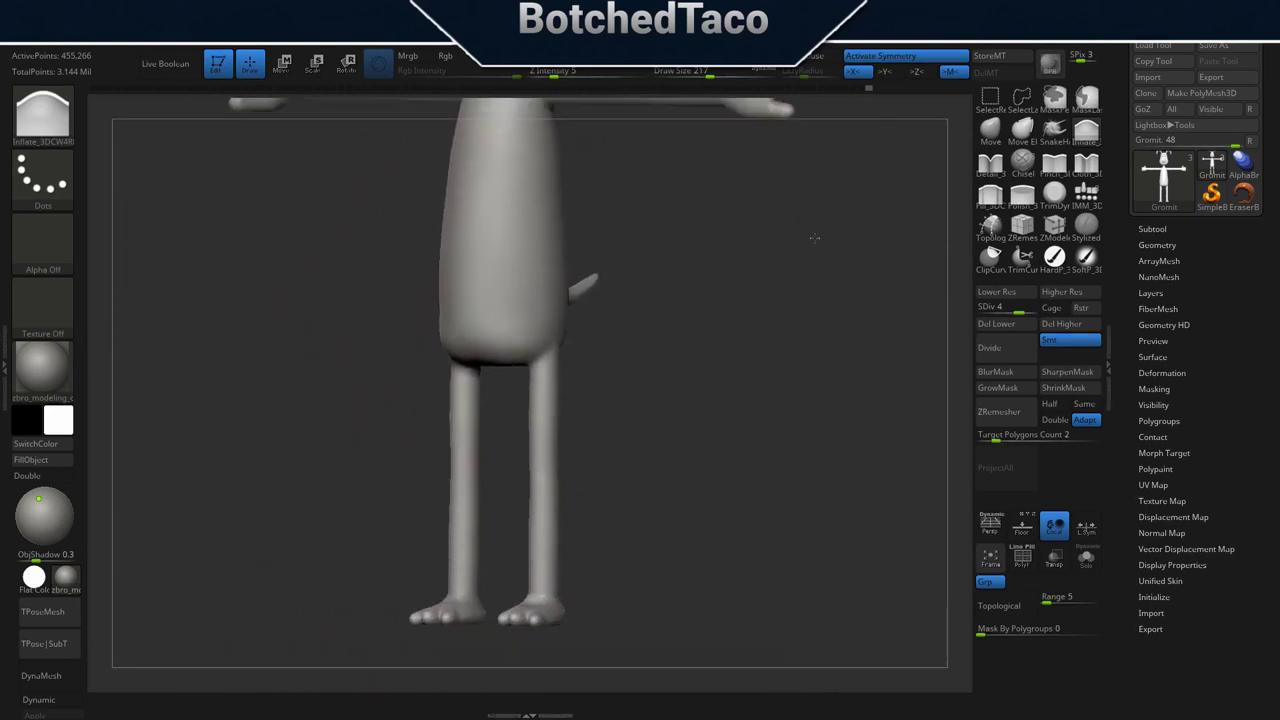
mouse_move(775, 387)
right_mouse_down()
mouse_move(743, 411)
mouse_move(793, 382)
right_mouse_up()
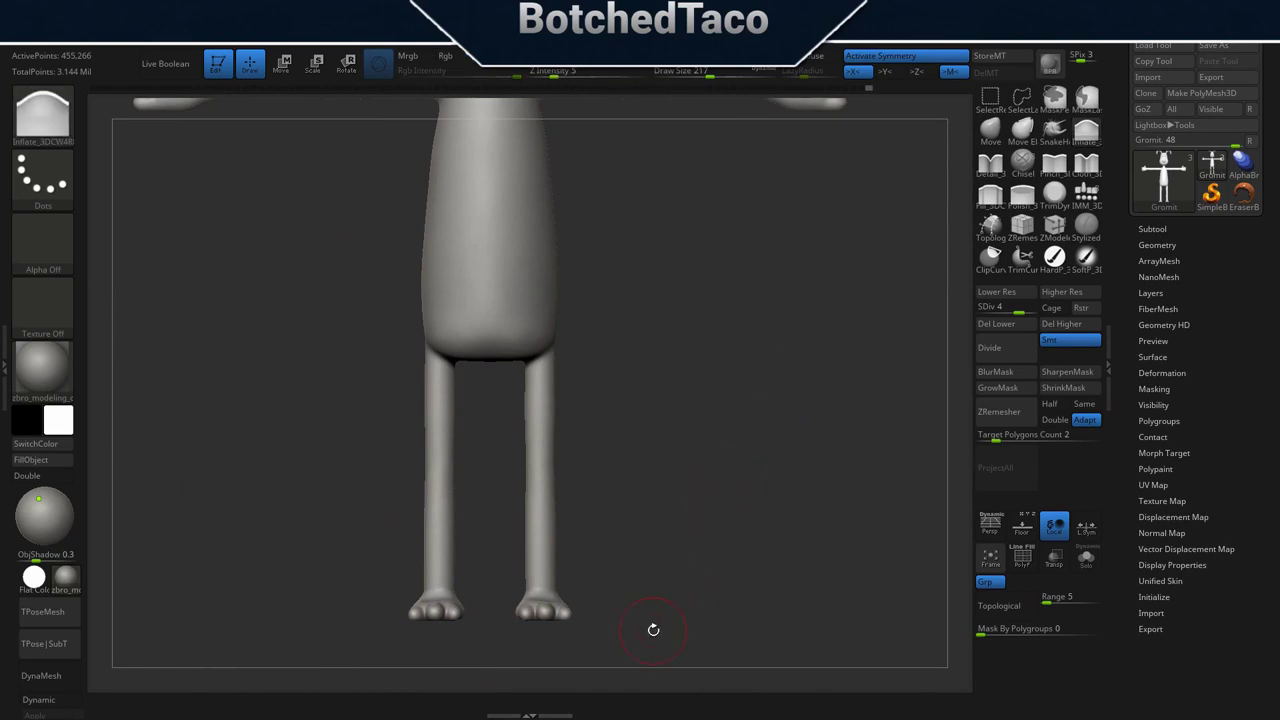
right_click_drag(845, 351, 674, 450, "ctrl")
right_click_drag(770, 284, 731, 521, "alt")
left_click_drag(731, 520, 705, 510)
key("d")
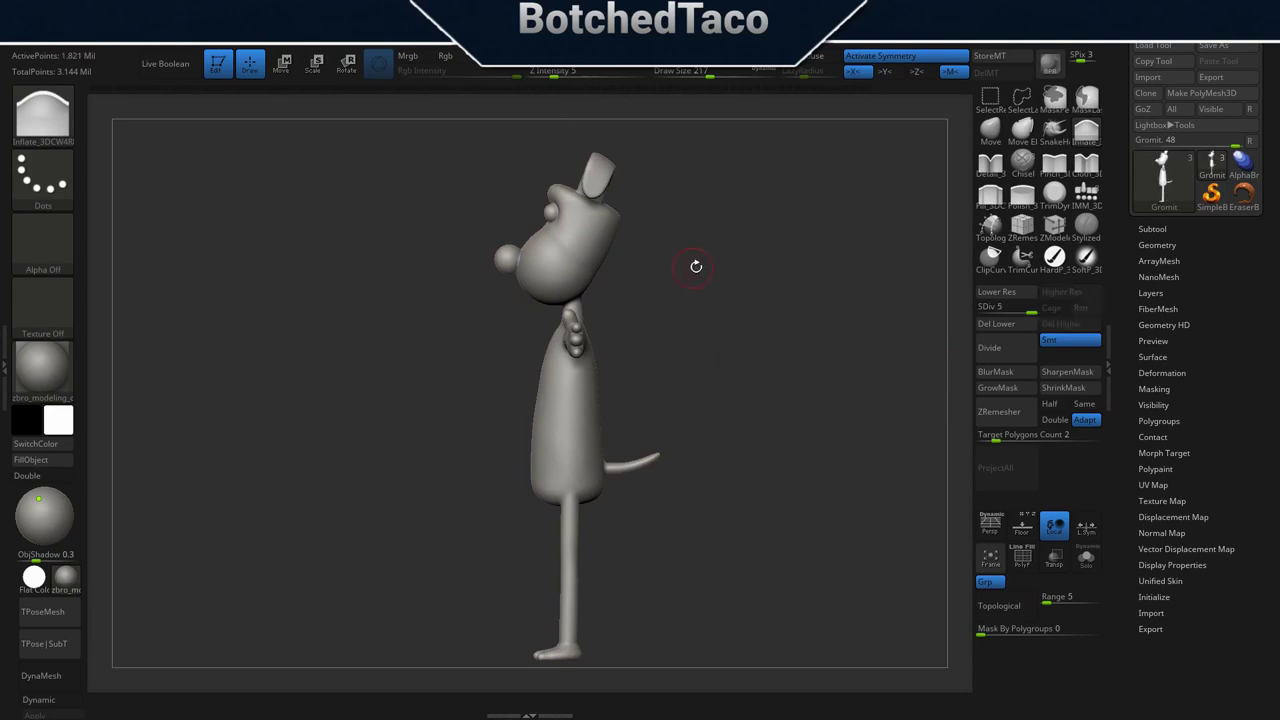
Smooth the crease on the side of the head where the muzzle meets the cheek.
left_click_drag(675, 291, 735, 299)
left_click_drag(733, 232, 697, 241)
left_click_drag(702, 242, 728, 418, "alt")
mouse_move(677, 409)
right_mouse_down("ctrl")
mouse_move(785, 414)
mouse_move(792, 401)
right_mouse_up("ctrl")
left_click_drag(657, 255, 694, 355, "alt")
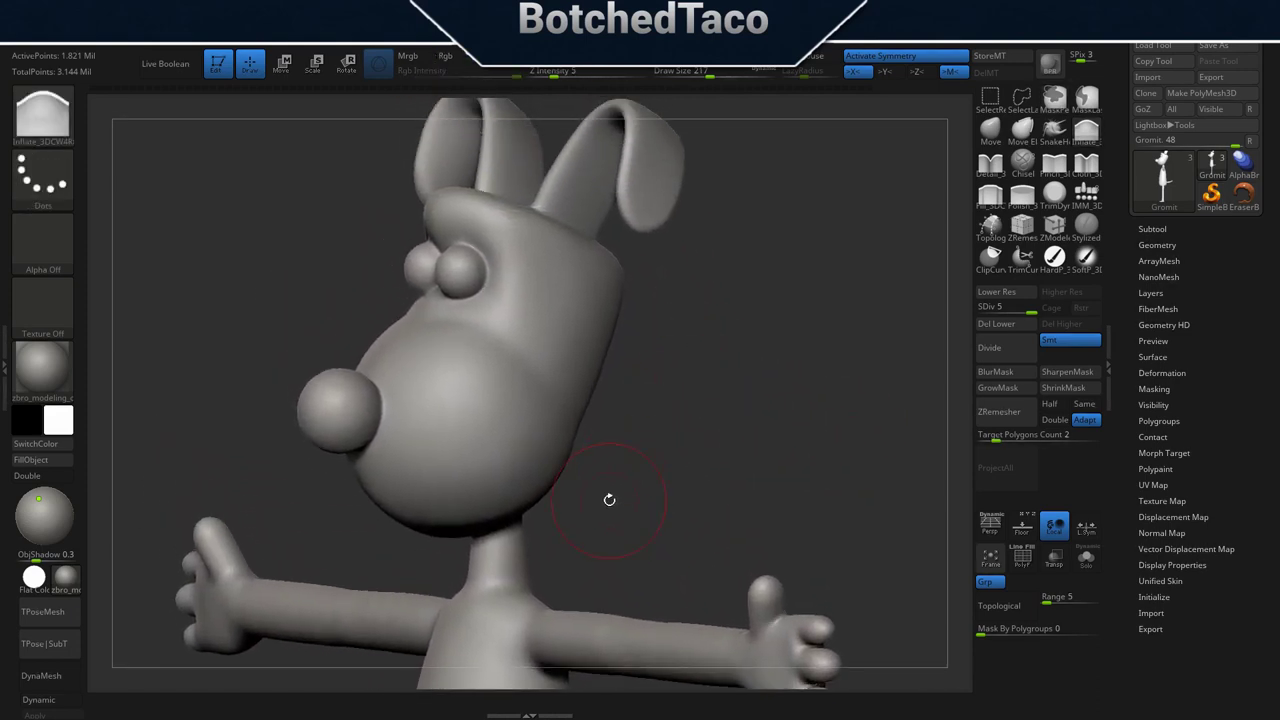
left_click_drag(778, 334, 739, 386)
right_click(739, 386)
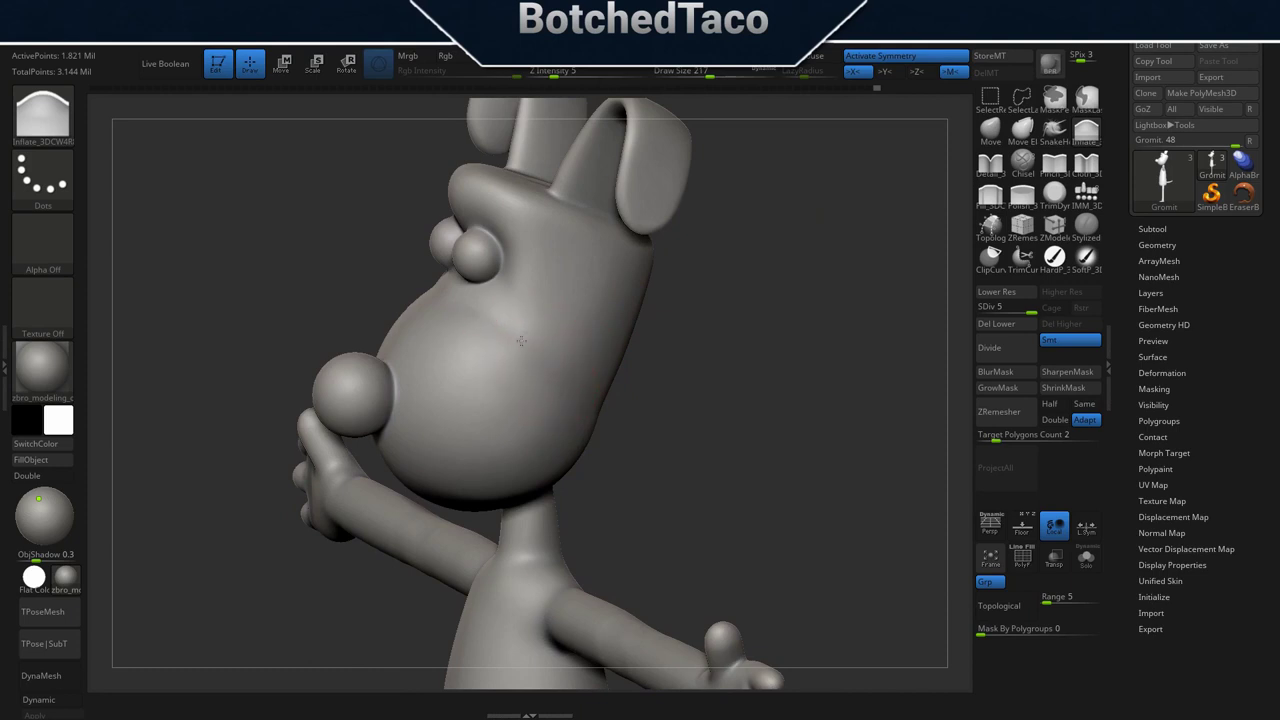
mouse_move(627, 418)
left_mouse_down()
mouse_move(657, 428)
mouse_move(625, 423)
left_mouse_up()
mouse_move(555, 388)
left_mouse_down("shift")
mouse_move(551, 341)
mouse_move(545, 385)
left_mouse_up("shift")
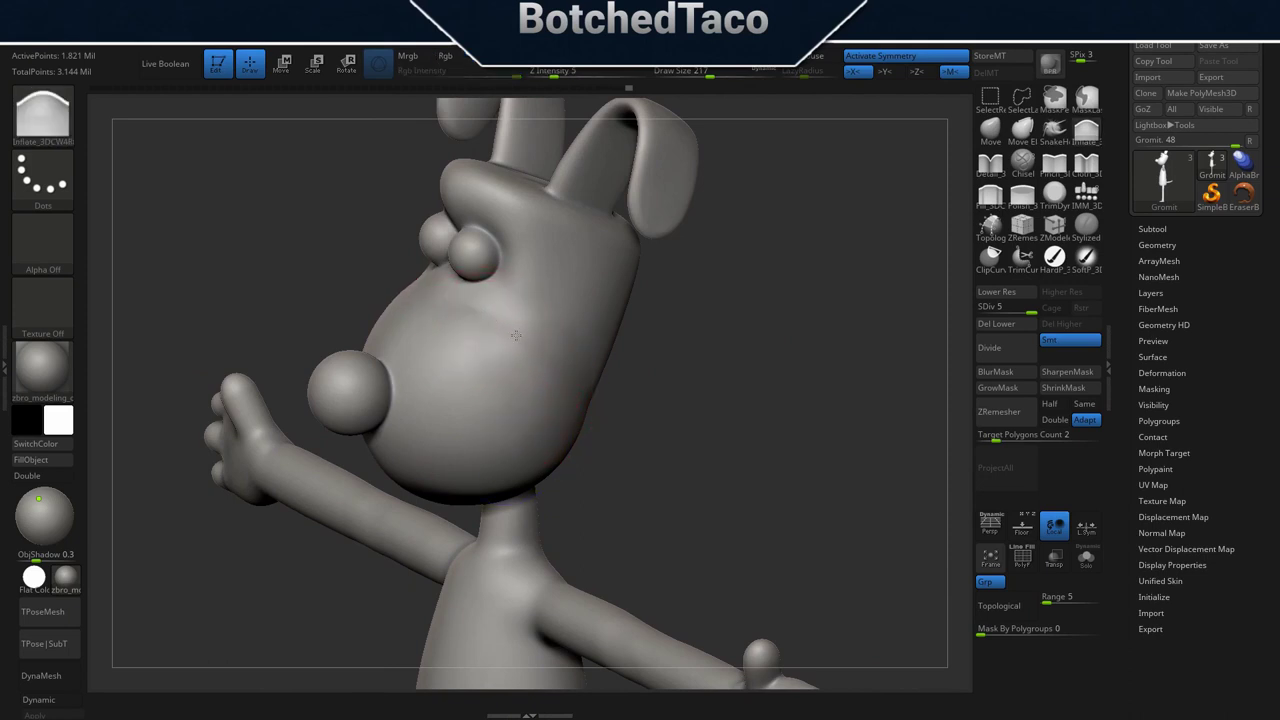
Smooth the lower cheek and the side of the head toward its back.
key("shift")
mouse_move(650, 425)
left_mouse_down()
mouse_move(634, 430)
mouse_move(648, 382)
mouse_move(640, 396)
left_mouse_up()
left_click_drag(527, 395, 520, 359, "shift")
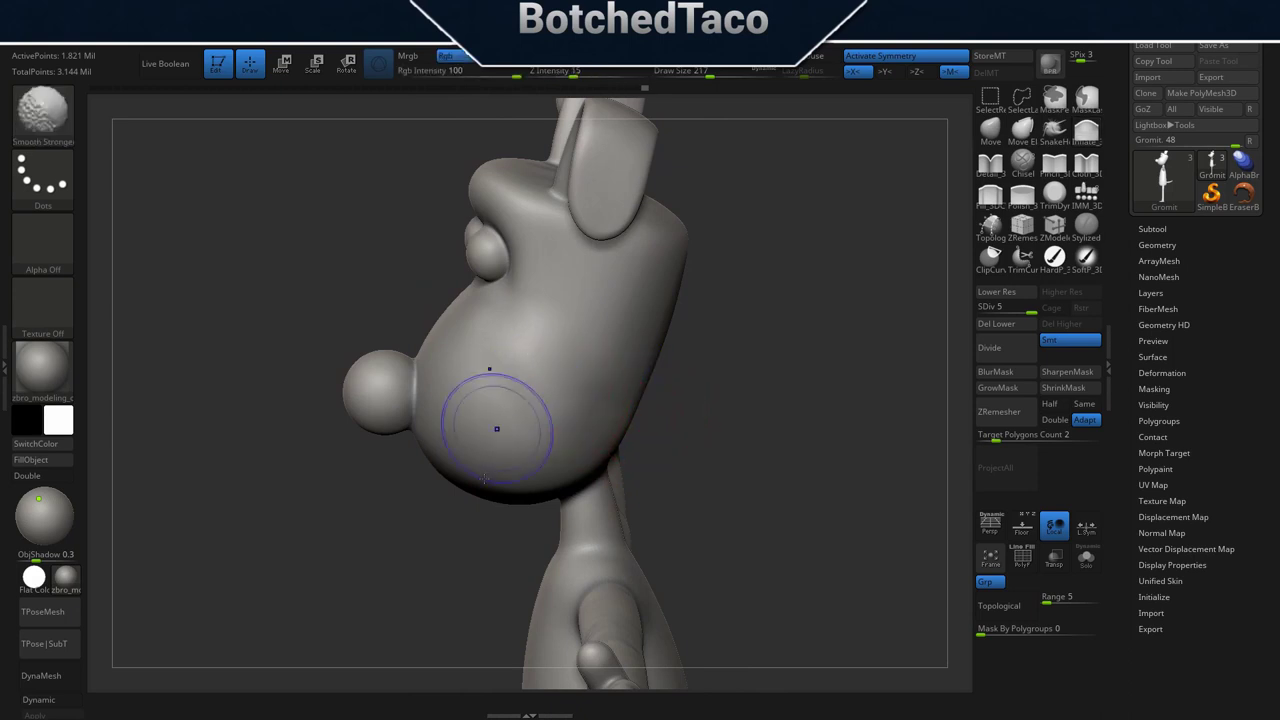
left_click_drag(713, 409, 664, 401)
mouse_move(584, 401)
left_mouse_down("shift")
mouse_move(571, 387)
mouse_move(540, 402)
left_mouse_up("shift")
mouse_move(611, 420)
left_mouse_down("shift")
mouse_move(549, 345)
mouse_move(572, 365)
left_mouse_up("shift")
right_click_drag(745, 391, 675, 402)
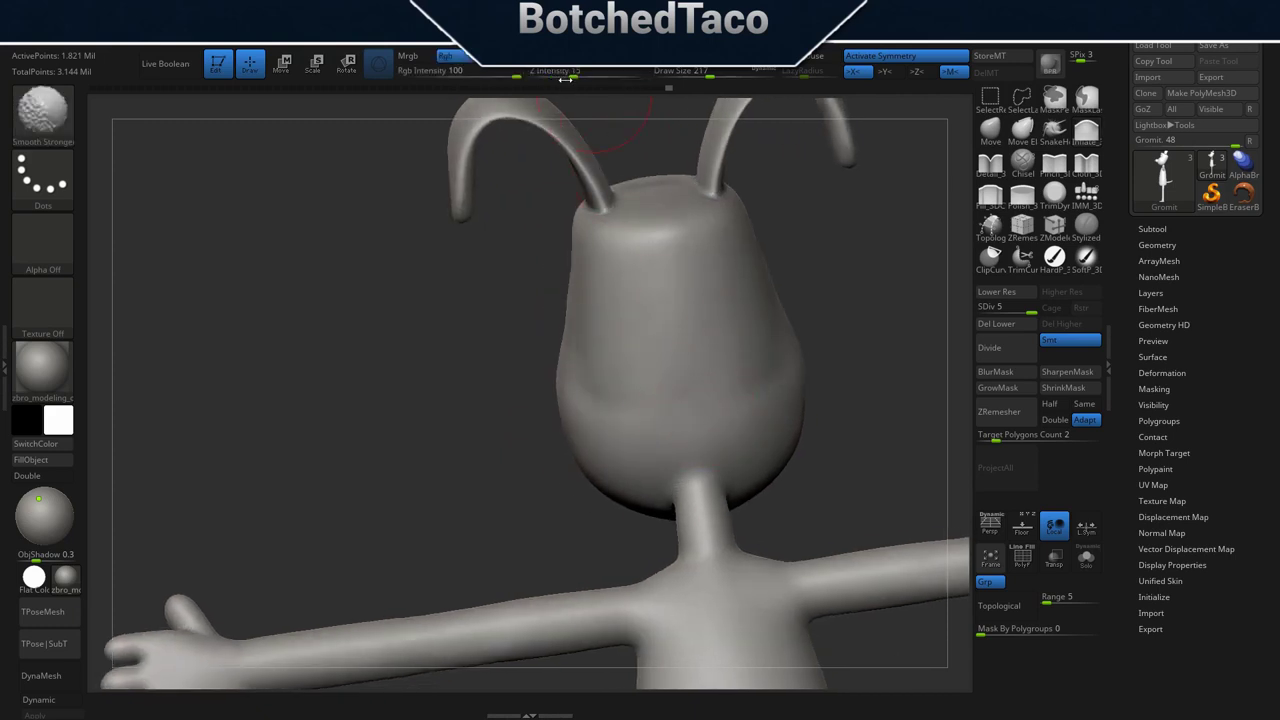
Set the Smooth brush's Z Intensity to 50 and smooth the ridge around the back and side of the head.
left_click_drag(570, 75, 587, 75, "shift")
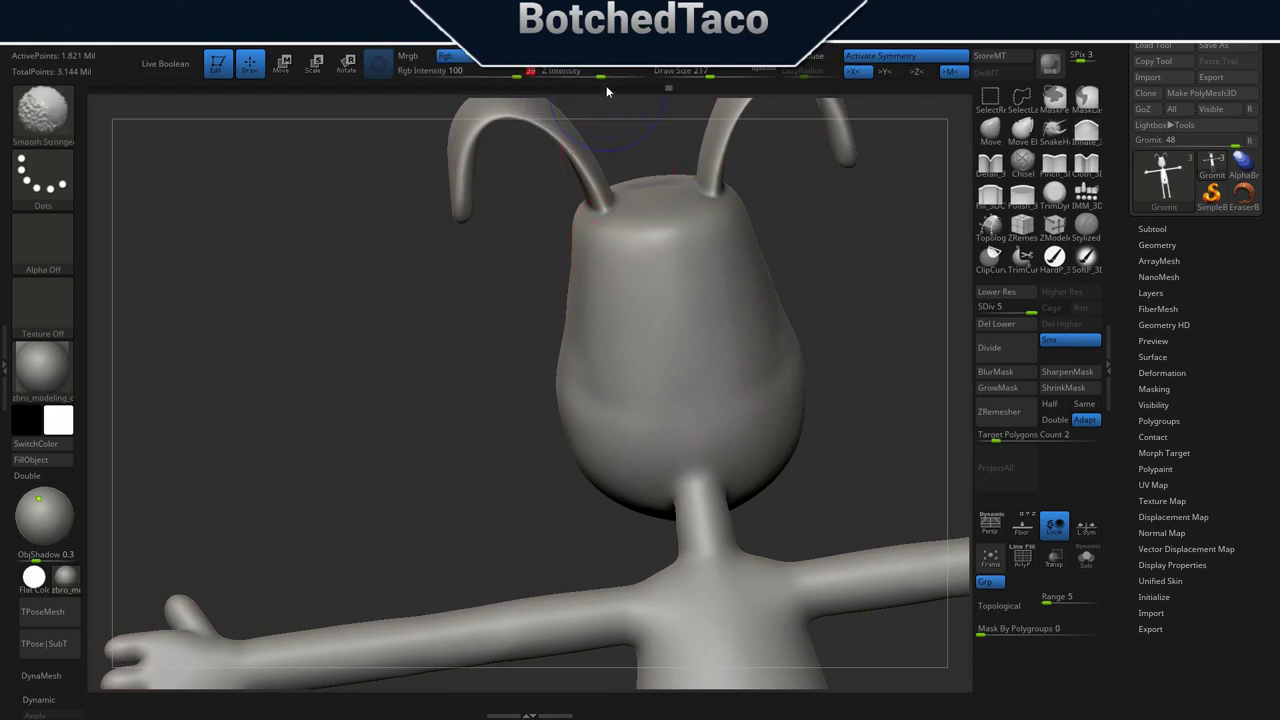
left_click_drag(604, 75, 608, 74, "shift")
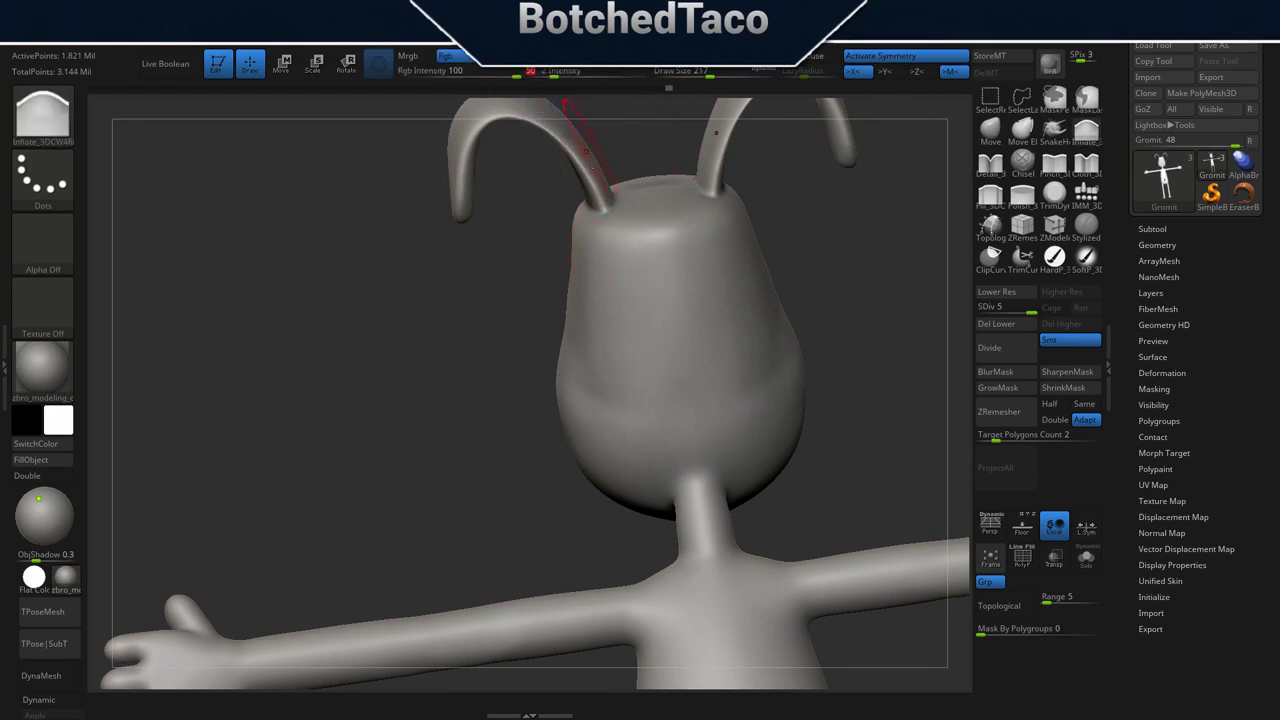
right_click_drag(549, 459, 582, 448)
mouse_move(578, 398)
left_mouse_down("shift")
mouse_move(580, 372)
mouse_move(636, 438)
mouse_move(600, 400)
left_mouse_up("shift")
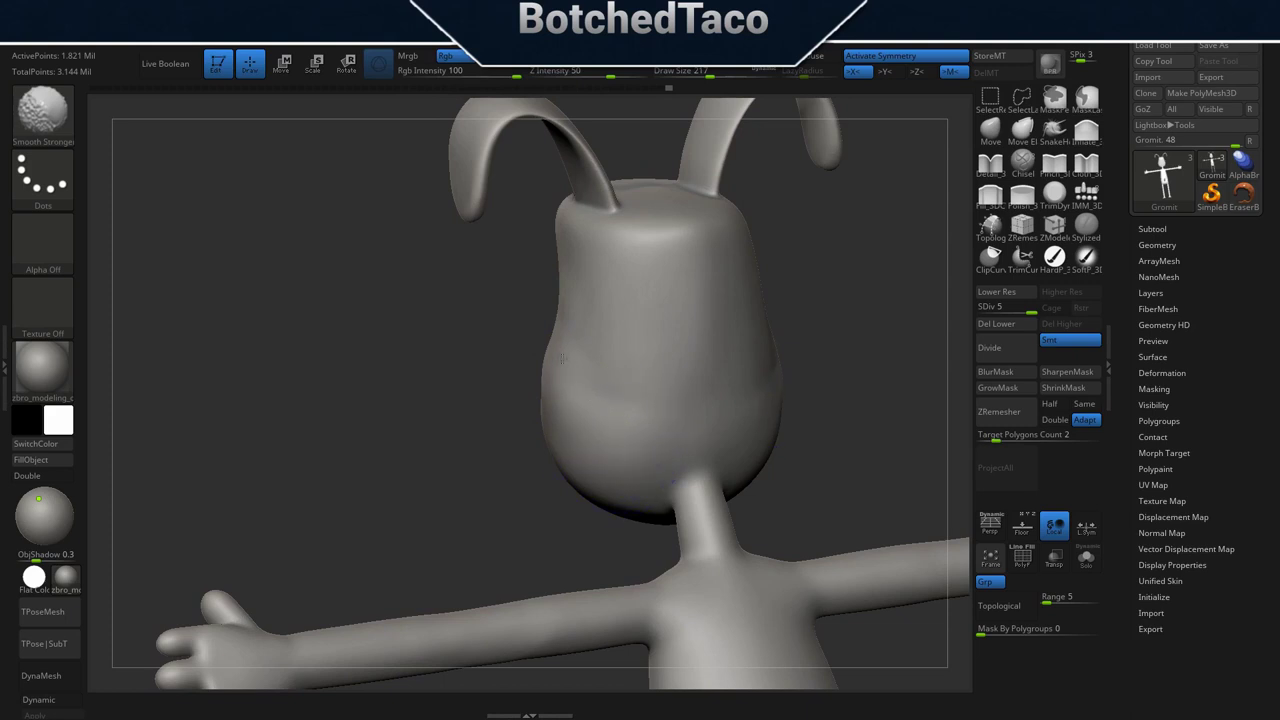
left_click_drag(535, 474, 668, 474)
left_click_drag(523, 417, 507, 421, "shift")
left_click_drag(510, 369, 491, 410, "shift")
left_click_drag(760, 391, 655, 403)
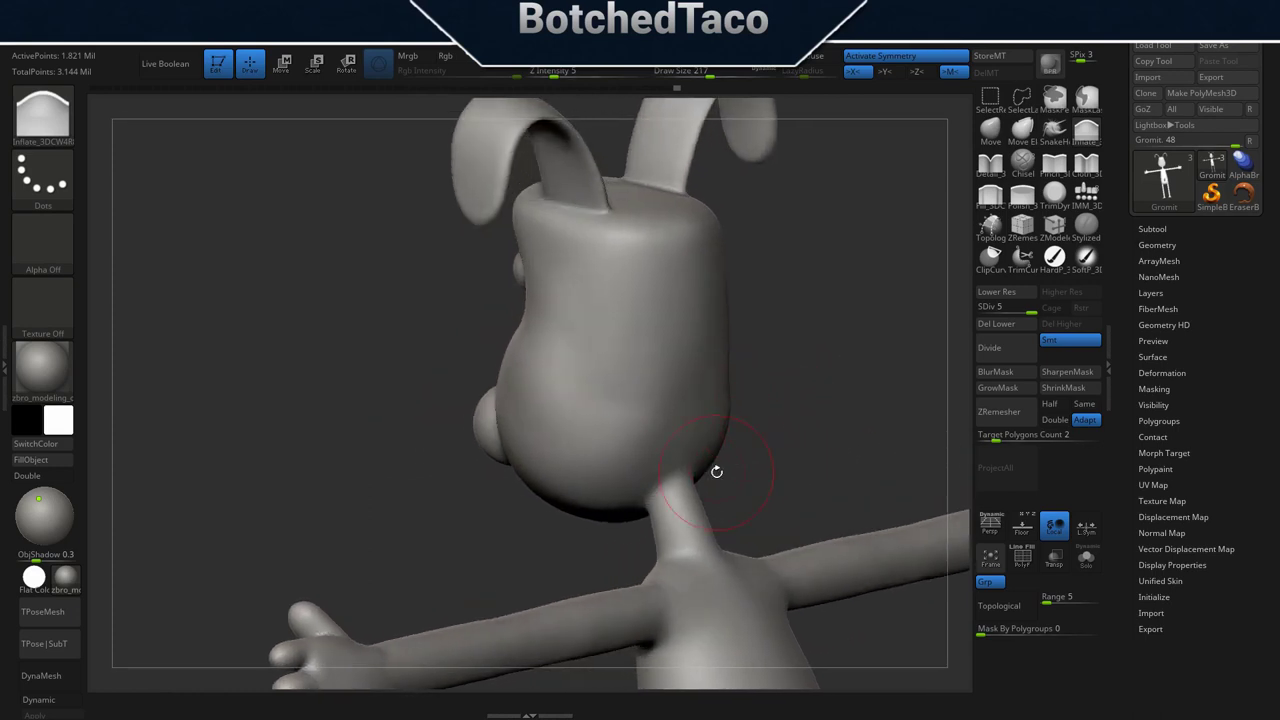
Drop the mesh to subdivision level 2 and smooth the back of the cheek with the Smooth brush's Z Intensity at 10.
left_click(1007, 293)
left_click(1008, 293)
left_click(1010, 293)
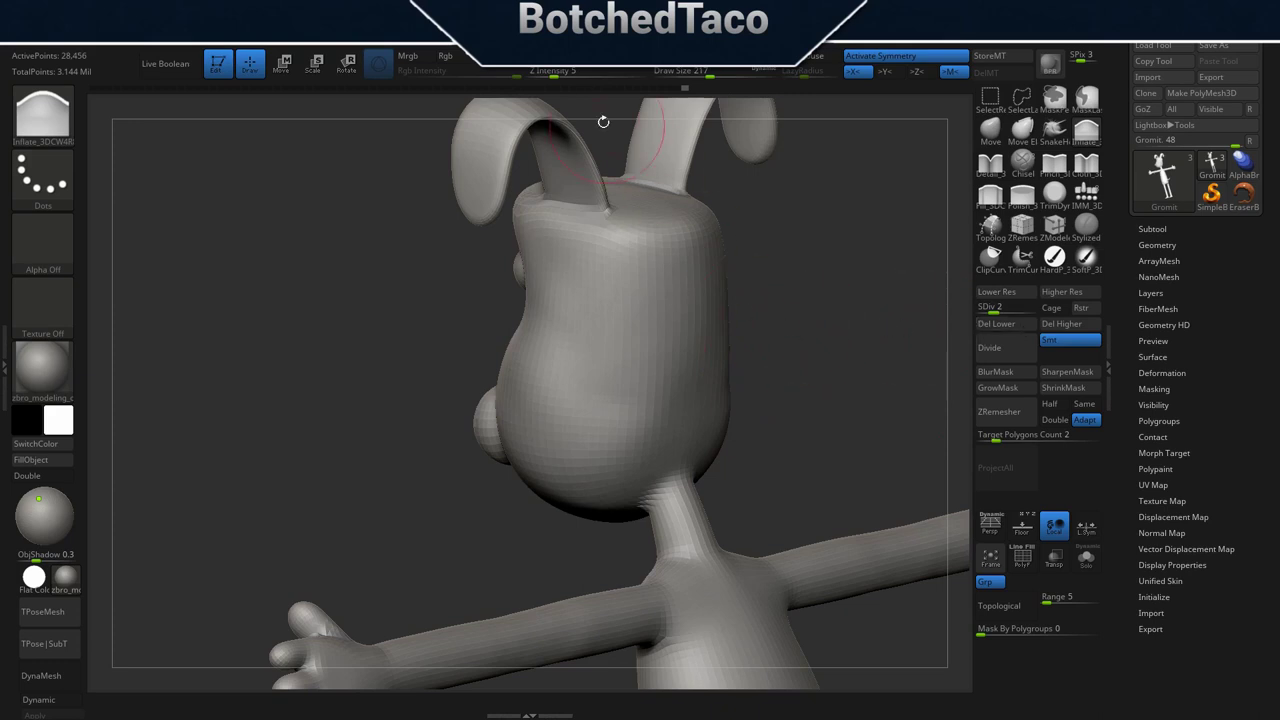
left_click_drag(571, 78, 584, 80, "shift")
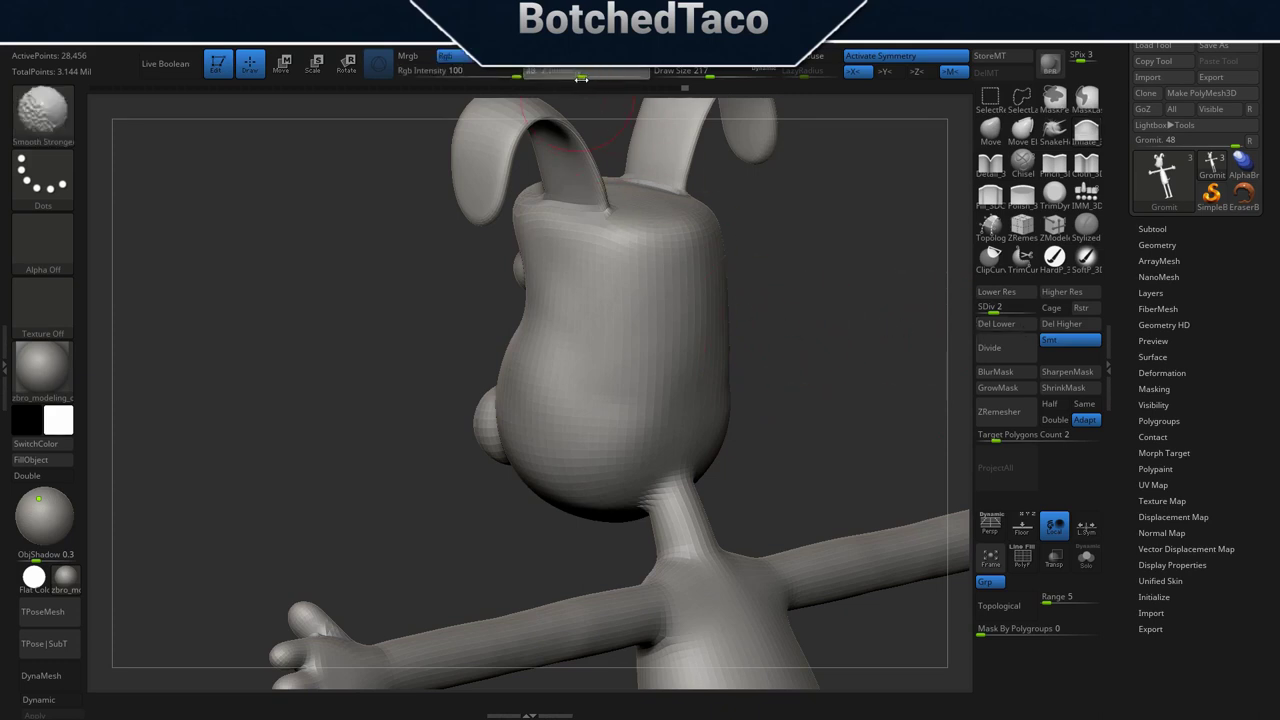
mouse_move(755, 409)
left_mouse_down()
mouse_move(885, 396)
mouse_move(795, 421)
left_mouse_up()
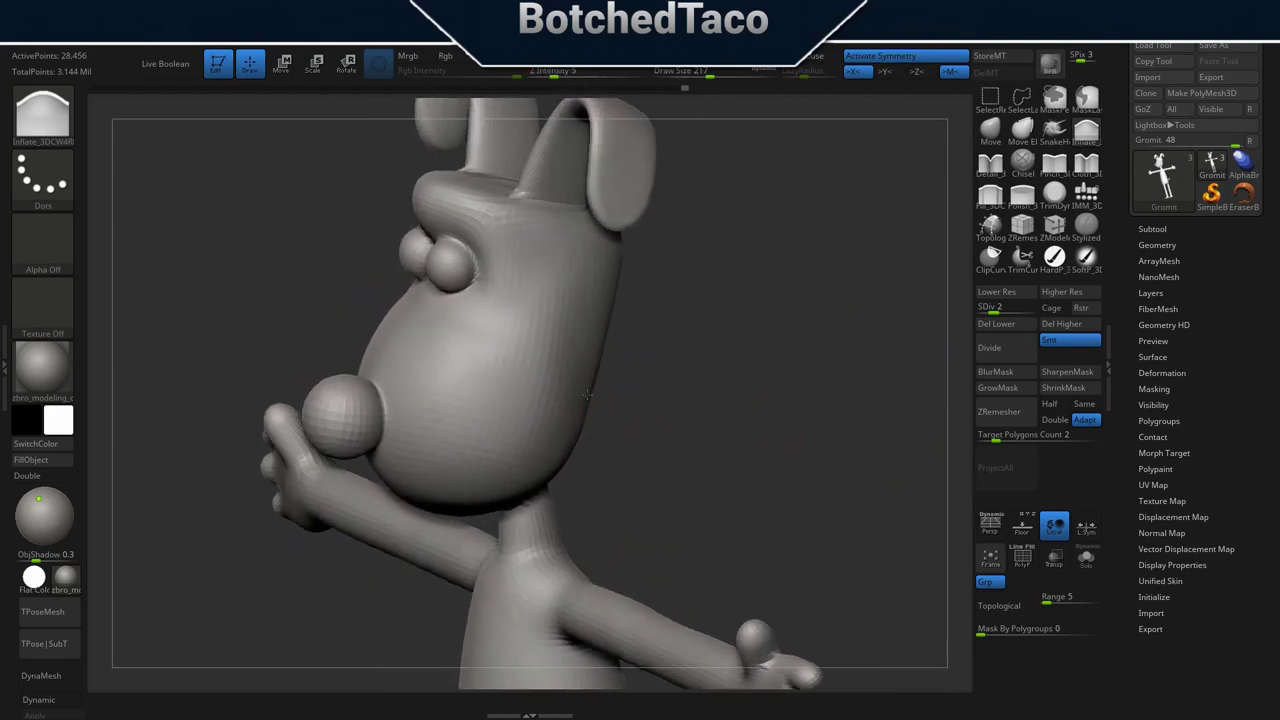
key("shift")
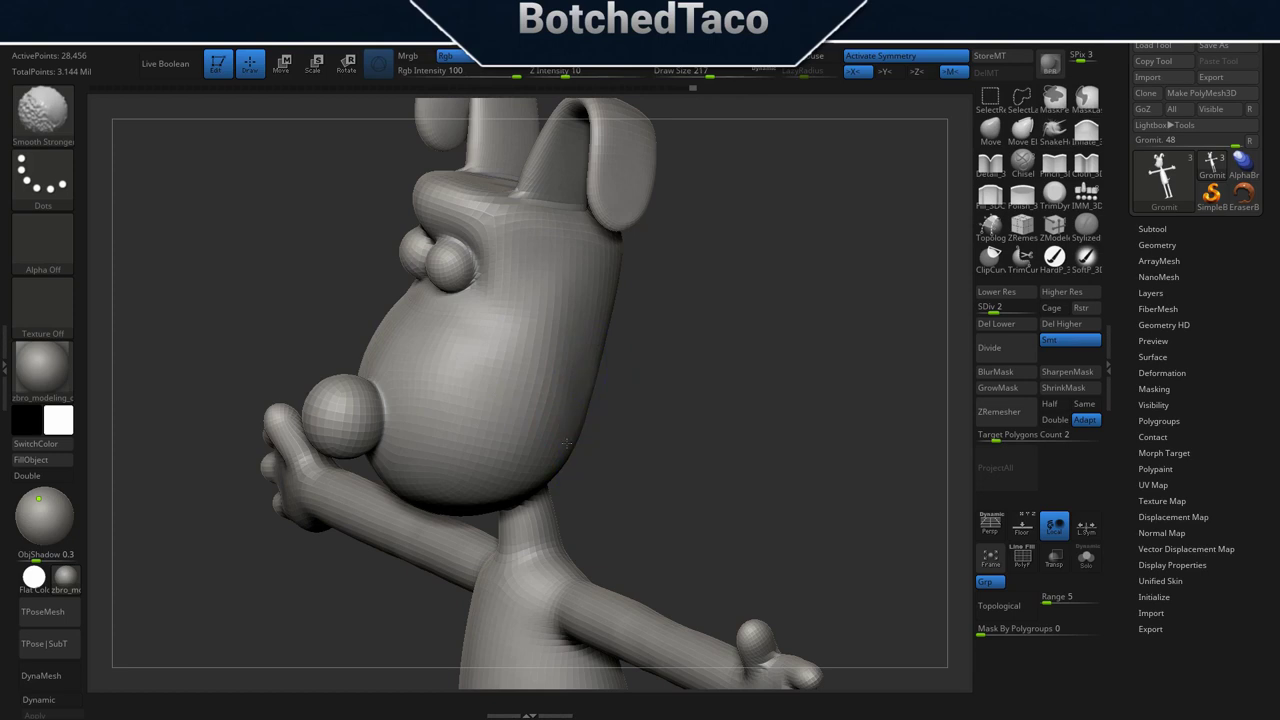
Smooth the outer contour of the cheeks and the area between the eyes and muzzle.
left_click_drag(643, 415, 674, 413)
left_click_drag(588, 390, 593, 372, "shift")
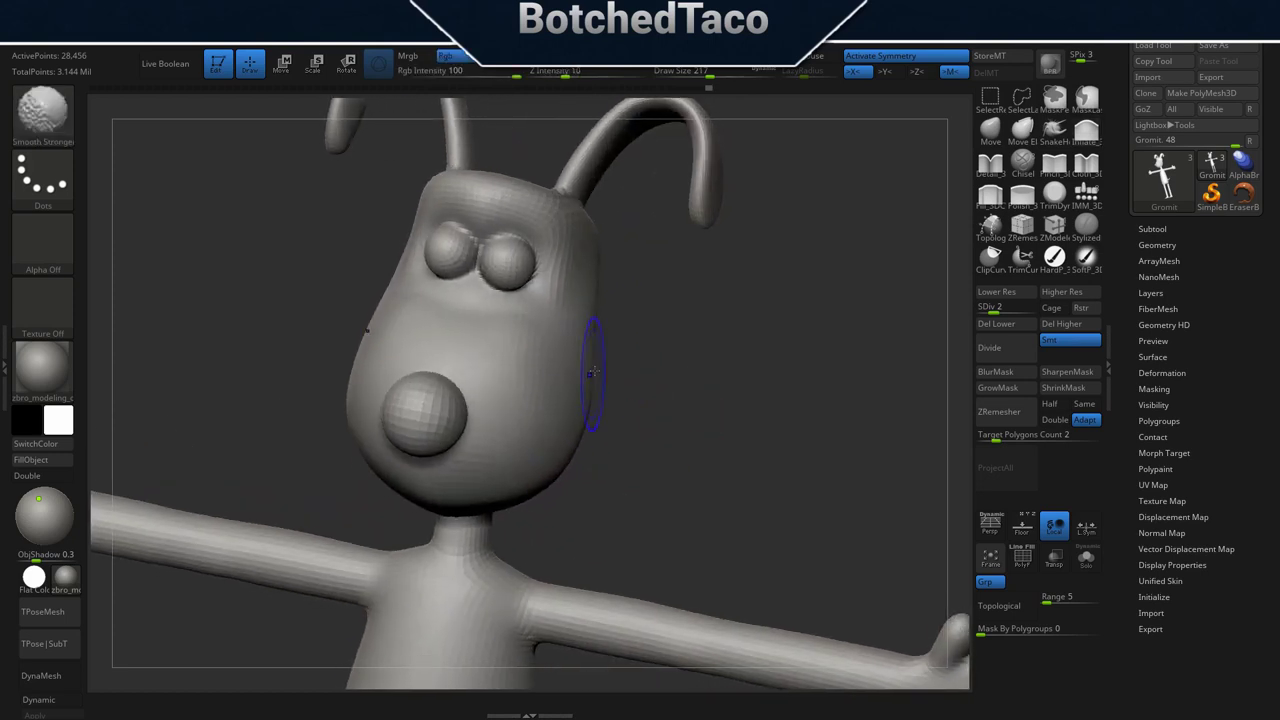
mouse_move(696, 375)
left_mouse_down()
mouse_move(655, 372)
mouse_move(722, 342)
mouse_move(666, 369)
left_mouse_up()
left_click_drag(583, 303, 589, 350, "shift")
left_click_drag(691, 398, 733, 381)
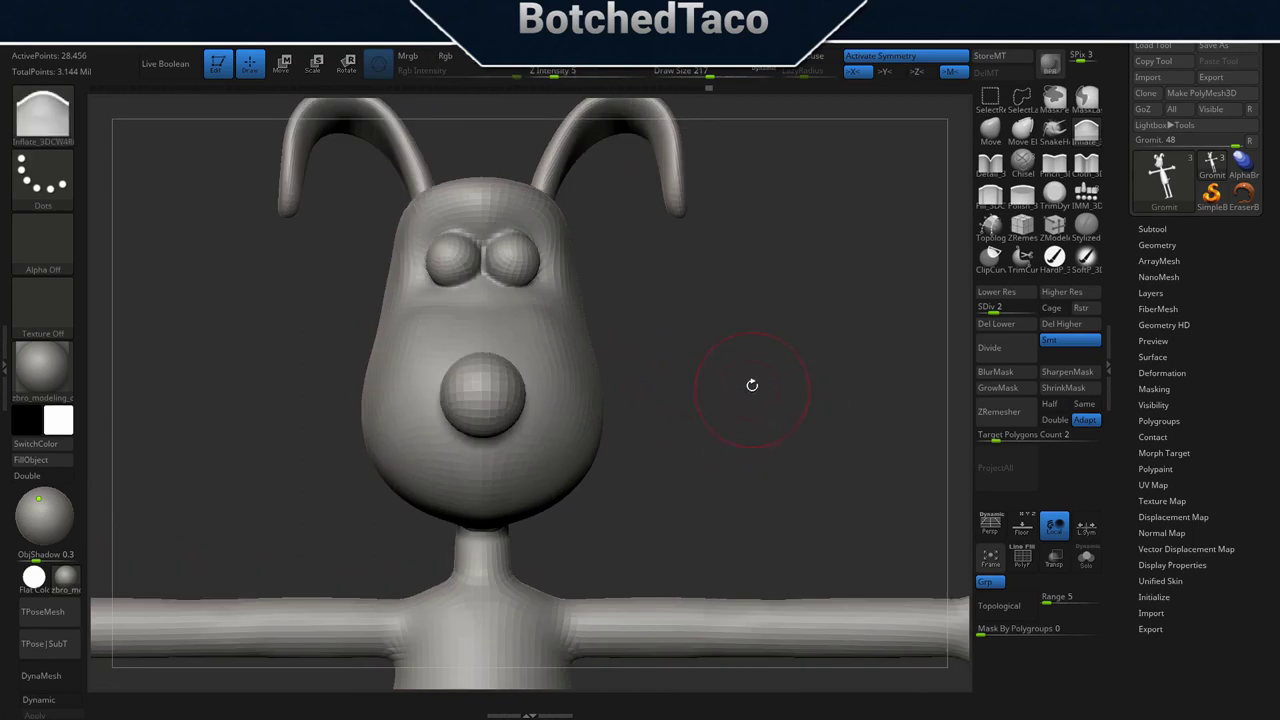
left_click_drag(546, 325, 539, 345, "shift")
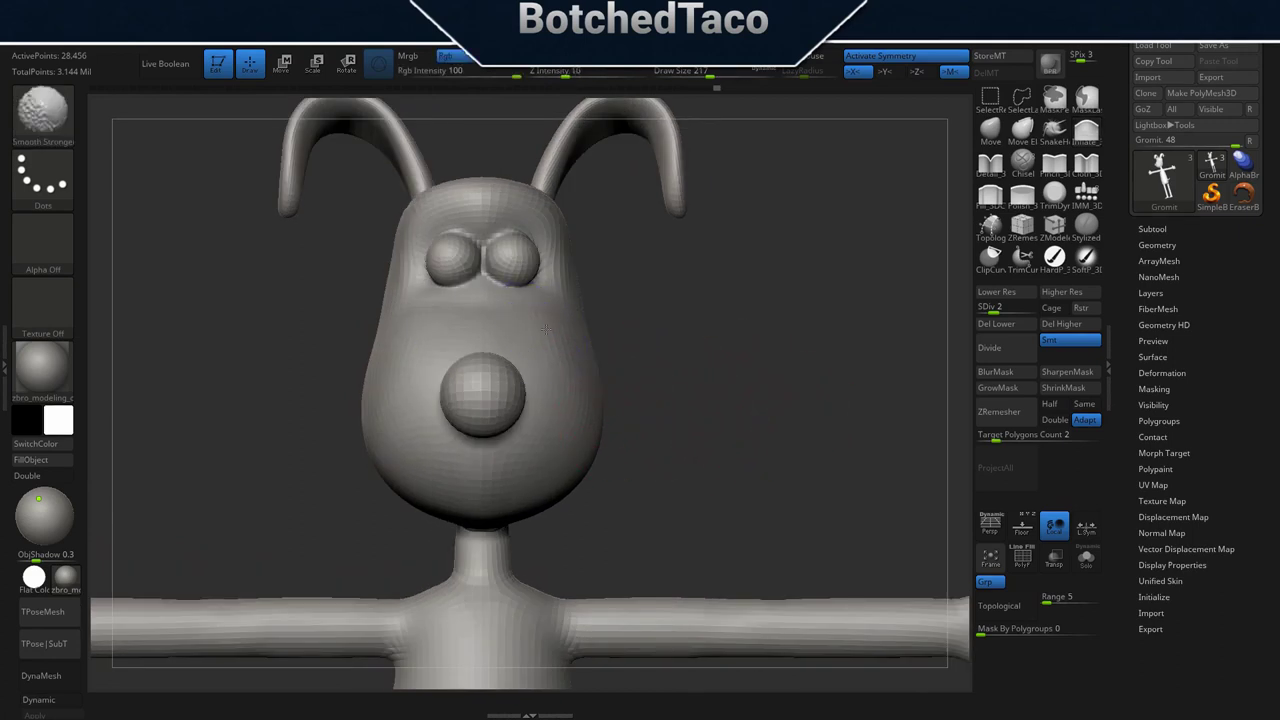
Drop the mesh to subdivision level 1 and smooth both sides of the back of the head.
left_click(996, 291)
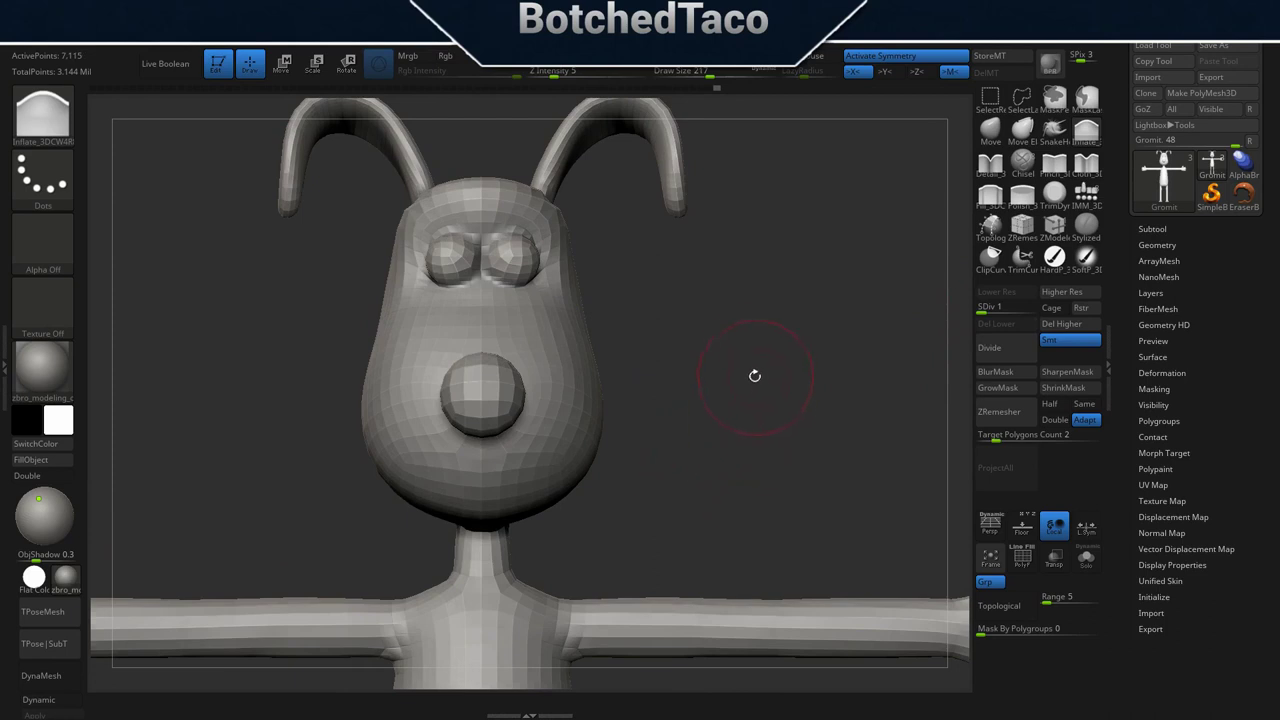
left_click_drag(748, 373, 838, 412)
left_click_drag(849, 474, 769, 437, "alt")
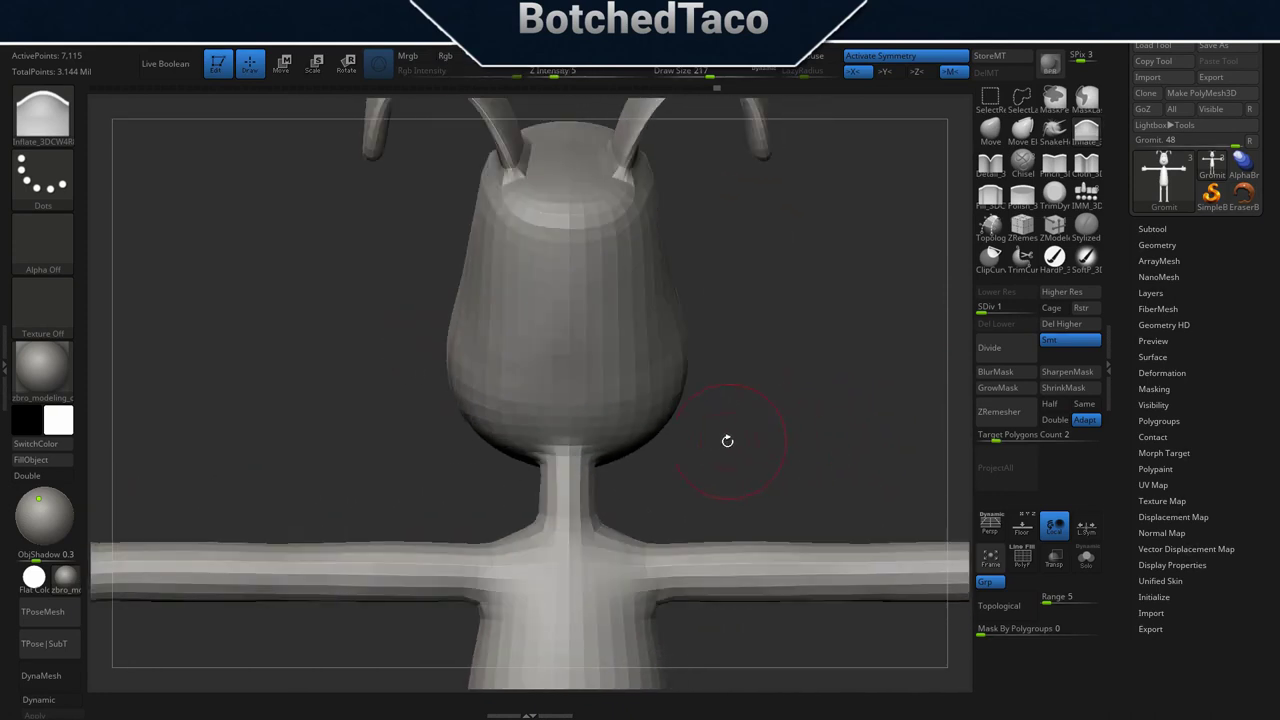
mouse_move(654, 329)
left_mouse_down("shift")
mouse_move(517, 349)
mouse_move(480, 314)
mouse_move(472, 357)
mouse_move(486, 371)
left_mouse_up("shift")
mouse_move(477, 315)
left_mouse_down("shift")
mouse_move(480, 286)
mouse_move(527, 350)
left_mouse_up("shift")
left_click_drag(790, 384, 690, 392)
Preview the face at subdivision level 2 and return to level 1.
left_click_drag(847, 479, 780, 500)
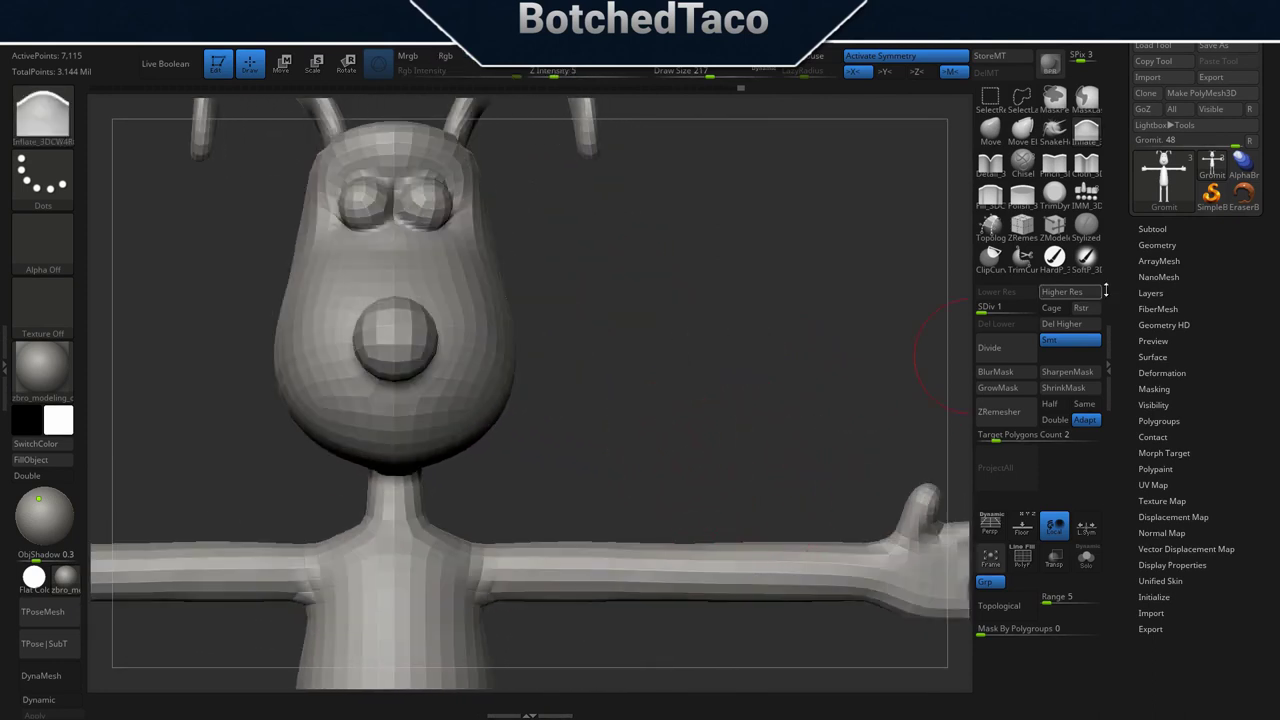
left_click(1062, 292)
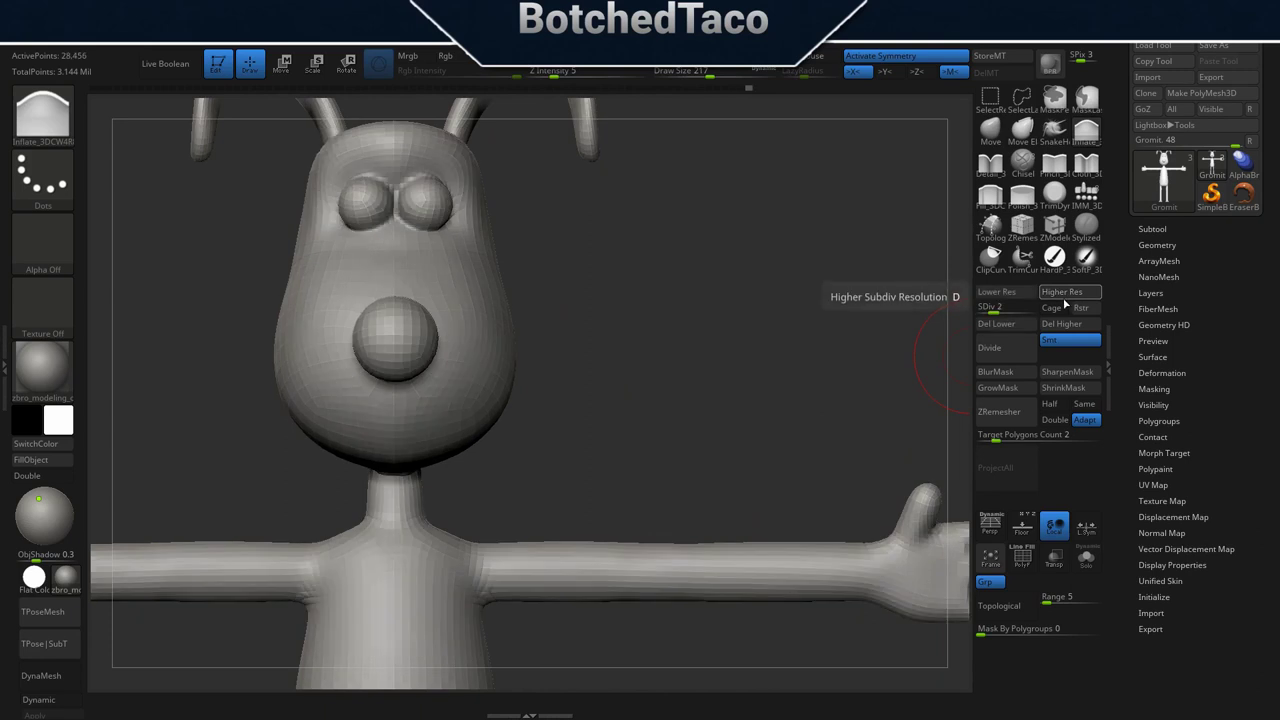
left_click(1000, 292)
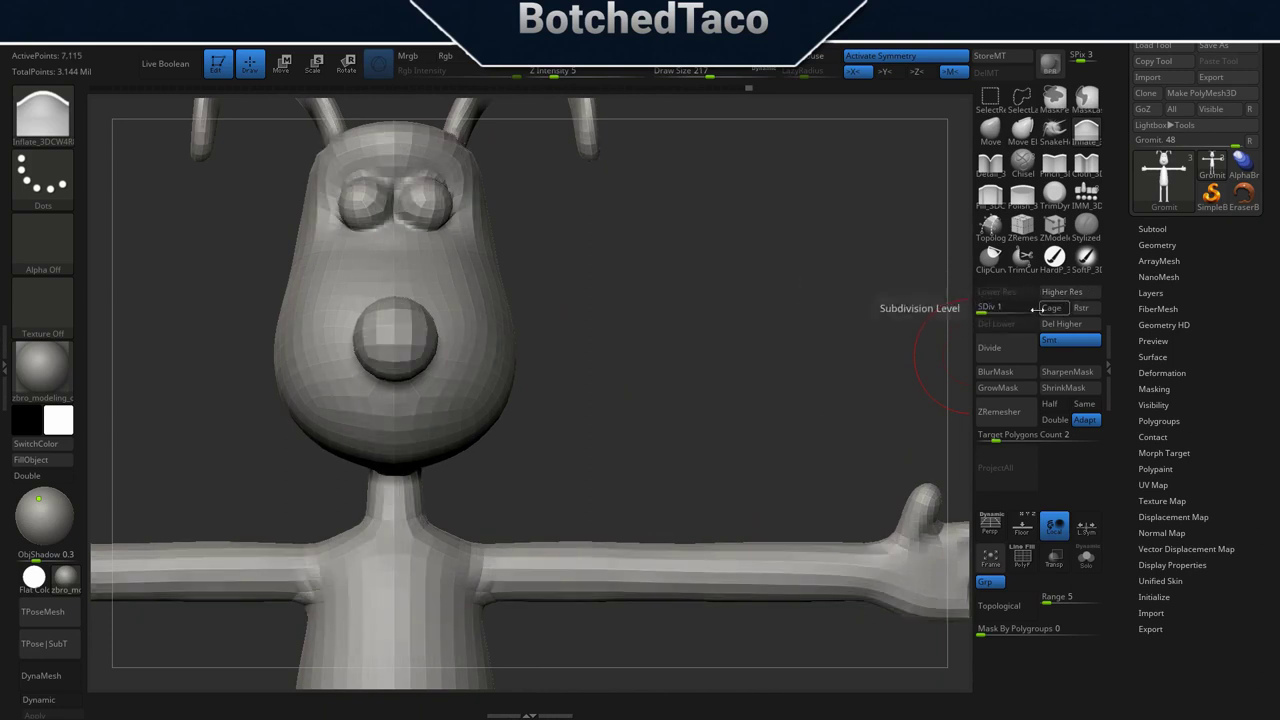
Reduce the draw size to 158 and smooth the muzzle between the eyes and nose.
left_click_drag(674, 303, 696, 340)
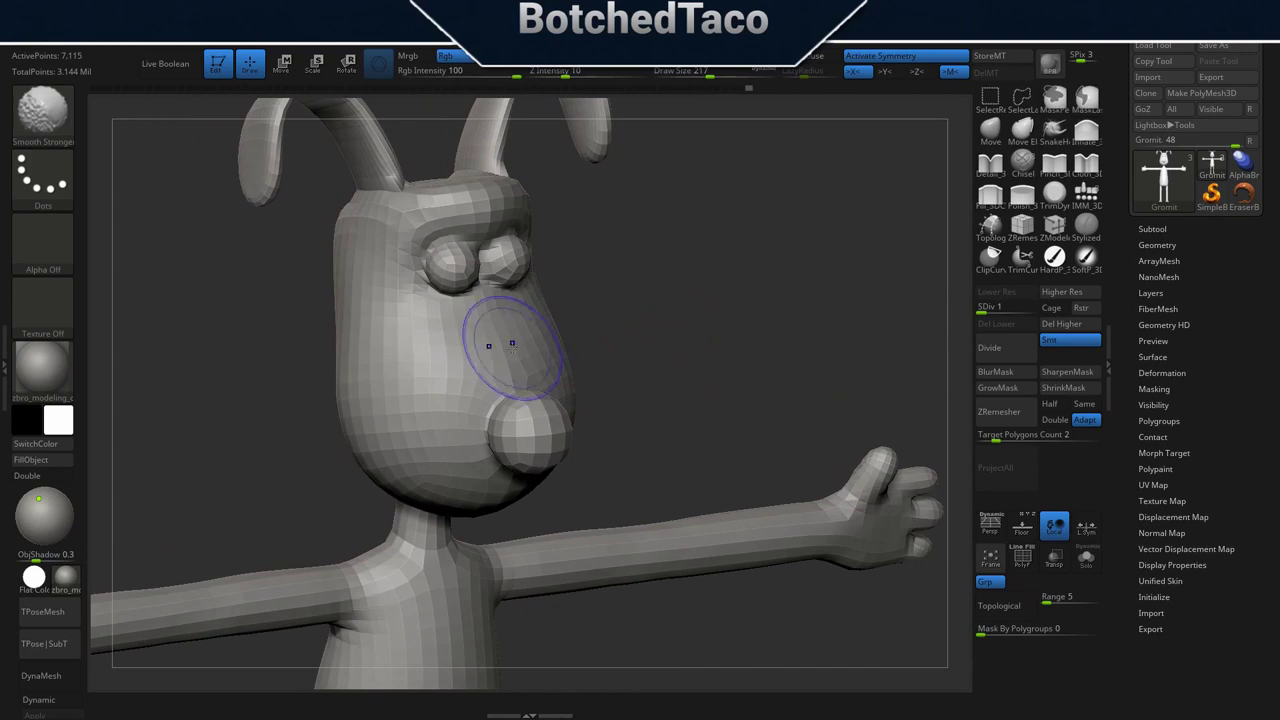
key("ctrl")
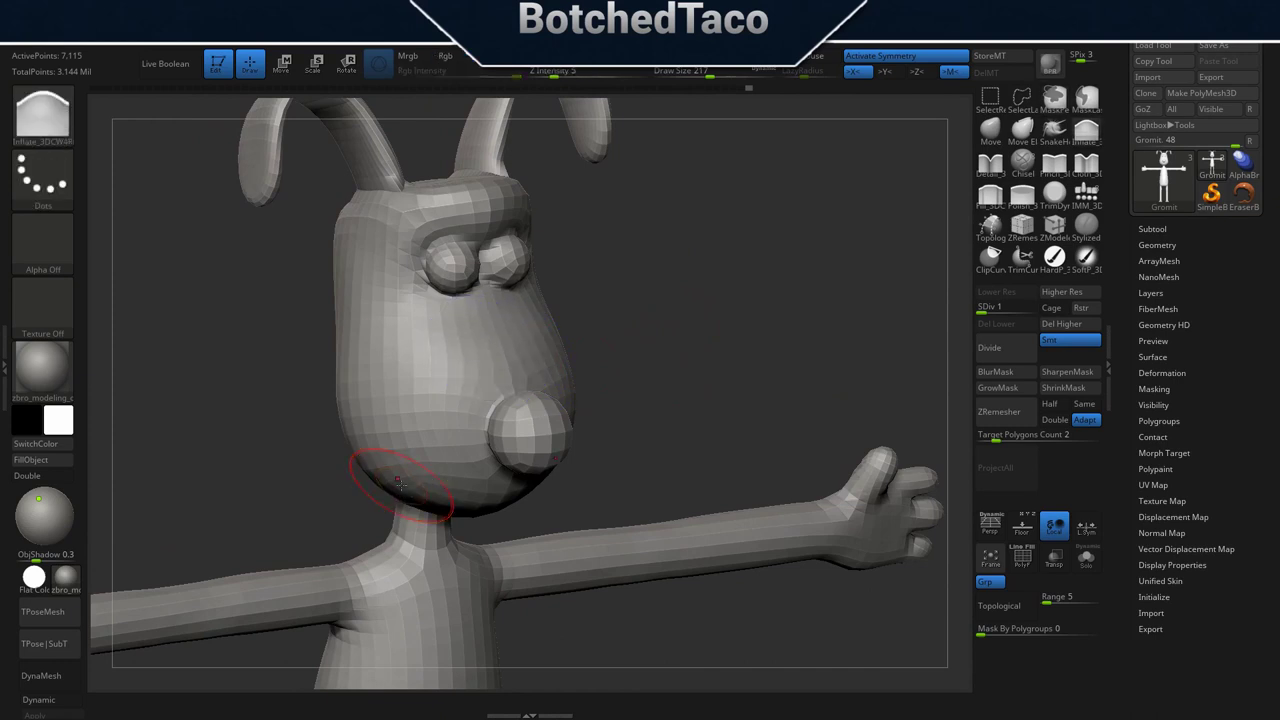
left_click_drag(661, 331, 708, 334)
key("s")
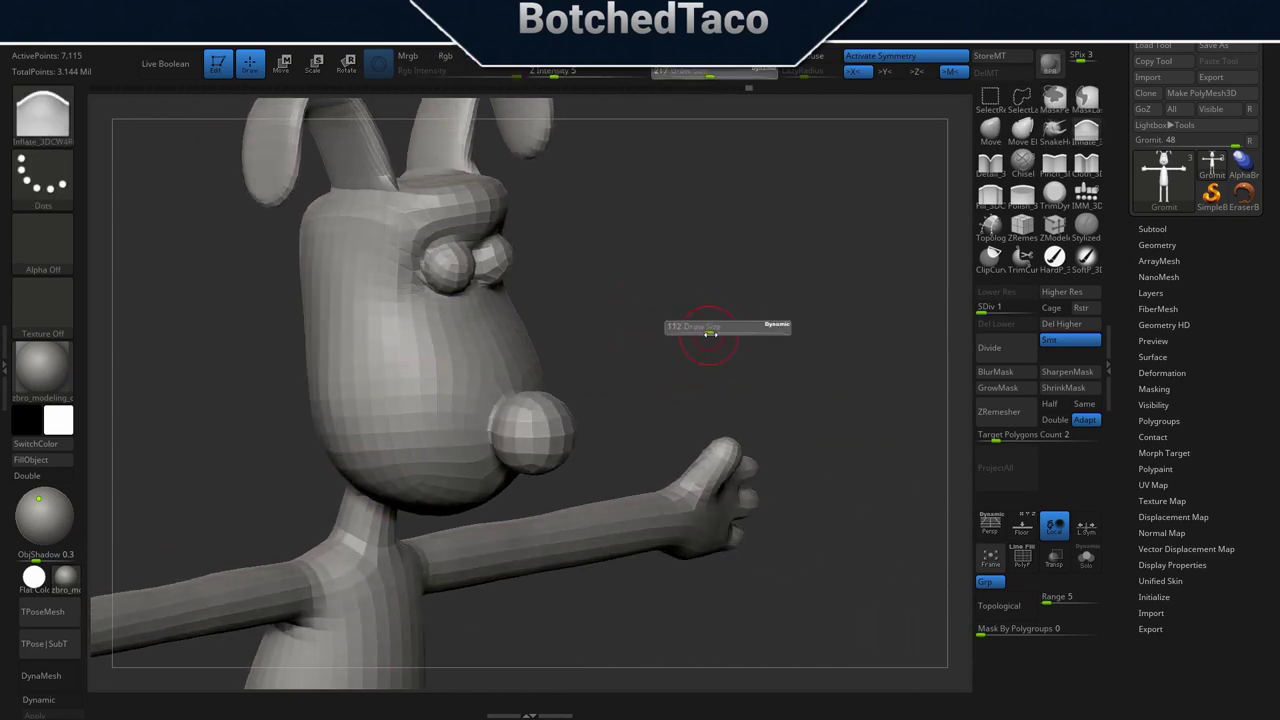
mouse_move(466, 360)
left_mouse_down("shift")
mouse_move(447, 352)
mouse_move(480, 377)
left_mouse_up("shift")
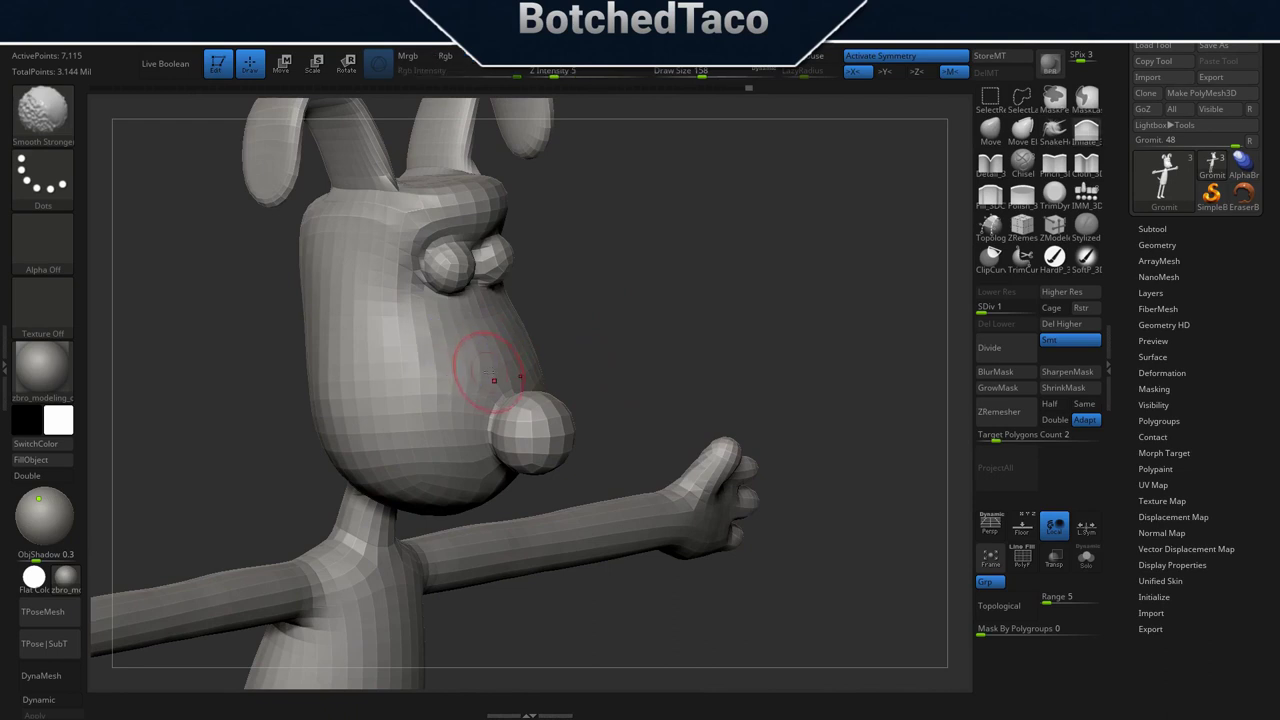
mouse_move(714, 318)
left_mouse_down()
mouse_move(645, 329)
mouse_move(694, 325)
mouse_move(708, 406)
mouse_move(769, 482)
mouse_move(771, 508)
left_mouse_up()
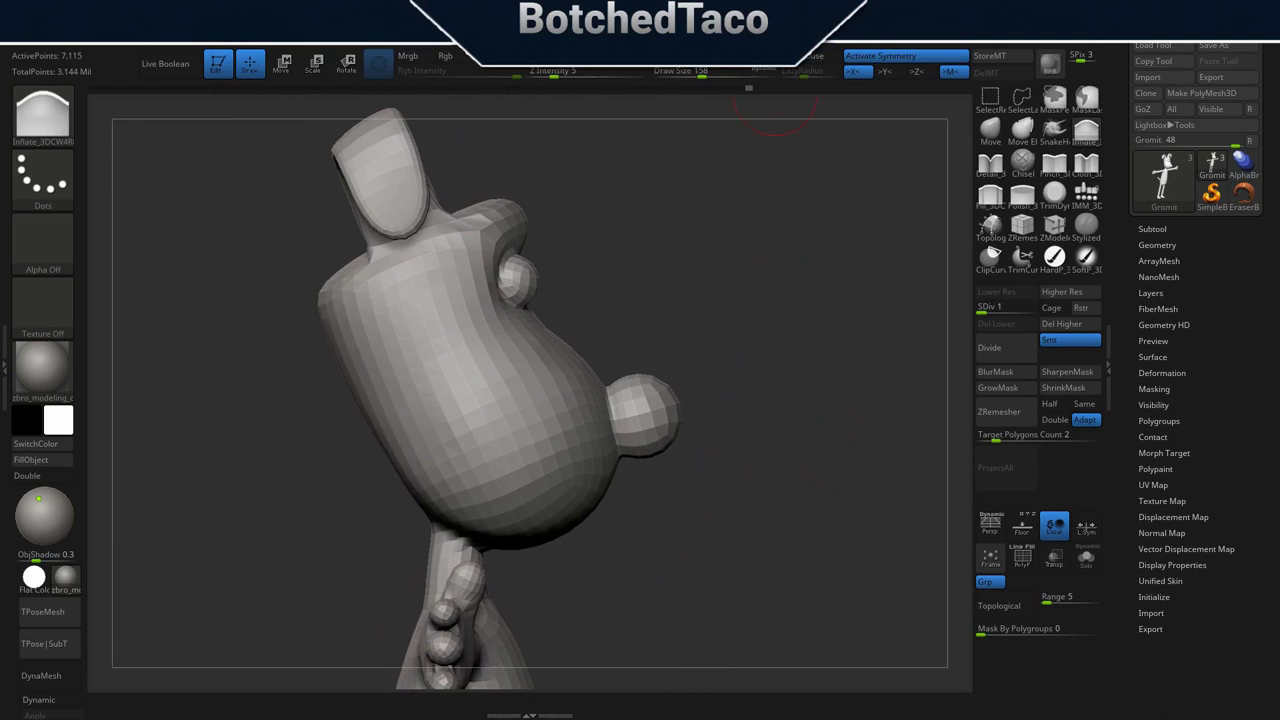
Import gromit_calendar.jpg from the References folder as a texture.
mouse_move(728, 26)
left_click(724, 112)
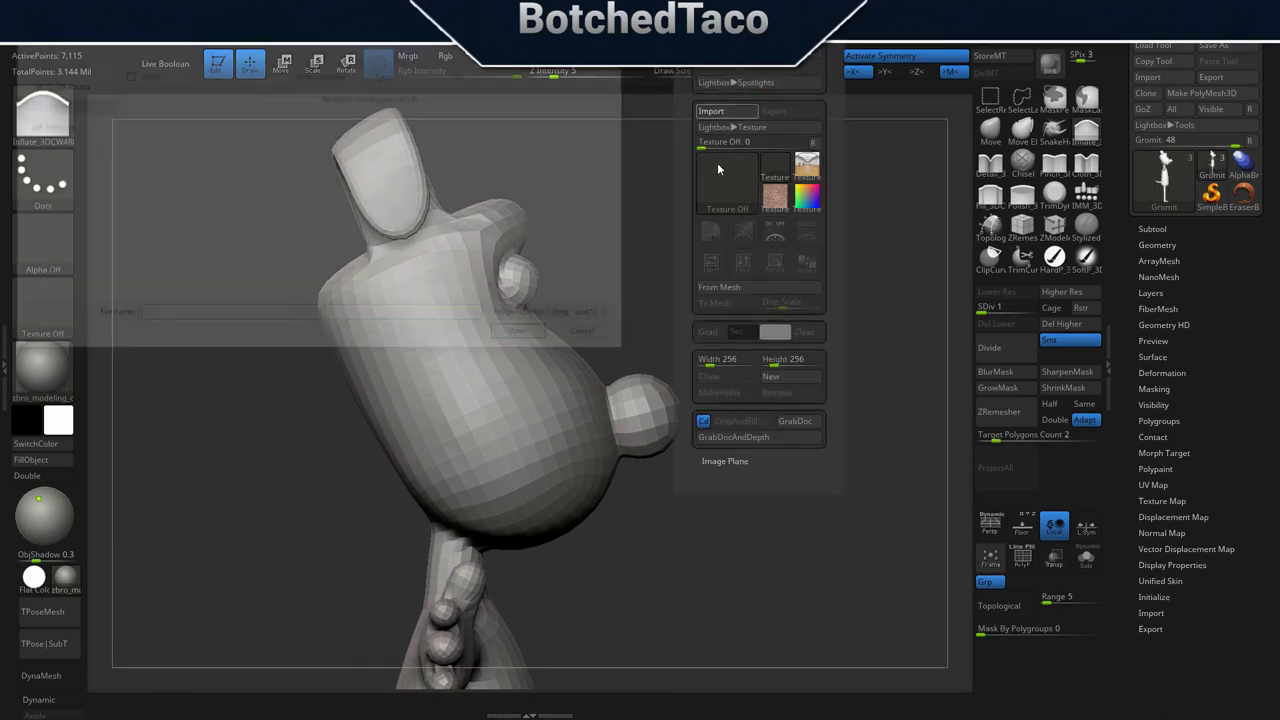
left_click(70, 27)
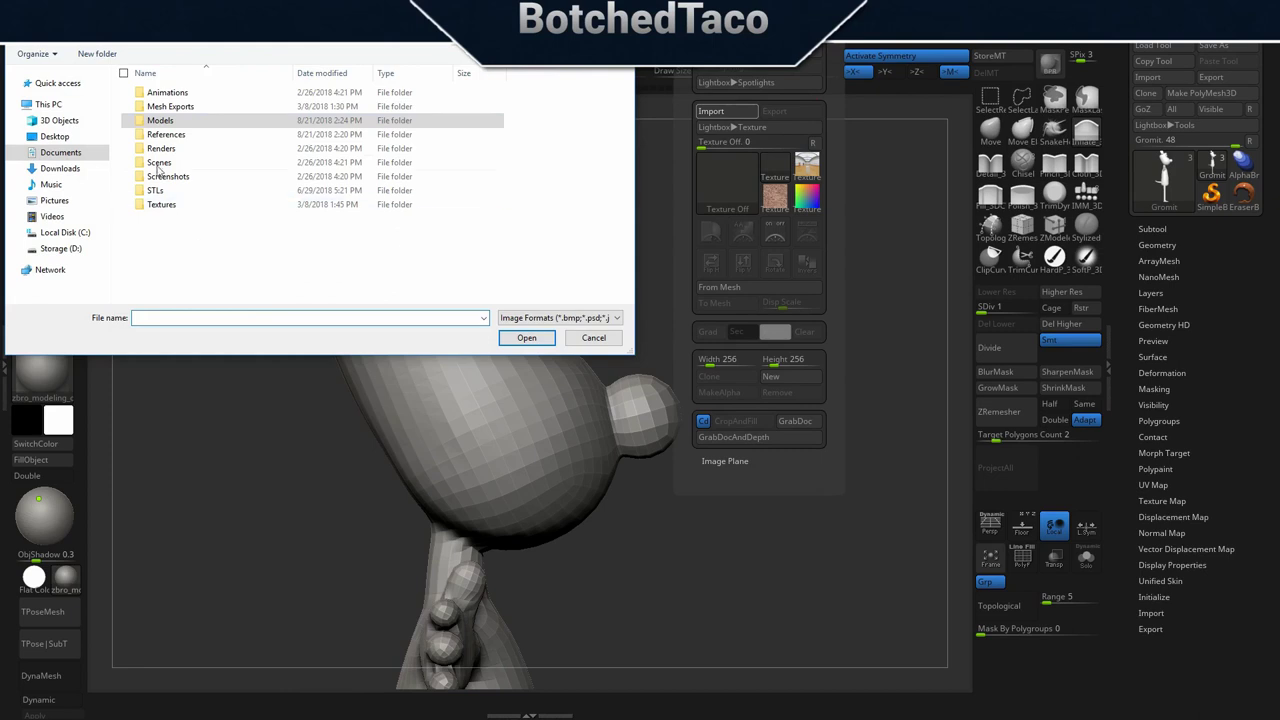
double_click(163, 138)
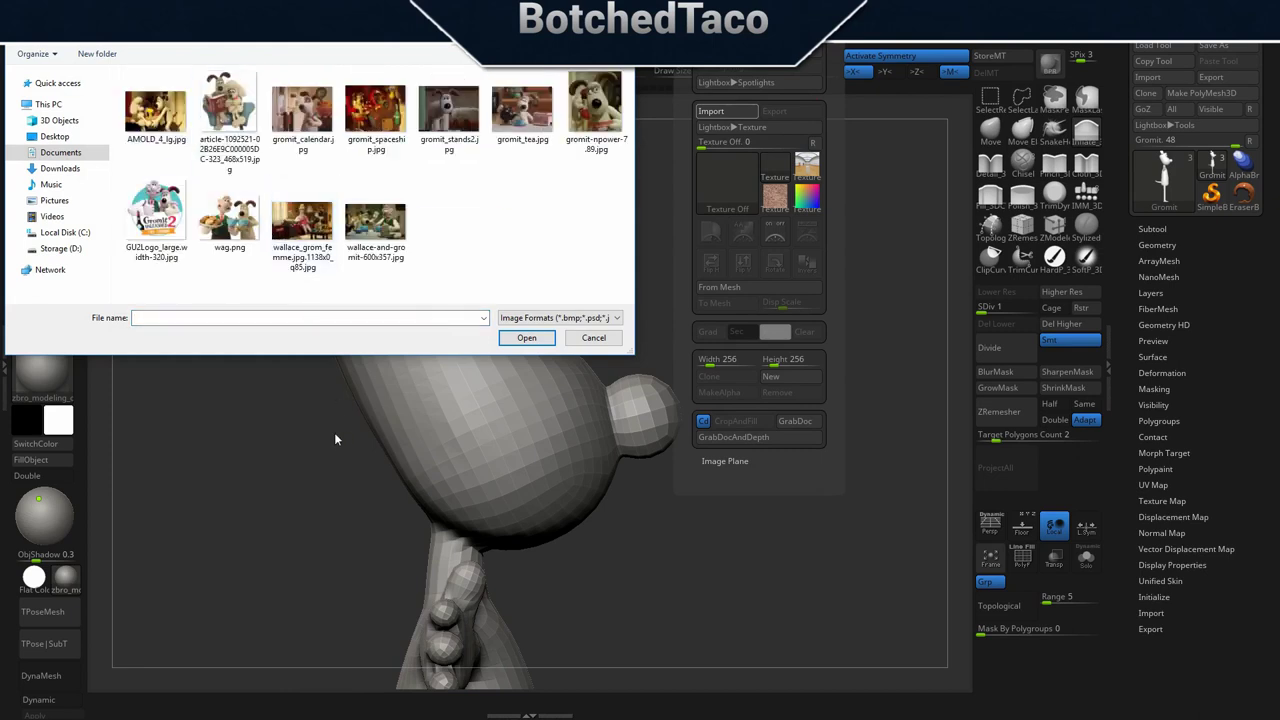
left_click(303, 108)
left_click(526, 337)
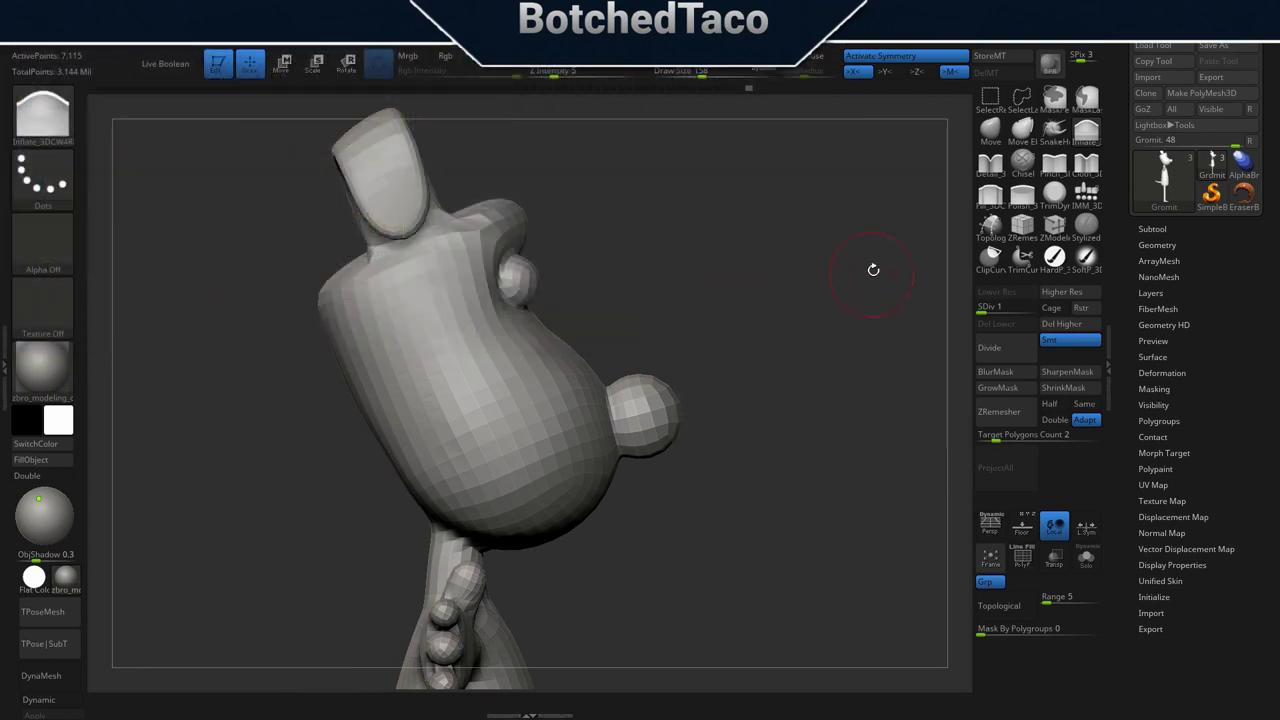
Add the gromit_calendar texture to Spotlight, shrink it, park it in the canvas corner beside the ear and leave Spotlight editing.
left_click(719, 241)
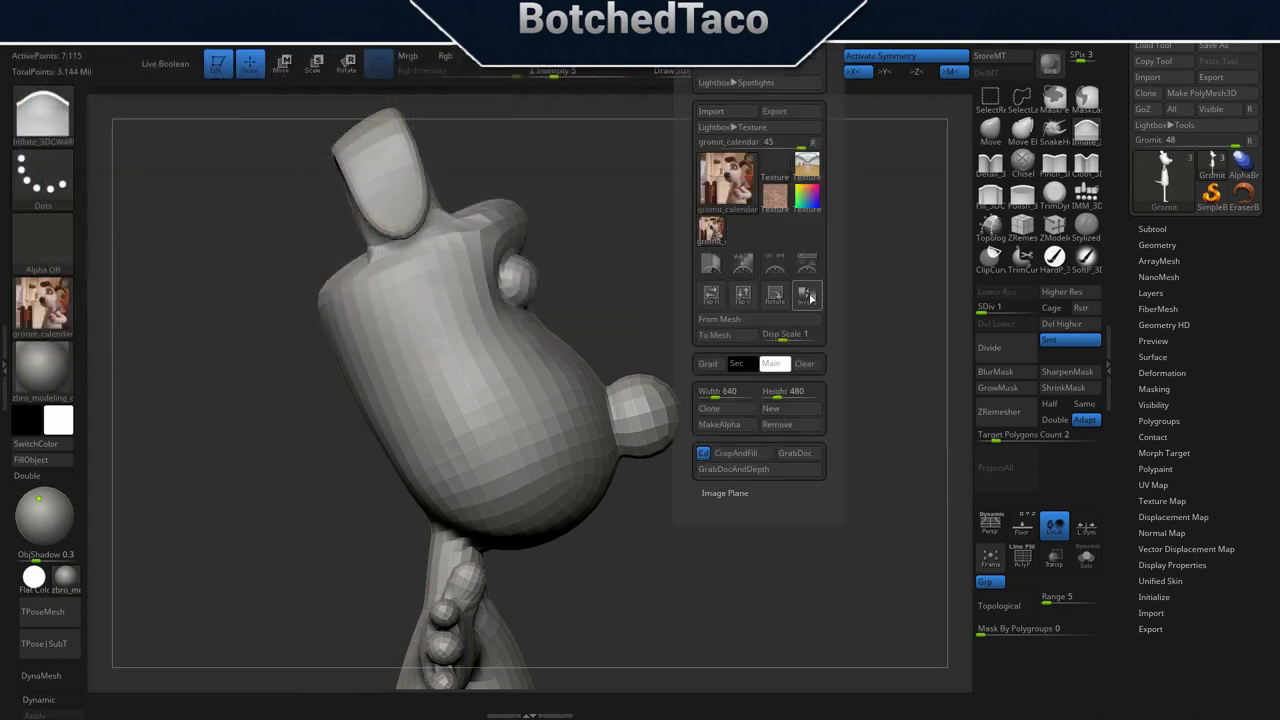
left_click(807, 266)
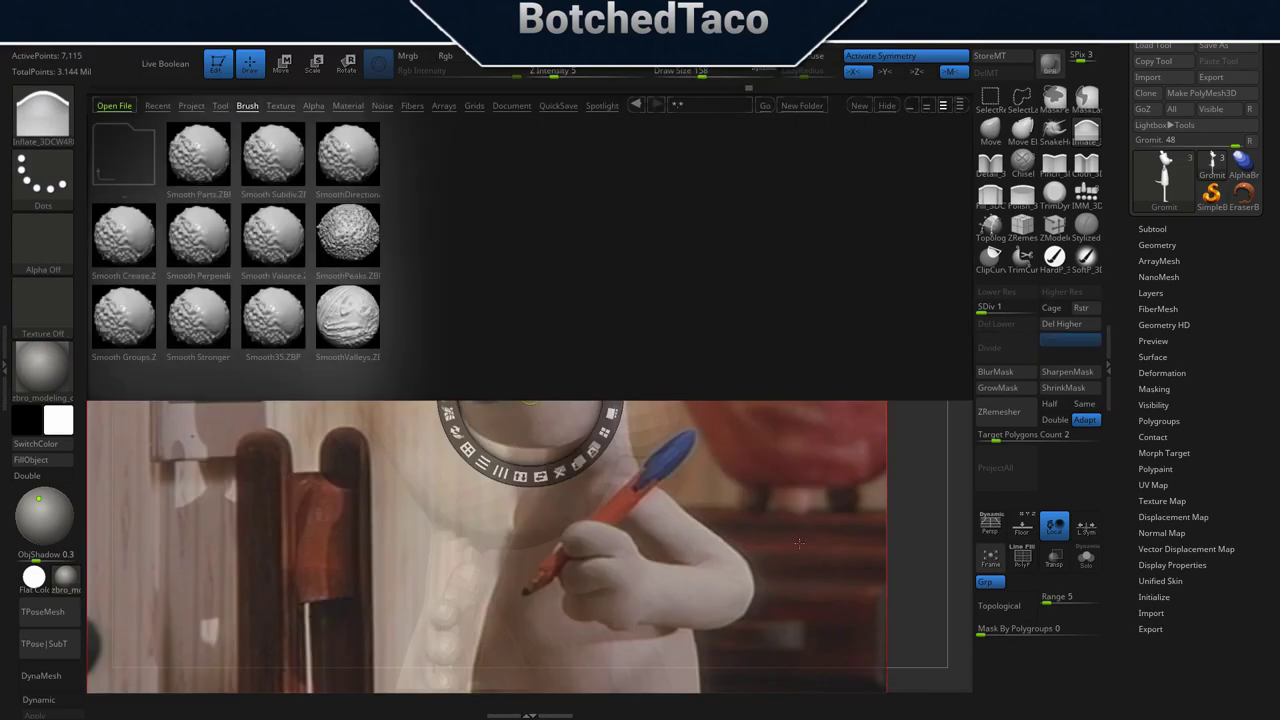
key("comma")
left_click_drag(559, 316, 191, 231)
left_click_drag(251, 167, 248, 261)
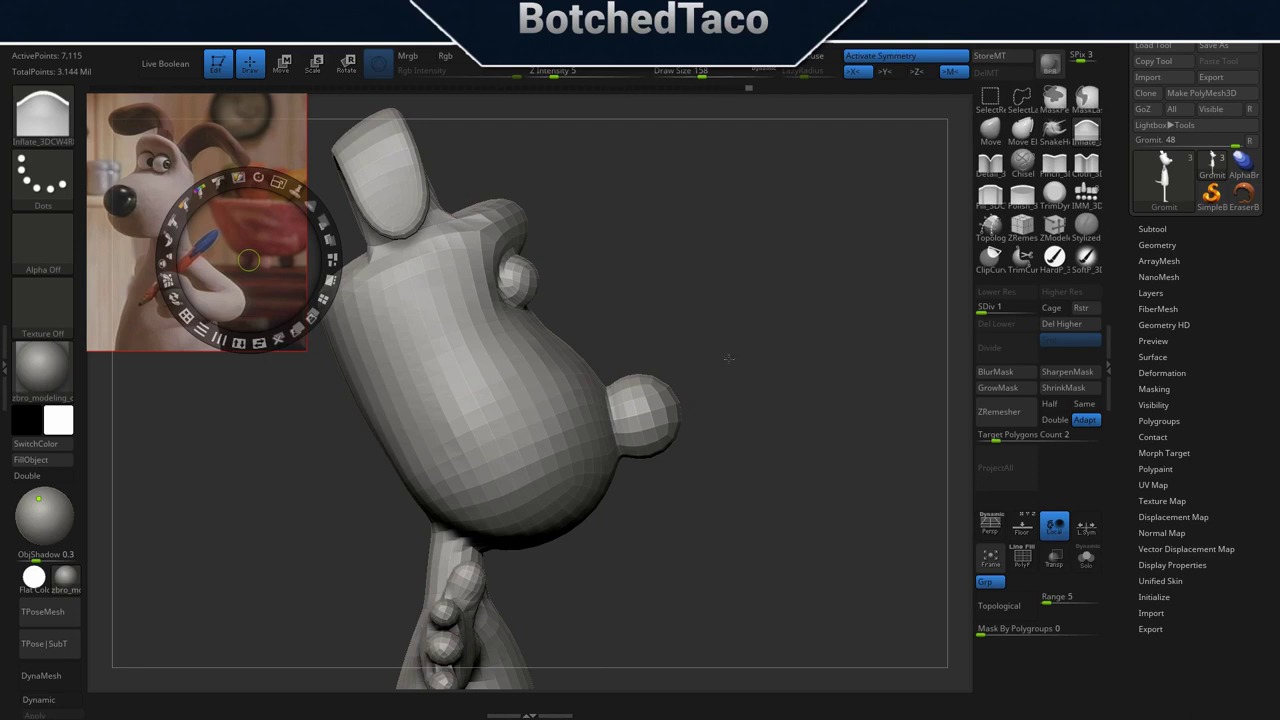
mouse_move(729, 343)
left_mouse_down()
mouse_move(810, 337)
mouse_move(736, 341)
left_mouse_up()
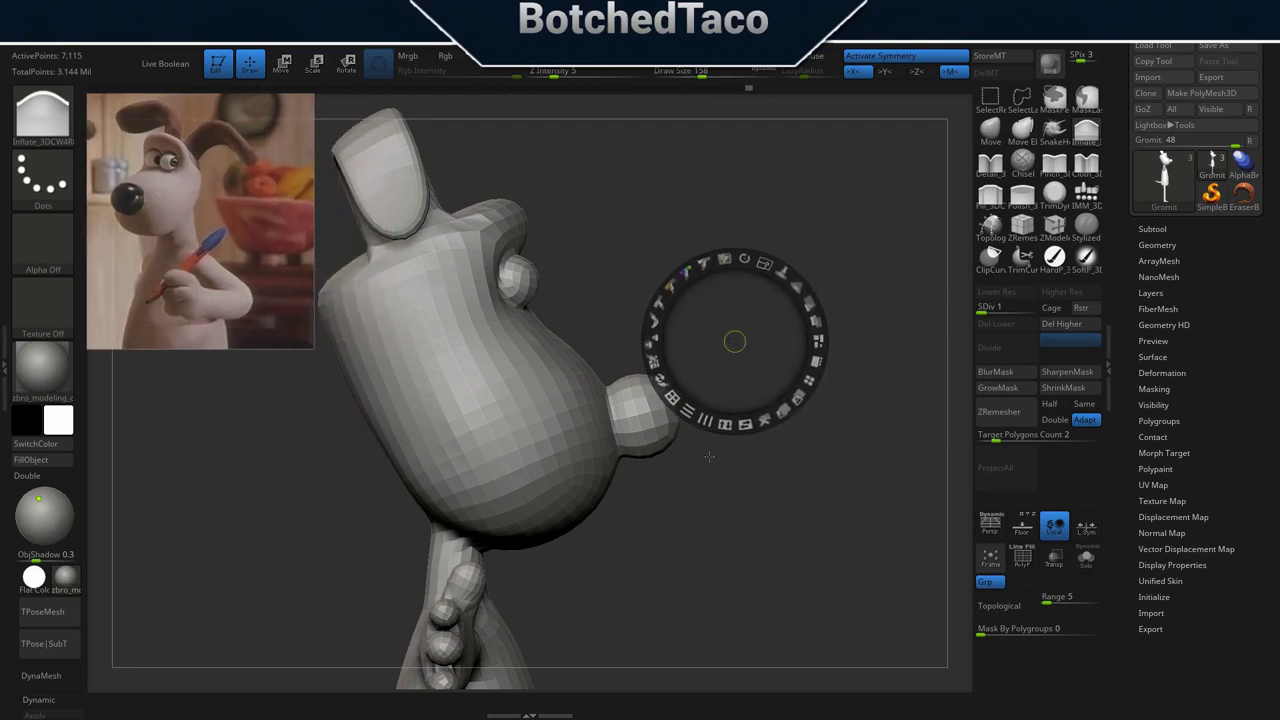
key("z")
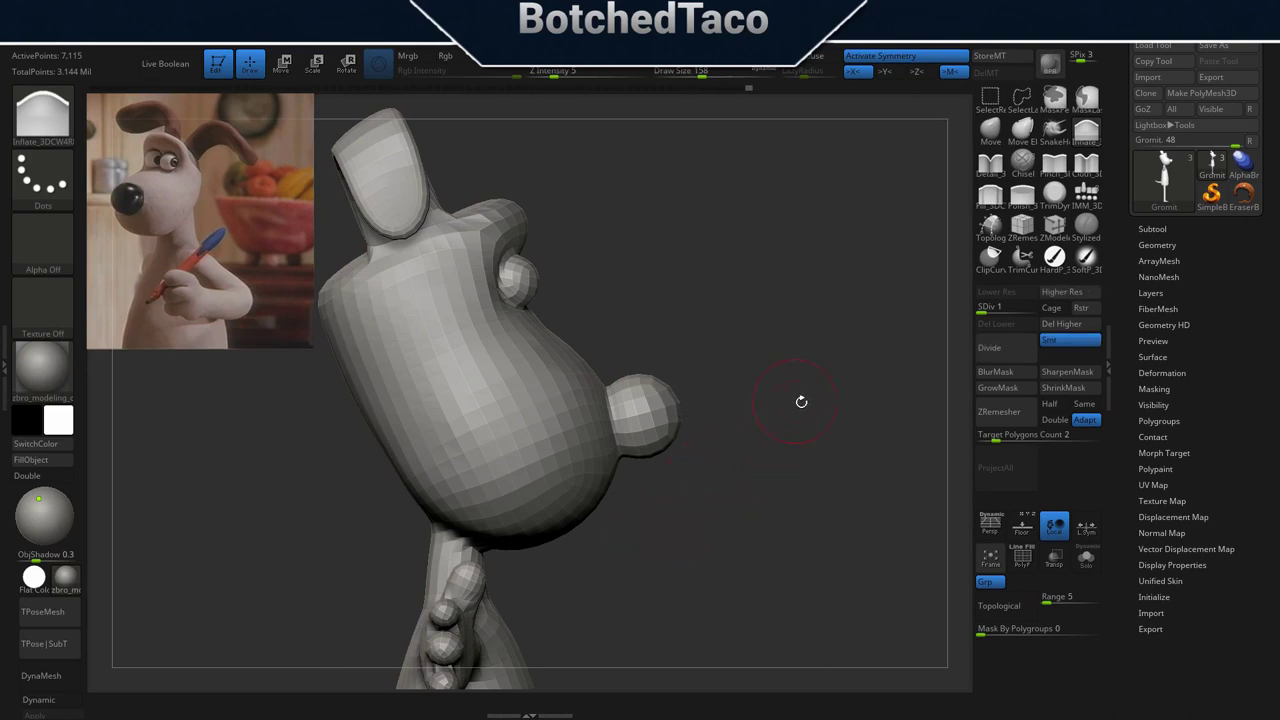
Switch to the PureRef reference viewer and load the recent board Gromit.pur.
key("space")
left_click(812, 576)
right_click(520, 290)
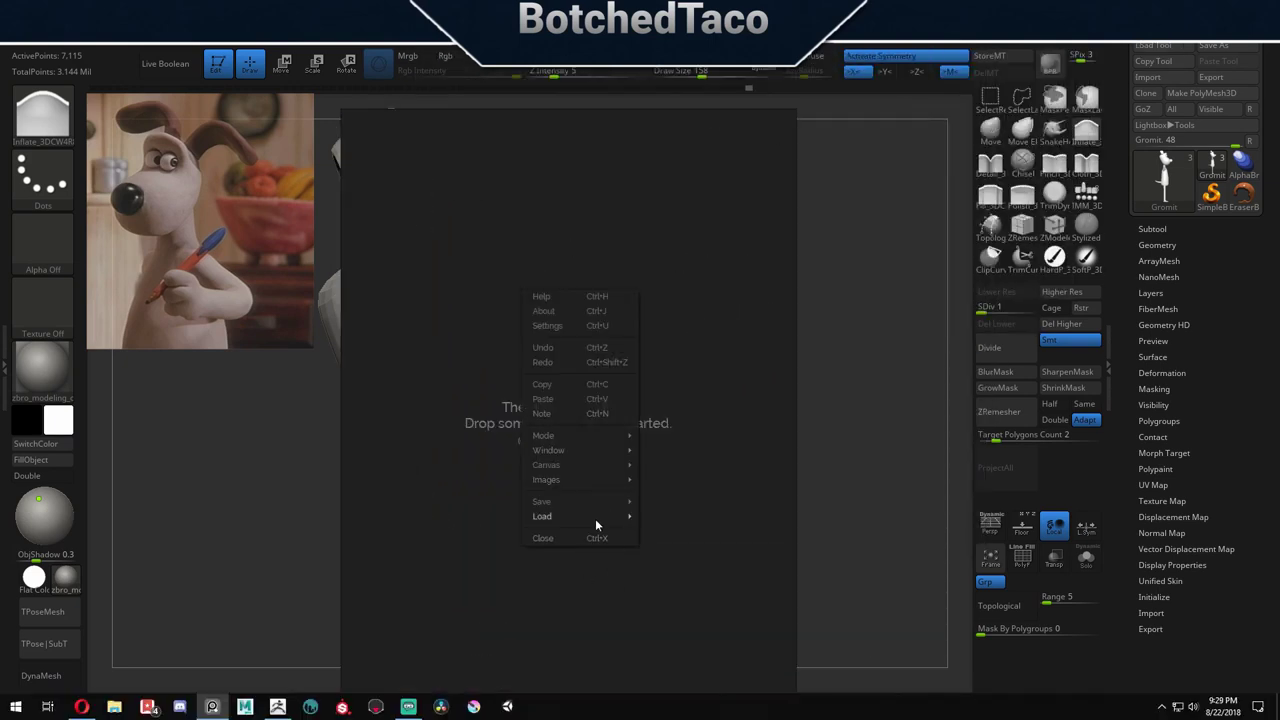
mouse_move(608, 518)
mouse_move(730, 537)
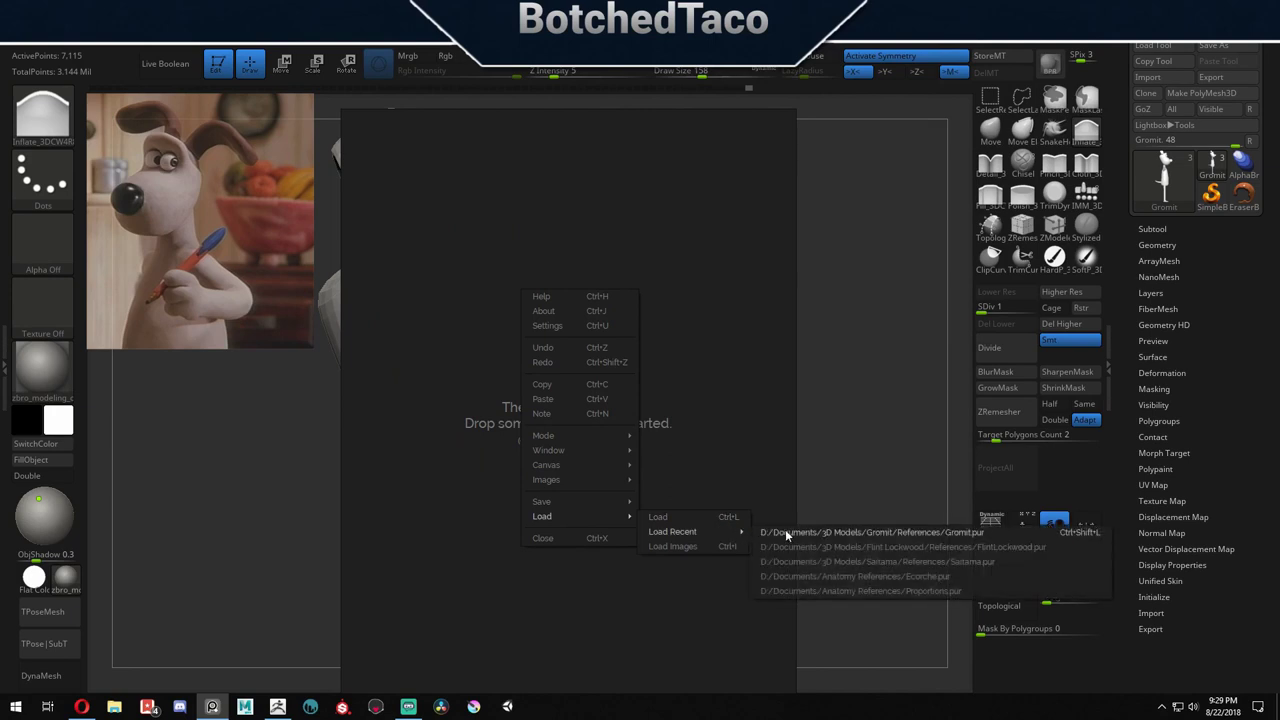
left_click(874, 531)
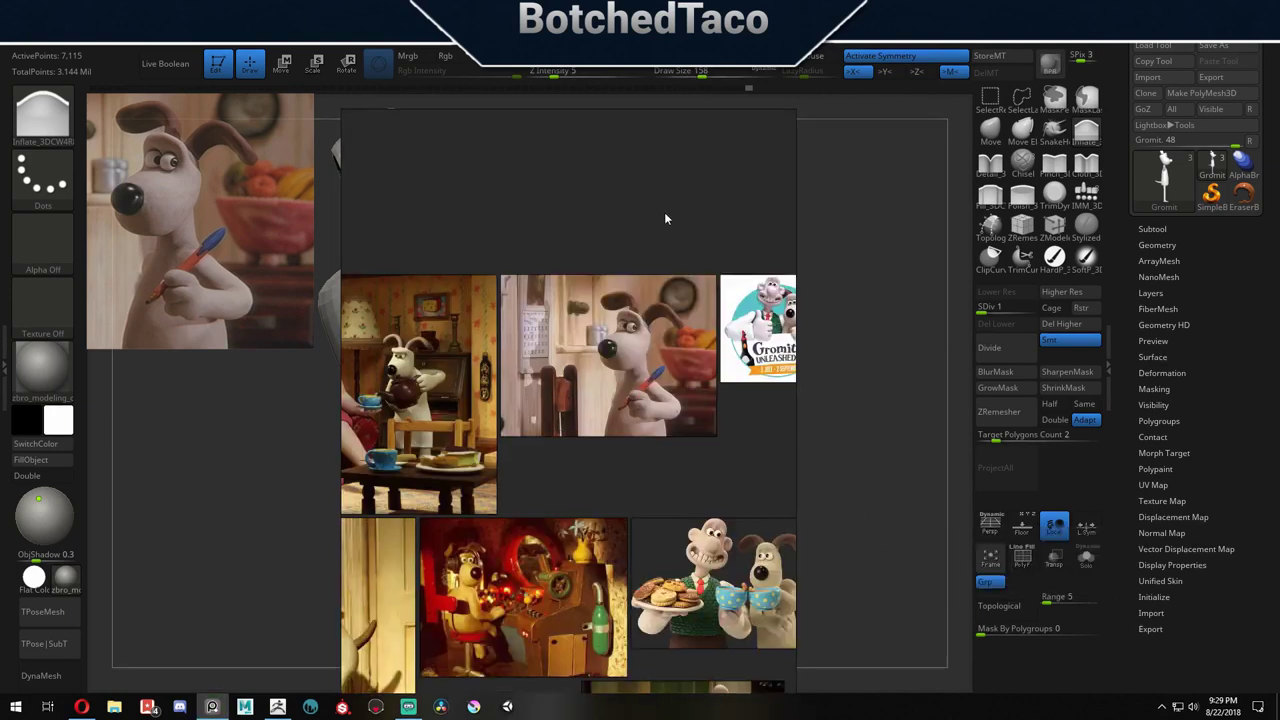
Enlarge the reference of Gromit pouring tea and move the reference board beside the sculpted head to compare them.
scroll(458, 328, "up", 3)
scroll(458, 328, "down", 2)
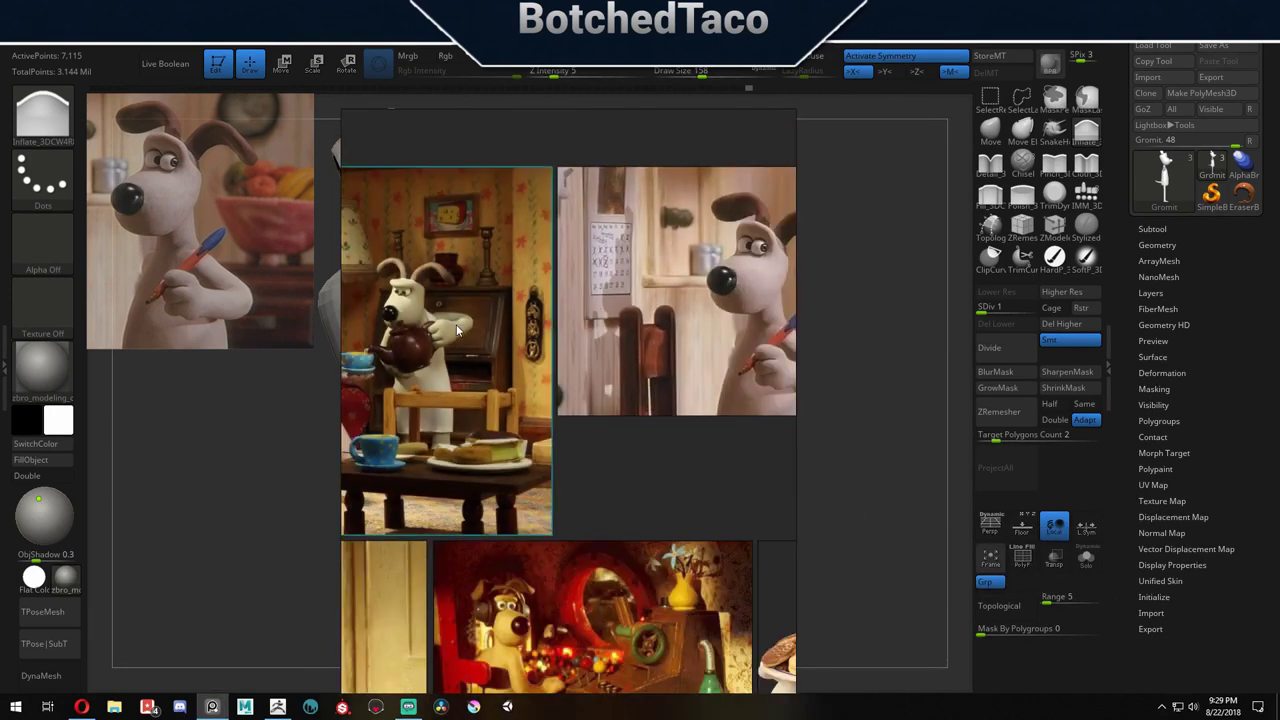
double_click(458, 330)
scroll(678, 408, "up", 5)
middle_click_drag(699, 348, 558, 366)
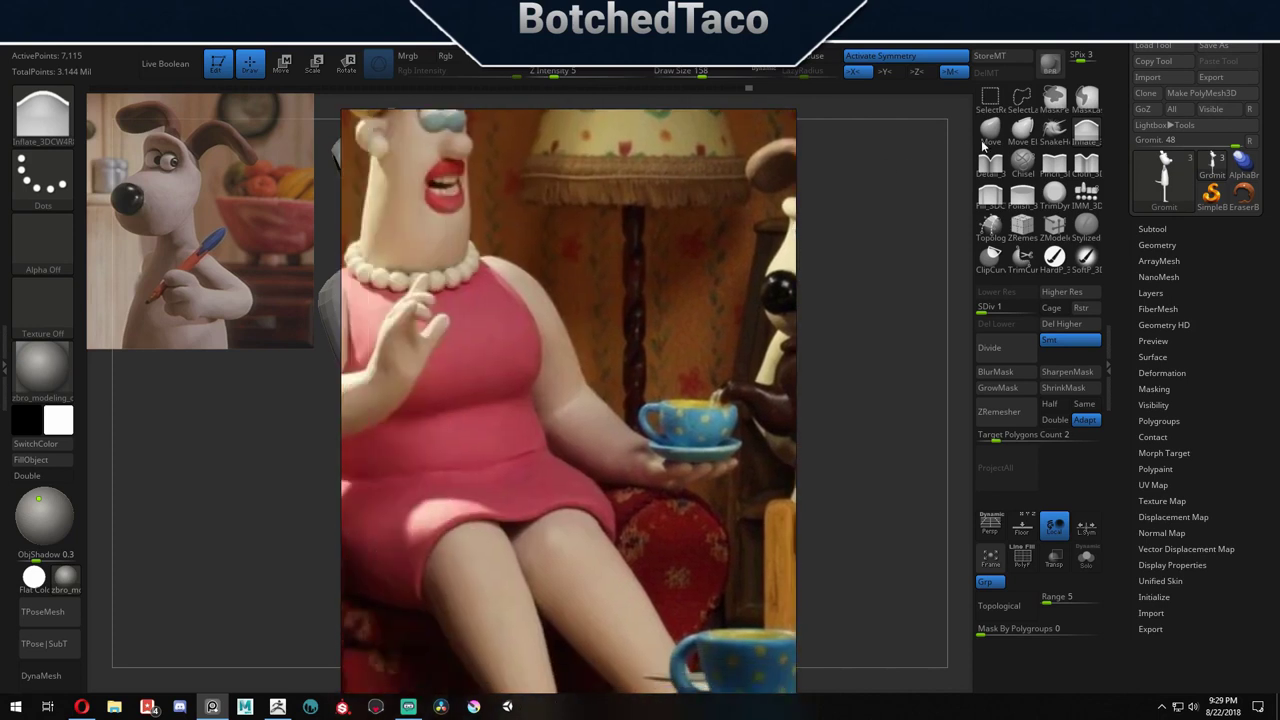
left_click_drag(633, 278, 940, 213)
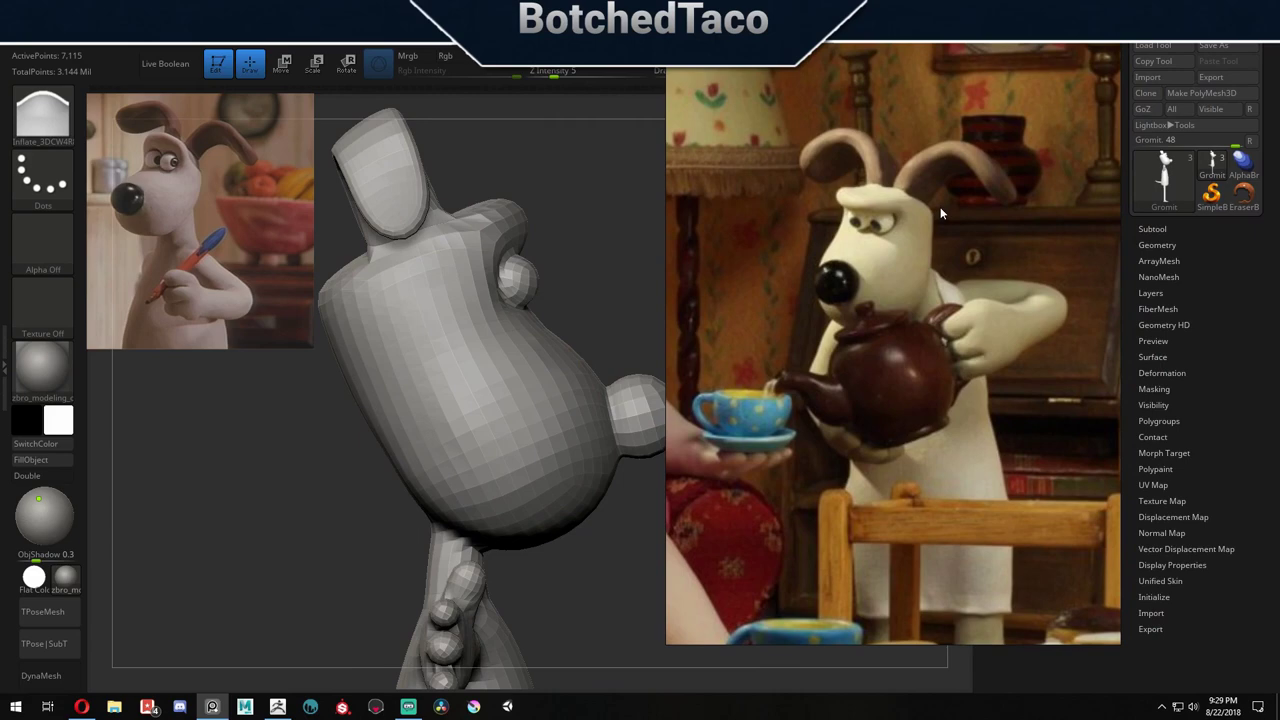
Examine the remaining Gromit pictures across the reference board for head and muzzle proportions.
scroll(940, 213, "down", 5)
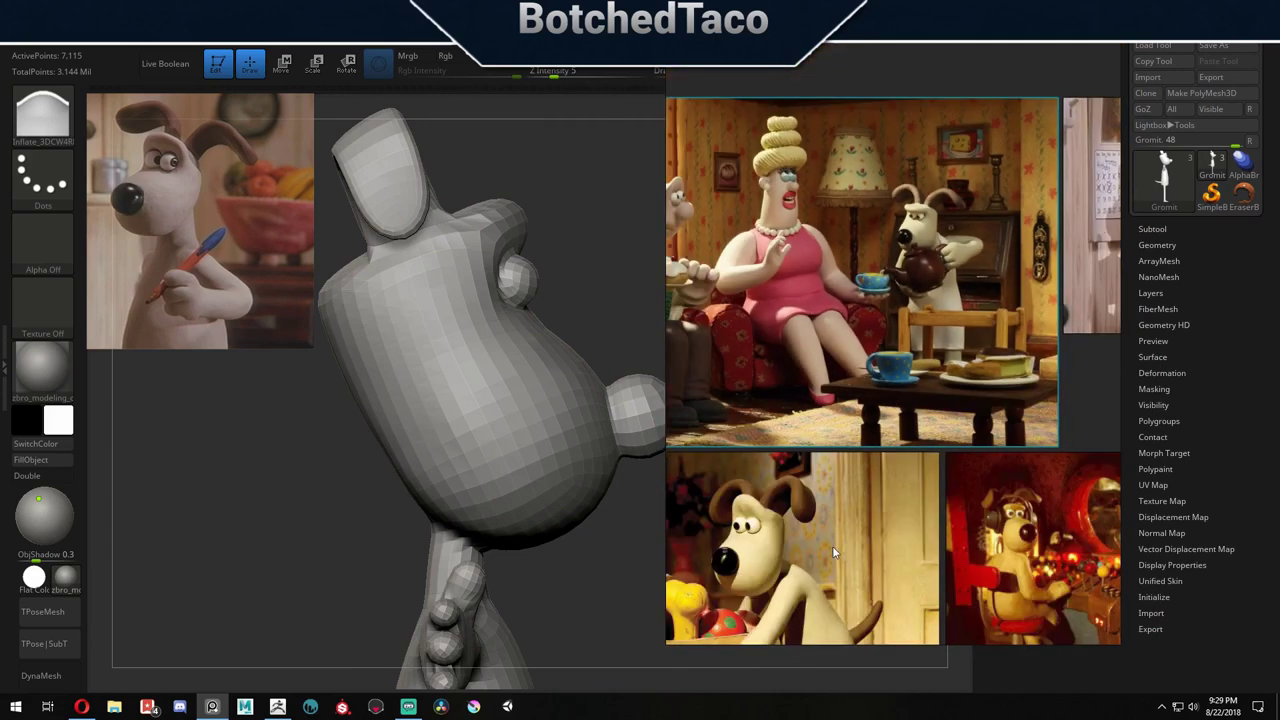
middle_click_drag(821, 554, 897, 332)
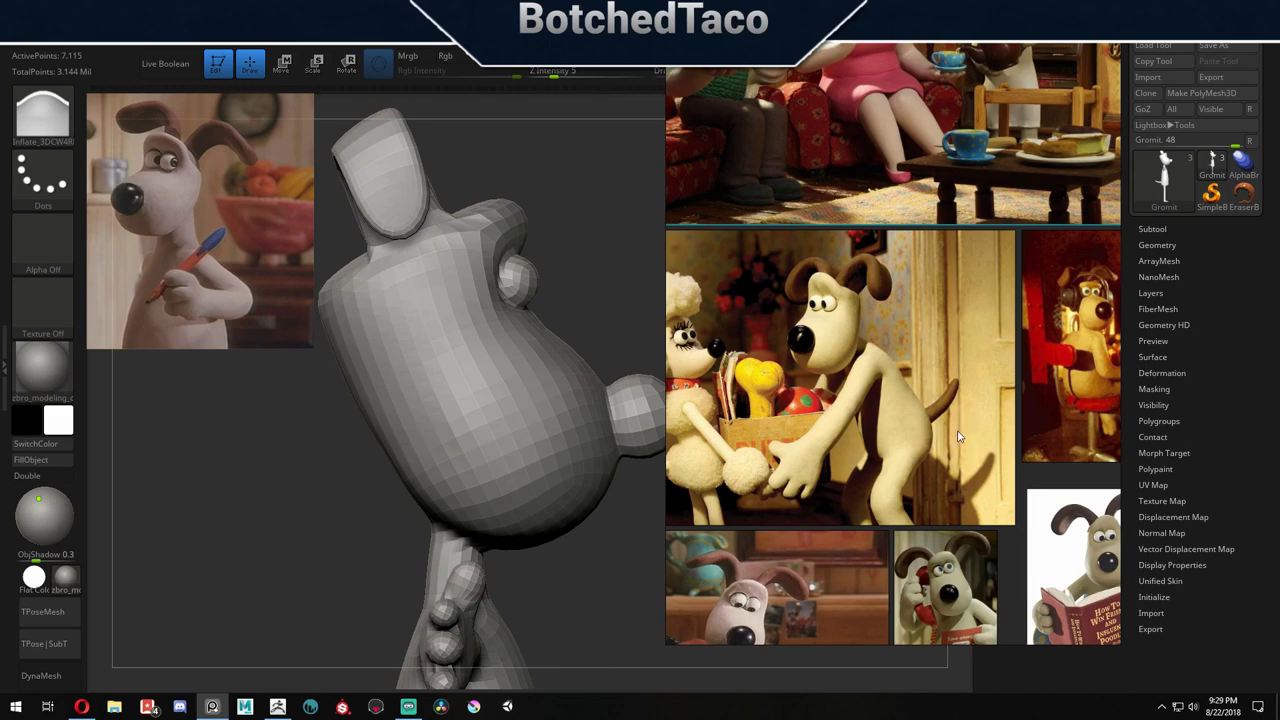
middle_click_drag(1007, 495, 1027, 190)
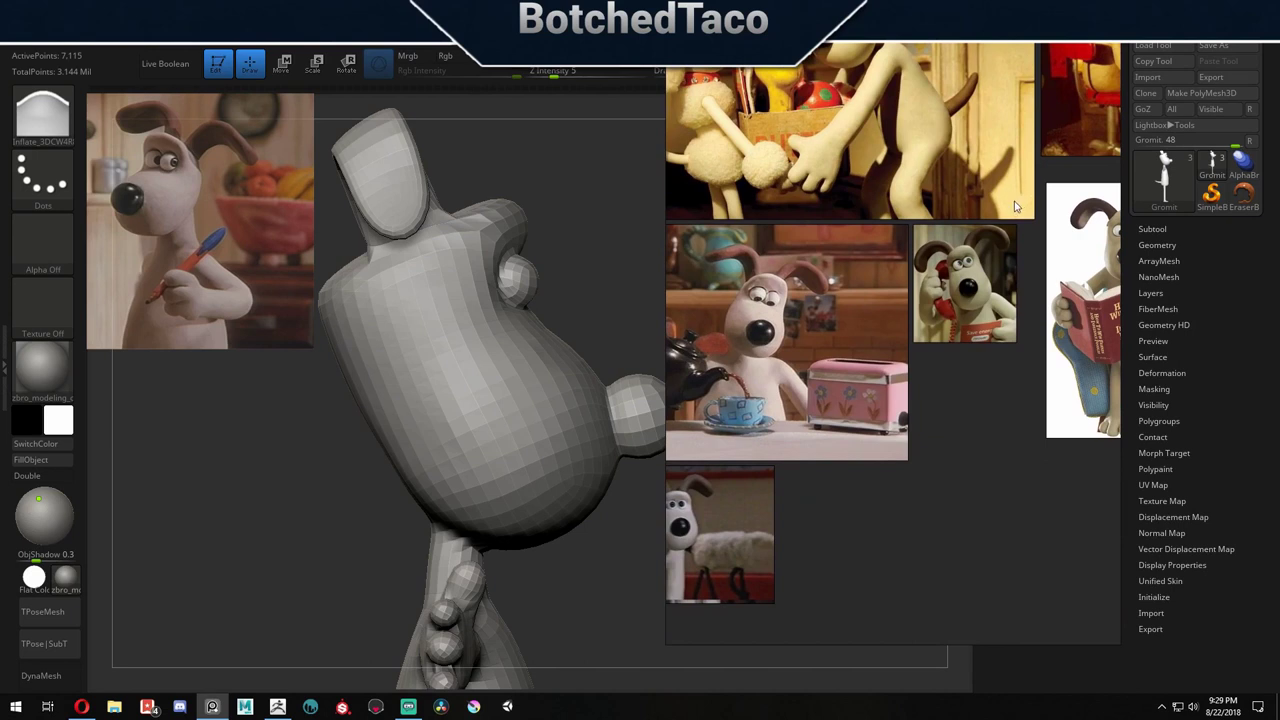
middle_click_drag(941, 432, 784, 475)
middle_click_drag(975, 390, 817, 490)
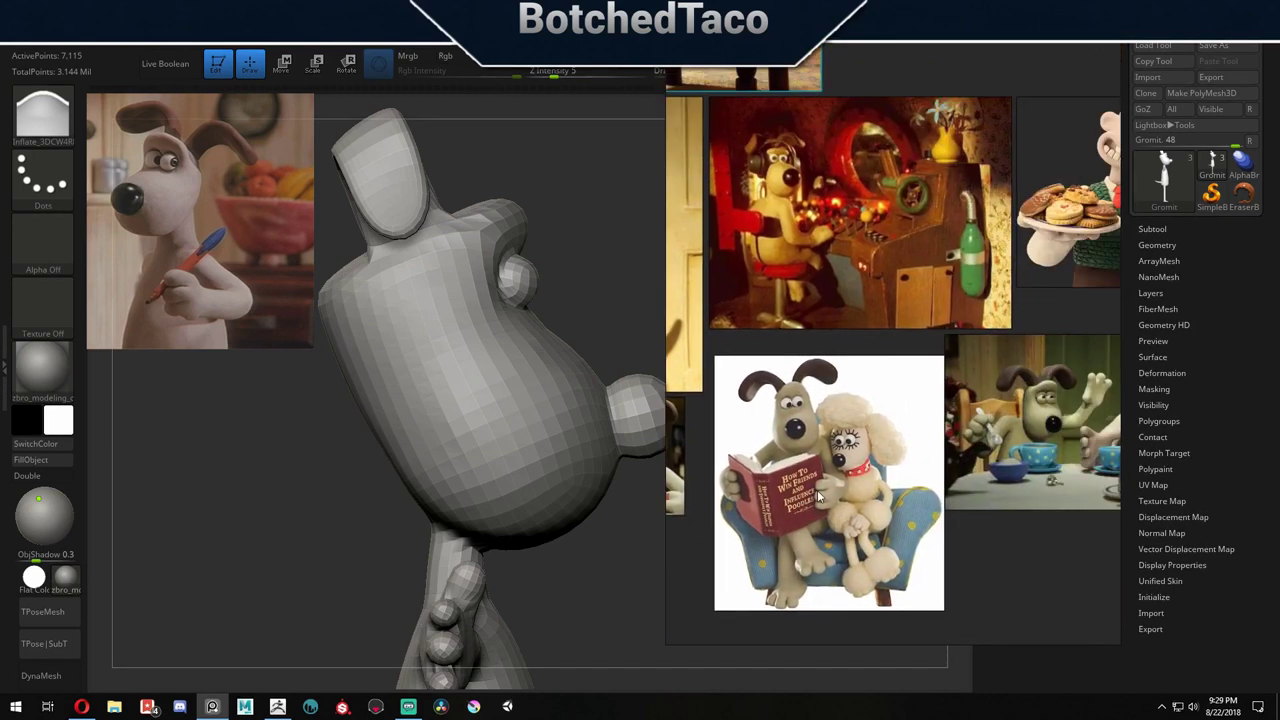
middle_click_drag(925, 393, 761, 437)
middle_click_drag(1027, 184, 918, 440)
scroll(918, 440, "down", 2)
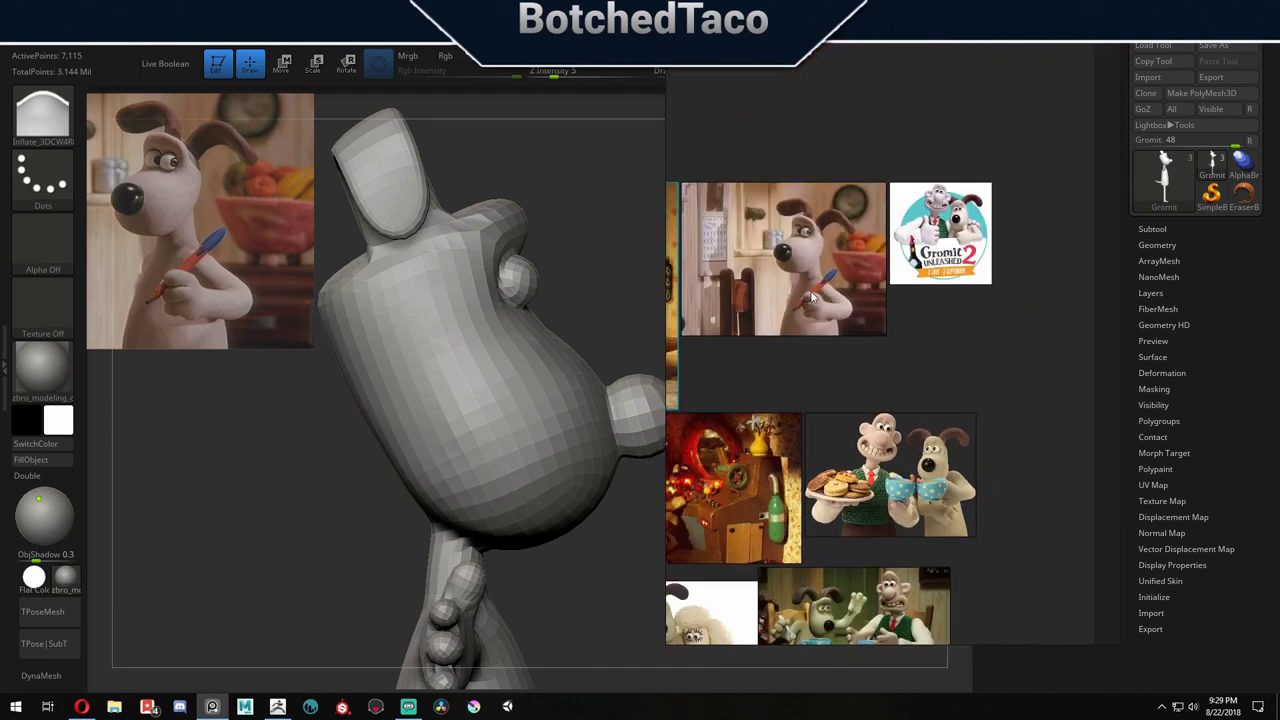
middle_click_drag(812, 292, 1058, 234)
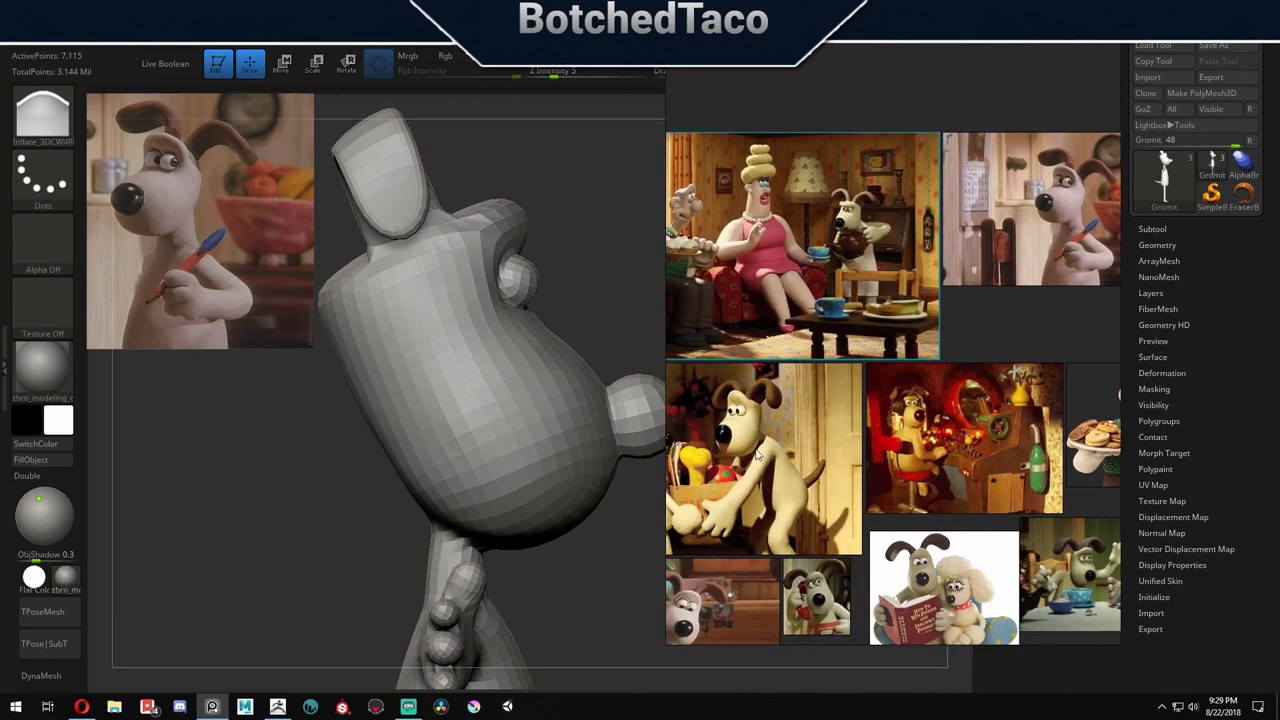
Inspect the picture of Gromit holding the box up close and move the reference board out of the way.
double_click(757, 455)
scroll(968, 238, "up", 4)
middle_click_drag(1011, 333, 954, 404)
scroll(993, 385, "up", 1)
right_click_drag(956, 398, 1000, 0)
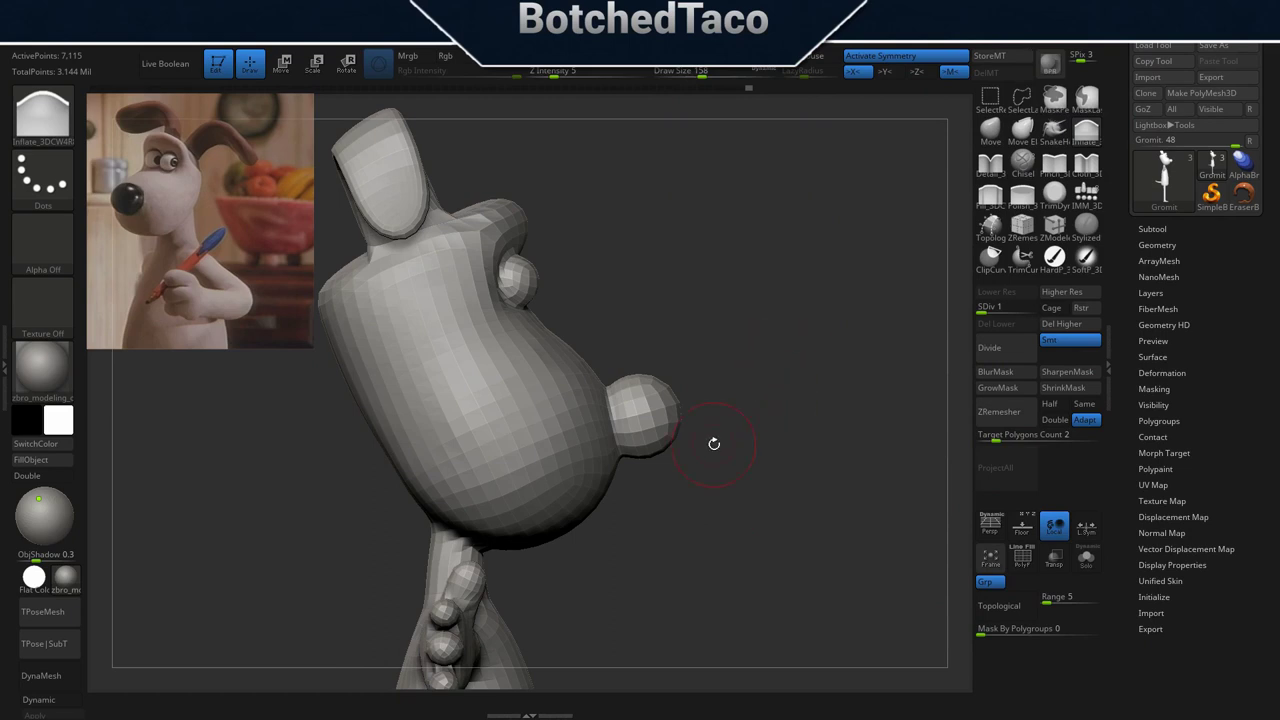
Raise the mesh to subdivision level 2 and on to level 3, smoothing the side of the muzzle and cheek.
left_click_drag(763, 472, 600, 480)
left_click_drag(821, 410, 690, 460)
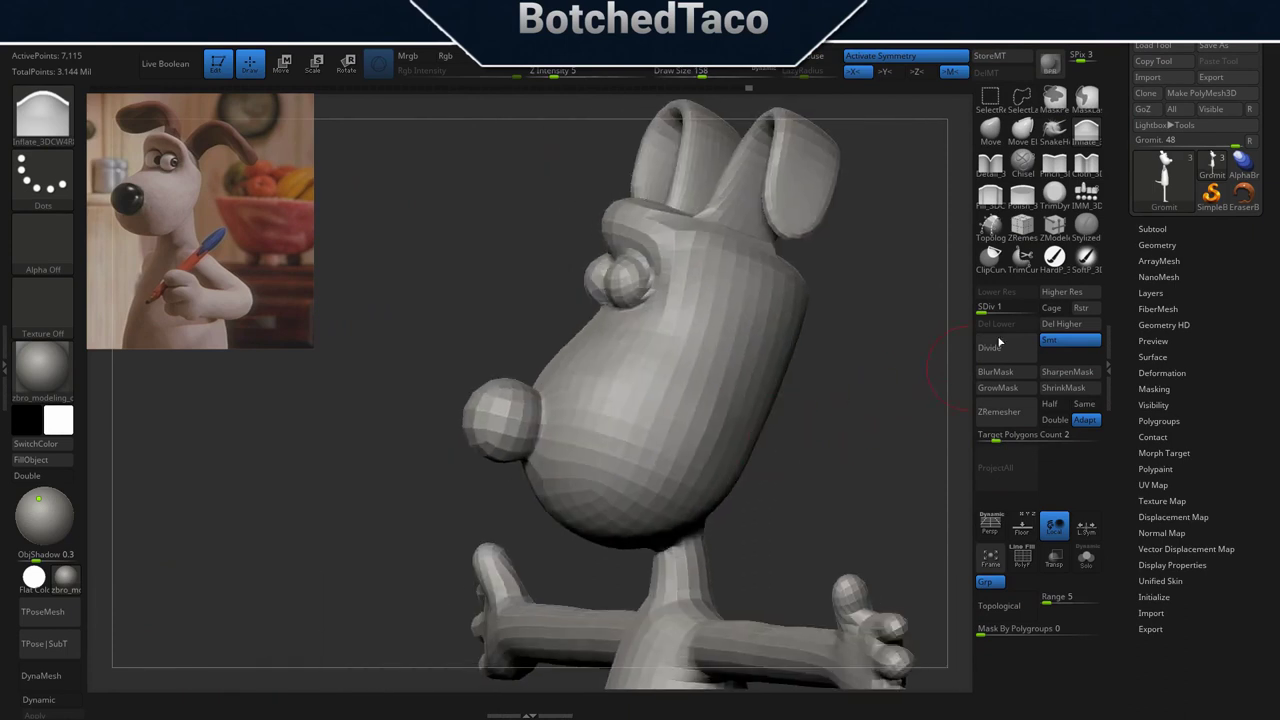
left_click(1062, 292)
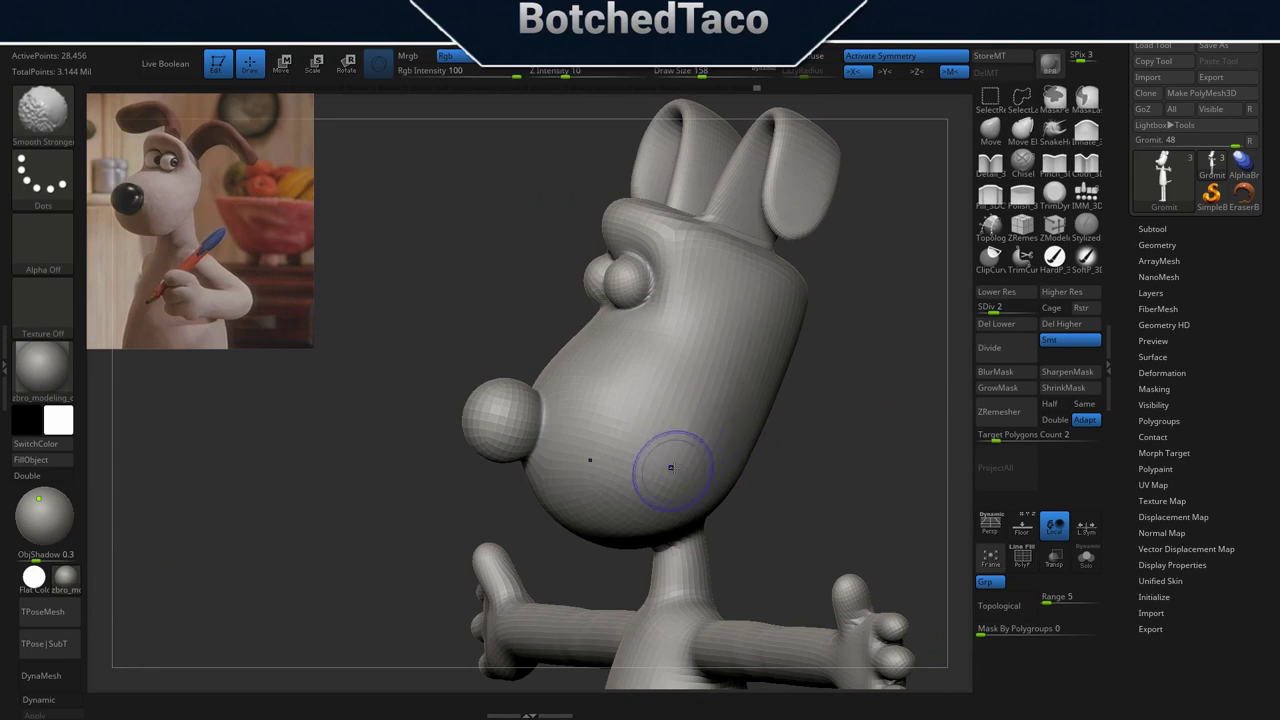
left_click(1063, 297)
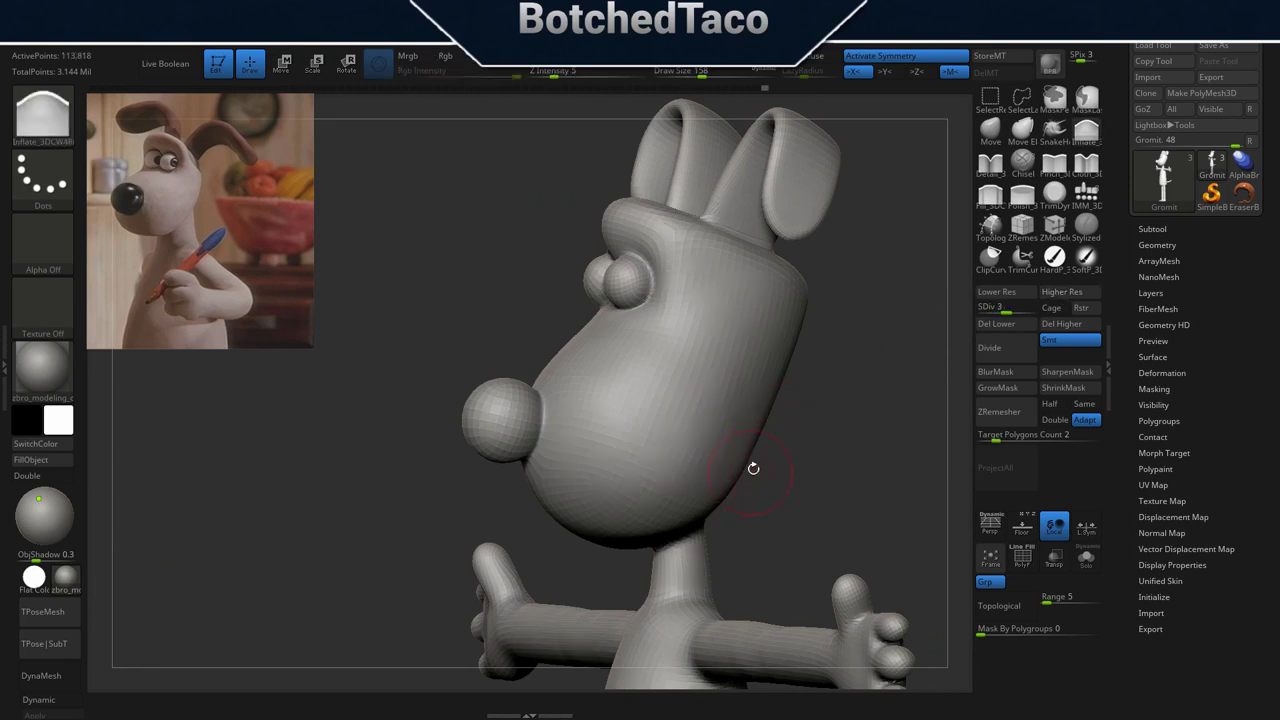
mouse_move(722, 448)
left_mouse_down("shift")
mouse_move(848, 430)
mouse_move(817, 424)
mouse_move(829, 442)
mouse_move(804, 437)
mouse_move(821, 425)
left_mouse_up("shift")
Drop to subdivision level 2, smooth the muzzle between the eyes and nose, and return to level 3.
left_click(1017, 296)
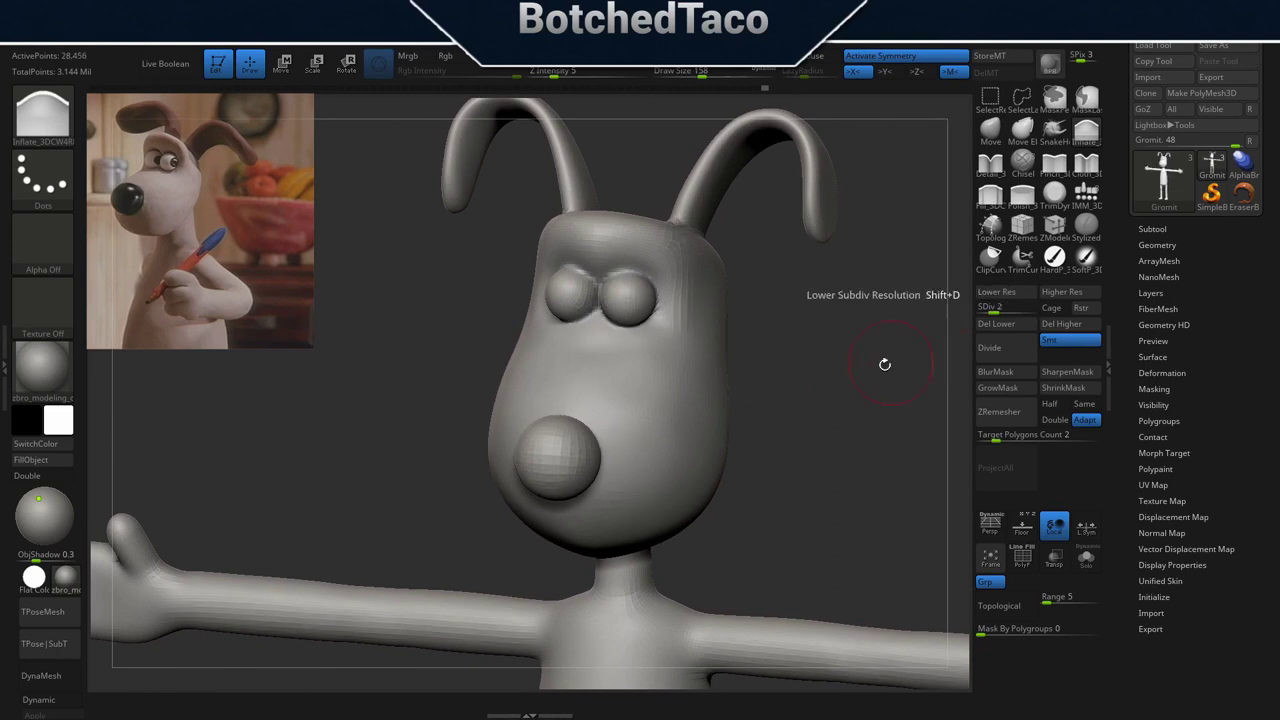
key("shift")
left_click_drag(589, 374, 637, 366, "shift")
left_click(1069, 296)
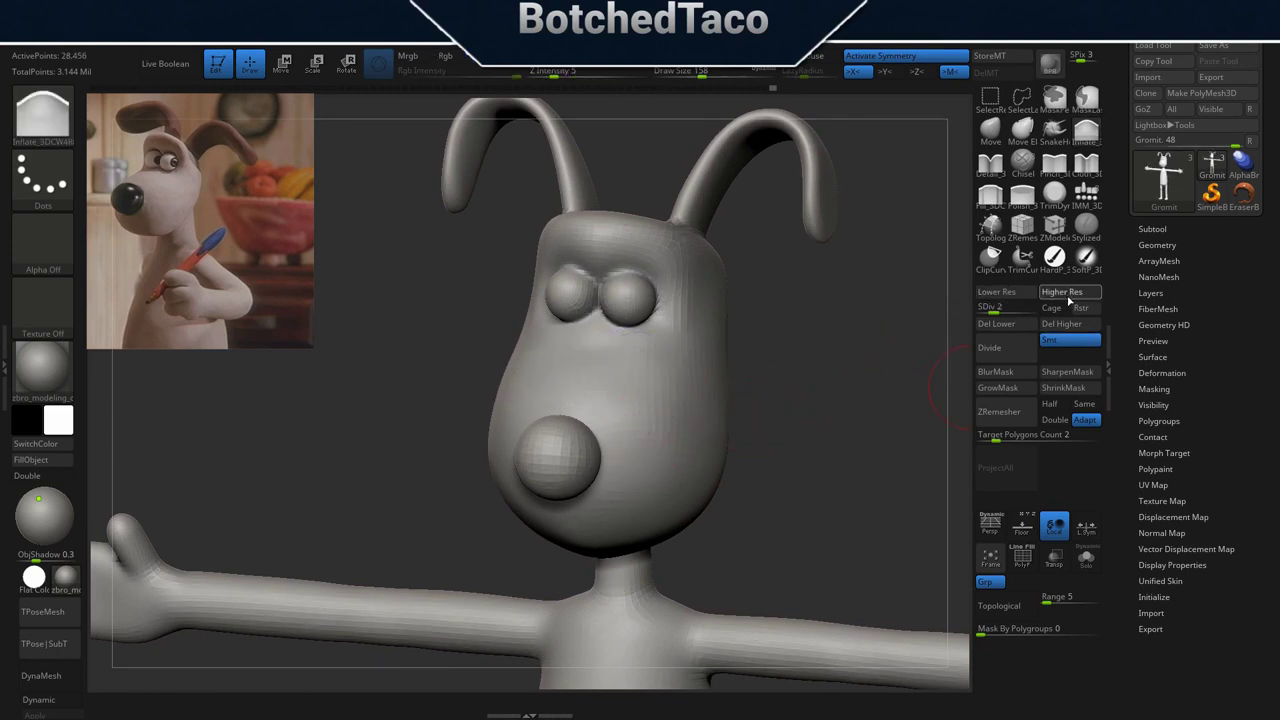
left_click_drag(826, 405, 796, 406)
key("shift")
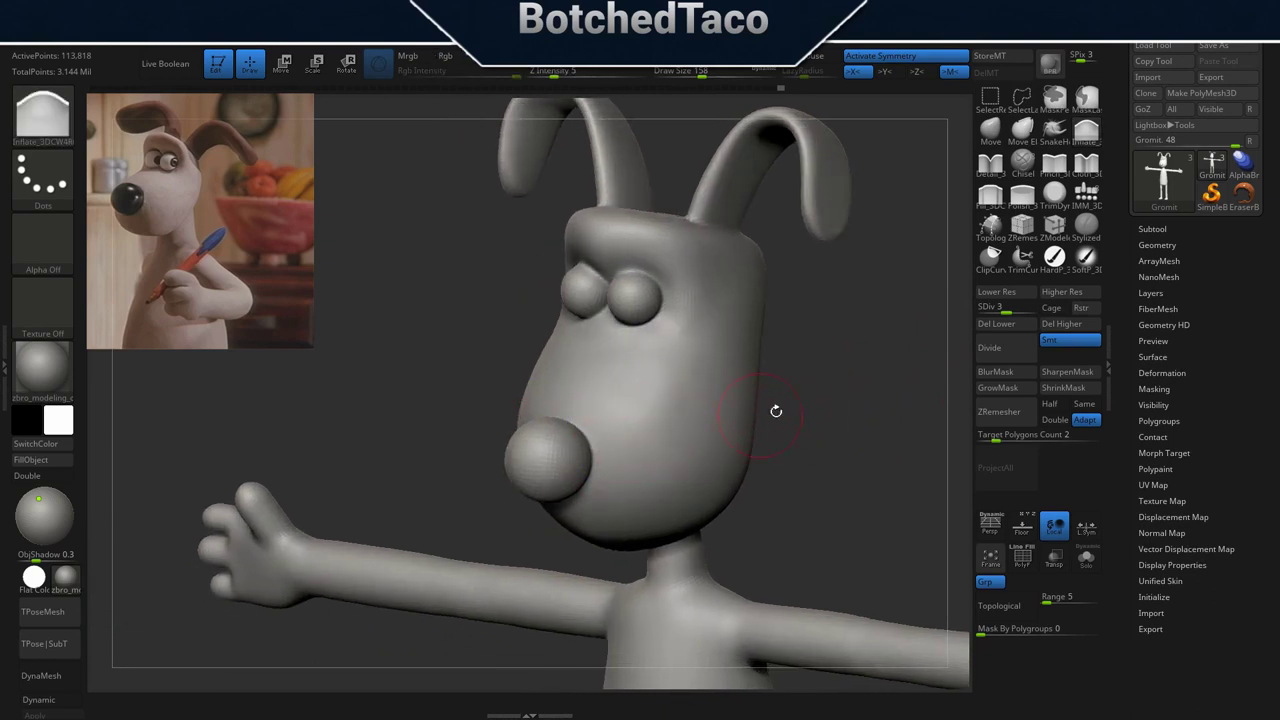
Raise the mesh through subdivision level 4 to level 5 and inspect the face from the front up close.
left_click(1064, 297)
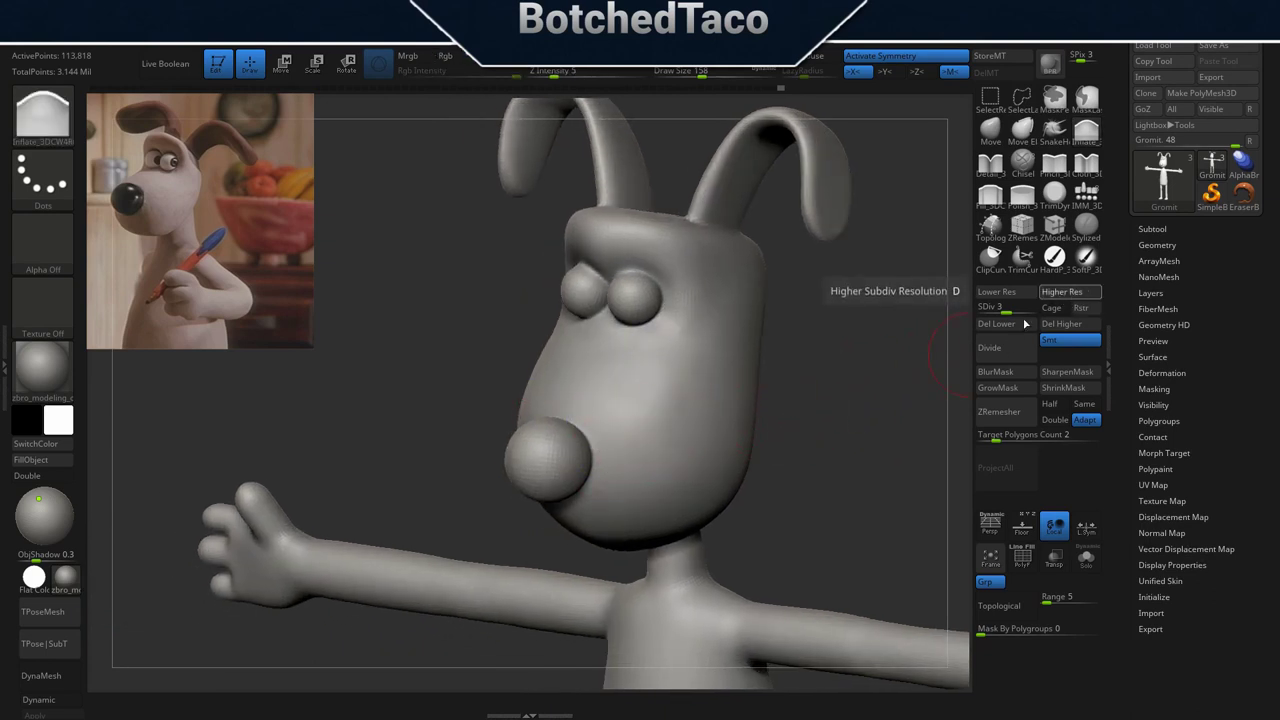
mouse_move(858, 474)
left_mouse_down()
mouse_move(805, 457)
mouse_move(855, 449)
mouse_move(902, 462)
left_mouse_up()
mouse_move(880, 470)
right_mouse_down()
mouse_move(902, 449)
mouse_move(720, 411)
mouse_move(714, 425)
right_mouse_up()
key("space")
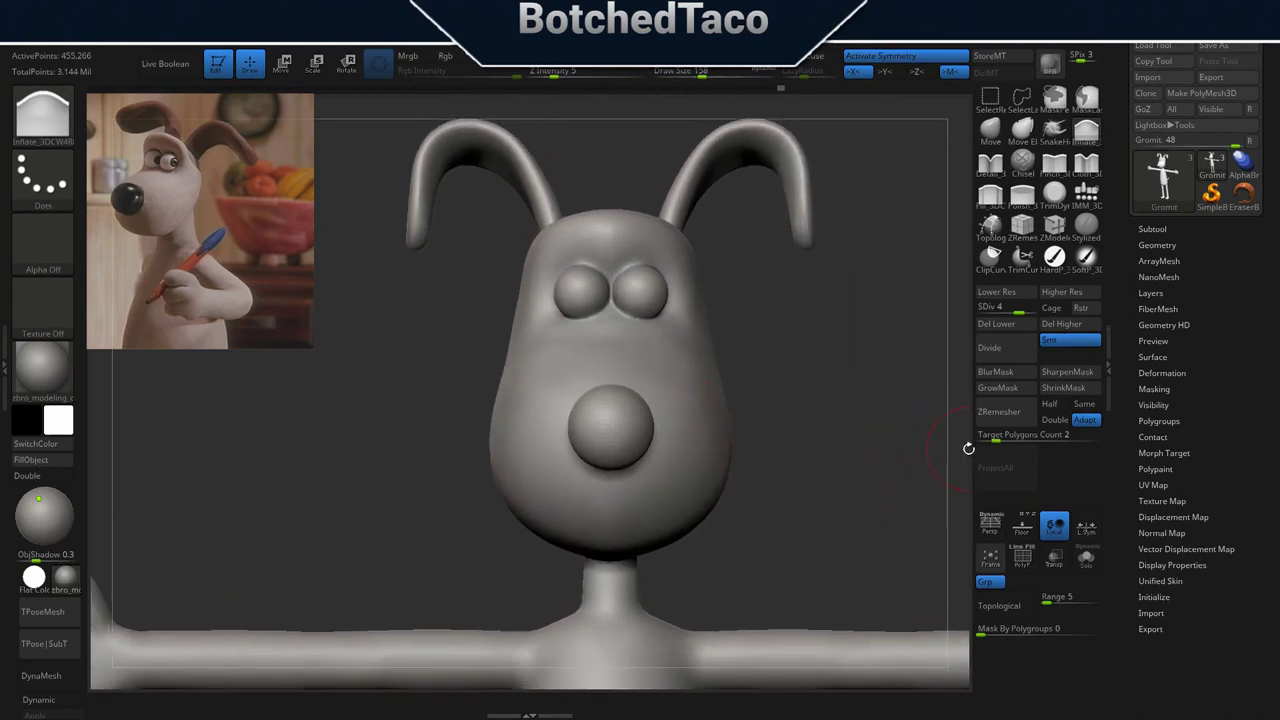
left_click(1064, 293)
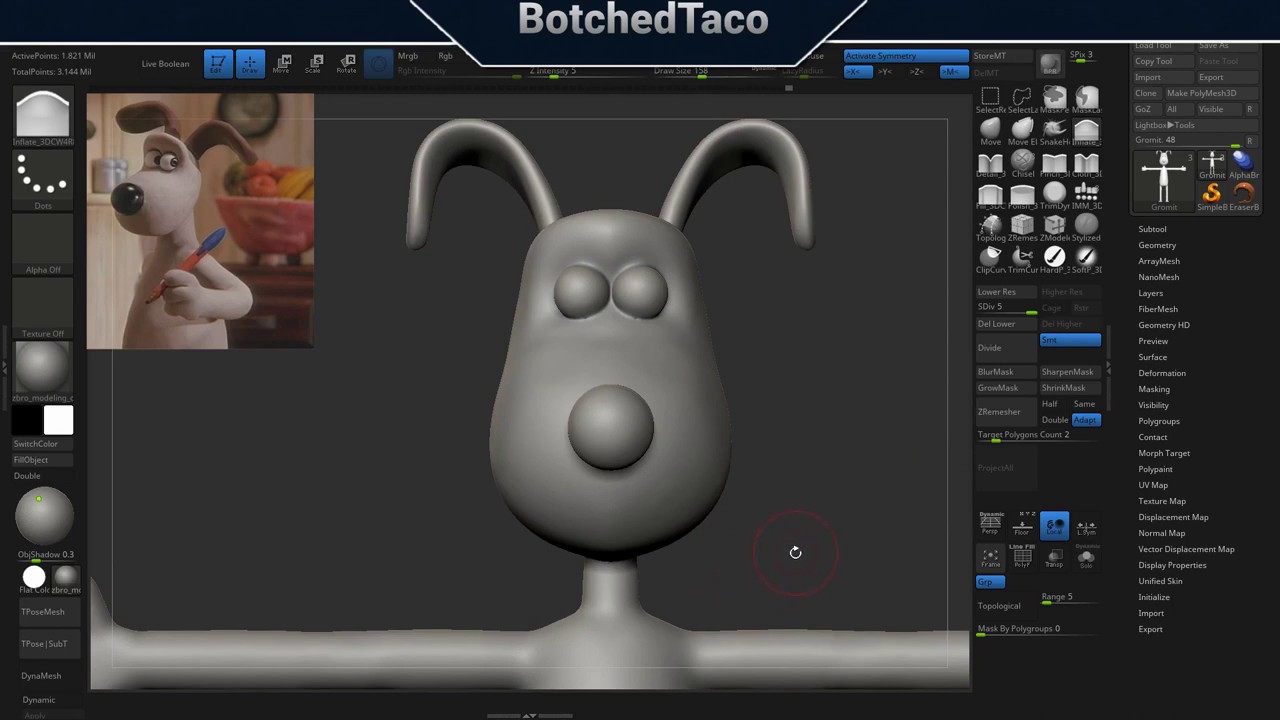
mouse_move(702, 373)
right_mouse_down("ctrl")
mouse_move(825, 418)
mouse_move(804, 418)
right_mouse_up("ctrl")
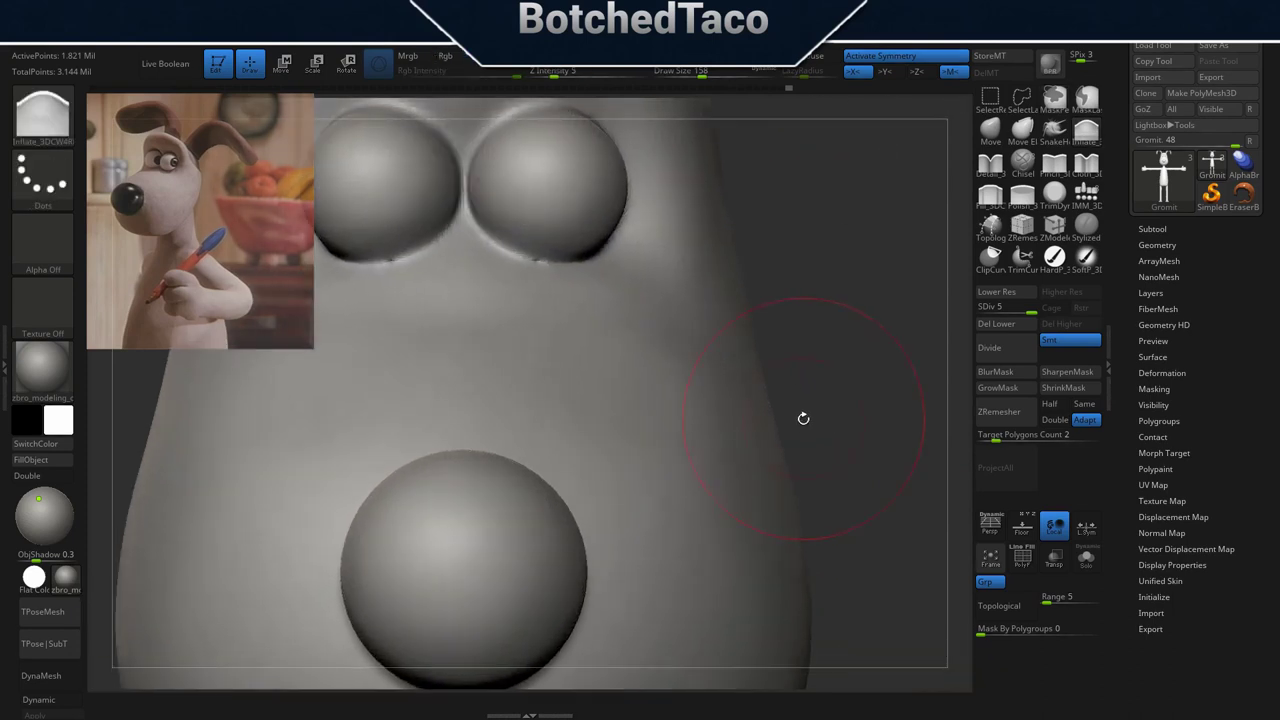
Try to close the holes in the mesh.
key("space")
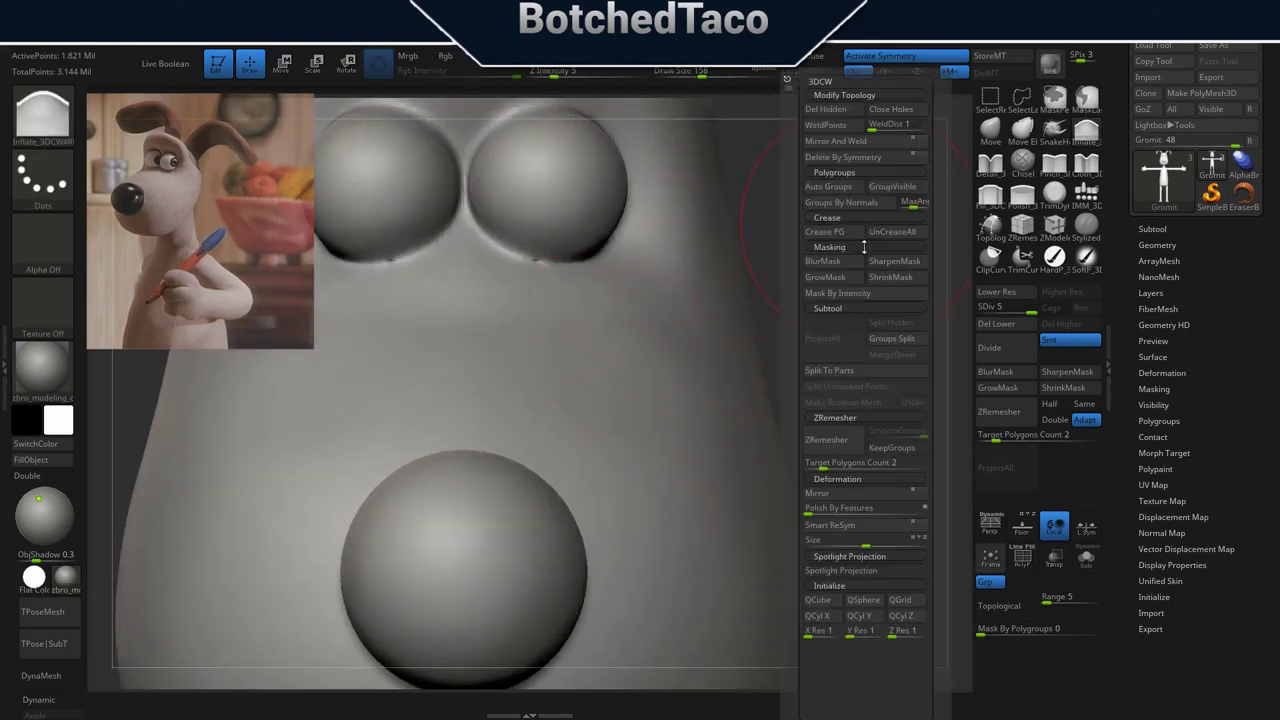
left_click(894, 112)
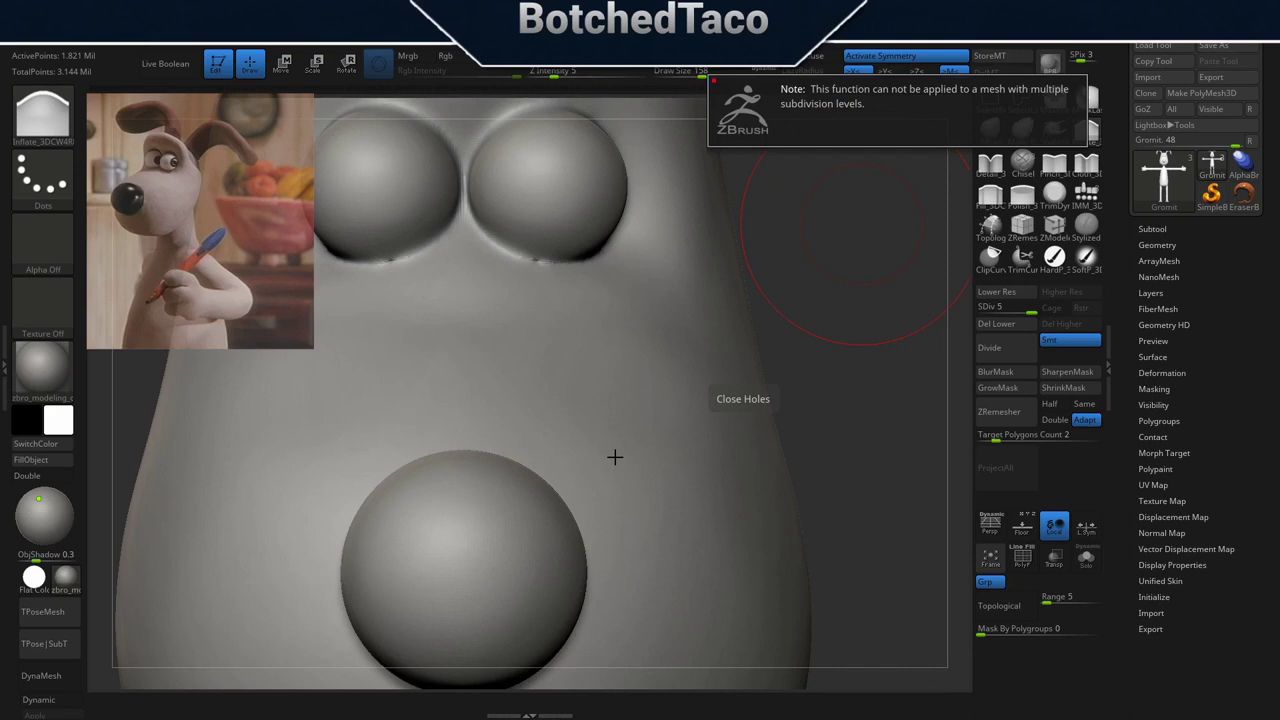
left_click(866, 300)
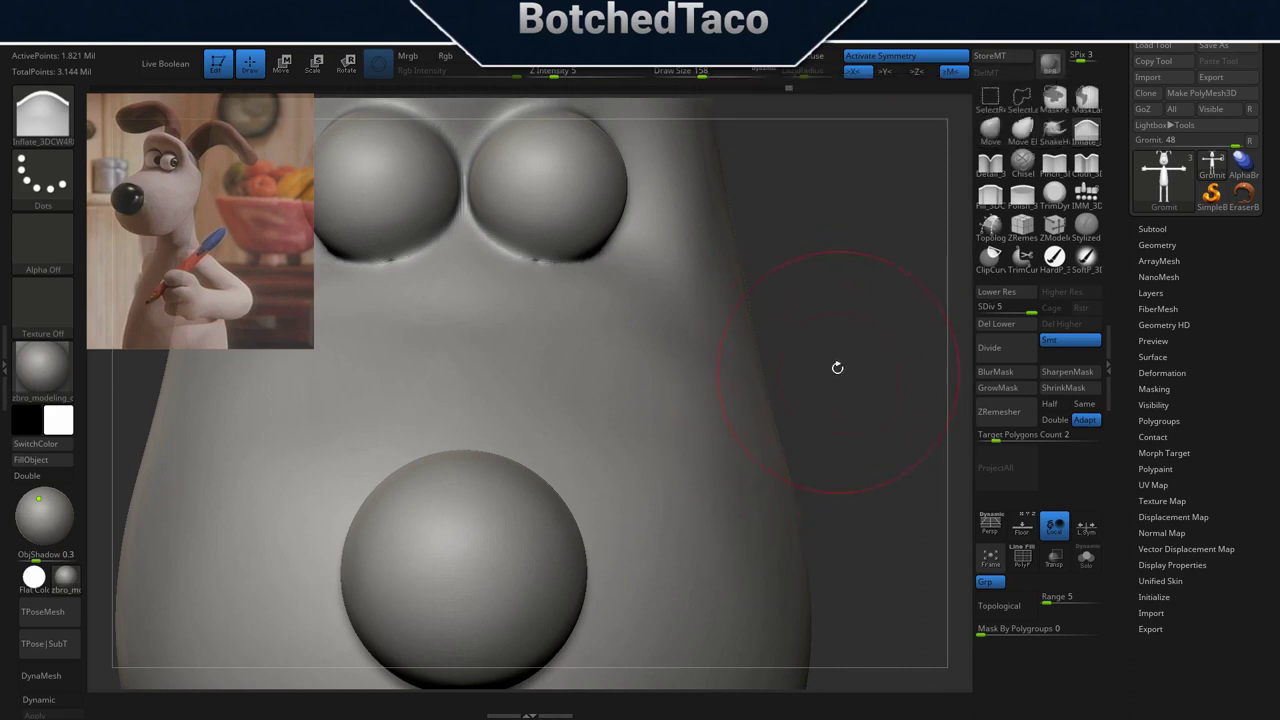
Lower the mesh from its highest subdivision level down to level 1 and raise it to level 2 for work on the arms.
key("f")
right_click_drag(751, 485, 716, 493, "ctrl")
right_click_drag(804, 475, 758, 481)
left_click_drag(758, 481, 747, 472)
mouse_move(653, 361)
right_mouse_down("alt")
mouse_move(726, 446)
mouse_move(694, 423)
mouse_move(746, 440)
mouse_move(733, 428)
mouse_move(723, 481)
right_mouse_up("alt")
left_click(1009, 296)
left_click(1010, 296)
left_click(1010, 296)
left_click(1016, 293)
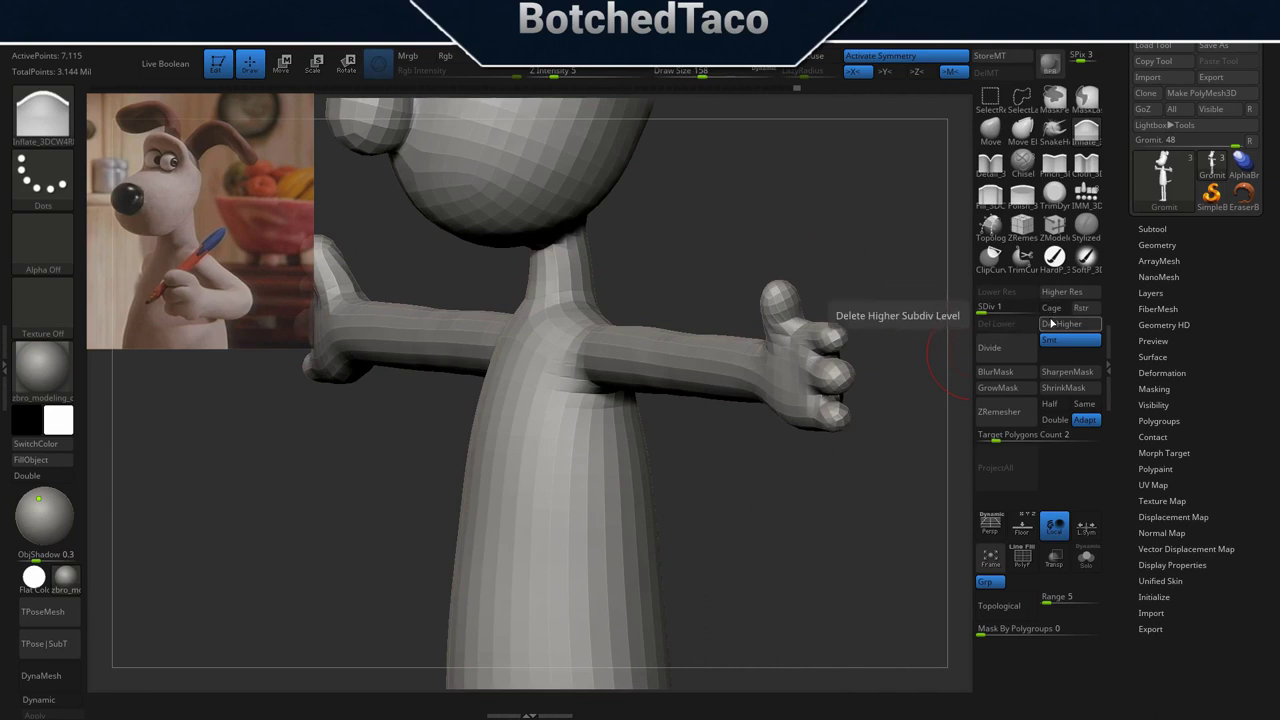
left_click(1058, 300)
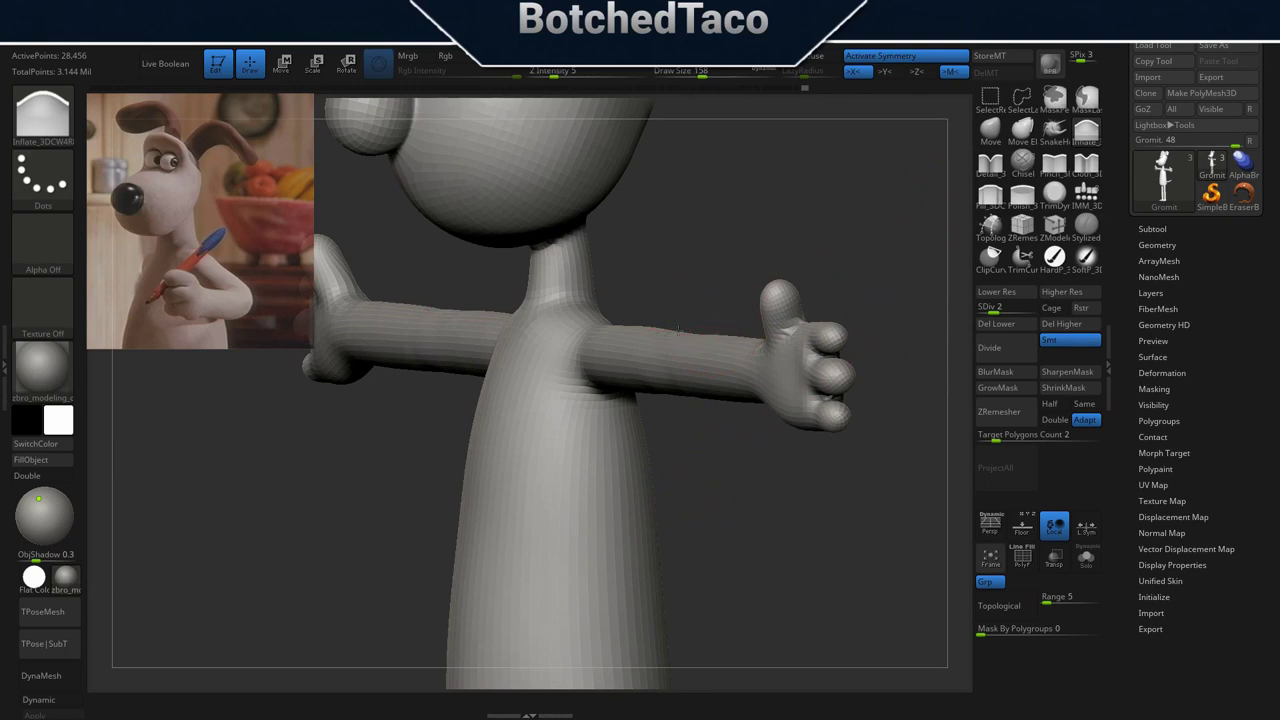
right_click_drag(682, 333, 700, 306)
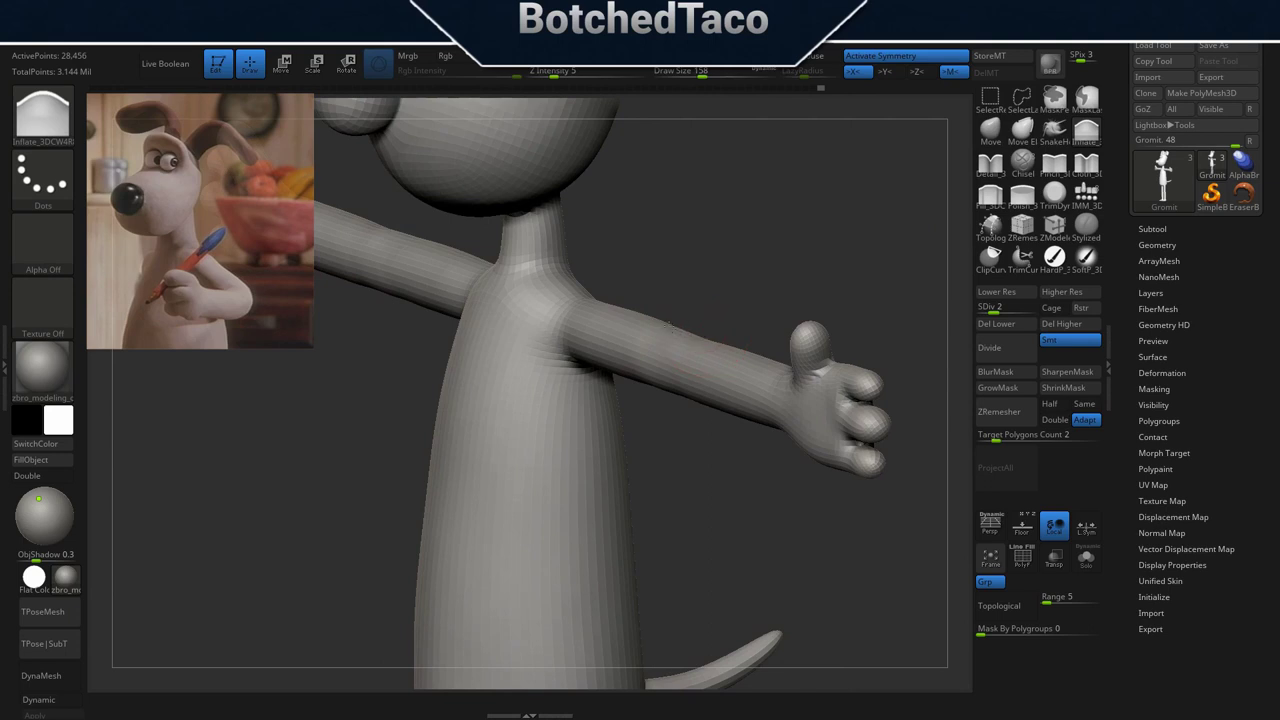
key("Delete")
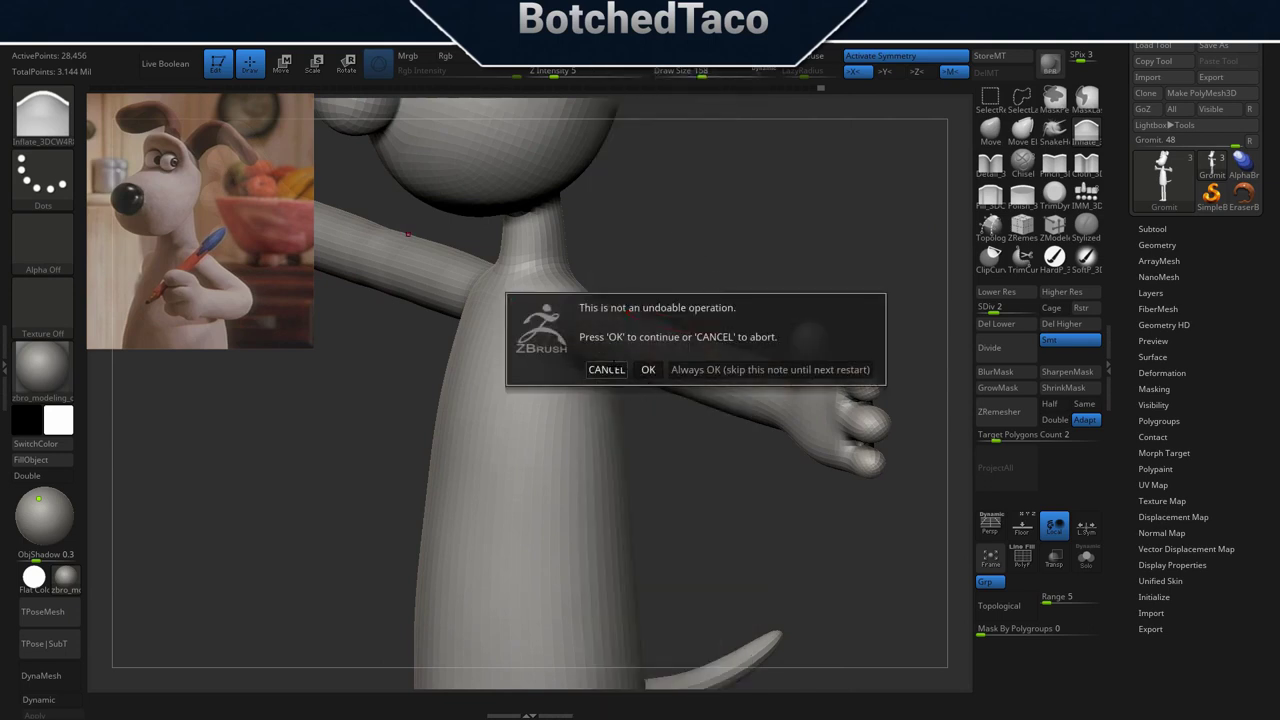
left_click(606, 369)
Smooth the upper surface of the arm between the shoulder and the middle of the forearm.
left_click_drag(697, 348, 704, 346, "shift")
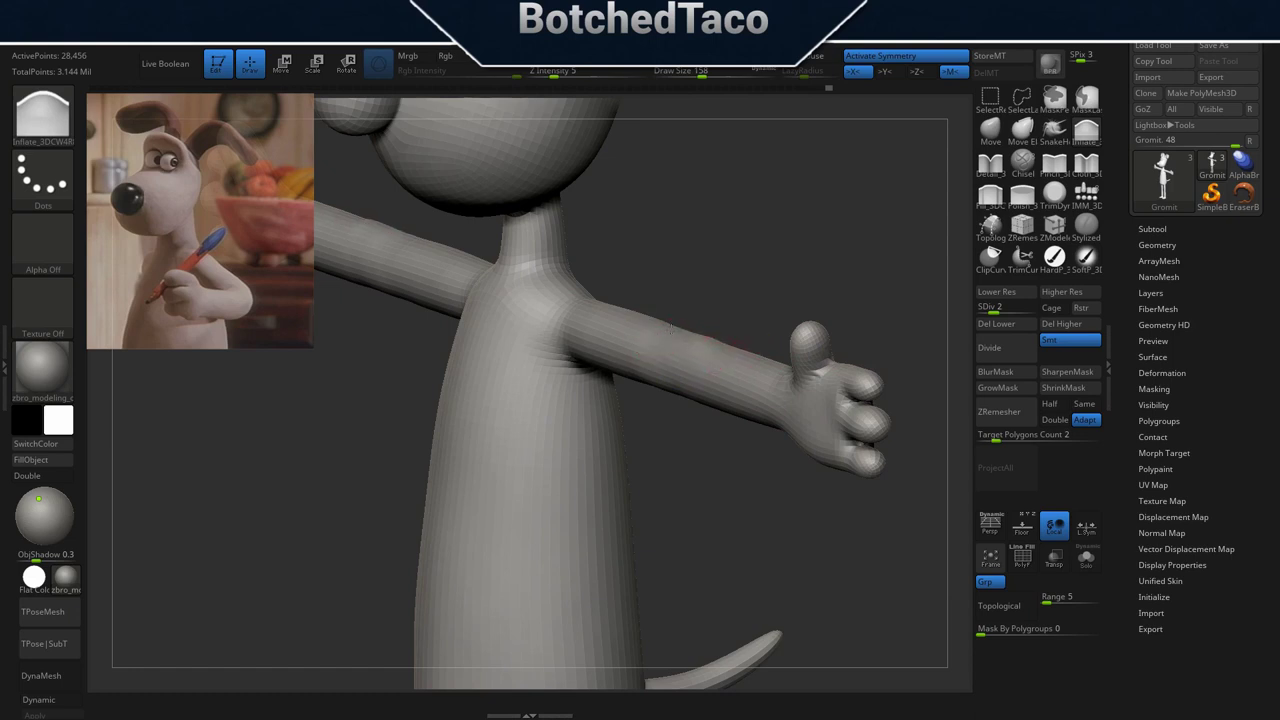
mouse_move(697, 346)
left_mouse_down("shift")
mouse_move(692, 330)
mouse_move(722, 358)
left_mouse_up("shift")
left_click_drag(740, 316, 753, 307)
mouse_move(704, 350)
left_mouse_down("shift")
mouse_move(667, 305)
mouse_move(718, 338)
left_mouse_up("shift")
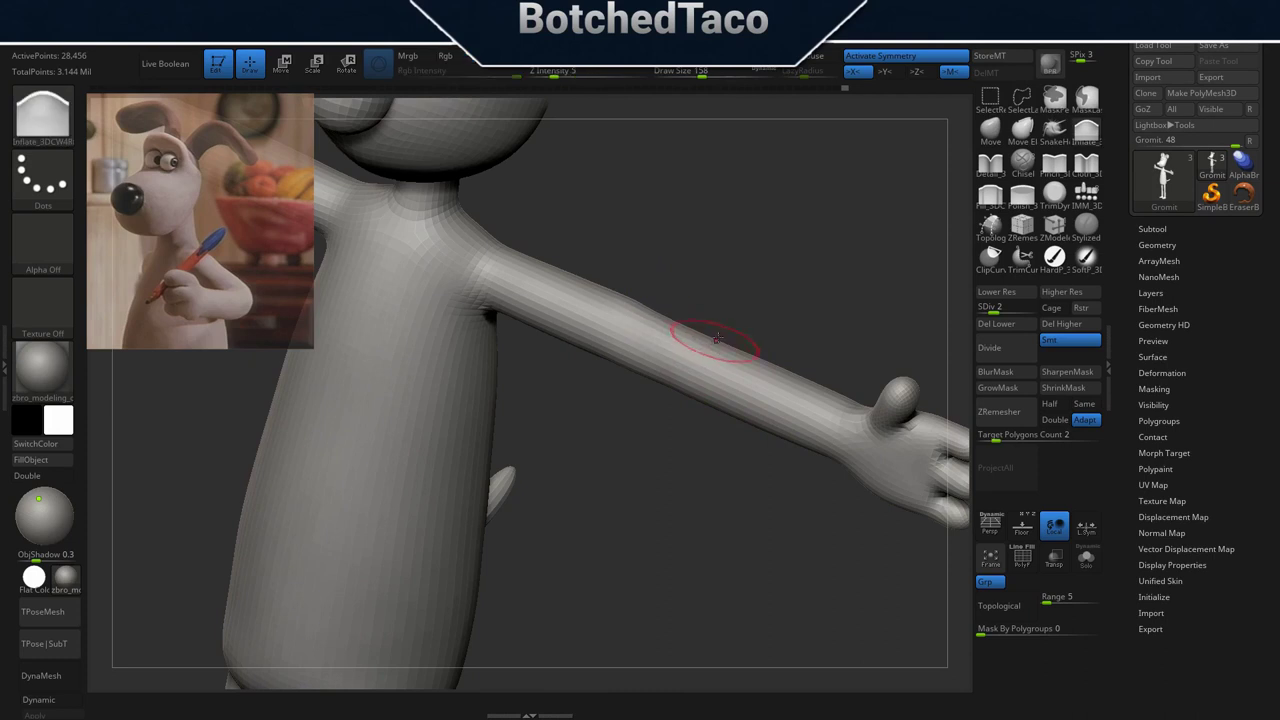
mouse_move(659, 455)
left_mouse_down()
mouse_move(681, 416)
mouse_move(671, 452)
left_mouse_up()
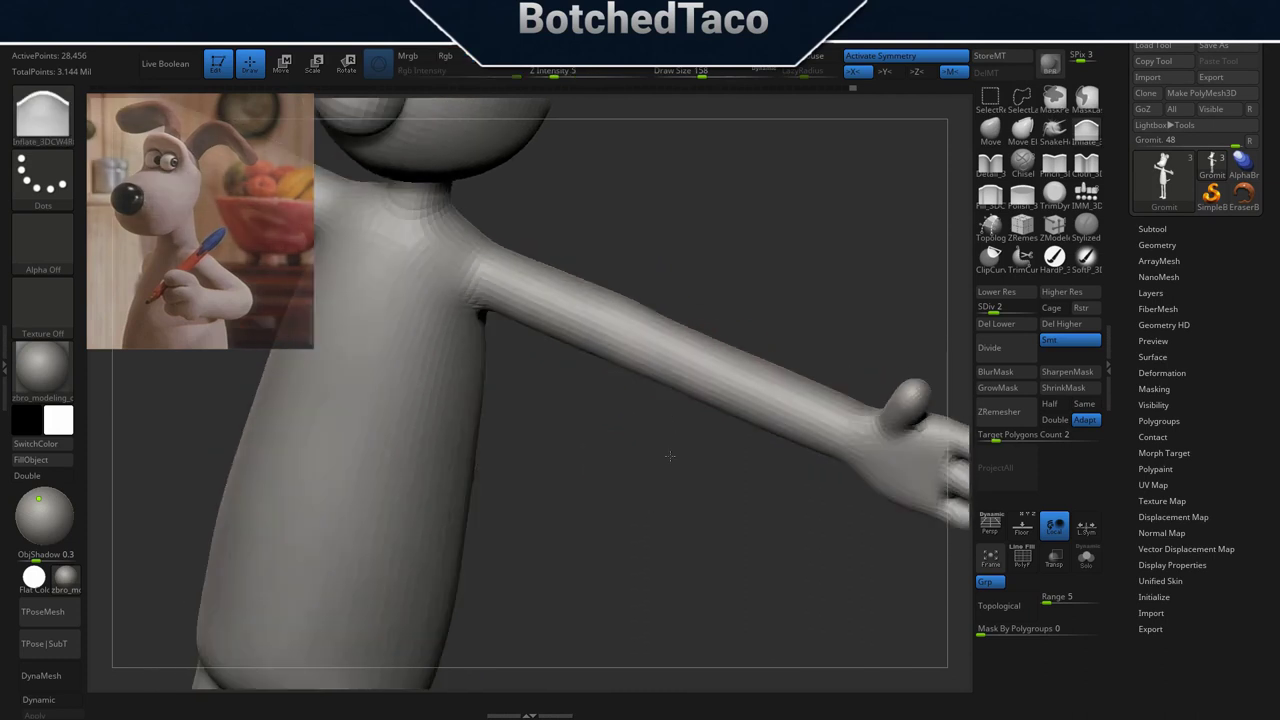
left_click_drag(619, 297, 664, 340, "shift")
mouse_move(653, 439)
left_mouse_down()
mouse_move(643, 495)
mouse_move(674, 408)
mouse_move(674, 444)
mouse_move(643, 408)
left_mouse_up()
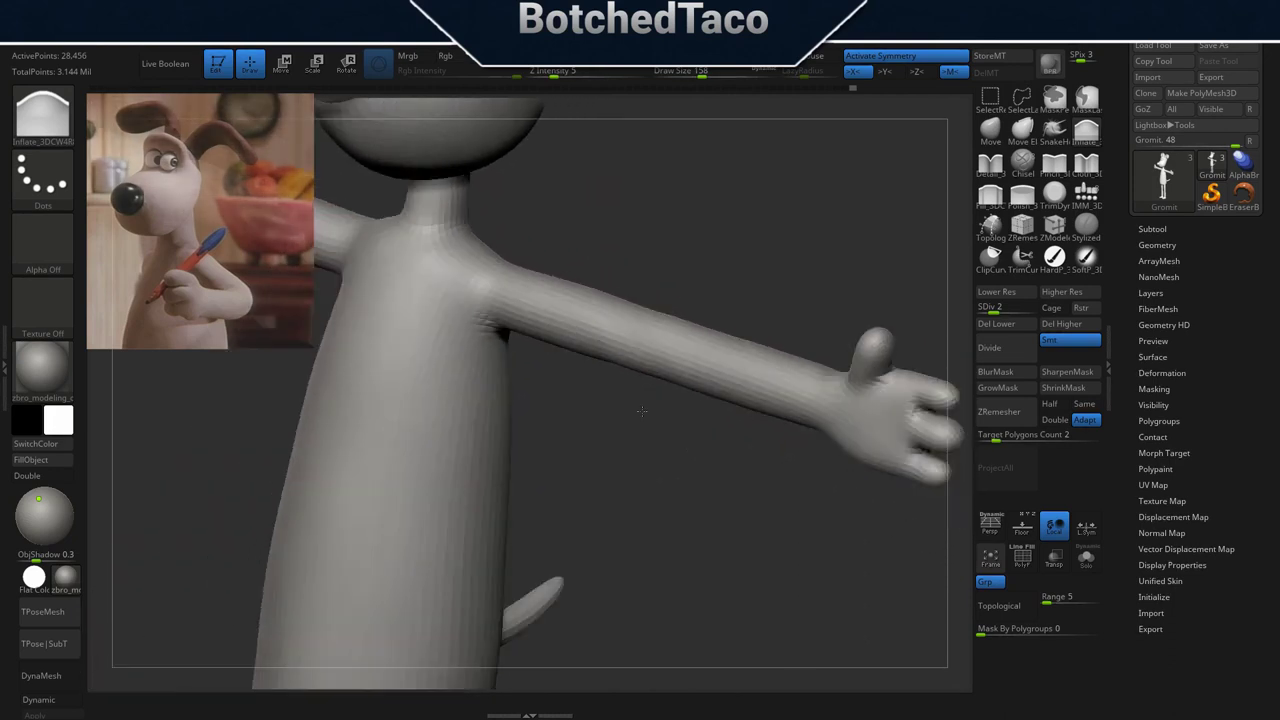
Smooth the arm close to the shoulder with the whole figure in view.
key("f")
mouse_move(702, 490)
left_mouse_down()
mouse_move(714, 460)
mouse_move(703, 447)
mouse_move(713, 457)
mouse_move(702, 458)
mouse_move(717, 449)
mouse_move(694, 451)
left_mouse_up()
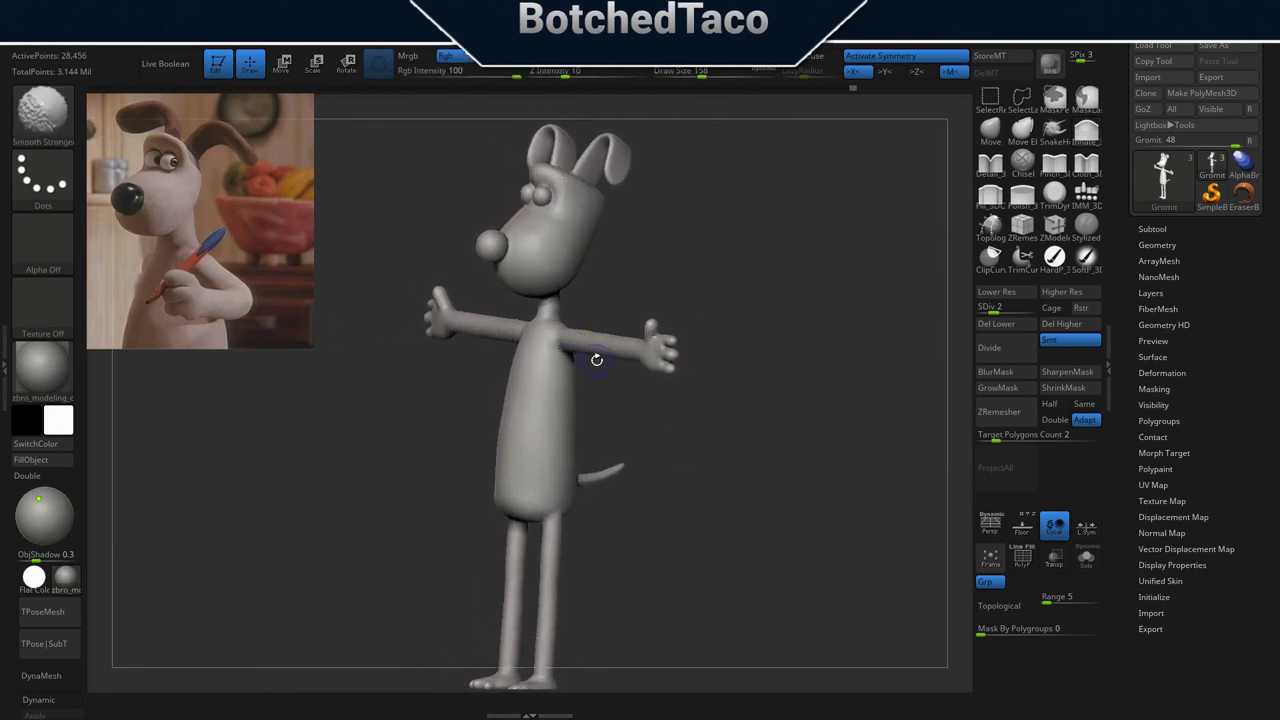
left_click_drag(605, 354, 628, 358, "shift")
mouse_move(656, 505)
left_mouse_down()
mouse_move(697, 494)
mouse_move(678, 517)
left_mouse_up()
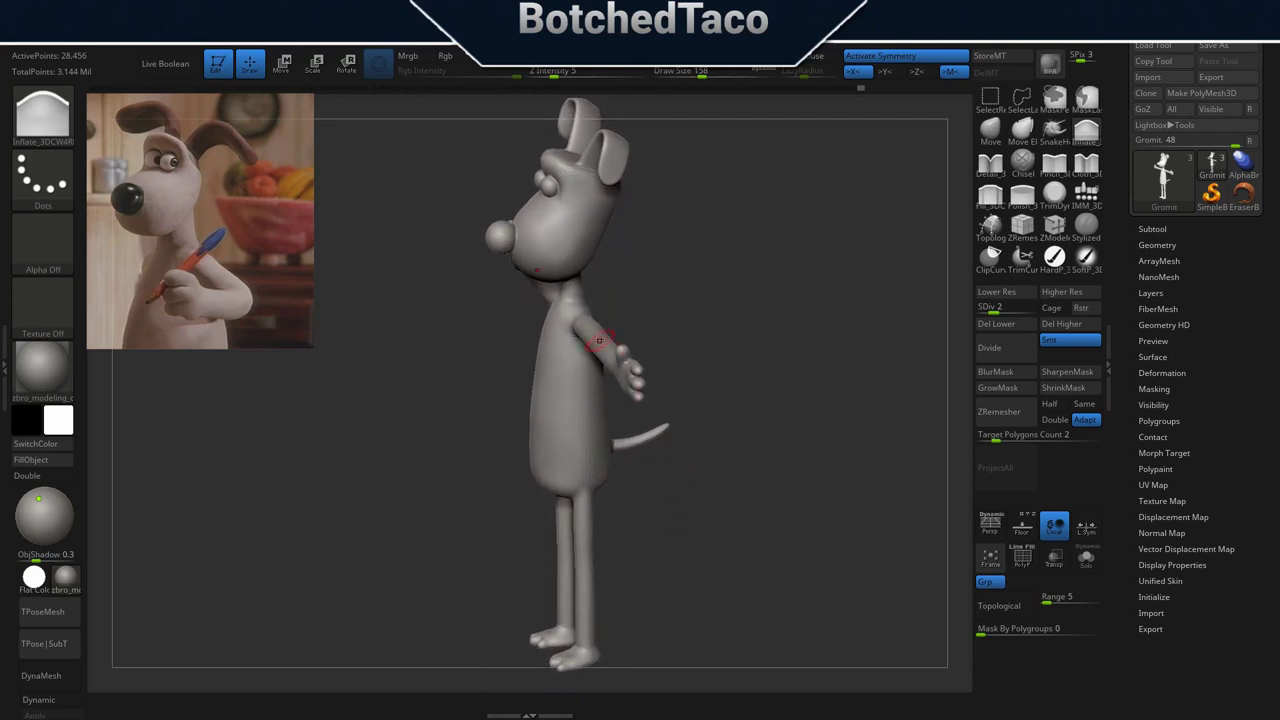
Smooth the outer side of the arm from the shoulder towards the hand.
mouse_move(616, 323)
right_mouse_down("ctrl")
mouse_move(674, 325)
mouse_move(789, 366)
mouse_move(826, 405)
right_mouse_up("ctrl")
right_click_drag(826, 405, 834, 417, "alt")
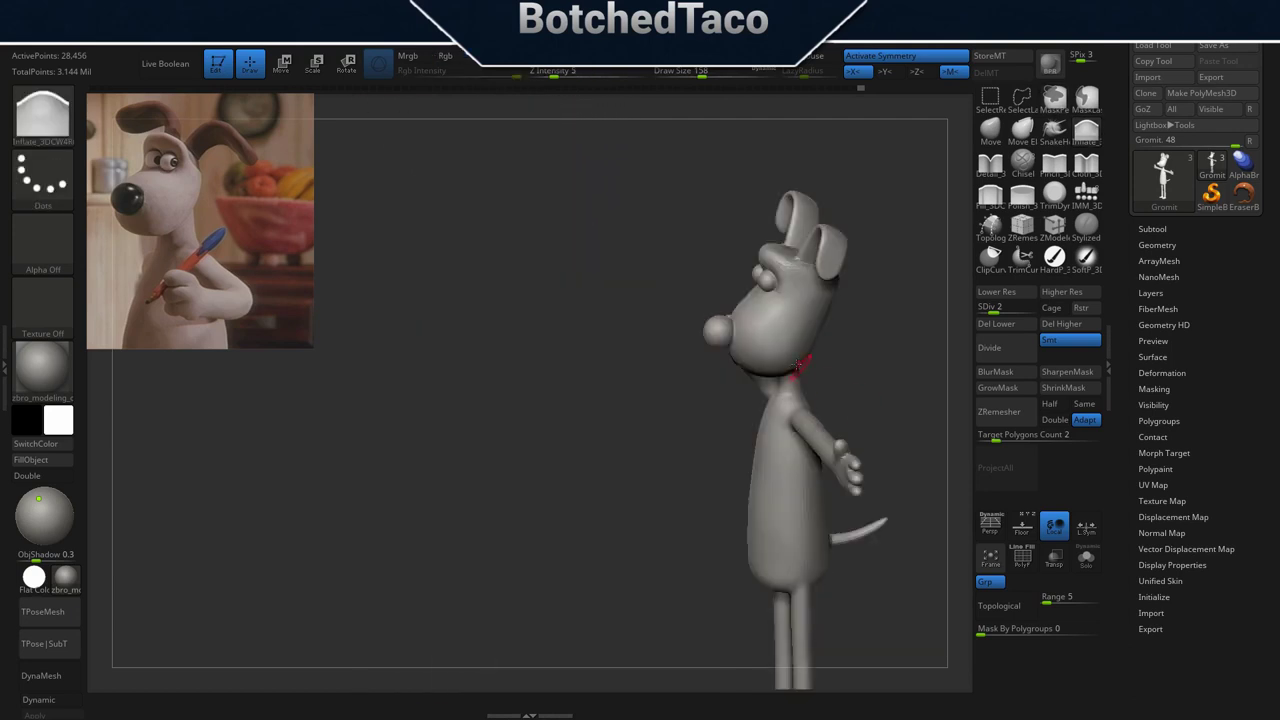
right_click_drag(738, 393, 475, 334, "alt")
right_click_drag(577, 302, 885, 430, "ctrl")
left_click_drag(830, 315, 764, 323)
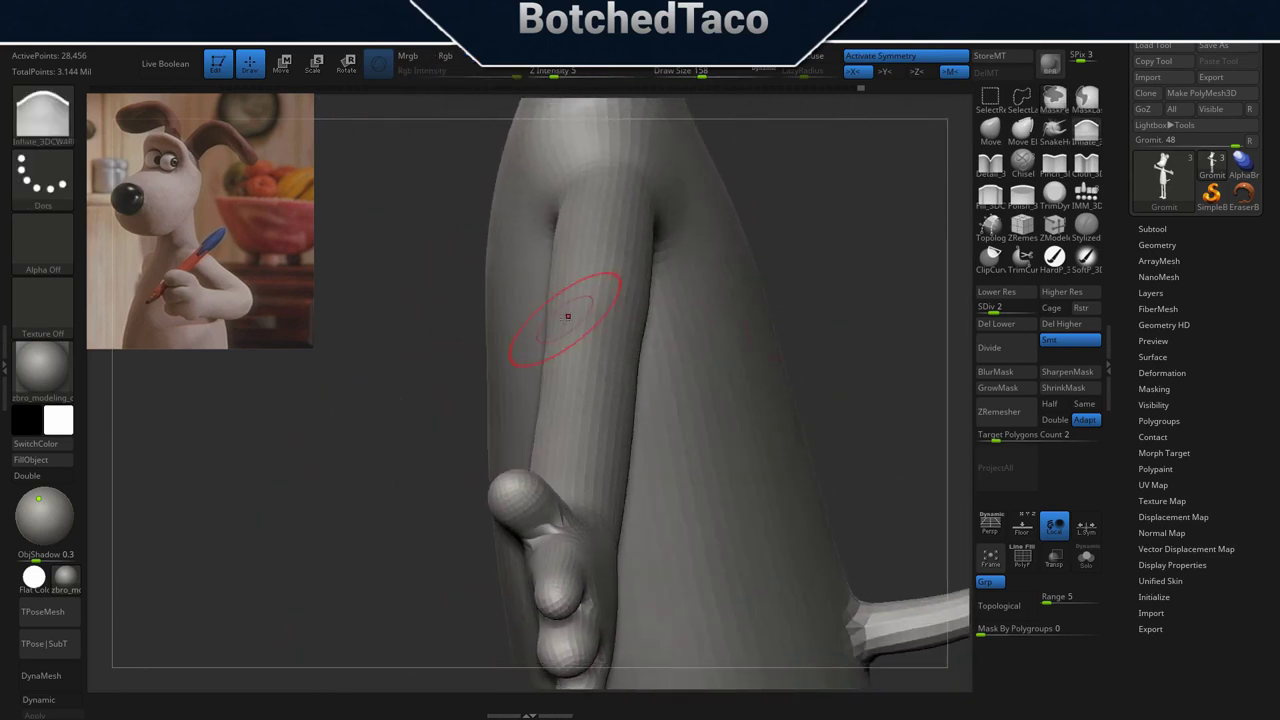
left_click_drag(557, 328, 556, 343, "shift")
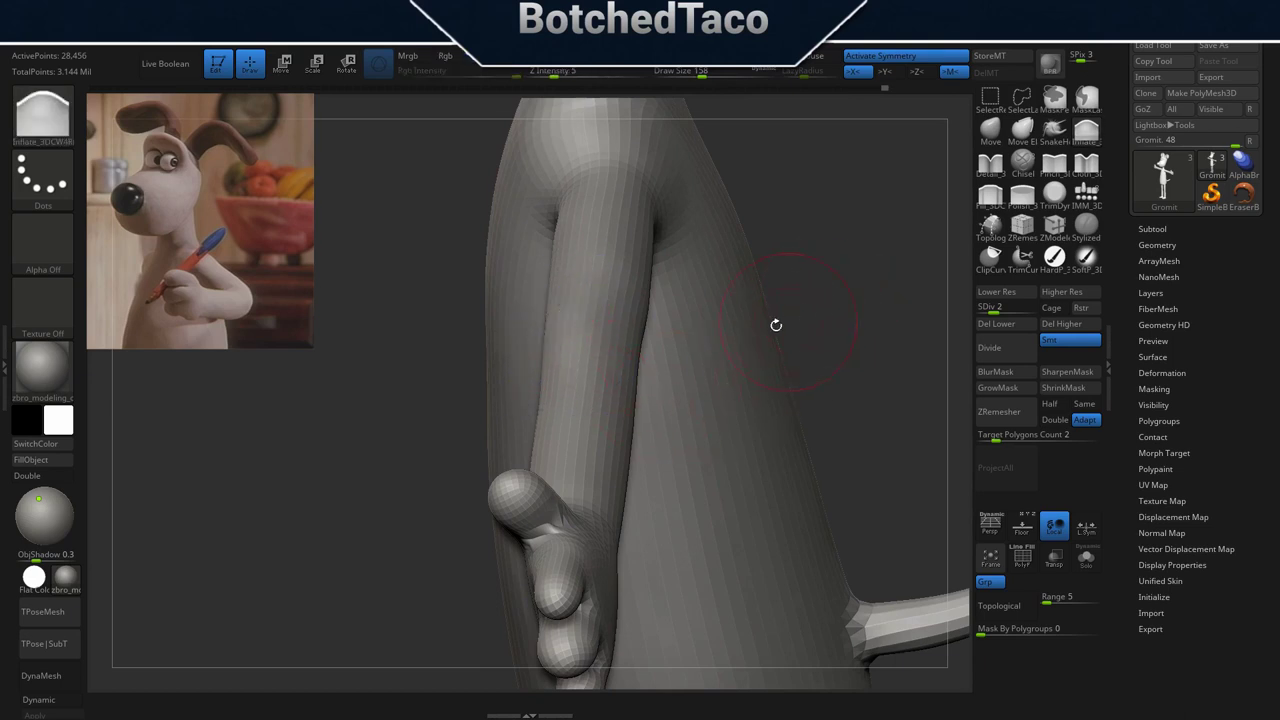
mouse_move(642, 354)
left_mouse_down()
mouse_move(648, 316)
mouse_move(625, 405)
left_mouse_up()
mouse_move(765, 287)
left_mouse_down()
mouse_move(787, 280)
mouse_move(756, 292)
left_mouse_up()
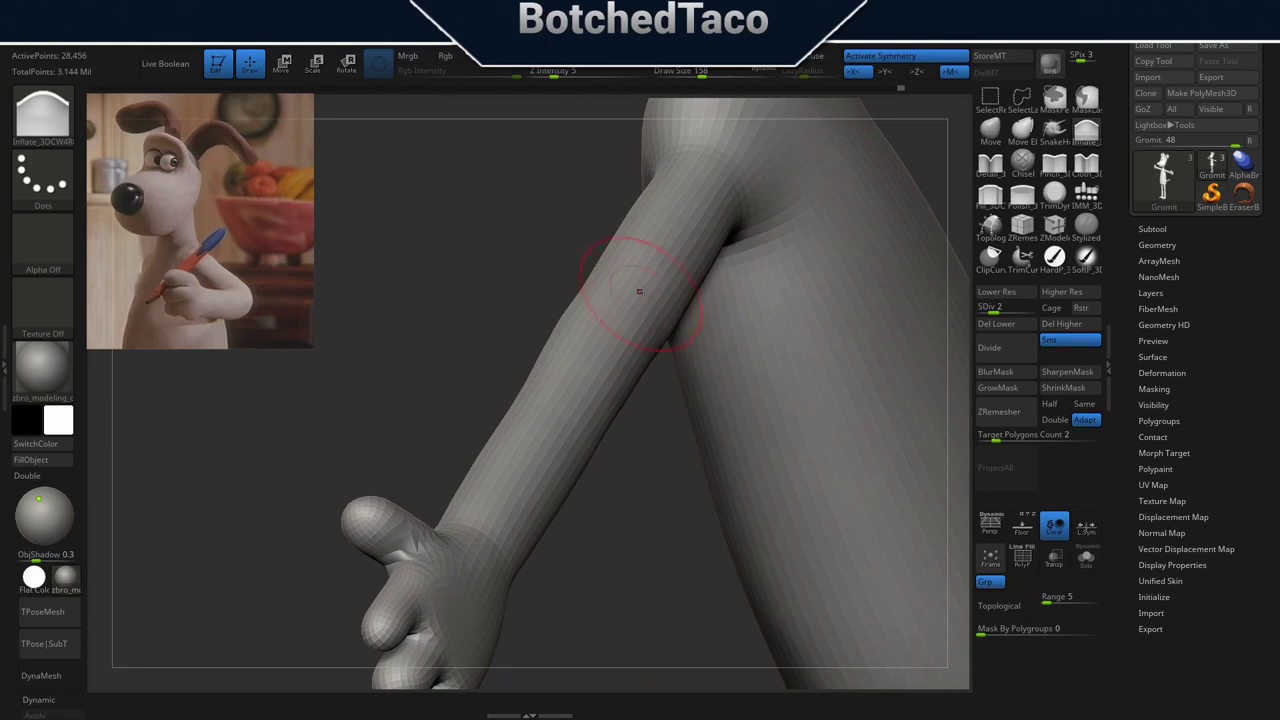
Smooth the middle stretch of the arm along its upper and lower edges.
left_click_drag(610, 345, 594, 391, "shift")
mouse_move(637, 470)
left_mouse_down()
mouse_move(603, 460)
mouse_move(615, 455)
left_mouse_up()
right_click_drag(614, 455, 568, 431)
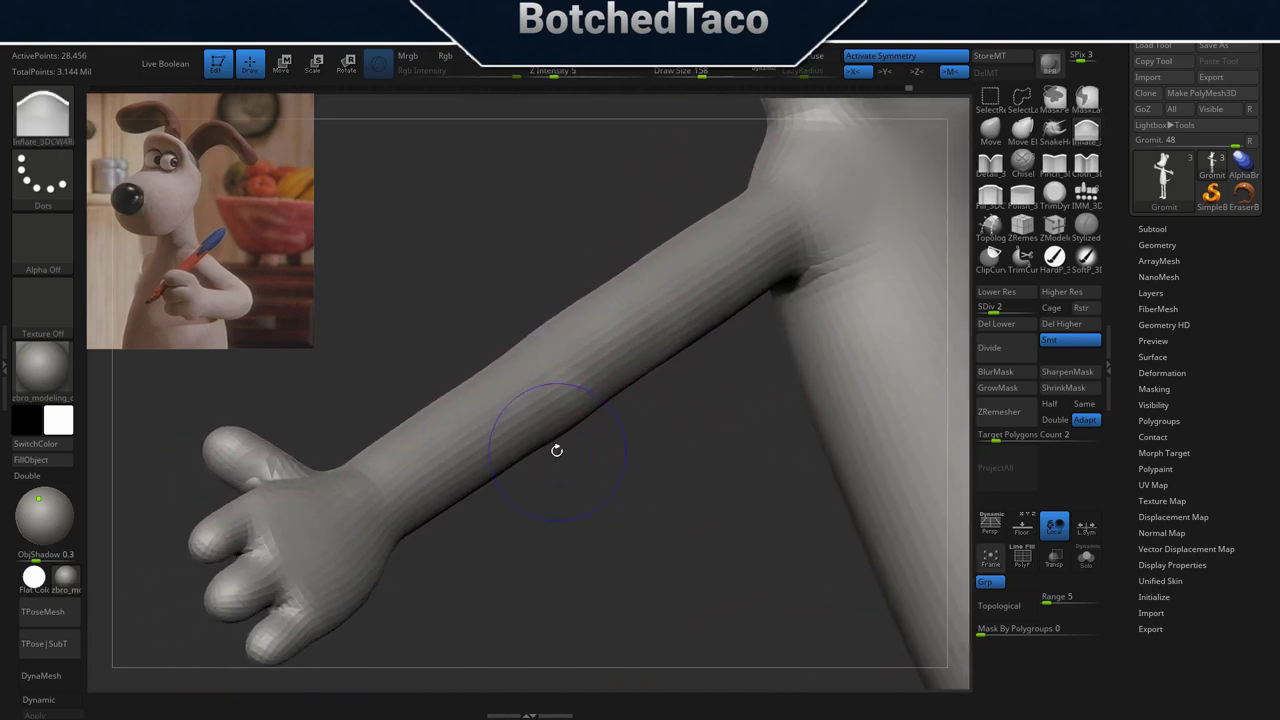
left_click_drag(572, 425, 596, 401, "shift")
right_click_drag(576, 374, 592, 400)
left_click_drag(541, 297, 541, 312, "shift")
mouse_move(560, 400)
right_mouse_down()
mouse_move(622, 400)
mouse_move(742, 440)
mouse_move(668, 366)
mouse_move(646, 394)
mouse_move(668, 341)
mouse_move(666, 281)
mouse_move(629, 272)
mouse_move(627, 426)
right_mouse_up()
Smooth the underside of the arm from near the wrist towards the shoulder.
key("shift")
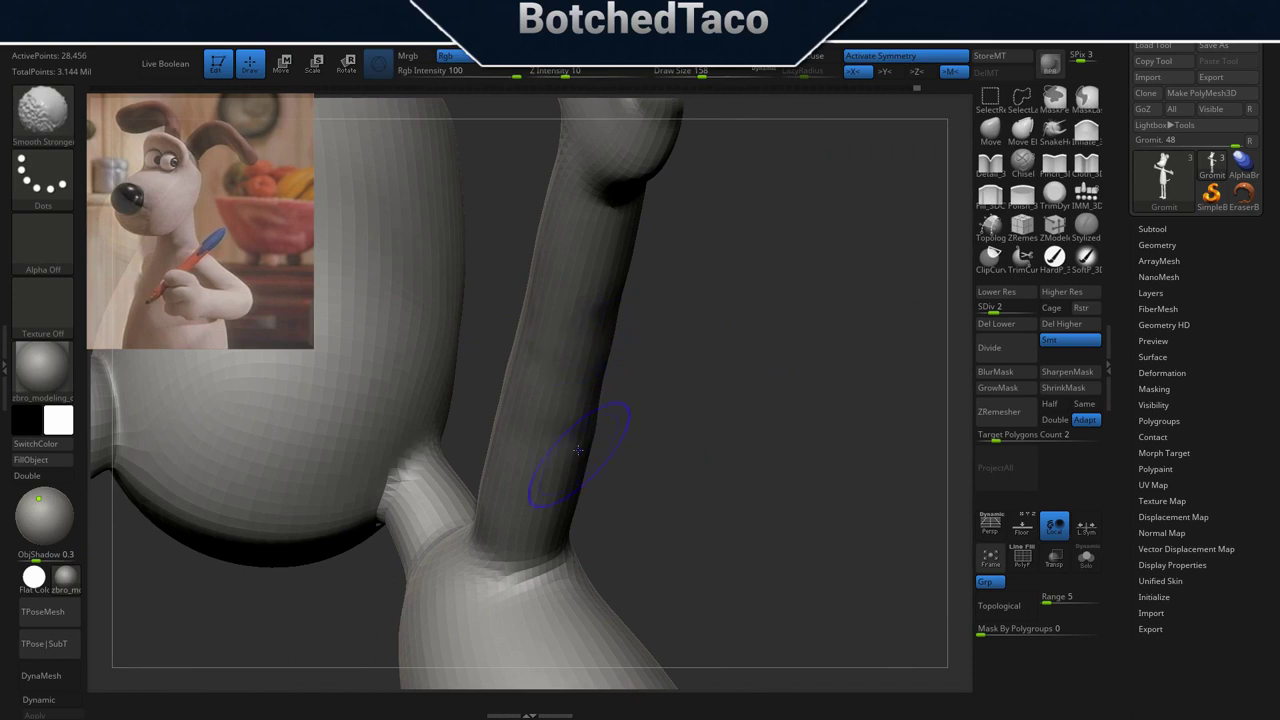
left_click_drag(602, 318, 588, 409, "shift")
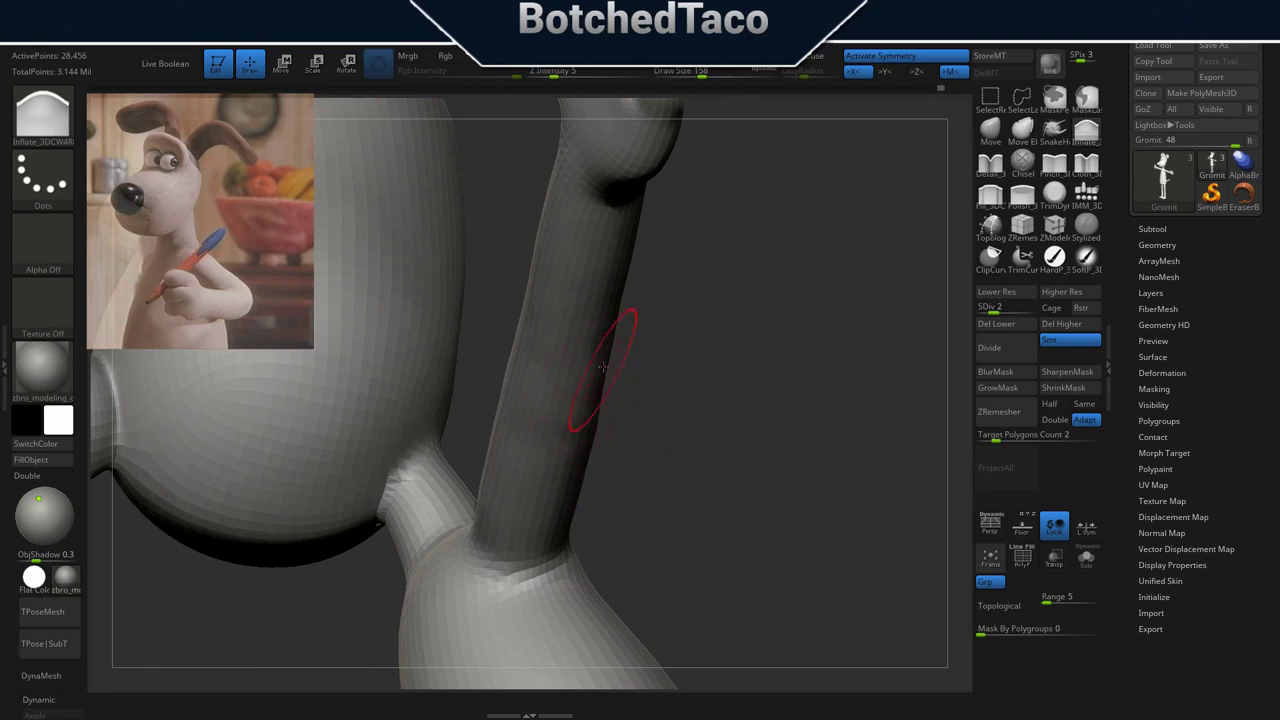
key("shift")
key("shift")
key("shift")
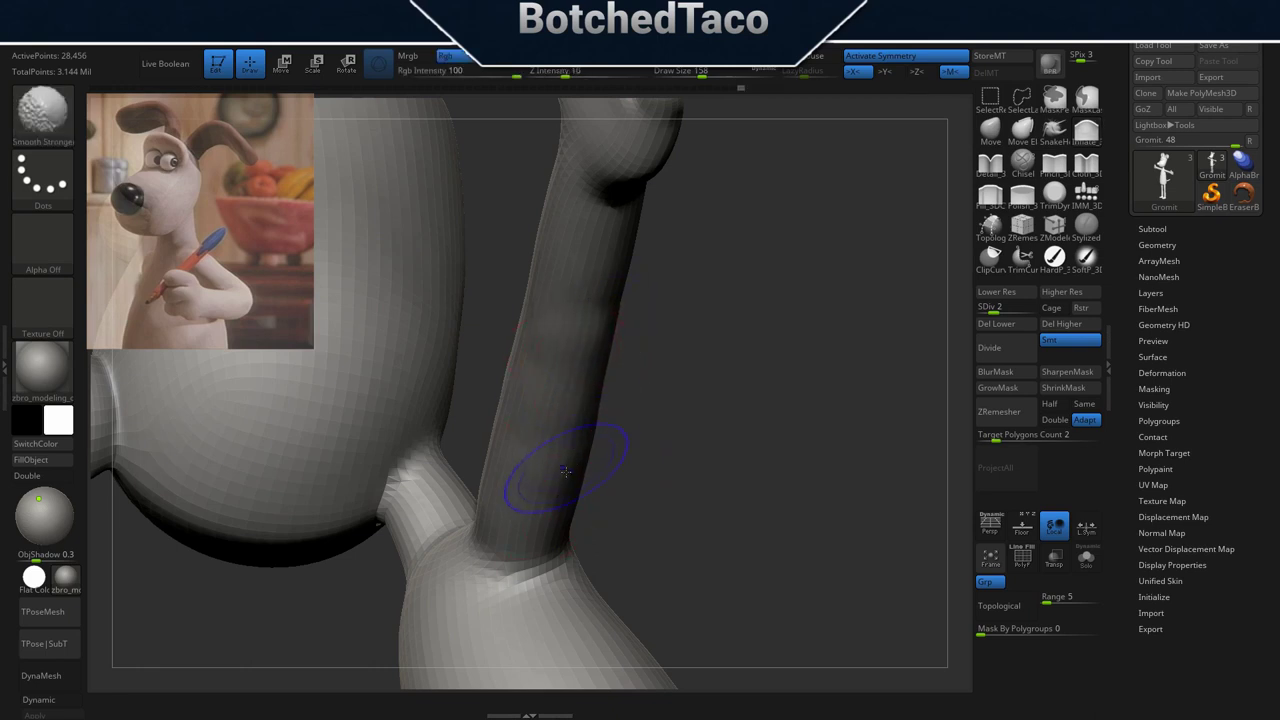
left_click_drag(604, 290, 572, 405, "shift")
Even out the remaining bumps along the rear edge and underside of the arm by smoothing them.
left_click_drag(700, 319, 647, 363)
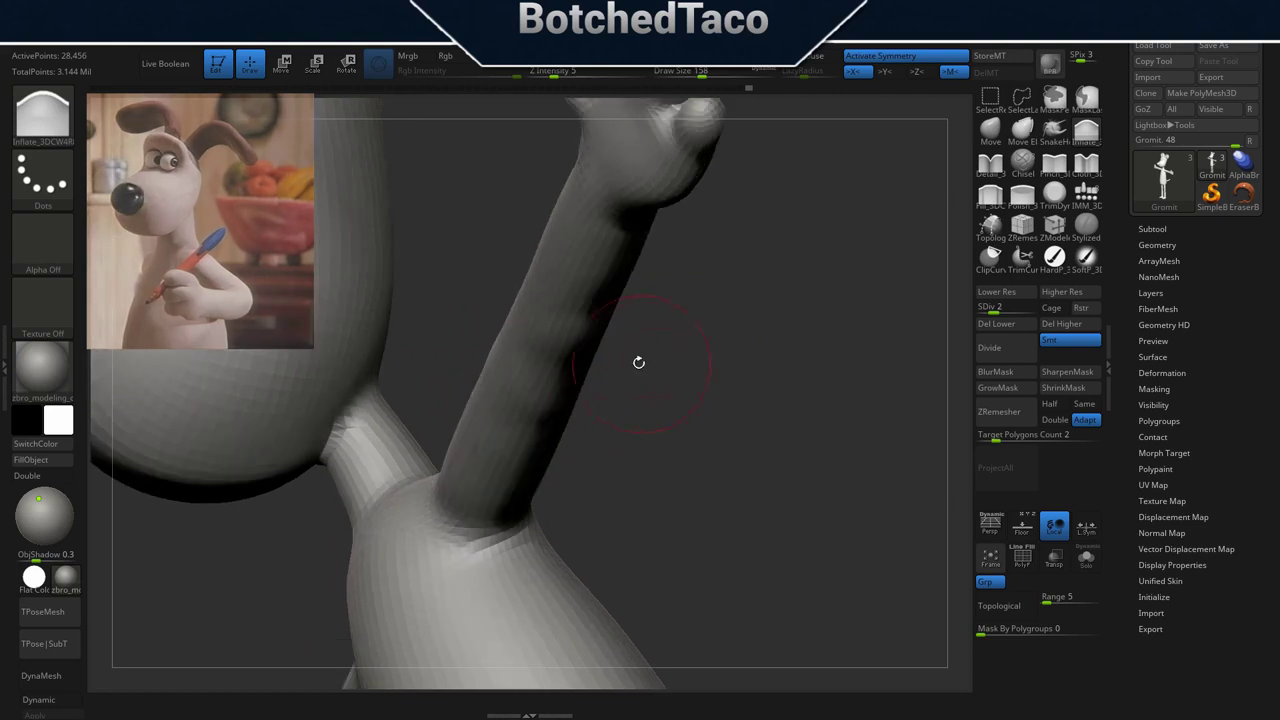
key("space")
key("shift")
left_click_drag(572, 361, 583, 332, "shift")
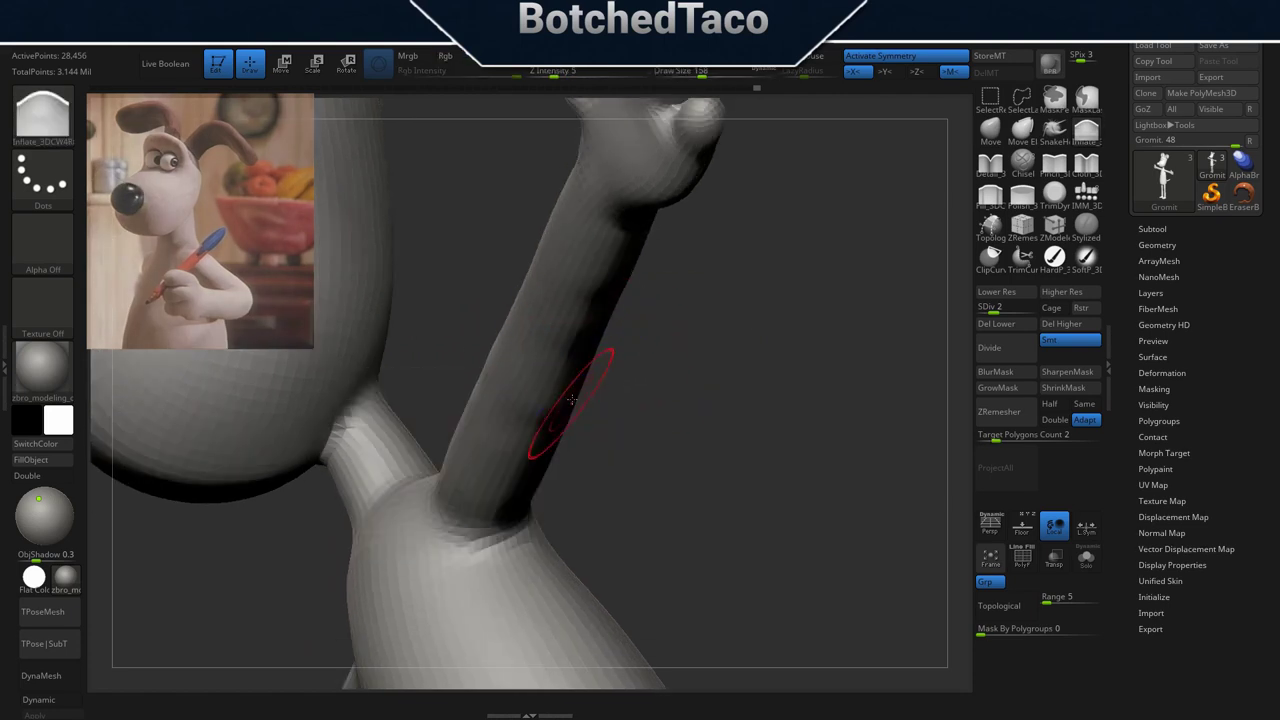
left_click_drag(538, 468, 538, 446, "shift")
key("shift")
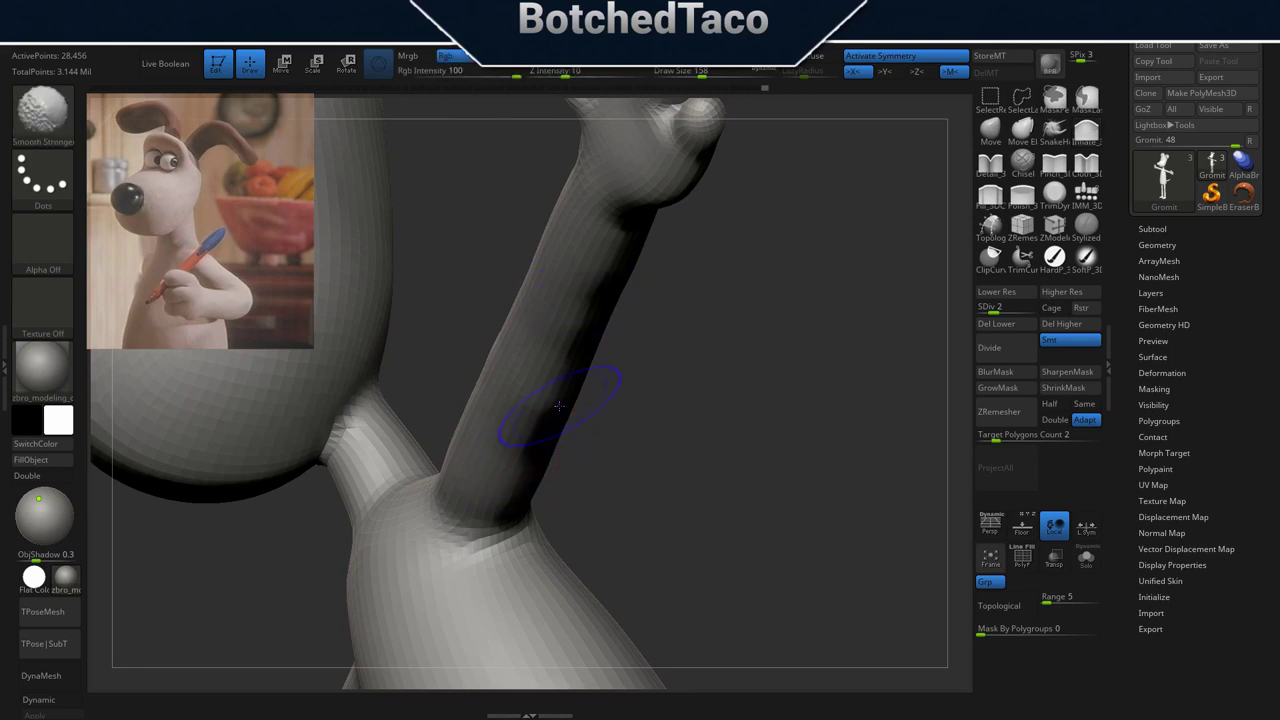
mouse_move(624, 388)
left_mouse_down()
mouse_move(674, 403)
mouse_move(652, 395)
left_mouse_up()
mouse_move(502, 412)
left_mouse_down("shift")
mouse_move(514, 402)
mouse_move(502, 420)
left_mouse_up("shift")
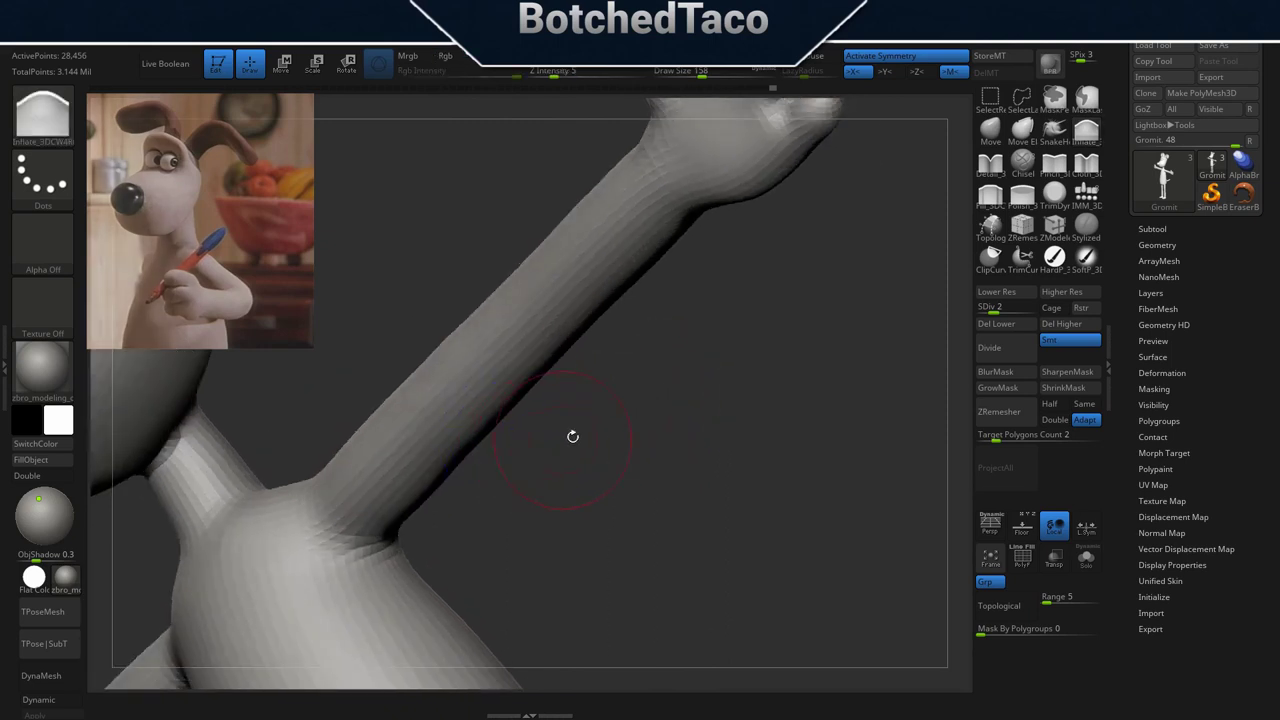
Check the whole figure from front and back, and set the brush draw size to 358.
key("f")
left_click_drag(708, 305, 757, 313)
right_click_drag(825, 442, 677, 445, "ctrl")
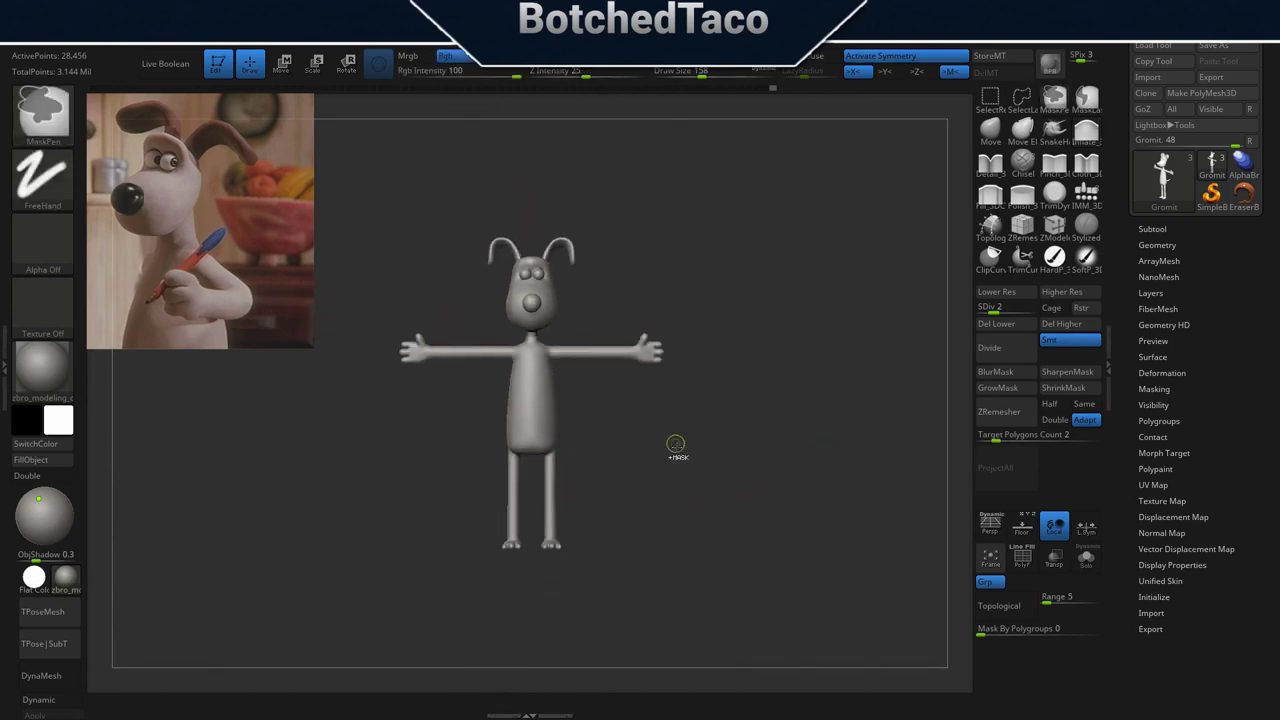
mouse_move(753, 505)
left_mouse_down()
mouse_move(589, 511)
mouse_move(609, 506)
left_mouse_up()
right_click_drag(638, 476, 814, 463, "ctrl")
mouse_move(806, 455)
left_mouse_down()
mouse_move(765, 467)
mouse_move(808, 457)
left_mouse_up()
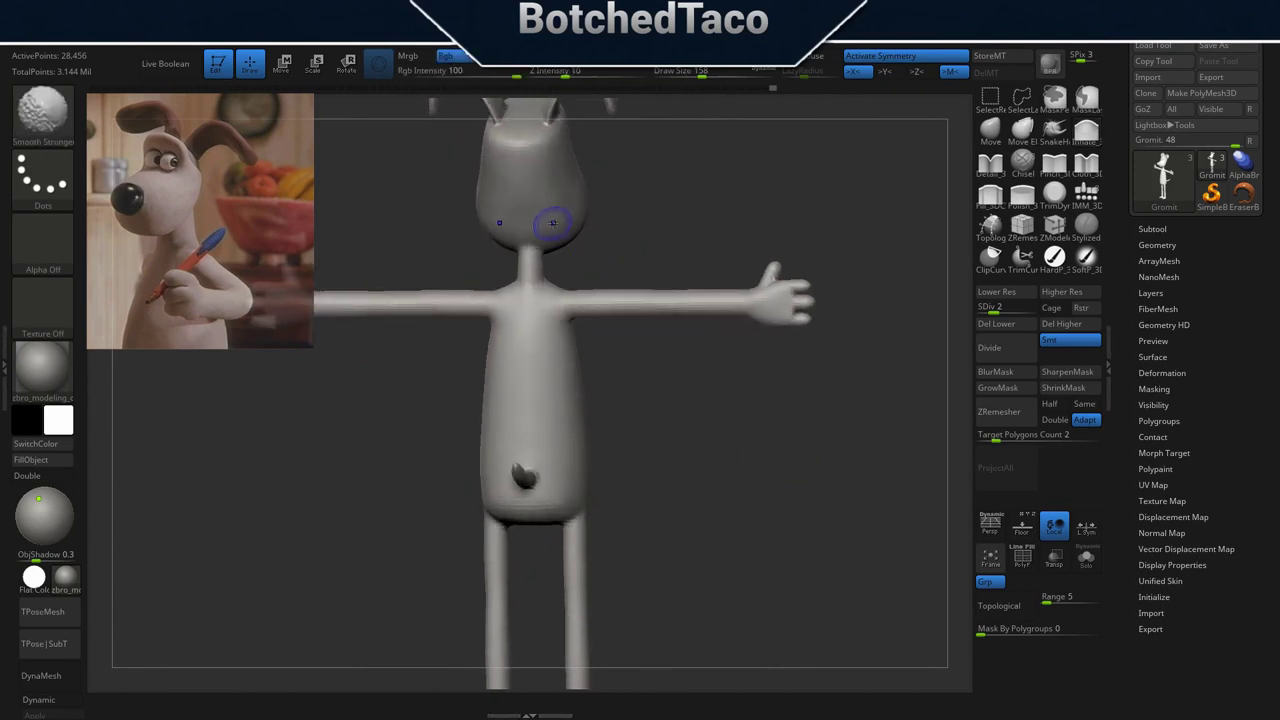
key("s")
left_click_drag(663, 211, 687, 215)
key("shift")
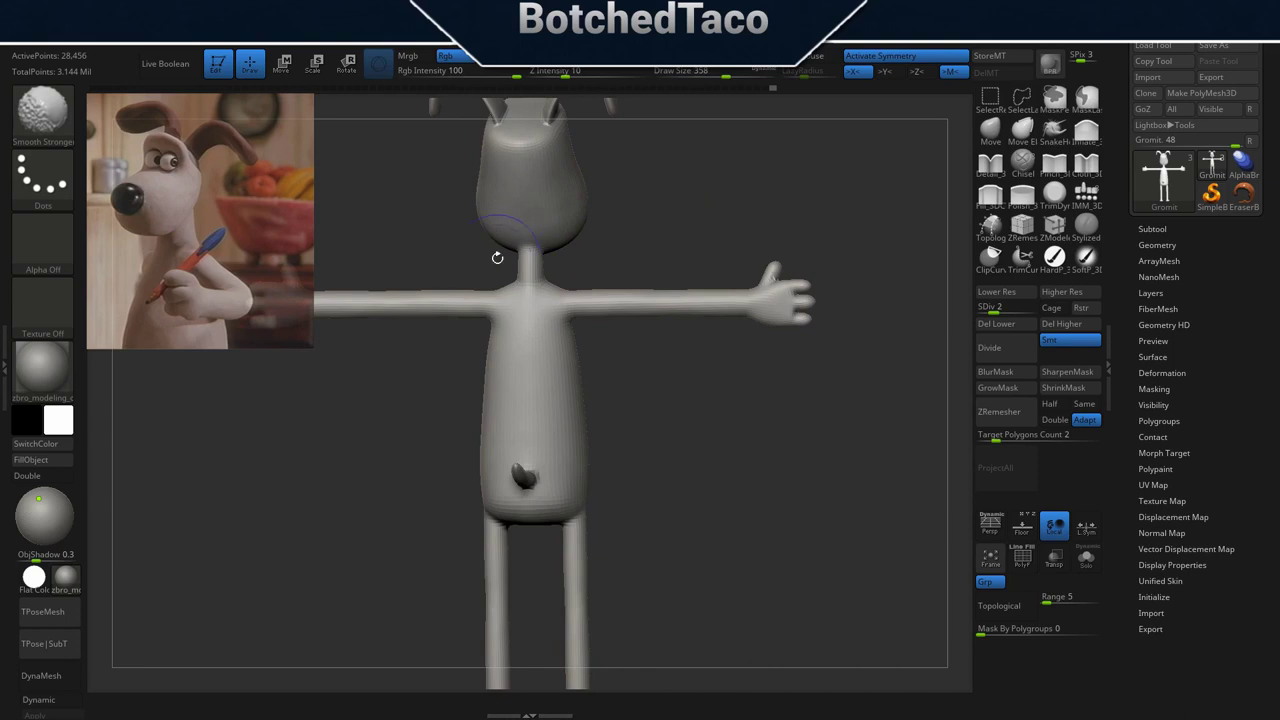
Raise the mesh to subdivision level 3 and smooth the upper torso where the arm joins it.
mouse_move(857, 451)
right_mouse_down("ctrl")
mouse_move(681, 474)
mouse_move(713, 475)
right_mouse_up("ctrl")
left_click_drag(712, 475, 711, 485)
right_click_drag(720, 436, 772, 526, "alt")
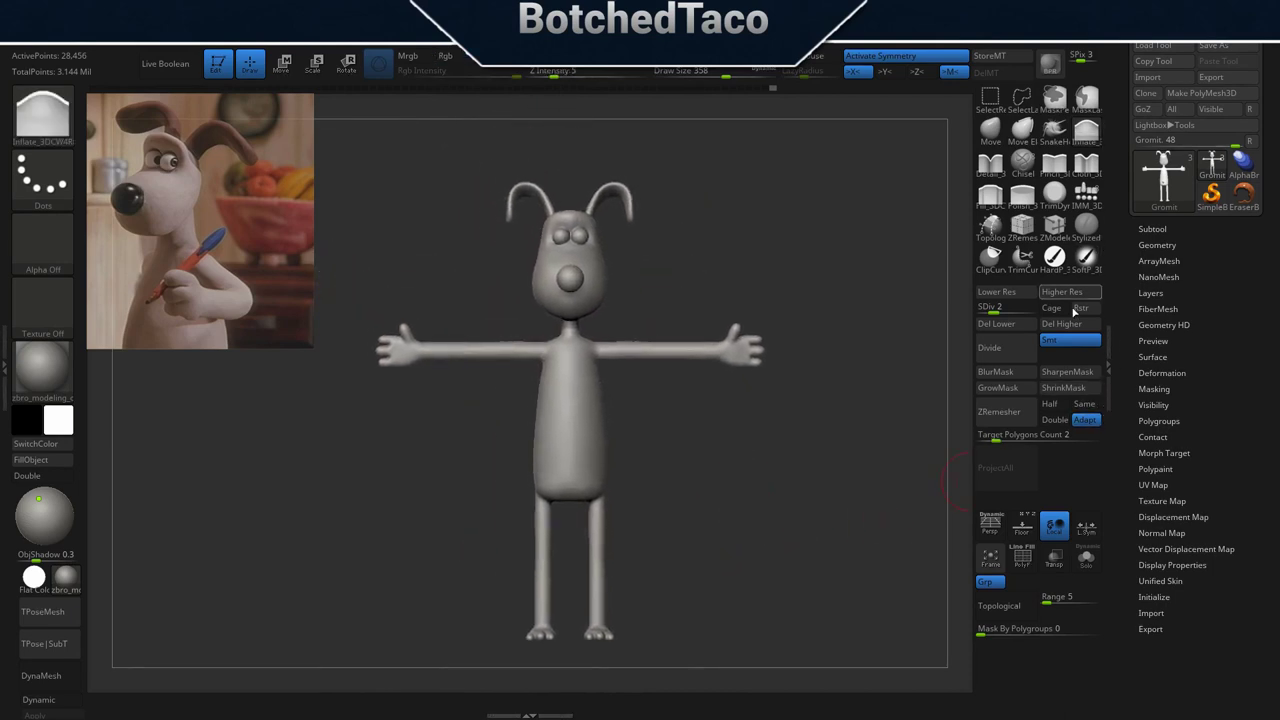
left_click(1064, 292)
left_click_drag(833, 499, 656, 453)
mouse_move(824, 493)
left_mouse_down()
mouse_move(787, 490)
mouse_move(725, 438)
left_mouse_up()
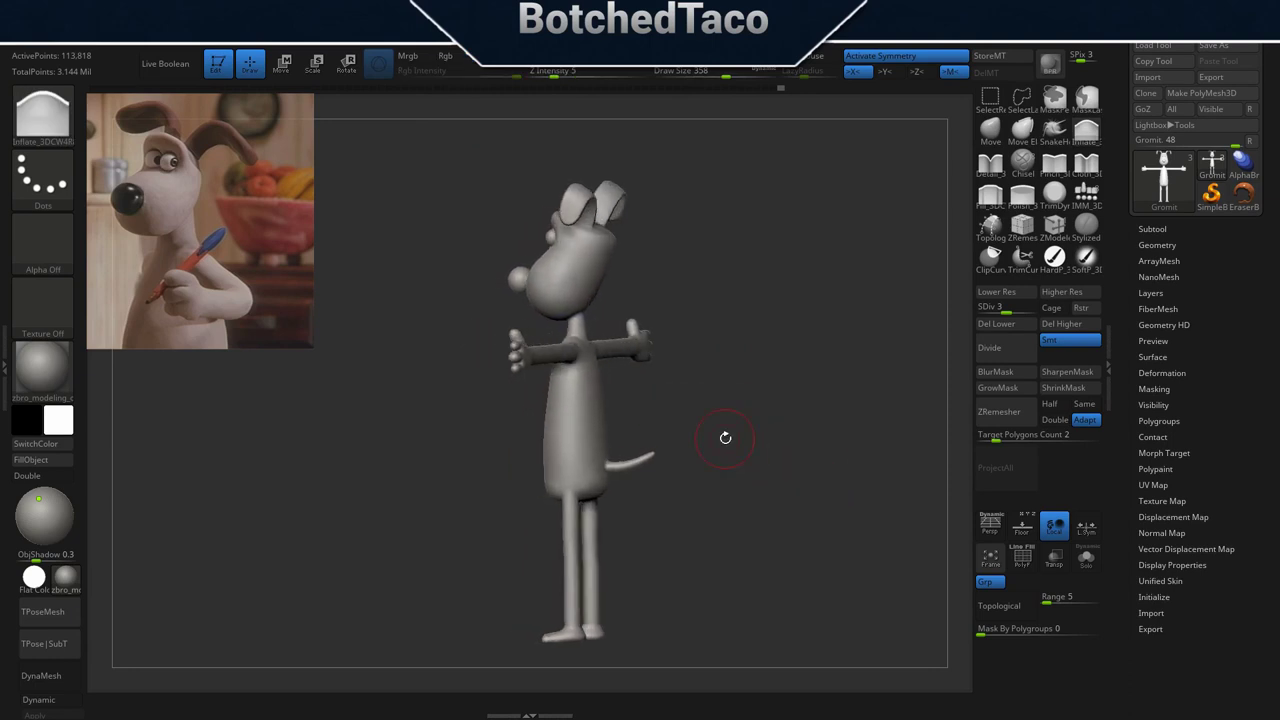
left_click_drag(586, 372, 585, 362, "shift")
mouse_move(827, 479)
left_mouse_down()
mouse_move(792, 490)
mouse_move(746, 479)
left_mouse_up()
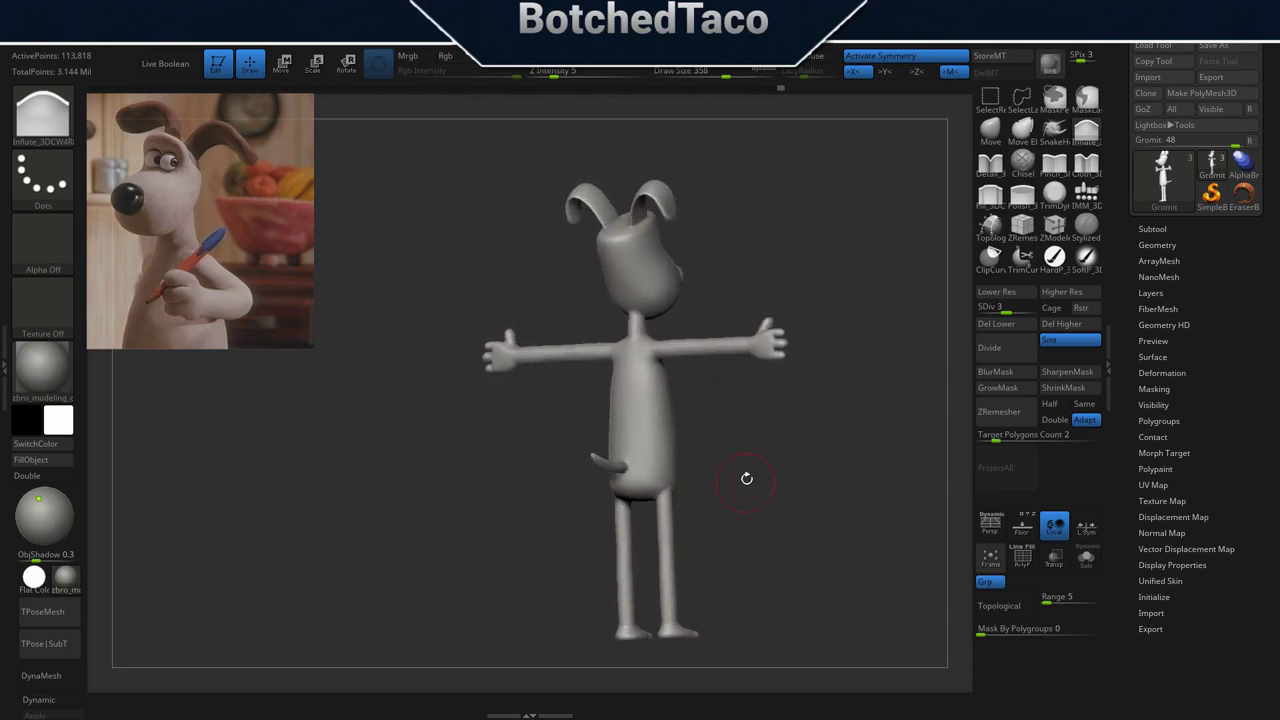
left_click_drag(829, 545, 669, 542)
left_click_drag(602, 480, 749, 453, "alt")
Raise the mesh through subdivision level 4 to level 5.
left_click(1067, 296)
left_click_drag(821, 505, 700, 520)
right_click_drag(796, 411, 589, 392, "alt")
left_click_drag(589, 392, 559, 438)
left_click(995, 348)
Examine the neck, head, ears and arms up close and the full figure from several sides at subdivision level 5.
mouse_move(830, 490)
left_mouse_down()
mouse_move(798, 490)
mouse_move(772, 405)
mouse_move(768, 434)
left_mouse_up()
right_click_drag(695, 315, 845, 479, "ctrl")
mouse_move(771, 184)
right_mouse_down("alt")
mouse_move(794, 325)
mouse_move(786, 449)
right_mouse_up("alt")
right_click_drag(670, 335, 750, 419, "ctrl")
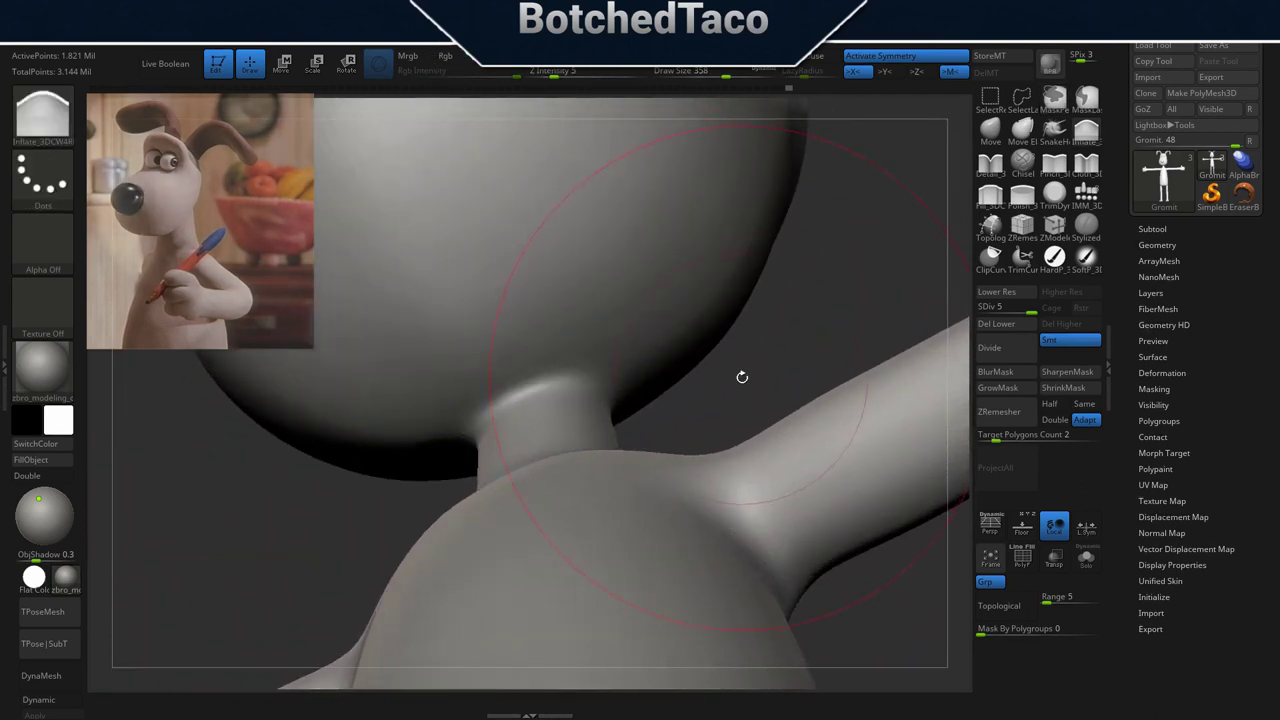
right_click_drag(762, 324, 660, 245, "ctrl")
right_click_drag(767, 255, 762, 292)
right_click_drag(814, 246, 624, 472, "alt")
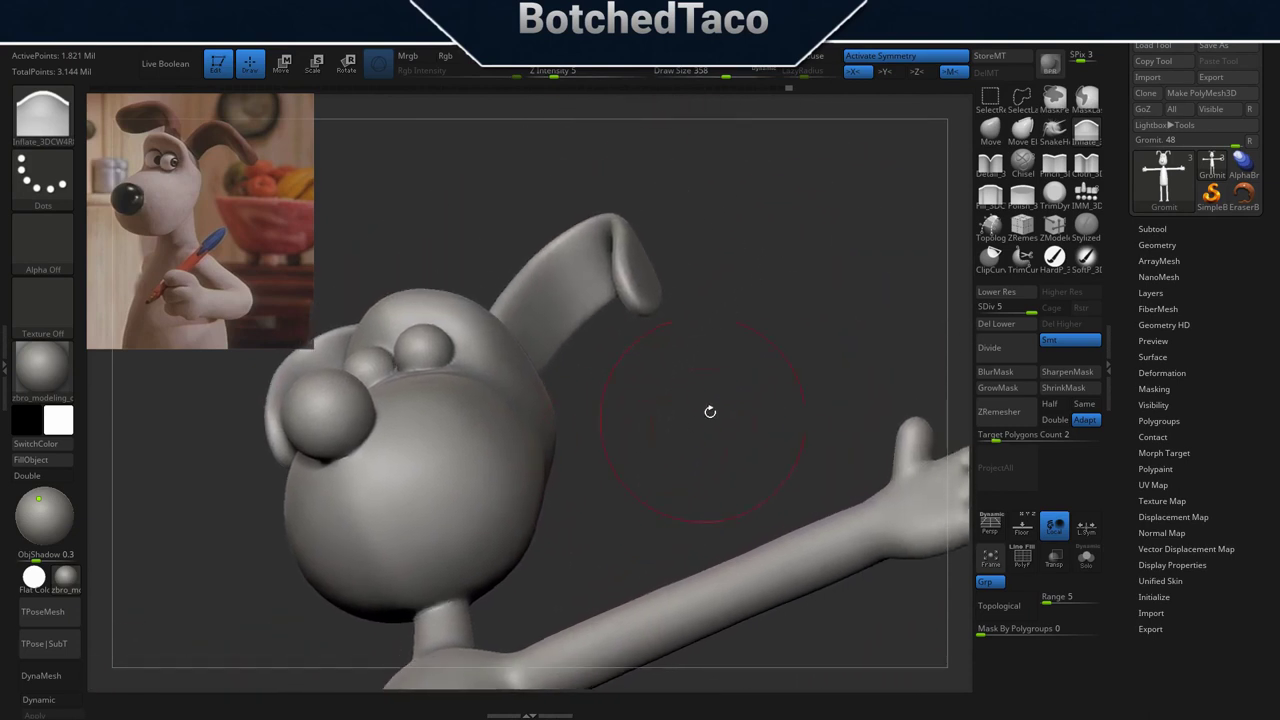
left_click_drag(719, 345, 711, 403)
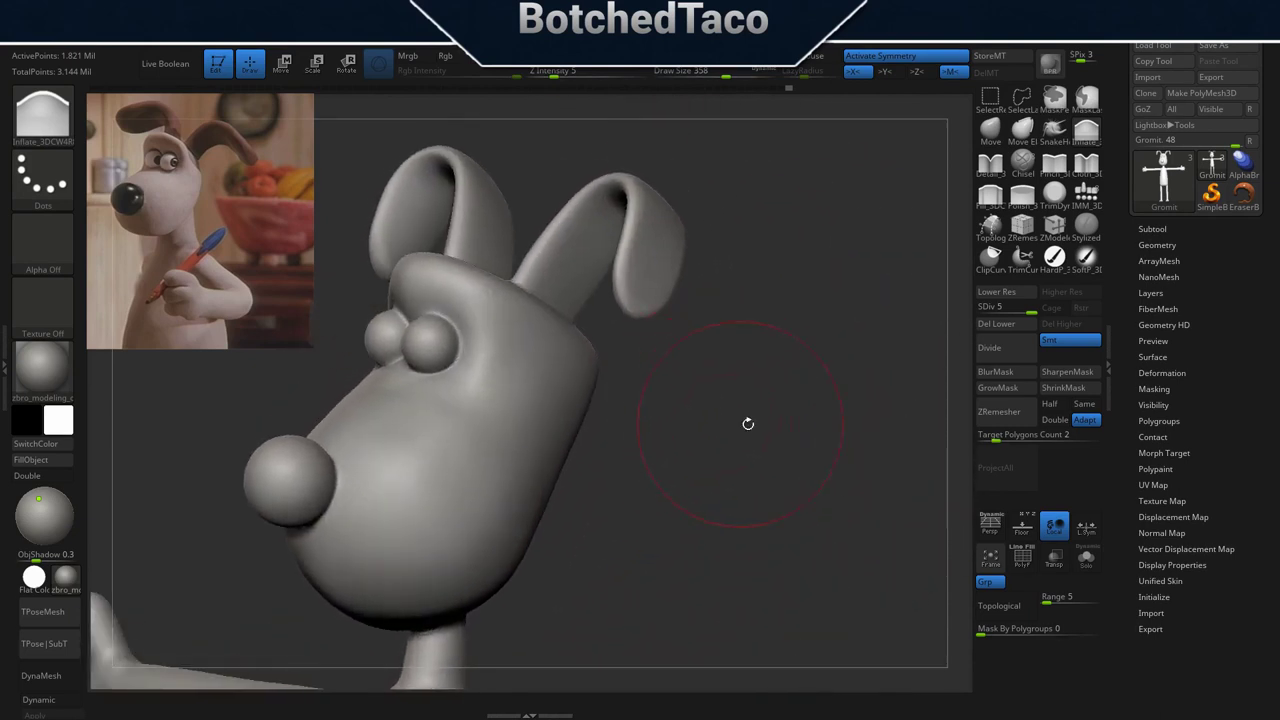
right_click_drag(693, 485, 736, 303, "alt")
right_click_drag(854, 371, 654, 429, "ctrl")
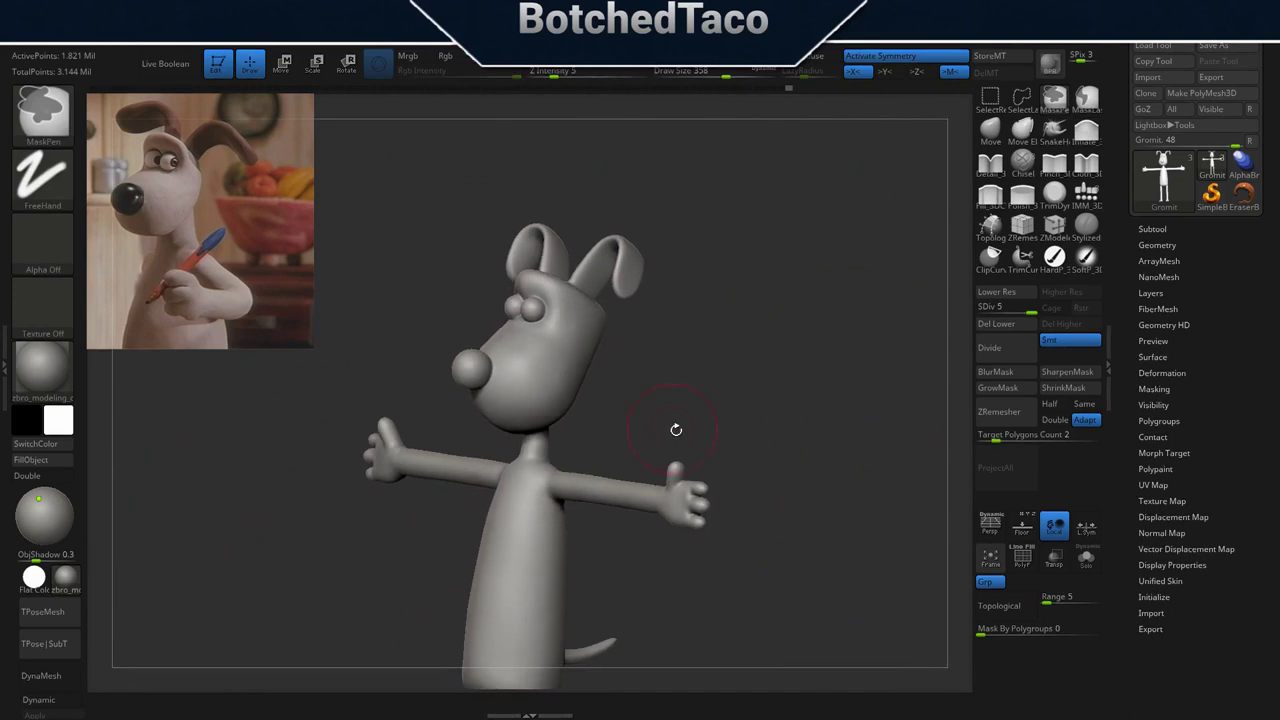
left_click_drag(797, 515, 773, 448)
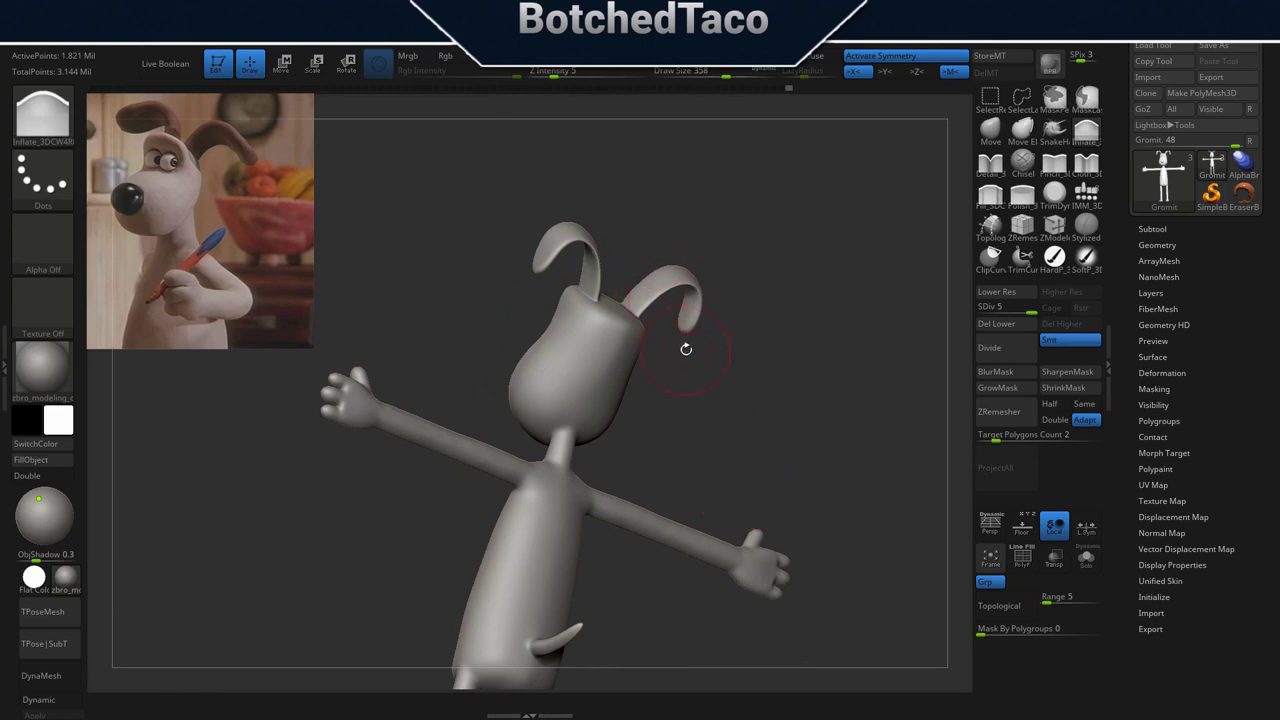
left_click_drag(672, 418, 766, 464)
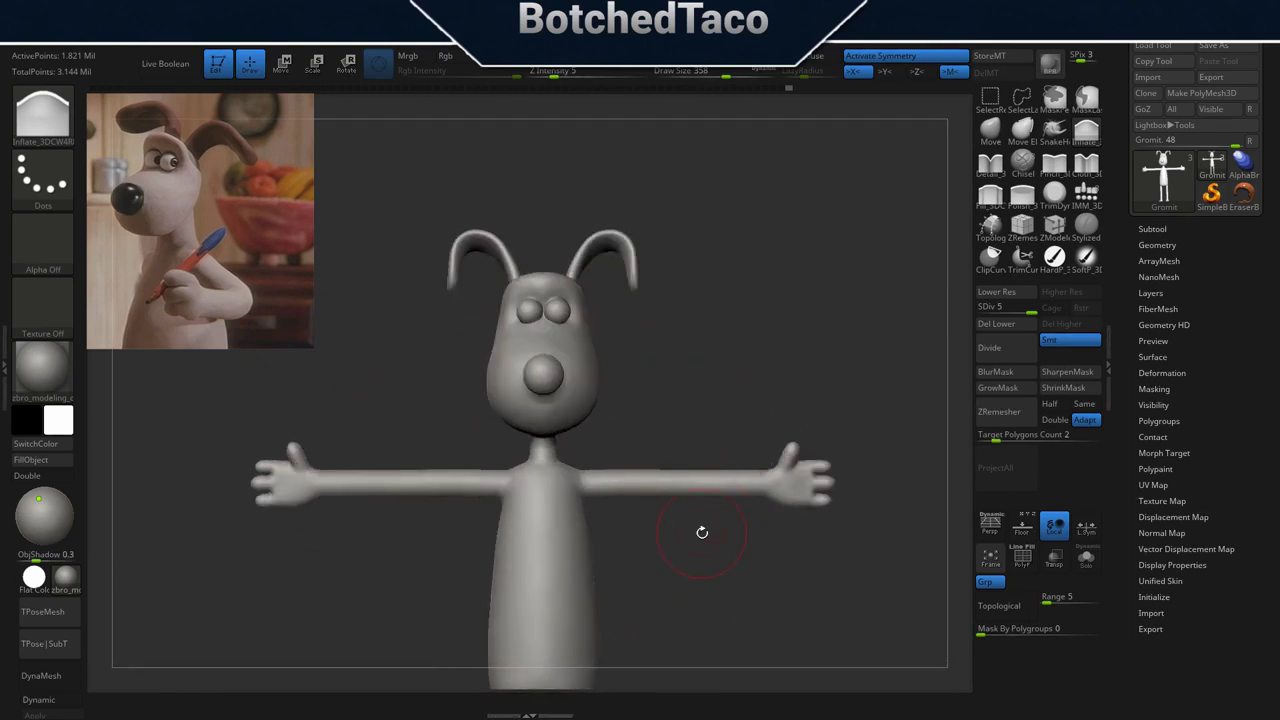
right_click_drag(787, 519, 631, 555, "ctrl")
right_click_drag(806, 541, 694, 441, "alt")
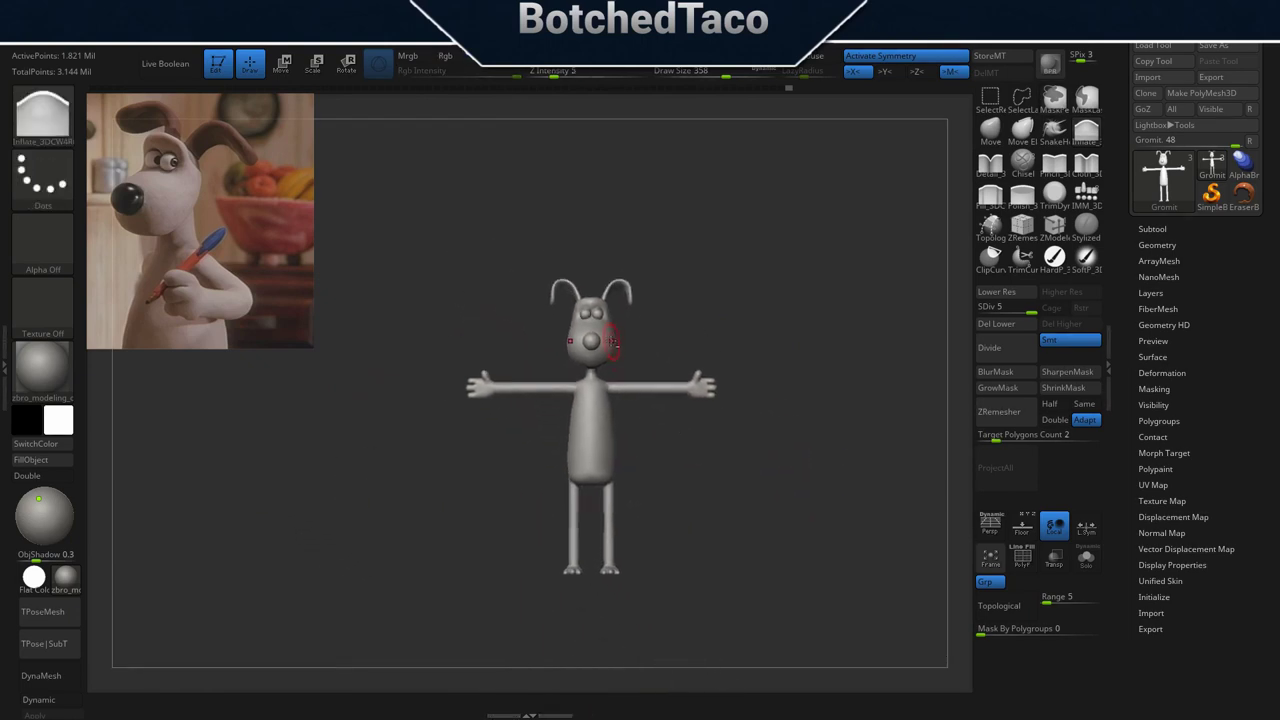
Inspect the torso and legs from the front, and compare them with Gromit's body and shoulders on the PureRef board.
right_click_drag(677, 488, 770, 509, "ctrl")
right_click_drag(612, 518, 683, 419, "alt")
mouse_move(631, 483)
right_mouse_down("ctrl")
mouse_move(683, 500)
mouse_move(686, 461)
mouse_move(742, 422)
right_mouse_up("ctrl")
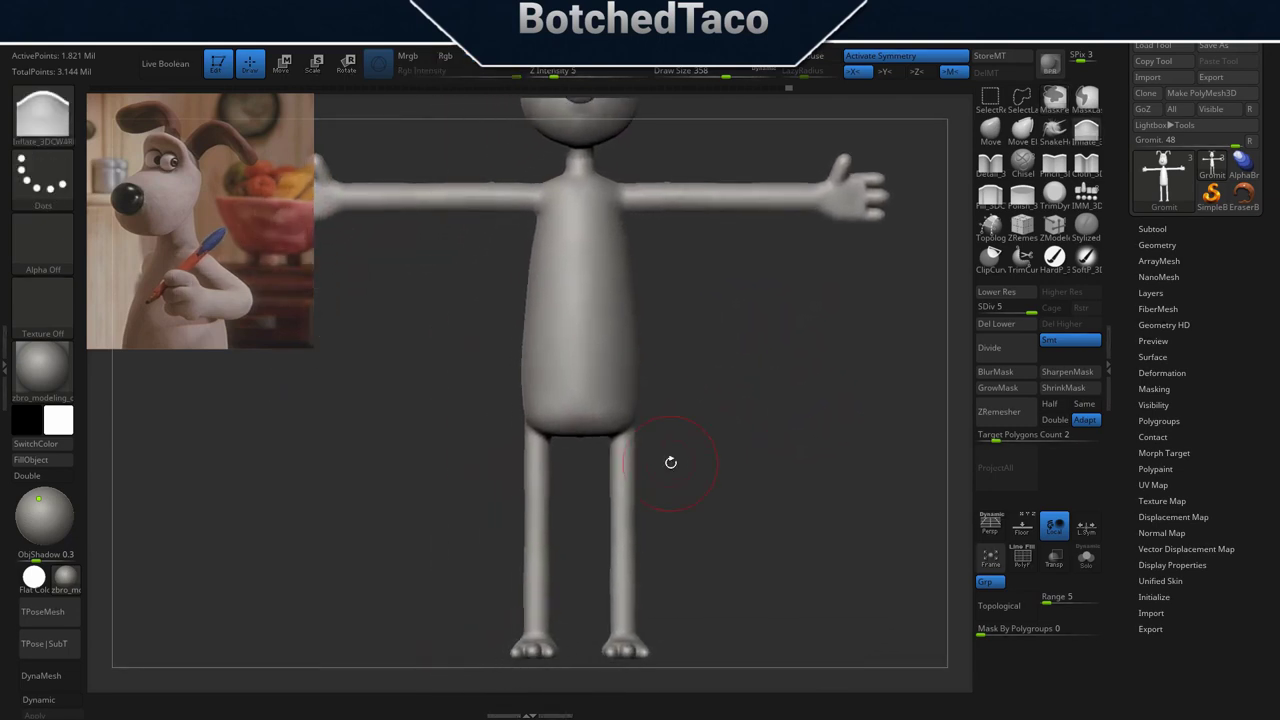
right_click_drag(755, 12, 526, 284)
double_click(520, 306)
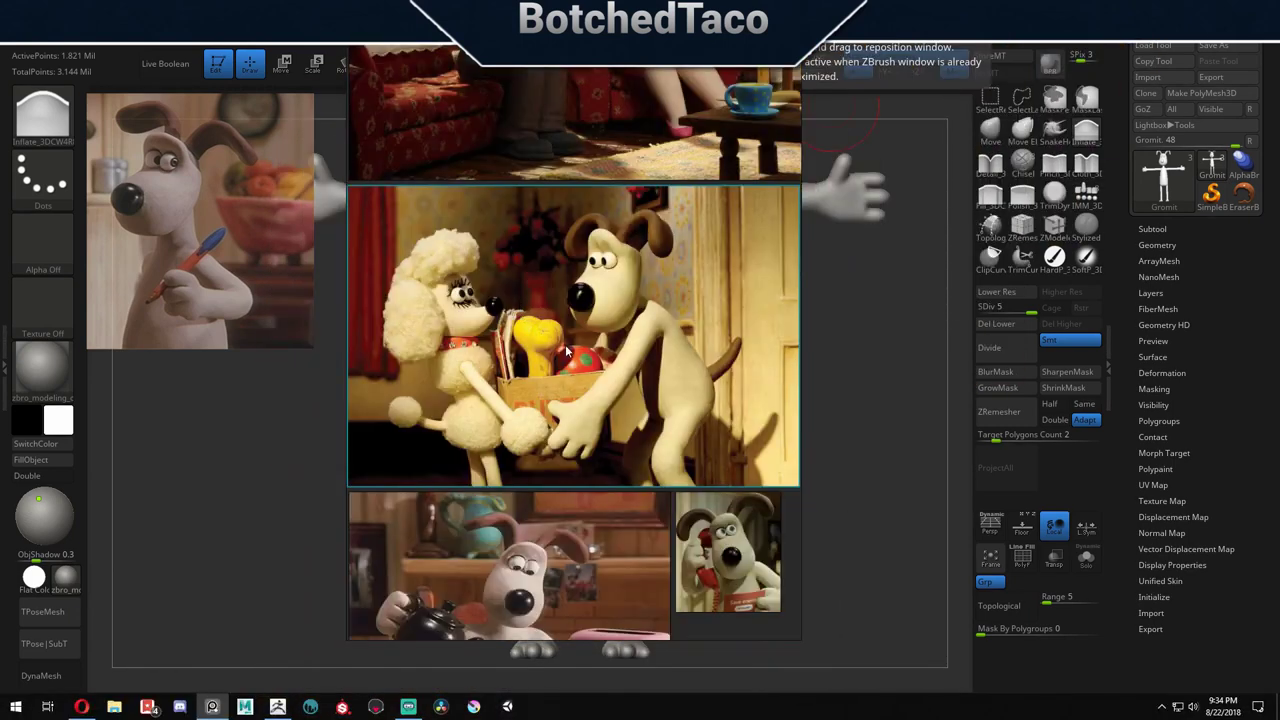
scroll(567, 352, "down", 2)
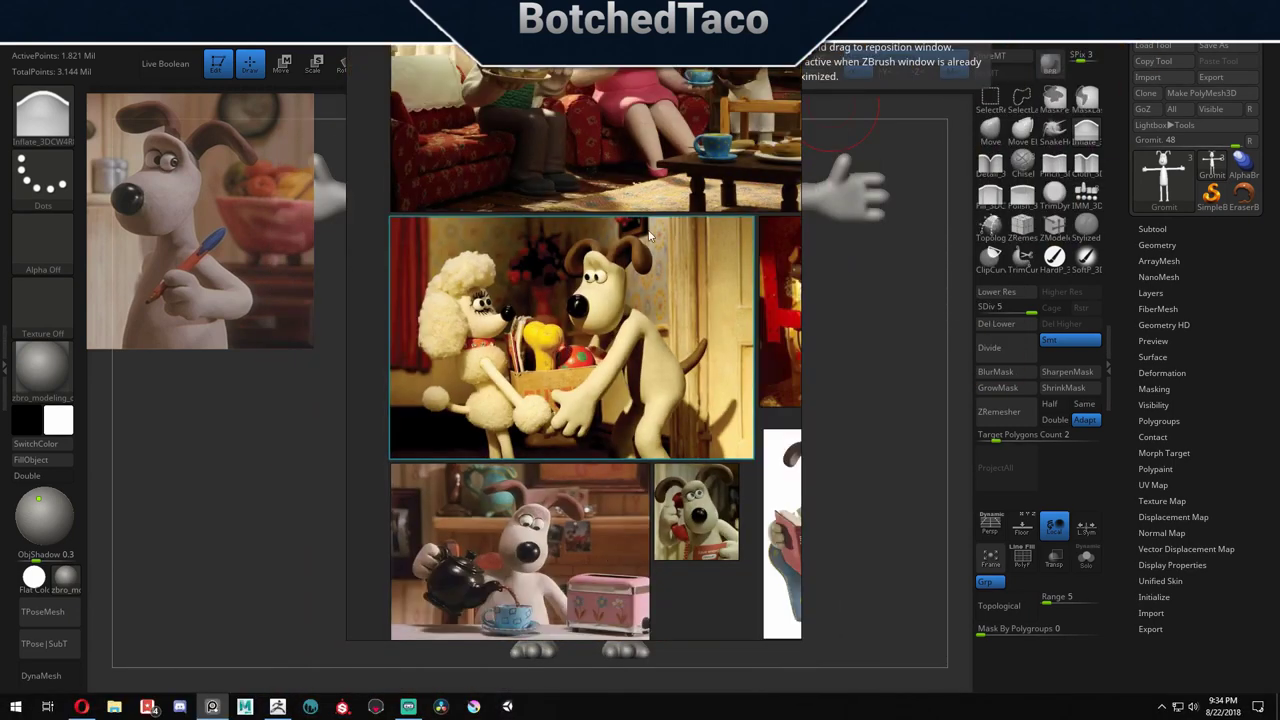
scroll(649, 233, "down", 4)
scroll(602, 338, "up", 3)
middle_click_drag(663, 364, 417, 391)
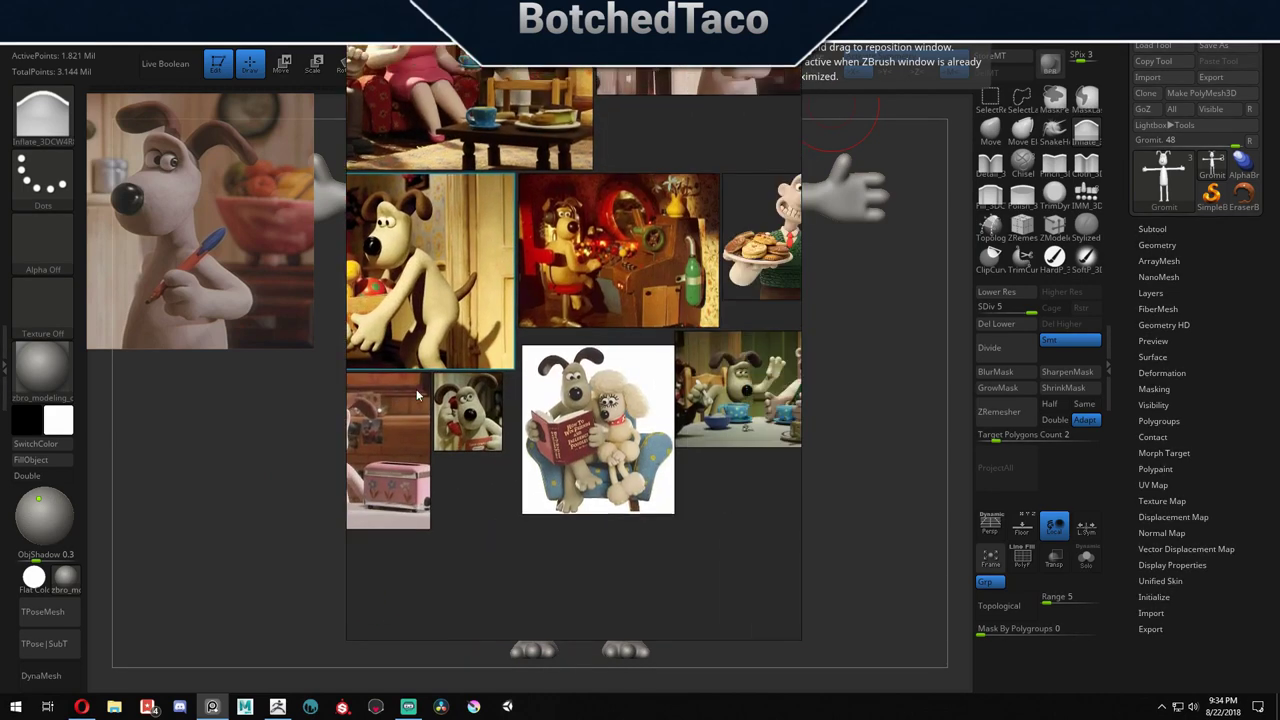
scroll(560, 247, "up", 9)
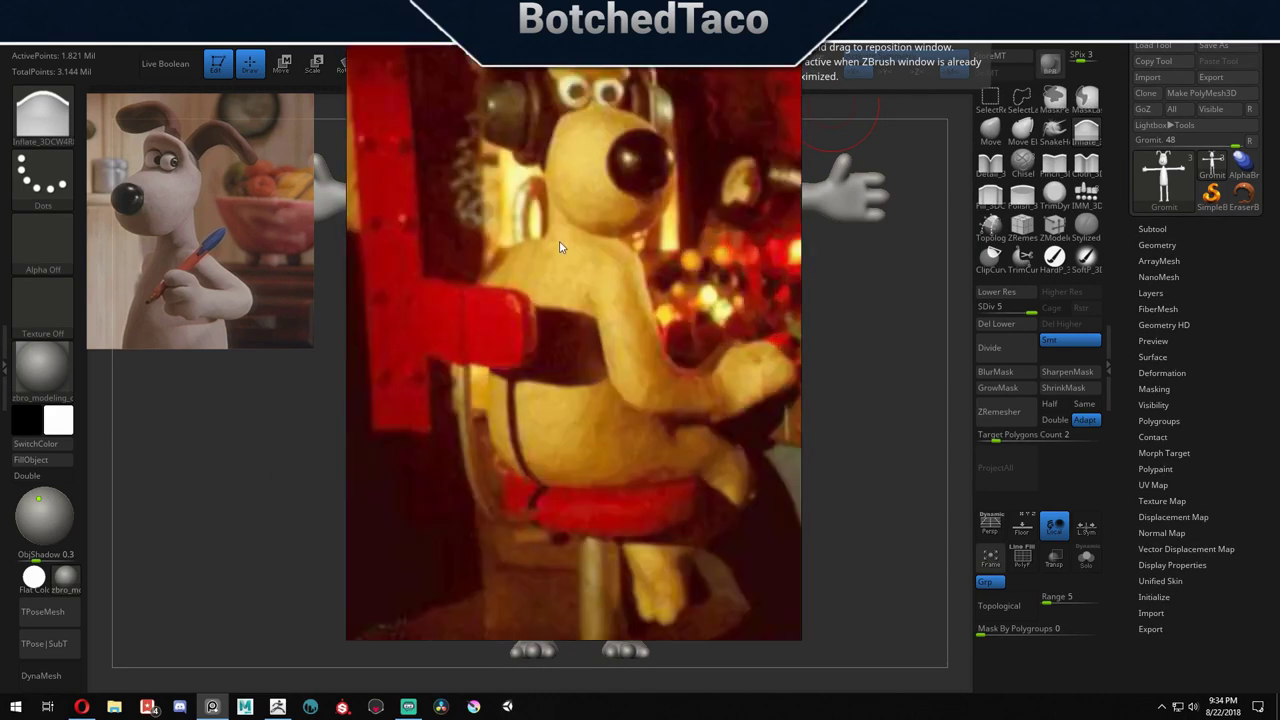
scroll(560, 250, "down", 8)
middle_click_drag(713, 171, 501, 328)
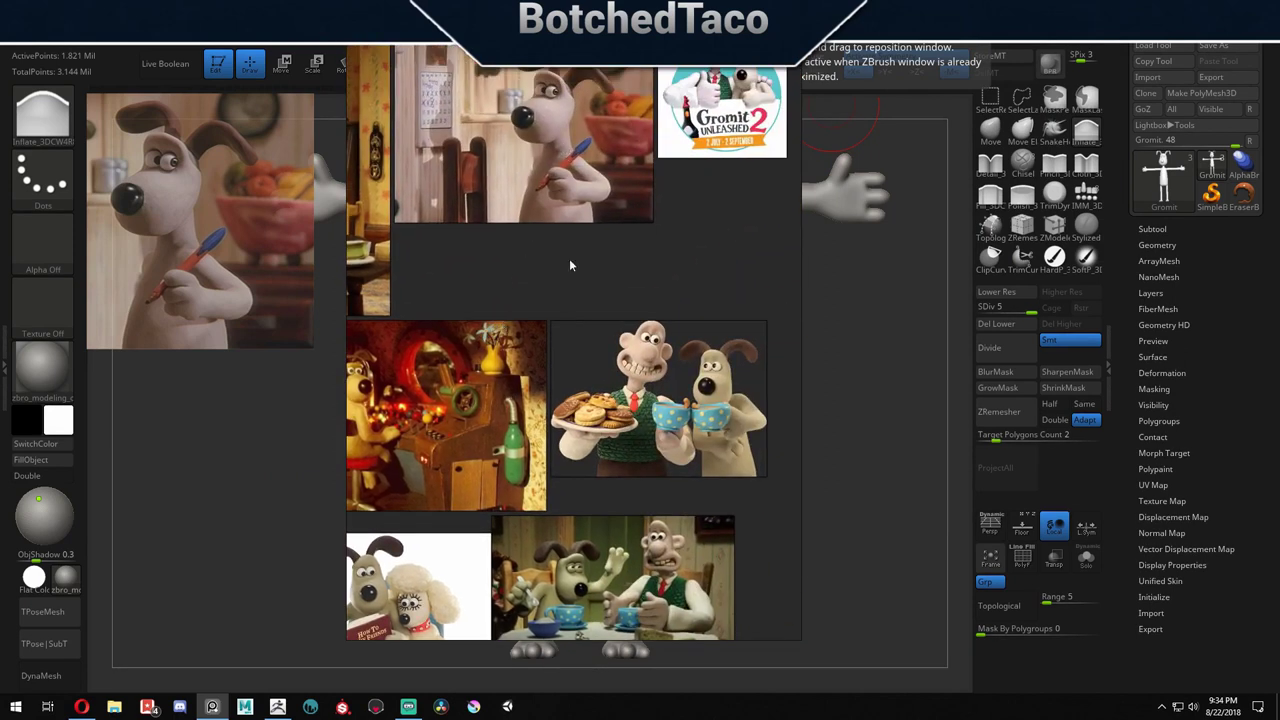
middle_click_drag(621, 515, 682, 237)
middle_click_drag(436, 384, 828, 392)
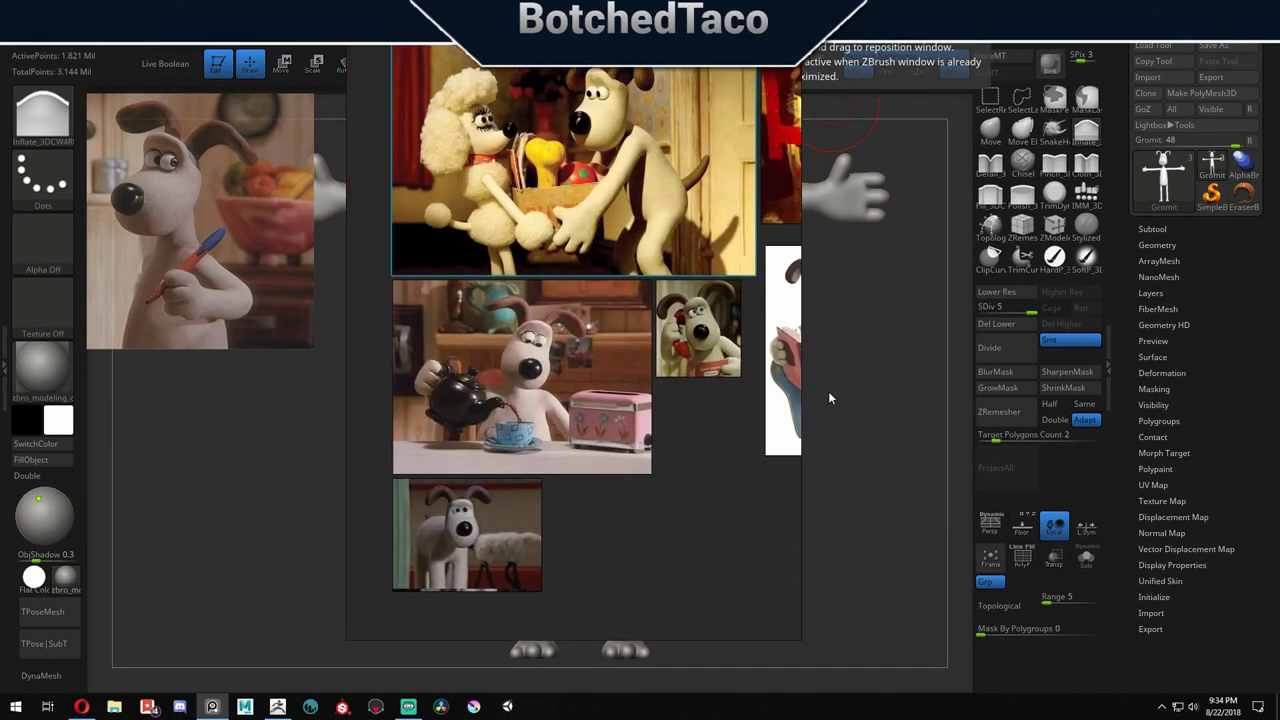
Examine Gromit's neck, shoulder and arm in the teapot-pouring reference picture, and return to the sculpt.
middle_click_drag(622, 246, 617, 547)
middle_click_drag(688, 364, 546, 426)
scroll(607, 304, "up", 7)
middle_click_drag(667, 174, 651, 525)
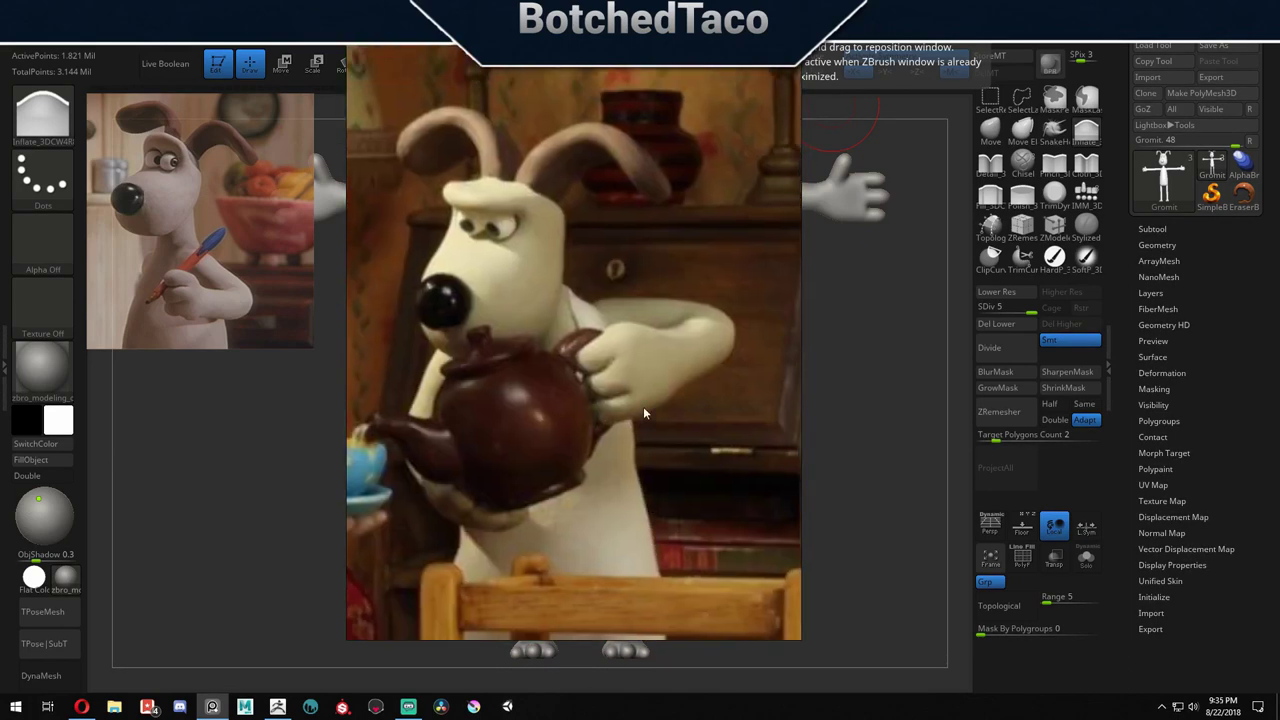
scroll(643, 406, "down", 5)
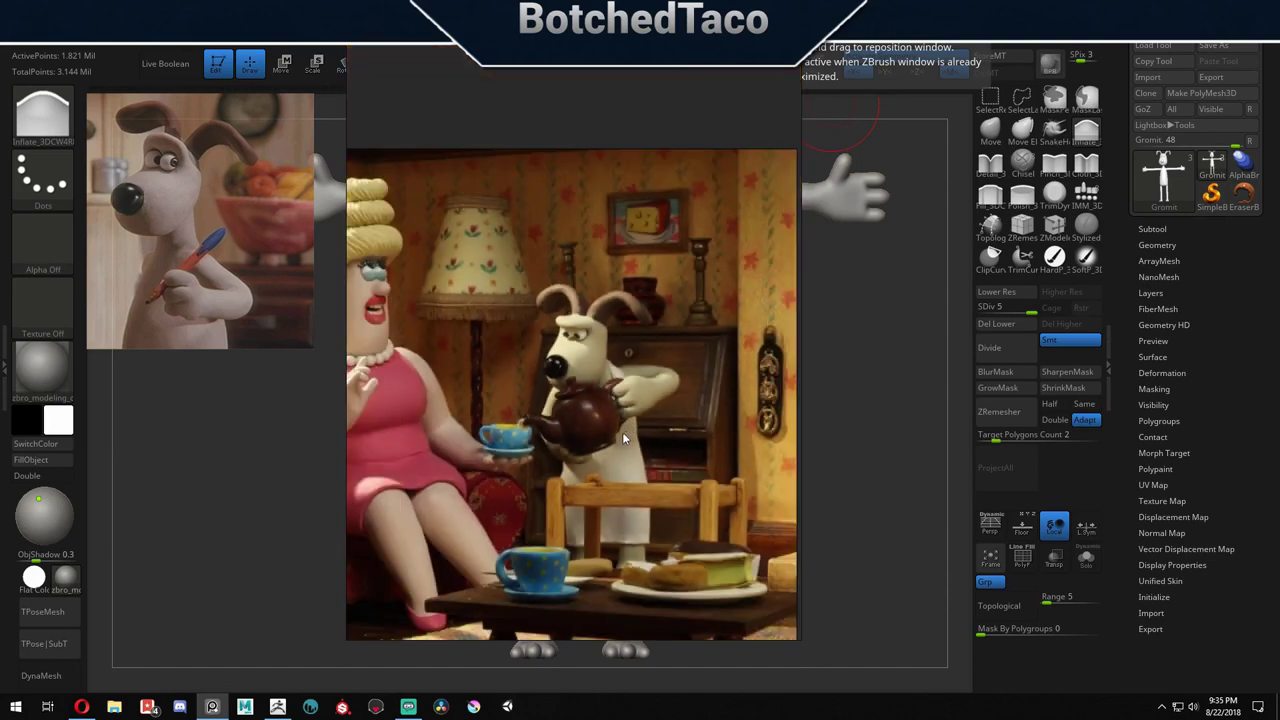
scroll(610, 447, "up", 2)
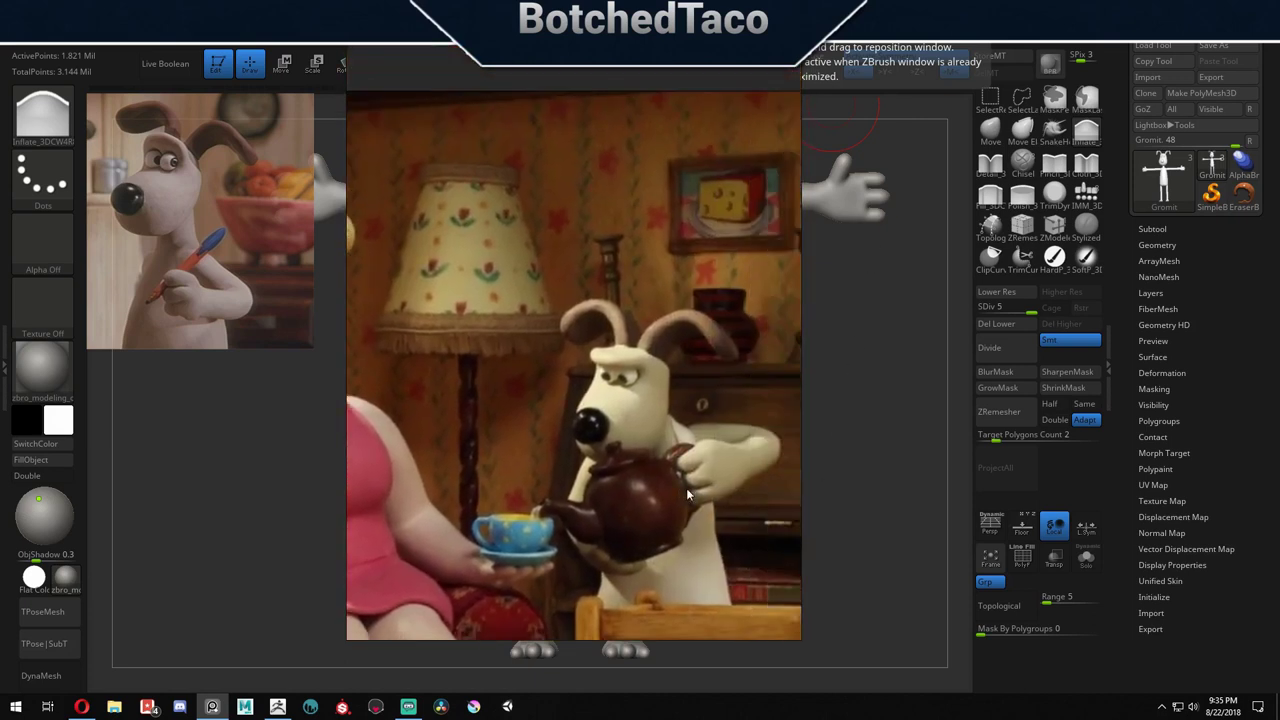
key("alt+Tab")
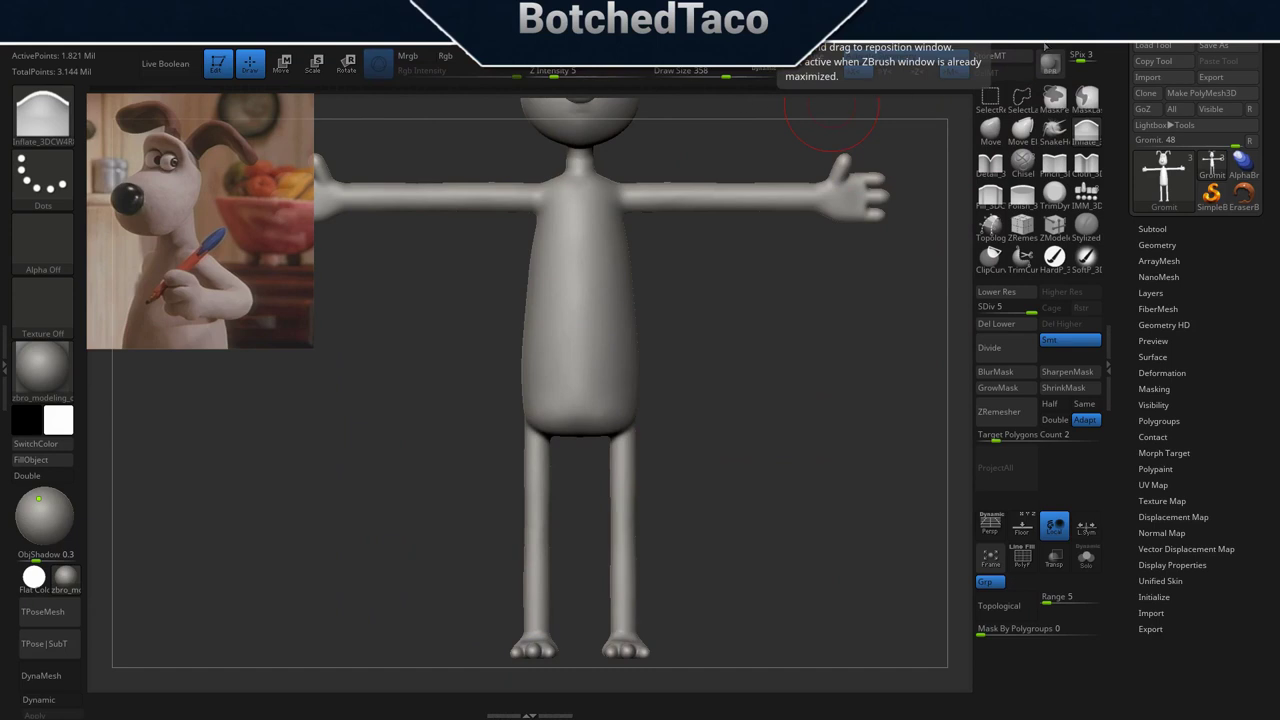
Examine the sculpt's full profile, and its neck and shoulders up close from the back and side.
right_click_drag(652, 256, 746, 280, "ctrl")
mouse_move(618, 282)
right_mouse_down("alt")
mouse_move(654, 291)
mouse_move(866, 474)
mouse_move(695, 422)
mouse_move(440, 454)
right_mouse_up("alt")
key("f")
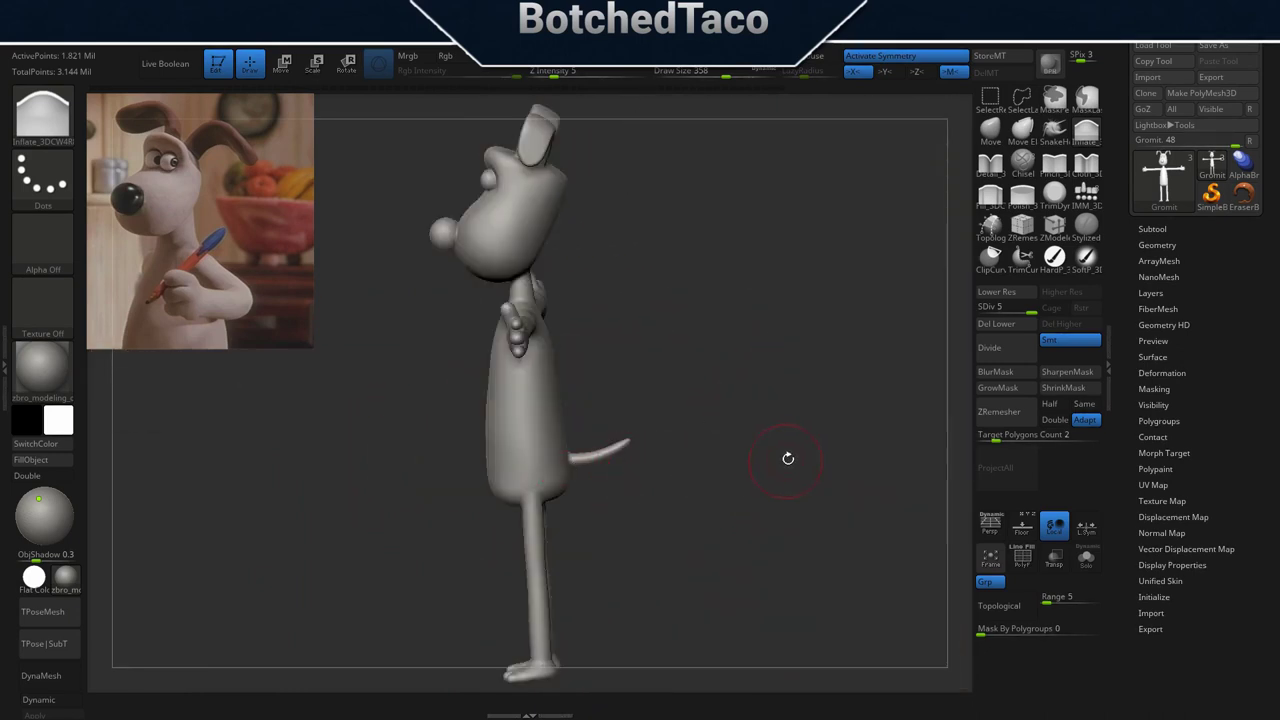
right_click_drag(648, 368, 446, 440, "ctrl")
right_click_drag(446, 440, 517, 402)
right_click_drag(784, 375, 771, 371)
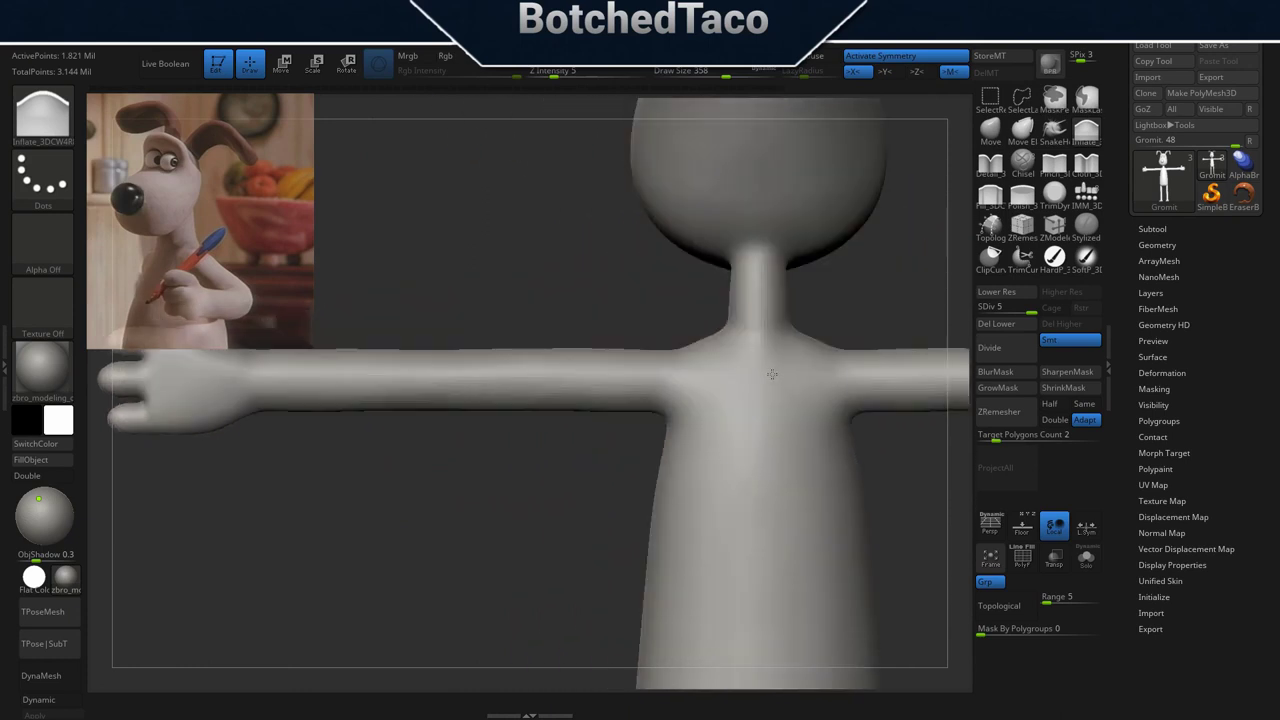
right_click_drag(837, 409, 702, 414, "alt")
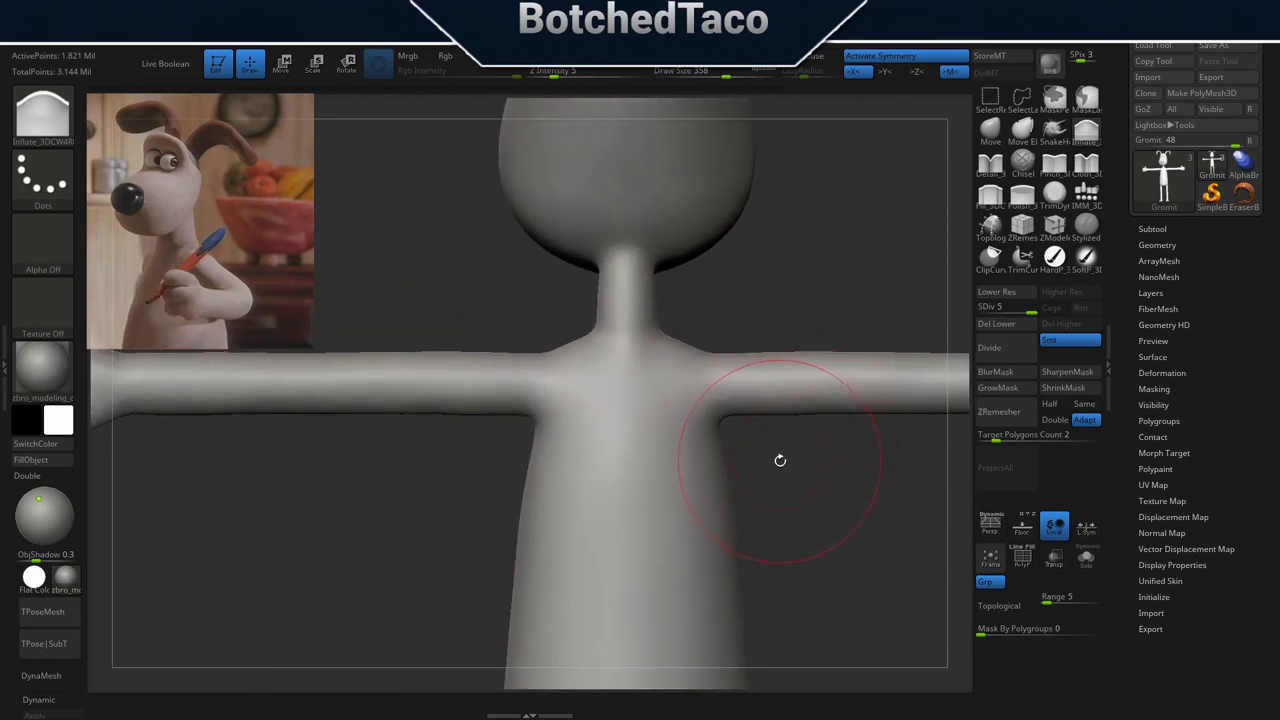
right_click_drag(778, 460, 788, 470)
right_click_drag(743, 494, 800, 503)
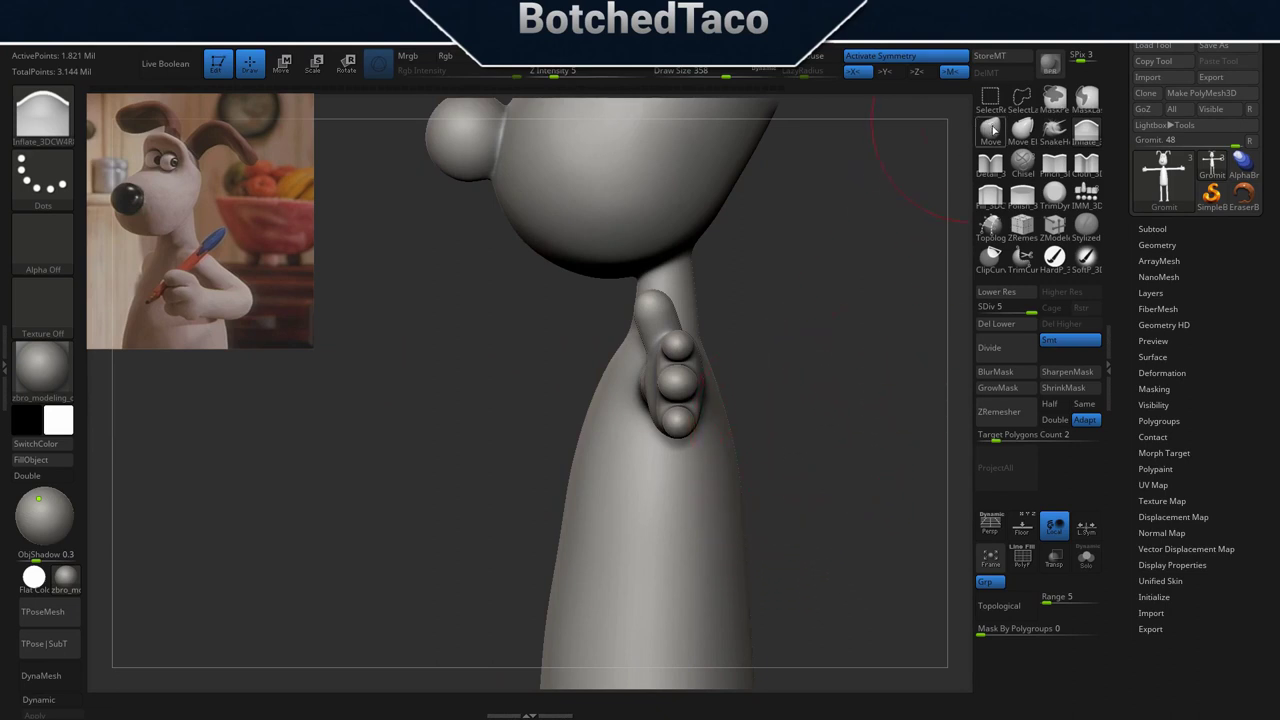
Select the Move brush and save the project as Gromit-01-SubDivide-09.ZPR in the Models folder.
left_click(990, 128)
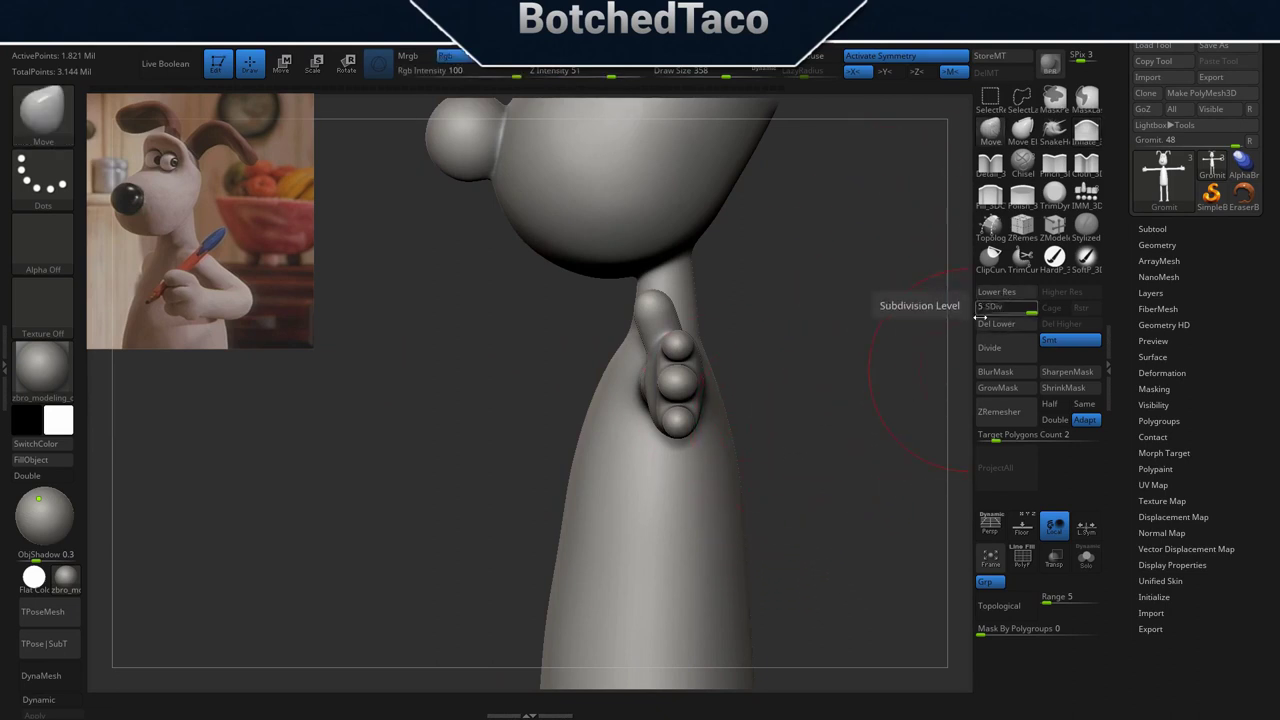
key("ctrl")
key("ctrl+s")
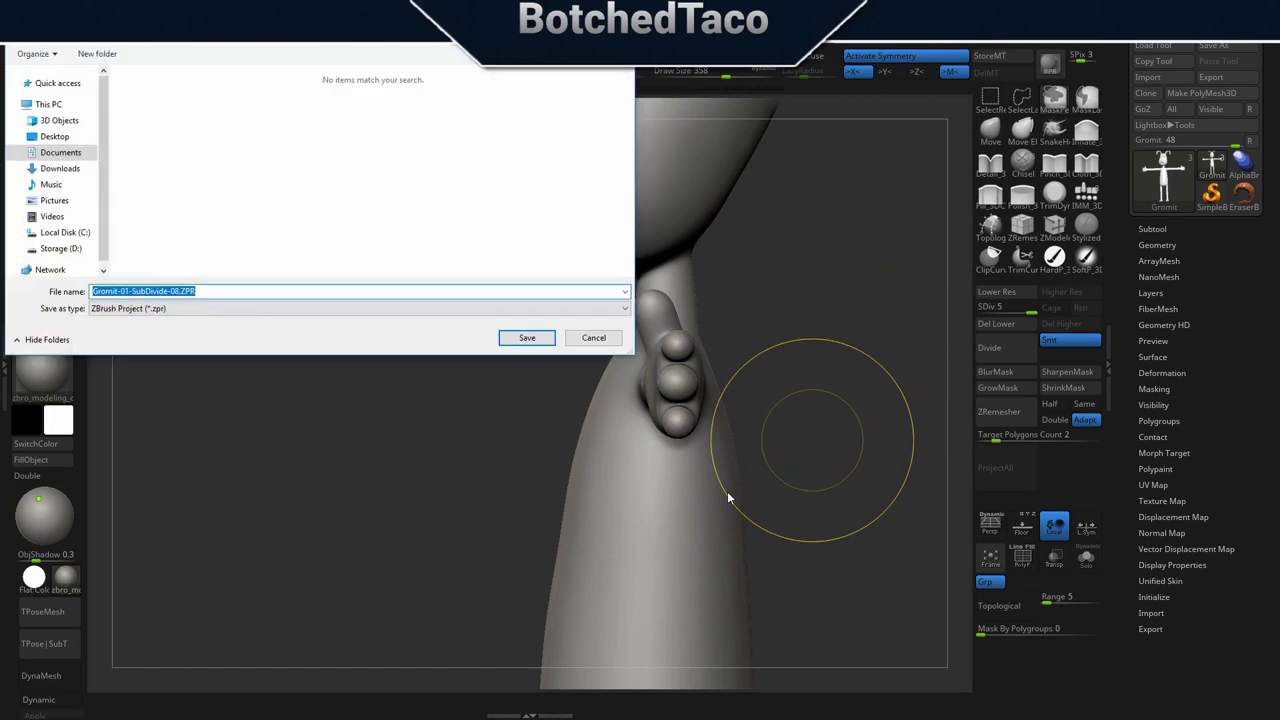
key("Left")
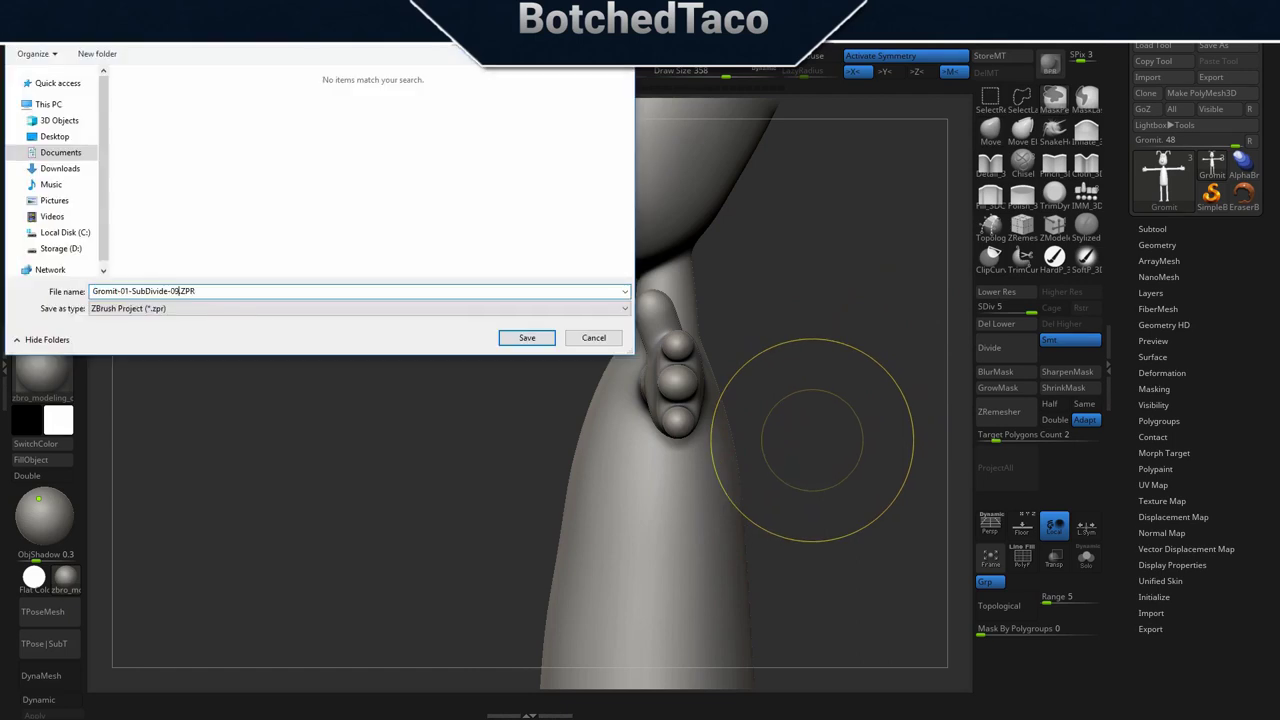
left_click(280, 27)
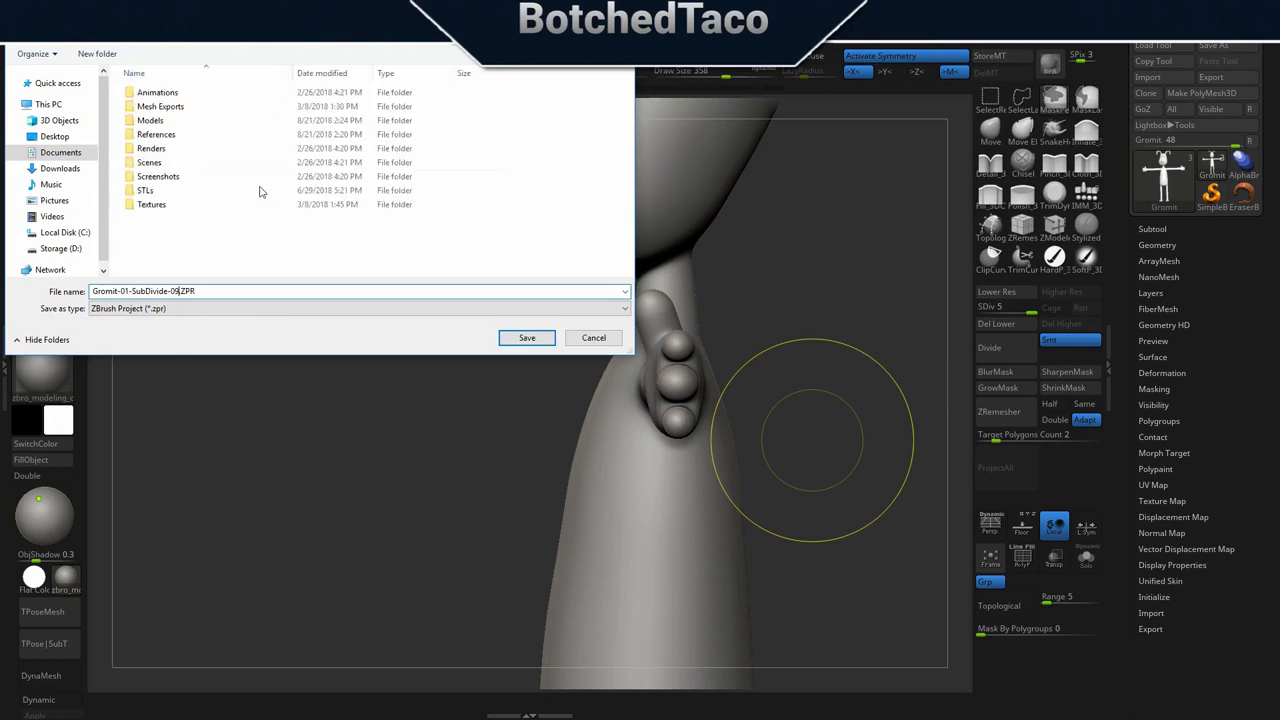
double_click(176, 121)
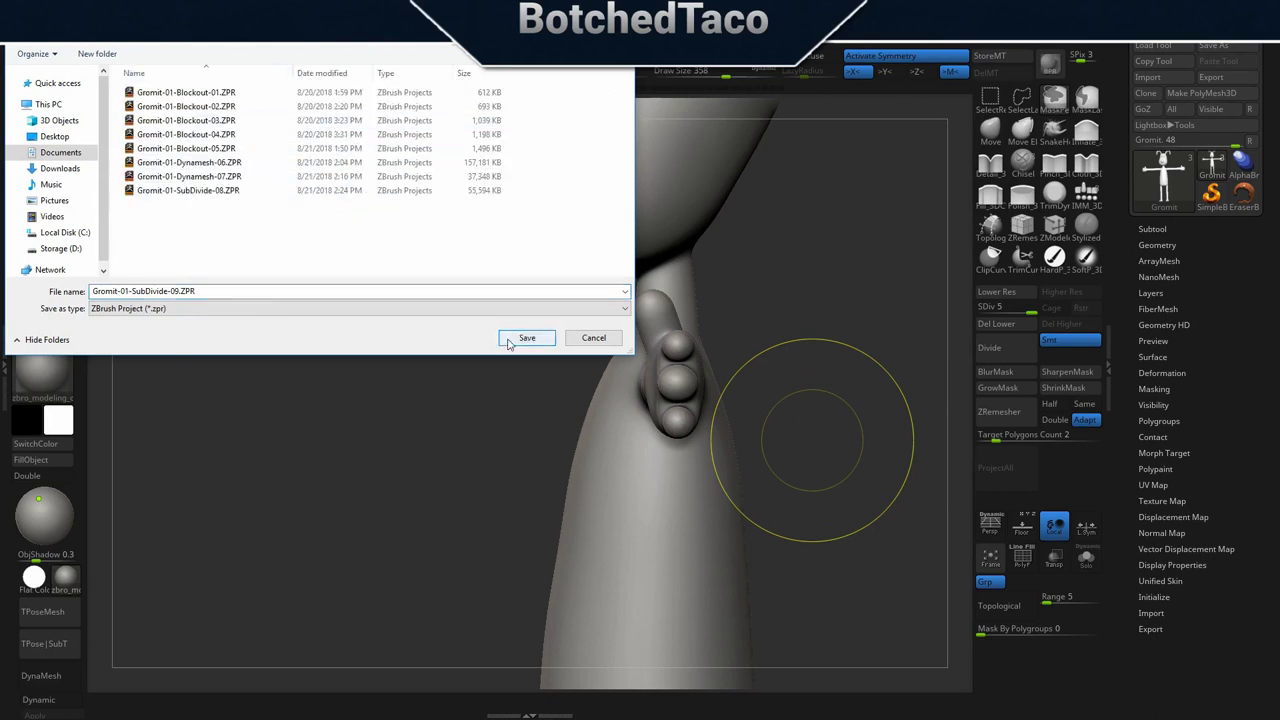
left_click(512, 340)
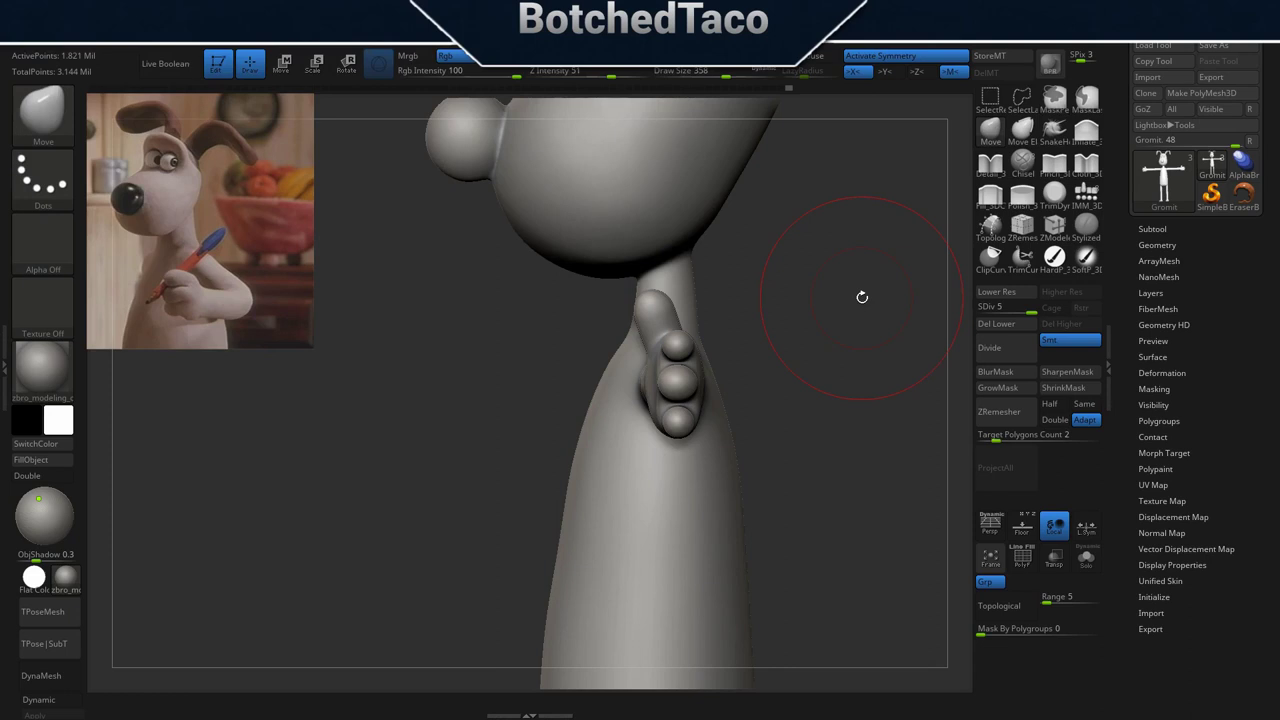
Lower the mesh to subdivision level 1 and set the brush draw size to 172.
left_click(1013, 296)
left_click(1011, 295)
left_click(1009, 295)
left_click(1007, 296)
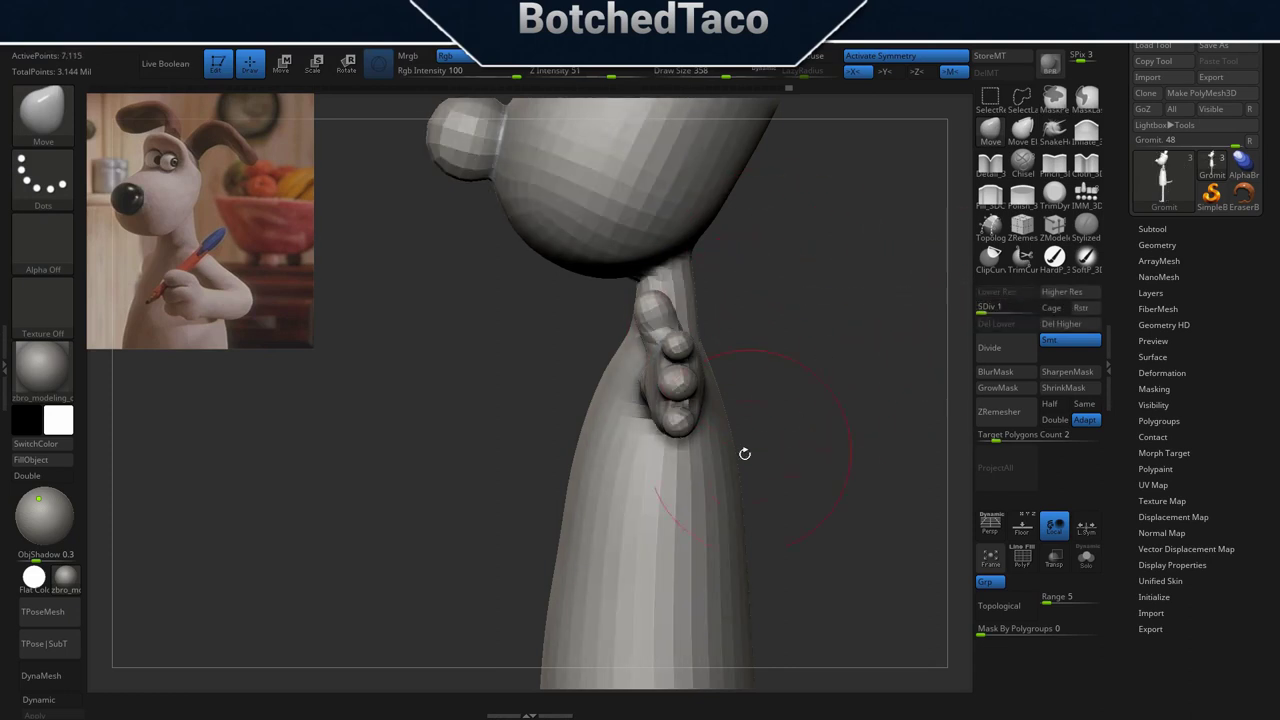
left_click_drag(810, 368, 814, 378)
mouse_move(831, 320)
left_mouse_down()
mouse_move(850, 344)
mouse_move(779, 350)
left_mouse_up()
key("s")
left_click_drag(671, 342, 667, 345)
Undo the first Move stroke and widen the base of the neck where it flows into the shoulders.
mouse_move(765, 345)
left_mouse_down()
mouse_move(770, 308)
mouse_move(743, 285)
mouse_move(802, 282)
left_mouse_up()
key("ctrl+z")
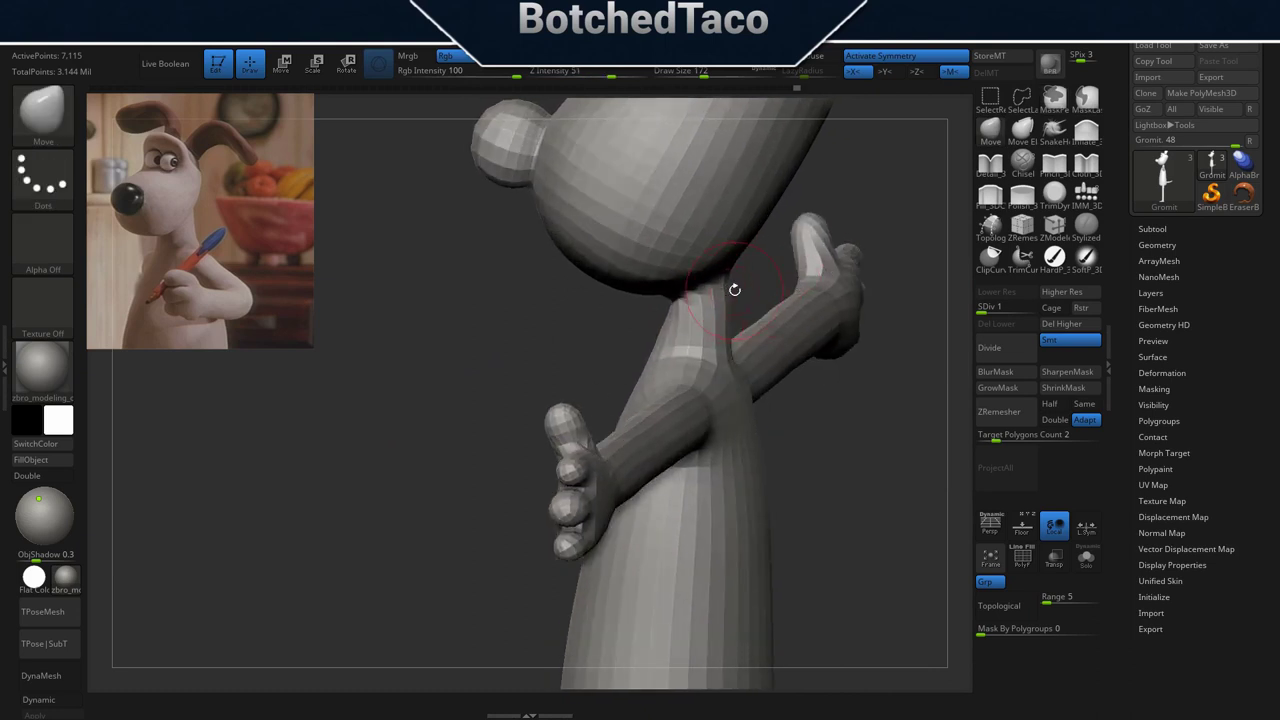
right_click_drag(727, 340, 717, 375)
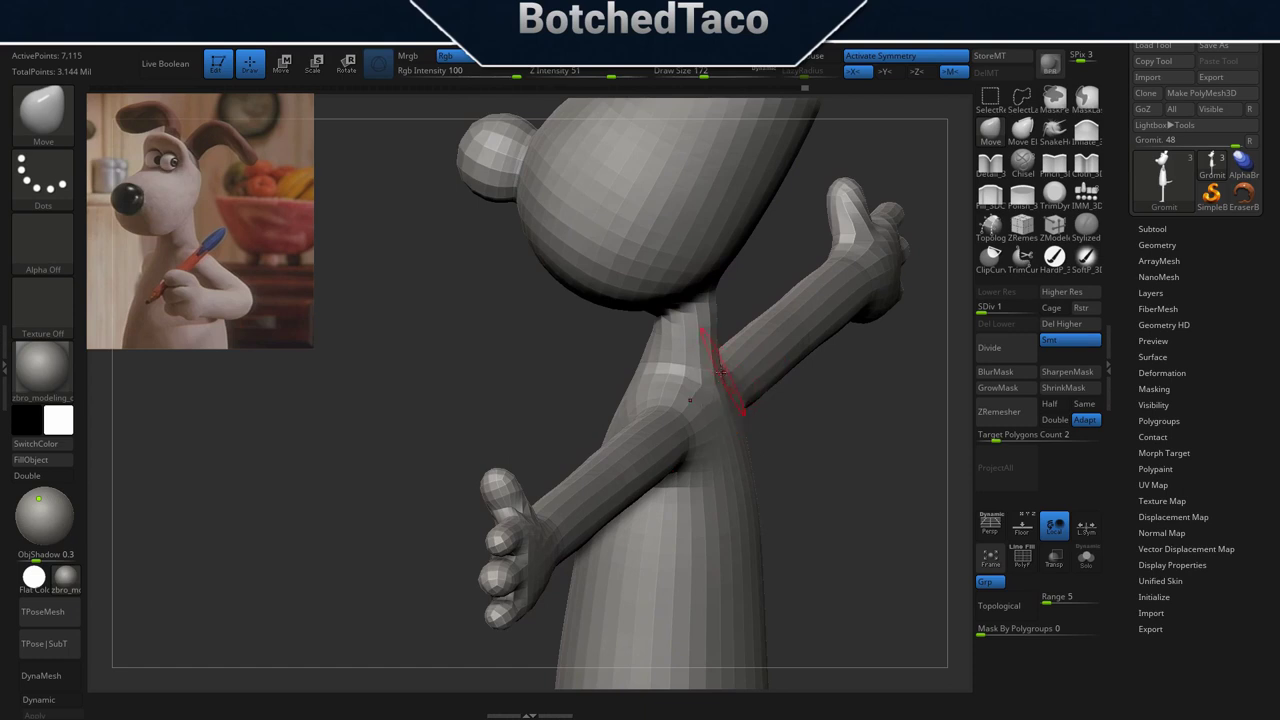
left_click_drag(717, 320, 703, 329)
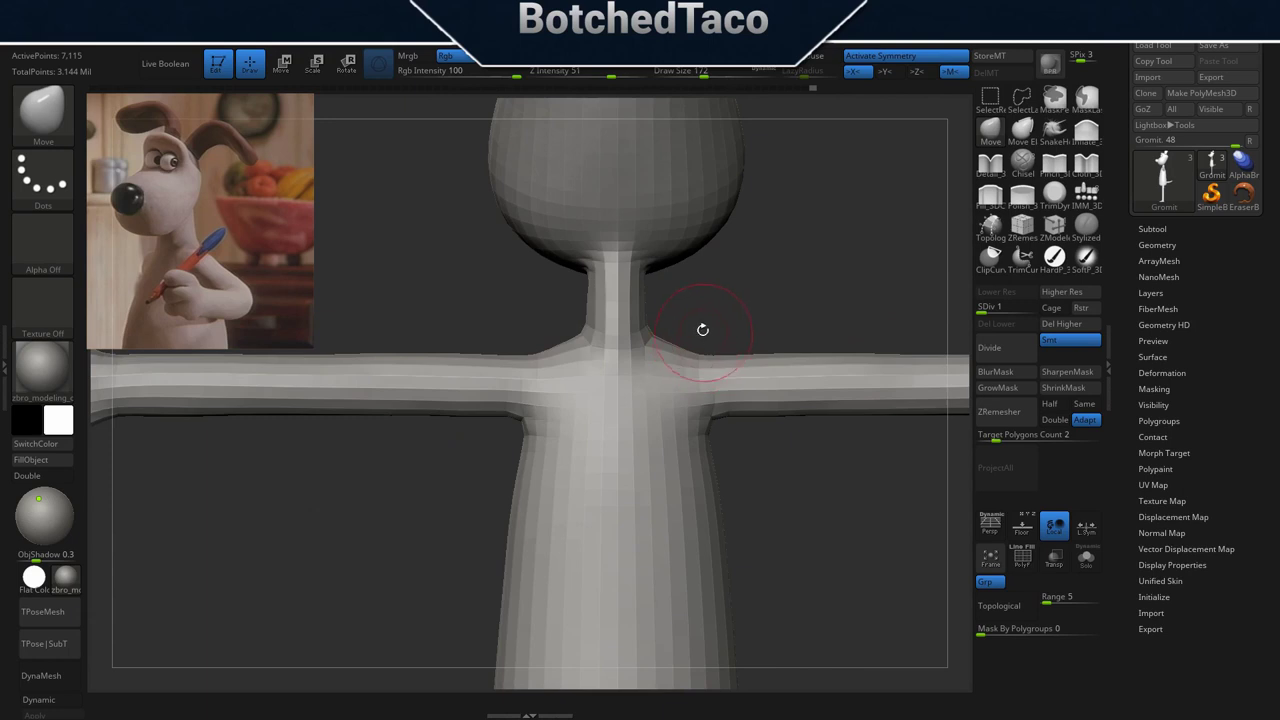
left_click_drag(670, 340, 647, 275)
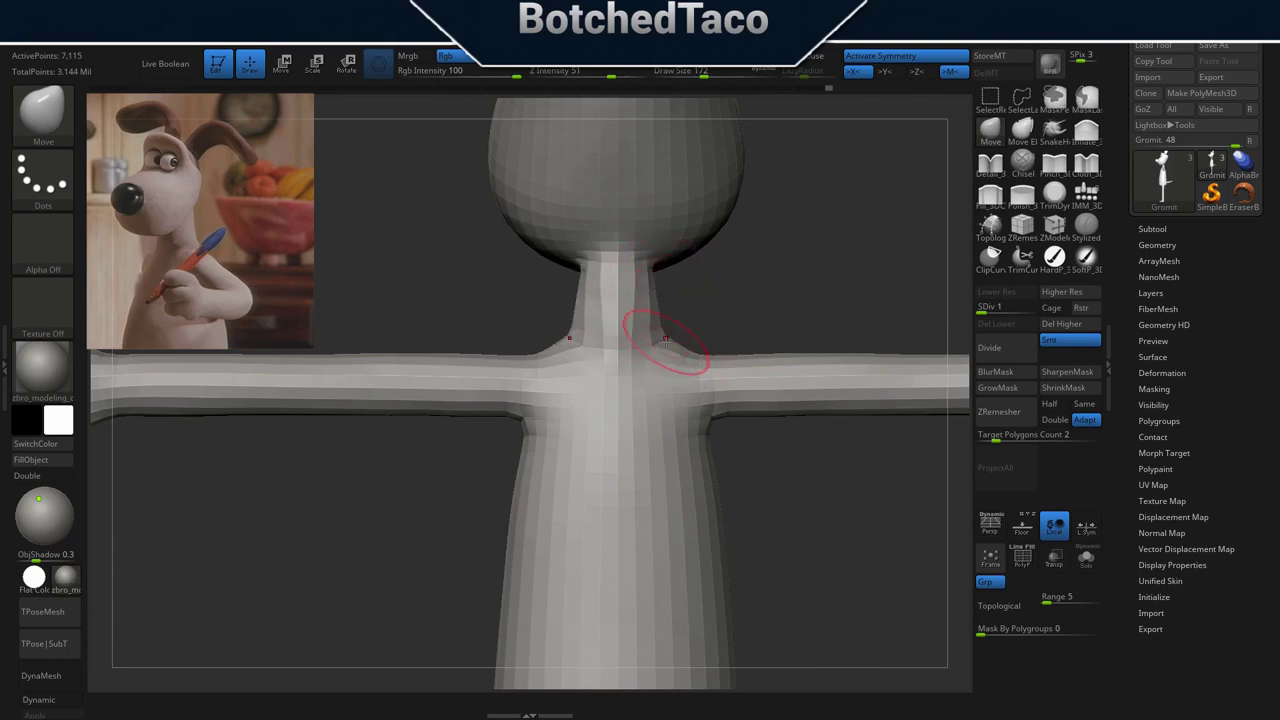
left_click_drag(686, 352, 702, 340)
Set the brush draw size to 128 and try to reshape the front of the neck under the head.
mouse_move(700, 380)
right_mouse_down()
mouse_move(767, 402)
mouse_move(817, 329)
mouse_move(850, 318)
right_mouse_up()
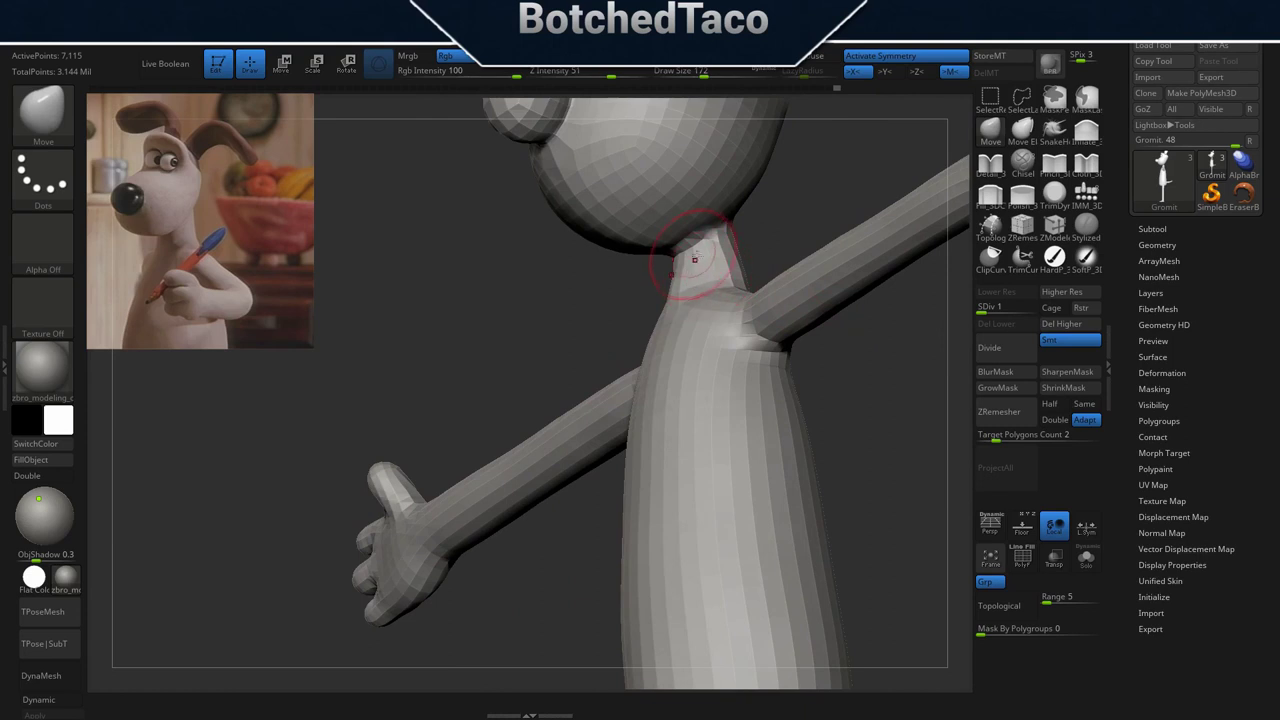
key("s")
left_click_drag(766, 235, 755, 237)
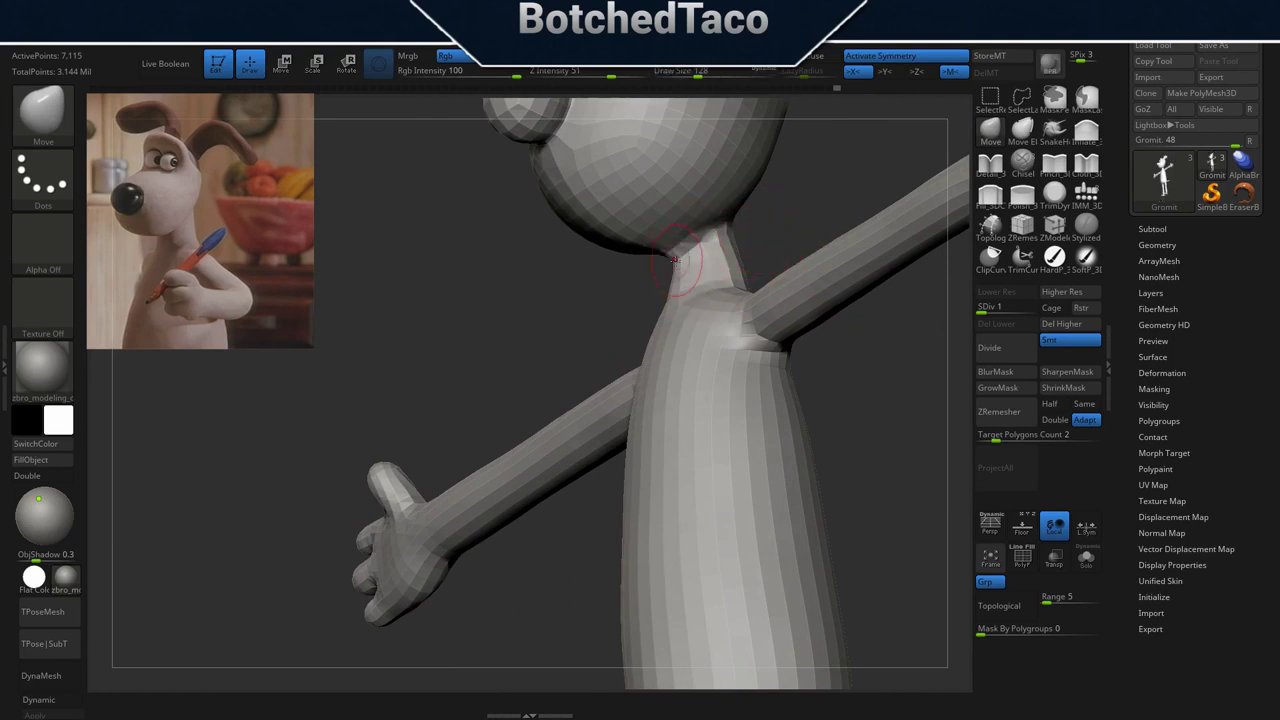
right_click_drag(743, 223, 680, 268)
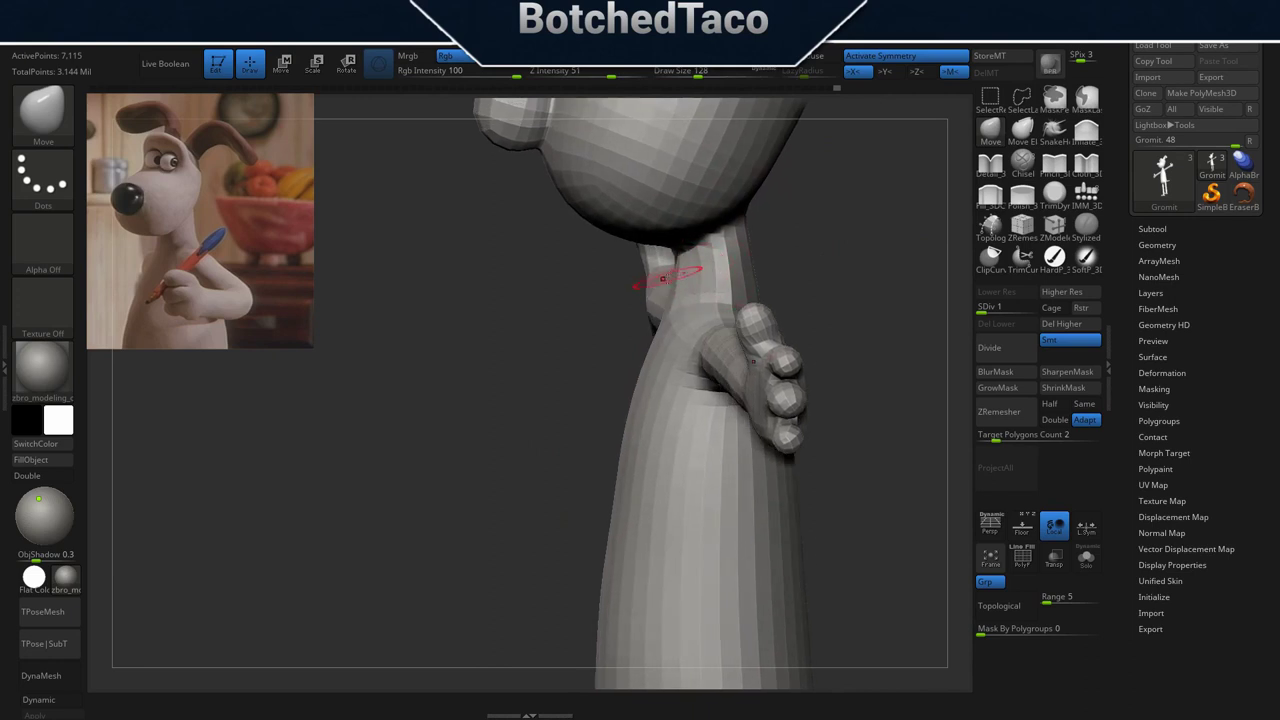
right_click_drag(777, 237, 820, 242)
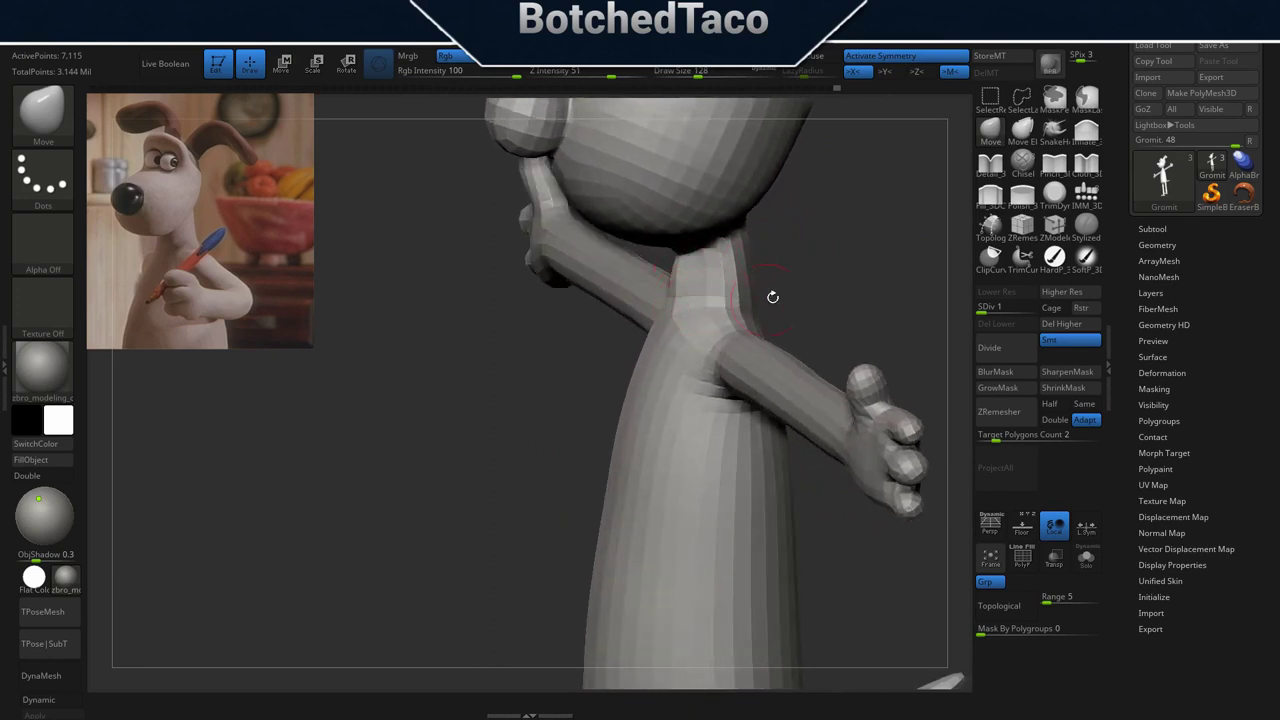
key("ctrl+z")
Set the brush draw size to 182 and reshape the neck between the head and shoulders with the Move brush.
key("s")
mouse_move(809, 272)
left_mouse_down()
mouse_move(821, 275)
mouse_move(775, 271)
mouse_move(818, 270)
mouse_move(806, 289)
mouse_move(844, 283)
mouse_move(818, 328)
left_mouse_up()
mouse_move(754, 278)
left_mouse_down()
mouse_move(766, 263)
mouse_move(814, 268)
mouse_move(765, 256)
left_mouse_up()
right_click_drag(812, 273, 824, 293)
mouse_move(843, 340)
left_mouse_down()
mouse_move(792, 326)
mouse_move(812, 338)
left_mouse_up()
left_click_drag(739, 199, 743, 202)
left_click_drag(868, 222, 772, 250)
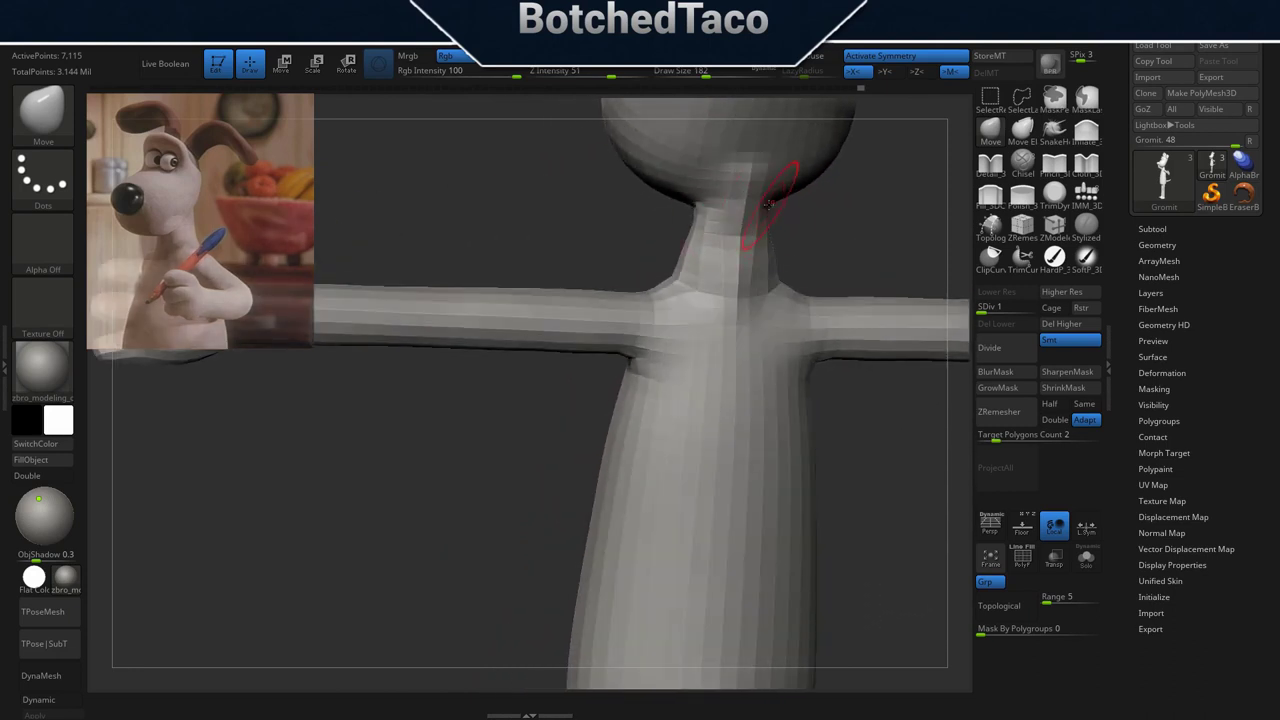
Smooth the back of the neck below the head and frame the whole figure.
mouse_move(747, 208)
left_mouse_down("shift")
mouse_move(754, 191)
mouse_move(788, 226)
mouse_move(803, 220)
mouse_move(780, 227)
mouse_move(808, 238)
mouse_move(751, 238)
mouse_move(823, 253)
left_mouse_up("shift")
mouse_move(735, 258)
left_mouse_down("shift")
mouse_move(734, 232)
mouse_move(737, 248)
left_mouse_up("shift")
left_click_drag(764, 339, 871, 400)
key("f")
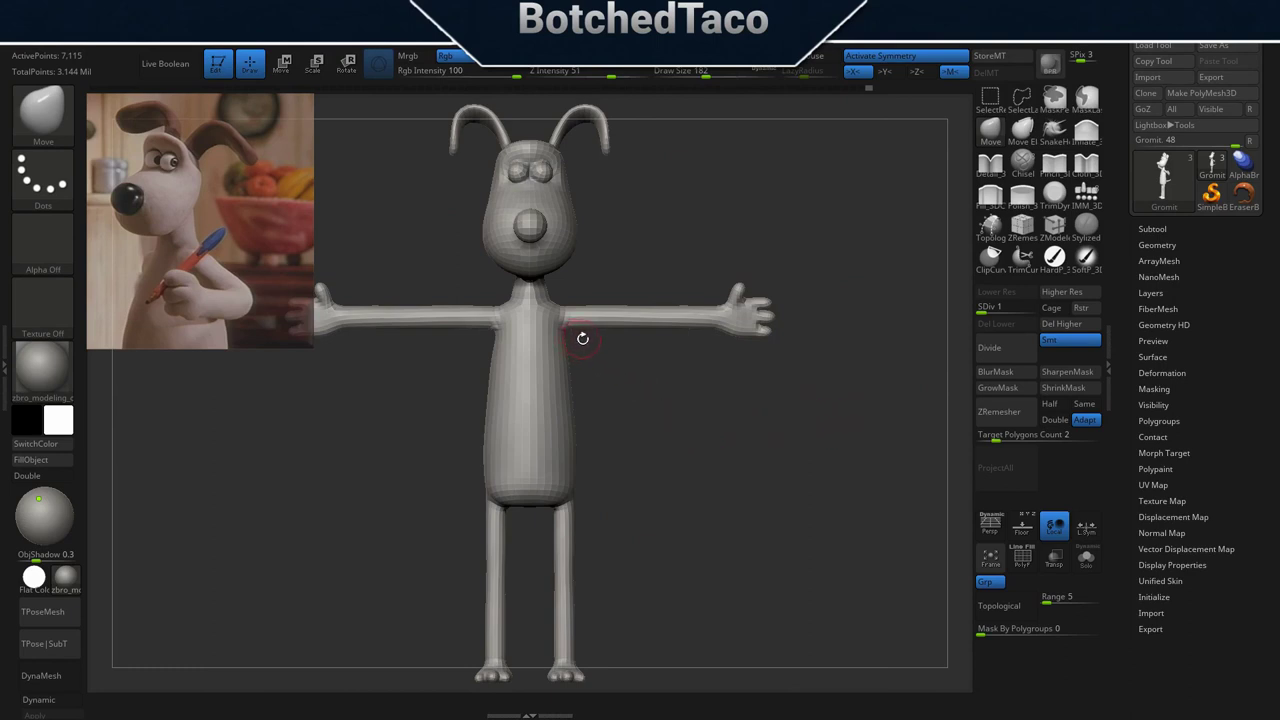
Set the brush draw size to 234 and smooth the neck and its blend into the shoulders from several sides.
key("s")
left_click_drag(565, 288, 572, 288)
mouse_move(561, 292)
right_mouse_down("ctrl")
mouse_move(563, 325)
mouse_move(648, 328)
right_mouse_up("ctrl")
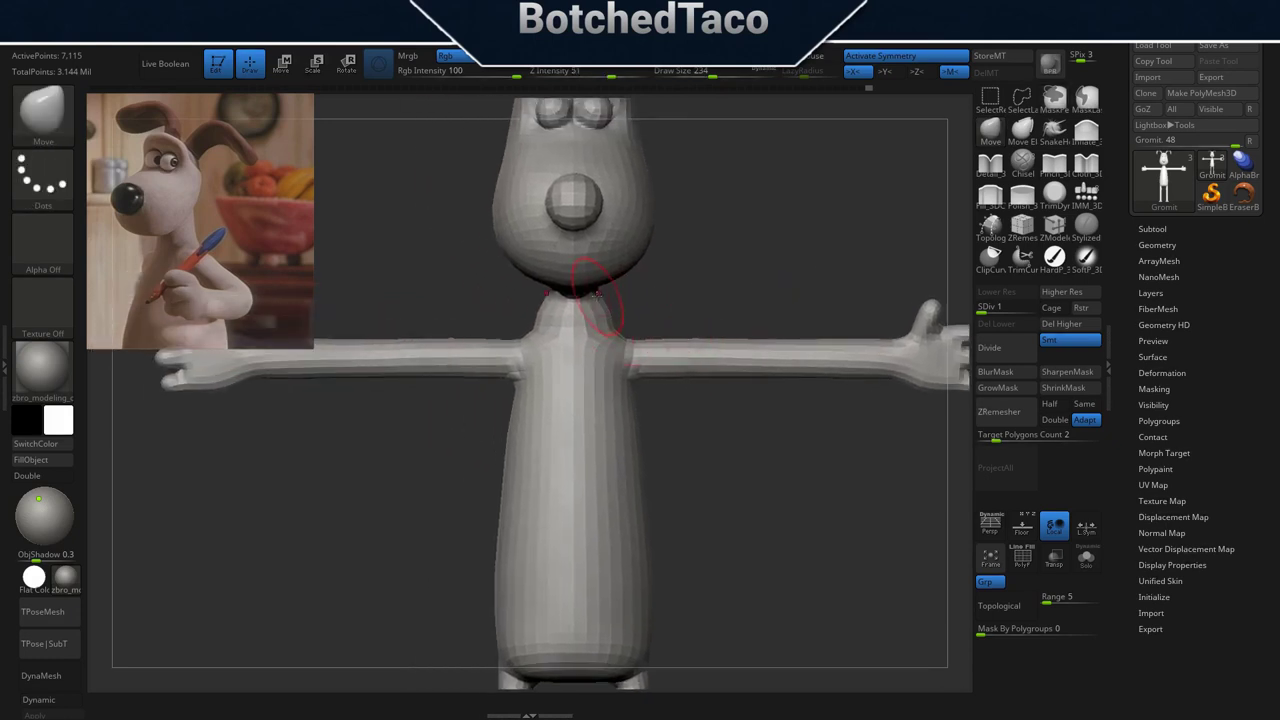
right_click_drag(643, 303, 530, 310)
mouse_move(636, 292)
right_mouse_down()
mouse_move(684, 286)
mouse_move(620, 292)
mouse_move(724, 309)
mouse_move(728, 326)
mouse_move(640, 295)
right_mouse_up()
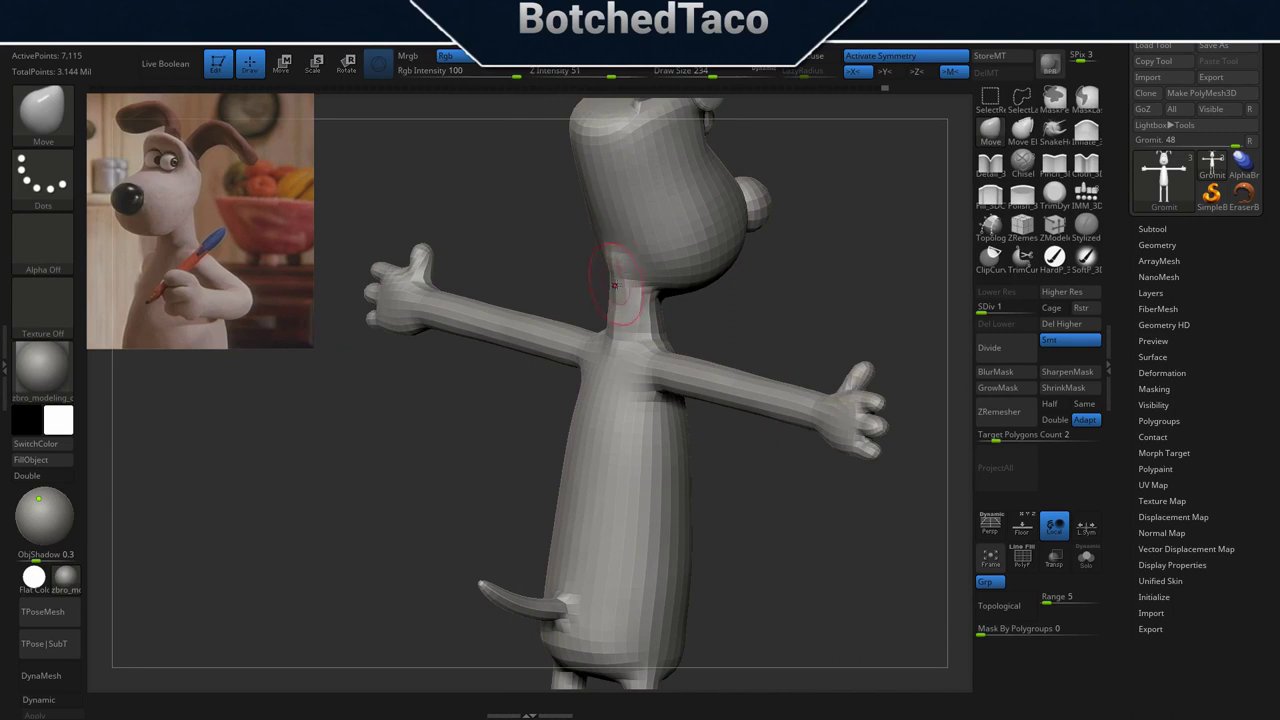
mouse_move(628, 325)
right_mouse_down()
mouse_move(670, 312)
mouse_move(645, 312)
right_mouse_up()
left_click_drag(653, 314, 655, 306, "shift")
right_click_drag(708, 314, 664, 322)
left_click_drag(666, 323, 677, 296, "shift")
right_click_drag(758, 320, 690, 330)
right_click_drag(774, 234, 798, 227, "shift")
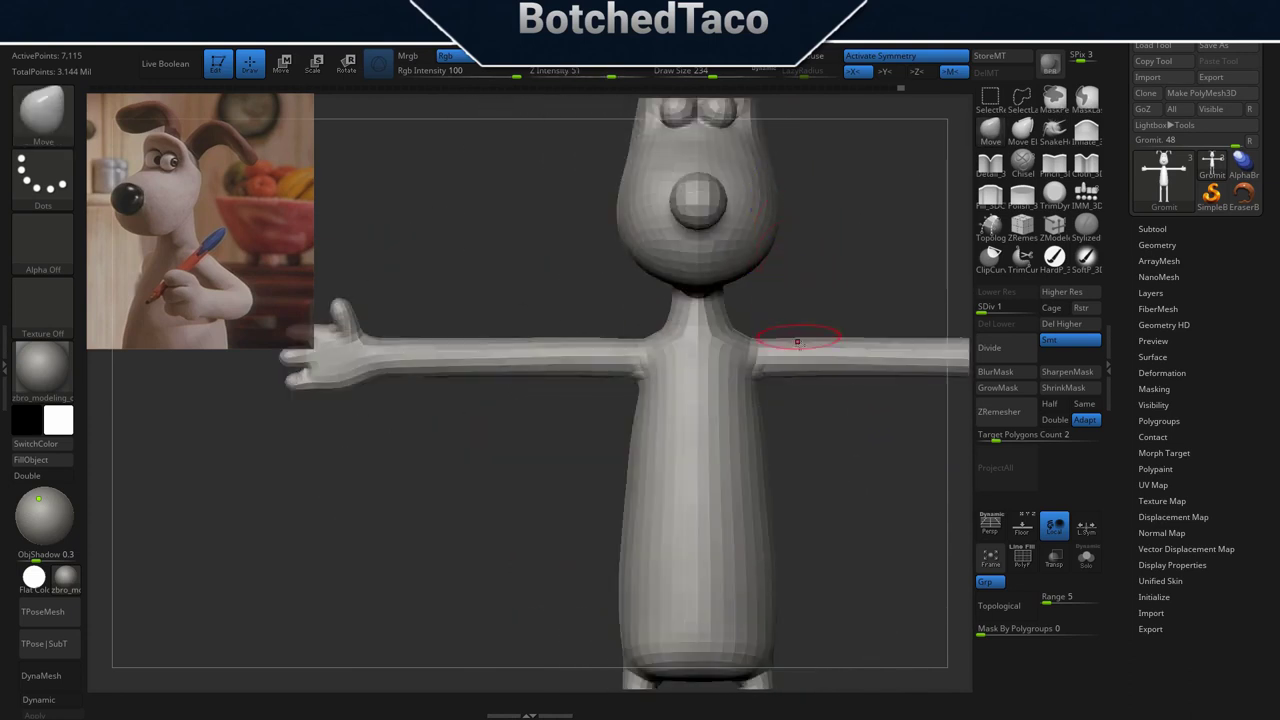
Raise the mesh to subdivision level 3 and smooth the back of the neck where it meets the shoulders.
right_click_drag(813, 425, 751, 443)
mouse_move(836, 251)
left_mouse_down()
mouse_move(743, 258)
mouse_move(787, 254)
mouse_move(796, 244)
mouse_move(782, 230)
mouse_move(738, 258)
left_mouse_up()
right_click_drag(748, 263, 780, 250)
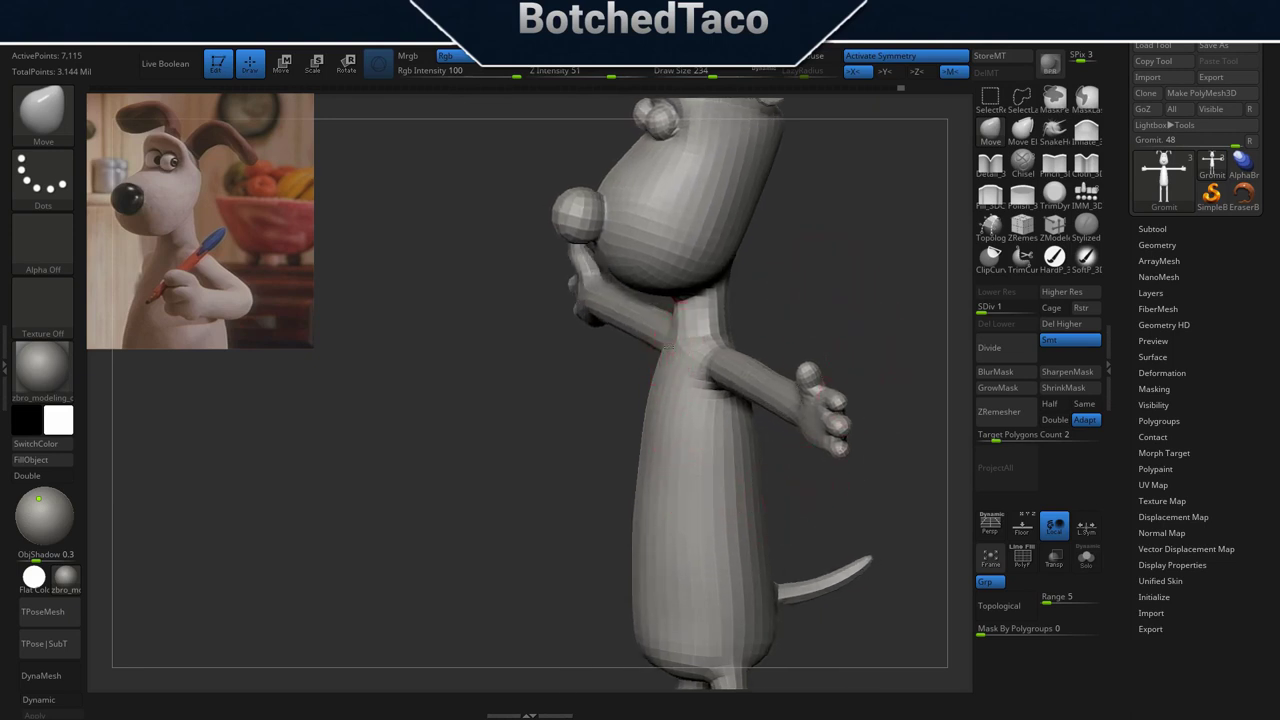
left_click(1060, 296)
left_click_drag(860, 325, 755, 322)
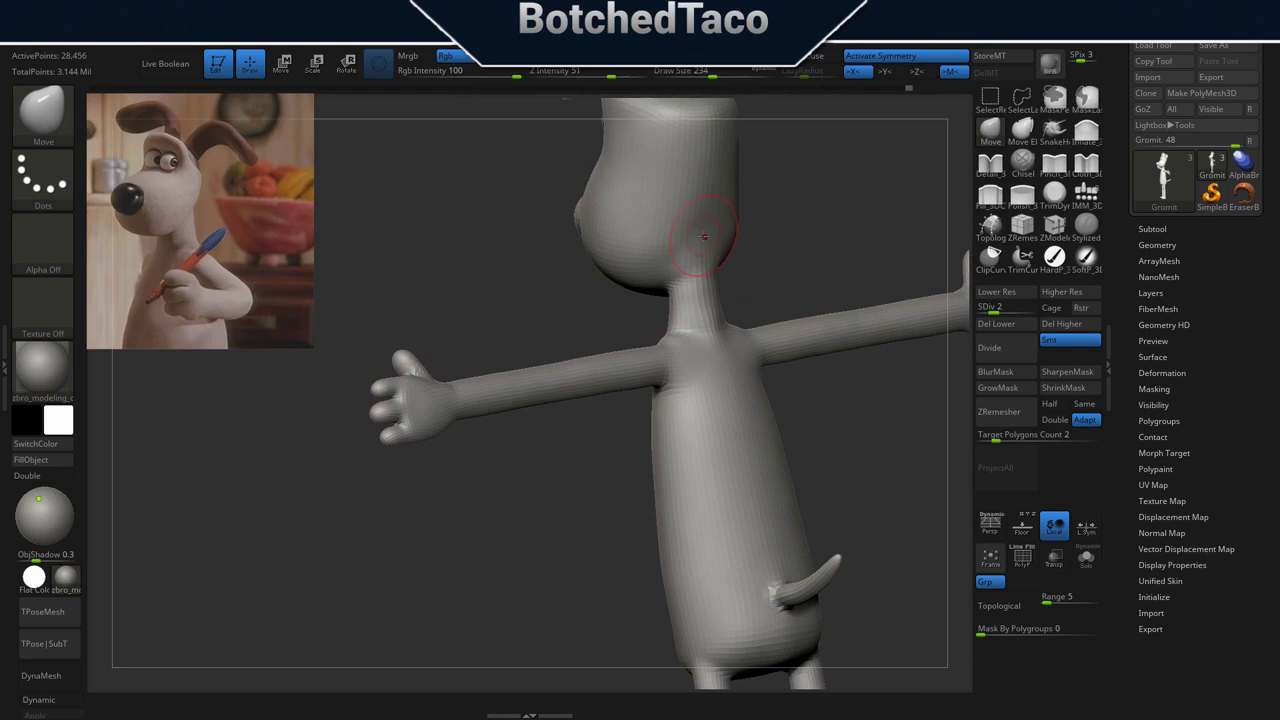
left_click(1063, 292)
mouse_move(815, 400)
left_mouse_down()
mouse_move(836, 400)
mouse_move(809, 411)
left_mouse_up()
left_click_drag(712, 326, 715, 371, "shift")
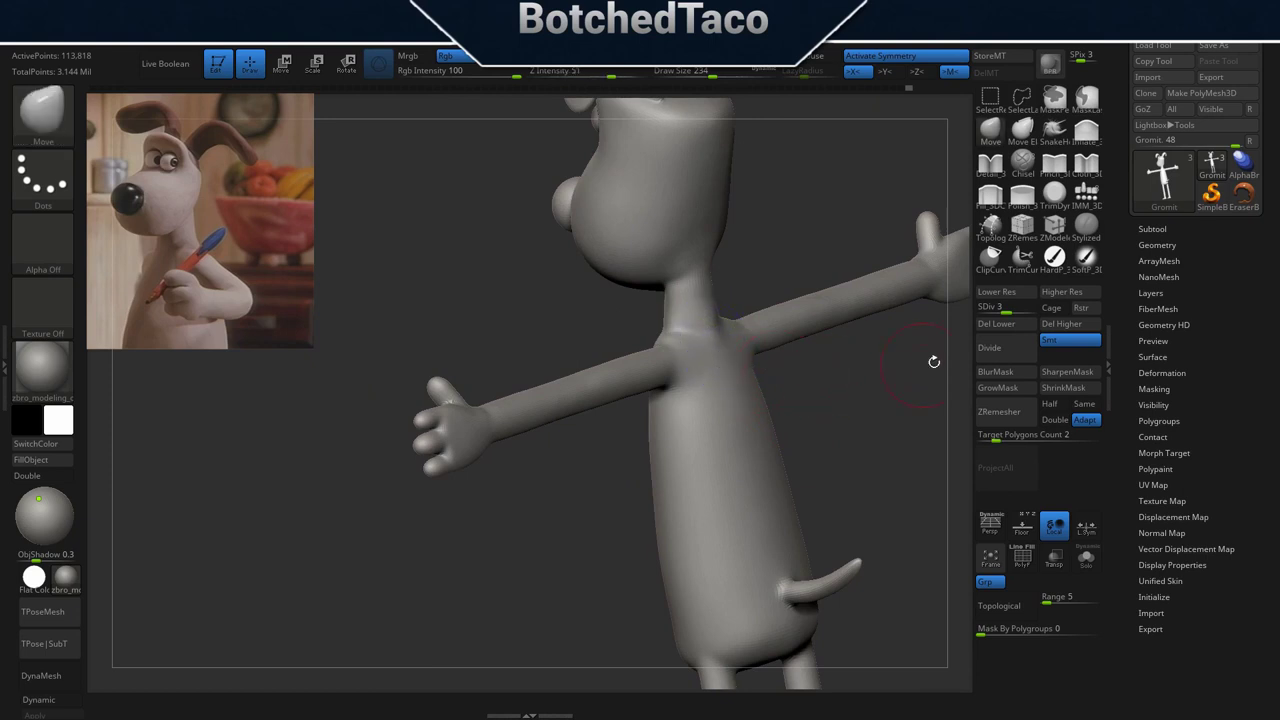
Raise the mesh to subdivision level 5 and examine the neck, the shoulders and the underside of the head.
left_click(1071, 292)
left_click_drag(789, 402, 866, 392)
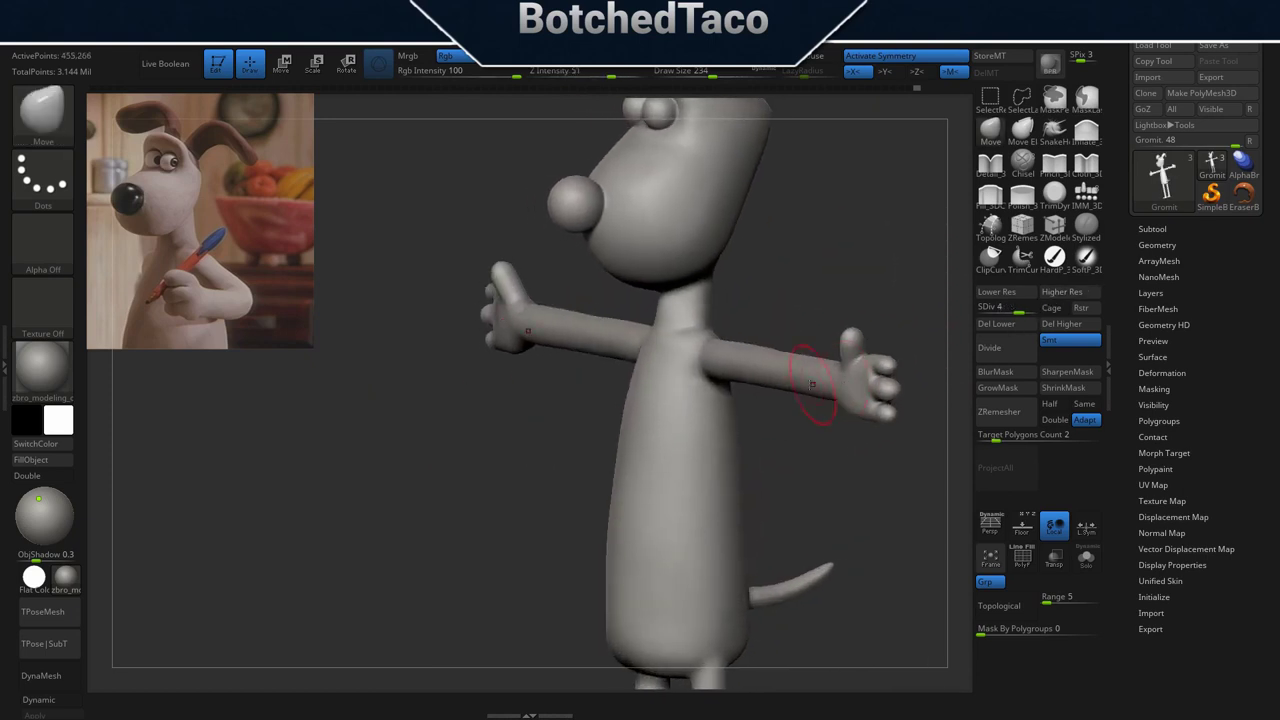
left_click_drag(734, 434, 767, 421)
left_click(1068, 292)
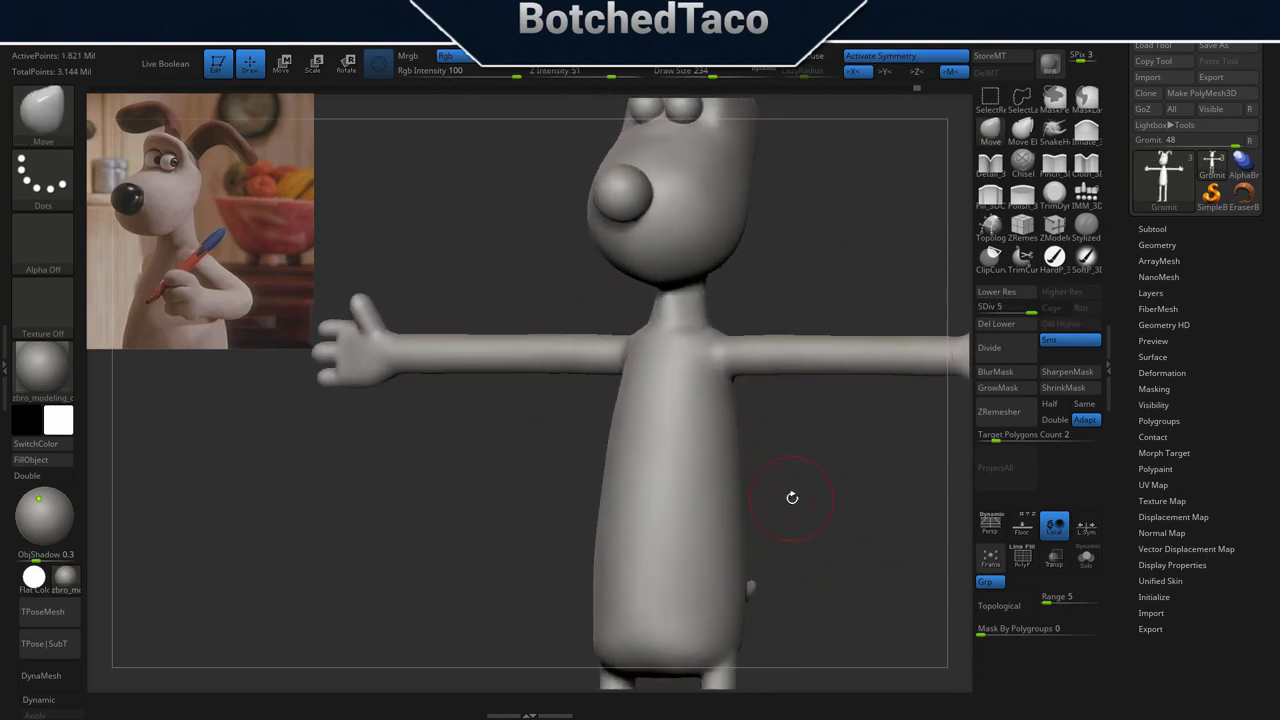
left_click_drag(851, 448, 841, 407)
right_click_drag(841, 407, 808, 350)
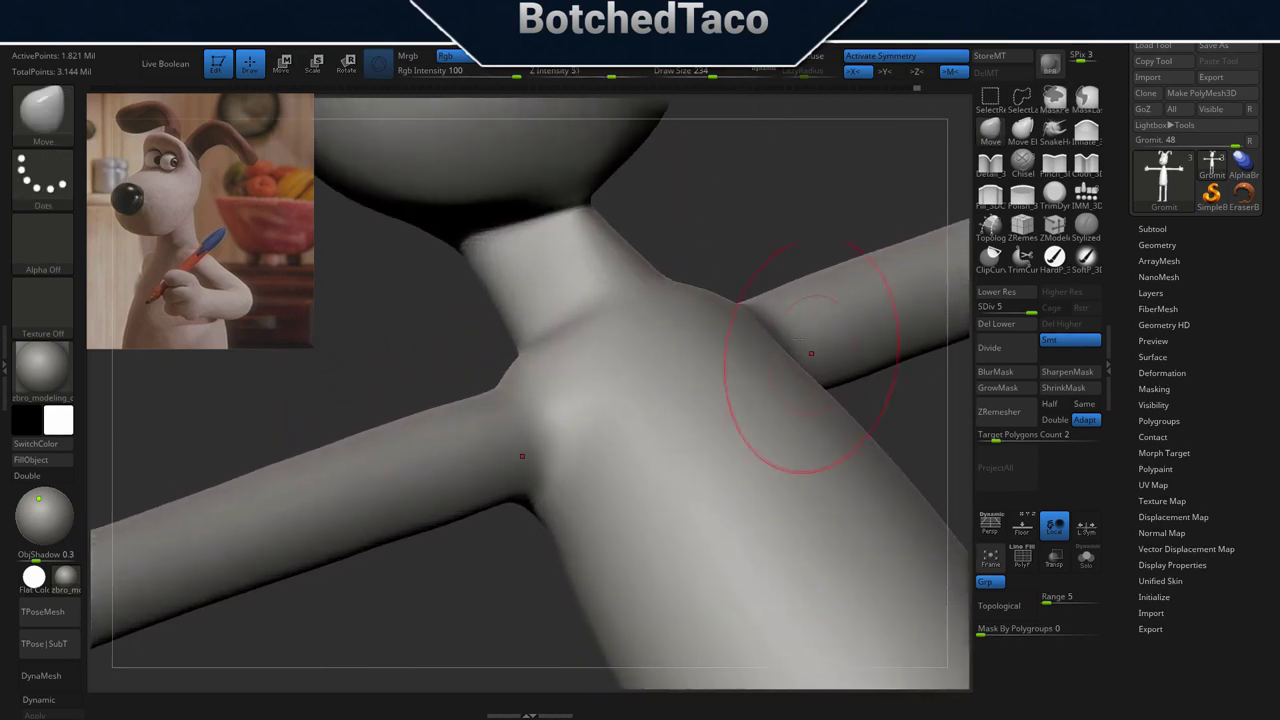
mouse_move(797, 276)
right_mouse_down("ctrl")
mouse_move(816, 322)
mouse_move(812, 292)
mouse_move(753, 411)
mouse_move(748, 350)
right_mouse_up("ctrl")
right_click_drag(825, 223, 797, 372)
right_click_drag(797, 372, 779, 552, "alt")
left_click_drag(834, 463, 774, 466)
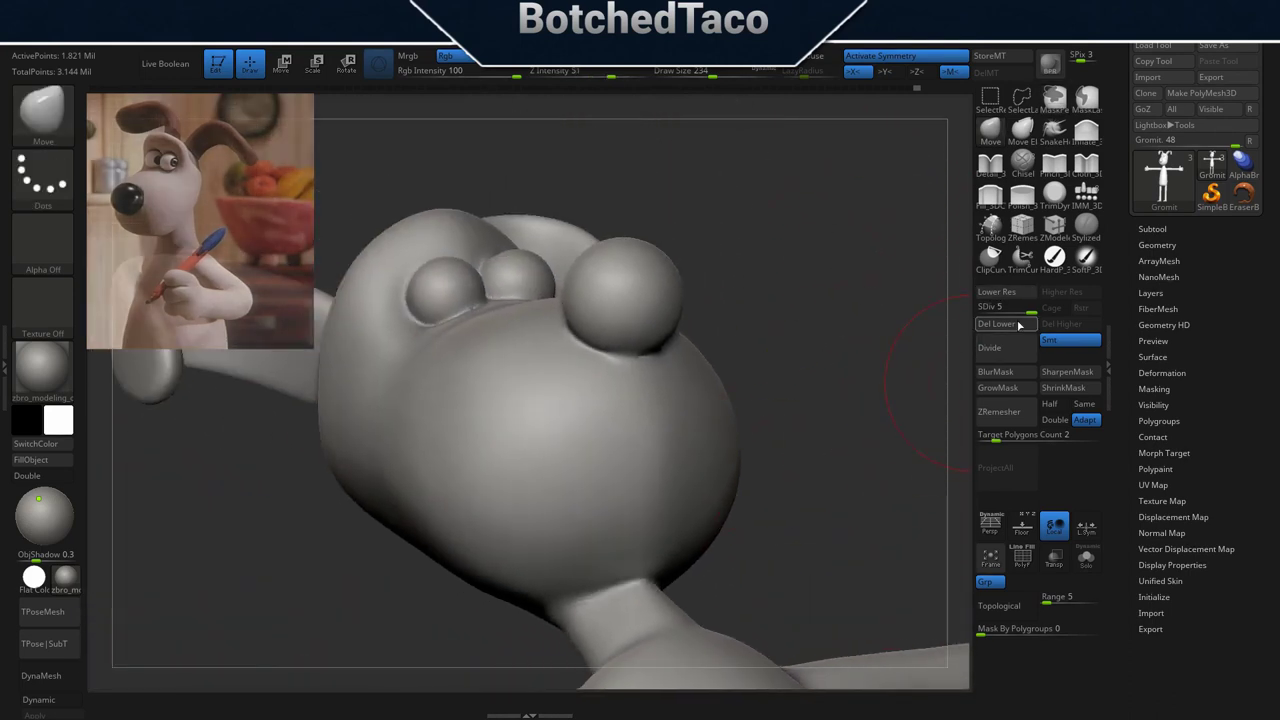
Lower the mesh to subdivision level 2, set the draw size to 158 and smooth the muzzle and front of the neck below the nose.
left_click(996, 297)
left_click(999, 296)
left_click(992, 294)
key("s")
left_click(806, 389)
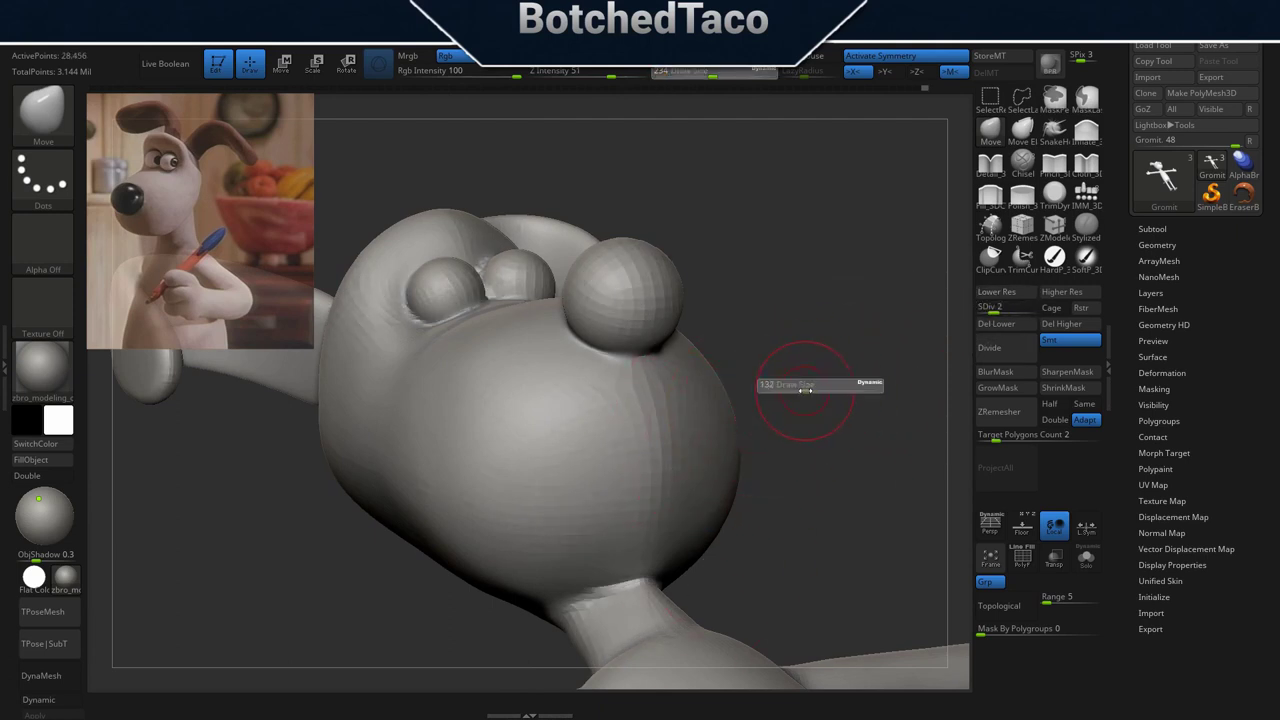
left_click_drag(660, 434, 630, 592, "shift")
key("shift")
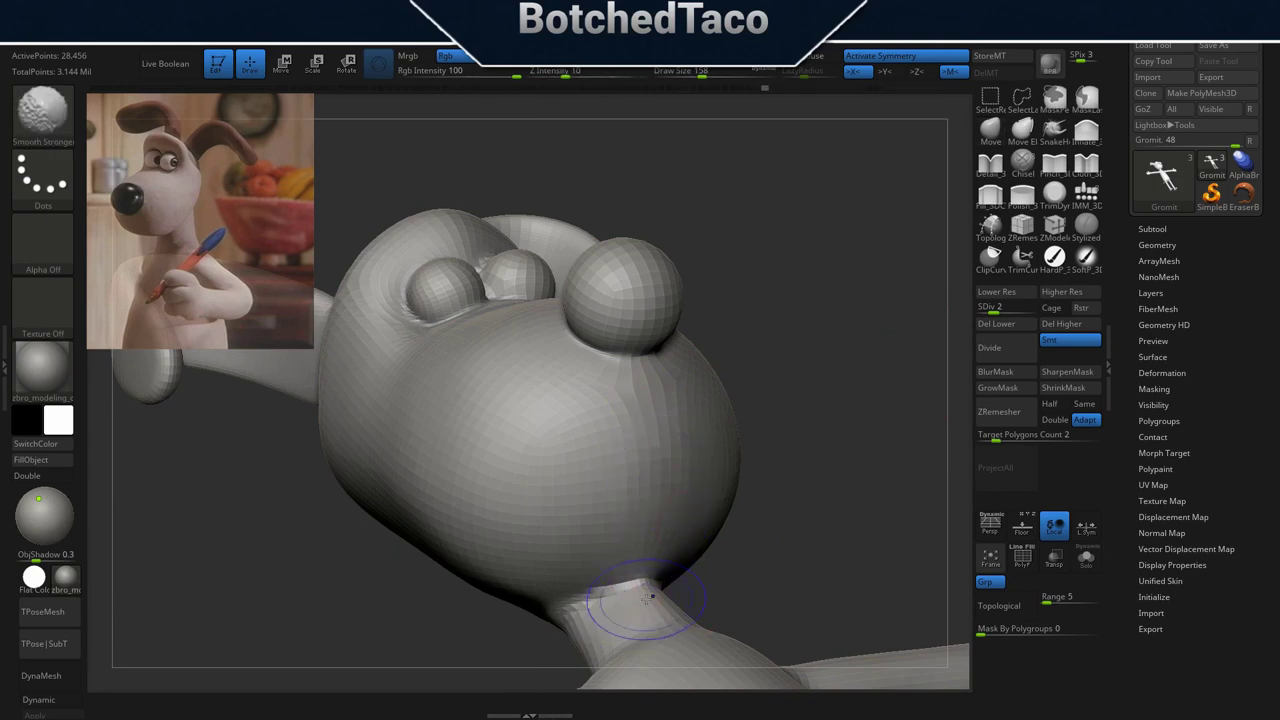
mouse_move(791, 390)
left_mouse_down()
mouse_move(790, 456)
mouse_move(819, 482)
left_mouse_up()
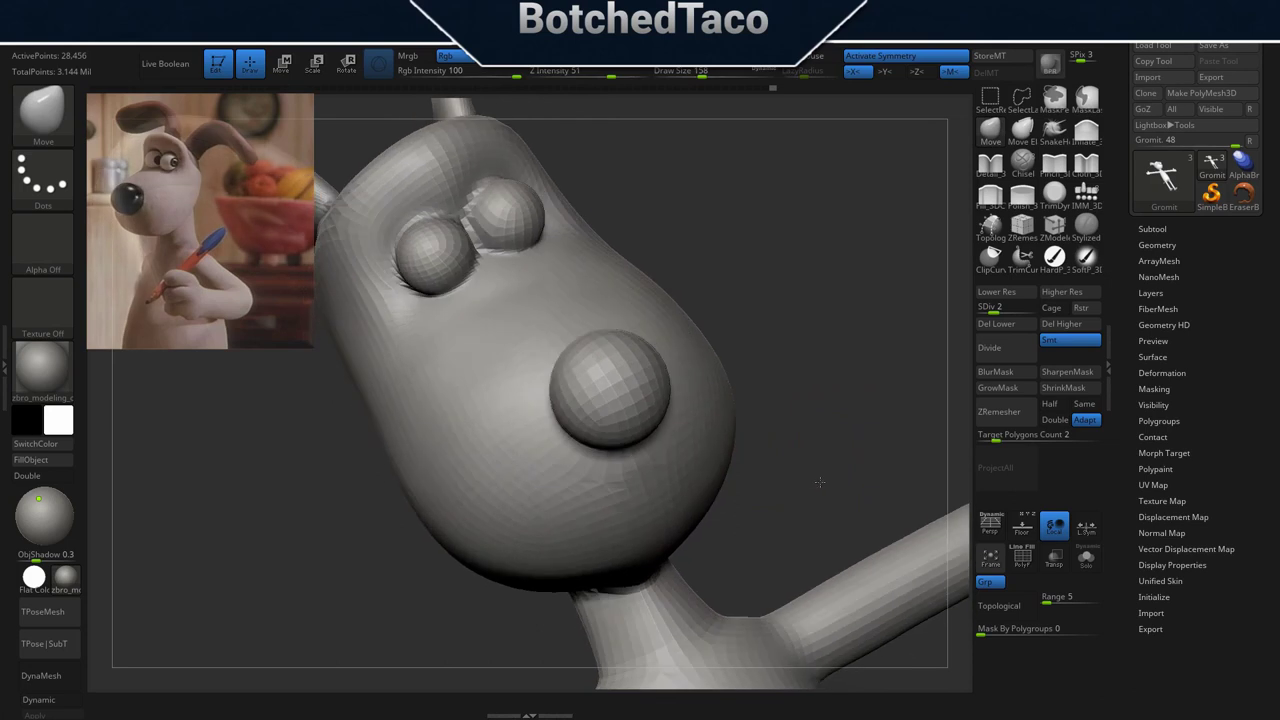
Frame the whole figure and return the mesh to subdivision level 5 to check its front and back.
key("f")
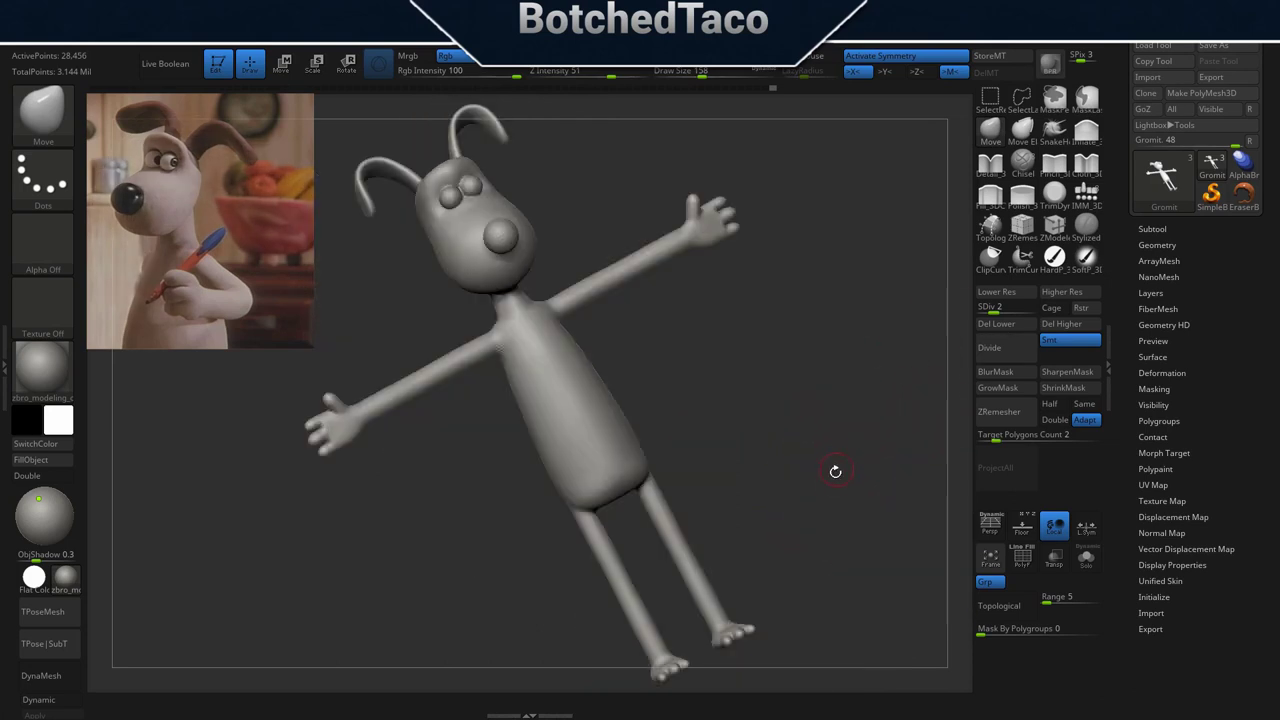
left_click_drag(845, 405, 844, 477)
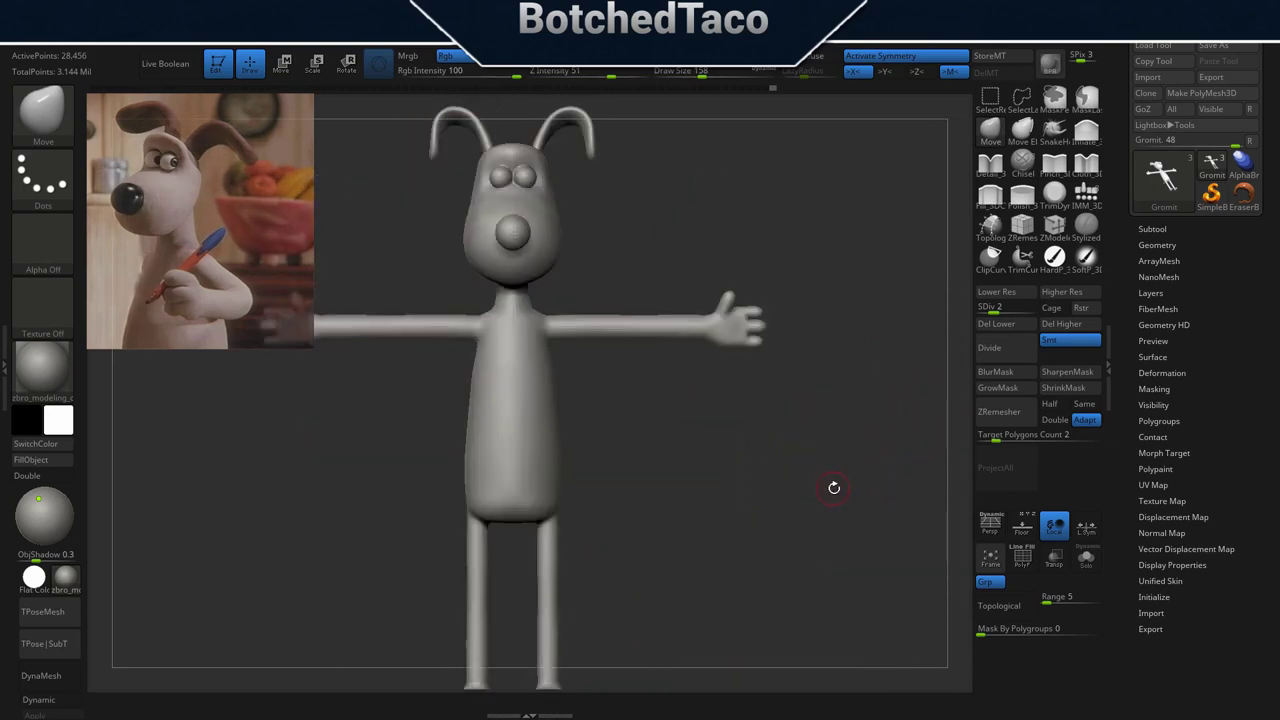
left_click(1061, 292)
left_click(1061, 292)
left_click(1060, 294)
left_click_drag(841, 479, 686, 481)
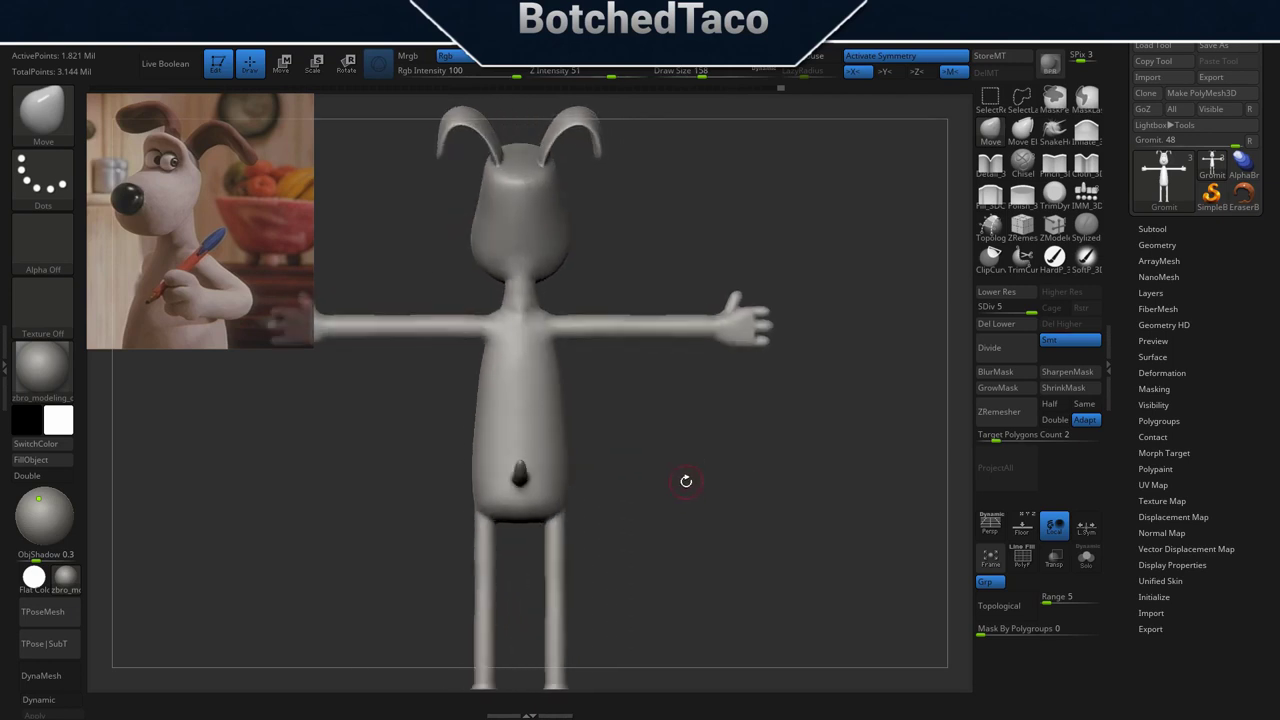
Smooth the upper back between the neck and shoulders, working at subdivision level 3.
left_click_drag(469, 377, 705, 419, "alt")
mouse_move(710, 346)
right_mouse_down("ctrl")
mouse_move(851, 426)
mouse_move(865, 448)
right_mouse_up("ctrl")
mouse_move(803, 330)
right_mouse_down("alt")
mouse_move(831, 466)
mouse_move(823, 528)
right_mouse_up("alt")
mouse_move(747, 470)
right_mouse_down("ctrl")
mouse_move(778, 492)
mouse_move(746, 458)
mouse_move(777, 437)
mouse_move(822, 476)
mouse_move(814, 497)
right_mouse_up("ctrl")
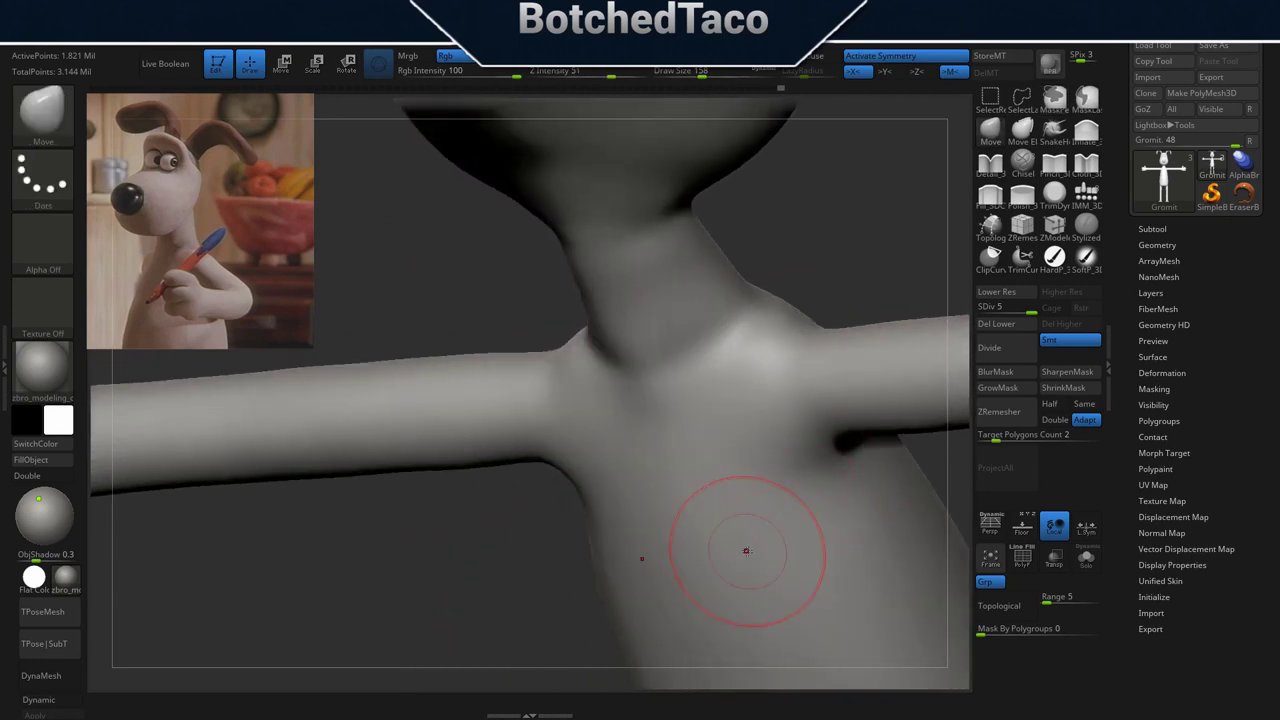
right_click_drag(746, 551, 671, 500)
right_click_drag(740, 382, 720, 366)
mouse_move(720, 366)
left_mouse_down("shift")
mouse_move(677, 406)
mouse_move(700, 362)
mouse_move(723, 354)
left_mouse_up("shift")
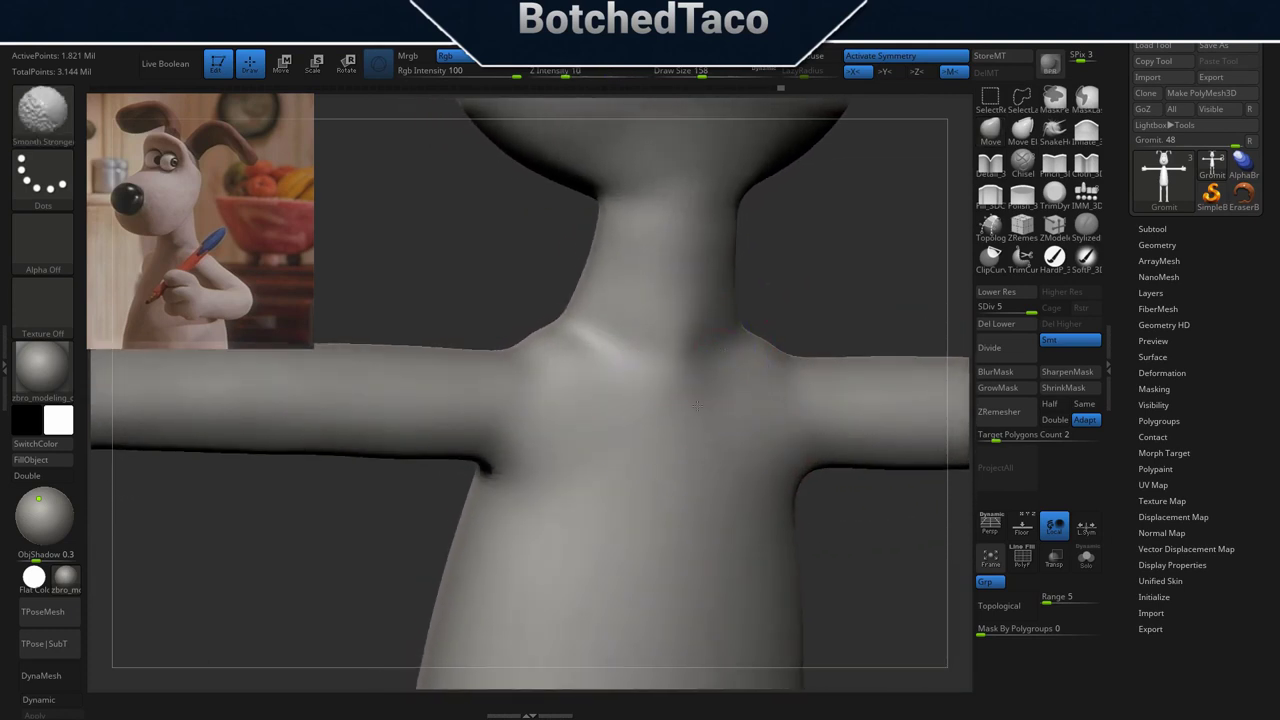
left_click(1000, 293)
left_click(1000, 293)
mouse_move(728, 384)
left_mouse_down("shift")
mouse_move(738, 380)
mouse_move(708, 374)
mouse_move(650, 430)
mouse_move(675, 394)
mouse_move(664, 430)
mouse_move(699, 436)
left_mouse_up("shift")
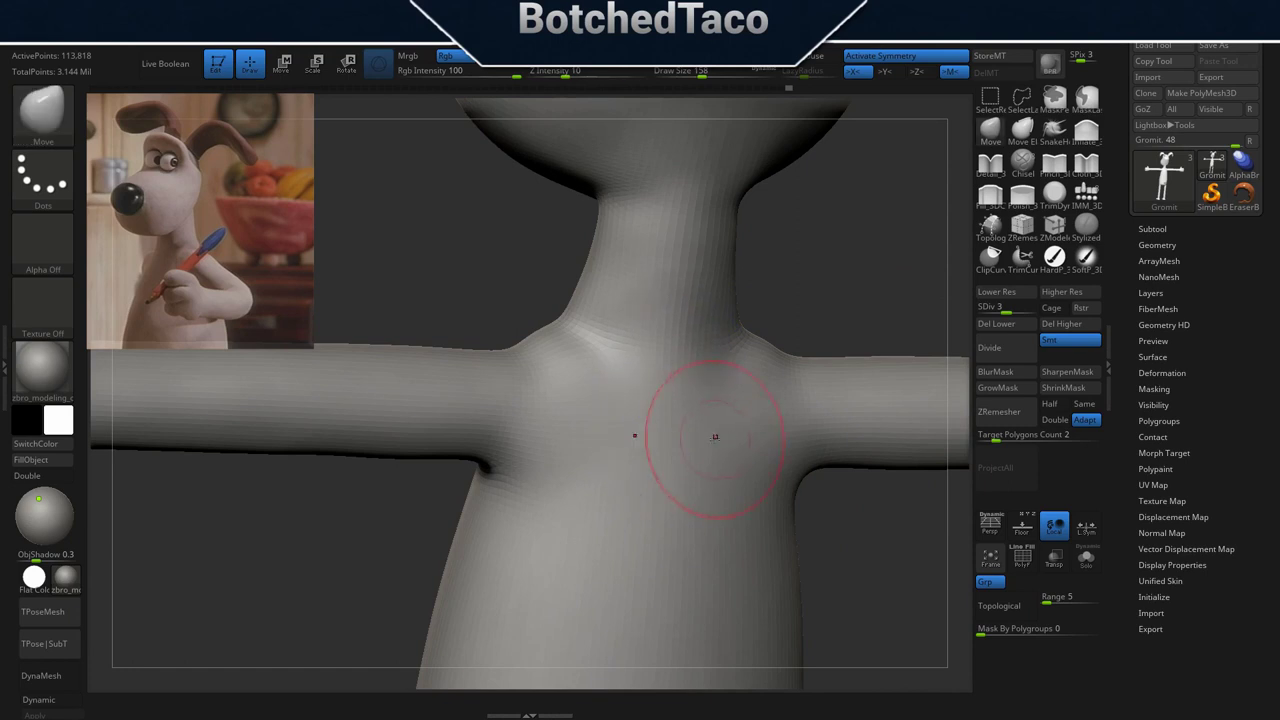
mouse_move(806, 327)
left_mouse_down()
mouse_move(794, 300)
mouse_move(769, 341)
left_mouse_up()
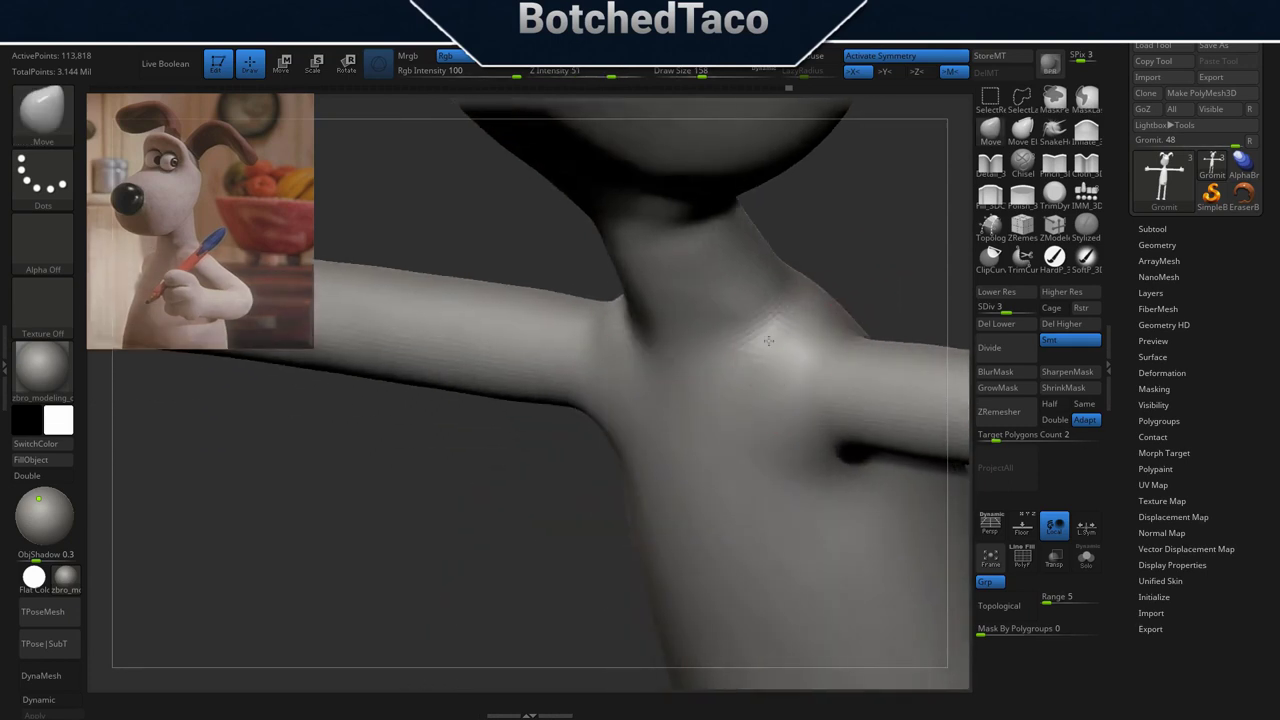
Raise the mesh back to subdivision level 5 and frame the whole figure to review the shoulders and overall silhouette.
left_click(1064, 291)
left_click(1064, 291)
mouse_move(589, 531)
left_mouse_down()
mouse_move(606, 531)
mouse_move(591, 526)
left_mouse_up()
left_click_drag(435, 550, 689, 594)
key("f")
left_click_drag(733, 485, 745, 528, "shift")
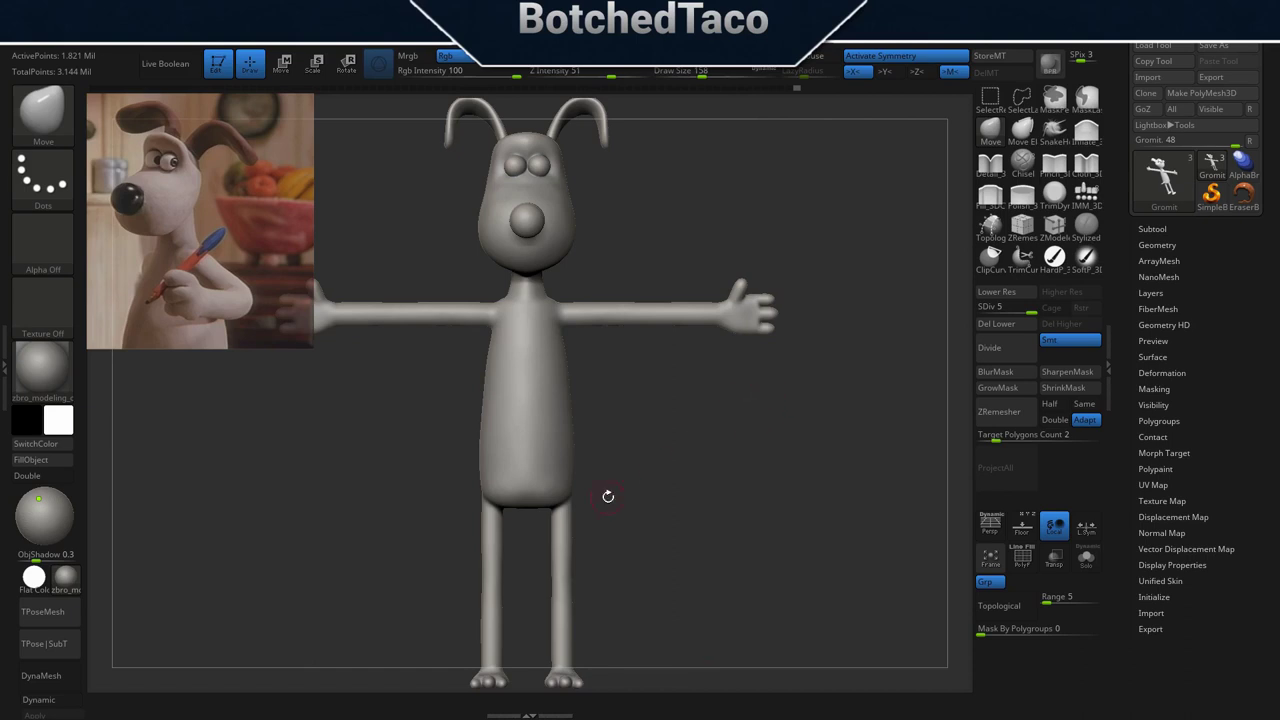
Examine the shape of the foot and its three toes from the front and from above.
mouse_move(700, 545)
right_mouse_down("alt")
mouse_move(743, 318)
mouse_move(794, 512)
right_mouse_up("alt")
mouse_move(688, 330)
right_mouse_down("ctrl")
mouse_move(700, 362)
mouse_move(775, 427)
right_mouse_up("ctrl")
right_click_drag(683, 514, 756, 200, "alt")
mouse_move(799, 327)
right_mouse_down()
mouse_move(817, 420)
mouse_move(830, 385)
mouse_move(816, 341)
mouse_move(834, 312)
right_mouse_up()
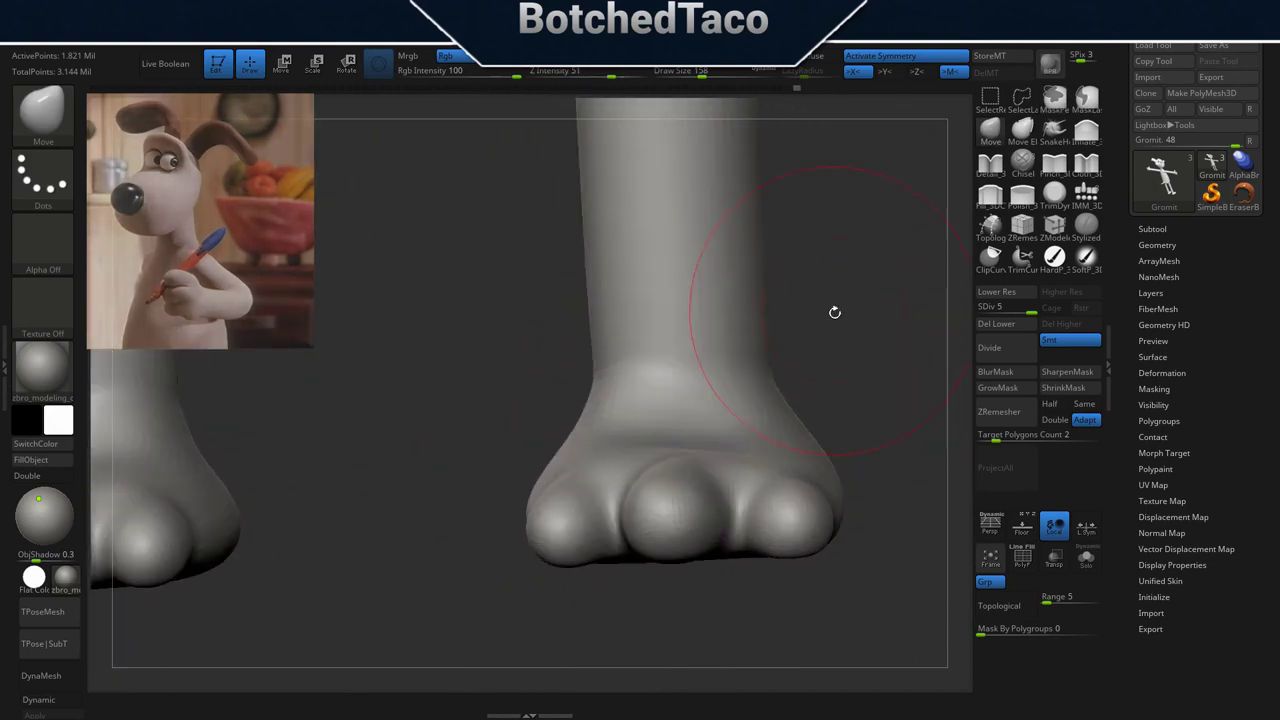
right_click_drag(855, 377, 857, 378, "shift")
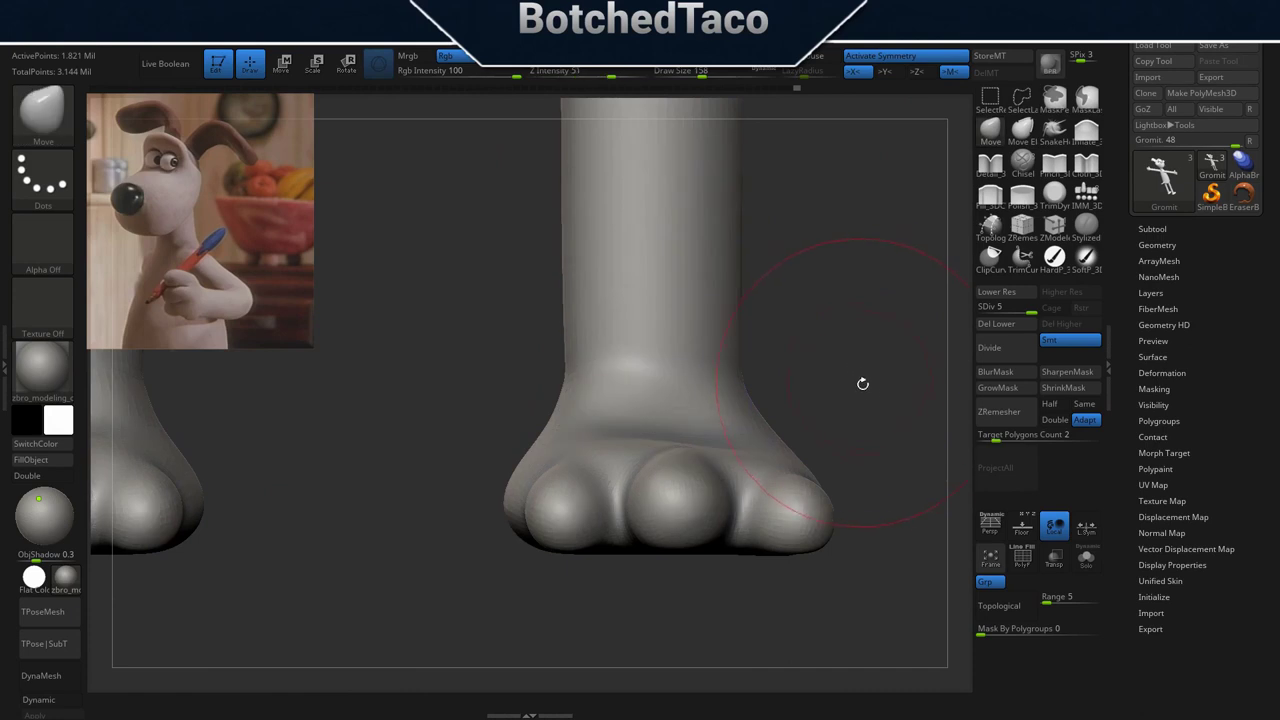
right_click_drag(877, 438, 873, 462)
left_click_drag(871, 510, 877, 617)
left_click_drag(798, 564, 881, 488)
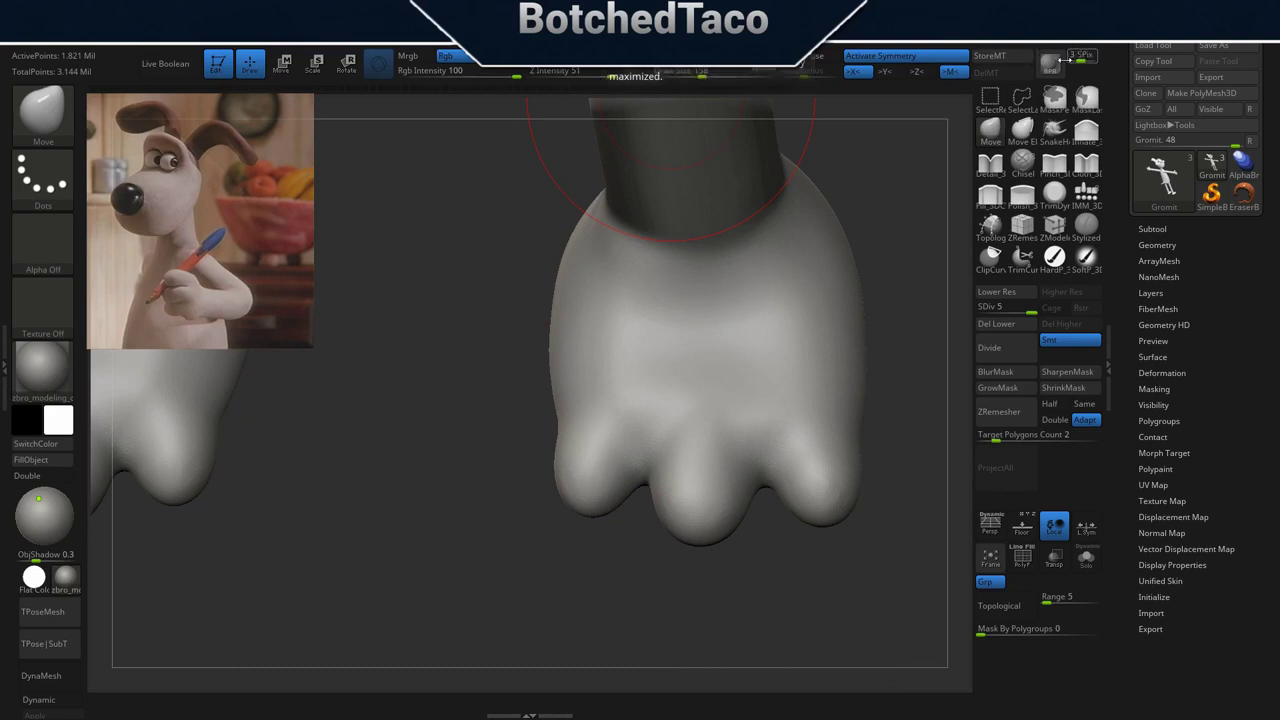
Lower the mesh to subdivision level 2, set the draw size to 59 and reshape the toe tips from above with the Move brush.
left_click(1005, 294)
left_click(1009, 295)
left_click(1011, 295)
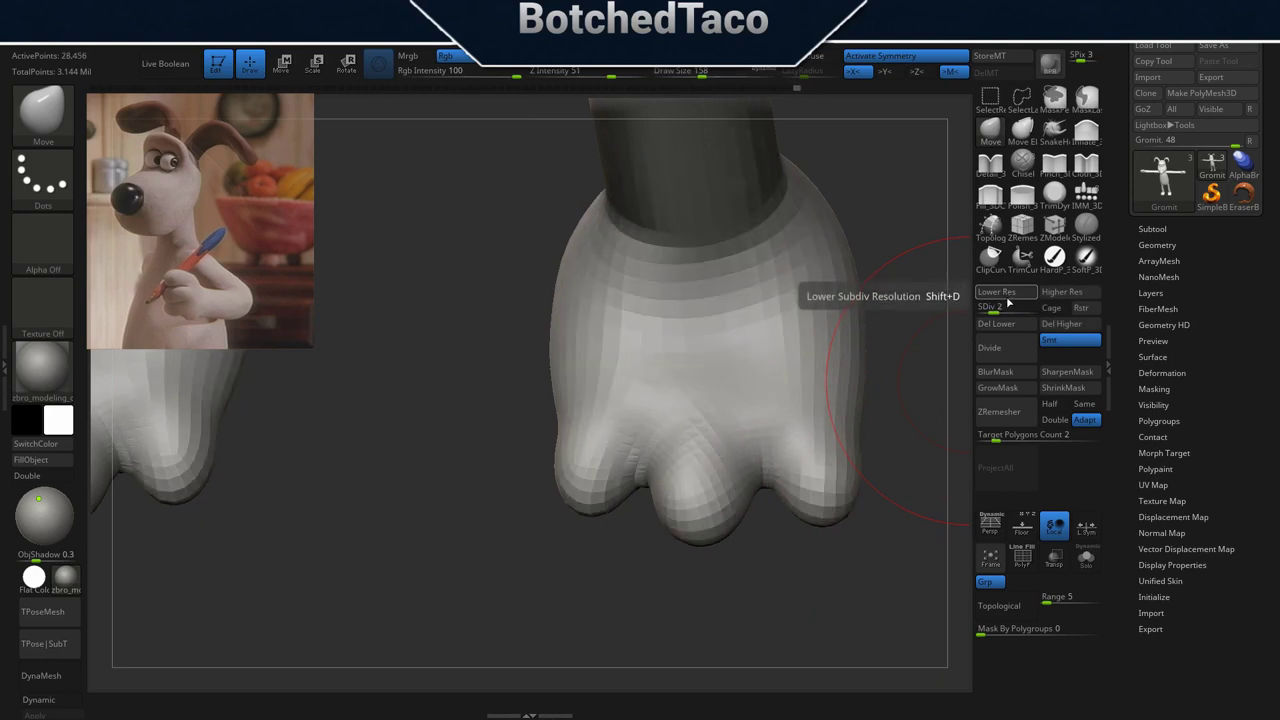
left_click(1007, 296)
left_click(1074, 294)
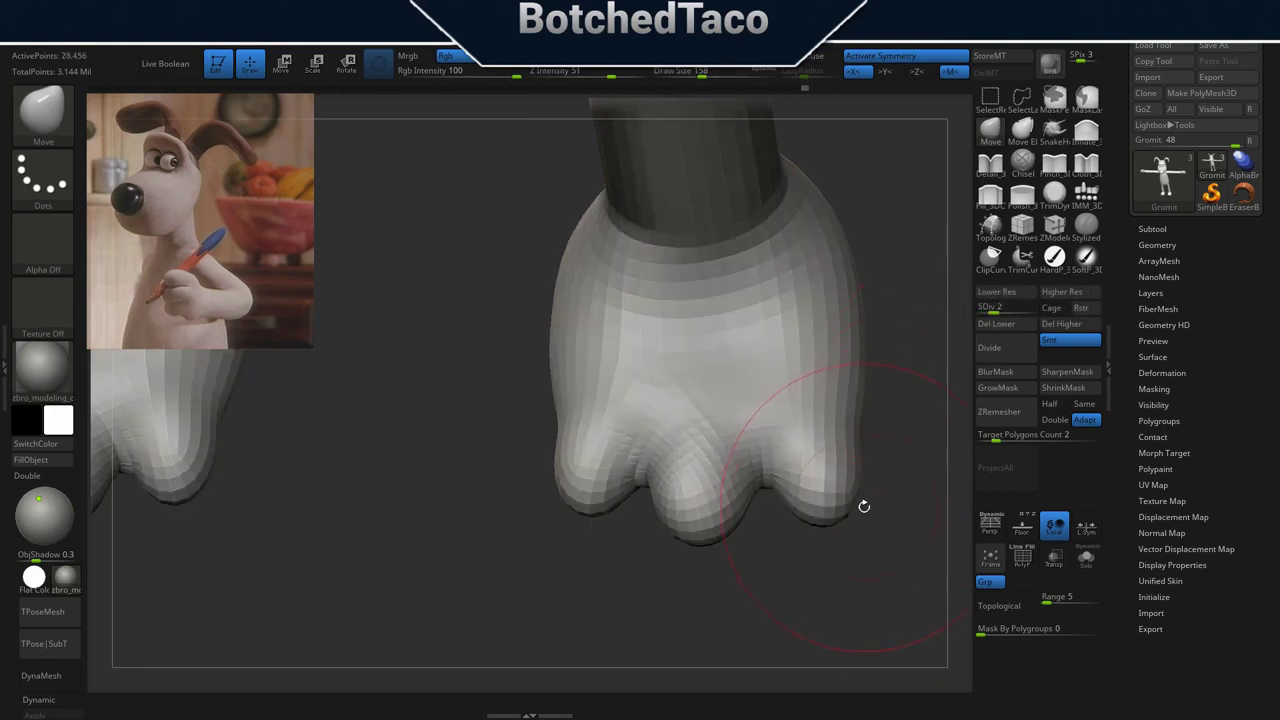
key("s")
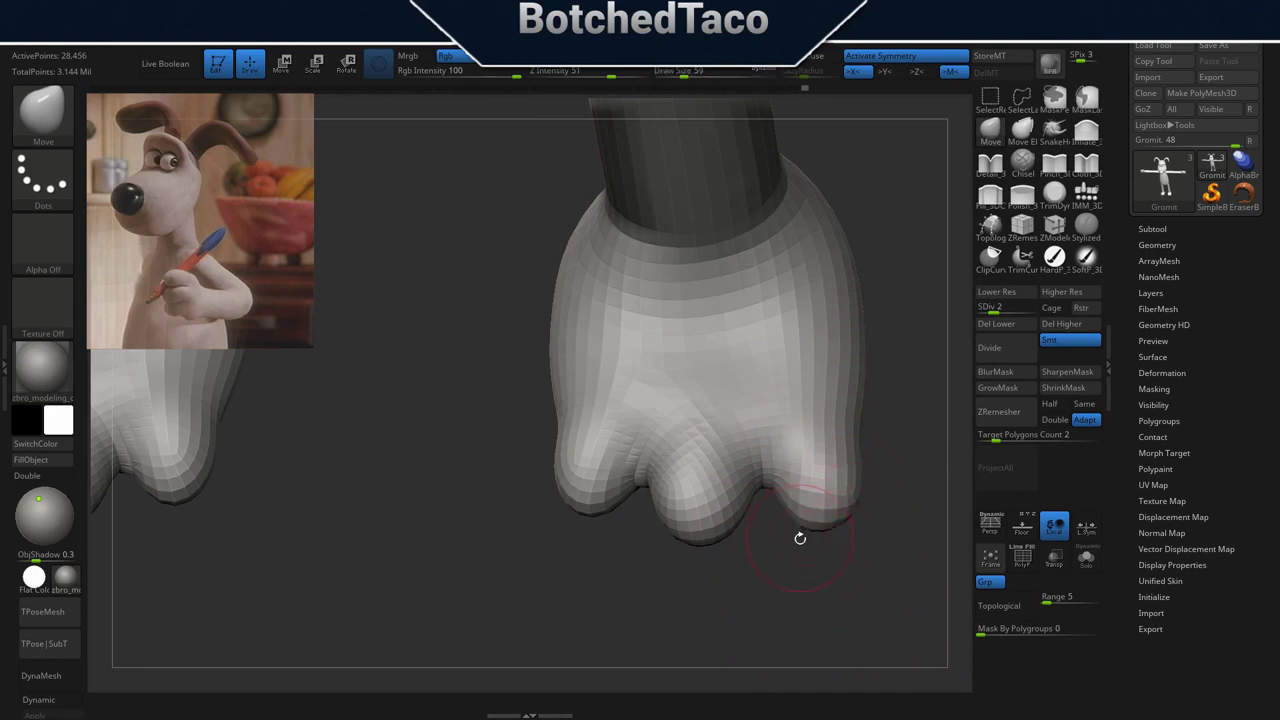
mouse_move(727, 531)
left_mouse_down()
mouse_move(738, 542)
mouse_move(662, 545)
left_mouse_up()
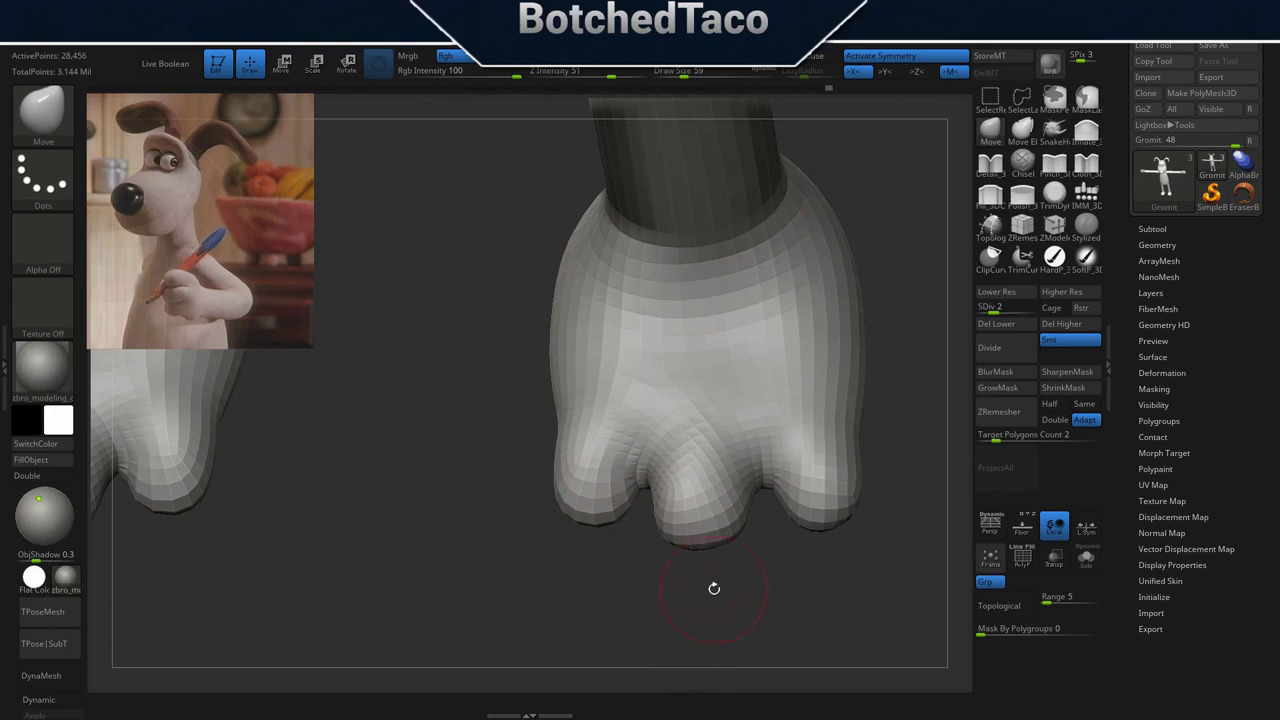
left_click_drag(621, 508, 758, 528)
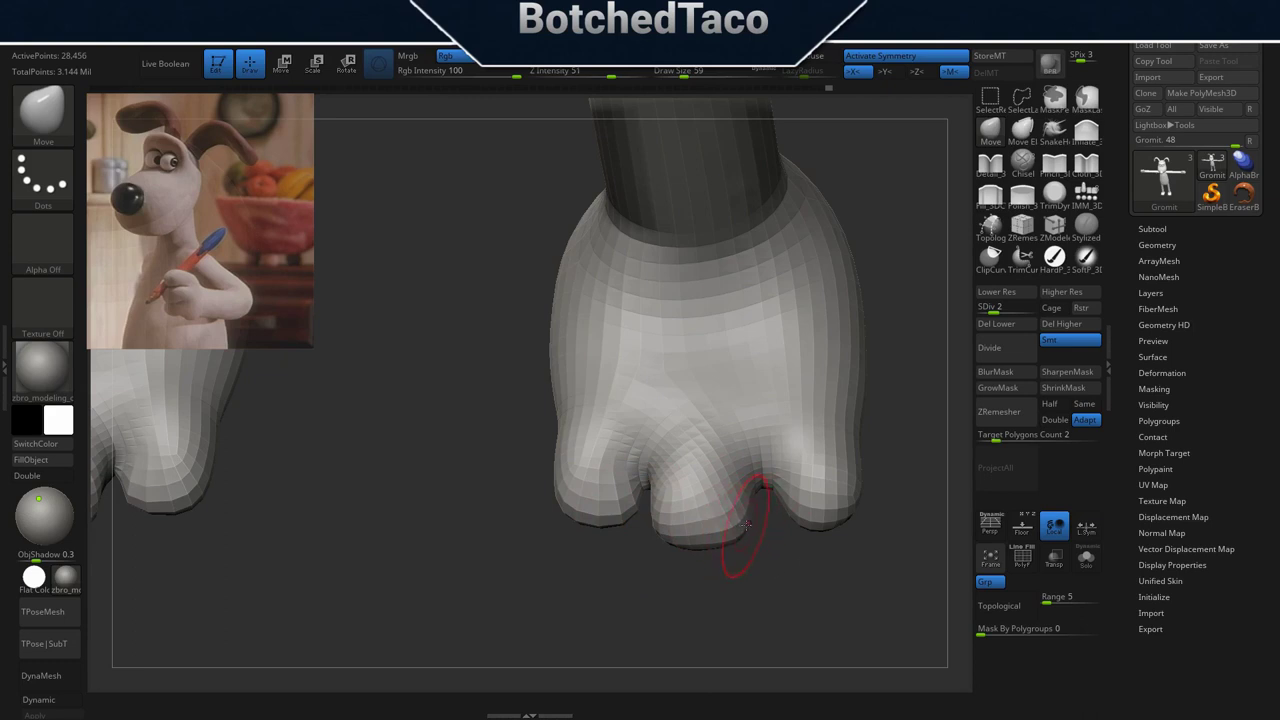
mouse_move(654, 491)
left_mouse_down()
mouse_move(642, 494)
mouse_move(660, 498)
left_mouse_up()
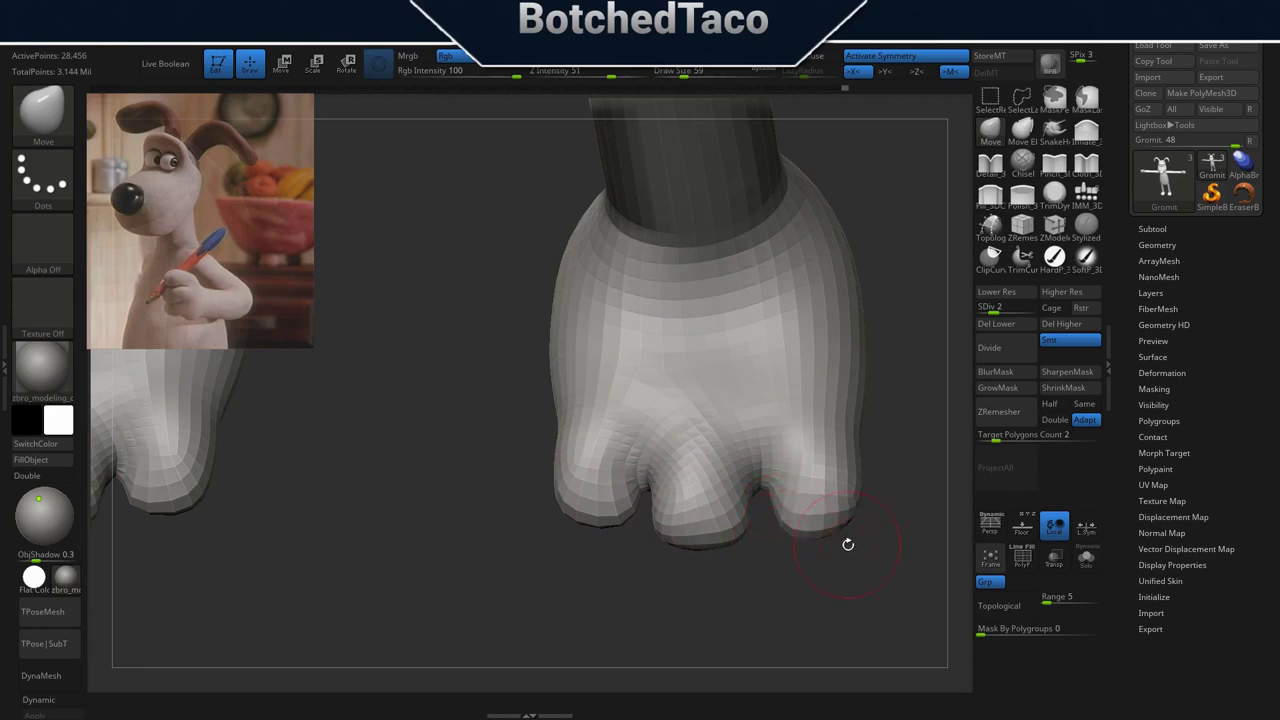
Reshape the middle and outer toes and the foot's outer edge from the front with the Move brush.
left_click_drag(815, 583, 842, 80)
mouse_move(751, 568)
left_mouse_down()
mouse_move(735, 250)
mouse_move(722, 235)
mouse_move(738, 570)
left_mouse_up()
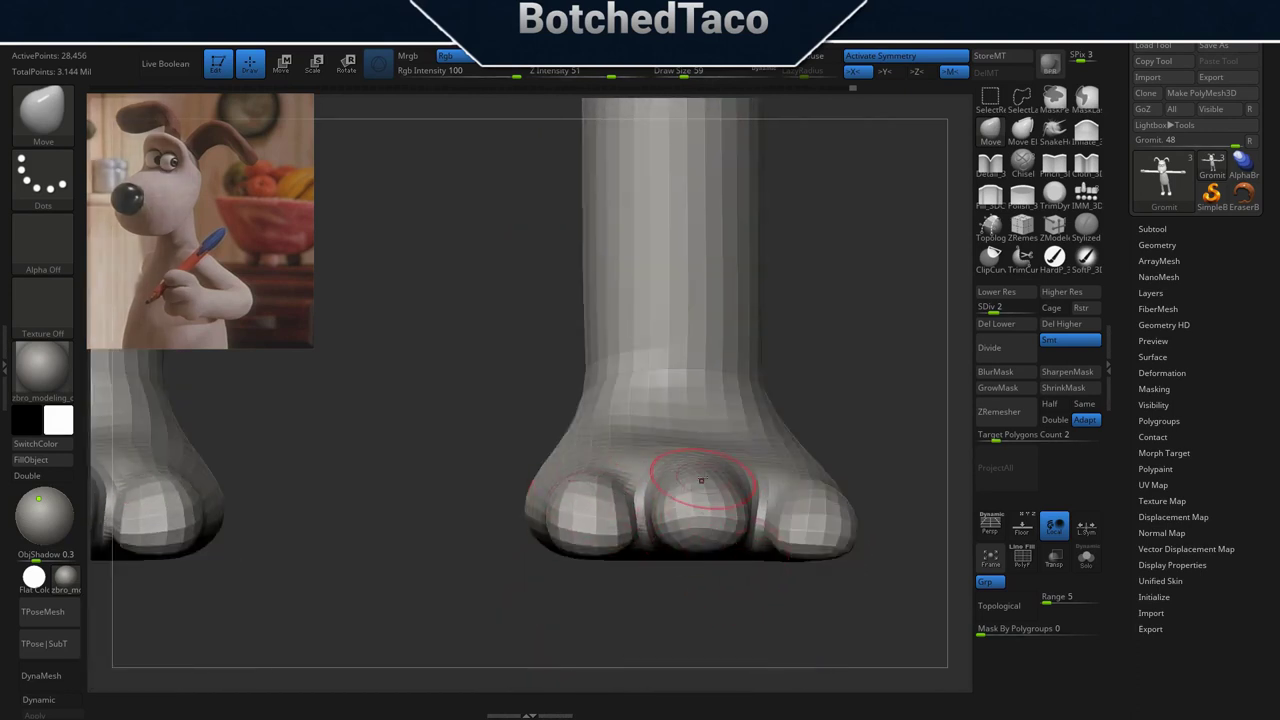
right_click_drag(686, 476, 735, 526)
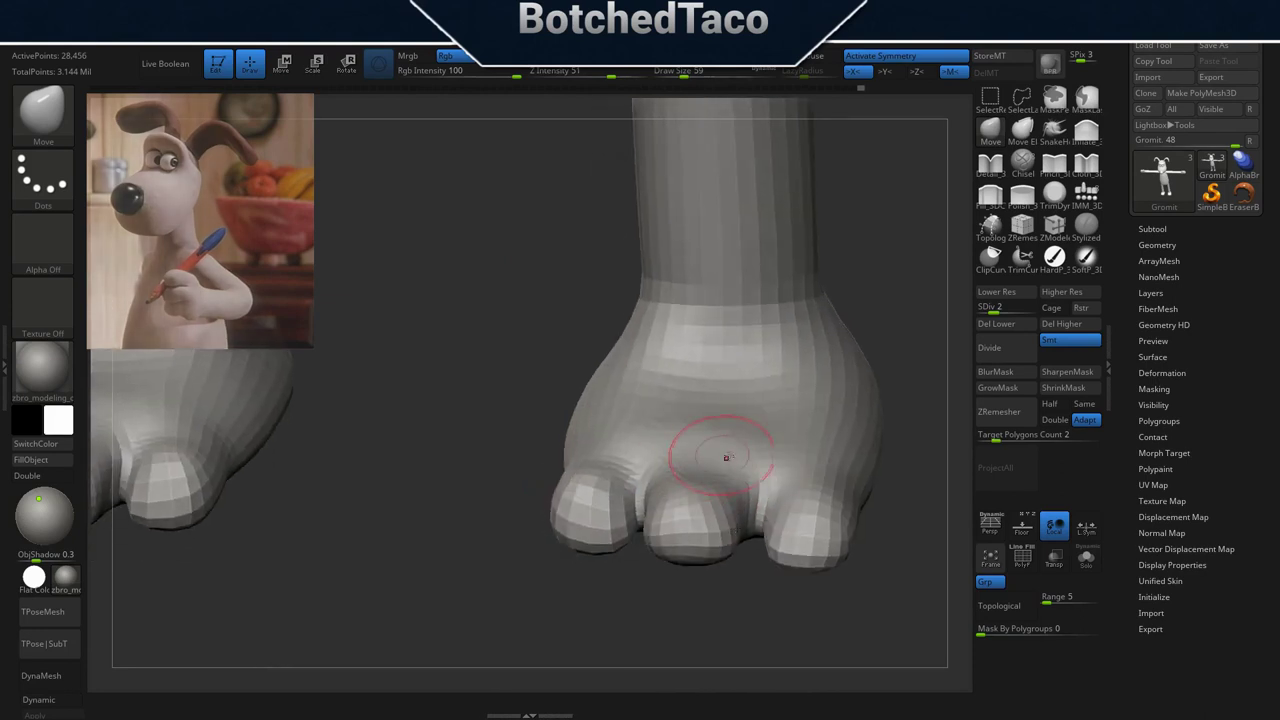
right_click_drag(831, 494, 834, 452)
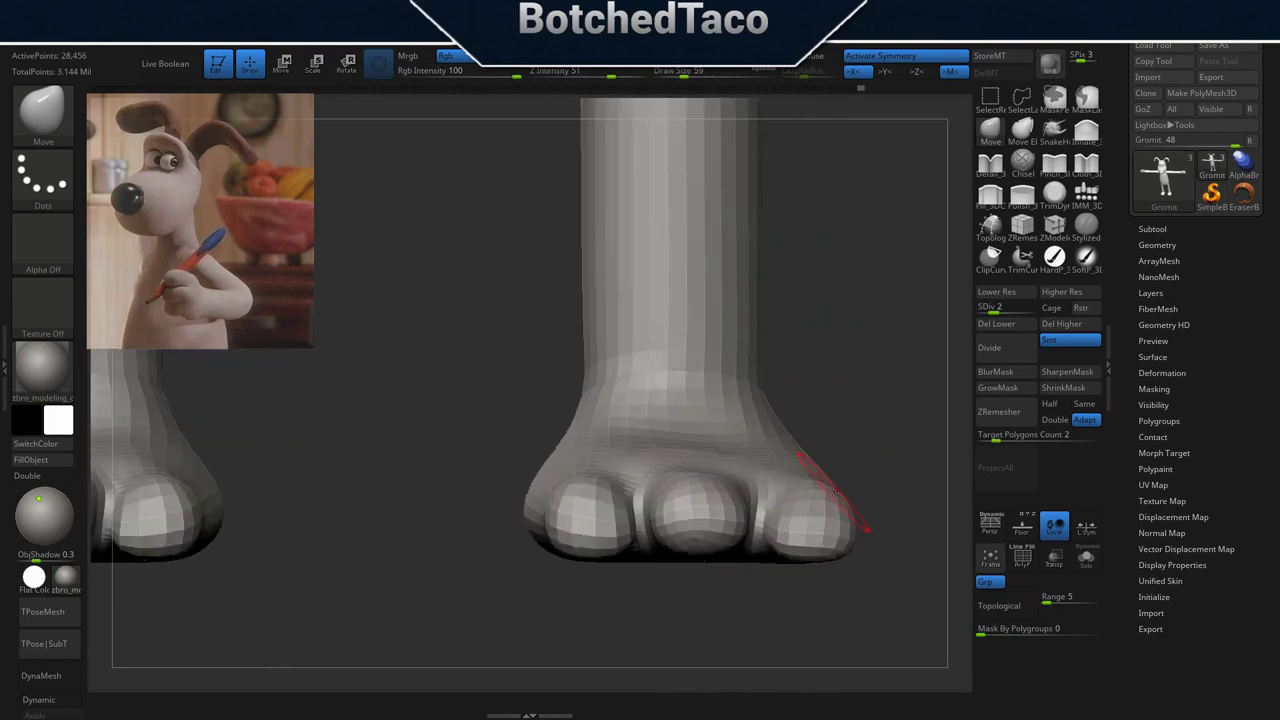
right_click_drag(858, 500, 838, 523)
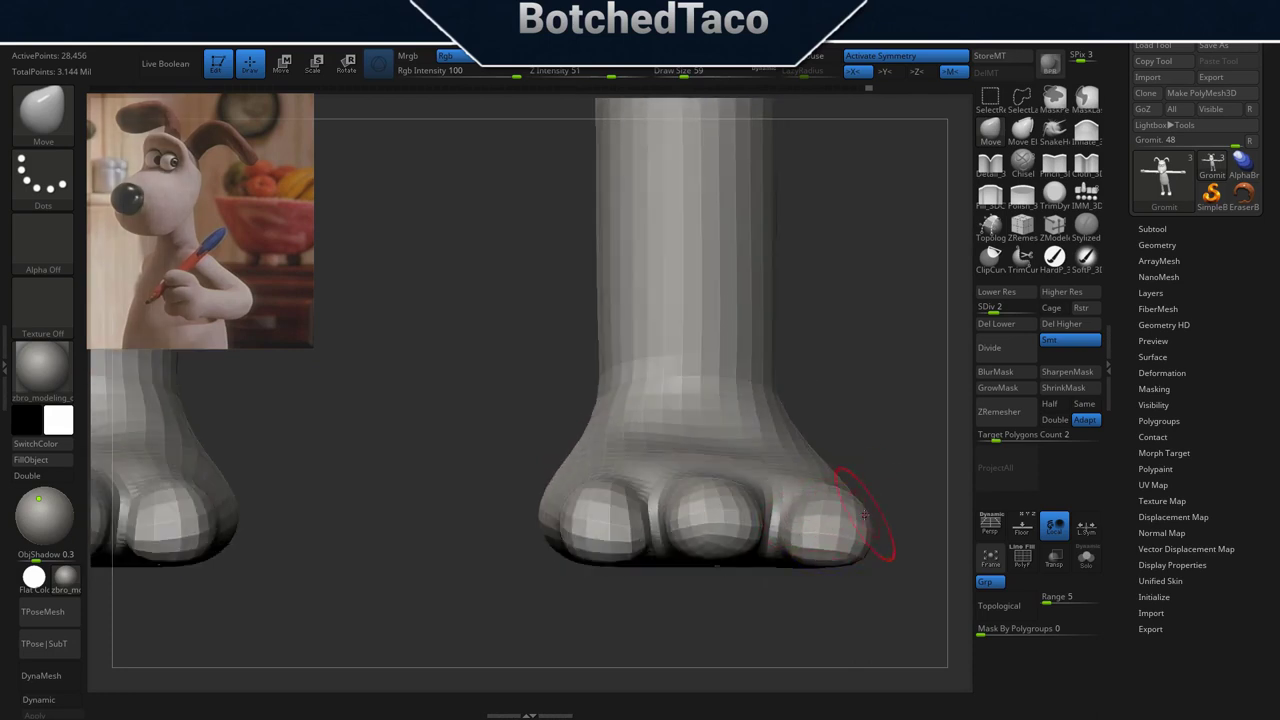
right_click_drag(832, 511, 775, 492)
left_click_drag(868, 530, 852, 534)
right_click_drag(852, 534, 893, 533, "shift")
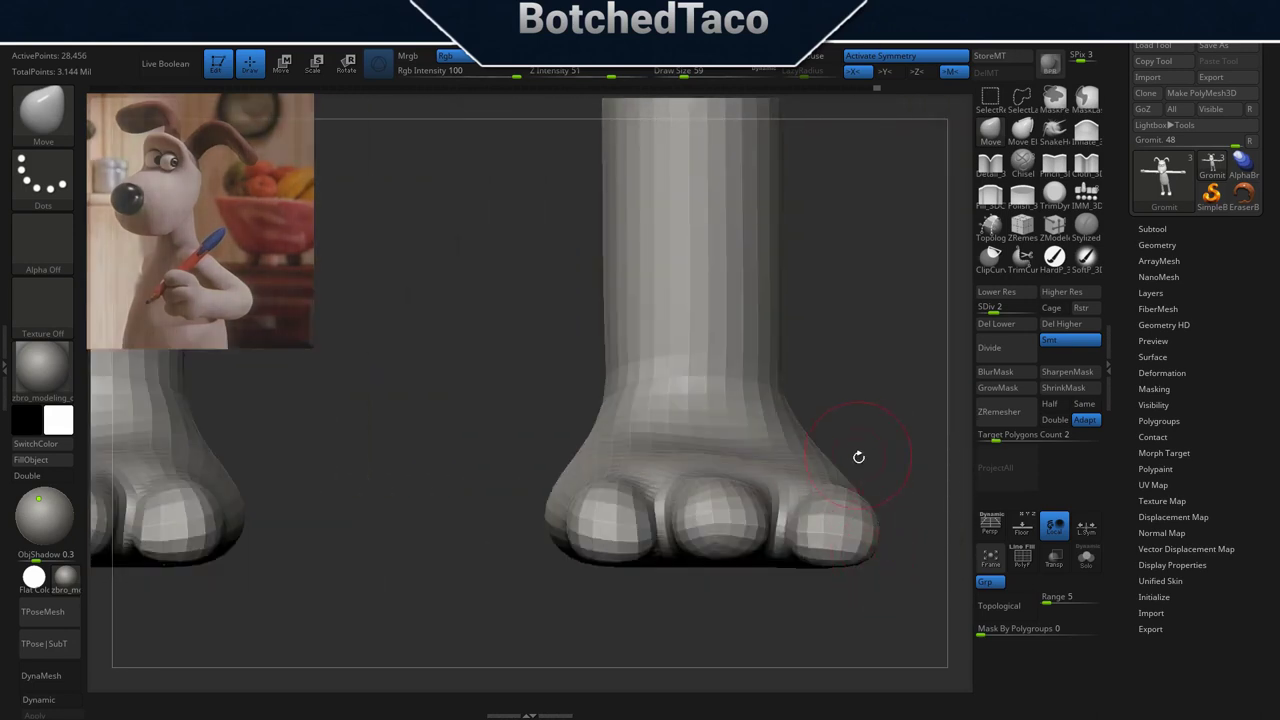
Smooth the top of the foot above the toes and check the foot from several sides.
left_click_drag(862, 439, 846, 544)
mouse_move(729, 463)
left_mouse_down("shift")
mouse_move(690, 466)
mouse_move(756, 472)
left_mouse_up("shift")
mouse_move(786, 546)
right_mouse_down()
mouse_move(826, 452)
mouse_move(780, 474)
right_mouse_up()
mouse_move(751, 474)
left_mouse_down()
mouse_move(734, 472)
mouse_move(763, 458)
left_mouse_up()
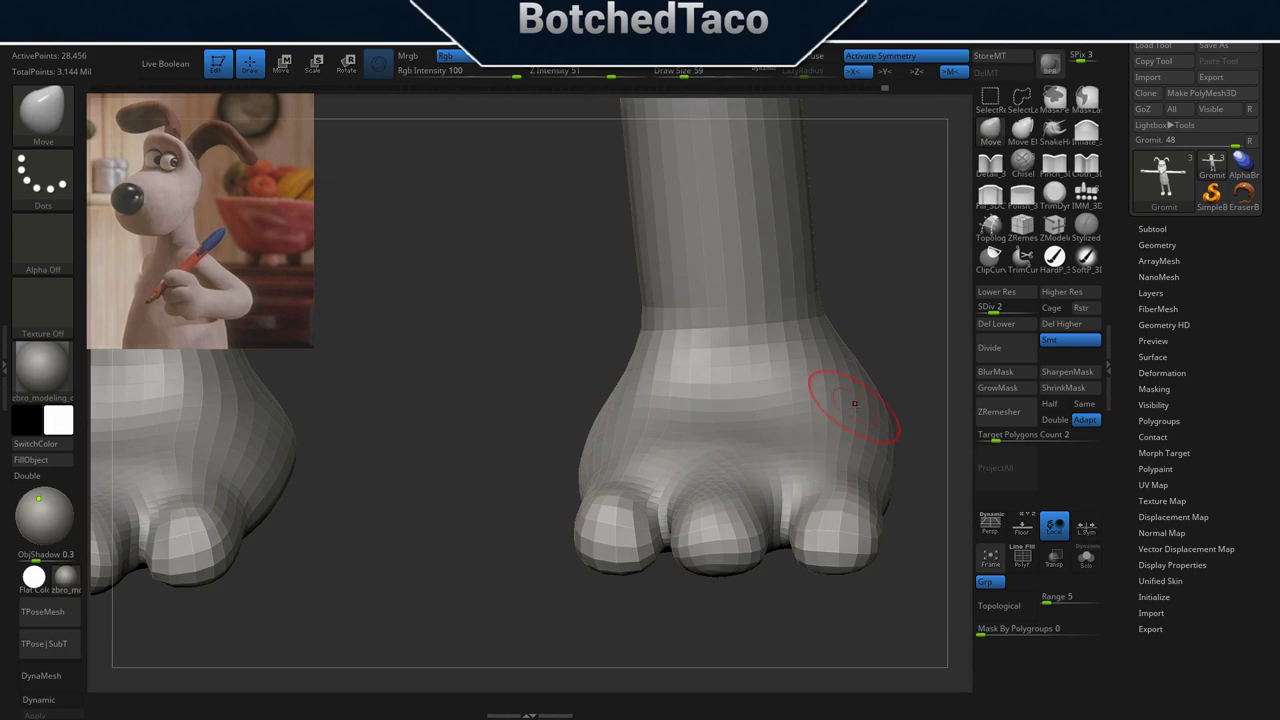
right_click_drag(880, 407, 897, 432)
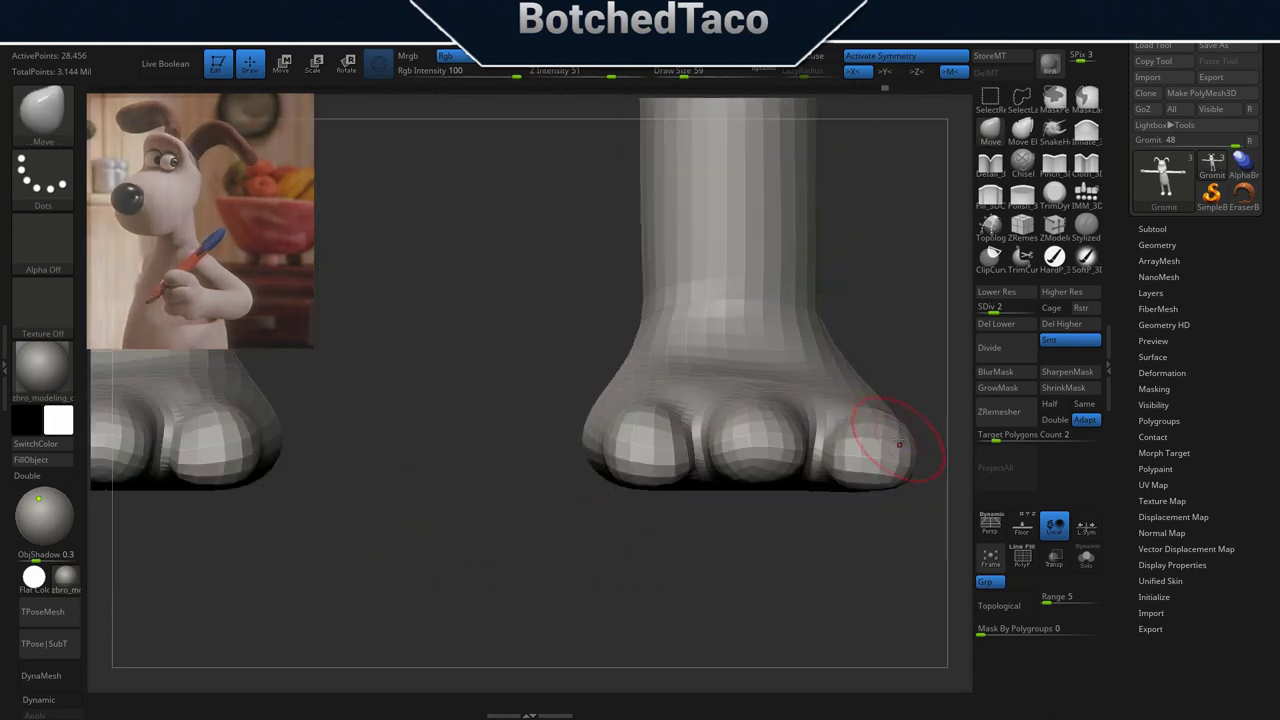
right_click_drag(889, 352, 883, 446)
right_click_drag(788, 417, 814, 421)
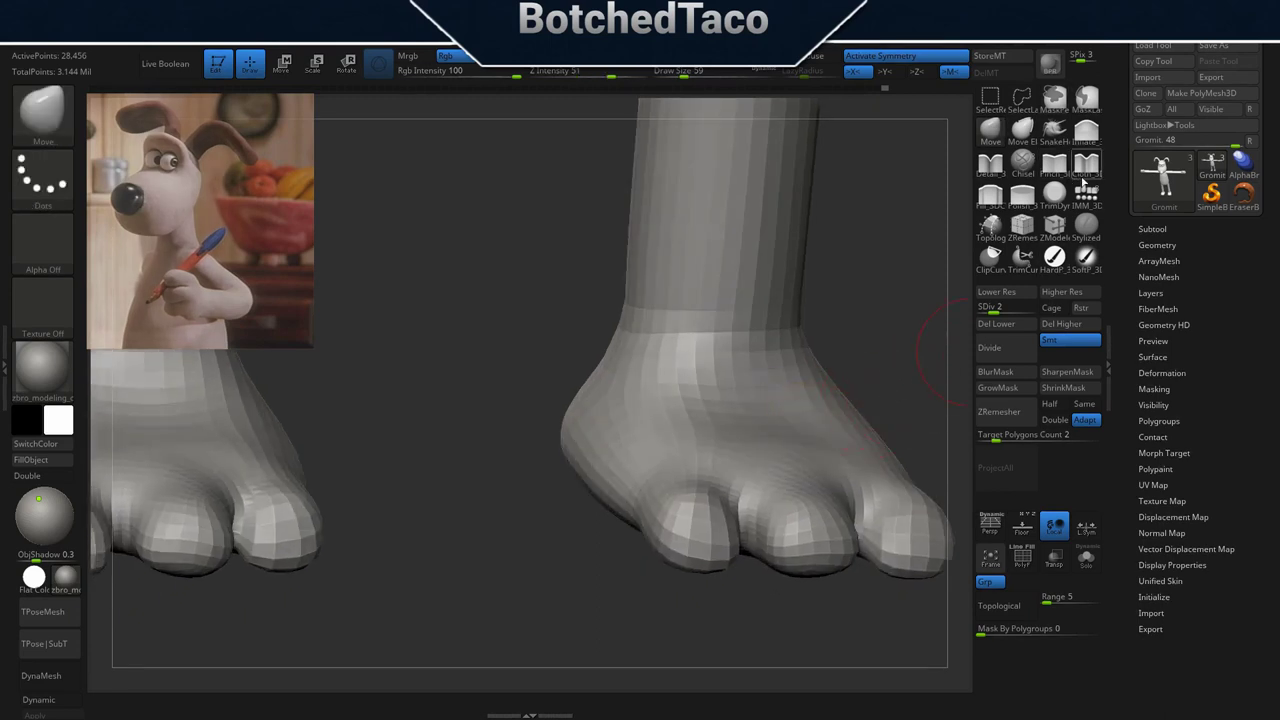
Inflate the top of the foot above the toes with the Inflate brush at draw size 167.
left_click(1086, 128)
key("s")
mouse_move(777, 427)
left_mouse_down()
mouse_move(796, 426)
mouse_move(767, 423)
left_mouse_up()
mouse_move(771, 419)
left_mouse_down()
mouse_move(764, 430)
mouse_move(793, 398)
mouse_move(775, 427)
left_mouse_up()
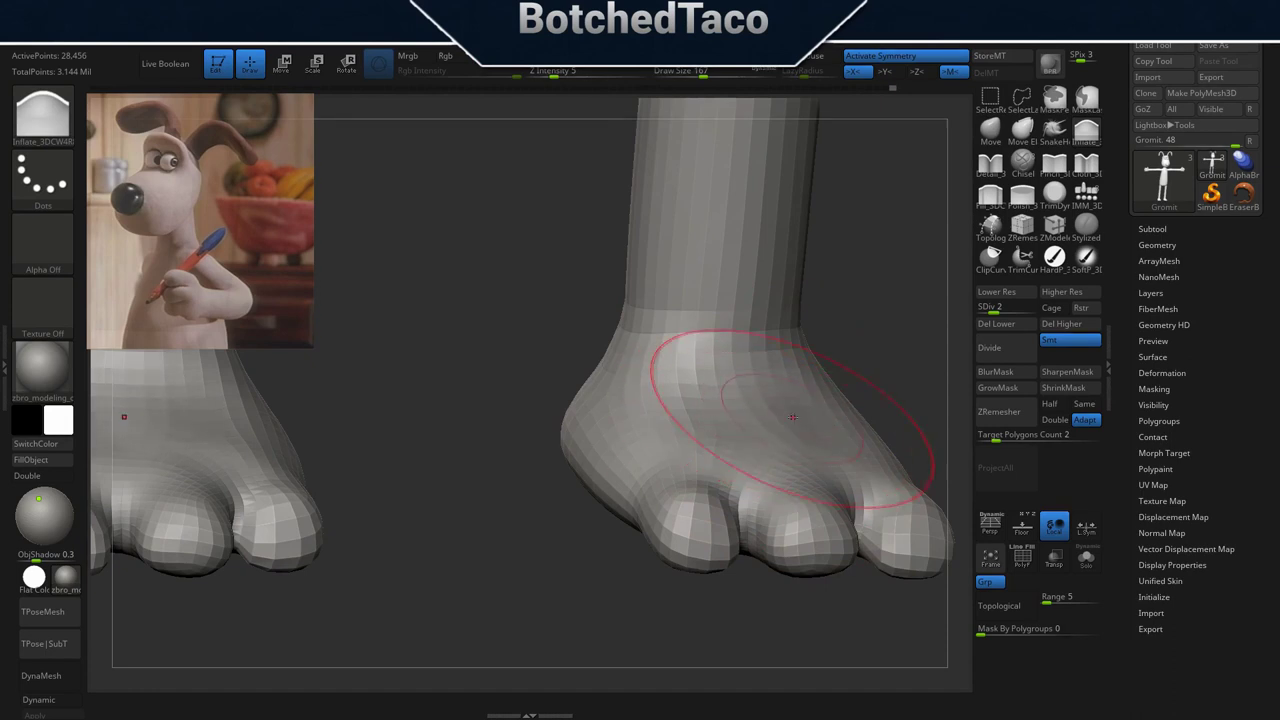
left_click_drag(689, 591, 779, 585)
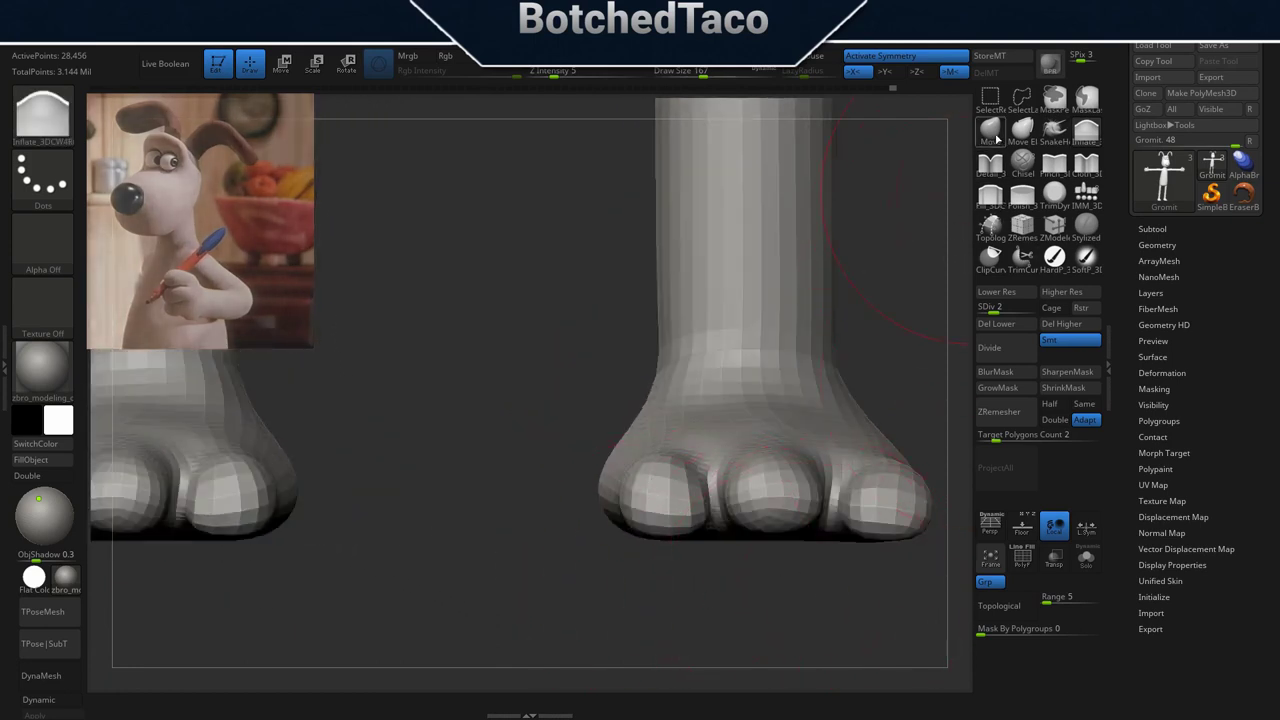
Reshape the inner and outer toe tips from above with the Move brush at draw size 90.
left_click(990, 130)
left_click_drag(787, 552, 769, 467)
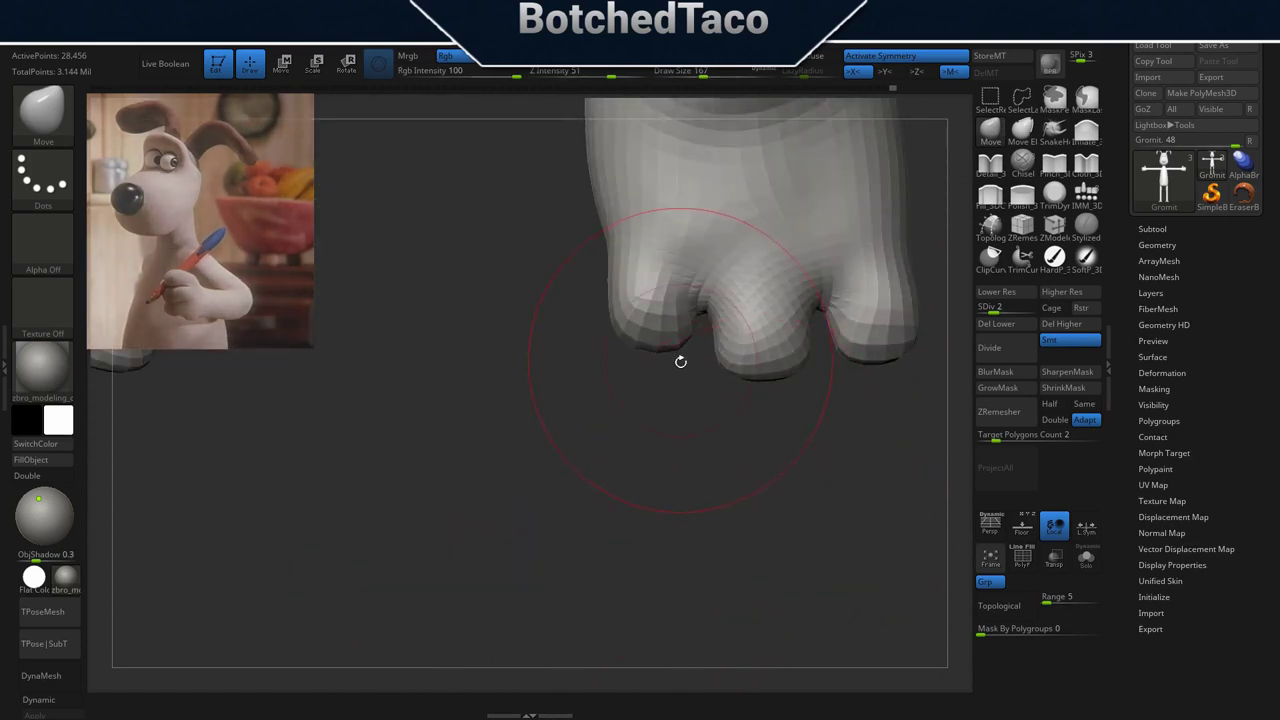
key("s")
left_click_drag(690, 444, 693, 443)
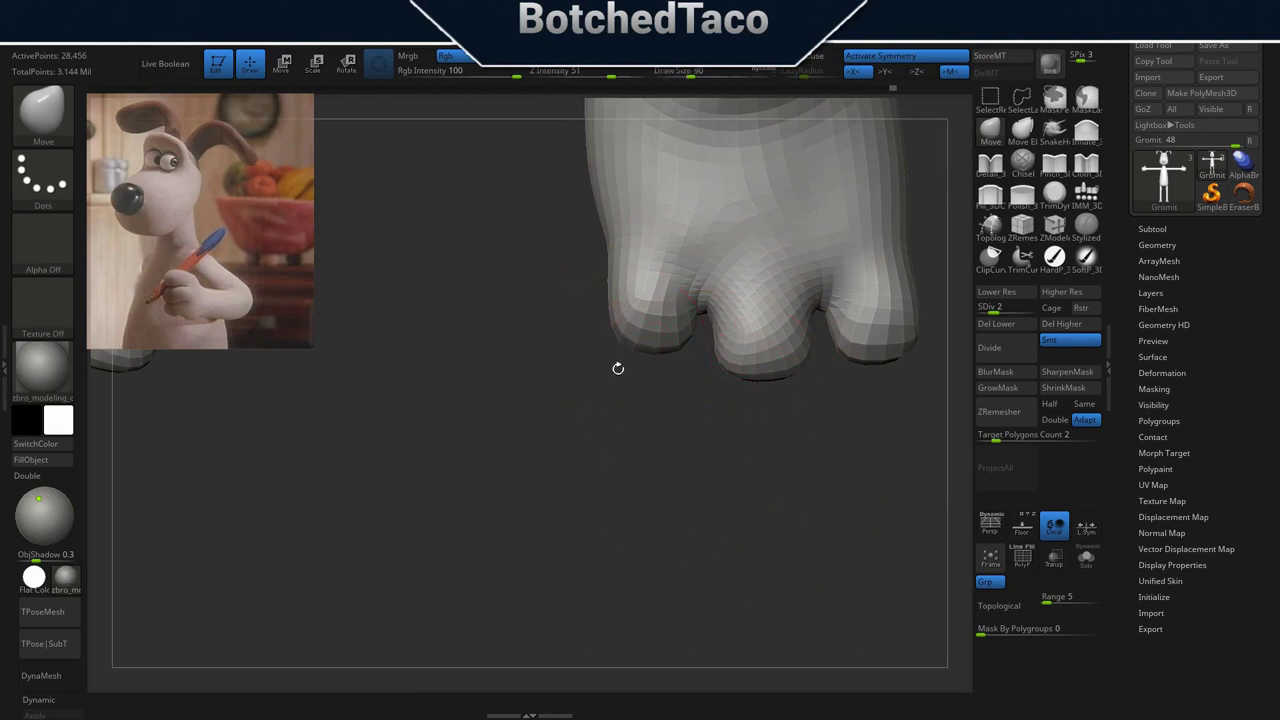
left_click_drag(614, 366, 617, 382)
mouse_move(684, 343)
left_mouse_down()
mouse_move(681, 384)
mouse_move(674, 361)
mouse_move(620, 377)
mouse_move(655, 357)
left_mouse_up()
key("ctrl+z")
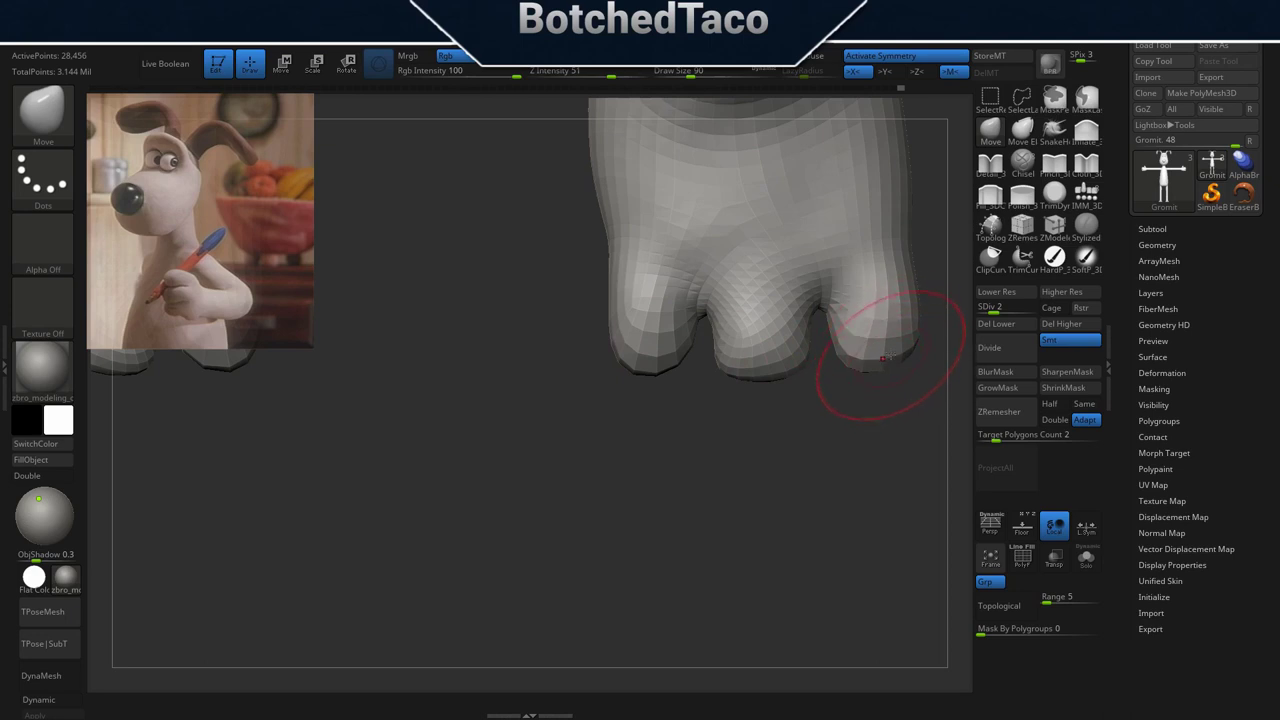
left_click_drag(890, 349, 899, 352)
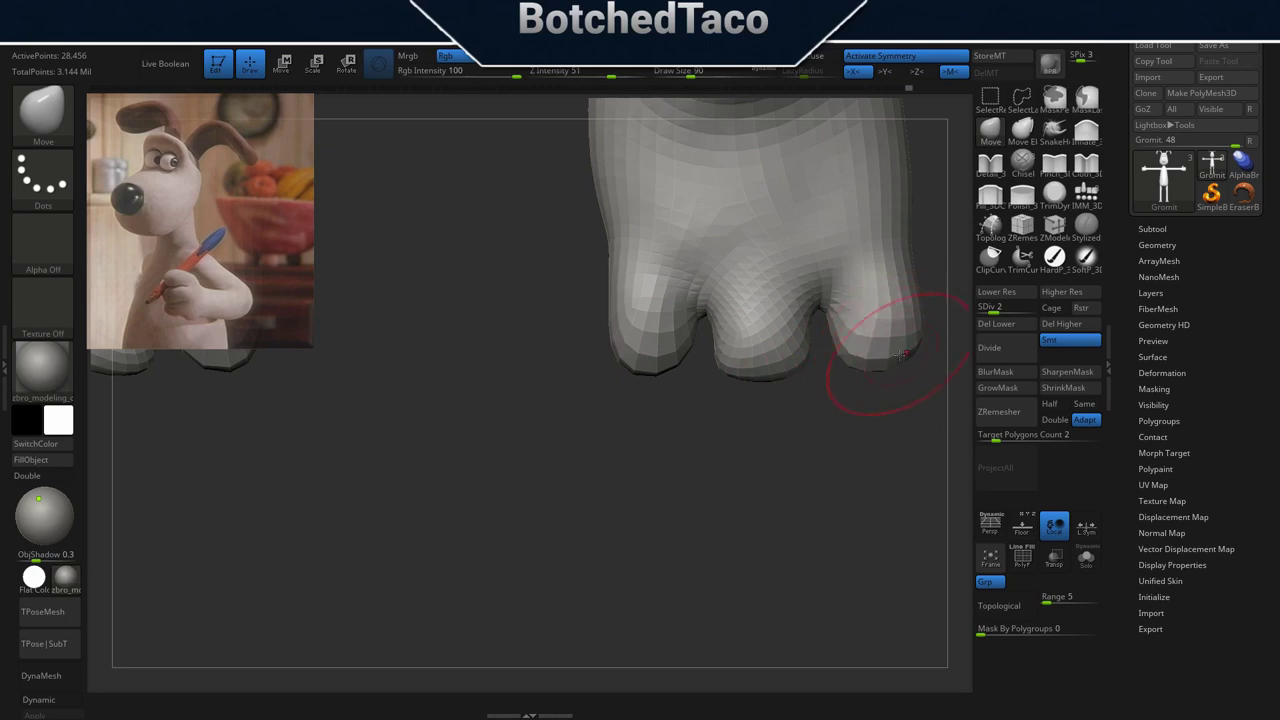
left_click_drag(659, 467, 655, 357)
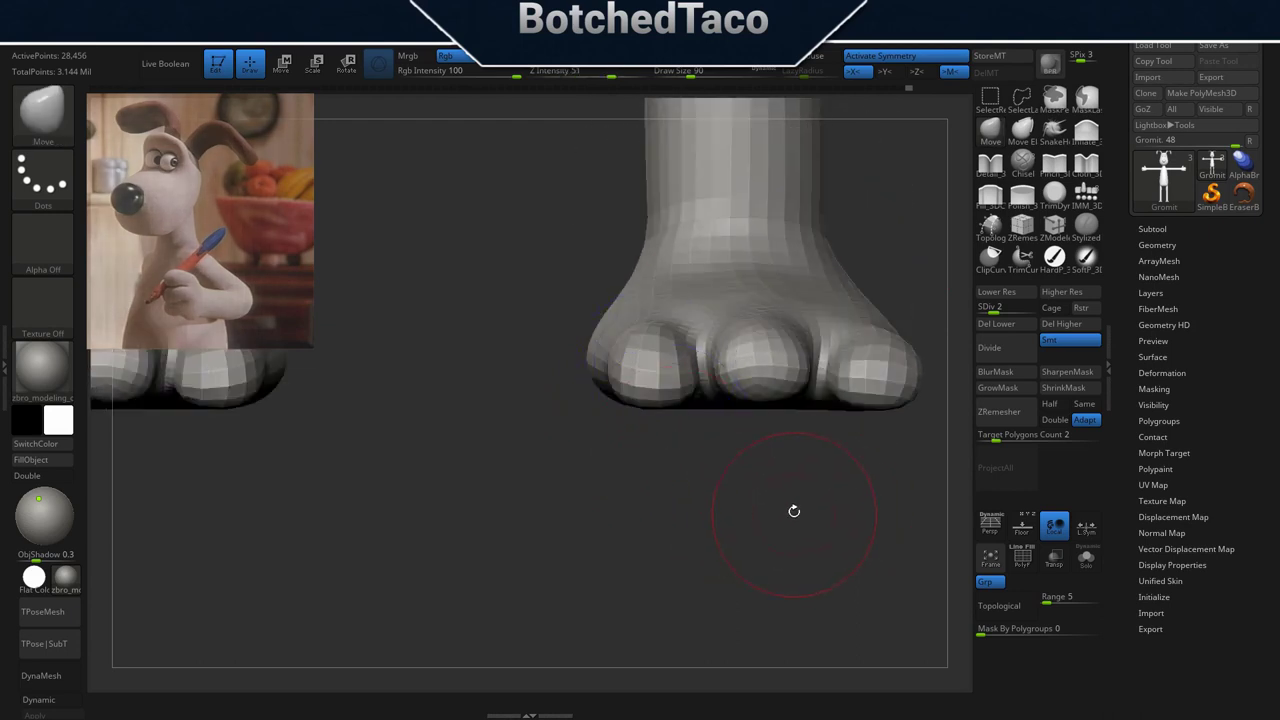
Reshape the gap between the middle and outer toes from the foot's inner side with the Move brush.
mouse_move(760, 365)
left_mouse_down()
mouse_move(760, 415)
mouse_move(837, 468)
mouse_move(782, 479)
mouse_move(813, 491)
left_mouse_up()
mouse_move(782, 383)
left_mouse_down()
mouse_move(789, 427)
mouse_move(812, 447)
mouse_move(794, 411)
left_mouse_up()
key("space")
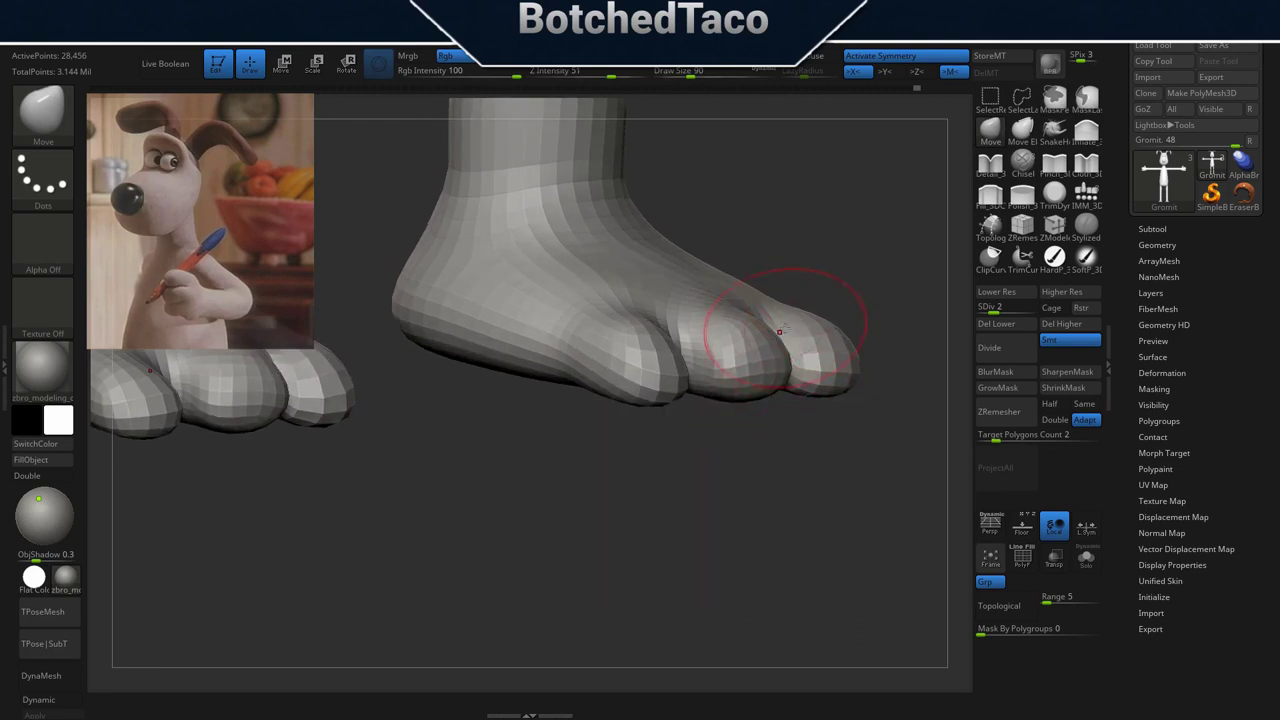
left_click_drag(778, 331, 786, 334)
key("ctrl+z")
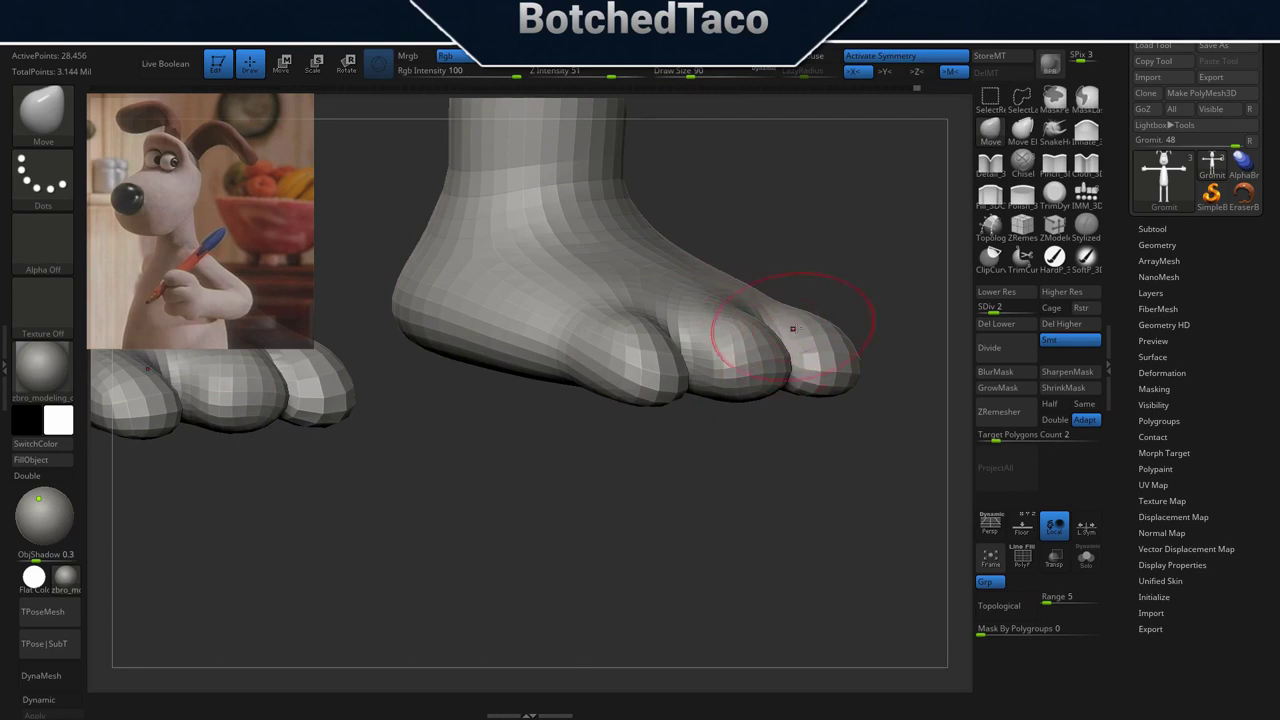
right_click_drag(792, 330, 808, 354)
left_click_drag(775, 338, 790, 344)
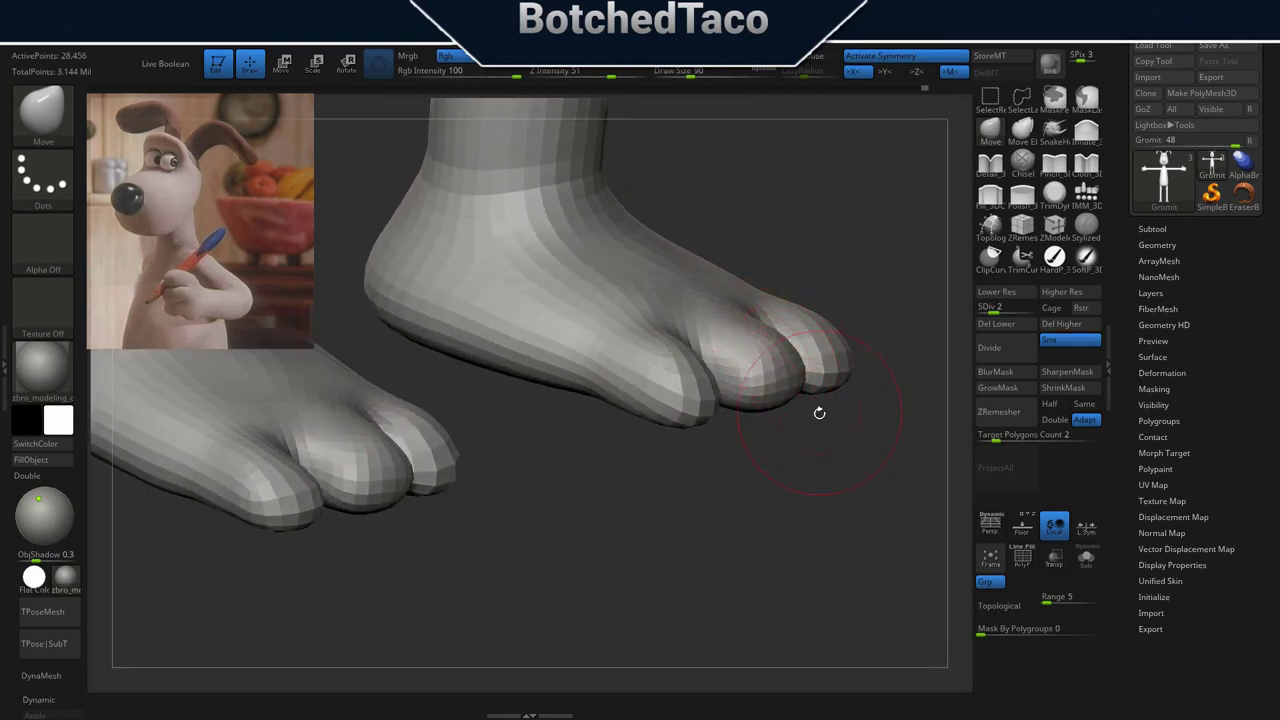
Compare both feet from the front at subdivision levels 2 and 3.
mouse_move(819, 411)
left_mouse_down()
mouse_move(780, 427)
mouse_move(796, 443)
left_mouse_up()
key("f")
left_click_drag(683, 527, 760, 410, "alt")
right_click_drag(691, 439, 754, 446, "ctrl")
right_click_drag(725, 499, 759, 418, "alt")
mouse_move(728, 382)
right_mouse_down("ctrl")
mouse_move(766, 391)
mouse_move(823, 476)
mouse_move(778, 385)
mouse_move(833, 369)
right_mouse_up("ctrl")
left_click(1063, 297)
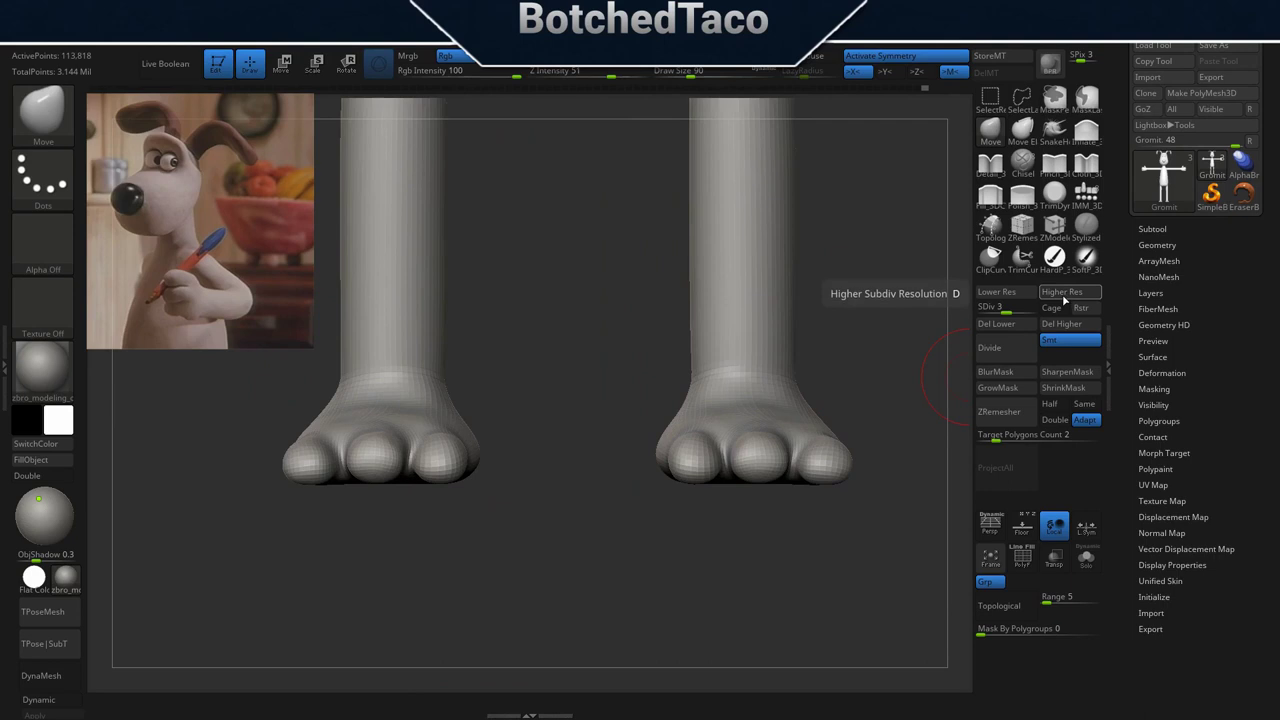
left_click(1003, 296)
left_click_drag(852, 343, 853, 382)
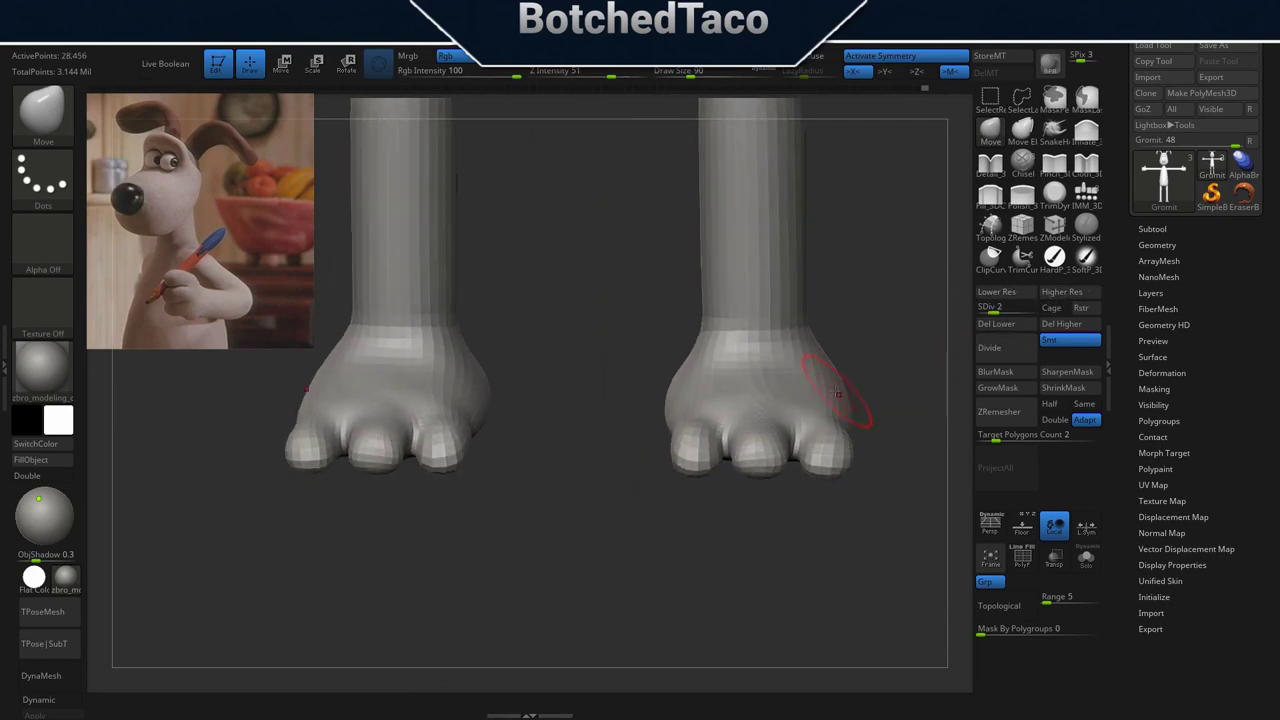
Switch to the Inflate brush and smooth the top of the foot above the middle and outer toes.
left_click(1084, 134)
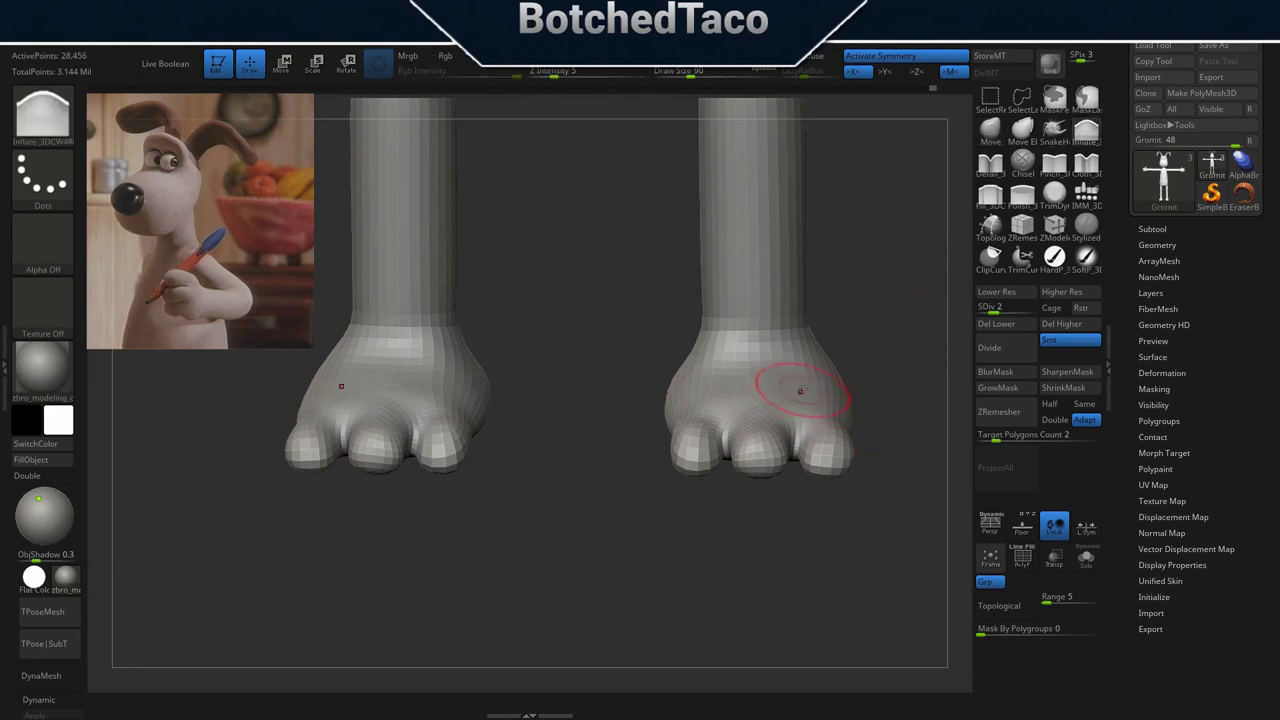
left_click_drag(866, 396, 894, 420, "shift")
left_click_drag(900, 467, 950, 458)
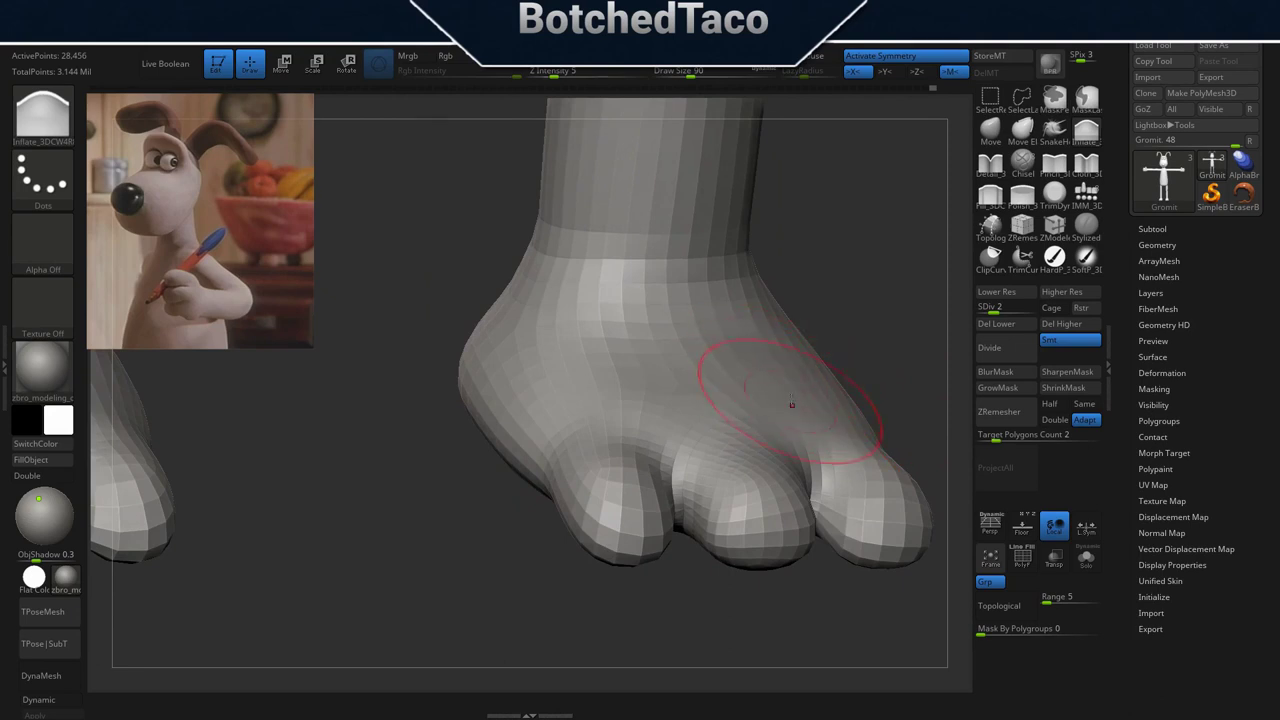
left_click_drag(798, 394, 757, 416, "shift")
right_click_drag(862, 384, 677, 473, "ctrl")
left_click_drag(746, 517, 692, 537)
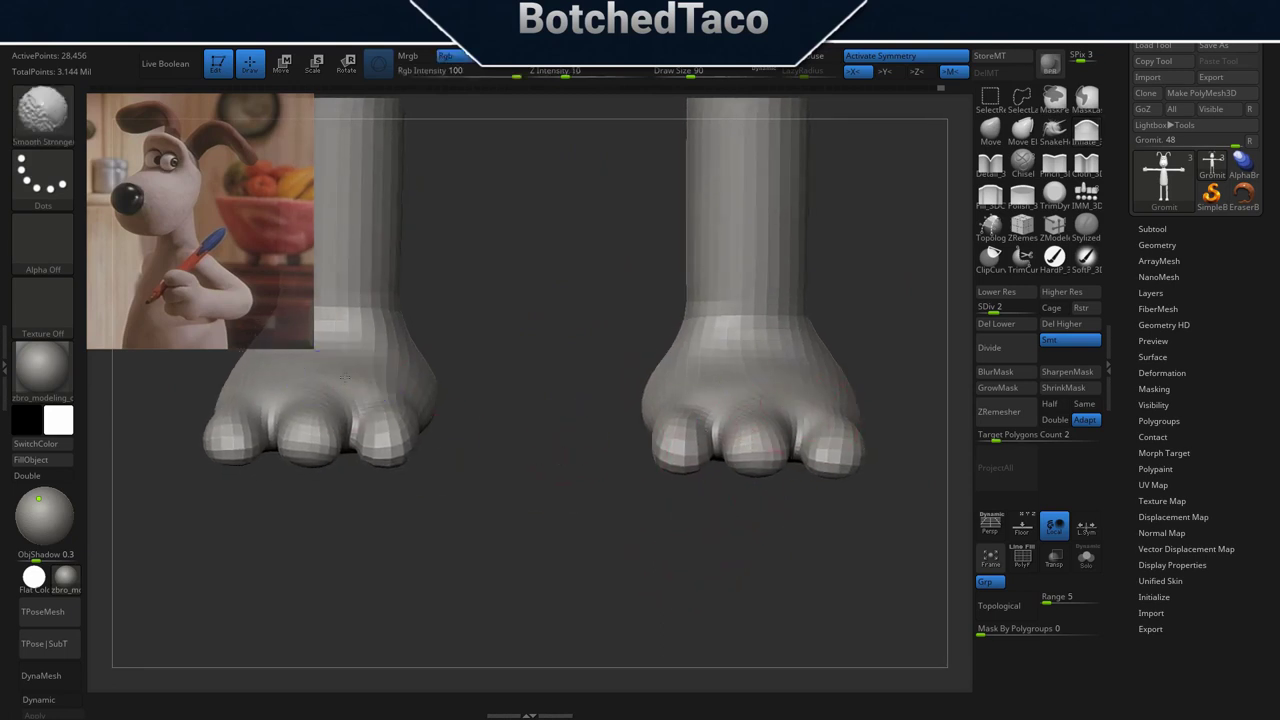
Smooth the toe tips at subdivision level 3 and raise the mesh to level 5.
left_click(1061, 292)
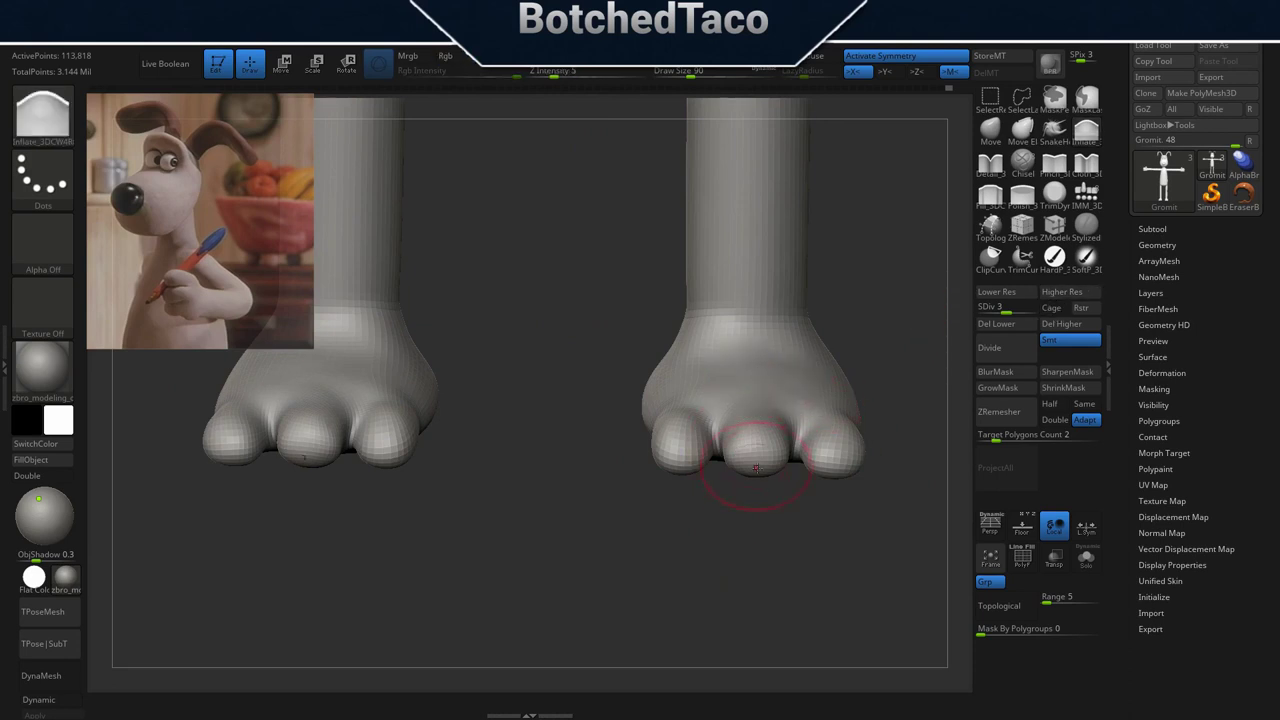
key("shift")
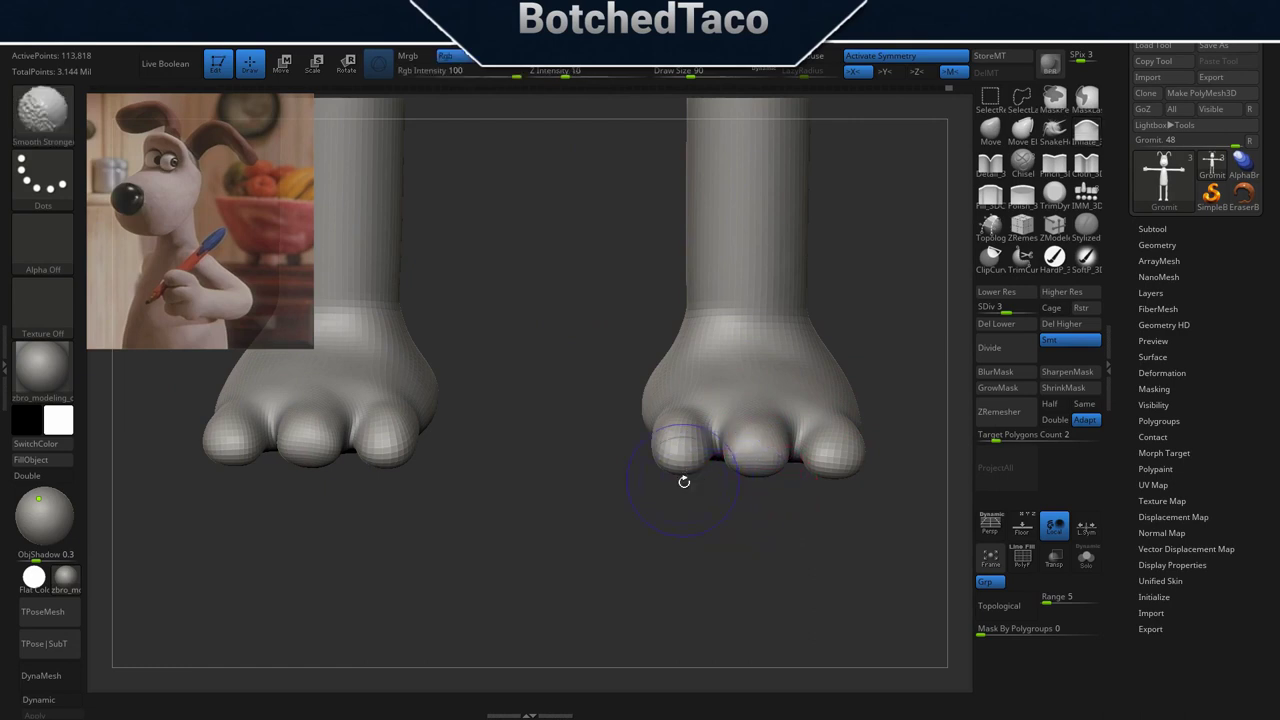
left_click_drag(894, 481, 863, 560)
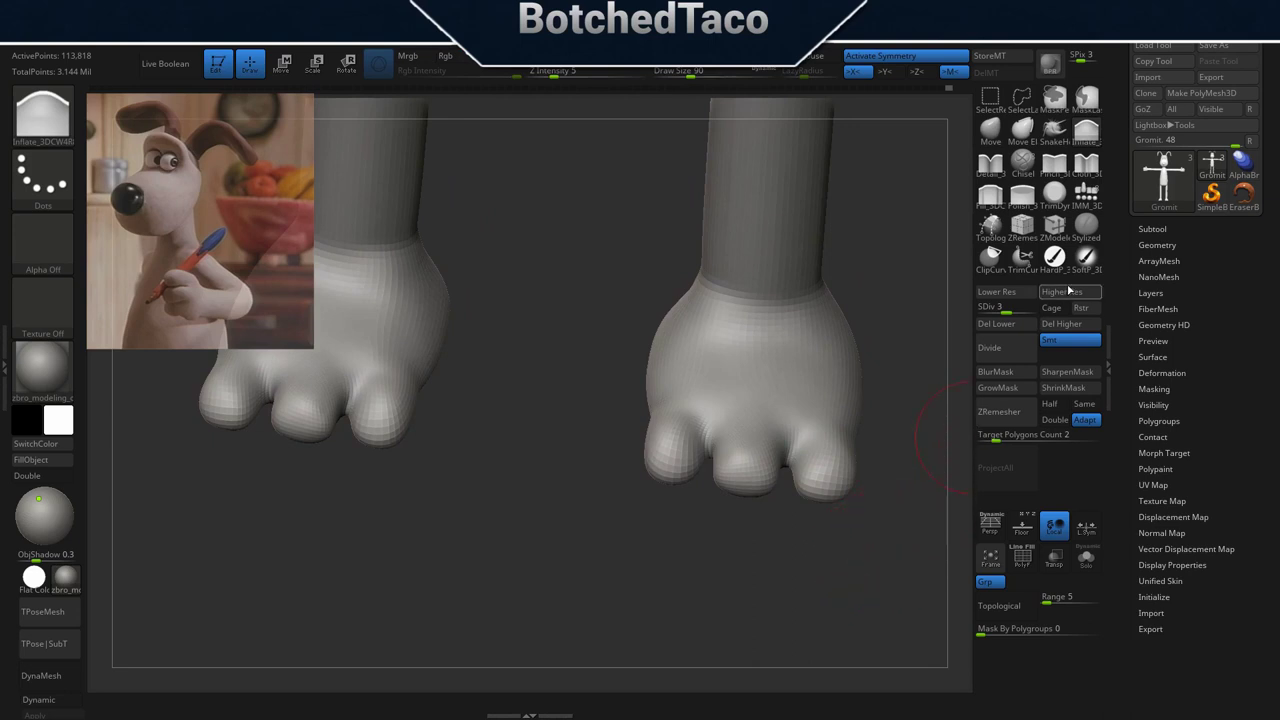
left_click(1062, 292)
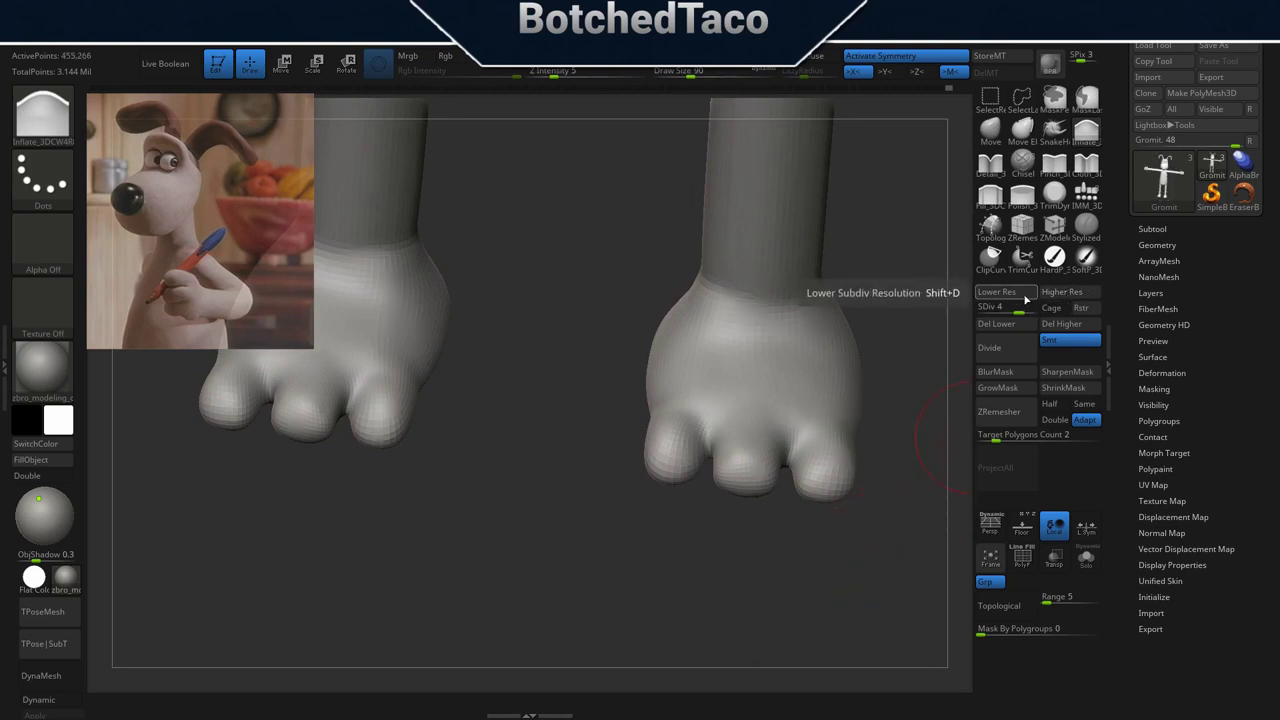
left_click(1062, 292)
left_click_drag(635, 570, 635, 549, "shift")
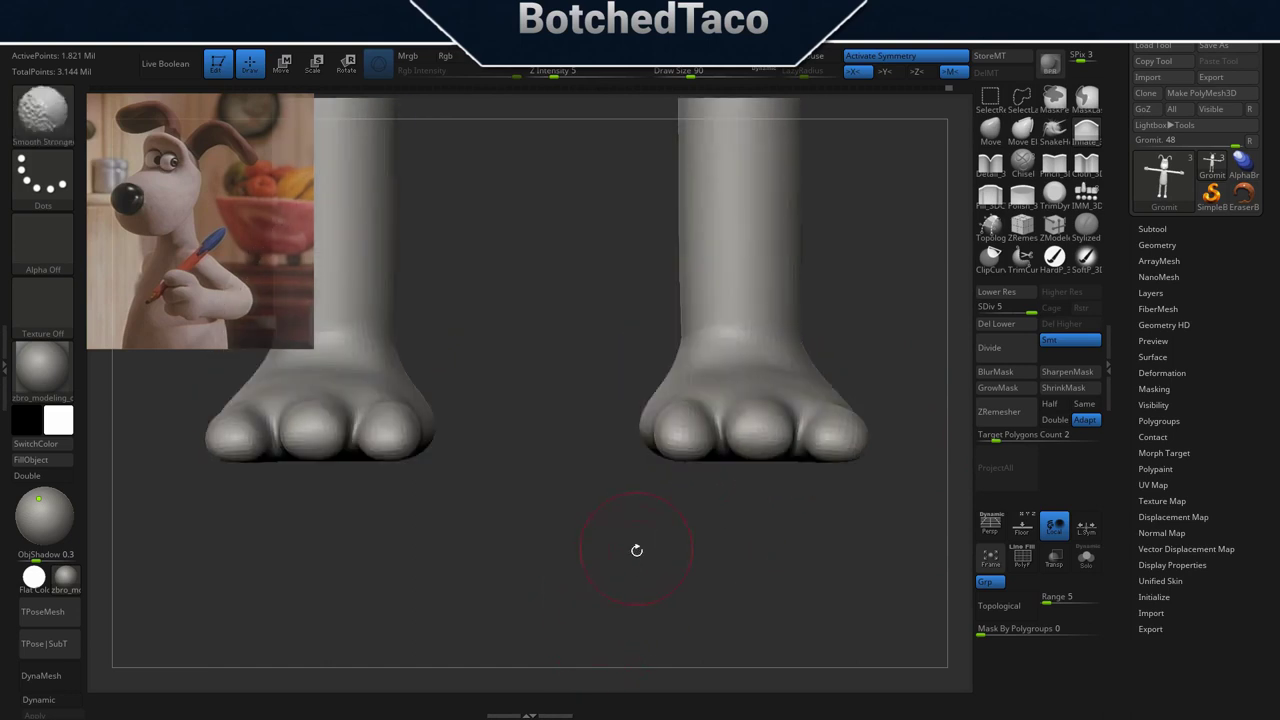
Examine the whole figure and the tail from behind, lowering the mesh to subdivision level 3.
key("f")
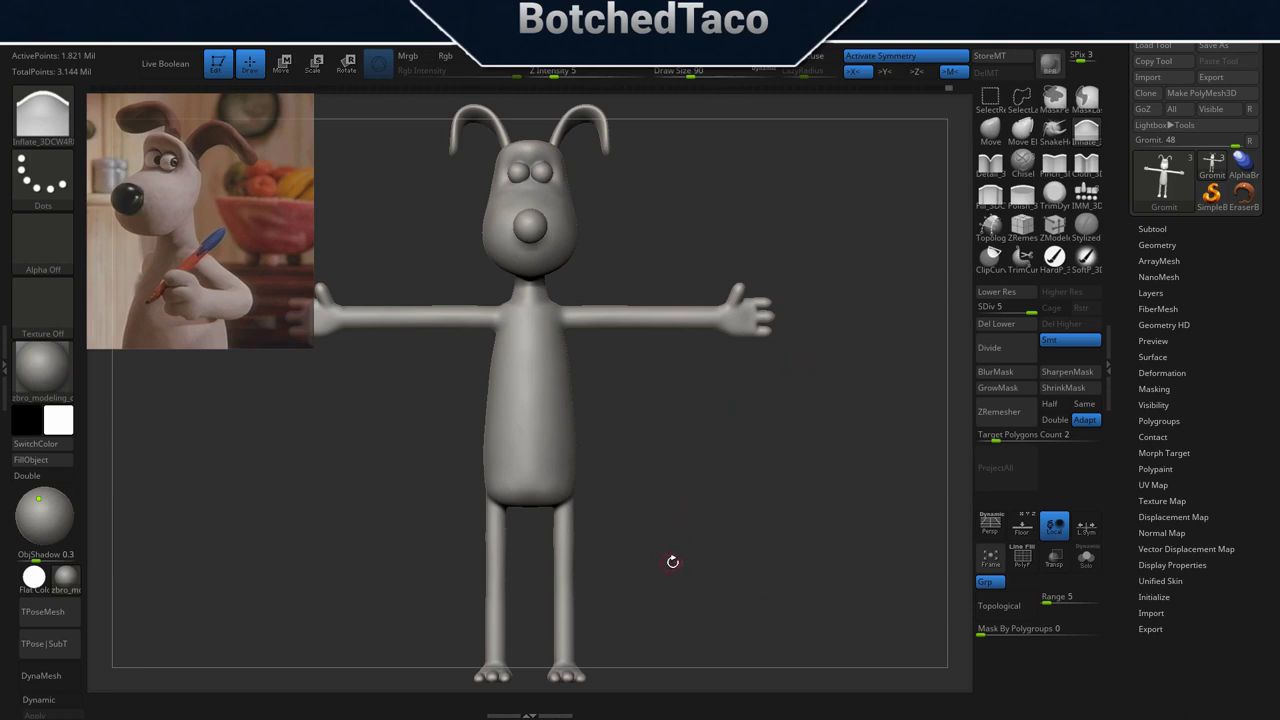
left_click_drag(706, 567, 595, 568)
right_click_drag(758, 484, 762, 351)
left_click_drag(762, 350, 802, 343)
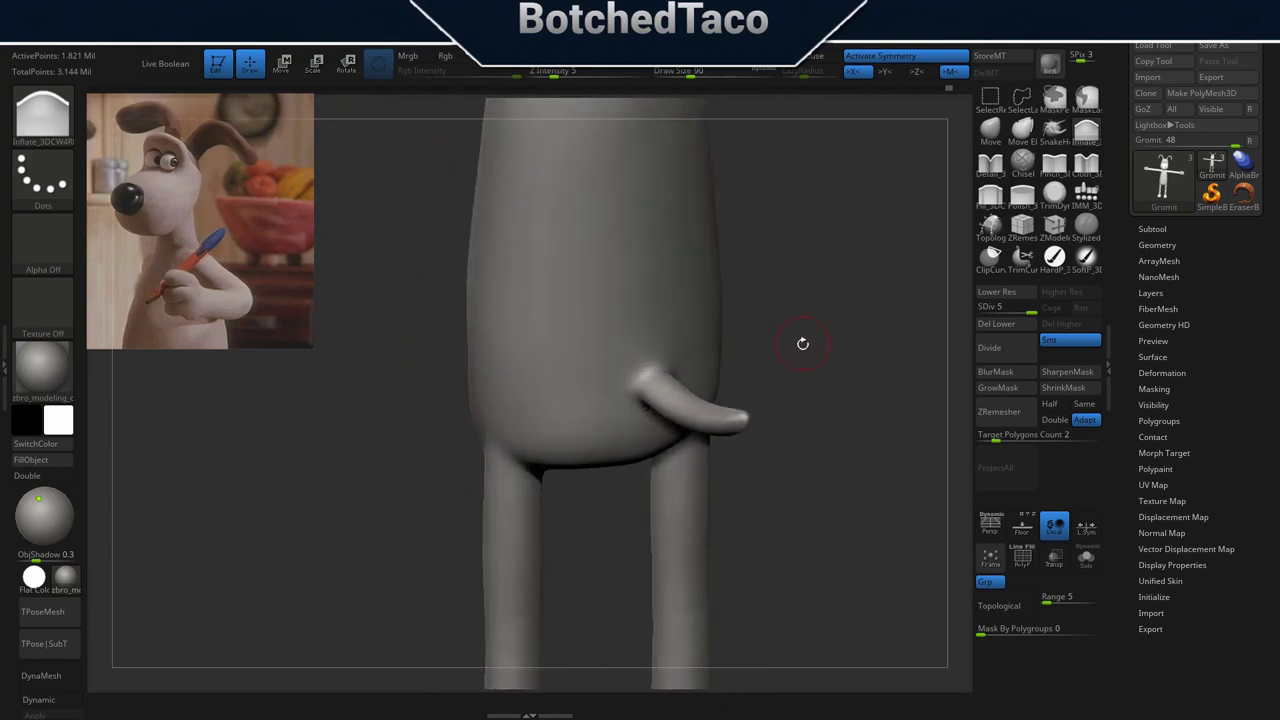
mouse_move(745, 501)
right_mouse_down("ctrl")
mouse_move(854, 483)
mouse_move(623, 400)
mouse_move(730, 298)
mouse_move(830, 459)
right_mouse_up("ctrl")
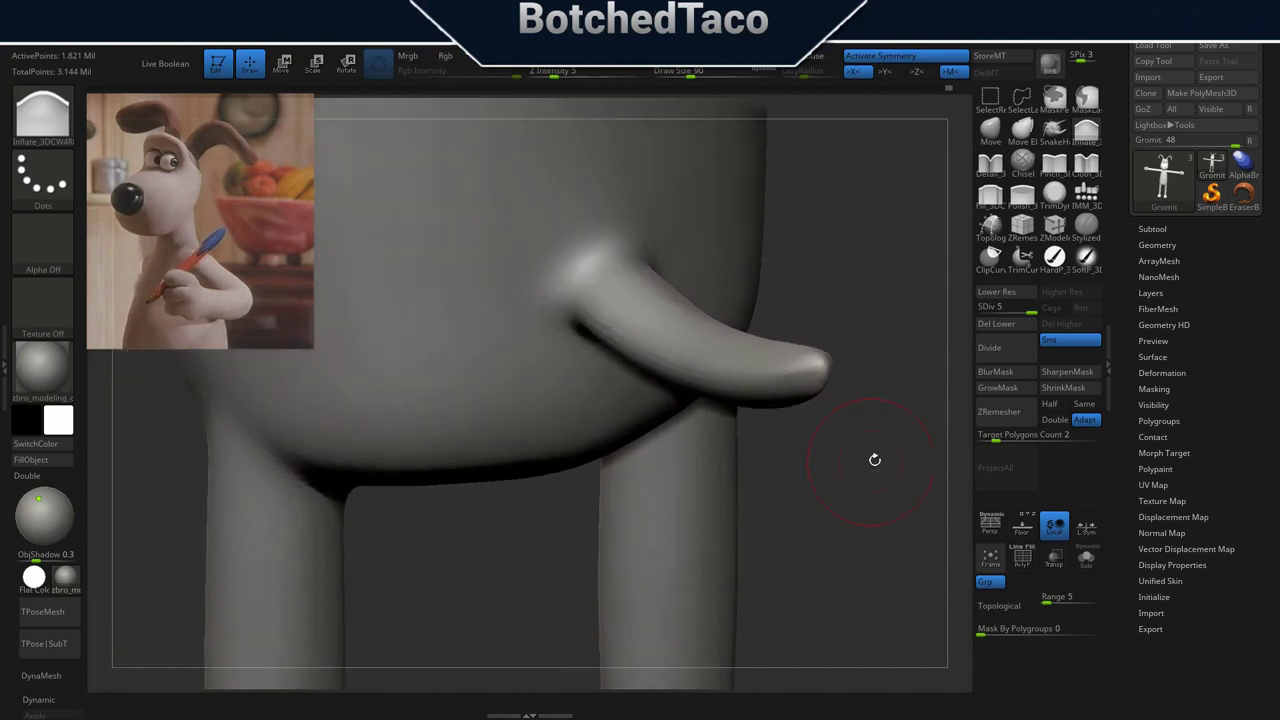
left_click(1001, 296)
left_click(1003, 293)
right_click_drag(797, 437, 847, 430)
left_click_drag(846, 430, 689, 518)
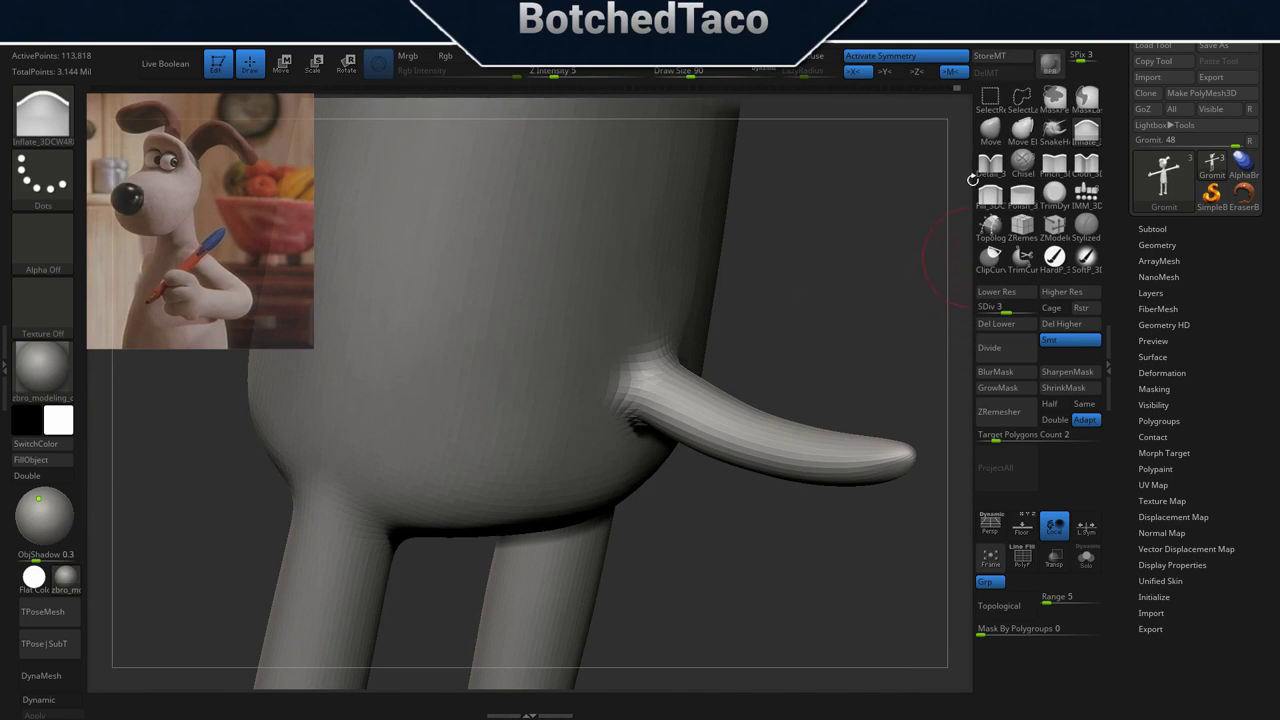
Set the Detail brush to draw size 51 and try carving a crease around the base of the tail.
left_click(990, 163)
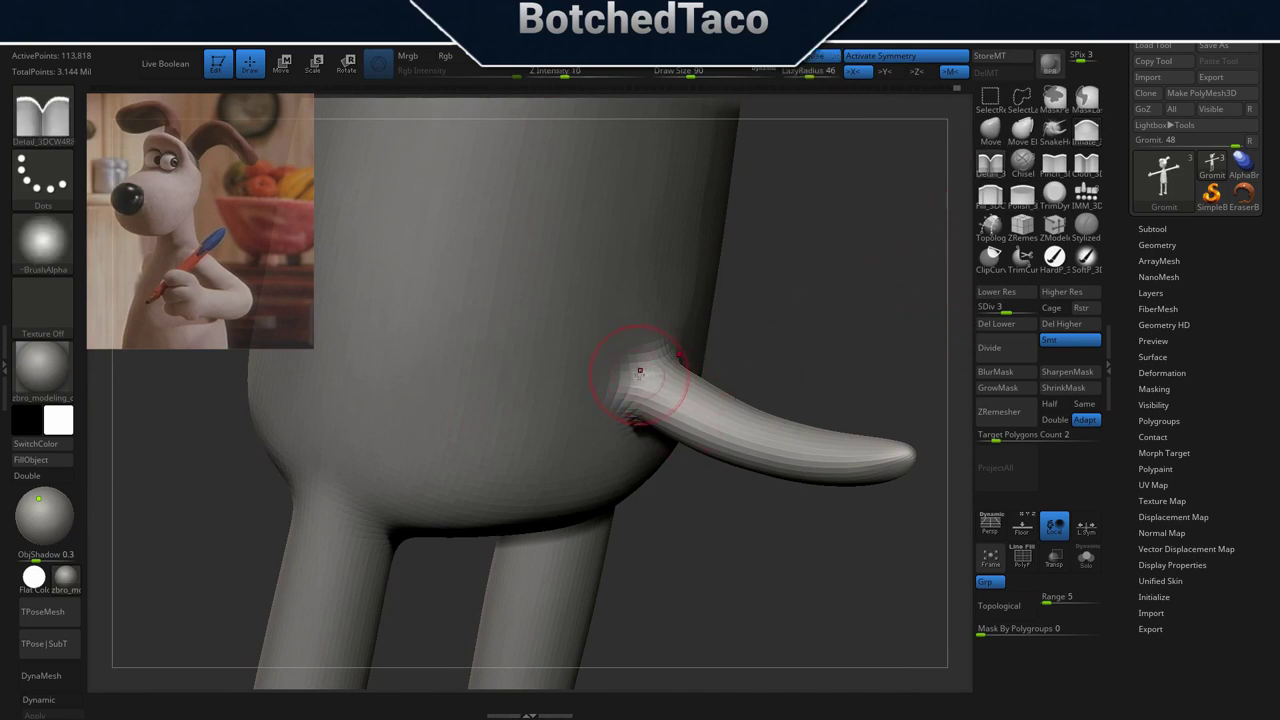
key("s")
left_click_drag(777, 312, 771, 313)
left_click_drag(635, 382, 661, 359)
left_click_drag(613, 411, 617, 427)
key("ctrl+z")
key("ctrl+z")
left_click_drag(706, 350, 714, 357)
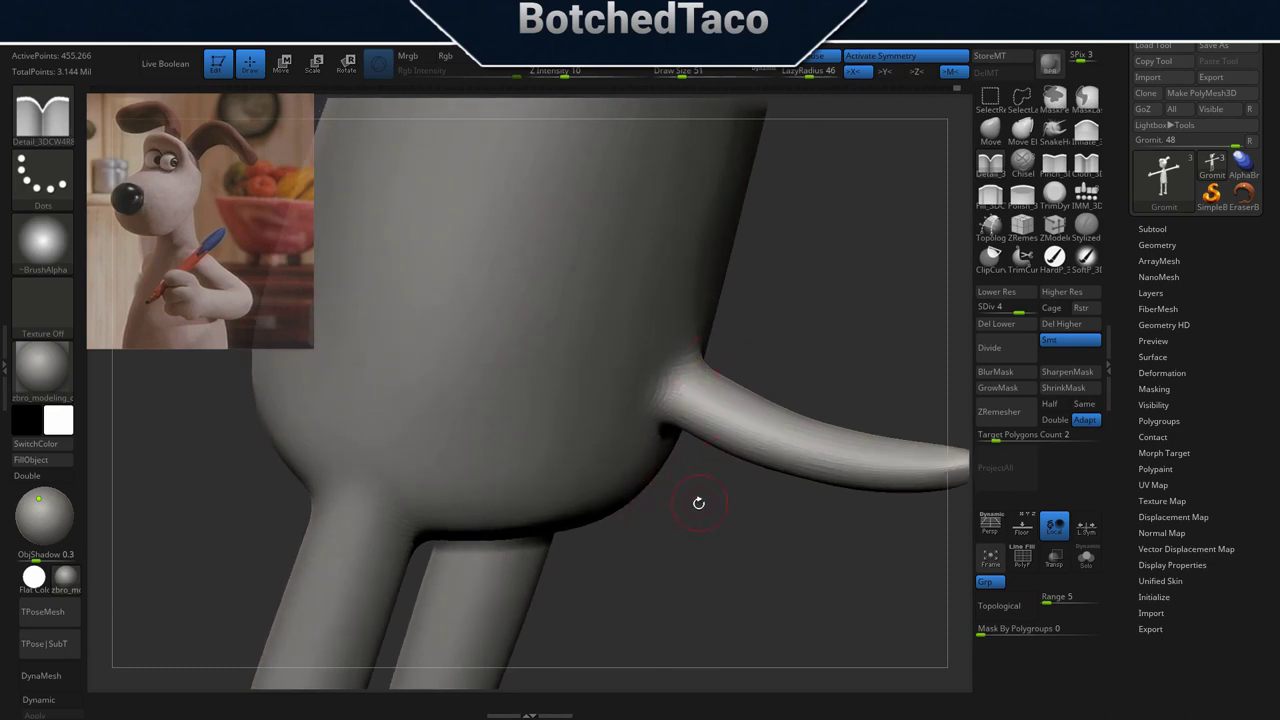
Inspect the base of the tail at subdivision levels 2 and 4.
left_click(1001, 293)
left_click(1001, 293)
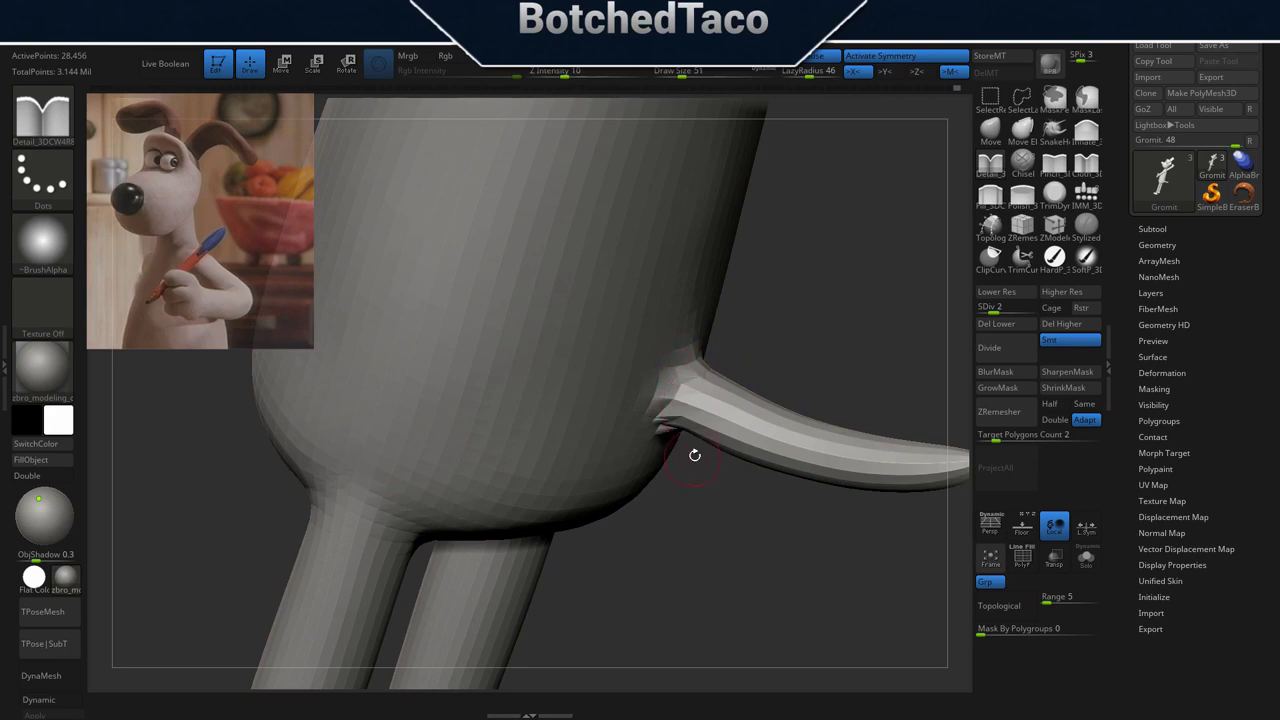
left_click(1066, 297)
left_click(1066, 297)
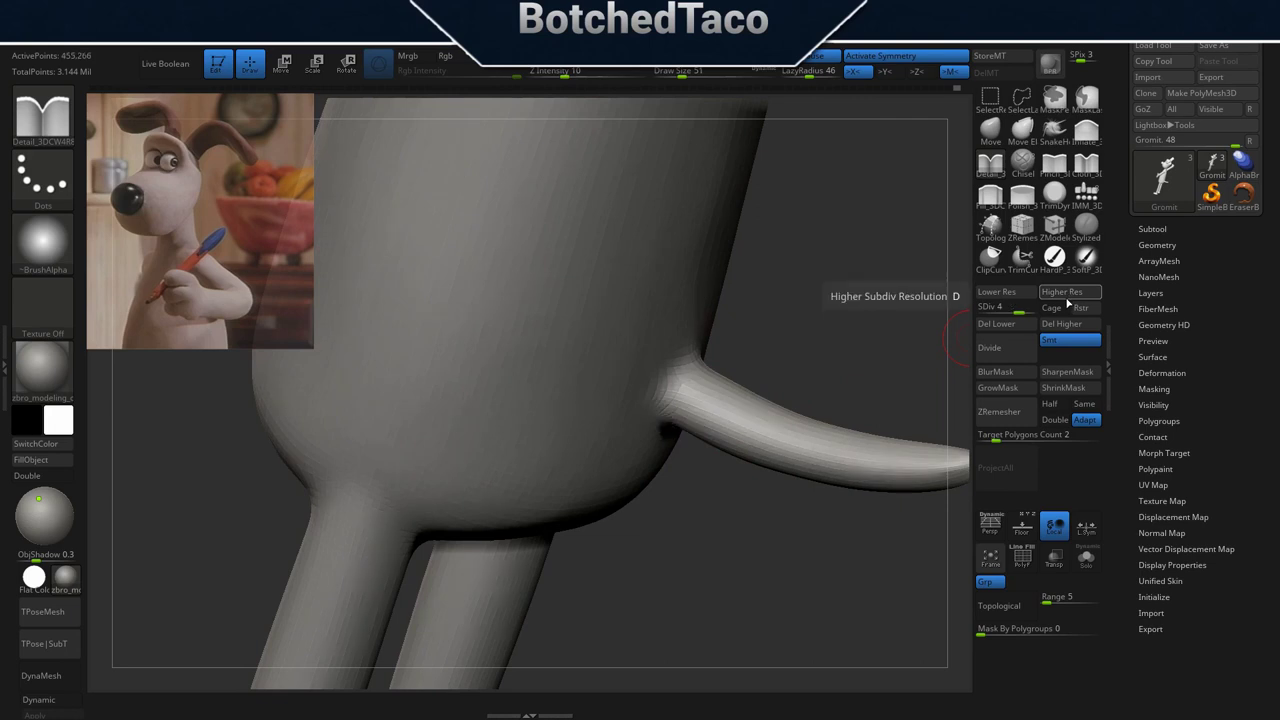
key("ctrl+z")
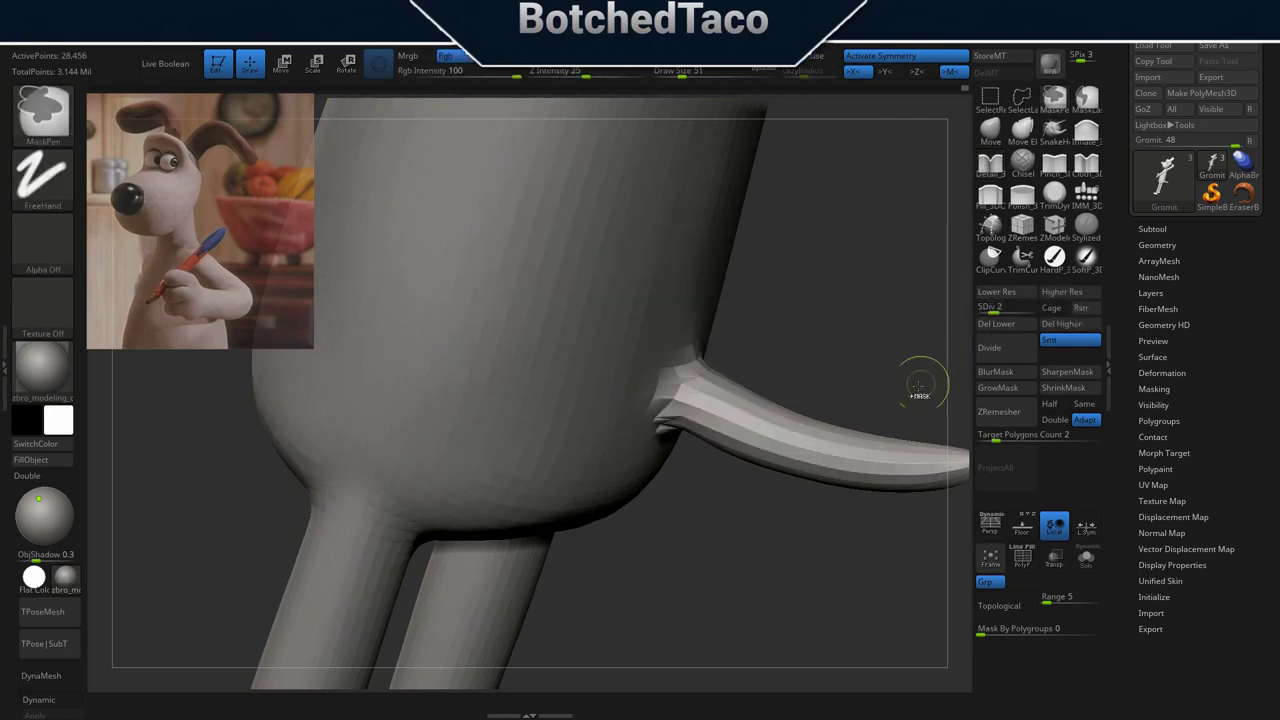
key("d")
key("d")
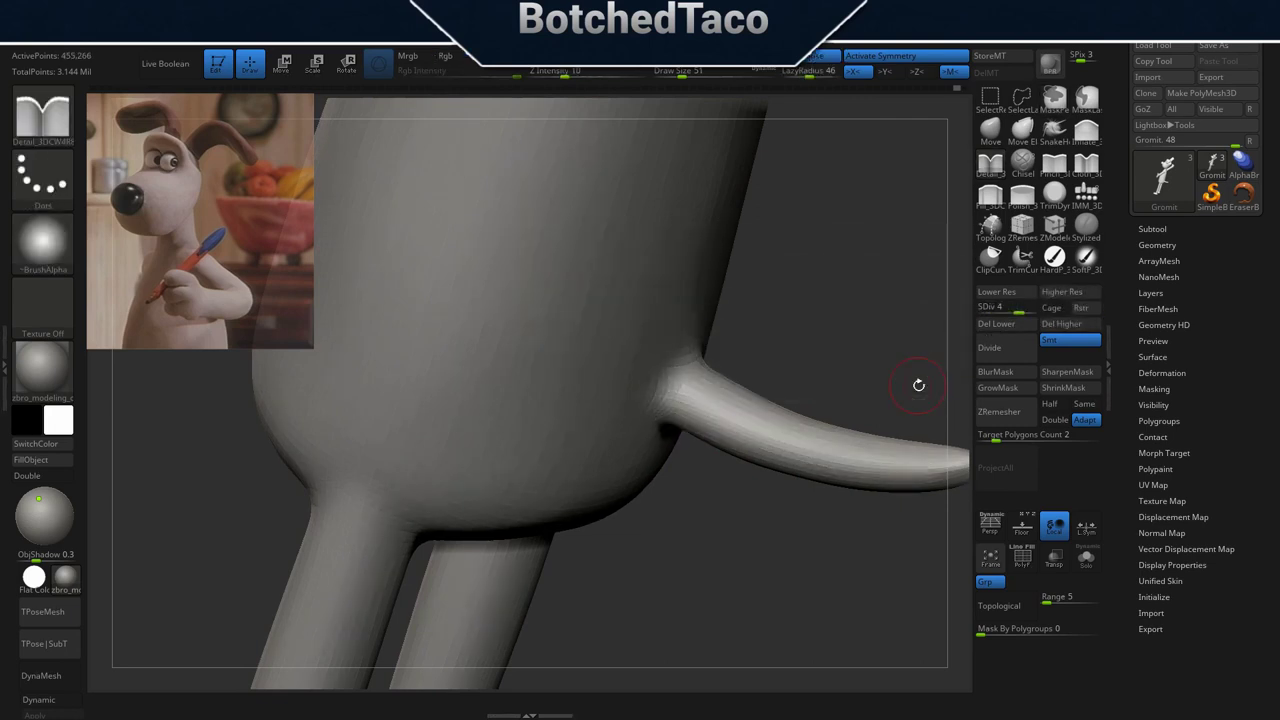
Try carving a crease around the base of the tail at subdivision level 4 with the Detail brush.
left_click_drag(727, 499, 692, 488)
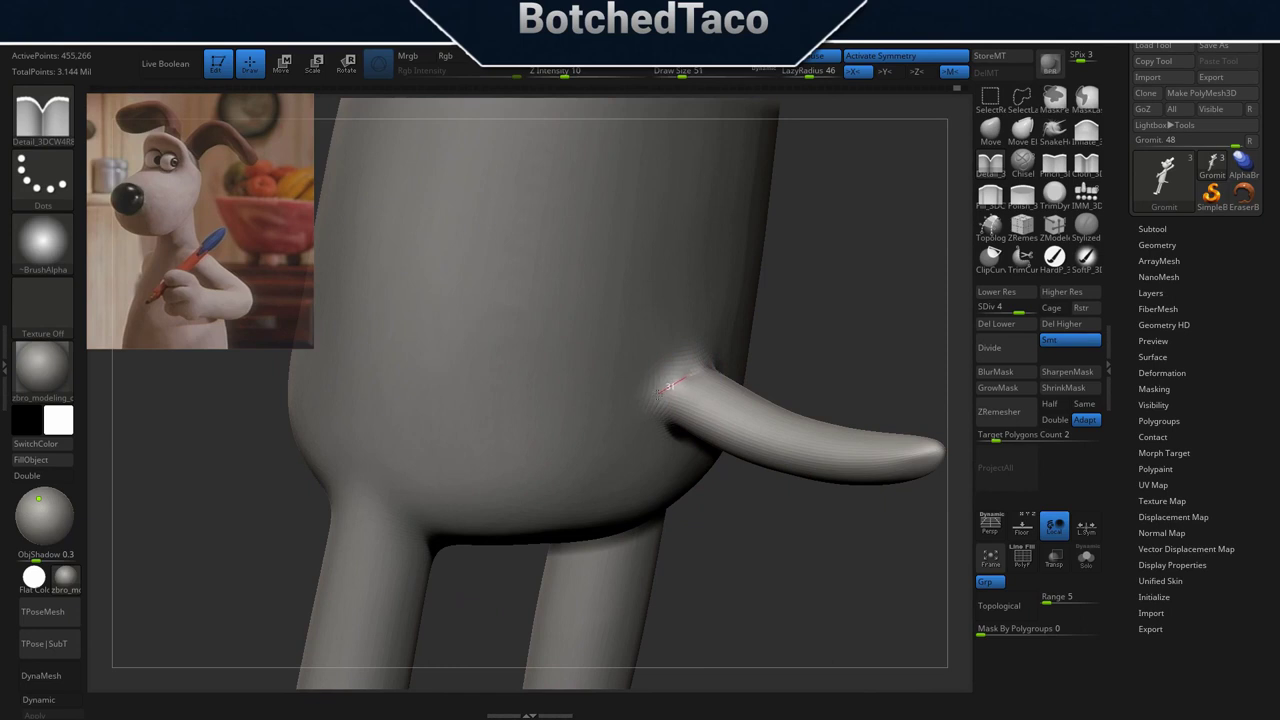
left_click_drag(650, 407, 670, 442)
left_click(1061, 291)
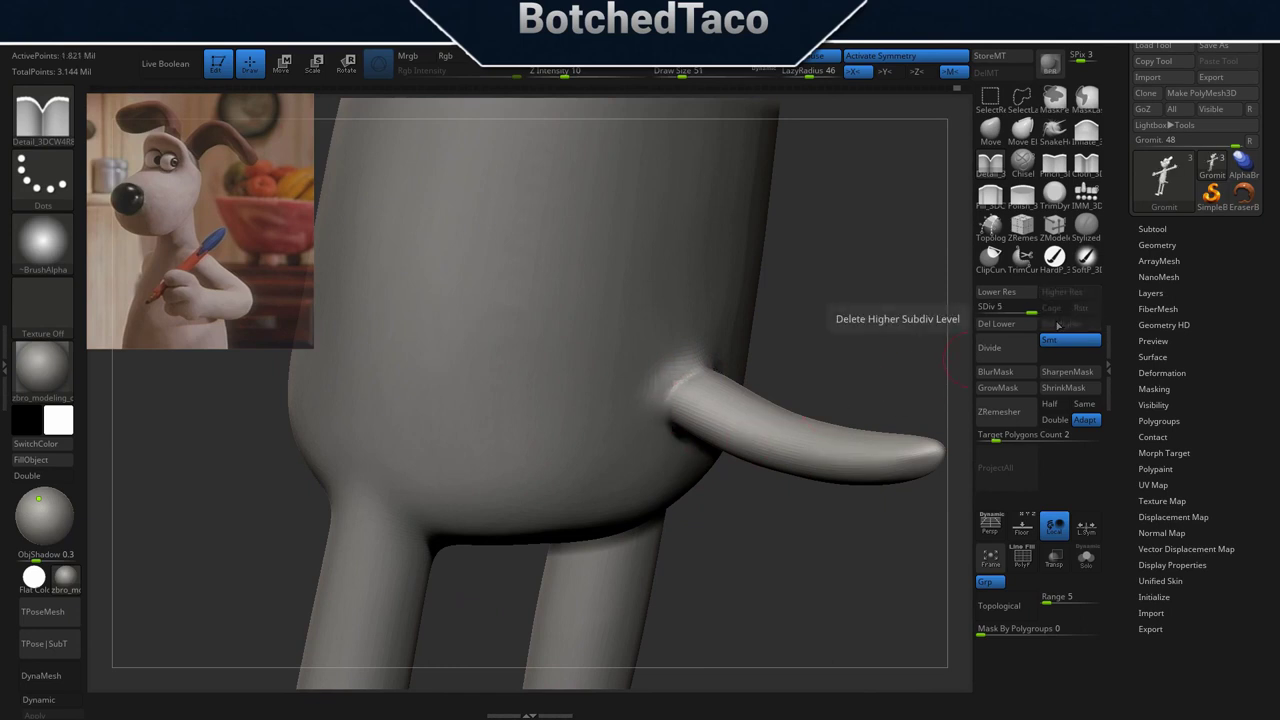
left_click(996, 291)
key("ctrl+z")
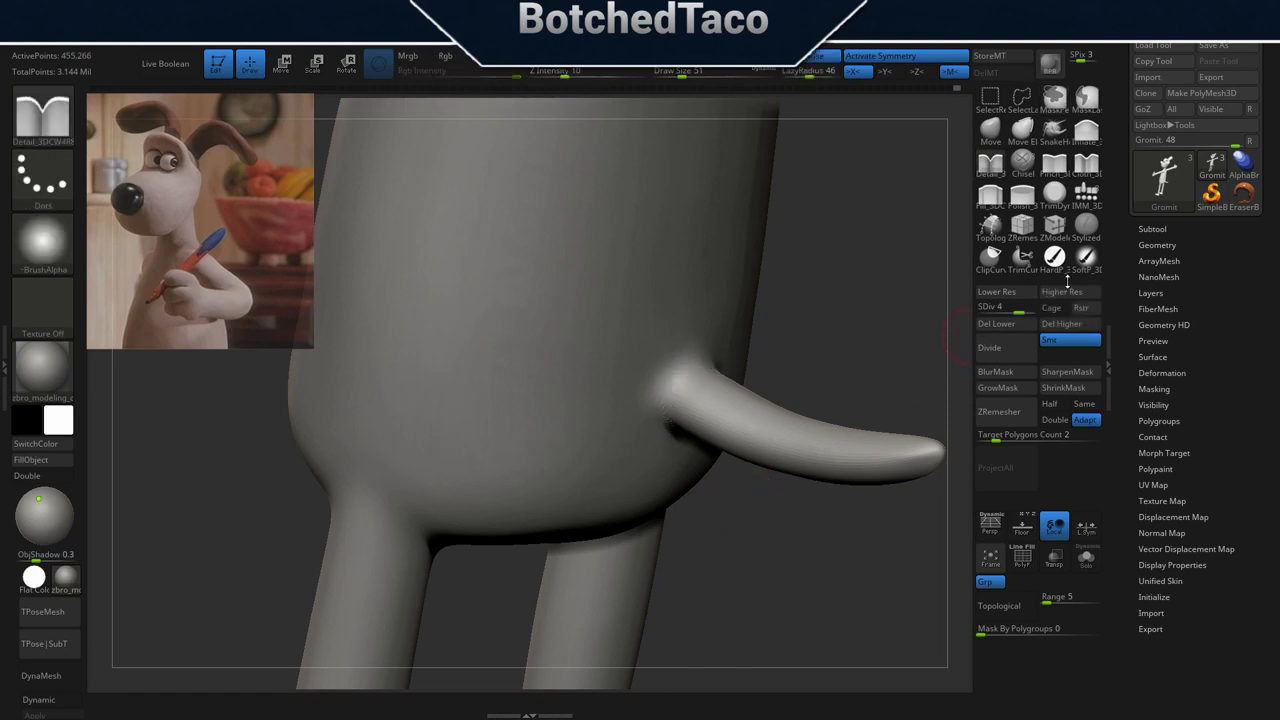
Carve a crease around the base of the tail at subdivision level 5 with the Detail brush.
key("ctrl")
right_click_drag(683, 468, 728, 463, "ctrl")
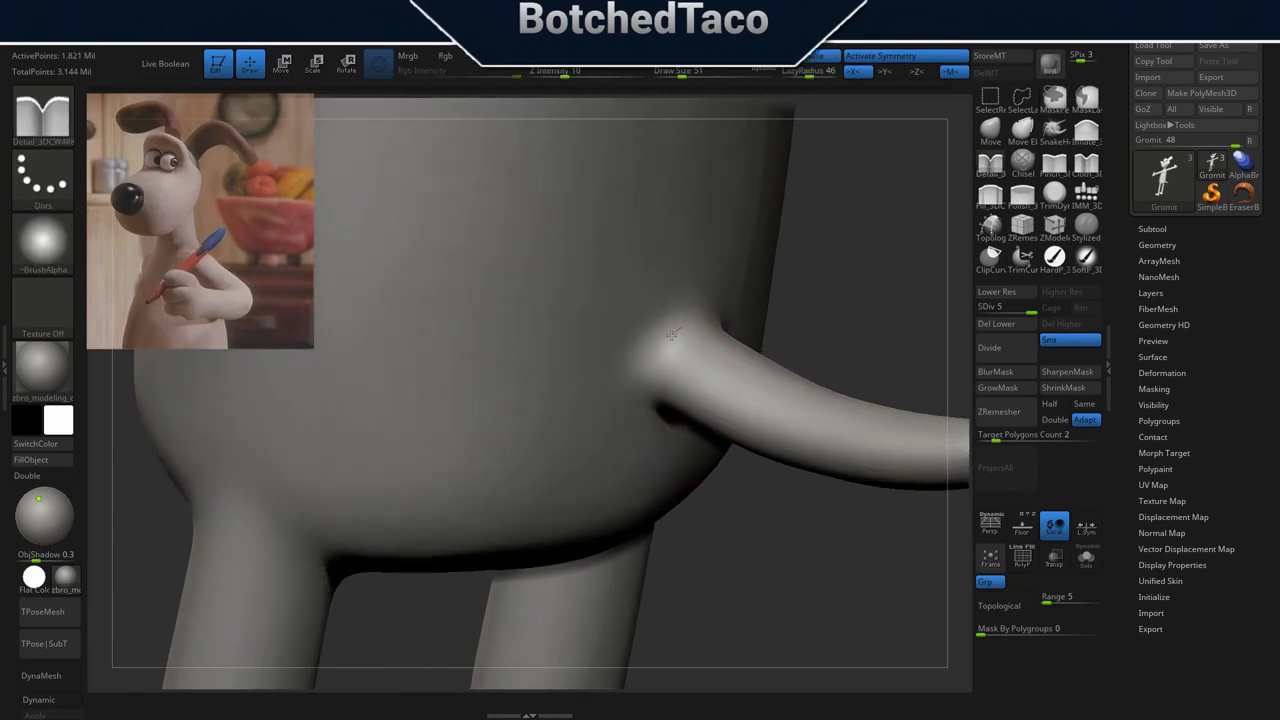
mouse_move(656, 348)
left_mouse_down()
mouse_move(645, 369)
mouse_move(655, 412)
mouse_move(681, 438)
left_mouse_up()
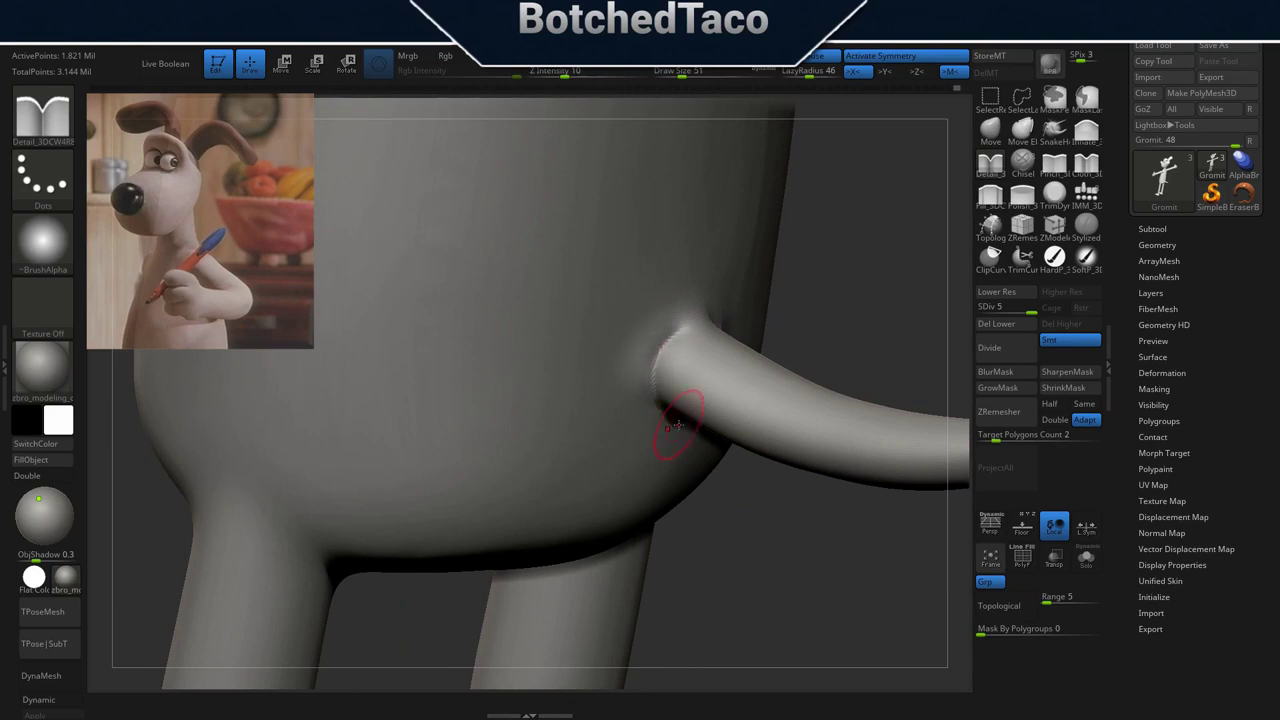
Deepen the crease along the underside and top of the tail's base with the Detail brush.
mouse_move(688, 420)
right_mouse_down()
mouse_move(687, 370)
mouse_move(687, 394)
mouse_move(673, 374)
right_mouse_up()
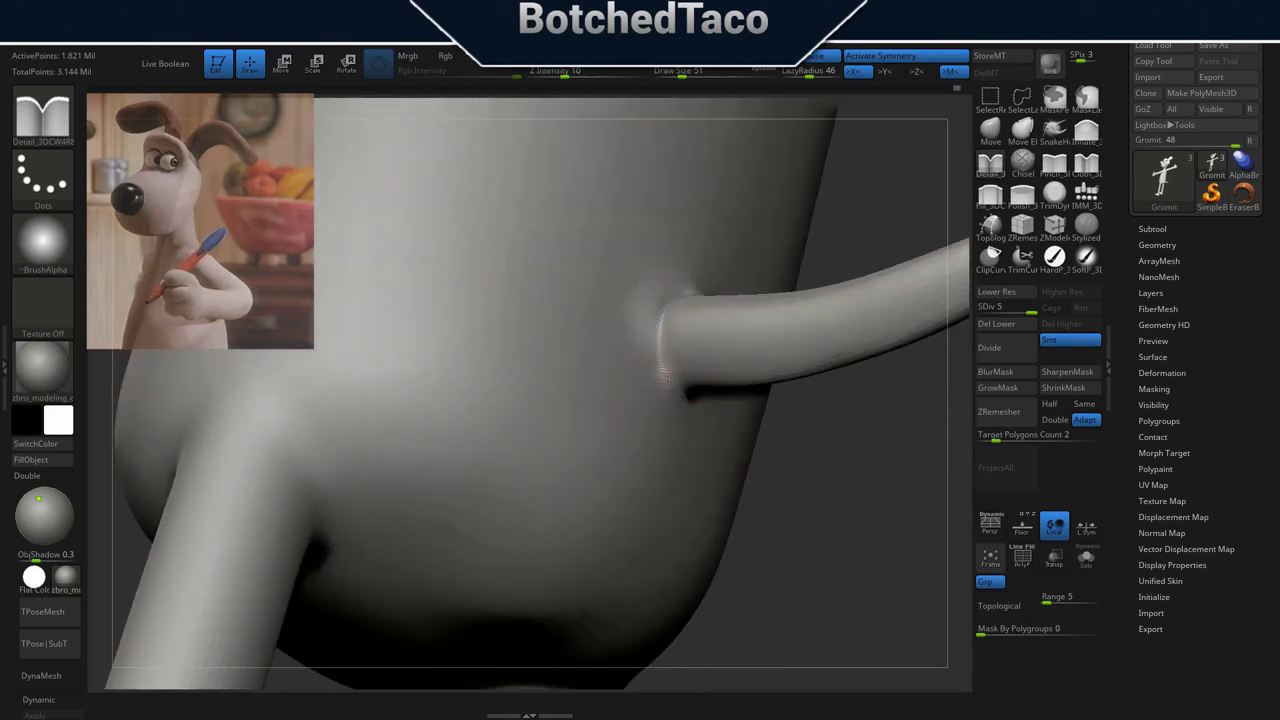
left_click_drag(688, 394, 699, 400)
right_click_drag(752, 425, 712, 531)
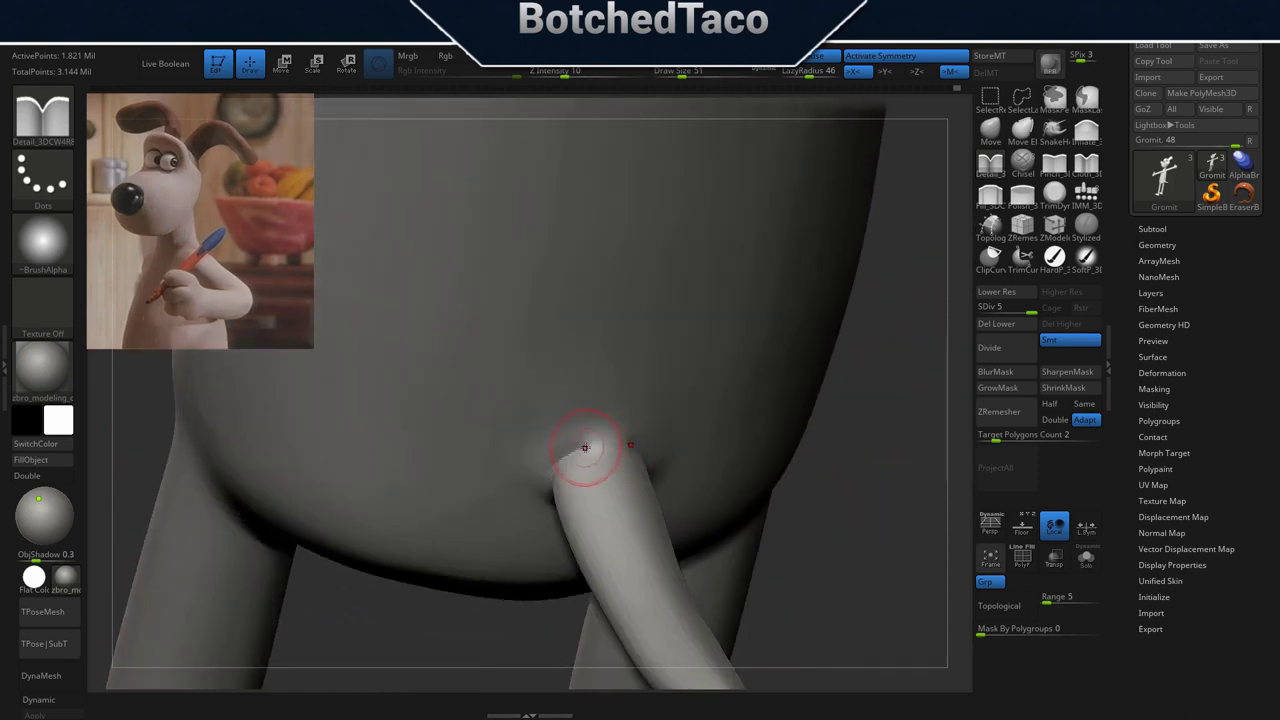
mouse_move(620, 441)
left_mouse_down()
mouse_move(646, 443)
mouse_move(597, 458)
mouse_move(606, 465)
left_mouse_up()
right_click_drag(734, 477, 780, 403)
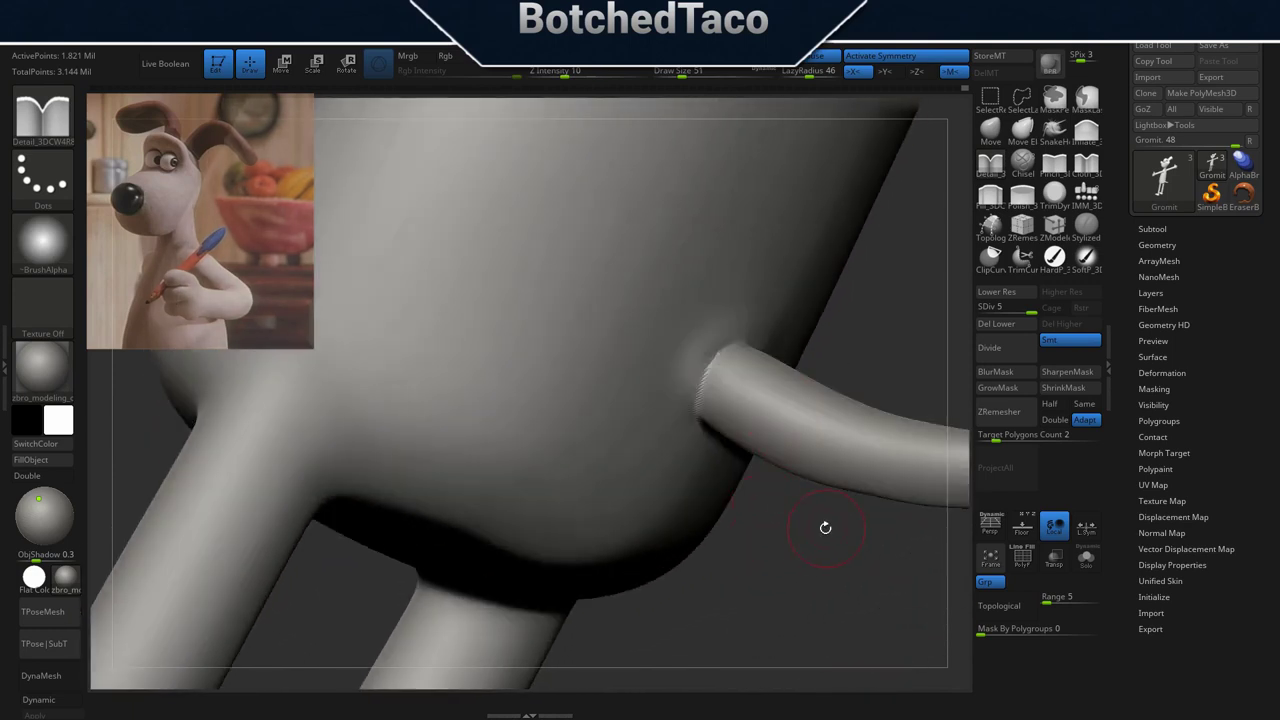
Refine the crease where the tail meets the body and smooth the body surface beside it.
key("f")
left_click_drag(825, 467, 739, 421)
mouse_move(753, 469)
left_mouse_down()
mouse_move(714, 469)
mouse_move(713, 455)
left_mouse_up()
mouse_move(627, 467)
right_mouse_down("alt")
mouse_move(694, 457)
mouse_move(686, 471)
mouse_move(748, 477)
mouse_move(851, 543)
mouse_move(694, 509)
mouse_move(740, 521)
right_mouse_up("alt")
mouse_move(676, 420)
left_mouse_down("shift")
mouse_move(686, 425)
mouse_move(660, 440)
left_mouse_up("shift")
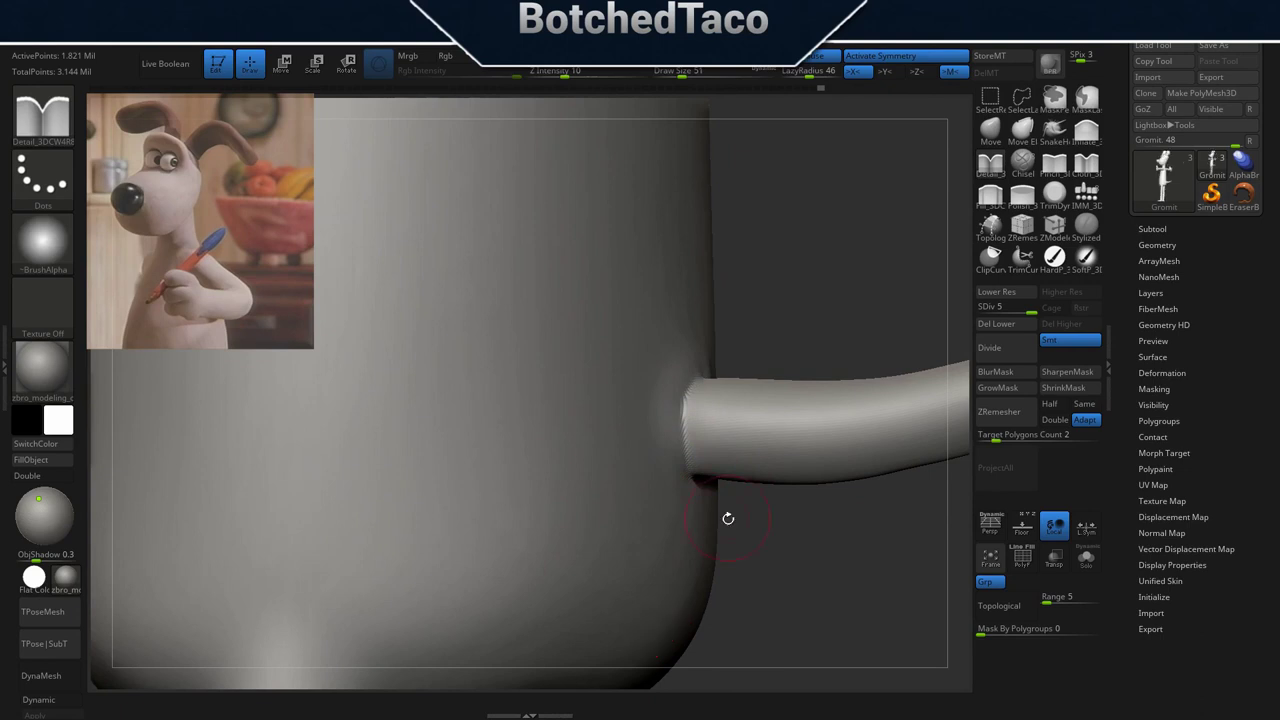
Switch to the Pinch brush for working on the seam where the ear joins the head.
key("f")
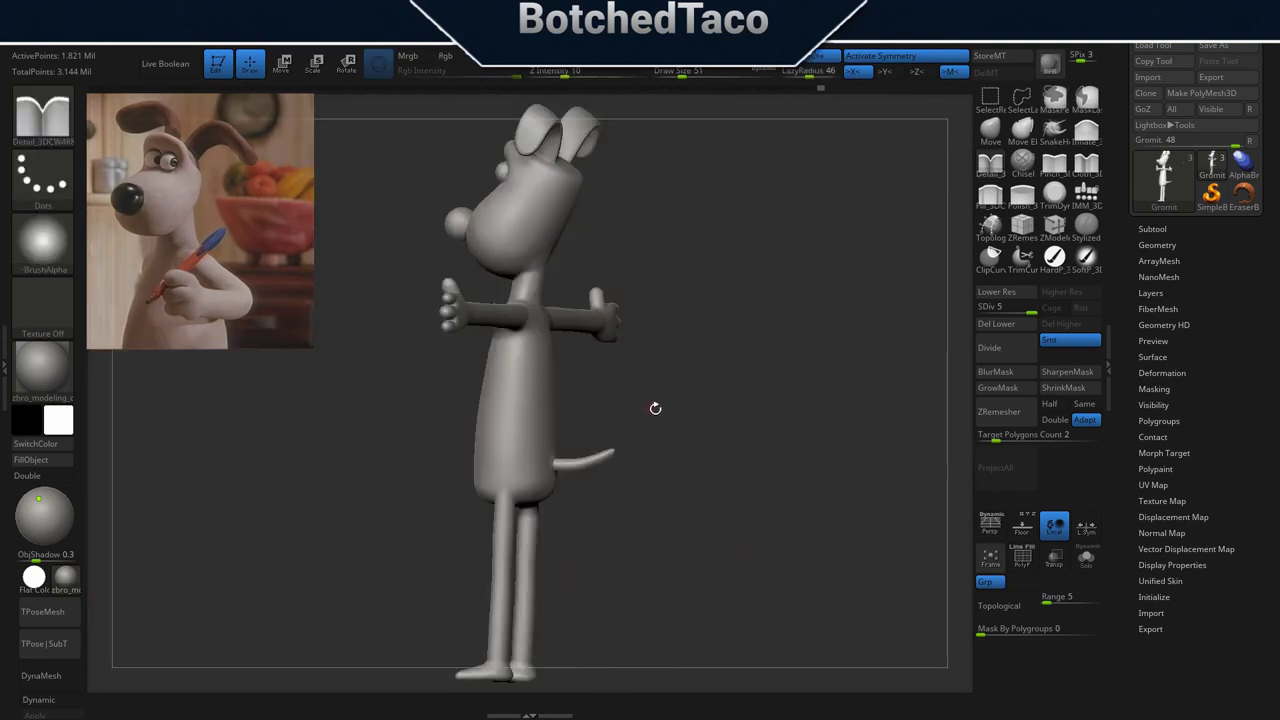
left_click_drag(663, 193, 655, 309)
right_click_drag(655, 309, 787, 388)
mouse_move(645, 258)
right_mouse_down("alt")
mouse_move(700, 489)
mouse_move(690, 510)
right_mouse_up("alt")
mouse_move(597, 440)
right_mouse_down("ctrl")
mouse_move(660, 500)
mouse_move(710, 454)
right_mouse_up("ctrl")
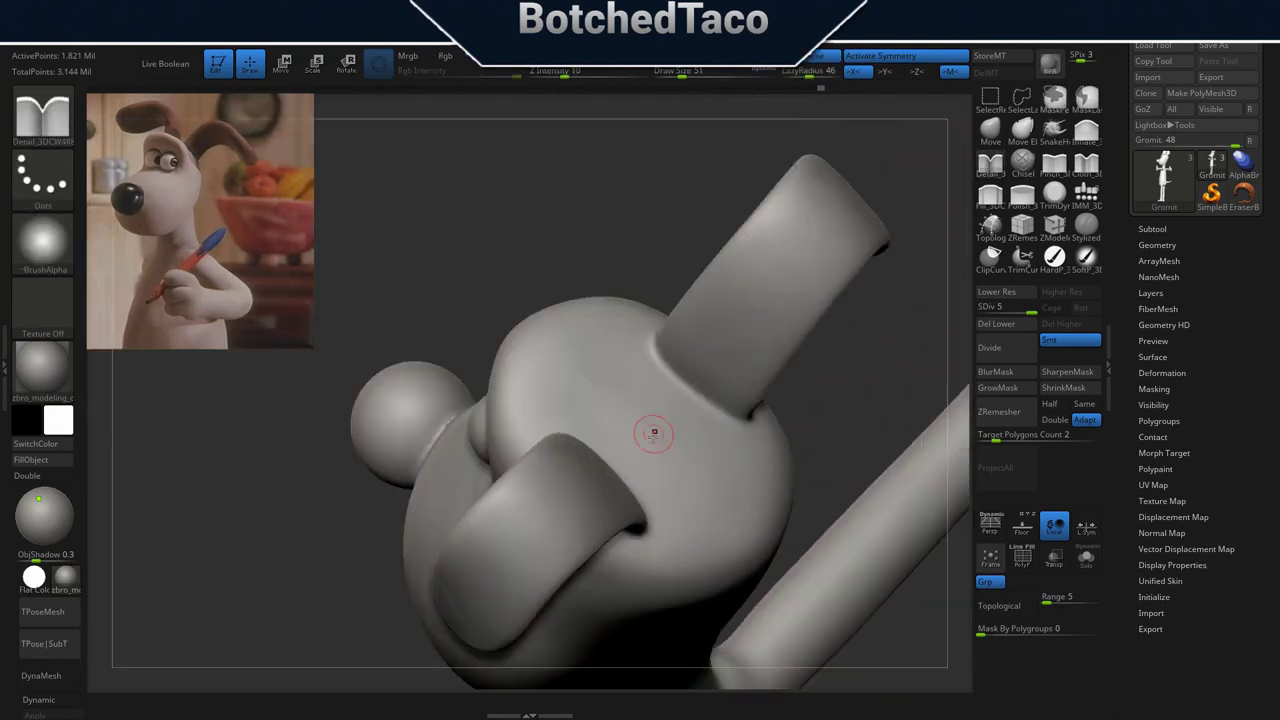
mouse_move(632, 443)
right_mouse_down("ctrl")
mouse_move(775, 495)
mouse_move(805, 490)
right_mouse_up("ctrl")
mouse_move(774, 417)
right_mouse_down("alt")
mouse_move(543, 409)
mouse_move(493, 421)
mouse_move(511, 492)
right_mouse_up("alt")
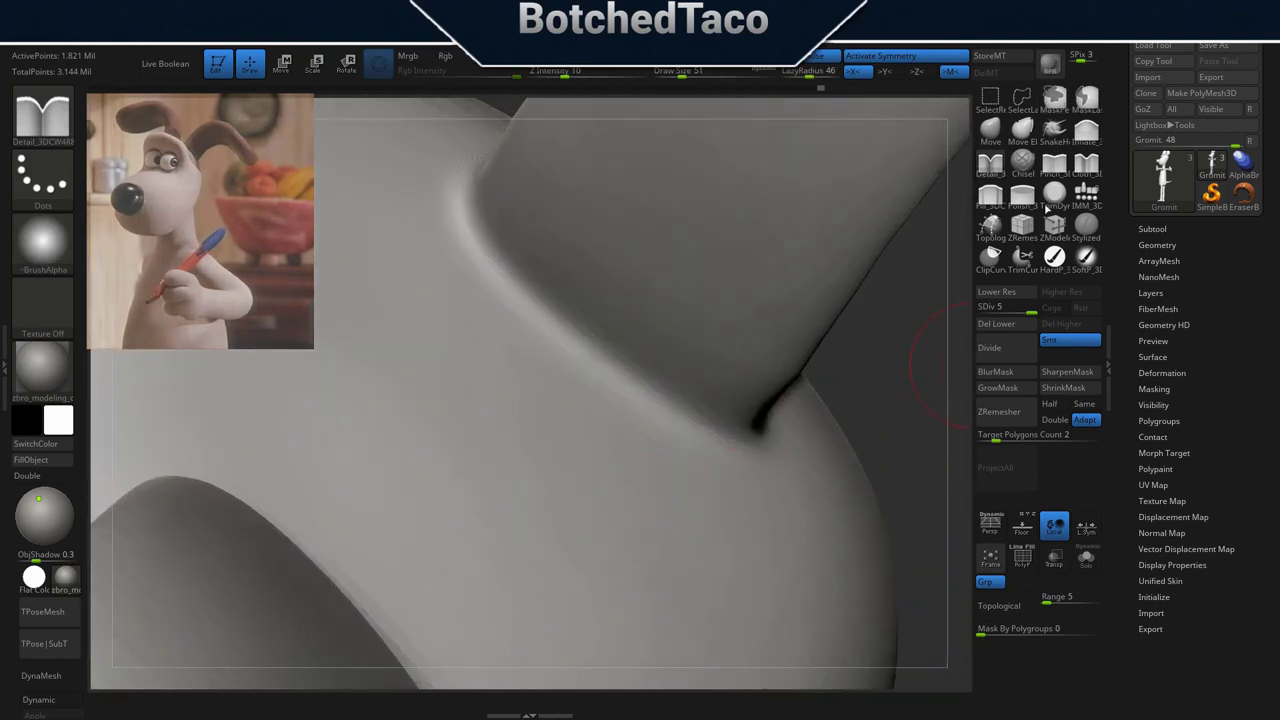
left_click(1054, 163)
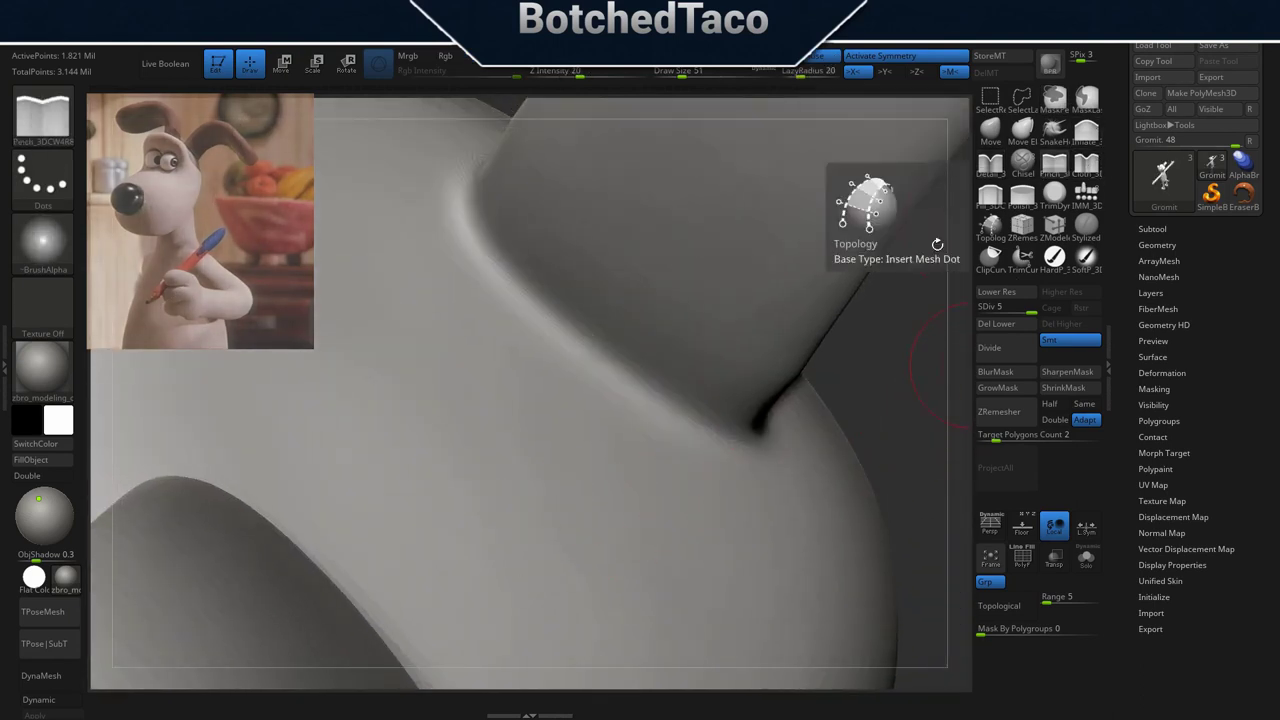
Try sharpening the seam at the base of the ear with the Pinch brush.
mouse_move(531, 298)
left_mouse_down()
mouse_move(648, 398)
mouse_move(733, 440)
mouse_move(766, 432)
left_mouse_up()
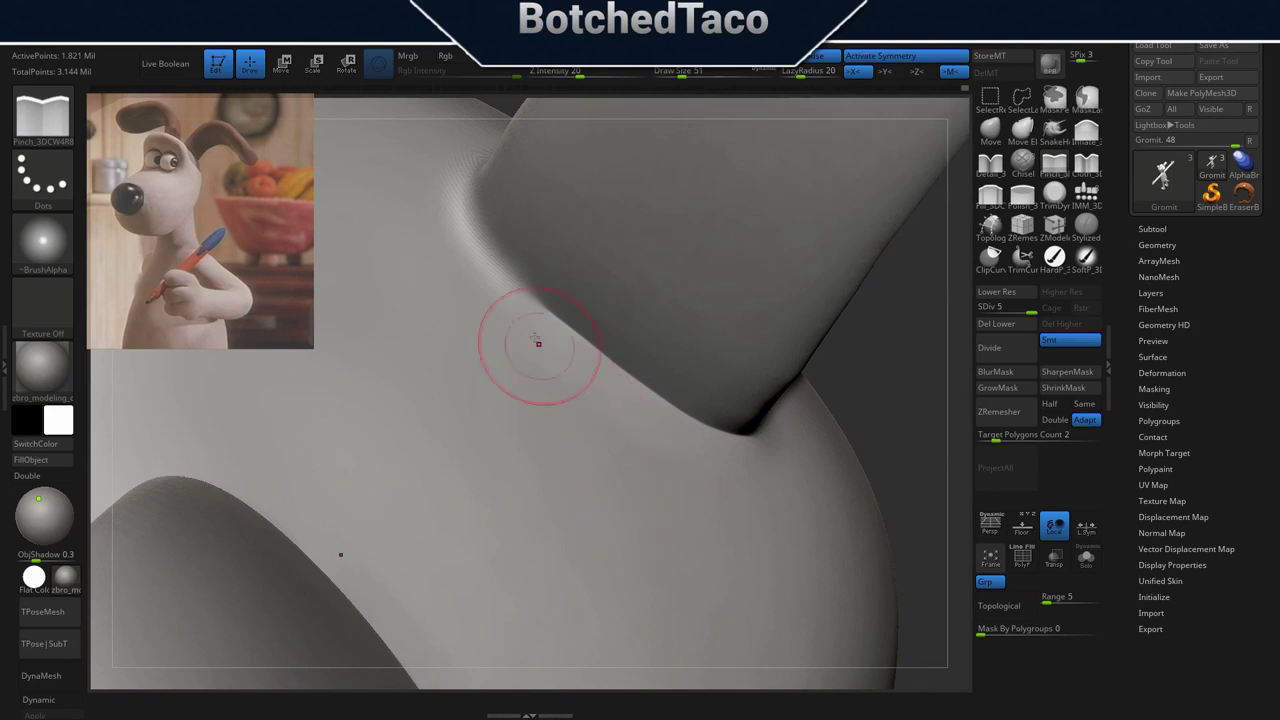
mouse_move(470, 175)
left_mouse_down()
mouse_move(480, 238)
mouse_move(561, 320)
left_mouse_up()
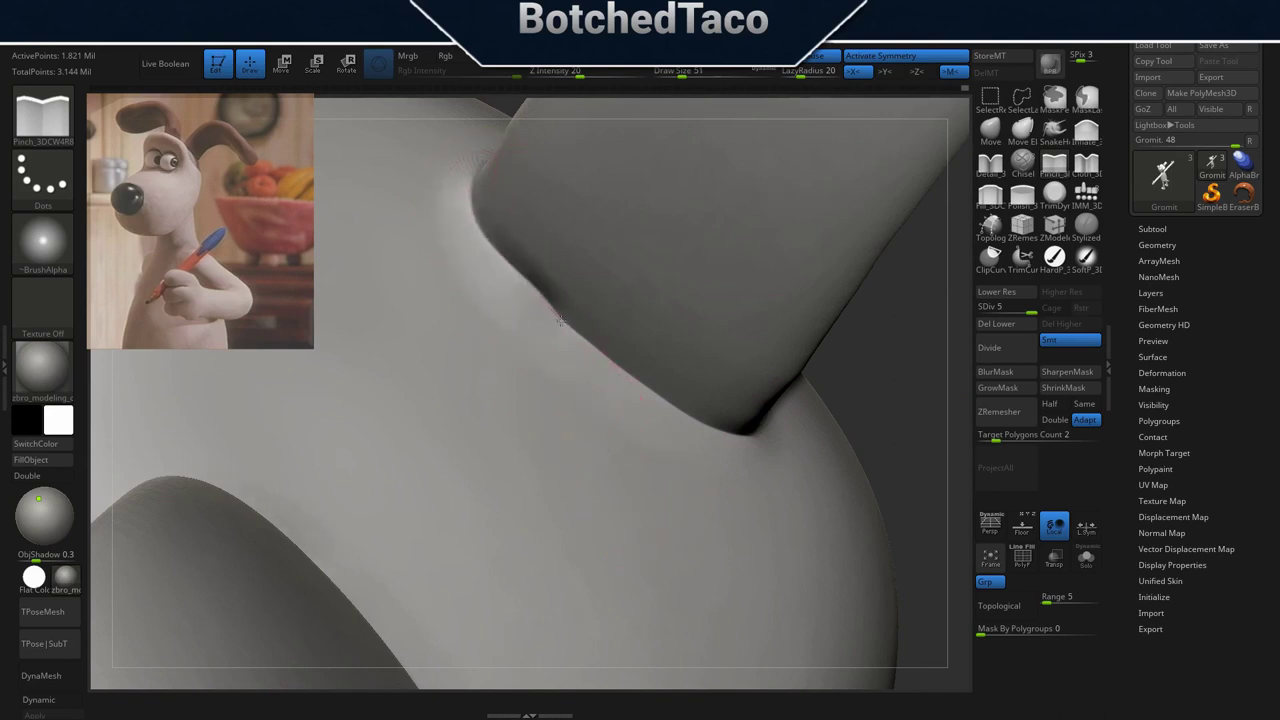
key("ctrl+z")
key("ctrl+z")
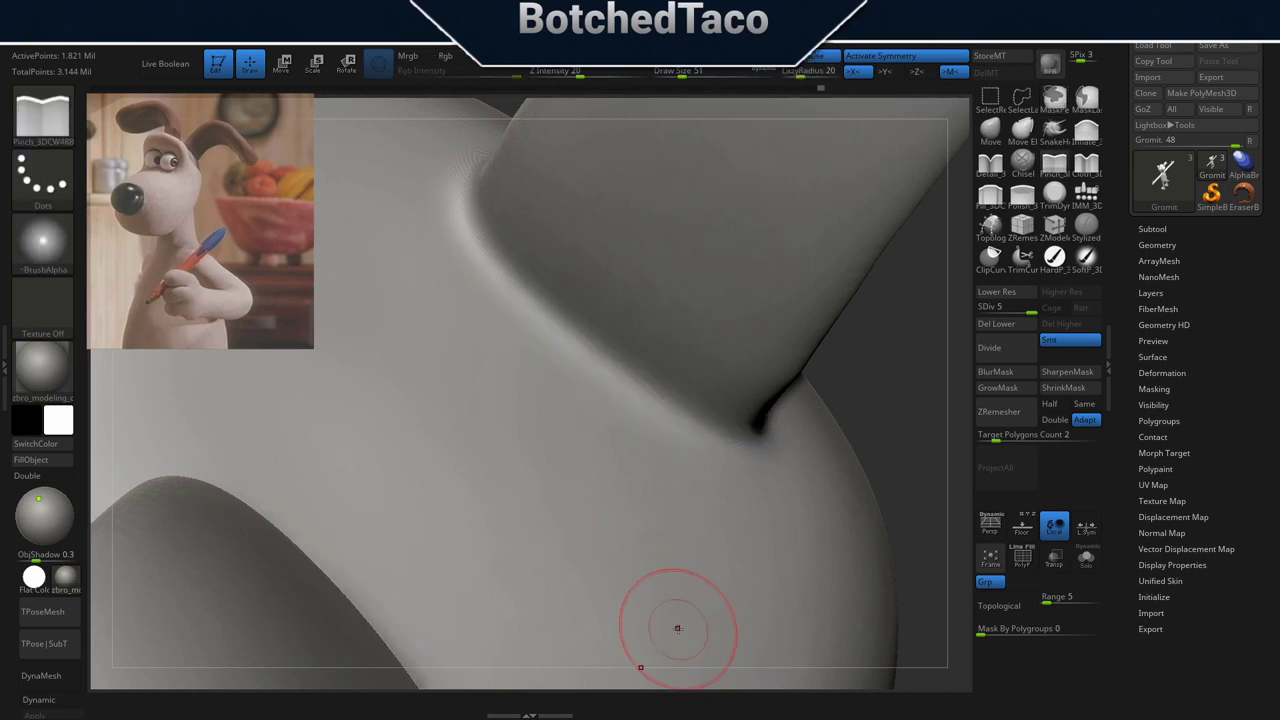
mouse_move(471, 173)
left_mouse_down()
mouse_move(486, 246)
mouse_move(514, 276)
mouse_move(709, 418)
mouse_move(762, 427)
mouse_move(802, 370)
left_mouse_up()
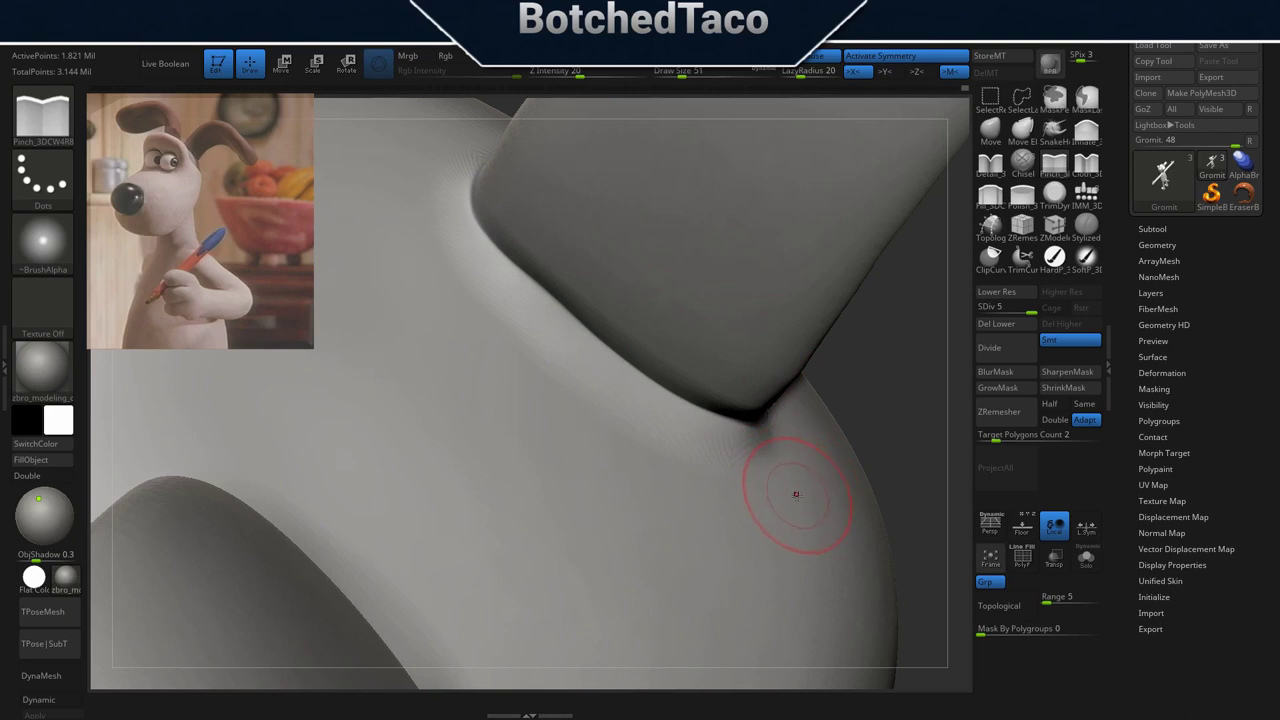
key("ctrl+z")
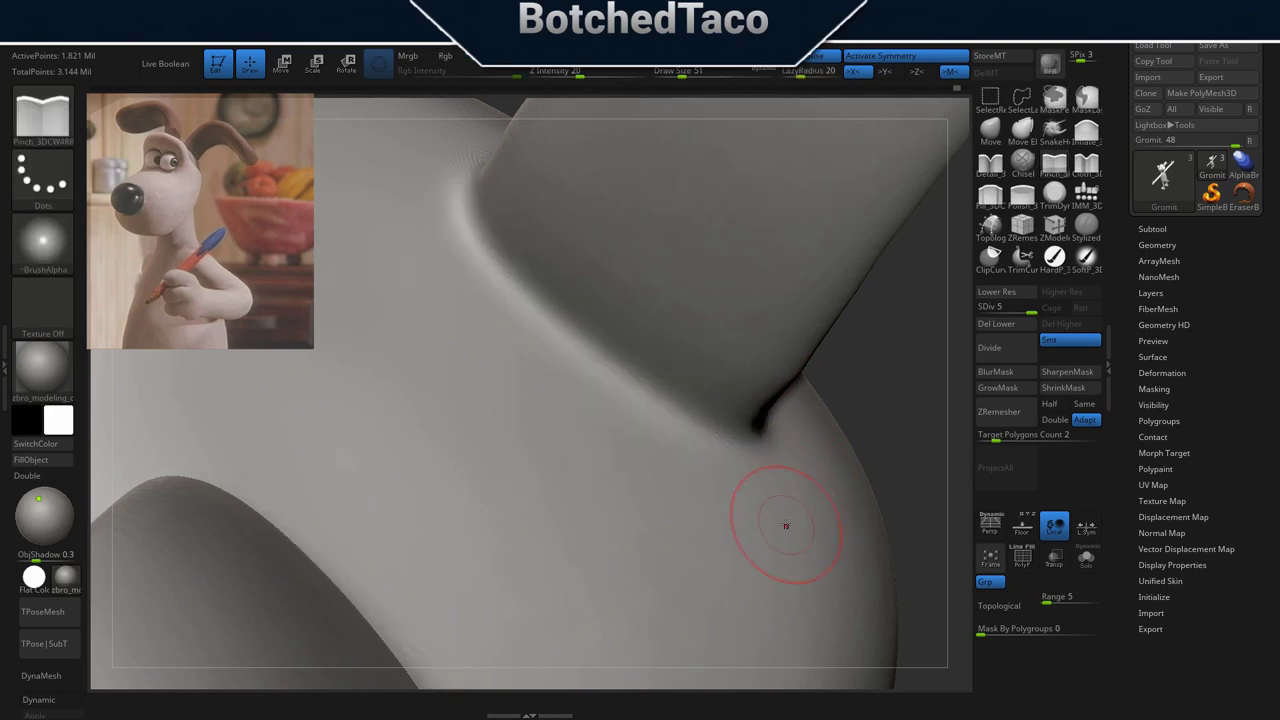
Compare the shape of the tail's base at subdivision levels 4 and 5.
key("f")
left_click_drag(709, 492, 638, 453)
left_click_drag(622, 520, 676, 245, "alt")
left_click_drag(634, 320, 809, 440, "alt")
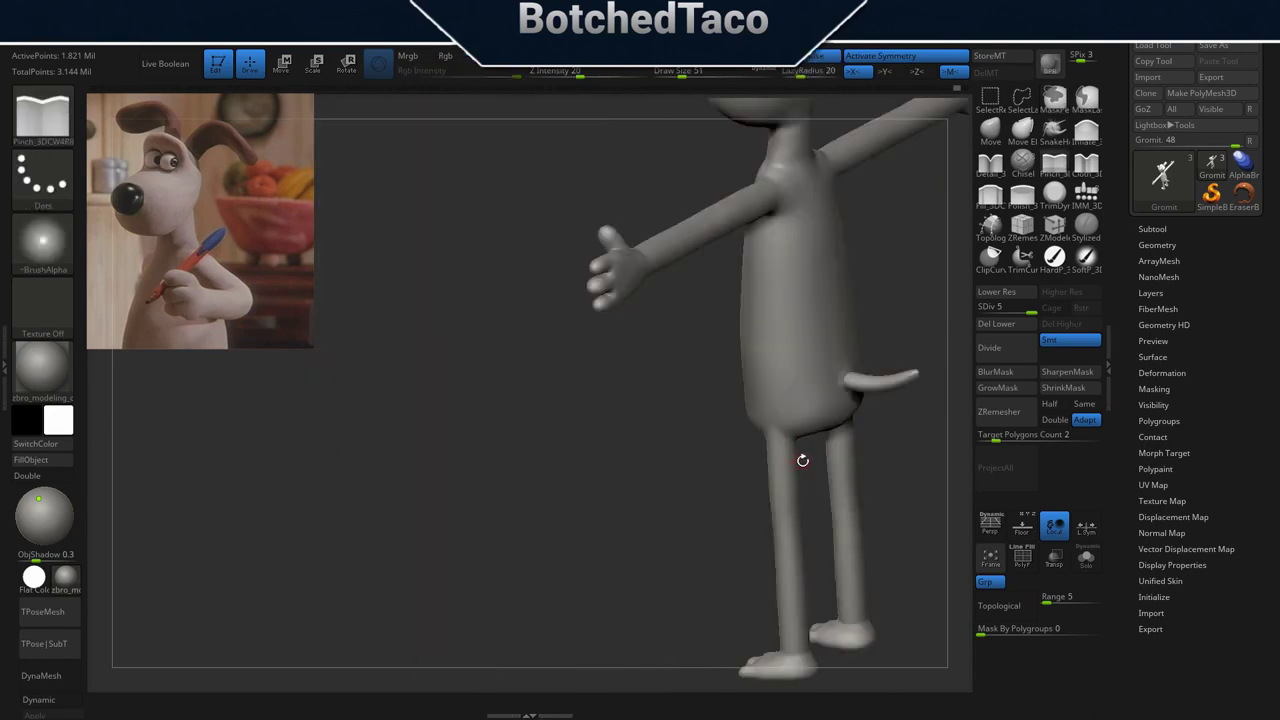
right_click_drag(644, 461, 474, 383, "alt")
right_click_drag(474, 383, 884, 440, "ctrl")
right_click_drag(774, 266, 766, 457, "alt")
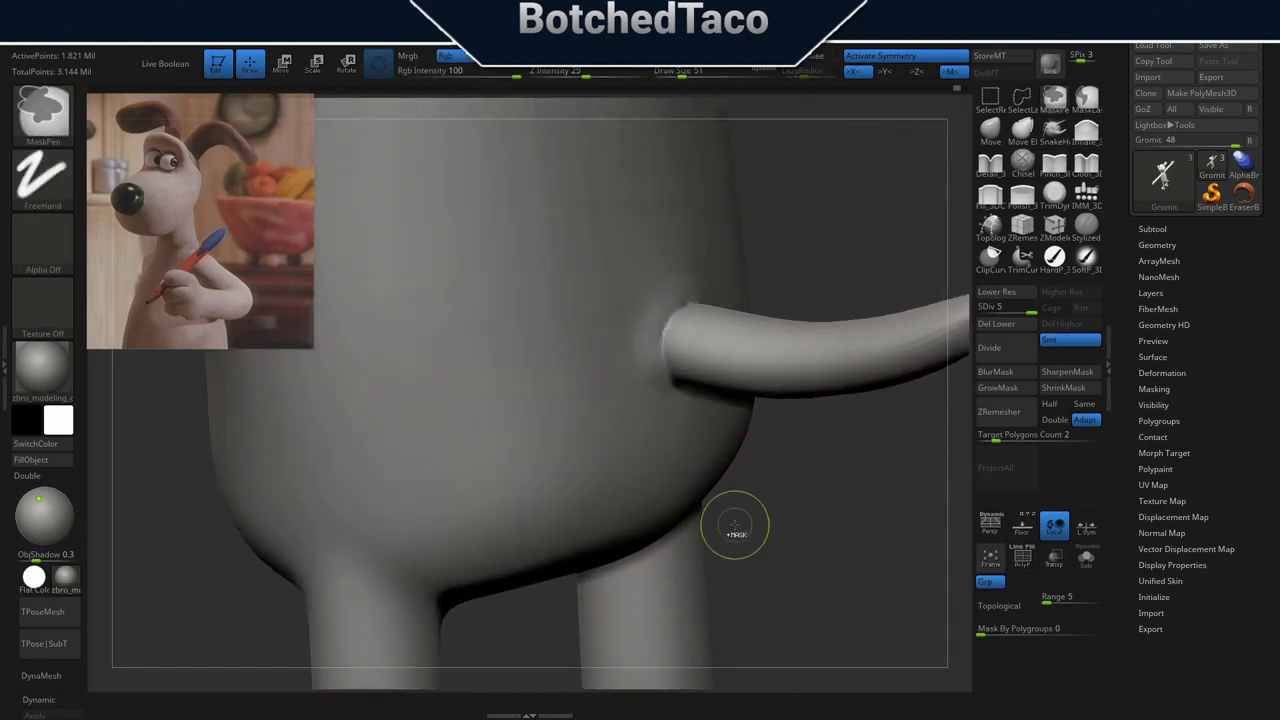
key("shift+d")
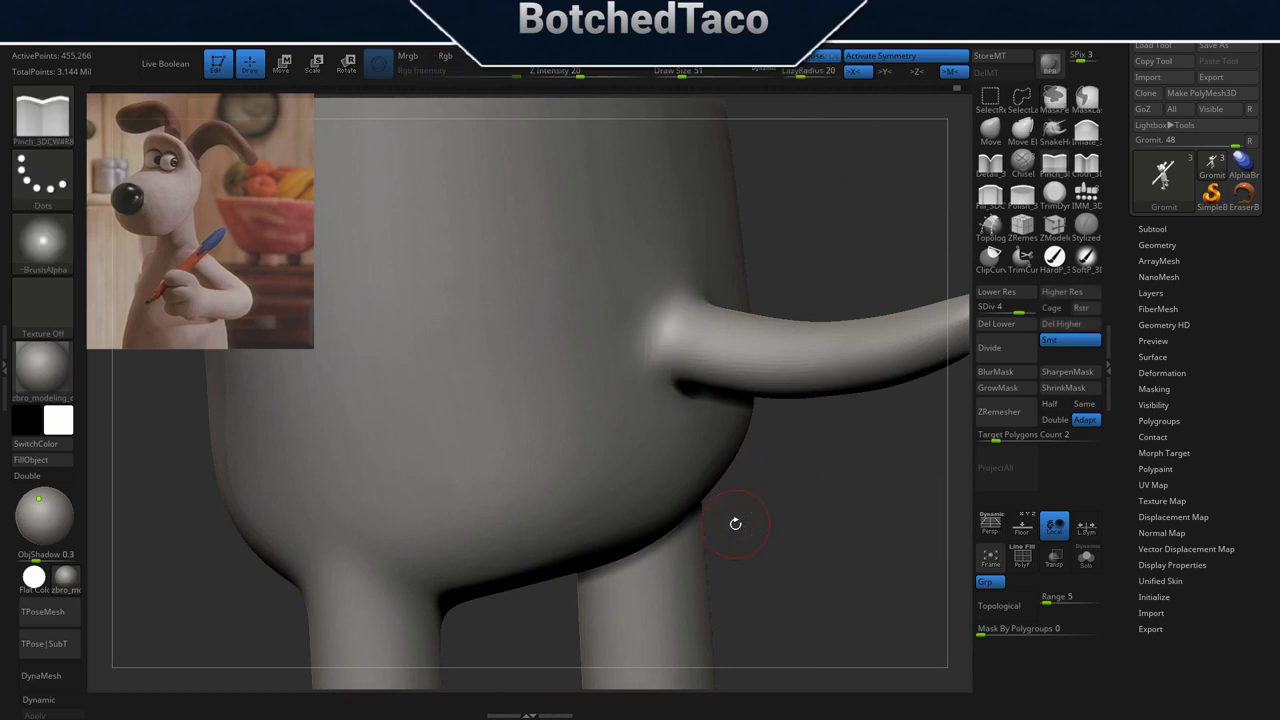
key("d")
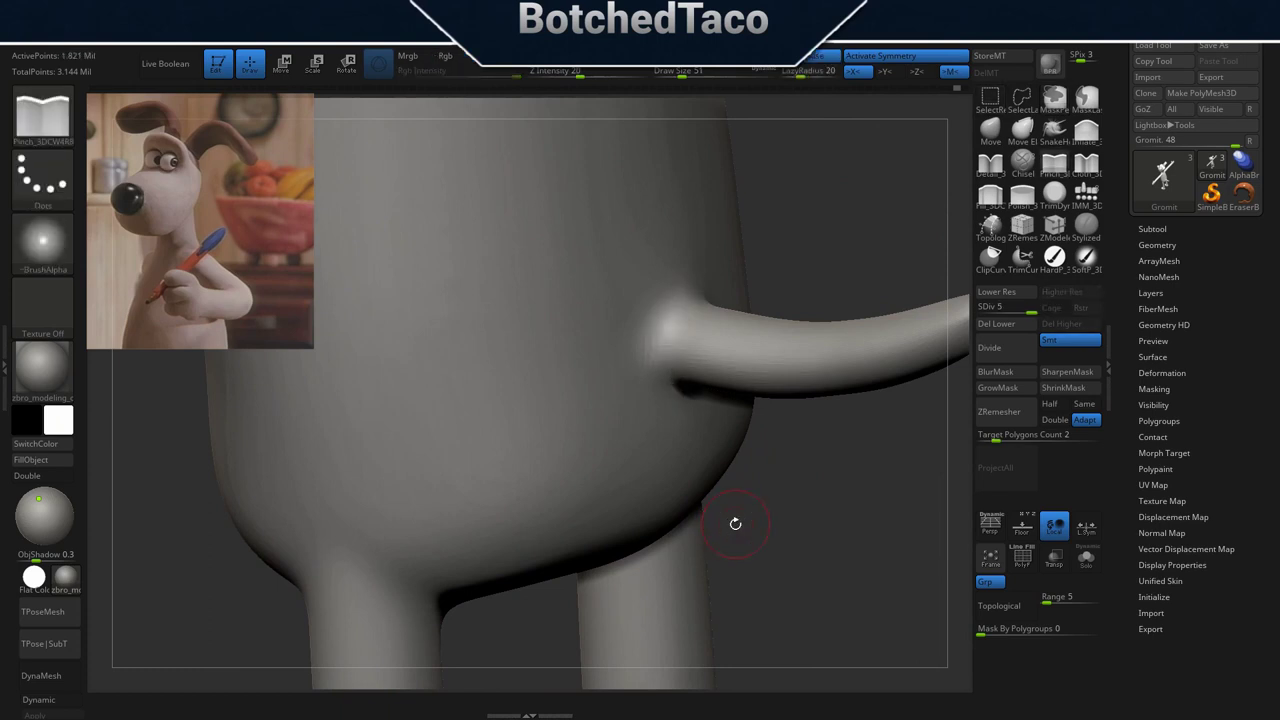
Pinch the crease all around the tail's base at subdivision level 5 and smooth the adjoining body surface.
mouse_move(586, 431)
right_mouse_down("ctrl")
mouse_move(610, 510)
mouse_move(777, 388)
mouse_move(518, 369)
right_mouse_up("ctrl")
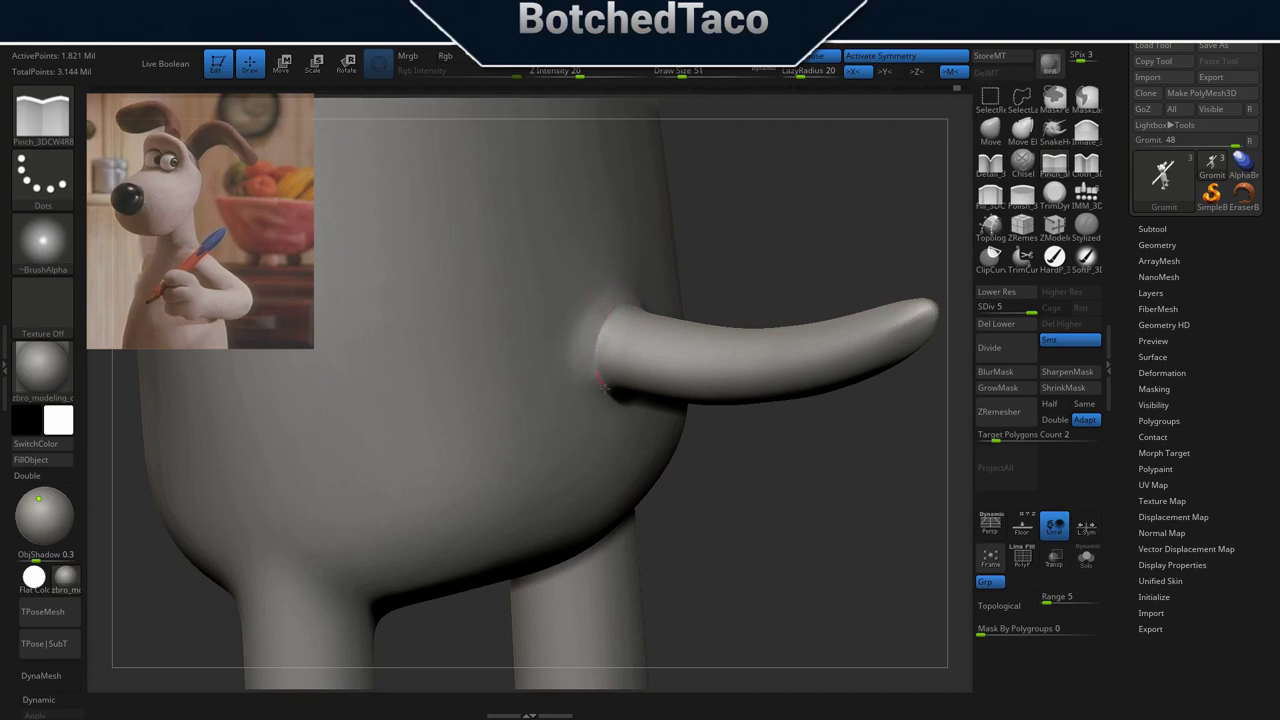
right_click_drag(687, 434, 525, 396)
right_click_drag(636, 420, 647, 390)
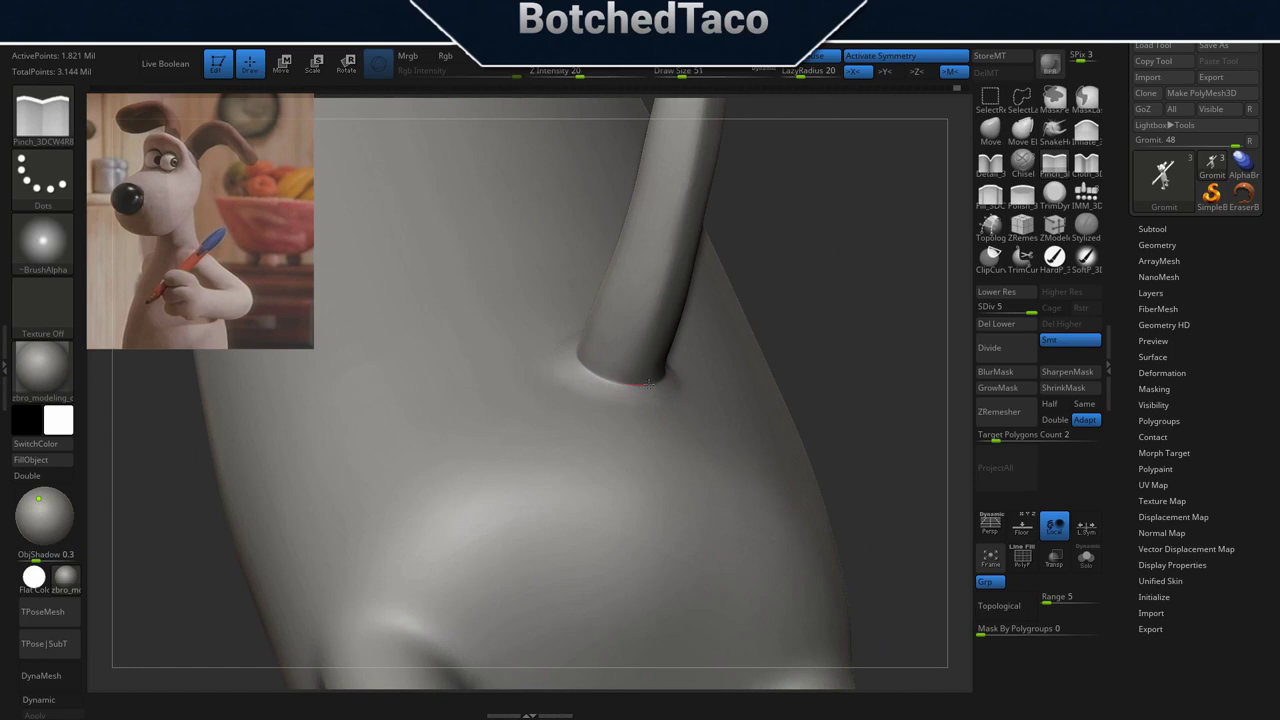
right_click_drag(707, 390, 806, 515)
left_click_drag(740, 420, 731, 466, "shift")
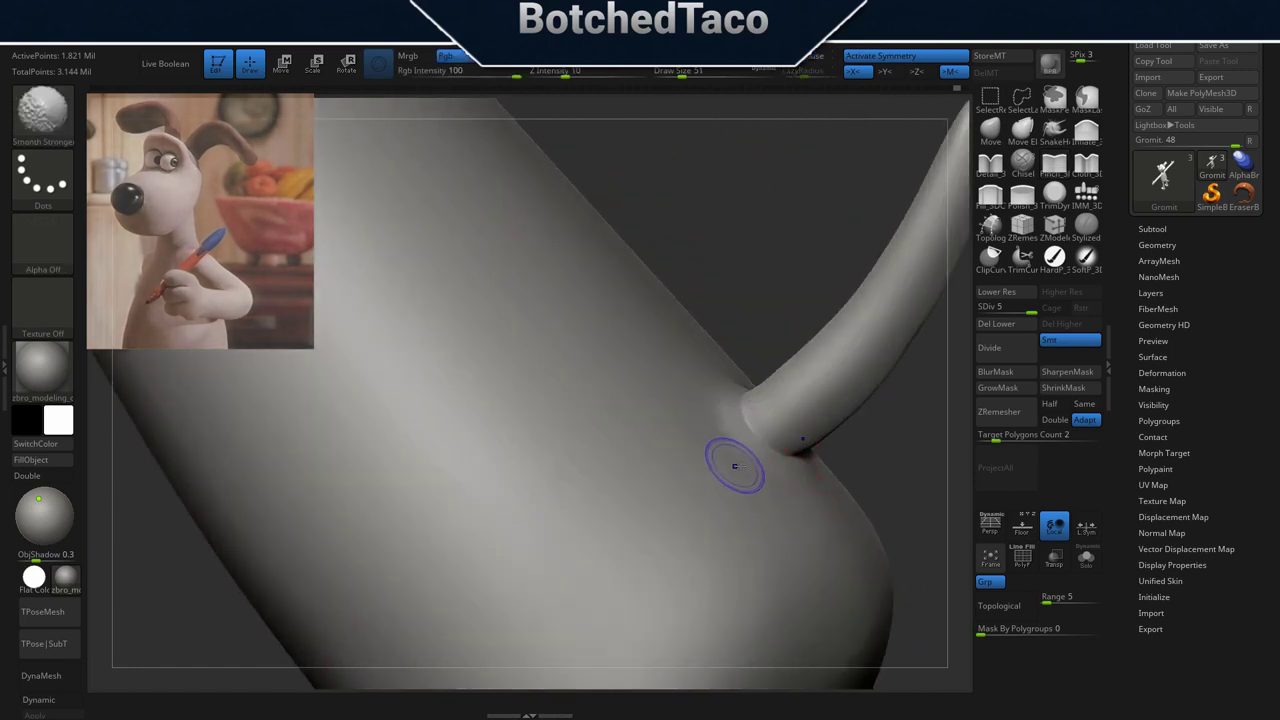
right_click_drag(457, 401, 582, 352)
key("f")
right_click_drag(671, 411, 666, 369, "shift")
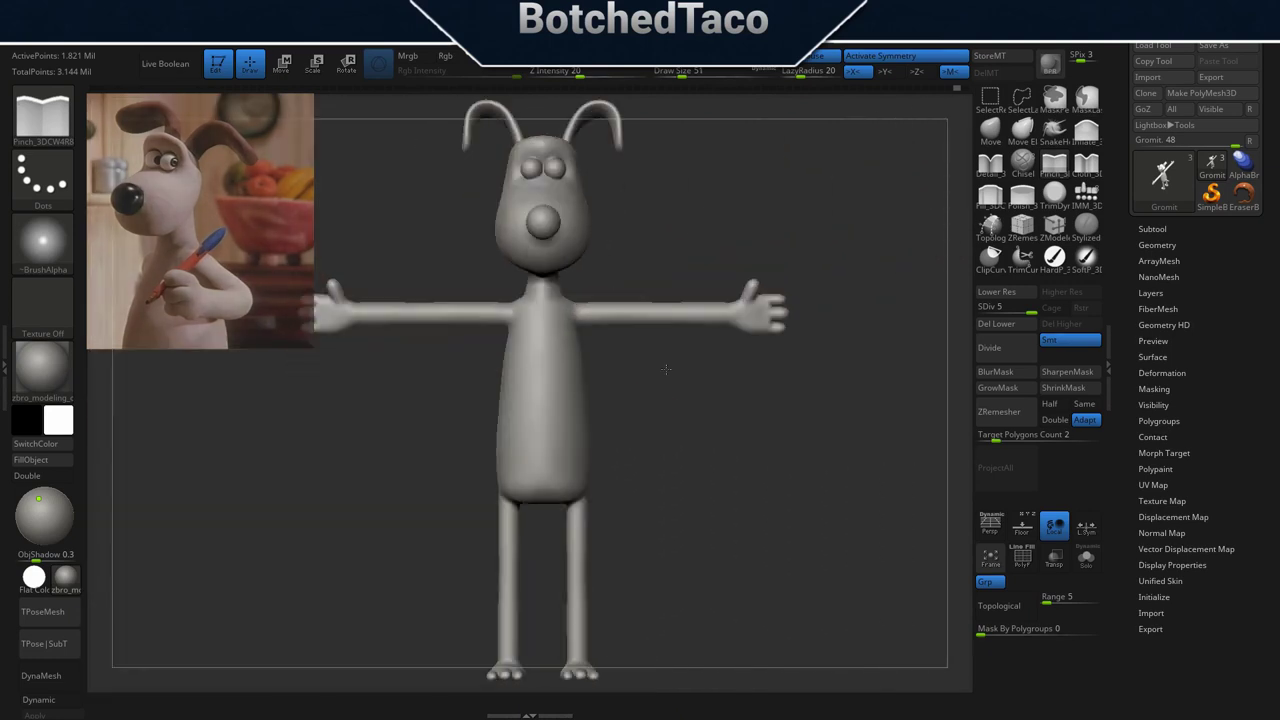
Pinch the seam along the outer and lower edge of the eye where it meets the head.
right_click_drag(669, 257, 576, 283)
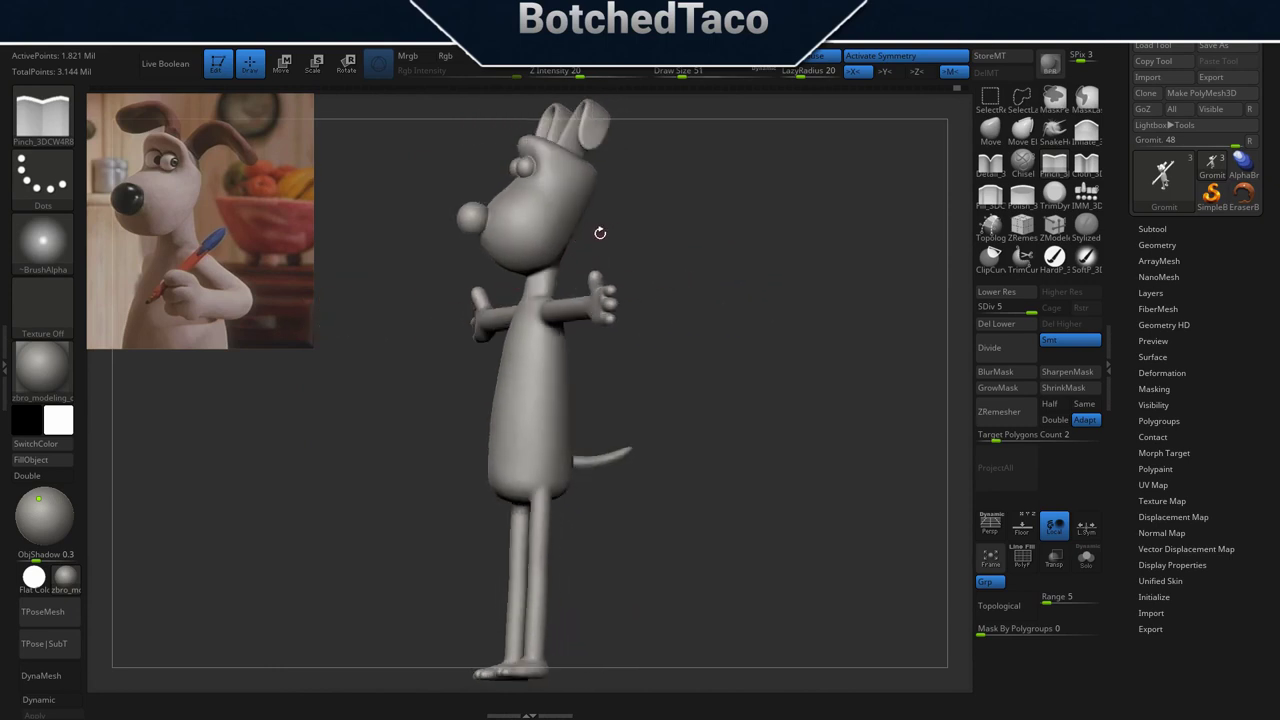
right_click_drag(546, 210, 745, 535, "ctrl")
right_click_drag(665, 427, 842, 477, "ctrl")
mouse_move(735, 430)
right_mouse_down()
mouse_move(771, 443)
mouse_move(768, 422)
right_mouse_up()
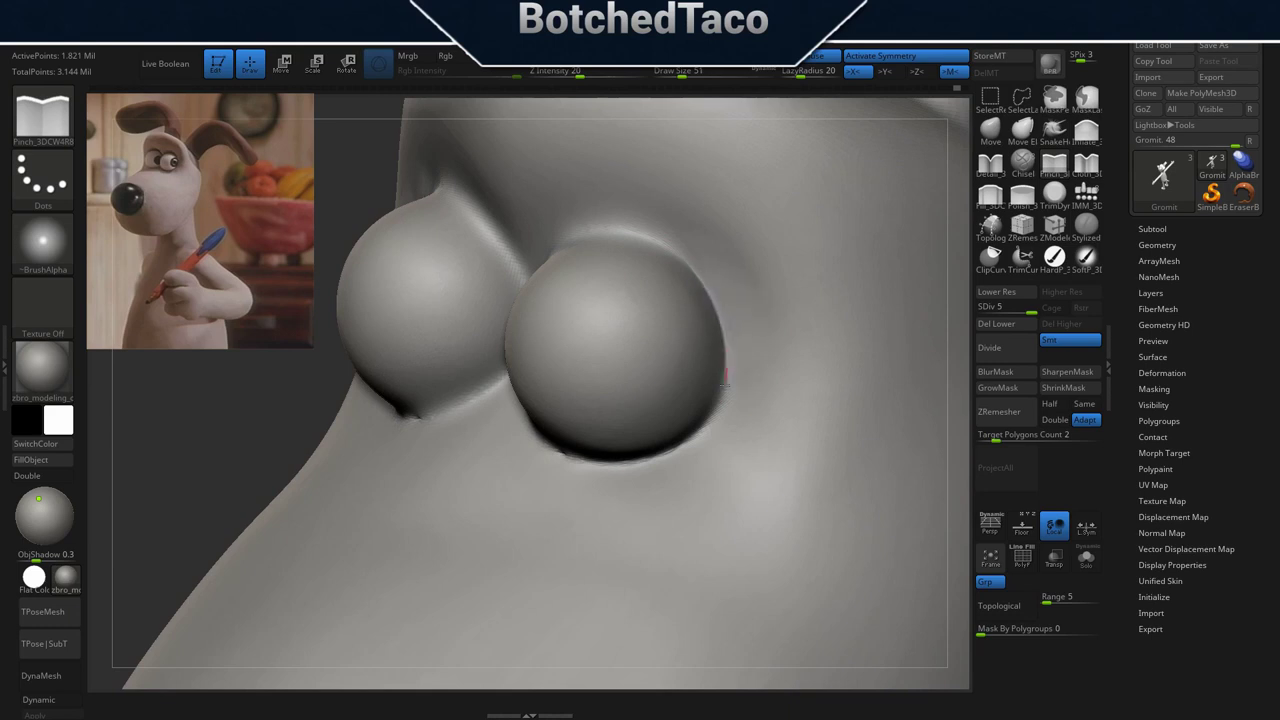
mouse_move(715, 418)
left_mouse_down()
mouse_move(630, 466)
mouse_move(551, 449)
left_mouse_up()
Try pinching the seam around the upper, outer and inner edges of the eye.
mouse_move(580, 522)
right_mouse_down()
mouse_move(617, 506)
mouse_move(606, 511)
right_mouse_up()
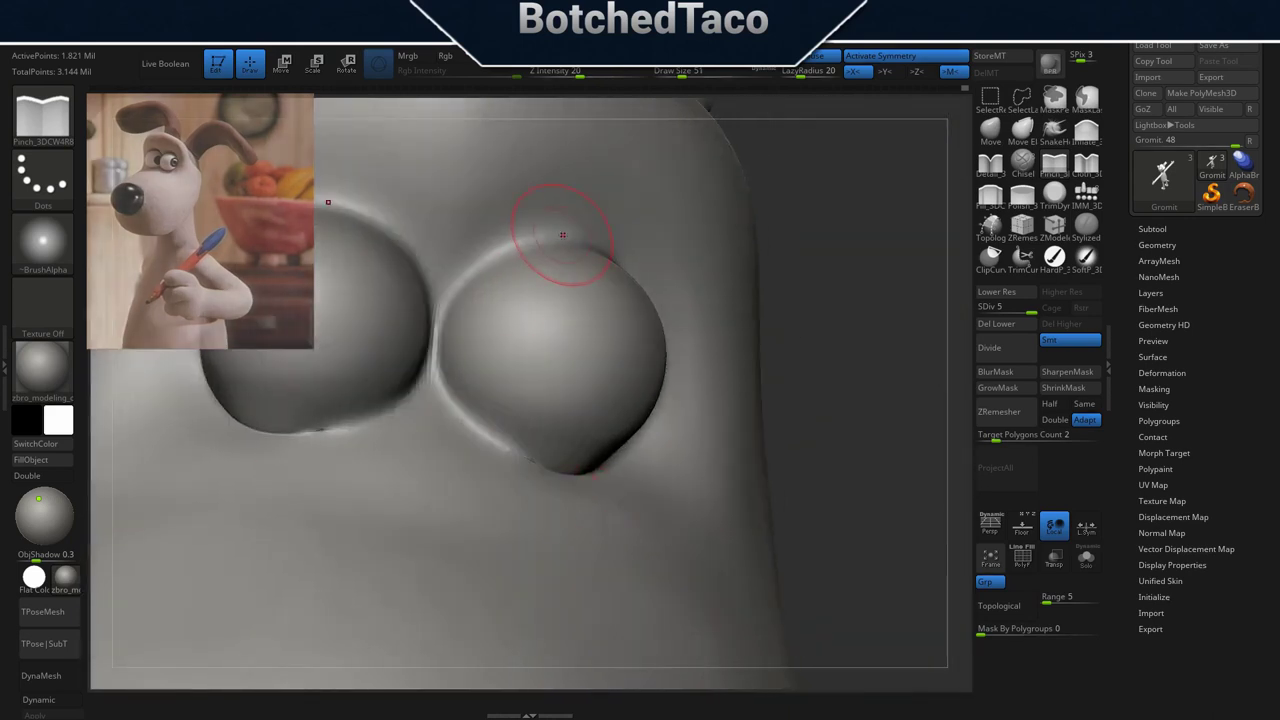
mouse_move(503, 250)
left_mouse_down()
mouse_move(445, 311)
mouse_move(454, 416)
mouse_move(549, 468)
mouse_move(625, 445)
left_mouse_up()
key("ctrl+z")
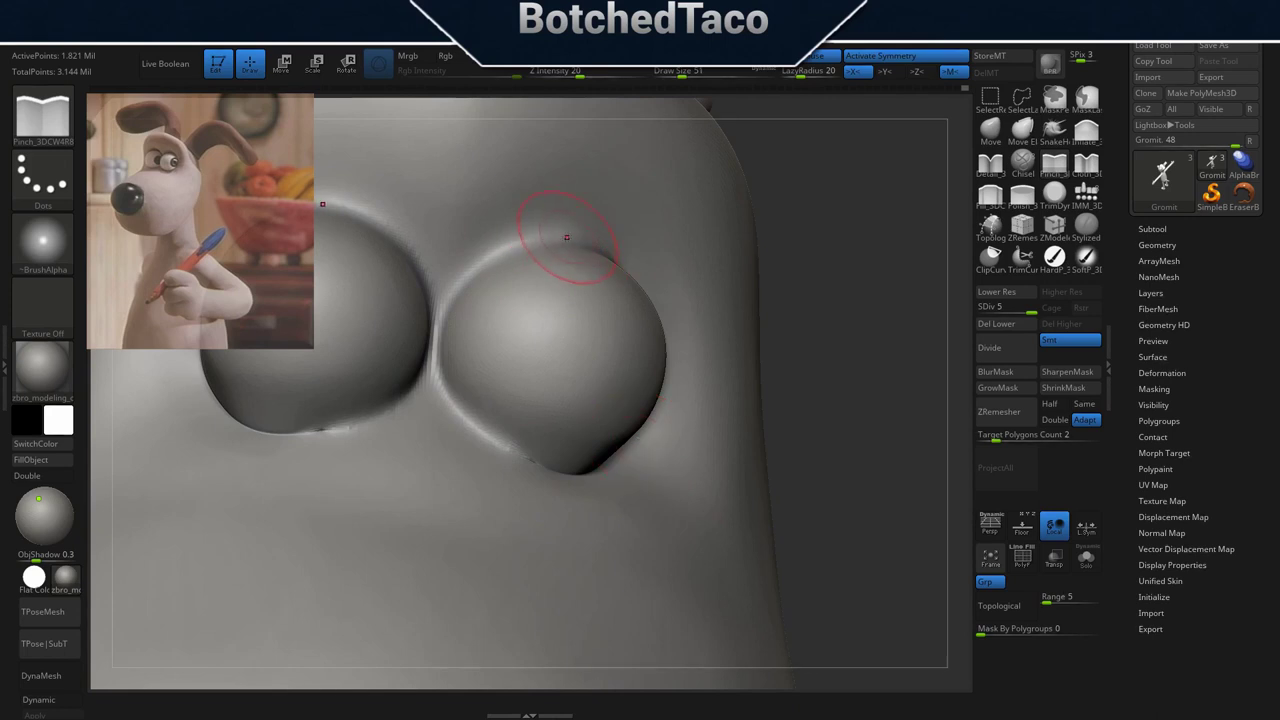
left_click_drag(541, 237, 490, 275)
key("ctrl+z")
left_click_drag(437, 335, 461, 283)
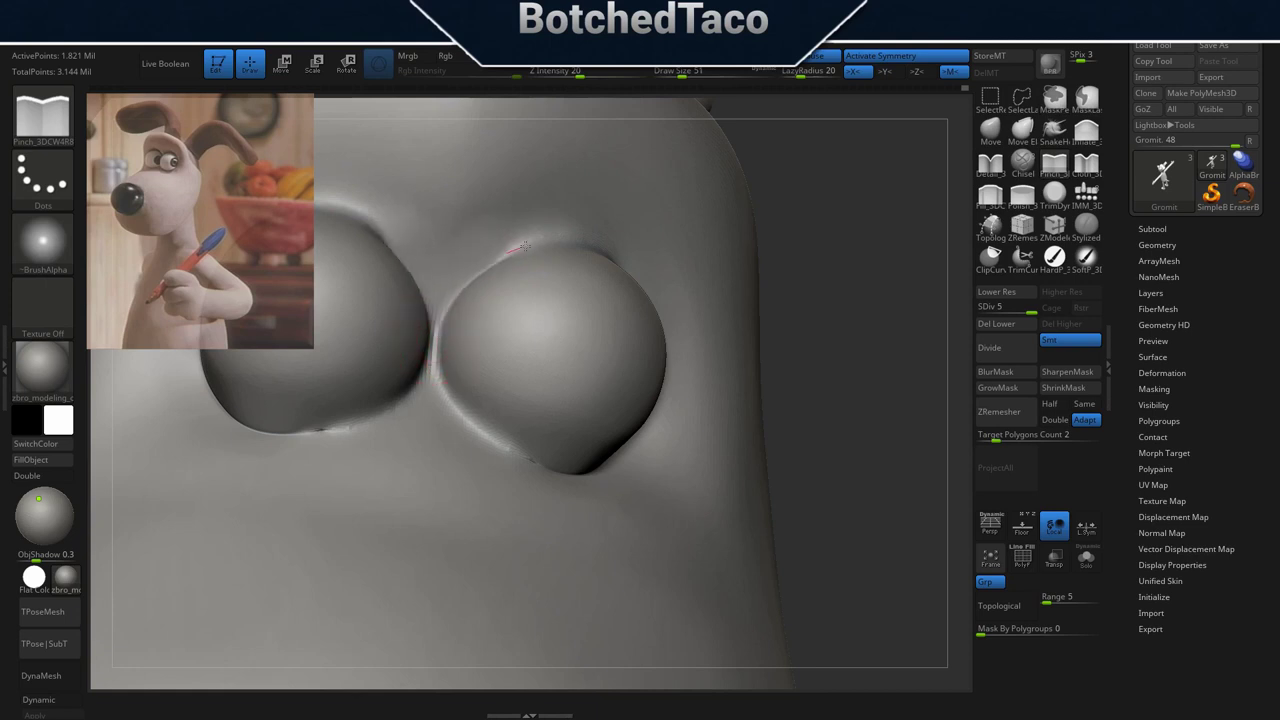
key("ctrl+z")
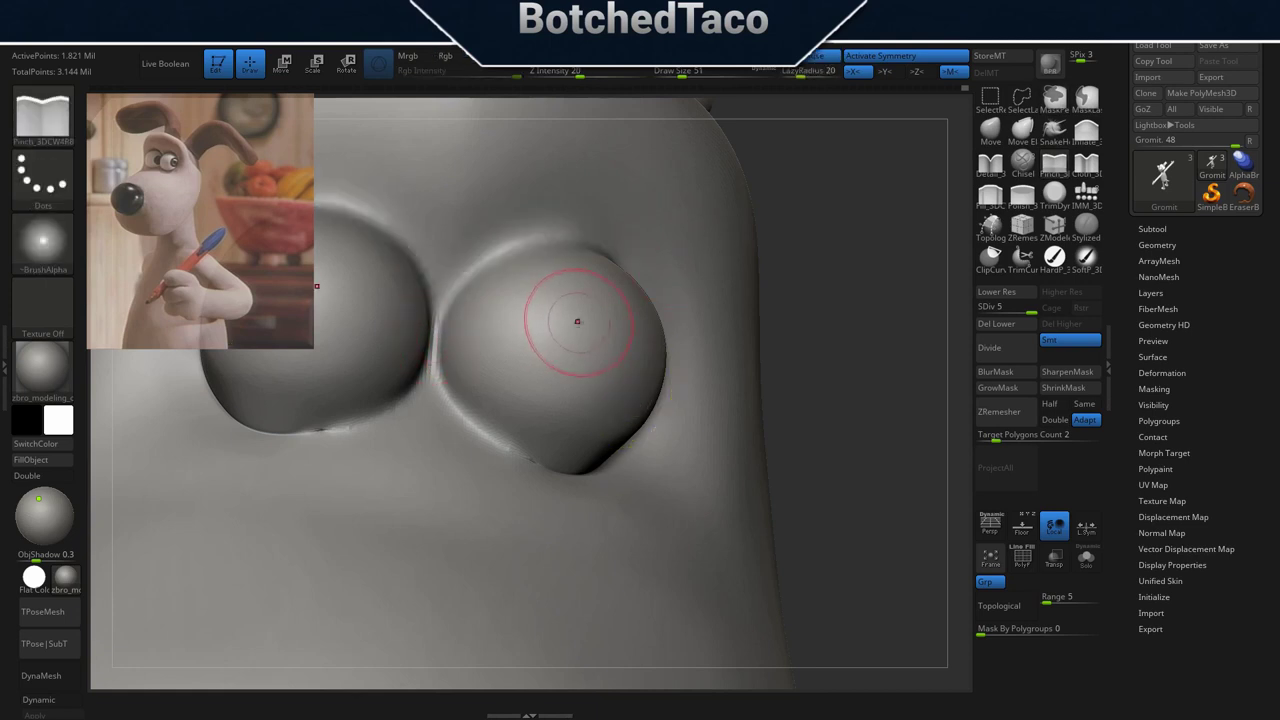
Try tightening the crease over the top of the eye with the Pinch brush.
mouse_move(458, 279)
left_mouse_down()
mouse_move(549, 230)
mouse_move(591, 227)
mouse_move(630, 245)
left_mouse_up()
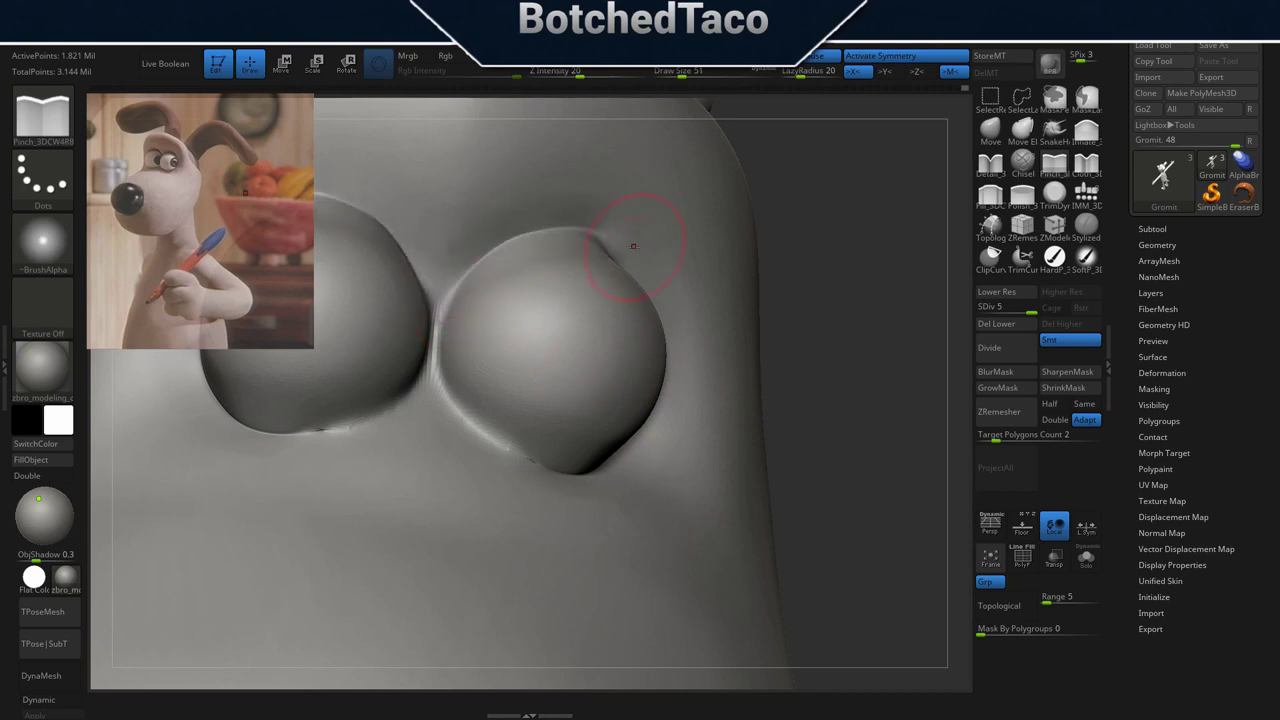
key("ctrl+z")
mouse_move(487, 251)
left_mouse_down()
mouse_move(512, 233)
mouse_move(567, 229)
left_mouse_up()
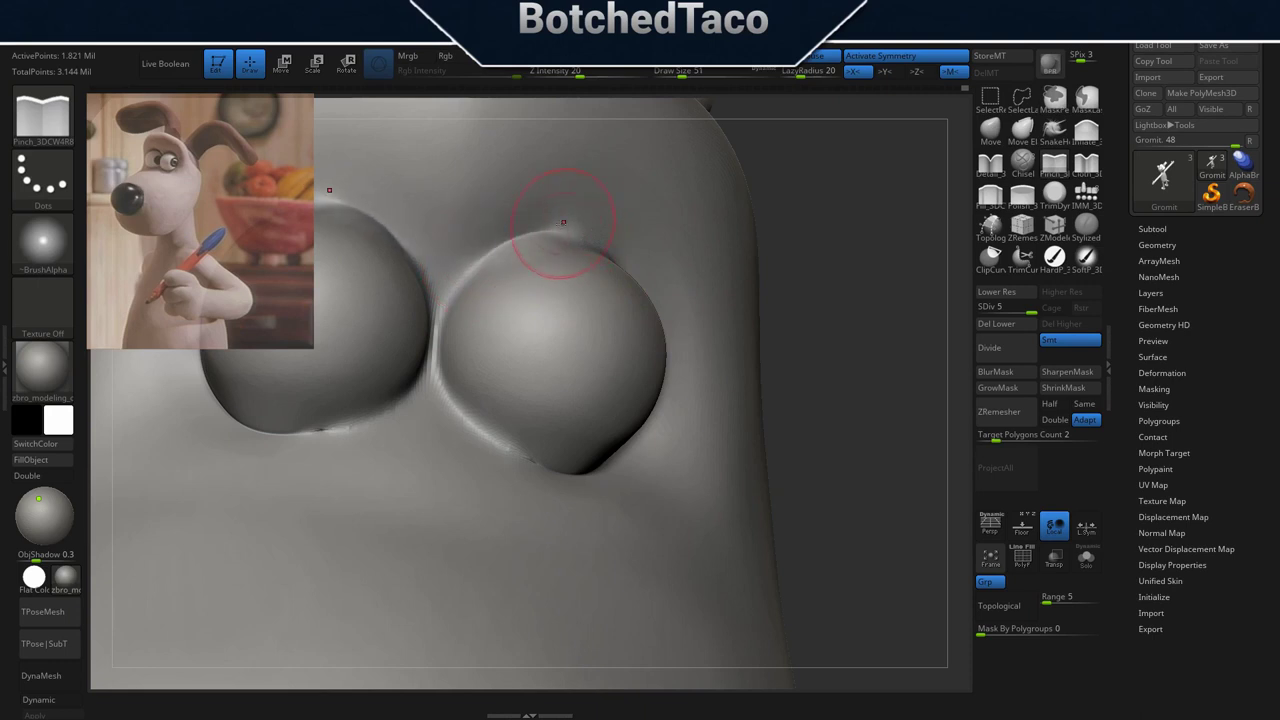
left_click_drag(595, 232, 623, 249)
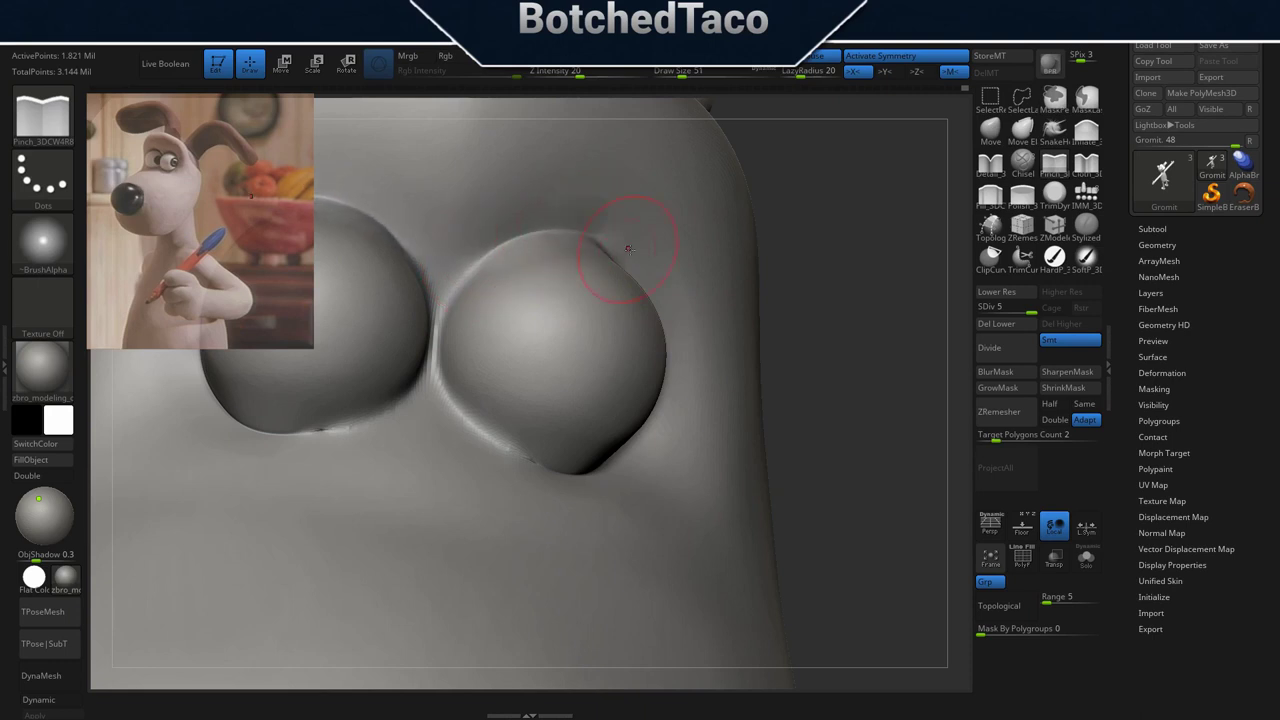
key("ctrl+z")
key("ctrl+z")
key("ctrl+z")
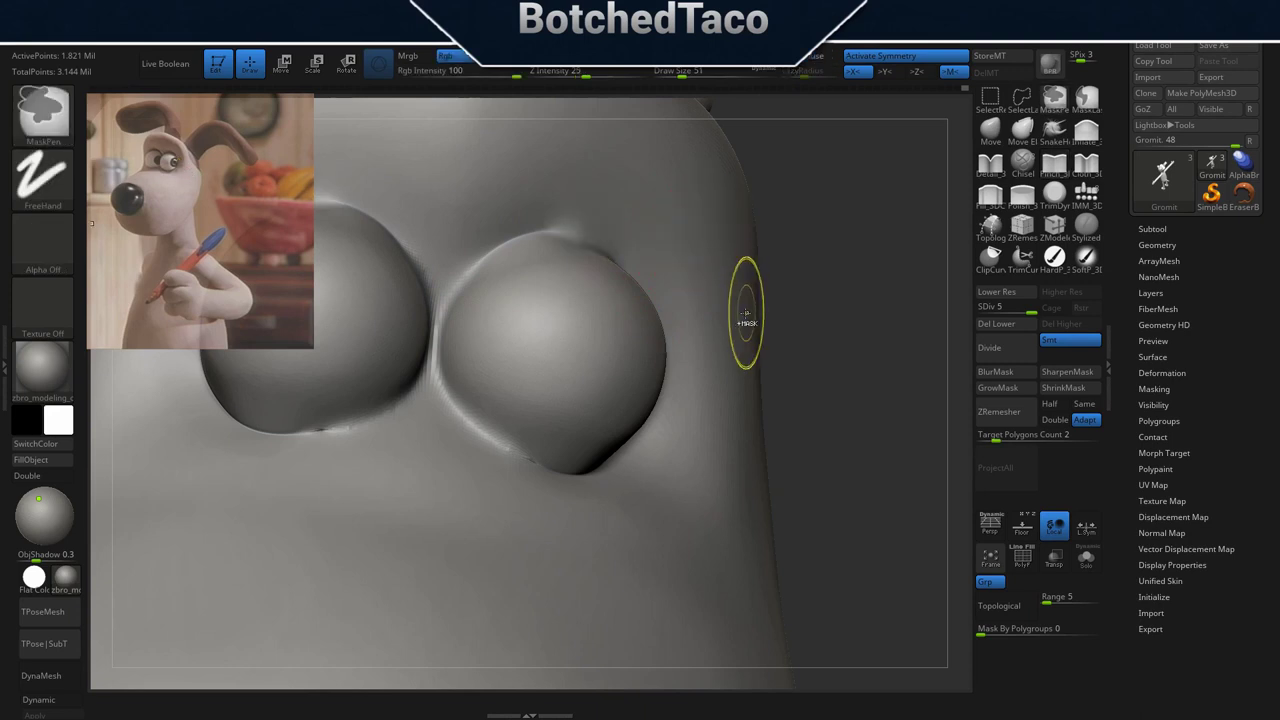
Pinch the seam under the eye from its outer side around to the inner corner between the eyes.
right_click_drag(753, 348, 615, 352)
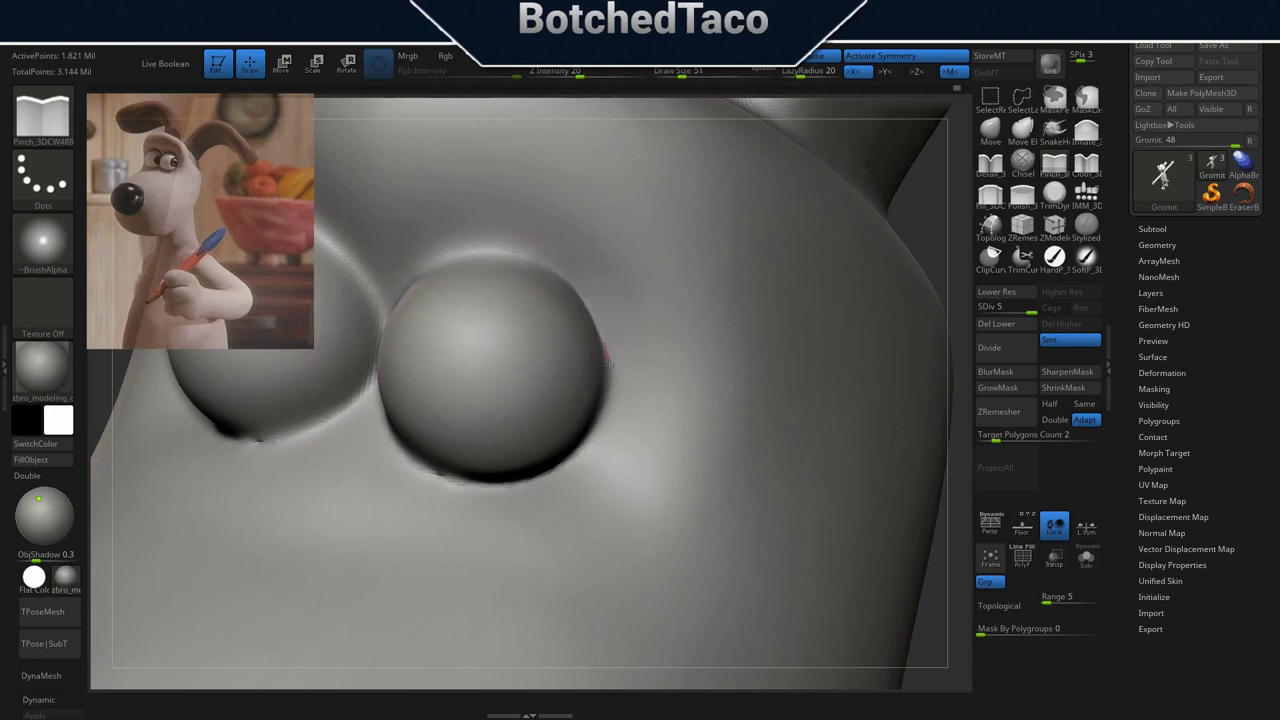
left_click_drag(603, 426, 570, 466)
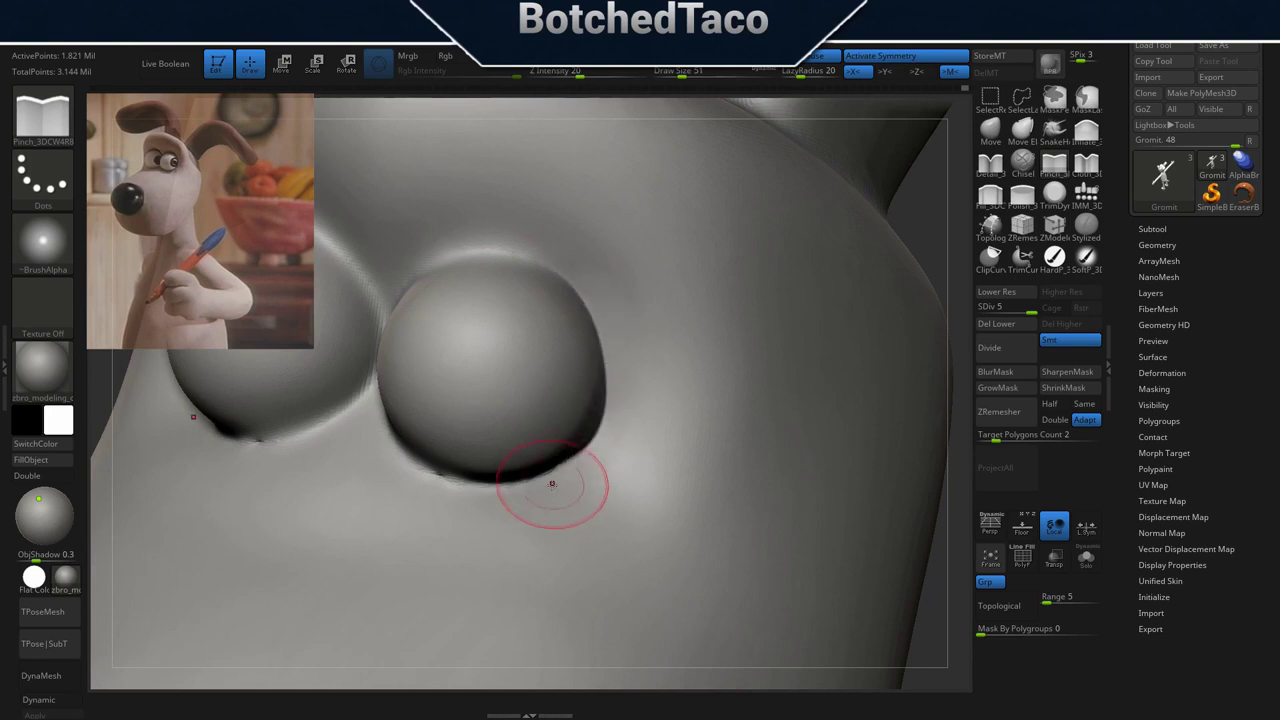
right_click_drag(571, 497, 612, 426)
right_click_drag(577, 466, 538, 532)
mouse_move(460, 478)
left_mouse_down()
mouse_move(532, 484)
mouse_move(593, 440)
left_mouse_up()
mouse_move(631, 429)
right_mouse_down()
mouse_move(589, 460)
mouse_move(690, 427)
right_mouse_up()
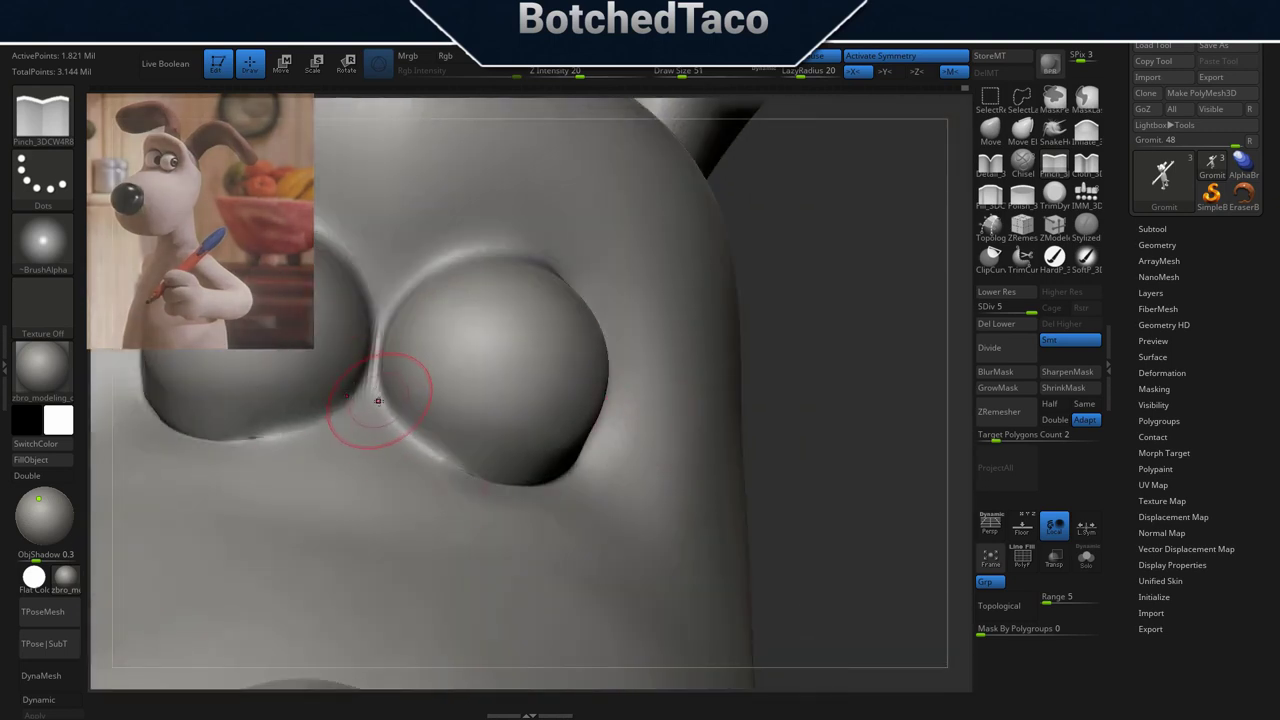
mouse_move(380, 406)
left_mouse_down()
mouse_move(435, 456)
mouse_move(488, 477)
left_mouse_up()
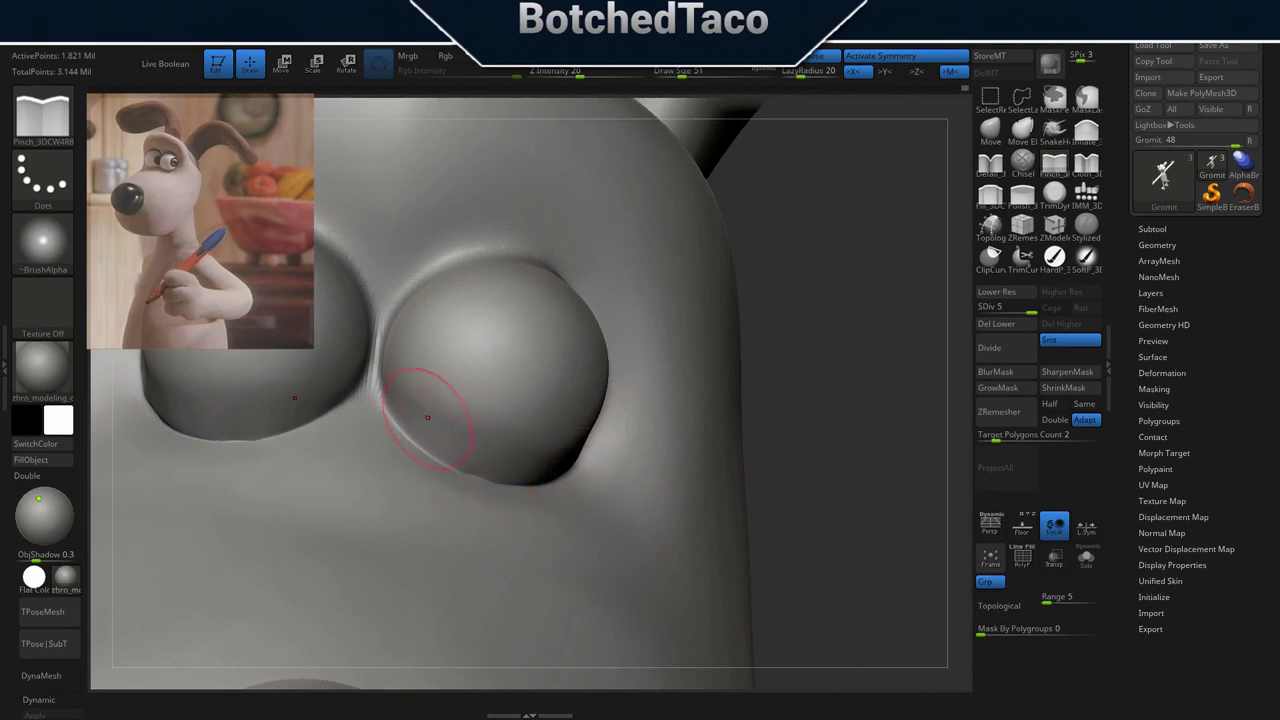
Try pinching the seam over the top of the eye and down its inner side with the Pinch brush.
mouse_move(374, 378)
left_mouse_down()
mouse_move(406, 295)
mouse_move(395, 302)
mouse_move(443, 262)
mouse_move(506, 248)
left_mouse_up()
key("ctrl+z")
key("ctrl+z")
mouse_move(402, 292)
left_mouse_down()
mouse_move(472, 253)
mouse_move(521, 253)
mouse_move(583, 290)
left_mouse_up()
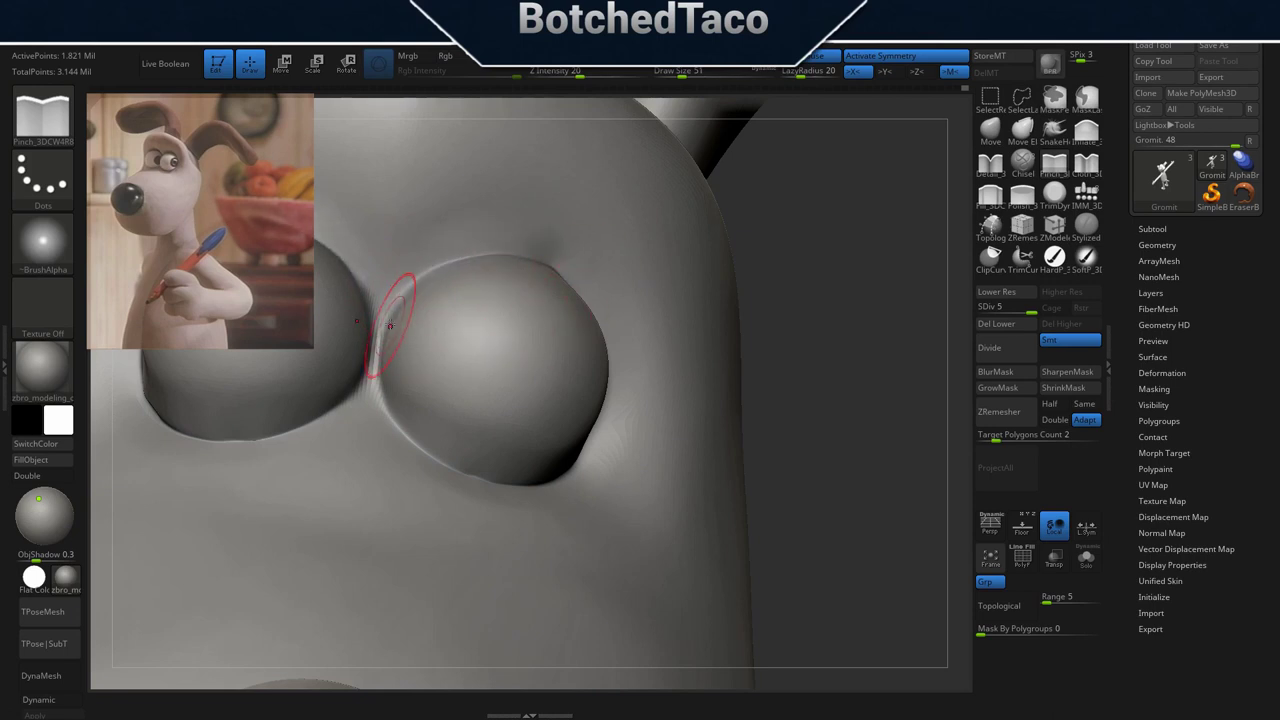
left_click_drag(380, 336, 388, 417)
Undo the recent Pinch strokes around the eye, including those along its lower edge.
key("ctrl+z")
key("ctrl+z")
key("ctrl+z")
key("ctrl+z")
key("ctrl+z")
key("ctrl+z")
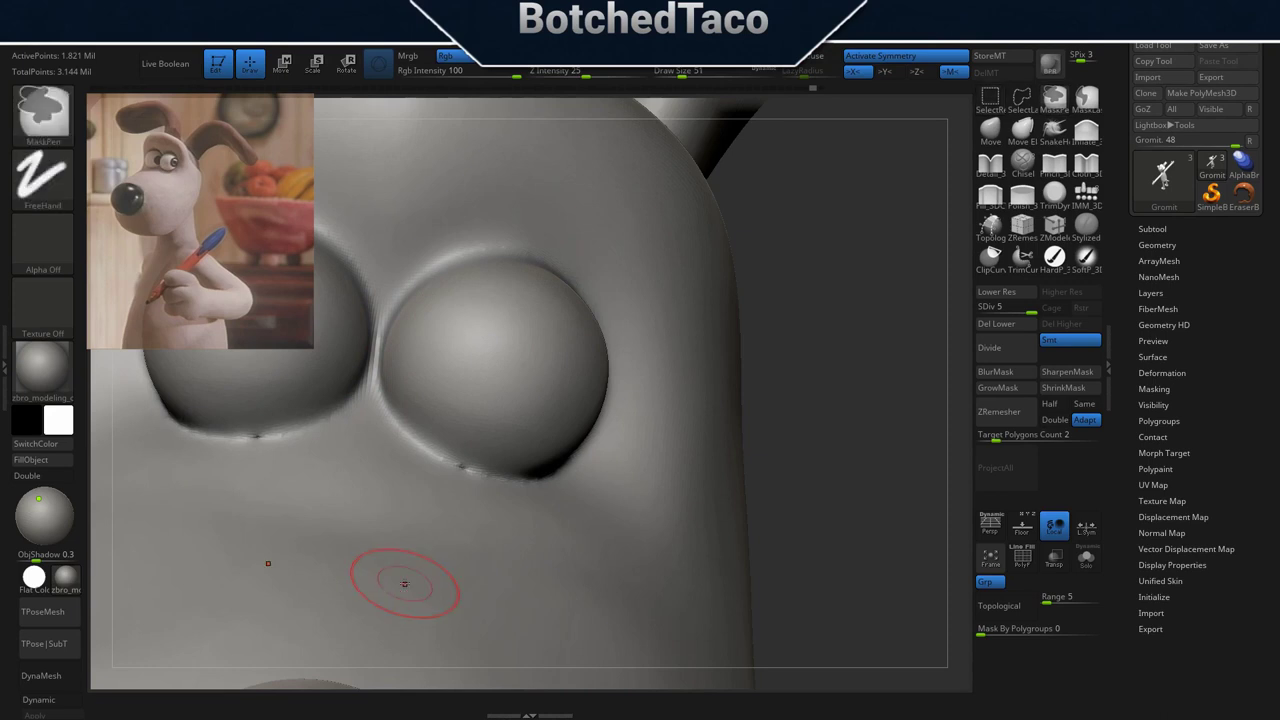
Sharpen the seam around the inner, lower and outer edges of the eye with the Detail brush at draw size 18.
left_click(996, 160)
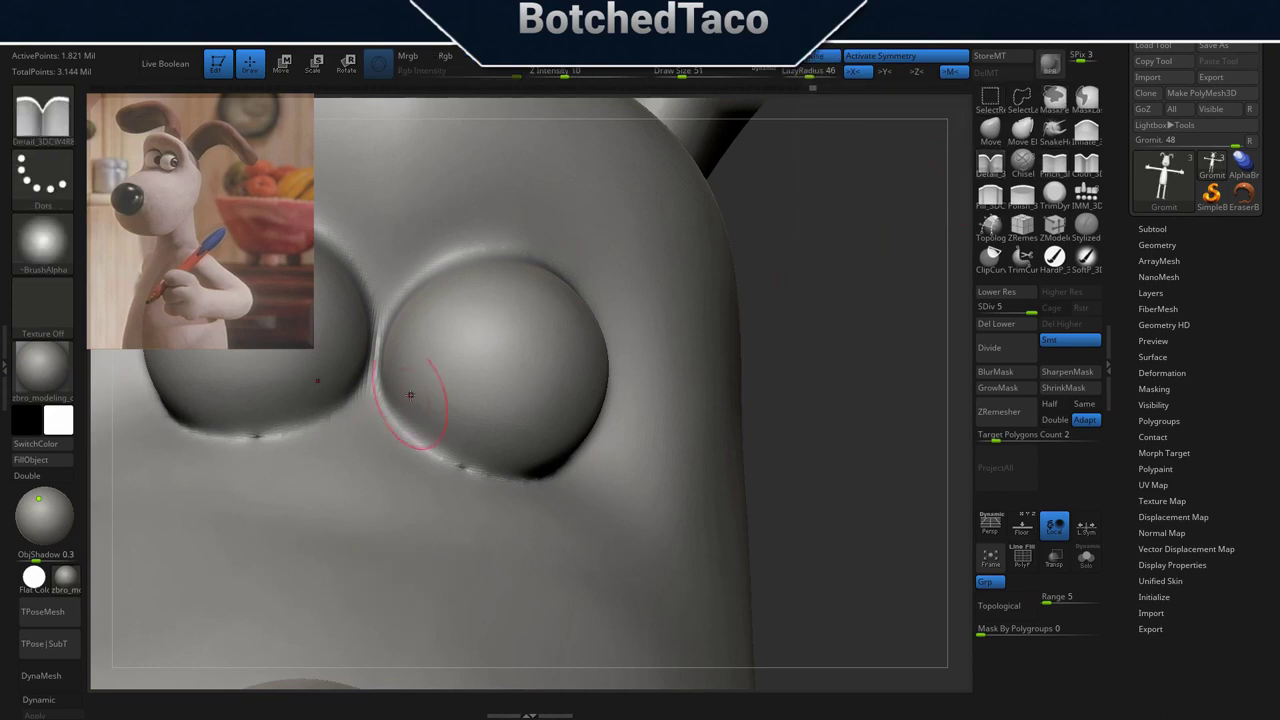
key("s")
left_click_drag(646, 305, 633, 310)
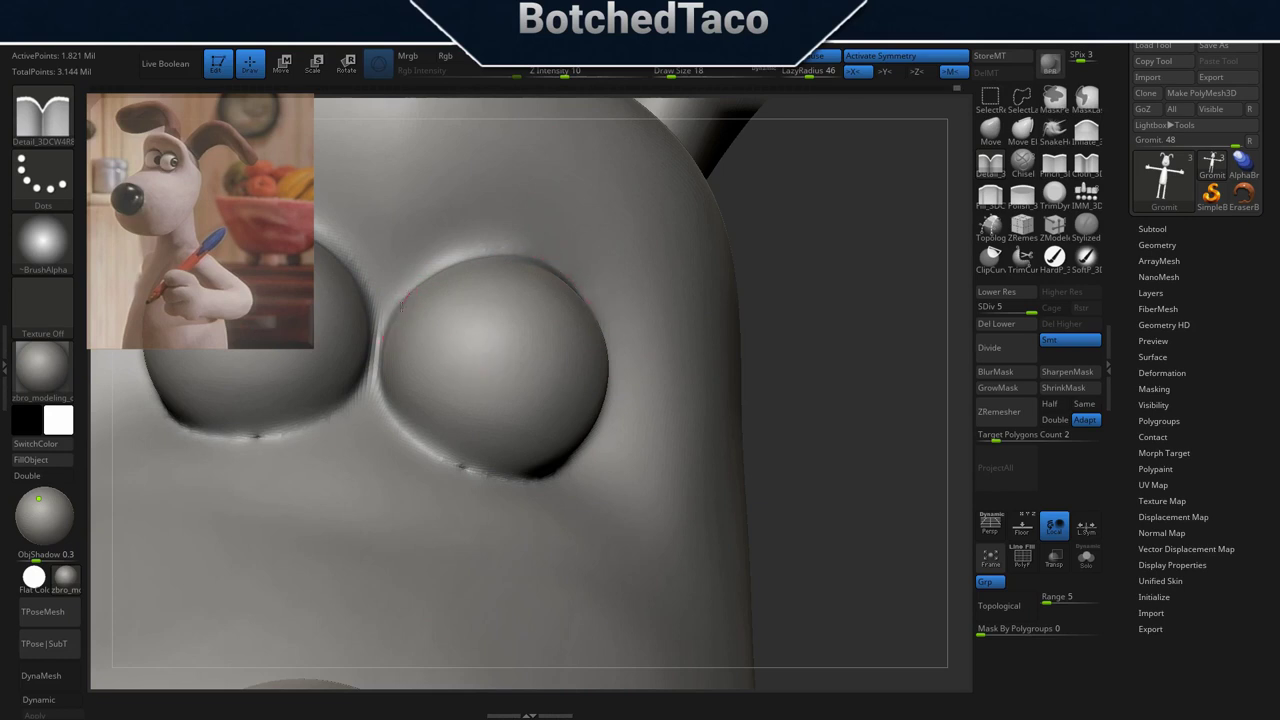
left_click_drag(383, 338, 408, 293, "shift")
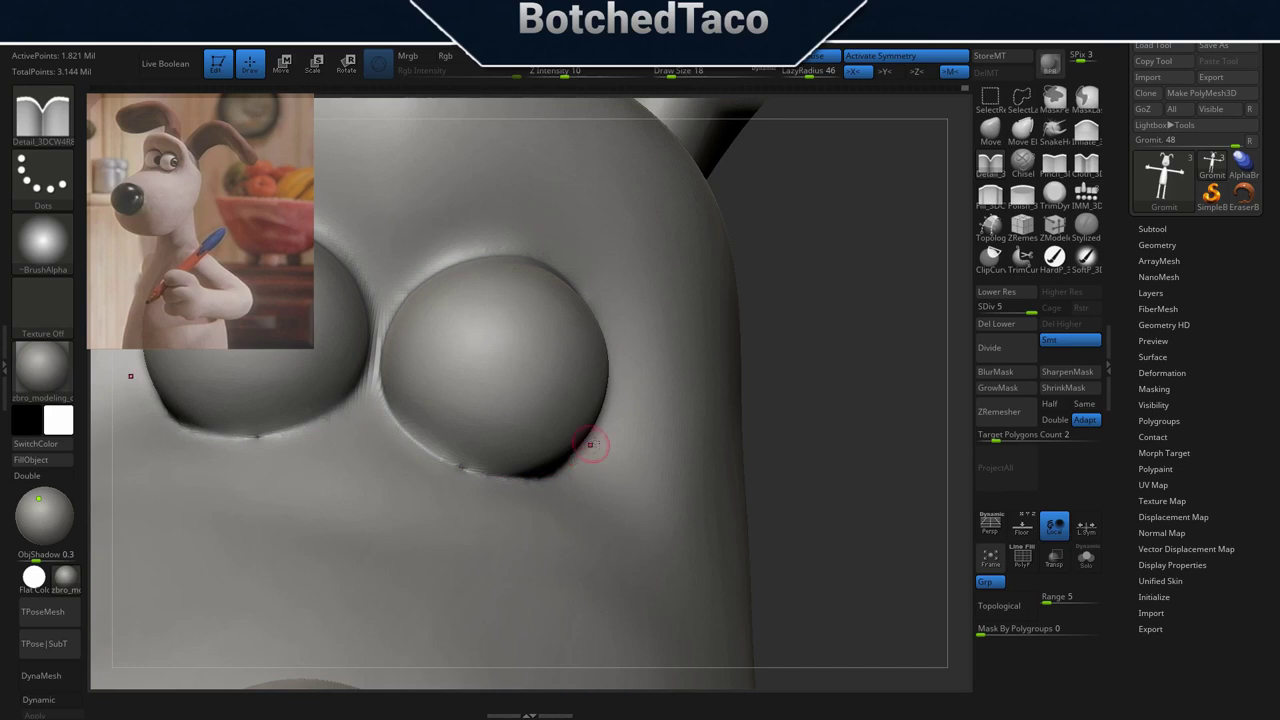
right_click_drag(696, 435, 643, 416)
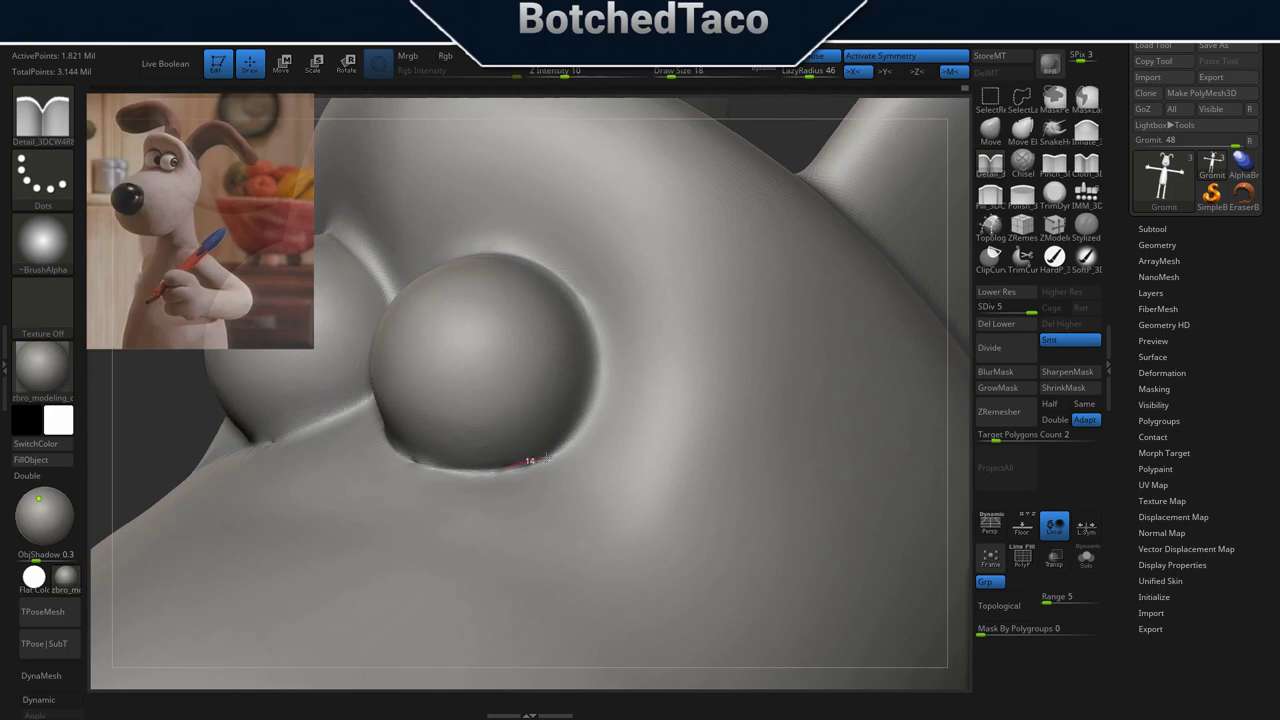
mouse_move(584, 428)
left_mouse_down()
mouse_move(602, 321)
mouse_move(568, 272)
left_mouse_up()
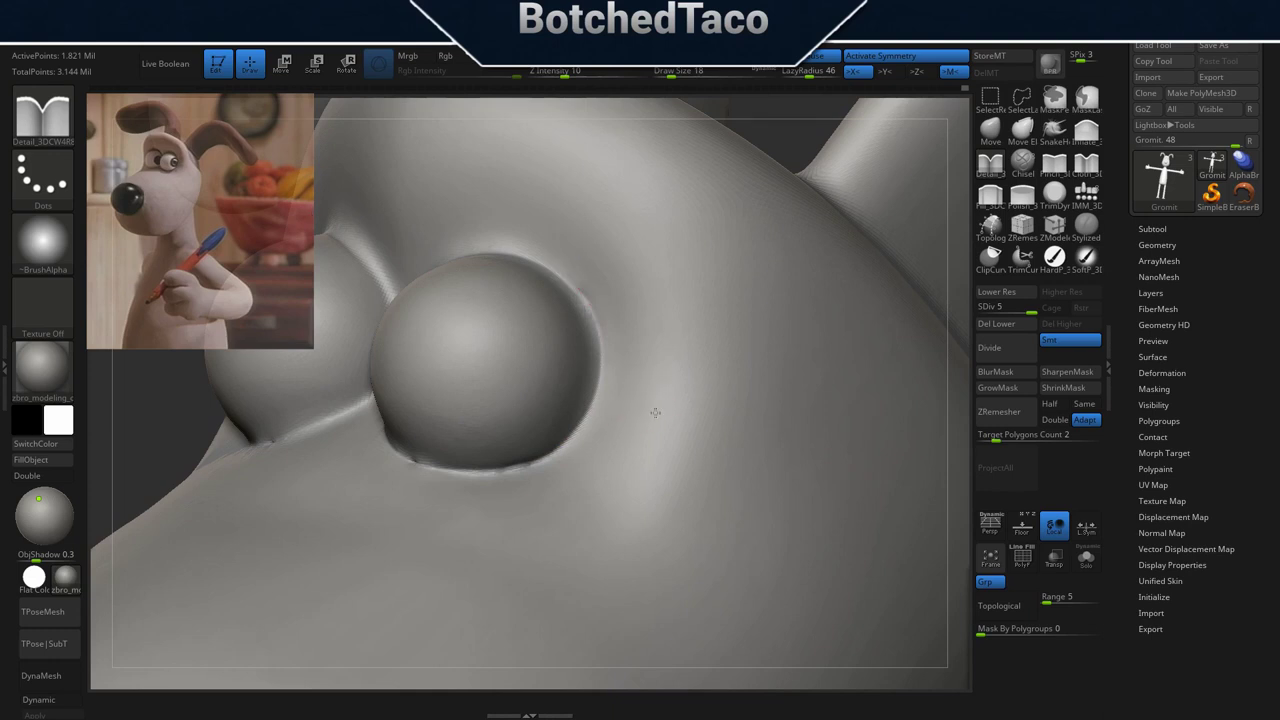
right_click_drag(654, 408, 717, 445)
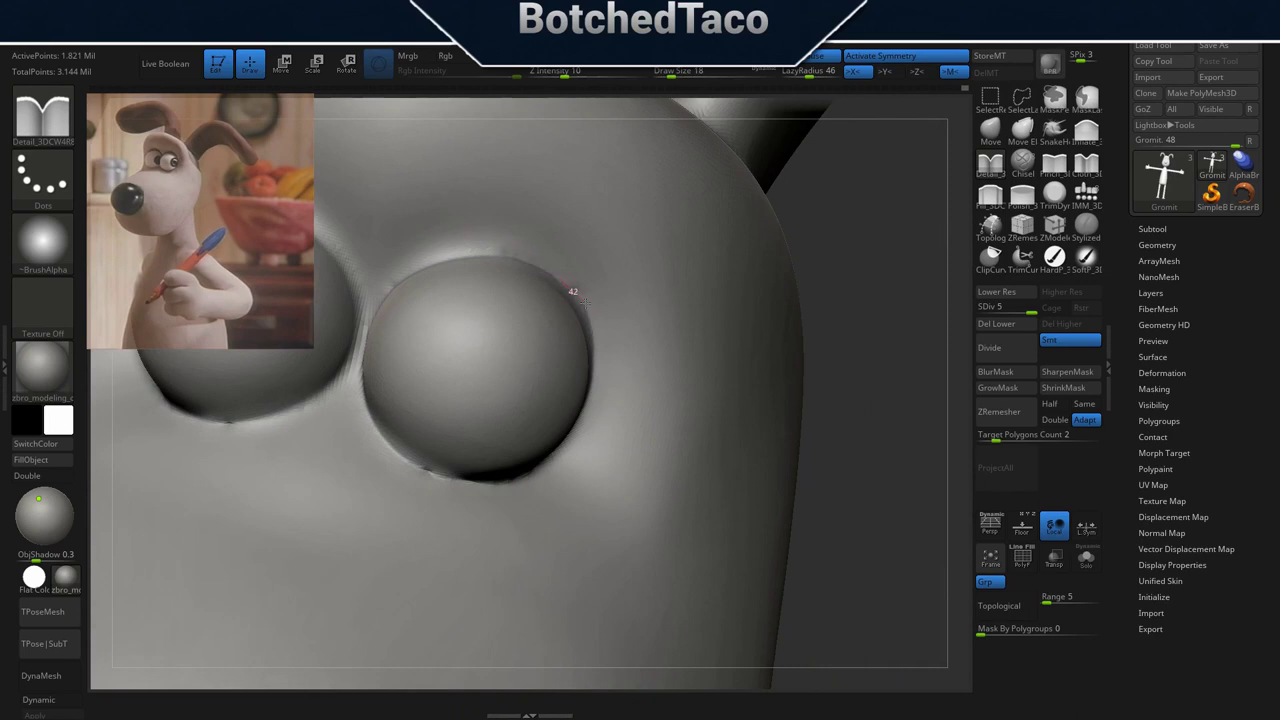
Carve the crease along the upper side of the nose ball where it meets the muzzle, using the Detail brush.
right_click_drag(584, 406, 615, 422)
key("f")
mouse_move(727, 423)
left_mouse_down("shift")
mouse_move(707, 398)
mouse_move(745, 431)
mouse_move(726, 434)
left_mouse_up("shift")
right_click_drag(562, 385, 769, 423, "ctrl")
right_click_drag(698, 188, 684, 657, "alt")
left_click_drag(700, 338, 681, 386)
right_click_drag(424, 440, 720, 309, "ctrl")
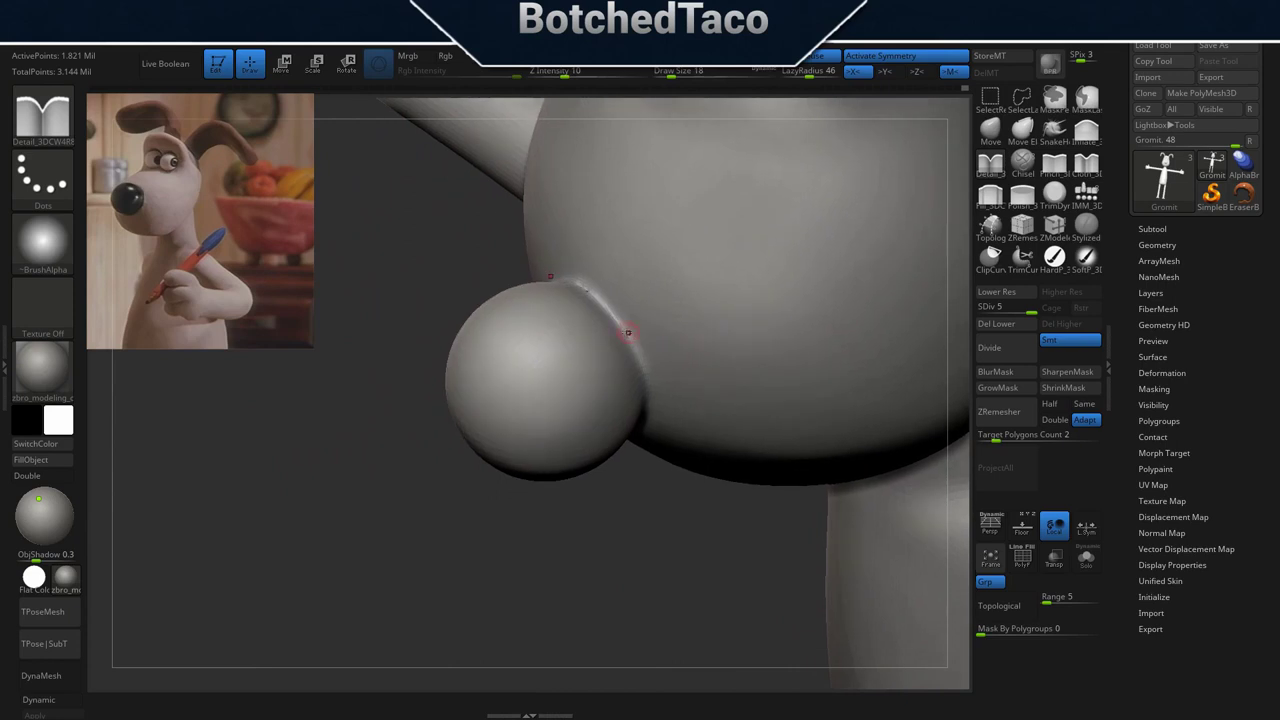
left_click_drag(606, 310, 622, 326)
key("ctrl+z")
left_click_drag(612, 315, 627, 336)
left_click_drag(651, 397, 650, 400)
key("ctrl+z")
mouse_move(603, 301)
left_mouse_down()
mouse_move(652, 404)
mouse_move(645, 452)
left_mouse_up()
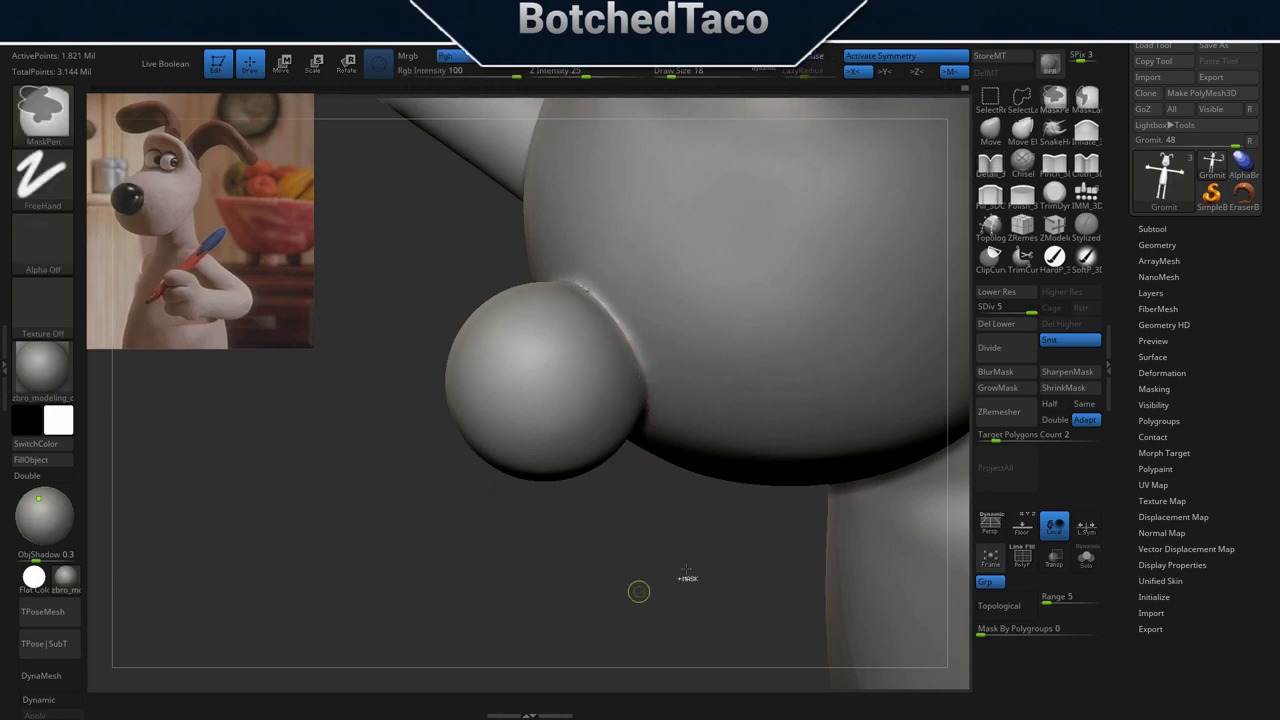
Tighten the upper and side crease between nose and muzzle with the Pinch brush at draw size 18.
left_click(1058, 165)
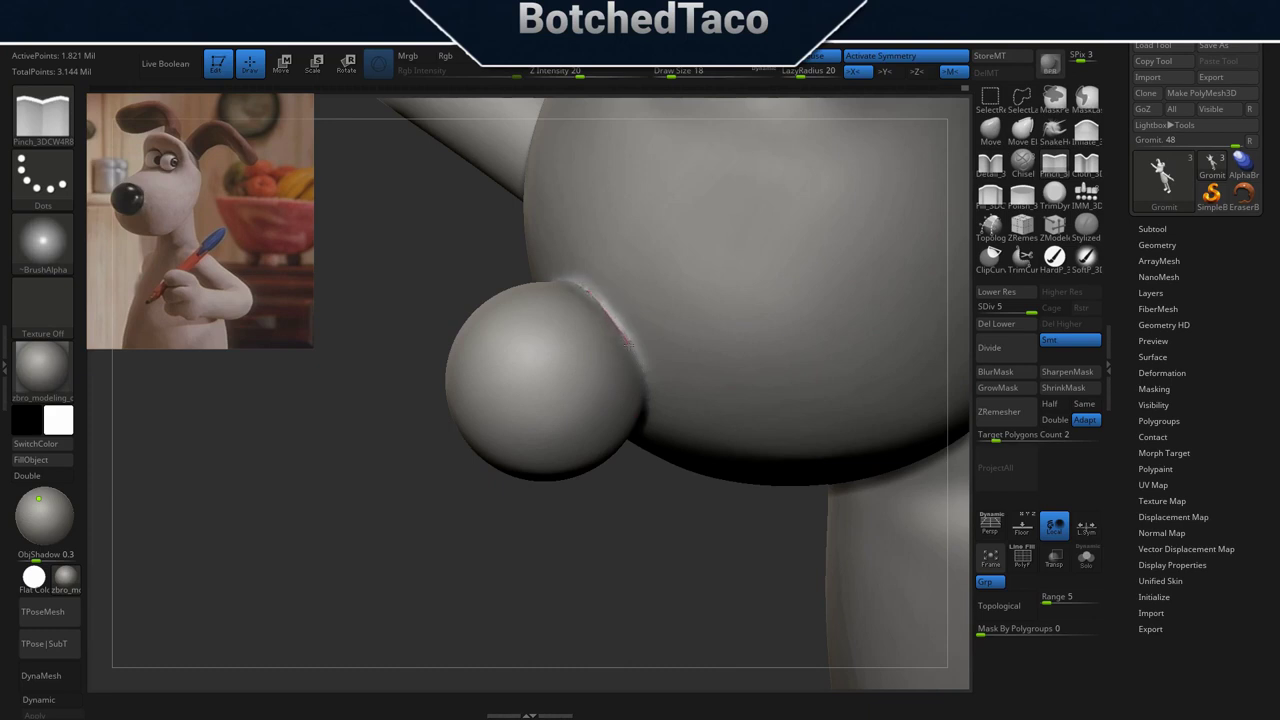
left_click_drag(646, 425, 643, 434)
key("s")
left_click_drag(582, 533, 591, 533)
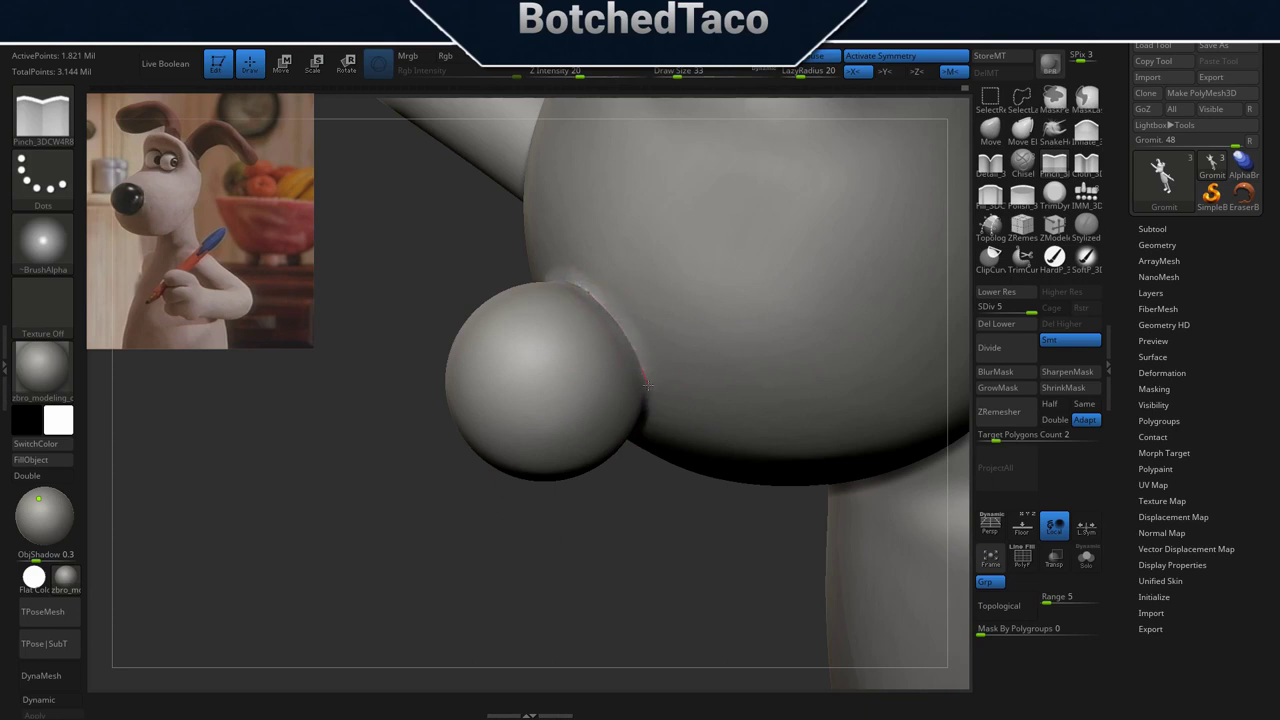
left_click_drag(647, 424, 645, 435)
key("ctrl+z")
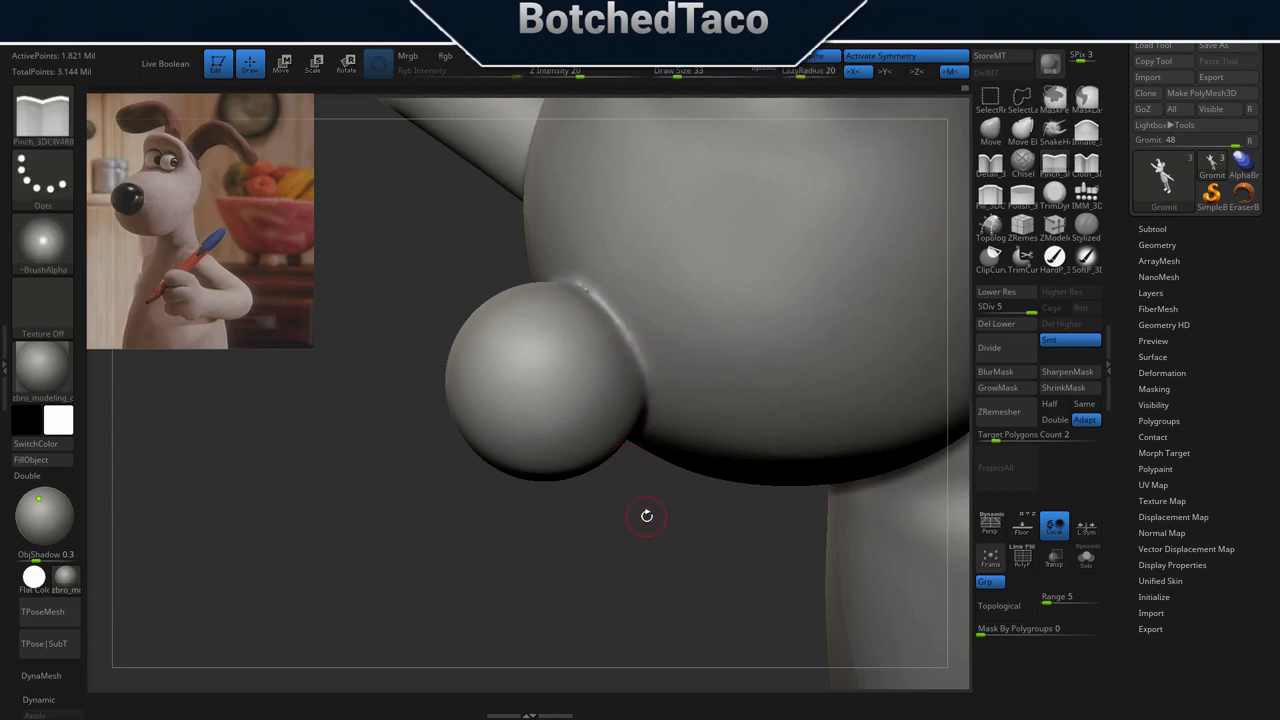
key("s")
left_click_drag(647, 517, 641, 517)
left_click_drag(591, 296, 587, 292)
left_click_drag(646, 393, 645, 402)
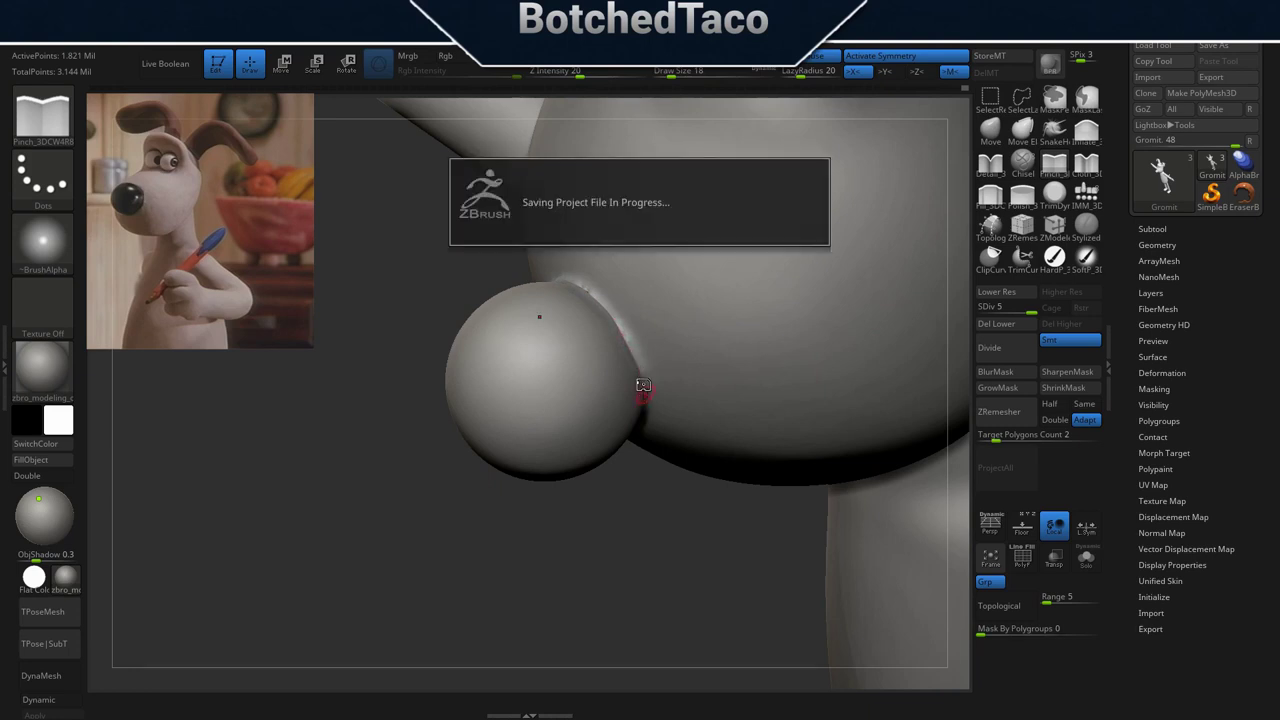
left_click_drag(627, 321, 585, 291)
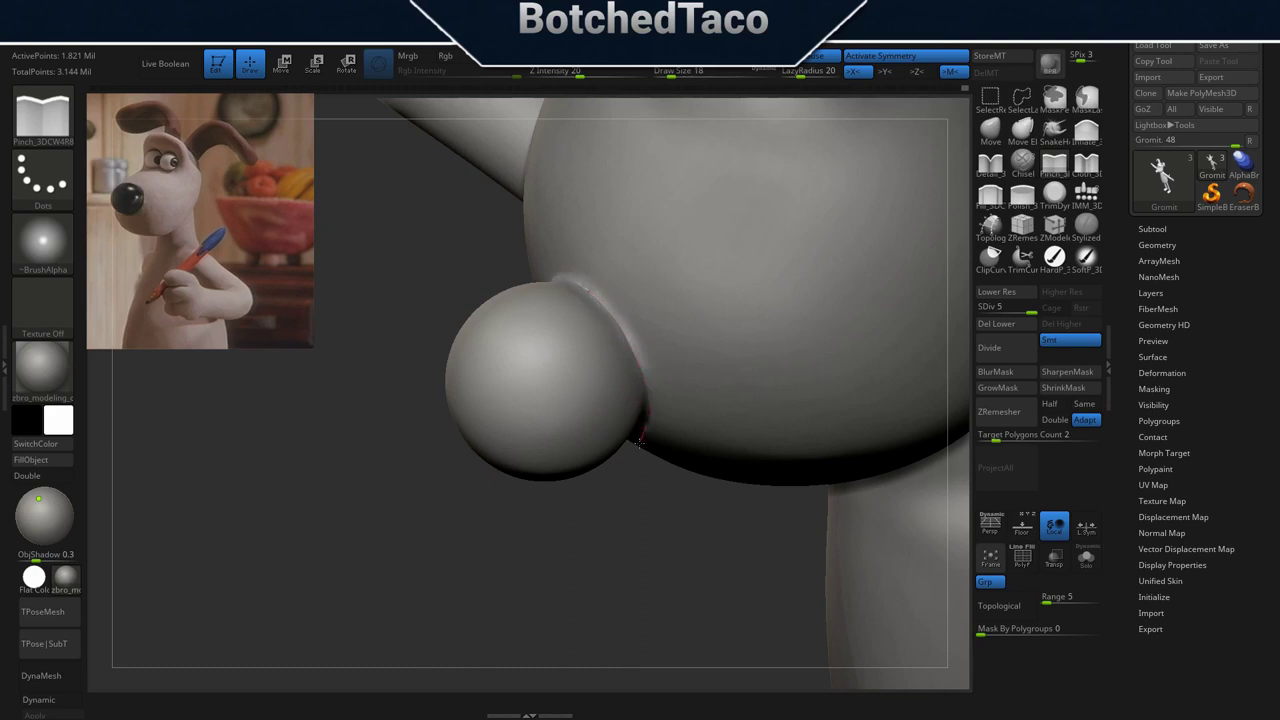
Pinch the nose seam from its underside around the side and back up to the top.
left_click_drag(651, 500, 637, 463)
right_click_drag(653, 446, 645, 393)
mouse_move(590, 469)
left_mouse_down()
mouse_move(573, 481)
mouse_move(629, 440)
left_mouse_up()
right_click_drag(701, 357, 655, 444)
left_click_drag(629, 434, 637, 413)
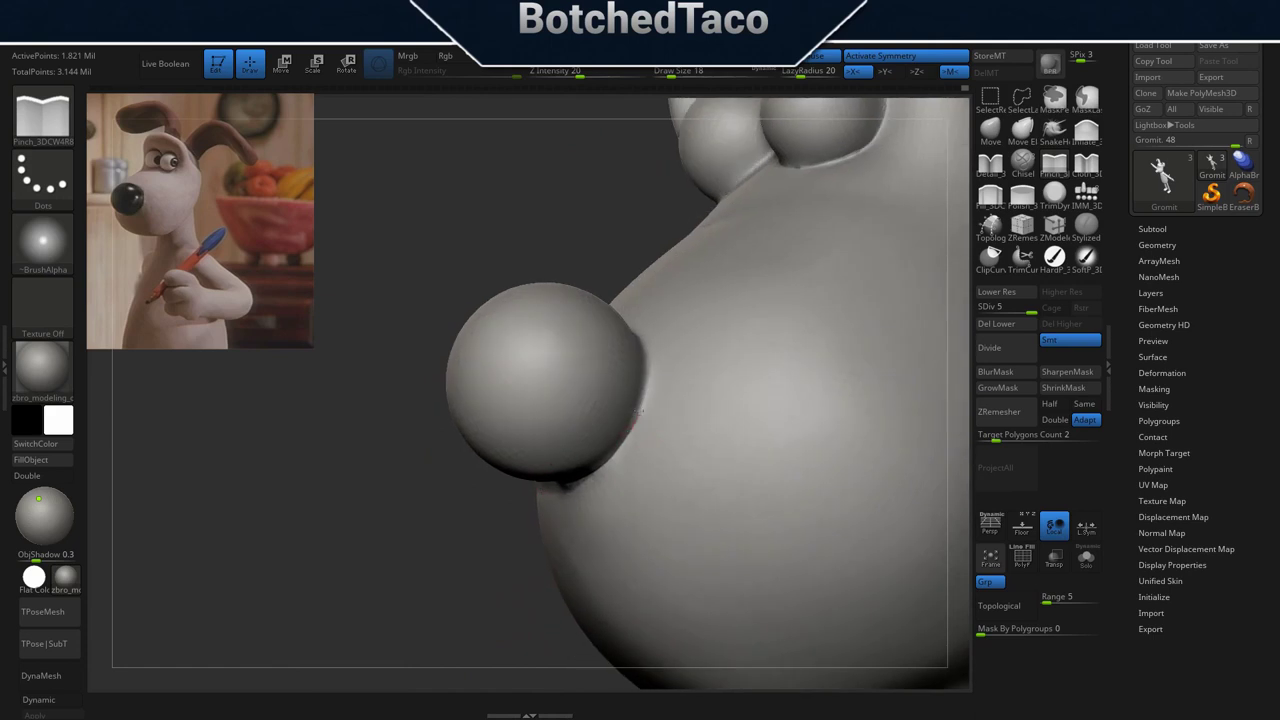
left_click_drag(646, 363, 645, 330)
right_click_drag(695, 282, 671, 404)
left_click_drag(643, 316, 629, 277)
right_click_drag(643, 228, 648, 271)
left_click_drag(606, 244, 626, 277)
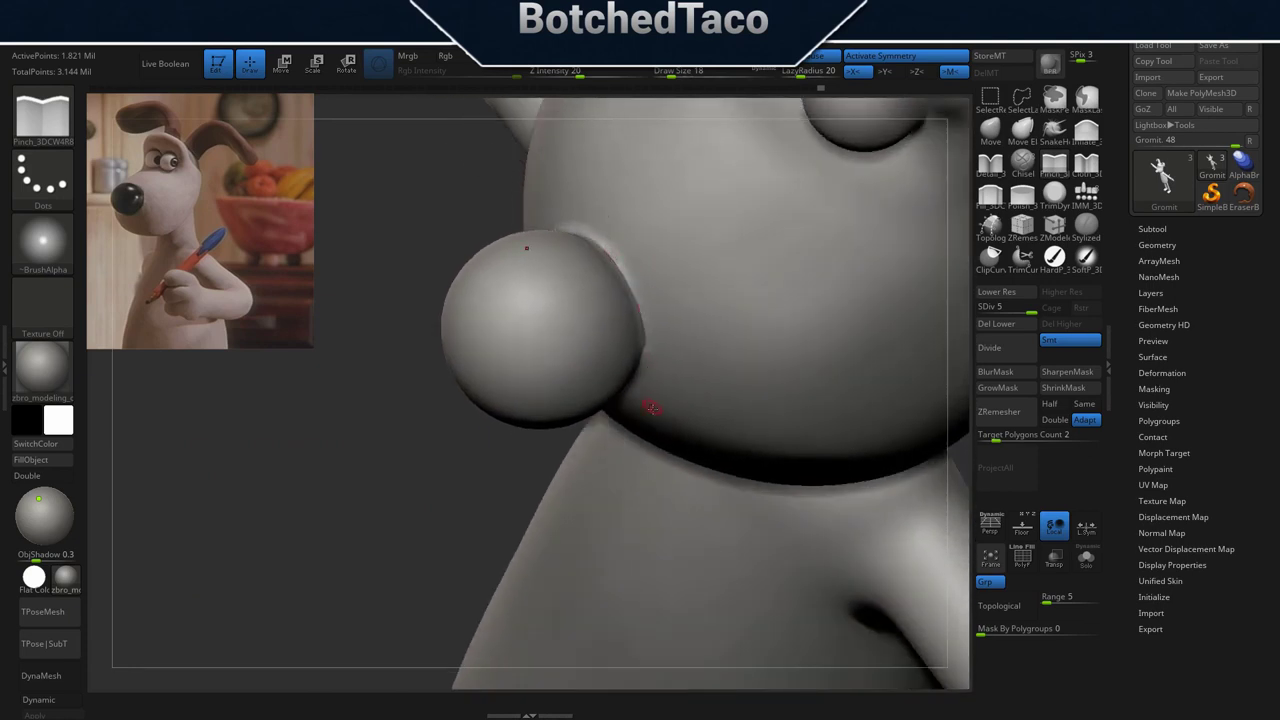
left_click_drag(650, 358, 650, 349, "shift")
Check the nose from several angles and sharpen its side seam with the Detail brush at draw size 18.
key("f")
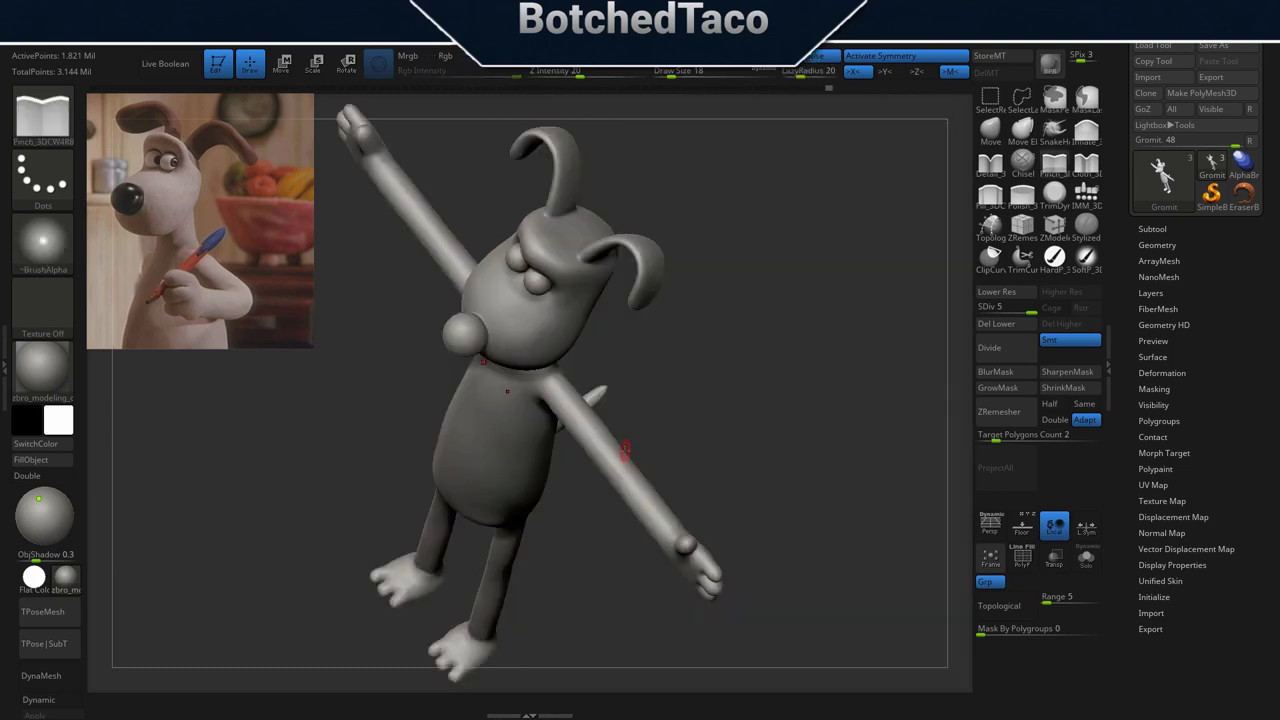
mouse_move(818, 369)
right_mouse_down()
mouse_move(784, 288)
mouse_move(768, 301)
right_mouse_up()
mouse_move(662, 322)
right_mouse_down("ctrl")
mouse_move(650, 330)
mouse_move(568, 279)
mouse_move(951, 327)
right_mouse_up("ctrl")
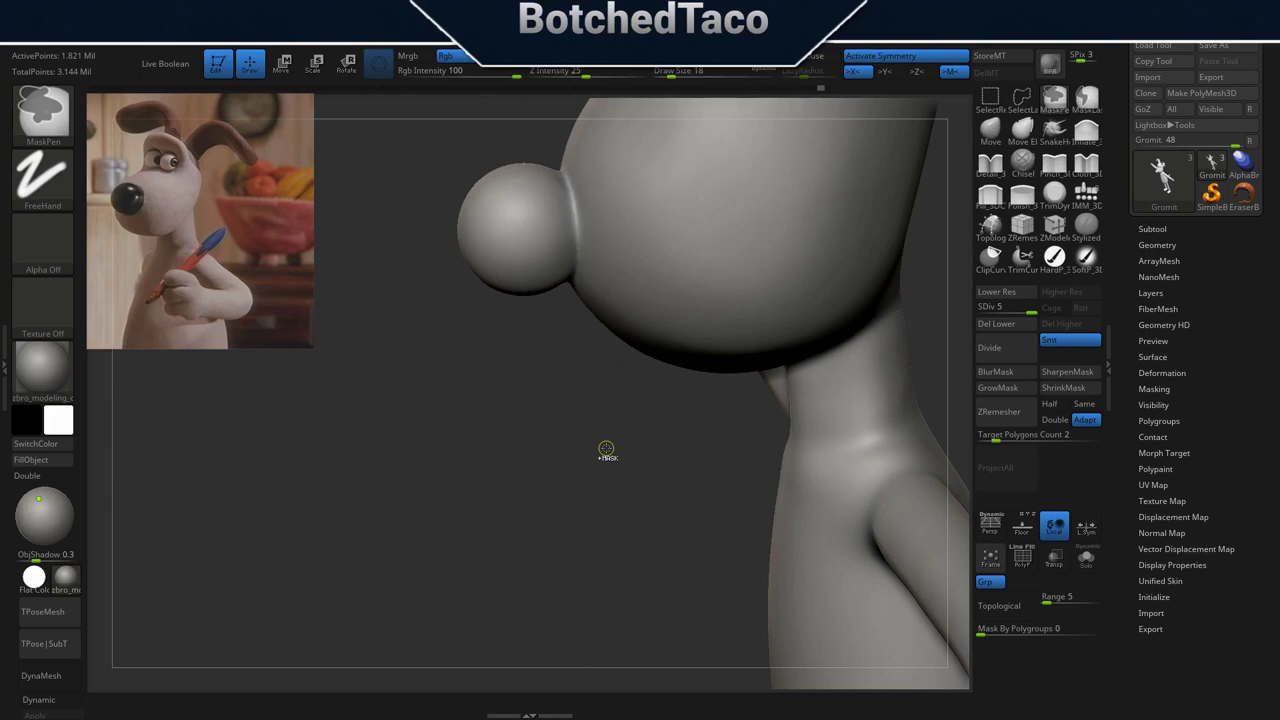
mouse_move(619, 378)
right_mouse_down()
mouse_move(688, 450)
mouse_move(676, 457)
right_mouse_up()
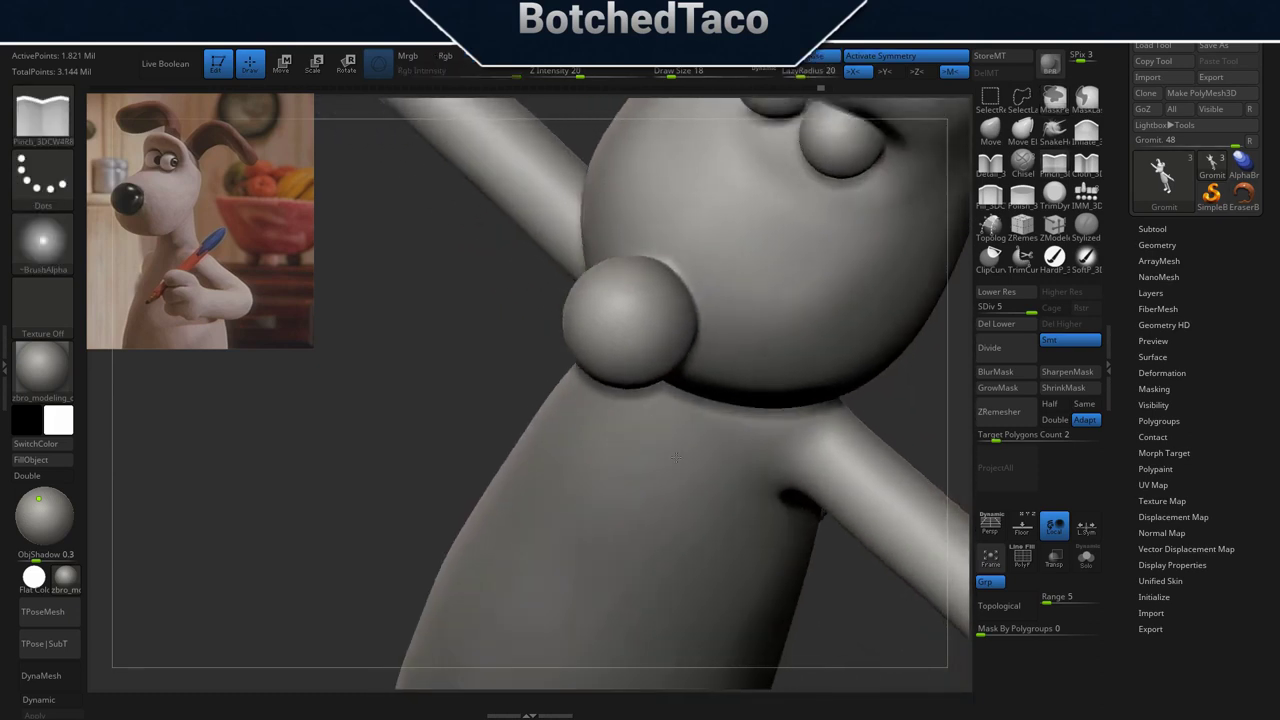
left_click_drag(677, 457, 667, 511)
right_click_drag(746, 553, 808, 462)
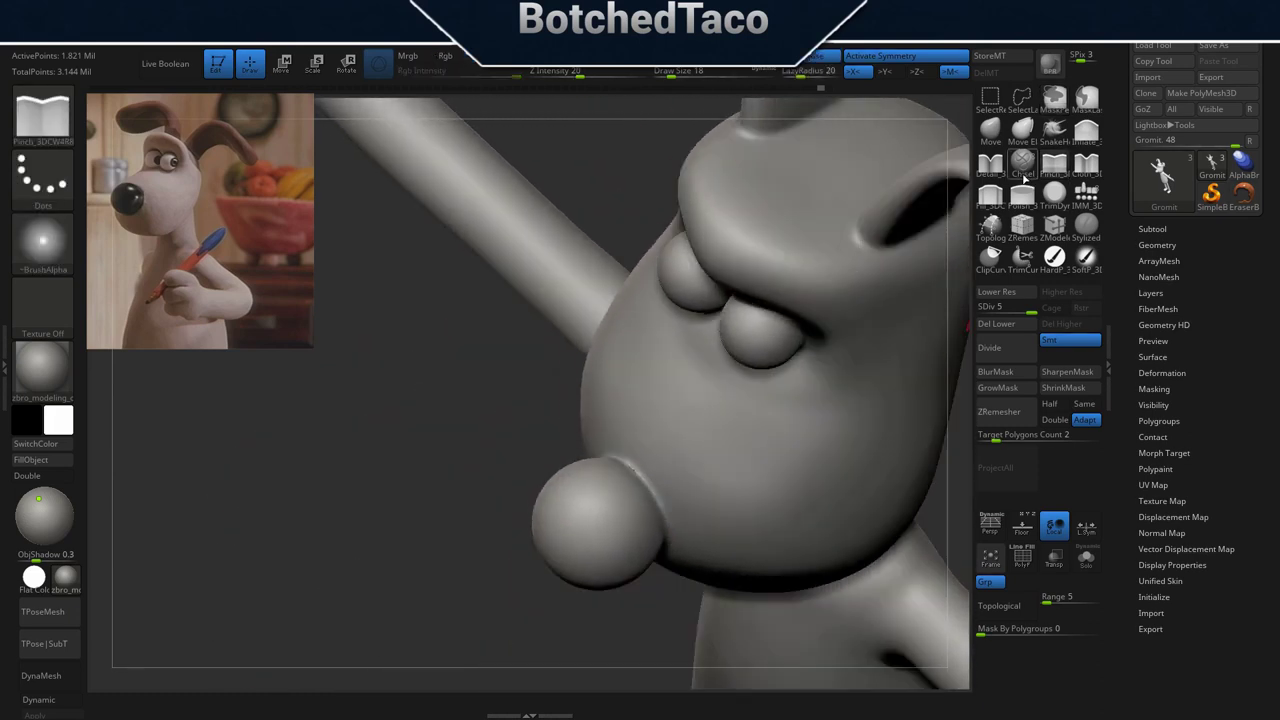
left_click(991, 164)
mouse_move(678, 502)
right_mouse_down("alt")
mouse_move(581, 381)
mouse_move(597, 389)
right_mouse_up("alt")
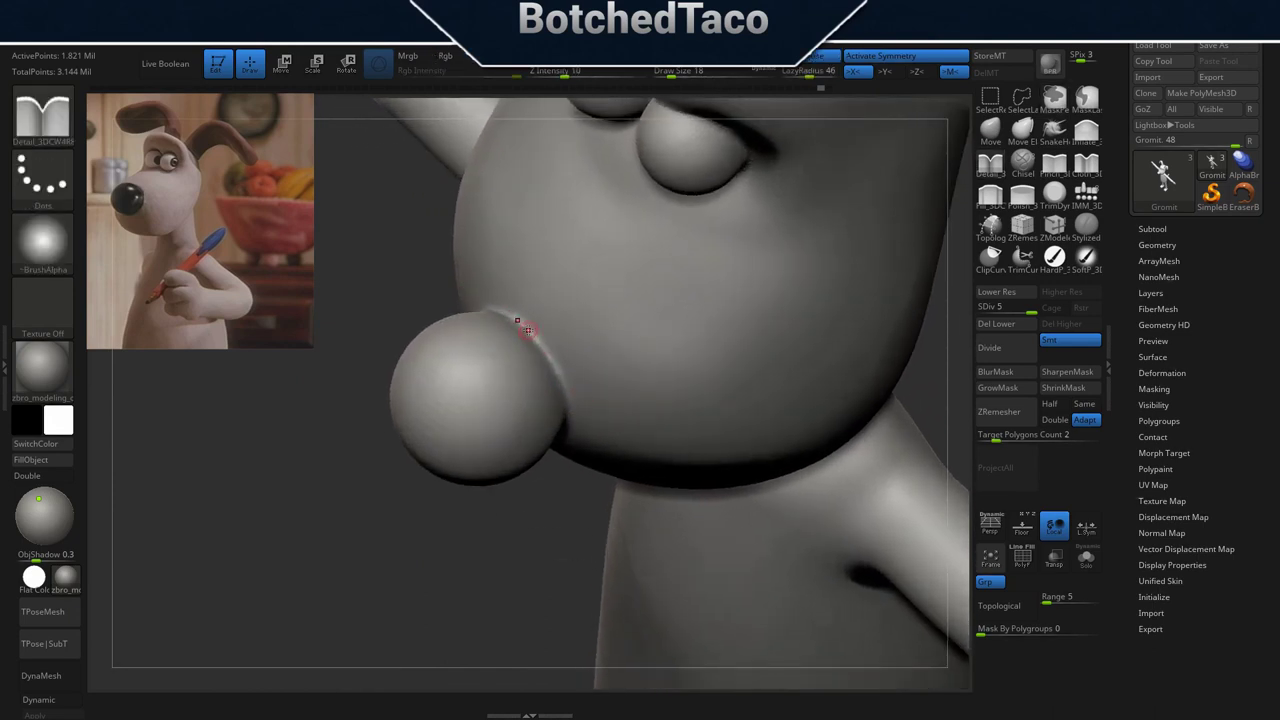
left_click_drag(538, 342, 553, 361)
left_click_drag(567, 408, 568, 432)
Set the Detail brush draw size to 41 and deepen the nose seam from the top around to the underside.
key("s")
left_click_drag(542, 525, 551, 528)
left_click_drag(545, 357, 563, 392)
key("ctrl+z")
right_click_drag(576, 425, 557, 378)
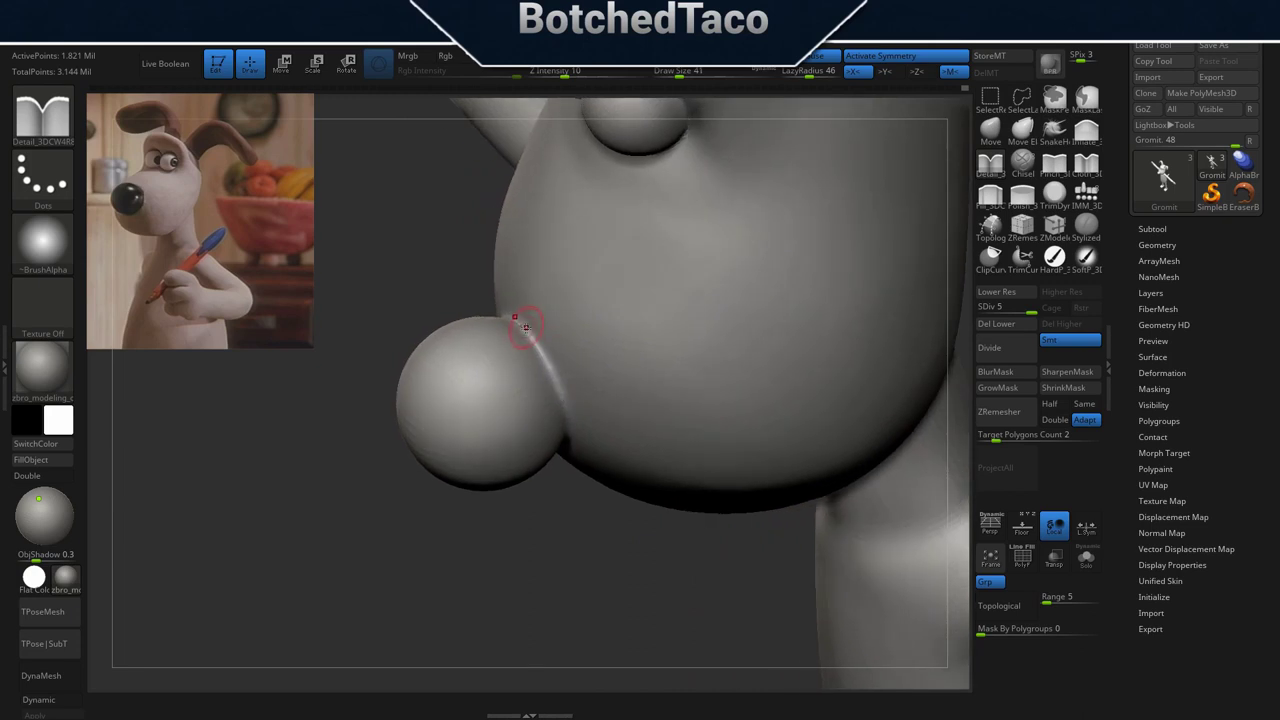
left_click_drag(539, 350, 575, 455)
left_click_drag(597, 535, 584, 440)
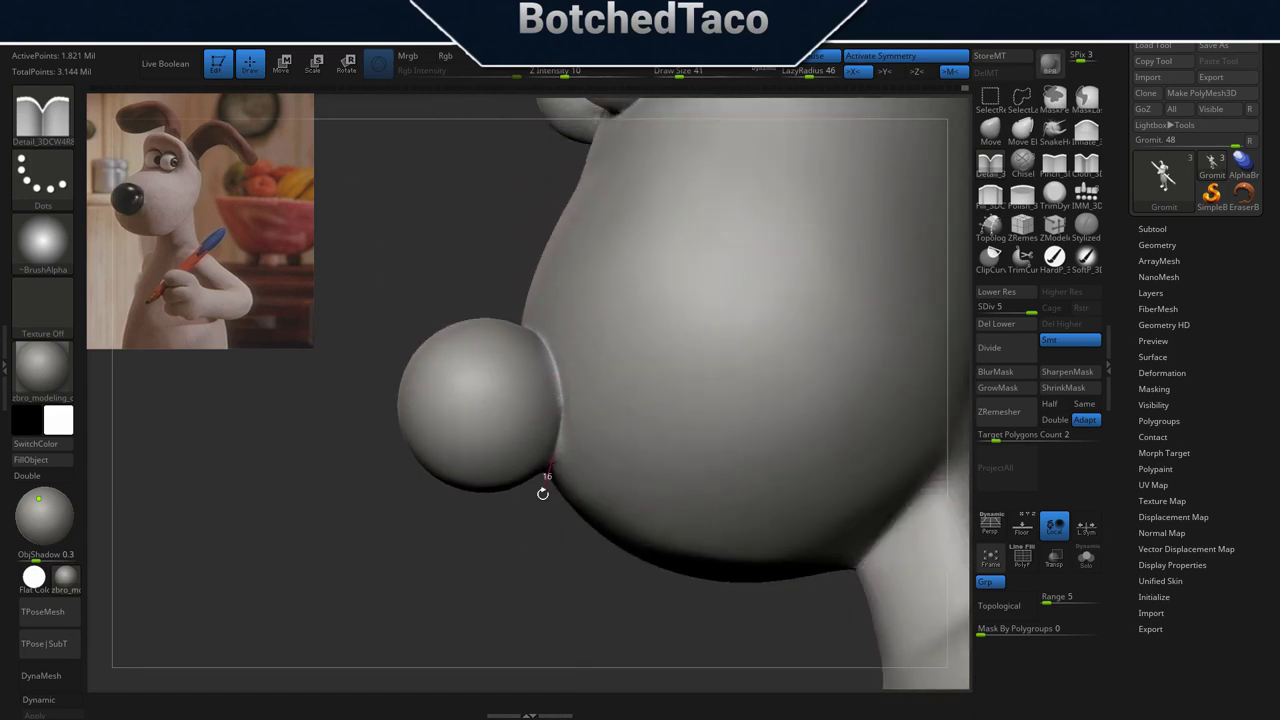
mouse_move(557, 515)
left_mouse_down()
mouse_move(553, 468)
mouse_move(551, 482)
left_mouse_up()
left_click_drag(563, 438, 566, 379)
mouse_move(572, 455)
right_mouse_down()
mouse_move(575, 415)
mouse_move(558, 465)
right_mouse_up()
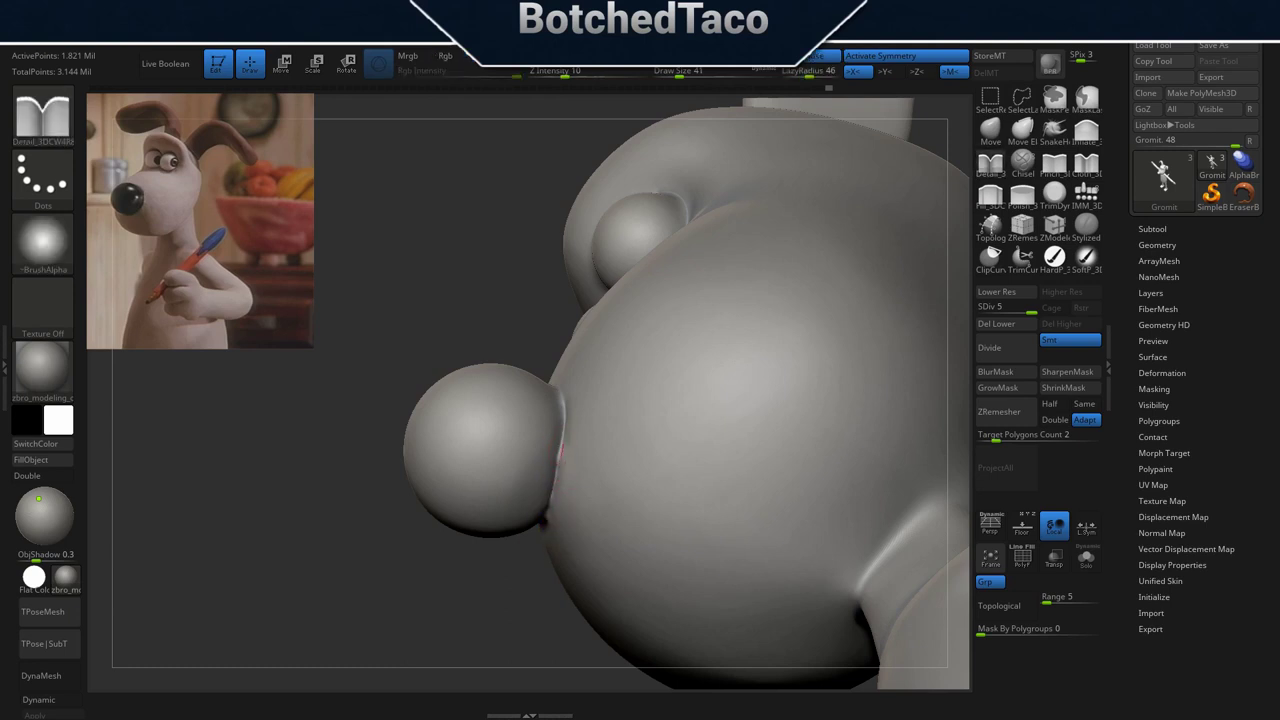
right_click_drag(562, 452, 617, 530)
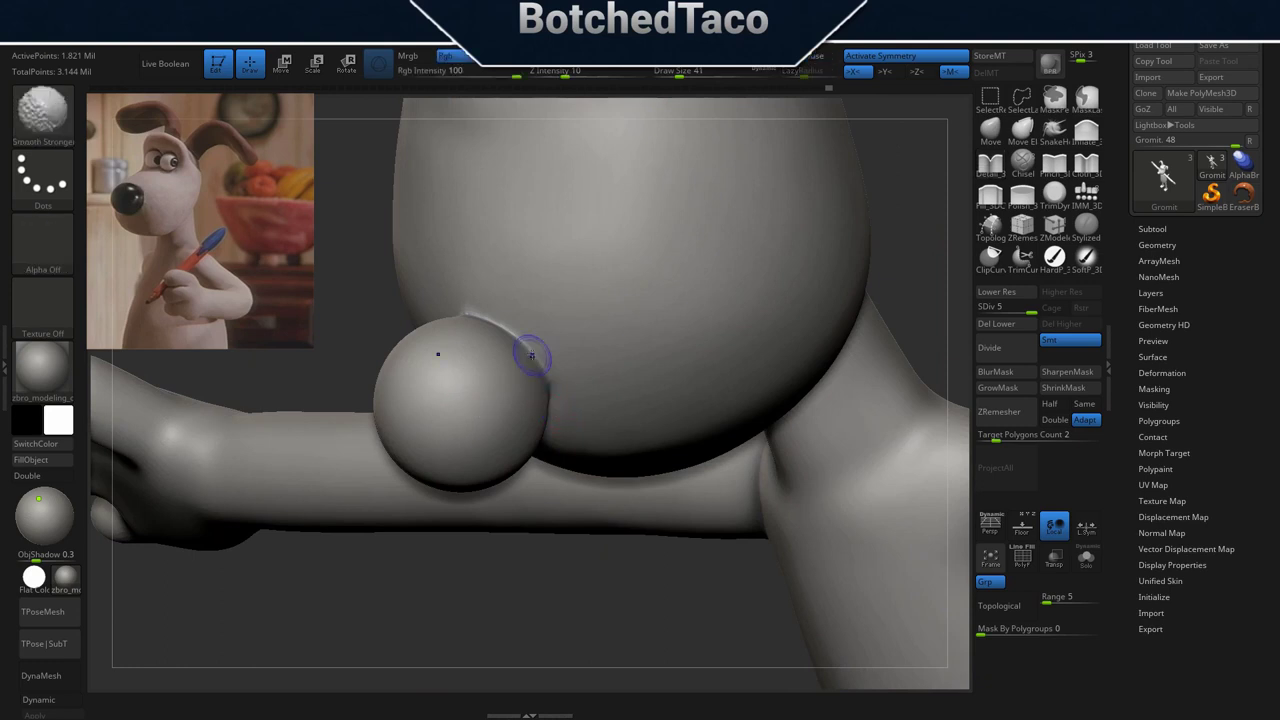
Examine the full figure, including its front view, and inspect the gaps between the fingers of one hand up close.
key("f")
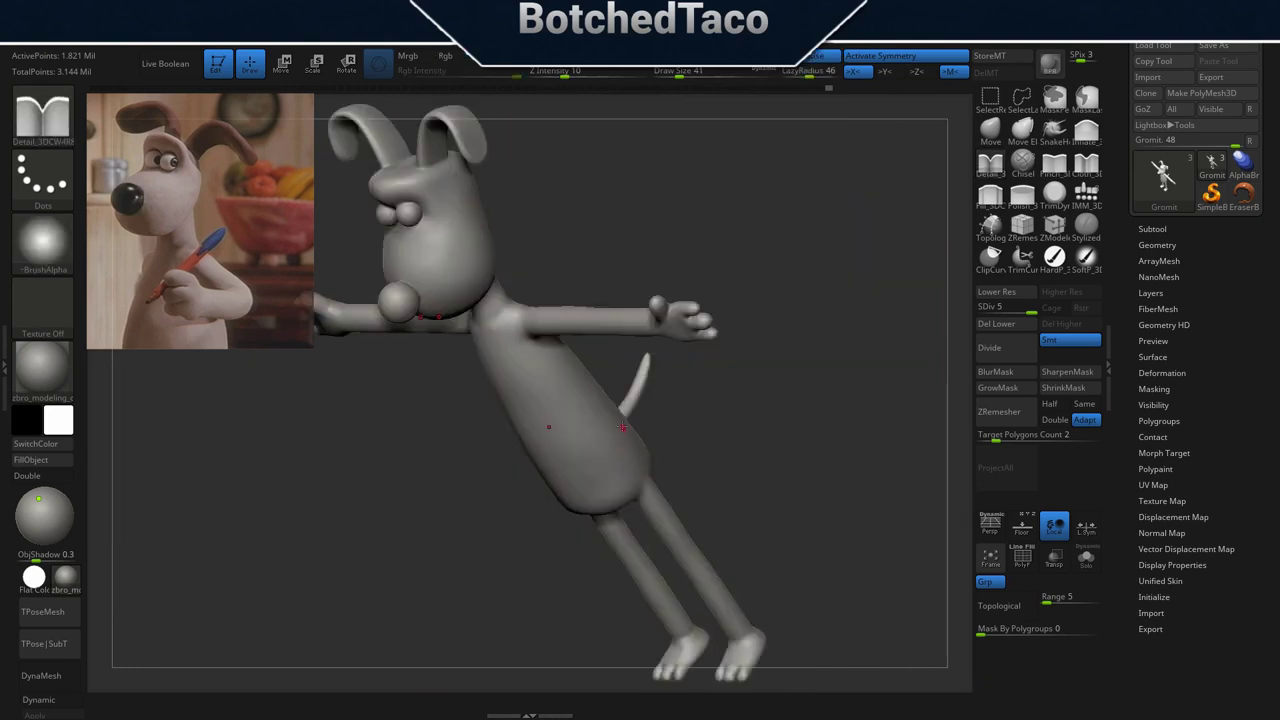
right_click_drag(587, 329, 624, 310)
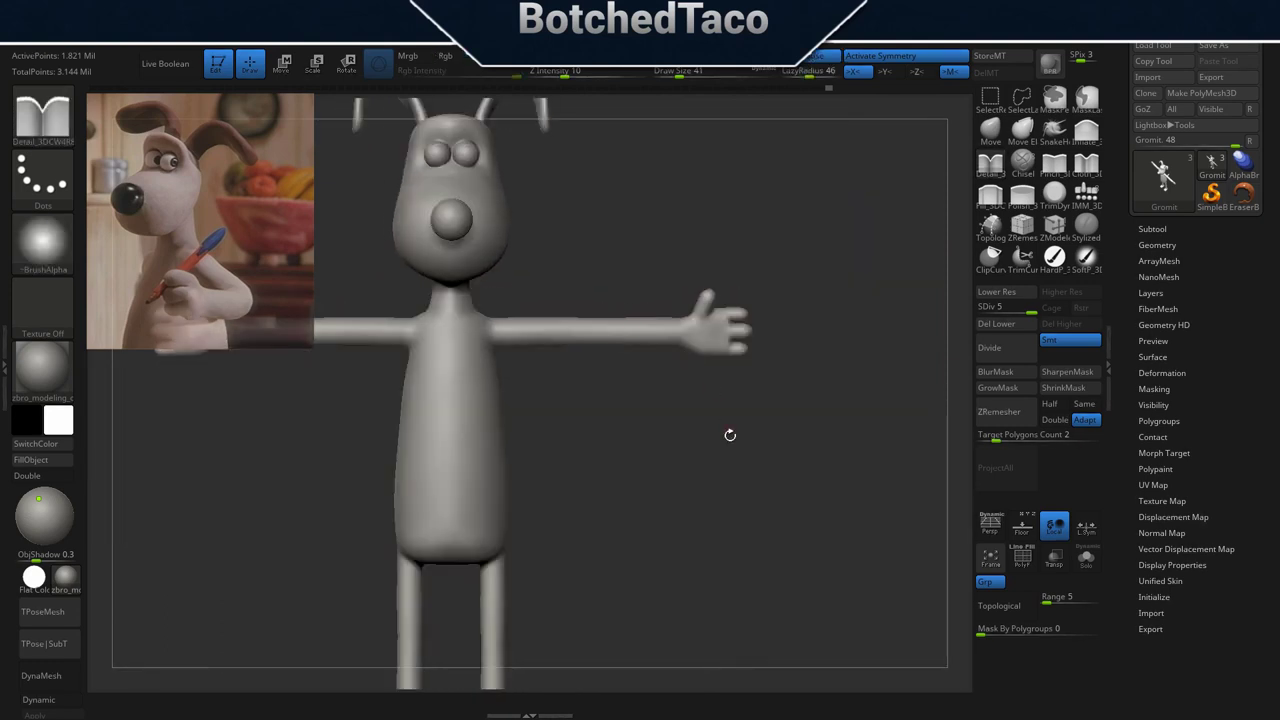
right_click_drag(789, 416, 717, 463, "ctrl")
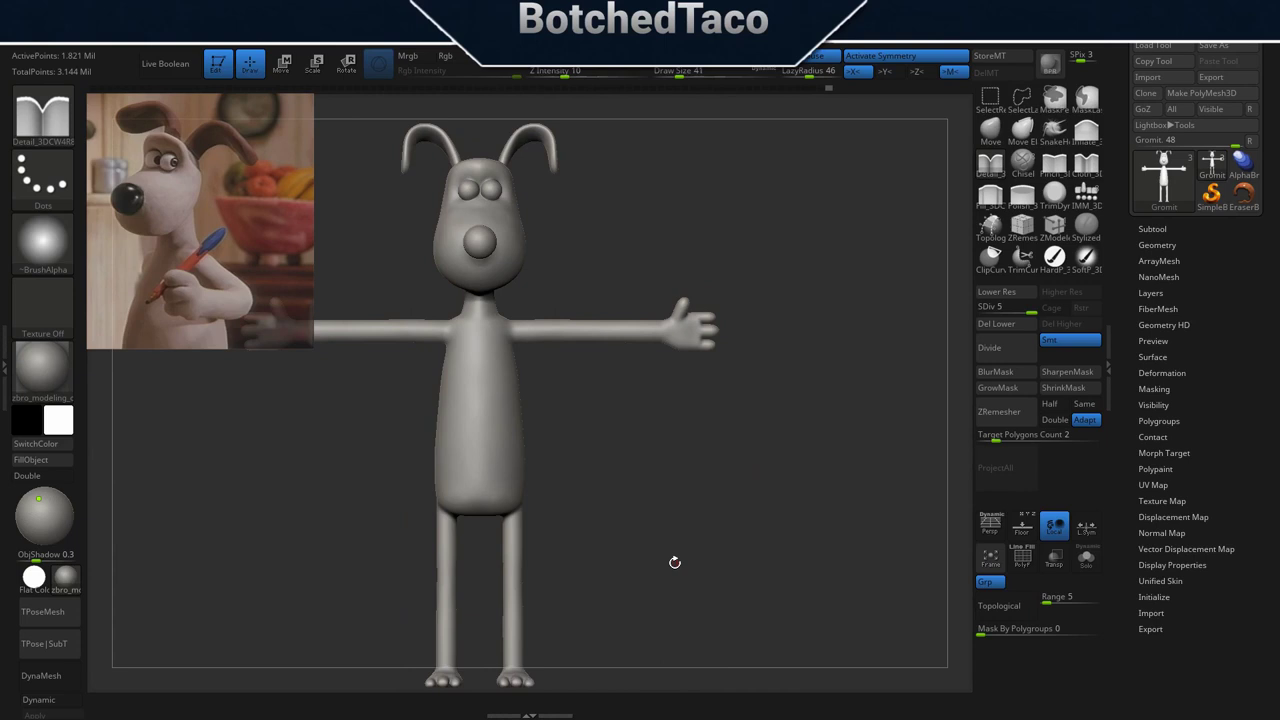
right_click_drag(779, 303, 571, 441)
right_click_drag(467, 447, 572, 430, "ctrl")
right_click_drag(440, 466, 697, 360, "alt")
right_click_drag(509, 406, 613, 366, "ctrl")
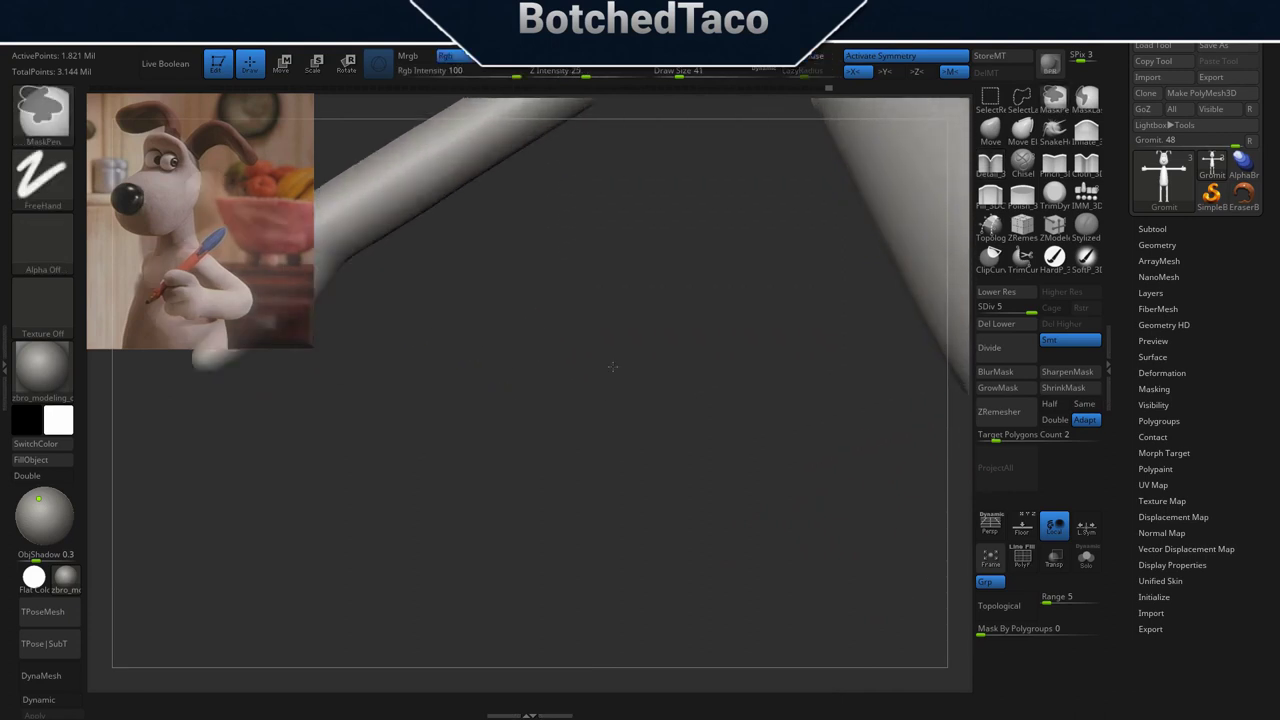
right_click_drag(466, 389, 879, 407, "alt")
right_click_drag(583, 372, 750, 437, "alt")
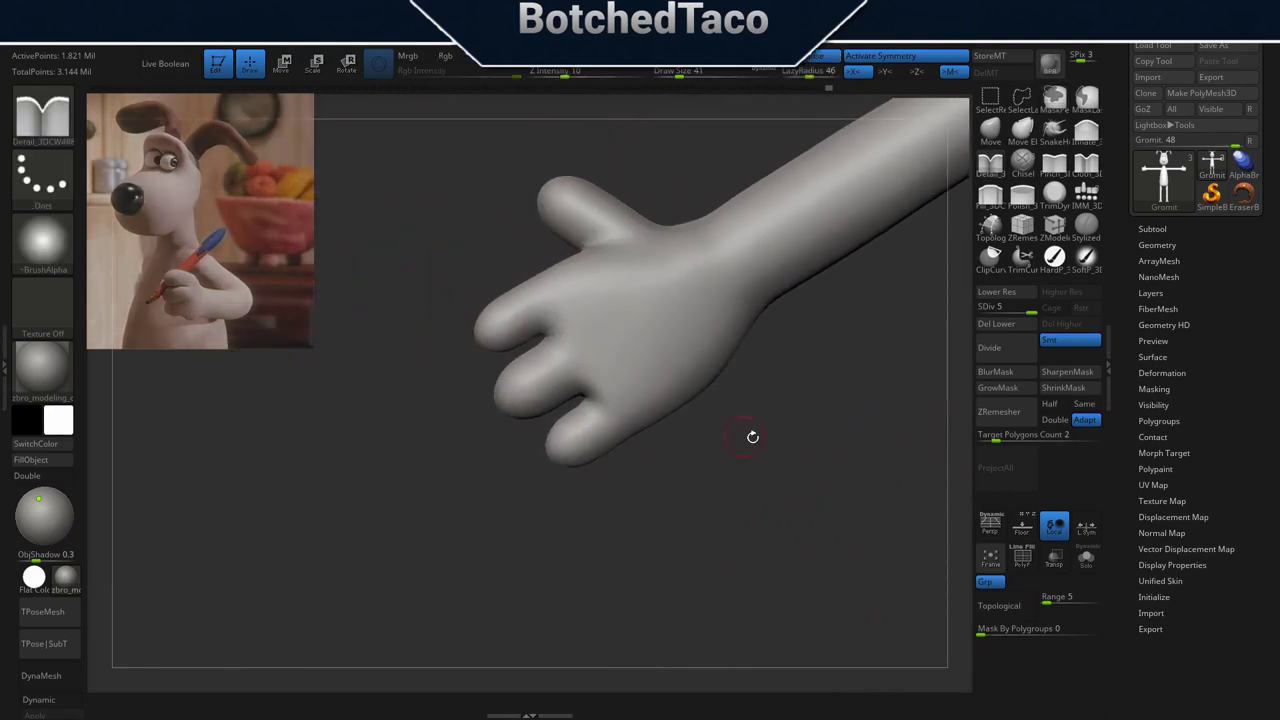
right_click_drag(571, 422, 663, 365, "ctrl")
right_click_drag(566, 358, 640, 325, "ctrl")
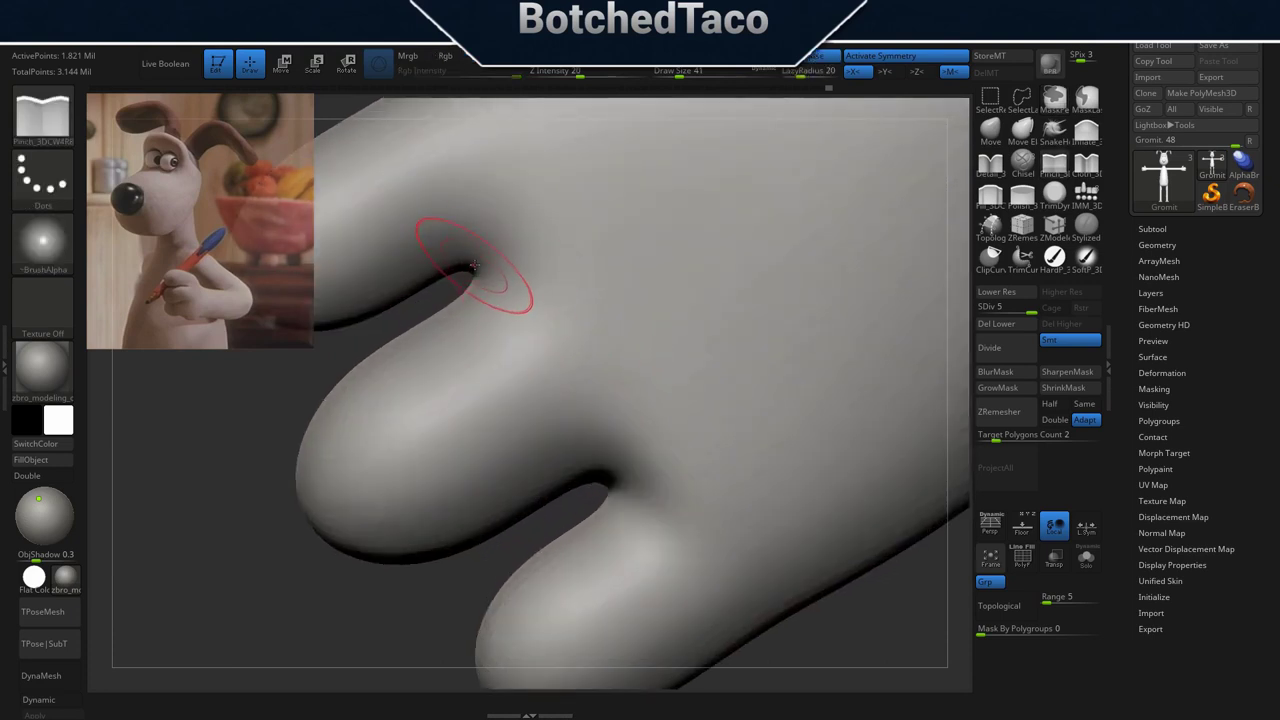
Try pinching the creases between the fingers into the palm with the Pinch brush at draw size 41.
left_click_drag(477, 269, 476, 268)
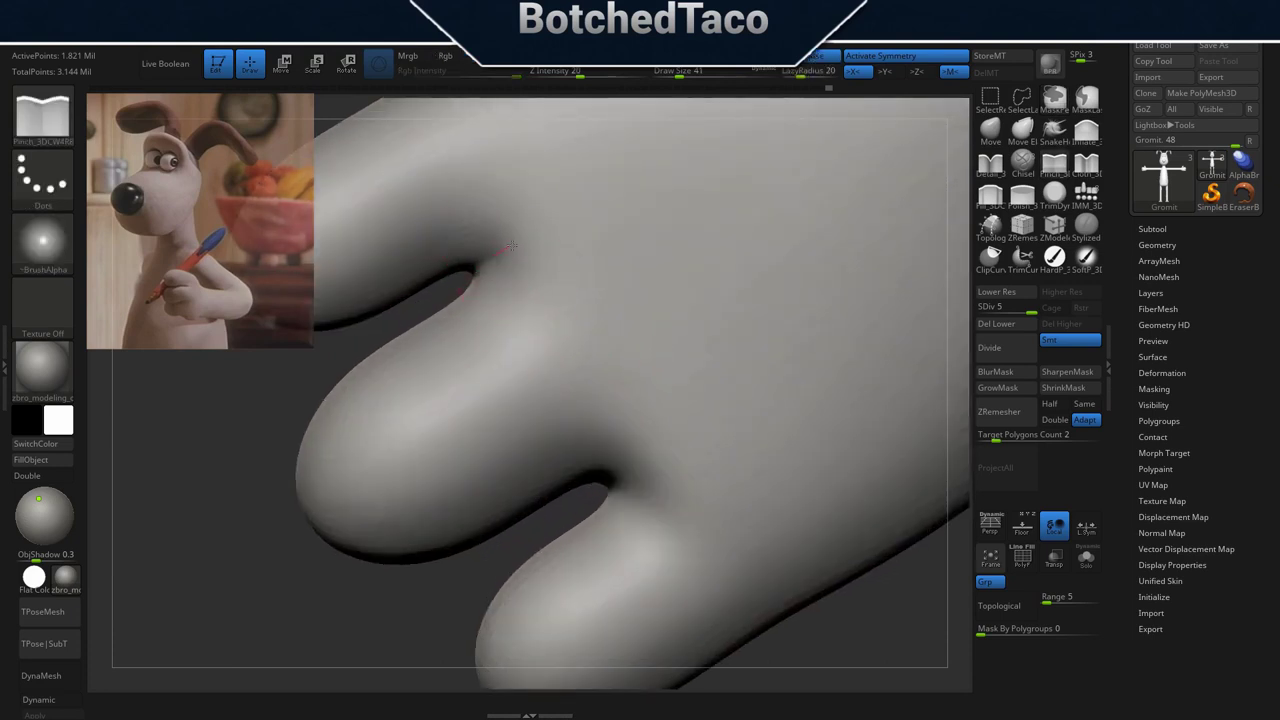
left_click_drag(616, 484, 667, 442)
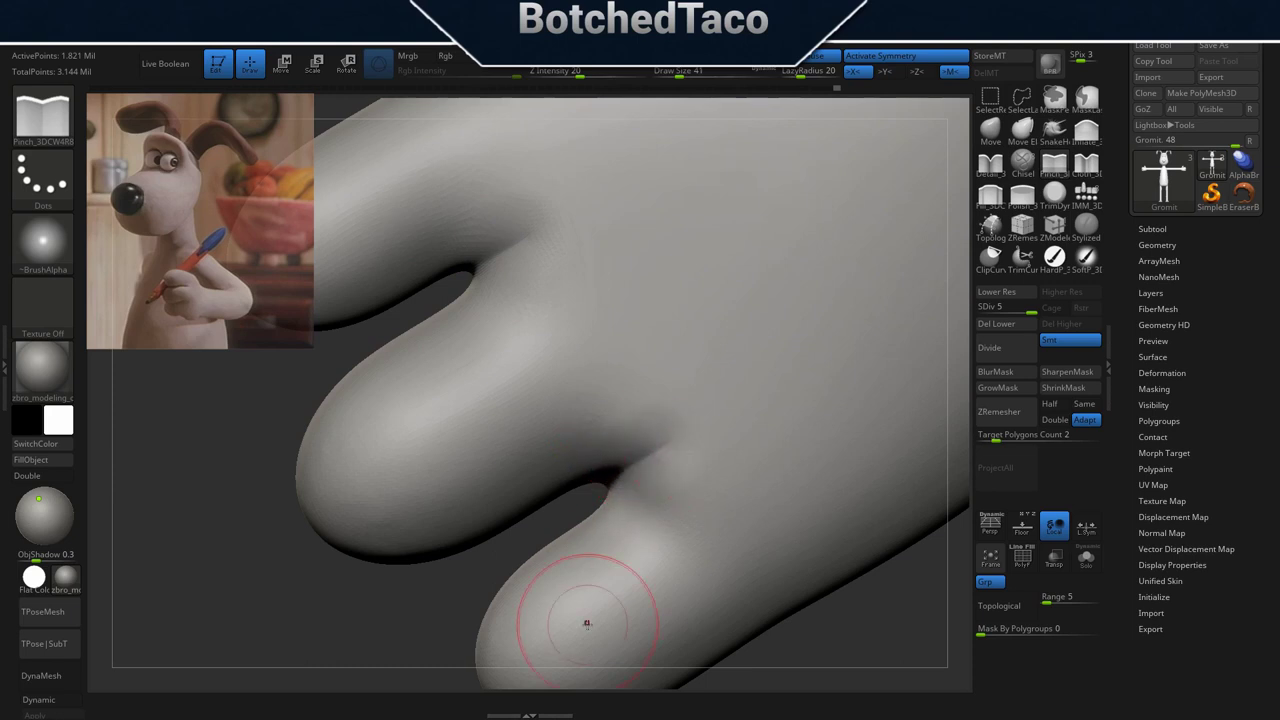
key("ctrl+z")
key("ctrl+z")
Set the Pinch brush draw size to 87 and pinch the two creases between the fingers into the palm.
key("s")
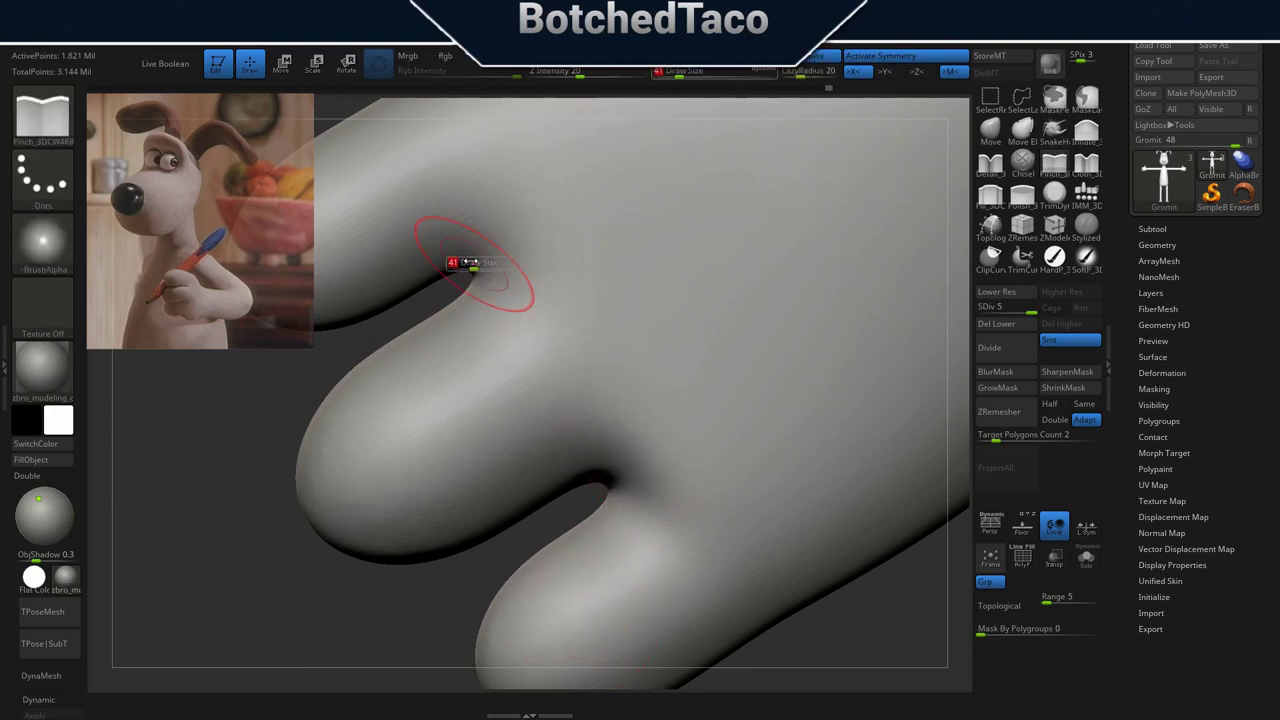
left_click_drag(472, 264, 559, 210)
left_click_drag(611, 479, 700, 409)
key("f")
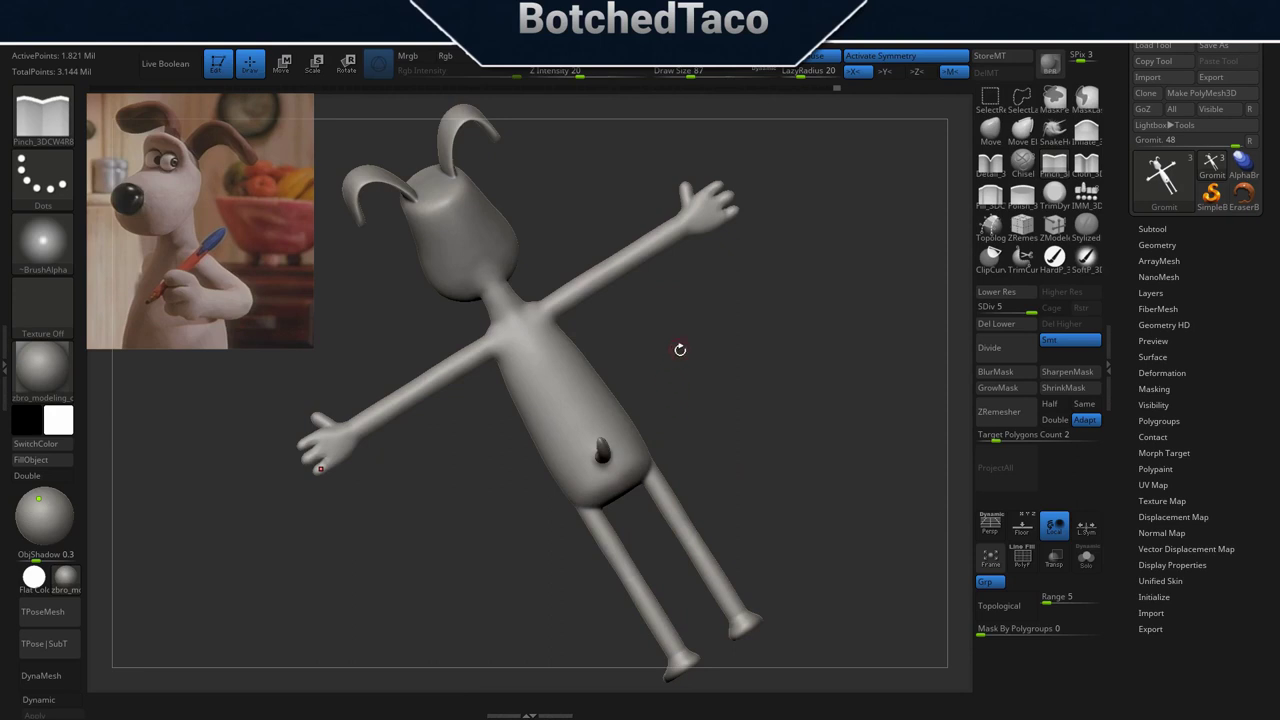
Pinch the creases between the fingers from another angle, extending them into the hand.
left_click_drag(669, 393, 810, 330)
right_click_drag(582, 402, 834, 472, "alt")
right_click_drag(651, 445, 836, 495, "ctrl")
right_click_drag(451, 263, 714, 553, "alt")
right_click_drag(556, 450, 725, 513, "alt")
right_click_drag(523, 420, 692, 449, "ctrl")
right_click_drag(613, 455, 699, 313, "alt")
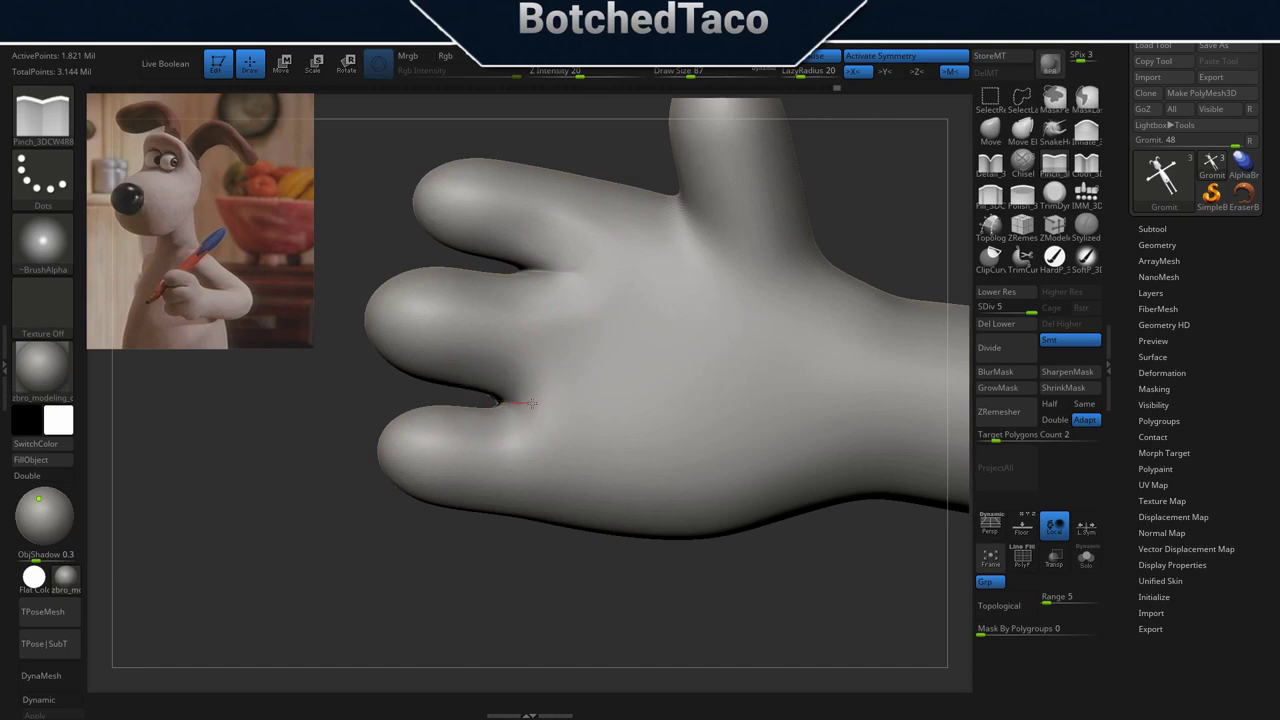
left_click_drag(553, 404, 588, 406)
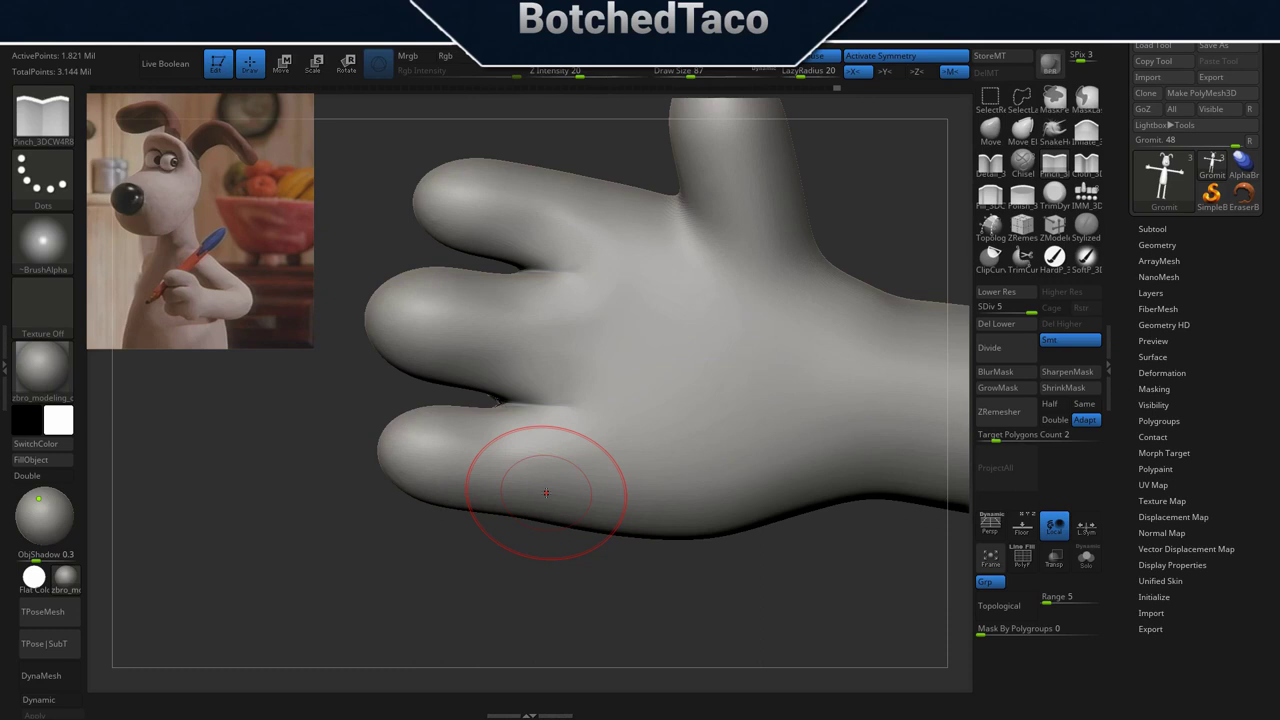
key("f")
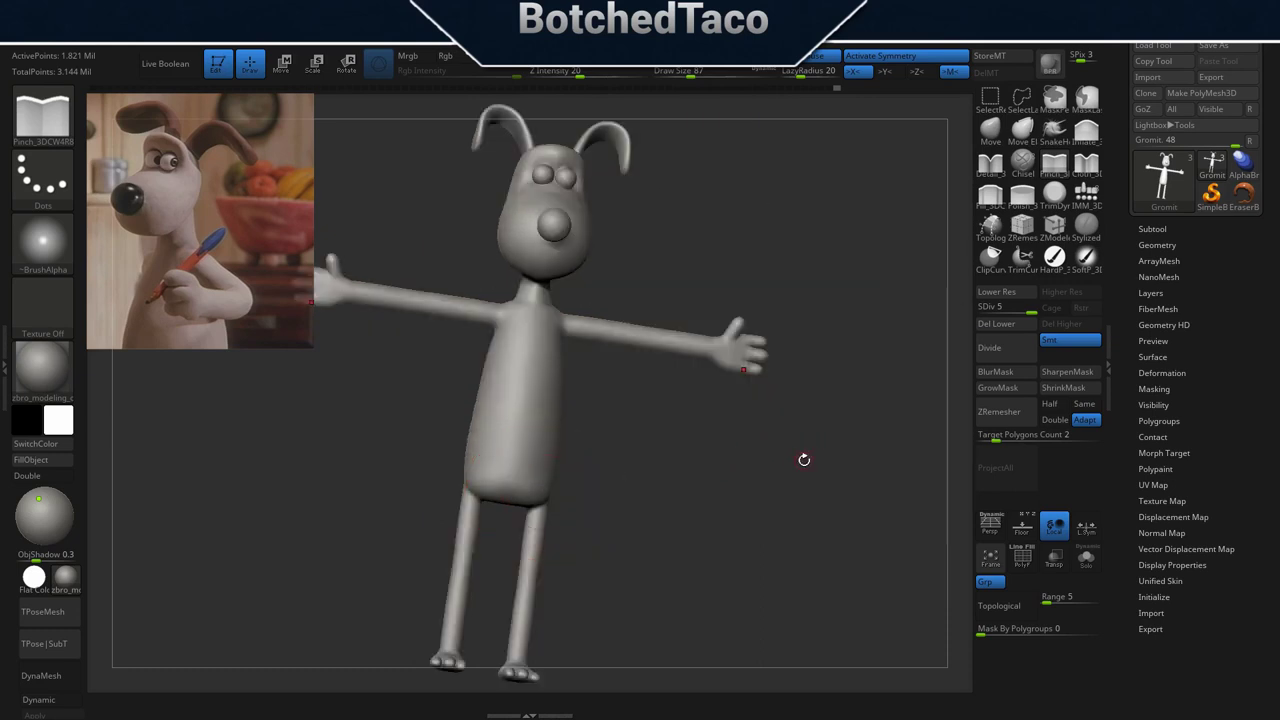
Set the Pinch brush draw size to 74 and pinch the creases between the toes of one foot.
key("space")
left_click_drag(810, 446, 803, 445)
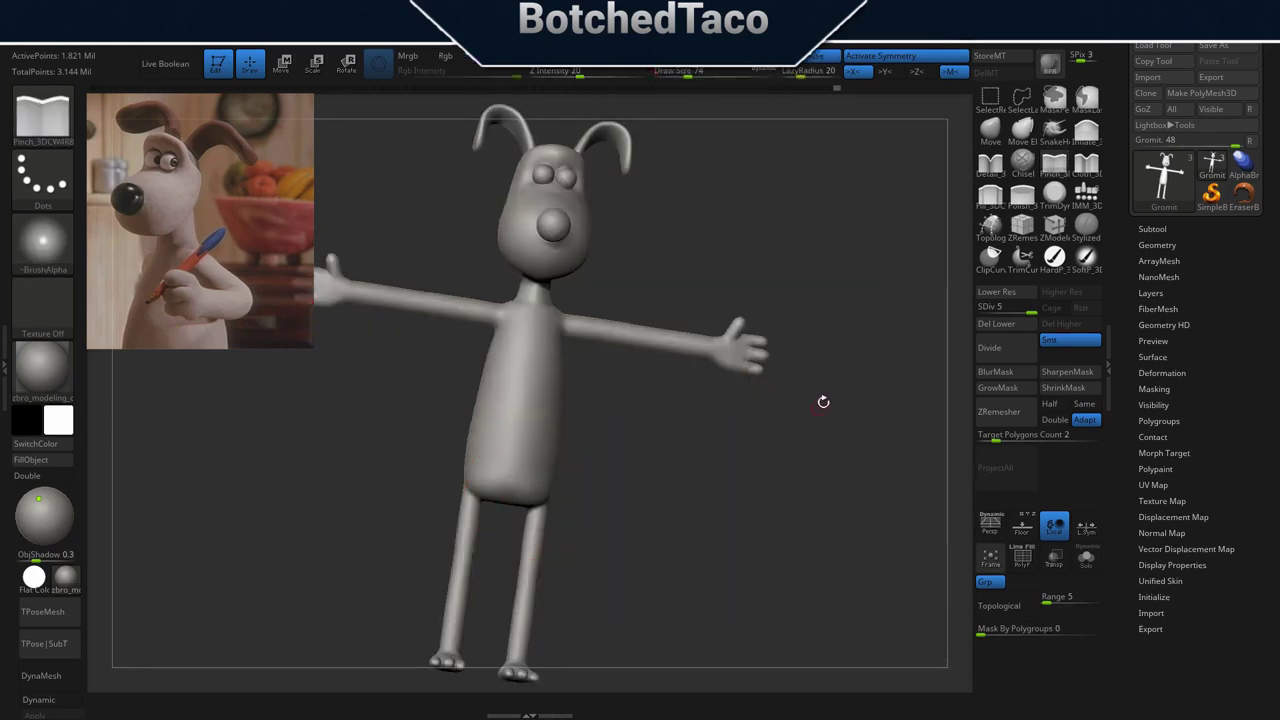
left_click_drag(772, 388, 741, 368)
right_click_drag(741, 368, 869, 420, "ctrl")
right_click_drag(545, 395, 262, 295, "alt")
right_click_drag(757, 492, 627, 377, "alt")
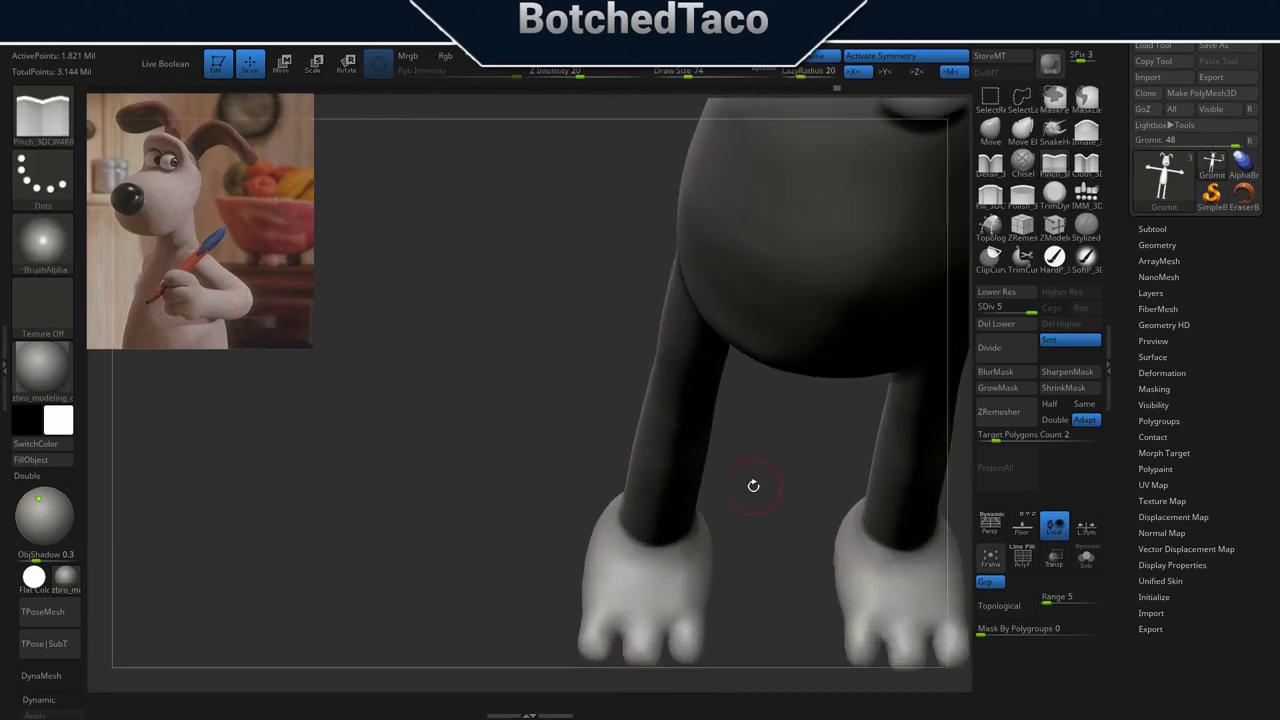
left_click_drag(753, 485, 386, 331)
right_click_drag(683, 467, 498, 369, "alt")
mouse_move(611, 414)
right_mouse_down("ctrl")
mouse_move(774, 443)
mouse_move(783, 495)
mouse_move(799, 174)
right_mouse_up("ctrl")
right_click_drag(815, 341, 804, 342)
left_click_drag(656, 397, 656, 400)
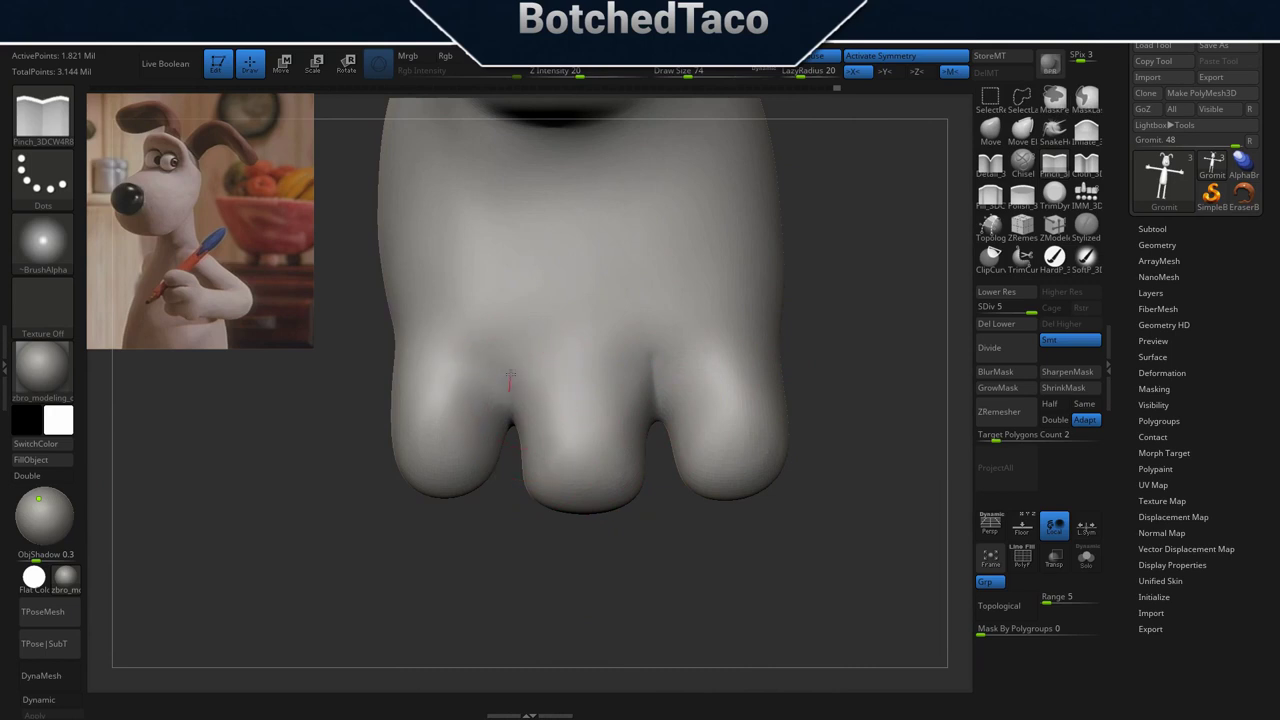
Undo the last toe crease stroke and pinch that crease again with a short stroke up the foot.
left_click_drag(711, 497, 721, 450)
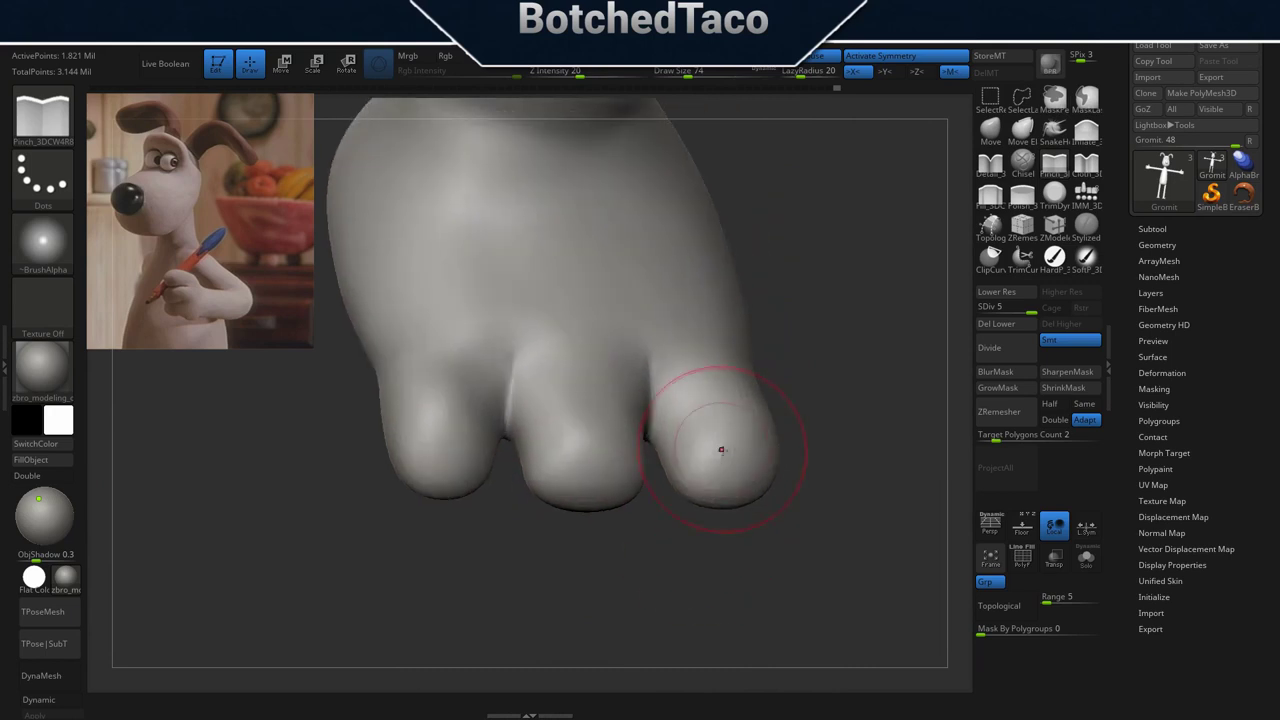
key("ctrl+z")
left_click_drag(503, 410, 492, 345)
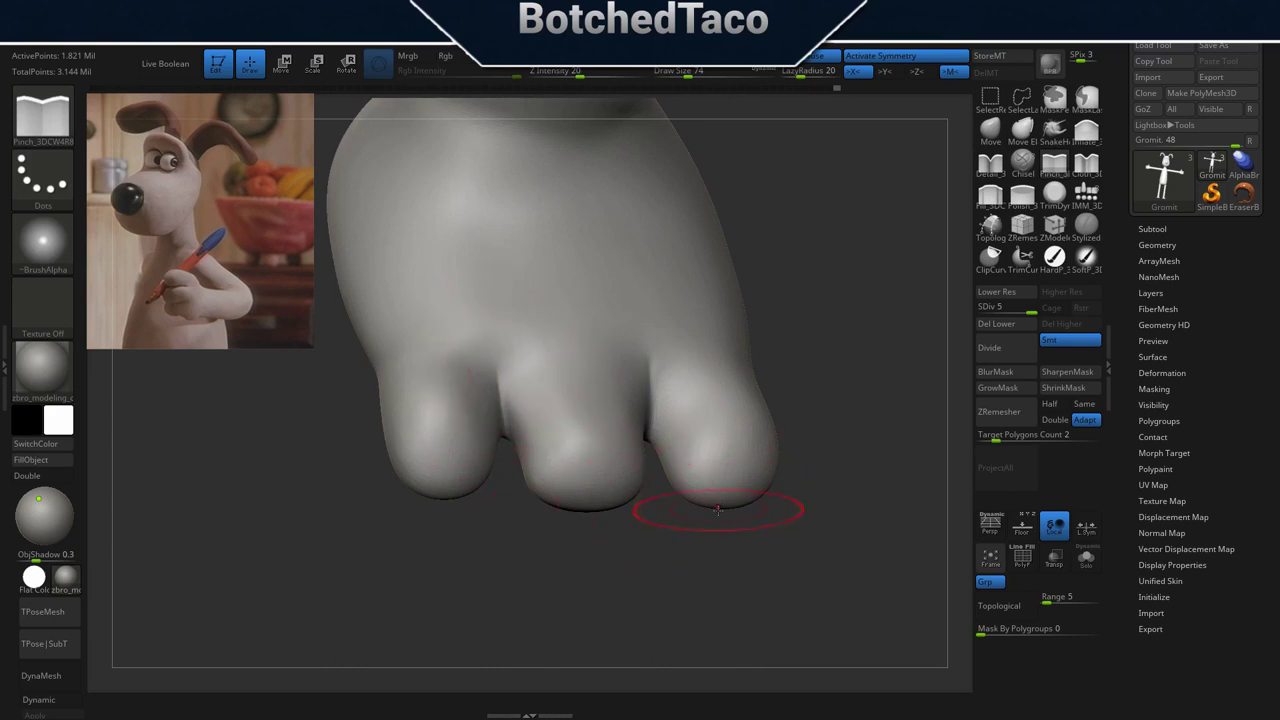
Examine the full figure from the front and side, including a closer look at one arm.
key("f")
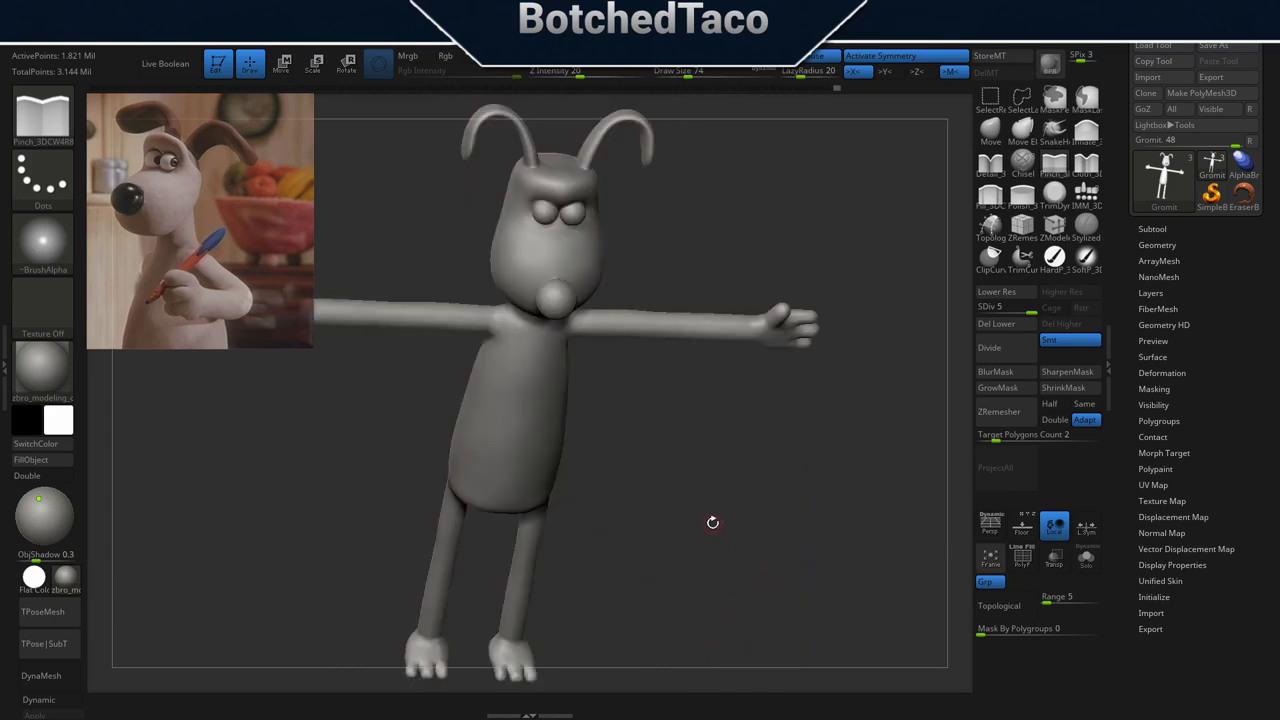
left_click_drag(713, 524, 711, 484, "shift")
key("f")
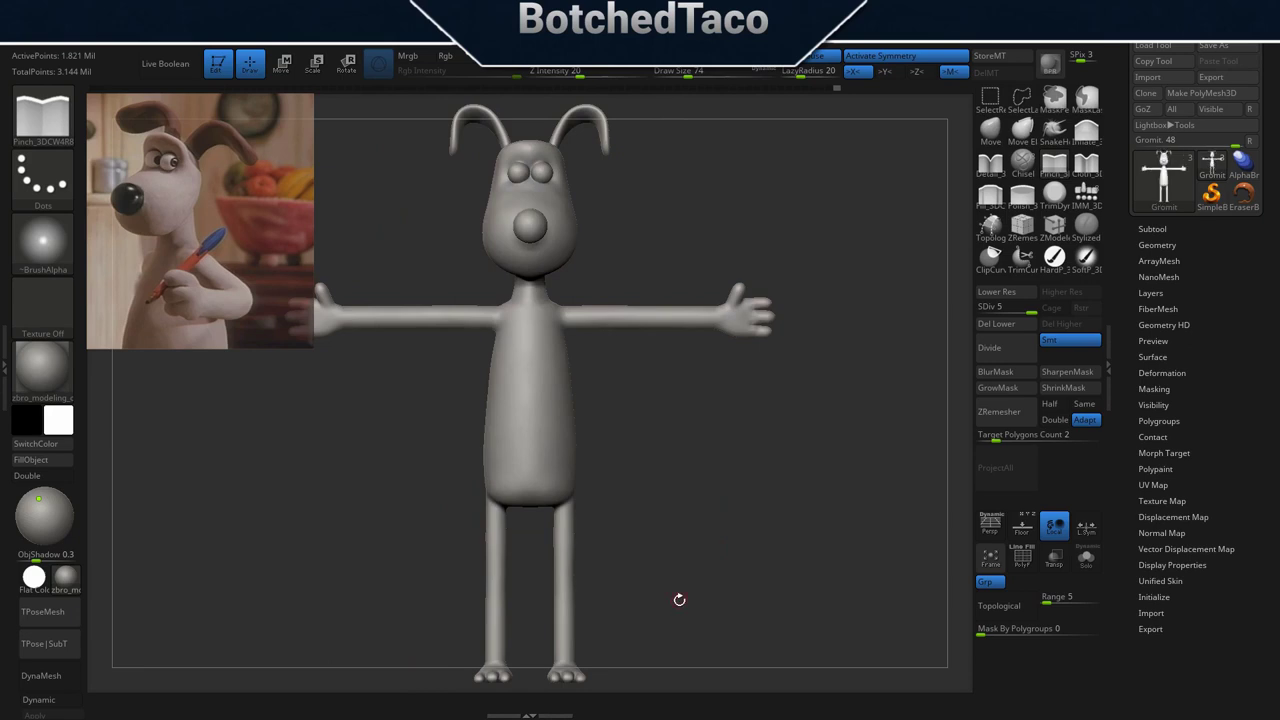
right_click_drag(723, 340, 727, 402, "ctrl")
right_click_drag(727, 402, 447, 494, "alt")
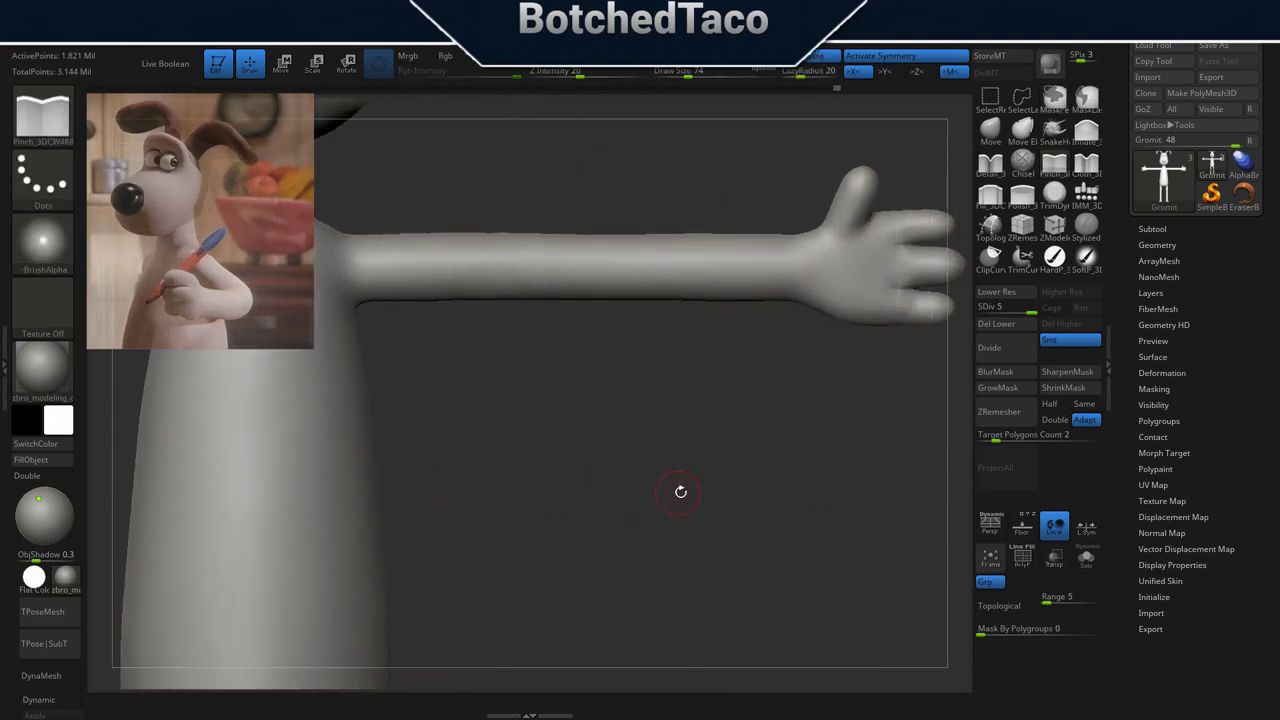
key("f")
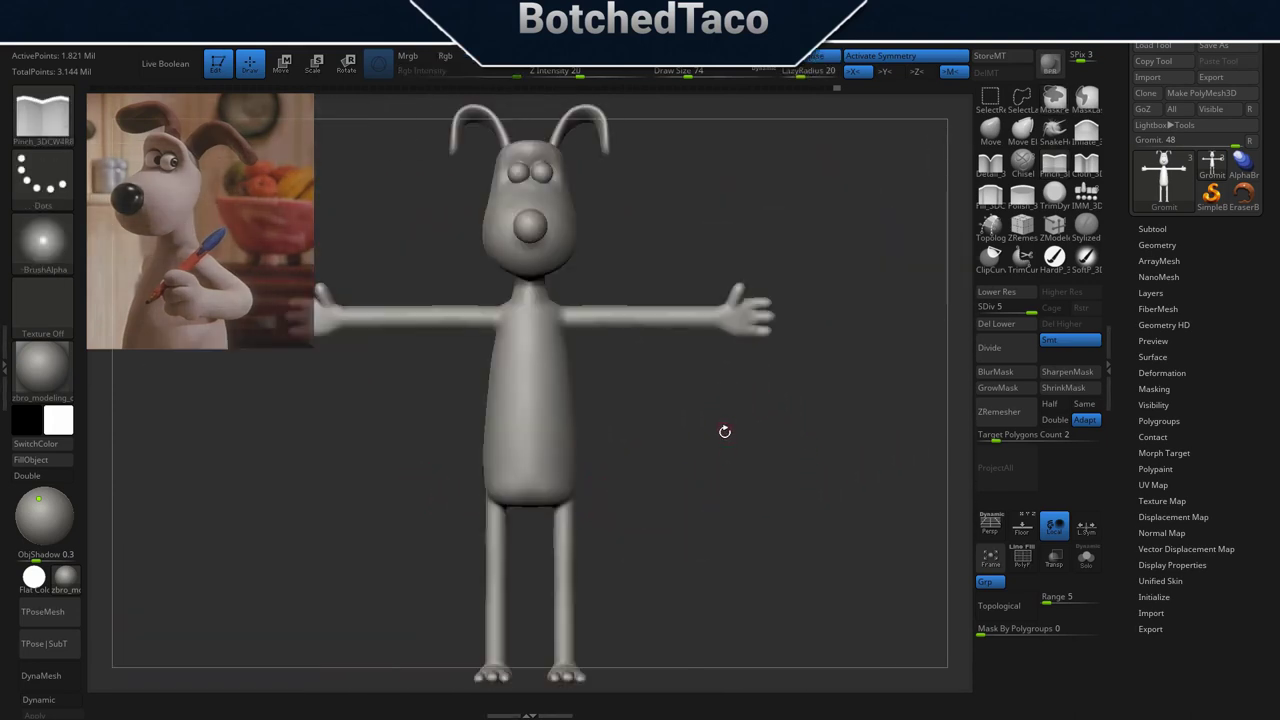
left_click_drag(716, 413, 630, 493)
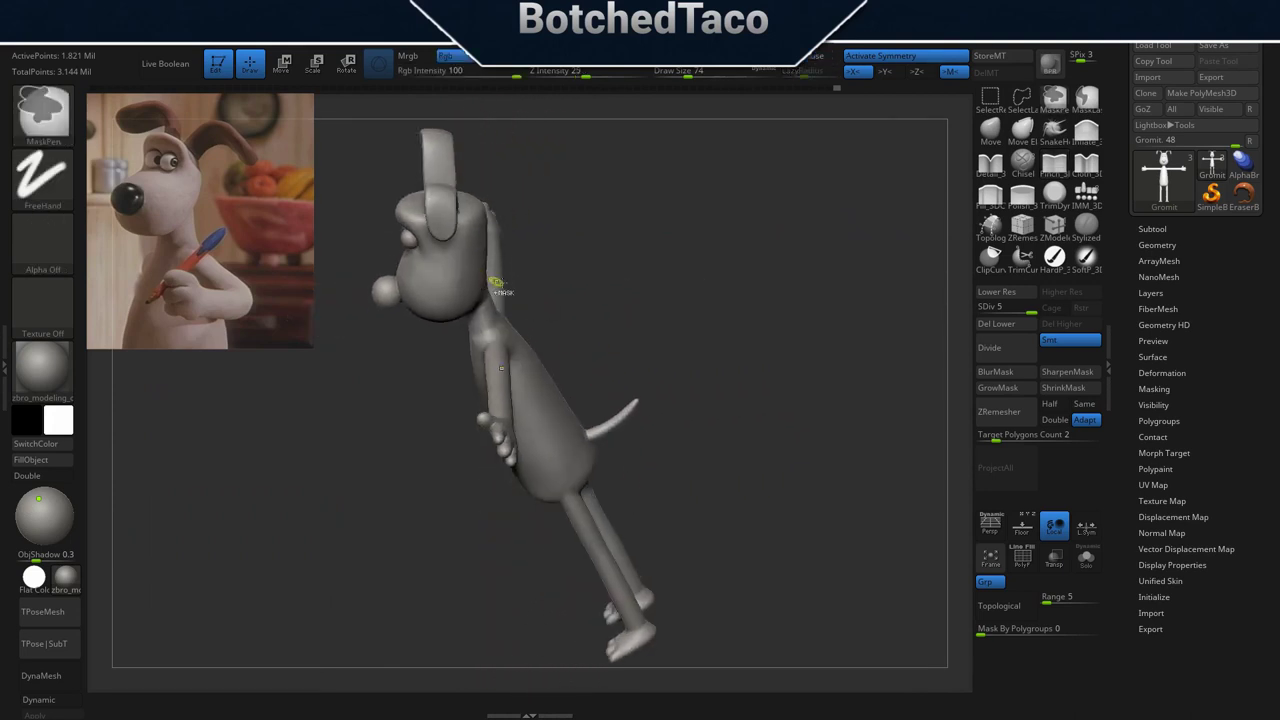
Pinch the seam around the base of the ear where it meets the head, working from several angles.
right_click_drag(494, 286, 723, 326, "ctrl")
right_click_drag(475, 180, 833, 452, "alt")
right_click_drag(651, 300, 700, 545, "alt")
right_click_drag(700, 491, 732, 408)
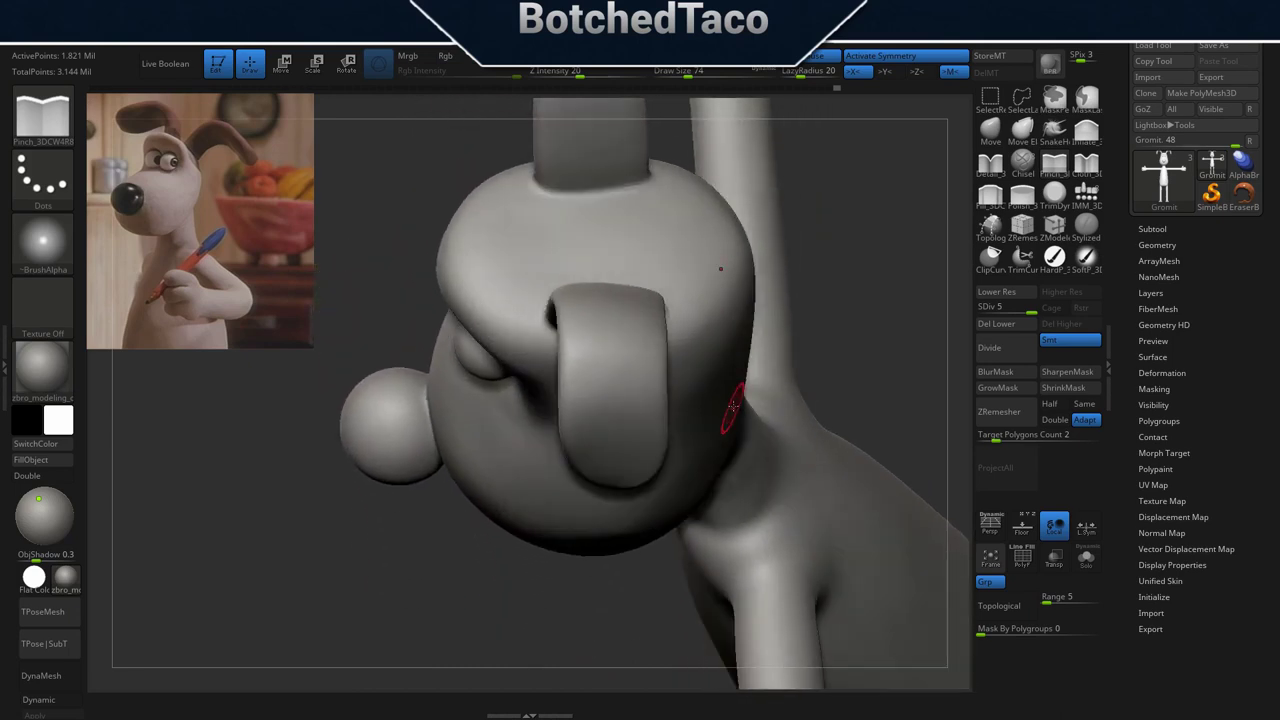
right_click_drag(674, 257, 714, 423, "alt")
right_click_drag(602, 376, 771, 406, "ctrl")
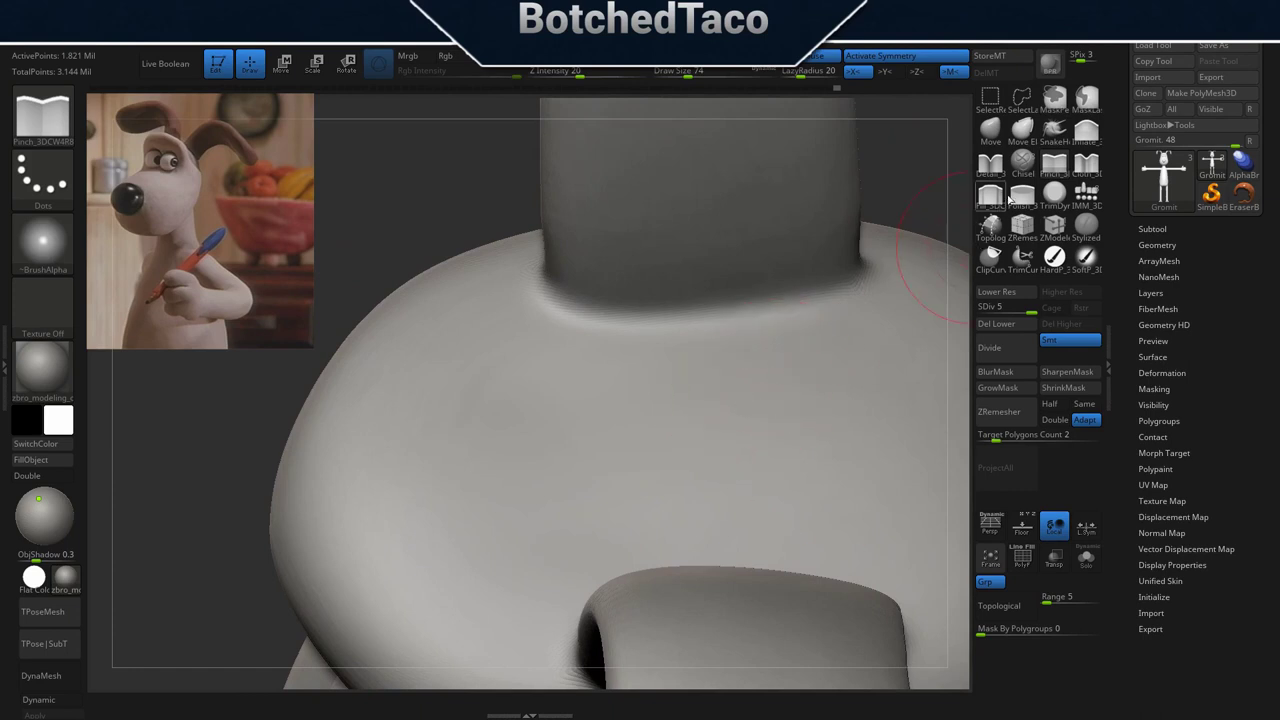
left_click_drag(606, 310, 856, 268)
right_click_drag(664, 361, 735, 386)
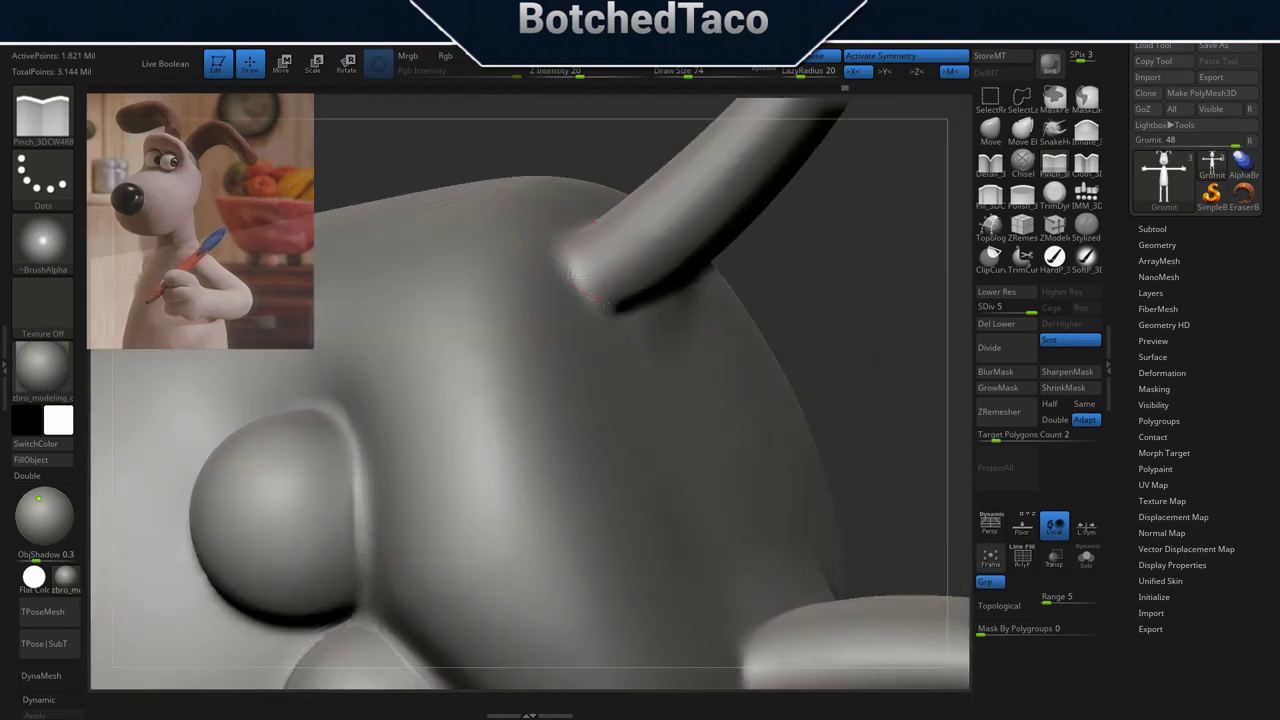
right_click_drag(685, 305, 540, 272)
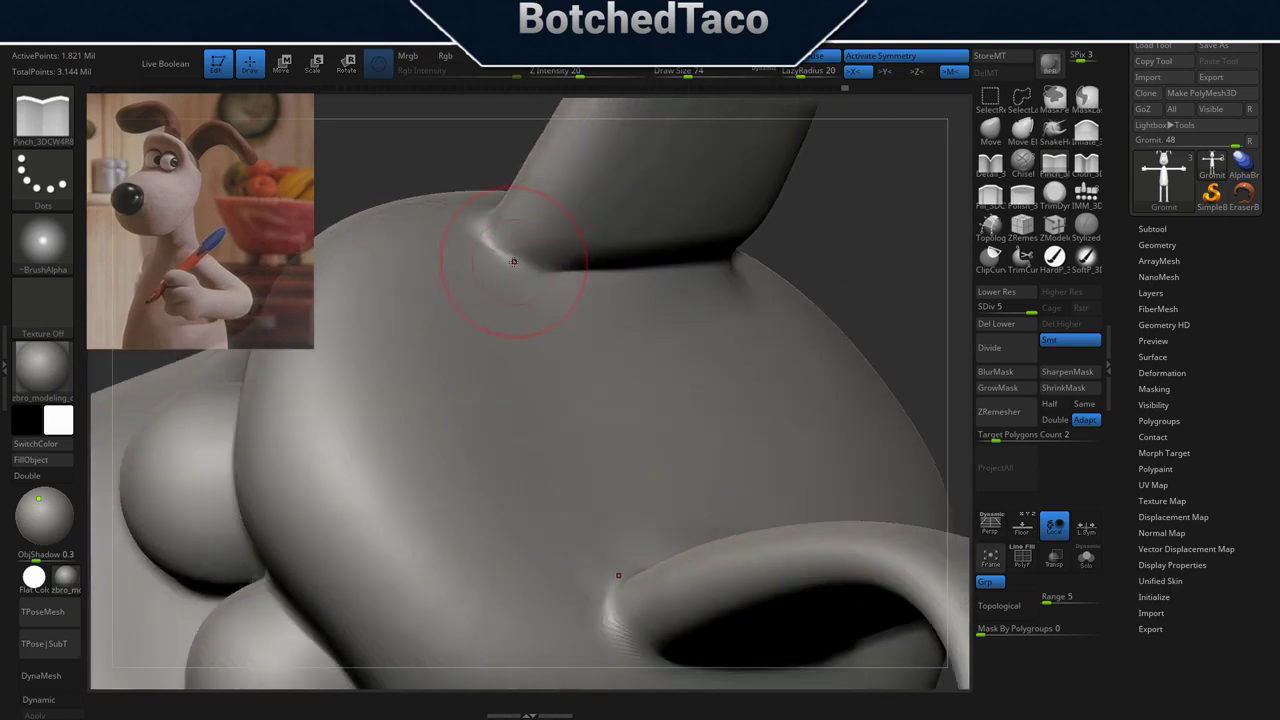
left_click_drag(553, 272, 612, 264)
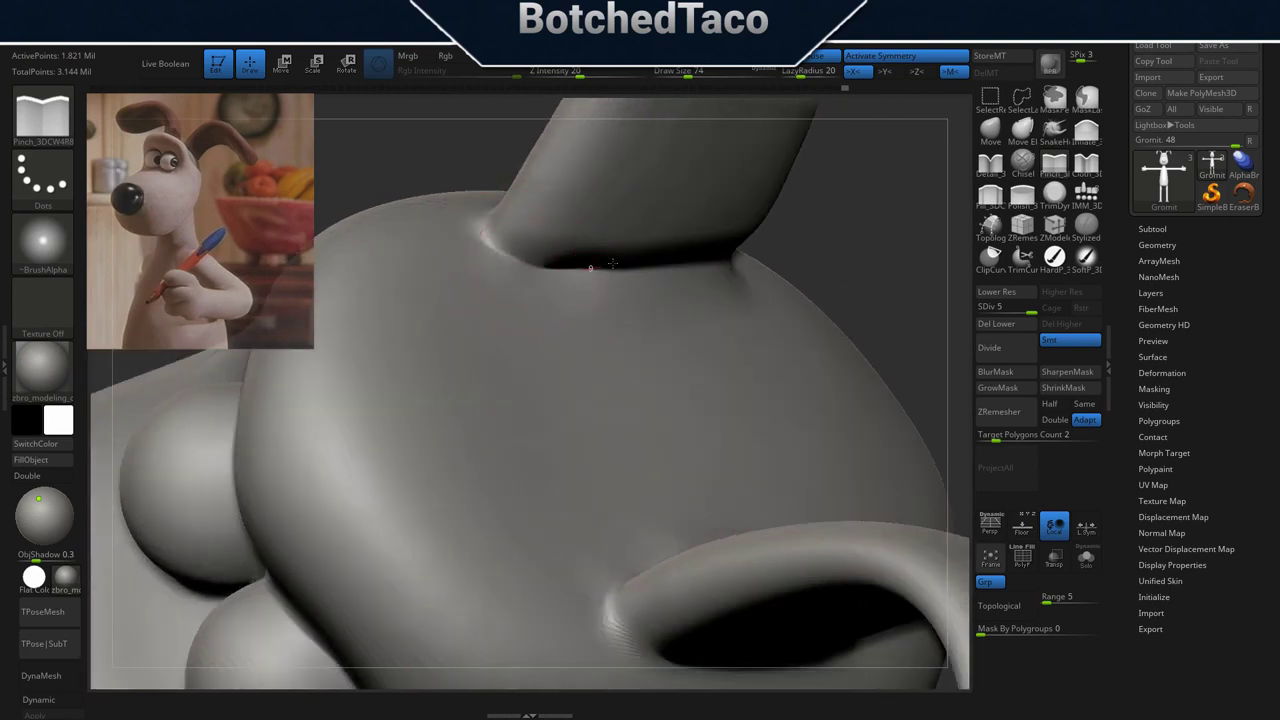
mouse_move(578, 299)
right_mouse_down()
mouse_move(608, 459)
mouse_move(706, 366)
mouse_move(692, 333)
right_mouse_up()
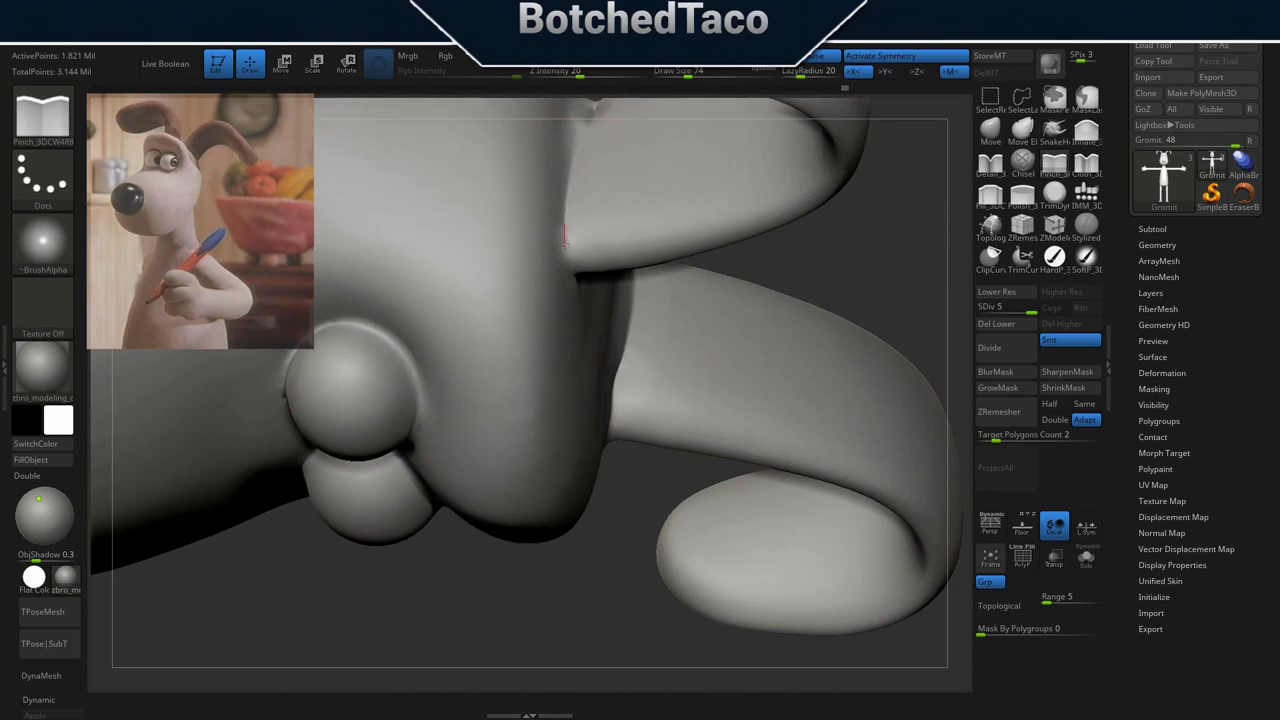
Undo the pinch stroke on the ear seam's upper corner and smooth that corner with Smooth Stronger.
right_click_drag(578, 189, 591, 276, "alt")
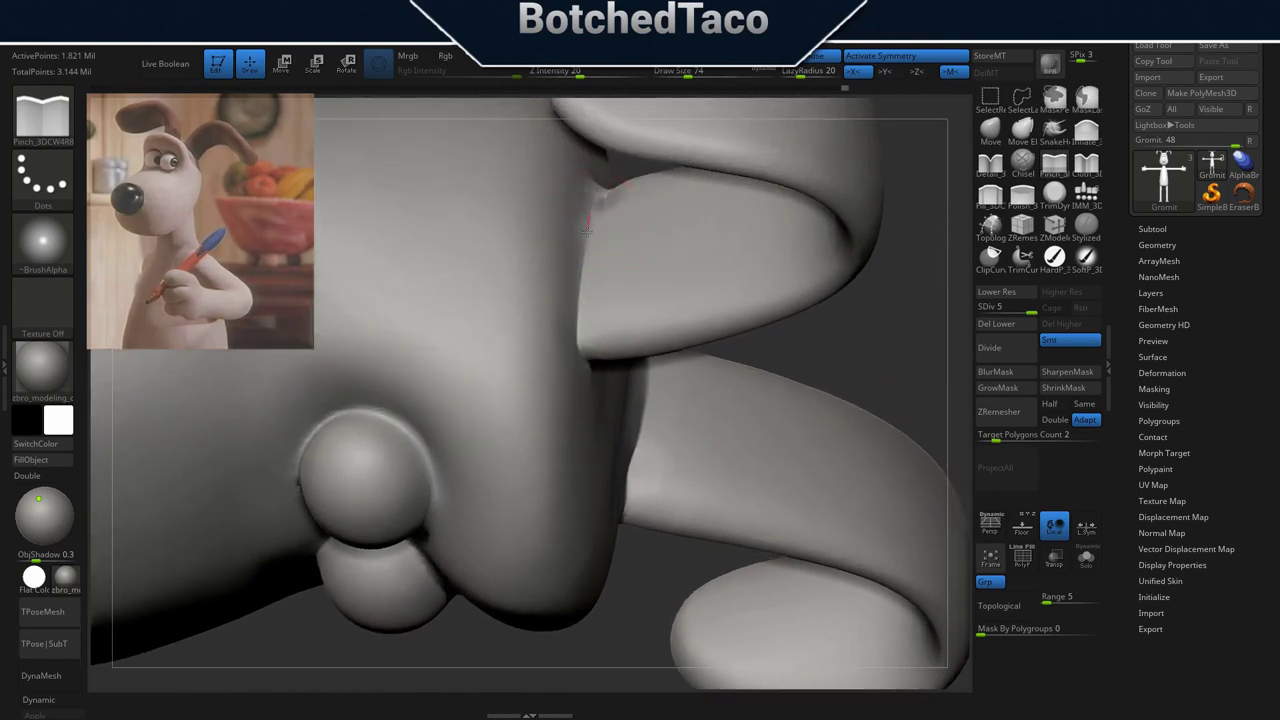
mouse_move(585, 282)
left_mouse_down()
mouse_move(585, 310)
mouse_move(587, 241)
mouse_move(616, 172)
left_mouse_up()
key("ctrl+z")
right_click_drag(643, 231, 641, 366)
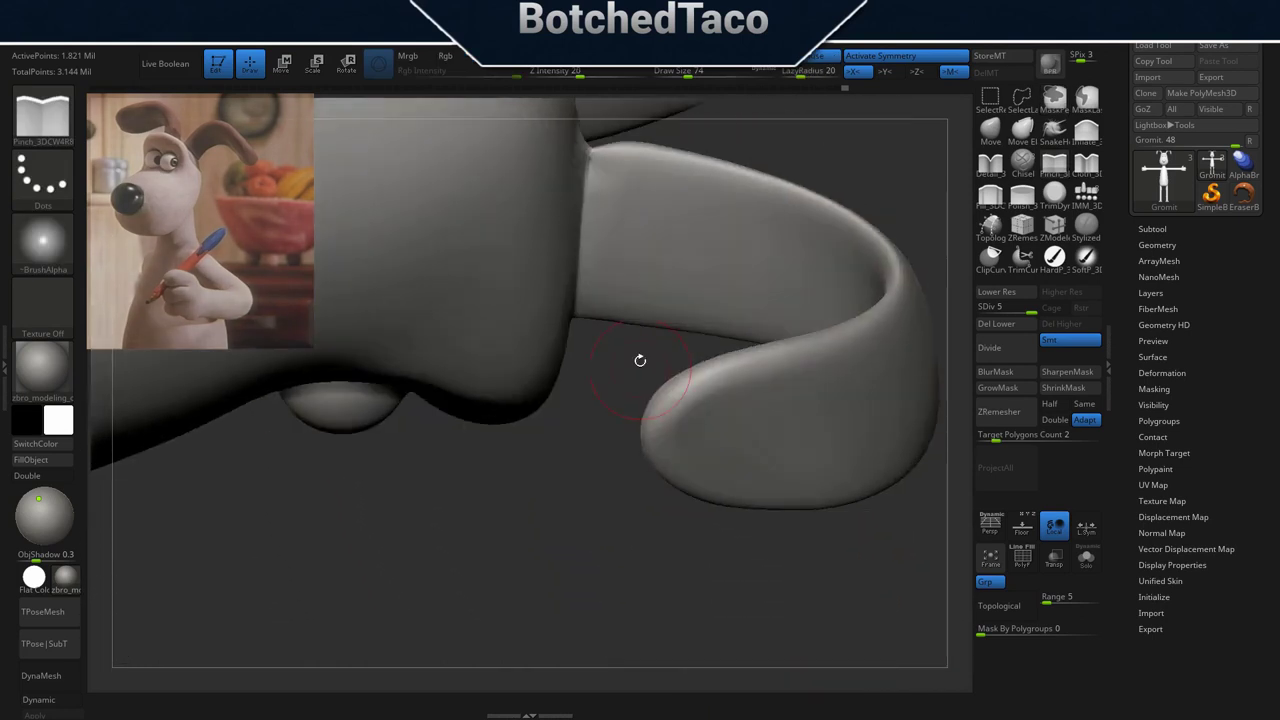
left_click_drag(591, 166, 591, 155, "shift")
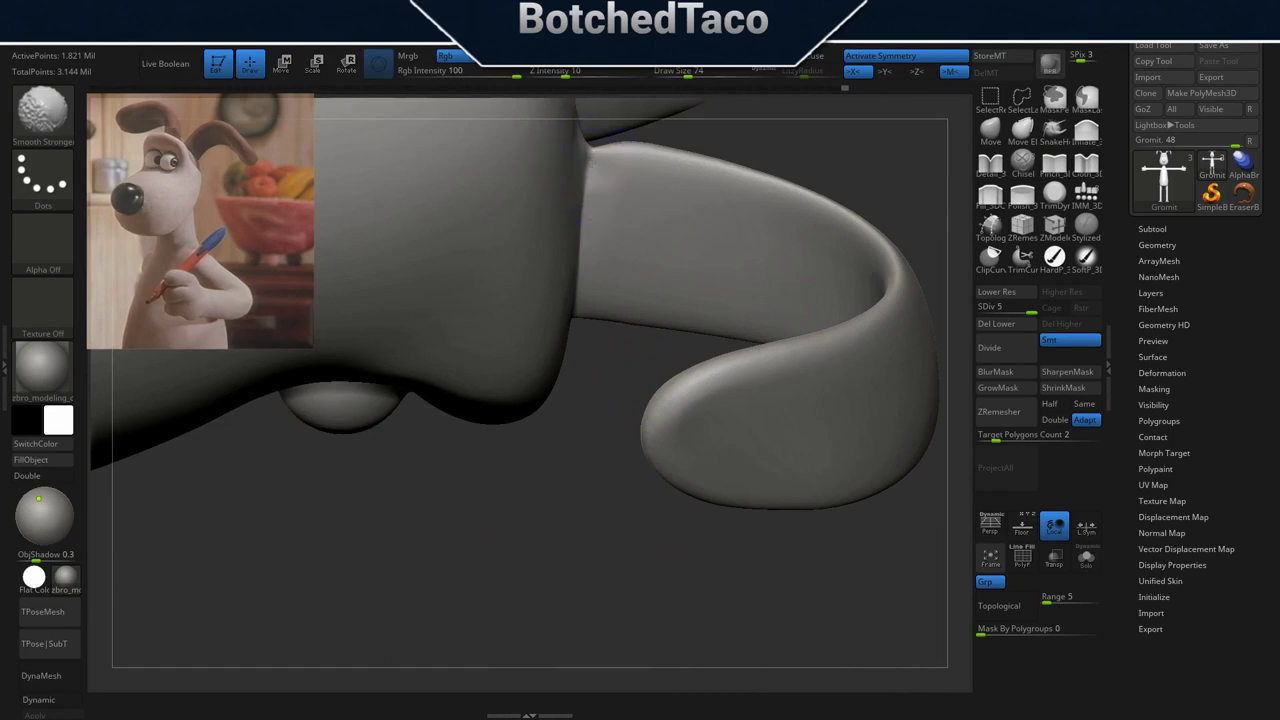
mouse_move(623, 194)
right_mouse_down()
mouse_move(620, 326)
mouse_move(625, 260)
right_mouse_up()
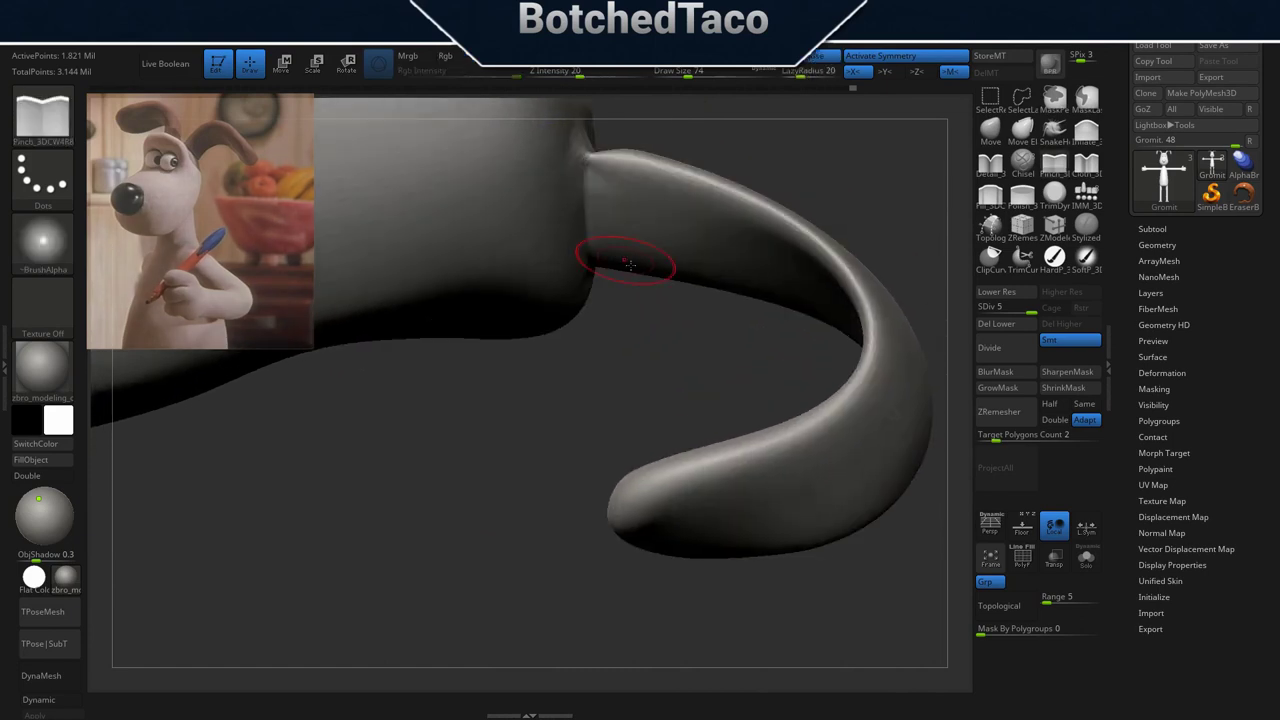
Try building up the junction between ear and head with the Inflate brush.
left_click(1086, 130)
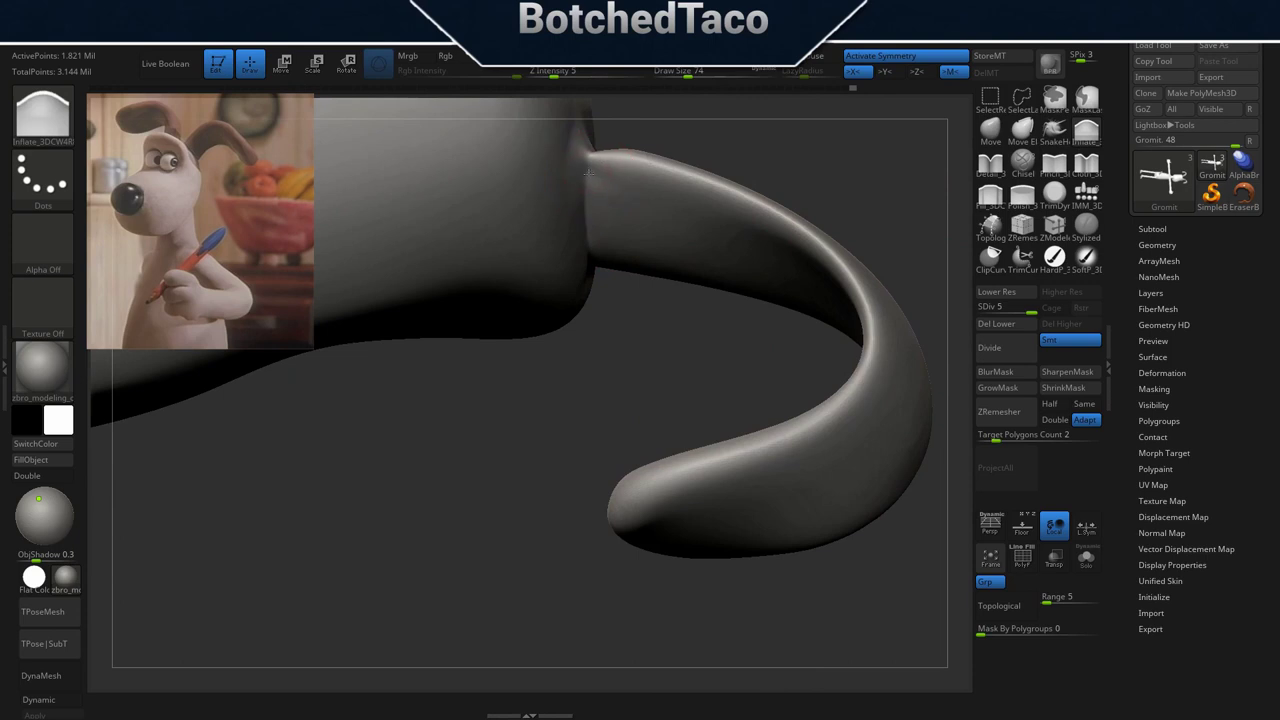
key("ctrl")
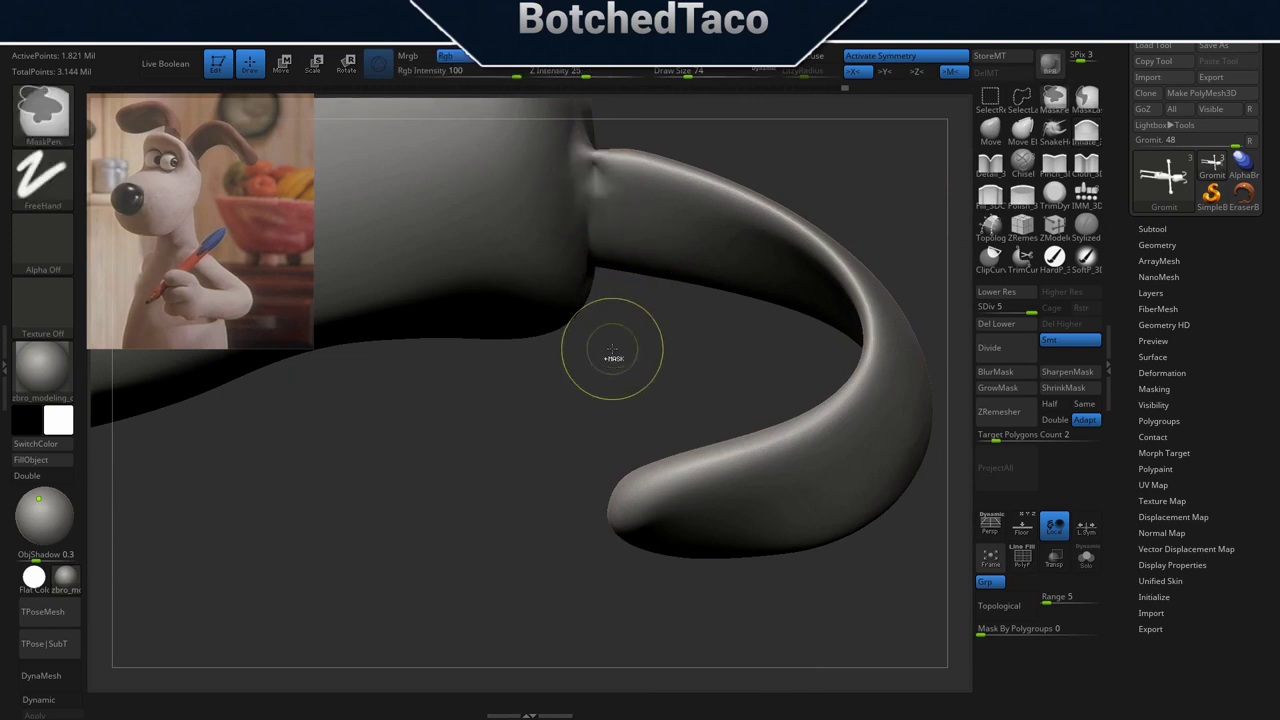
key("ctrl+z")
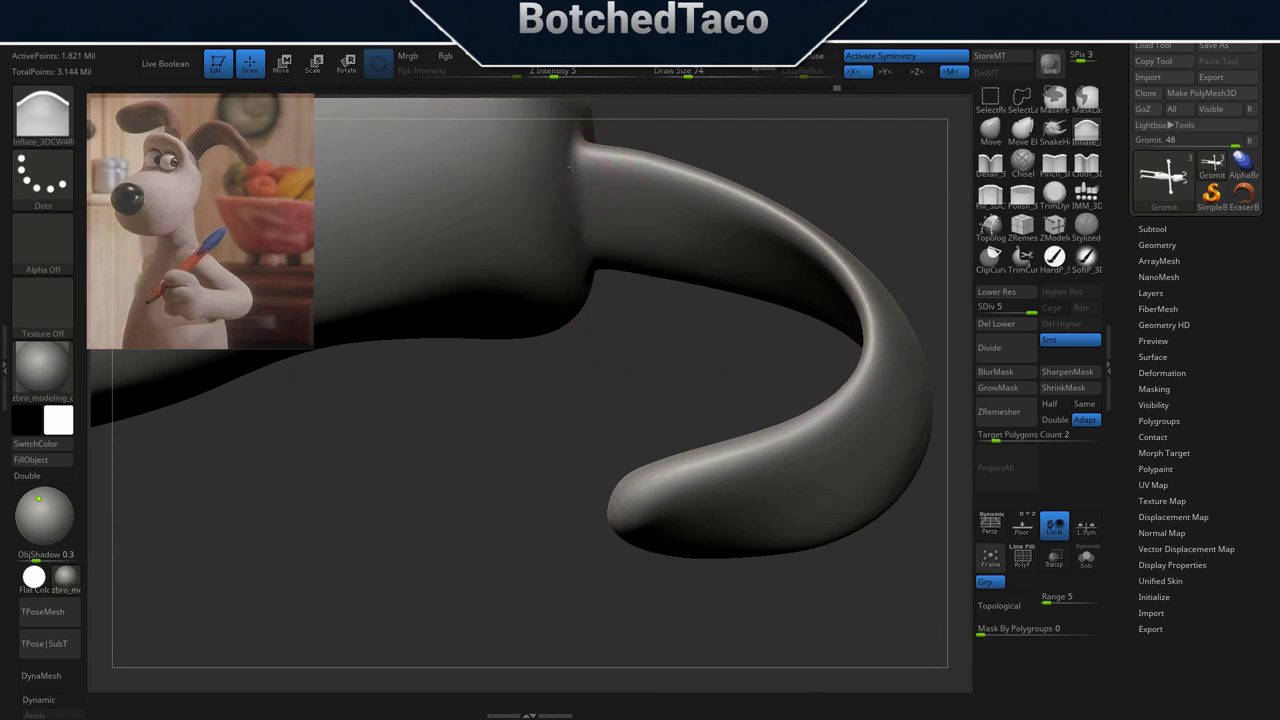
left_click_drag(577, 195, 595, 242)
key("ctrl+z")
Switch back to the Pinch brush and sharpen the seam between the ear base and the head.
left_click(992, 168)
left_click(1053, 168)
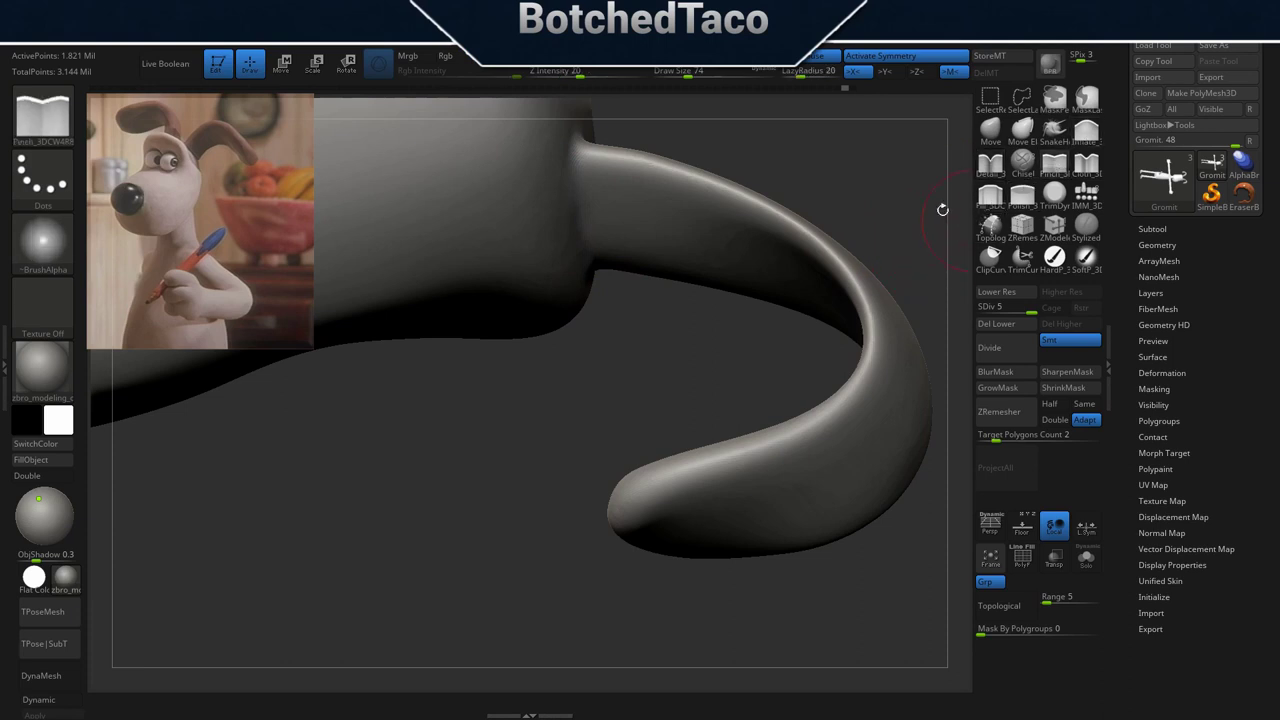
left_click_drag(635, 298, 584, 189)
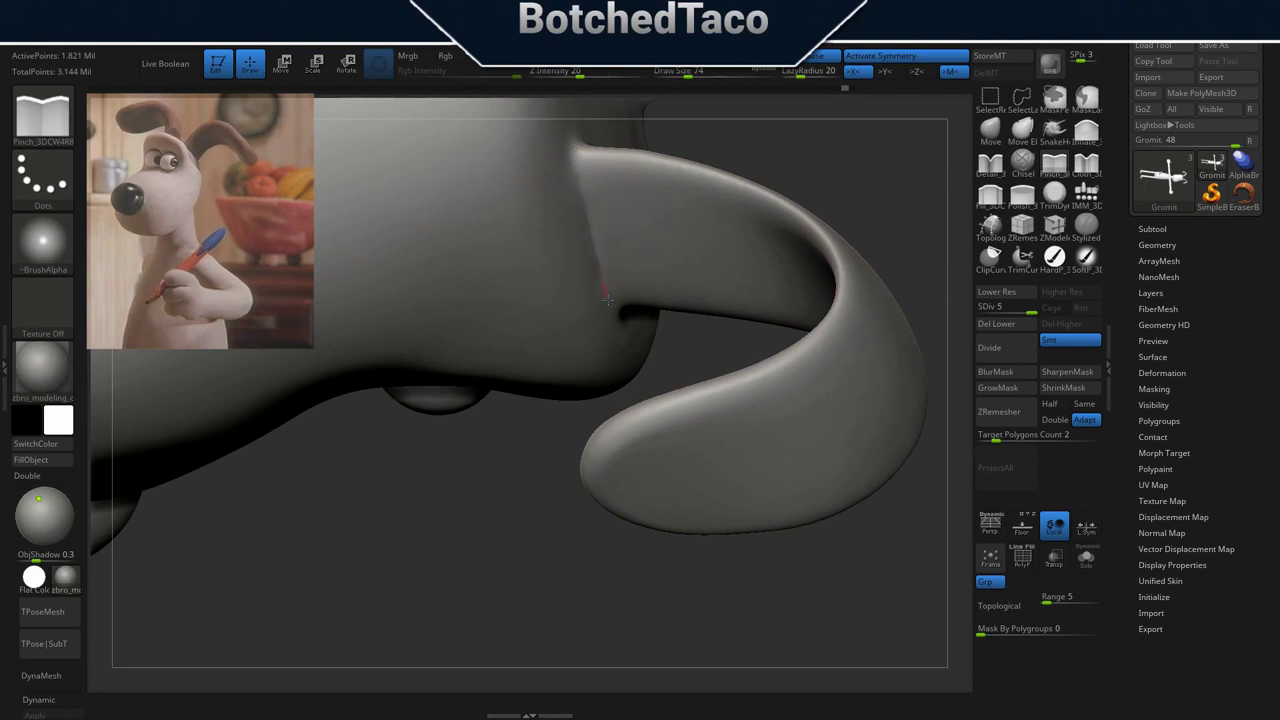
left_click_drag(728, 345, 711, 311)
left_click_drag(695, 185, 649, 292)
Pinch the ear seam along its other side and around the corners of the ear base.
right_click_drag(691, 250, 653, 445, "alt")
left_click_drag(541, 380, 541, 381)
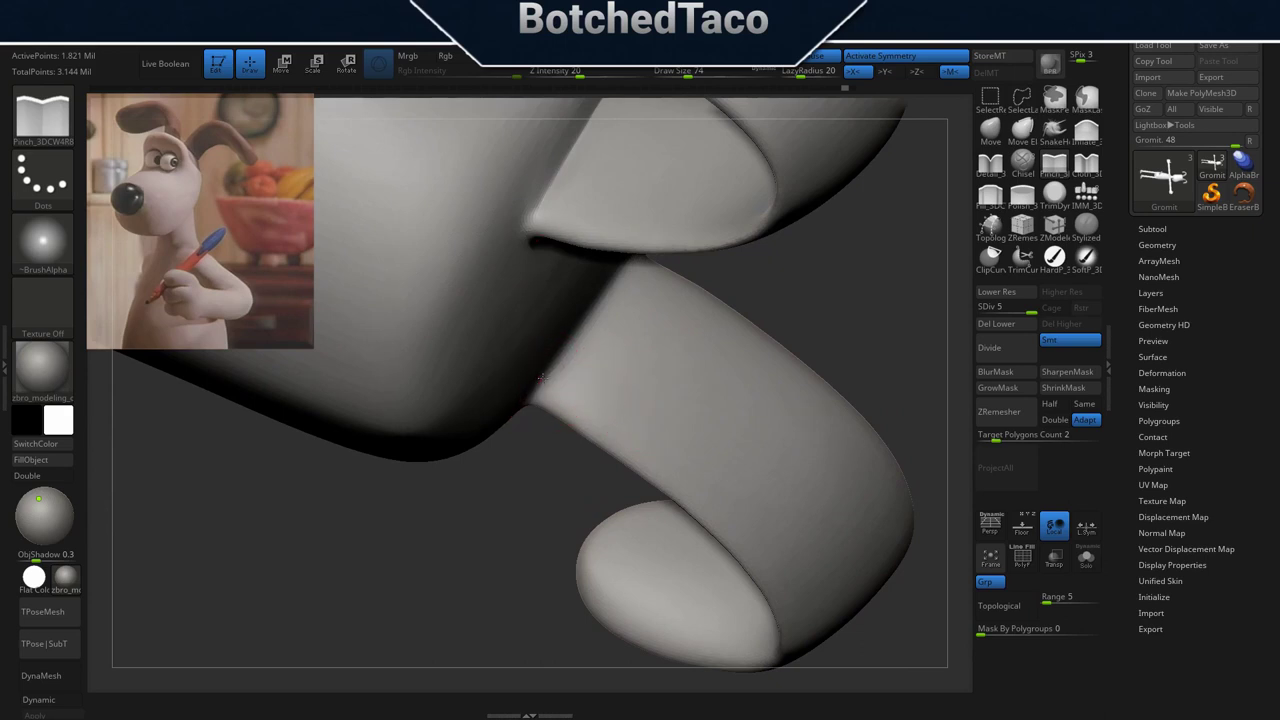
left_click_drag(597, 308, 628, 266)
left_click_drag(580, 443, 556, 394)
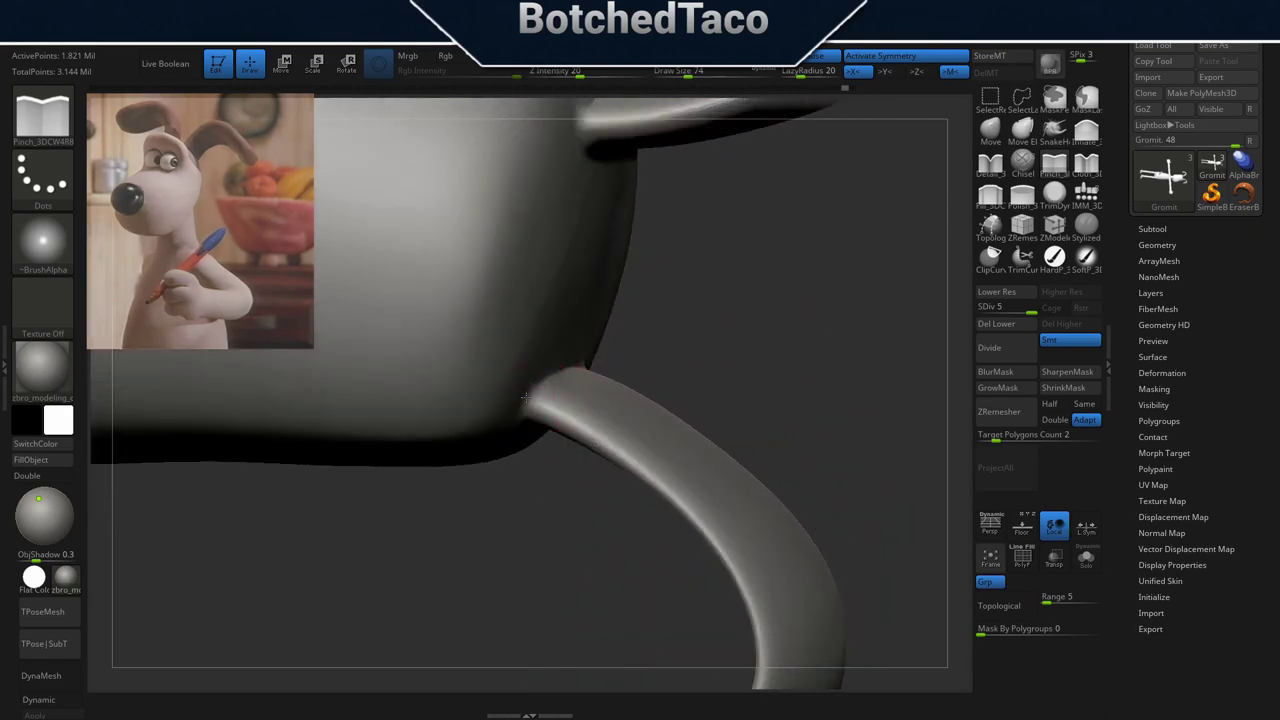
left_click_drag(544, 463, 536, 378)
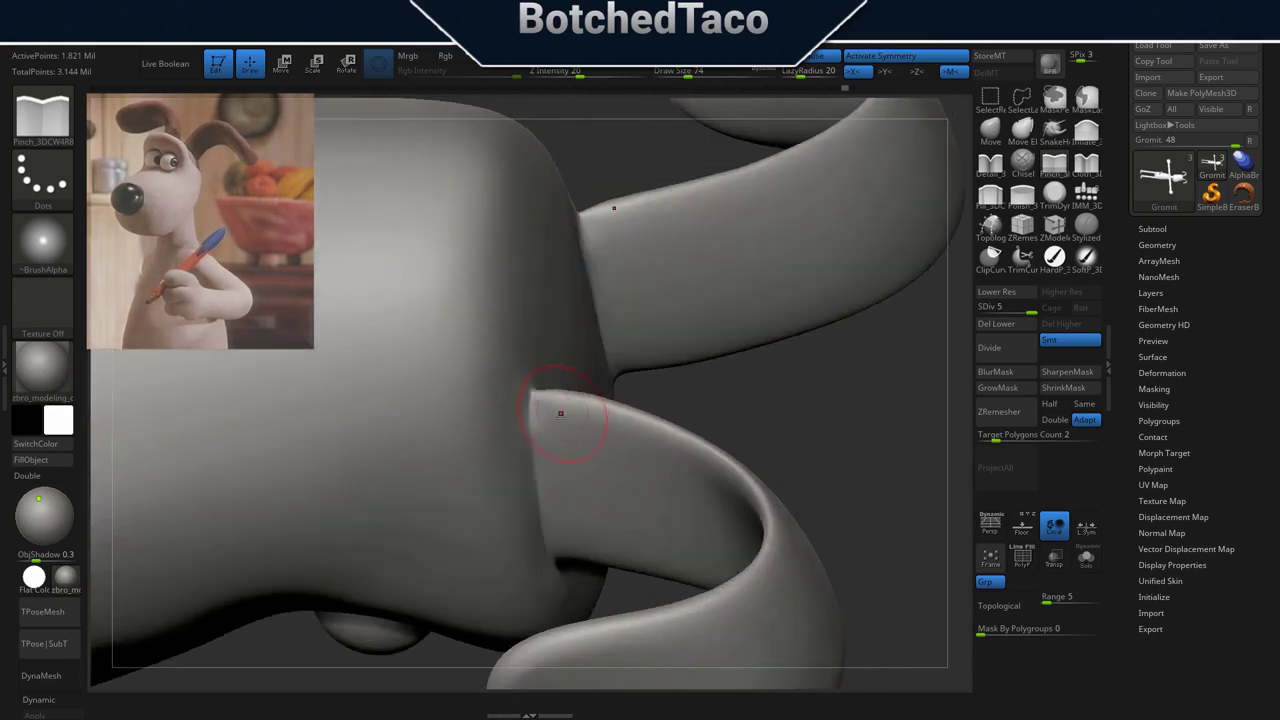
Pinch the seam on the ear's inner face down its length and lightly smooth the result.
mouse_move(545, 441)
left_mouse_down()
mouse_move(543, 529)
mouse_move(545, 510)
left_mouse_up()
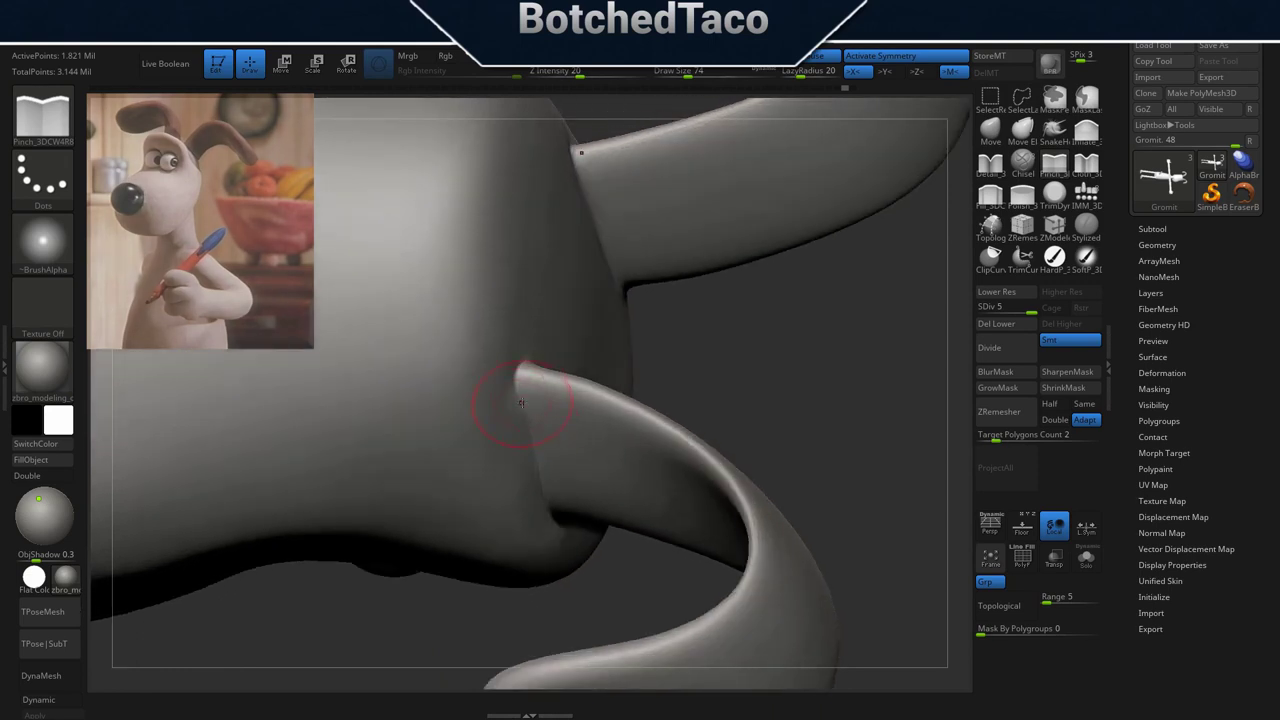
left_click_drag(540, 489, 535, 454, "shift")
key("space")
right_click_drag(572, 502, 557, 583)
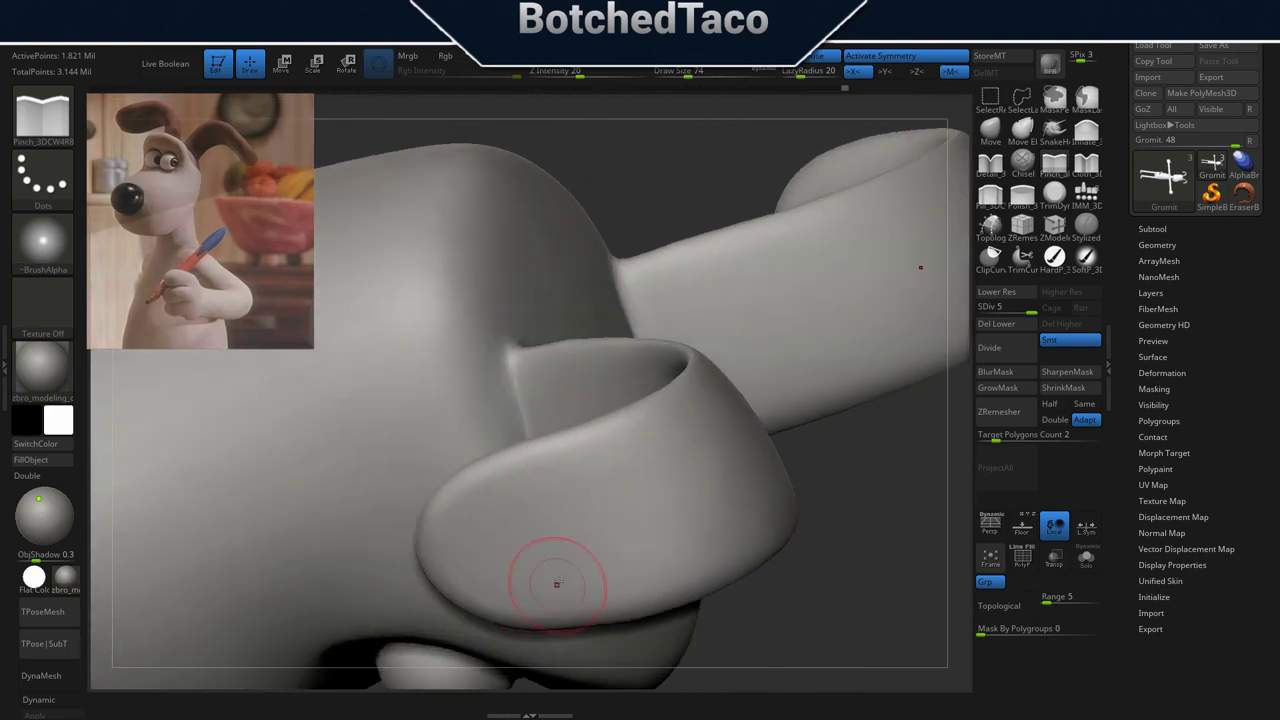
Pinch the seam between the ear's inner face and the head up from its lower corner, undoing one stroke and redoing it.
right_click_drag(558, 405, 582, 310)
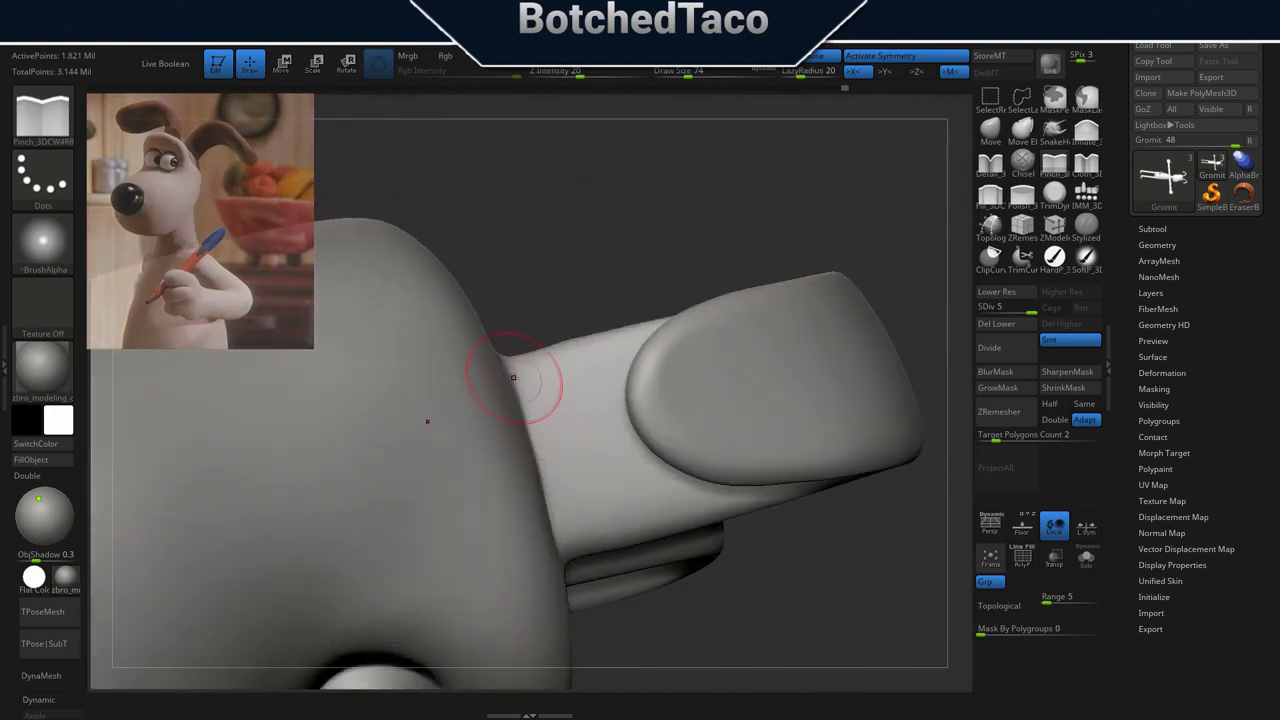
right_click_drag(592, 580, 548, 508)
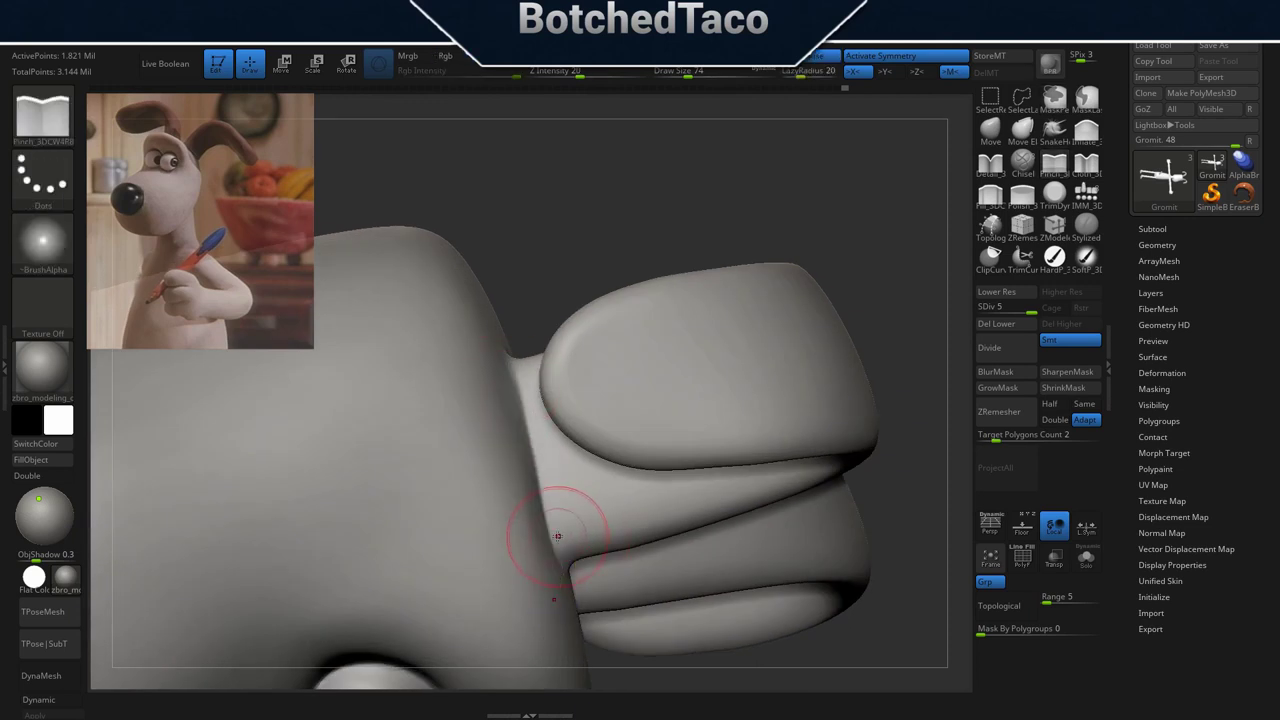
right_click_drag(563, 534, 537, 488)
left_click_drag(541, 414, 542, 412)
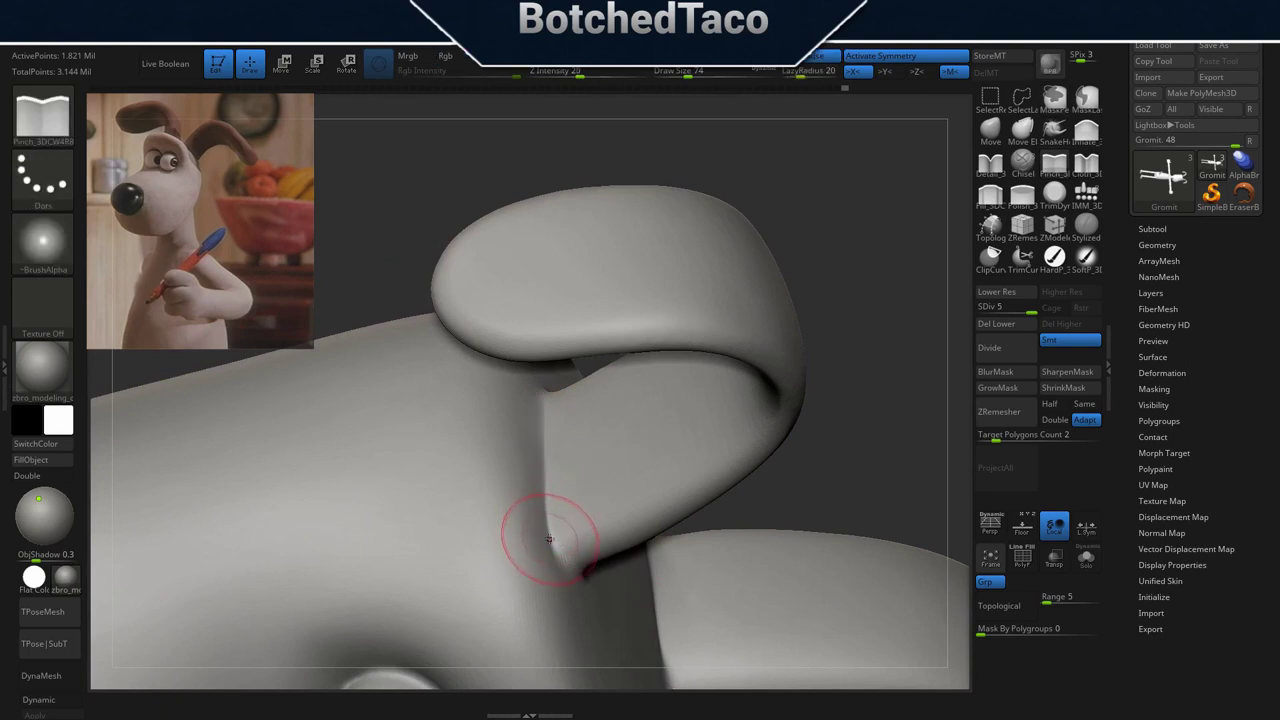
left_click_drag(550, 546, 545, 392)
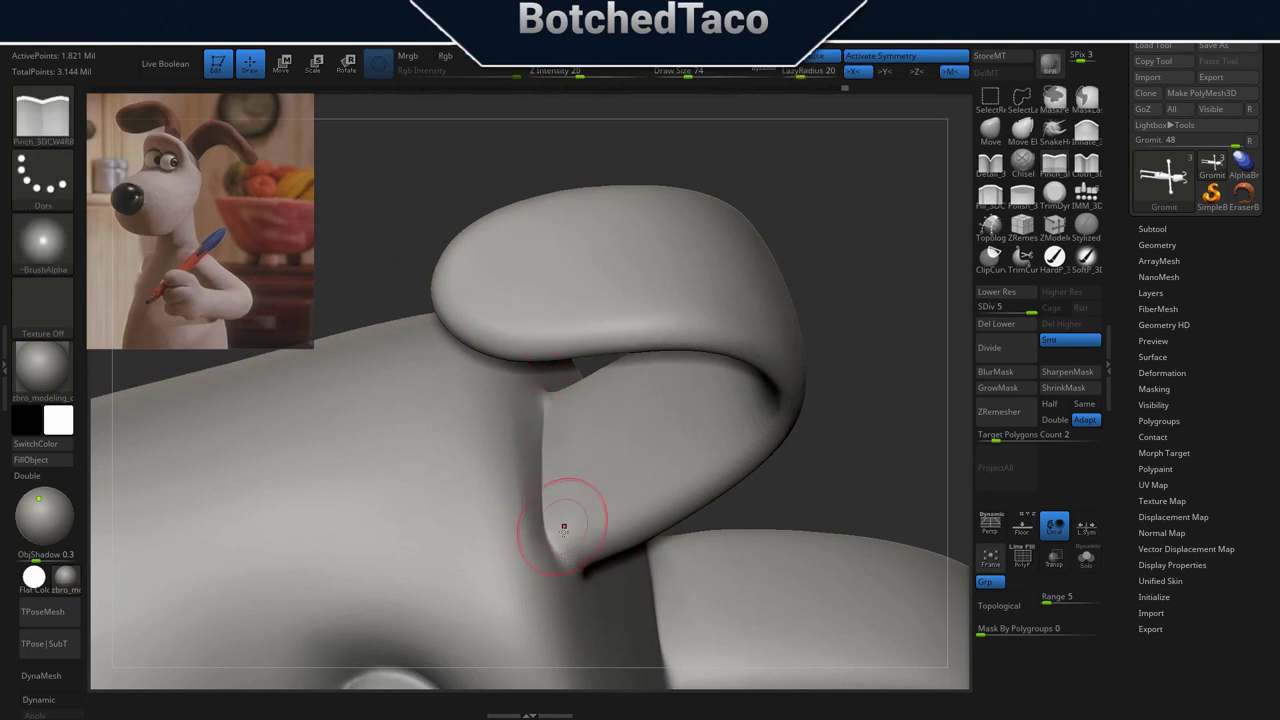
key("ctrl+z")
left_click_drag(552, 546, 543, 458)
mouse_move(552, 410)
right_mouse_down()
mouse_move(563, 420)
mouse_move(552, 555)
right_mouse_up()
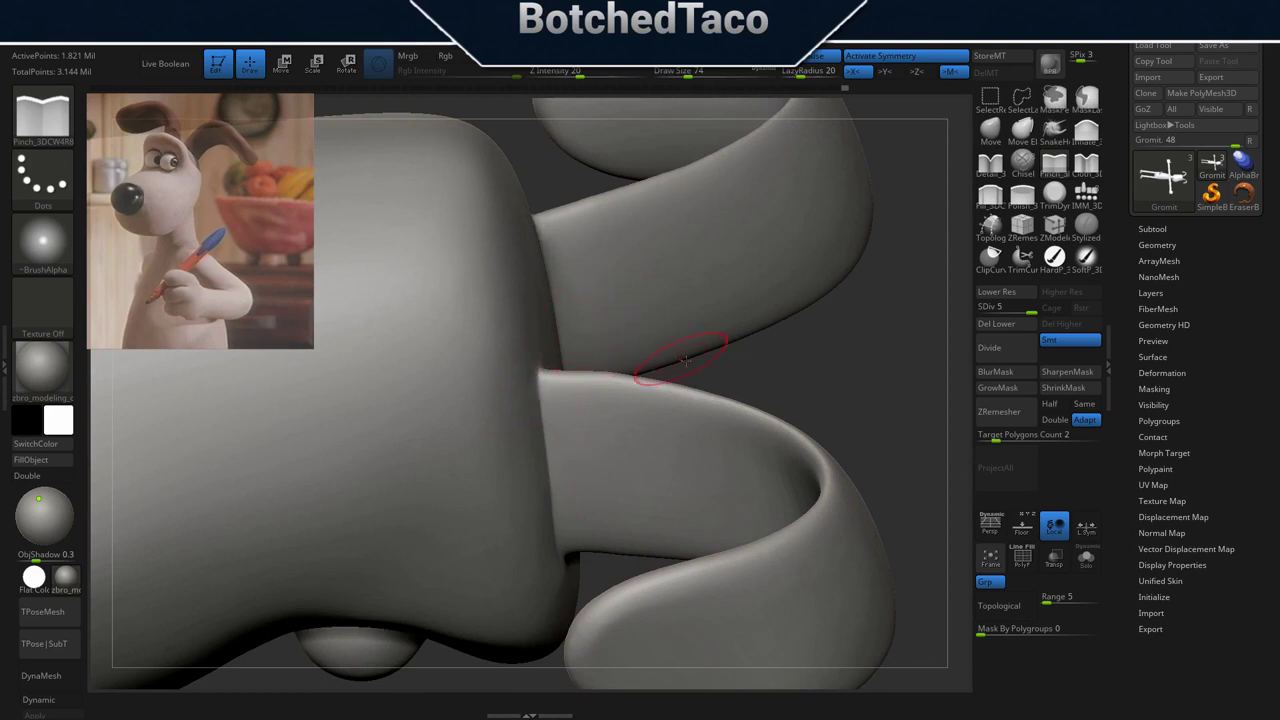
Sharpen the crease around the front end of the ear base on the head above the eyes with the Pinch brush.
key("f")
right_click_drag(846, 427, 880, 474)
mouse_move(851, 522)
right_mouse_down()
mouse_move(818, 470)
mouse_move(552, 410)
mouse_move(754, 446)
right_mouse_up()
left_click_drag(701, 332, 746, 338)
mouse_move(682, 322)
right_mouse_down("alt")
mouse_move(648, 430)
mouse_move(760, 438)
right_mouse_up("alt")
left_click_drag(640, 233, 643, 230)
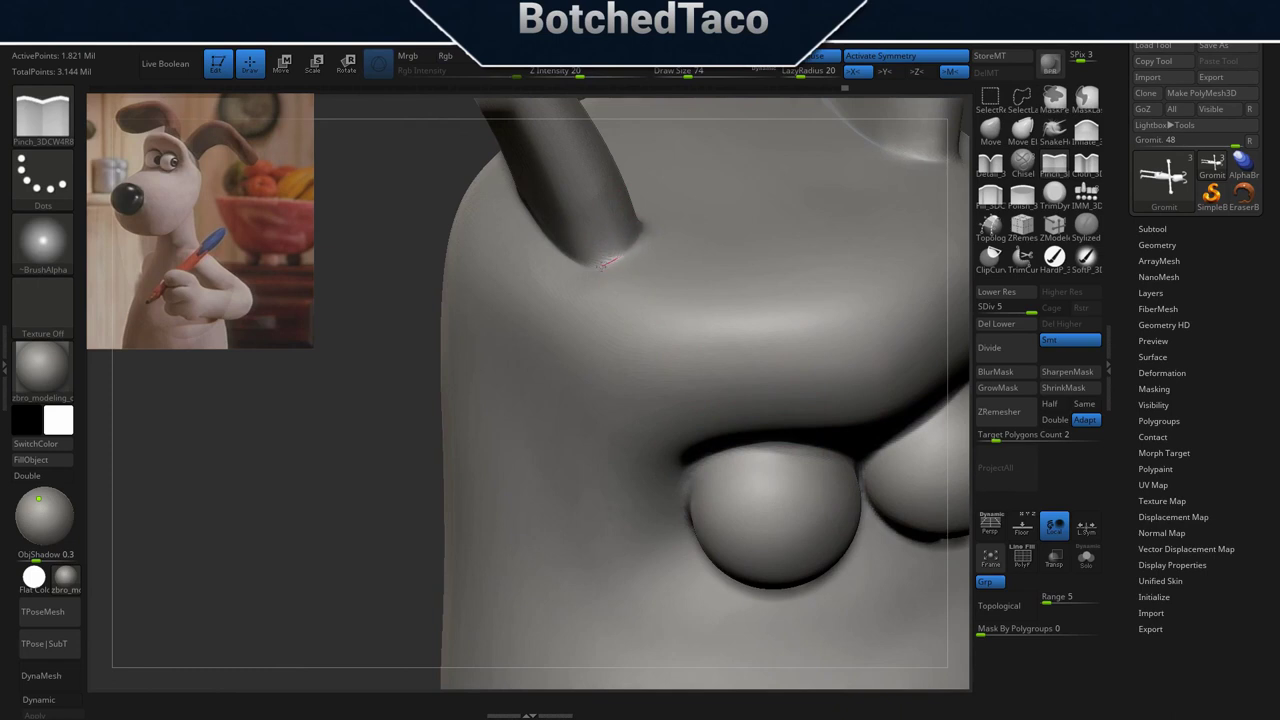
left_click_drag(580, 265, 625, 254)
Pinch the pointed lower corner of the ear base and the short edge rising from it.
mouse_move(622, 259)
right_mouse_down()
mouse_move(660, 246)
mouse_move(621, 301)
right_mouse_up()
left_click_drag(663, 192, 661, 195)
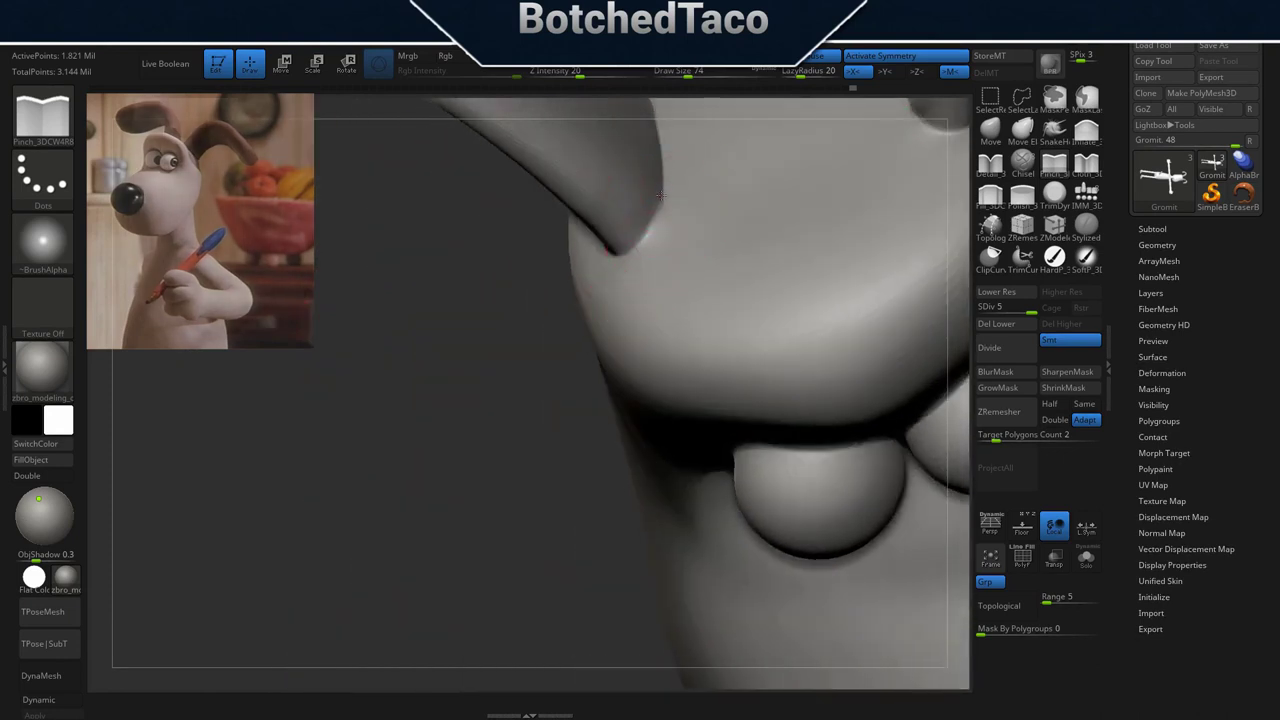
left_click_drag(641, 246, 632, 253)
mouse_move(680, 180)
right_mouse_down()
mouse_move(683, 206)
mouse_move(715, 230)
right_mouse_up()
key("f")
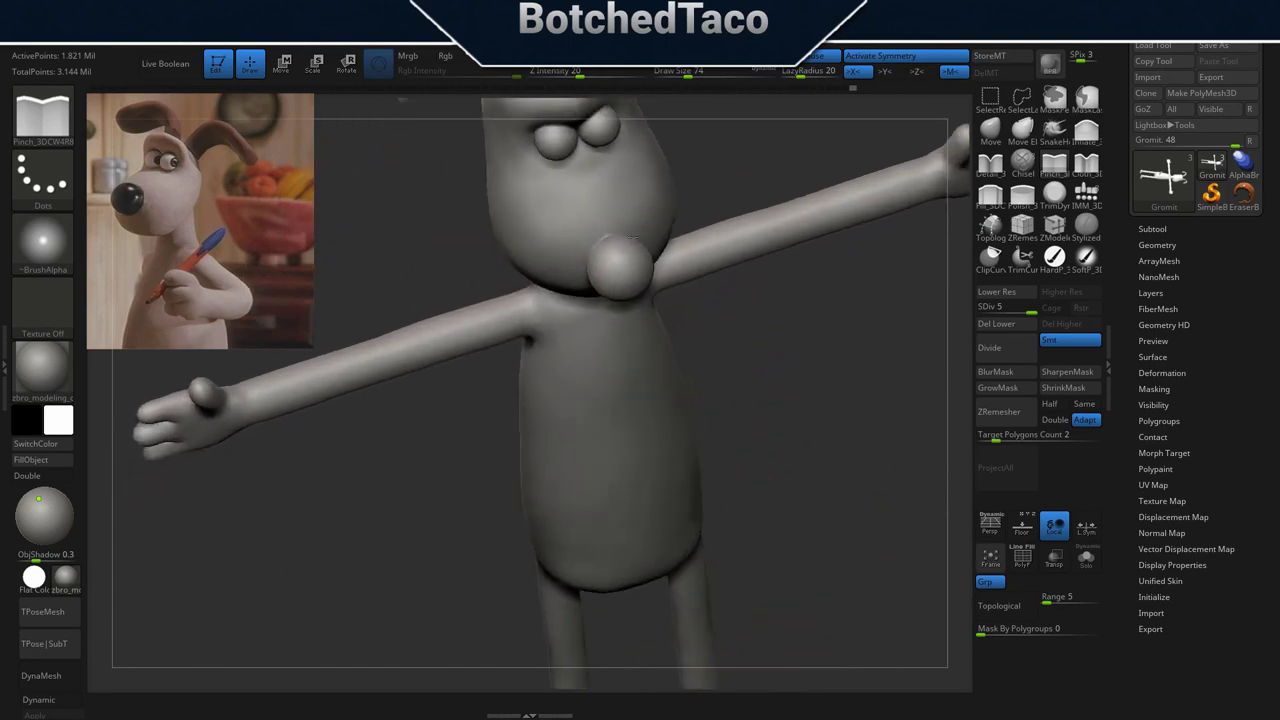